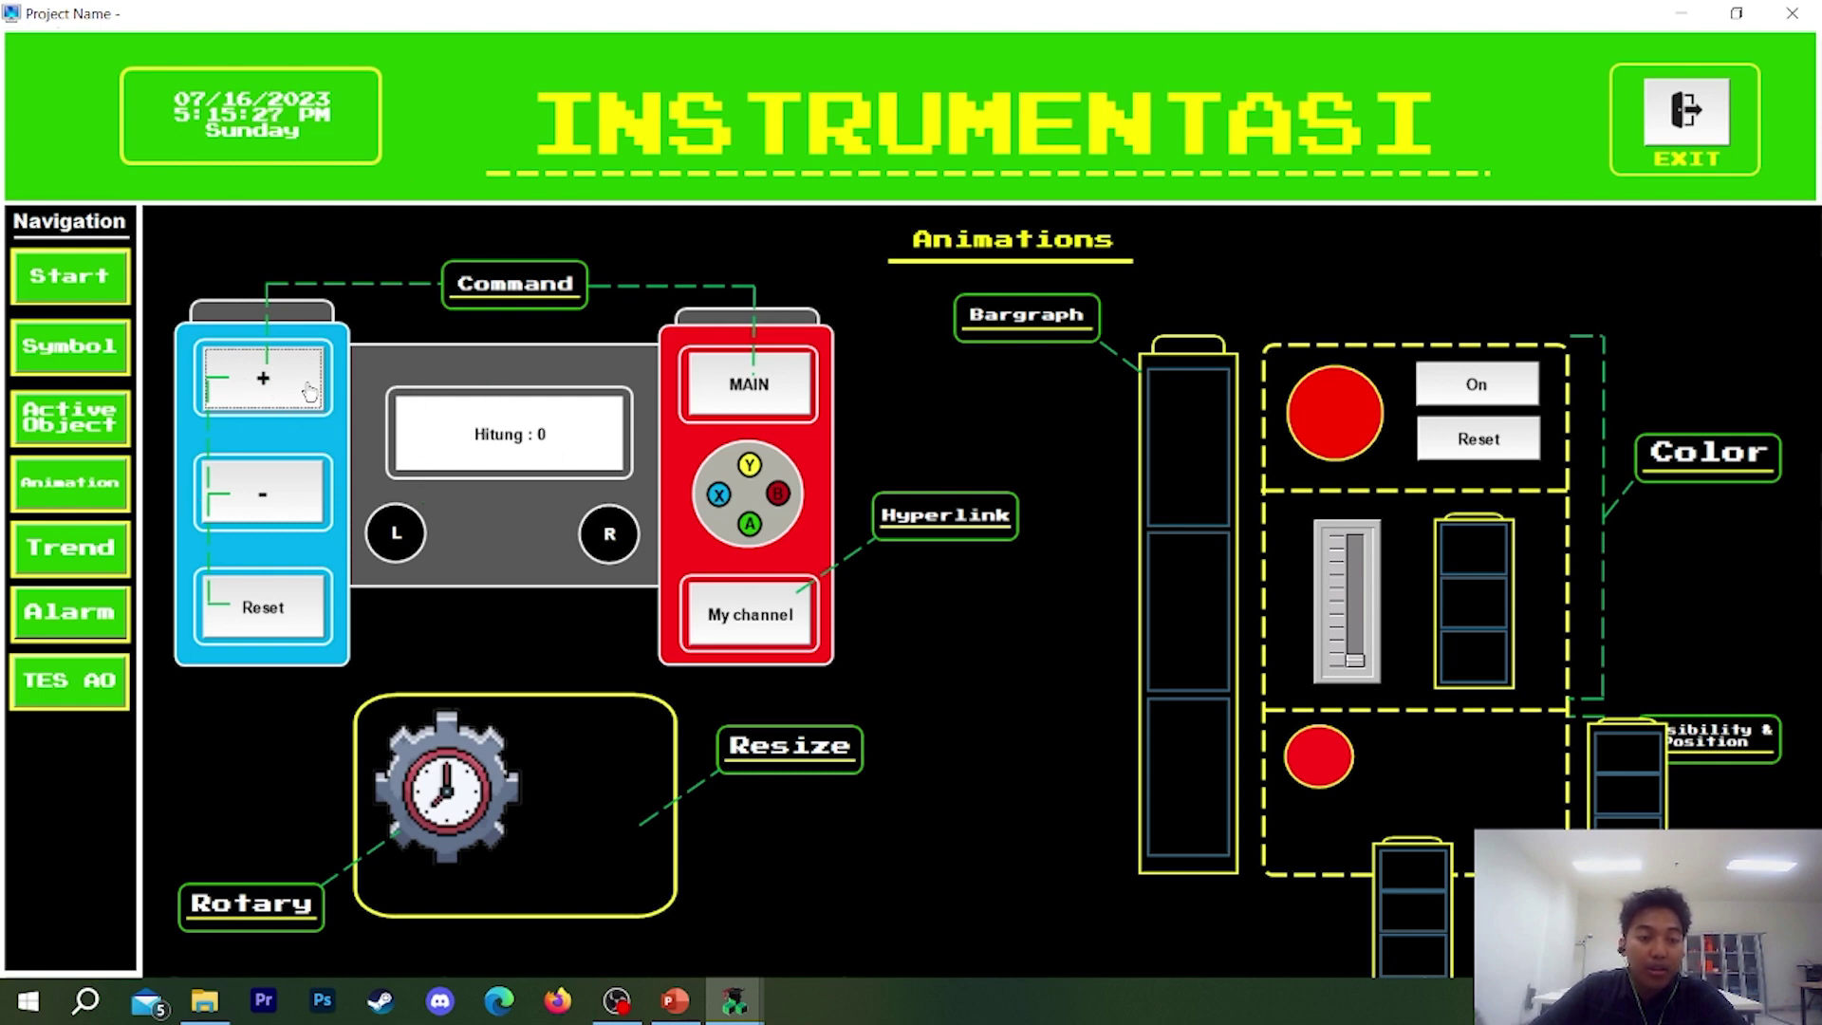
- Raise the Hitung counter to 12 using the increment command on the running Animations screen
{"action": "left_click", "coordinate": [310, 389]}
{"action": "left_click", "coordinate": [309, 389]}
{"action": "left_click", "coordinate": [309, 389]}
{"action": "left_click", "coordinate": [309, 389]}
{"action": "left_click", "coordinate": [309, 389]}
{"action": "left_click", "coordinate": [309, 389]}
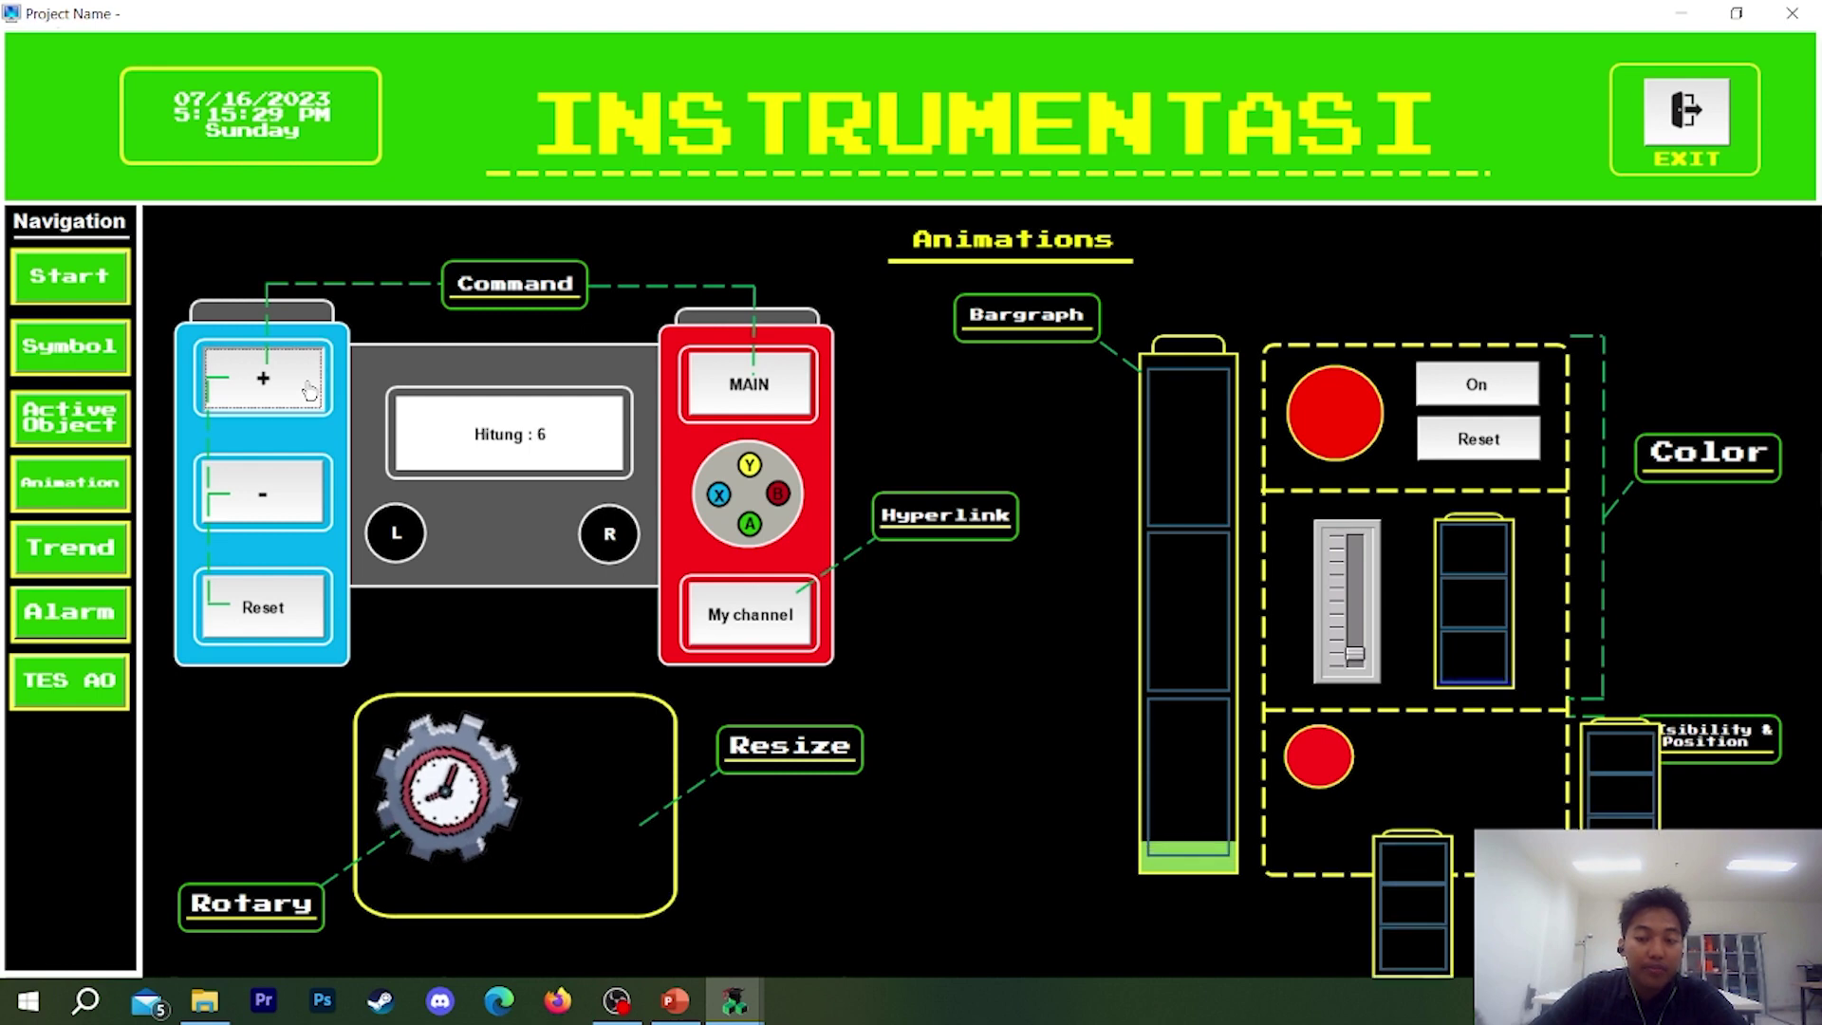
{"action": "left_click", "coordinate": [309, 389]}
{"action": "left_click", "coordinate": [309, 389]}
{"action": "left_click", "coordinate": [309, 389]}
{"action": "left_click", "coordinate": [263, 400]}
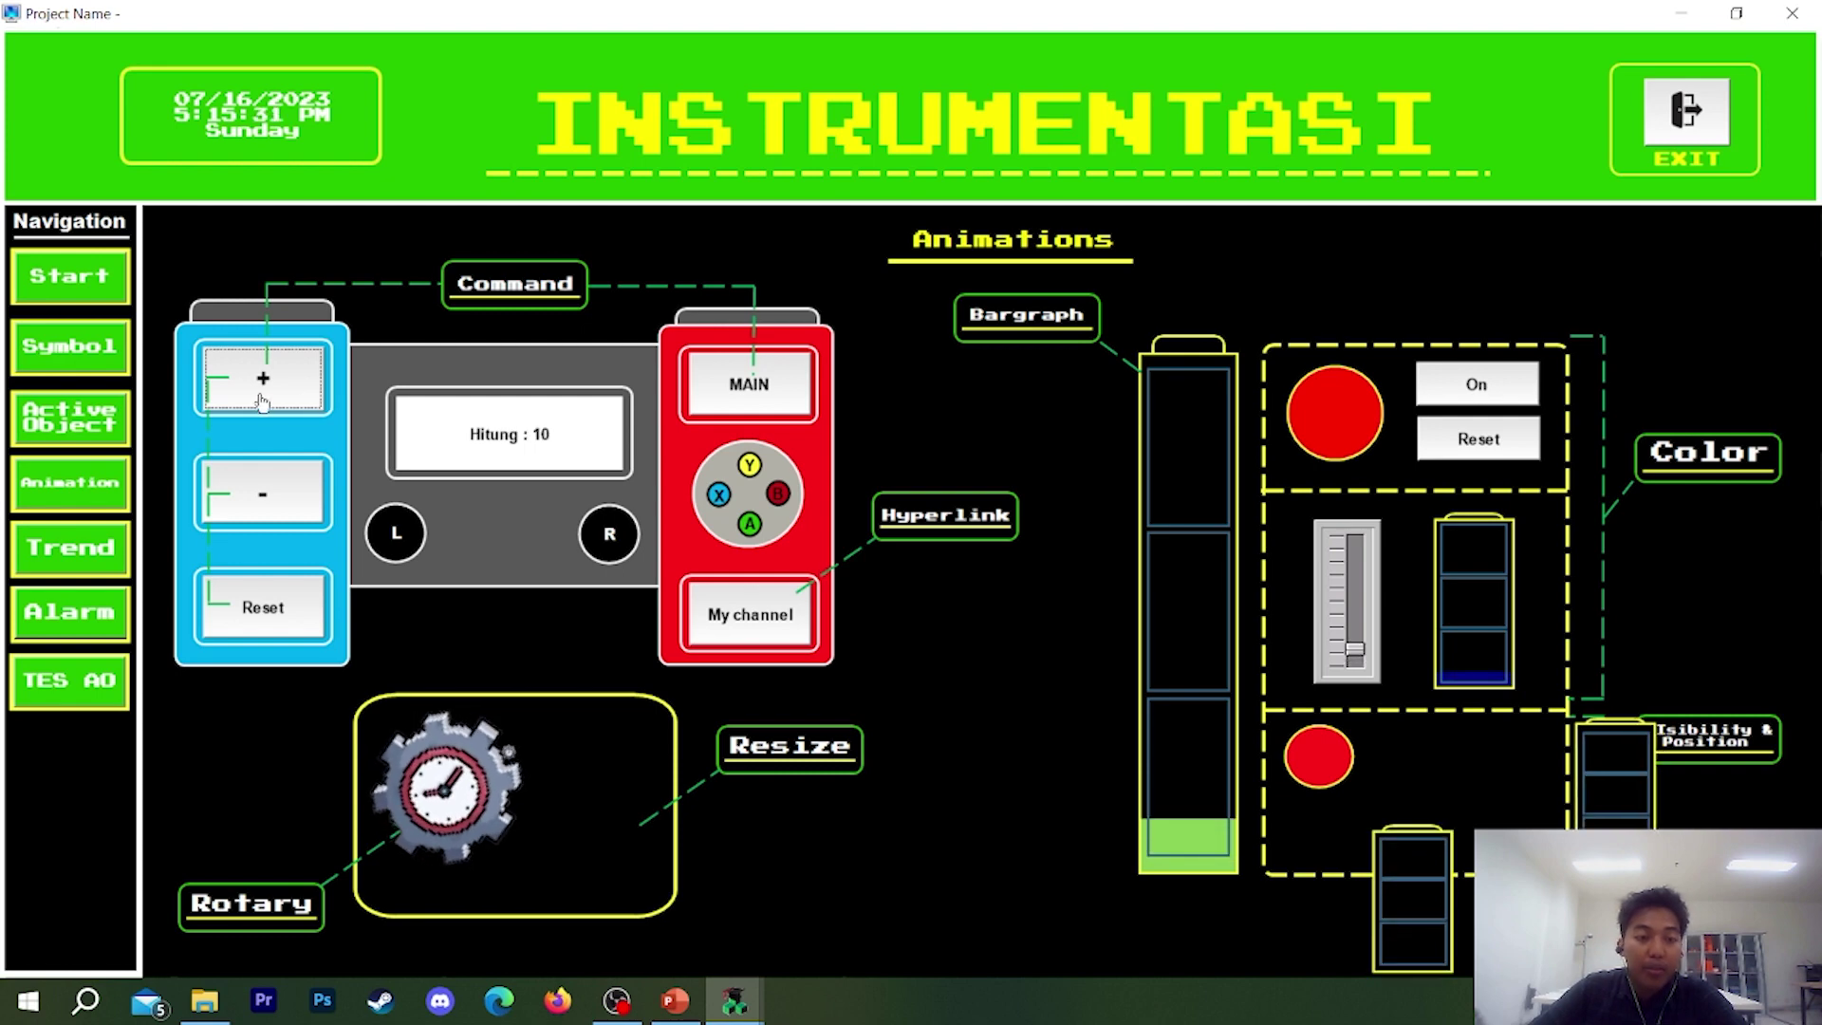
{"action": "left_click", "coordinate": [263, 401]}
{"action": "left_click", "coordinate": [262, 400]}
- Lower the Hitung counter to 9 and reset it to 0
{"action": "left_click", "coordinate": [277, 512]}
{"action": "left_click", "coordinate": [277, 512]}
{"action": "left_click", "coordinate": [277, 512]}
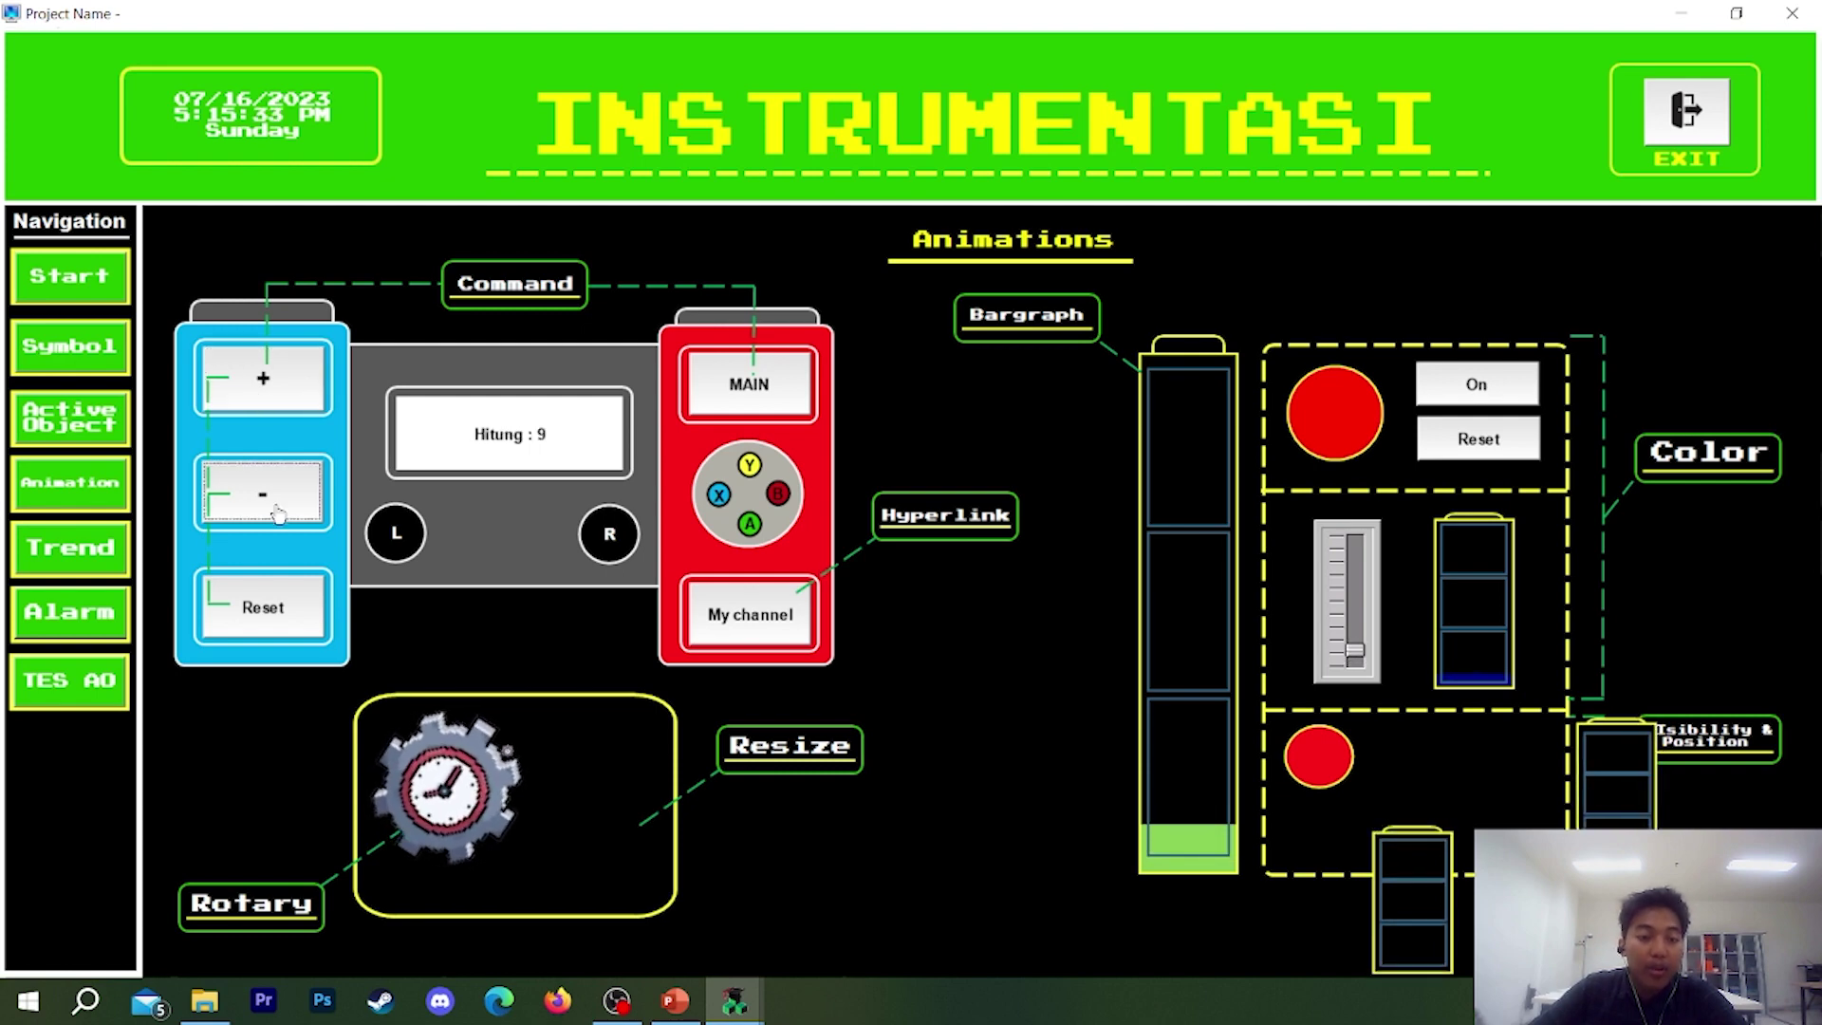
{"action": "left_click", "coordinate": [257, 590]}
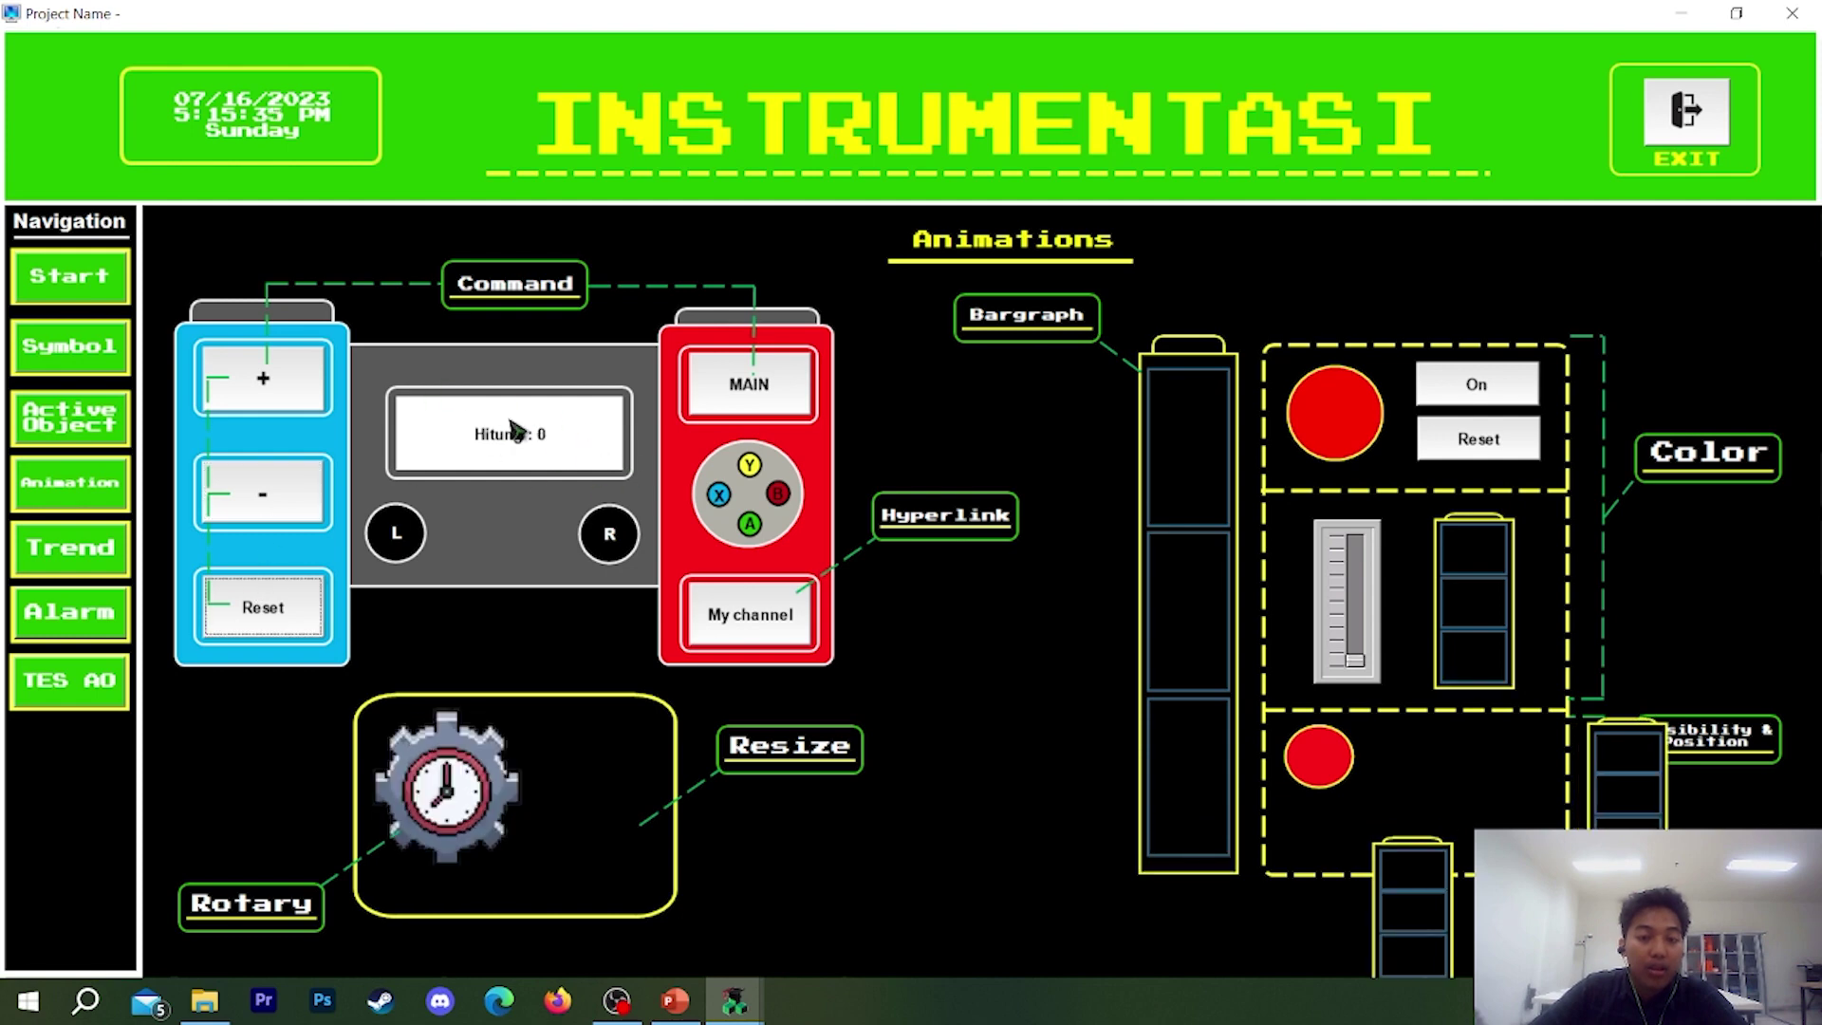
- Raise the Hitung counter from zero to 3
{"action": "left_click", "coordinate": [239, 406]}
{"action": "left_click", "coordinate": [239, 406]}
{"action": "left_click", "coordinate": [239, 406]}
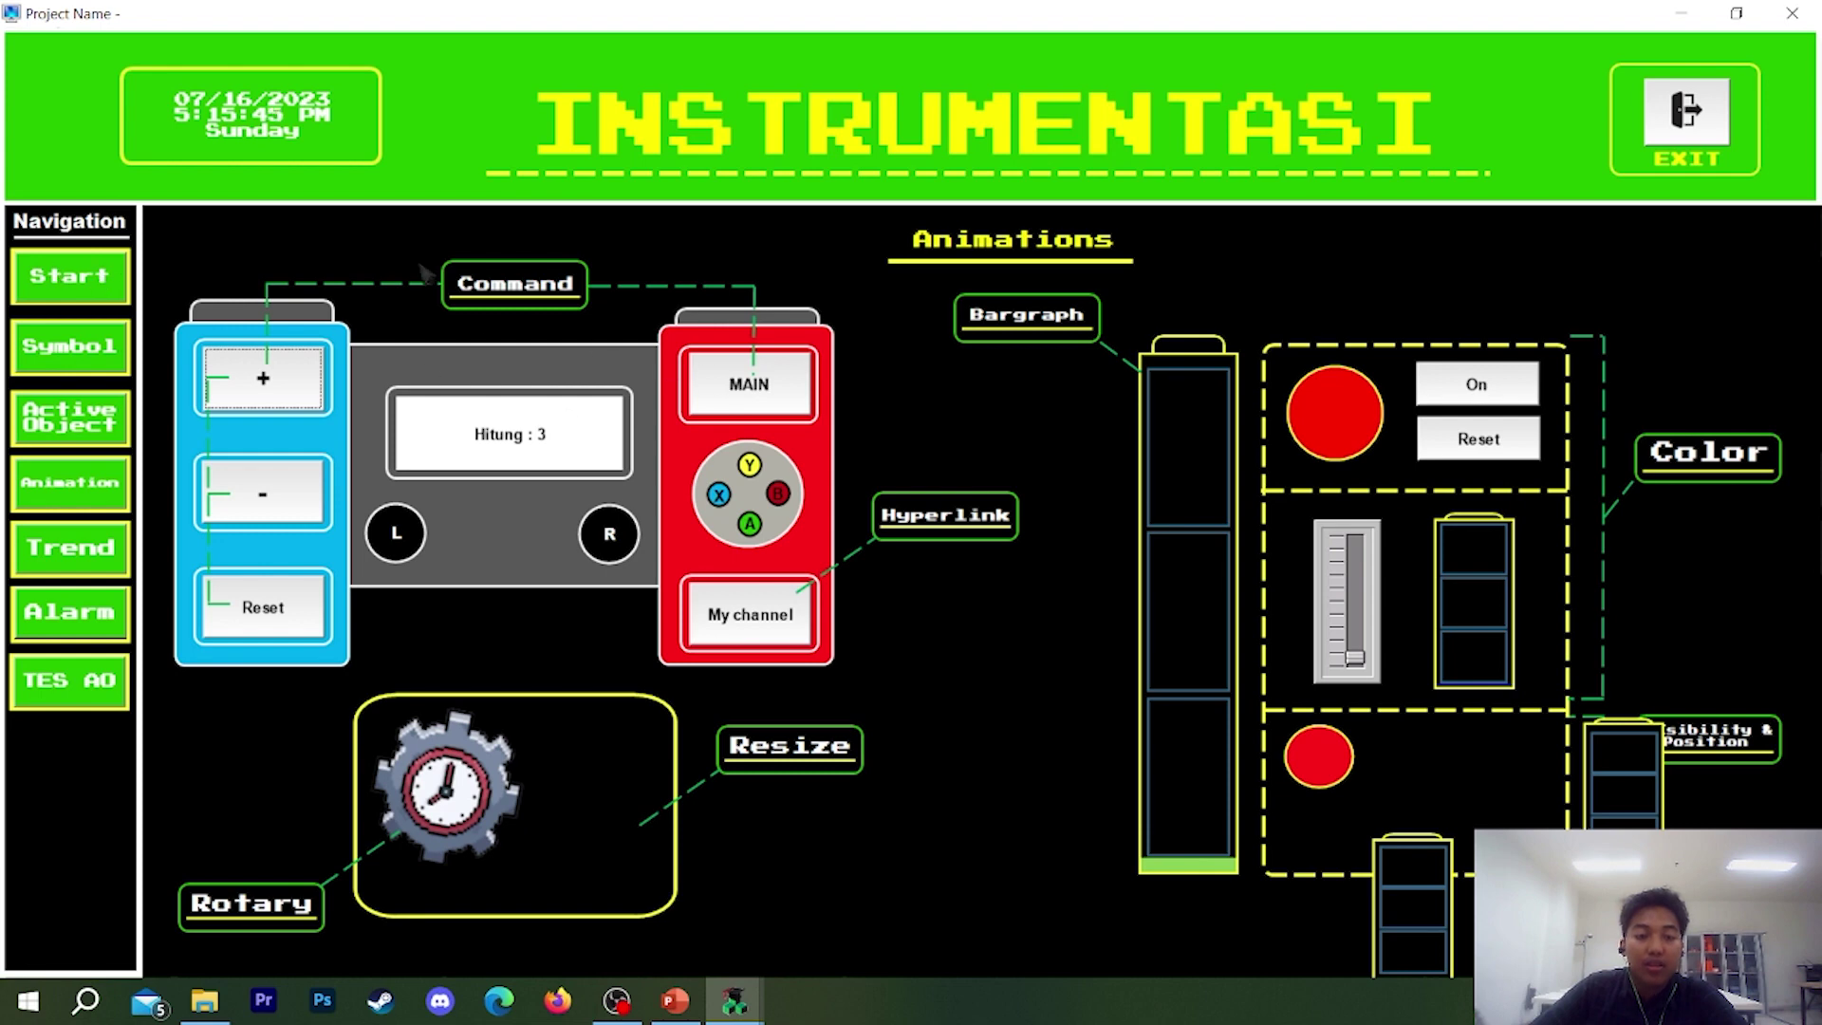
- Test the MAIN command's screen change, browse the Alarm, Trend and Active Object screens, and return to the Animation screen
{"action": "left_click", "coordinate": [730, 399]}
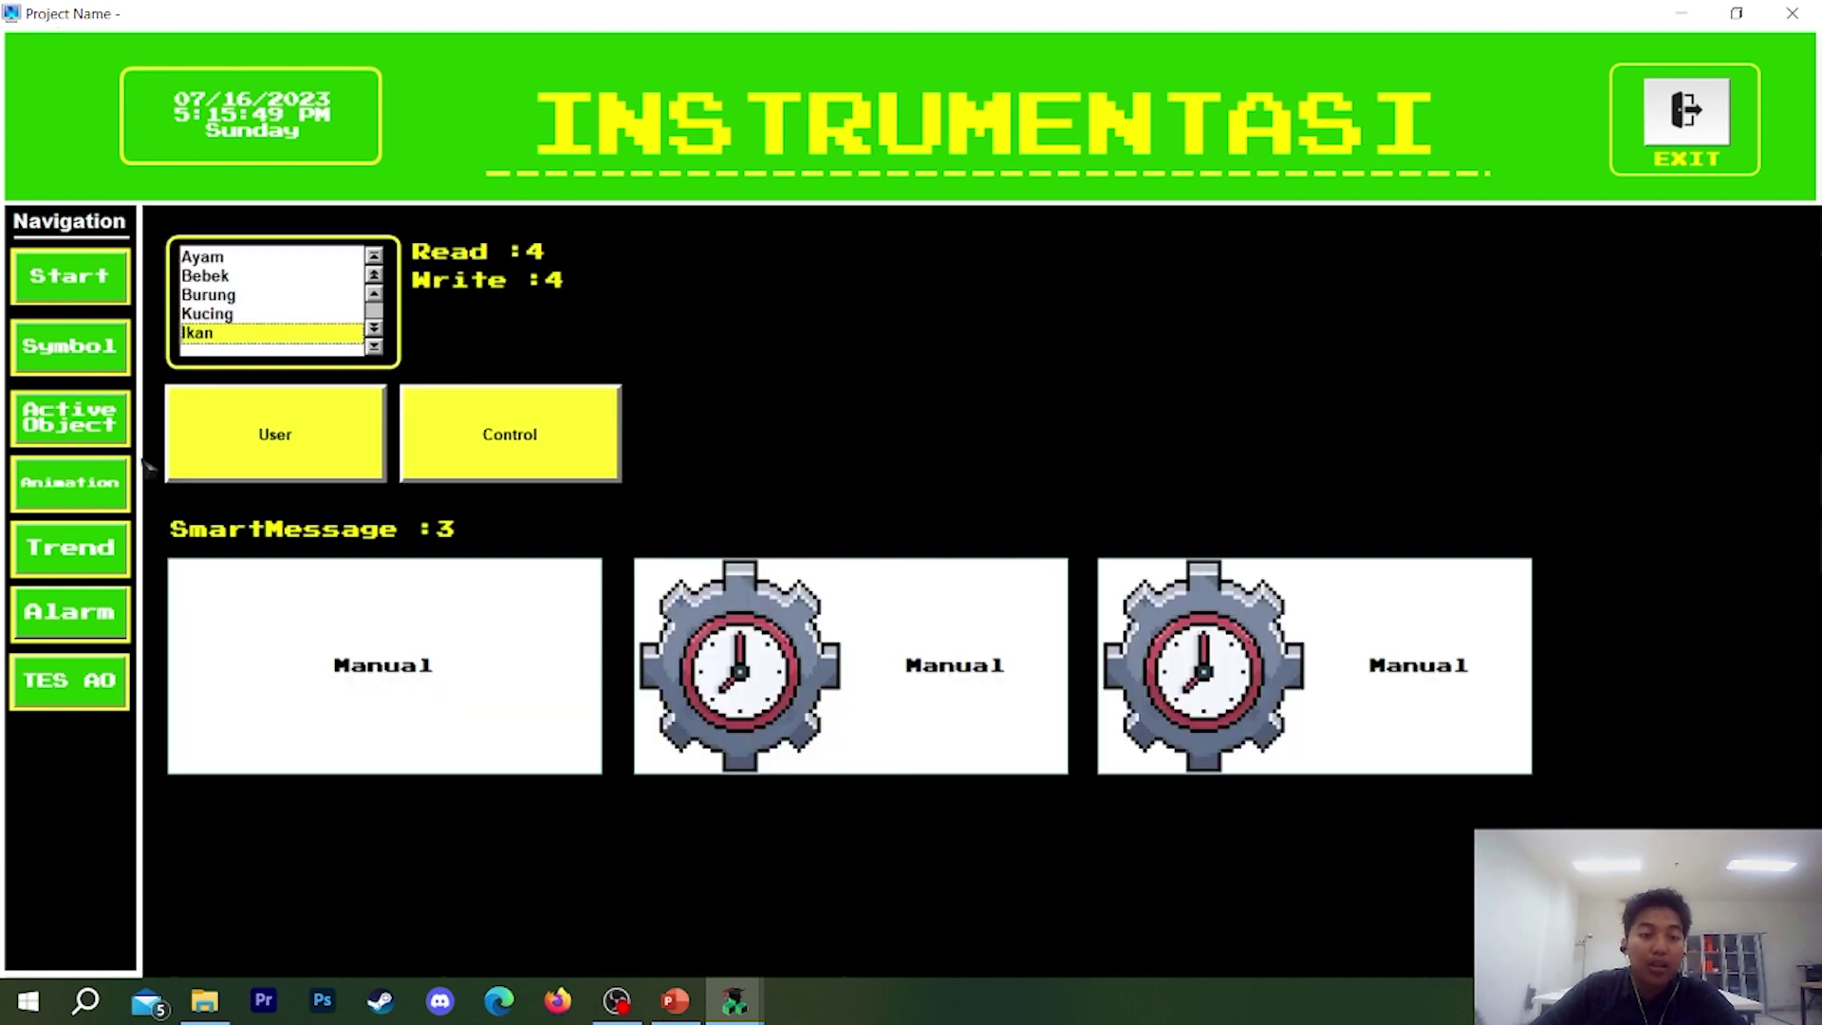
{"action": "left_click", "coordinate": [69, 612]}
{"action": "left_click", "coordinate": [88, 559]}
{"action": "left_click", "coordinate": [69, 482]}
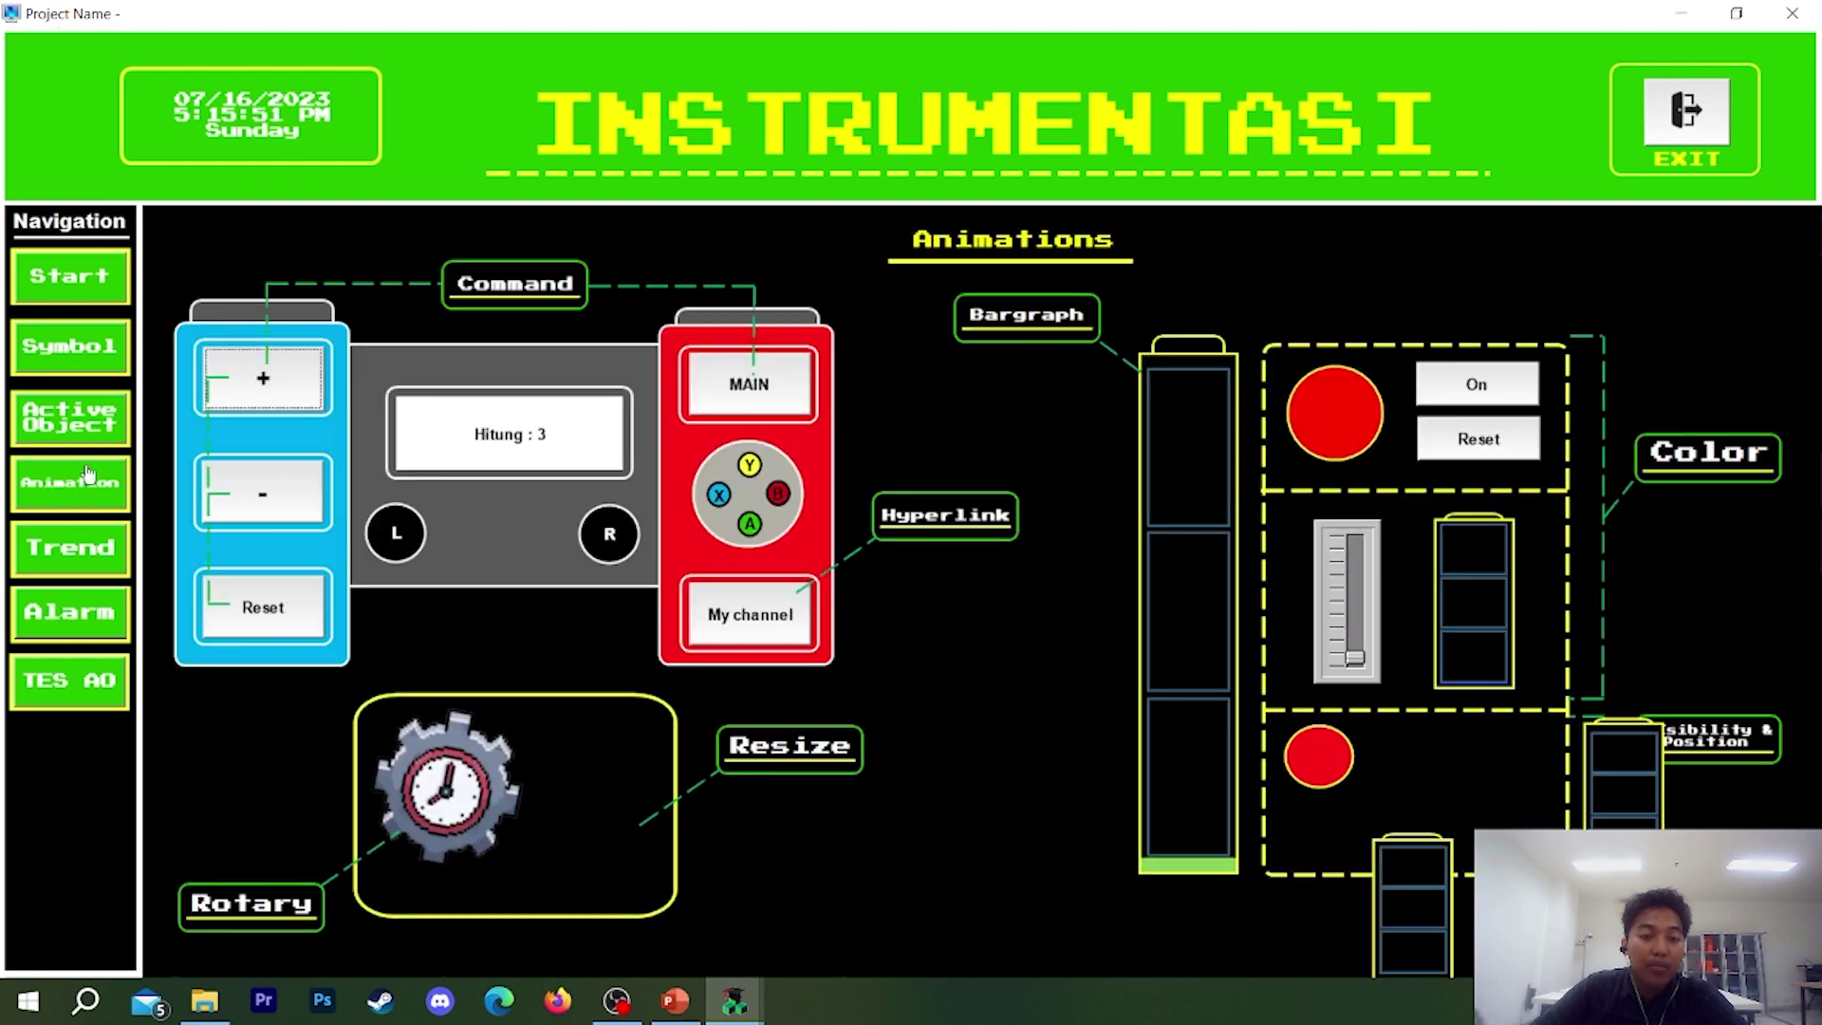
{"action": "left_click", "coordinate": [69, 418]}
{"action": "left_click", "coordinate": [69, 482]}
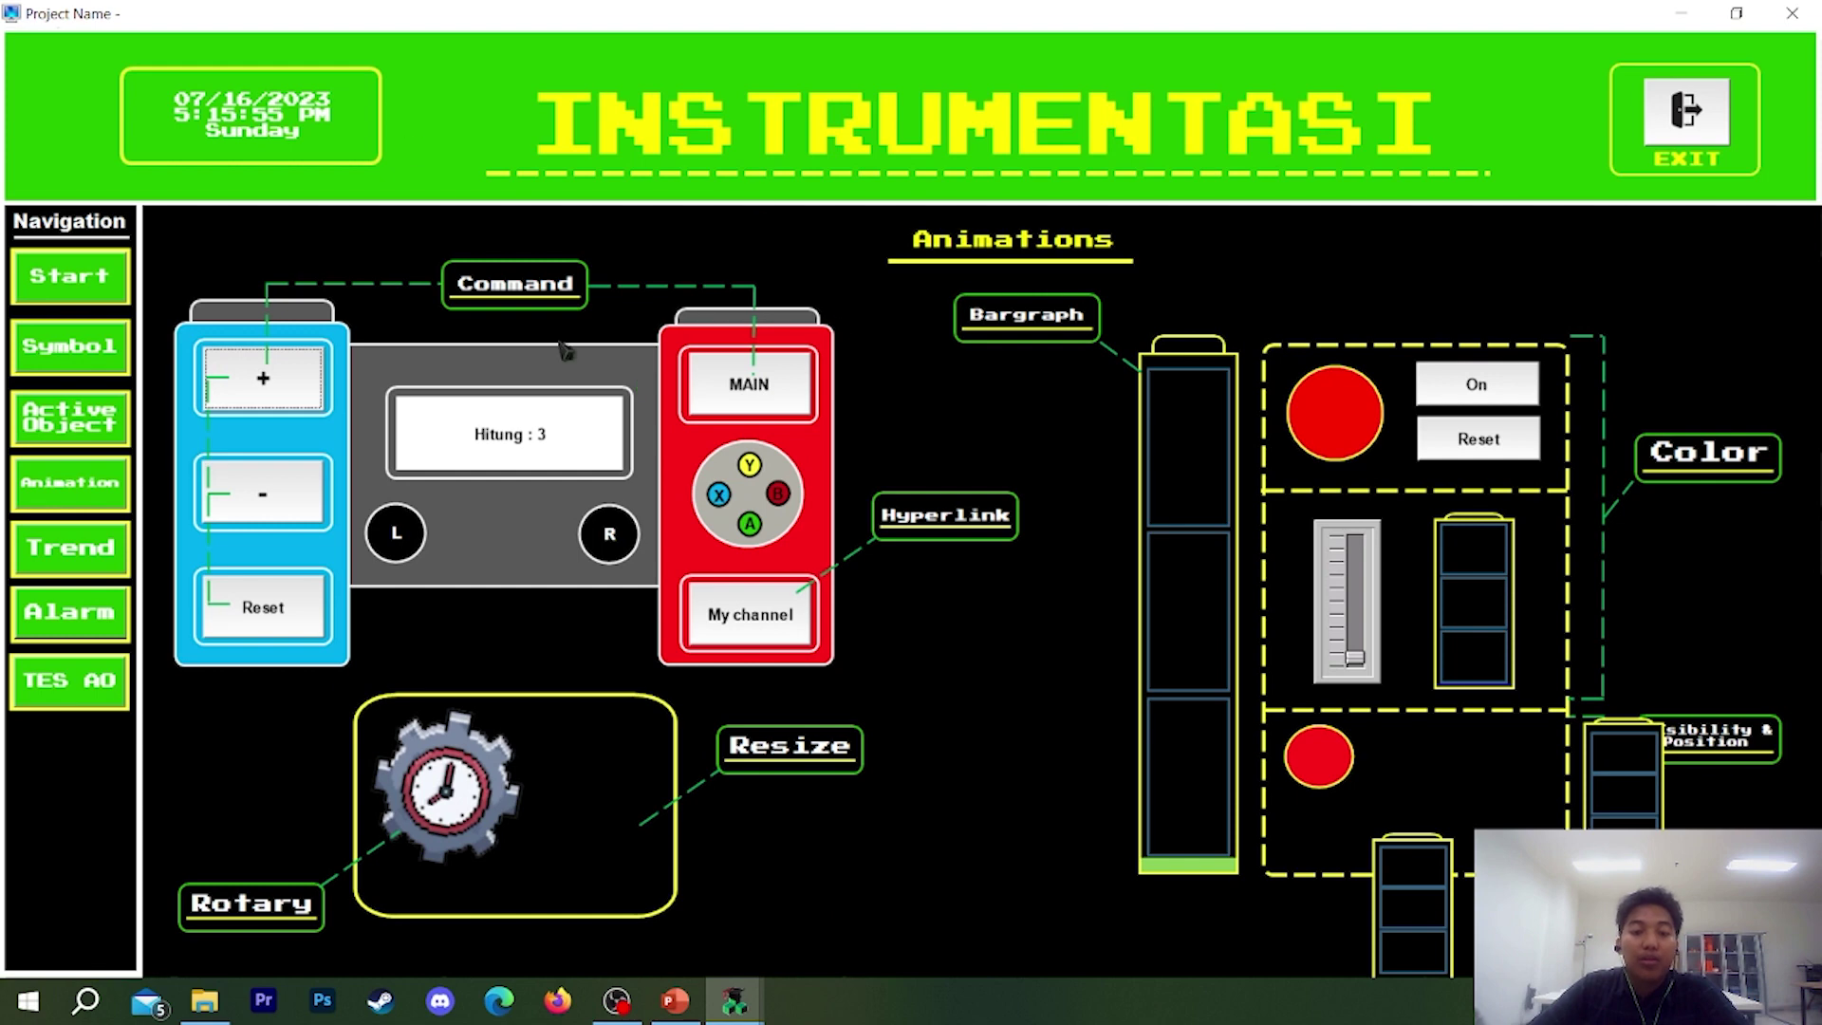
- Open the My channel hyperlink in Firefox, dismiss the update notice, and switch back to the running project
{"action": "left_click", "coordinate": [742, 630]}
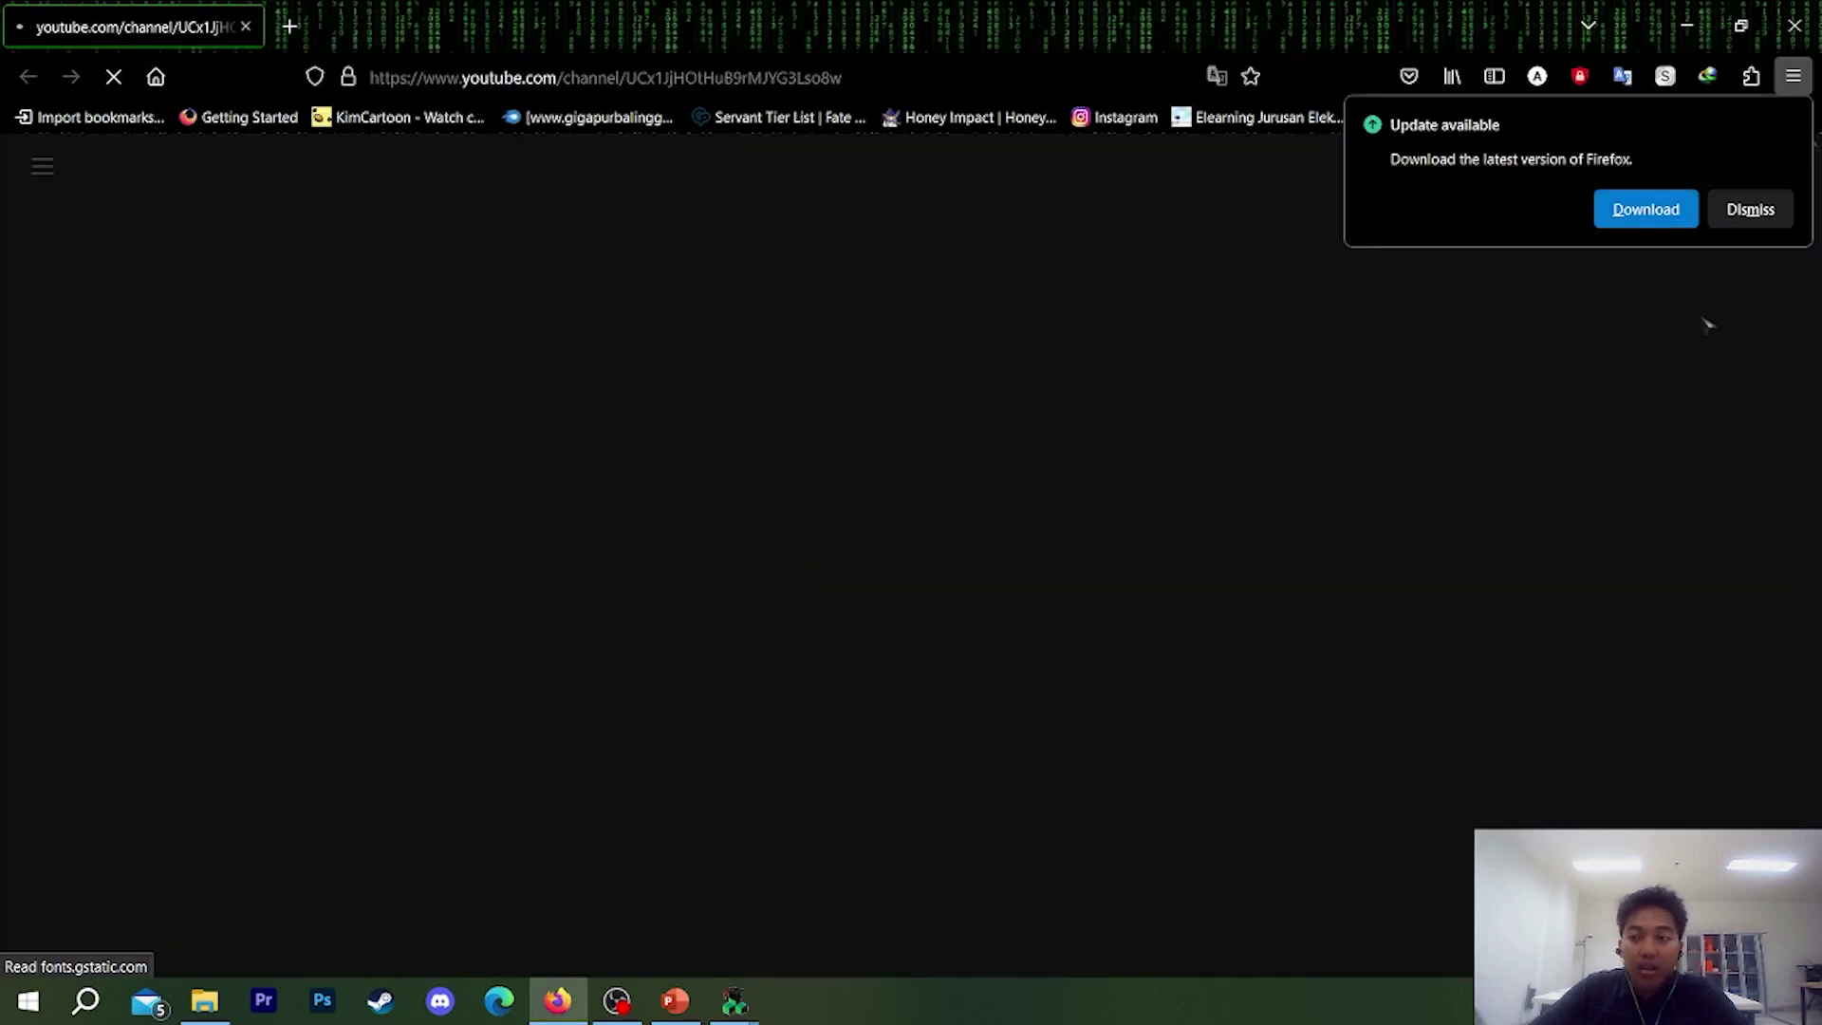
{"action": "left_click", "coordinate": [1748, 211]}
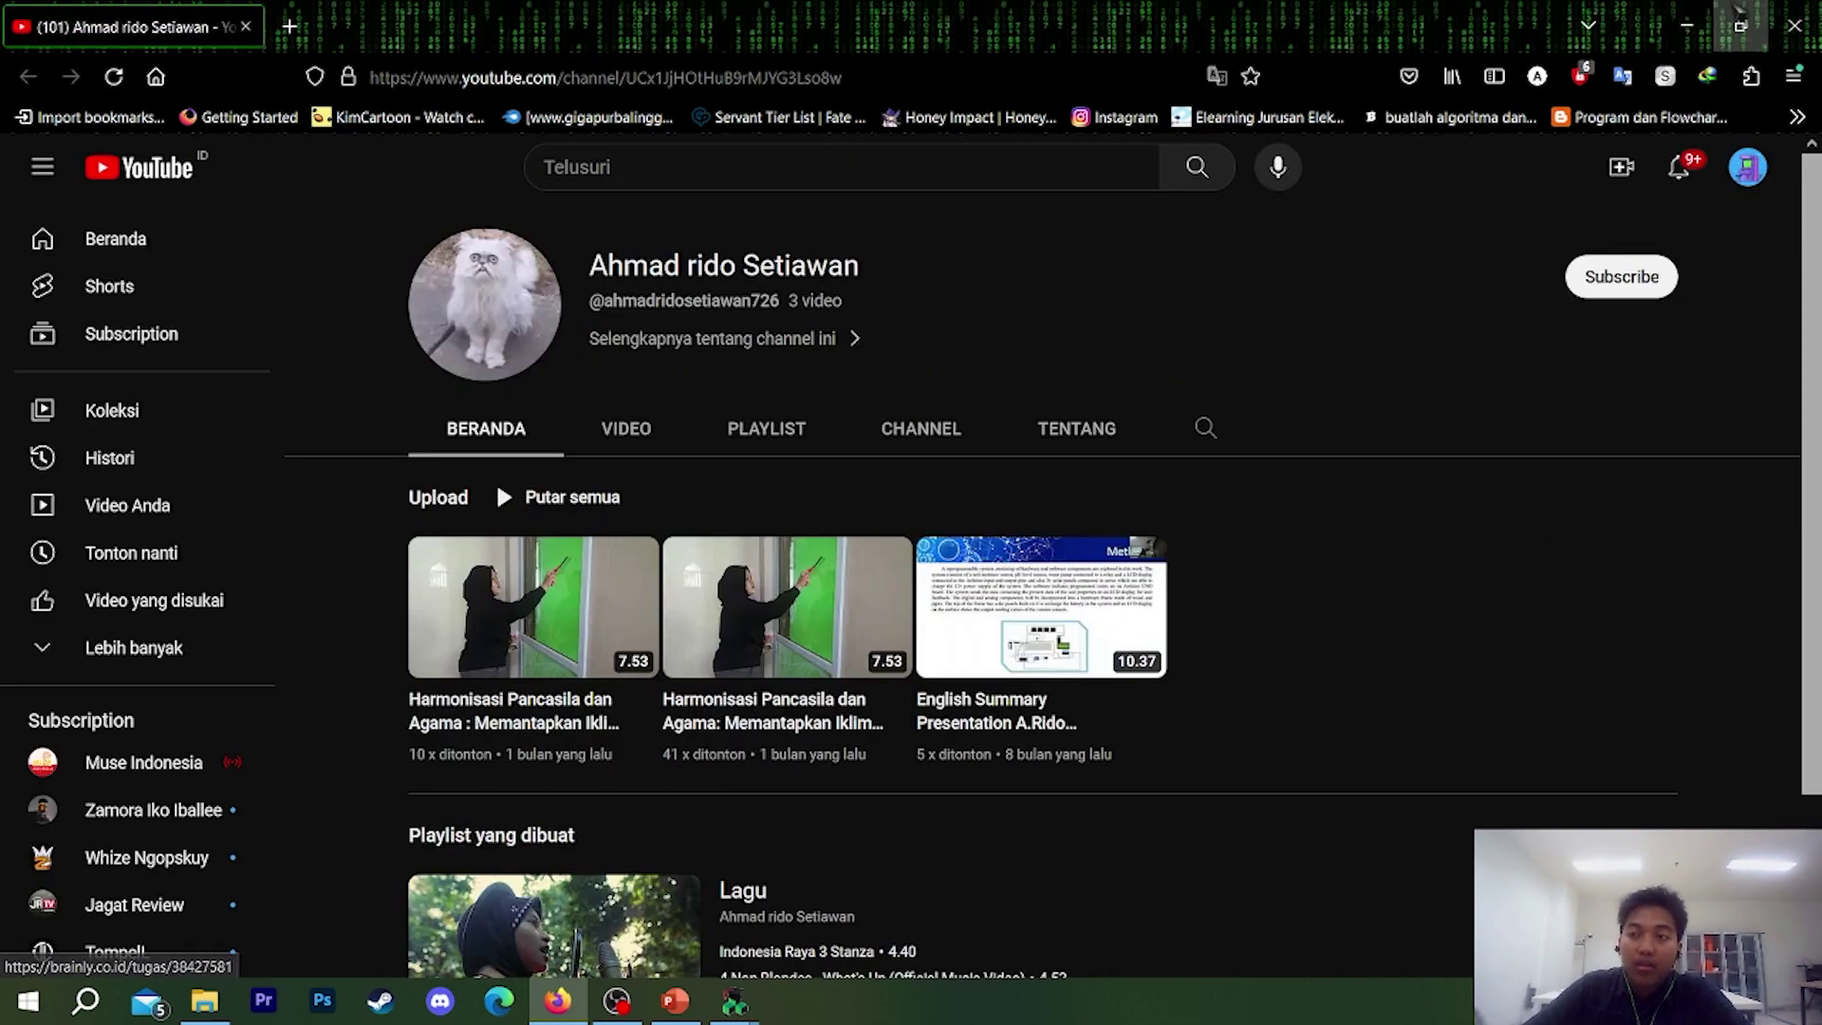
{"action": "key", "text": "alt+Tab"}
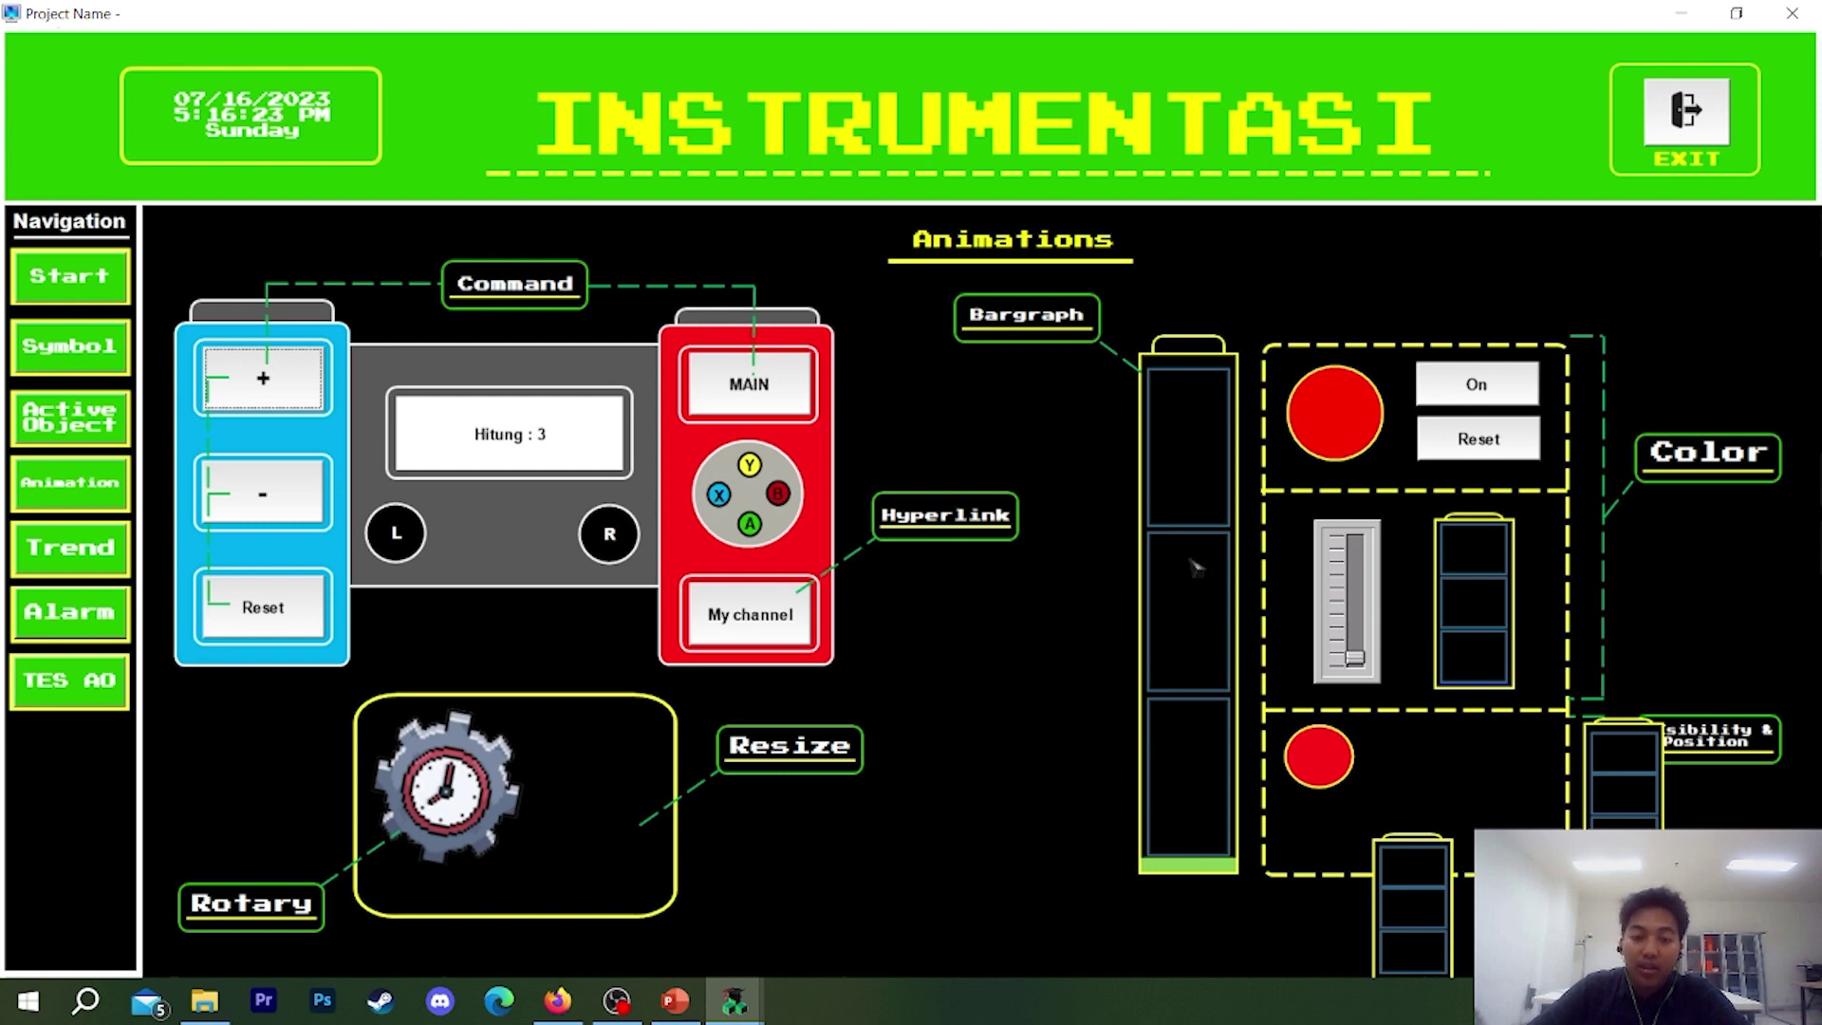
- Raise the Hitung counter to 16 to demonstrate the bargraph, and bring it back to 0 with the slider
{"action": "left_click", "coordinate": [256, 388]}
{"action": "left_click", "coordinate": [256, 387]}
{"action": "left_click", "coordinate": [255, 387]}
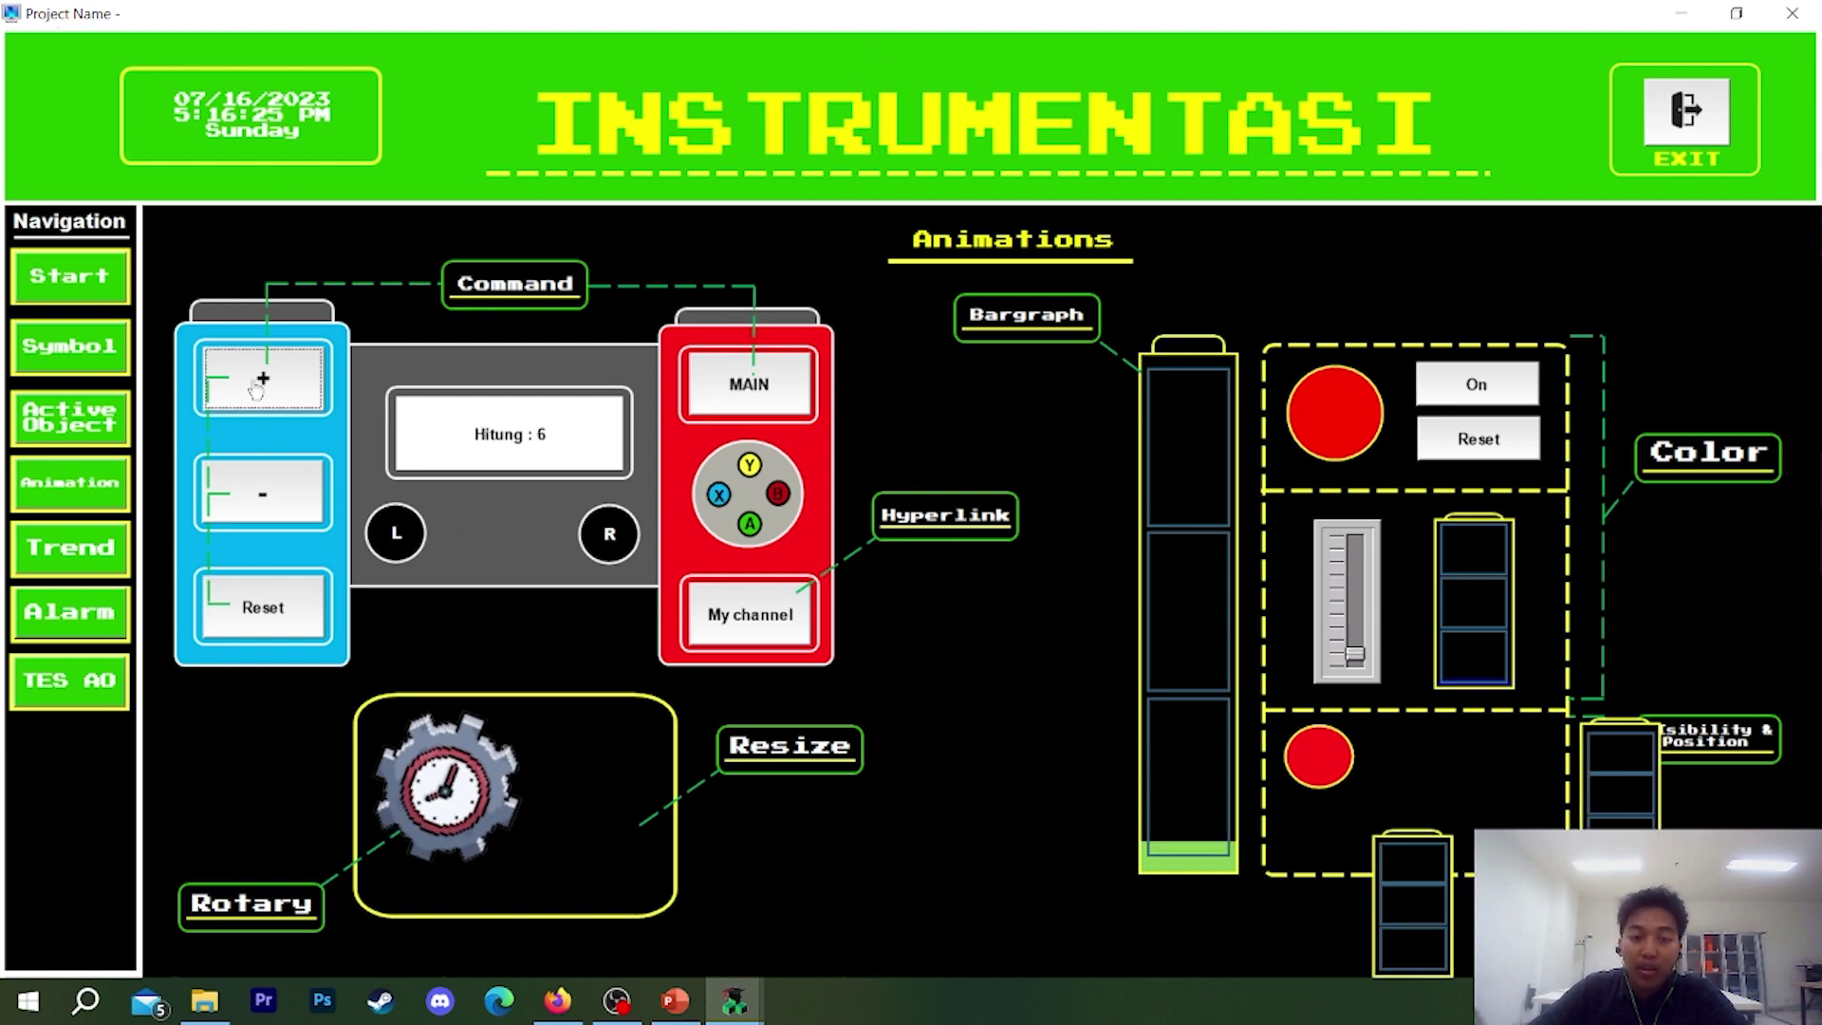
{"action": "double_click", "coordinate": [253, 387]}
{"action": "left_click", "coordinate": [252, 387]}
{"action": "double_click", "coordinate": [251, 387]}
{"action": "left_click", "coordinate": [250, 387]}
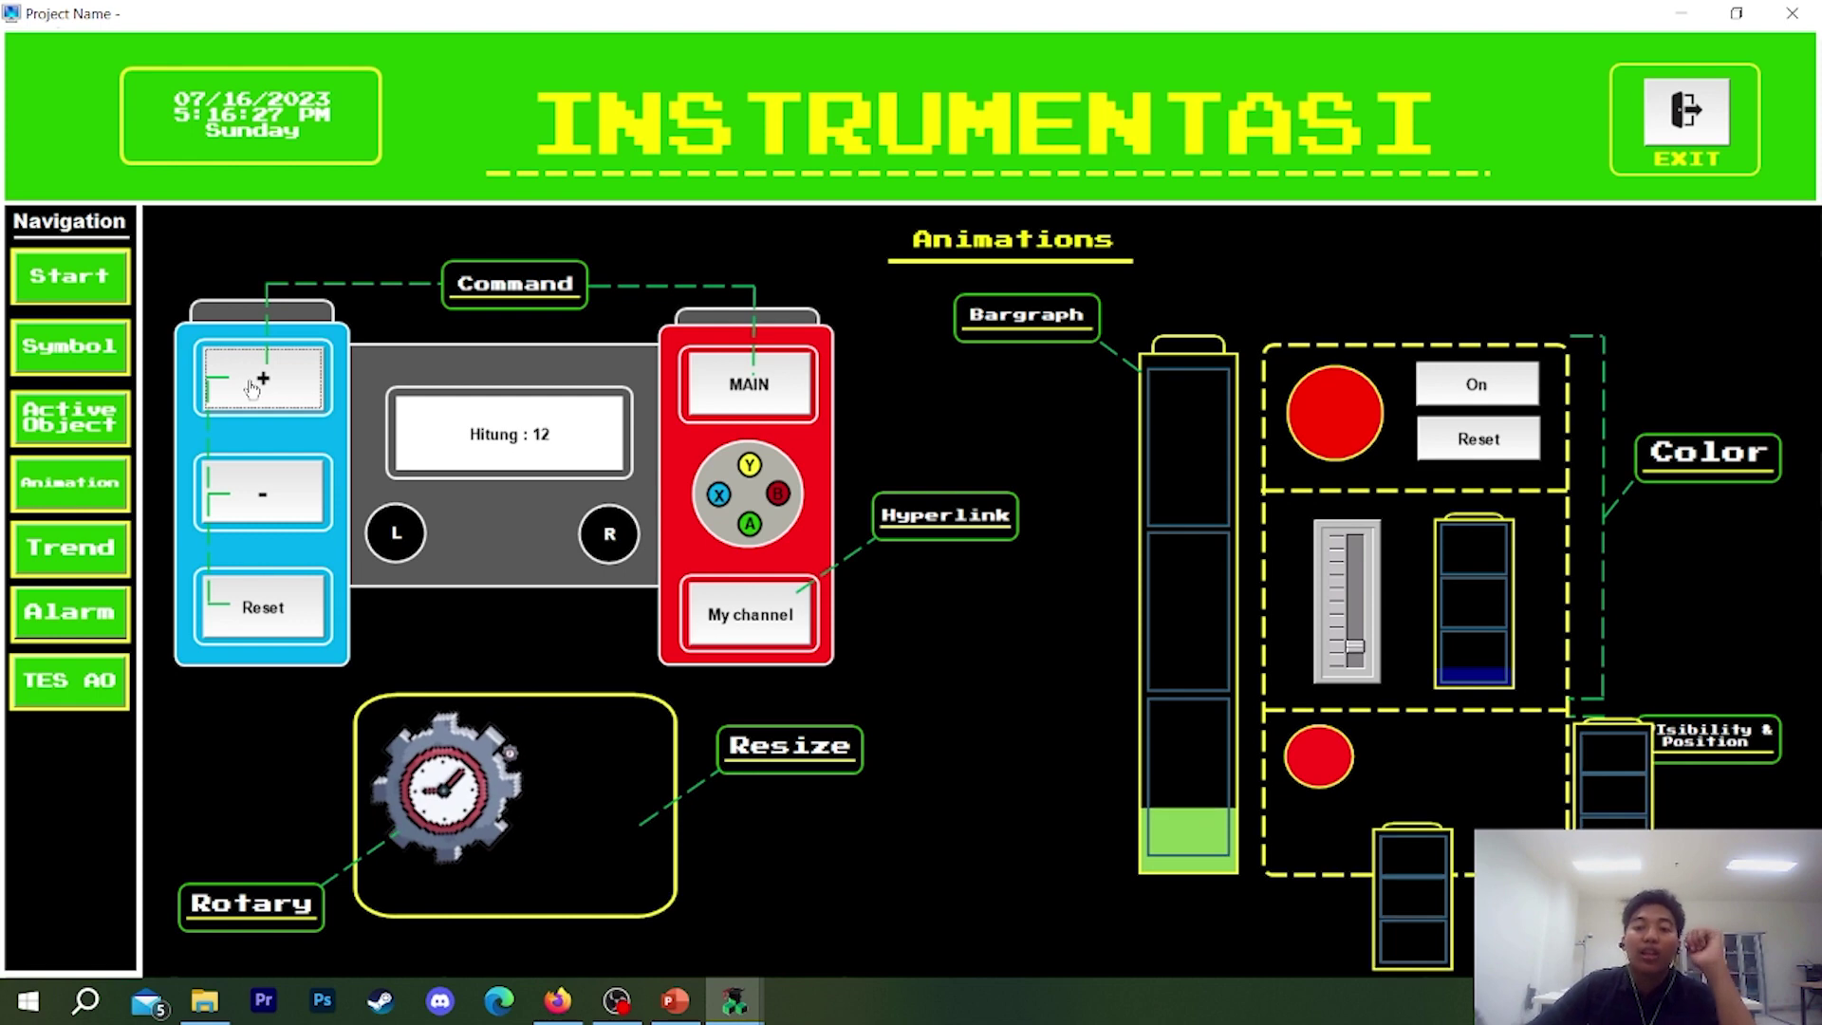
{"action": "left_click", "coordinate": [248, 387]}
{"action": "double_click", "coordinate": [247, 387]}
{"action": "left_click", "coordinate": [248, 387]}
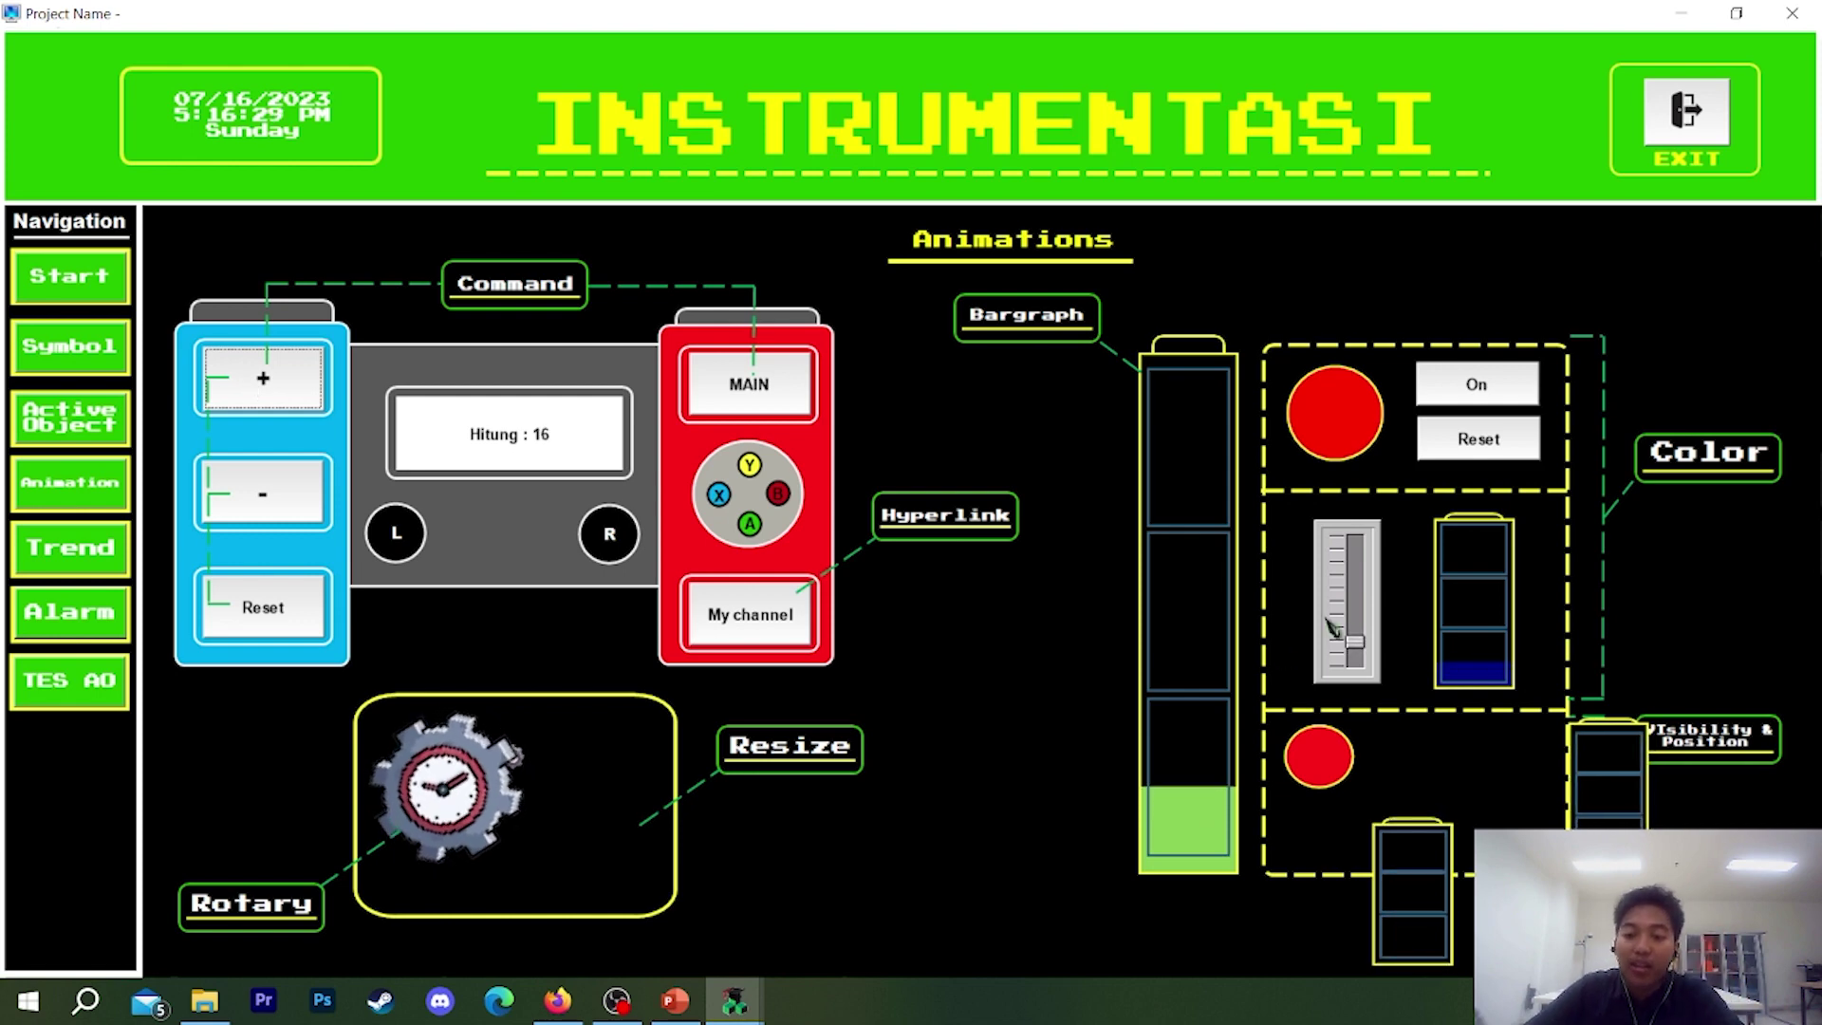
{"action": "mouse_move", "coordinate": [1358, 645]}
{"action": "left_mouse_down"}
{"action": "mouse_move", "coordinate": [1362, 555]}
{"action": "mouse_move", "coordinate": [1360, 664]}
{"action": "left_mouse_up"}
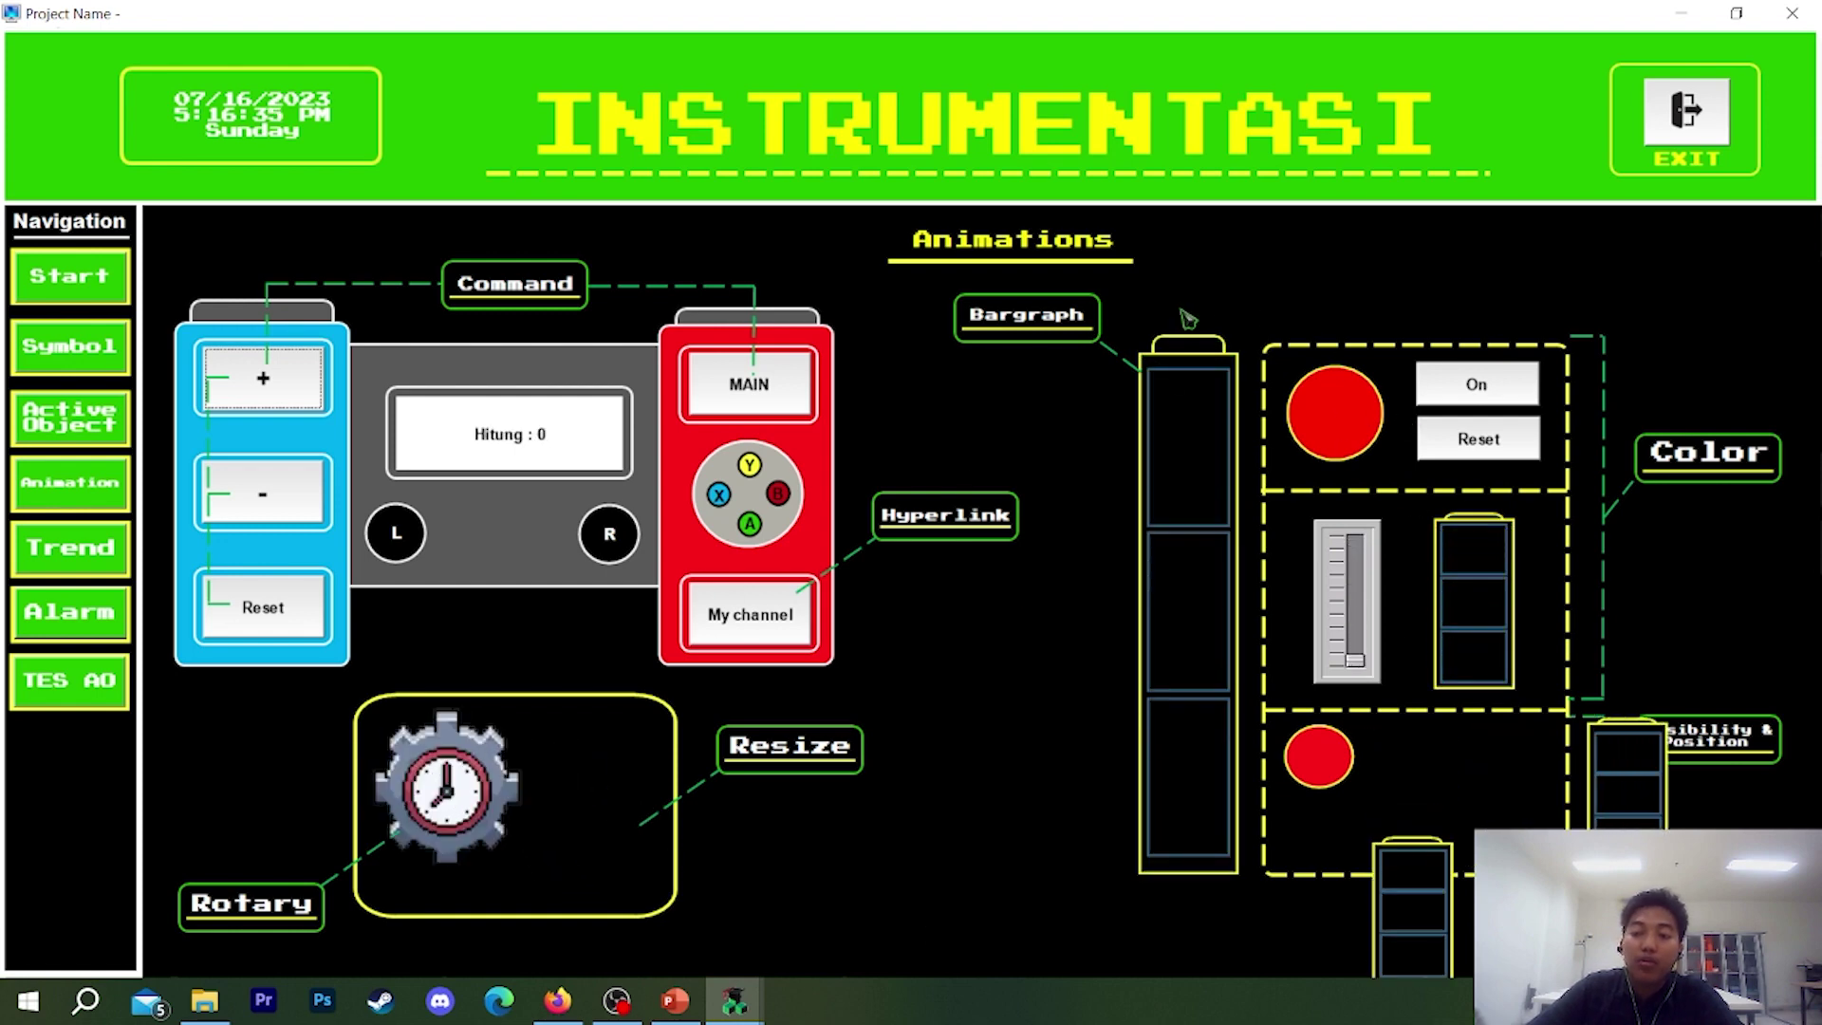
- Switch the Color indicator on and reset it, and move the slider through its range to test the tank color
{"action": "left_click", "coordinate": [1473, 402]}
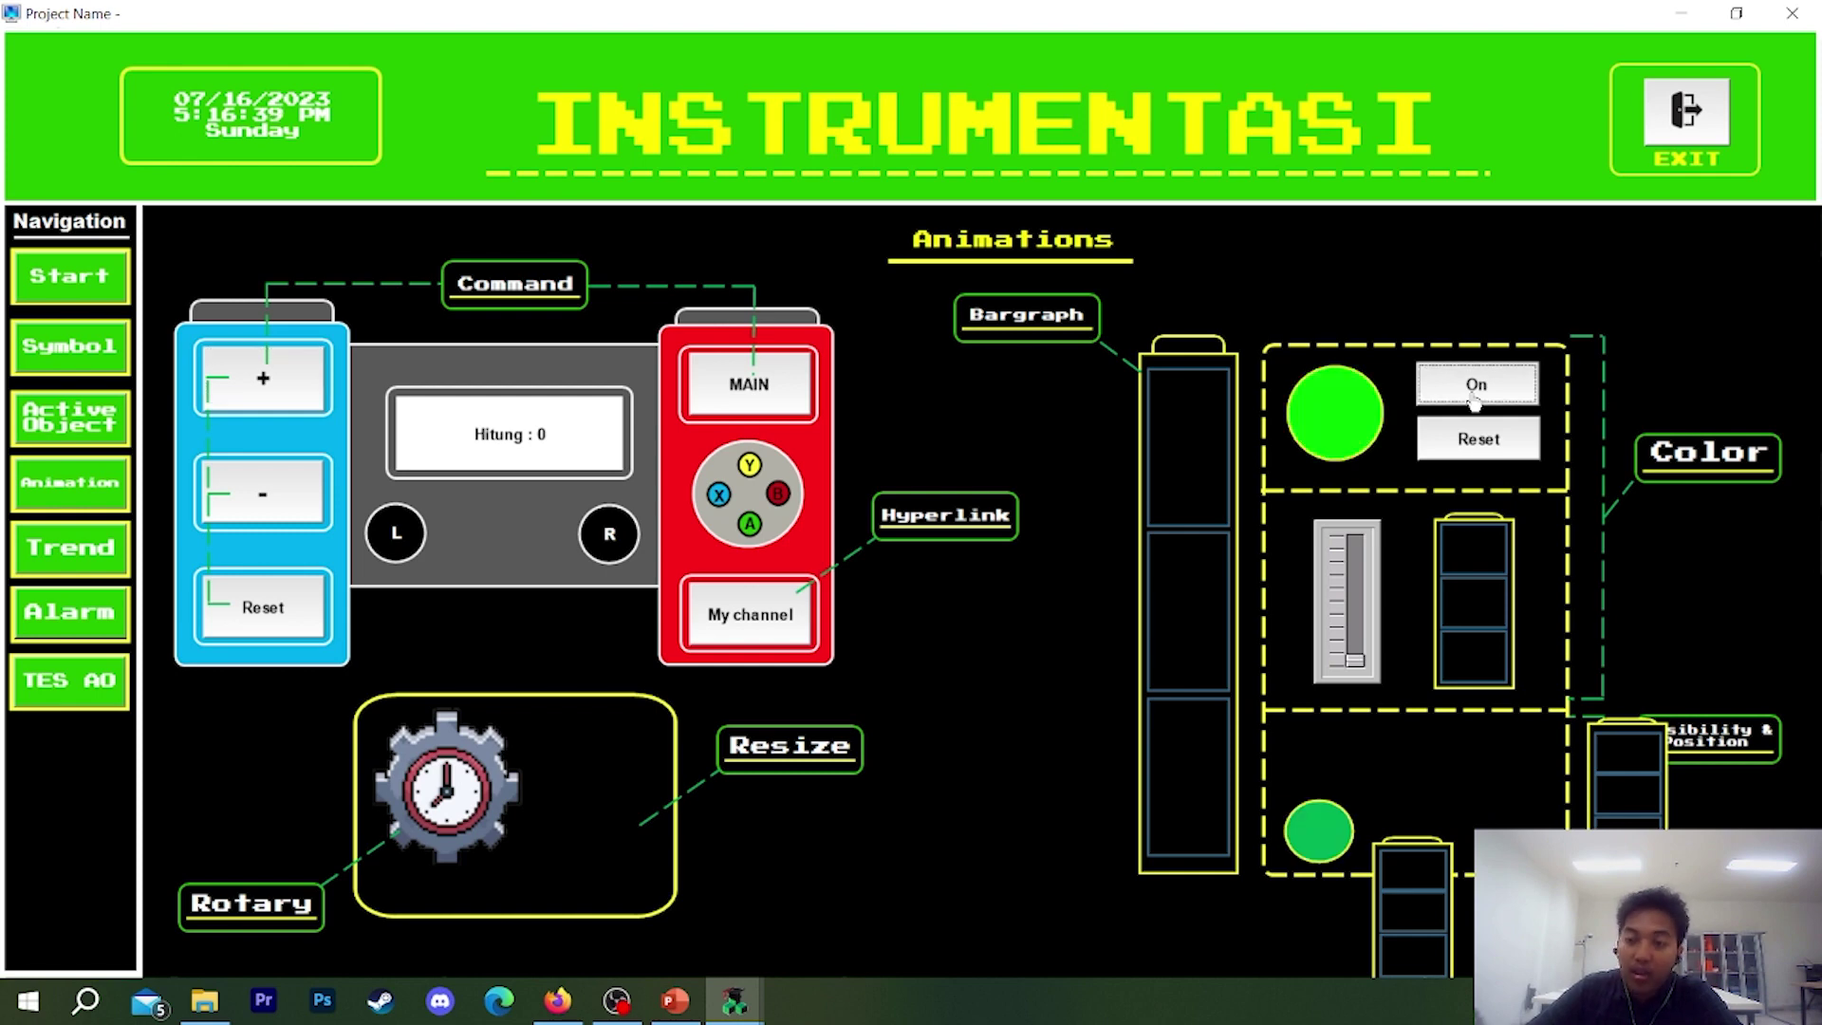
{"action": "left_click", "coordinate": [1466, 453]}
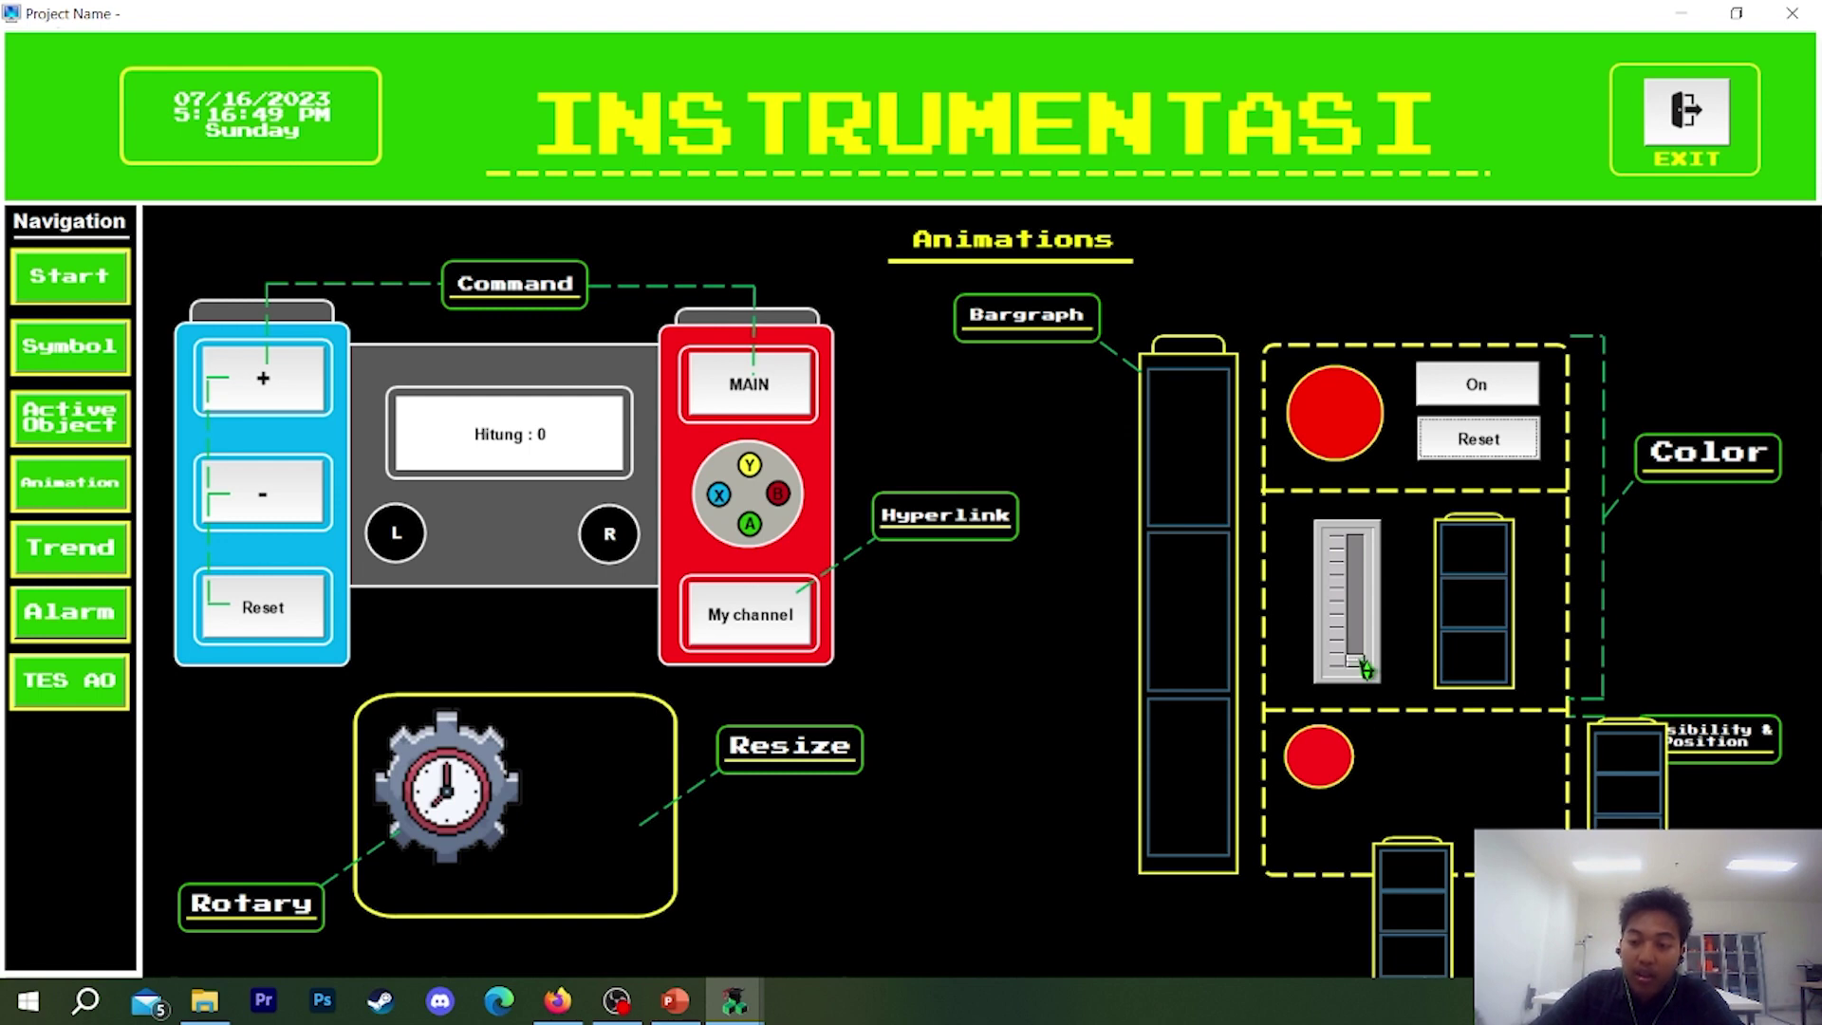
{"action": "left_click_drag", "start_coordinate": [1362, 664], "coordinate": [1393, 536]}
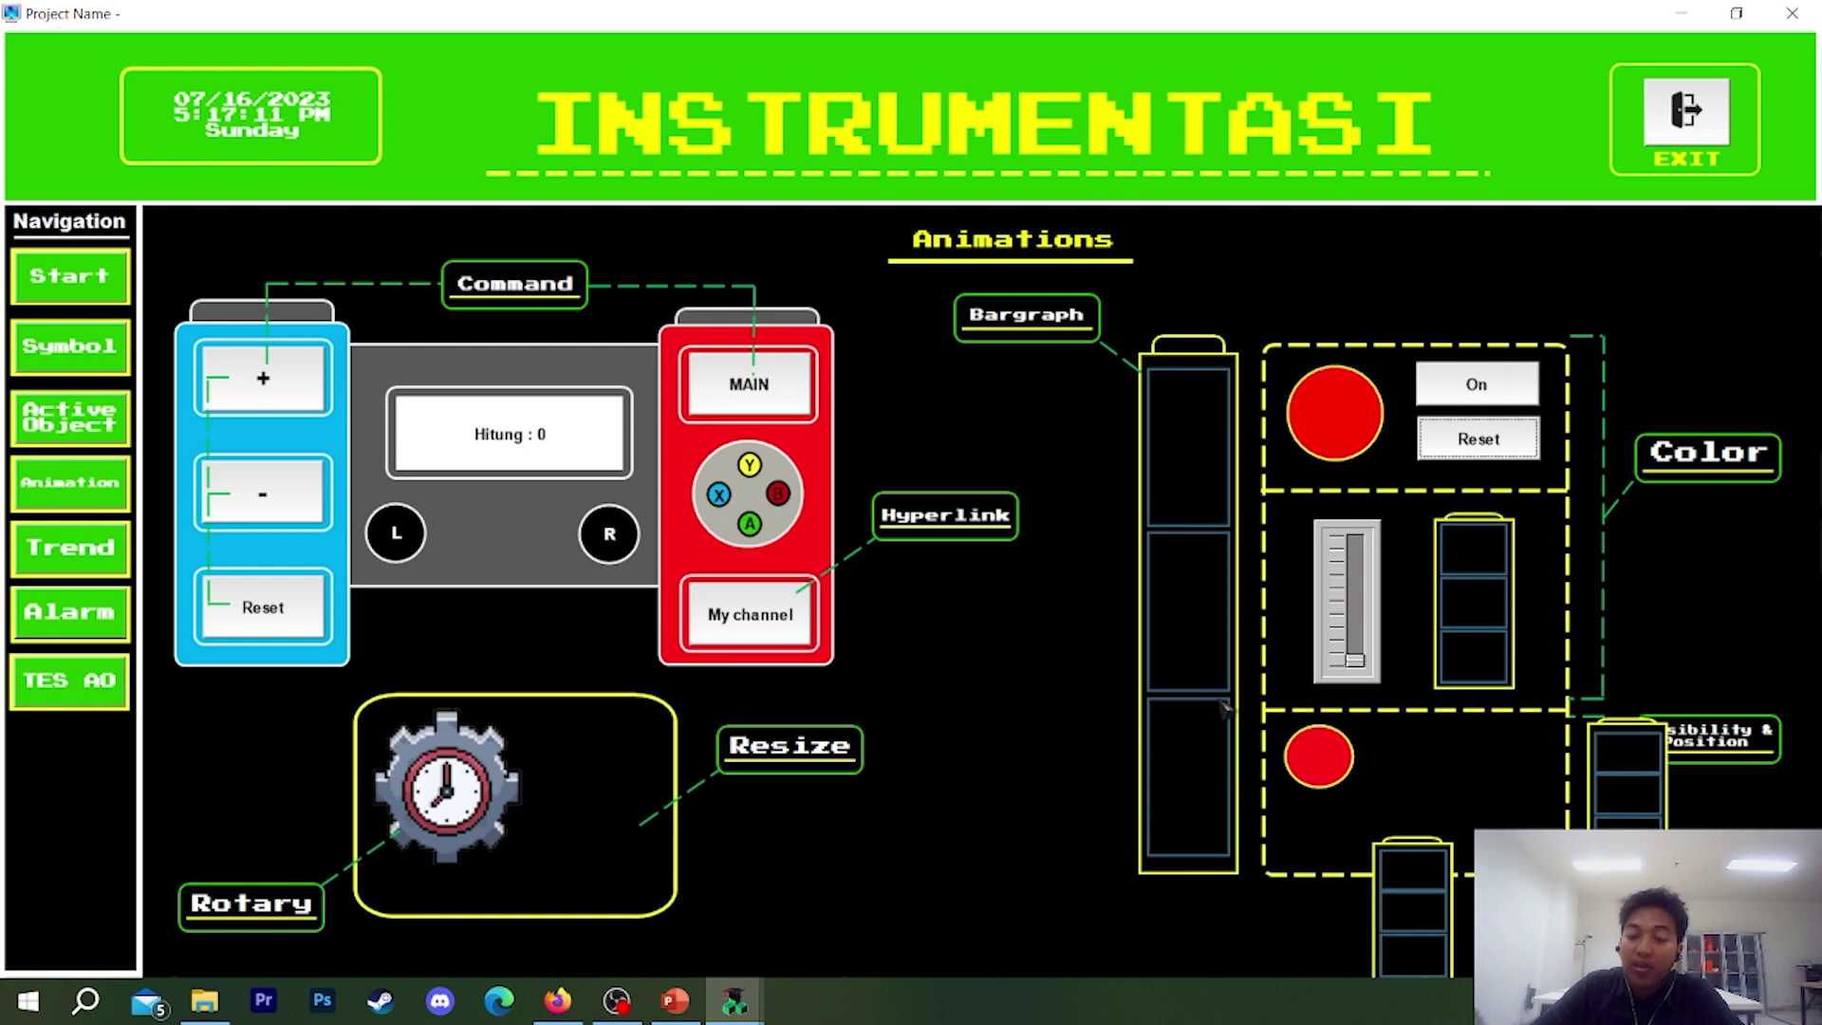
- Toggle the indicator on, off and on again to demonstrate the visibility and position animation
{"action": "left_click", "coordinate": [1458, 397]}
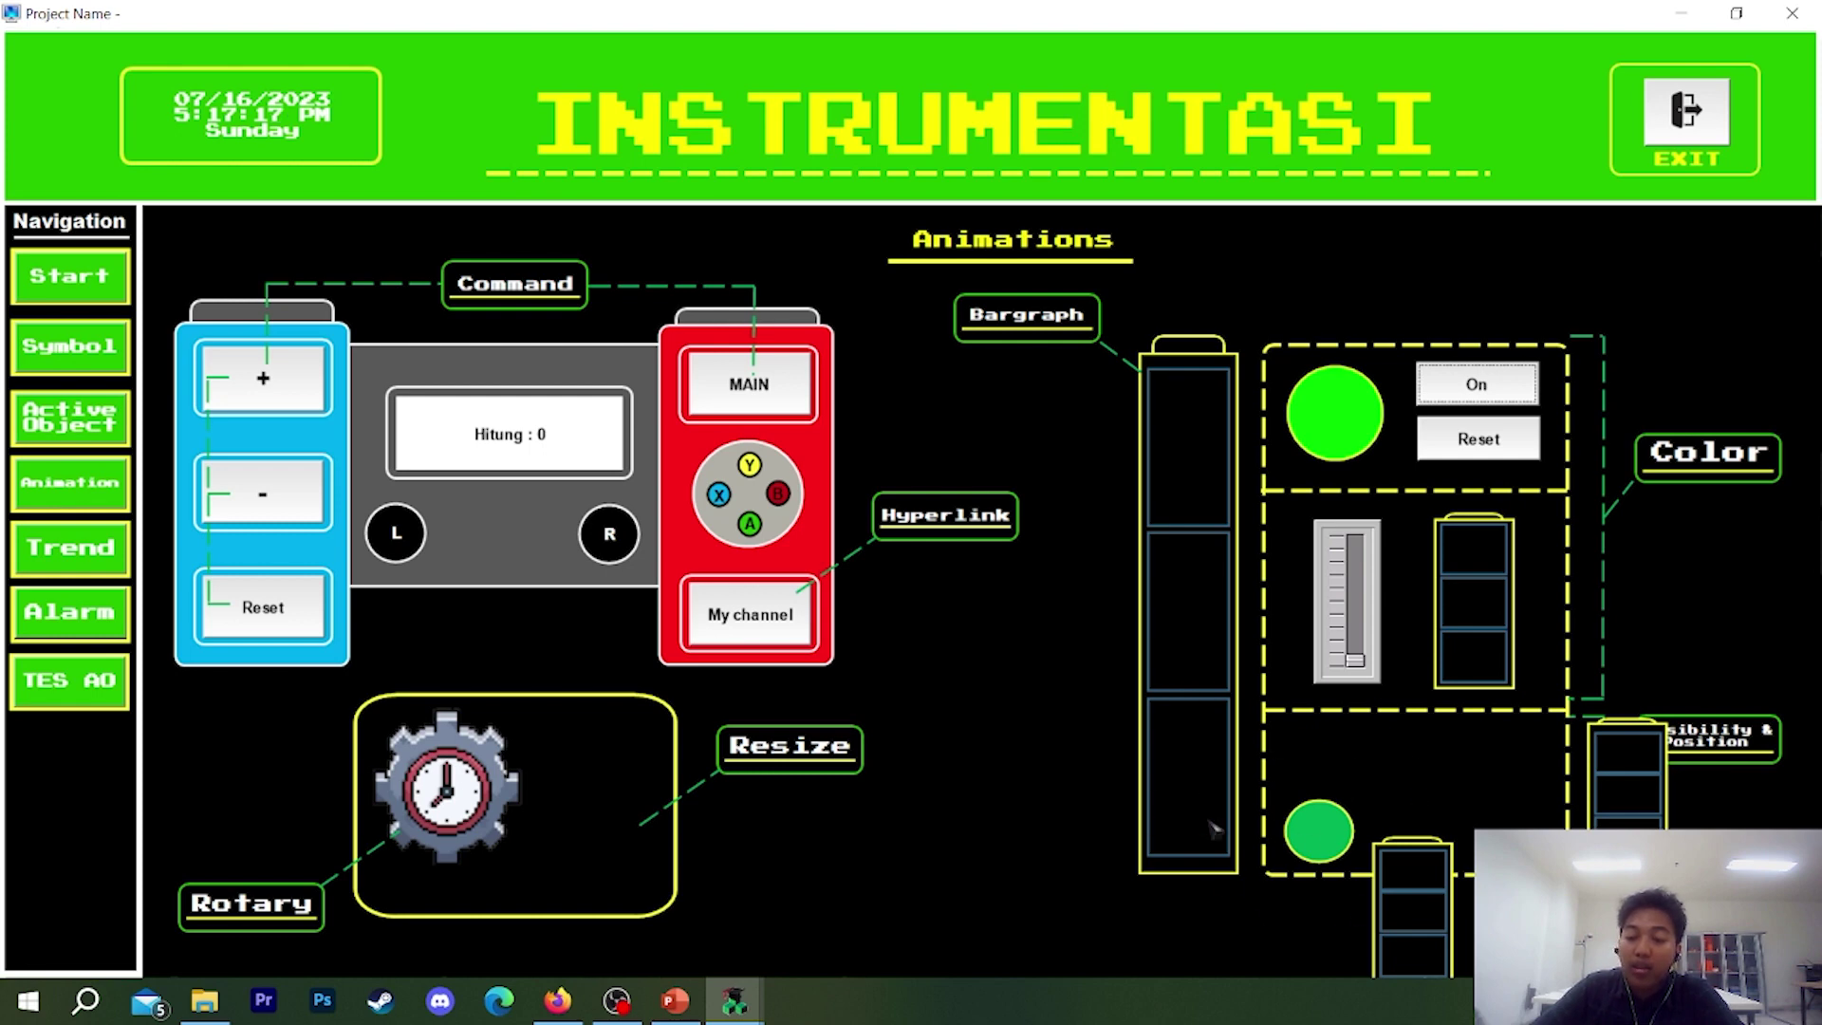
{"action": "left_click", "coordinate": [1486, 448]}
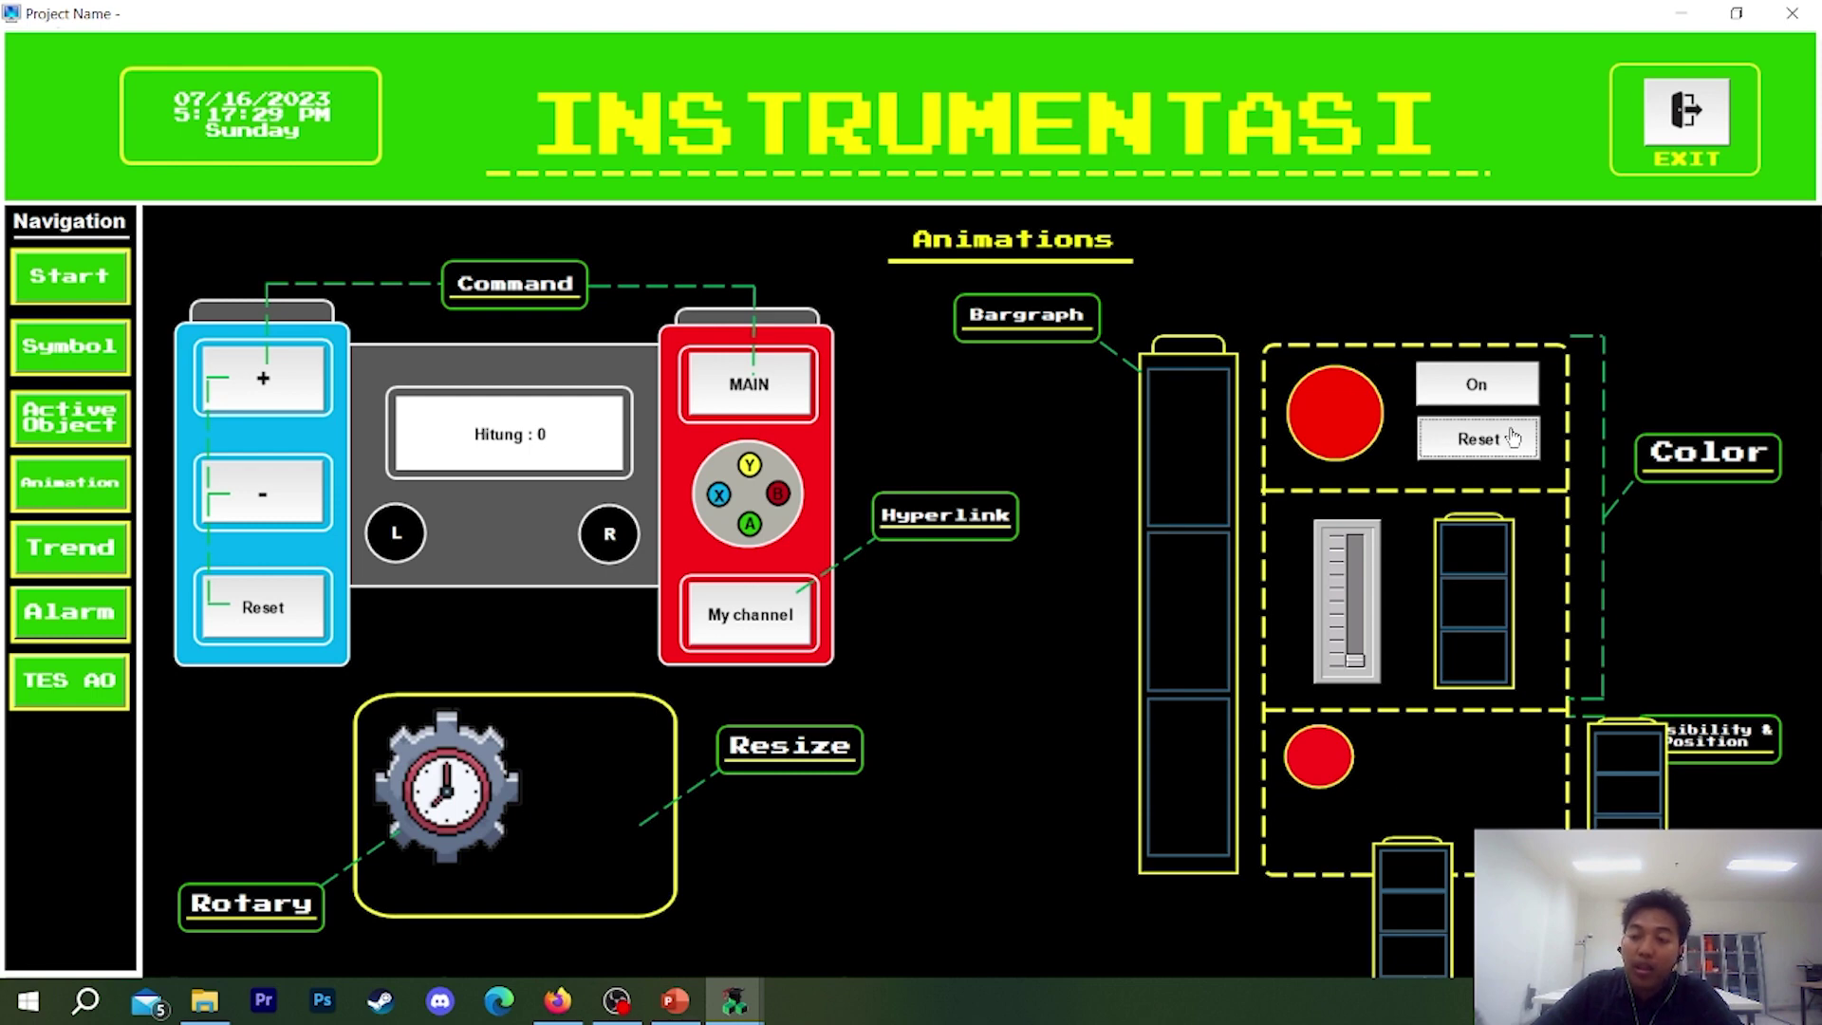
{"action": "left_click", "coordinate": [1476, 391]}
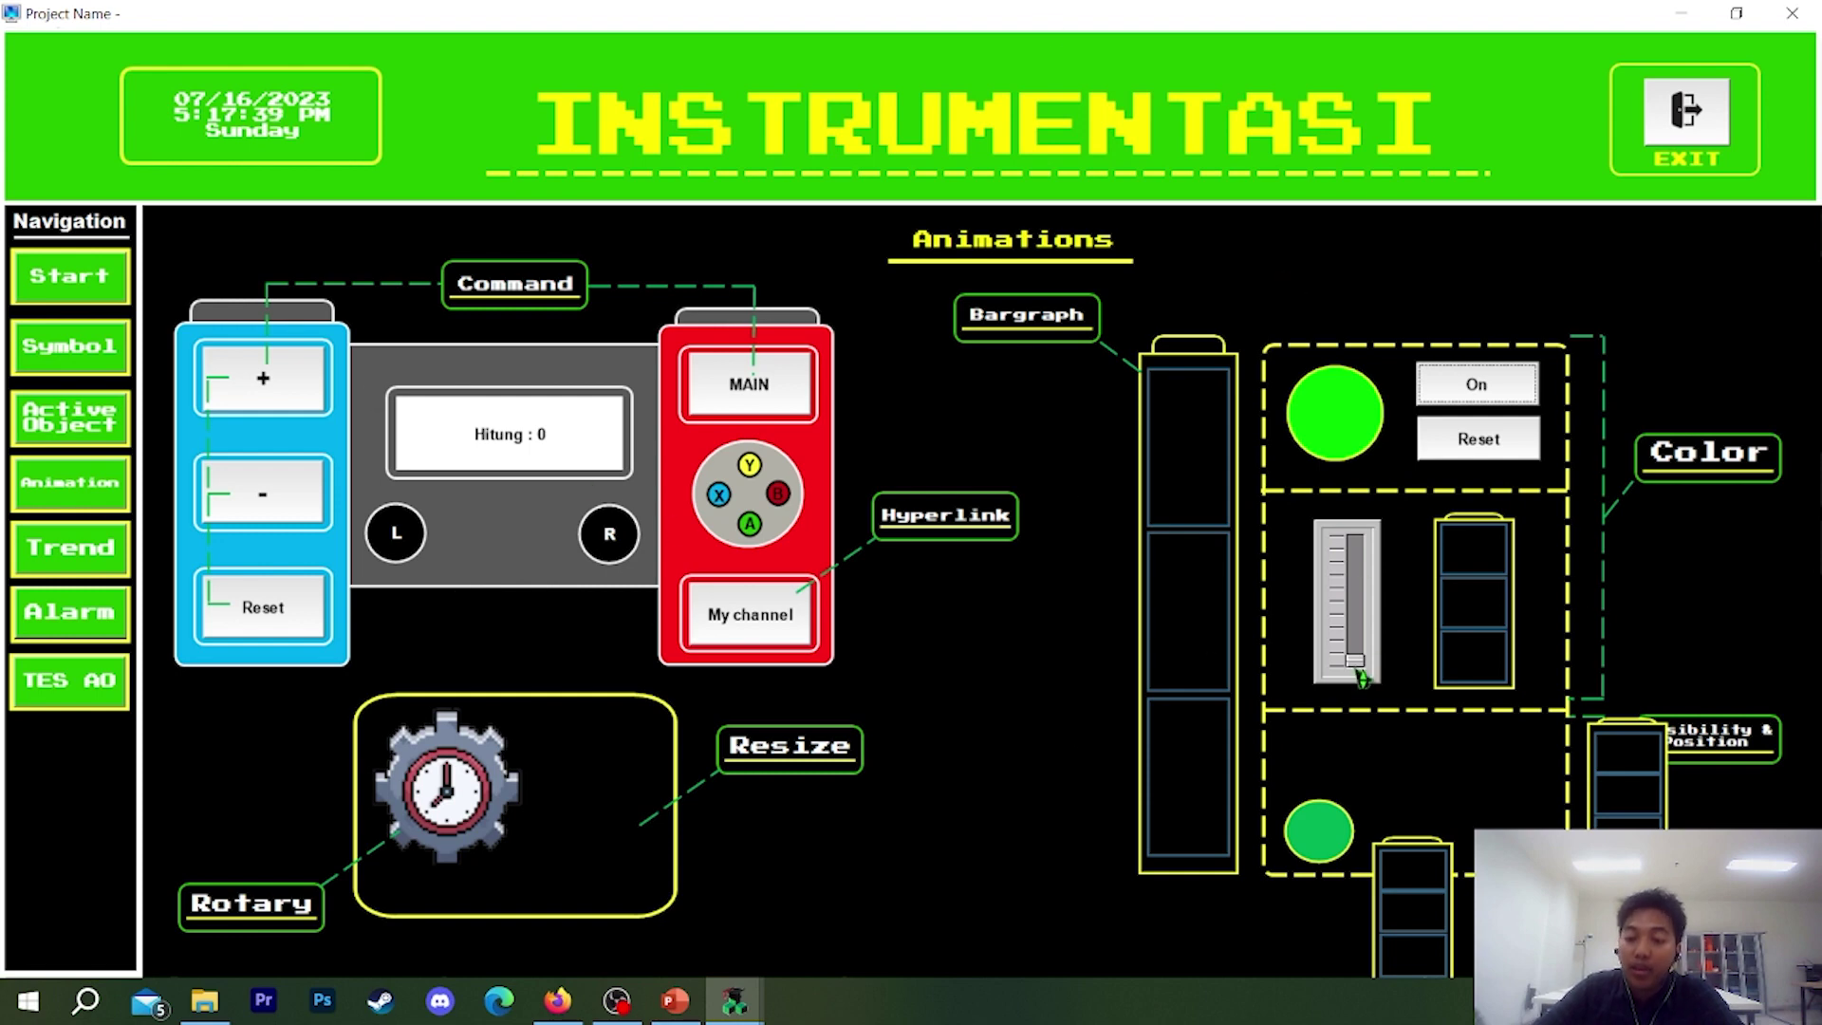
- Move the slider between 0 and 100, ending at 100, to demonstrate the resize, rotary and position animations
{"action": "left_click_drag", "start_coordinate": [1359, 669], "coordinate": [1354, 538]}
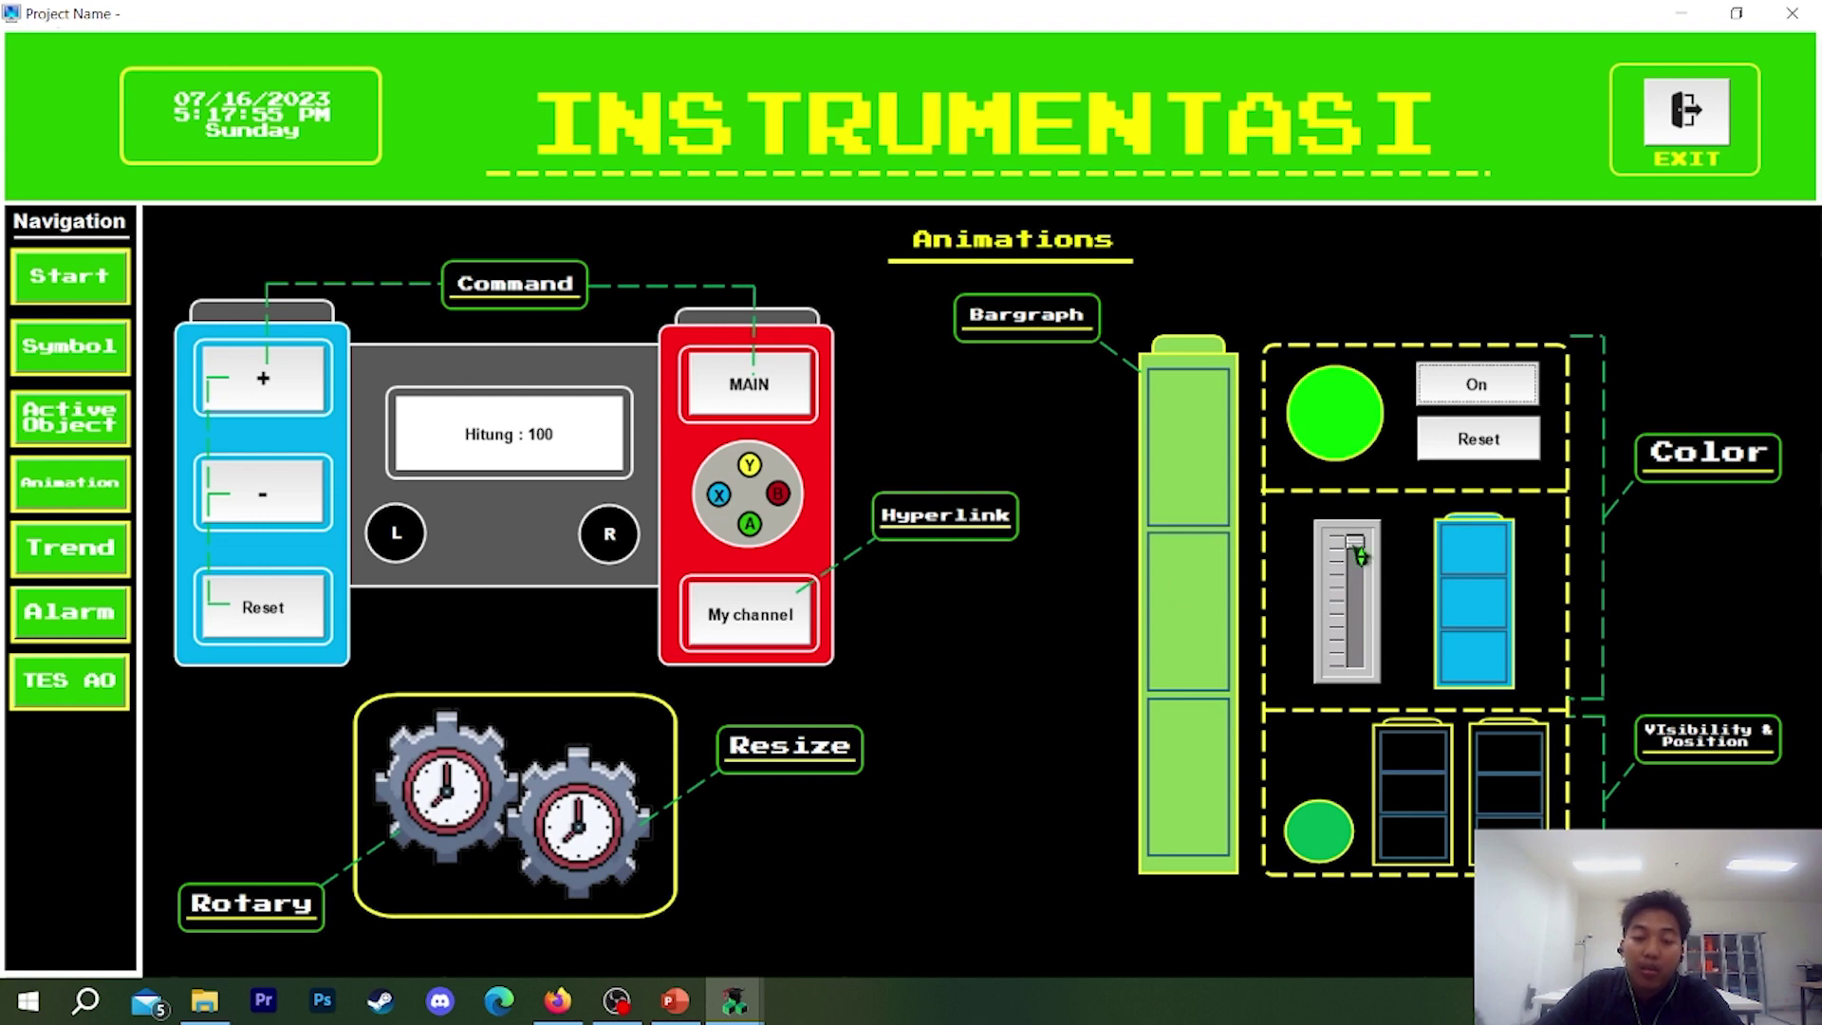
{"action": "mouse_move", "coordinate": [1360, 555]}
{"action": "left_mouse_down"}
{"action": "mouse_move", "coordinate": [1367, 716]}
{"action": "mouse_move", "coordinate": [1356, 541]}
{"action": "left_mouse_up"}
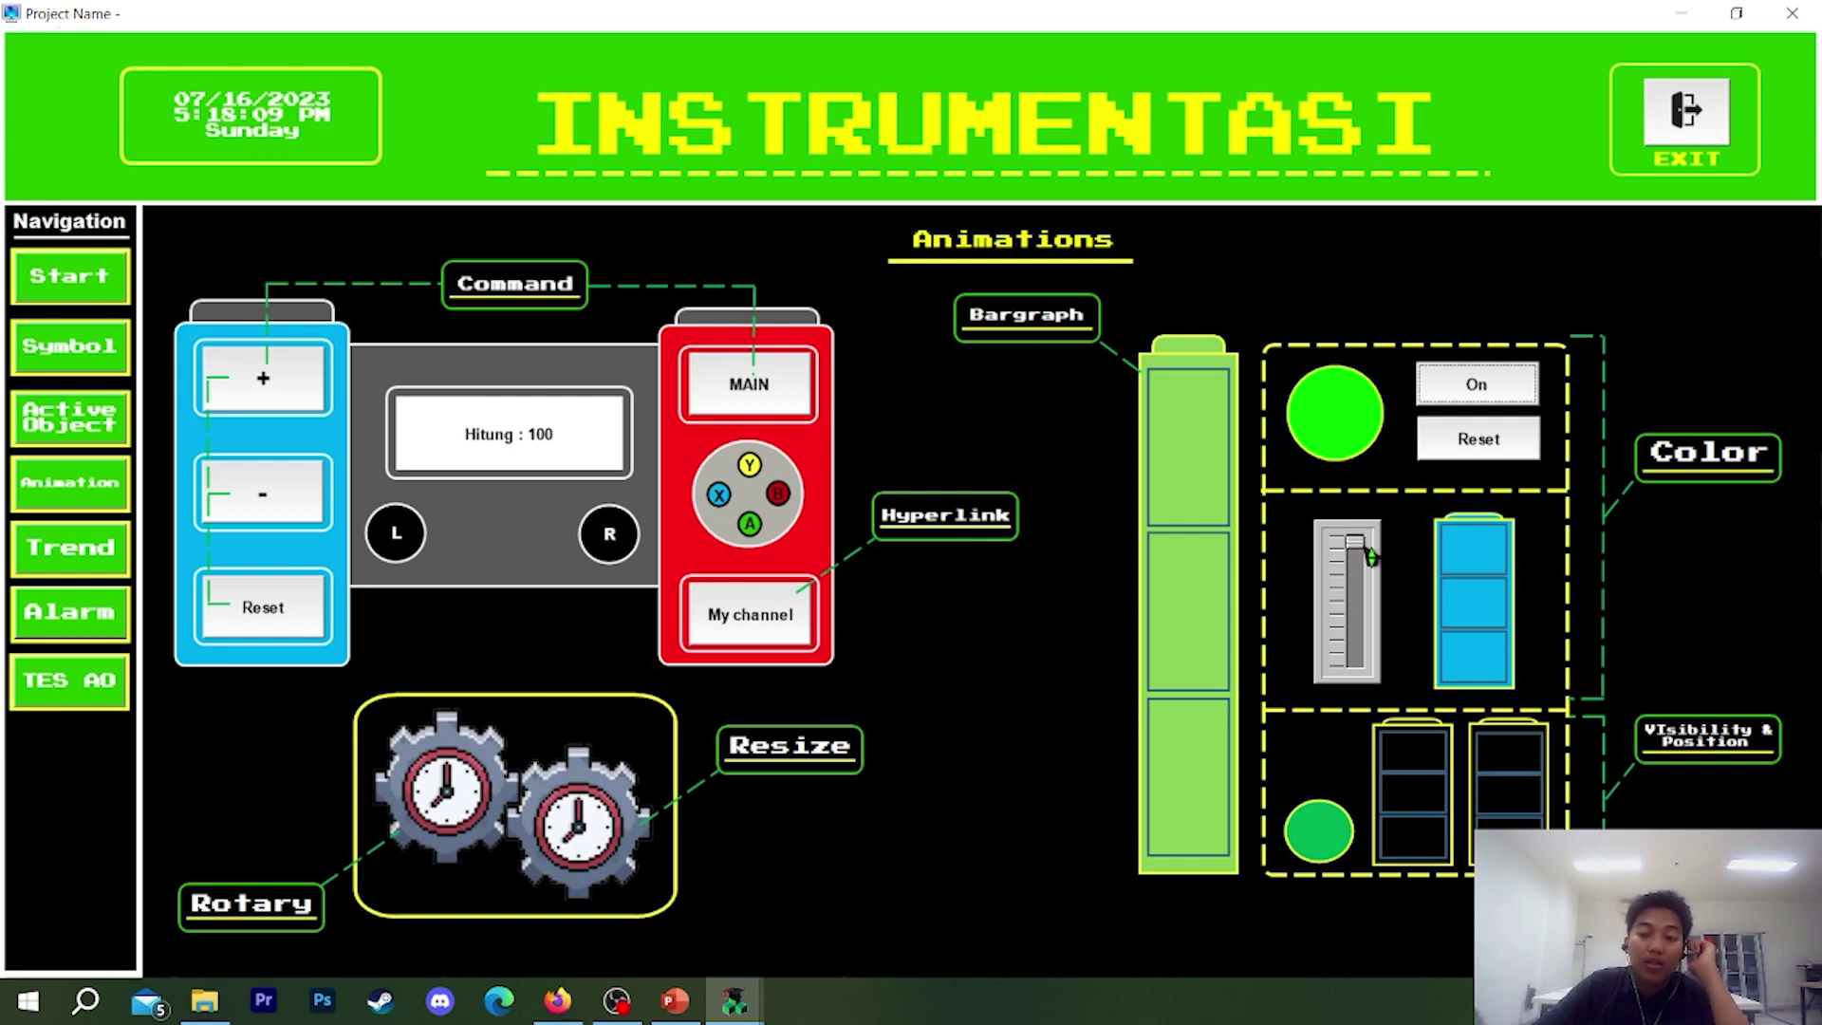
{"action": "left_click_drag", "start_coordinate": [1365, 553], "coordinate": [1364, 673]}
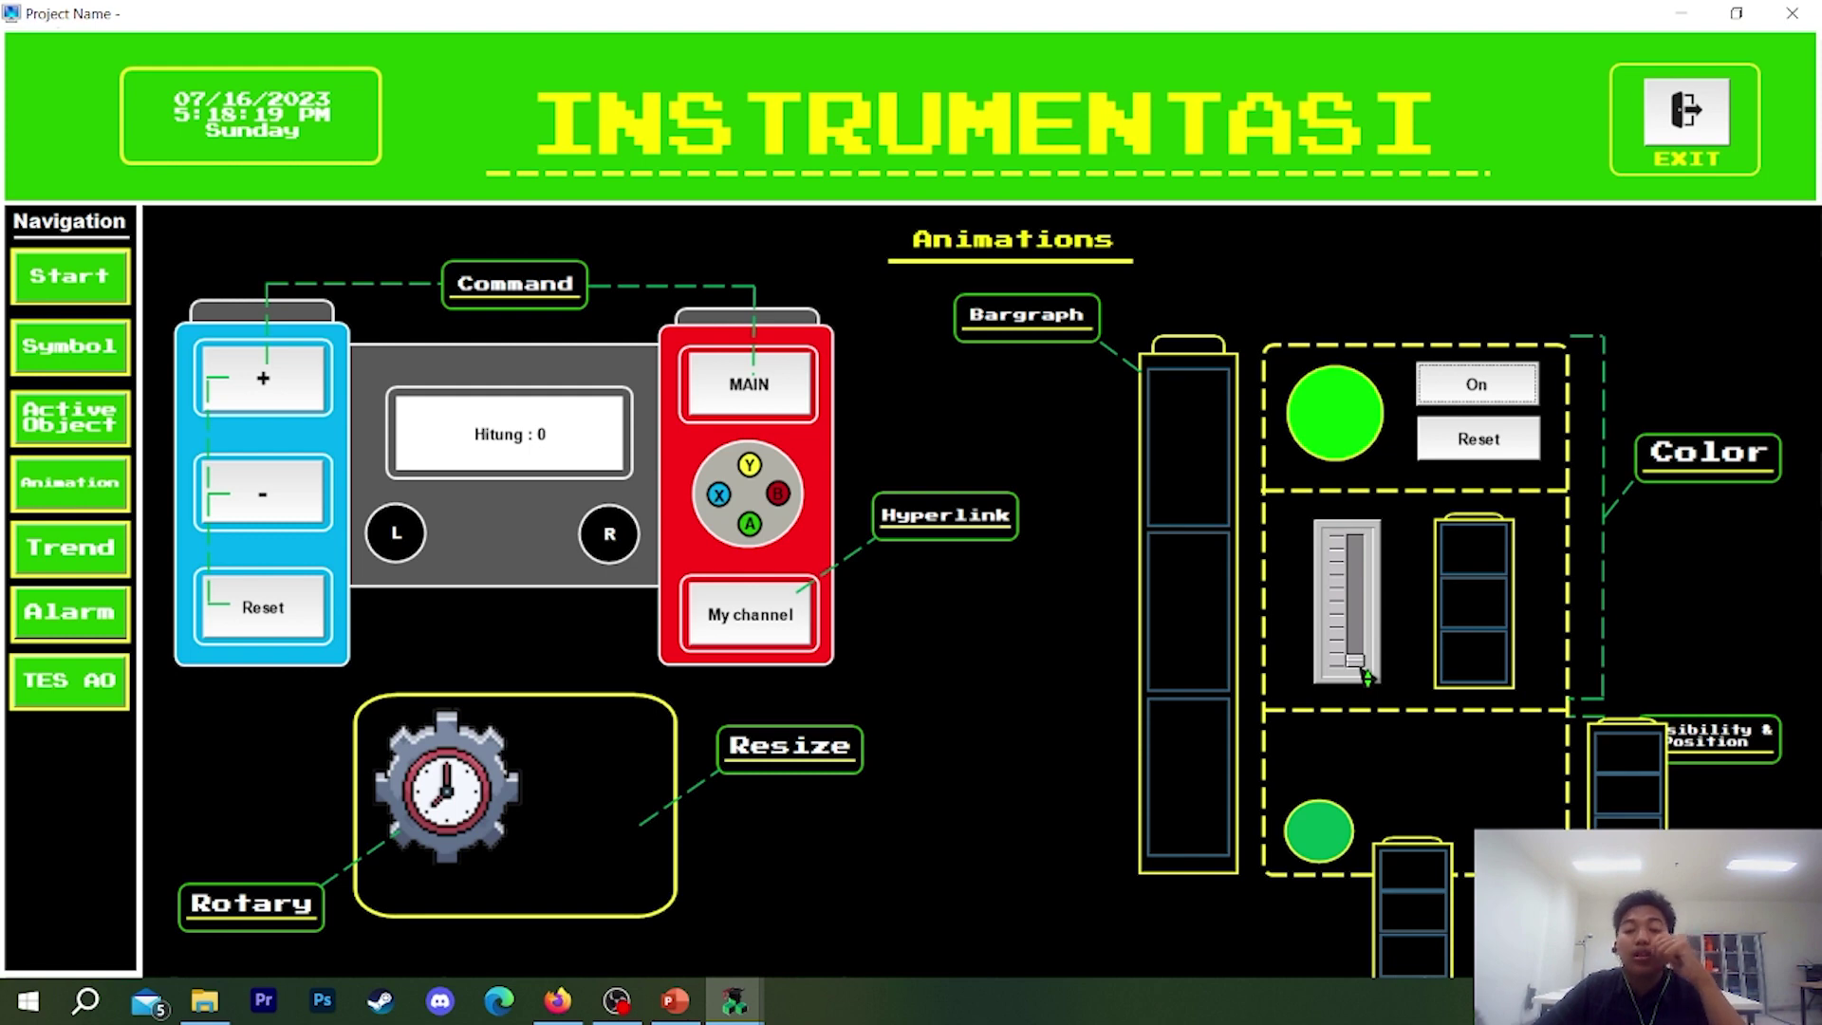
{"action": "left_click_drag", "start_coordinate": [1367, 675], "coordinate": [1380, 538]}
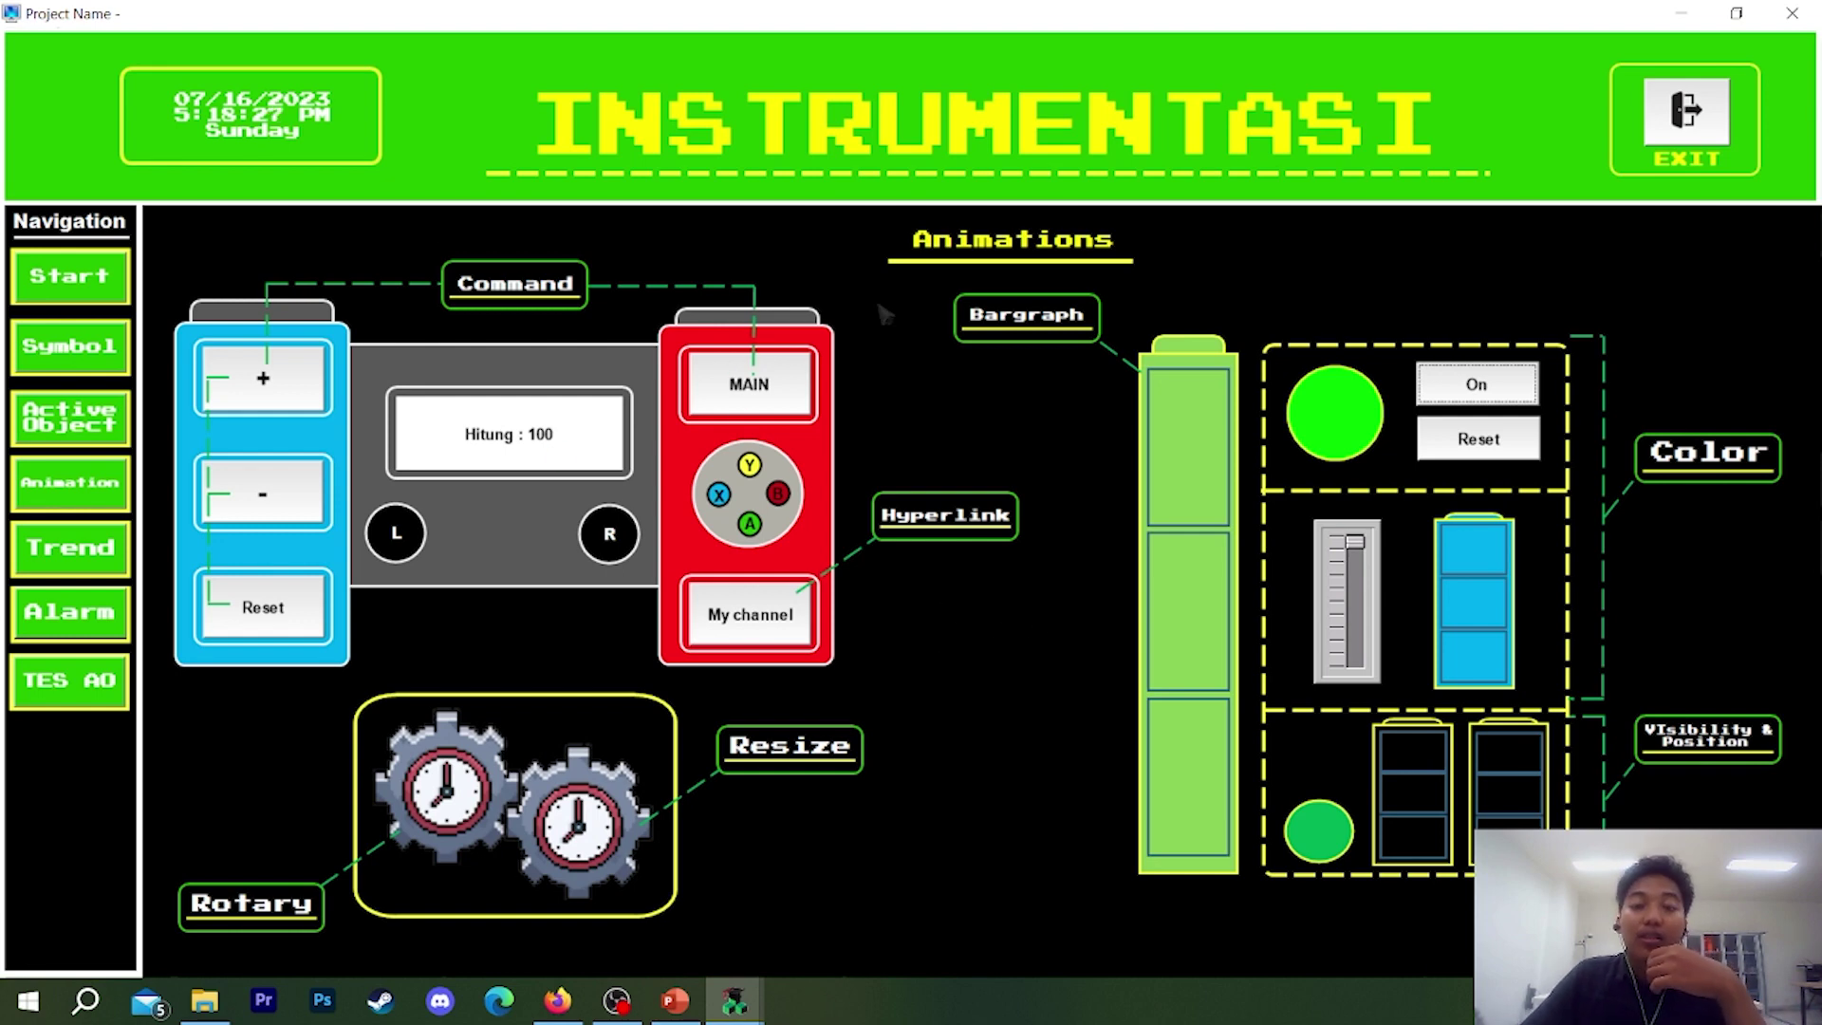
- Exit the running project and close the Tes Active Object 2 screen in the editor, leaving the blank Screen3 open
{"action": "left_click", "coordinate": [1639, 103]}
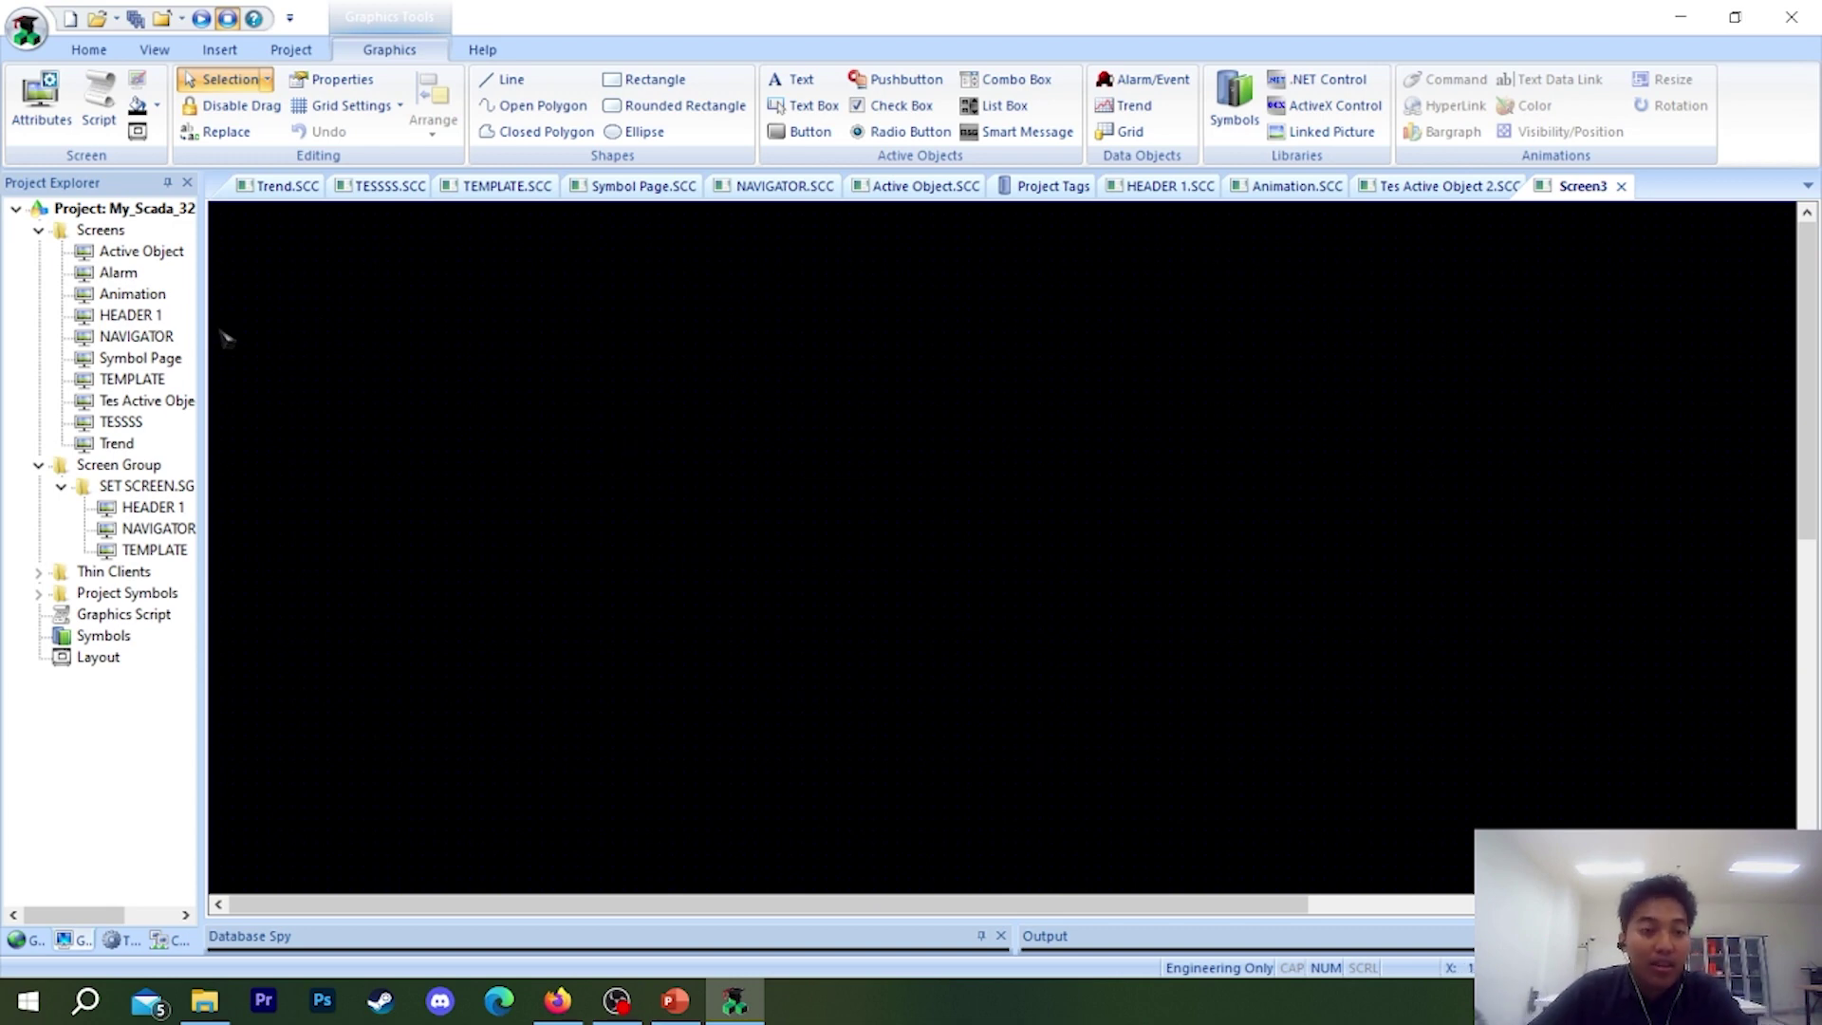
{"action": "right_click", "coordinate": [113, 239]}
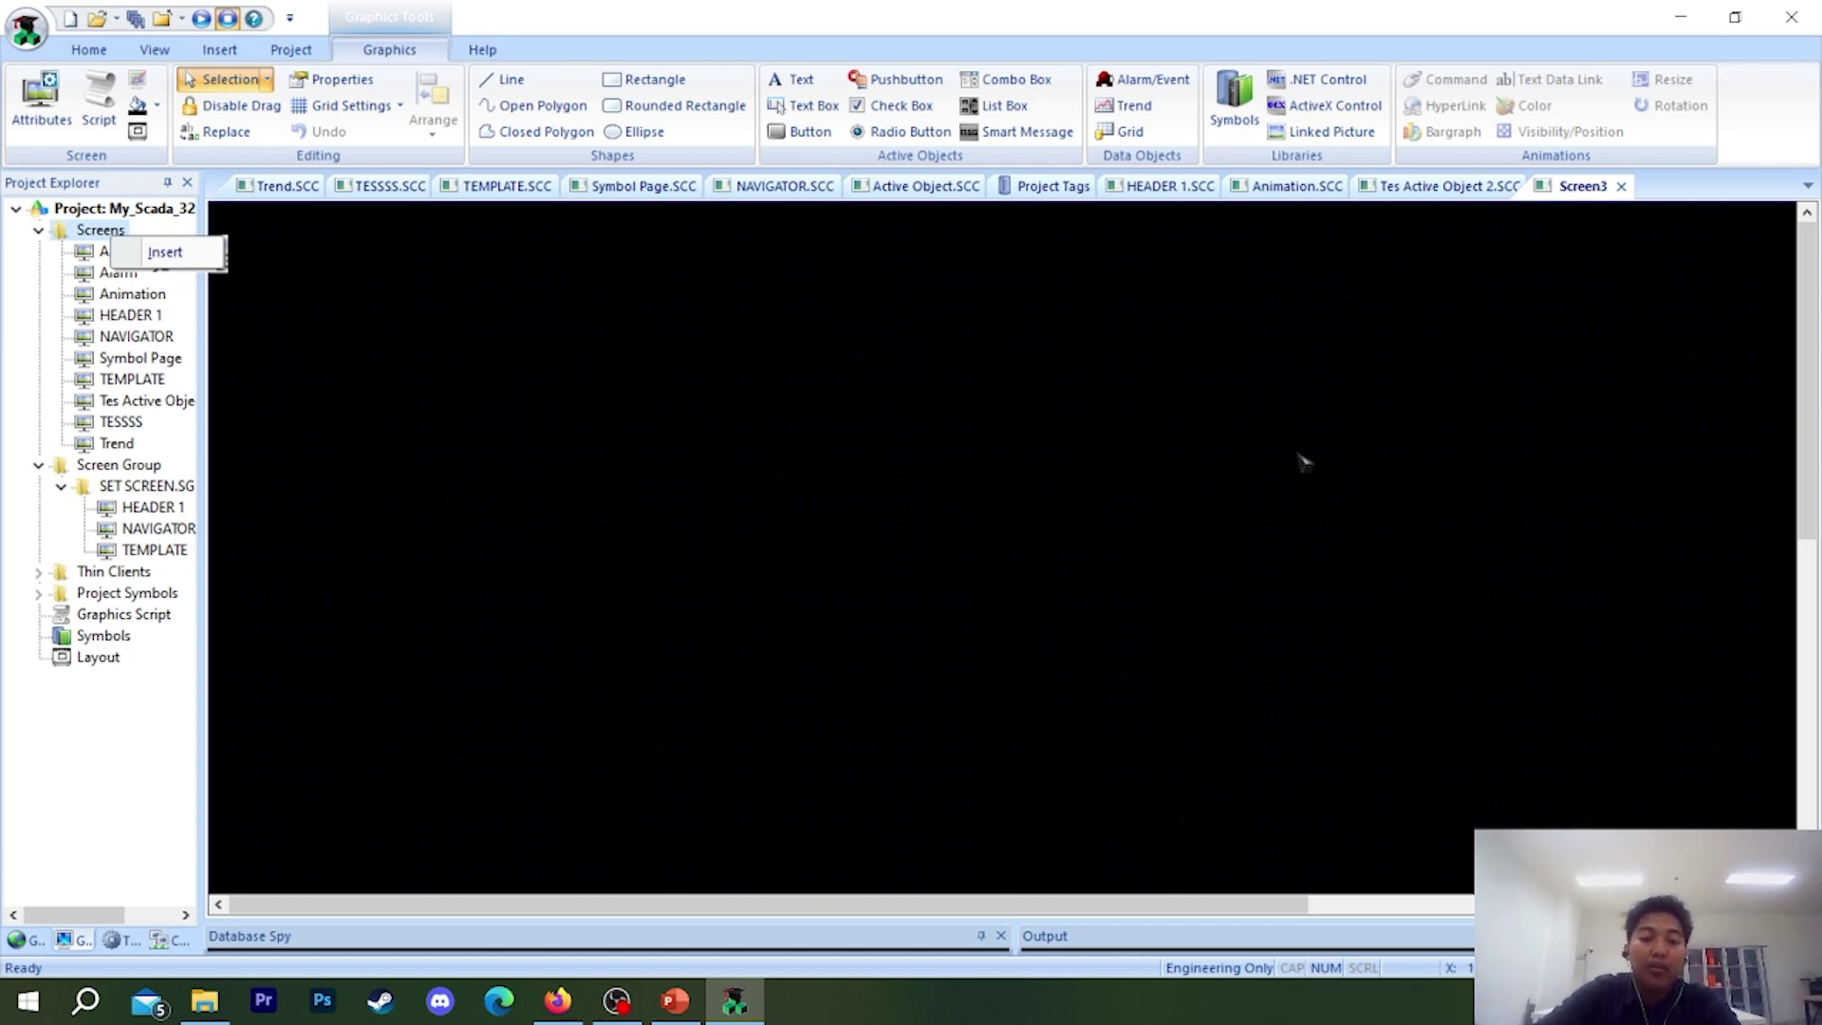
{"action": "left_click", "coordinate": [1414, 188]}
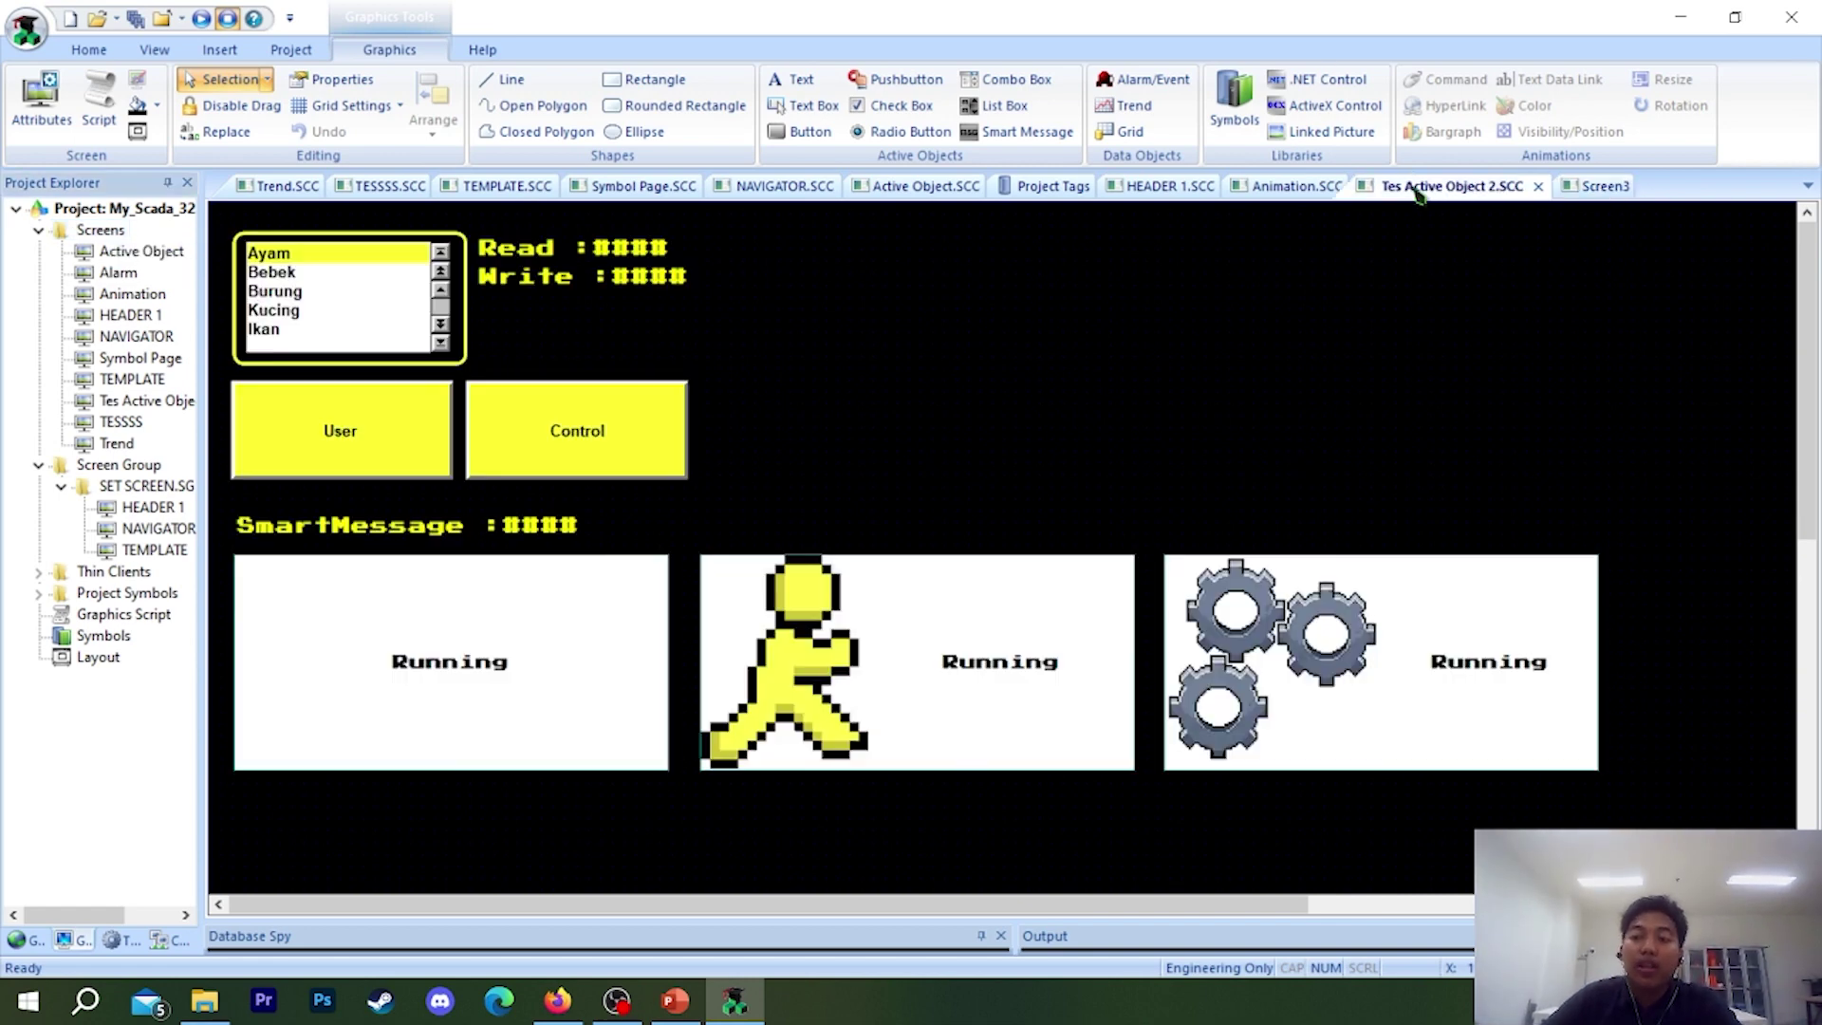
{"action": "left_click", "coordinate": [1605, 186]}
{"action": "left_click", "coordinate": [1435, 188]}
{"action": "left_click", "coordinate": [1538, 186]}
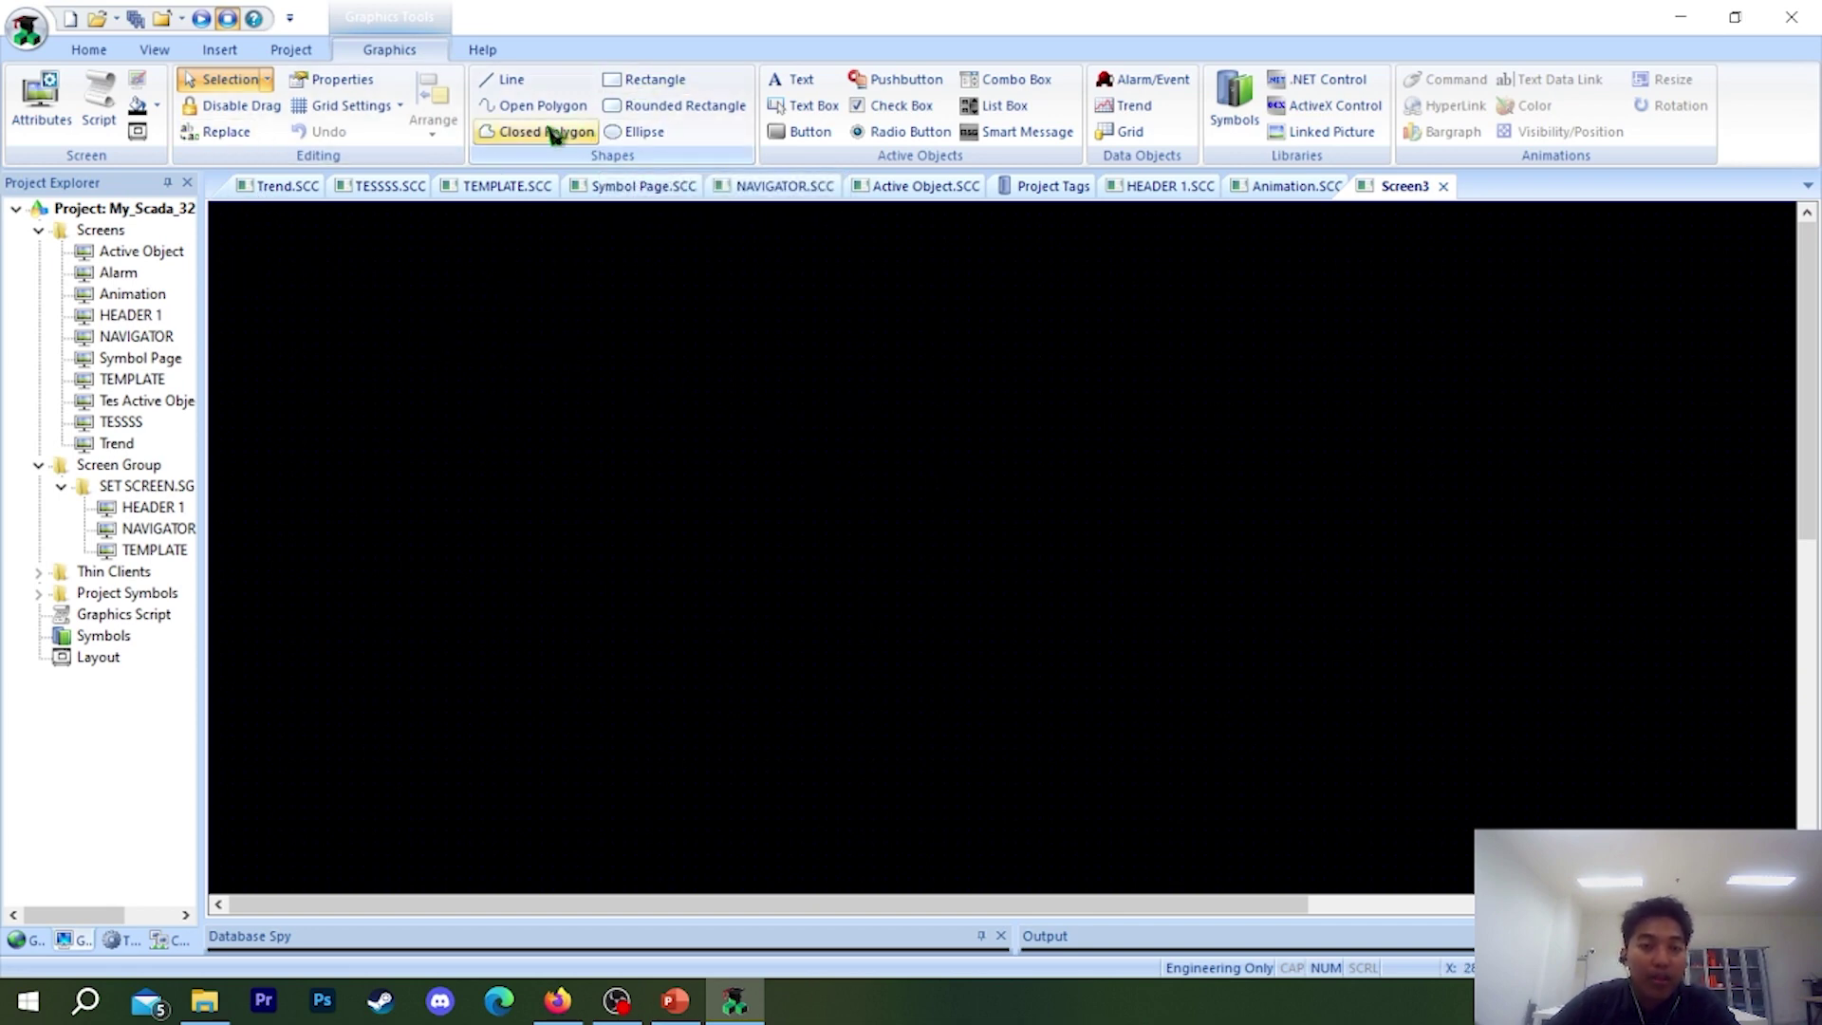
- Draw a button on Screen3 and duplicate it to make a vertical column of three buttons
{"action": "left_click", "coordinate": [805, 131]}
{"action": "mouse_move", "coordinate": [278, 277]}
{"action": "left_mouse_down"}
{"action": "mouse_move", "coordinate": [370, 347]}
{"action": "mouse_move", "coordinate": [326, 333]}
{"action": "mouse_move", "coordinate": [344, 417]}
{"action": "left_mouse_up"}
{"action": "left_click", "coordinate": [334, 304]}
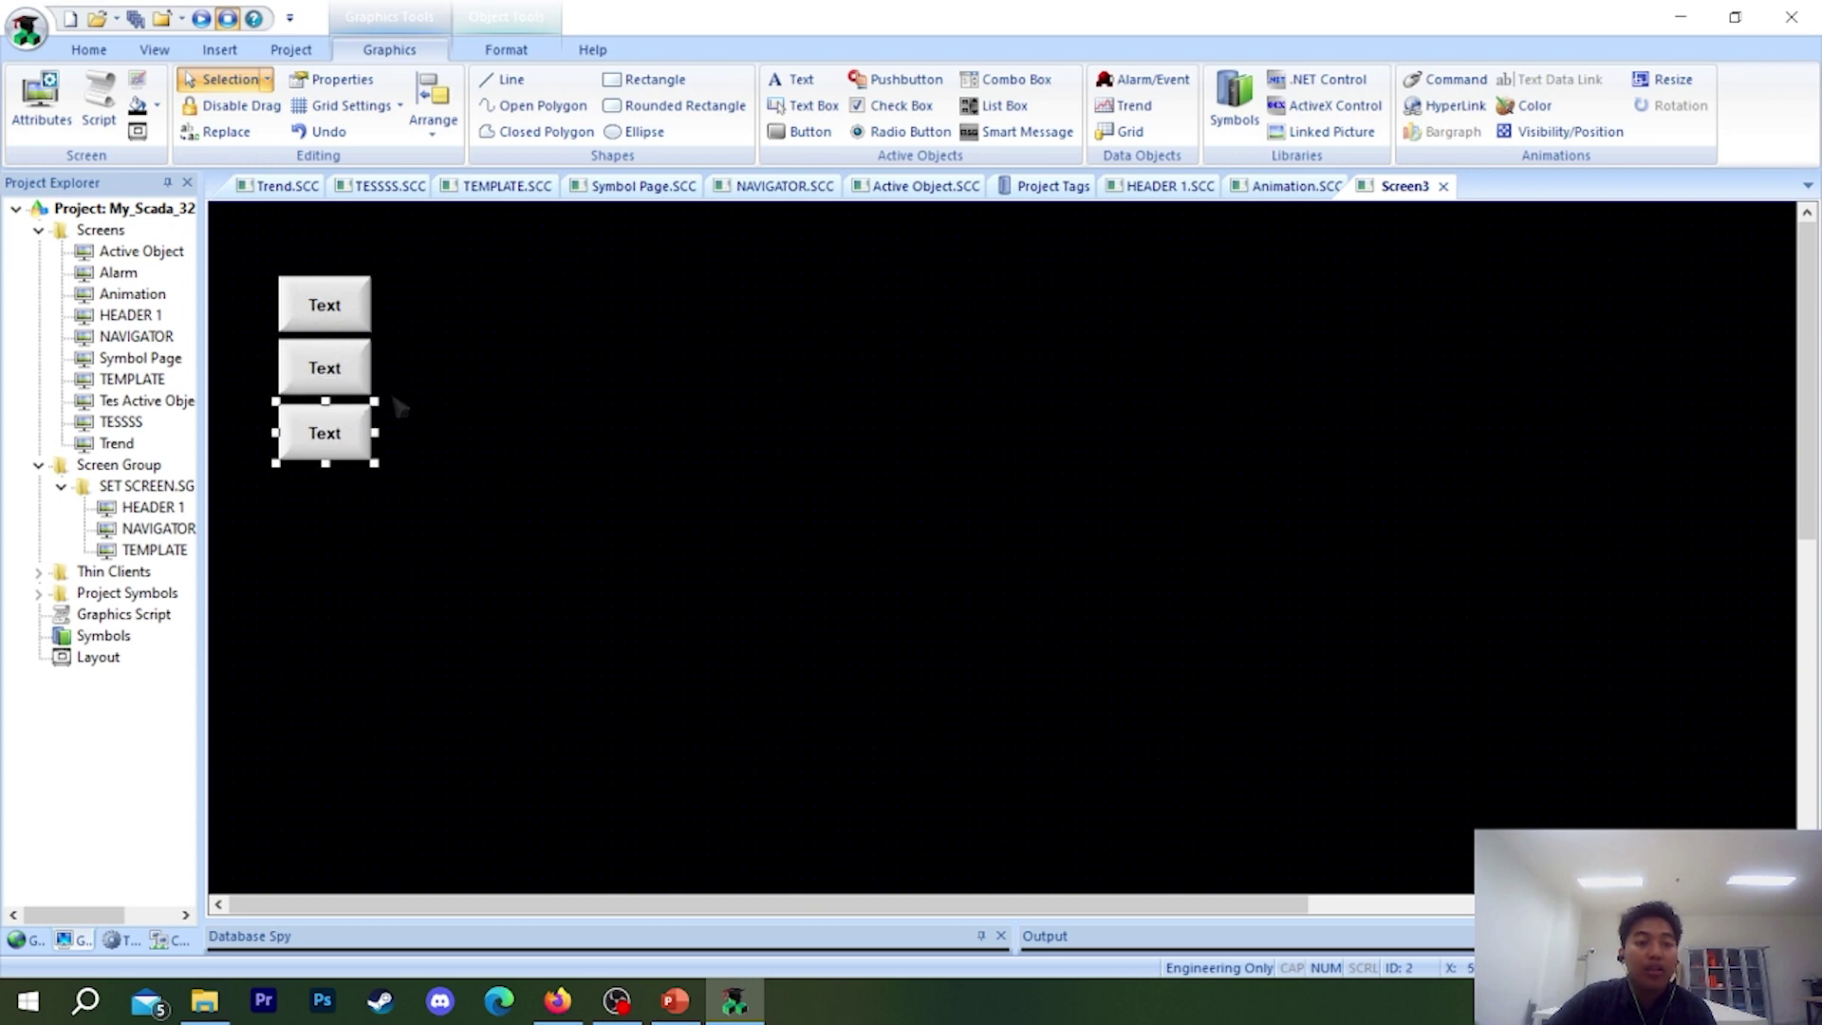
{"action": "left_click", "coordinate": [399, 407]}
- Apply the Command animation to the uppermost button and open its command properties
{"action": "left_click", "coordinate": [317, 313]}
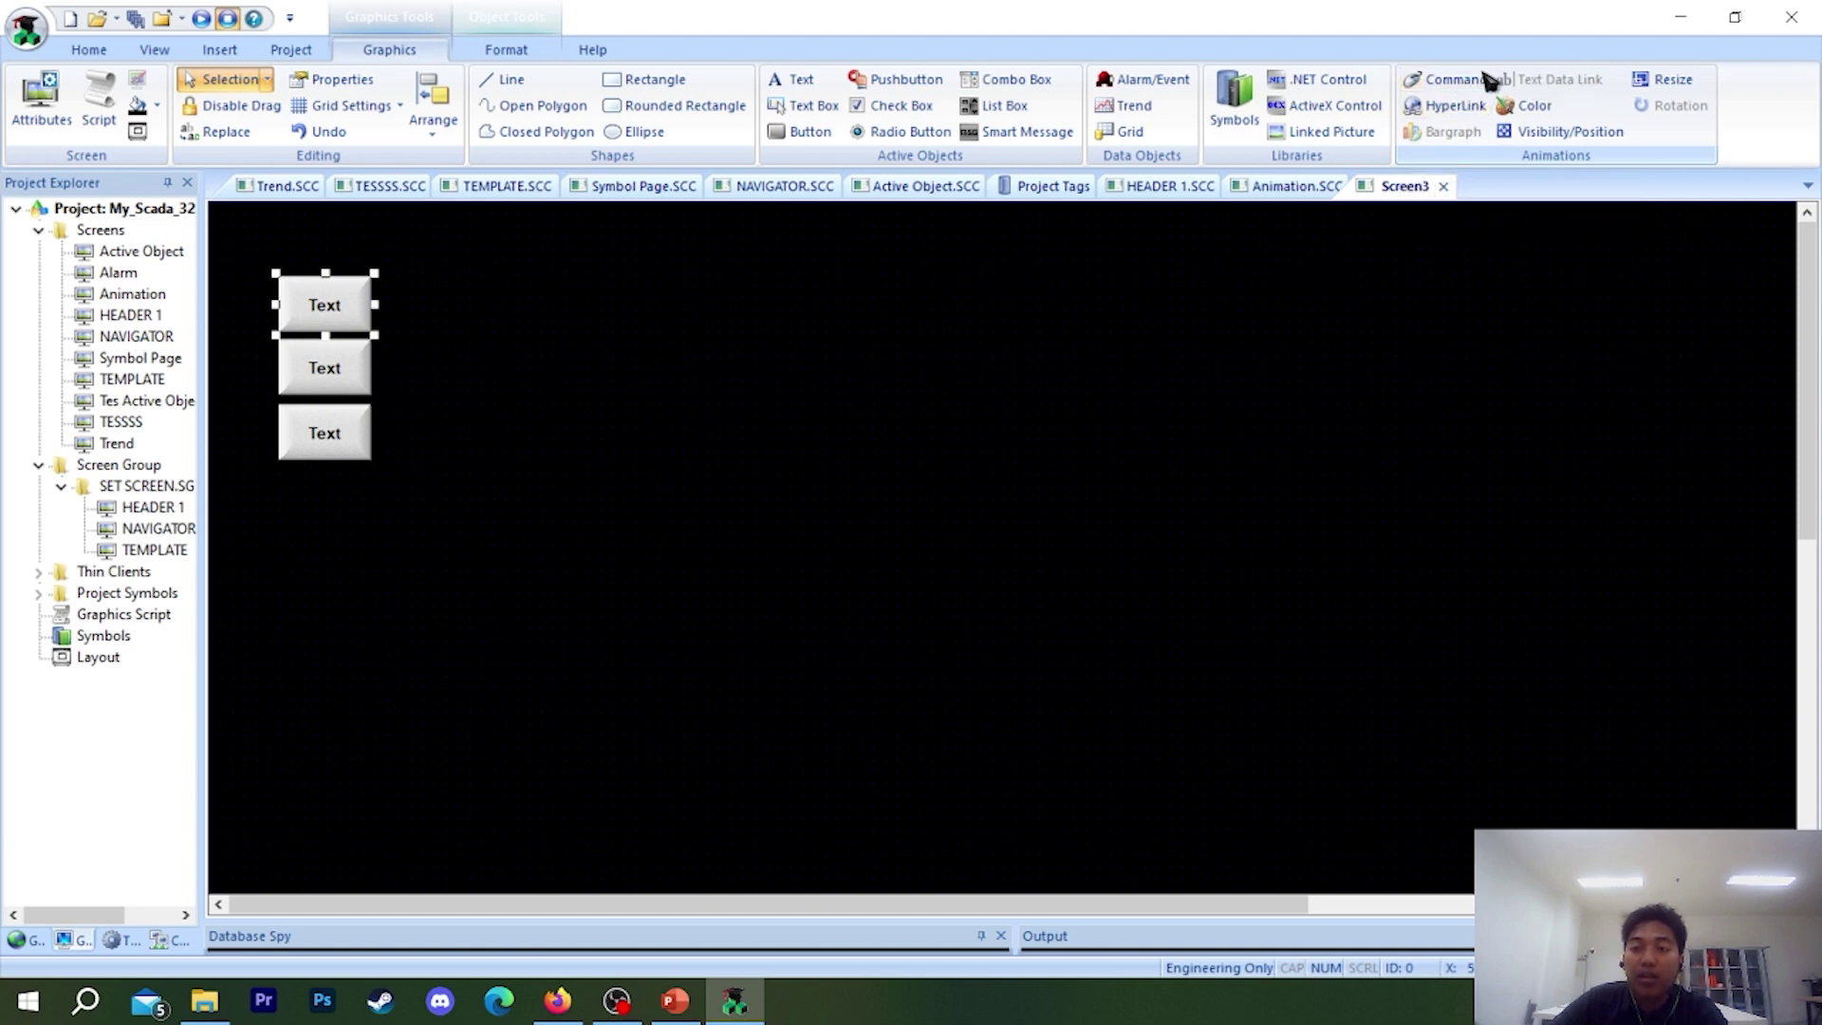
{"action": "left_click", "coordinate": [1436, 79]}
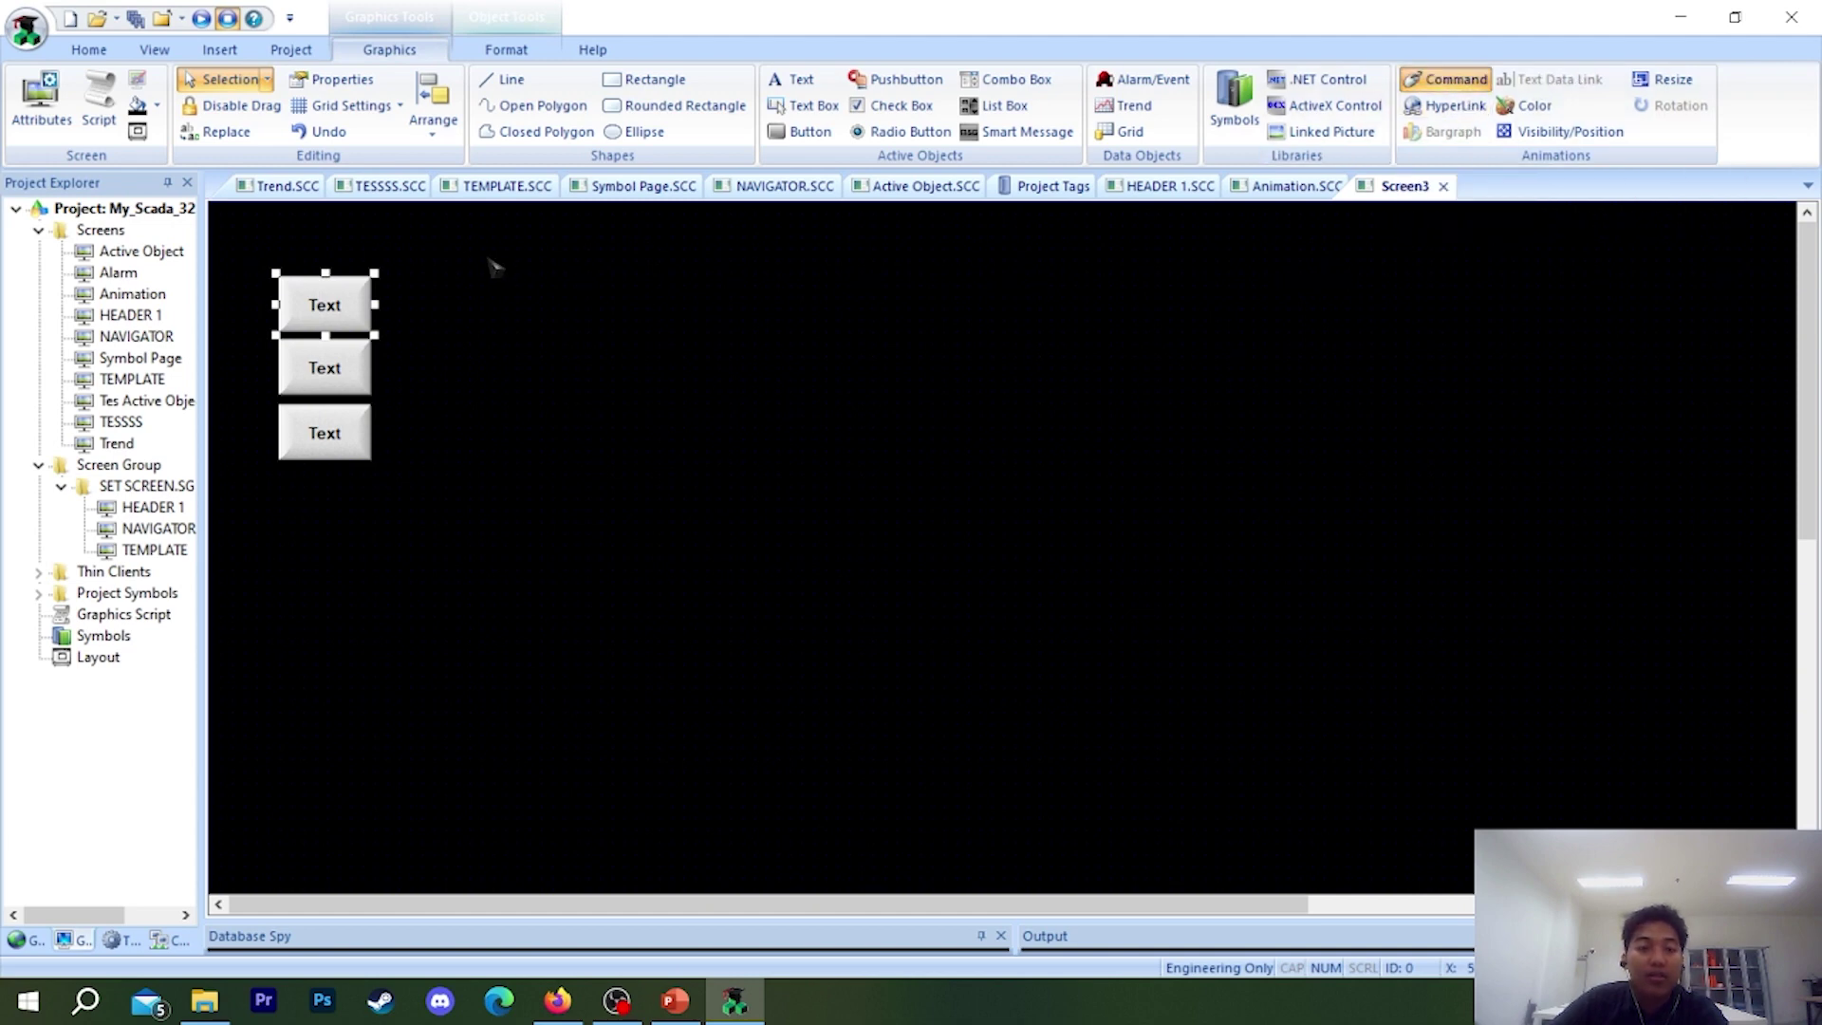
{"action": "left_click", "coordinate": [325, 366]}
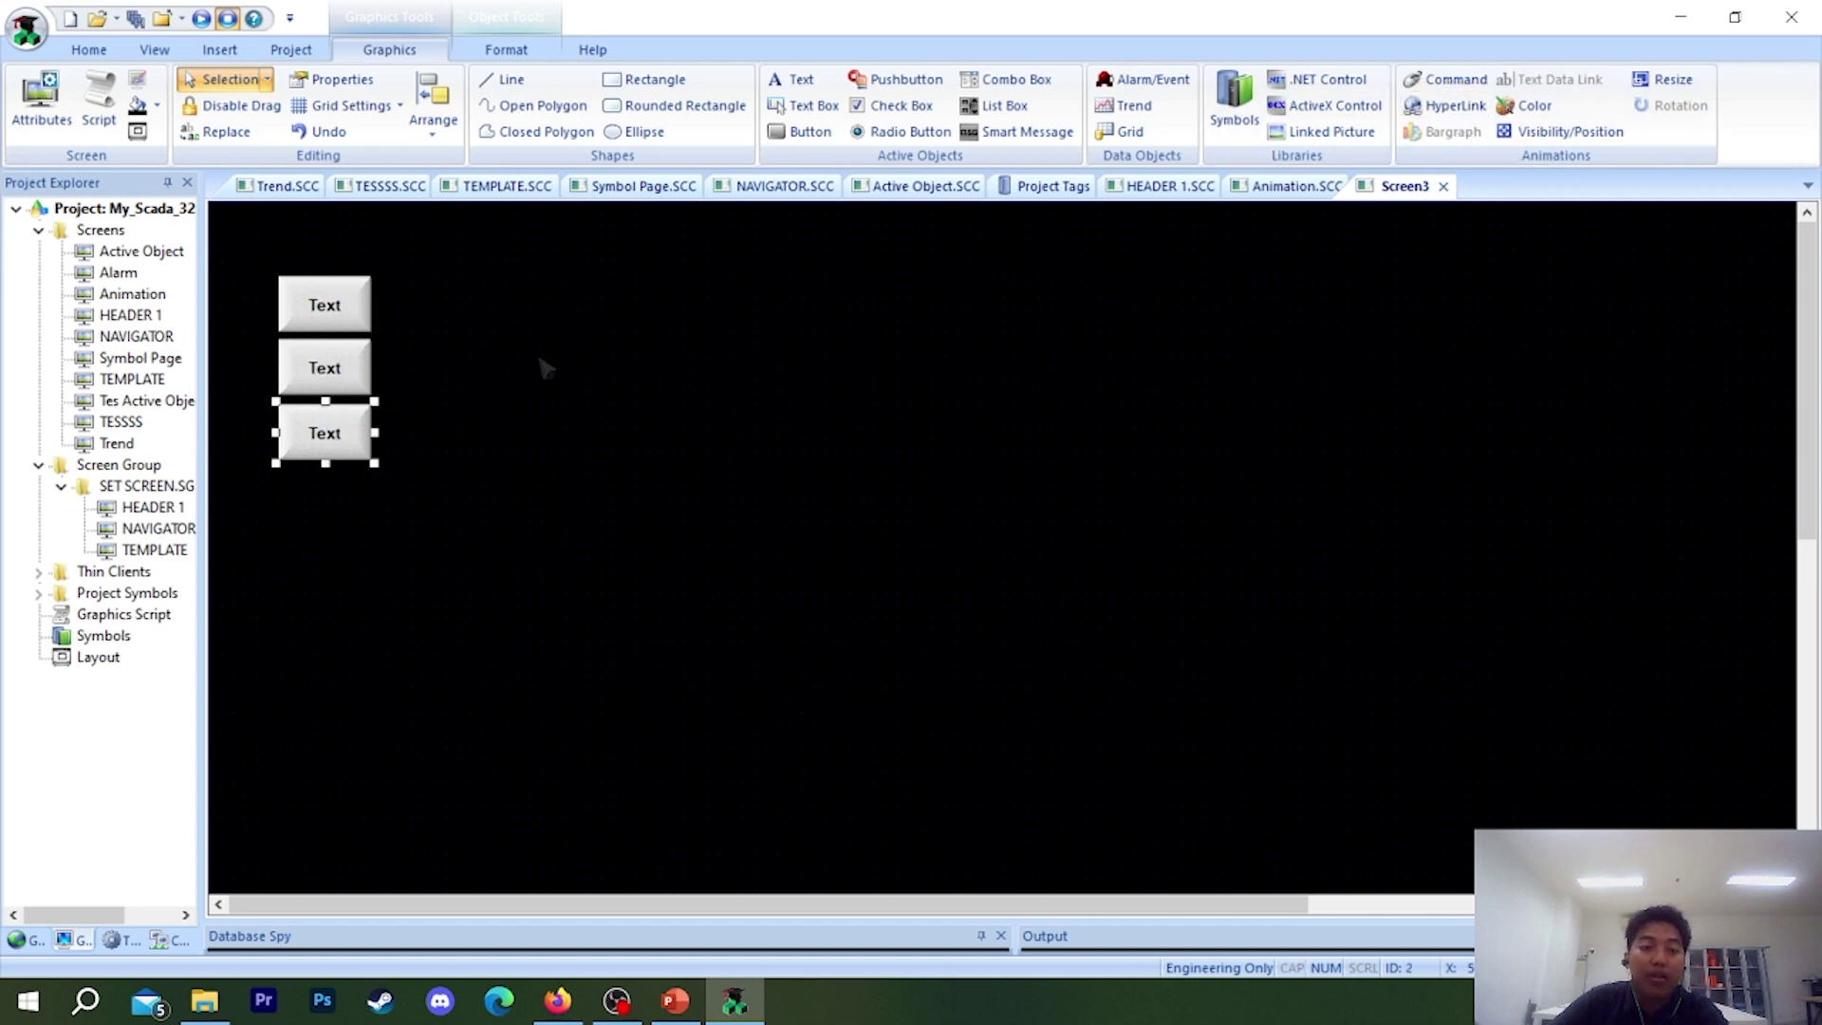
{"action": "left_click", "coordinate": [577, 393]}
{"action": "left_click", "coordinate": [337, 291]}
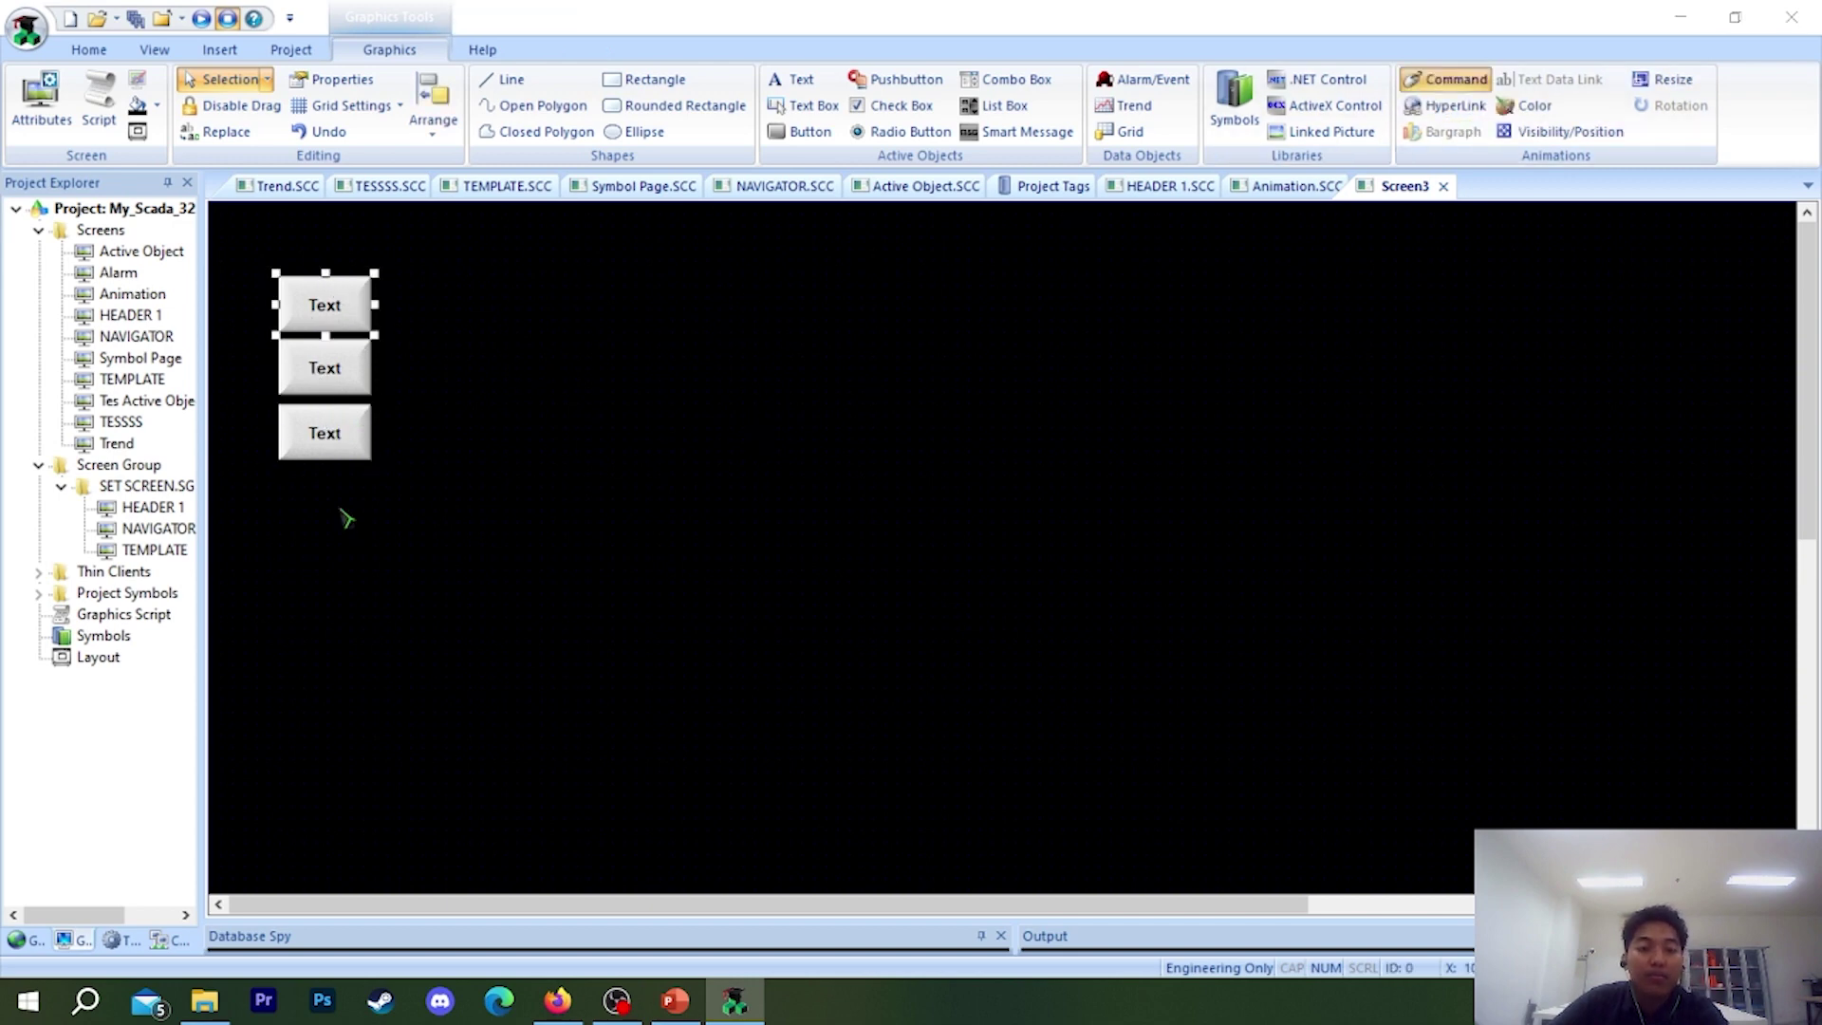
{"action": "double_click", "coordinate": [370, 318]}
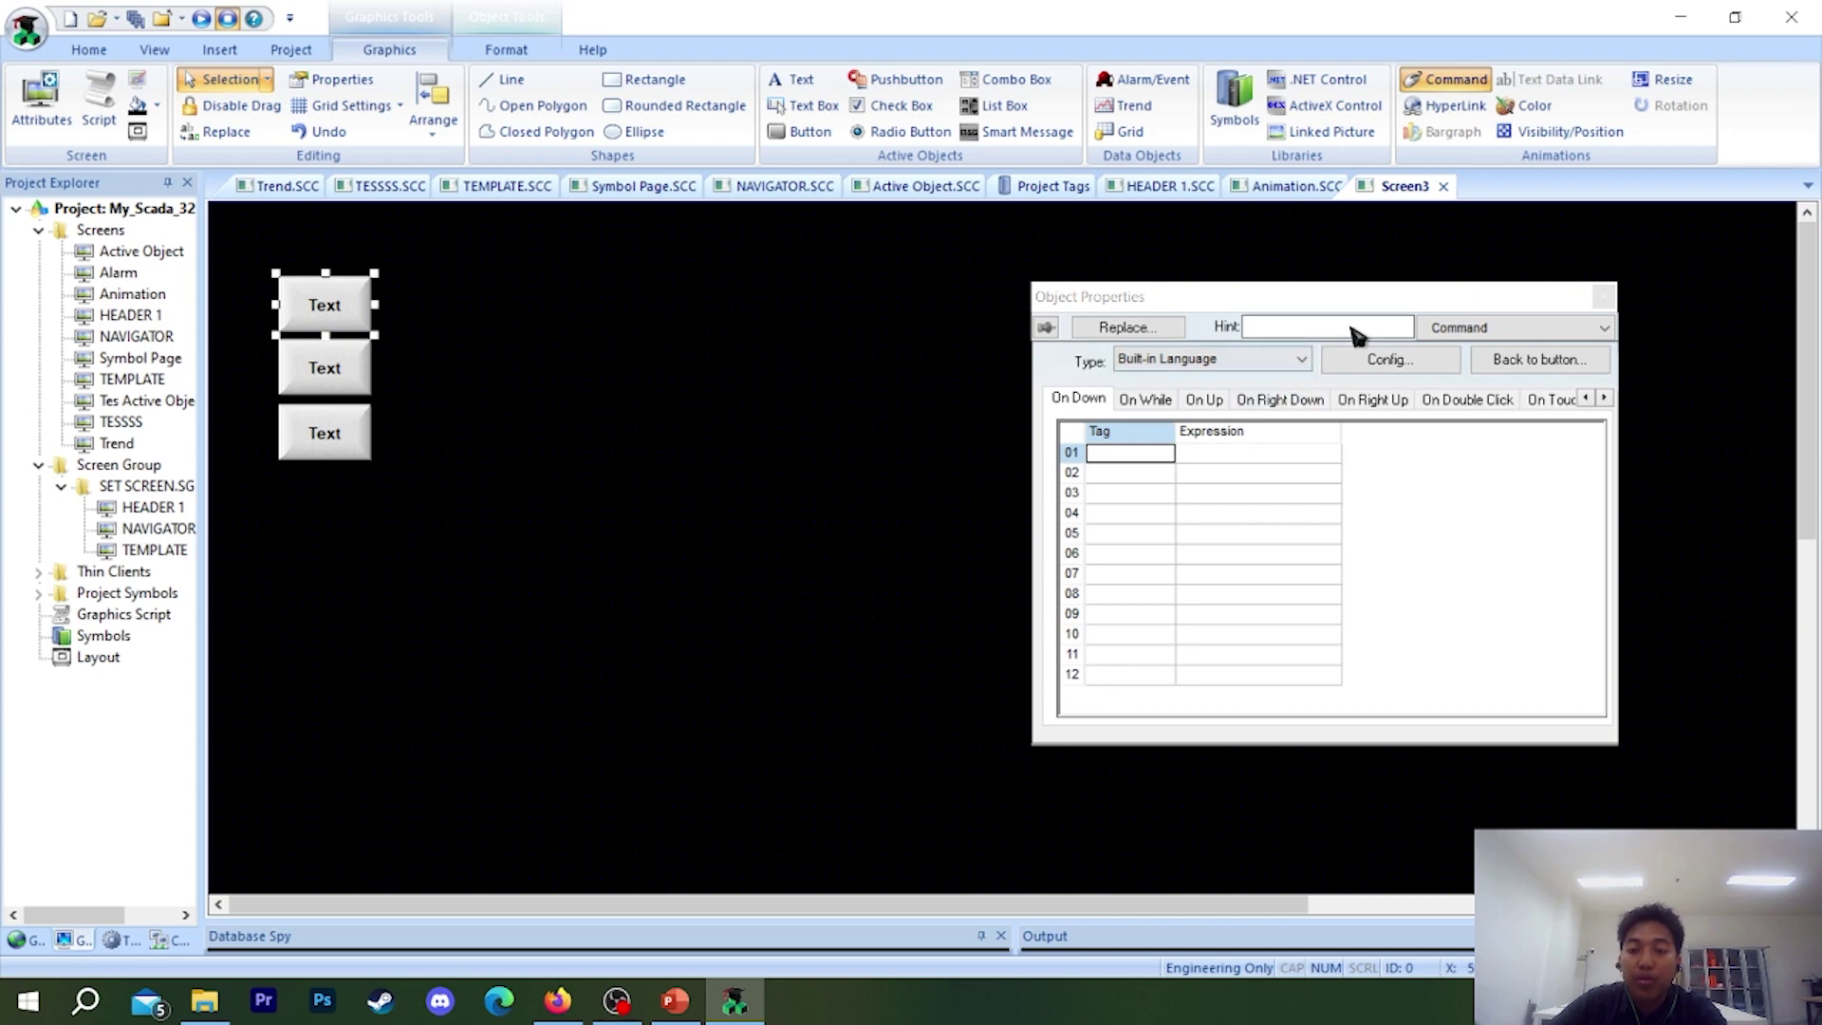
- Review the command types available for the uppermost button's Command animation and close its properties
{"action": "left_click_drag", "start_coordinate": [1366, 304], "coordinate": [1077, 308]}
{"action": "left_click", "coordinate": [920, 365]}
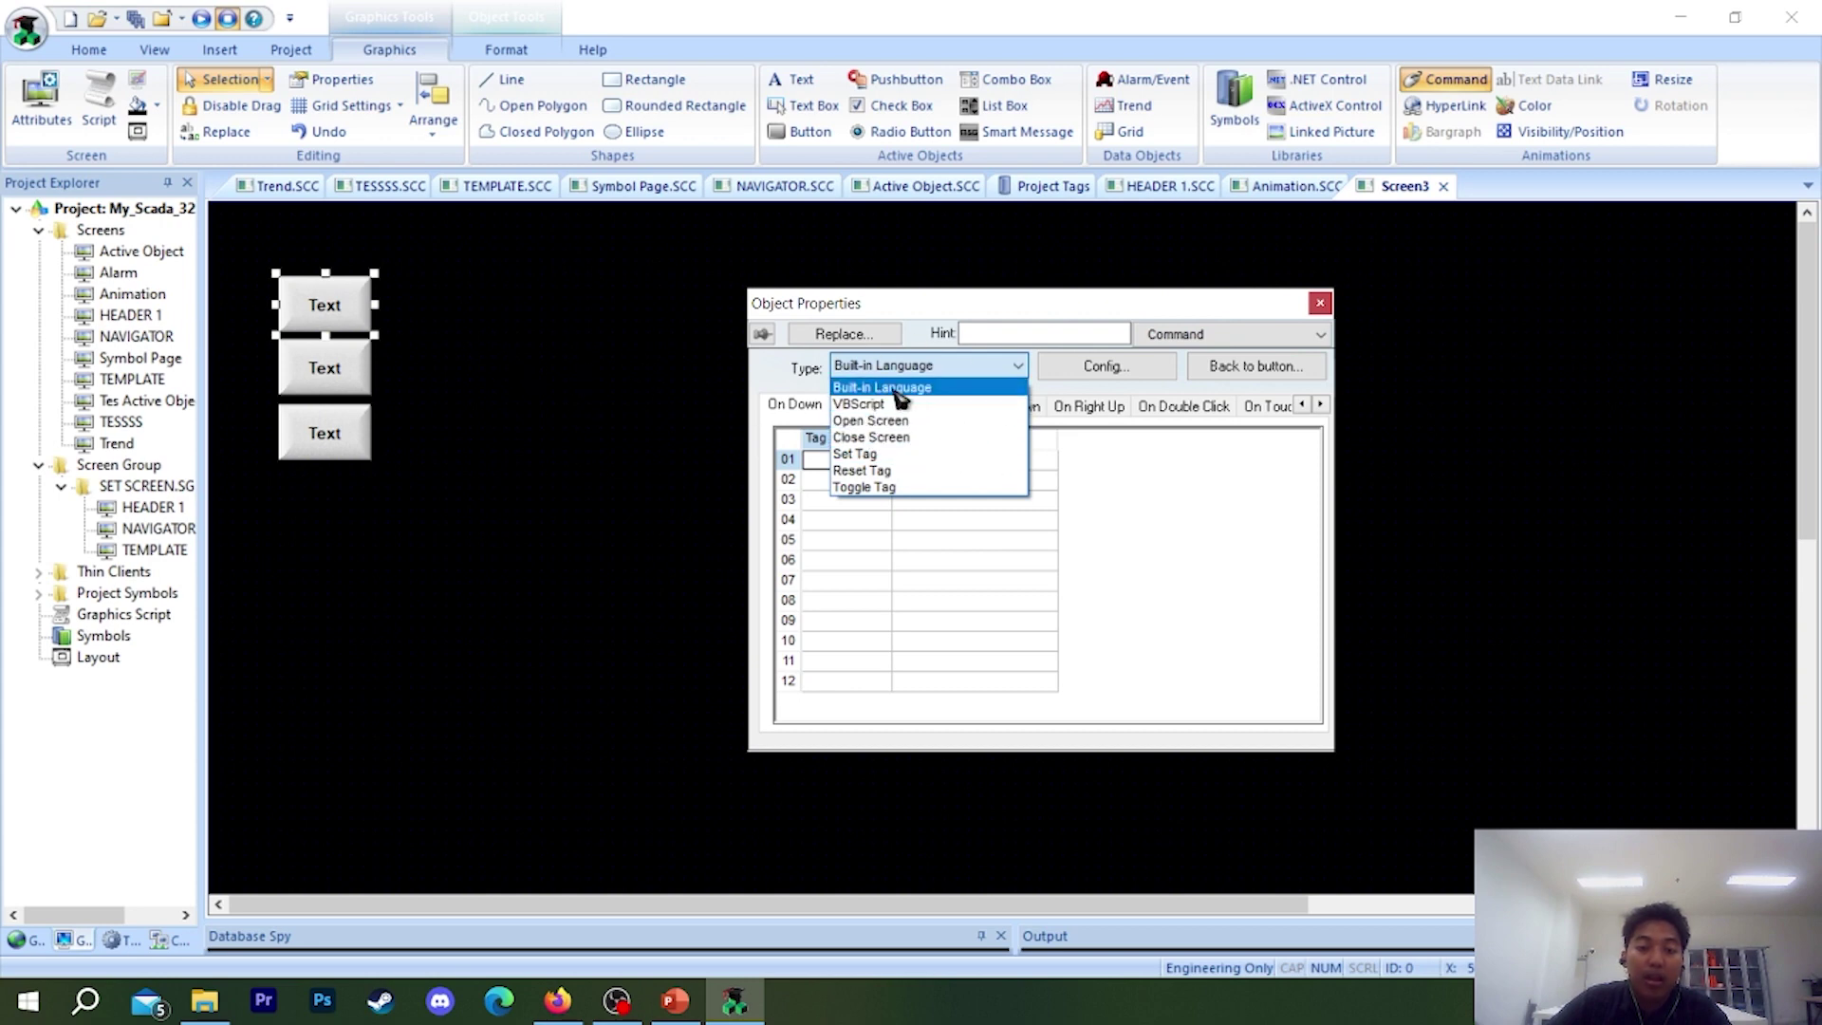
{"action": "left_click", "coordinate": [673, 487]}
{"action": "left_click", "coordinate": [853, 461]}
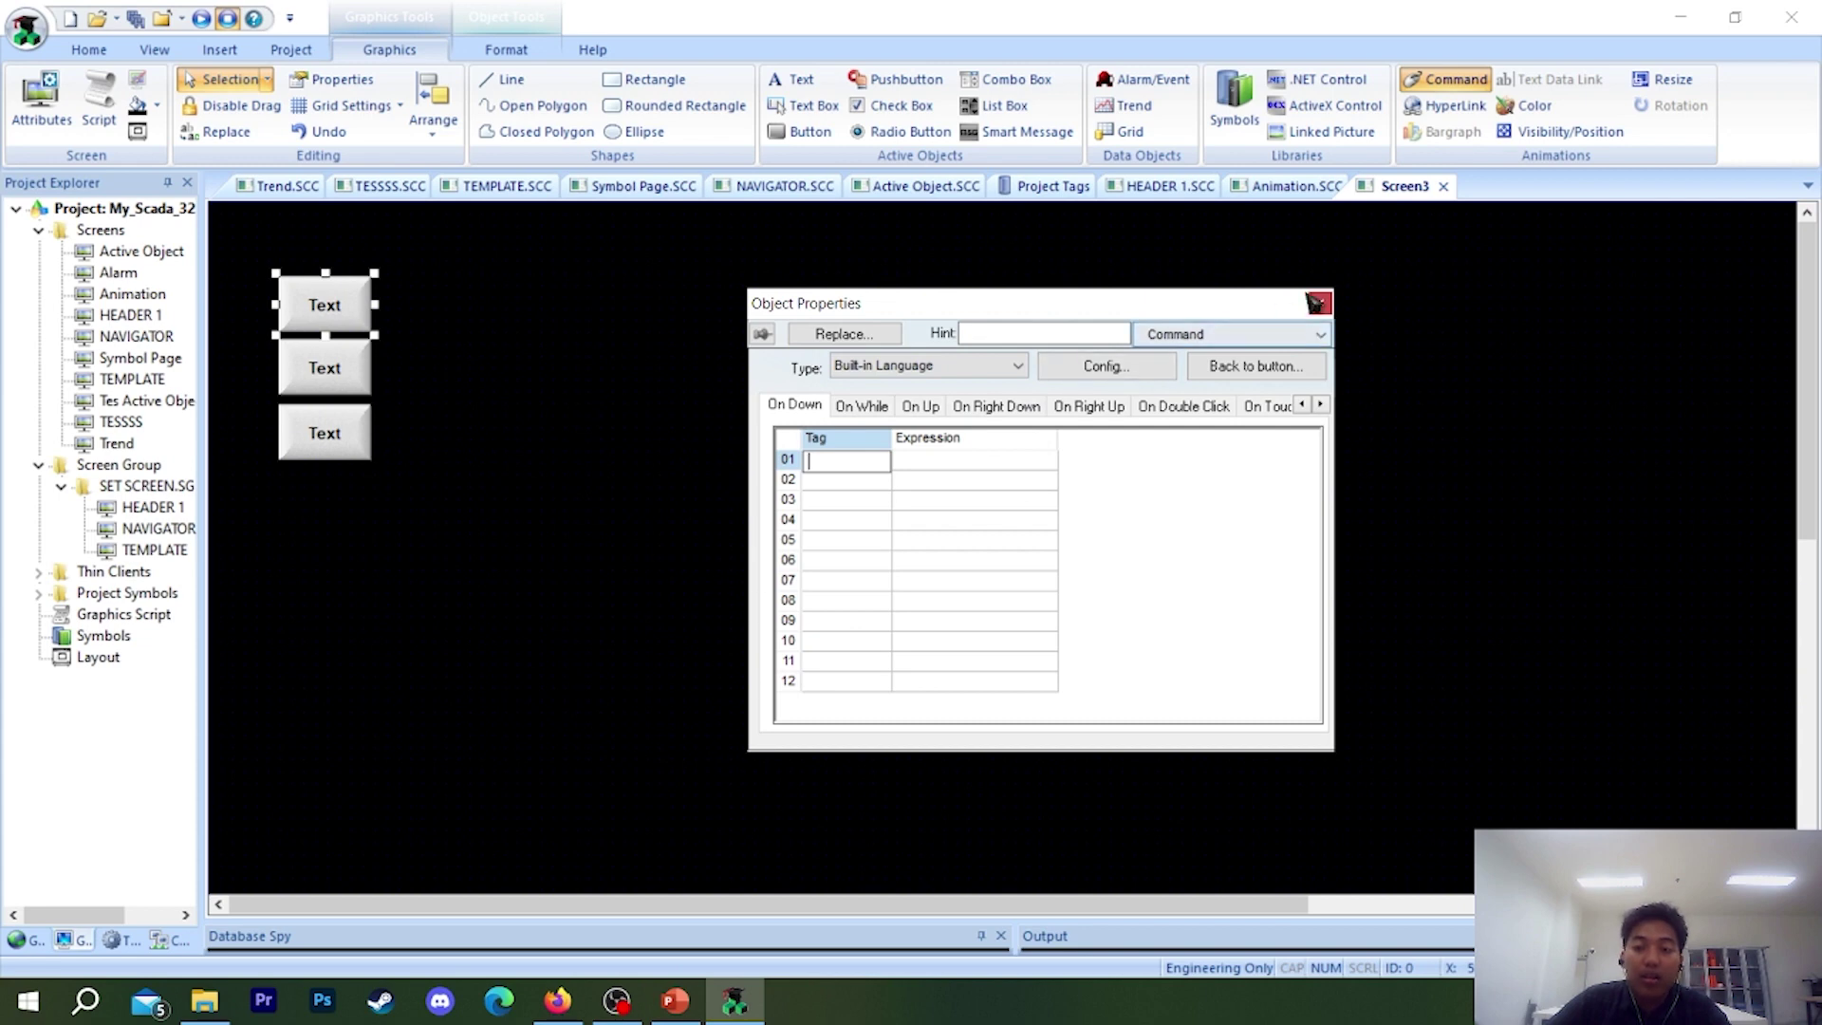
{"action": "left_click", "coordinate": [1319, 303]}
- Add a new integer tag named Integer to the first empty row of the project tags table
{"action": "left_click", "coordinate": [121, 941]}
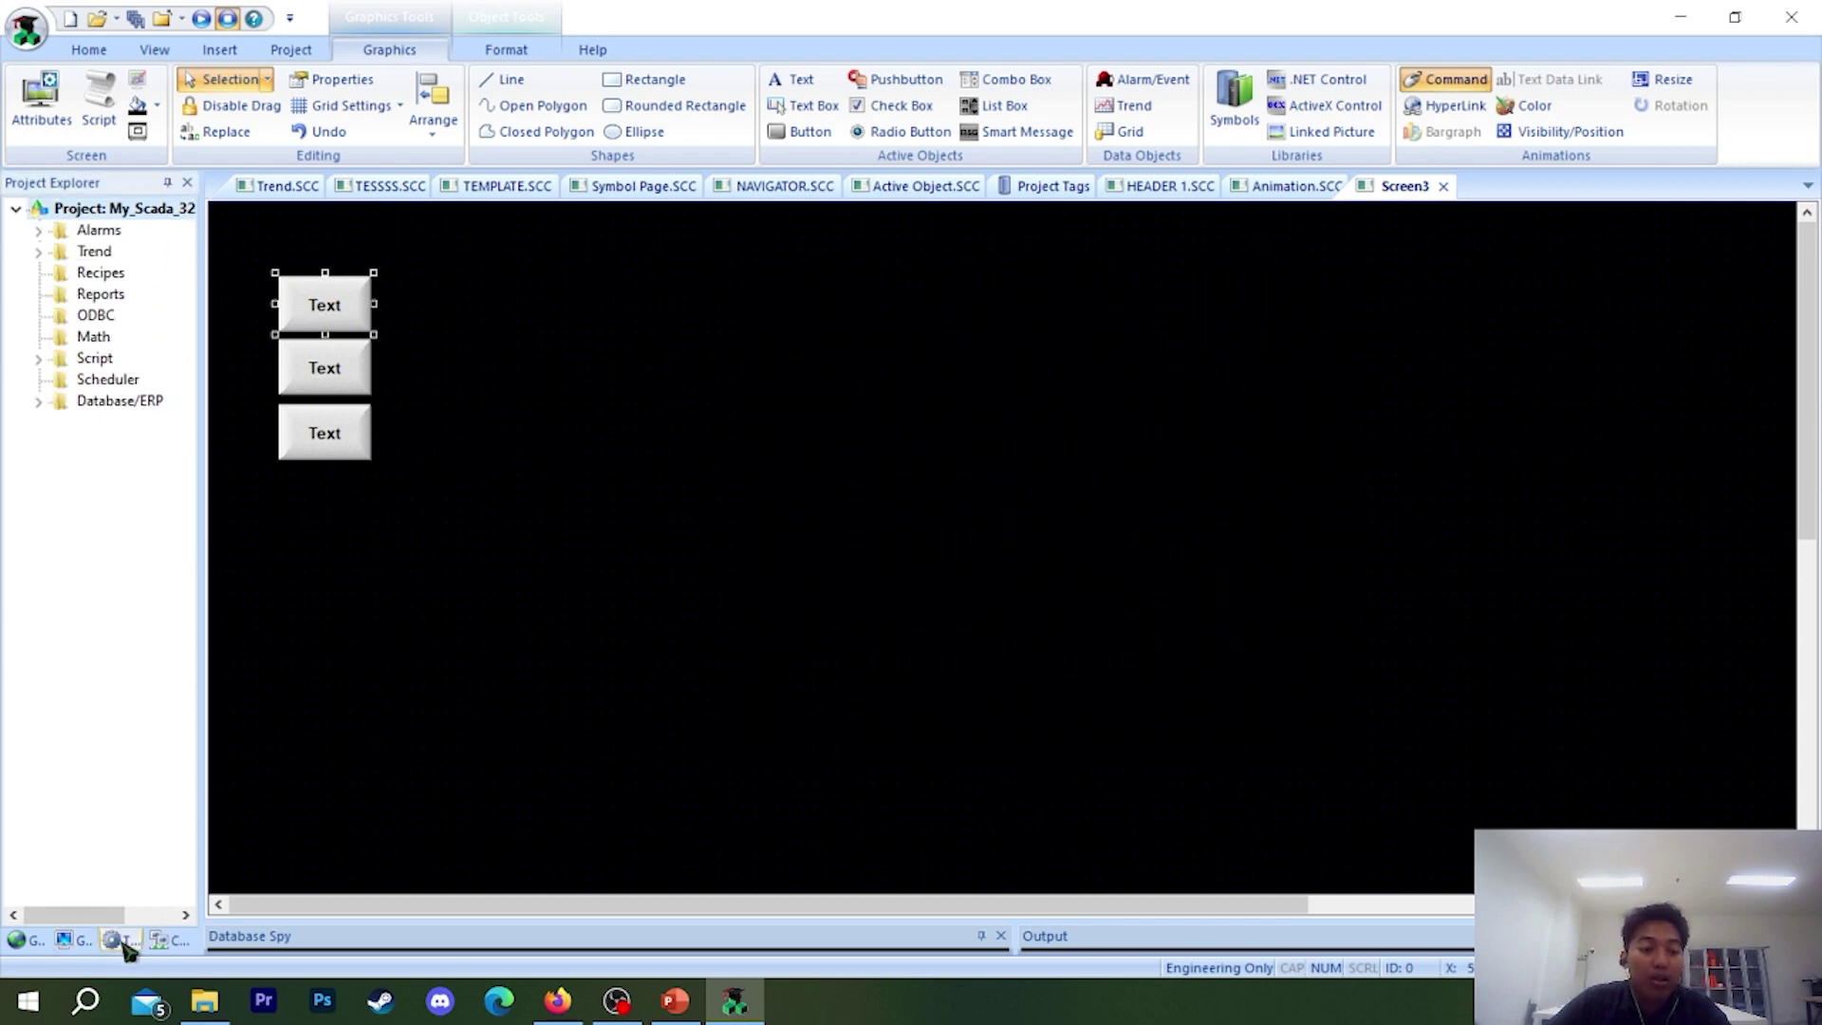
{"action": "left_click", "coordinate": [81, 945]}
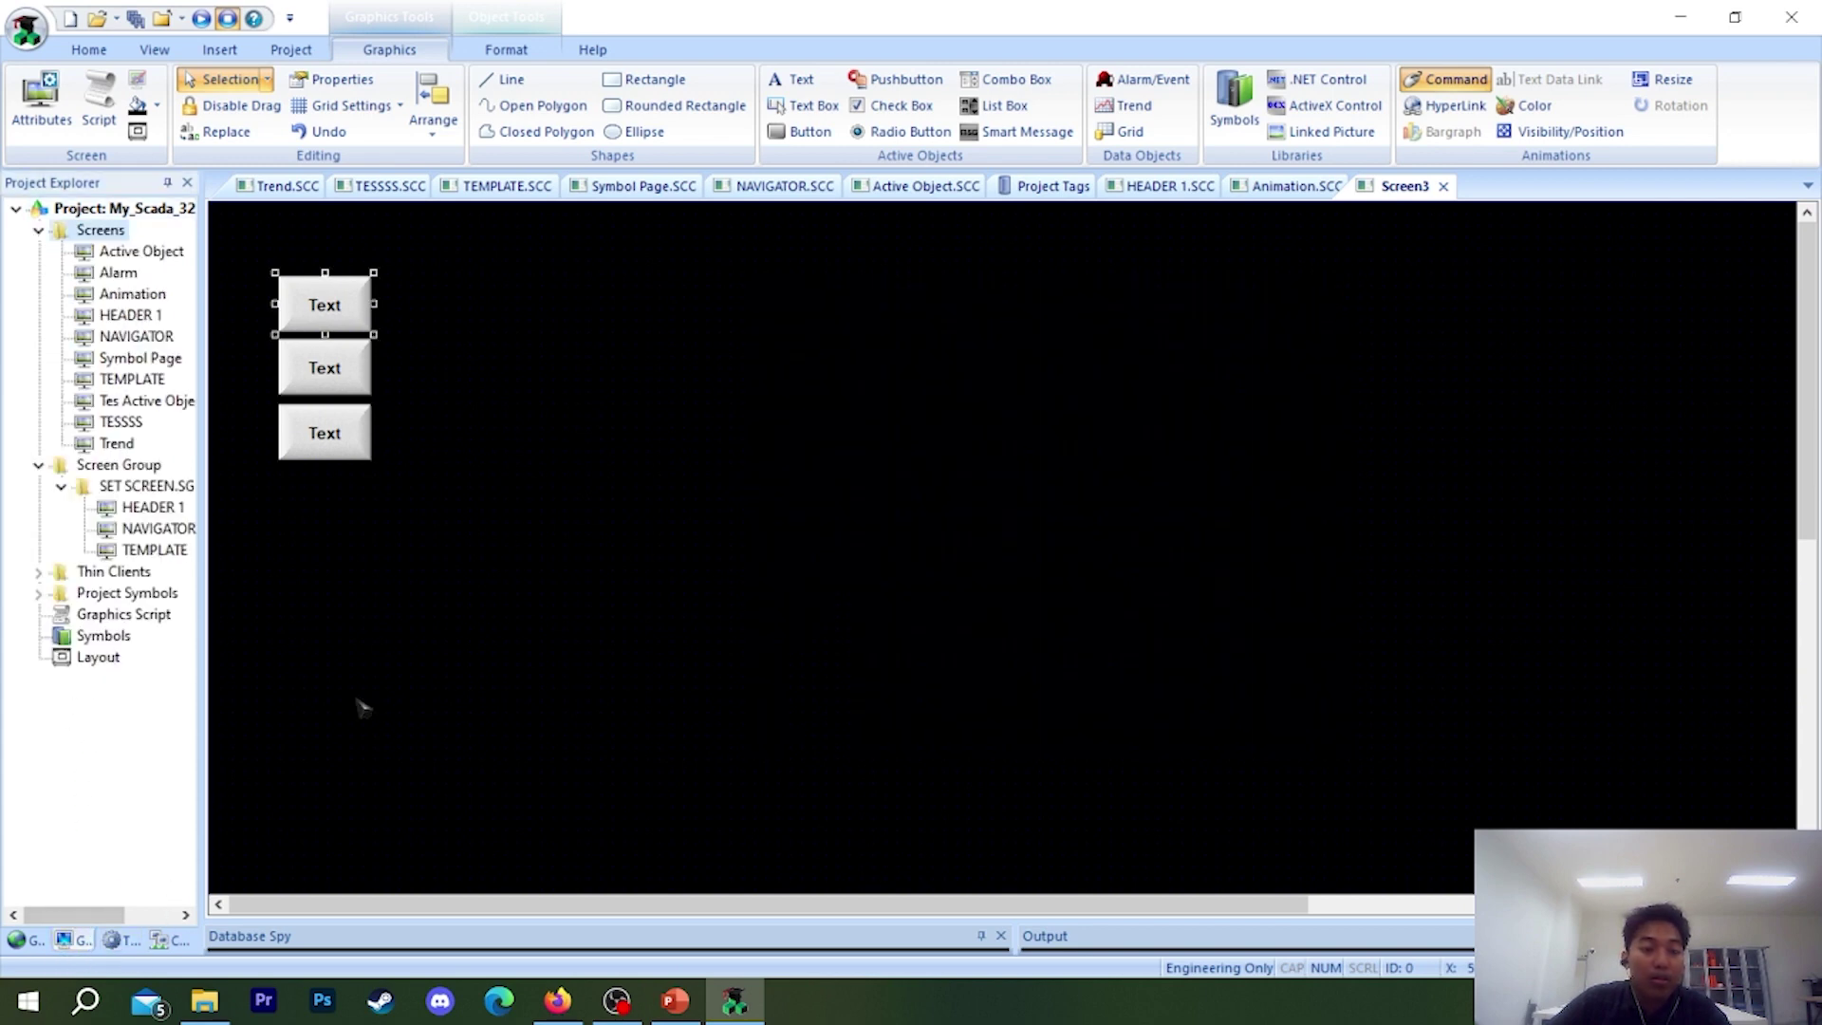
{"action": "left_click", "coordinate": [1061, 189]}
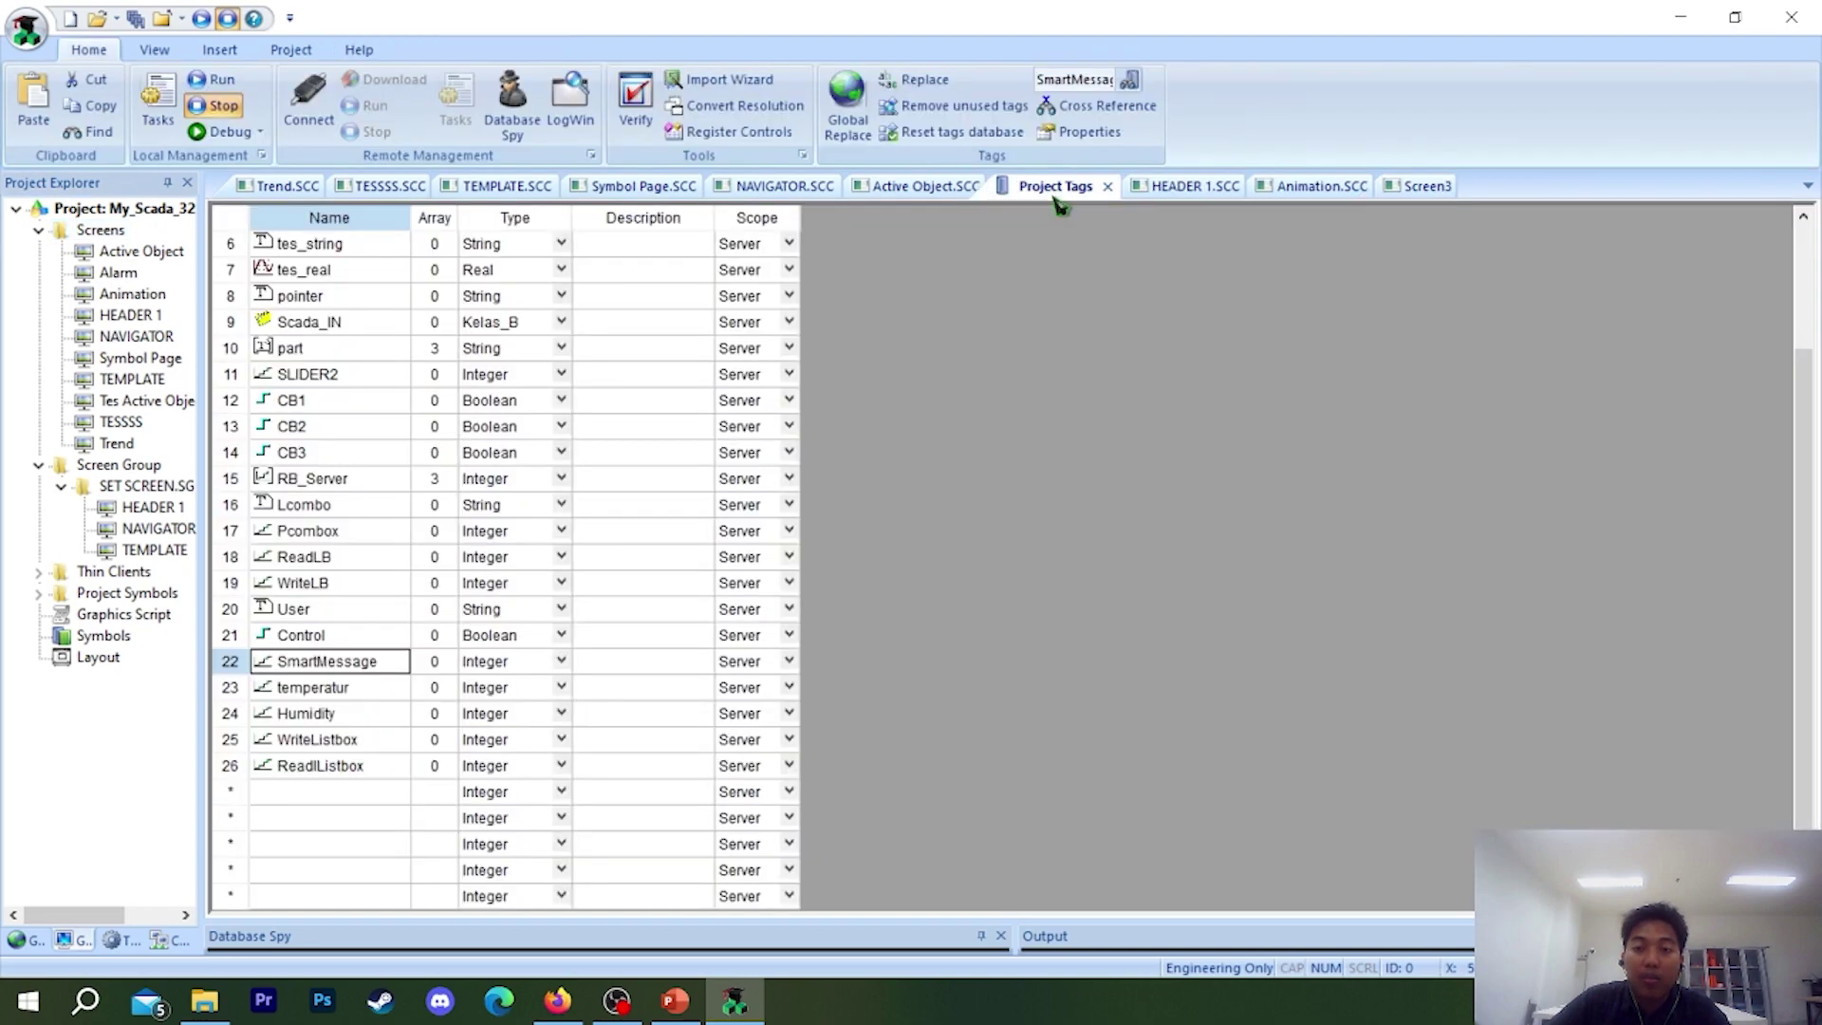
{"action": "left_click", "coordinate": [323, 792]}
{"action": "left_click", "coordinate": [318, 377]}
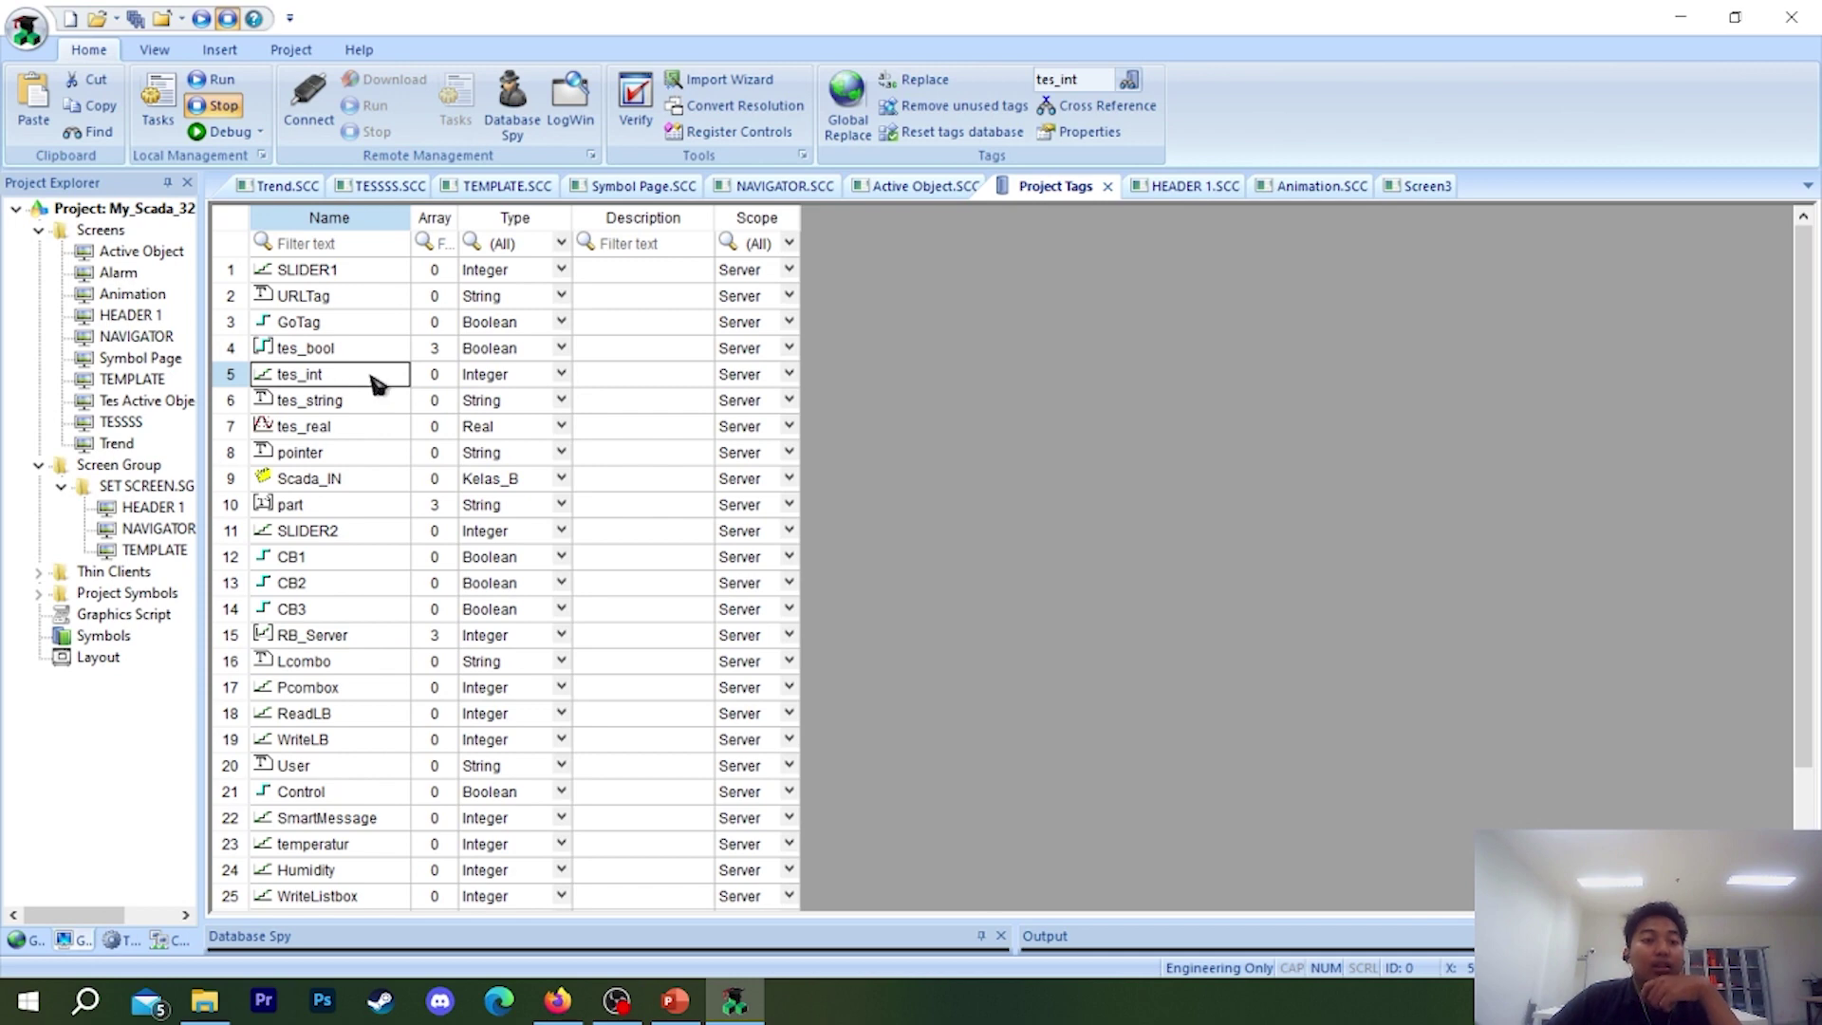
{"action": "scroll", "coordinate": [375, 706], "scroll_direction": "down", "scroll_amount": 2}
{"action": "double_click", "coordinate": [323, 792]}
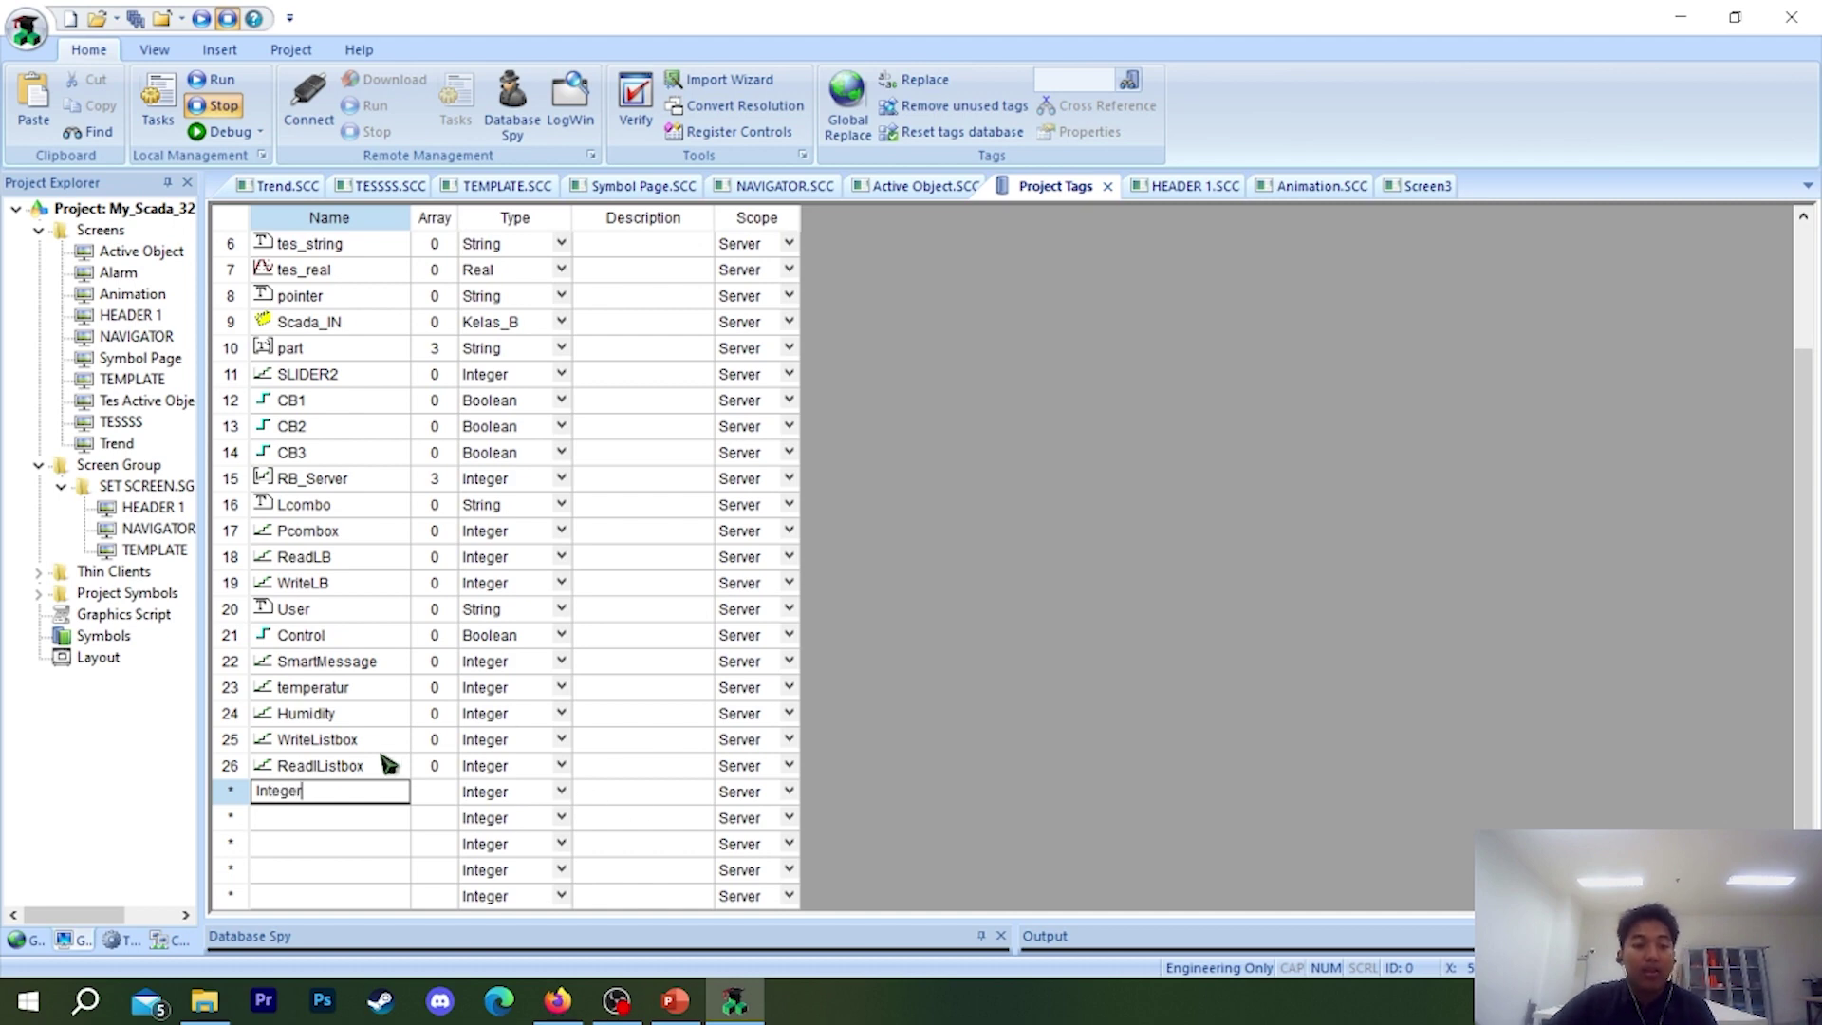
- Assign the Integer tag to the first On Down command row of Screen3's uppermost button
{"action": "left_click", "coordinate": [1192, 185]}
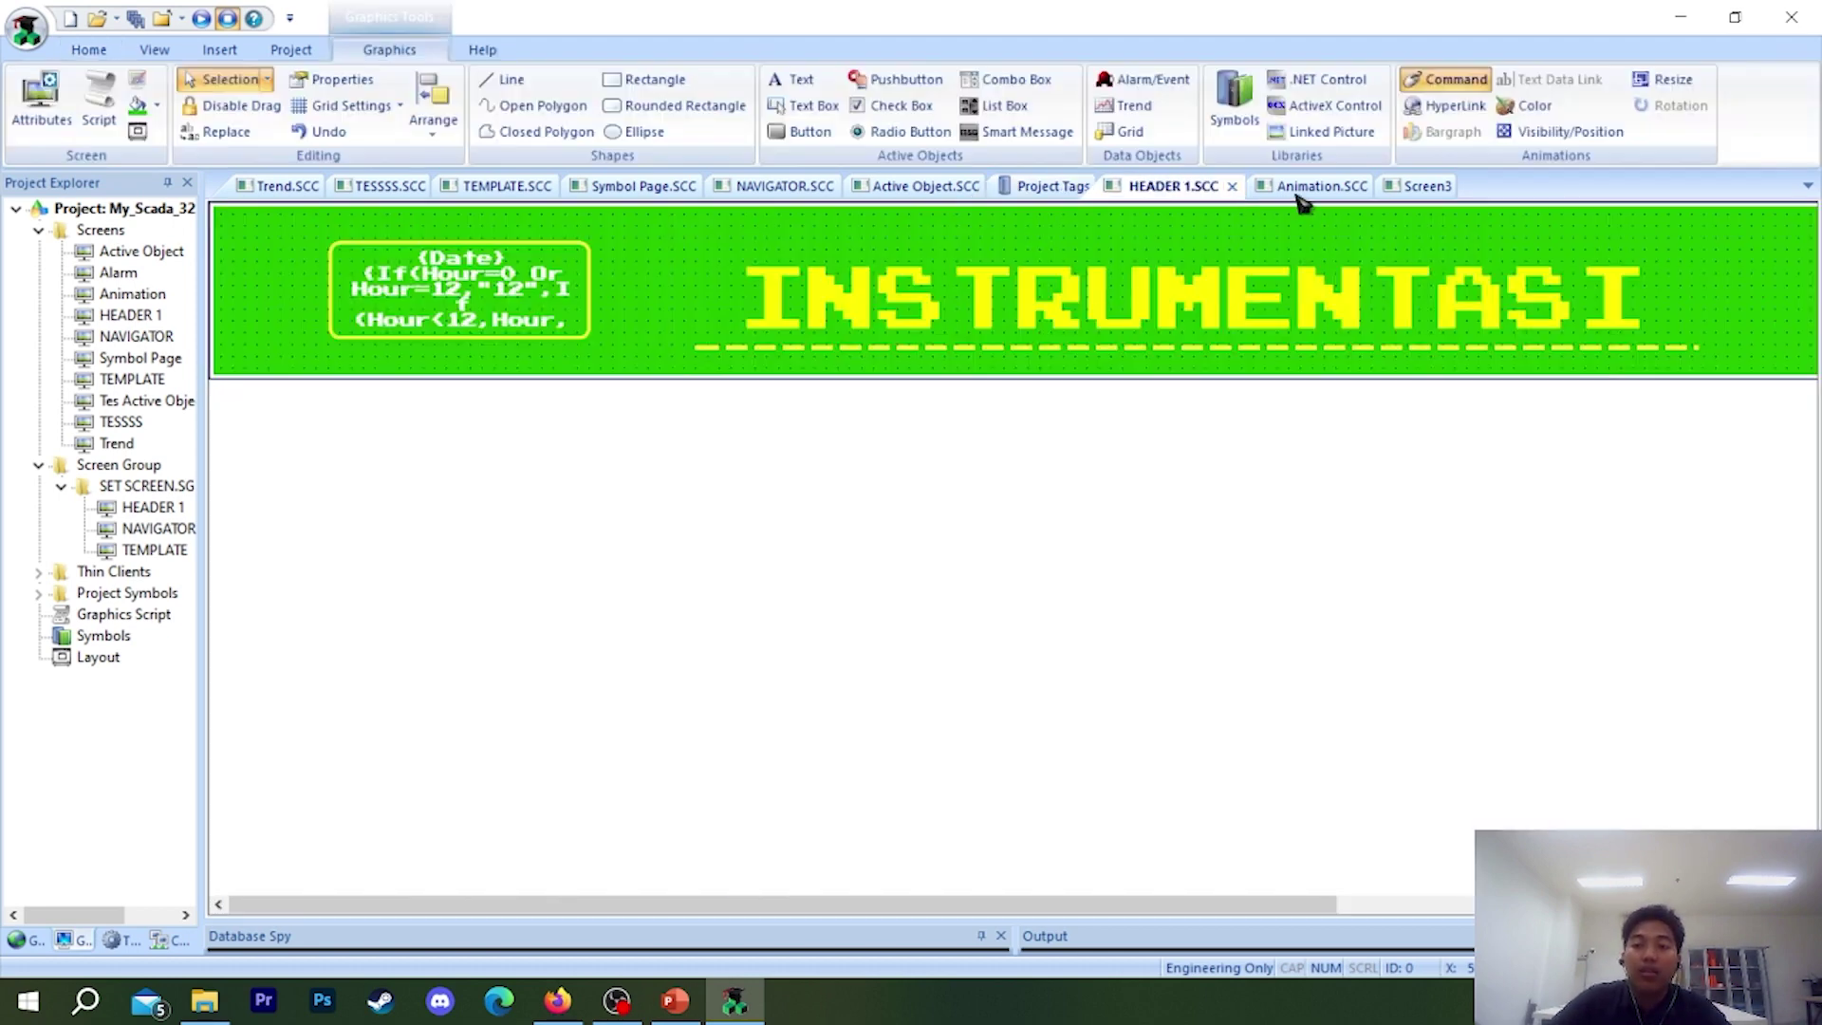
{"action": "left_click", "coordinate": [1304, 187]}
{"action": "left_click", "coordinate": [1398, 187]}
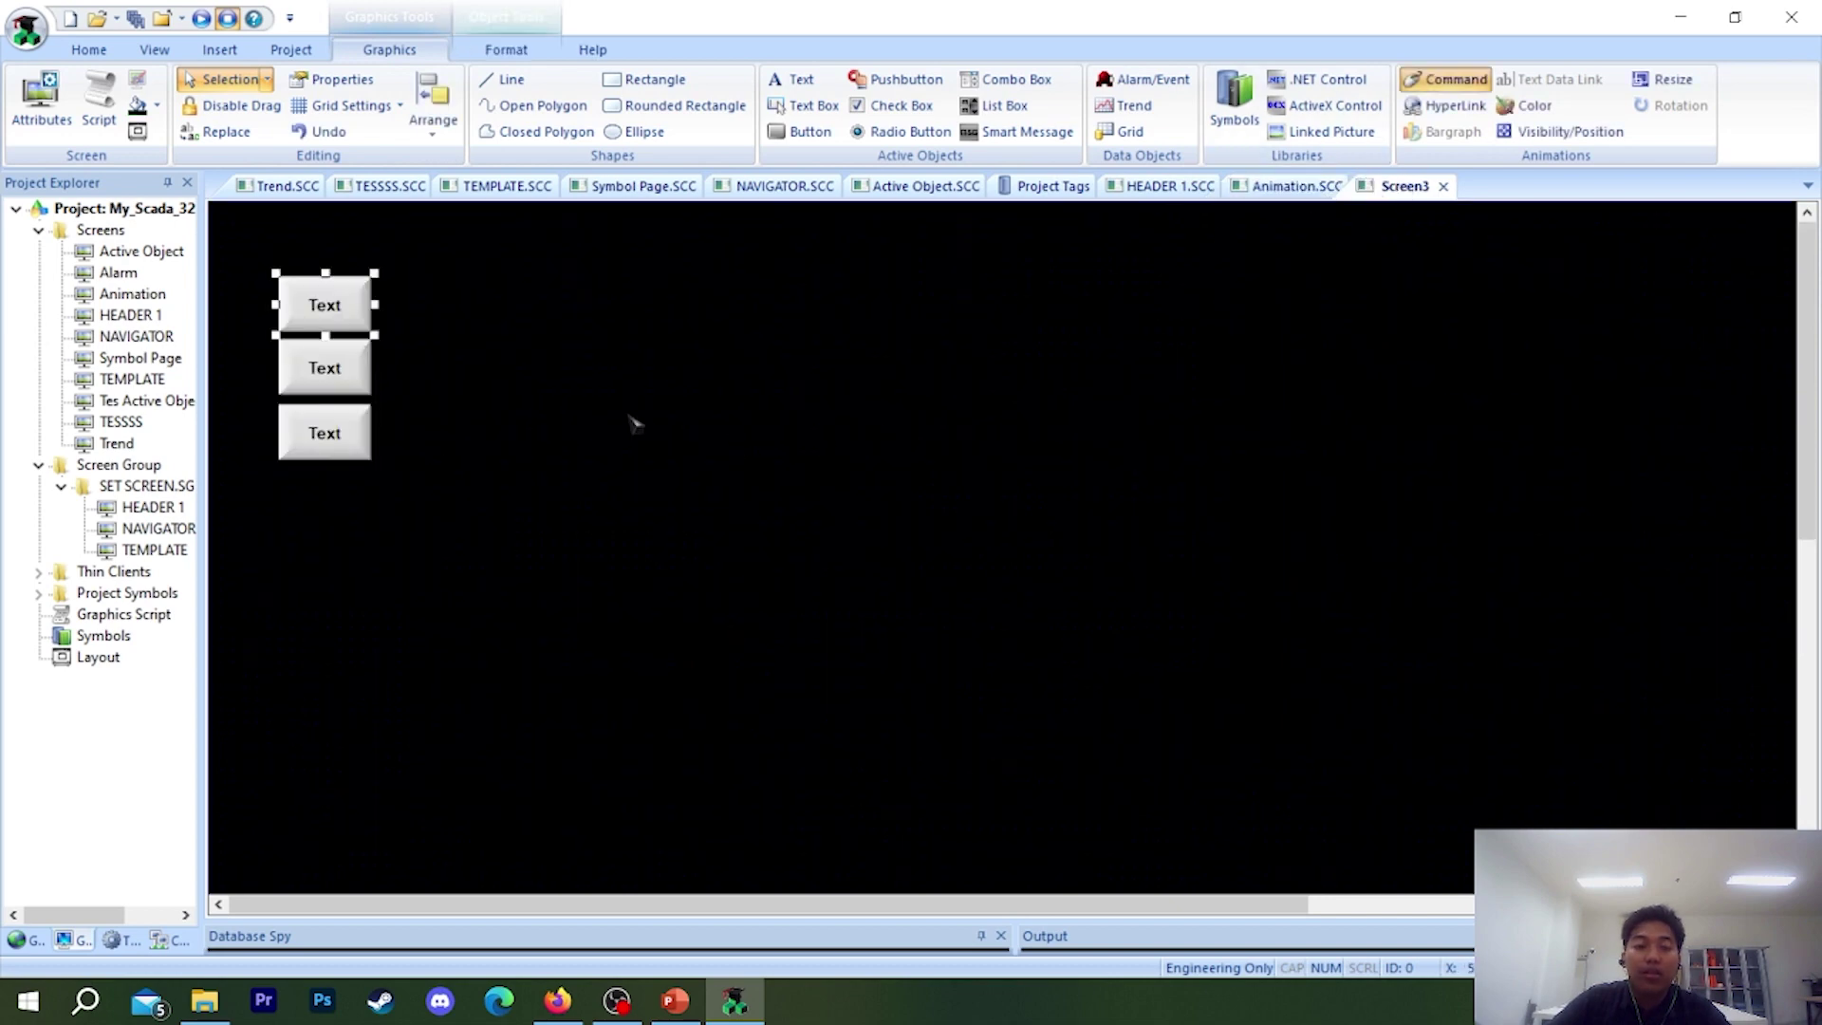
{"action": "double_click", "coordinate": [347, 305]}
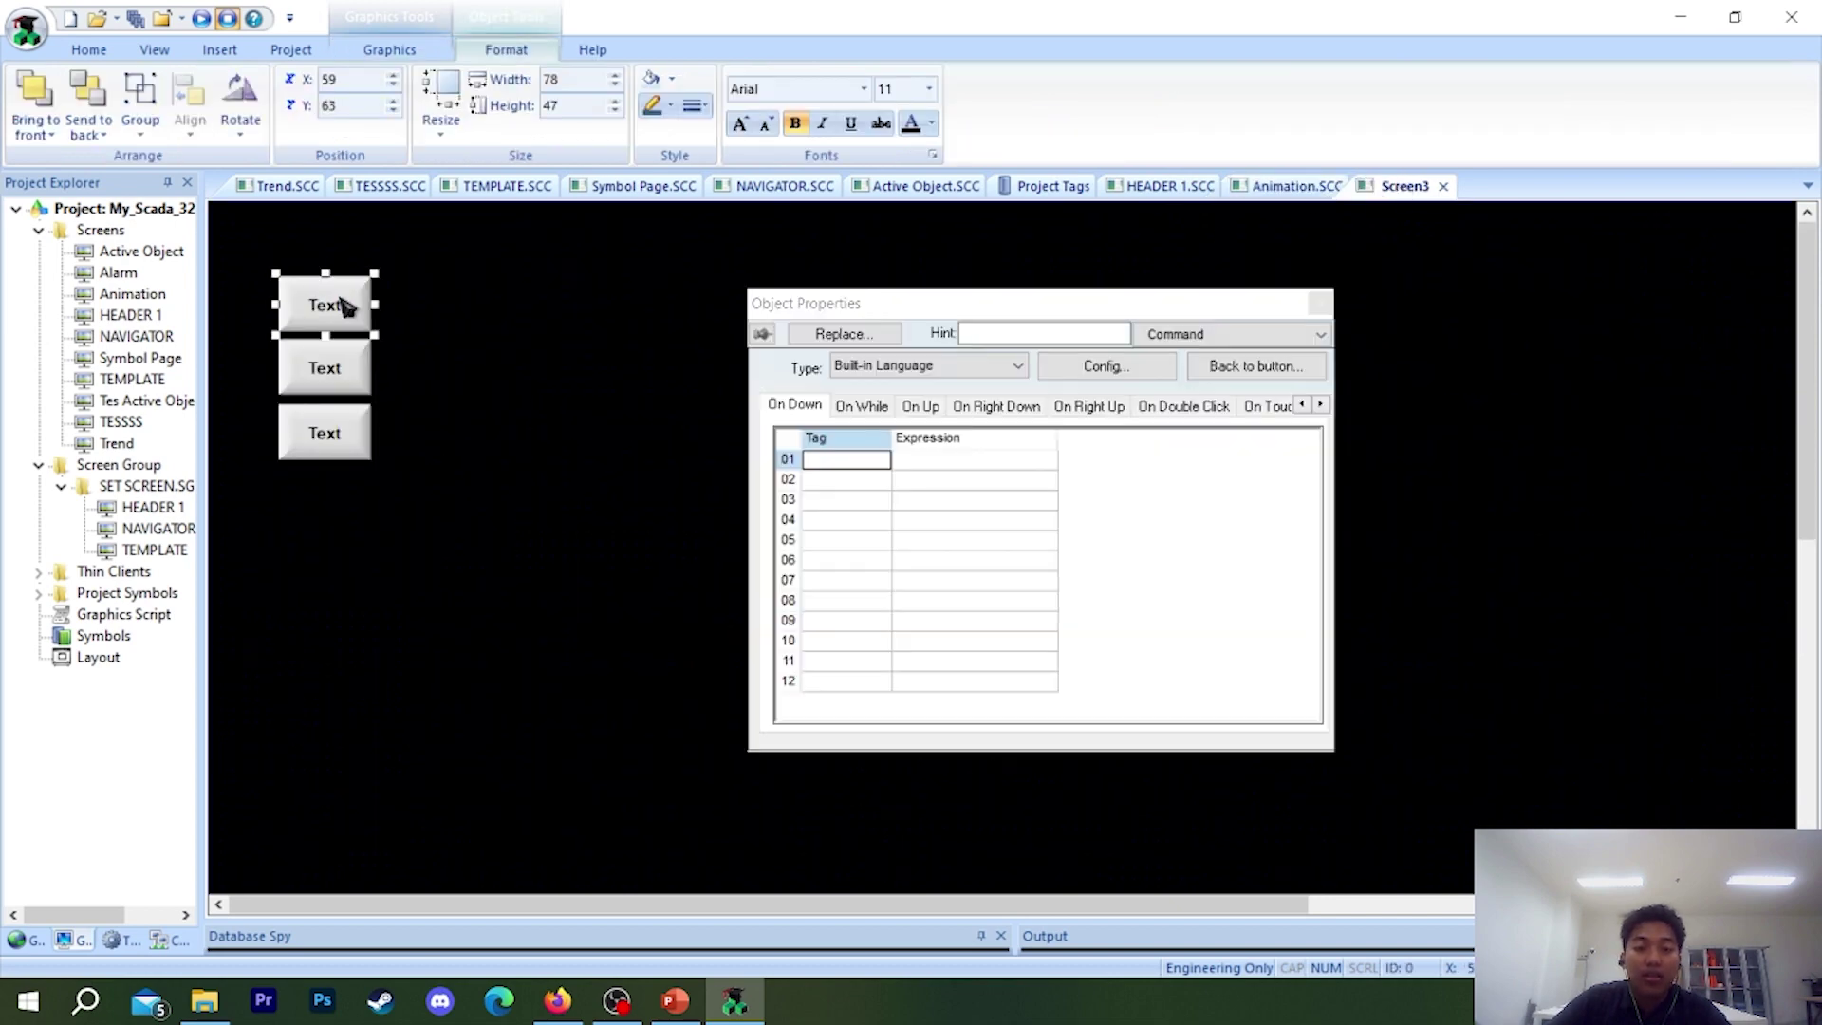
{"action": "double_click", "coordinate": [851, 465]}
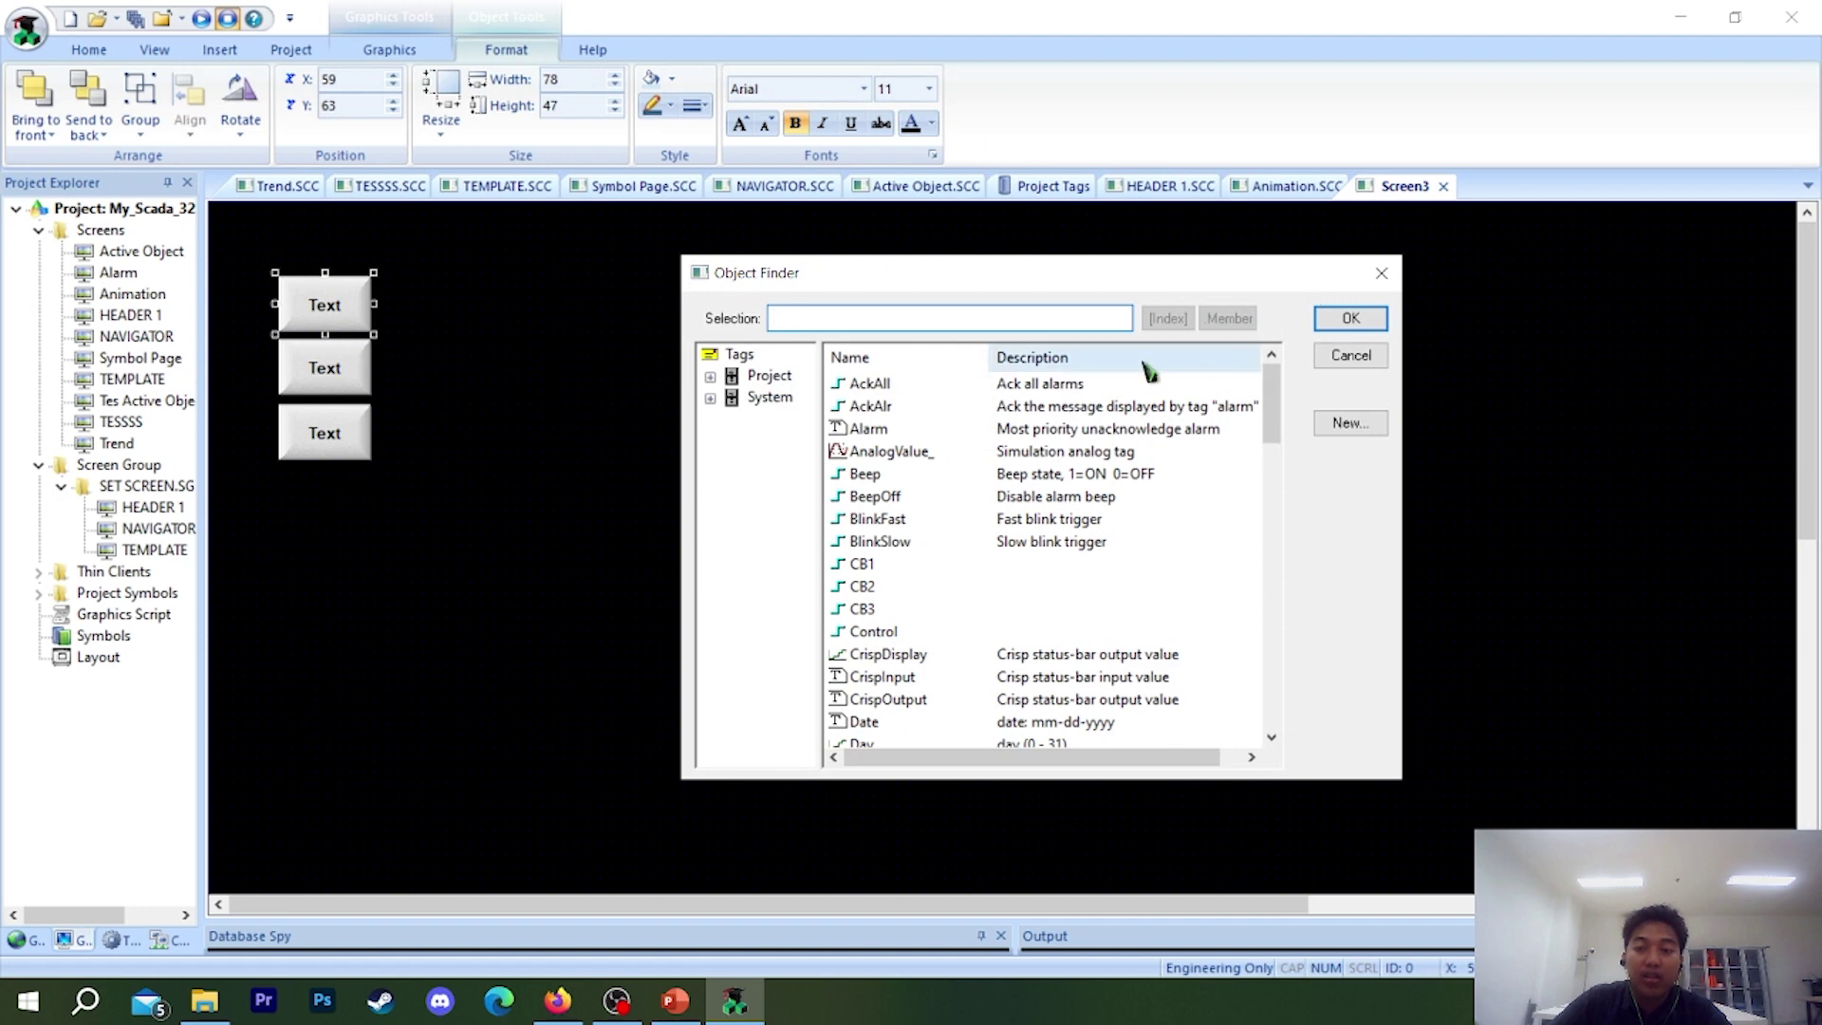
{"action": "type", "text": "Integer"}
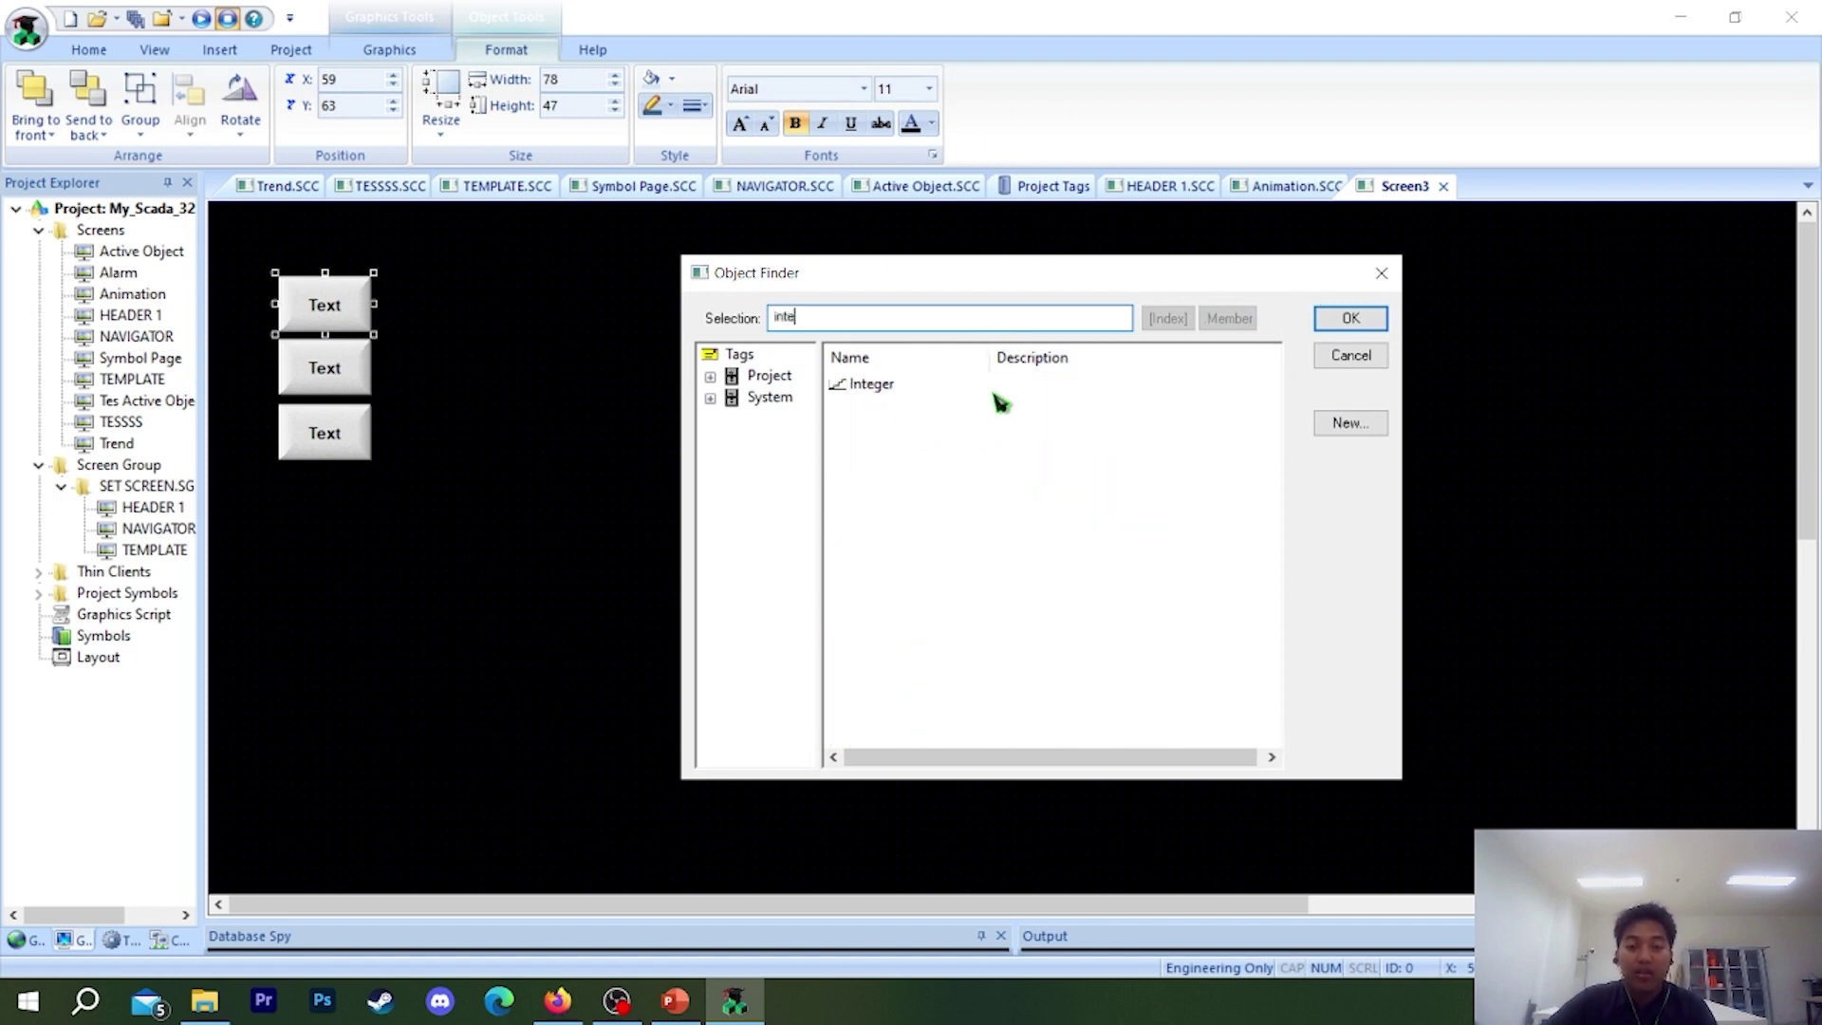
{"action": "left_click", "coordinate": [1349, 322]}
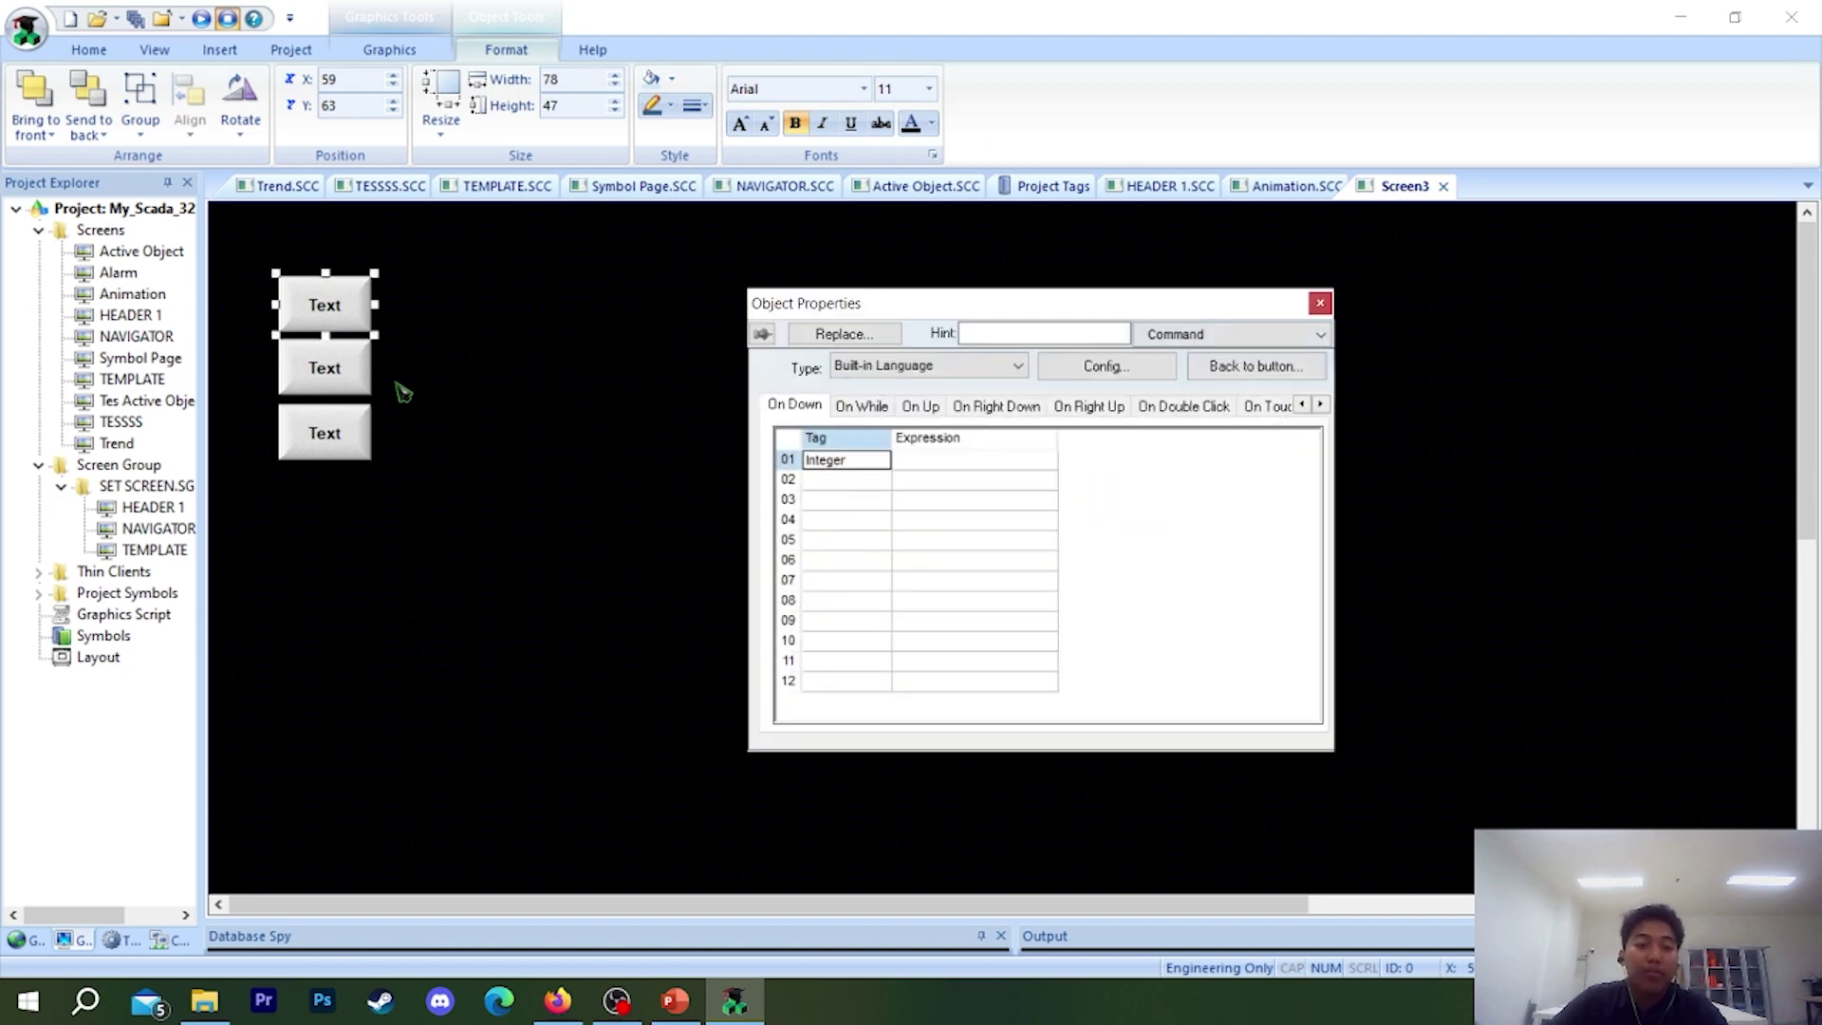
{"action": "left_click", "coordinate": [354, 378]}
{"action": "left_click", "coordinate": [337, 317]}
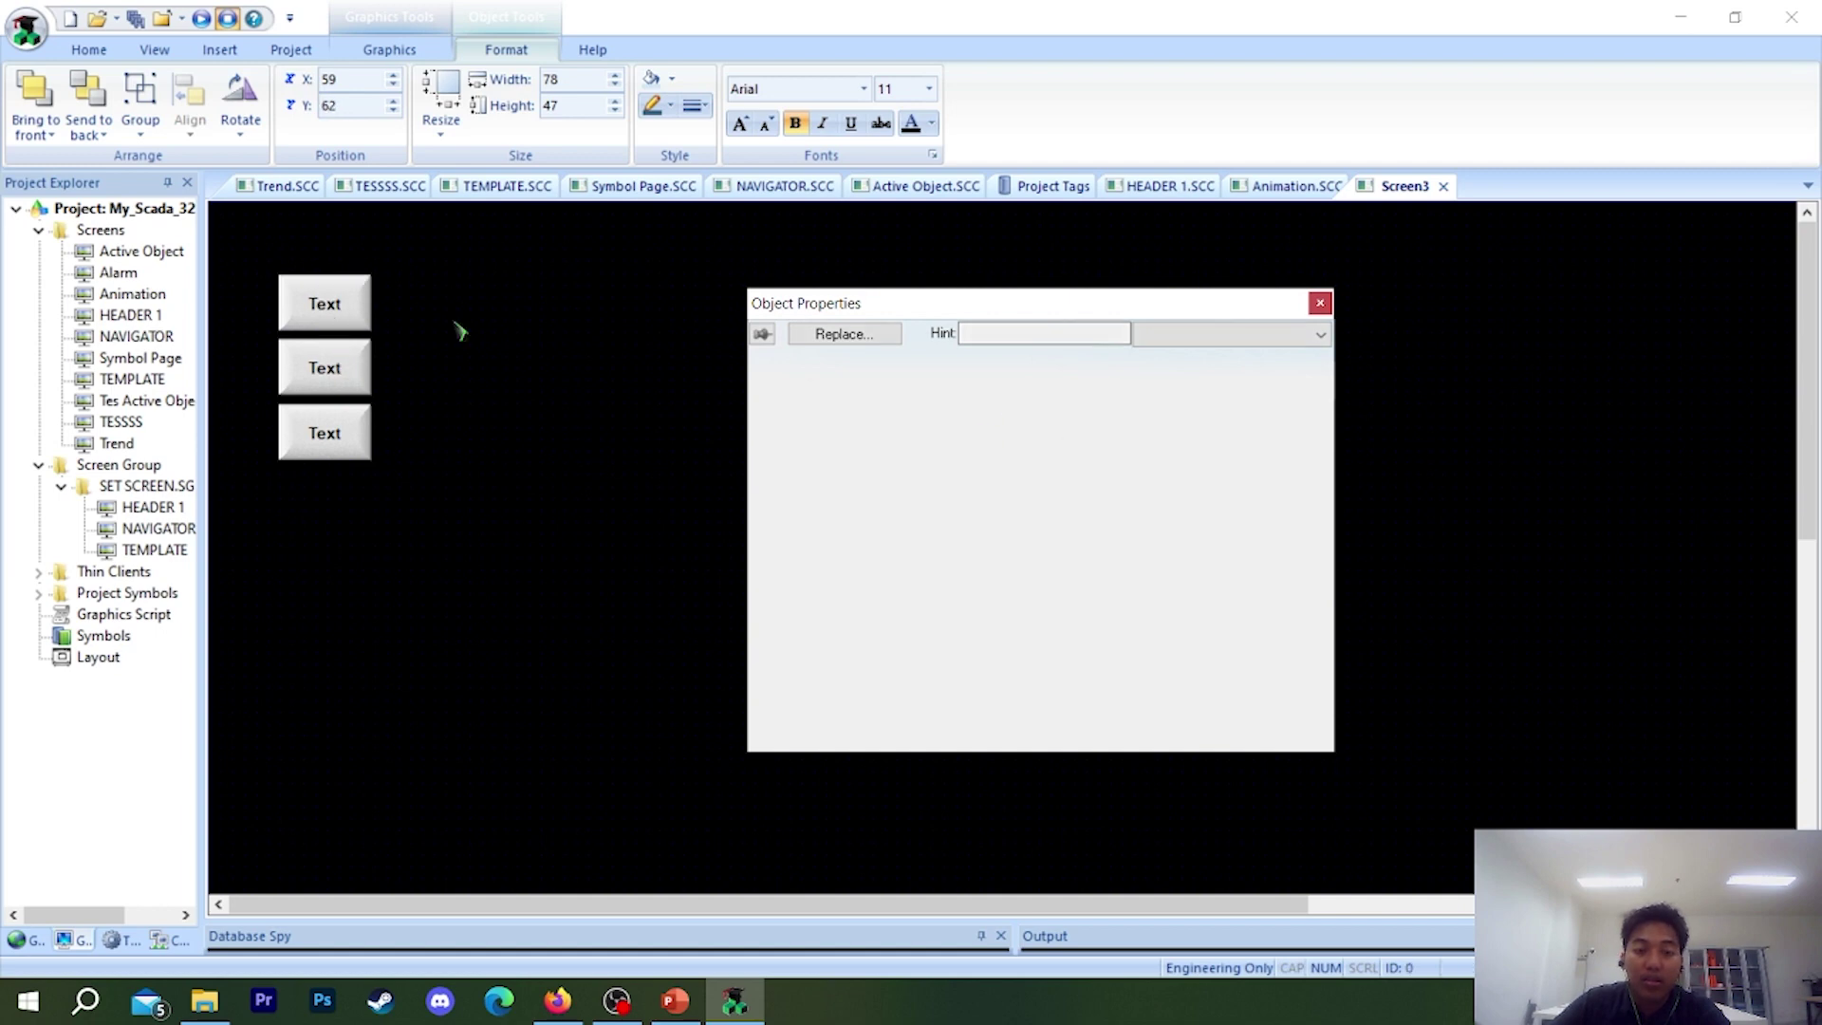
{"action": "key", "text": "Escape"}
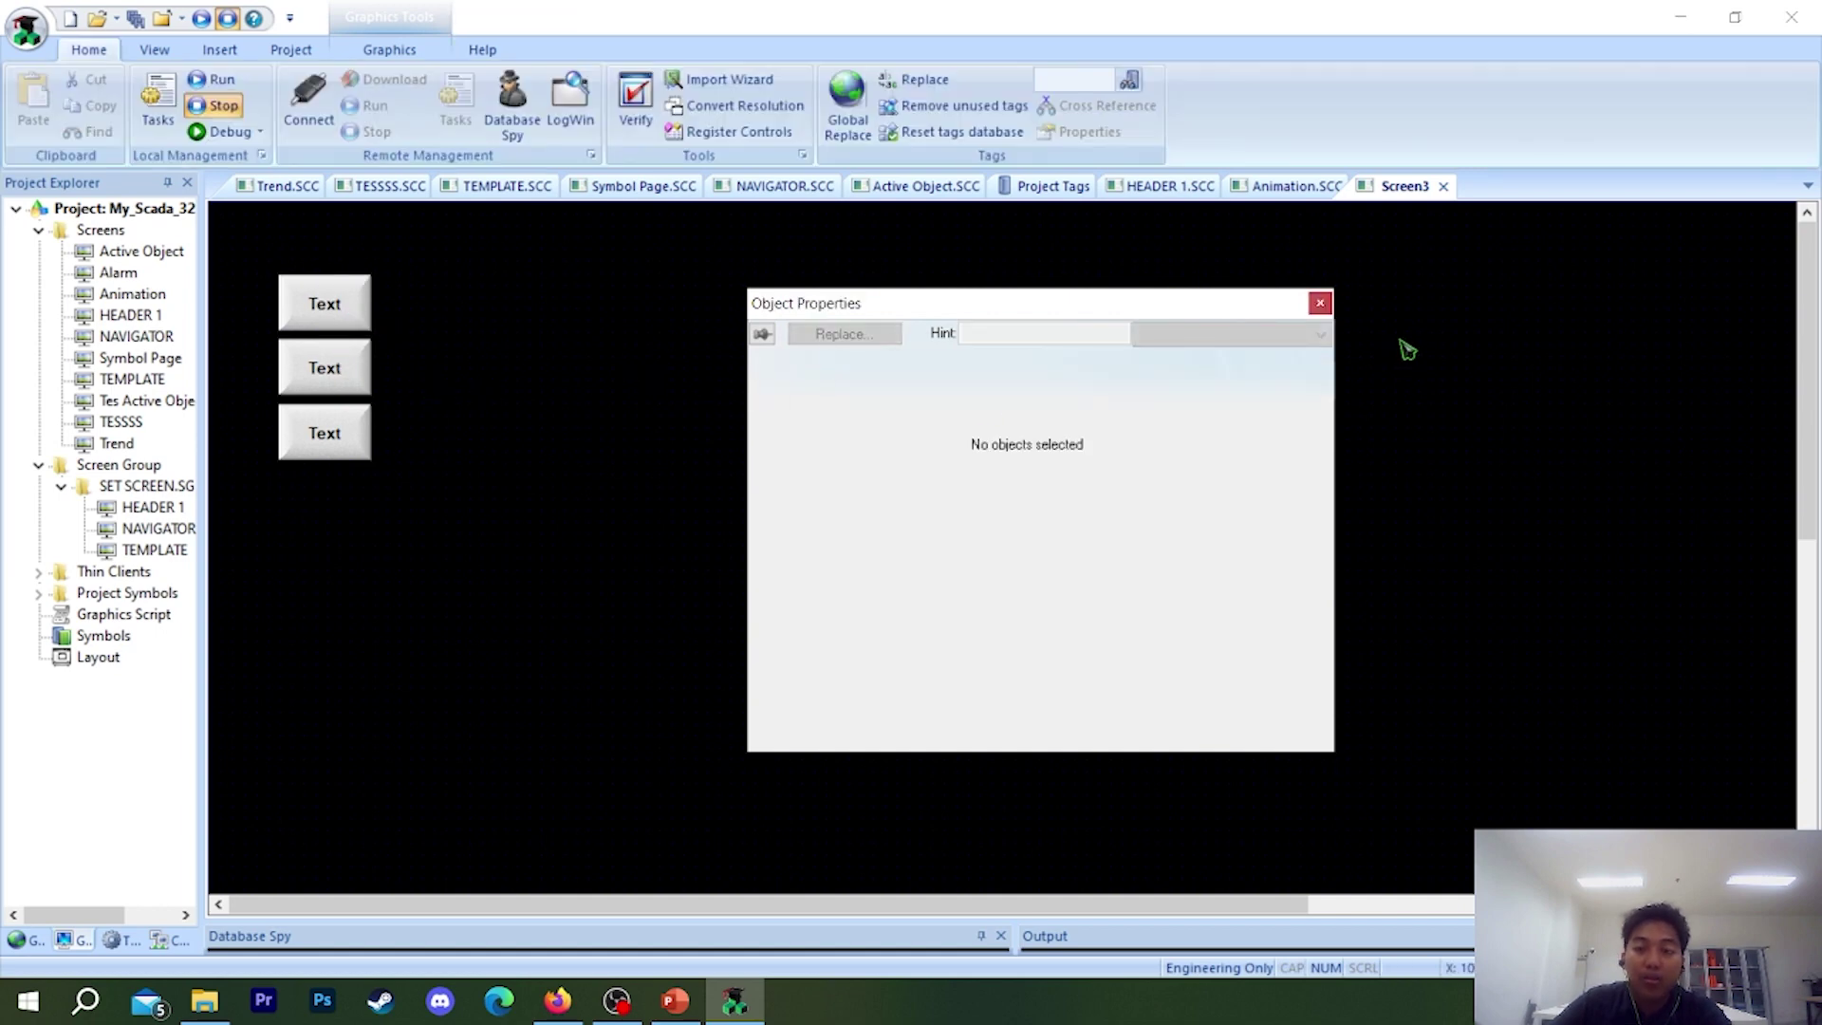
{"action": "left_click", "coordinate": [1320, 303]}
{"action": "left_click", "coordinate": [334, 304]}
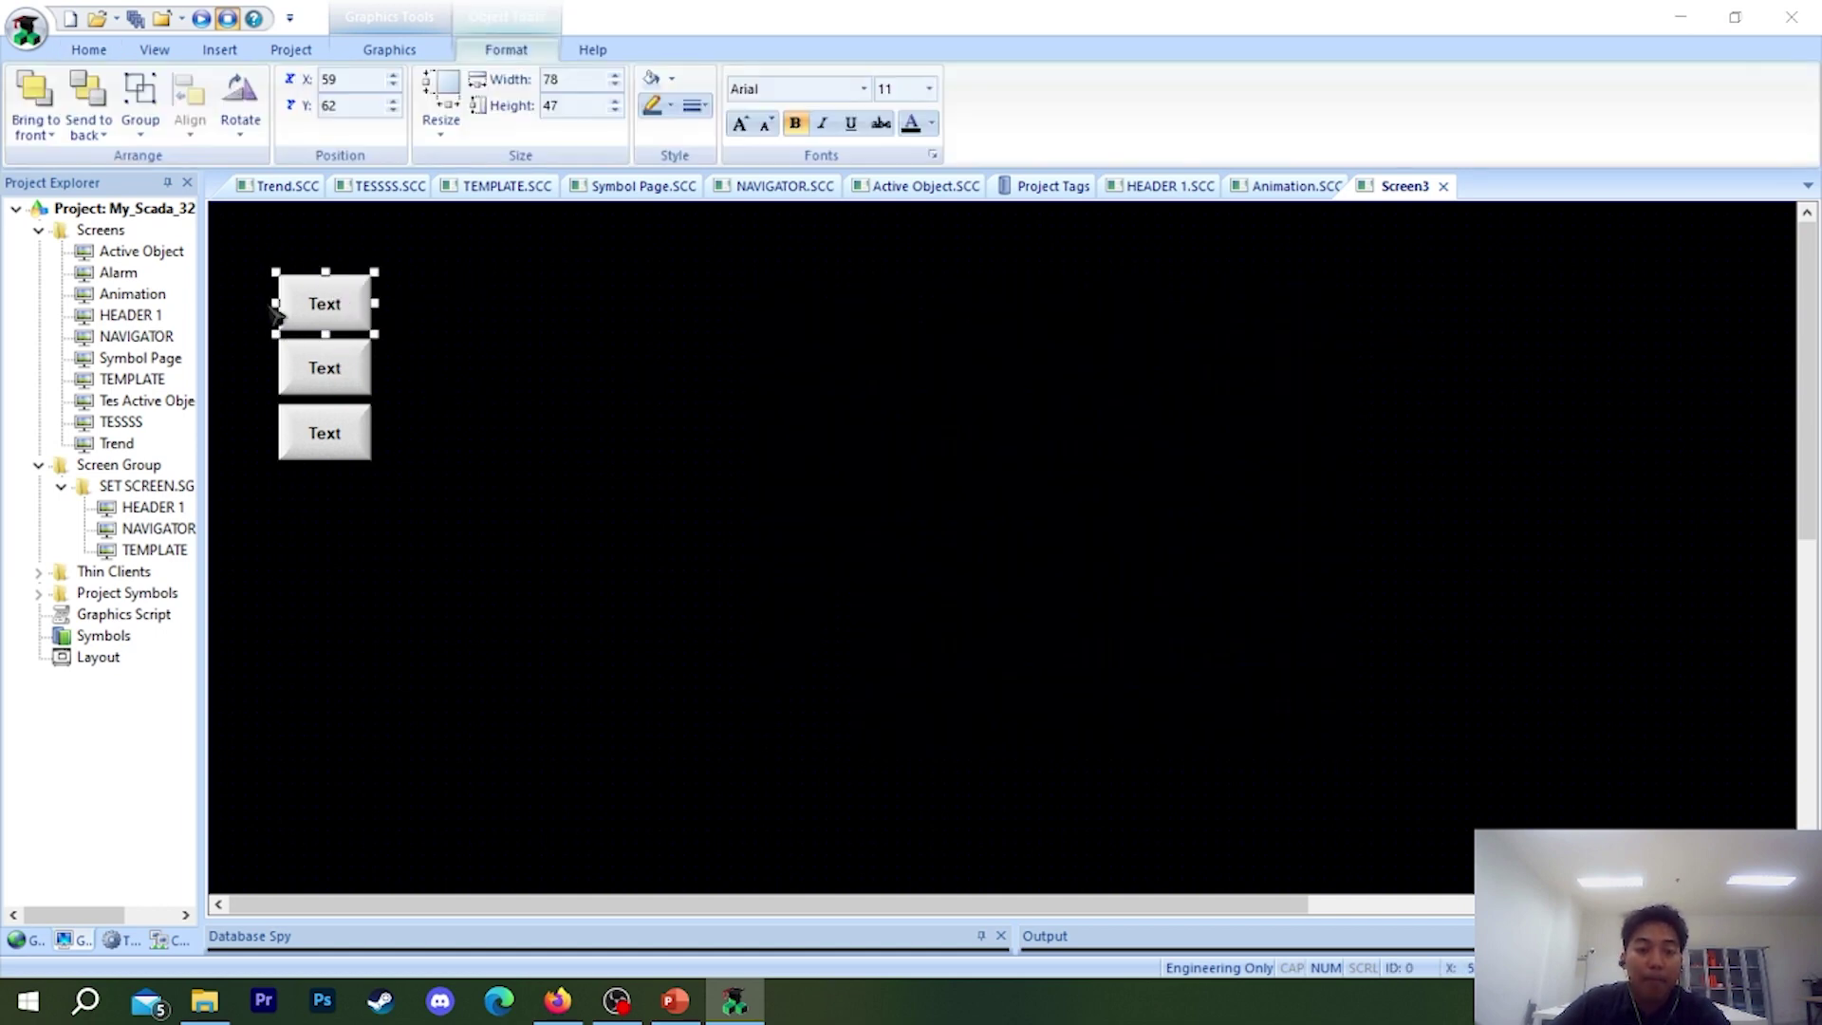
{"action": "key", "text": "Escape"}
{"action": "left_click", "coordinate": [316, 295]}
{"action": "double_click", "coordinate": [316, 295]}
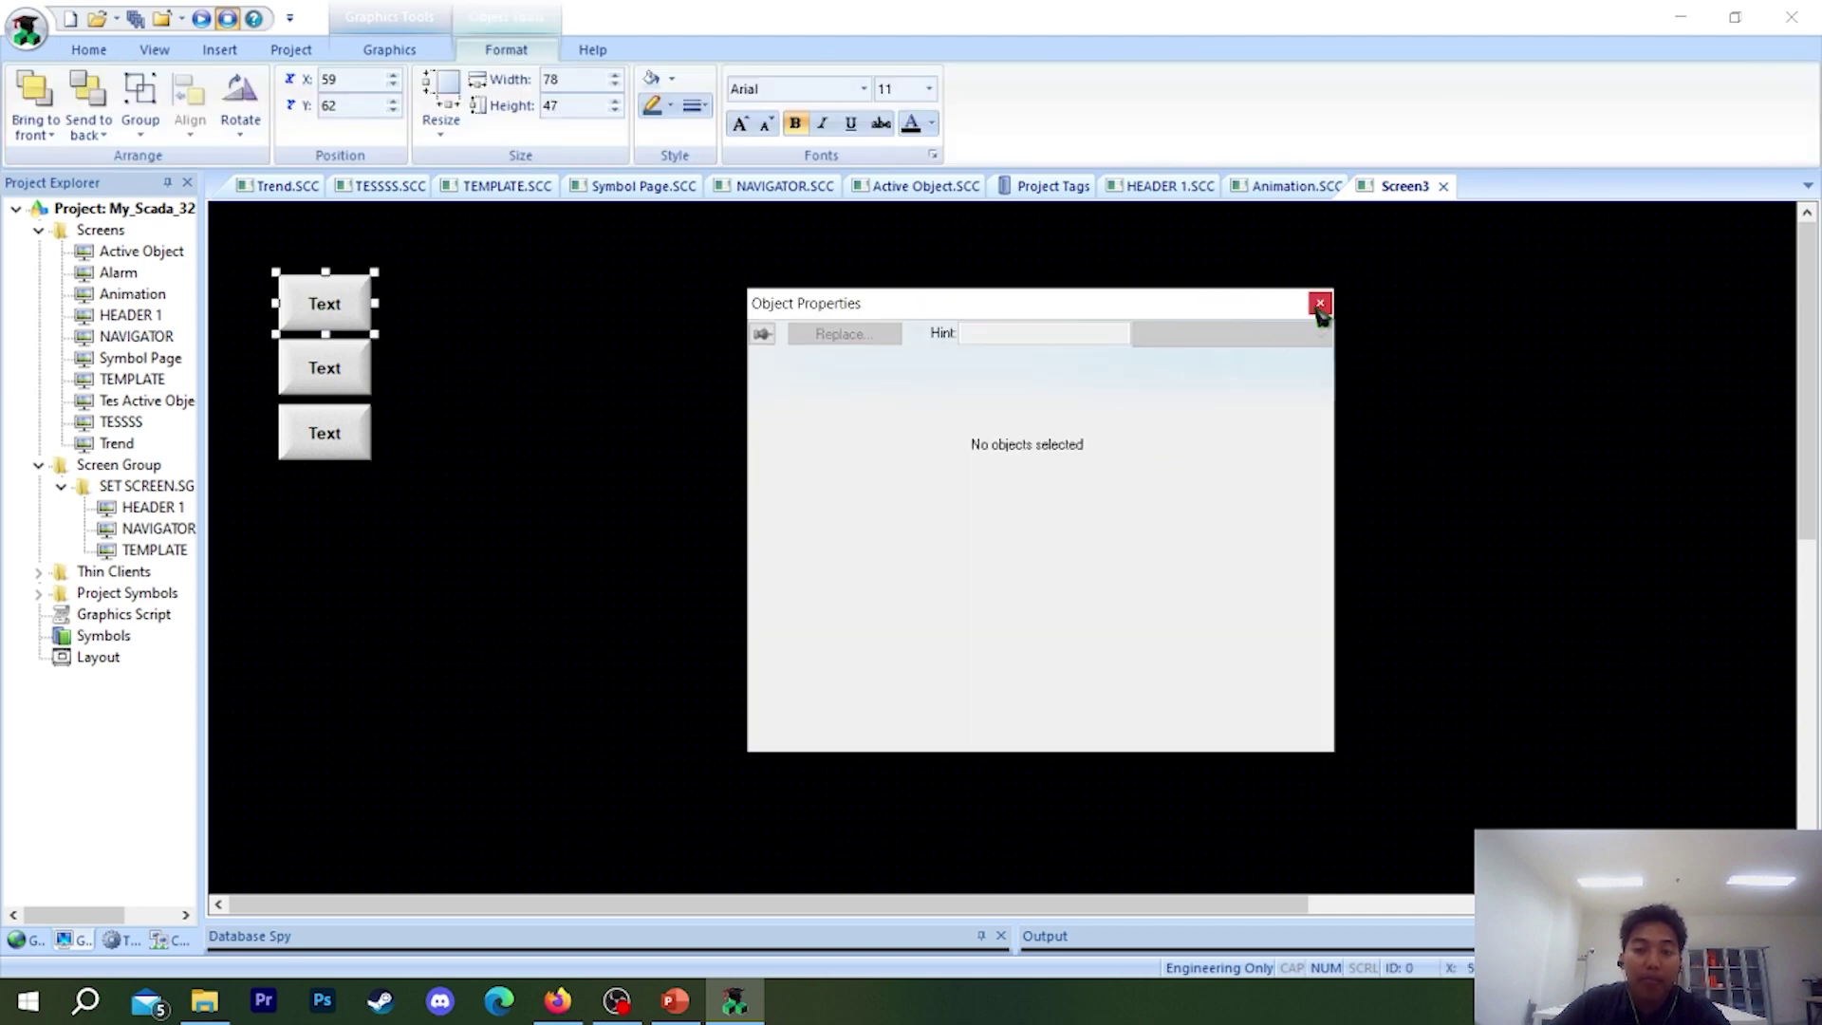
{"action": "left_click", "coordinate": [1320, 303]}
{"action": "key", "text": "Escape"}
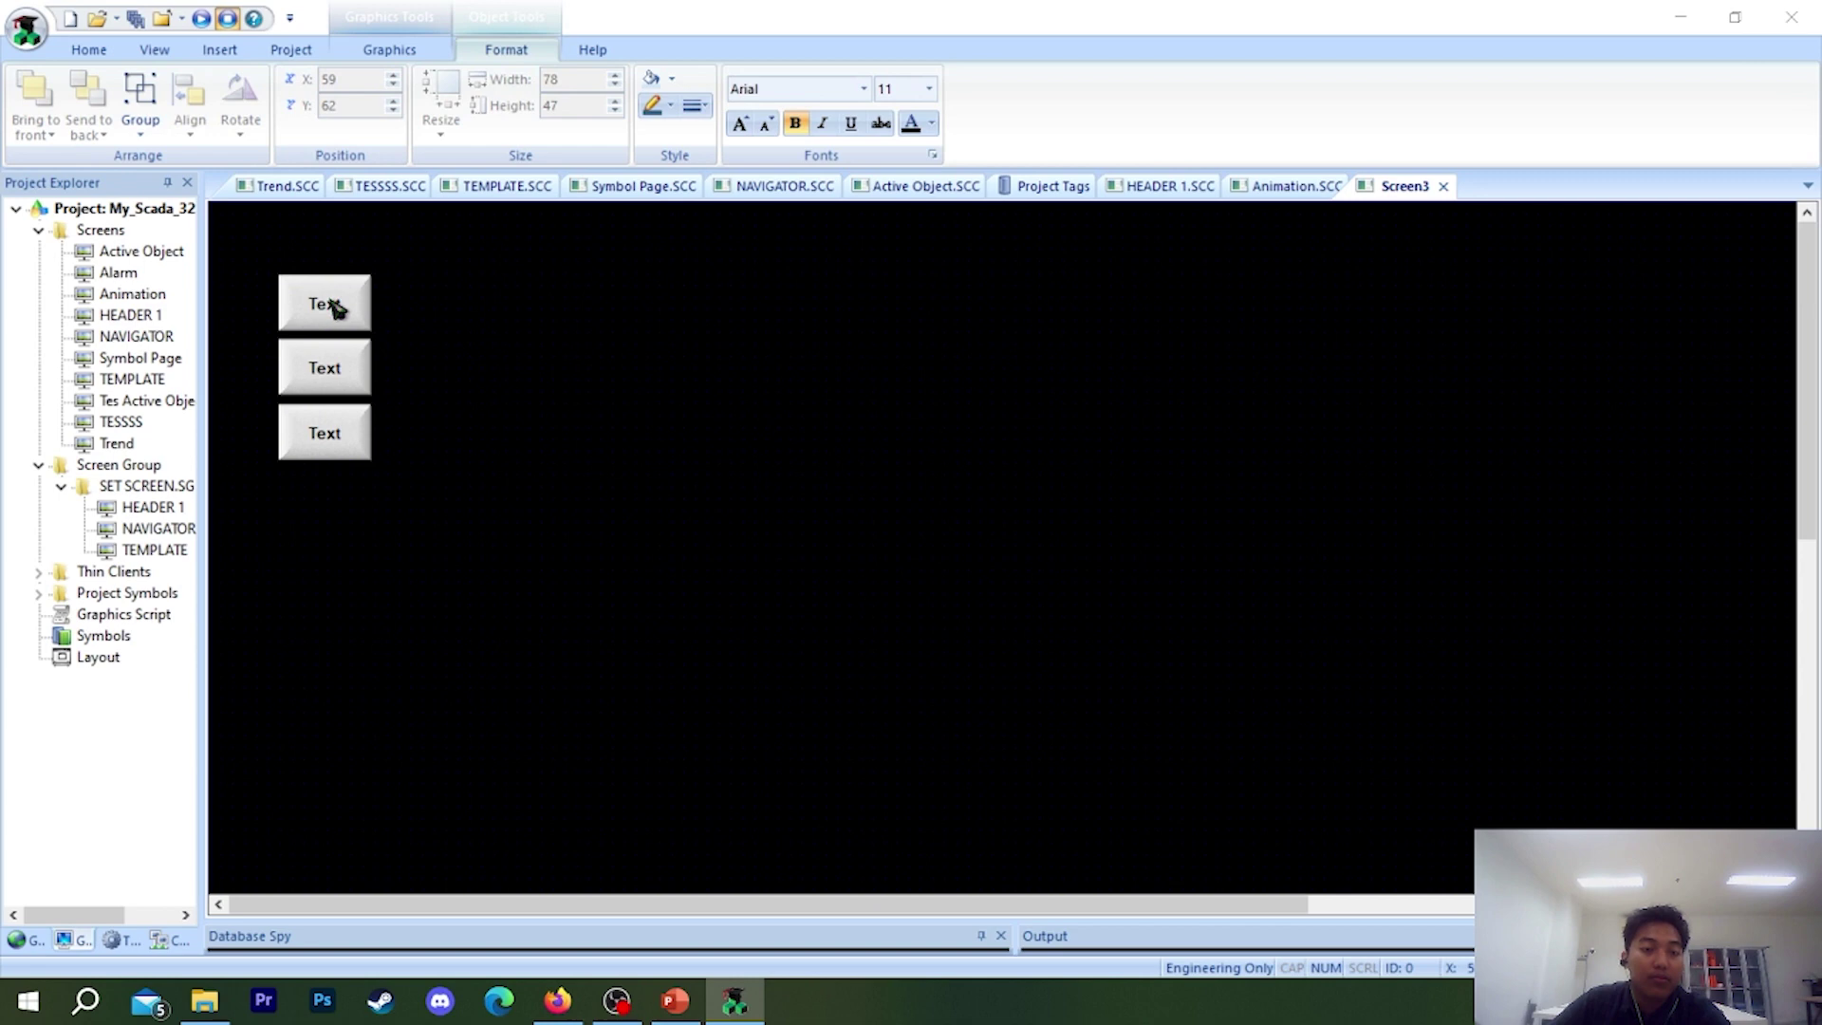
{"action": "double_click", "coordinate": [334, 306]}
{"action": "left_click", "coordinate": [1319, 303]}
- Set the expression for the Integer tag in the uppermost button's On Down command to integer+1
{"action": "left_click", "coordinate": [358, 294]}
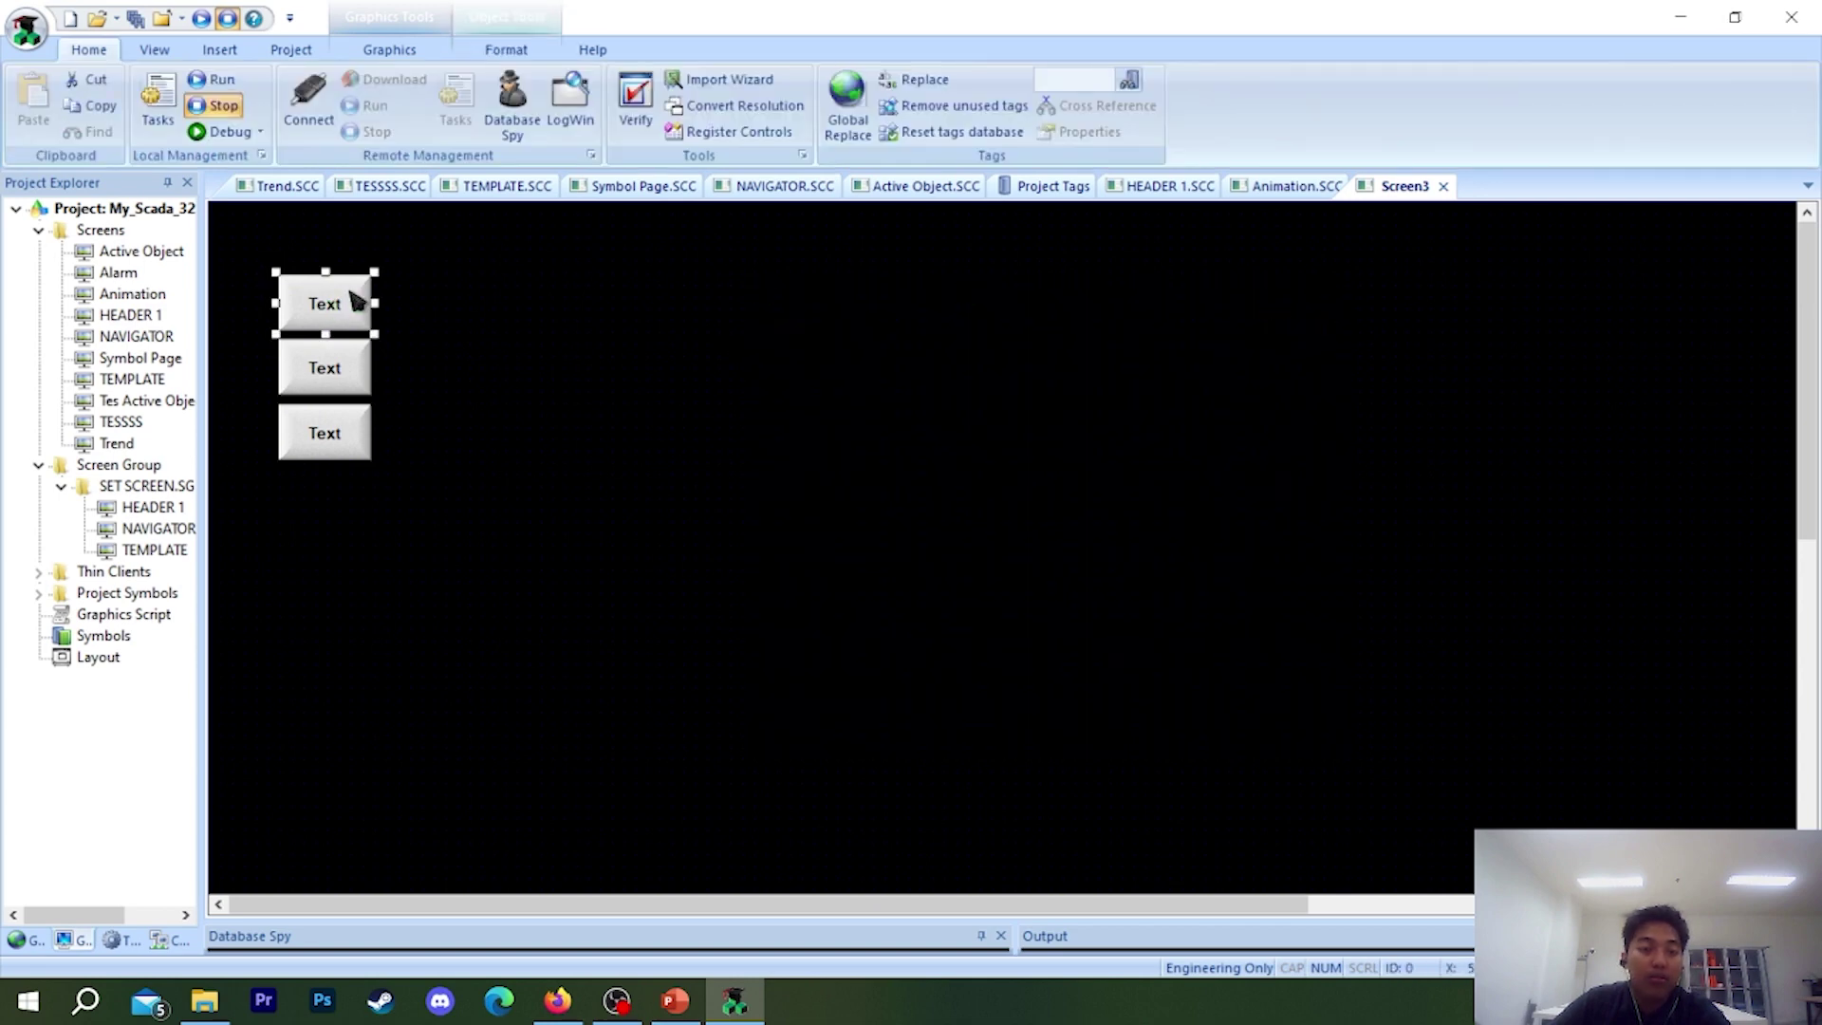
{"action": "right_click", "coordinate": [358, 294]}
{"action": "left_click", "coordinate": [649, 380]}
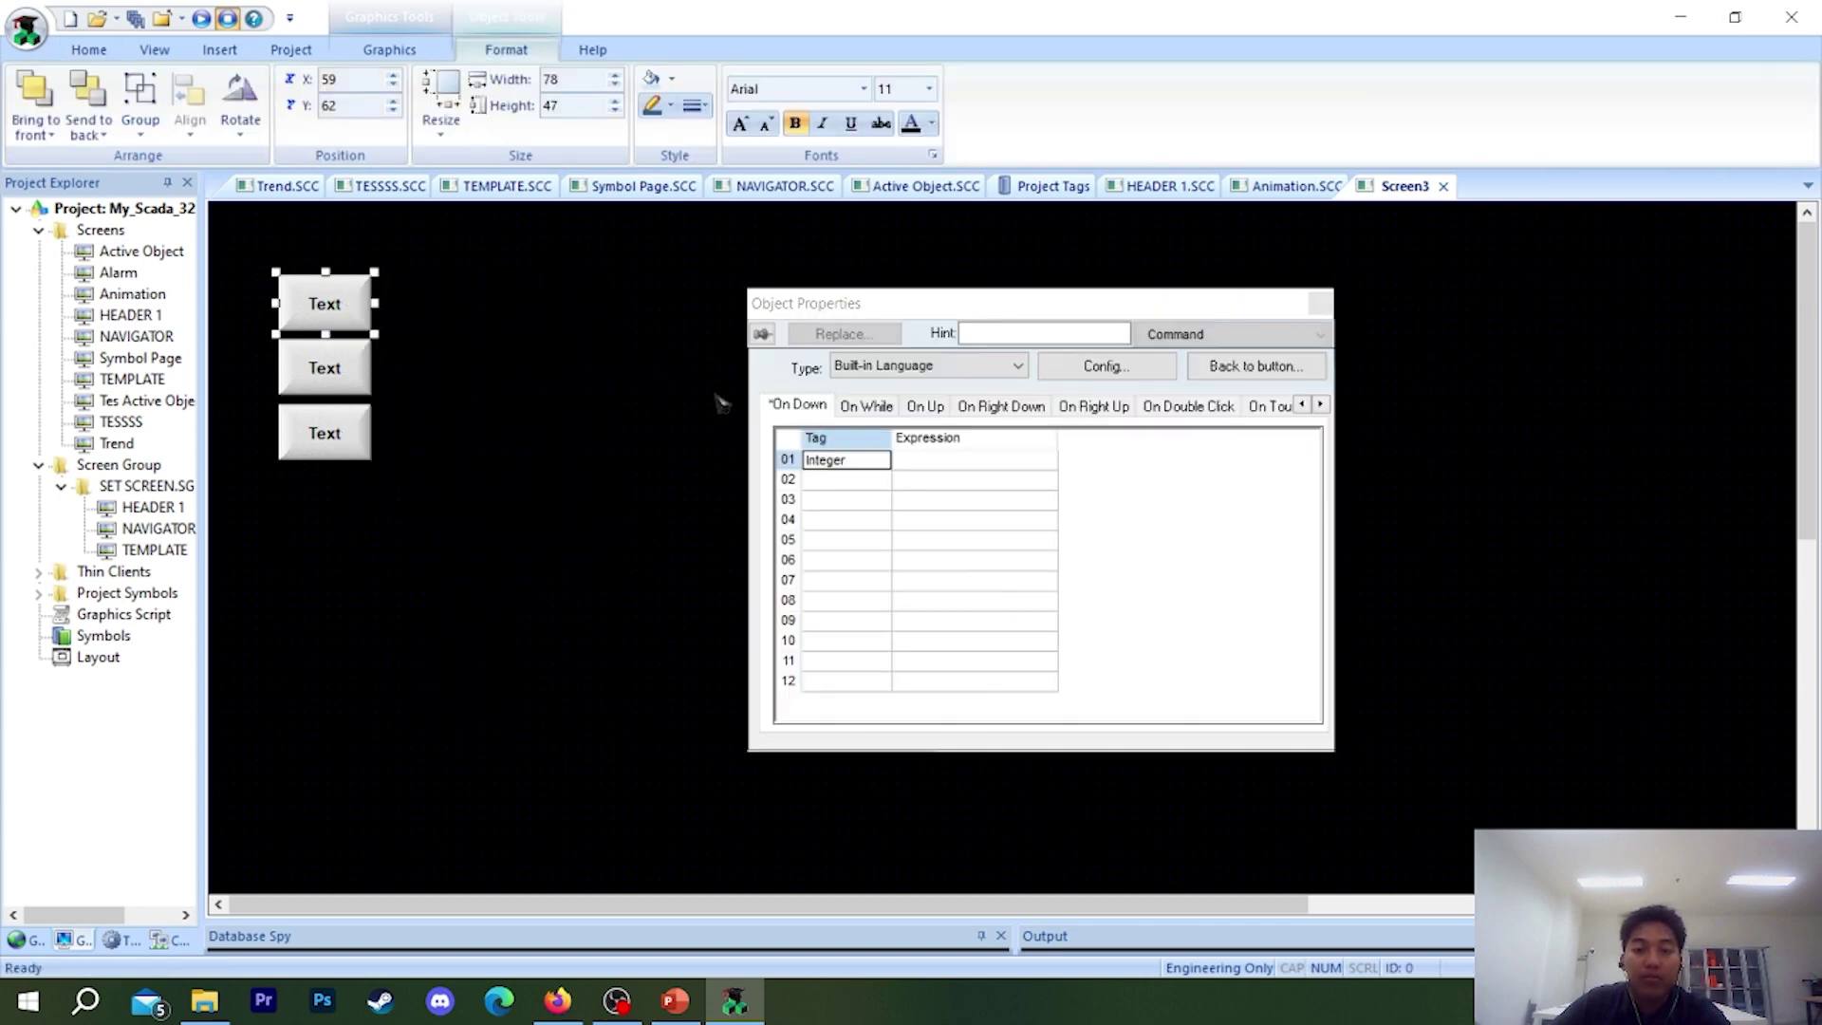
{"action": "left_click", "coordinate": [974, 460]}
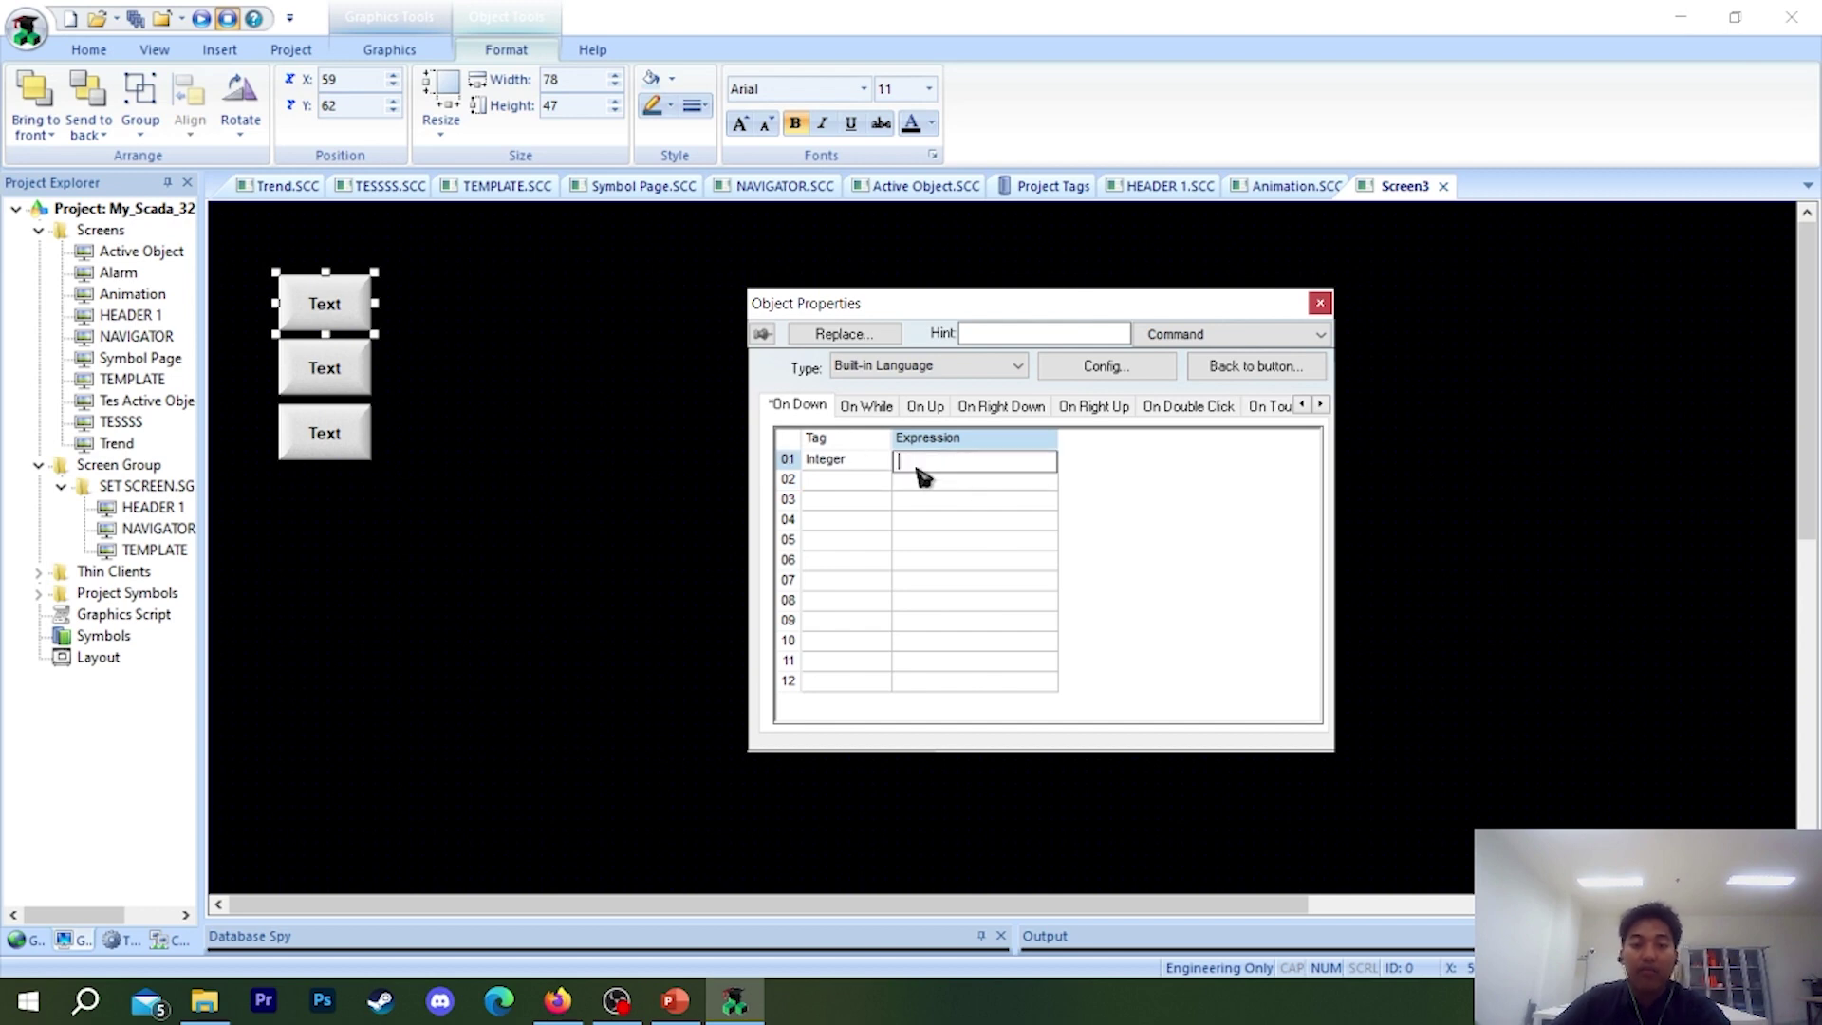
{"action": "type", "text": "integer"}
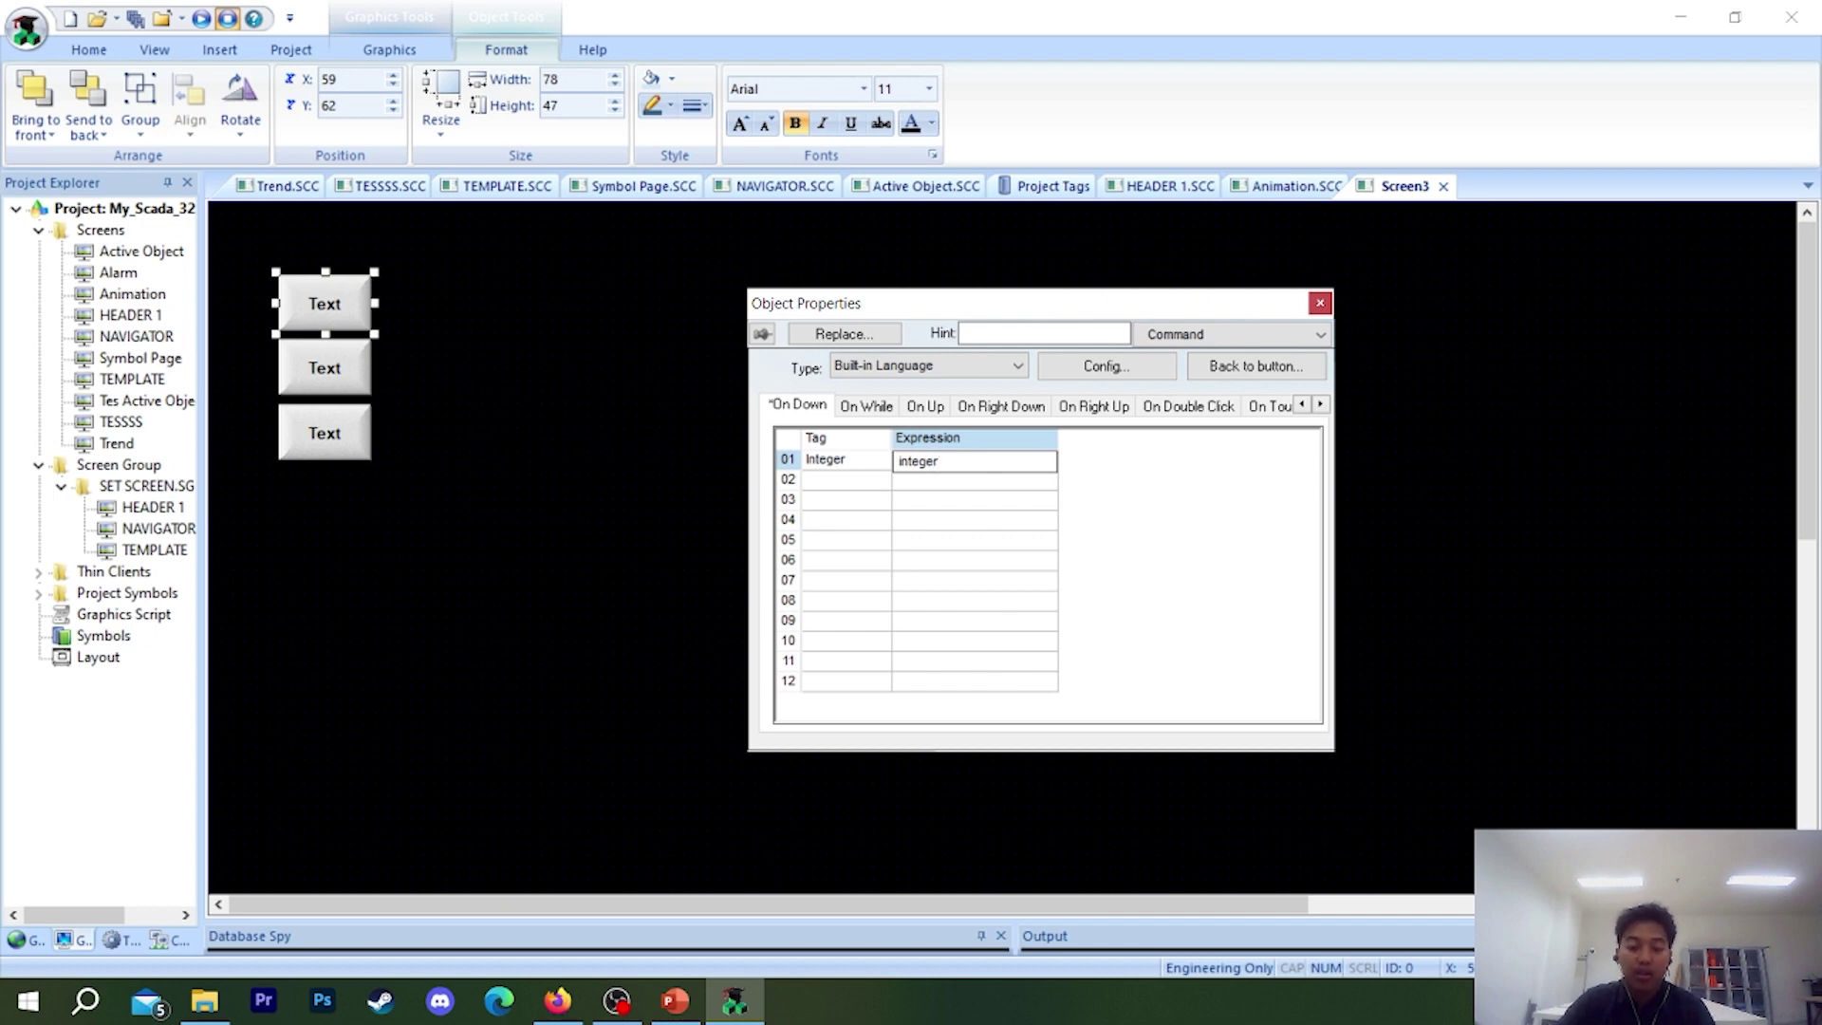
{"action": "type", "text": "+2"}
{"action": "key", "text": "BackSpace"}
{"action": "type", "text": "1"}
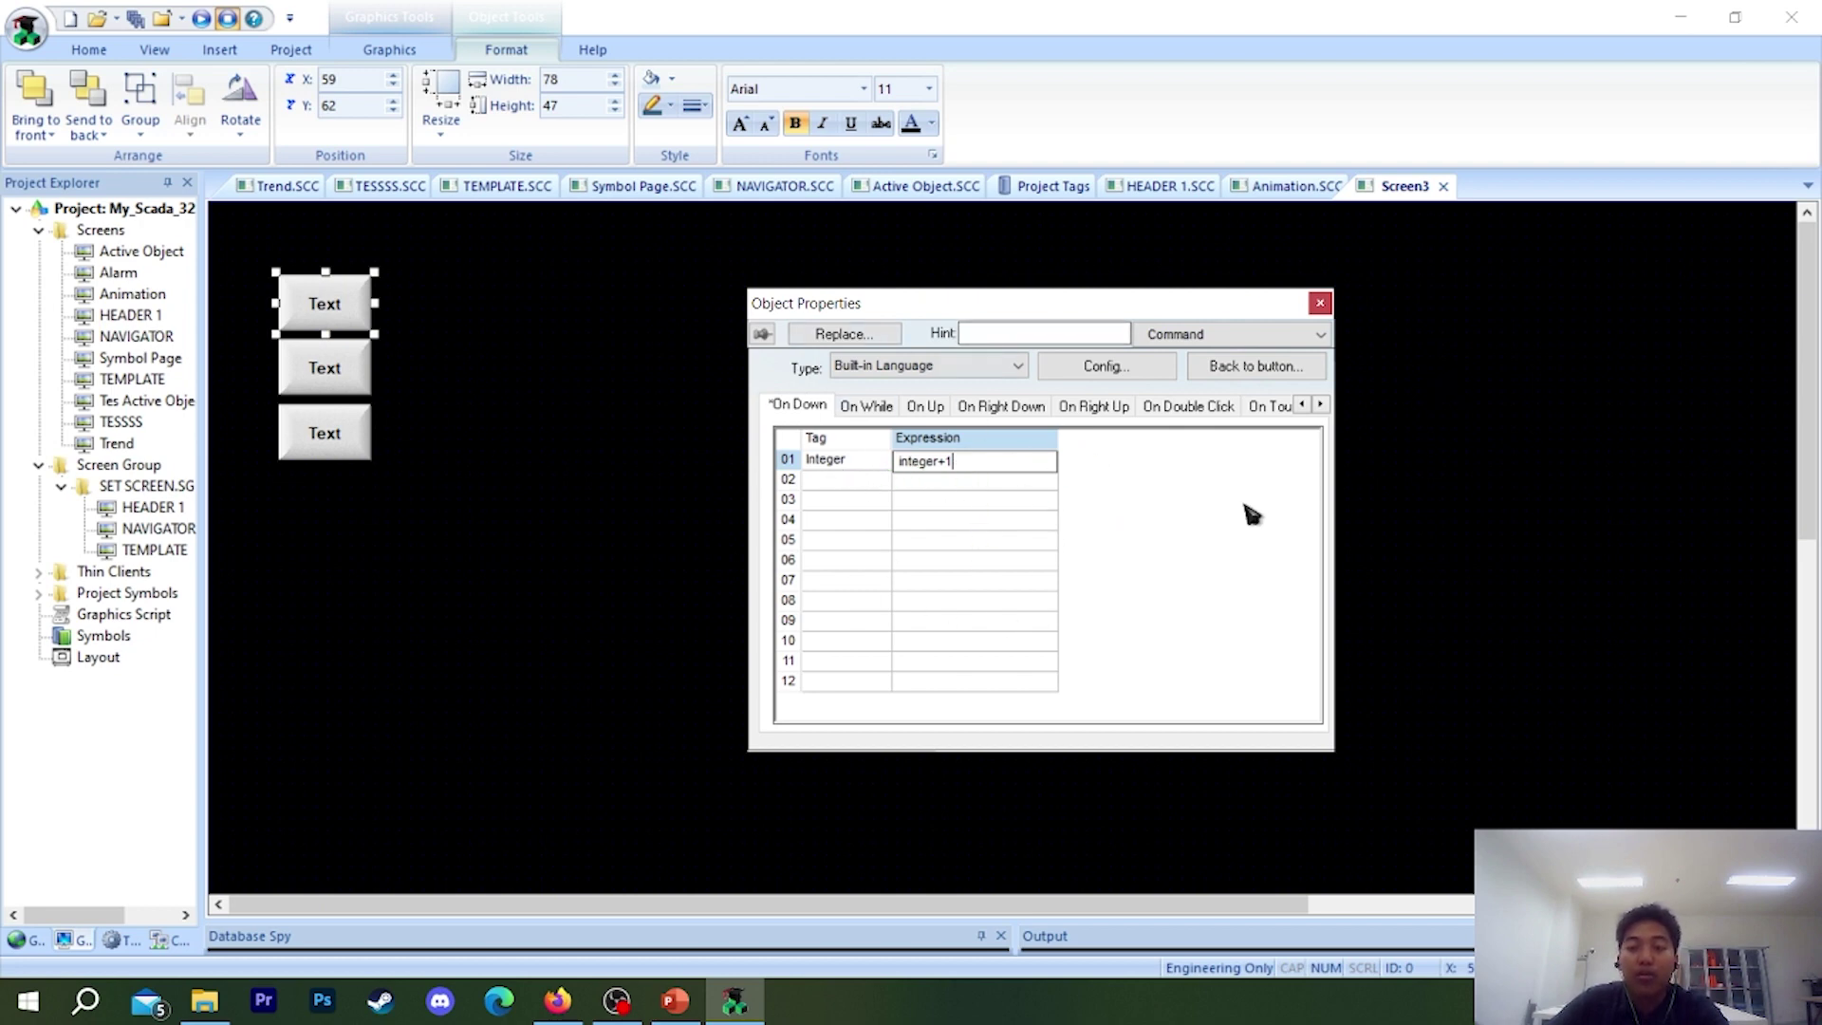
{"action": "left_click", "coordinate": [1319, 304]}
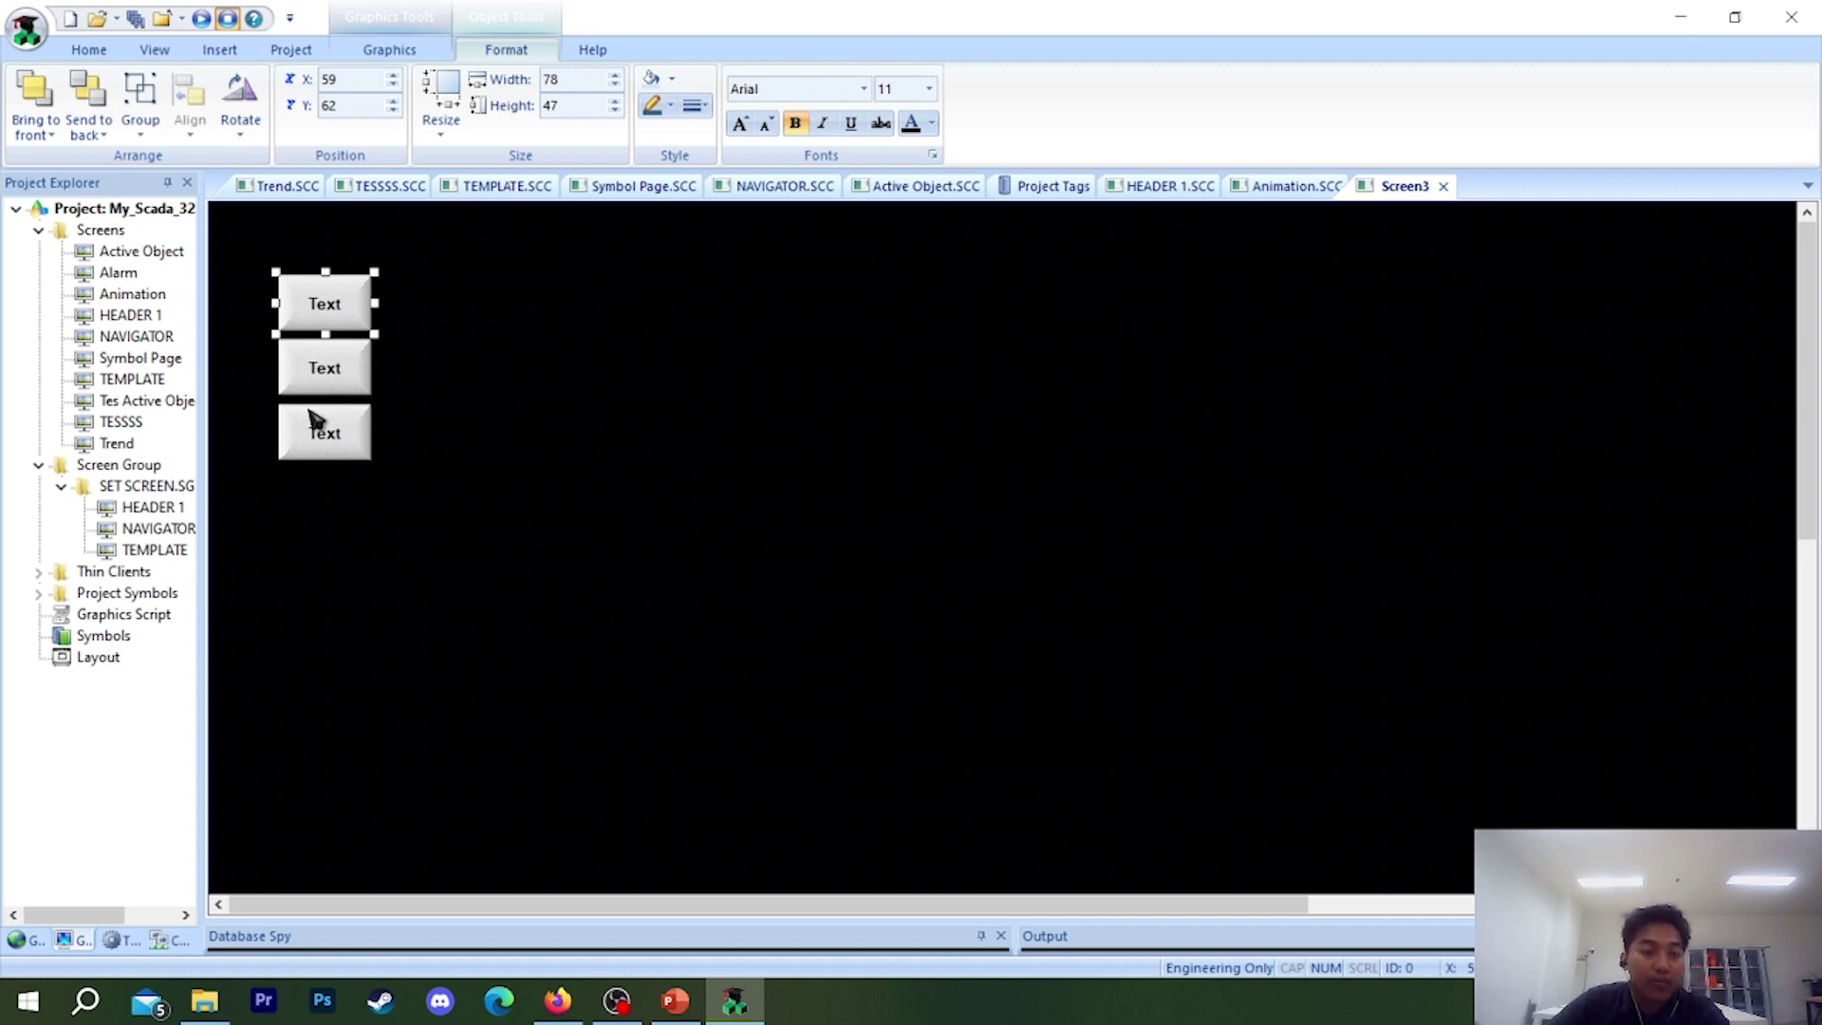
- Draw a rectangle about 261 wide and 155 high beside the column of buttons
{"action": "left_click", "coordinate": [418, 358]}
{"action": "left_click", "coordinate": [389, 50]}
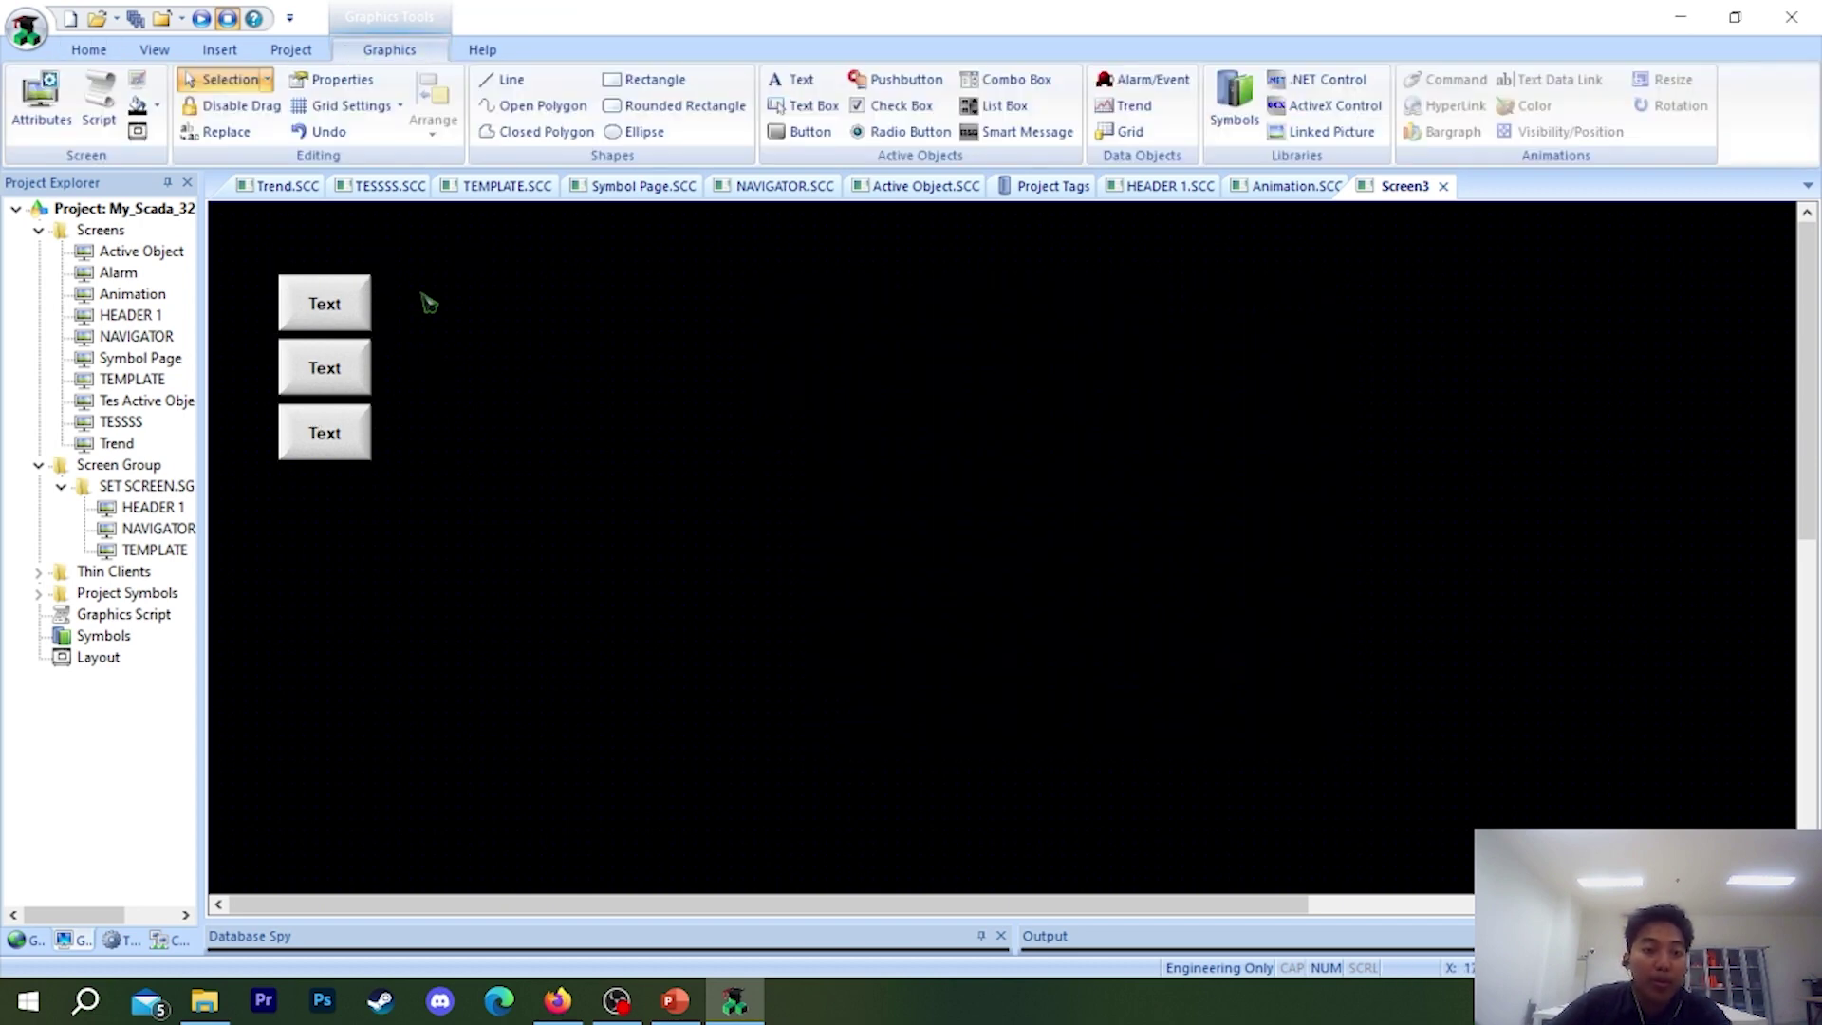
{"action": "left_click", "coordinate": [645, 79]}
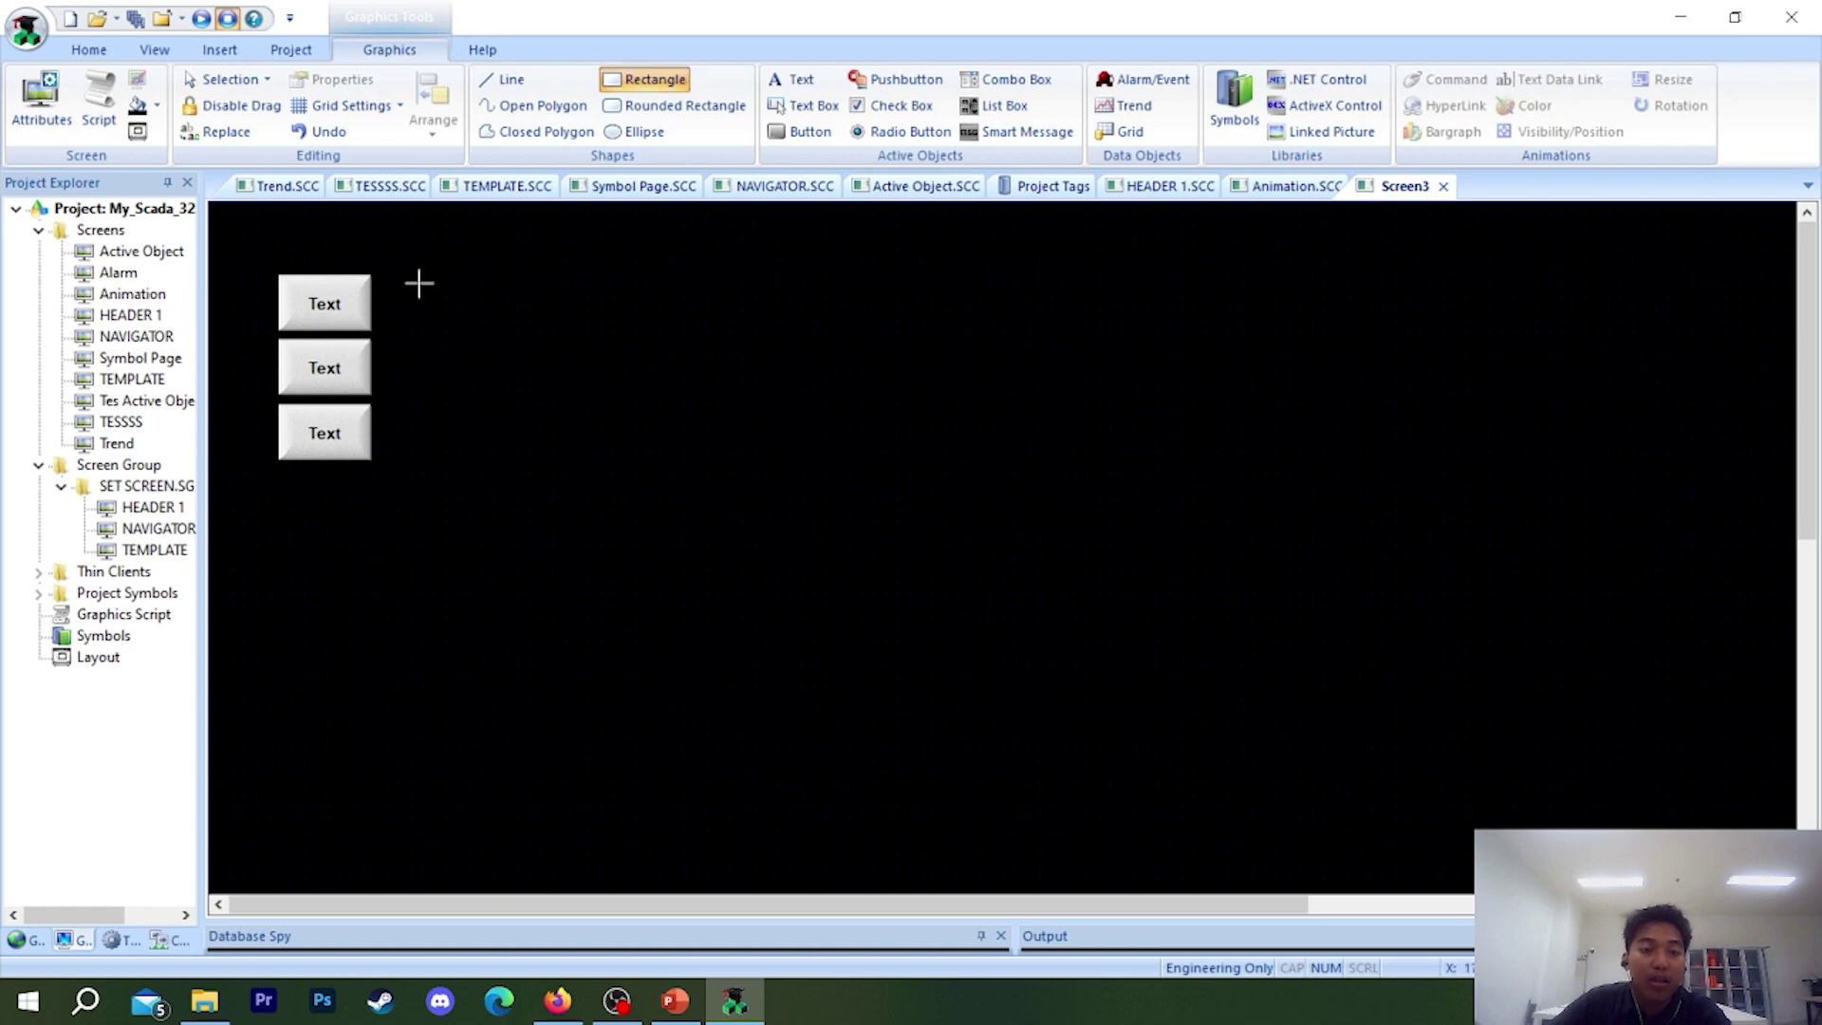
{"action": "mouse_move", "coordinate": [420, 281]}
{"action": "left_mouse_down"}
{"action": "mouse_move", "coordinate": [703, 459]}
{"action": "mouse_move", "coordinate": [721, 443]}
{"action": "mouse_move", "coordinate": [622, 423]}
{"action": "mouse_move", "coordinate": [561, 471]}
{"action": "left_mouse_up"}
- Give the rectangle the caption "Hitung : {Integer}" and close its properties
{"action": "double_click", "coordinate": [563, 437]}
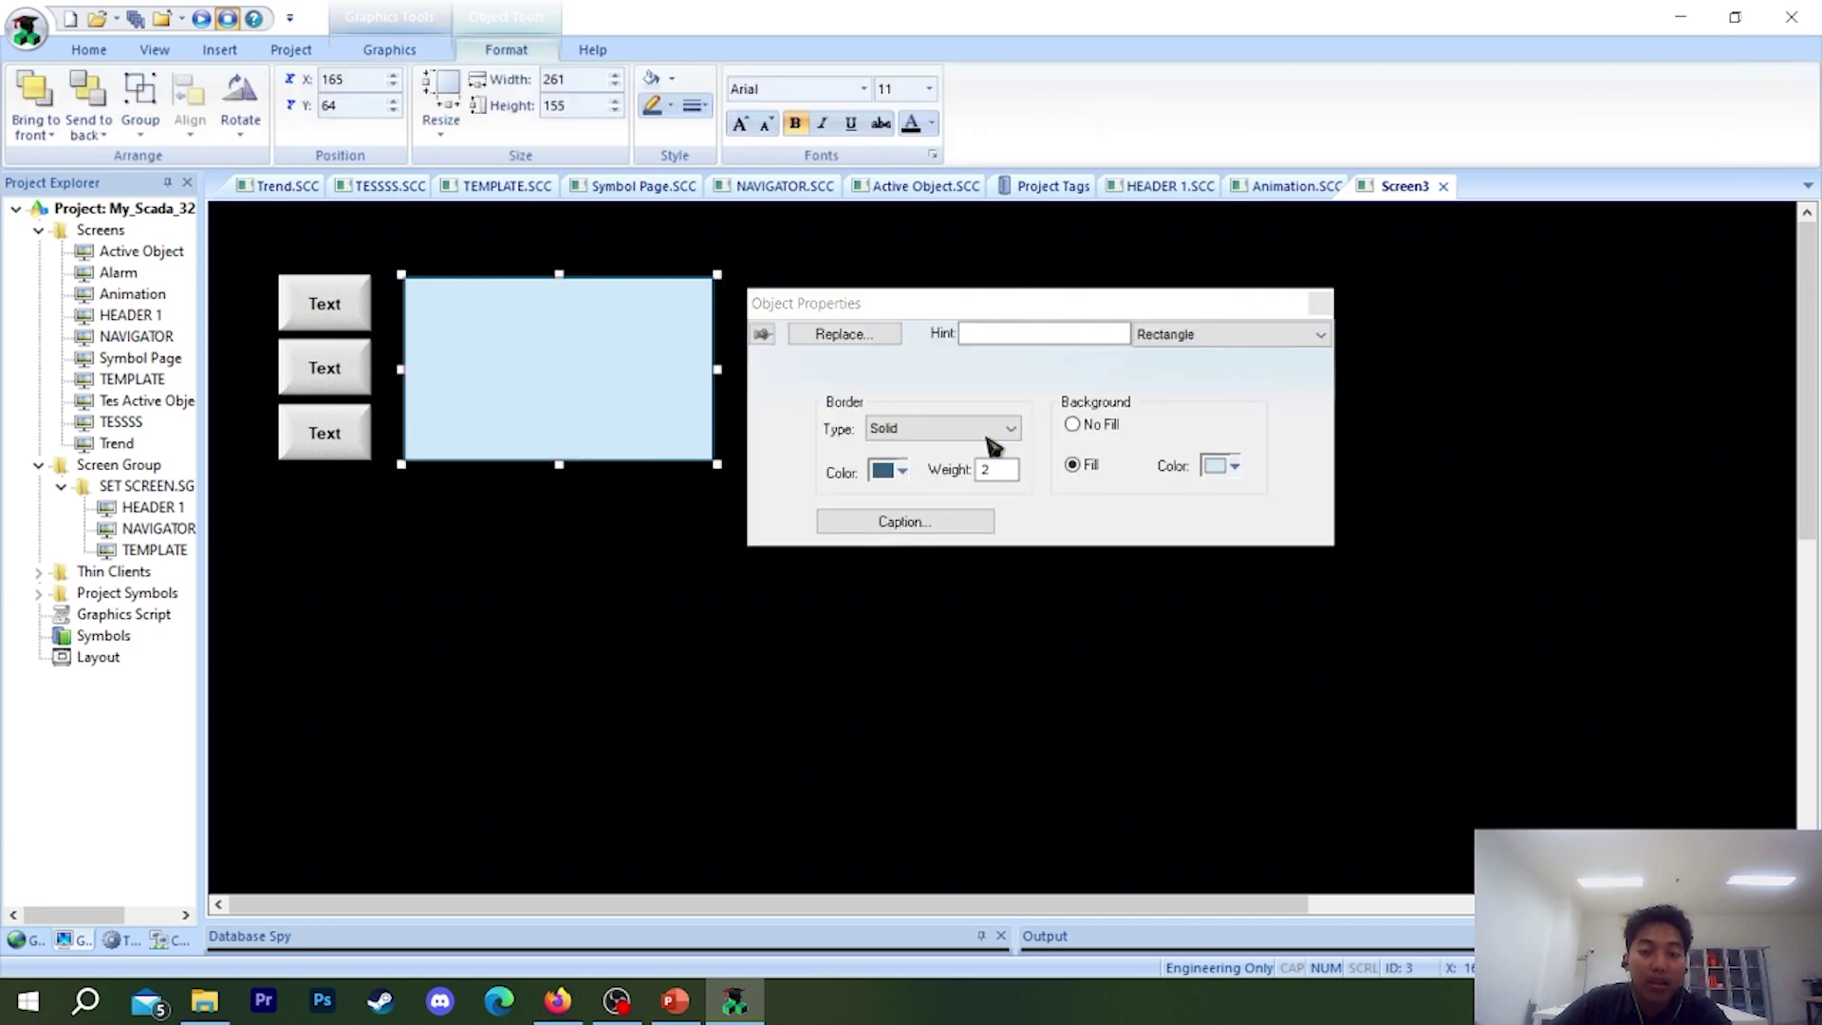
{"action": "left_click", "coordinate": [1199, 346]}
{"action": "left_click", "coordinate": [982, 521]}
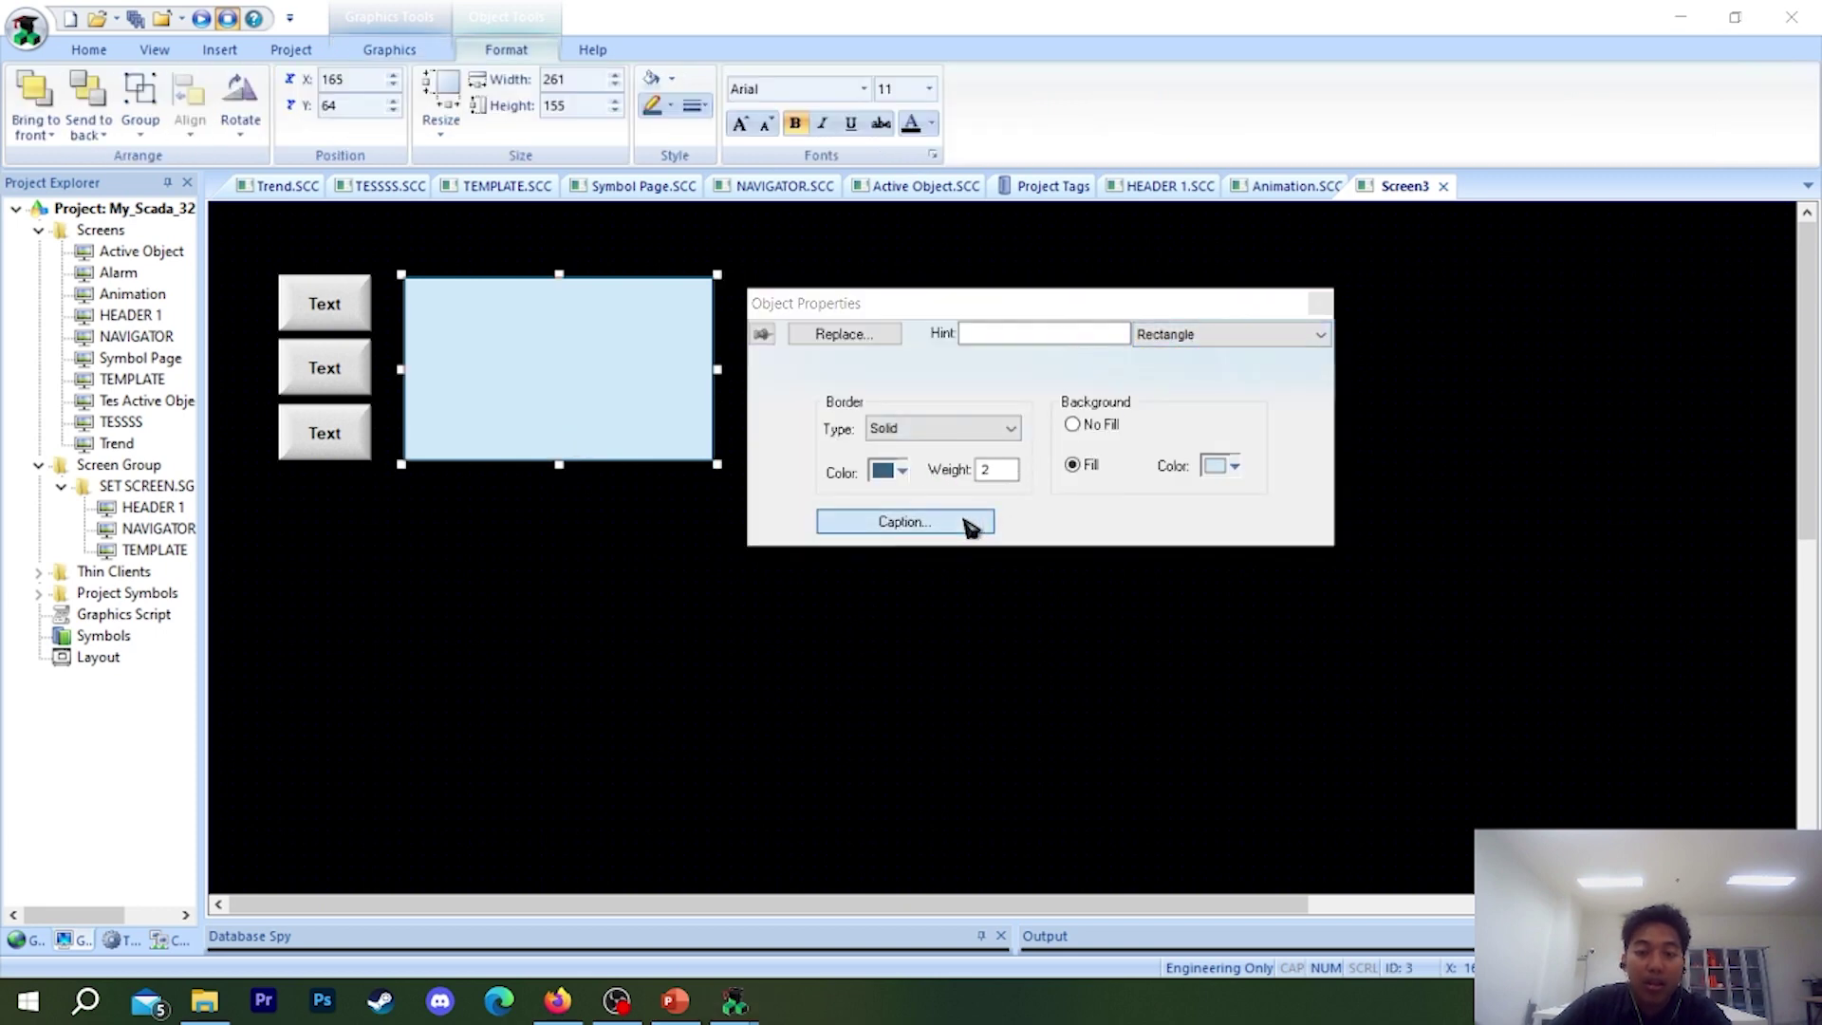
{"action": "left_click", "coordinate": [970, 525]}
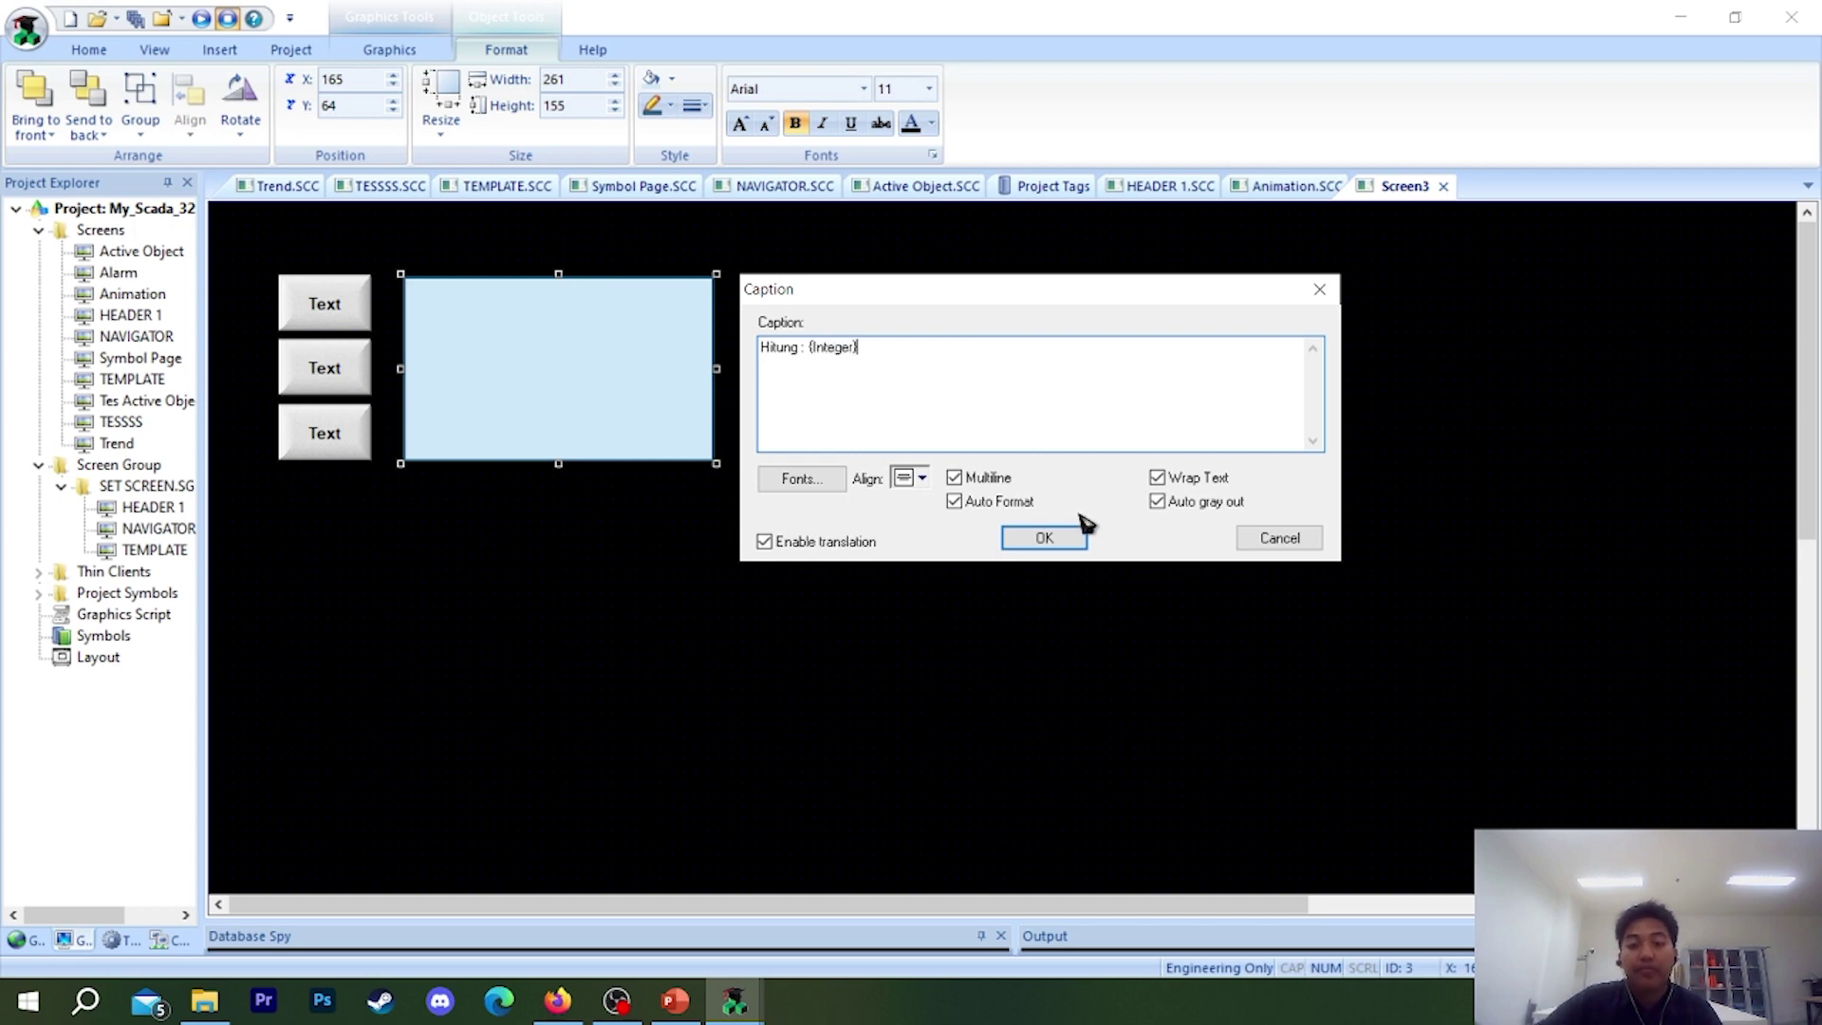
{"action": "left_click", "coordinate": [1044, 537]}
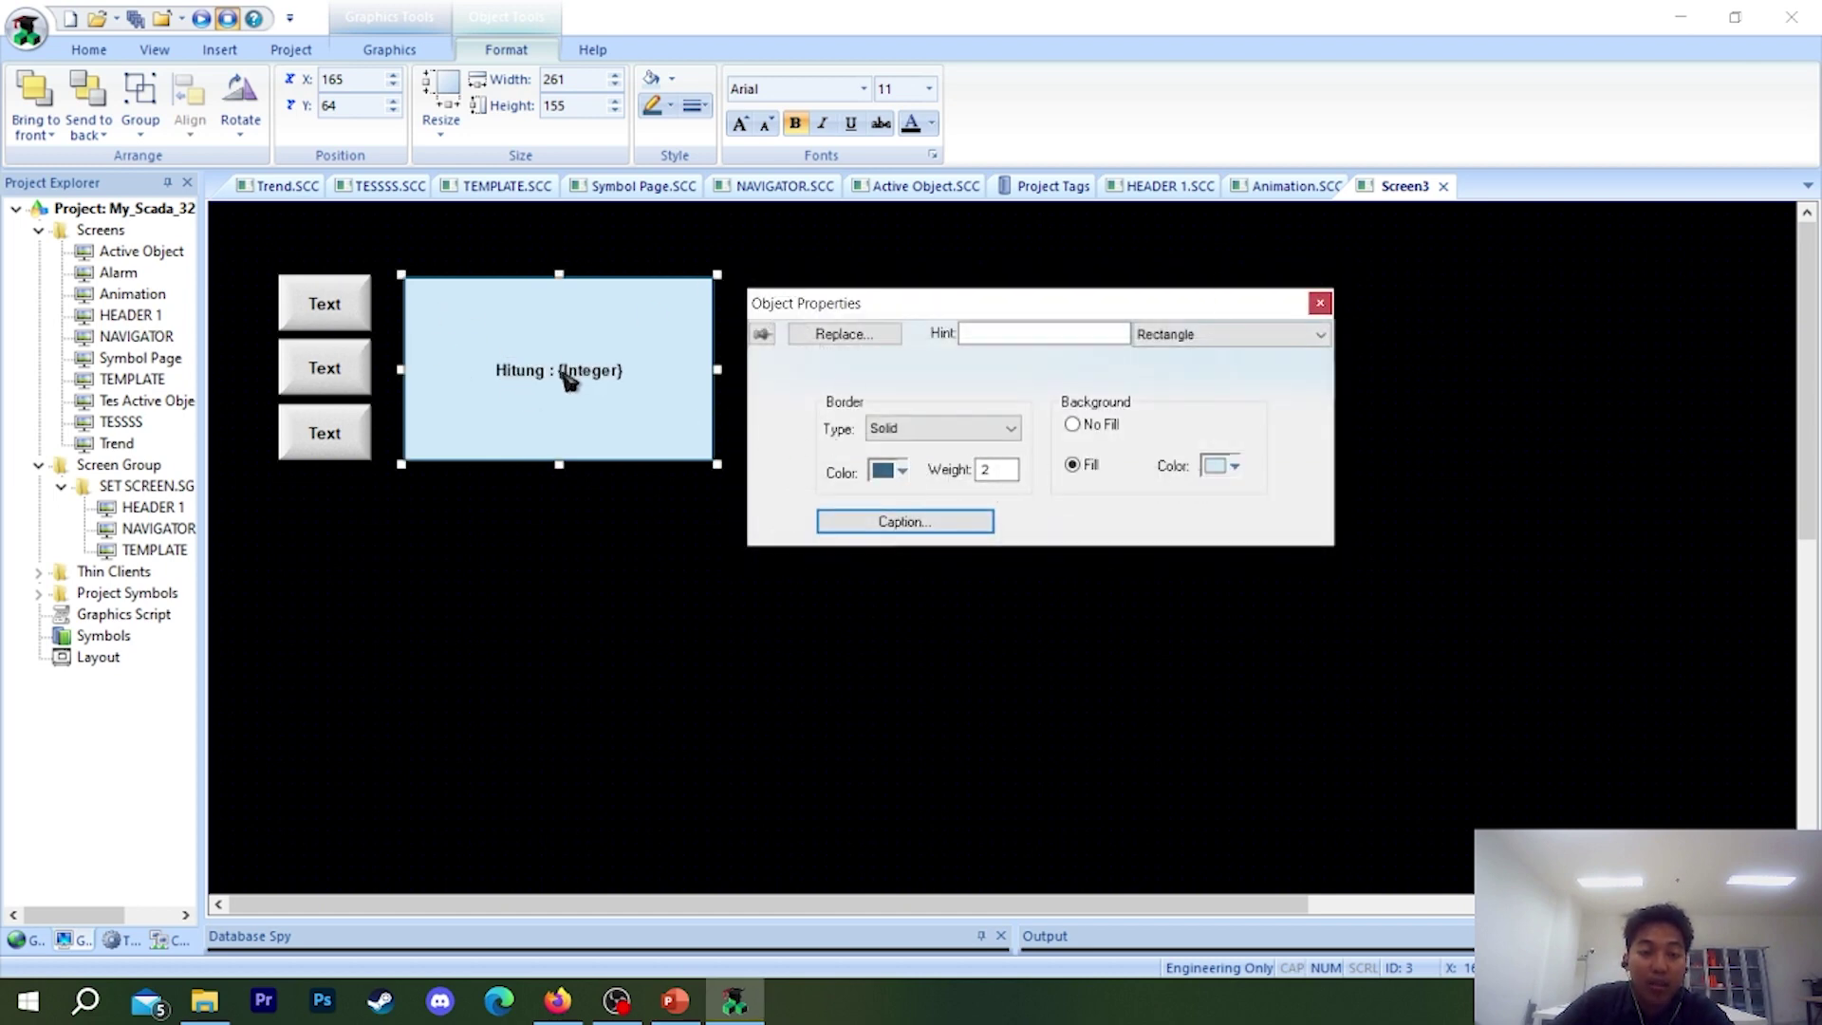
{"action": "left_click", "coordinate": [1318, 304]}
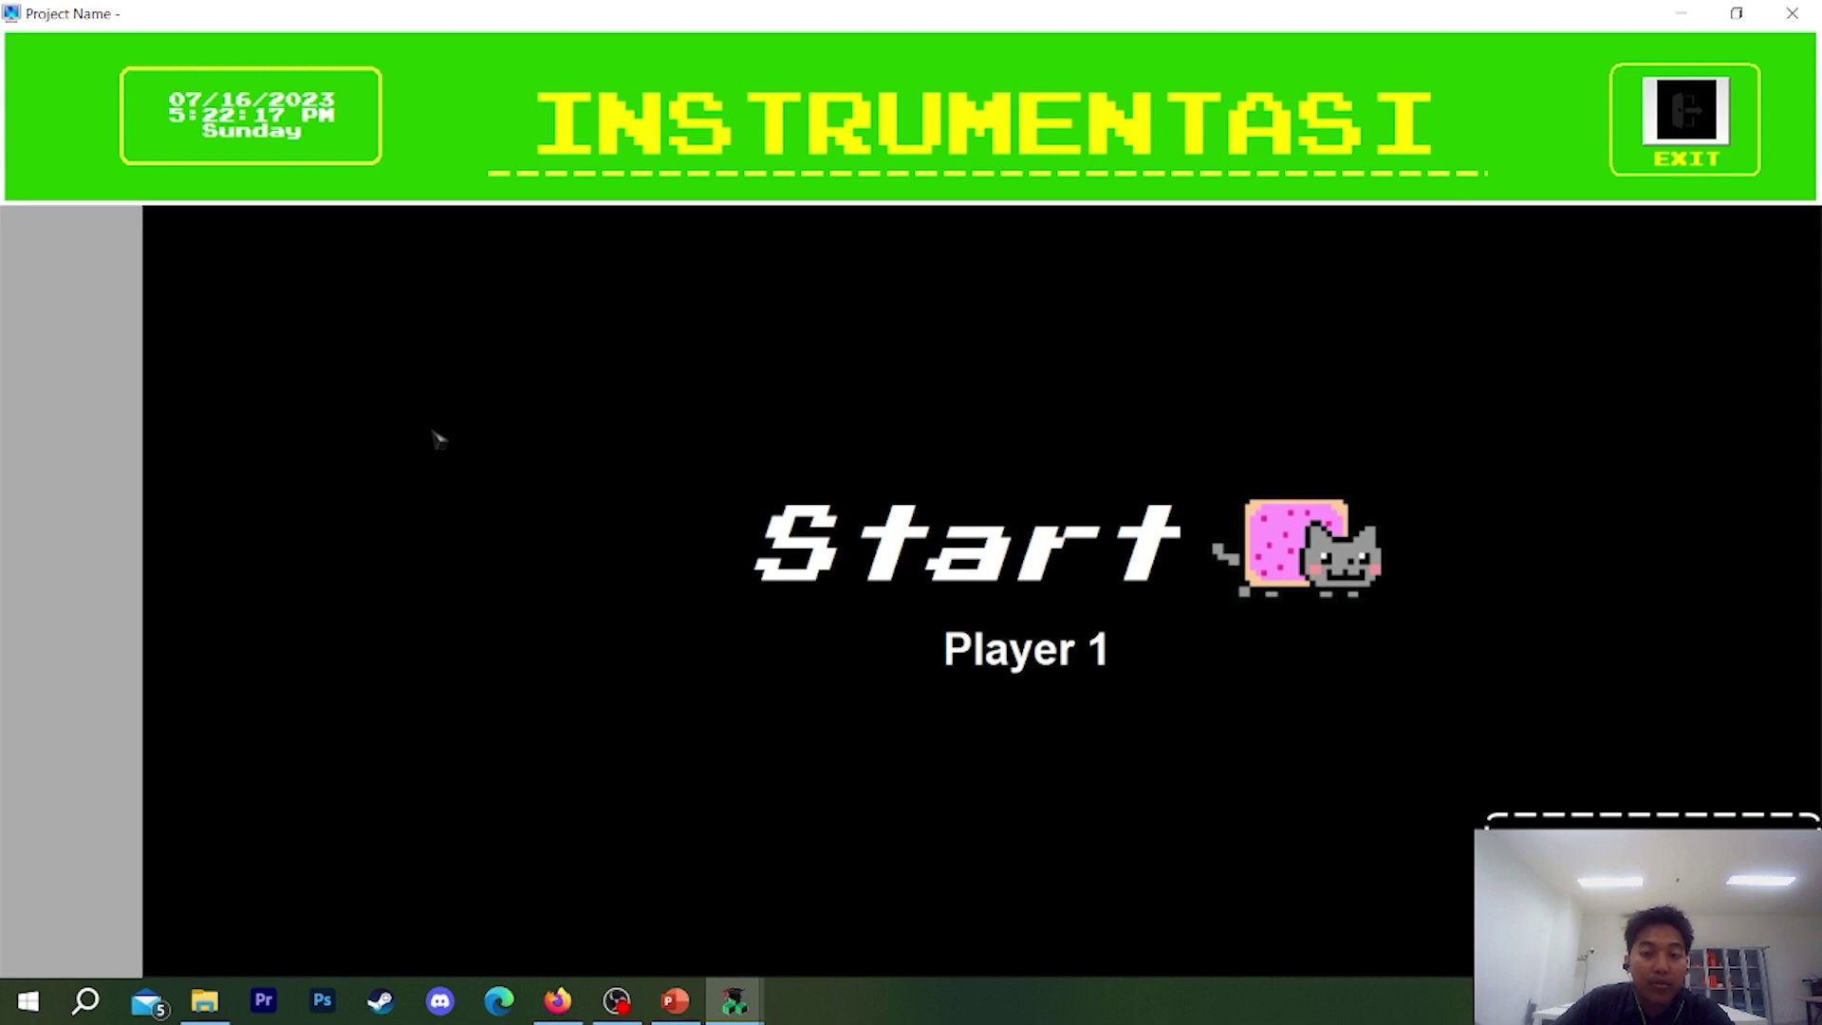
- Count up to 9 with the uppermost button in the running project, and exit the application
{"action": "left_click", "coordinate": [274, 312]}
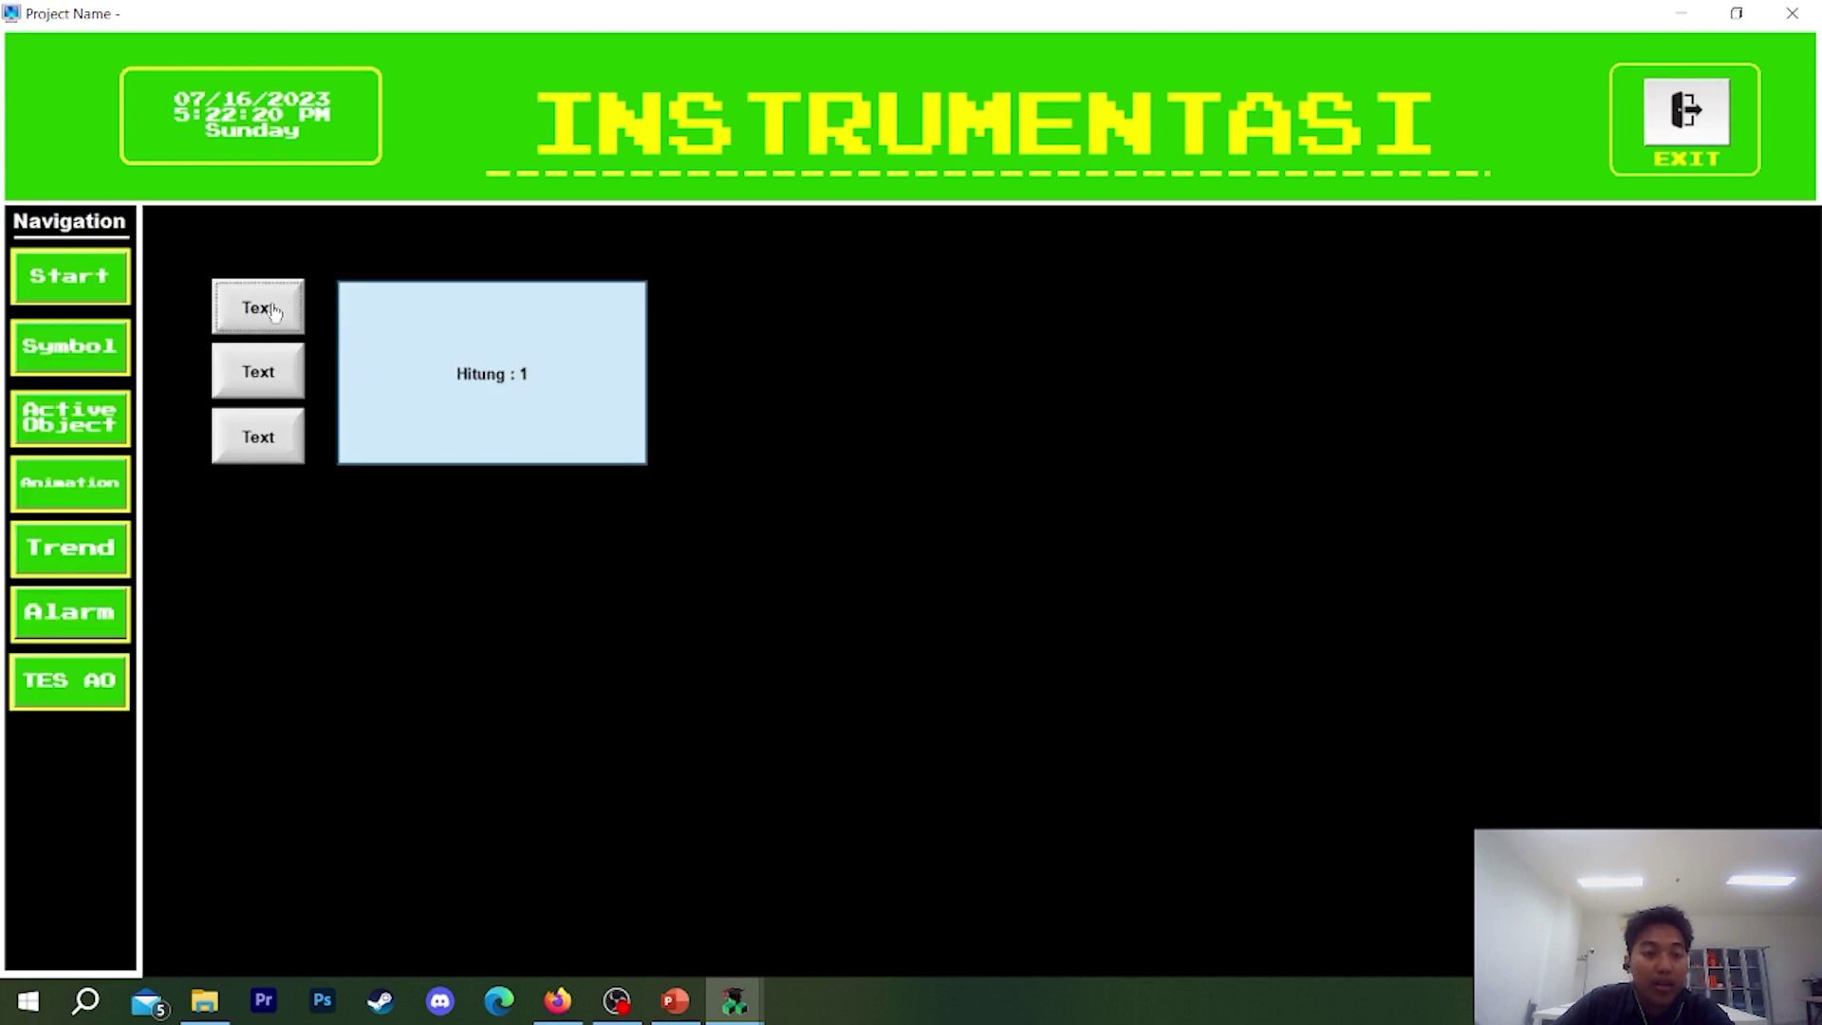
{"action": "left_click", "coordinate": [274, 312]}
{"action": "left_click", "coordinate": [275, 312]}
{"action": "left_click", "coordinate": [274, 312]}
{"action": "left_click", "coordinate": [1686, 112]}
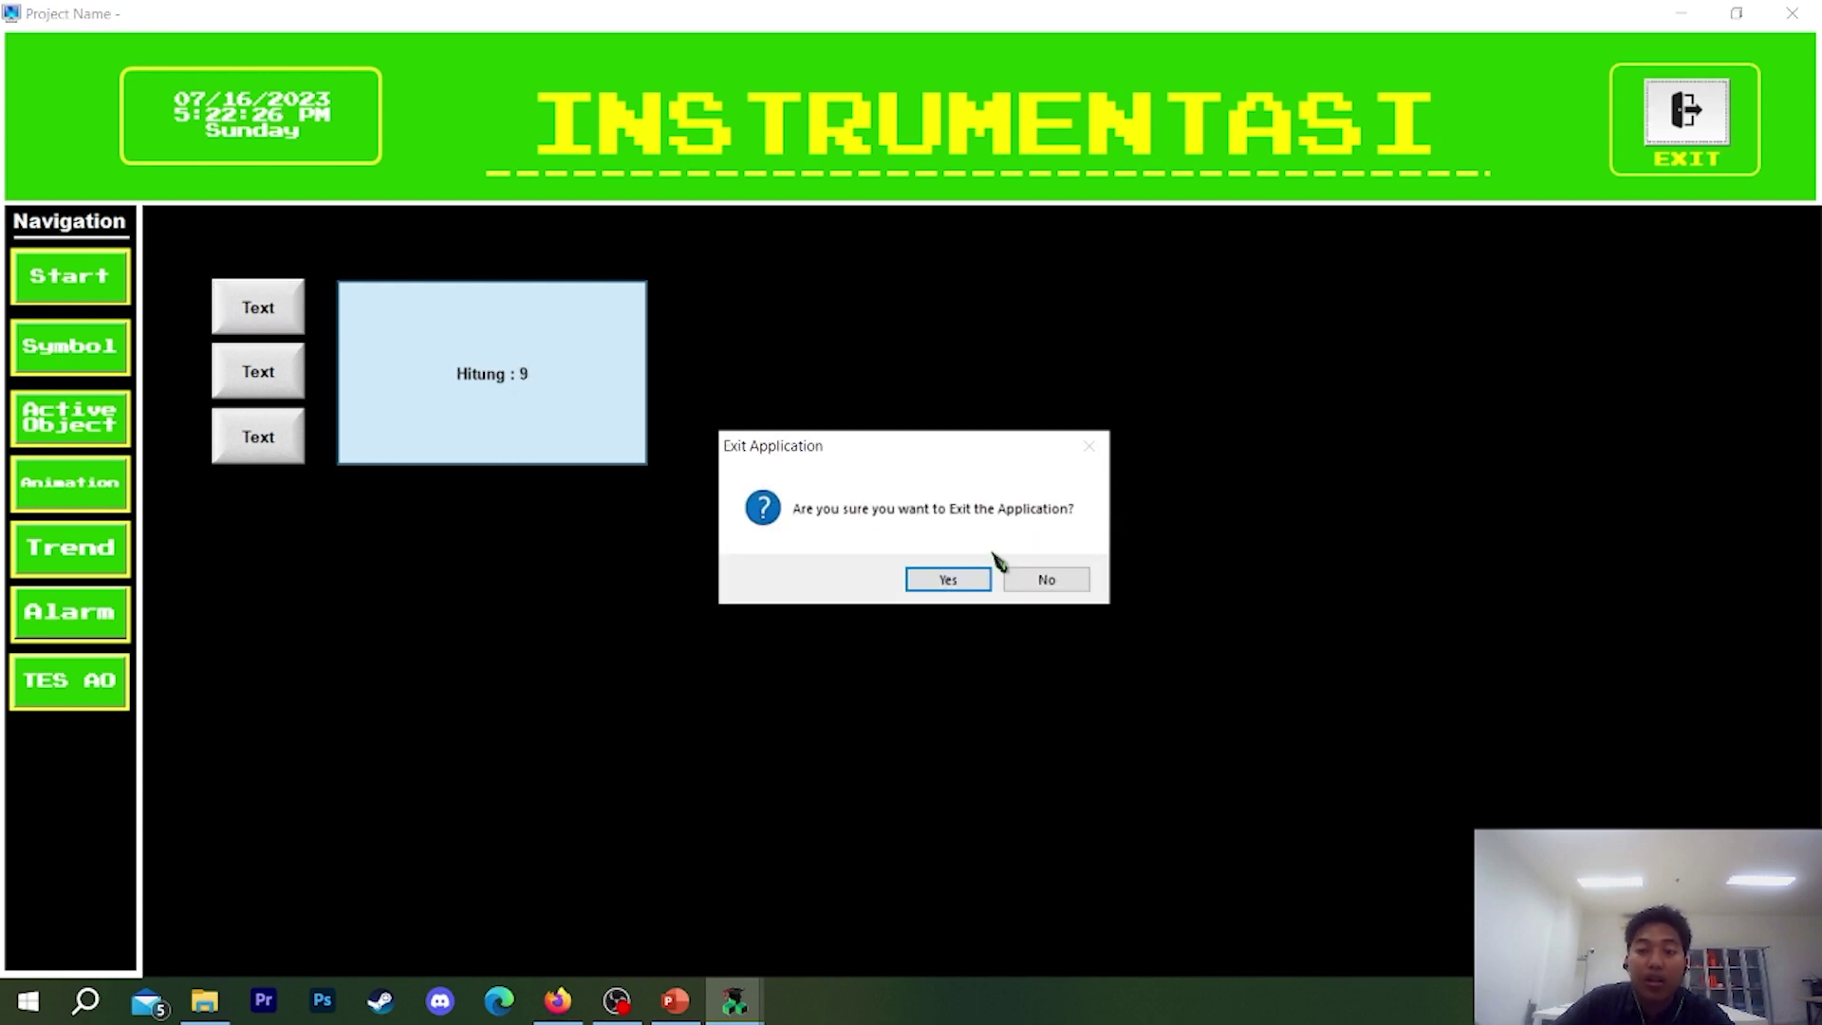
{"action": "left_click", "coordinate": [956, 587]}
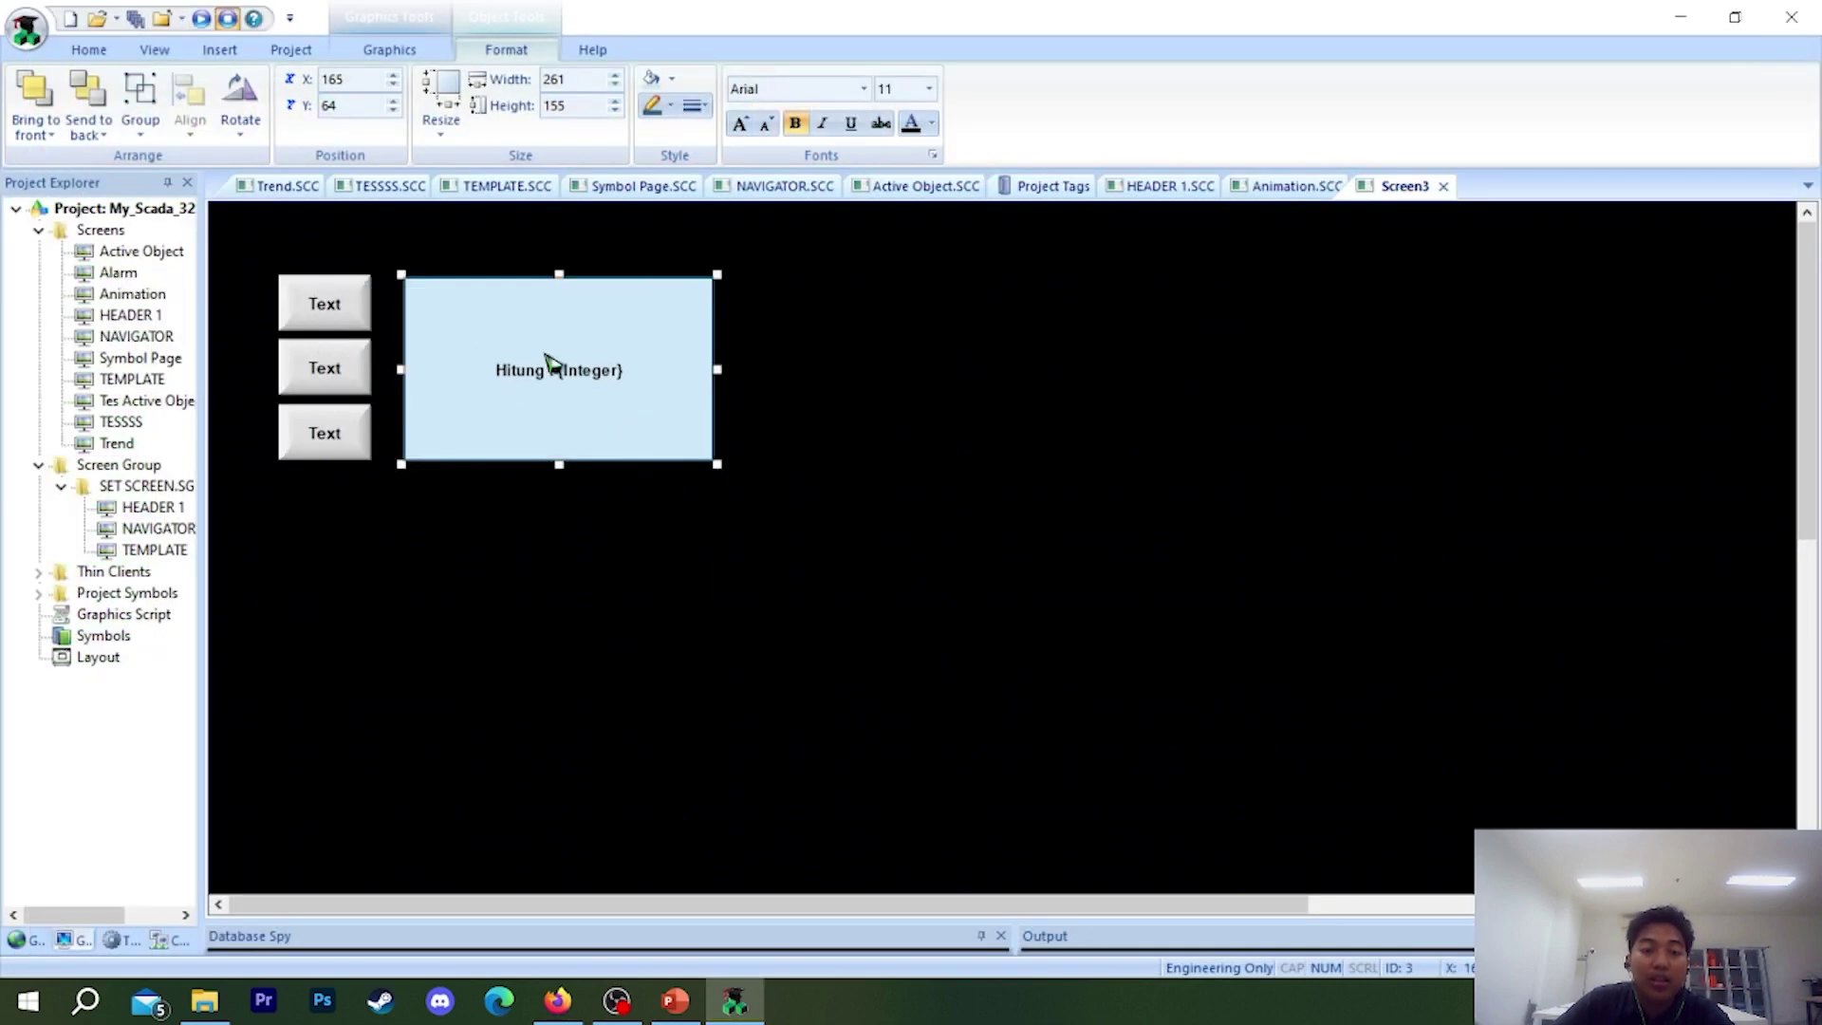
- Set the expression of the uppermost button's On Down command to integer+10 and close its properties
{"action": "left_click", "coordinate": [341, 301]}
{"action": "double_click", "coordinate": [343, 302]}
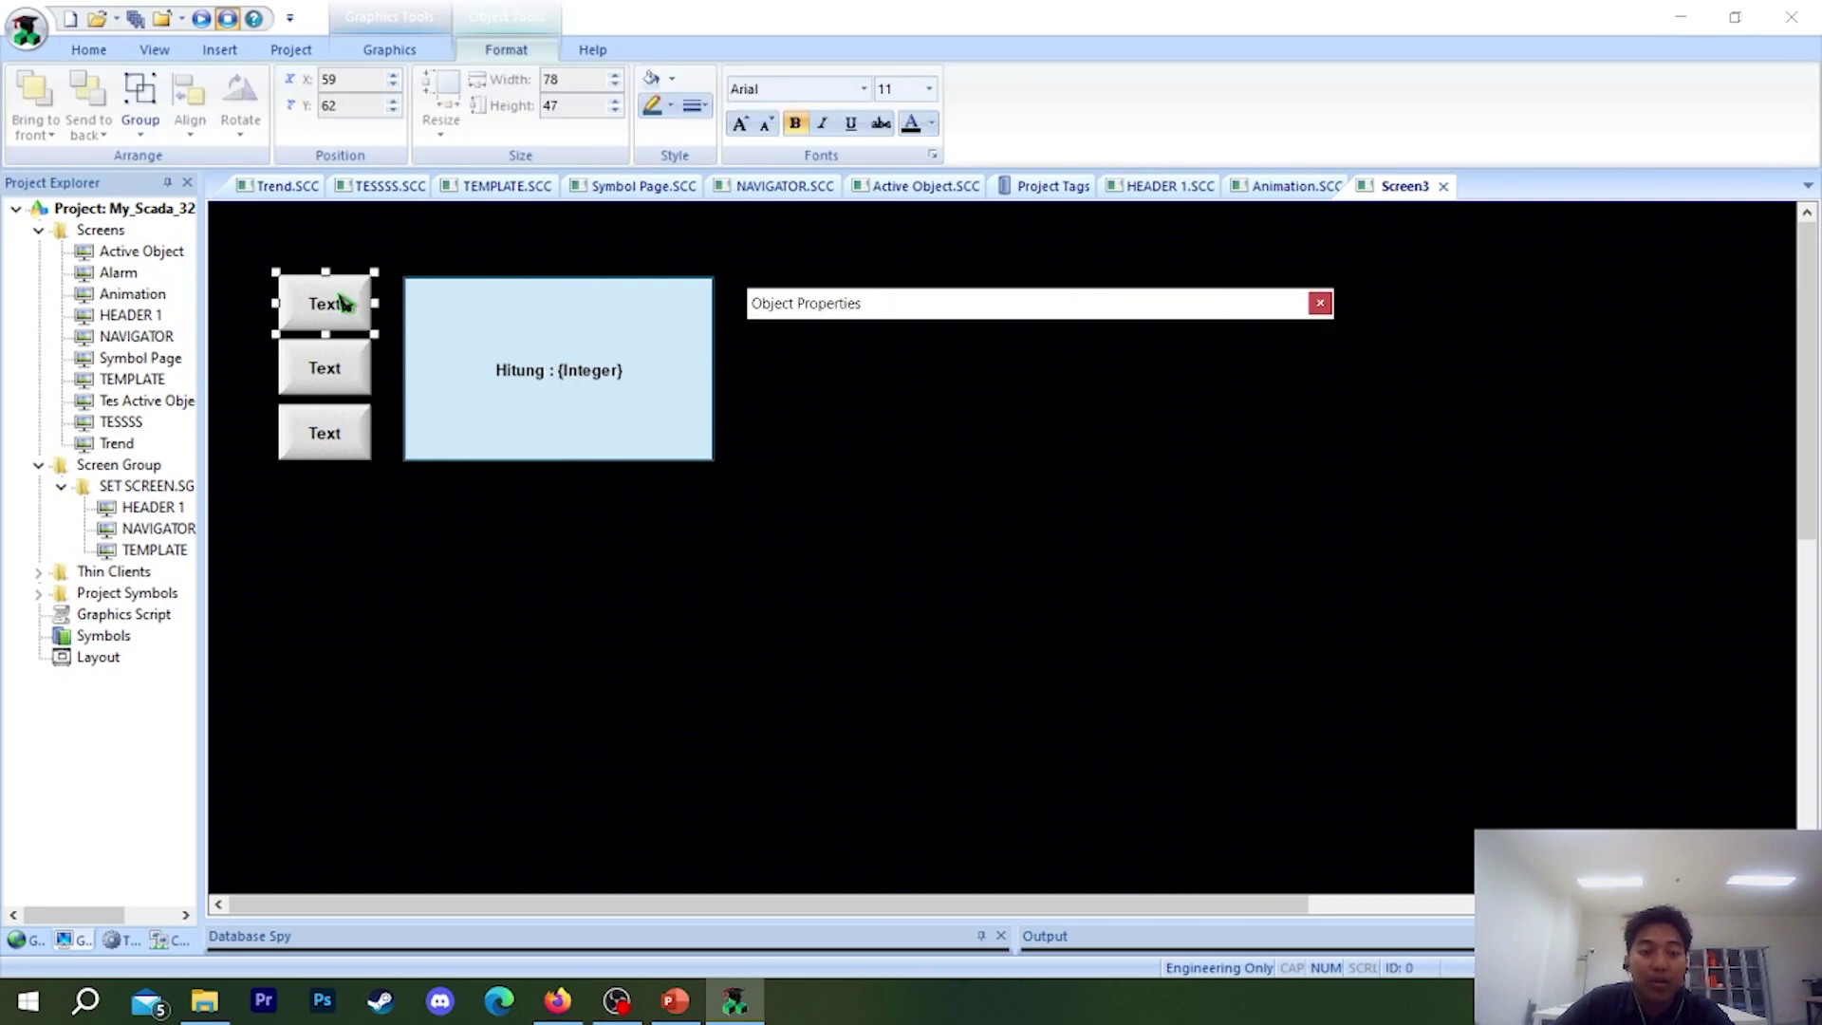
{"action": "right_click", "coordinate": [342, 302]}
{"action": "left_click", "coordinate": [1015, 462]}
{"action": "left_click", "coordinate": [1015, 462]}
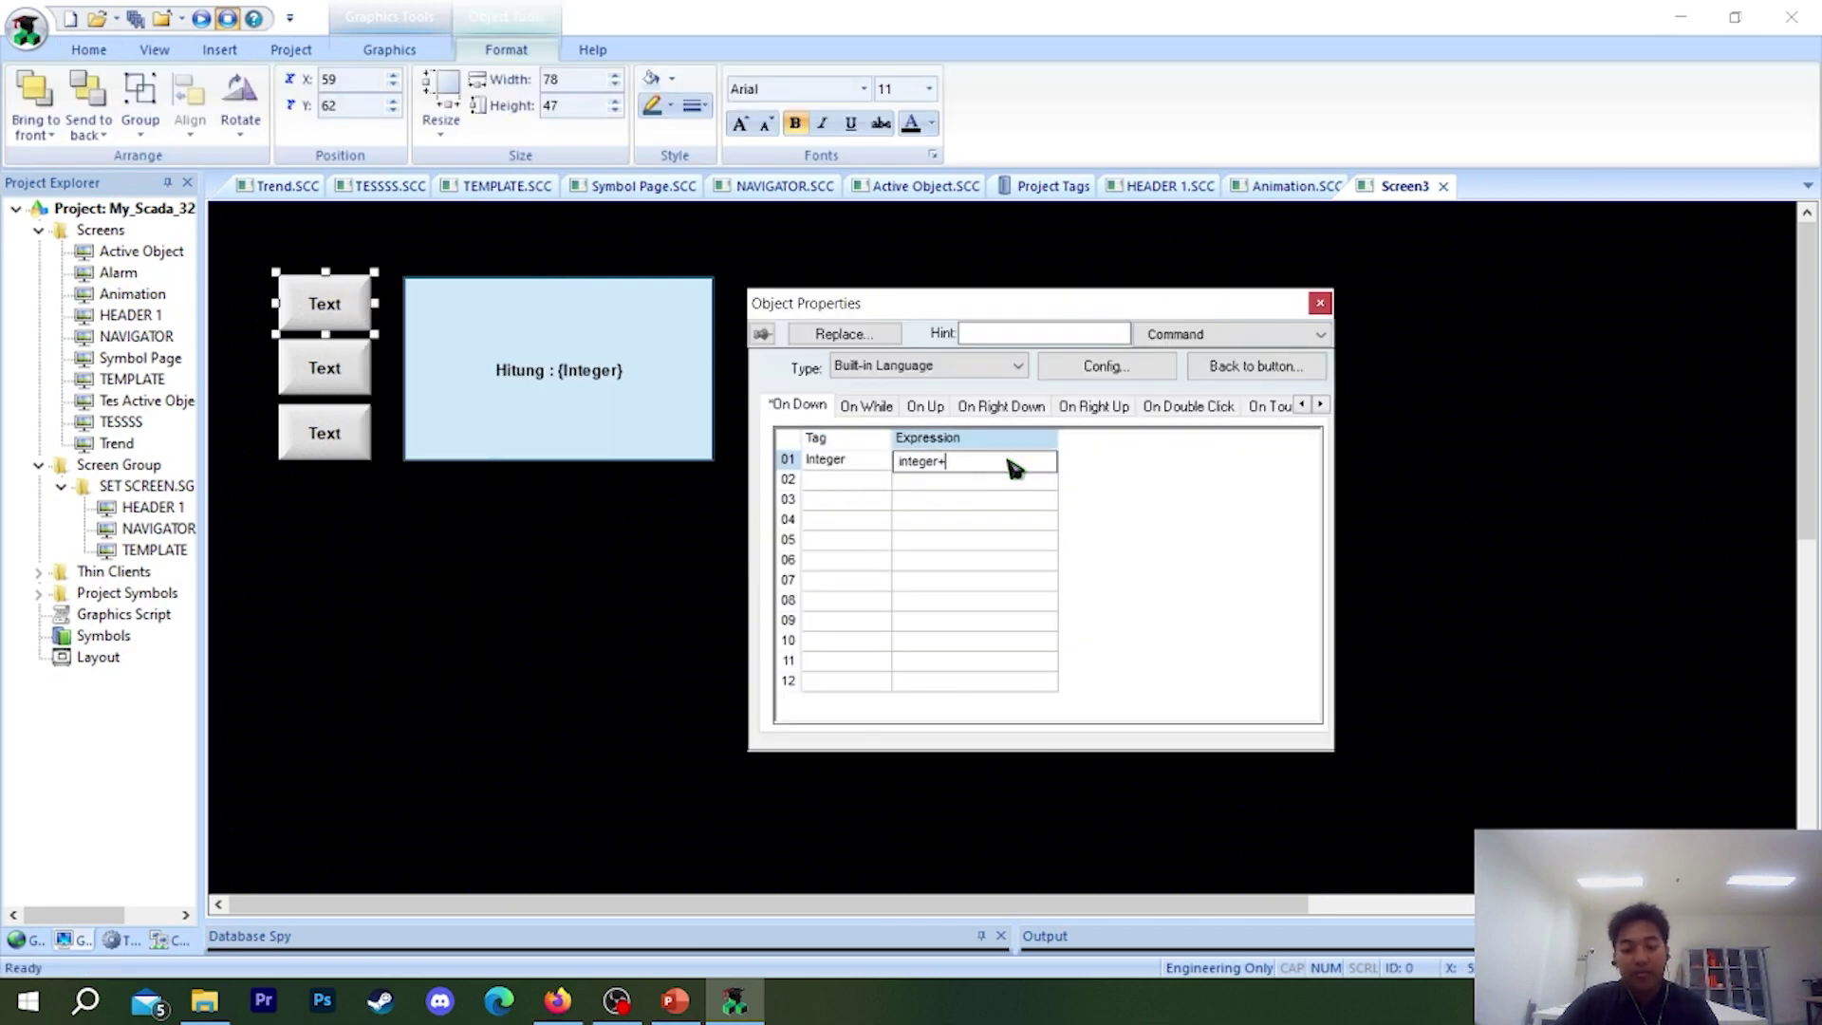
{"action": "type", "text": "0"}
{"action": "left_click", "coordinate": [1319, 305]}
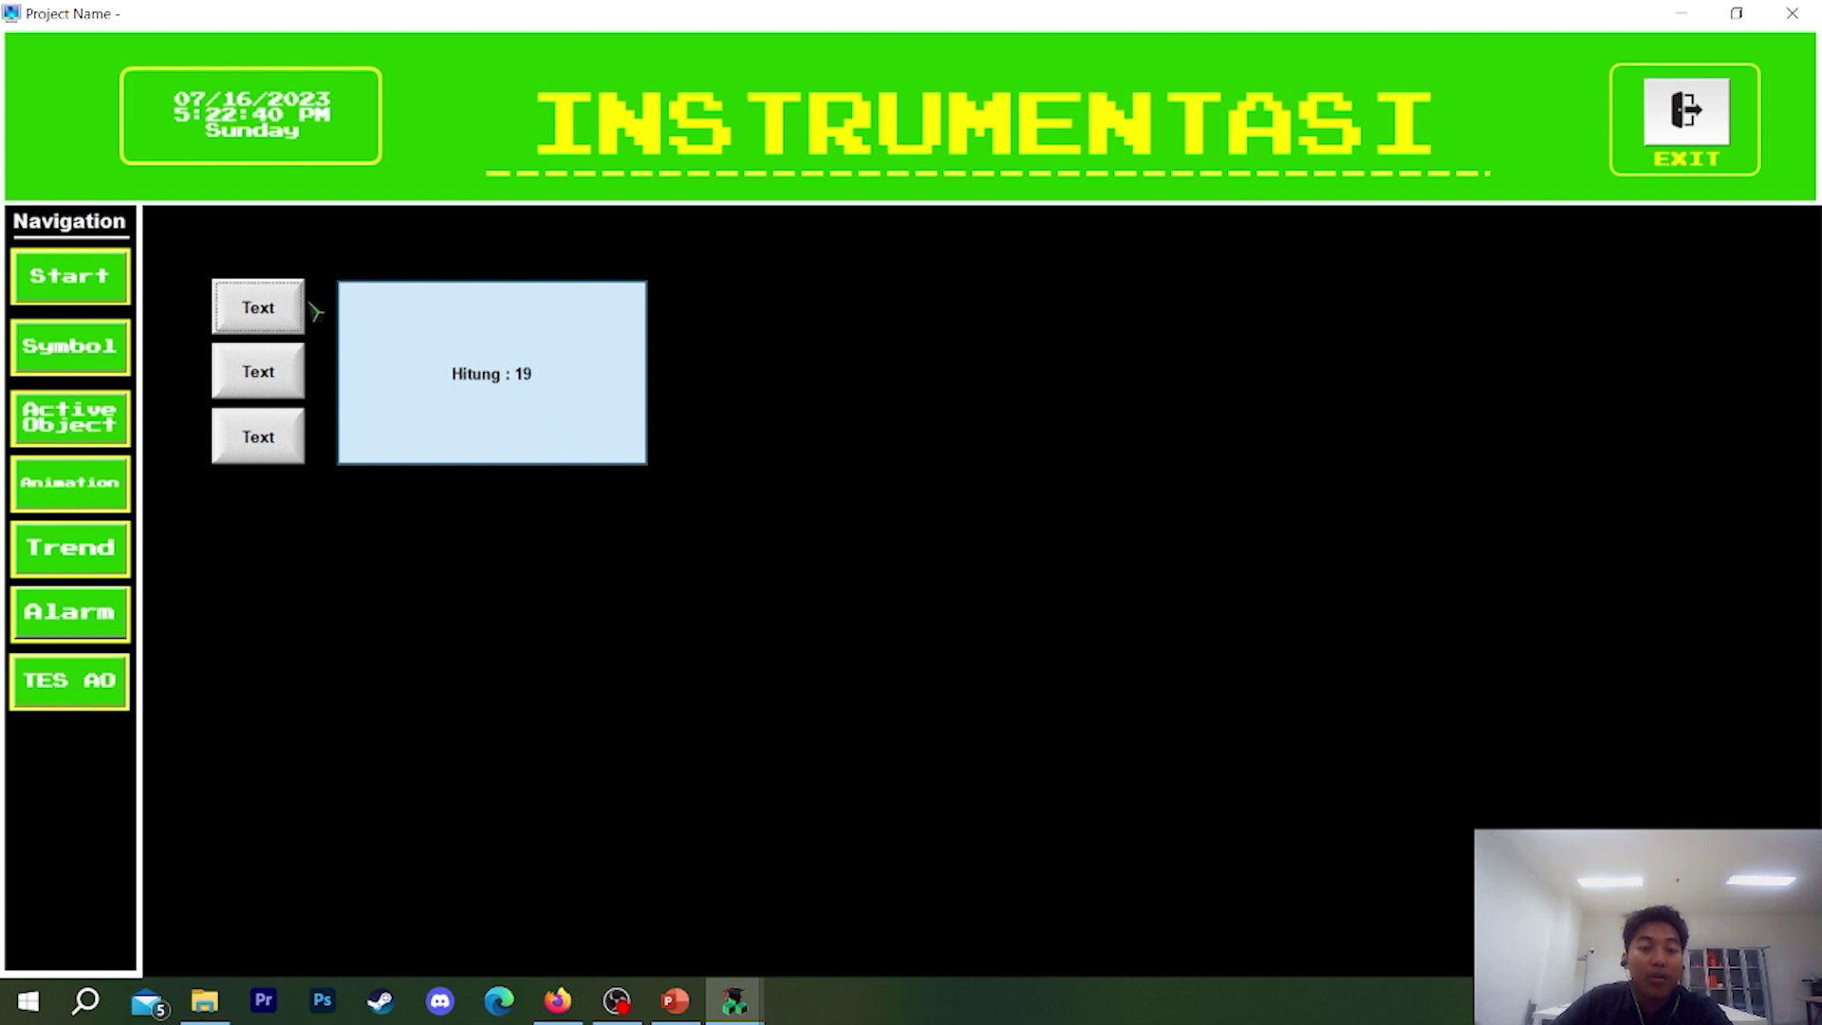
- Count up to 59 with the uppermost button in the running project, and exit the application
{"action": "left_click", "coordinate": [251, 313]}
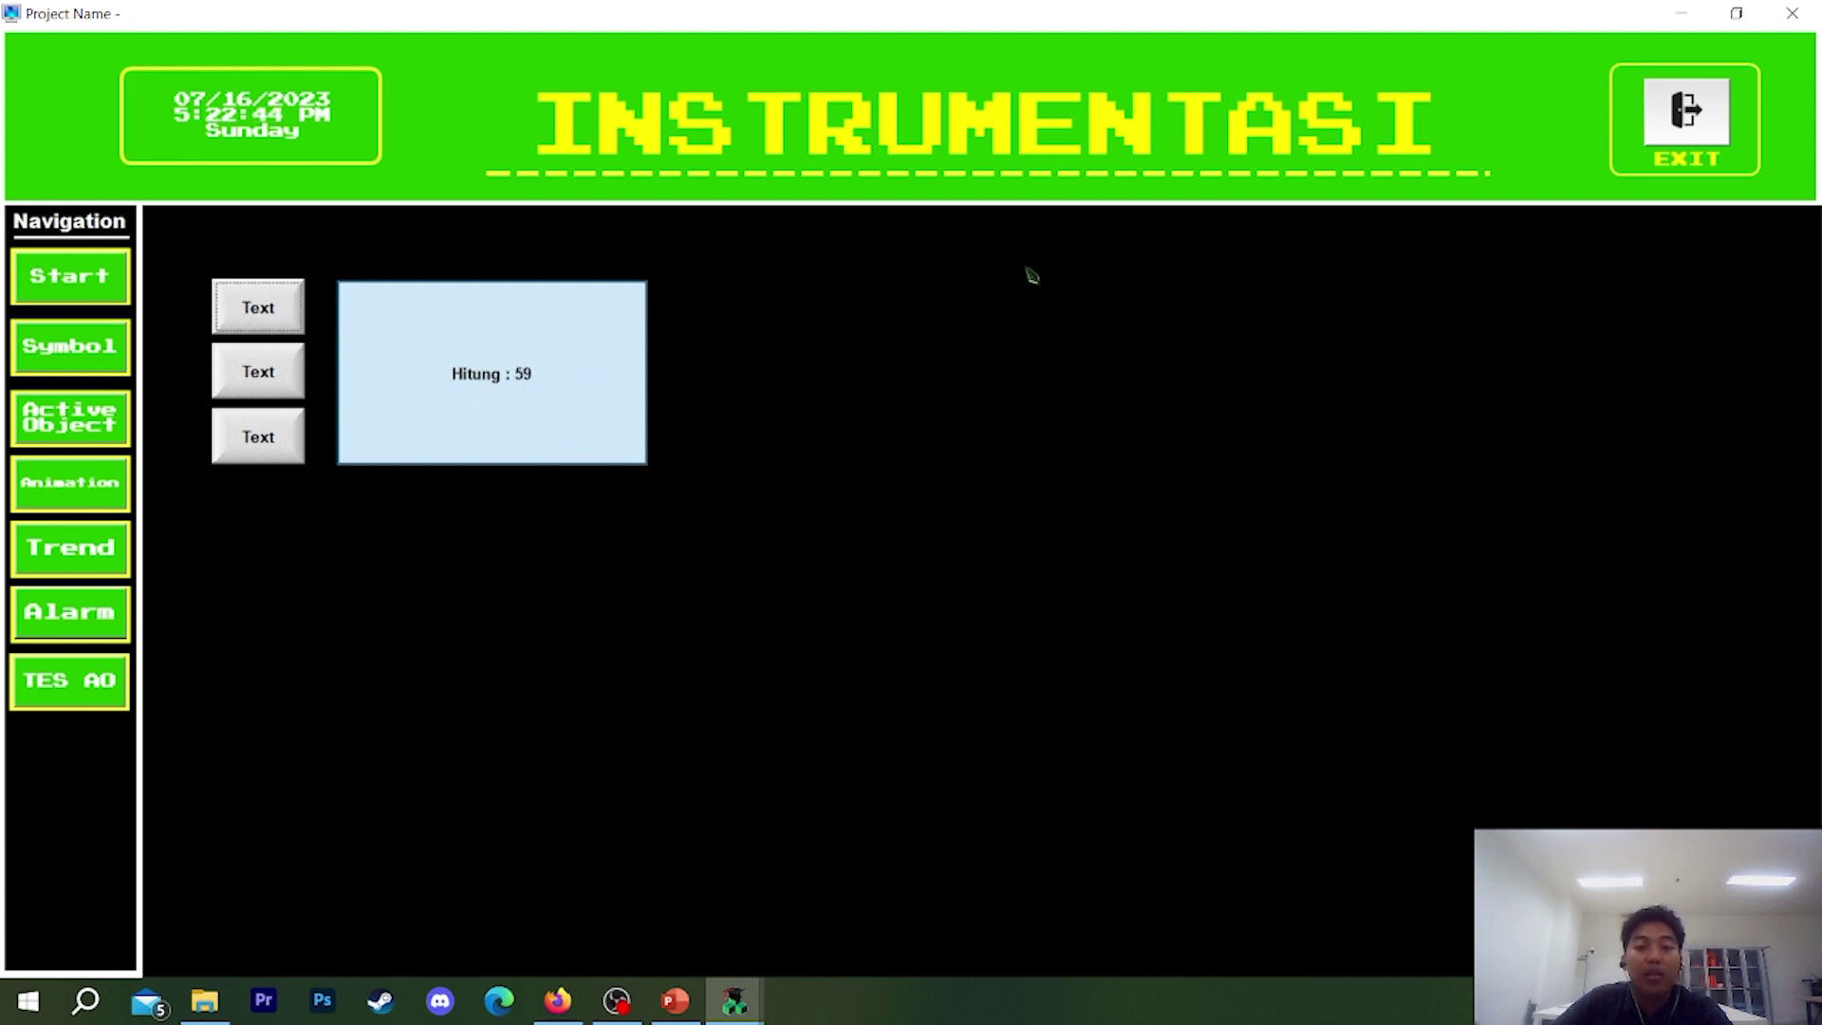
{"action": "left_click", "coordinate": [1707, 125]}
{"action": "left_click", "coordinate": [1044, 580]}
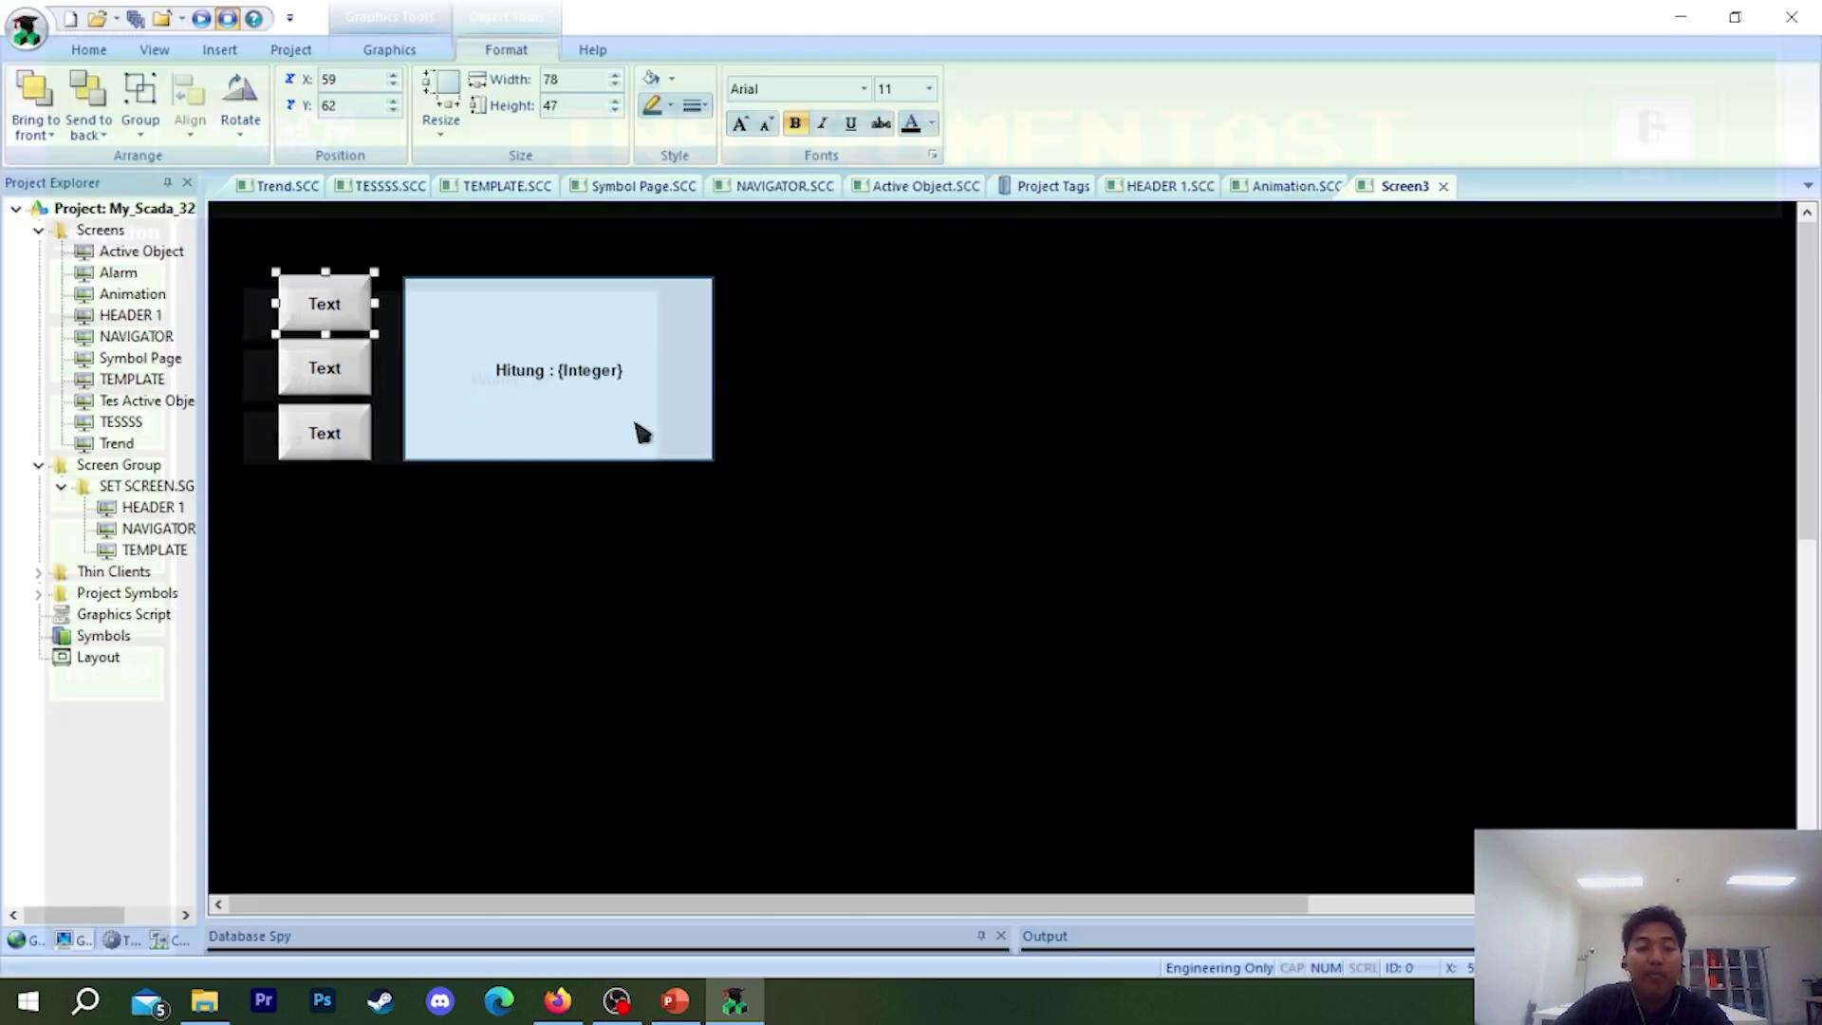
- Check the uppermost button's On Down command in its properties and close them
{"action": "left_click", "coordinate": [337, 387]}
{"action": "left_click", "coordinate": [749, 569]}
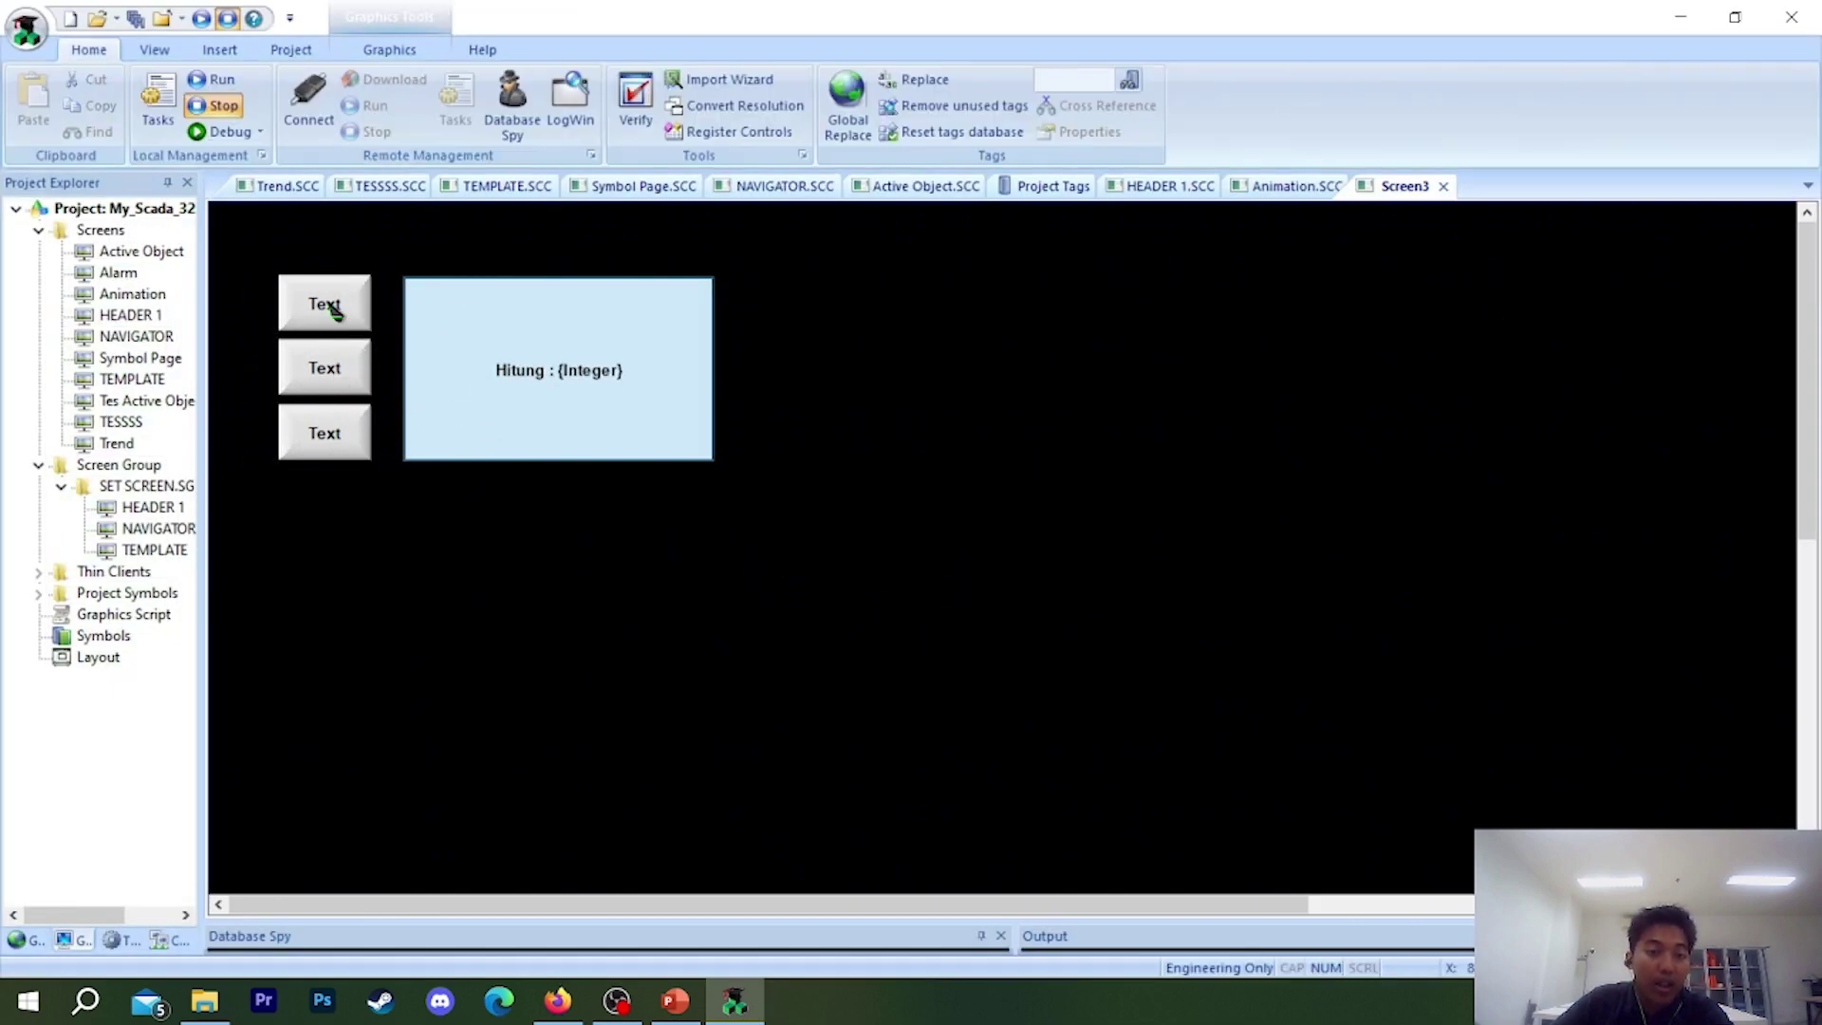
{"action": "left_click", "coordinate": [332, 309]}
{"action": "double_click", "coordinate": [336, 313]}
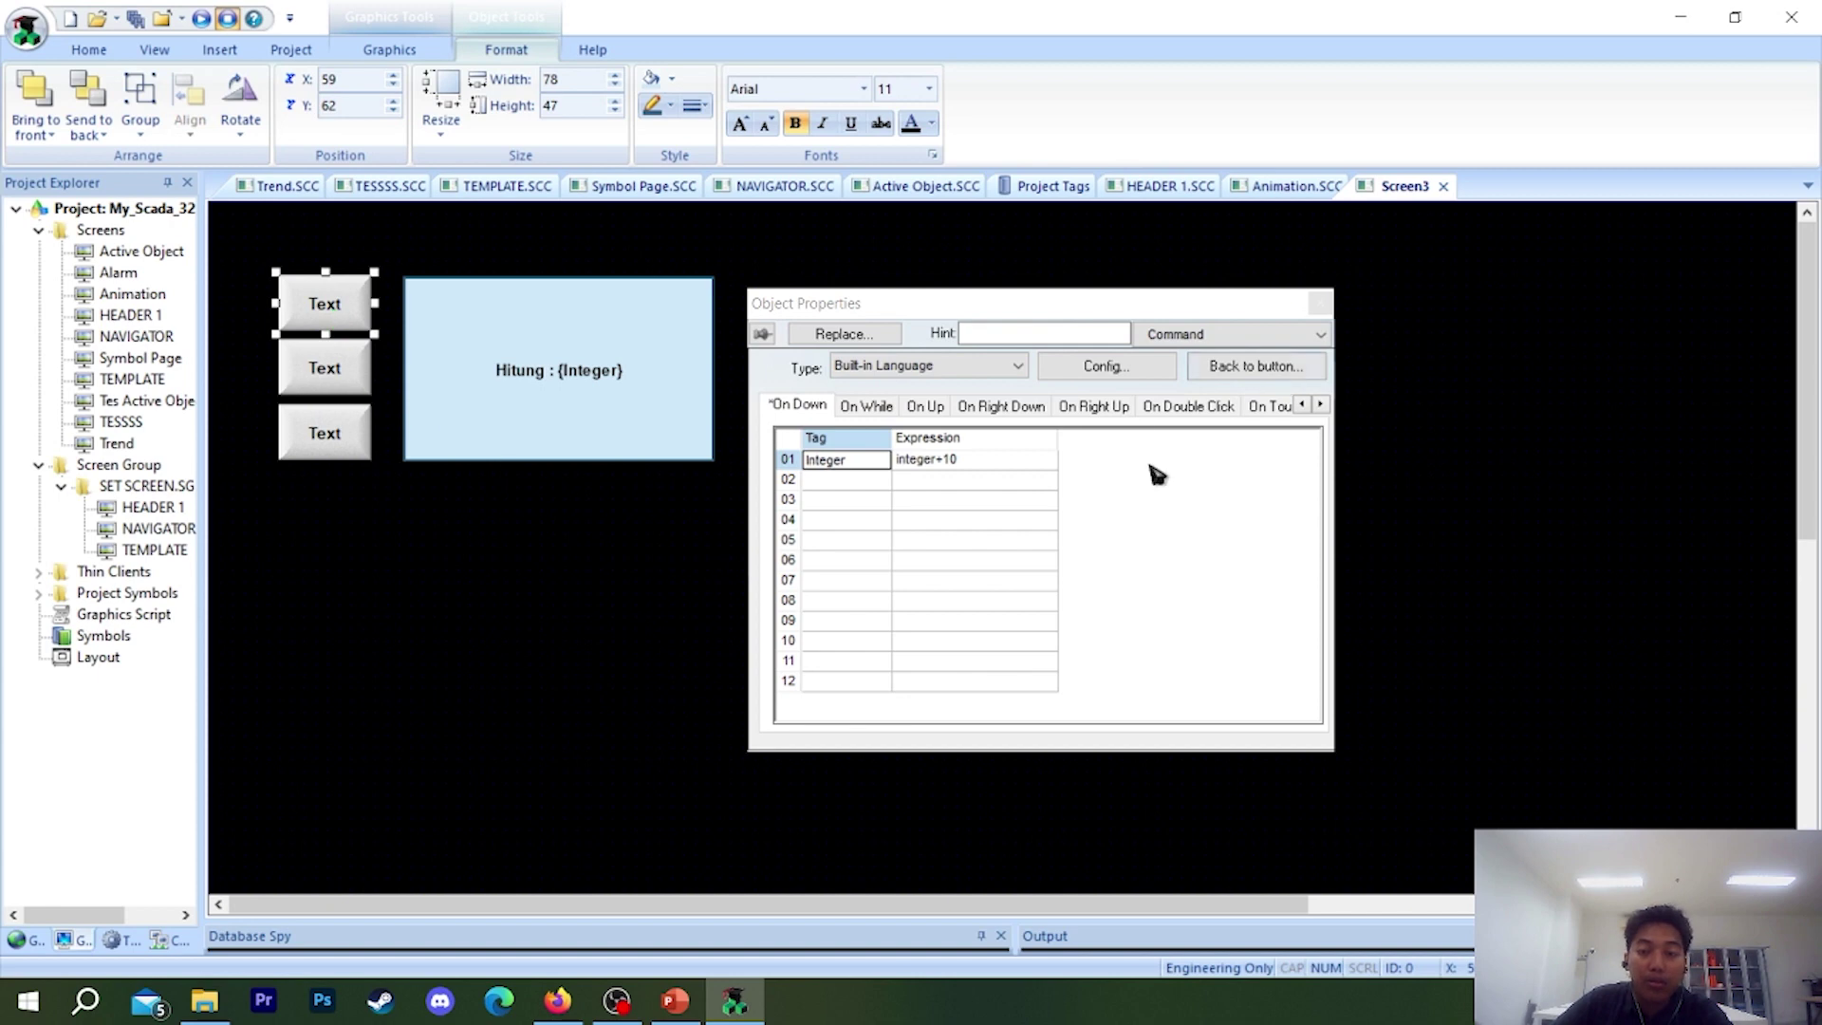
{"action": "left_click", "coordinate": [1318, 302]}
{"action": "left_click", "coordinate": [264, 366]}
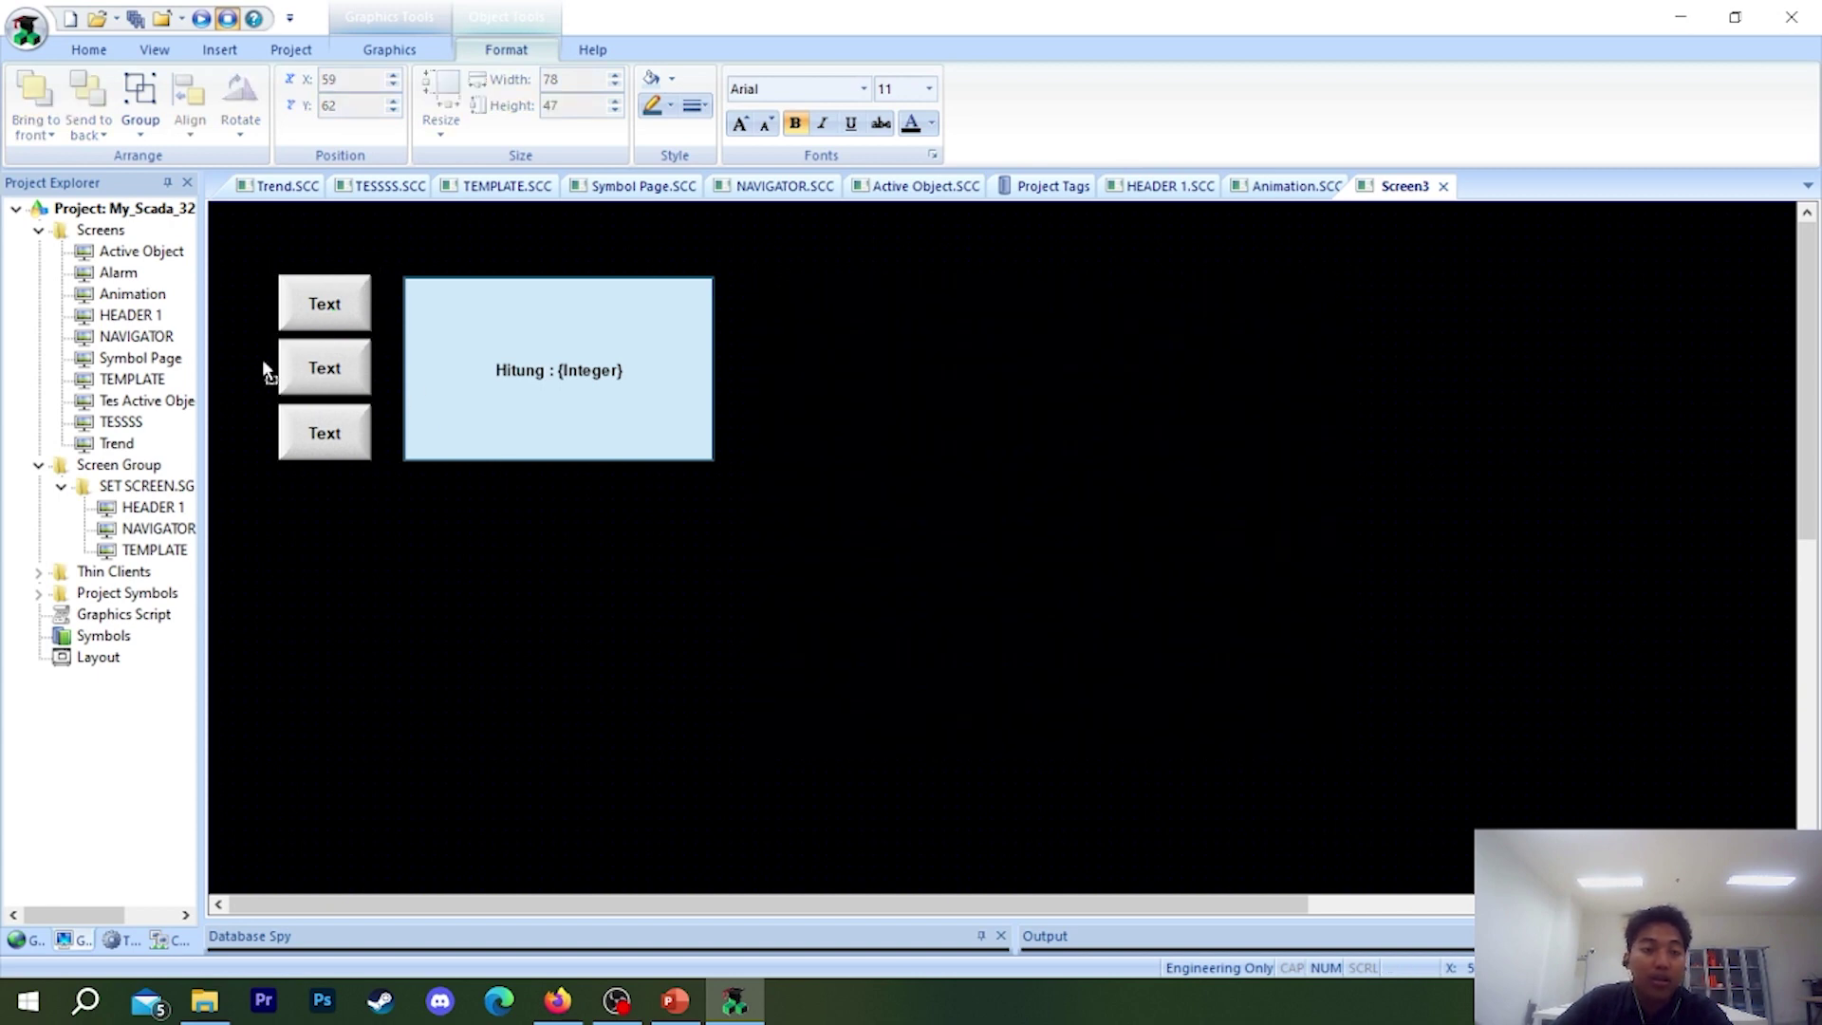
- Enter the tag integer in row 01 of the middle button's On Down command
{"action": "left_click", "coordinate": [322, 371]}
{"action": "double_click", "coordinate": [316, 388]}
{"action": "right_click", "coordinate": [316, 387]}
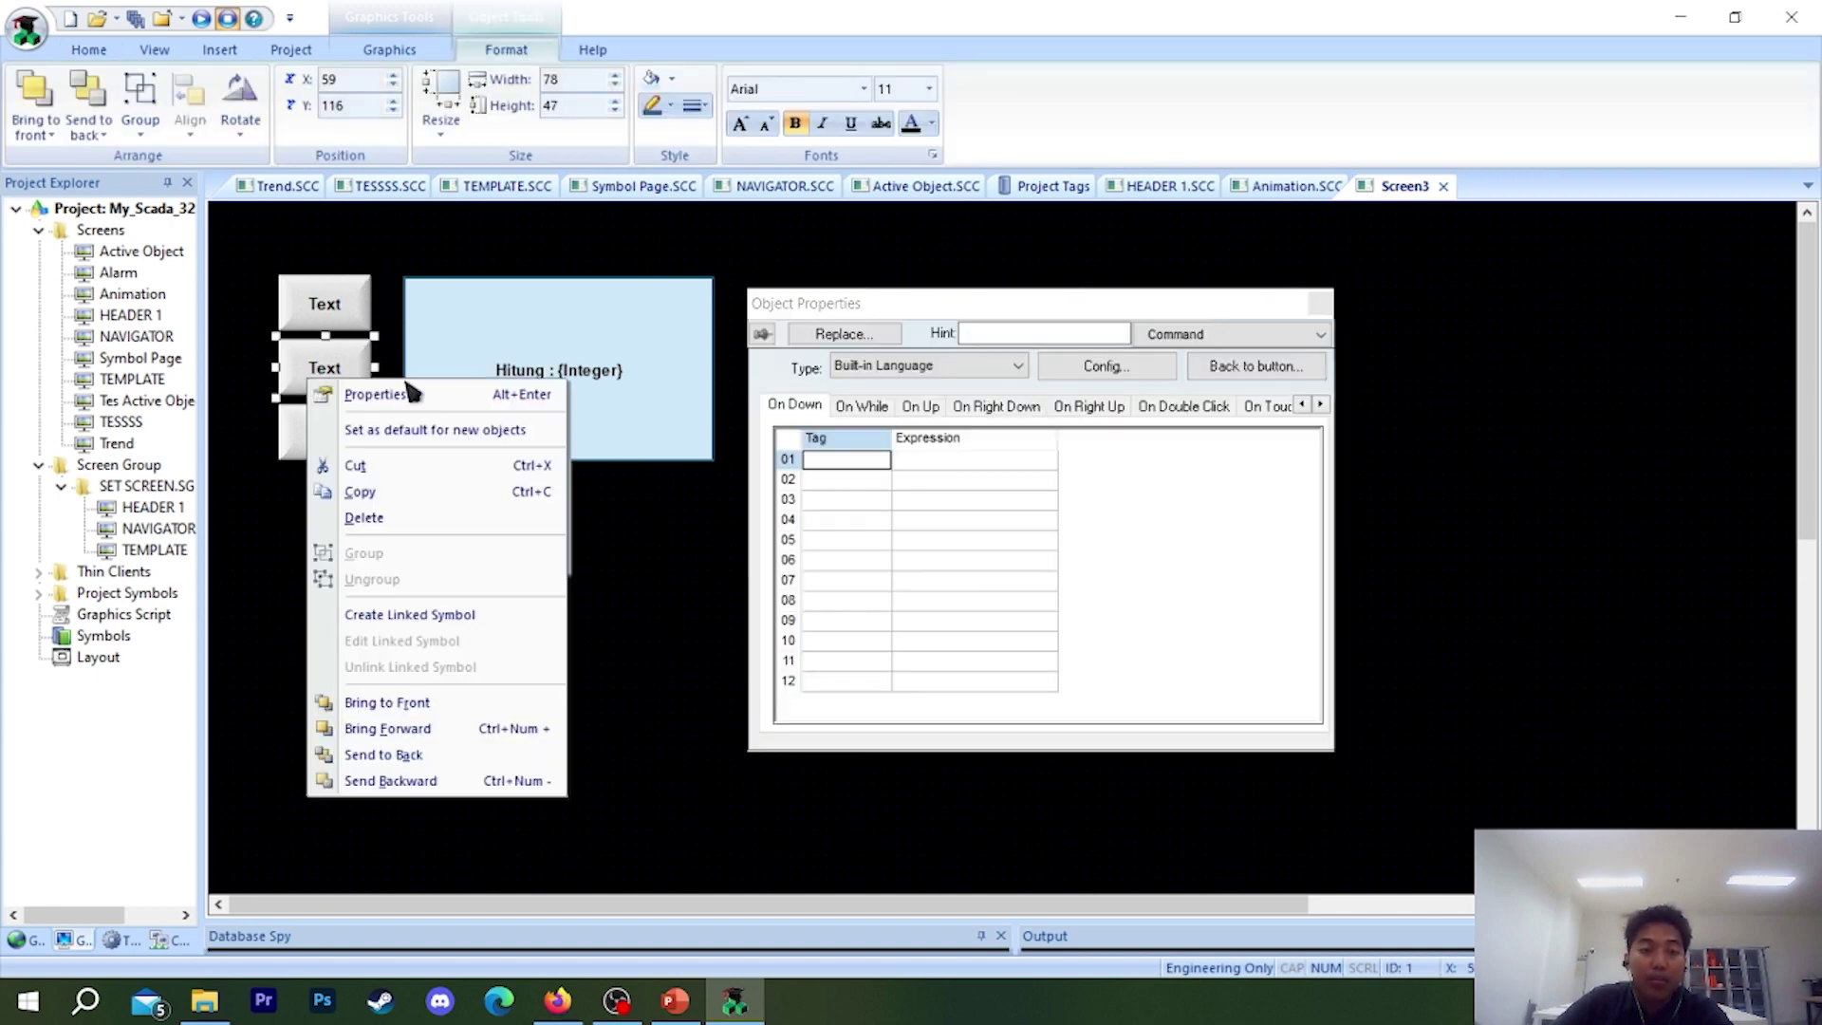
{"action": "left_click", "coordinate": [843, 463]}
{"action": "left_click", "coordinate": [812, 461]}
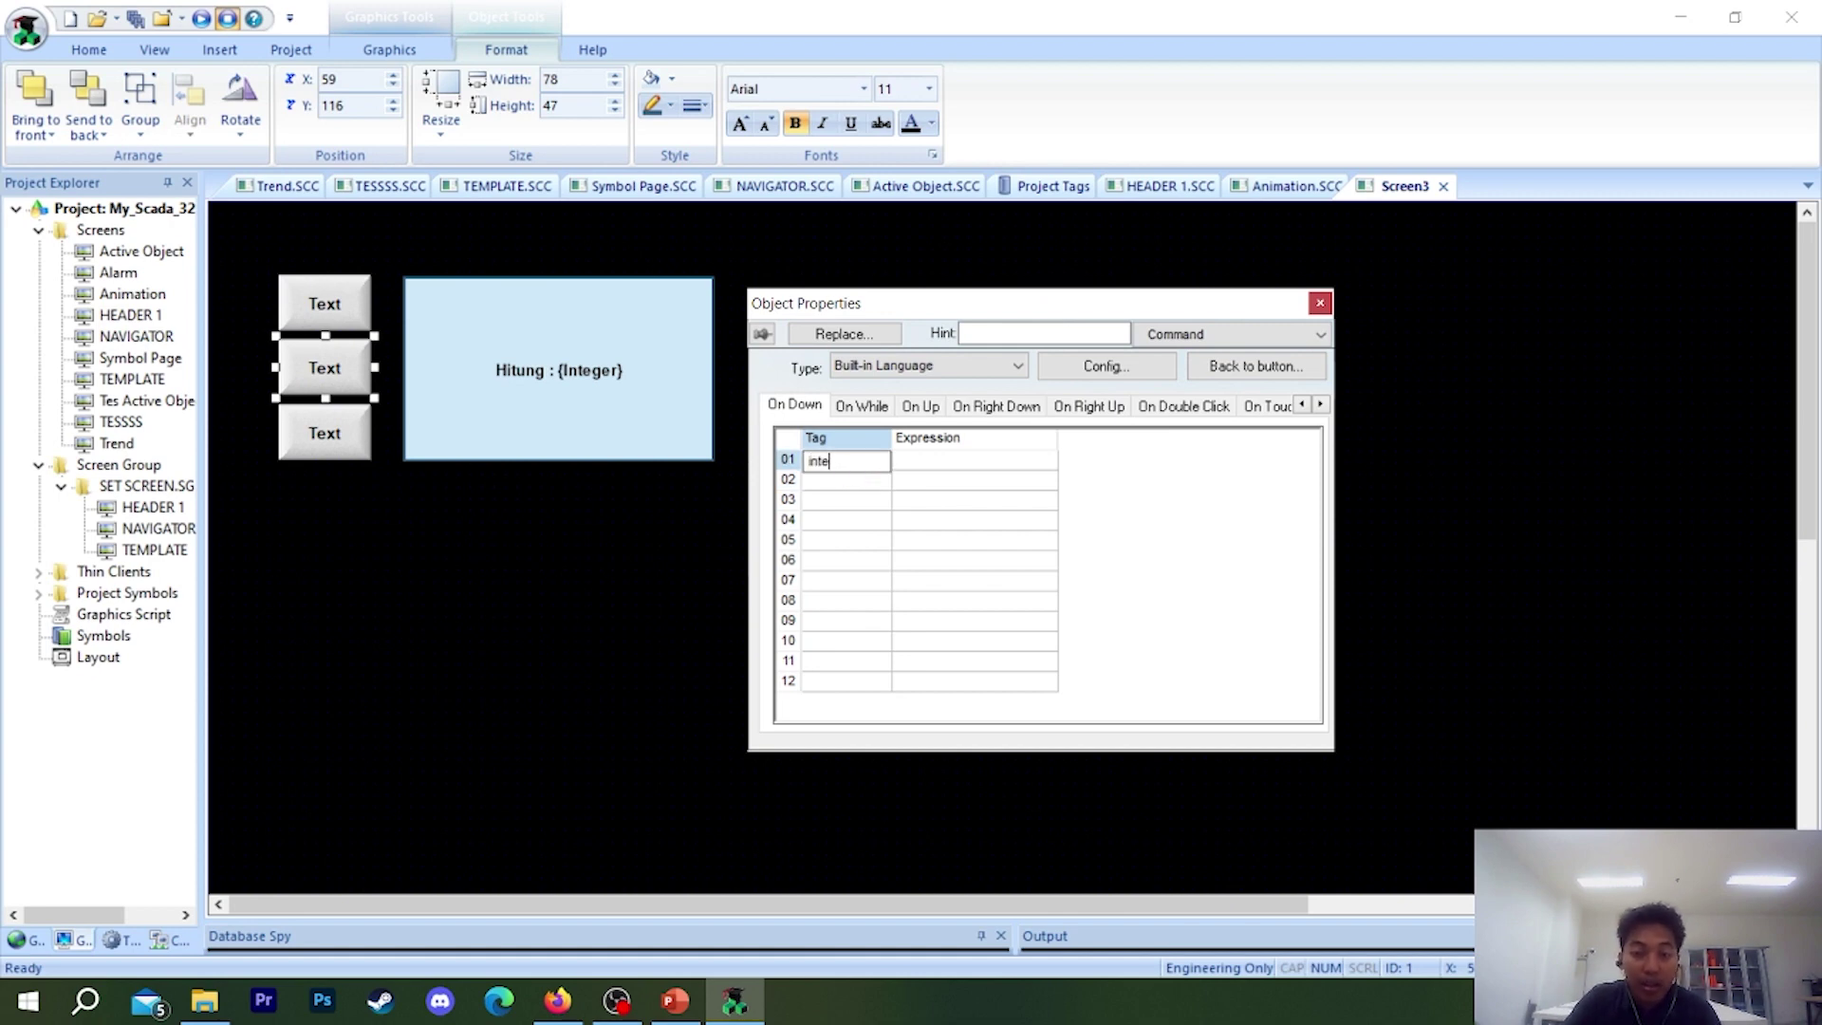
{"action": "left_click", "coordinate": [866, 461]}
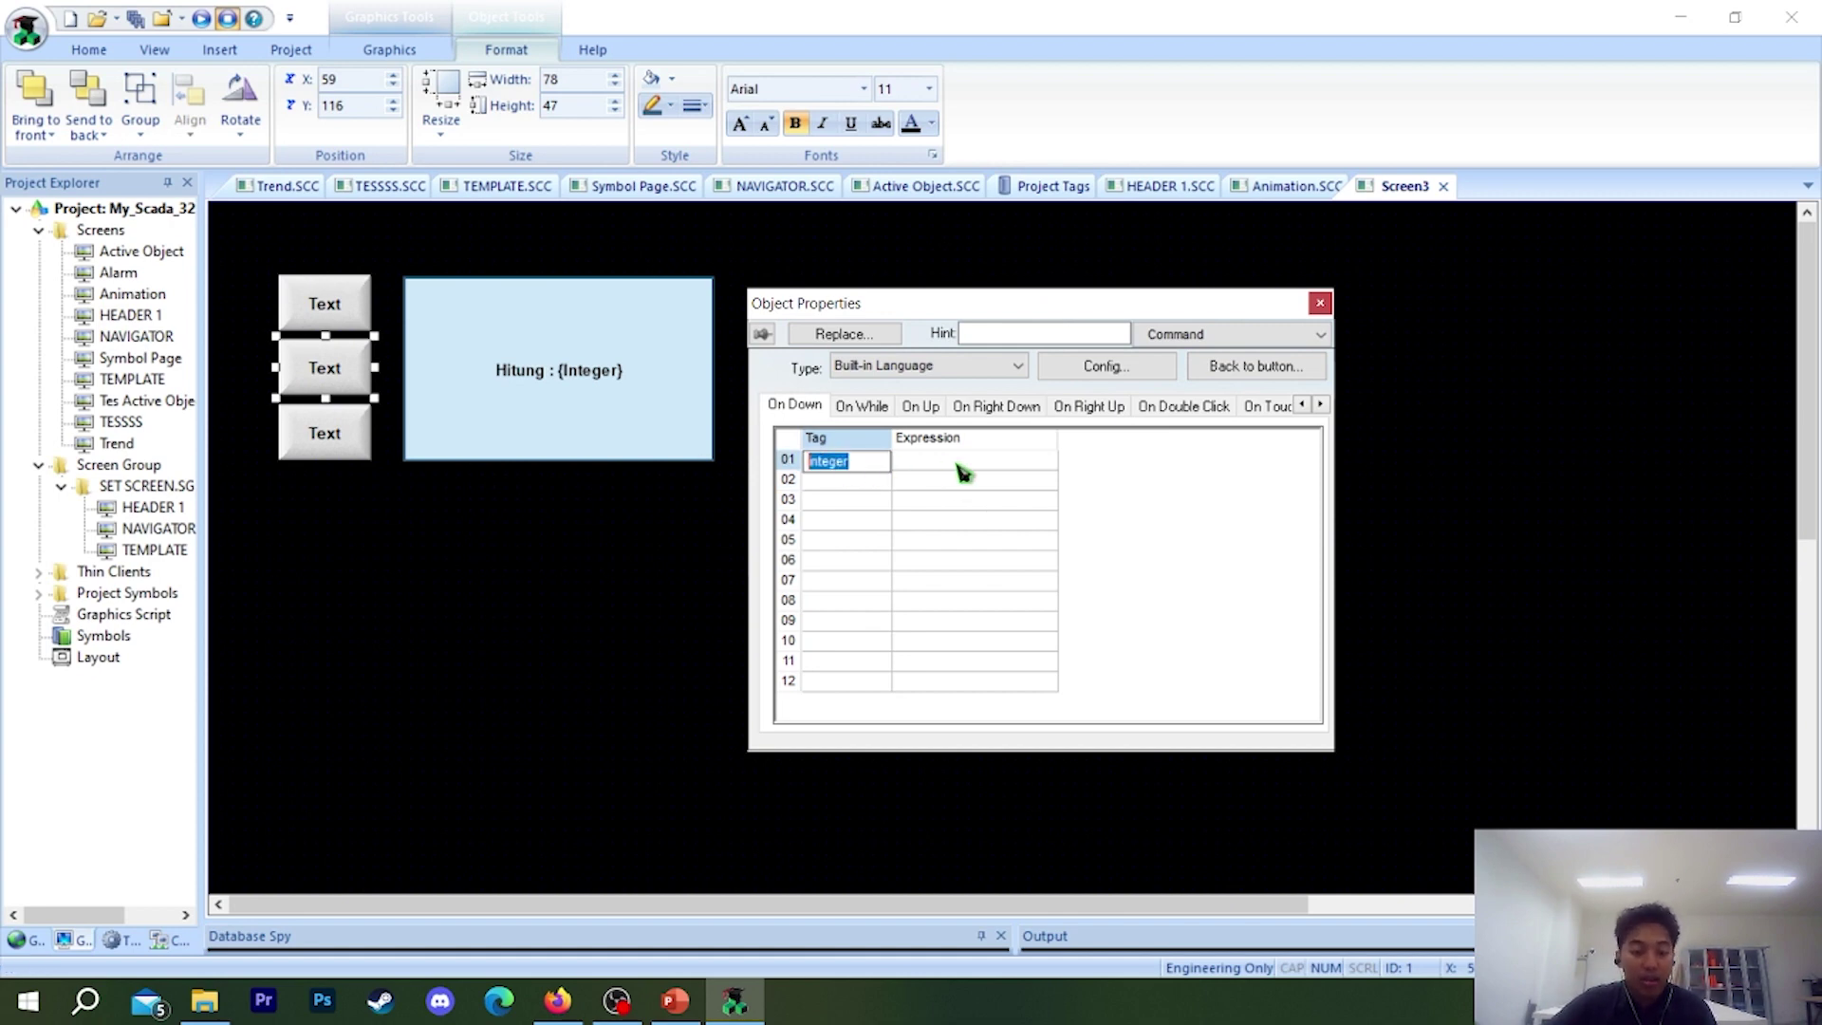
- Set the expression for the middle button's integer tag to integer-10 and close its properties
{"action": "double_click", "coordinate": [1004, 469]}
{"action": "left_click", "coordinate": [1395, 260]}
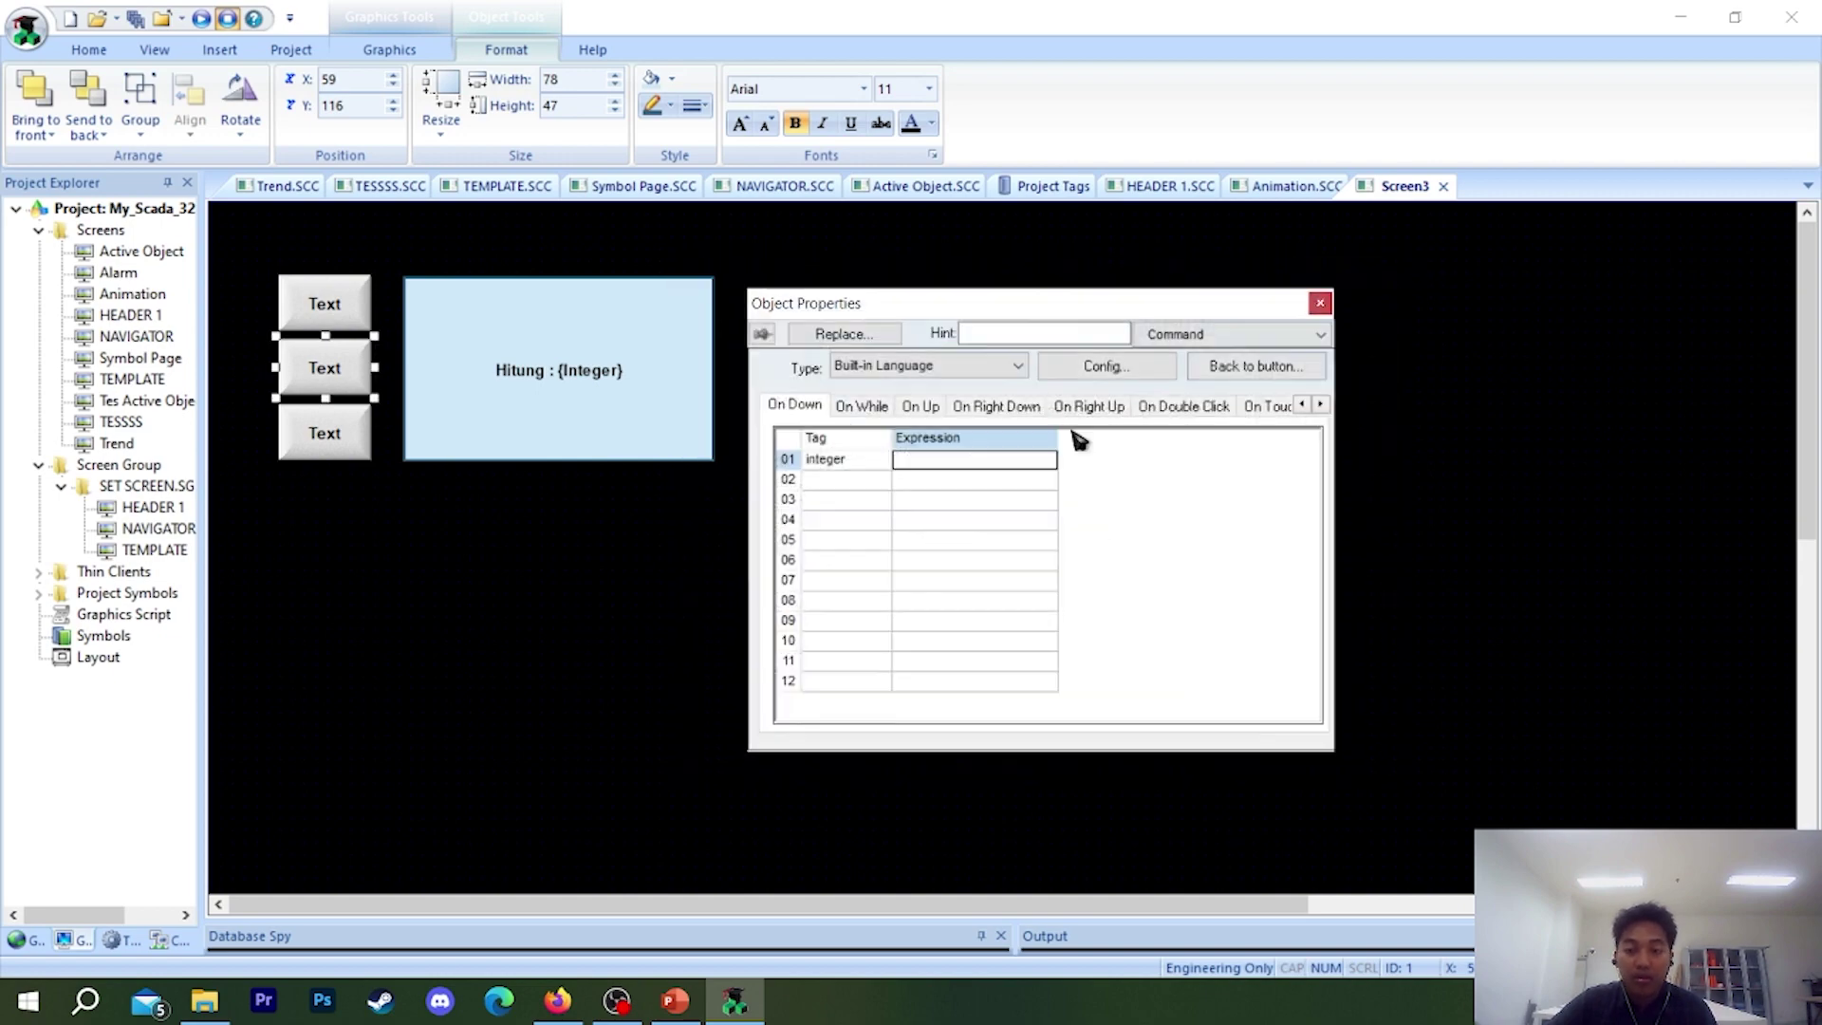
{"action": "type", "text": "integer"}
{"action": "key", "text": "ctrl+z"}
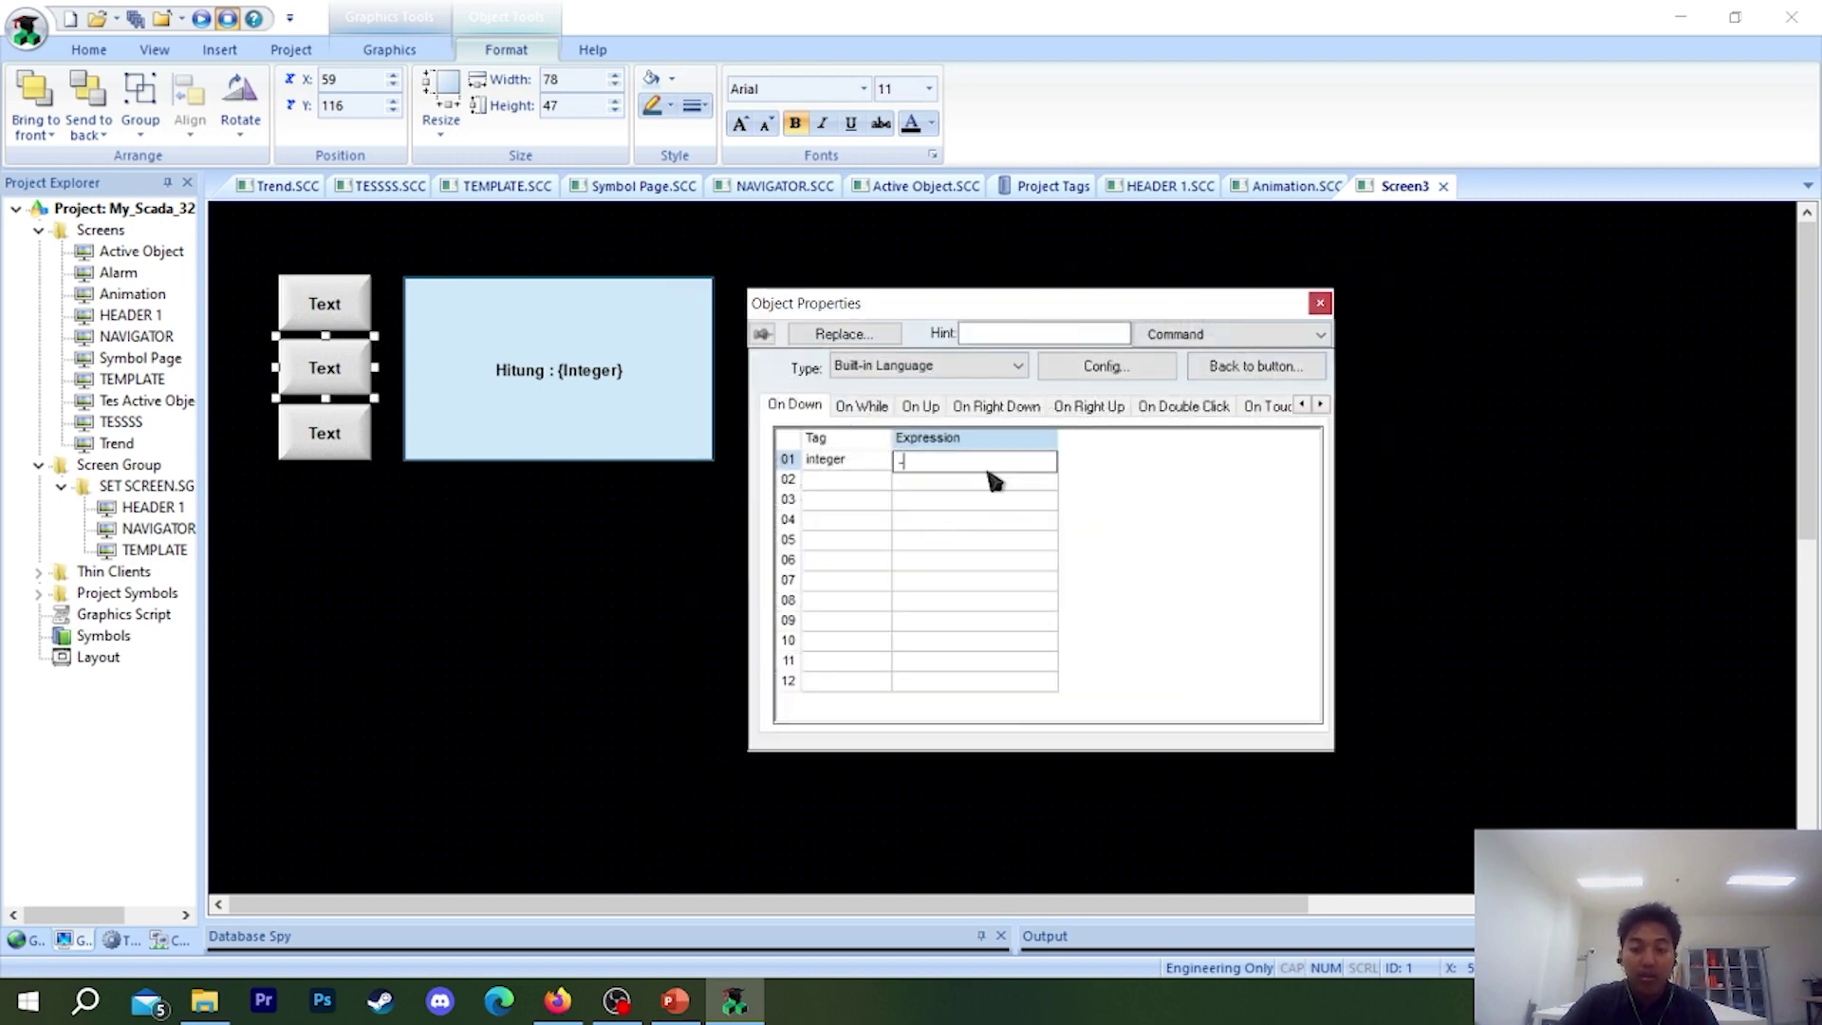
{"action": "key", "text": "ctrl+z"}
{"action": "left_click", "coordinate": [956, 467]}
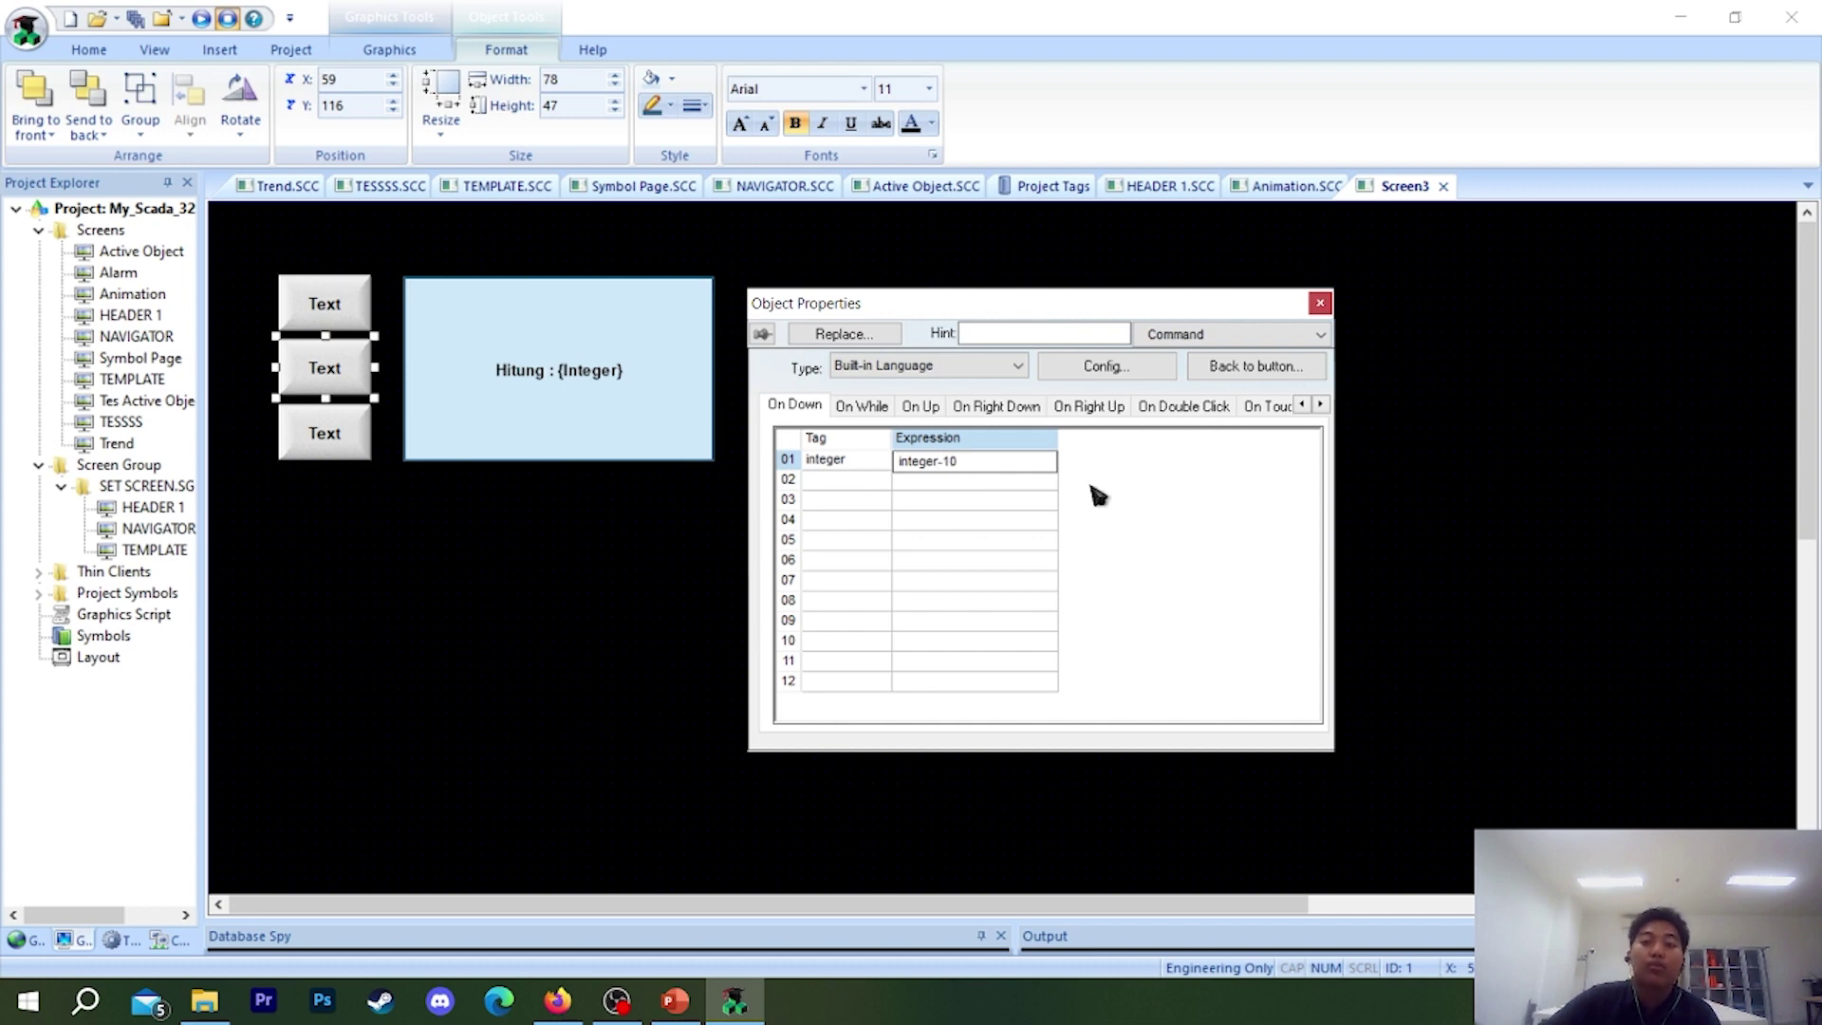
{"action": "left_click", "coordinate": [1320, 303]}
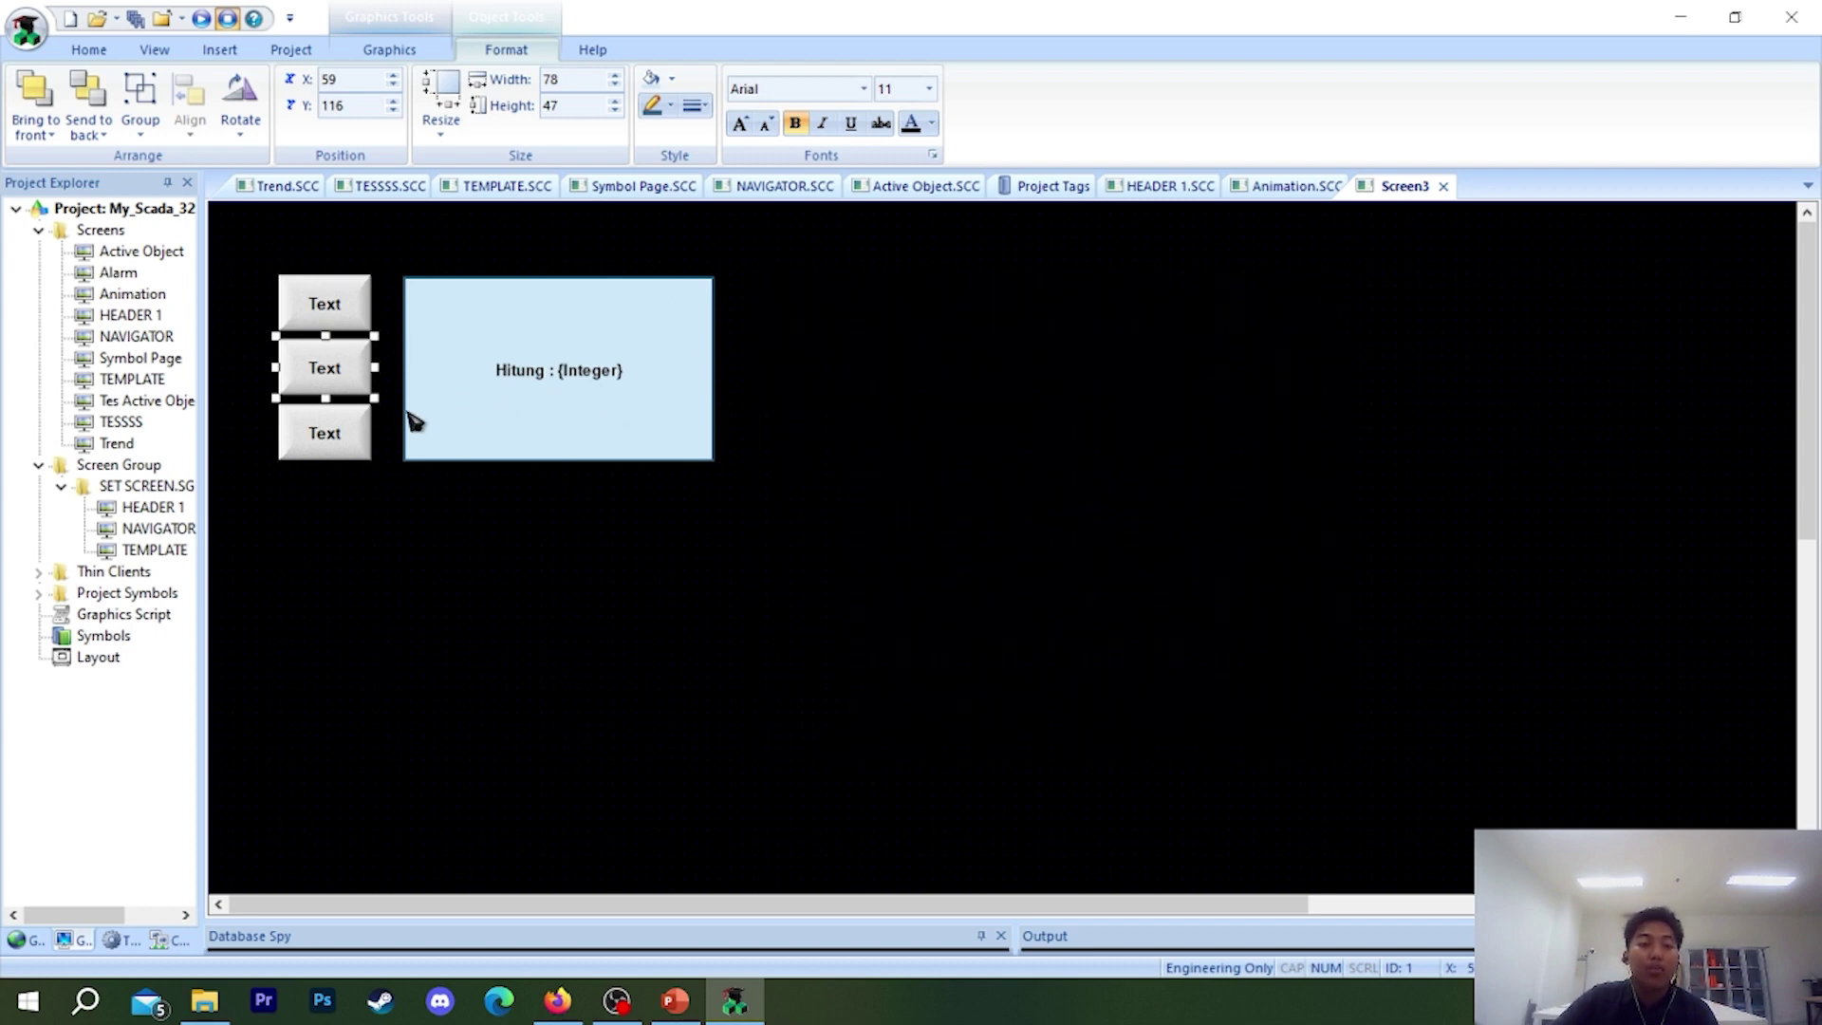
- Run the project, count down and up with the middle and uppermost buttons until the counter reads 19, and exit the application
{"action": "left_click", "coordinate": [224, 21]}
{"action": "left_click", "coordinate": [251, 396]}
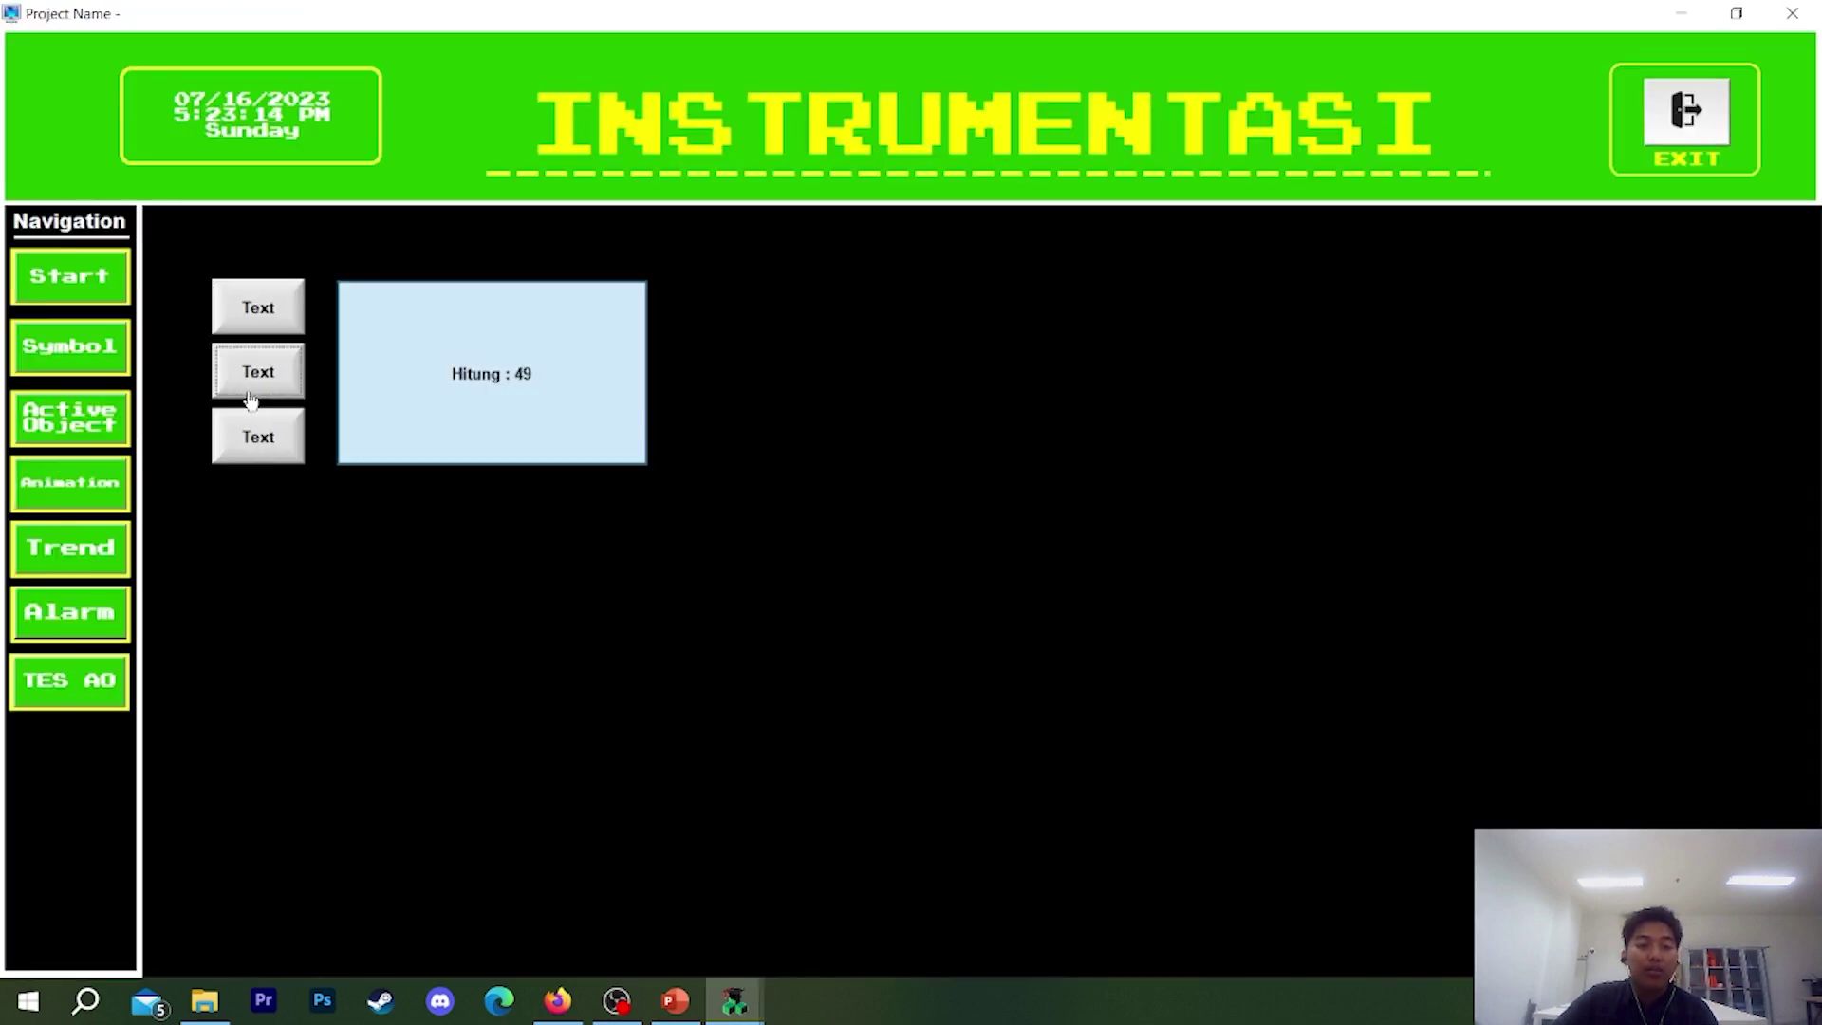
{"action": "left_click", "coordinate": [266, 377]}
{"action": "left_click", "coordinate": [259, 330]}
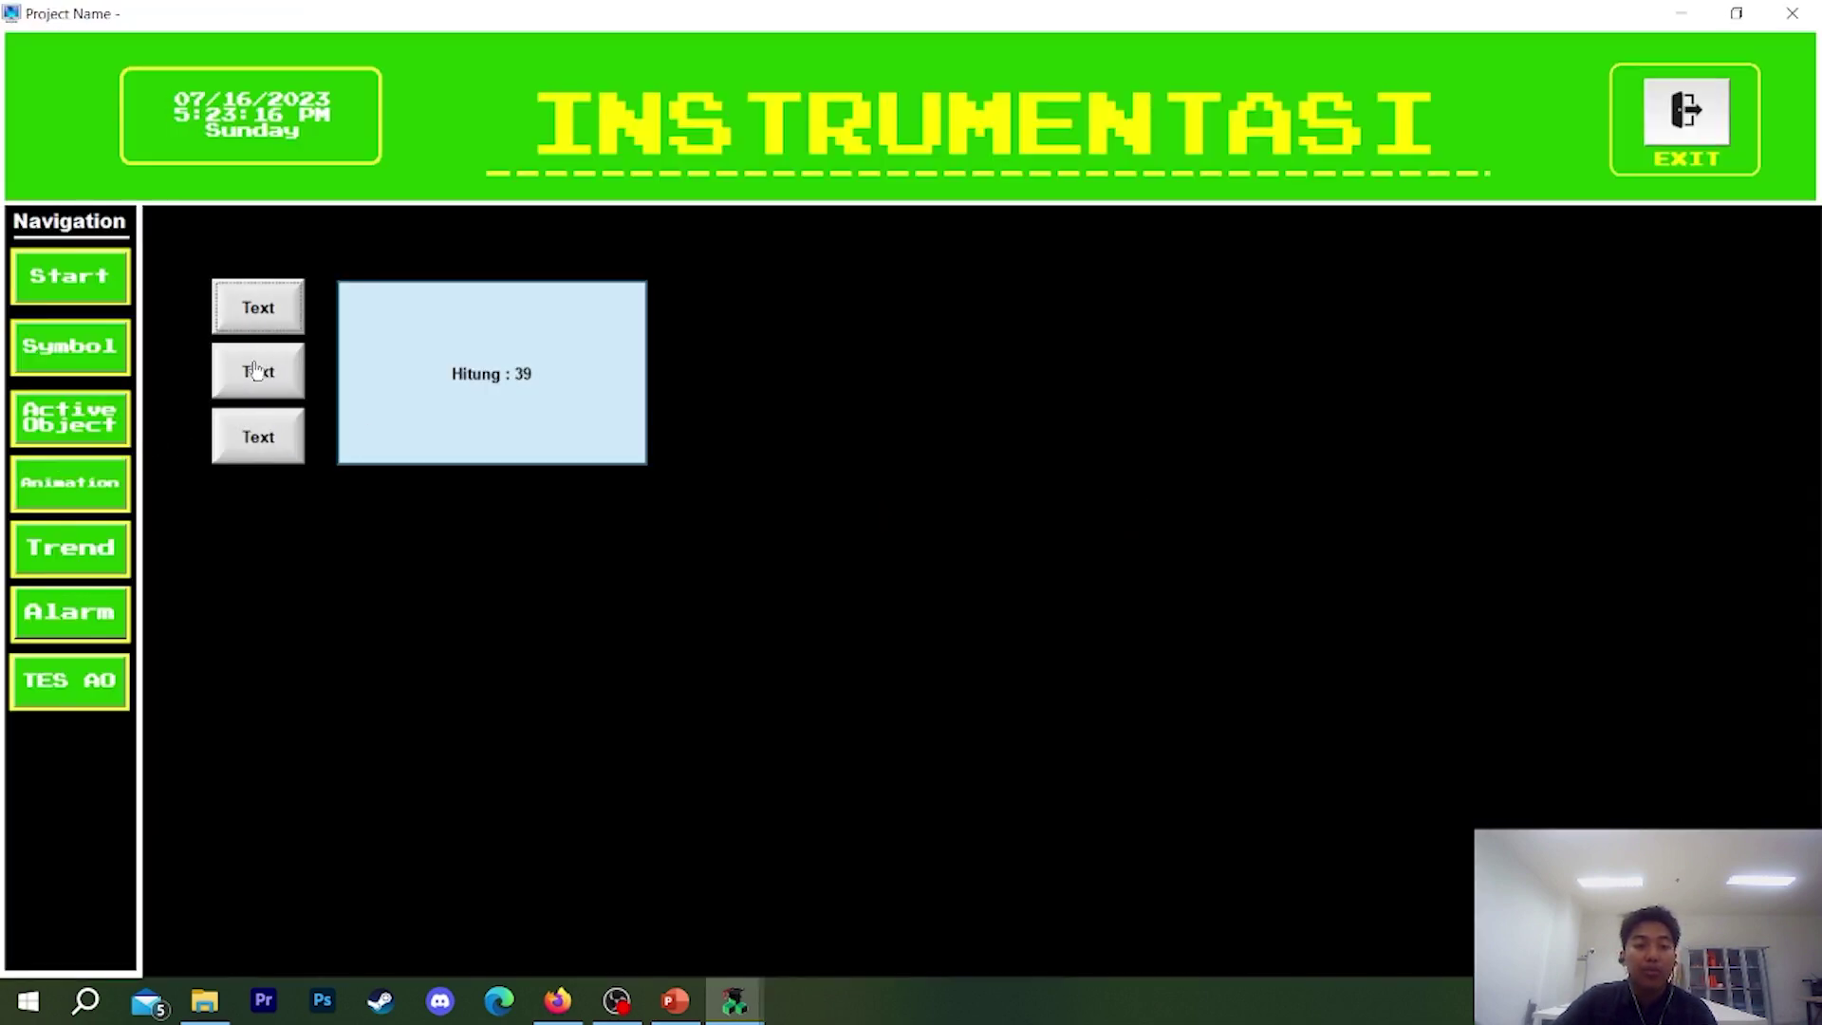
{"action": "left_click", "coordinate": [249, 370]}
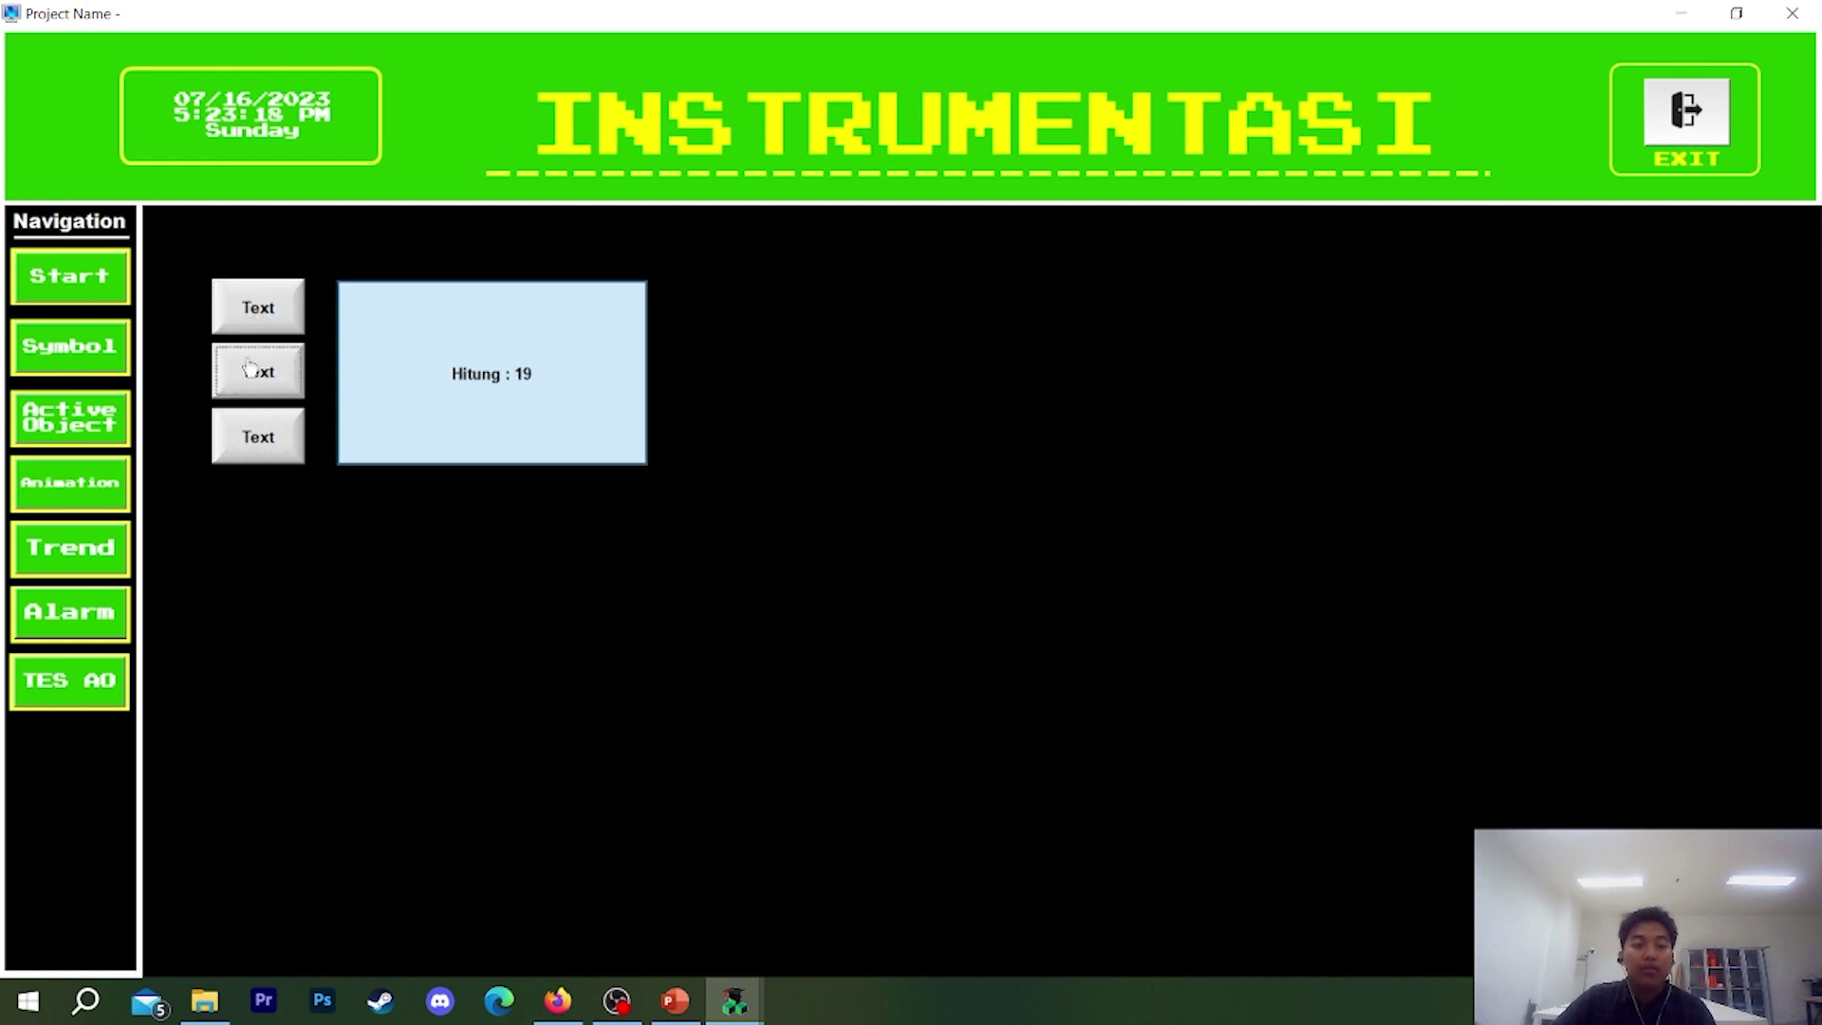
{"action": "left_click", "coordinate": [273, 379]}
{"action": "left_click", "coordinate": [280, 318]}
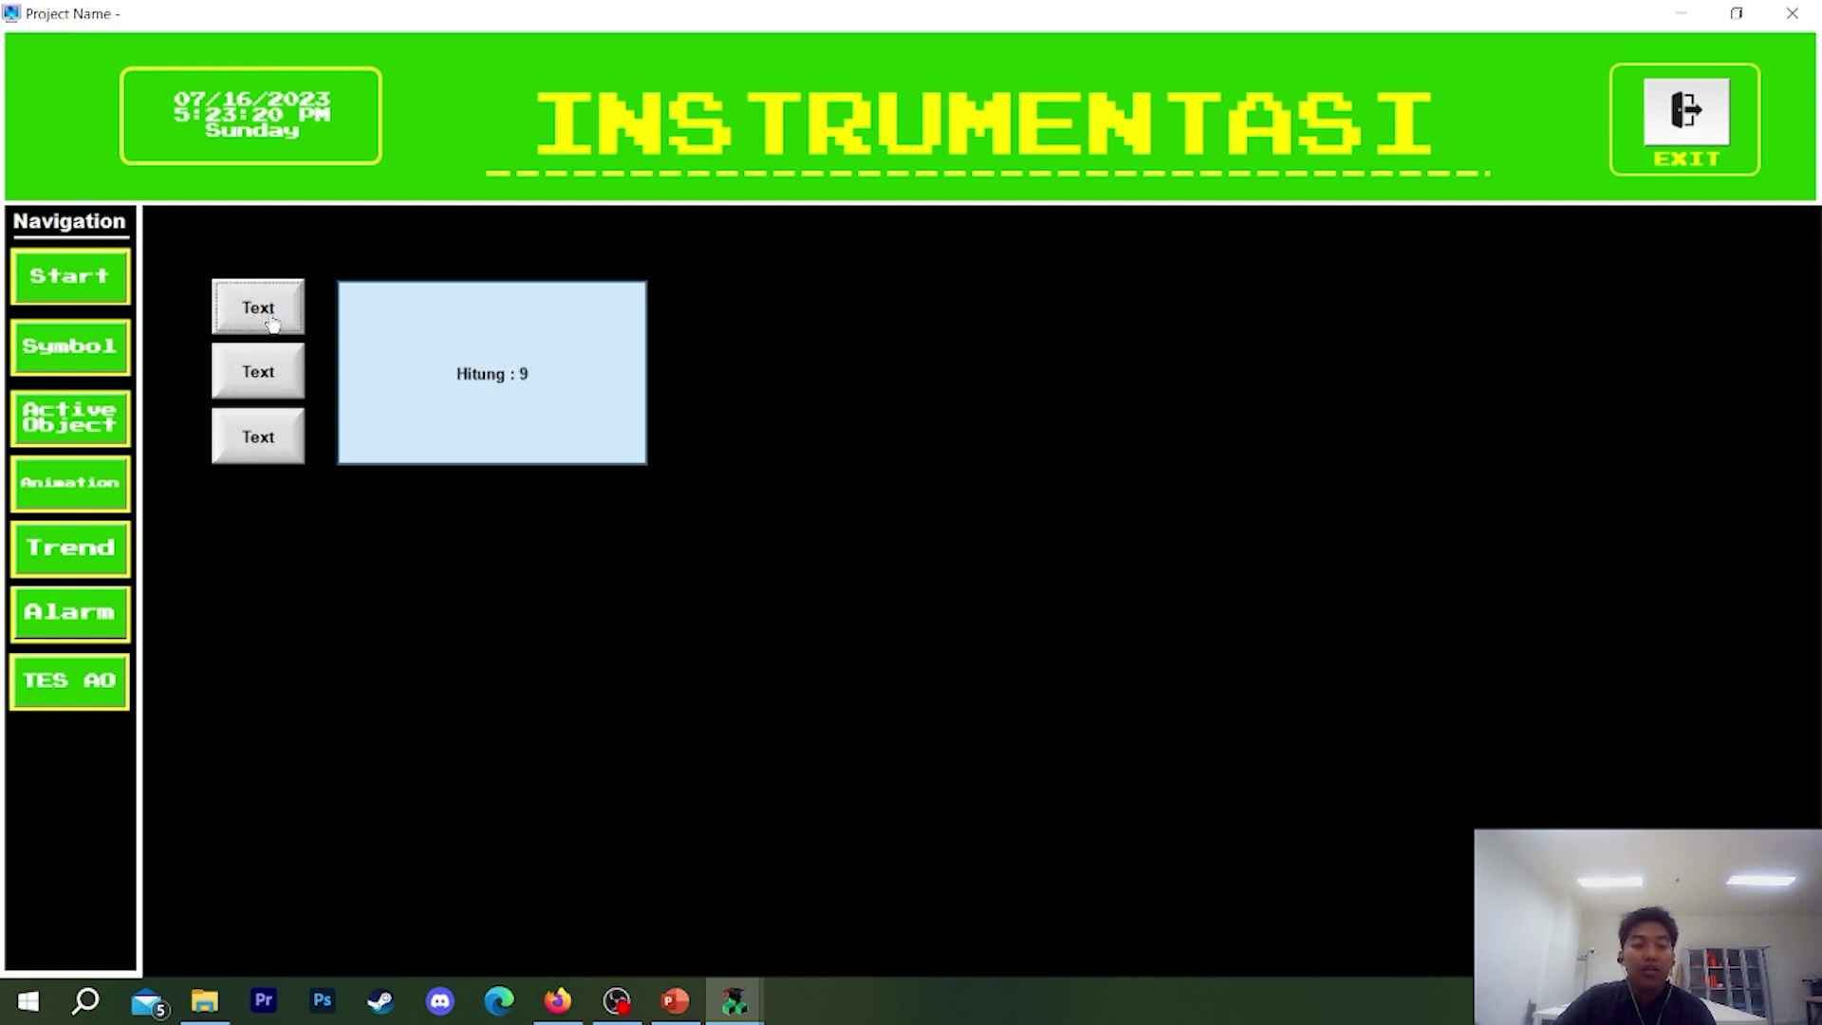
{"action": "left_click", "coordinate": [1709, 136]}
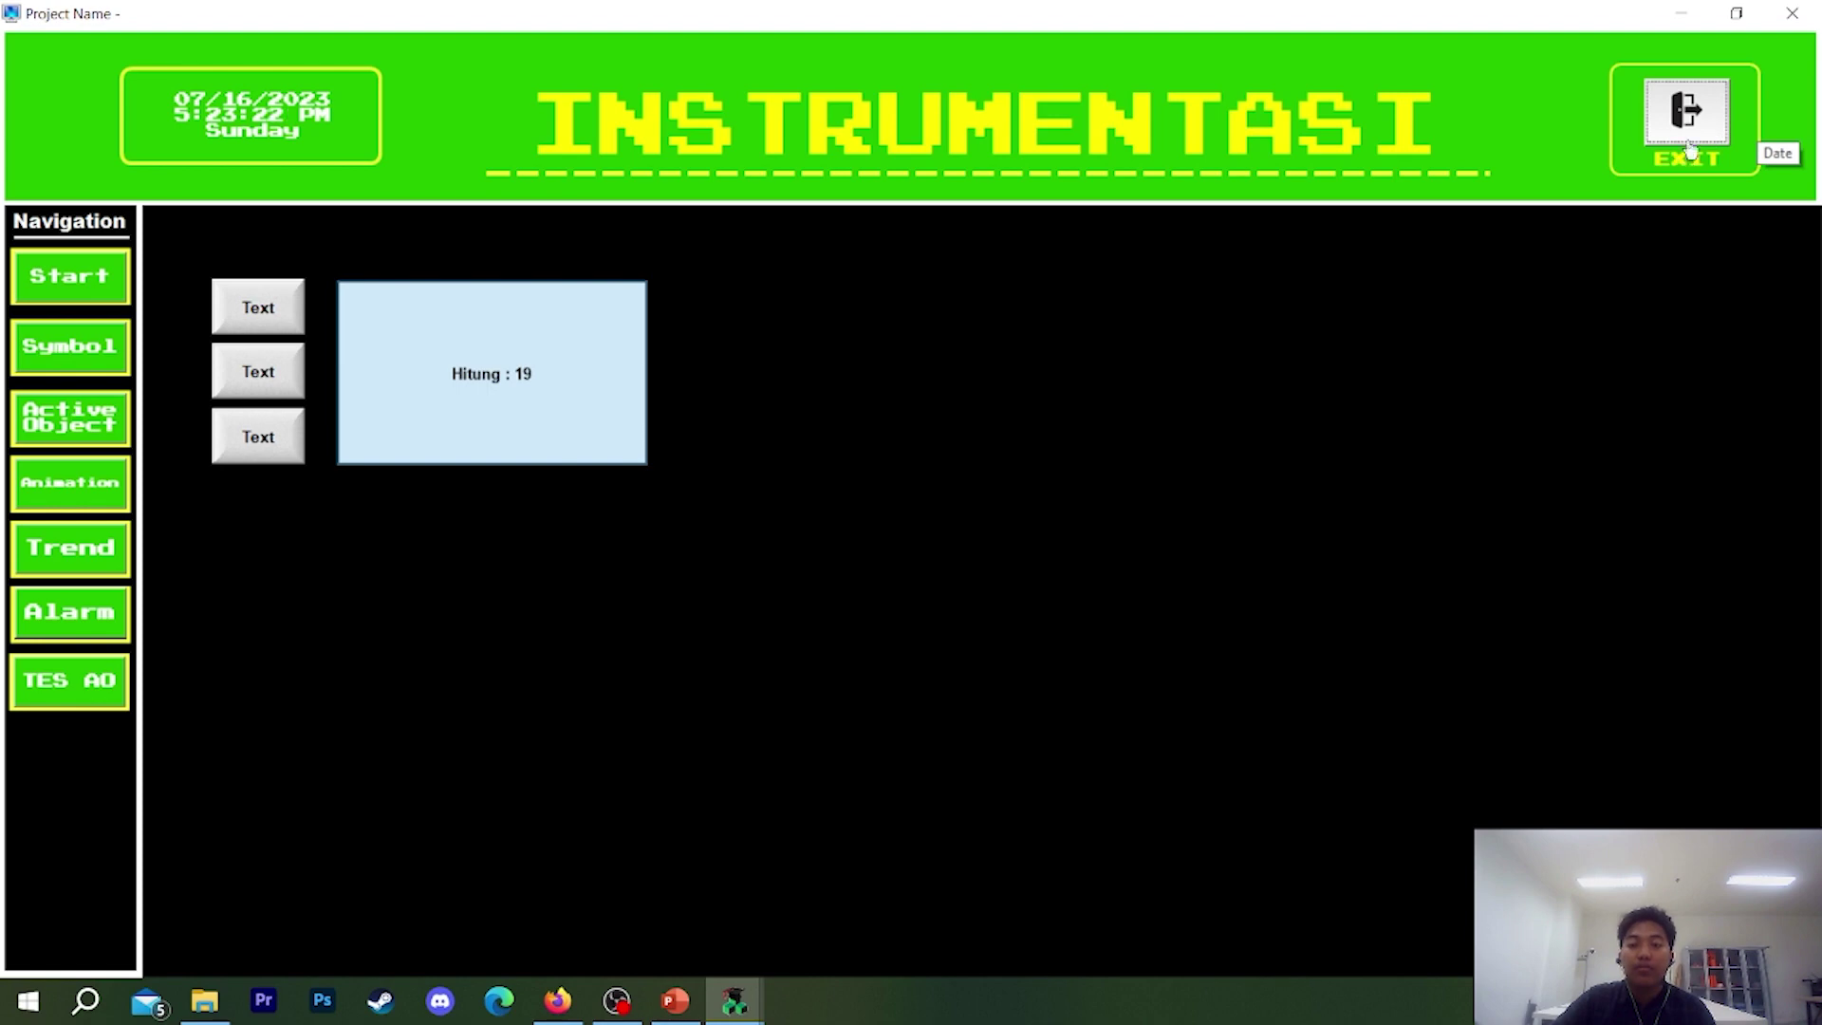
{"action": "left_click", "coordinate": [938, 580]}
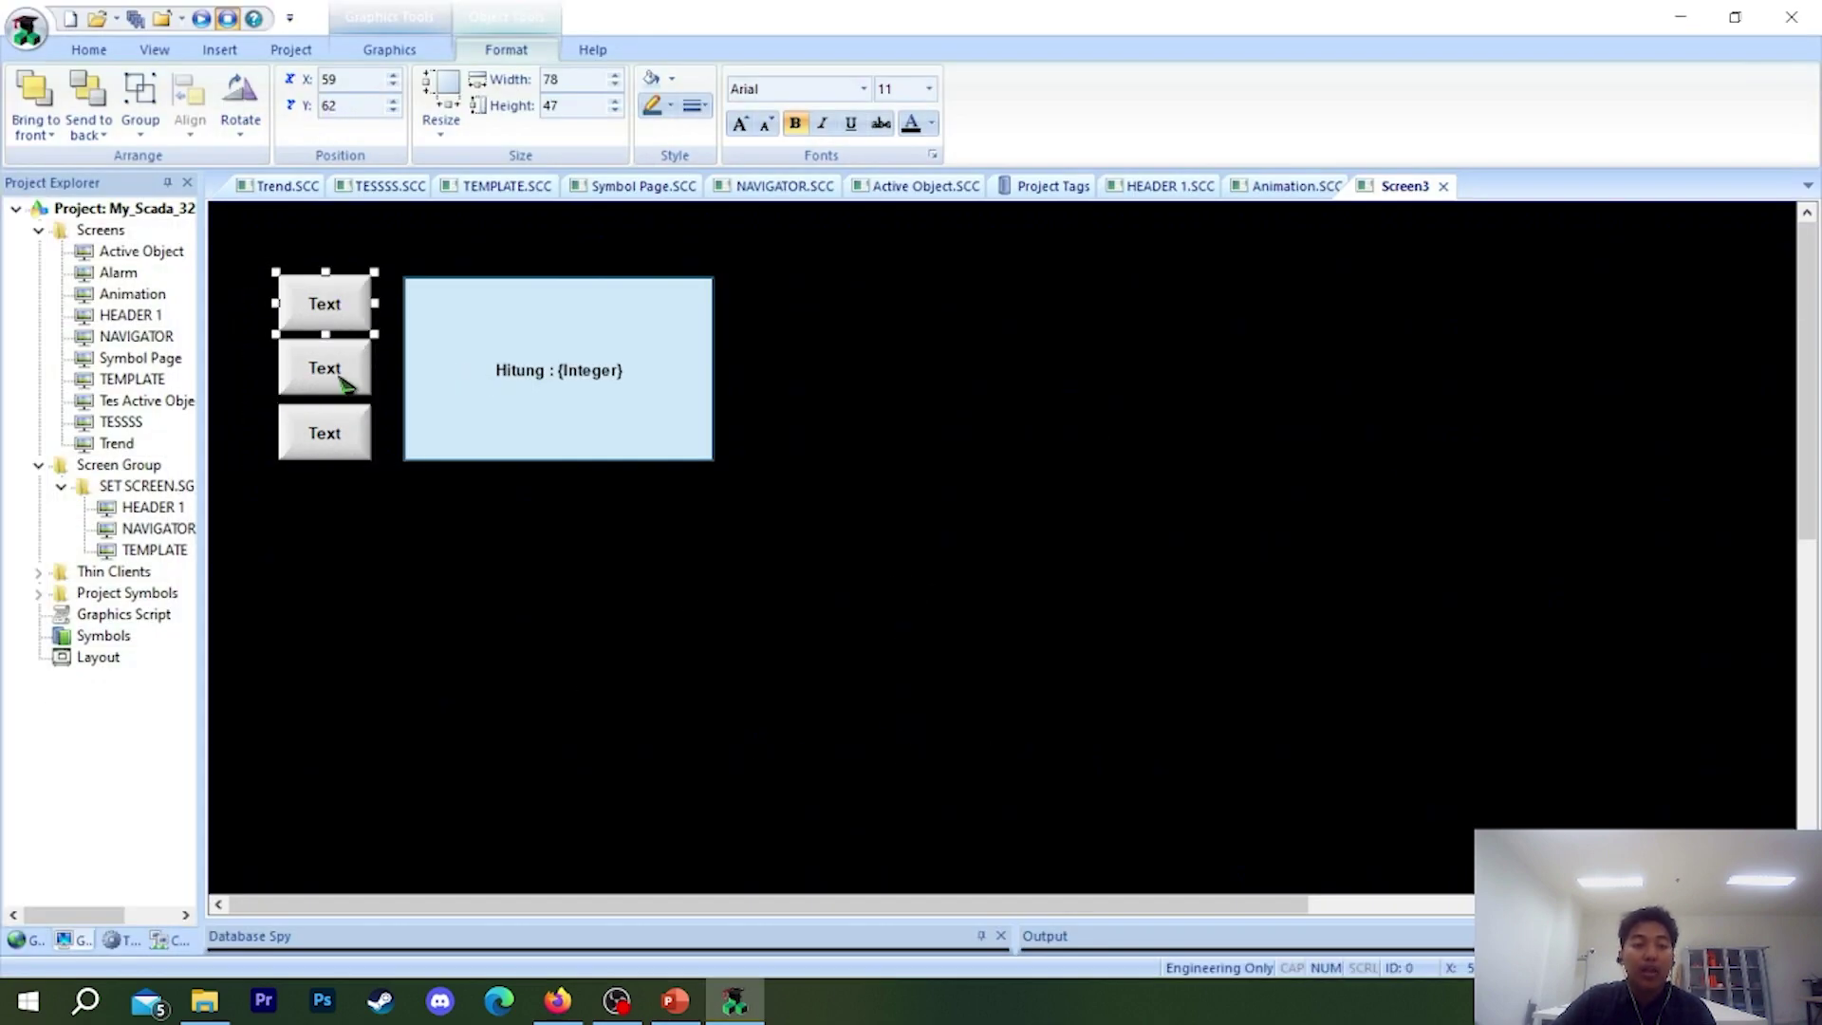
- Enter the tag integer in row 01 of the lowest button's On Down command
{"action": "left_click", "coordinate": [339, 437]}
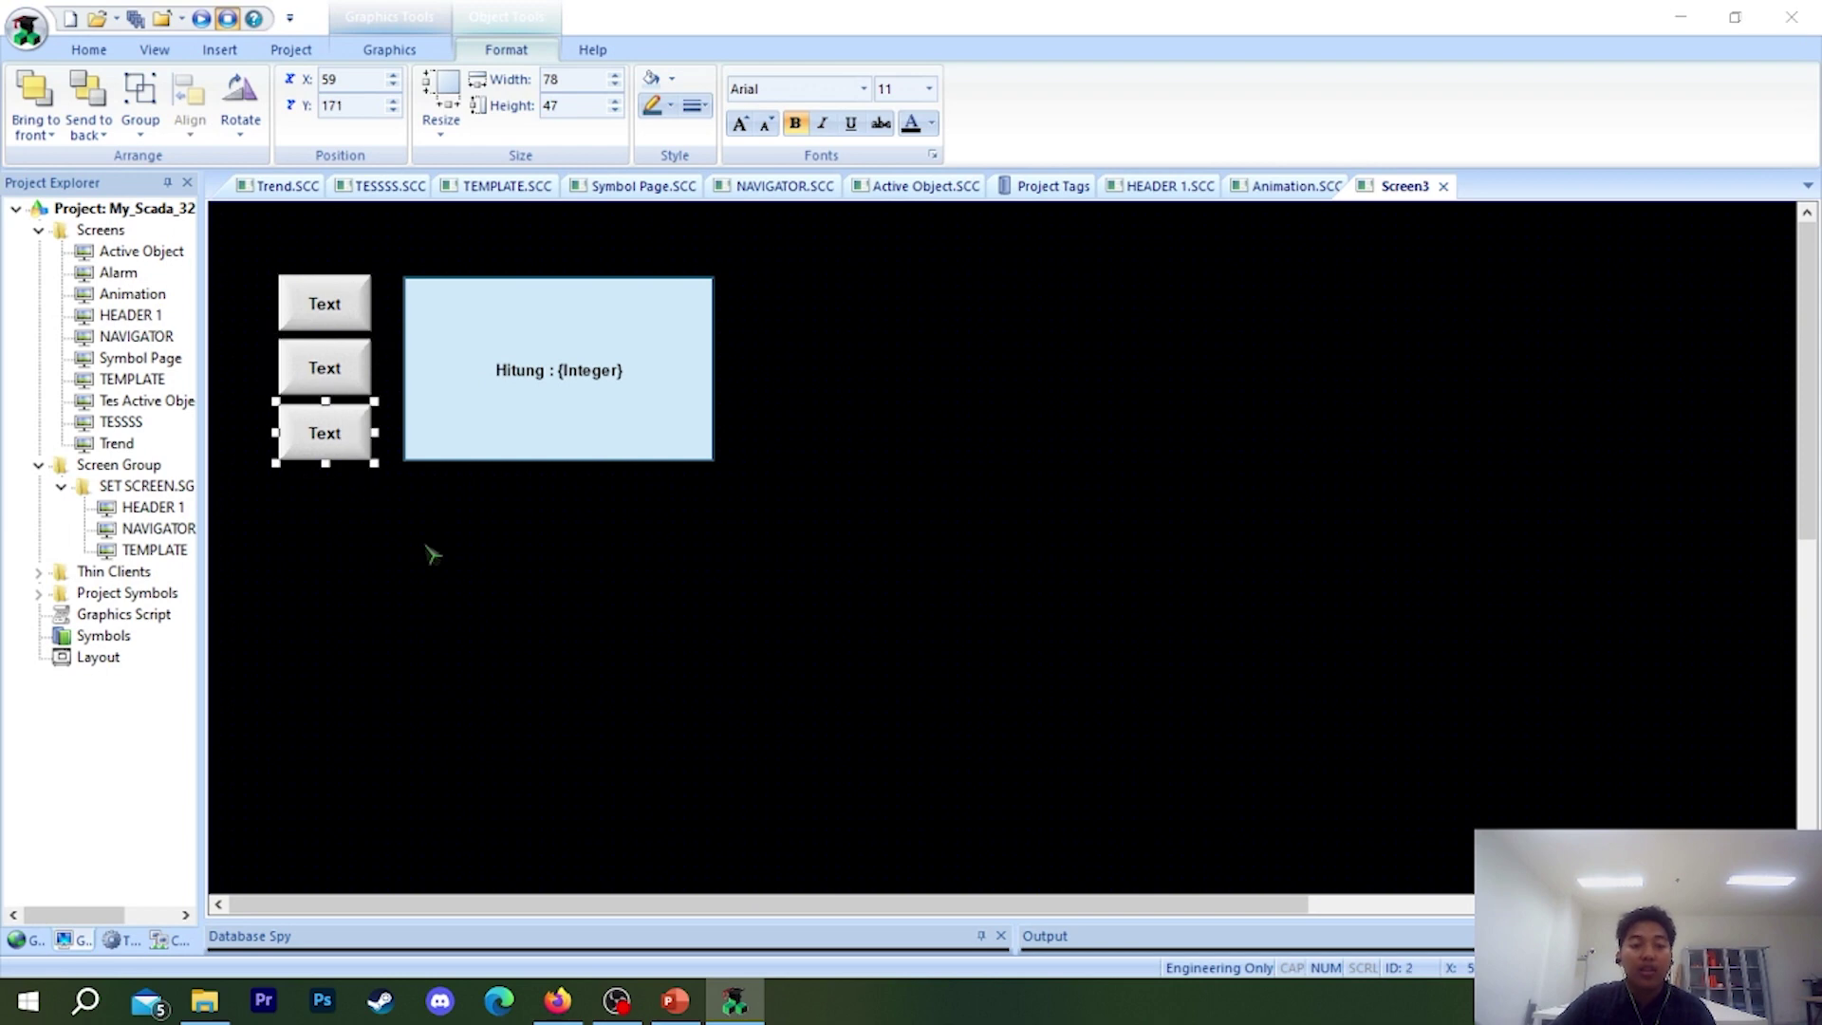
{"action": "double_click", "coordinate": [334, 442]}
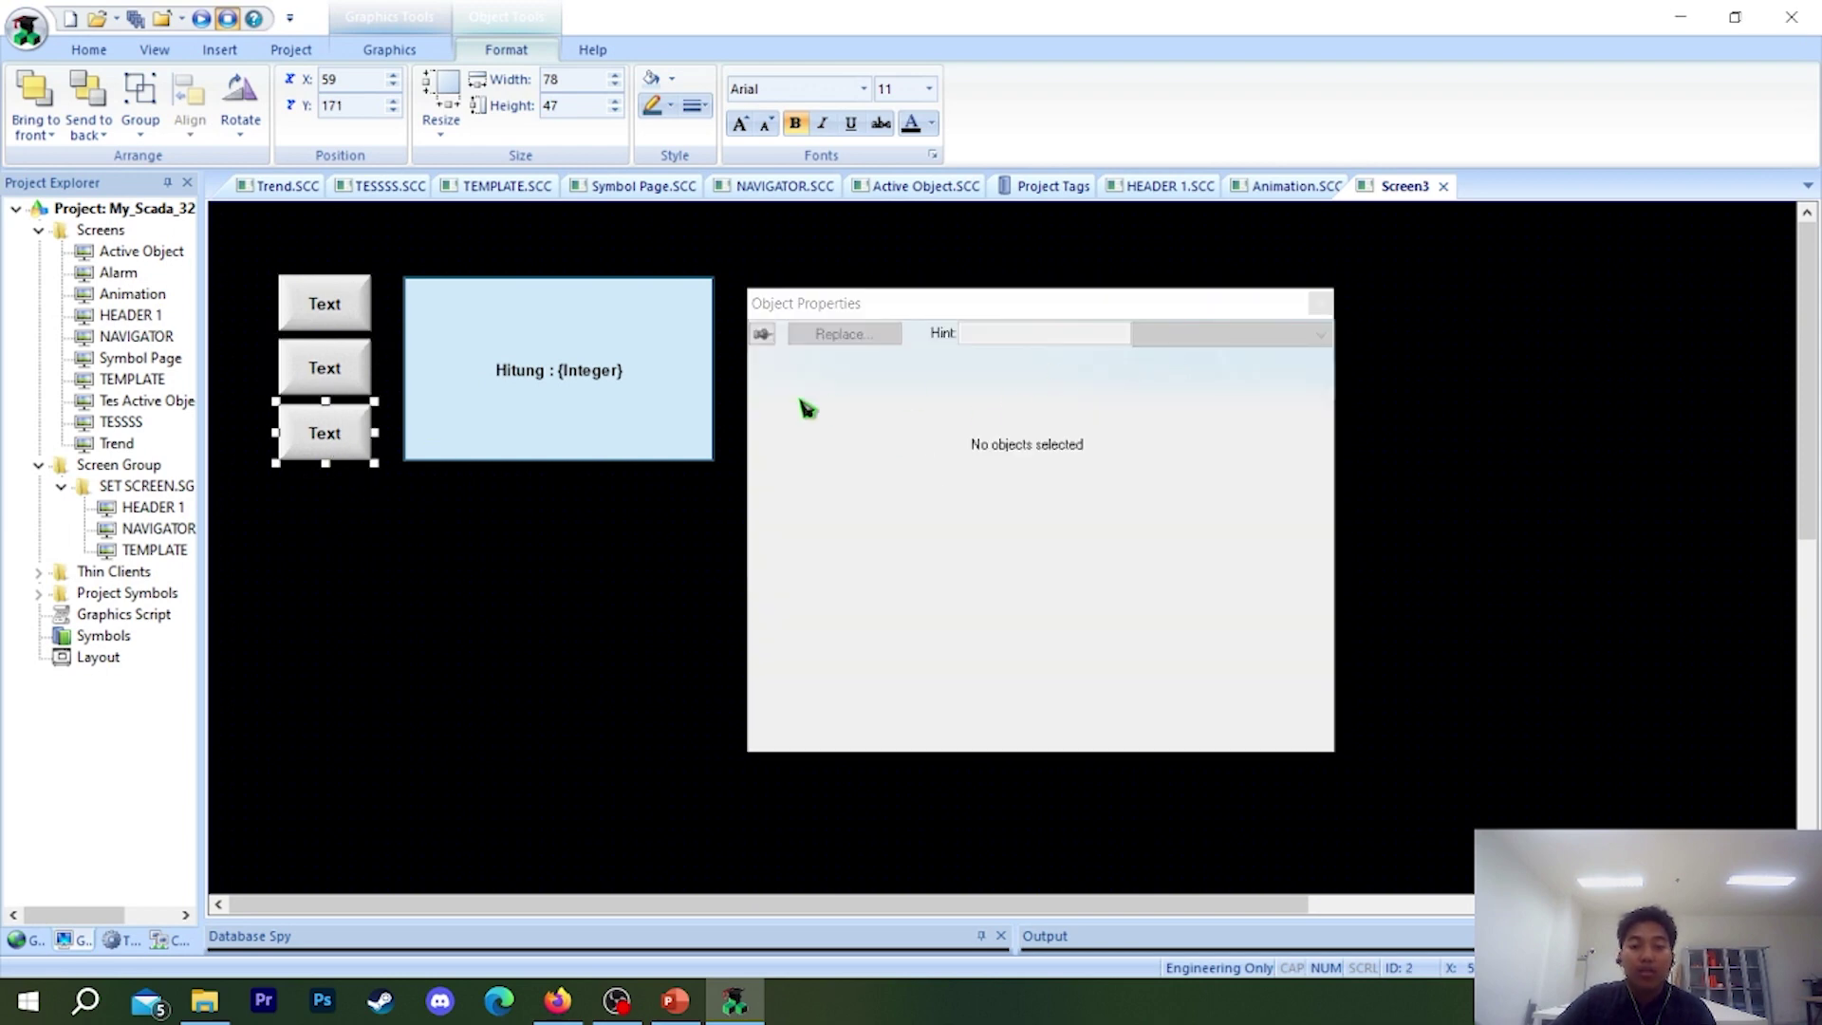
{"action": "left_click", "coordinate": [1319, 302]}
{"action": "right_click", "coordinate": [319, 436]}
{"action": "left_click", "coordinate": [353, 444]}
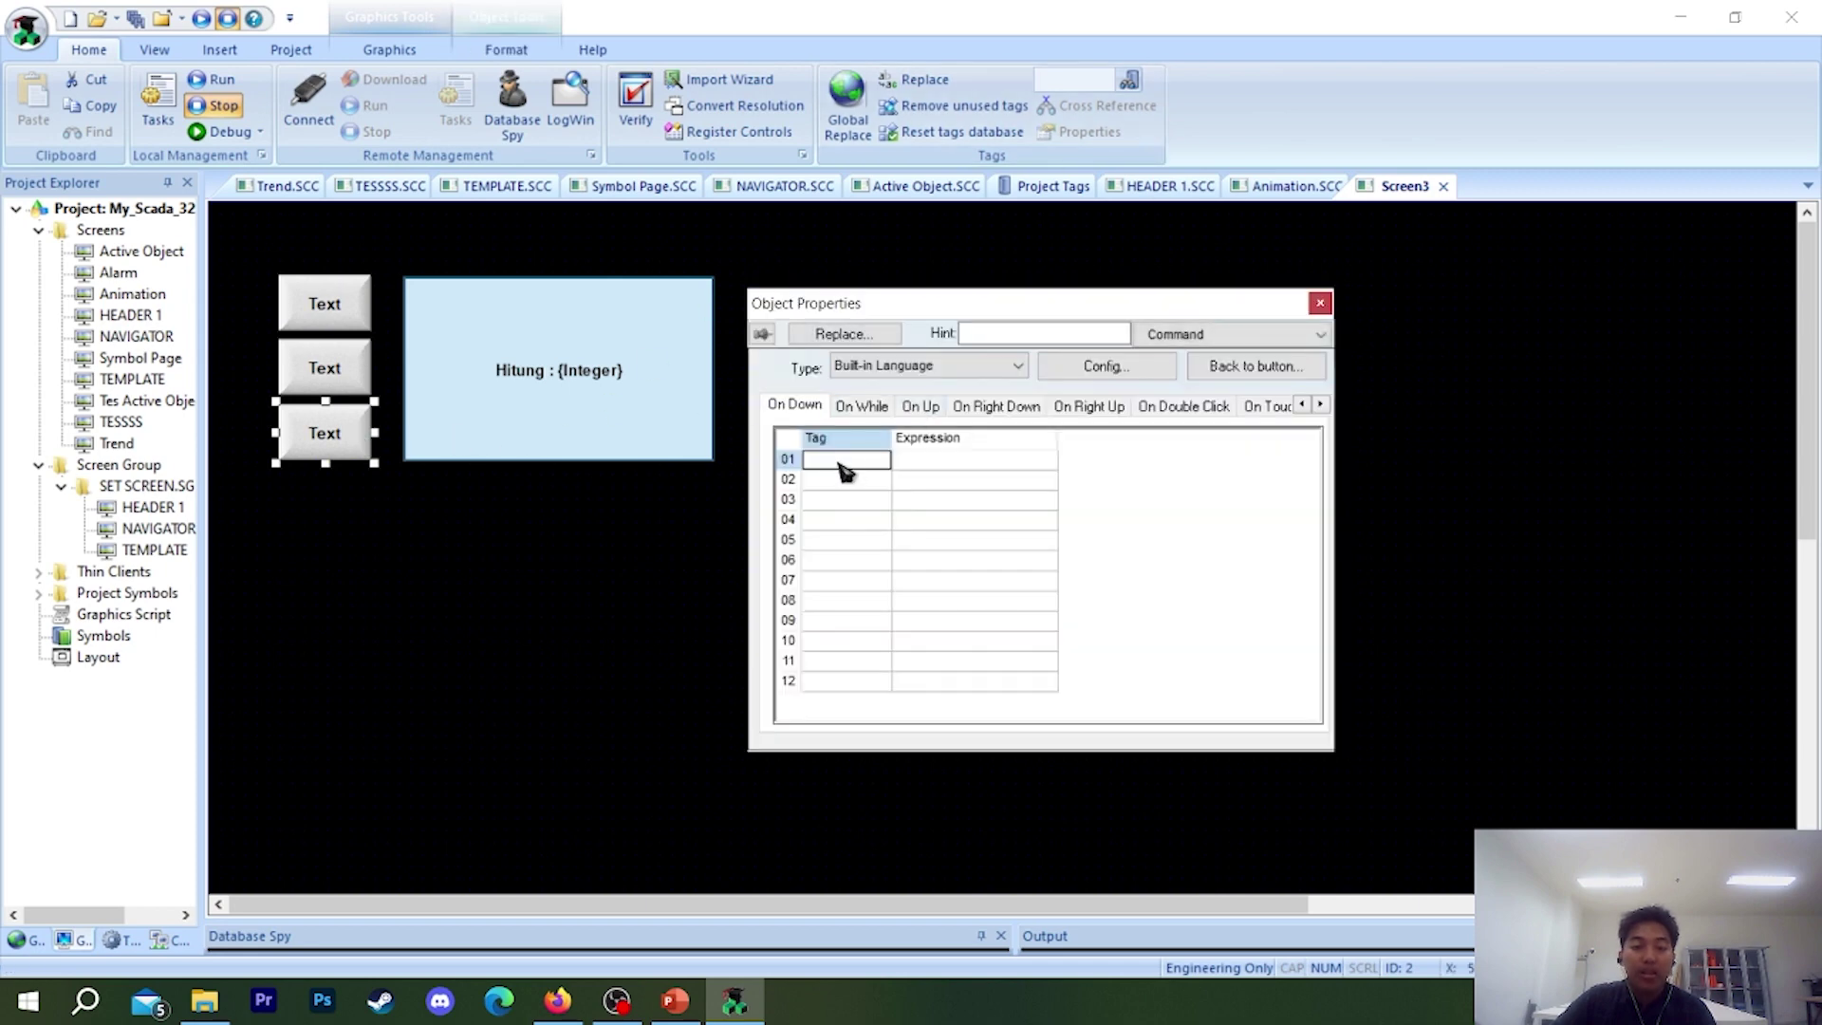
{"action": "left_click", "coordinate": [842, 465]}
{"action": "type", "text": "integer"}
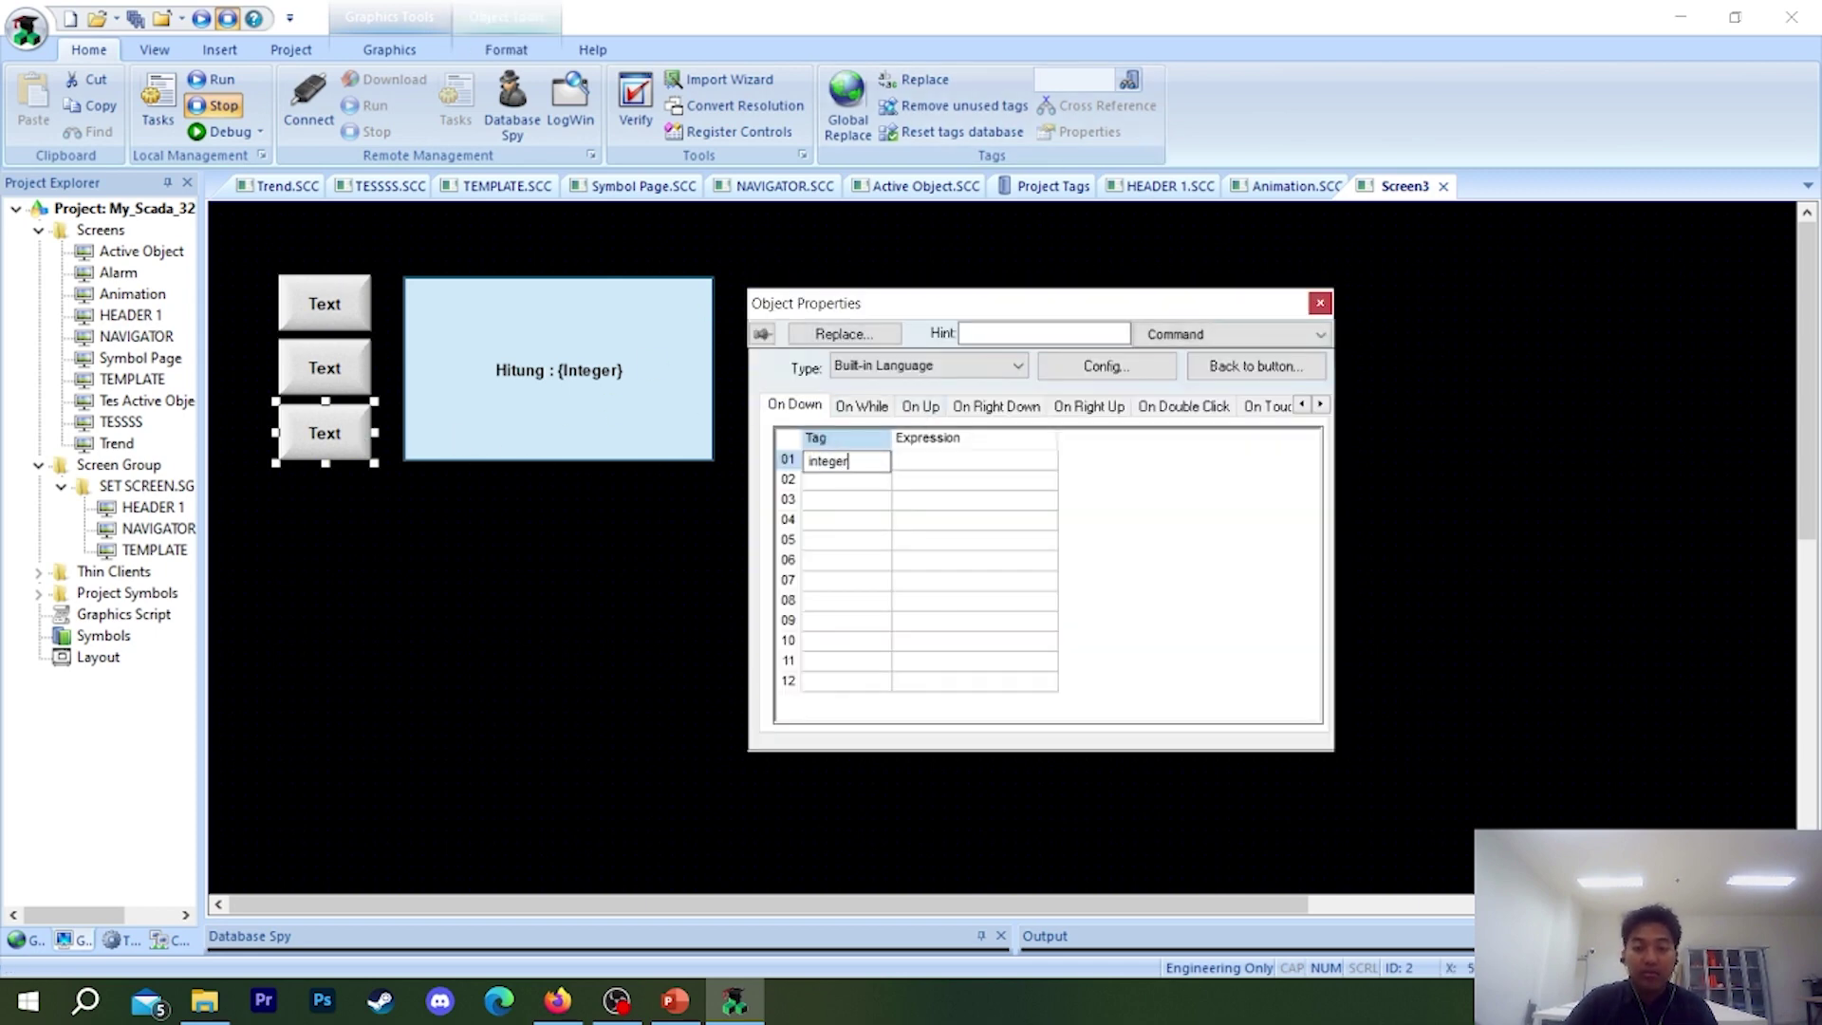
- Set the expression for the lowest button's integer tag to integer=0 and close its properties
{"action": "left_click", "coordinate": [903, 463]}
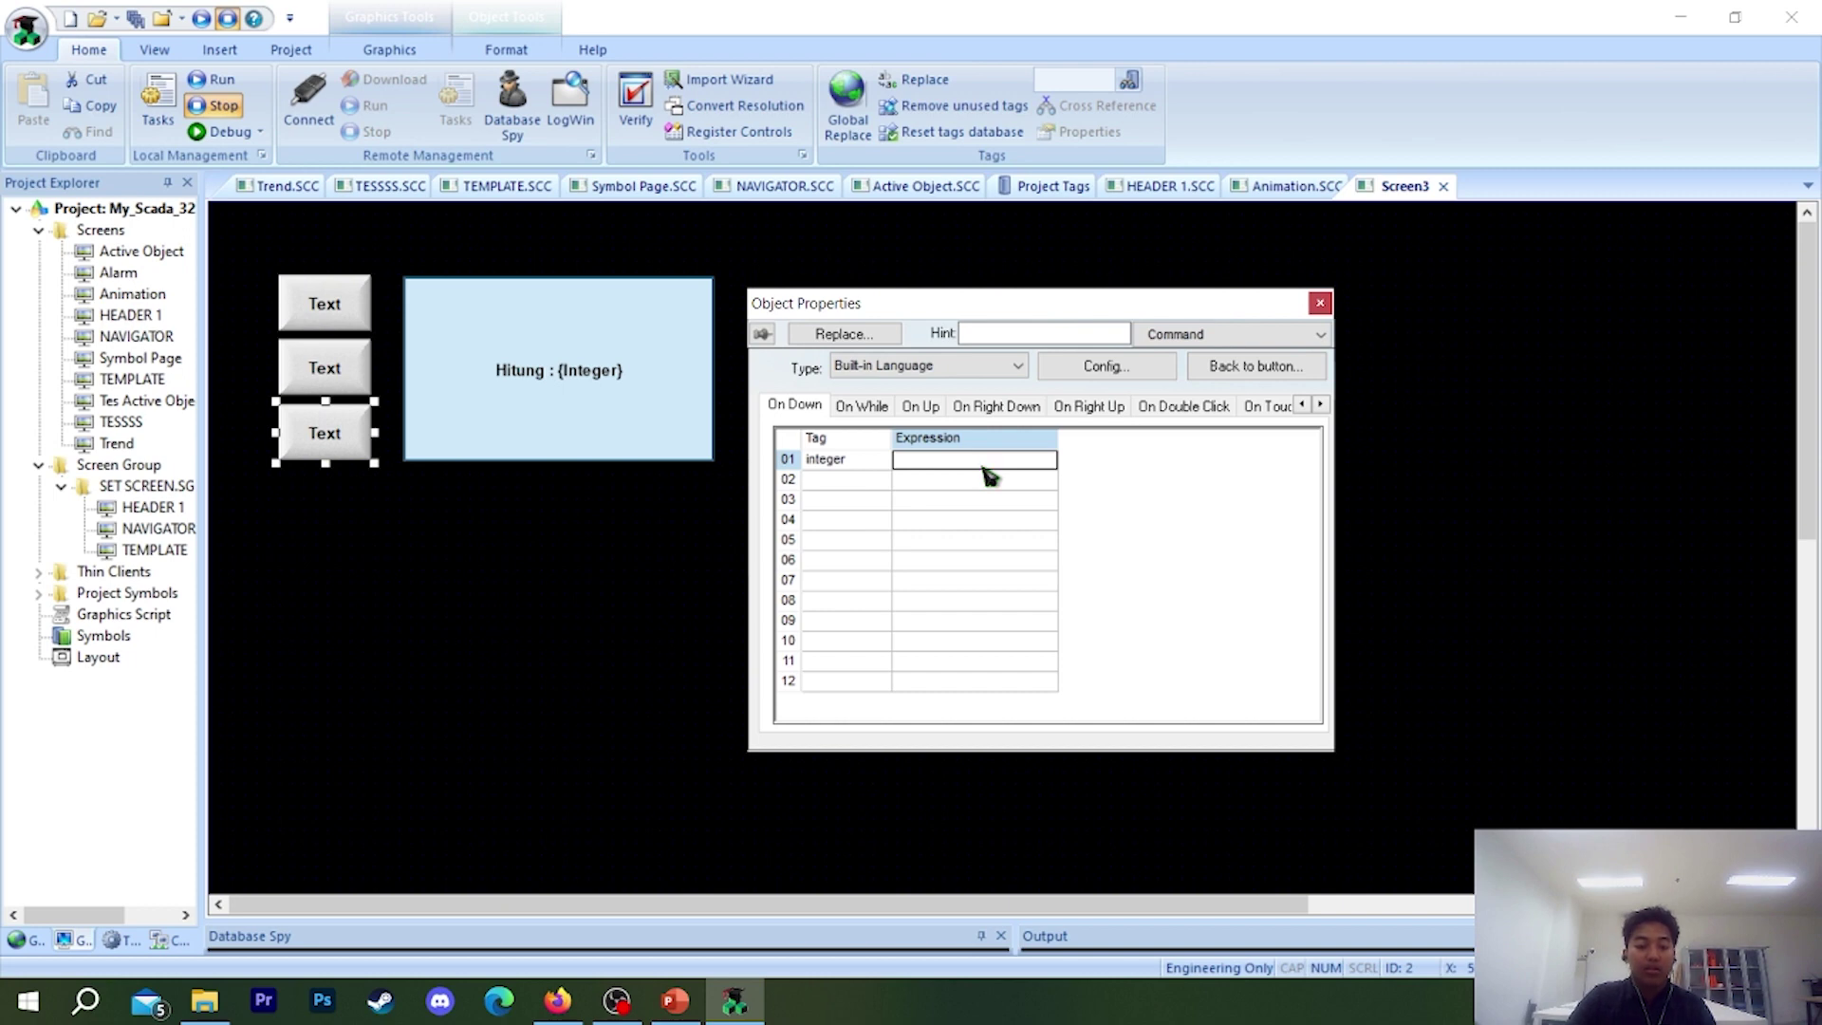
{"action": "type", "text": "integ"}
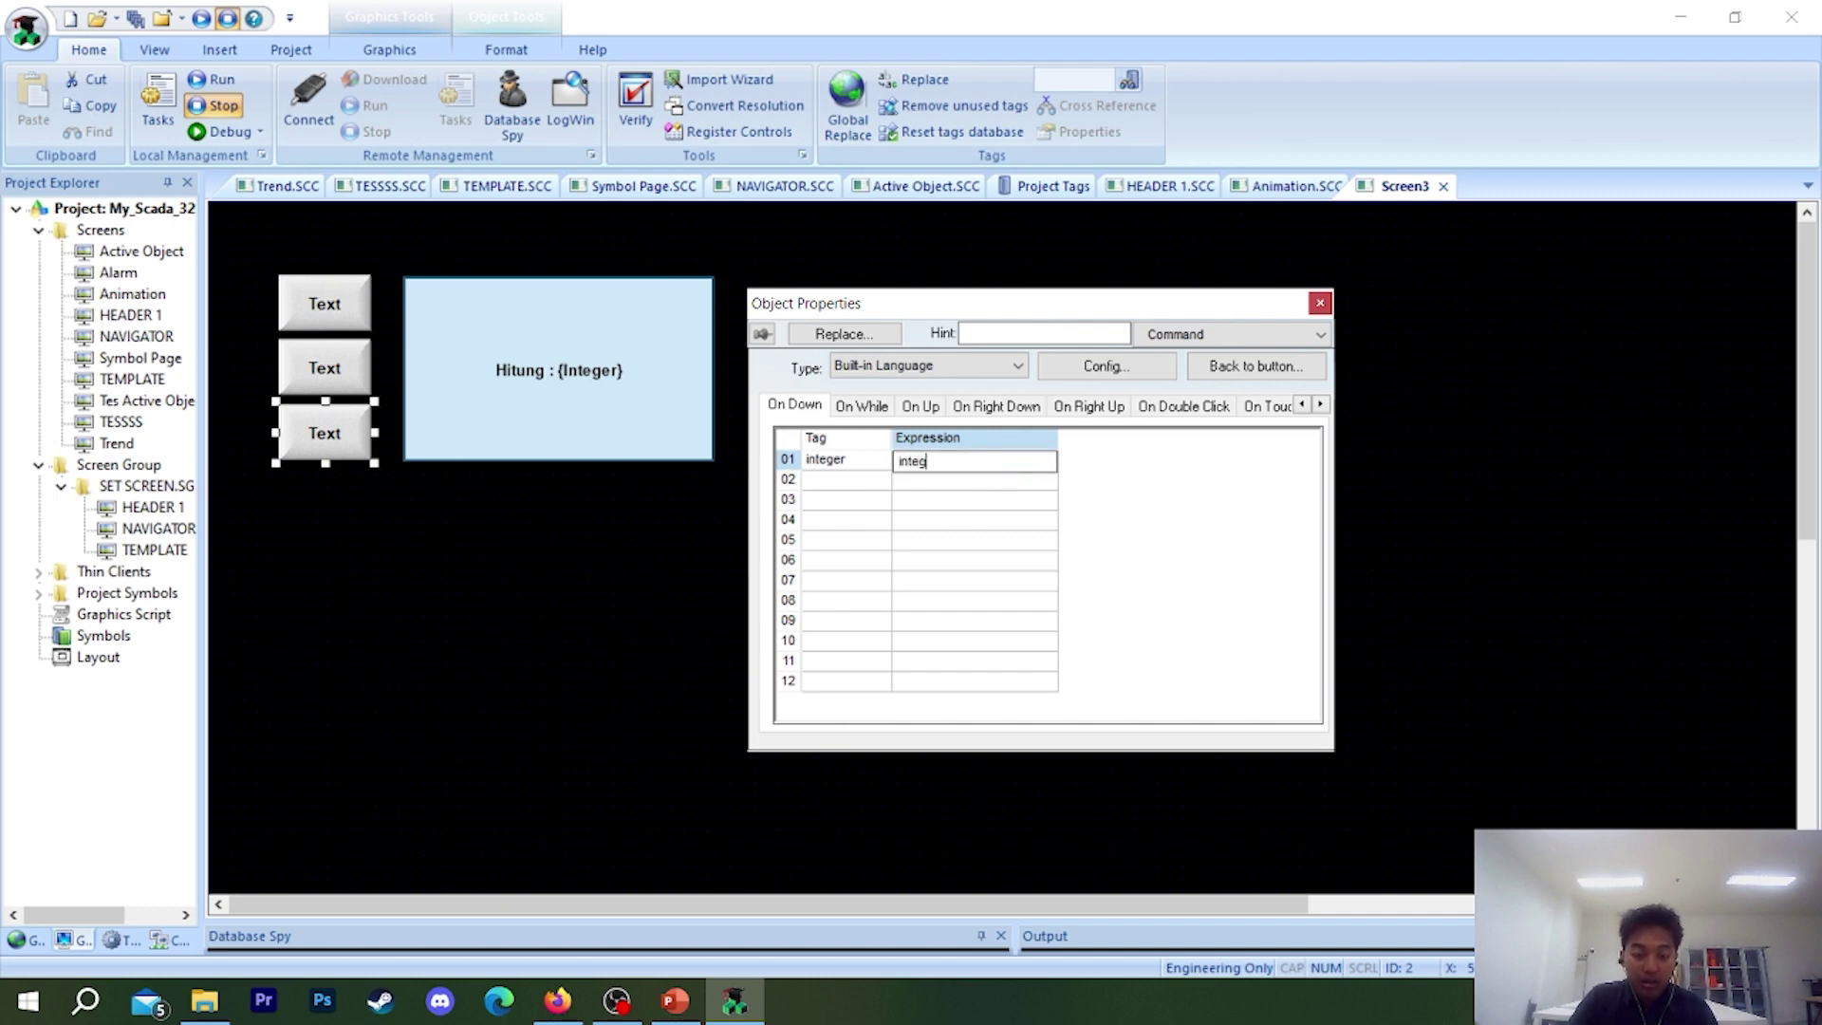
{"action": "type", "text": "er=0"}
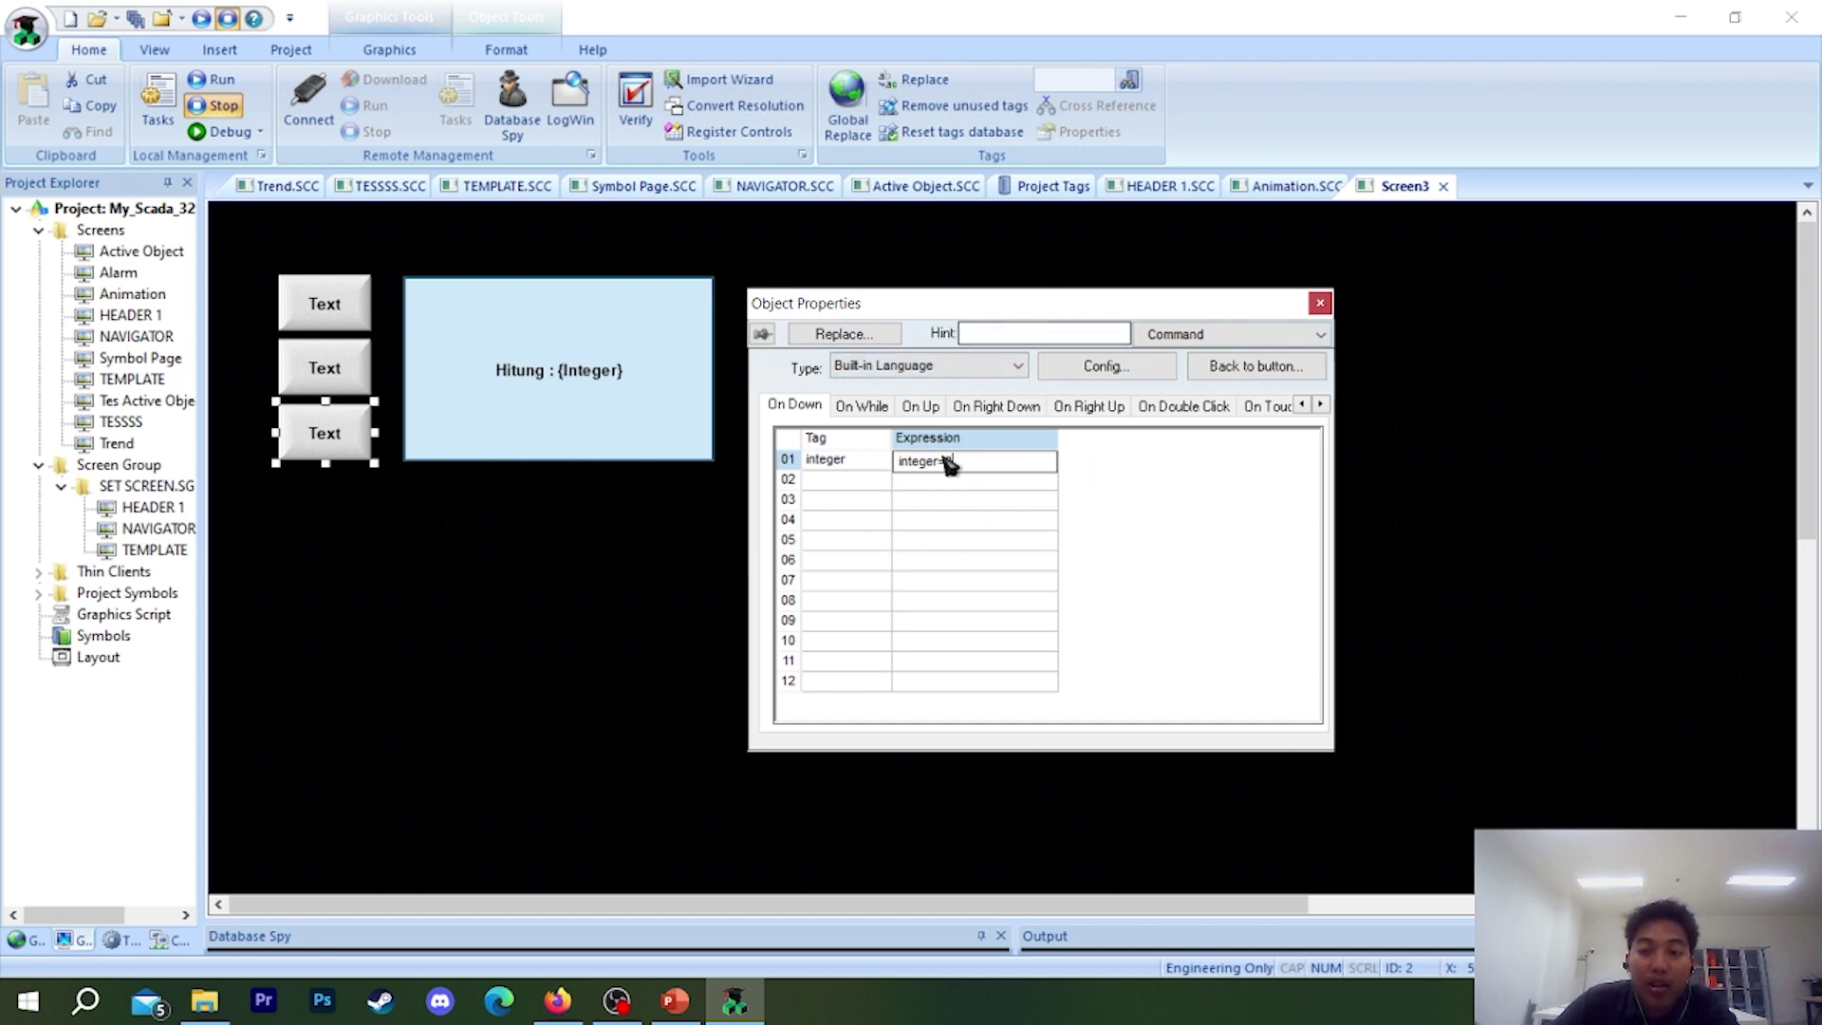
{"action": "left_click", "coordinate": [1321, 305]}
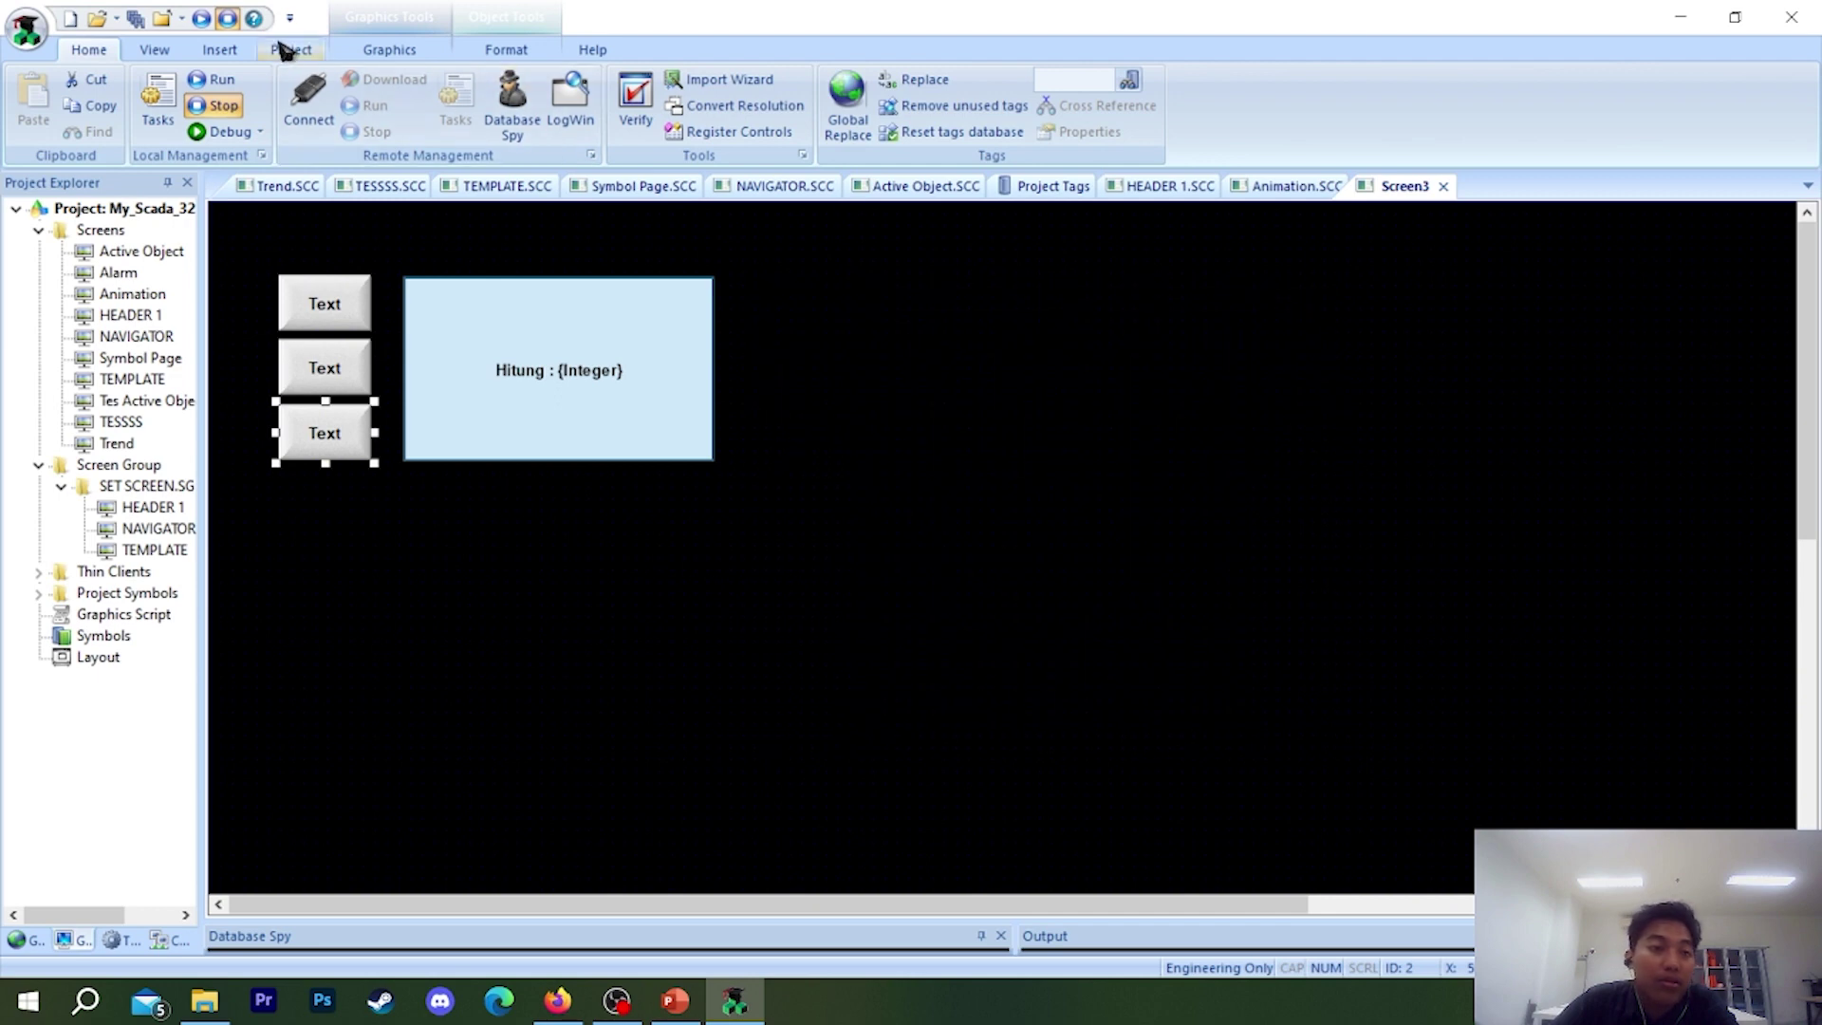
- Run the project, test resetting the counter with the lowest button after counting with the other buttons, and exit the application
{"action": "left_click", "coordinate": [201, 18]}
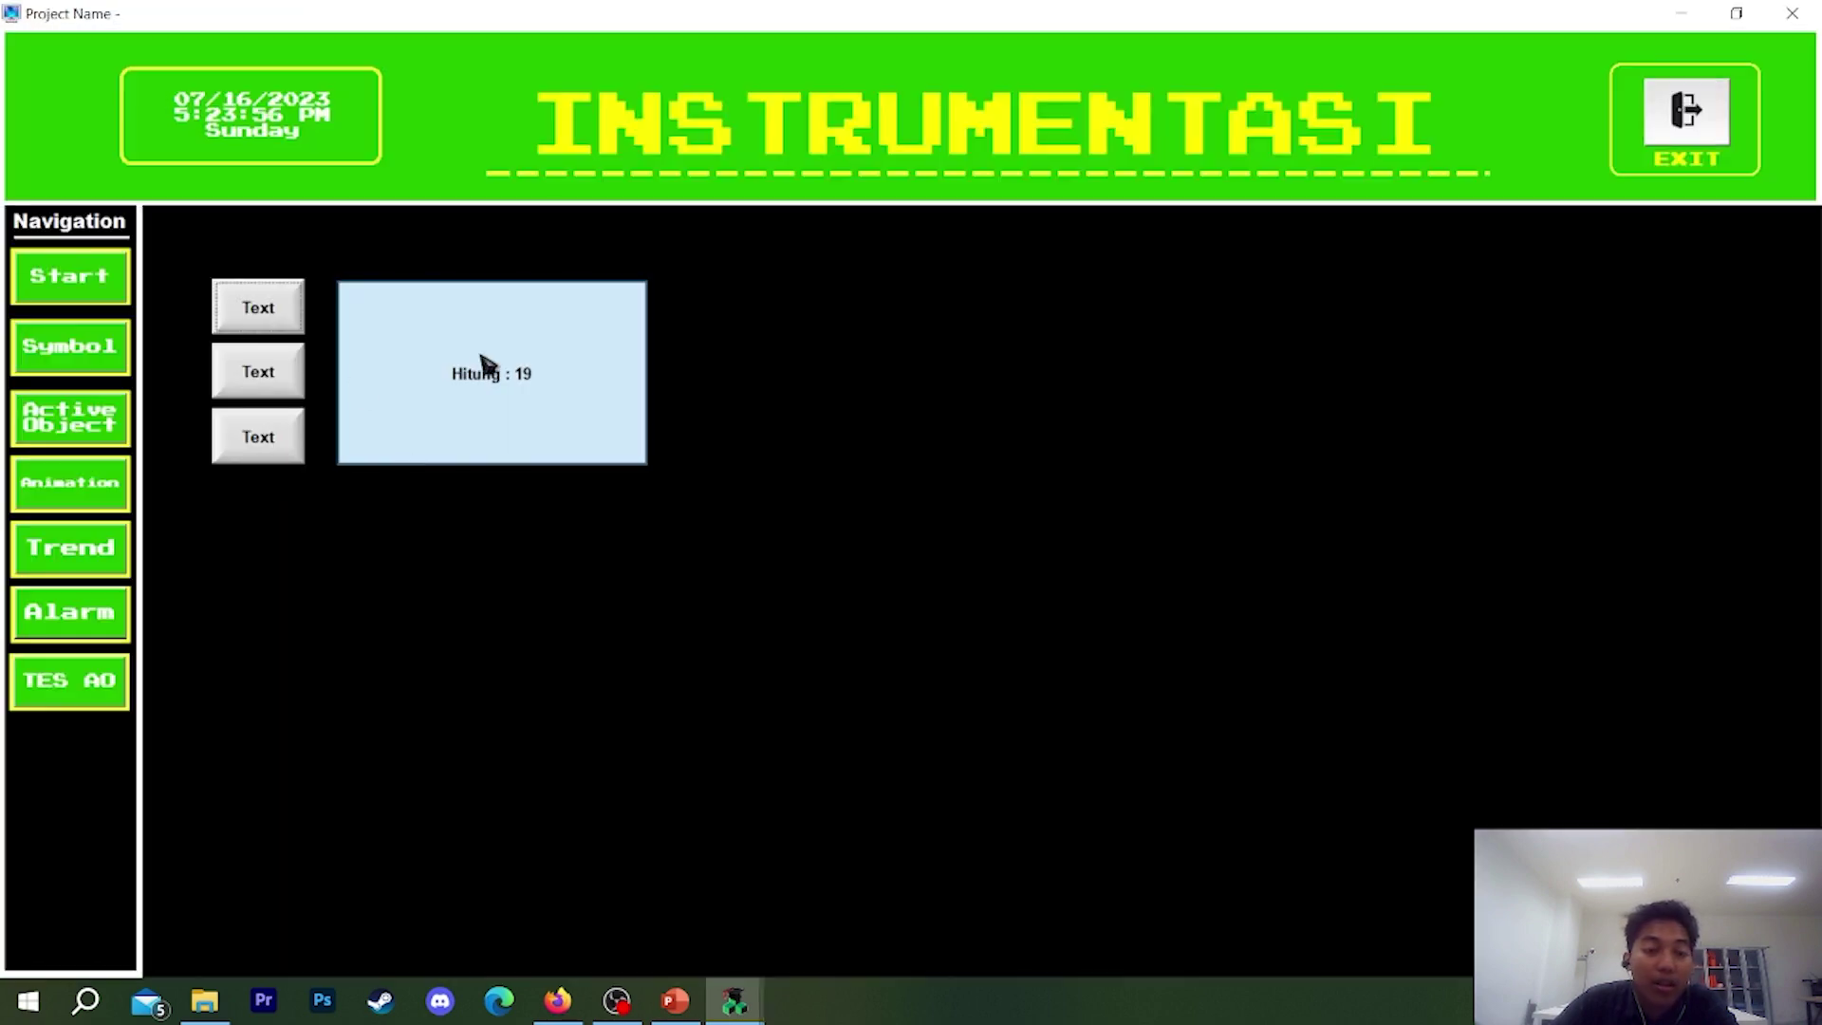
{"action": "left_click", "coordinate": [274, 317]}
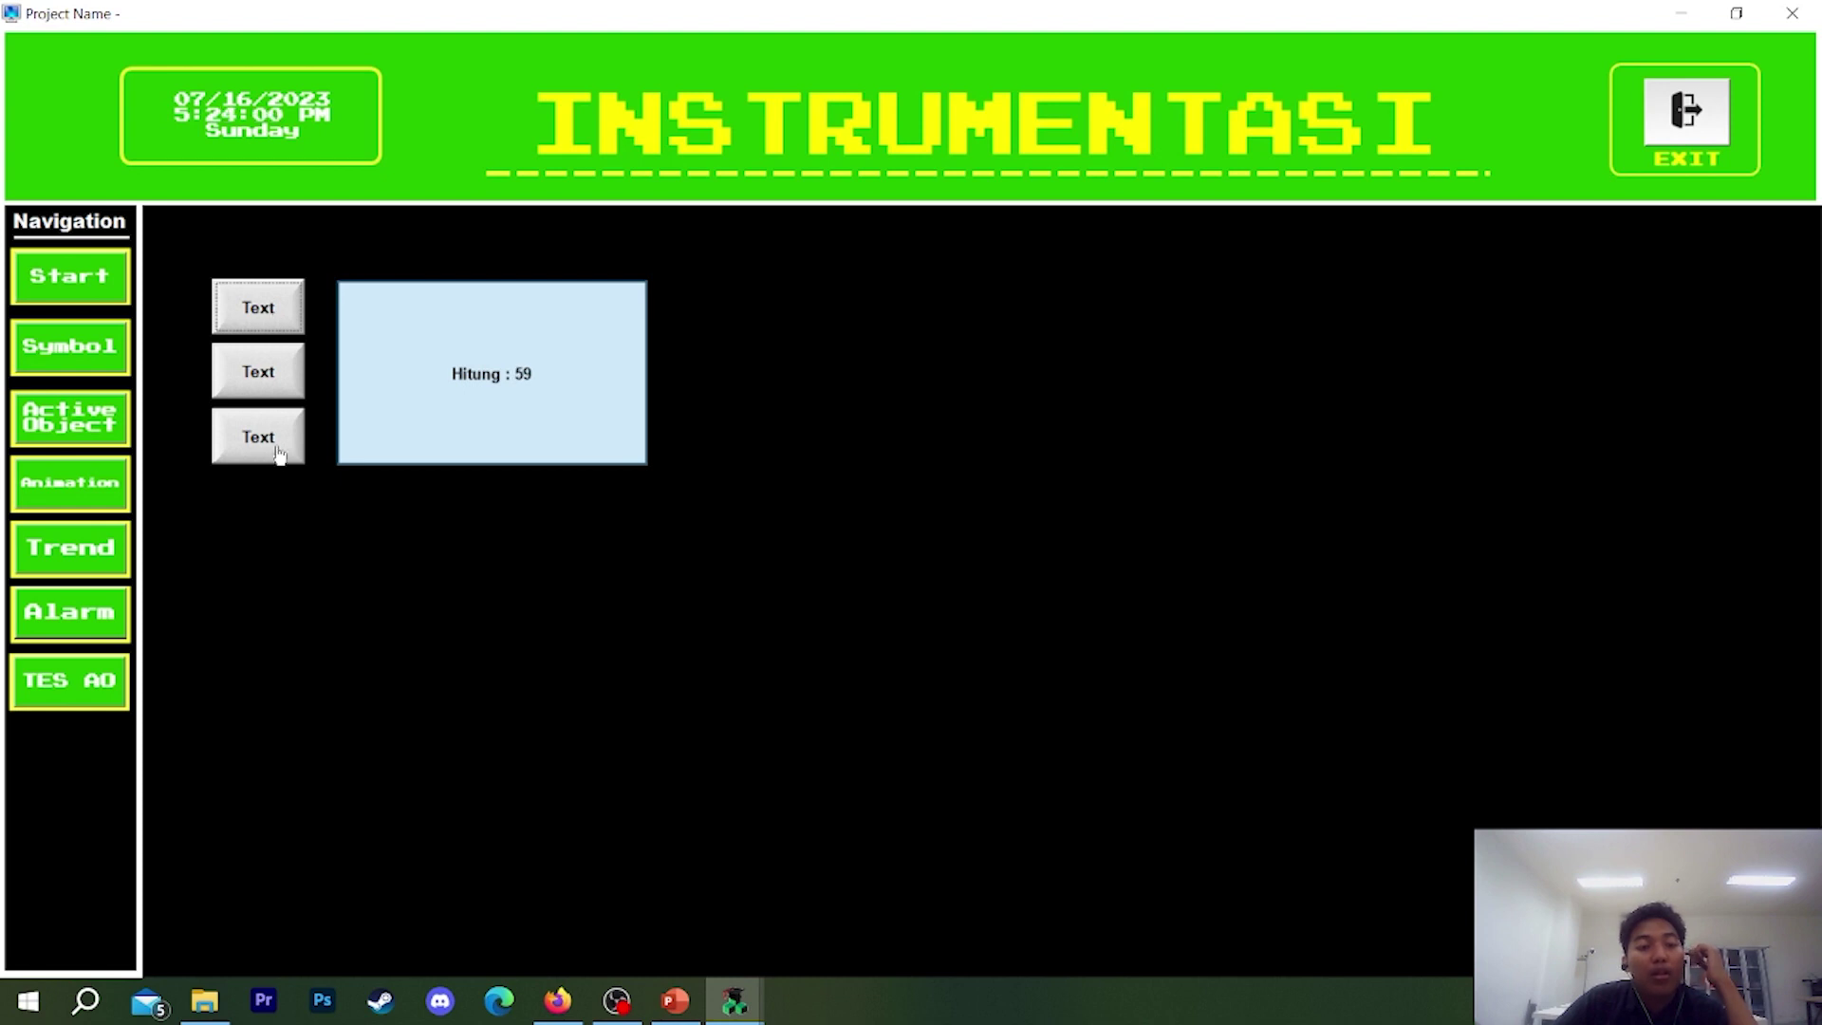
{"action": "left_click", "coordinate": [279, 451]}
{"action": "left_click", "coordinate": [272, 326]}
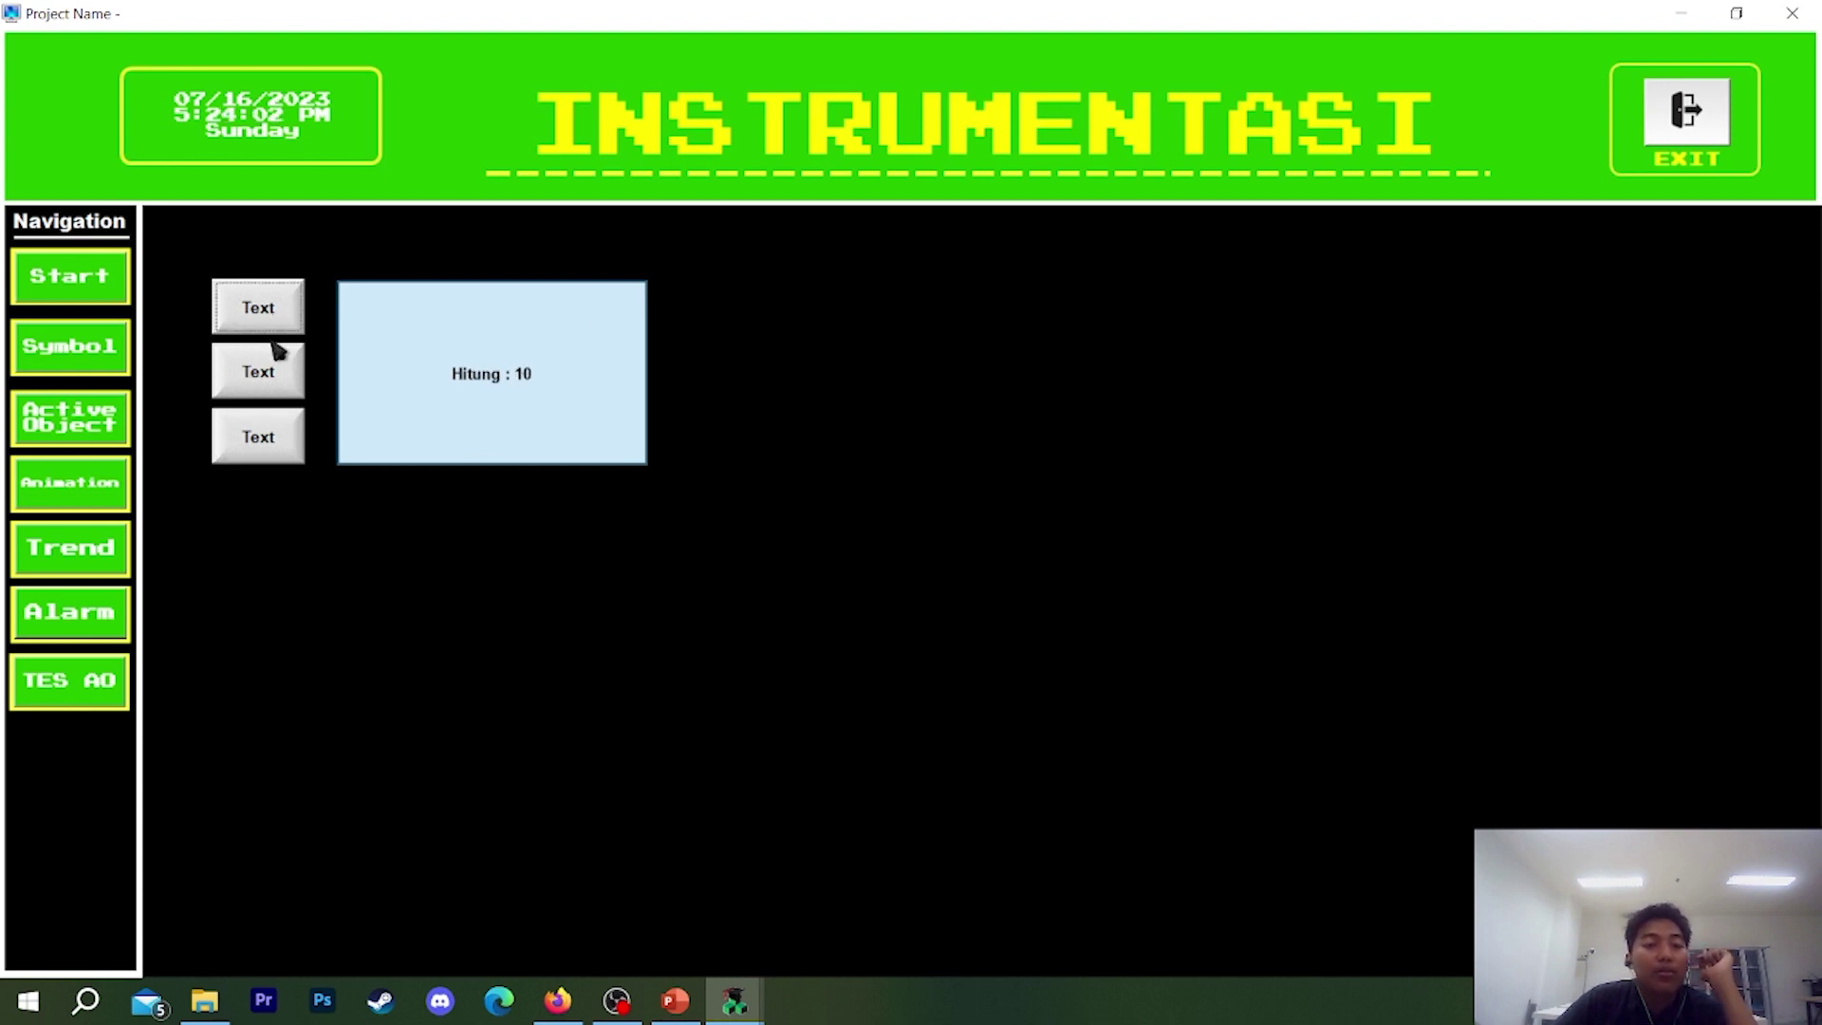
{"action": "left_click", "coordinate": [270, 391]}
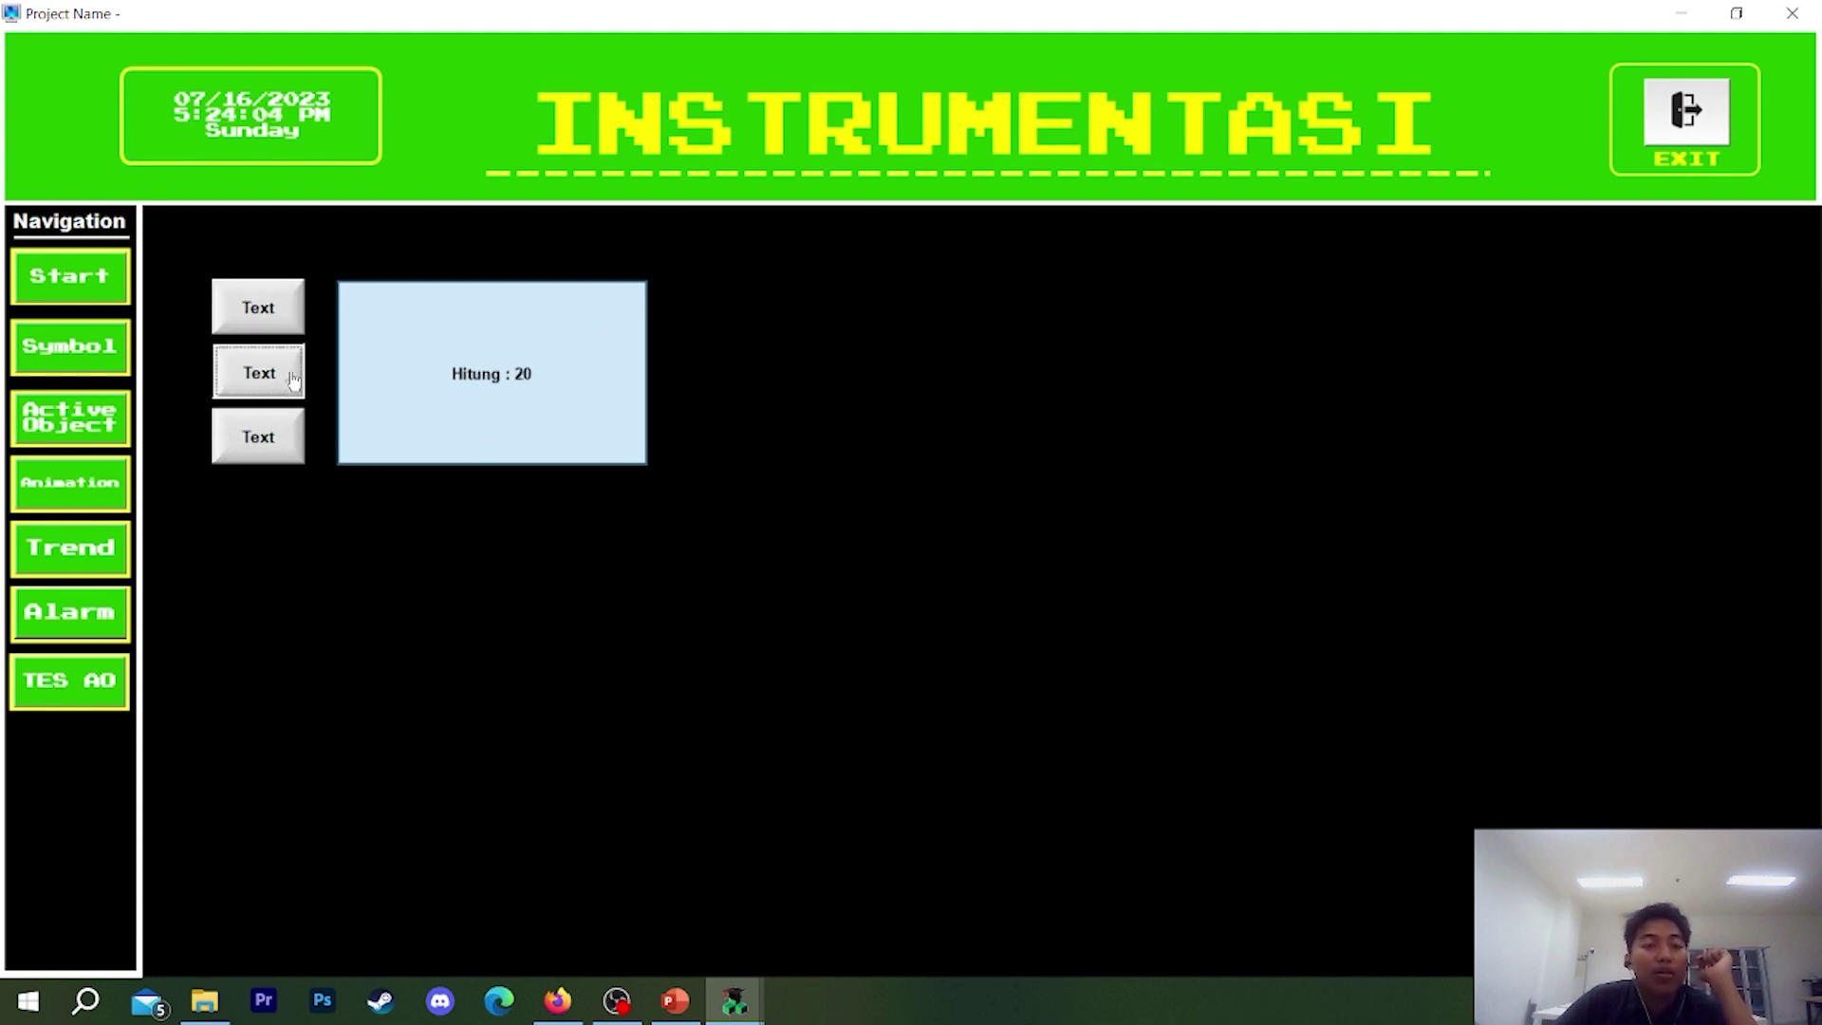
{"action": "left_click", "coordinate": [288, 453]}
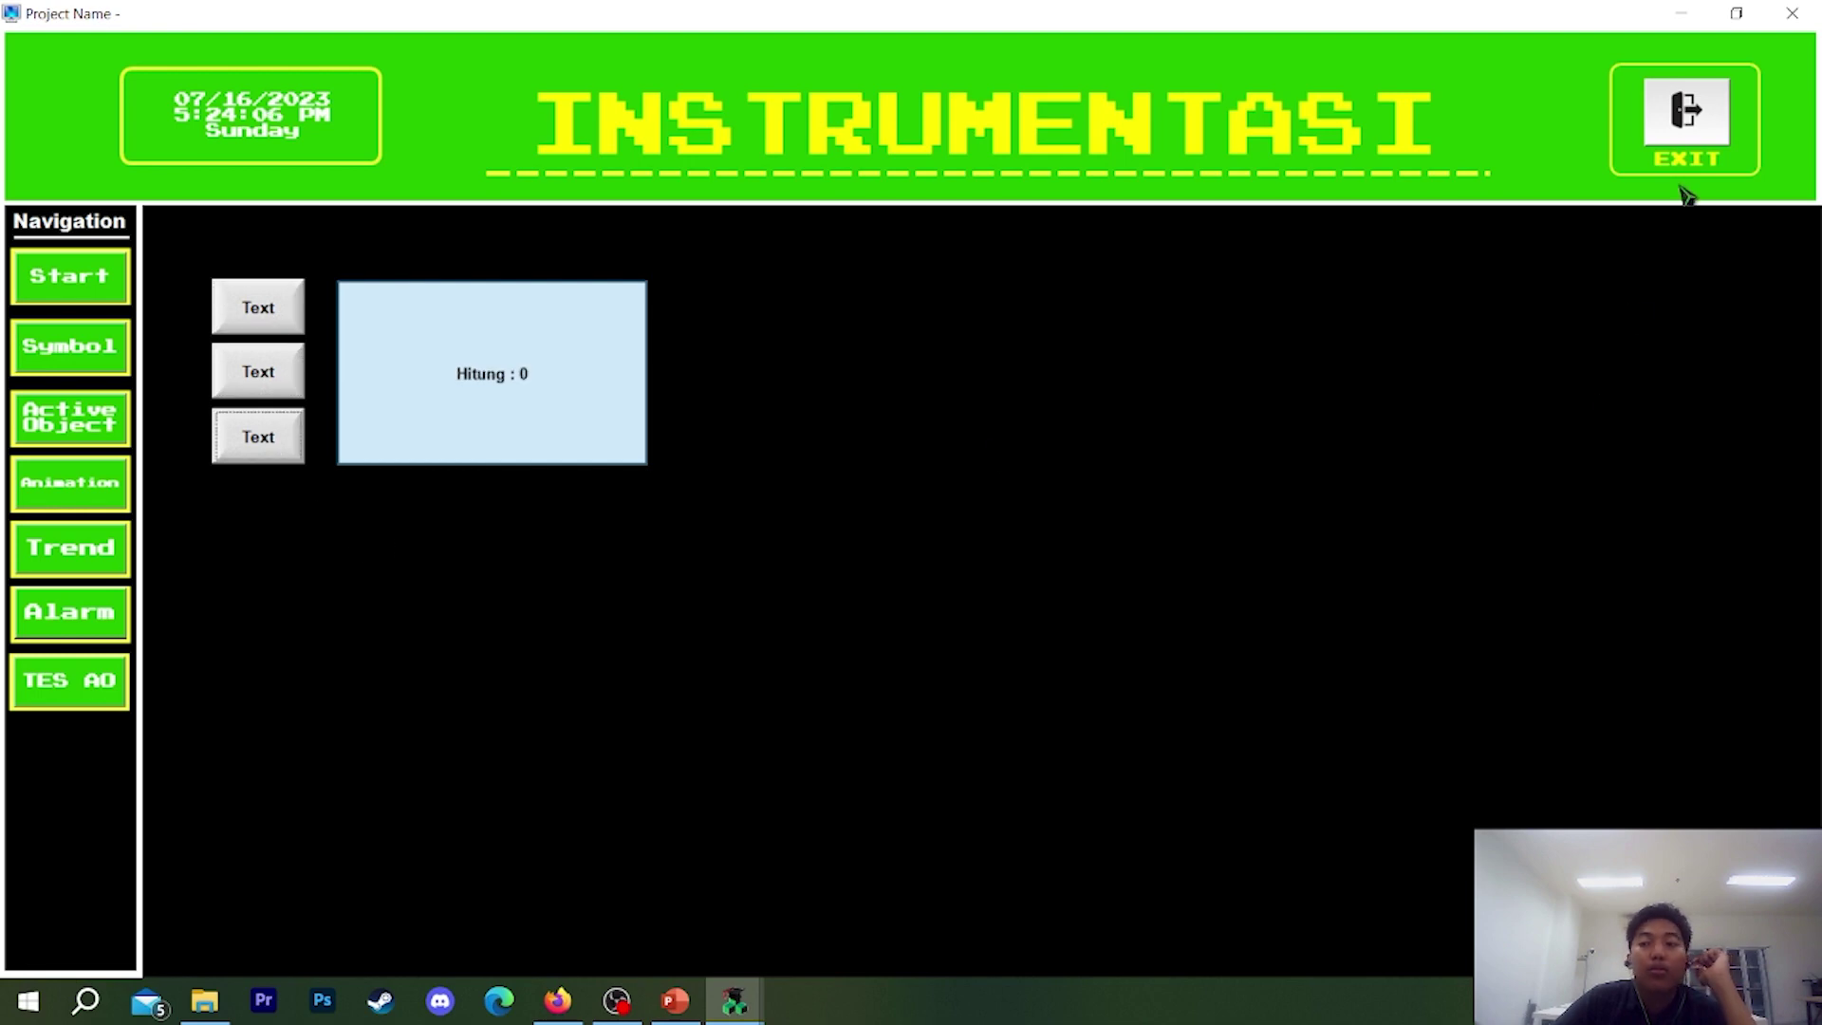
{"action": "left_click", "coordinate": [1687, 118]}
{"action": "left_click", "coordinate": [937, 580]}
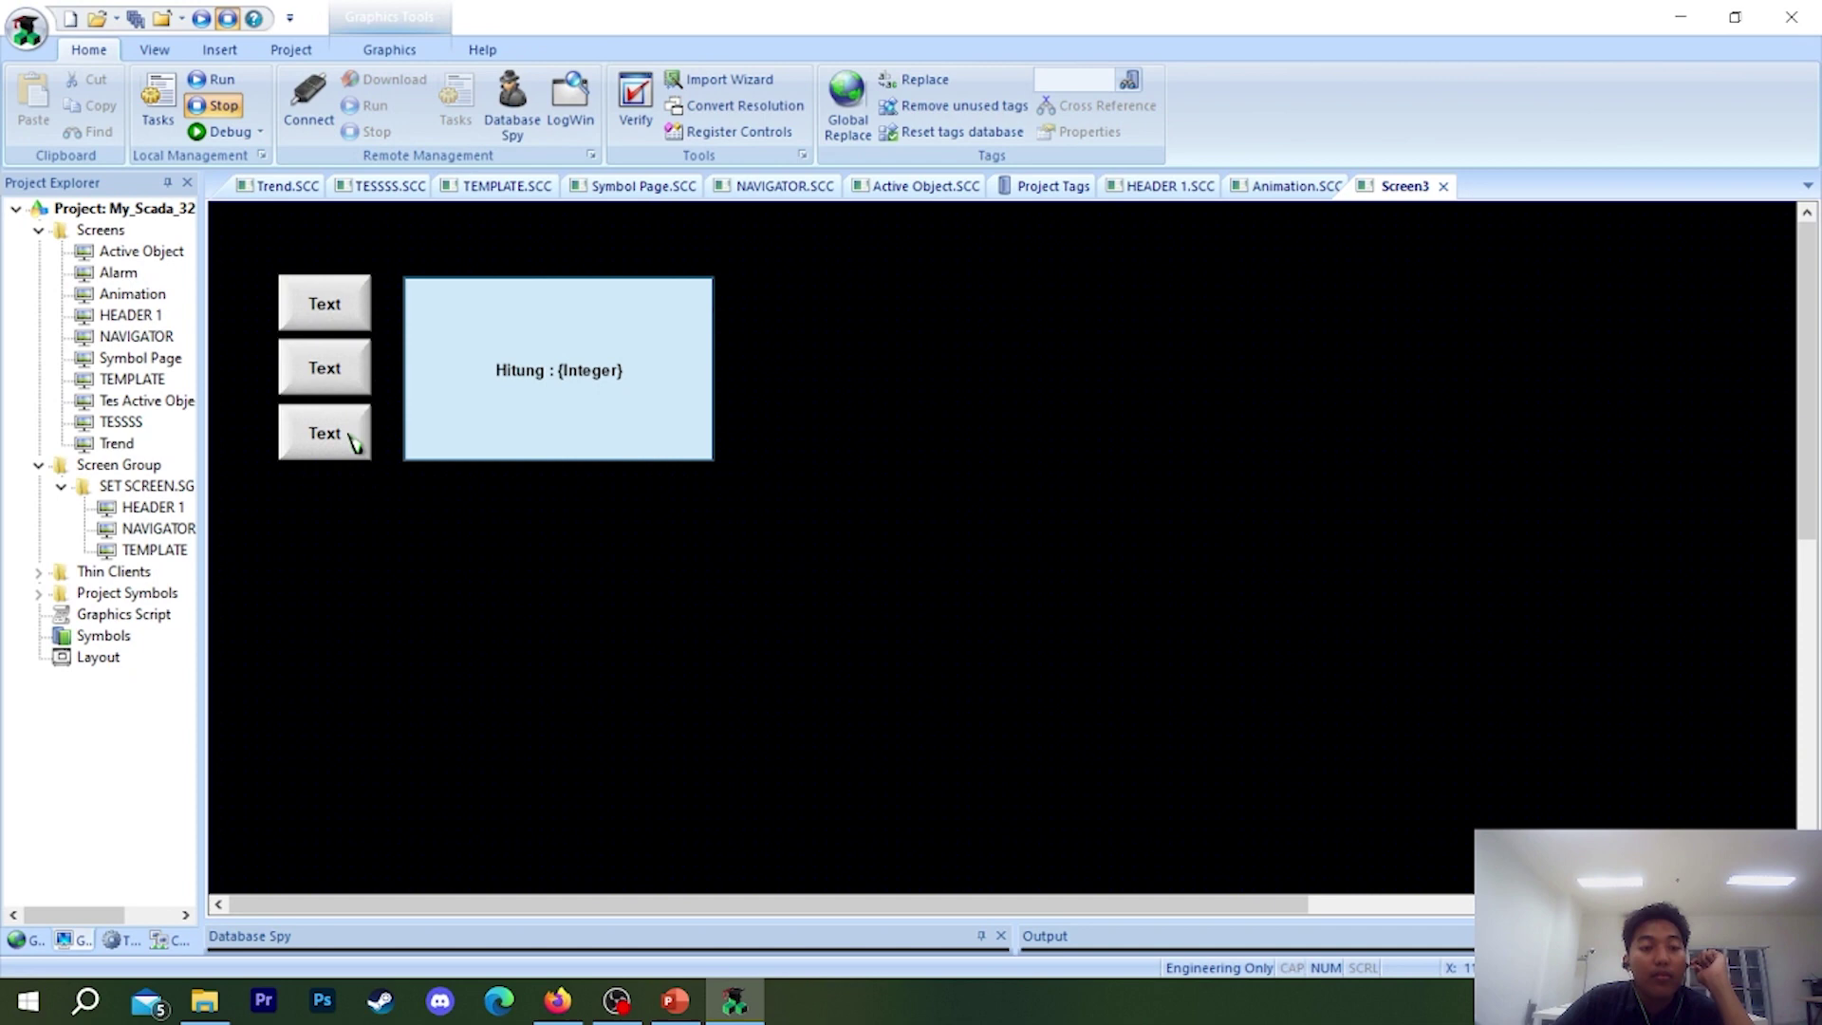
- Space the stacked buttons apart by moving the lowest button down and nudging the middle one slightly down
{"action": "left_click", "coordinate": [351, 445]}
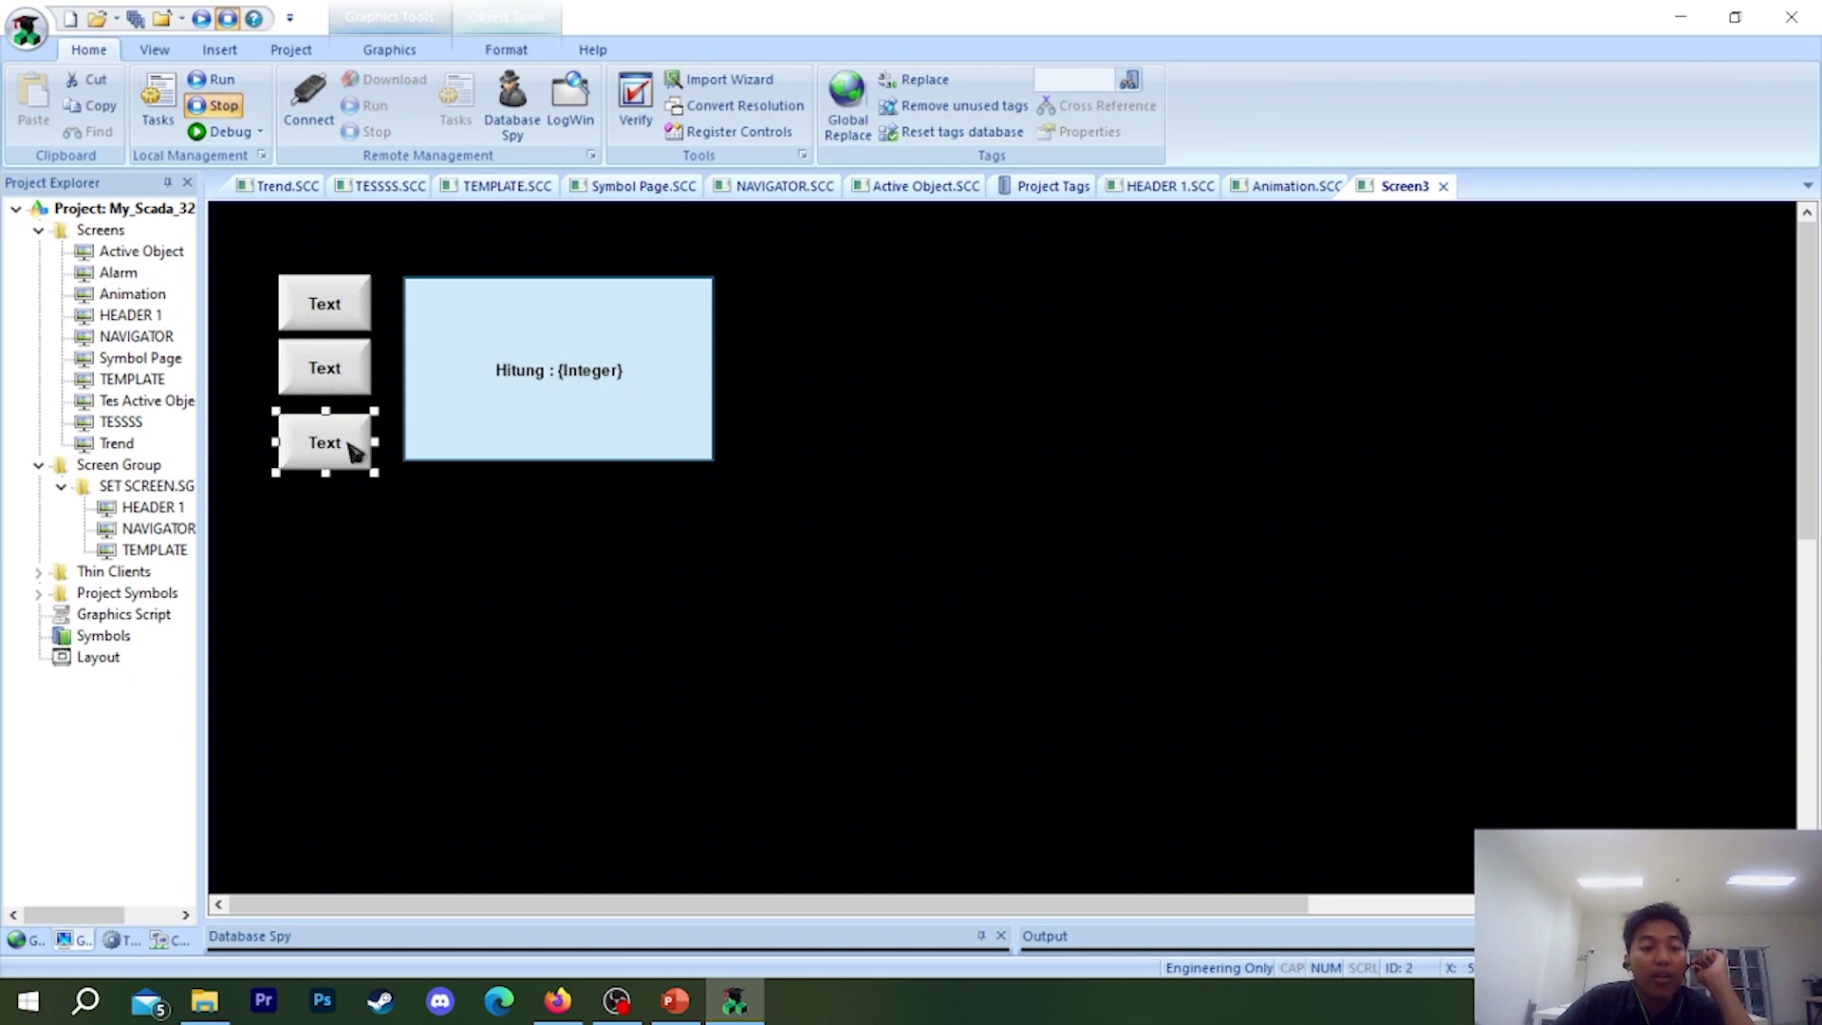
{"action": "left_click_drag", "start_coordinate": [347, 380], "coordinate": [347, 384]}
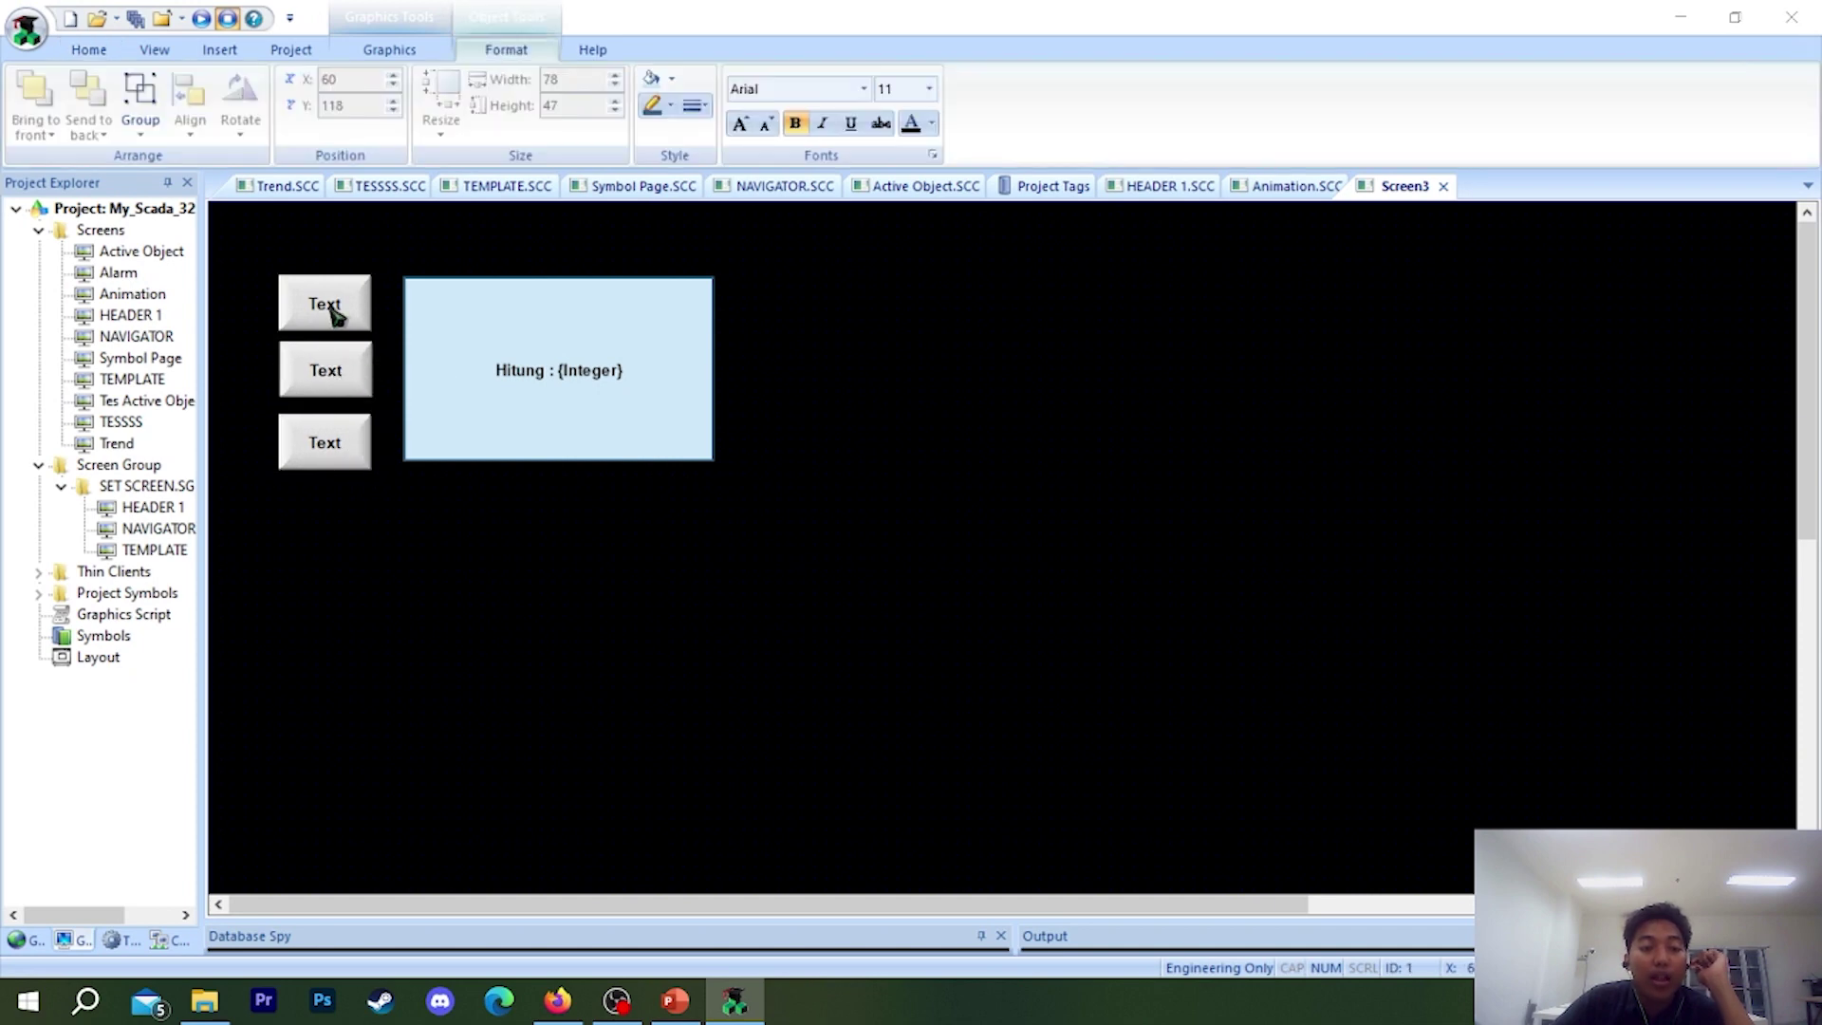
{"action": "left_click", "coordinate": [335, 314]}
{"action": "double_click", "coordinate": [359, 311]}
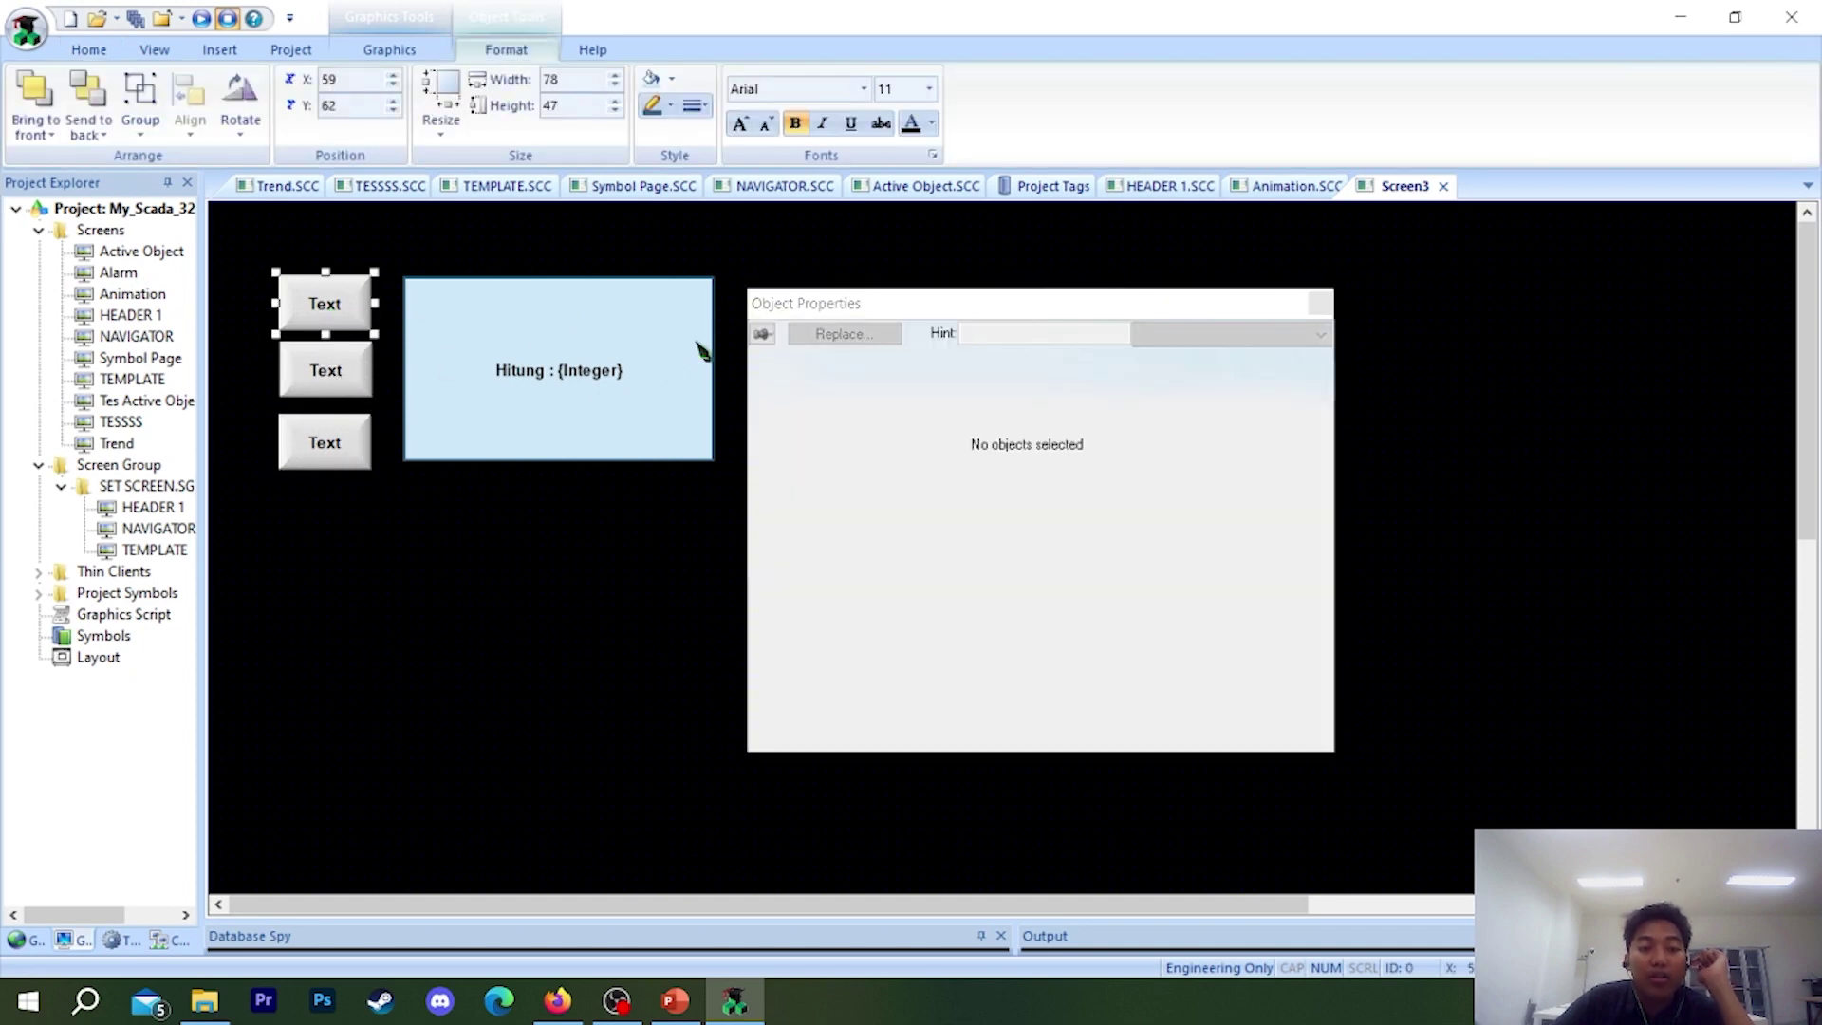
{"action": "left_click", "coordinate": [1320, 303]}
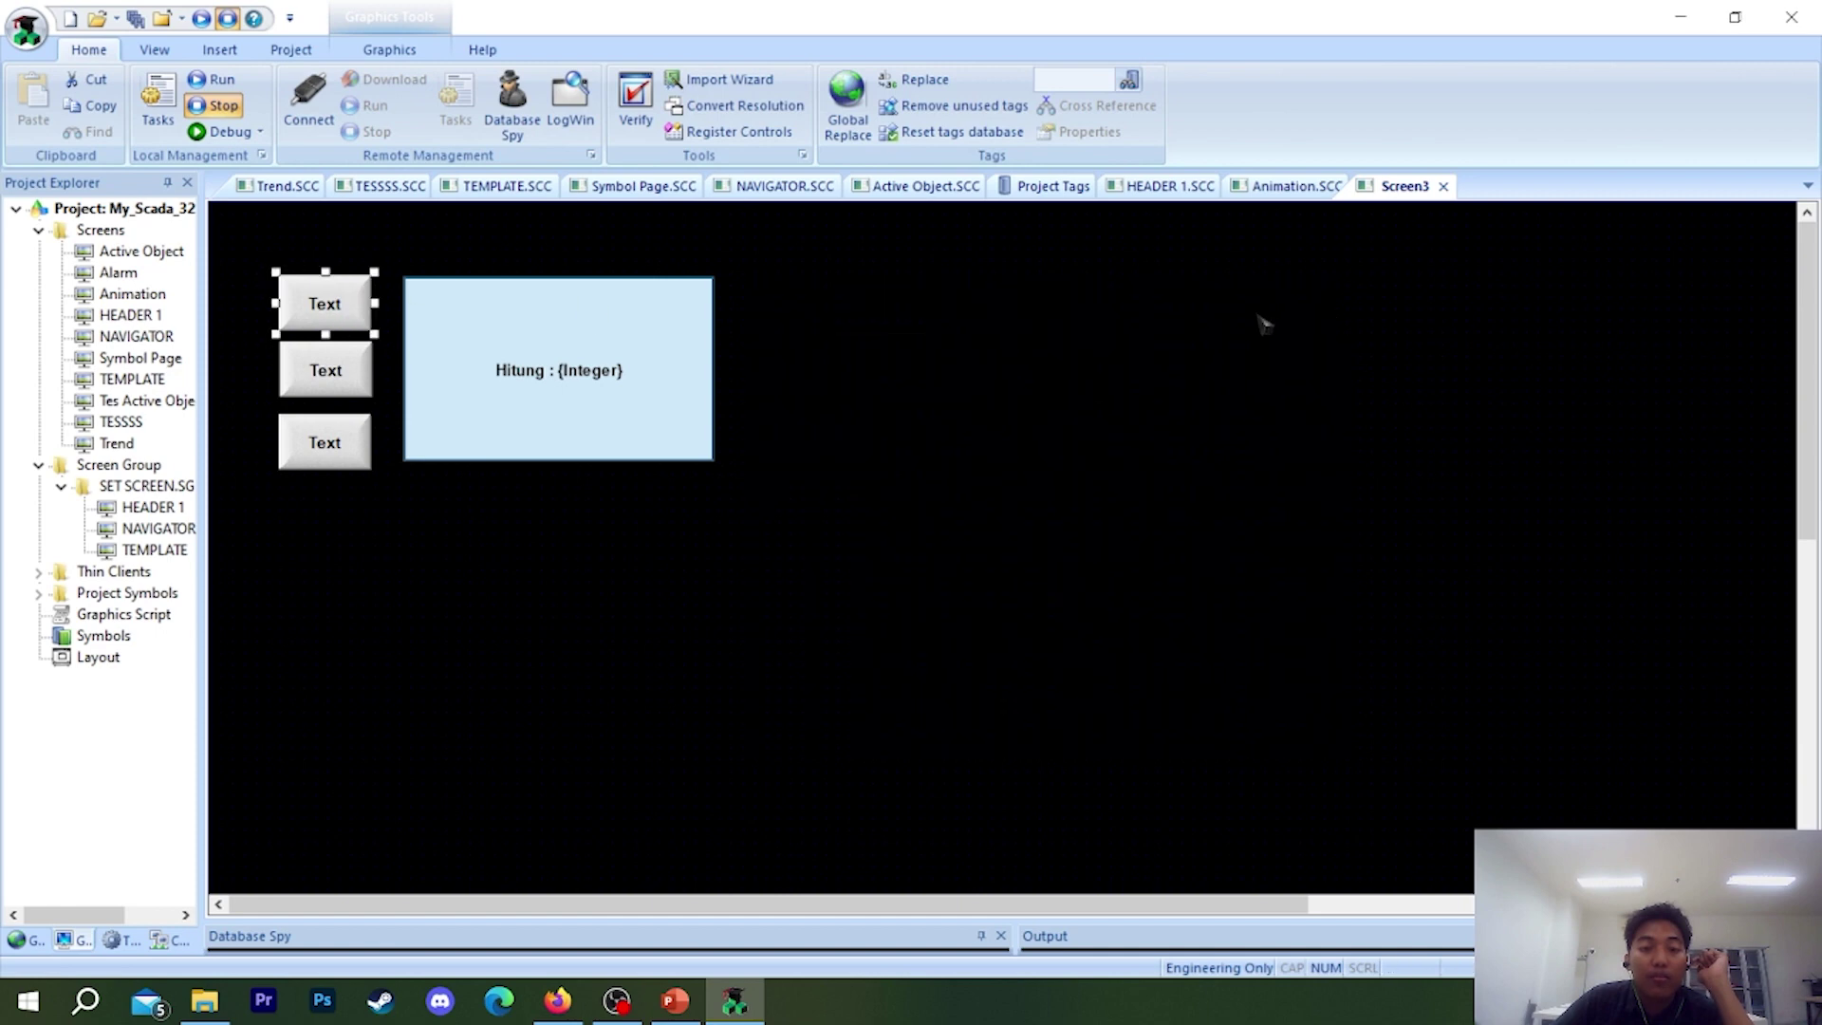
- Open the uppermost button's Button properties and replace its caption with +
{"action": "left_click", "coordinate": [358, 304]}
{"action": "right_click", "coordinate": [342, 304]}
{"action": "key", "text": "Escape"}
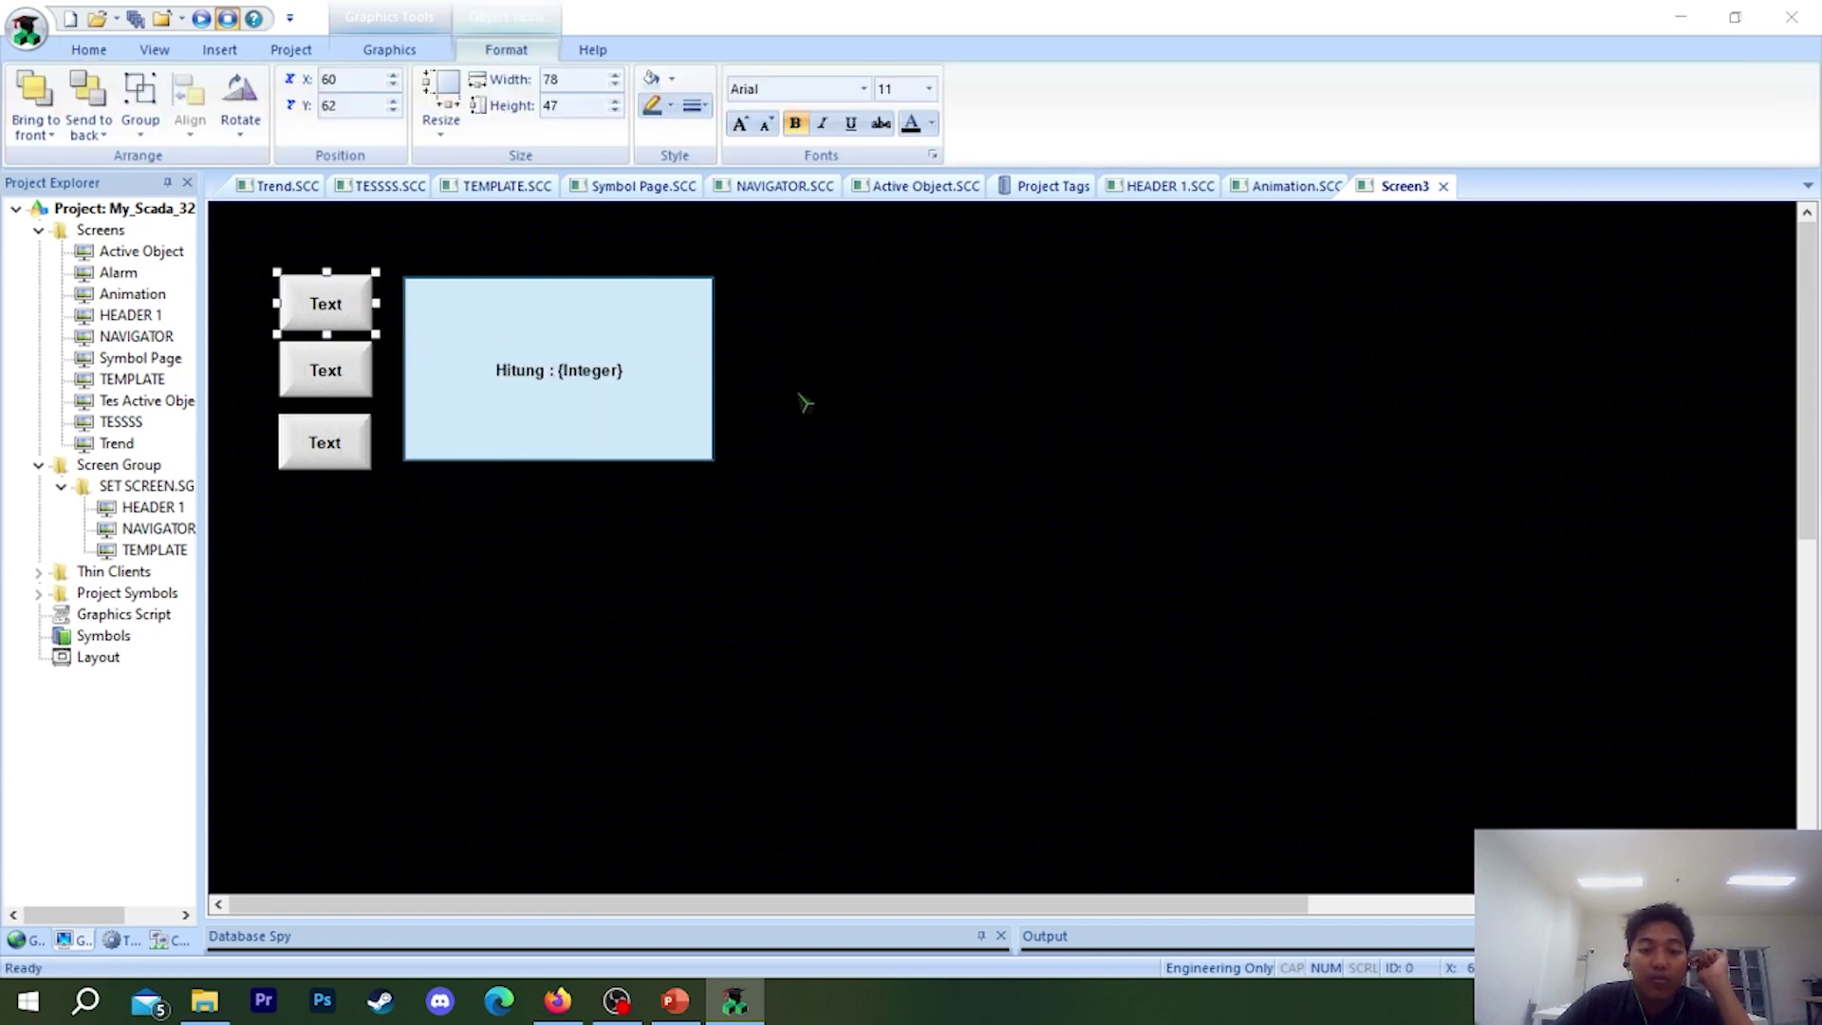
{"action": "left_click", "coordinate": [1176, 334]}
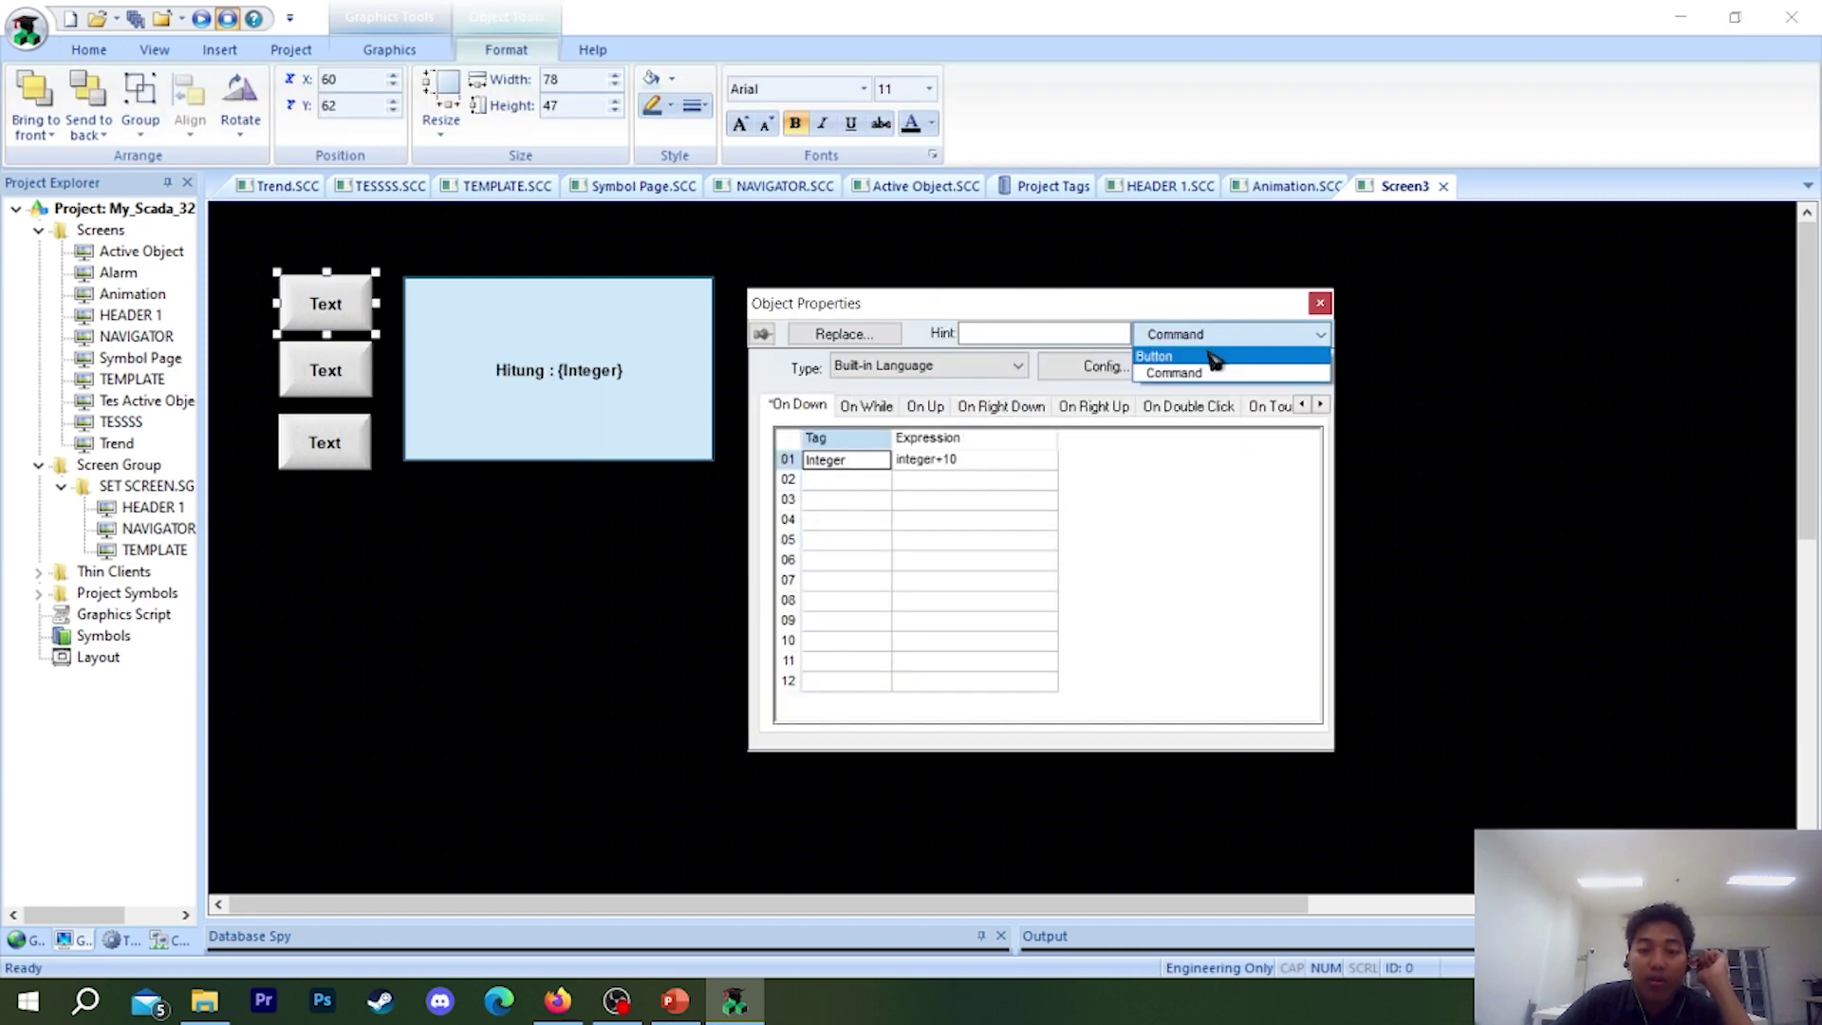
{"action": "left_click", "coordinate": [1176, 351]}
{"action": "double_click", "coordinate": [837, 395]}
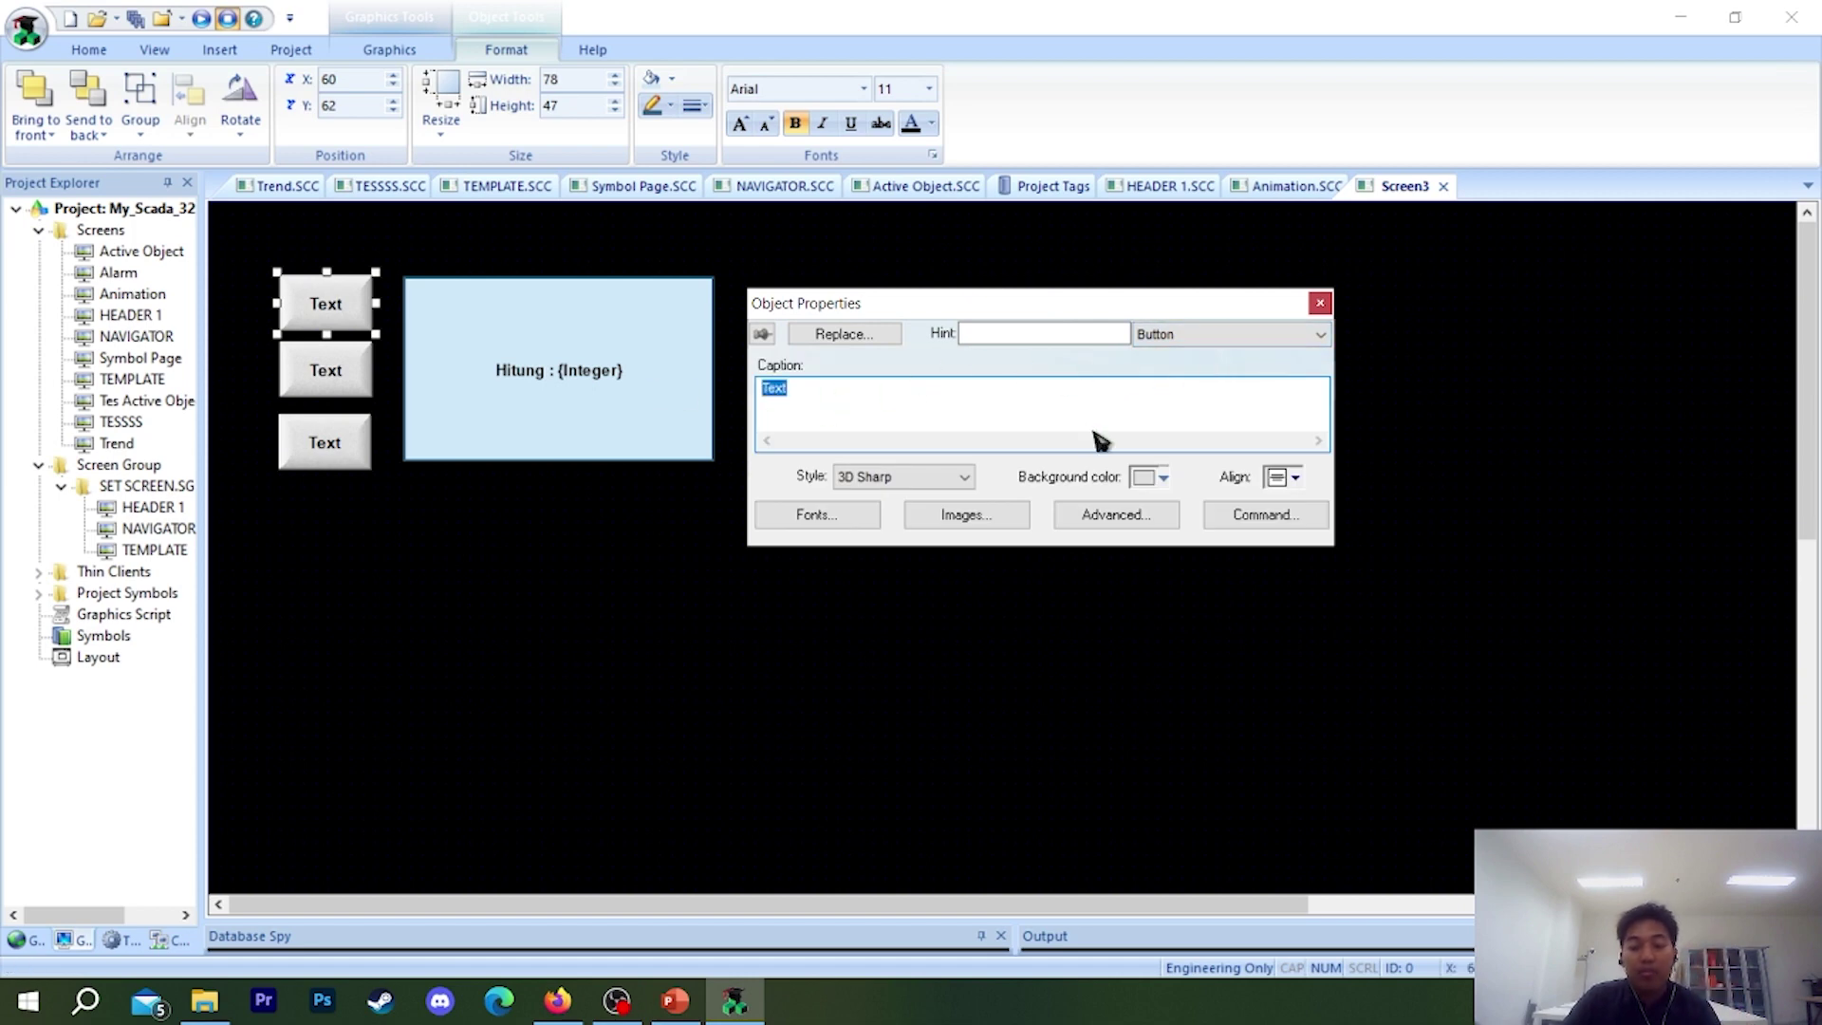
{"action": "type", "text": "+"}
- Try the 3D Soft and OS Like styles on the + button and settle on Standard
{"action": "left_click", "coordinate": [960, 477]}
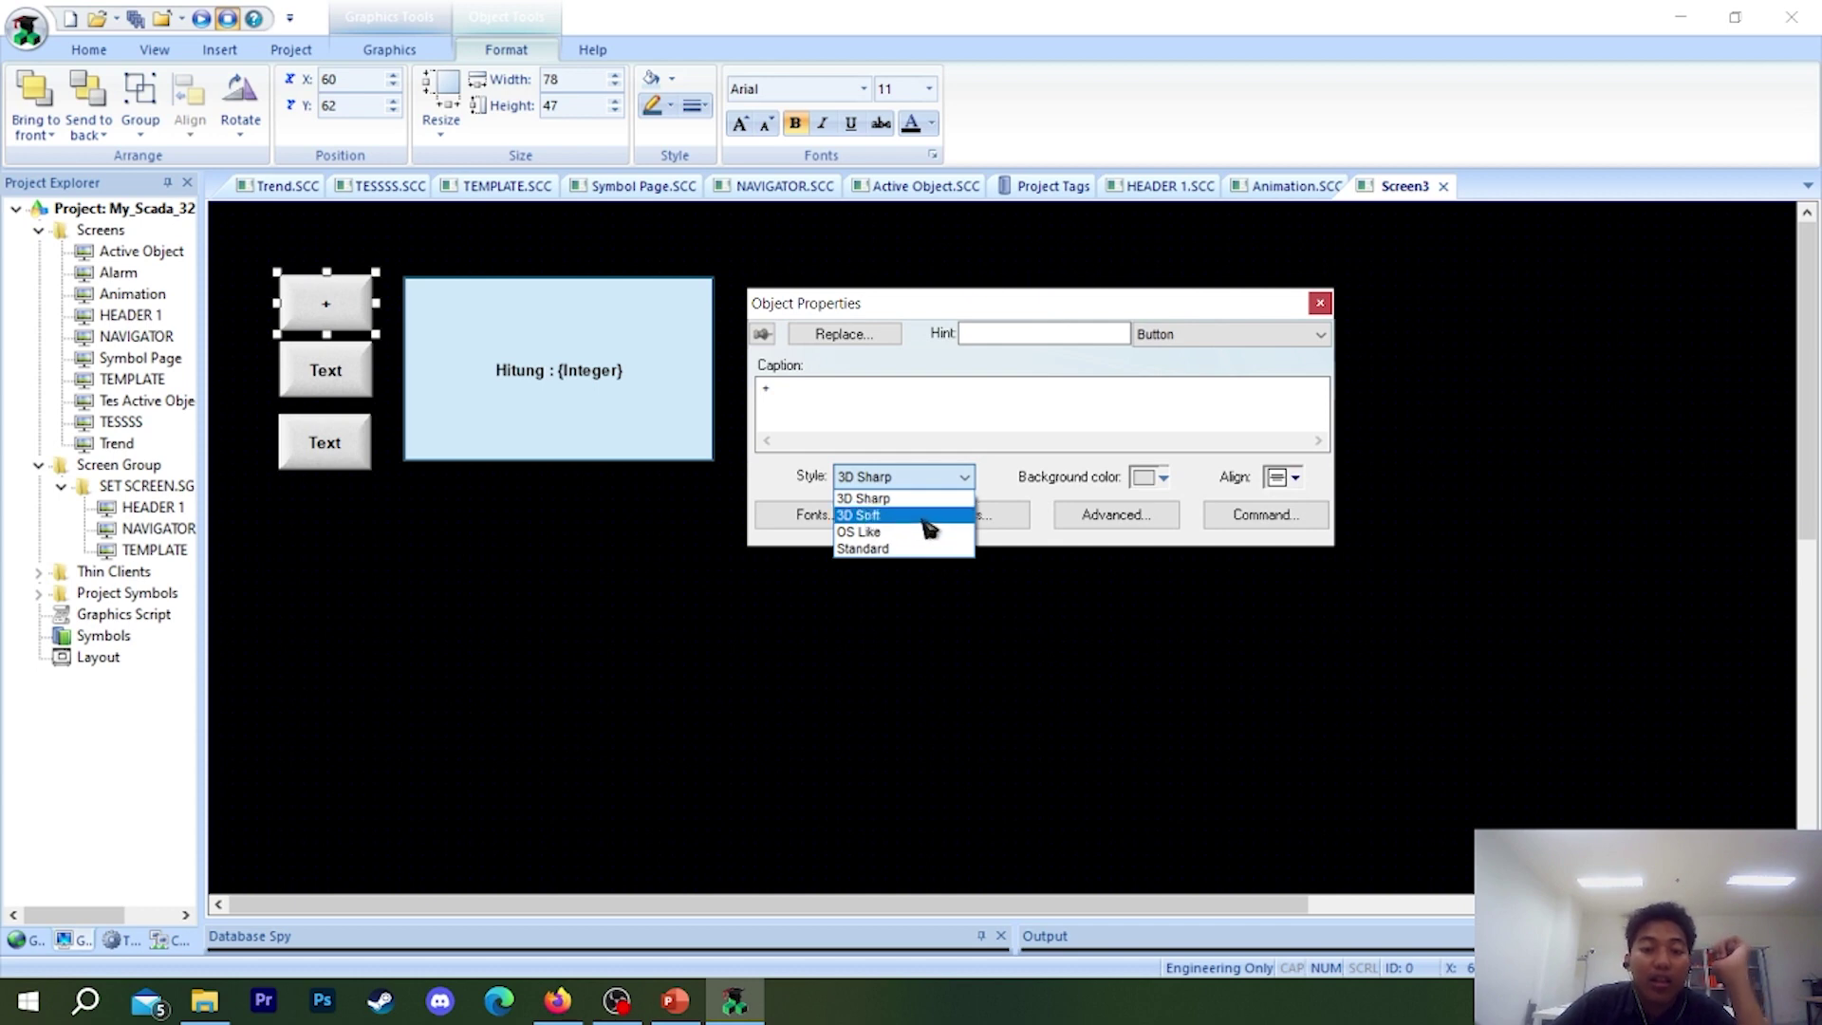
{"action": "left_click", "coordinate": [872, 515]}
{"action": "left_click", "coordinate": [960, 477]}
{"action": "left_click", "coordinate": [864, 531]}
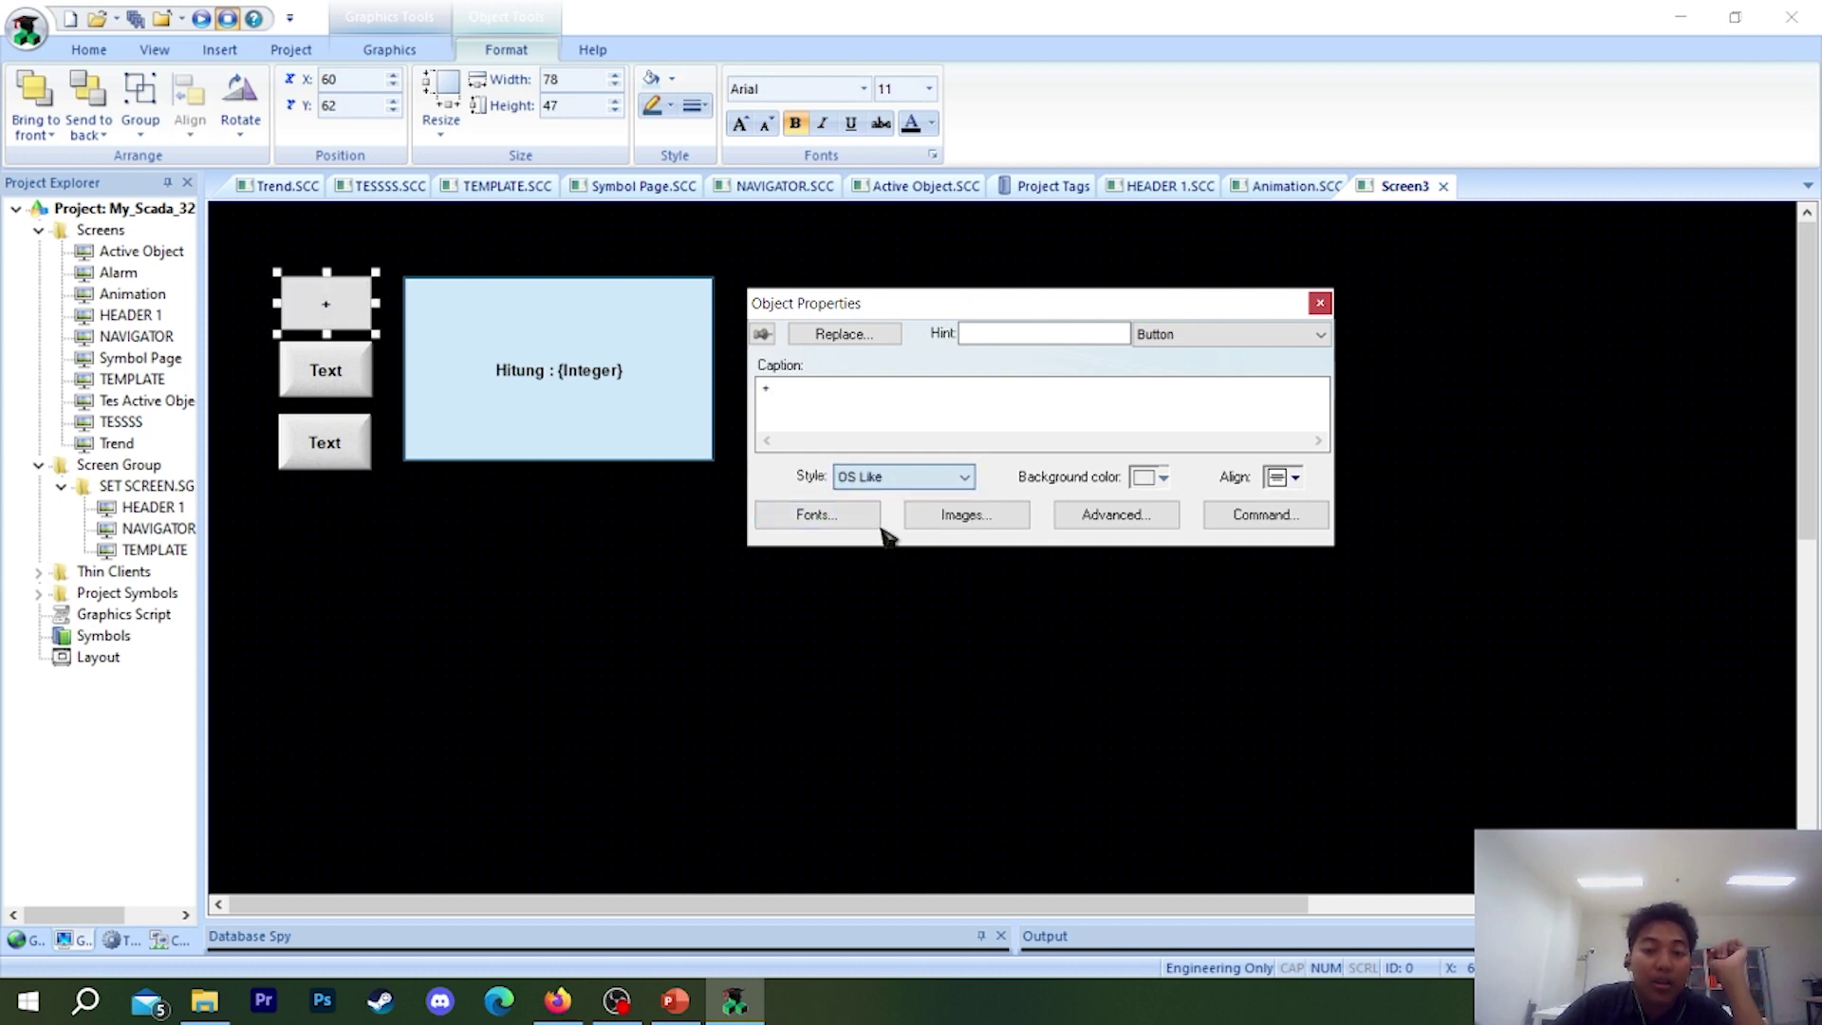
{"action": "left_click", "coordinate": [960, 477]}
{"action": "left_click", "coordinate": [878, 548]}
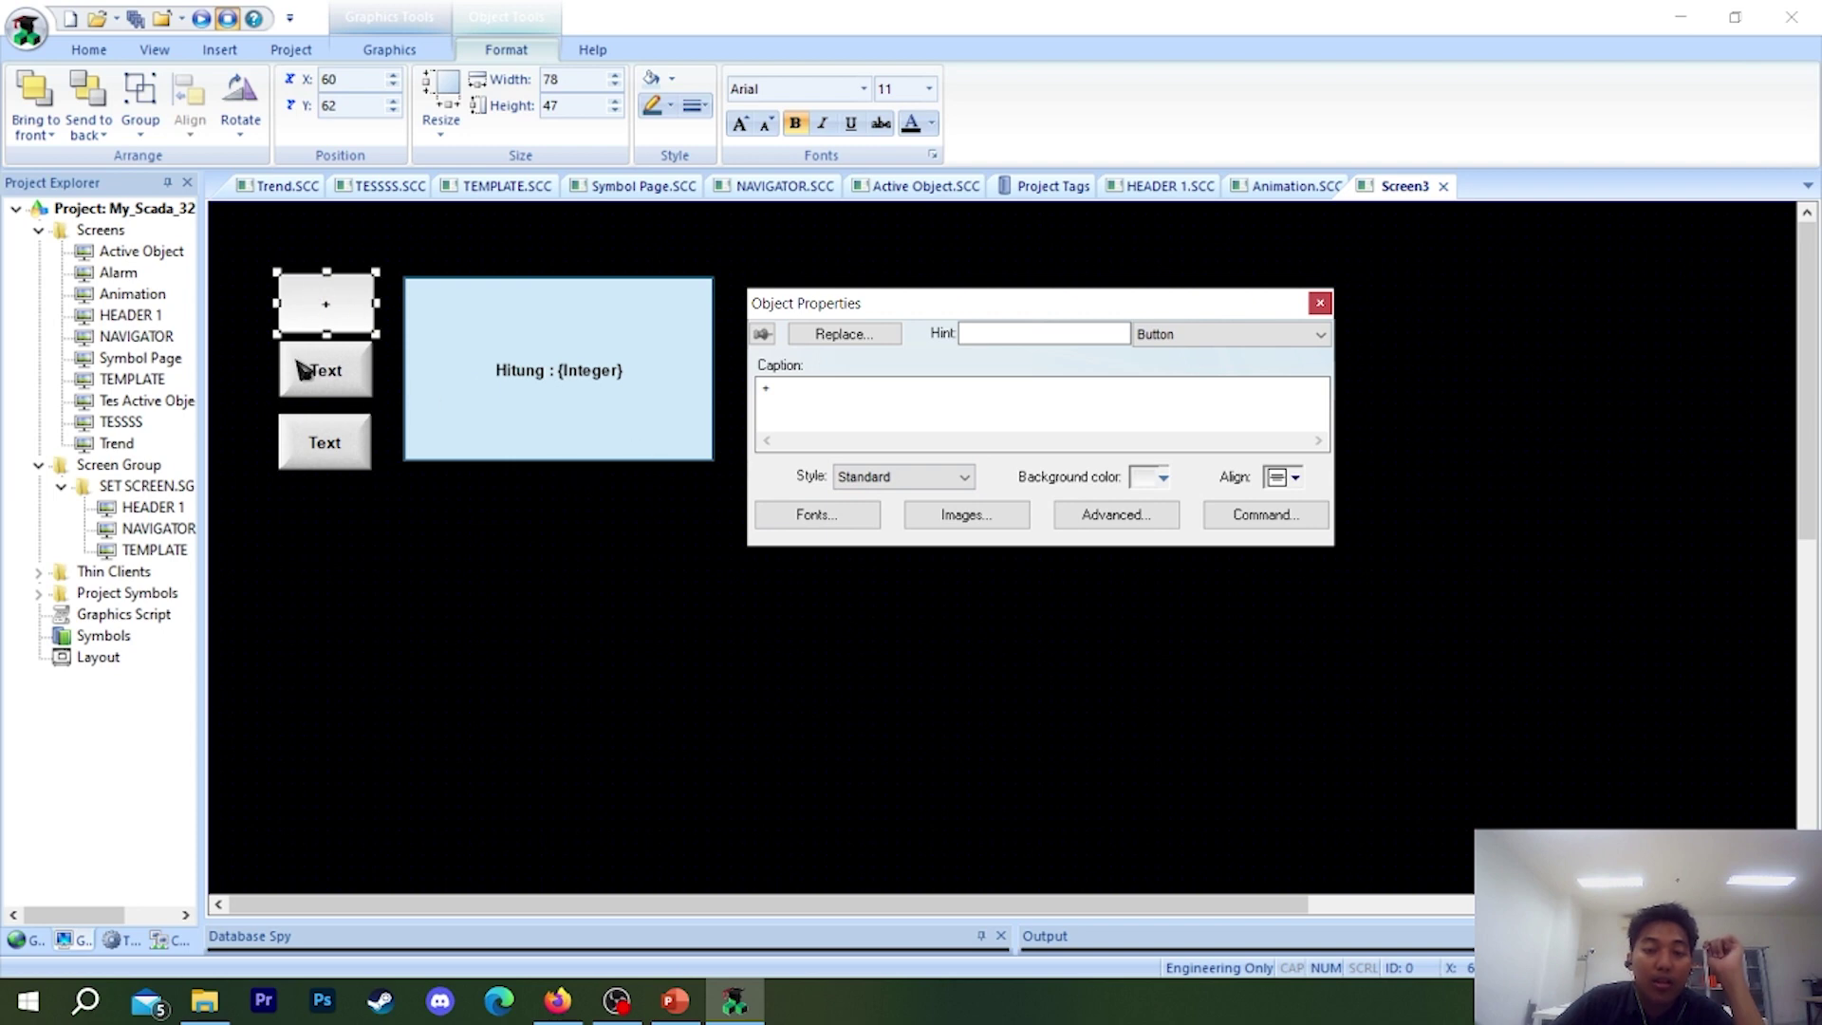
- Try black as the + button's background color, then set it to the standard yellow
{"action": "left_click", "coordinate": [1145, 479]}
{"action": "left_click", "coordinate": [1173, 532]}
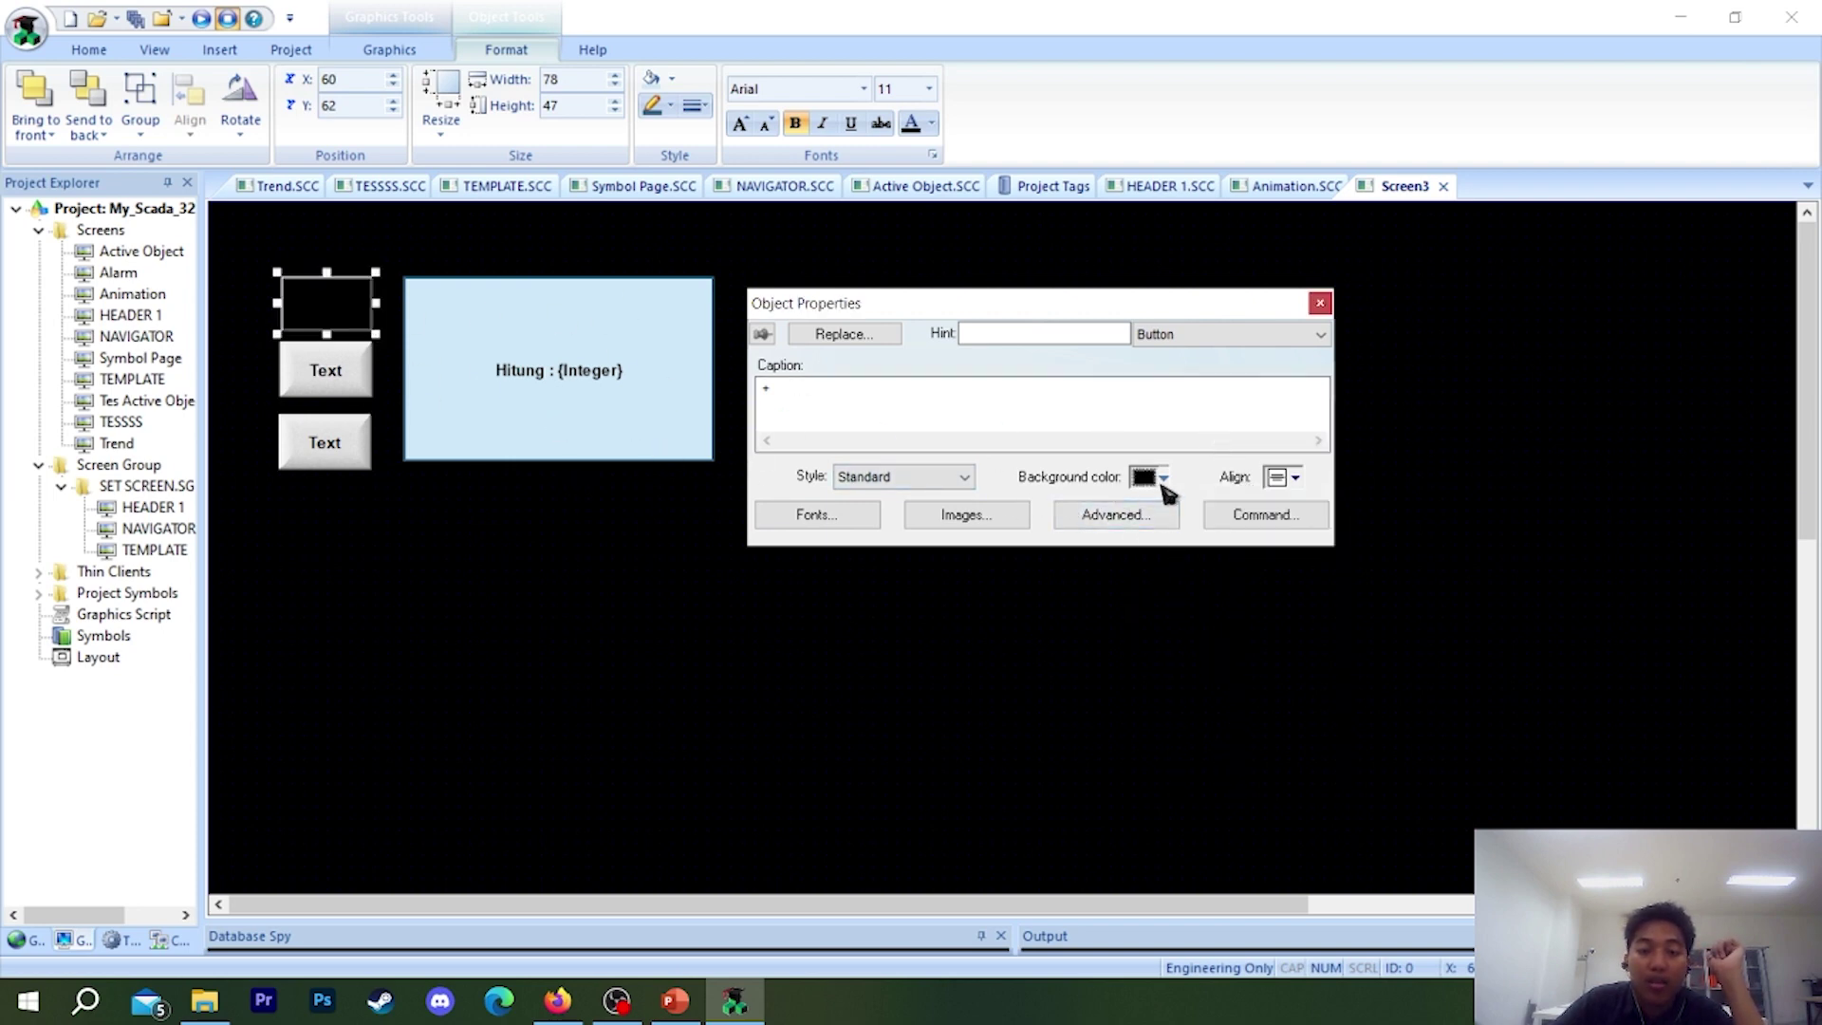
{"action": "left_click", "coordinate": [1159, 479]}
{"action": "left_click", "coordinate": [1204, 671]}
{"action": "left_click", "coordinate": [1157, 478]}
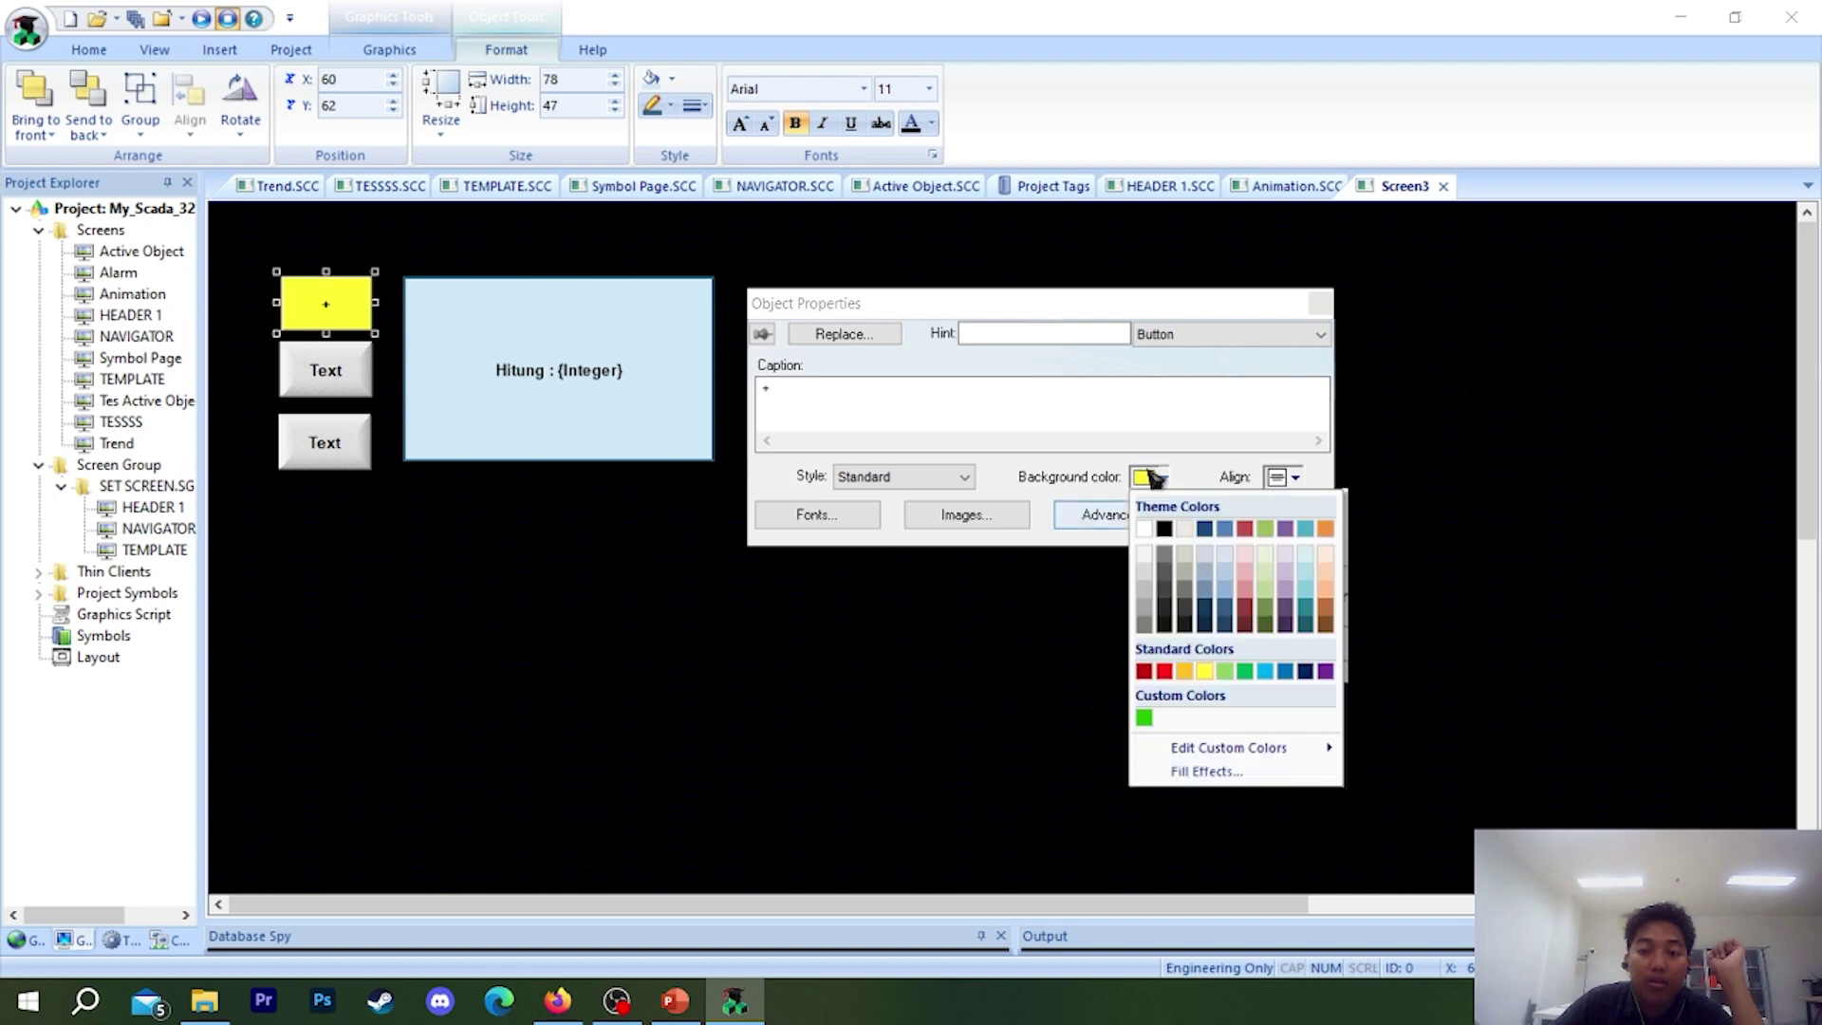
{"action": "left_click", "coordinate": [1210, 438]}
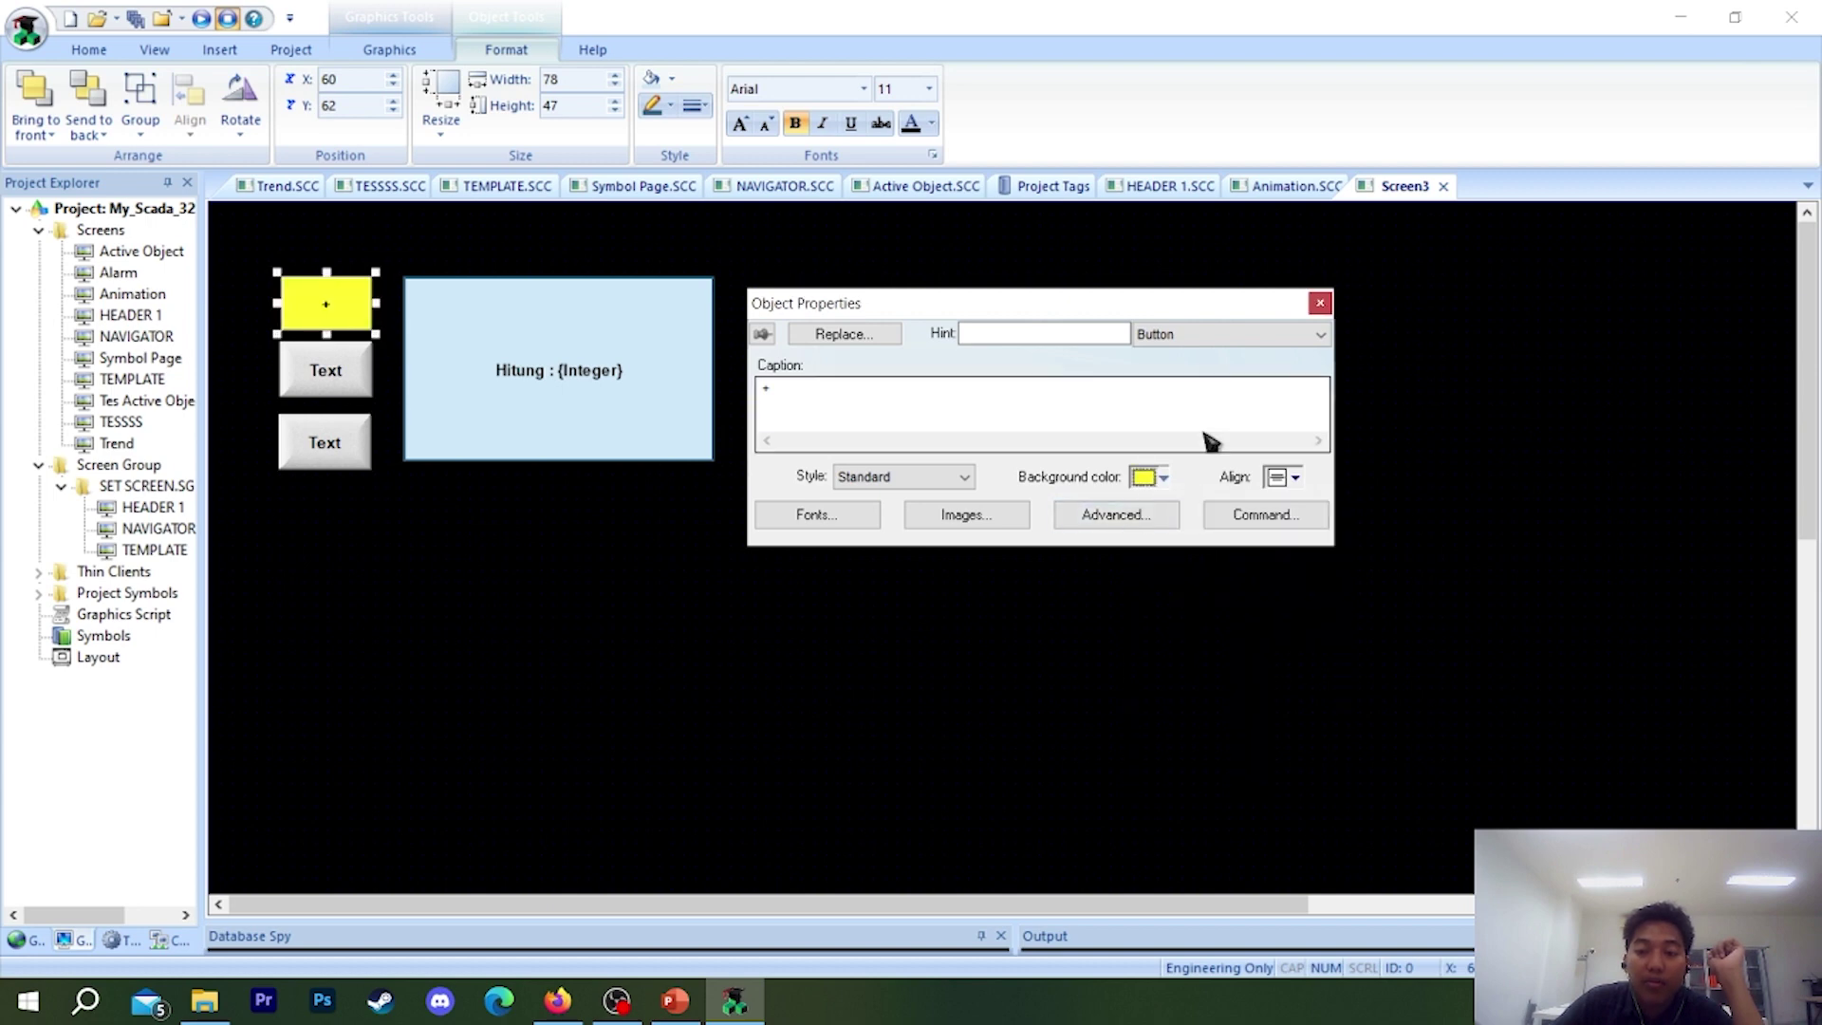
- Set the + button's caption font to Press Start 2P, Bold, size 12
{"action": "left_click", "coordinate": [824, 516]}
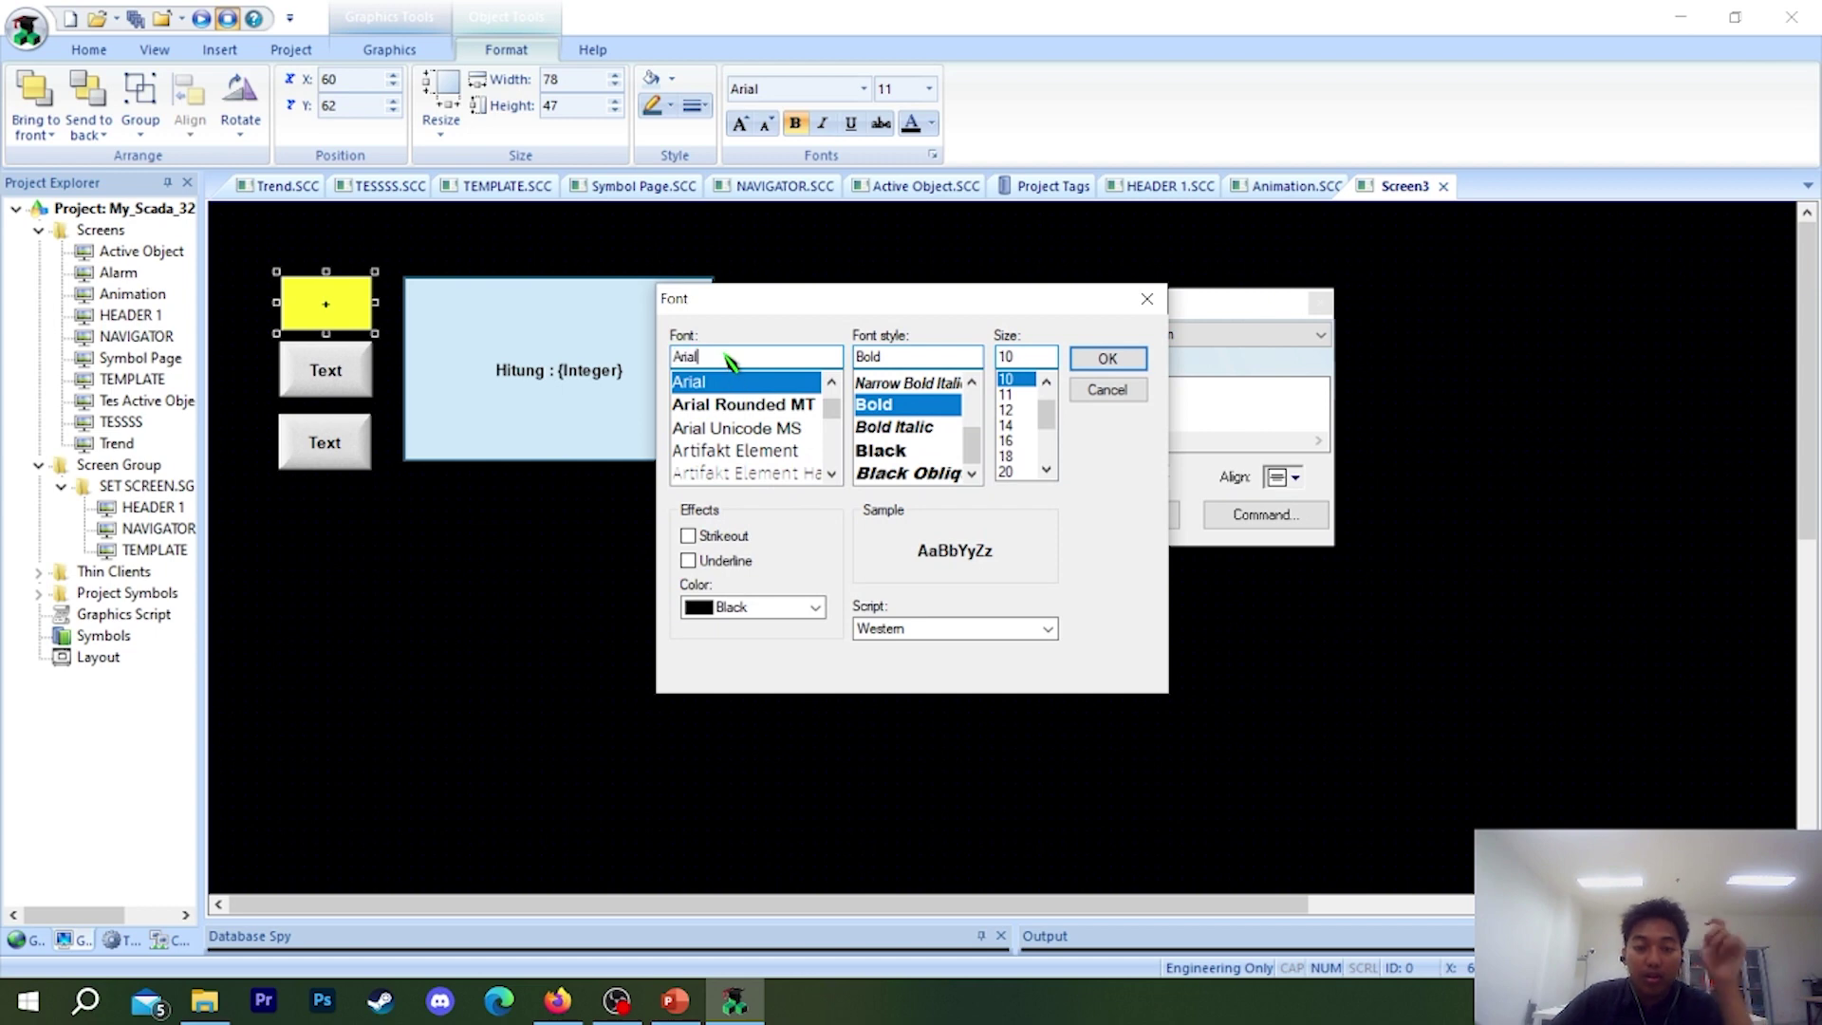
{"action": "type", "text": "press"}
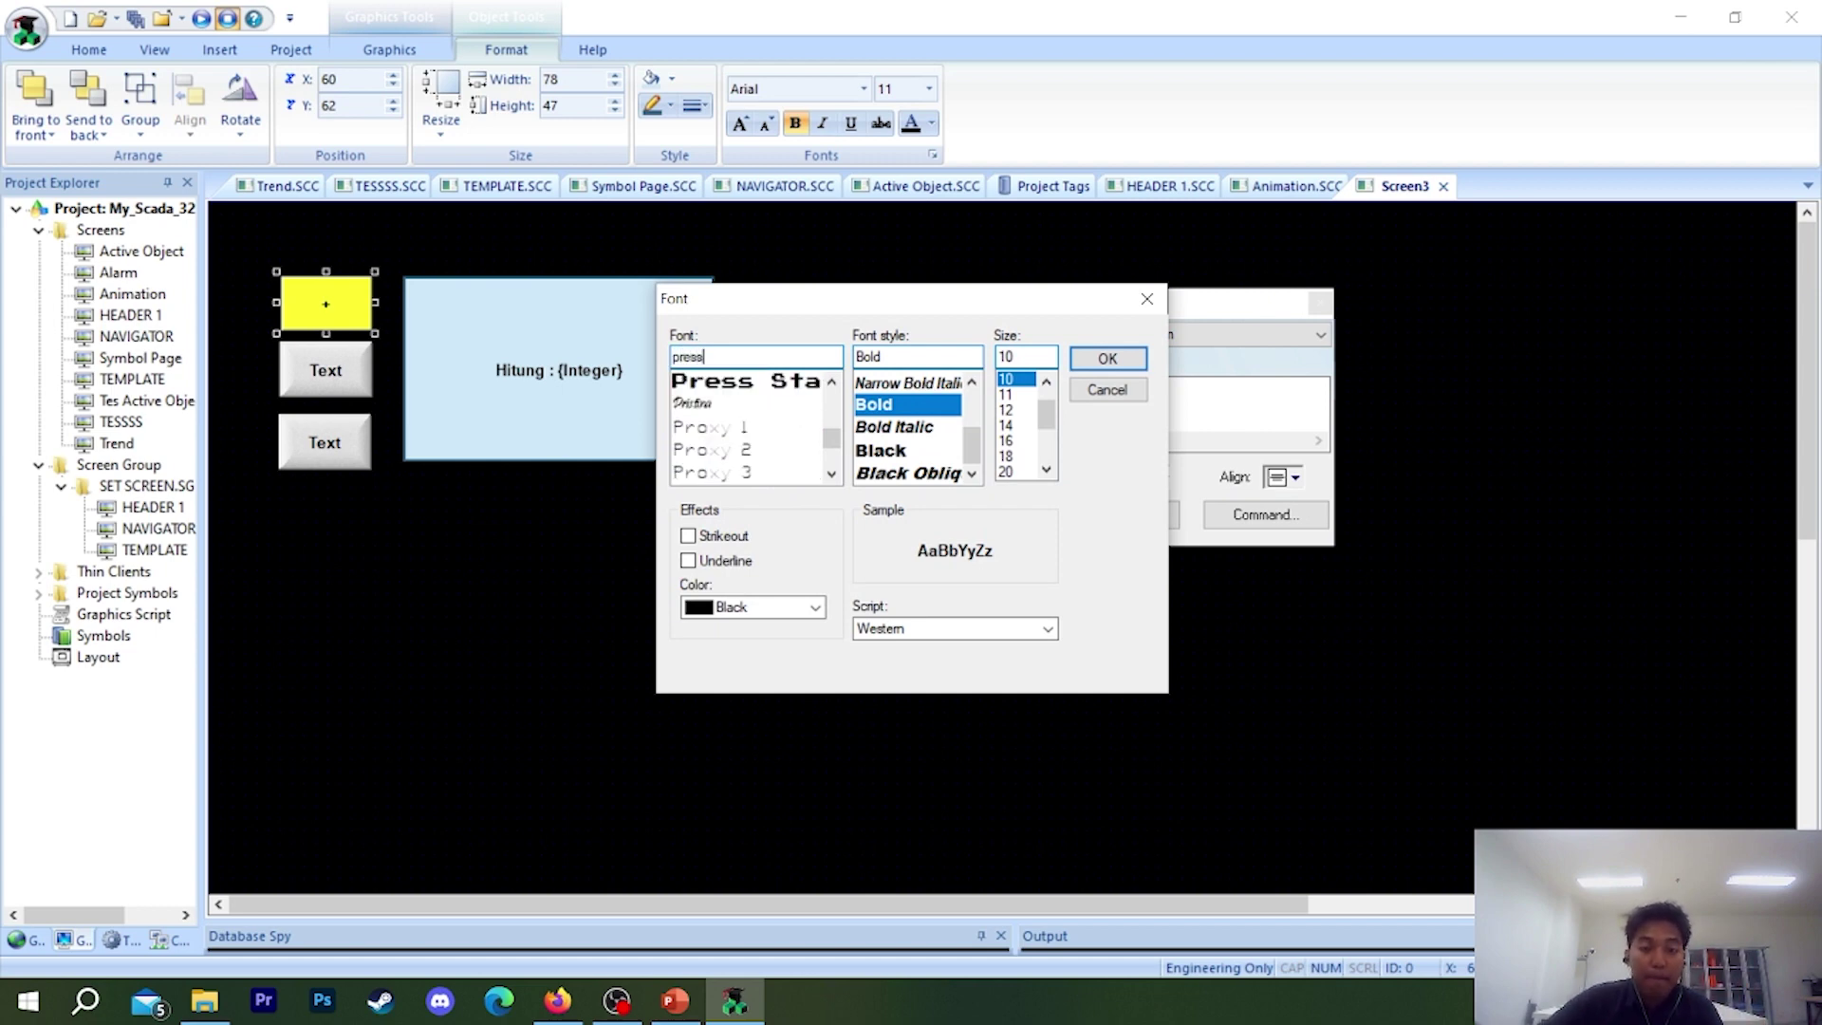
{"action": "left_click", "coordinate": [787, 380]}
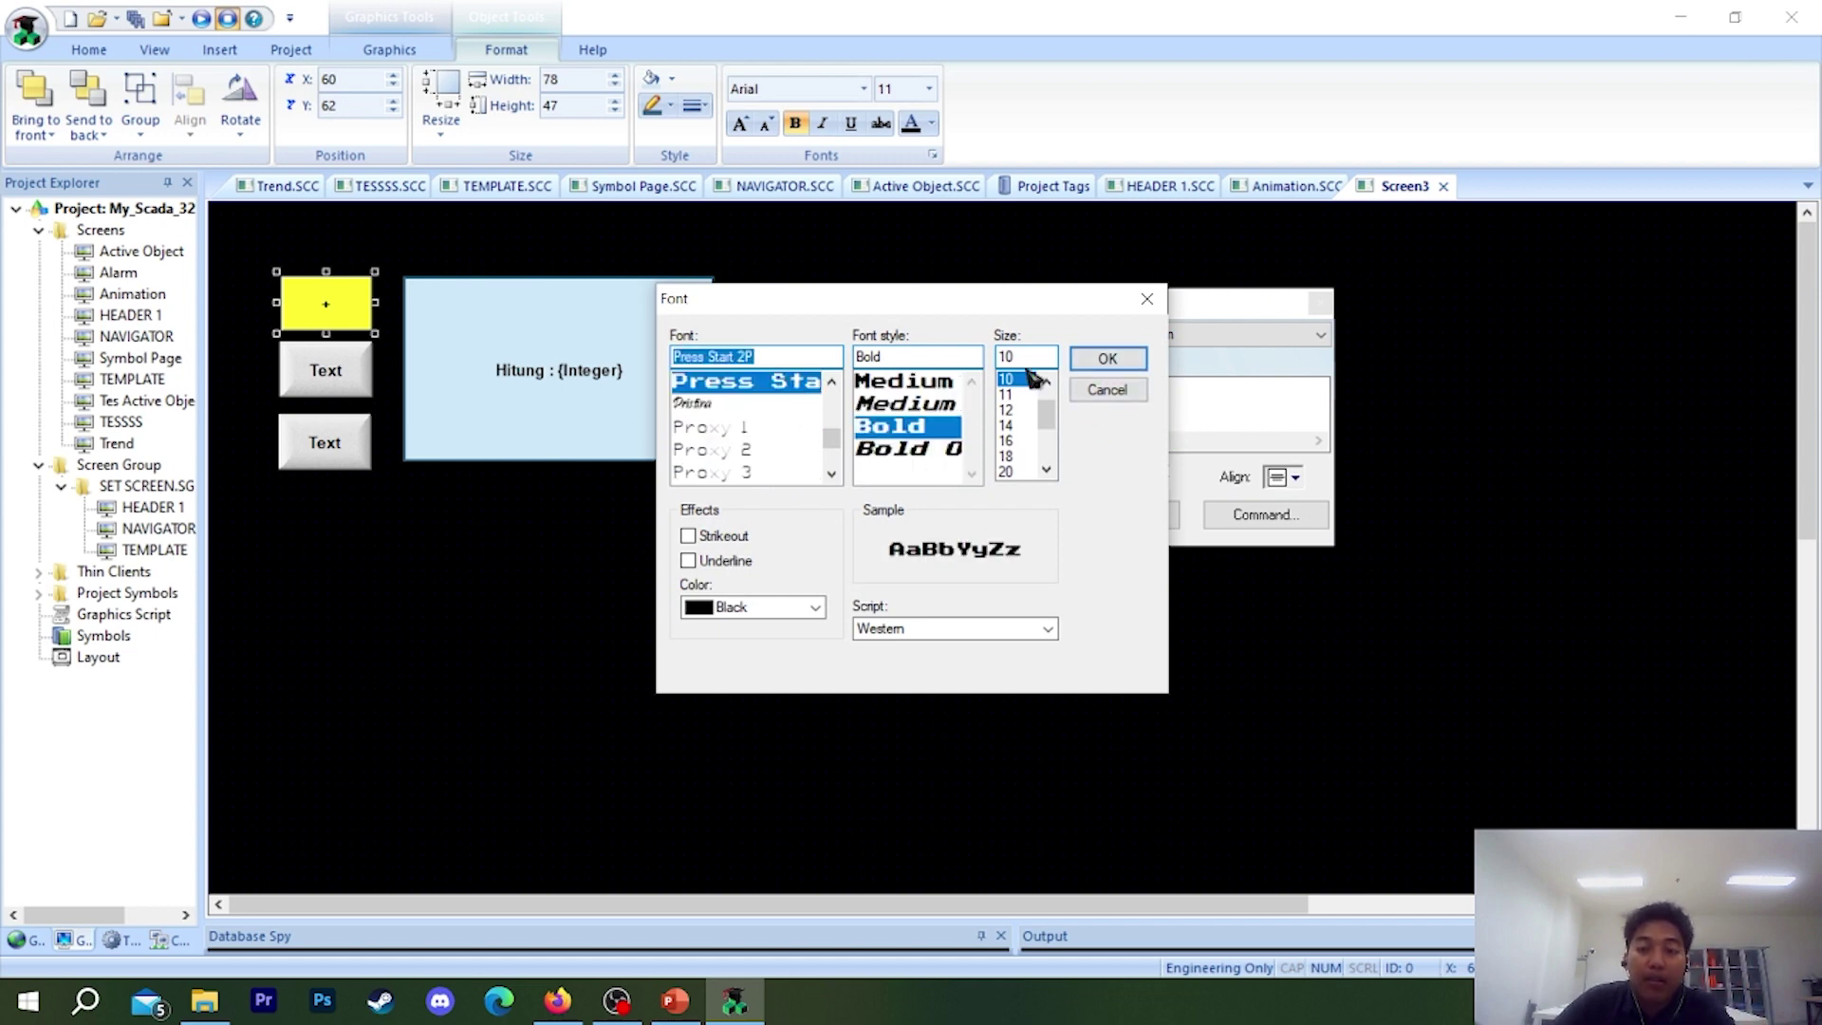
{"action": "left_click", "coordinate": [1007, 409]}
{"action": "left_click", "coordinate": [1083, 391]}
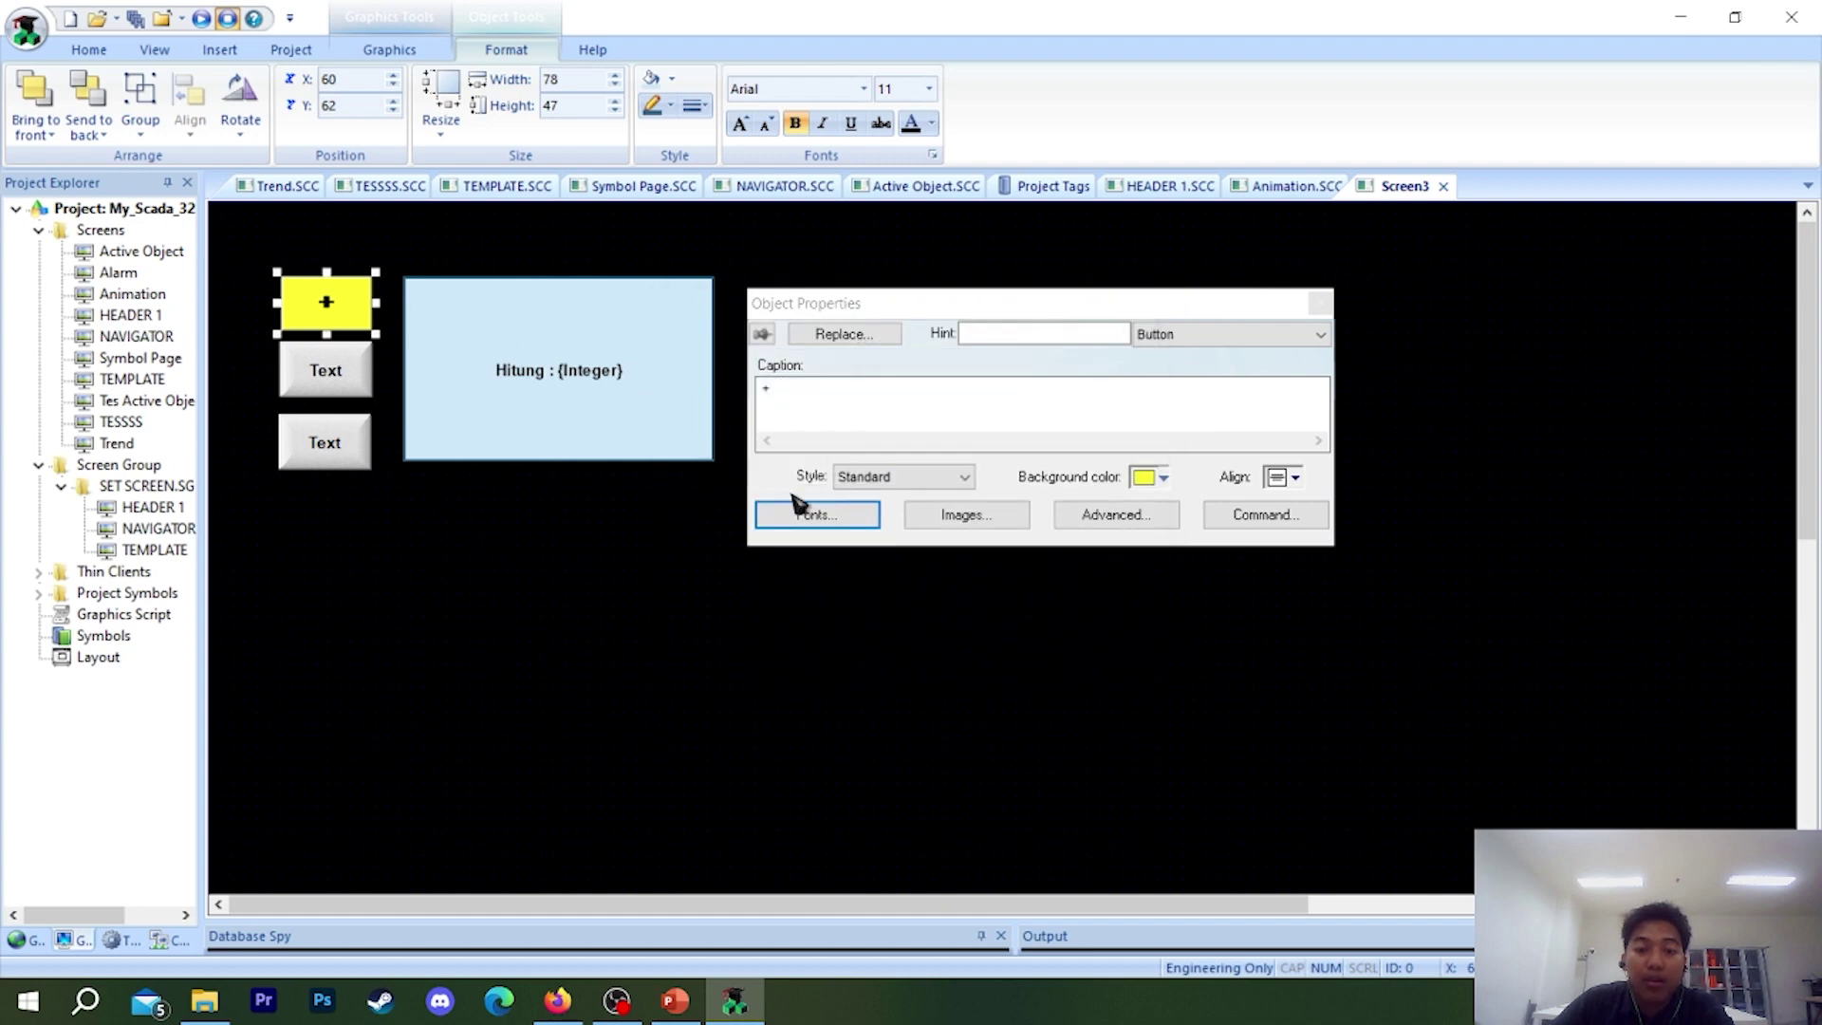
- Change the font size of the + button's caption again and close its properties
{"action": "left_click", "coordinate": [845, 516]}
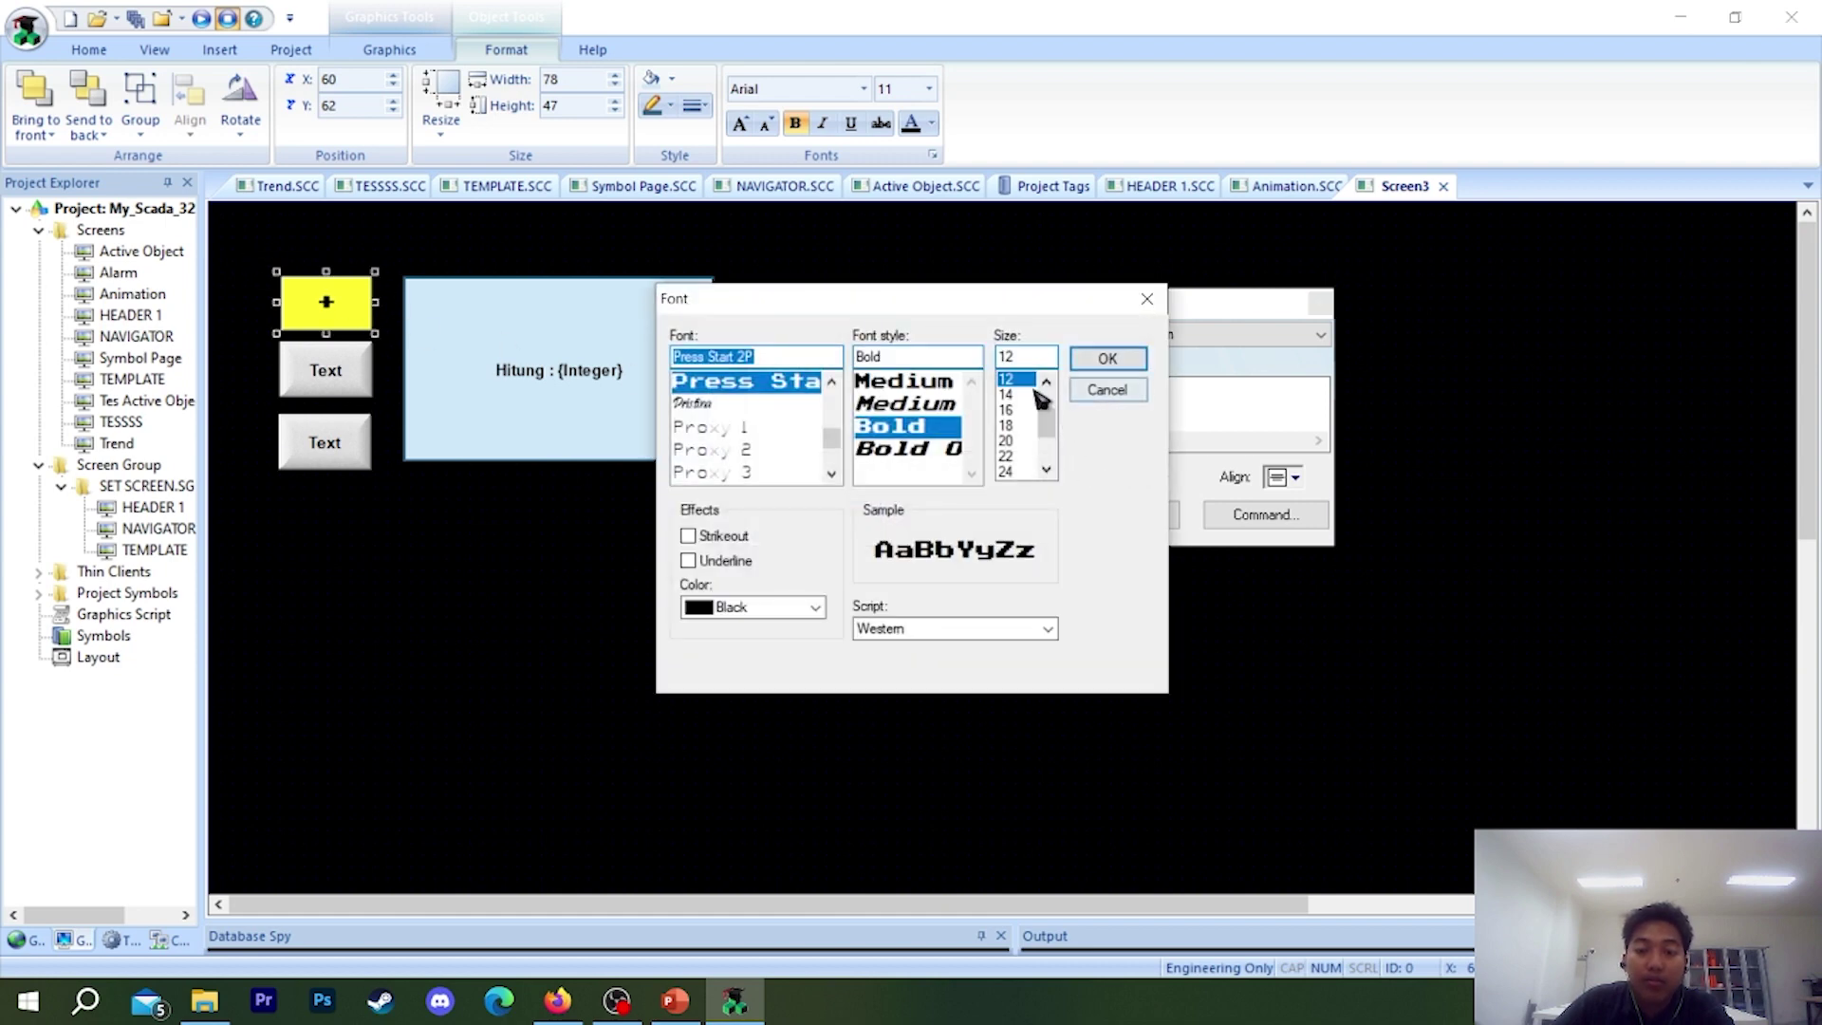
{"action": "left_click", "coordinate": [1008, 425]}
{"action": "left_click", "coordinate": [1107, 357]}
{"action": "left_click", "coordinate": [1078, 564]}
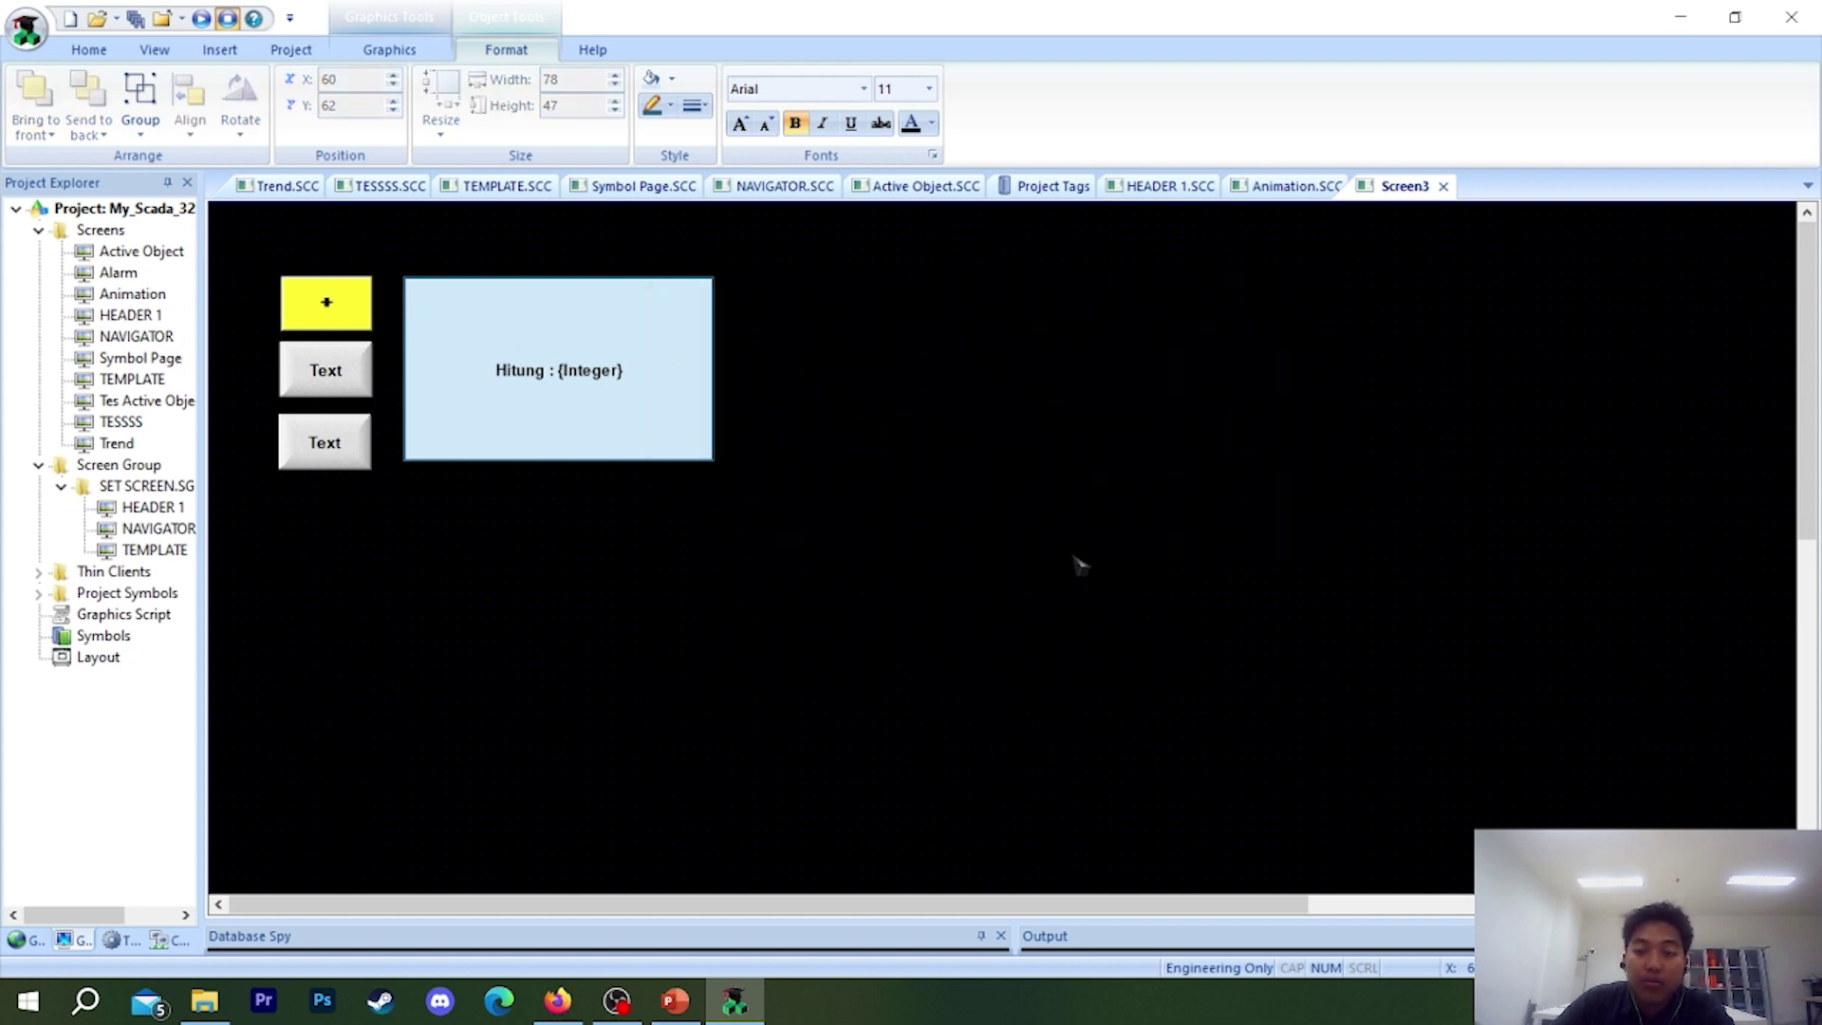
{"action": "left_click", "coordinate": [303, 375]}
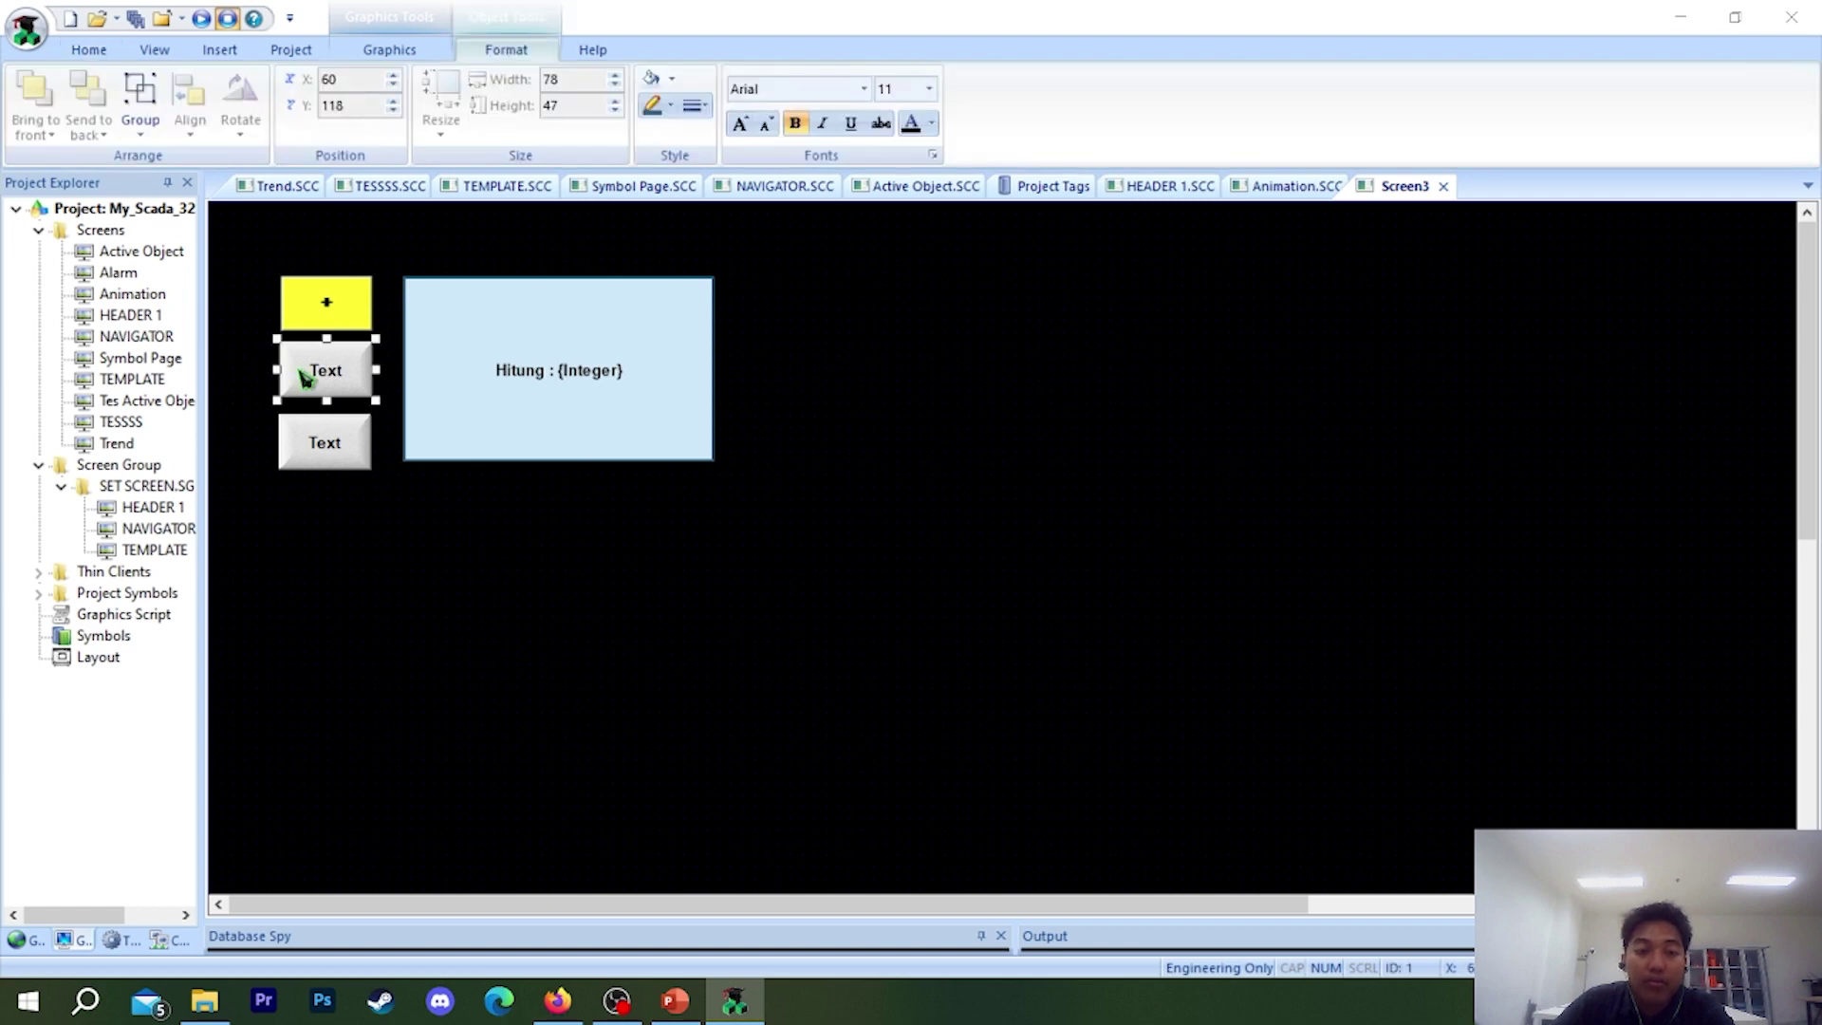
{"action": "double_click", "coordinate": [304, 376]}
{"action": "left_click", "coordinate": [1317, 303]}
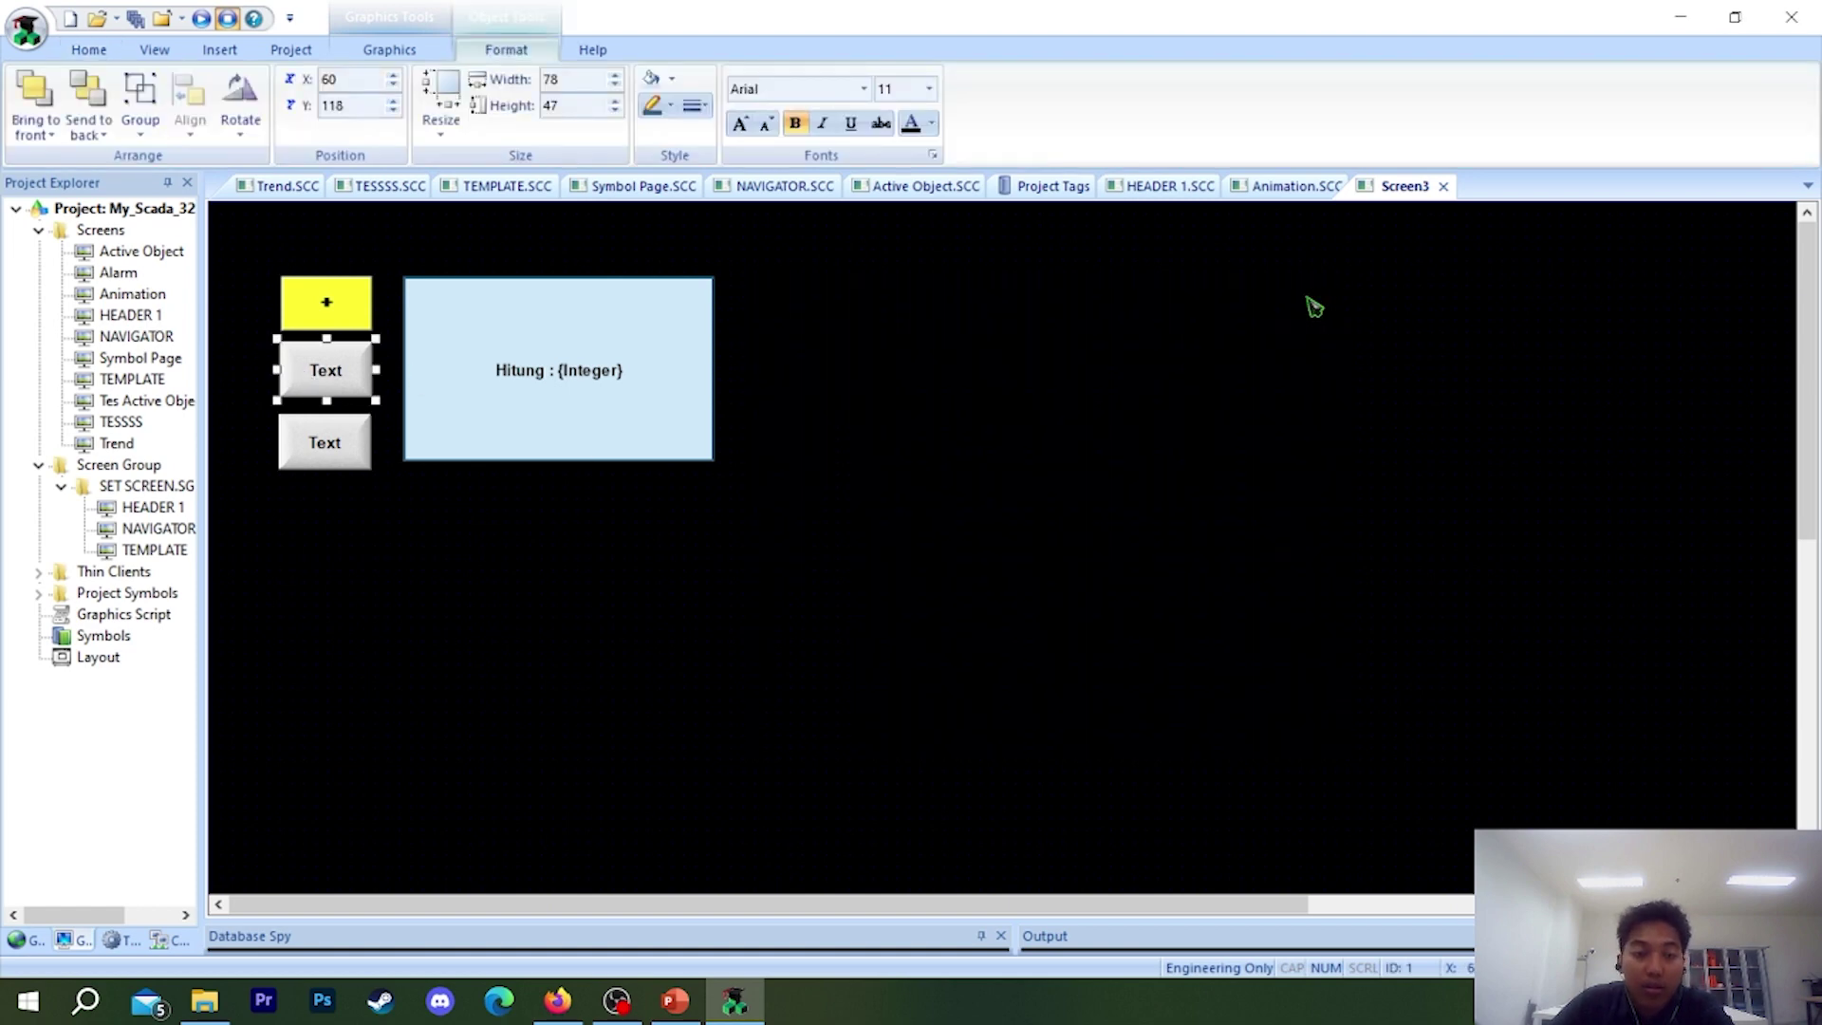
{"action": "key", "text": "Escape"}
{"action": "double_click", "coordinate": [357, 369]}
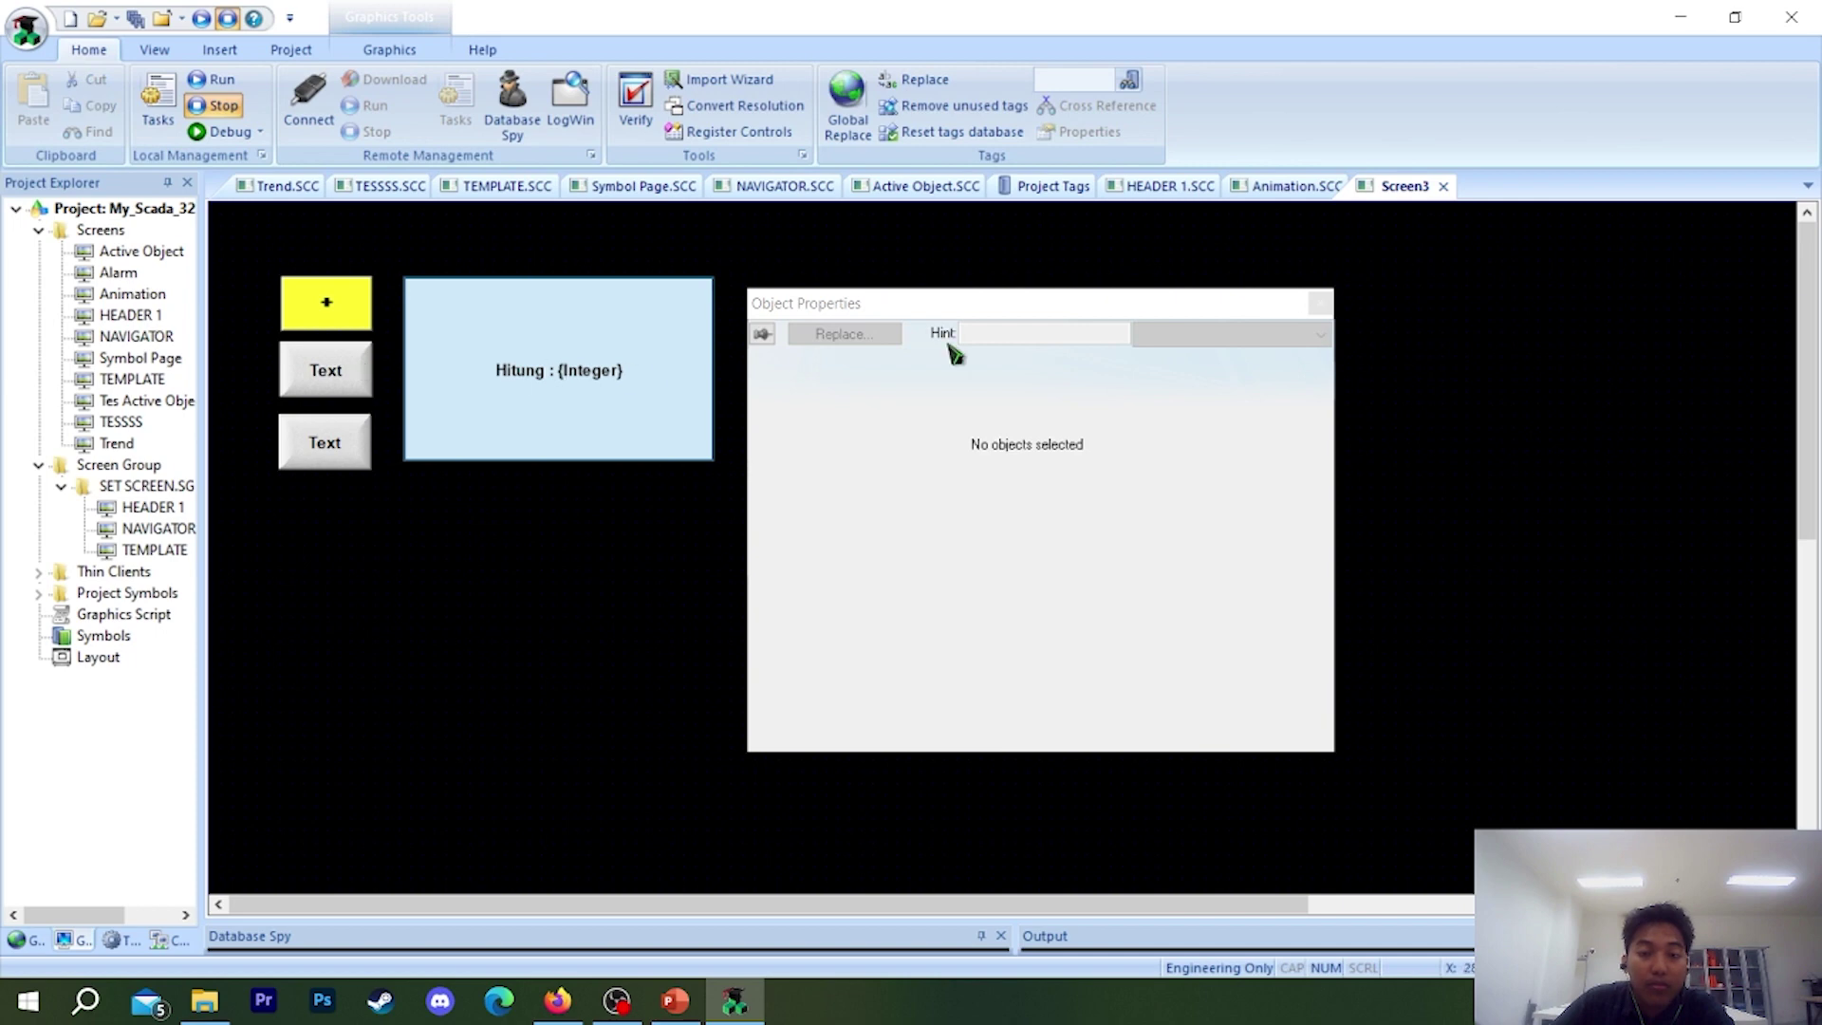
{"action": "left_click", "coordinate": [1319, 303]}
- Open the middle button's Button properties and replace its caption with -
{"action": "left_click", "coordinate": [326, 379]}
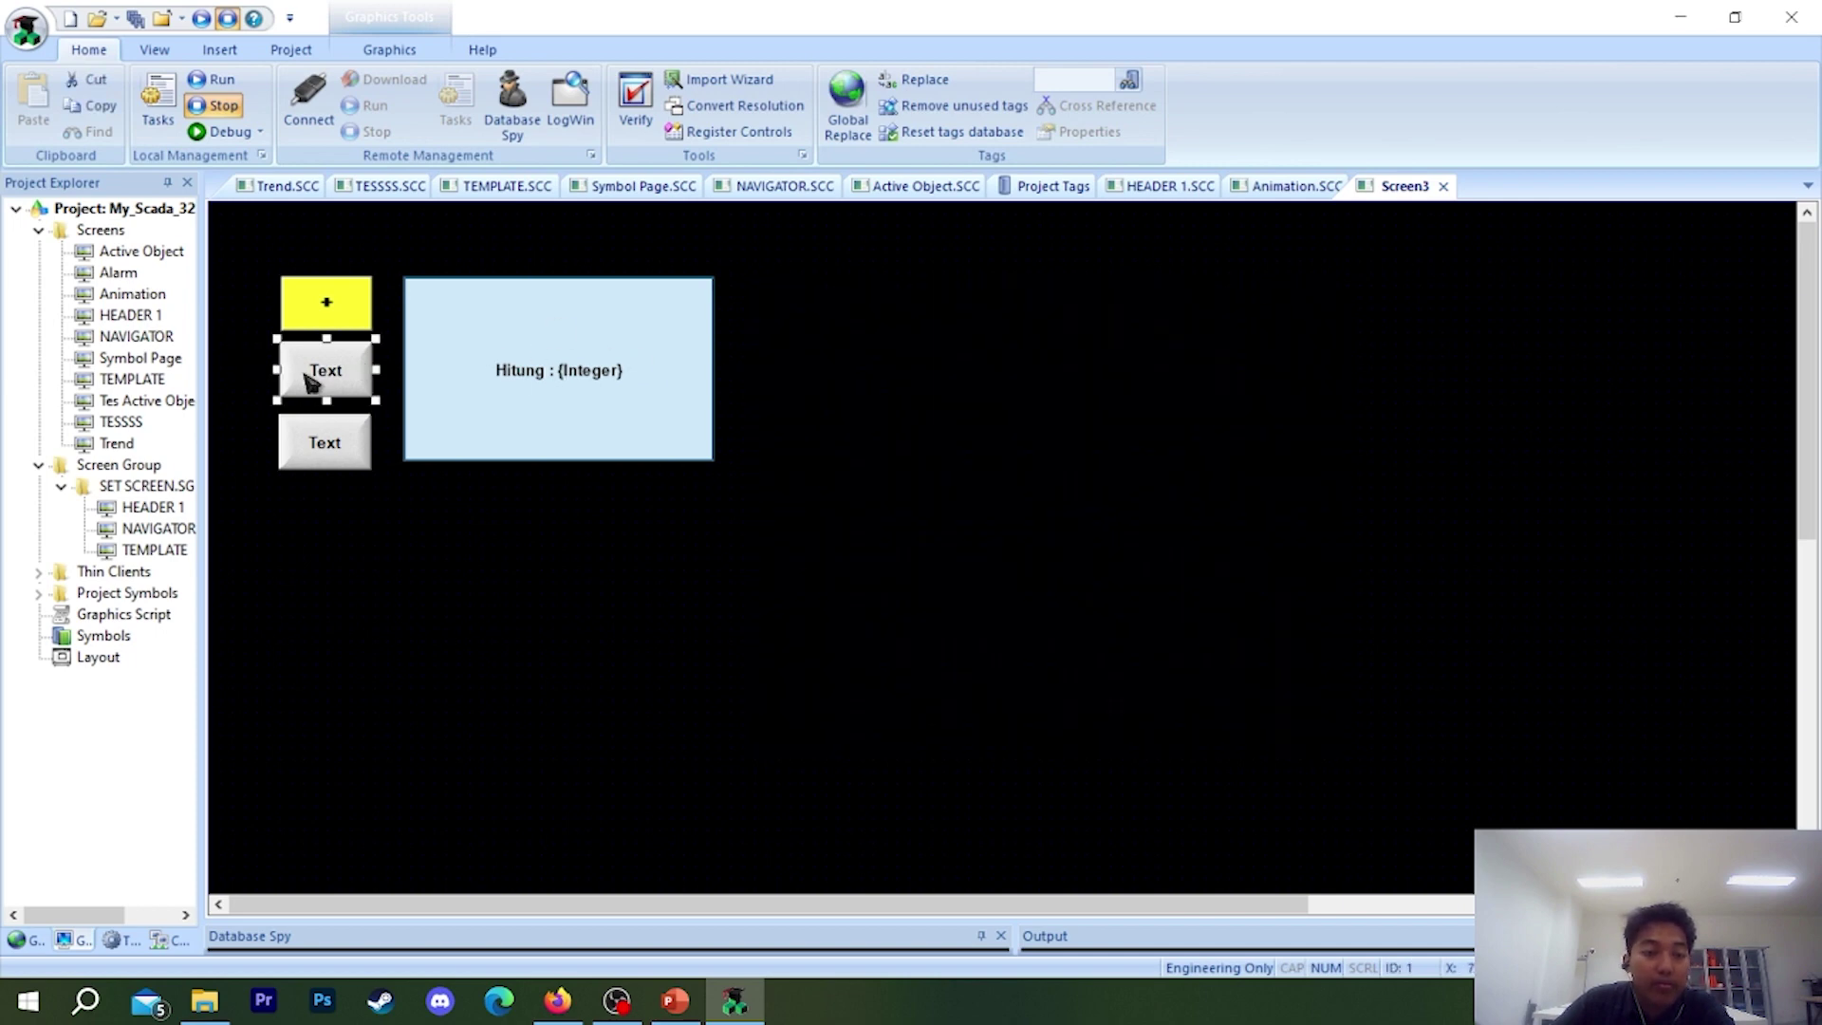
{"action": "right_click", "coordinate": [332, 379]}
{"action": "key", "text": "Escape"}
{"action": "key", "text": "alt+Return"}
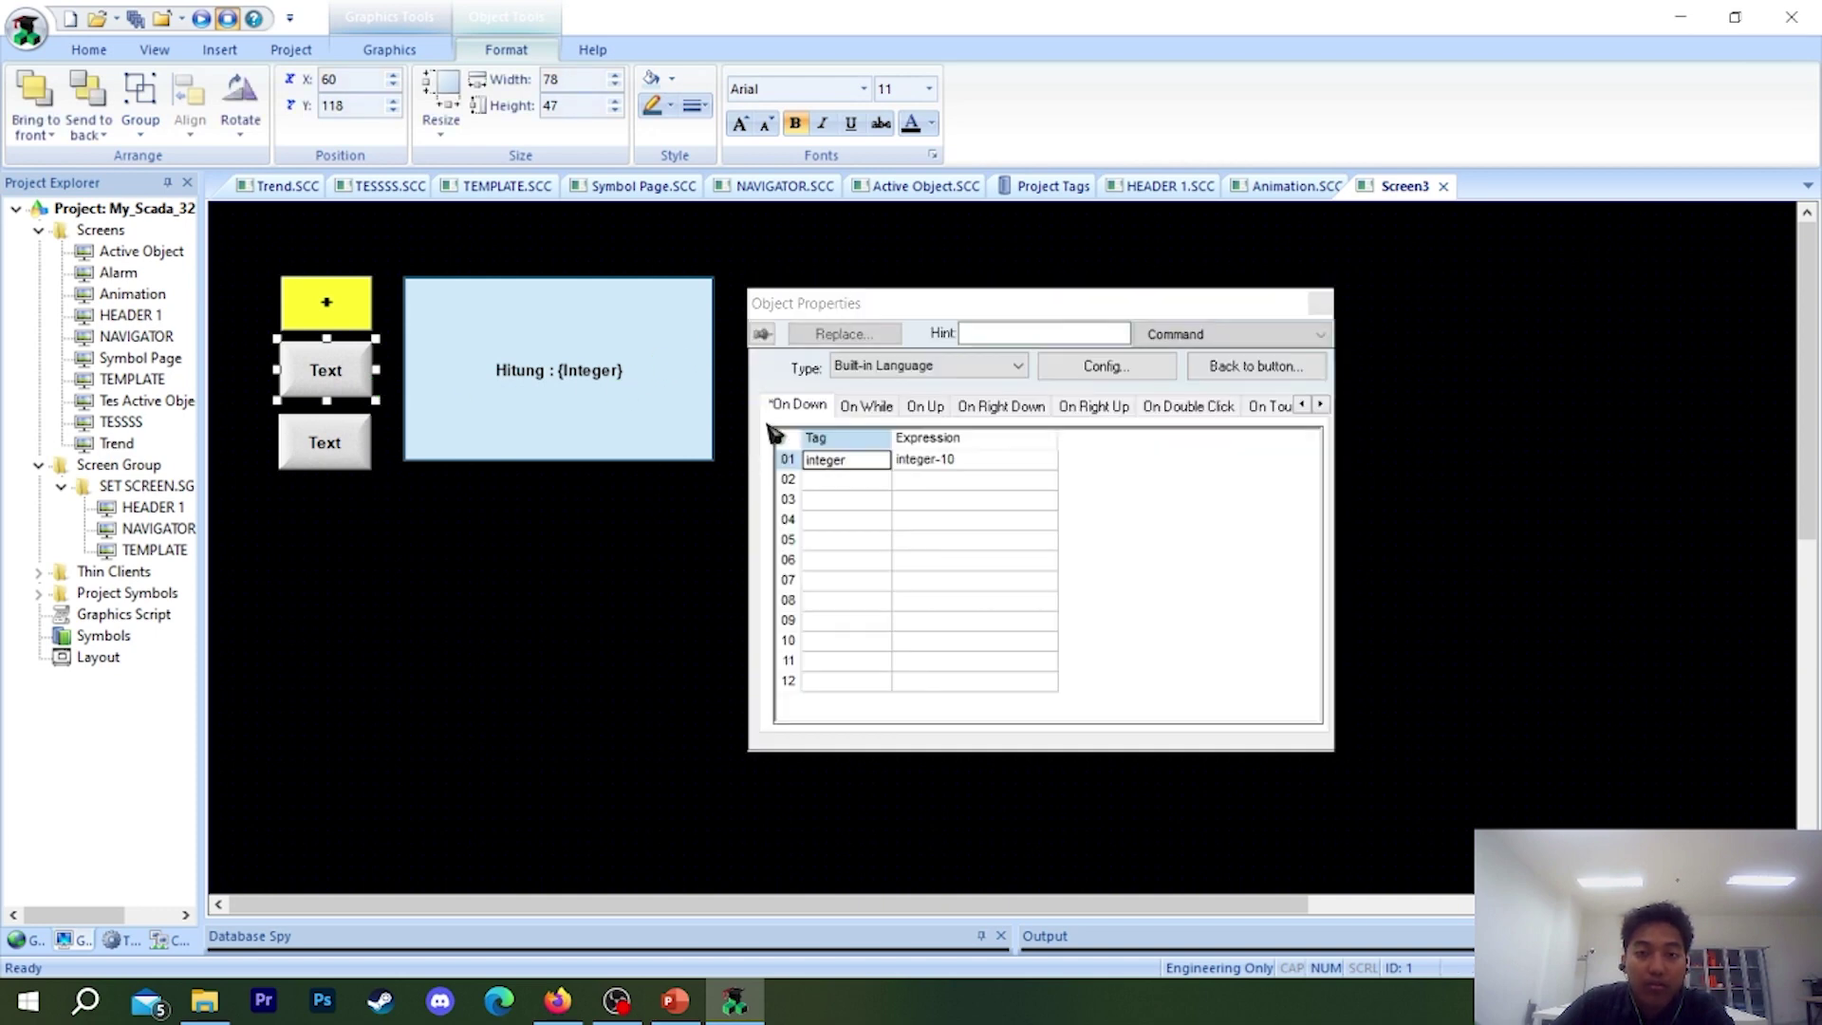
{"action": "left_click", "coordinate": [1314, 334]}
{"action": "left_click", "coordinate": [1295, 357]}
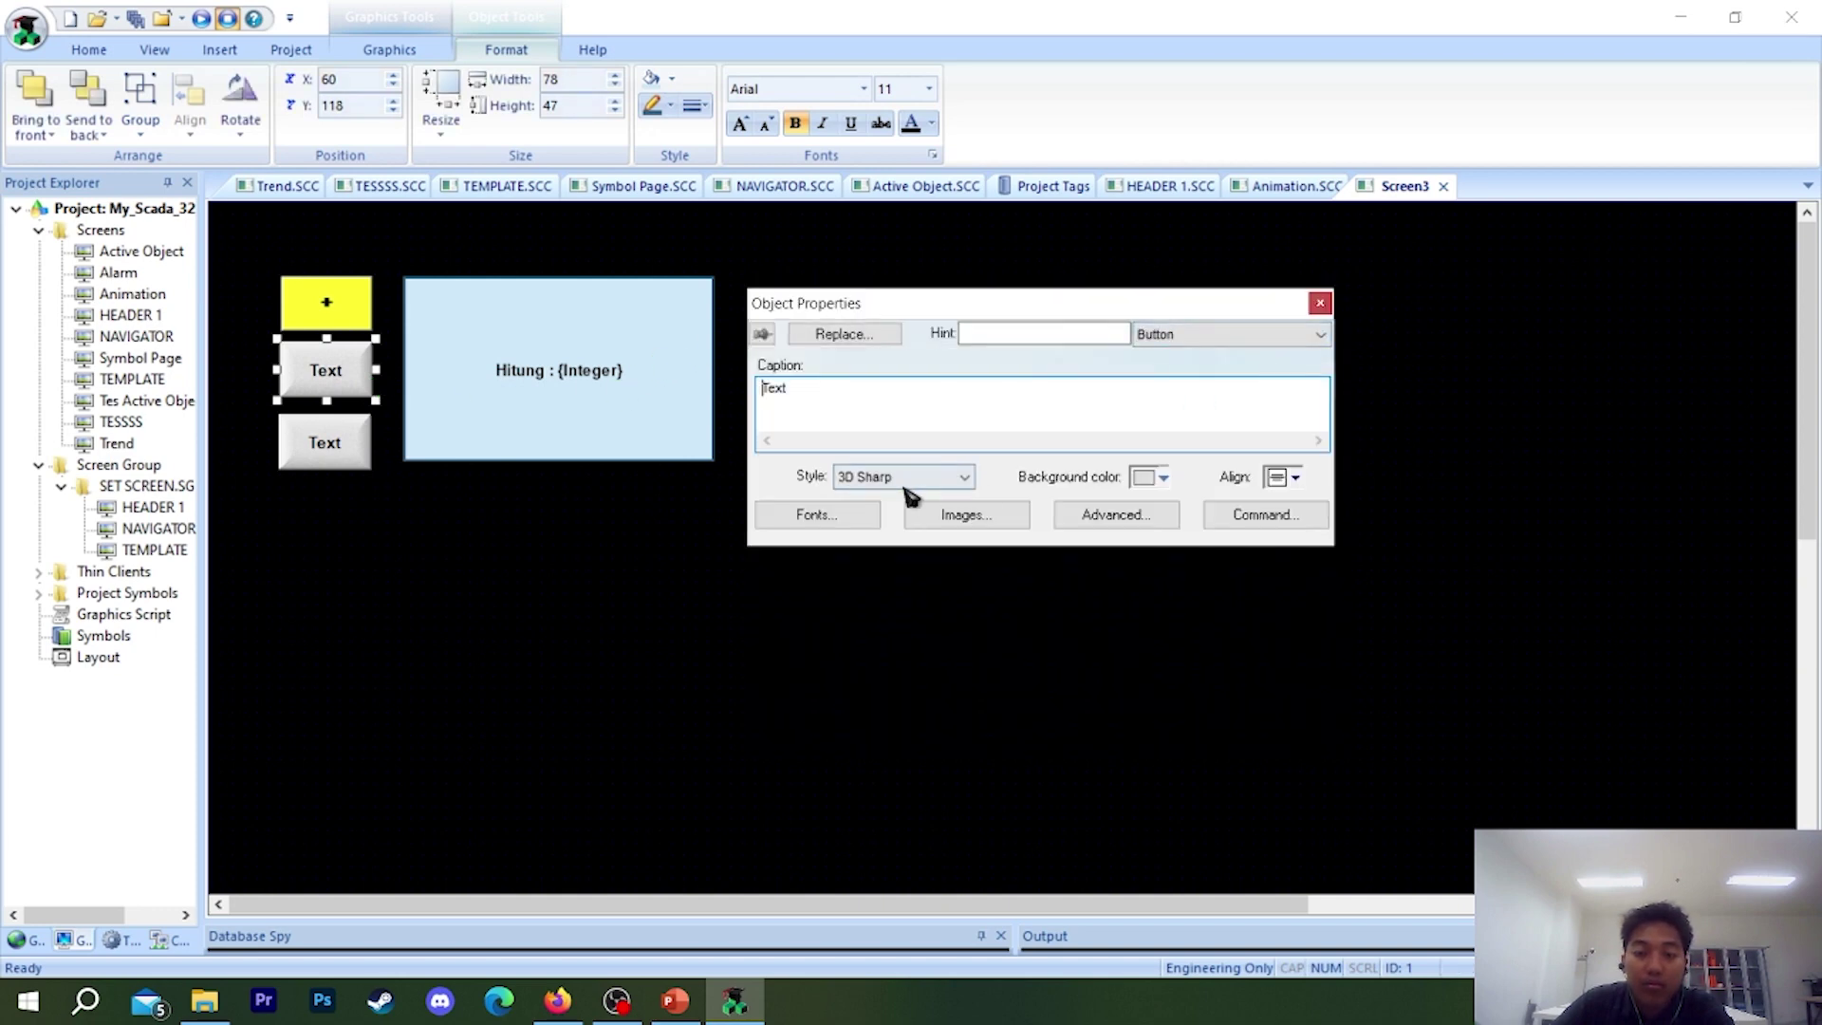
{"action": "left_click_drag", "start_coordinate": [802, 388], "coordinate": [618, 377]}
{"action": "type", "text": "-"}
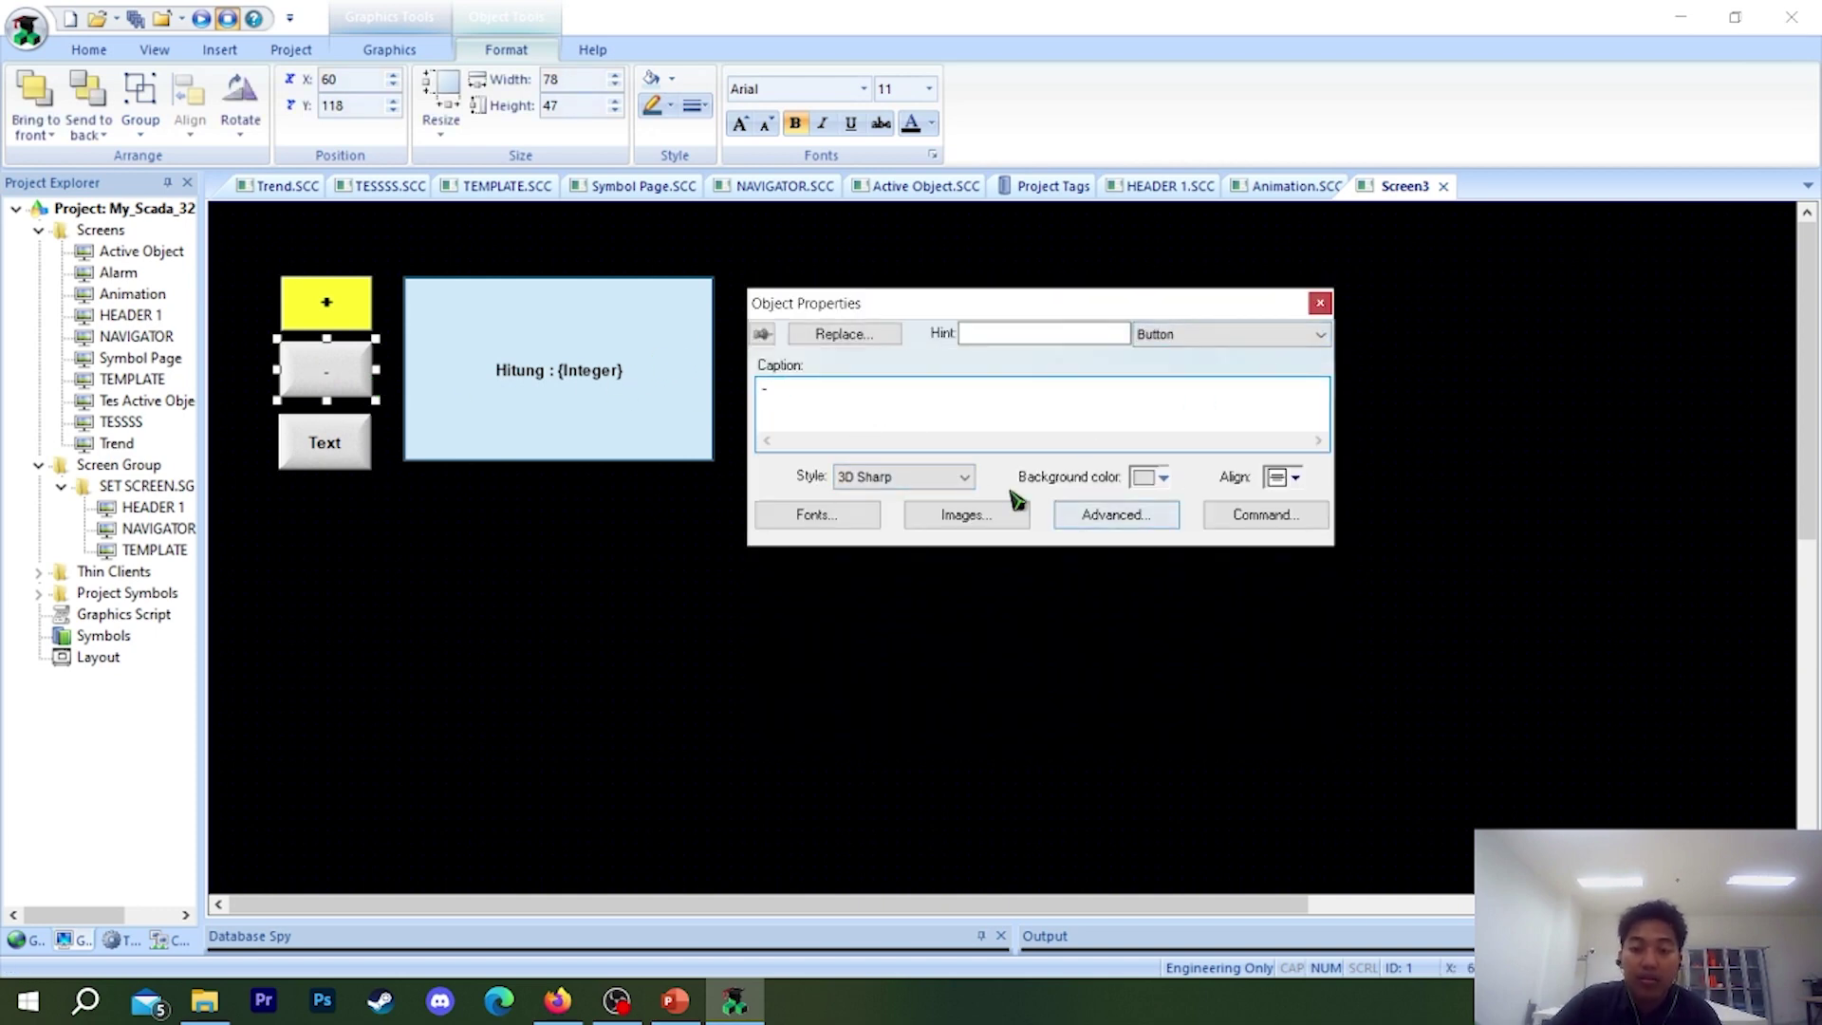
- Set the middle button's style to Standard and its background color to the standard yellow
{"action": "left_click", "coordinate": [949, 476]}
{"action": "left_click", "coordinate": [912, 552]}
{"action": "left_click", "coordinate": [1165, 479]}
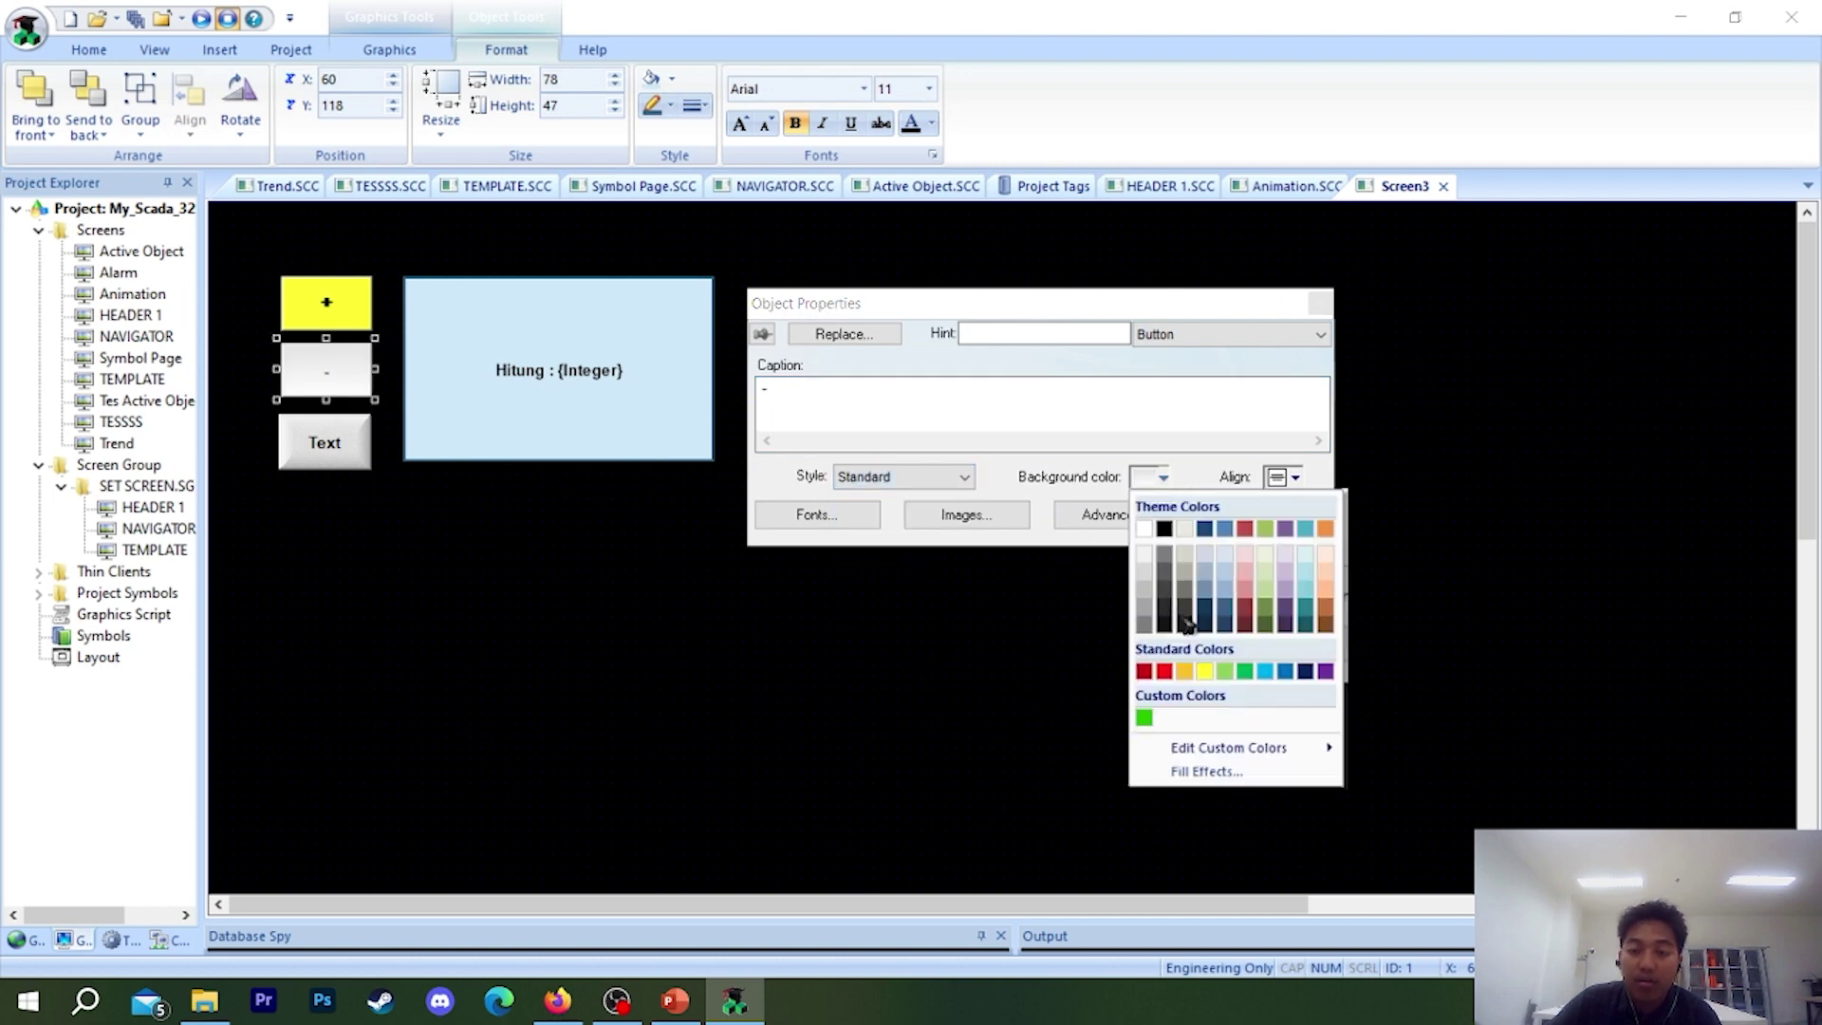
{"action": "left_click", "coordinate": [1204, 672]}
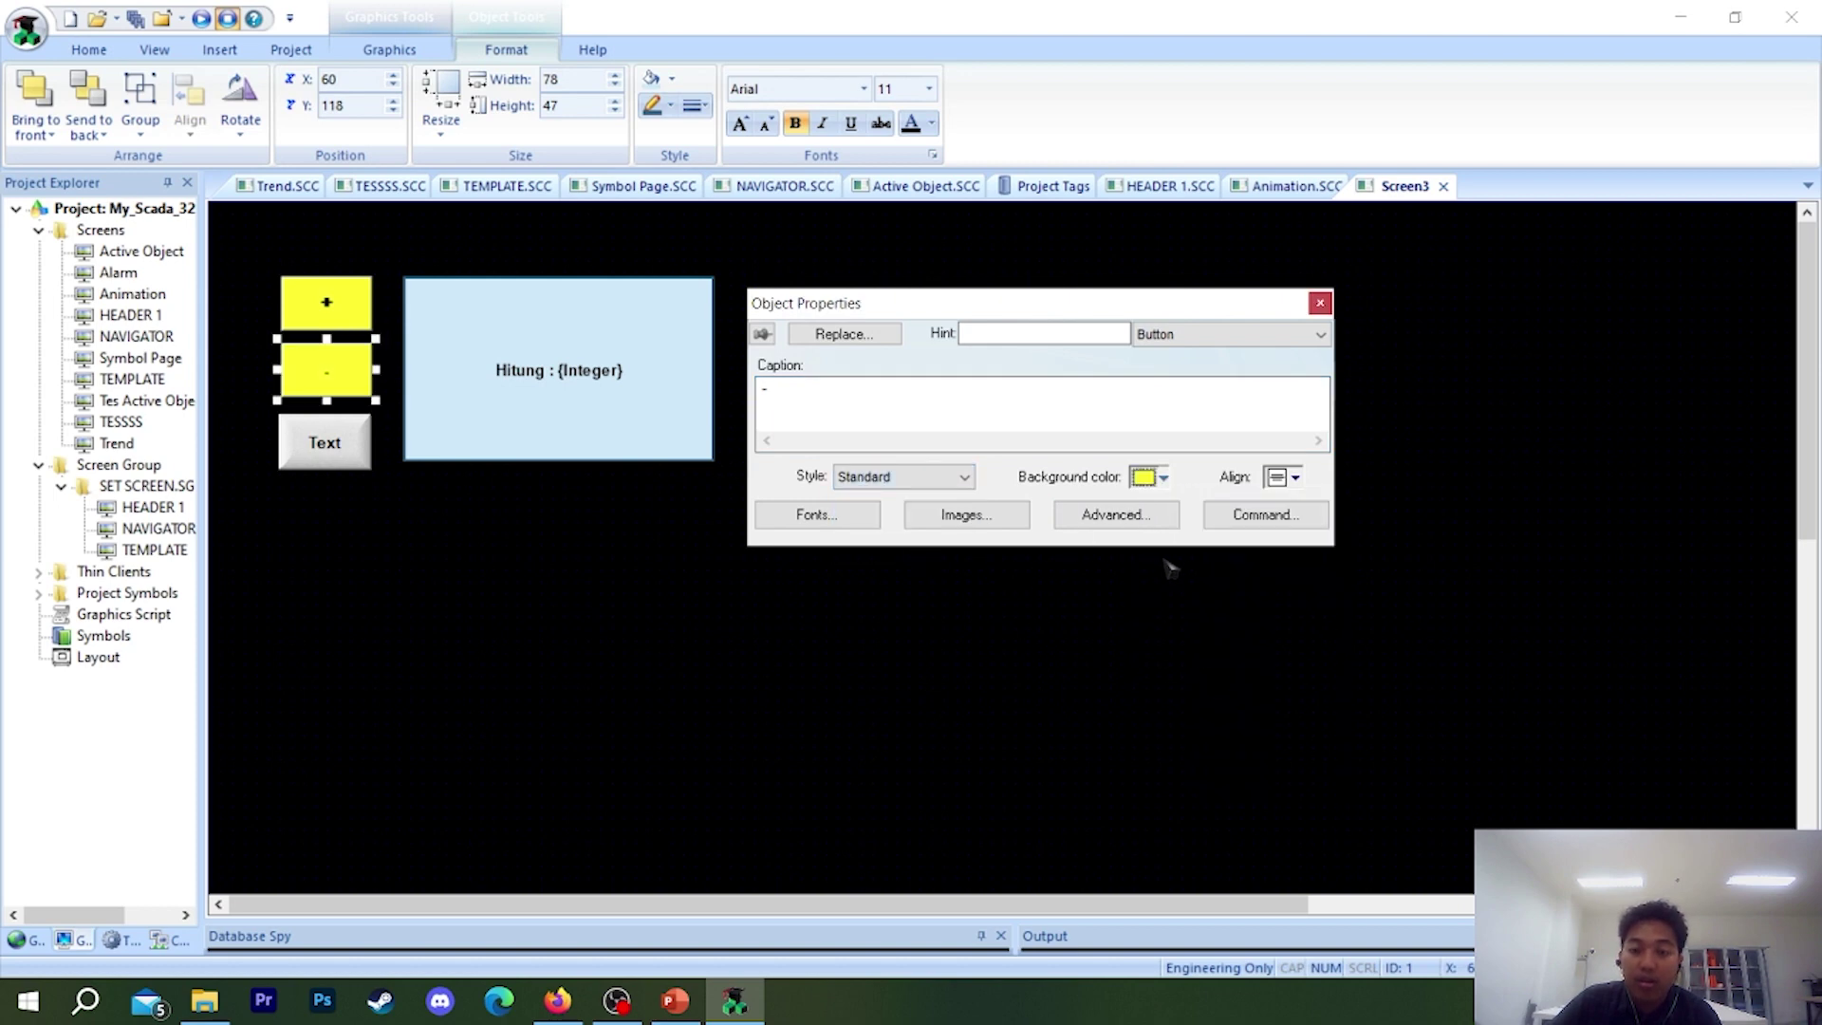
- Set the middle button's caption font to Press Start 2P, Bold, size 10
{"action": "left_click", "coordinate": [834, 516]}
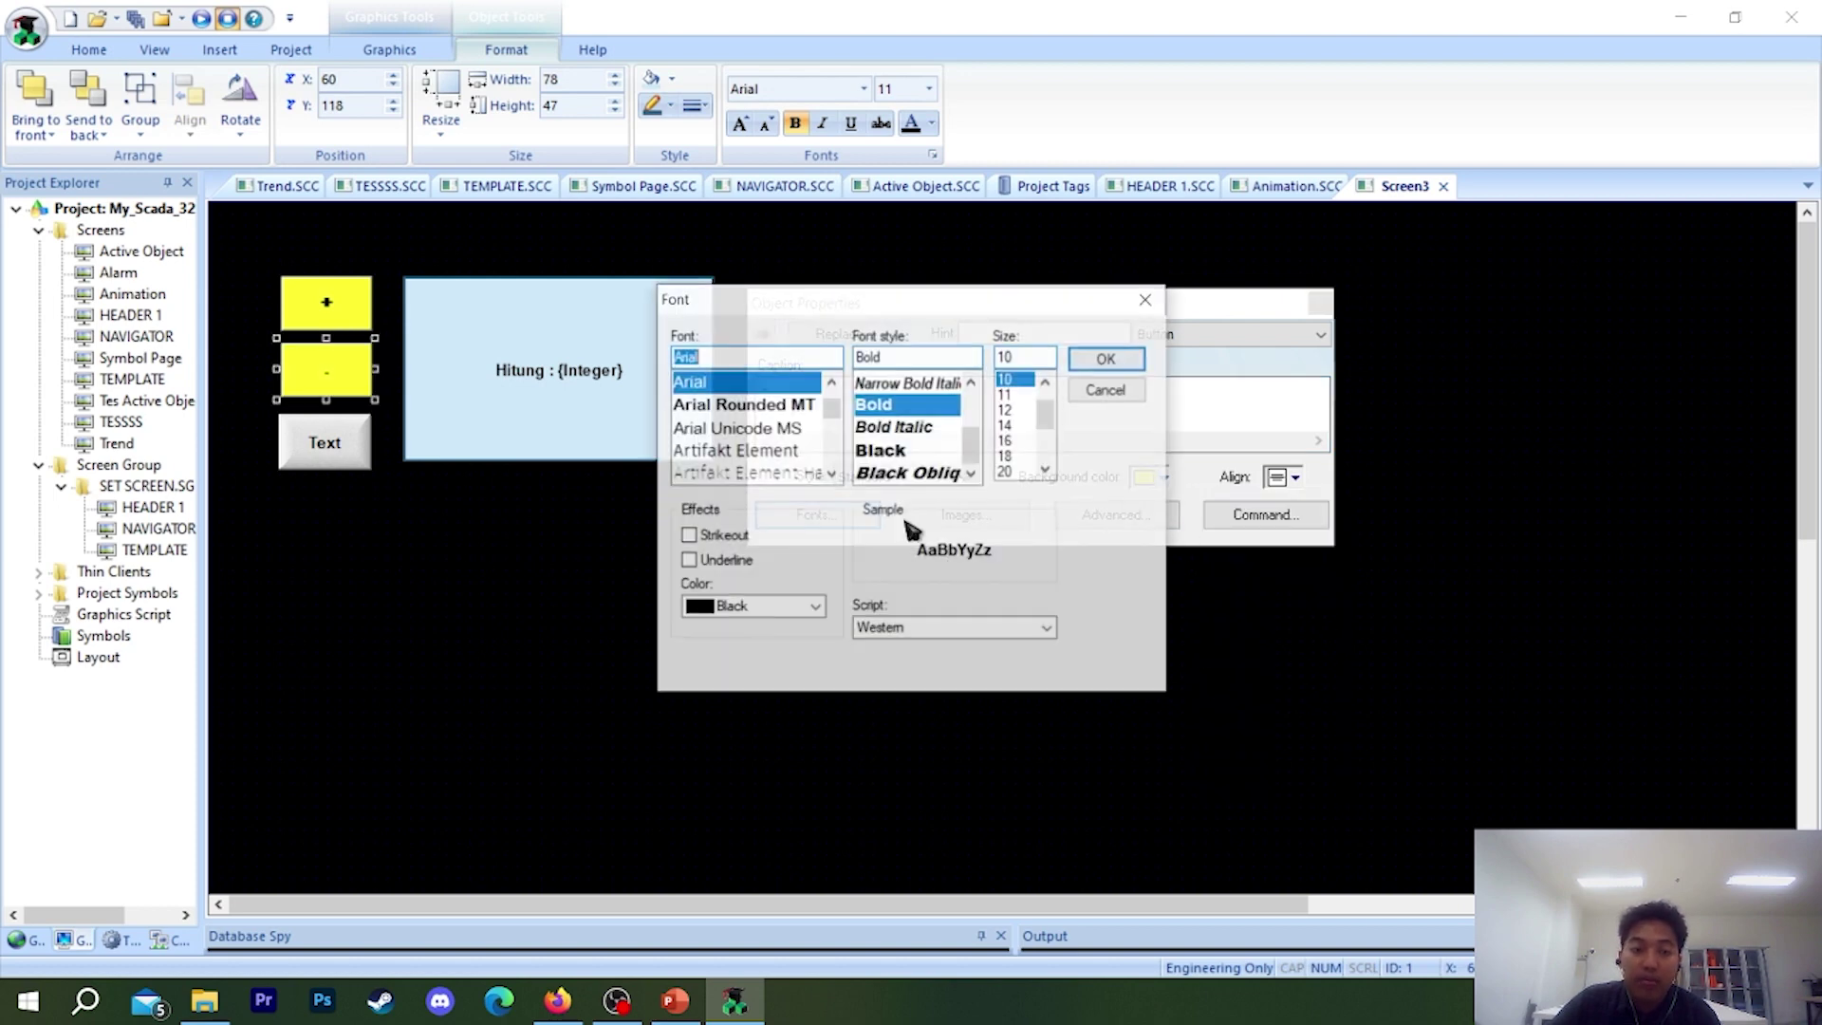
{"action": "type", "text": "pre"}
{"action": "left_click", "coordinate": [702, 382]}
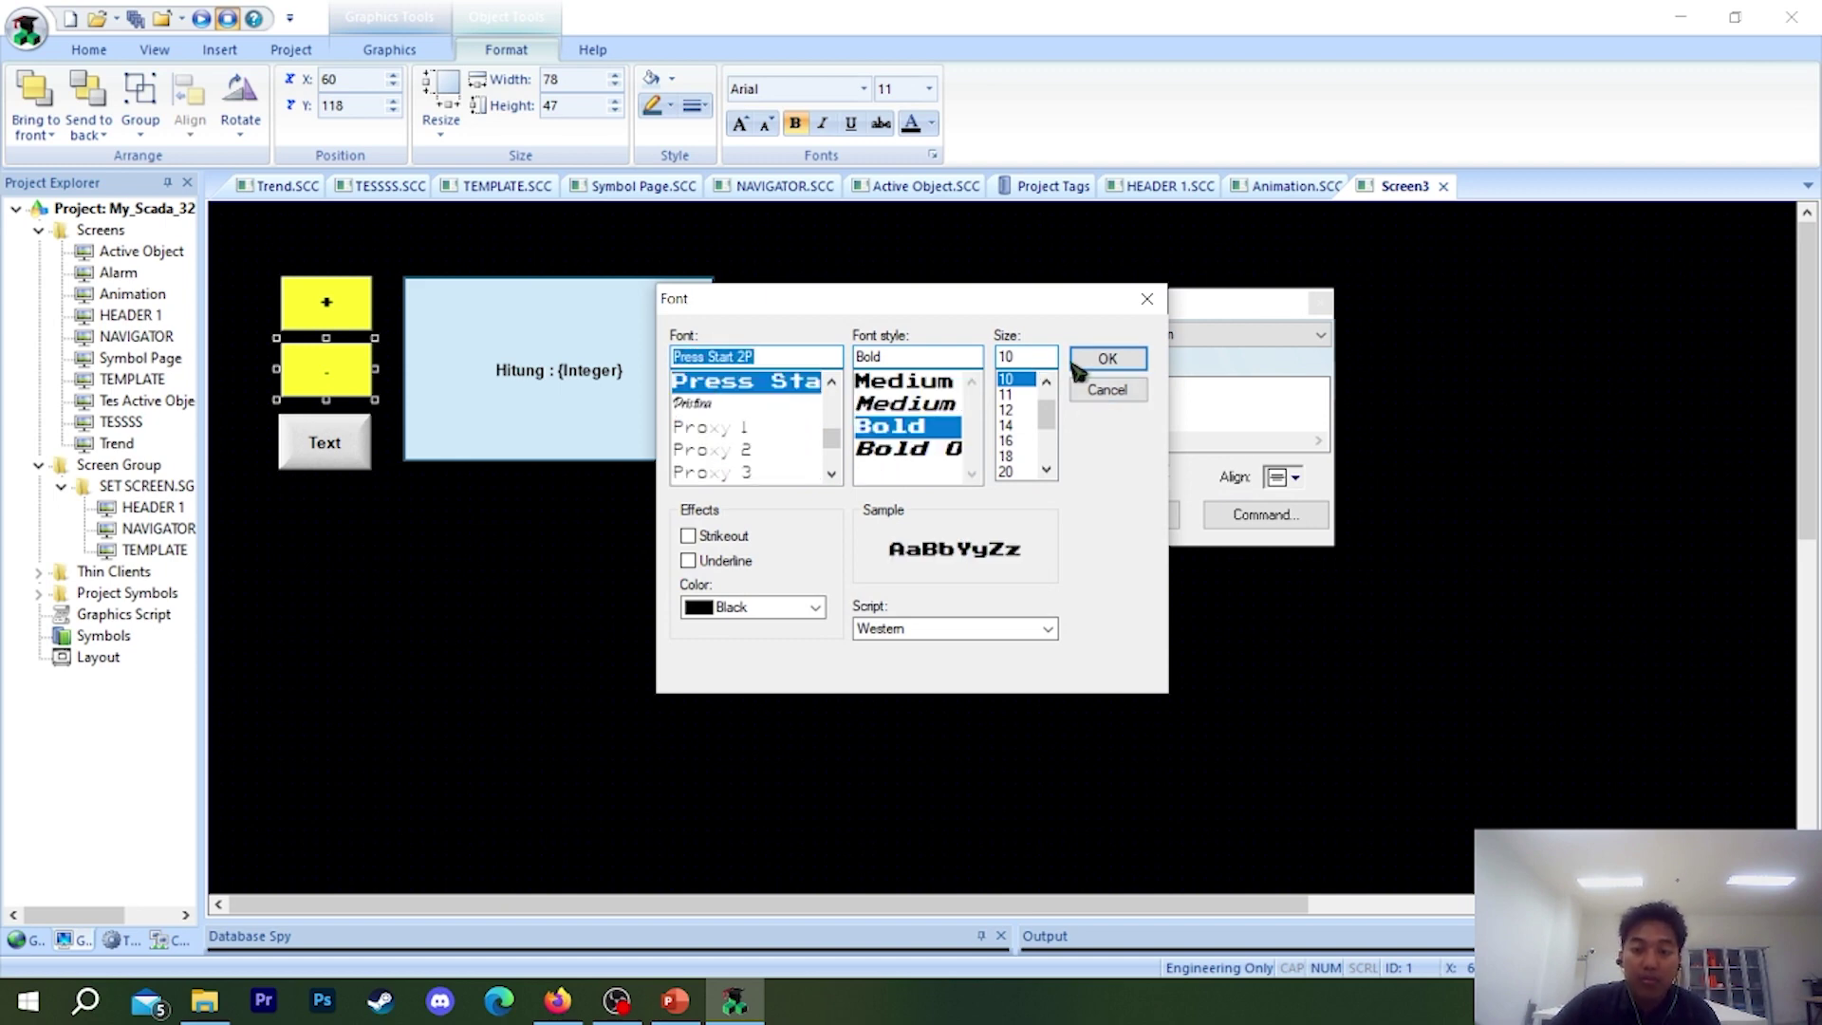
{"action": "left_click", "coordinate": [1100, 360]}
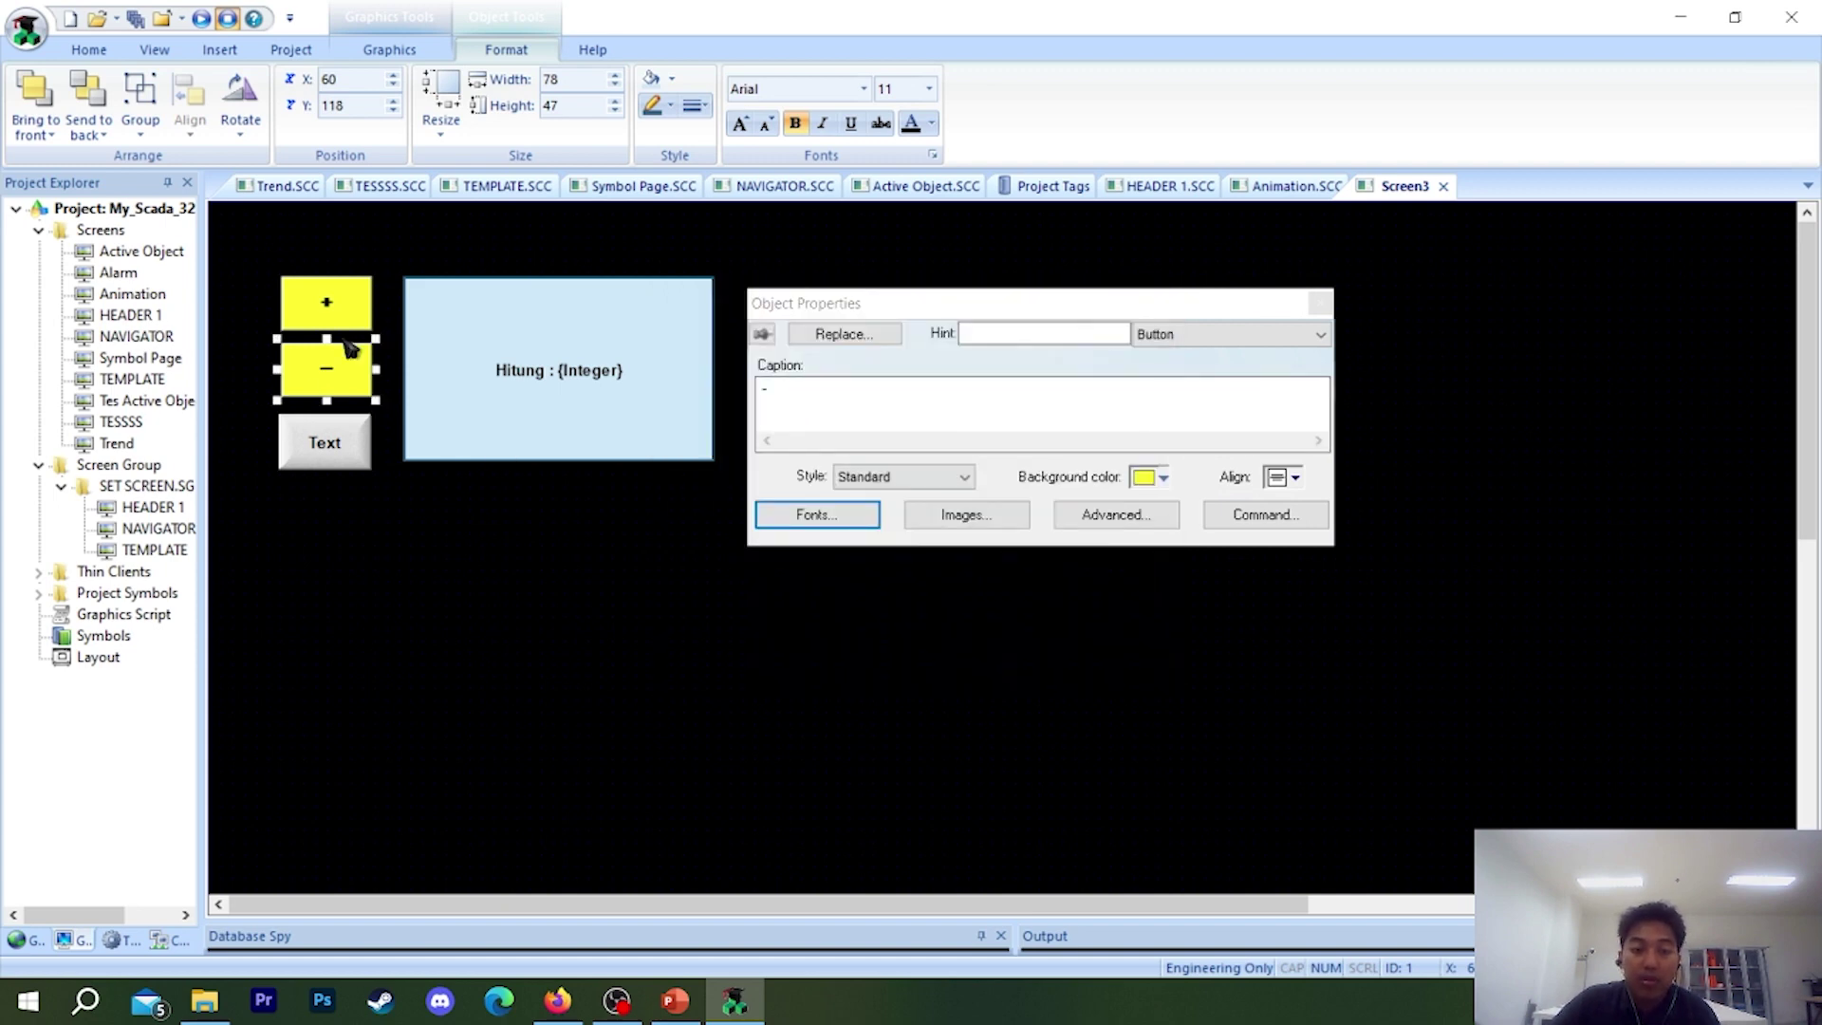
- Open the bottom button's Button properties and replace its caption with Reset
{"action": "left_click", "coordinate": [327, 460]}
{"action": "left_click", "coordinate": [342, 469]}
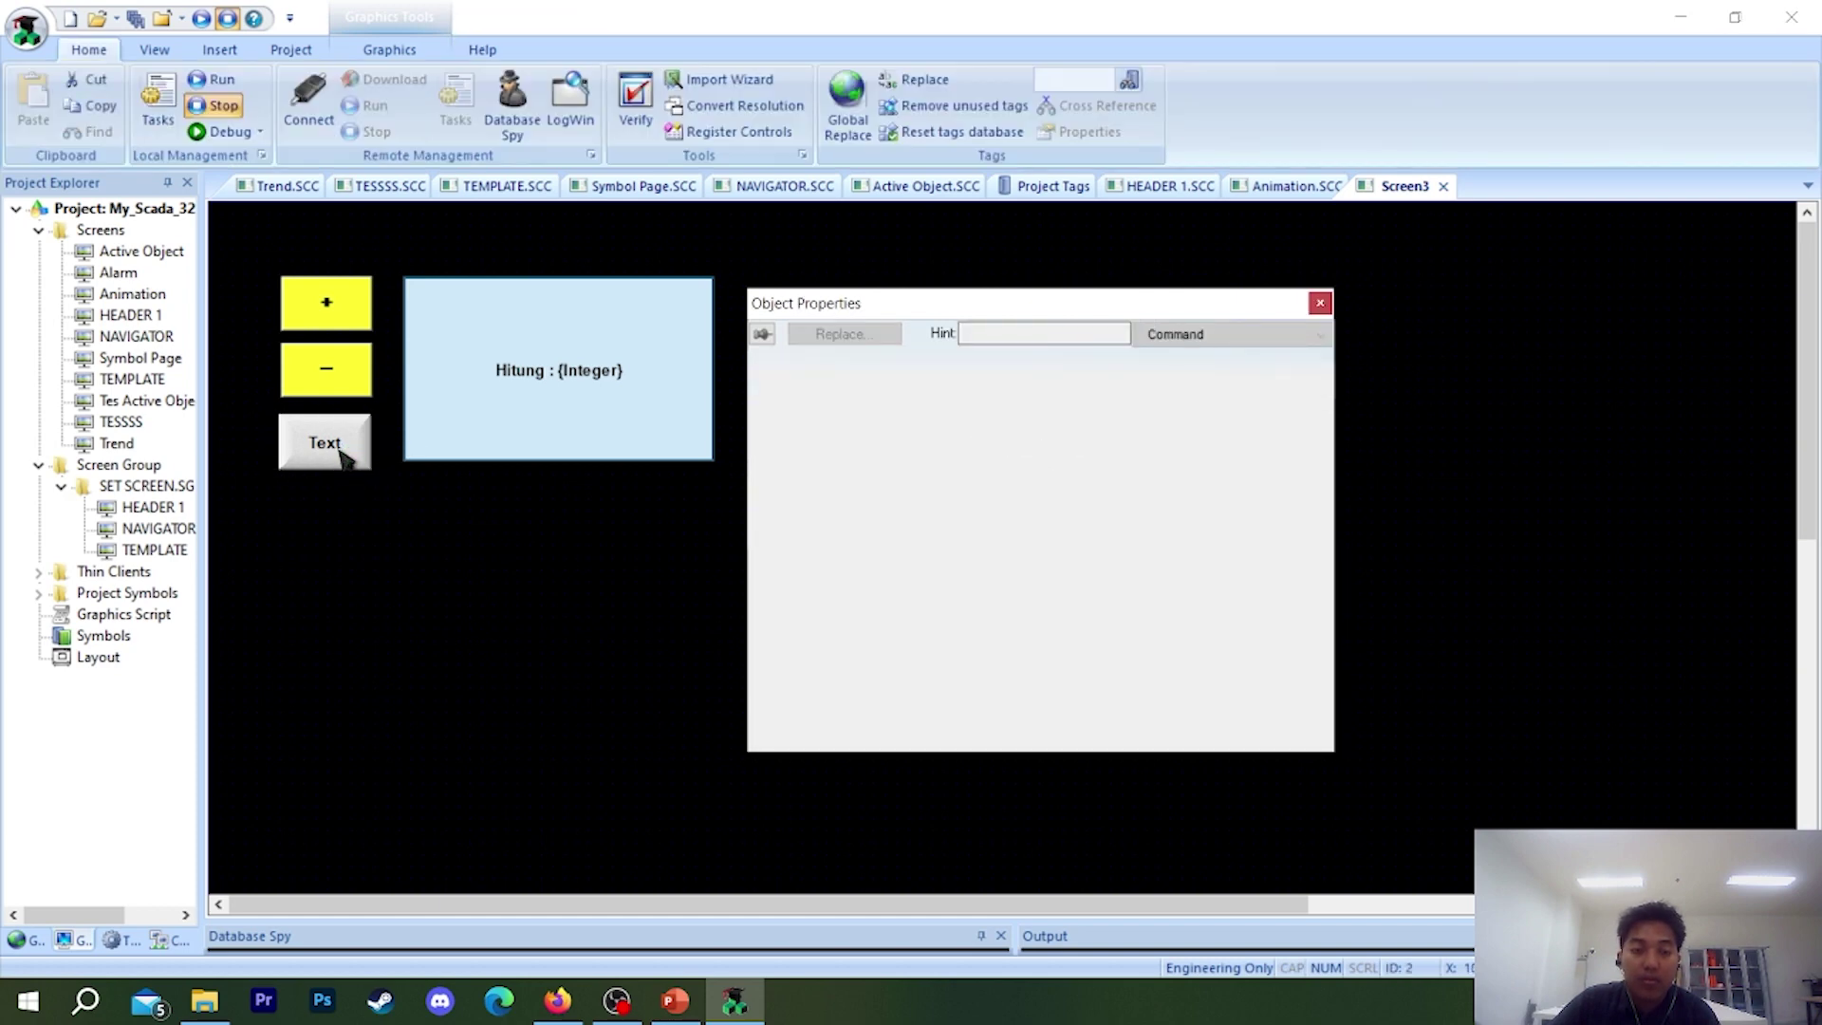
{"action": "right_click", "coordinate": [354, 452]}
{"action": "left_click", "coordinate": [433, 479]}
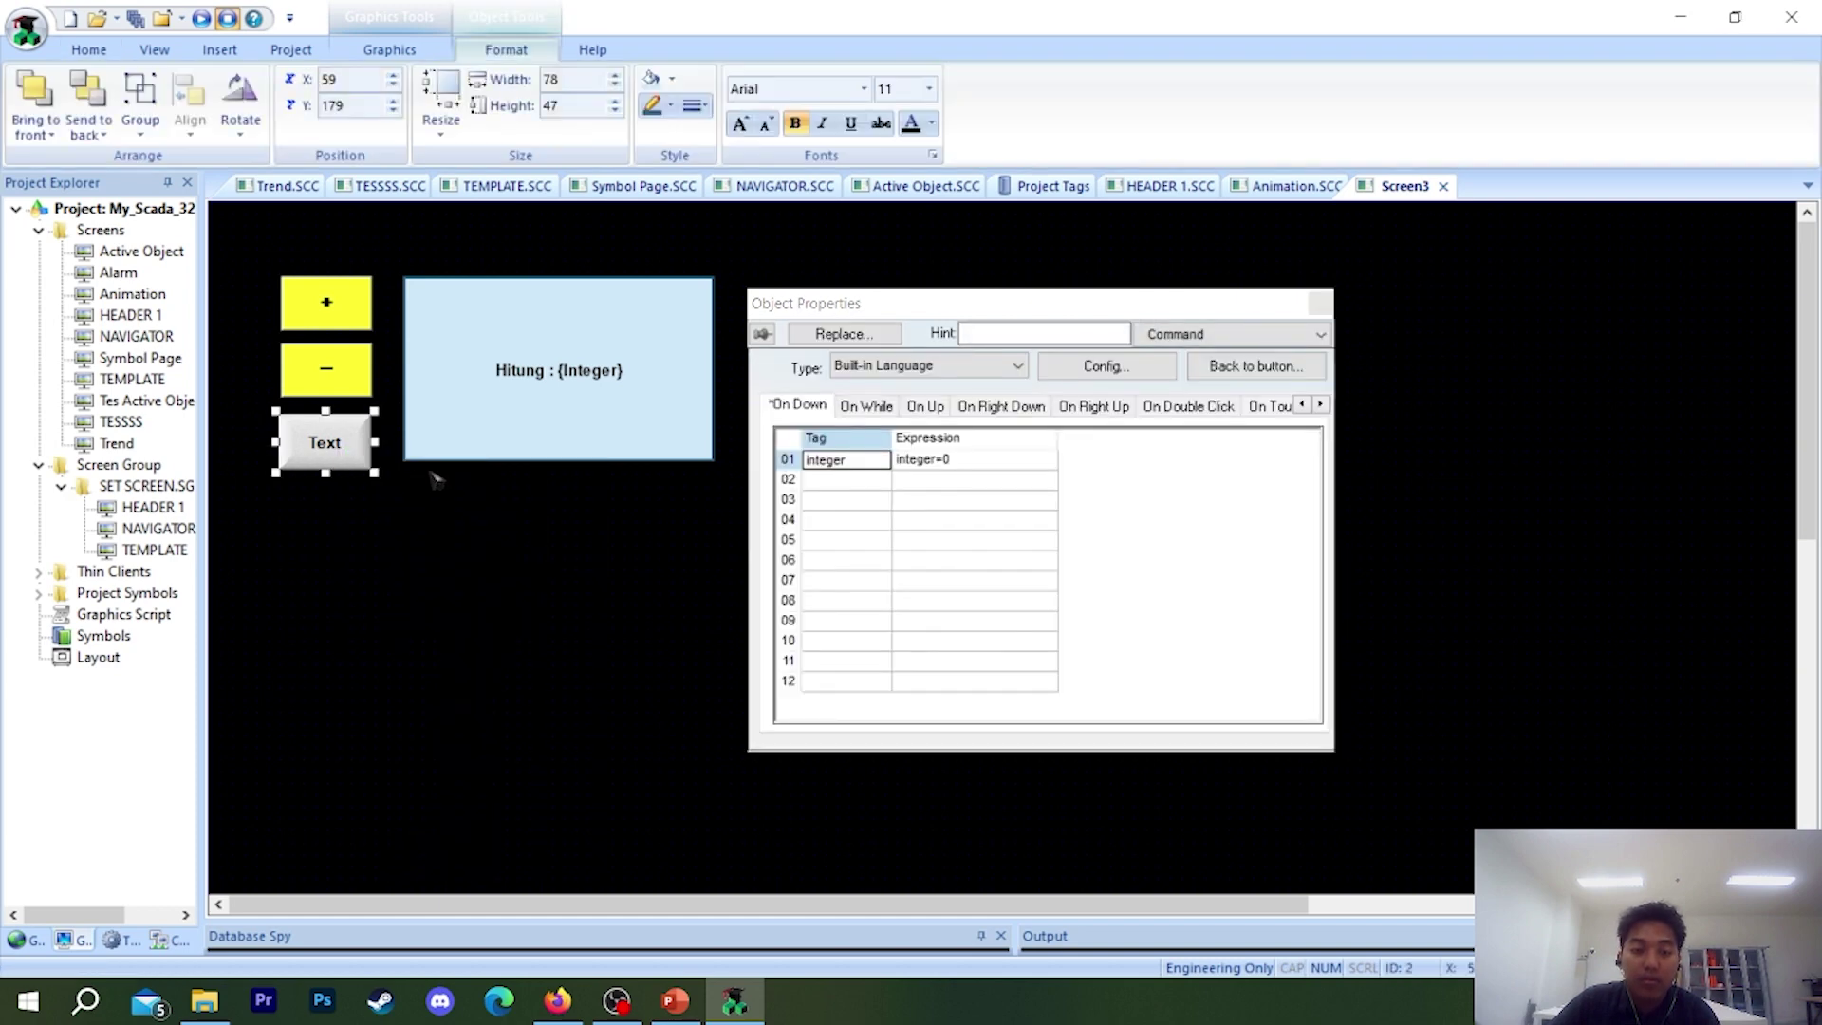
{"action": "left_click", "coordinate": [1203, 334]}
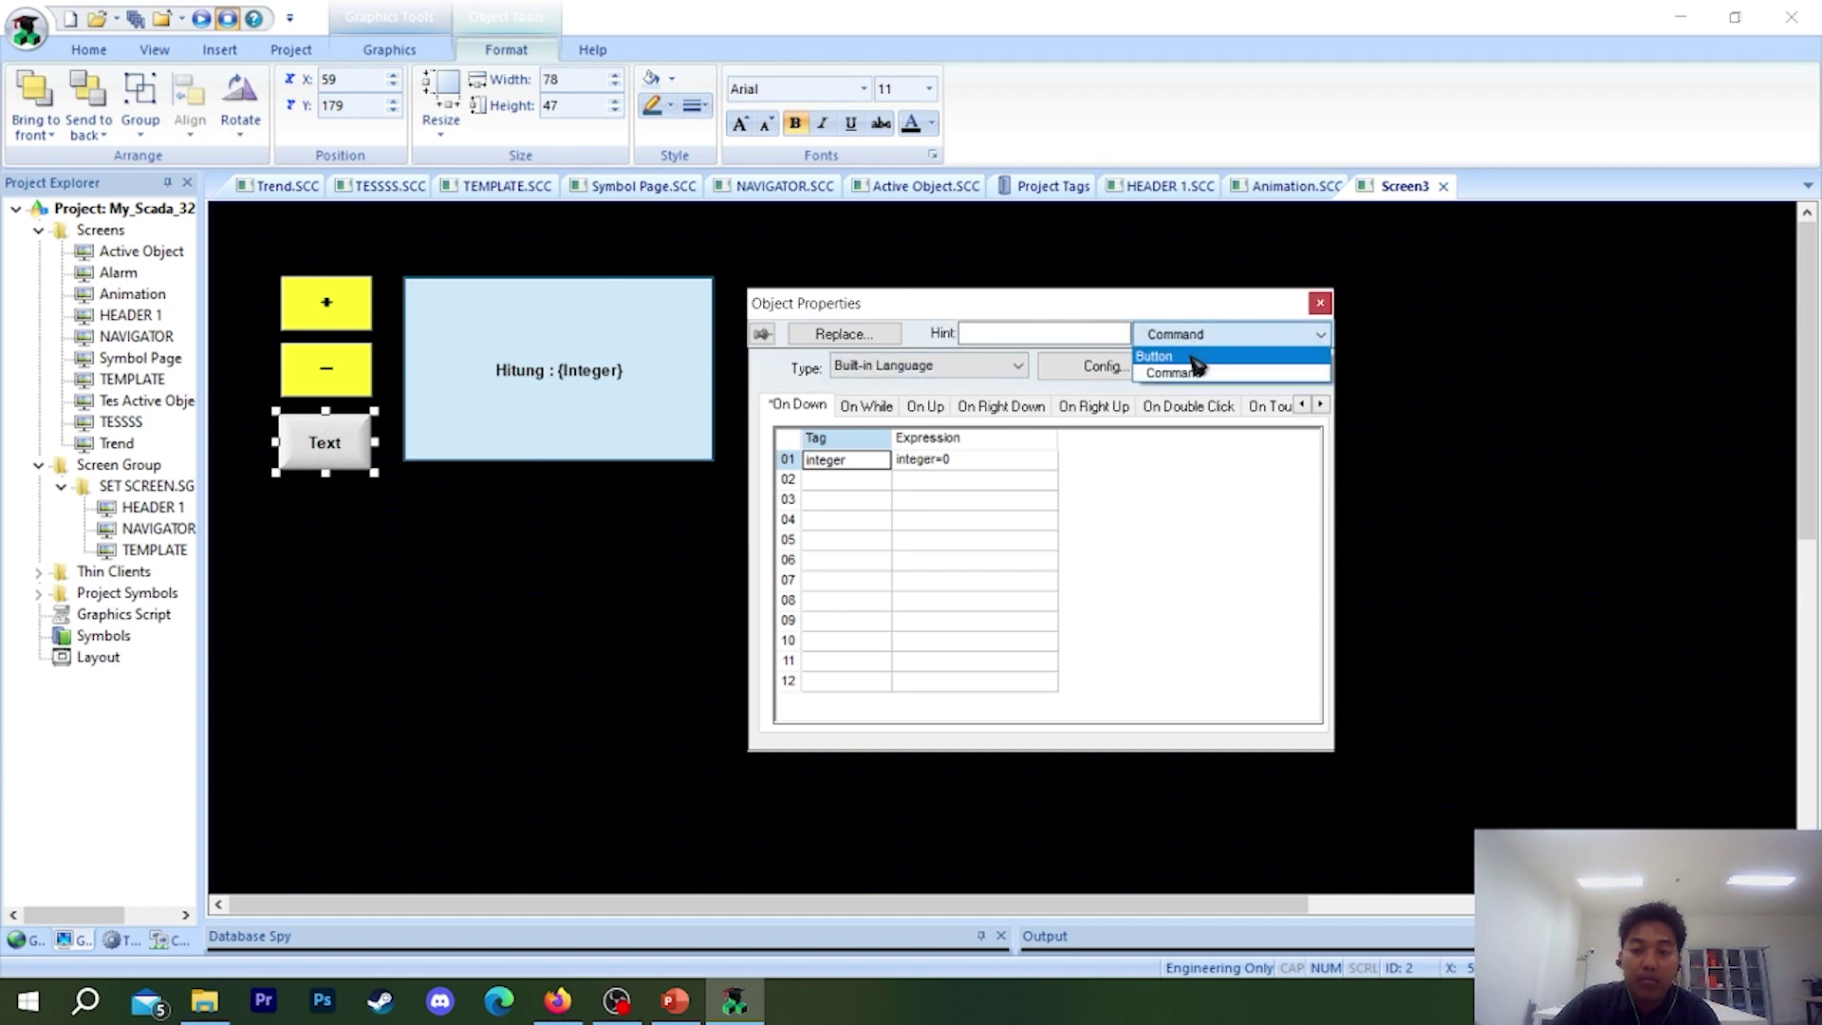
{"action": "left_click", "coordinate": [1177, 352]}
{"action": "key", "text": "ctrl+a"}
{"action": "type", "text": "Re"}
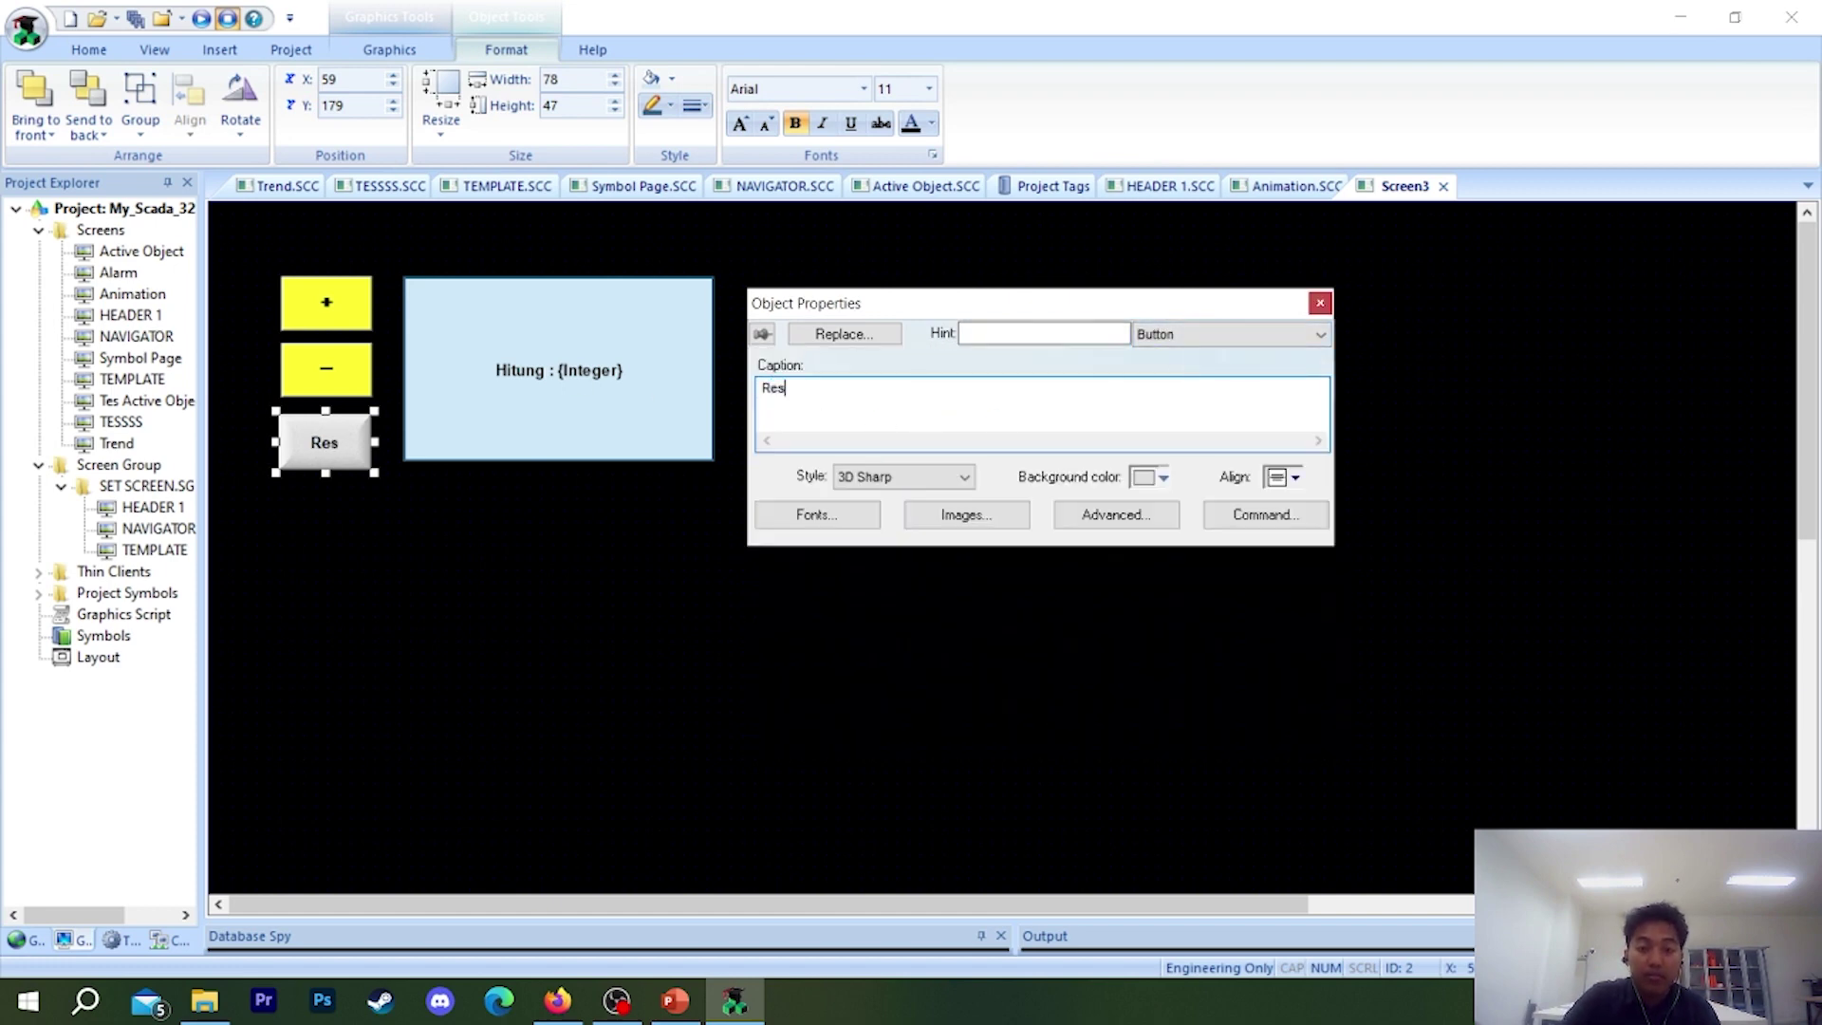
- Set the Reset button's style to Standard and its background color to the standard yellow
{"action": "left_click", "coordinate": [901, 476]}
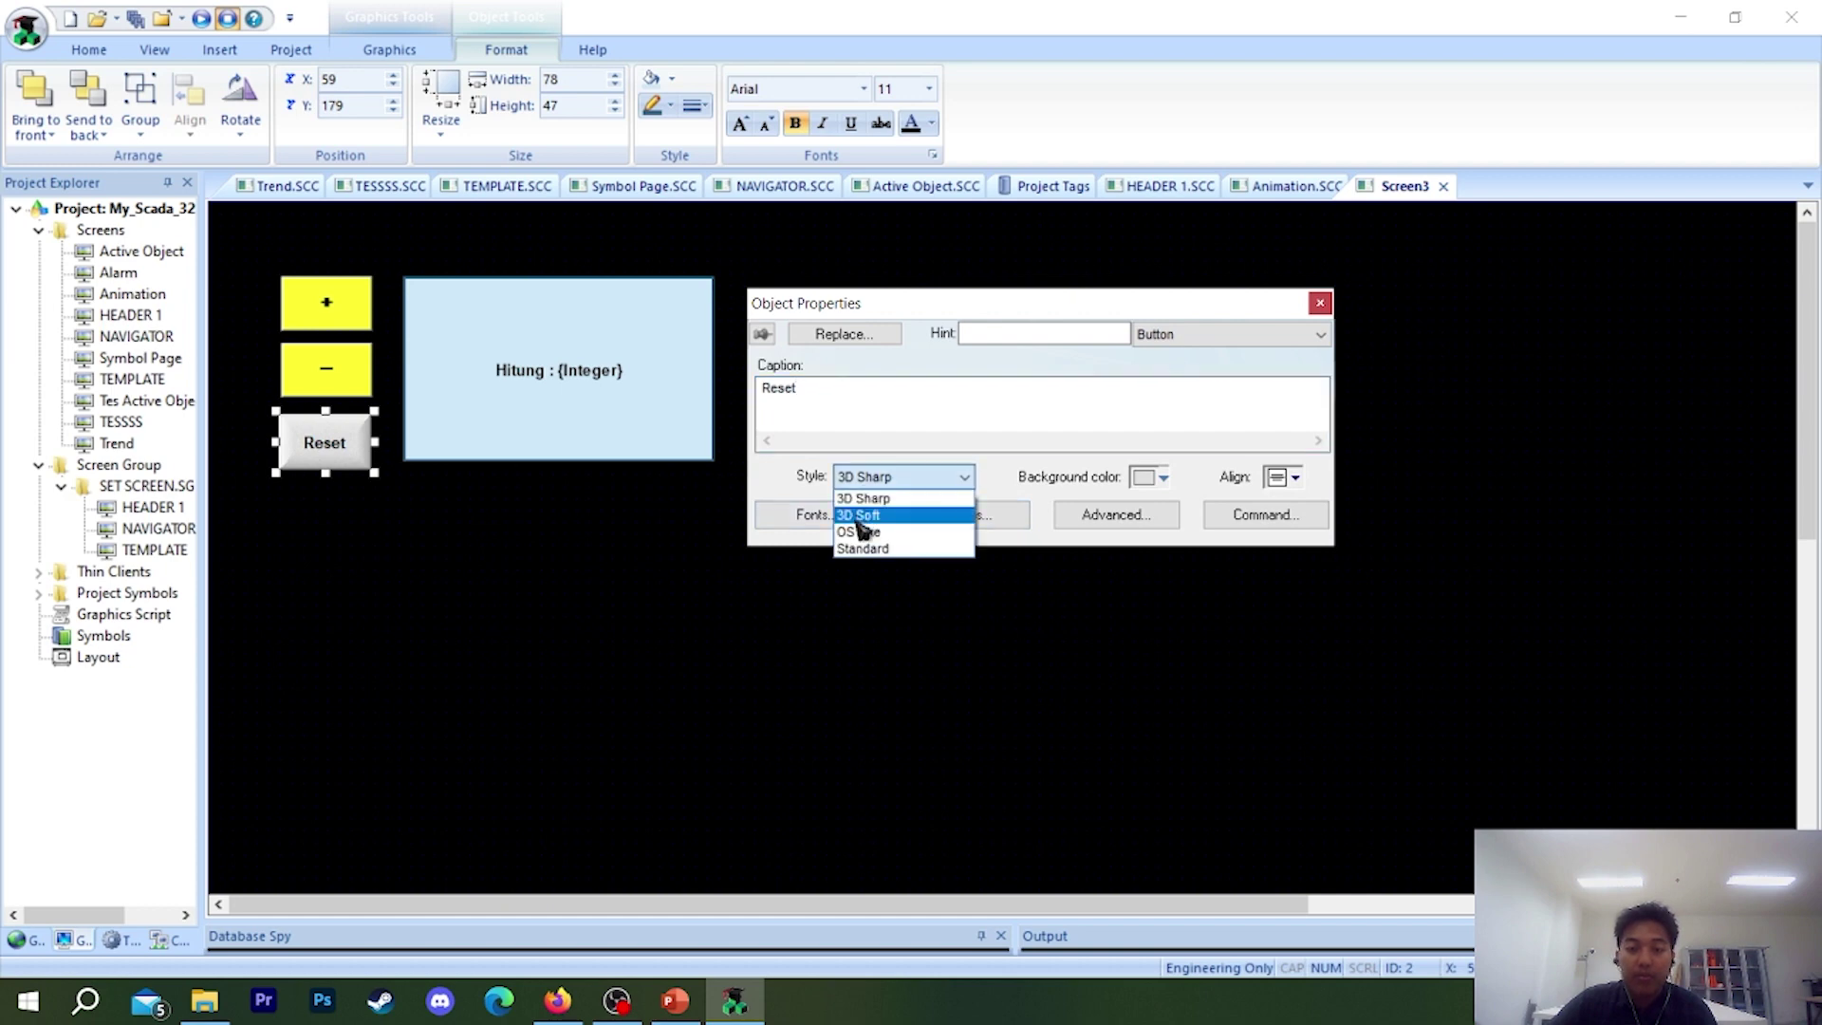
{"action": "left_click", "coordinate": [864, 504]}
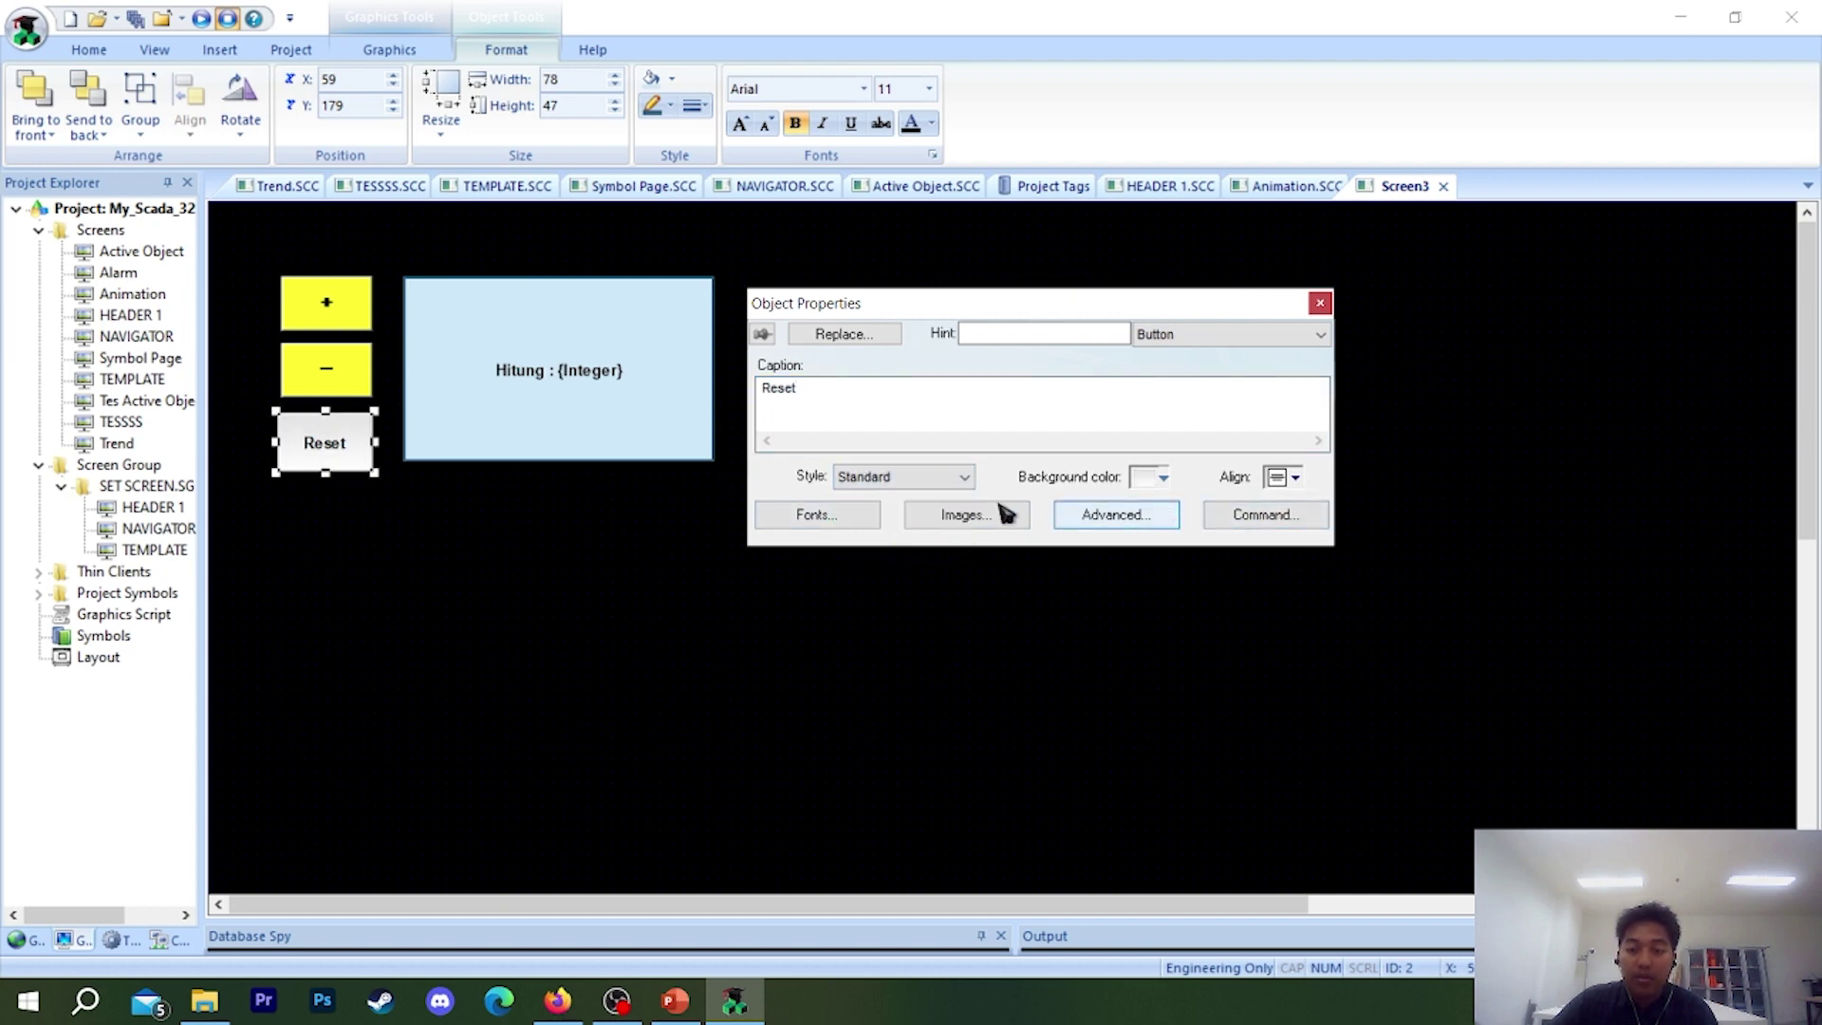
{"action": "left_click", "coordinate": [1151, 480]}
{"action": "left_click", "coordinate": [1203, 671]}
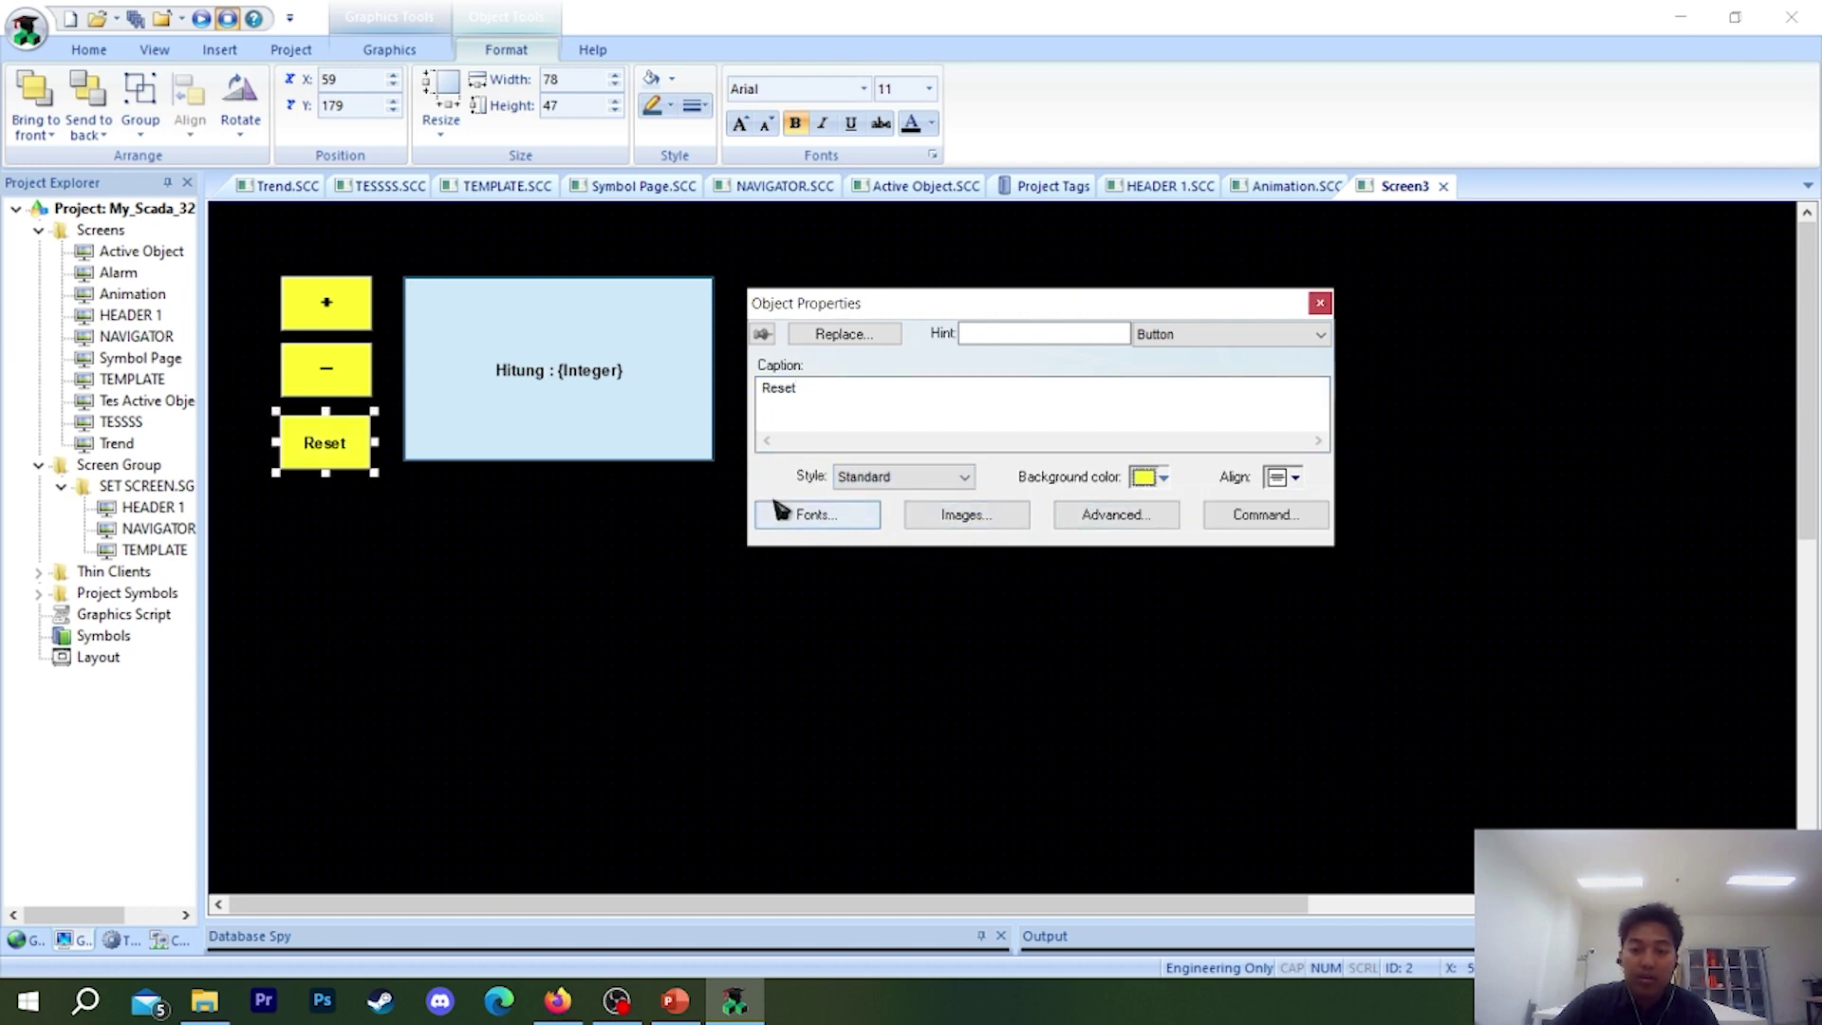
- Set the Reset button's caption font to Press Start 2P, Bold, size 10, and close its properties
{"action": "left_click", "coordinate": [817, 517]}
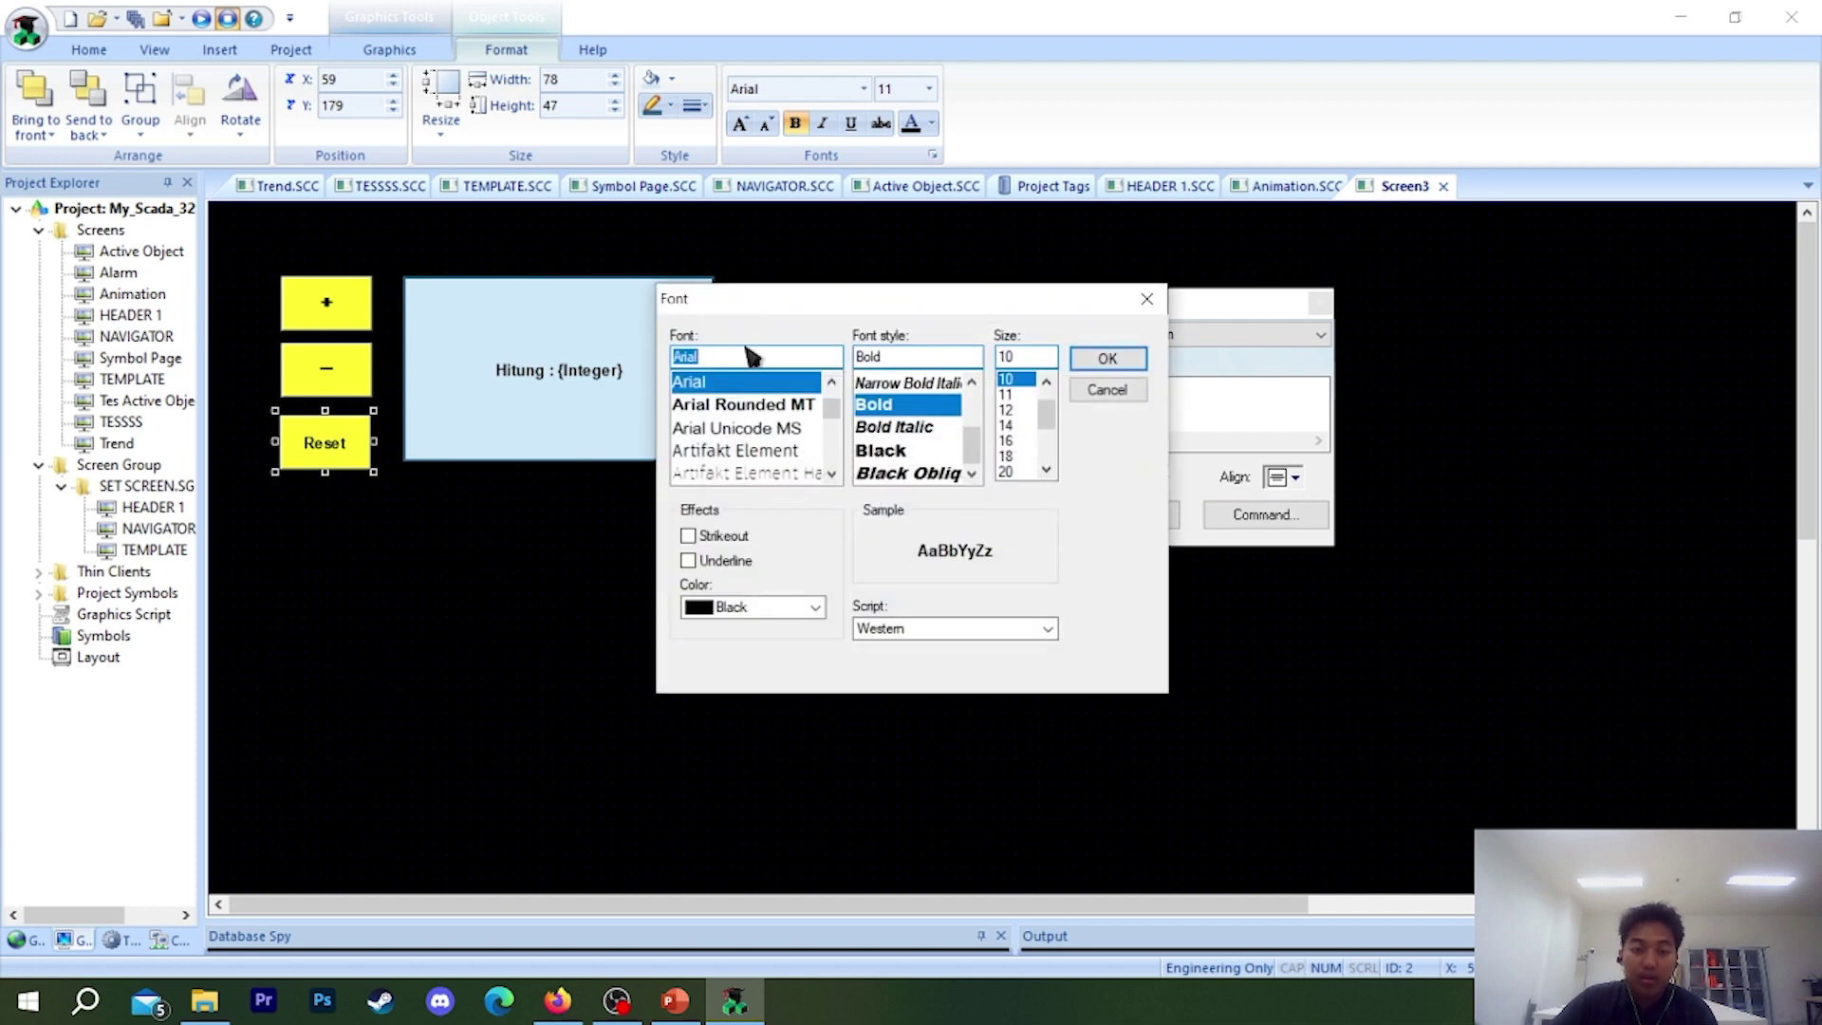
{"action": "type", "text": "pre"}
{"action": "left_click", "coordinate": [720, 394]}
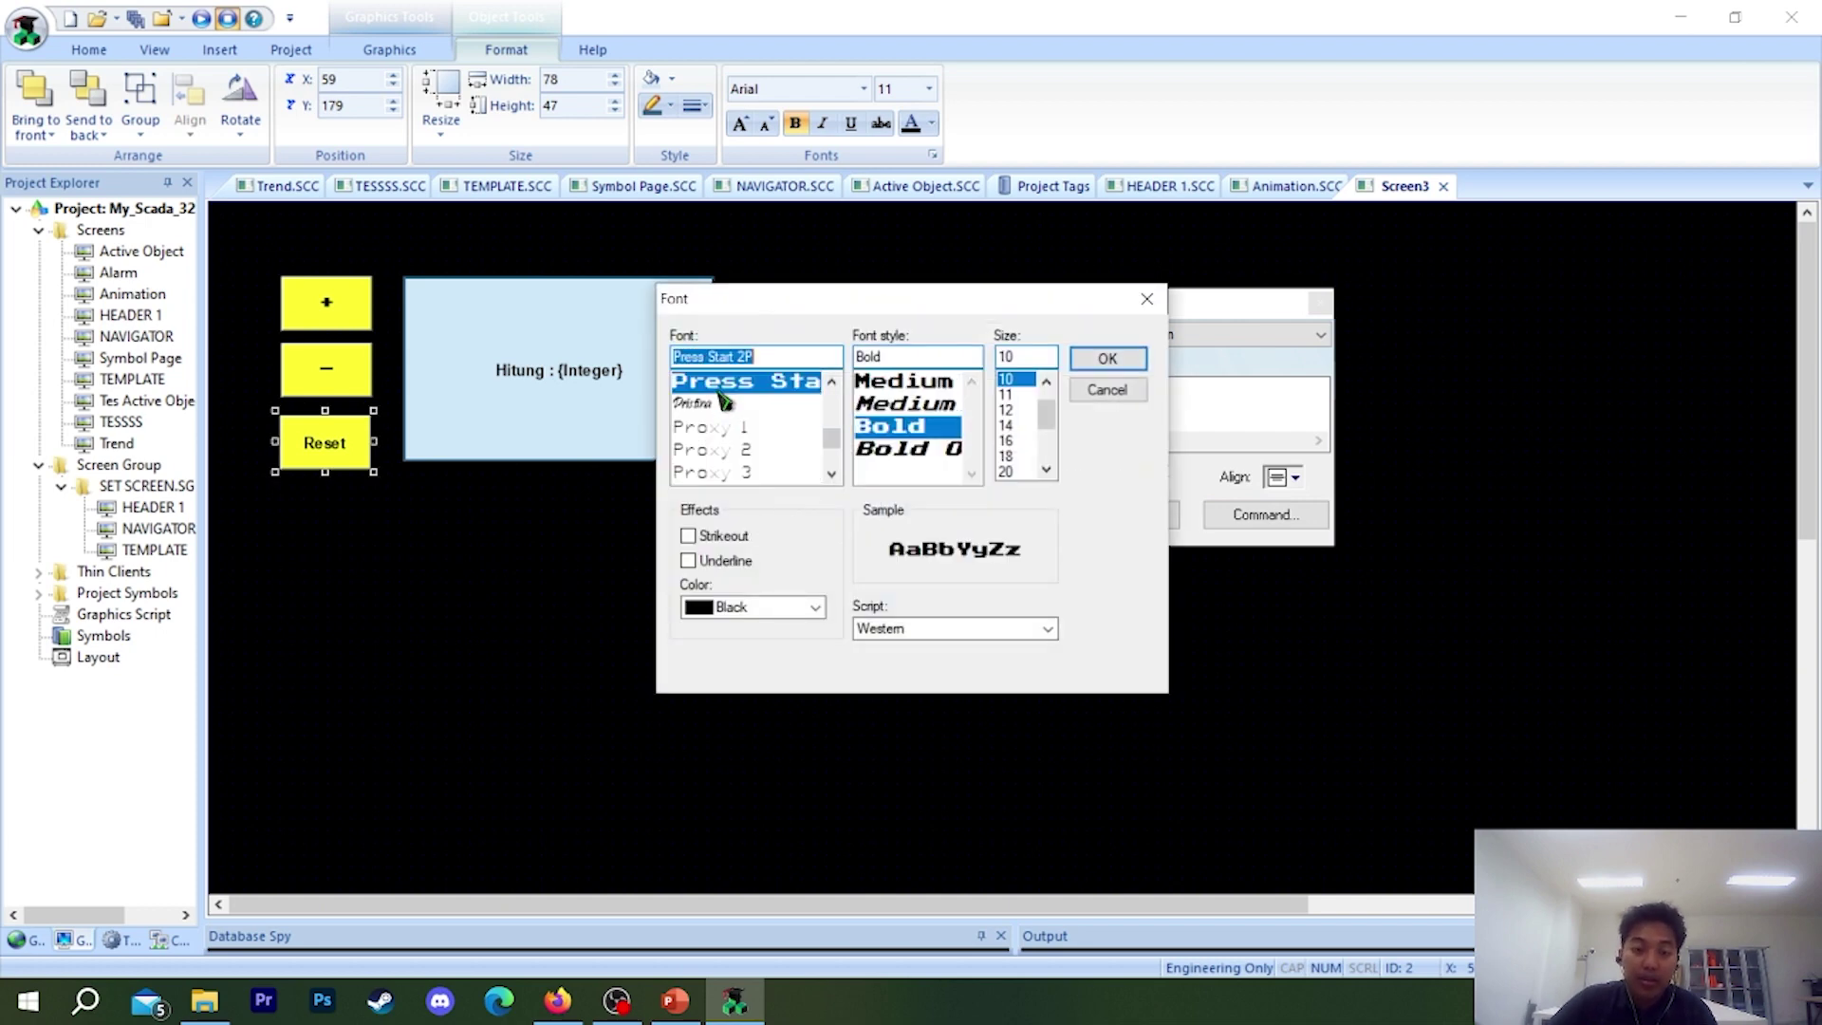
{"action": "left_click", "coordinate": [1106, 358]}
{"action": "key", "text": "Escape"}
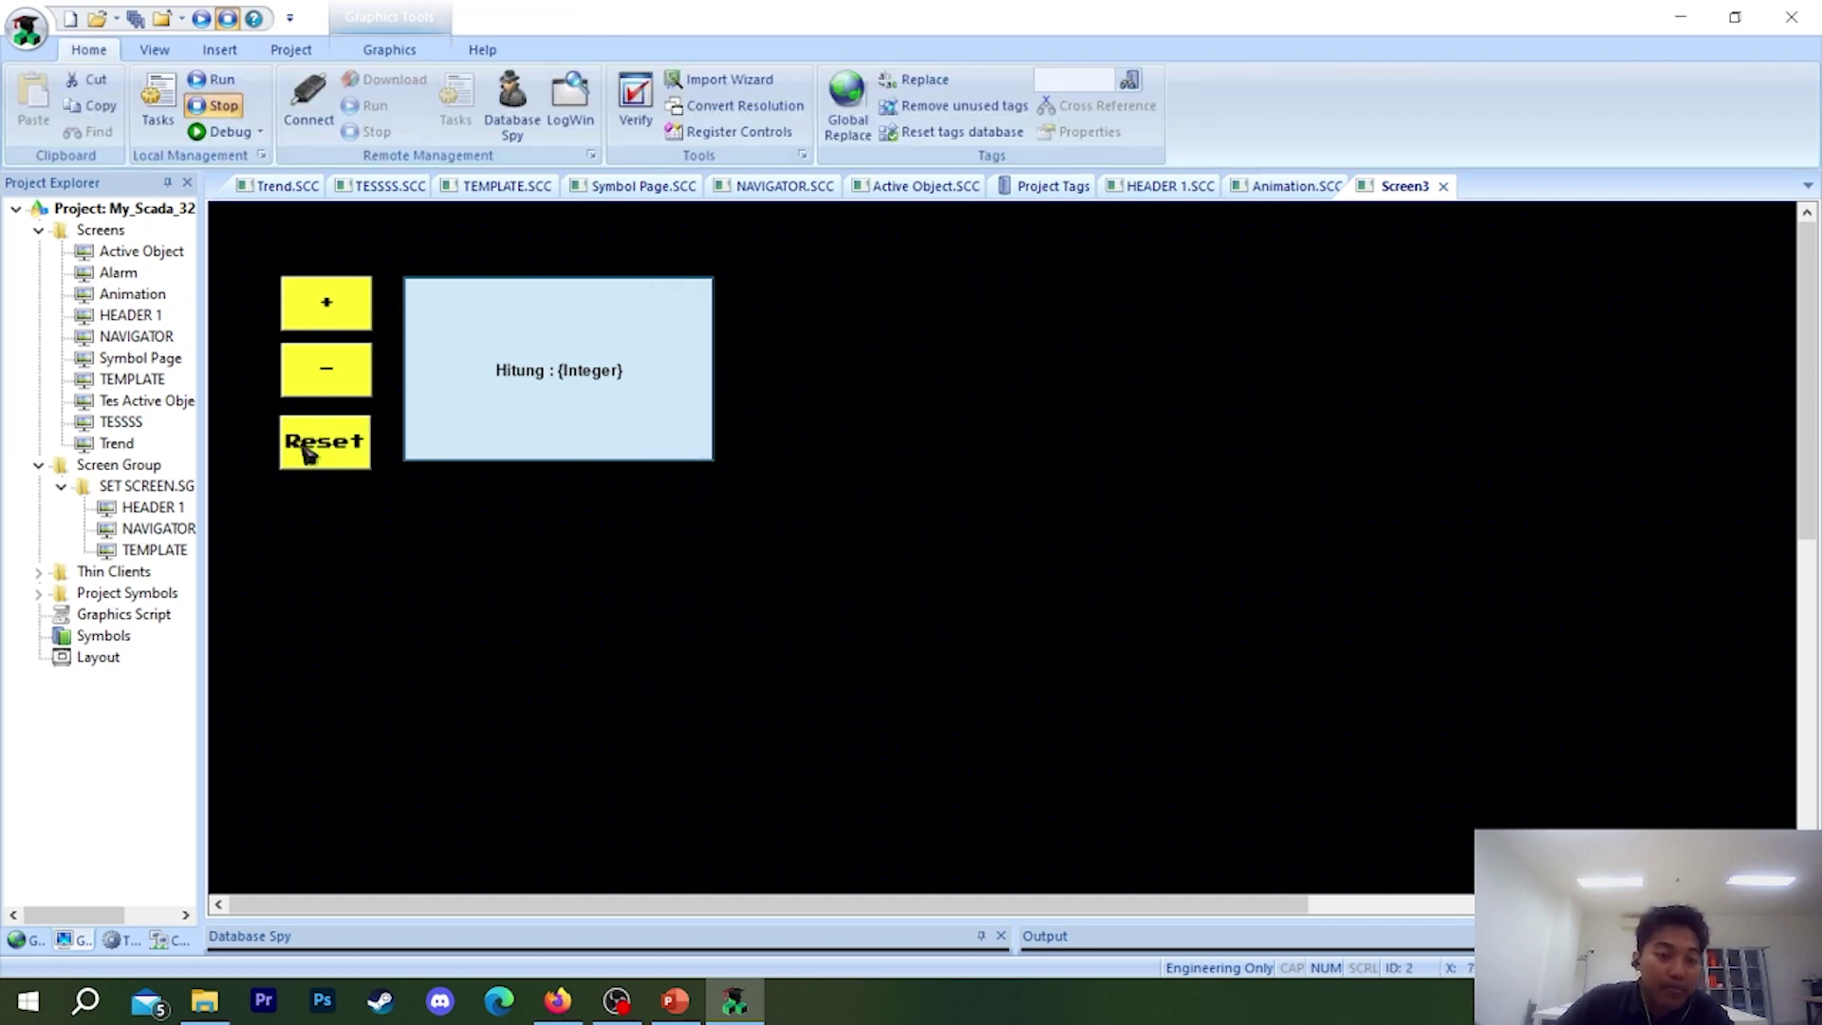
- Shift the counter rectangle slightly right and line up the +, - and Reset buttons in an even column beside it
{"action": "left_click", "coordinate": [505, 50]}
{"action": "scroll", "coordinate": [510, 57], "scroll_direction": "up", "scroll_amount": 1}
{"action": "left_click", "coordinate": [531, 380]}
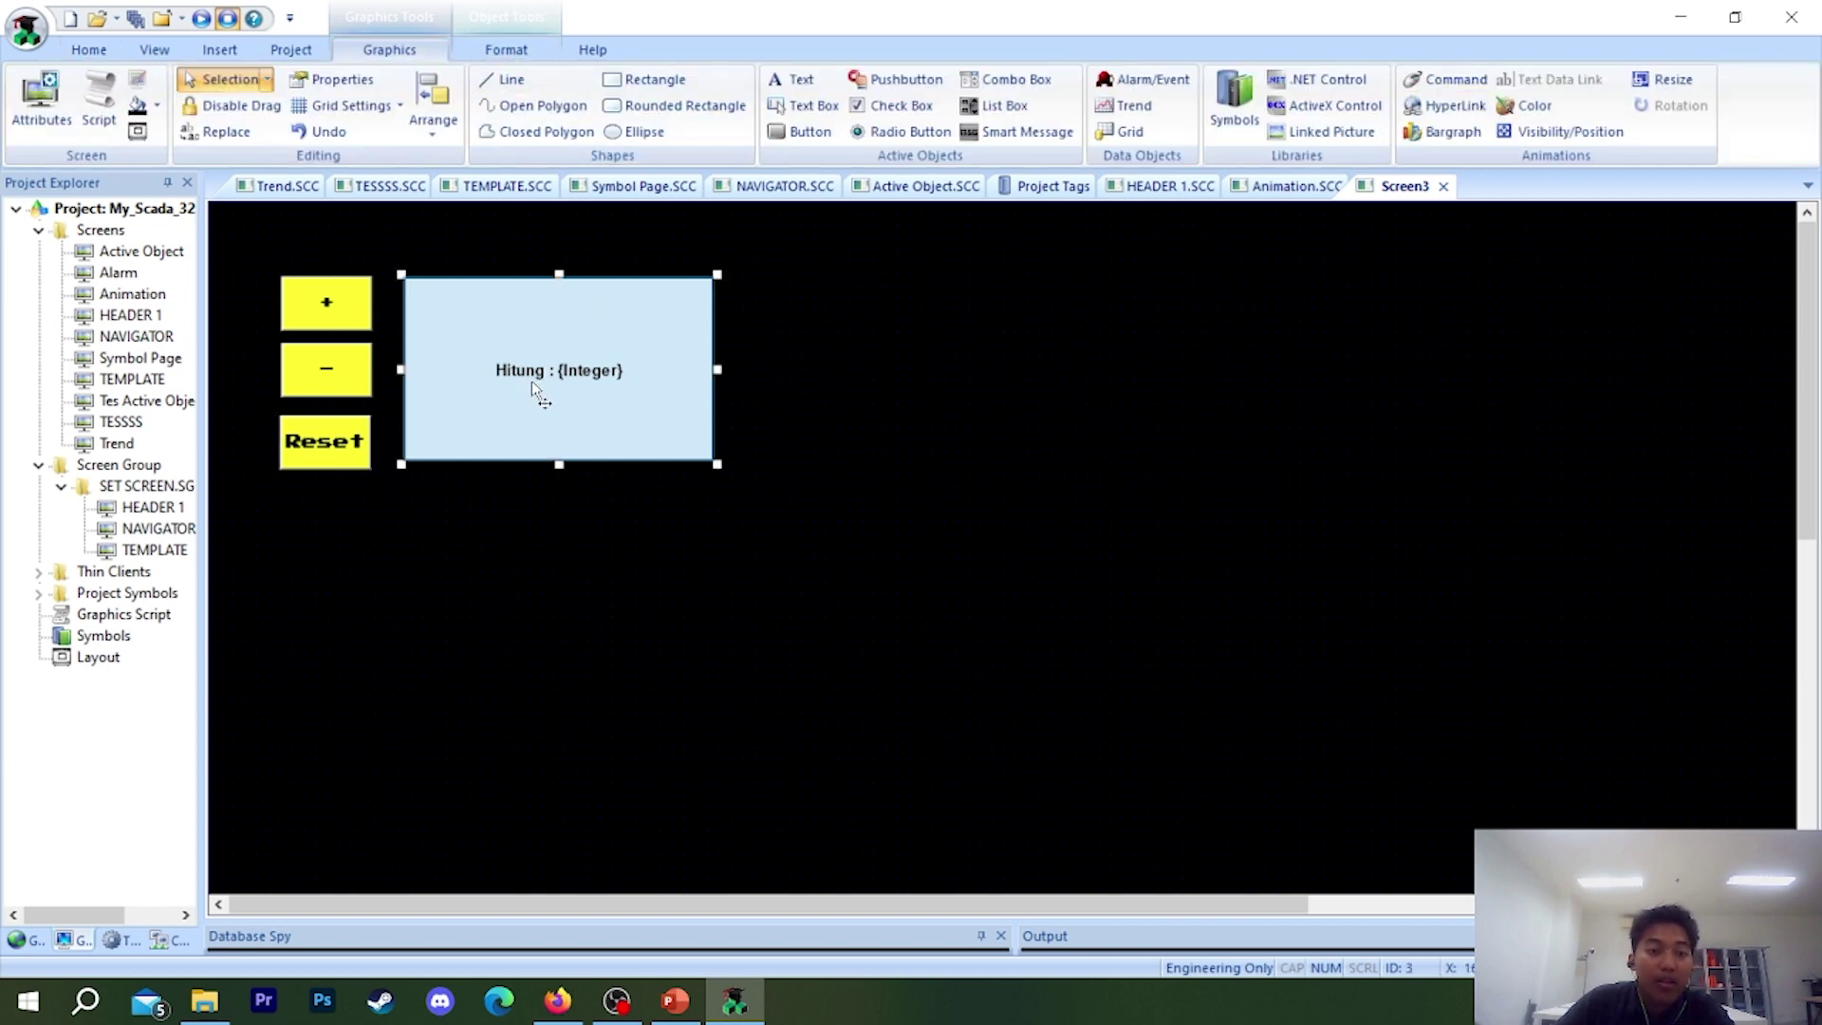
{"action": "left_click_drag", "start_coordinate": [502, 418], "coordinate": [527, 417]}
{"action": "left_click_drag", "start_coordinate": [346, 434], "coordinate": [335, 394]}
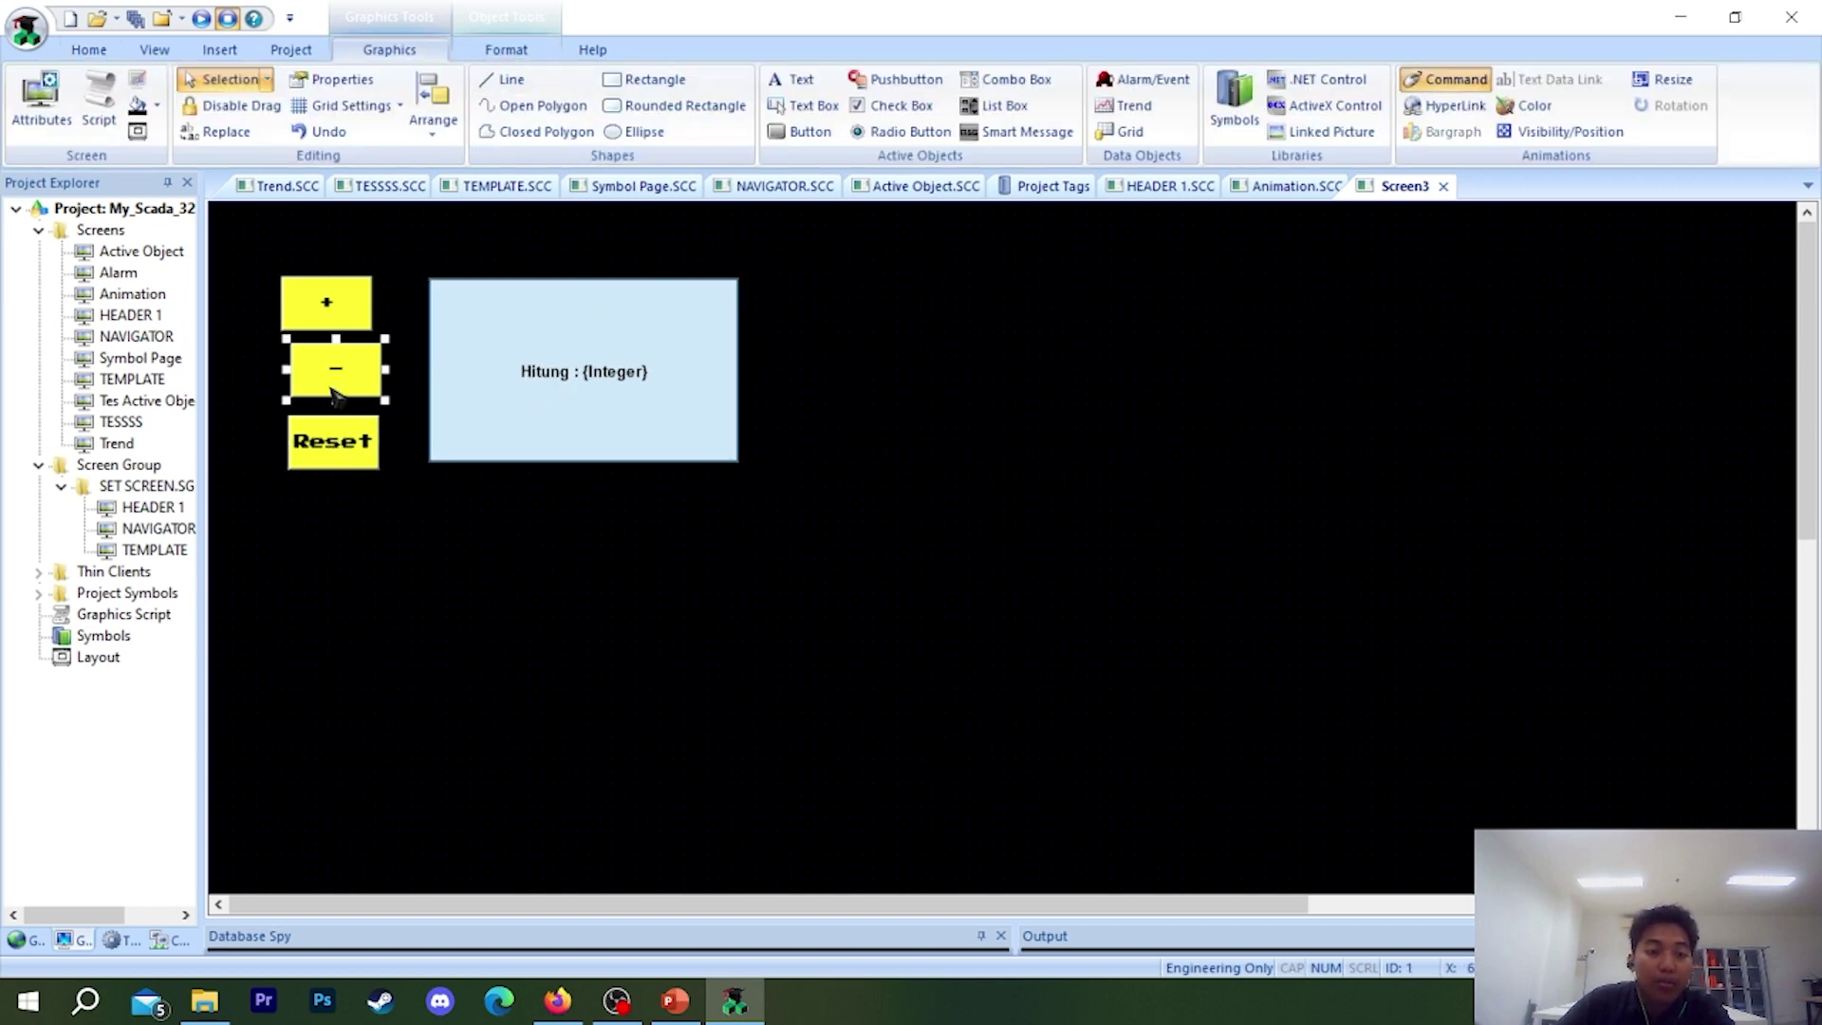
{"action": "left_click_drag", "start_coordinate": [324, 313], "coordinate": [327, 313]}
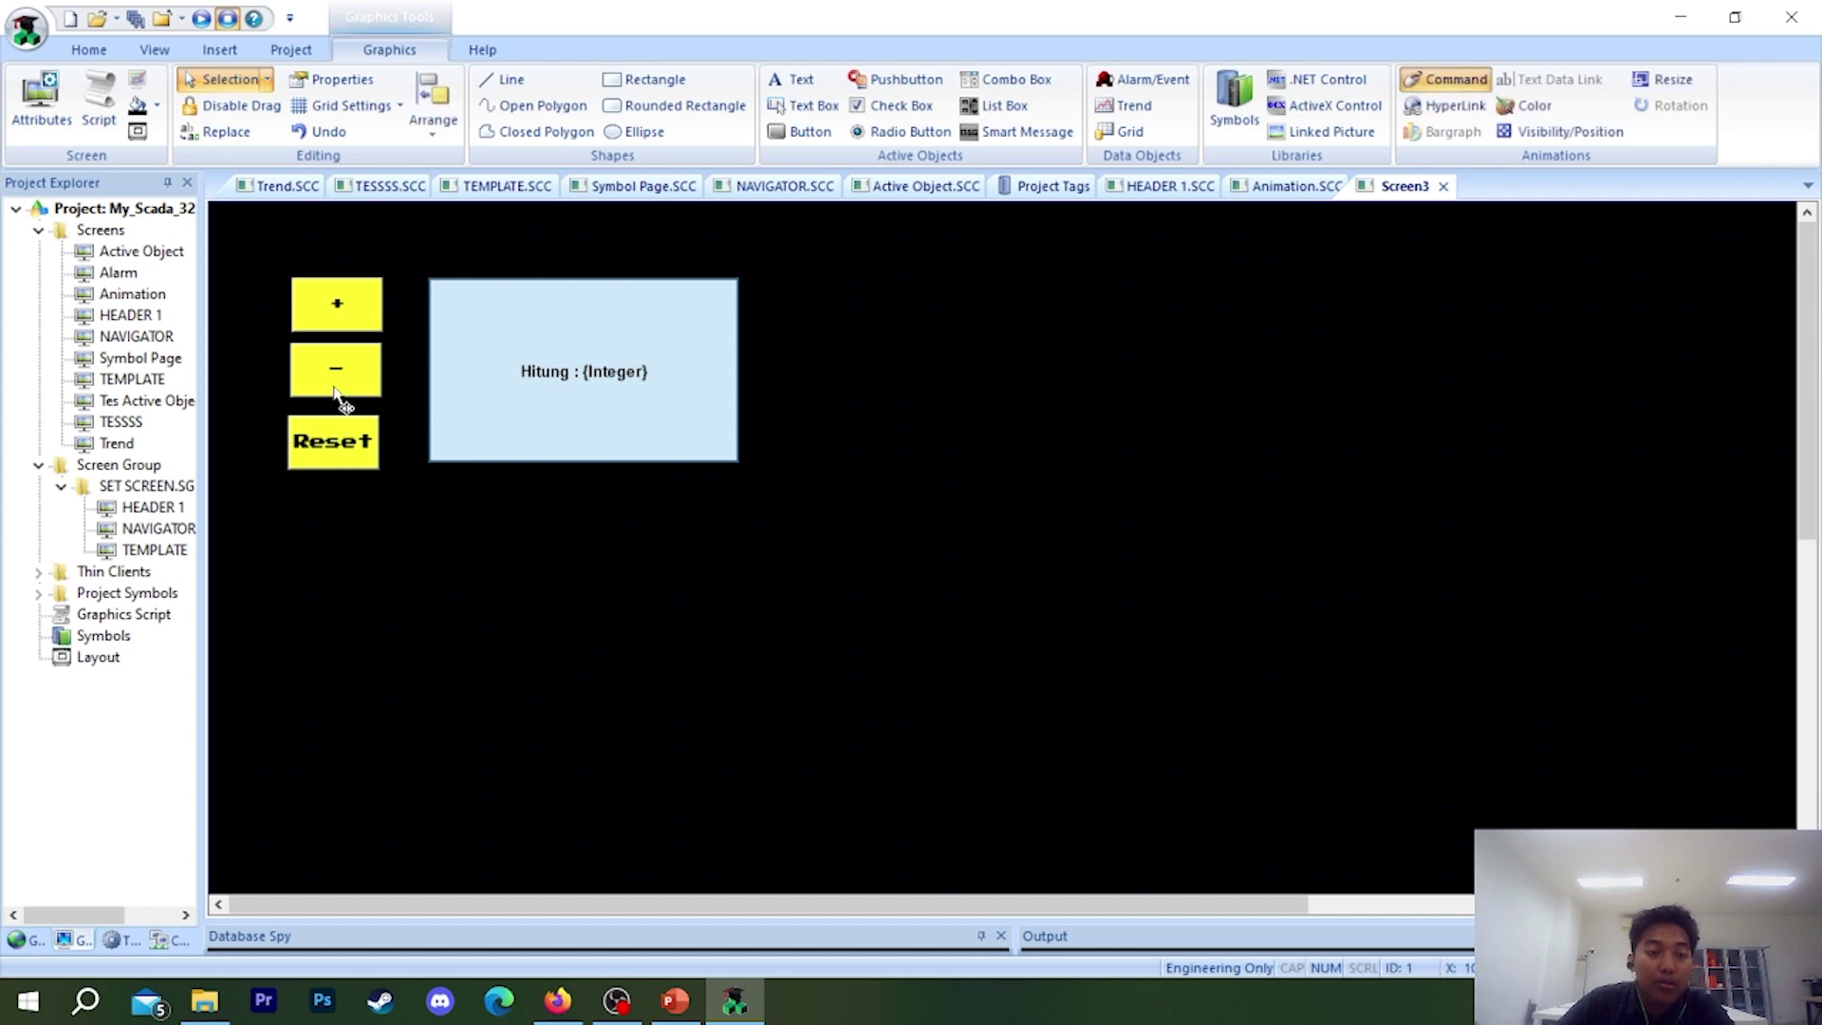
{"action": "left_click_drag", "start_coordinate": [337, 385], "coordinate": [335, 384]}
{"action": "left_click_drag", "start_coordinate": [334, 313], "coordinate": [337, 338]}
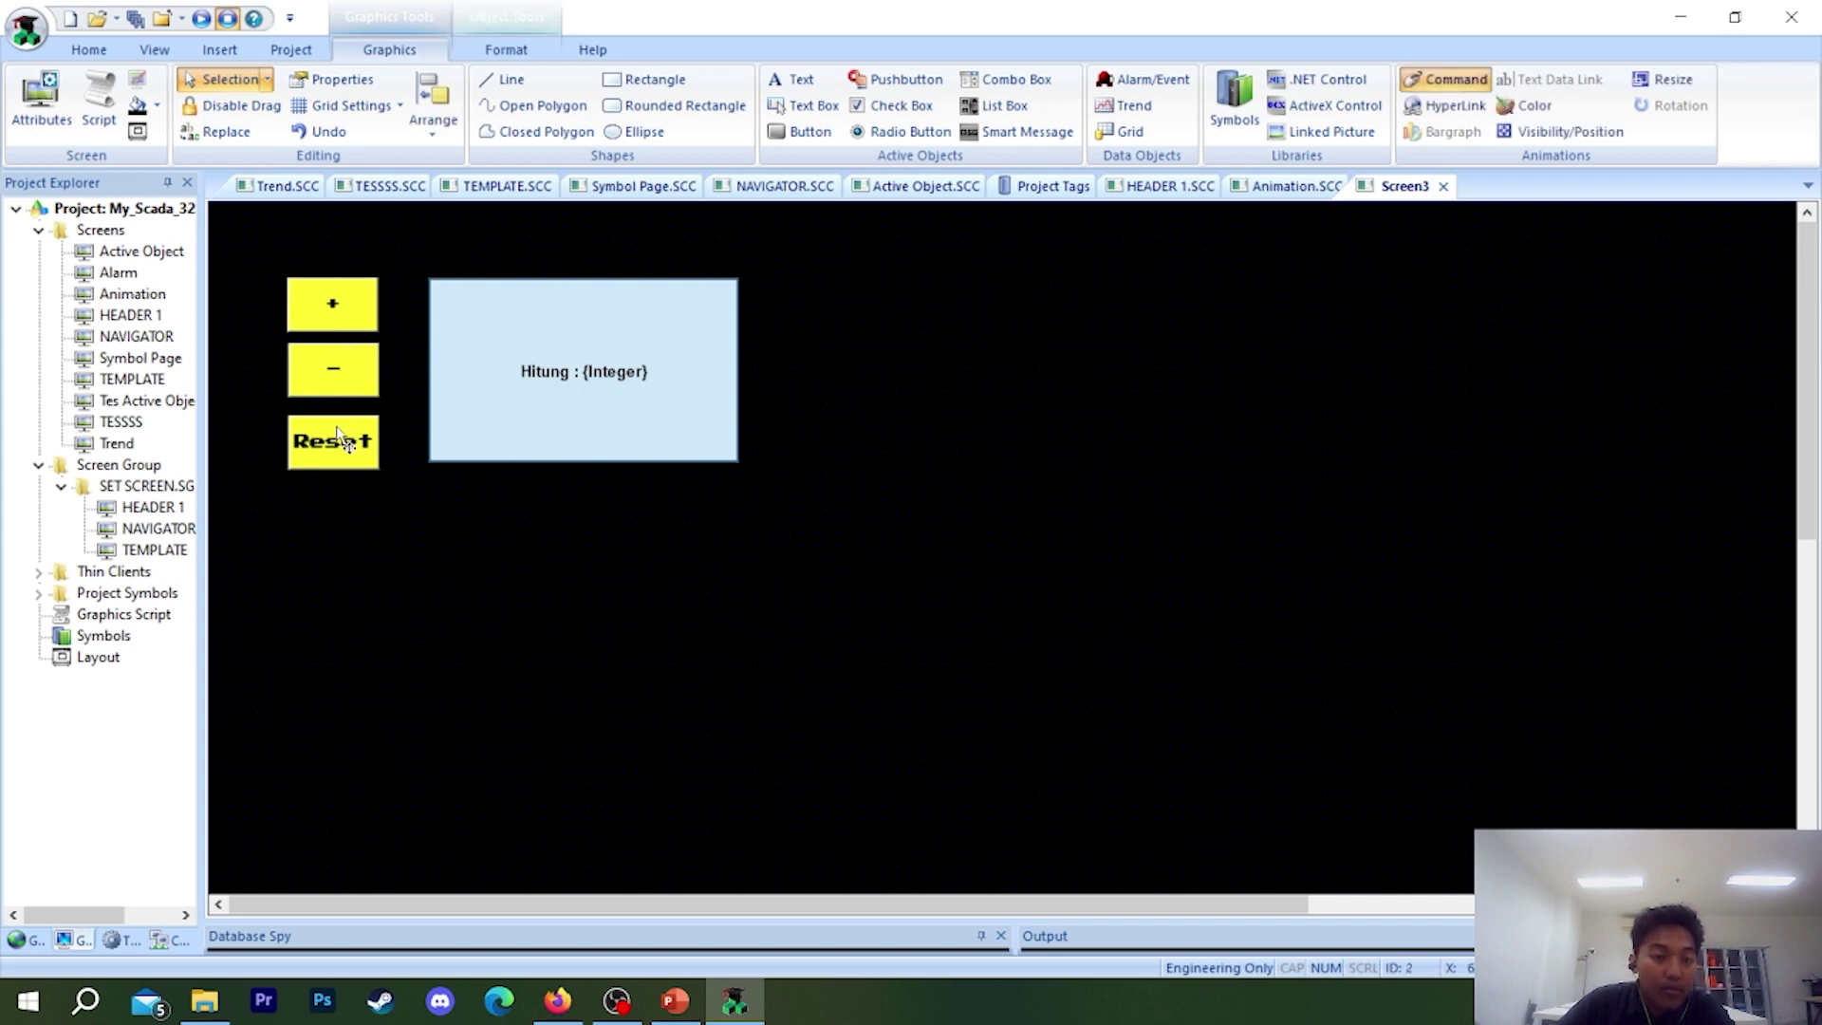
{"action": "left_click_drag", "start_coordinate": [338, 433], "coordinate": [337, 433]}
{"action": "left_click_drag", "start_coordinate": [341, 332], "coordinate": [346, 325]}
{"action": "left_click", "coordinate": [878, 482]}
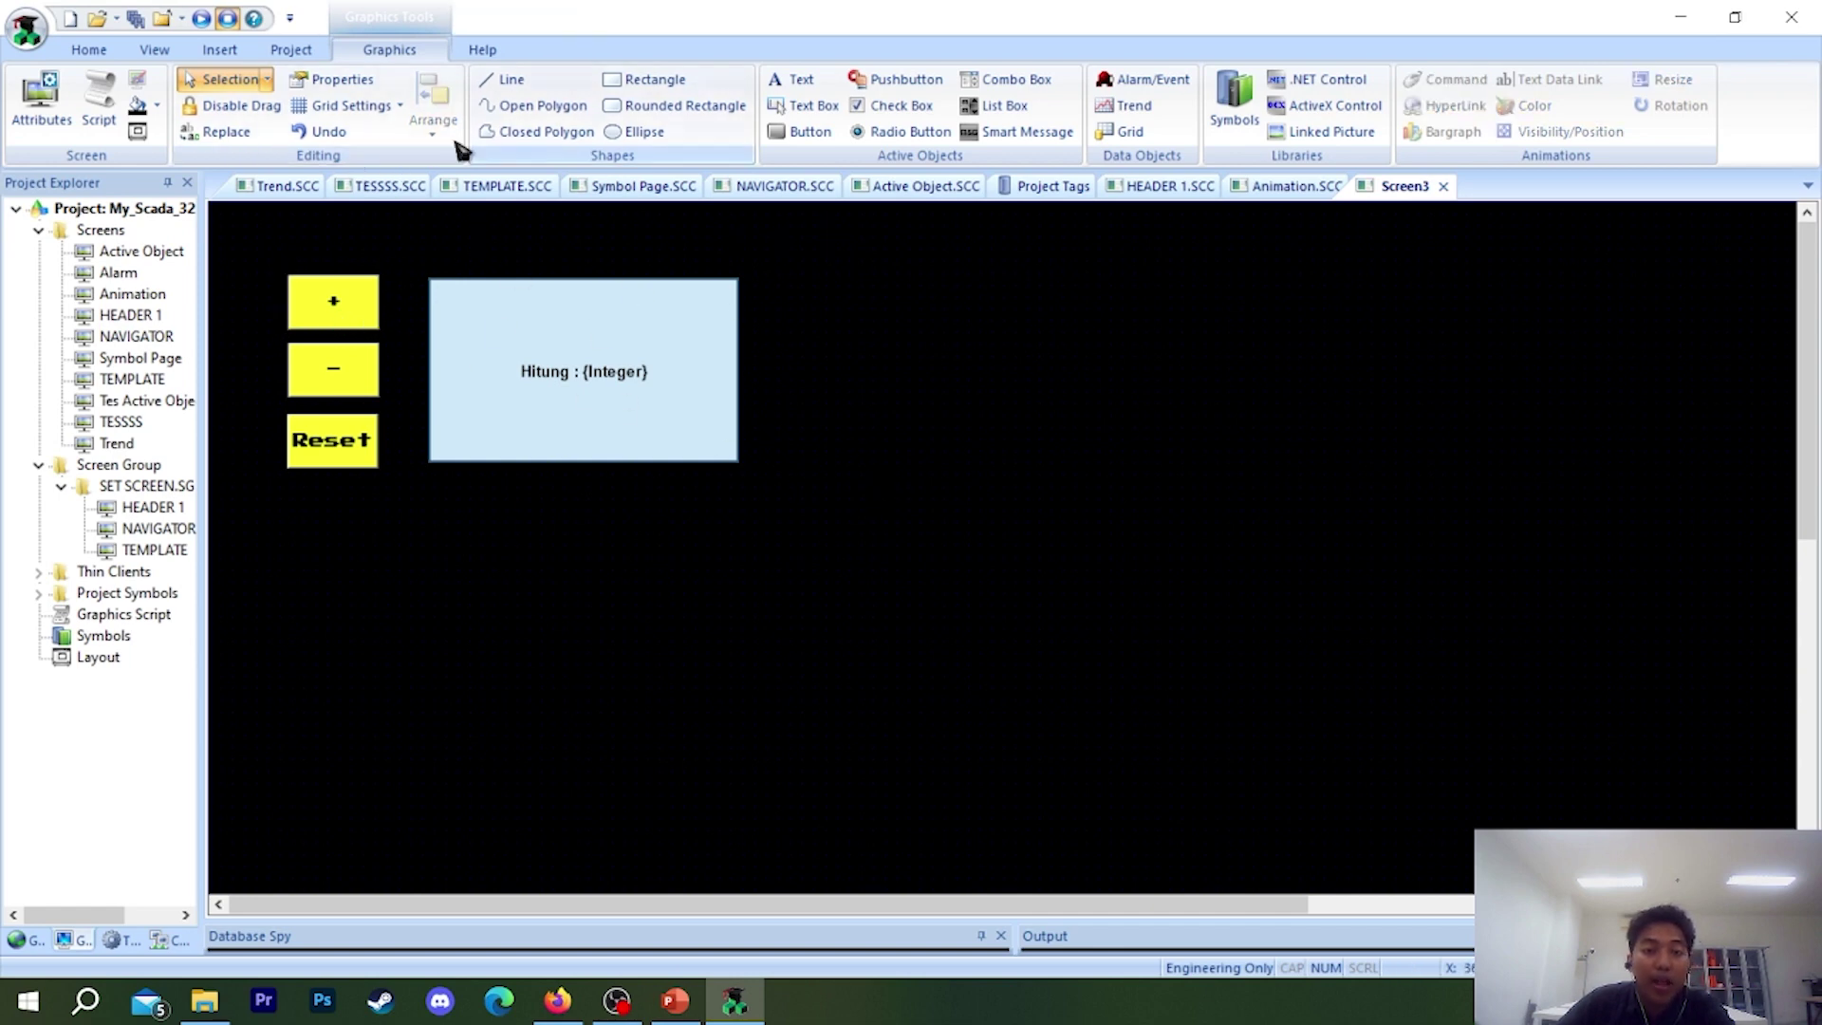
{"action": "left_click", "coordinate": [648, 78]}
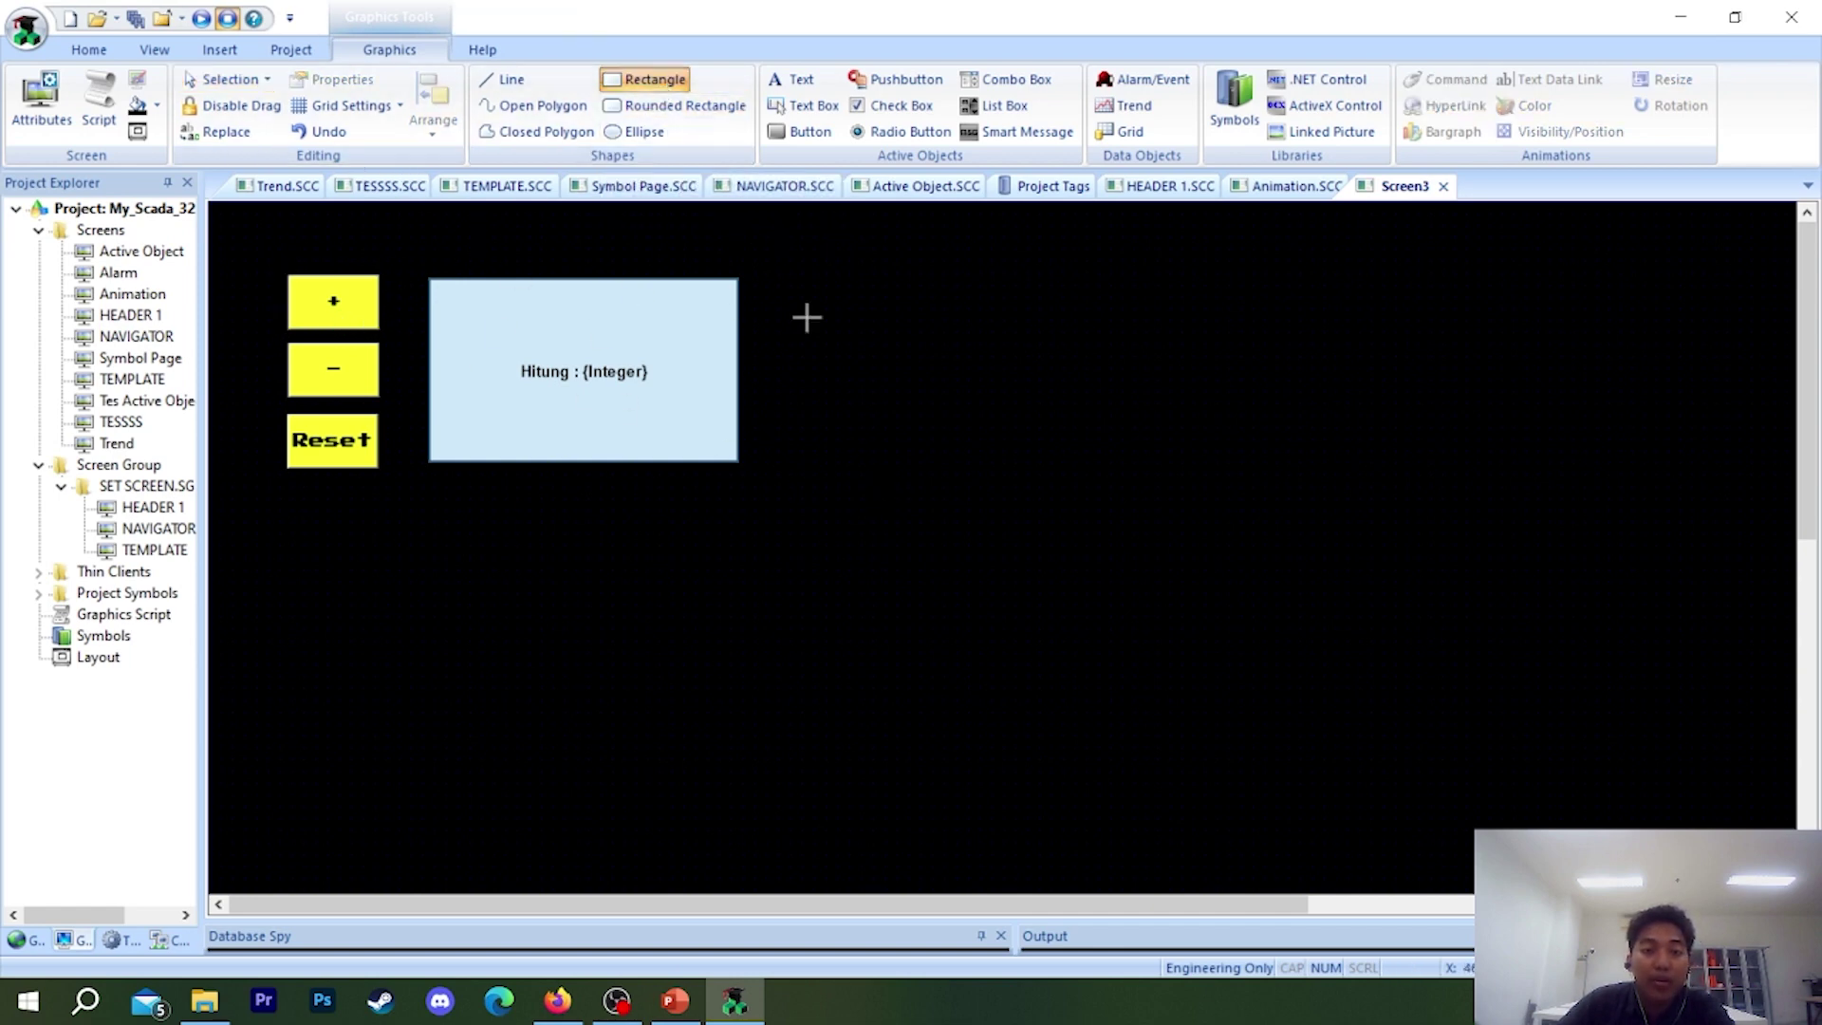
{"action": "left_click", "coordinate": [806, 131]}
{"action": "left_click_drag", "start_coordinate": [816, 281], "coordinate": [963, 338]}
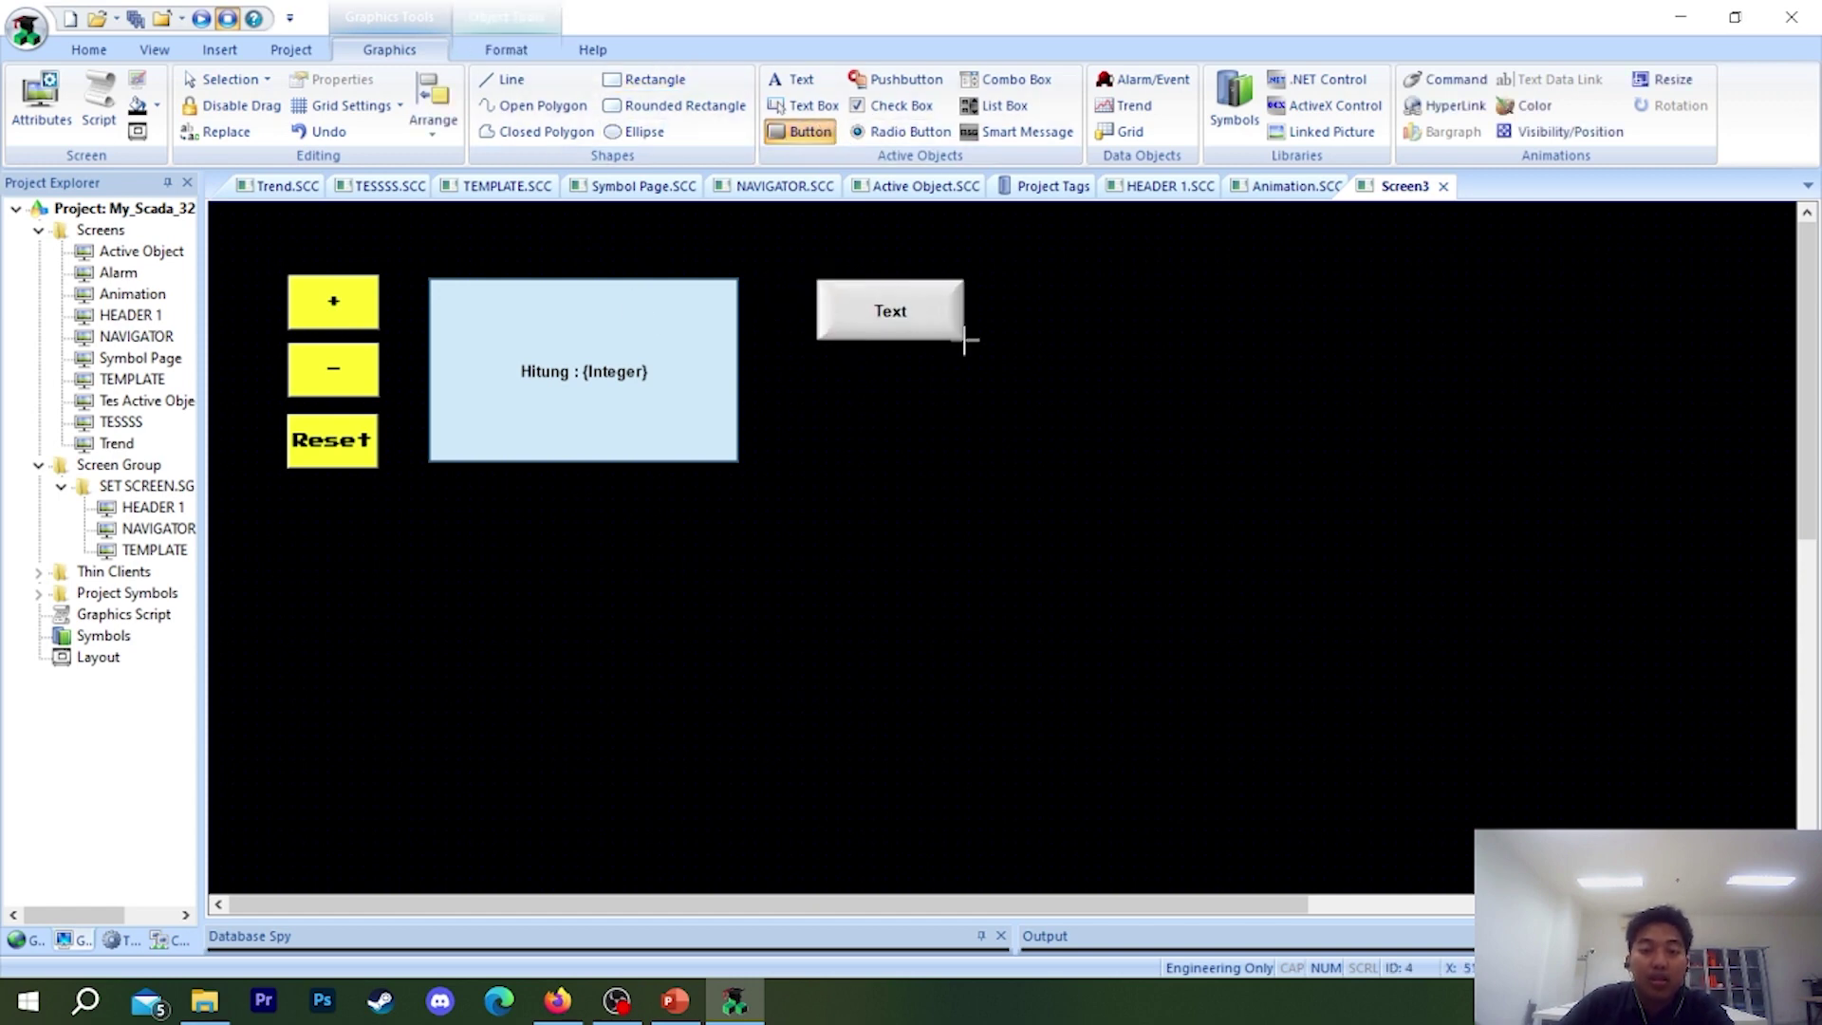
{"action": "key", "text": "Delete"}
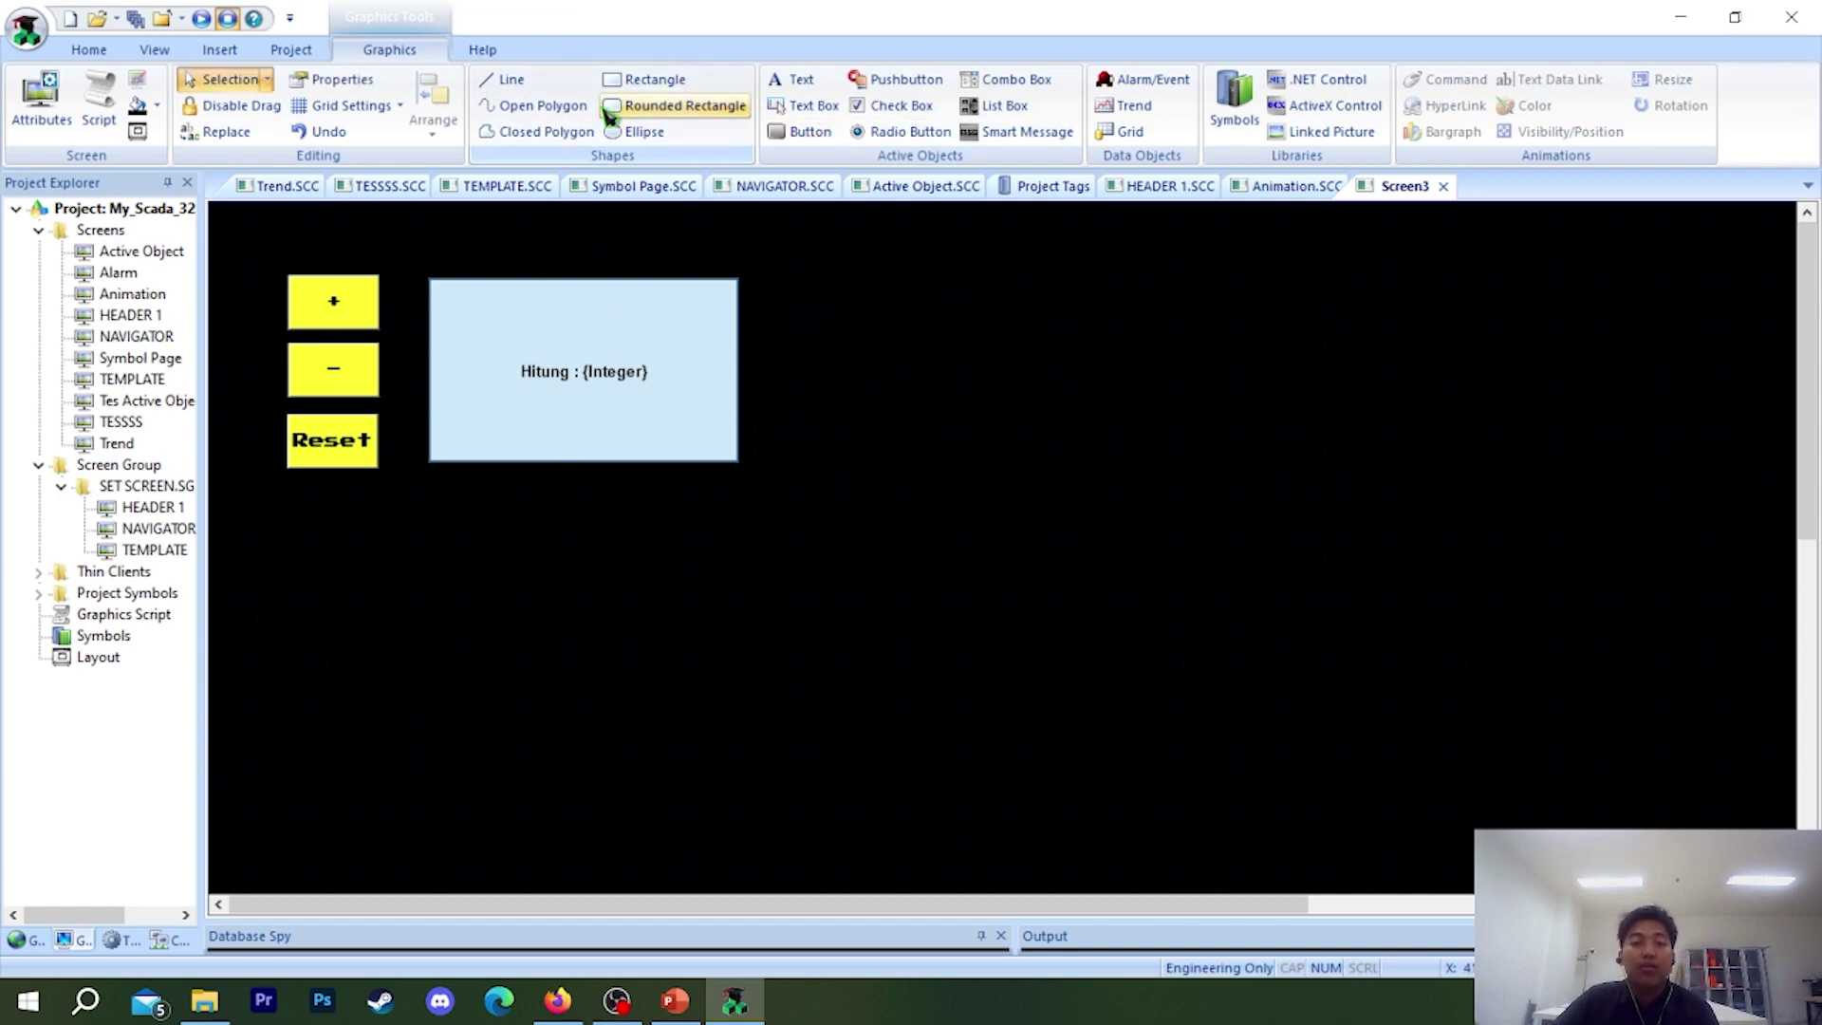
- Copy the + button to the right of the counter rectangle, clear its On Down tag and enter the expression Open"Trend"
{"action": "left_click_drag", "start_coordinate": [340, 328], "coordinate": [868, 315]}
{"action": "double_click", "coordinate": [856, 315]}
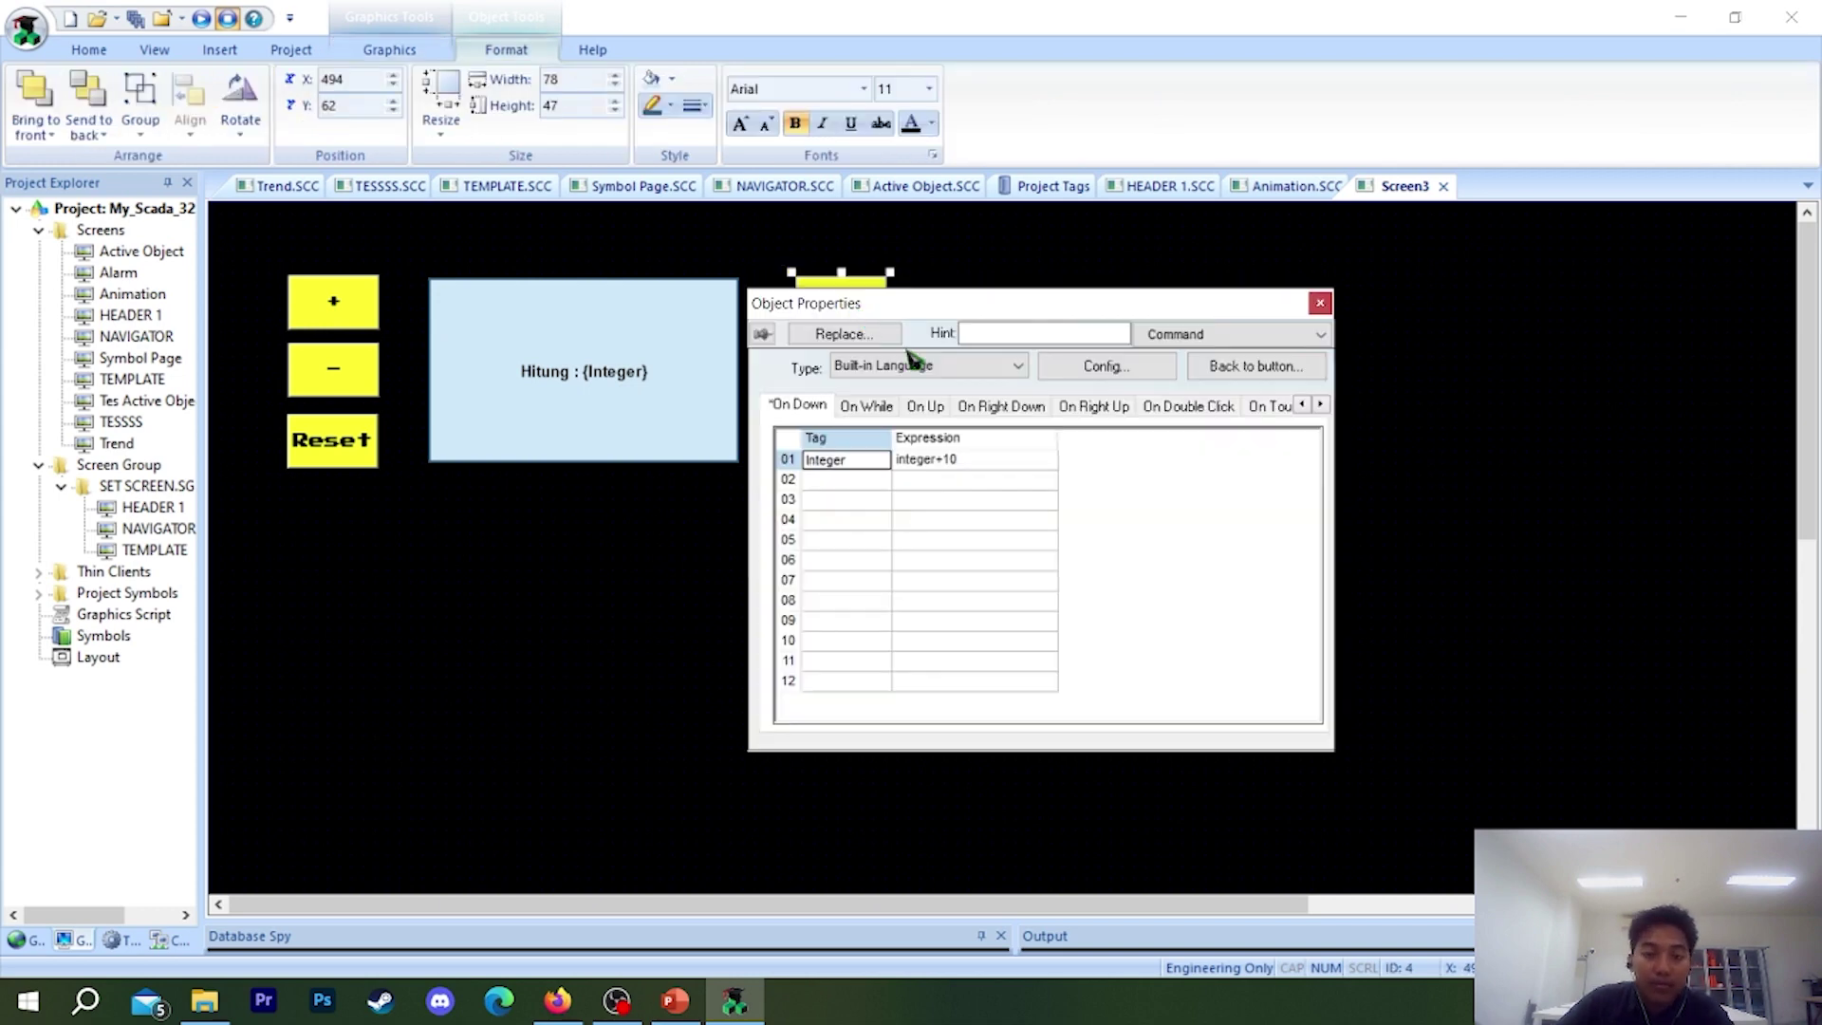
{"action": "left_click", "coordinate": [881, 465]}
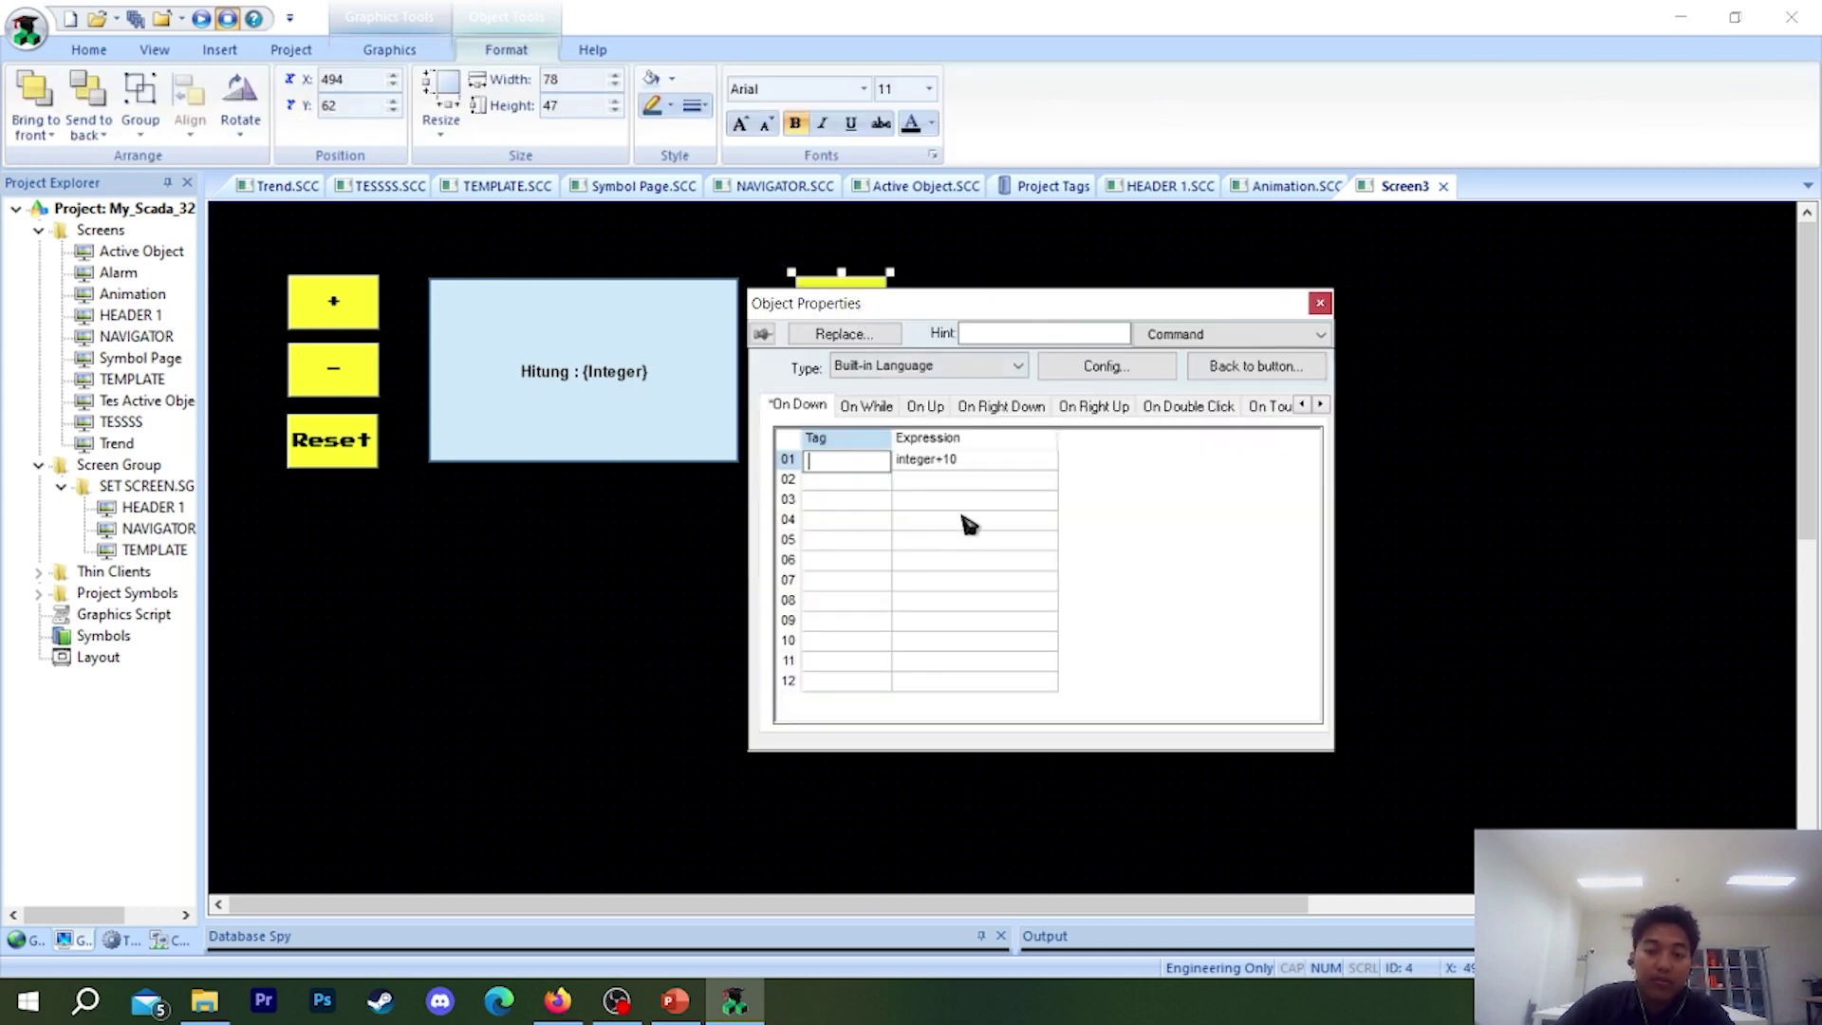
{"action": "left_click", "coordinate": [991, 465]}
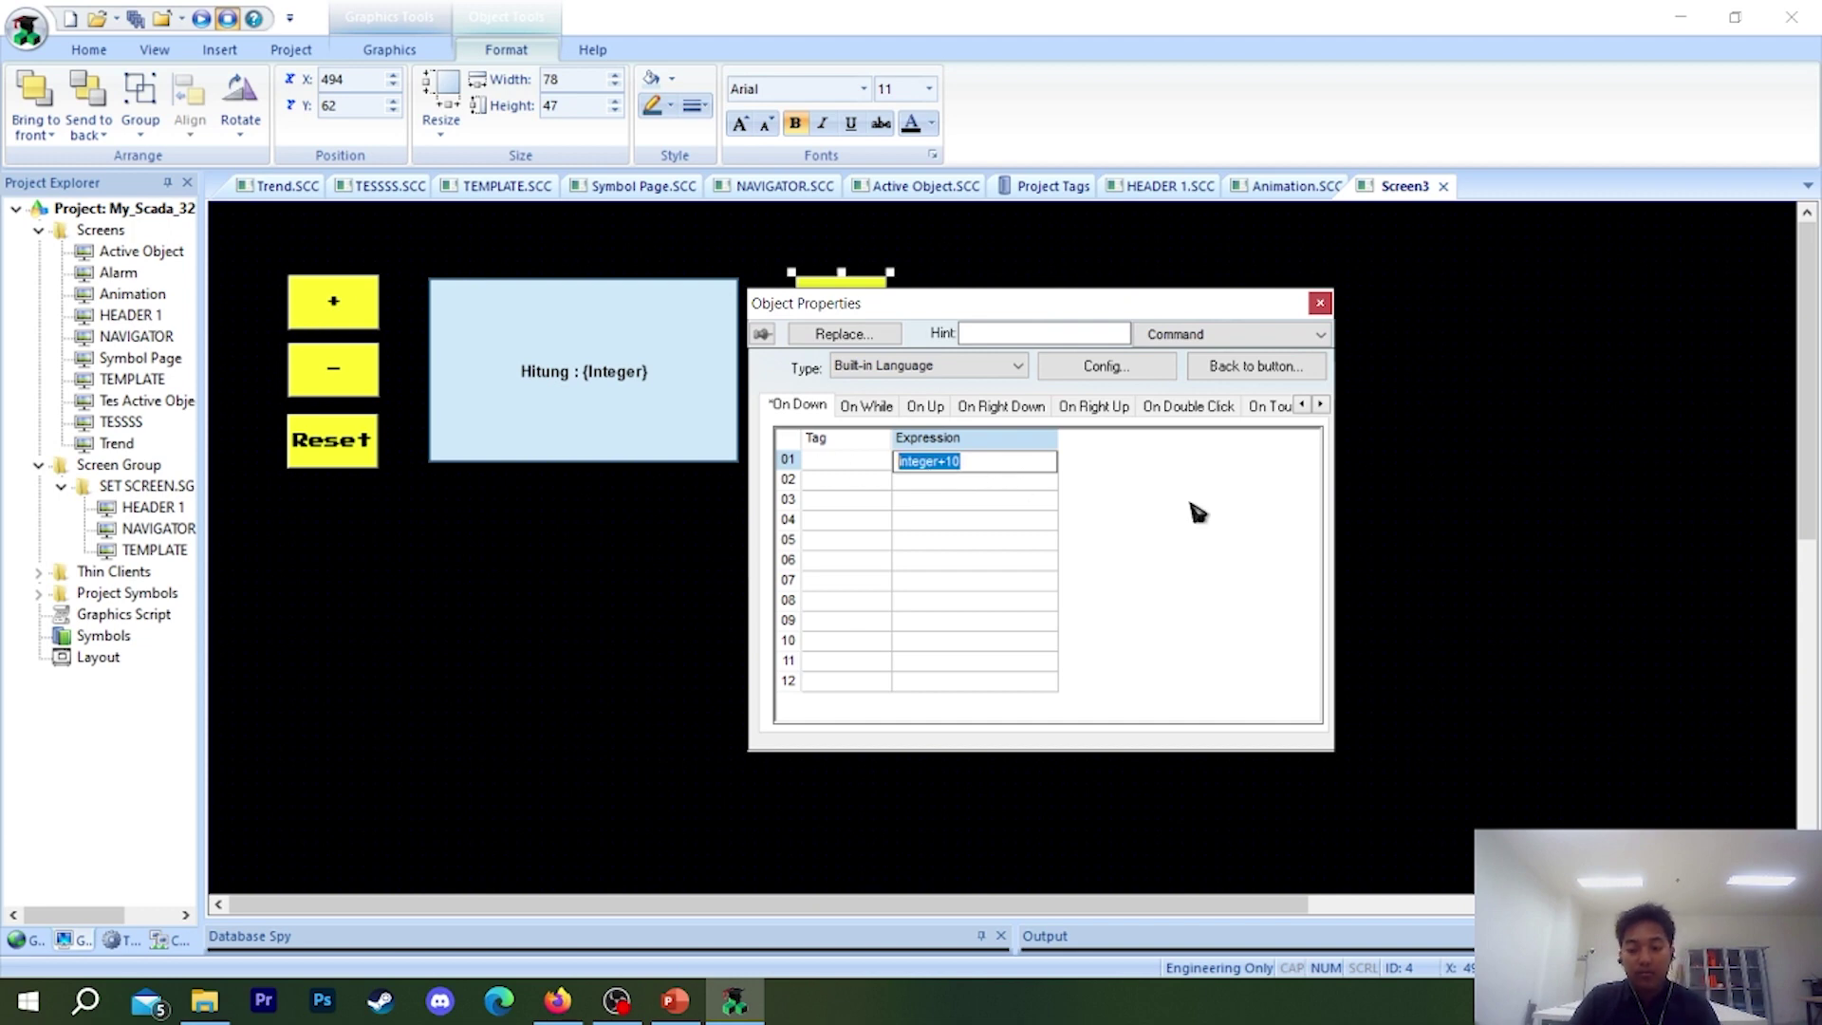
{"action": "key", "text": "BackSpace"}
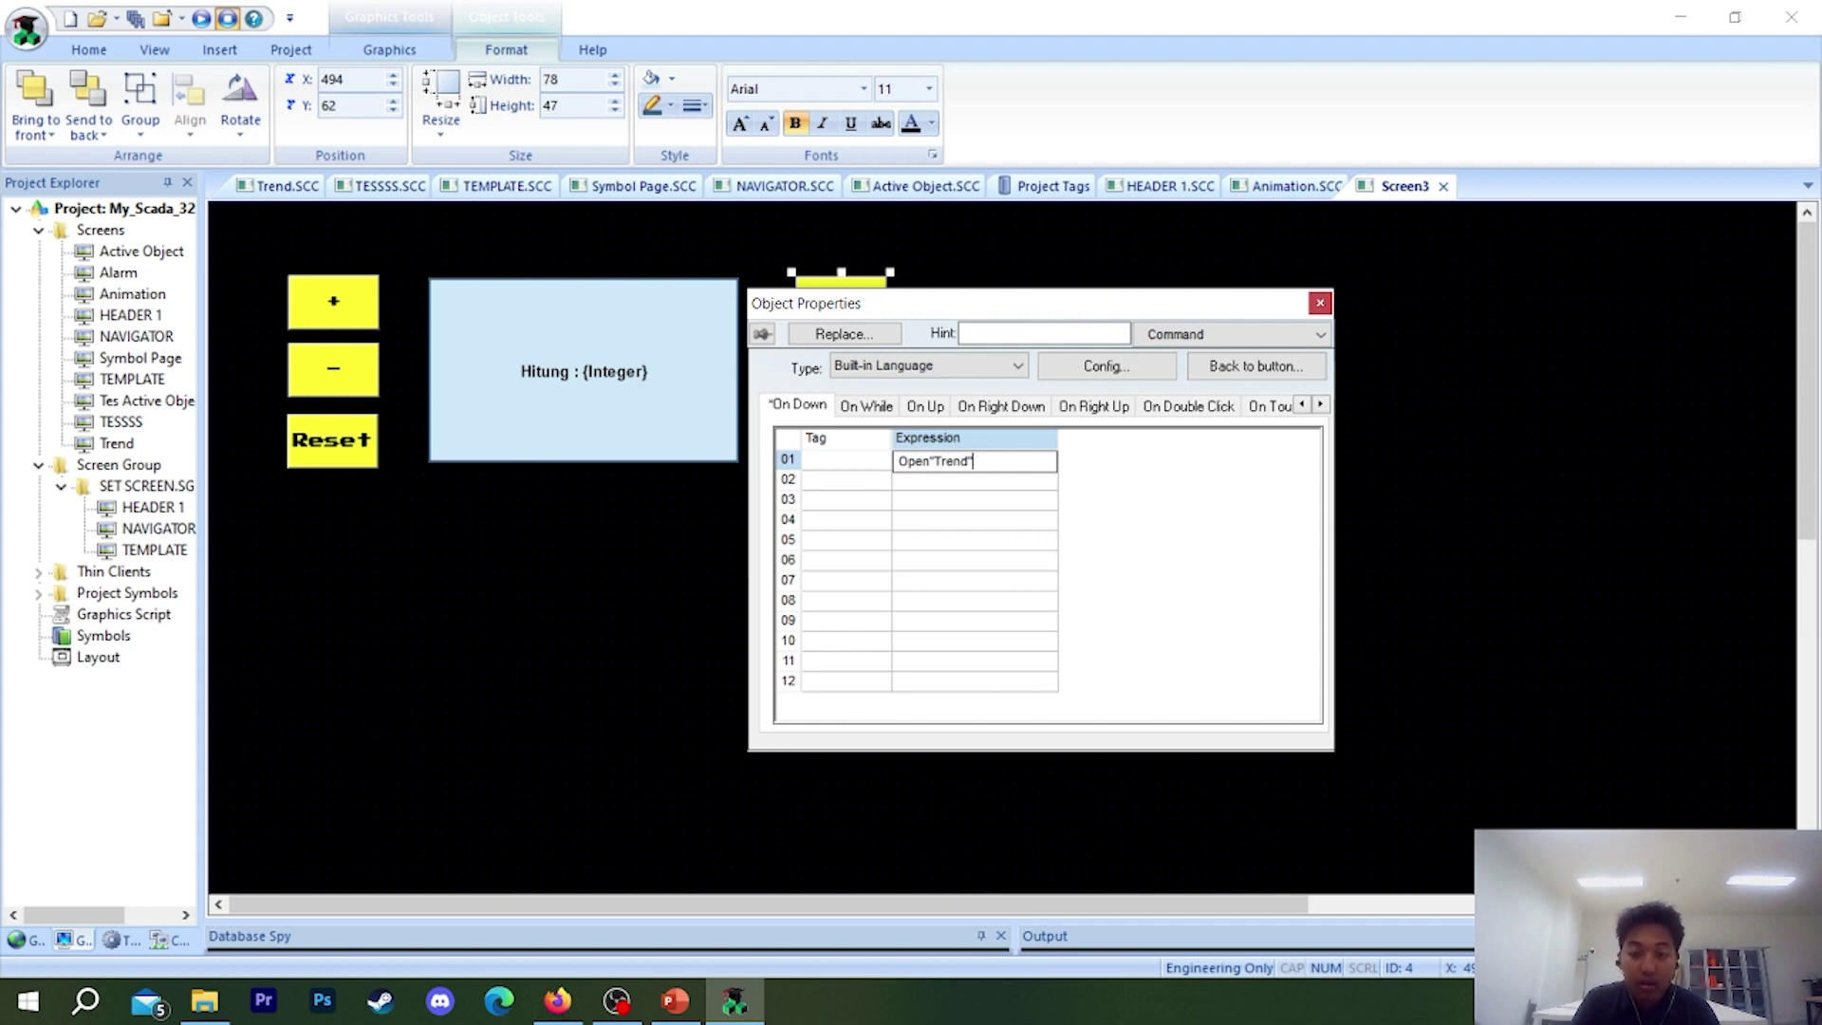
{"action": "left_click", "coordinate": [1318, 302]}
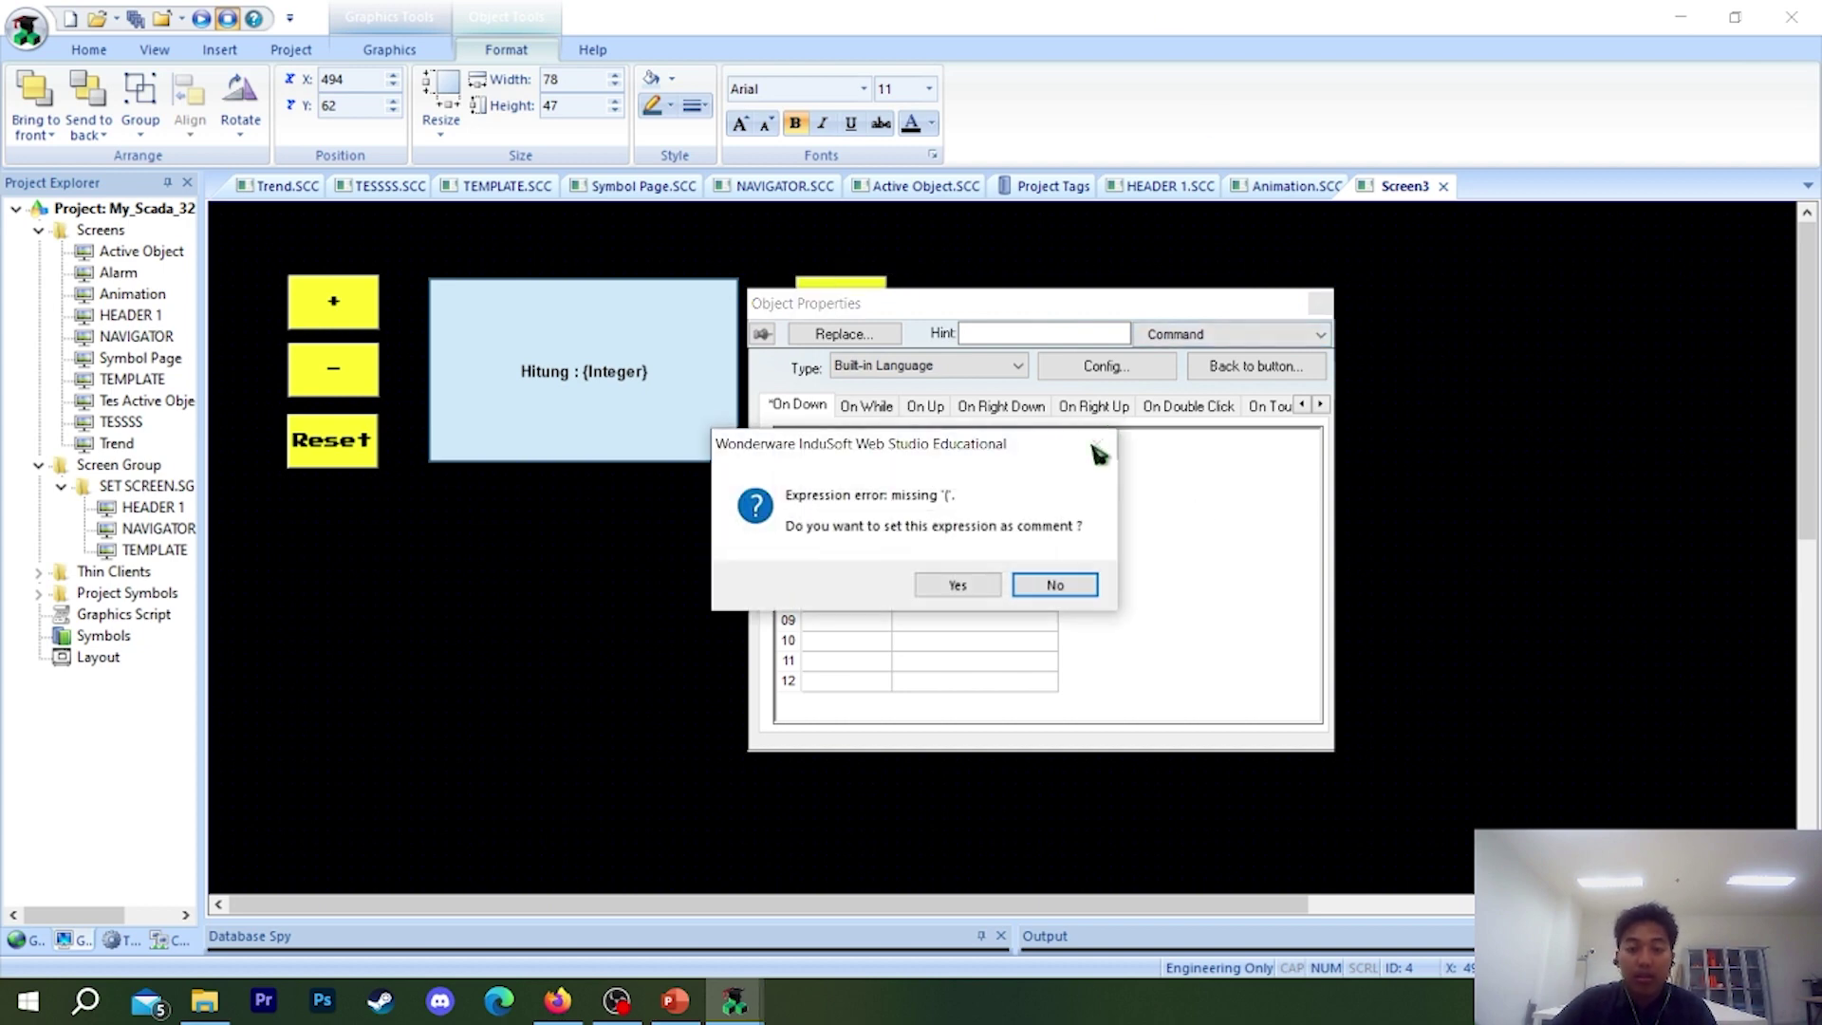
{"action": "left_click", "coordinate": [1054, 585]}
- Correct the copied button's On Down expression to Open("Trend") and close its properties
{"action": "left_click", "coordinate": [939, 463]}
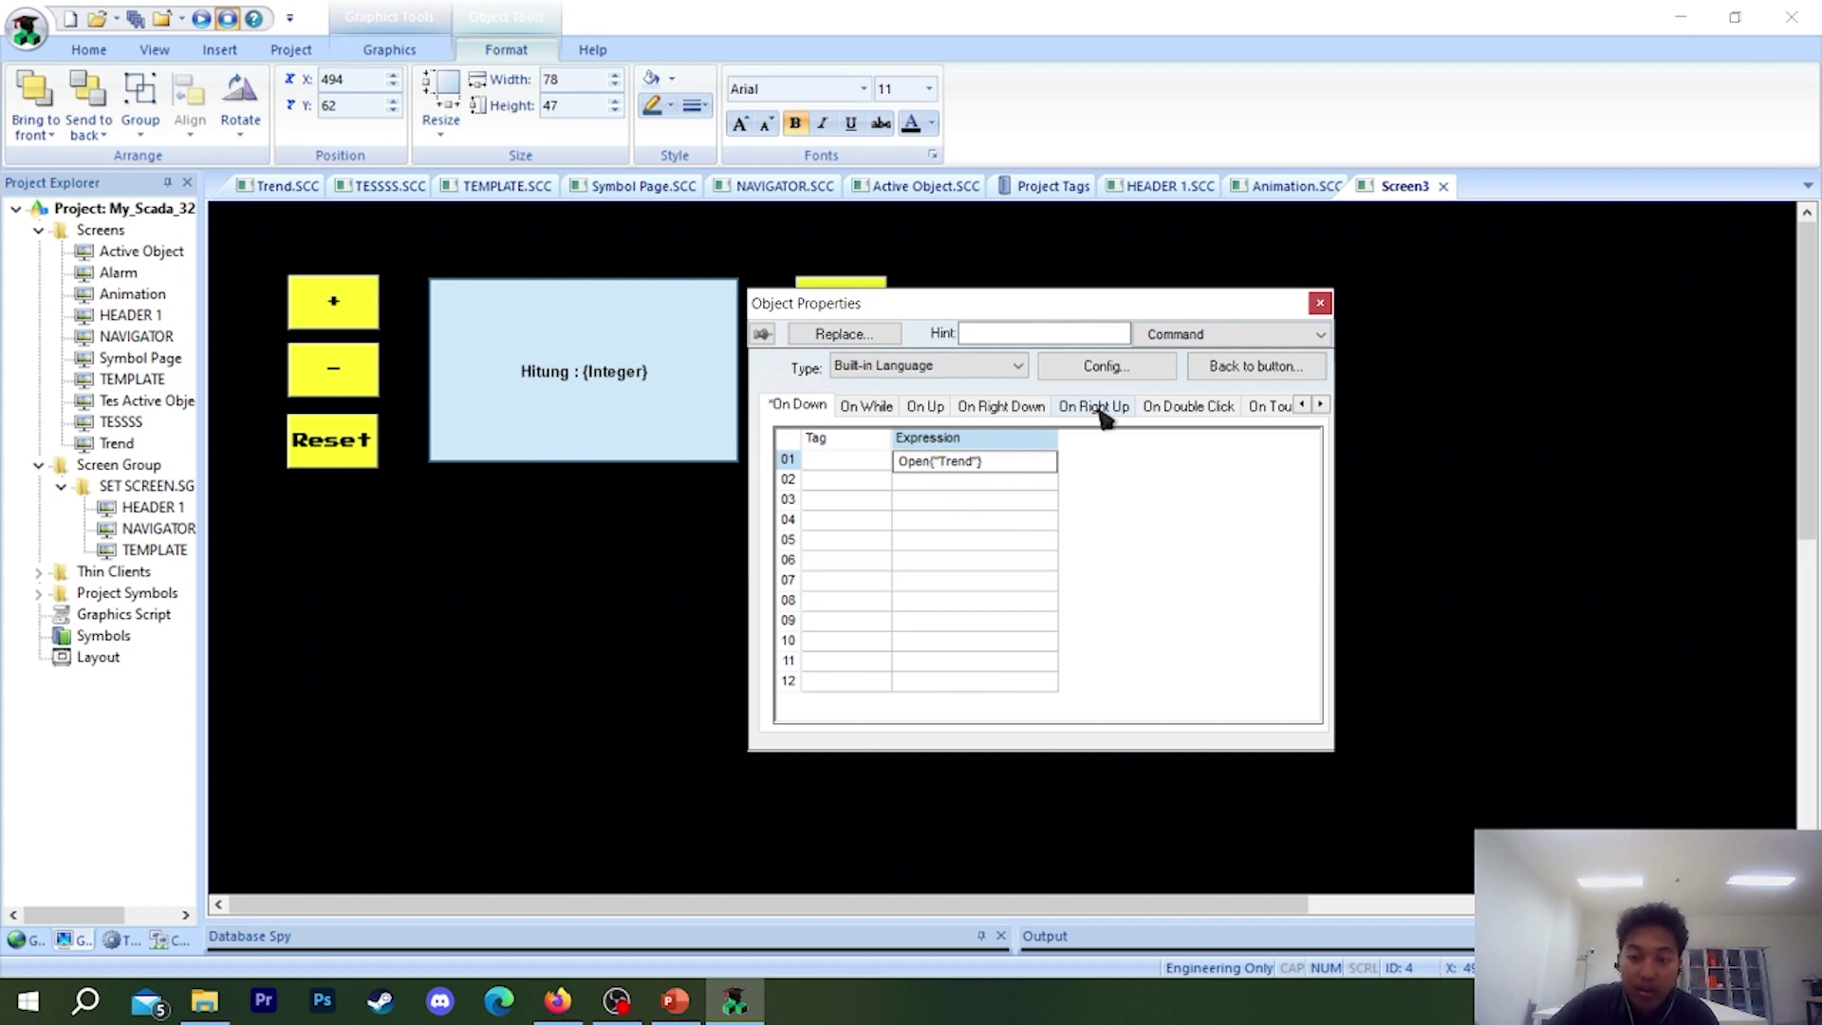
{"action": "left_click", "coordinate": [1318, 303]}
{"action": "left_click", "coordinate": [1048, 583]}
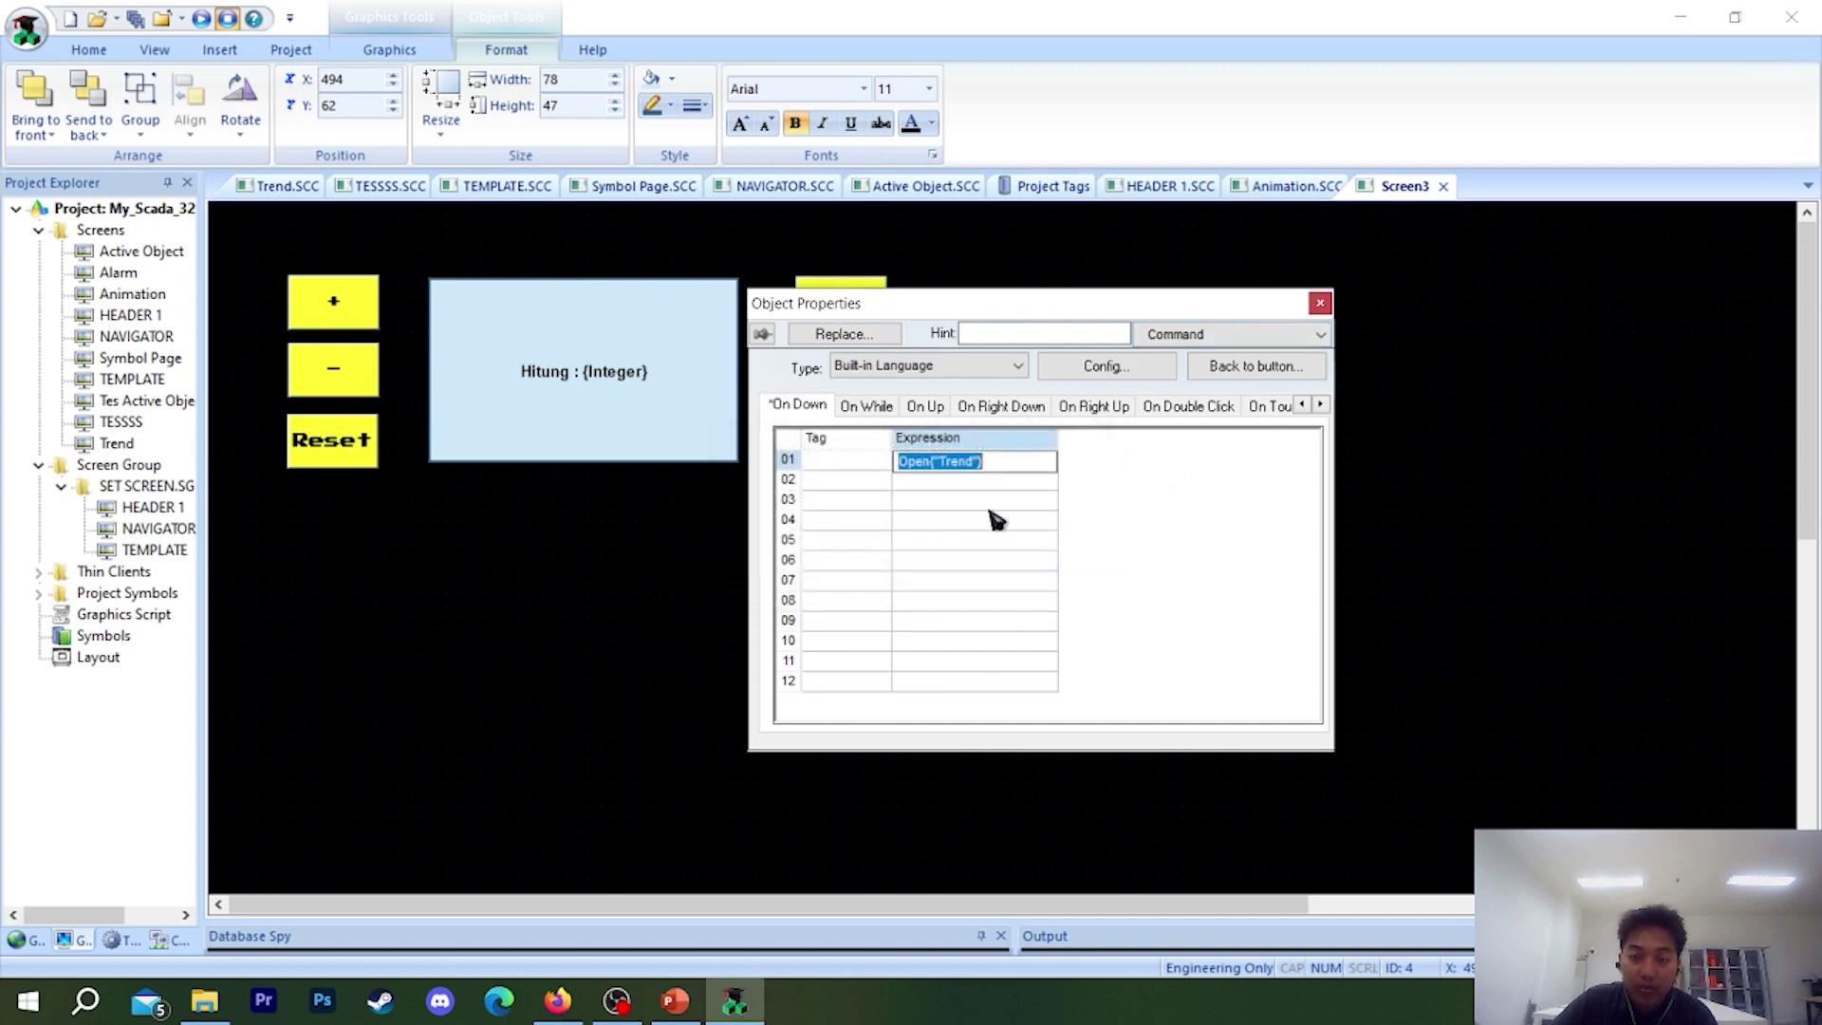
{"action": "left_click", "coordinate": [1005, 465]}
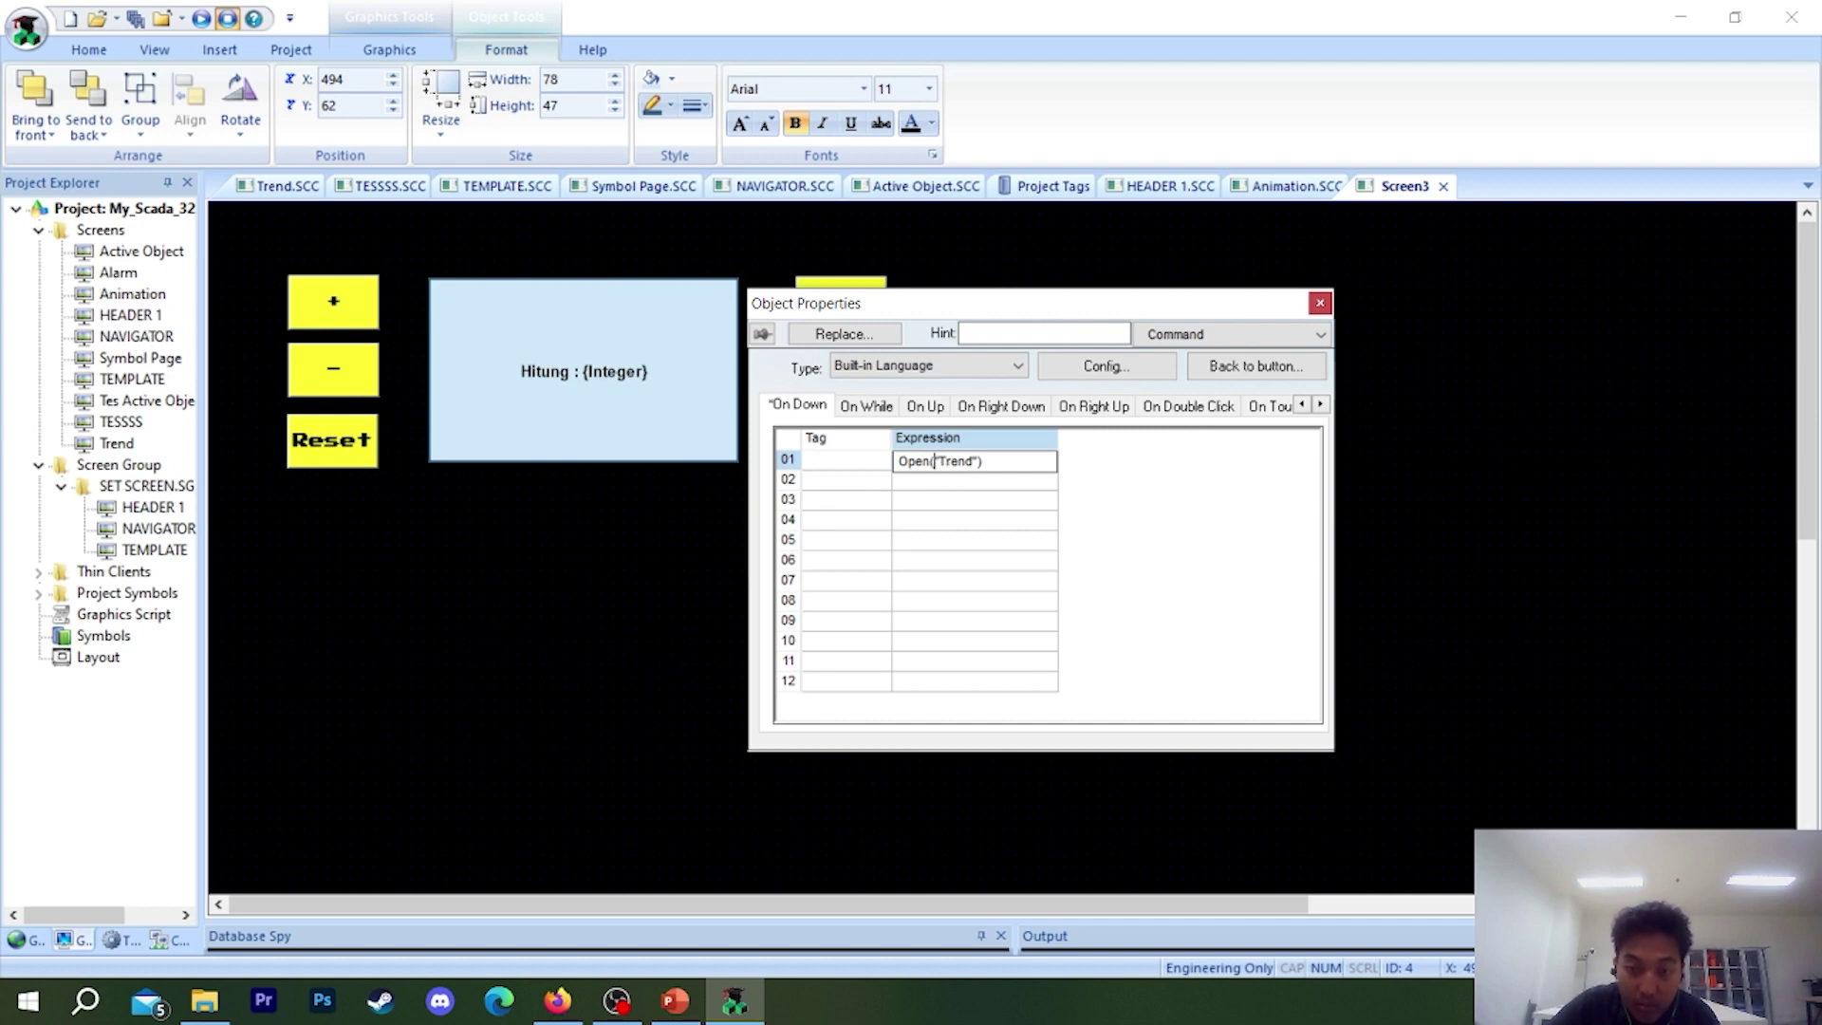
{"action": "left_click", "coordinate": [1321, 303]}
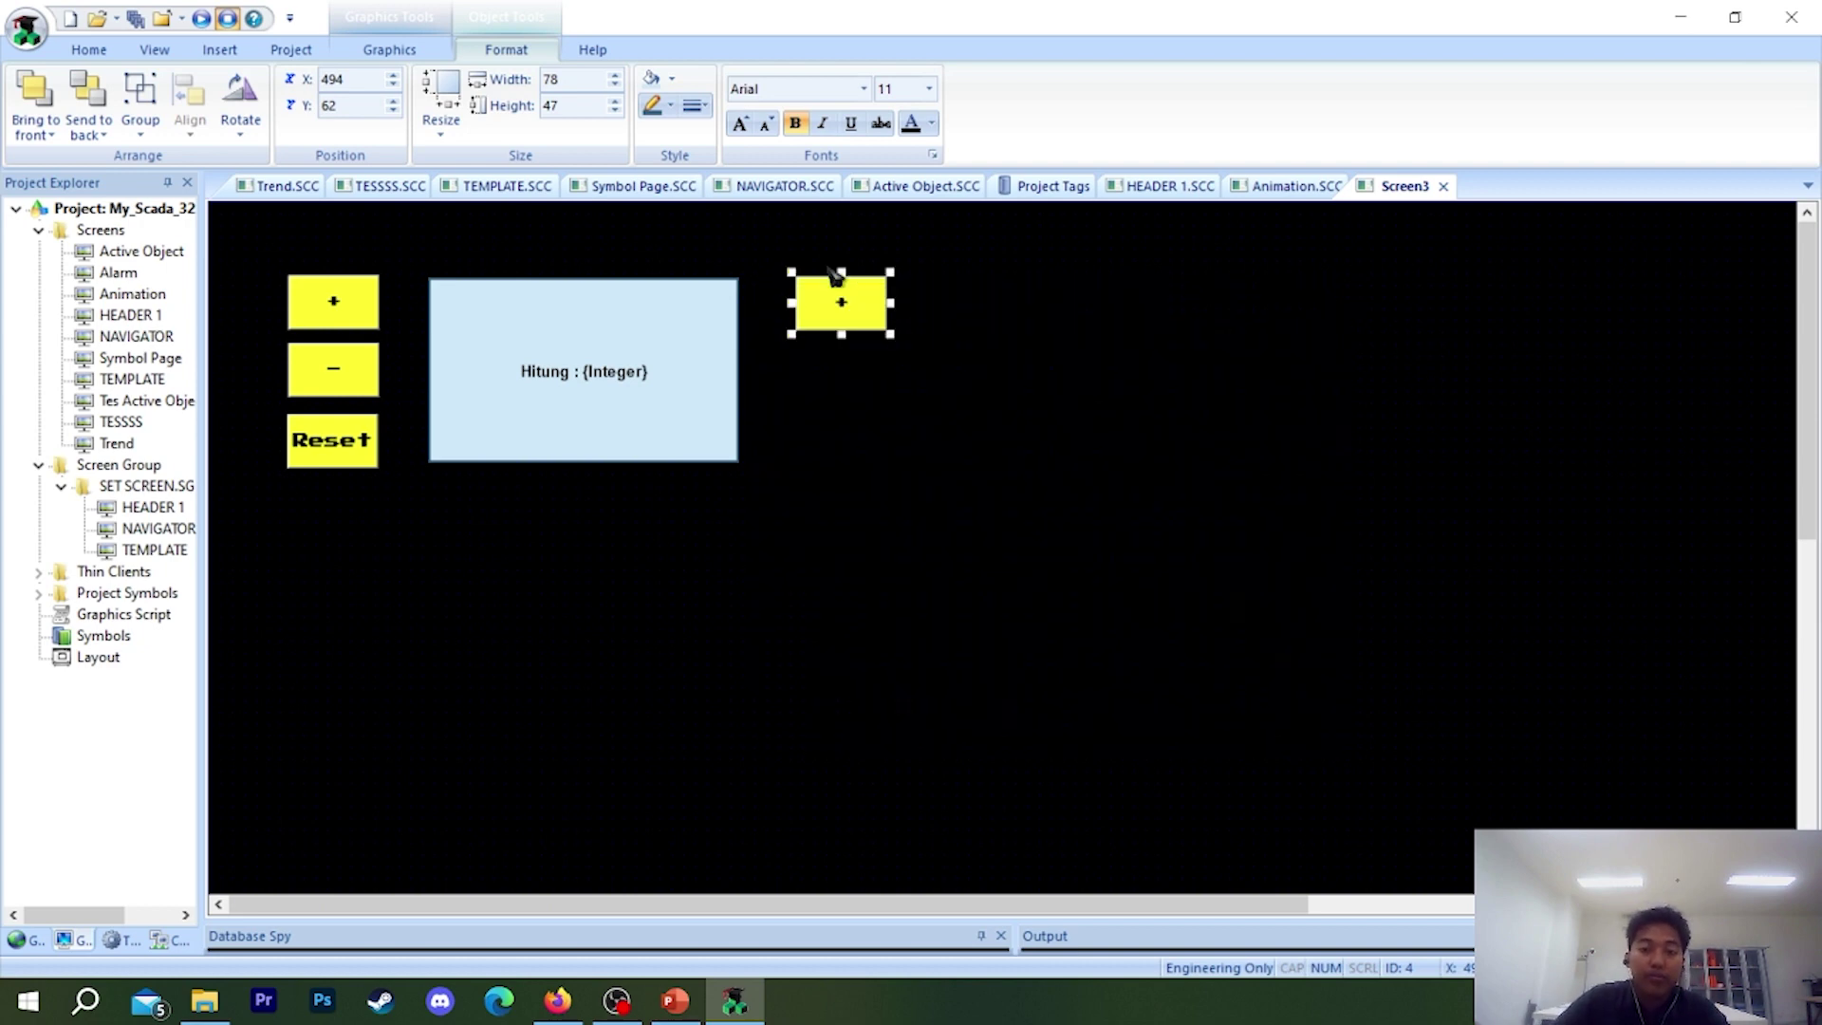
- Change the copied button's caption to TREND and close its properties
{"action": "right_click", "coordinate": [816, 312]}
{"action": "left_click", "coordinate": [848, 324]}
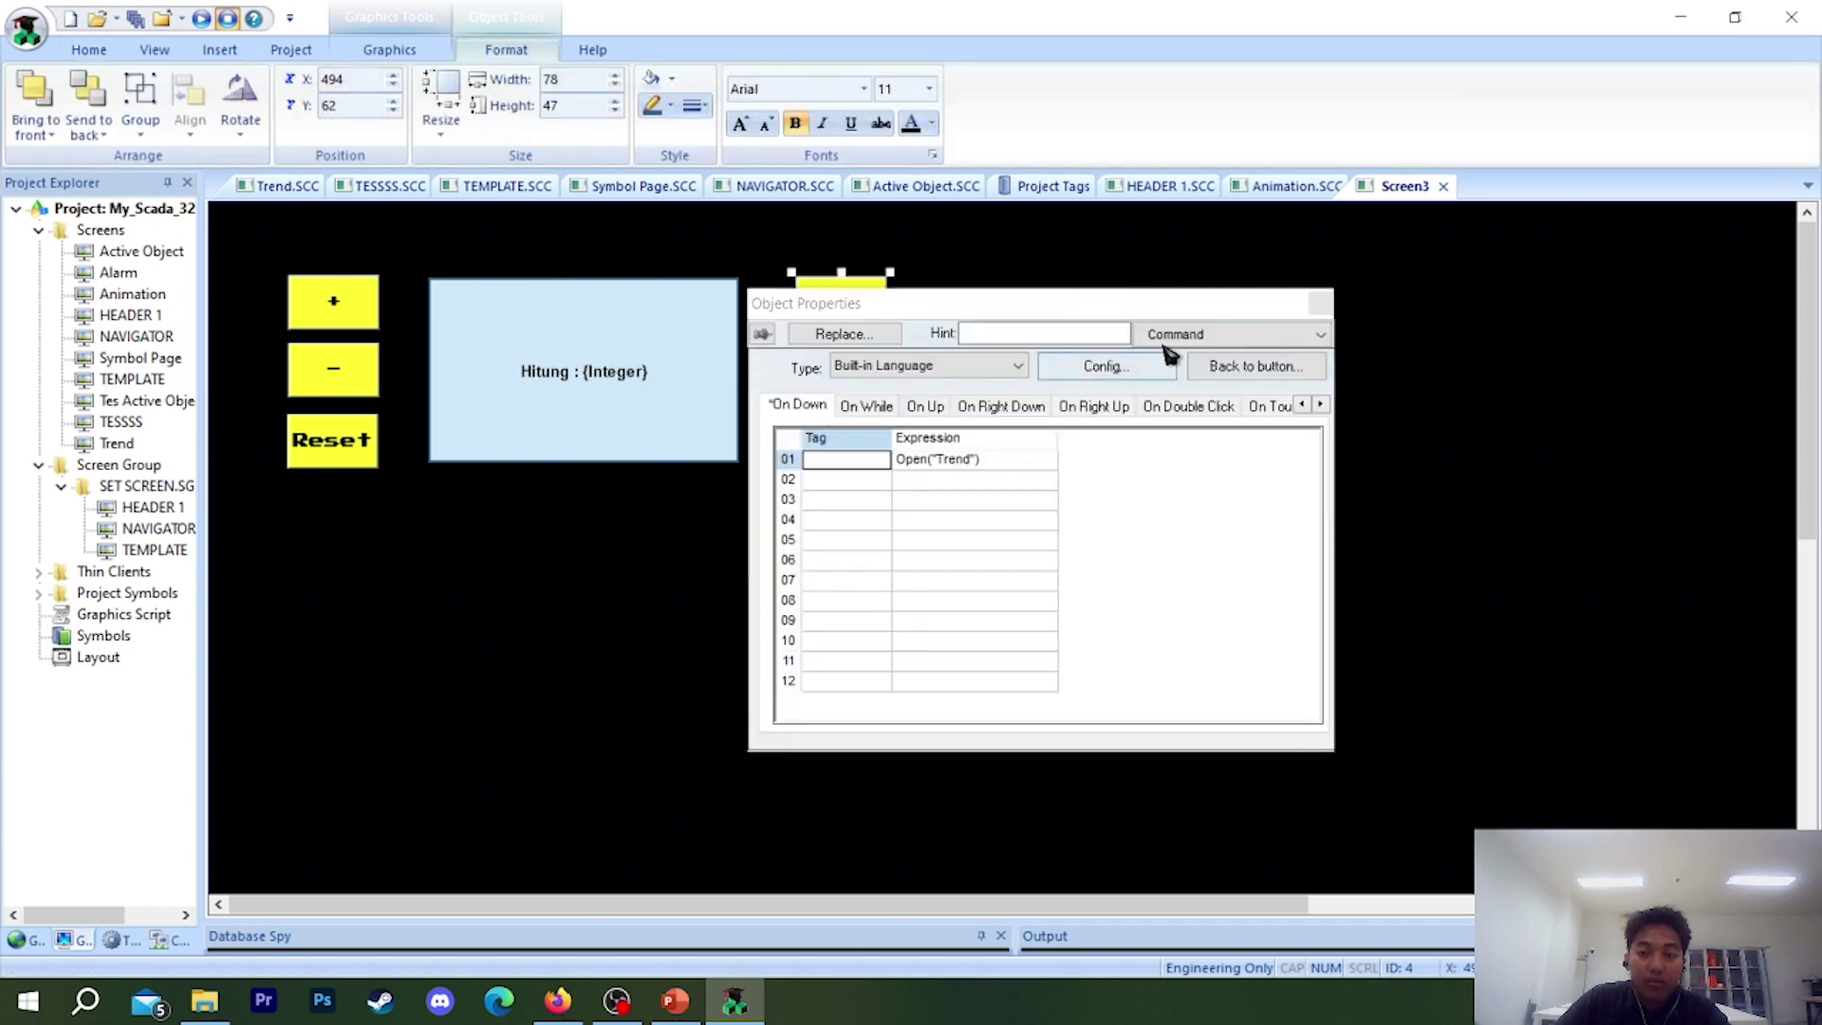
{"action": "left_click", "coordinate": [1171, 334]}
{"action": "left_click", "coordinate": [1170, 359]}
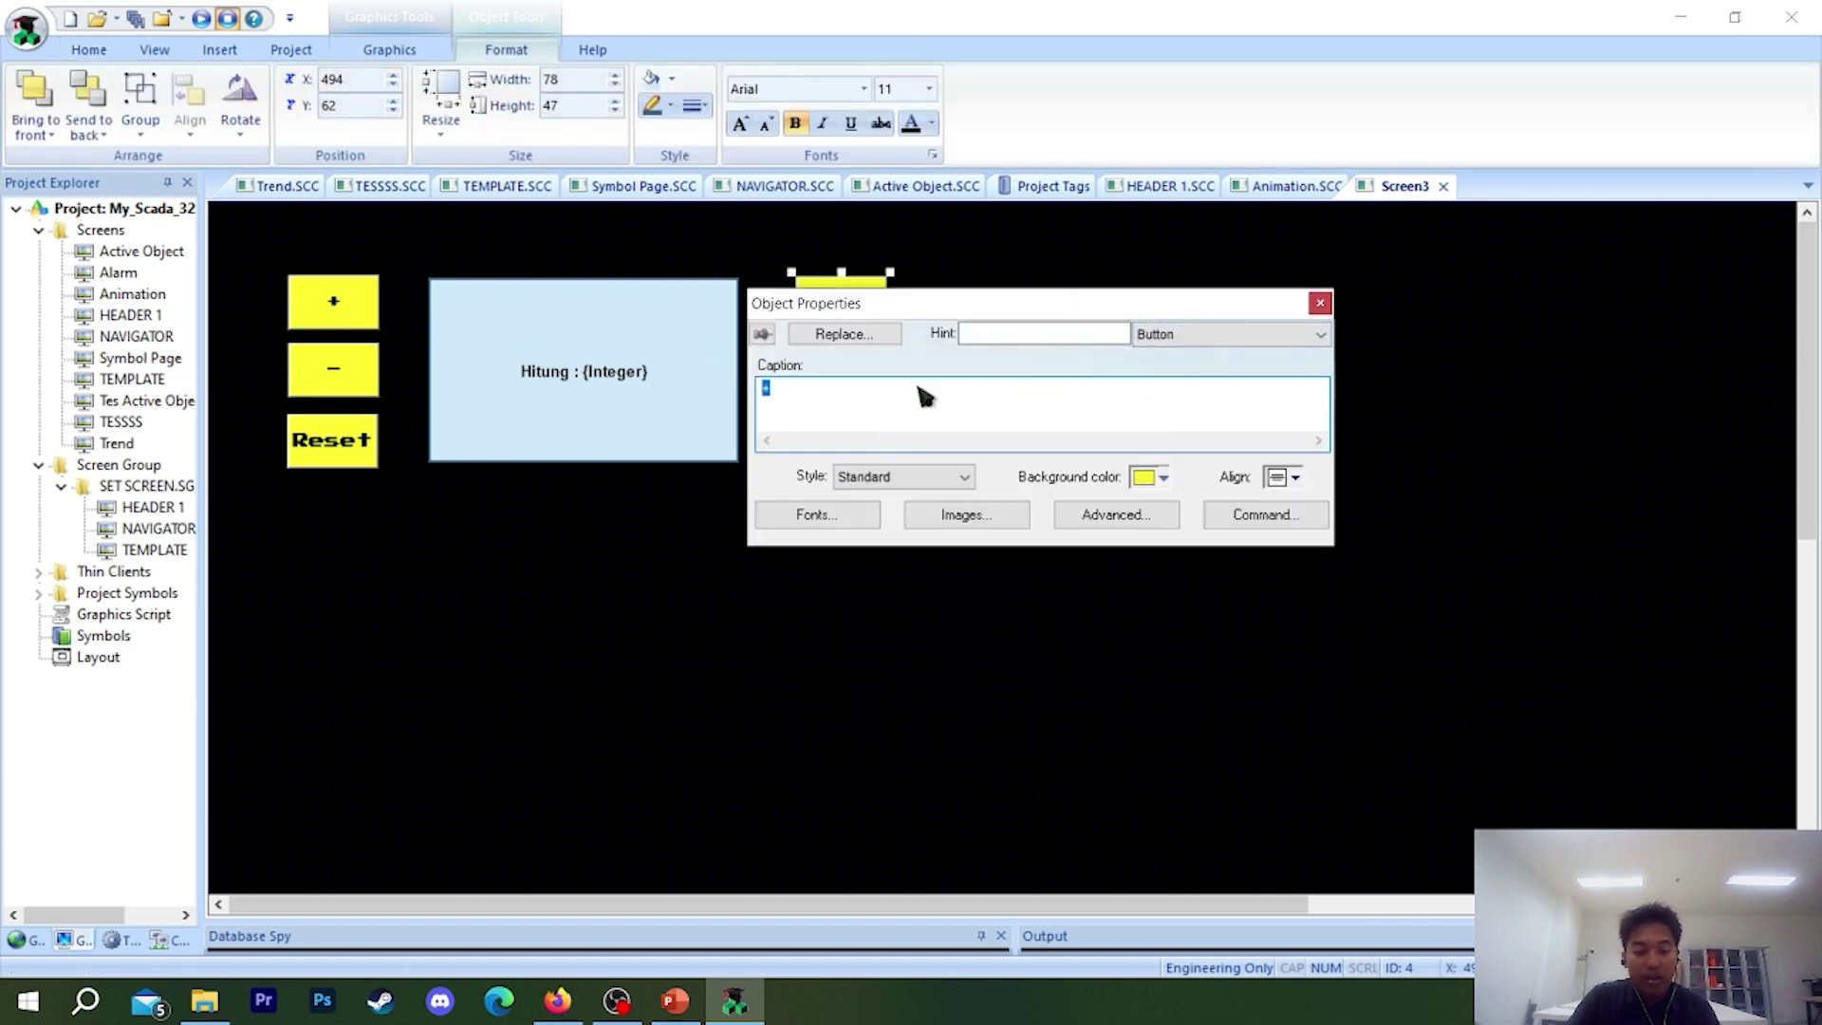
{"action": "type", "text": "TREND"}
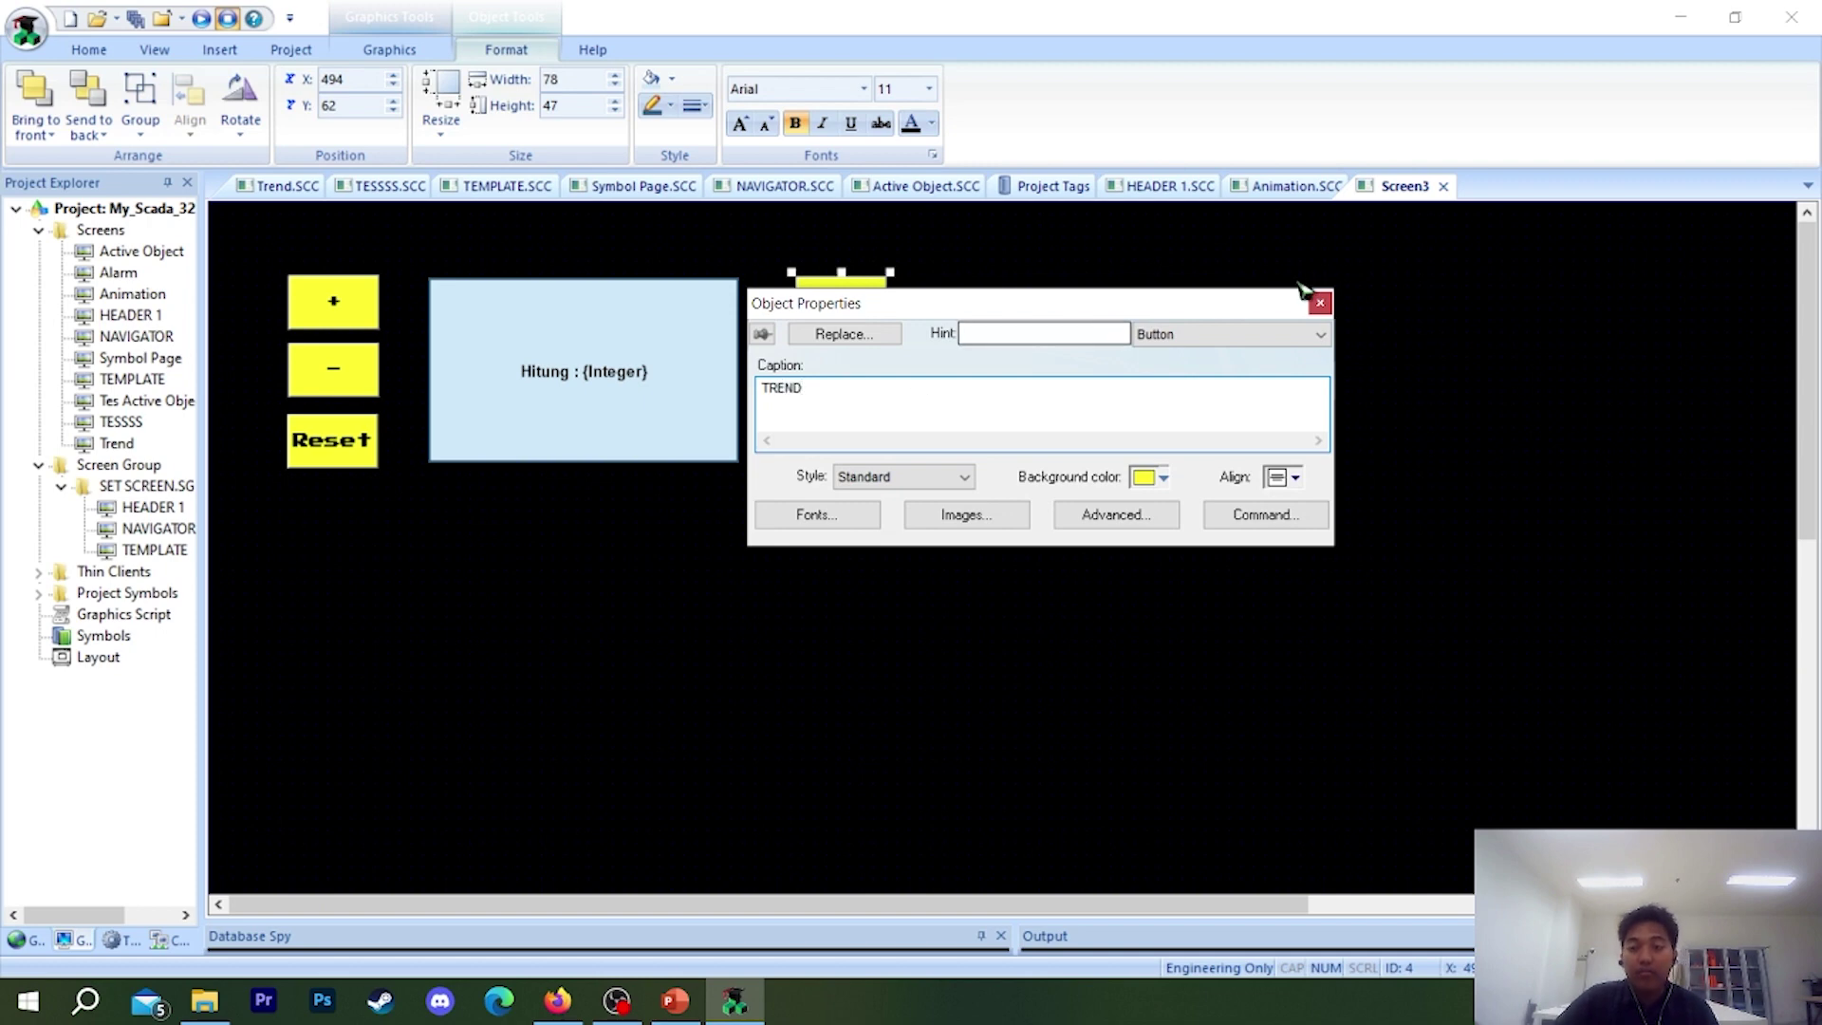
{"action": "left_click", "coordinate": [1320, 303]}
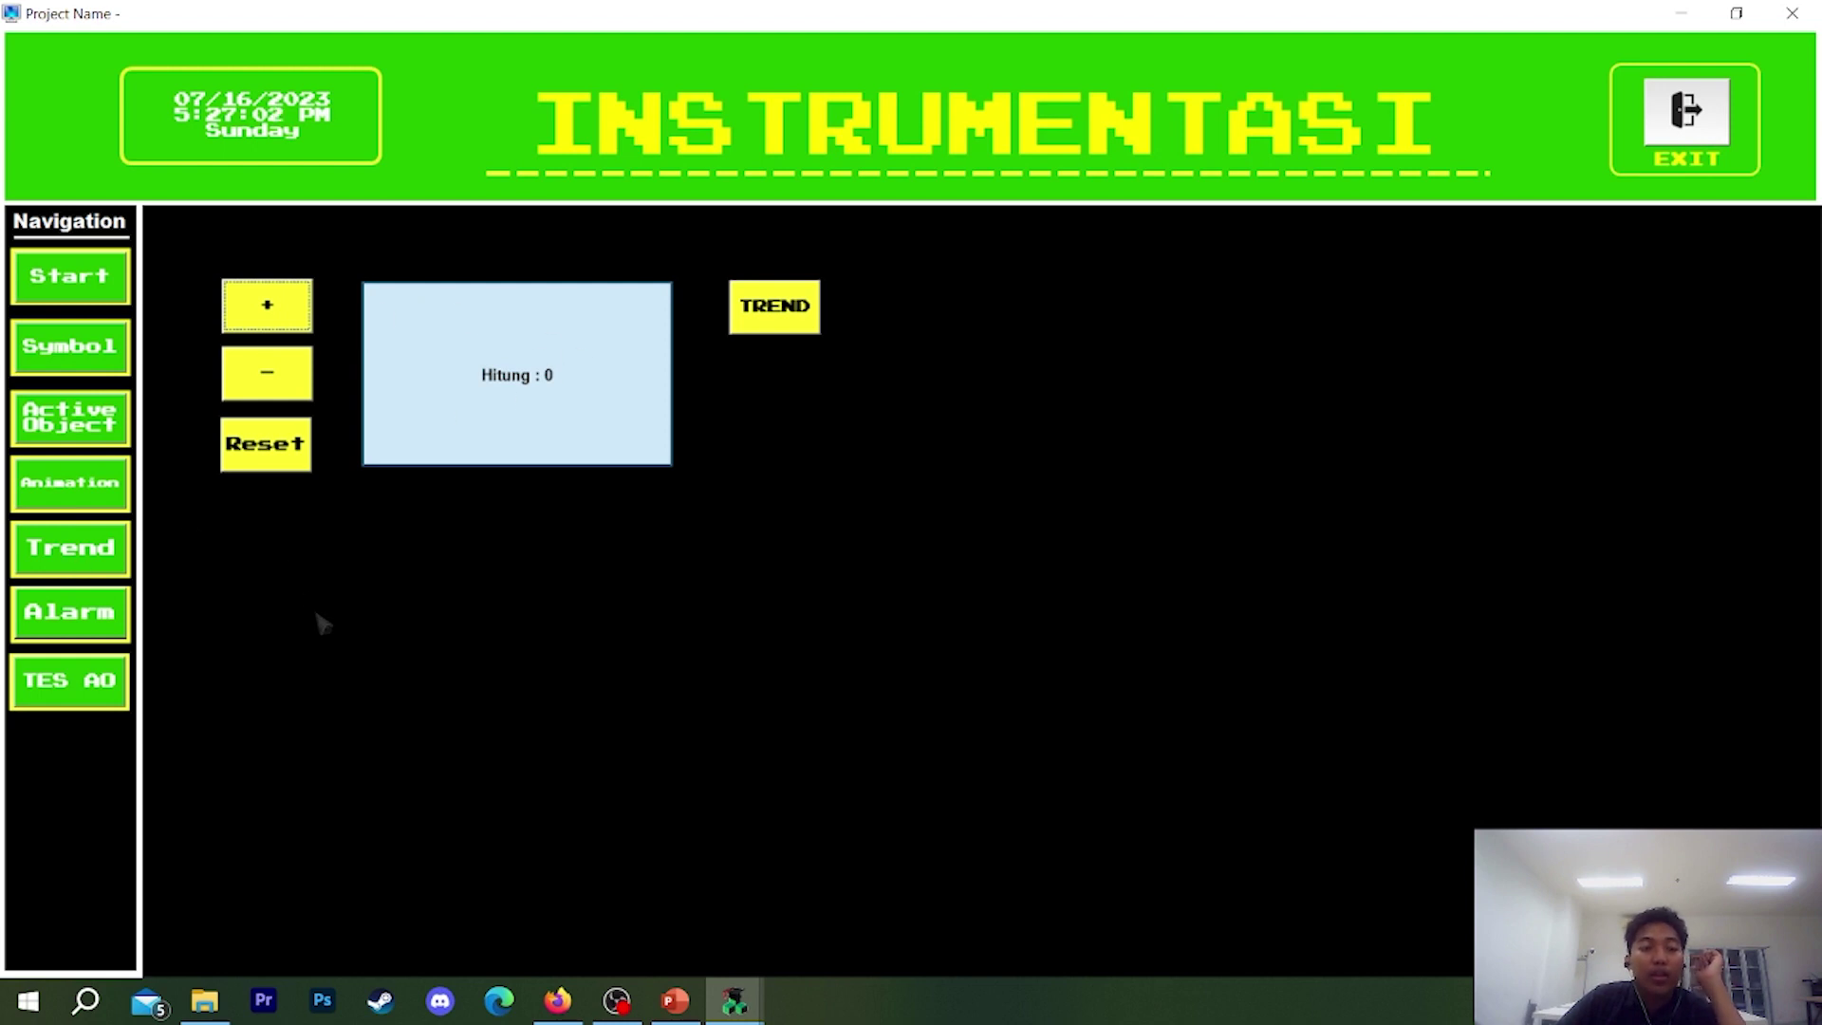
- Test the TREND button in the running project, visit the Animation and TES AO screens, and exit the application
{"action": "left_click", "coordinate": [782, 312]}
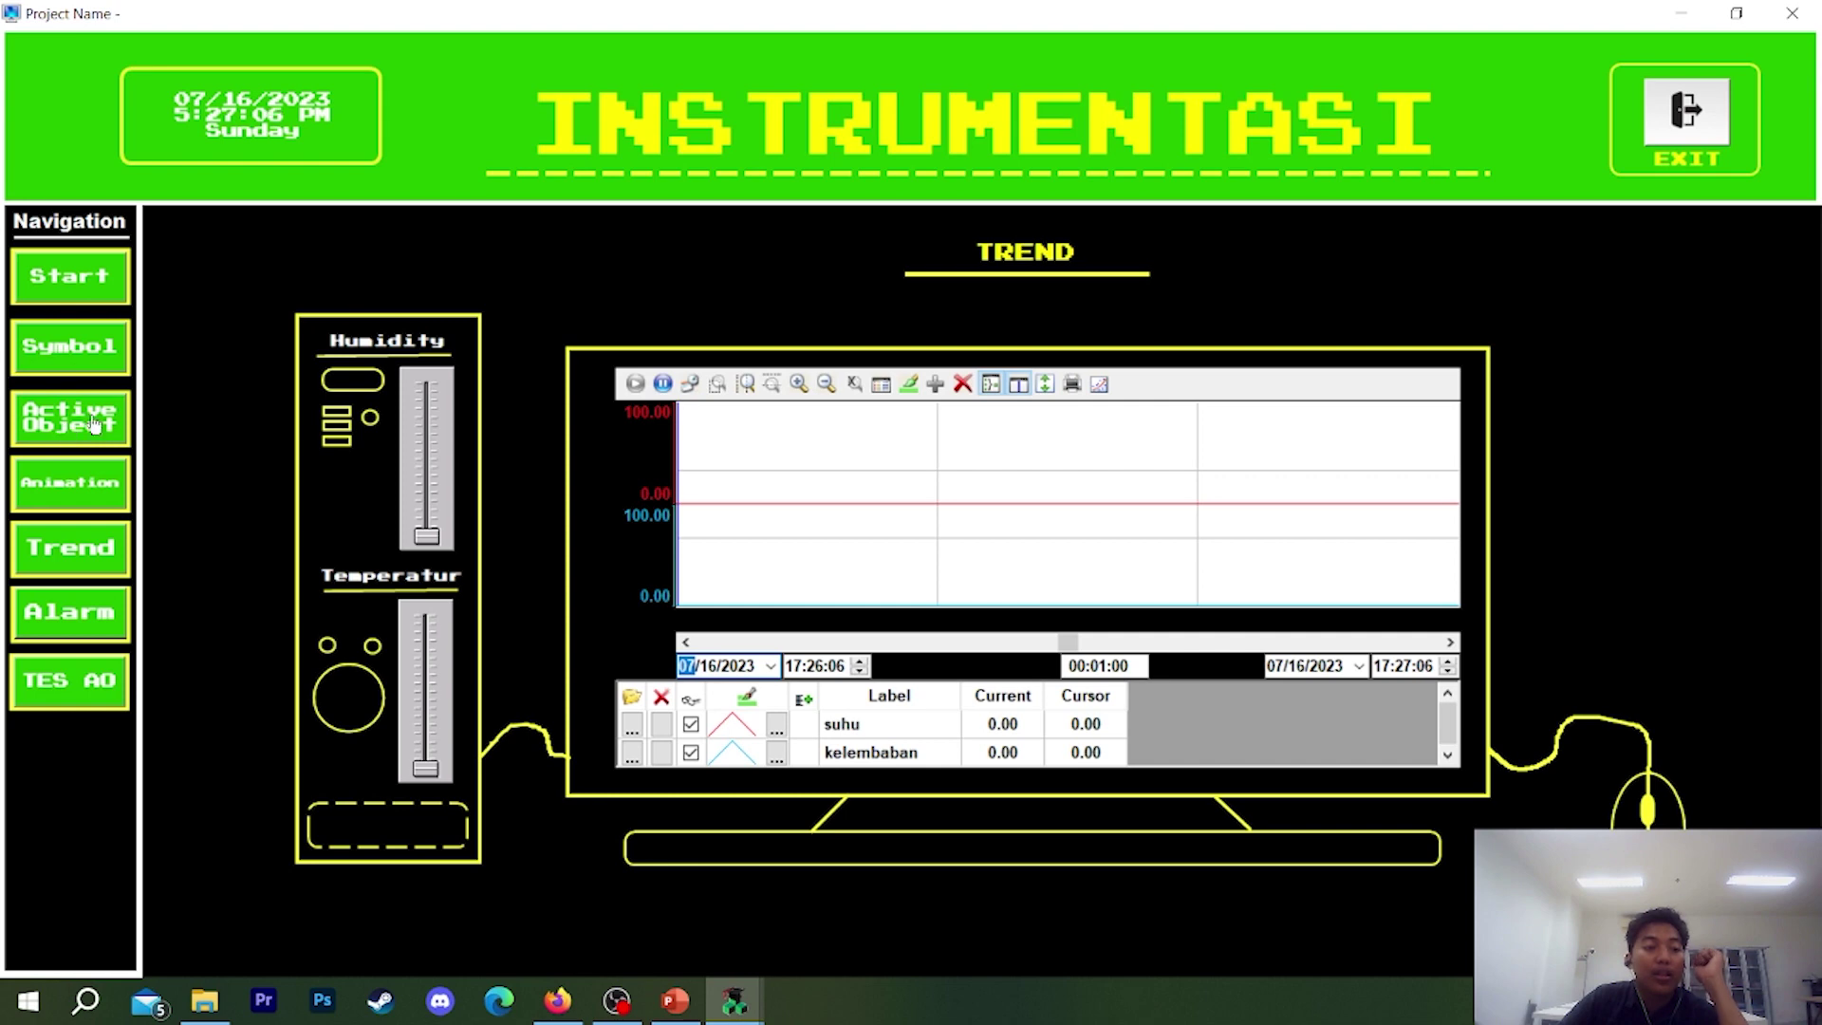
{"action": "left_click", "coordinate": [64, 487]}
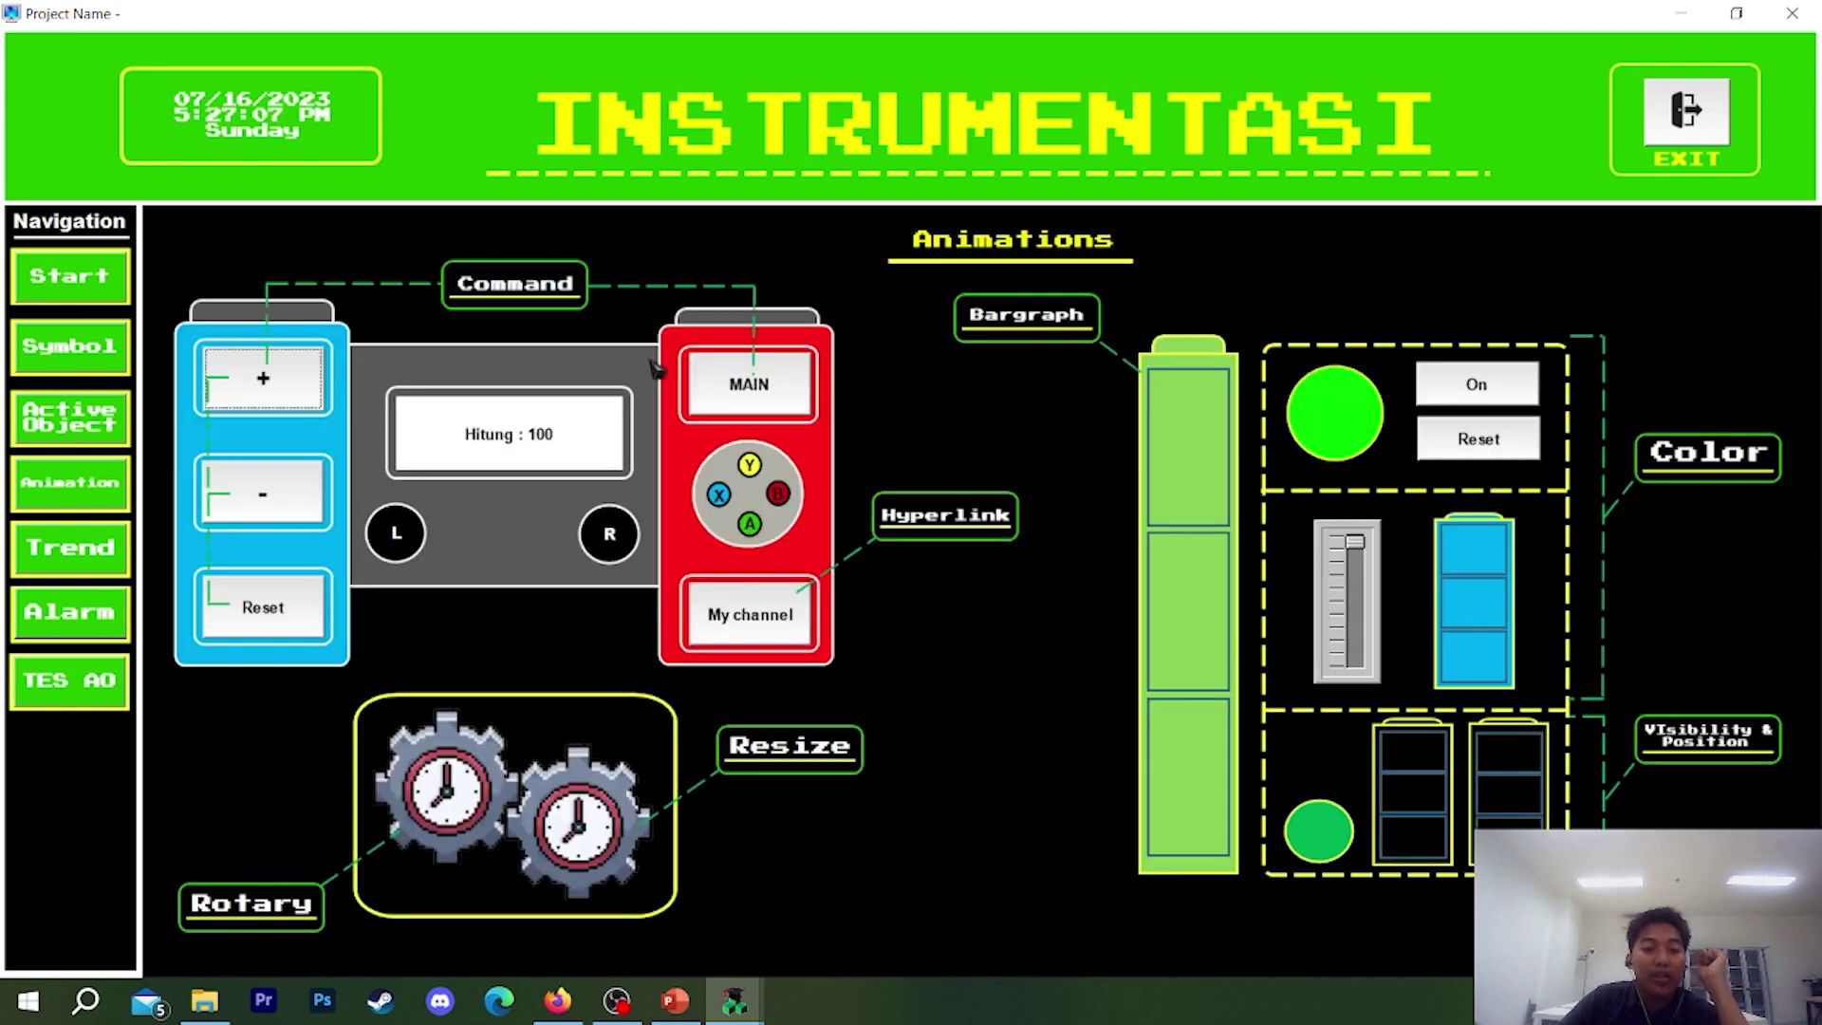
{"action": "left_click", "coordinate": [49, 705]}
{"action": "left_click", "coordinate": [1723, 83]}
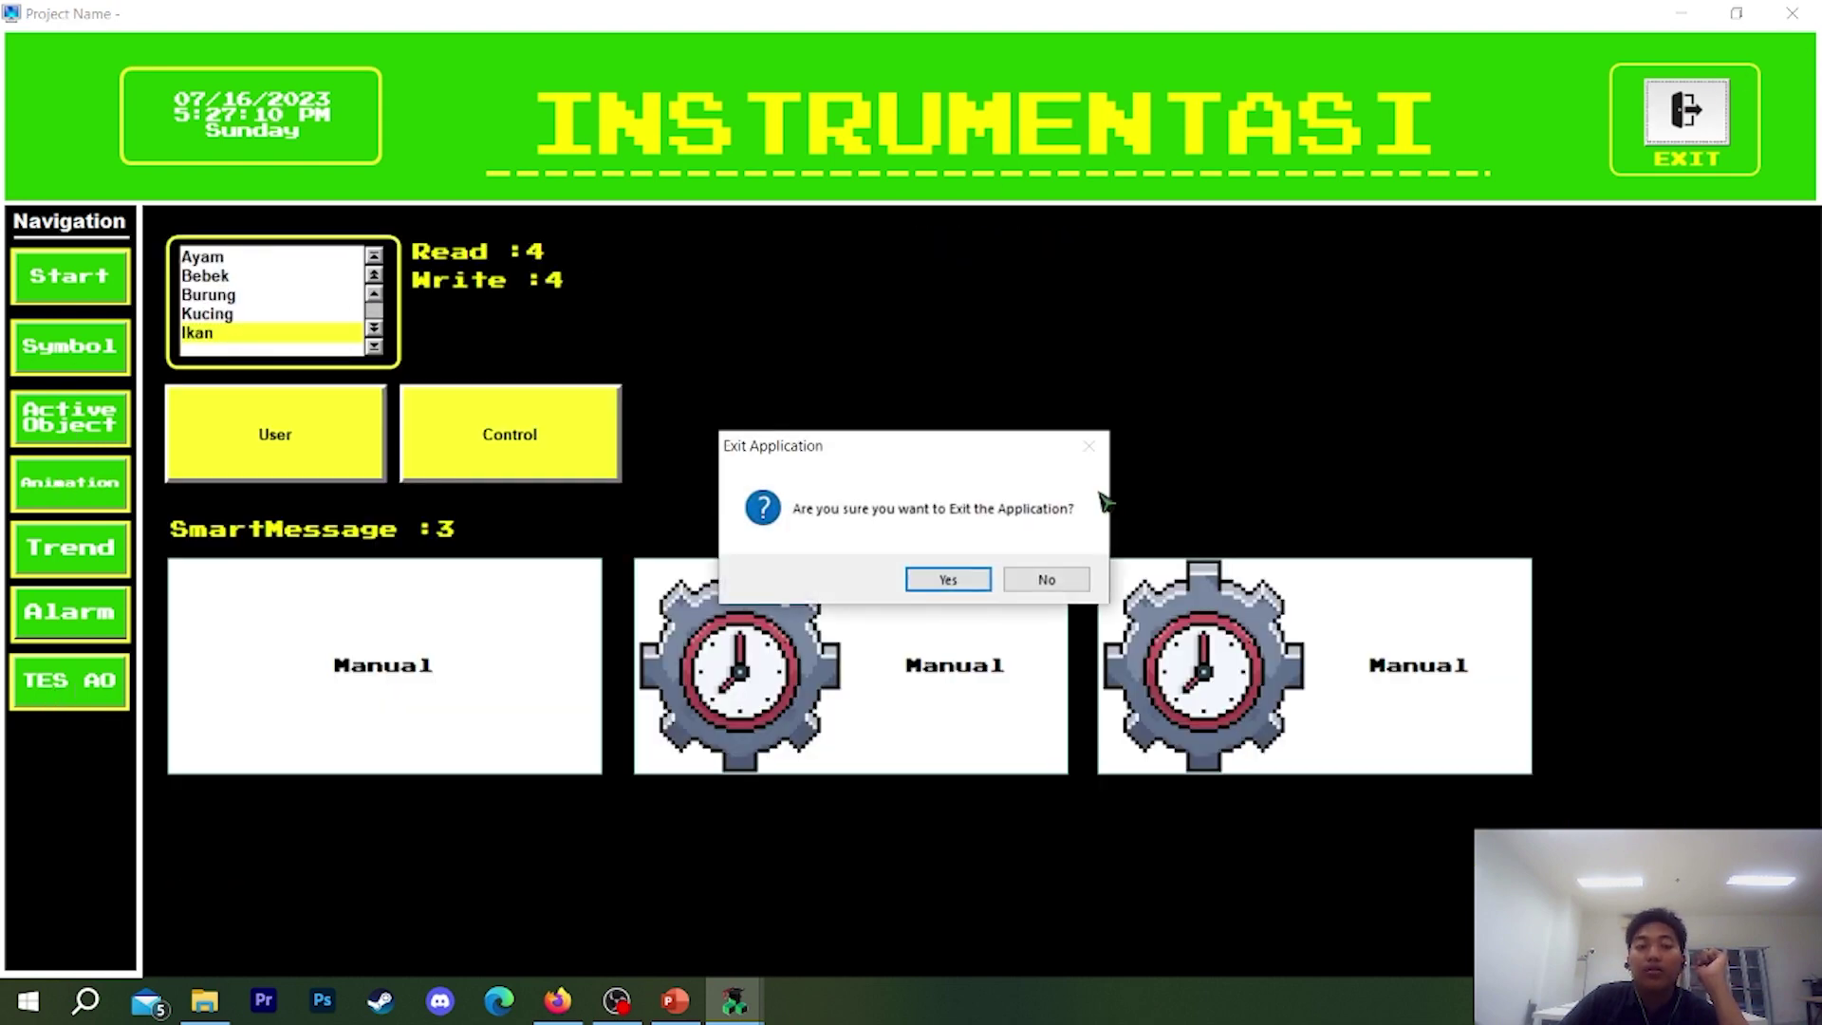
{"action": "left_click", "coordinate": [937, 577]}
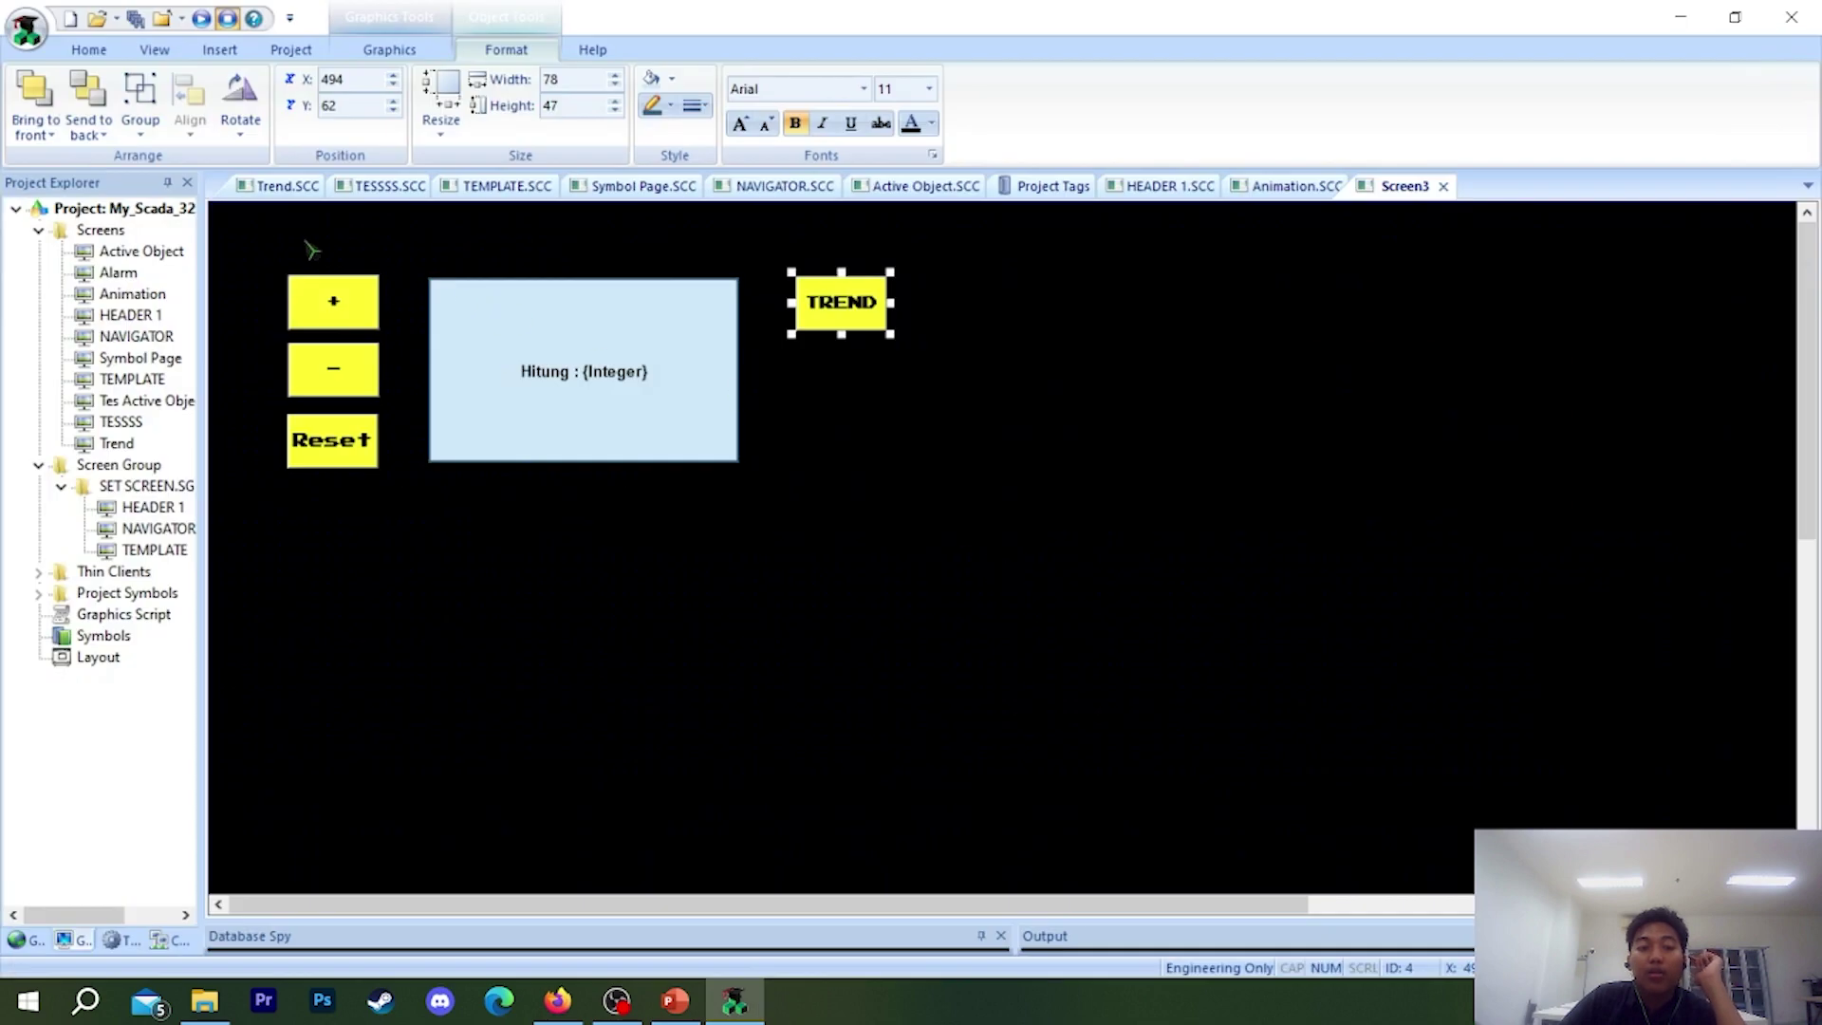
- Move all the buttons and the counter rectangle together slightly up and to the left on the screen
{"action": "left_click", "coordinate": [259, 251]}
{"action": "left_click_drag", "start_coordinate": [259, 251], "coordinate": [1091, 616]}
{"action": "left_click_drag", "start_coordinate": [550, 387], "coordinate": [531, 370]}
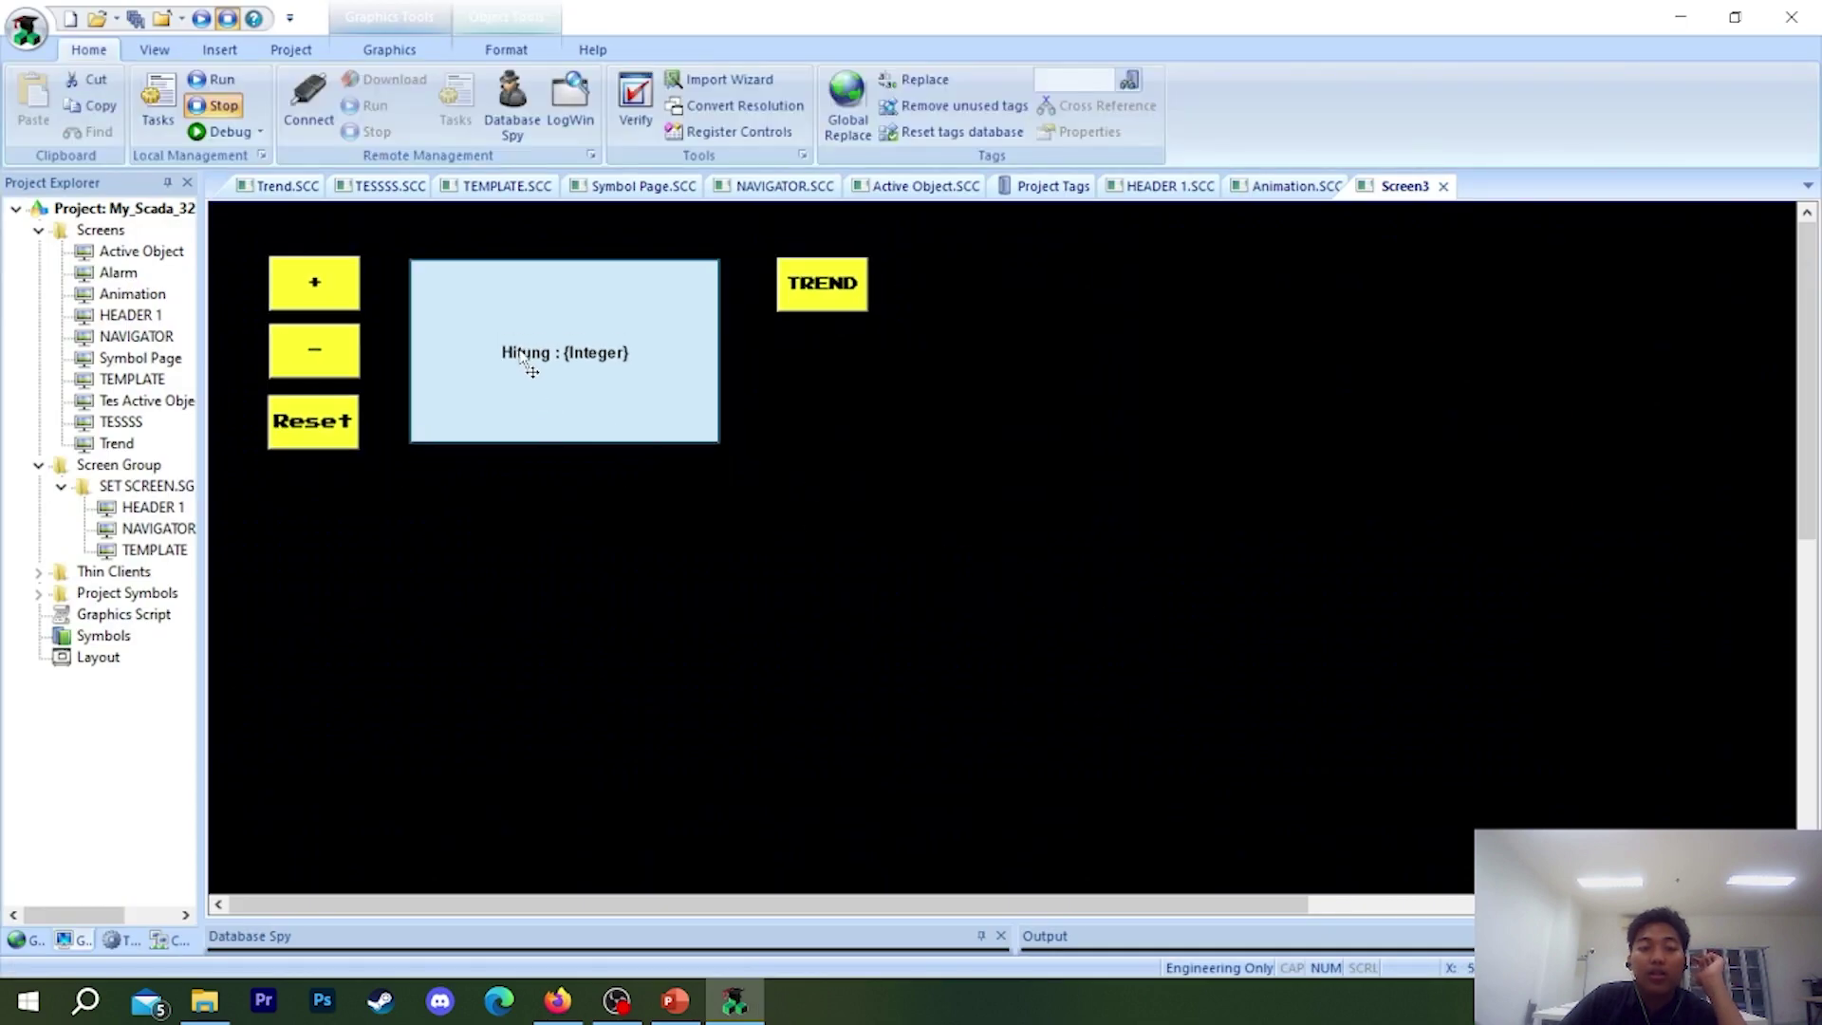
{"action": "left_click", "coordinate": [389, 49]}
{"action": "left_click", "coordinate": [792, 79]}
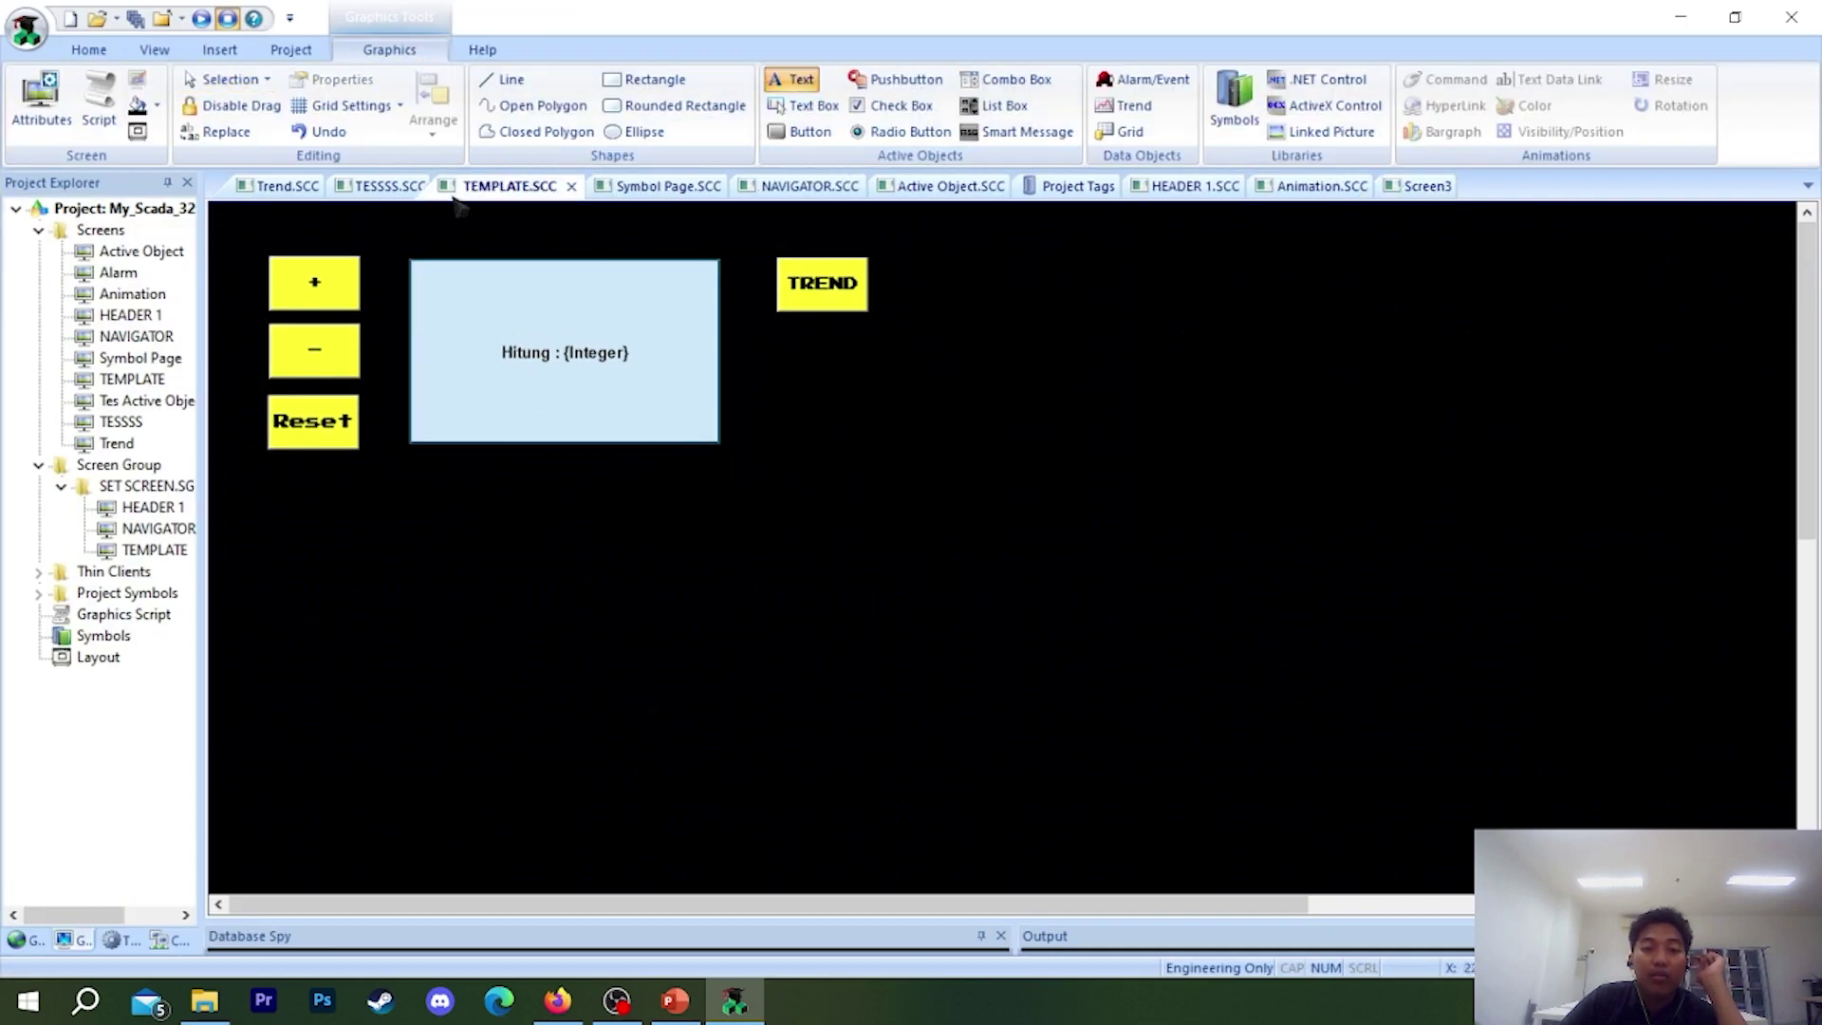
{"action": "left_click_drag", "start_coordinate": [494, 186], "coordinate": [574, 216]}
{"action": "key", "text": "Escape"}
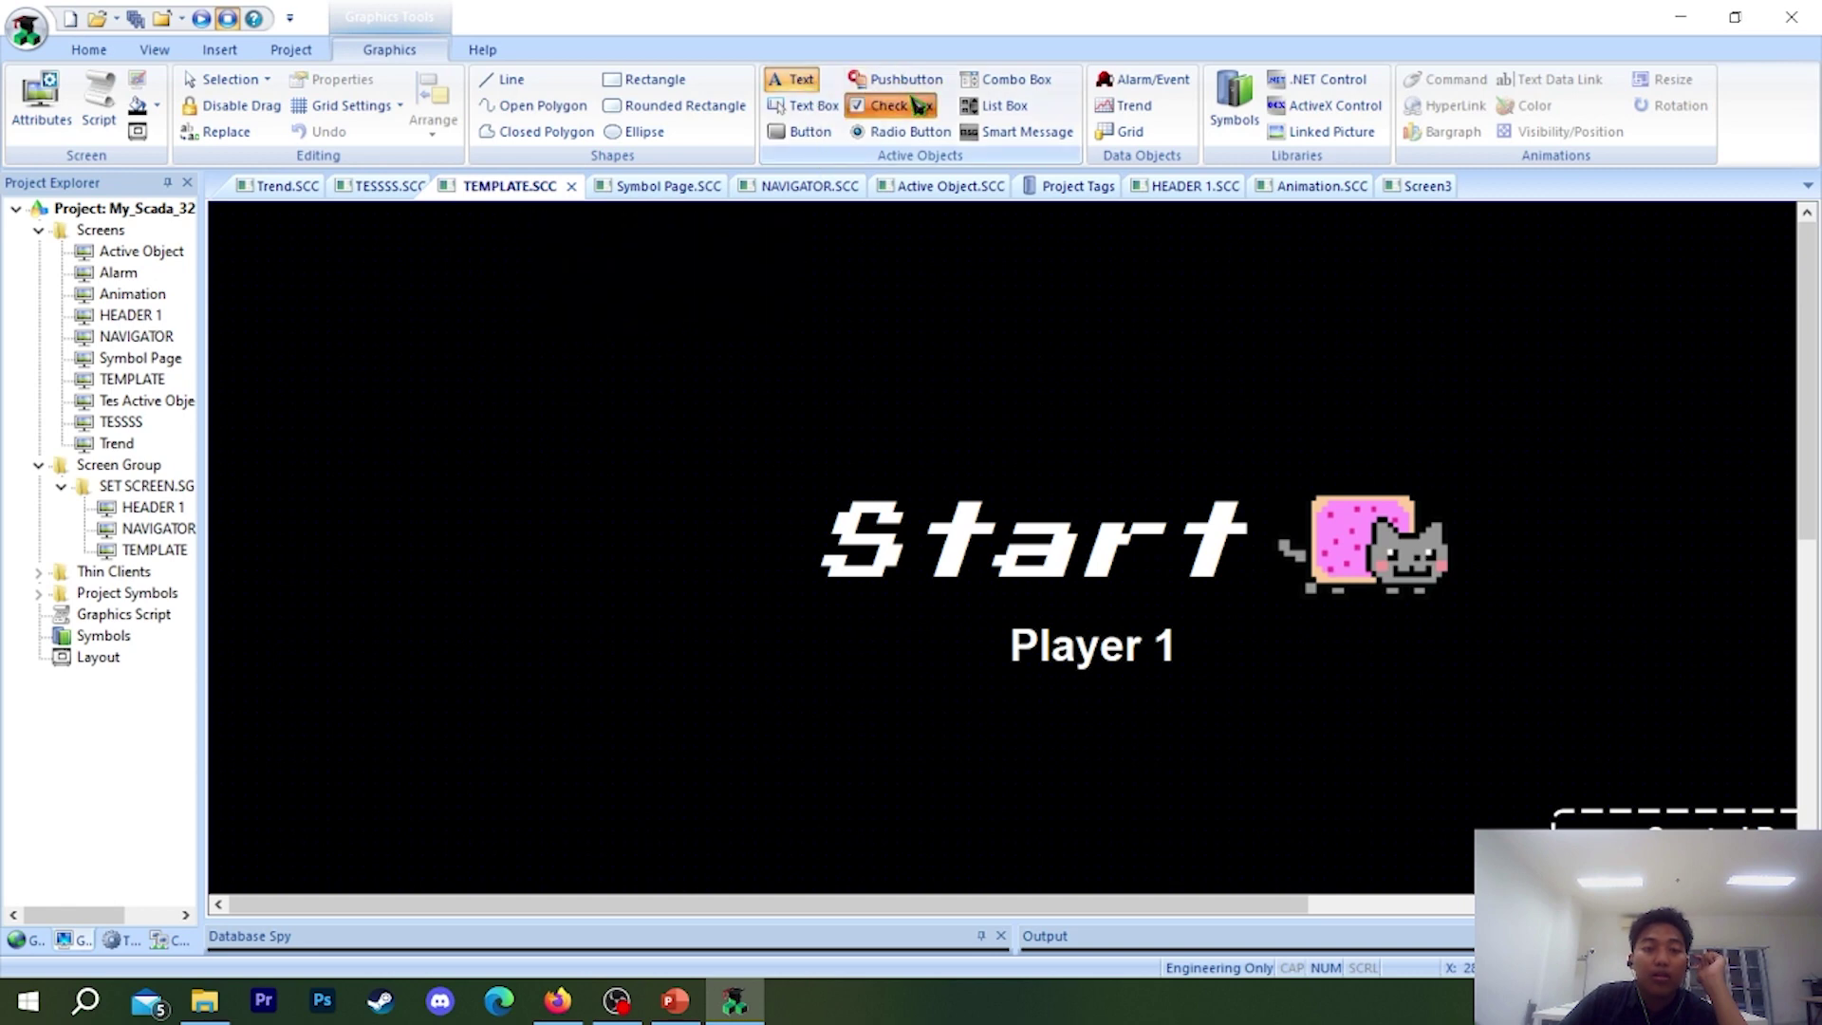
{"action": "left_click", "coordinate": [892, 105]}
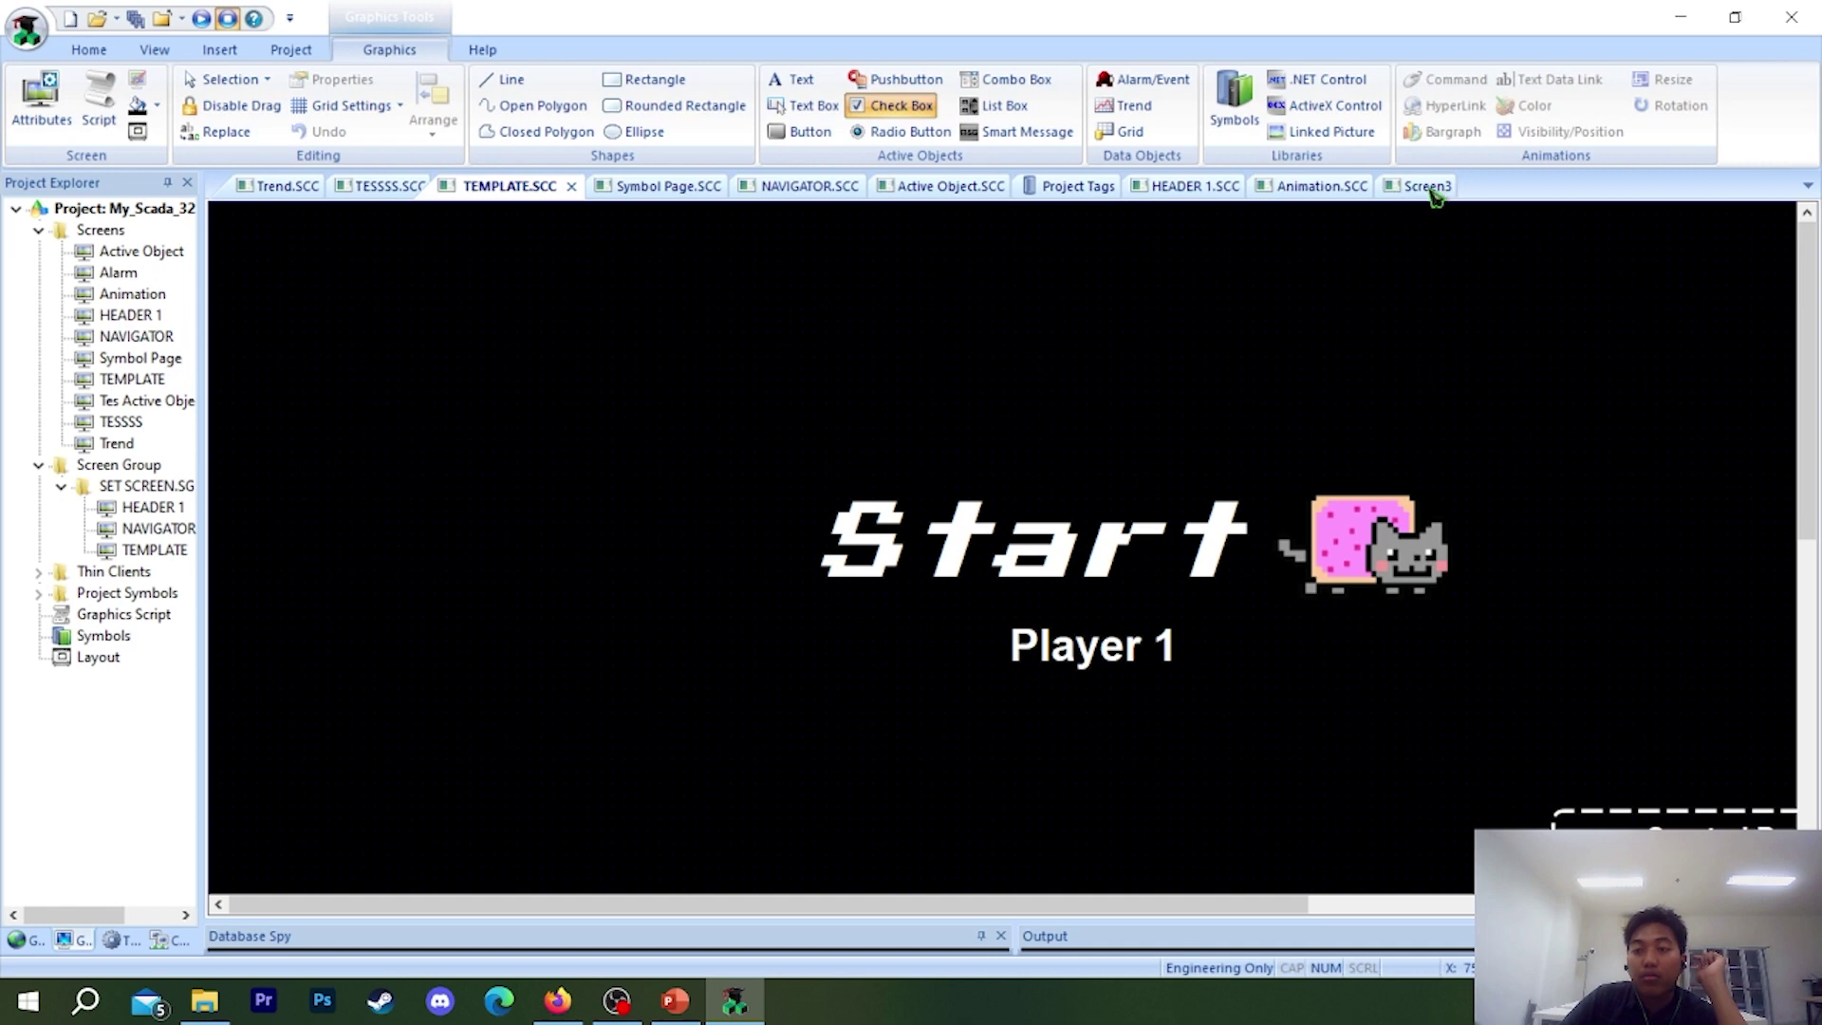
- Add the text Command above the counter rectangle on Screen3
{"action": "left_click", "coordinate": [1433, 187]}
{"action": "left_click", "coordinate": [795, 79]}
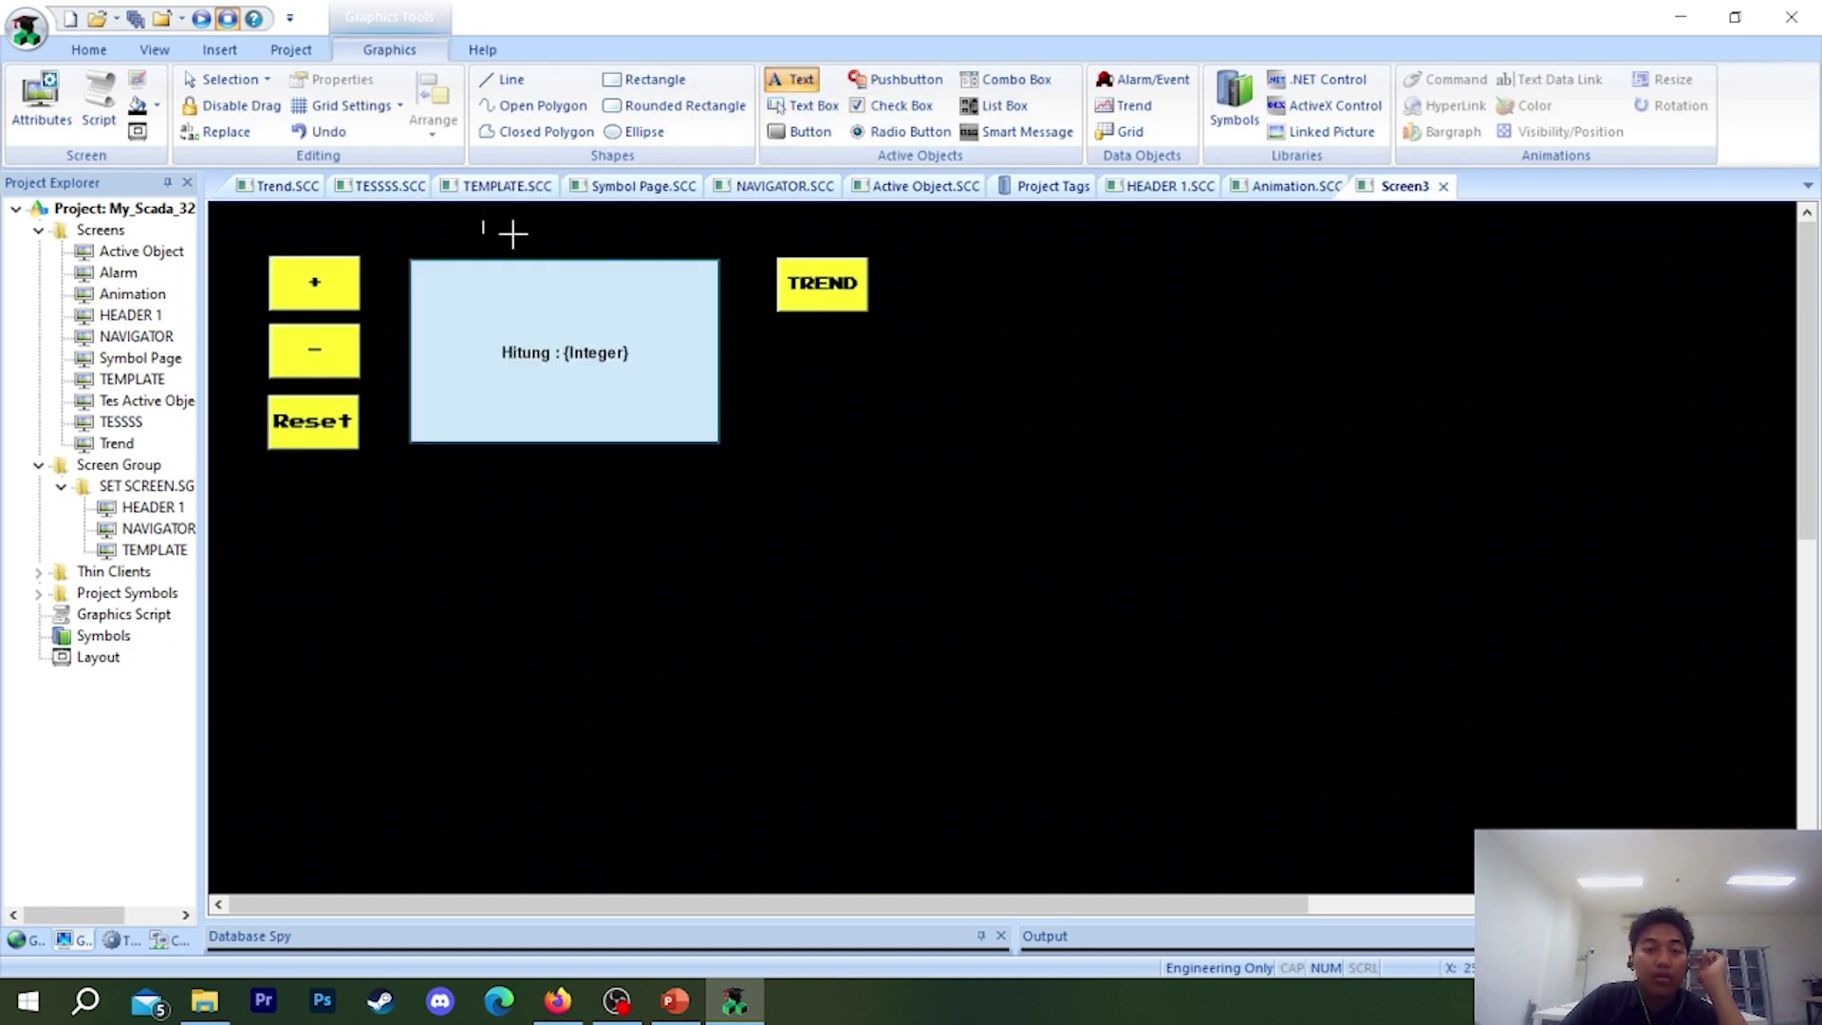
{"action": "type", "text": "Com"}
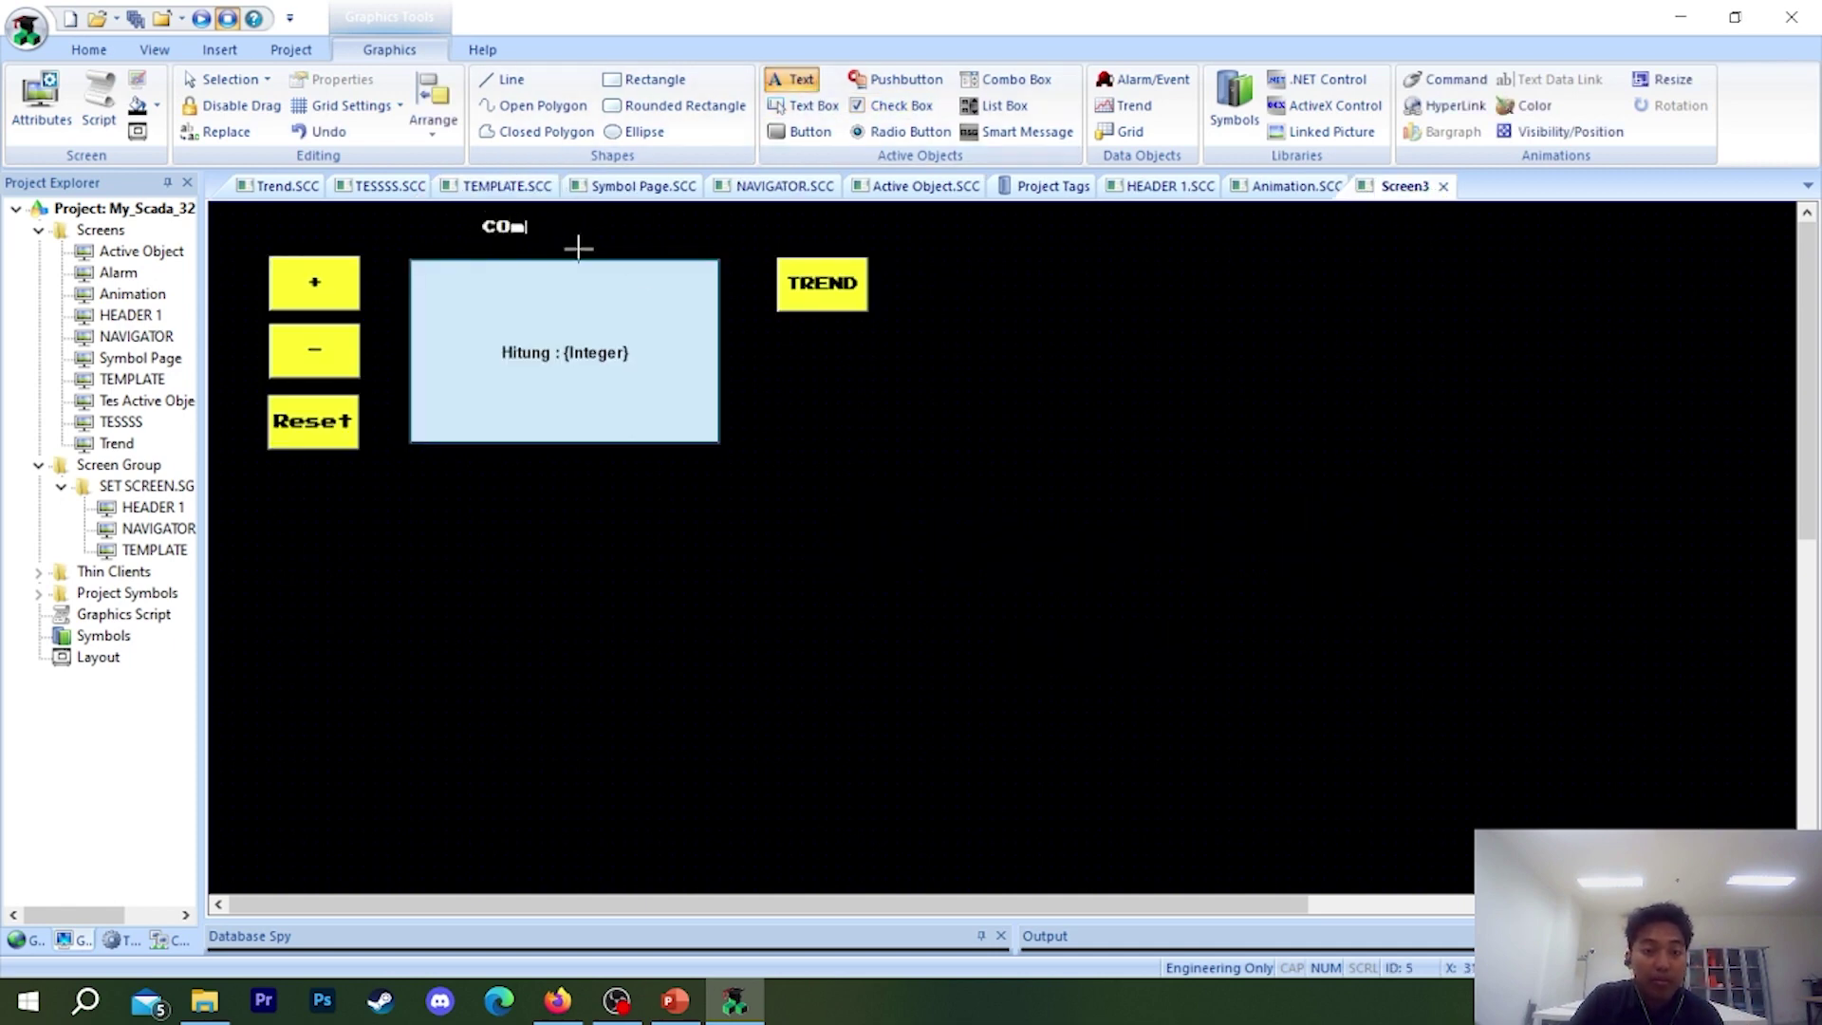
{"action": "type", "text": "mandd"}
{"action": "key", "text": "Escape"}
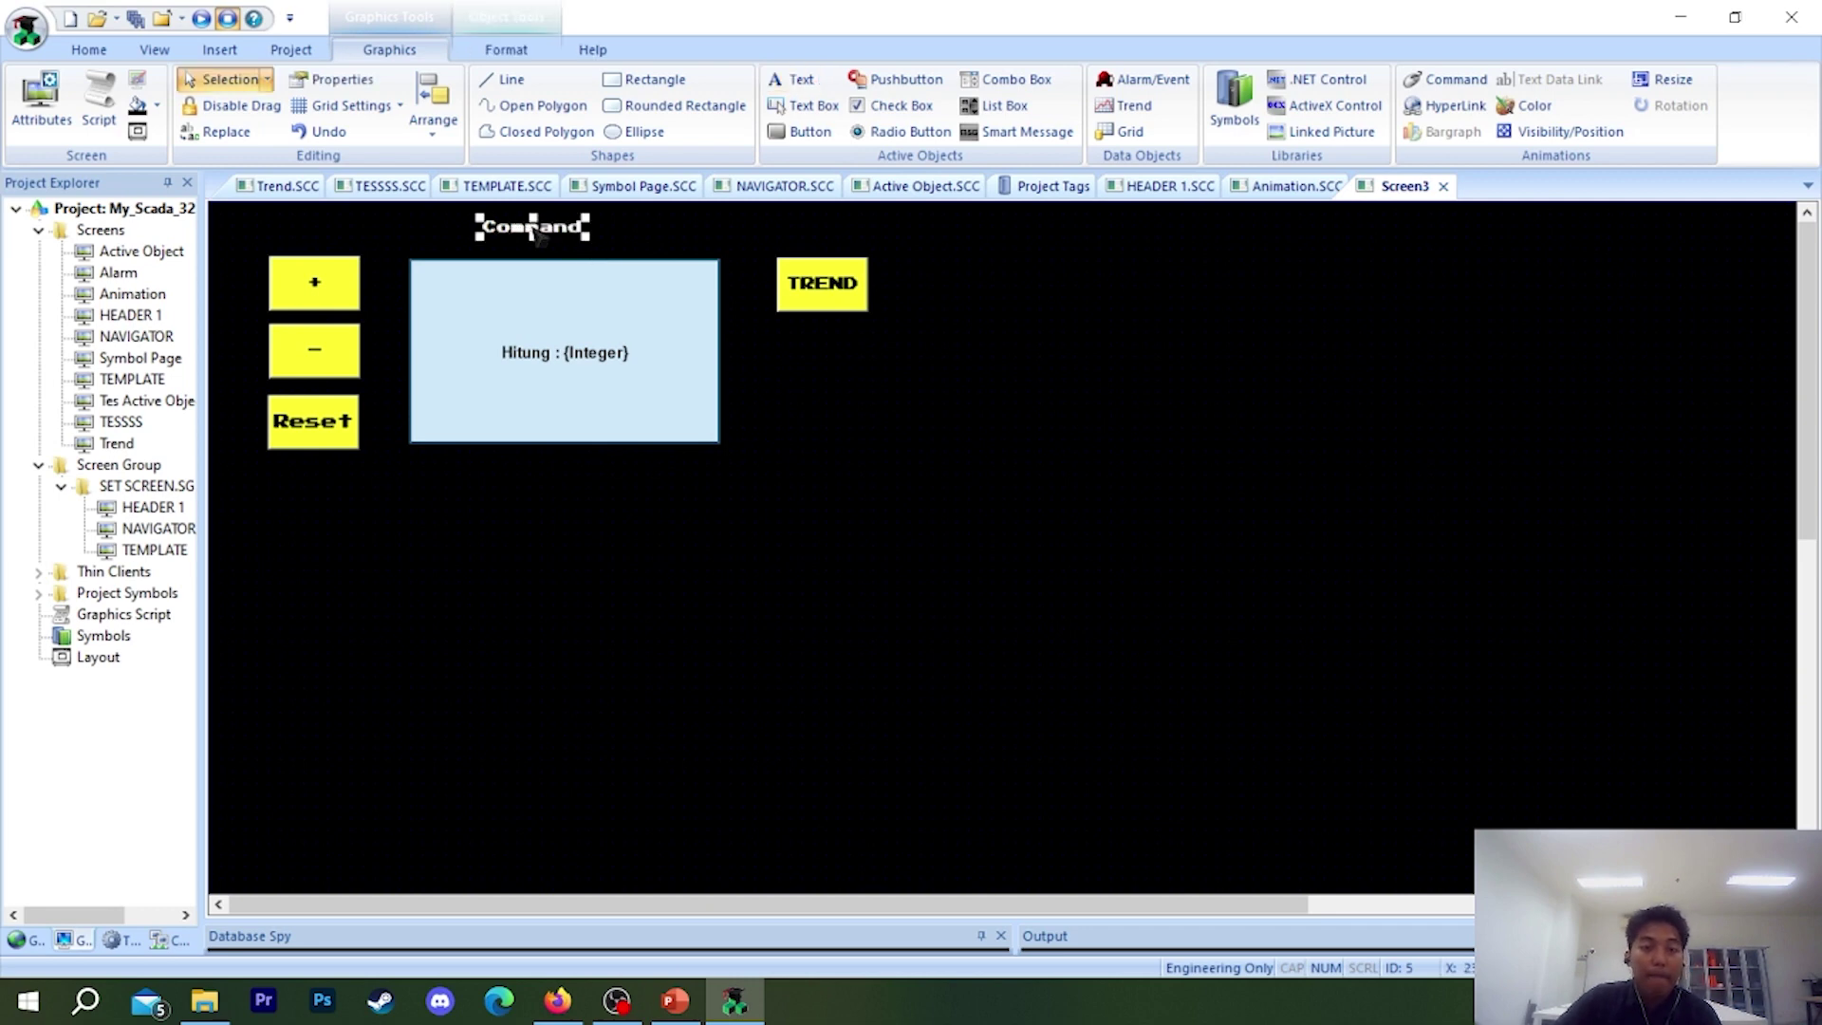
- Set the Command text's font size to 12 and close its properties
{"action": "double_click", "coordinate": [558, 235]}
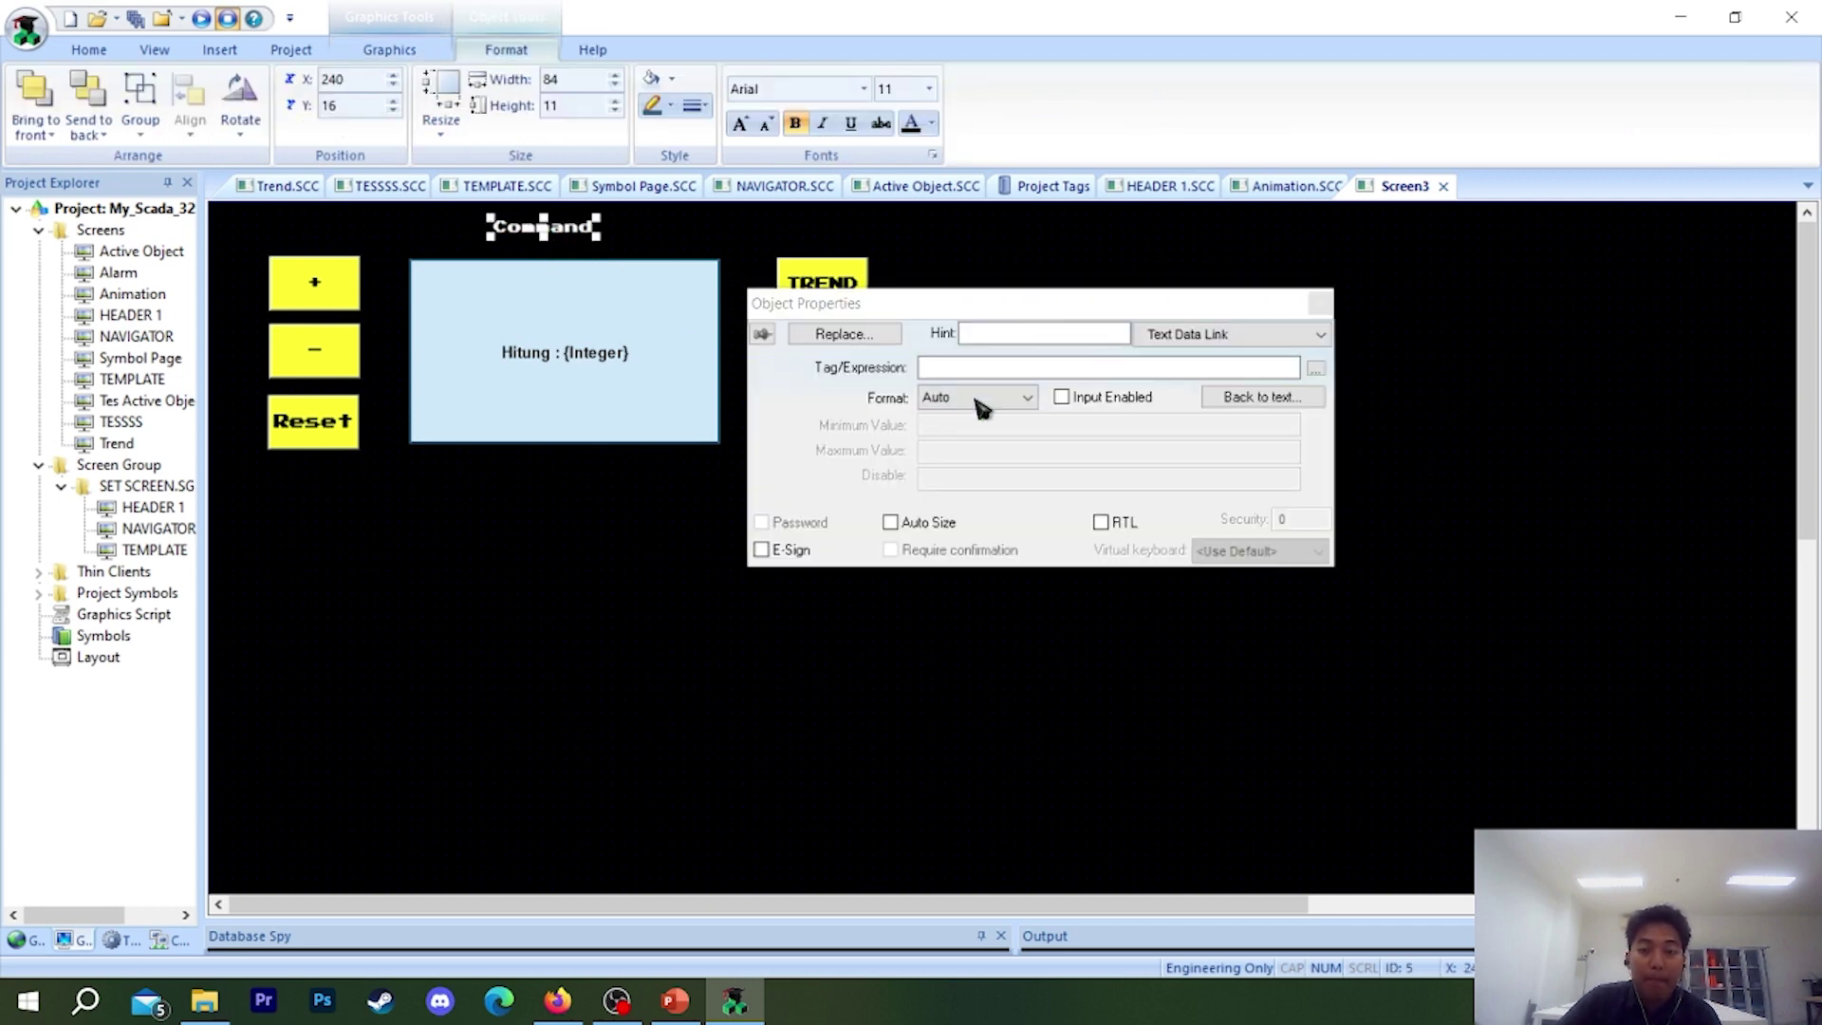
{"action": "left_click", "coordinate": [853, 334]}
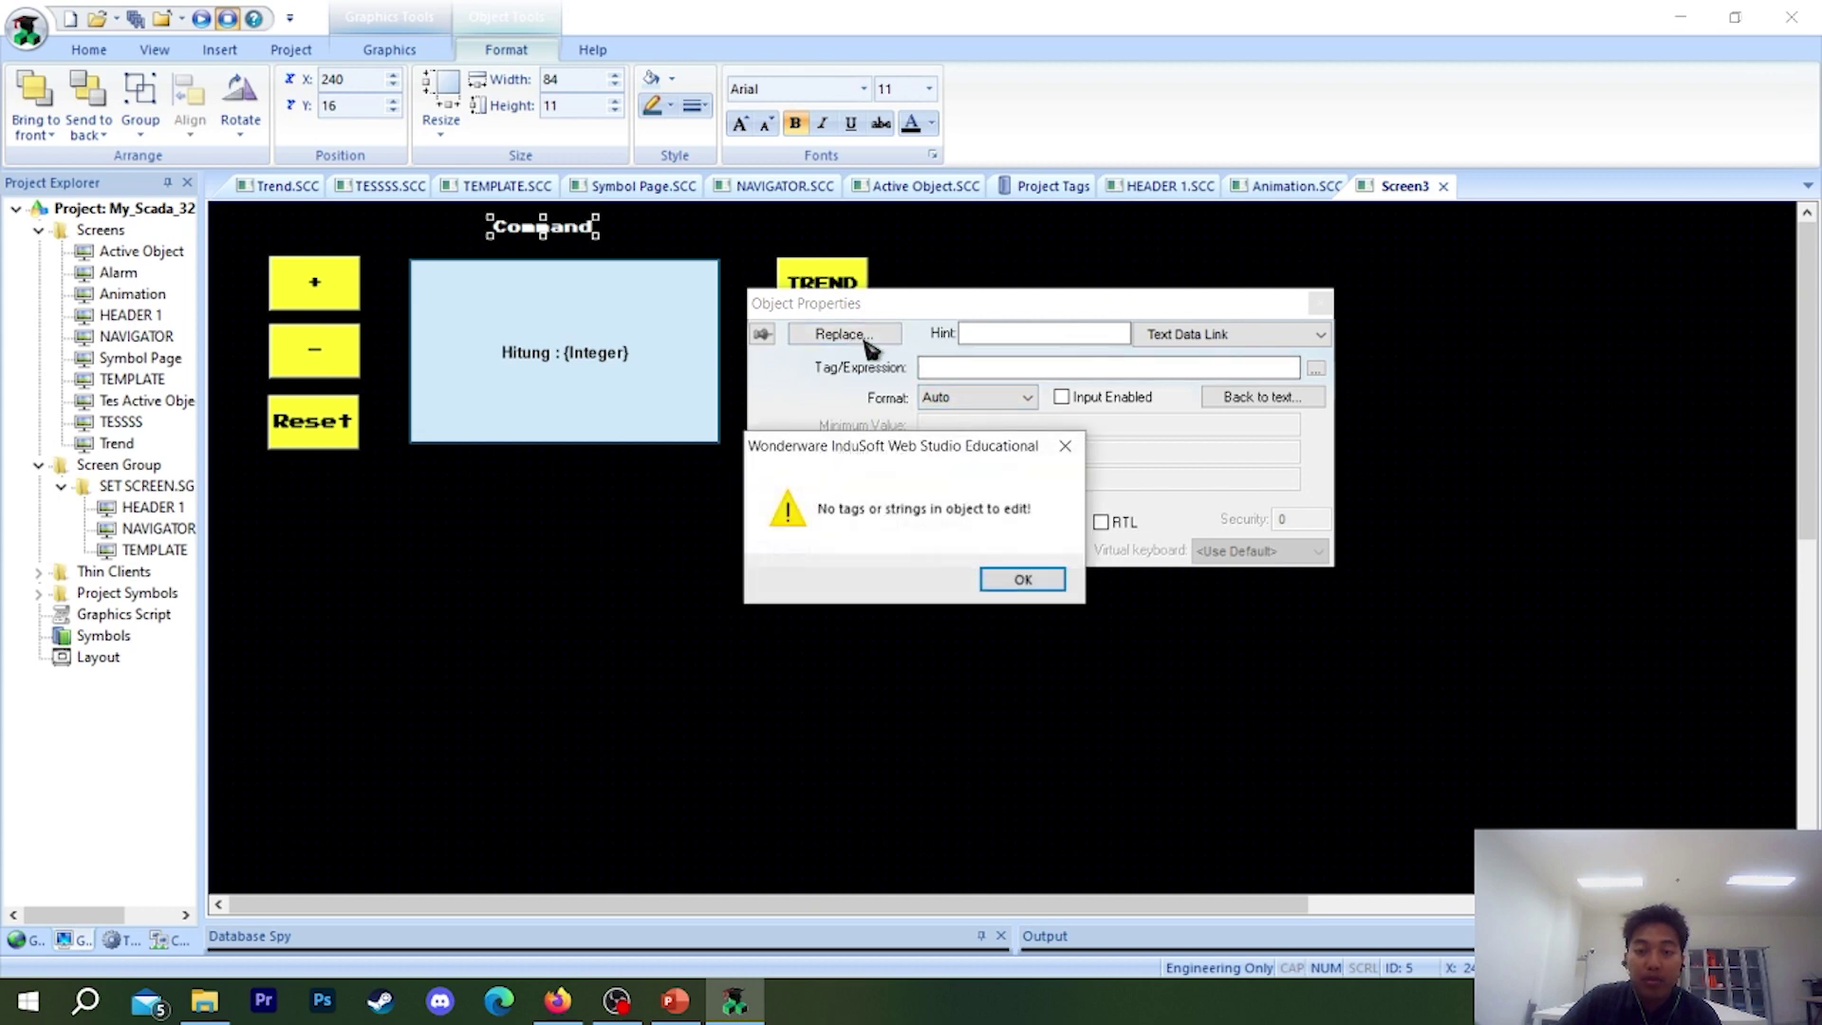
{"action": "left_click", "coordinate": [1065, 446]}
{"action": "left_click", "coordinate": [1191, 334]}
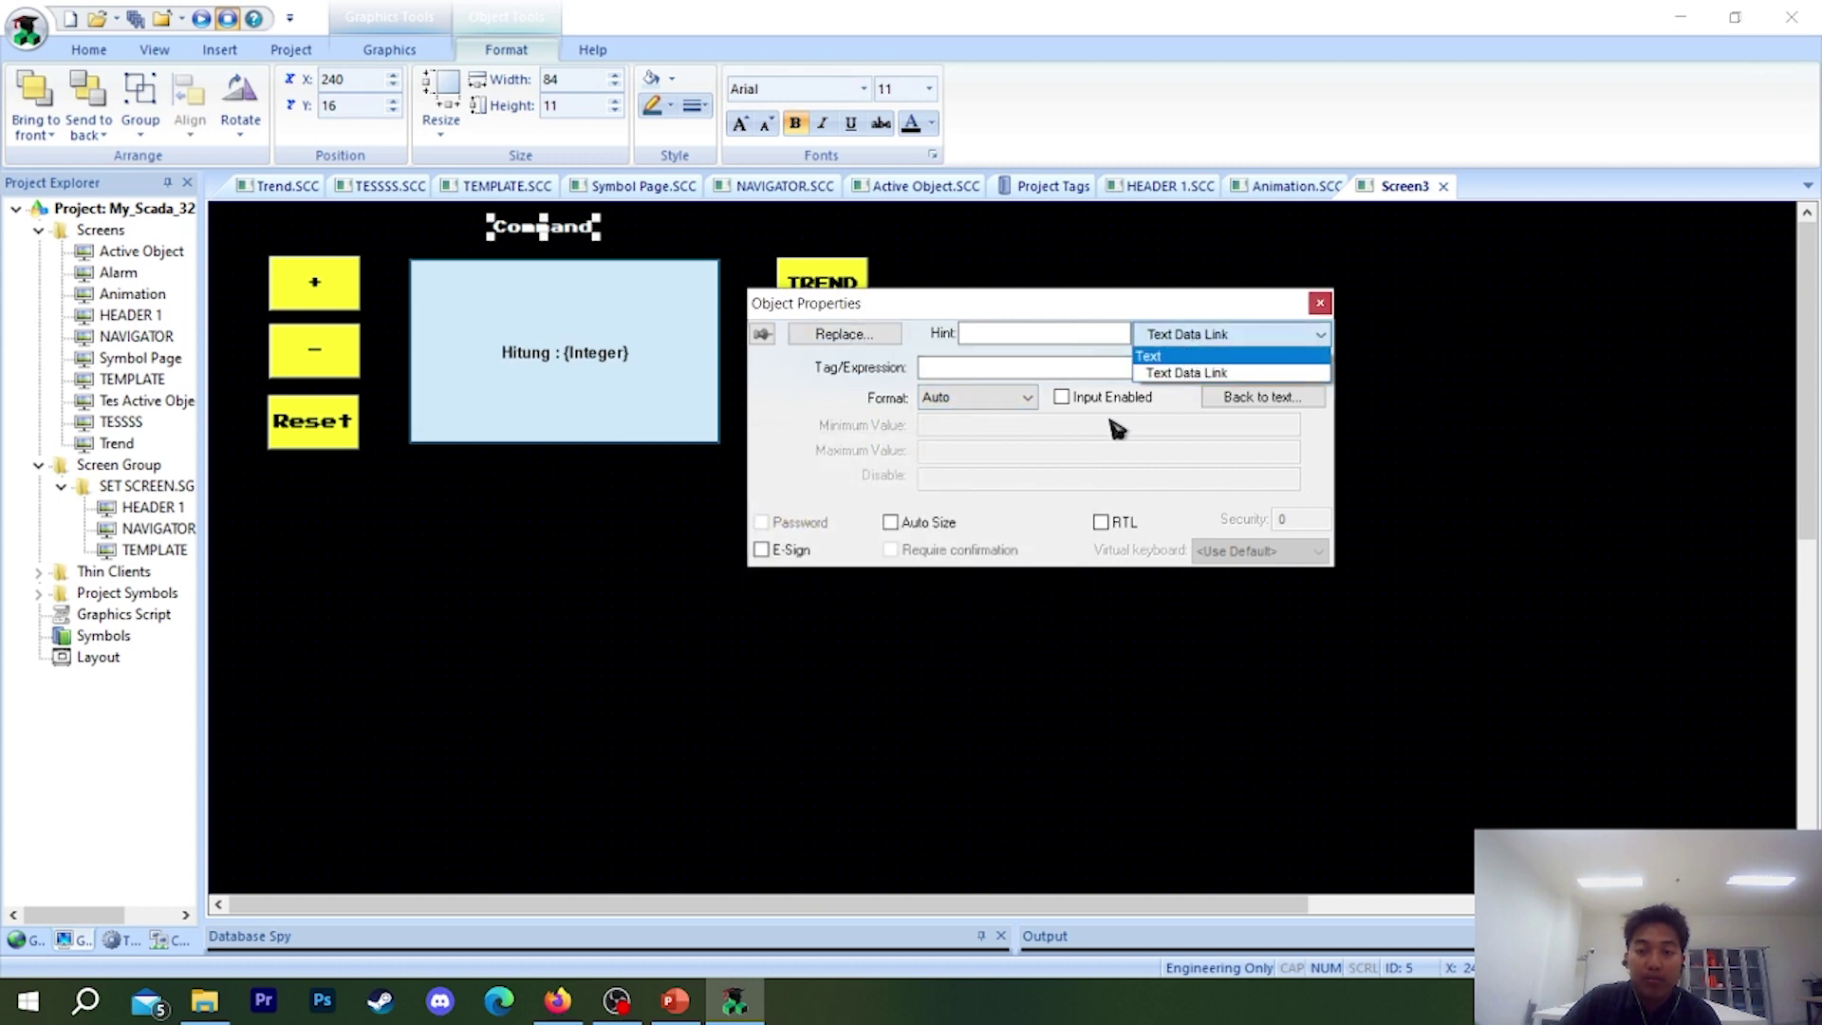
{"action": "left_click", "coordinate": [1177, 358]}
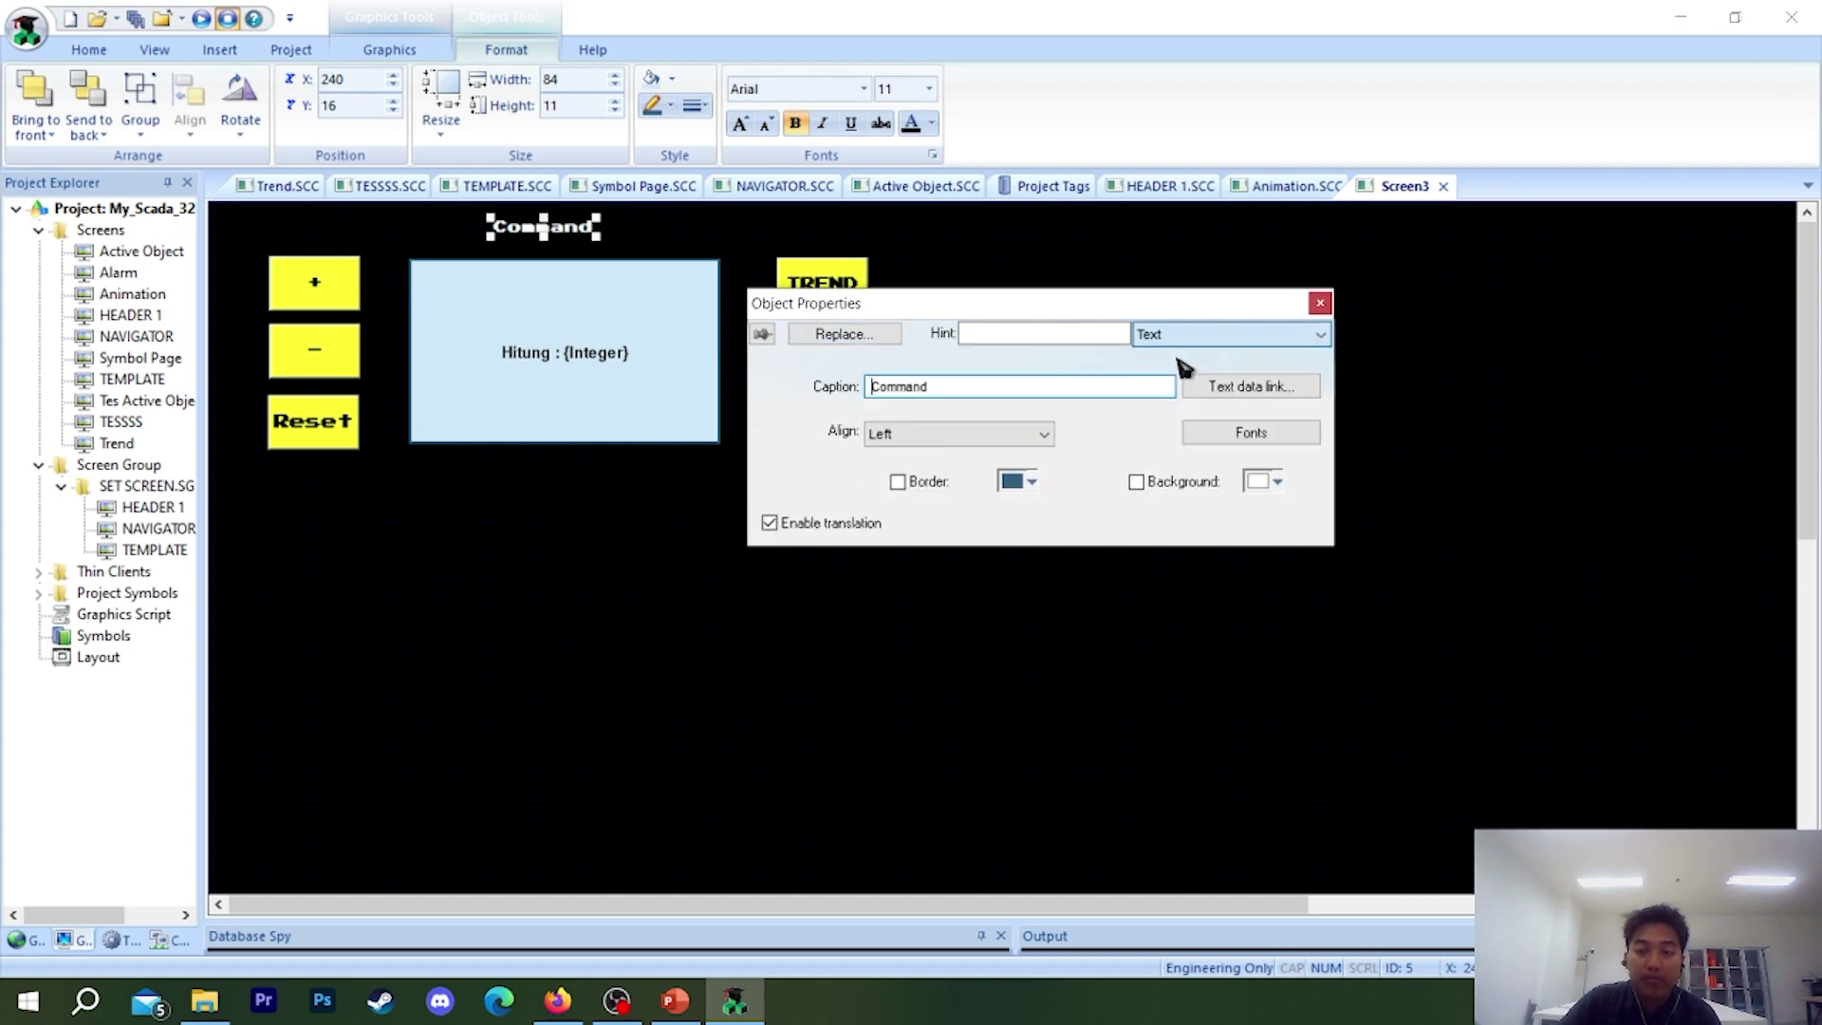
{"action": "left_click", "coordinate": [1229, 436]}
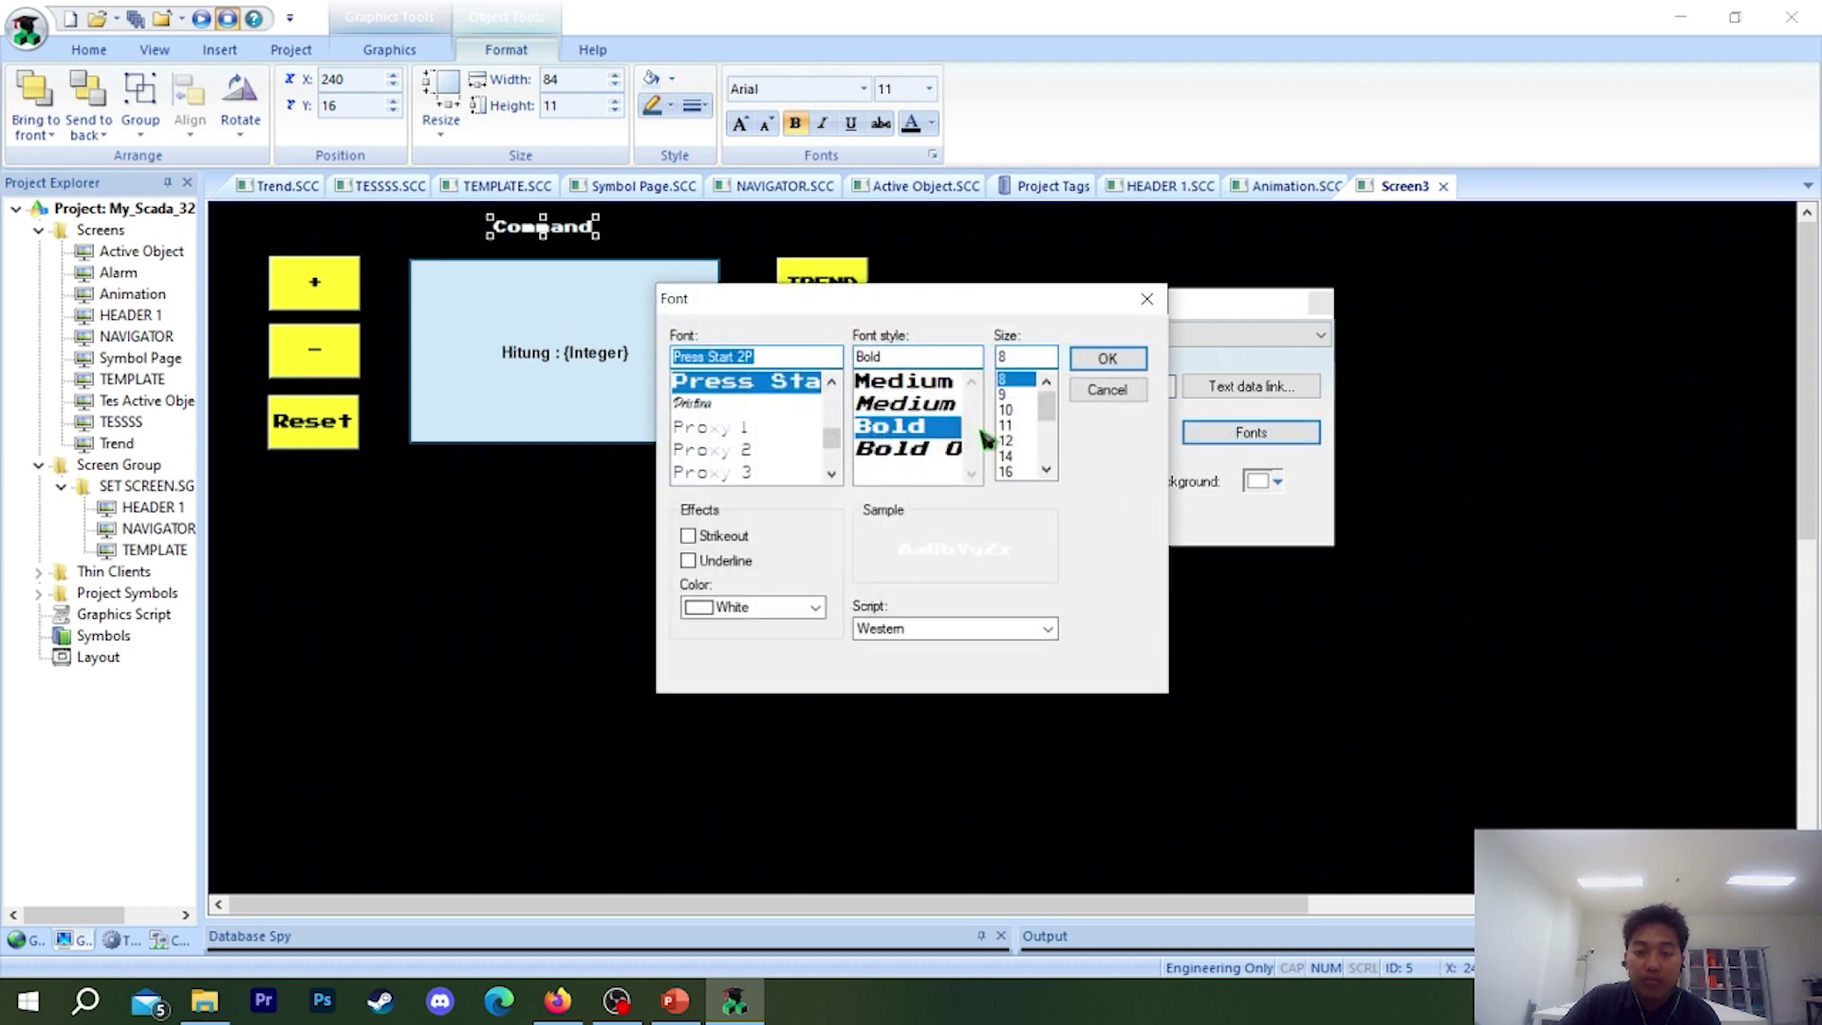
{"action": "left_click", "coordinate": [1006, 440]}
{"action": "left_click", "coordinate": [1107, 363]}
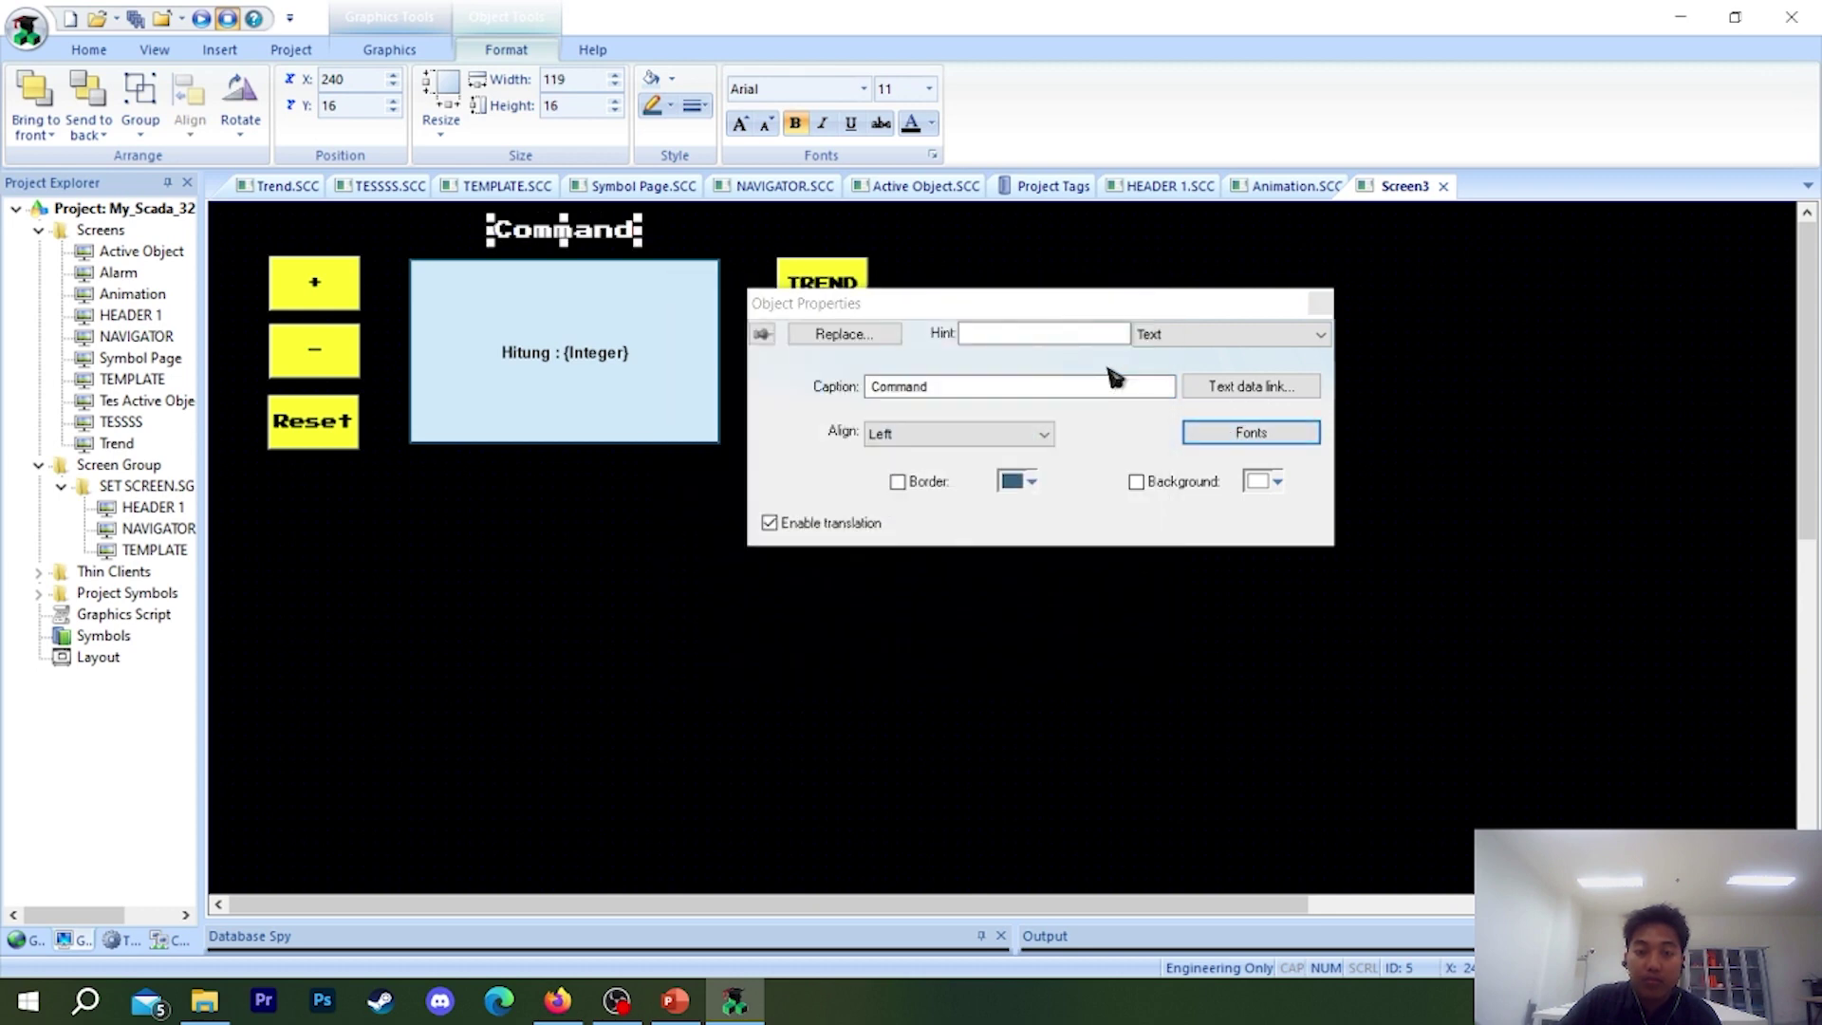
{"action": "left_click", "coordinate": [1319, 303]}
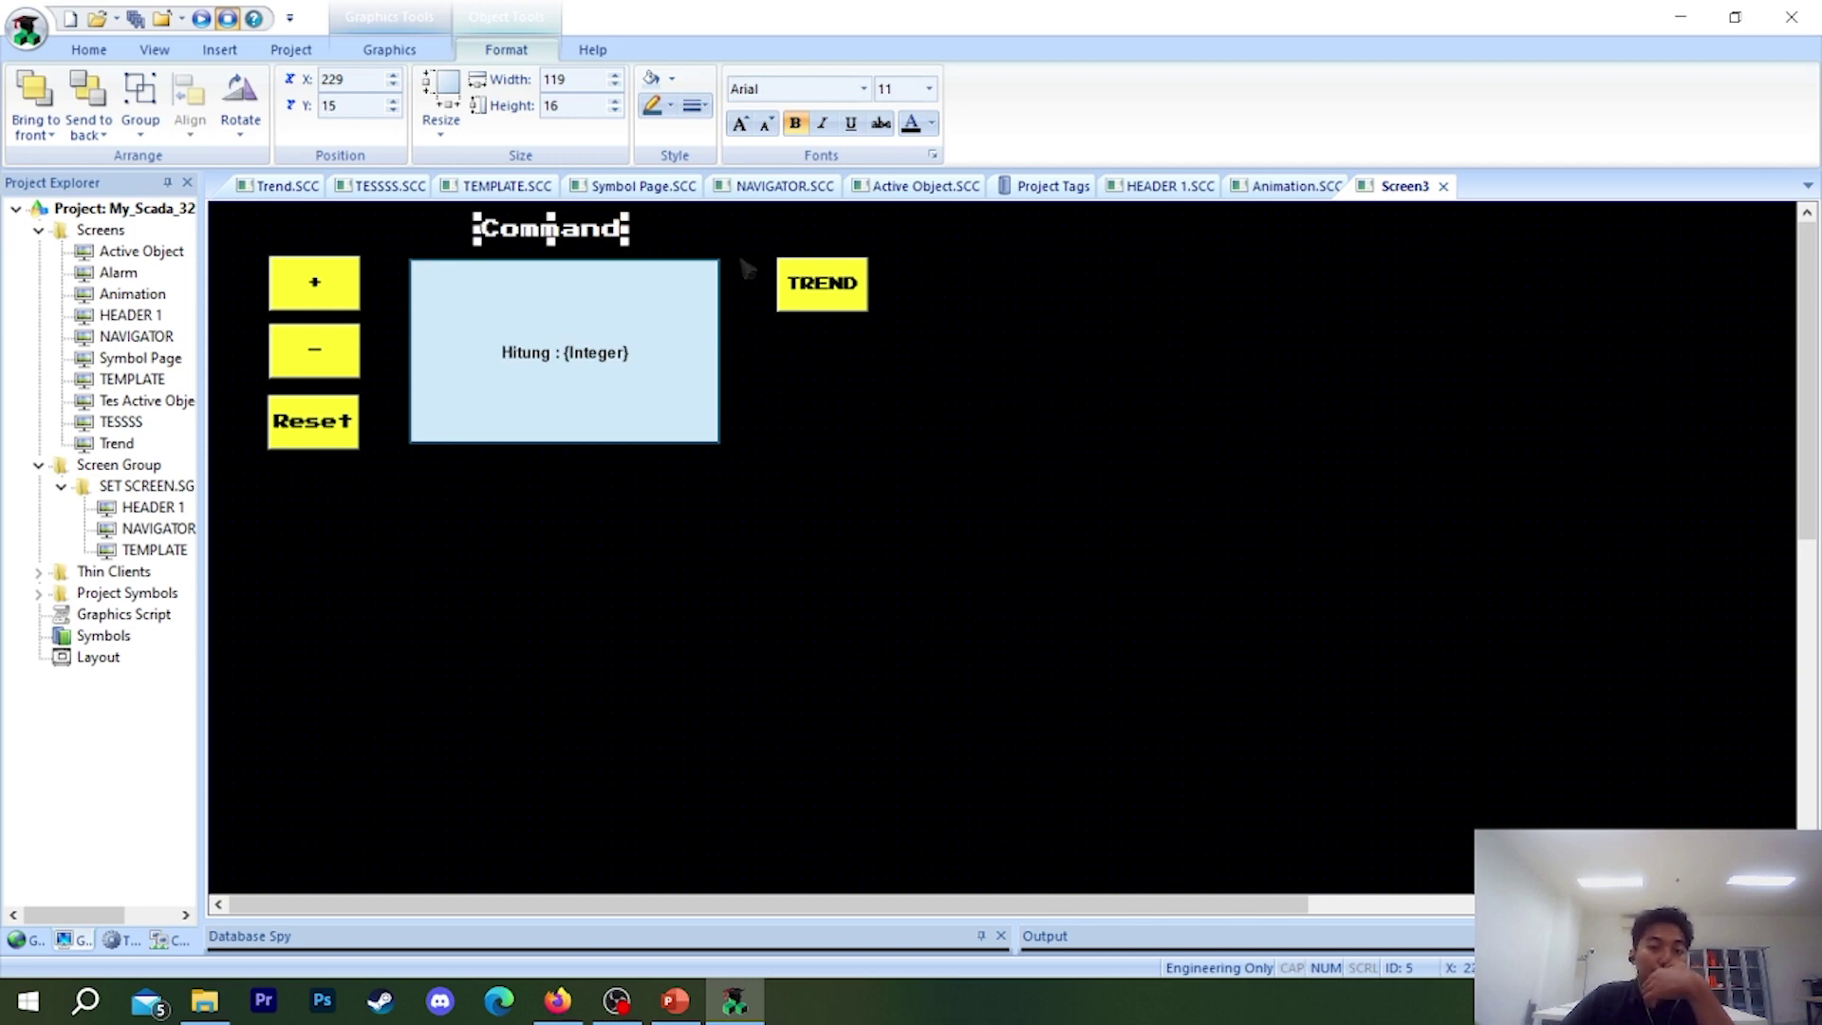
- Move the TREND button directly below Reset and enlarge the counter rectangle down to the TREND button's lower edge
{"action": "left_click_drag", "start_coordinate": [827, 262], "coordinate": [319, 463]}
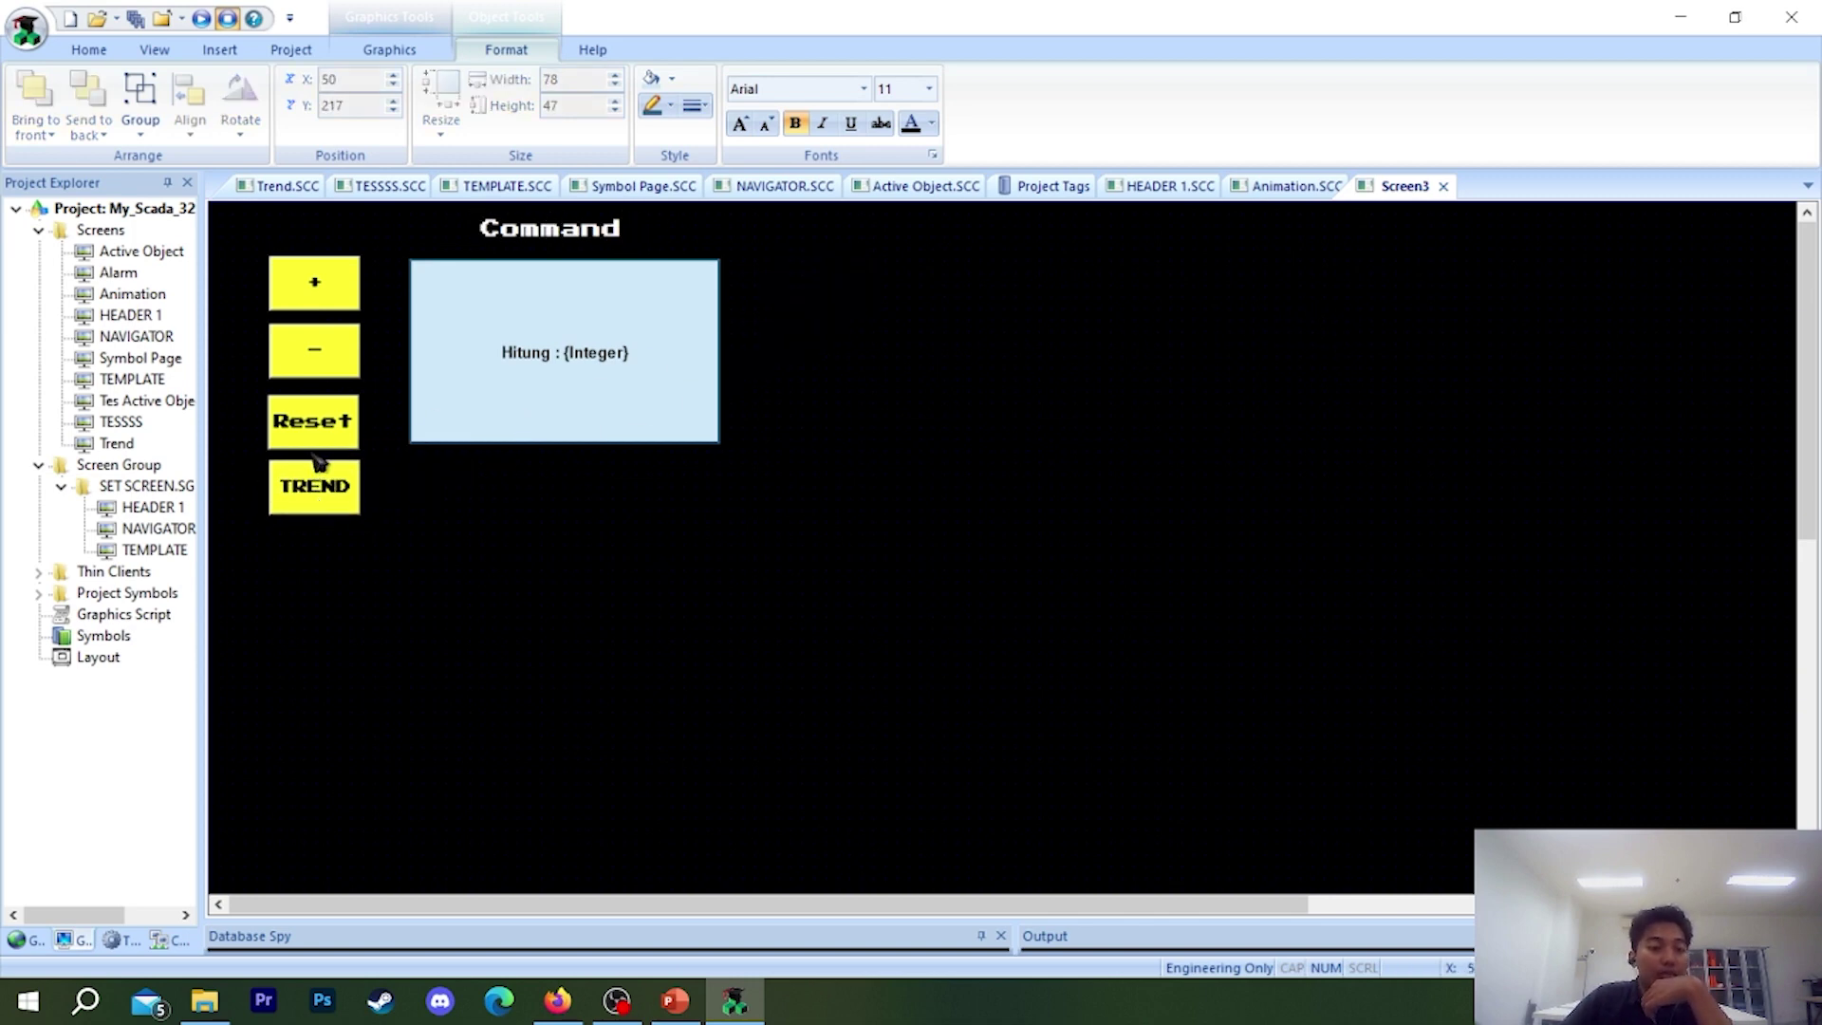
{"action": "mouse_move", "coordinate": [537, 433]}
{"action": "left_mouse_down"}
{"action": "mouse_move", "coordinate": [573, 496]}
{"action": "mouse_move", "coordinate": [564, 441]}
{"action": "left_mouse_up"}
- Copy the TREND button to just below itself and align the Reset button with the column
{"action": "left_click", "coordinate": [337, 497]}
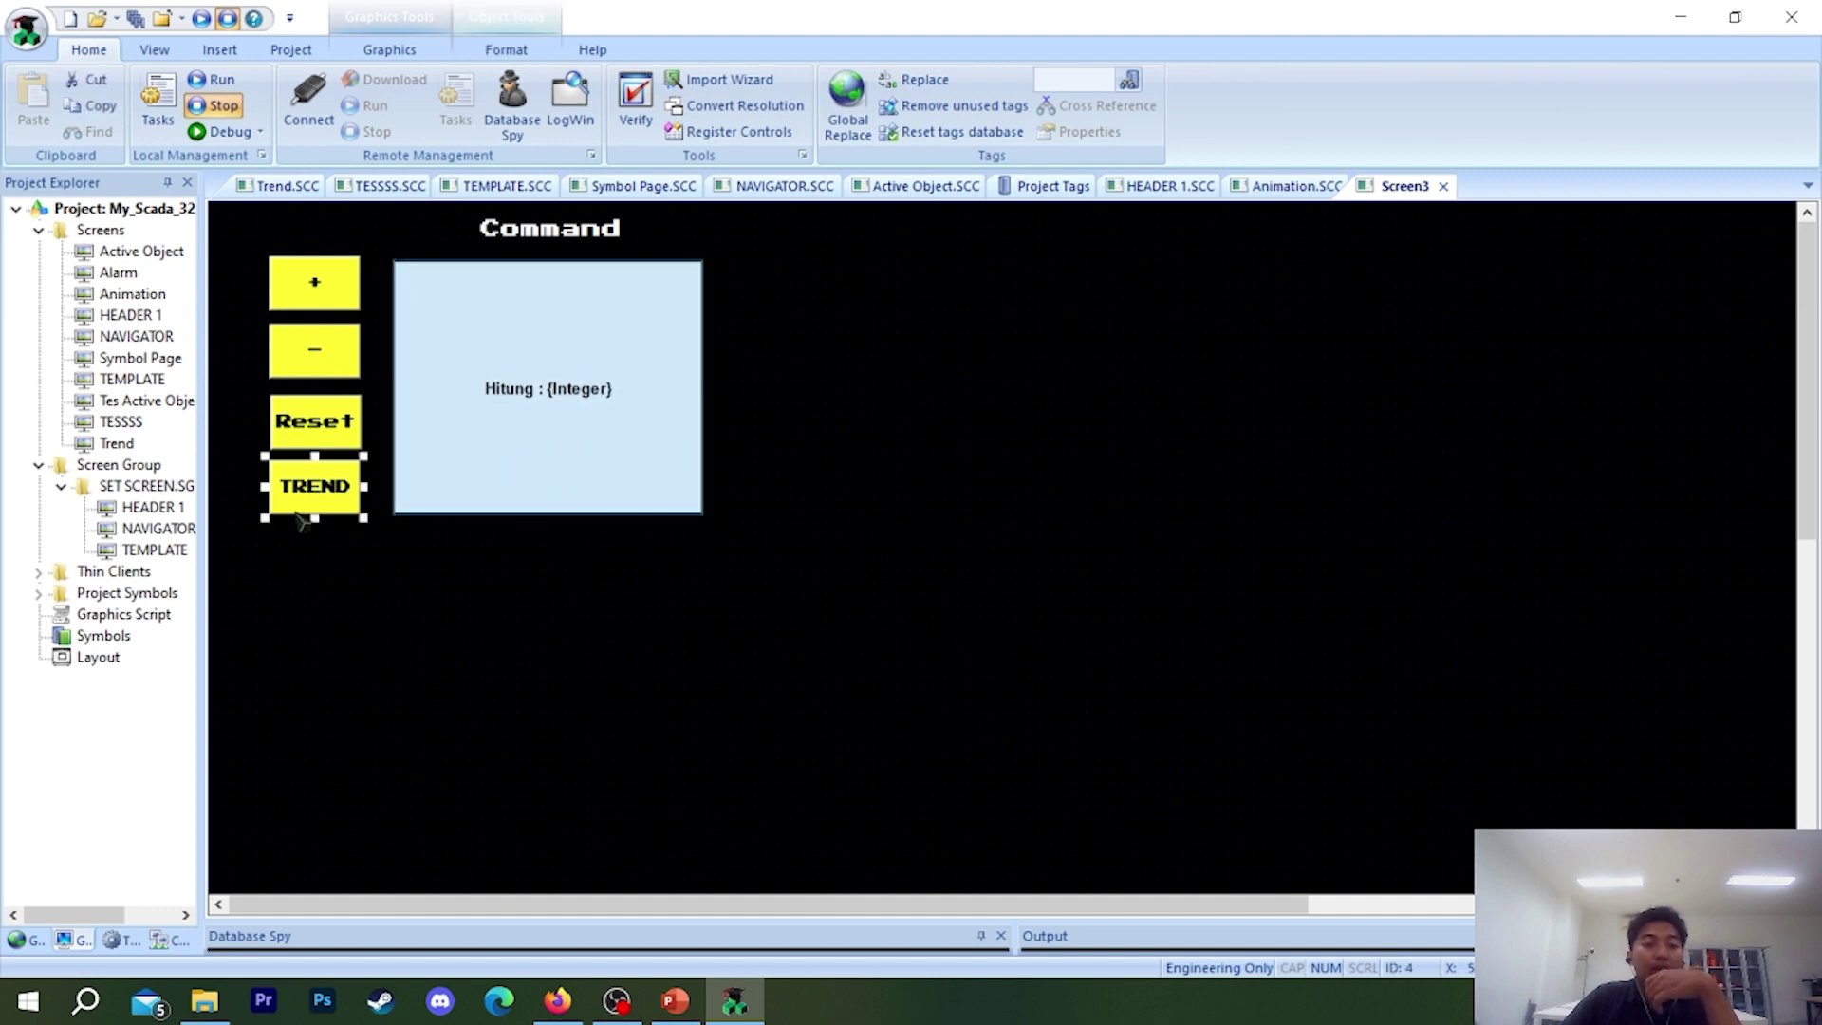
{"action": "left_click_drag", "start_coordinate": [310, 503], "coordinate": [314, 572]}
{"action": "left_click", "coordinate": [335, 438]}
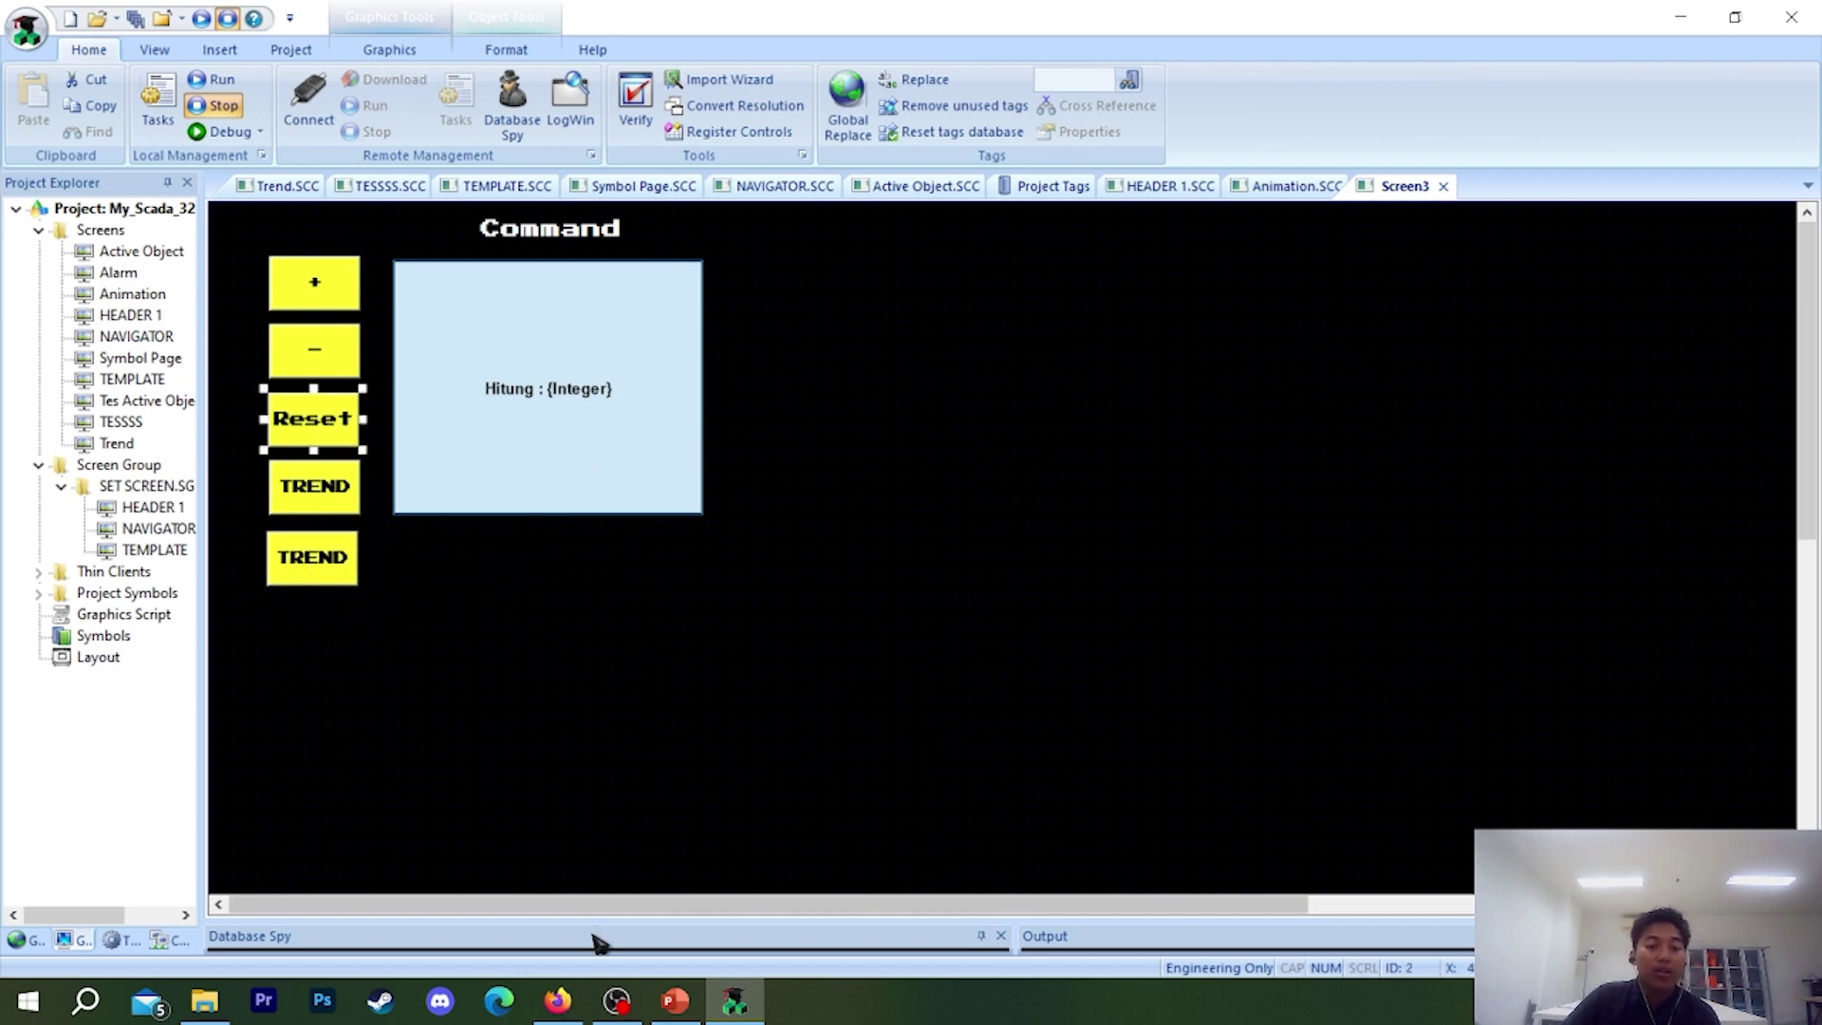
- Change the lower TREND copy's caption to YOUTUBE and close its properties
{"action": "left_click", "coordinate": [300, 553]}
{"action": "double_click", "coordinate": [311, 574]}
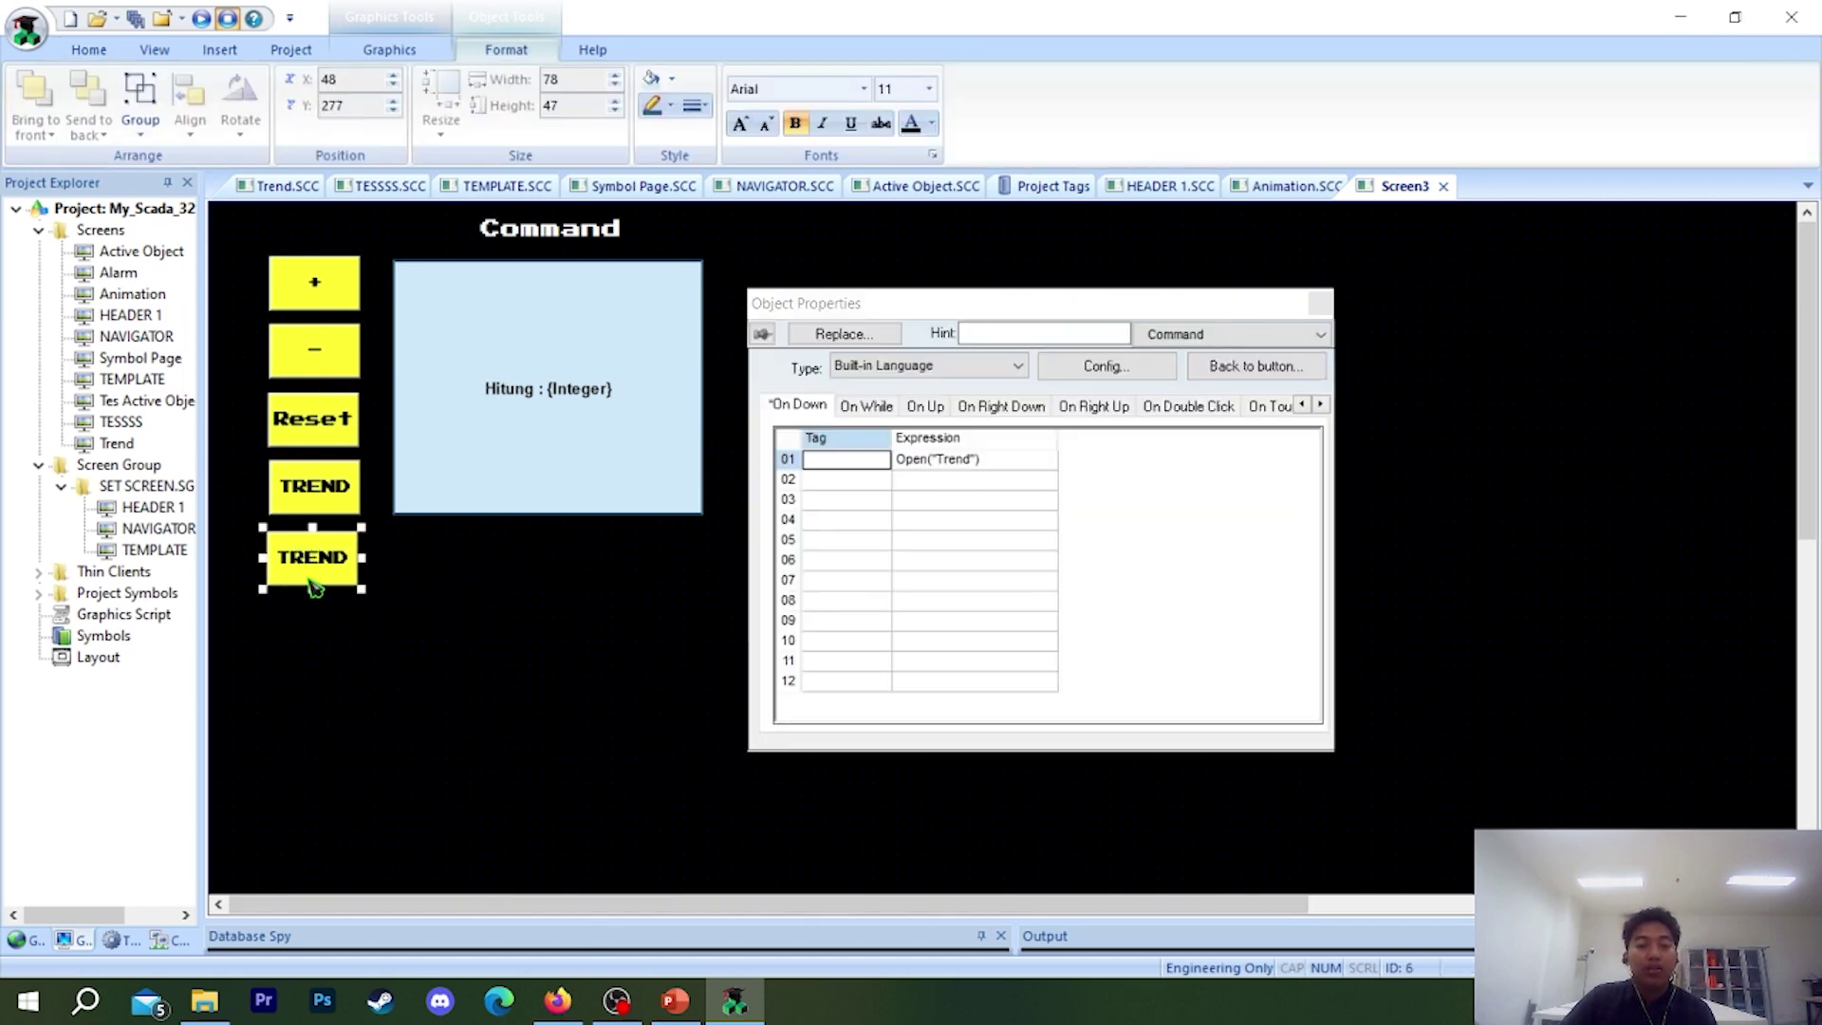
{"action": "left_click", "coordinate": [1004, 462]}
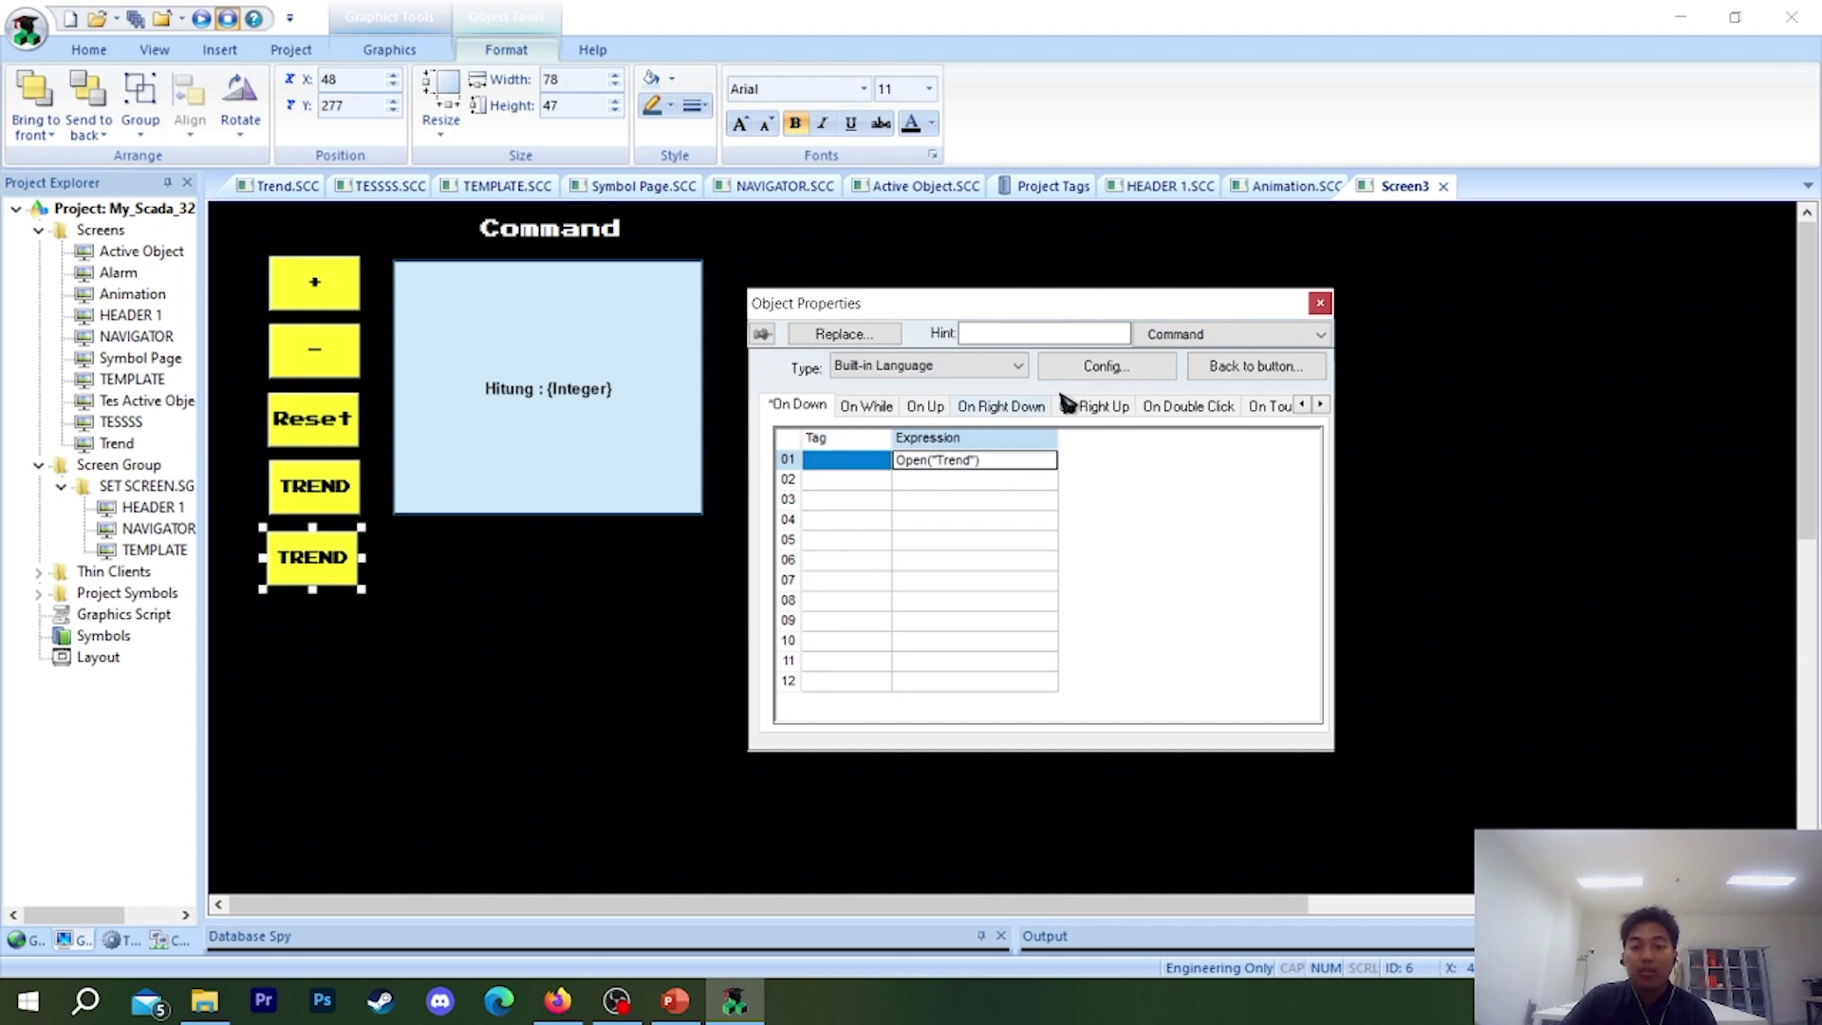
{"action": "left_click", "coordinate": [1290, 335]}
{"action": "left_click", "coordinate": [1186, 354]}
{"action": "double_click", "coordinate": [793, 392]}
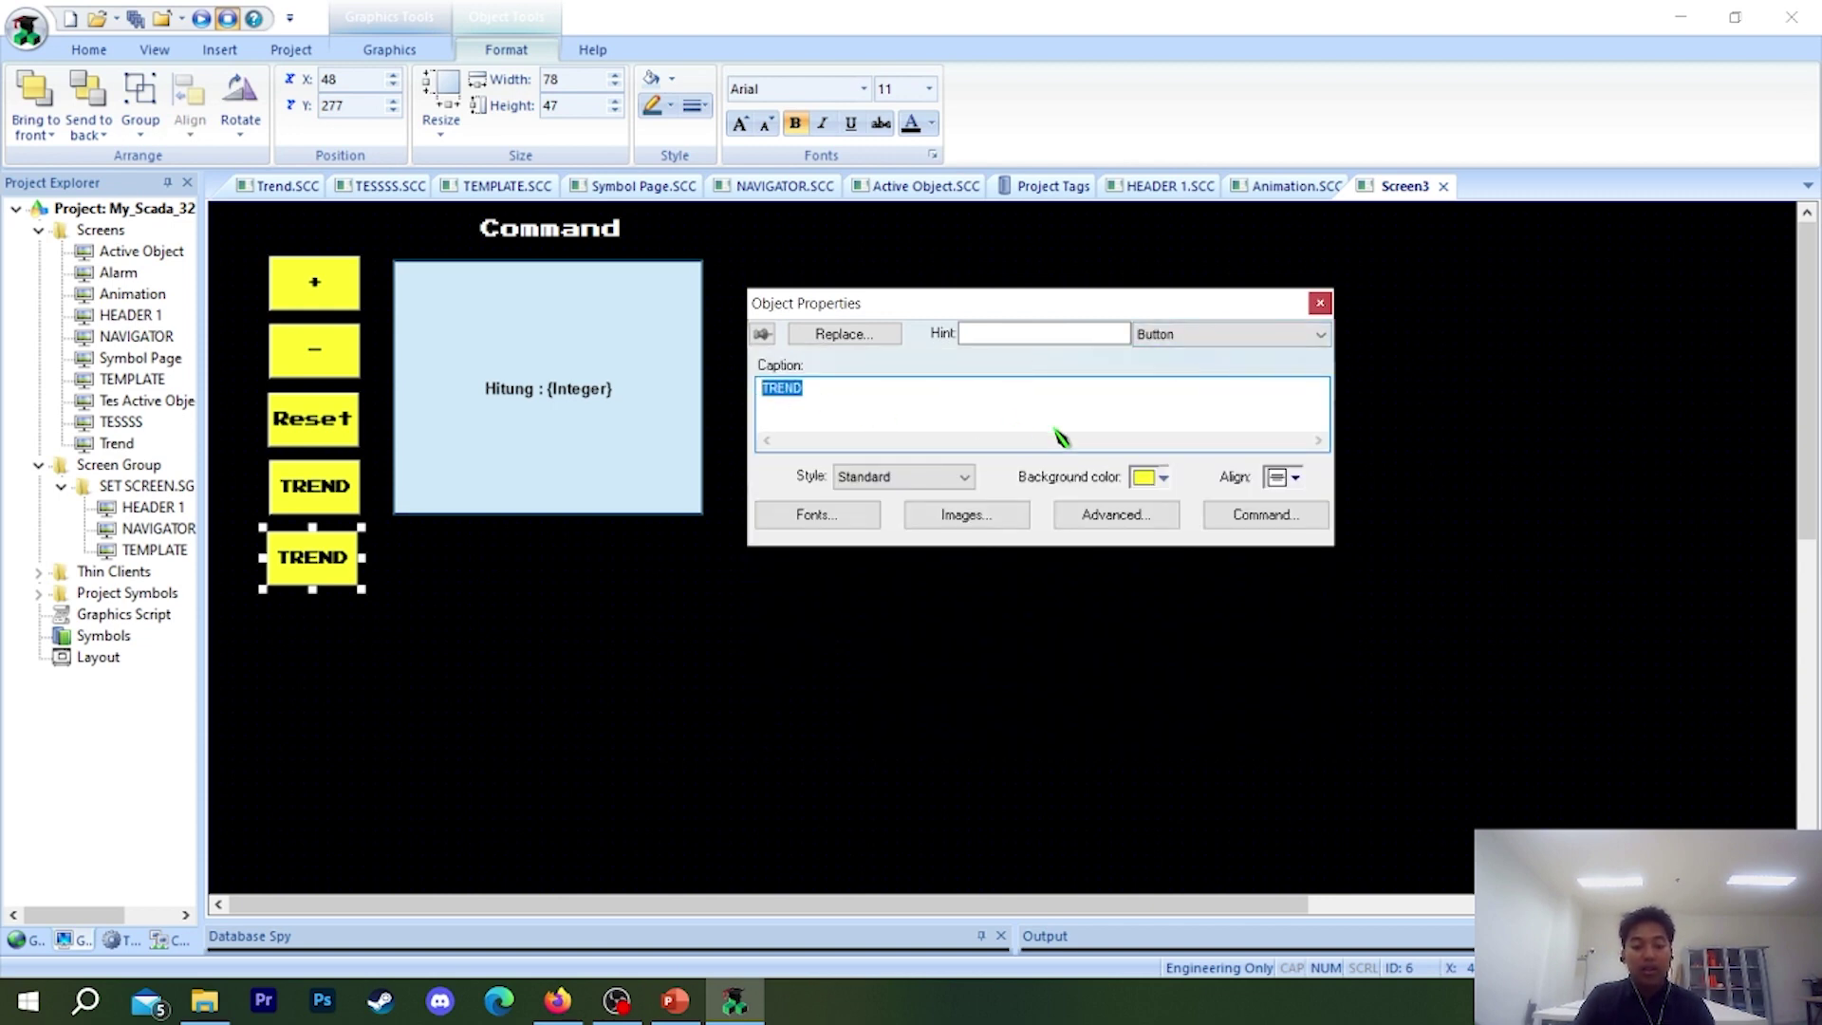
{"action": "type", "text": "YOUT"}
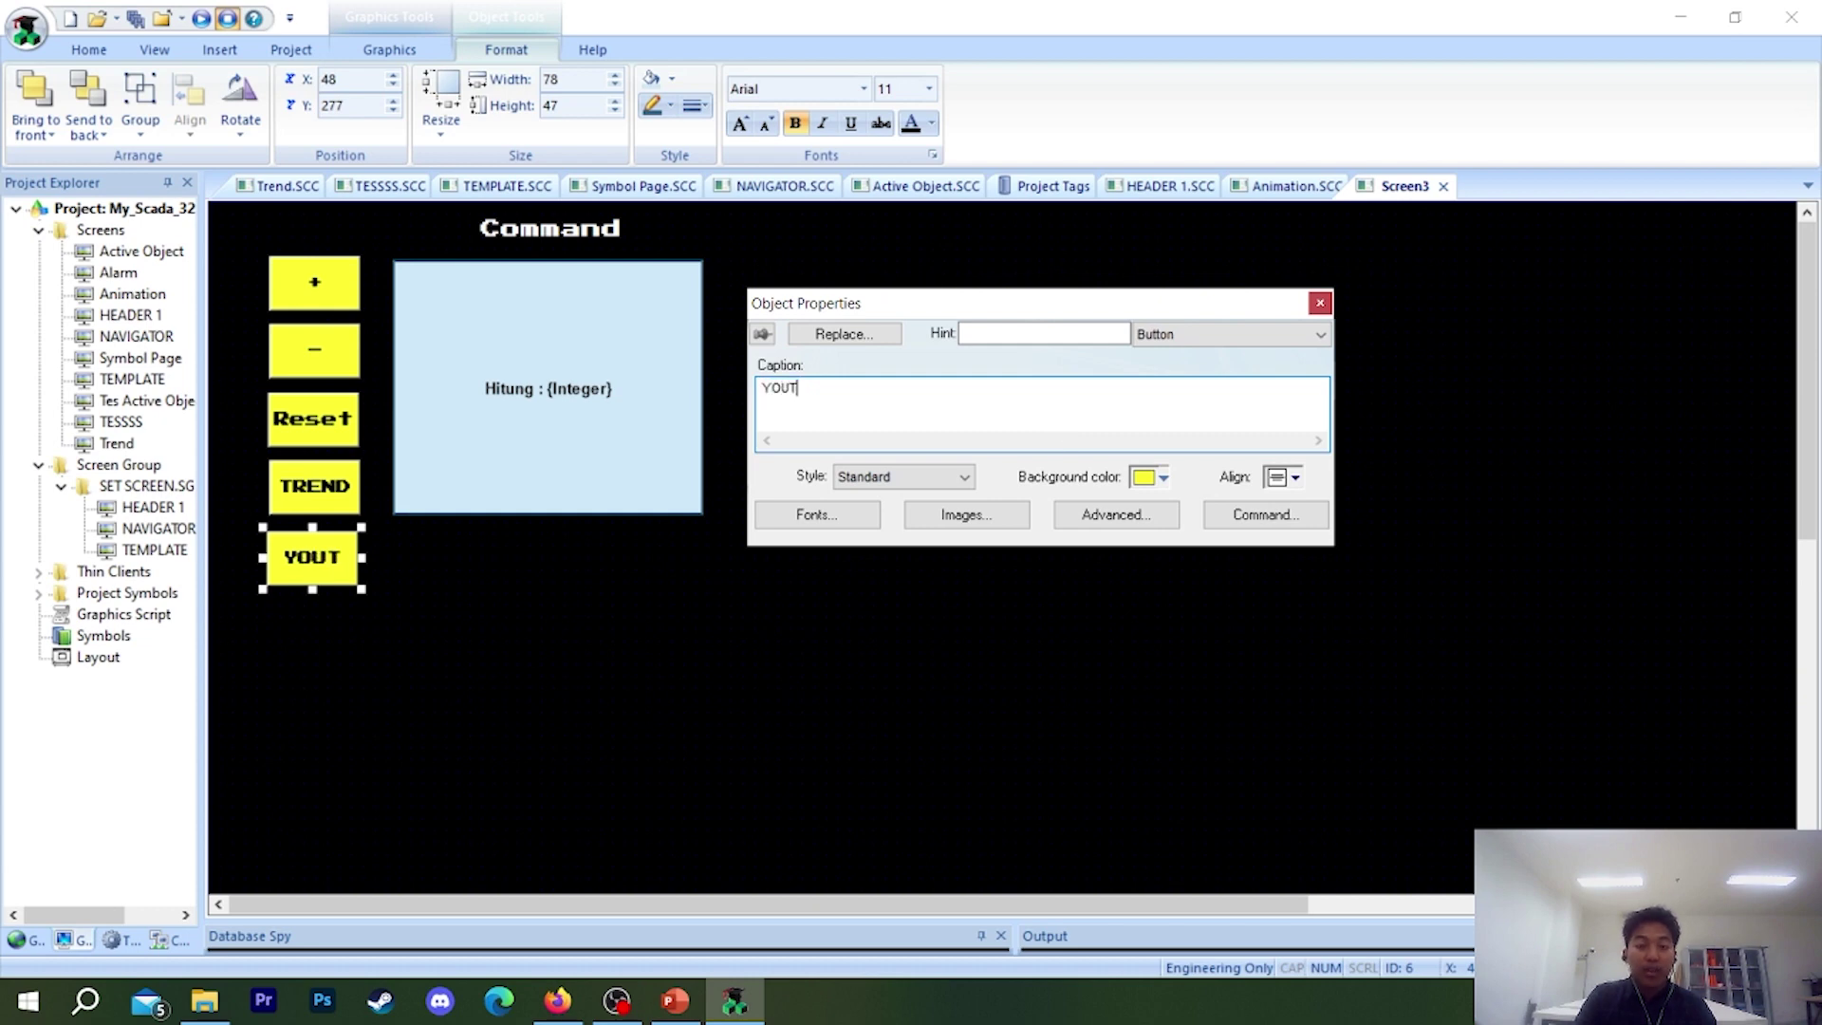
{"action": "type", "text": "P"}
{"action": "key", "text": "BackSpace"}
{"action": "type", "text": "O"}
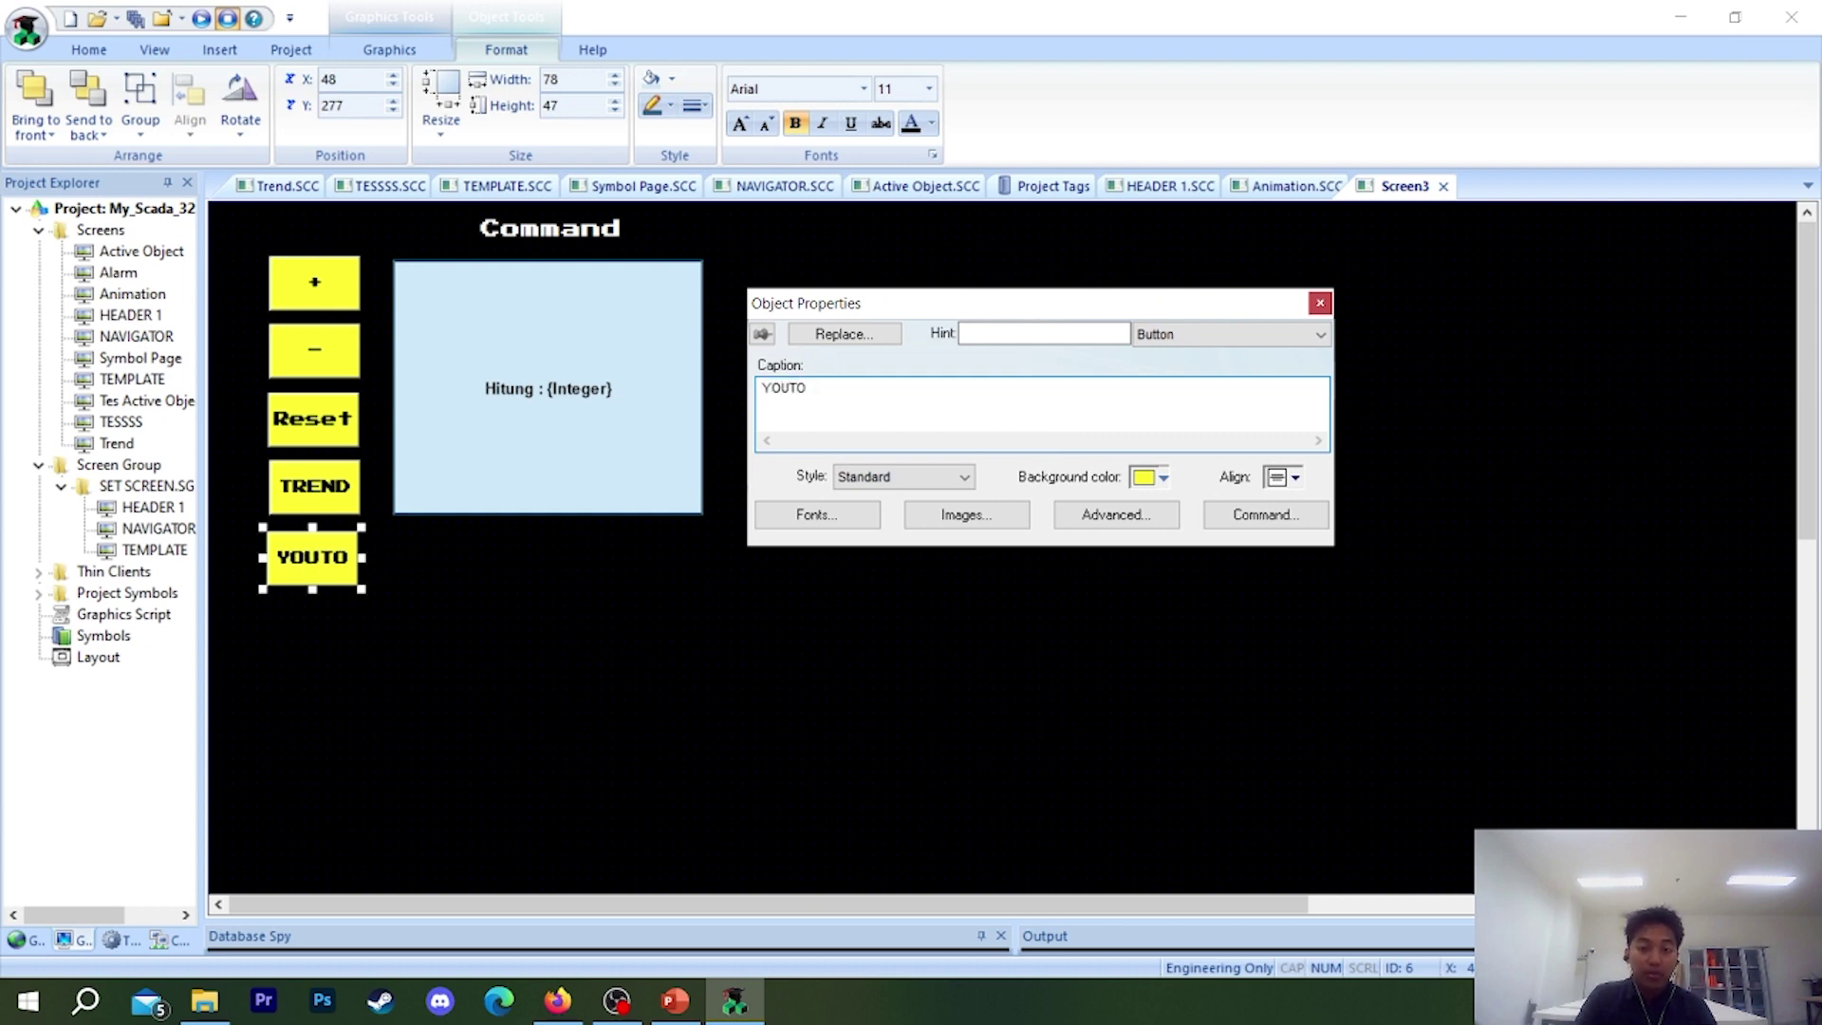
{"action": "key", "text": "BackSpace"}
{"action": "type", "text": "UBE"}
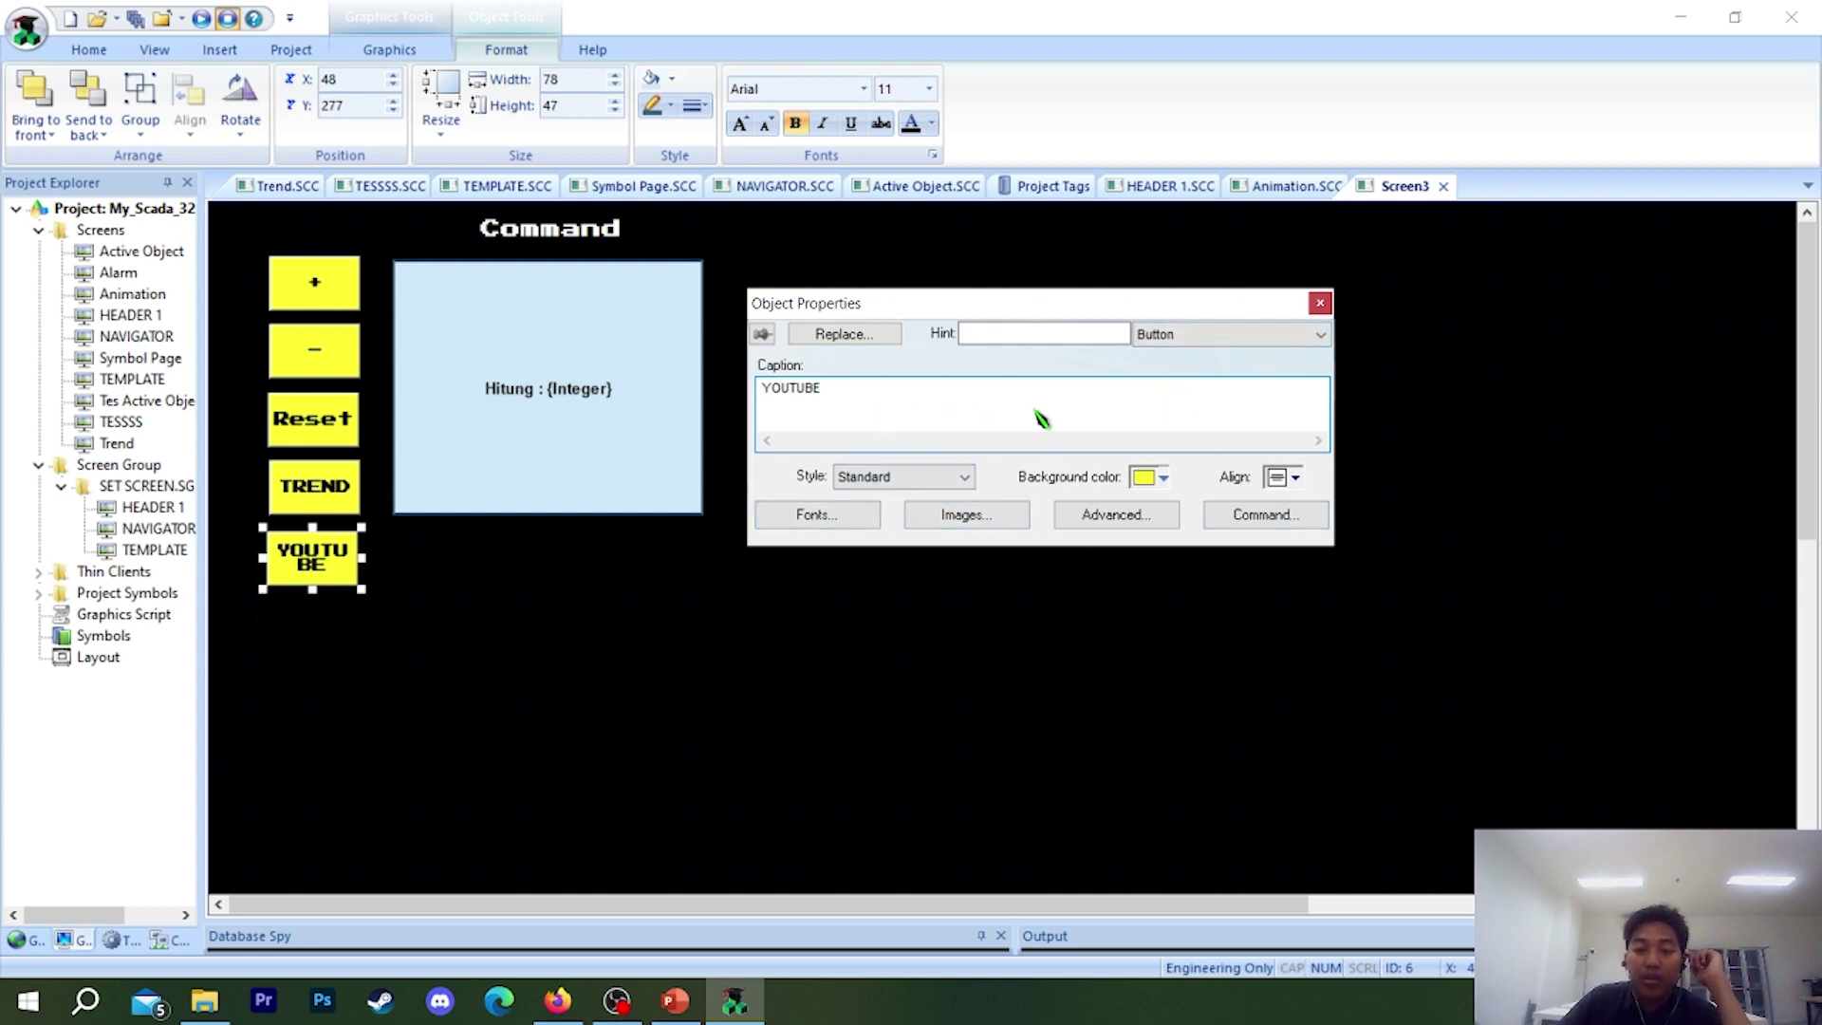
{"action": "left_click", "coordinate": [1319, 303]}
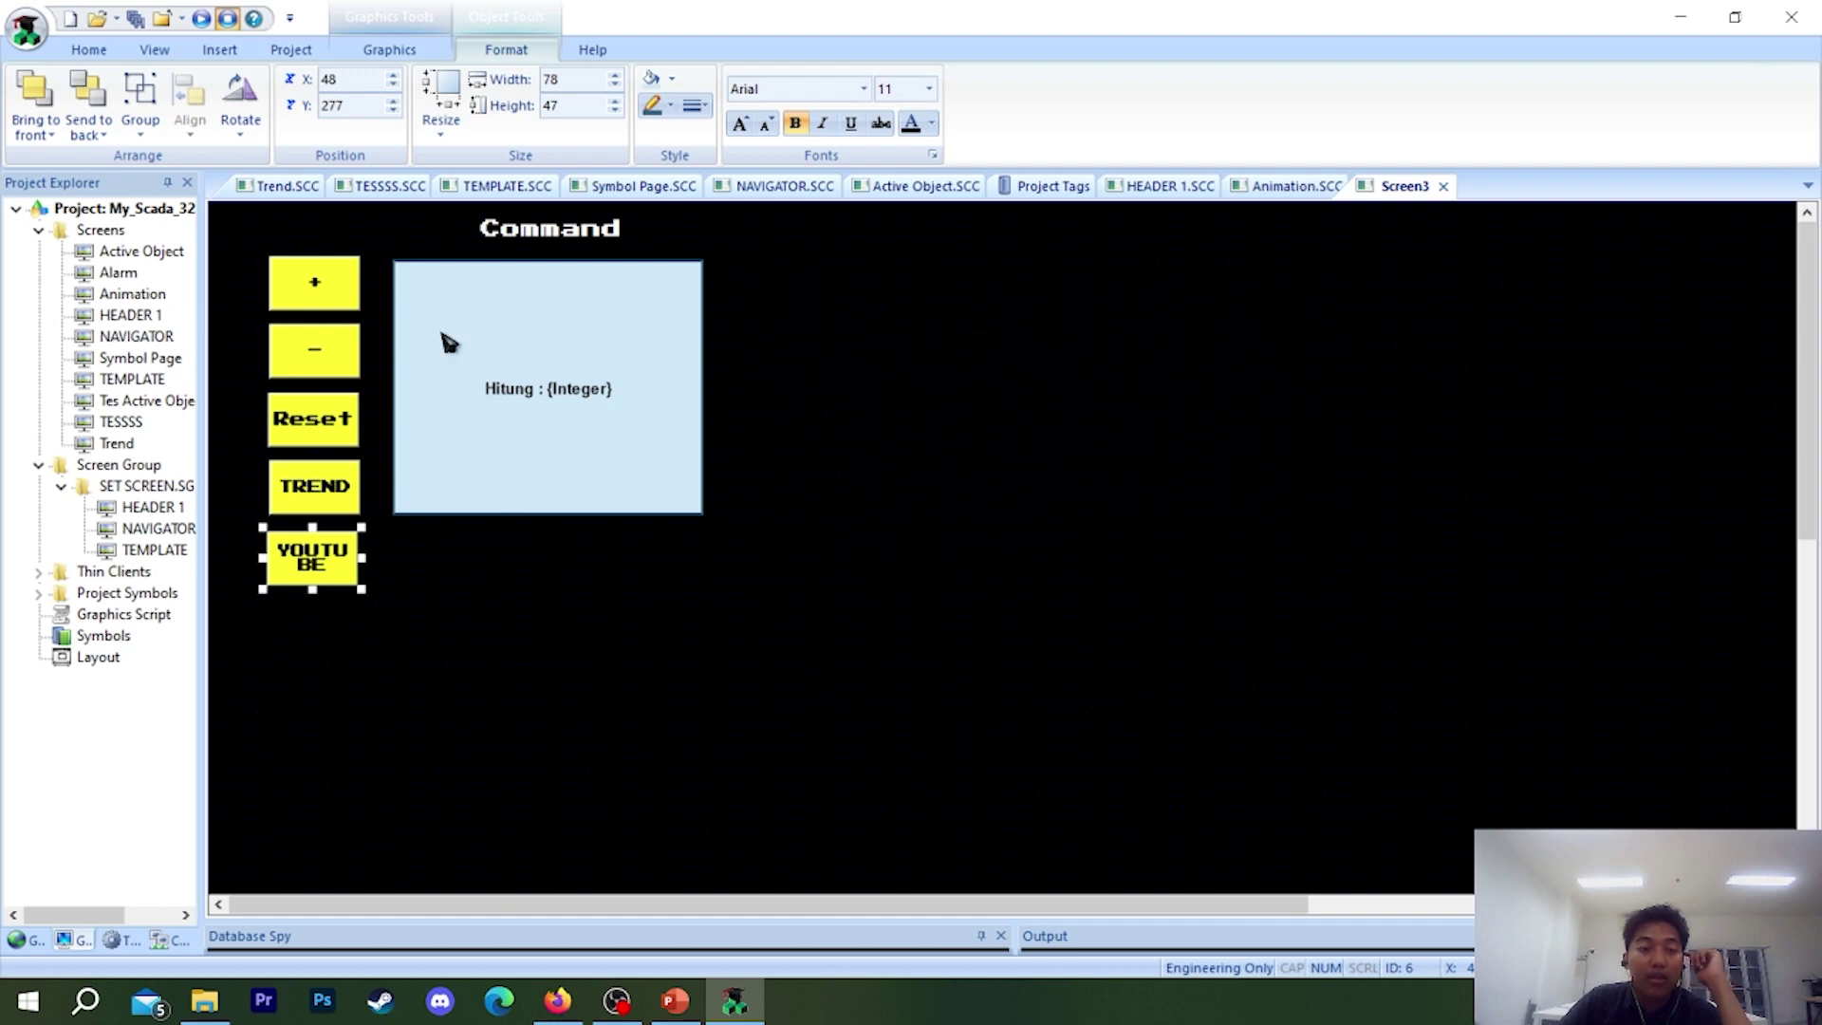
- Replace the YOUTUBE button's Command animation with a HyperLink animation and open its properties for the URL
{"action": "left_click", "coordinate": [399, 48]}
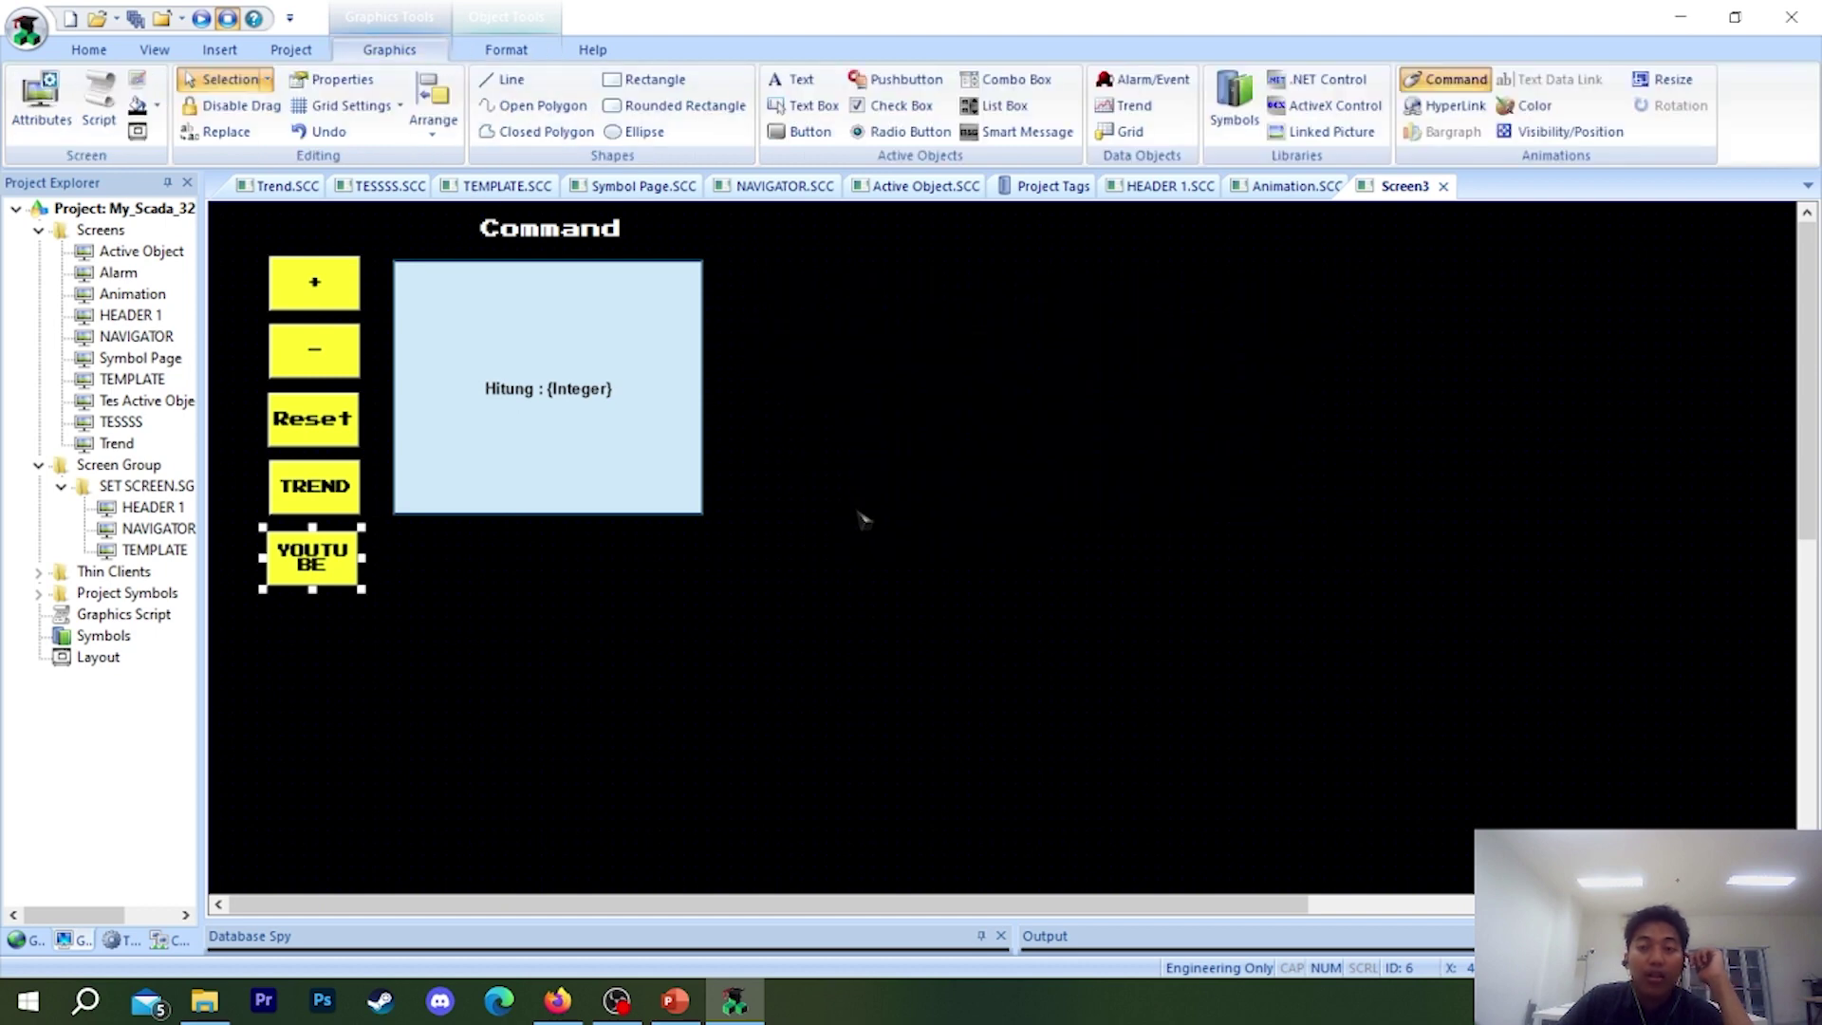
{"action": "left_click", "coordinate": [1452, 106]}
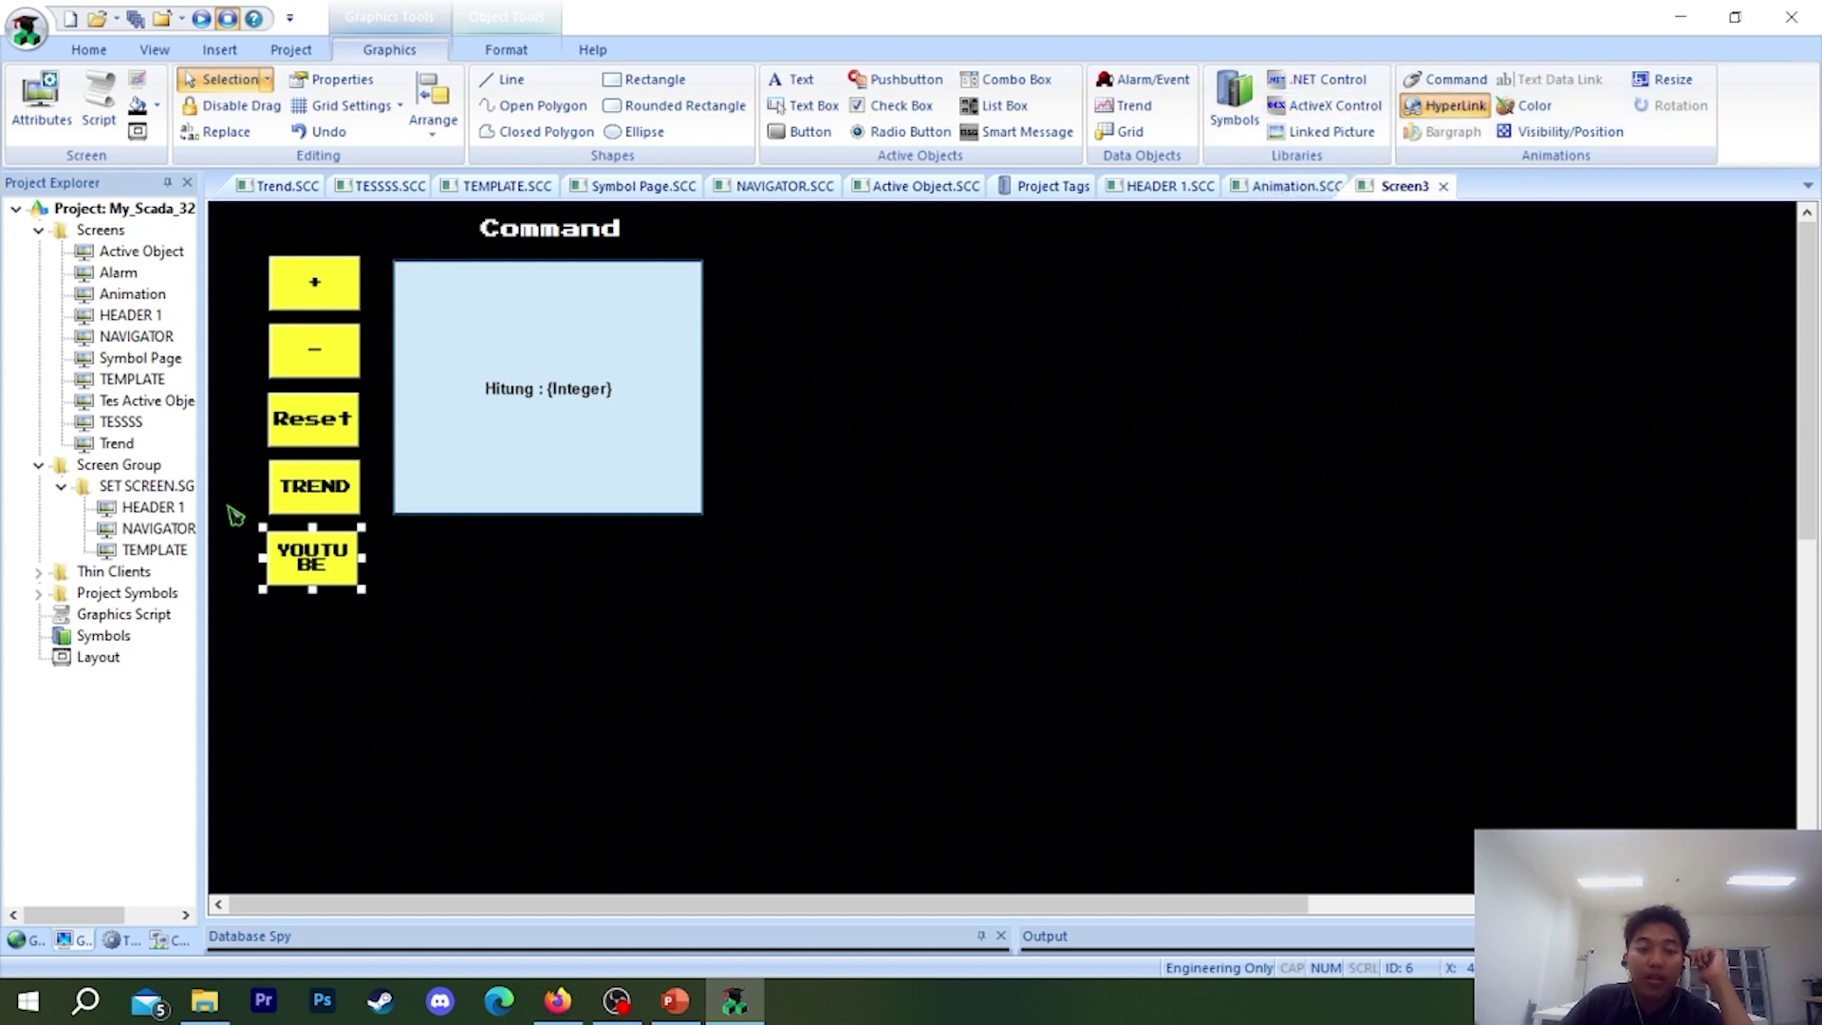
{"action": "double_click", "coordinate": [305, 561]}
{"action": "left_click", "coordinate": [874, 426]}
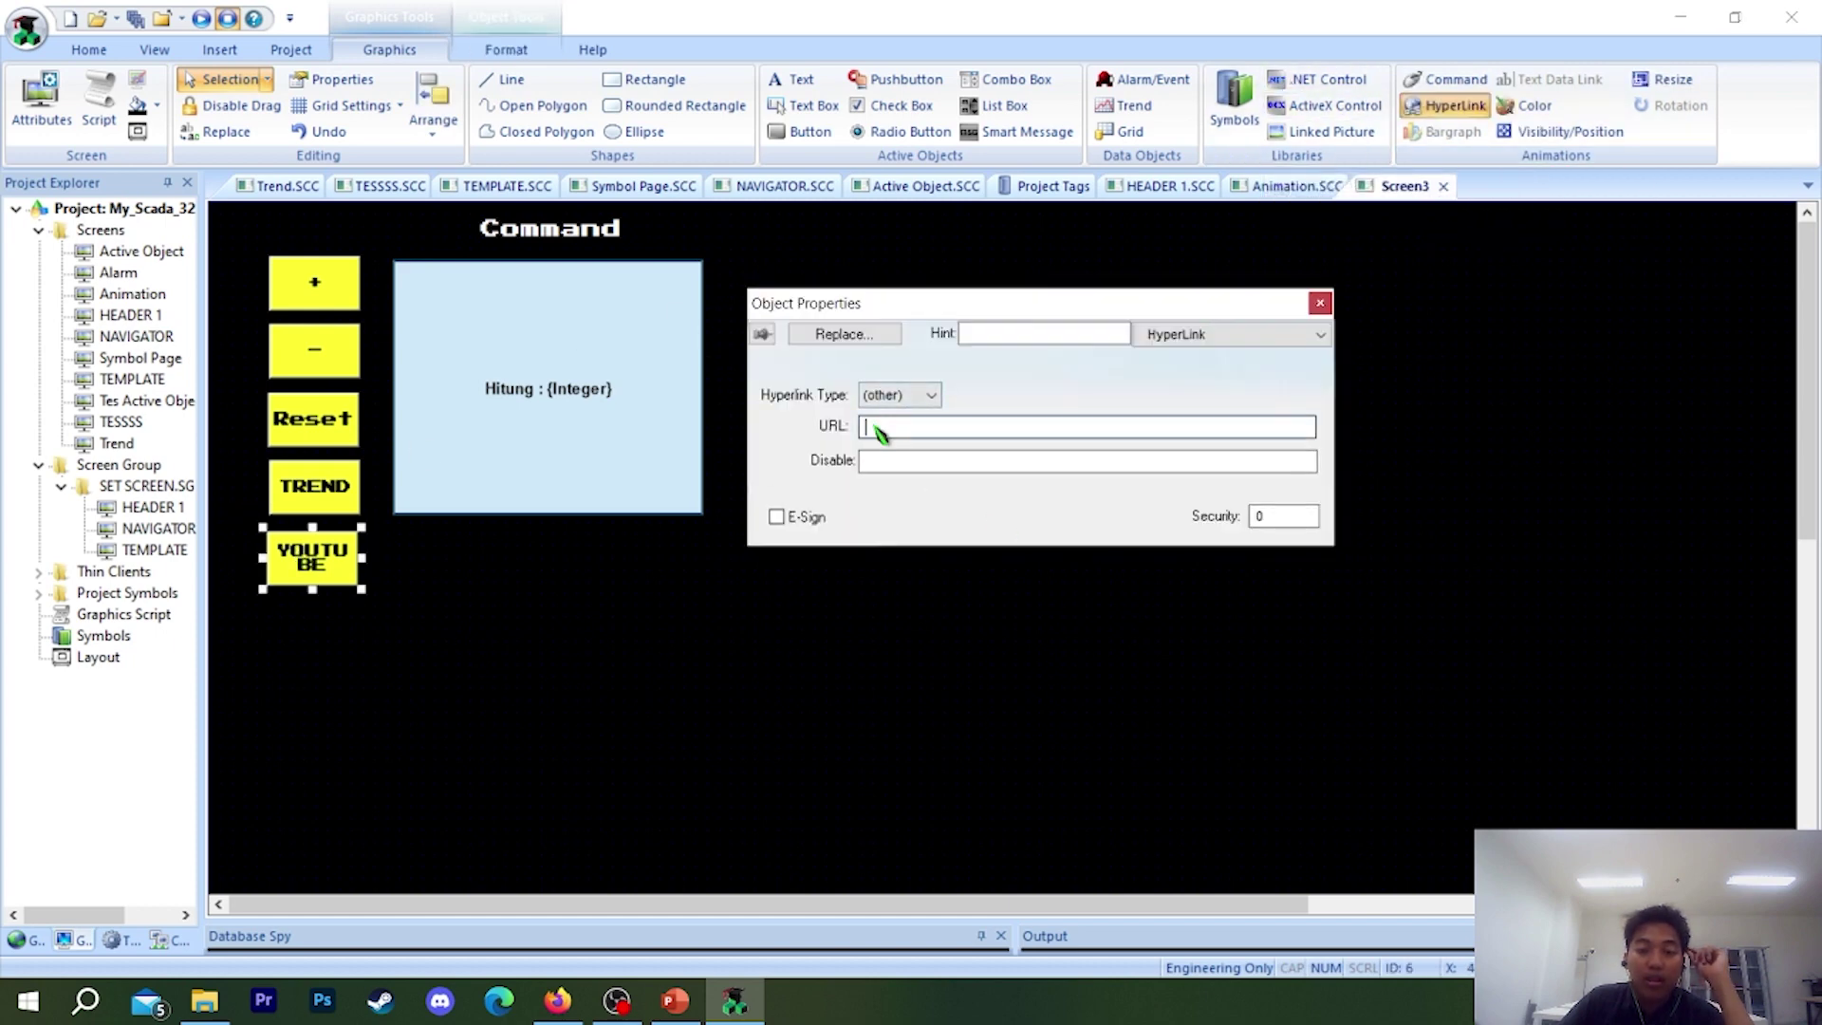
- Switch to Firefox, go to the YouTube home page and copy its address
{"action": "left_click", "coordinate": [557, 1000]}
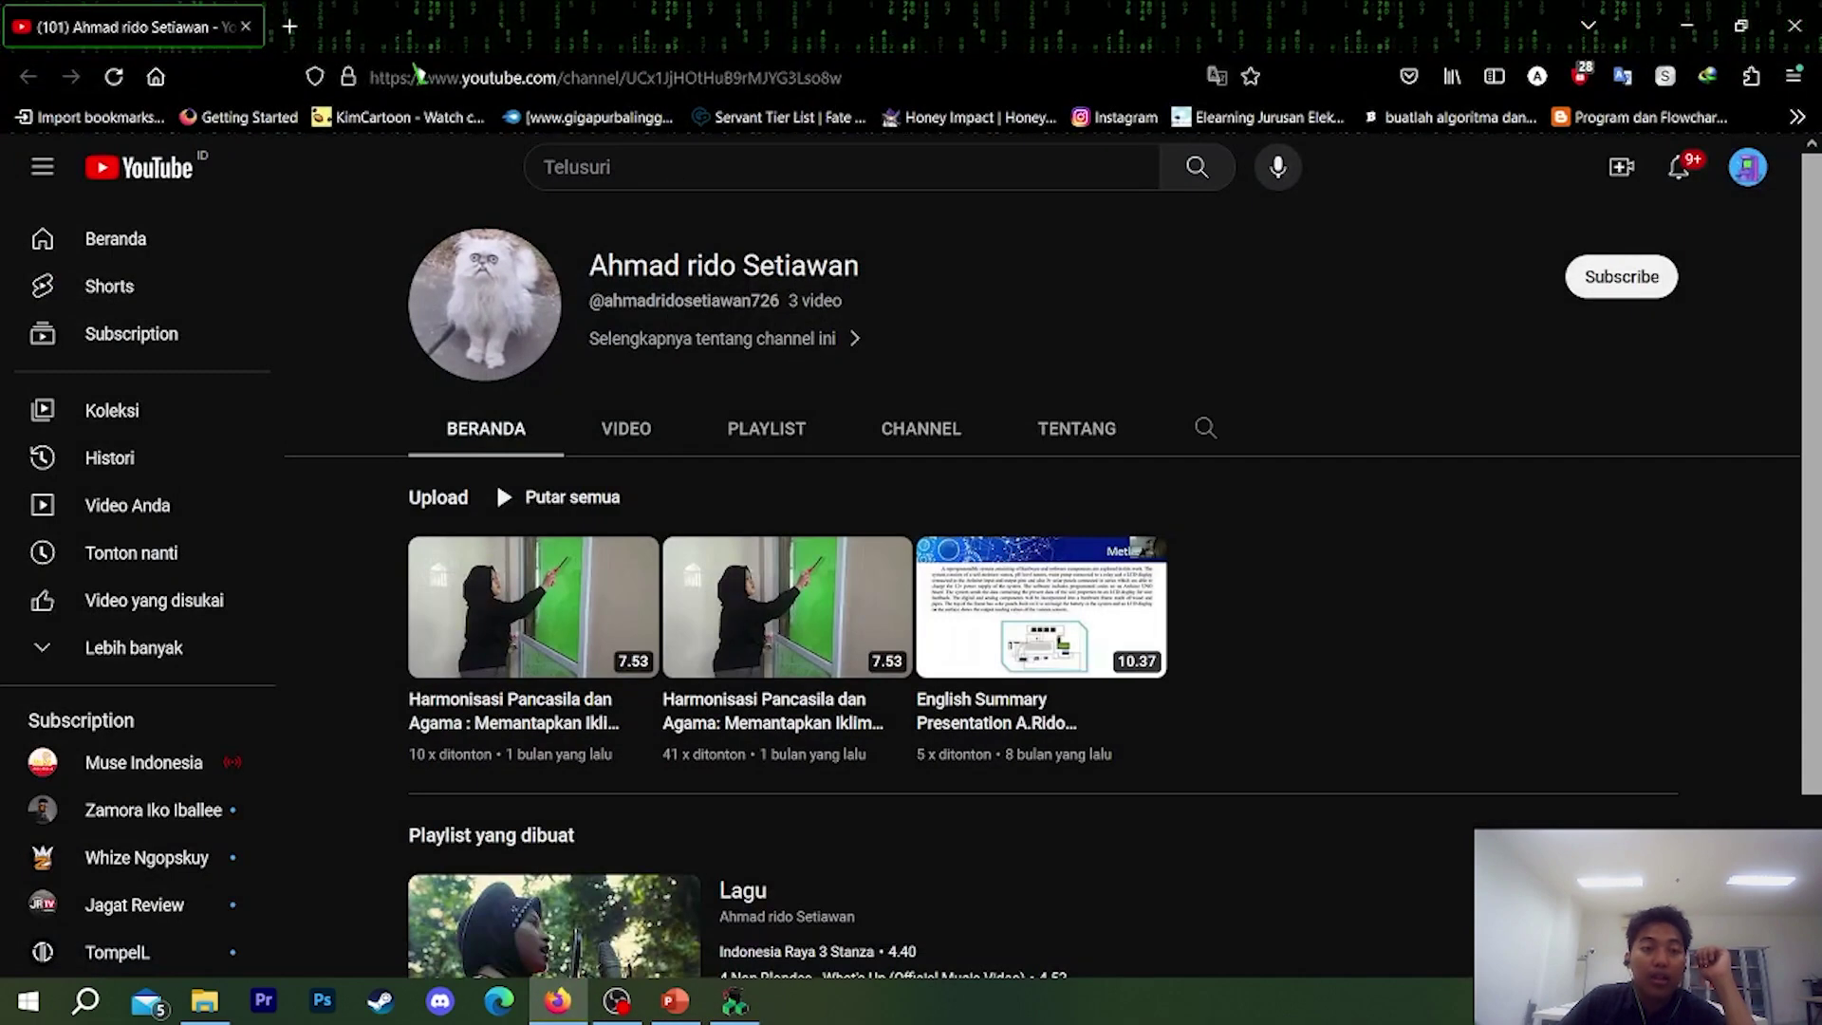
{"action": "left_click", "coordinate": [169, 169]}
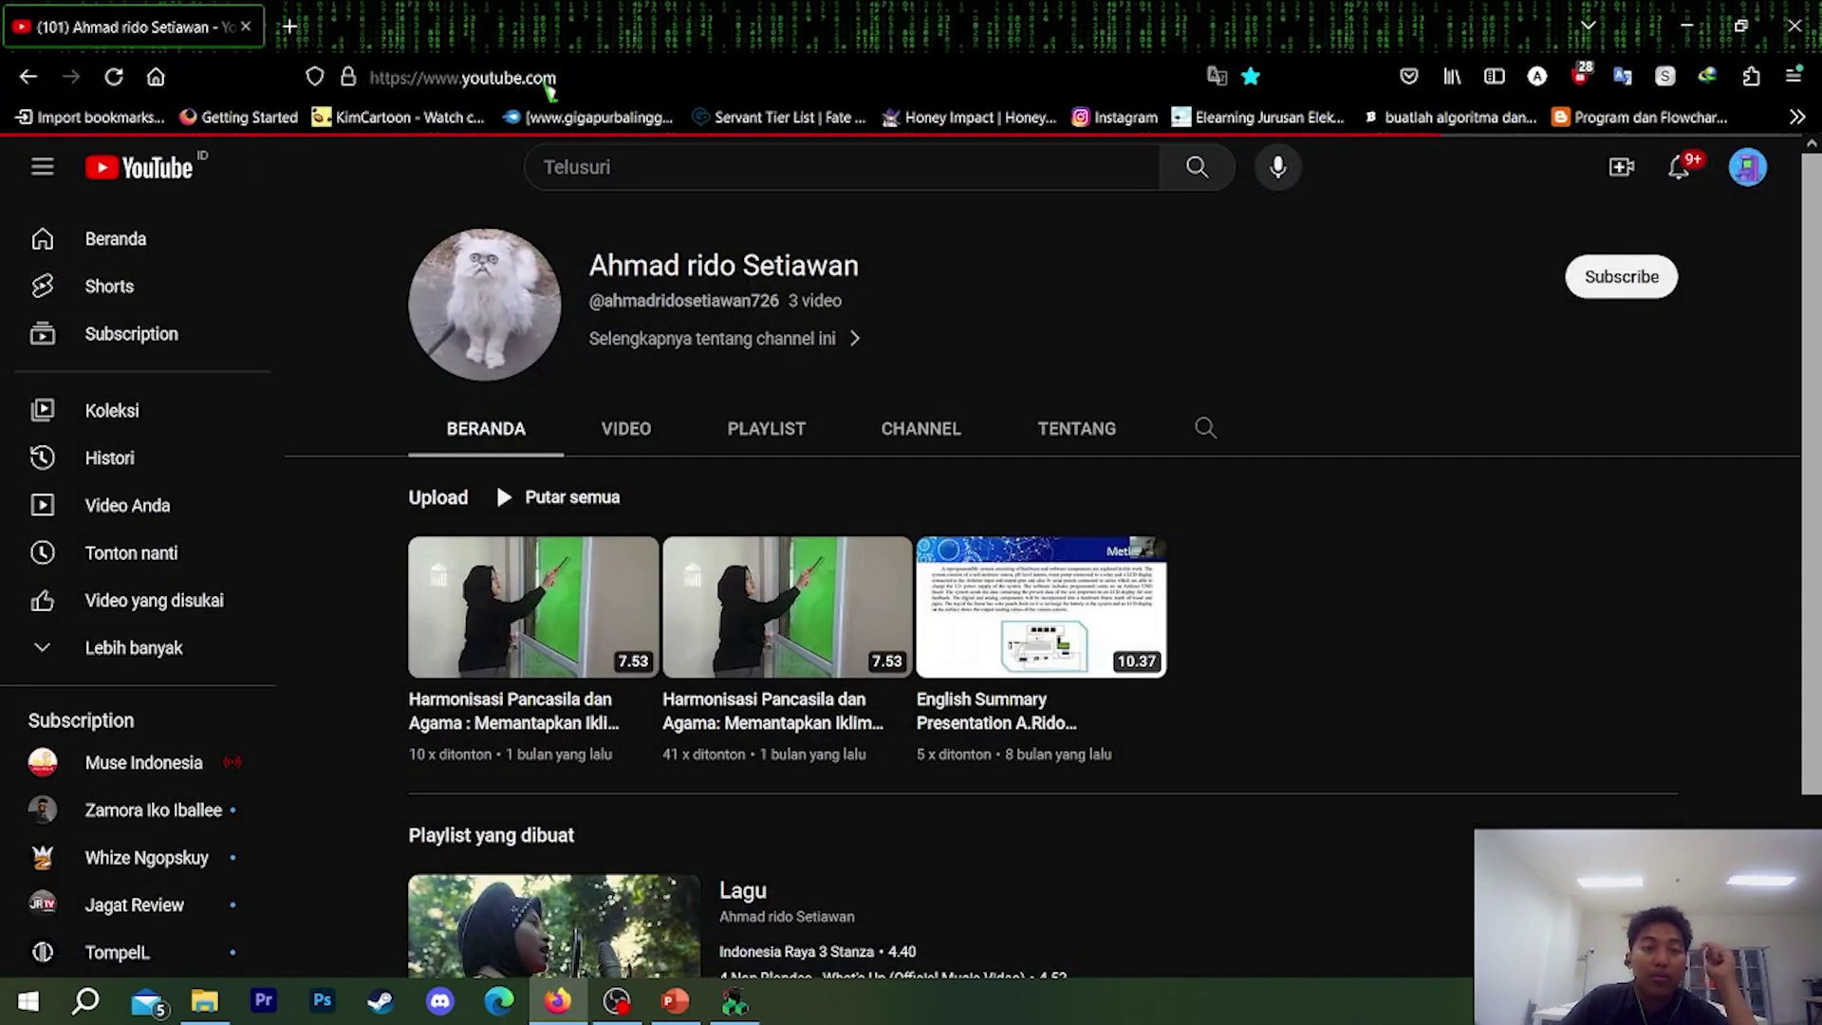
{"action": "left_click", "coordinate": [607, 80]}
{"action": "key", "text": "ctrl+c"}
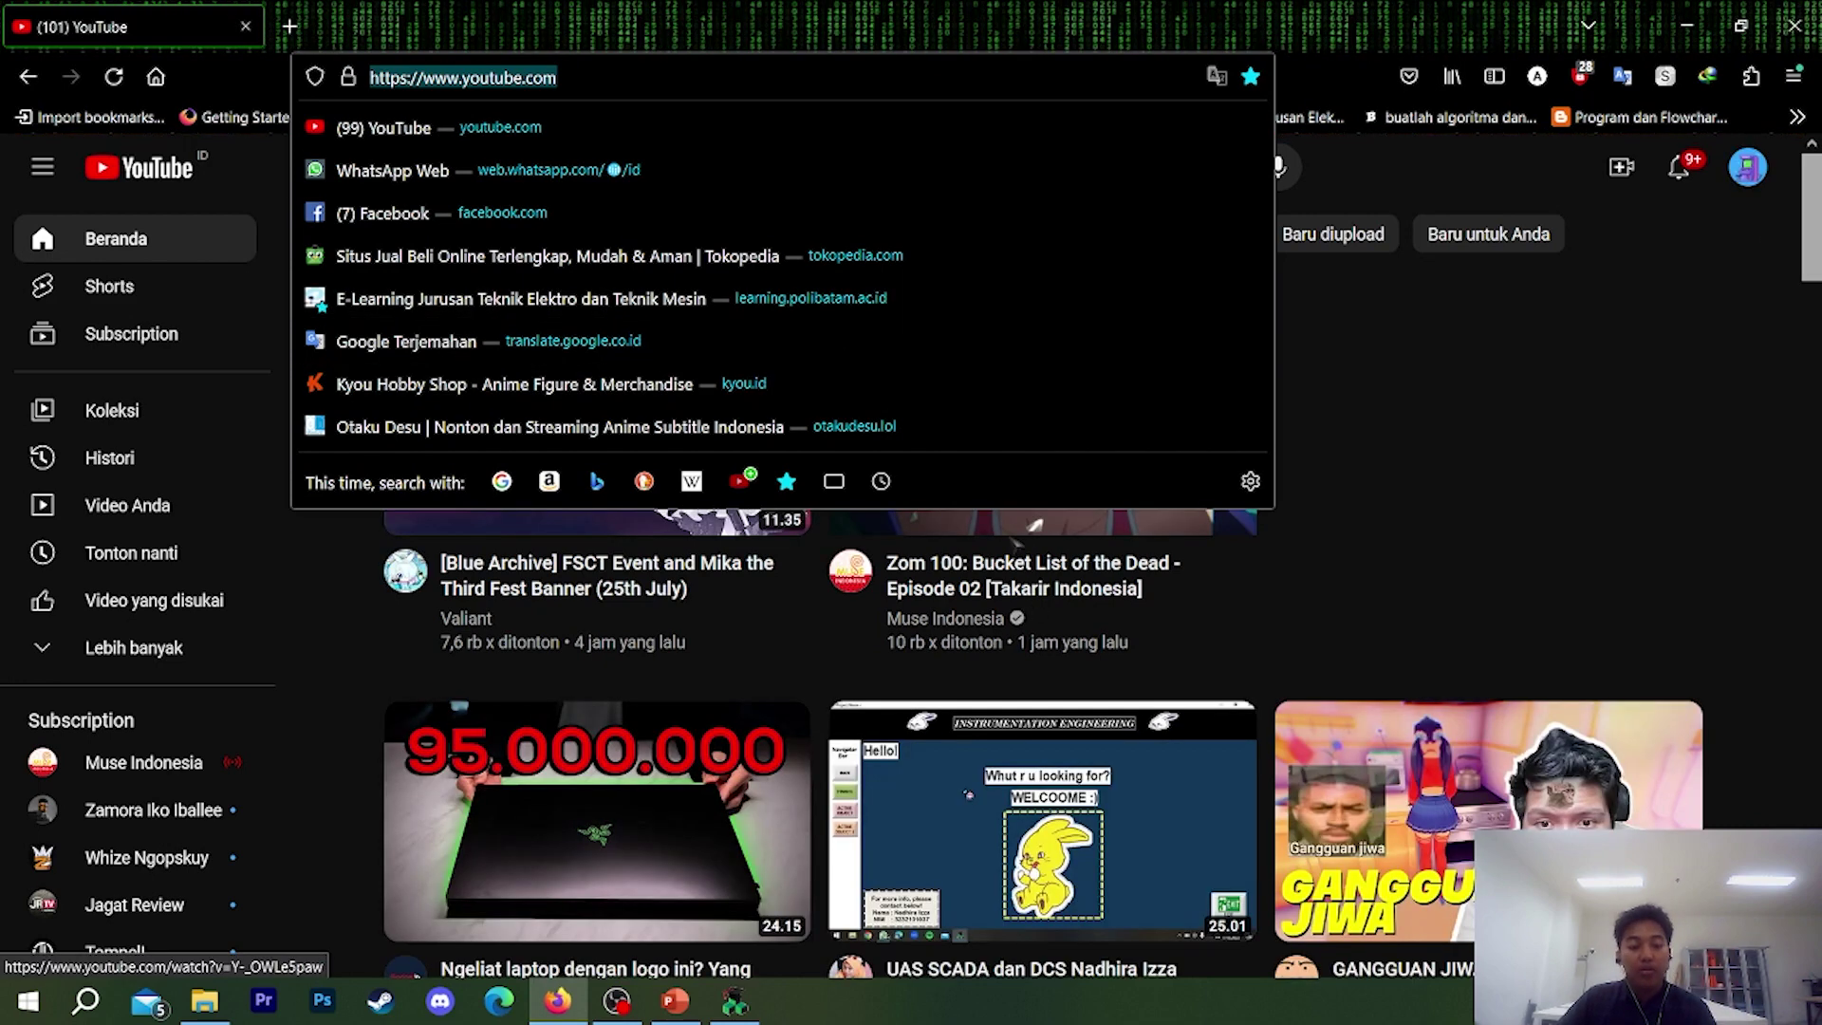
{"action": "left_click", "coordinate": [734, 1001]}
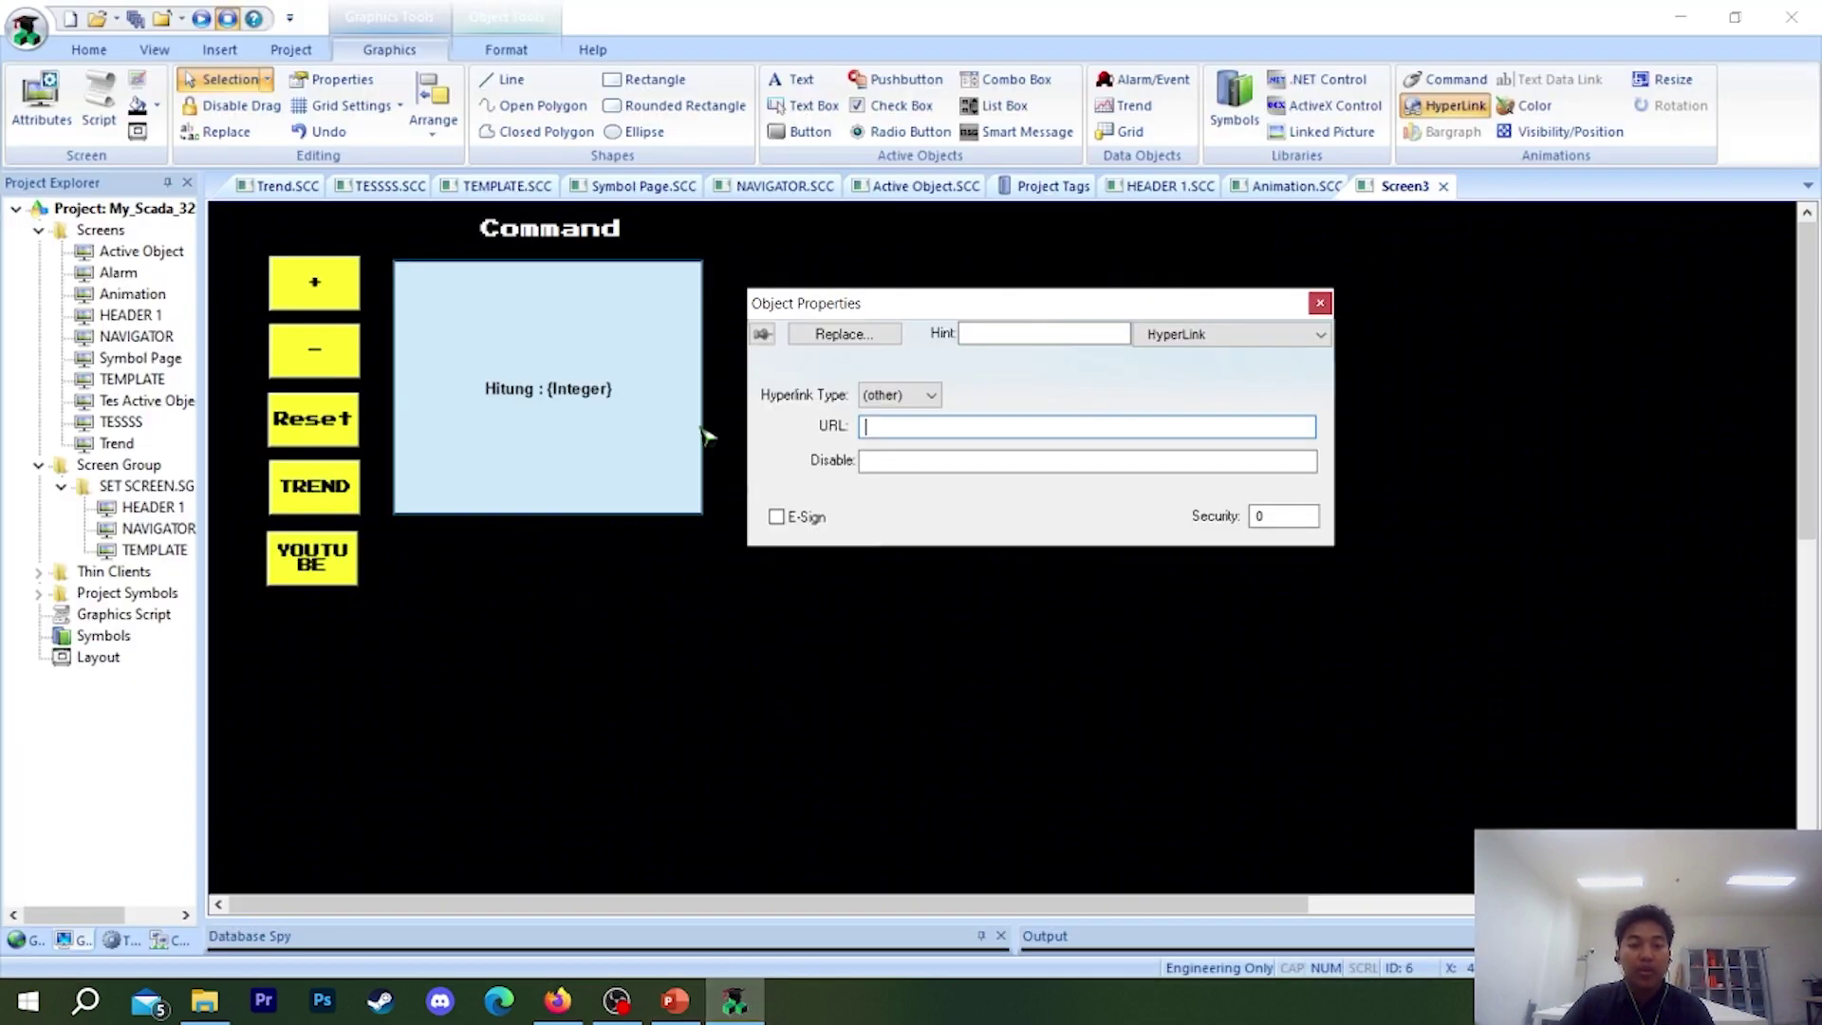
{"action": "key", "text": "ctrl+v"}
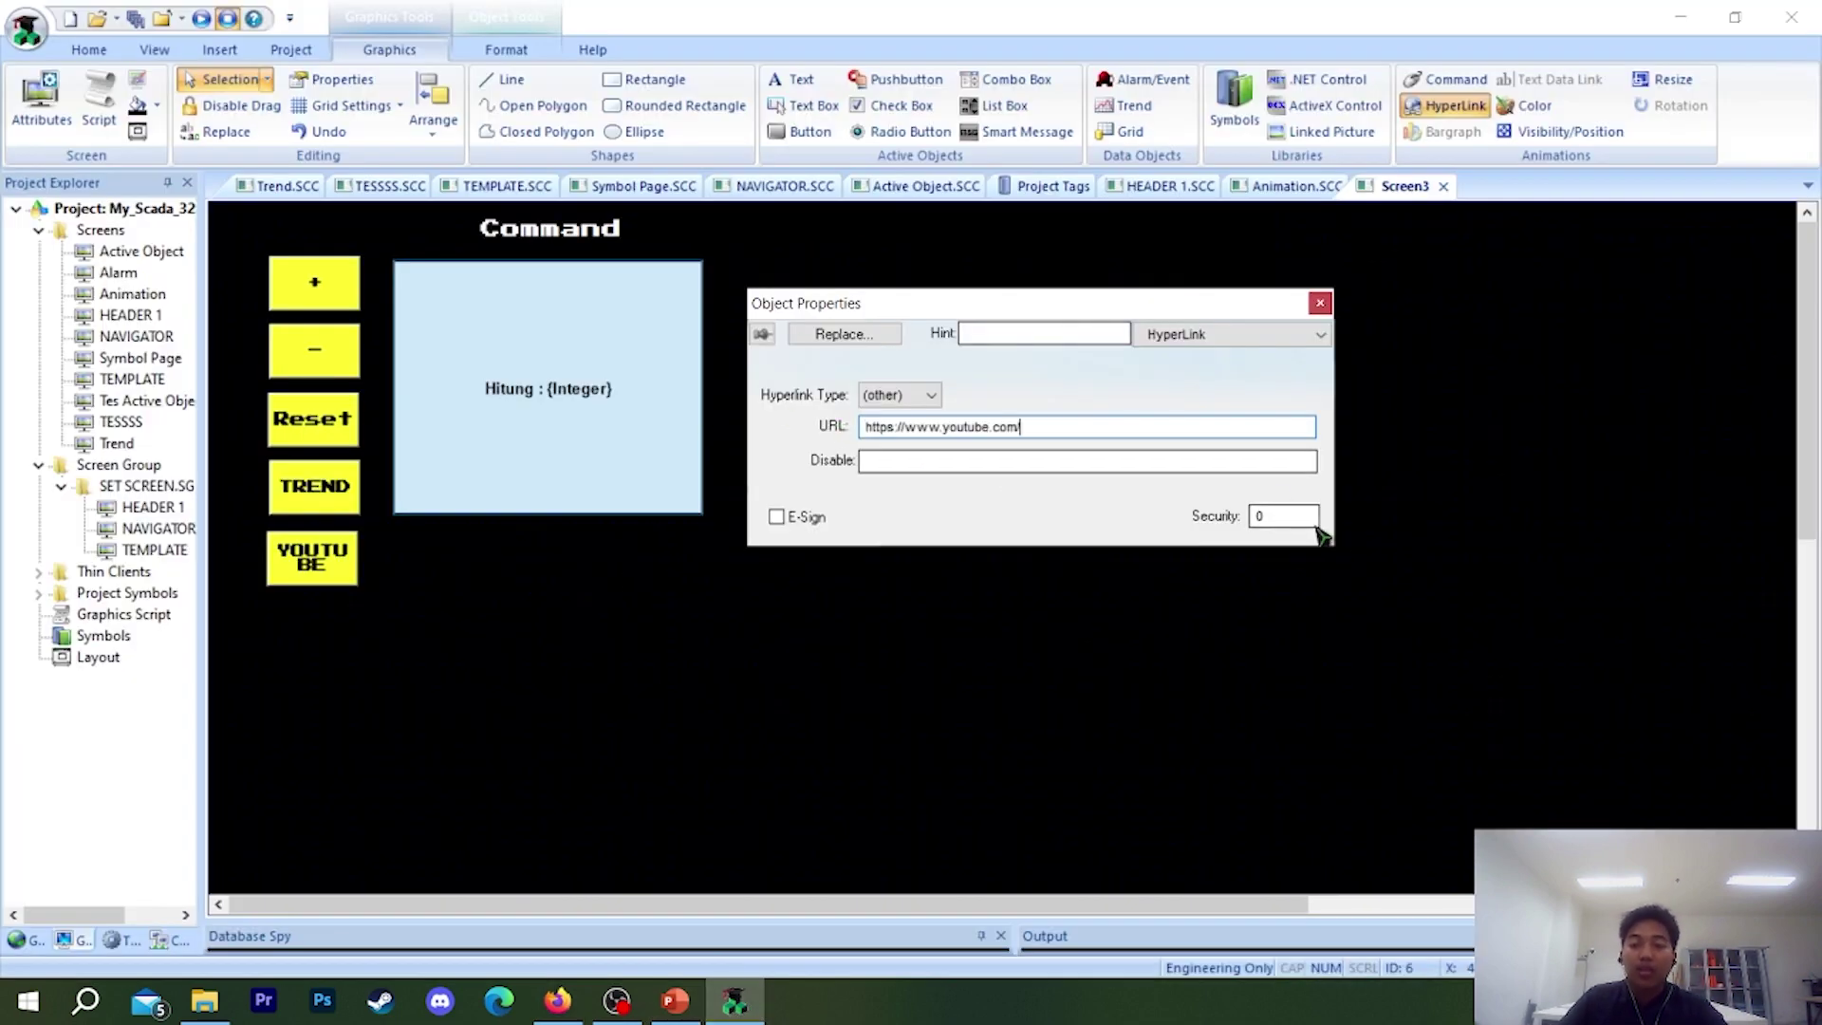
{"action": "left_click", "coordinate": [1320, 303]}
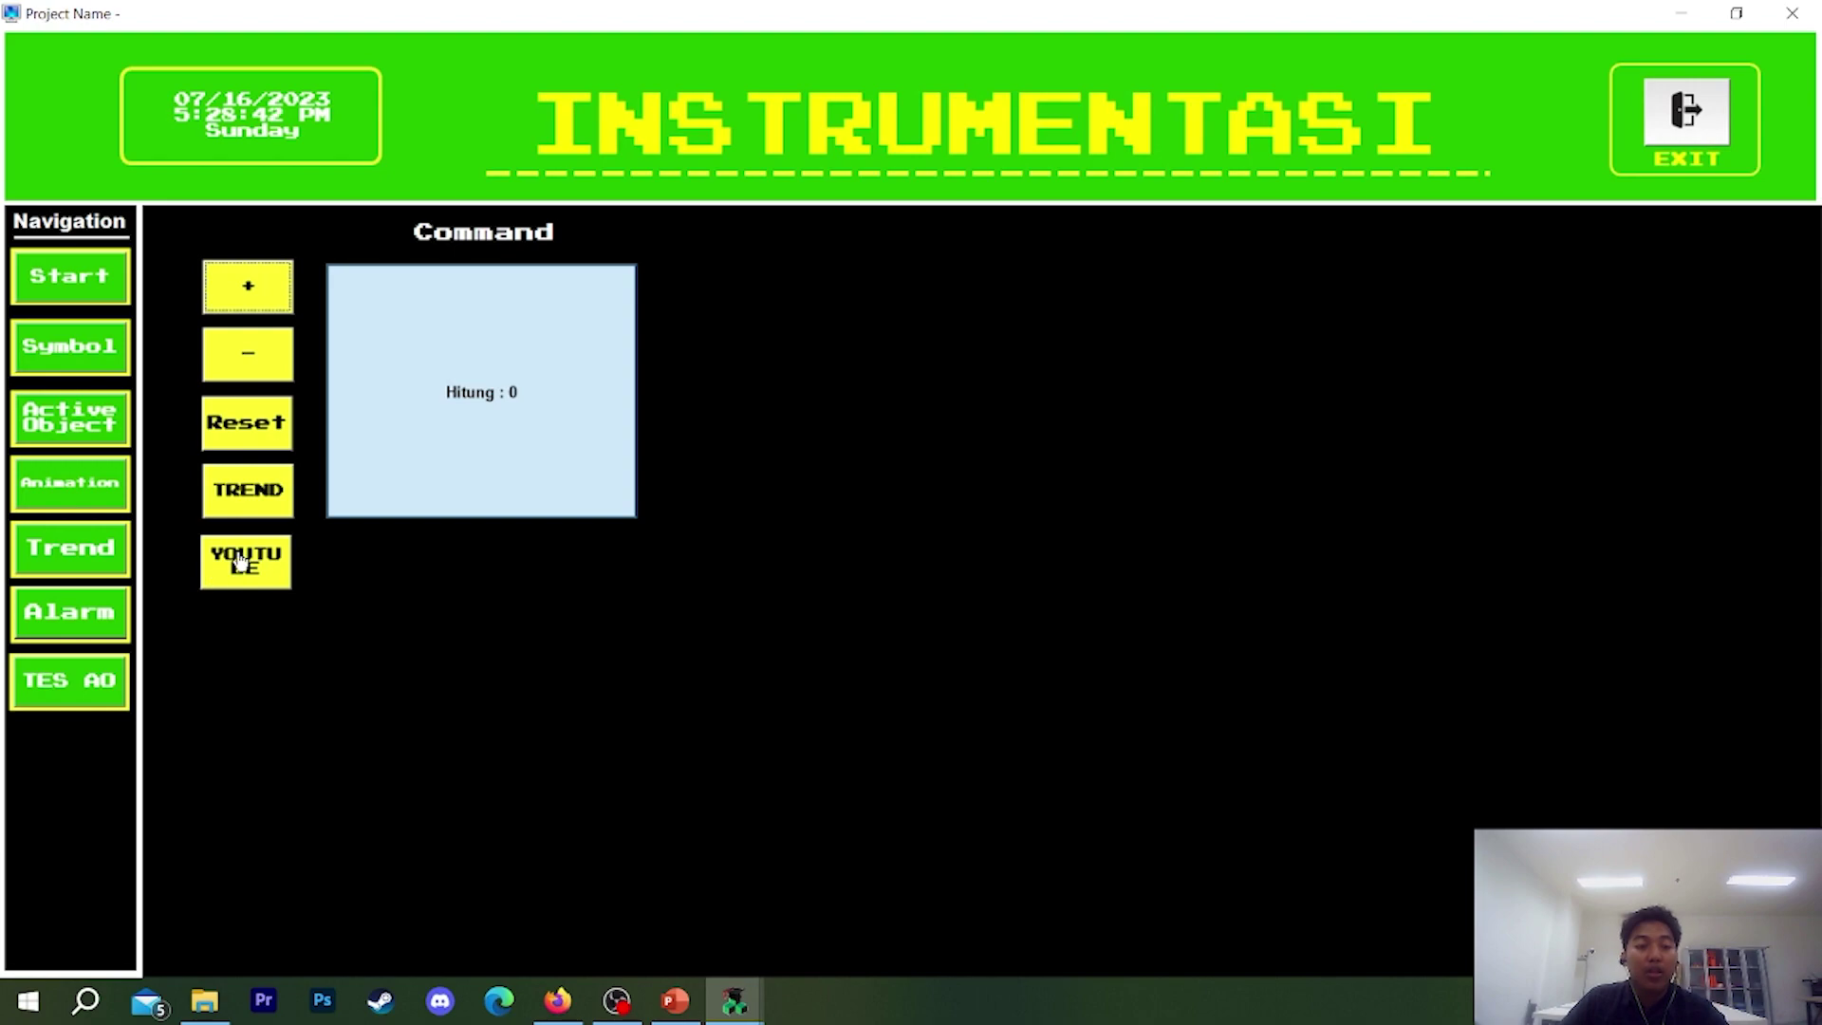
- Test the YOUTUBE button's hyperlink in the running project and look over the page it opens
{"action": "left_click", "coordinate": [240, 561]}
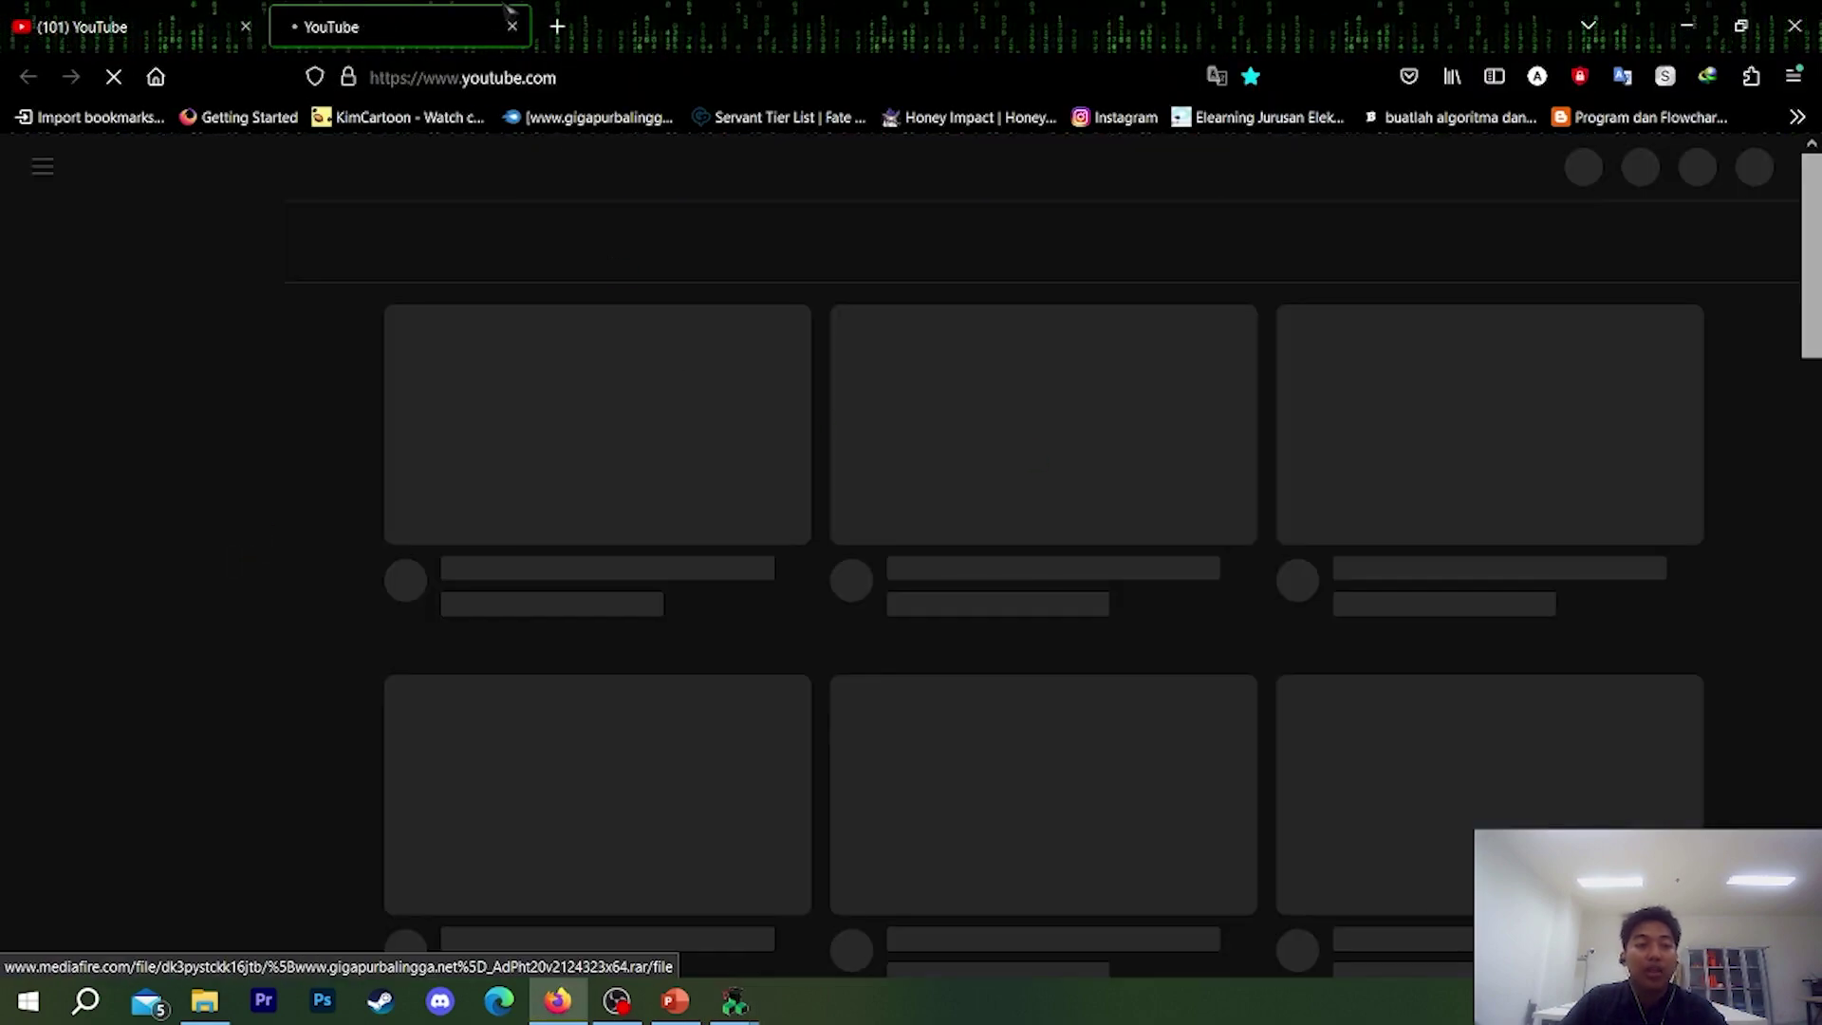
{"action": "scroll", "coordinate": [1226, 598], "scroll_direction": "down", "scroll_amount": 1}
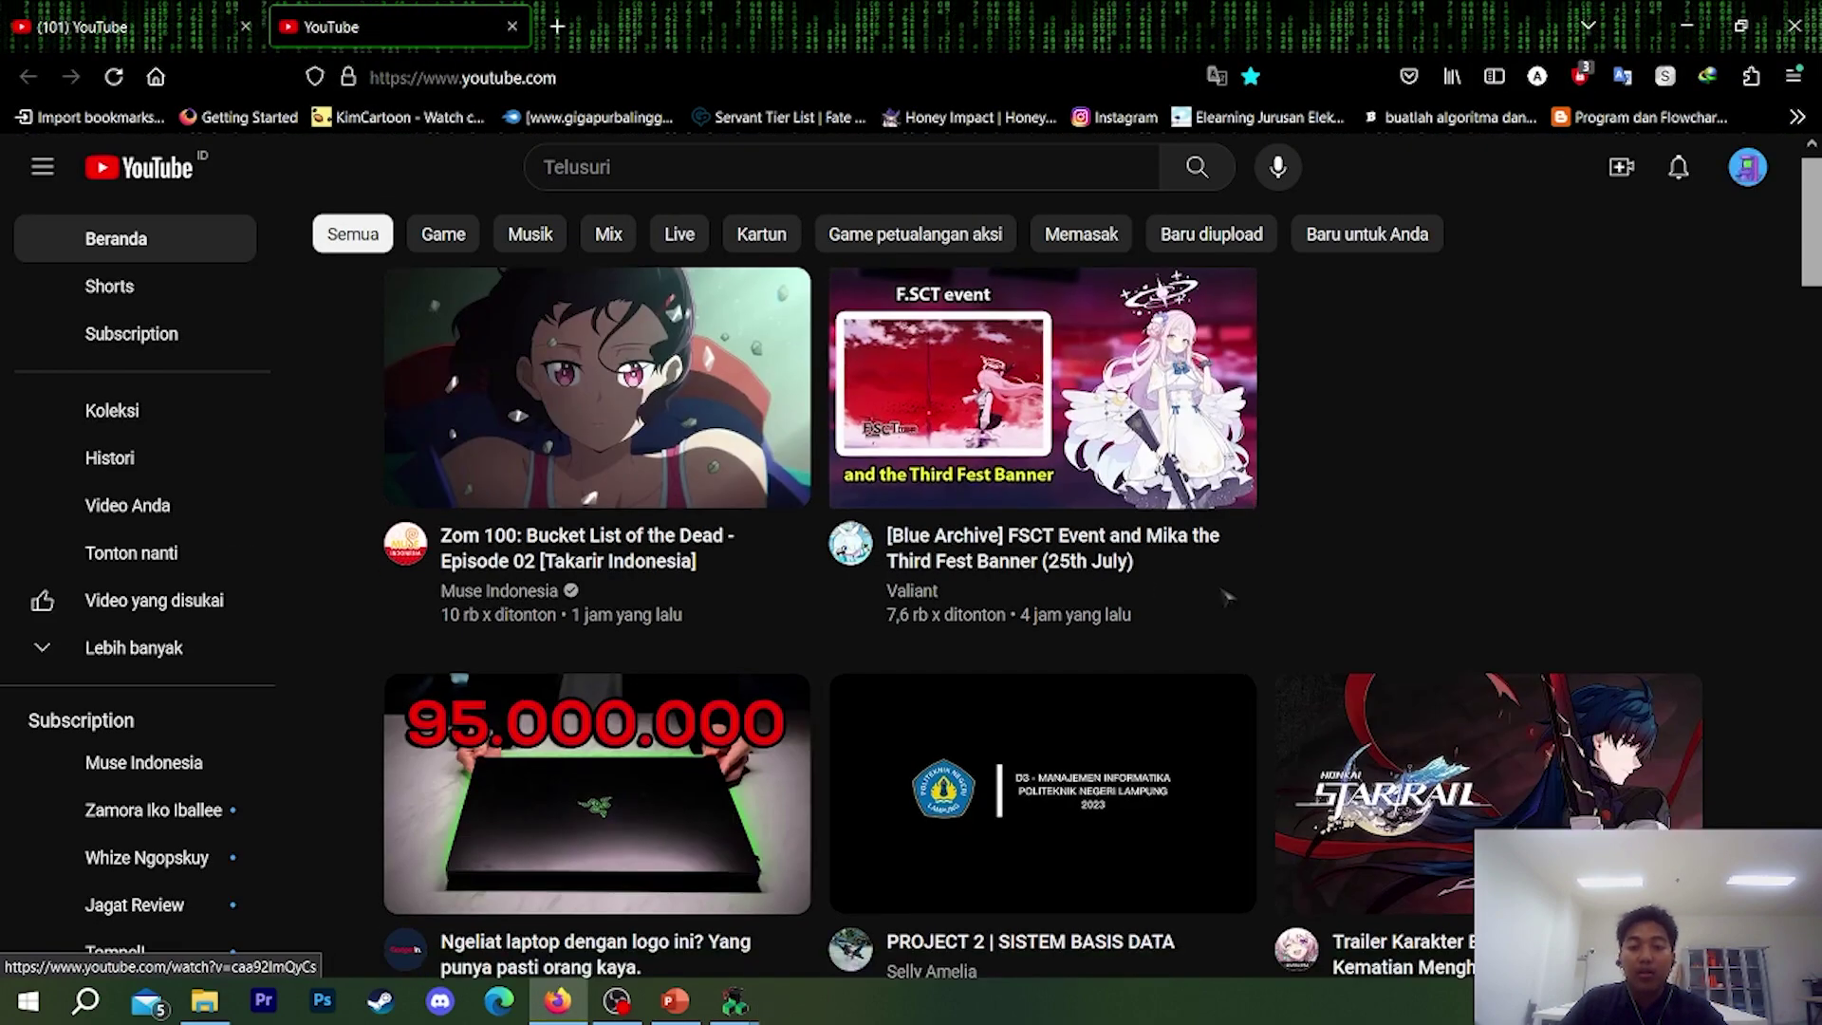
- Look over the YouTube page, then return to the running project, test the TREND button and exit the runtime
{"action": "scroll", "coordinate": [1226, 598], "scroll_direction": "down", "scroll_amount": 10}
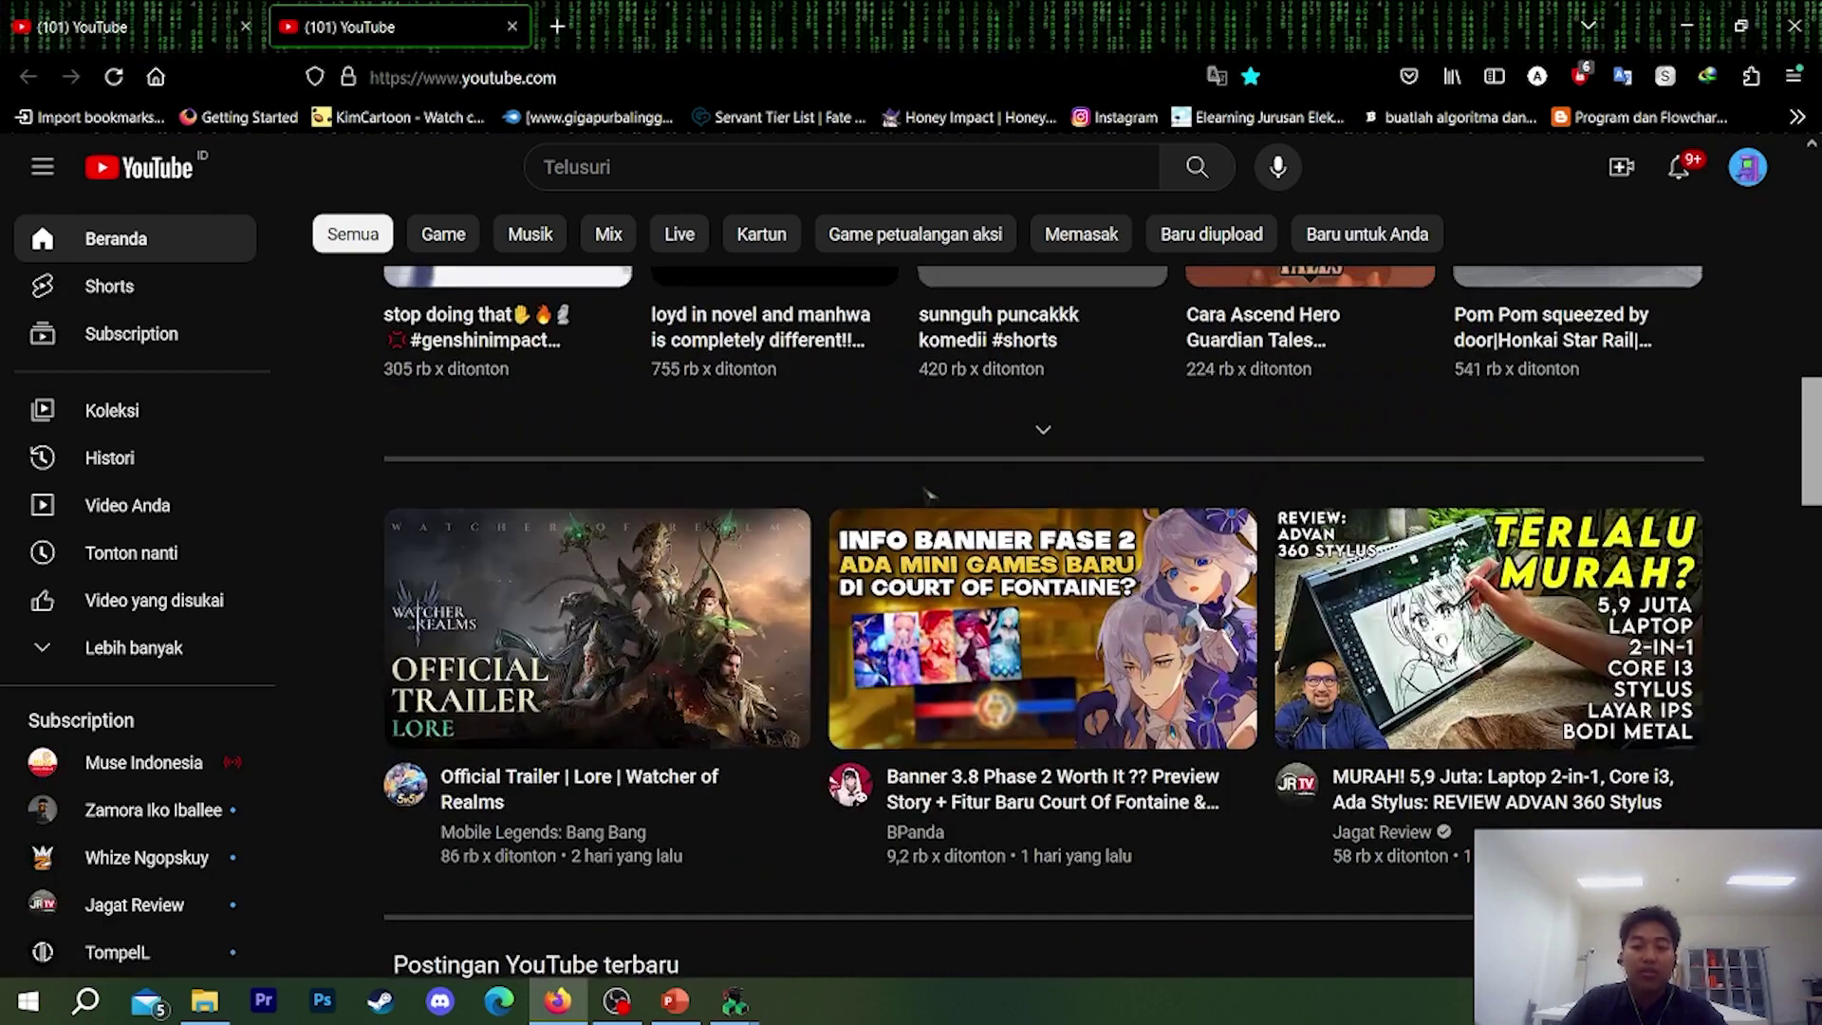
{"action": "scroll", "coordinate": [928, 493], "scroll_direction": "up", "scroll_amount": 12}
{"action": "key", "text": "alt+Tab"}
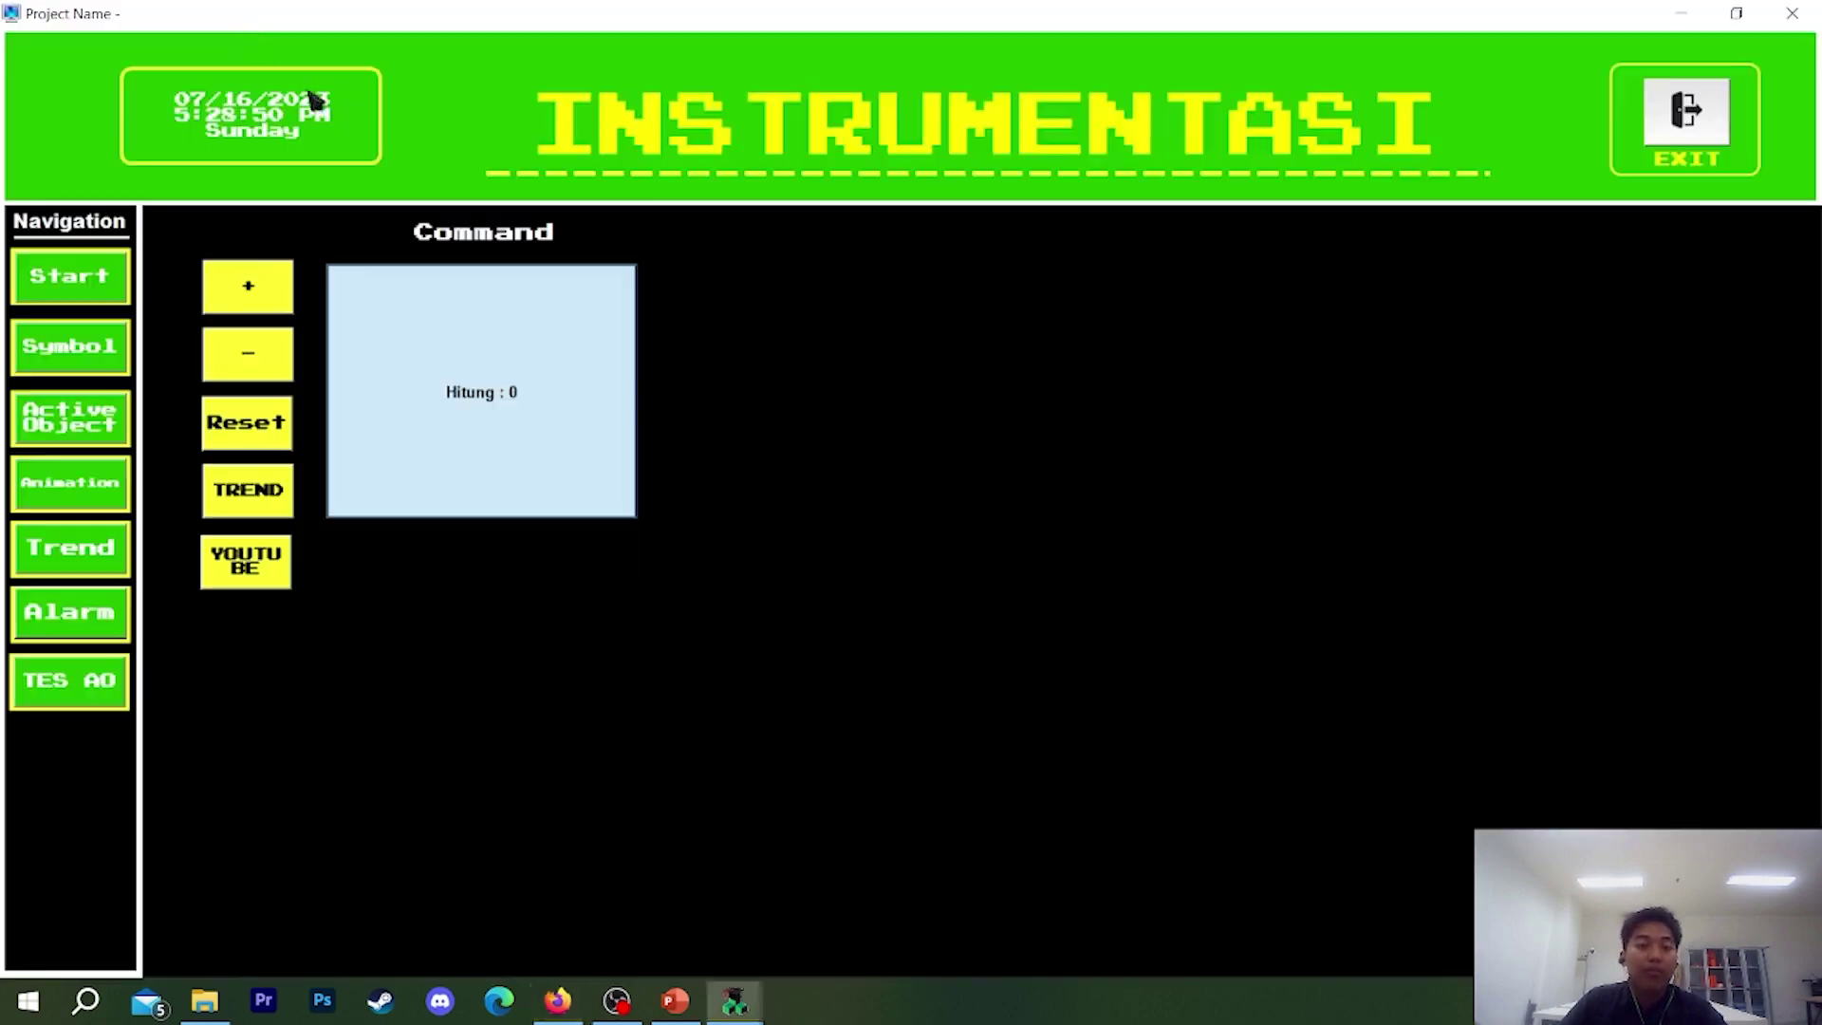
{"action": "left_click", "coordinate": [258, 503]}
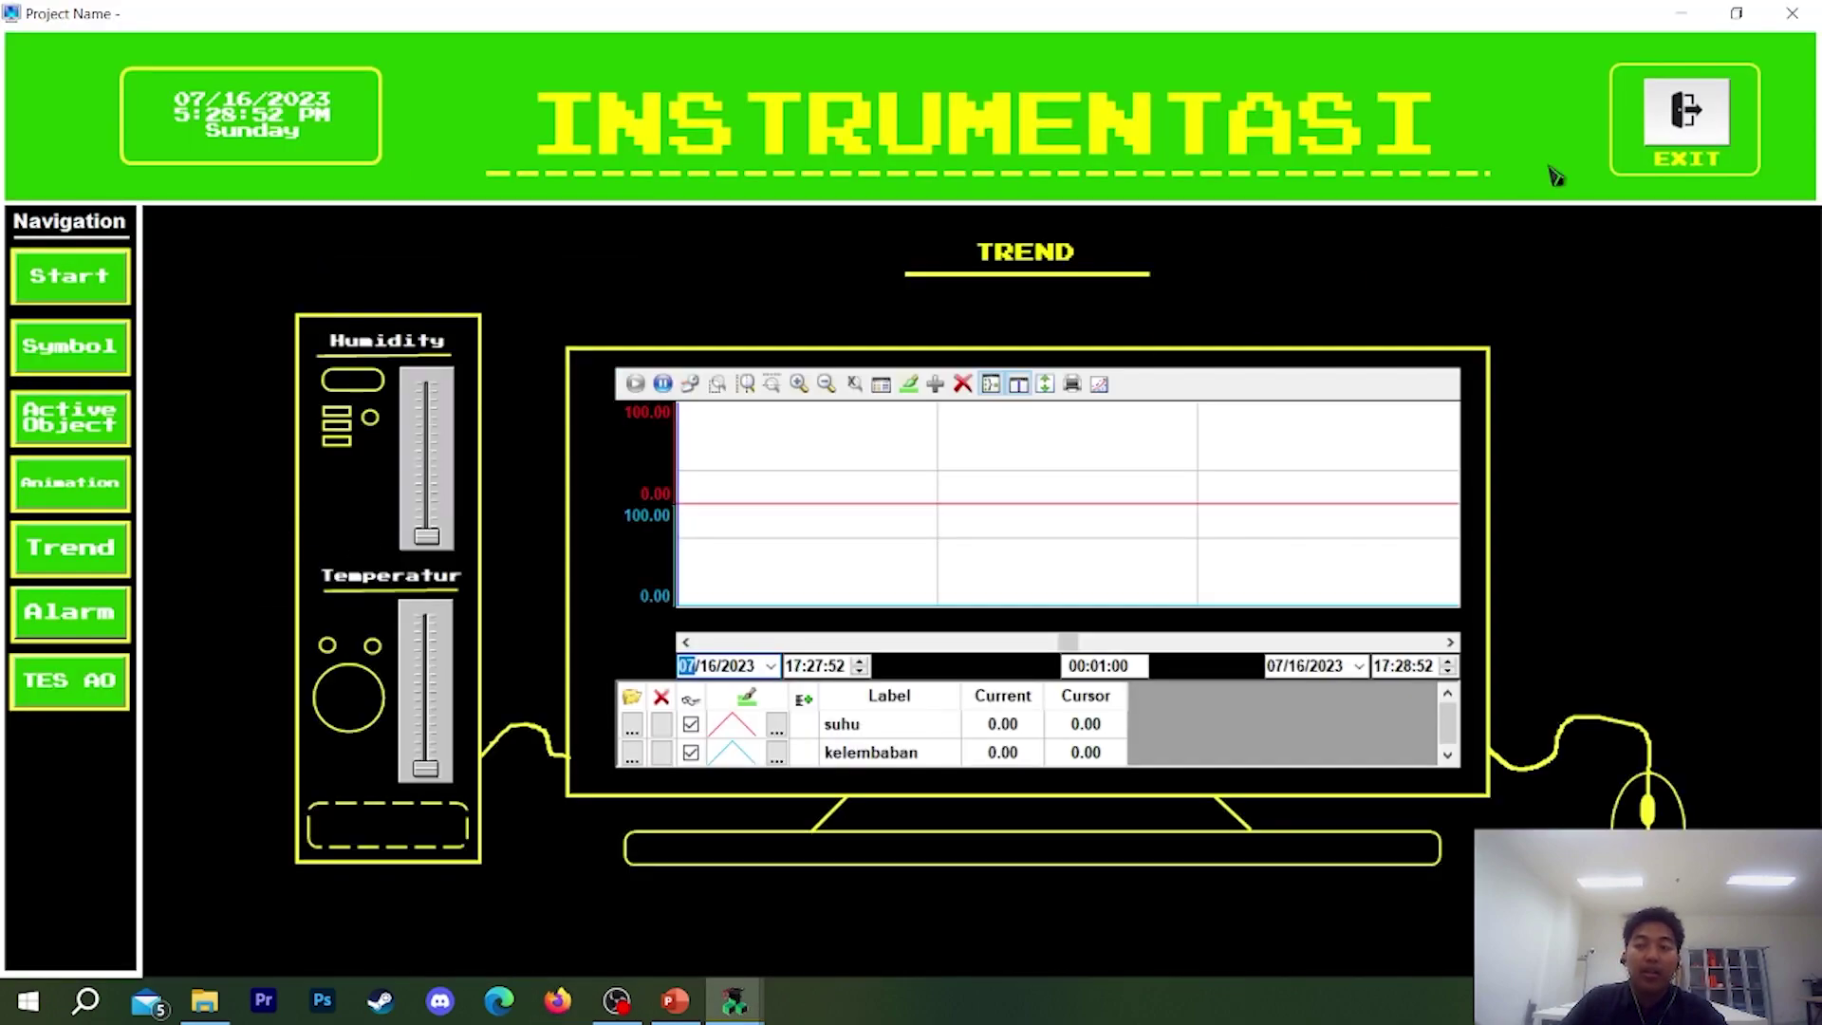
{"action": "left_click", "coordinate": [1660, 114]}
{"action": "left_click", "coordinate": [979, 580]}
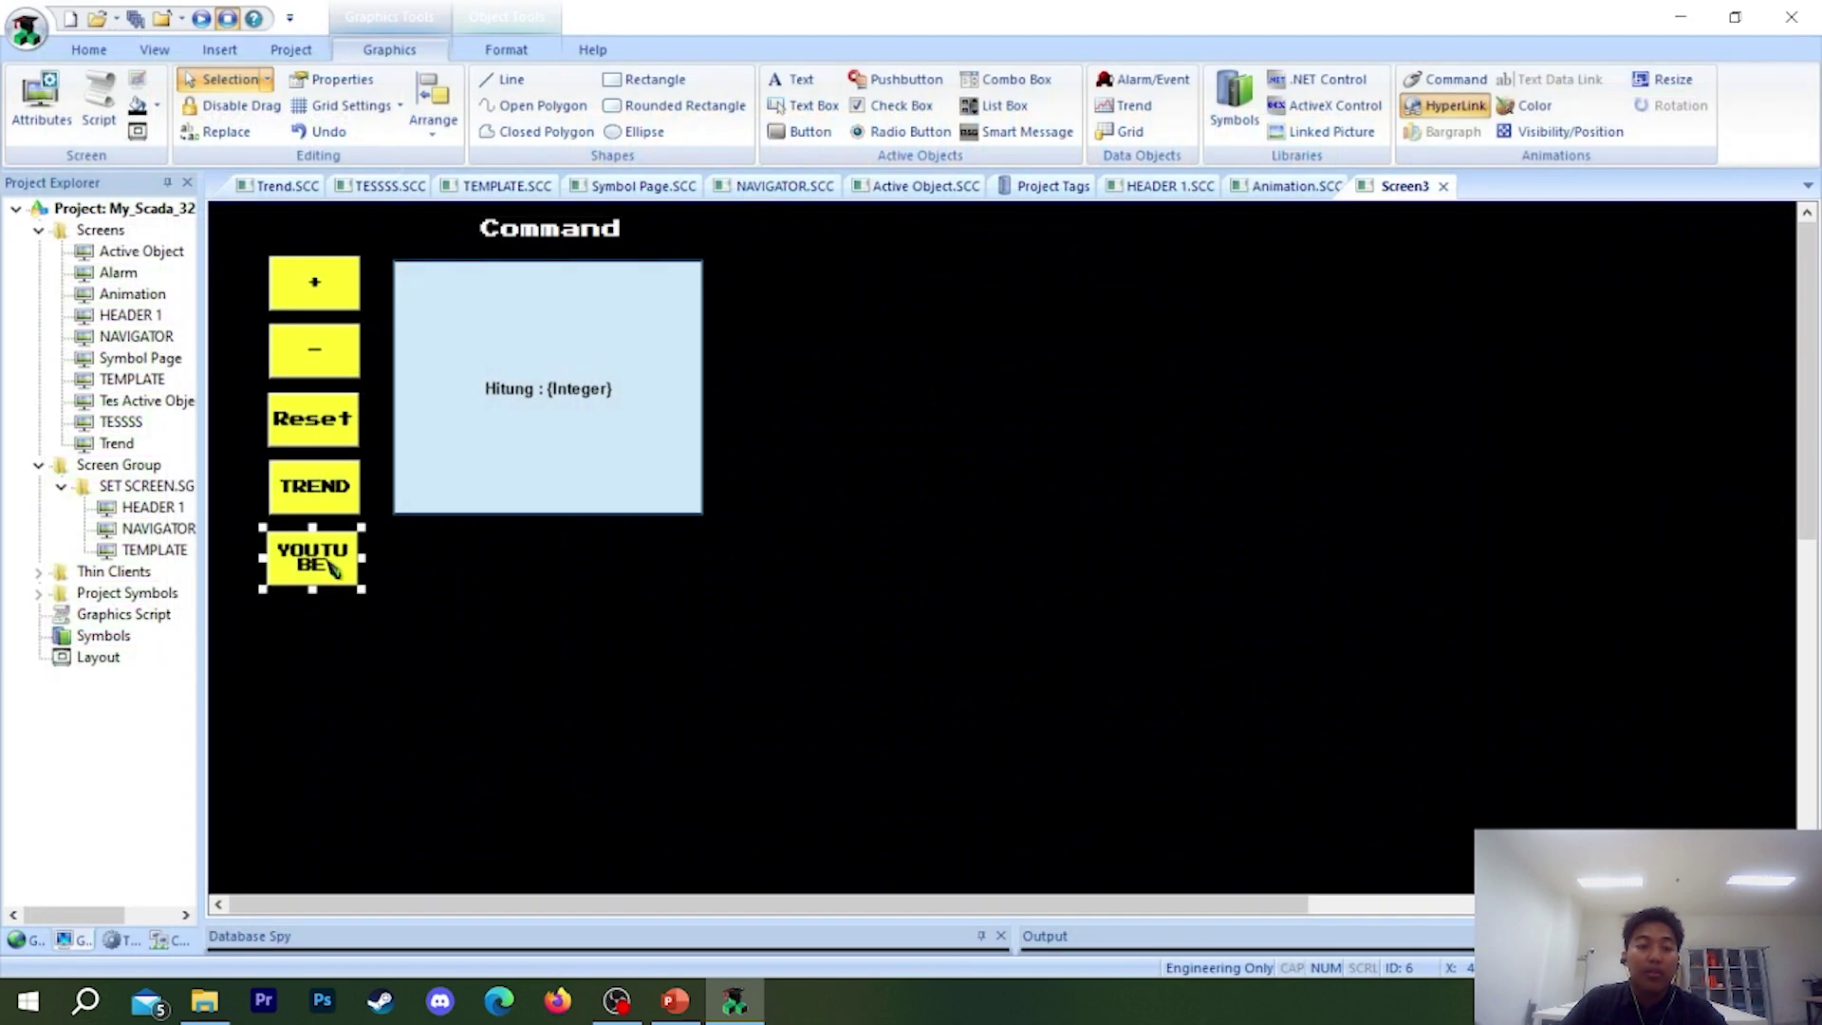
- Move the YOUTUBE button to the empty area beside the counter panel and add a copy of the Command heading above it captioned Hyperlink
{"action": "left_click_drag", "start_coordinate": [327, 565], "coordinate": [924, 301]}
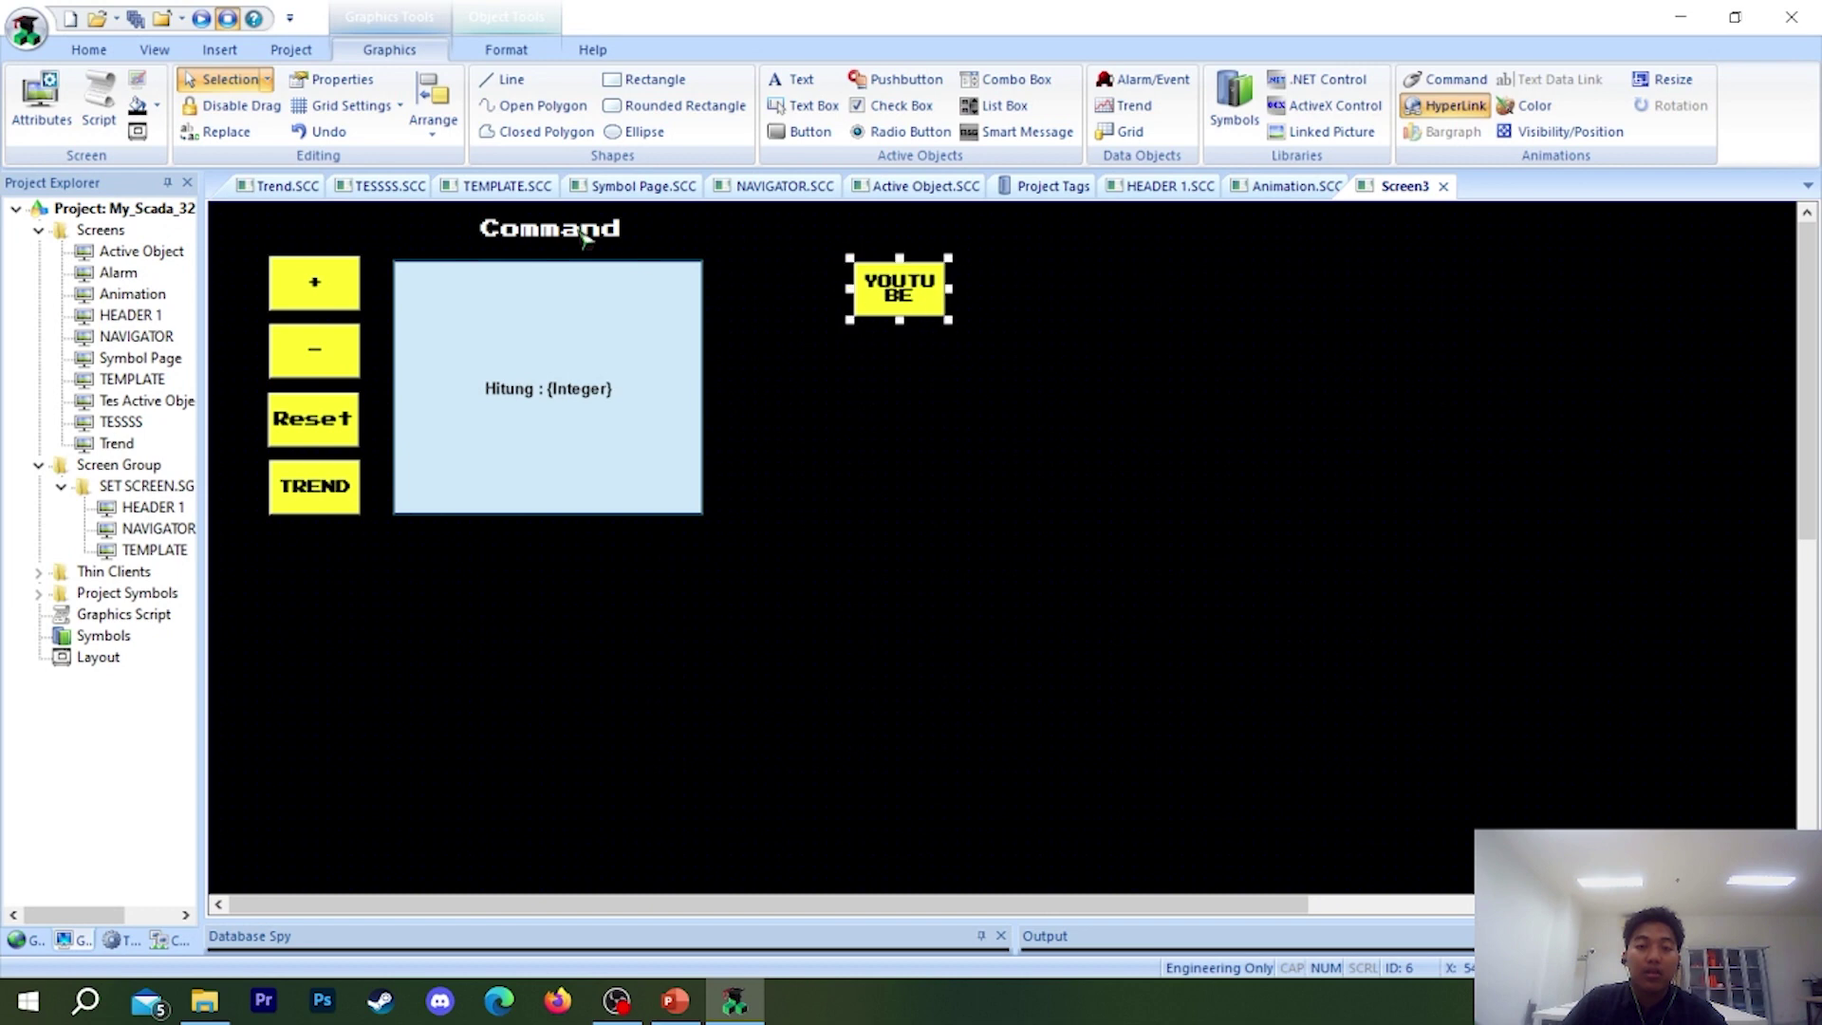
{"action": "left_click_drag", "start_coordinate": [554, 238], "coordinate": [894, 237]}
{"action": "double_click", "coordinate": [894, 237]}
{"action": "double_click", "coordinate": [1090, 387]}
{"action": "type", "text": "Hyper"}
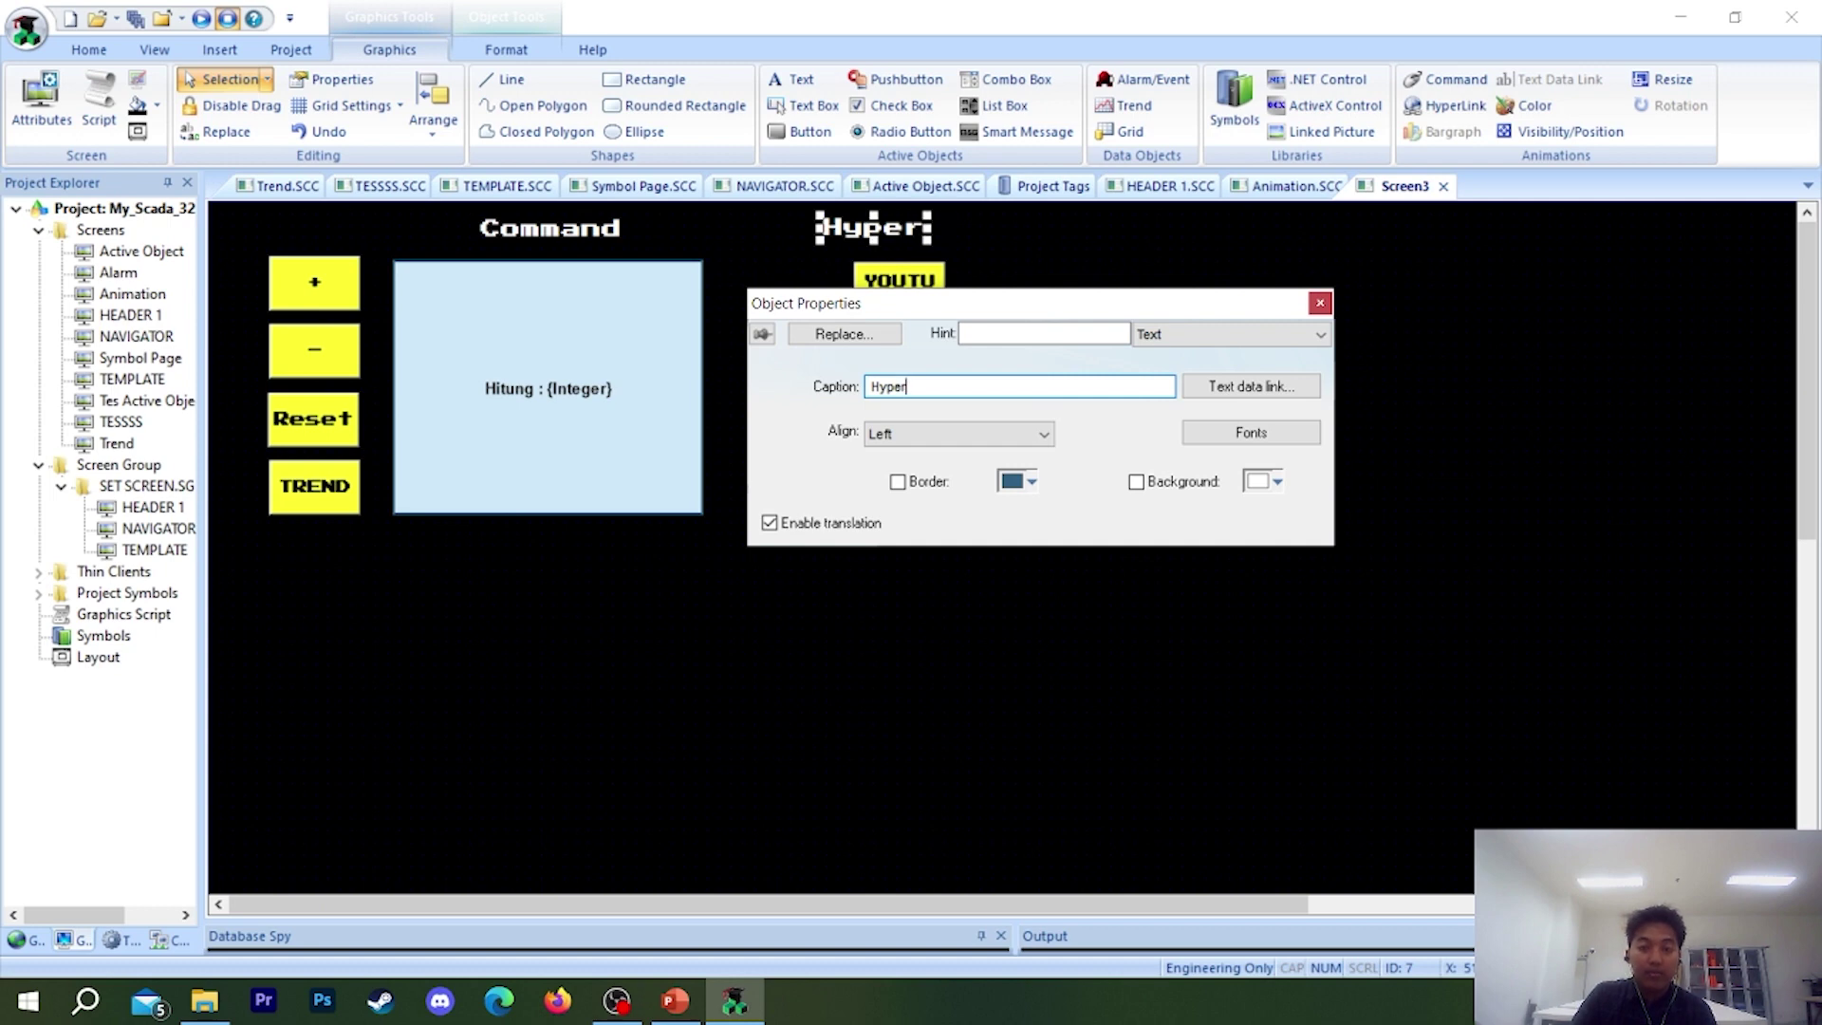
{"action": "type", "text": "link"}
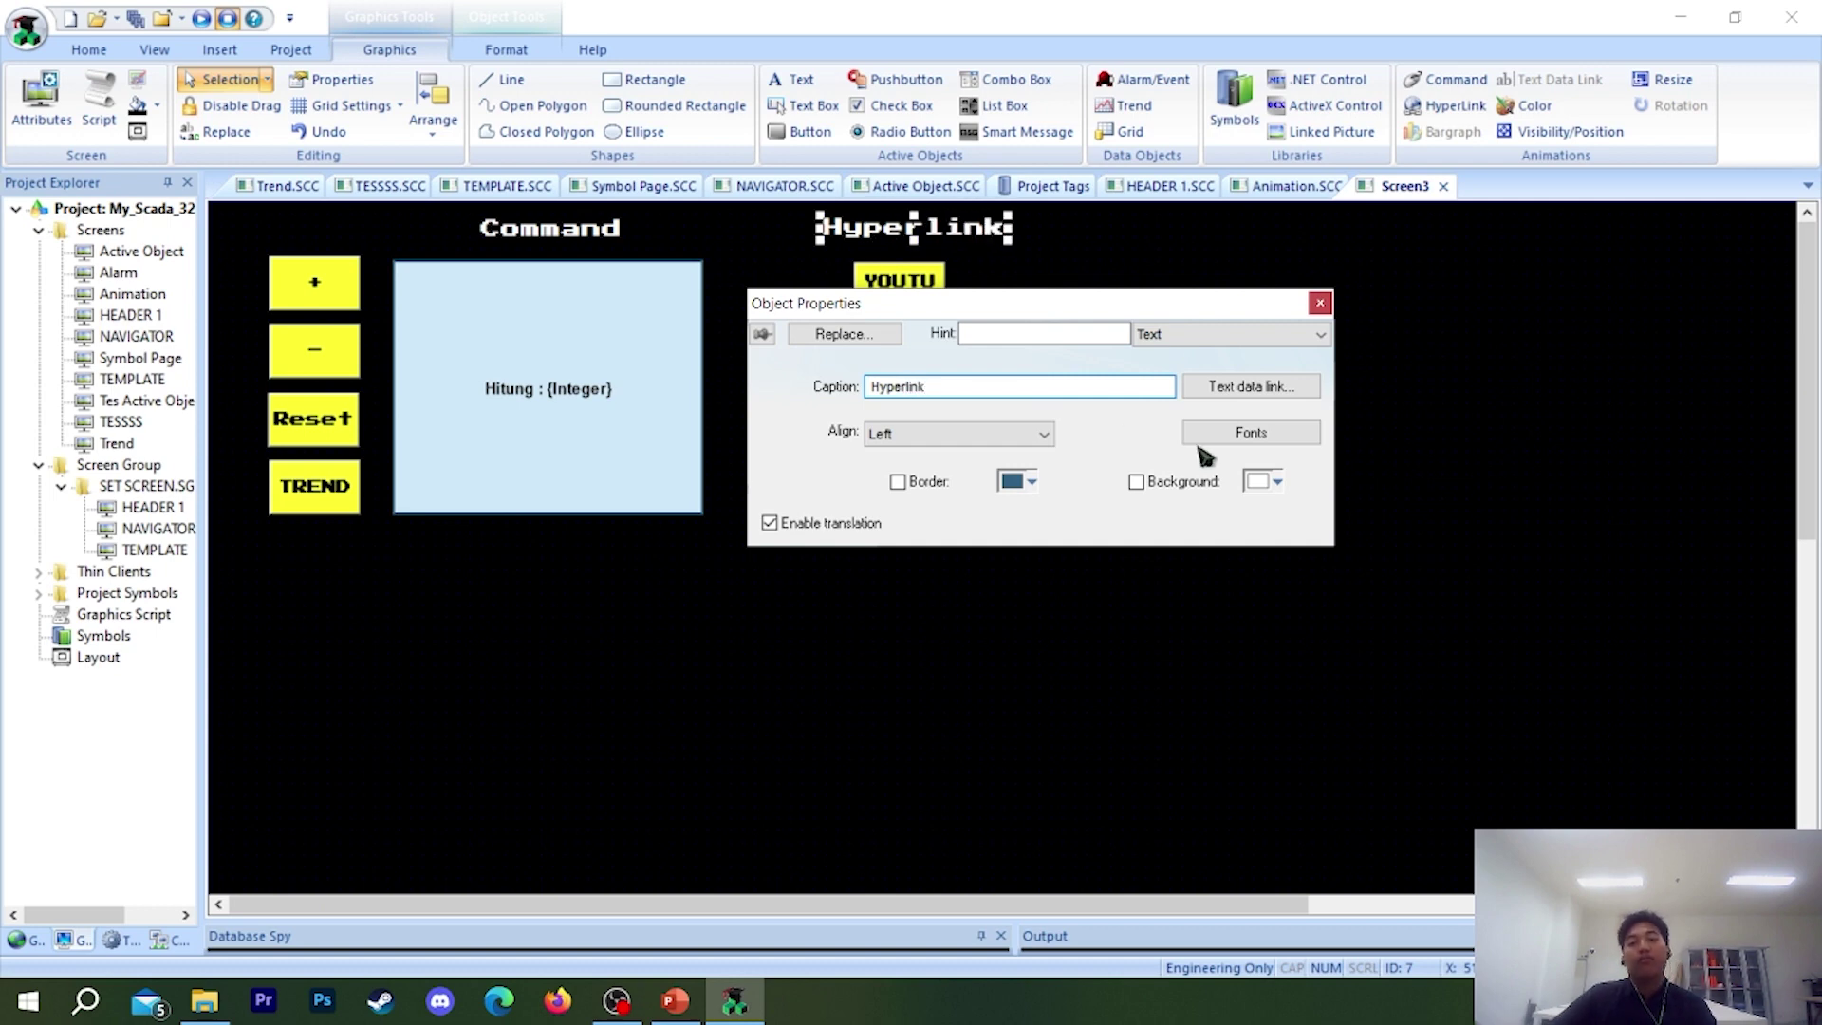
{"action": "left_click", "coordinate": [1318, 302]}
{"action": "left_click", "coordinate": [1325, 447]}
{"action": "left_click_drag", "start_coordinate": [877, 302], "coordinate": [885, 301]}
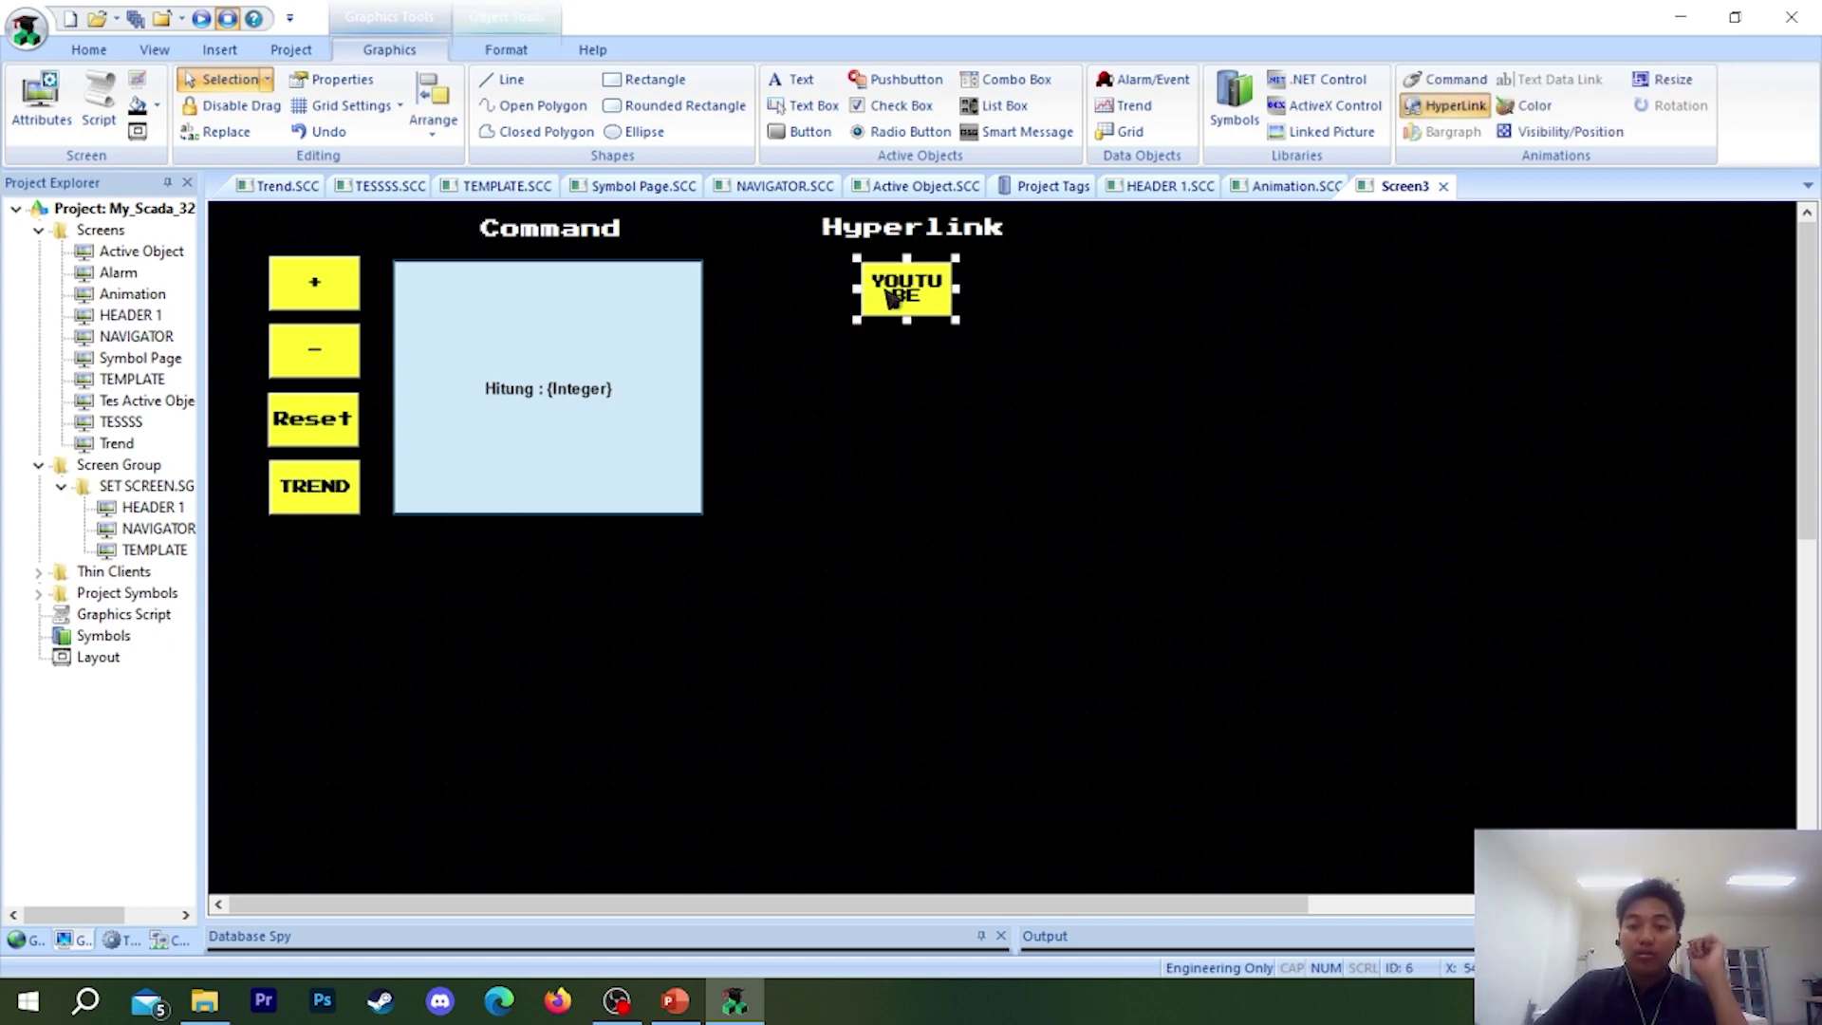
- Draw a rectangle about 112 wide and 218 high below the YOUTUBE button, checking the Animations slide in PowerPoint along the way
{"action": "left_click", "coordinate": [484, 258]}
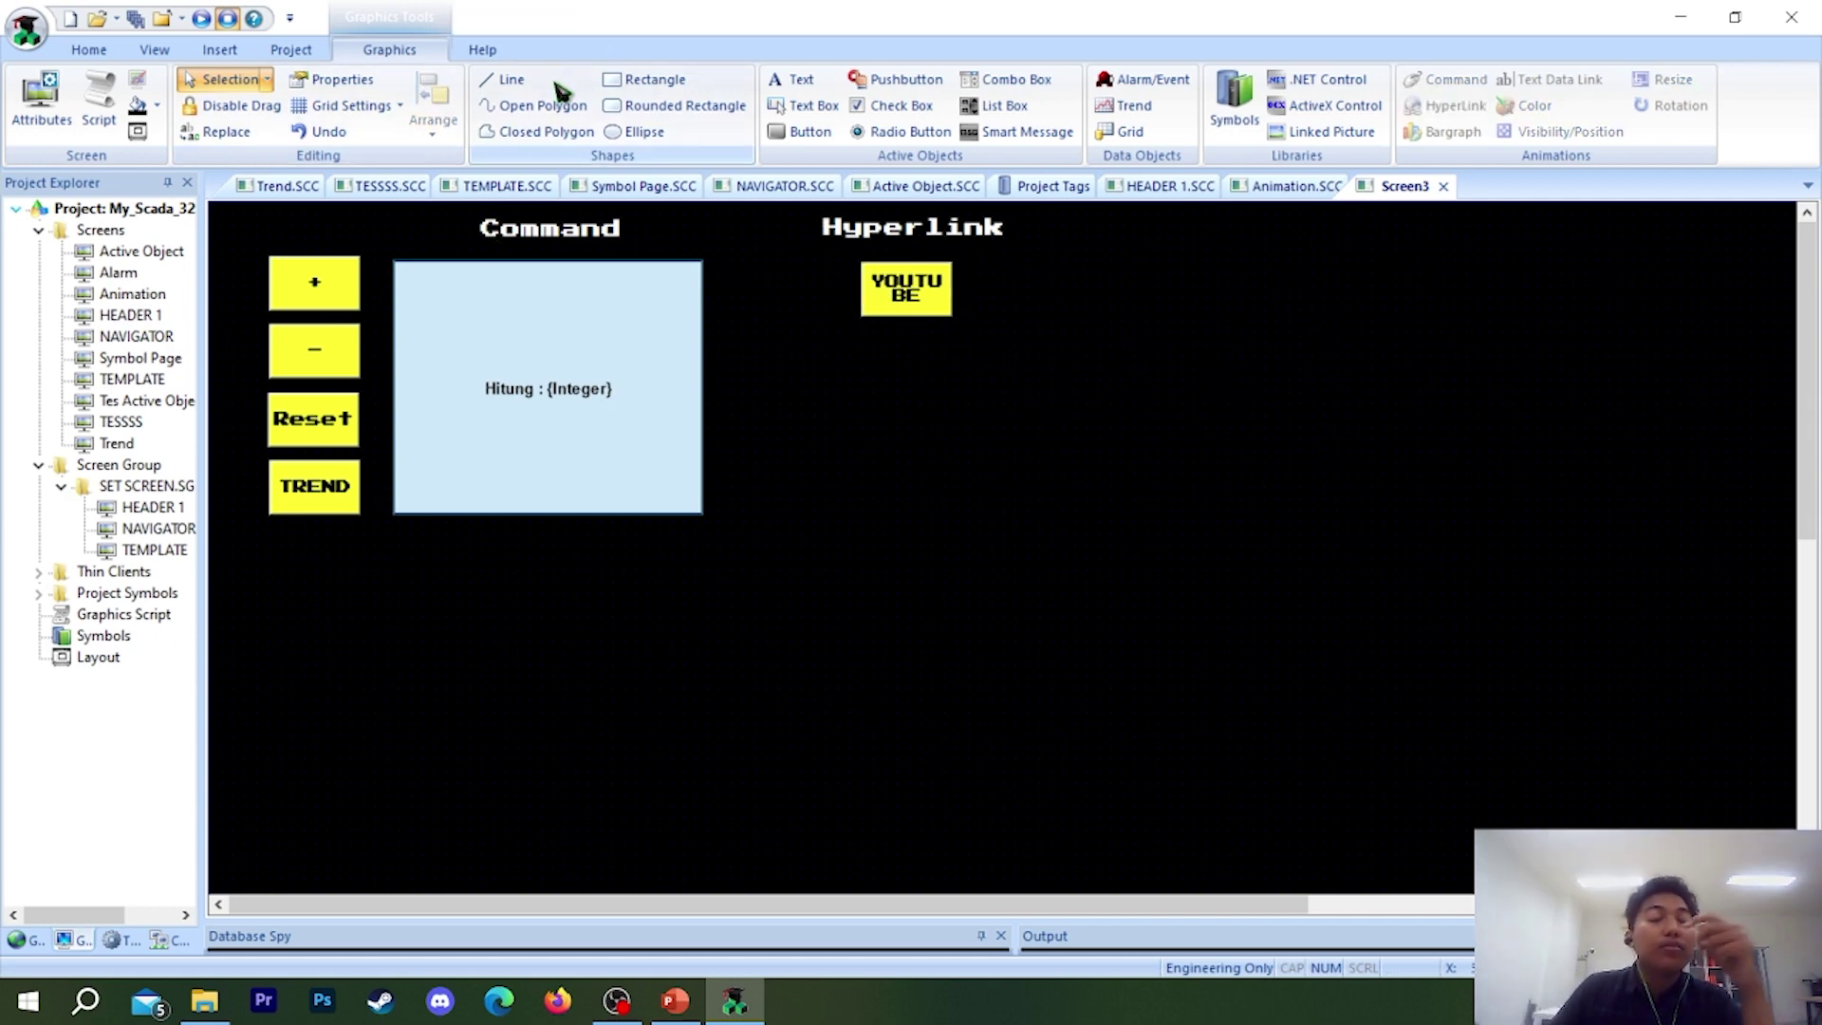
{"action": "left_click", "coordinate": [624, 93]}
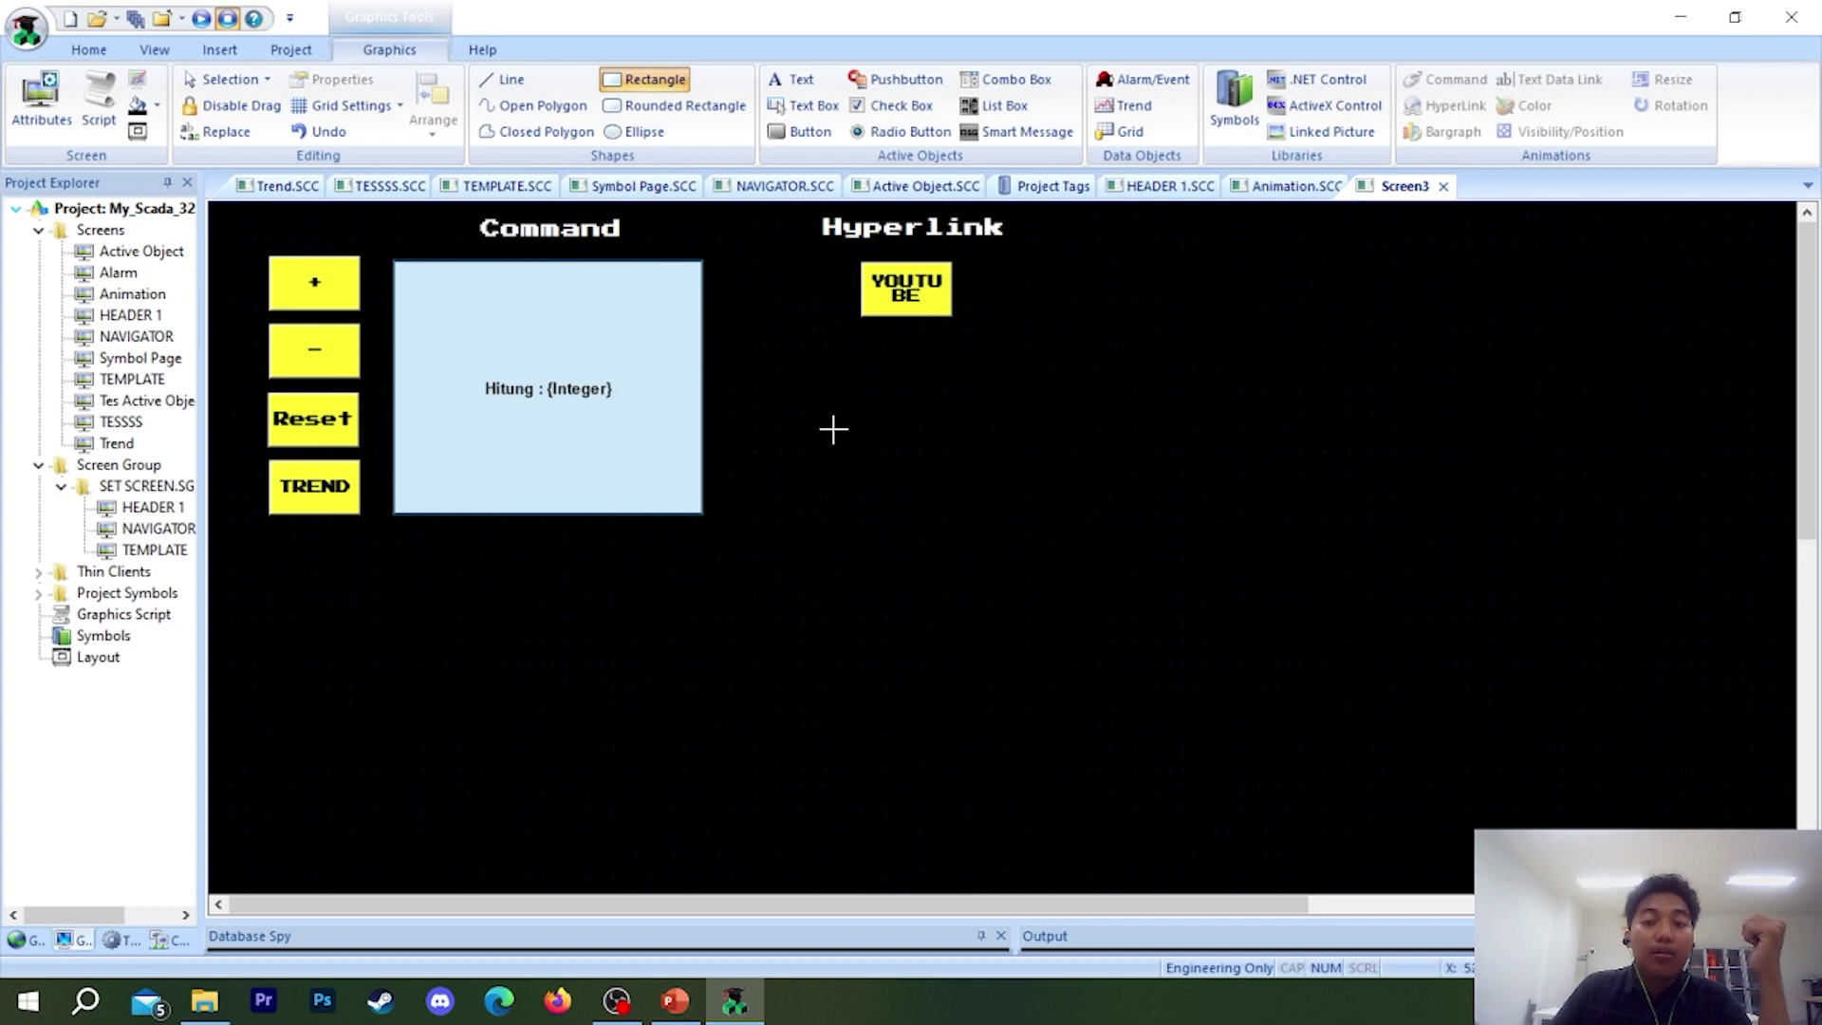
{"action": "mouse_move", "coordinate": [833, 430]}
{"action": "left_mouse_down"}
{"action": "mouse_move", "coordinate": [1037, 617]}
{"action": "mouse_move", "coordinate": [1016, 671]}
{"action": "mouse_move", "coordinate": [987, 655]}
{"action": "left_mouse_up"}
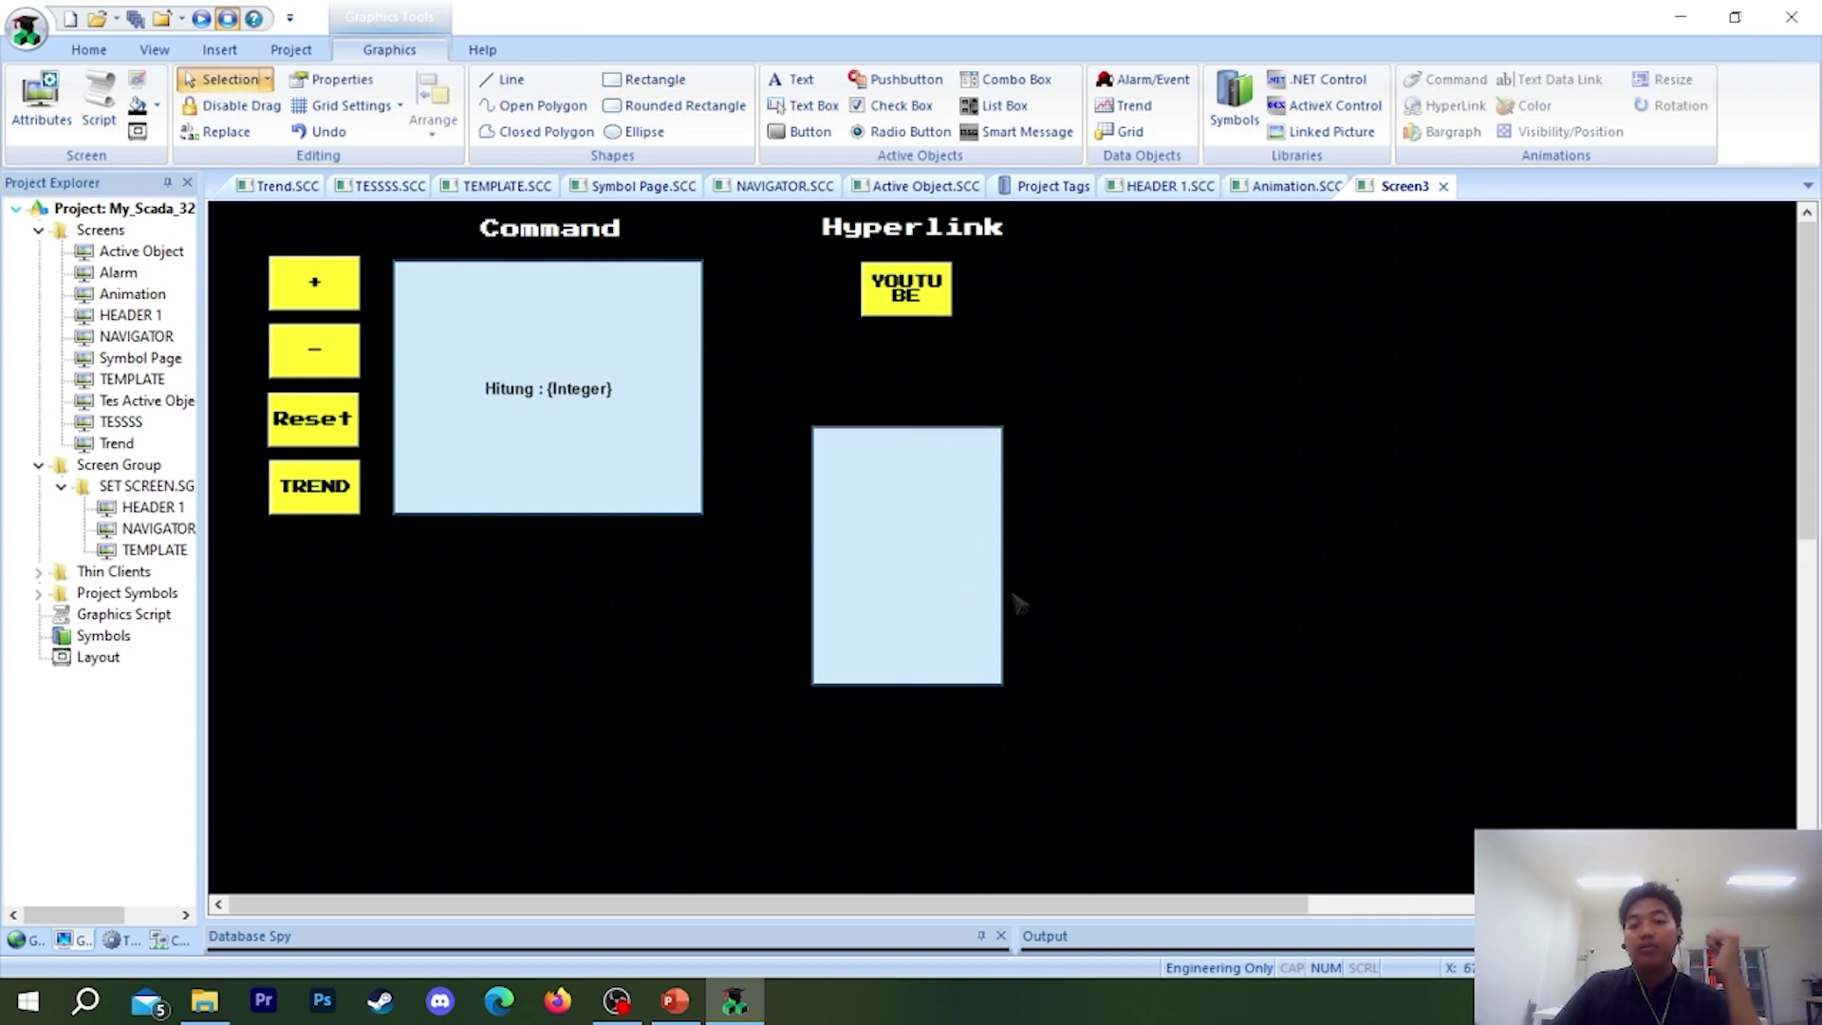
{"action": "left_click", "coordinate": [983, 566]}
{"action": "left_click", "coordinate": [674, 1001]}
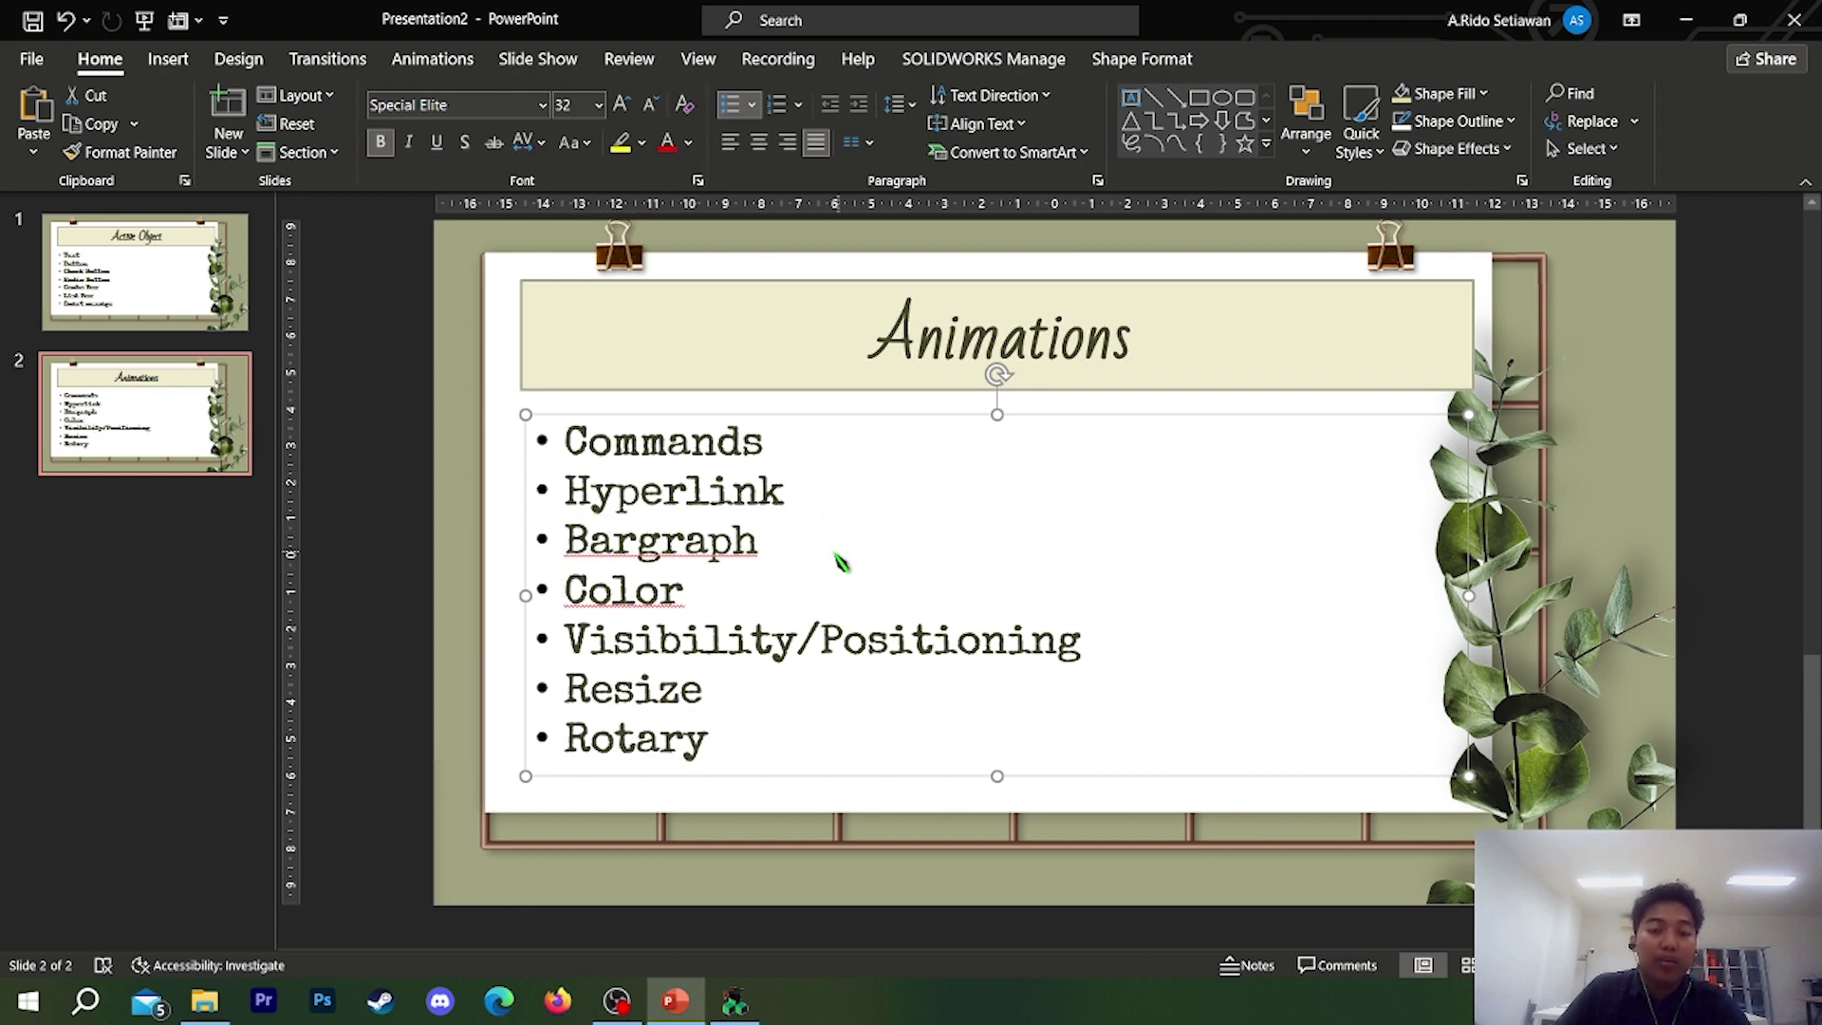
{"action": "left_click", "coordinate": [731, 1002]}
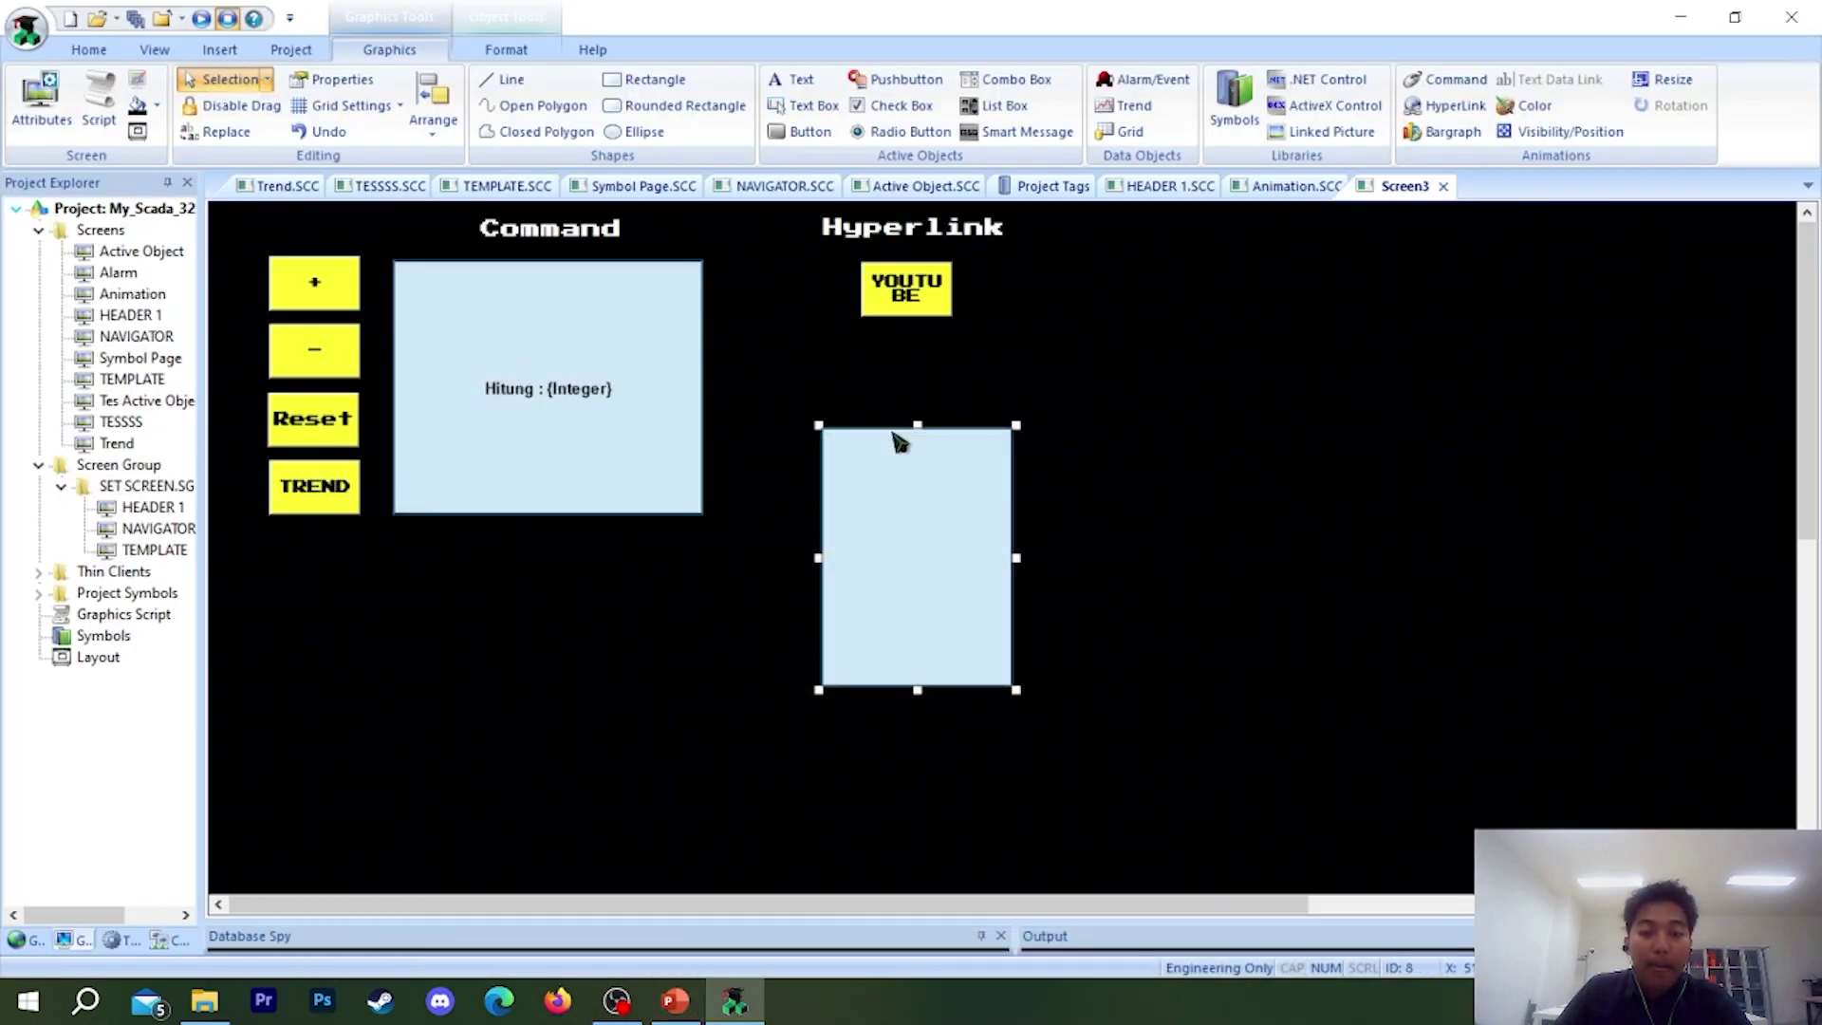
{"action": "left_click_drag", "start_coordinate": [976, 525], "coordinate": [878, 504]}
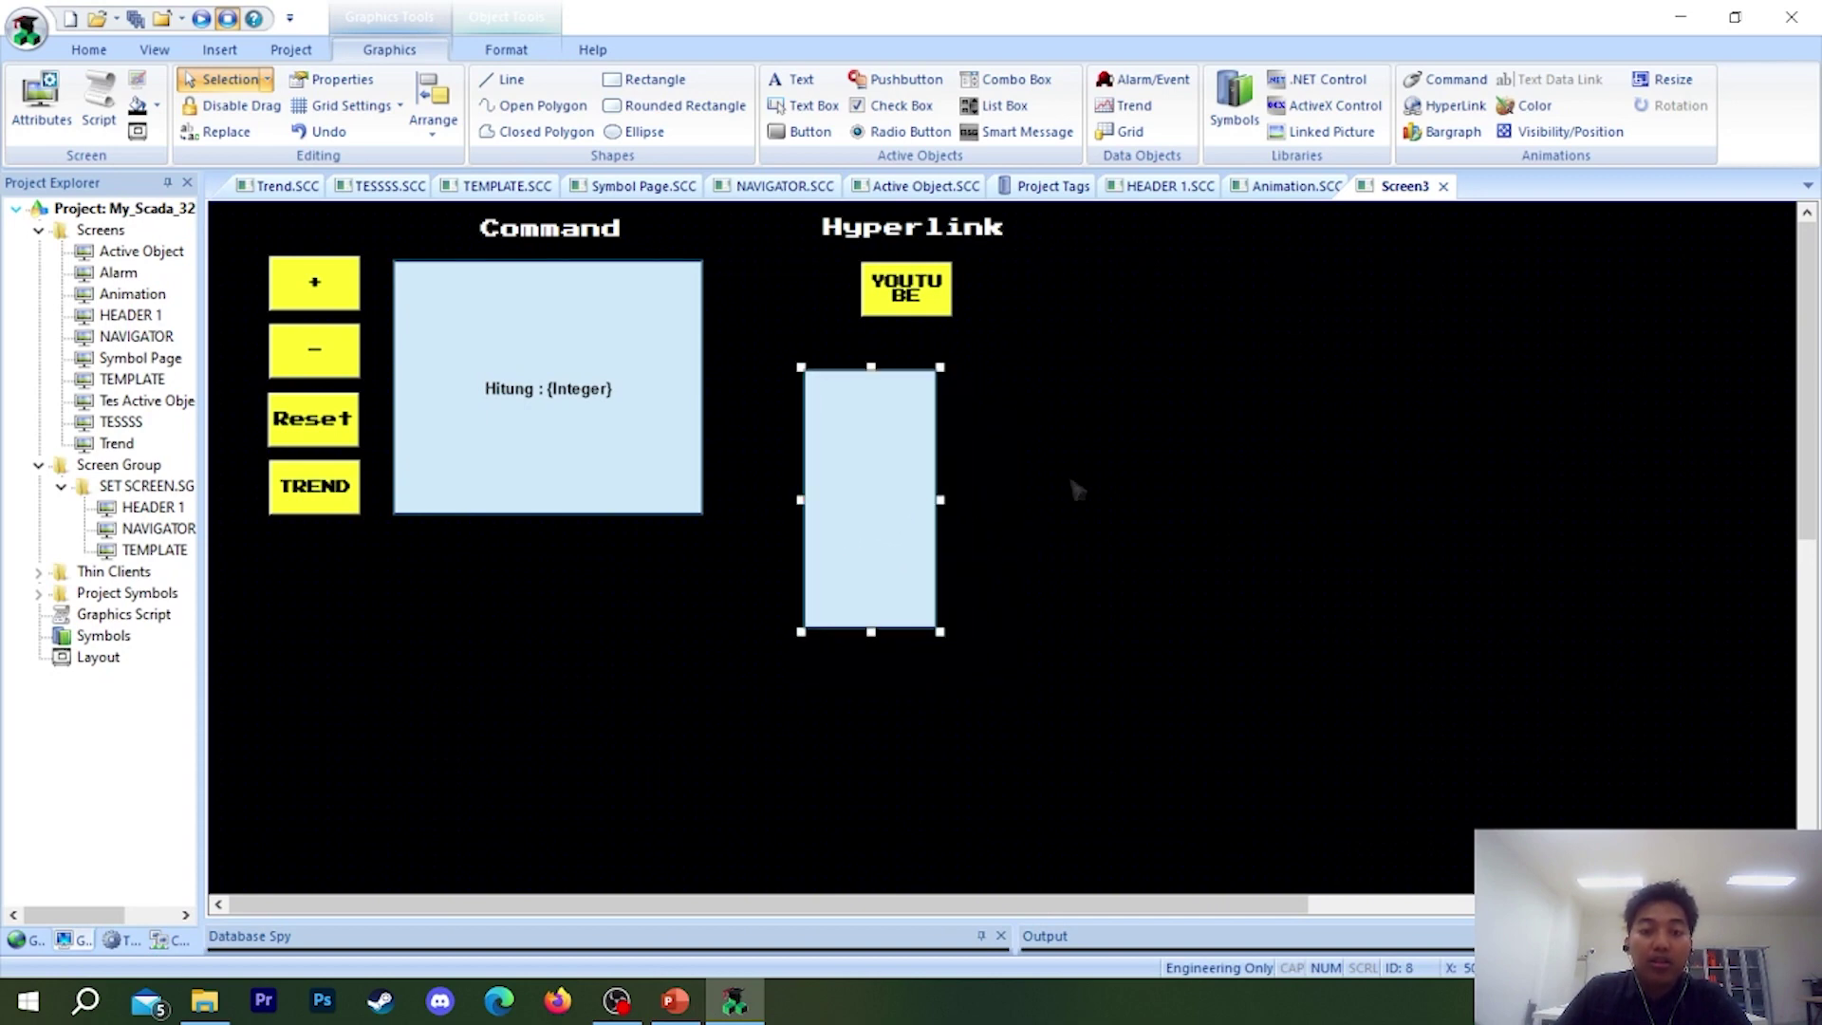
- Draw a rounded rectangle about 123 wide and 183 high beside the plain rectangle, aligned with its upper edge
{"action": "left_click", "coordinate": [1073, 487]}
{"action": "left_click", "coordinate": [636, 131]}
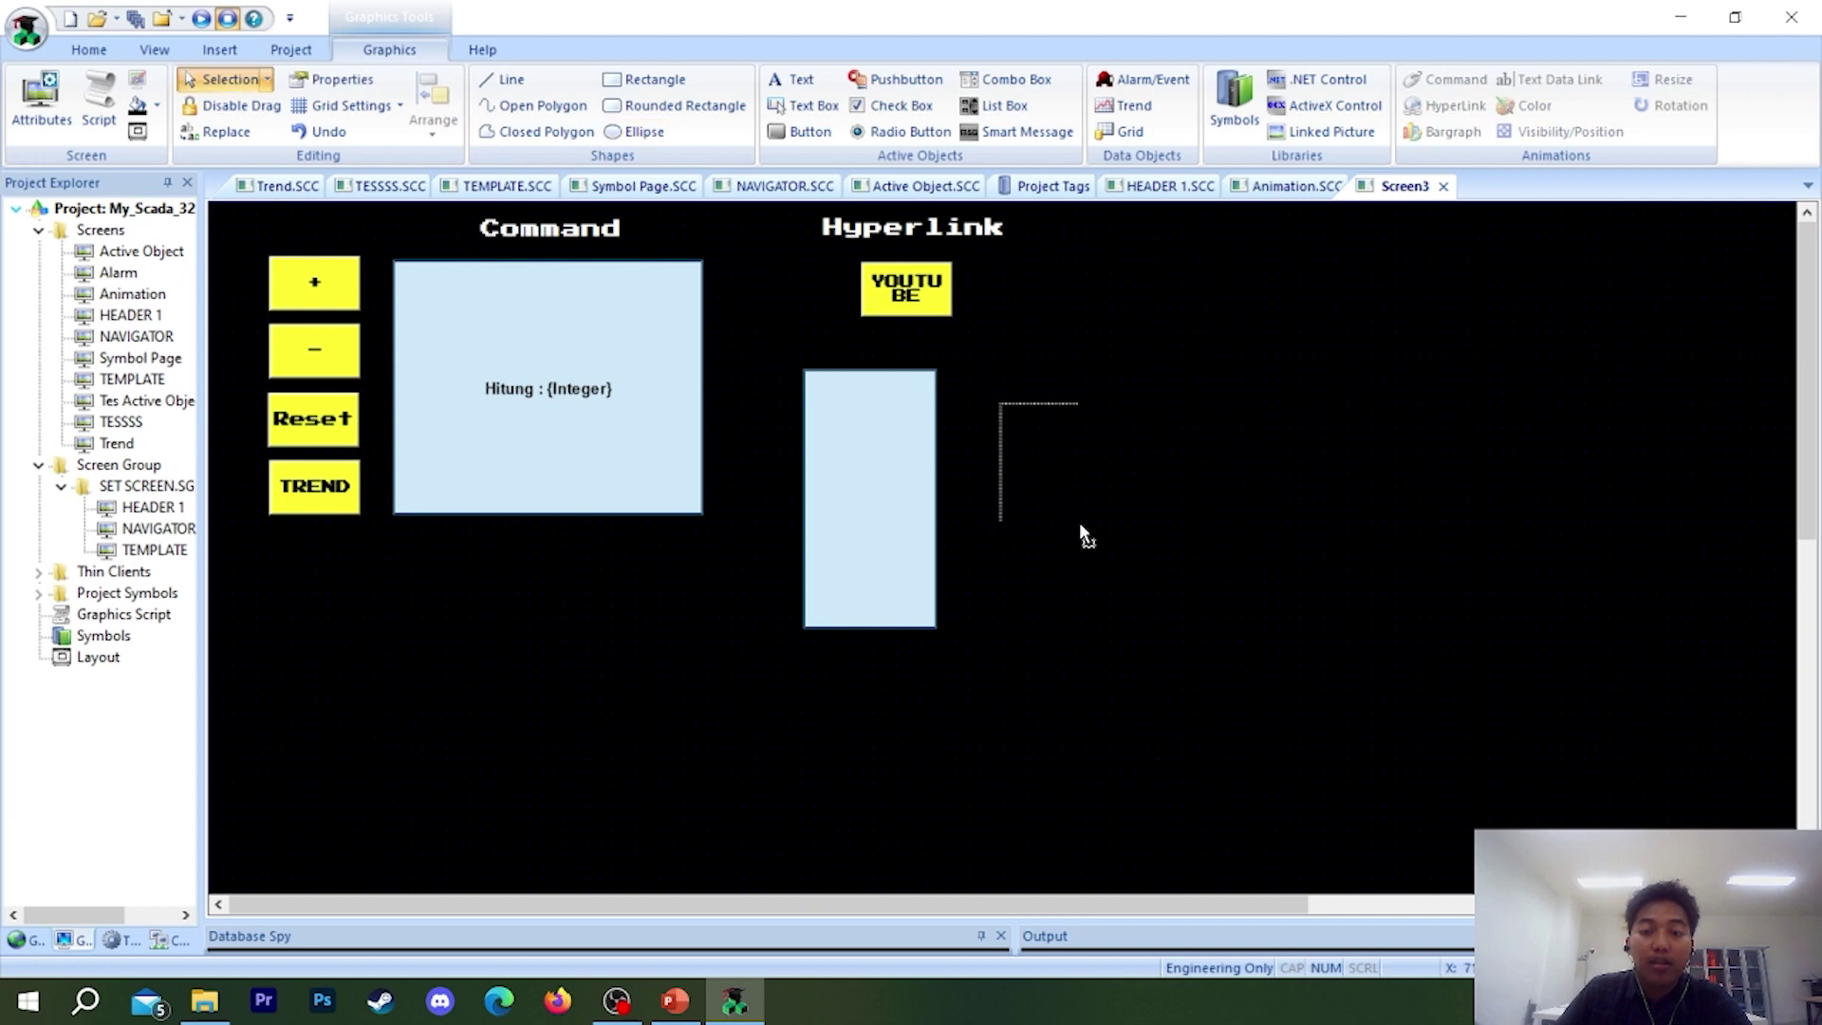
{"action": "left_click", "coordinate": [675, 106]}
{"action": "left_click_drag", "start_coordinate": [969, 388], "coordinate": [1120, 608]}
{"action": "left_click_drag", "start_coordinate": [1053, 528], "coordinate": [1032, 500]}
{"action": "left_click", "coordinate": [1153, 498]}
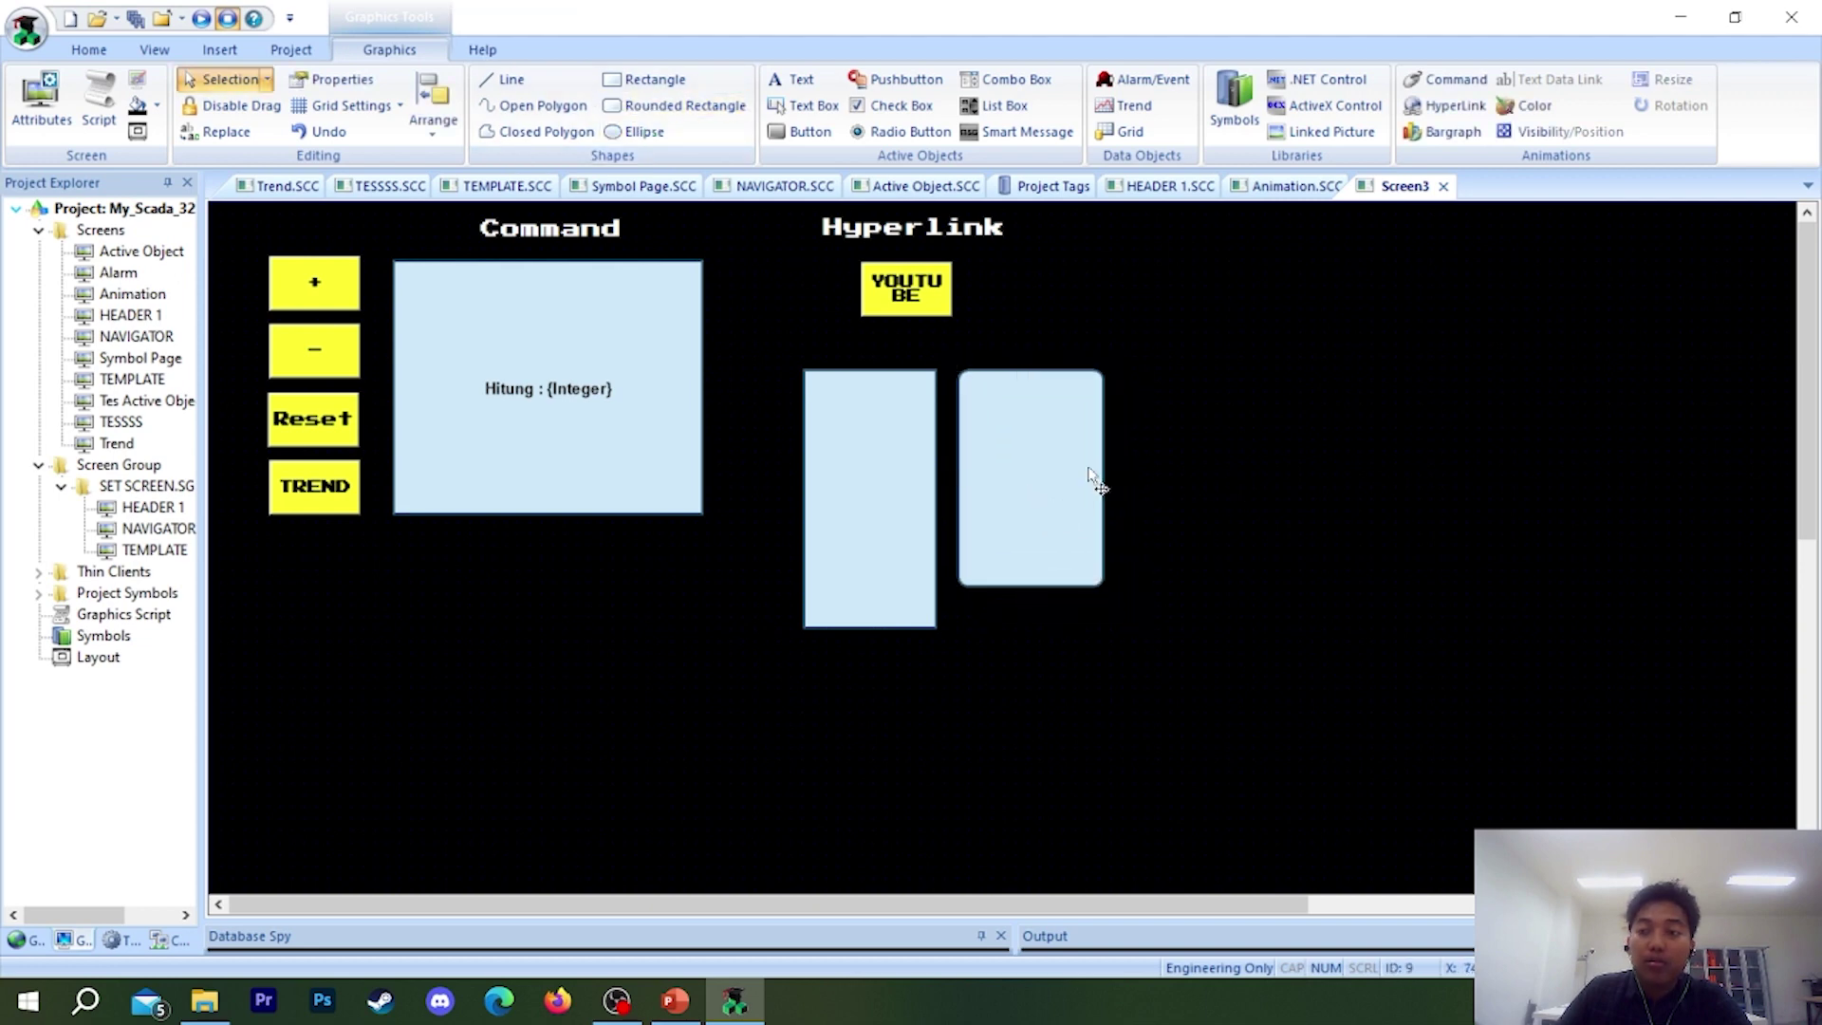
- Draw an ellipse about 95 wide and 149 high beside the rounded rectangle
{"action": "left_click", "coordinate": [891, 484]}
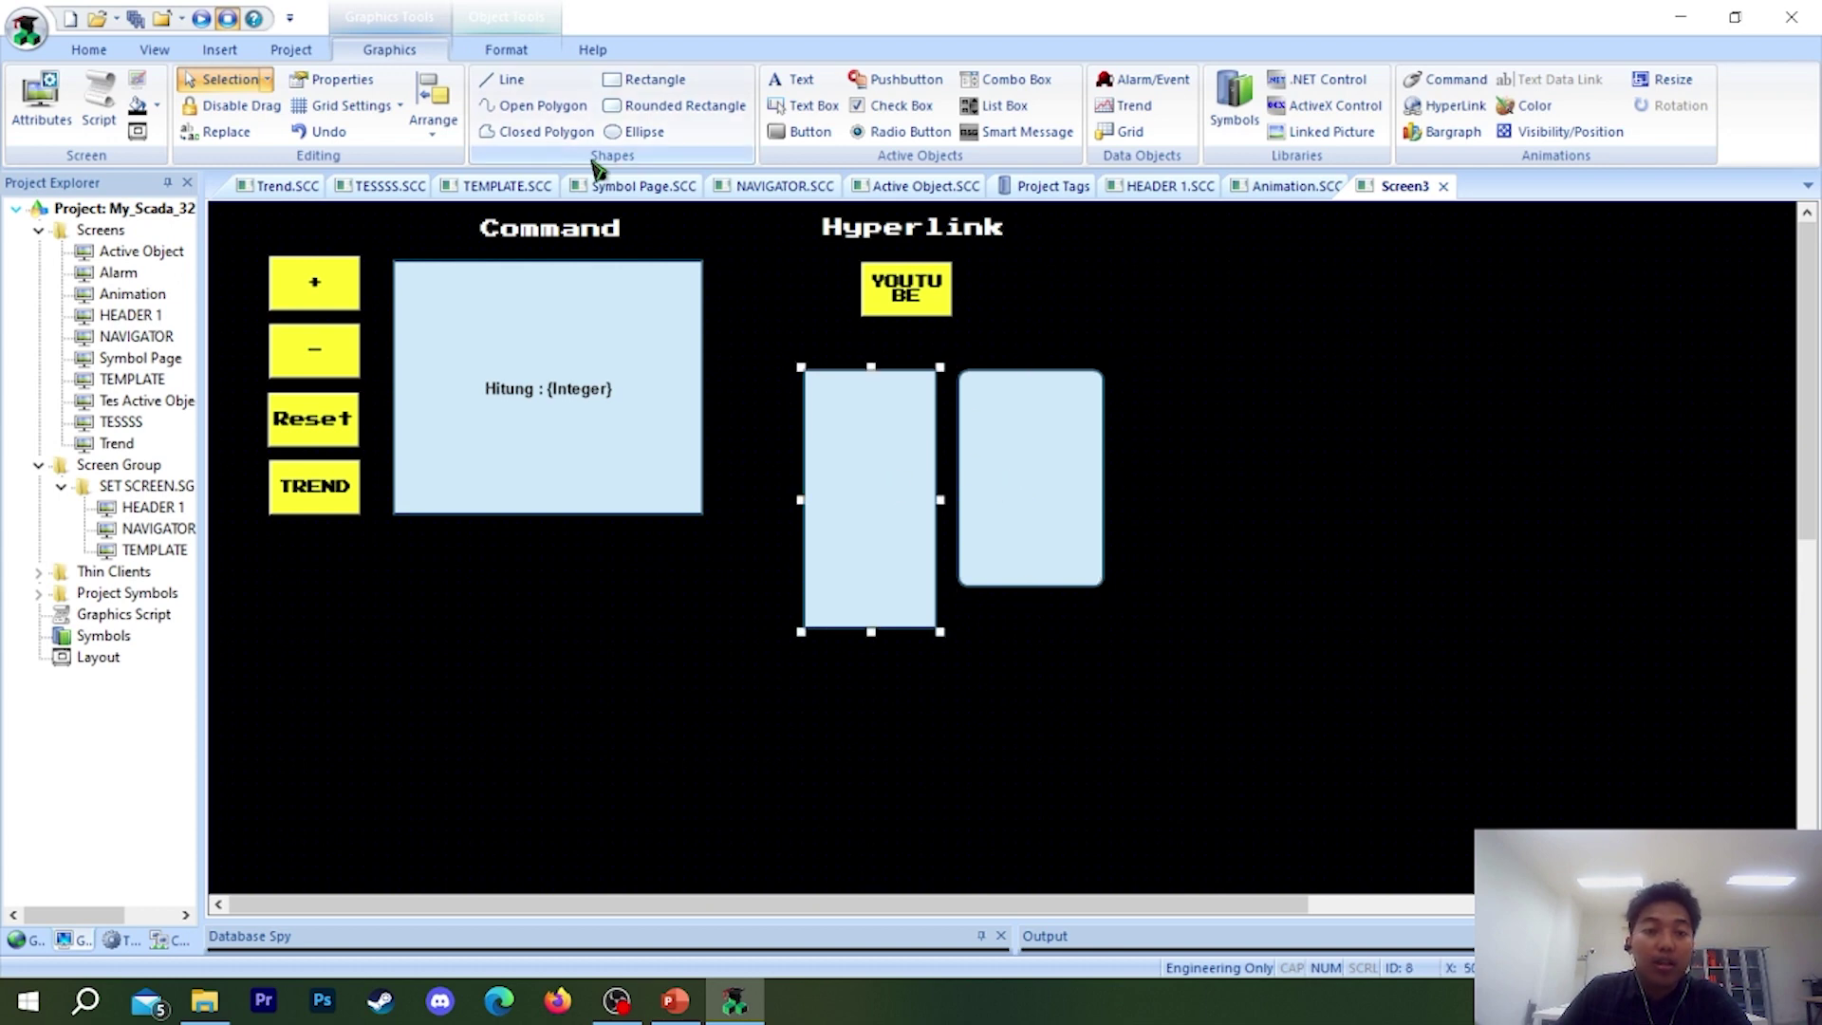
{"action": "left_click", "coordinate": [635, 132]}
{"action": "mouse_move", "coordinate": [1153, 426]}
{"action": "left_mouse_down"}
{"action": "mouse_move", "coordinate": [1272, 609]}
{"action": "mouse_move", "coordinate": [1192, 504]}
{"action": "left_mouse_up"}
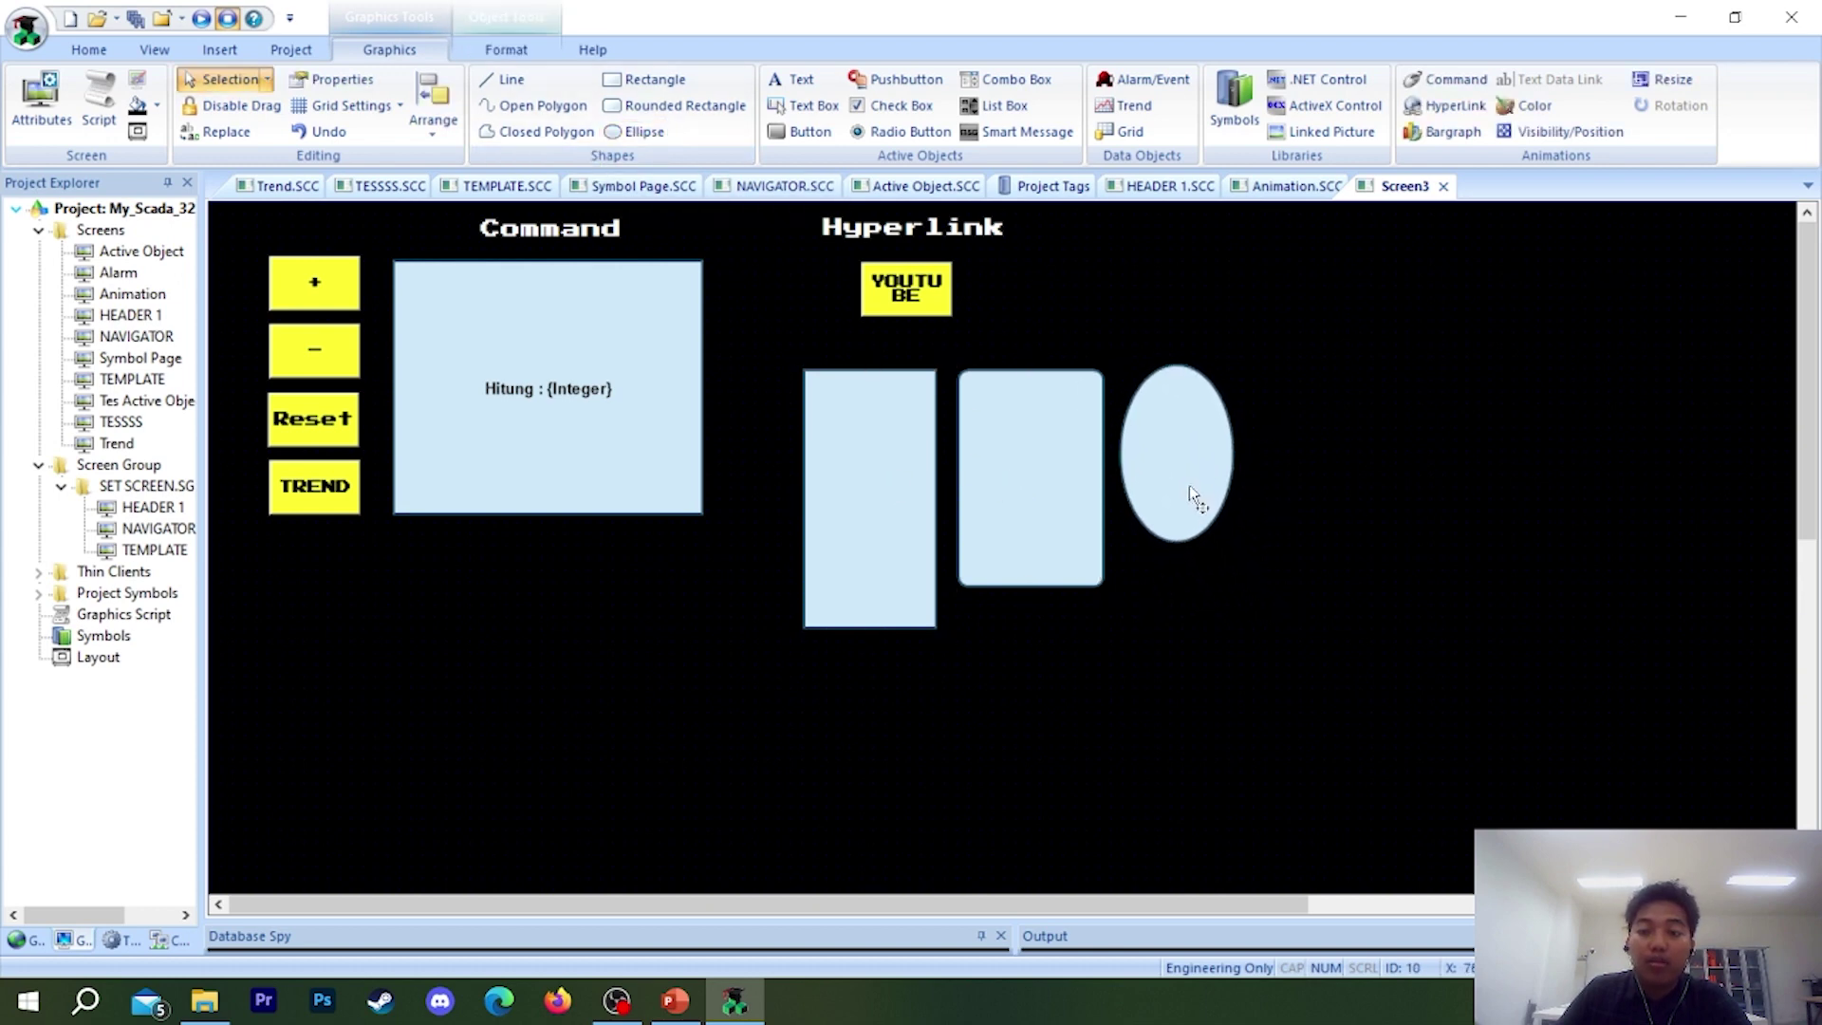
{"action": "left_click", "coordinate": [1048, 570]}
- Add a Bargraph animation to the rectangle, the rounded rectangle and the ellipse, and check each one's properties
{"action": "left_click", "coordinate": [870, 509]}
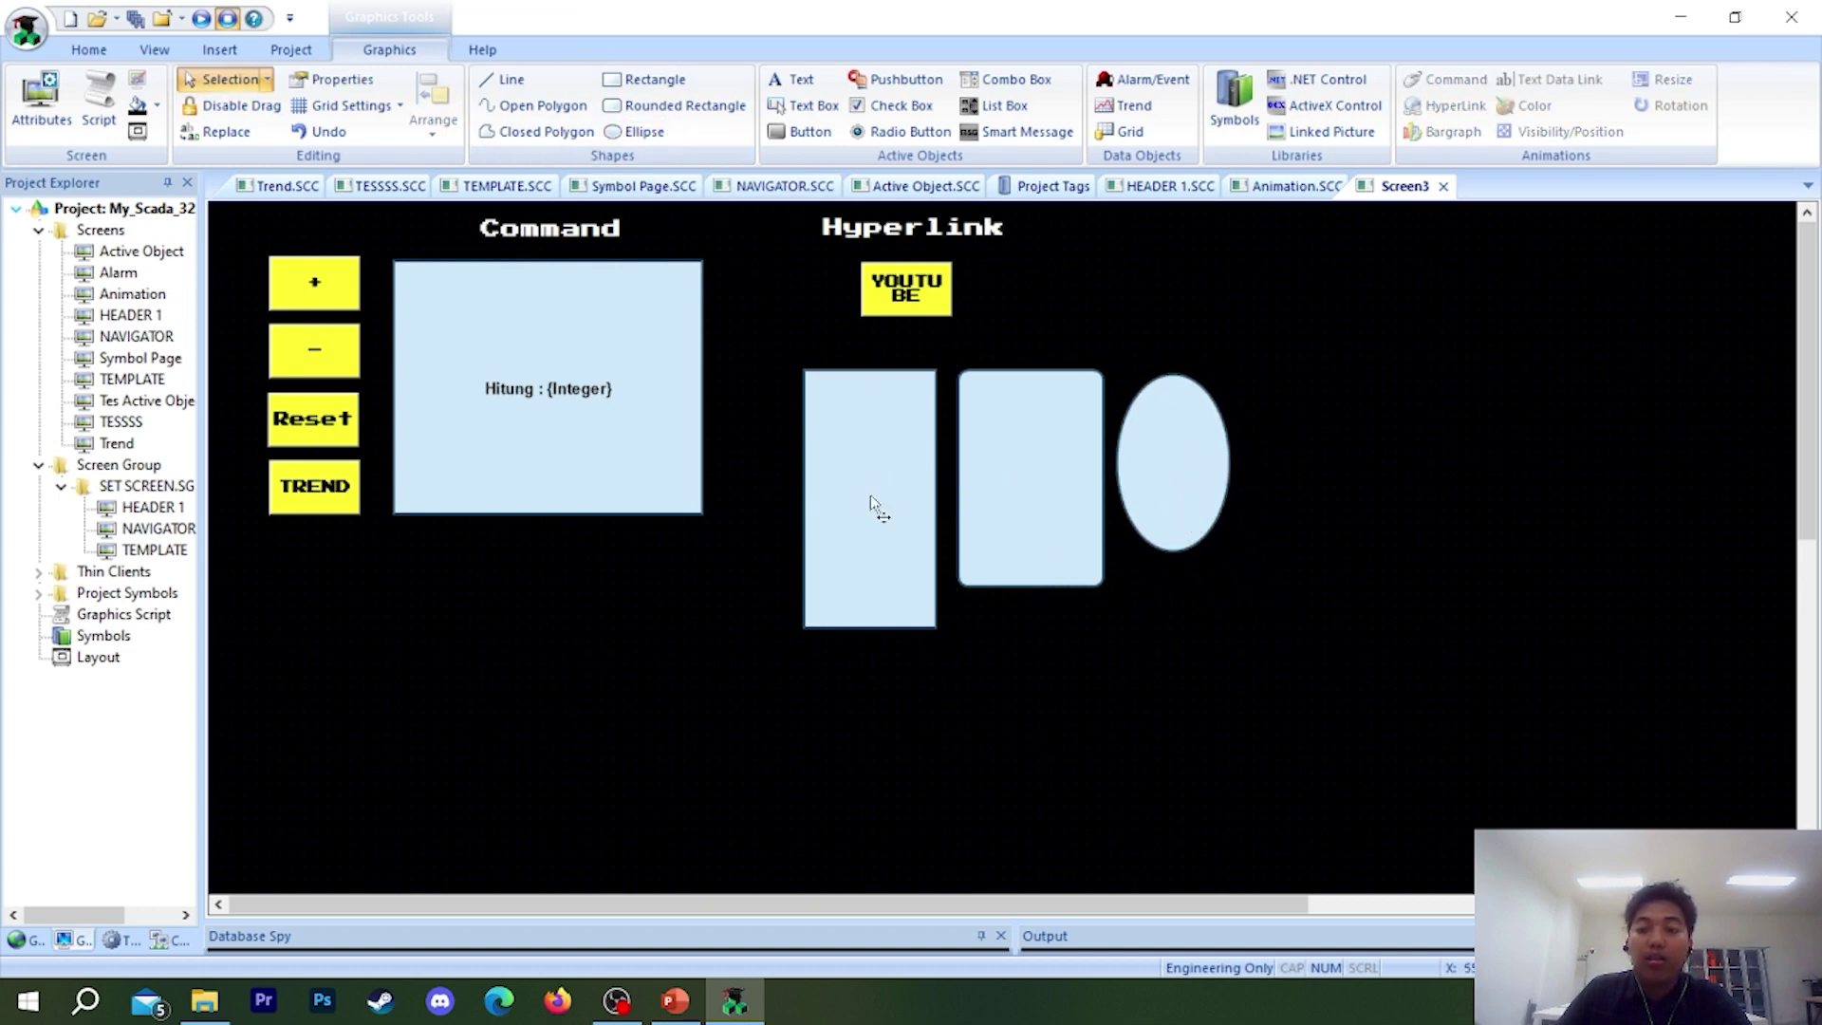
{"action": "left_click", "coordinate": [1073, 456]}
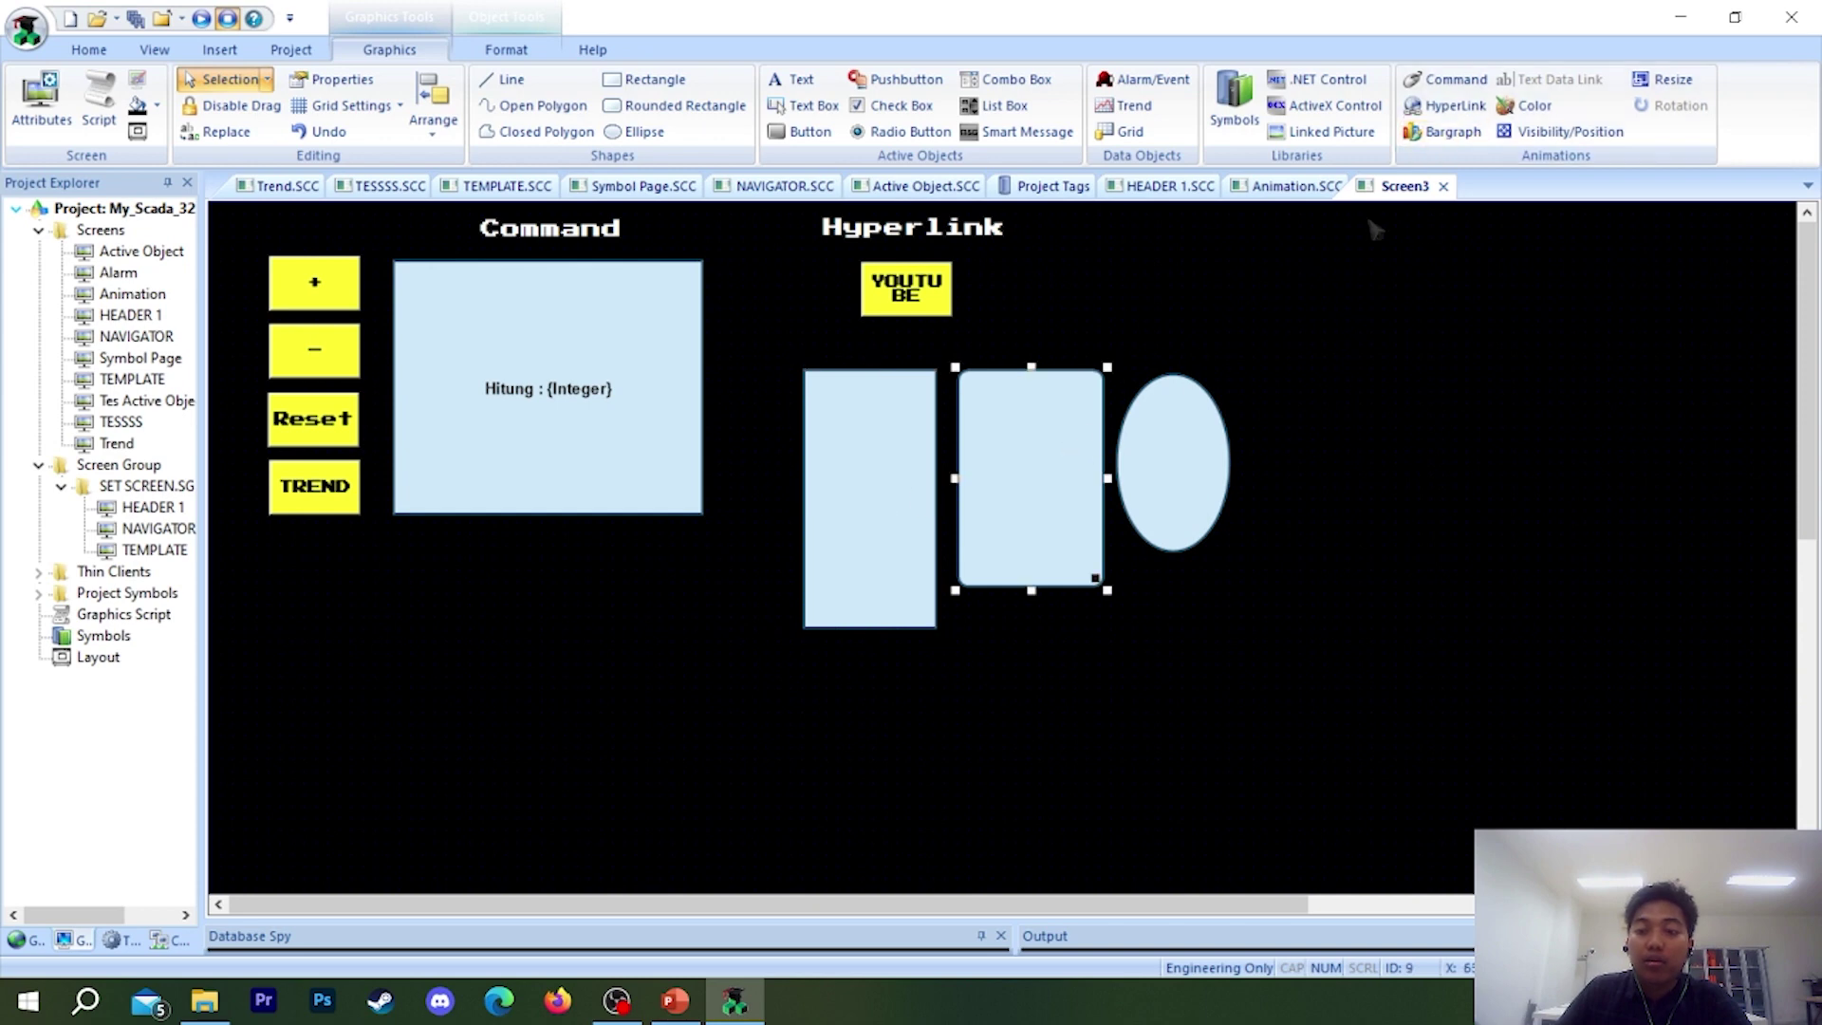
{"action": "left_click", "coordinate": [1214, 413]}
{"action": "left_click", "coordinate": [1474, 136]}
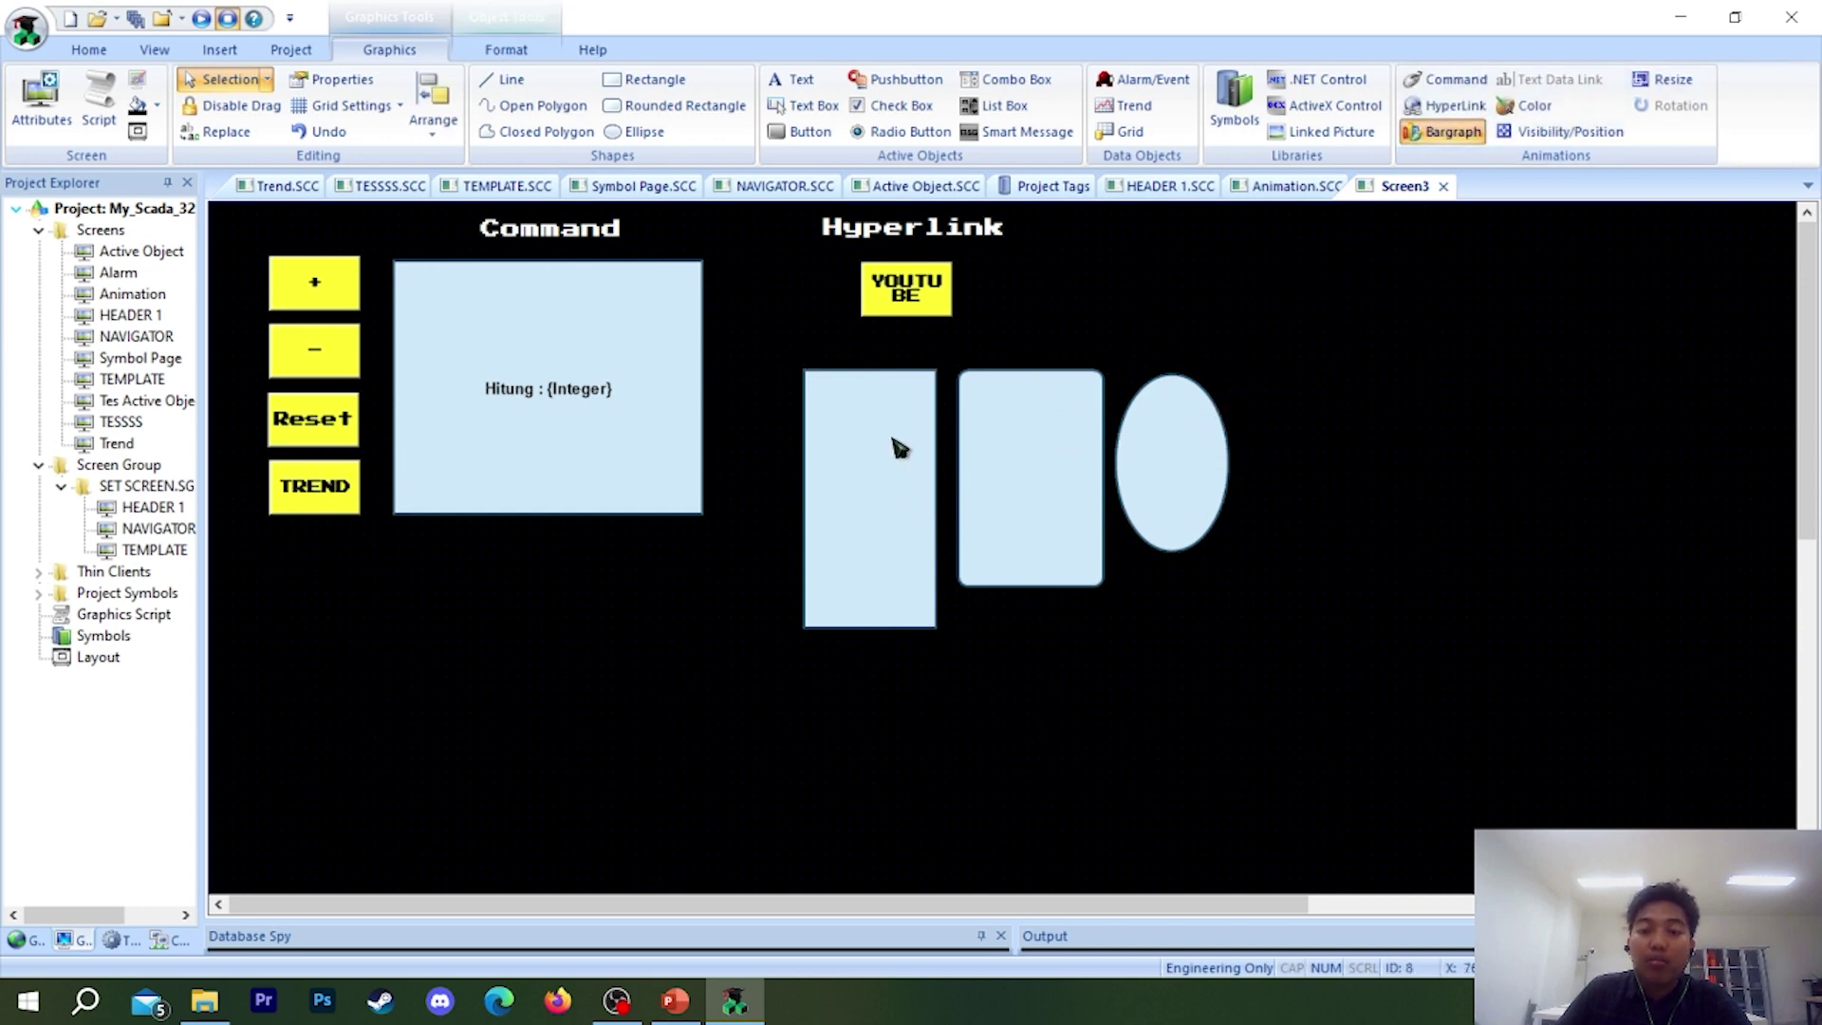
{"action": "left_click", "coordinate": [902, 448]}
{"action": "left_click", "coordinate": [1320, 303]}
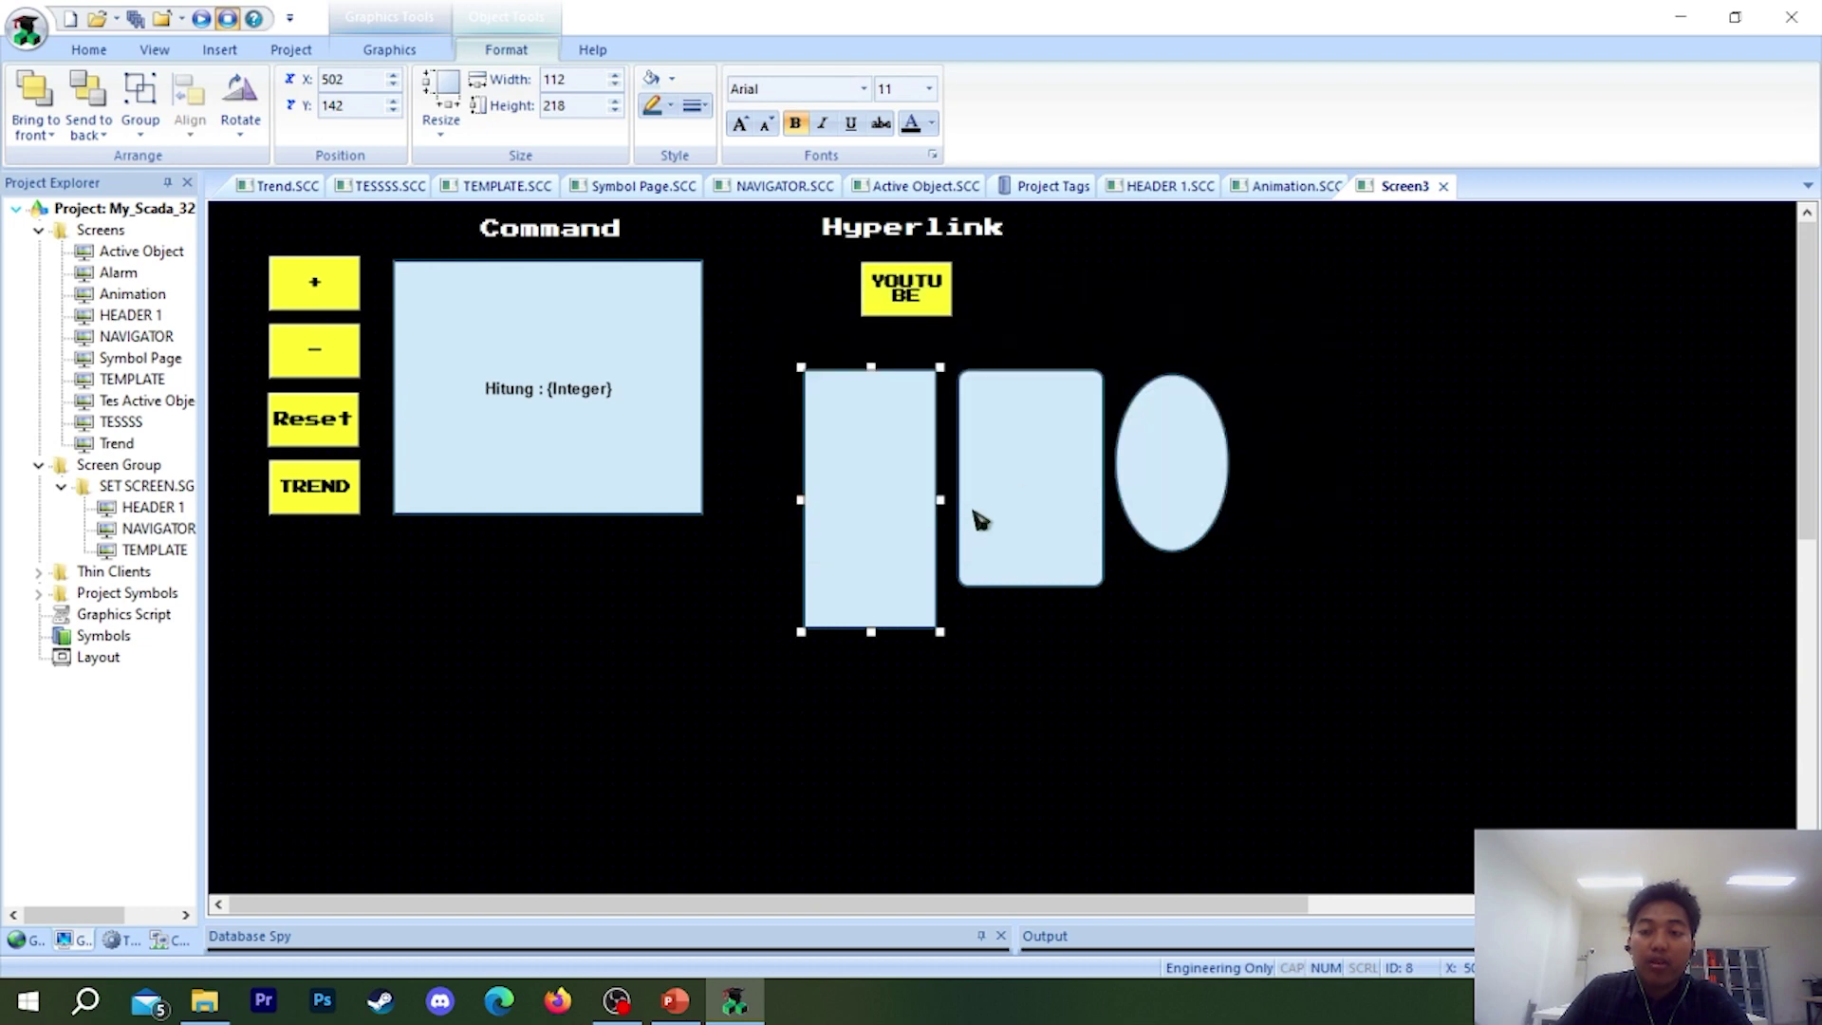
{"action": "left_click", "coordinate": [1017, 512]}
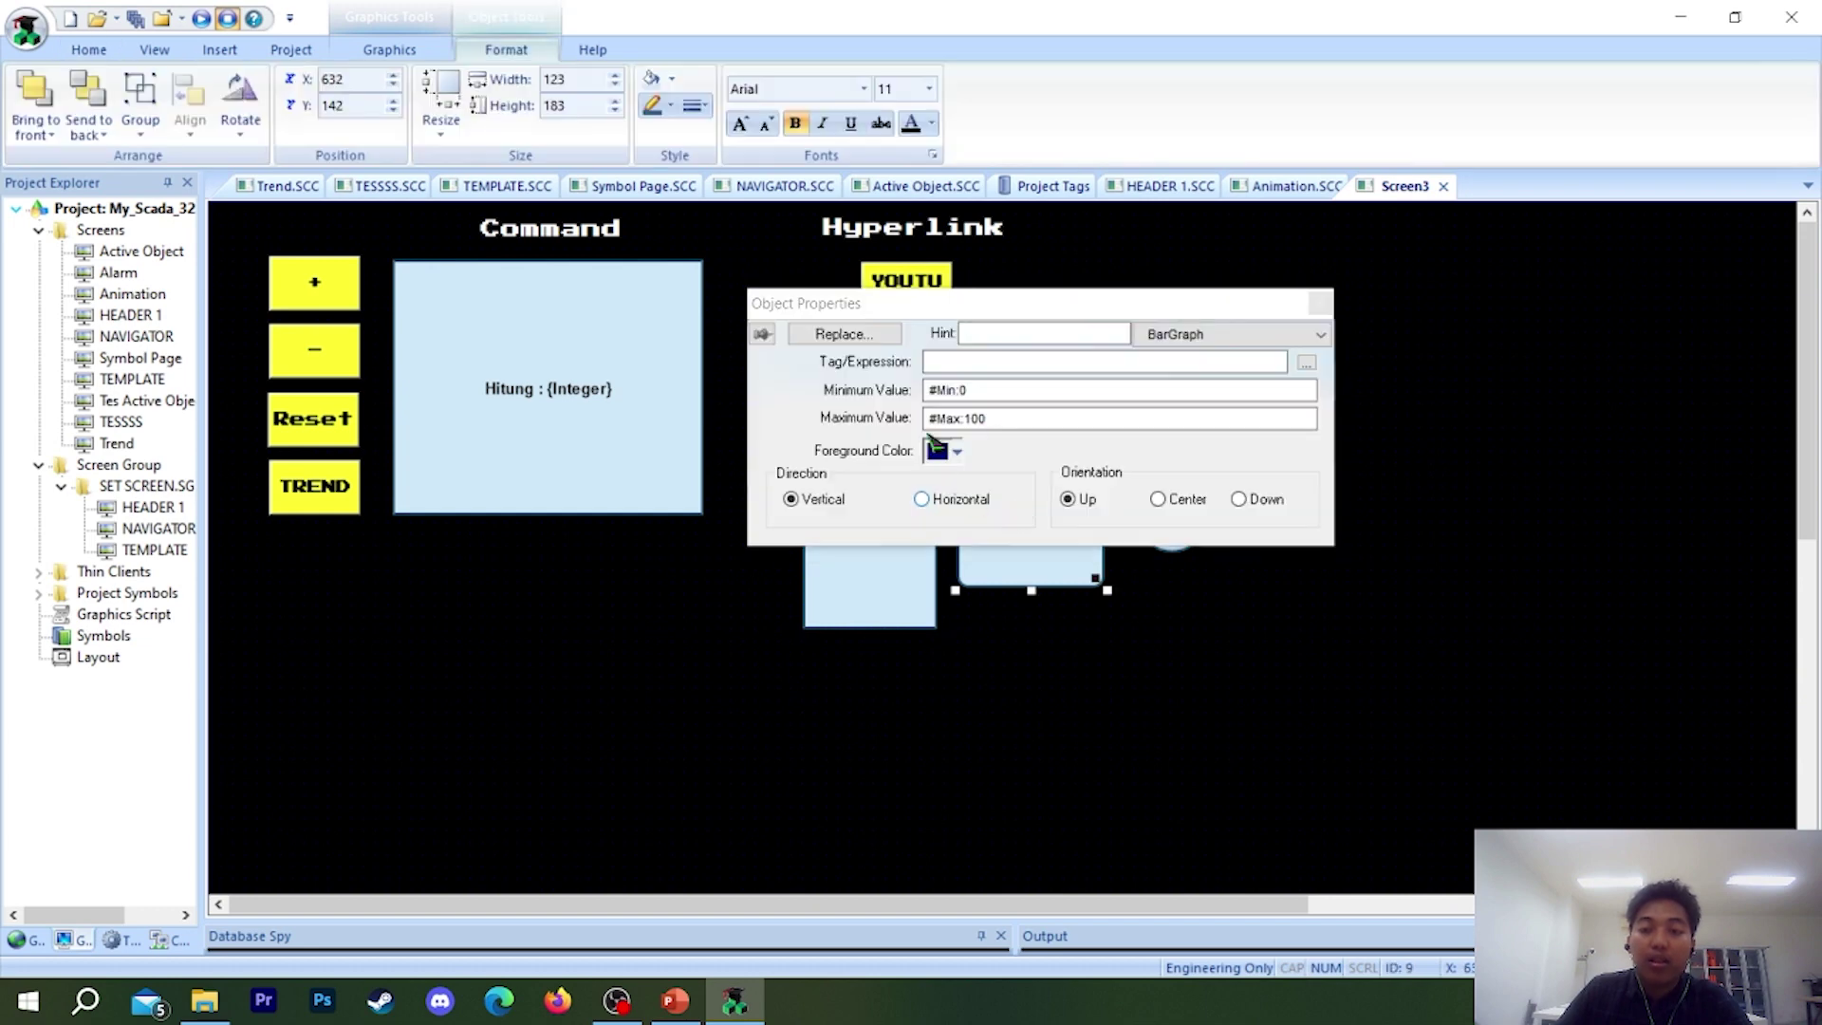
{"action": "left_click", "coordinate": [1319, 302]}
{"action": "left_click", "coordinate": [1192, 448]}
{"action": "left_click", "coordinate": [1319, 302]}
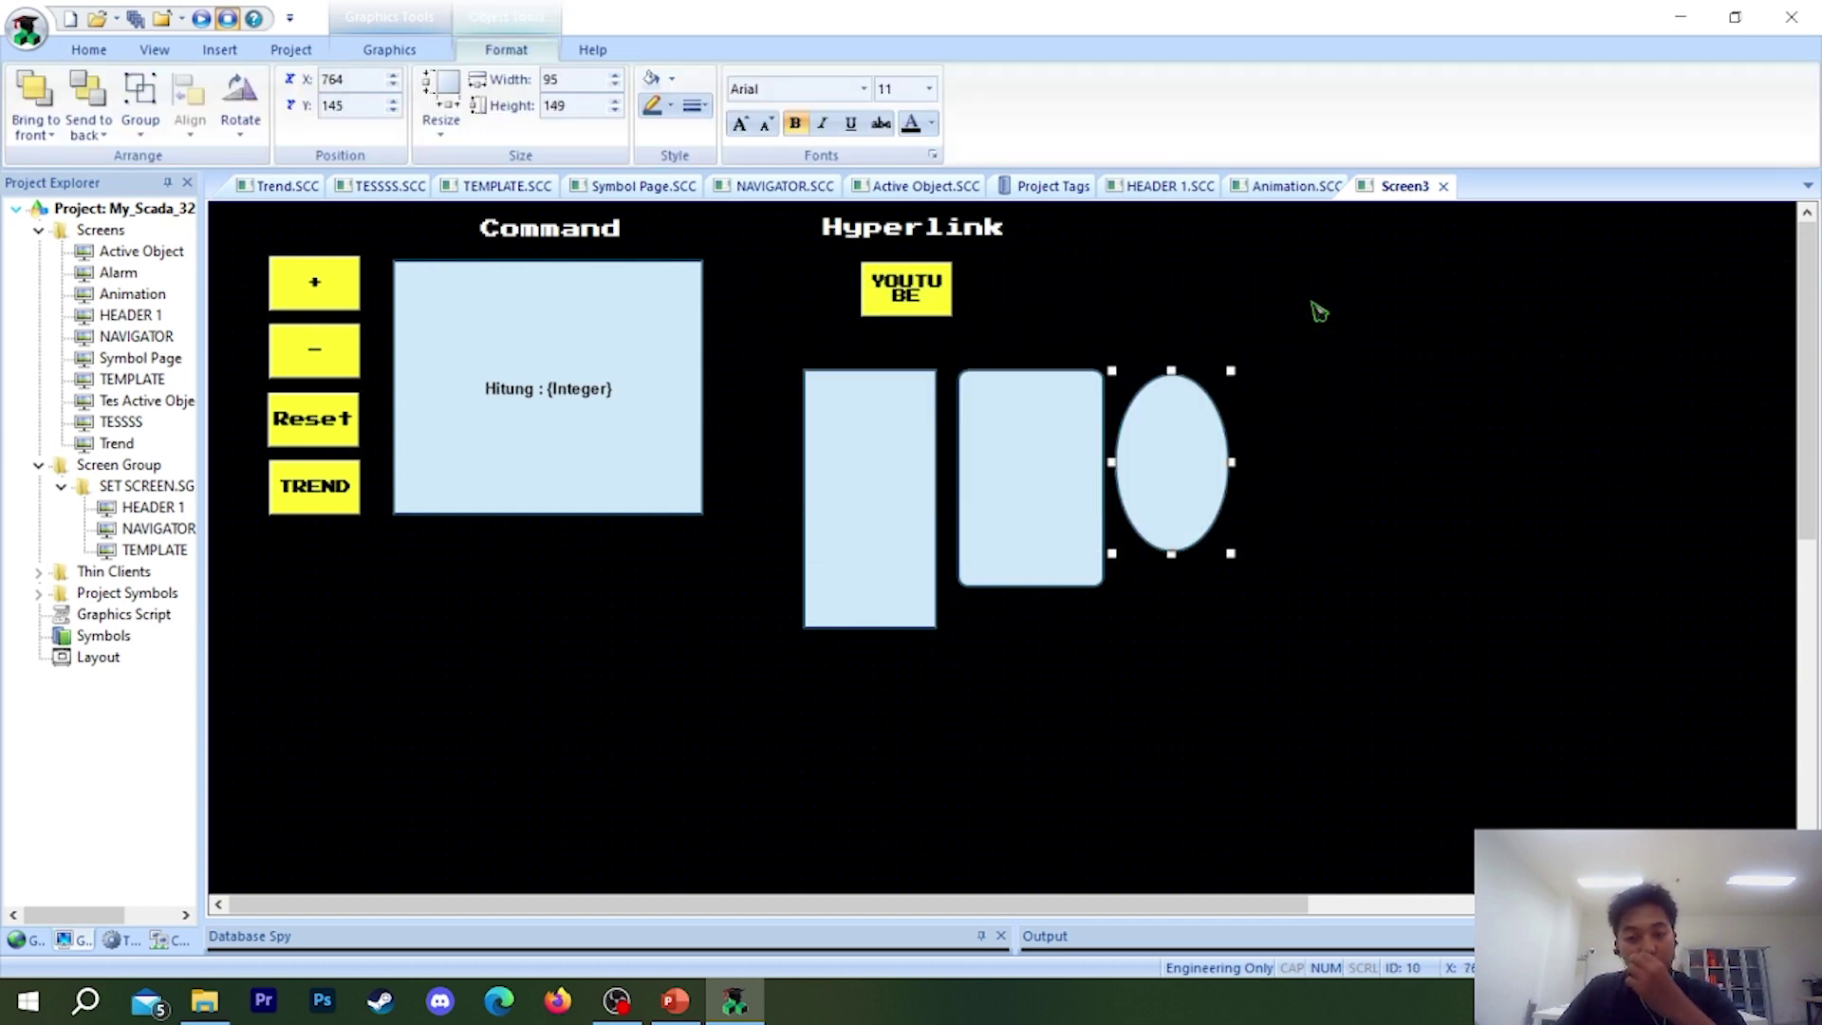
- Set the Bargraph tag of the rectangle, the rounded rectangle and the ellipse to Integer
{"action": "left_click", "coordinate": [927, 467]}
{"action": "left_click", "coordinate": [1001, 365]}
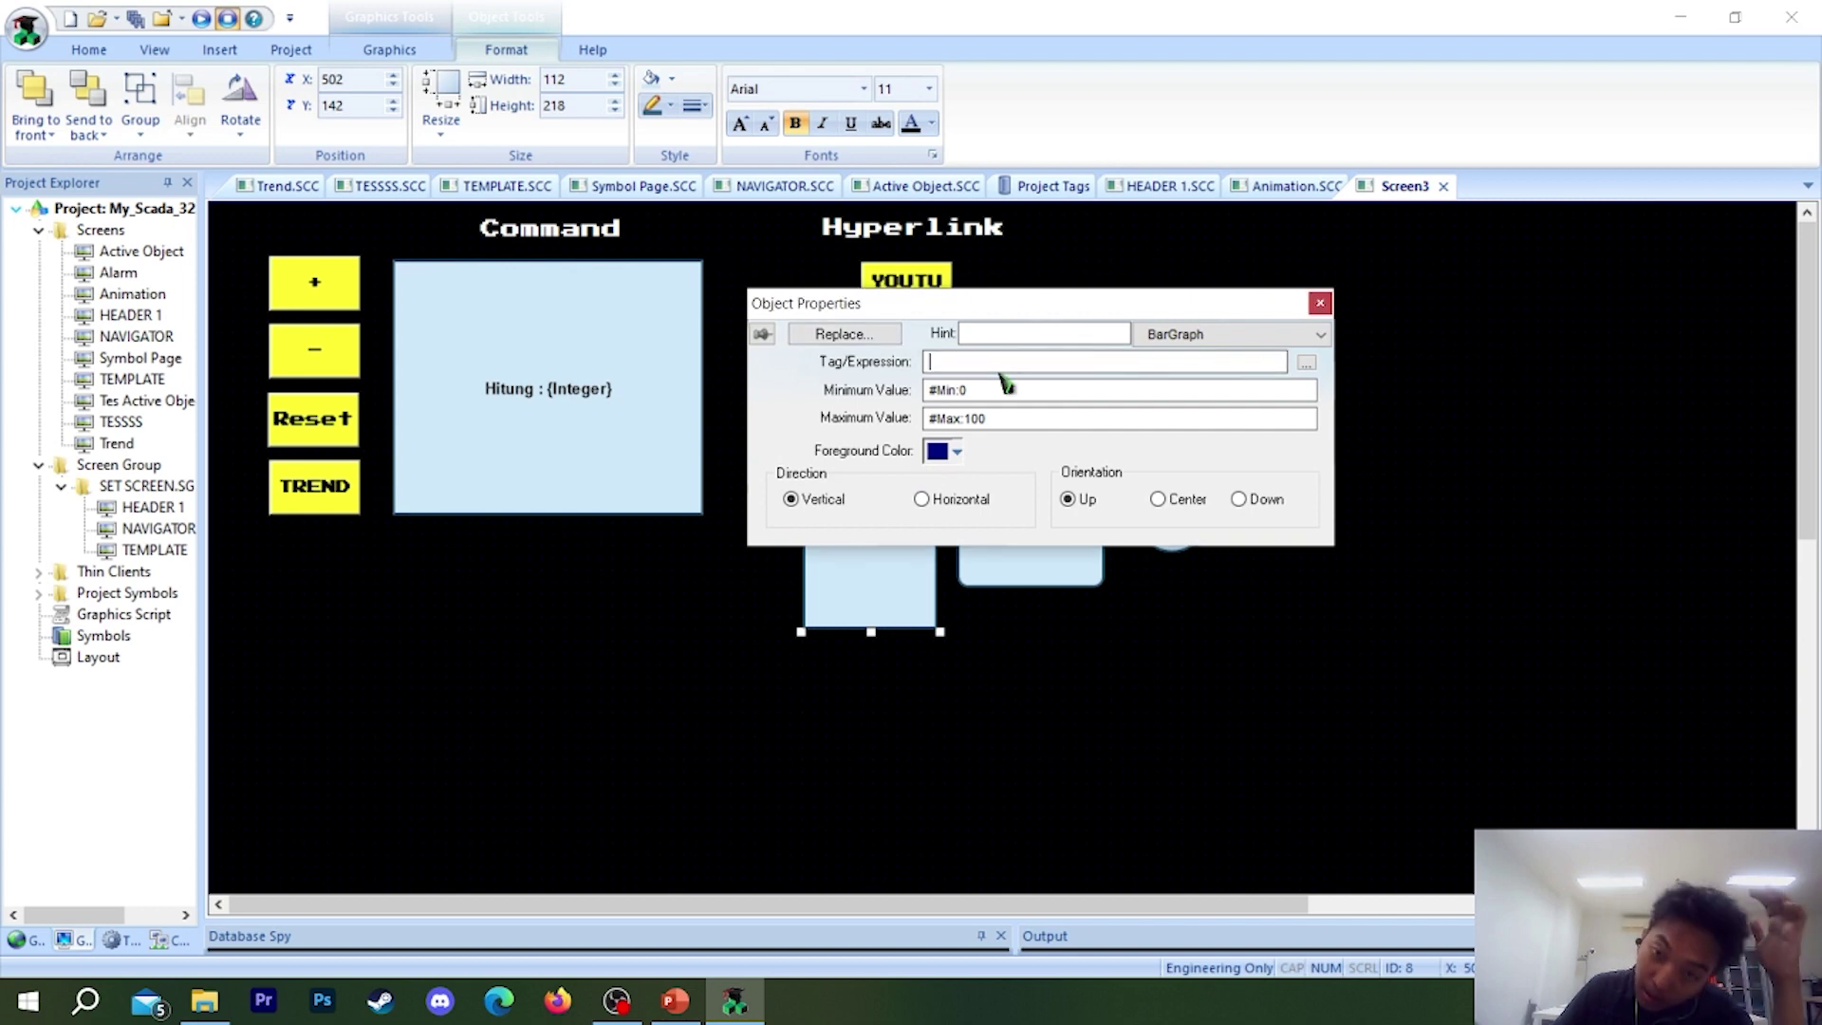
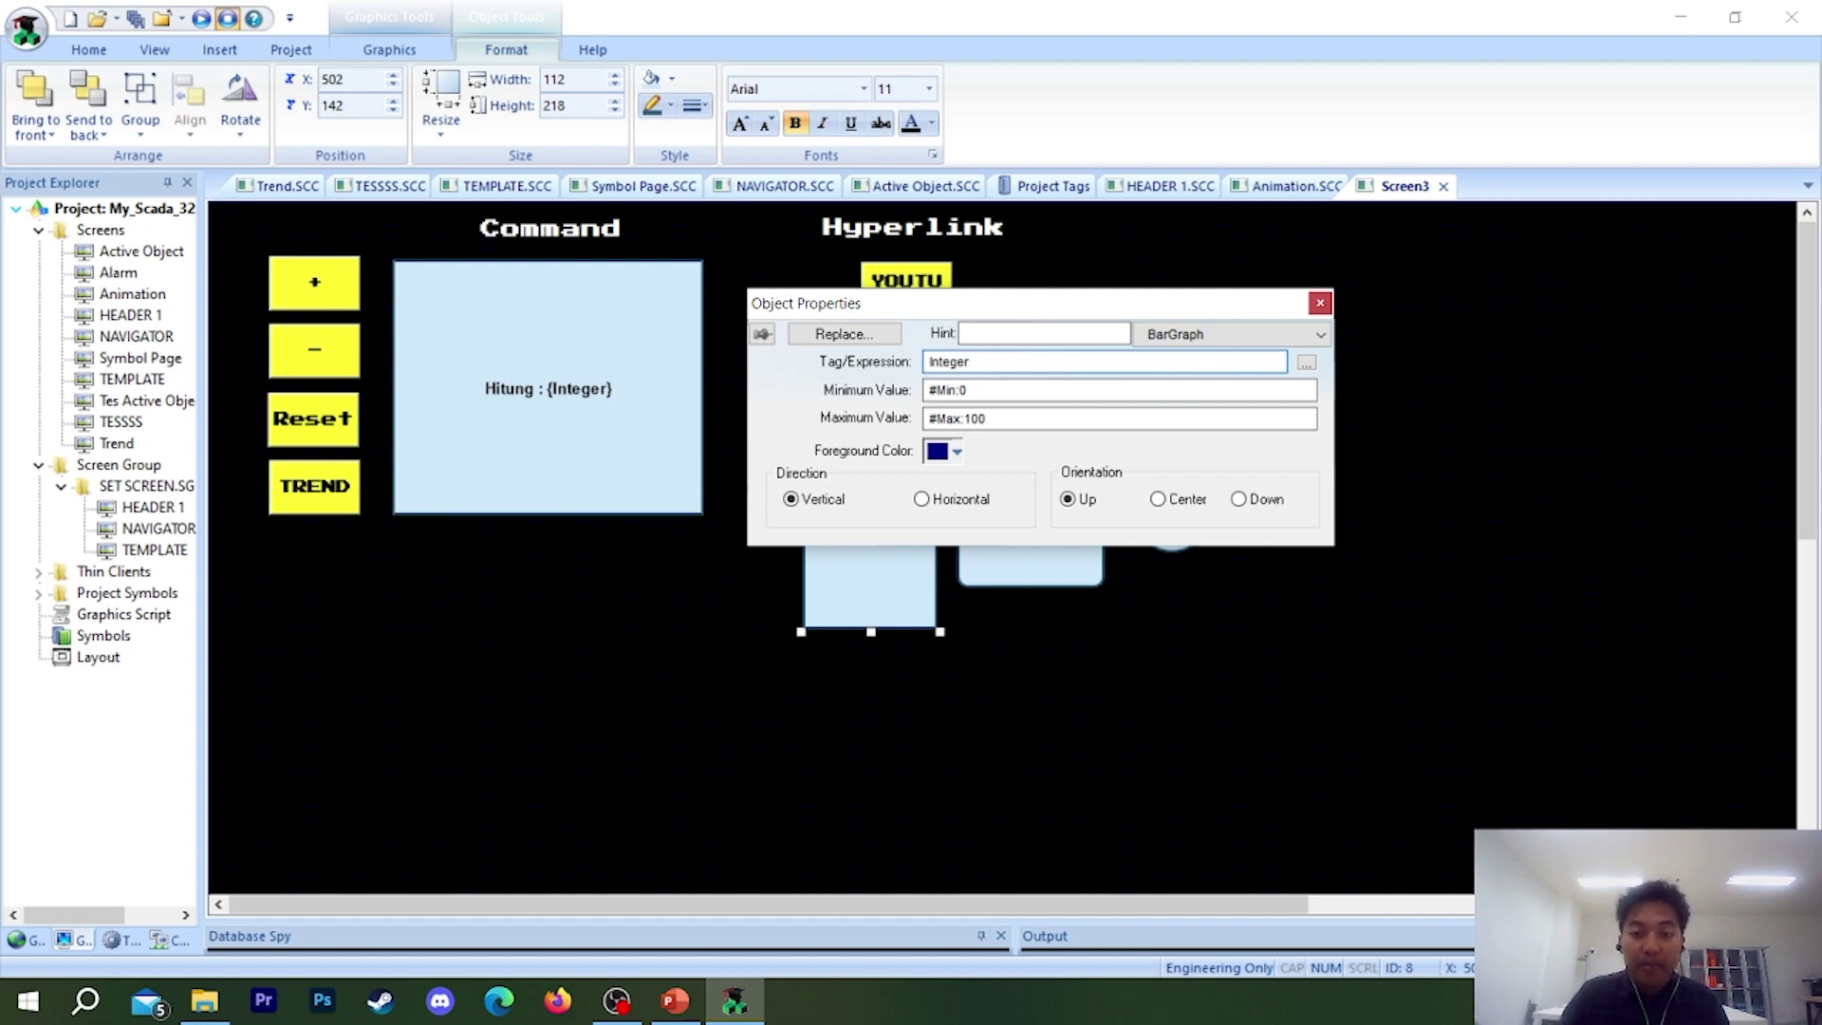
{"action": "left_click", "coordinate": [1319, 303]}
{"action": "double_click", "coordinate": [997, 564]}
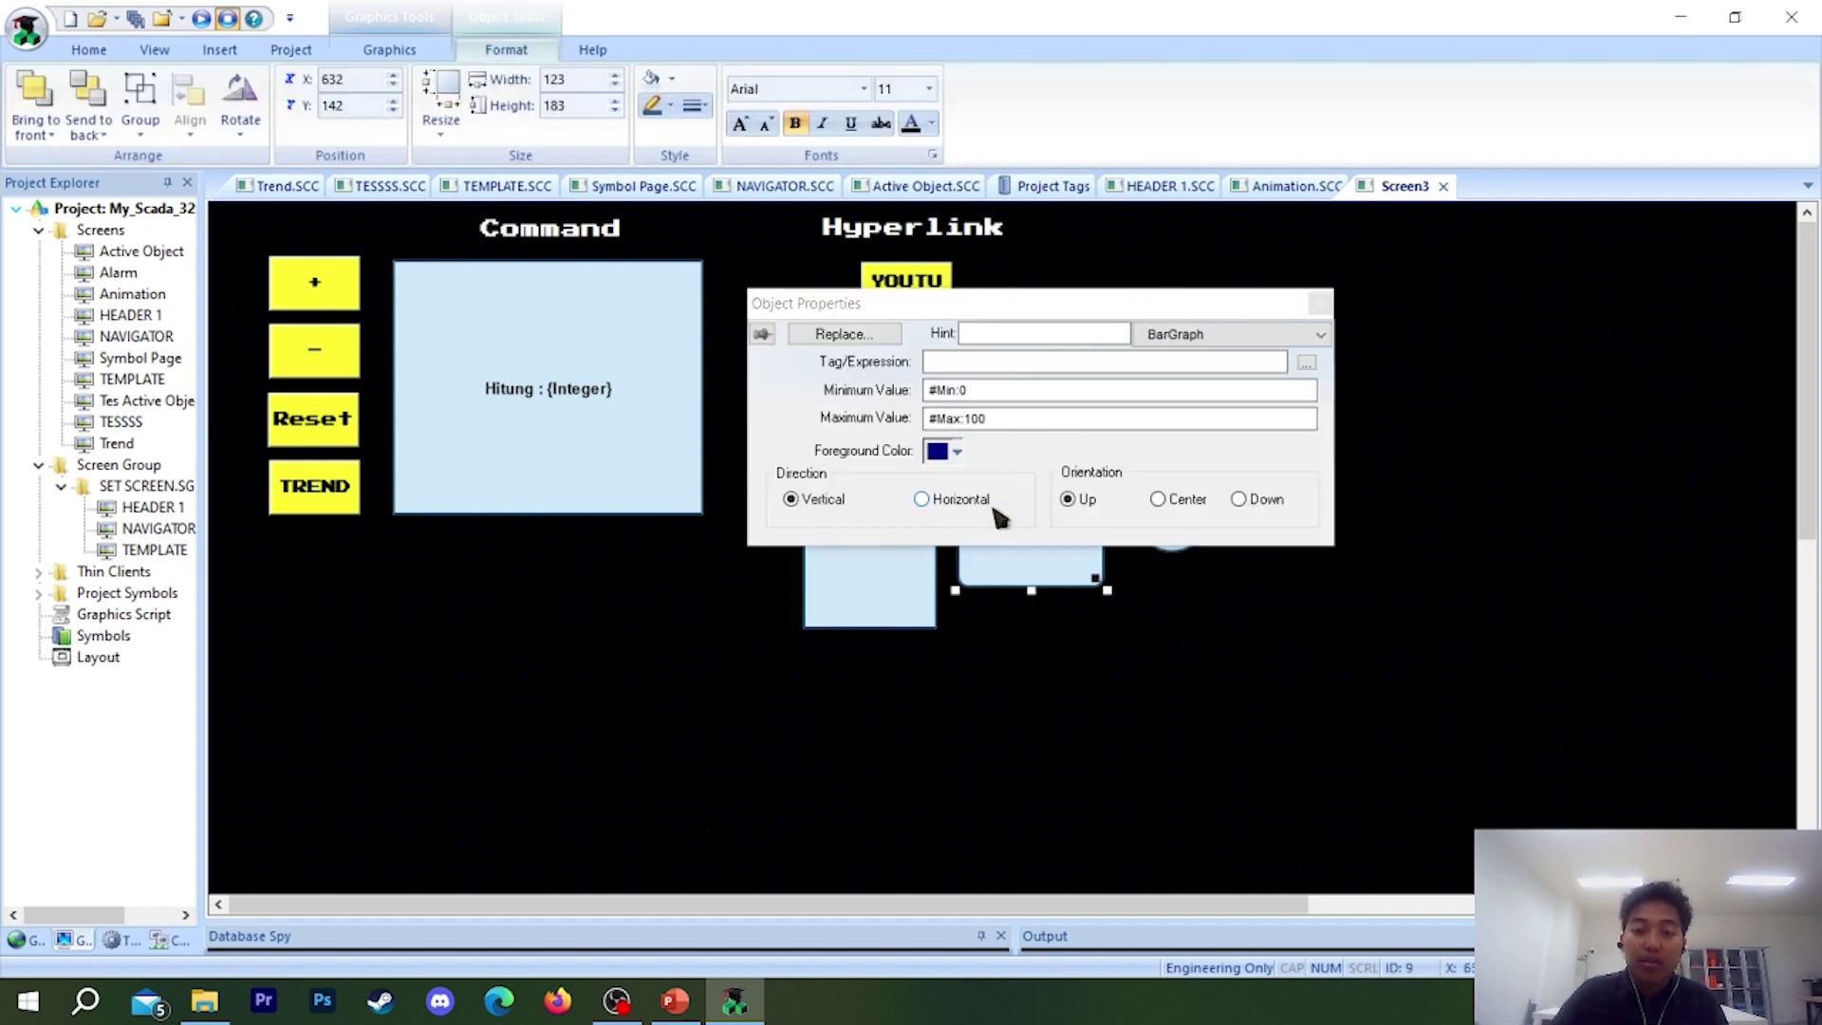
{"action": "left_click", "coordinate": [989, 362]}
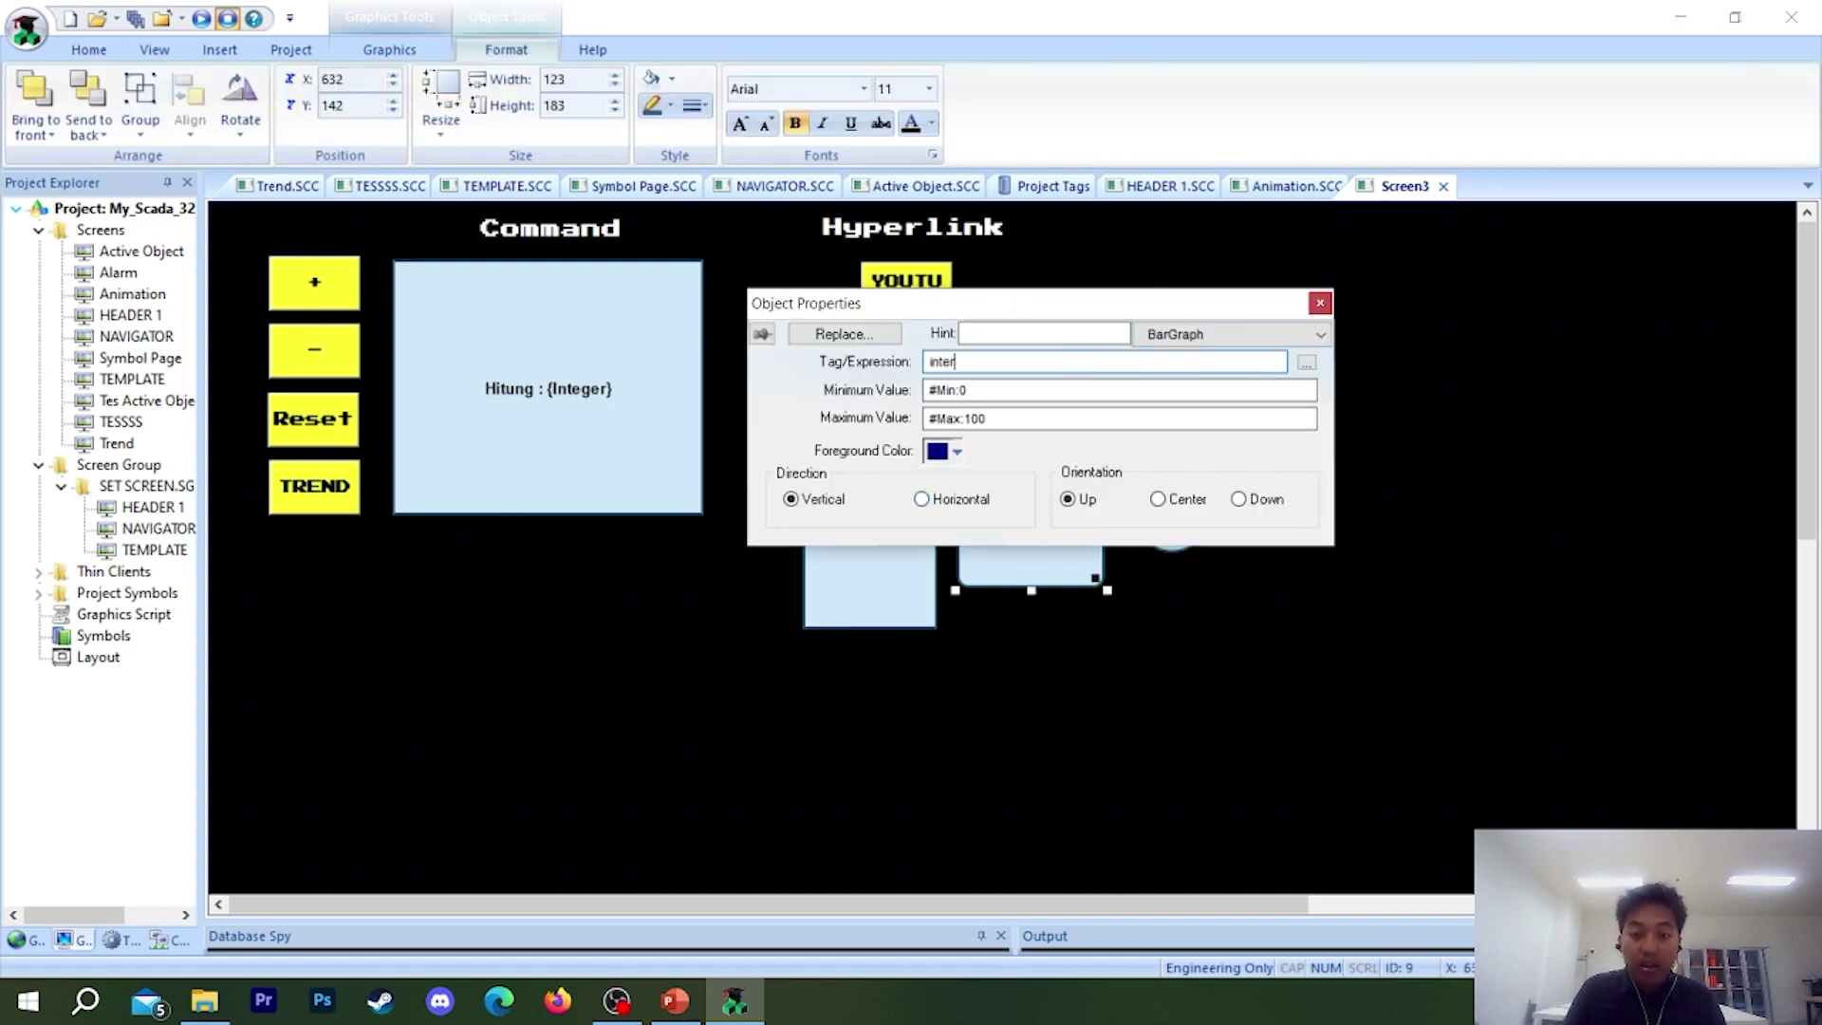
{"action": "left_click", "coordinate": [1318, 302]}
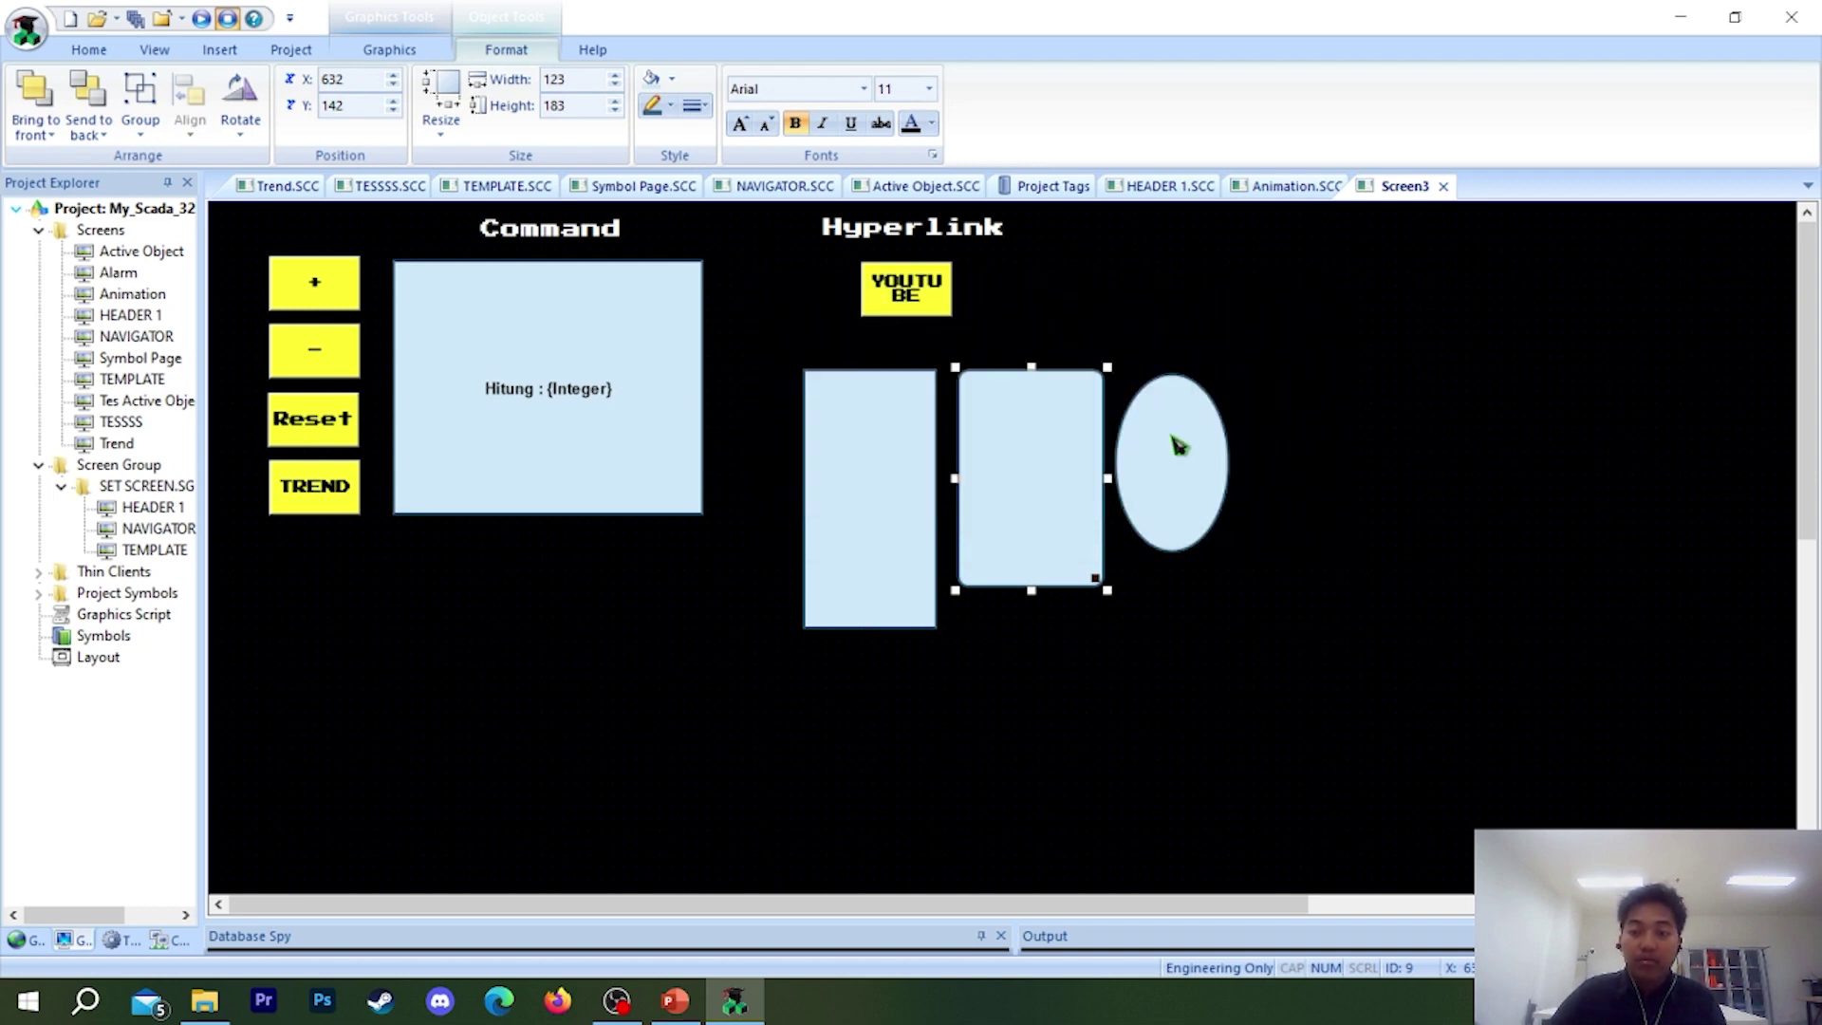
{"action": "double_click", "coordinate": [1175, 444]}
{"action": "left_click", "coordinate": [1008, 369]}
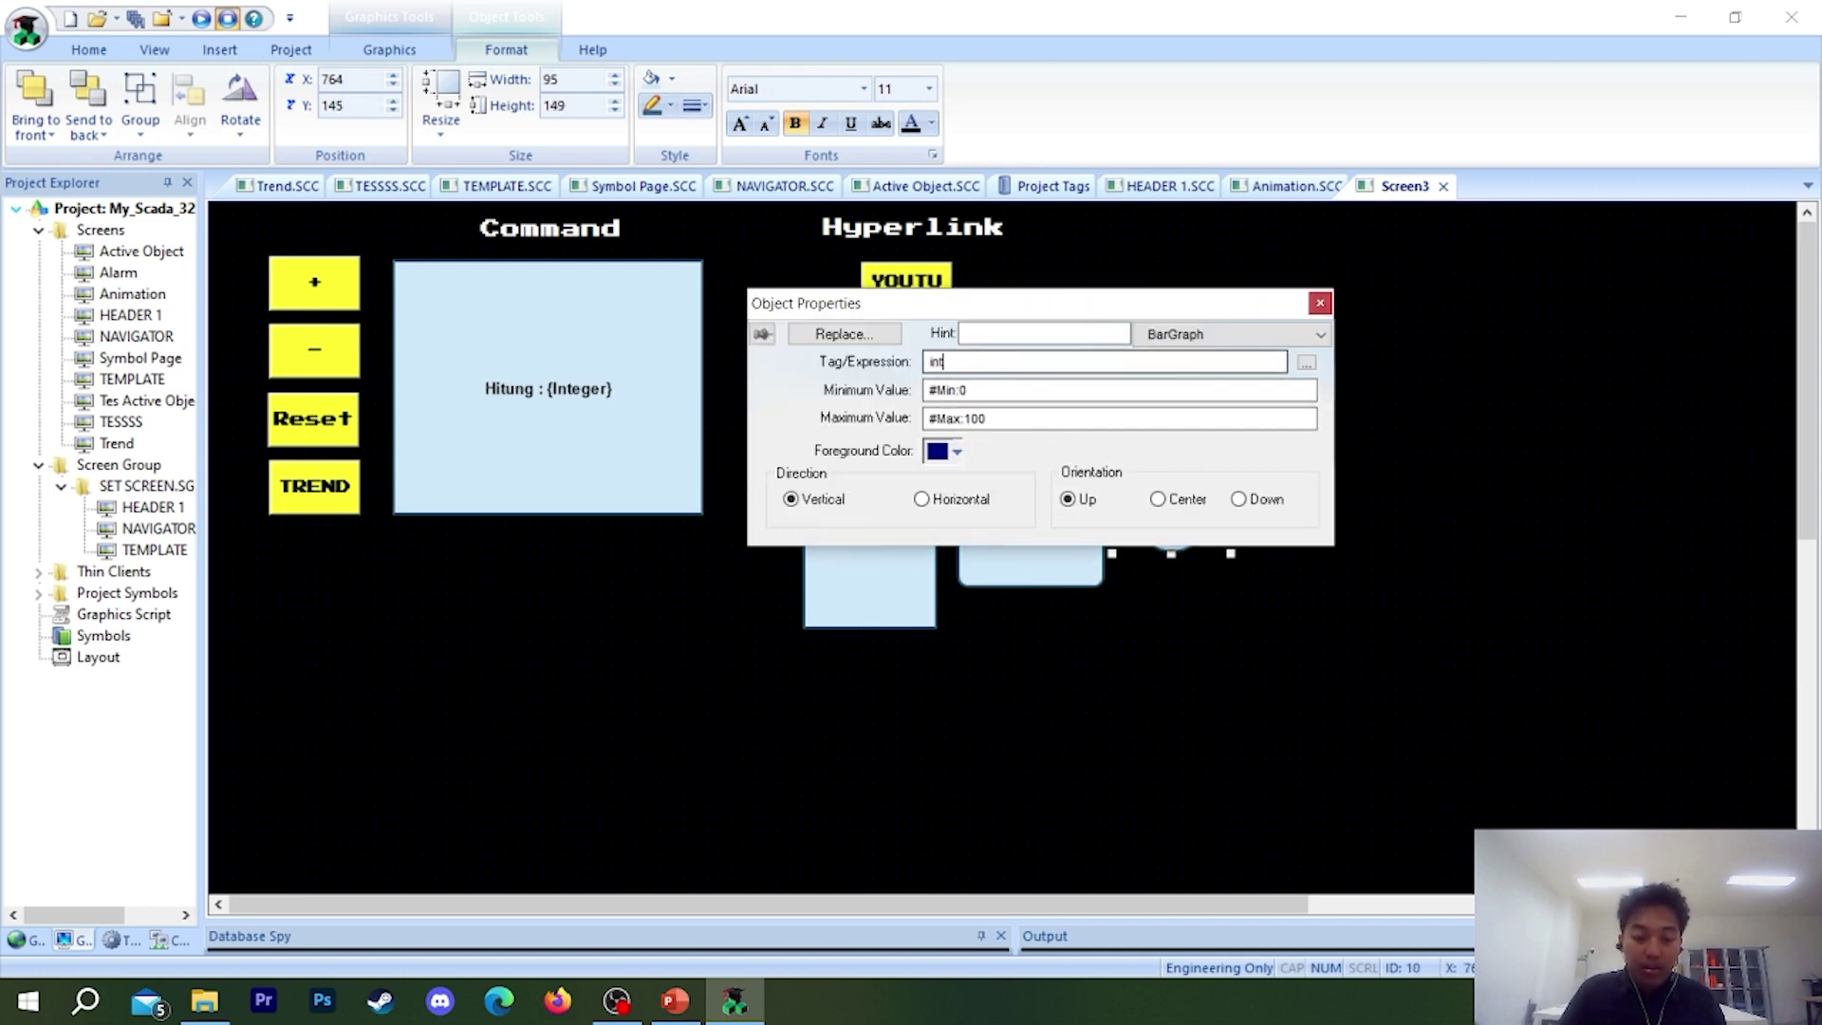
{"action": "left_click", "coordinate": [1319, 303]}
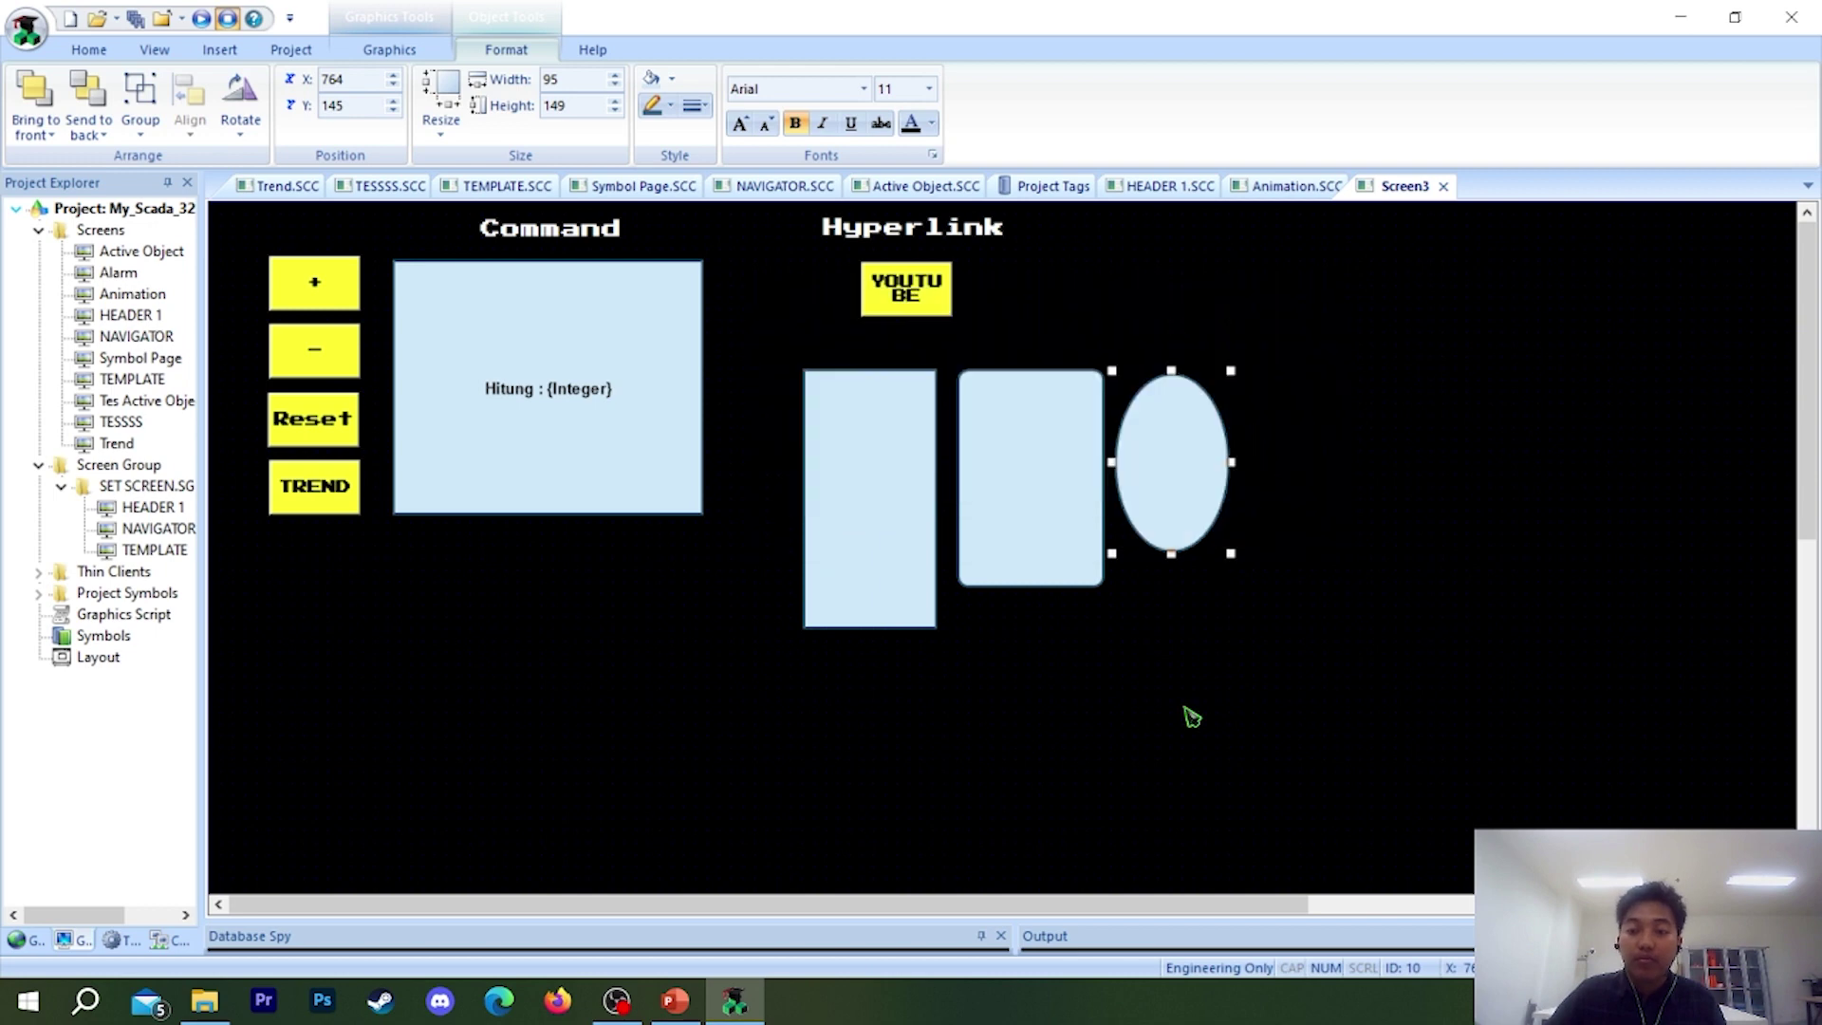
- Move the three shapes down together and place a copy of the Hyperlink heading above them, captioned Bargraph
{"action": "left_click_drag", "start_coordinate": [1358, 703], "coordinate": [770, 356]}
{"action": "left_click_drag", "start_coordinate": [966, 436], "coordinate": [964, 533]}
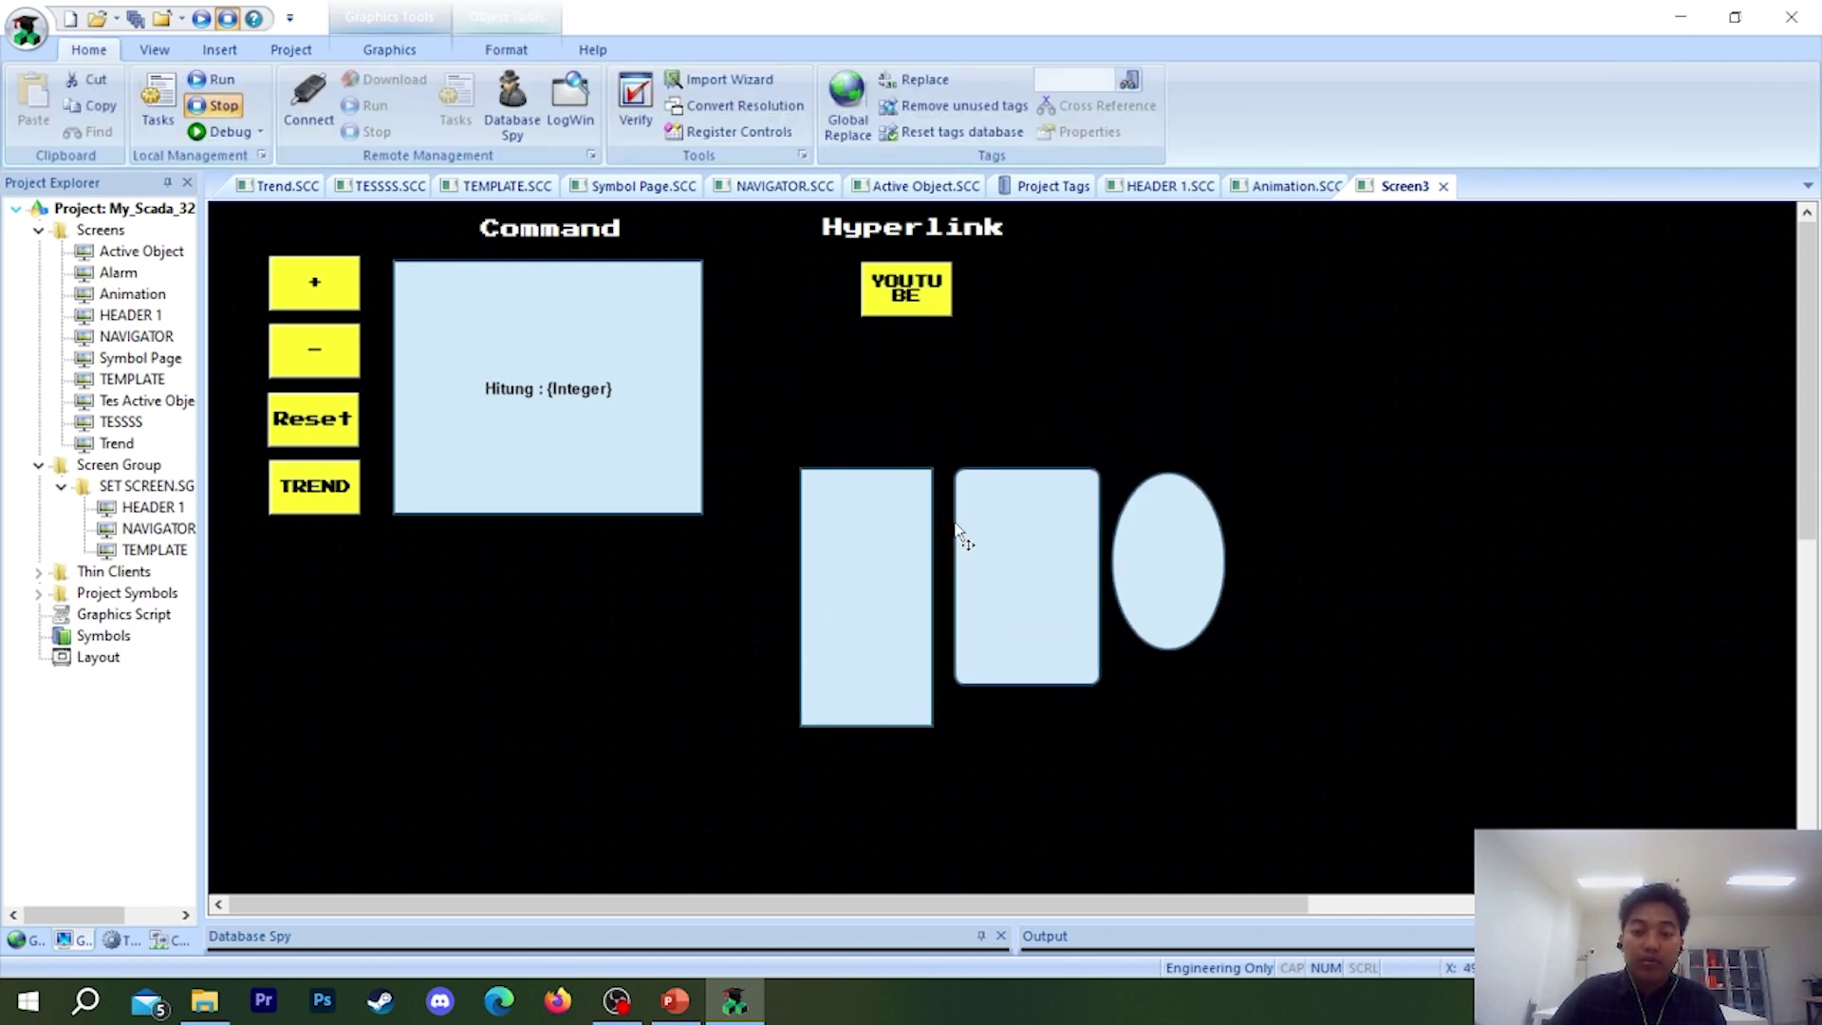
{"action": "left_click", "coordinate": [908, 233]}
{"action": "left_click_drag", "start_coordinate": [909, 232], "coordinate": [979, 419]}
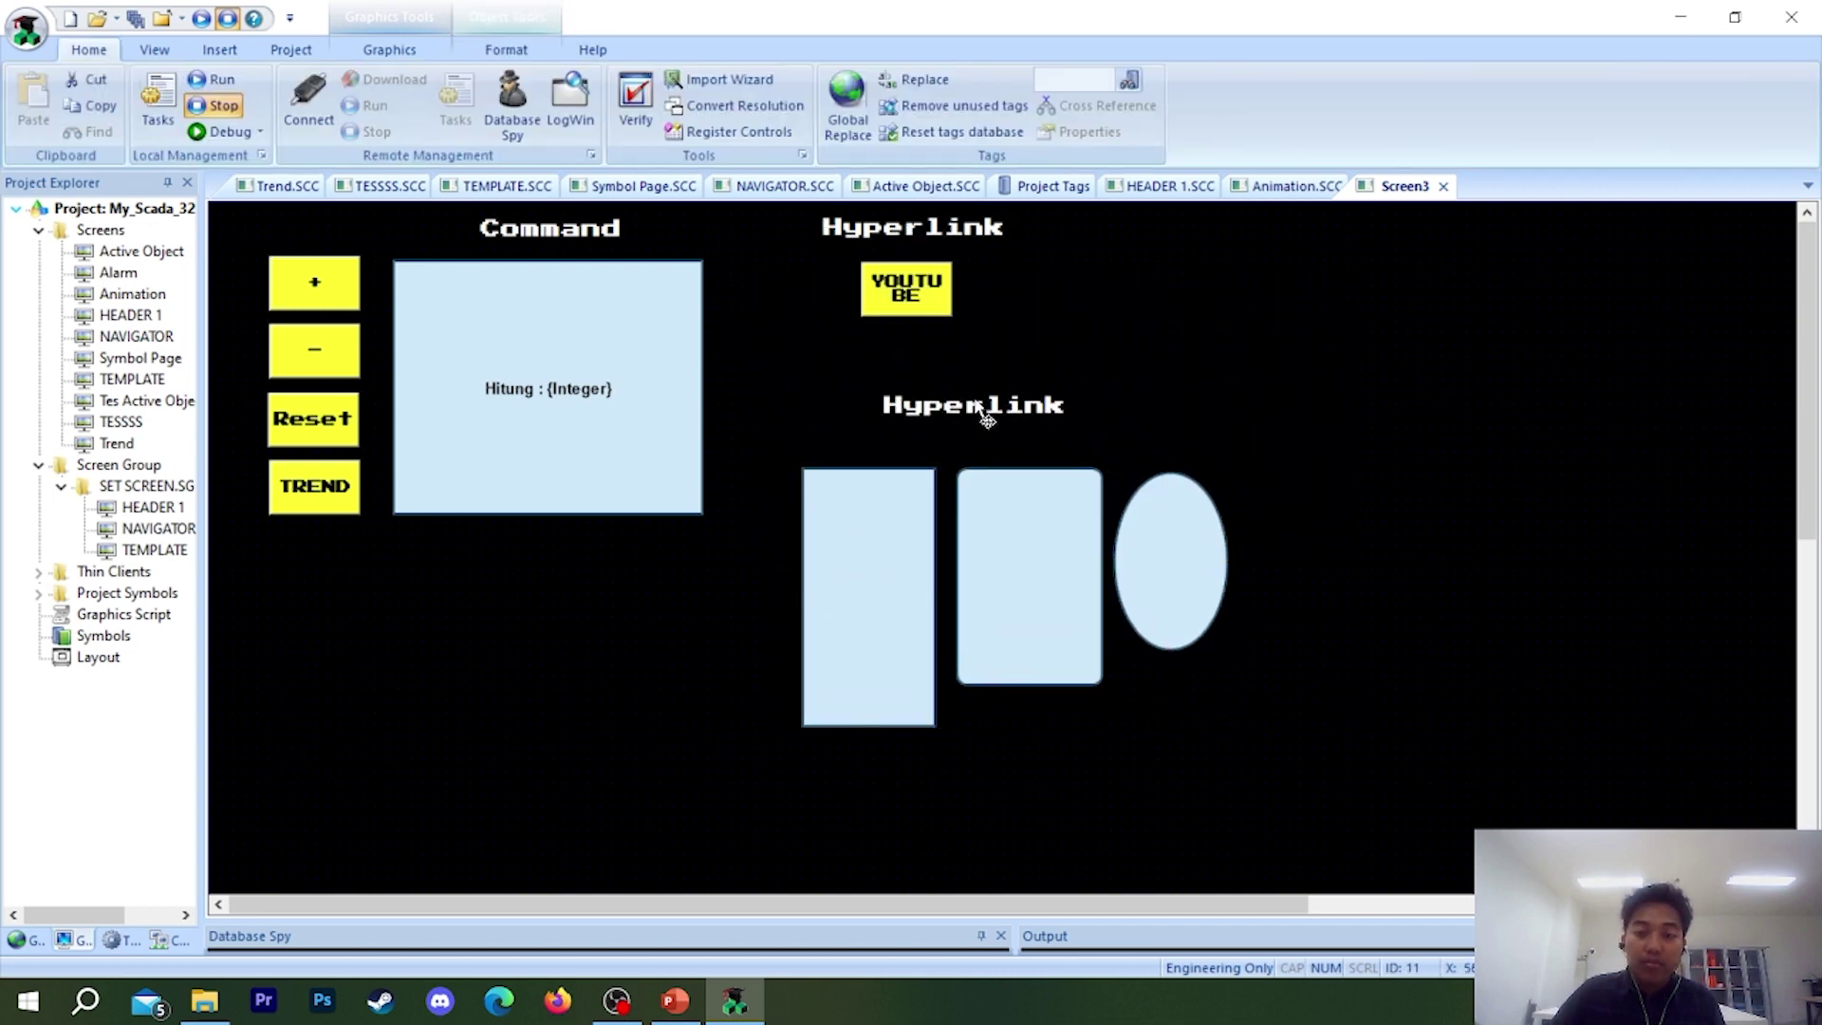
{"action": "double_click", "coordinate": [984, 408]}
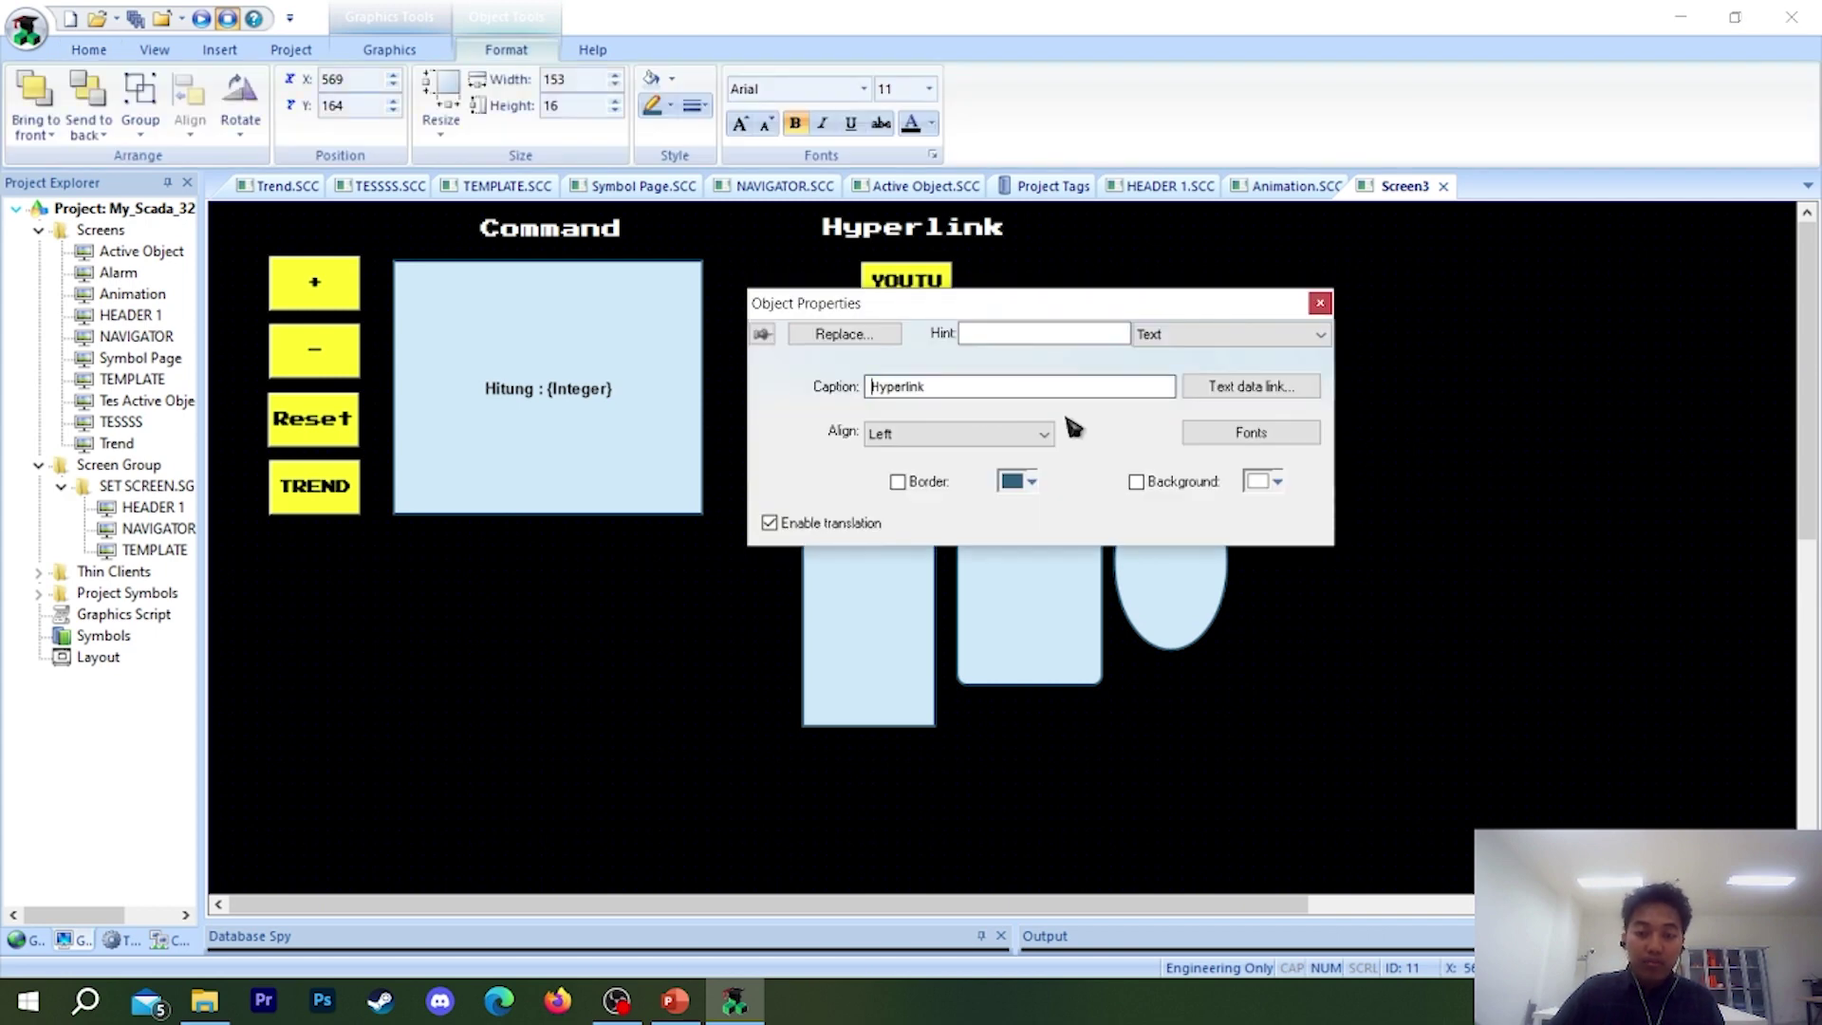
{"action": "type", "text": "Bargrap"}
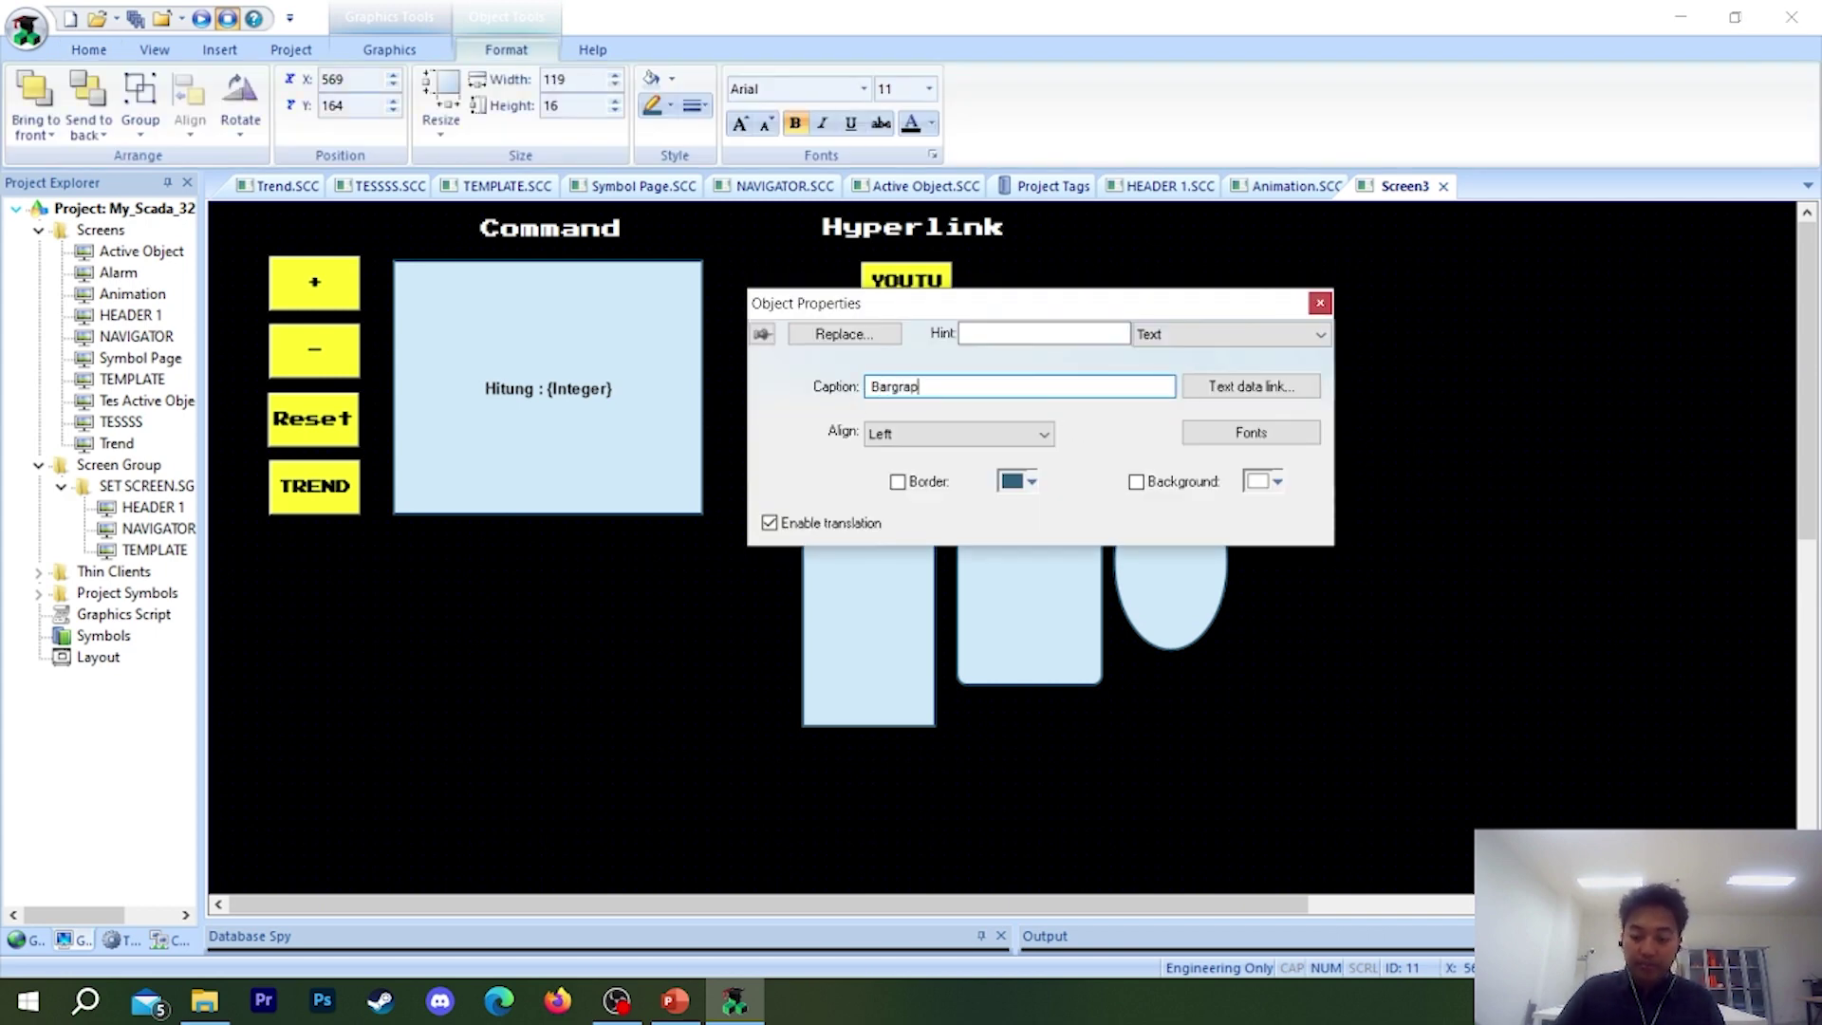
{"action": "type", "text": "h"}
{"action": "left_click", "coordinate": [1319, 302]}
- Move the Bargraph heading and its three shapes together so the heading sits centred under the YOUTUBE button
{"action": "left_click_drag", "start_coordinate": [1293, 813], "coordinate": [736, 374]}
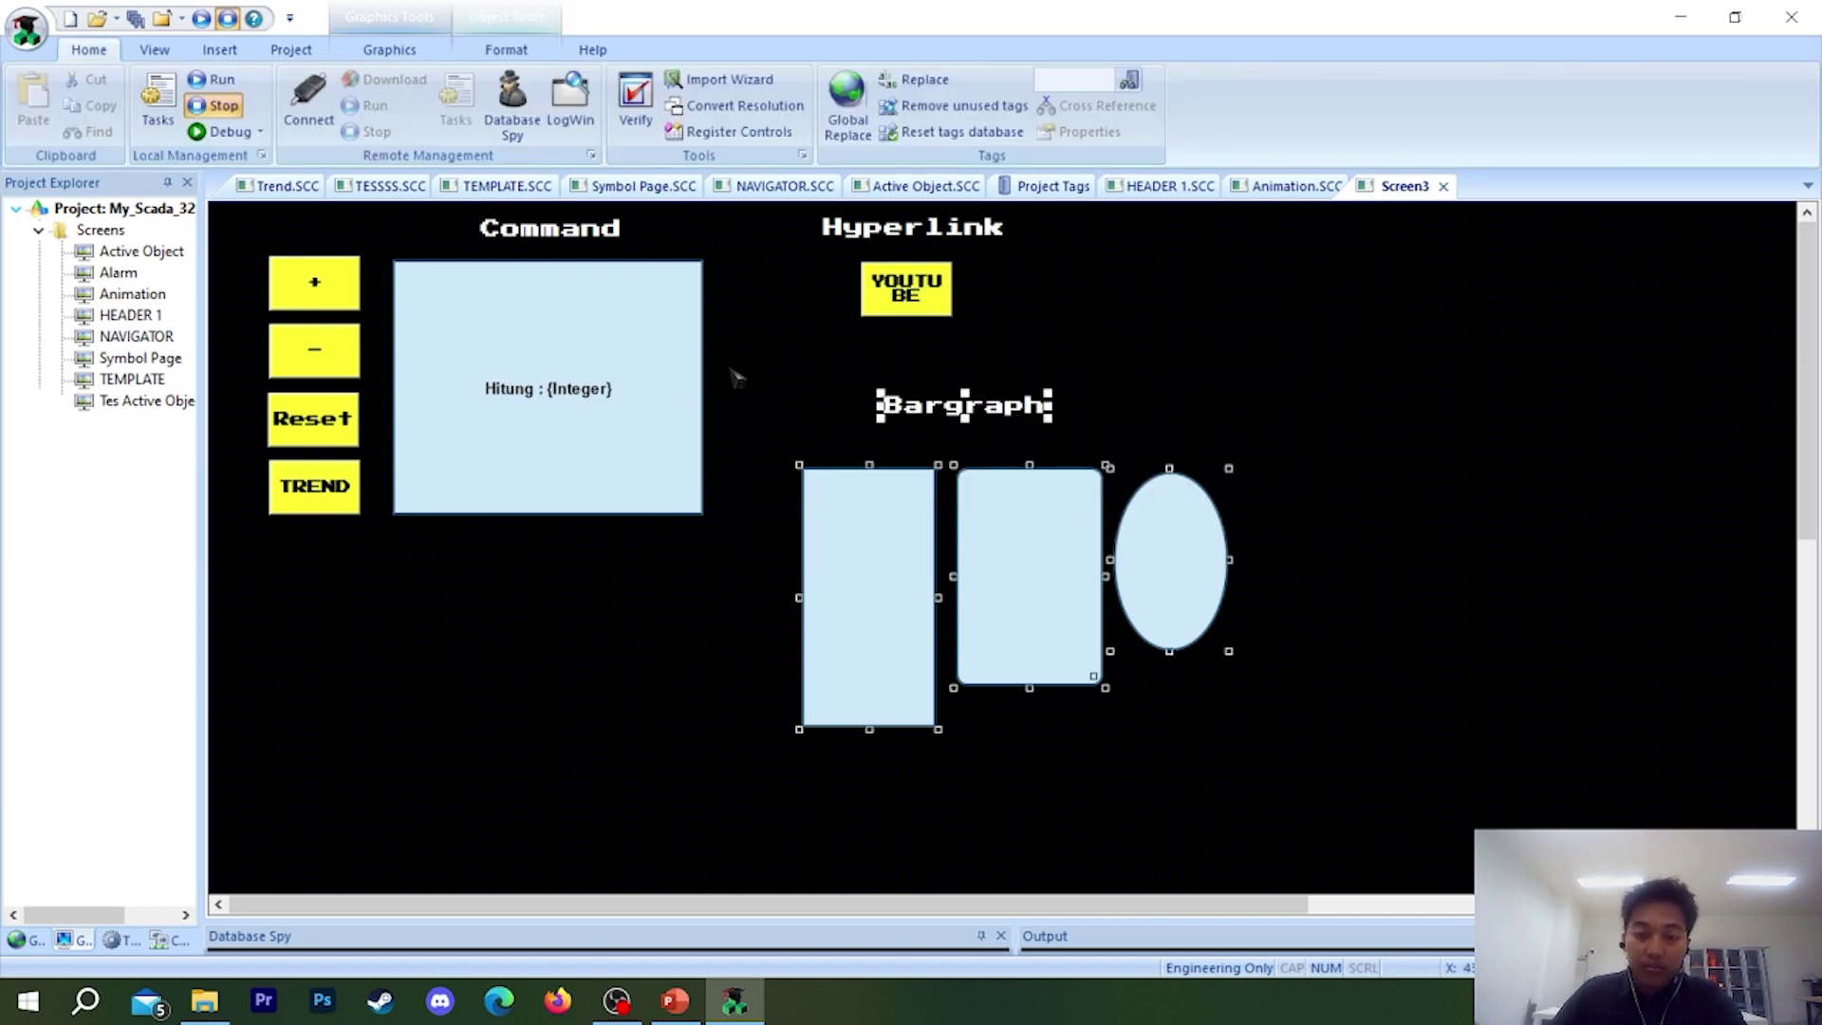
{"action": "left_click_drag", "start_coordinate": [902, 543], "coordinate": [853, 508]}
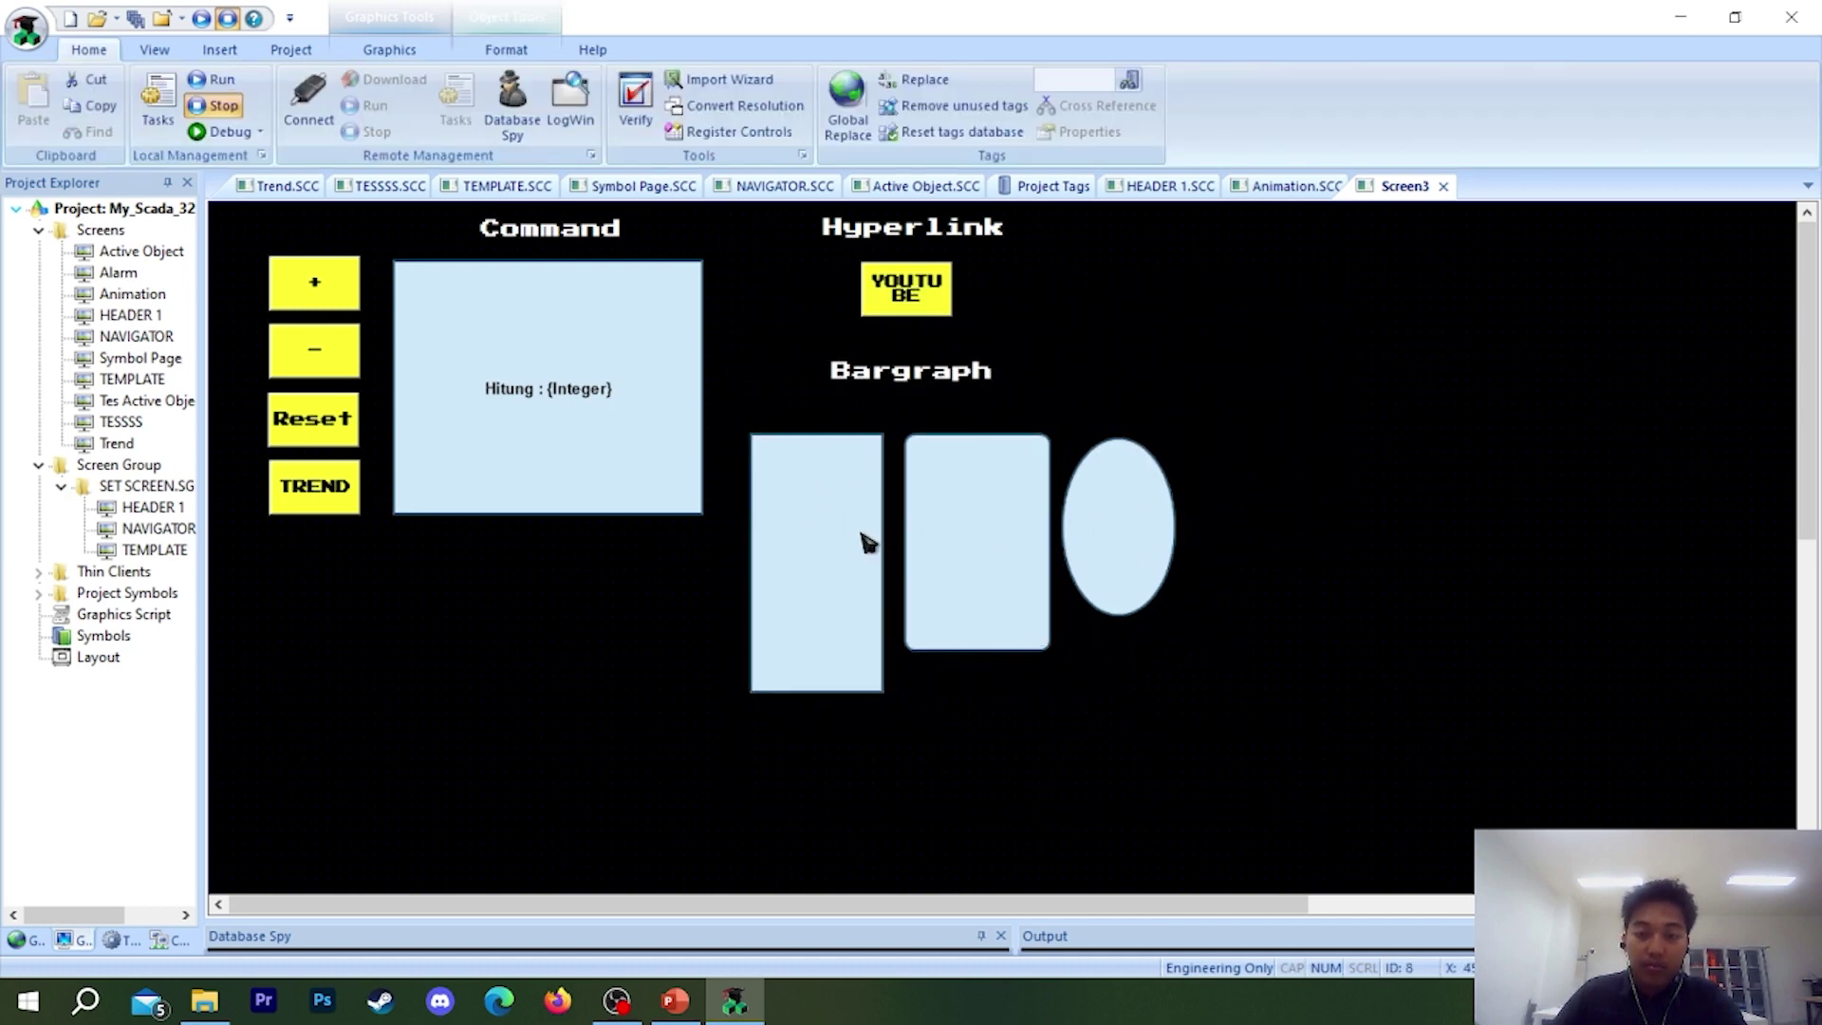
{"action": "double_click", "coordinate": [862, 541]}
{"action": "left_click", "coordinate": [1319, 303]}
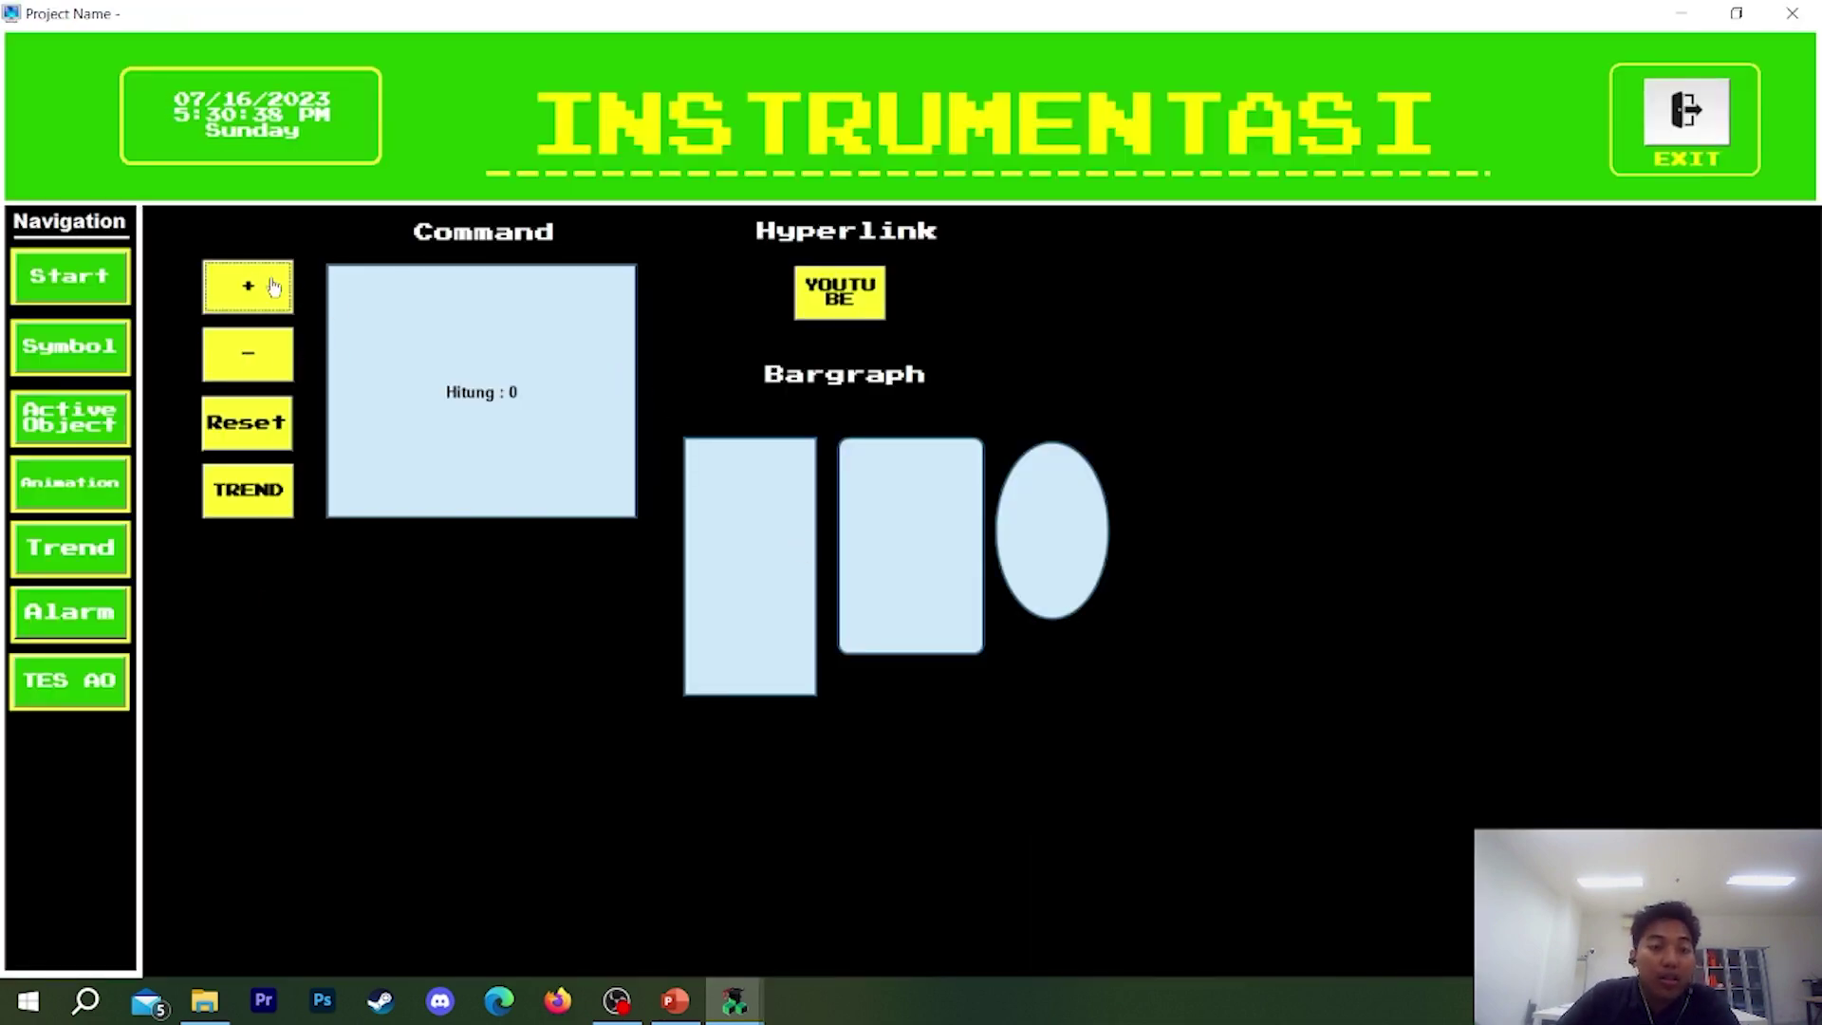
- Run the screen and raise the counter in steps of 10 past 100 to test how the three bargraphs fill
{"action": "left_click", "coordinate": [250, 293]}
{"action": "left_click", "coordinate": [254, 294]}
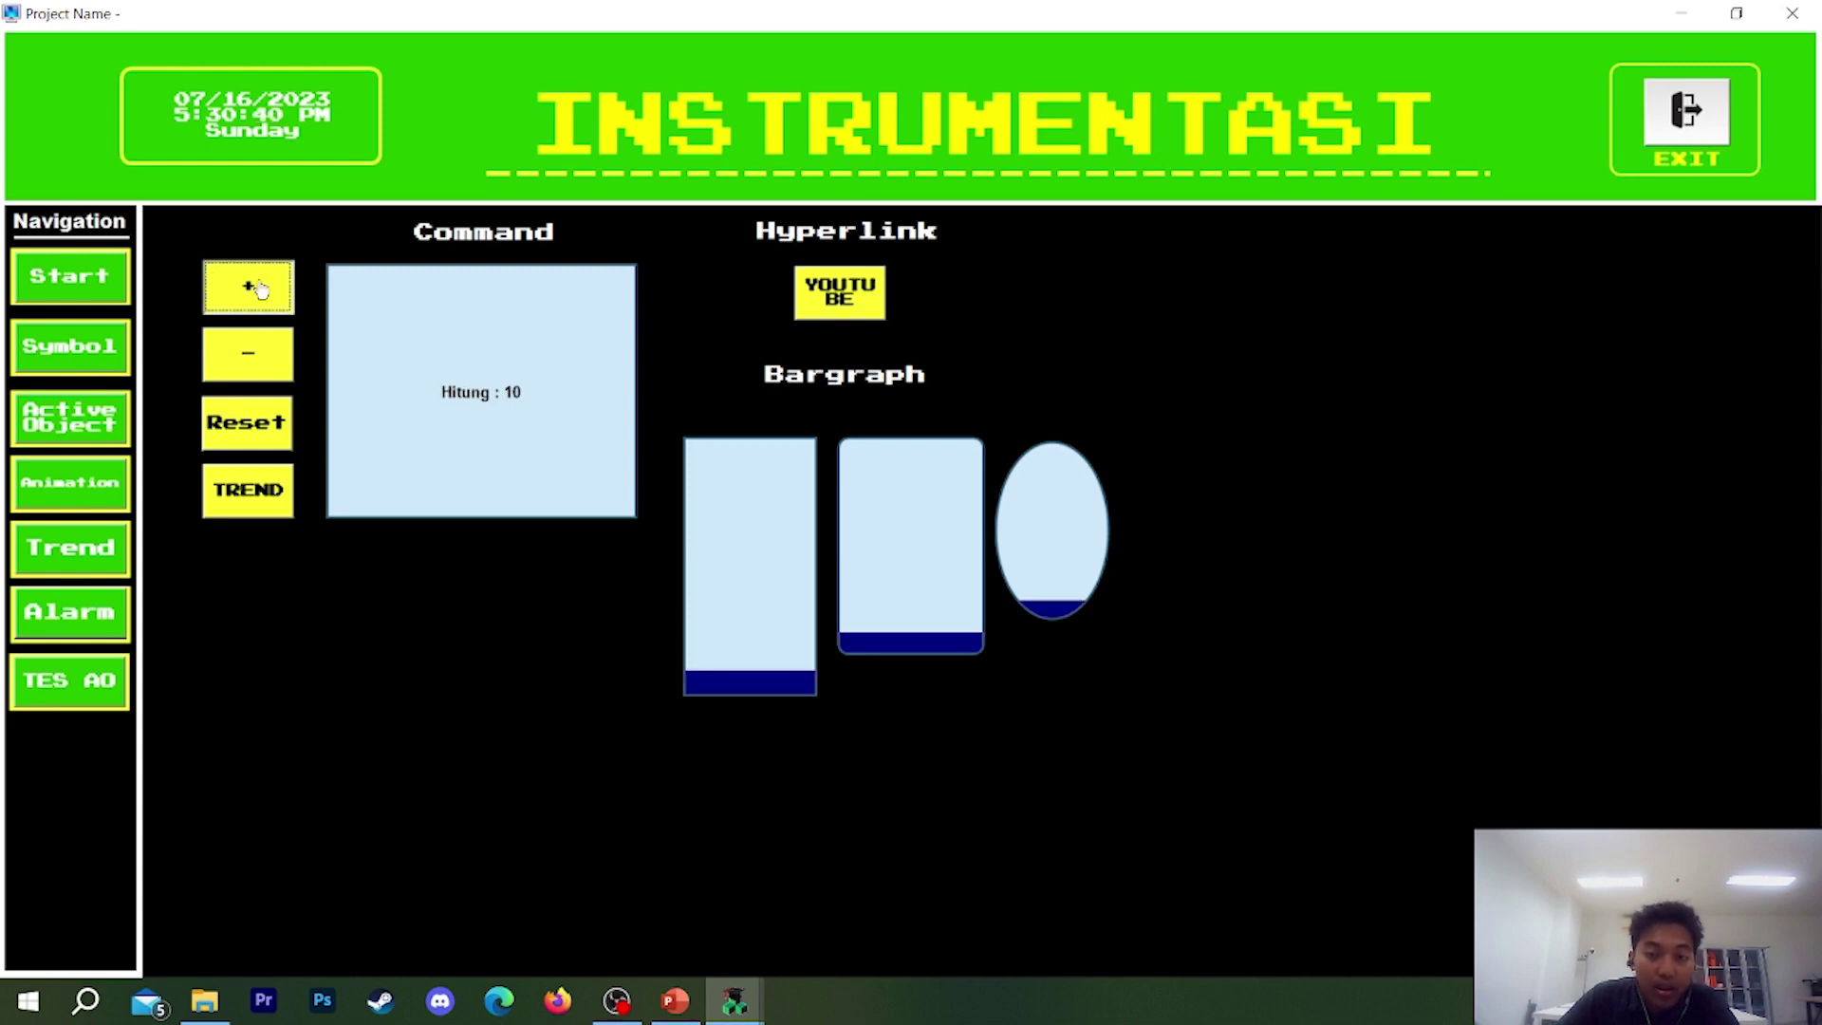
{"action": "left_click", "coordinate": [256, 296]}
{"action": "left_click", "coordinate": [260, 301]}
{"action": "left_click", "coordinate": [264, 308]}
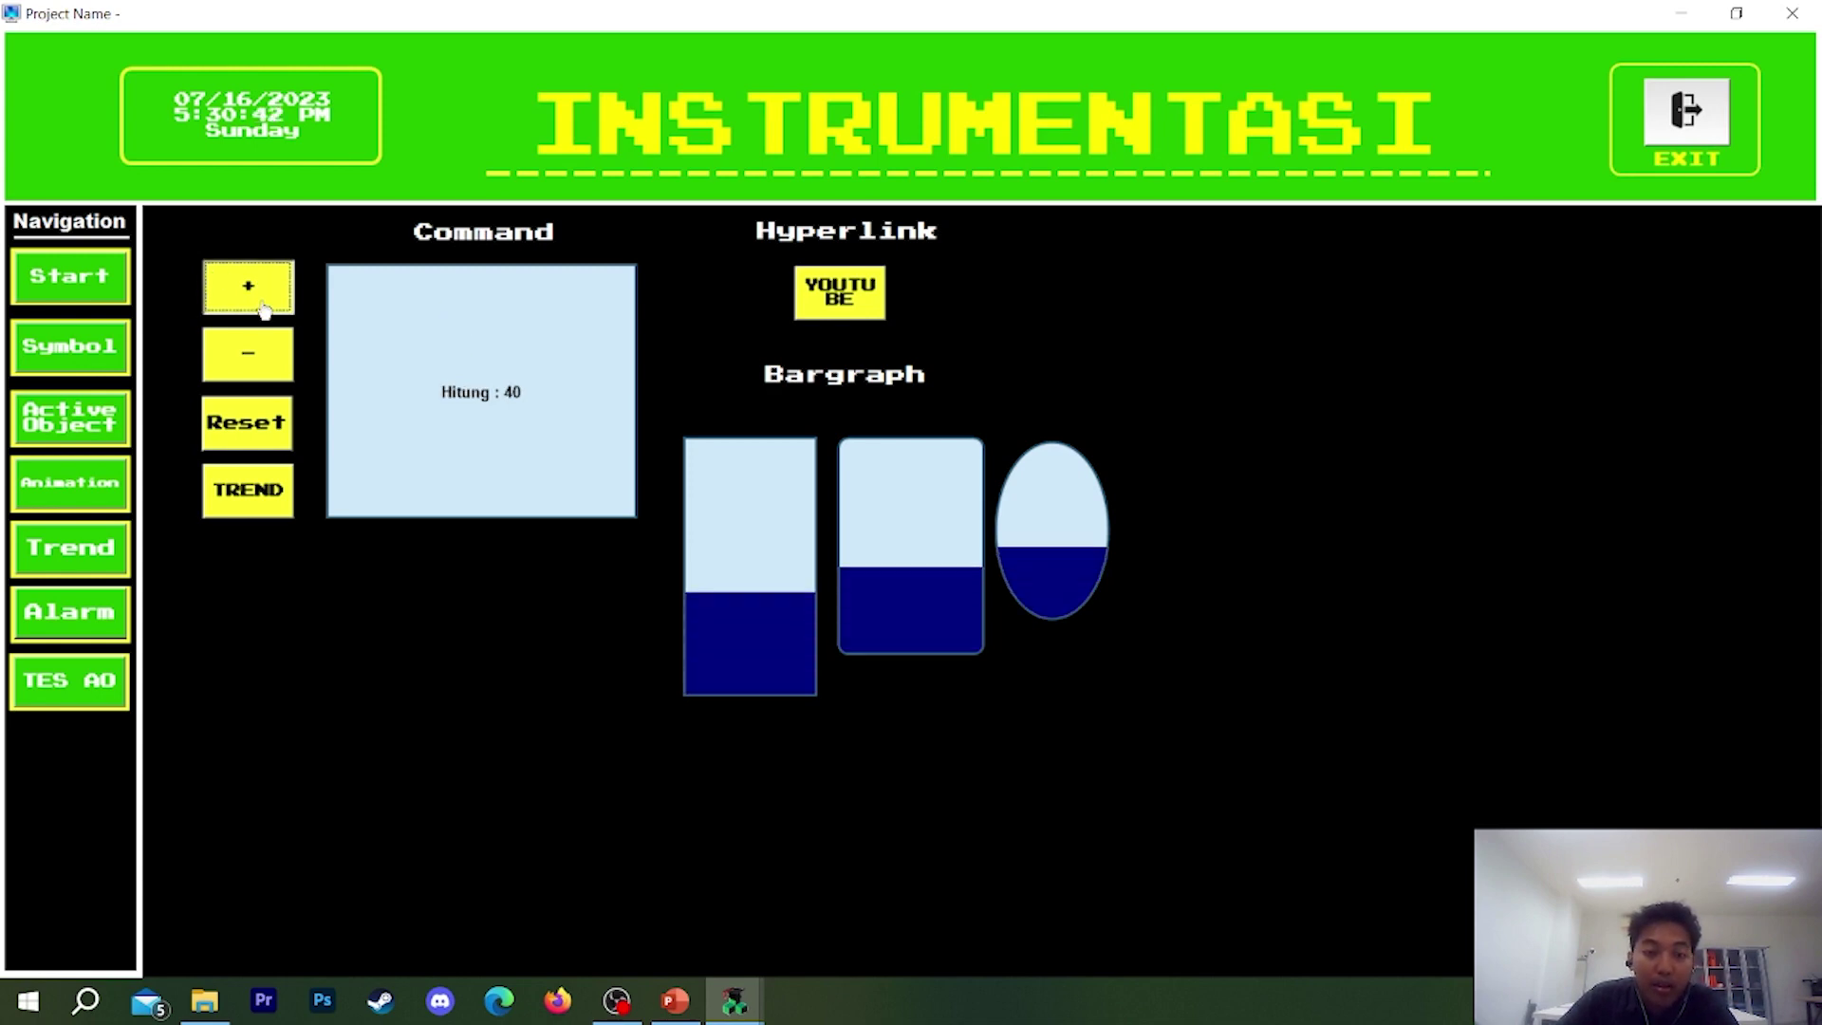
{"action": "left_click", "coordinate": [265, 310]}
{"action": "left_click", "coordinate": [264, 310]}
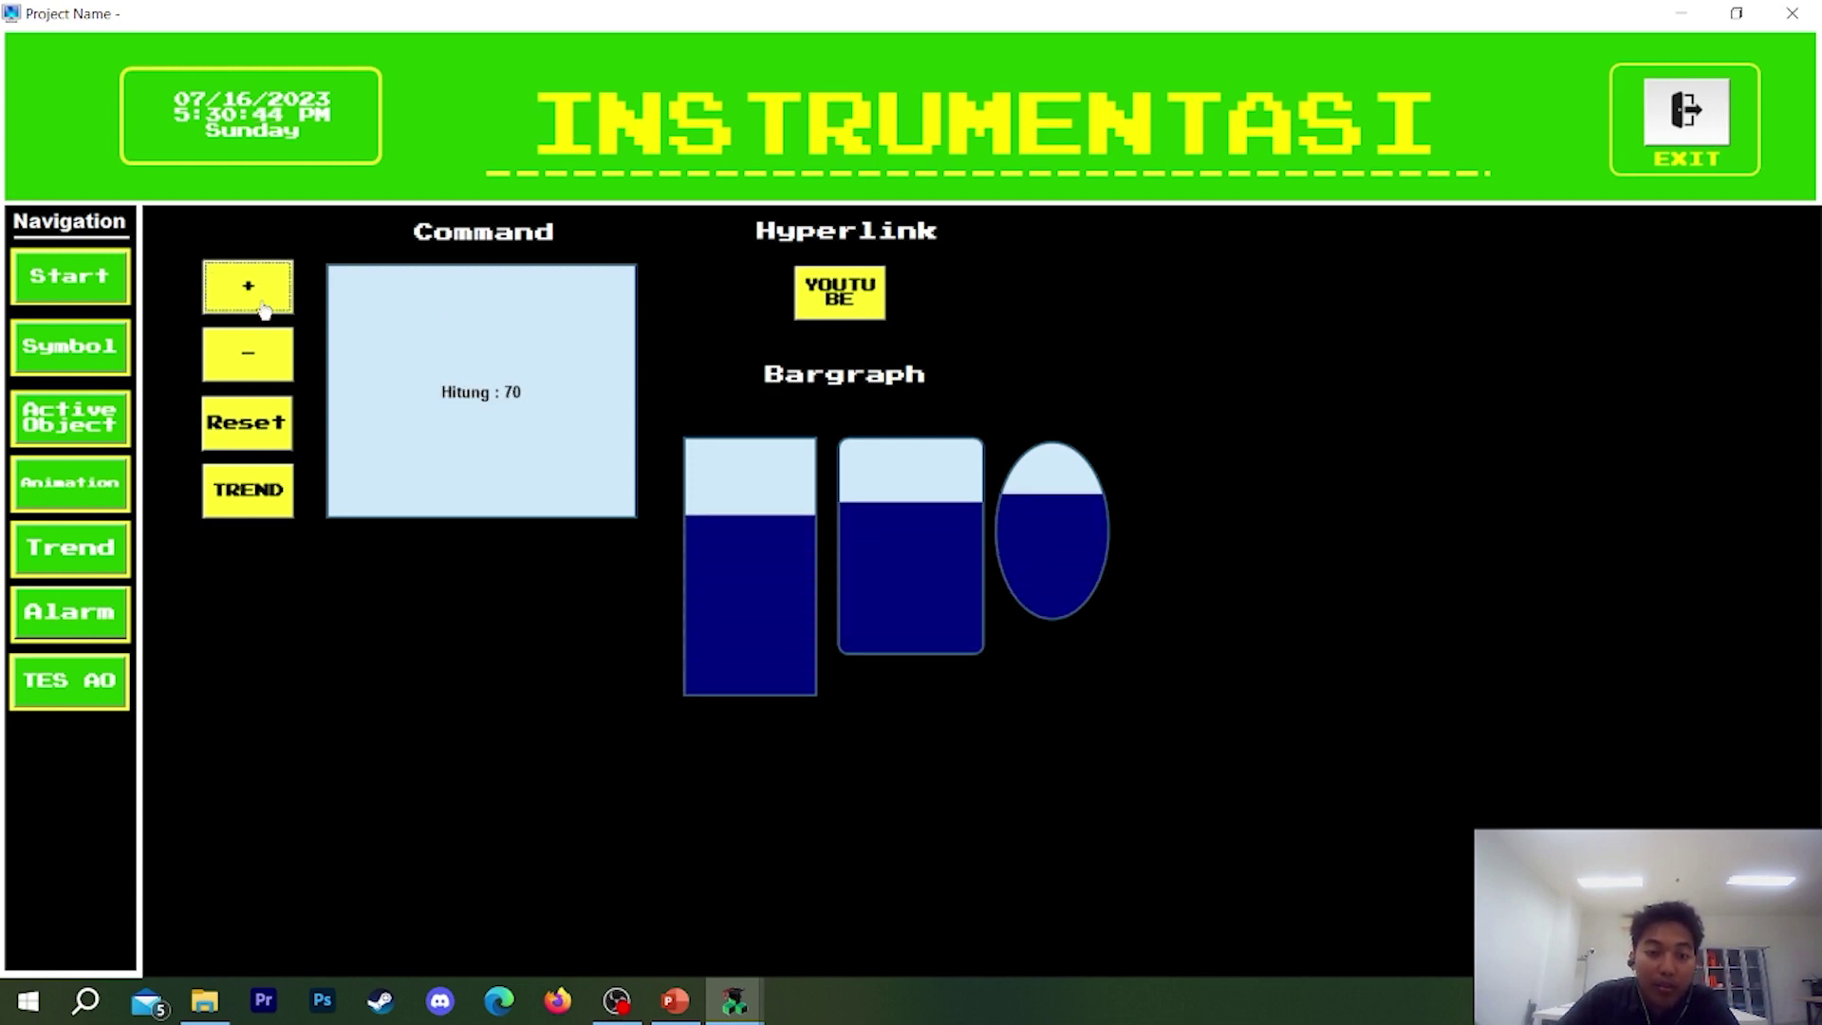
{"action": "left_click", "coordinate": [265, 310]}
{"action": "left_click", "coordinate": [283, 299]}
{"action": "left_click", "coordinate": [243, 285]}
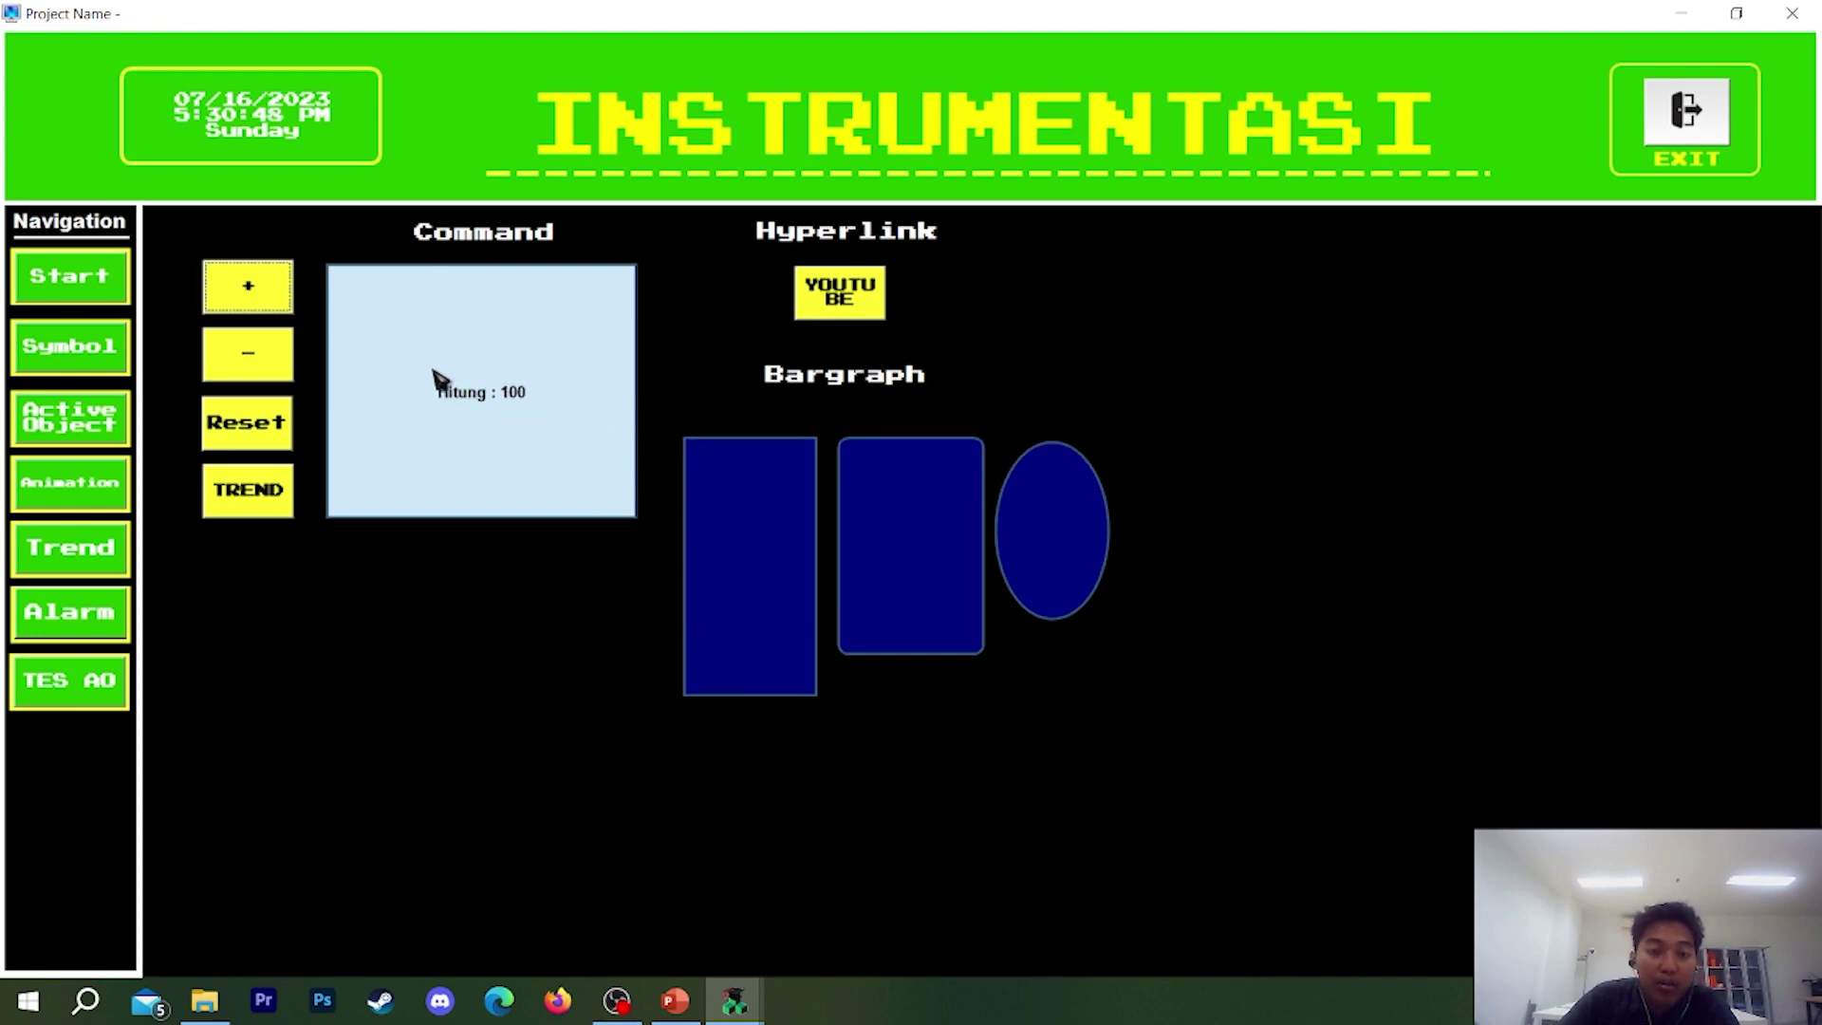
{"action": "left_click", "coordinate": [252, 287]}
- Lower the counter to -40 to test the bargraphs down to negative values, and exit the running application
{"action": "left_click", "coordinate": [236, 363]}
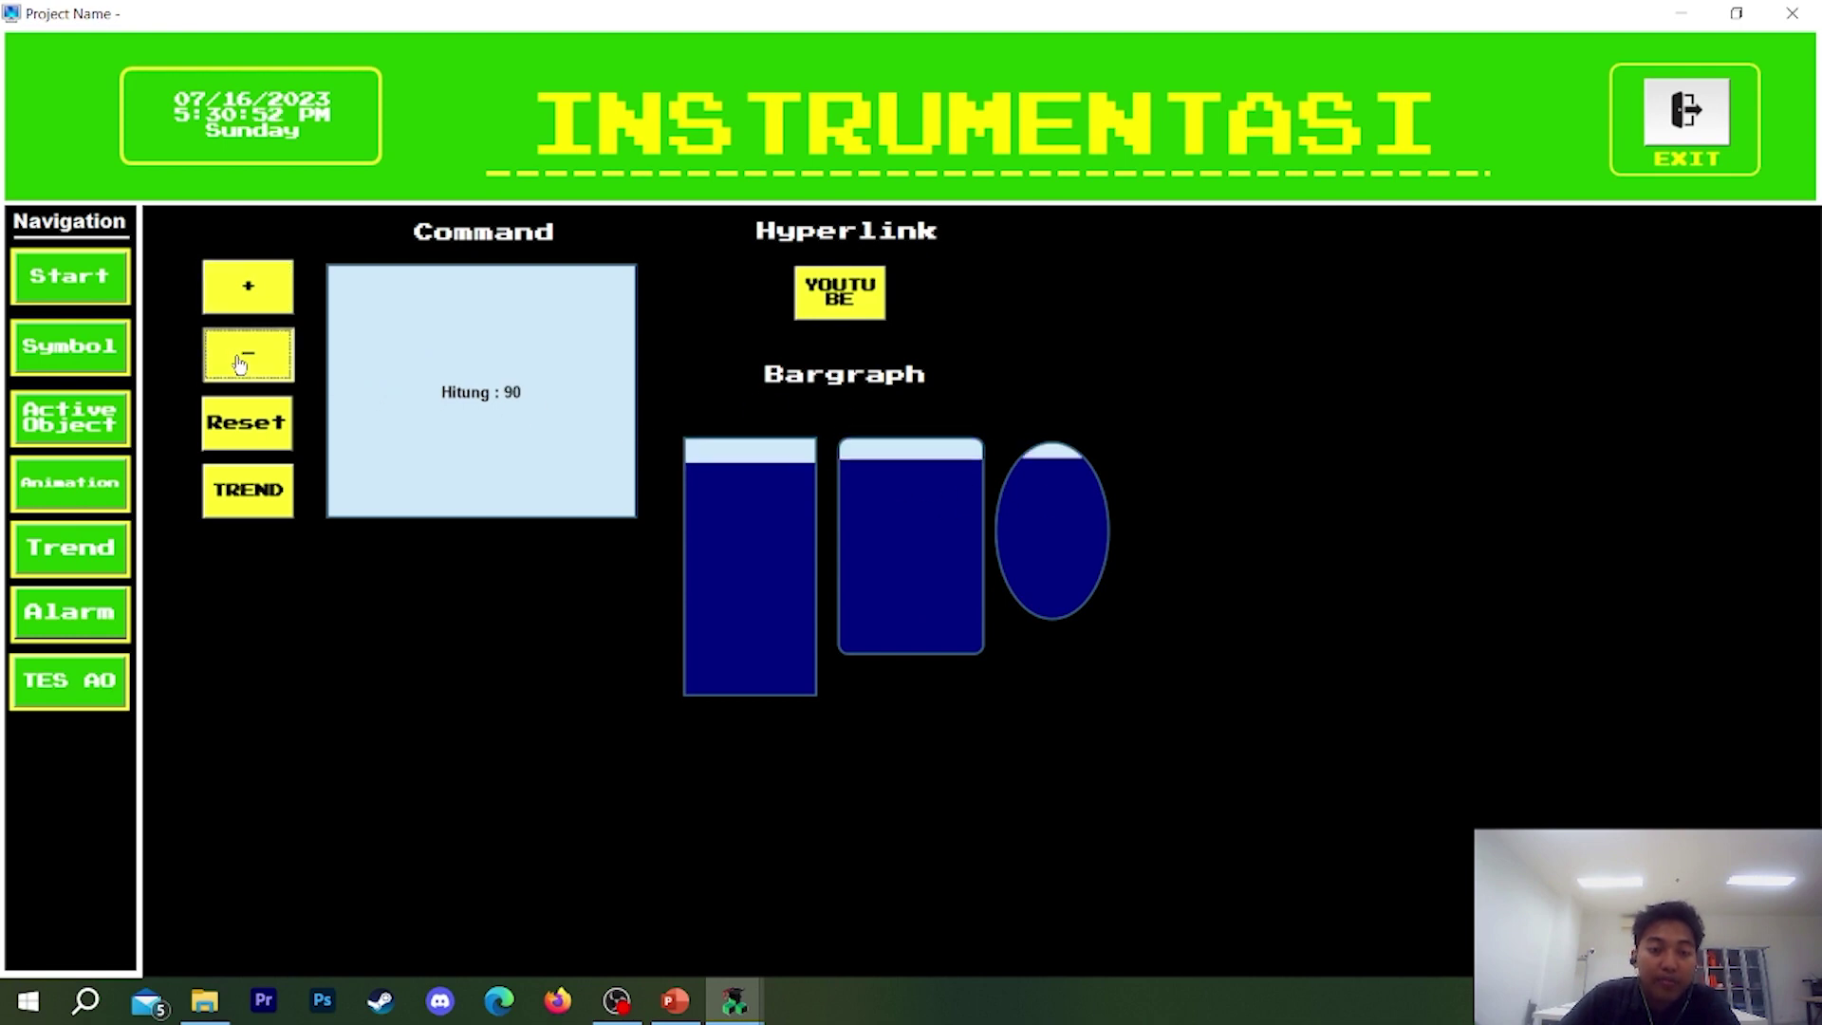
{"action": "left_click", "coordinate": [239, 364]}
{"action": "left_click", "coordinate": [239, 364]}
{"action": "left_click", "coordinate": [239, 364]}
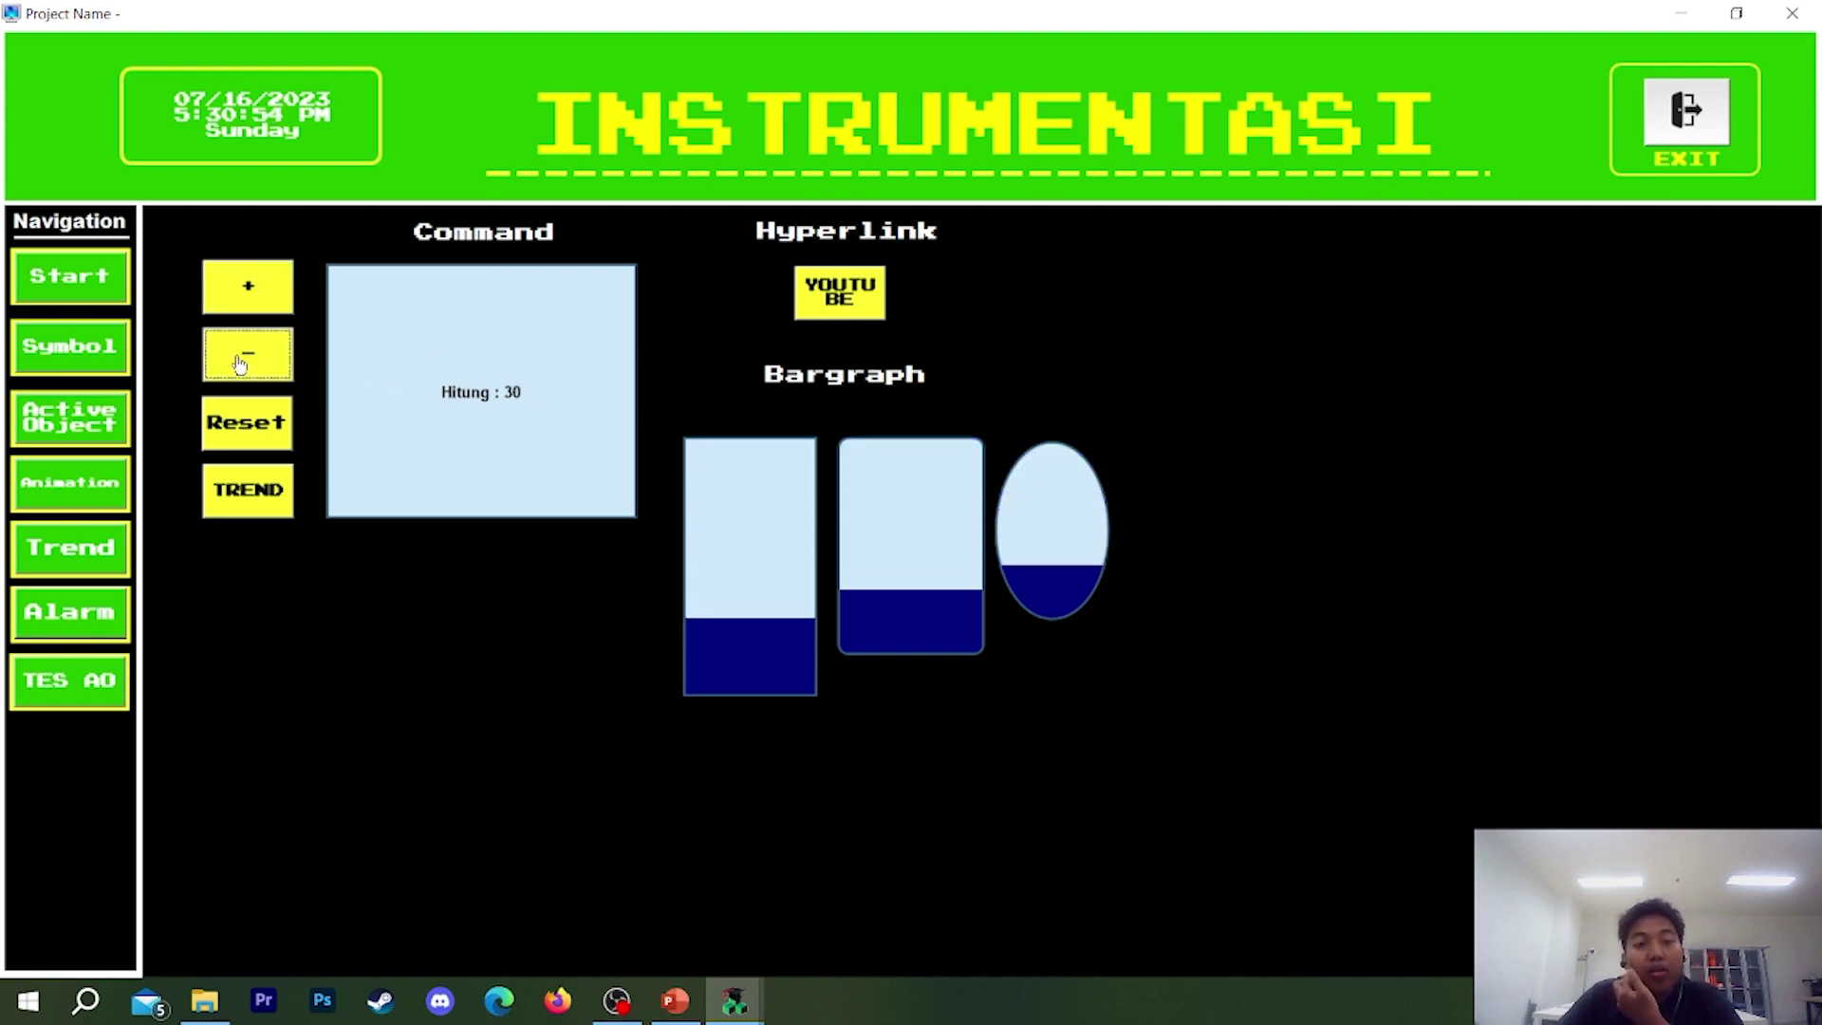
{"action": "left_click", "coordinate": [239, 365]}
{"action": "left_click", "coordinate": [239, 364]}
{"action": "left_click", "coordinate": [239, 364]}
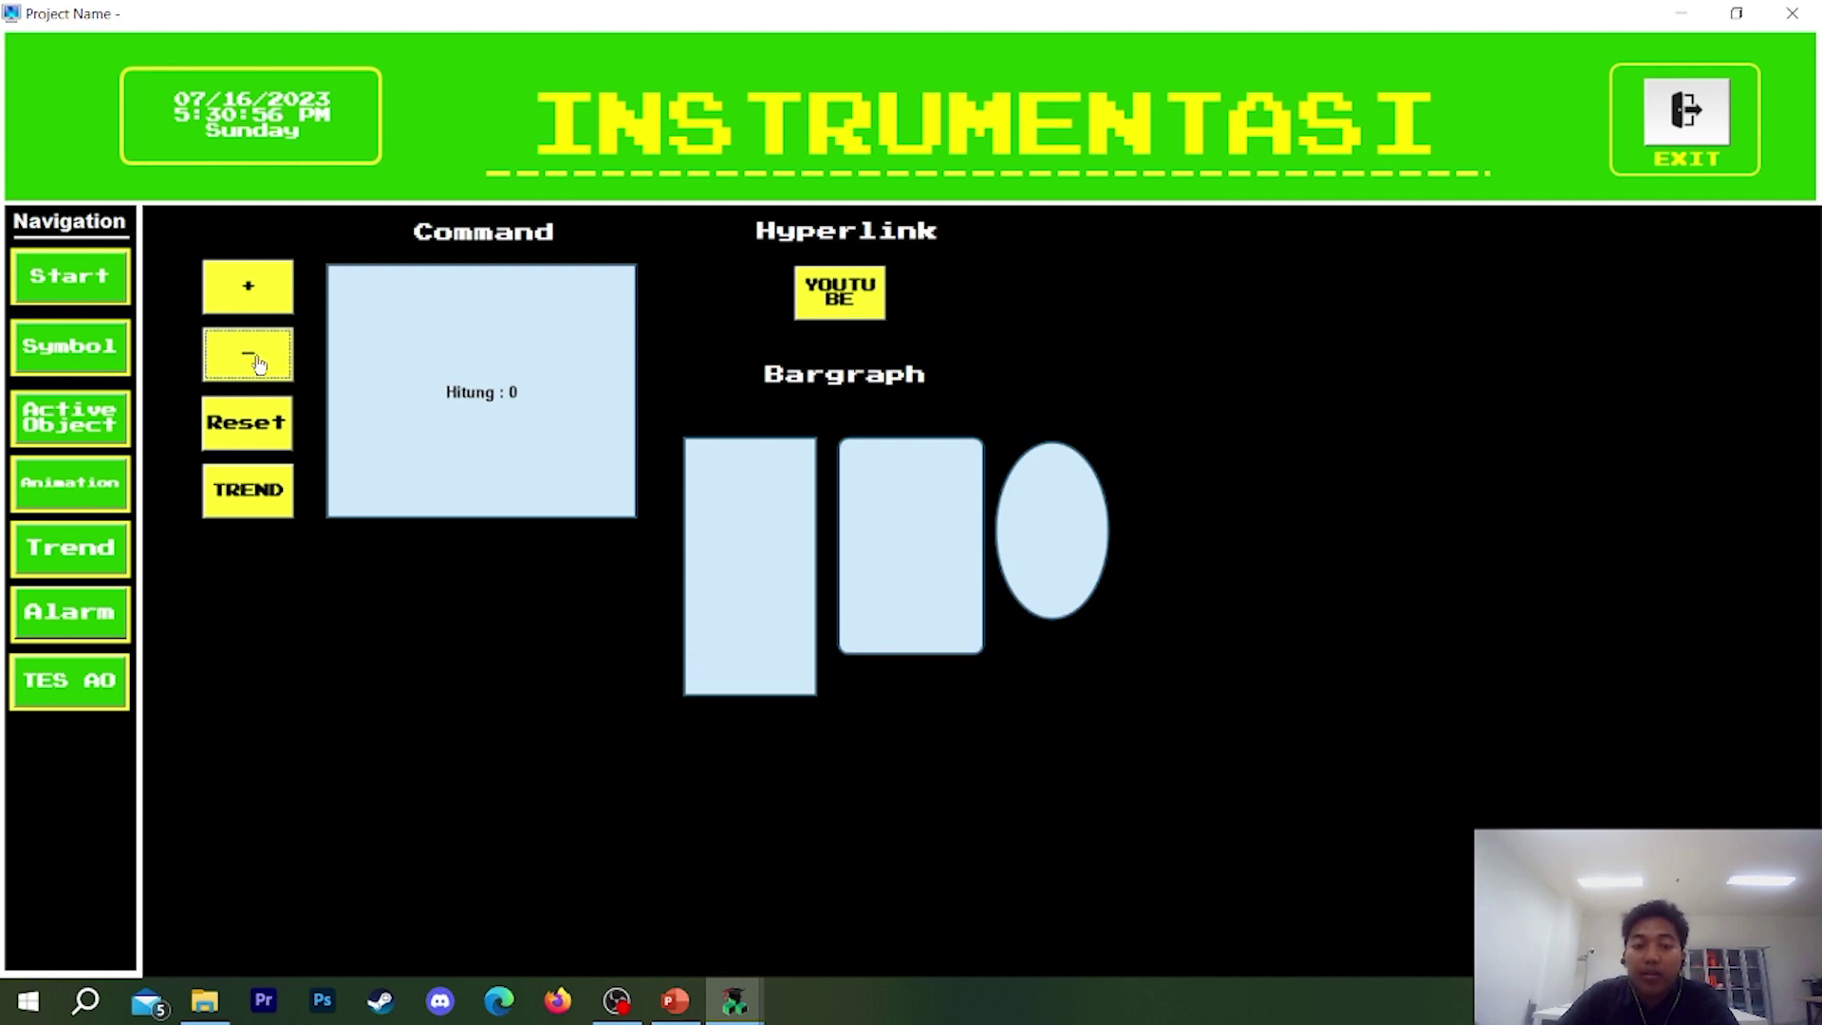
{"action": "left_click", "coordinate": [255, 366]}
{"action": "left_click", "coordinate": [245, 366]}
{"action": "left_click", "coordinate": [276, 368]}
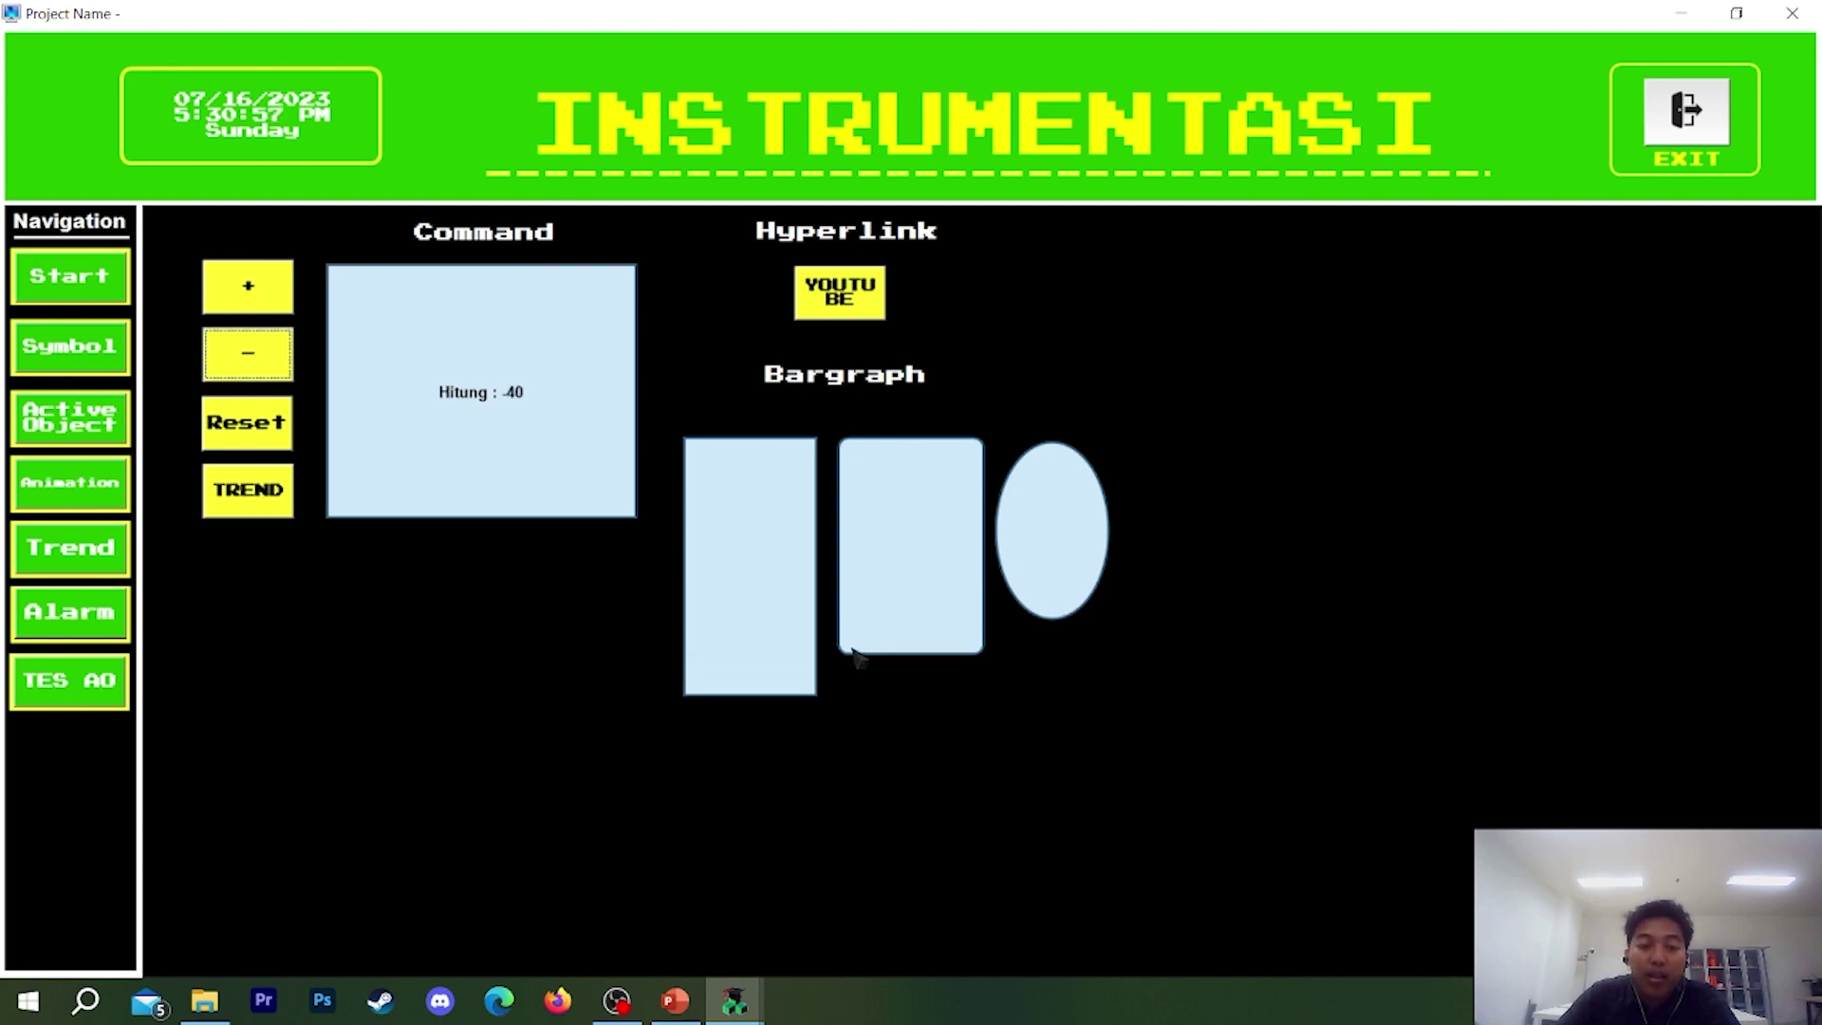
{"action": "left_click", "coordinate": [1646, 171]}
{"action": "left_click", "coordinate": [948, 578]}
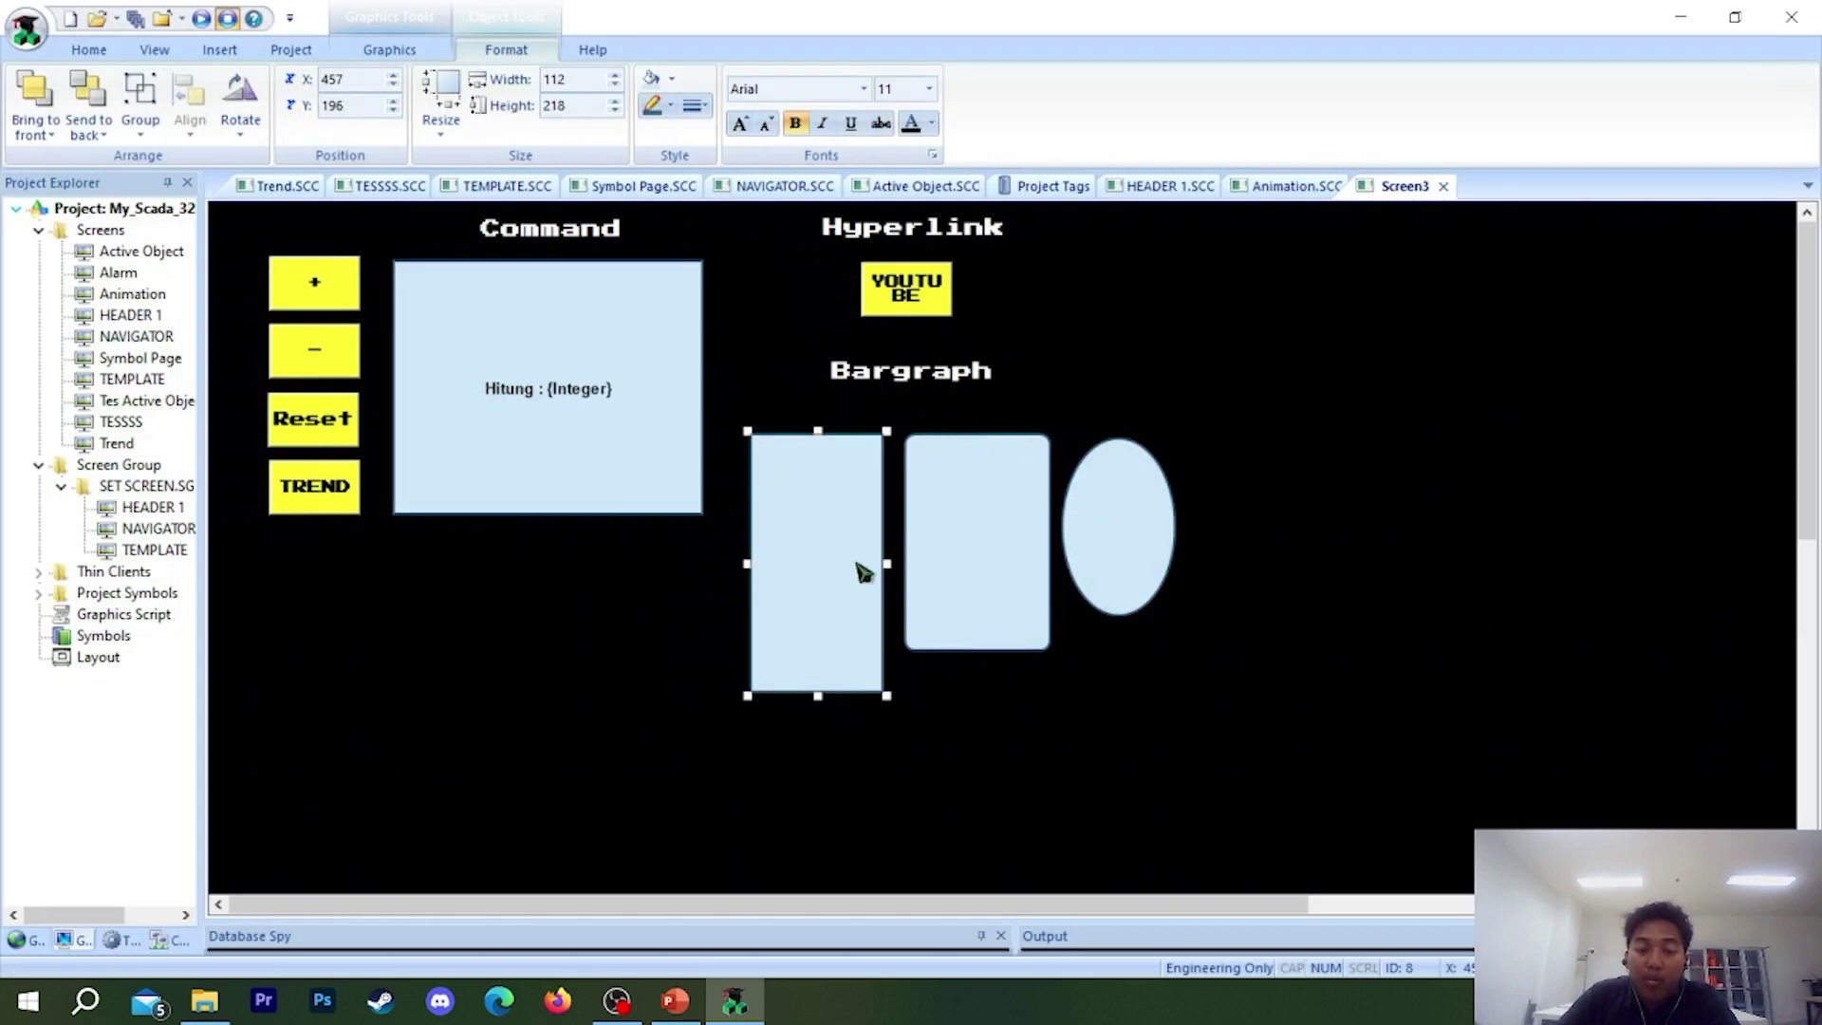
- Set the minimum value of the plain rectangle's bargraph to -100
{"action": "double_click", "coordinate": [878, 526]}
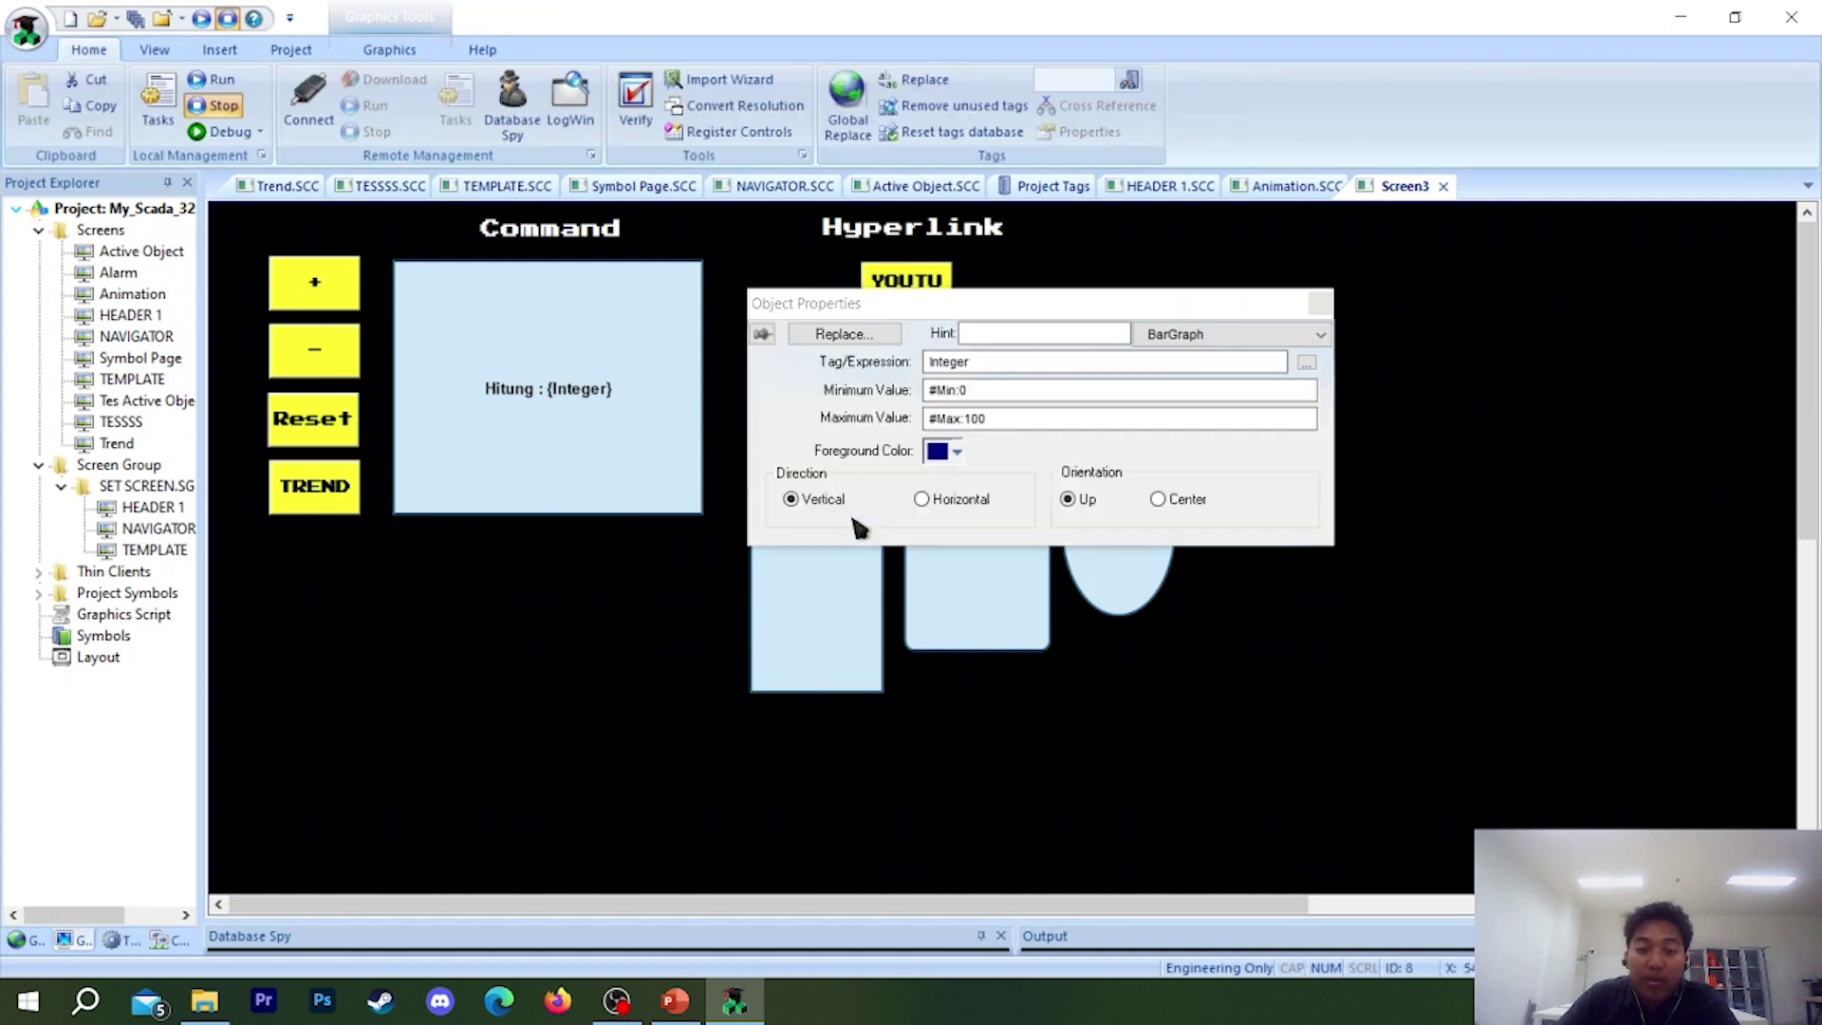
{"action": "left_click", "coordinate": [976, 392]}
{"action": "left_click_drag", "start_coordinate": [976, 395], "coordinate": [959, 393]}
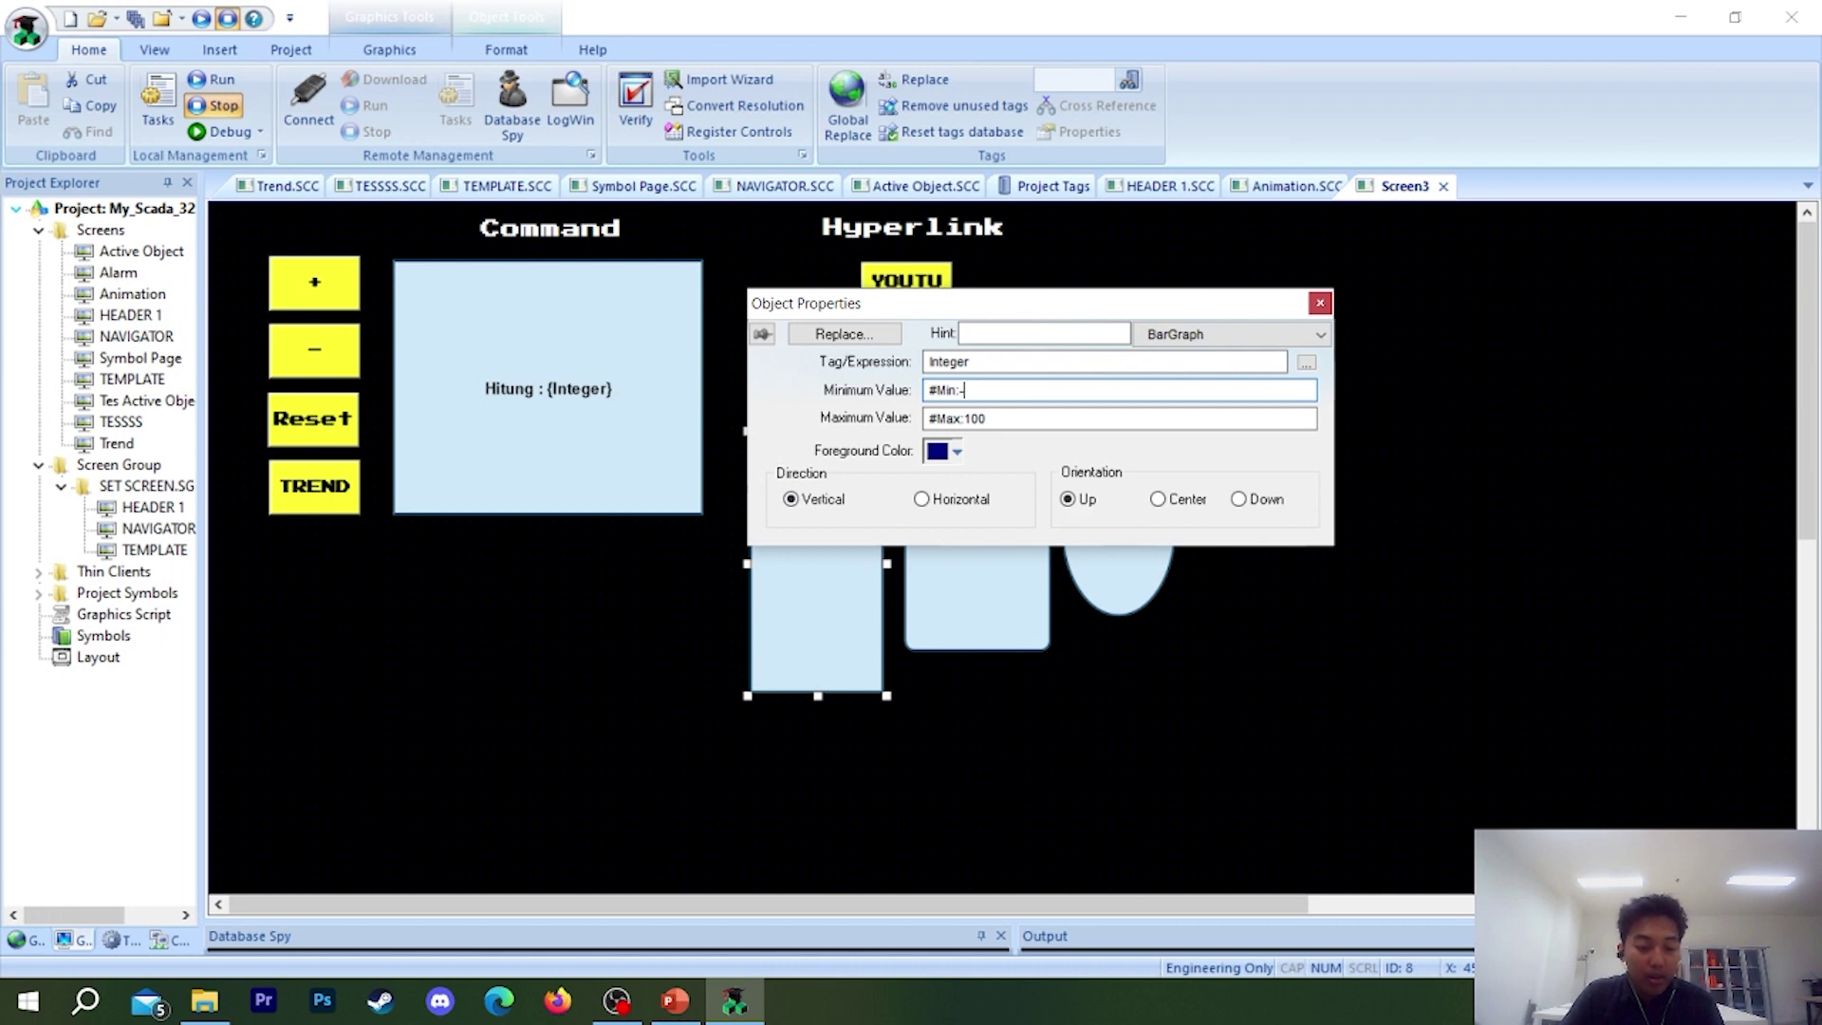
{"action": "type", "text": "-100"}
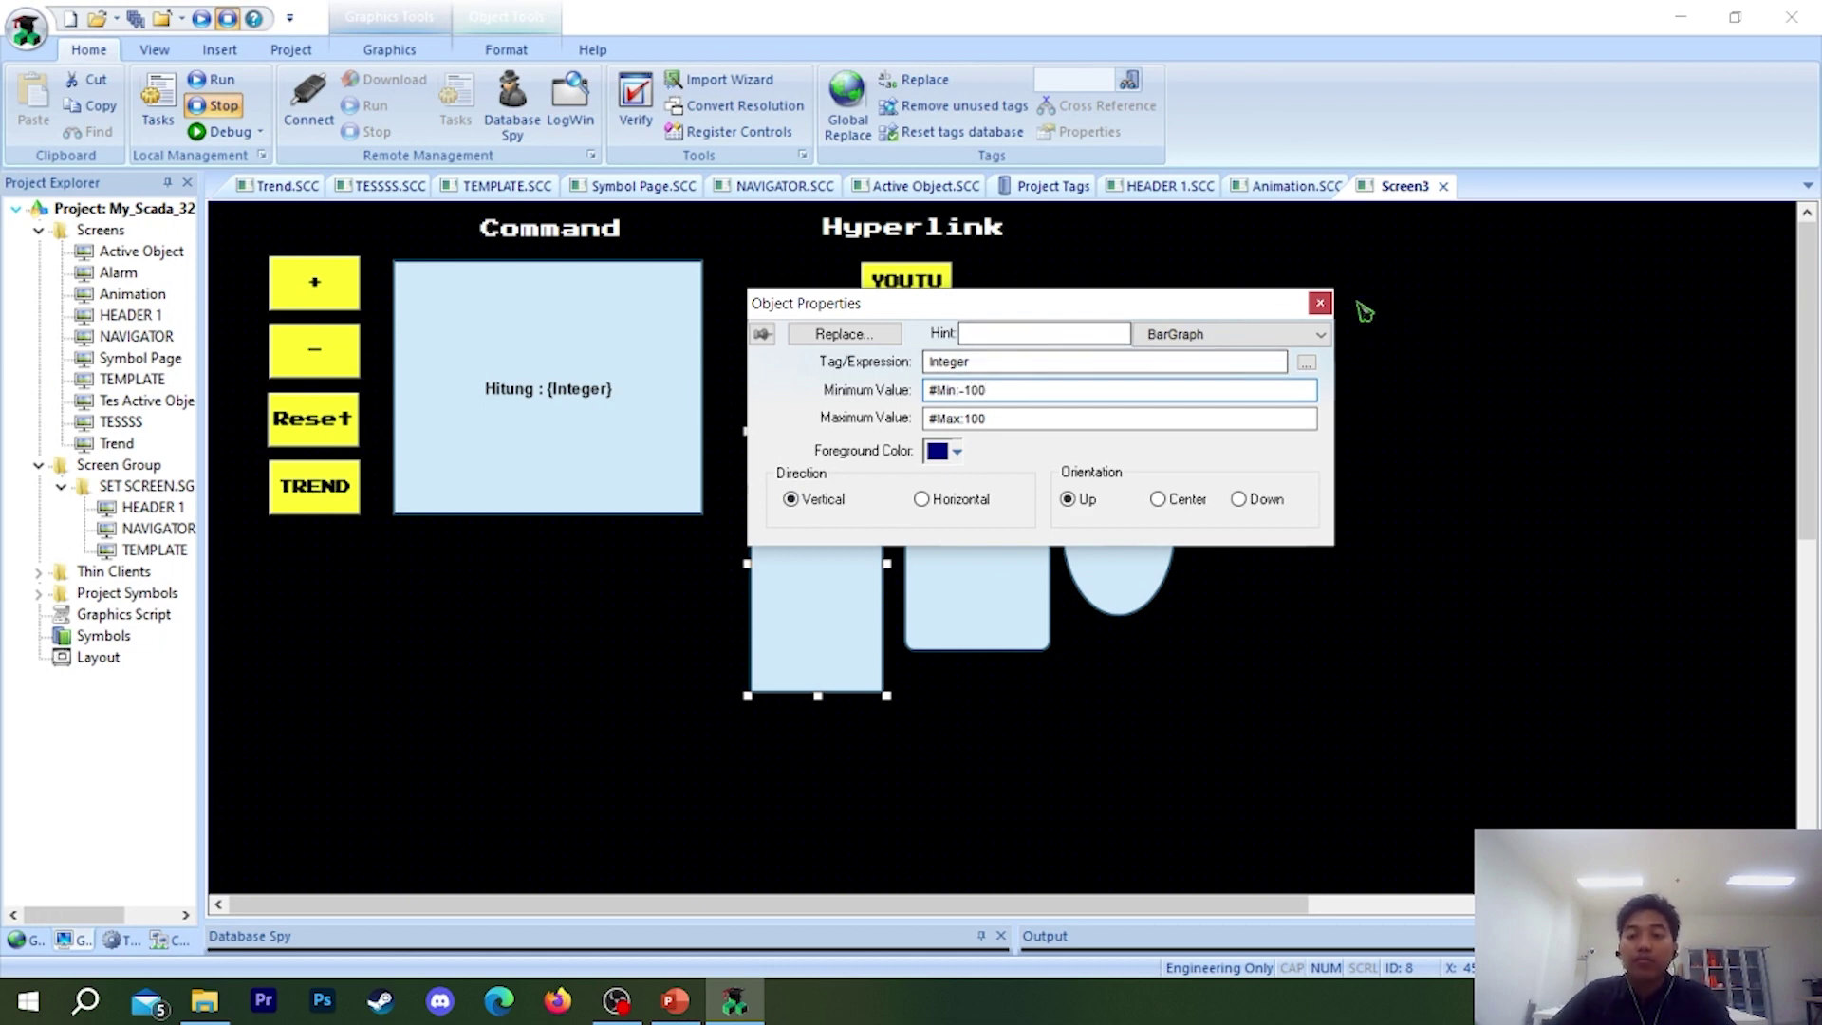
{"action": "left_click", "coordinate": [1318, 302]}
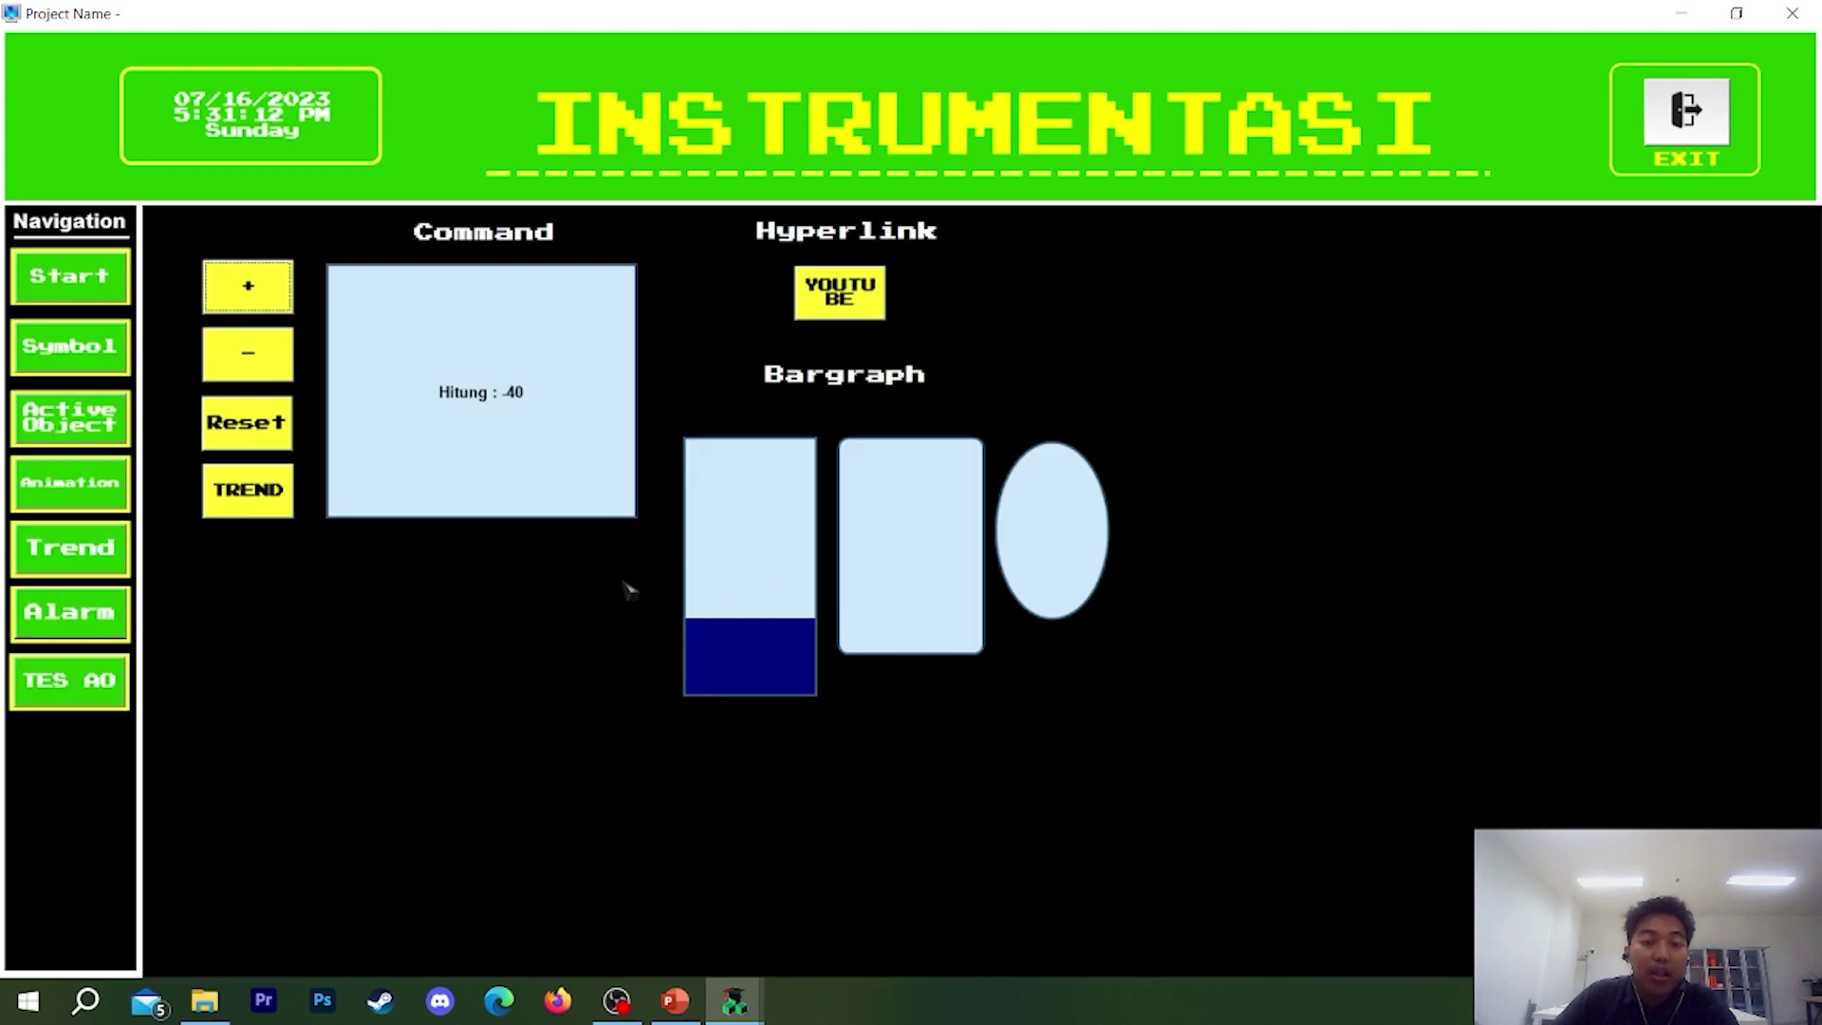
- Run the screen and take the counter further below zero and back up to 0 to test the rectangle's bargraph
{"action": "left_click", "coordinate": [267, 373]}
{"action": "left_click", "coordinate": [267, 373]}
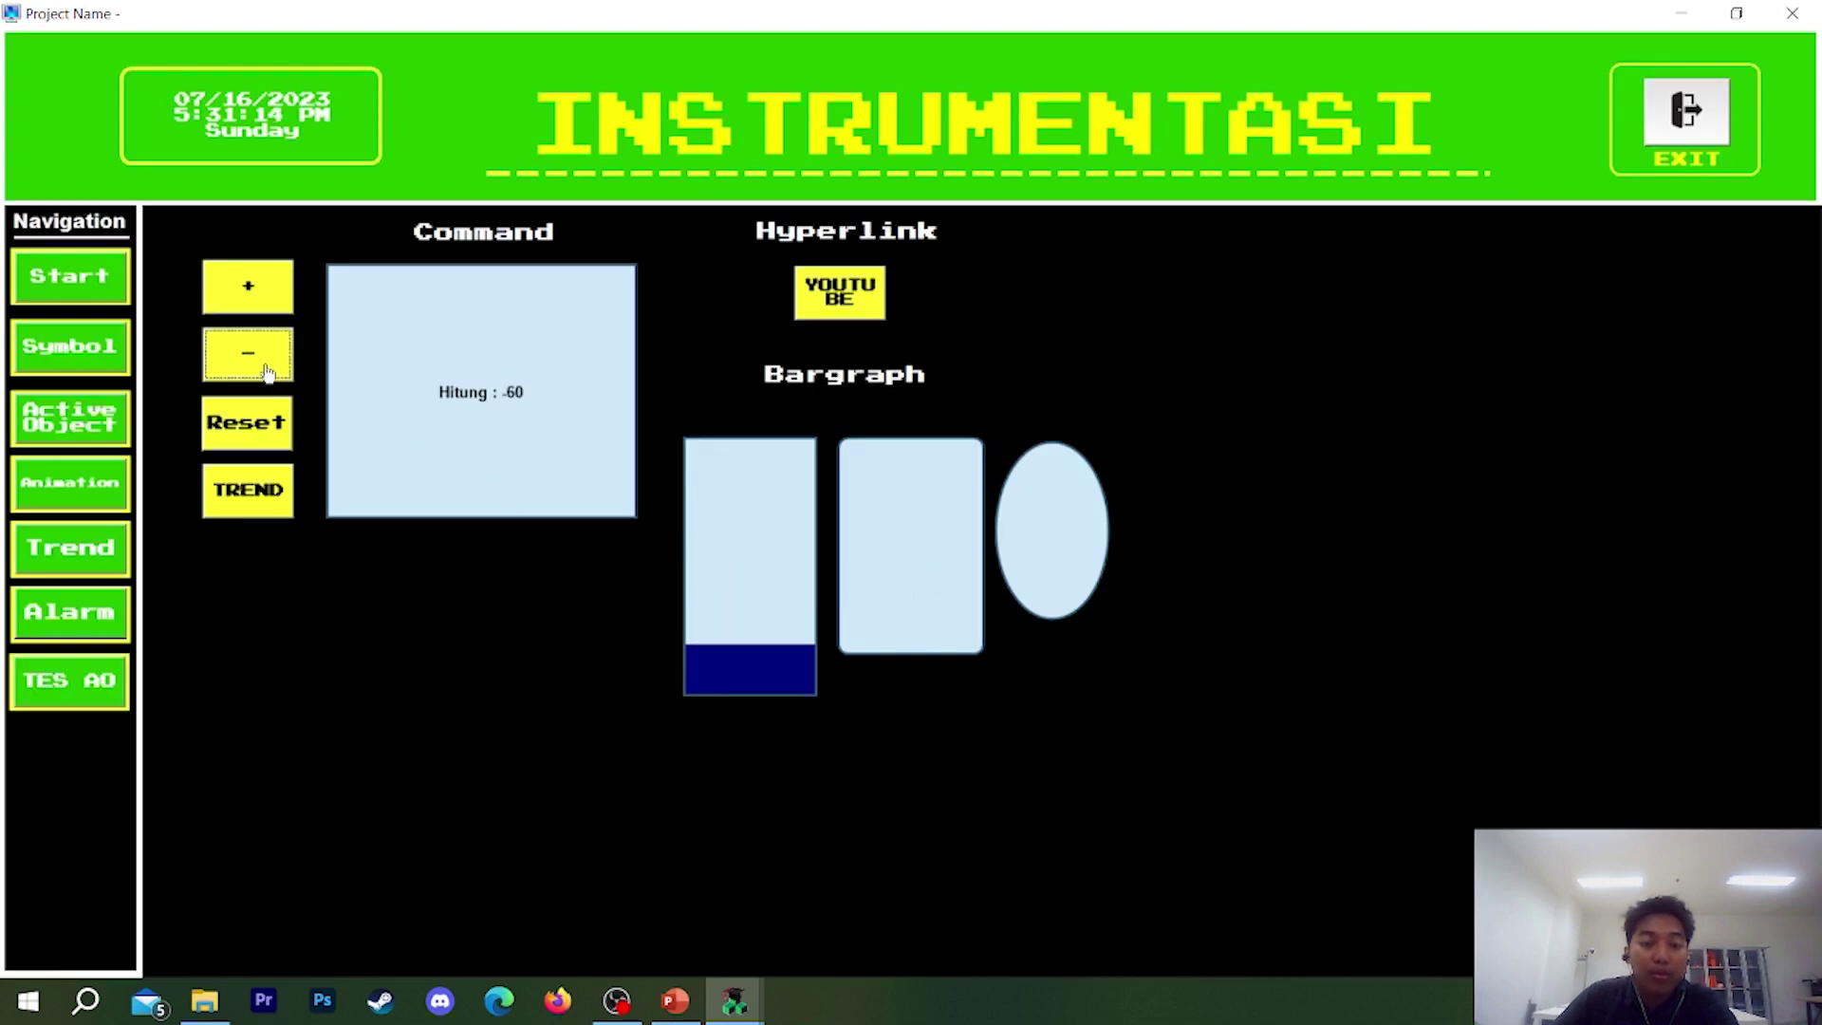
{"action": "left_click", "coordinate": [267, 373]}
{"action": "left_click", "coordinate": [267, 373]}
{"action": "left_click", "coordinate": [250, 276]}
{"action": "left_click", "coordinate": [249, 276]}
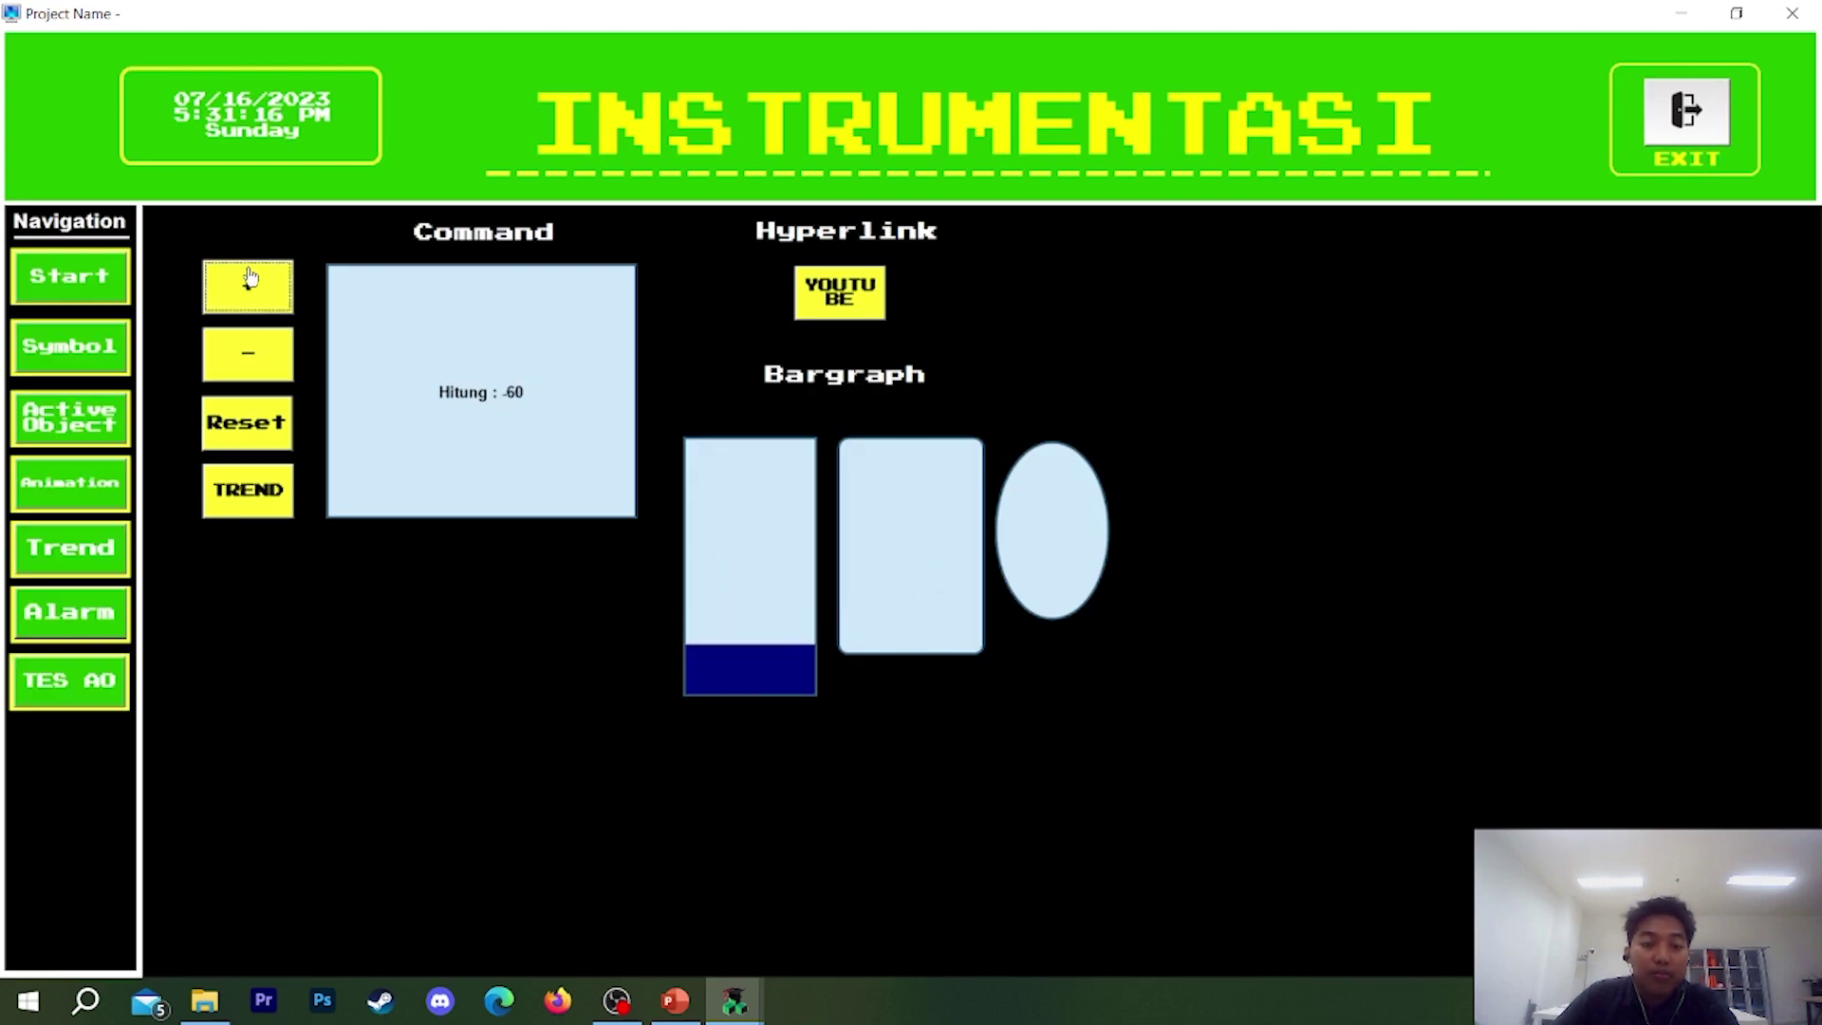
{"action": "left_click", "coordinate": [249, 276]}
{"action": "left_click", "coordinate": [250, 276]}
{"action": "left_click", "coordinate": [250, 280]}
{"action": "left_click", "coordinate": [249, 285]}
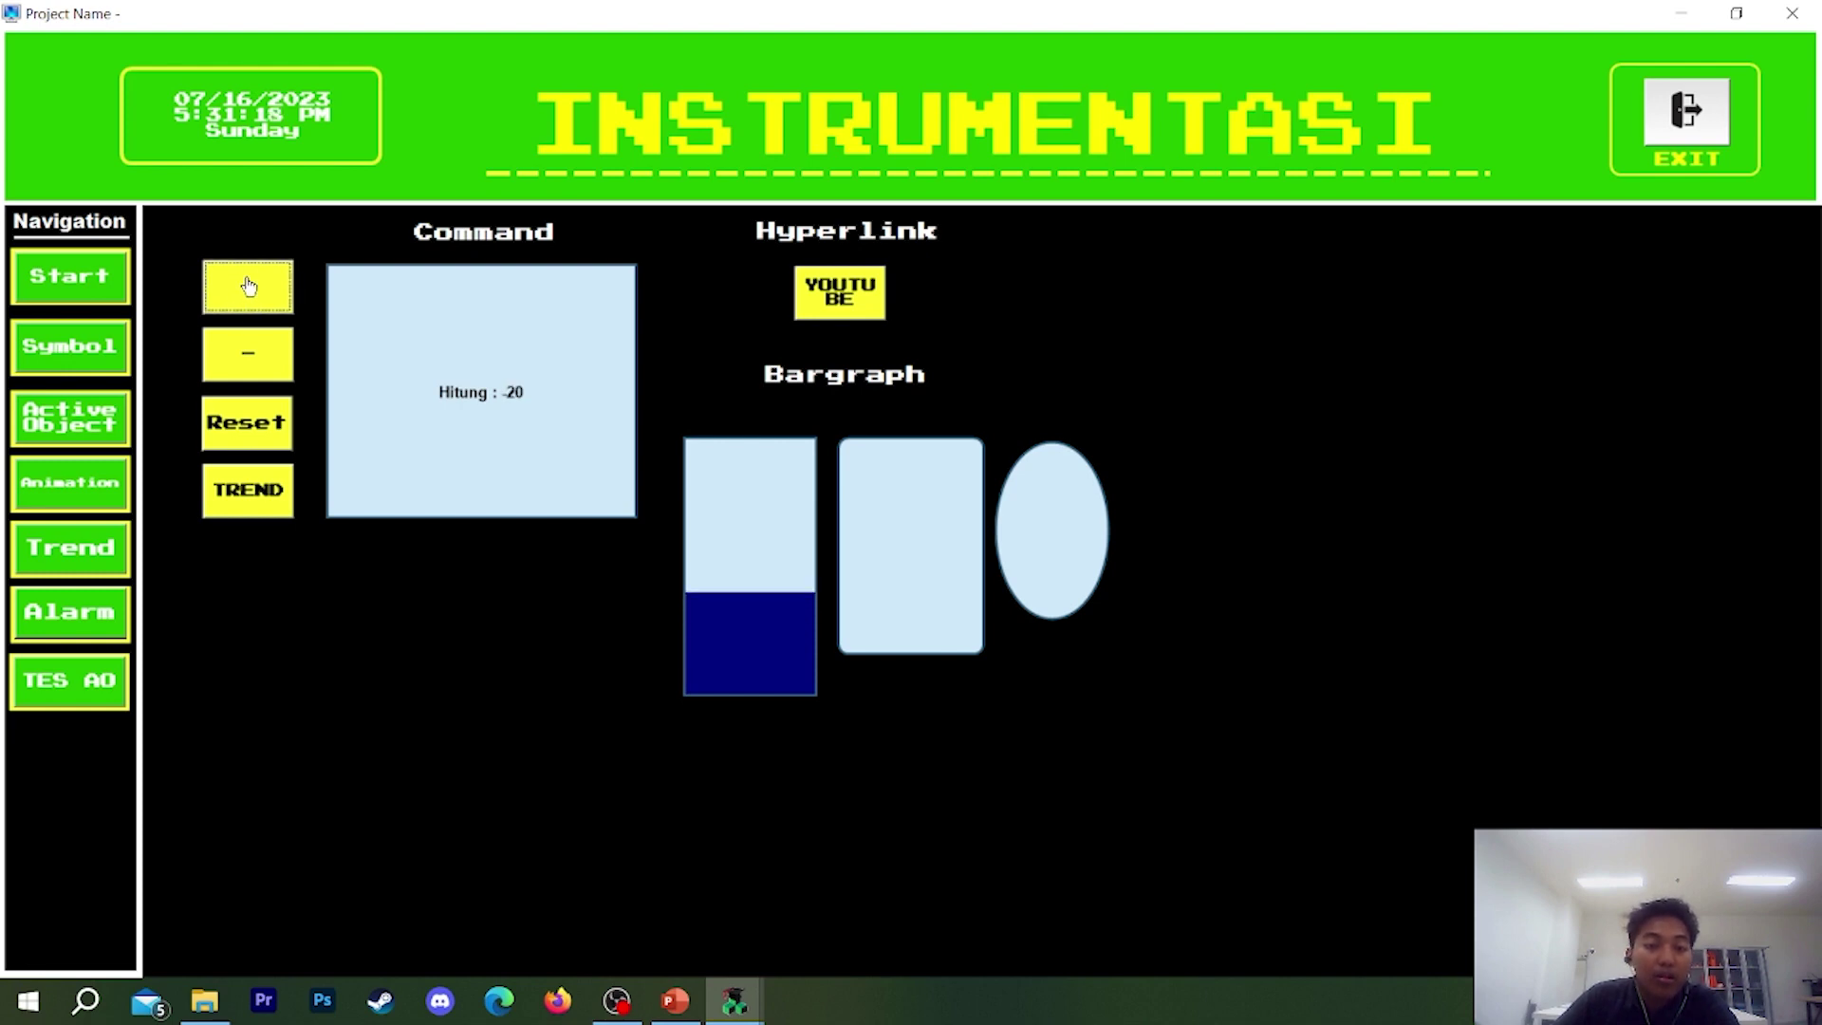
{"action": "left_click", "coordinate": [265, 290]}
{"action": "left_click", "coordinate": [266, 290]}
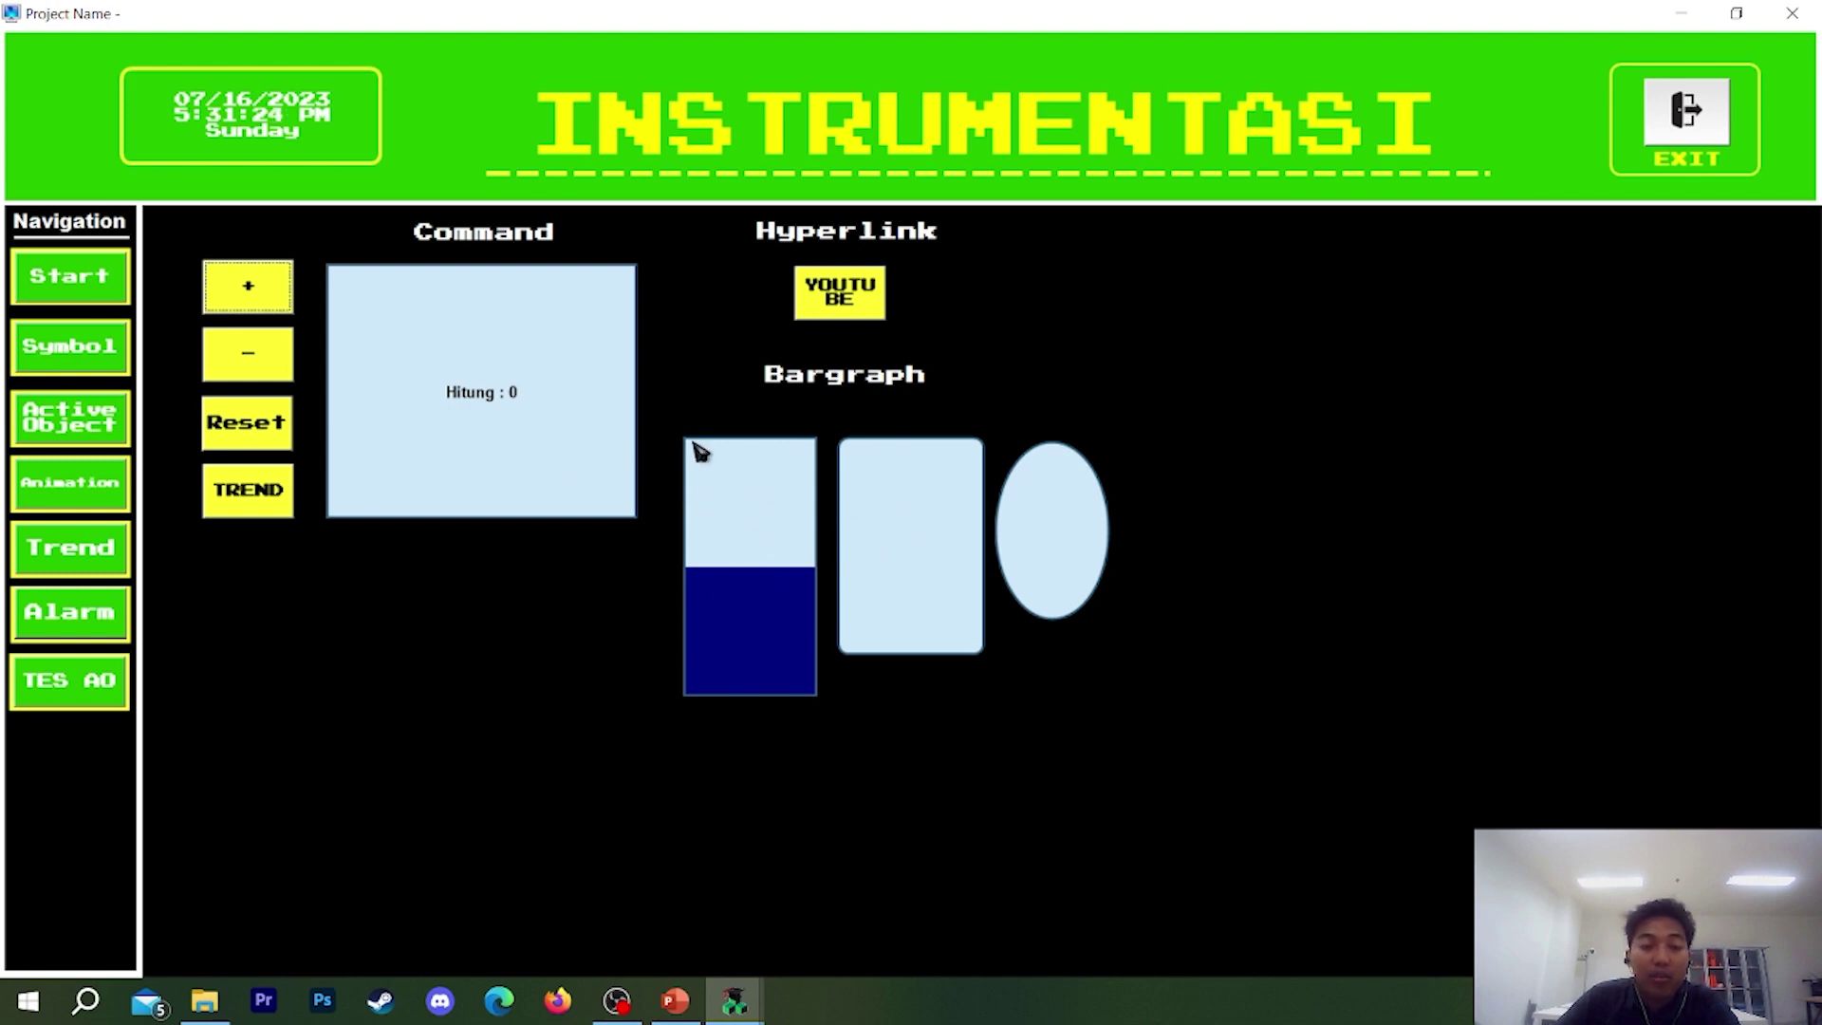
- Raise the counter from 0 to 100 to compare the rectangle's bargraph with the other two shapes
{"action": "left_click", "coordinate": [238, 297]}
{"action": "left_click", "coordinate": [250, 296]}
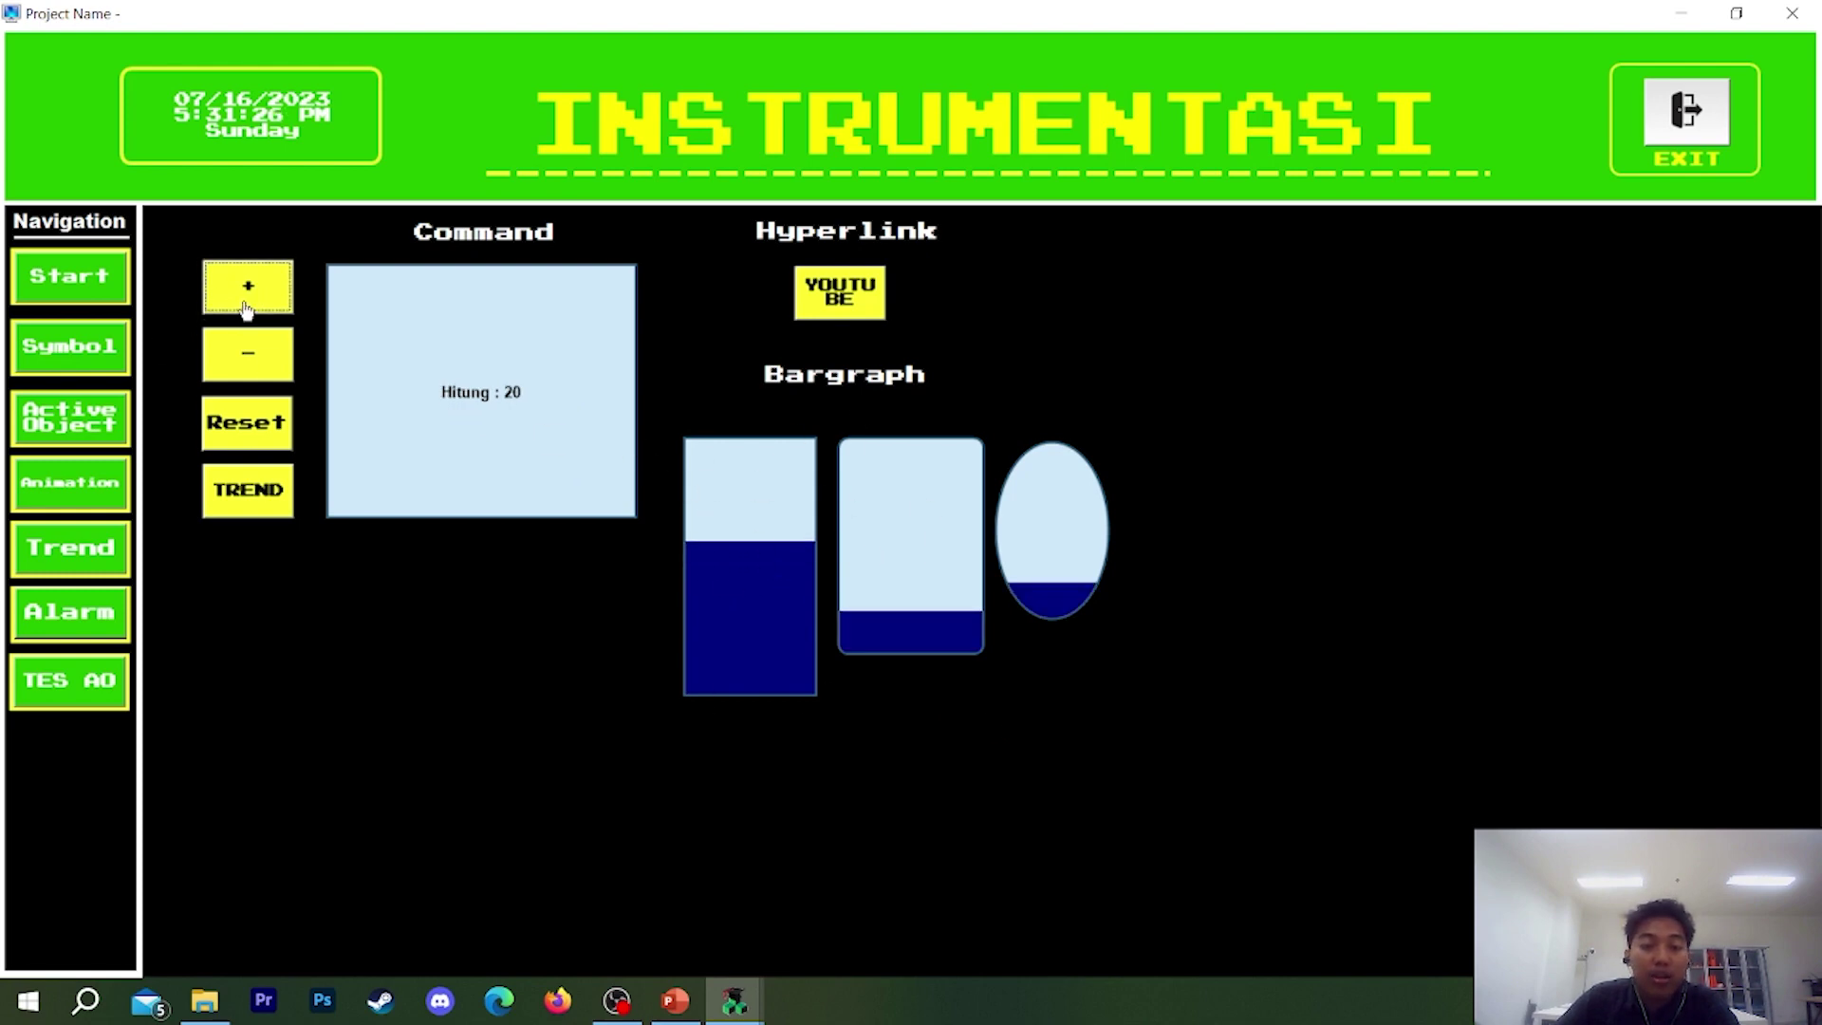
{"action": "left_click", "coordinate": [253, 298]}
{"action": "left_click", "coordinate": [254, 299]}
{"action": "left_click", "coordinate": [269, 305]}
{"action": "left_click", "coordinate": [268, 305]}
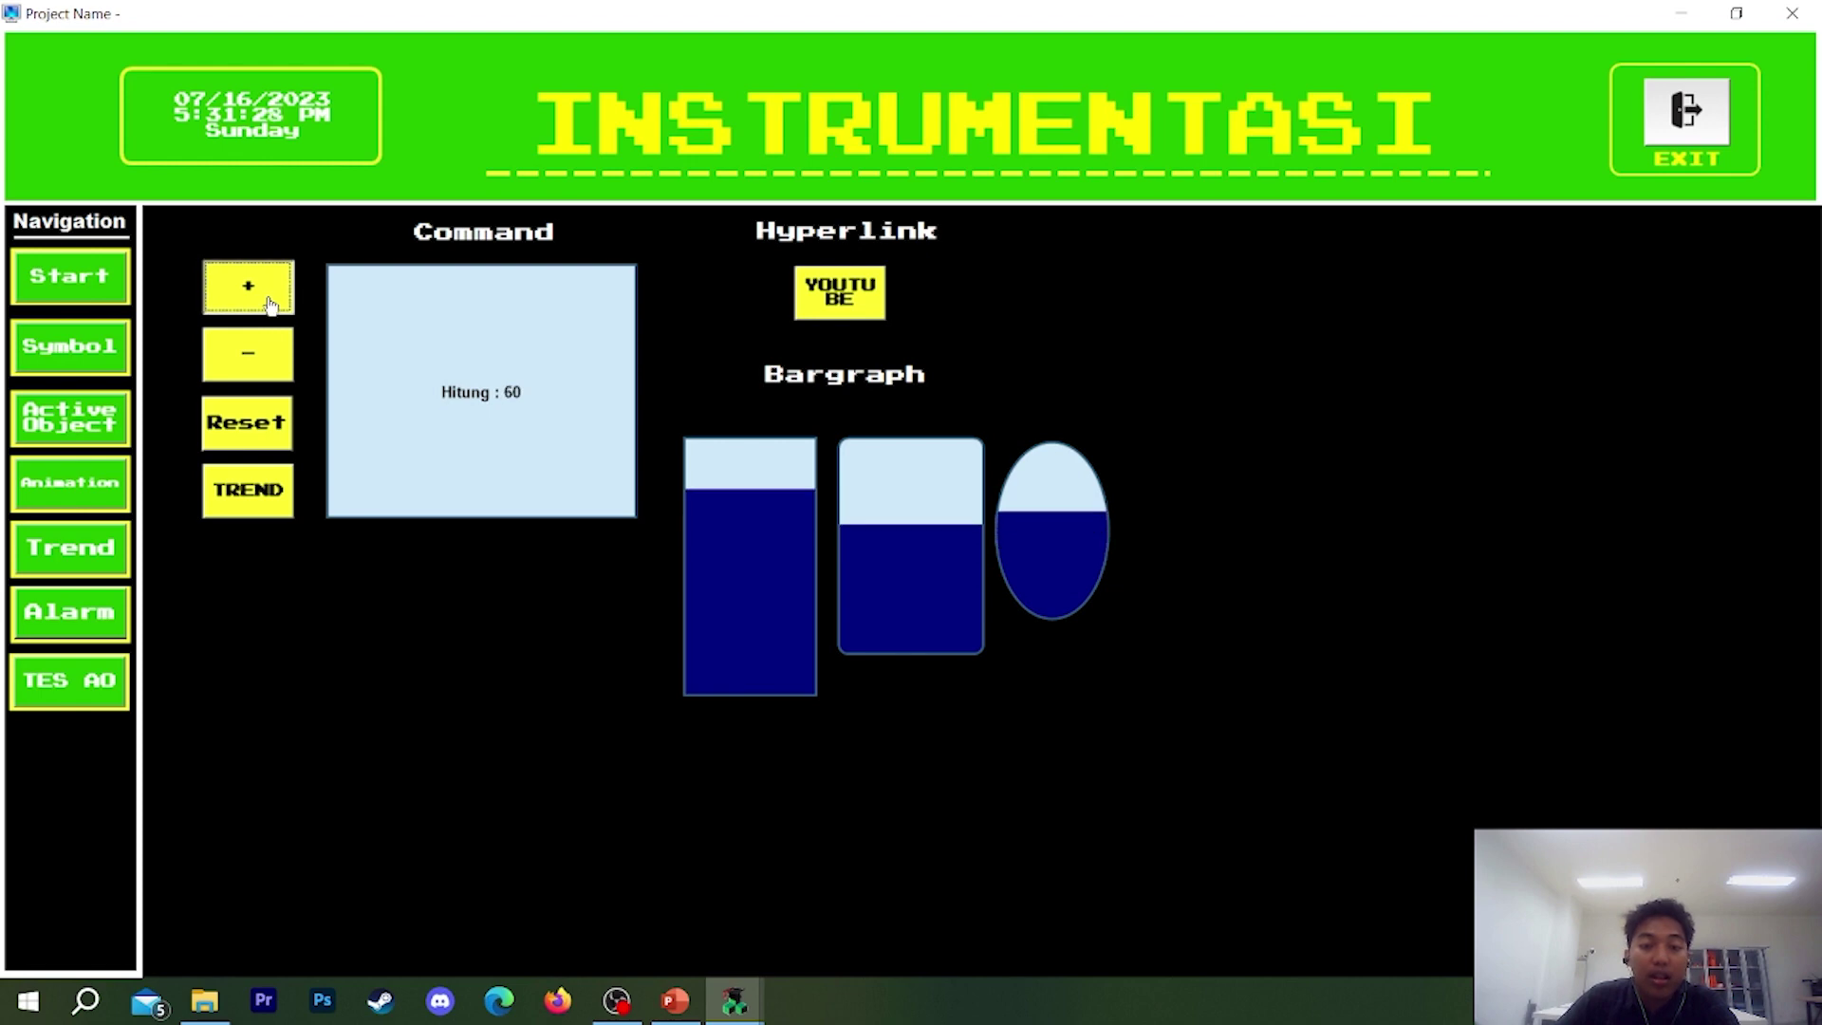
{"action": "left_click", "coordinate": [269, 305]}
{"action": "left_click", "coordinate": [269, 305]}
{"action": "left_click", "coordinate": [269, 305]}
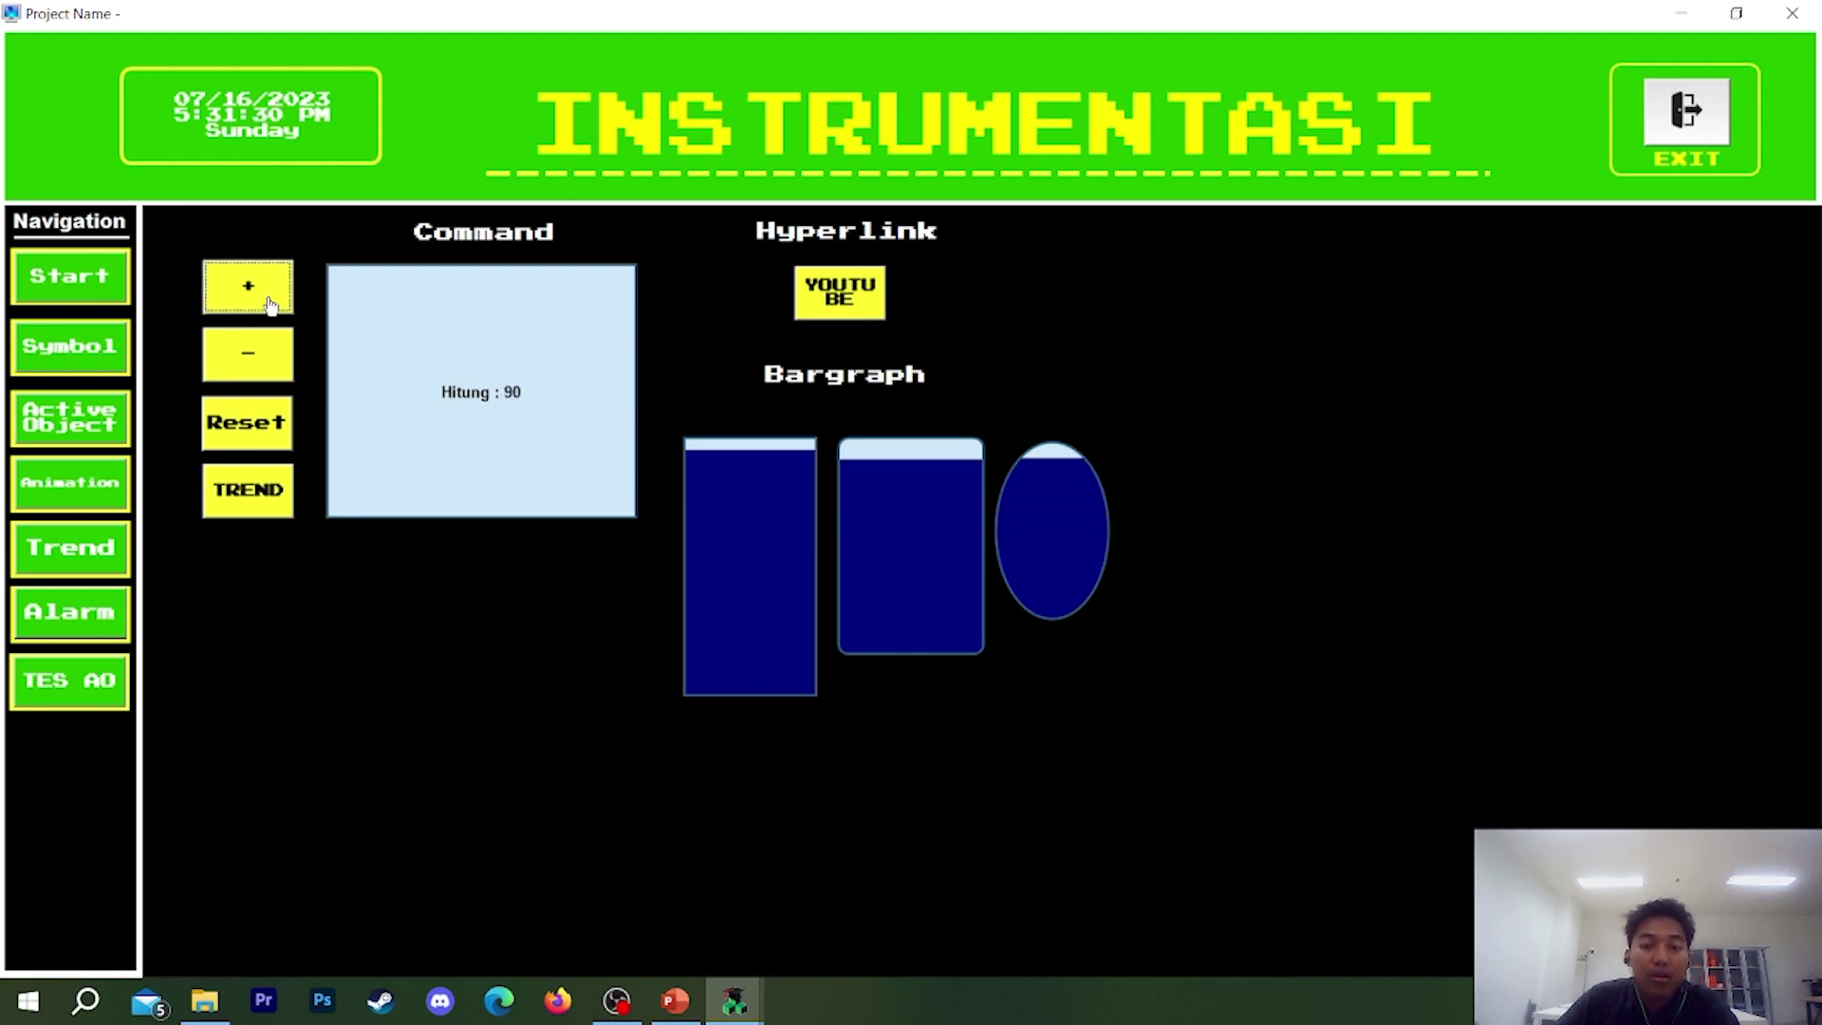
{"action": "left_click", "coordinate": [269, 305]}
- Lower the counter back to 0 while comparing the three bargraphs, and exit the running application
{"action": "left_click", "coordinate": [253, 366]}
{"action": "left_click", "coordinate": [252, 366]}
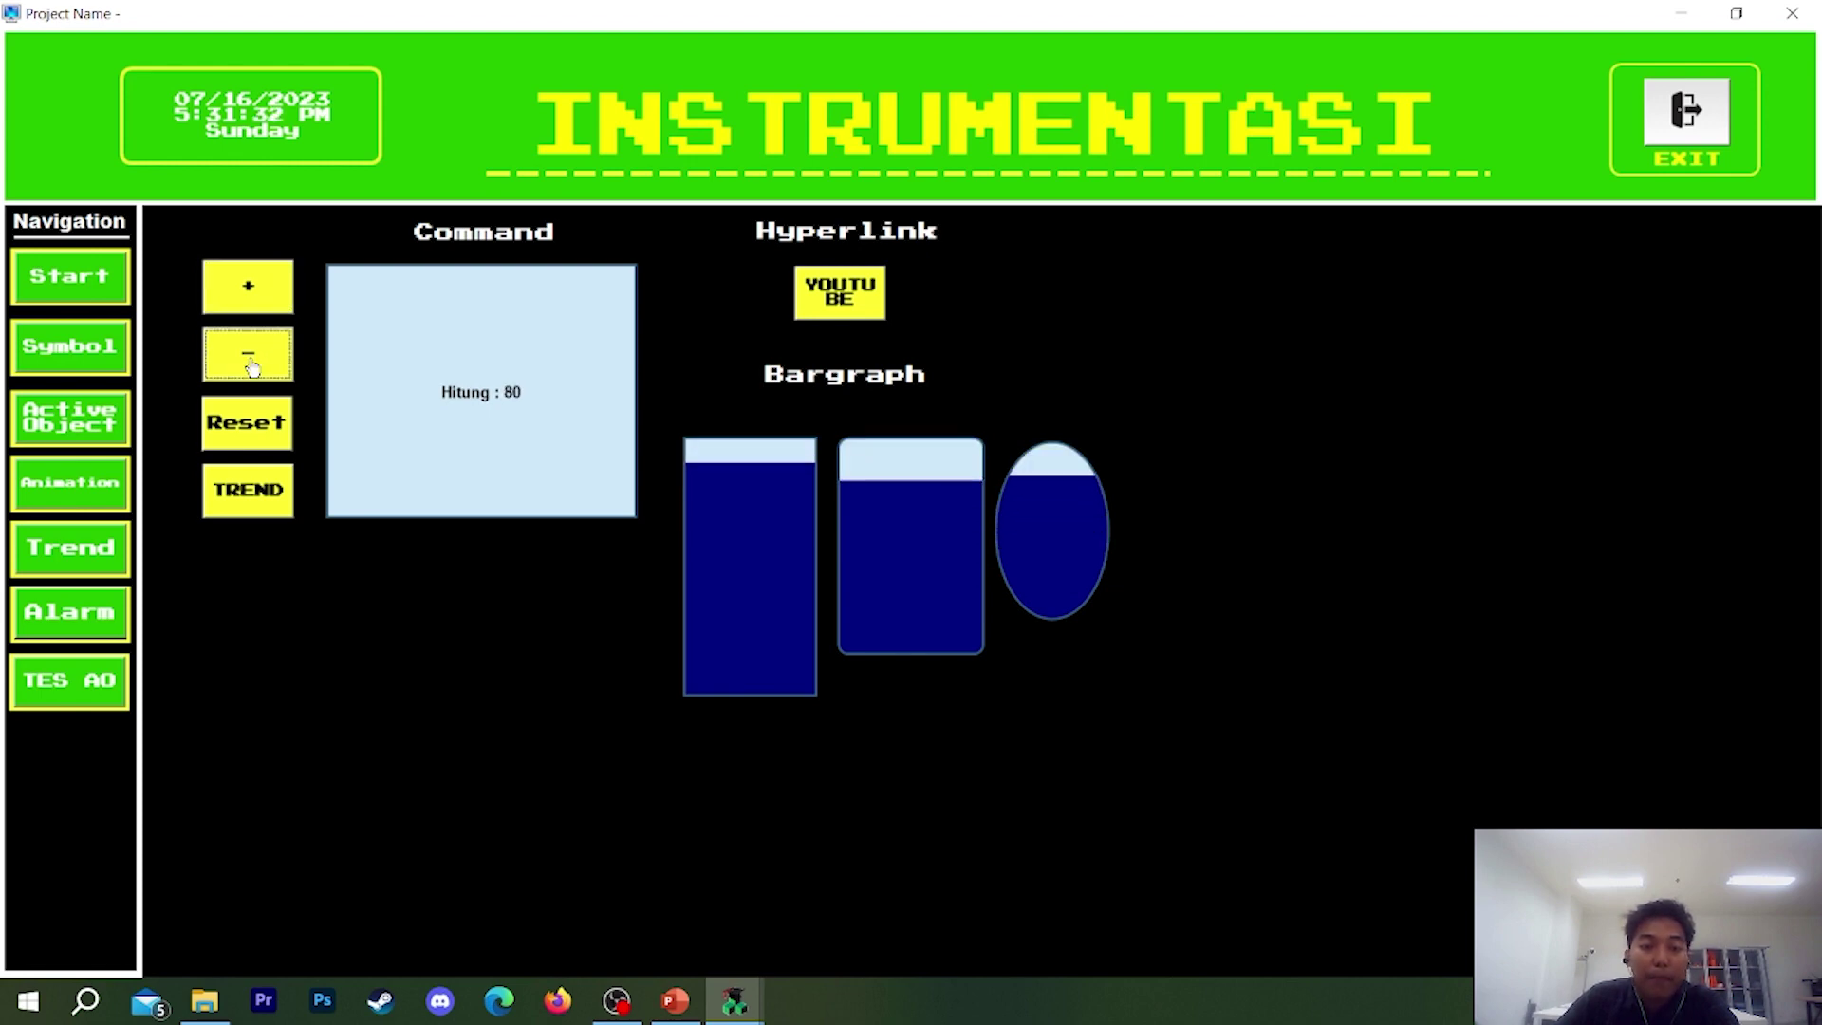
{"action": "left_click", "coordinate": [253, 367]}
{"action": "left_click", "coordinate": [253, 366]}
{"action": "left_click", "coordinate": [252, 366]}
{"action": "left_click", "coordinate": [252, 366]}
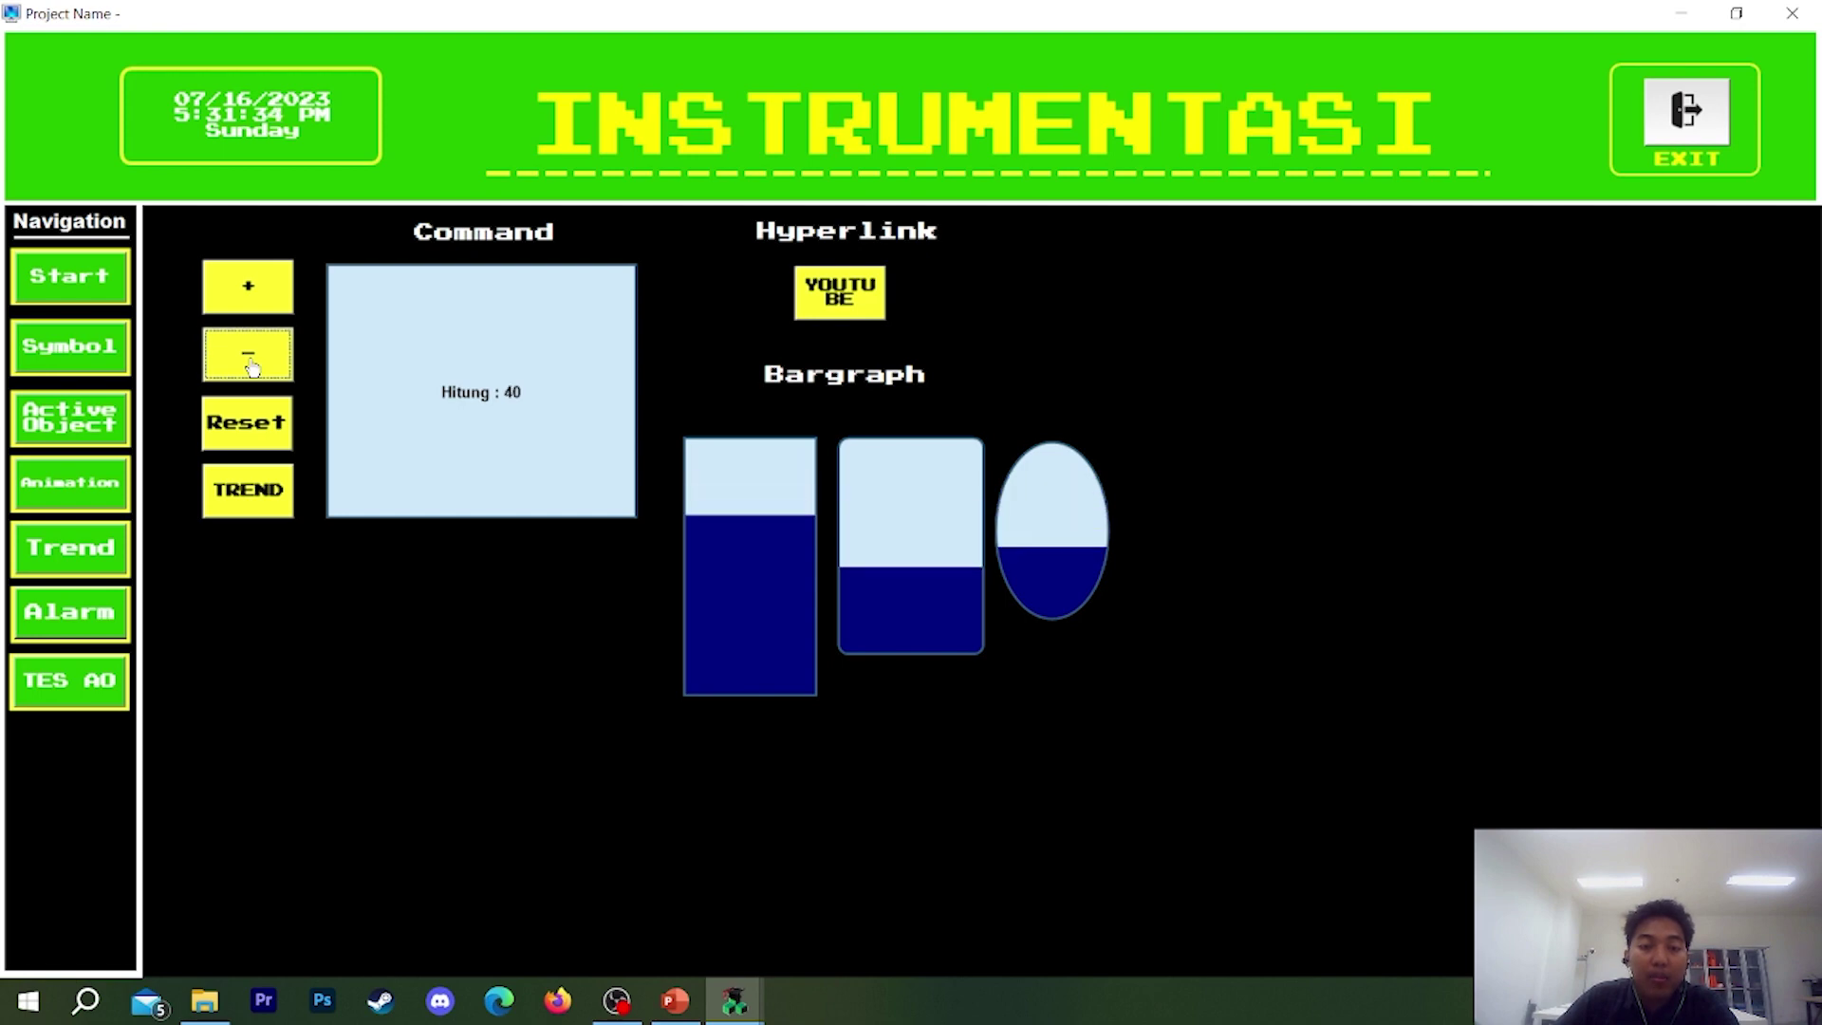
{"action": "left_click", "coordinate": [252, 366]}
{"action": "left_click", "coordinate": [253, 366]}
{"action": "left_click", "coordinate": [252, 367]}
{"action": "left_click", "coordinate": [252, 366]}
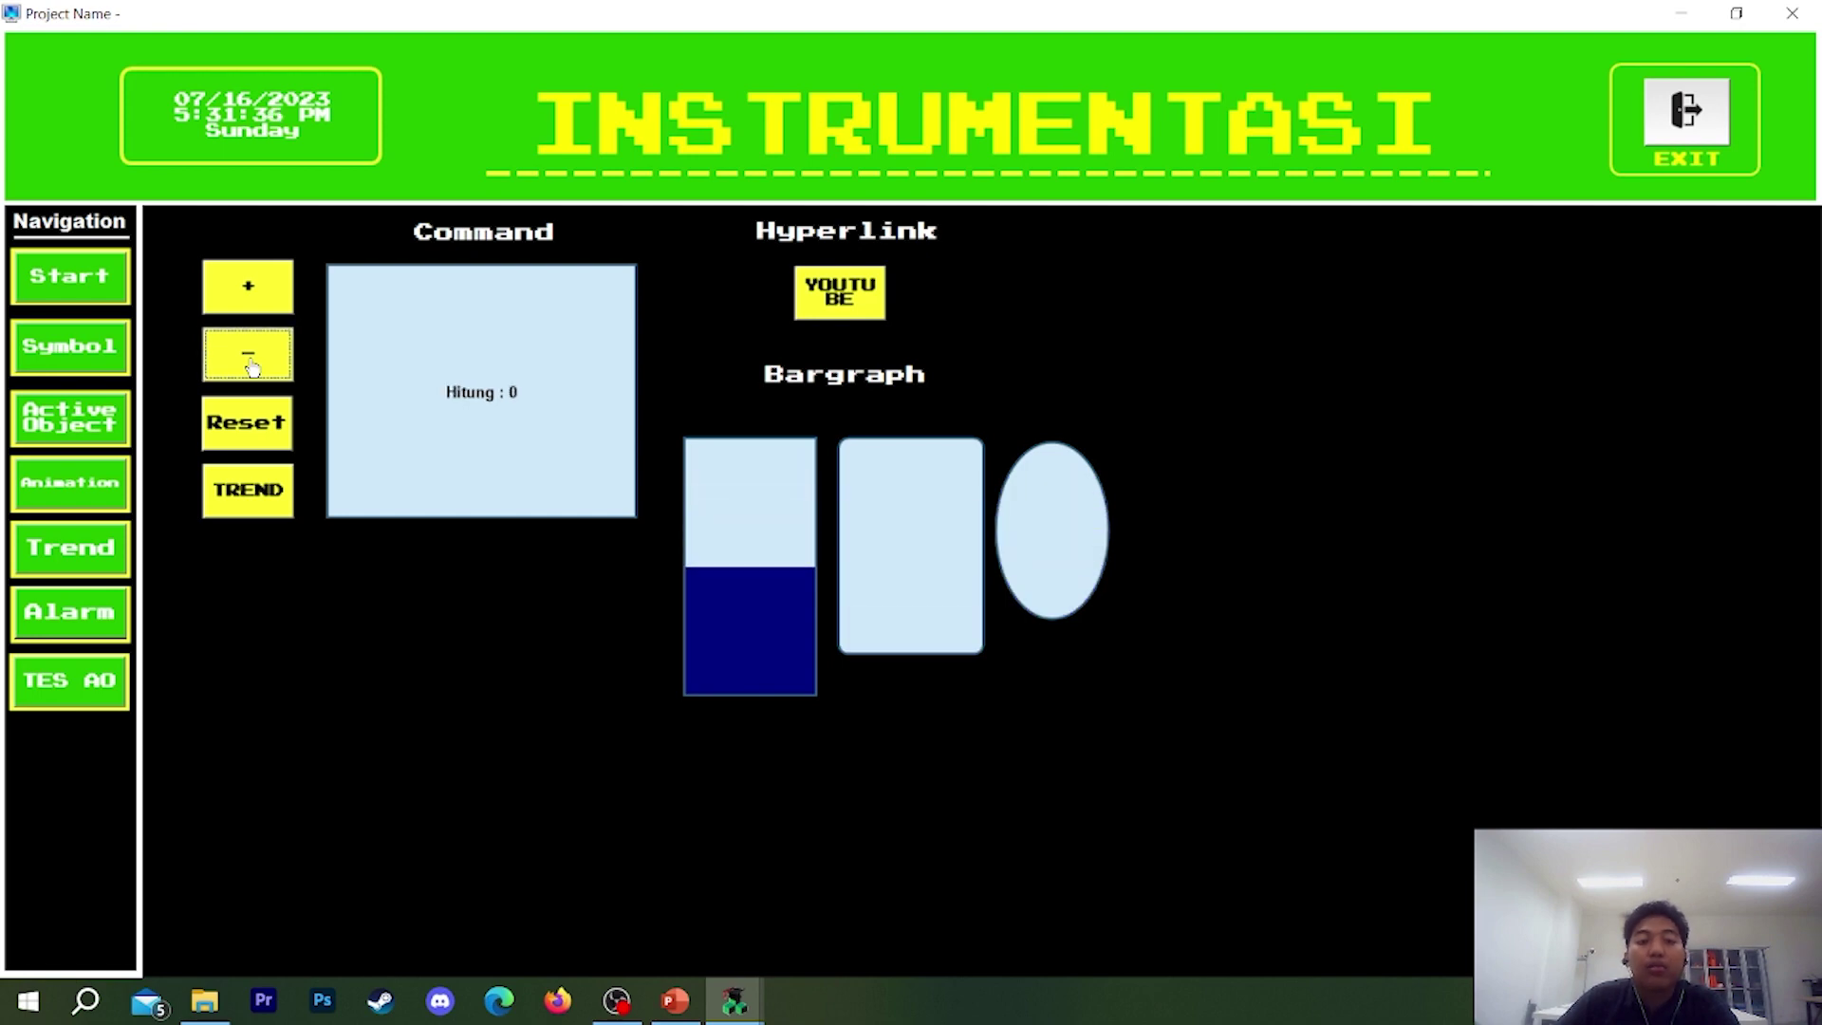
{"action": "left_click", "coordinate": [1677, 147]}
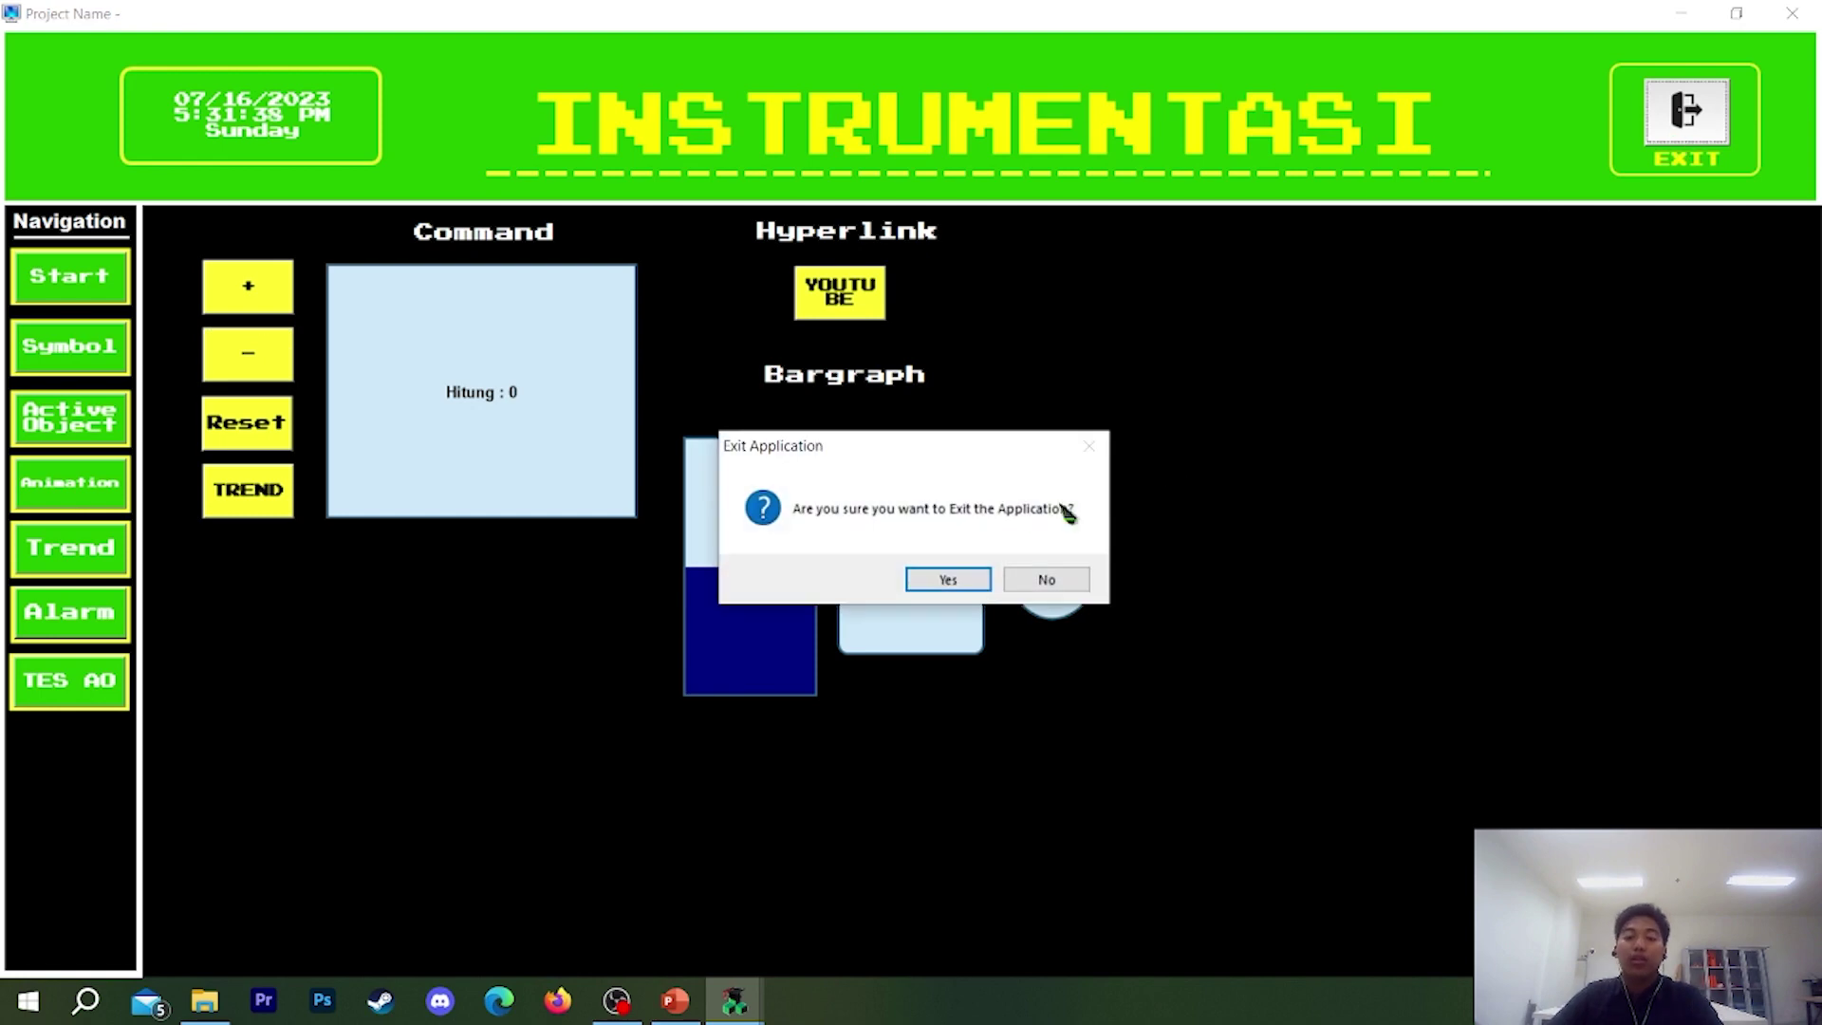
{"action": "left_click", "coordinate": [948, 576]}
- Set the minimum value of the plain rectangle's bargraph back to 0 and move its properties dialog clear of the shapes
{"action": "double_click", "coordinate": [865, 524]}
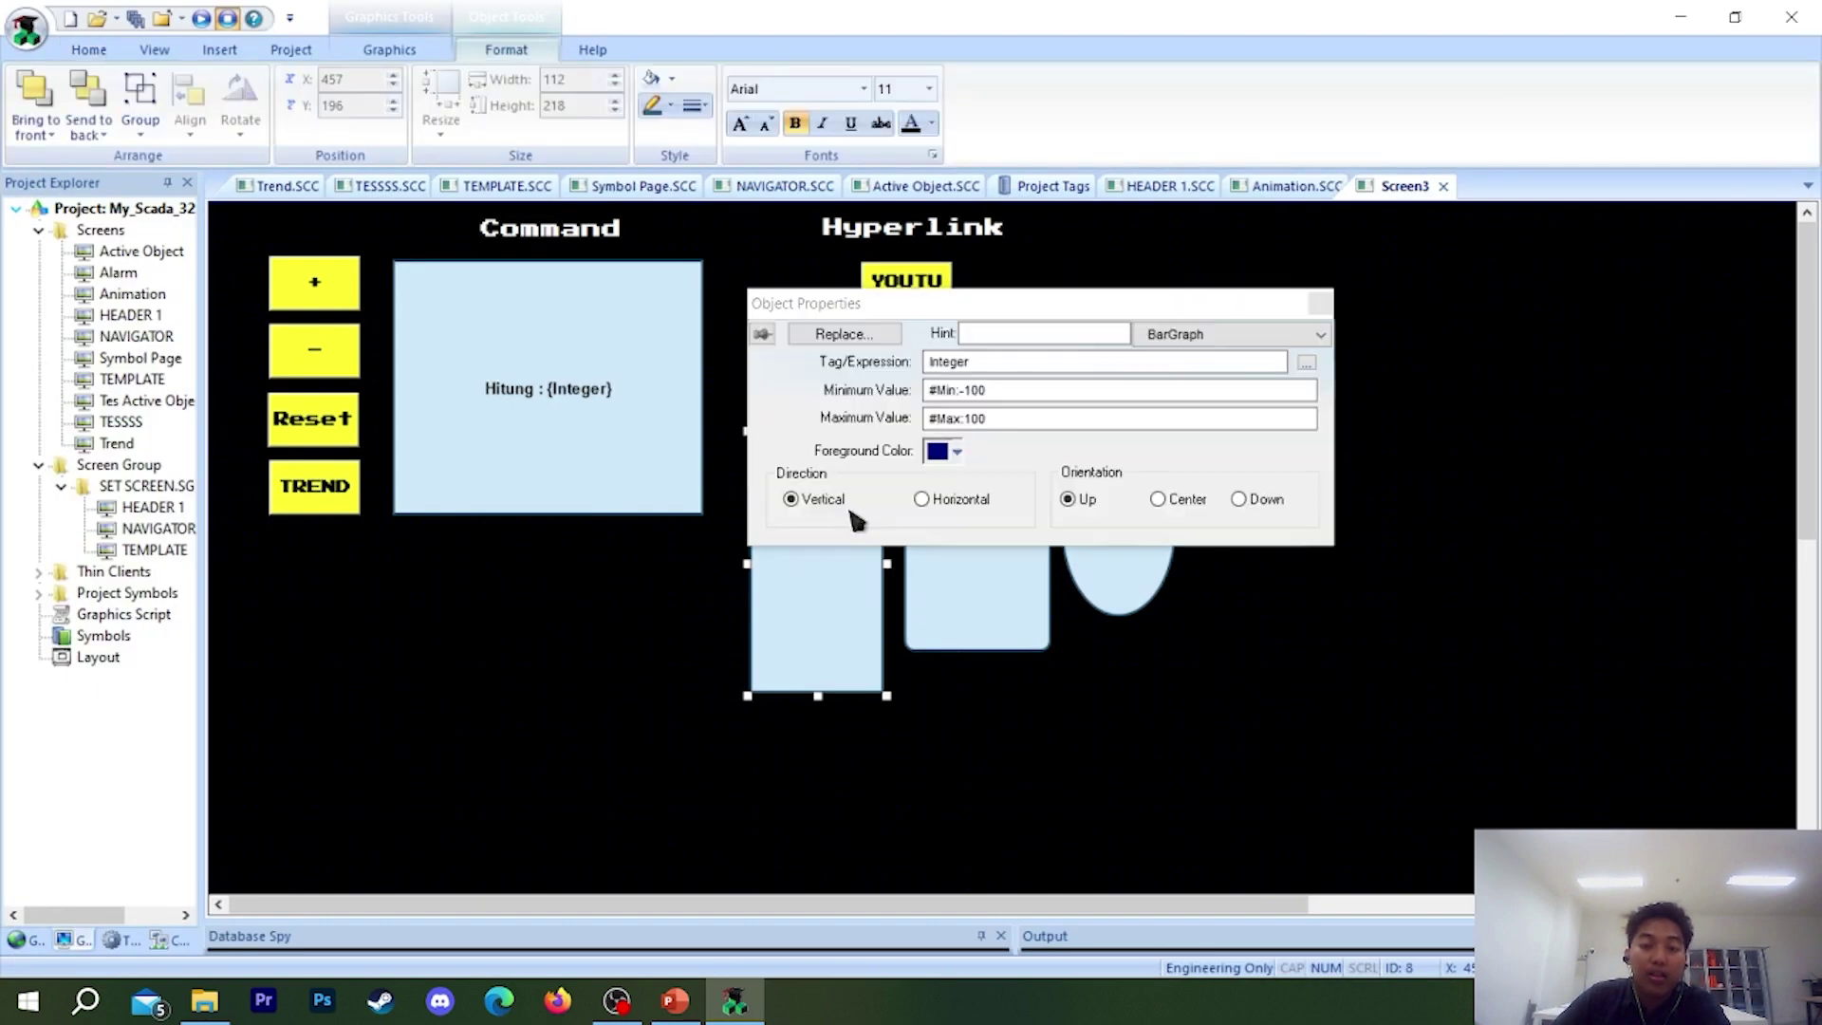
{"action": "double_click", "coordinate": [975, 391]}
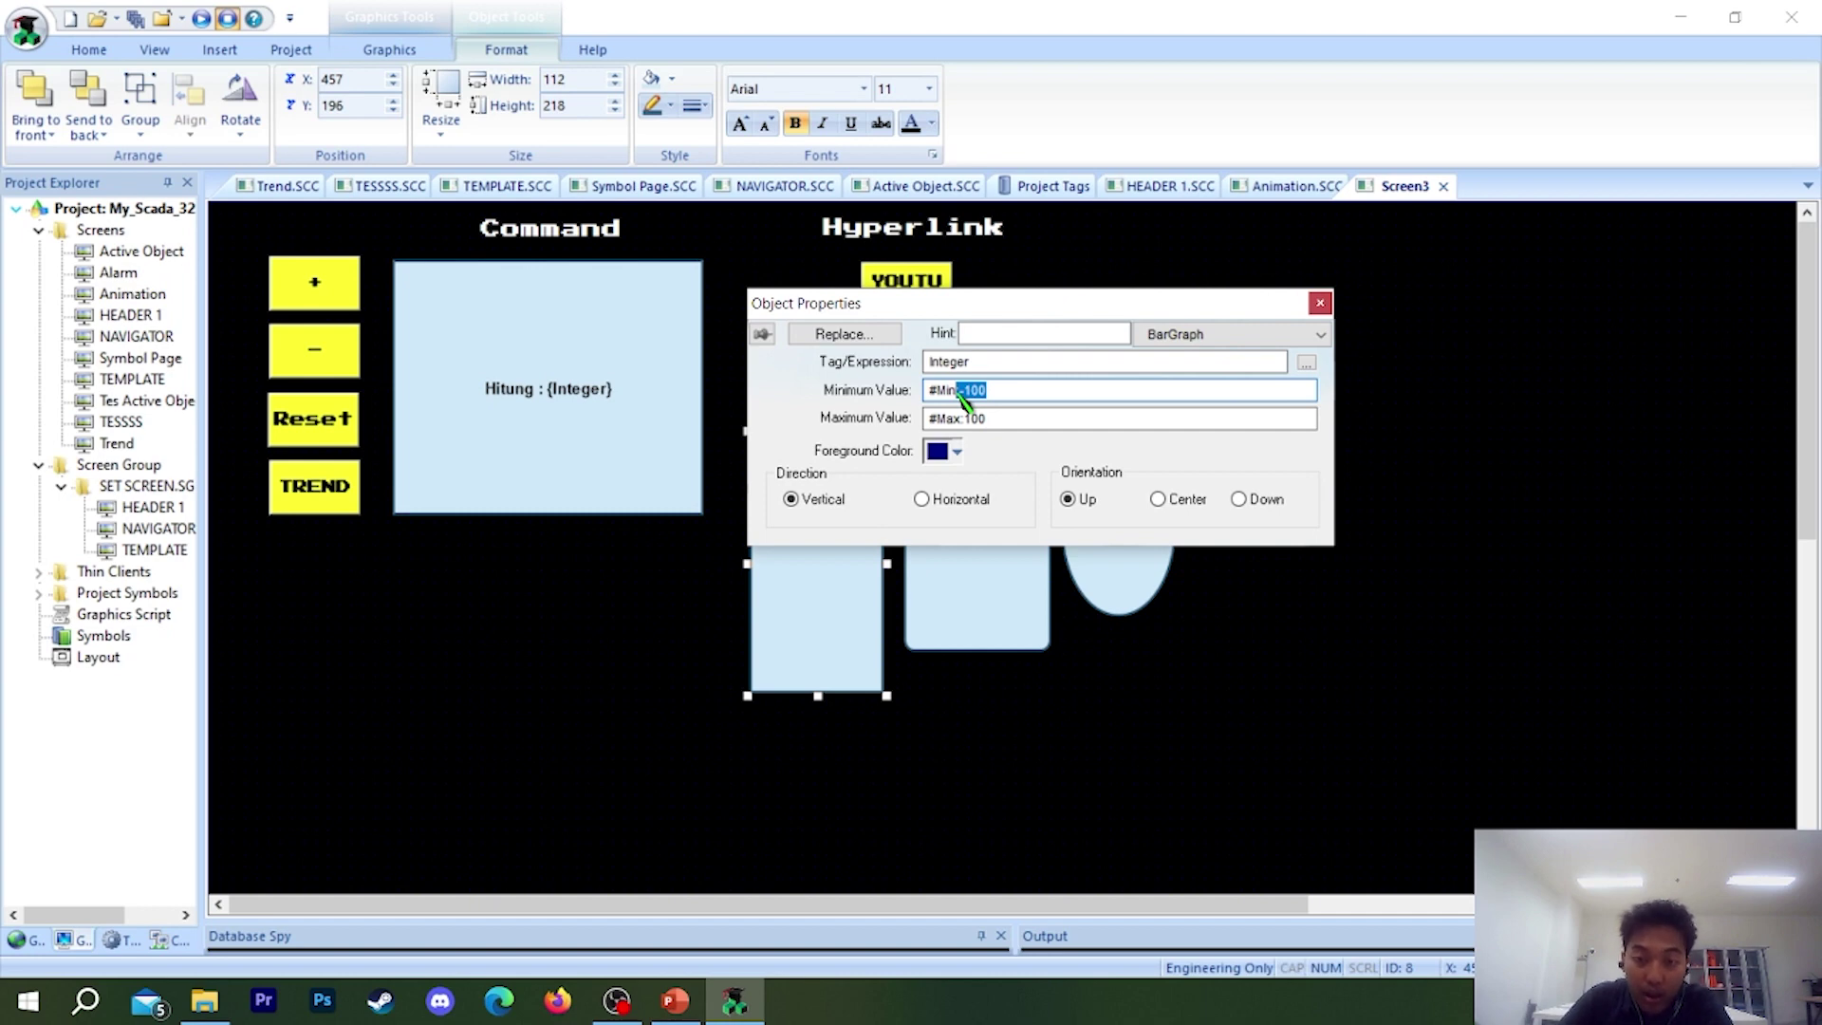
{"action": "left_click_drag", "start_coordinate": [996, 393], "coordinate": [962, 392]}
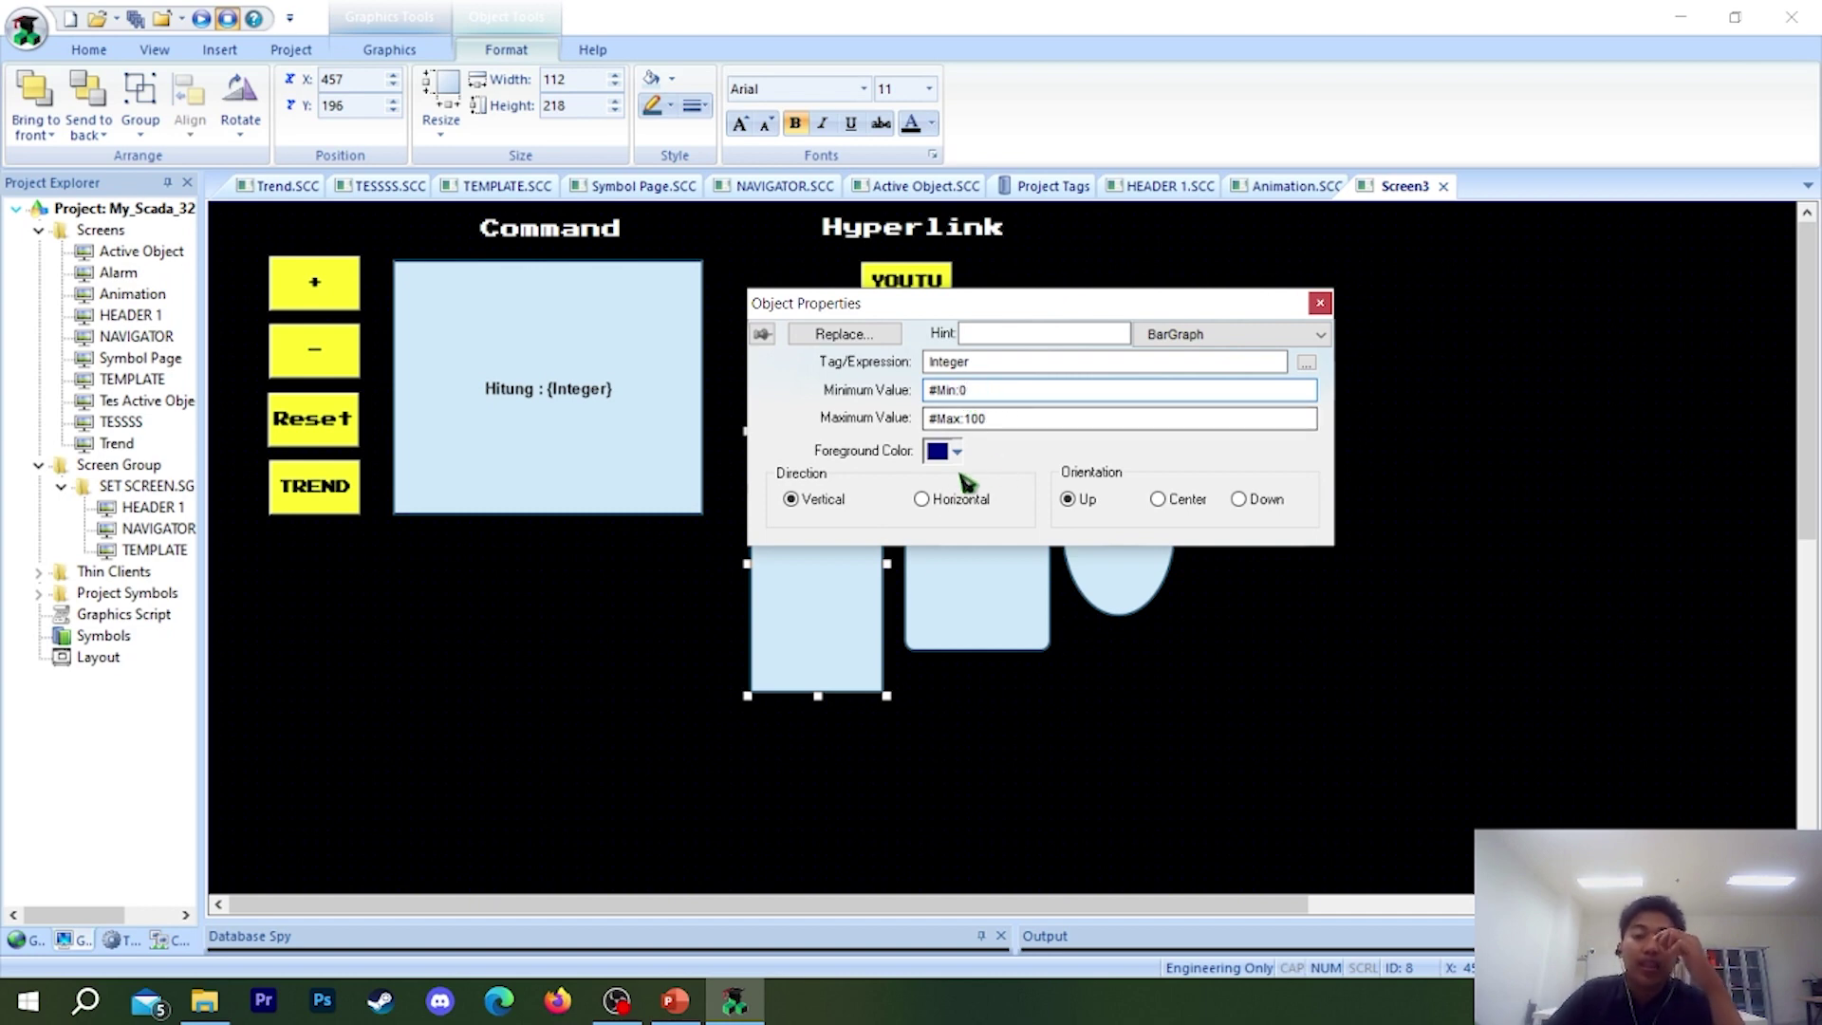
{"action": "left_click_drag", "start_coordinate": [1037, 310], "coordinate": [260, 192]}
{"action": "left_click_drag", "start_coordinate": [387, 183], "coordinate": [451, 194]}
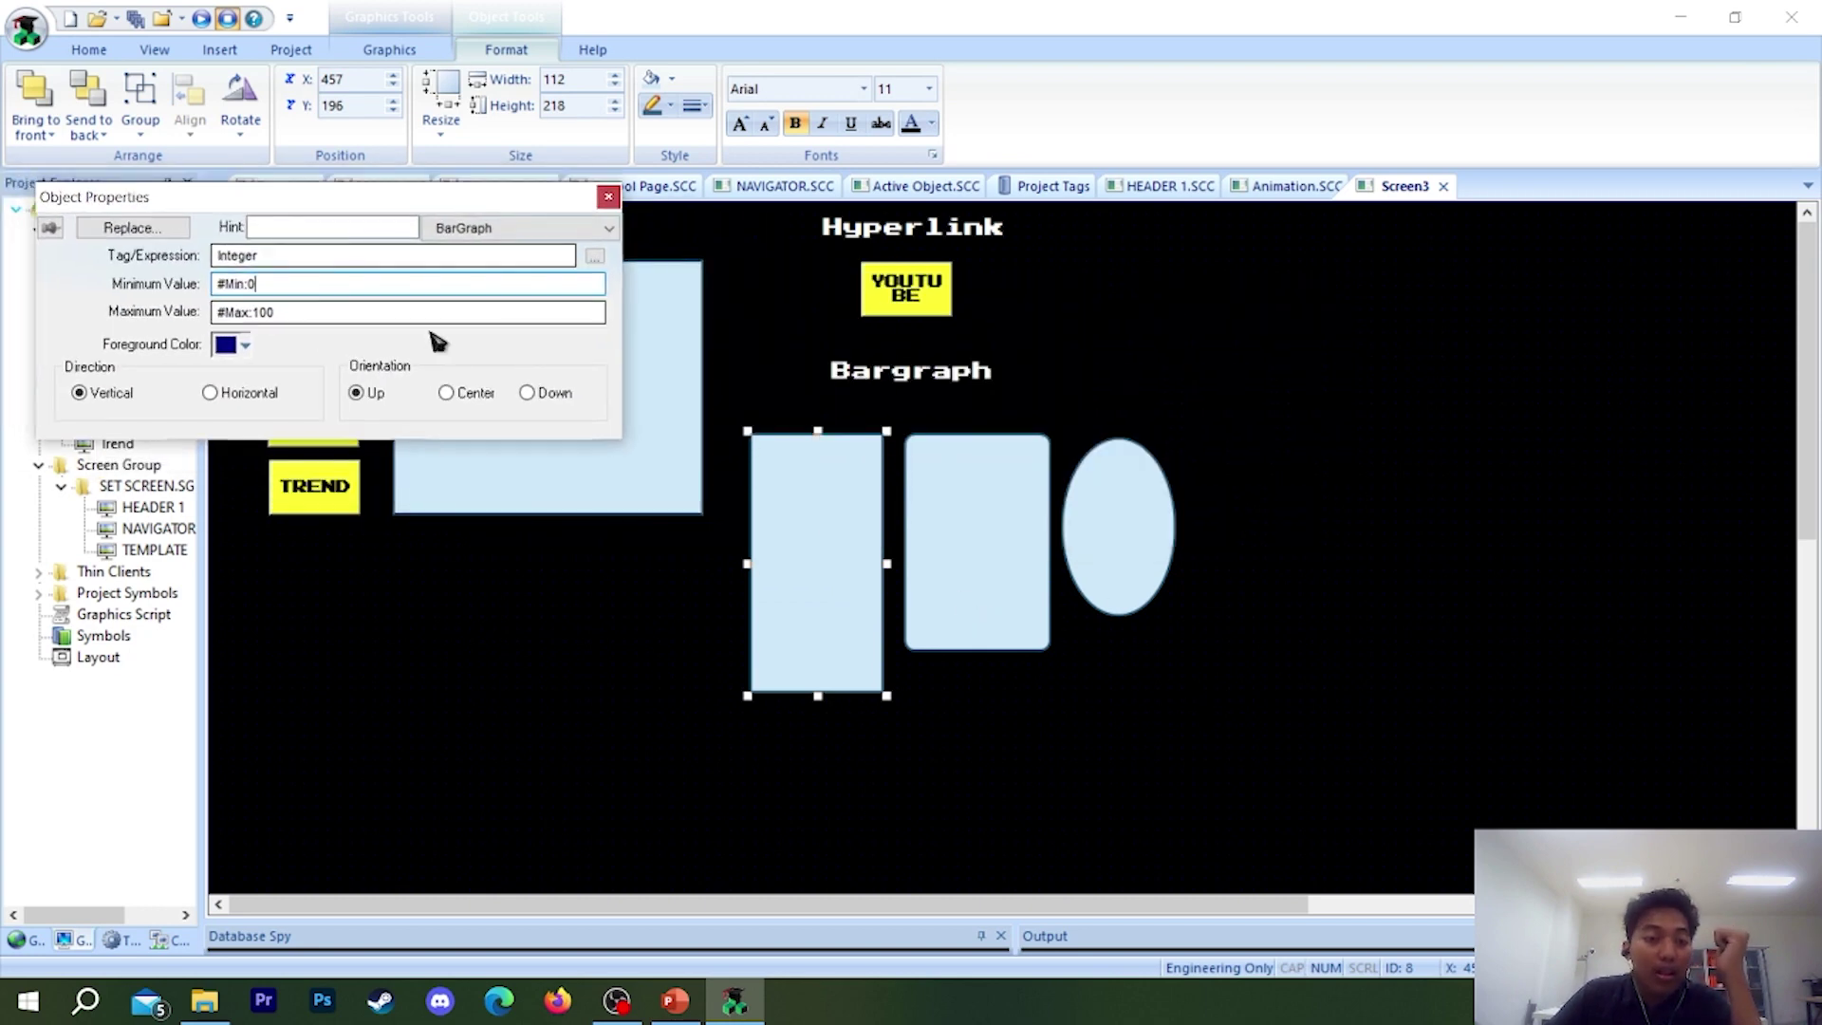
- Set the foreground color of the plain rectangle's bargraph to green and close its properties
{"action": "left_click", "coordinate": [245, 345]}
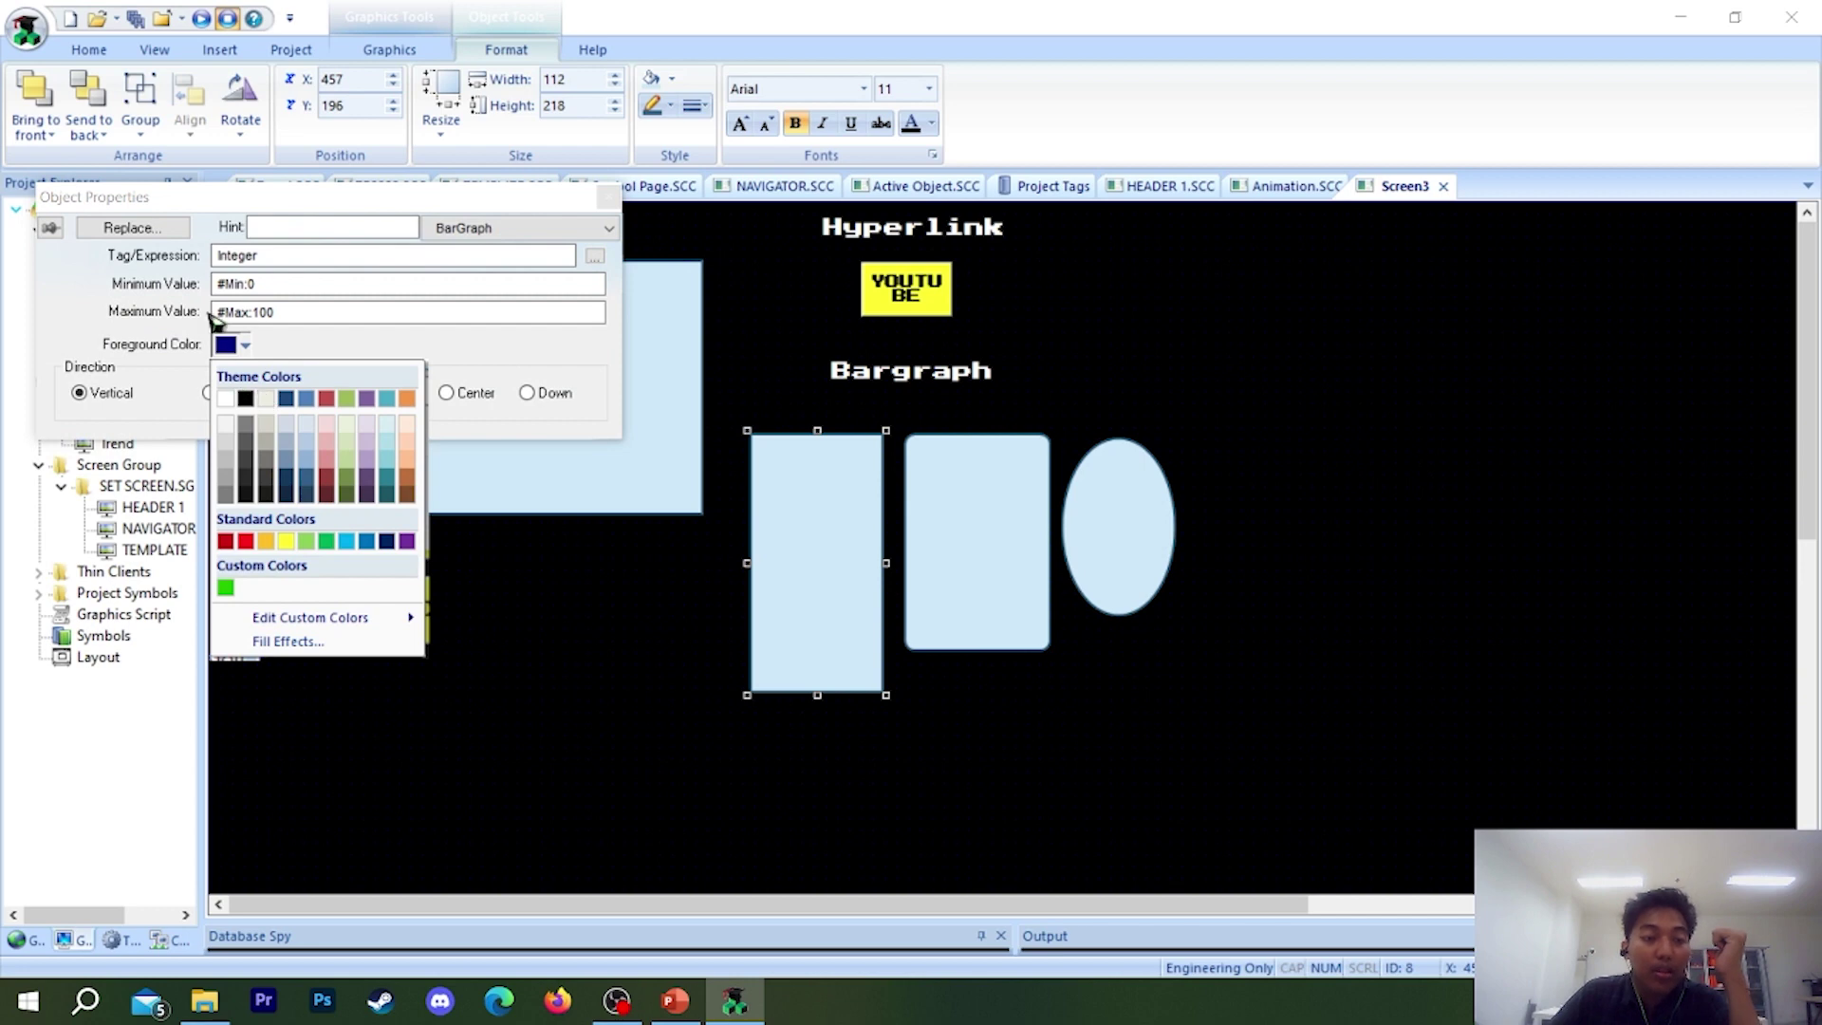
{"action": "left_click", "coordinate": [326, 541]}
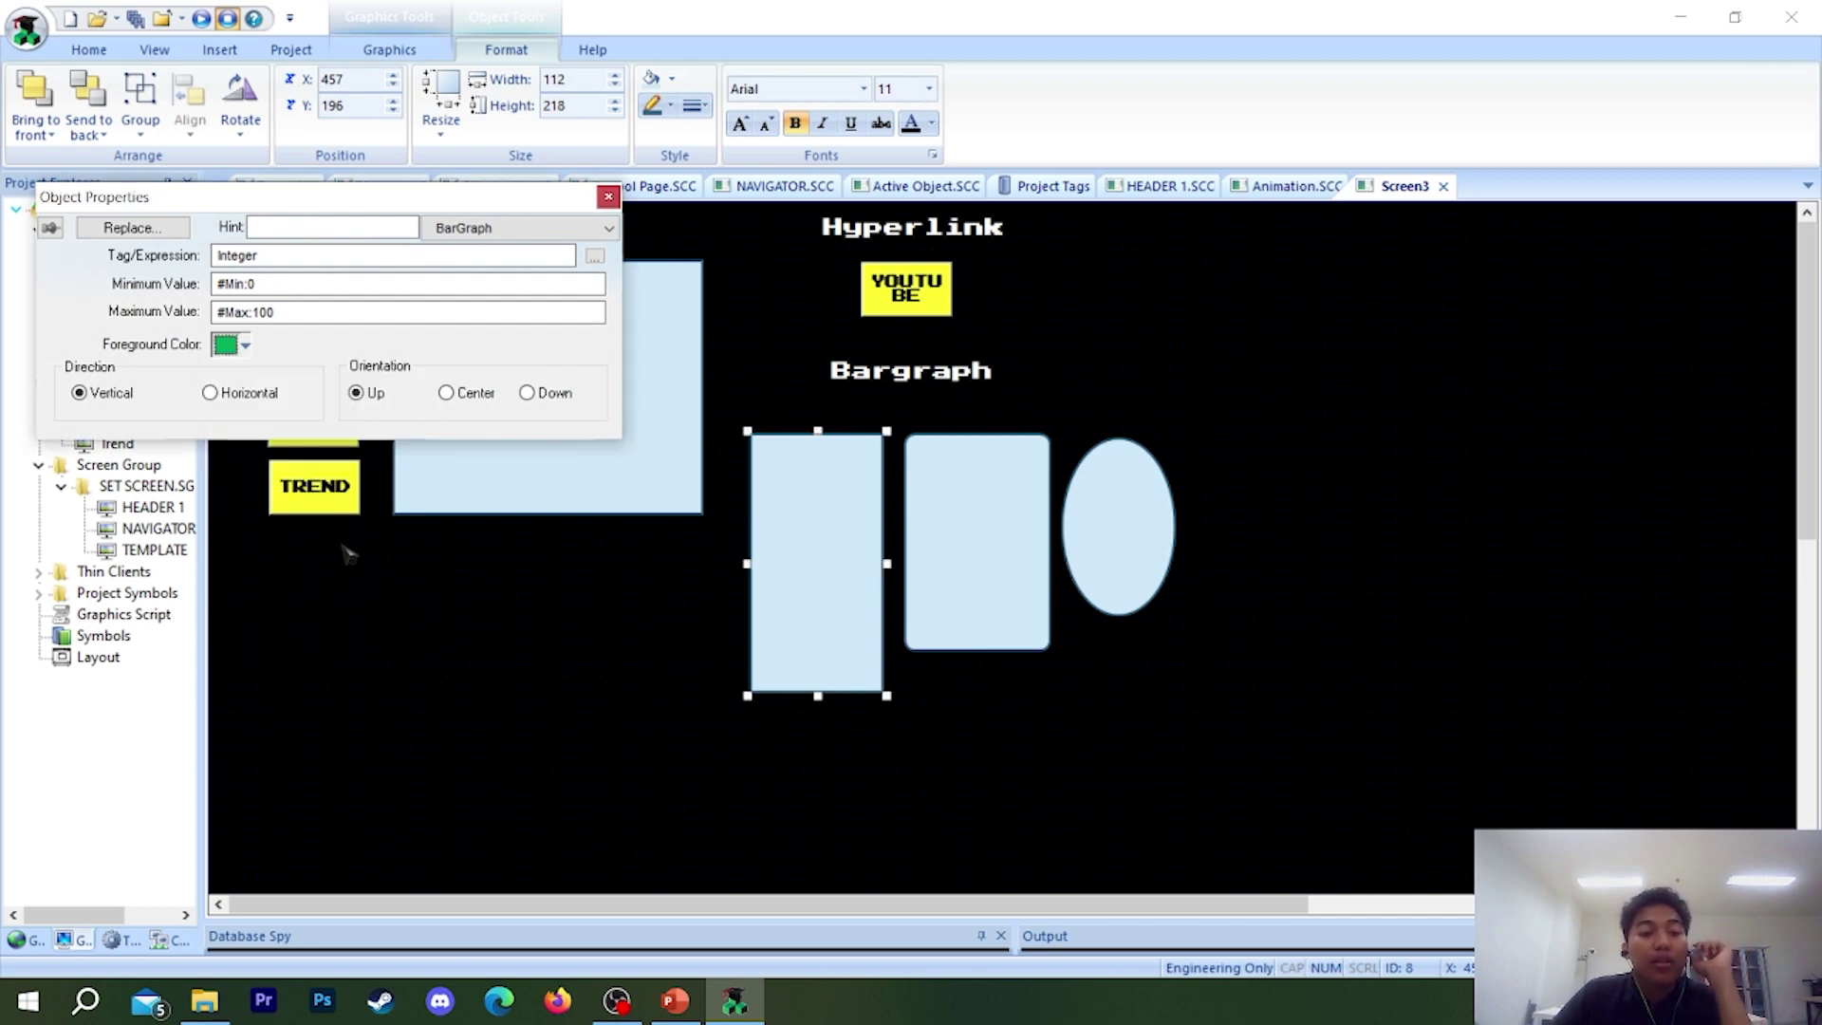
{"action": "left_click", "coordinate": [609, 194]}
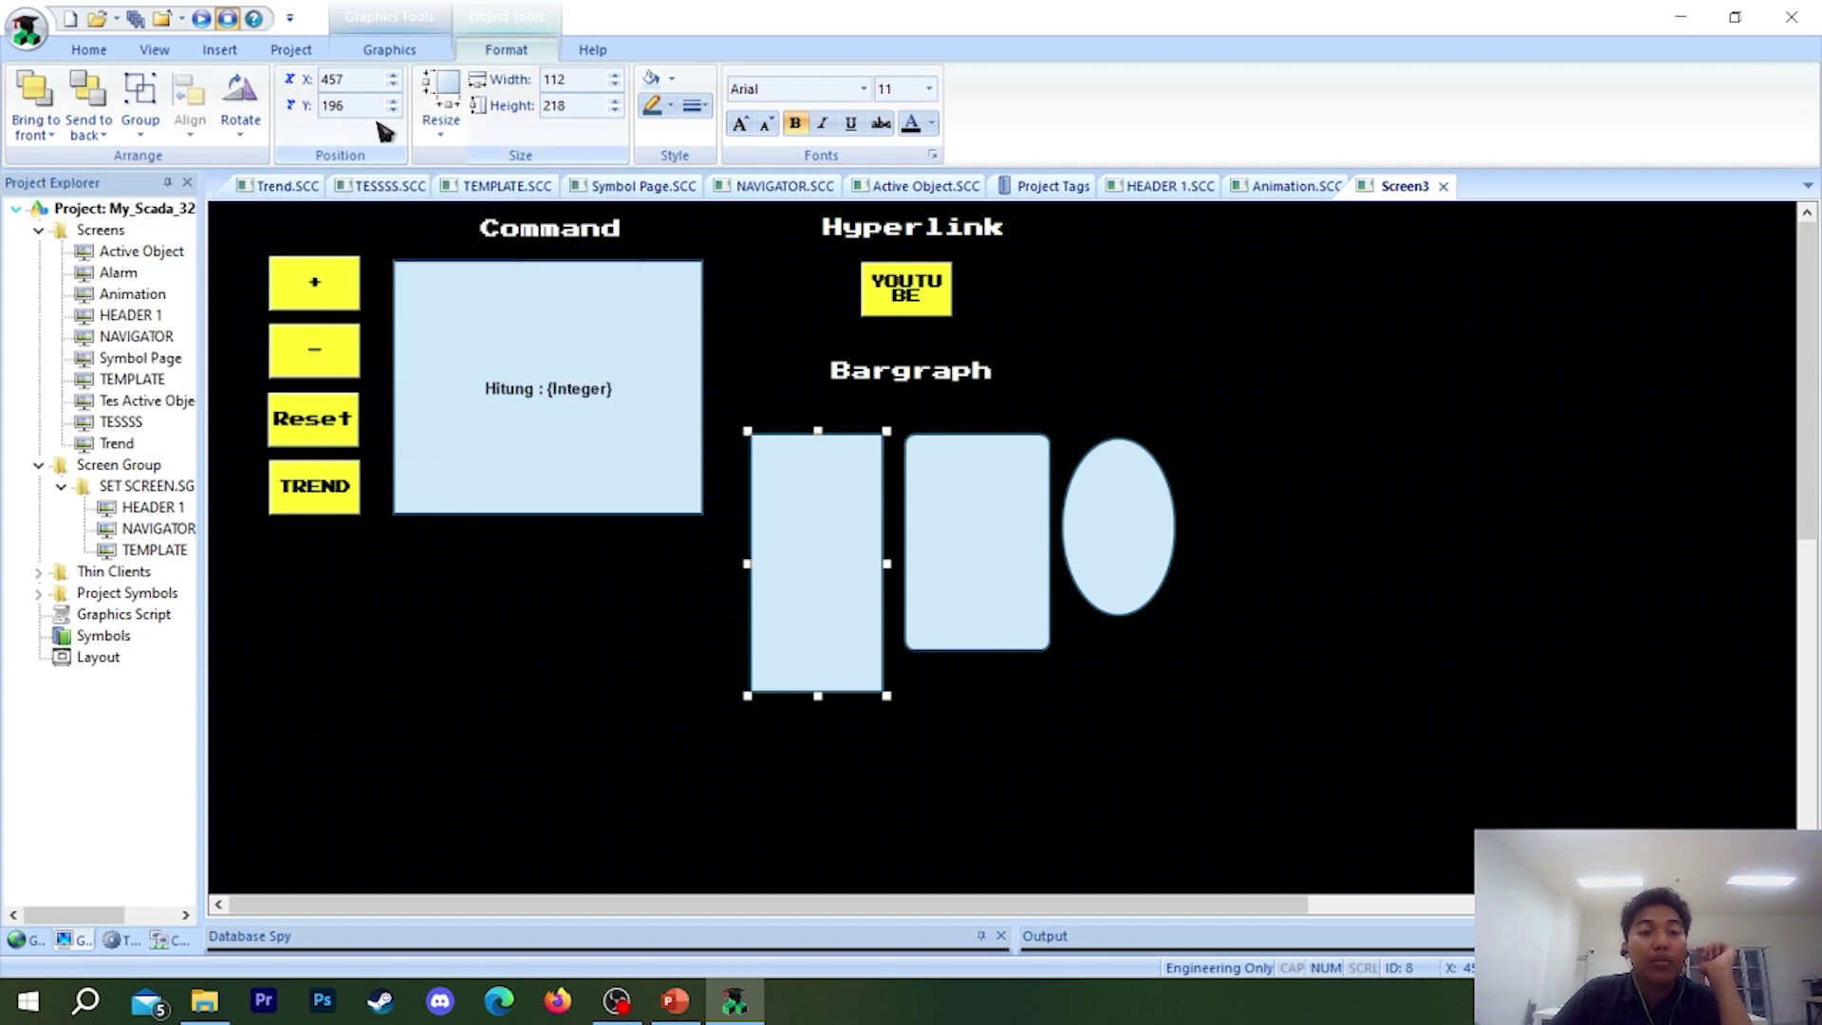
- Run the application to check the rectangle's bargraph color, view the finished Animation screen, and exit
{"action": "left_click", "coordinate": [200, 18]}
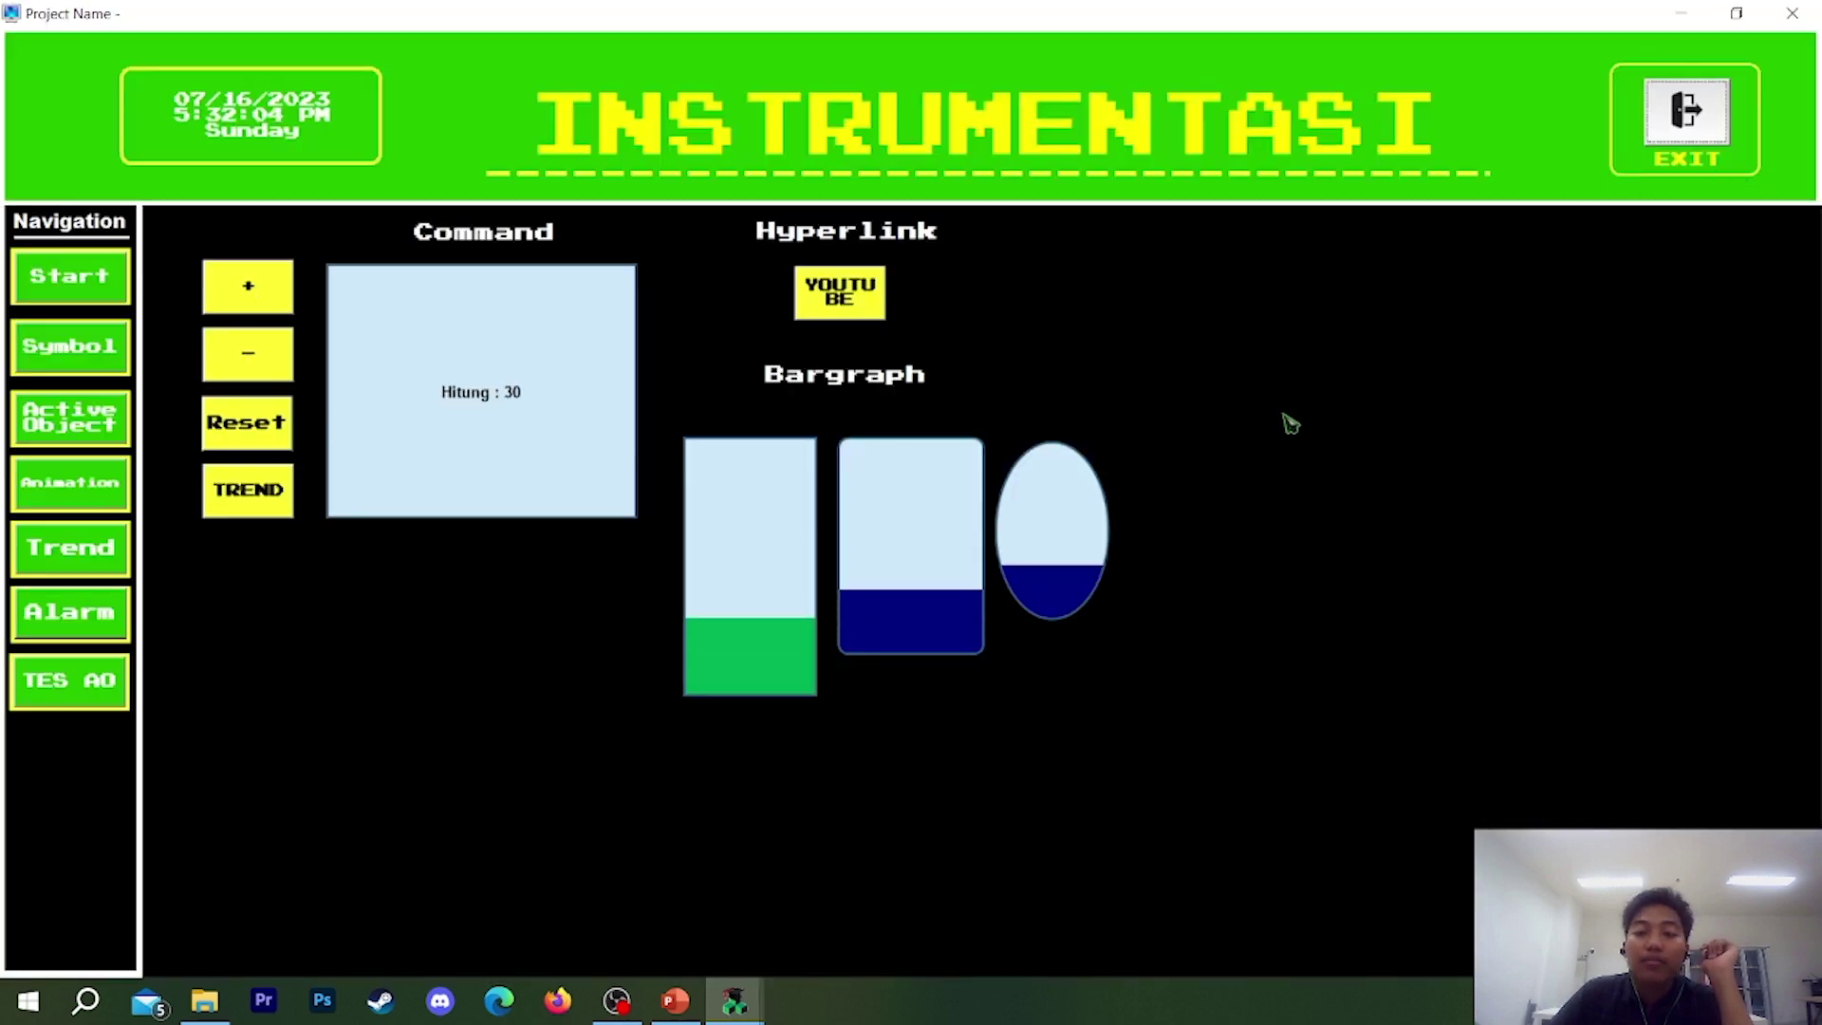
{"action": "left_click", "coordinate": [103, 489]}
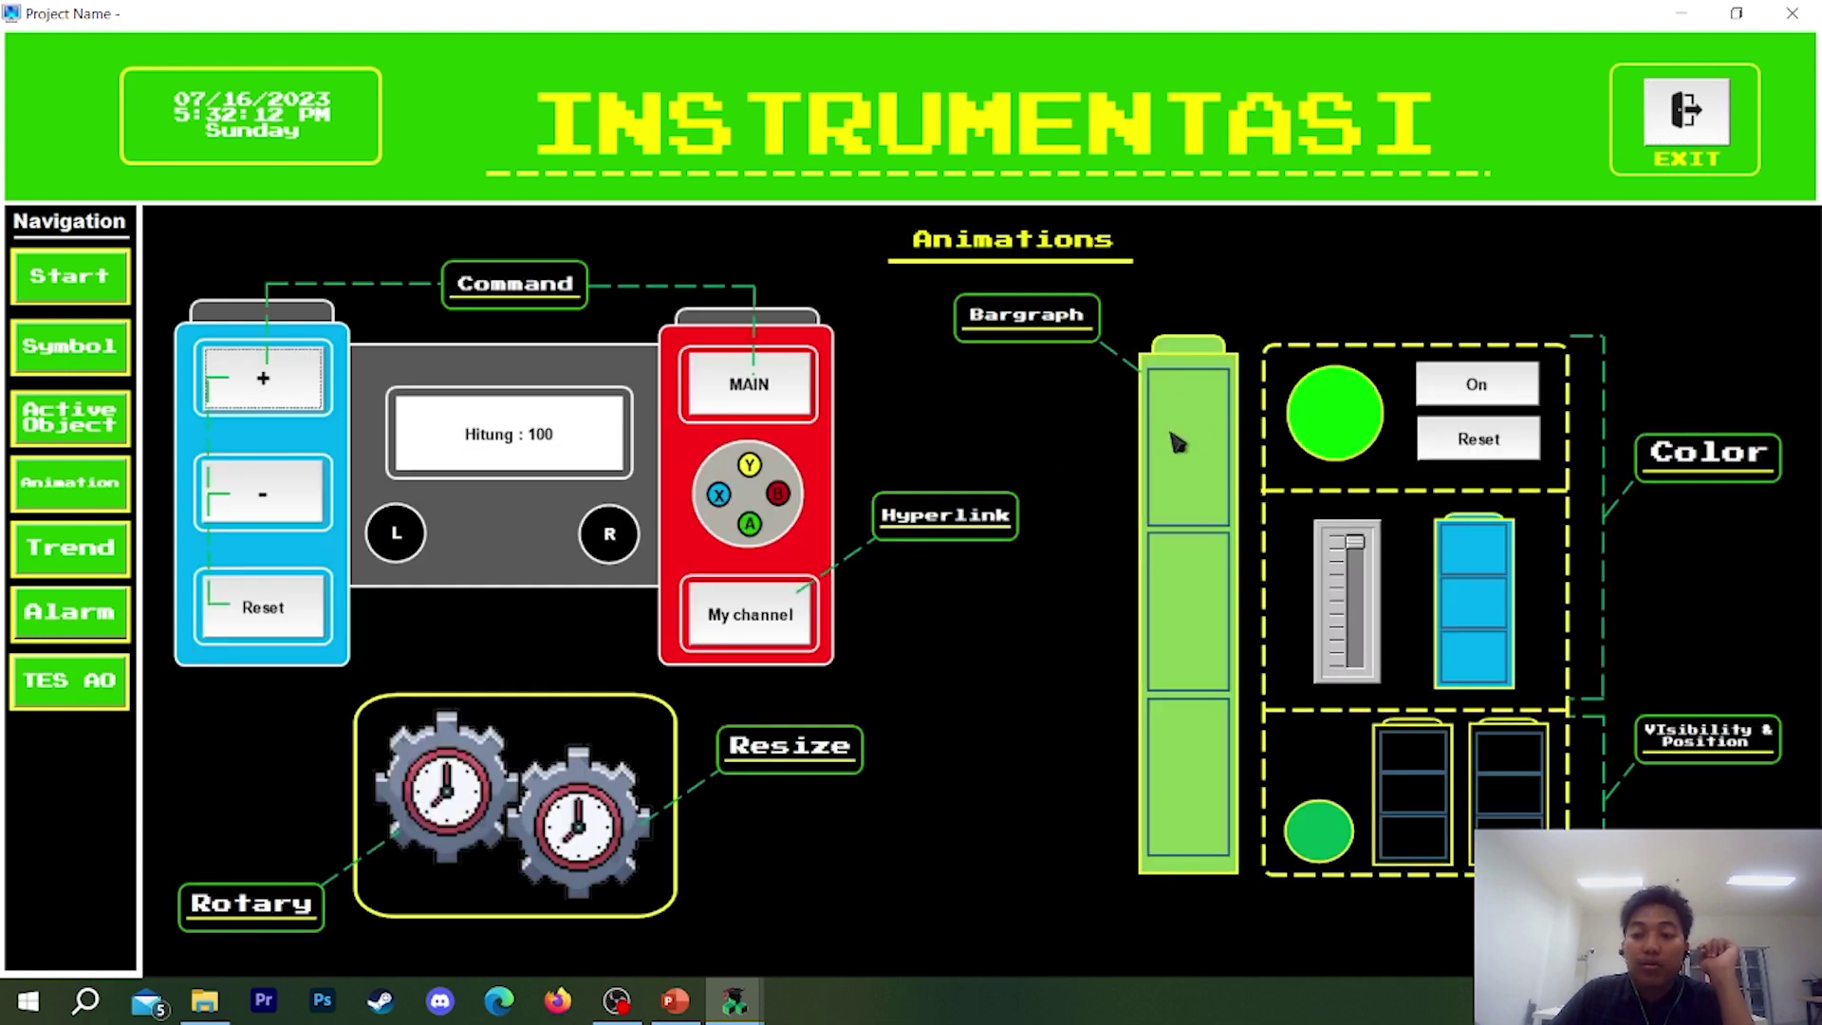
{"action": "left_click", "coordinate": [1716, 175]}
{"action": "left_click", "coordinate": [977, 580]}
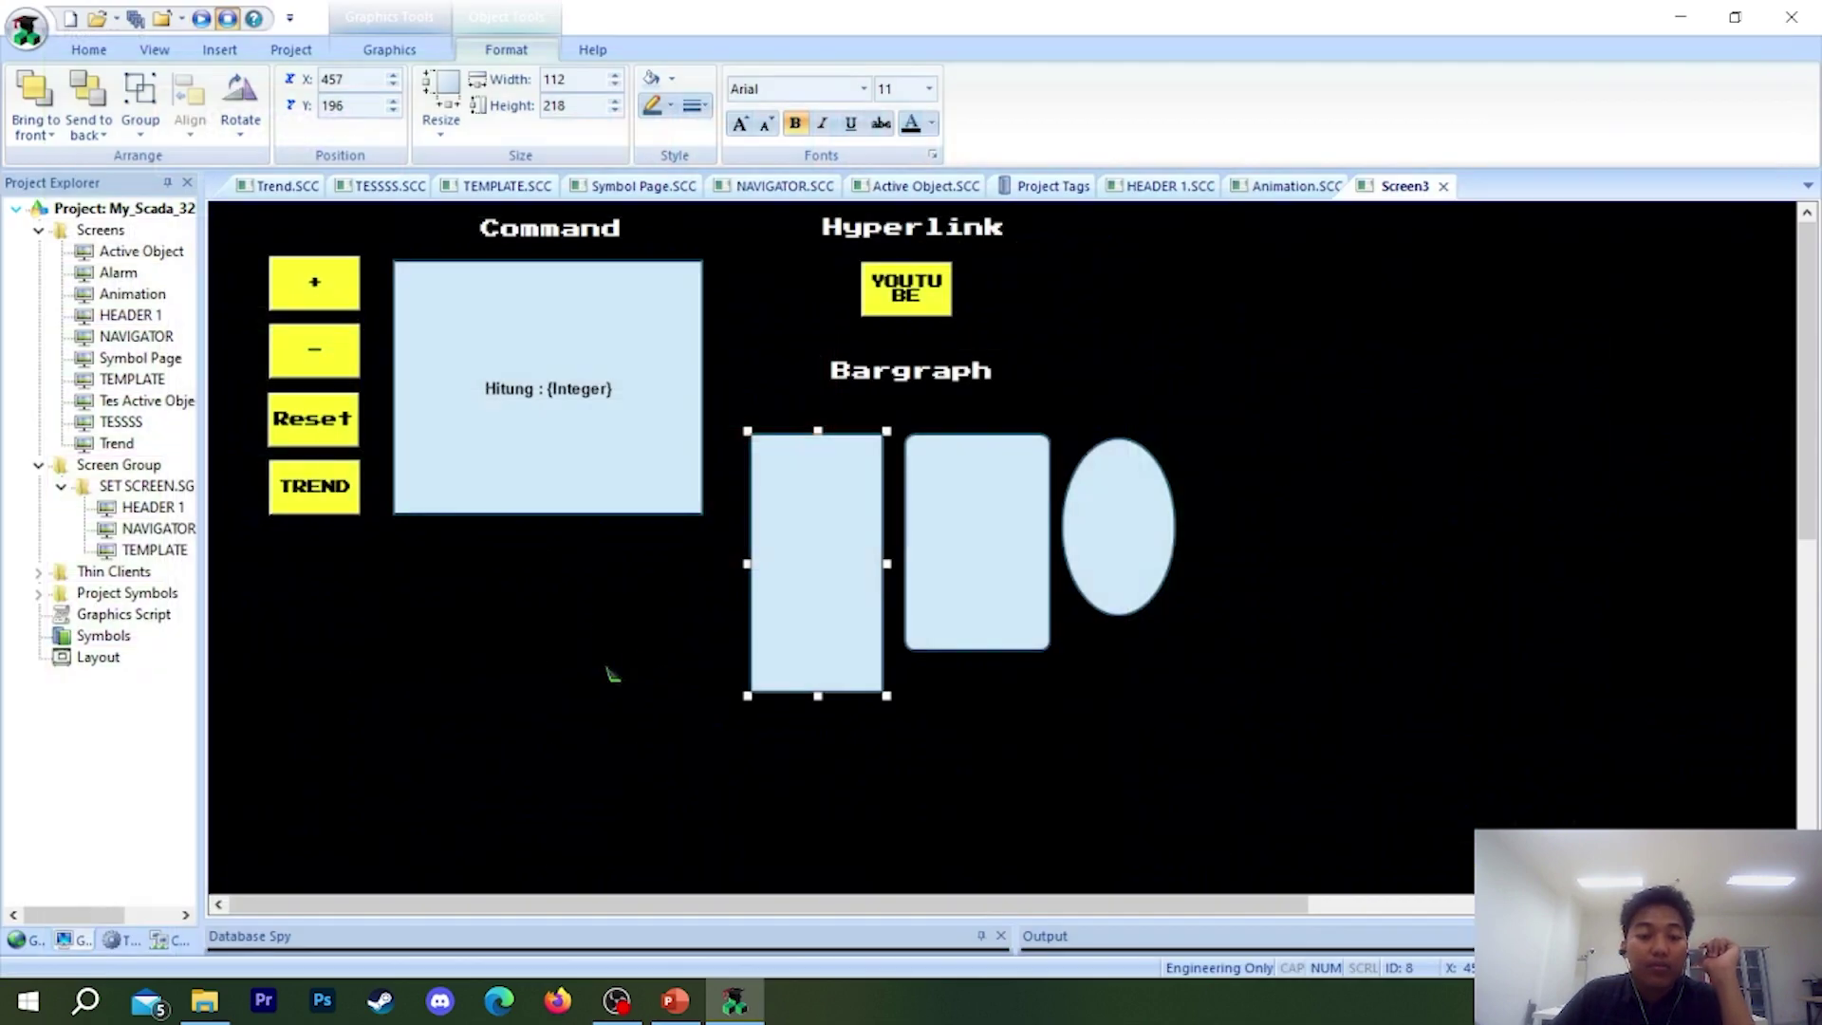
- Shift the Bargraph heading and its three shapes together slightly, and deselect them
{"action": "left_click", "coordinate": [1416, 567]}
{"action": "left_click_drag", "start_coordinate": [1418, 754], "coordinate": [731, 319]}
{"action": "left_click_drag", "start_coordinate": [945, 385], "coordinate": [938, 387]}
{"action": "left_click", "coordinate": [1074, 384]}
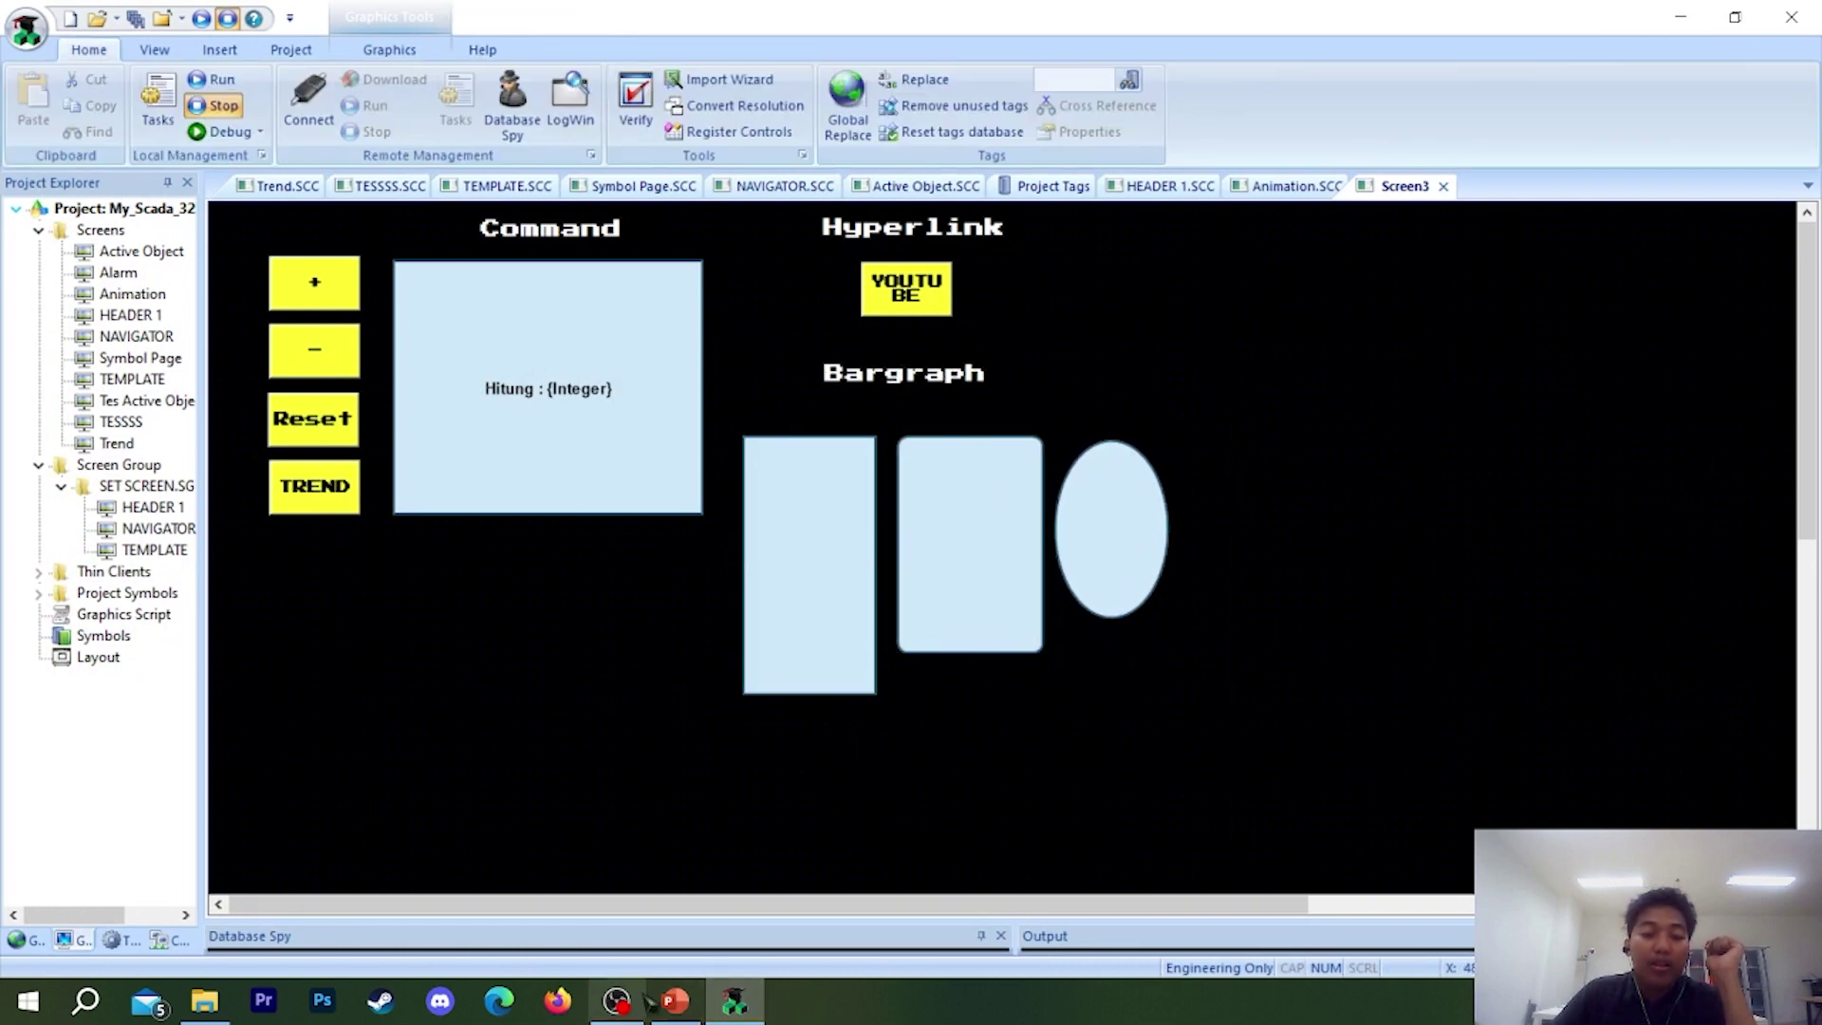
- Check the Animations topic list in the PowerPoint presentation and return to Screen3
{"action": "left_click", "coordinate": [675, 1000]}
{"action": "left_click", "coordinate": [734, 1000]}
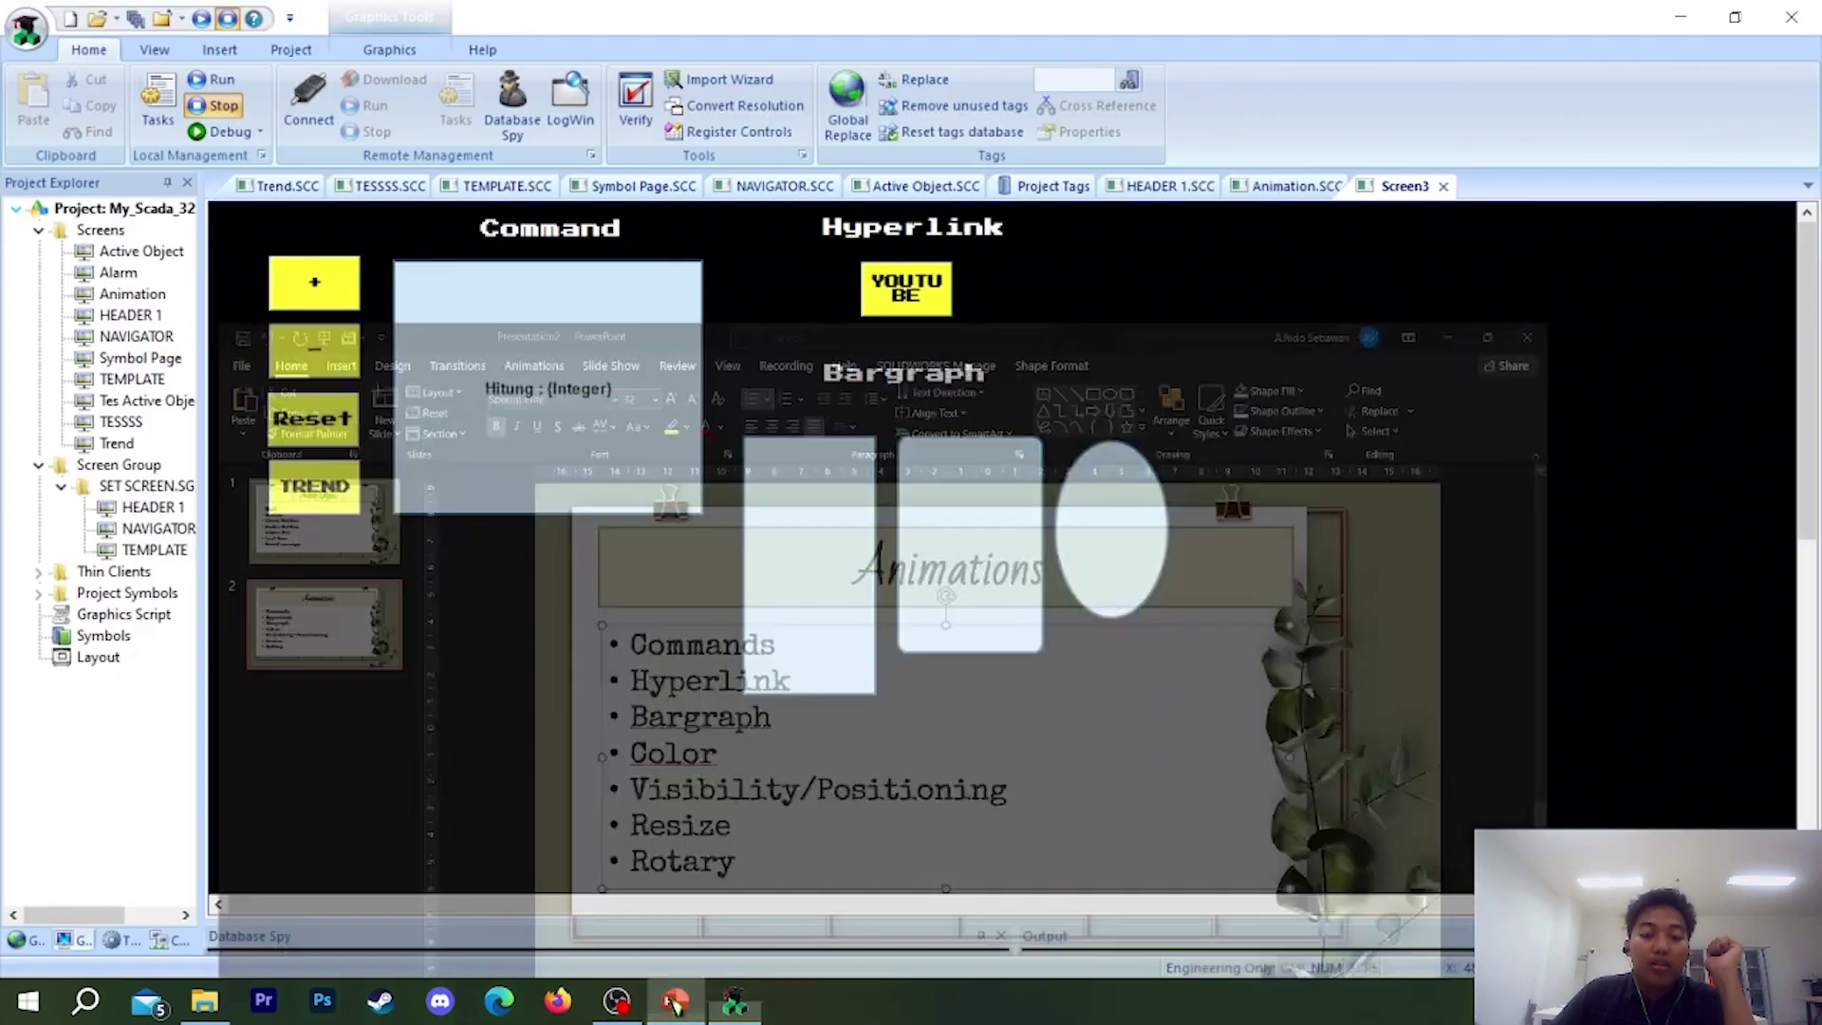
{"action": "left_click", "coordinate": [384, 50]}
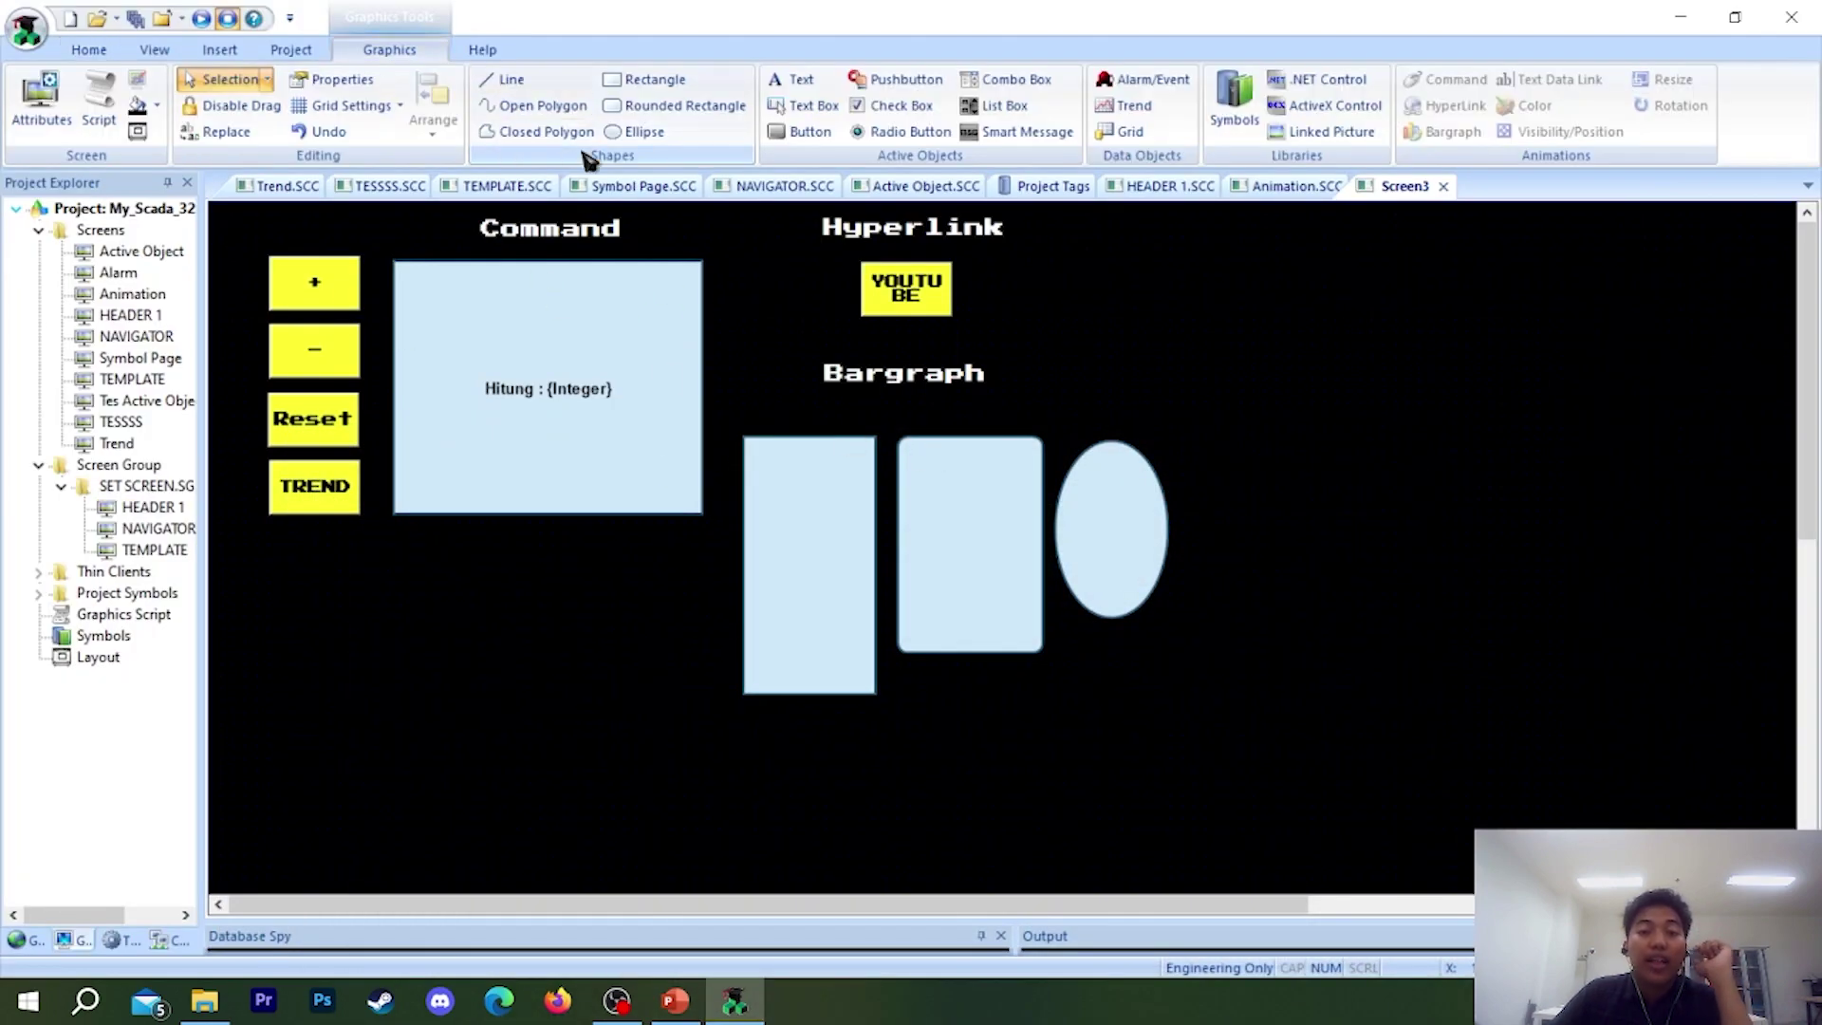
{"action": "left_click", "coordinate": [983, 509]}
{"action": "left_click", "coordinate": [737, 544]}
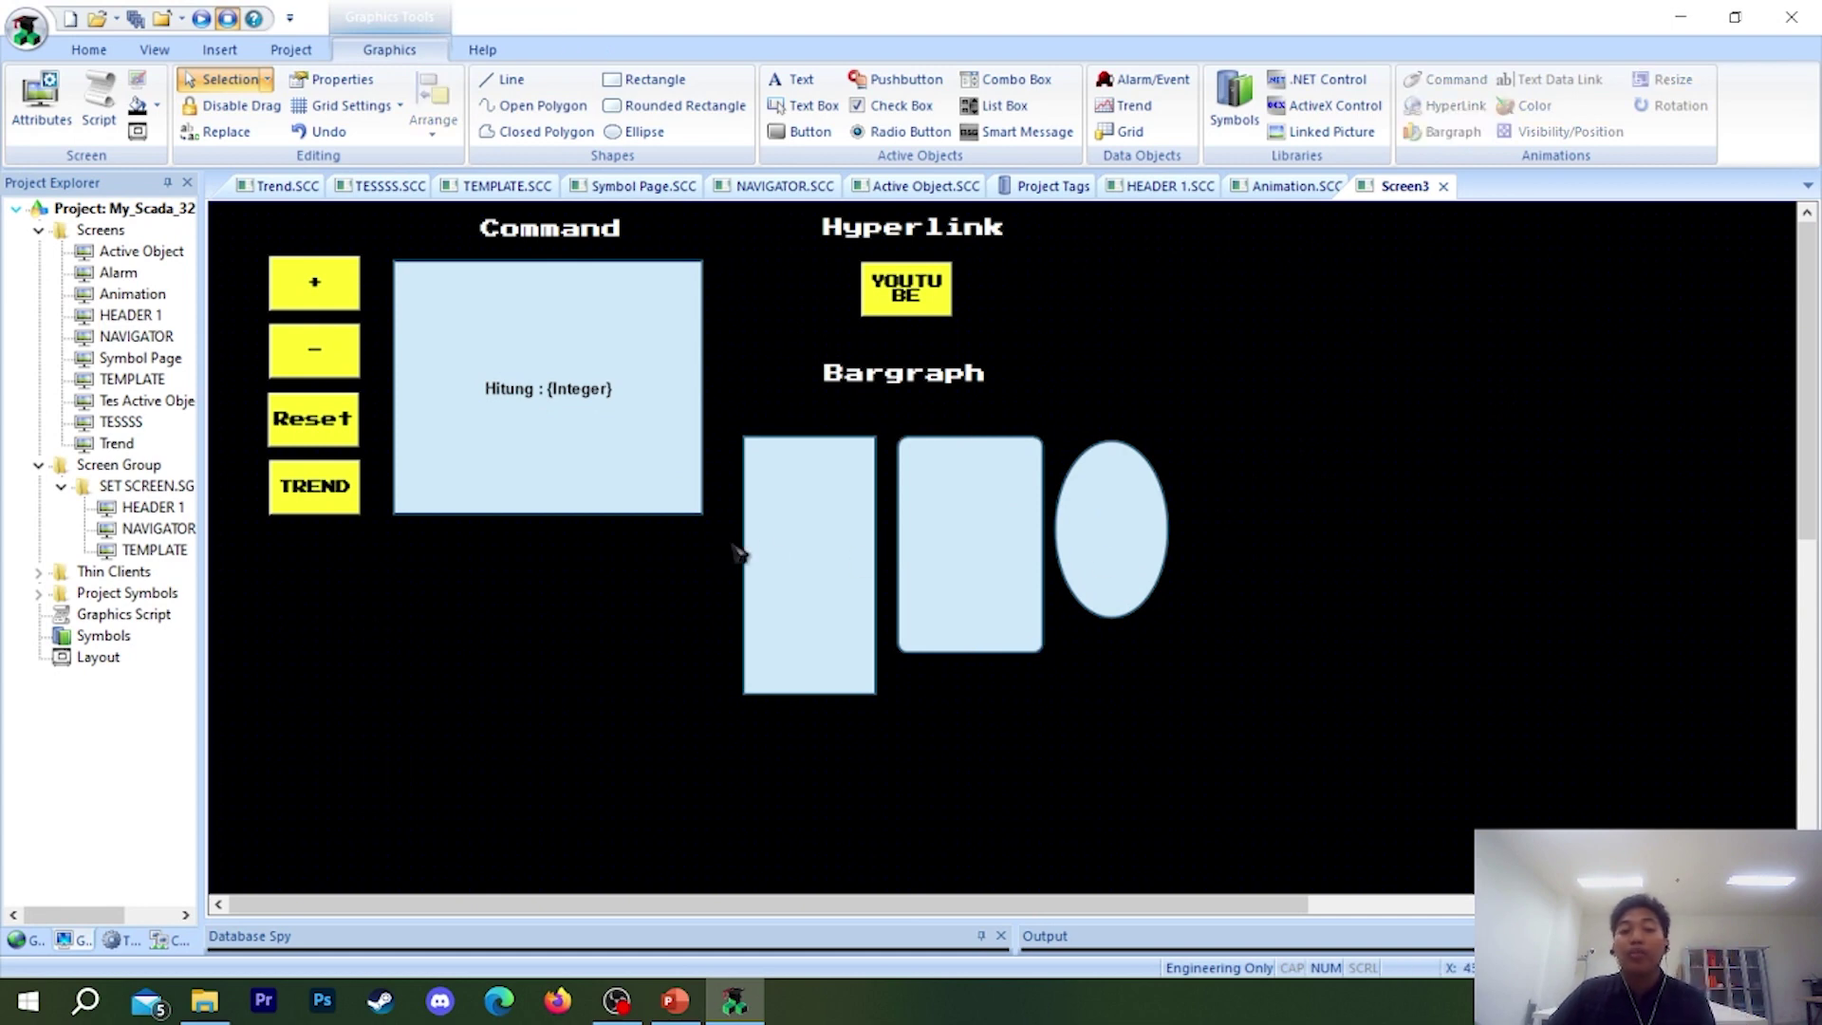
{"action": "left_click", "coordinate": [800, 567]}
{"action": "left_click_drag", "start_coordinate": [807, 545], "coordinate": [1373, 389]}
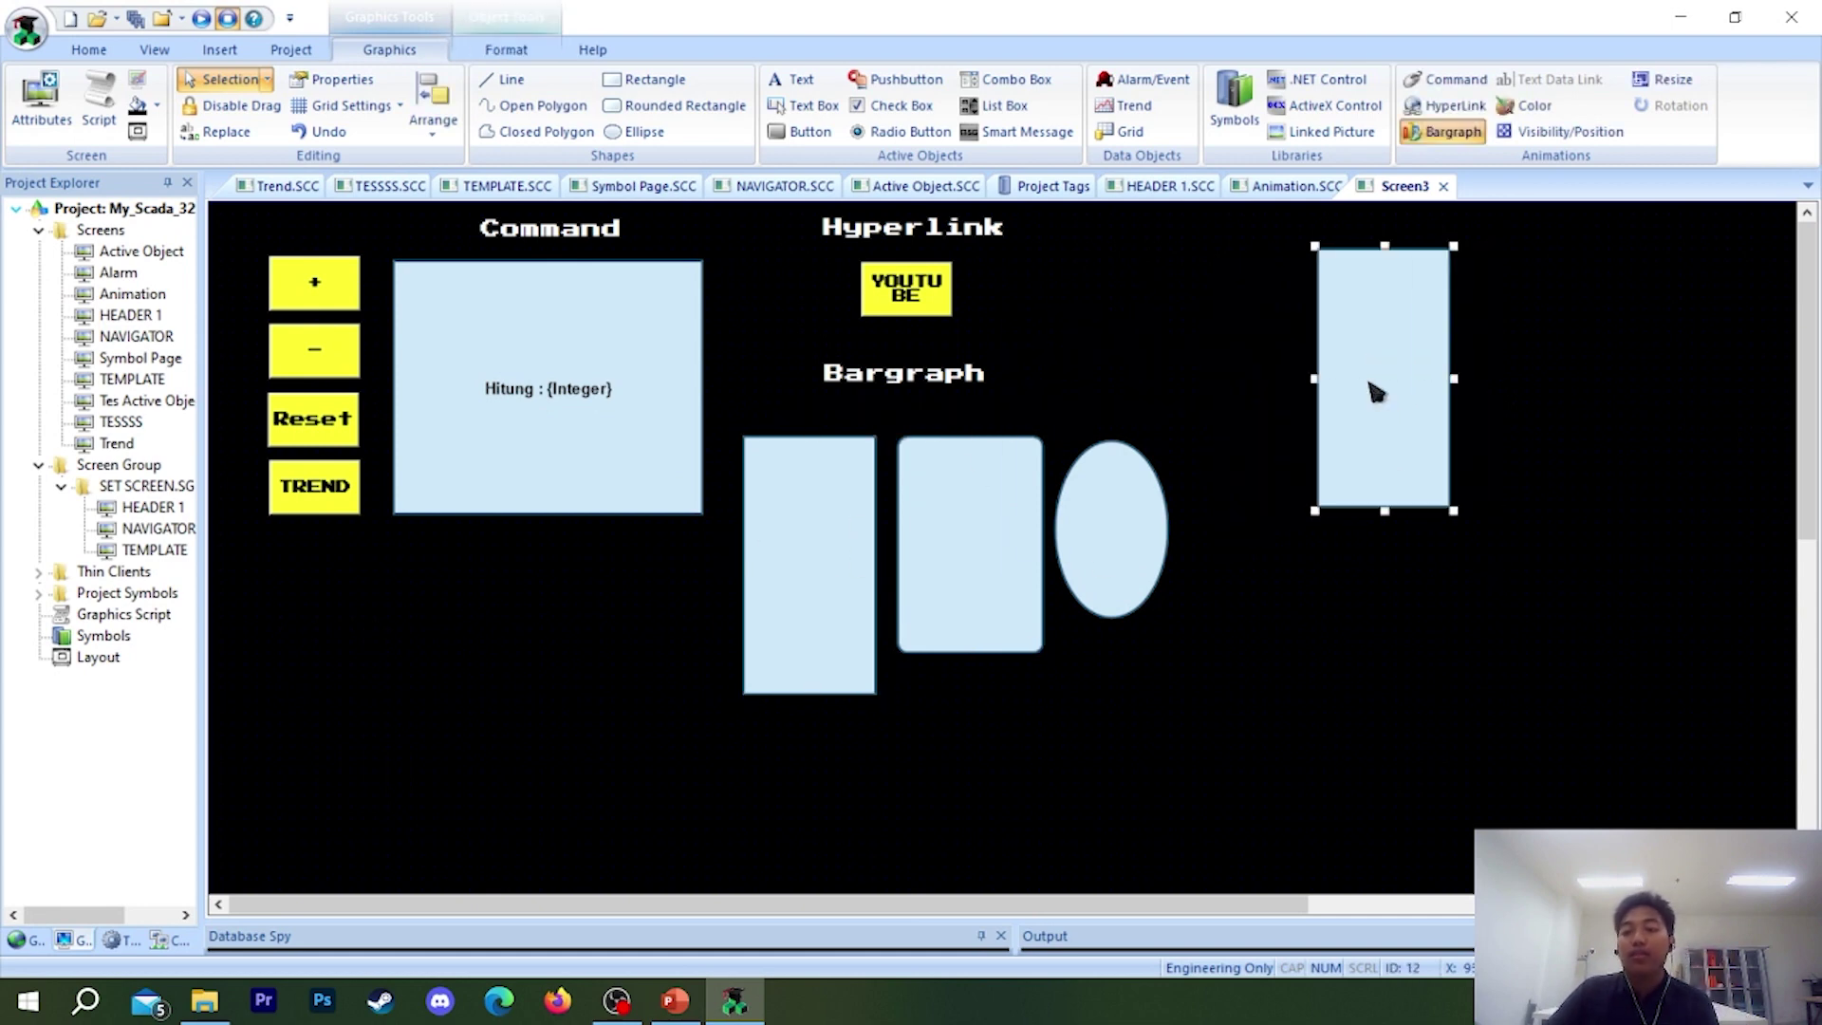
{"action": "key", "text": "Delete"}
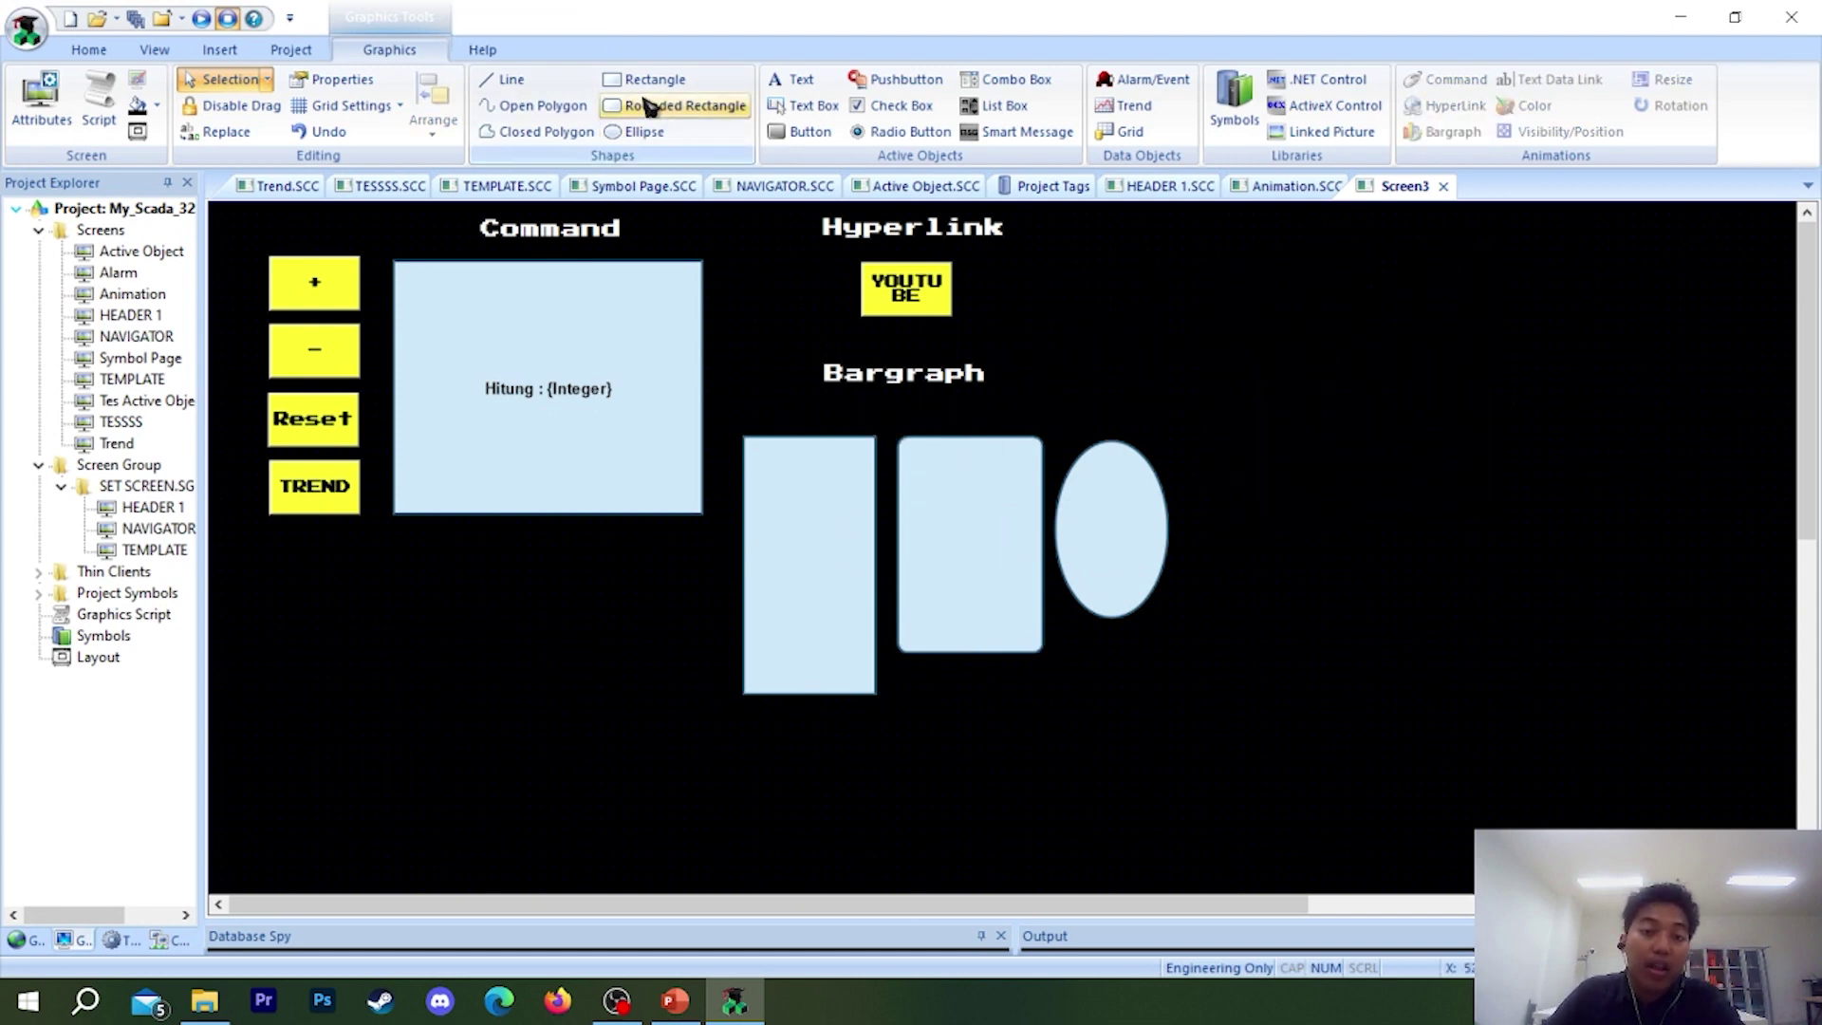
- Draw a circle about 87 wide and 84 high in the empty area beside the Hyperlink and Bargraph sections
{"action": "left_click", "coordinate": [634, 131]}
{"action": "mouse_move", "coordinate": [1372, 307]}
{"action": "left_mouse_down"}
{"action": "mouse_move", "coordinate": [1477, 415]}
{"action": "mouse_move", "coordinate": [1358, 342]}
{"action": "mouse_move", "coordinate": [1315, 372]}
{"action": "left_mouse_up"}
{"action": "mouse_move", "coordinate": [1295, 343]}
{"action": "left_mouse_down"}
{"action": "mouse_move", "coordinate": [1243, 327]}
{"action": "mouse_move", "coordinate": [1271, 327]}
{"action": "mouse_move", "coordinate": [1280, 356]}
{"action": "left_mouse_up"}
- Copy the Bargraph heading above the new circle, change its caption to Color, and center it over the circle
{"action": "left_click", "coordinate": [913, 379]}
{"action": "left_click_drag", "start_coordinate": [912, 379], "coordinate": [1340, 243]}
{"action": "left_click_drag", "start_coordinate": [1284, 320], "coordinate": [1318, 319]}
{"action": "left_click_drag", "start_coordinate": [1316, 248], "coordinate": [1288, 242]}
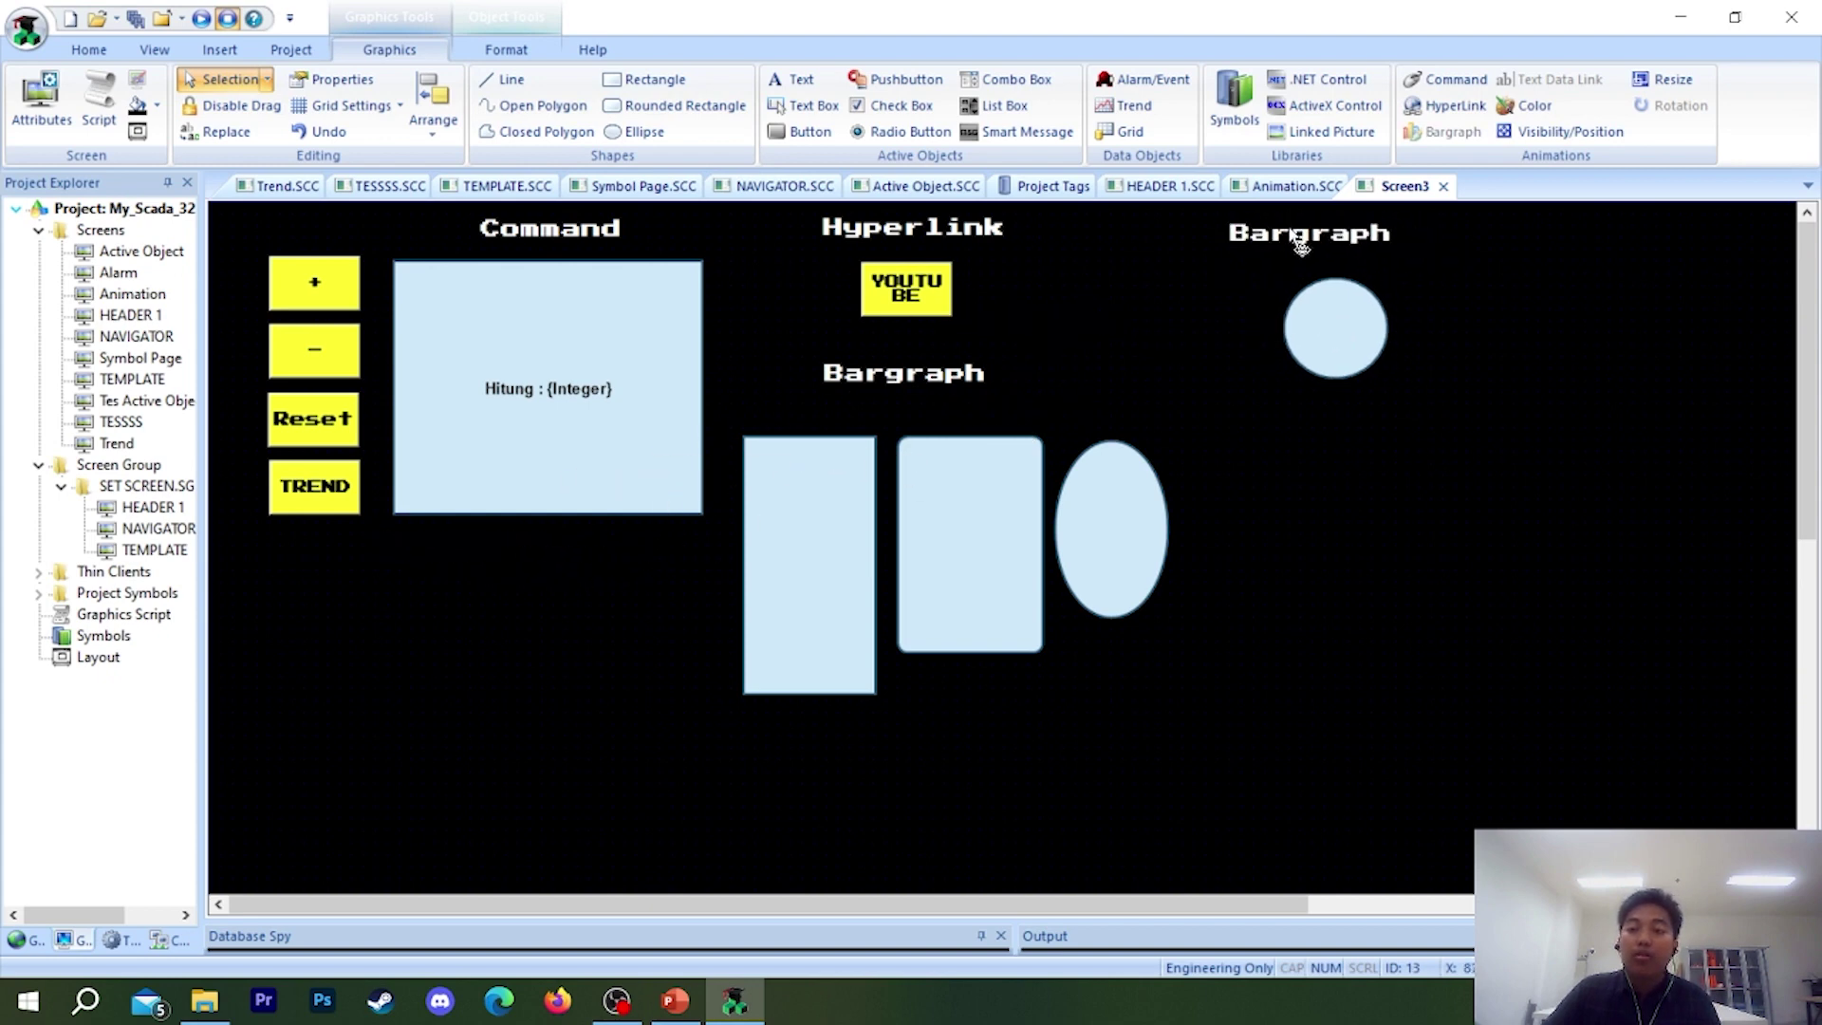
{"action": "double_click", "coordinate": [1297, 239]}
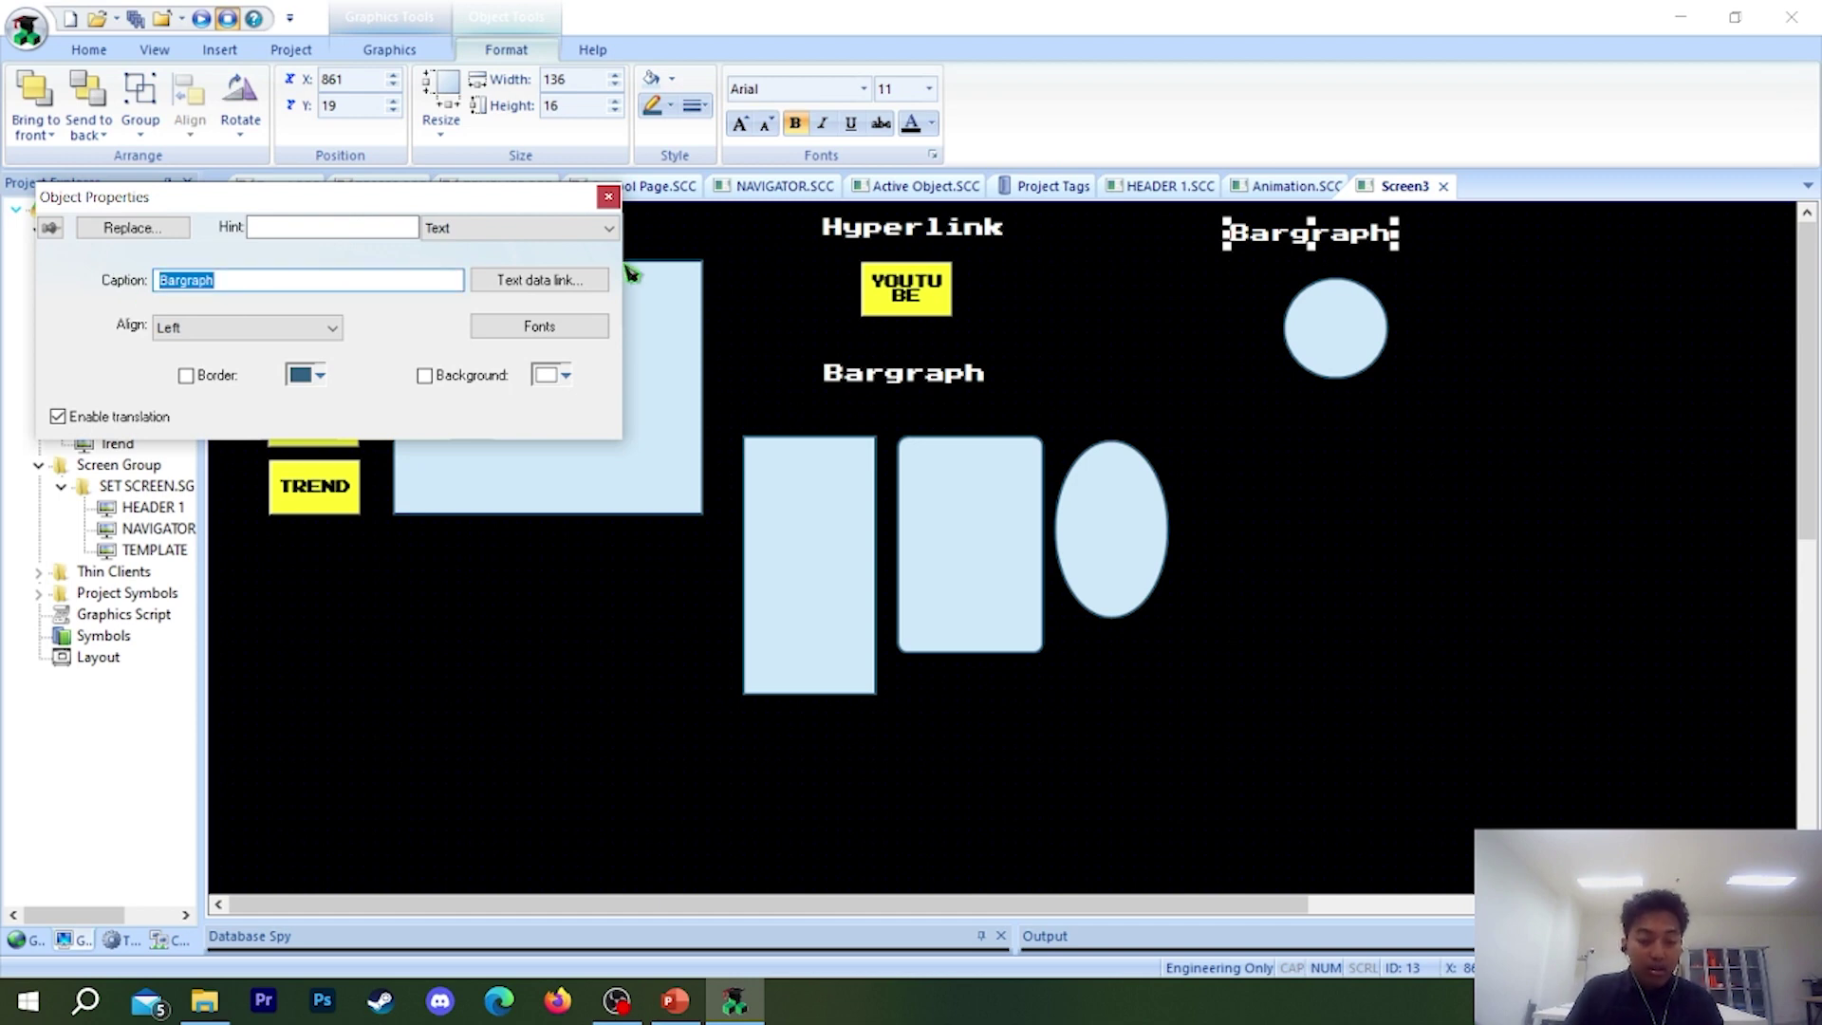
{"action": "type", "text": "Color"}
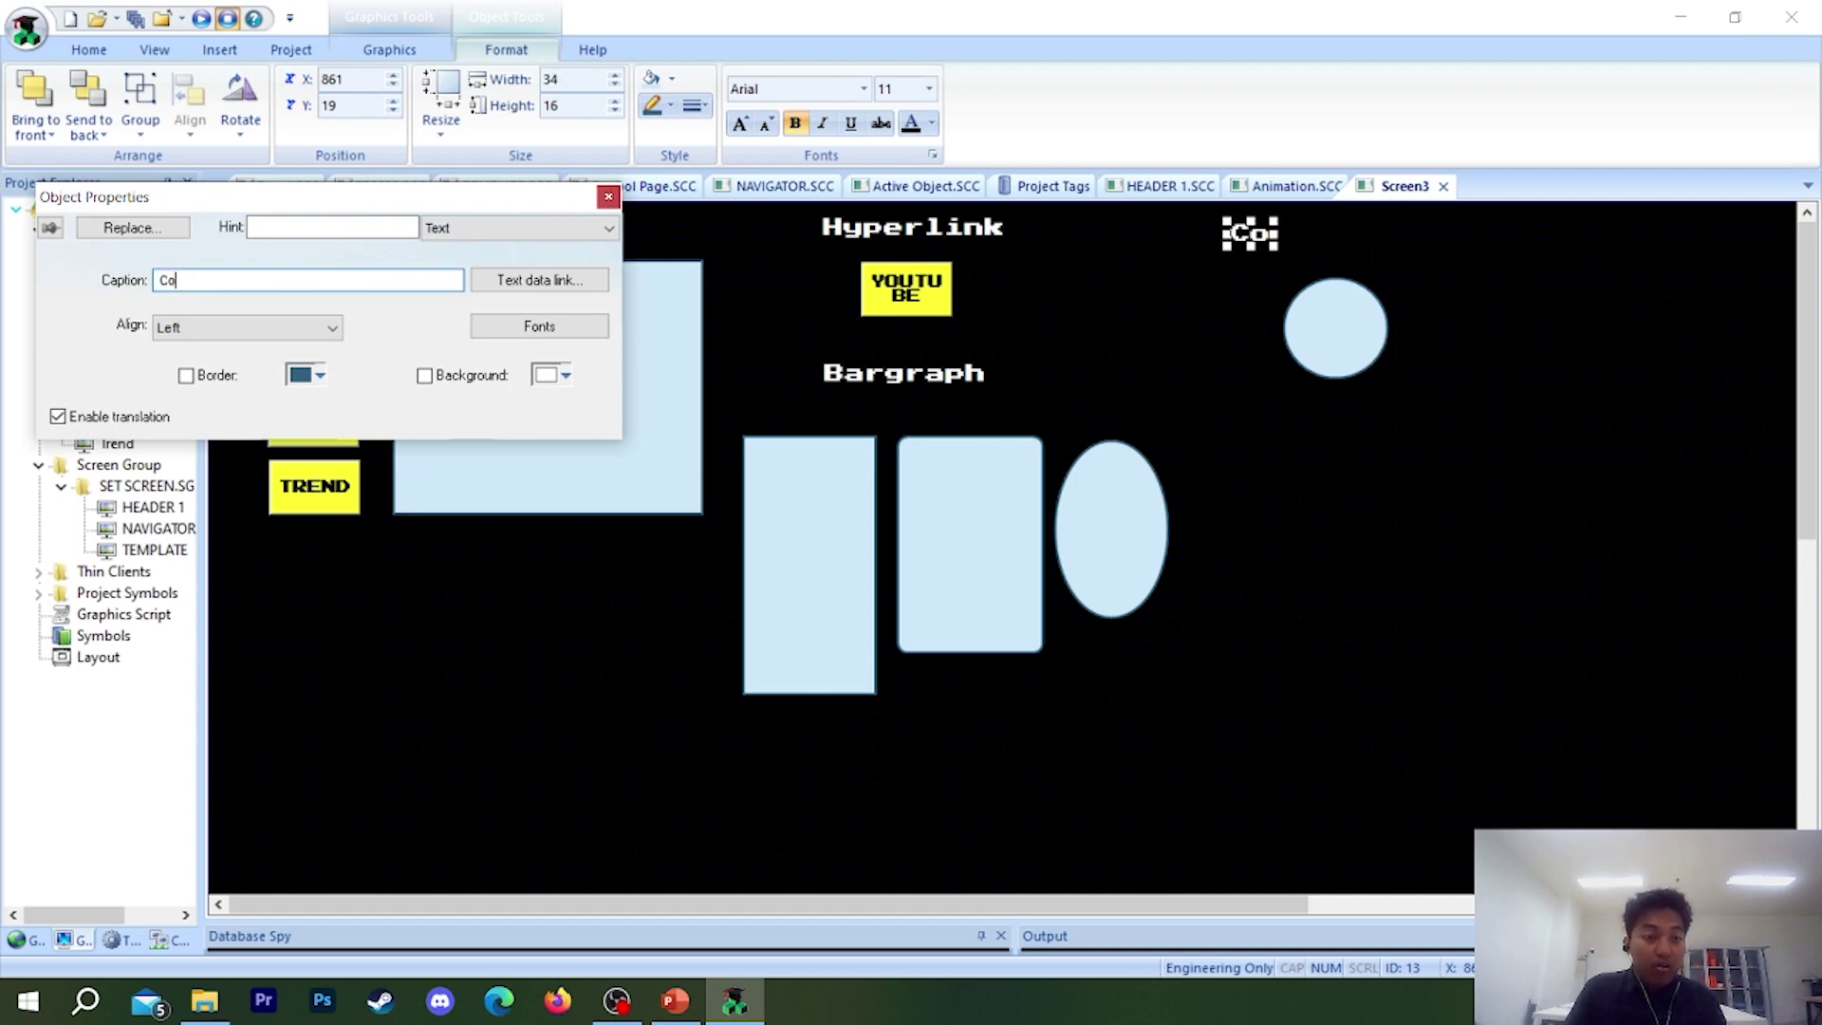
{"action": "left_click", "coordinate": [608, 197]}
{"action": "left_click_drag", "start_coordinate": [1309, 243], "coordinate": [1362, 247]}
- Add a Color animation of type By Limit to the circle, with change limits 0 for red and 1 for green
{"action": "double_click", "coordinate": [1352, 332]}
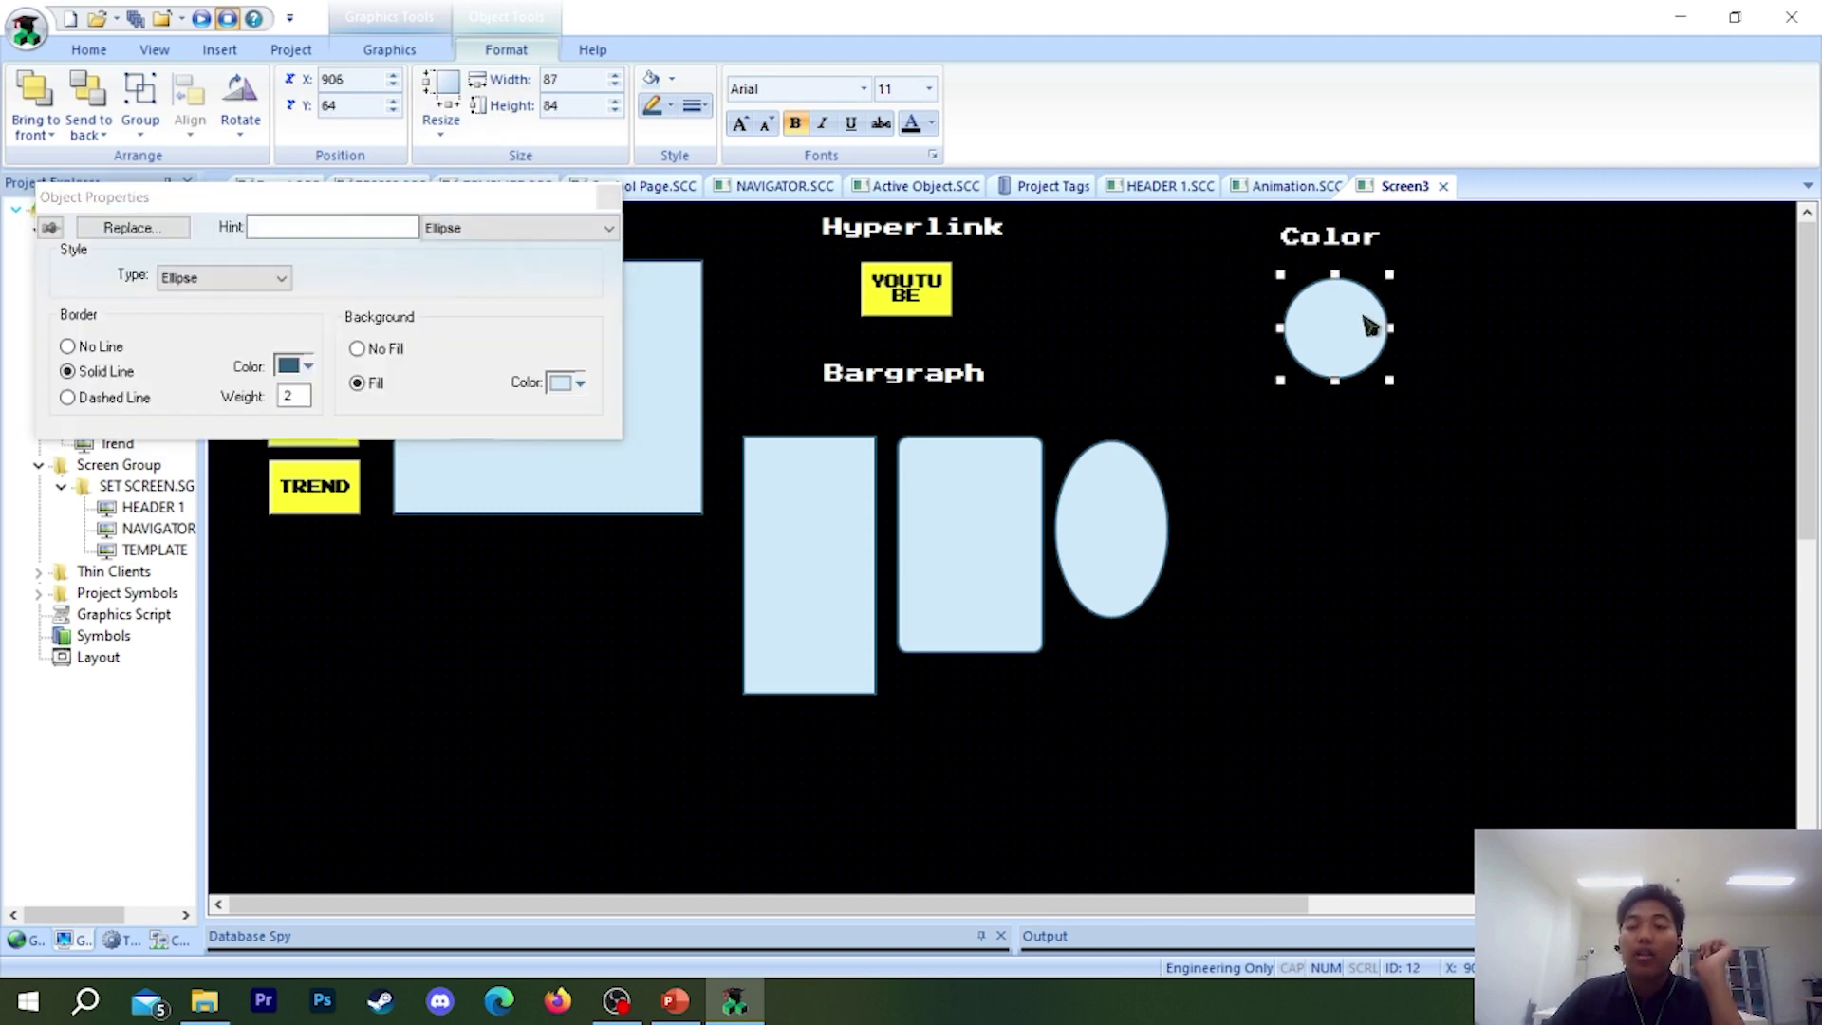
{"action": "left_click_drag", "start_coordinate": [1351, 332], "coordinate": [1345, 320]}
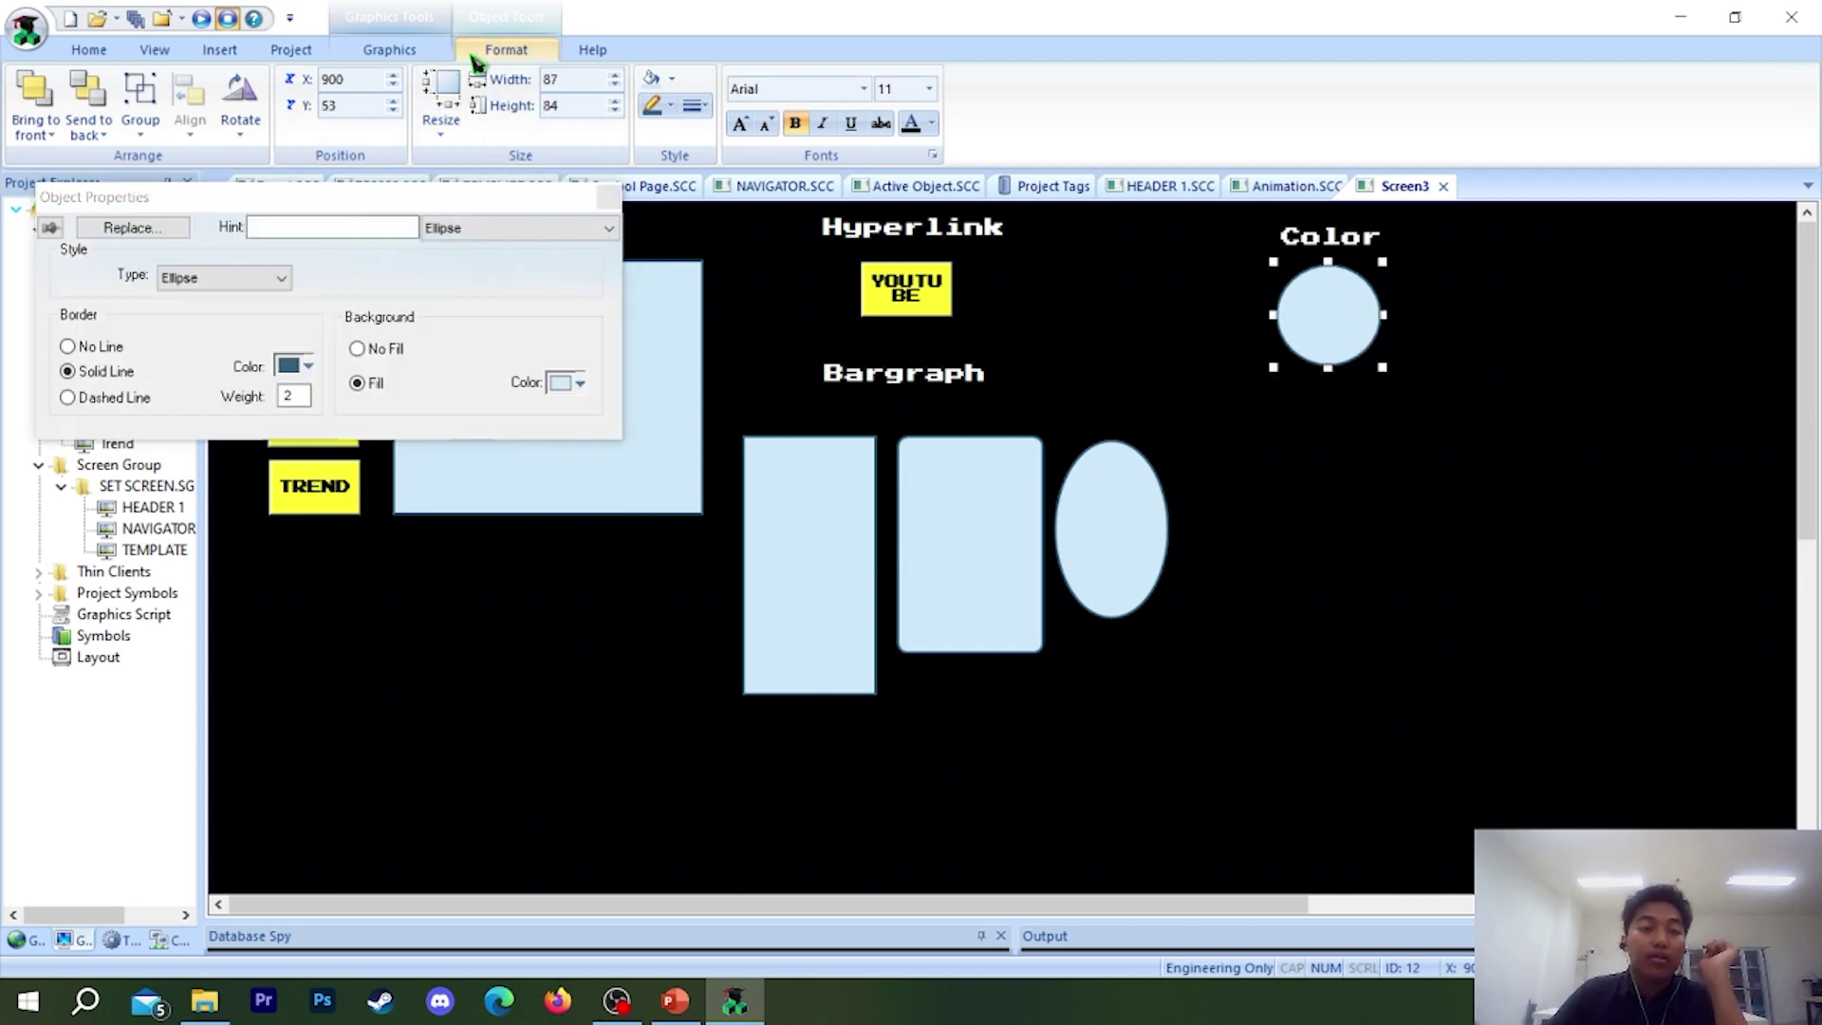
{"action": "left_click", "coordinate": [396, 50]}
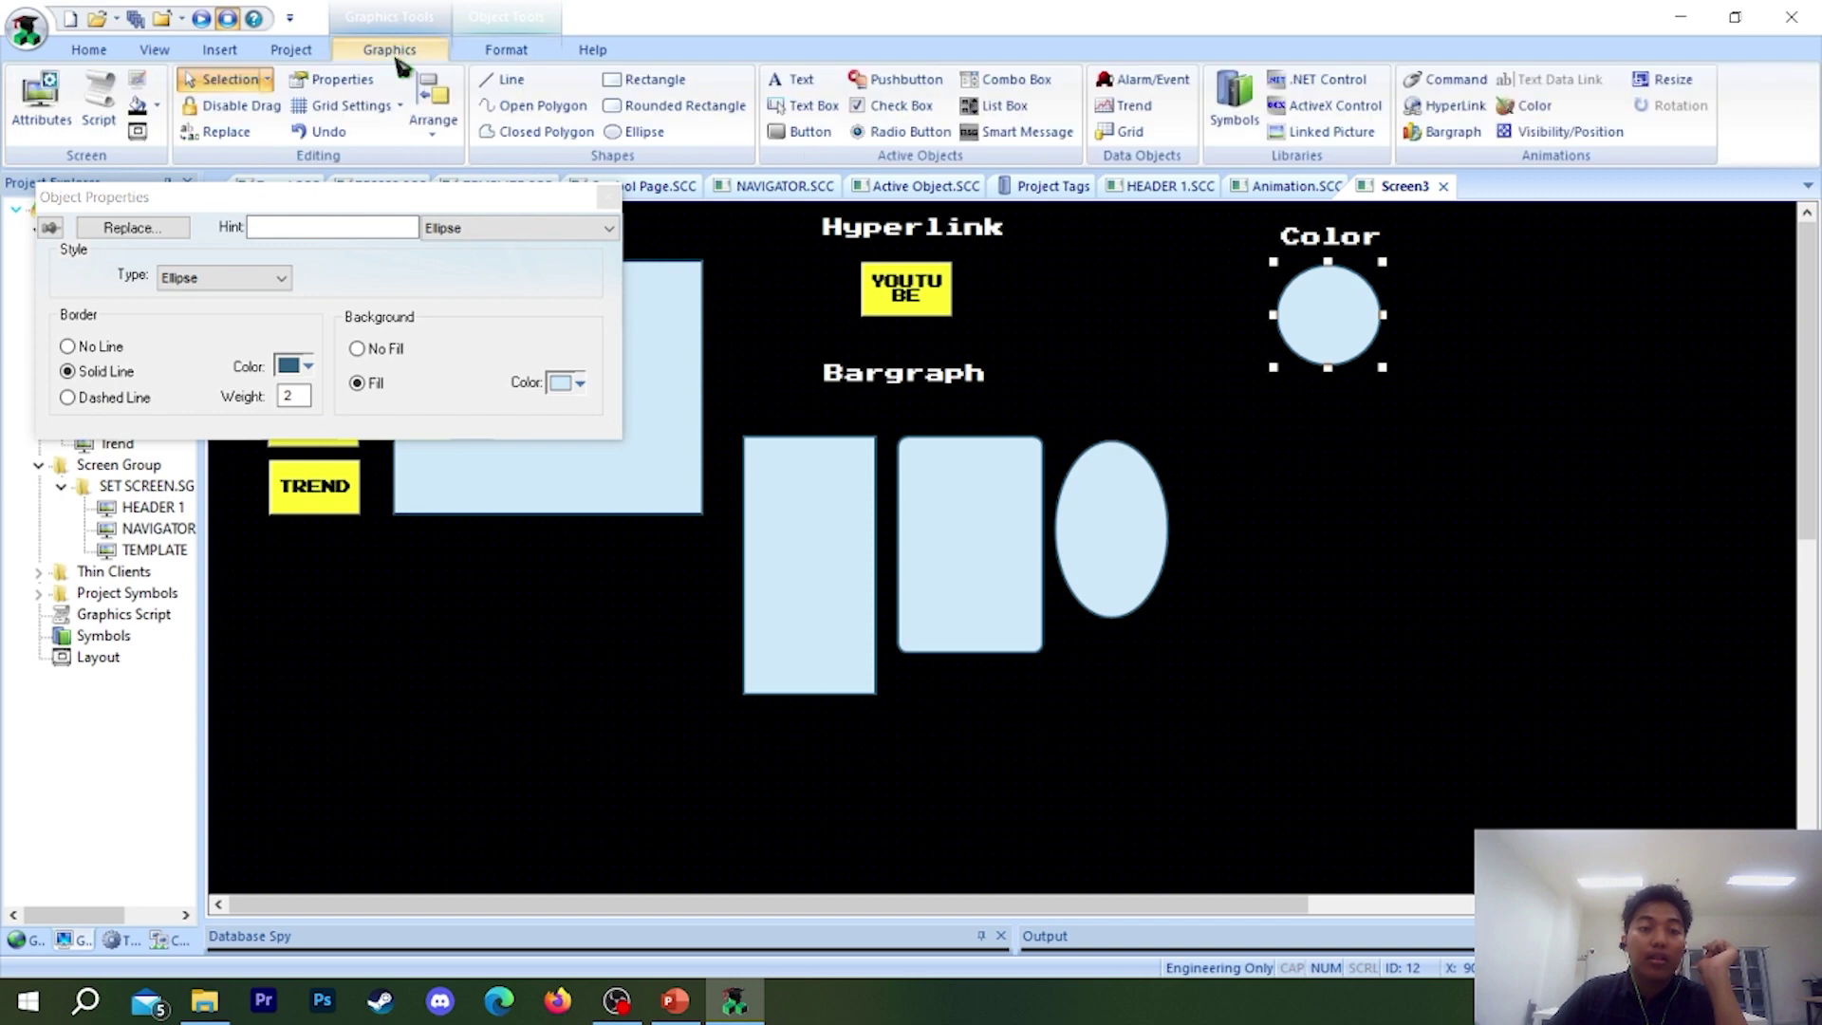
{"action": "left_click", "coordinate": [1530, 105]}
{"action": "left_click", "coordinate": [257, 310]}
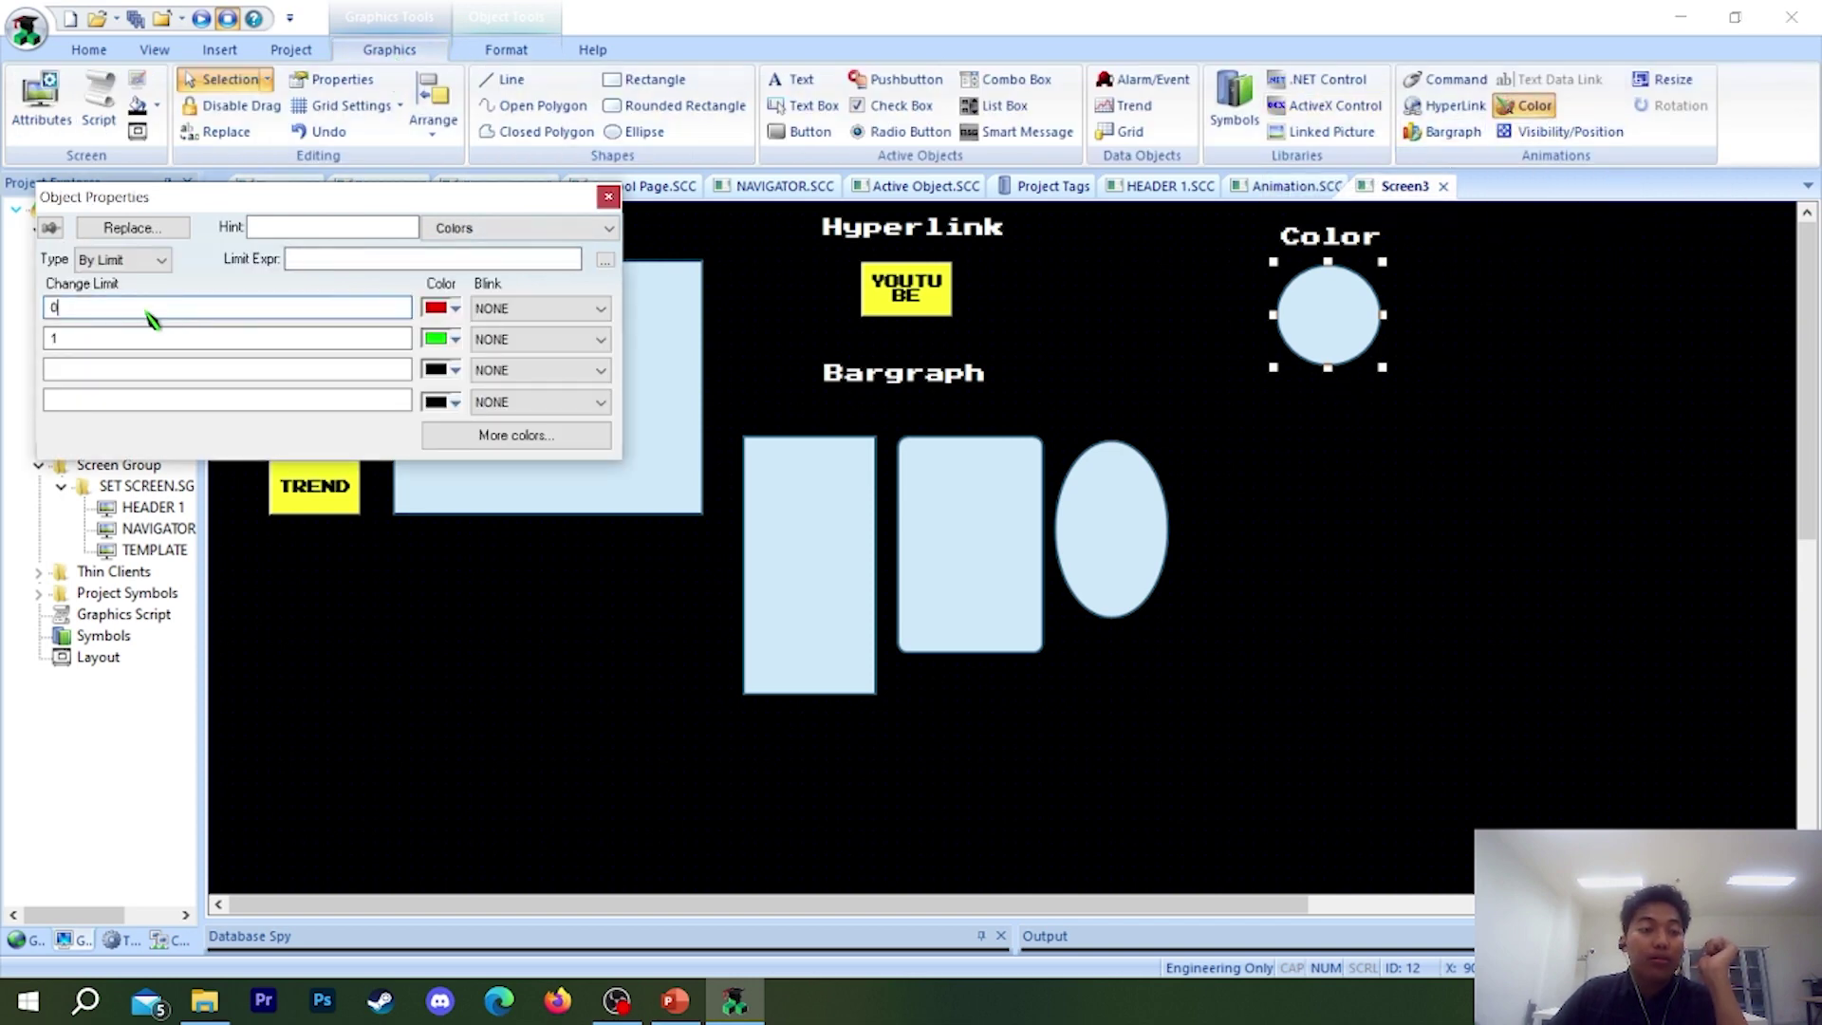
{"action": "type", "text": "0"}
{"action": "double_click", "coordinate": [54, 339]}
{"action": "type", "text": "1"}
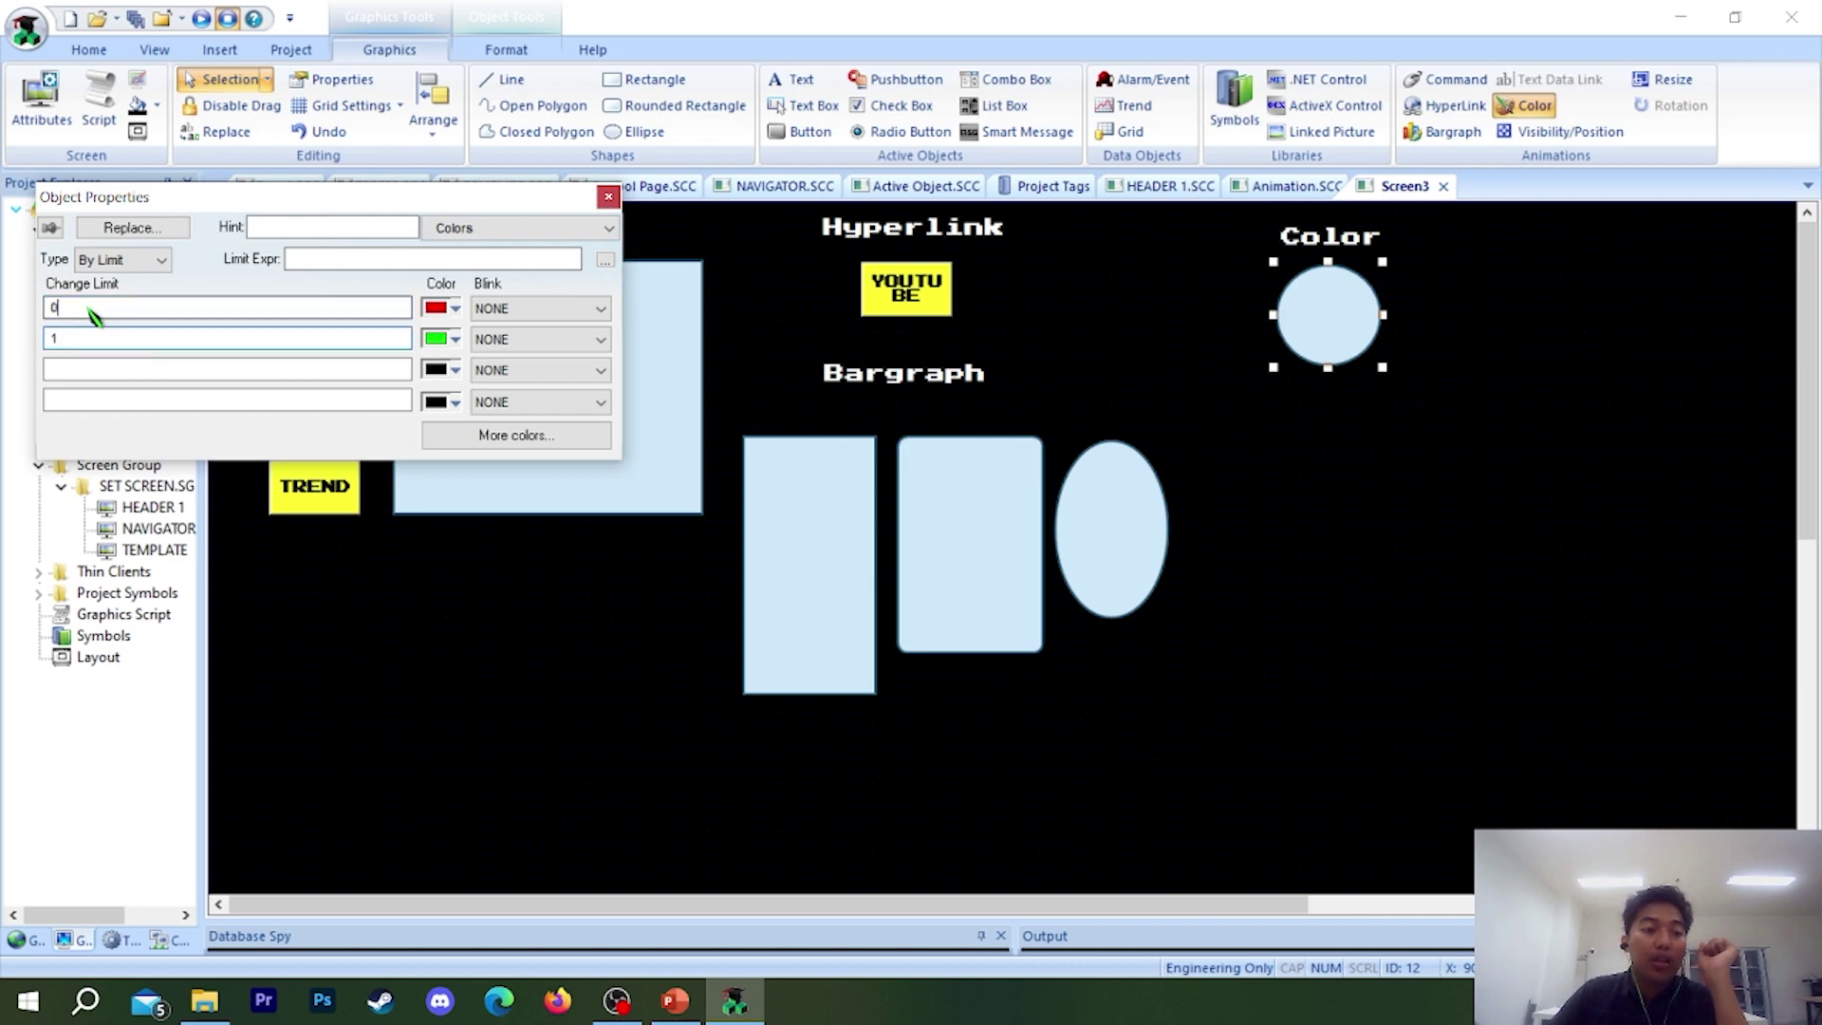
{"action": "left_click", "coordinate": [89, 317]}
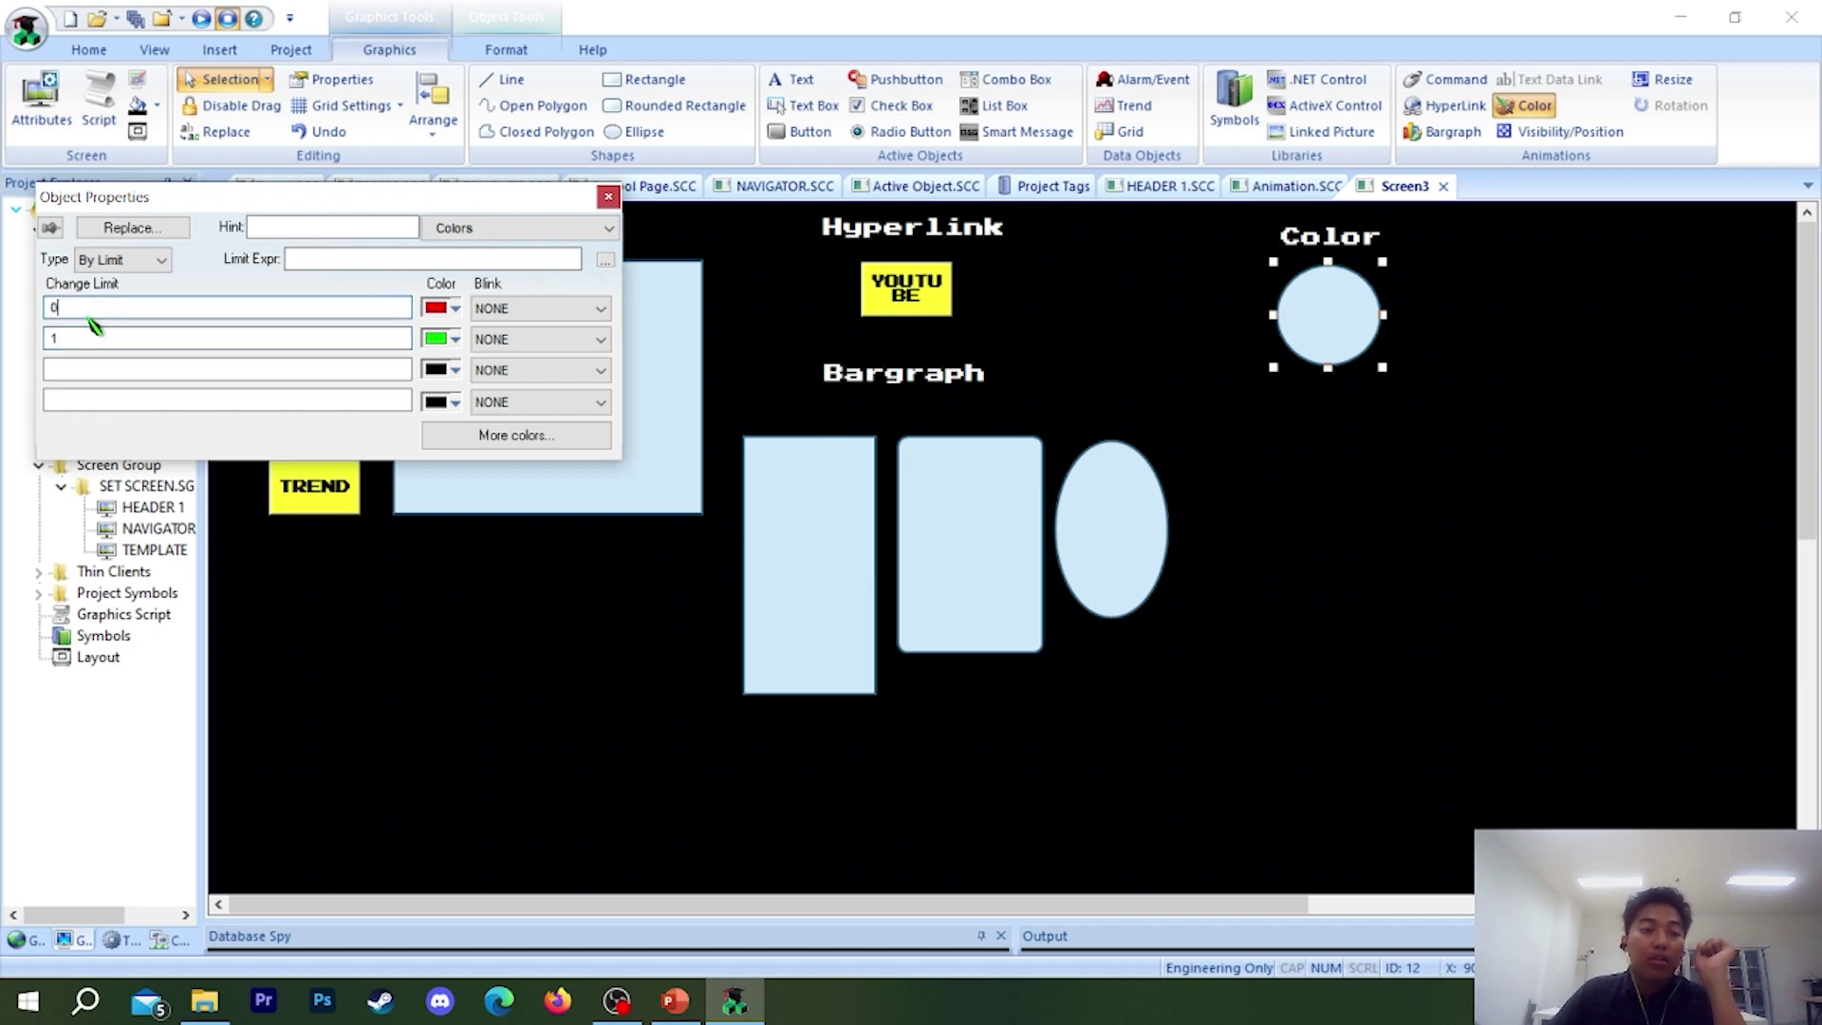
{"action": "left_click", "coordinate": [608, 196]}
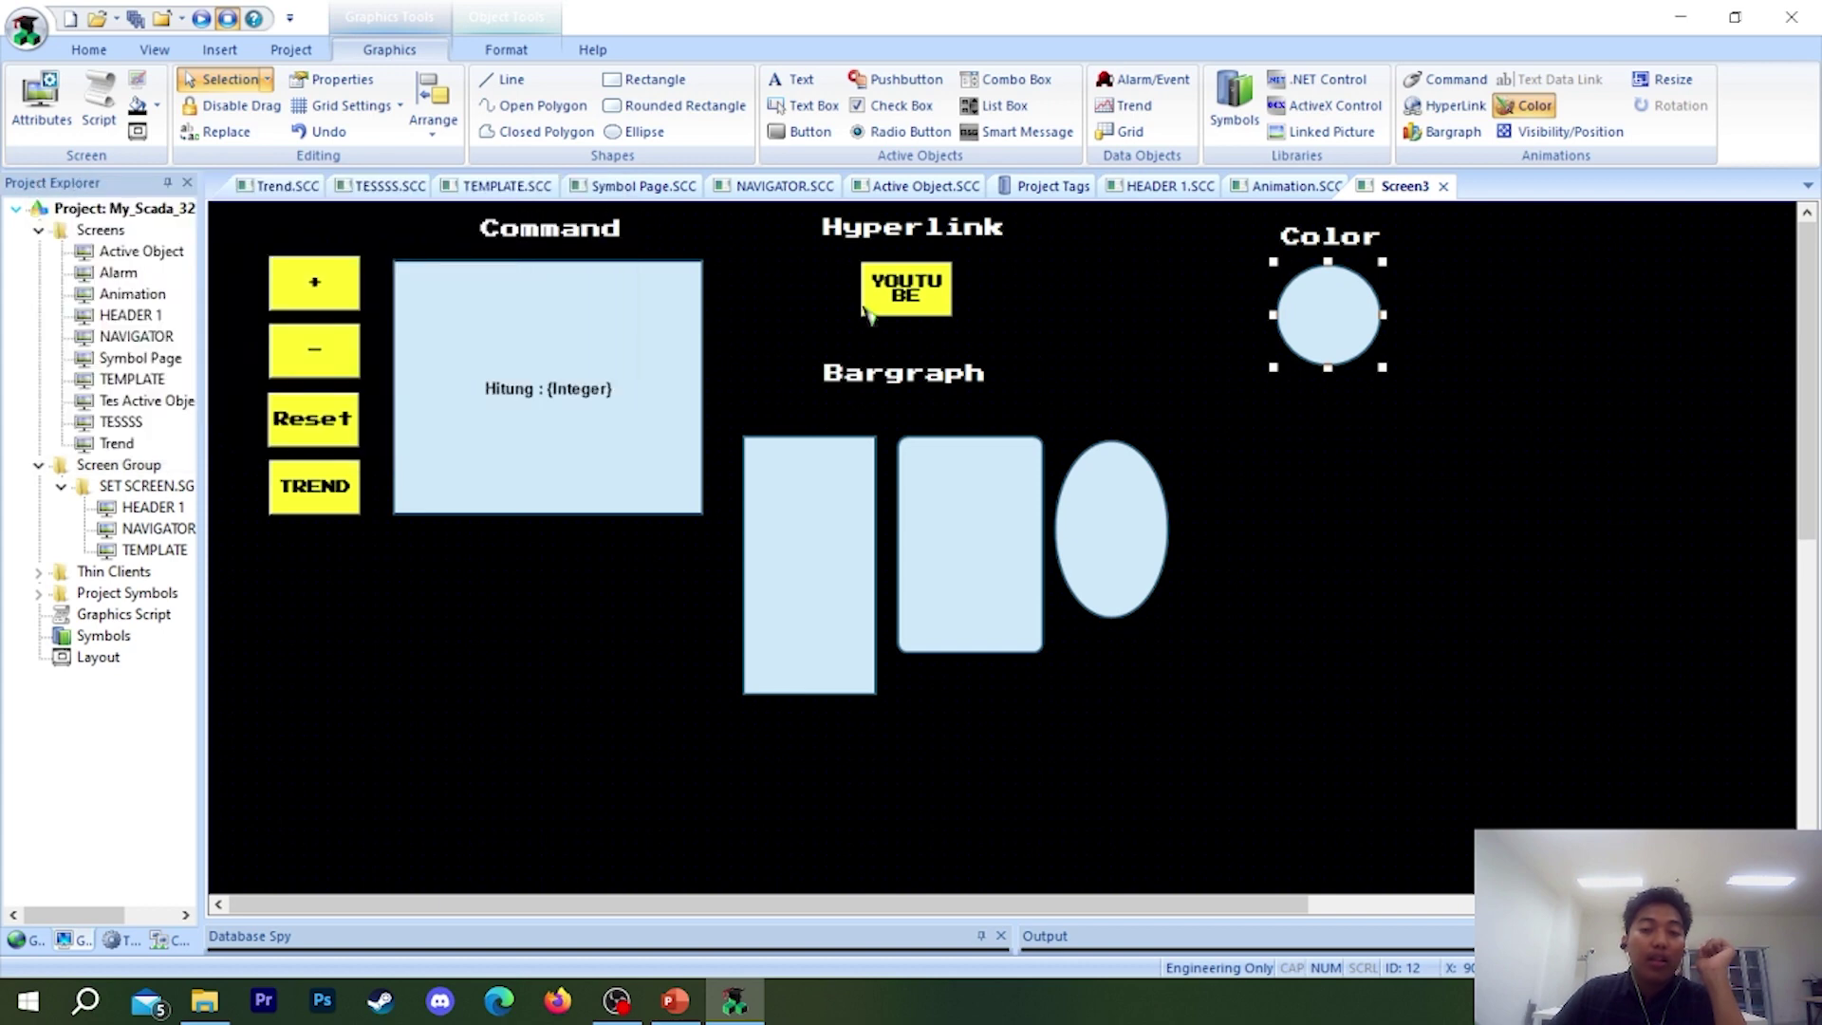
- Move the circle closer beneath the Color heading and deselect it
{"action": "left_click_drag", "start_coordinate": [1338, 316], "coordinate": [1333, 300]}
{"action": "left_click", "coordinate": [1444, 299]}
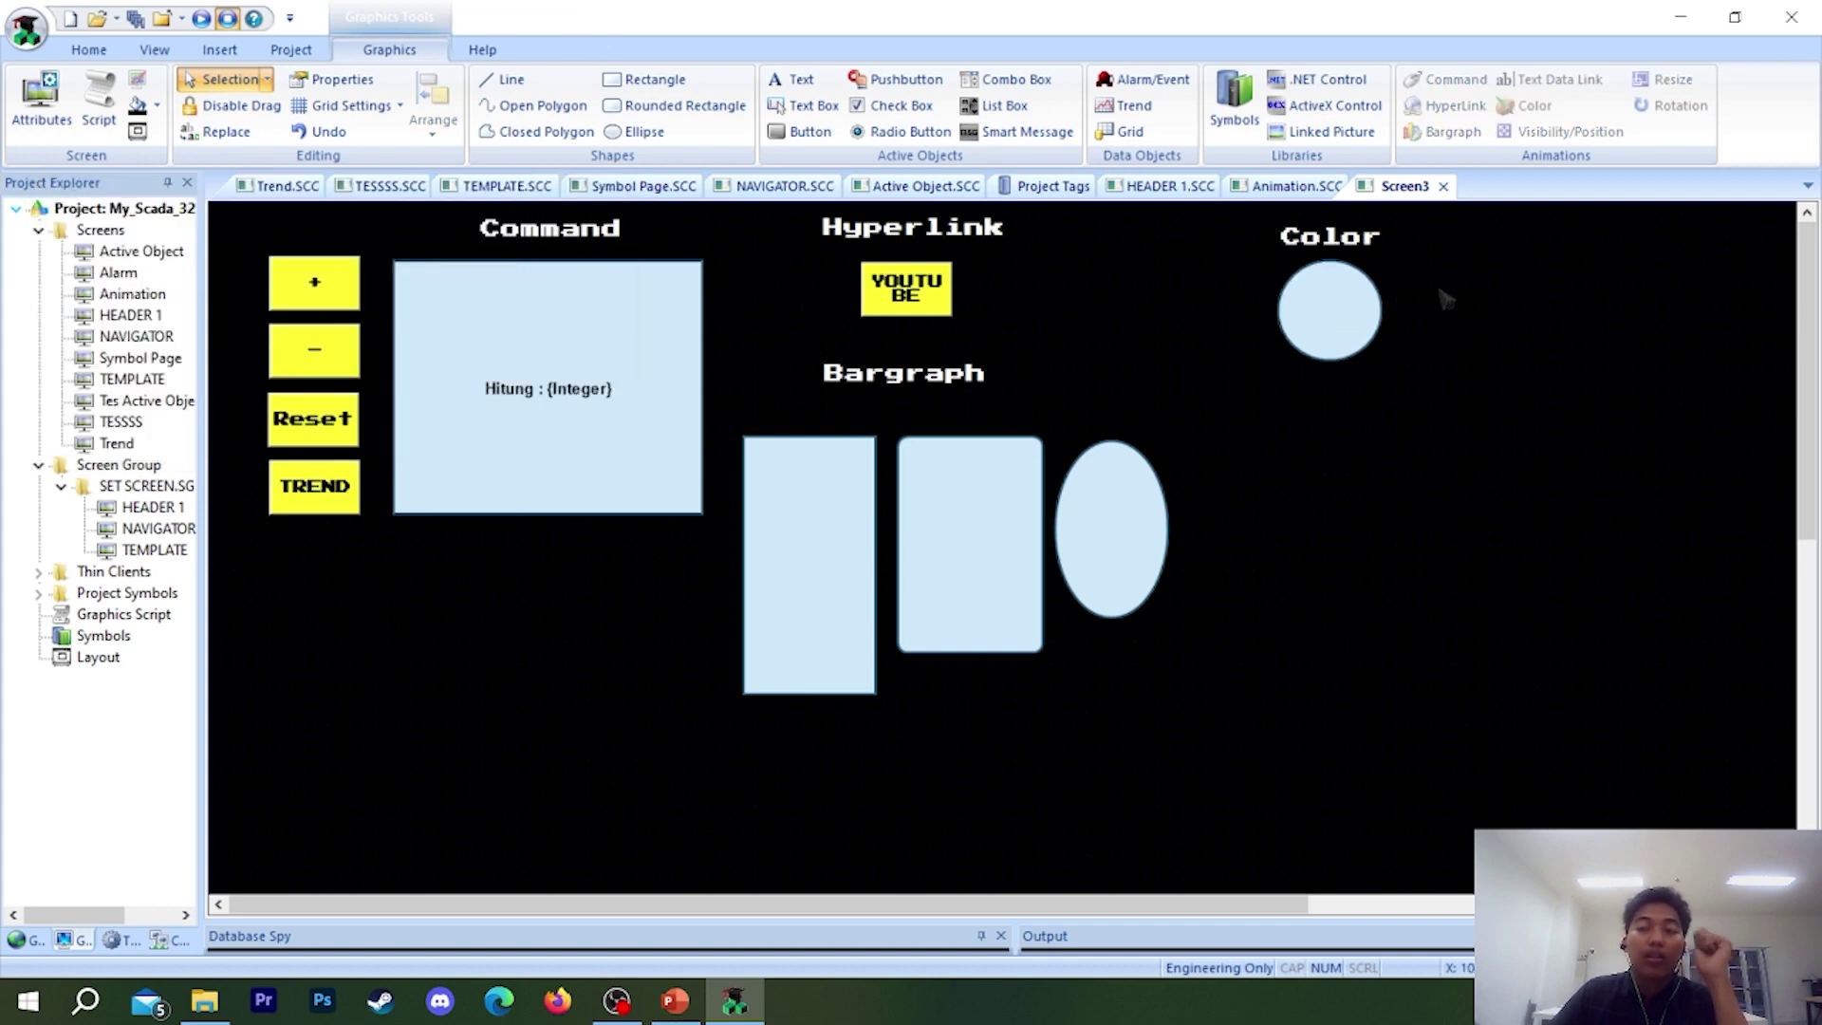
{"action": "left_click", "coordinate": [1372, 343]}
{"action": "left_click", "coordinate": [1539, 382]}
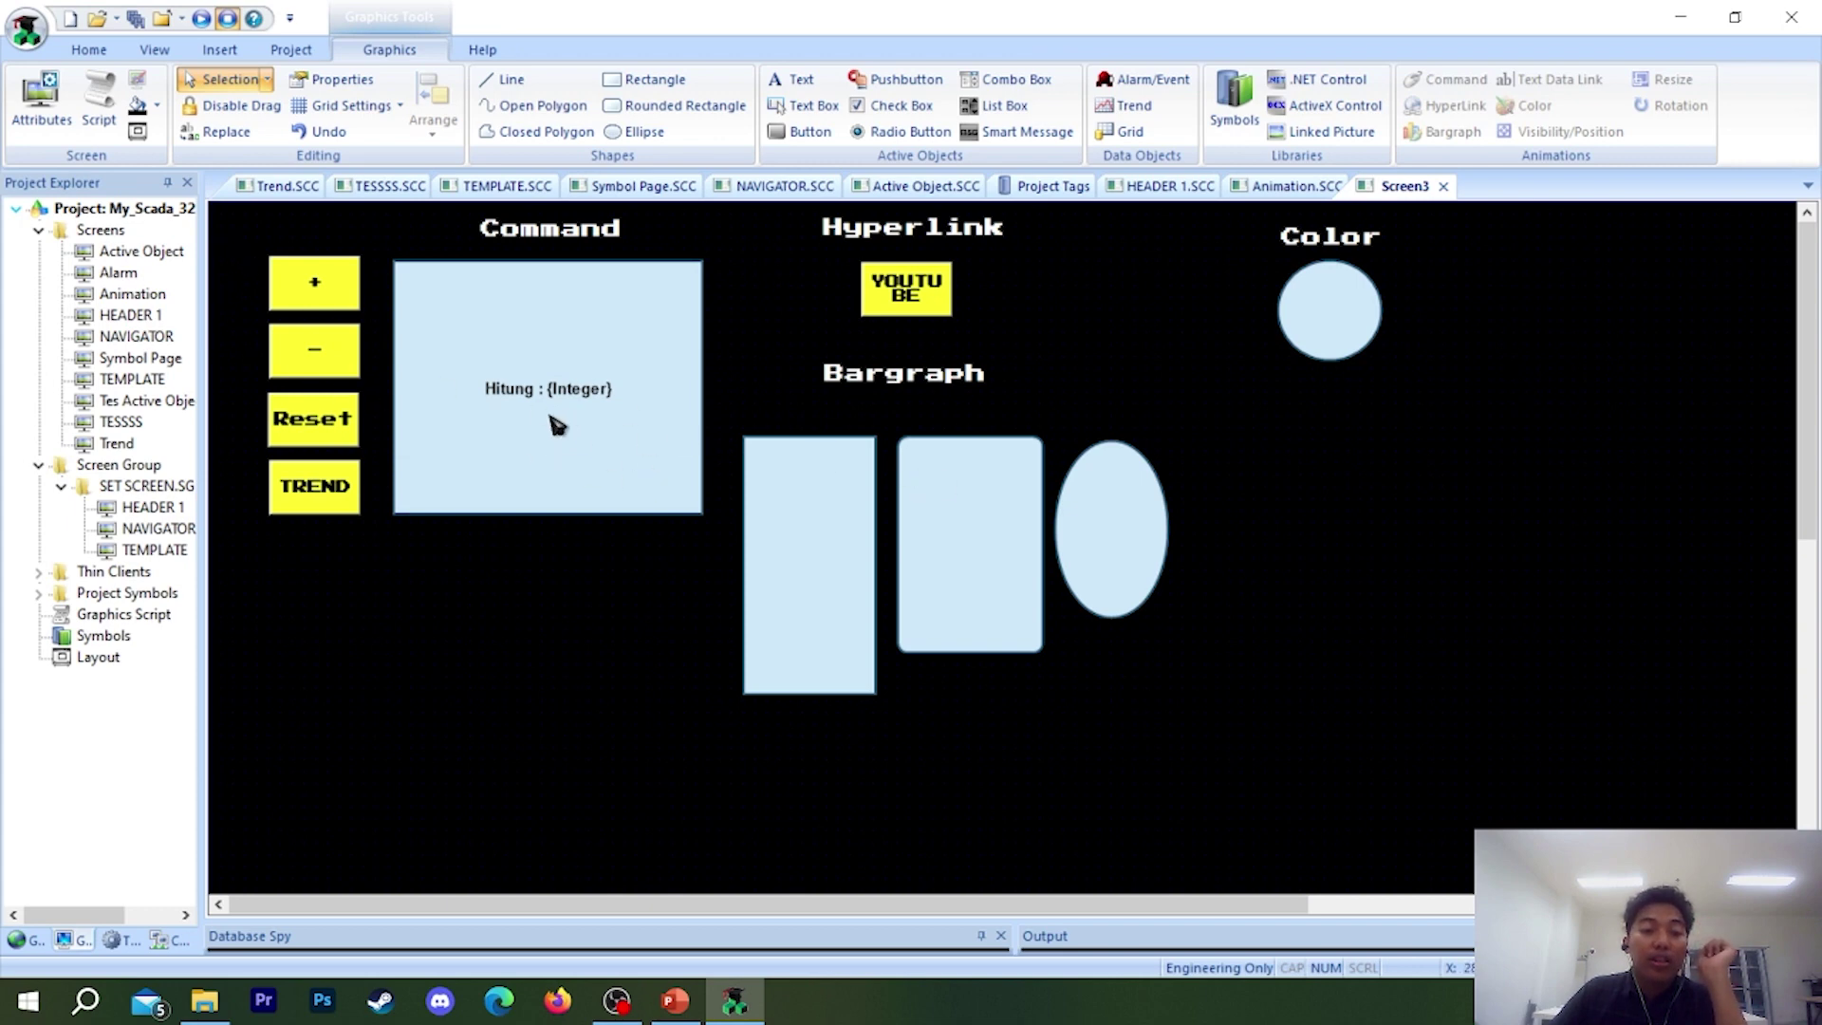
{"action": "left_click", "coordinate": [648, 80]}
{"action": "left_click", "coordinate": [802, 131]}
{"action": "mouse_move", "coordinate": [1528, 276]}
{"action": "left_mouse_down"}
{"action": "mouse_move", "coordinate": [1682, 362]}
{"action": "mouse_move", "coordinate": [1542, 332]}
{"action": "left_mouse_up"}
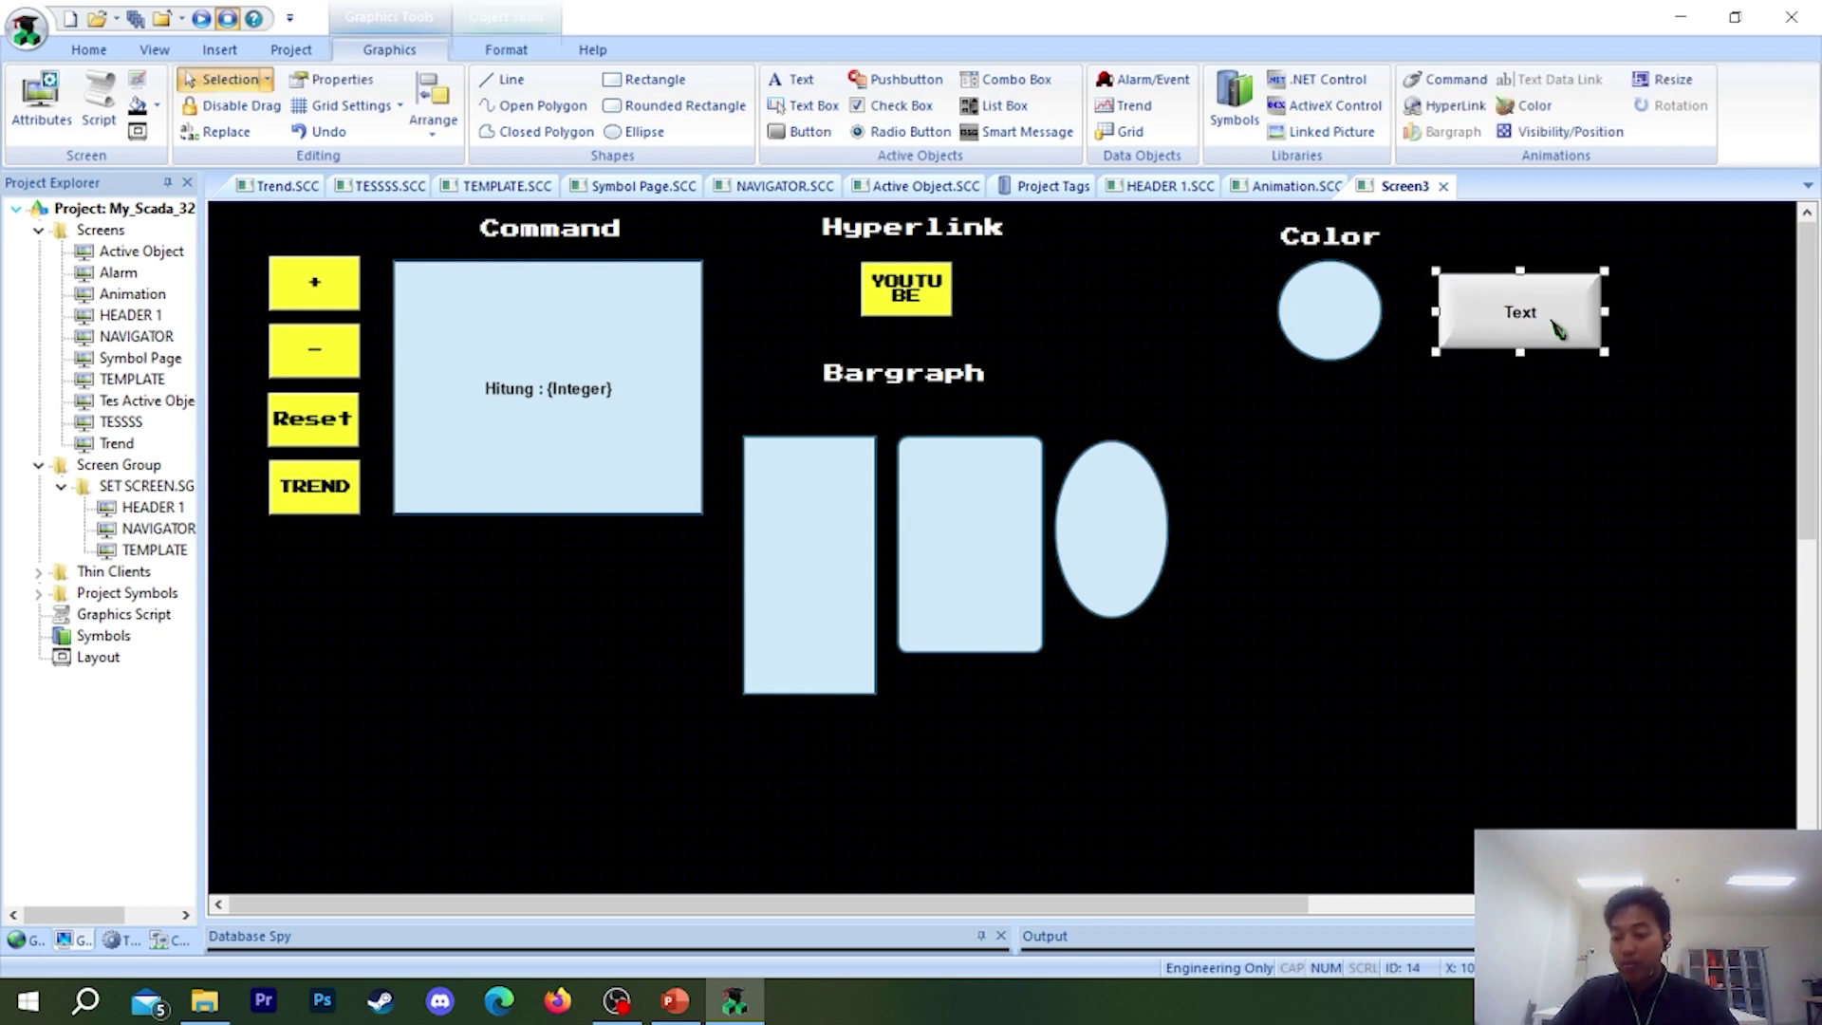
{"action": "key", "text": "Delete"}
- Copy the + button next to the Color circle and clear the tag and expression from its On Down command
{"action": "left_click_drag", "start_coordinate": [353, 282], "coordinate": [1463, 287]}
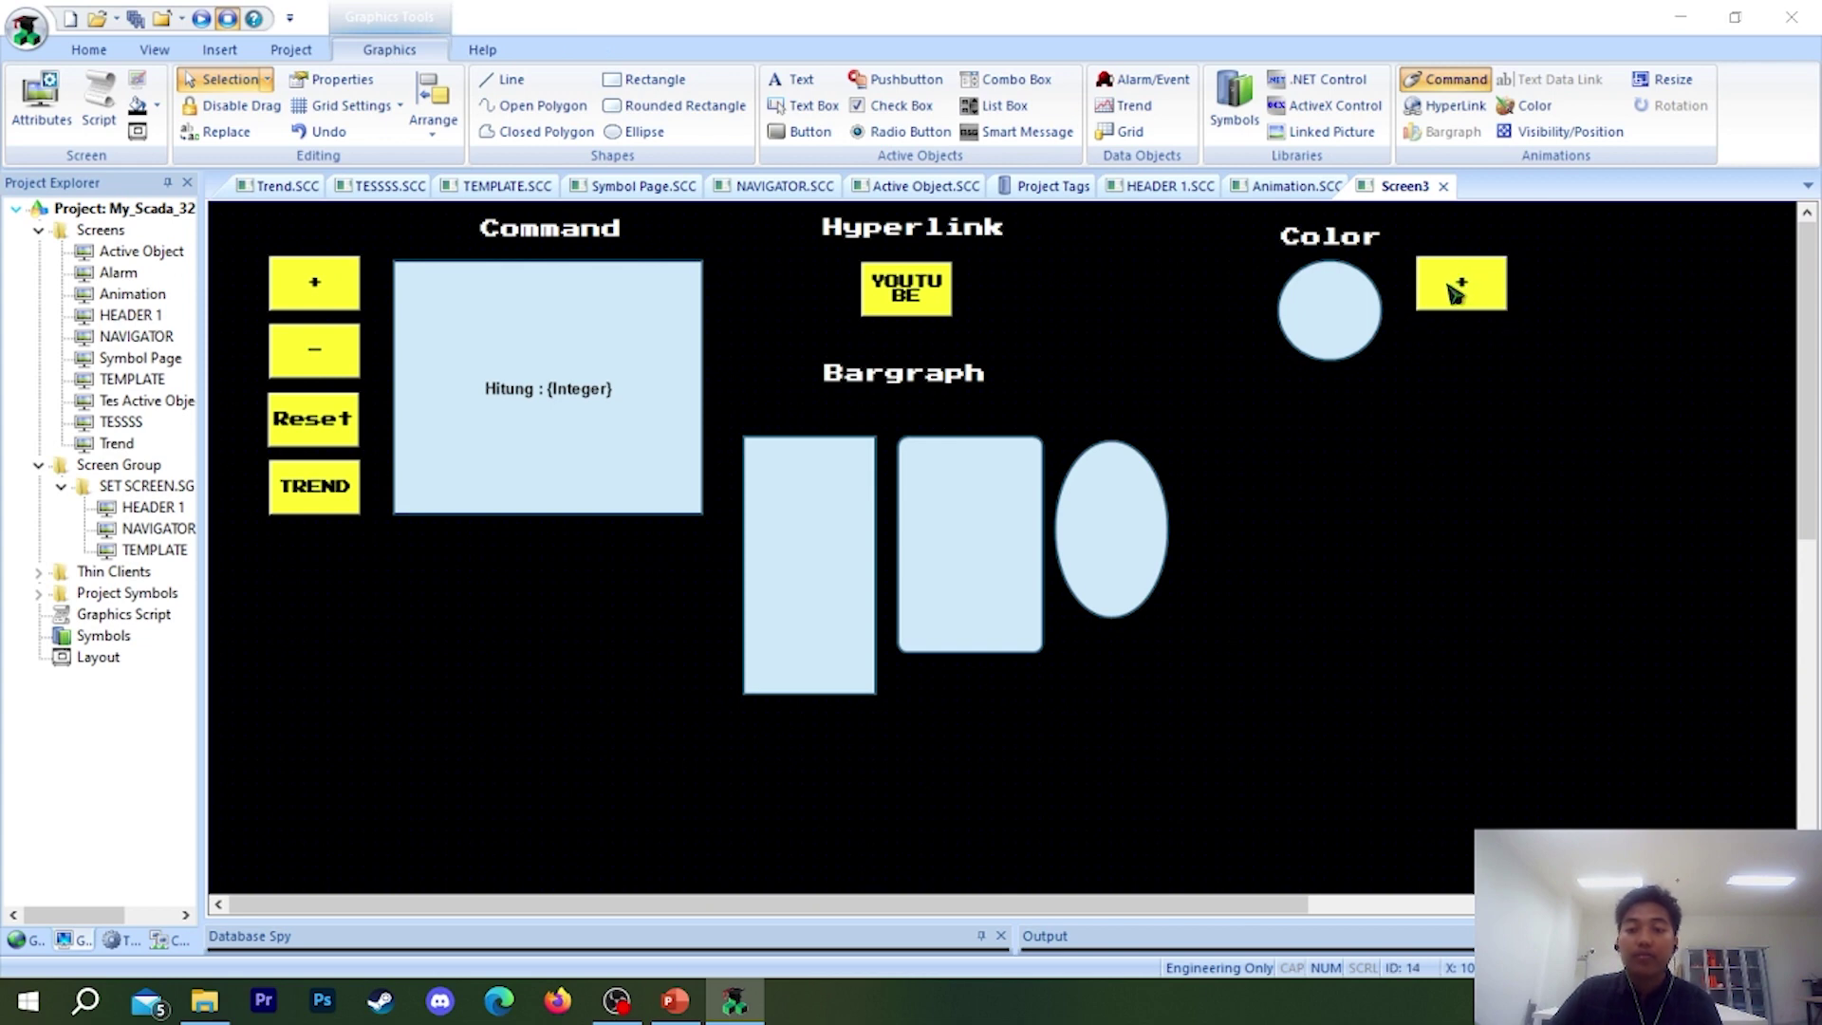
{"action": "double_click", "coordinate": [1456, 291]}
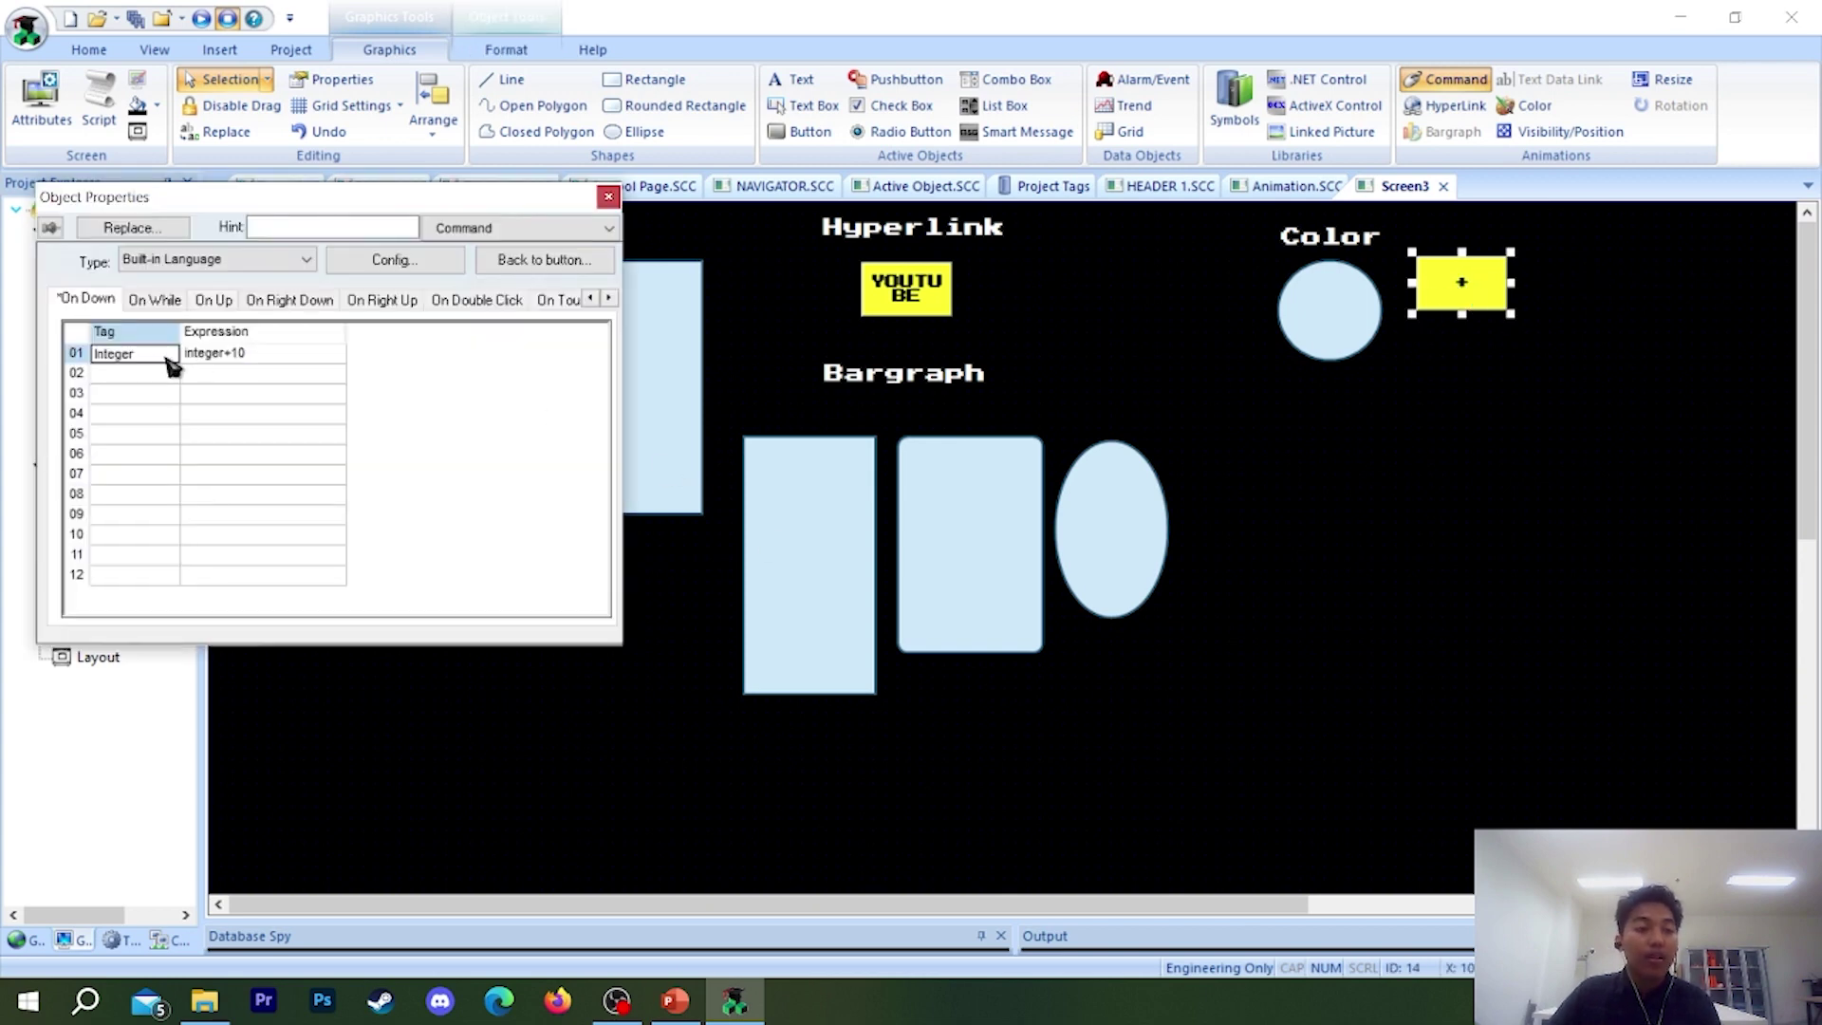
{"action": "left_click", "coordinate": [76, 359]}
{"action": "left_click", "coordinate": [278, 362]}
{"action": "key", "text": "BackSpace"}
{"action": "key", "text": "BackSpace"}
{"action": "key", "text": "BackSpace"}
{"action": "key", "text": "BackSpace"}
{"action": "key", "text": "BackSpace"}
{"action": "key", "text": "BackSpace"}
{"action": "key", "text": "BackSpace"}
{"action": "key", "text": "BackSpace"}
{"action": "key", "text": "BackSpace"}
{"action": "key", "text": "BackSpace"}
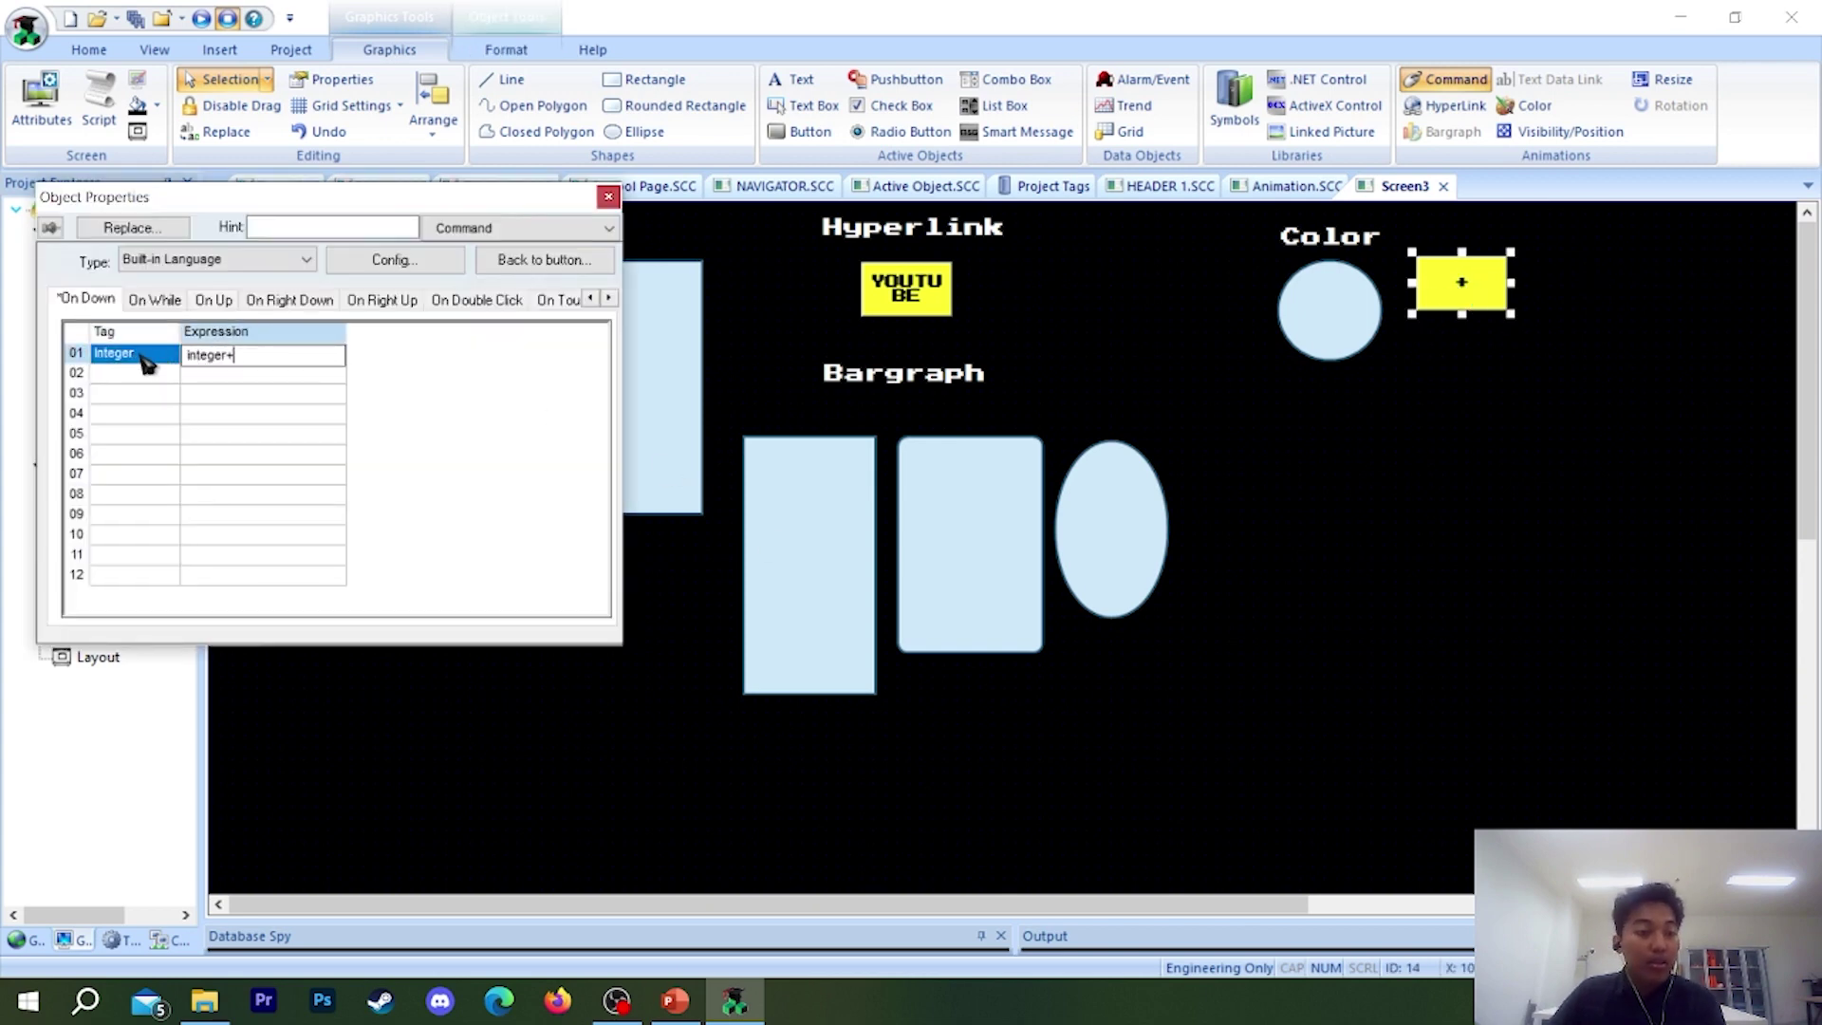
{"action": "left_click", "coordinate": [150, 363]}
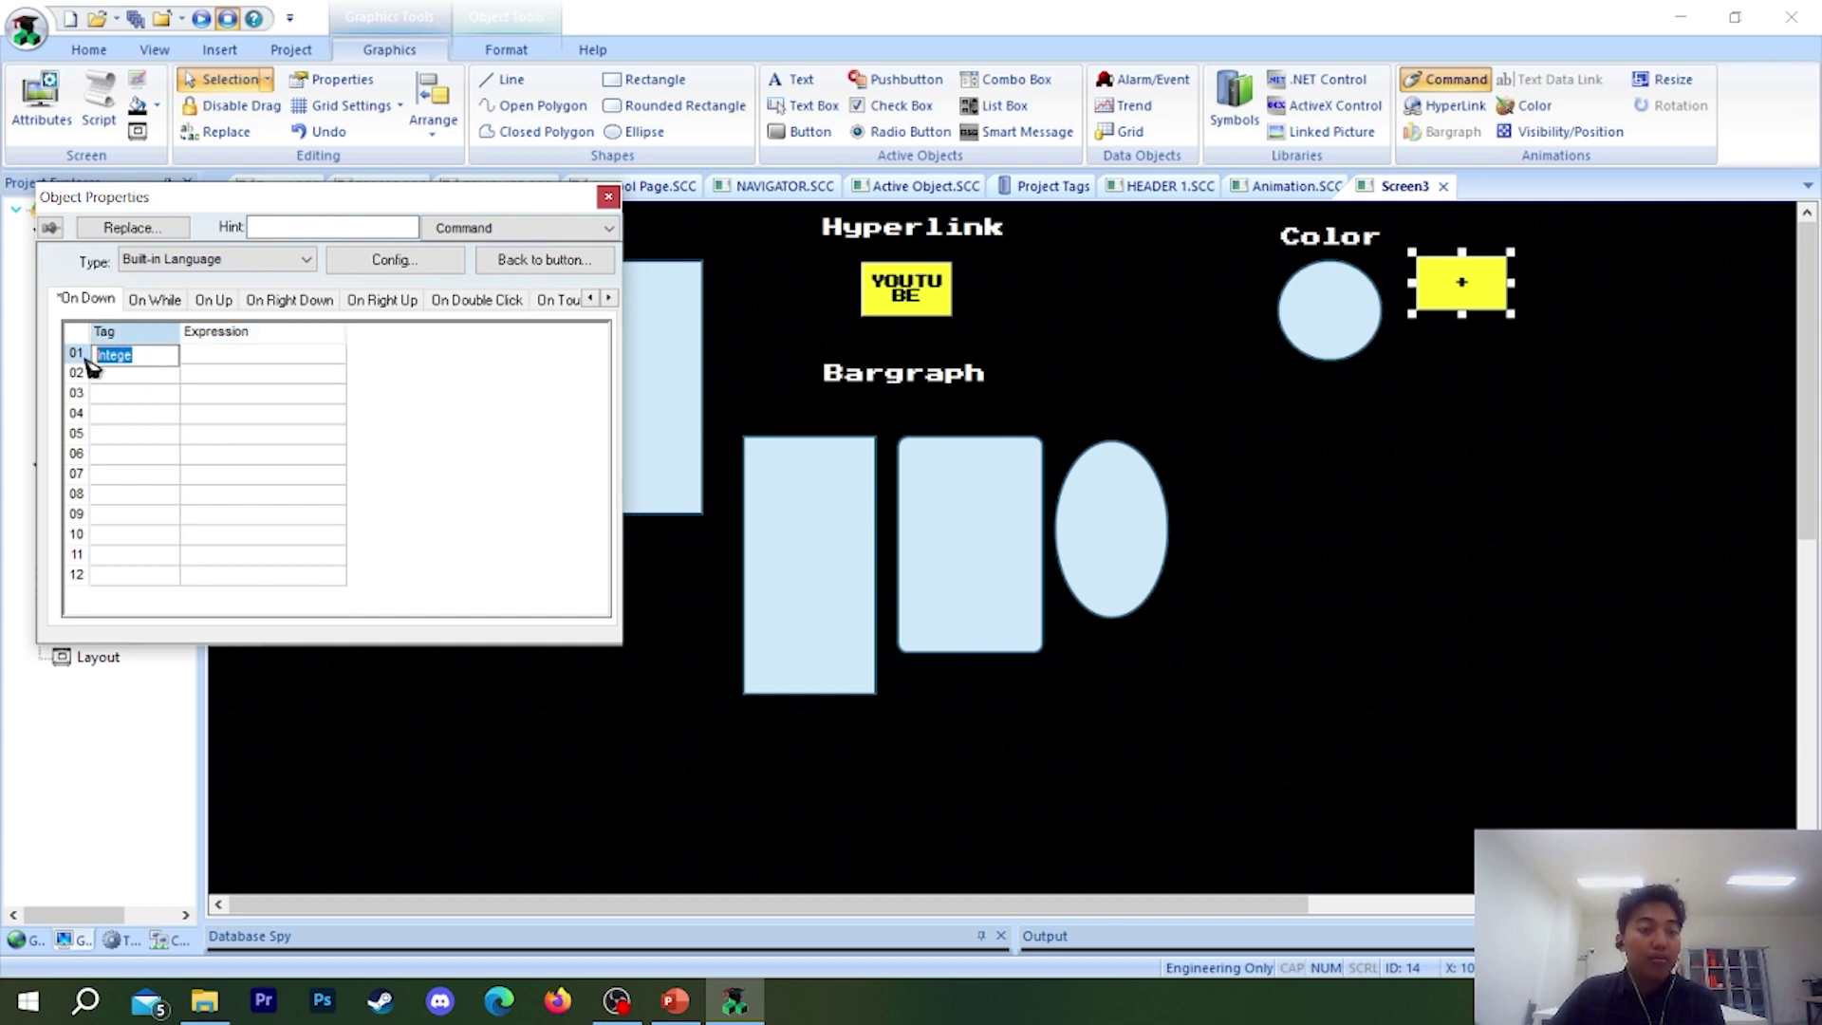
{"action": "key", "text": "BackSpace"}
- Change the copied button's On Down command type to Set Tag and enter Boolean as the tag
{"action": "left_click", "coordinate": [209, 262]}
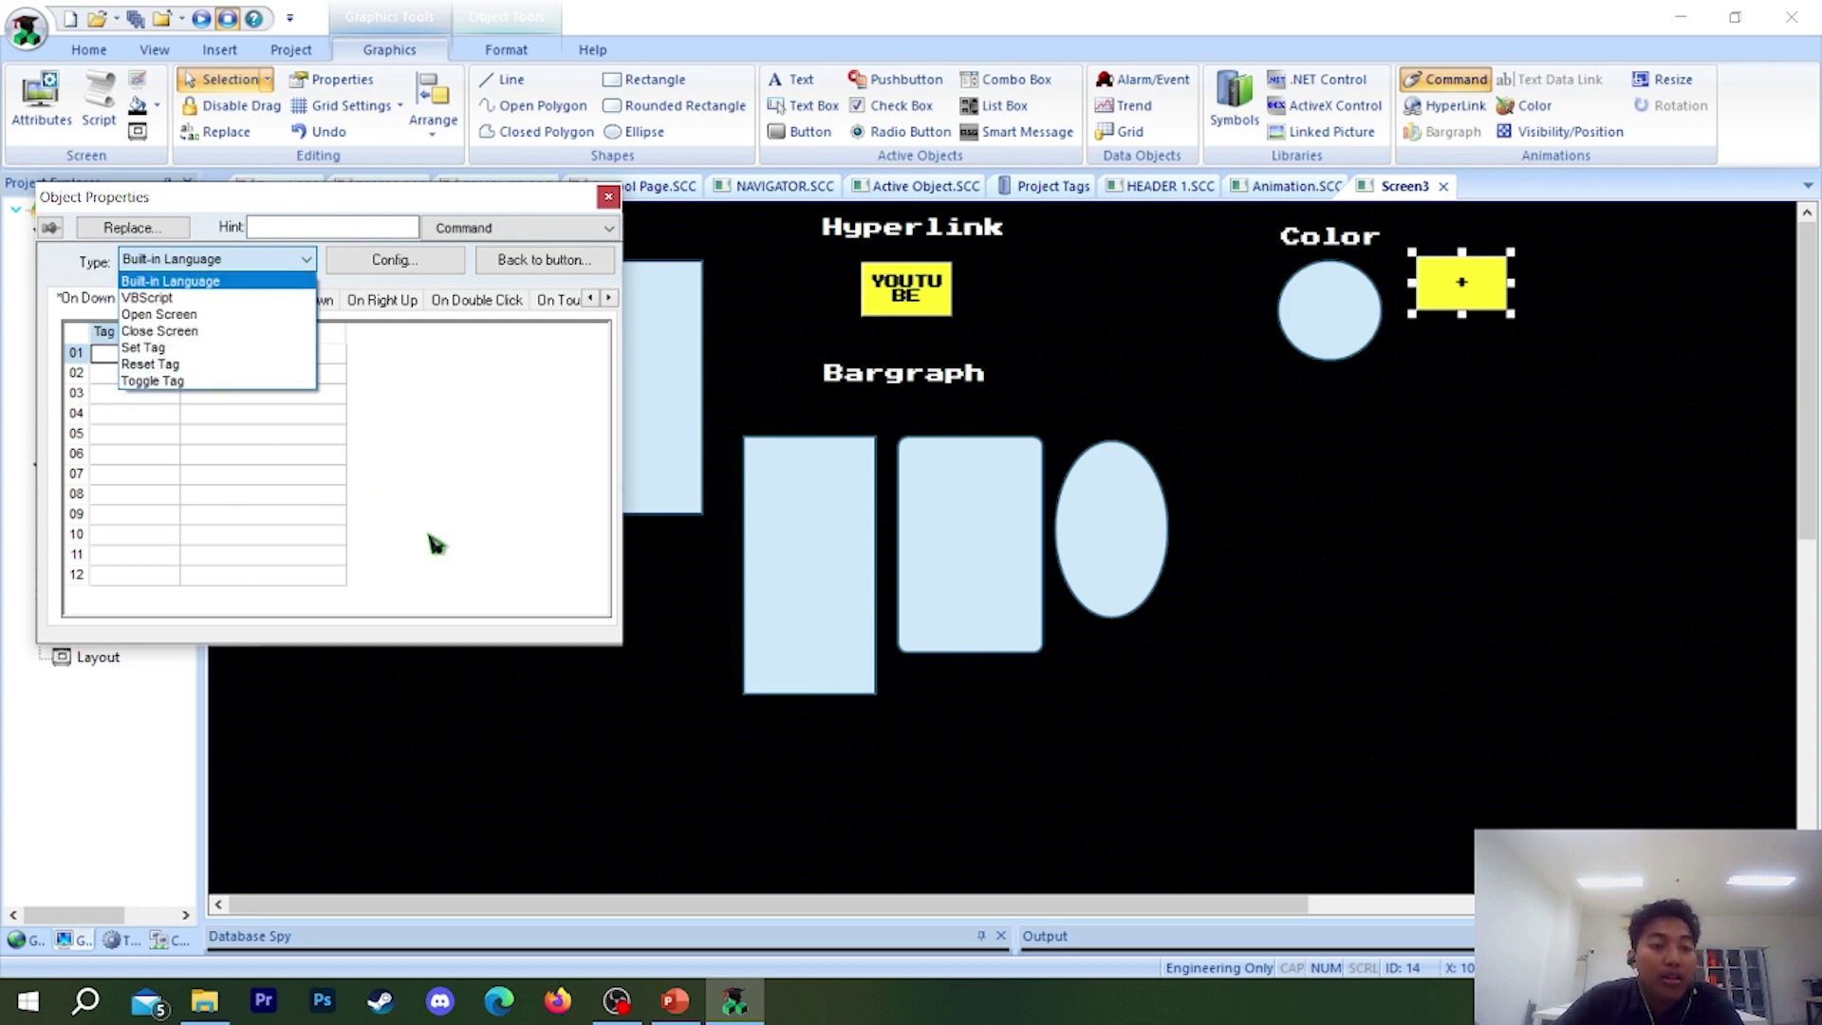
{"action": "left_click", "coordinate": [180, 348]}
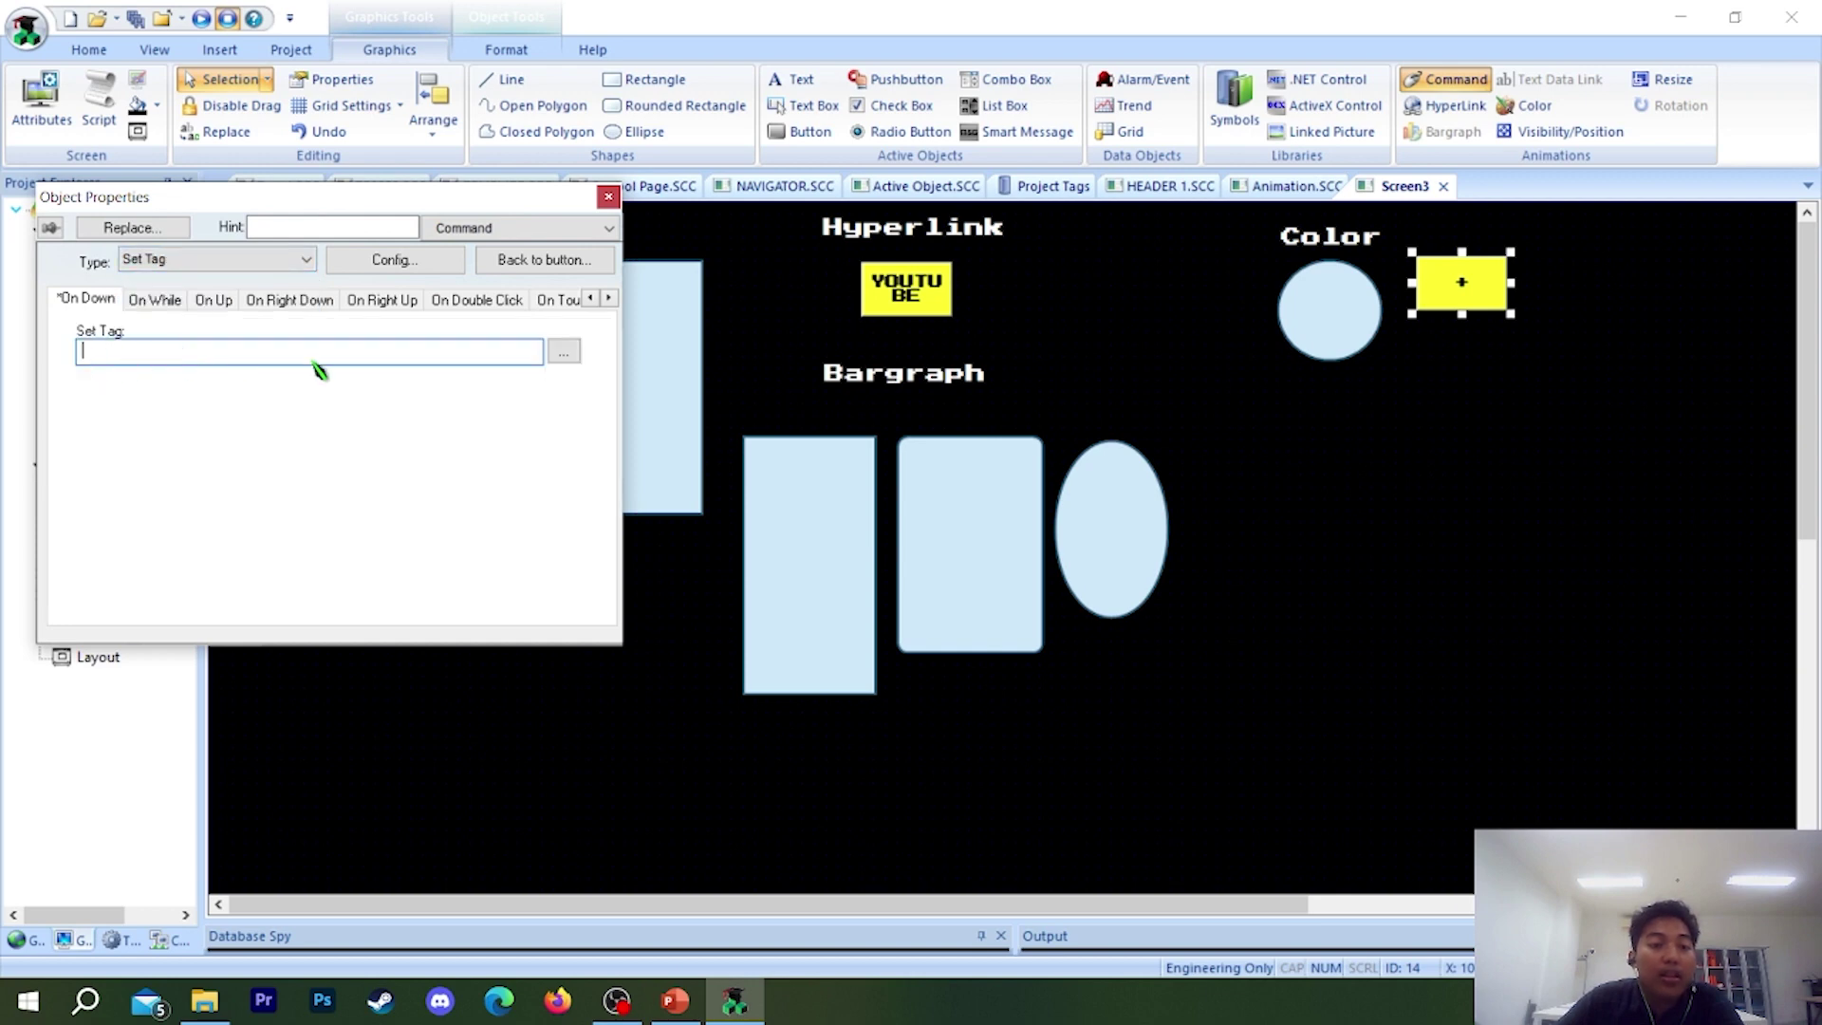
{"action": "left_click", "coordinate": [564, 352]}
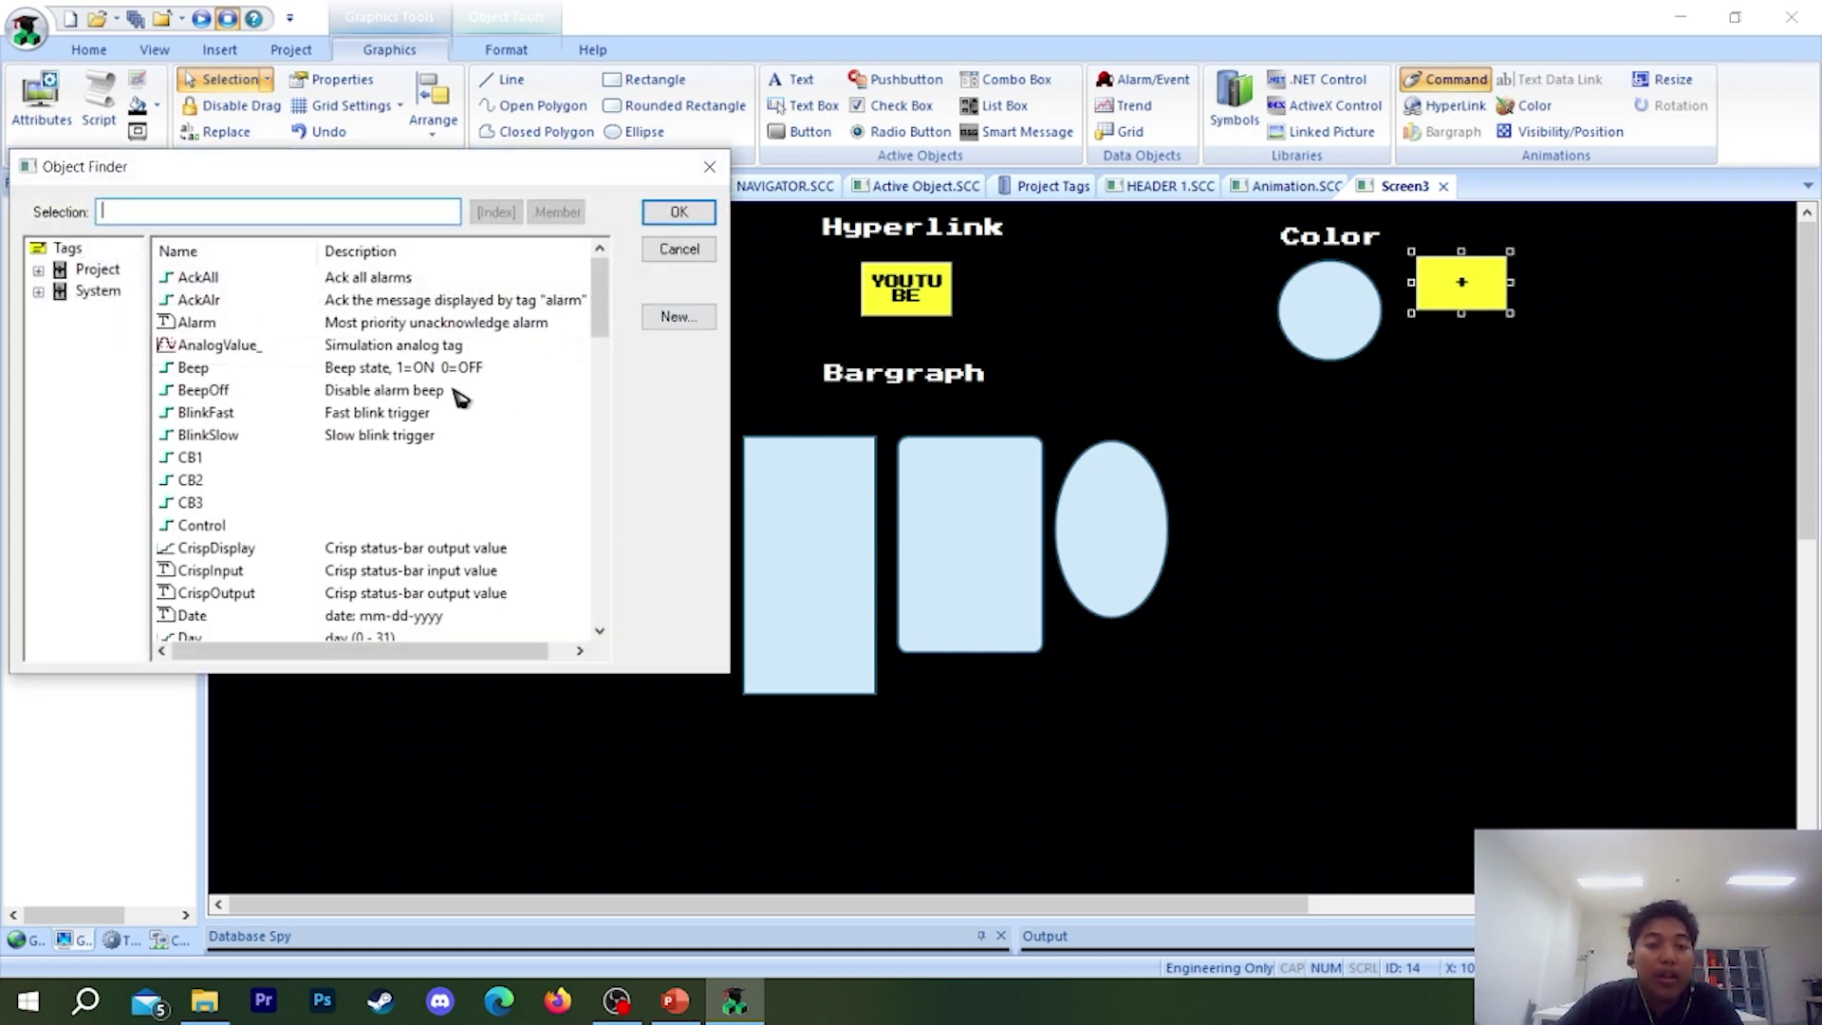
{"action": "left_click", "coordinate": [709, 166]}
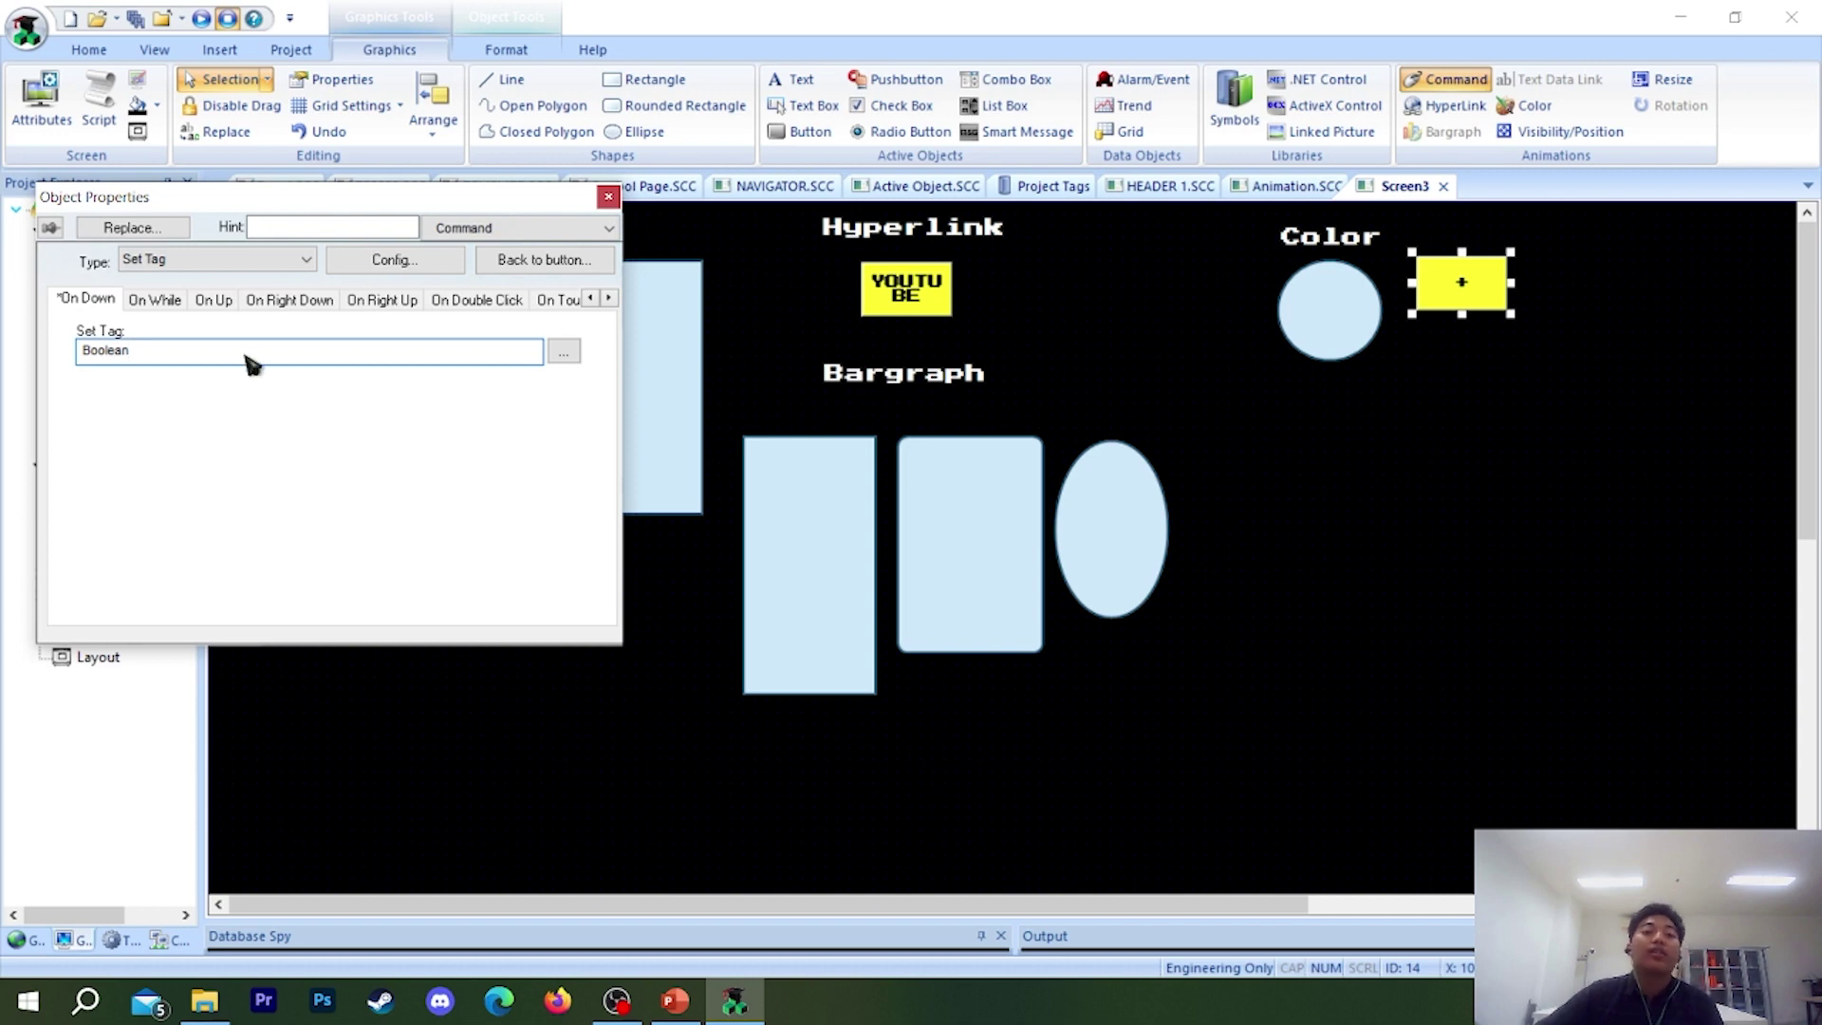
- Create the missing Boolean tag with type Boolean and Server scope, and close the button's properties
{"action": "key", "text": "Return"}
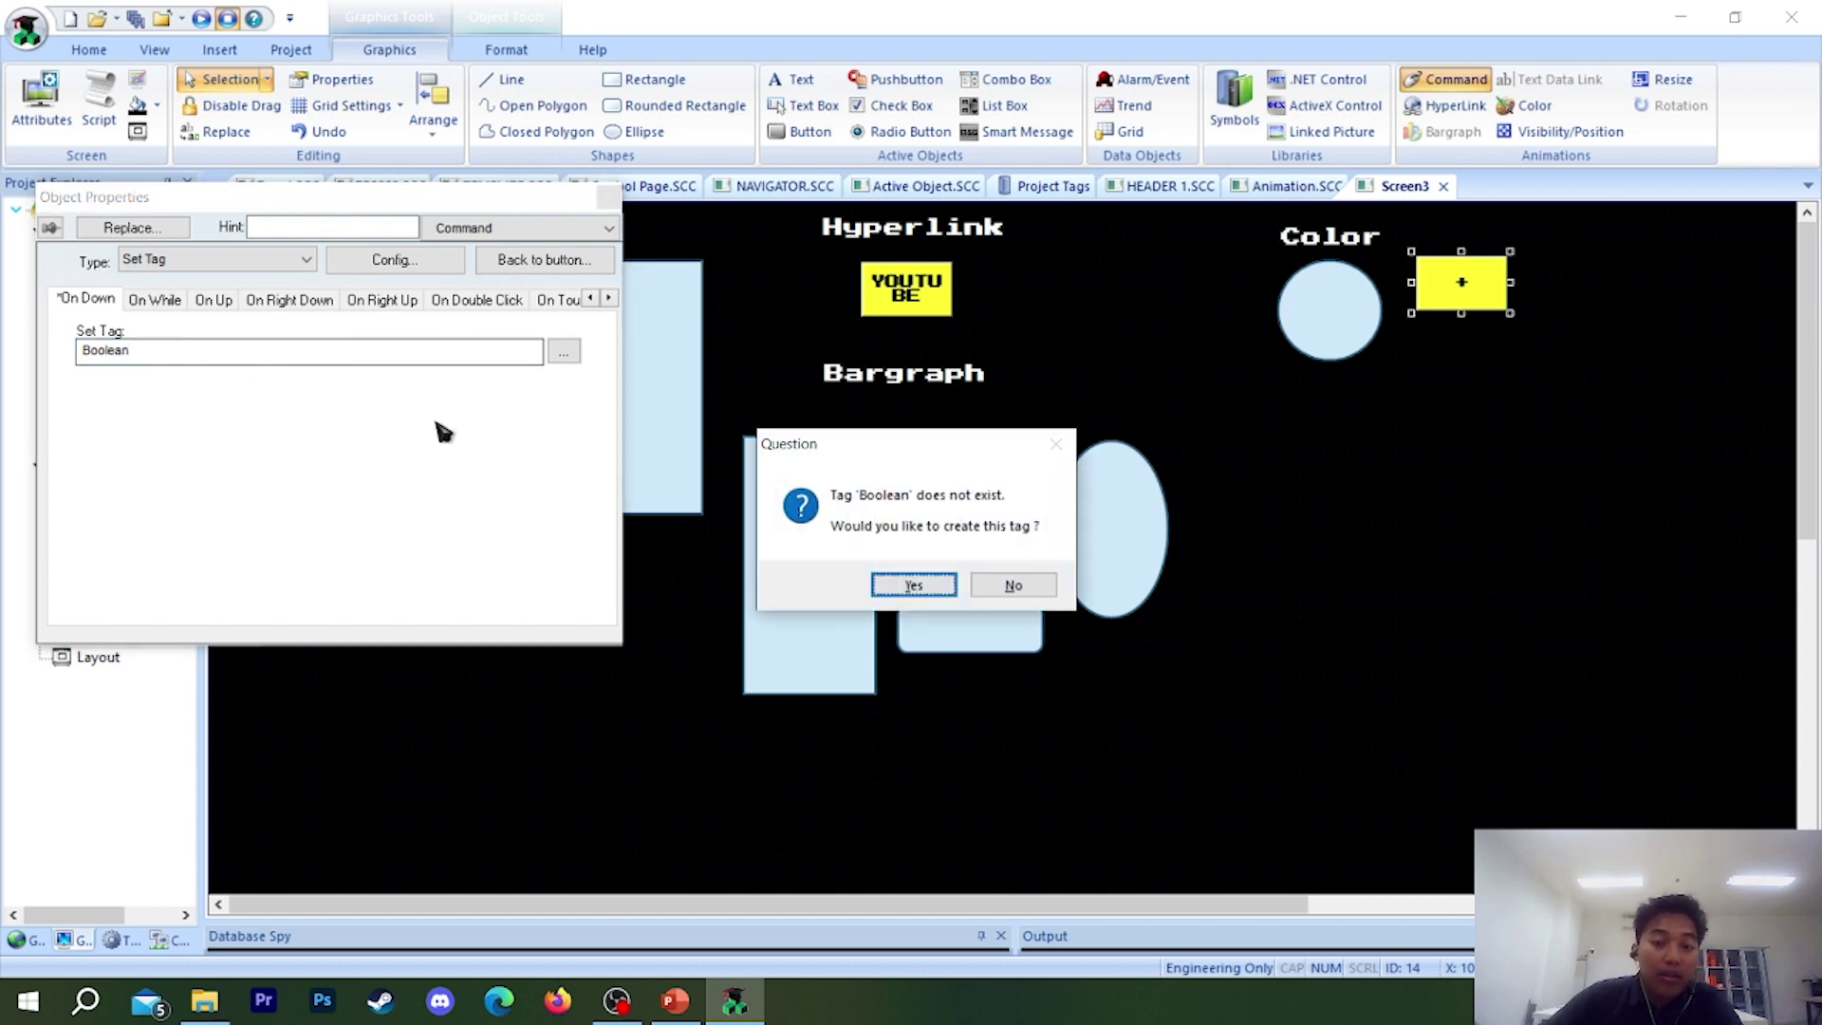
{"action": "left_click", "coordinate": [912, 584]}
{"action": "left_click", "coordinate": [367, 406]}
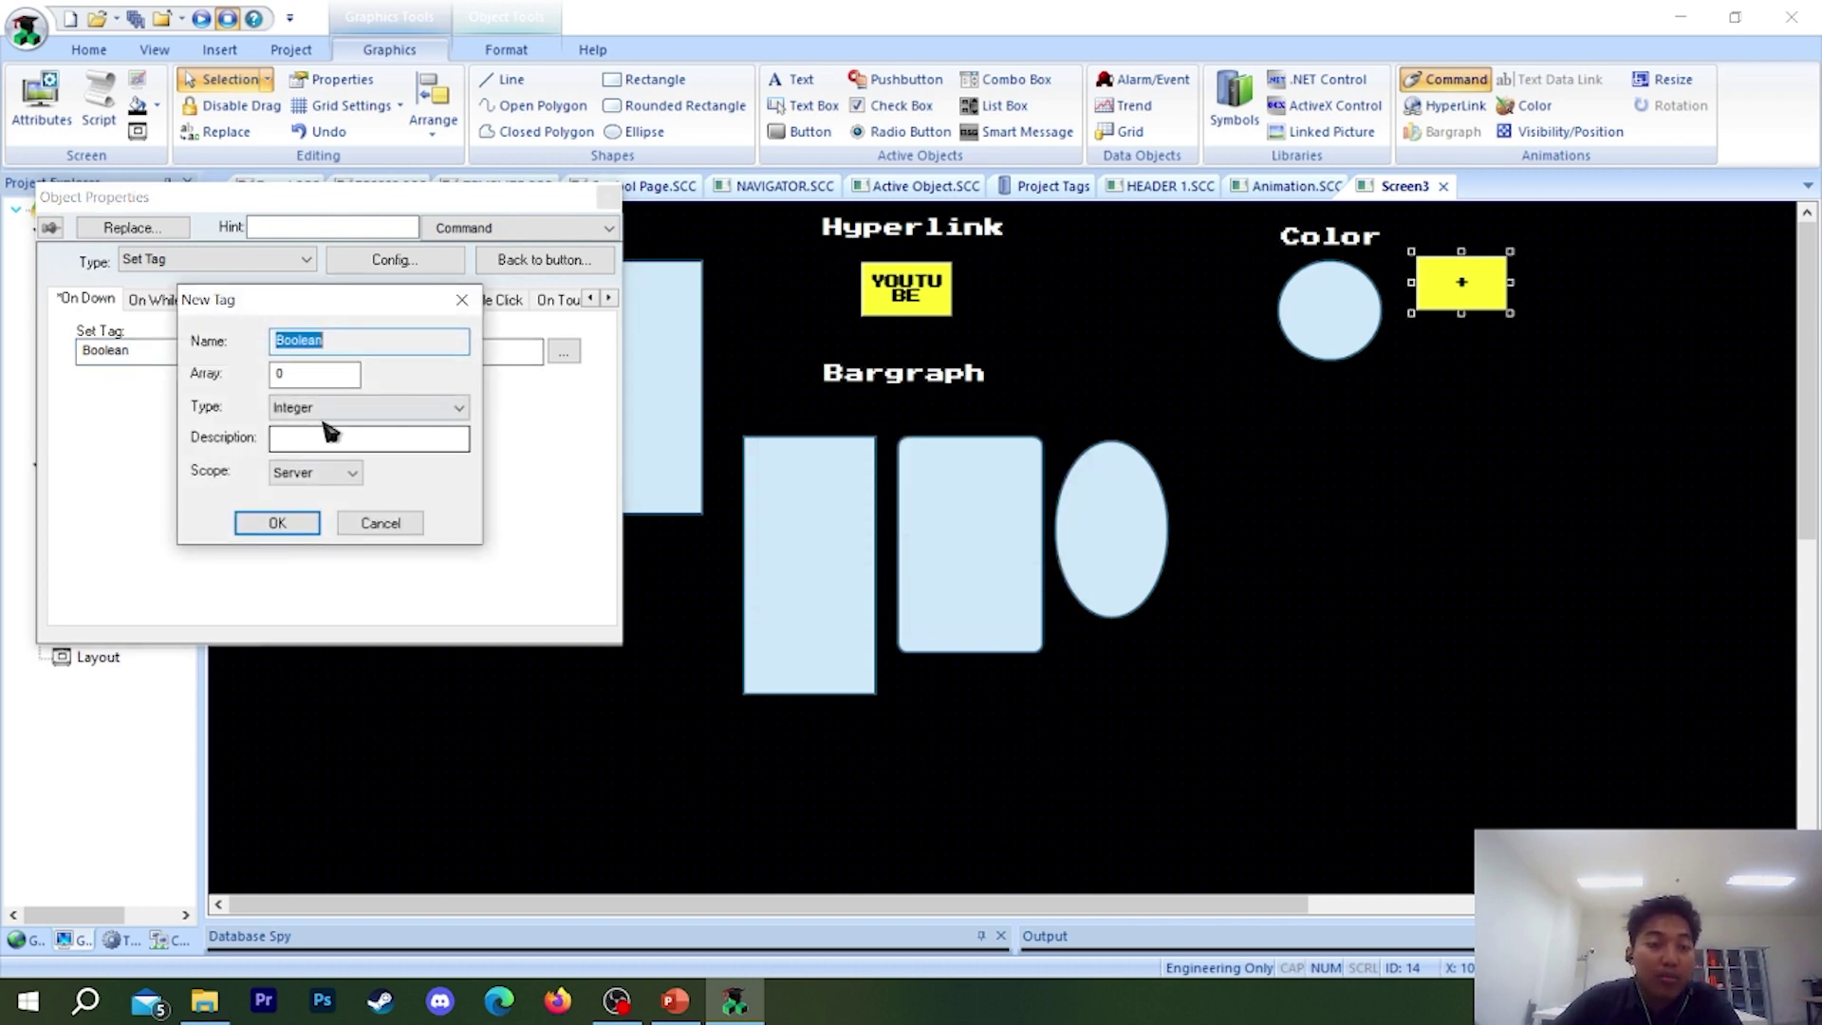
{"action": "scroll", "coordinate": [346, 436], "scroll_direction": "up", "scroll_amount": 1}
{"action": "left_click", "coordinate": [328, 423]}
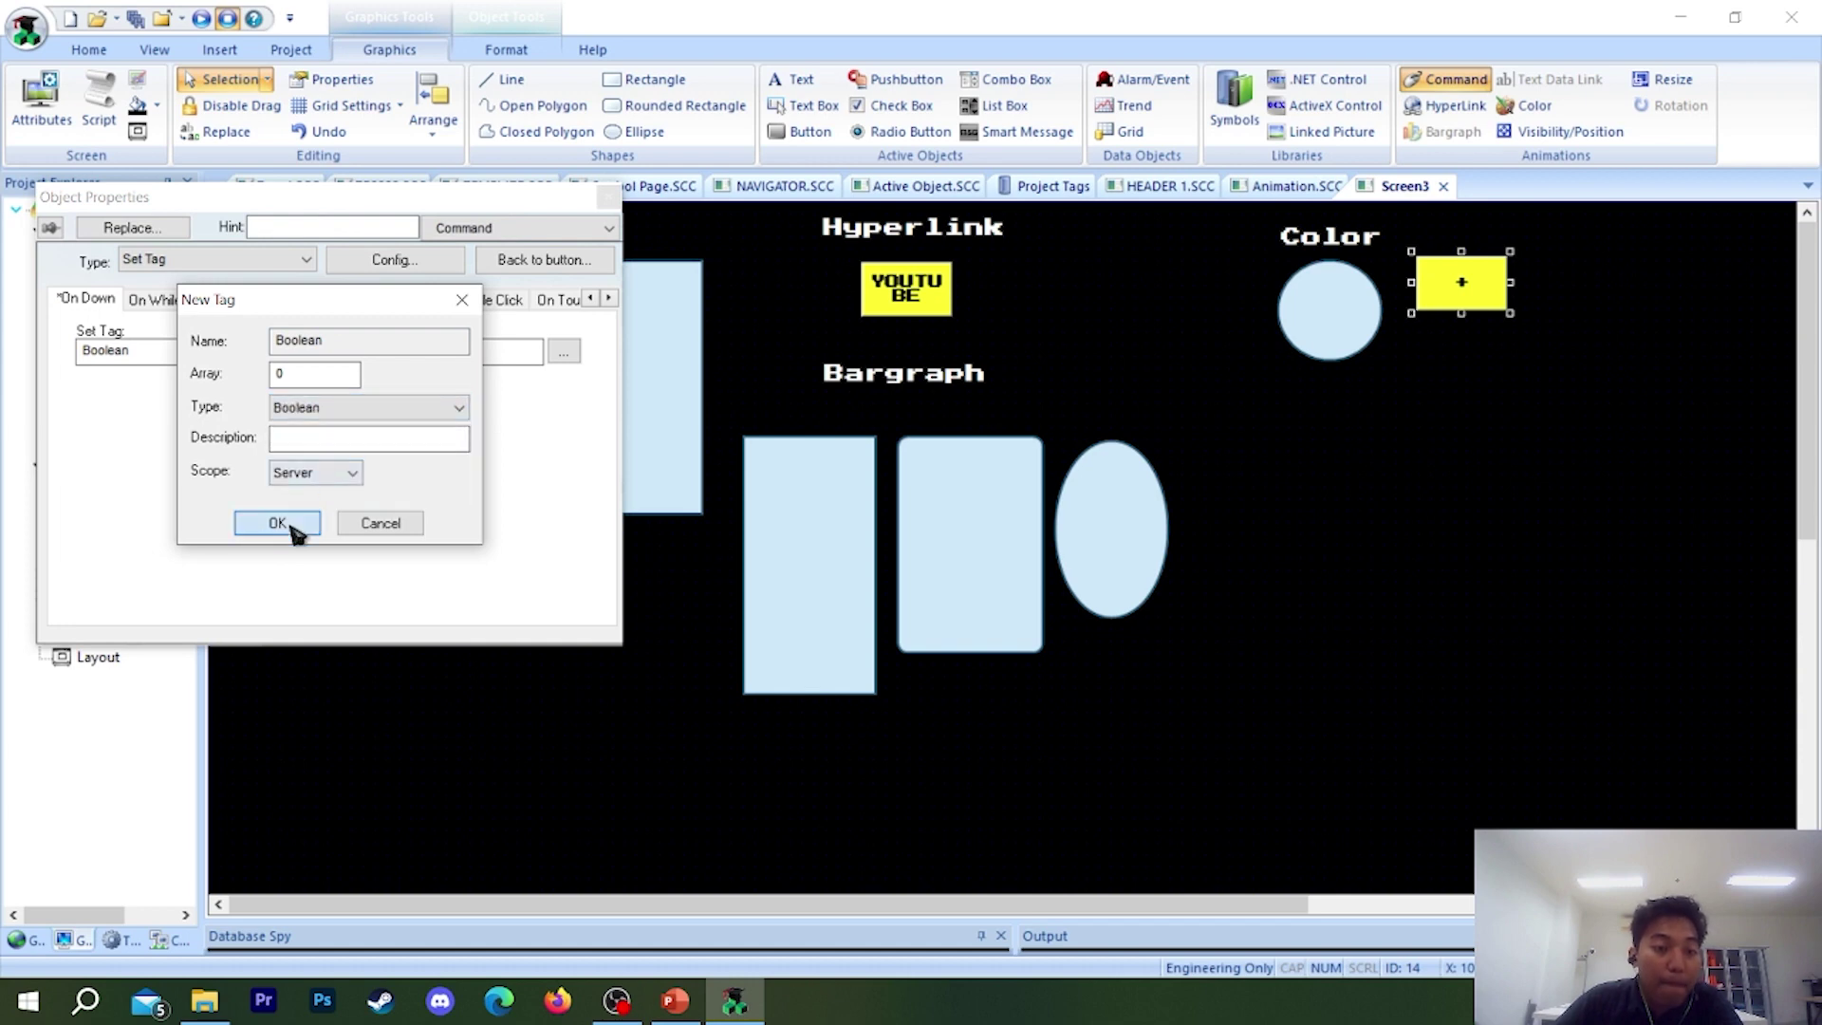
{"action": "left_click", "coordinate": [289, 524]}
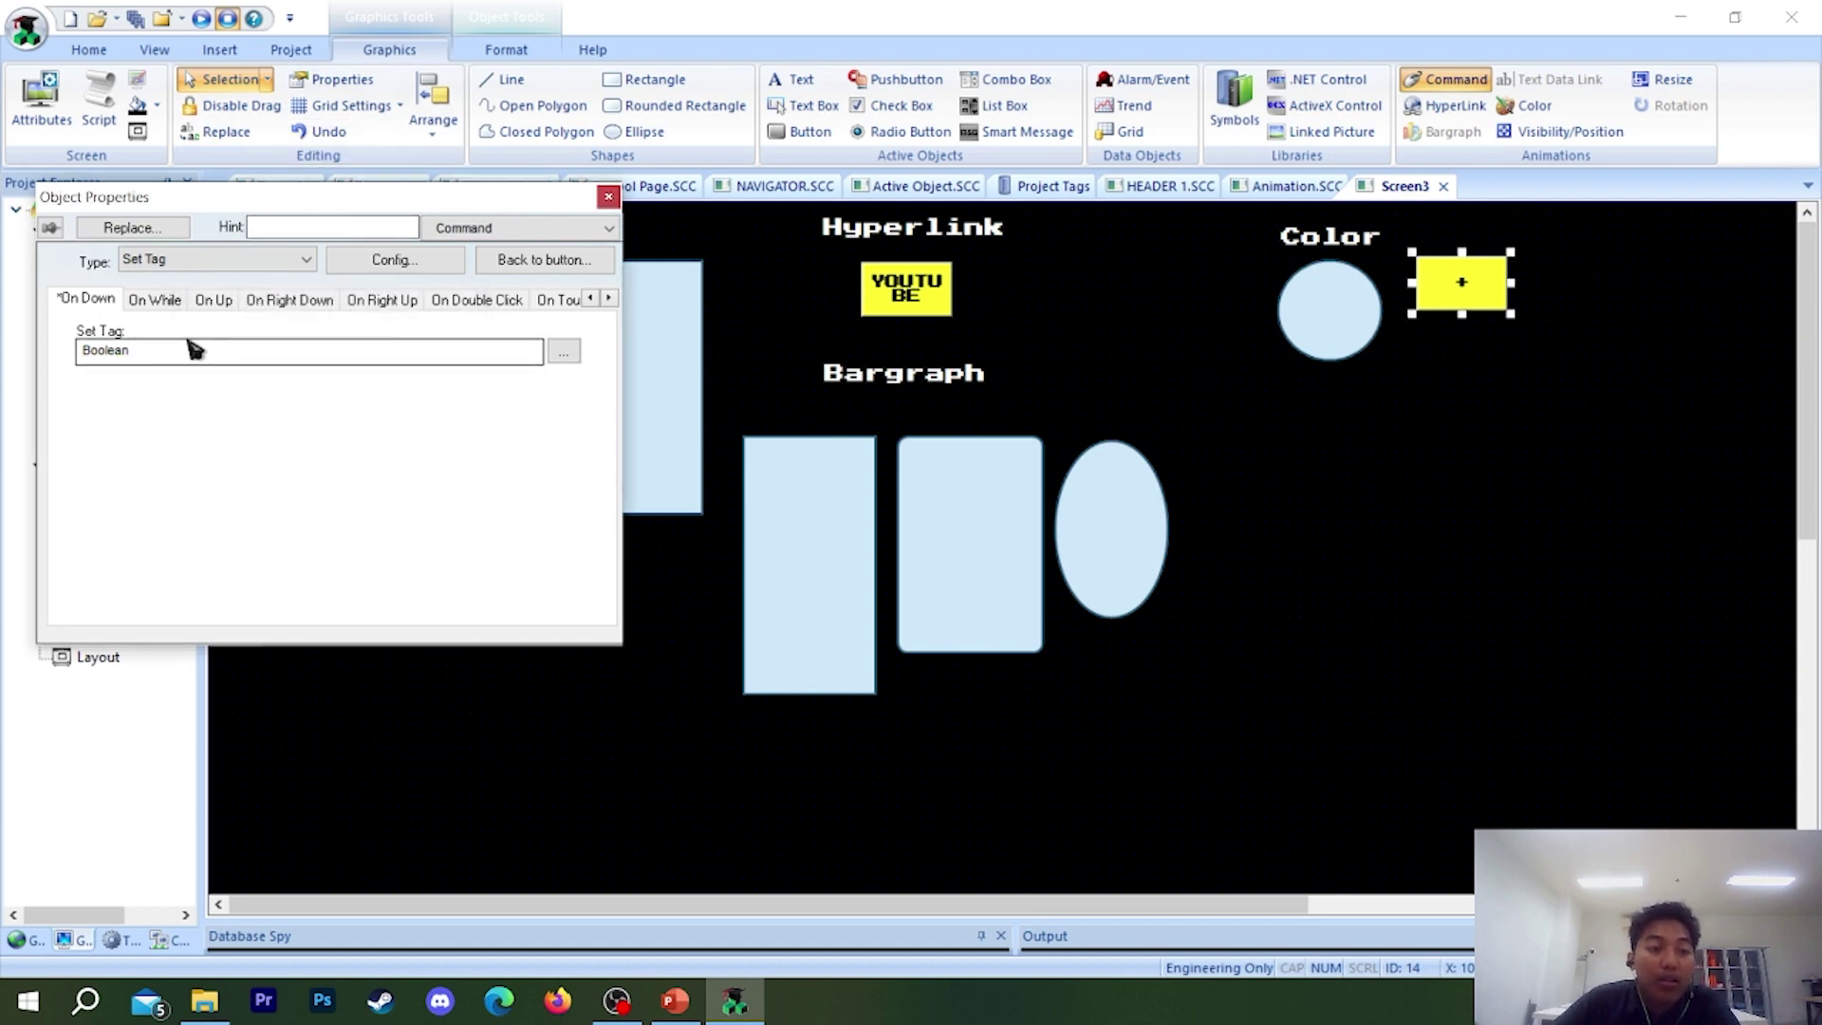
{"action": "left_click", "coordinate": [608, 197]}
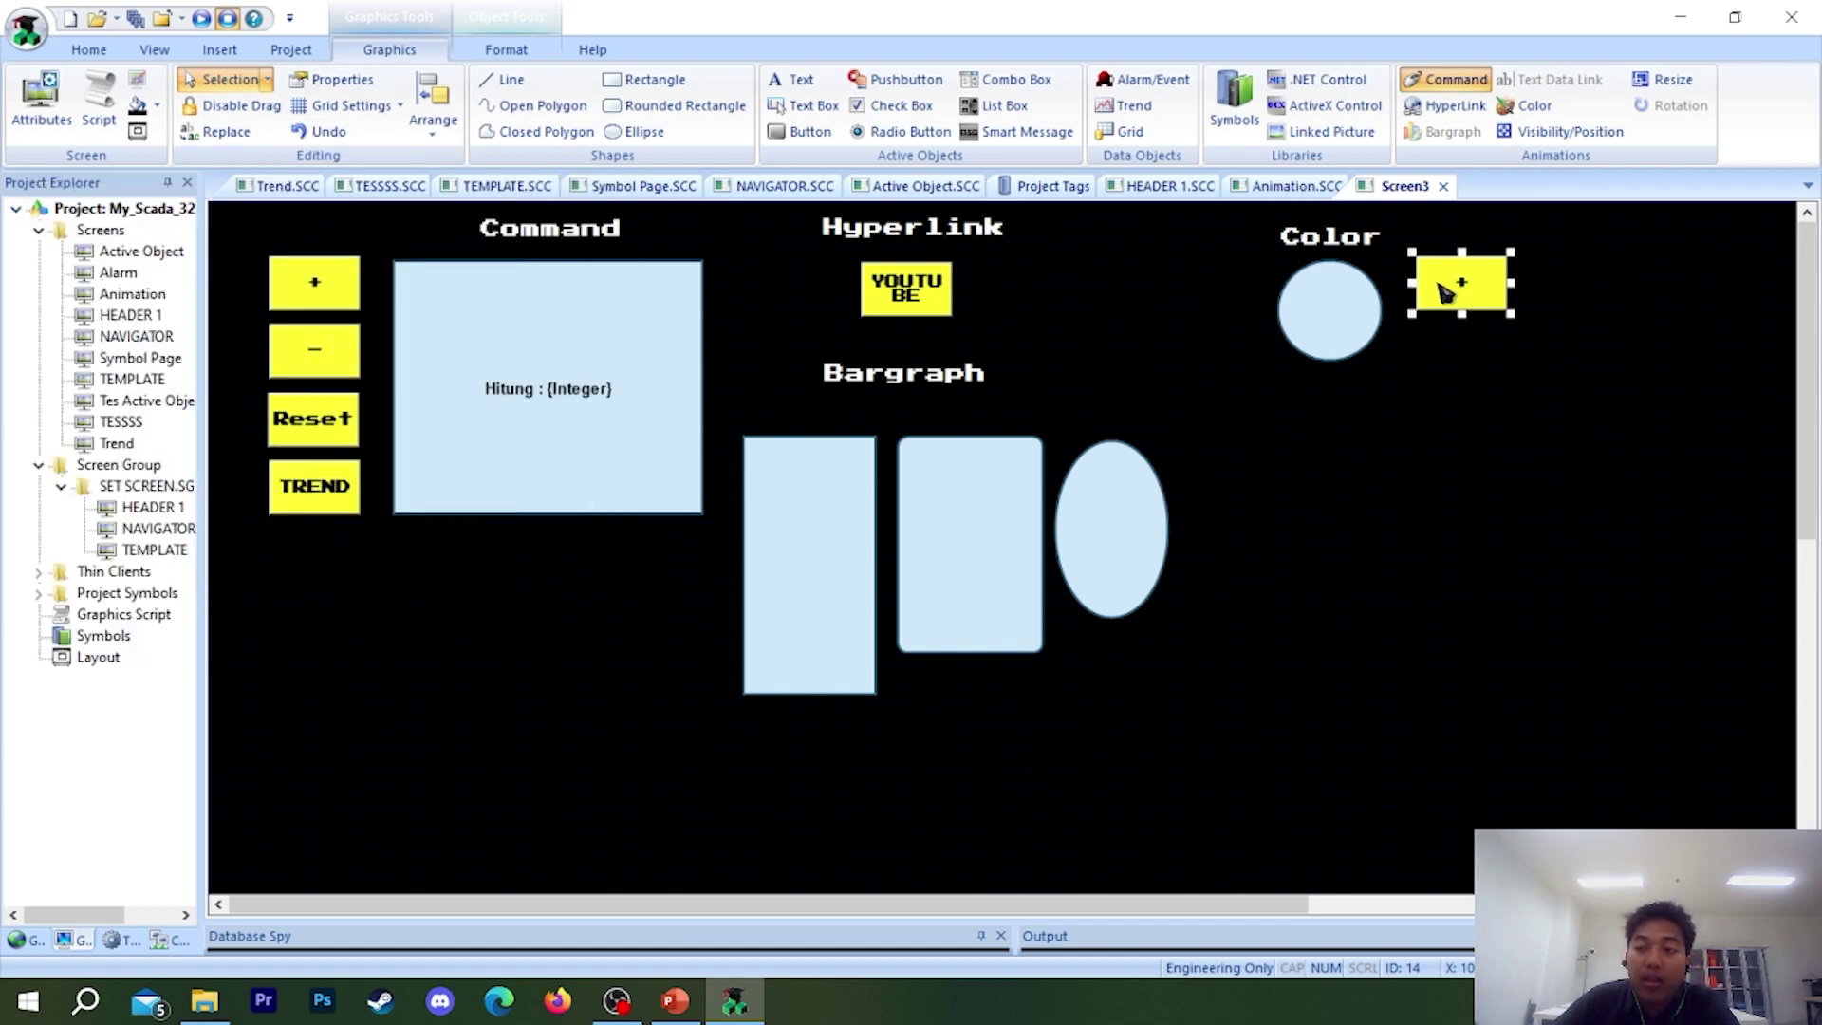
- Duplicate the + button beside the Color circle directly below itself and caption the copy Reset
{"action": "left_click_drag", "start_coordinate": [1480, 309], "coordinate": [1468, 356]}
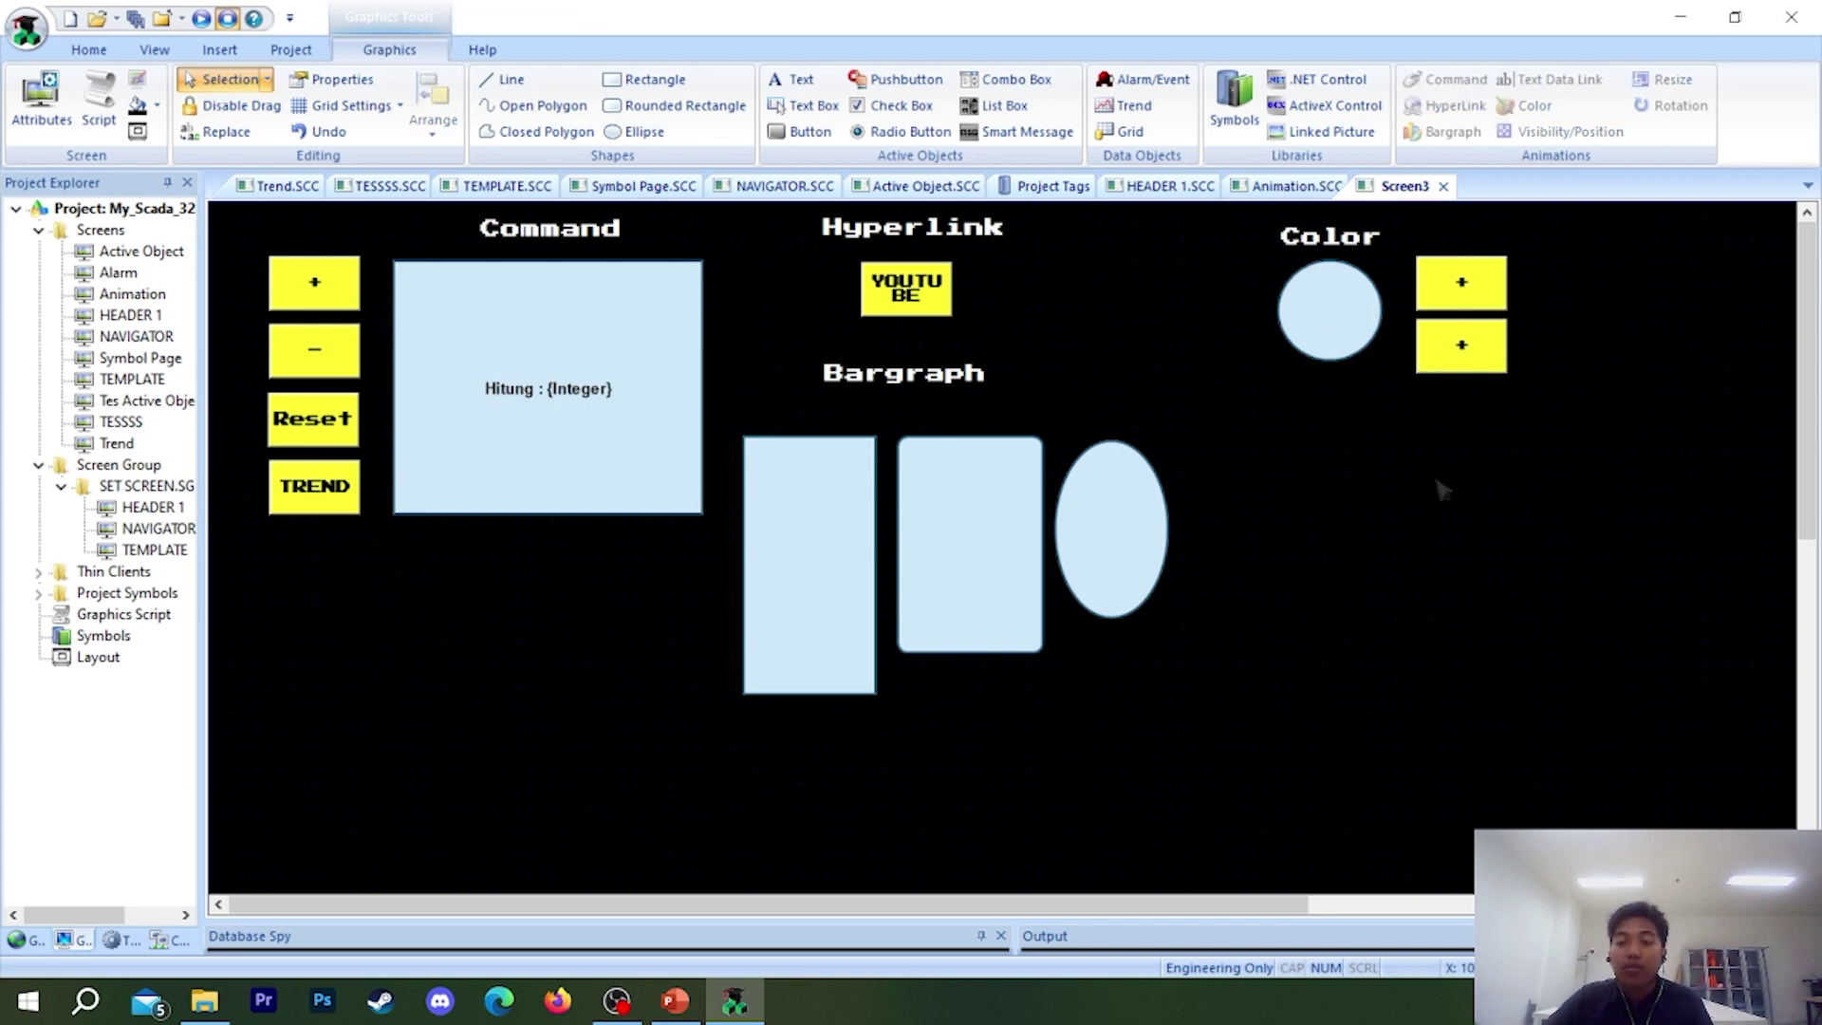
{"action": "left_click", "coordinate": [1432, 333]}
{"action": "left_click", "coordinate": [1440, 340]}
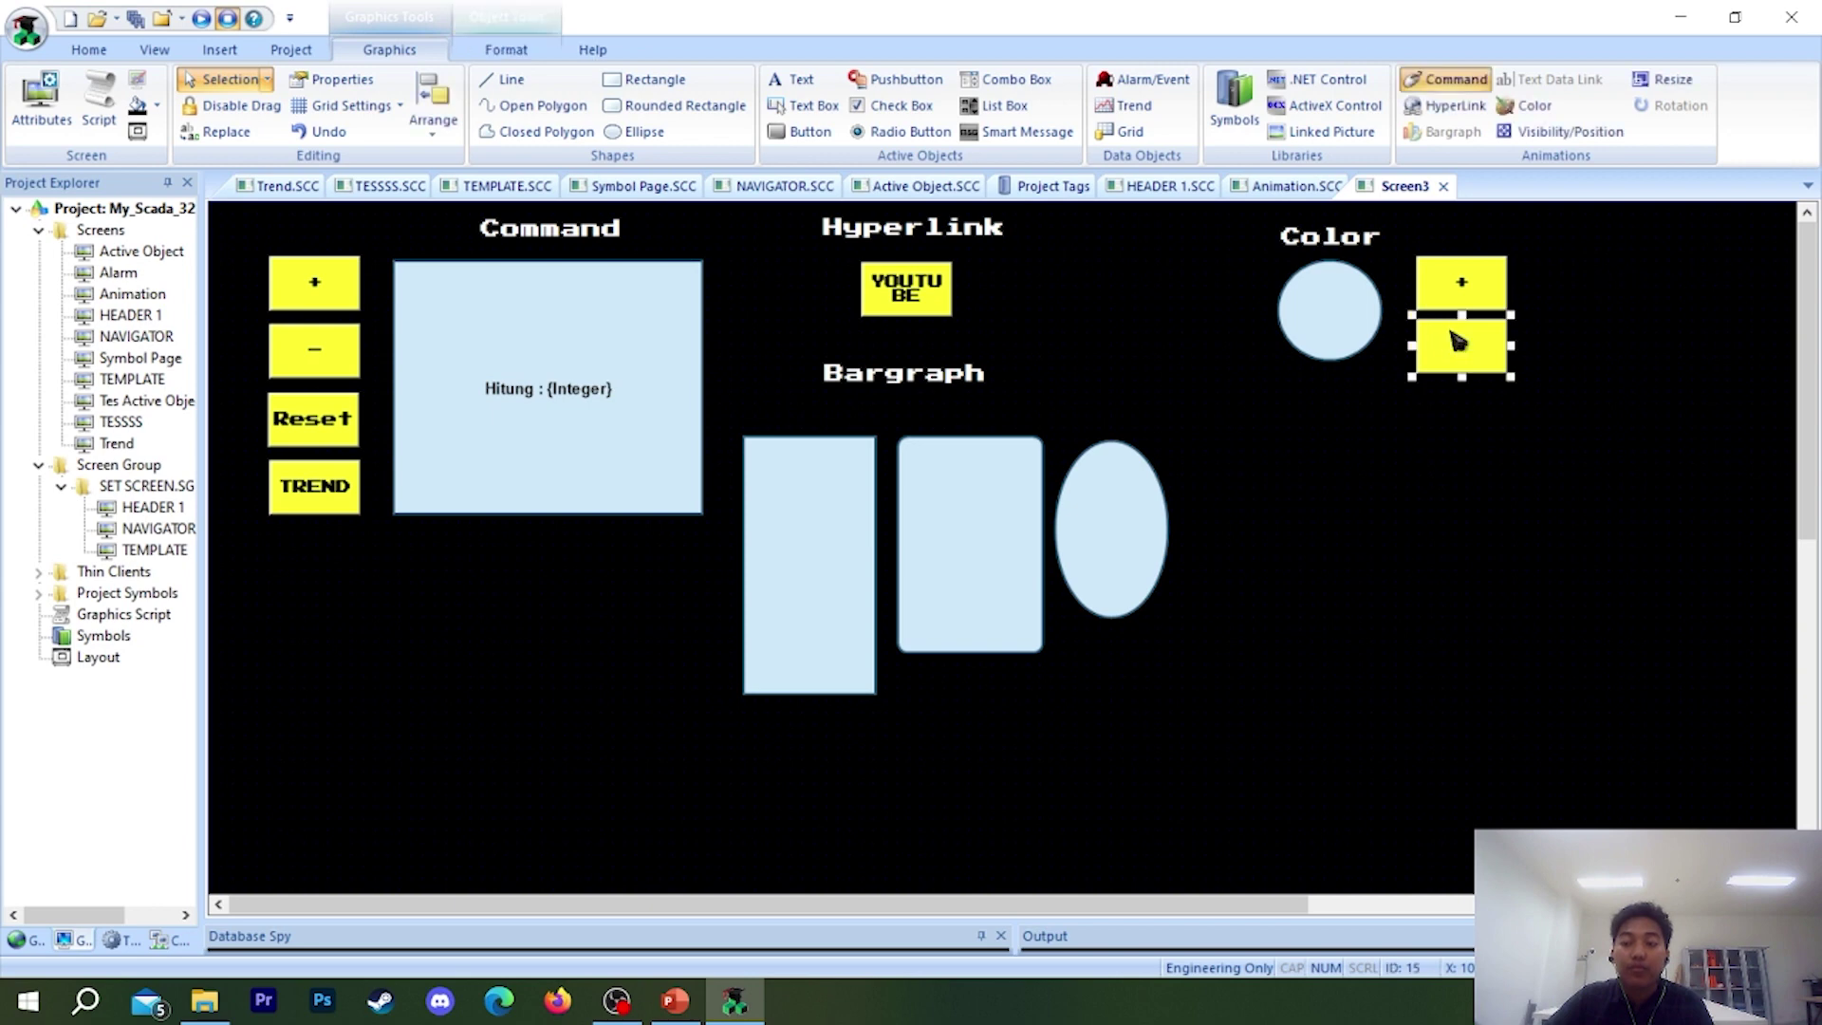
{"action": "double_click", "coordinate": [1458, 341]}
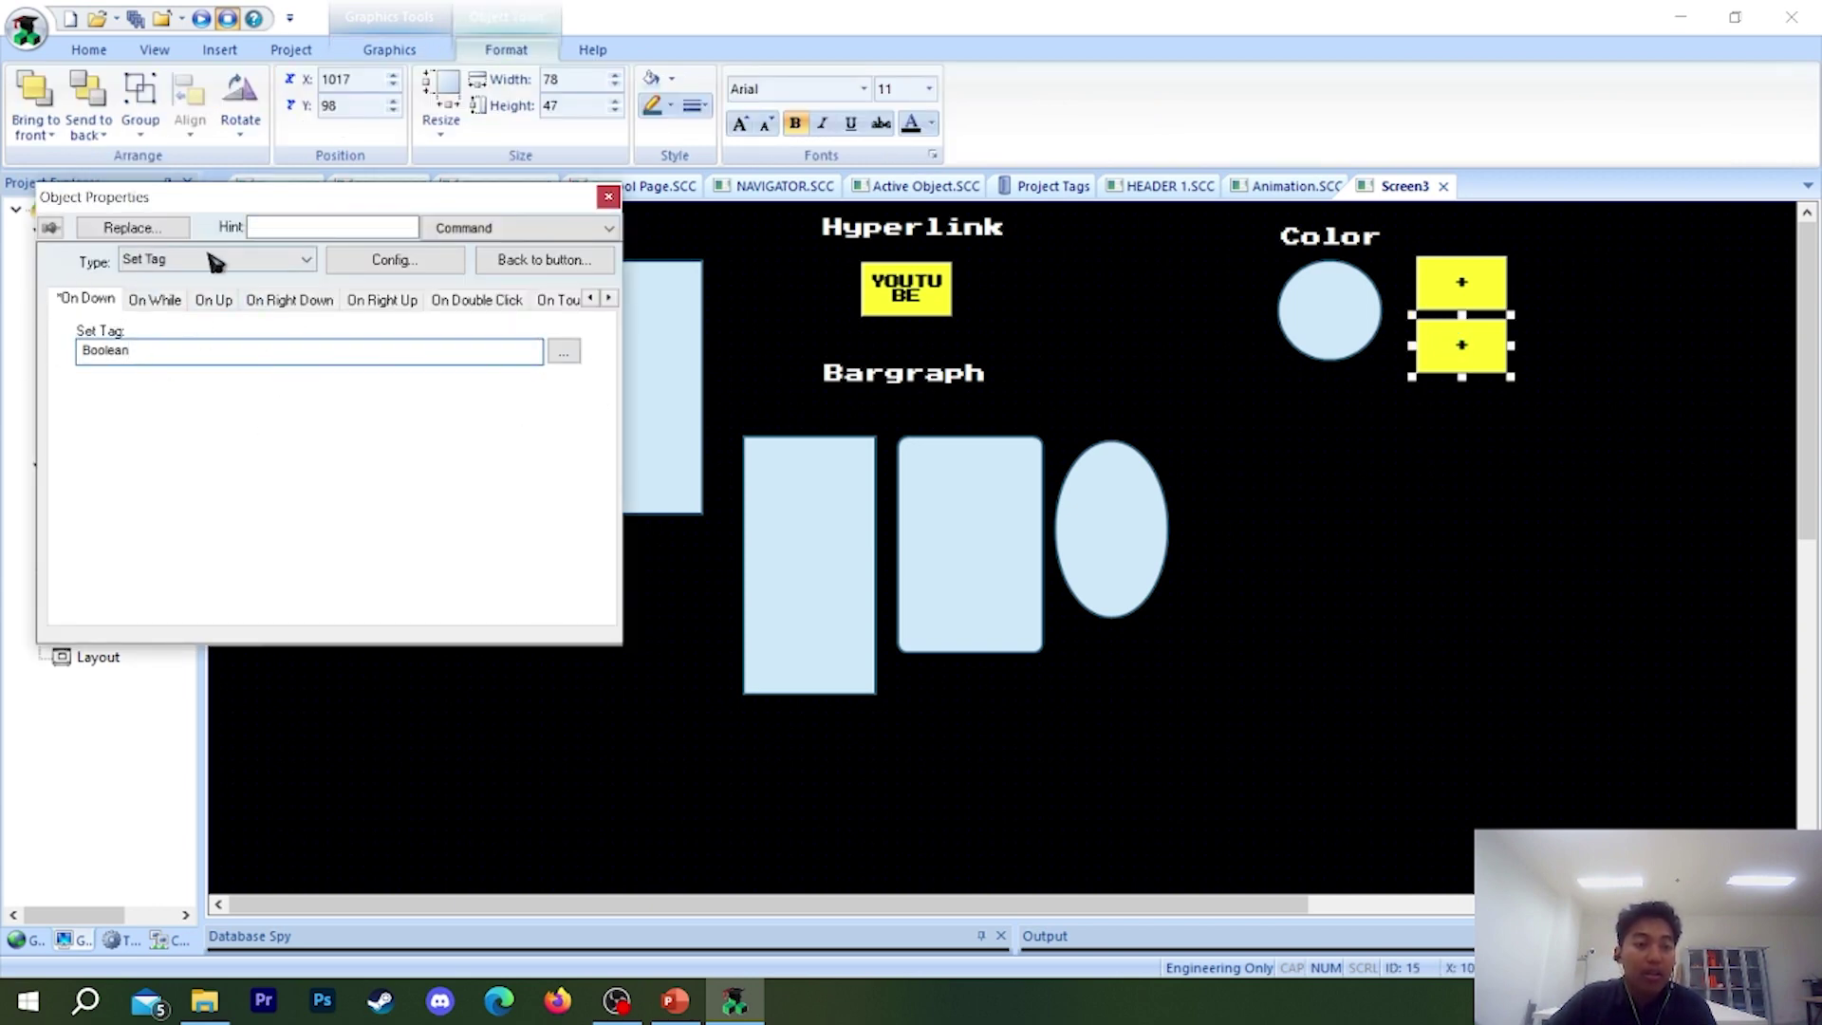
{"action": "left_click", "coordinate": [541, 227]}
{"action": "left_click", "coordinate": [541, 264]}
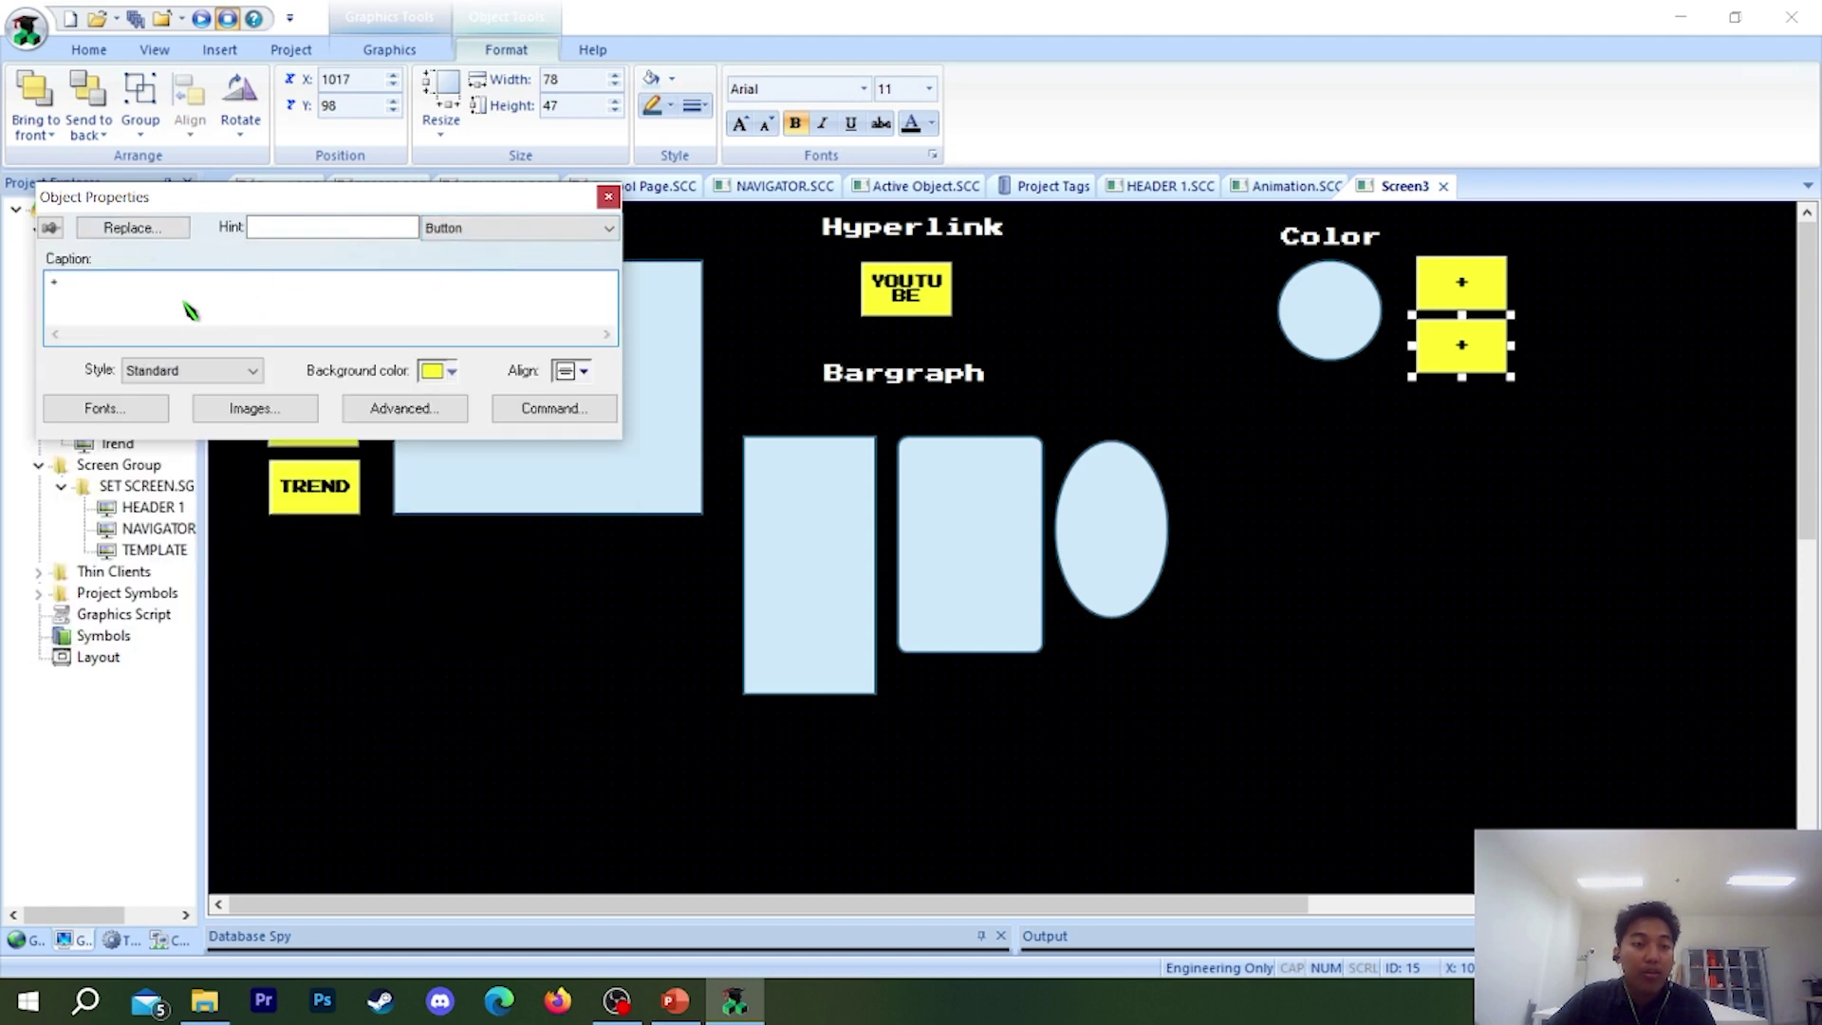
{"action": "type", "text": "Reser"}
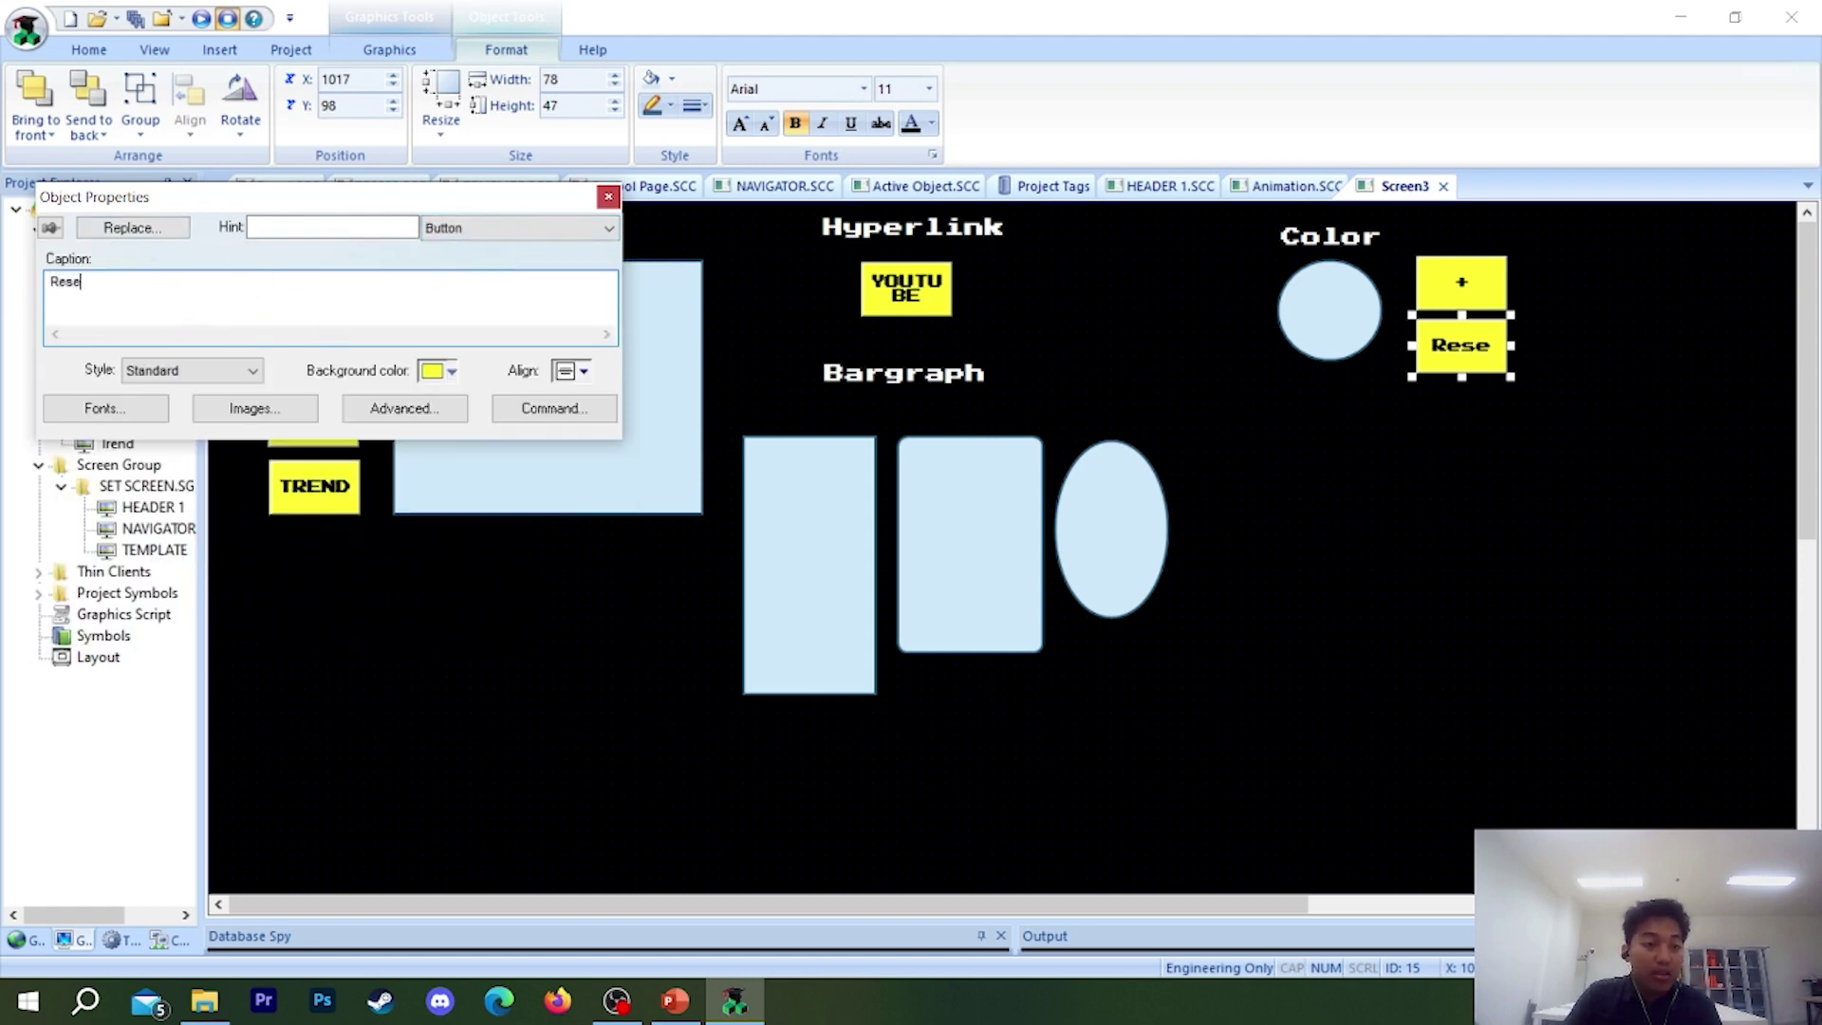
- Change the On Down command type of the Reset button beside the Color circle to Reset Tag, keeping the Boolean tag
{"action": "left_click", "coordinate": [454, 230]}
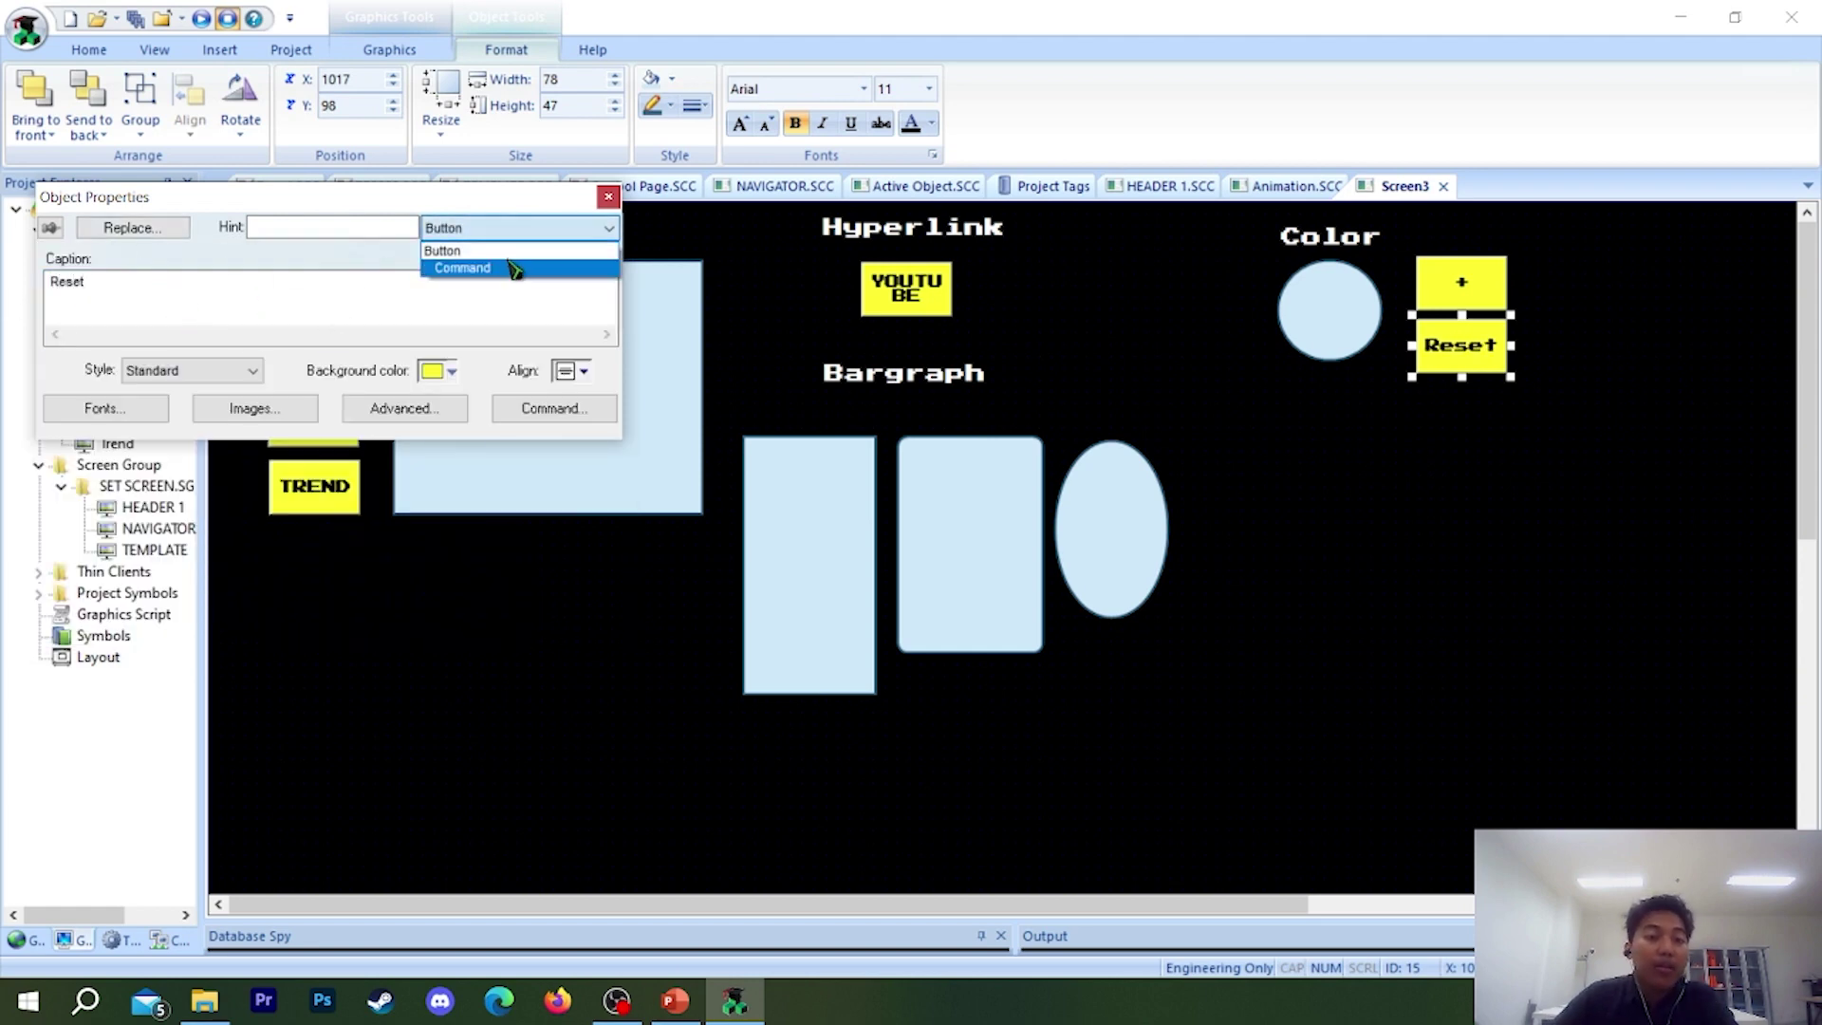
{"action": "left_click", "coordinate": [516, 259]}
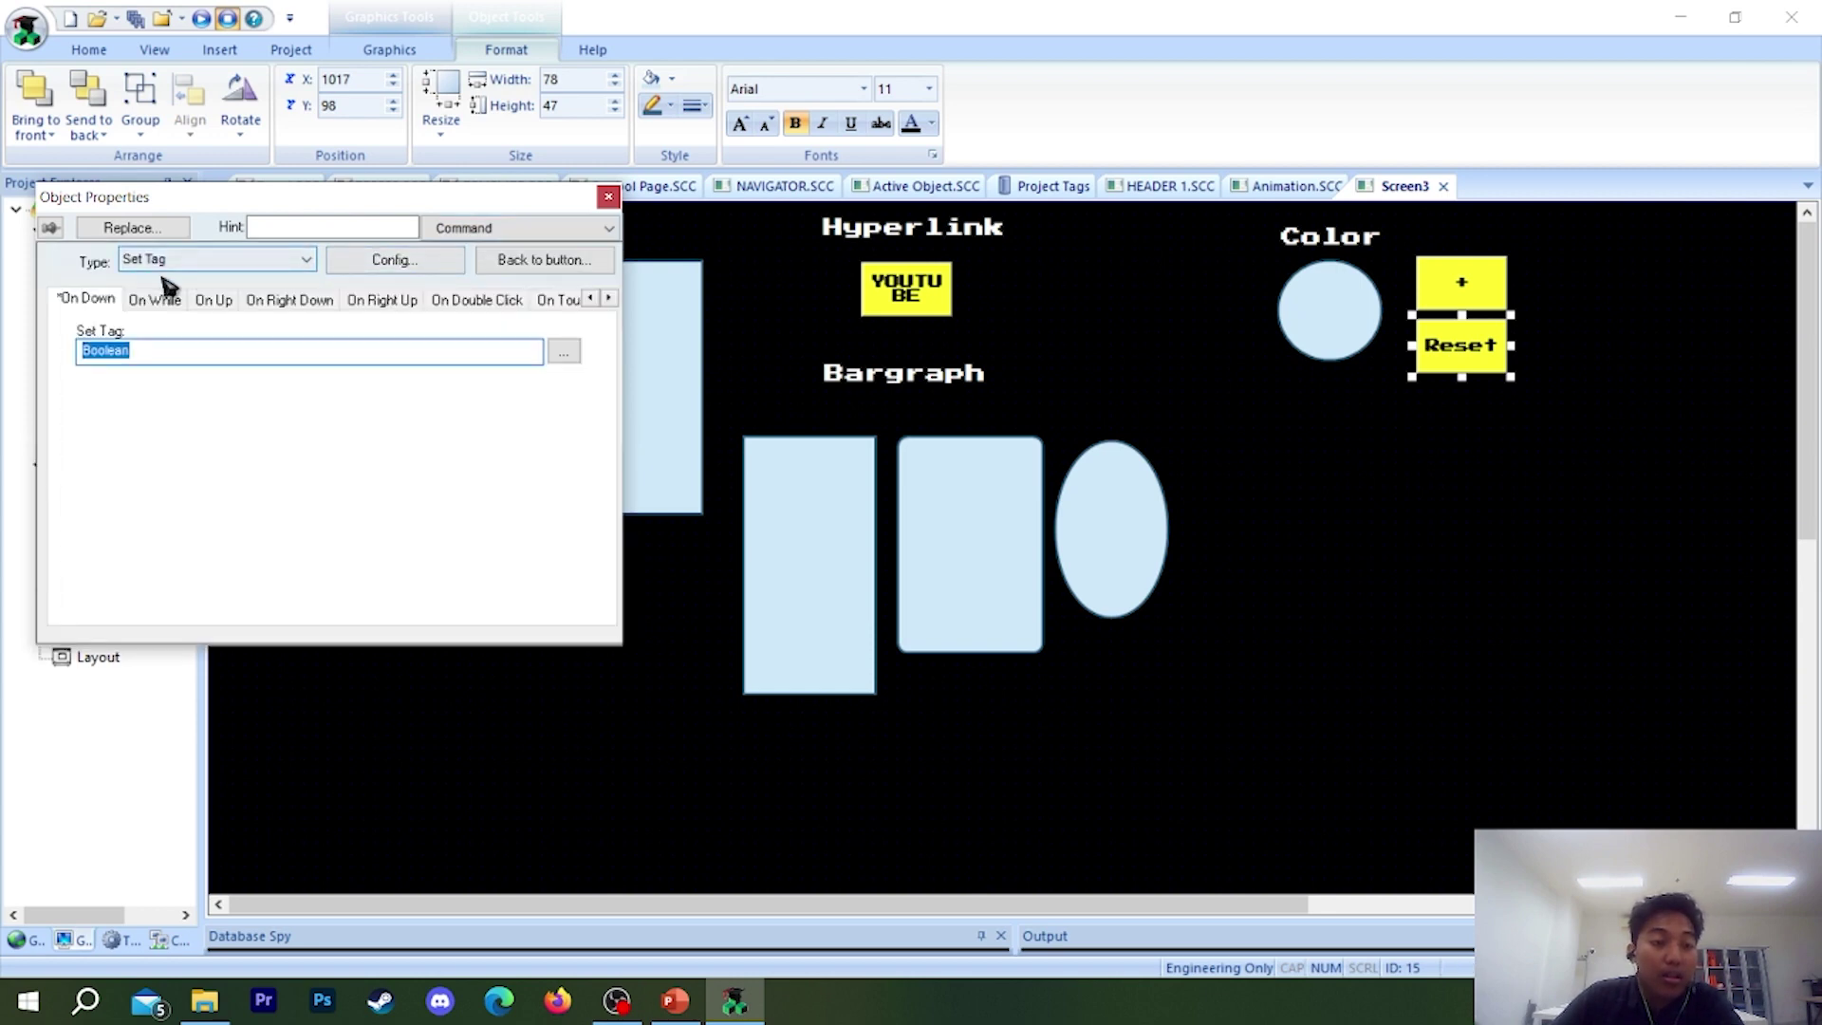
{"action": "left_click", "coordinate": [194, 262]}
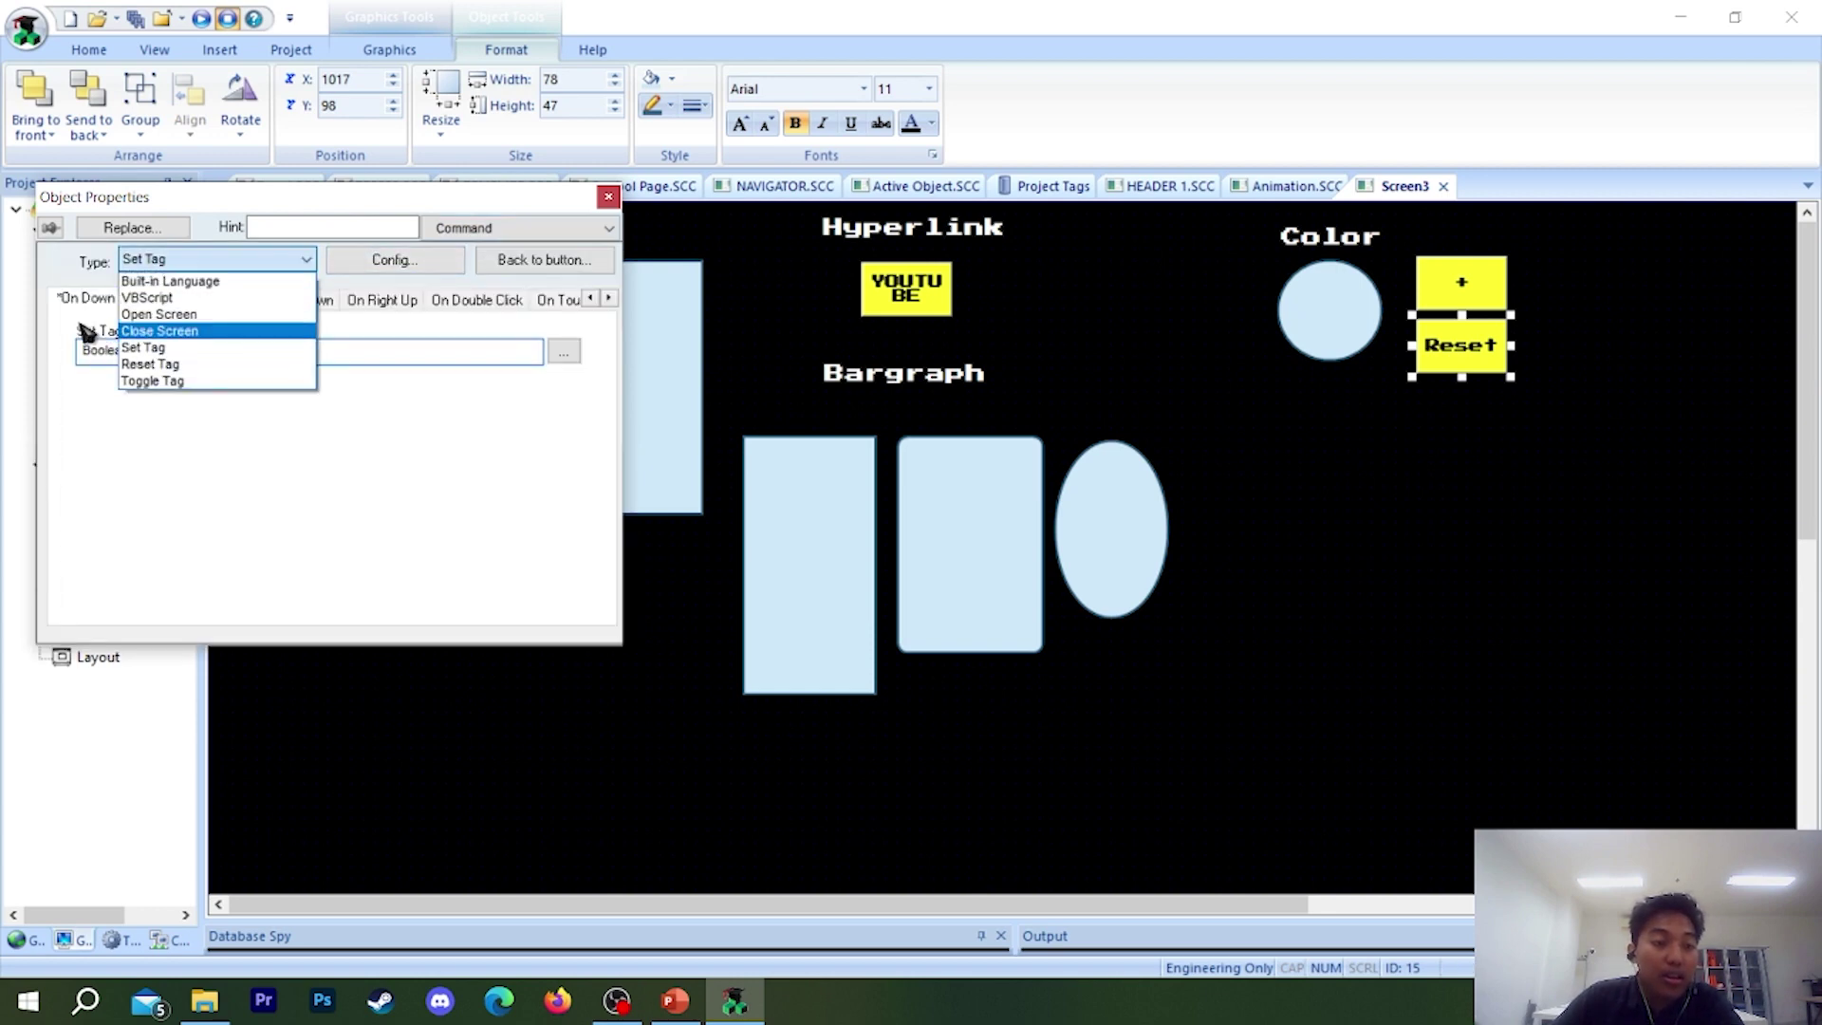
{"action": "left_click", "coordinate": [152, 364]}
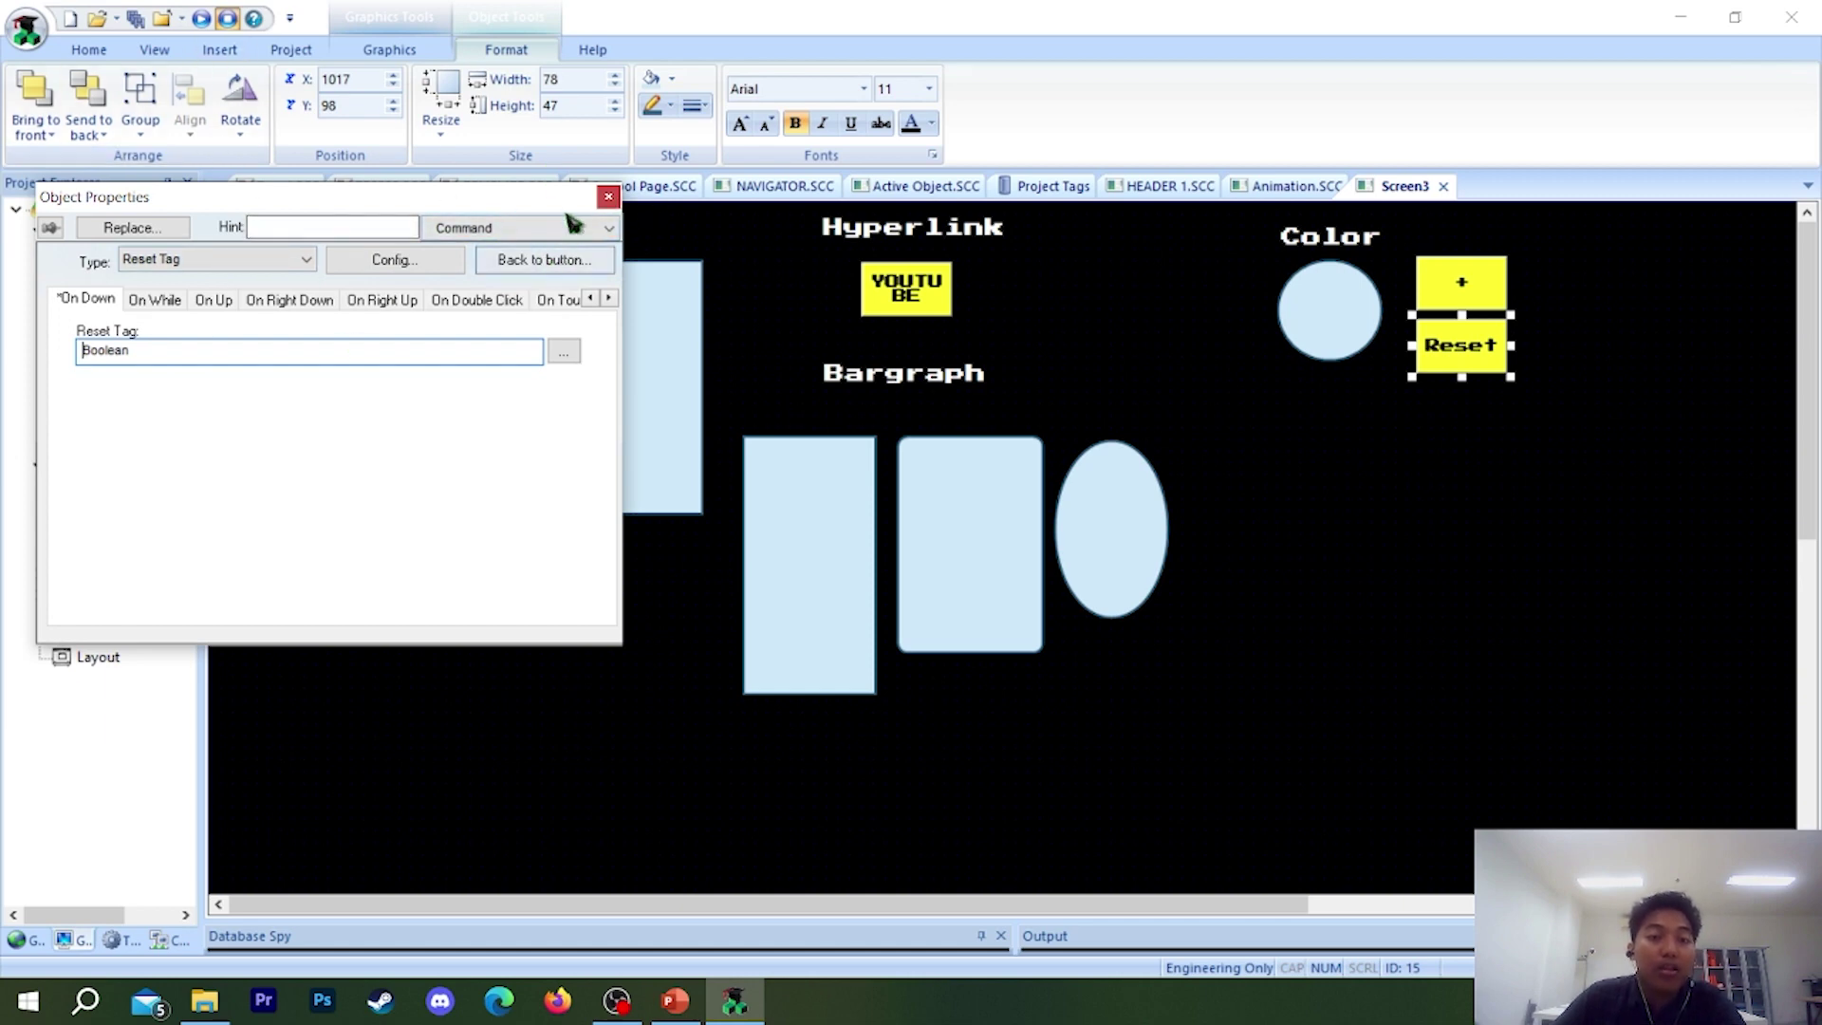
{"action": "left_click", "coordinate": [609, 197]}
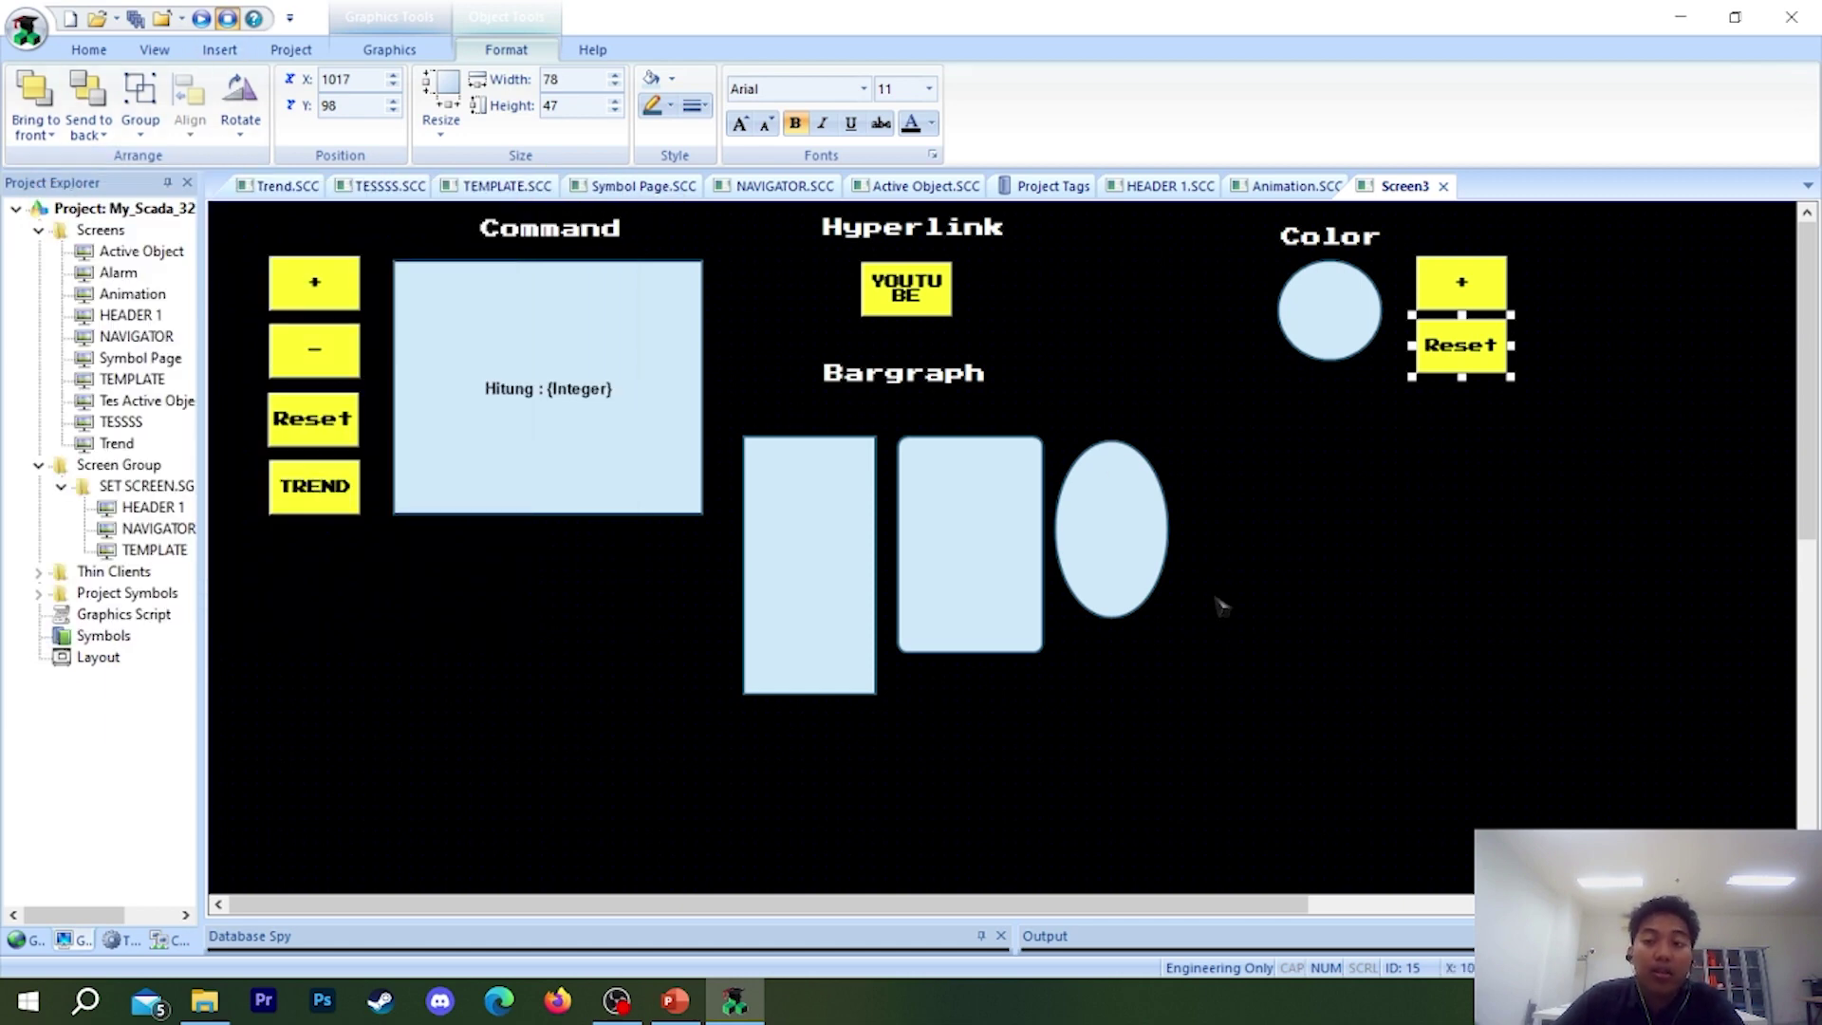
- Change the caption of the + button beside the Color circle to ON
{"action": "left_click", "coordinate": [1483, 305]}
{"action": "double_click", "coordinate": [1484, 306]}
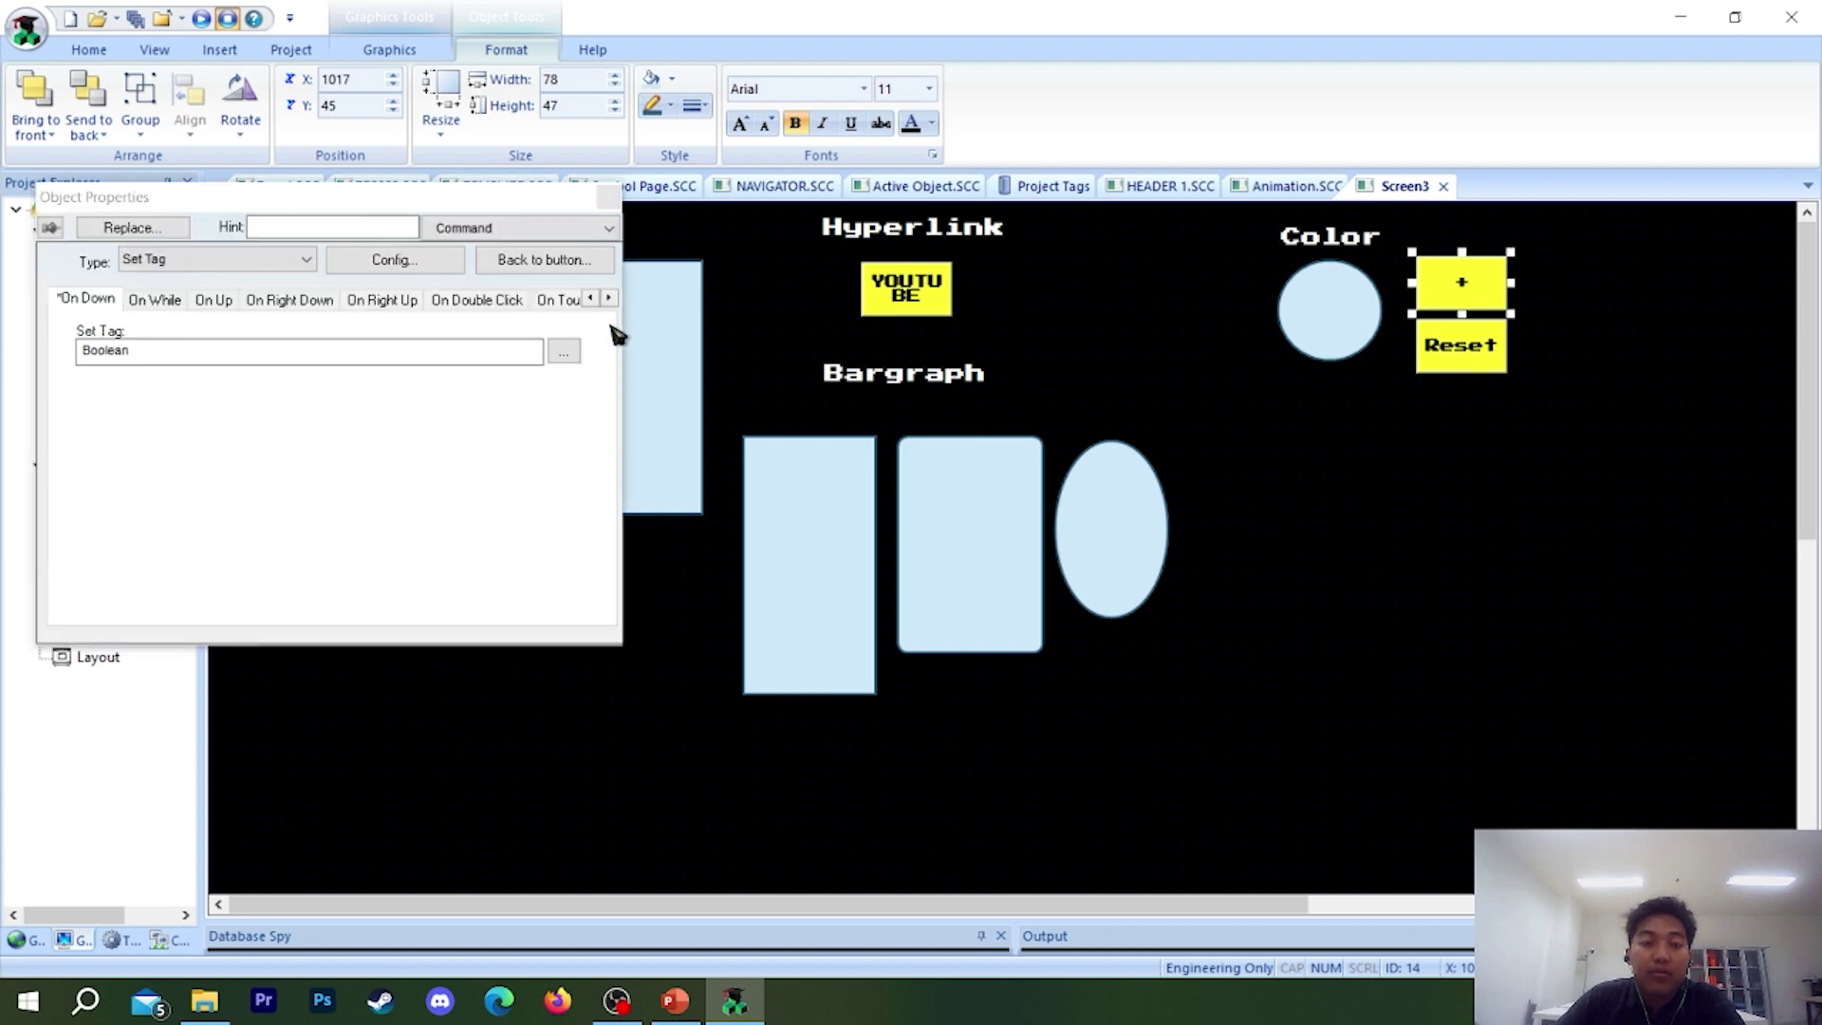
{"action": "left_click", "coordinate": [593, 229]}
{"action": "left_click", "coordinate": [531, 247]}
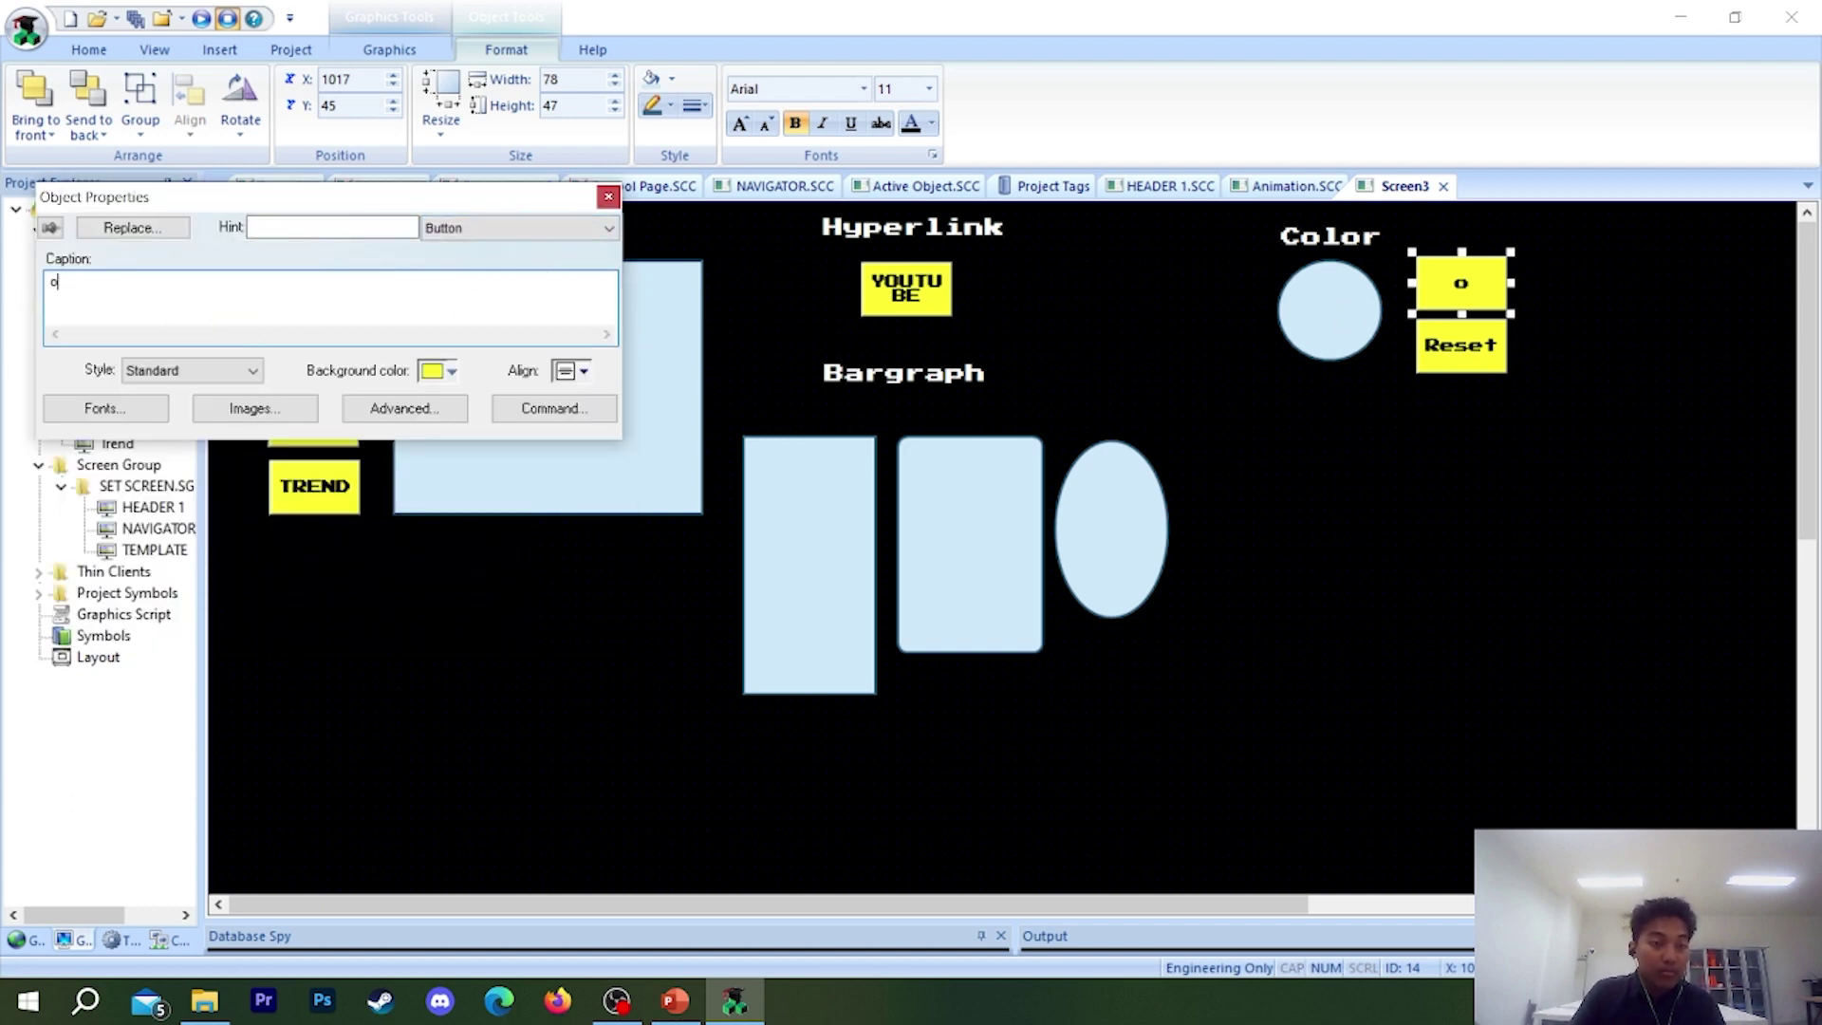
{"action": "left_click", "coordinate": [608, 197]}
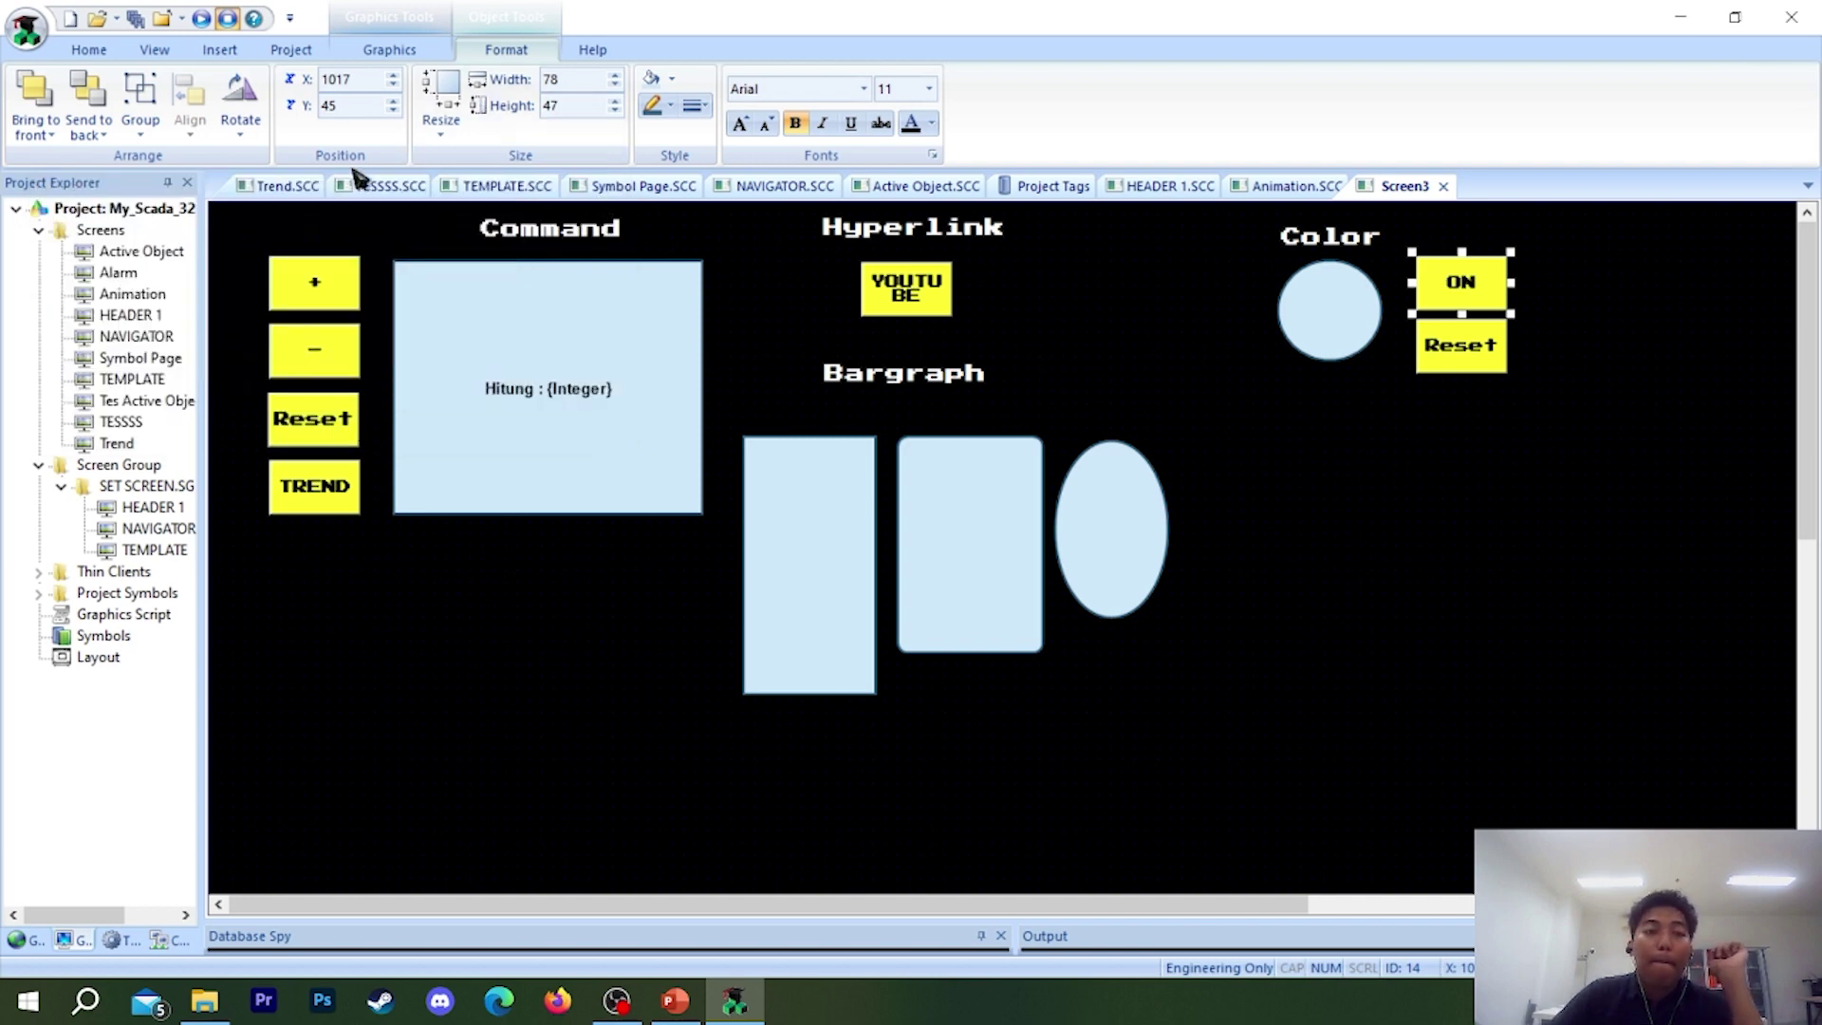
- Run the project, test the ON and Reset commands beside the Color circle, and exit the runtime
{"action": "left_click", "coordinate": [214, 23]}
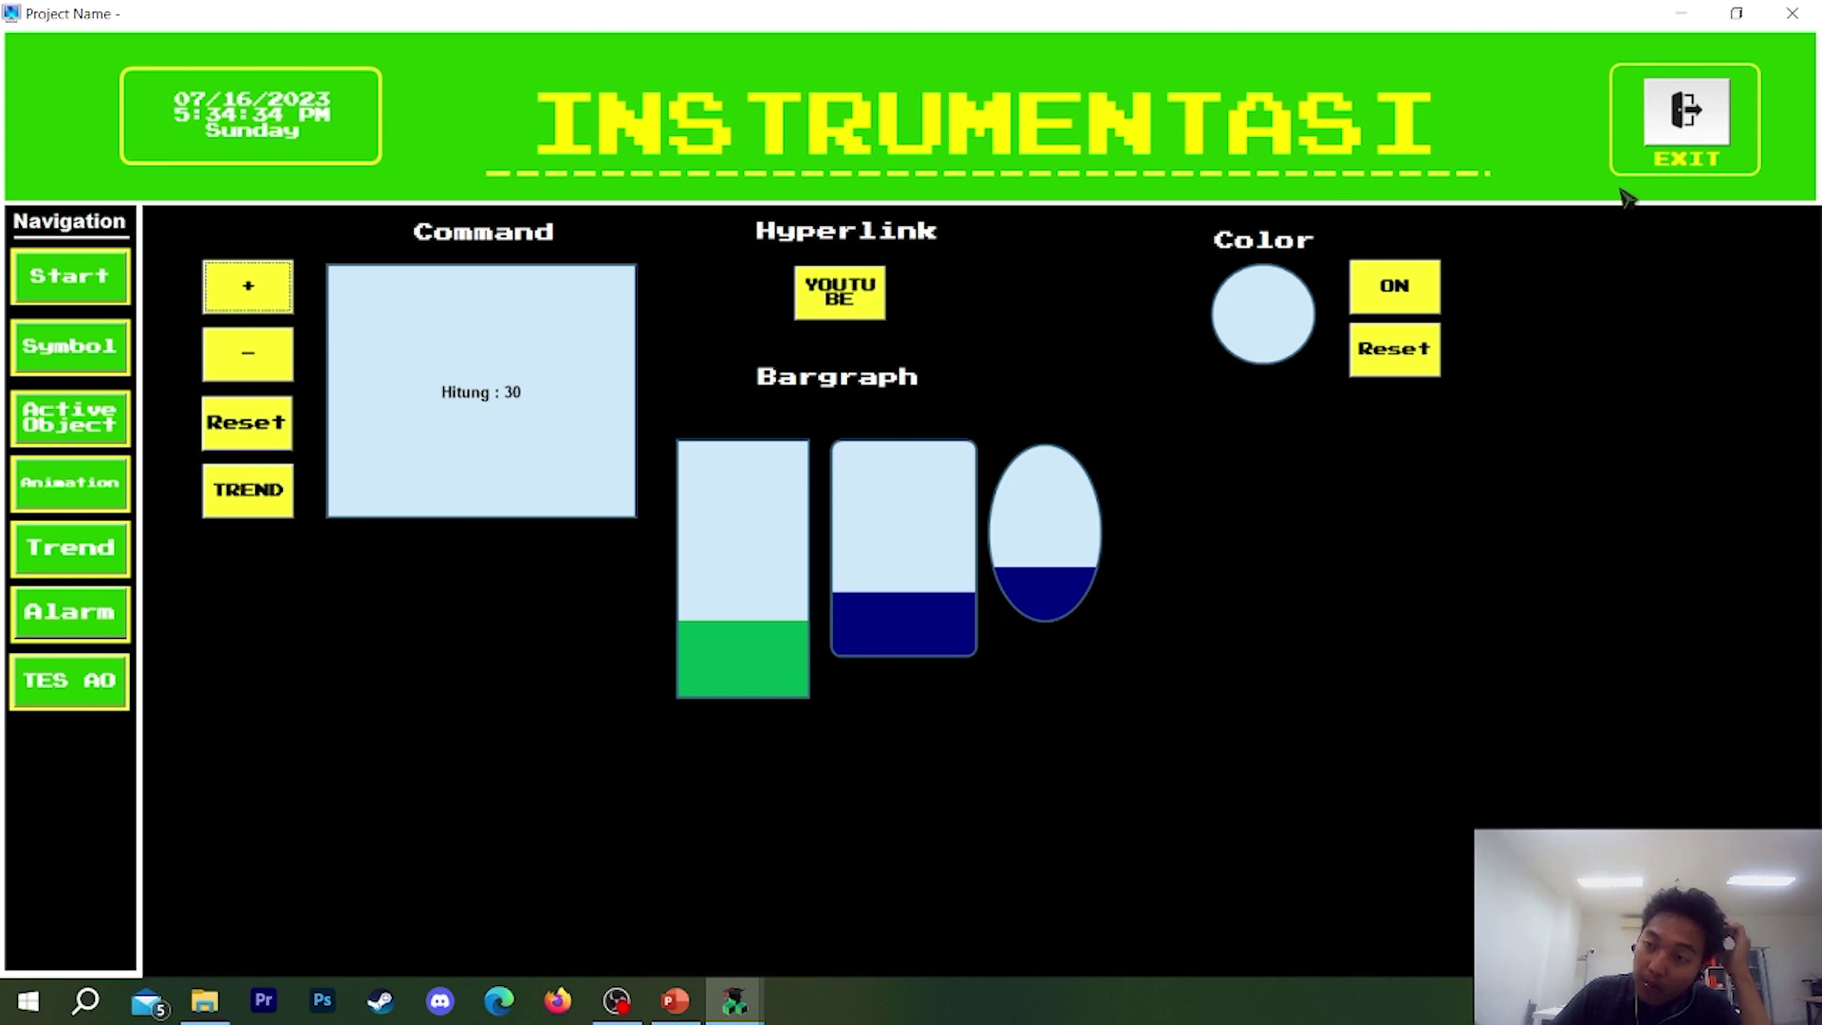
{"action": "left_click", "coordinate": [1395, 294]}
{"action": "left_click", "coordinate": [1397, 340]}
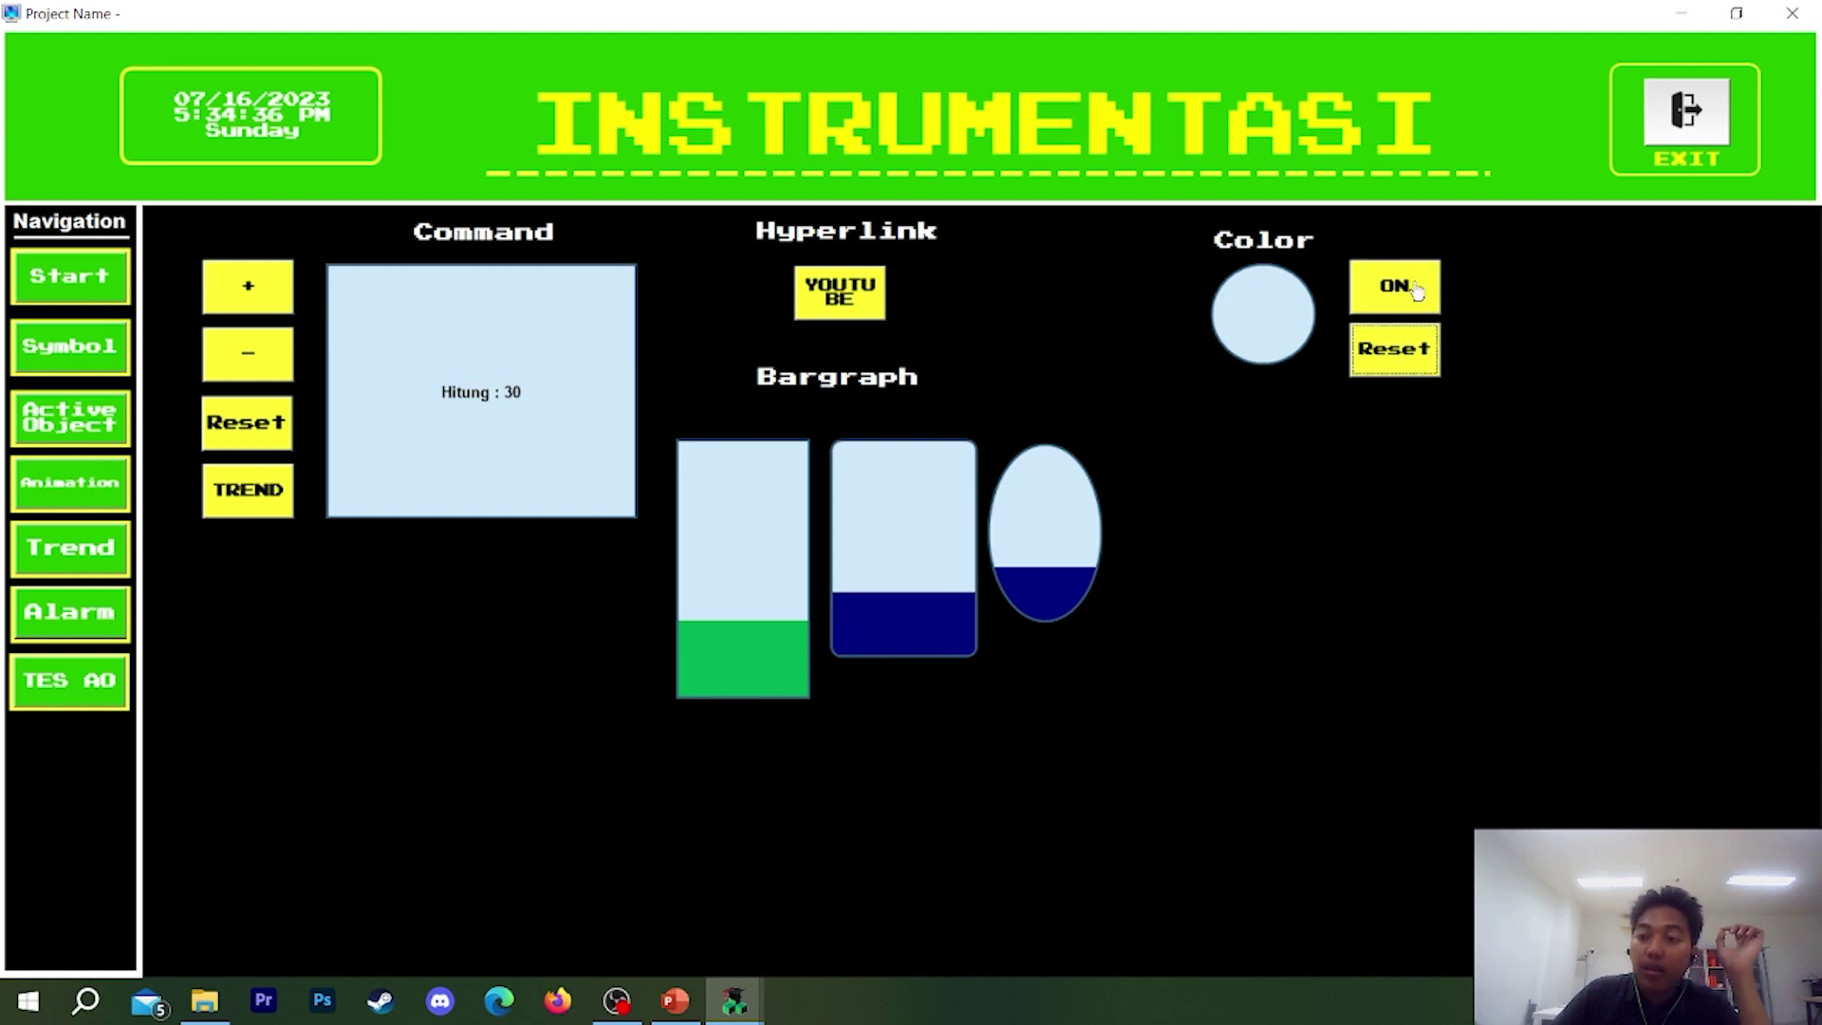
{"action": "left_click", "coordinate": [1686, 114]}
{"action": "left_click", "coordinate": [947, 579]}
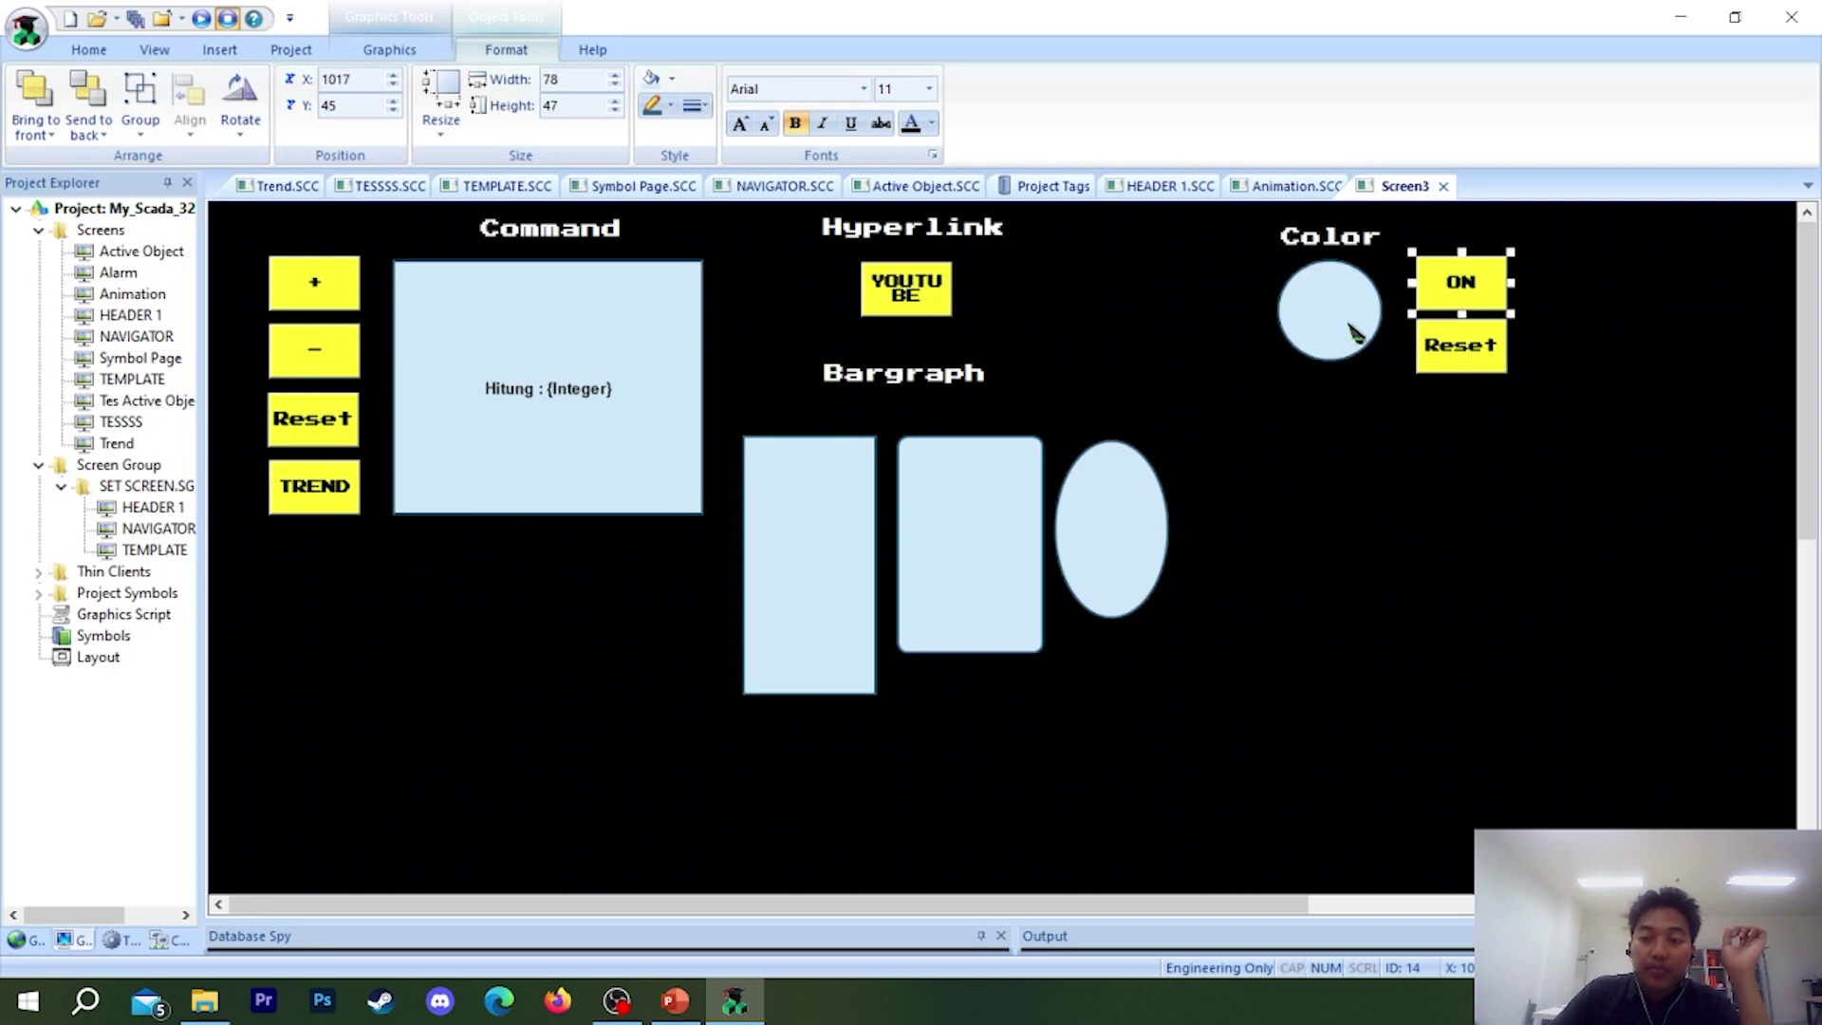
- Set the Color circle's limit expression to Boolean, with change limits 0 for red and 1 for green
{"action": "double_click", "coordinate": [1354, 330]}
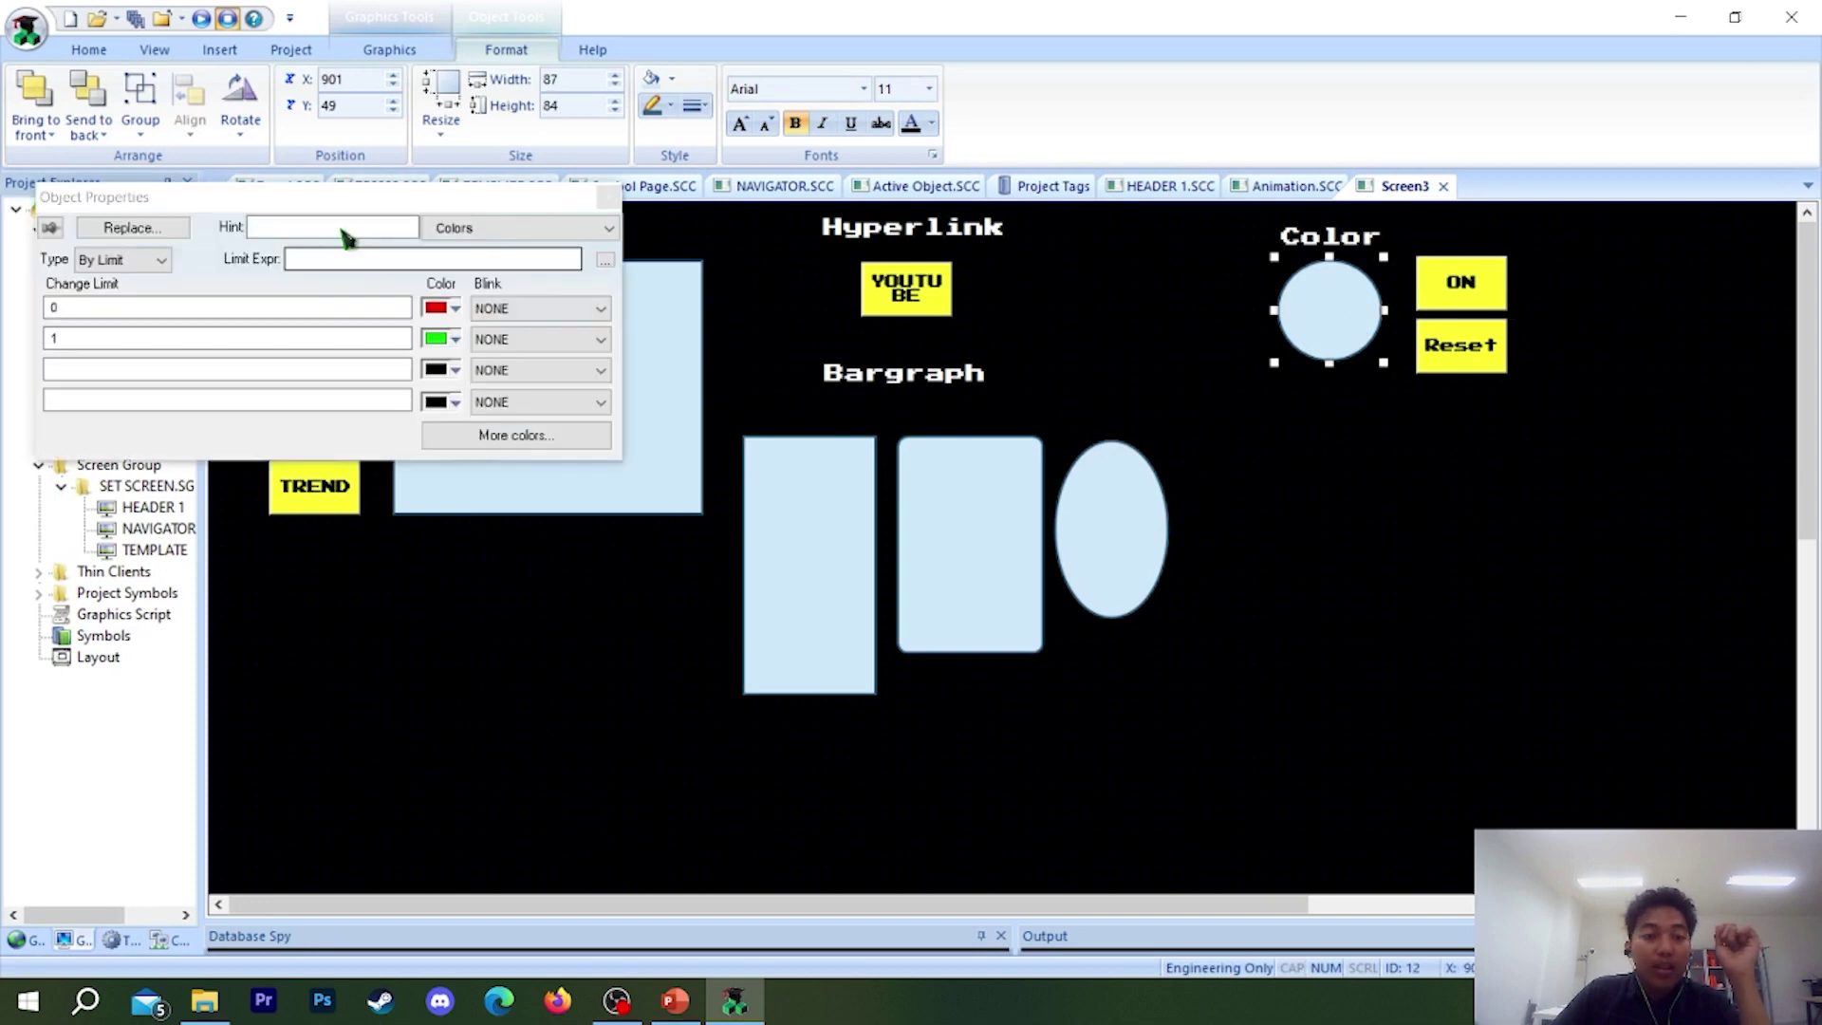
{"action": "left_click", "coordinate": [319, 258]}
{"action": "left_click_drag", "start_coordinate": [162, 204], "coordinate": [523, 283]}
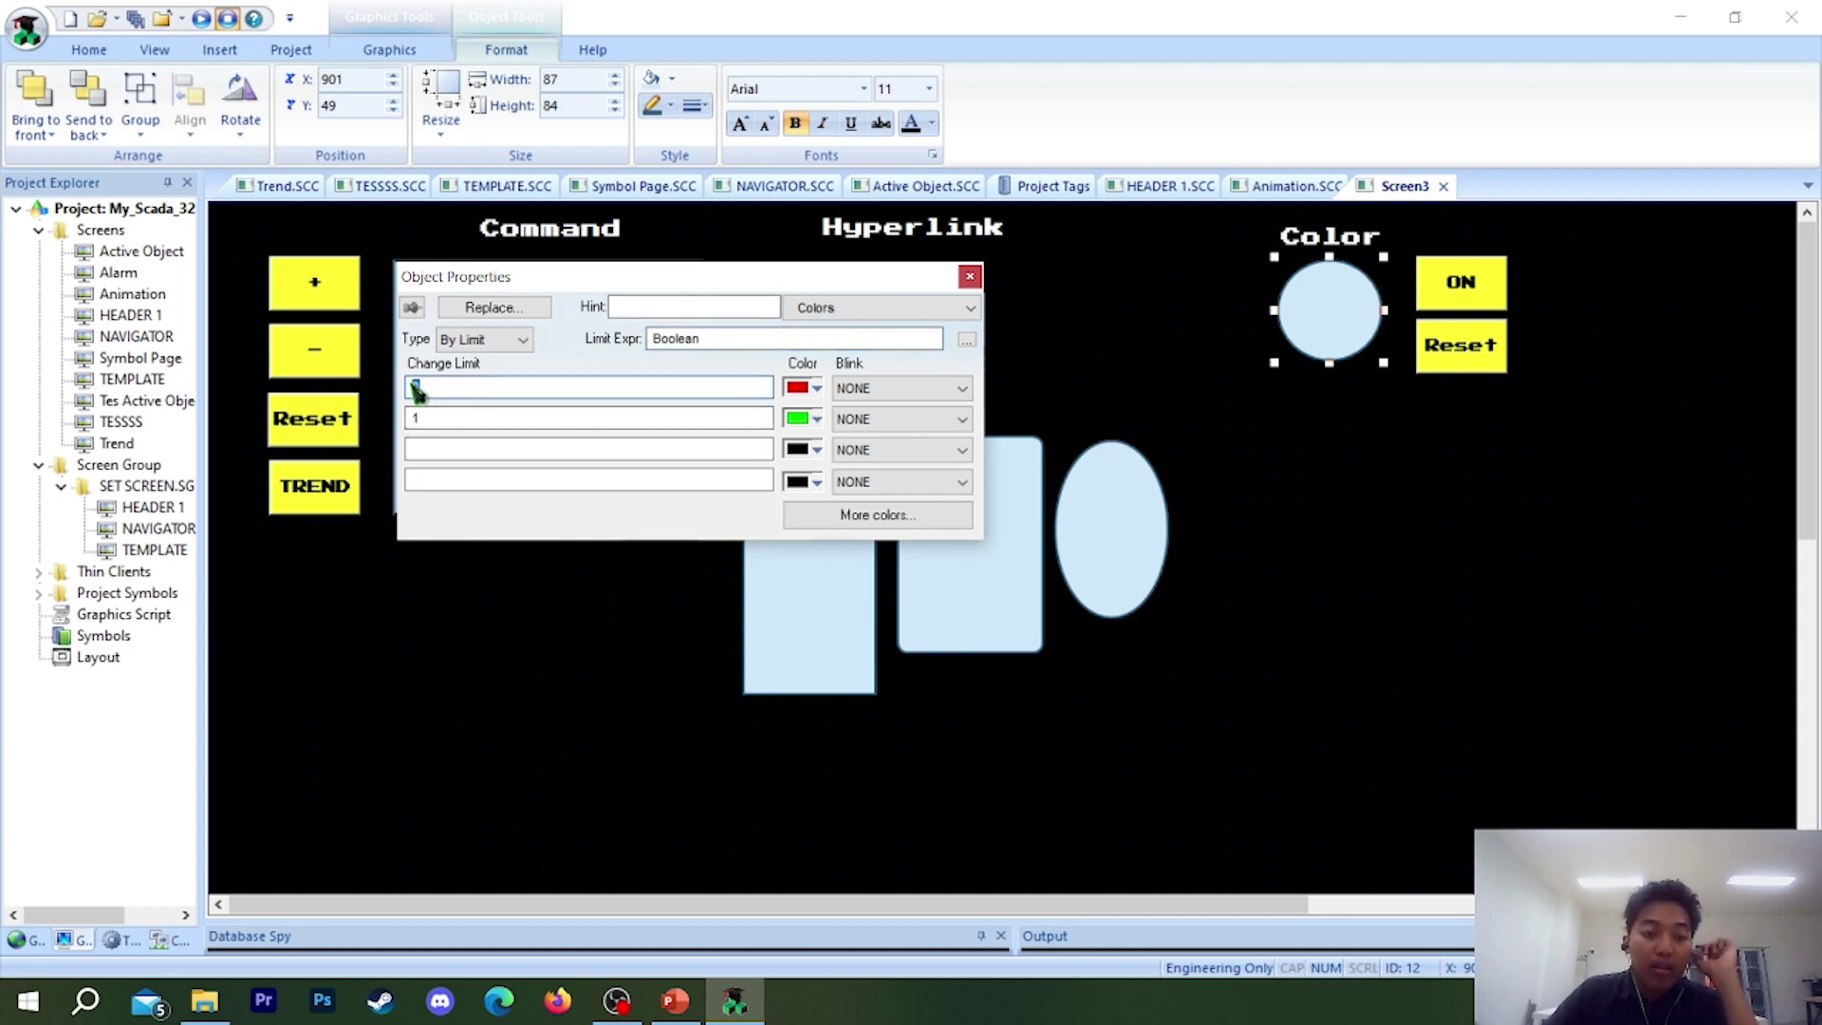
{"action": "left_click", "coordinate": [445, 386]}
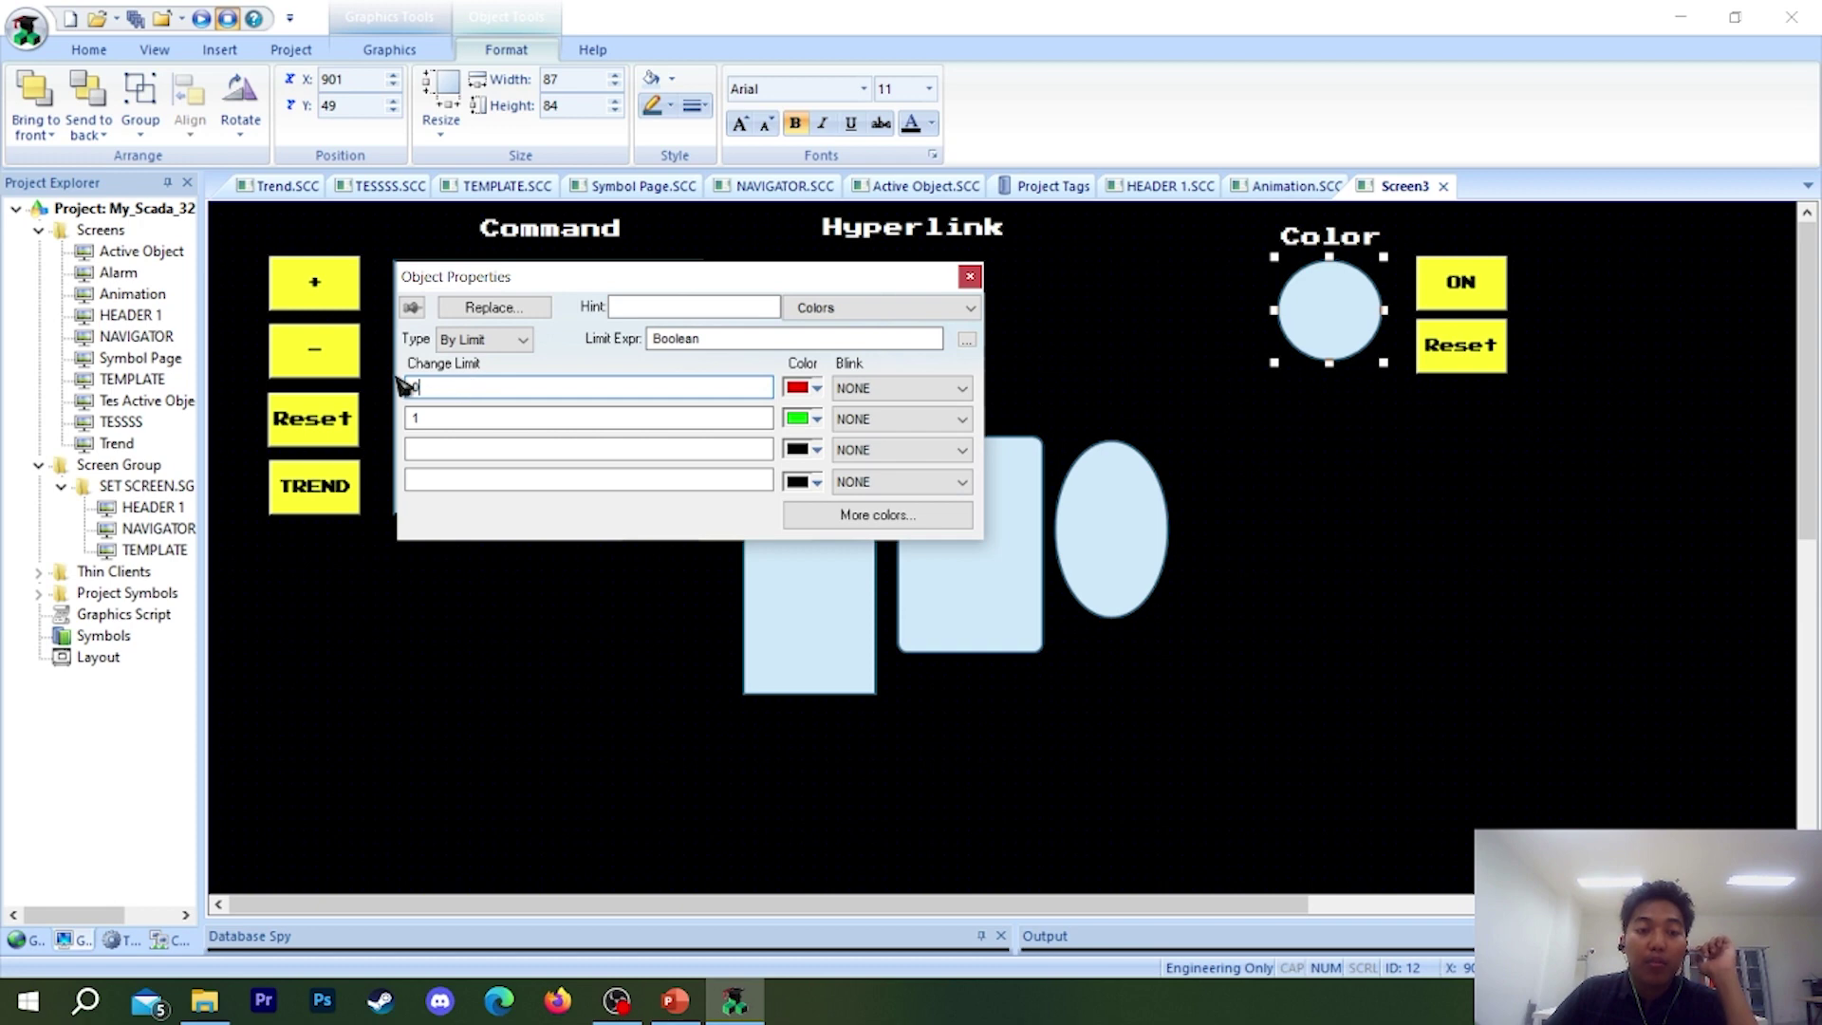
{"action": "left_click", "coordinate": [488, 418]}
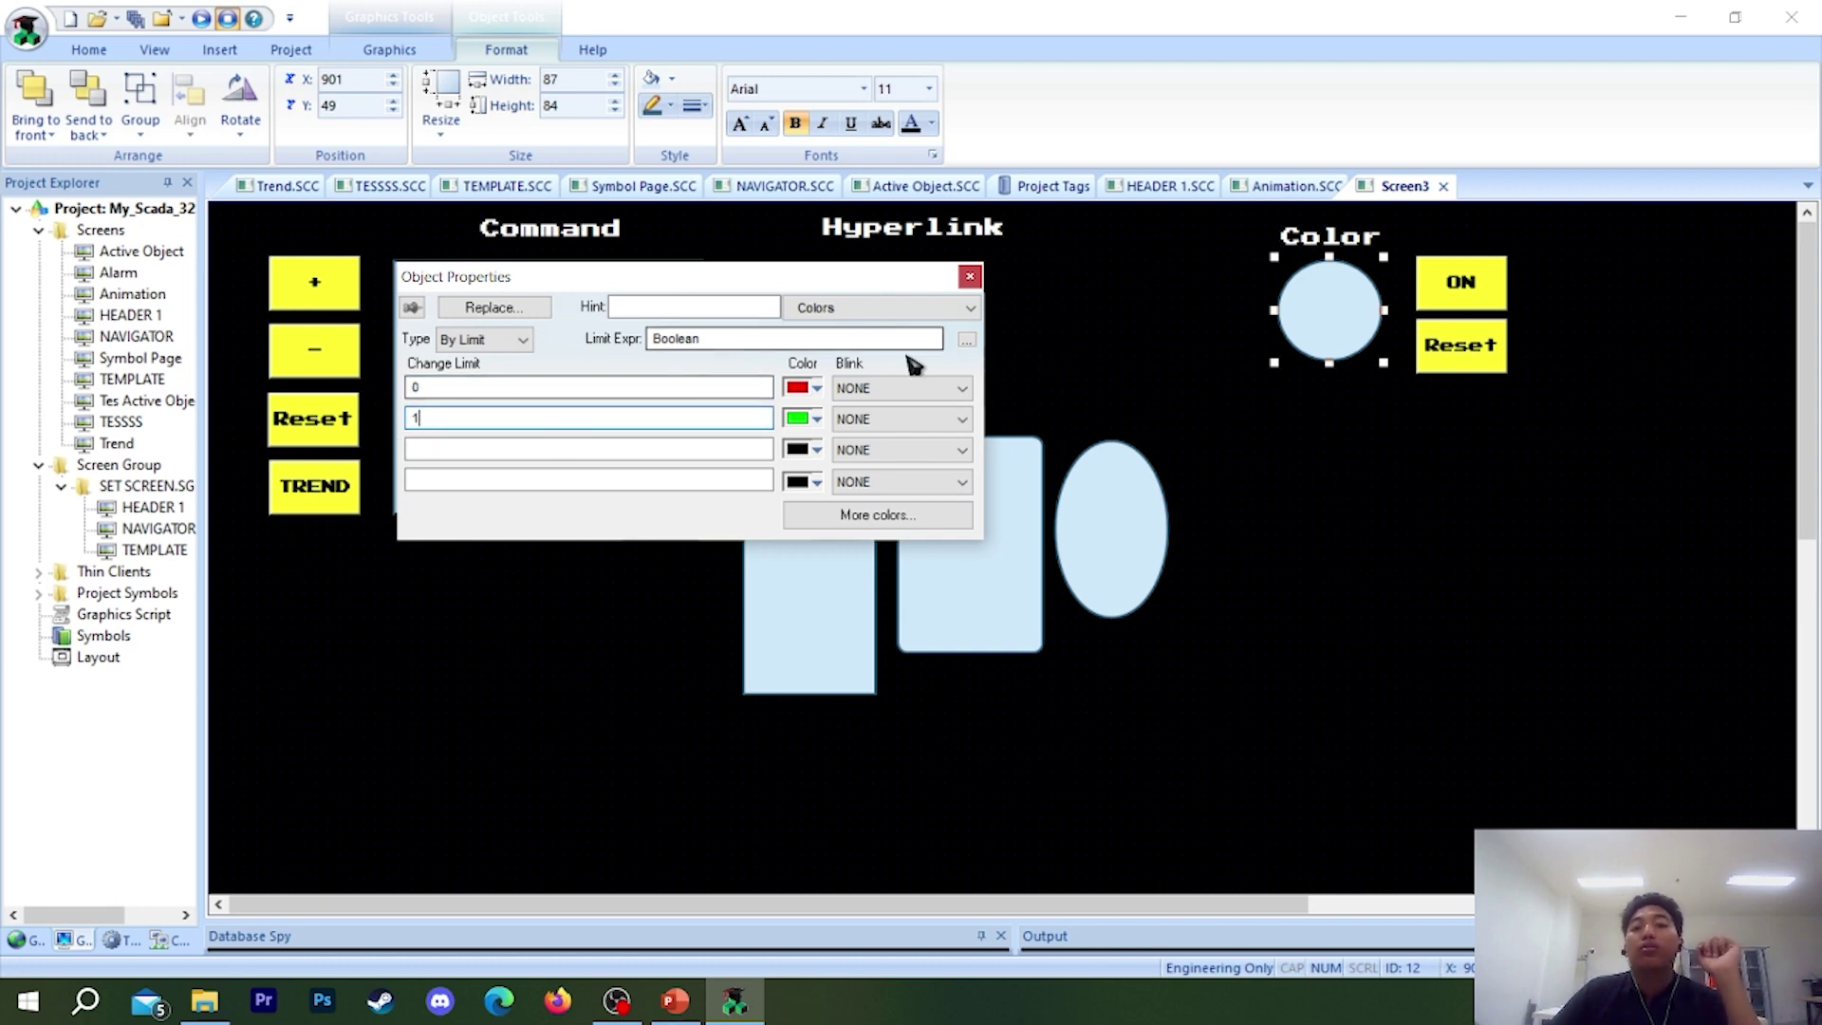
{"action": "left_click", "coordinate": [970, 276]}
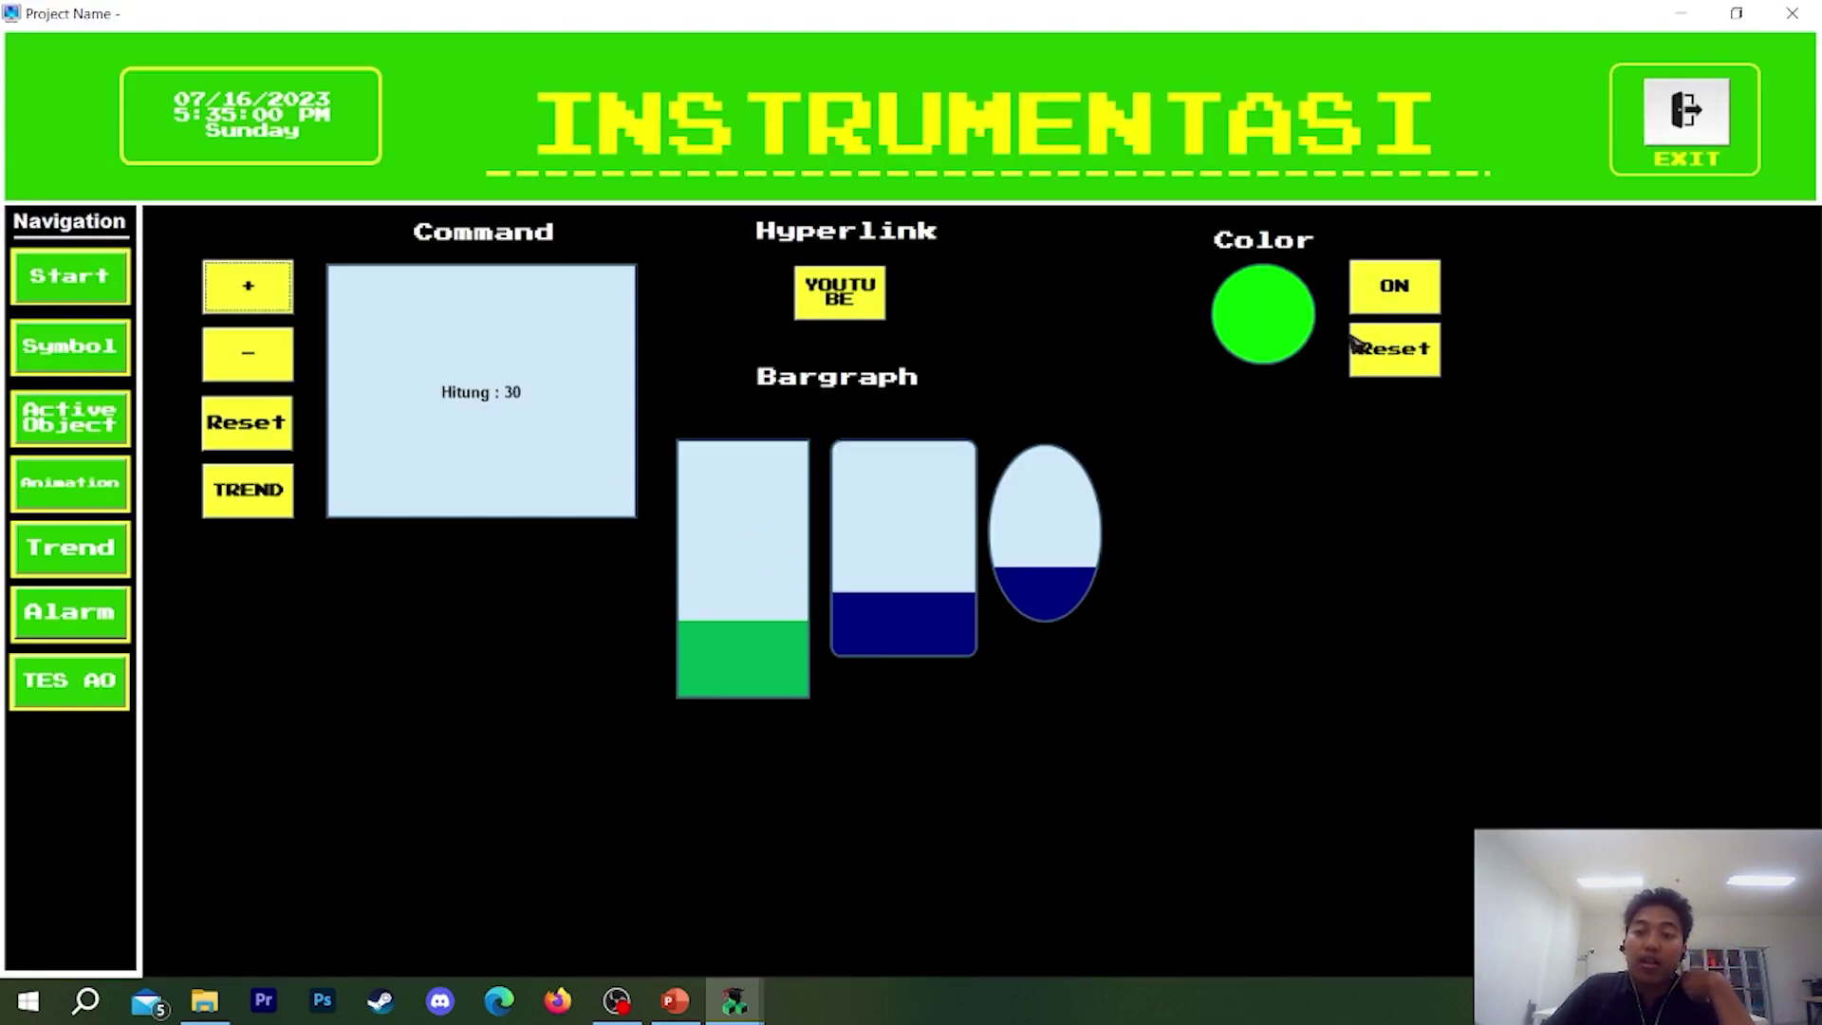
- Check the circle's color change in the running project using ON and Reset, and exit the runtime
{"action": "left_click", "coordinate": [1417, 296]}
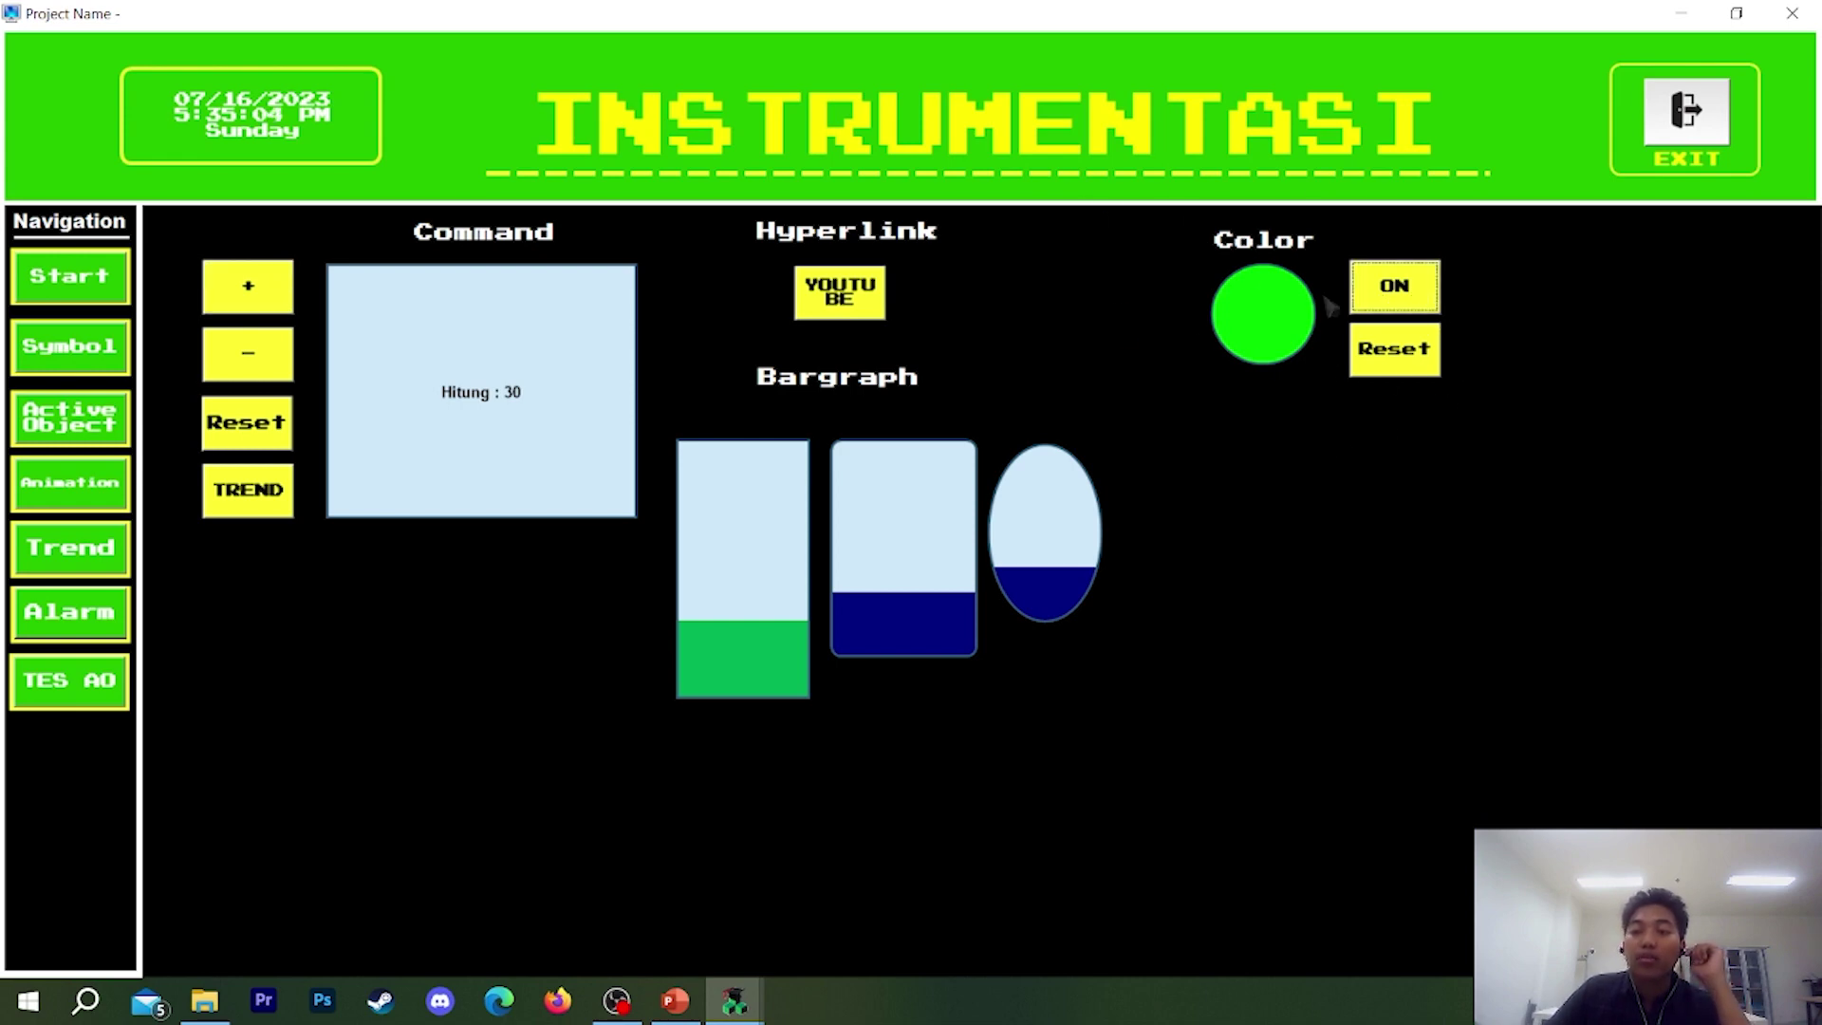
{"action": "left_click", "coordinate": [1358, 356]}
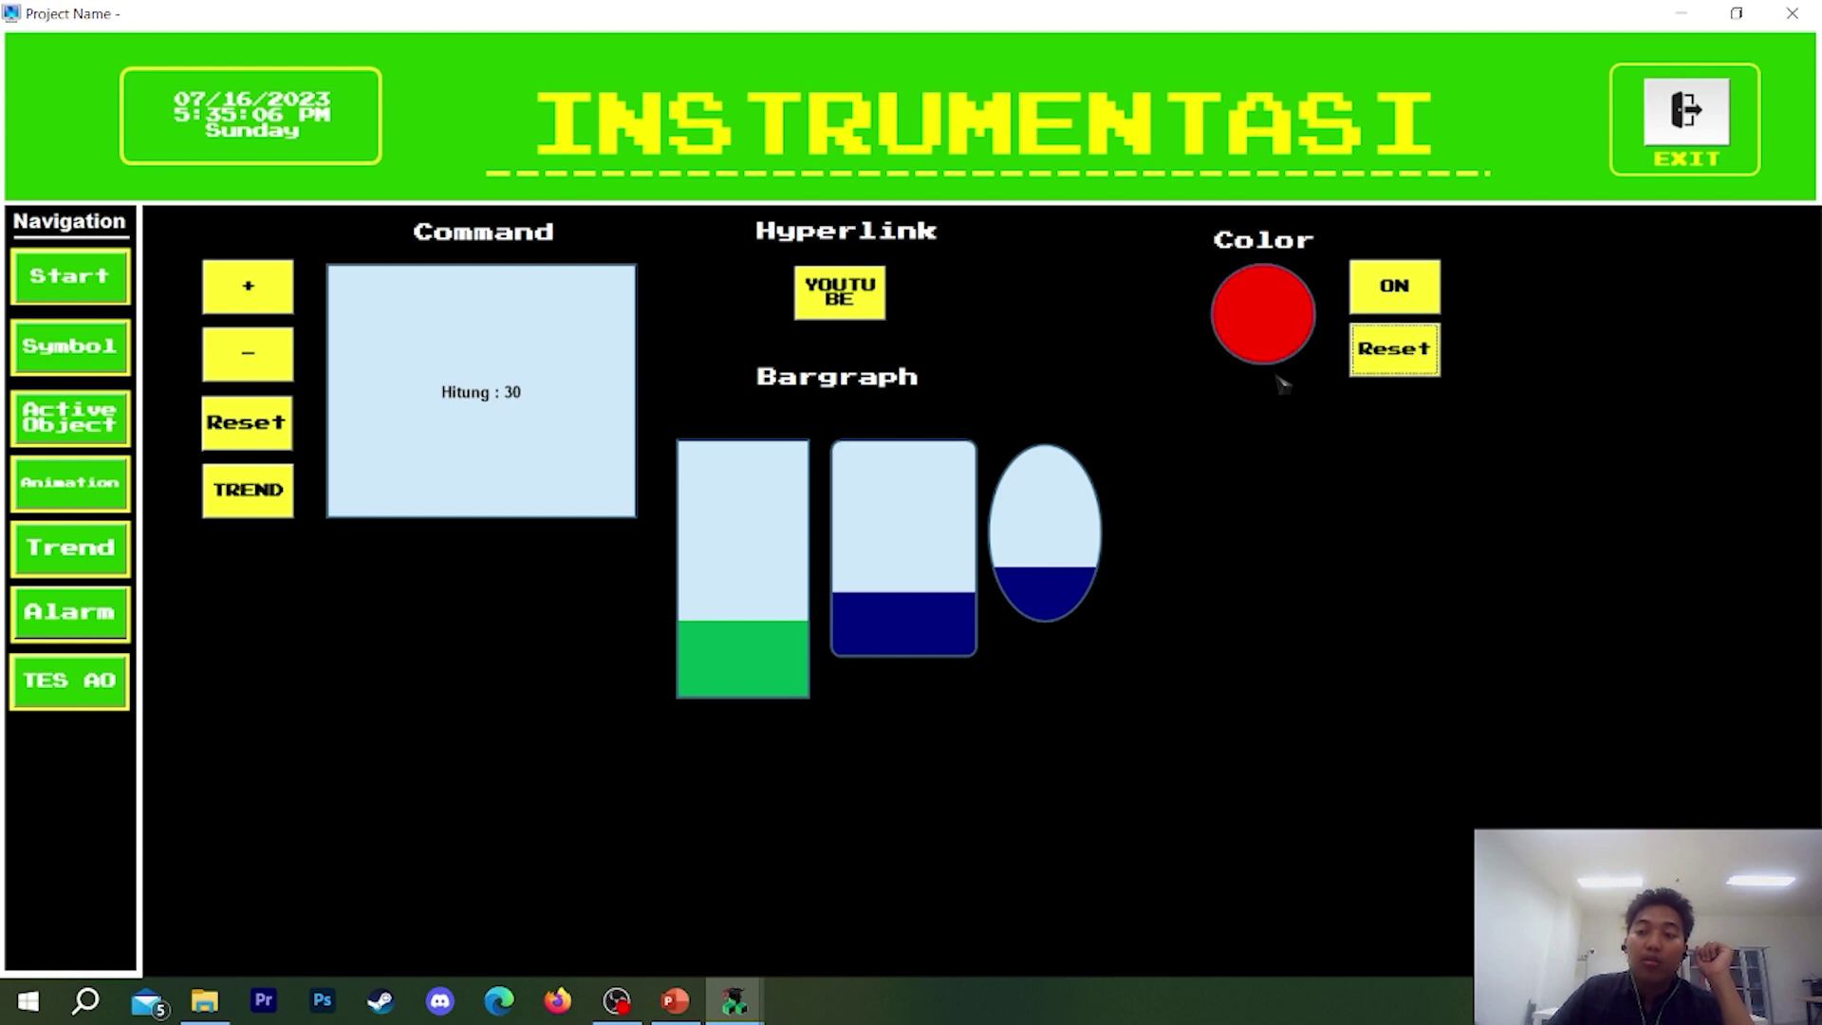
{"action": "key", "text": "Tab"}
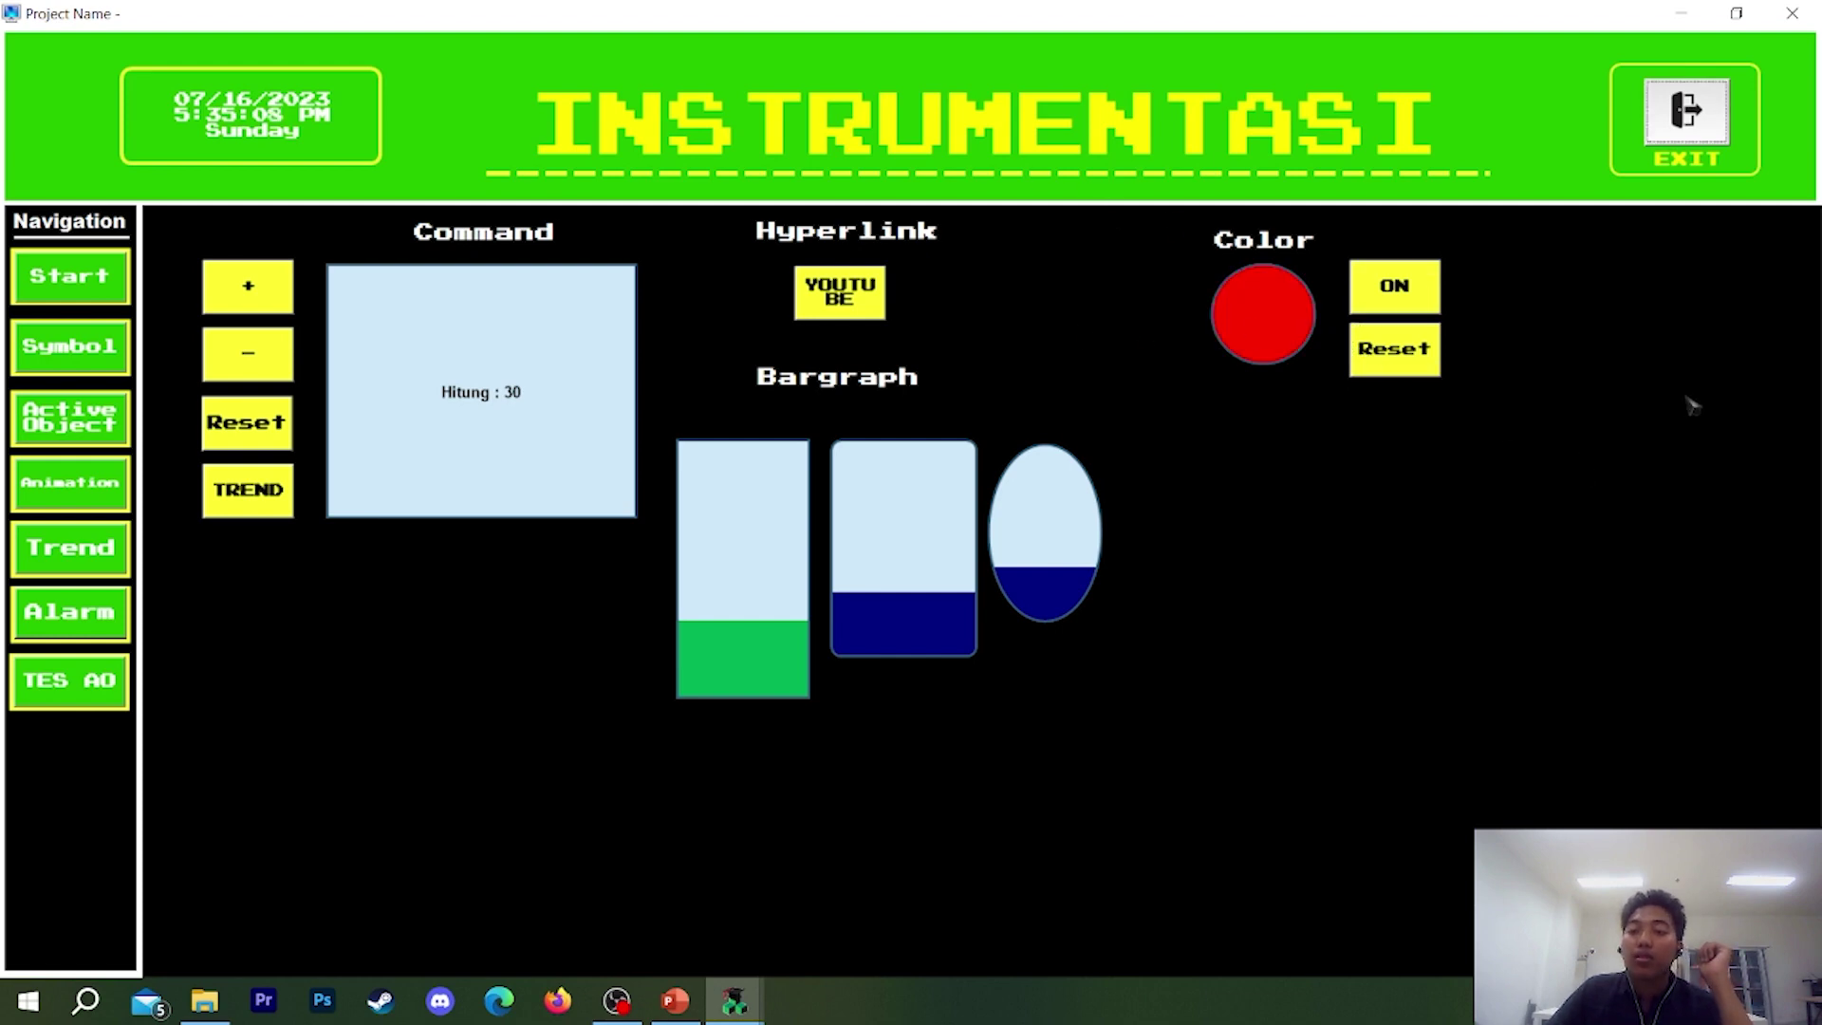
{"action": "left_click", "coordinate": [1673, 163]}
{"action": "left_click", "coordinate": [946, 578]}
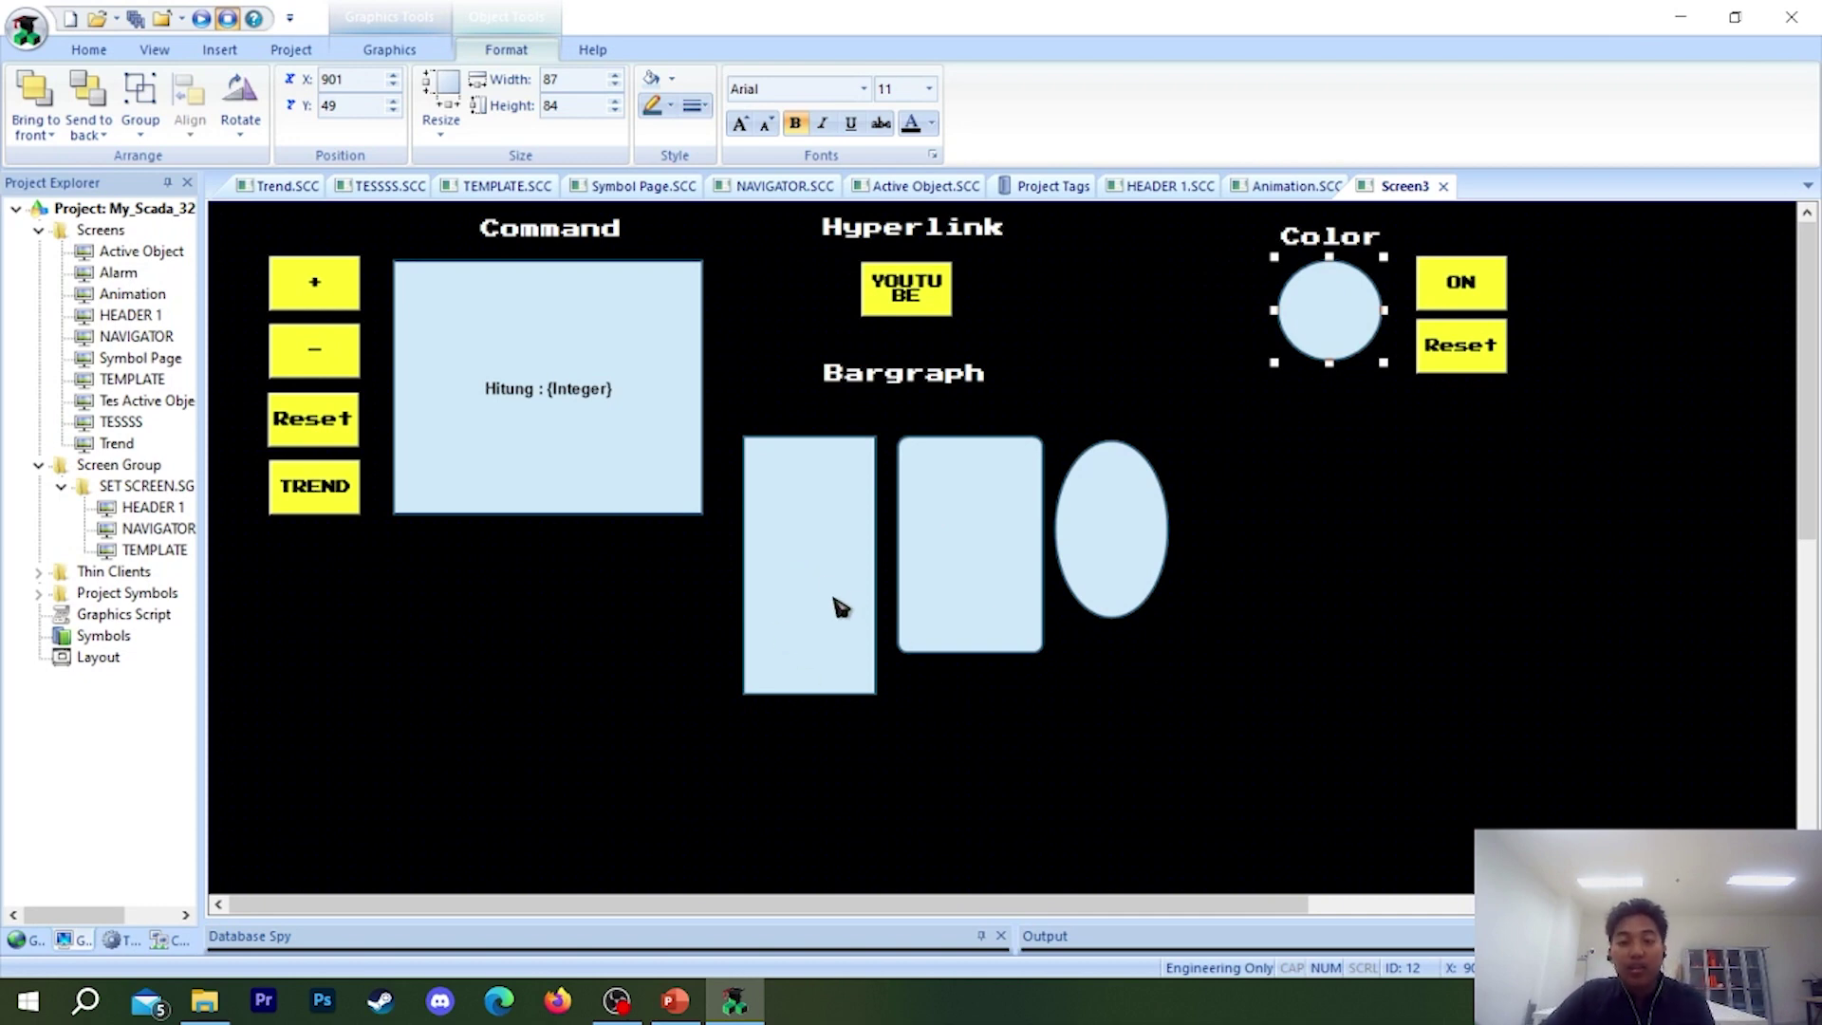
- Place a copy of the first bargraph rectangle below the Color circle and review its BarGraph properties
{"action": "left_click_drag", "start_coordinate": [799, 590], "coordinate": [1375, 560]}
{"action": "left_click", "coordinate": [1586, 442]}
{"action": "key", "text": "Delete"}
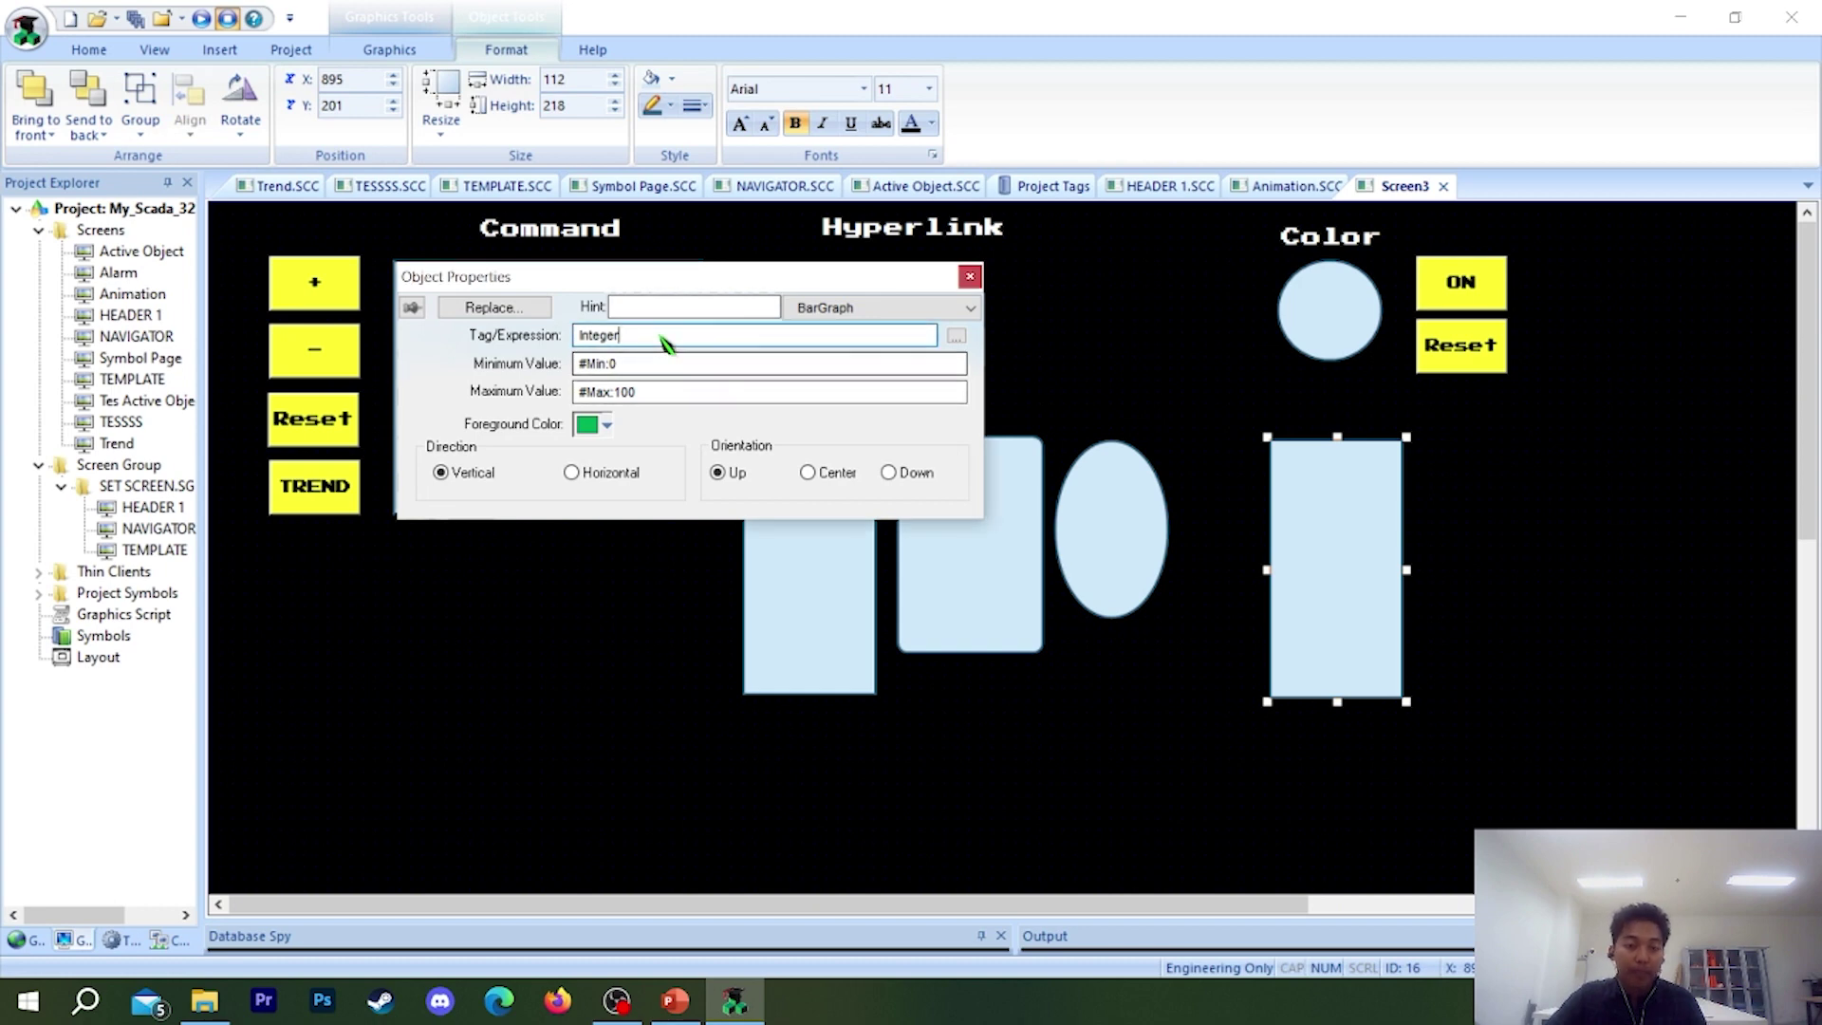
{"action": "left_click", "coordinate": [969, 276]}
- Enable the Color animation on the copied bargraph rectangle and open its Colors properties
{"action": "left_click", "coordinate": [1375, 573]}
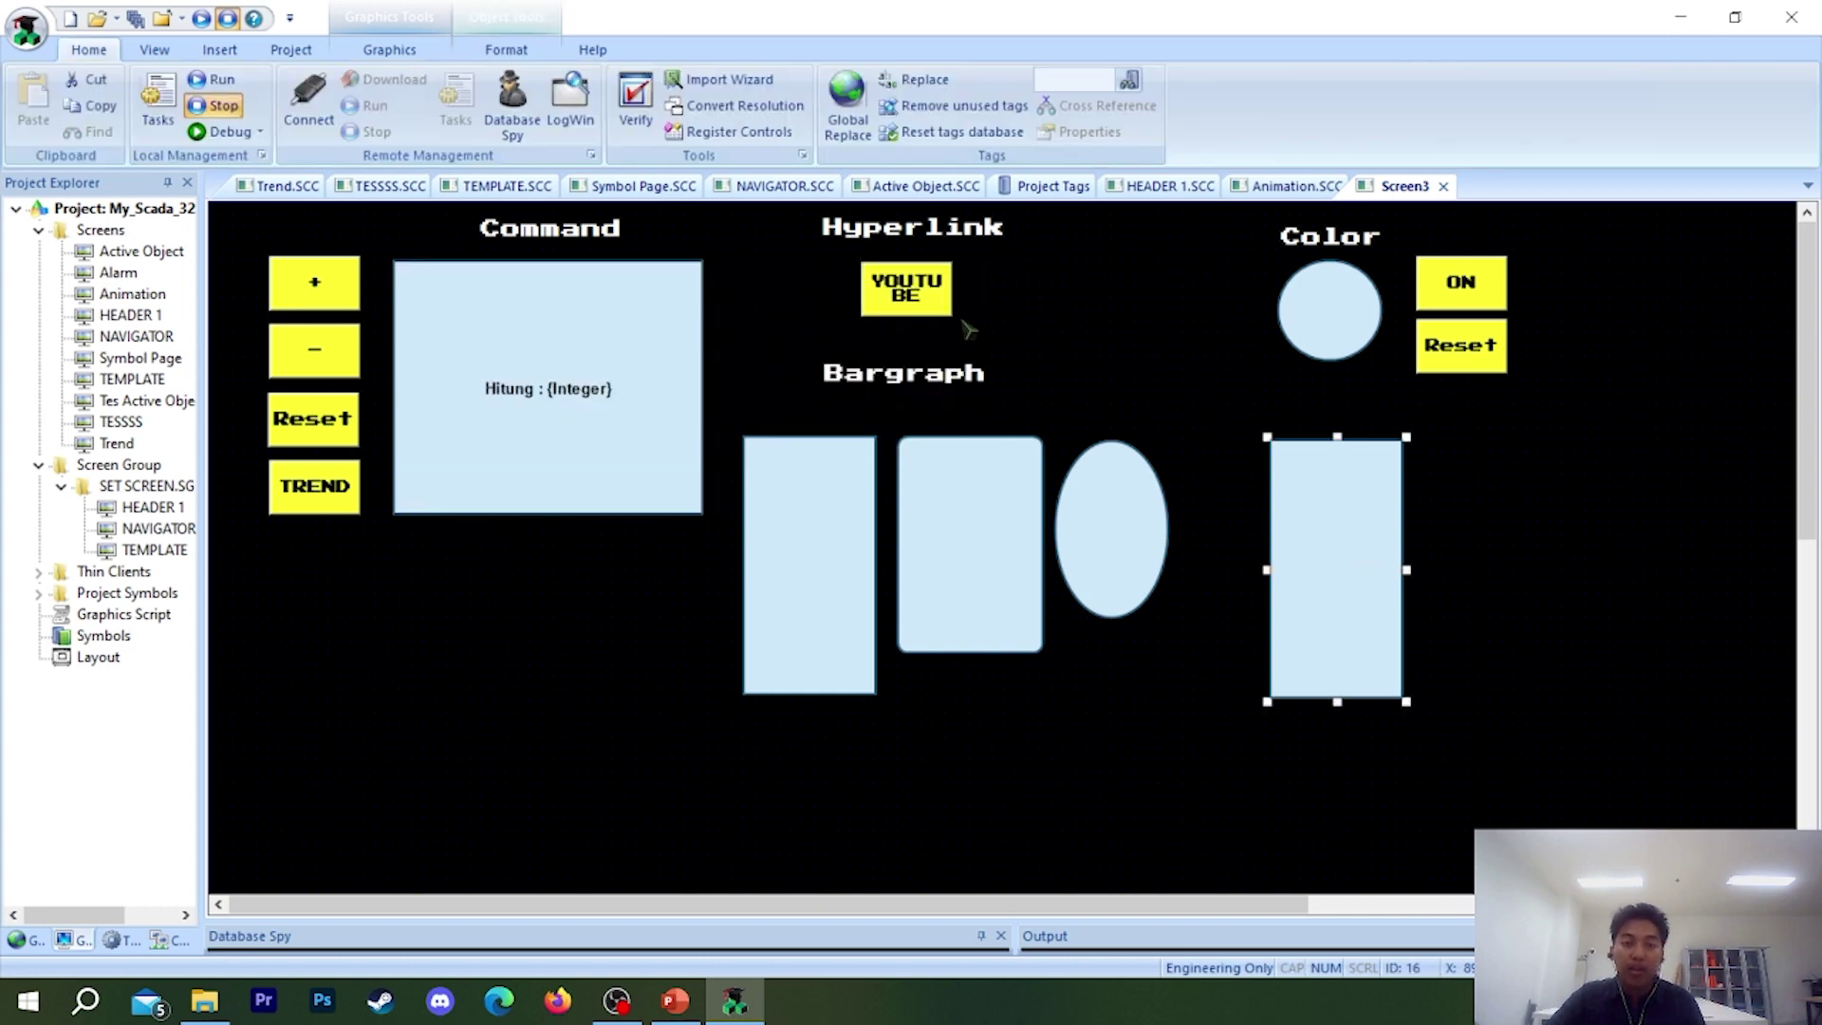
{"action": "left_click", "coordinate": [532, 52]}
{"action": "left_click", "coordinate": [394, 49]}
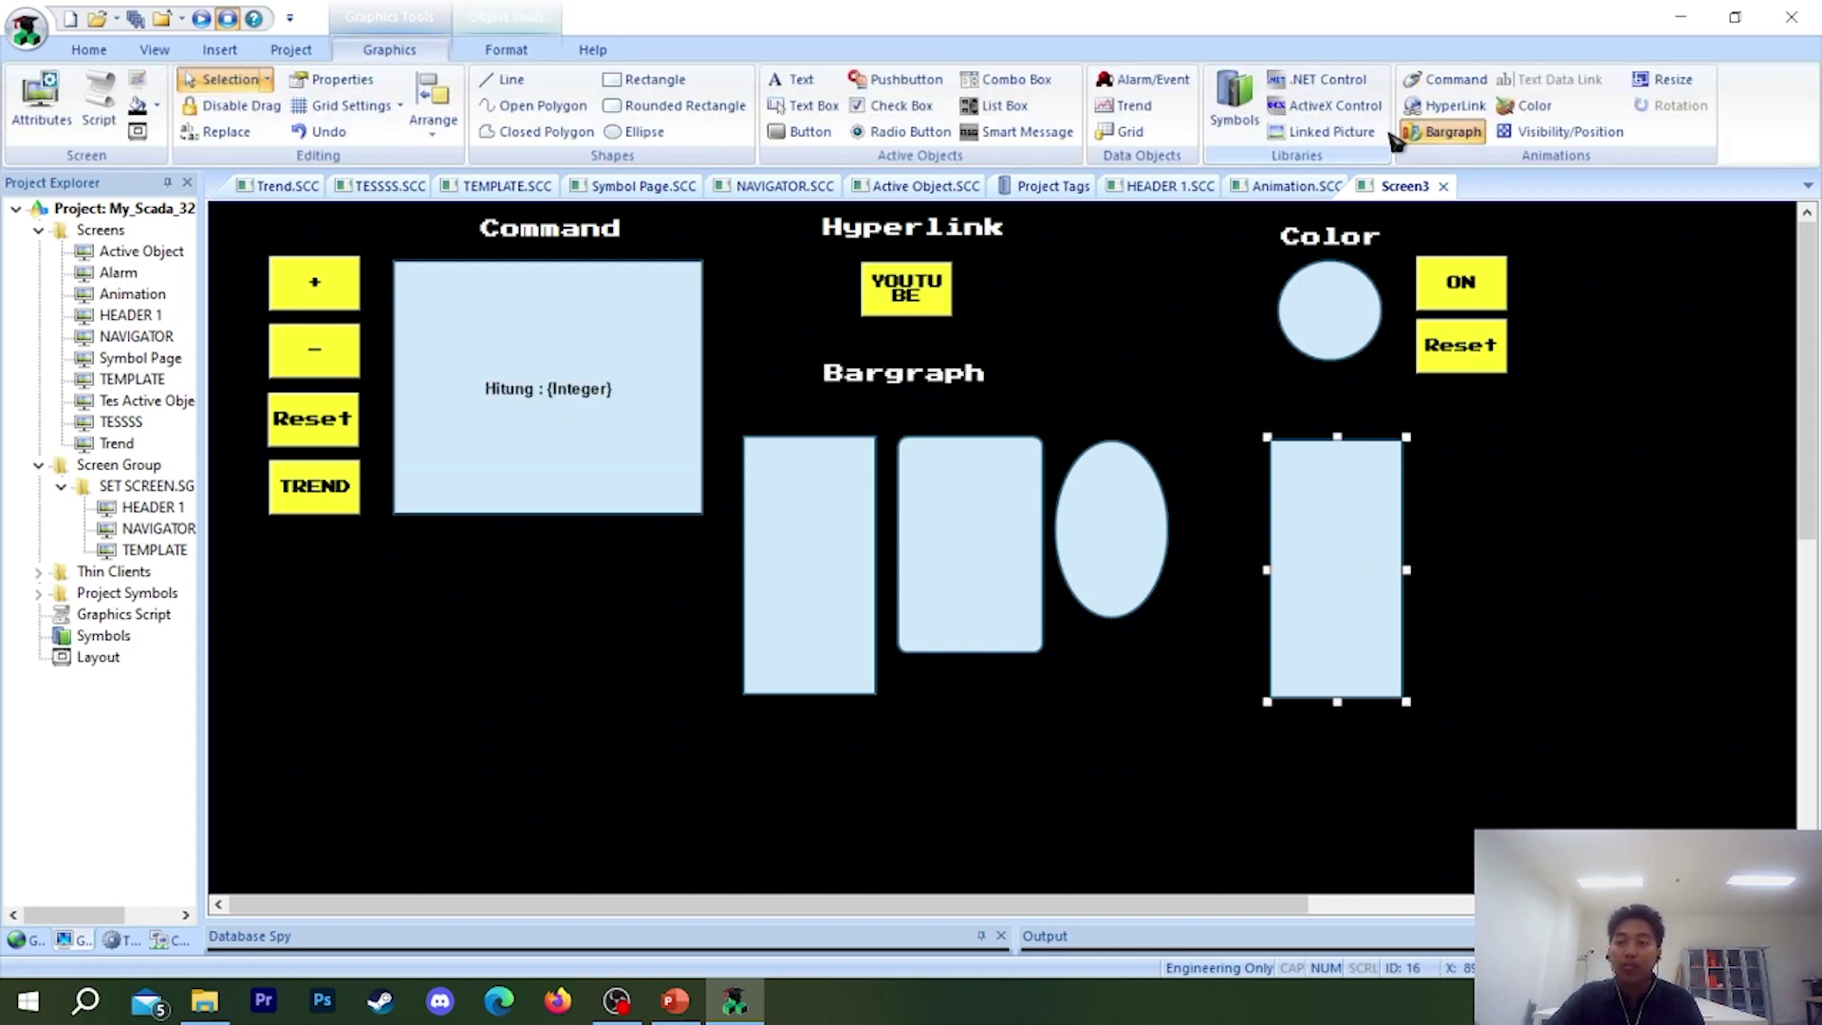
{"action": "left_click", "coordinate": [1536, 110]}
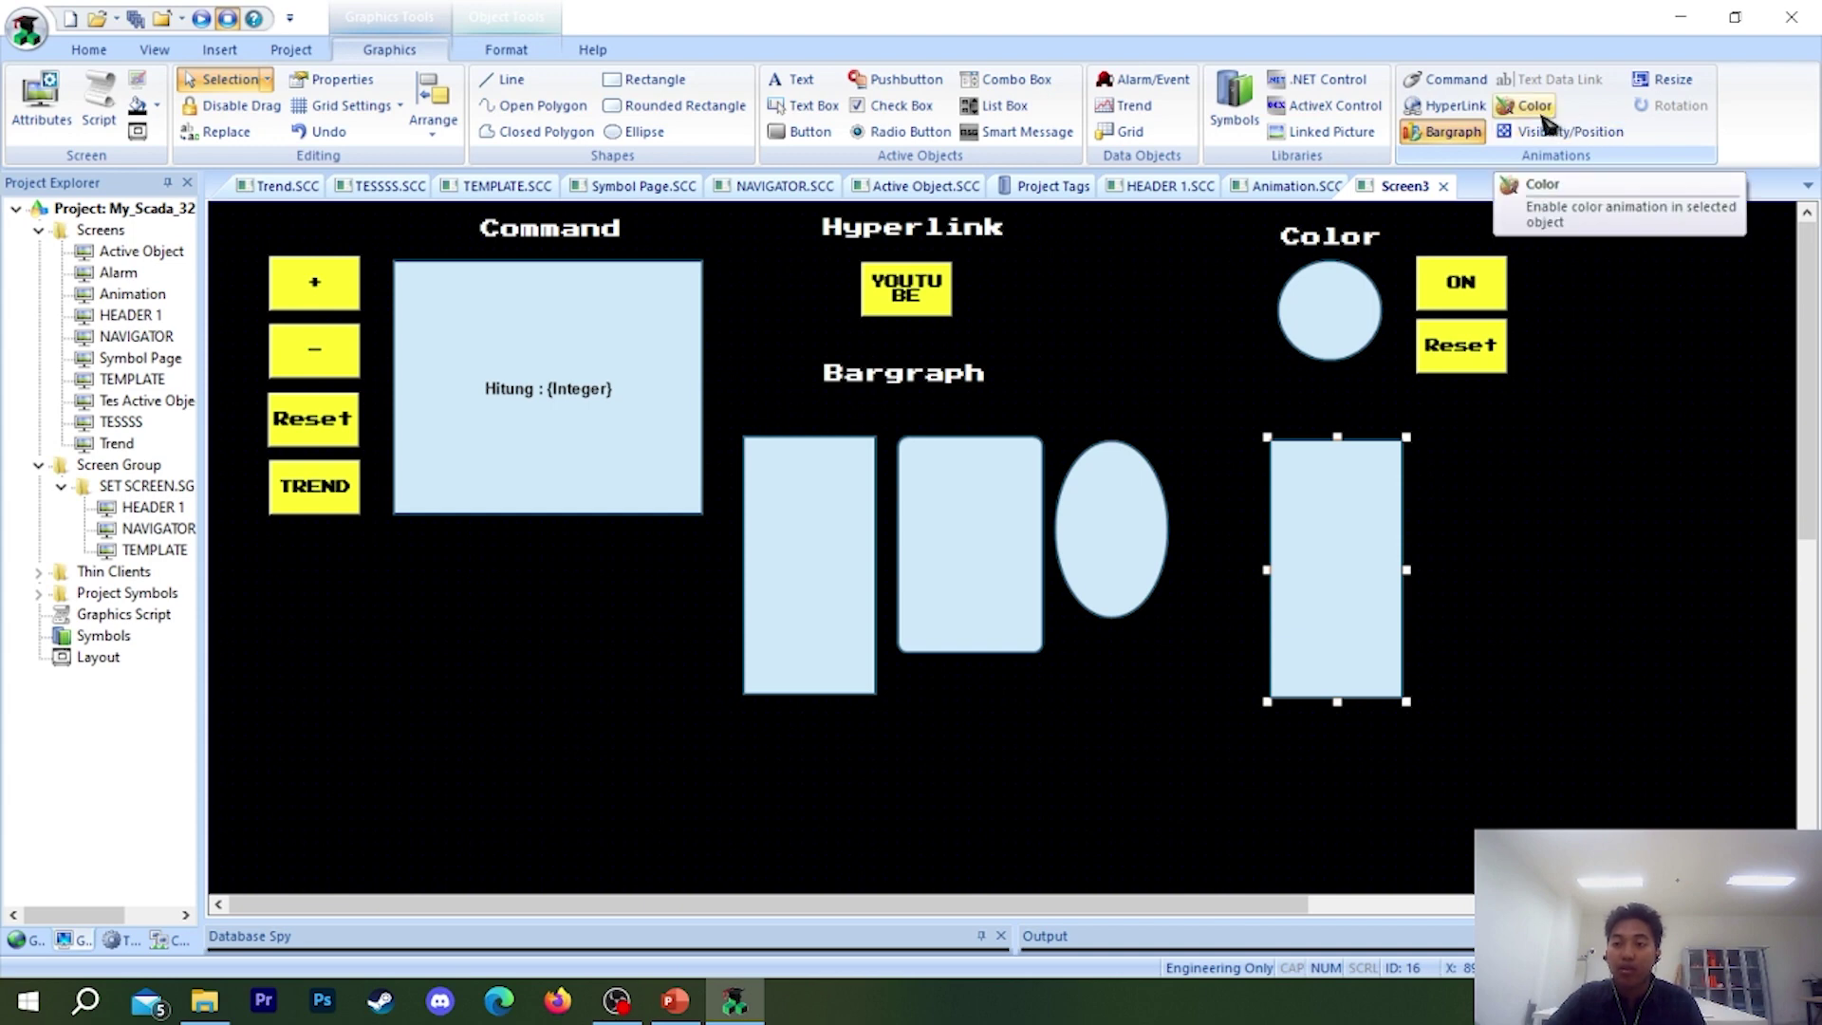
{"action": "double_click", "coordinate": [1382, 567]}
{"action": "left_click", "coordinate": [903, 308]}
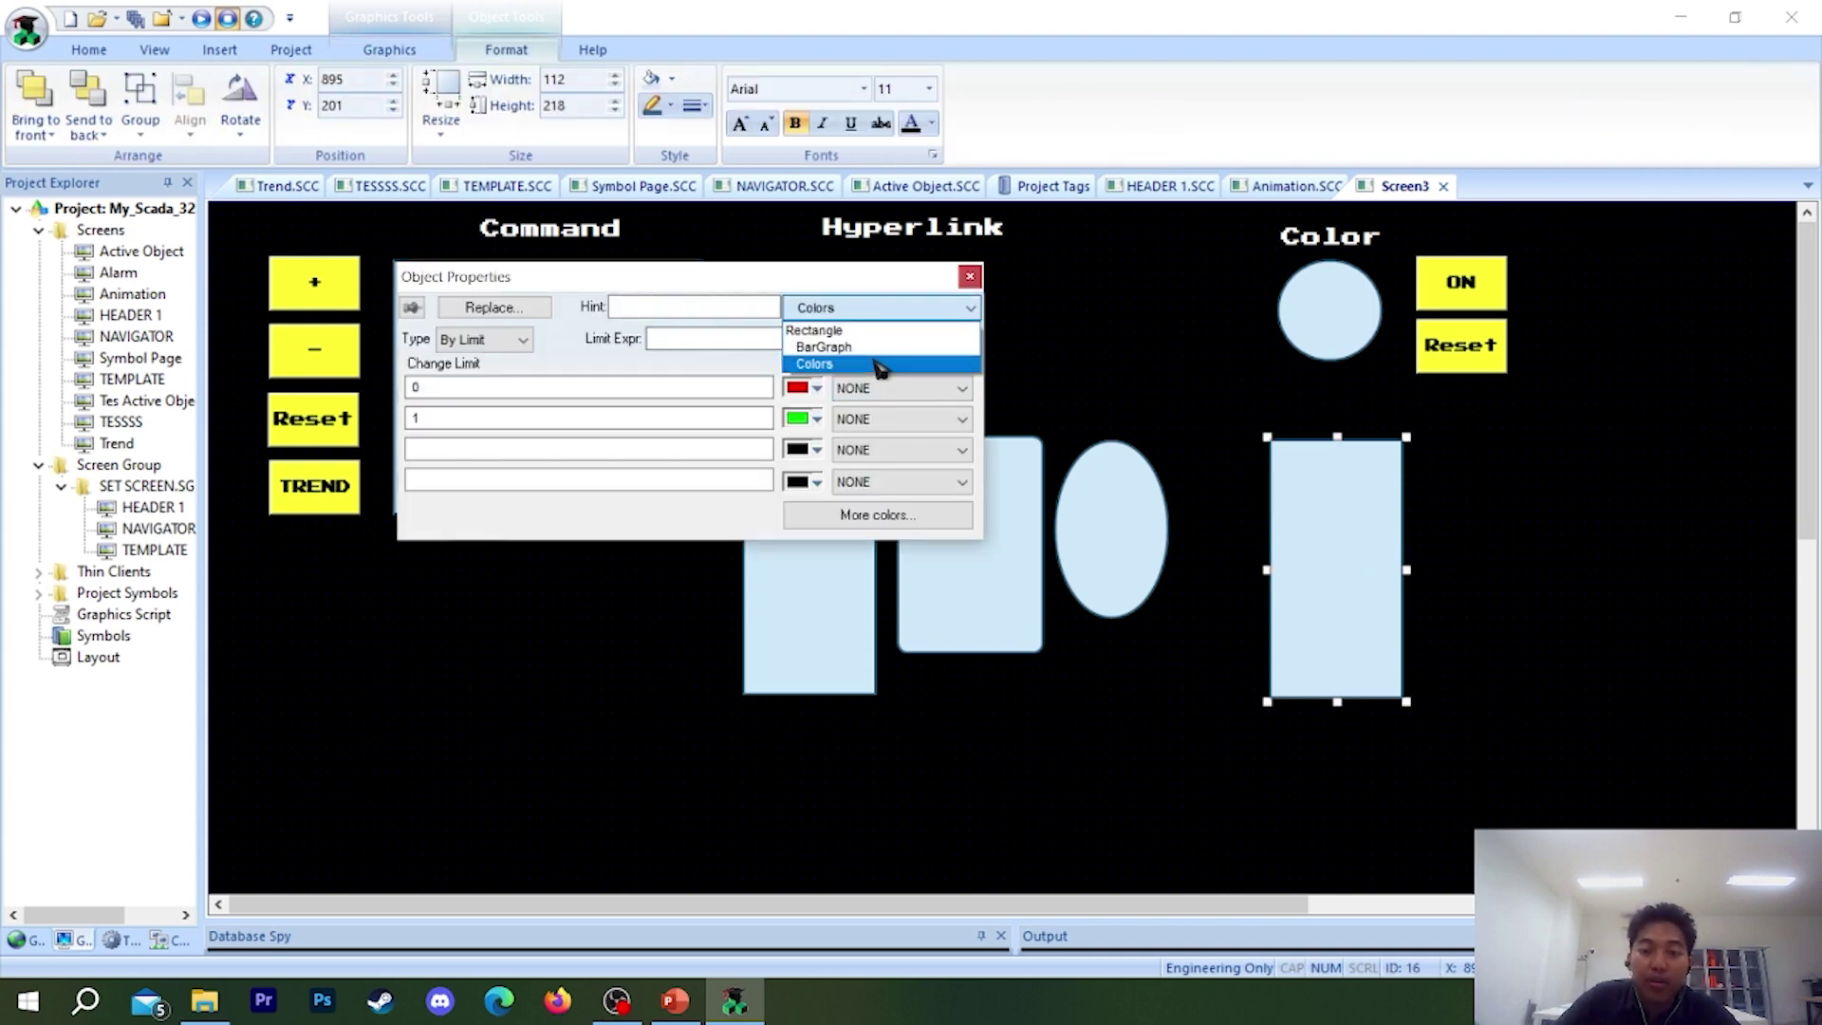
- Set the rectangle's color limit expression to integer, with change limits 25 for red and 50 for green
{"action": "left_click", "coordinate": [679, 397]}
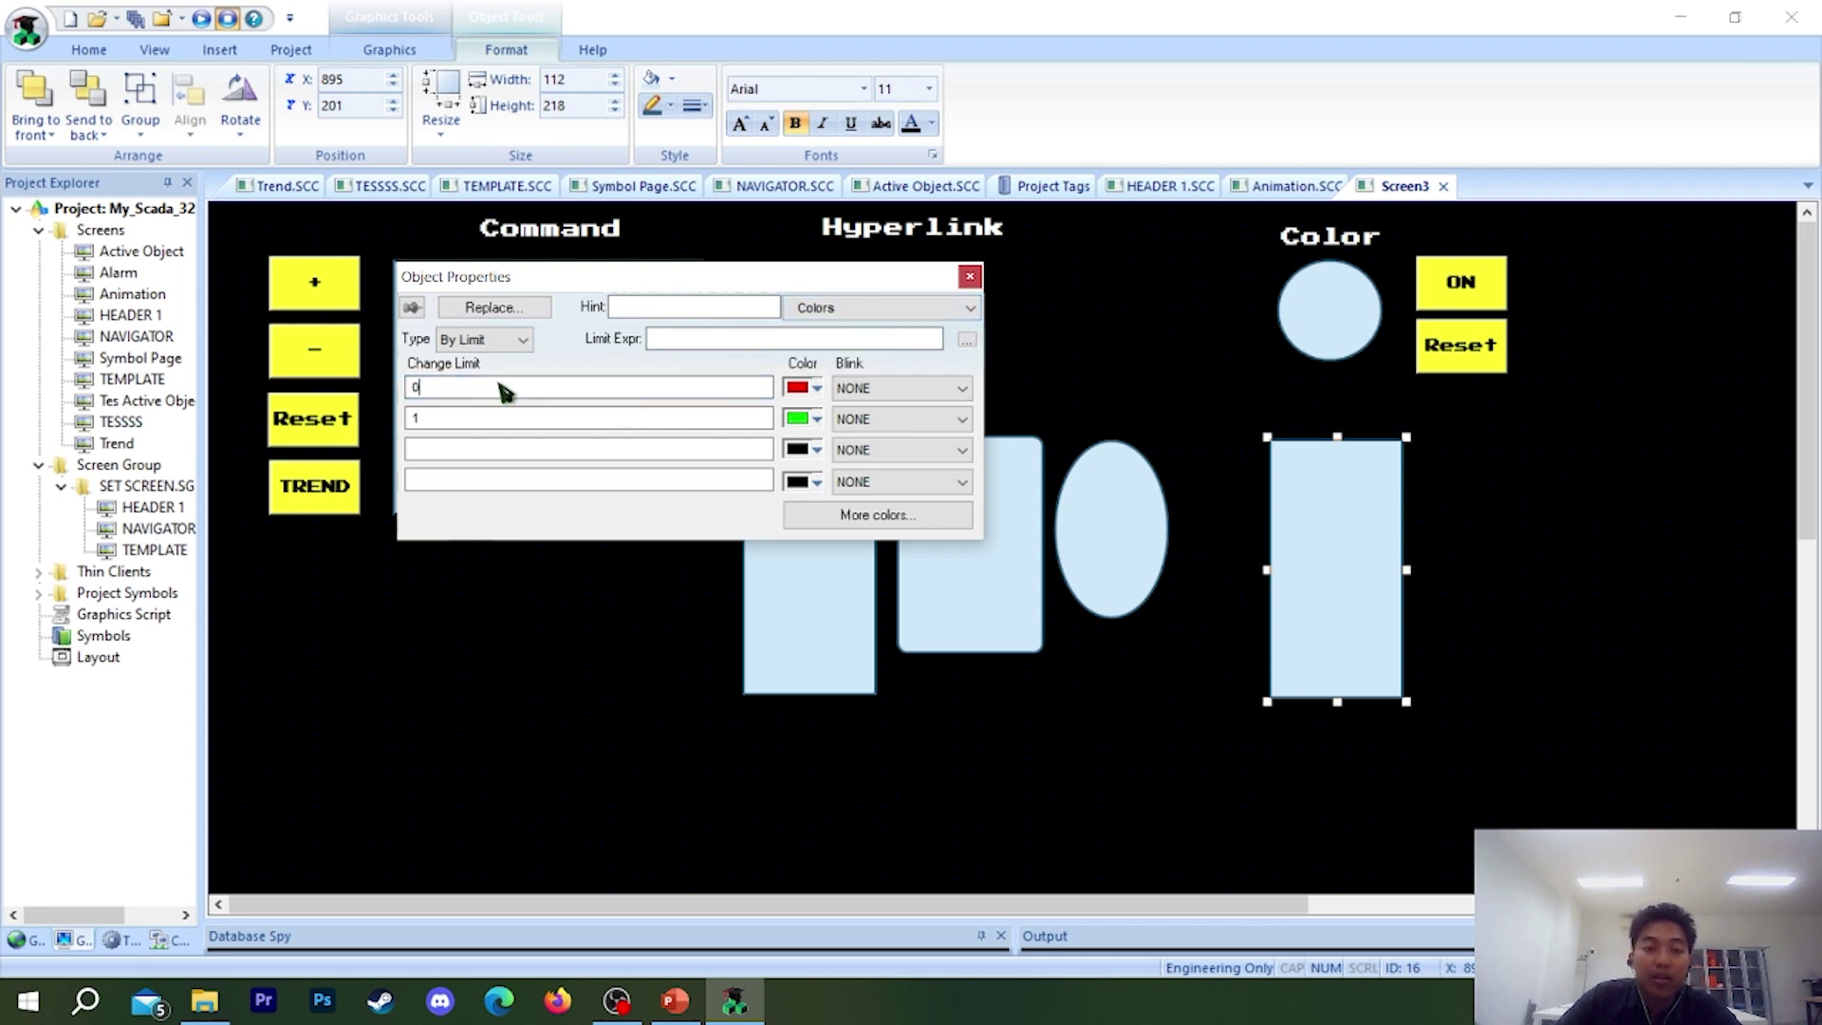
{"action": "left_click", "coordinate": [458, 418]}
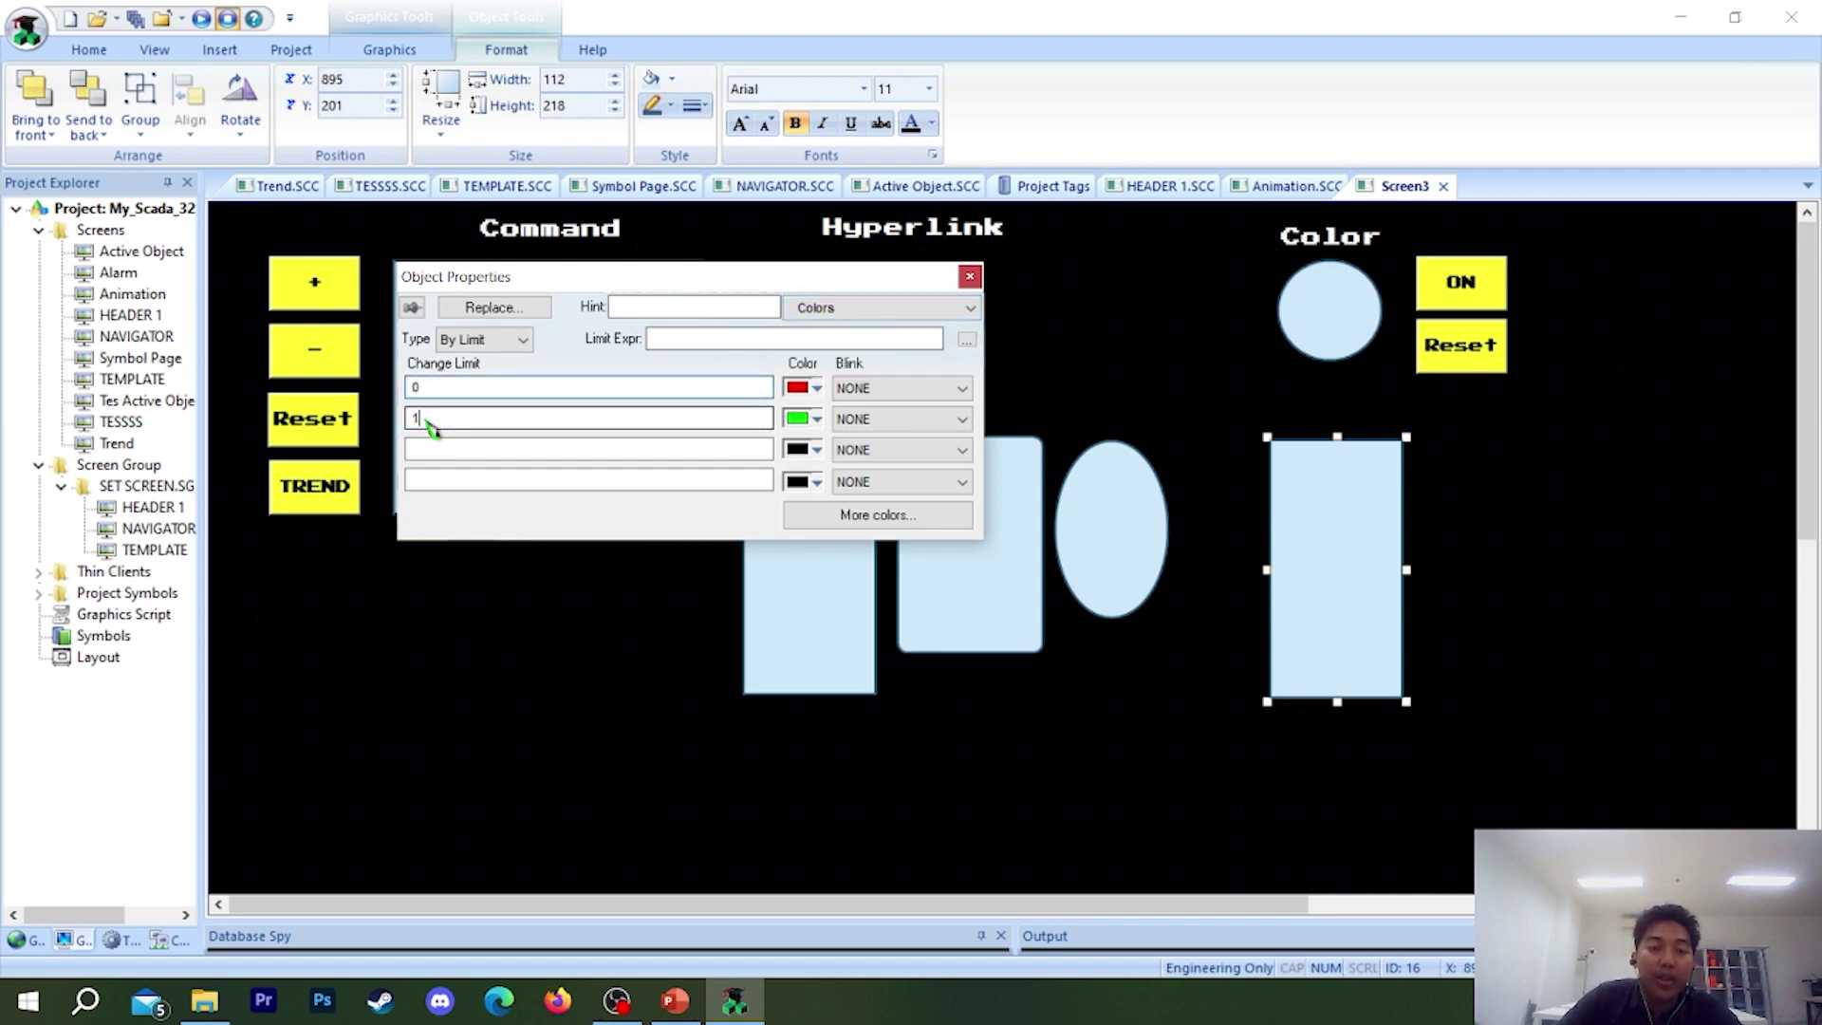
{"action": "key", "text": "shift+Tab"}
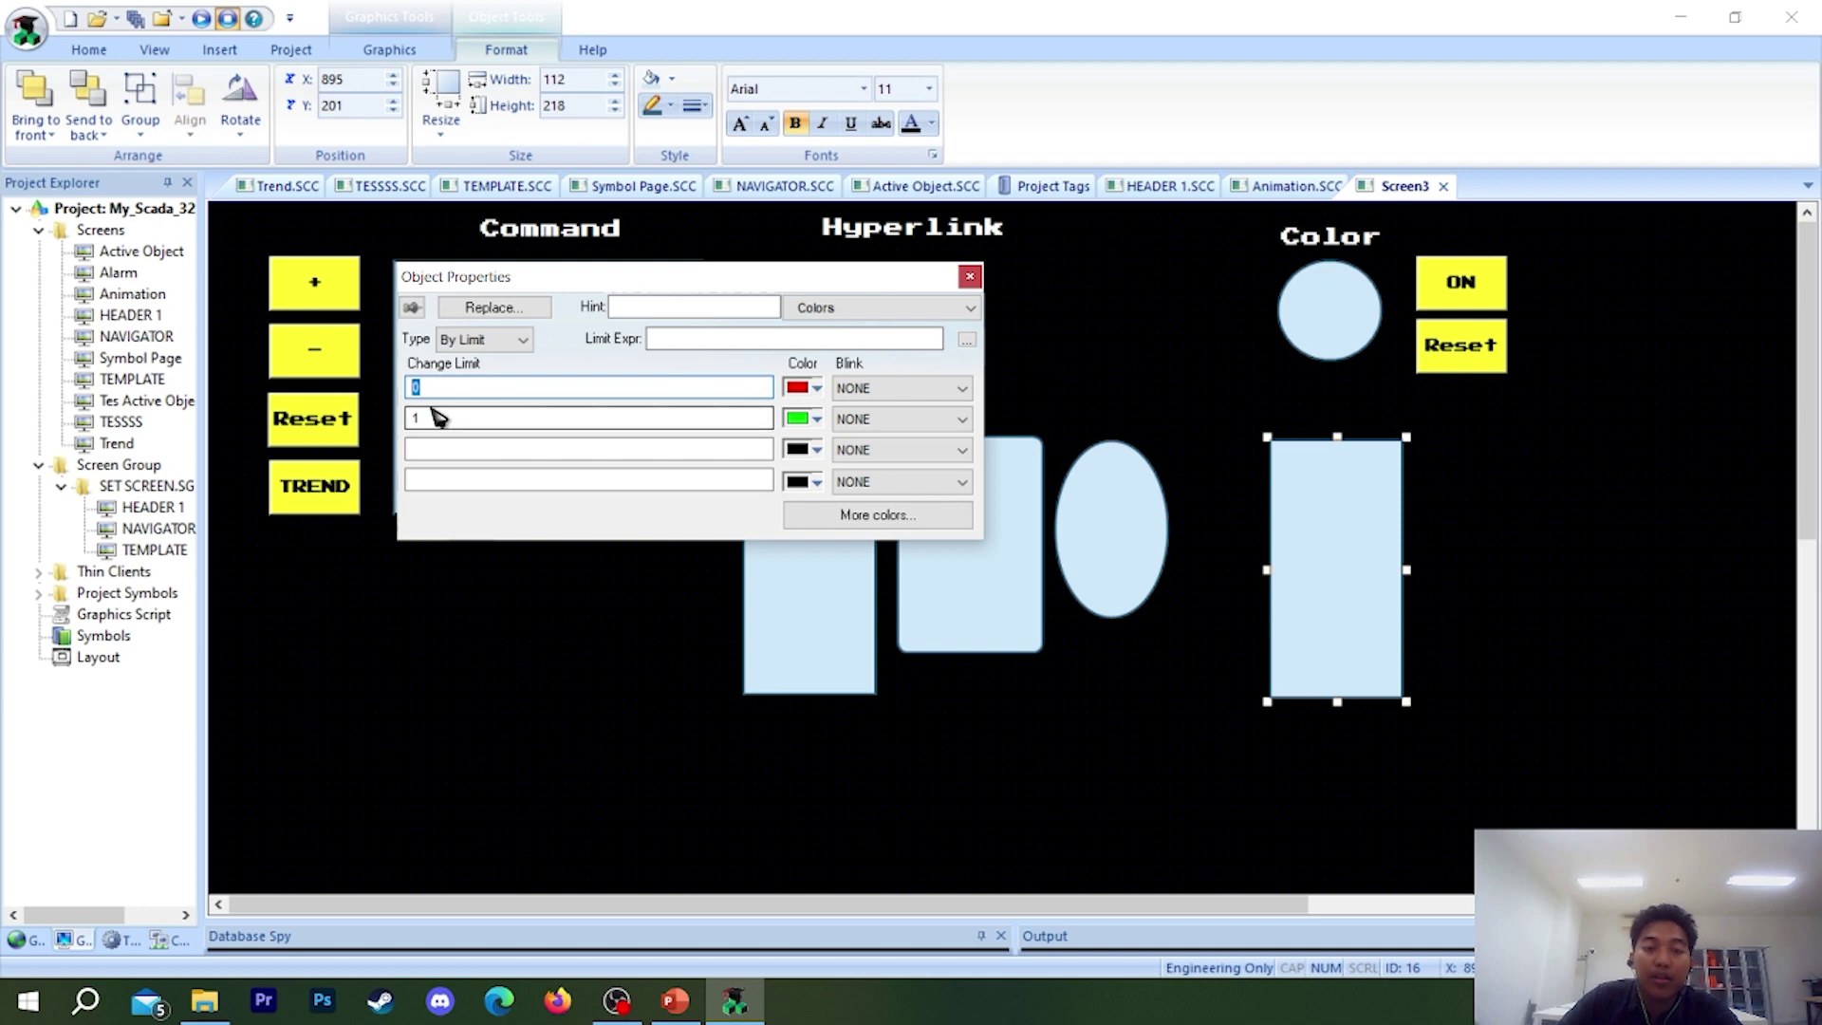
{"action": "left_click", "coordinate": [456, 390]}
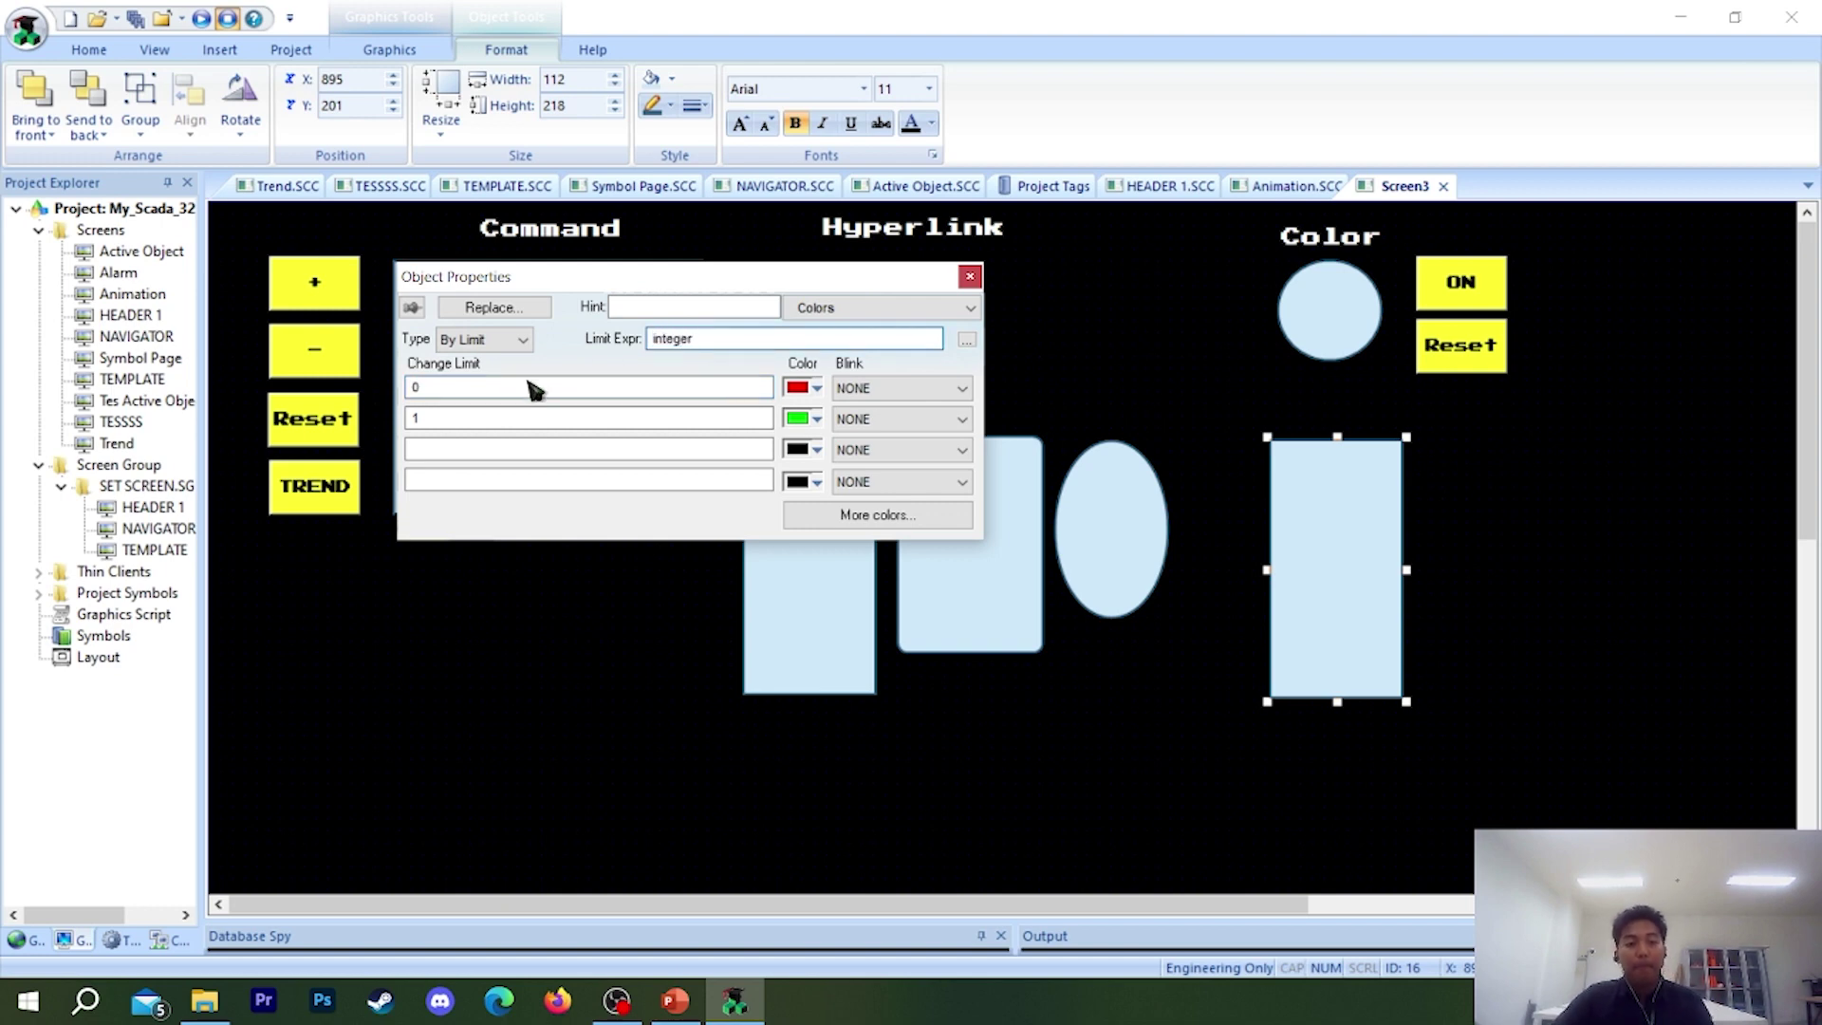
{"action": "double_click", "coordinate": [478, 385]}
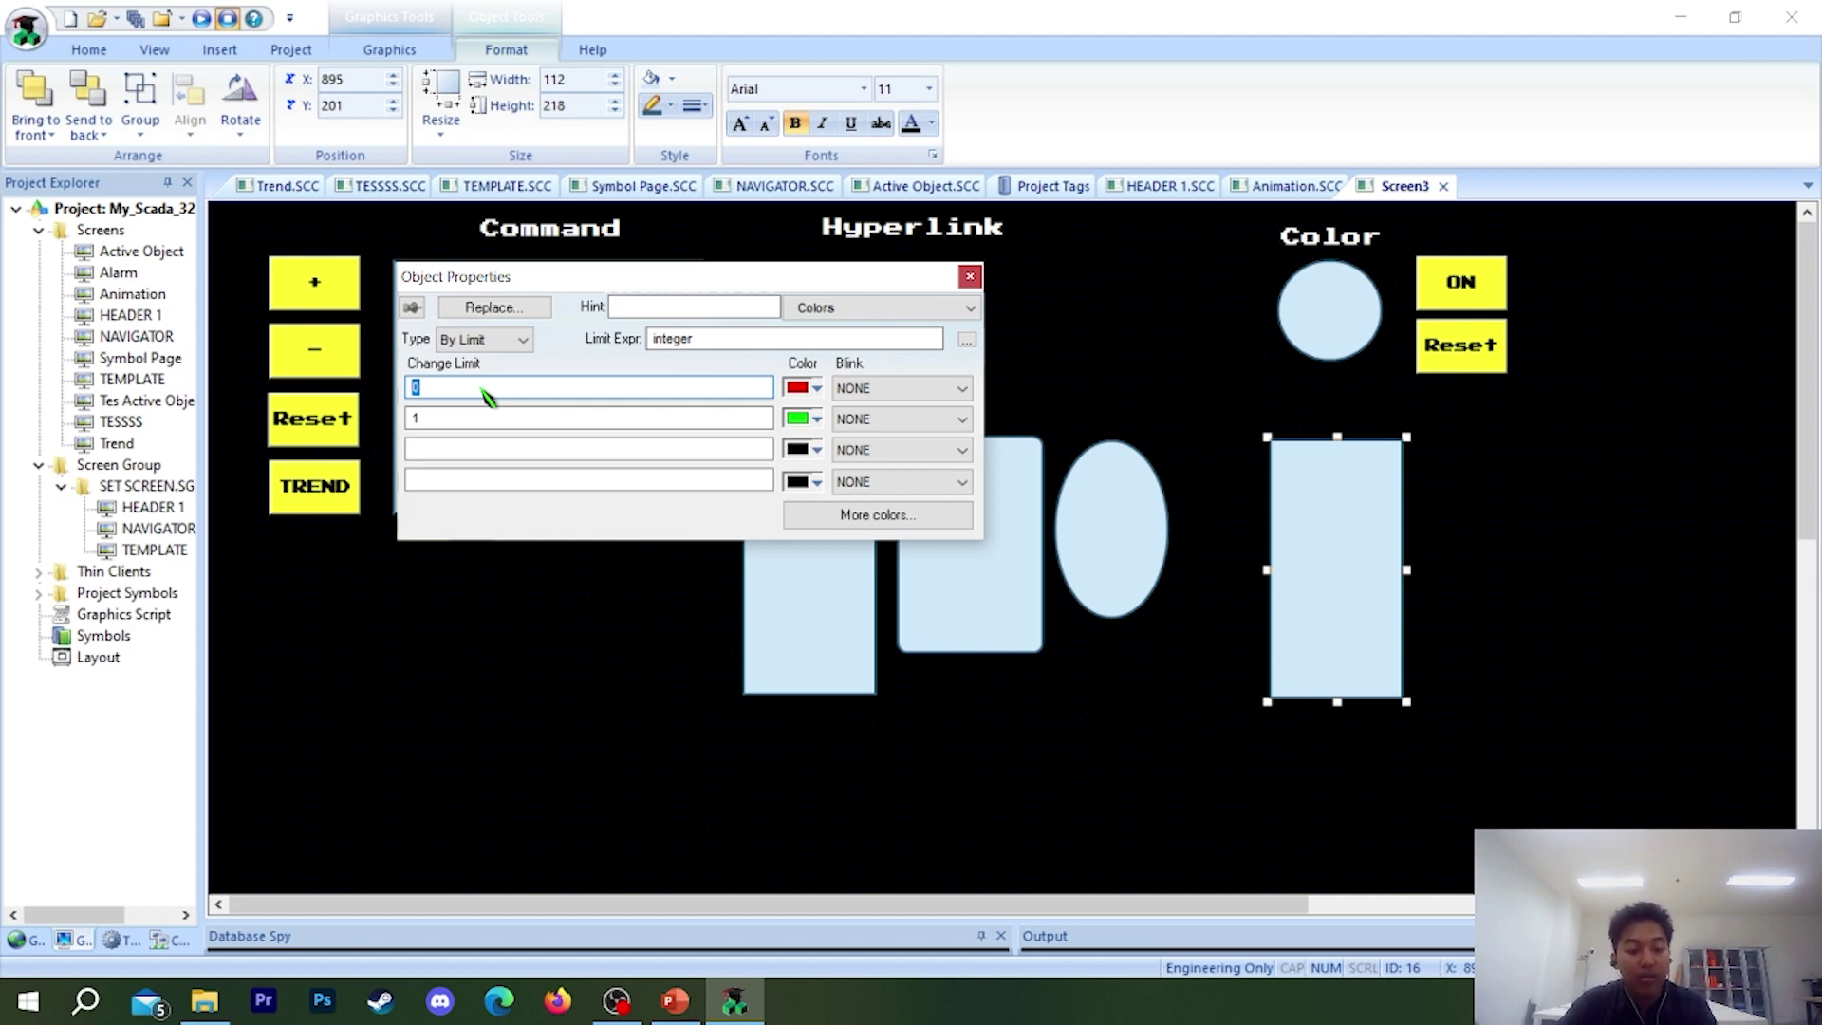
{"action": "left_click", "coordinate": [764, 419]}
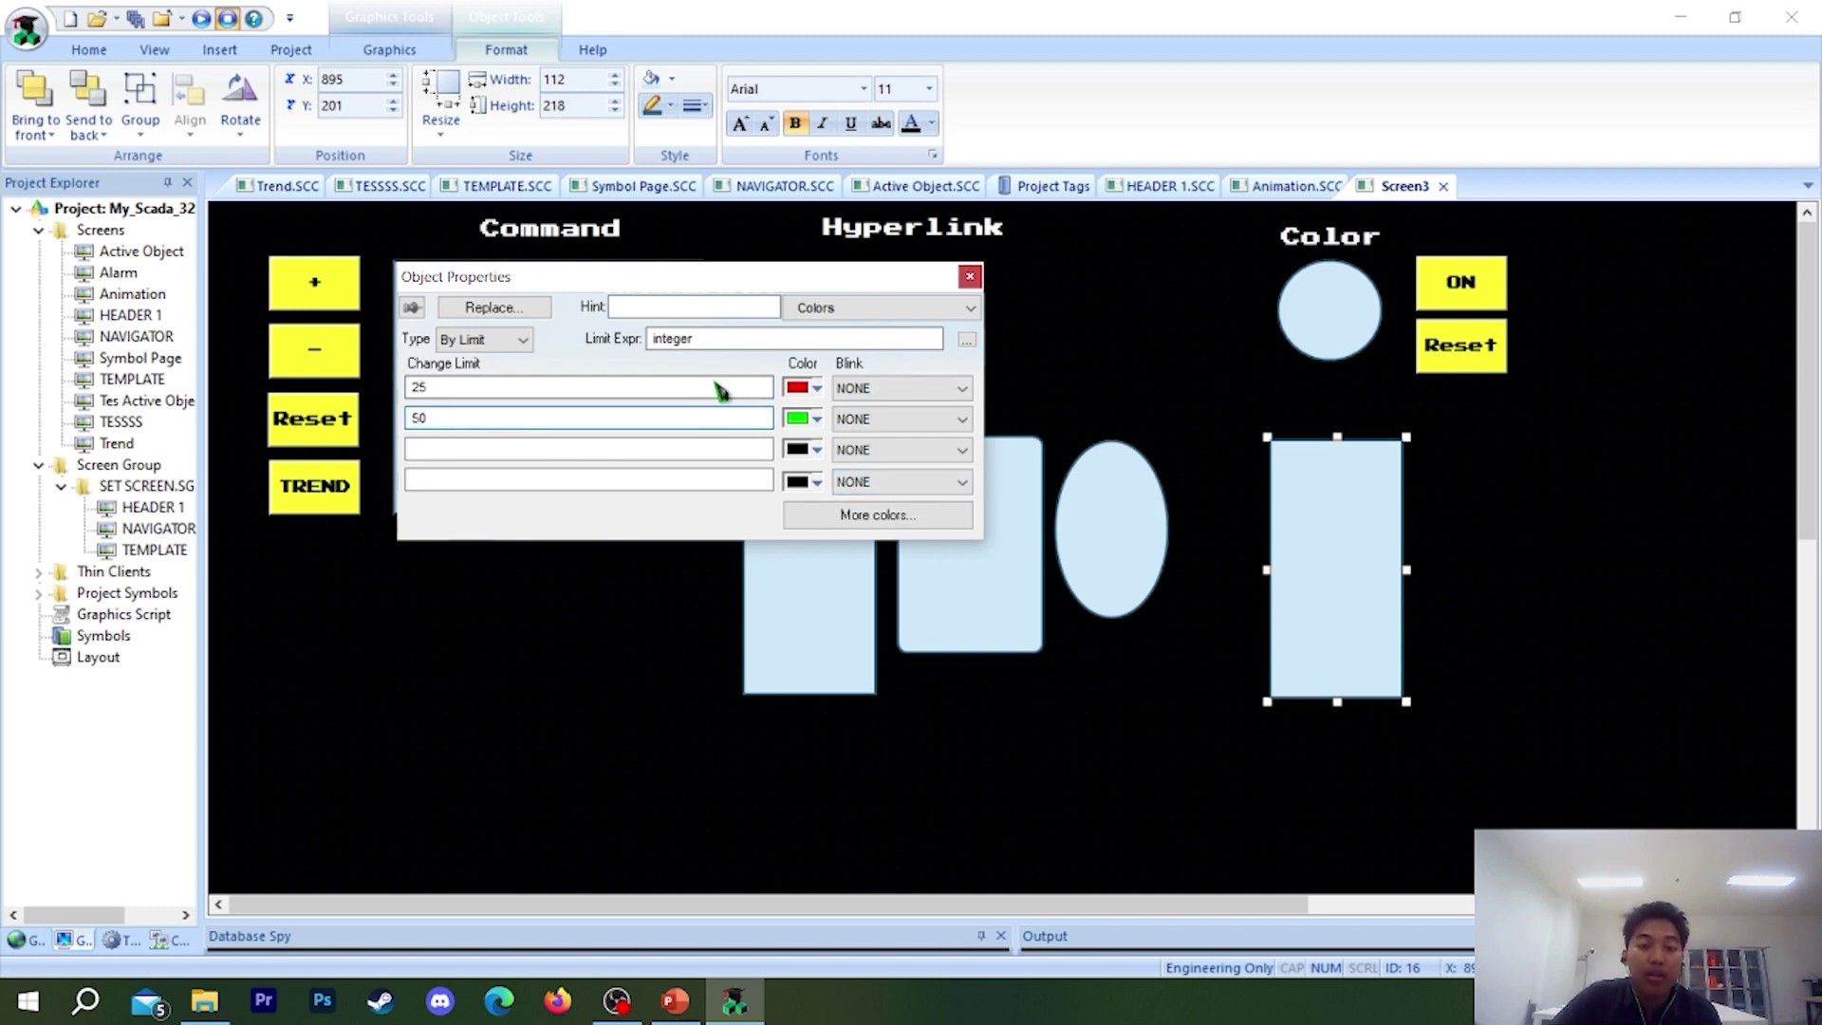
- Add change limits 75 in orange and 100 in purple to the copied rectangle's color animation
{"action": "left_click", "coordinate": [562, 450]}
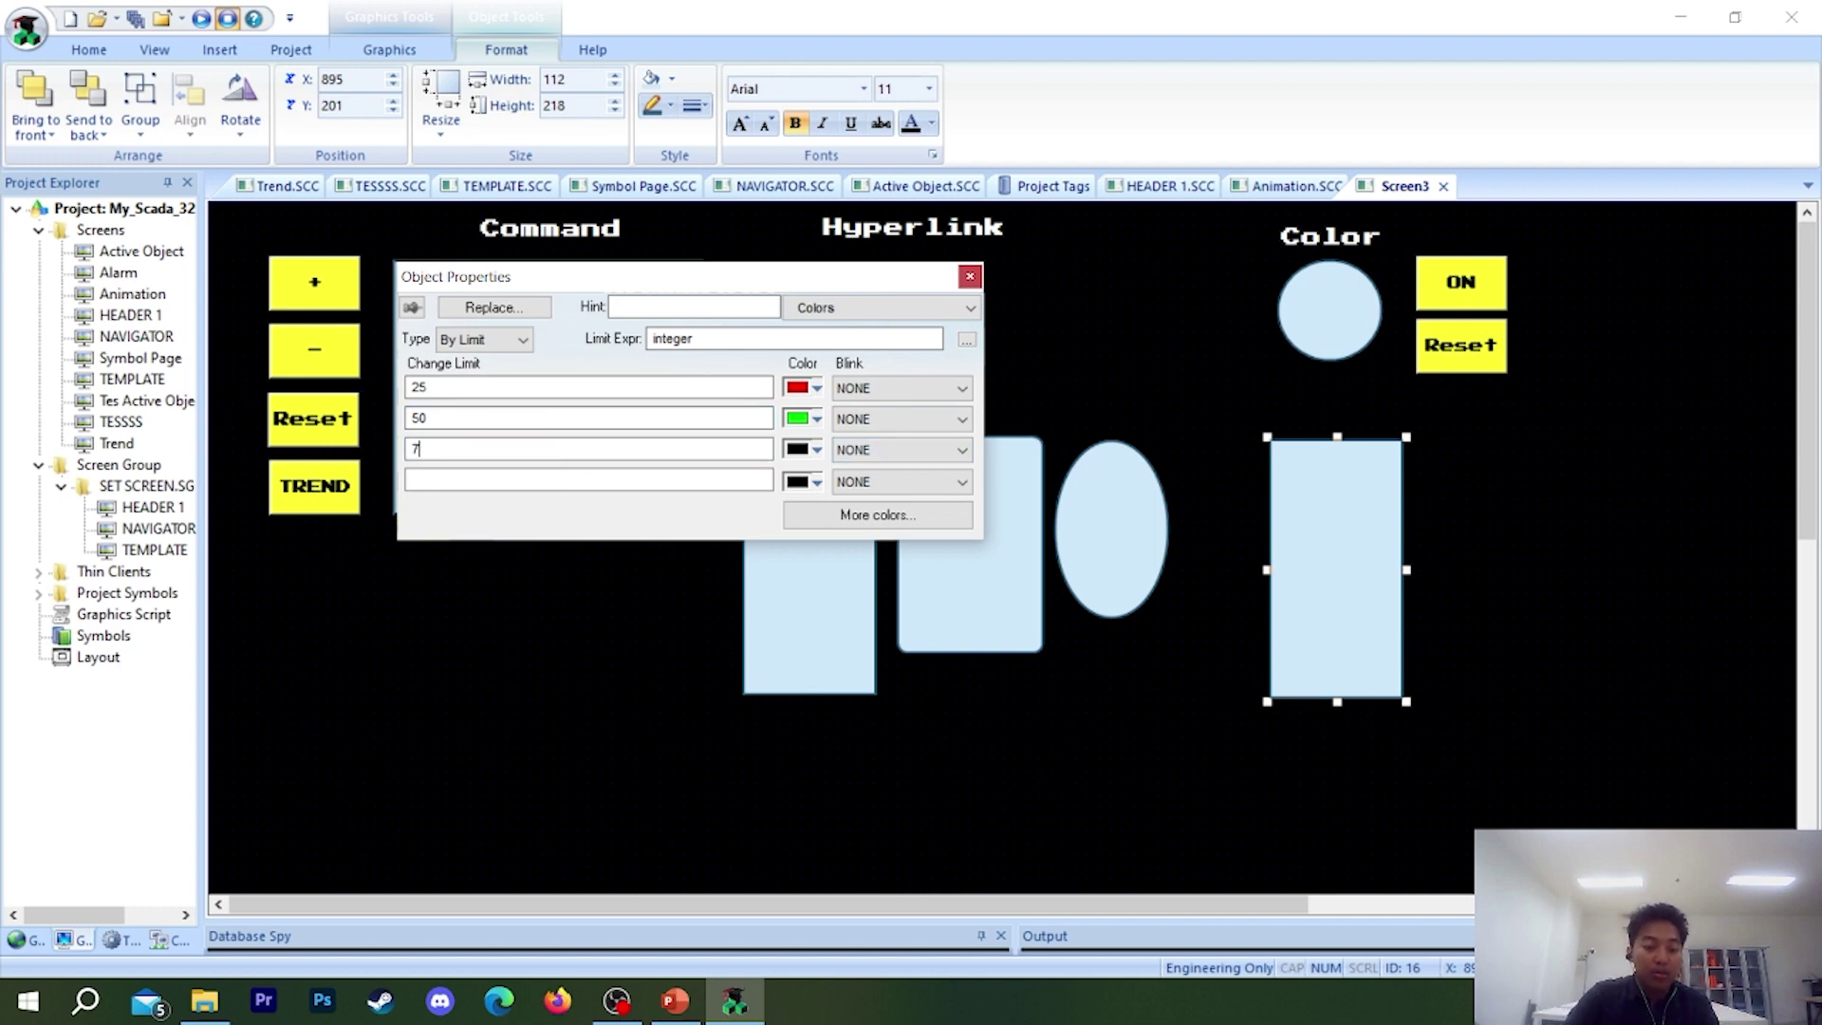
{"action": "left_click", "coordinate": [814, 449]}
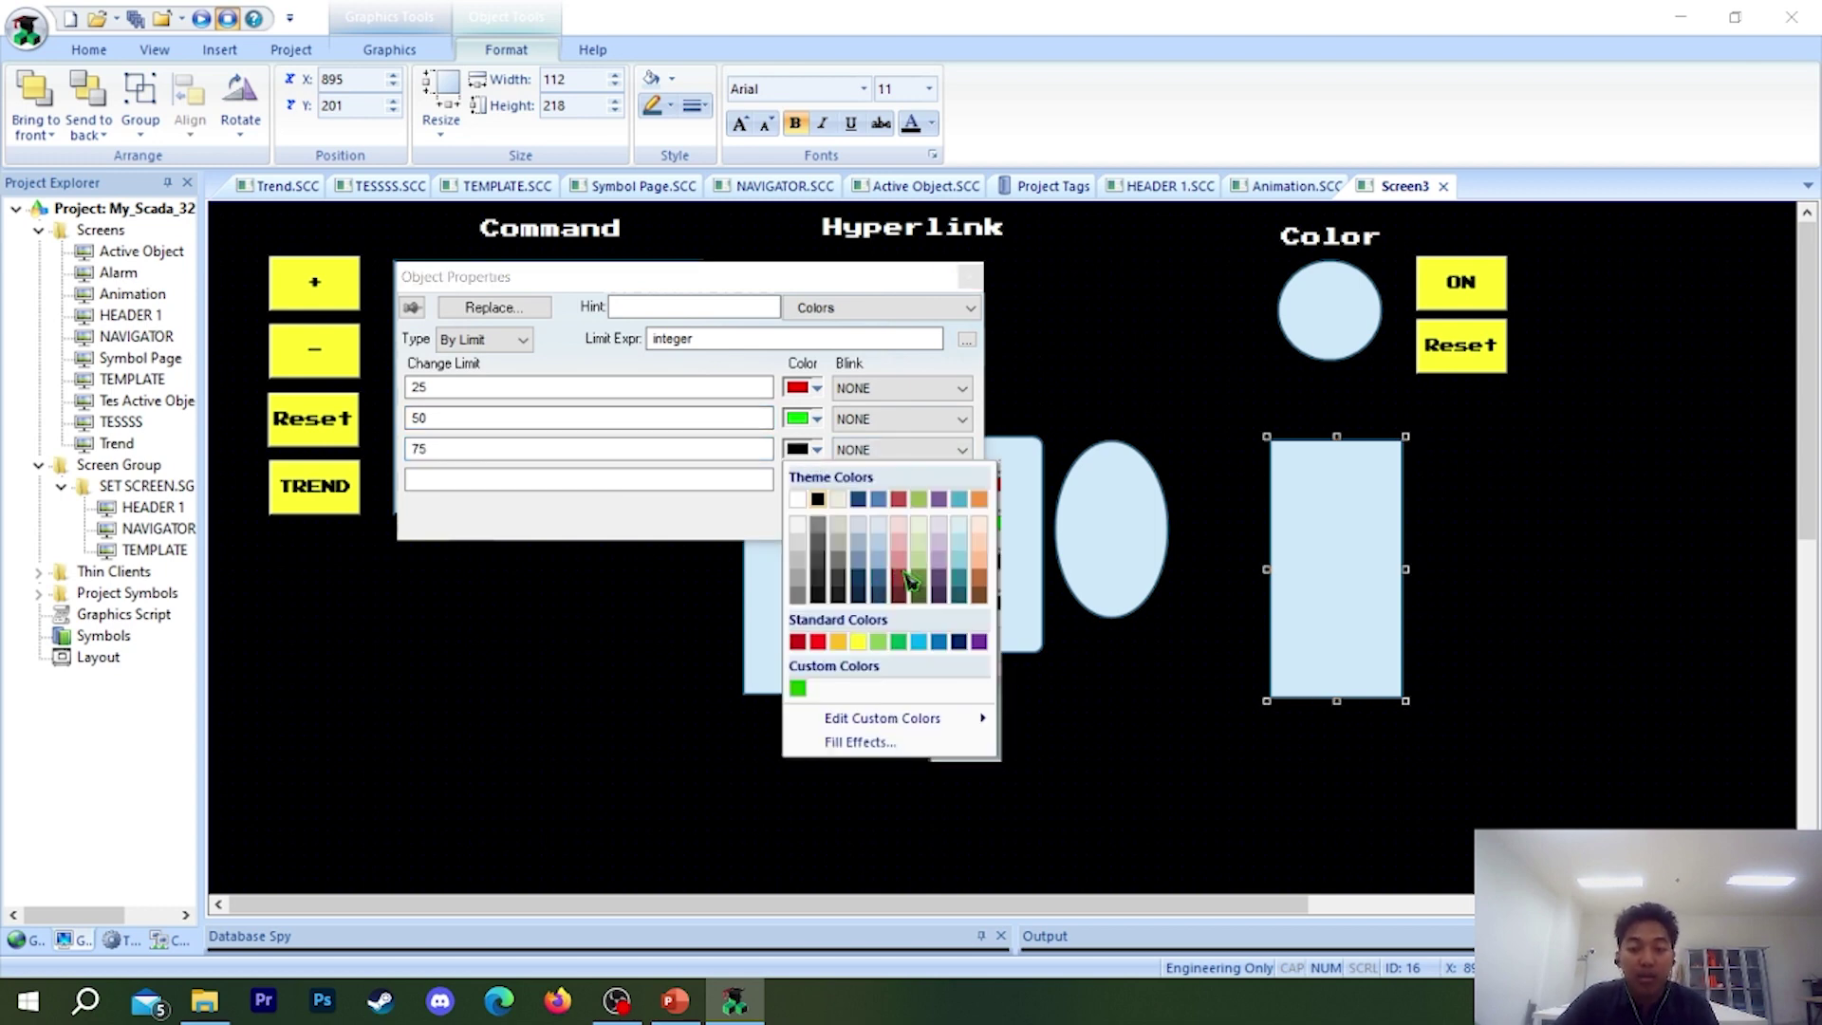
{"action": "left_click", "coordinate": [840, 642]}
{"action": "left_click", "coordinate": [646, 486]}
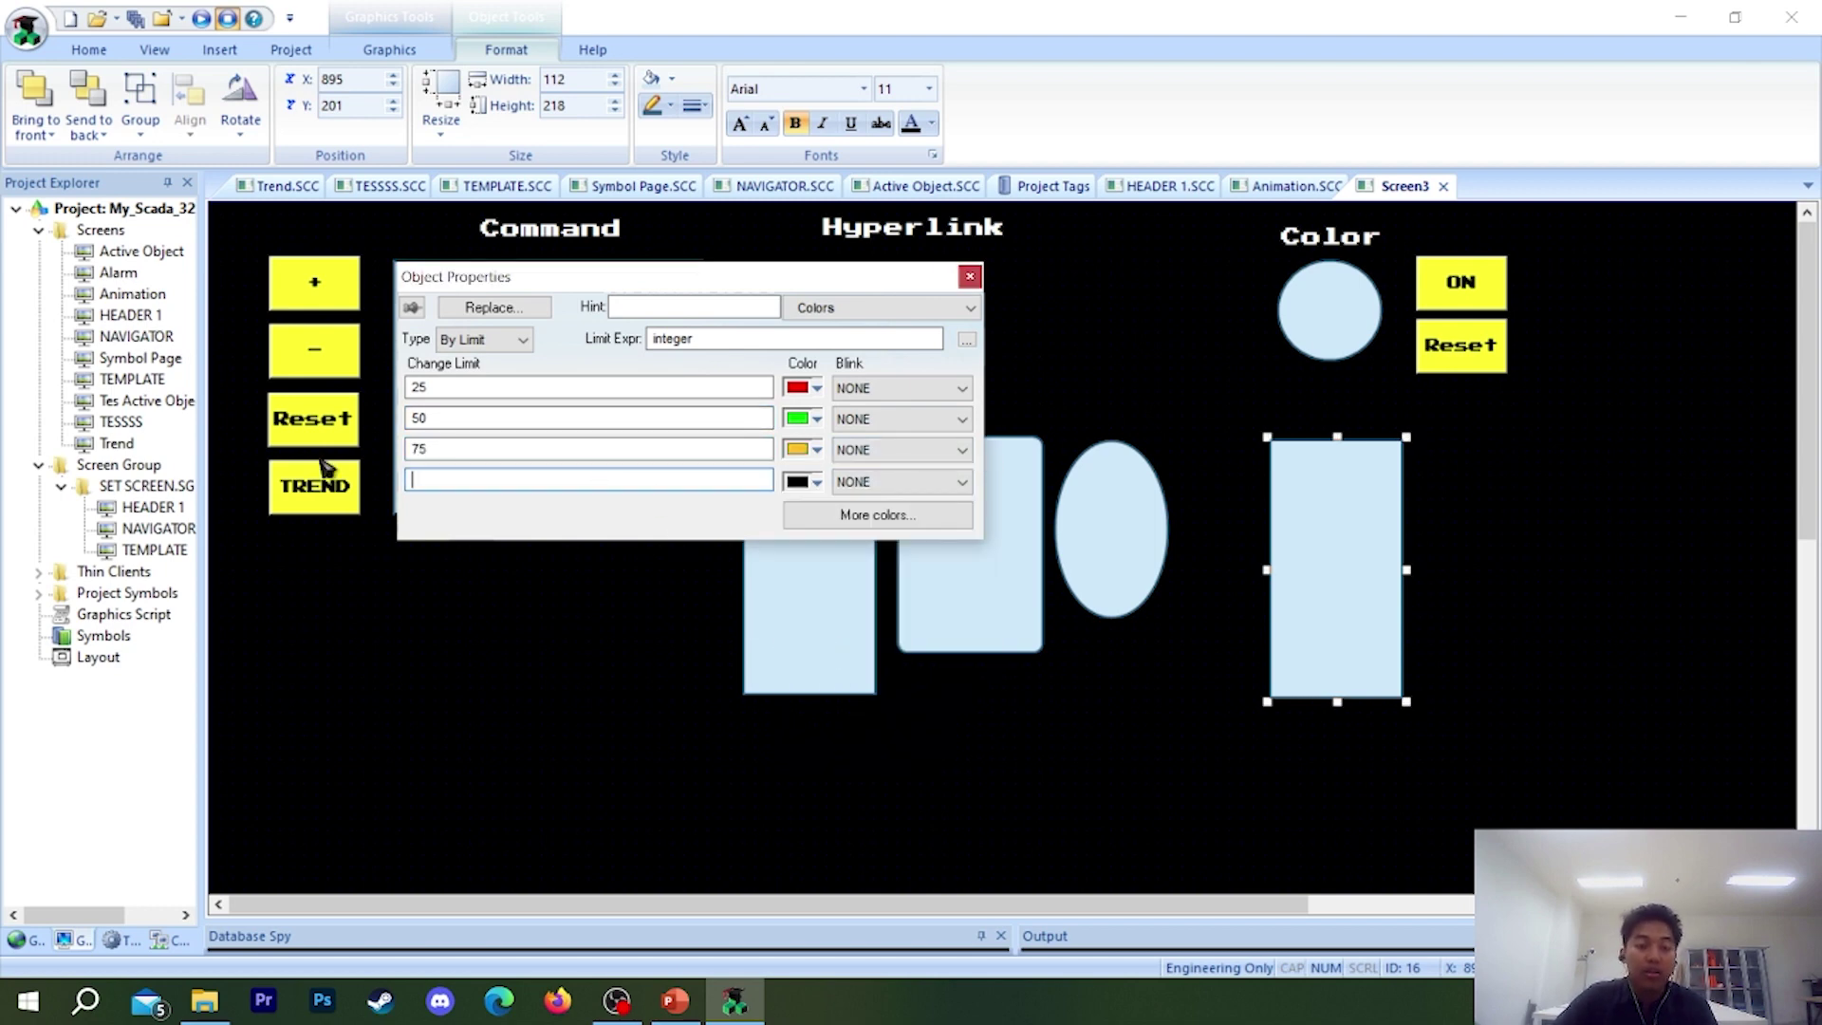
{"action": "left_click", "coordinate": [814, 484]}
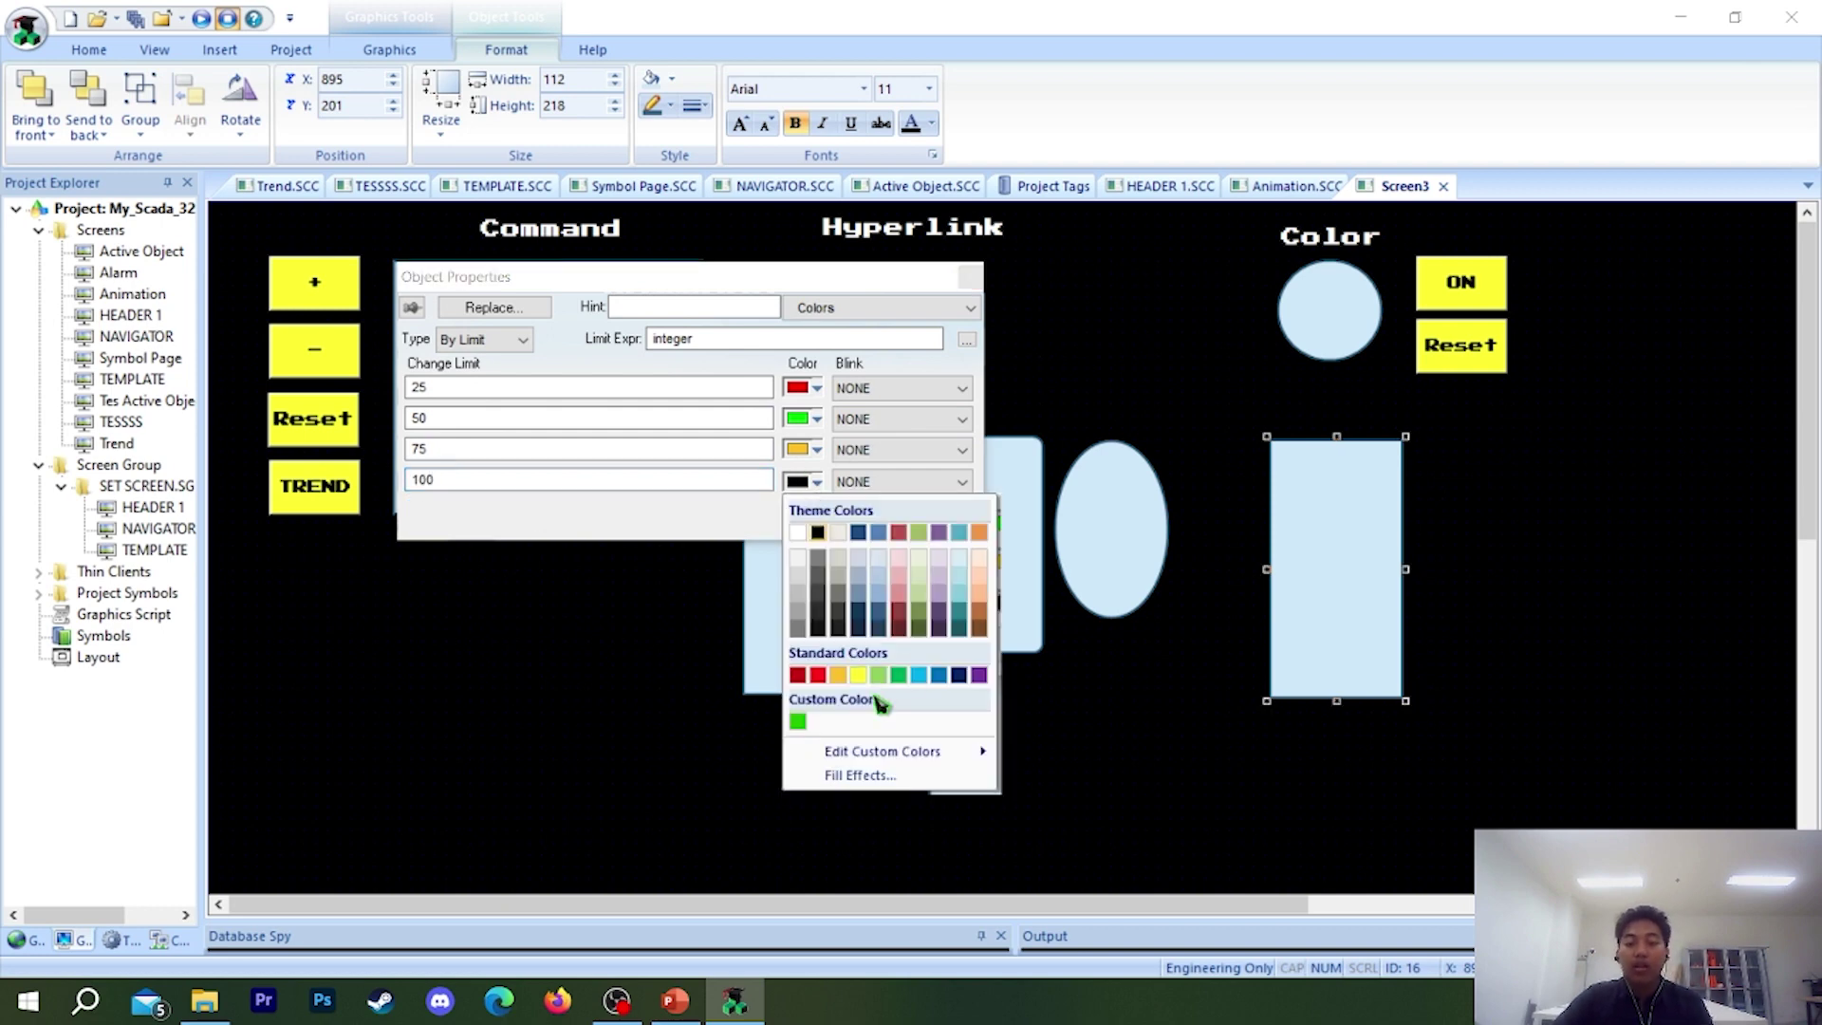
{"action": "left_click", "coordinate": [978, 675]}
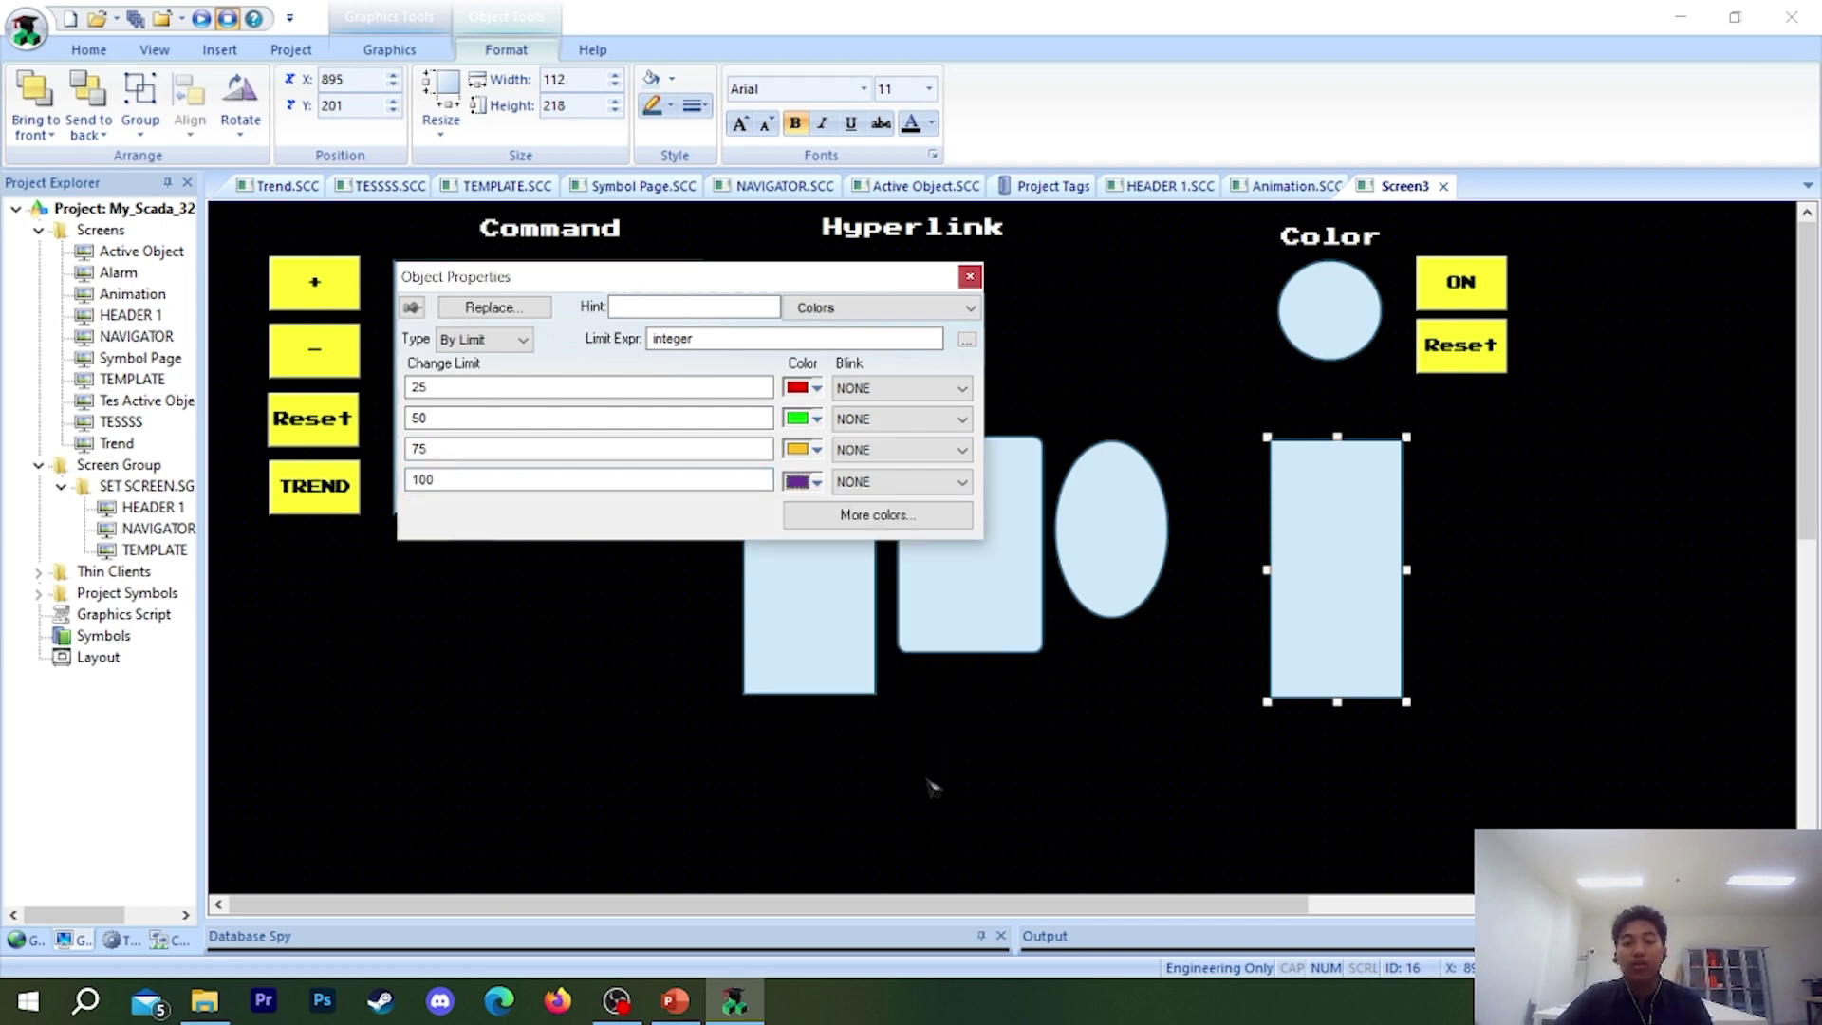
{"action": "left_click", "coordinate": [969, 276]}
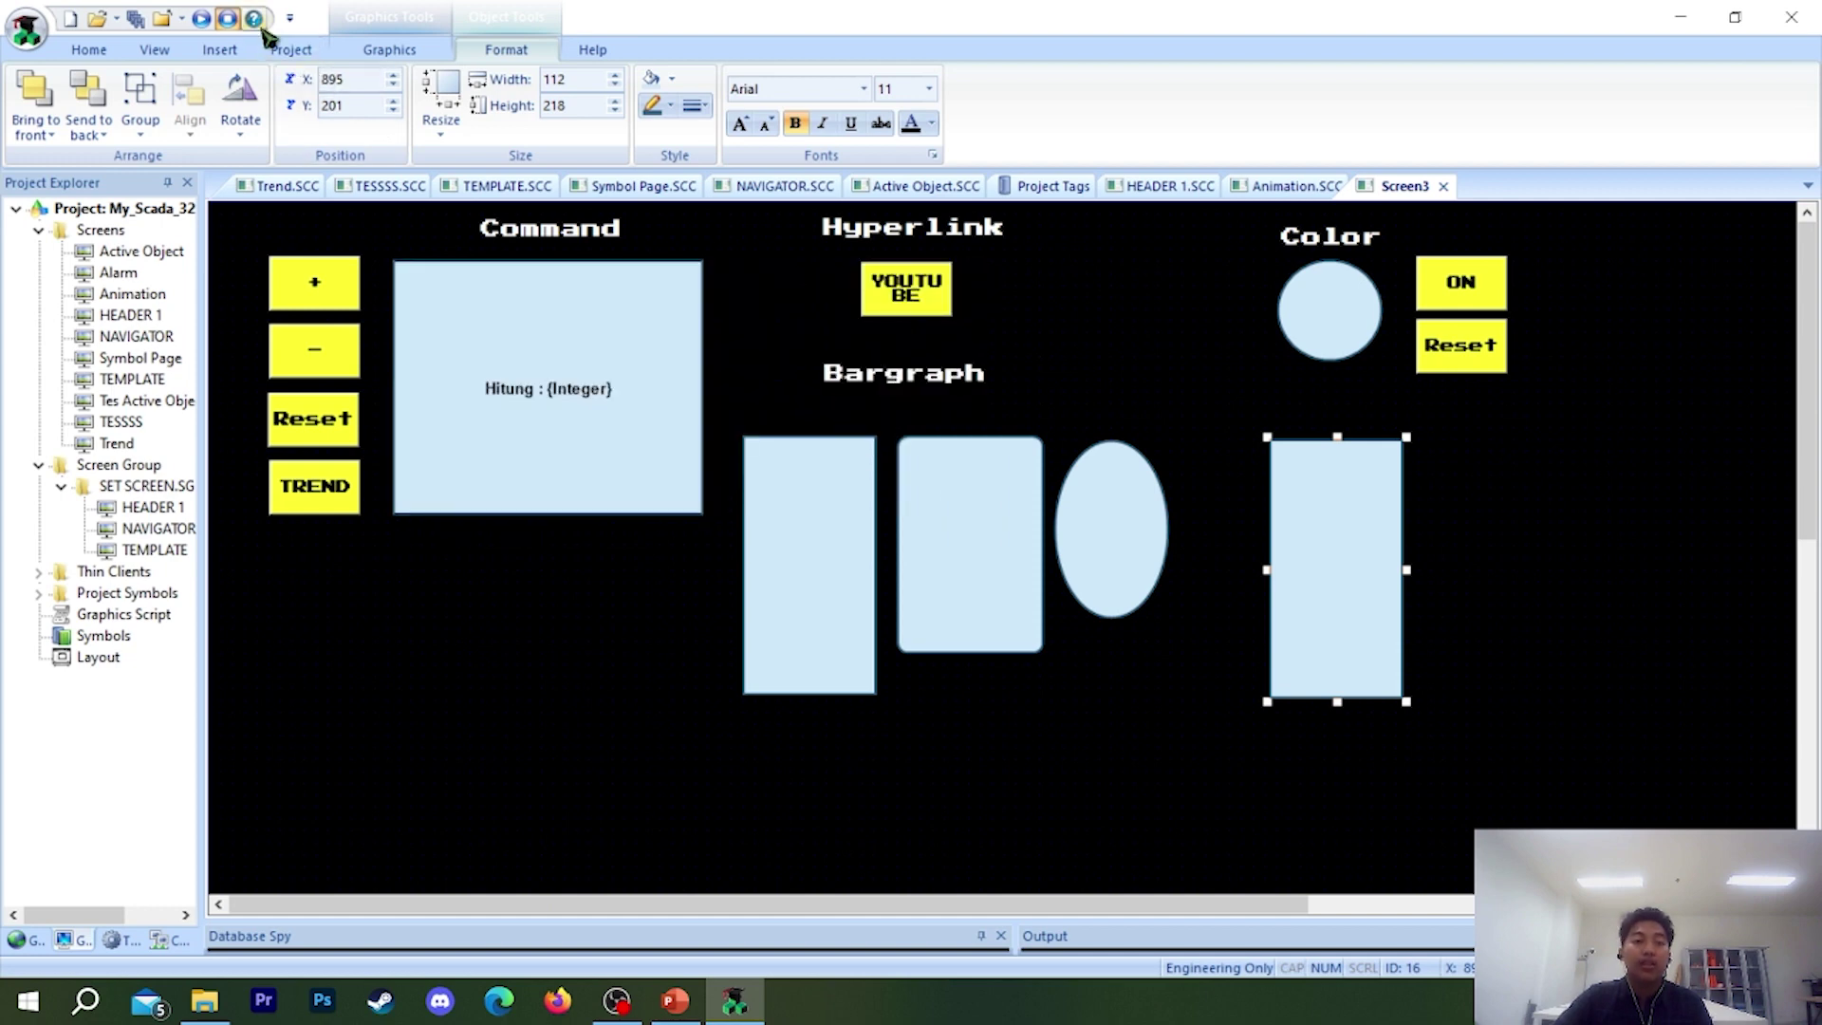
- Run the project, lower the Hitung value to 20 to check the copied bargraph's color, and exit the runtime
{"action": "left_click", "coordinate": [227, 18]}
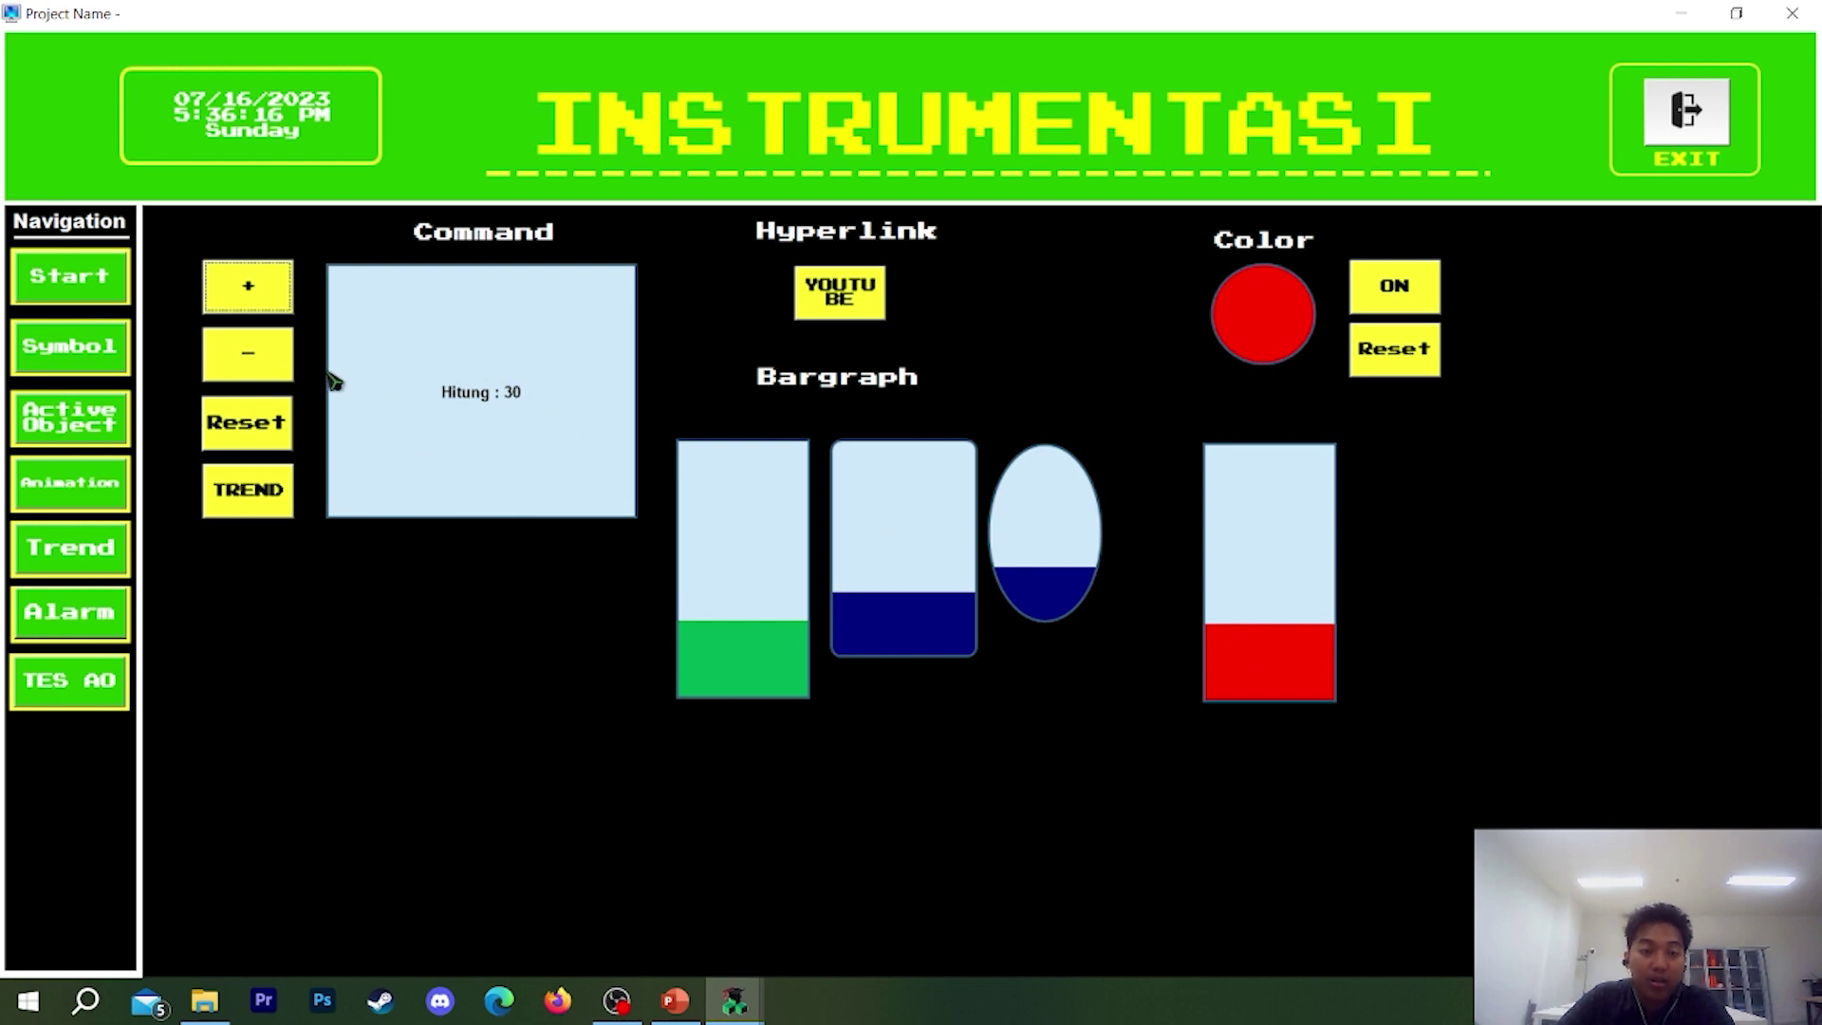
{"action": "left_click", "coordinate": [263, 352]}
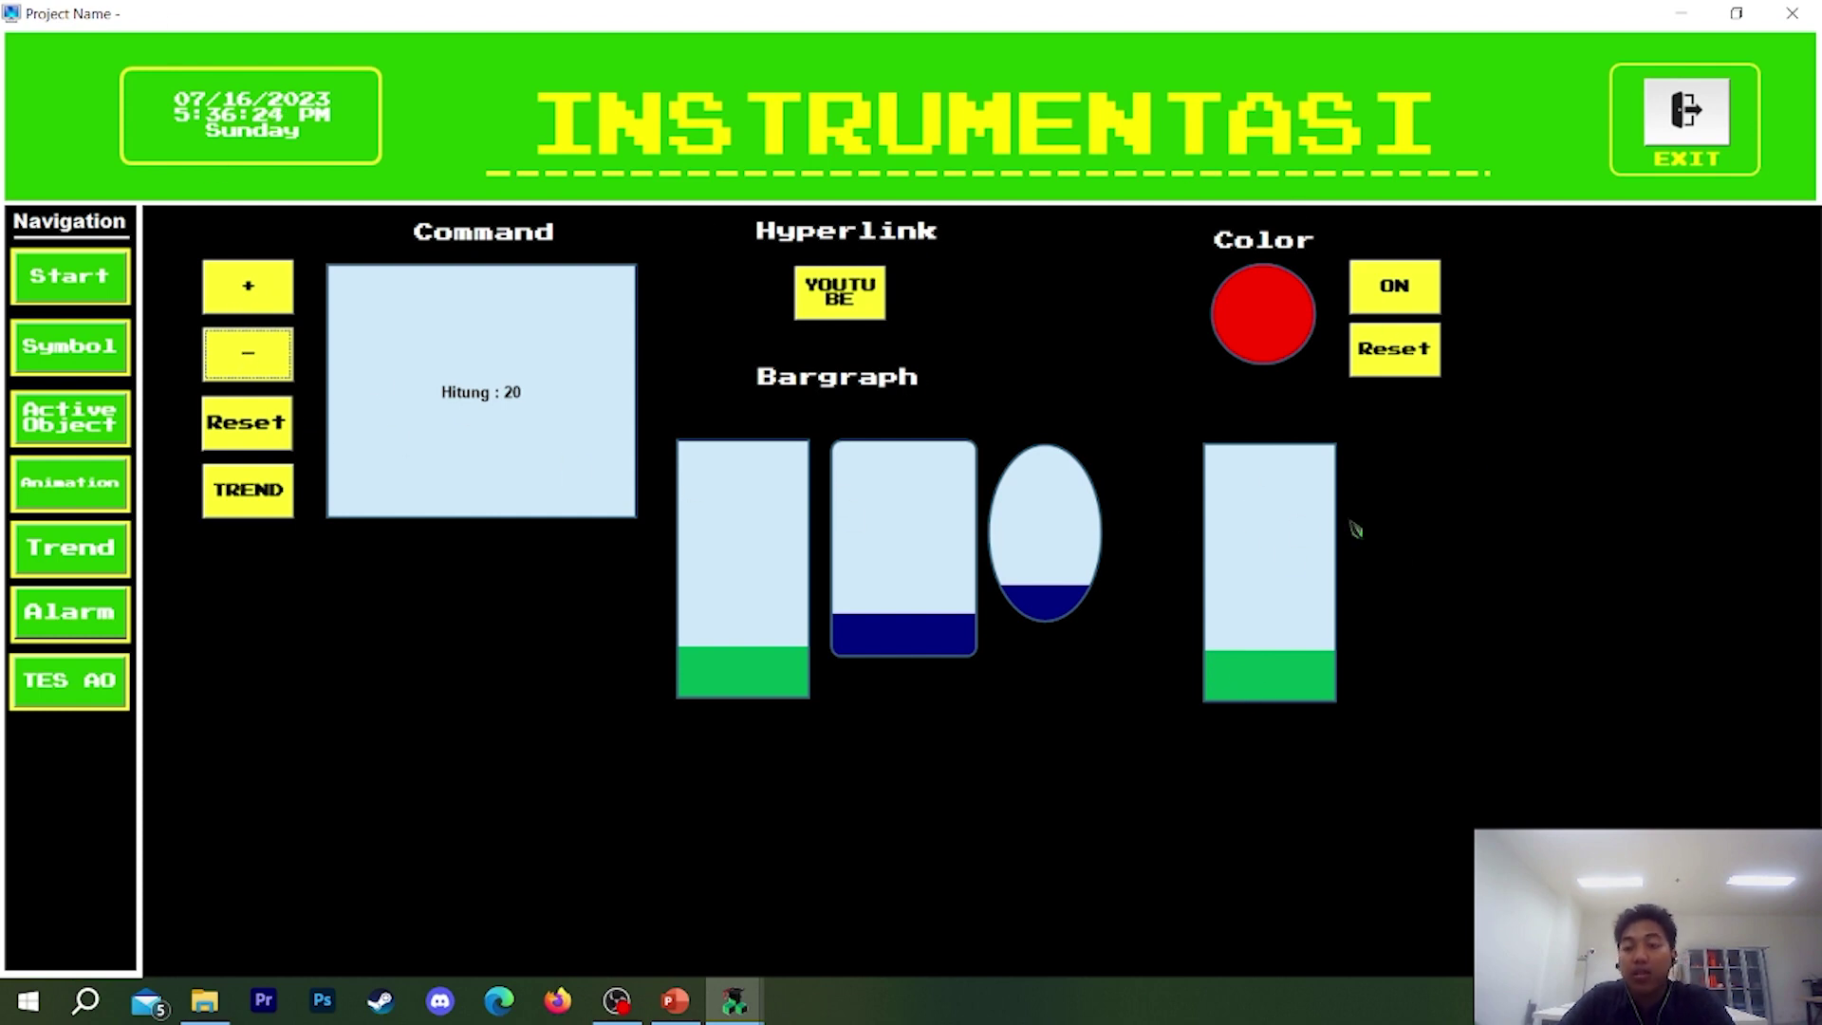
{"action": "left_click", "coordinate": [1685, 113]}
{"action": "left_click", "coordinate": [967, 577]}
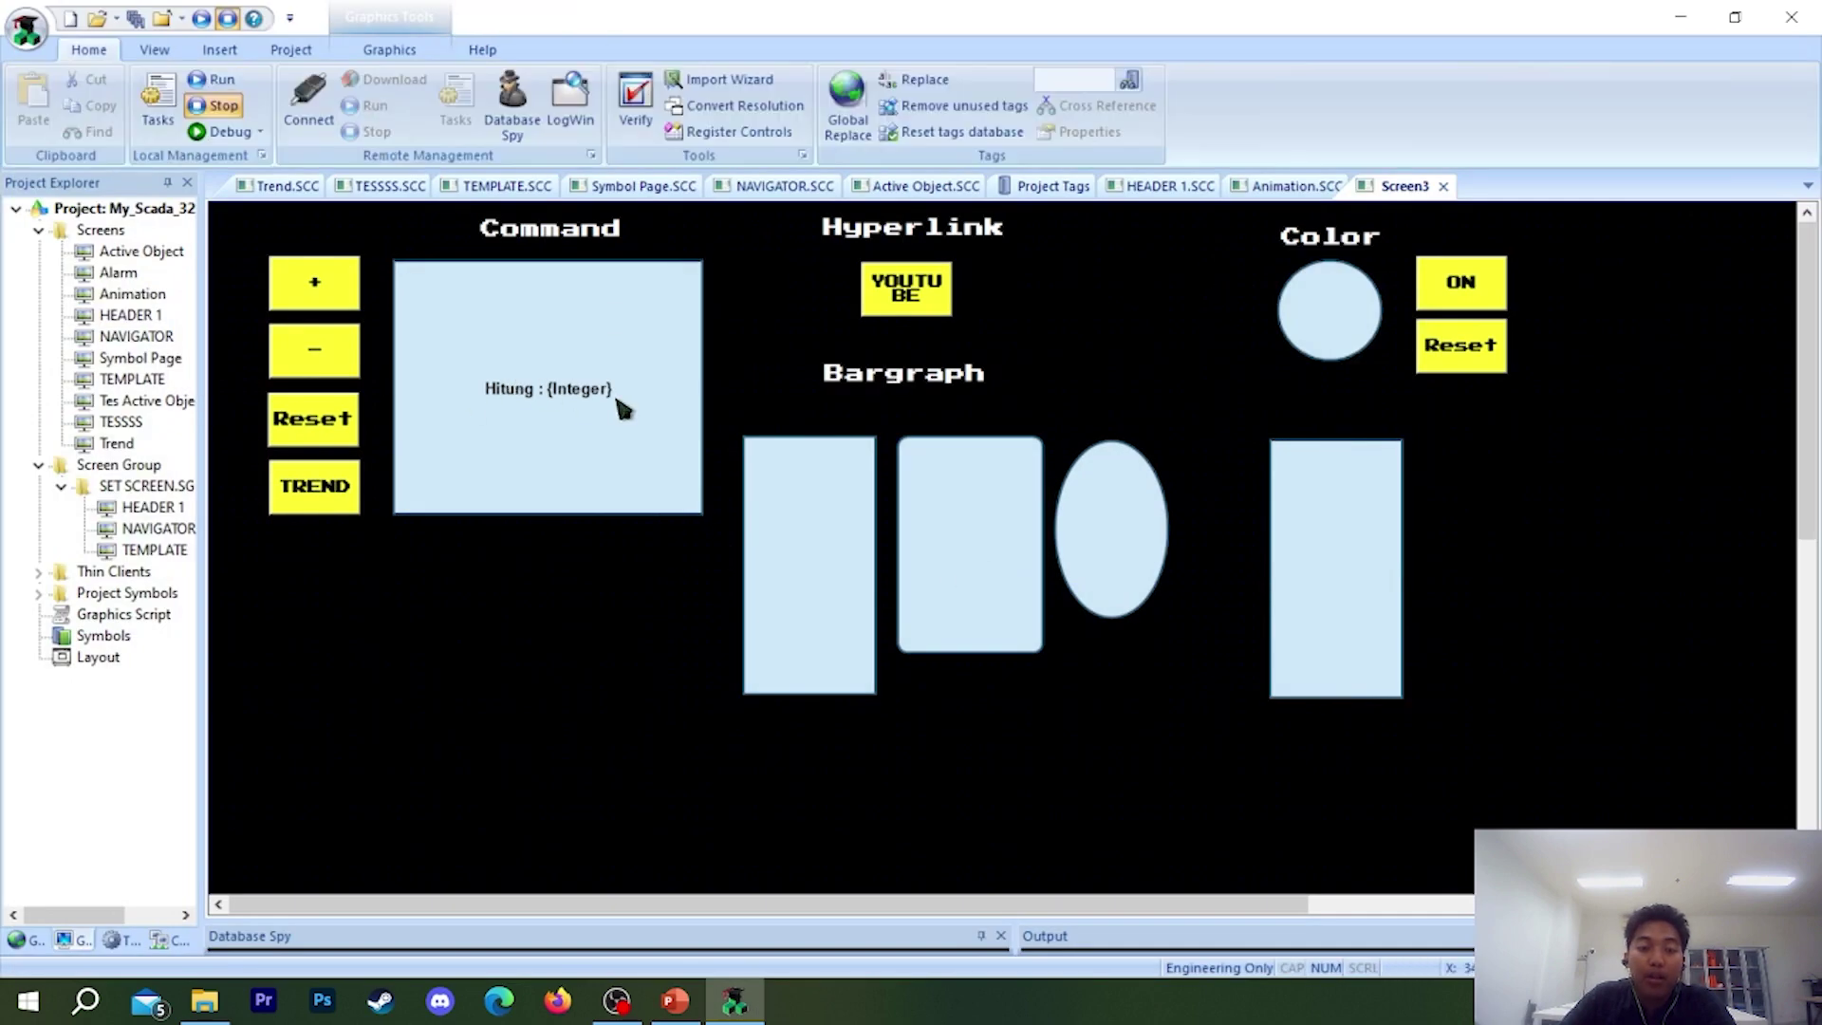
{"action": "double_click", "coordinate": [621, 408]}
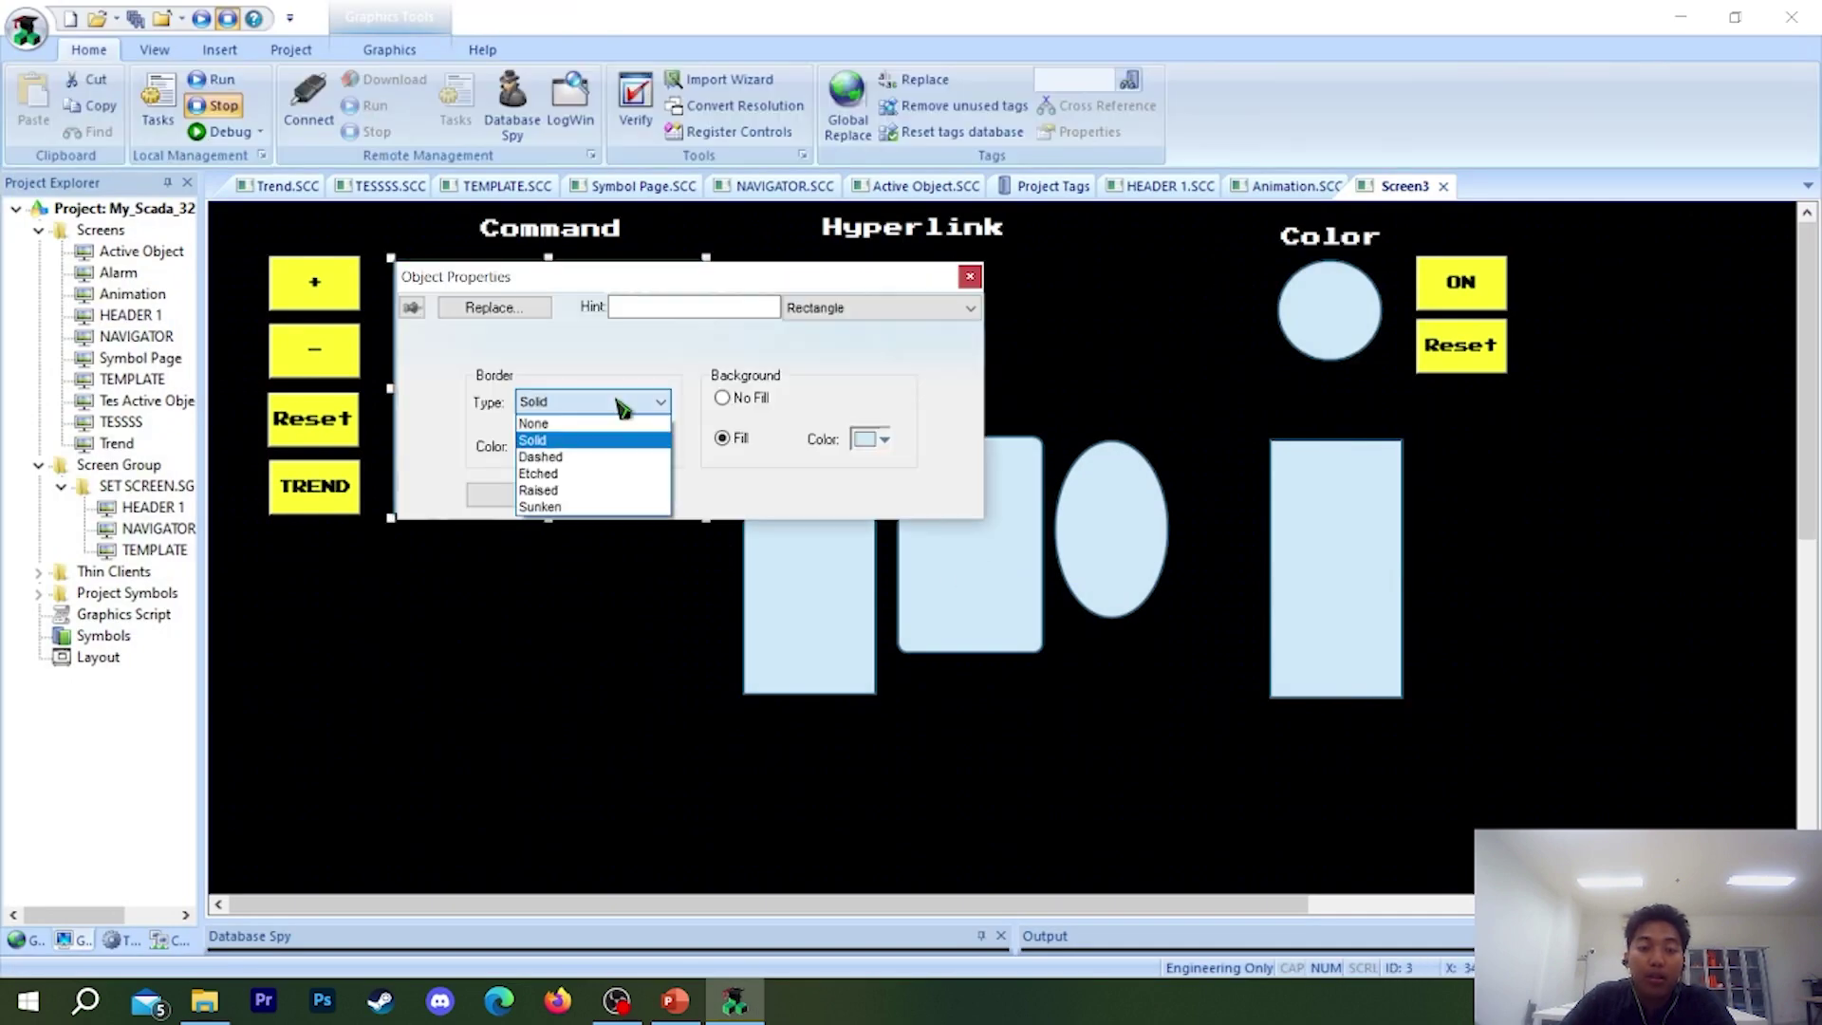
{"action": "left_click", "coordinate": [969, 276]}
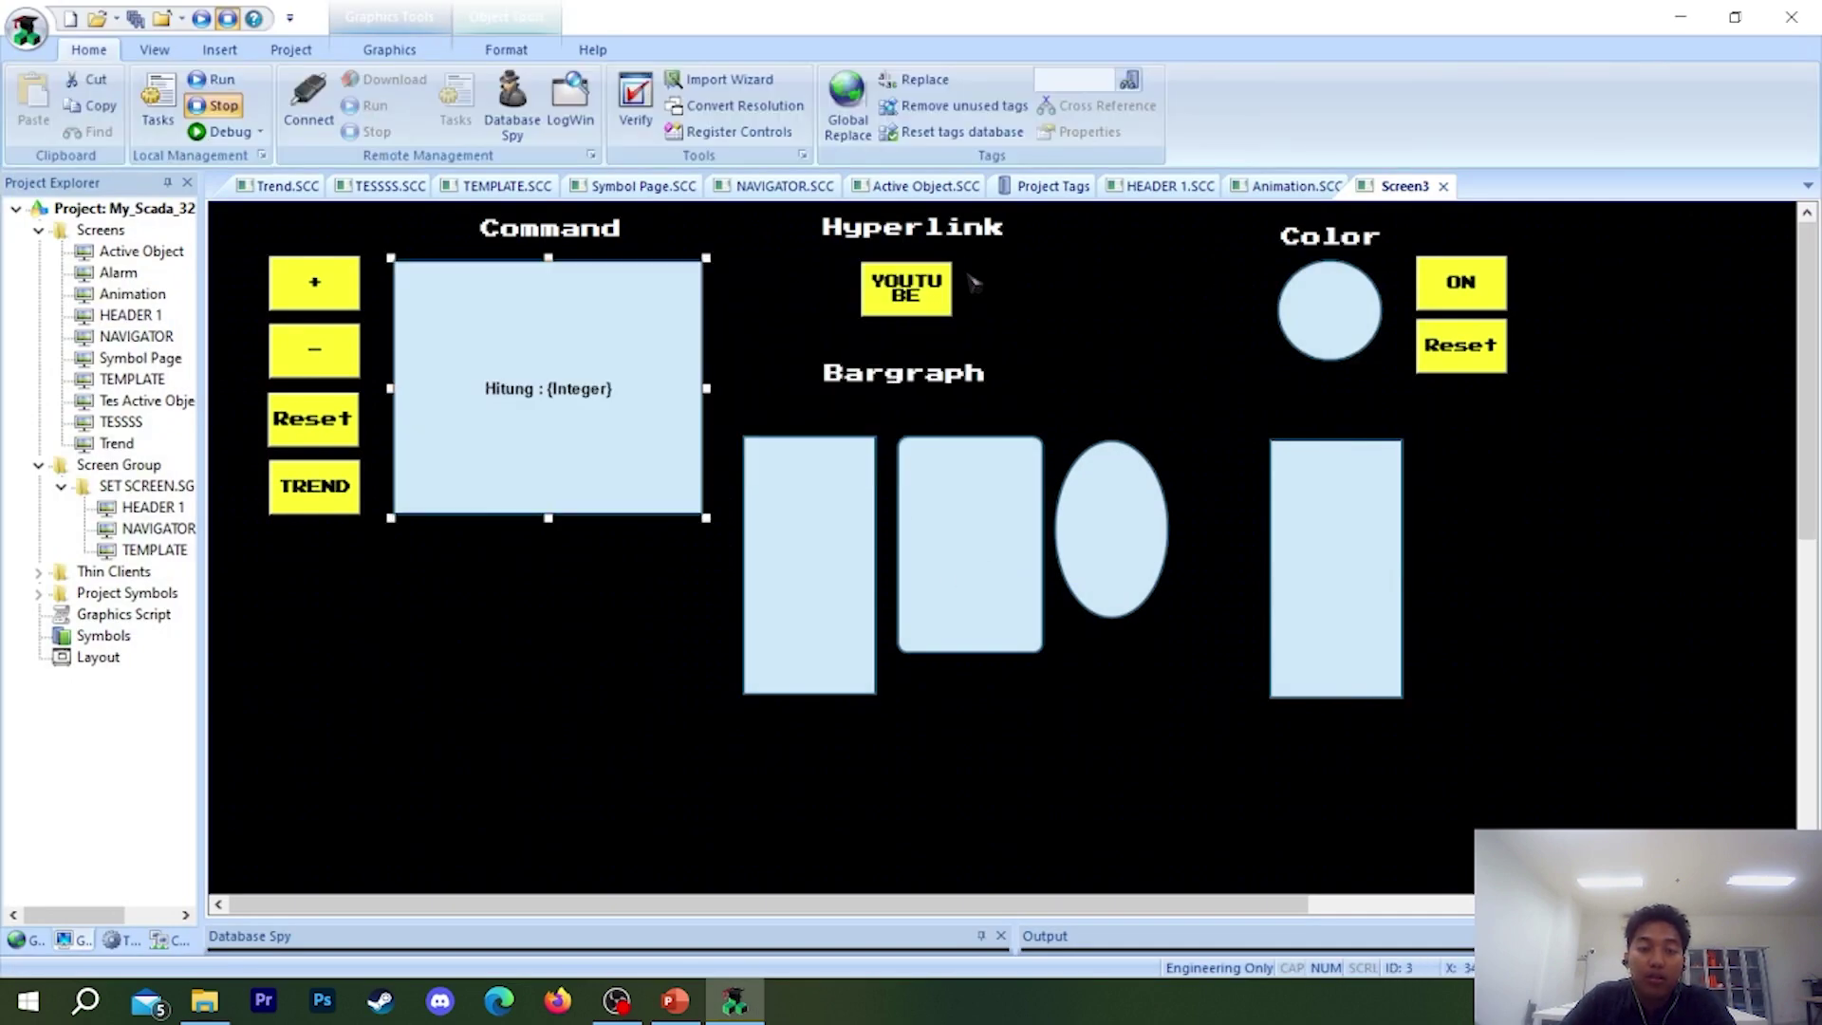
{"action": "left_click", "coordinate": [313, 317]}
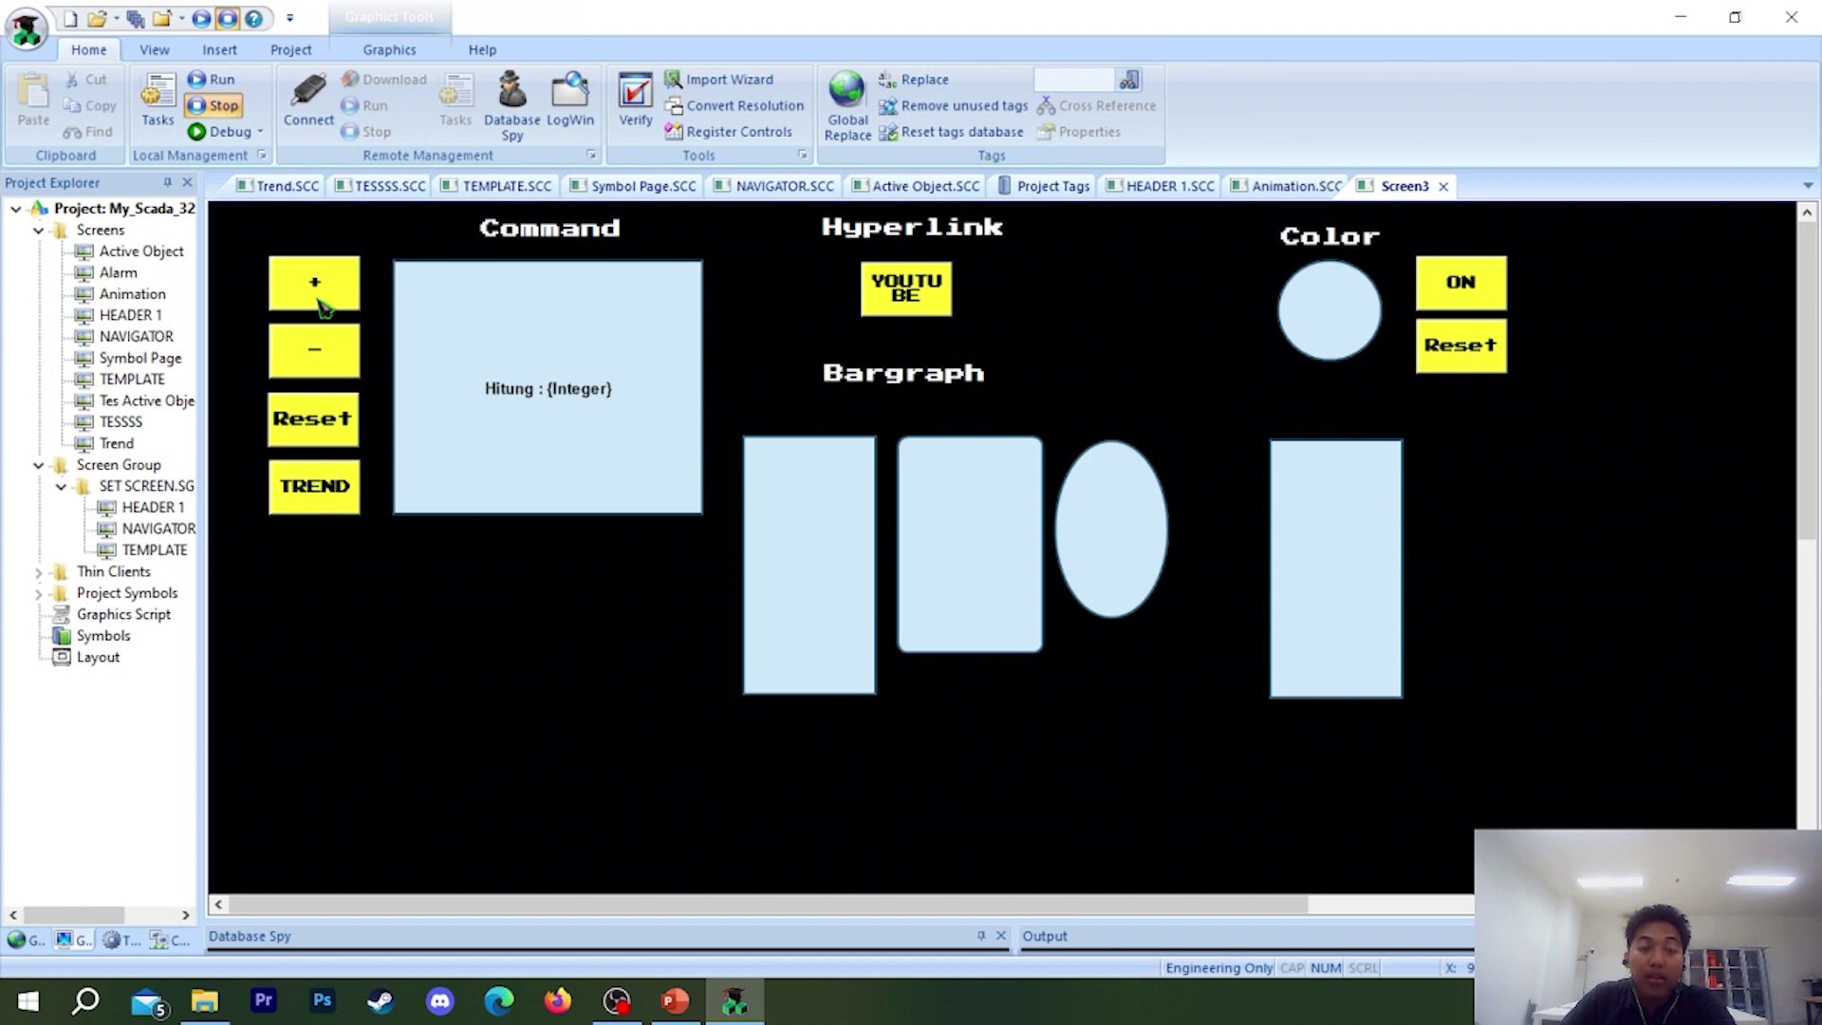
- Set the + button's On Down command expression to integer+5
{"action": "left_click", "coordinate": [319, 302]}
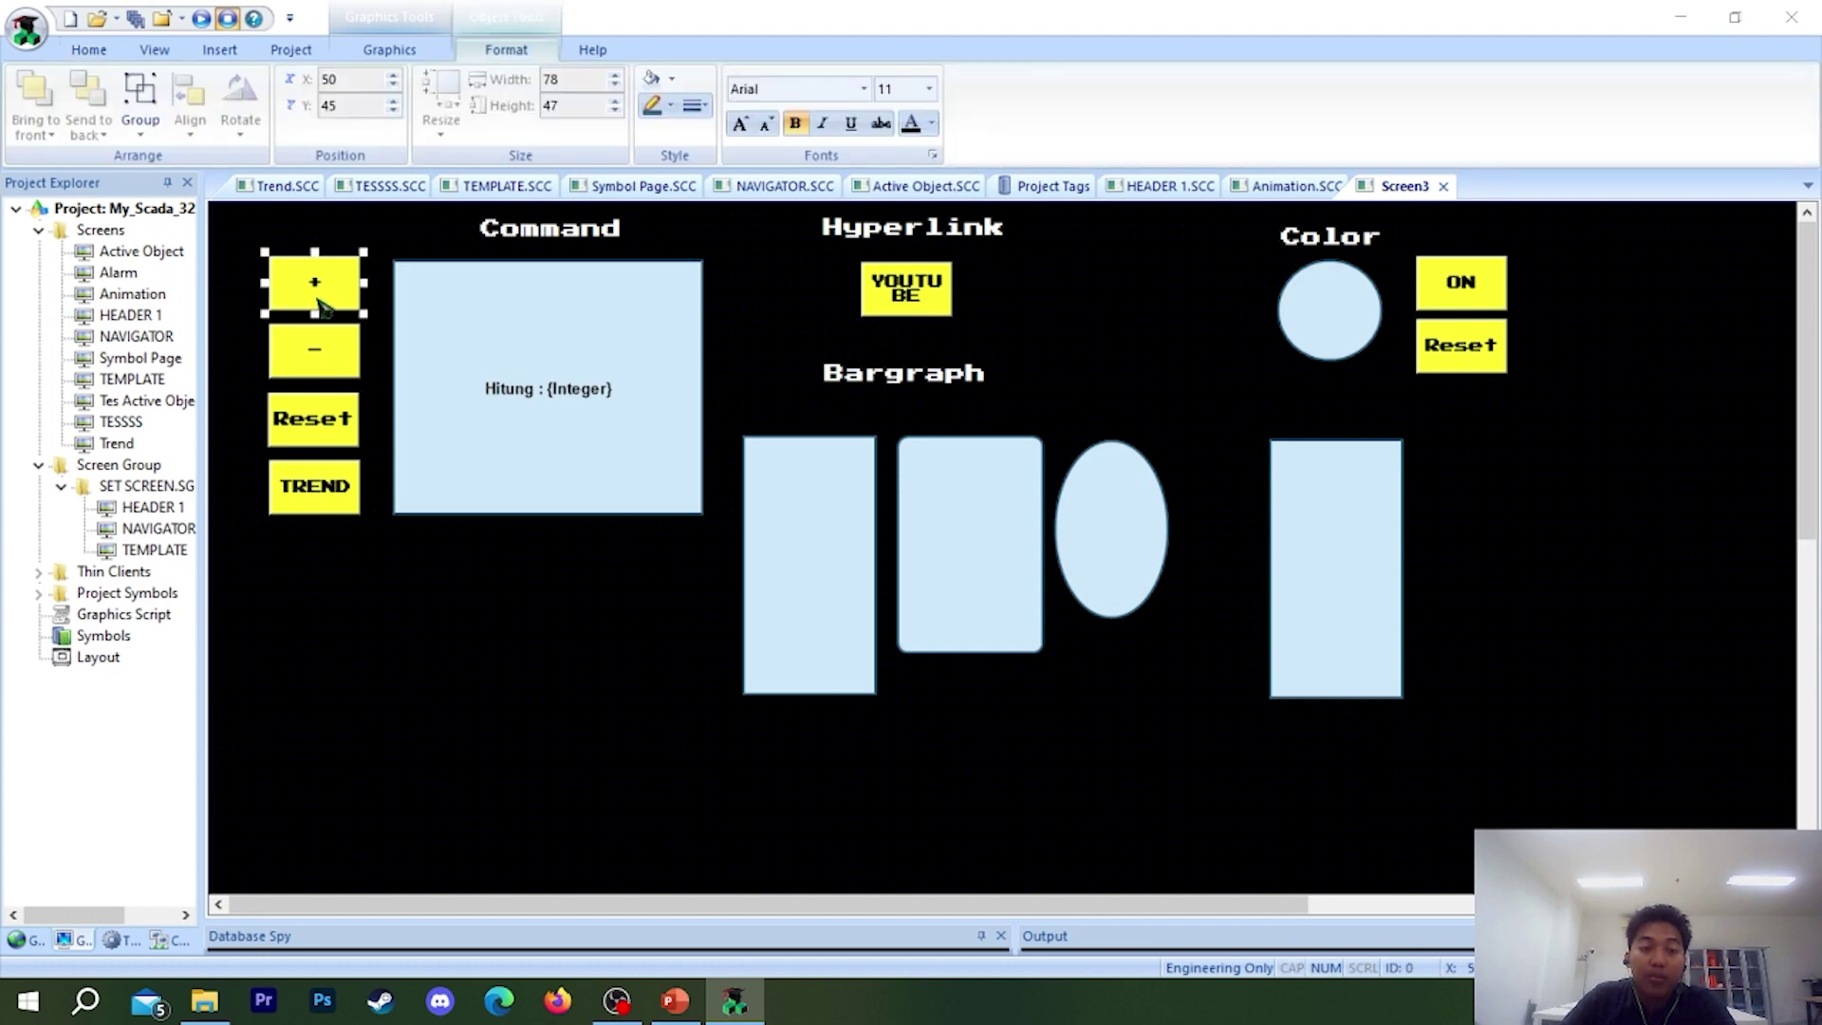
{"action": "double_click", "coordinate": [319, 301]}
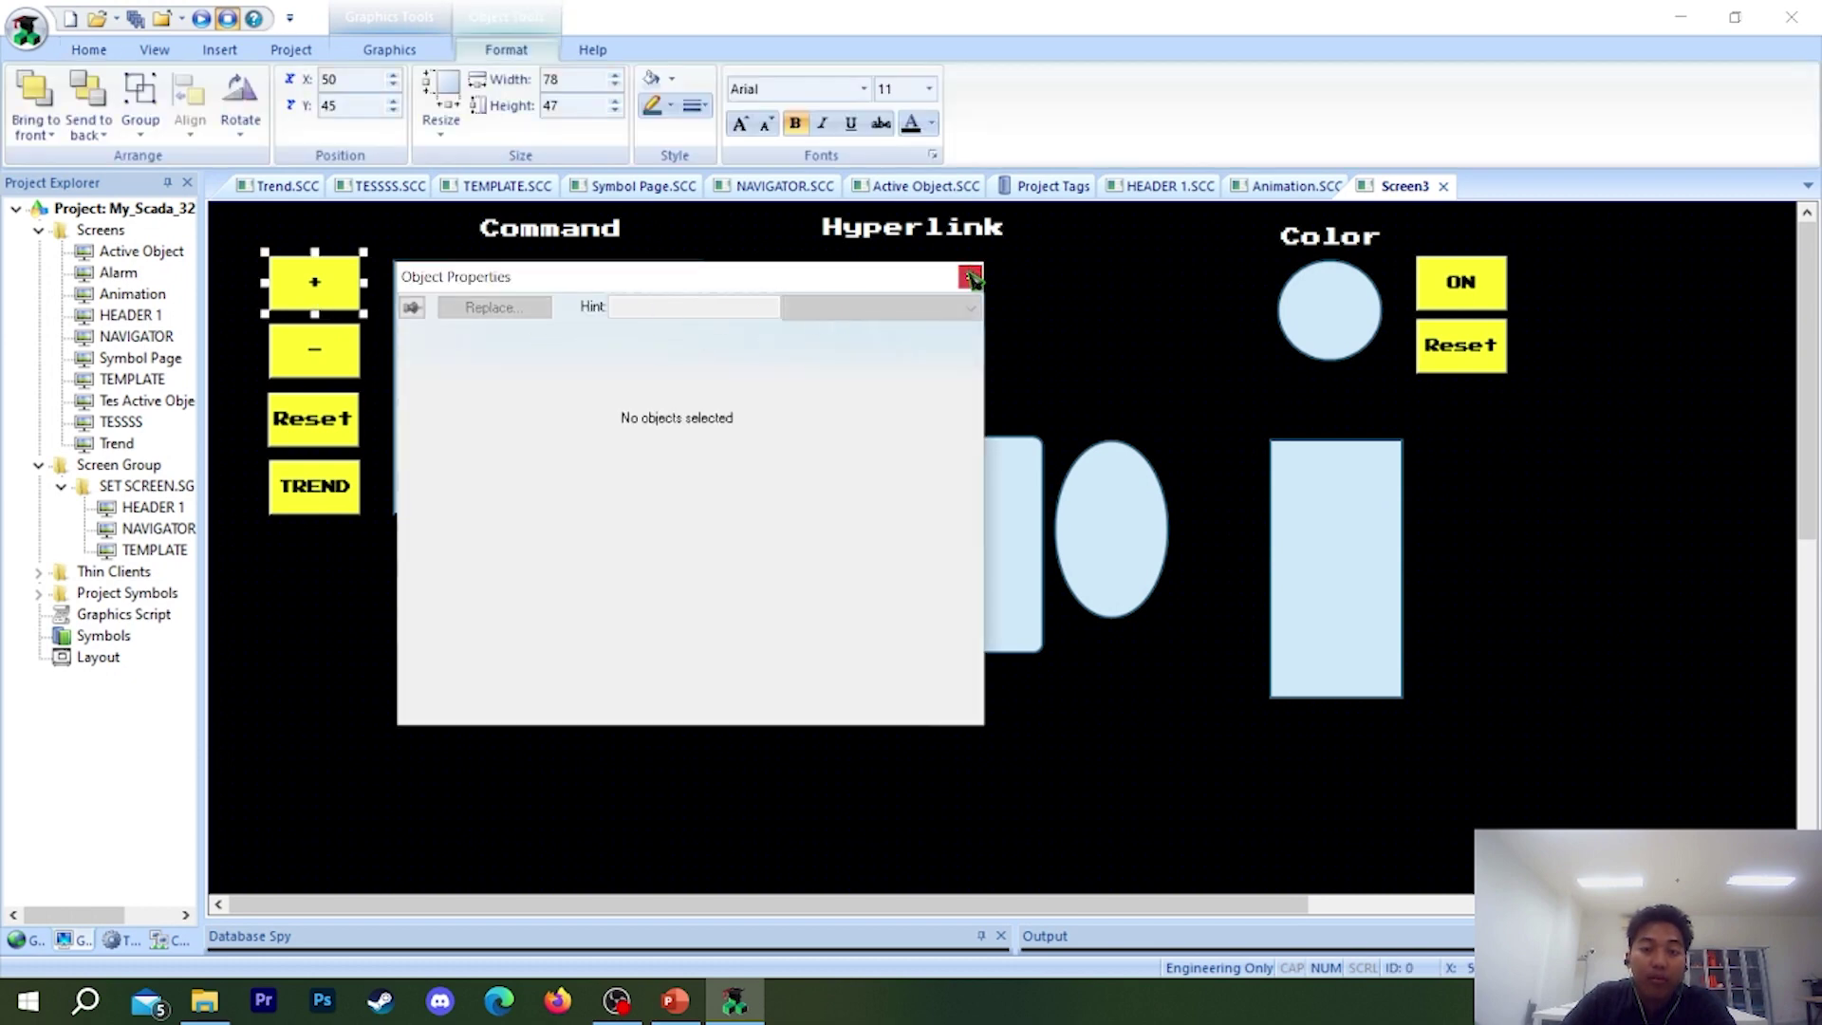
{"action": "left_click", "coordinate": [960, 275]}
{"action": "right_click", "coordinate": [346, 283]}
{"action": "left_click", "coordinate": [415, 303]}
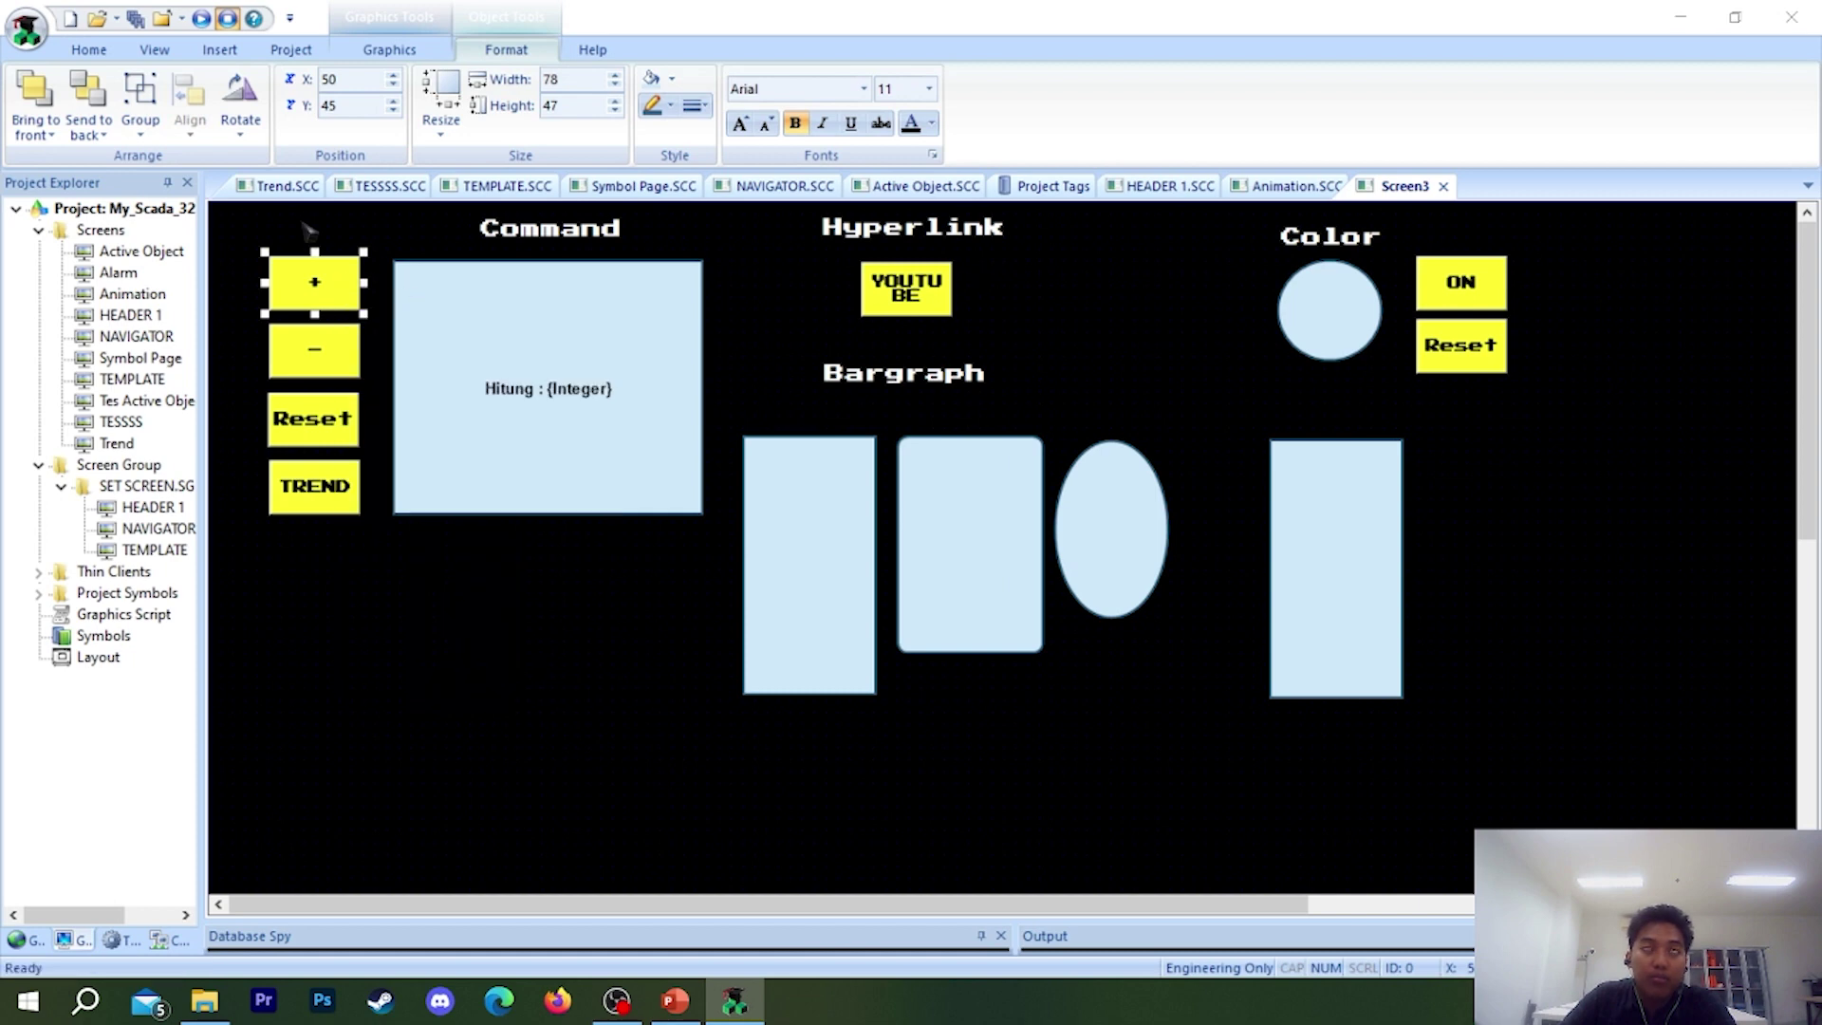
{"action": "left_click", "coordinate": [621, 436]}
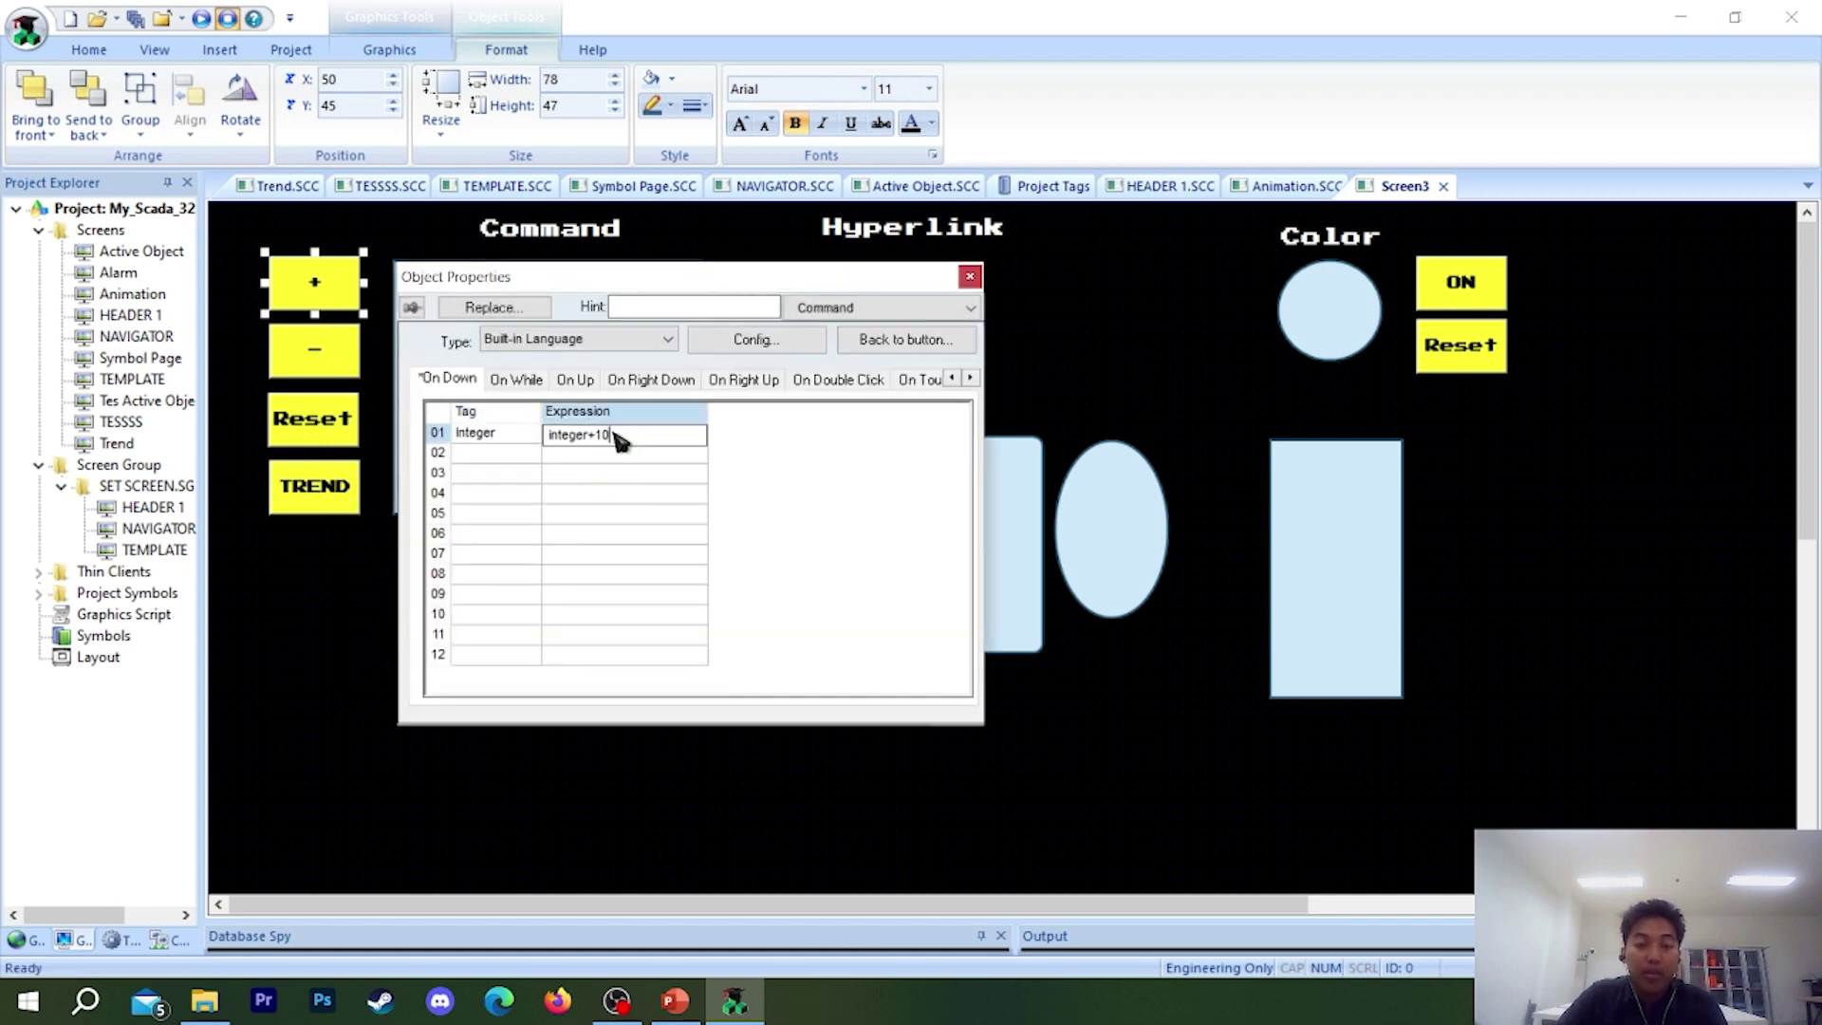
{"action": "left_click_drag", "start_coordinate": [612, 434], "coordinate": [597, 436]}
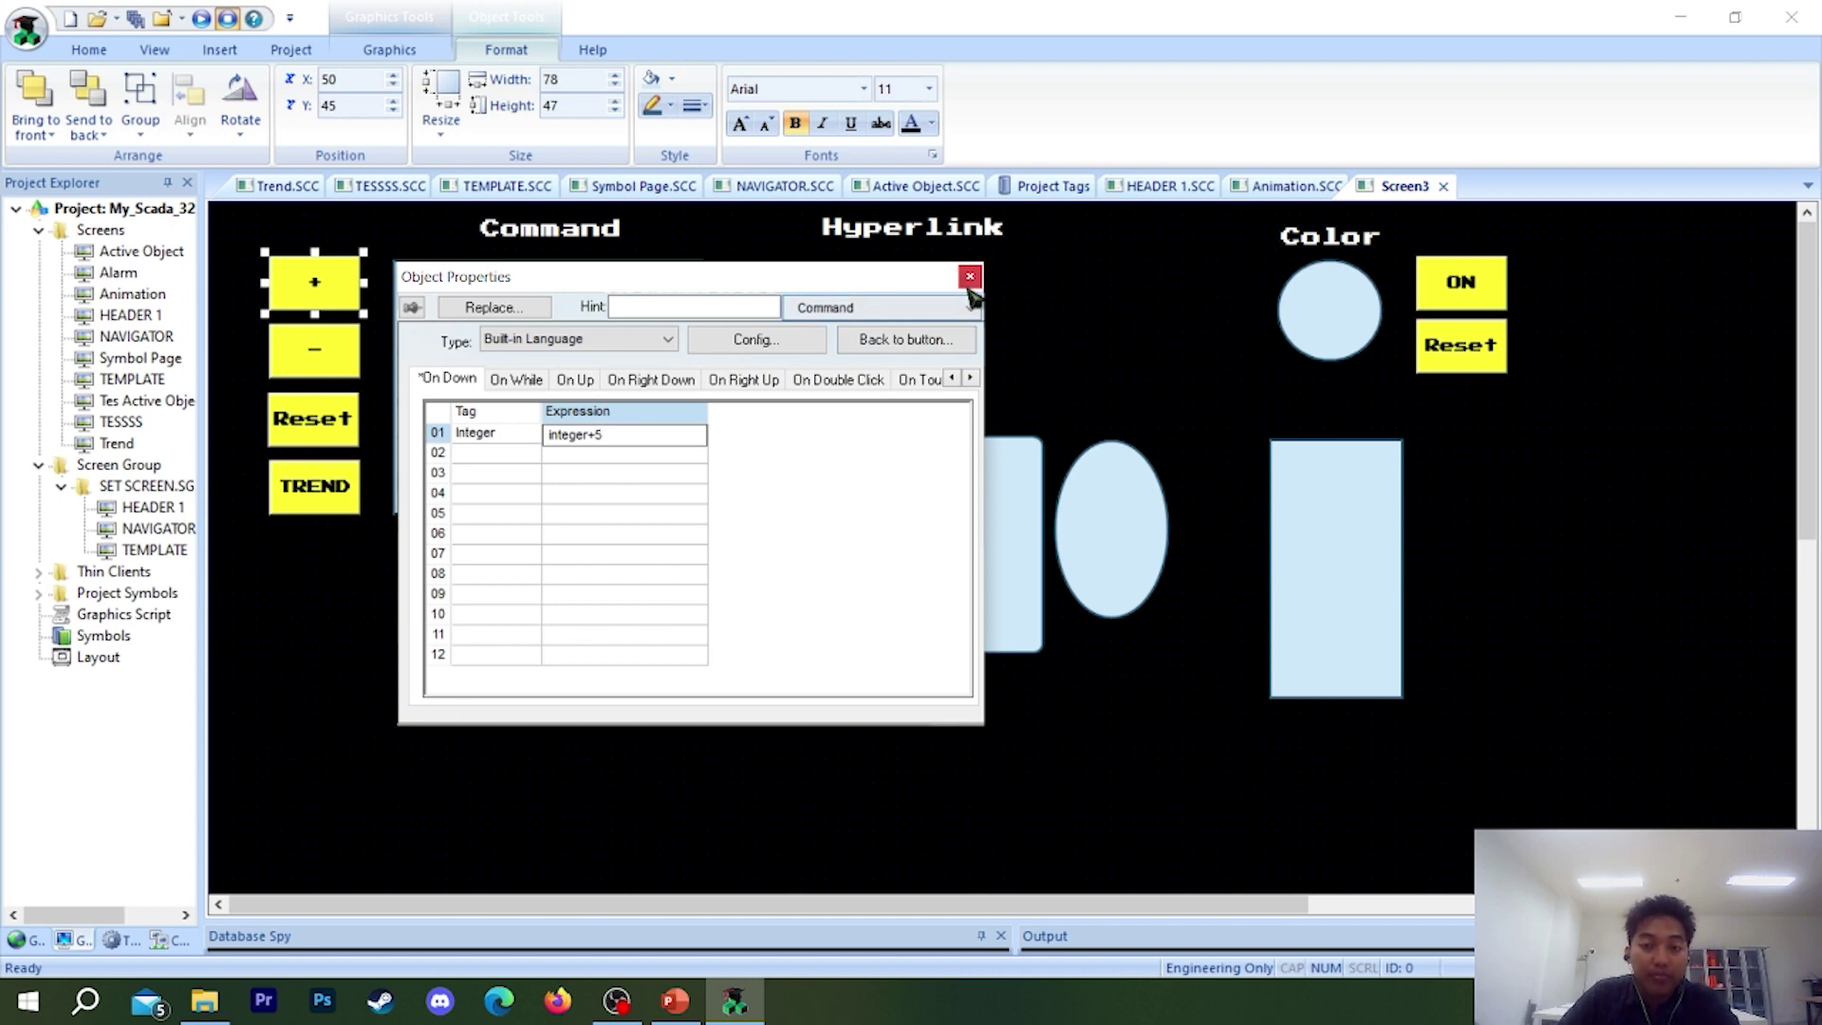
{"action": "left_click", "coordinate": [969, 276]}
- Set the − button's On Down command expression to integer-5
{"action": "right_click", "coordinate": [346, 368]}
{"action": "left_click", "coordinate": [427, 379]}
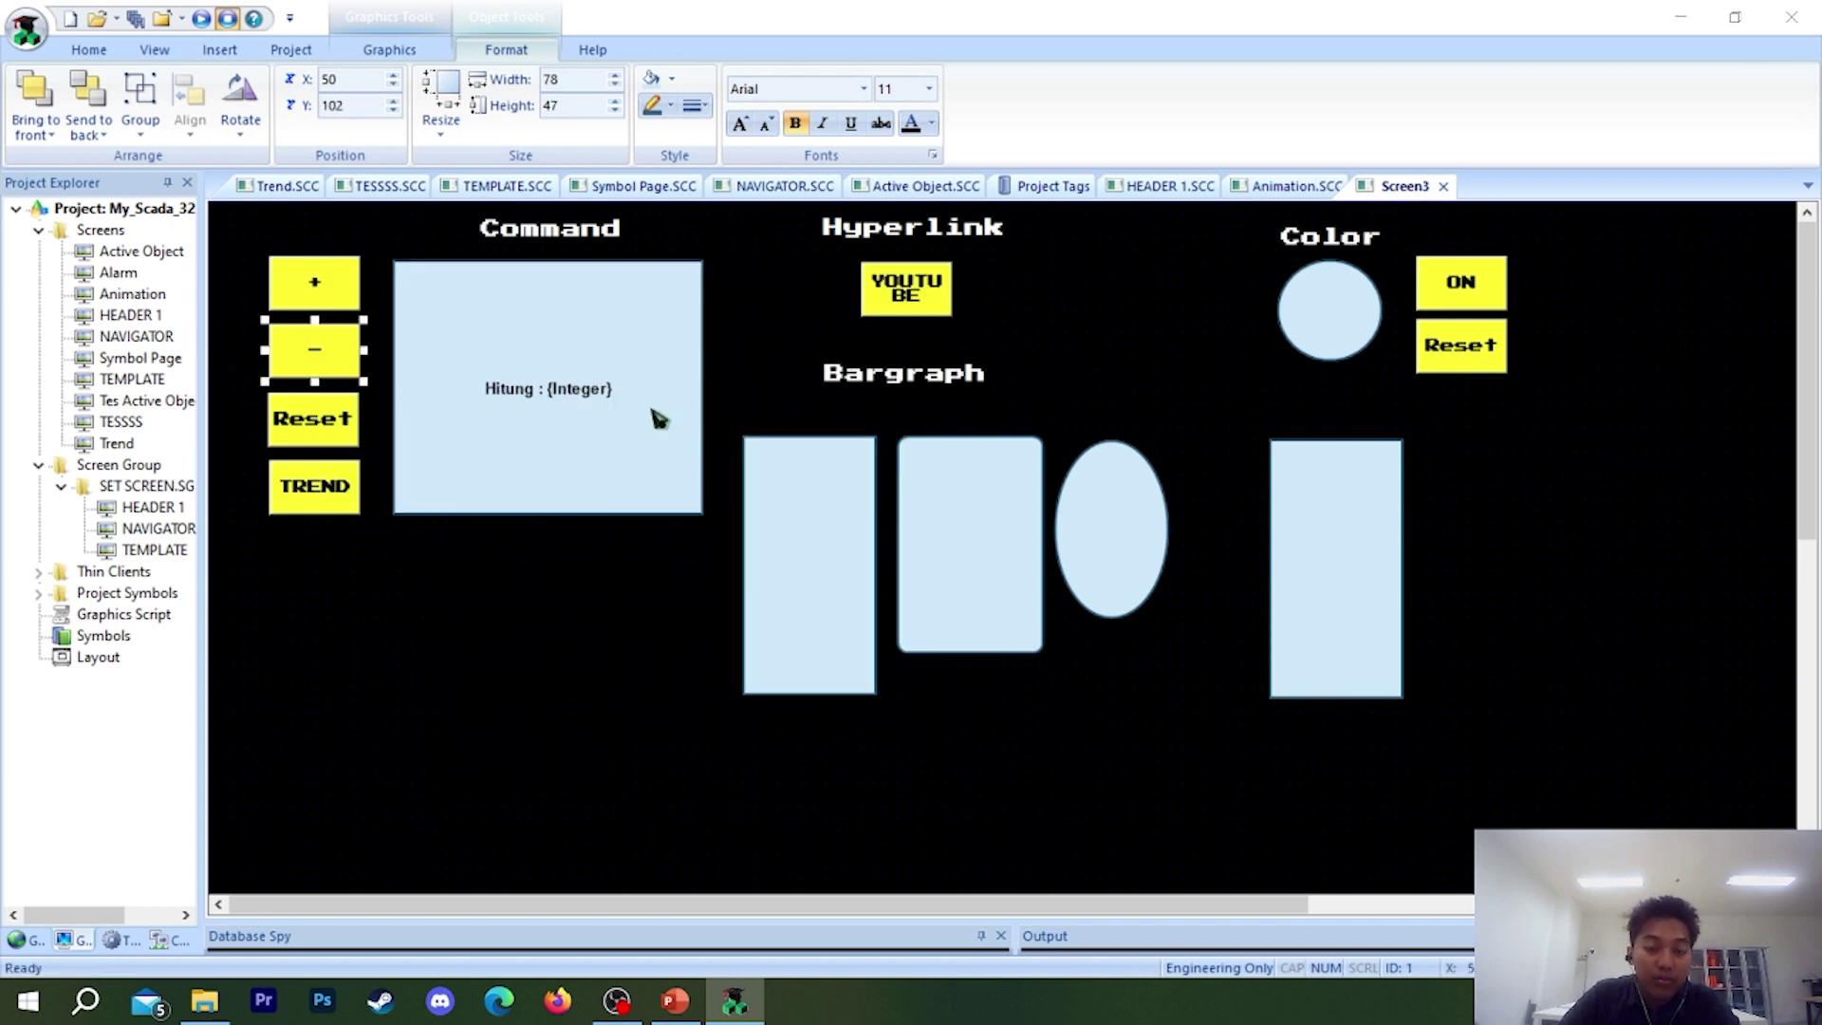
{"action": "left_click", "coordinate": [610, 436]}
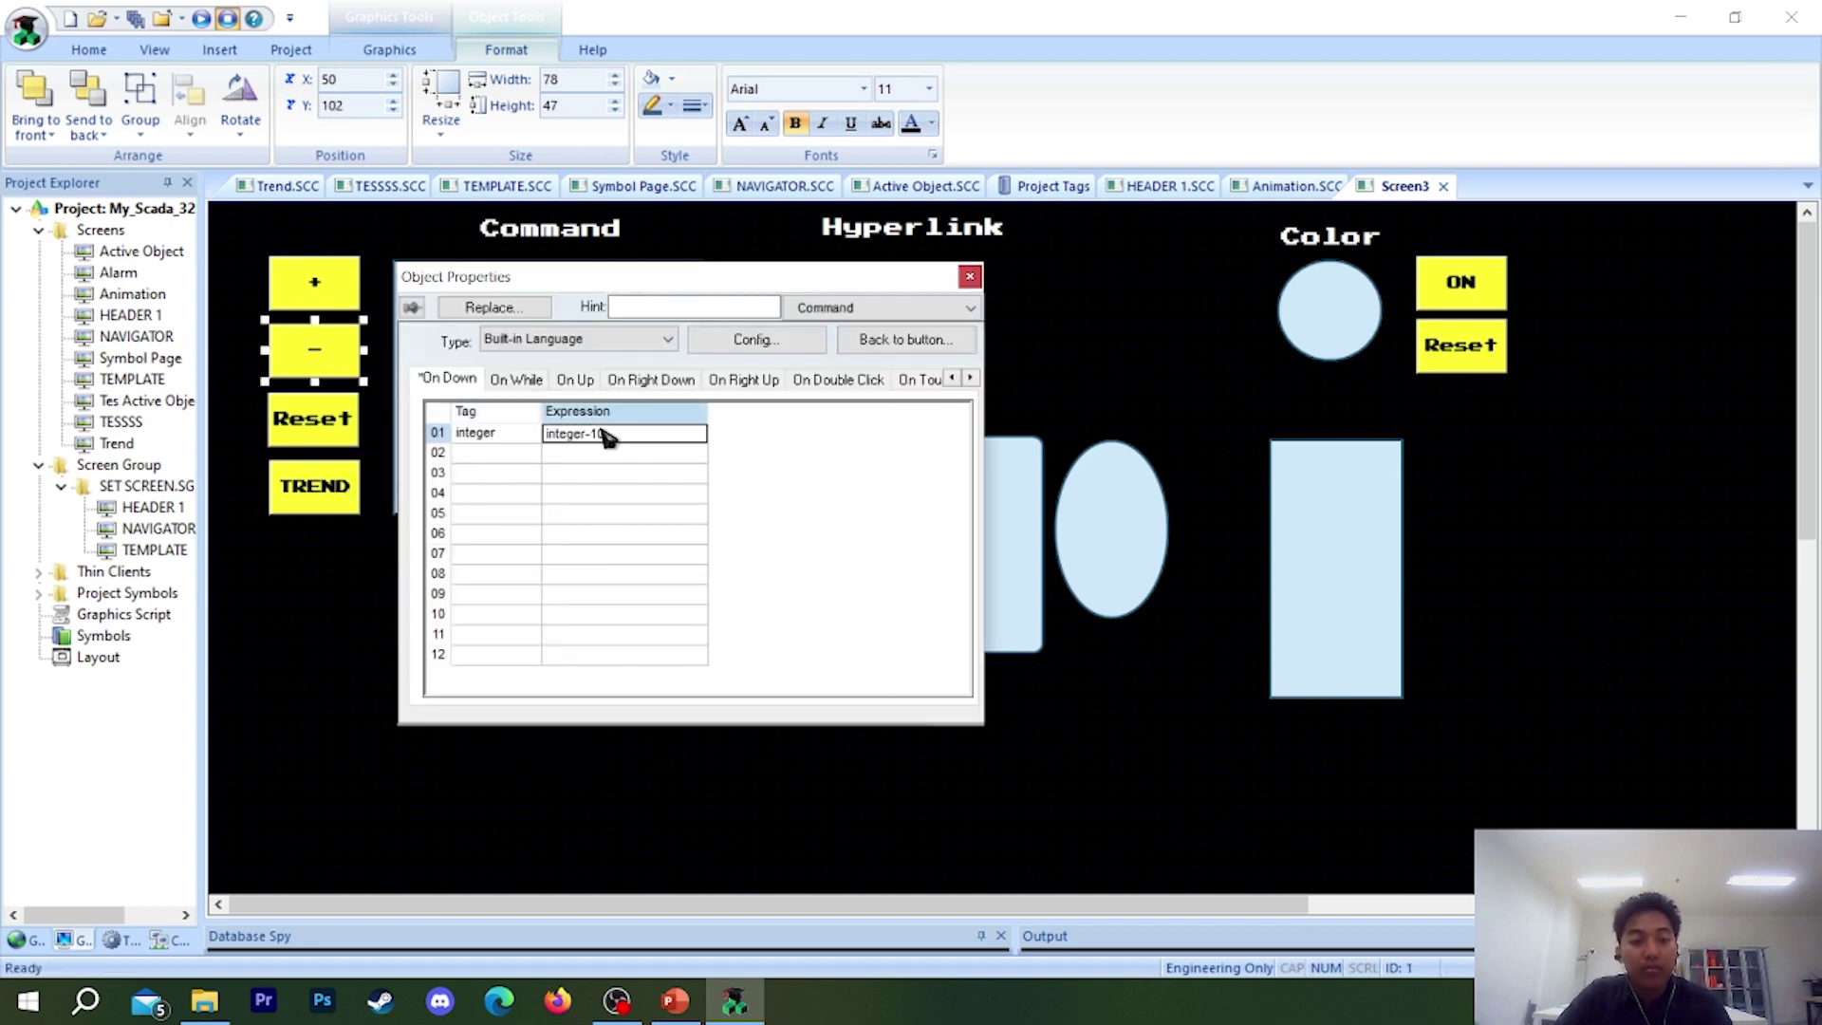
{"action": "left_click", "coordinate": [619, 440]}
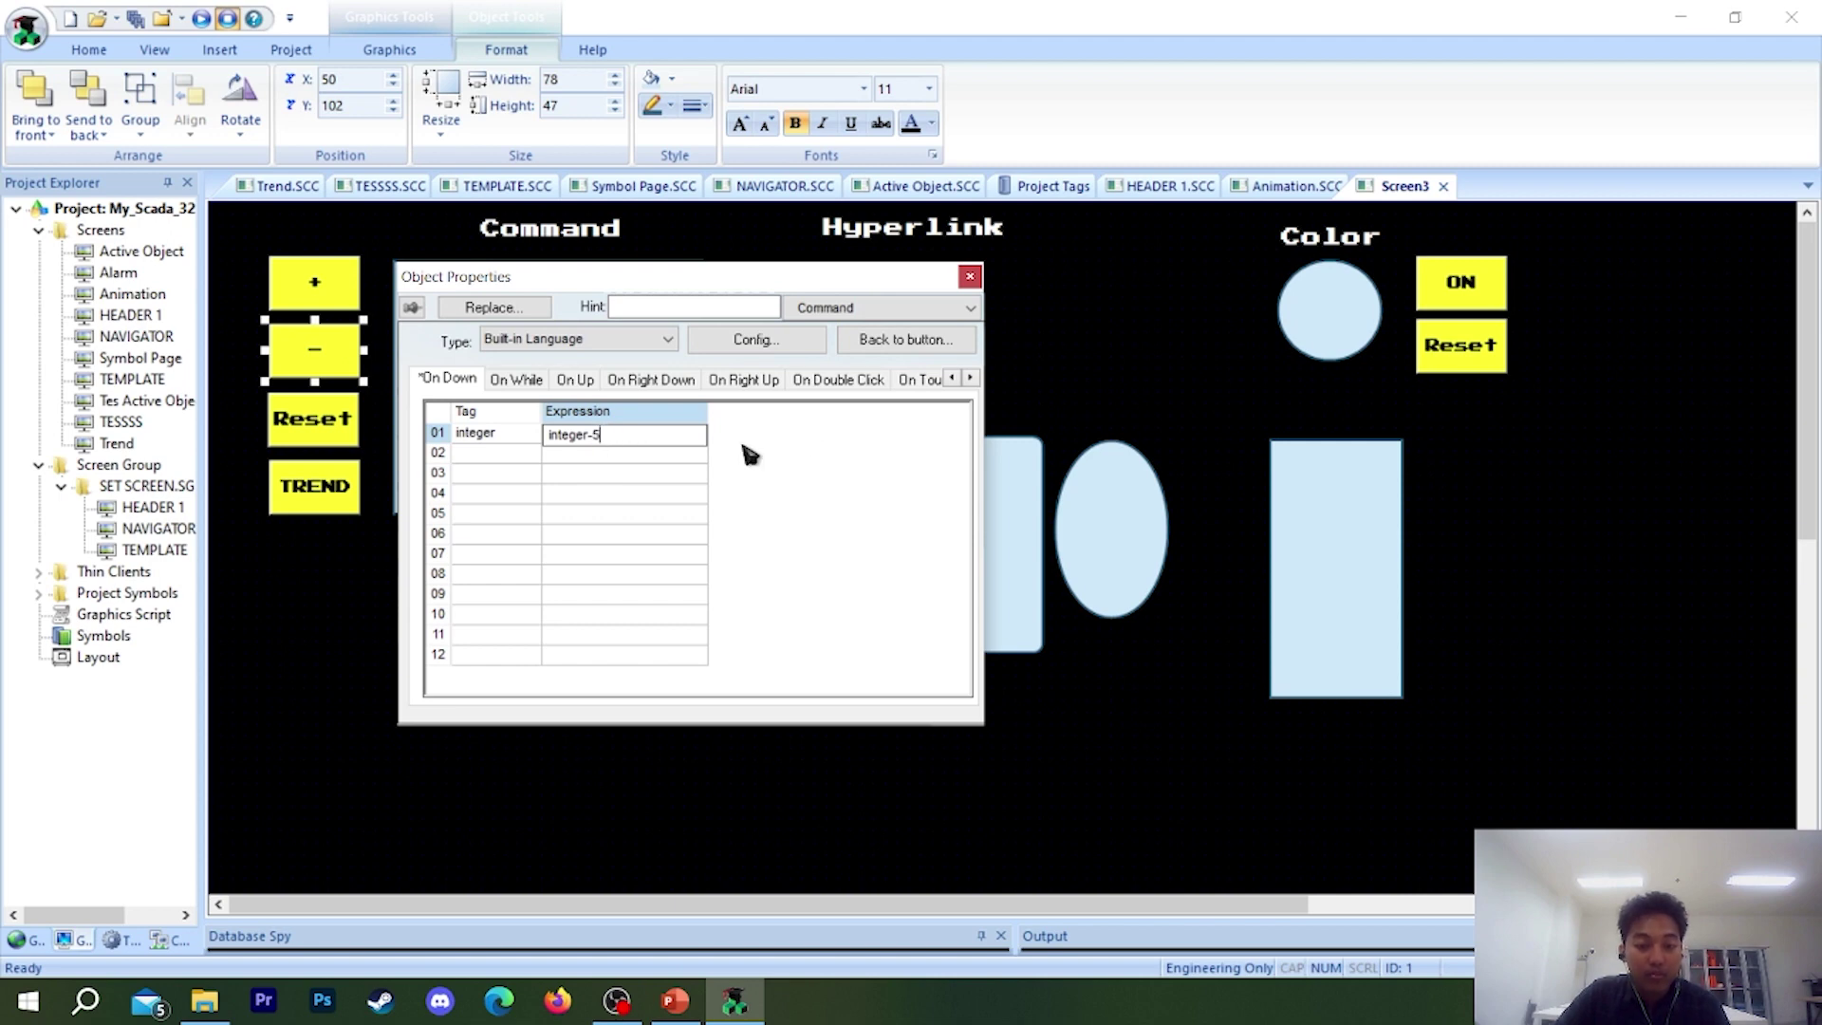
{"action": "left_click", "coordinate": [969, 276]}
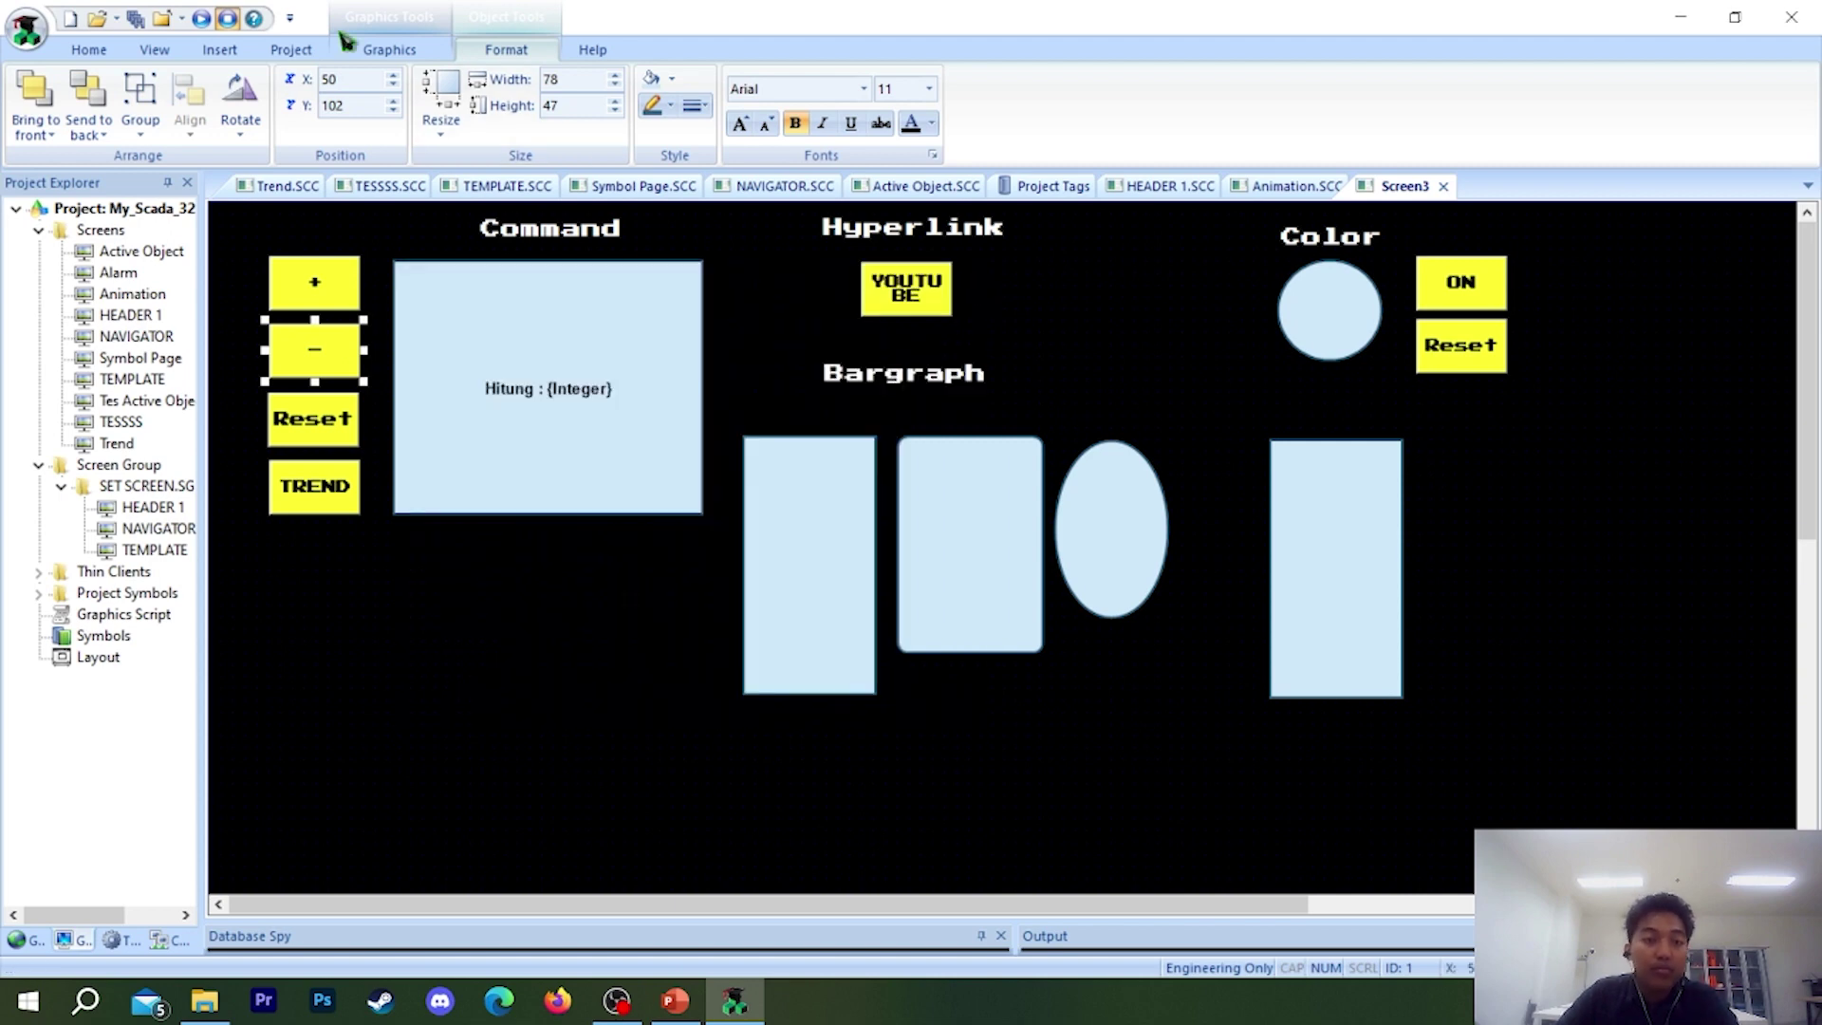
- Run the project and adjust the Hitung value up and down to 25 to test the bargraph's first color limit
{"action": "left_click", "coordinate": [212, 17]}
{"action": "left_click", "coordinate": [248, 285]}
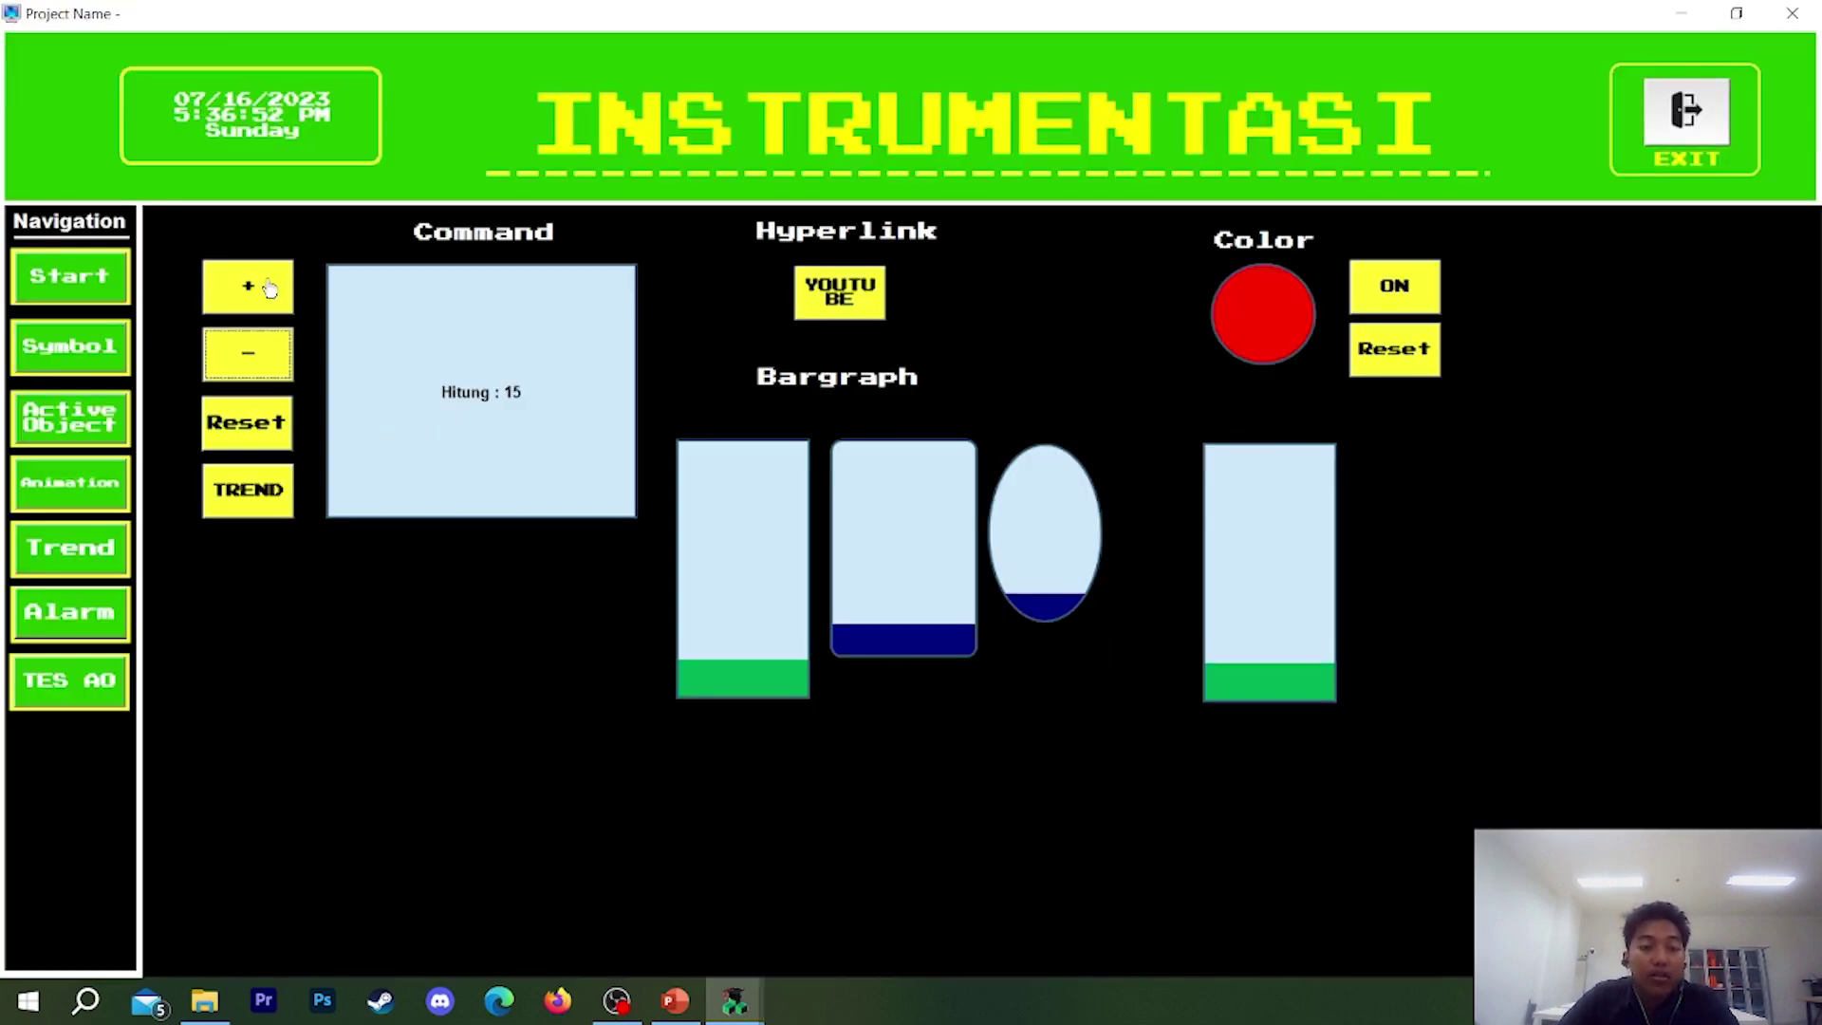
{"action": "left_click", "coordinate": [248, 285]}
{"action": "left_click", "coordinate": [261, 351]}
{"action": "left_click", "coordinate": [261, 351]}
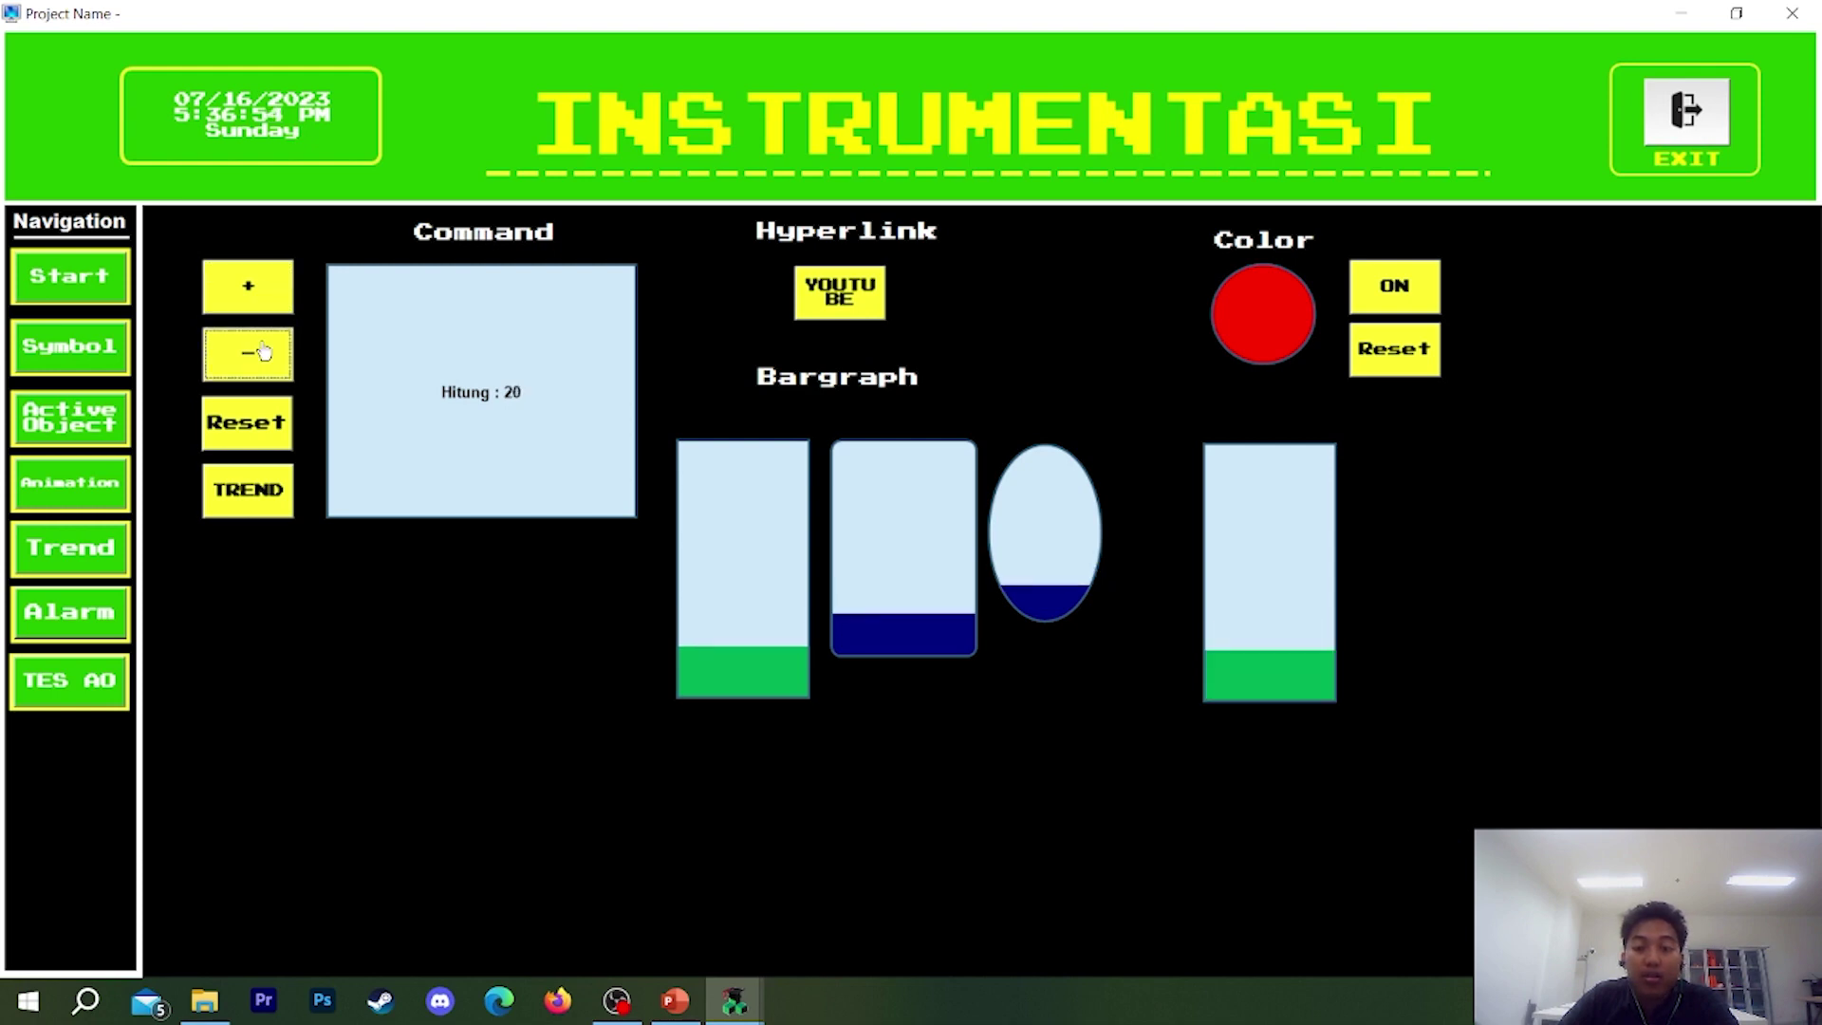
{"action": "left_click", "coordinate": [278, 308]}
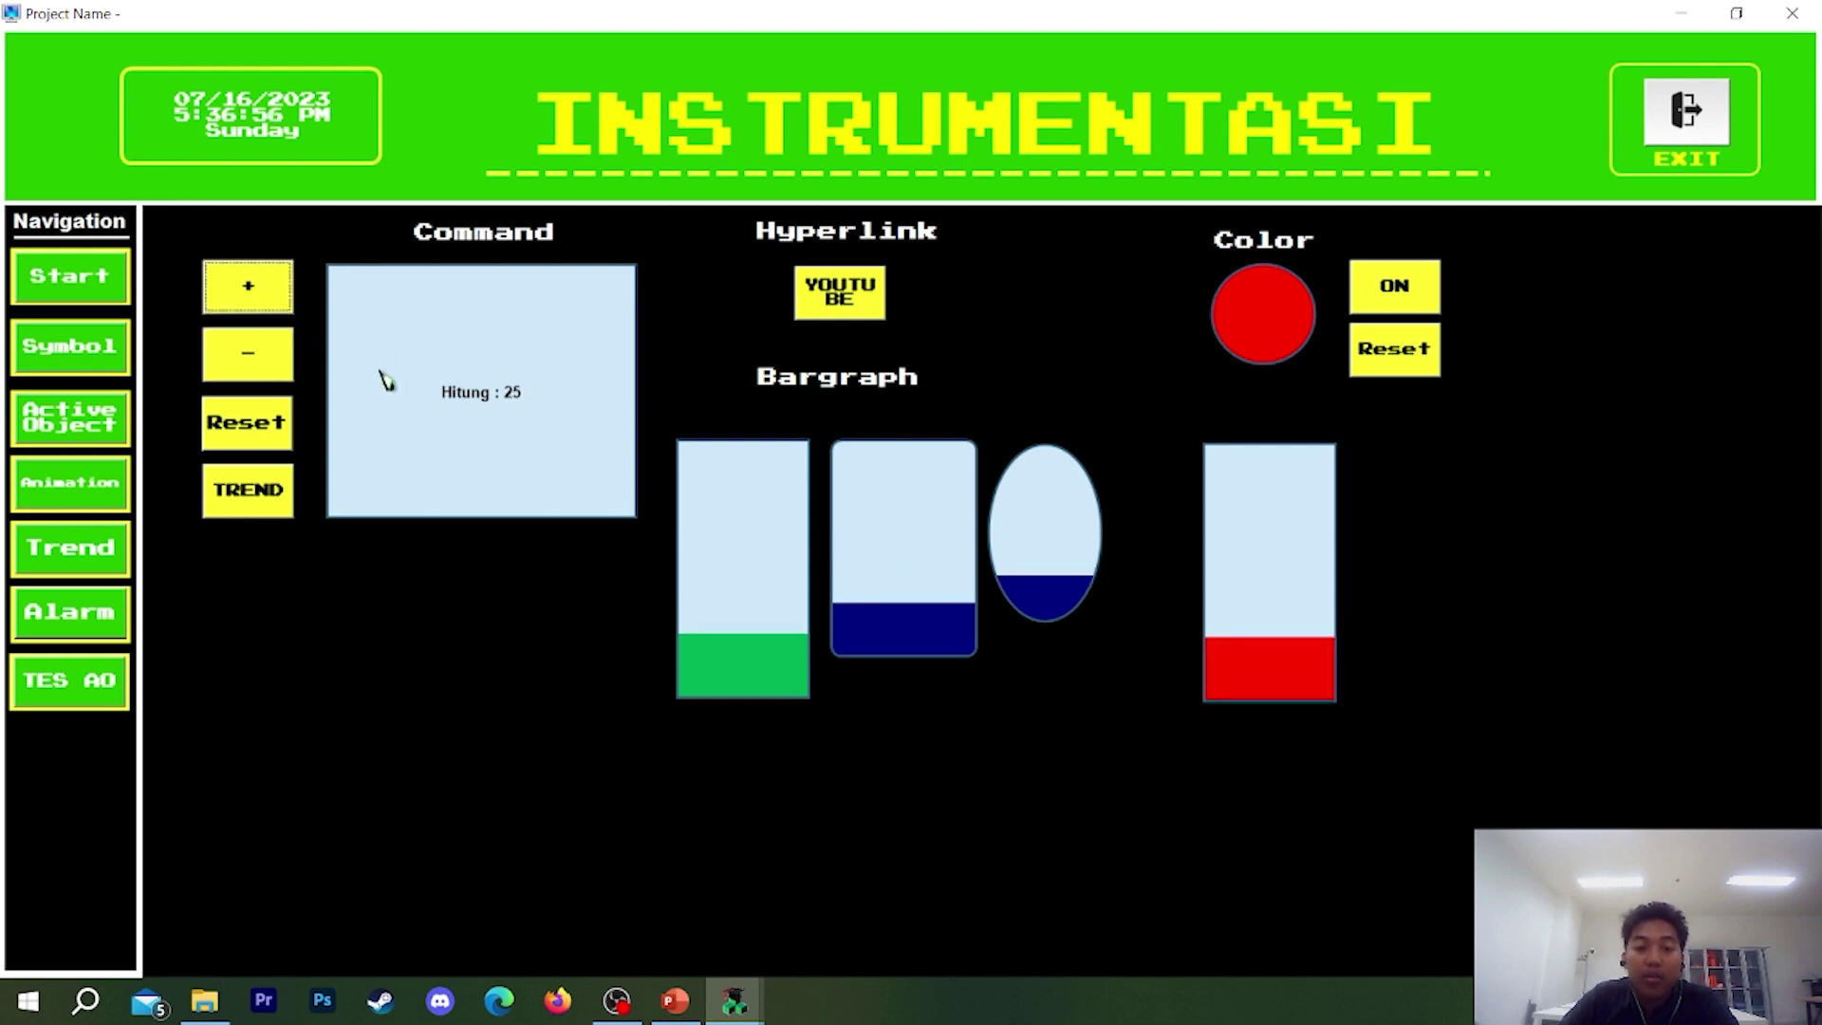
- Raise the Hitung value to 55 to test the bargraph's color limit at 50
{"action": "left_click", "coordinate": [238, 285]}
{"action": "left_click", "coordinate": [242, 287]}
{"action": "left_click", "coordinate": [243, 287]}
{"action": "left_click", "coordinate": [274, 296]}
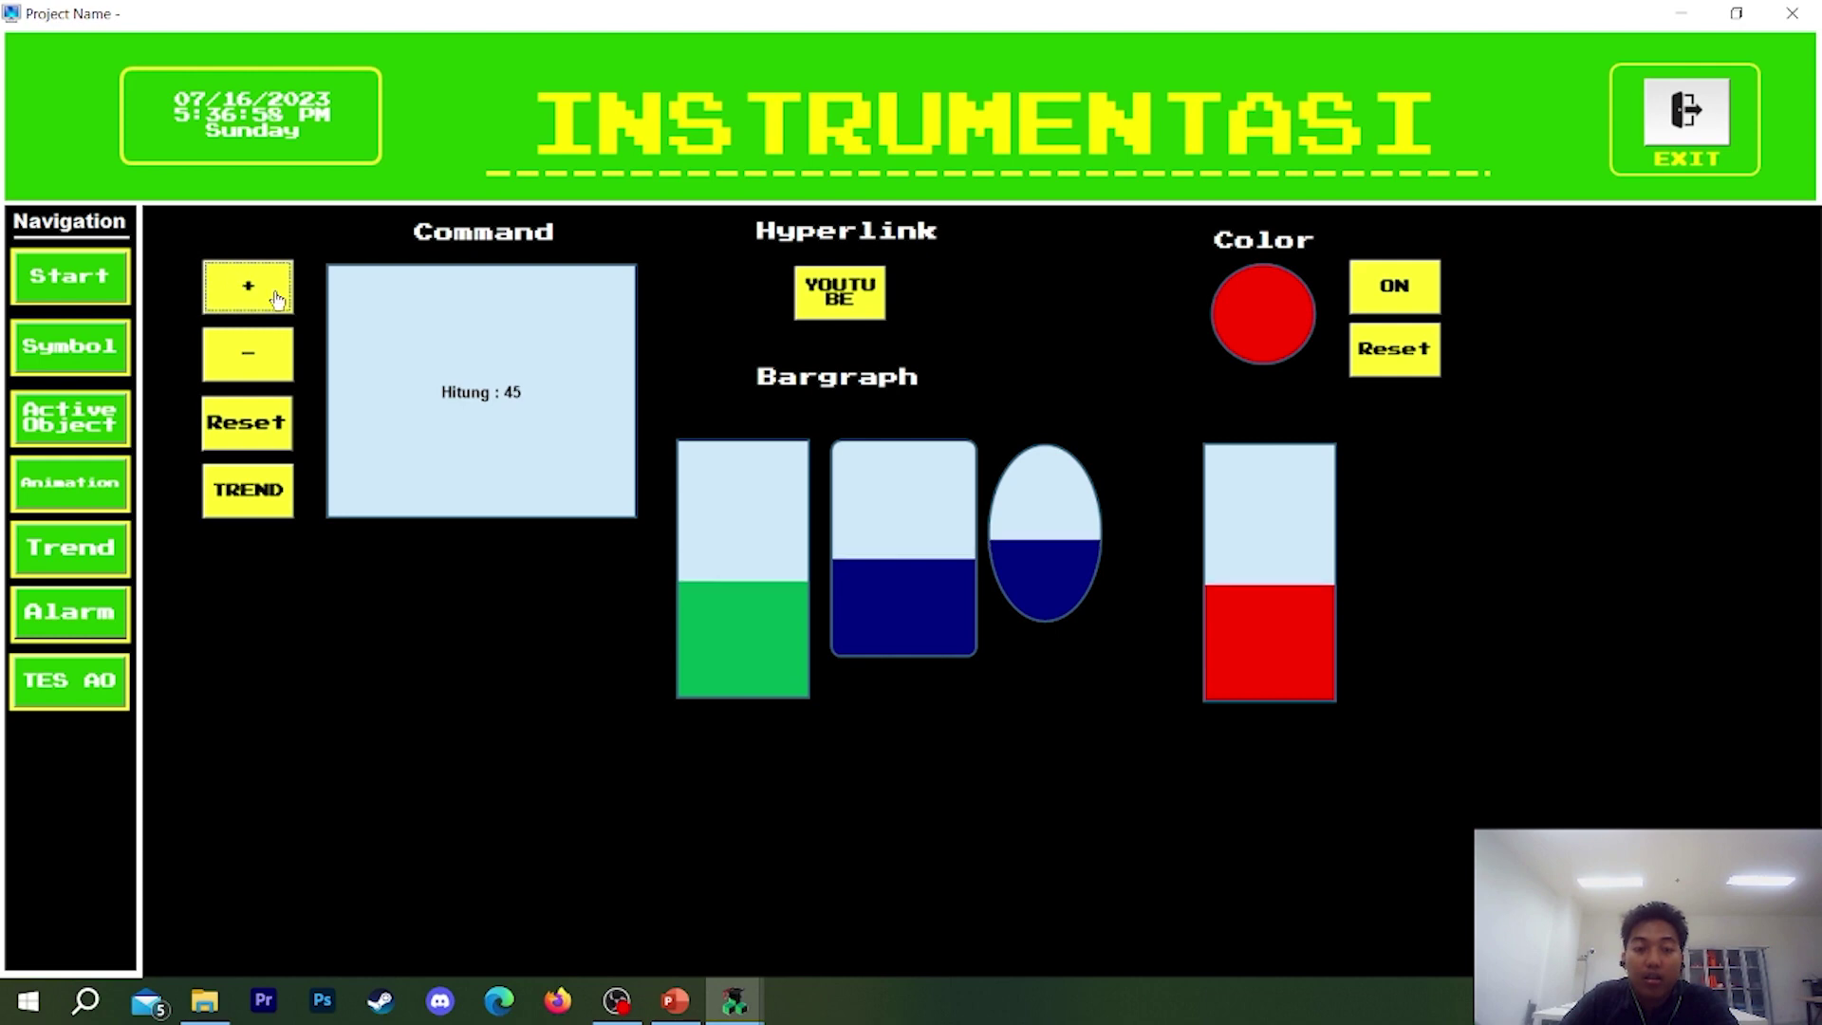
{"action": "left_click", "coordinate": [277, 300]}
{"action": "left_click", "coordinate": [273, 287]}
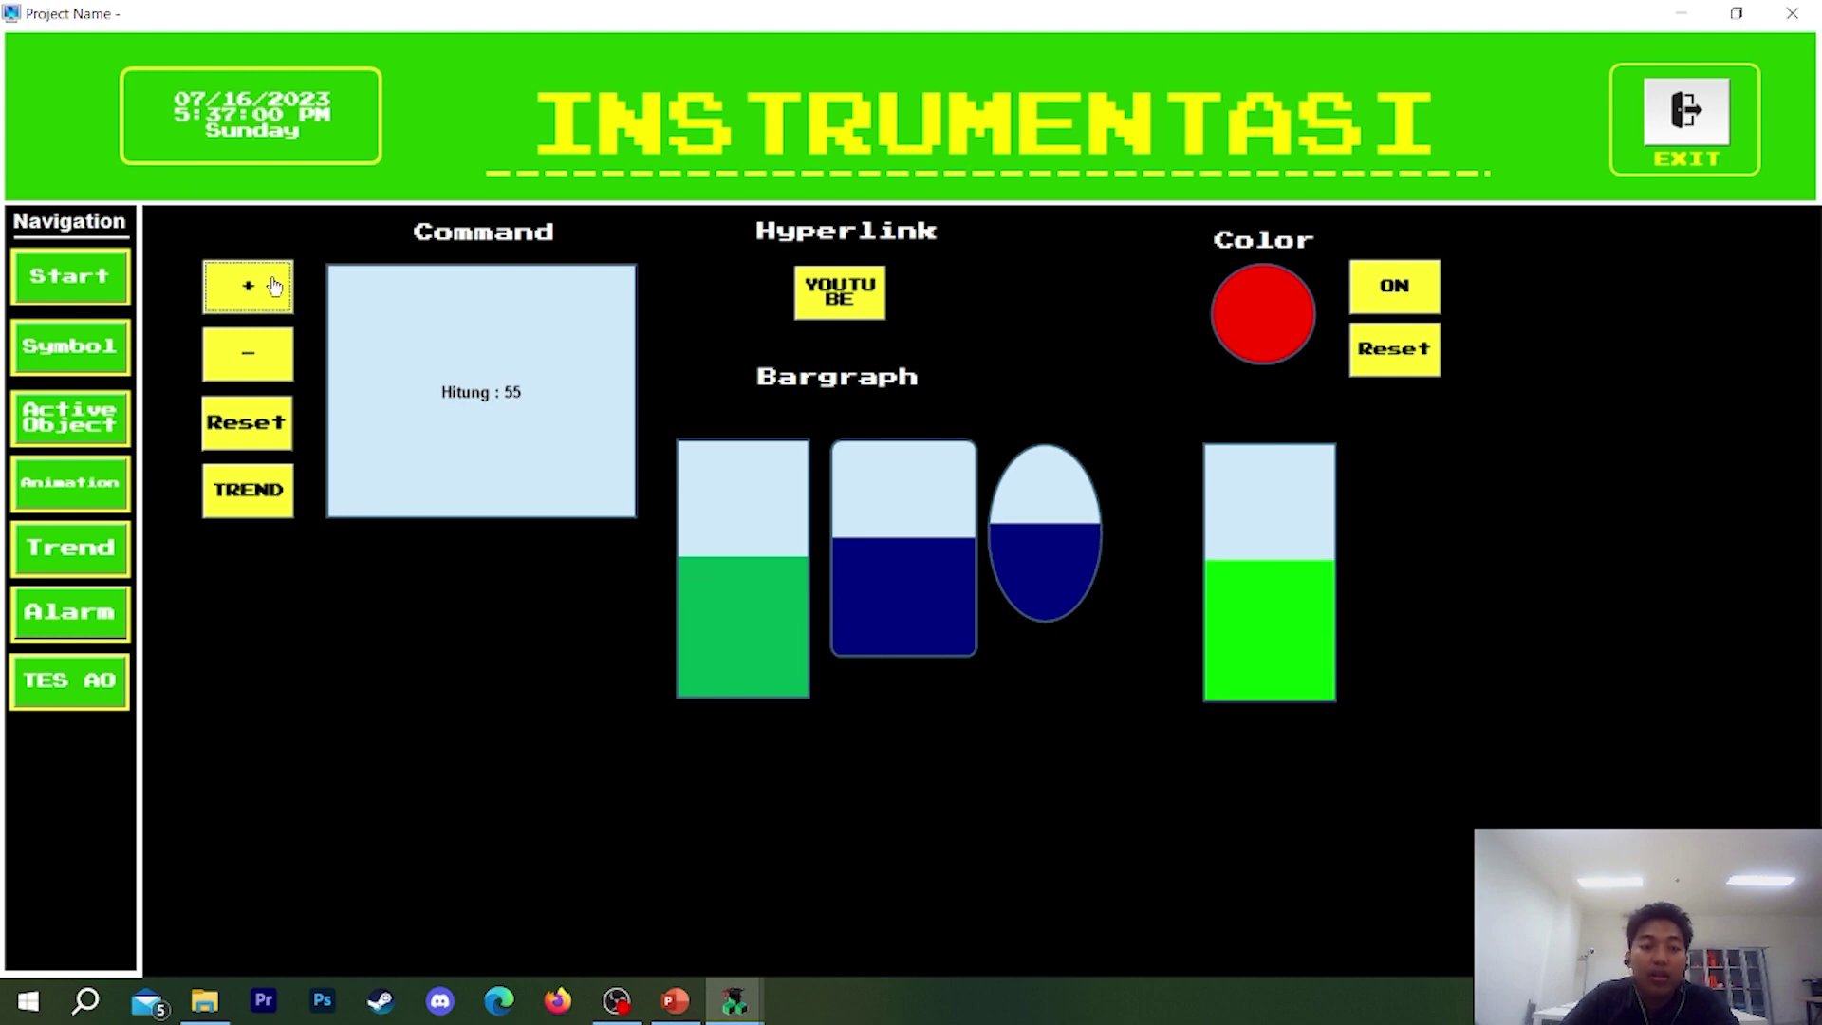
- Raise the Hitung value to 100 to test the 75 and 100 color limits, and exit the runtime
{"action": "left_click", "coordinate": [273, 286]}
{"action": "left_click", "coordinate": [273, 287]}
{"action": "left_click", "coordinate": [273, 286]}
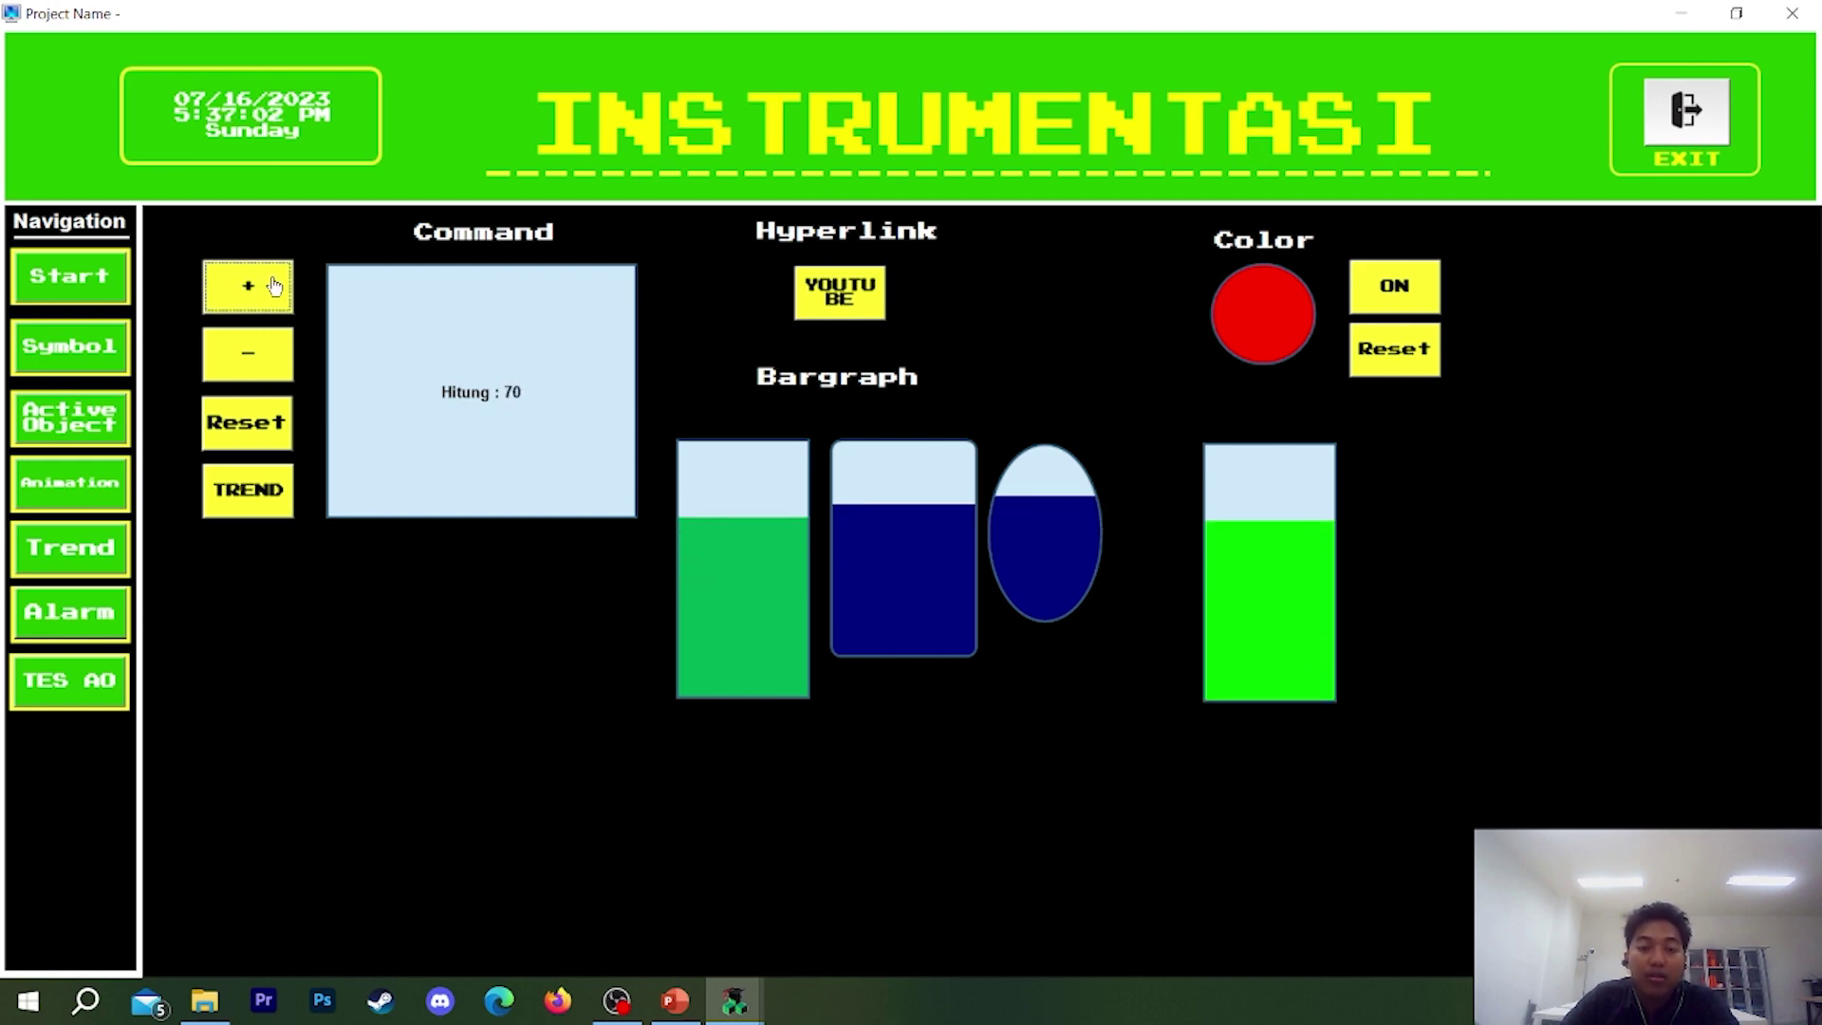
{"action": "left_click", "coordinate": [273, 287]}
{"action": "left_click", "coordinate": [270, 294]}
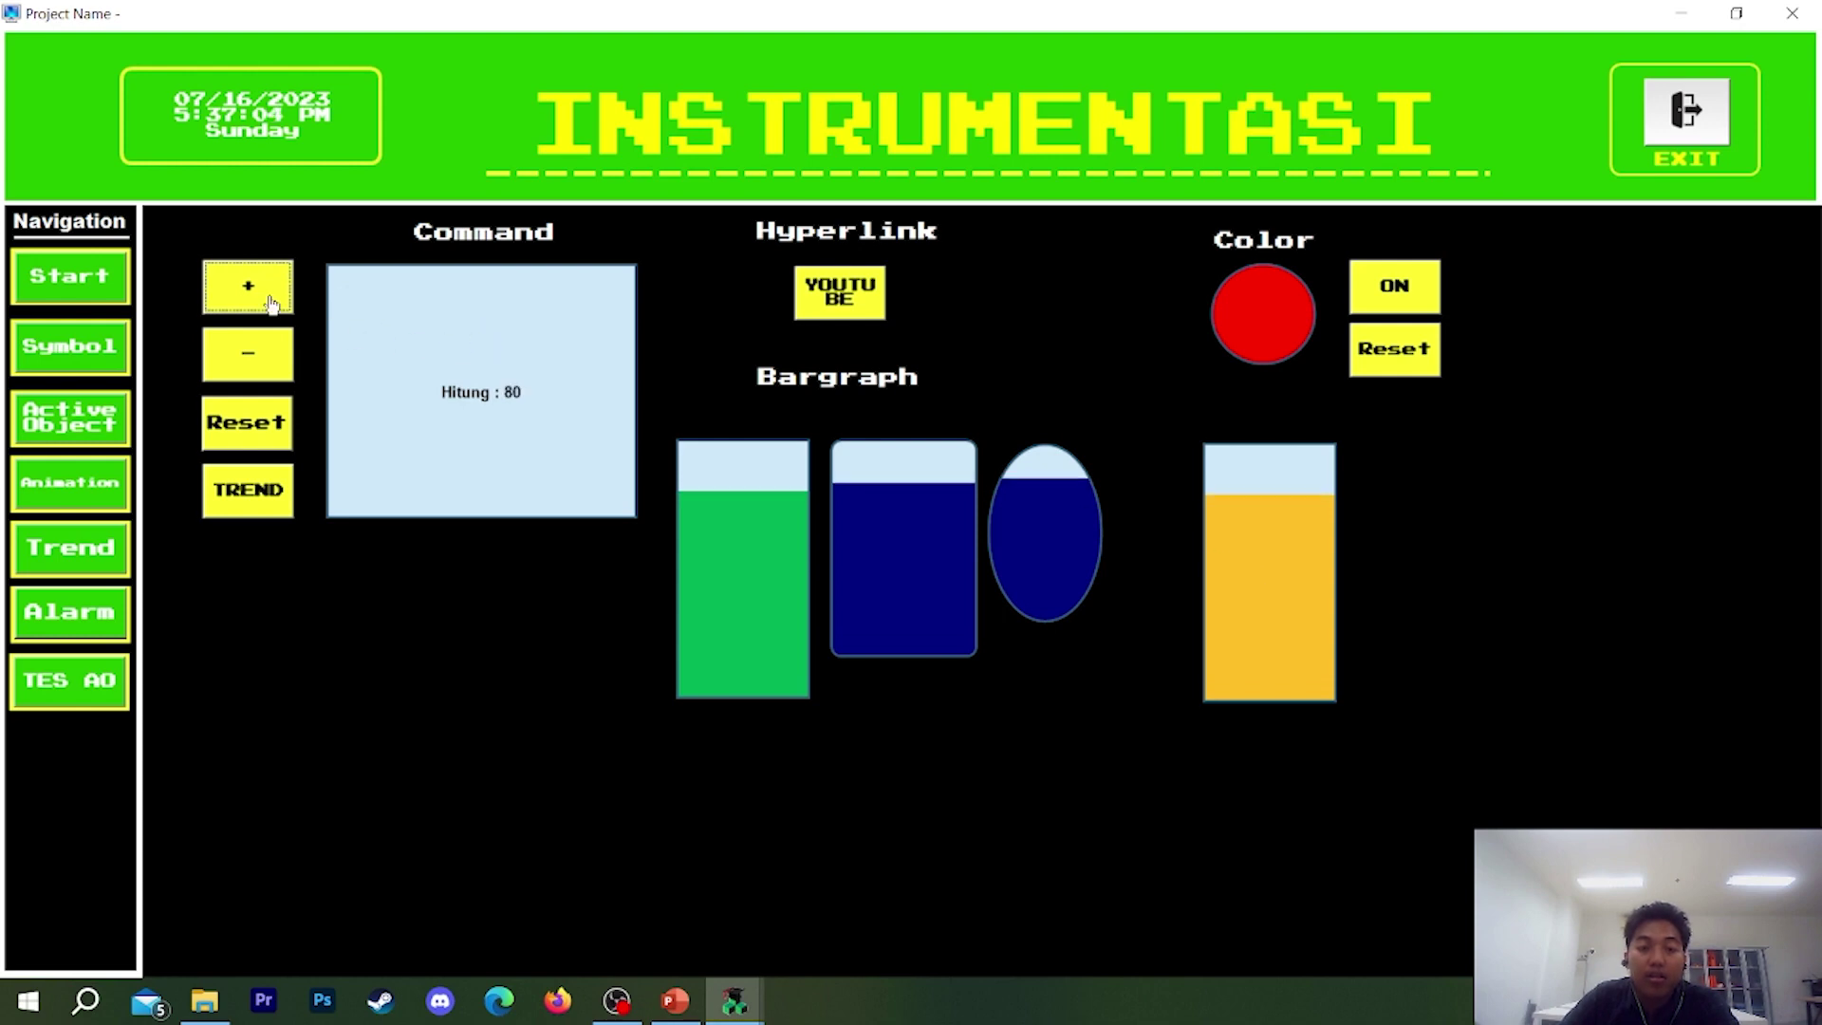
{"action": "left_click", "coordinate": [270, 294]}
{"action": "left_click", "coordinate": [269, 294]}
{"action": "left_click", "coordinate": [271, 299]}
{"action": "left_click", "coordinate": [270, 300]}
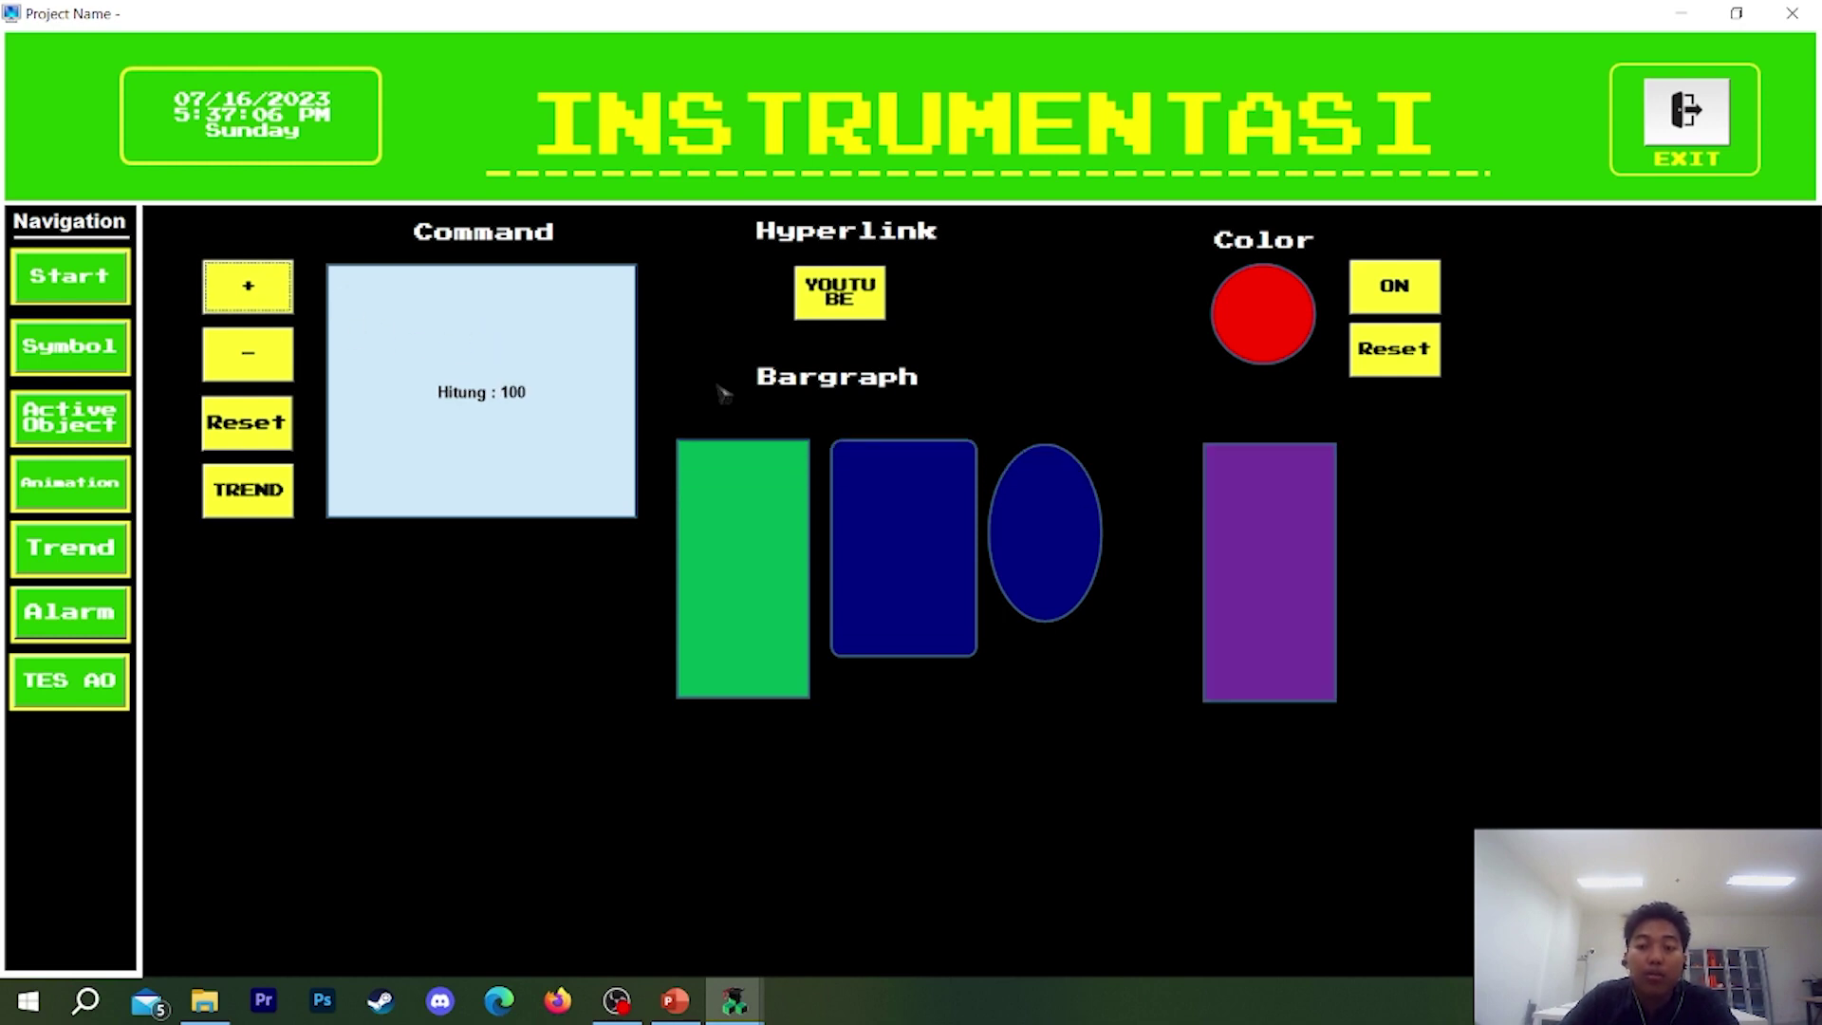
{"action": "left_click", "coordinate": [1727, 163]}
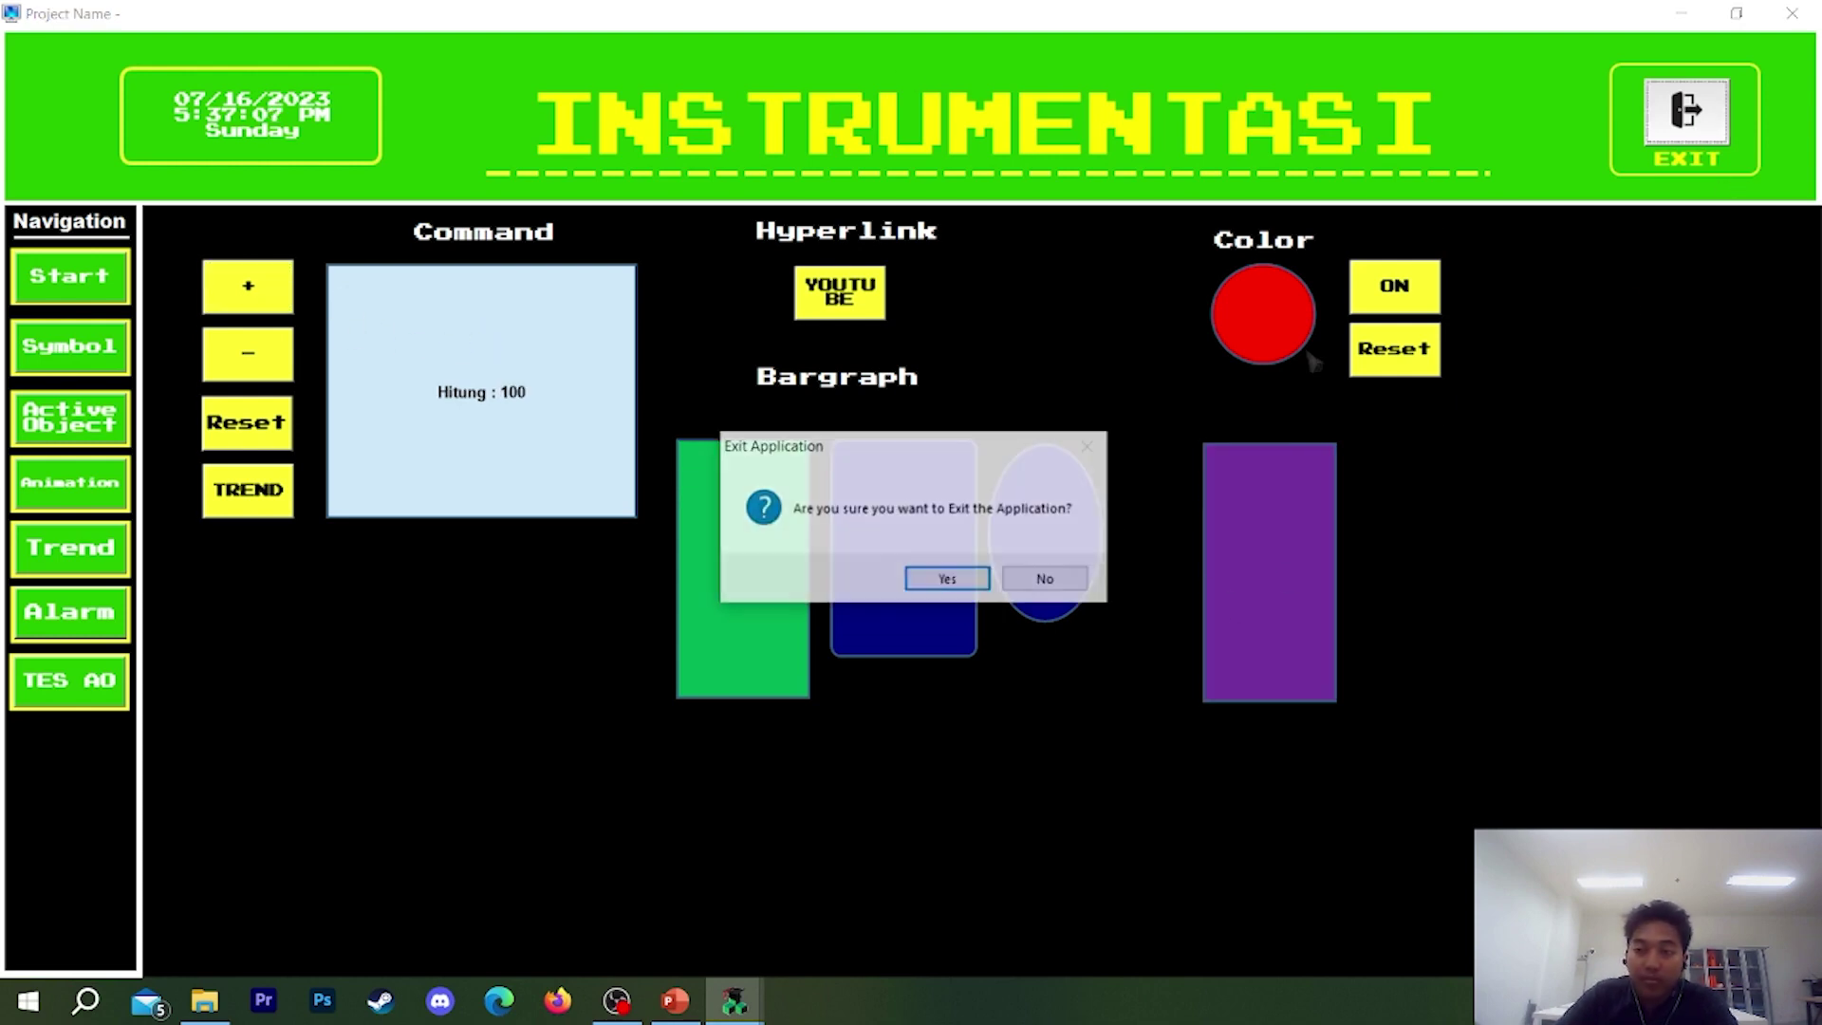
{"action": "left_click", "coordinate": [954, 577]}
- Move the Color section's rectangle to the right and place the slider01 system symbol beside it, overwriting the existing symbol
{"action": "left_click_drag", "start_coordinate": [1328, 569], "coordinate": [1446, 564]}
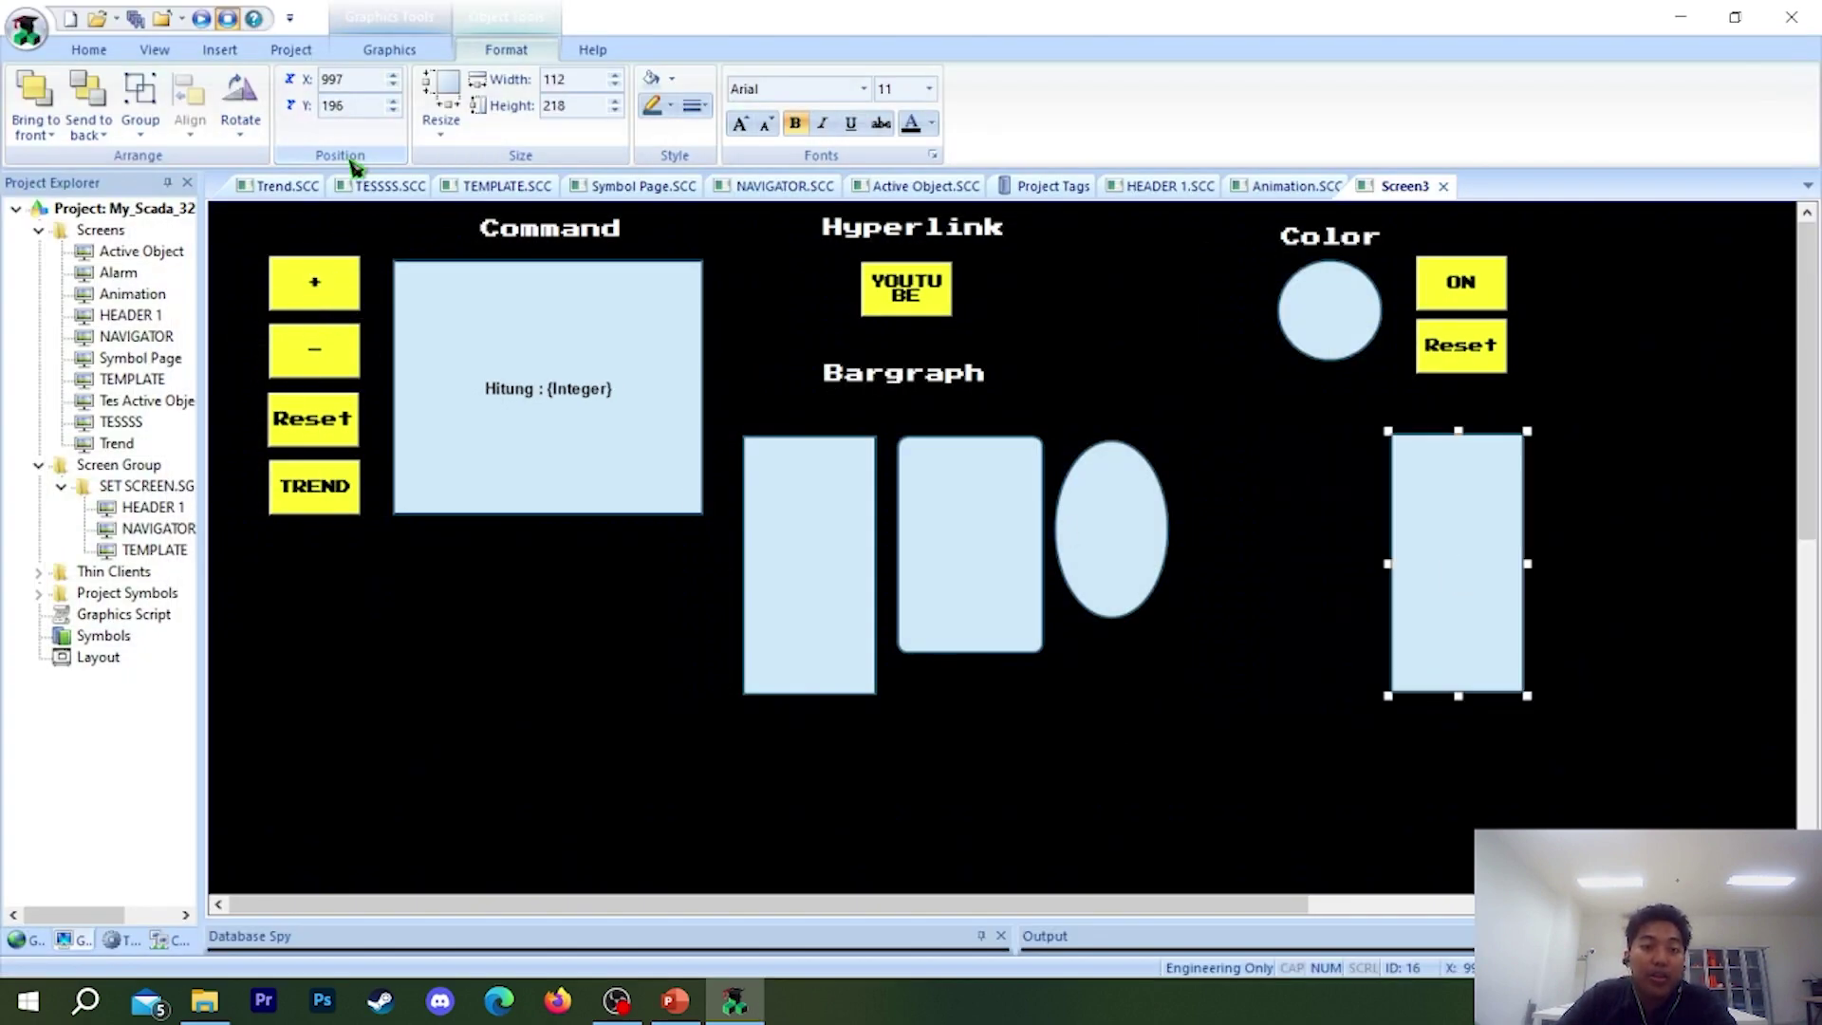
{"action": "left_click", "coordinate": [417, 50]}
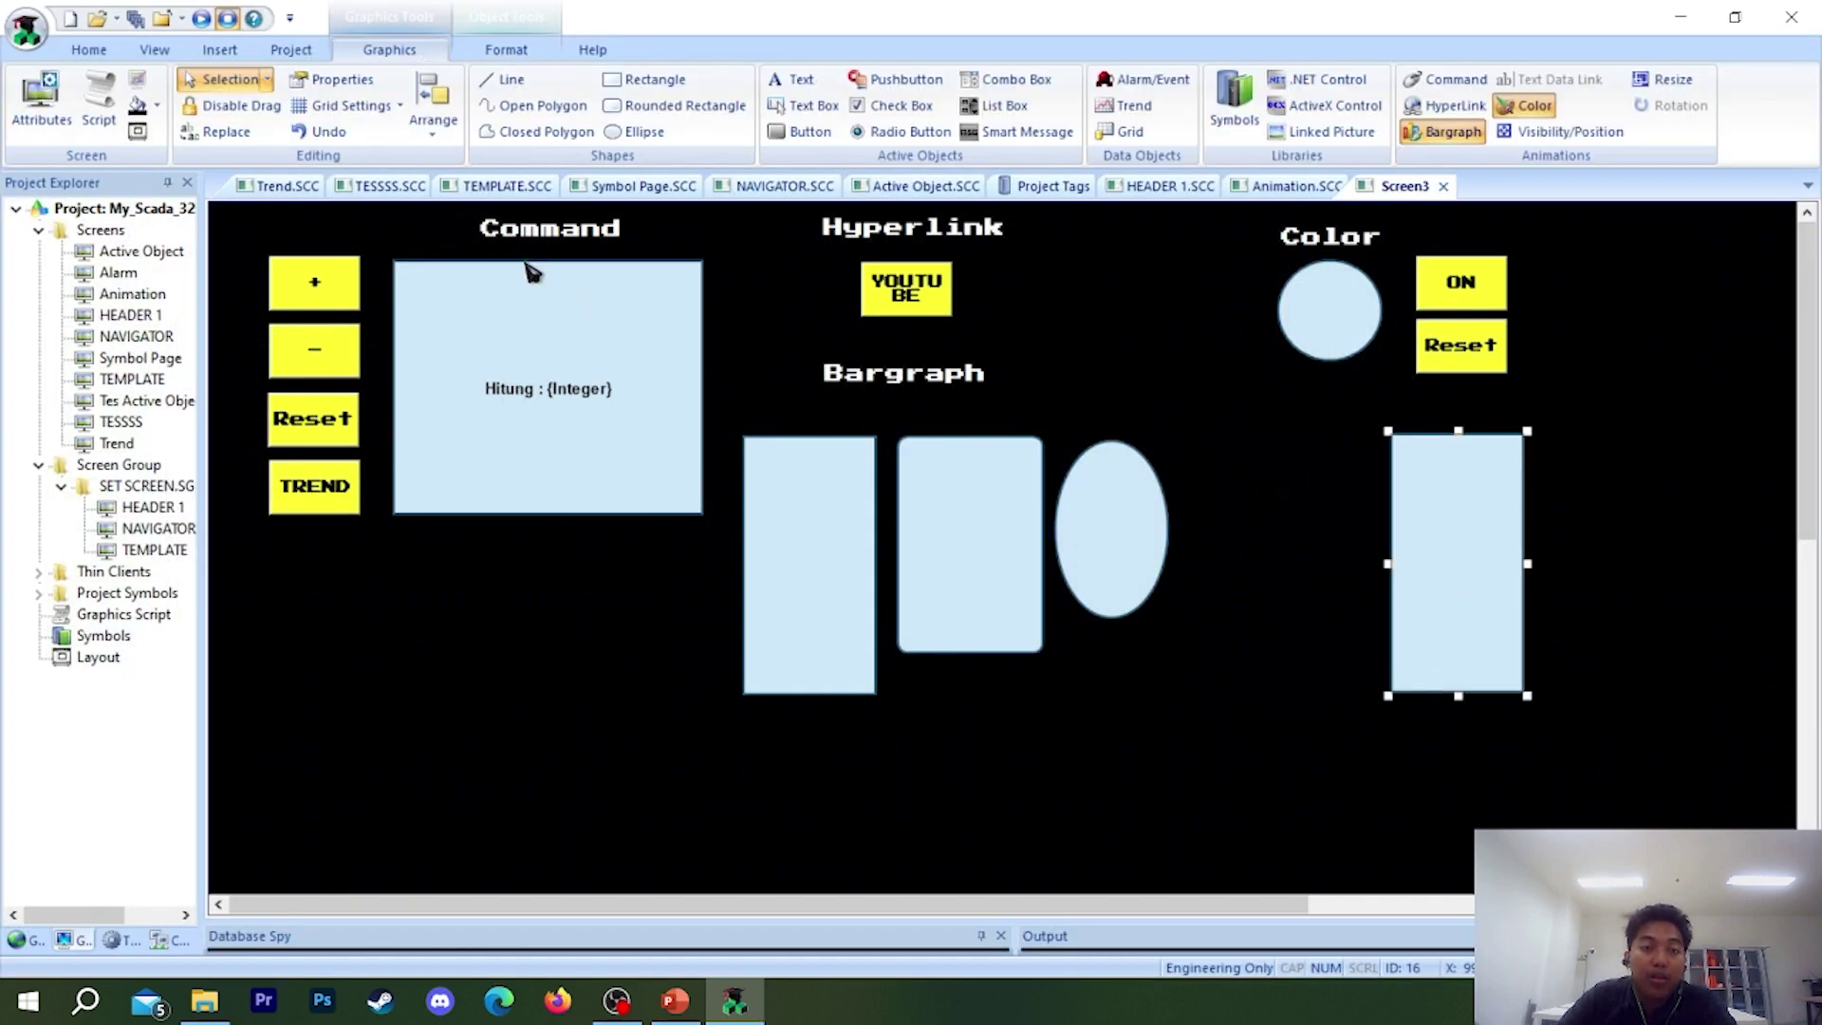
{"action": "left_click", "coordinate": [1230, 104]}
{"action": "left_click", "coordinate": [1116, 344]}
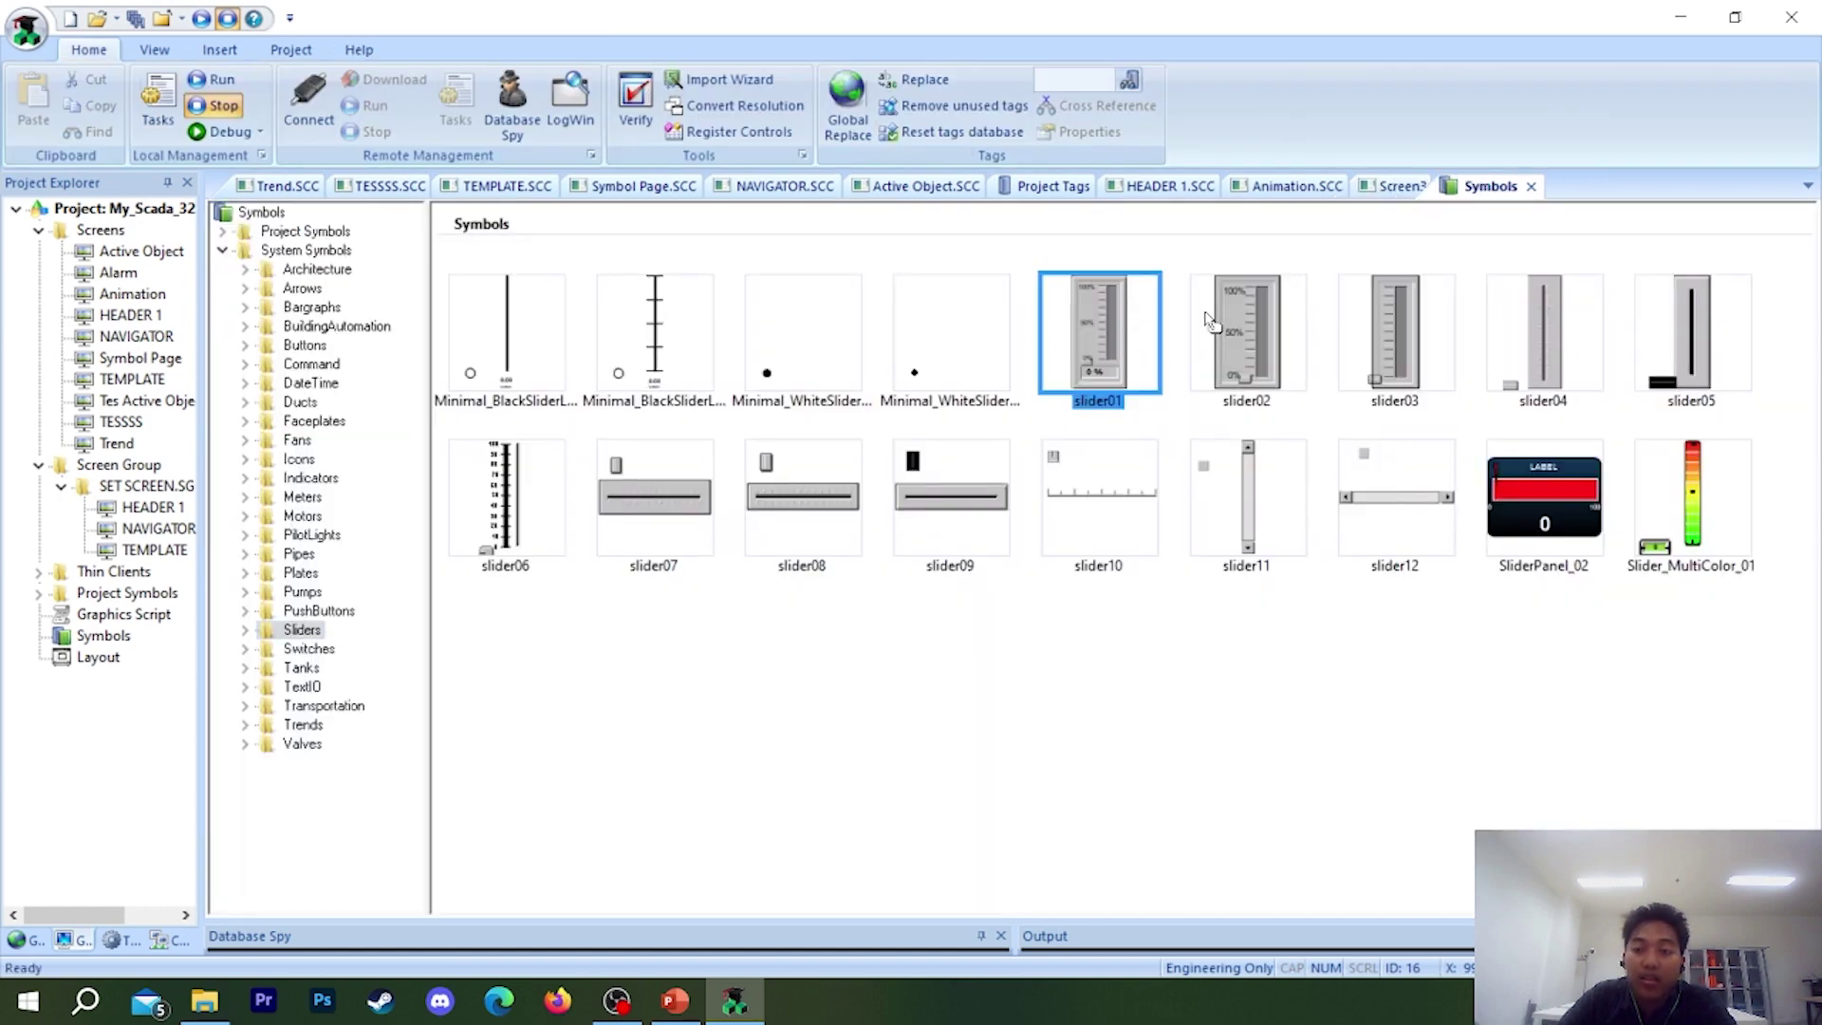
{"action": "left_click_drag", "start_coordinate": [1400, 197], "coordinate": [1238, 446]}
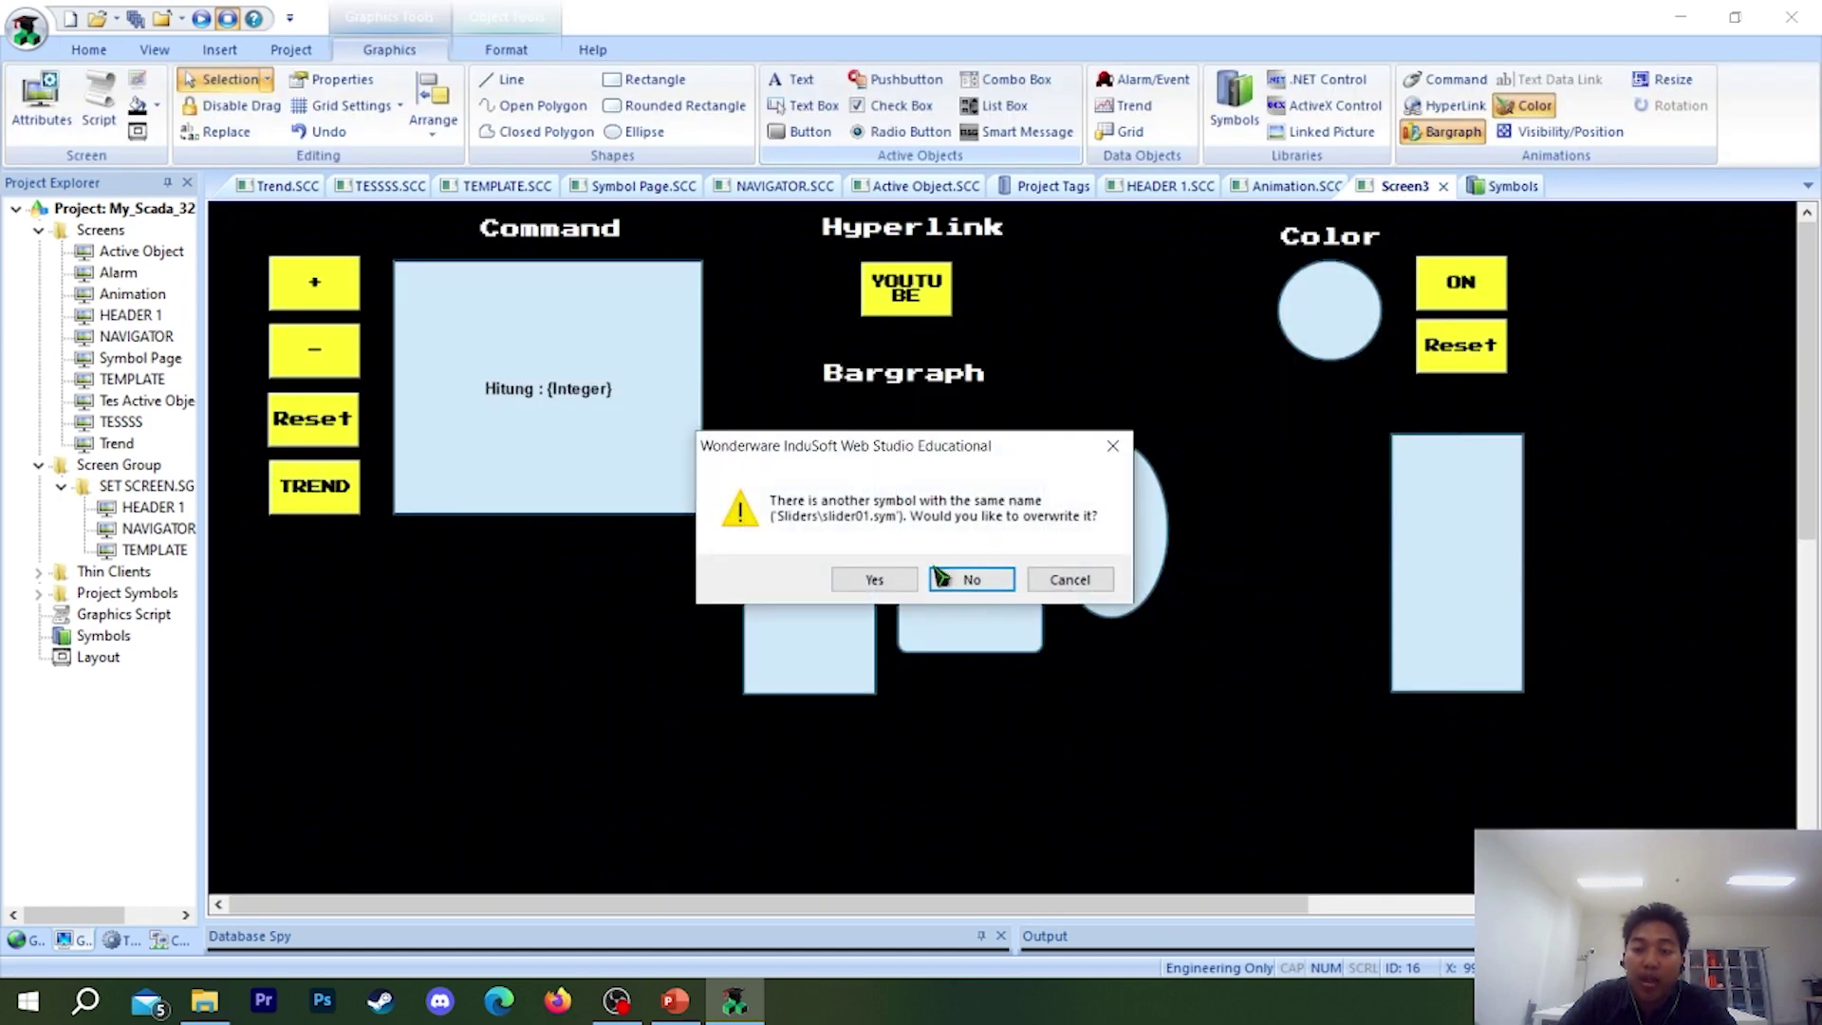
{"action": "left_click", "coordinate": [892, 573]}
- Set the slider's TagName to integer and shift the slider slightly closer to the rectangle
{"action": "double_click", "coordinate": [1265, 560]}
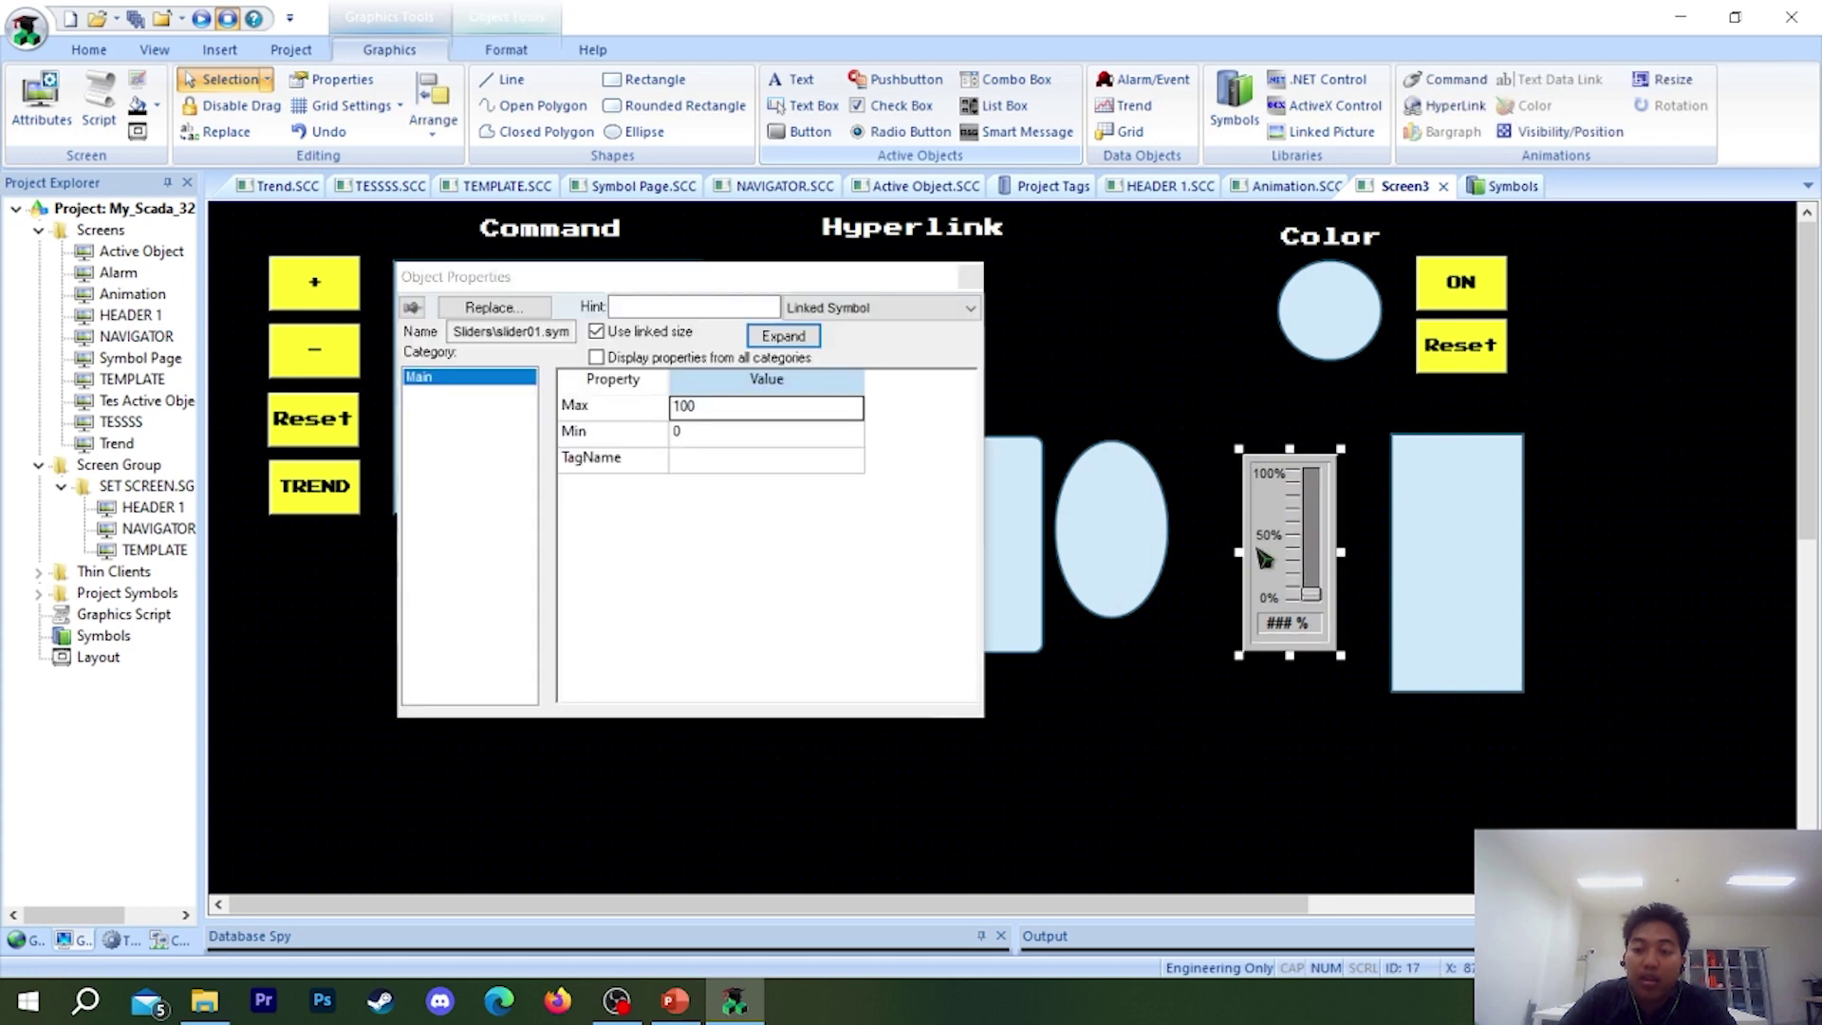
{"action": "left_click", "coordinate": [745, 461]}
{"action": "type", "text": "i"}
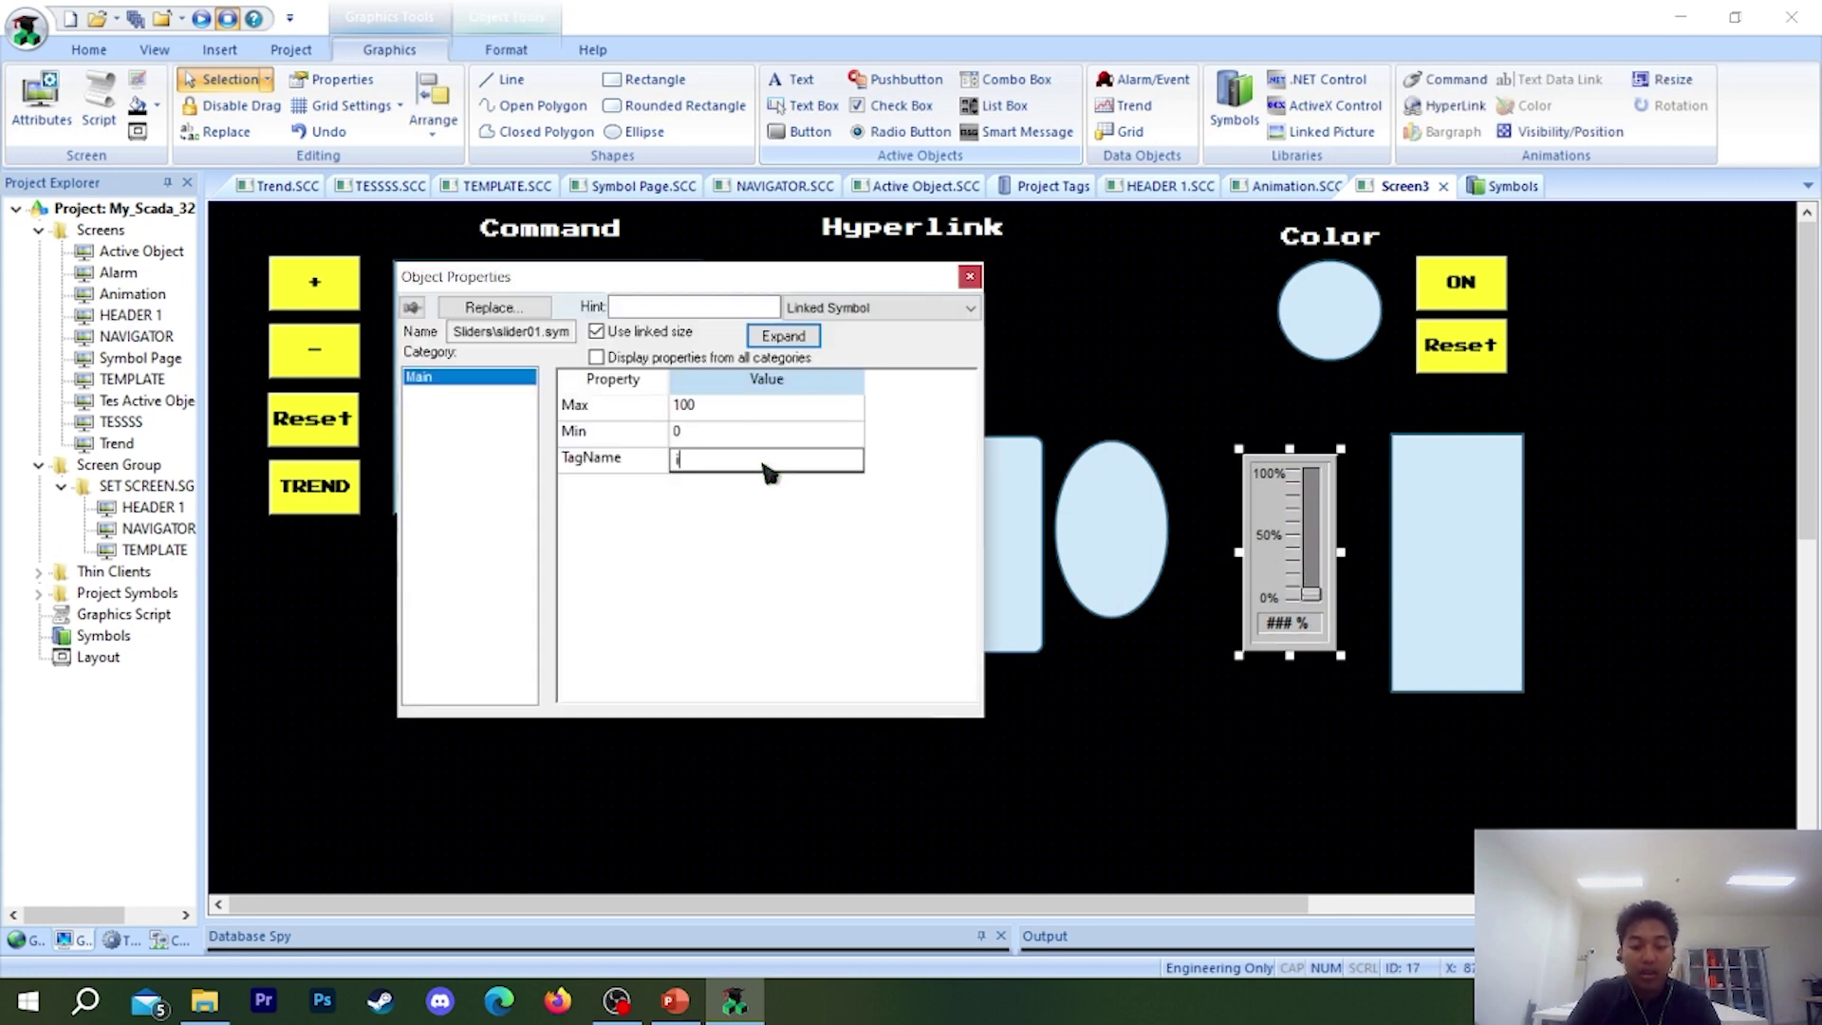
{"action": "type", "text": "nteger"}
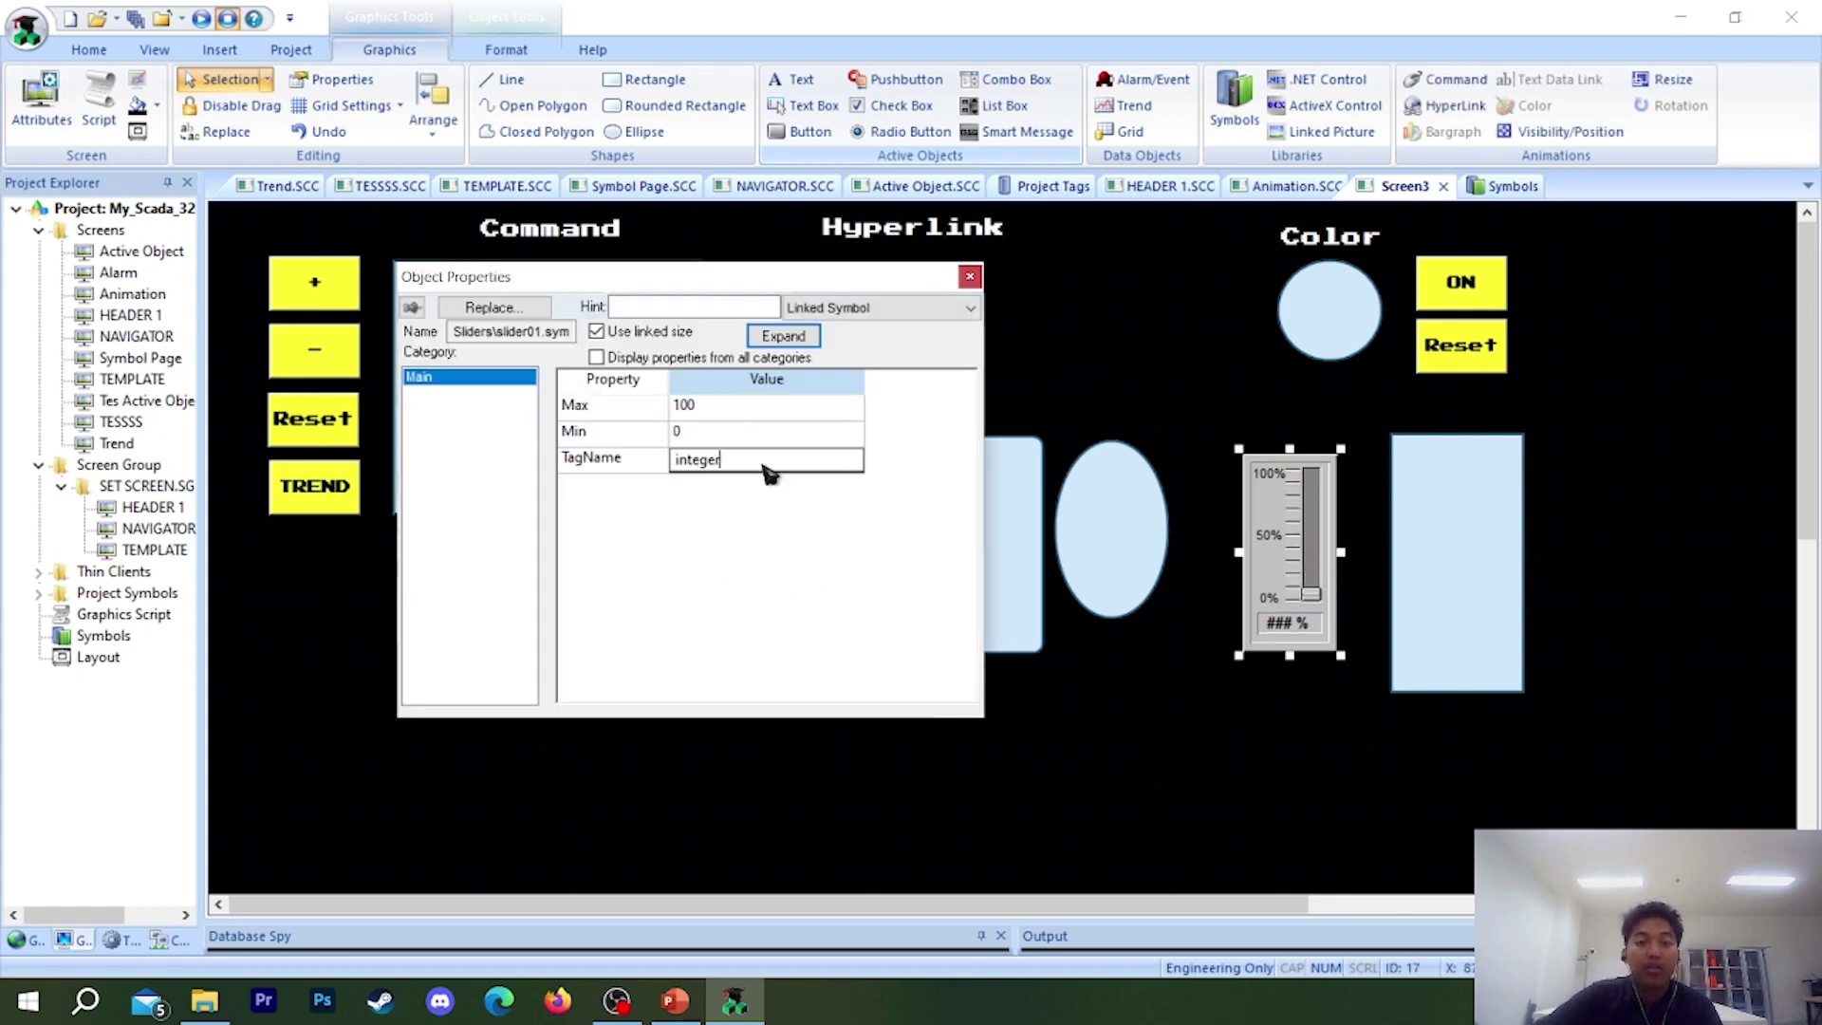
{"action": "left_click", "coordinate": [969, 276]}
{"action": "left_click_drag", "start_coordinate": [1324, 576], "coordinate": [1329, 575]}
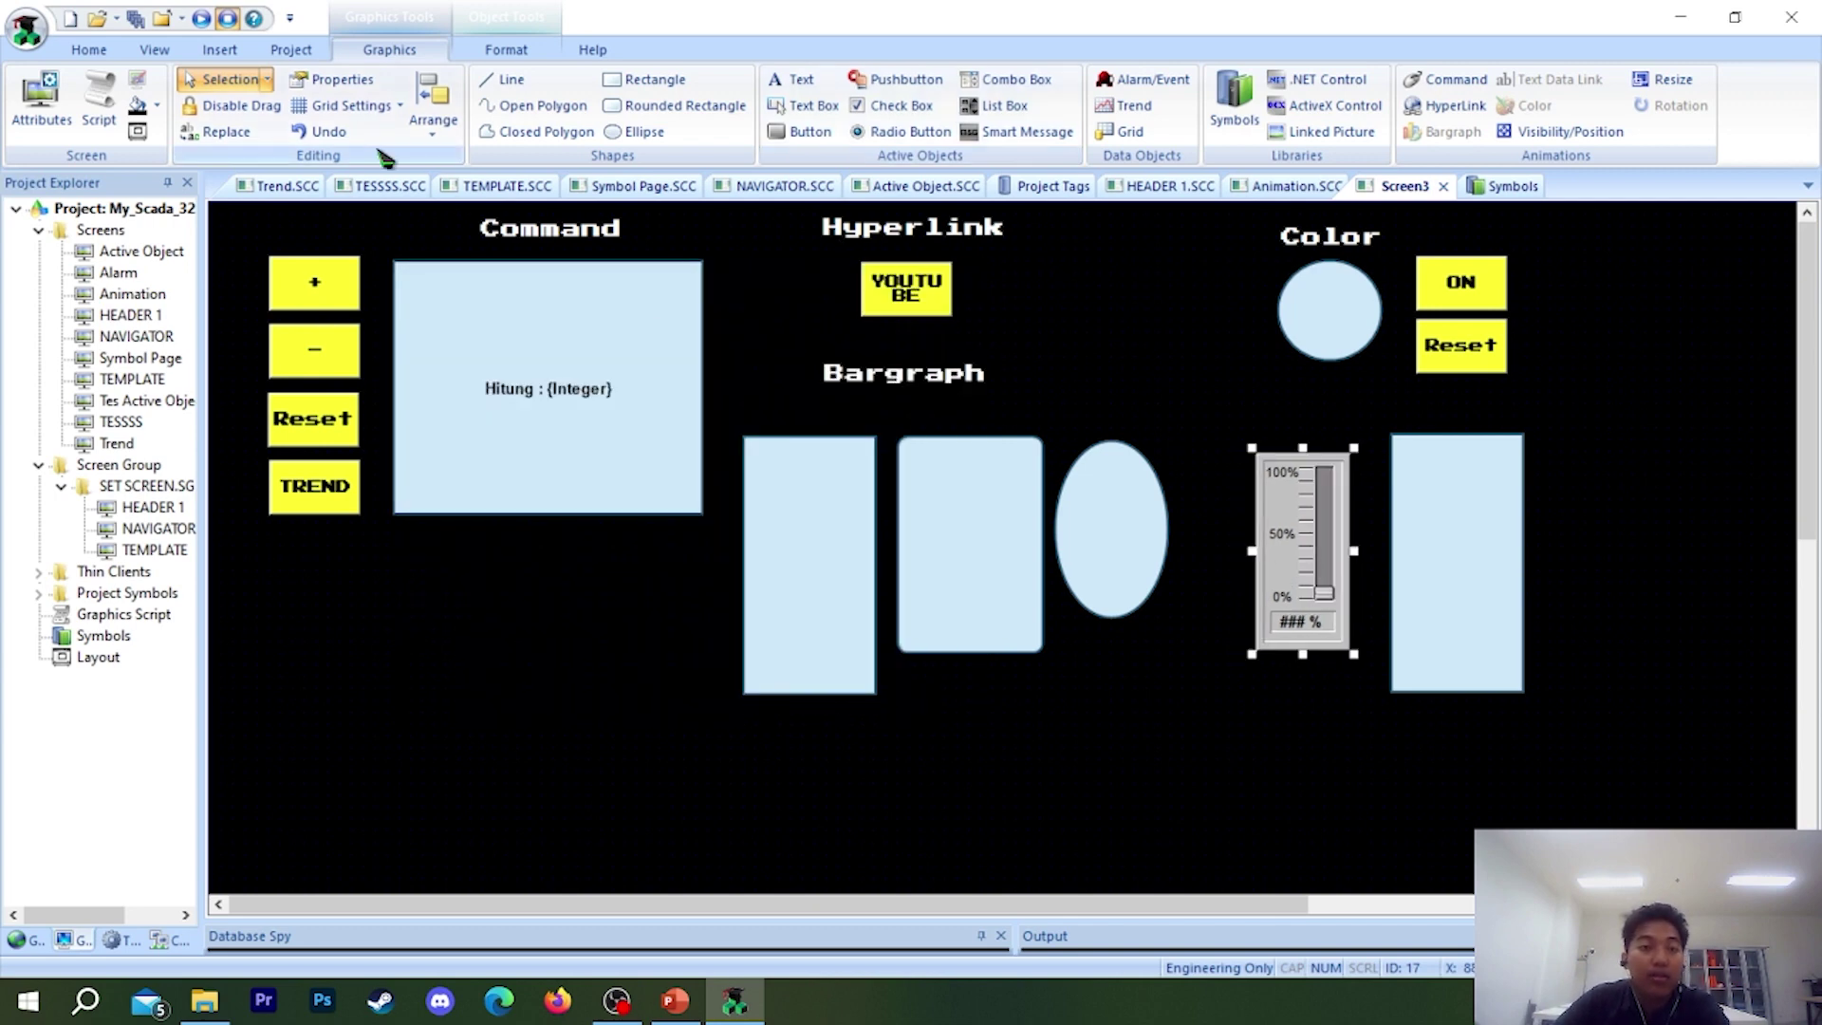
- Run the project, move the slider to 100% to test the bargraph's color changes, and exit the runtime
{"action": "key", "text": "F5"}
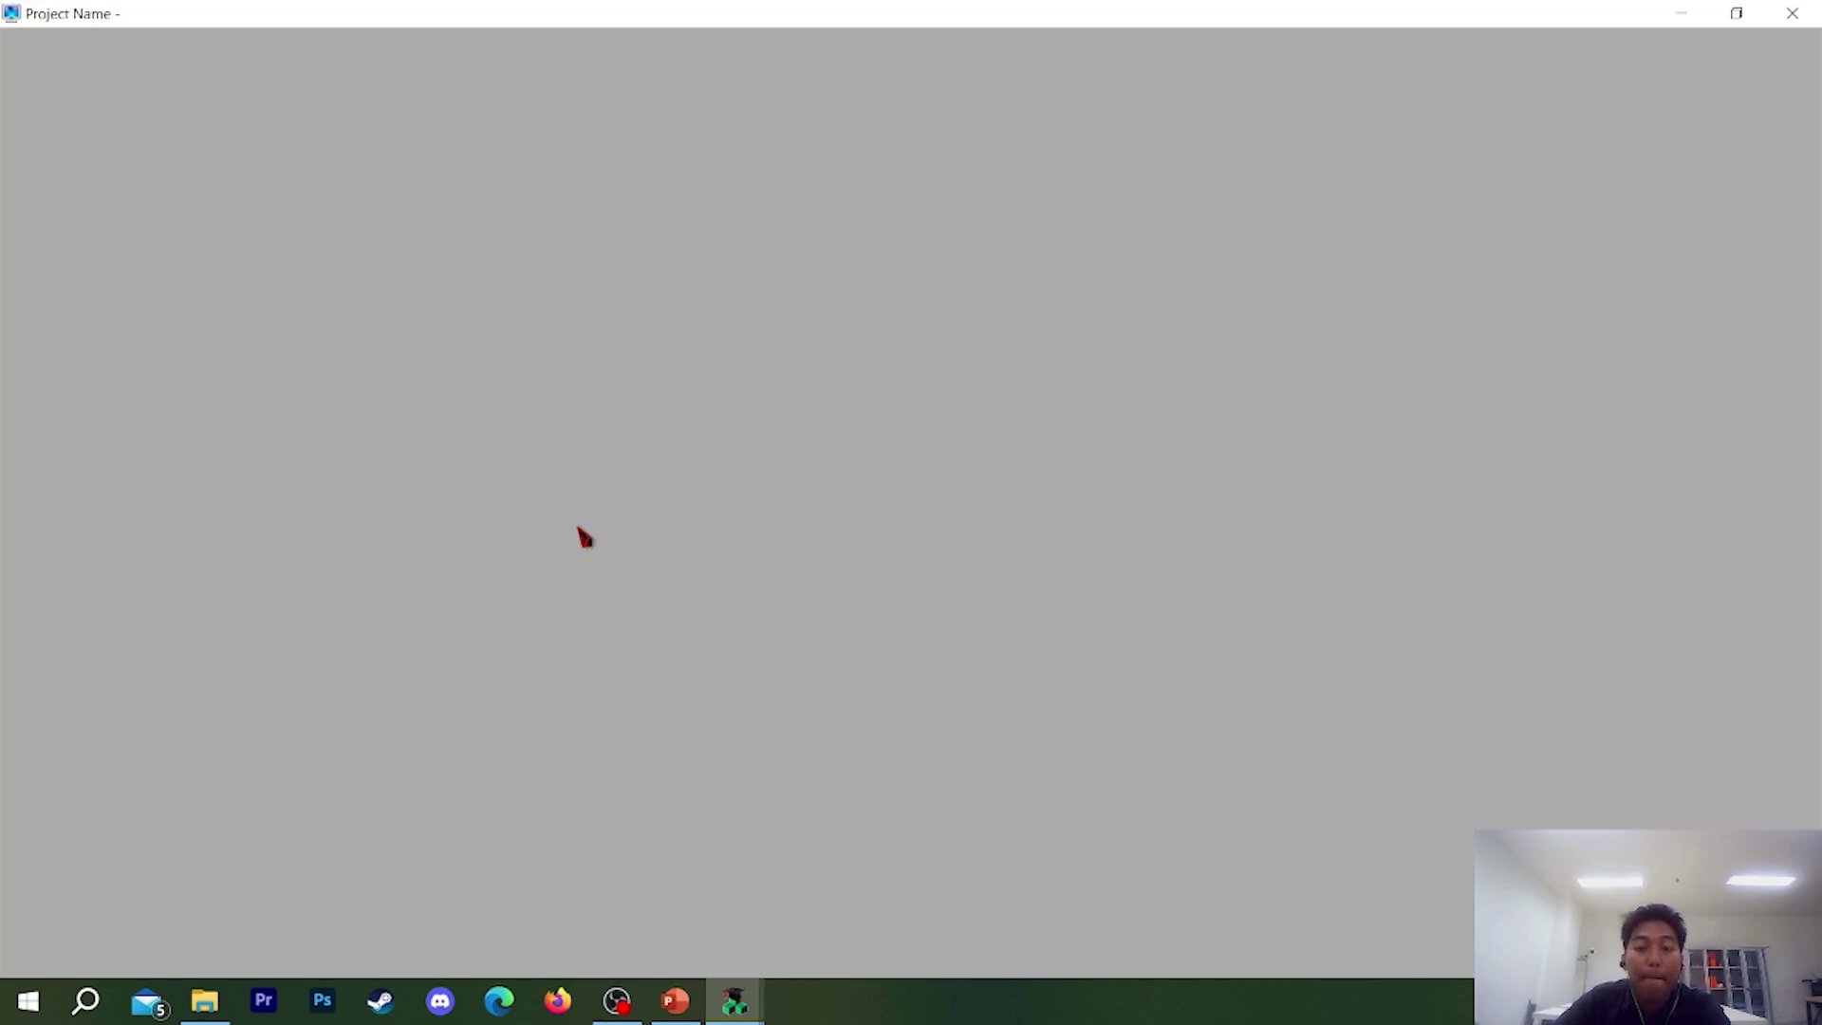
{"action": "mouse_move", "coordinate": [1258, 478]}
{"action": "left_mouse_down"}
{"action": "mouse_move", "coordinate": [1279, 612]}
{"action": "mouse_move", "coordinate": [1276, 463]}
{"action": "left_mouse_up"}
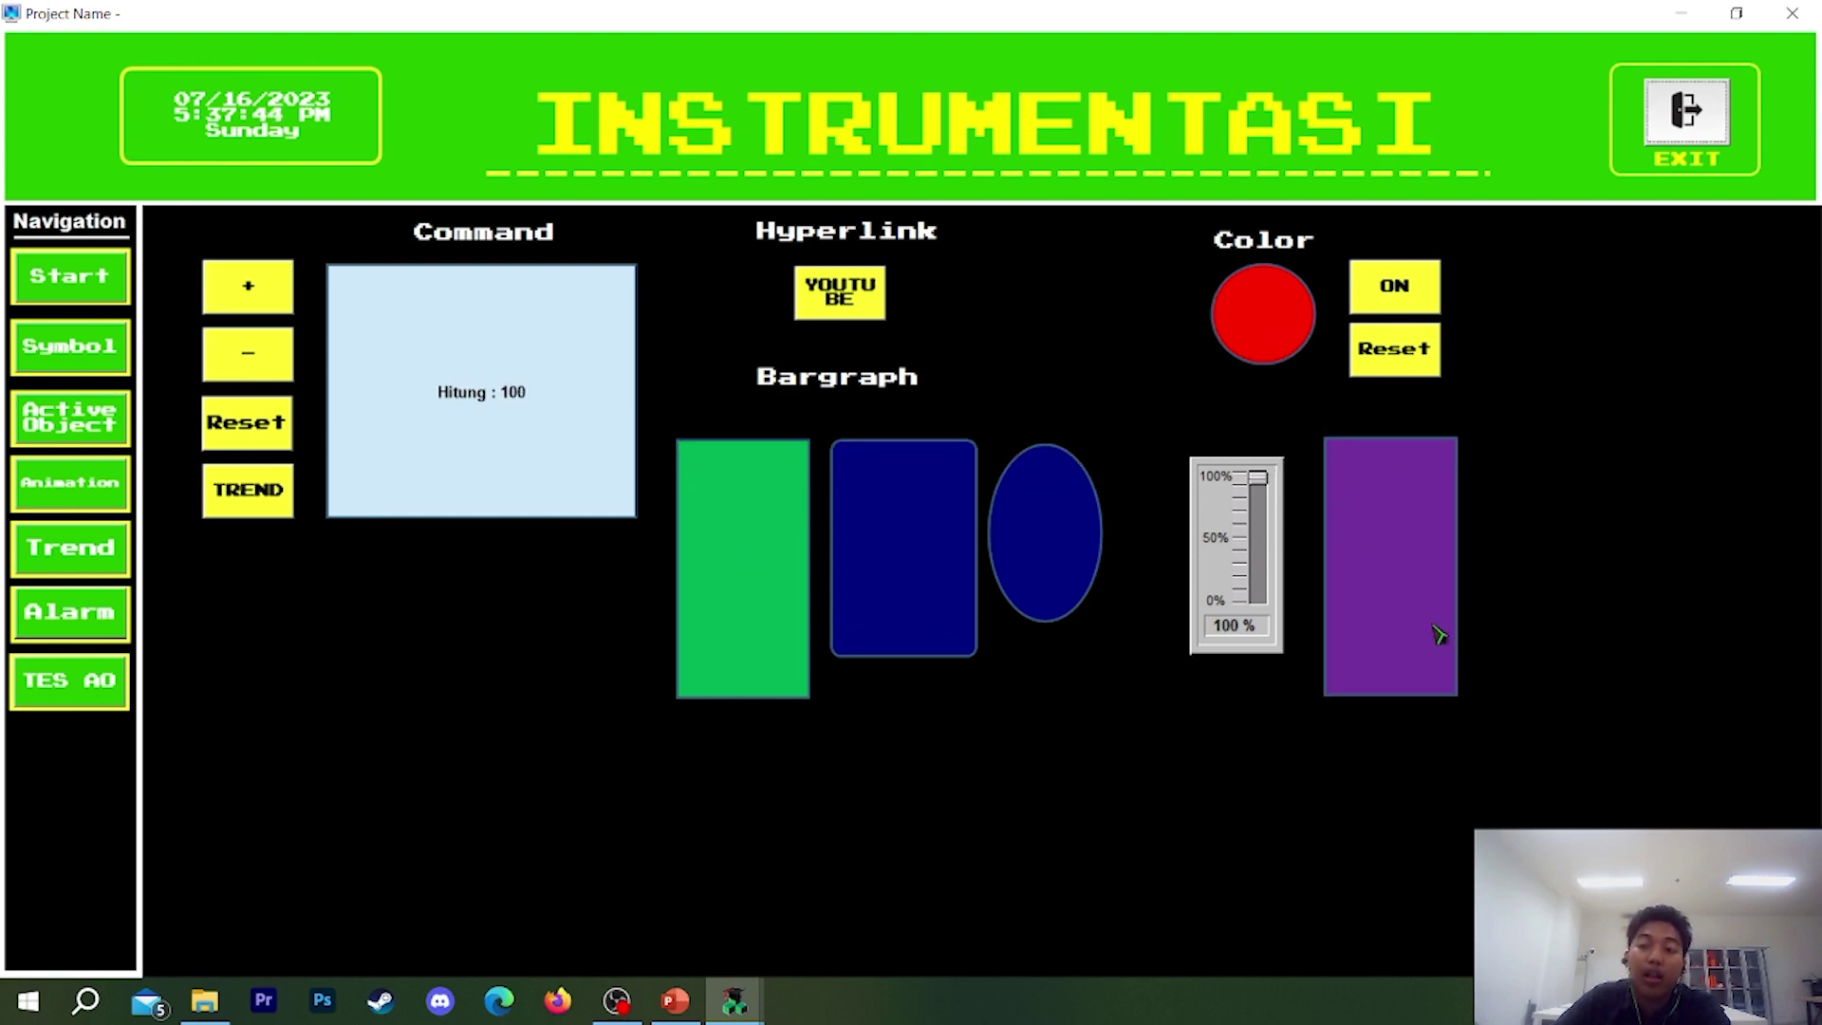
{"action": "left_click", "coordinate": [1687, 111]}
{"action": "left_click", "coordinate": [944, 580]}
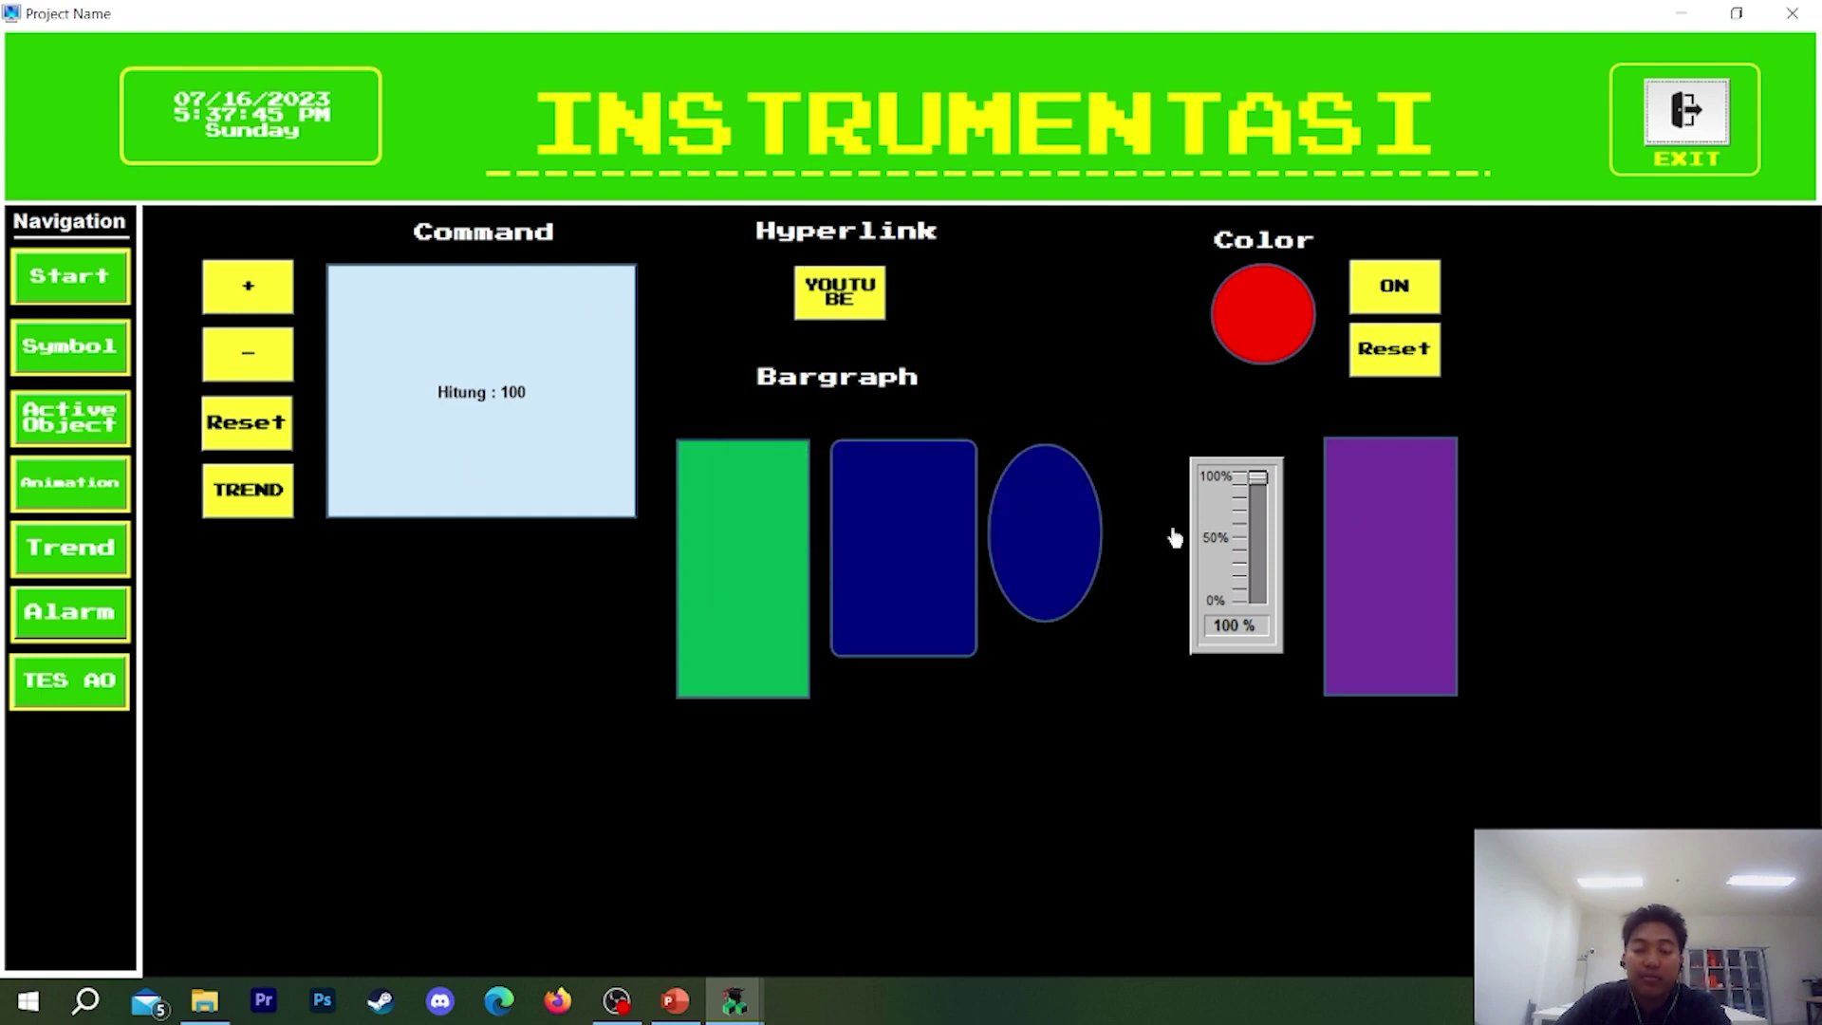
- Move the slider and rectangle together slightly up and to the right, closer to the Color buttons
{"action": "left_click_drag", "start_coordinate": [1633, 831], "coordinate": [1243, 380]}
{"action": "left_click_drag", "start_coordinate": [1436, 628], "coordinate": [1460, 596]}
{"action": "left_click", "coordinate": [1648, 752]}
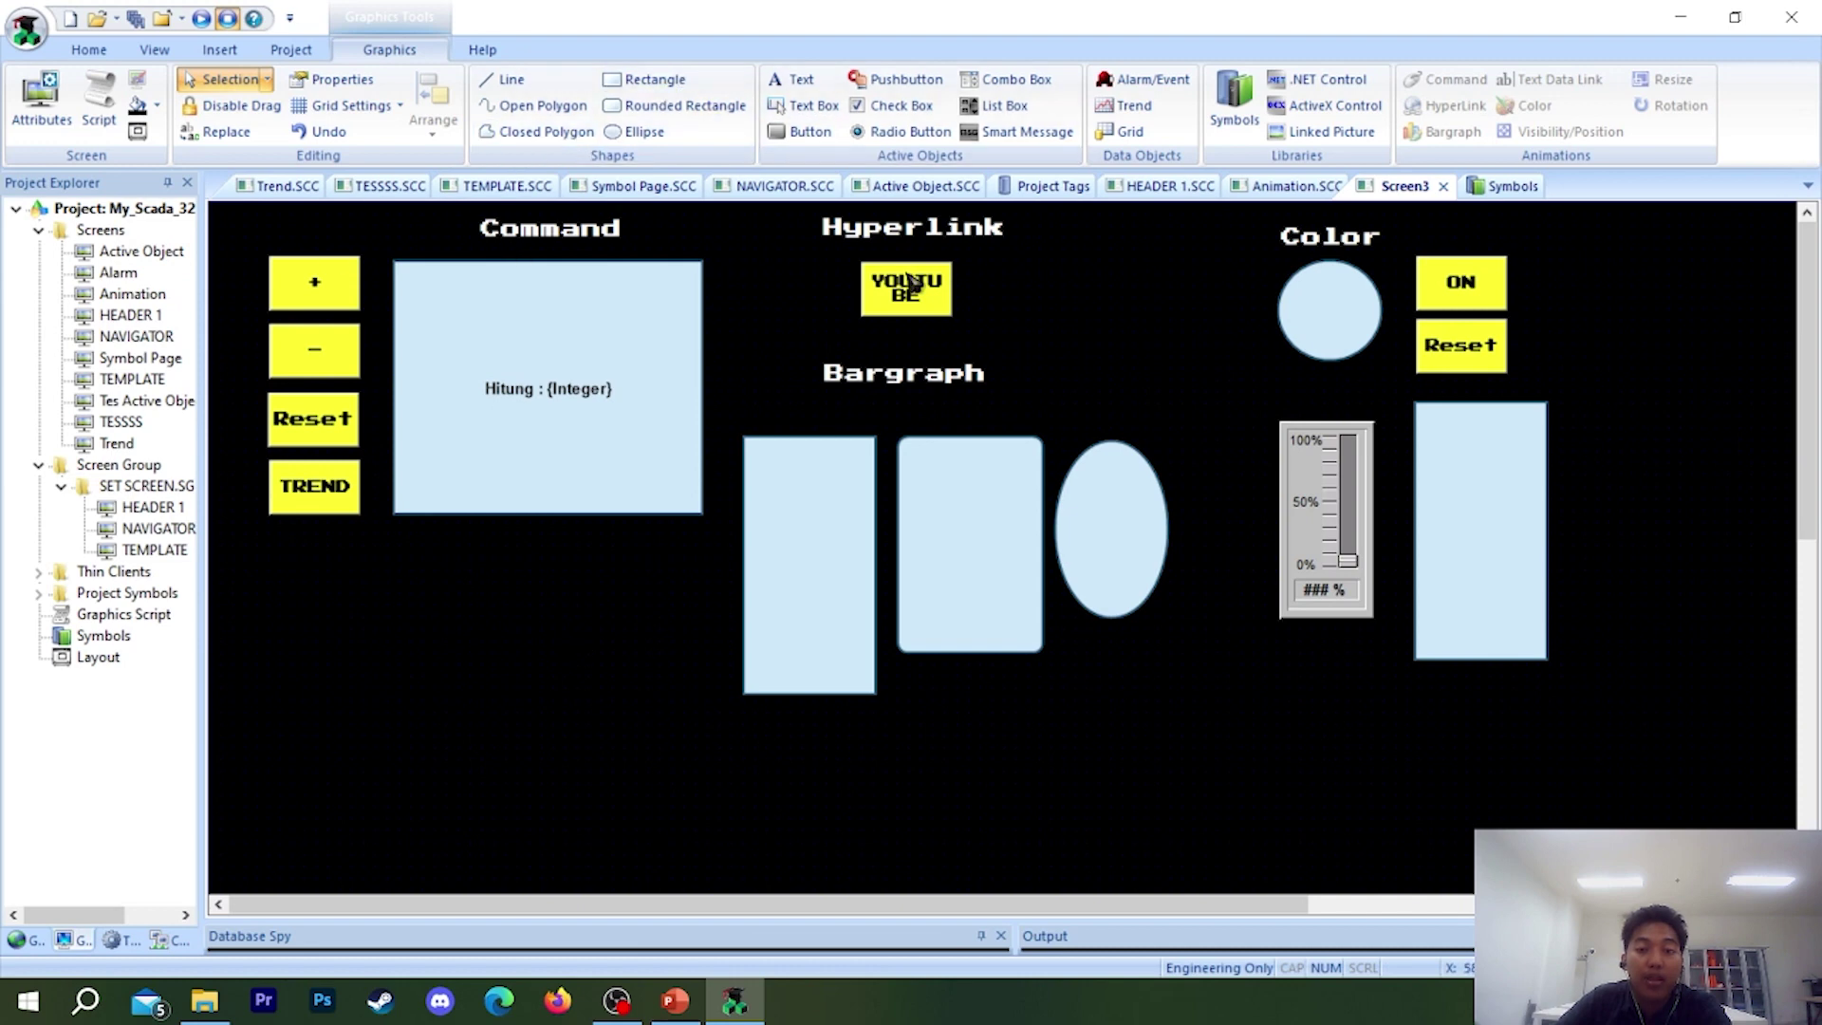
- Duplicate the Bargraph heading and place the copy to the right of the Color section
{"action": "left_click", "coordinate": [903, 373]}
{"action": "left_click_drag", "start_coordinate": [903, 373], "coordinate": [1667, 249]}
{"action": "scroll", "coordinate": [1403, 751], "scroll_direction": "right", "scroll_amount": 5}
- Shift the whole Color section to the left and up, and align the copied Bargraph heading with the other headings
{"action": "left_click_drag", "start_coordinate": [1402, 751], "coordinate": [986, 276]}
{"action": "left_click_drag", "start_coordinate": [1184, 330], "coordinate": [1159, 334]}
{"action": "left_click_drag", "start_coordinate": [1272, 643], "coordinate": [1235, 609]}
{"action": "left_click_drag", "start_coordinate": [1413, 257], "coordinate": [1370, 244]}
{"action": "left_click", "coordinate": [1280, 332]}
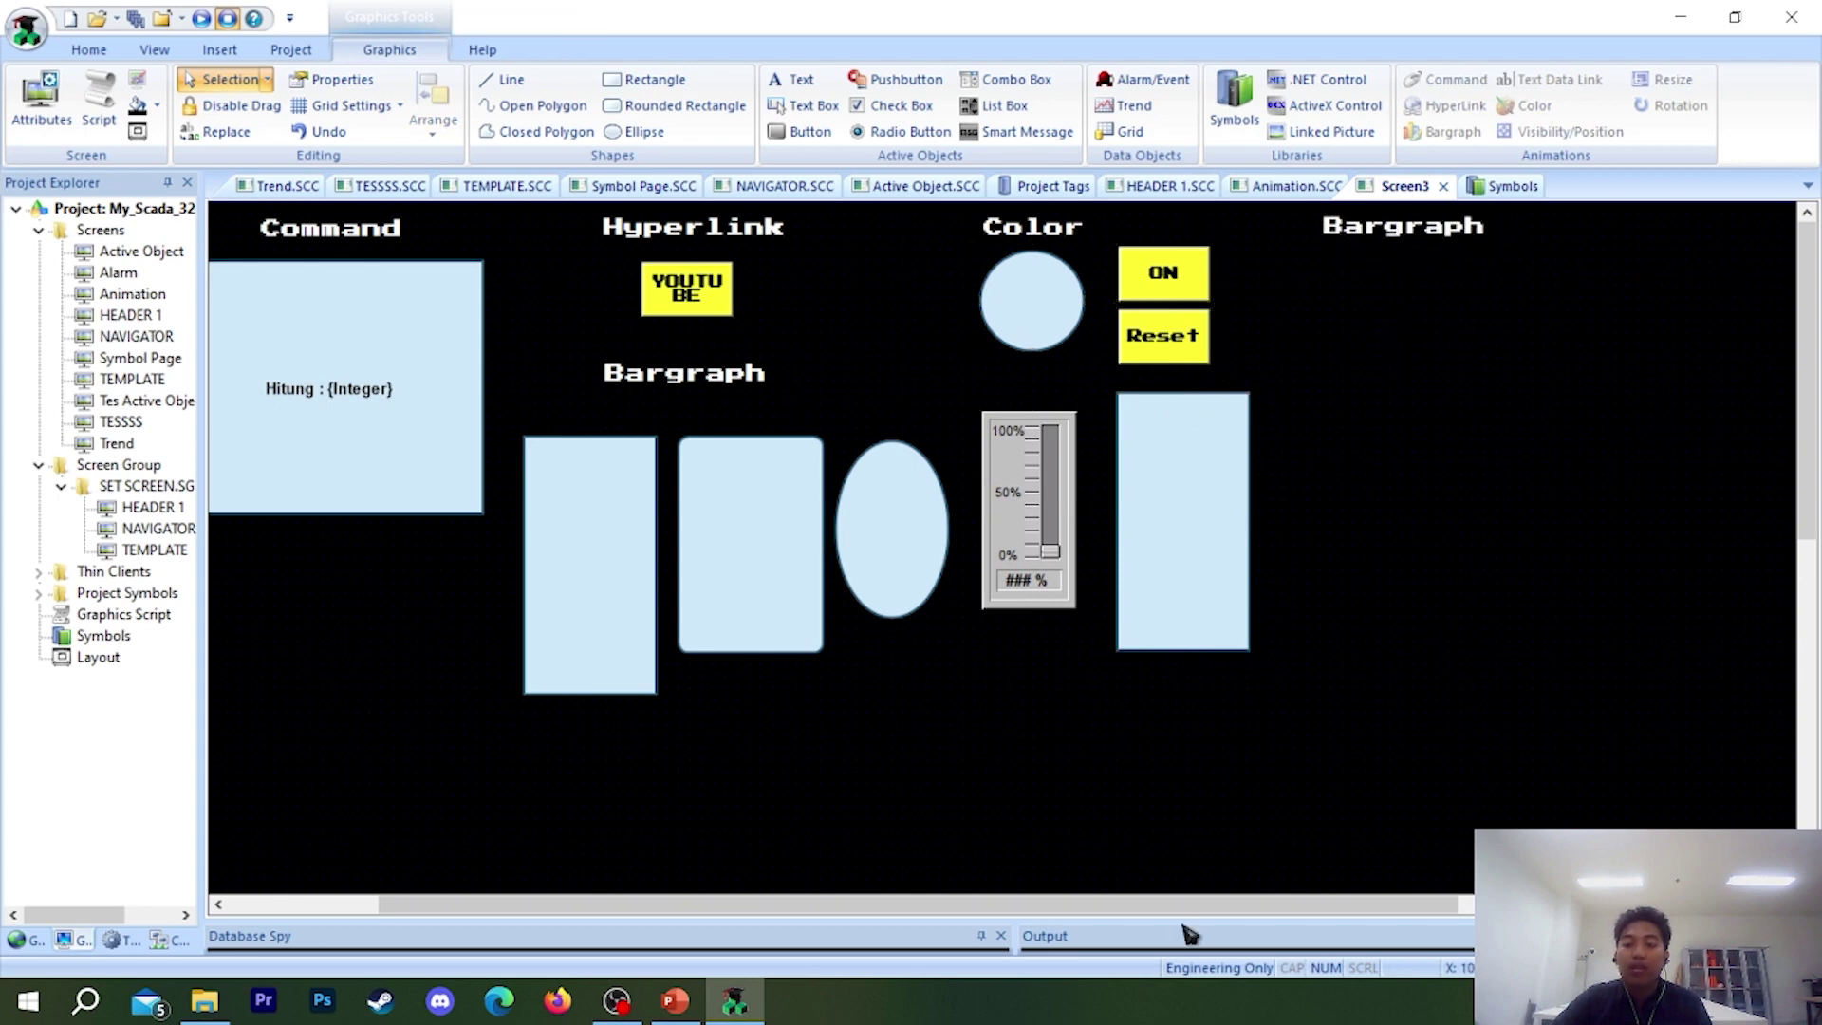
- Change the caption of the copied Bargraph heading beside the Color section to Visibility
{"action": "left_click_drag", "start_coordinate": [1186, 905], "coordinate": [1117, 905]}
{"action": "double_click", "coordinate": [1468, 230]}
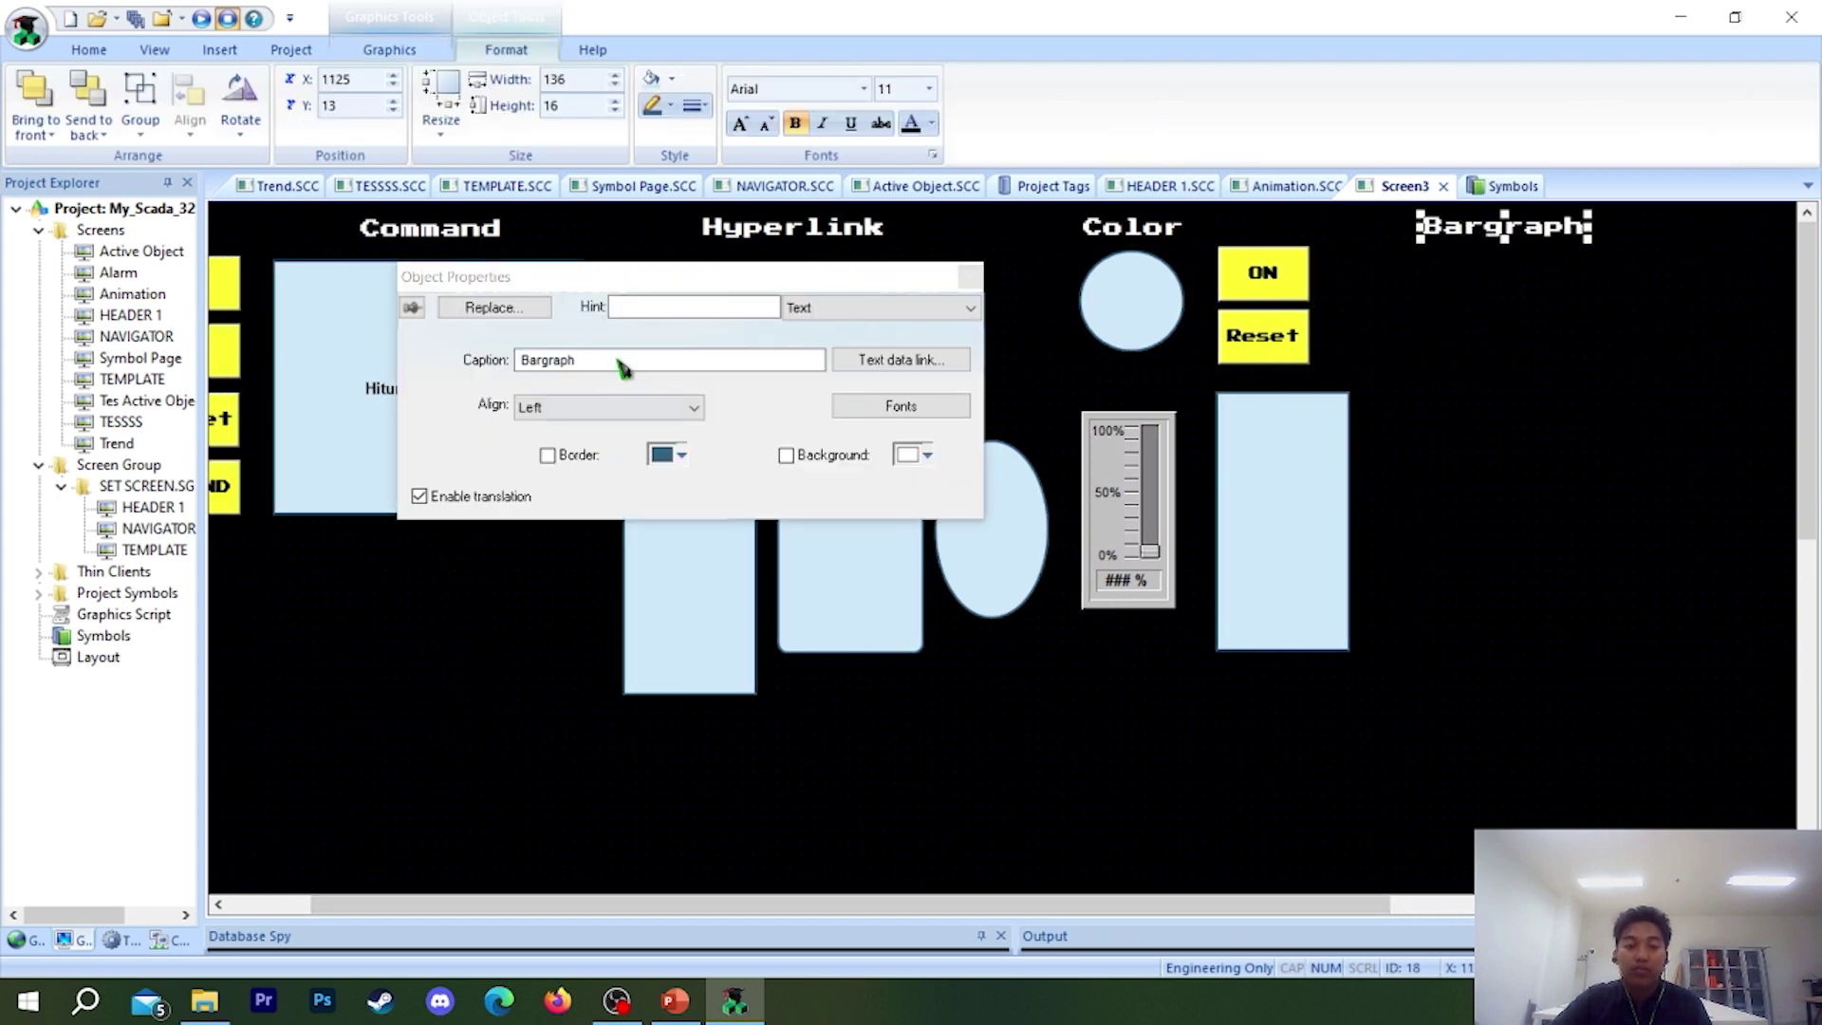
{"action": "double_click", "coordinate": [664, 360]}
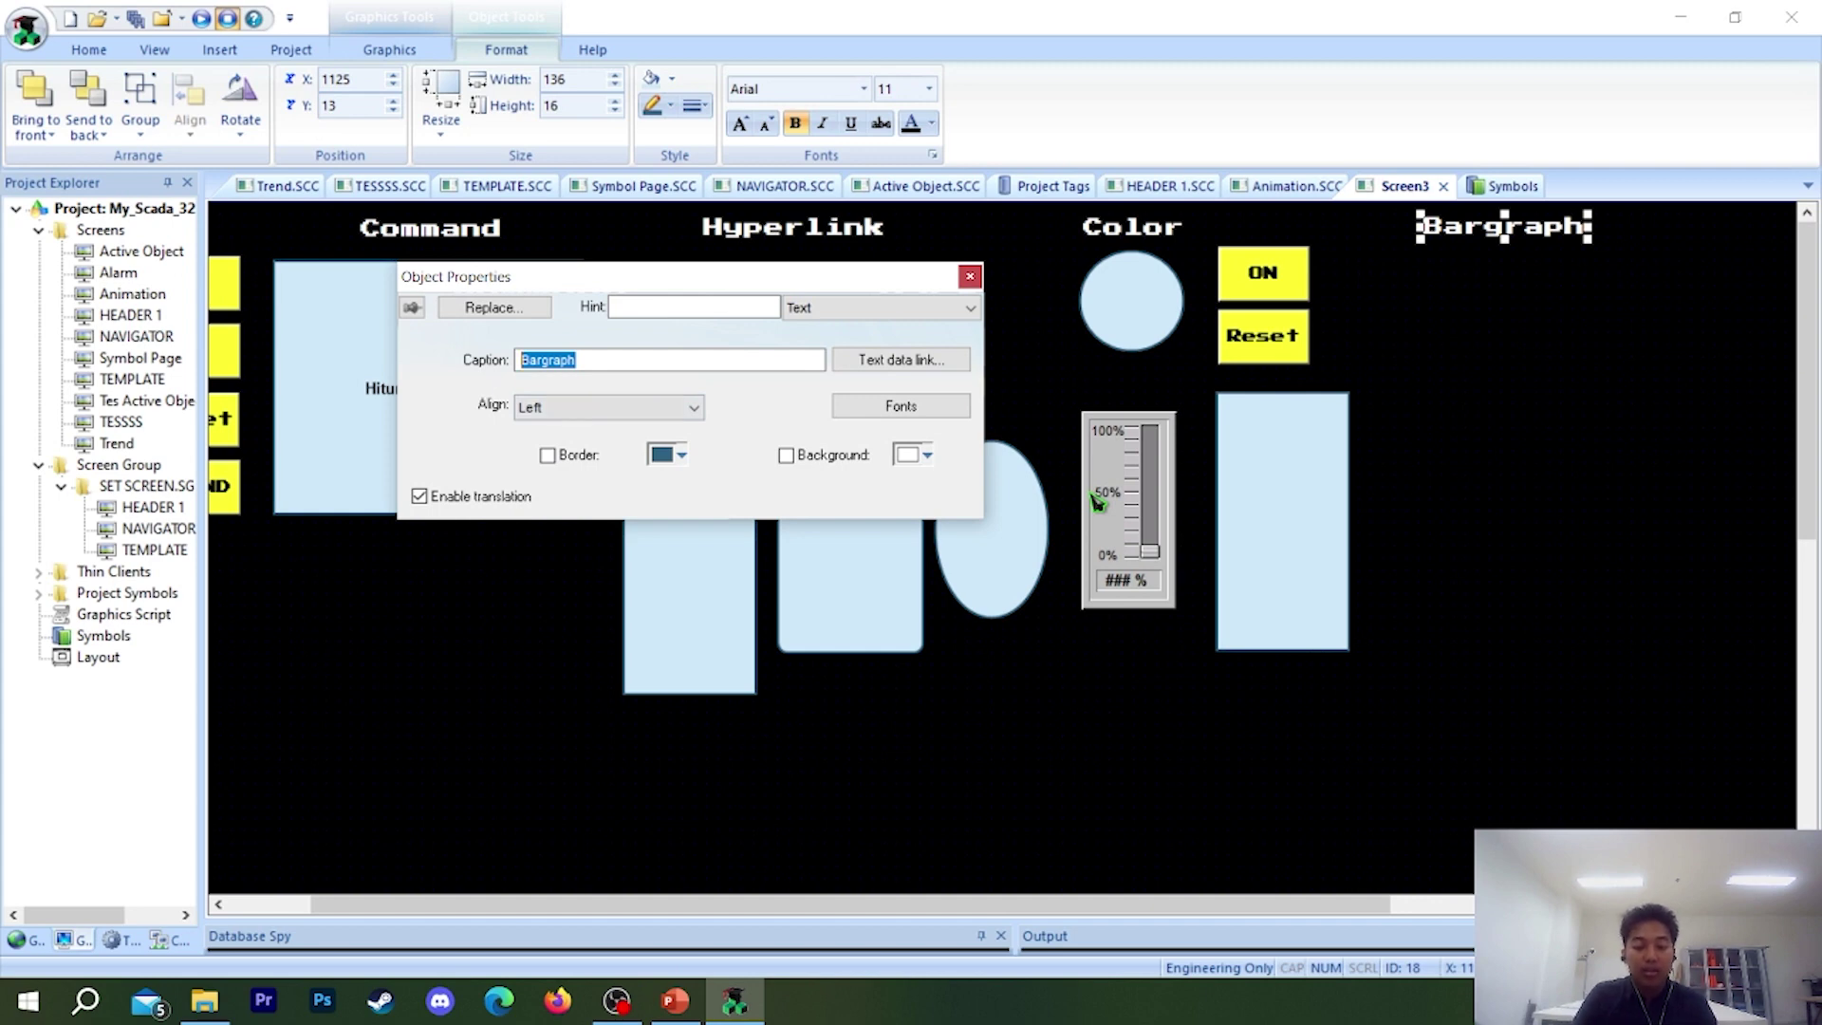
{"action": "type", "text": "Visib"}
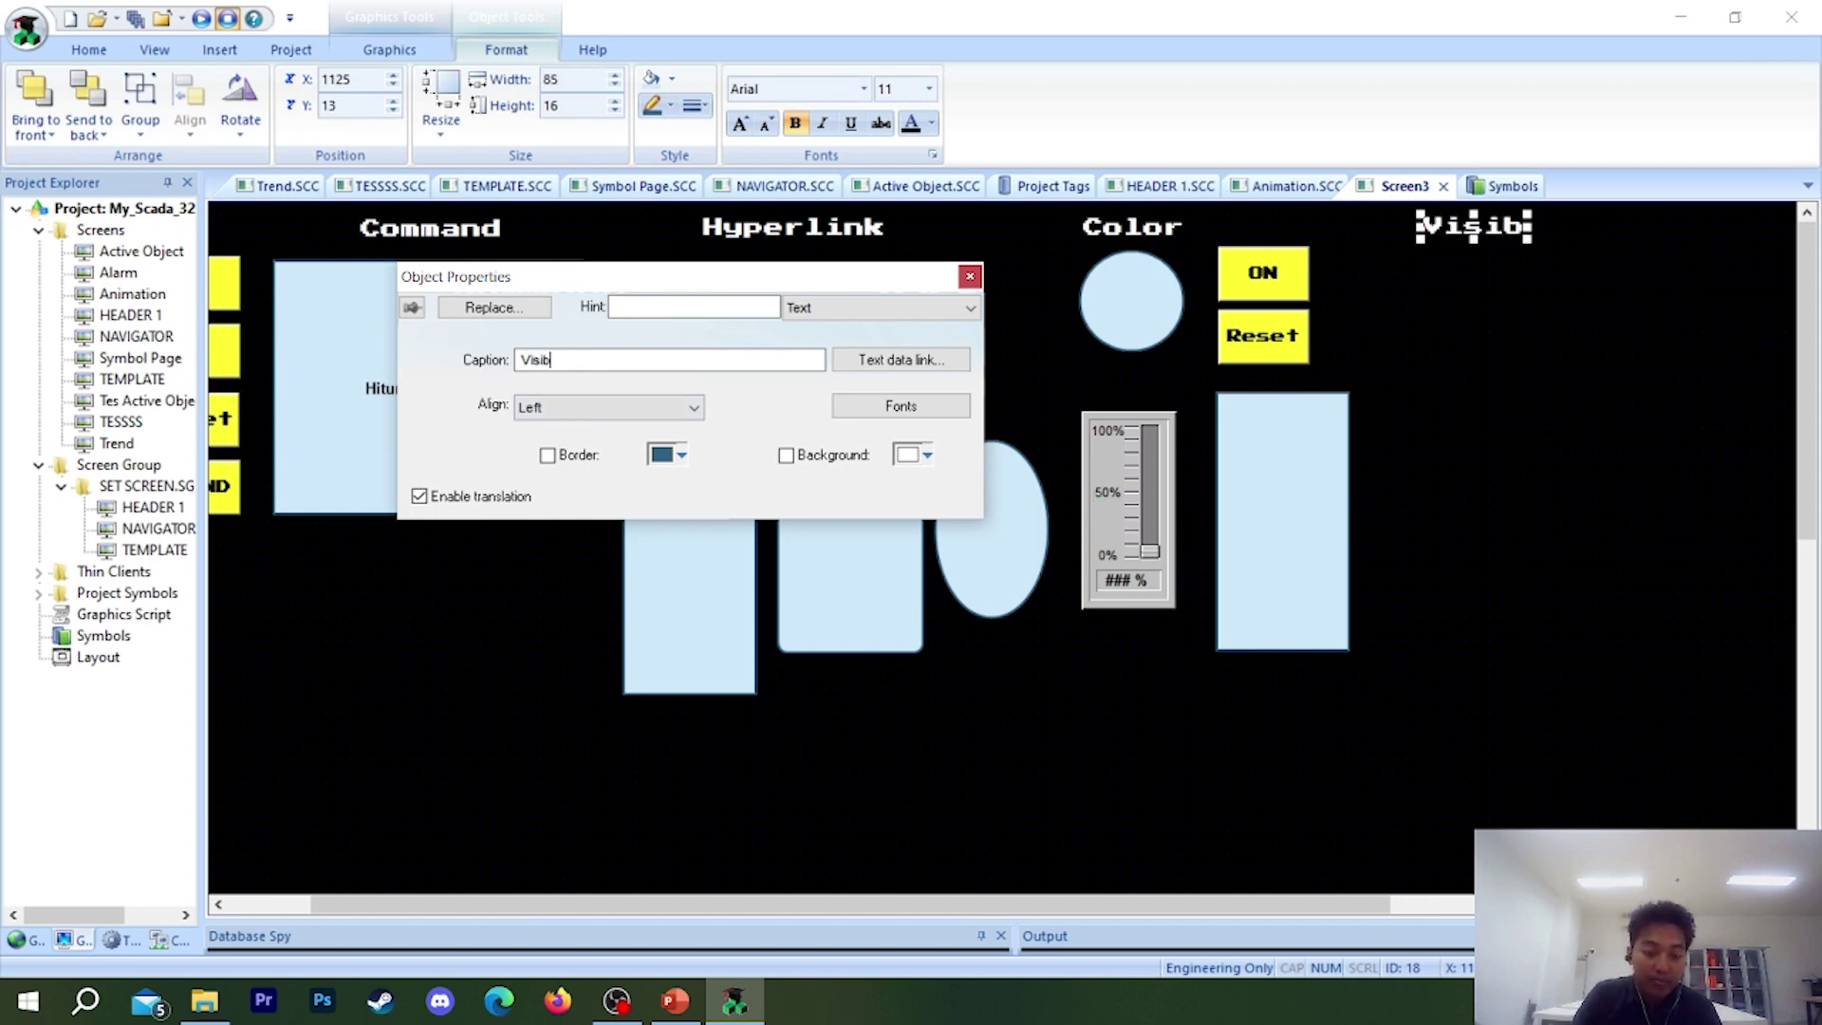
{"action": "type", "text": "ilit"}
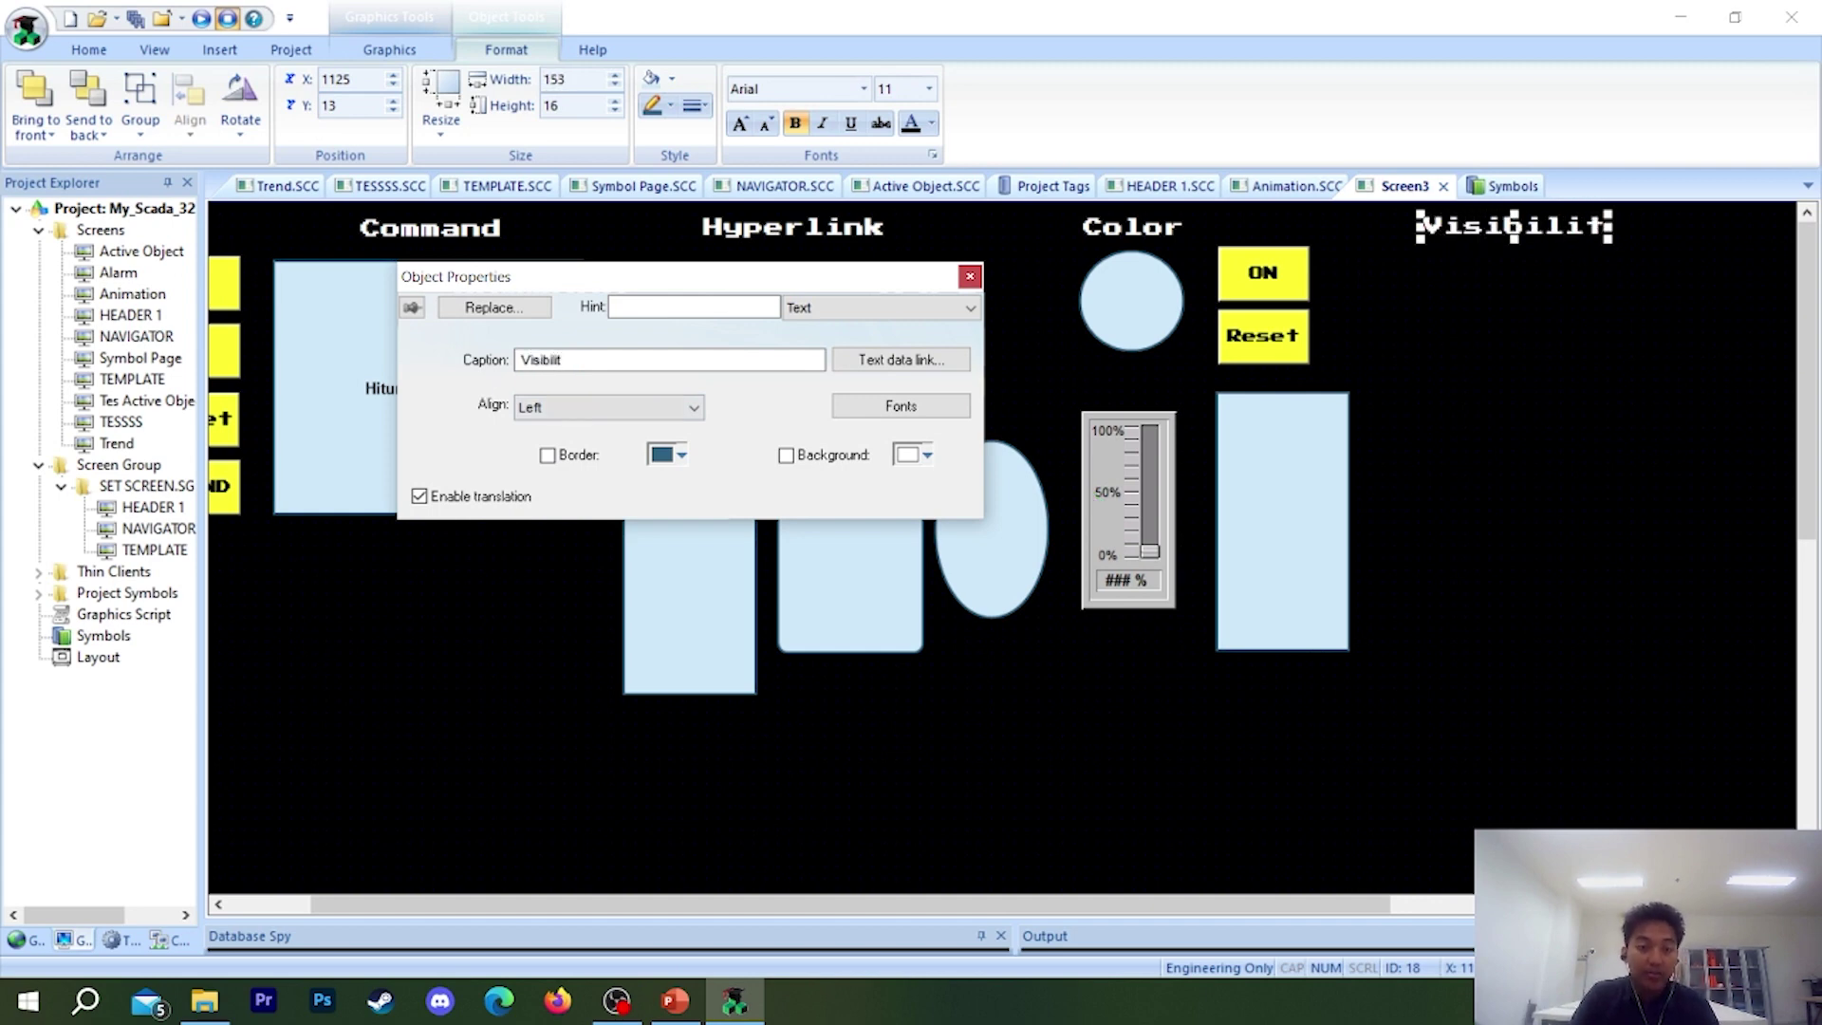
{"action": "type", "text": "y"}
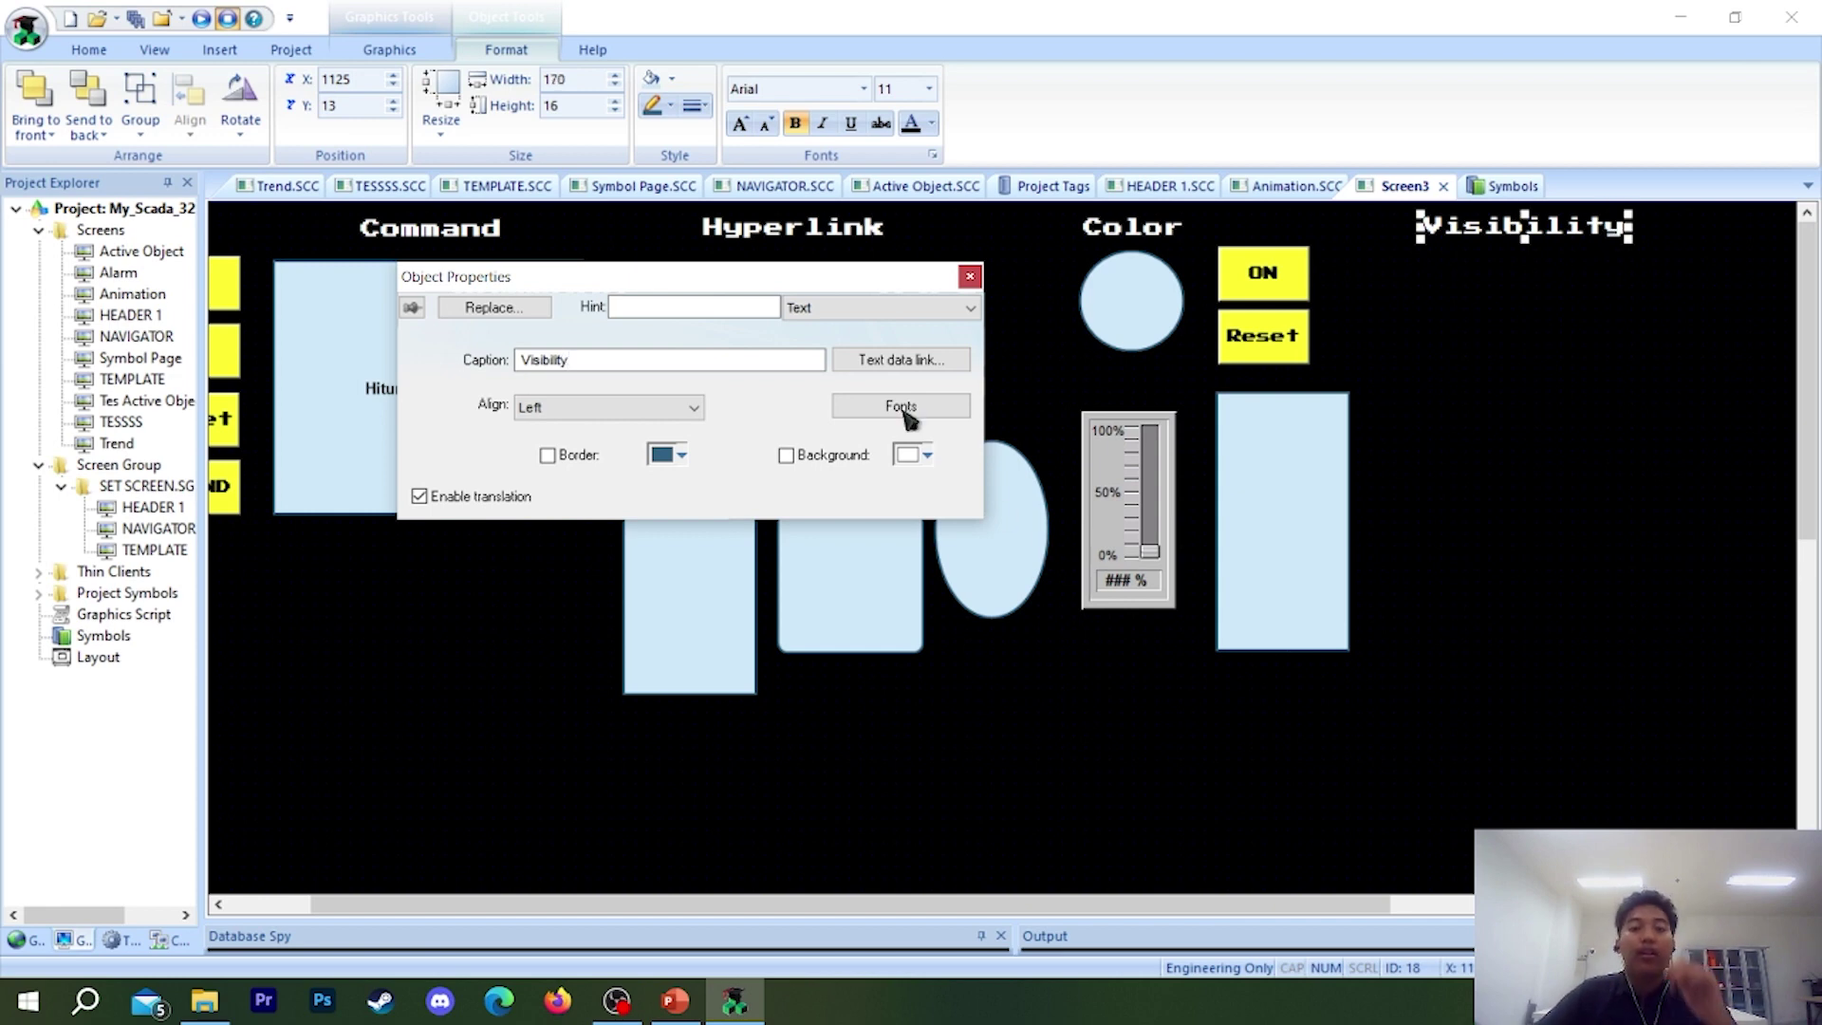
{"action": "left_click", "coordinate": [969, 276]}
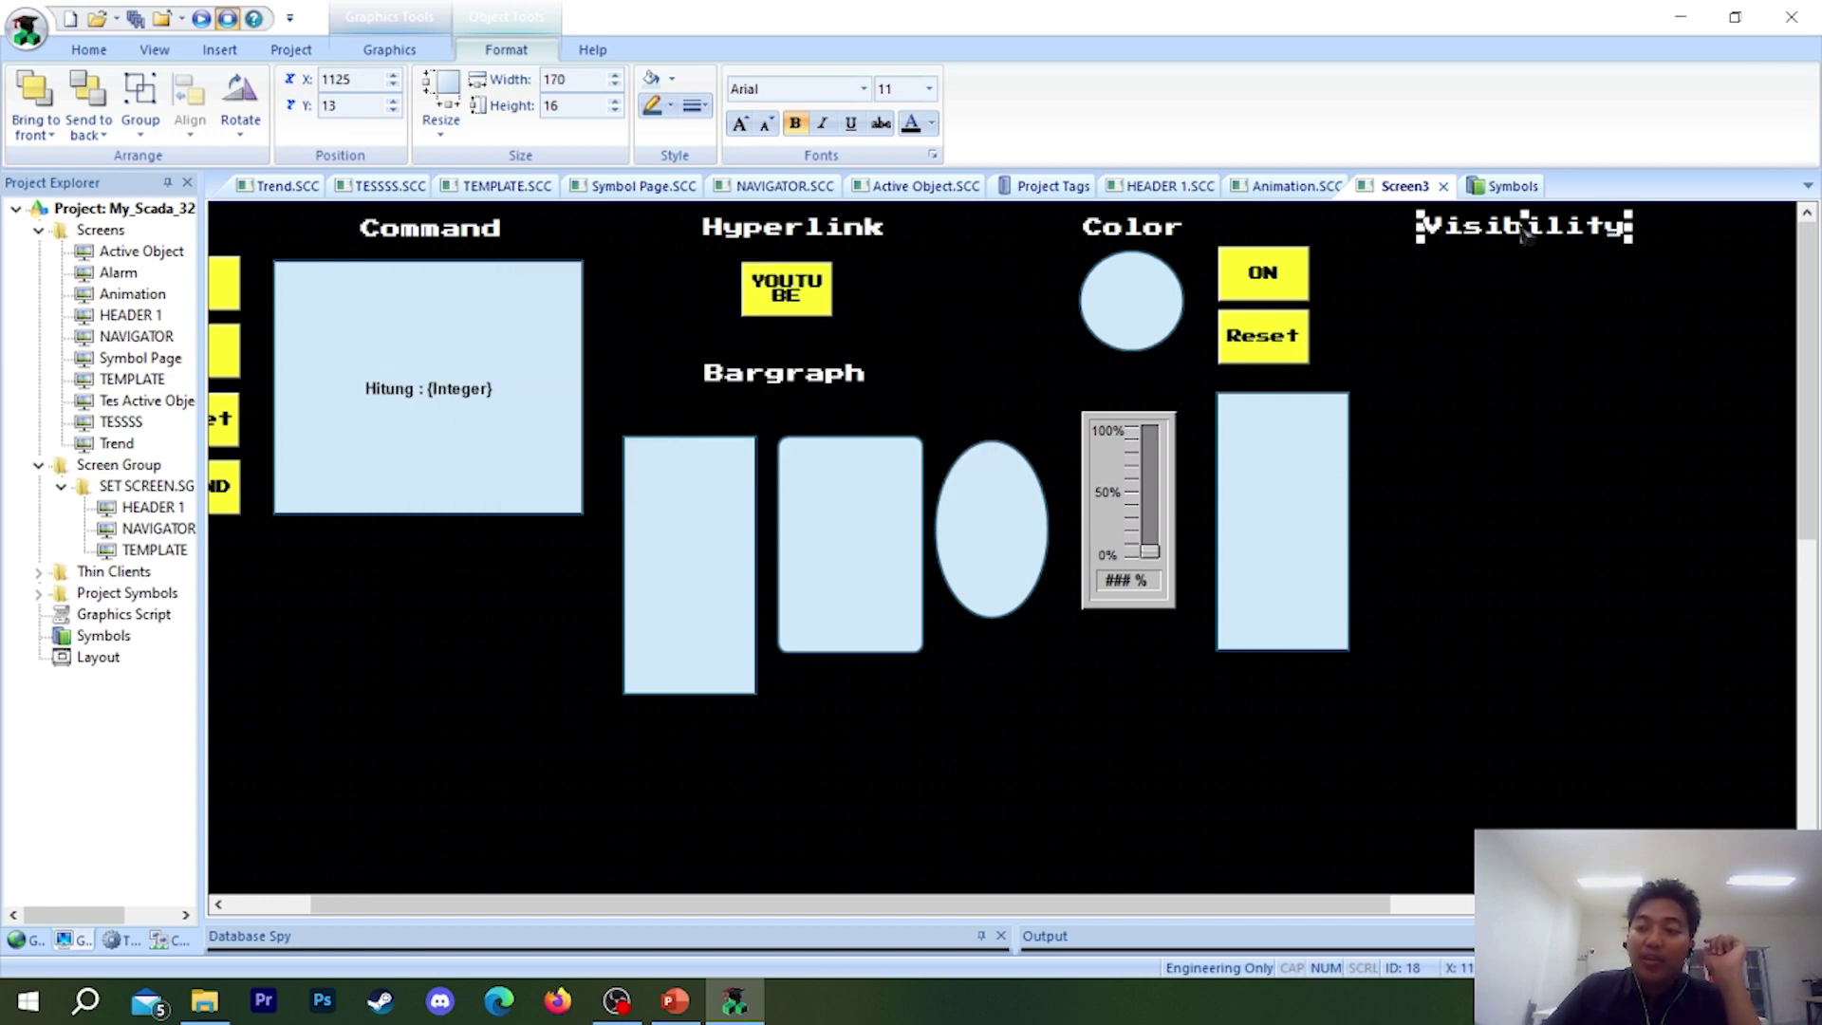
- Duplicate the ellipse from the Bargraph section and place the copy beneath the Visibility heading
{"action": "left_click", "coordinate": [389, 49]}
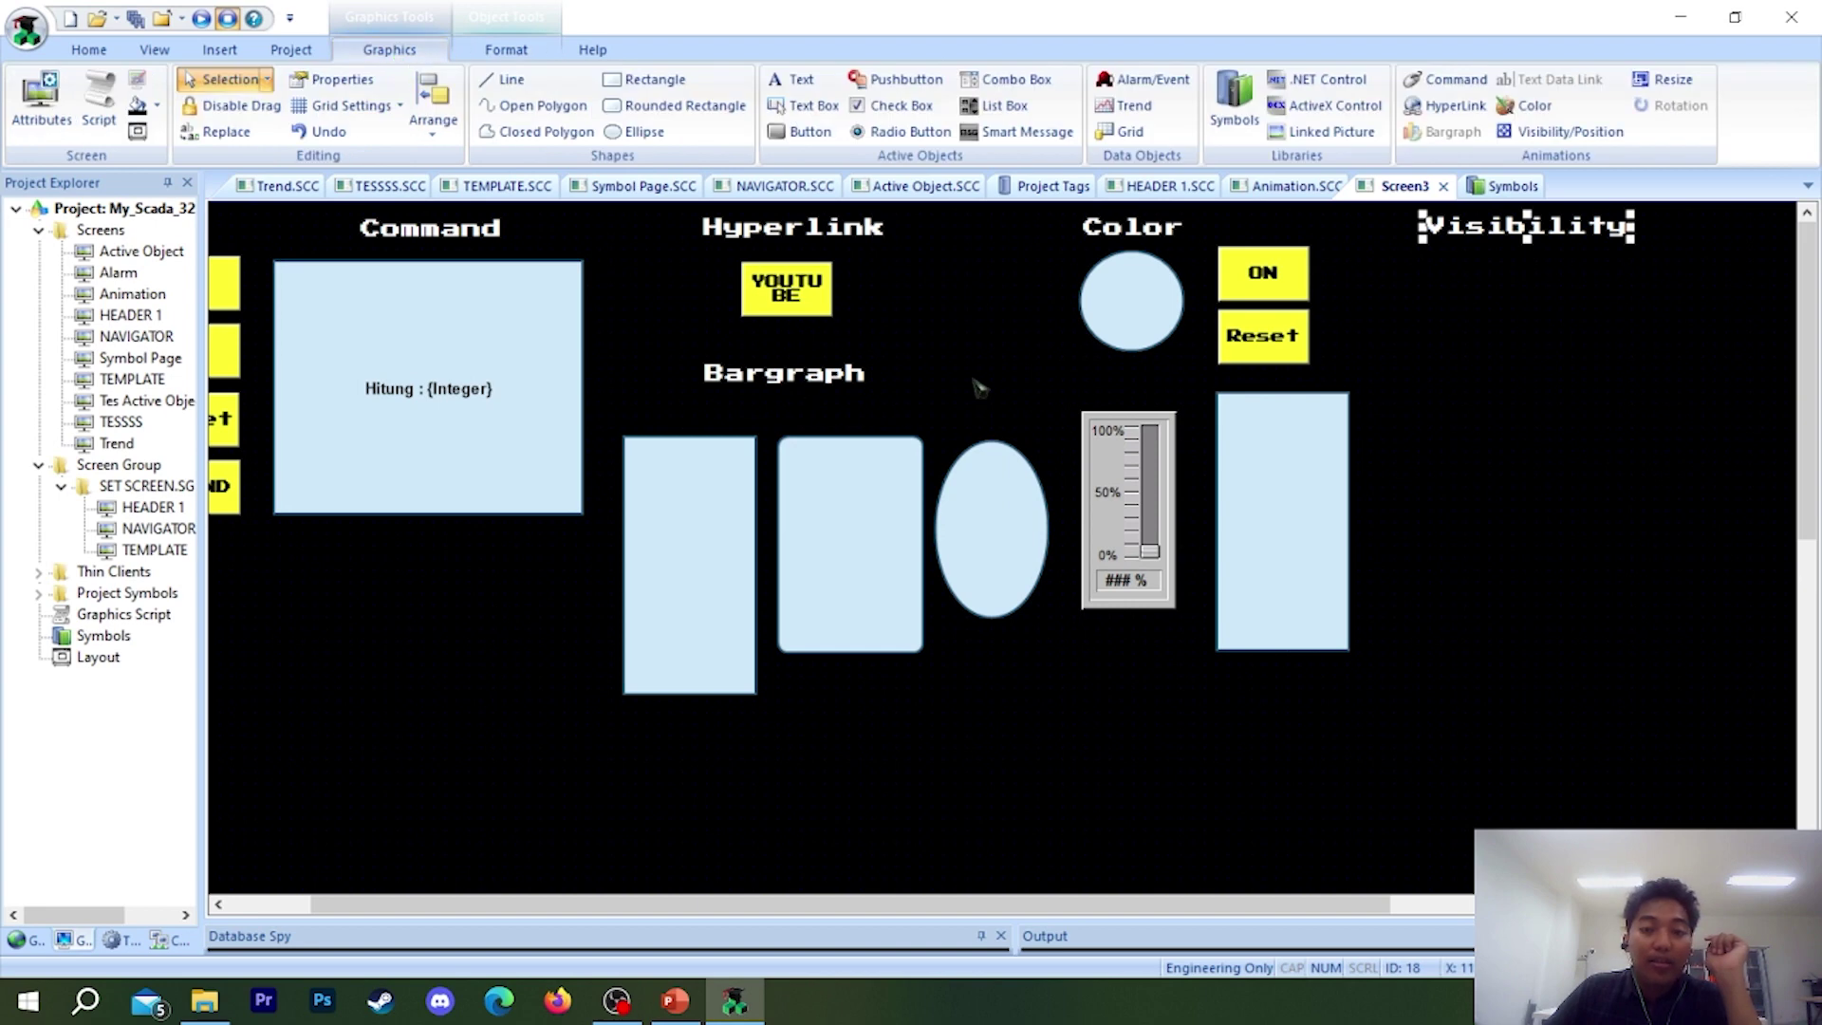
{"action": "left_click", "coordinate": [801, 555]}
{"action": "left_click", "coordinate": [966, 529]}
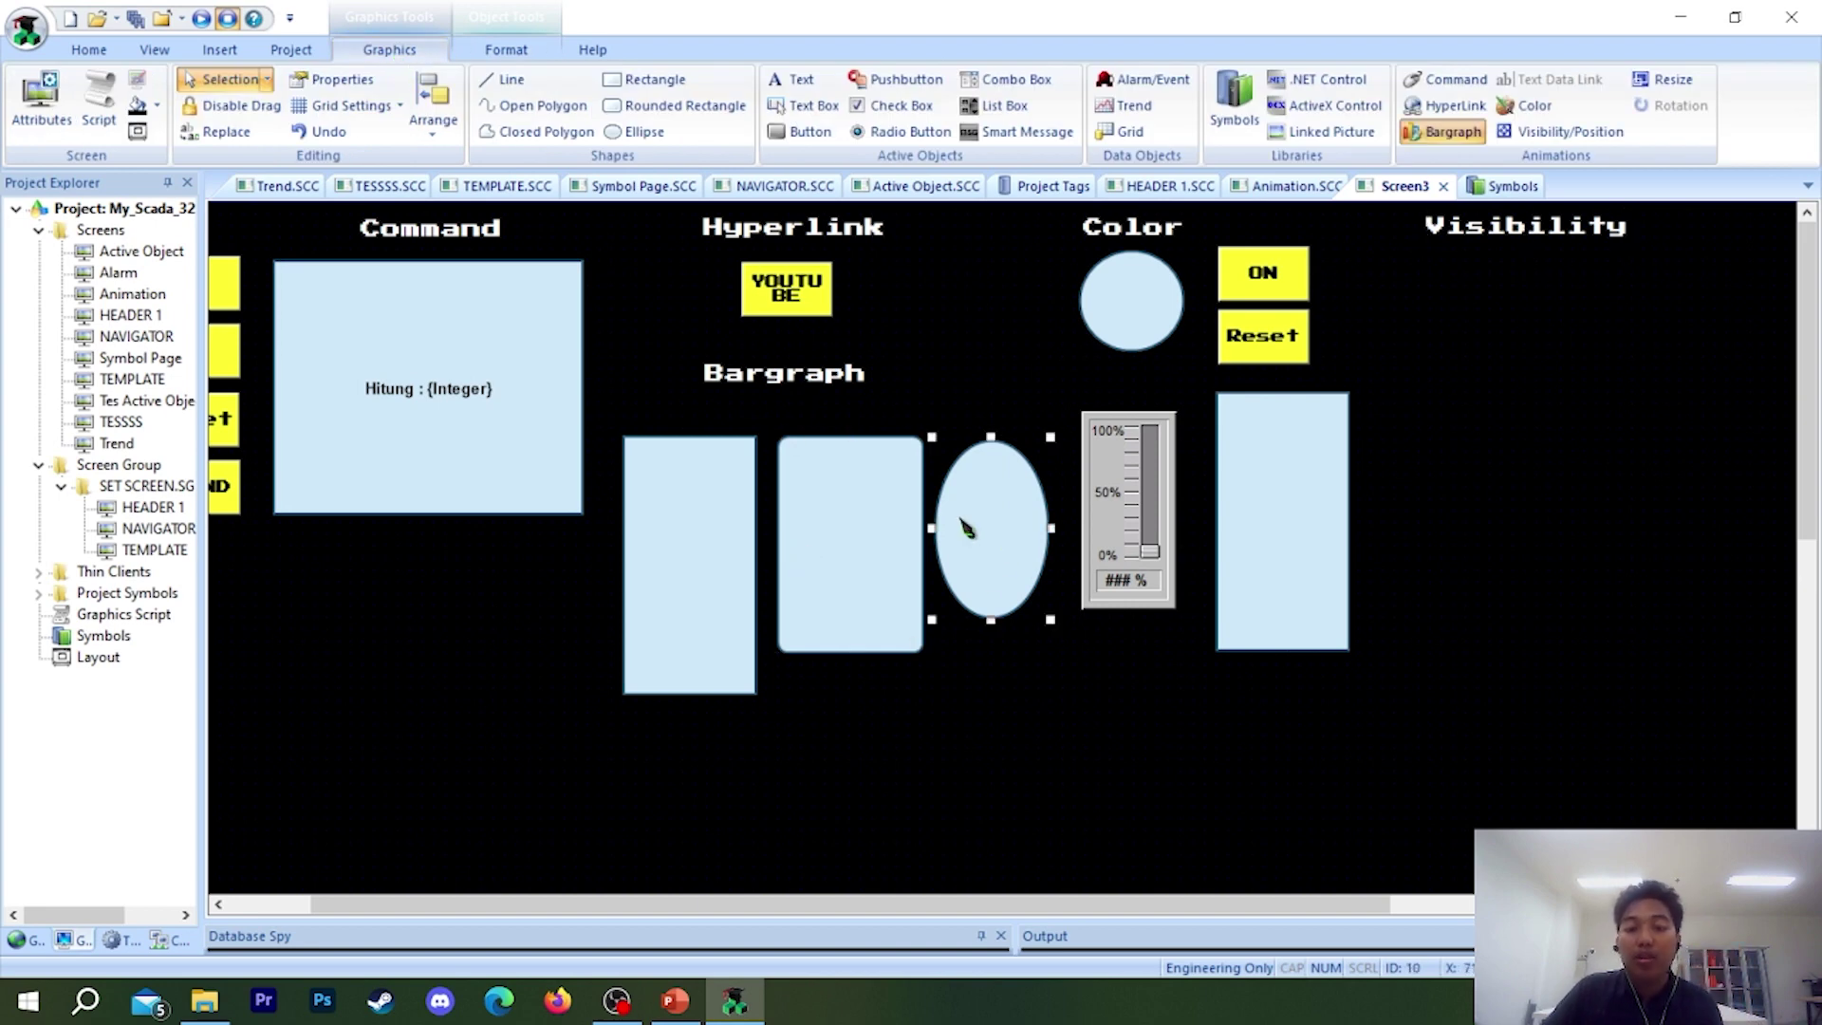
{"action": "left_click_drag", "start_coordinate": [966, 528], "coordinate": [1518, 380]}
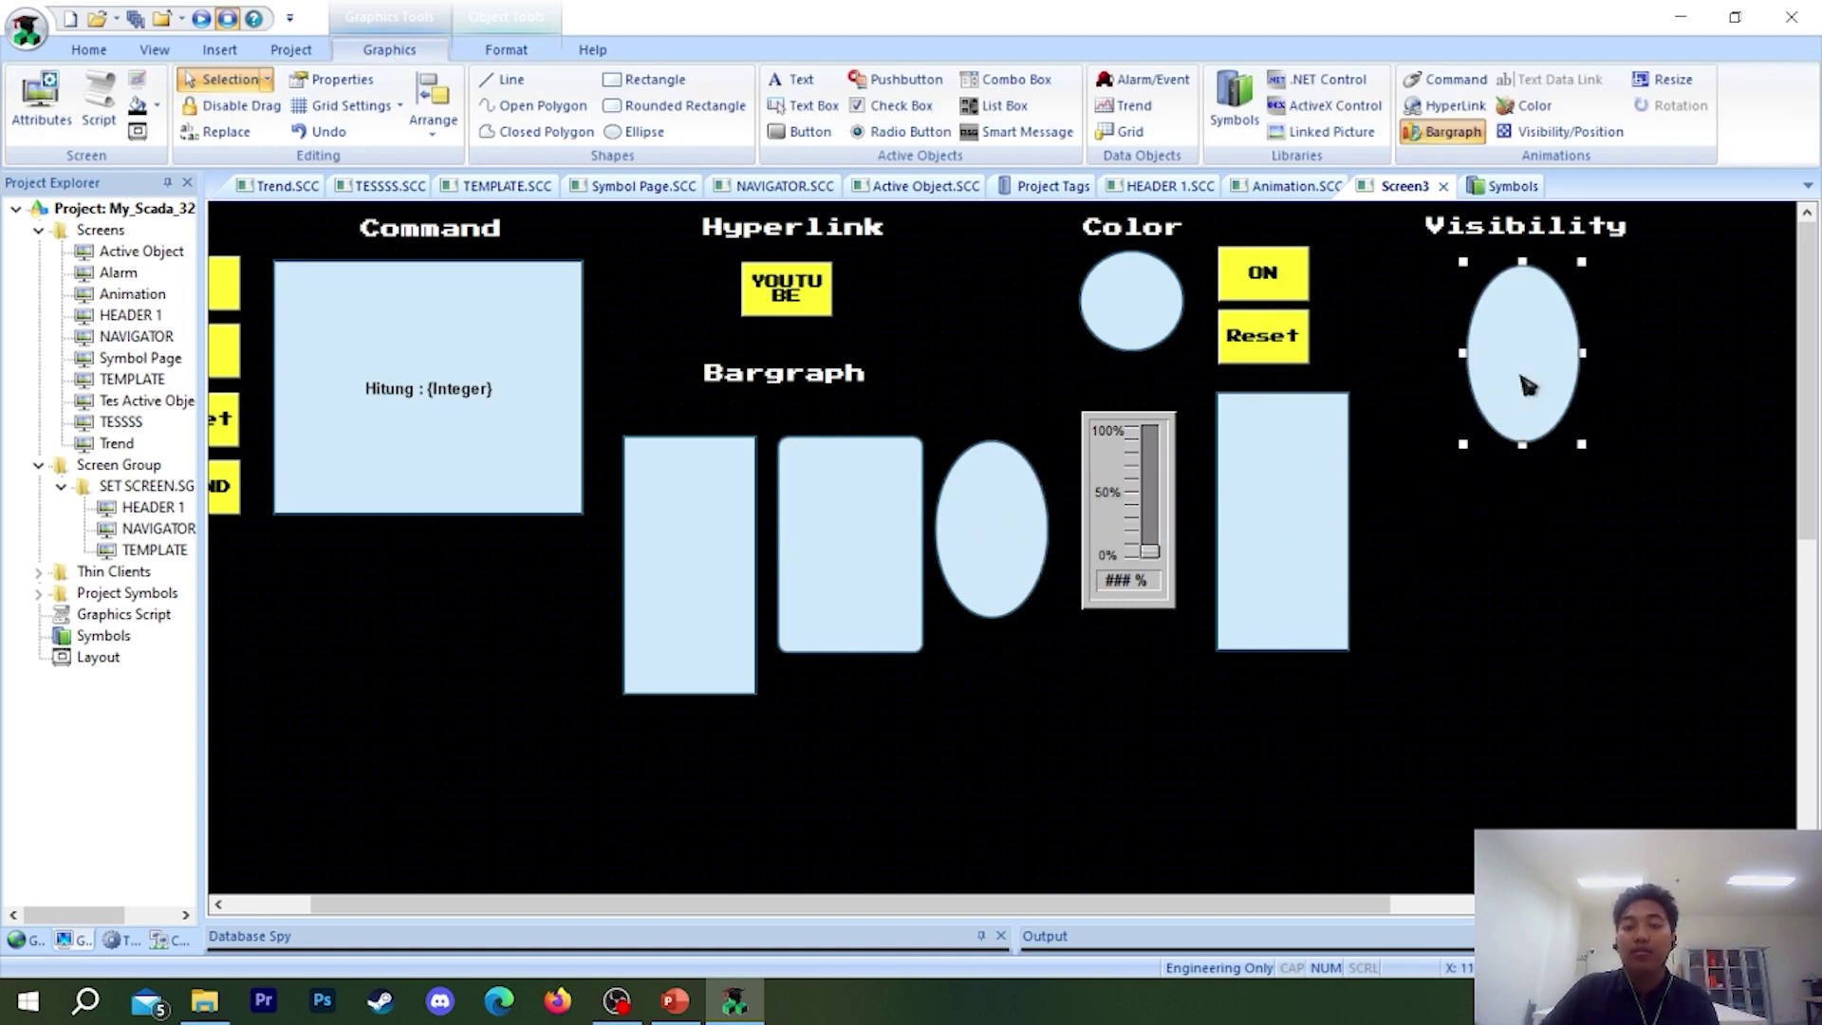
- Remove the bargraph animation from the copied ellipse and shift it slightly to the left under the Visibility heading
{"action": "double_click", "coordinate": [1523, 384]}
{"action": "left_click", "coordinate": [946, 305]}
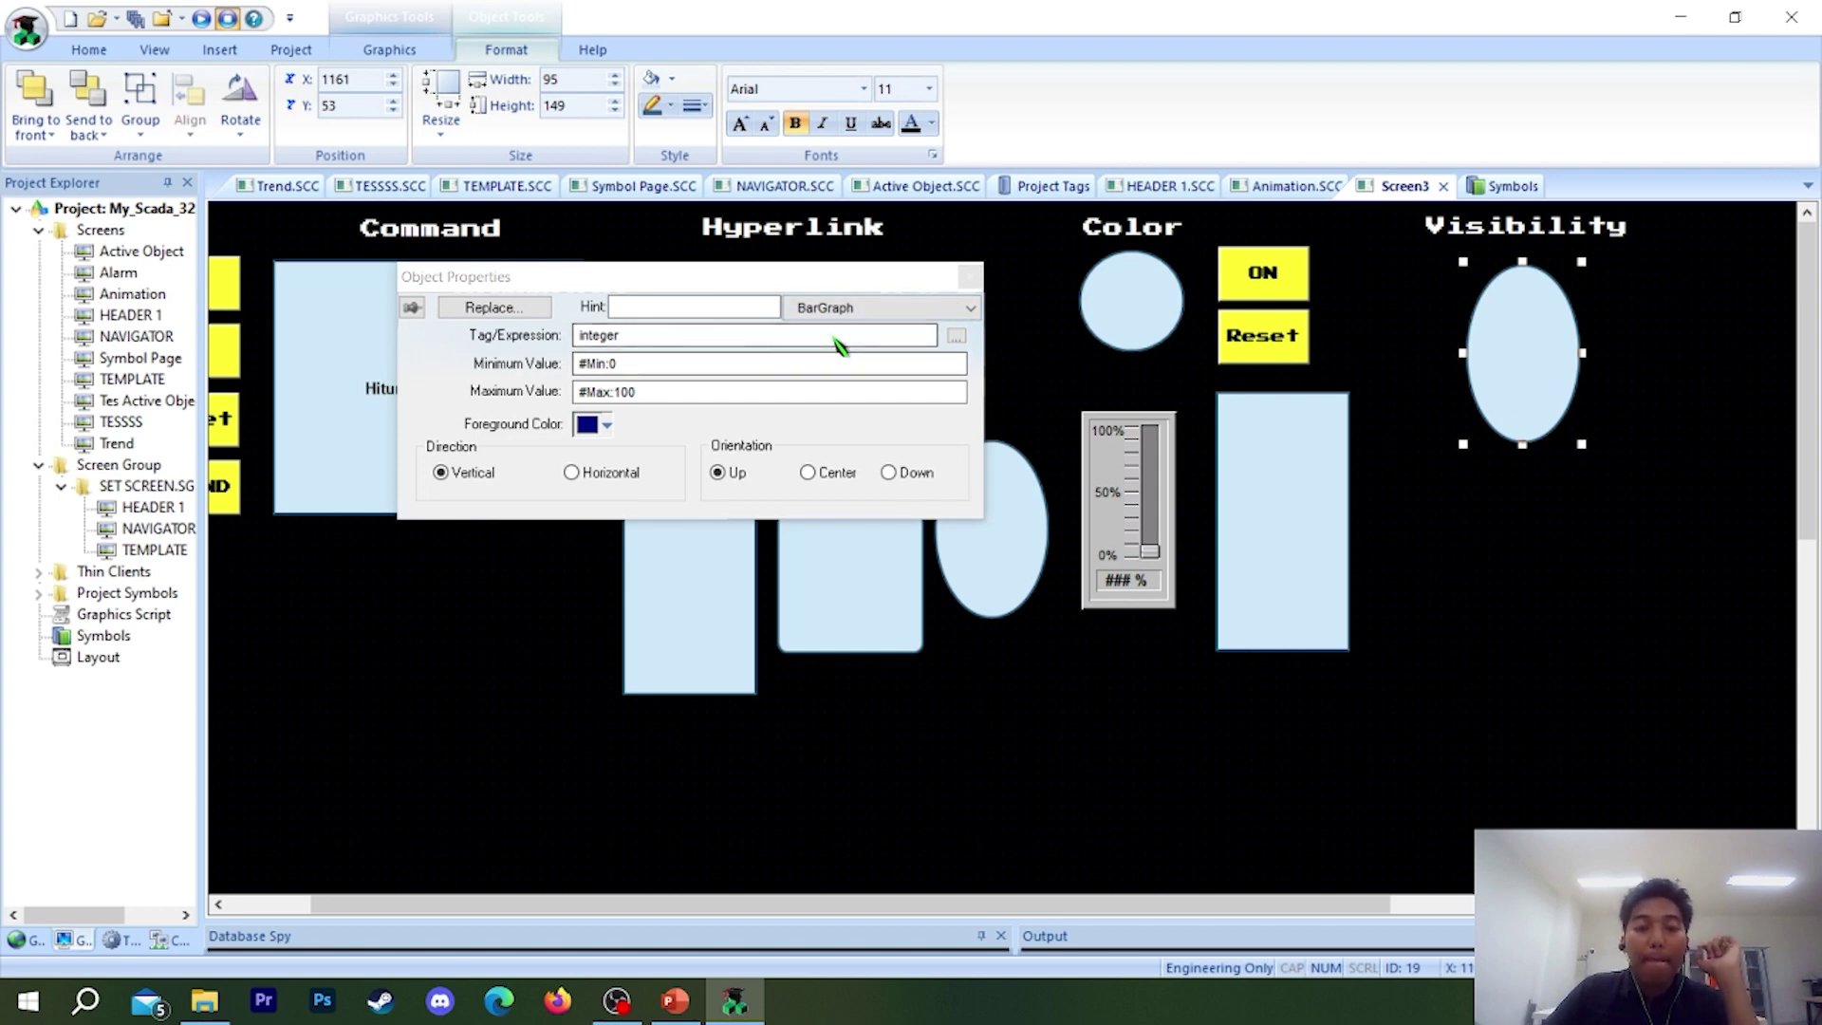
{"action": "left_click", "coordinate": [906, 313]}
{"action": "left_click", "coordinate": [903, 322]}
{"action": "left_click", "coordinate": [969, 276]}
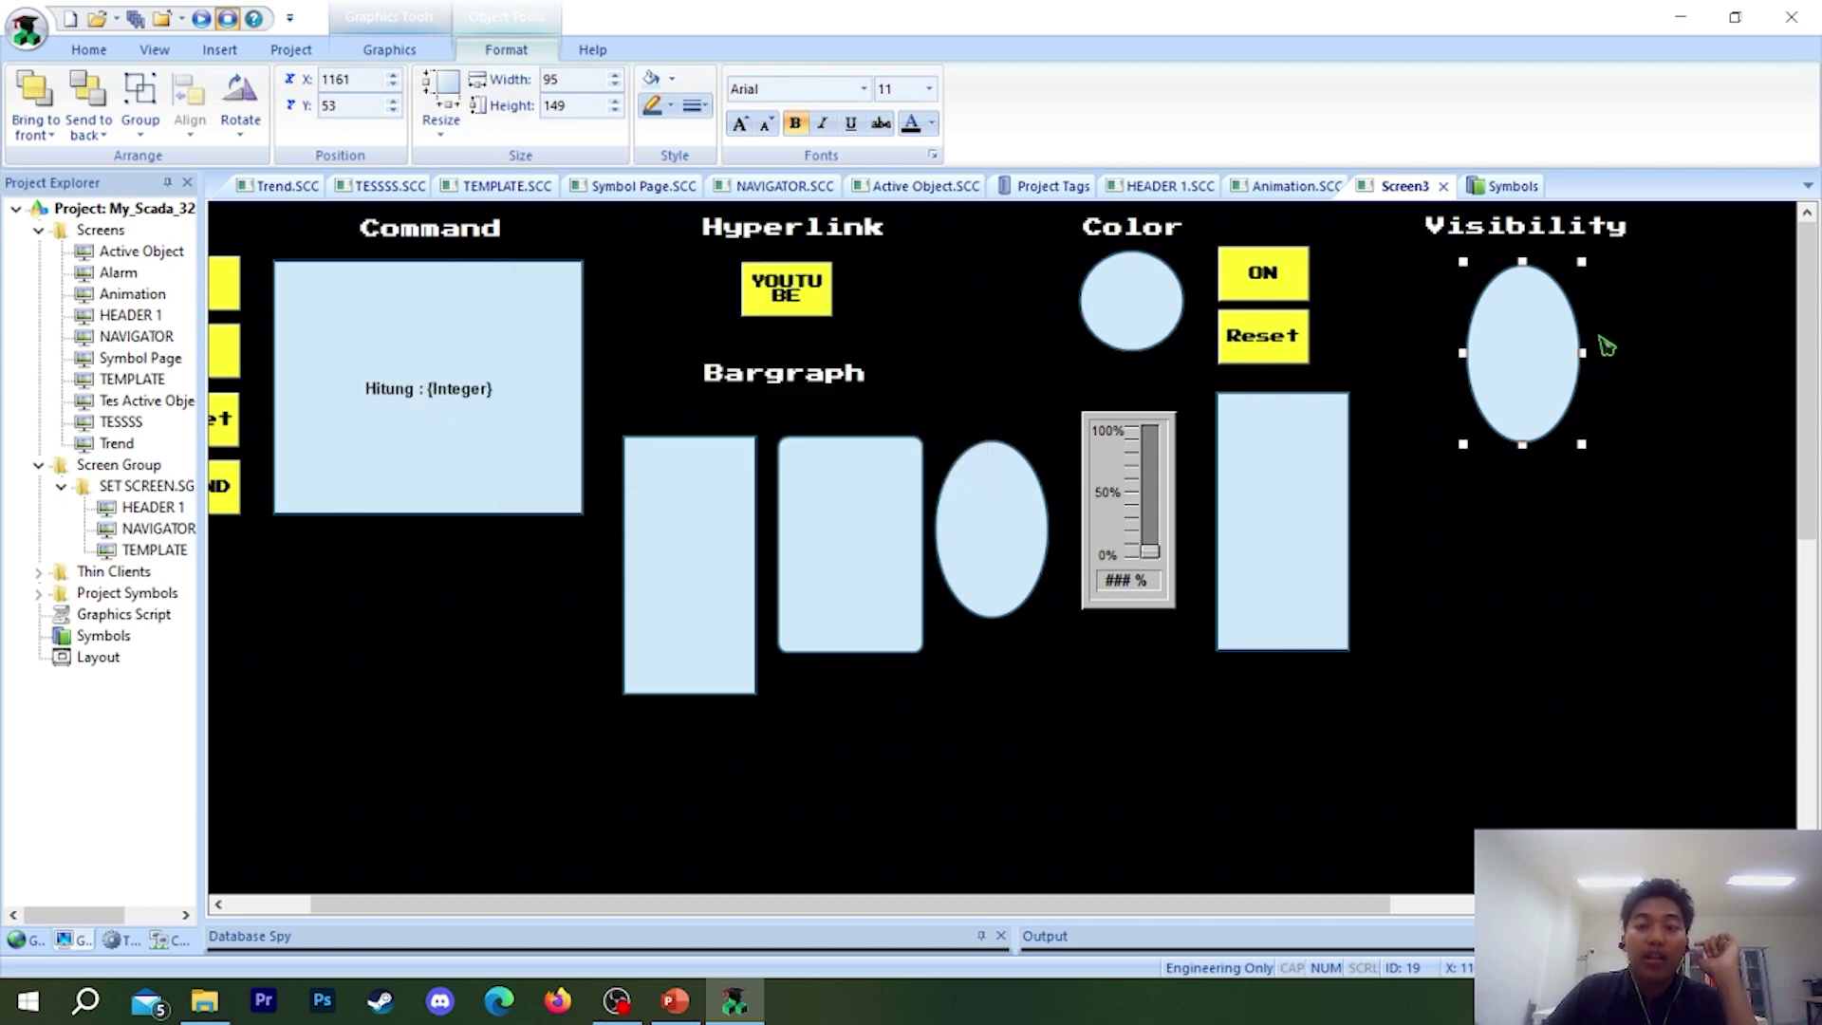
{"action": "left_click", "coordinate": [387, 49]}
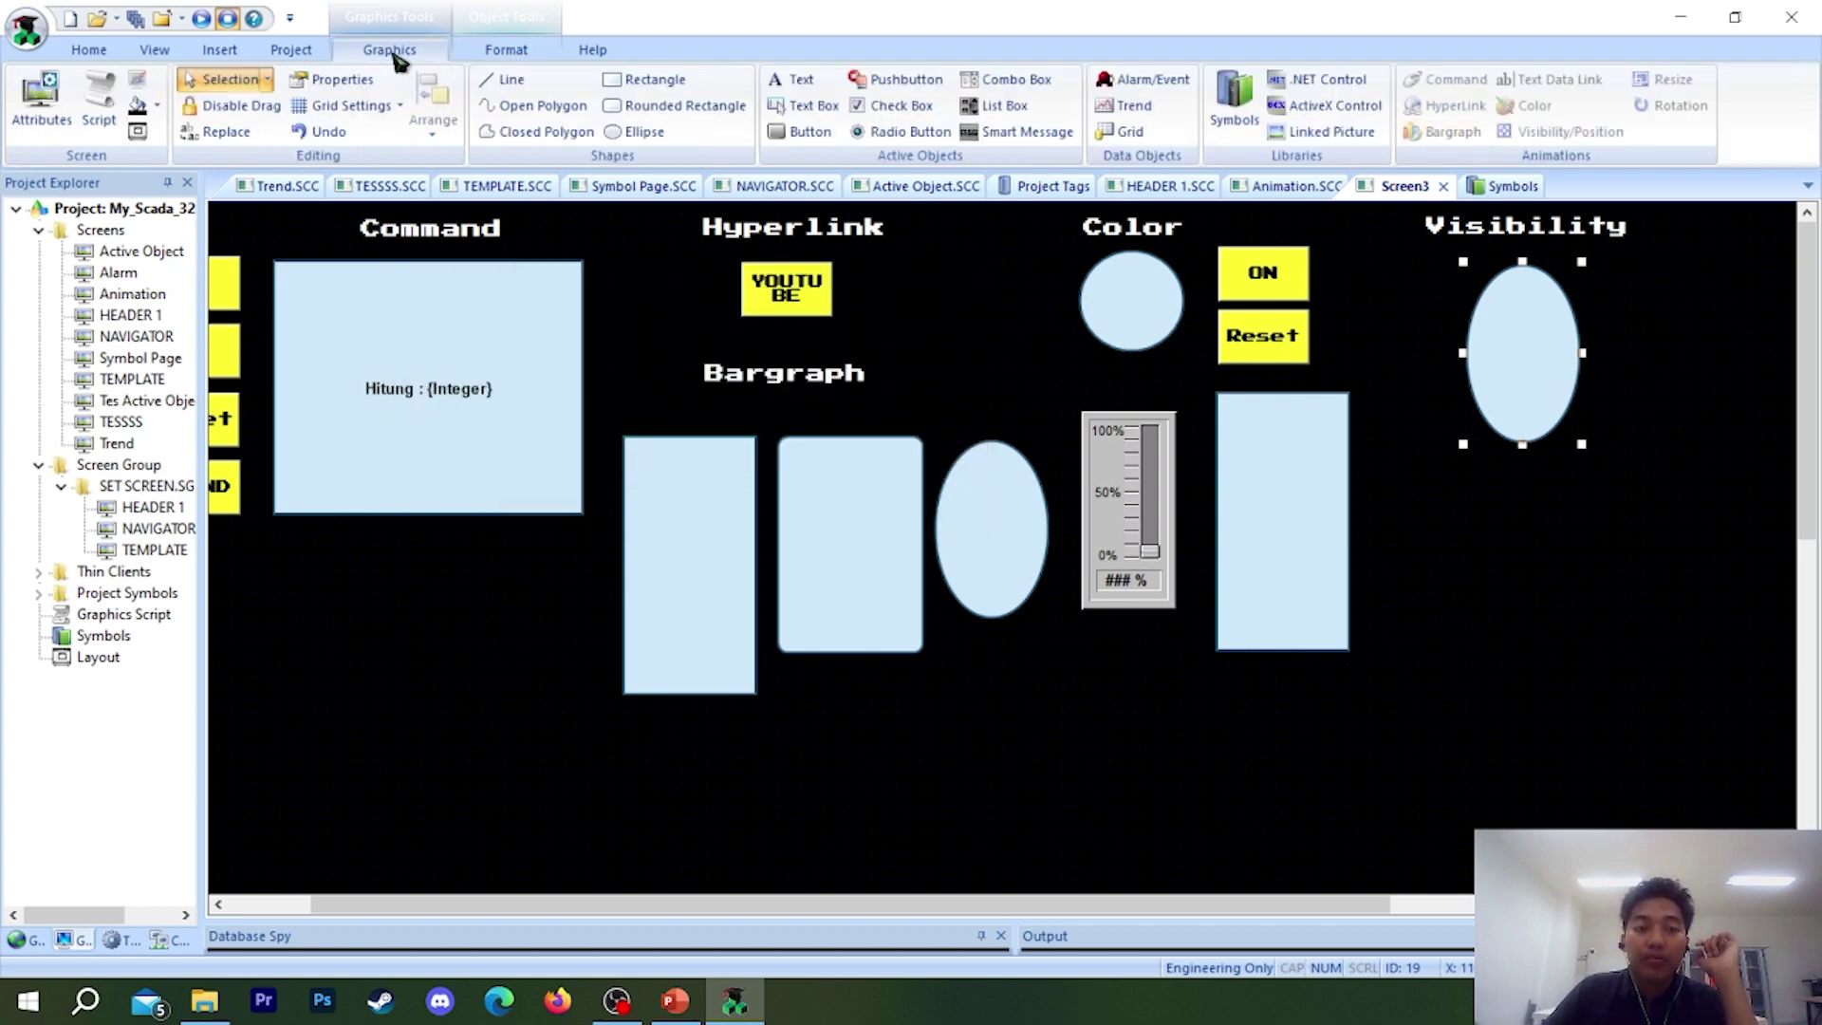
{"action": "left_click", "coordinate": [481, 52]}
{"action": "left_click", "coordinate": [391, 49]}
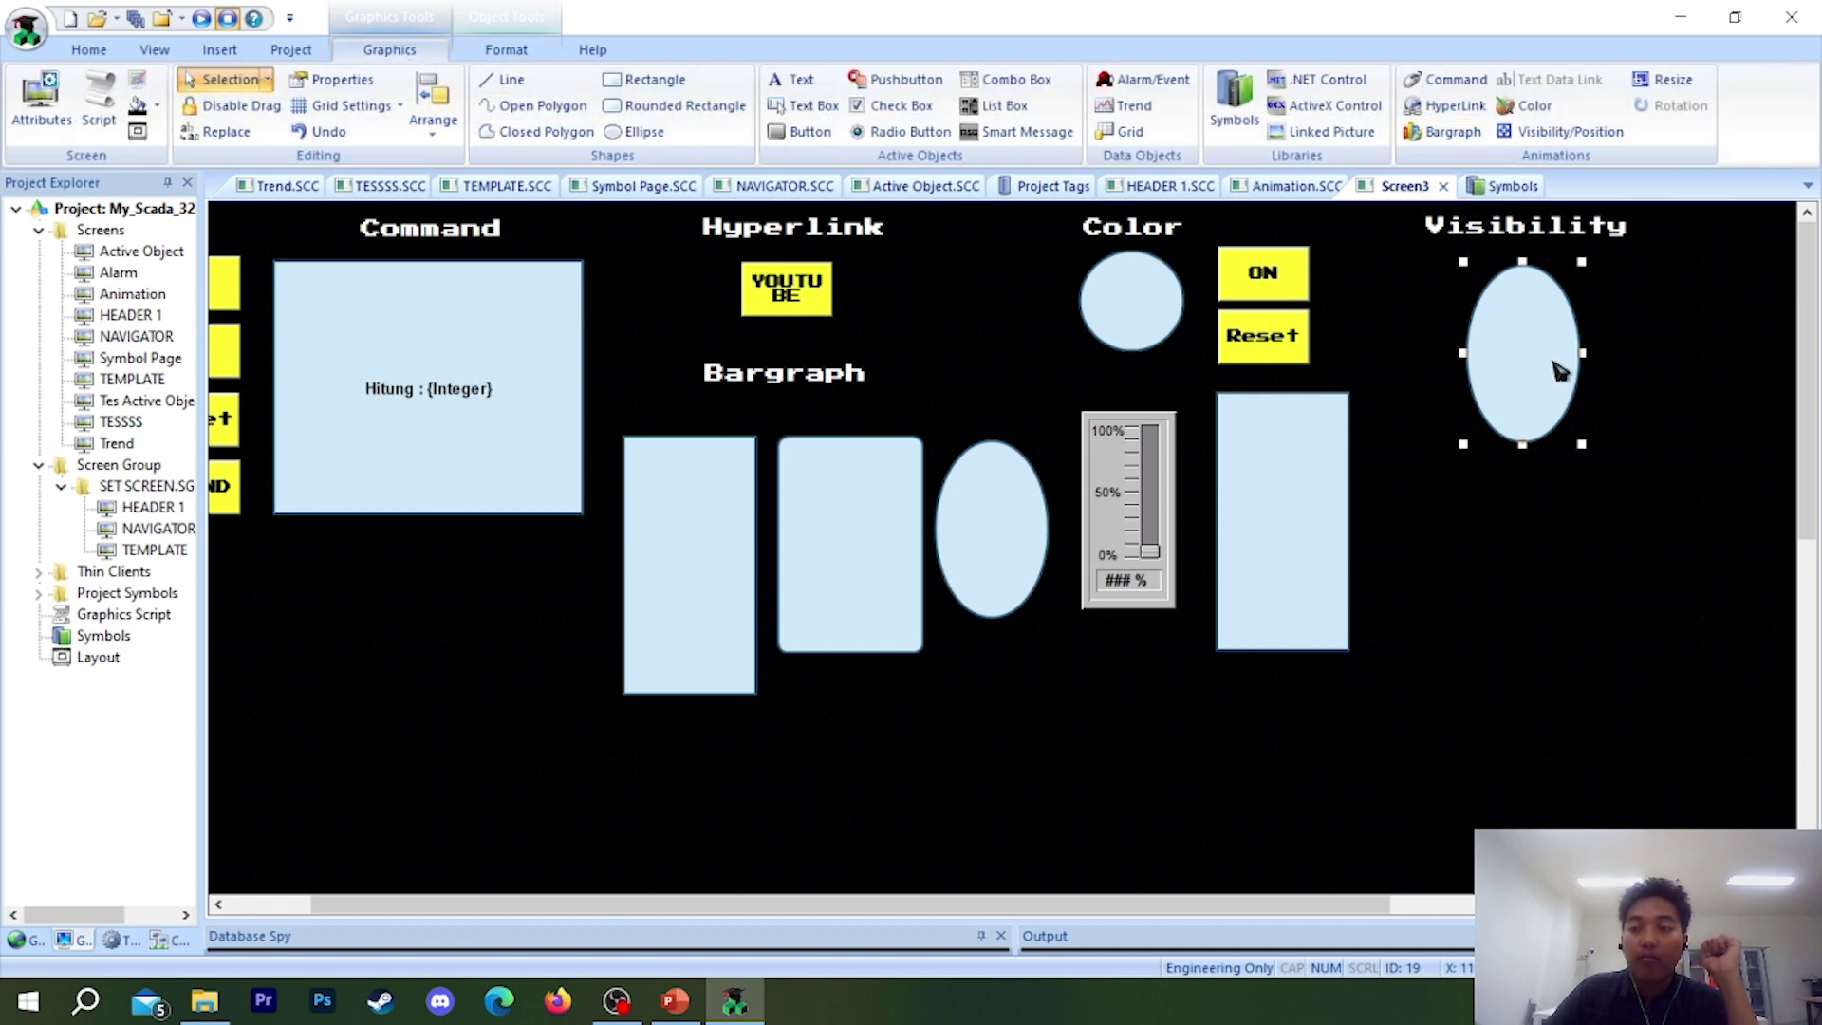
{"action": "left_click_drag", "start_coordinate": [1552, 364], "coordinate": [1510, 358]}
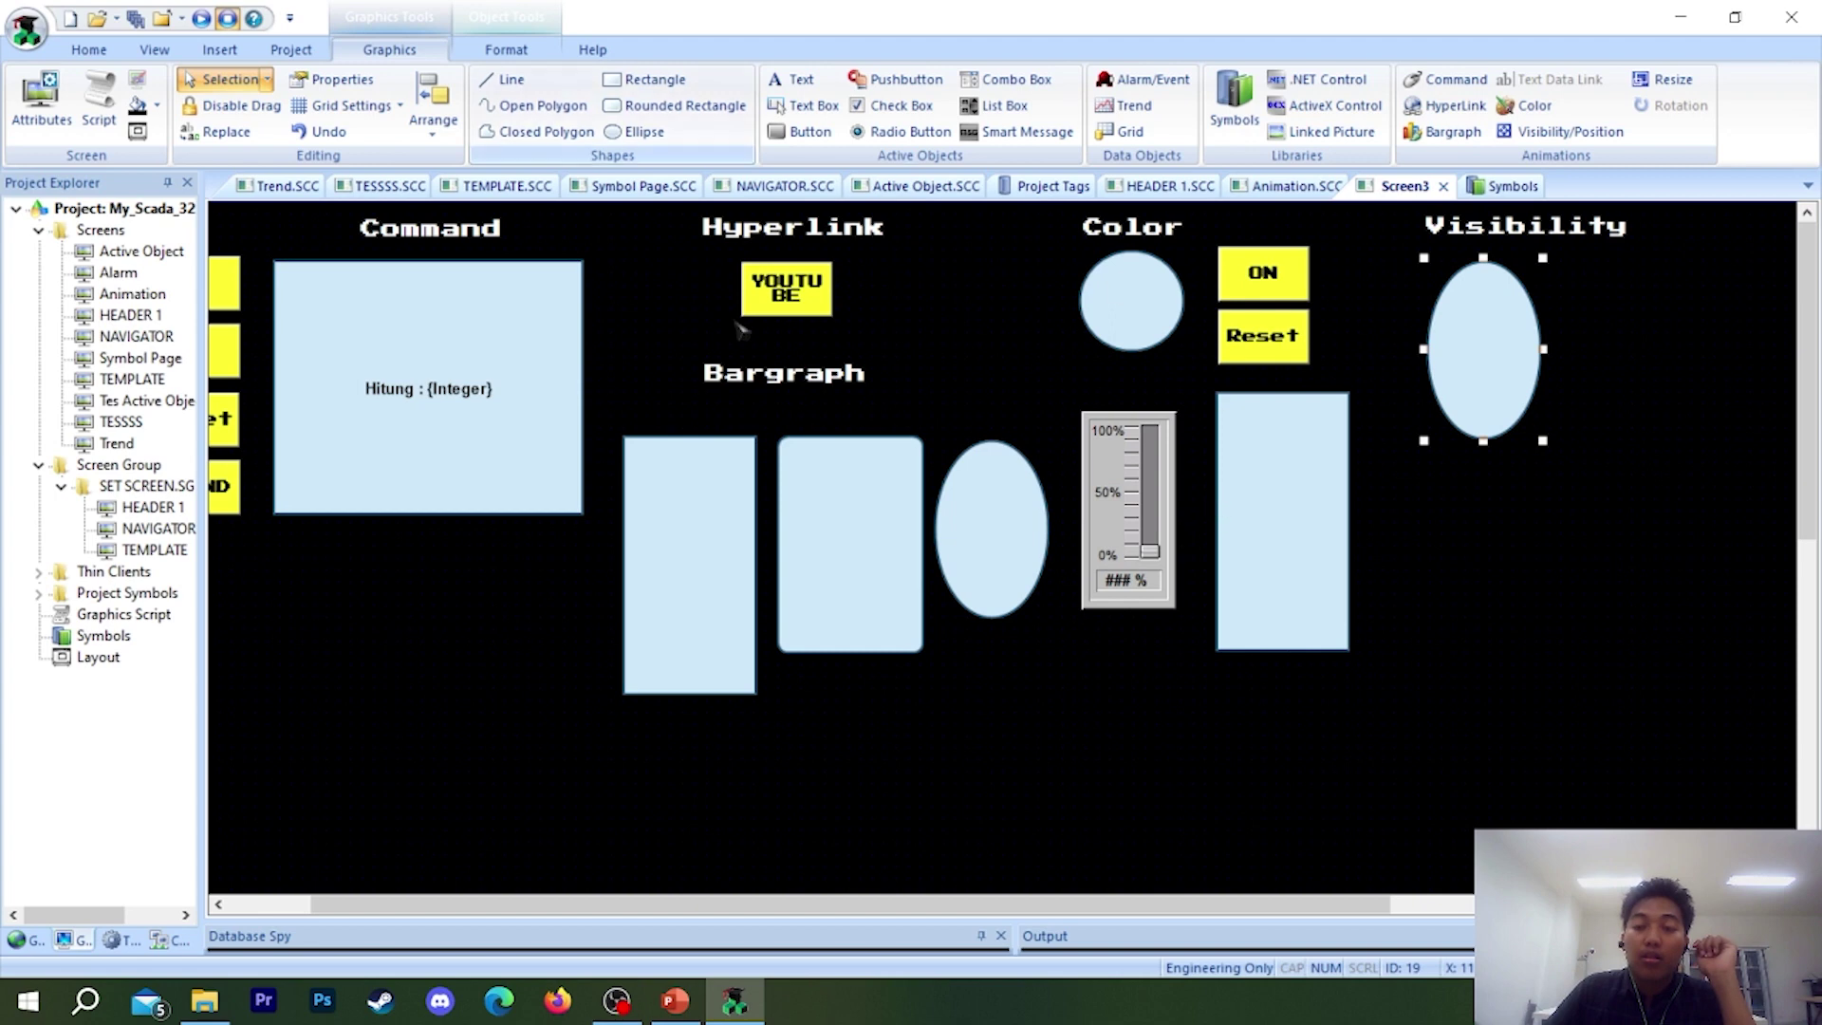
- Add a Visibility/Position animation to the ellipse under the Visibility heading with the visibility expression boolean=1
{"action": "left_click", "coordinate": [1563, 132]}
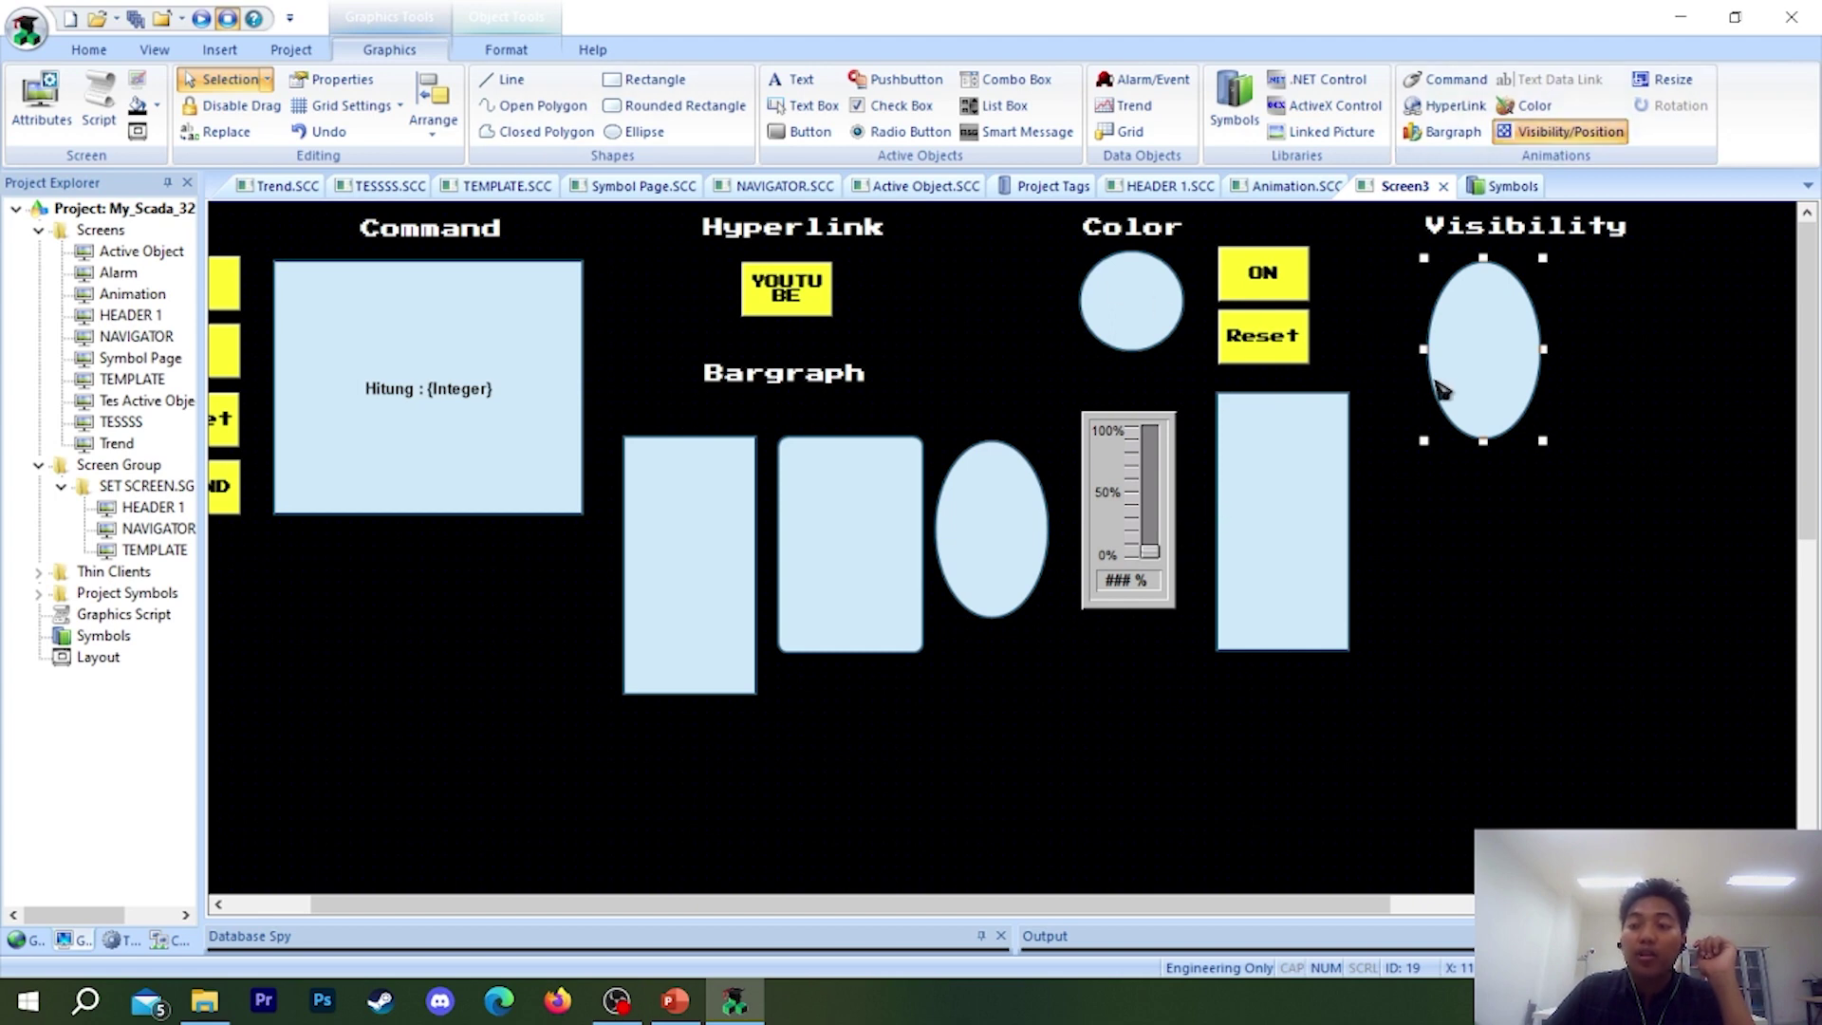
{"action": "double_click", "coordinate": [1451, 389]}
{"action": "left_click_drag", "start_coordinate": [569, 277], "coordinate": [691, 295]}
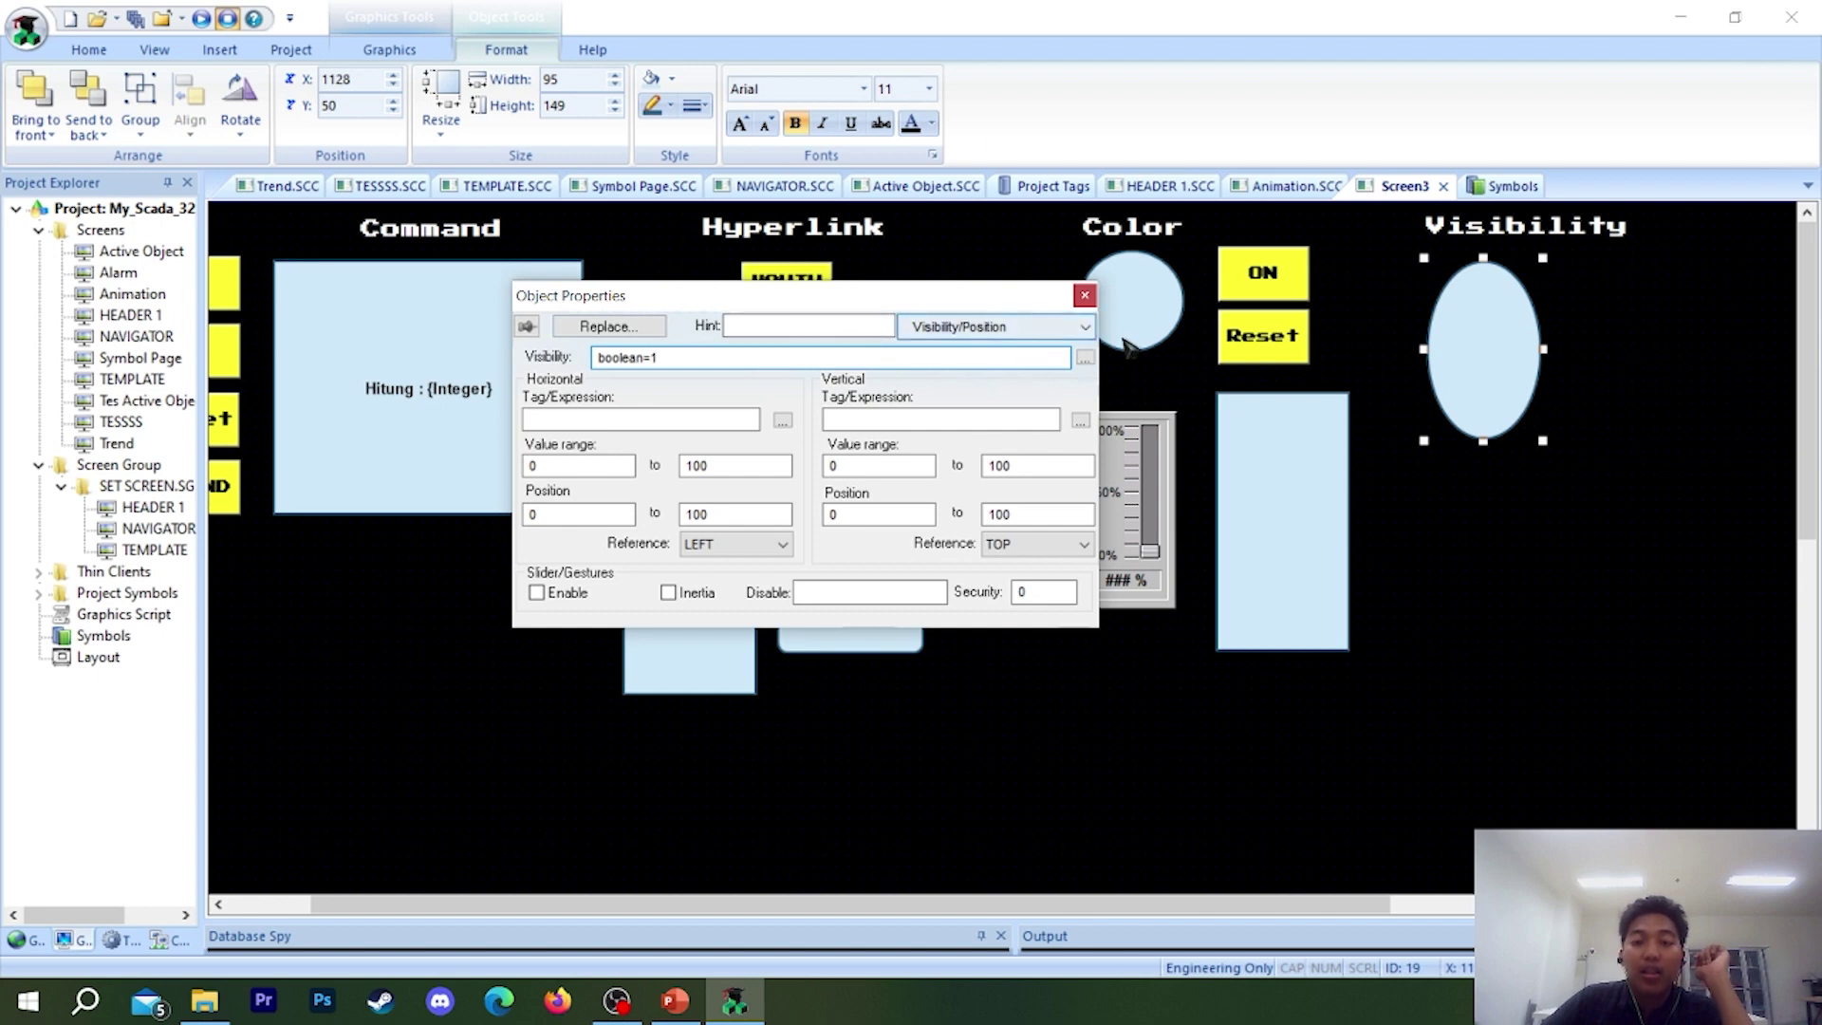
{"action": "left_click", "coordinate": [1085, 297]}
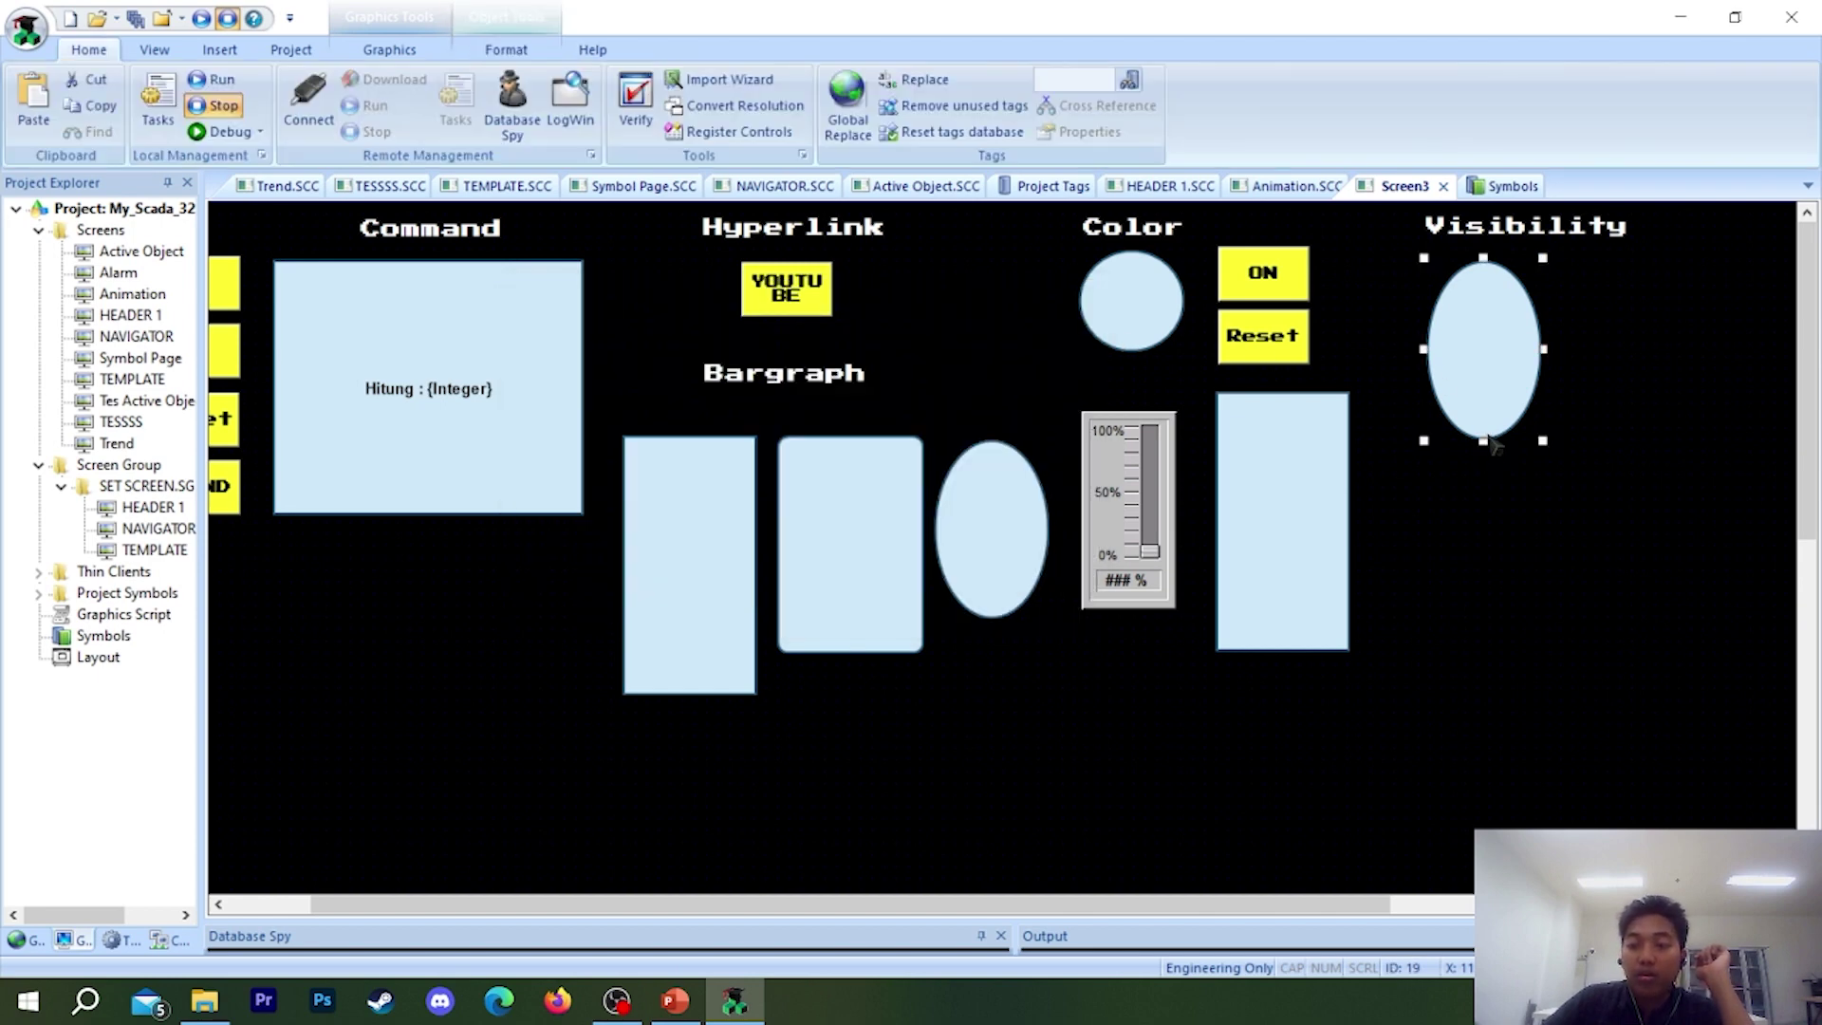
- Flatten the Visibility ellipse to a rounder shape, draw a rectangle over it, and send the rectangle to the back
{"action": "left_click_drag", "start_coordinate": [1485, 441], "coordinate": [1484, 359]}
{"action": "left_click", "coordinate": [1385, 342]}
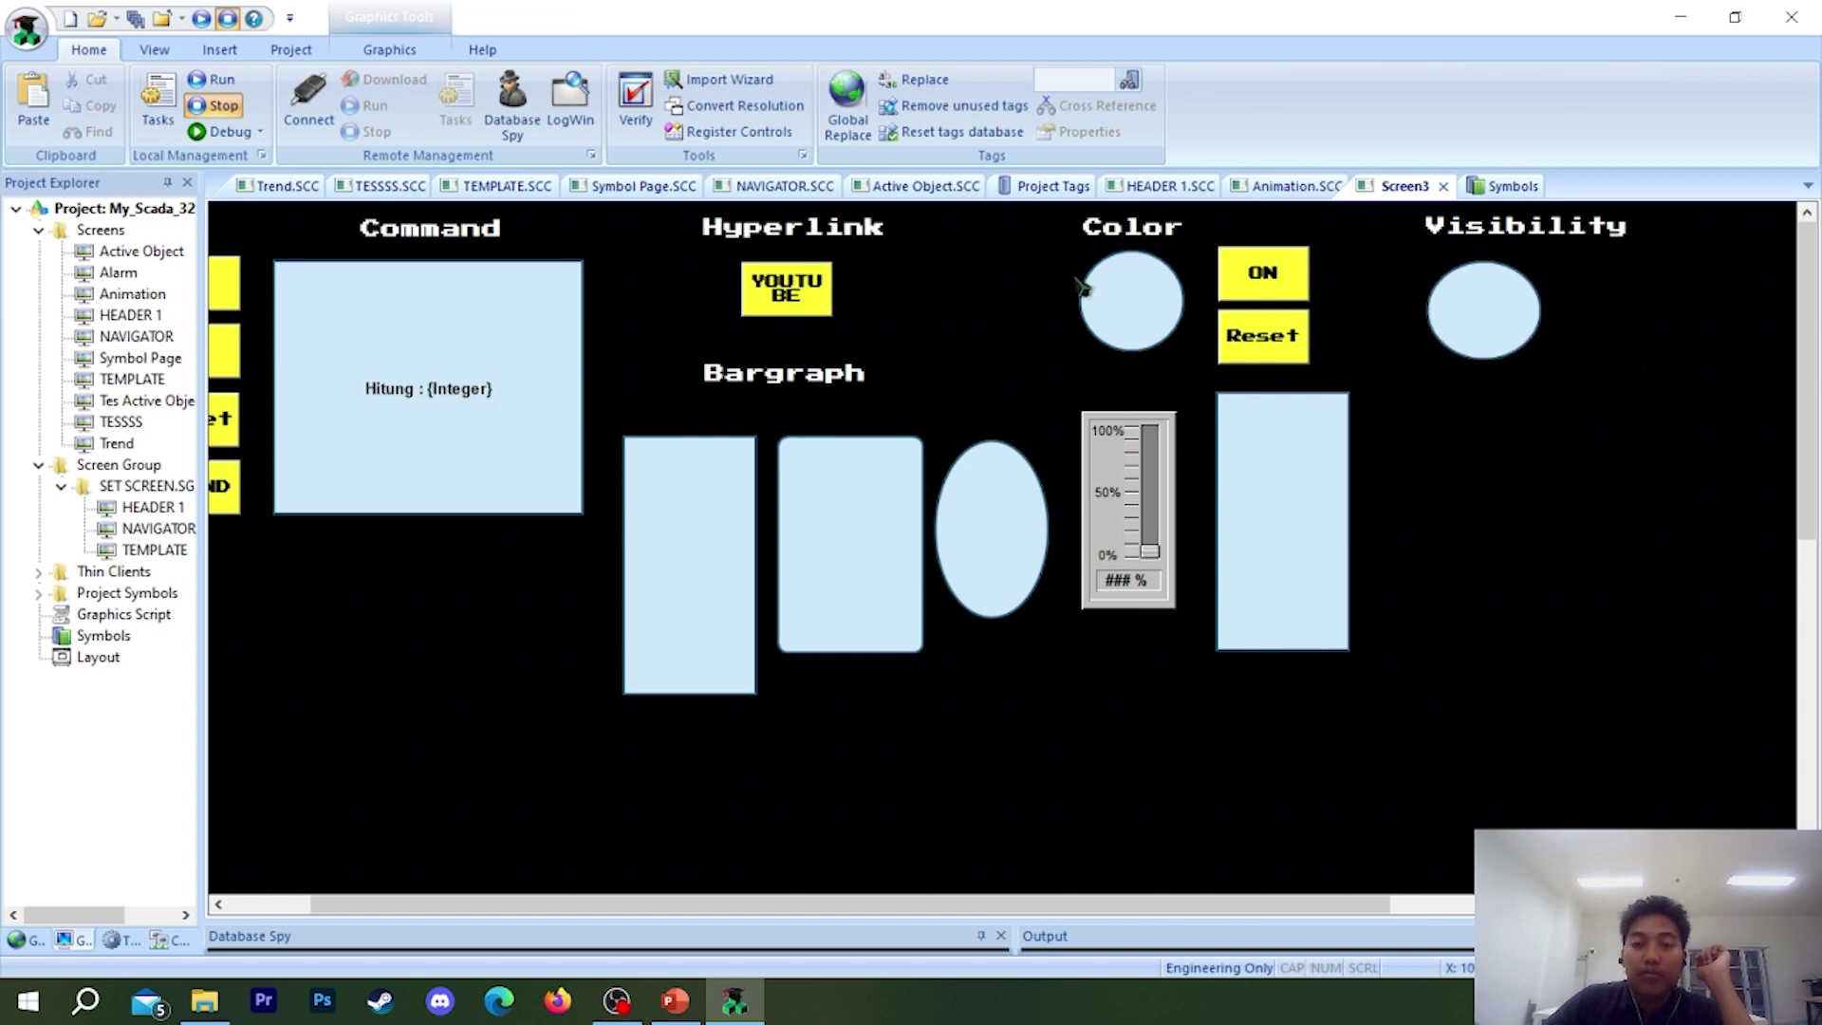
{"action": "left_click", "coordinate": [389, 49]}
{"action": "left_click", "coordinate": [645, 79]}
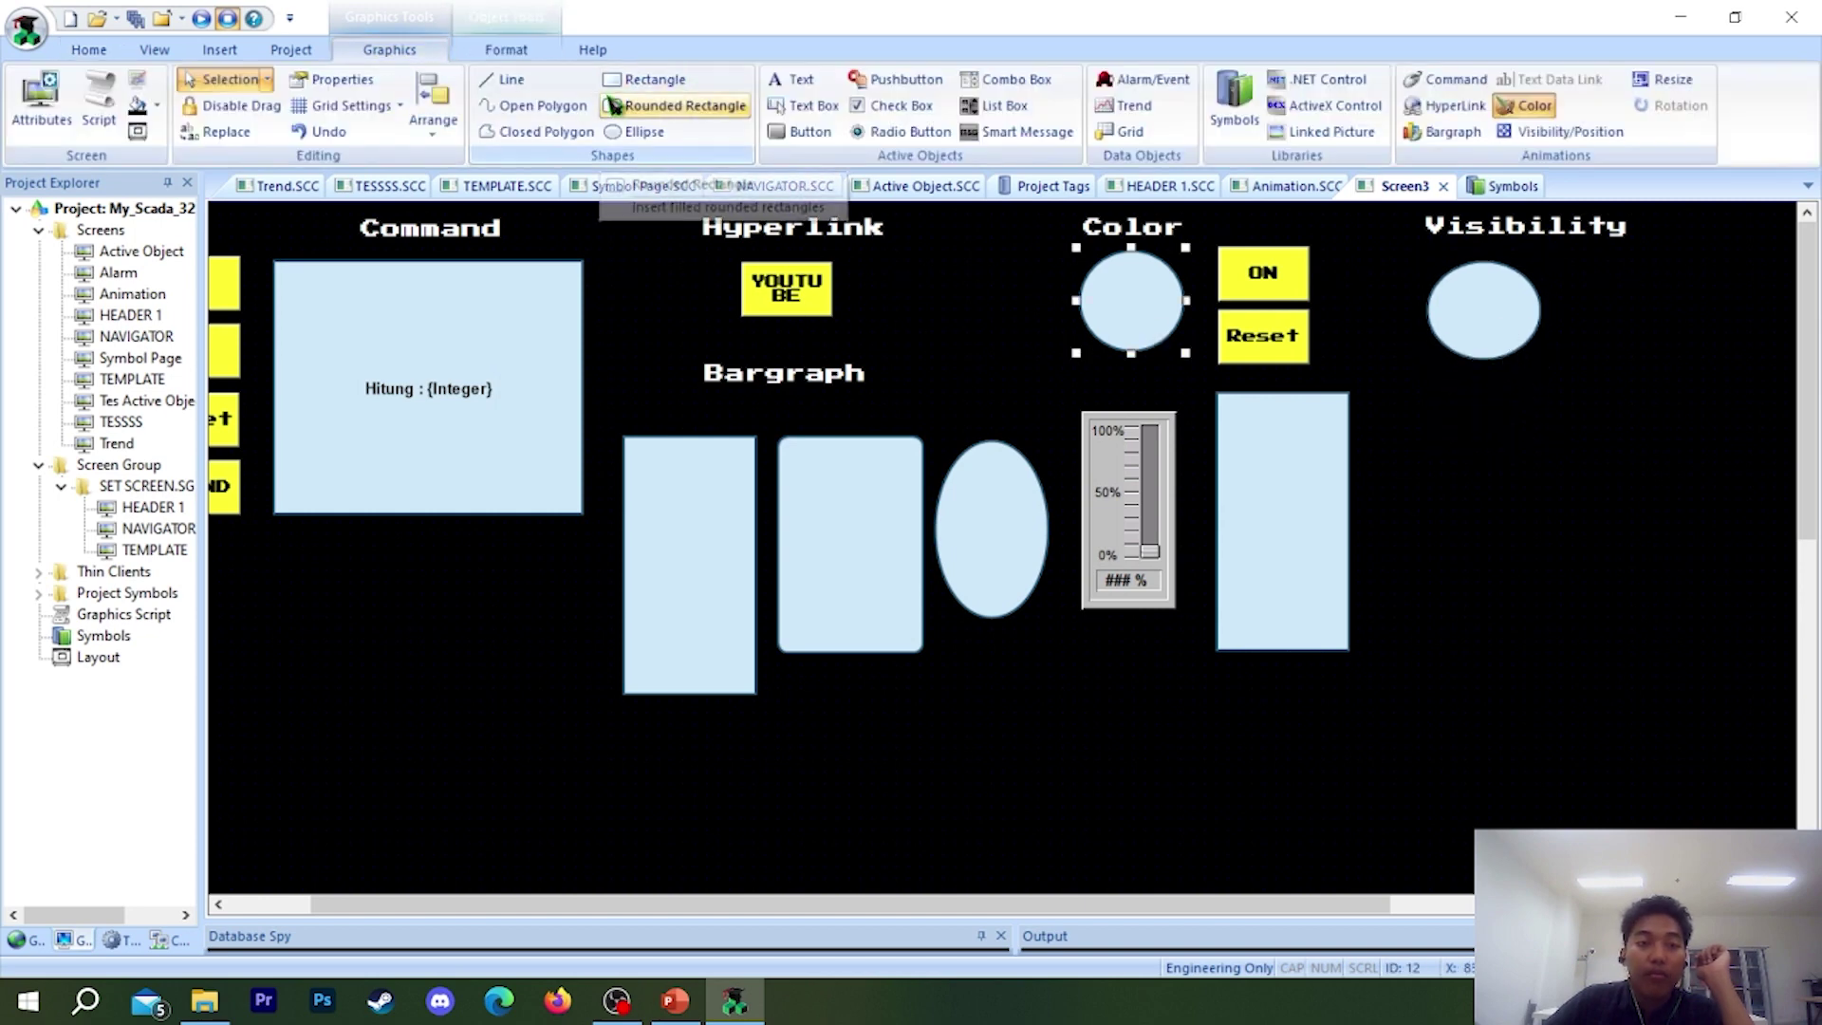
{"action": "left_click_drag", "start_coordinate": [1393, 263], "coordinate": [1676, 431]}
{"action": "right_click", "coordinate": [1565, 375]}
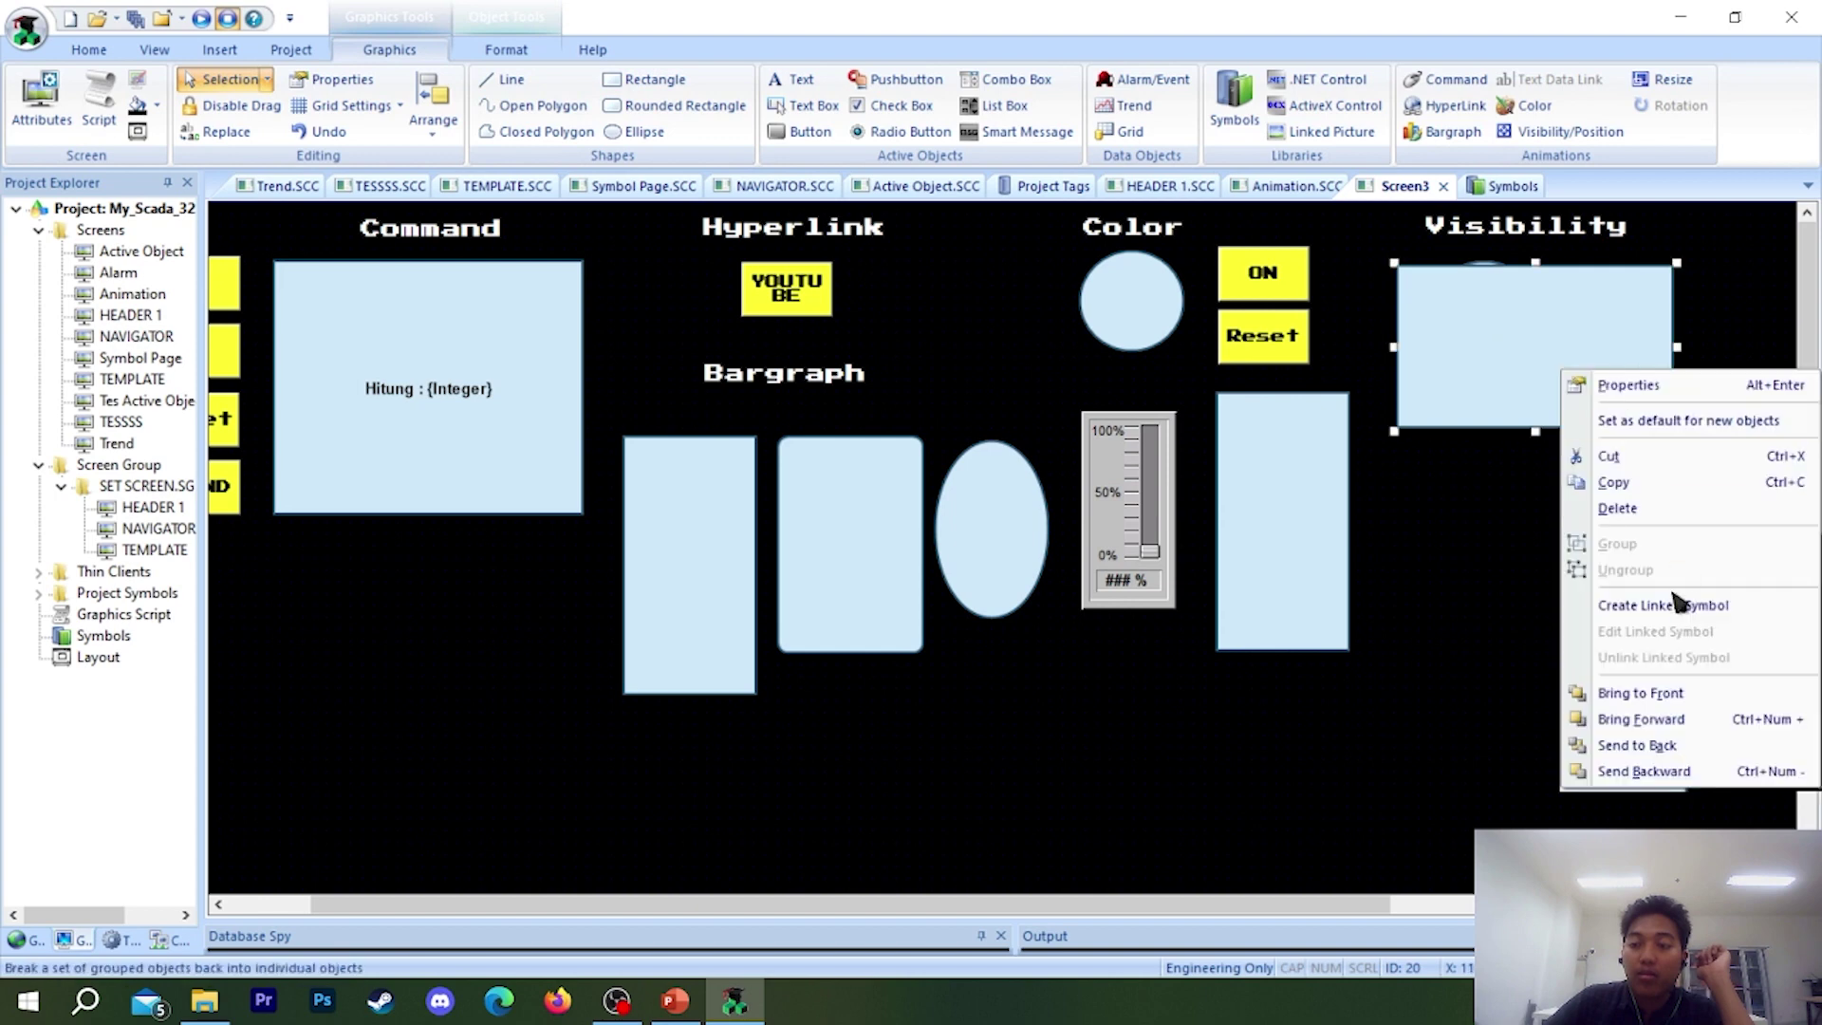
{"action": "left_click", "coordinate": [1671, 751]}
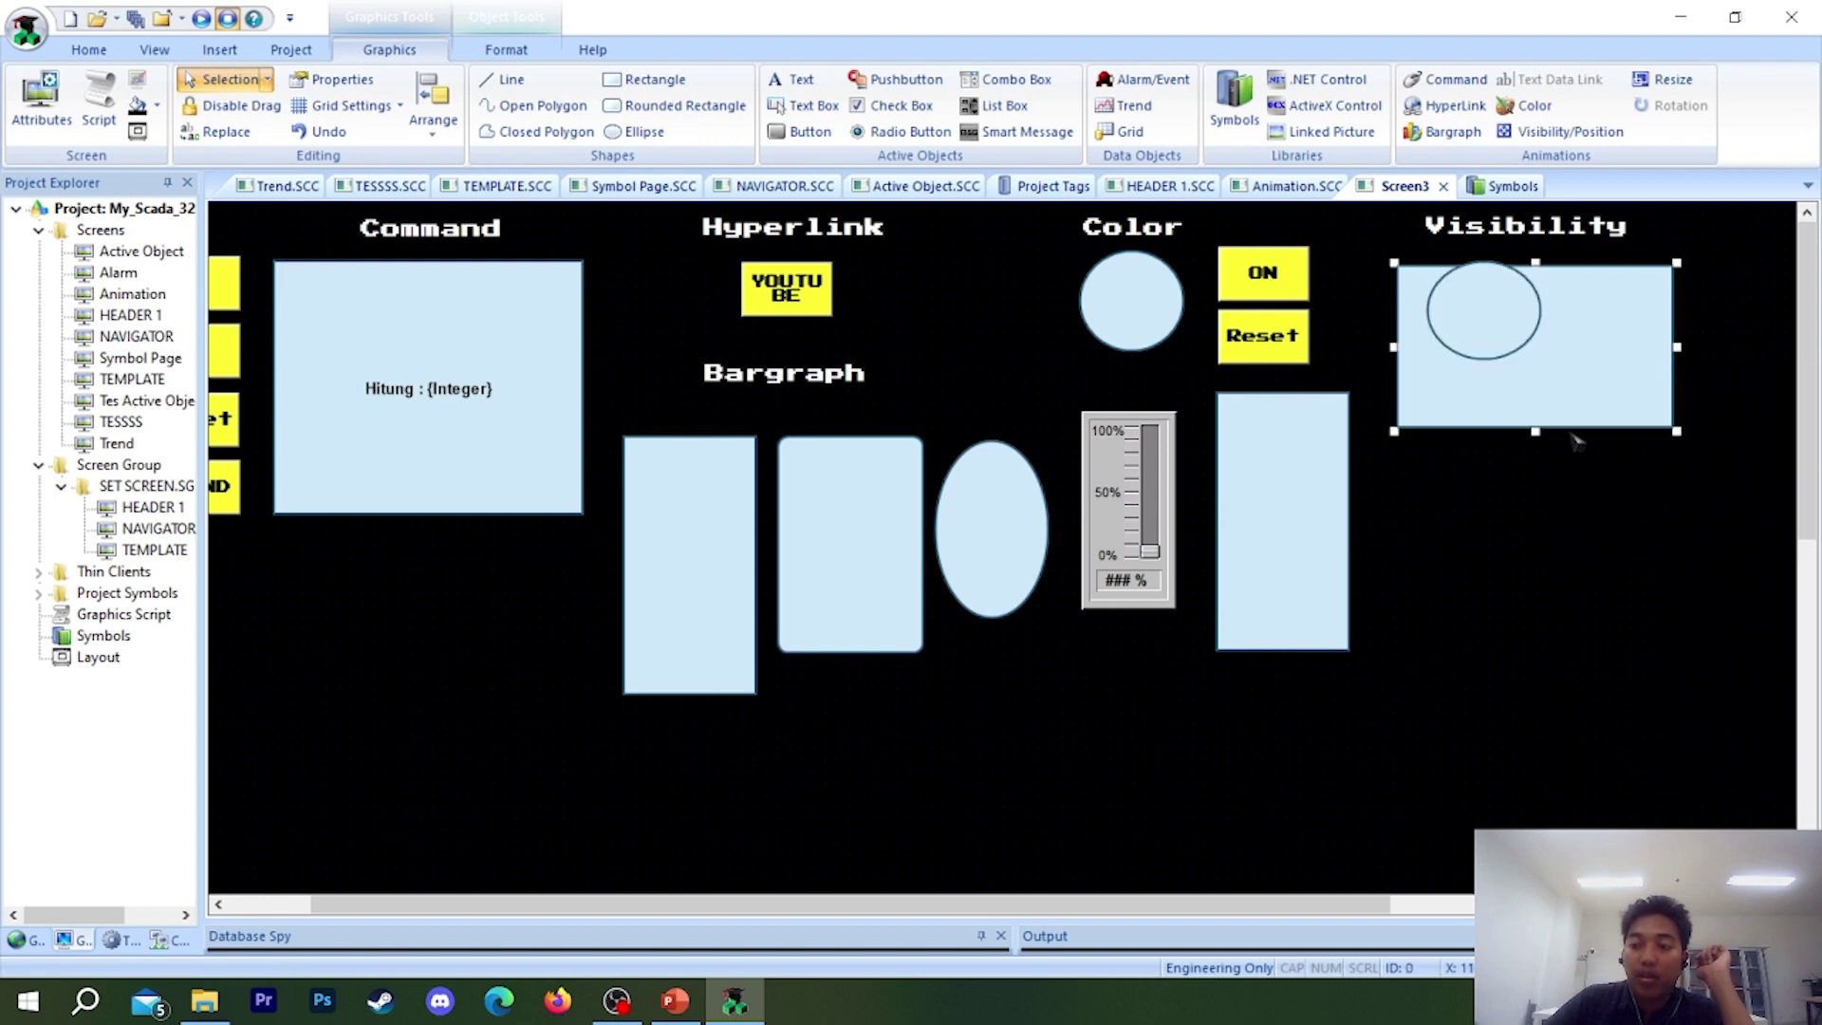
- Fit the rectangle closely around the ellipse and duplicate both shapes directly below
{"action": "left_click_drag", "start_coordinate": [1577, 403], "coordinate": [1579, 392]}
{"action": "left_click_drag", "start_coordinate": [1686, 425], "coordinate": [1556, 512]}
{"action": "left_click", "coordinate": [1512, 351]}
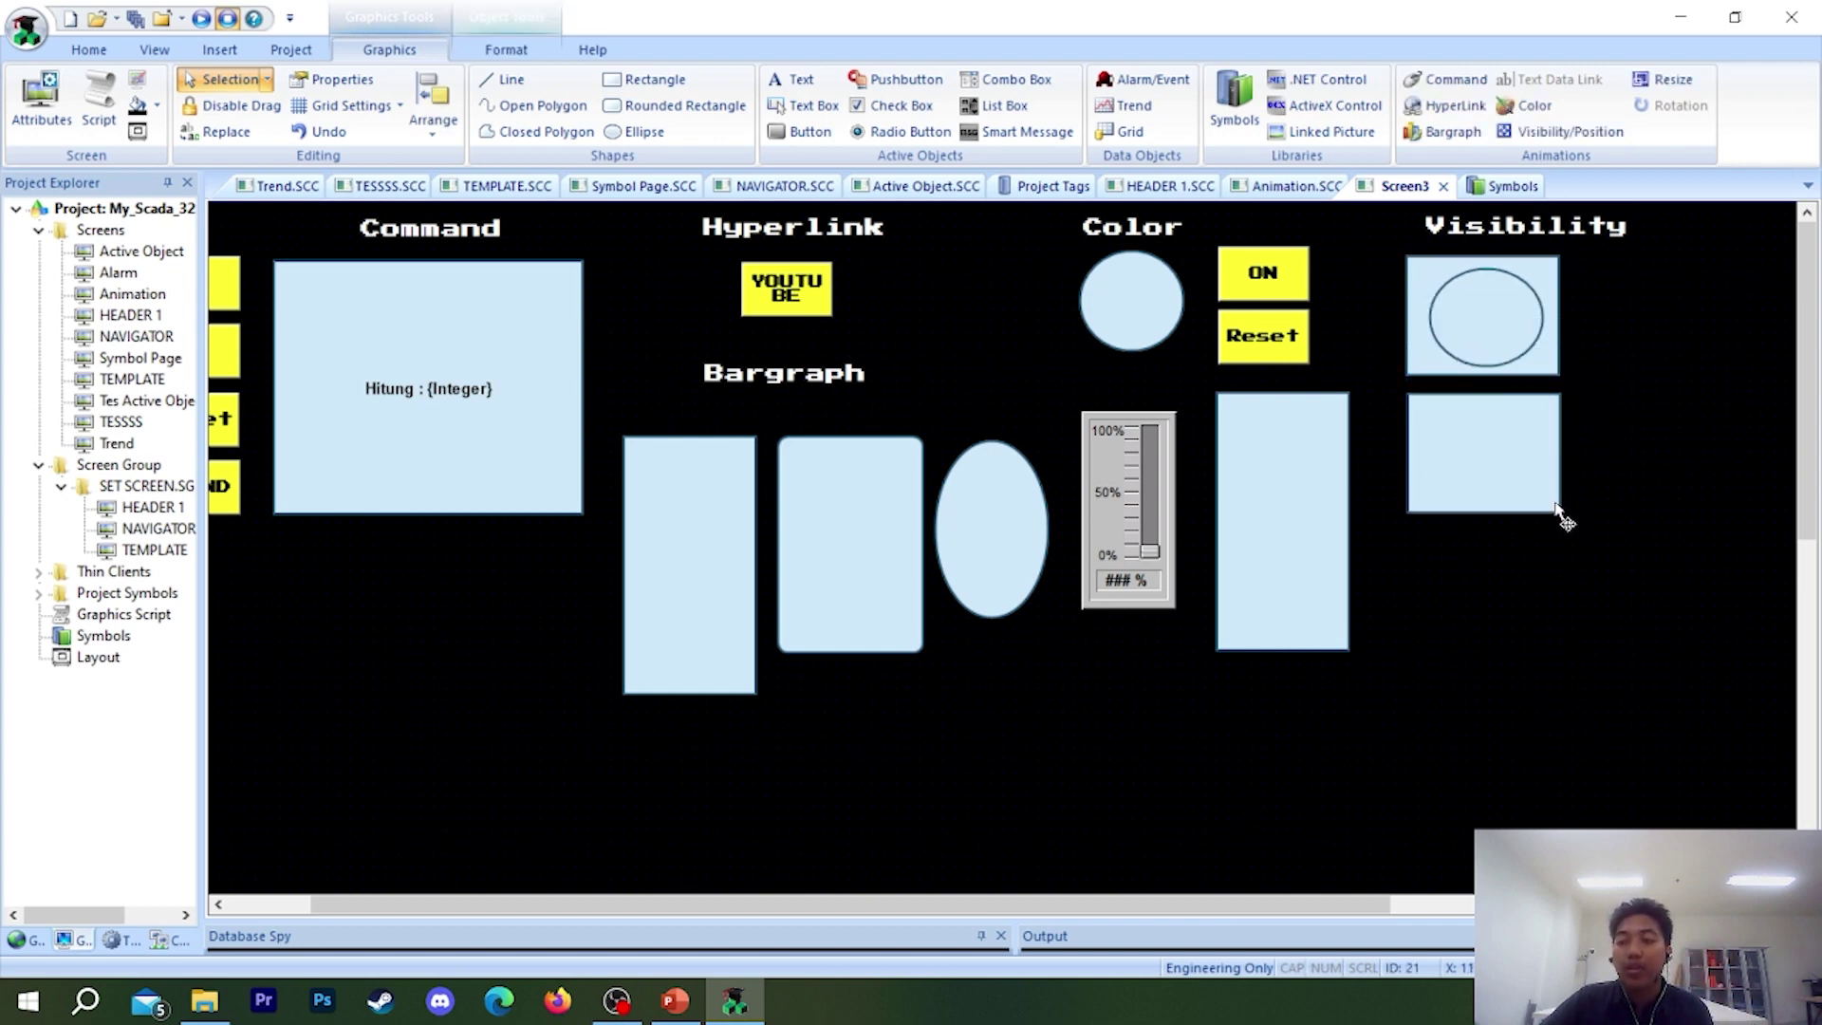
{"action": "left_click", "coordinate": [1507, 334]}
{"action": "left_click_drag", "start_coordinate": [1496, 334], "coordinate": [1487, 460]}
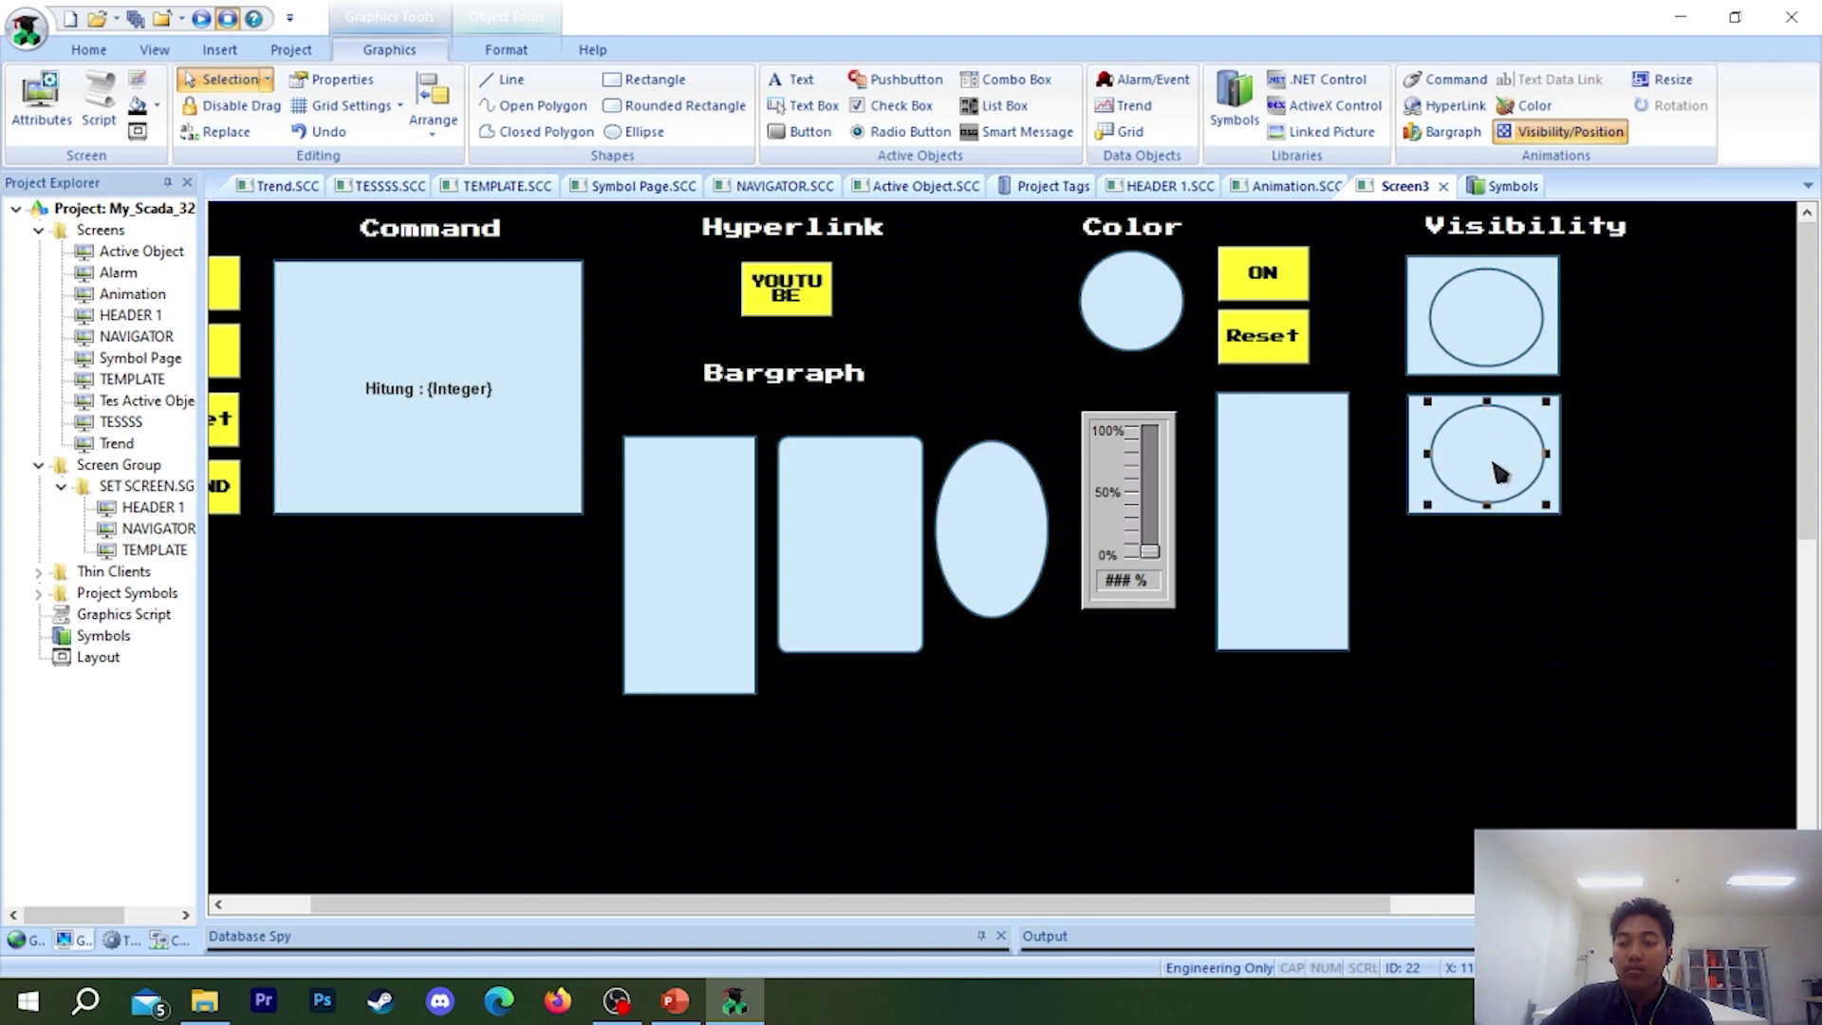
- Set the visibility expression of the lower ellipse copy to boolean=0
{"action": "double_click", "coordinate": [1499, 471]}
{"action": "left_click", "coordinate": [691, 357]}
{"action": "key", "text": "BackSpace"}
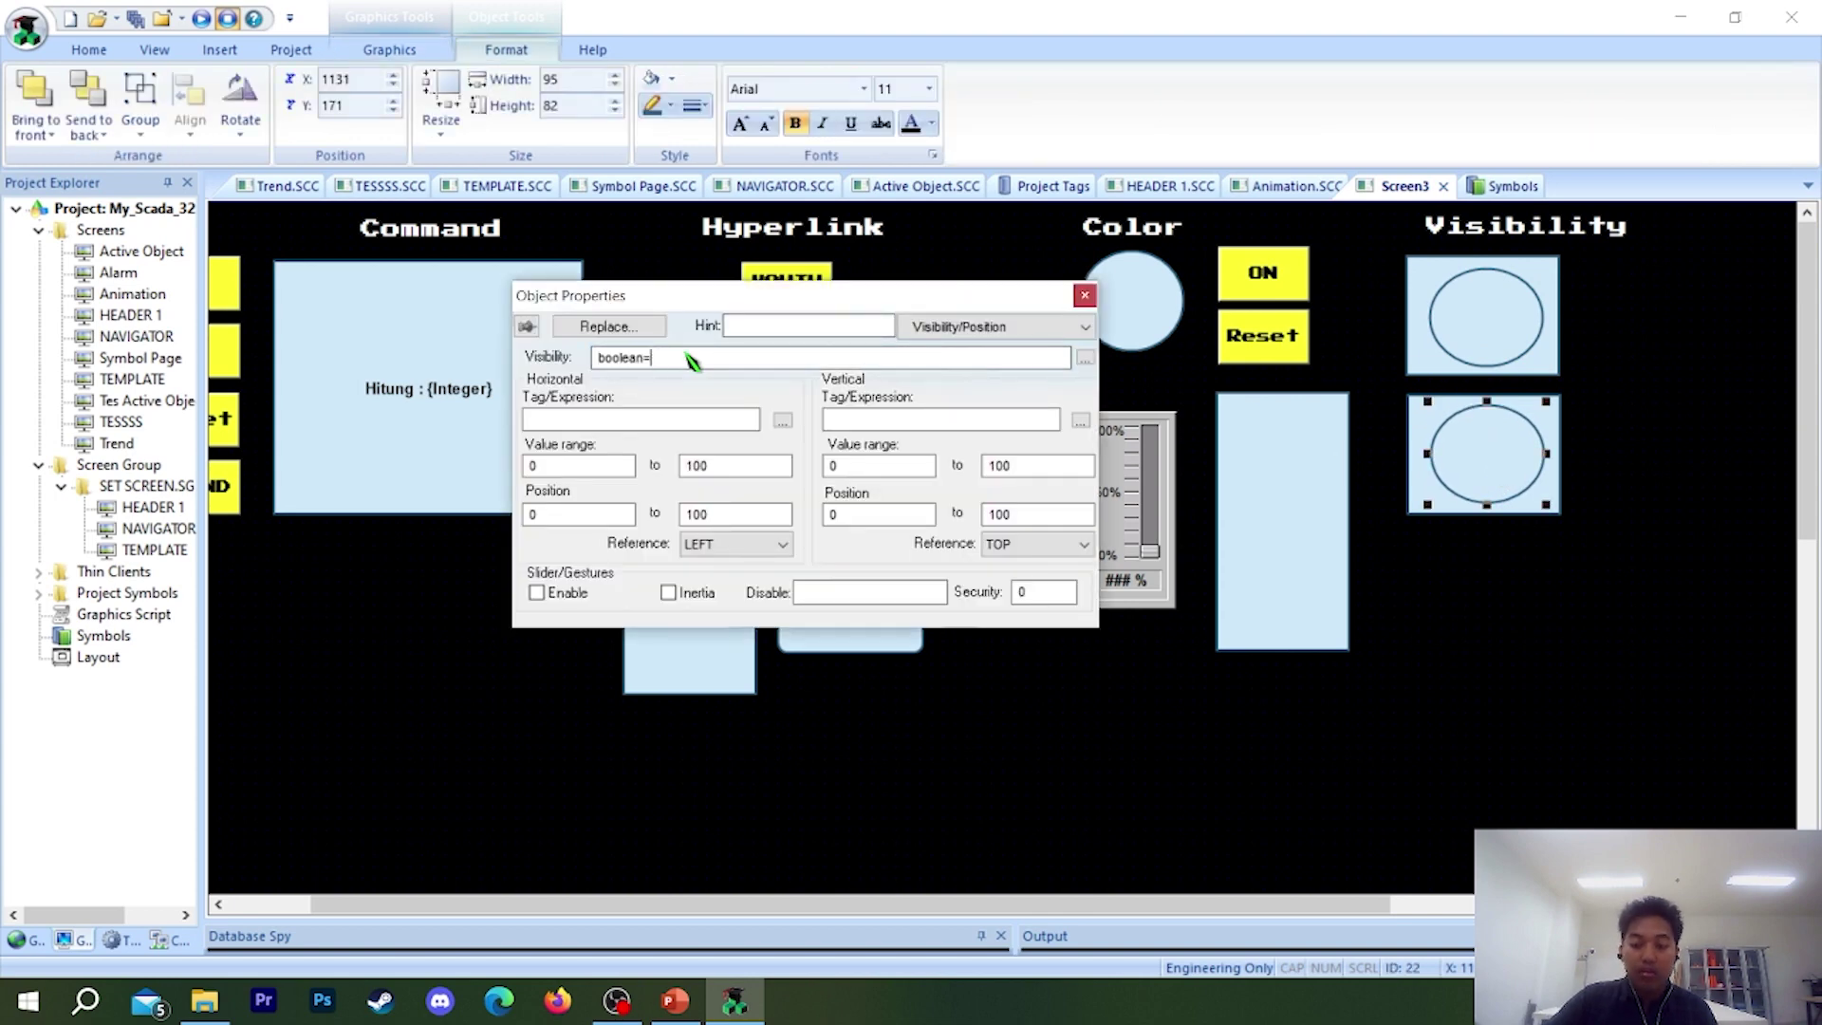
{"action": "type", "text": "0"}
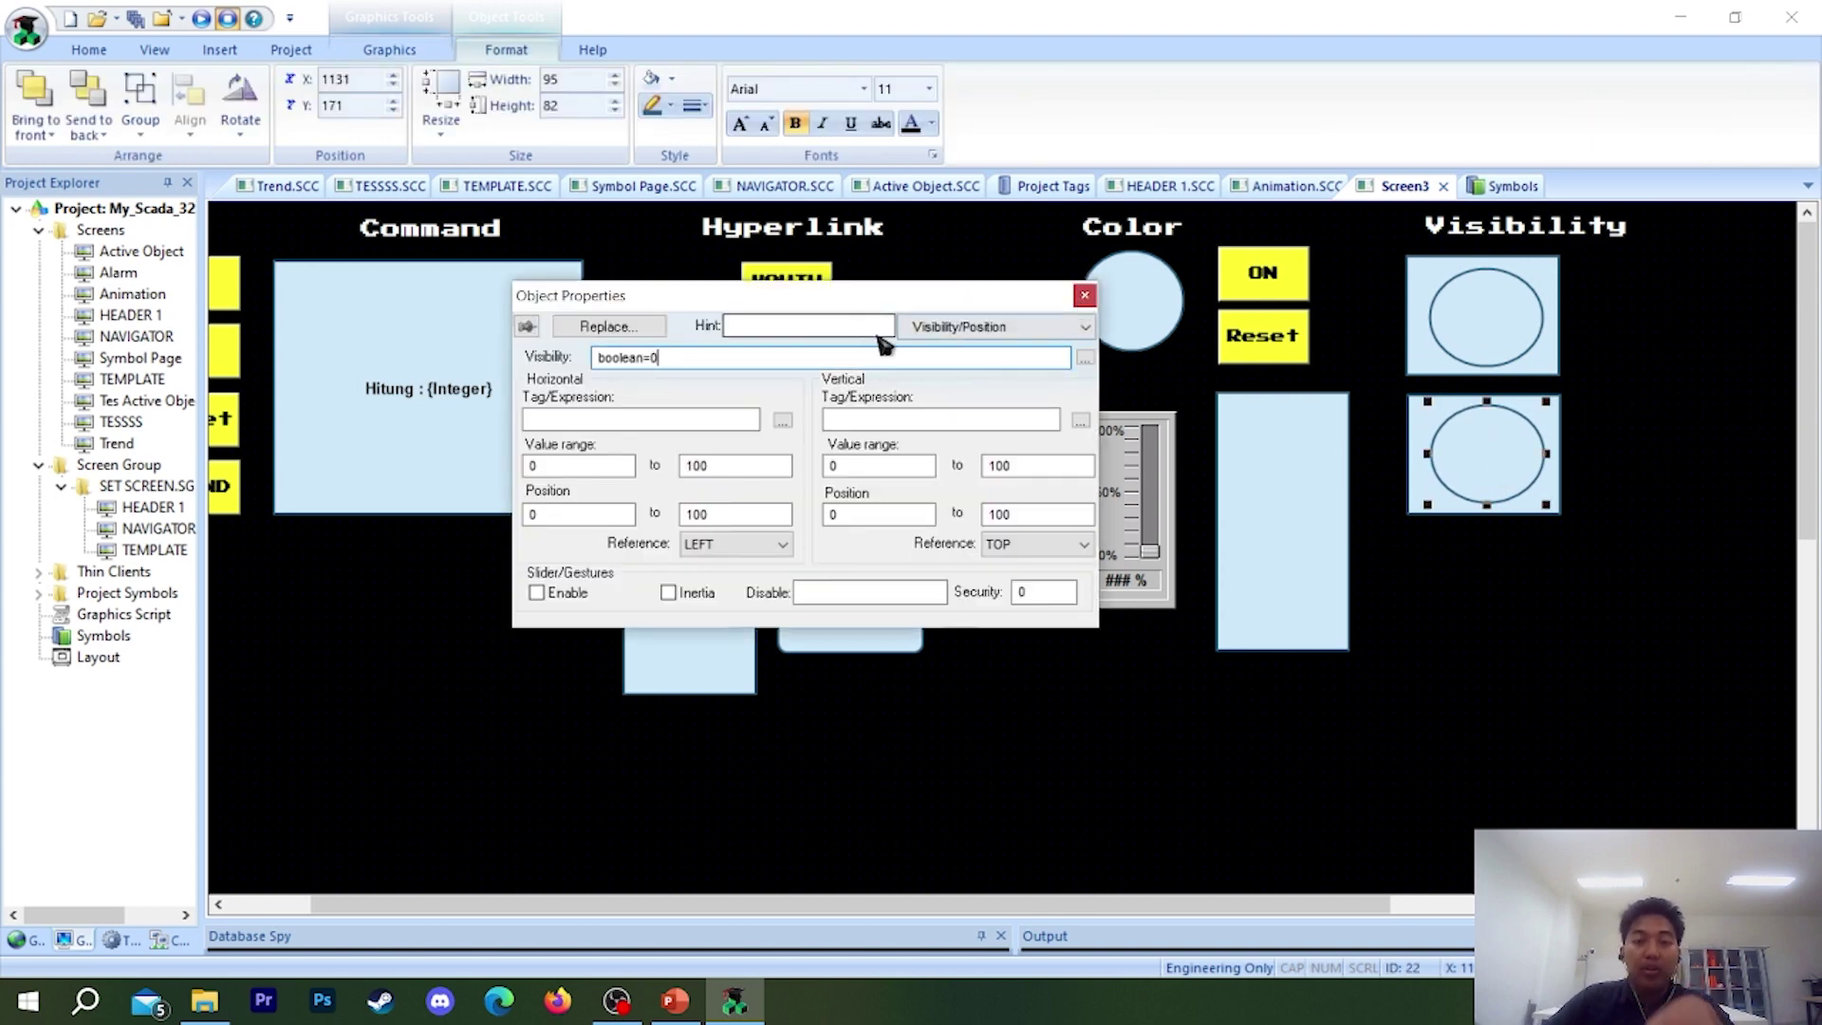
{"action": "left_click", "coordinate": [1082, 297]}
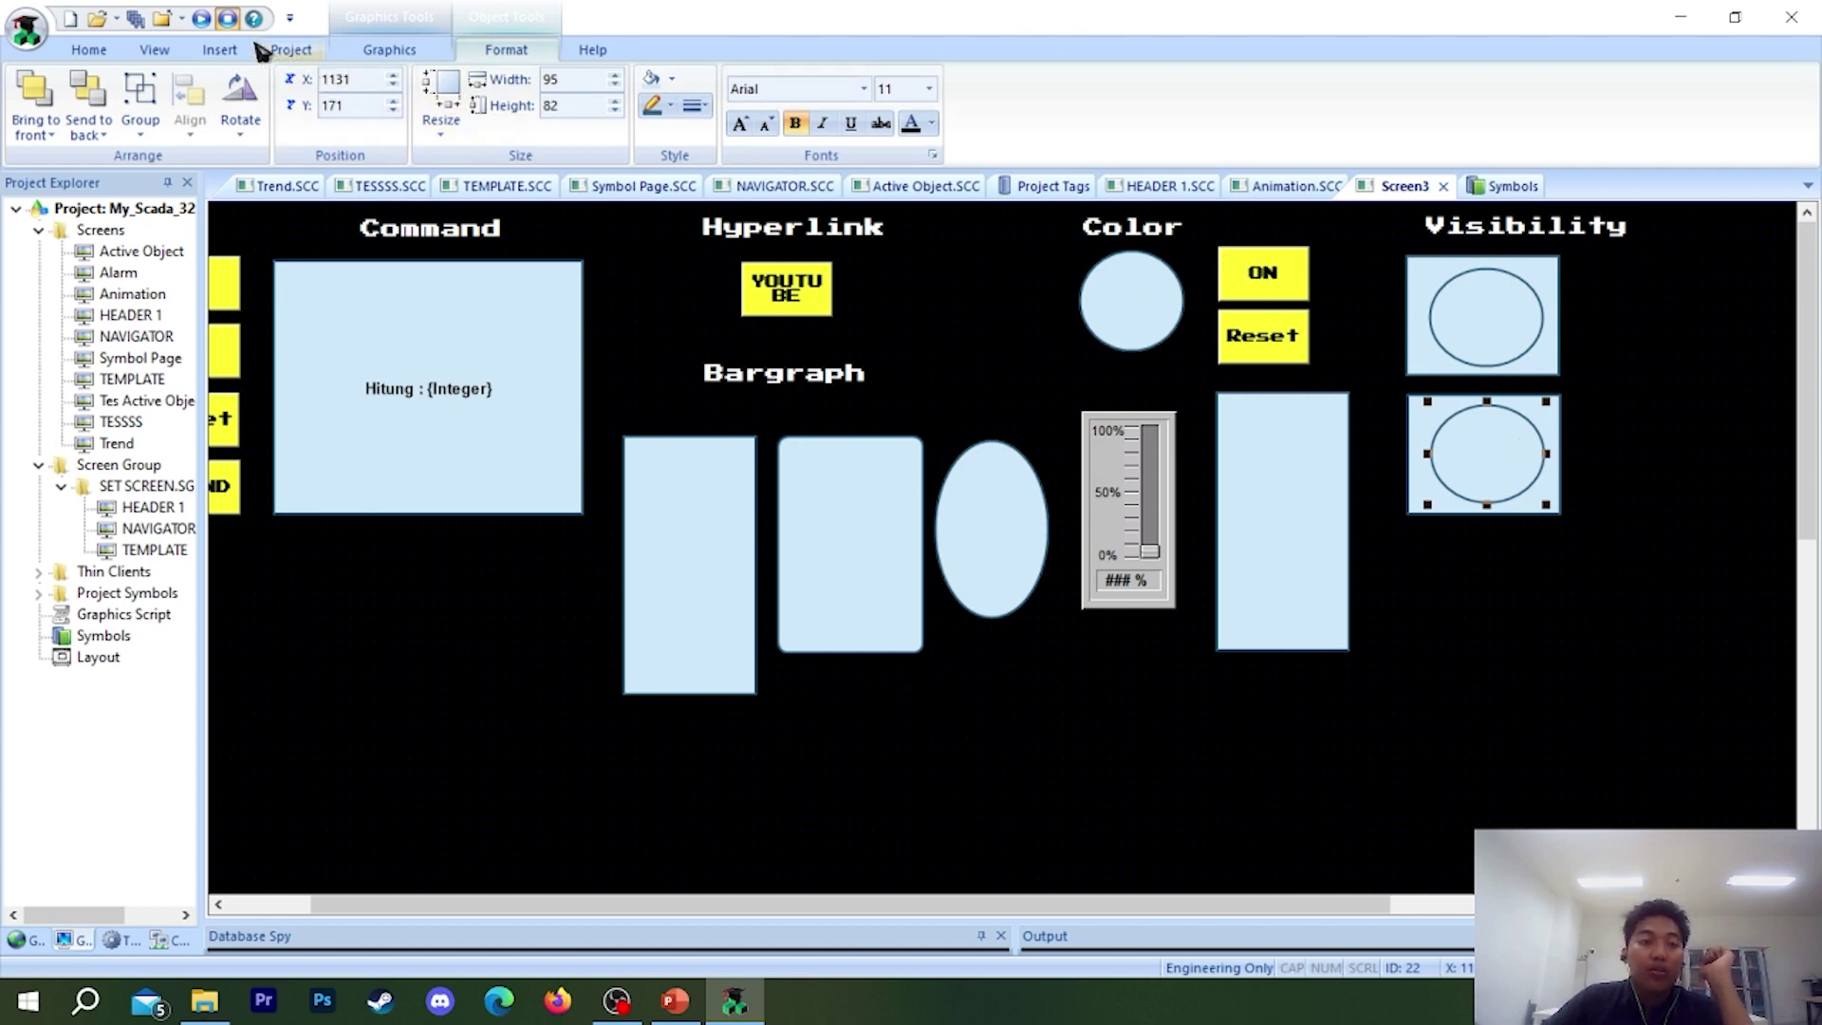
- Run the project, test the two ellipses' visibility with the ON and Reset buttons, and exit the runtime
{"action": "left_click", "coordinate": [205, 24]}
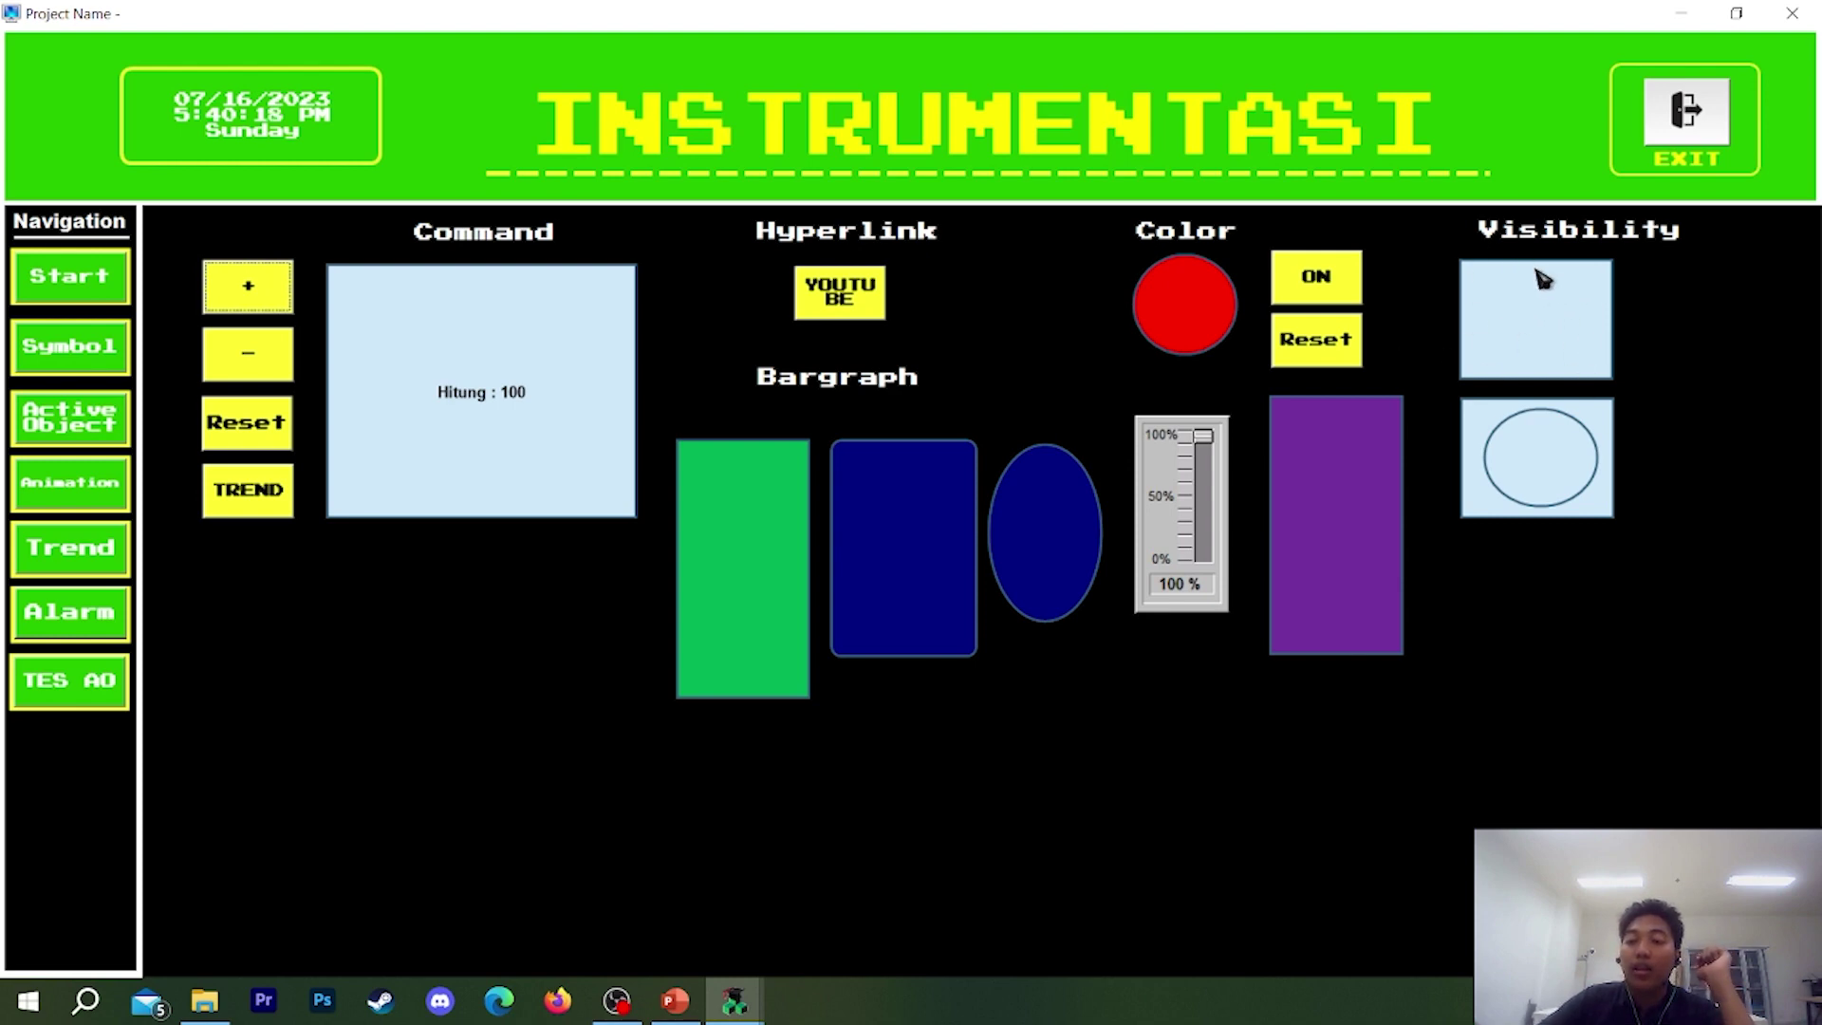
{"action": "left_click", "coordinate": [1337, 295]}
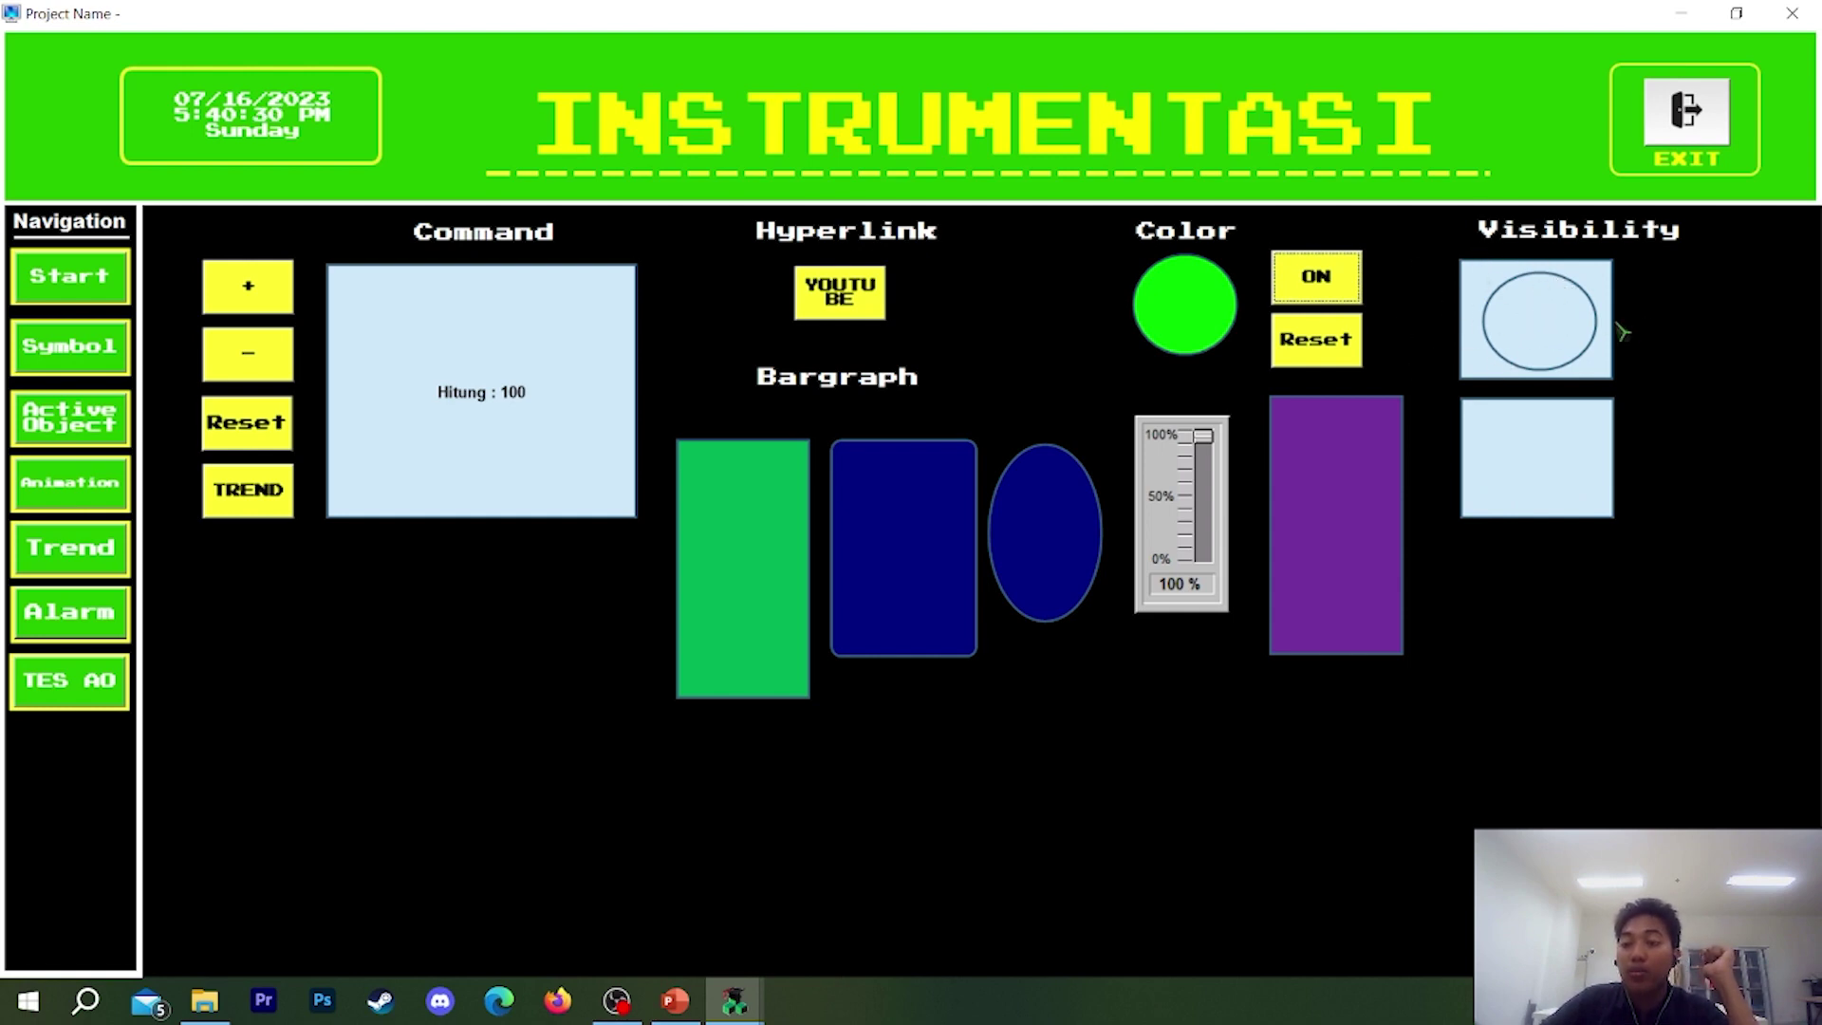
{"action": "left_click", "coordinate": [1315, 354]}
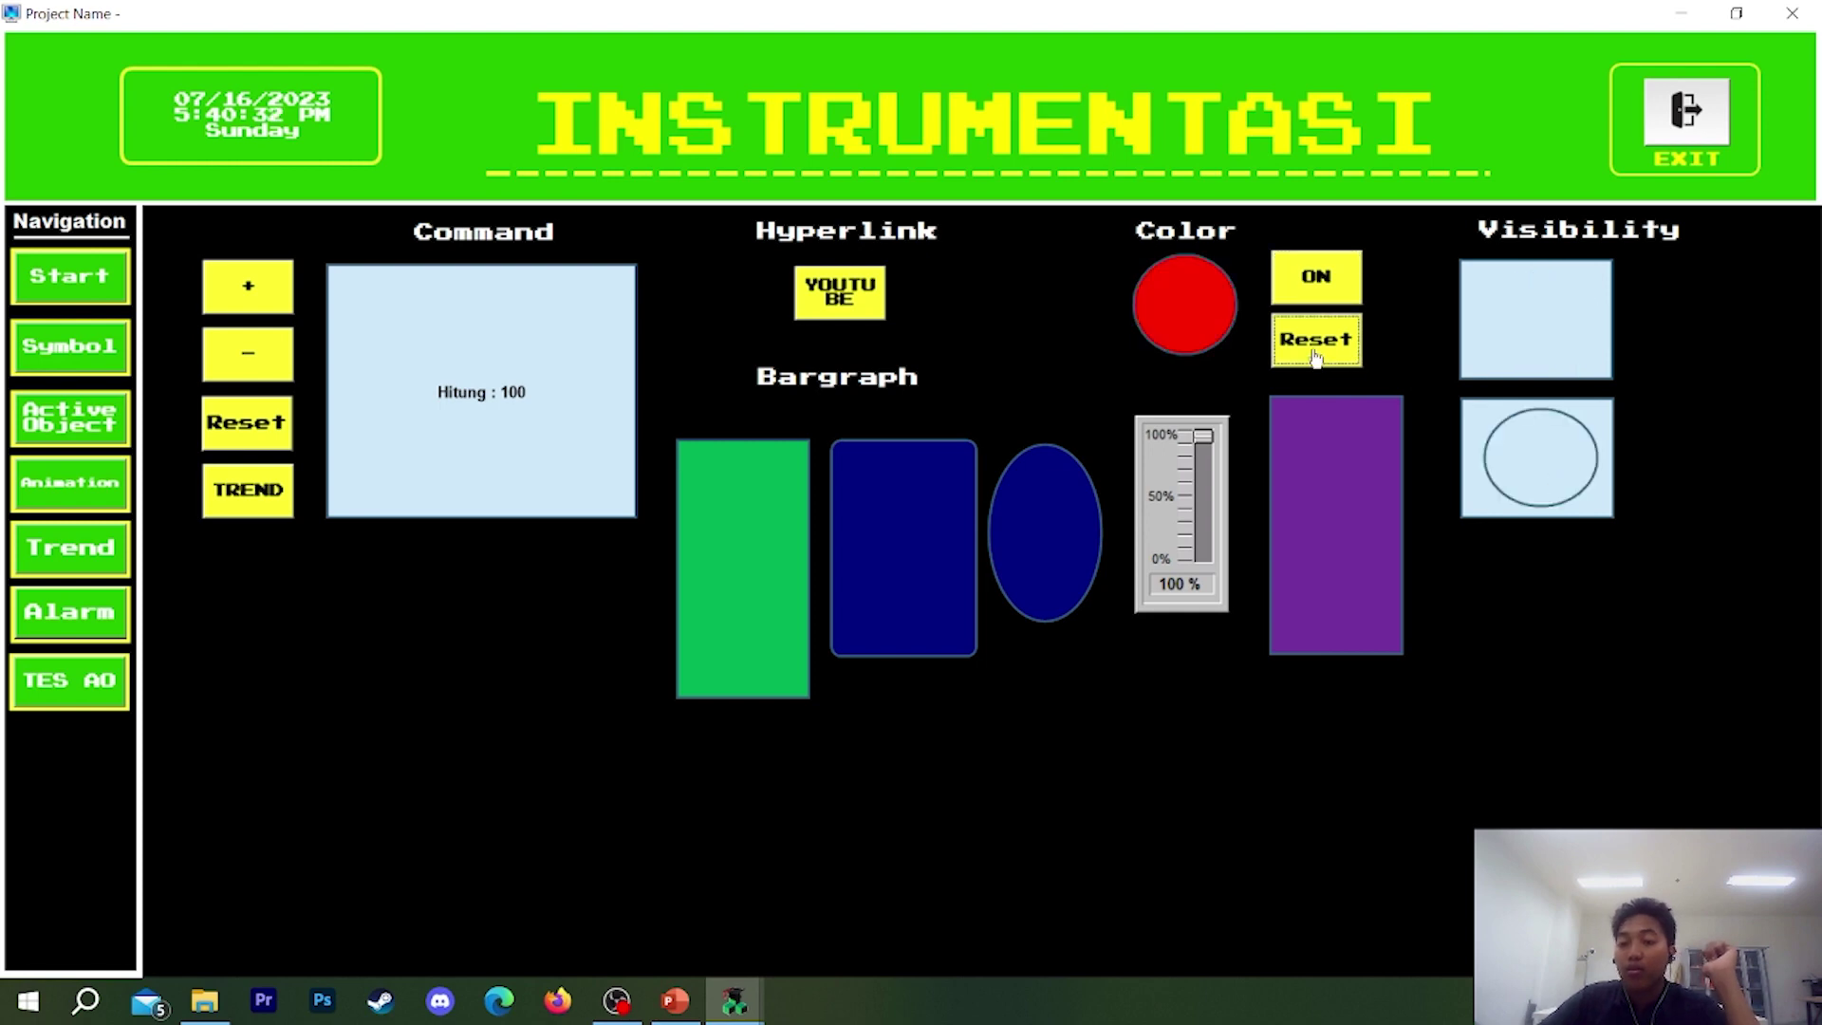
{"action": "left_click", "coordinate": [1686, 111]}
{"action": "left_click", "coordinate": [1053, 579]}
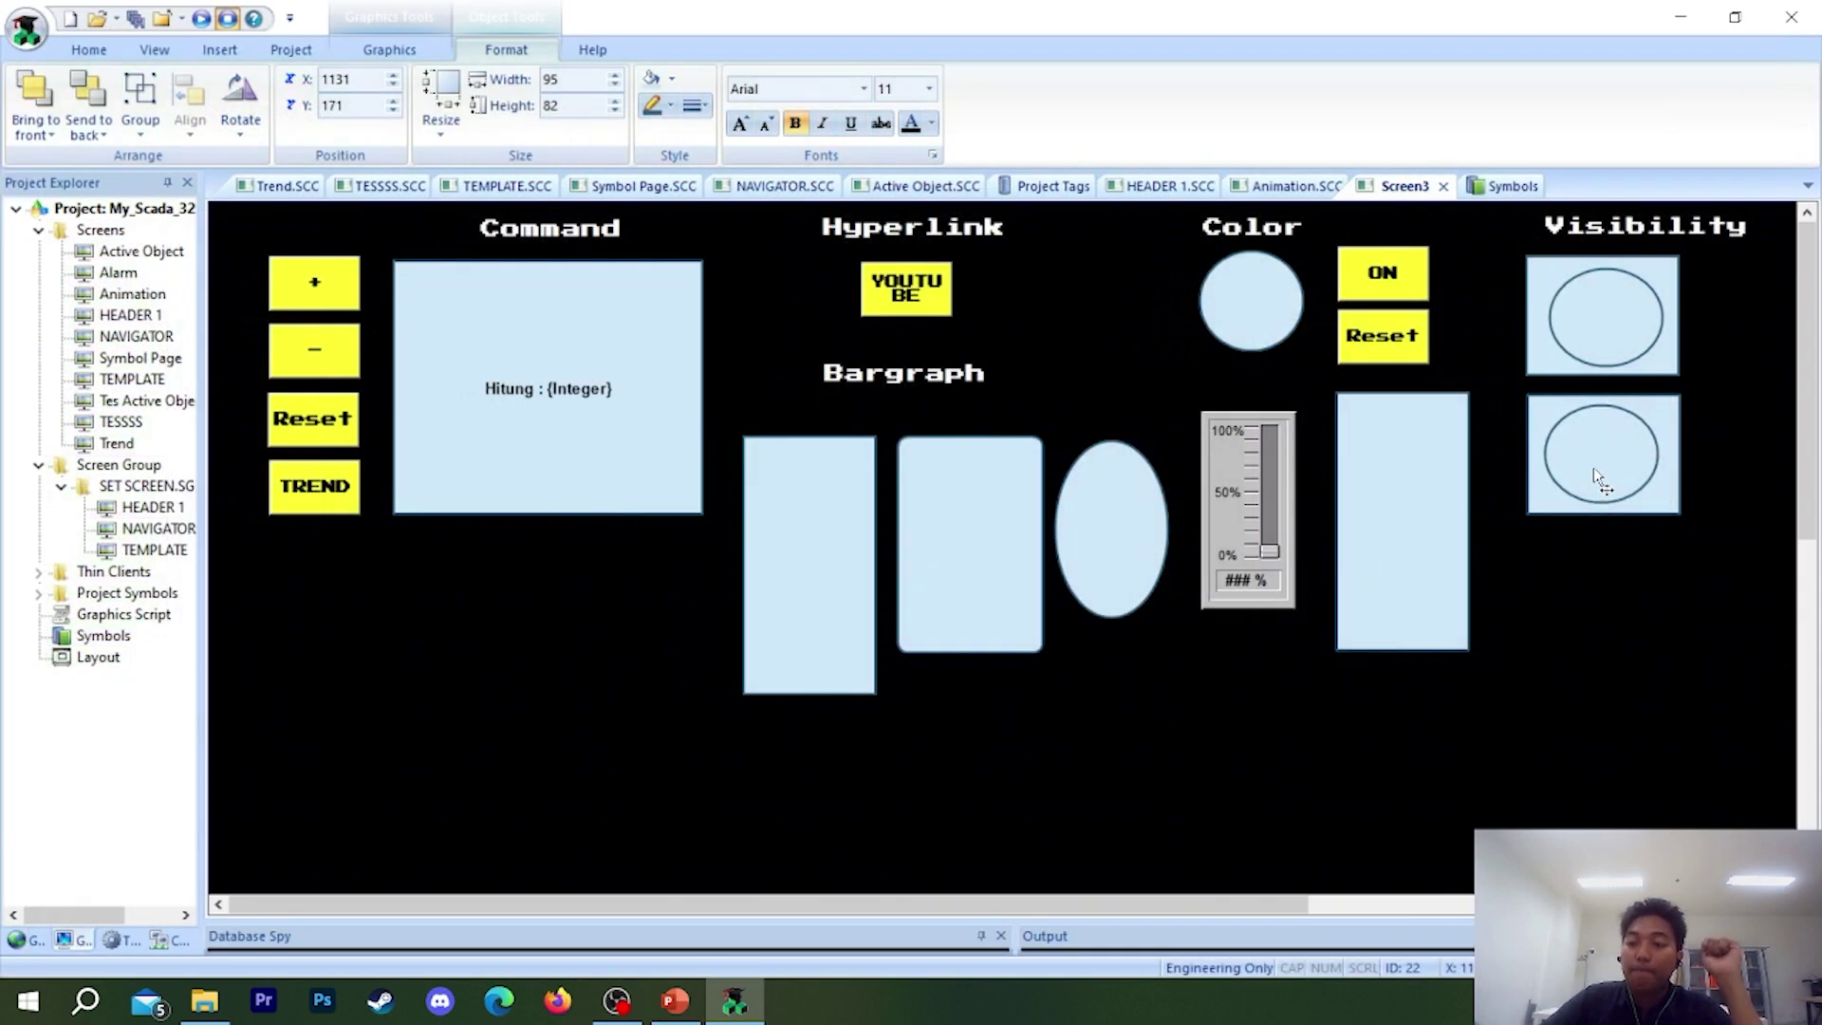
- Set the fill color of the upper ellipse in the Visibility section to yellow
{"action": "right_click", "coordinate": [1594, 467]}
{"action": "left_click", "coordinate": [1603, 326]}
{"action": "right_click", "coordinate": [1594, 326]}
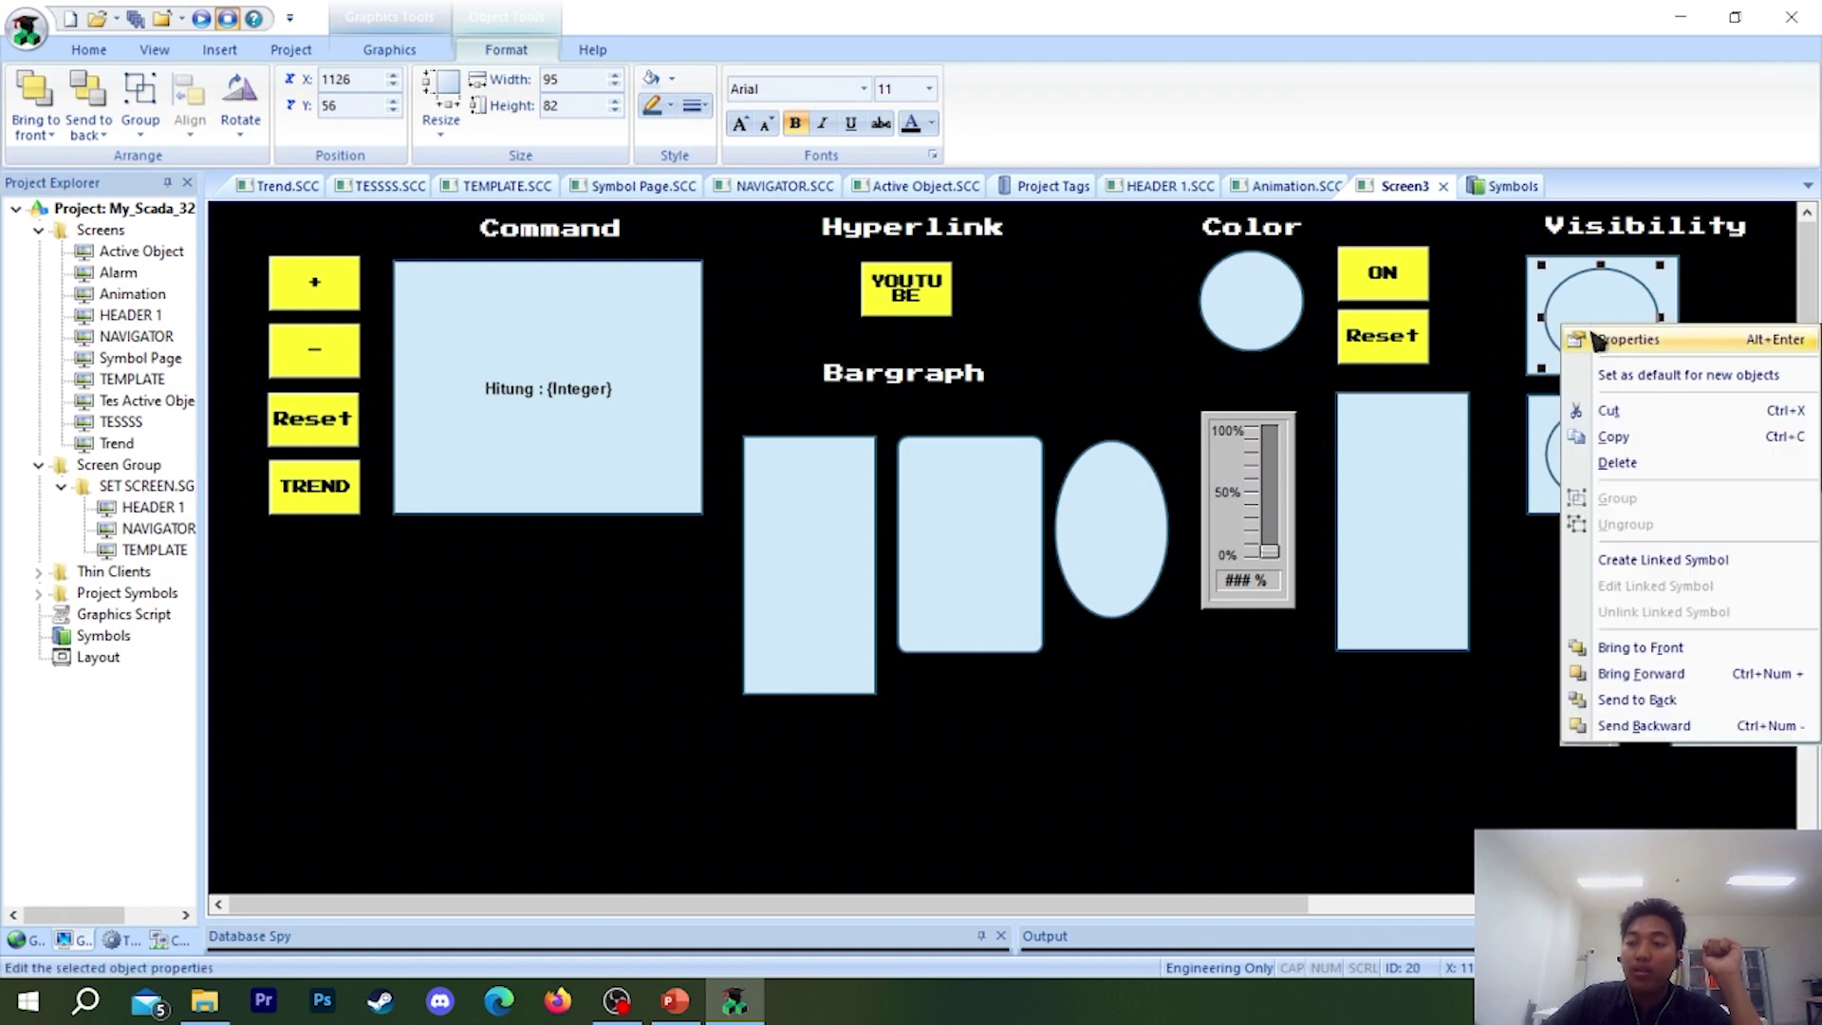
{"action": "left_click", "coordinate": [1618, 339]}
{"action": "left_click", "coordinate": [768, 358]}
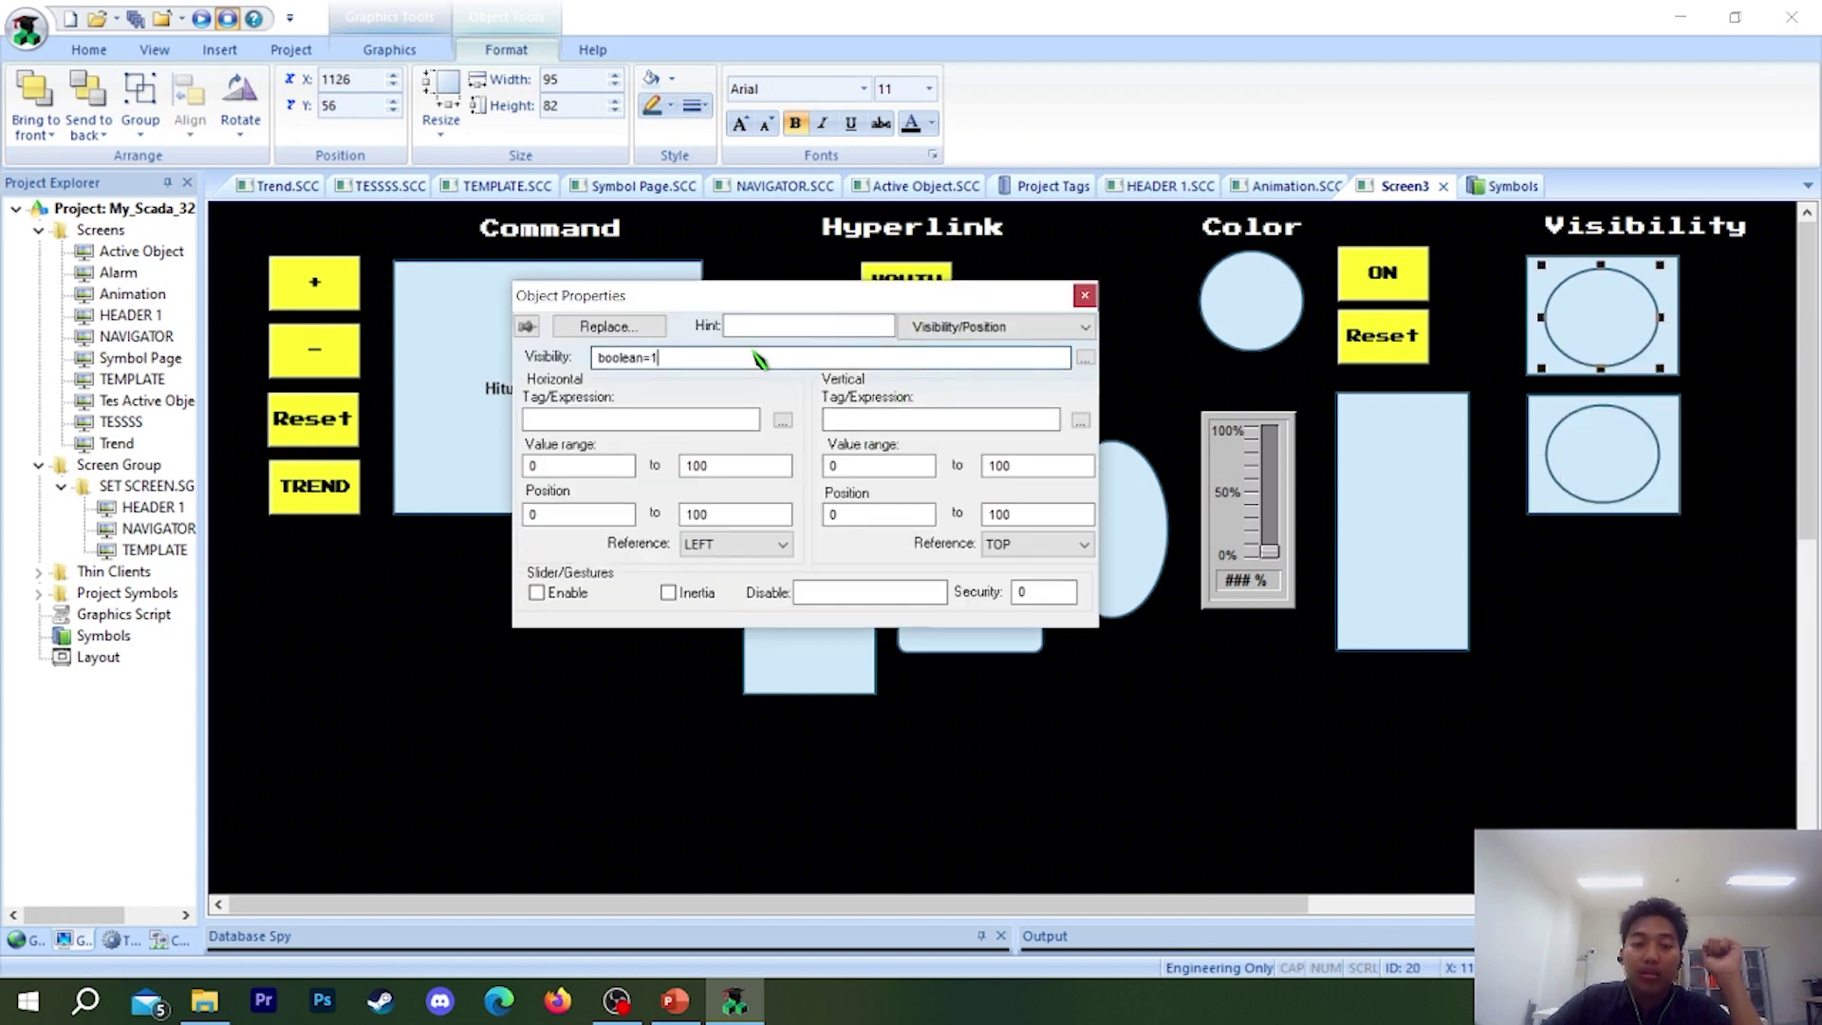
{"action": "key", "text": "shift+Left"}
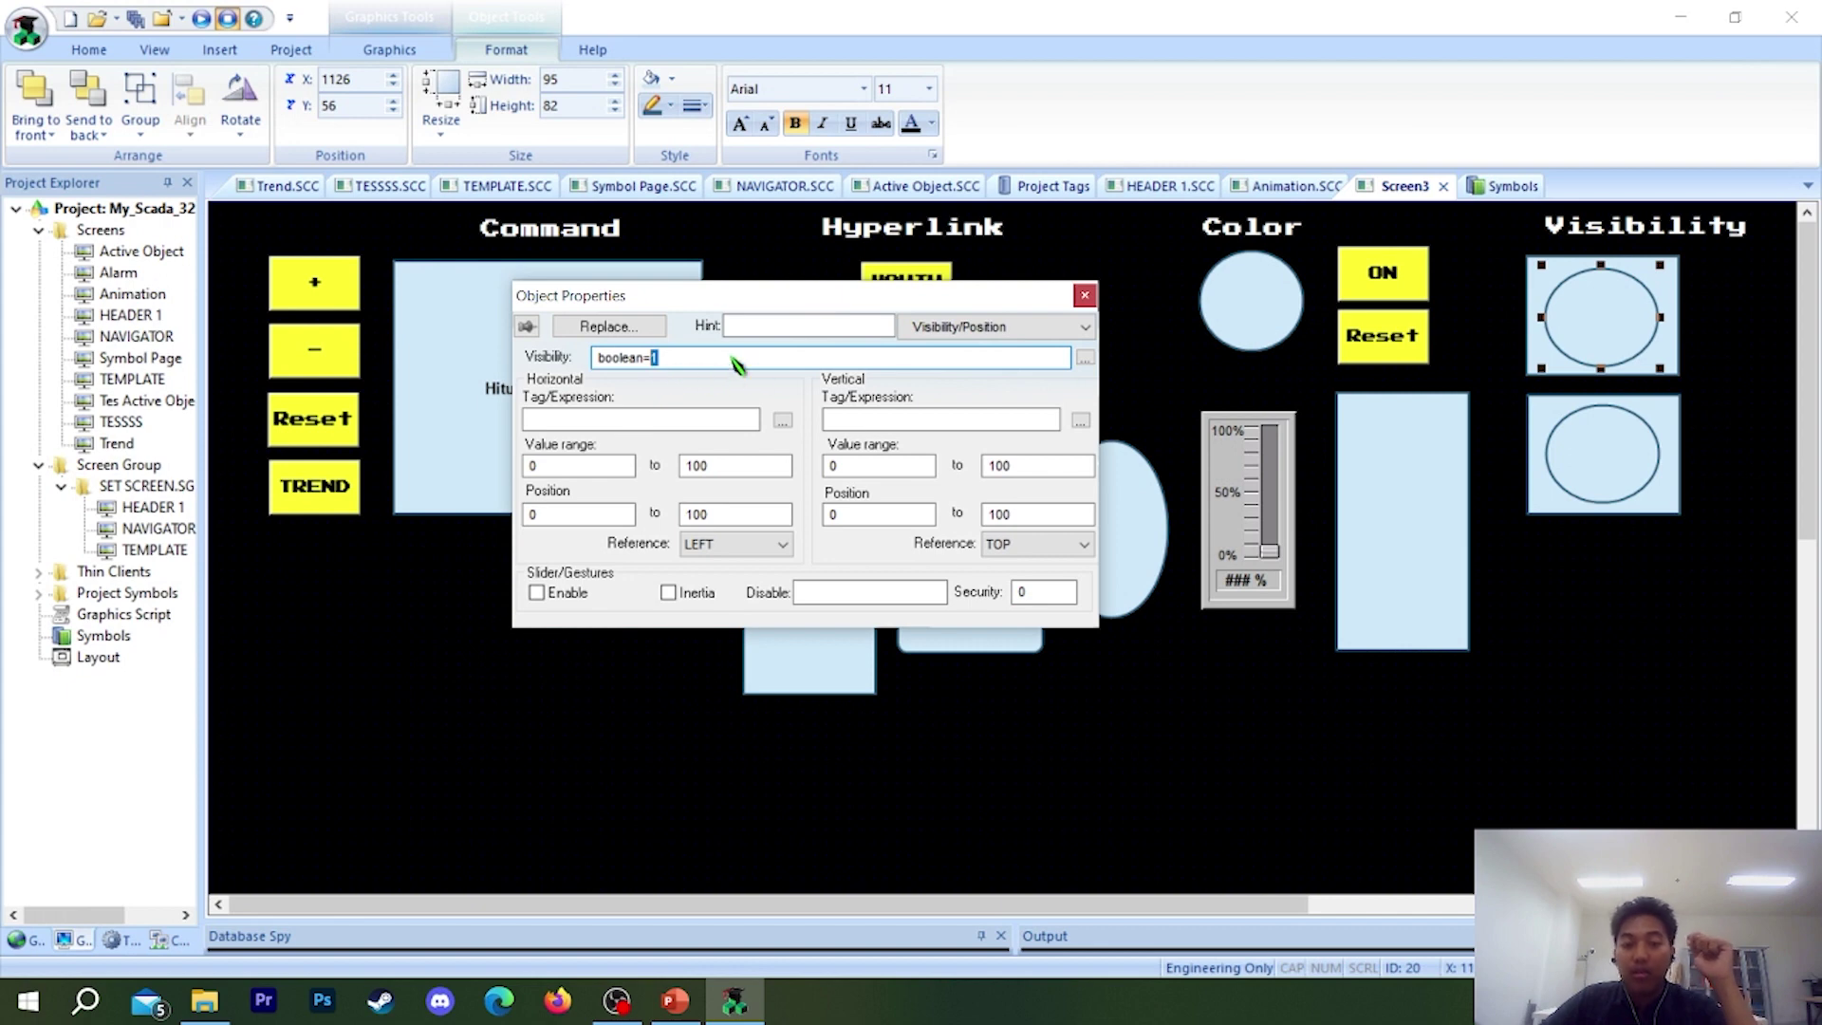
{"action": "left_click", "coordinate": [1077, 327]}
{"action": "left_click", "coordinate": [1033, 358]}
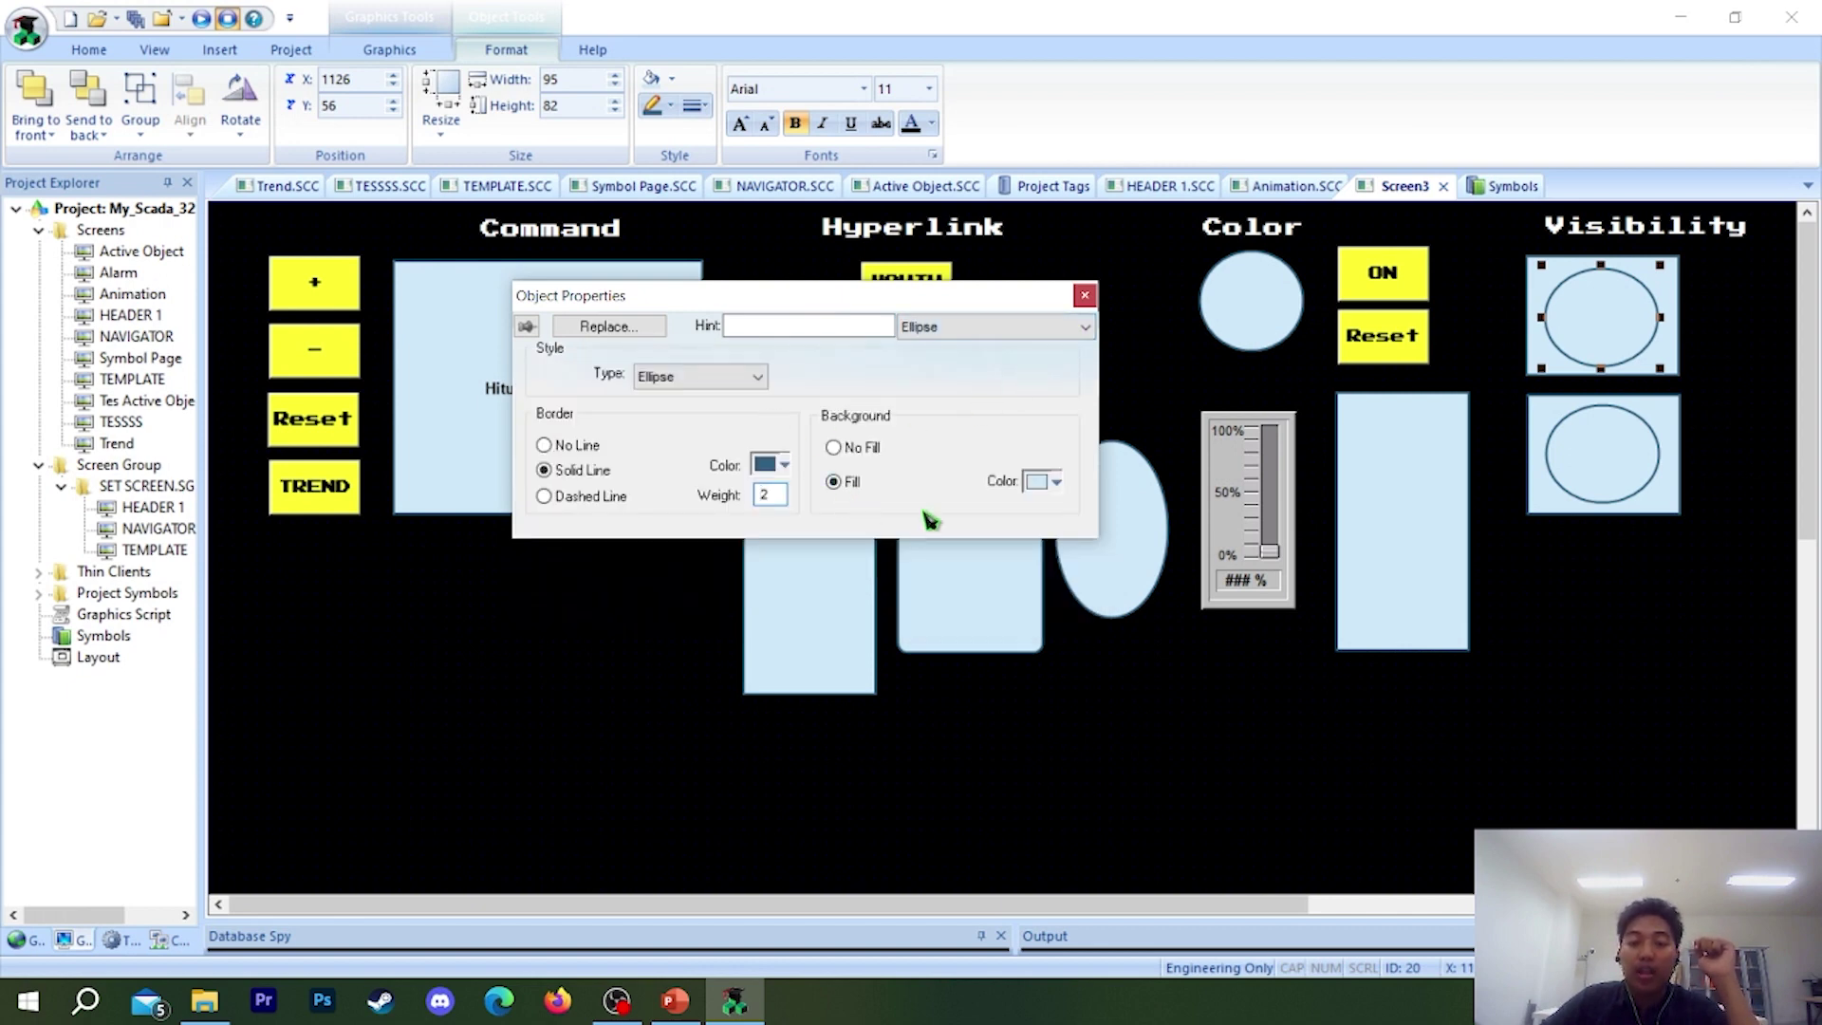
{"action": "left_click", "coordinate": [1051, 486]}
{"action": "left_click", "coordinate": [1097, 675]}
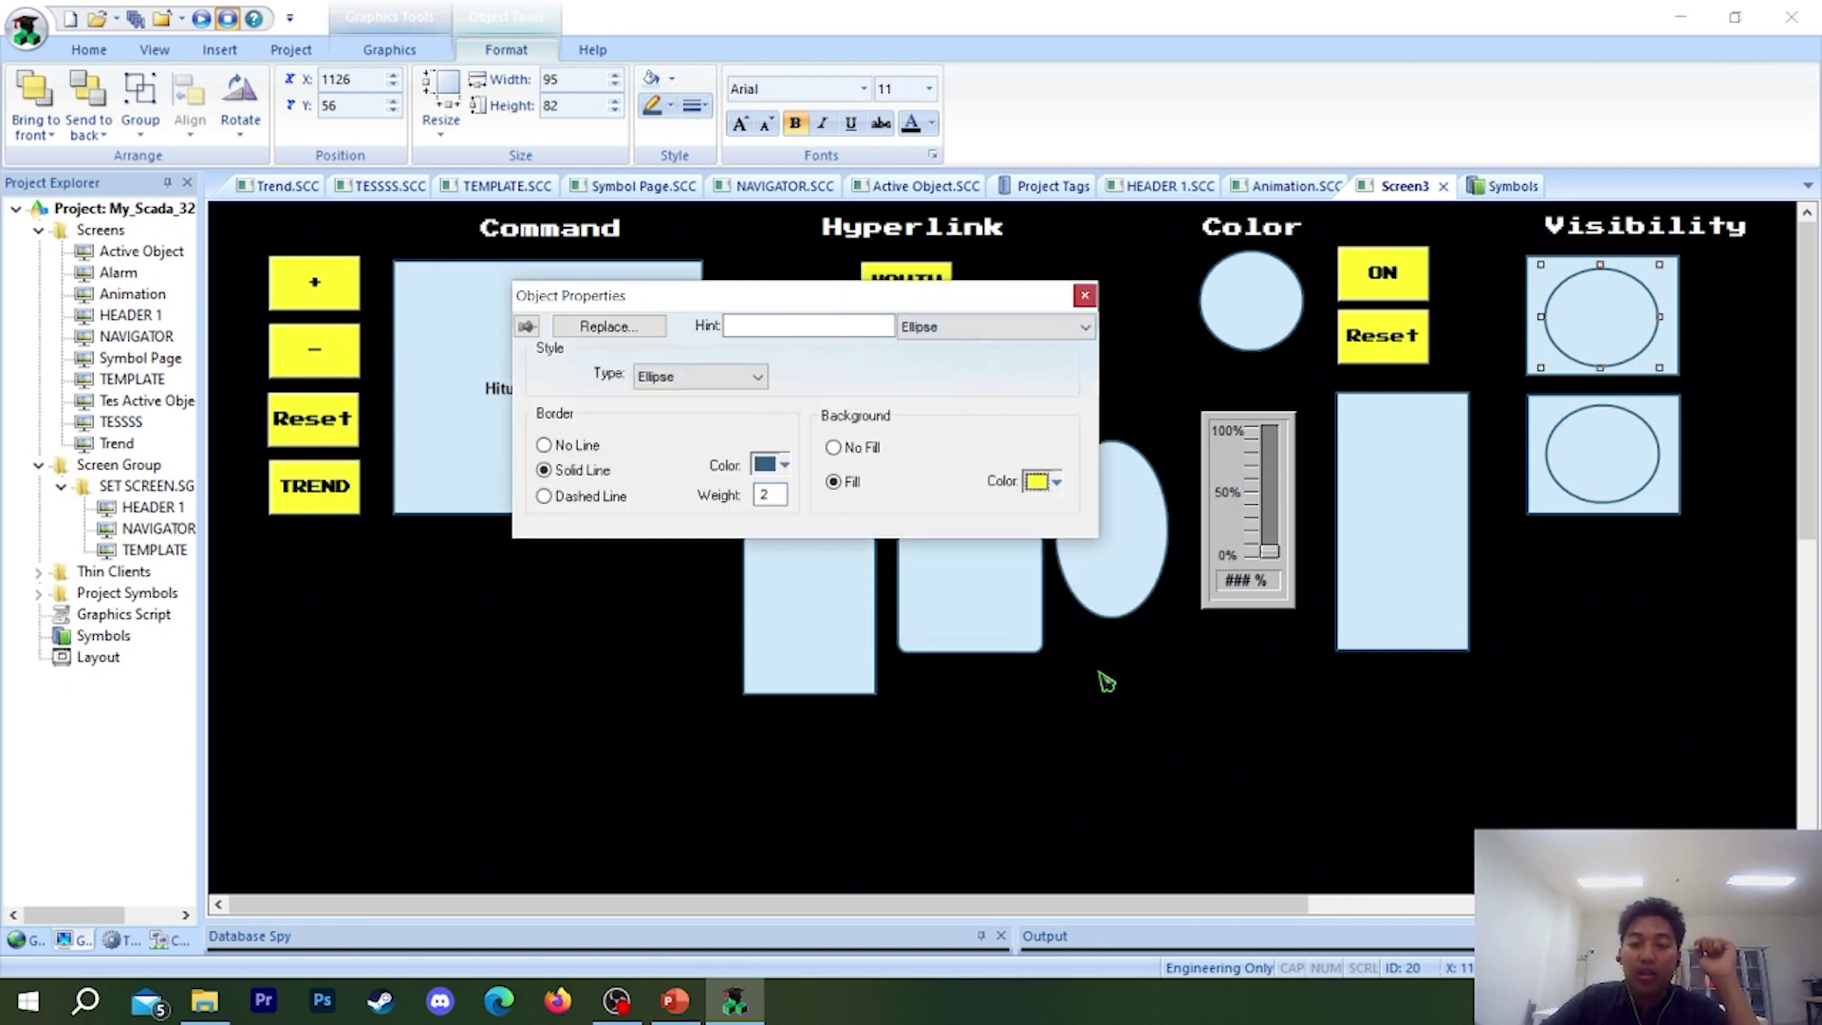
- Give the upper ellipse in the Visibility section a red border and a light green fill
{"action": "left_click", "coordinate": [787, 466]}
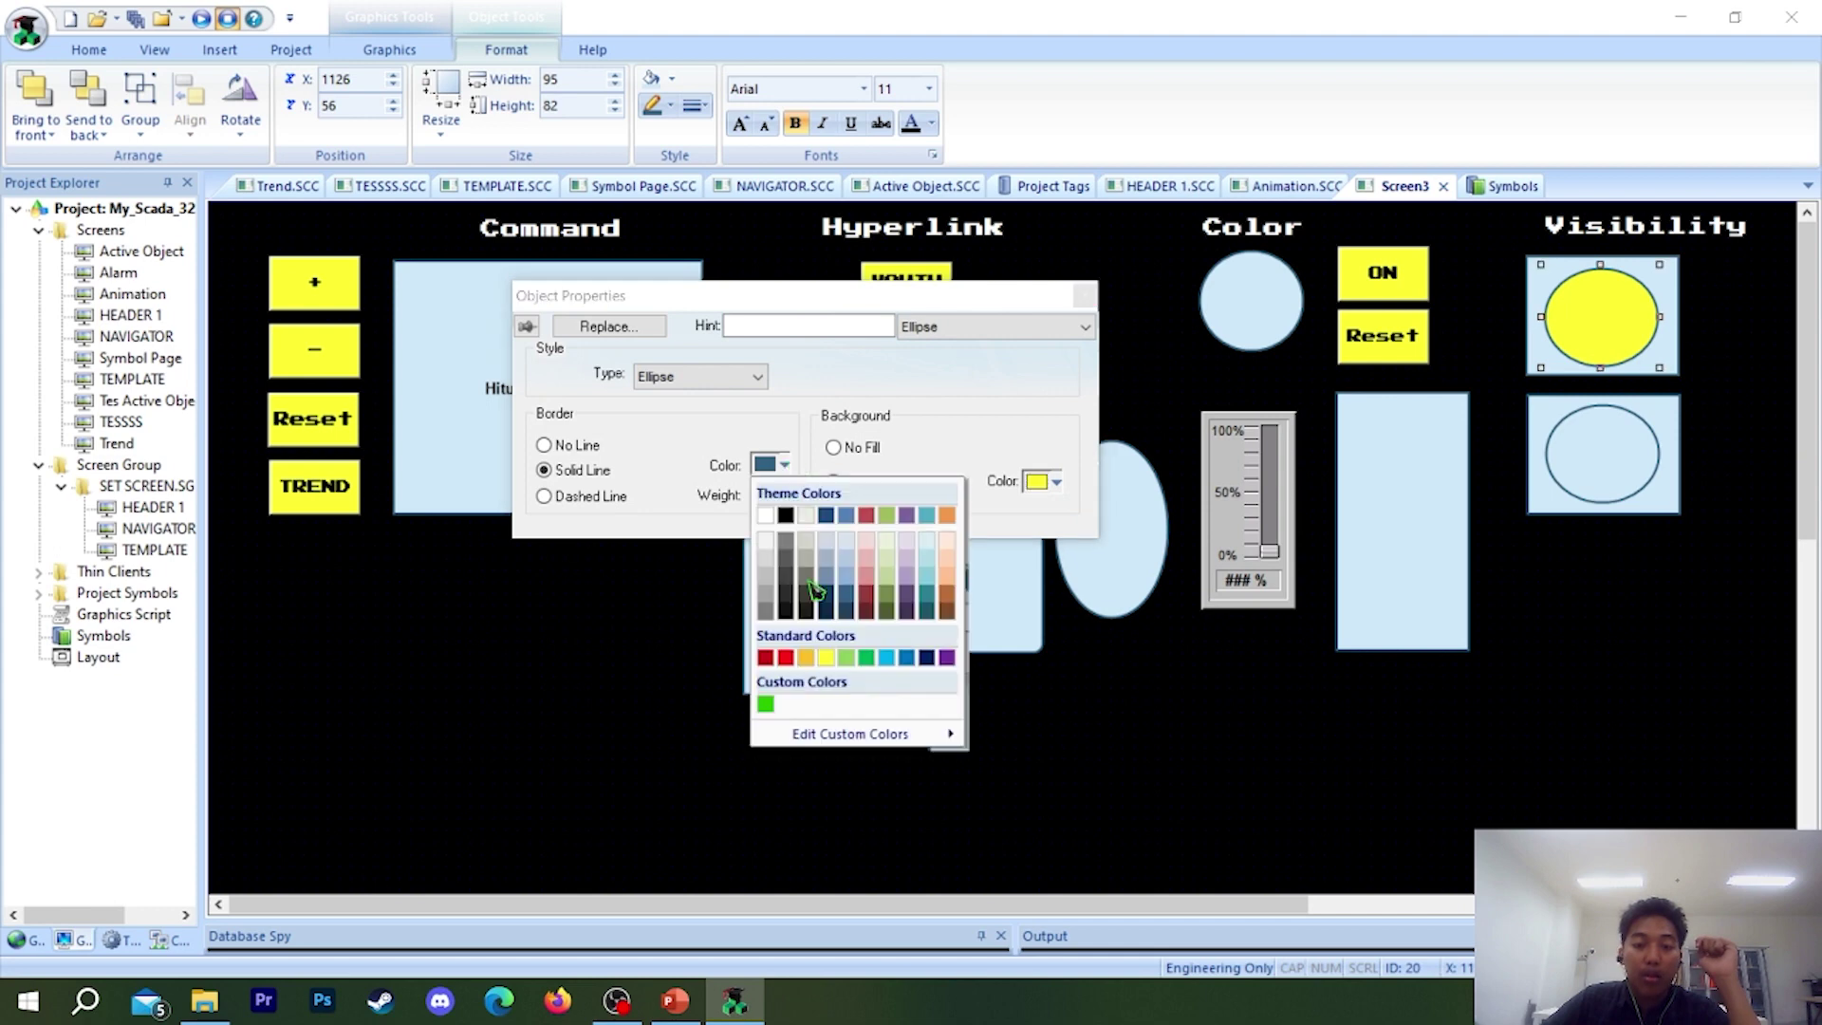
{"action": "left_click", "coordinate": [785, 657]}
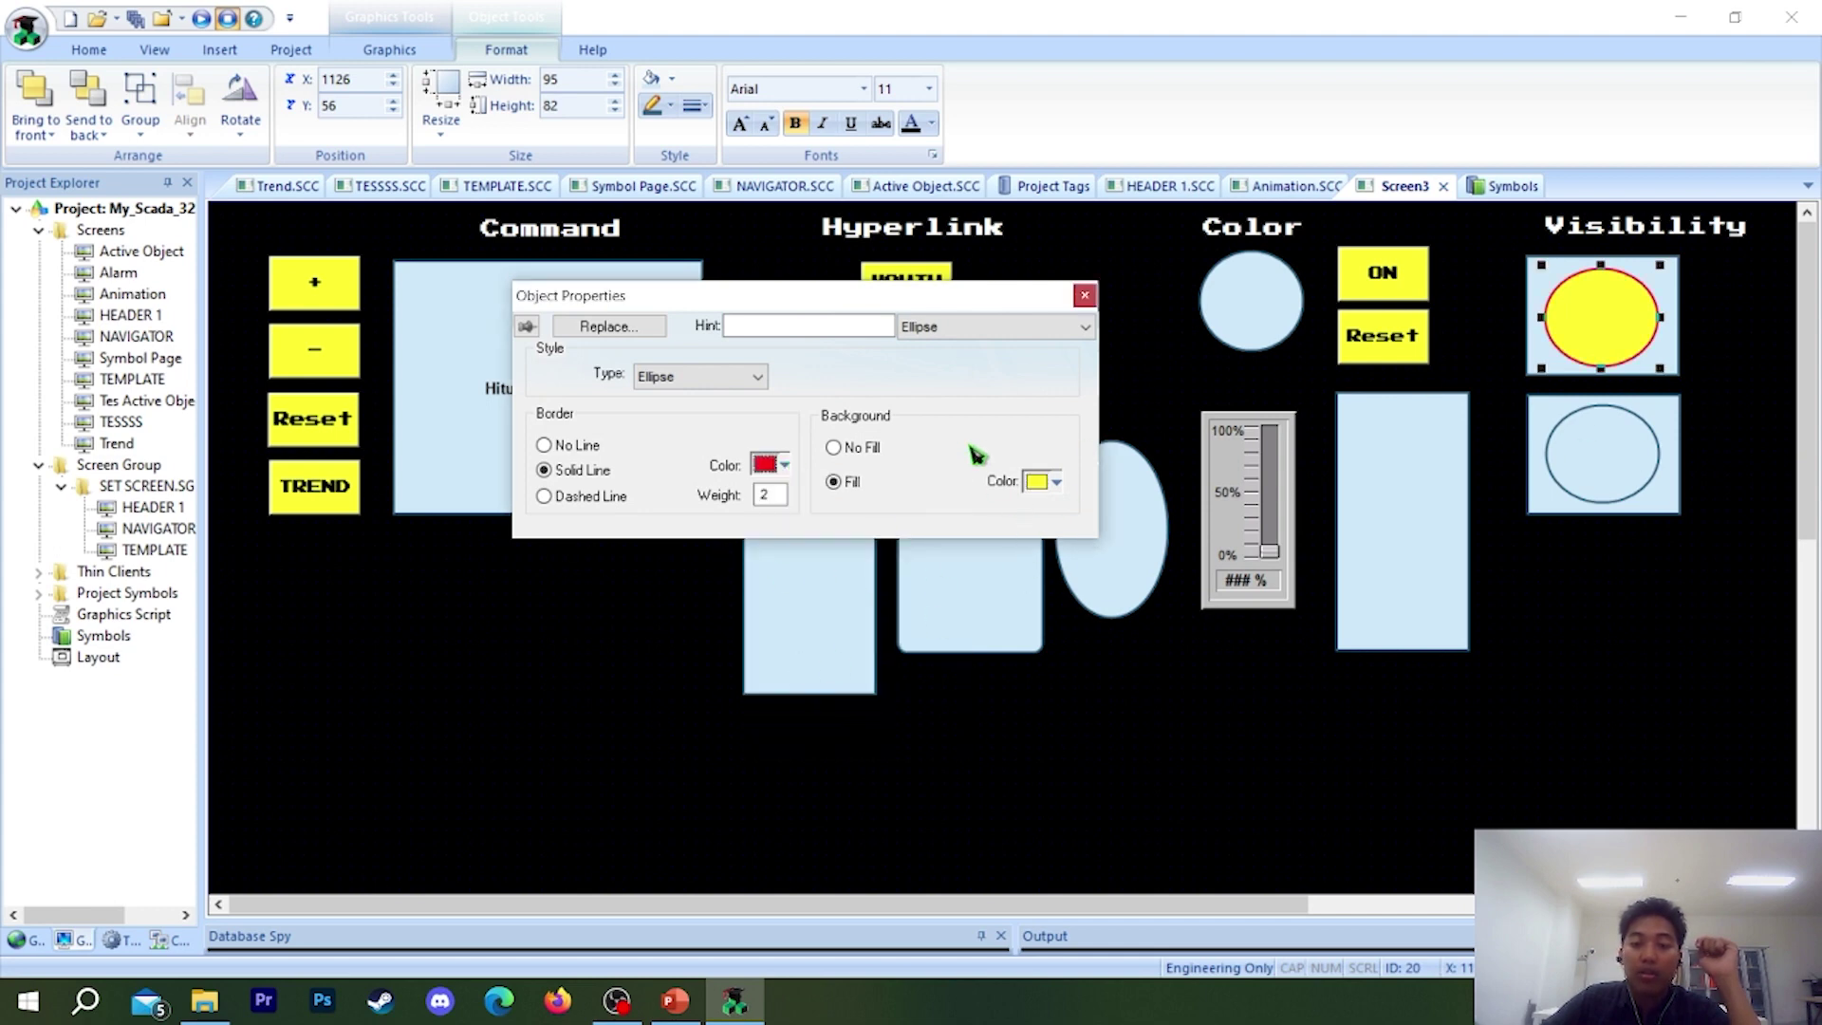
{"action": "left_click", "coordinate": [1036, 482]}
{"action": "left_click", "coordinate": [1133, 676]}
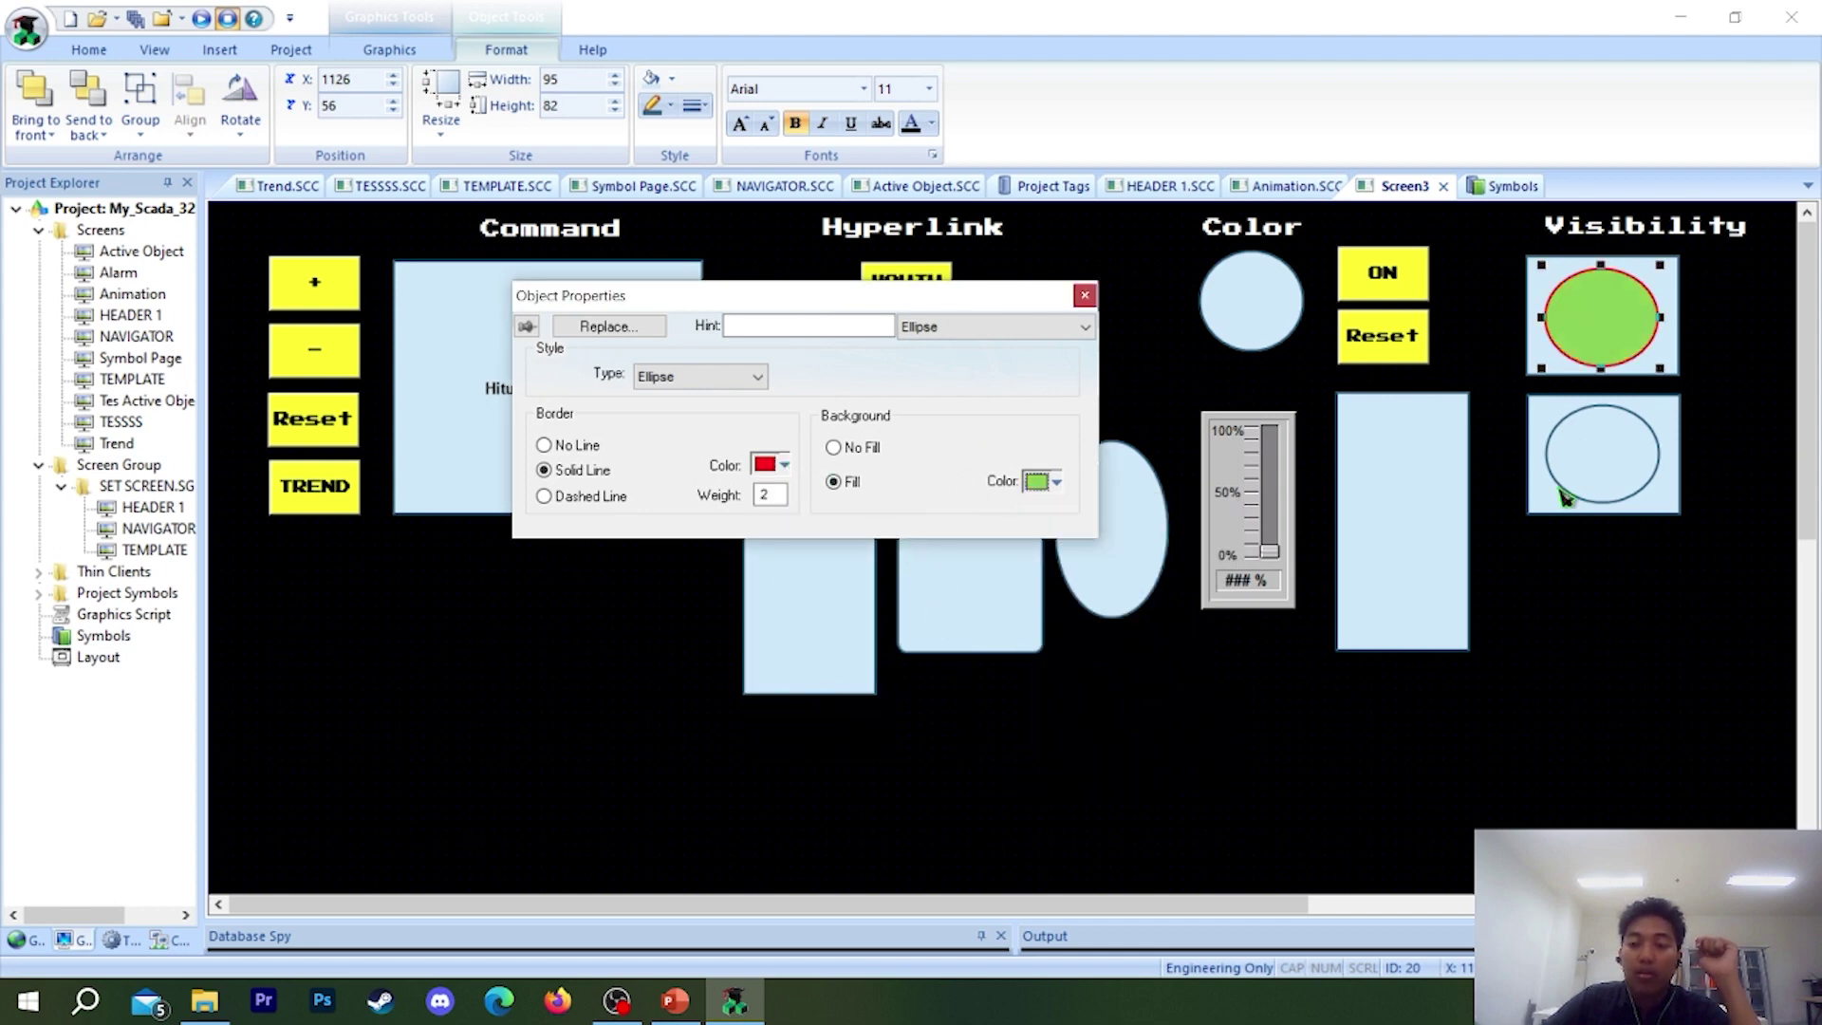
- Give the lower ellipse in the Visibility section a red border and a yellow fill
{"action": "left_click", "coordinate": [1594, 489]}
{"action": "left_click", "coordinate": [771, 466]}
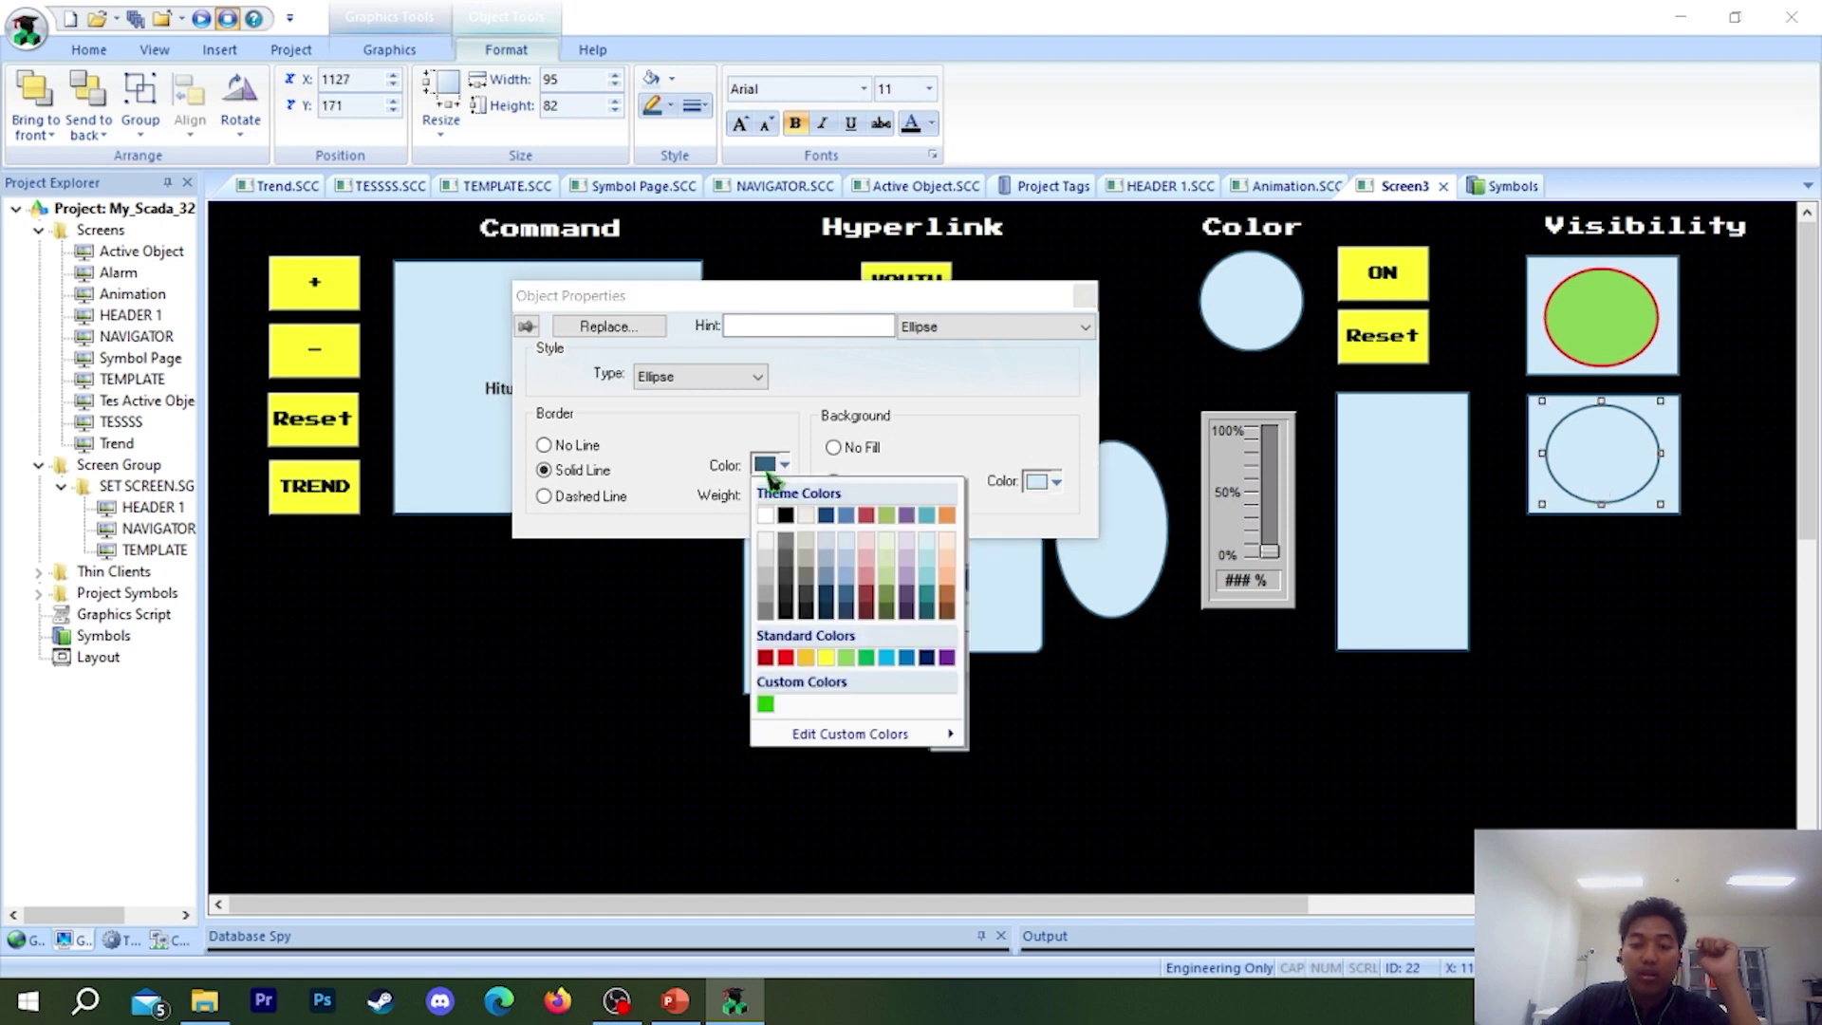
{"action": "left_click", "coordinate": [784, 657]}
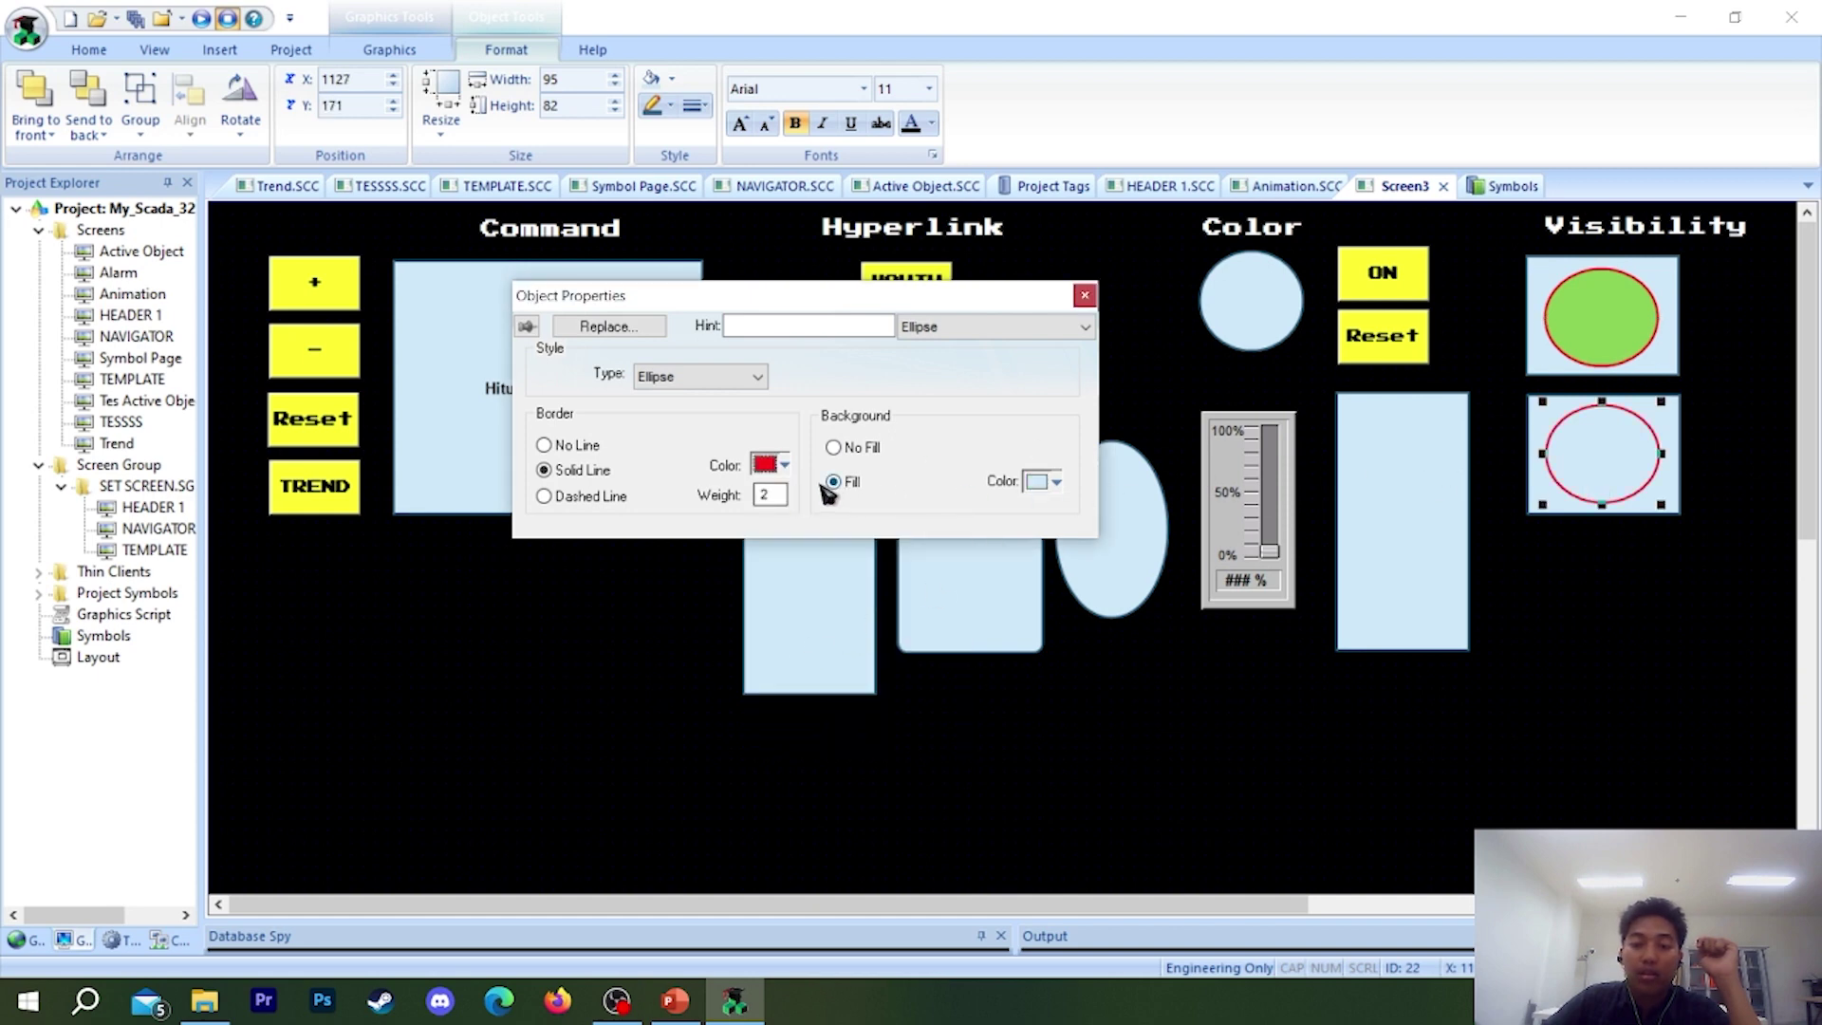
{"action": "left_click", "coordinate": [1053, 482]}
{"action": "left_click", "coordinate": [1091, 676]}
{"action": "left_click", "coordinate": [1084, 296]}
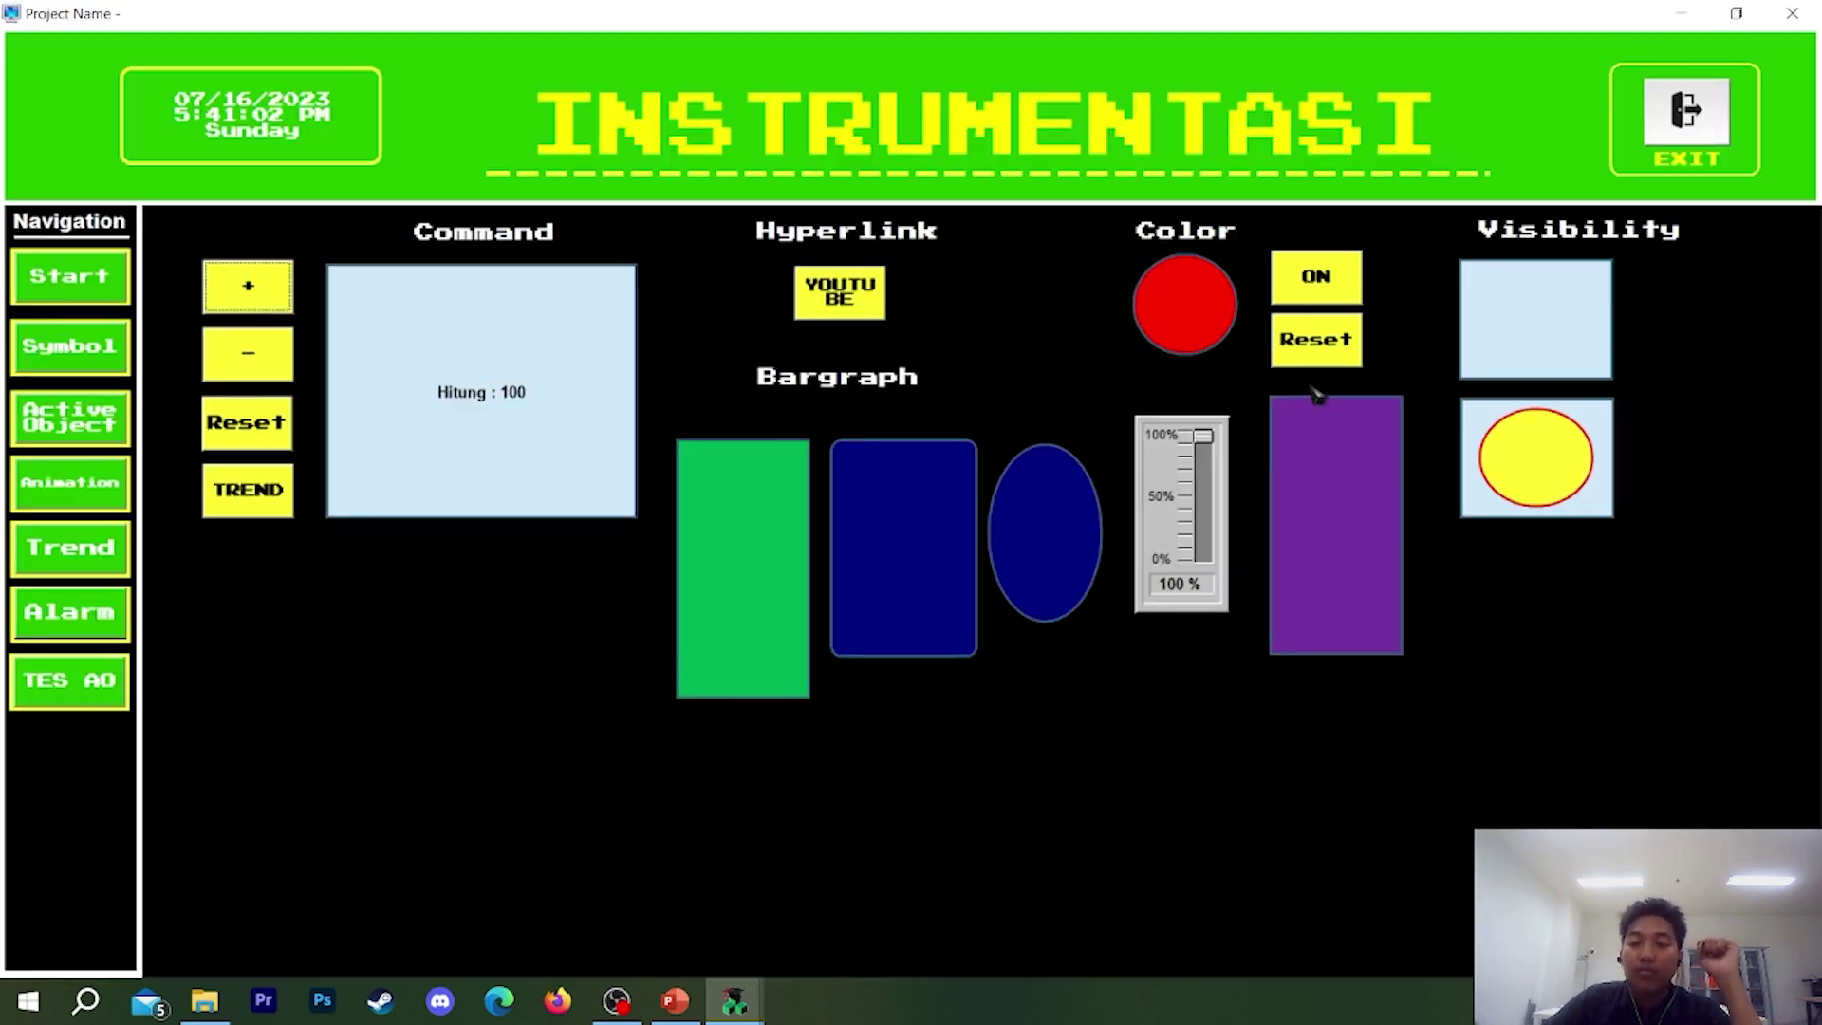
- Run the project, toggle the recolored ellipses with ON and Reset, and exit the runtime
{"action": "left_click", "coordinate": [1312, 275]}
{"action": "left_click", "coordinate": [1309, 342]}
{"action": "left_click", "coordinate": [1314, 280]}
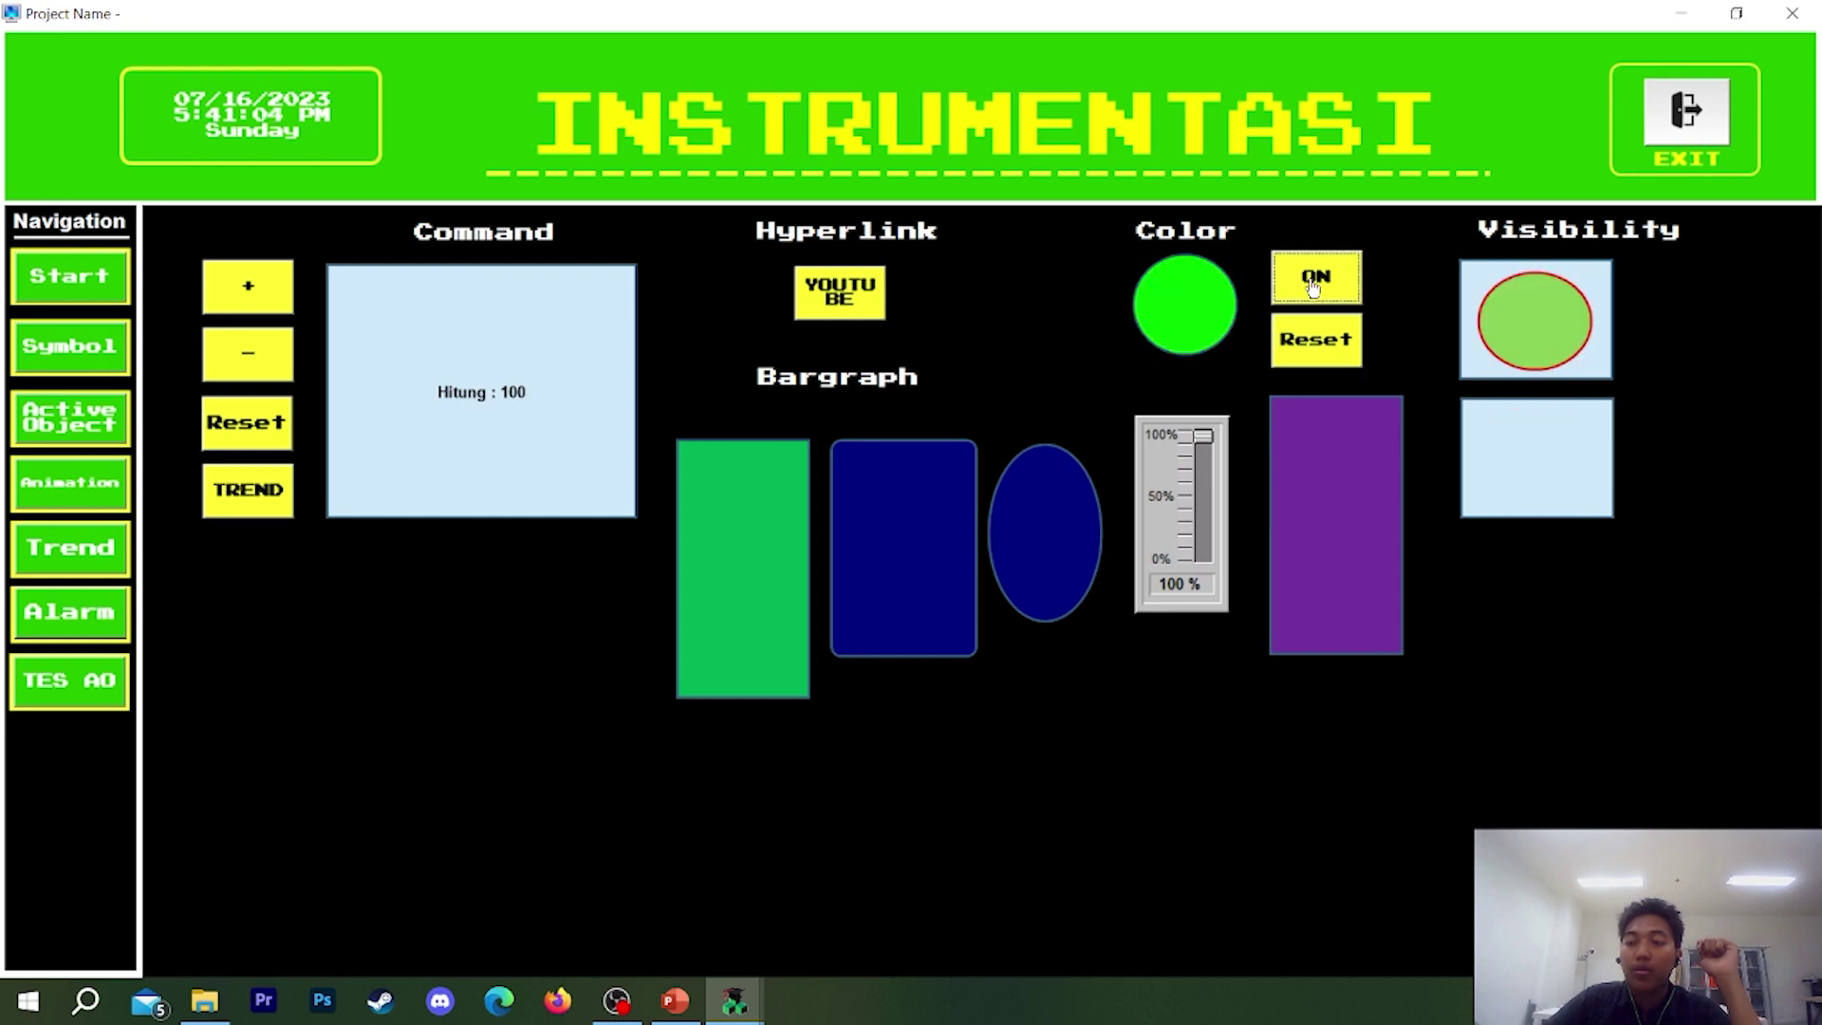
{"action": "left_click", "coordinate": [1307, 340]}
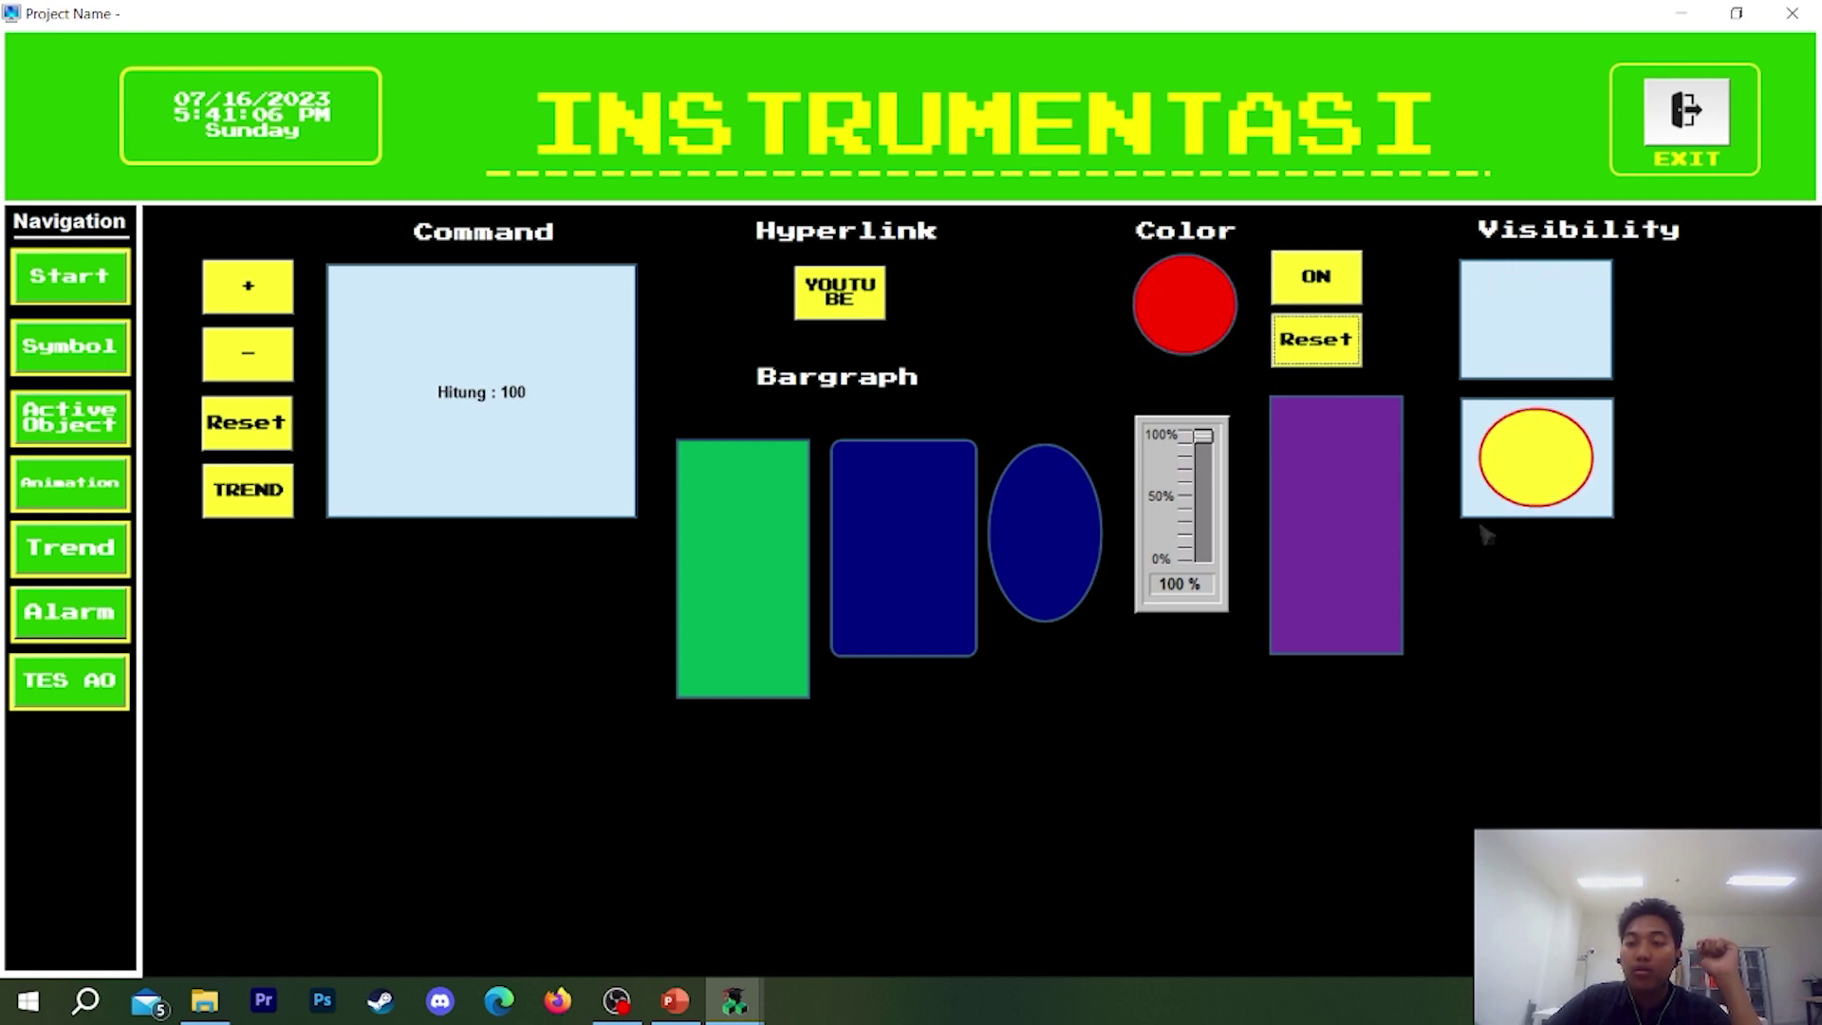
{"action": "key", "text": "Tab"}
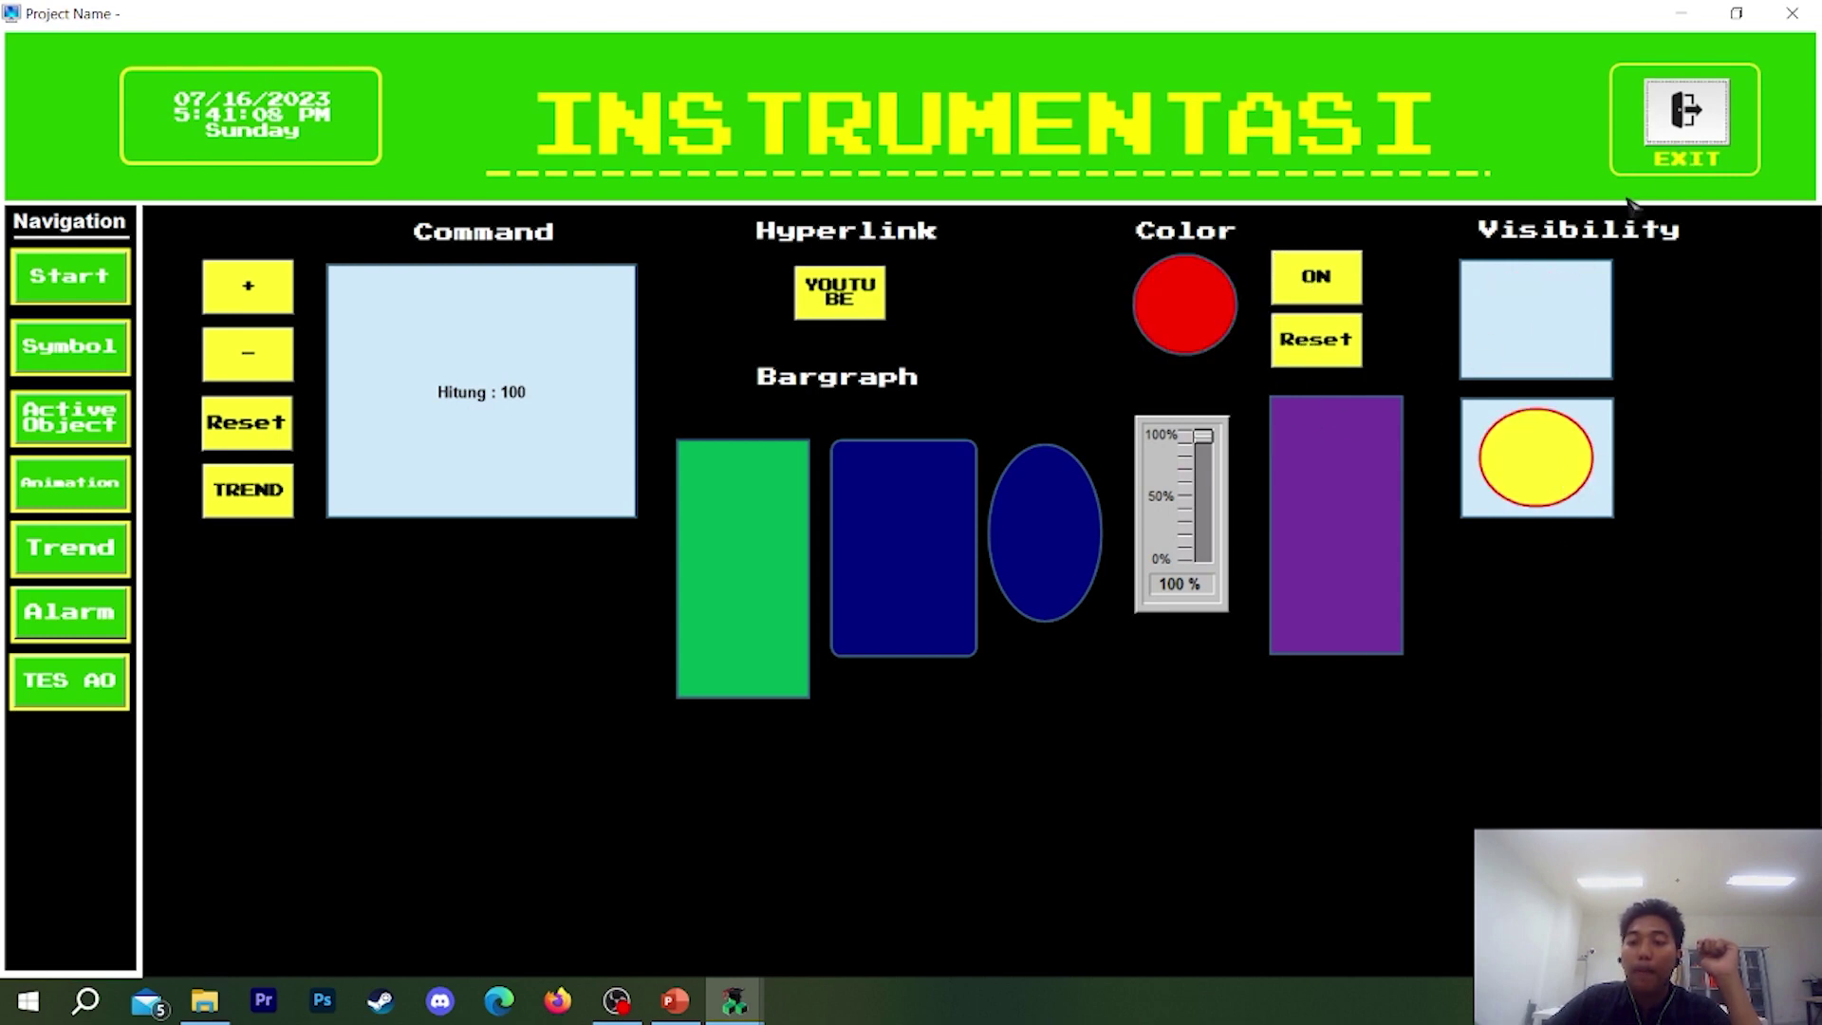
{"action": "left_click", "coordinate": [1693, 166]}
{"action": "left_click", "coordinate": [940, 579]}
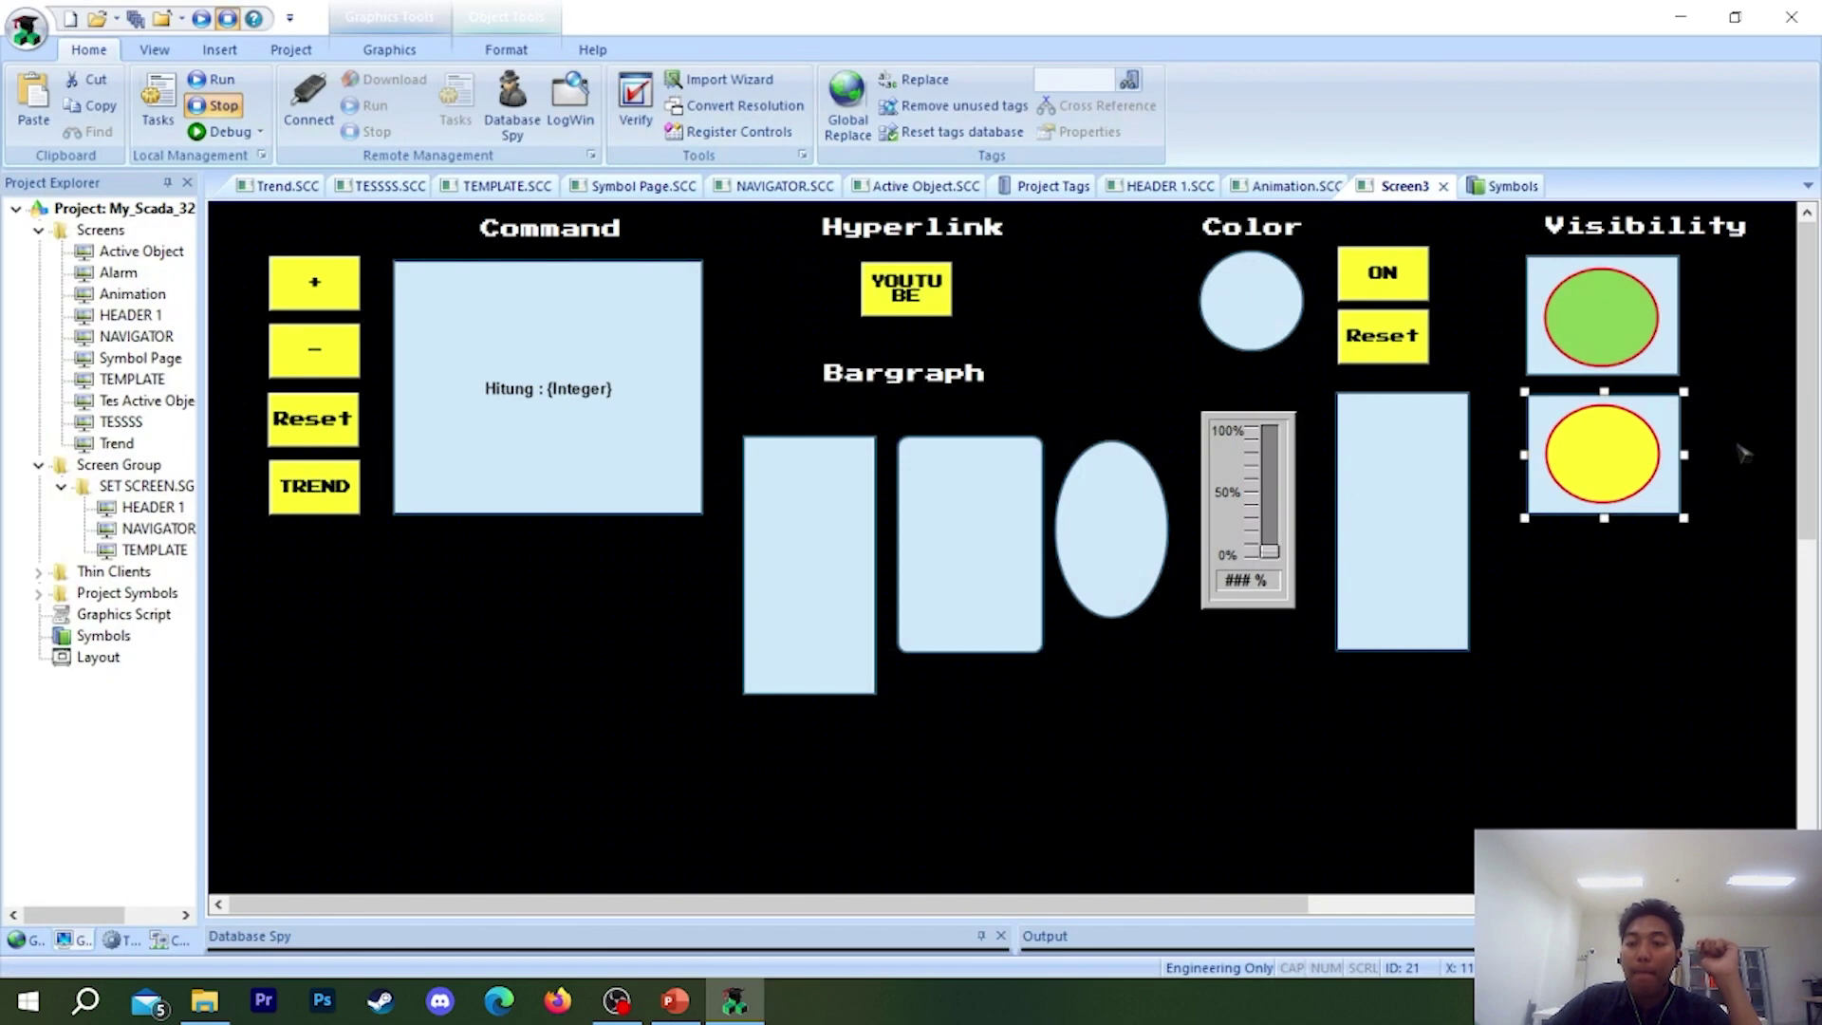
- Shift both ellipse-and-rectangle pairs slightly right and center the Visibility heading above them
{"action": "left_click_drag", "start_coordinate": [1734, 522], "coordinate": [1484, 372]}
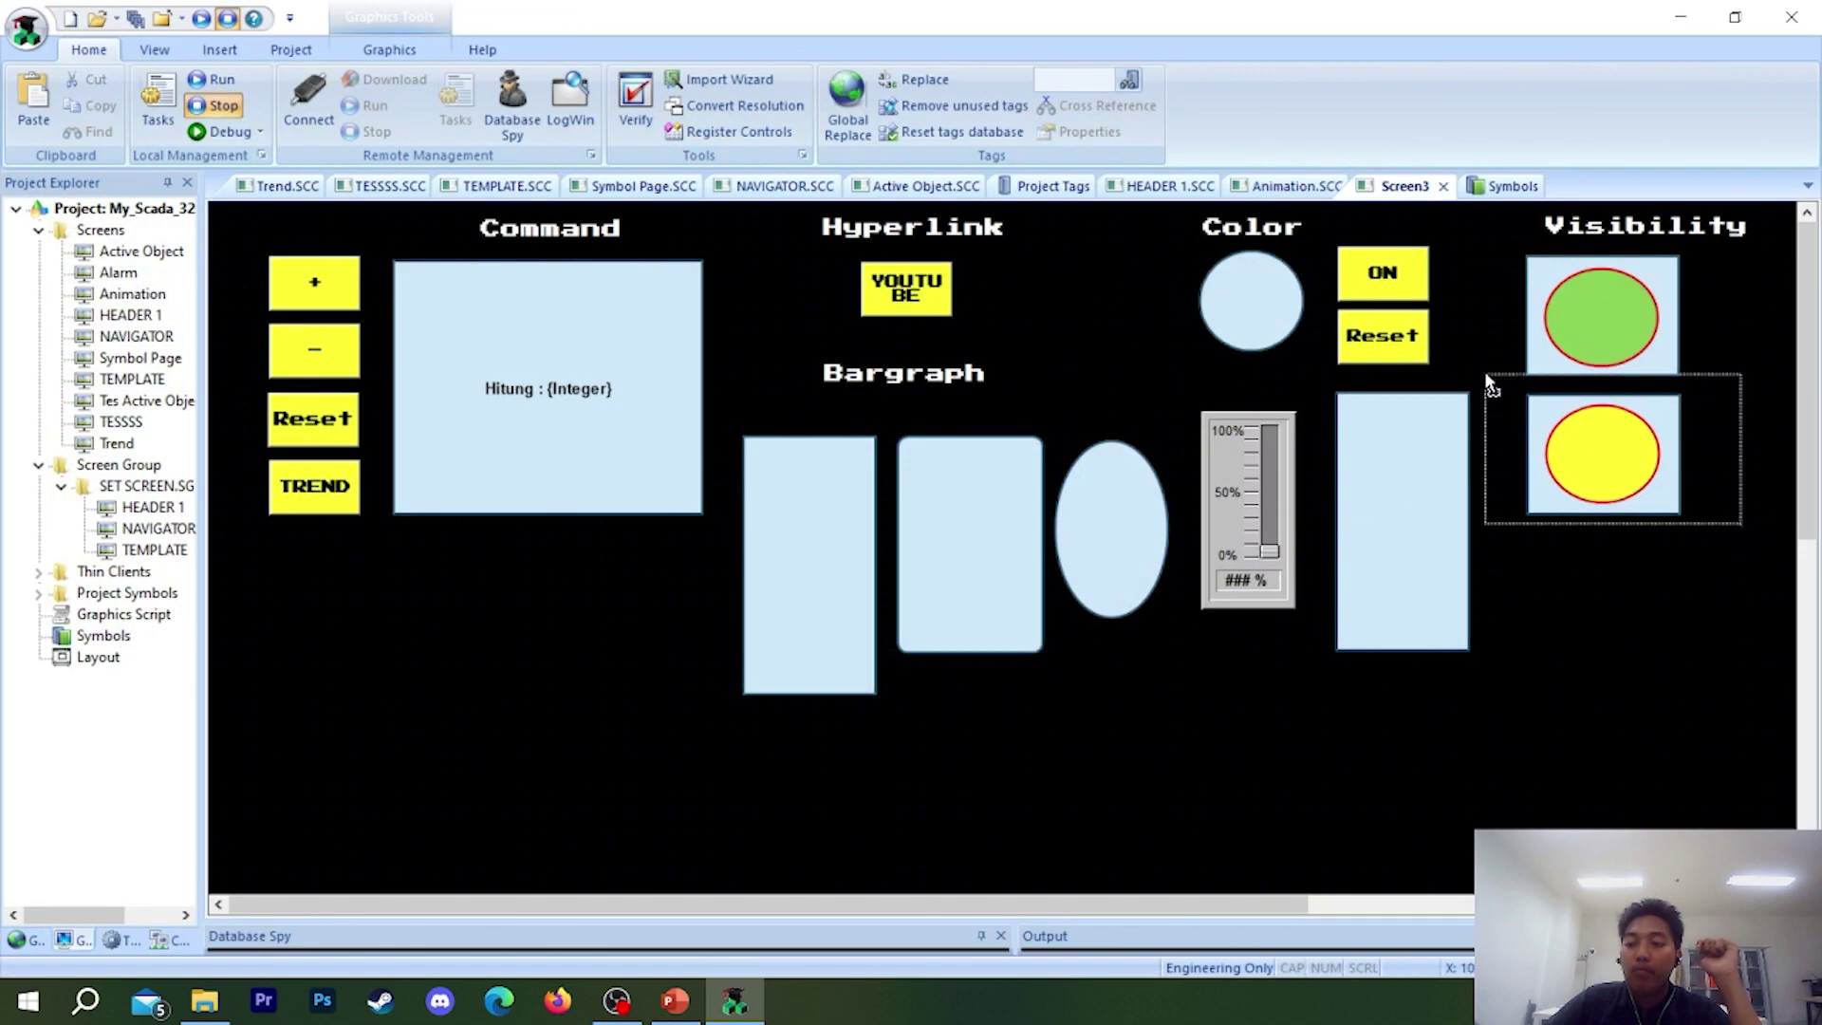
{"action": "left_click_drag", "start_coordinate": [1577, 460], "coordinate": [1610, 464]}
{"action": "left_click", "coordinate": [1567, 316]}
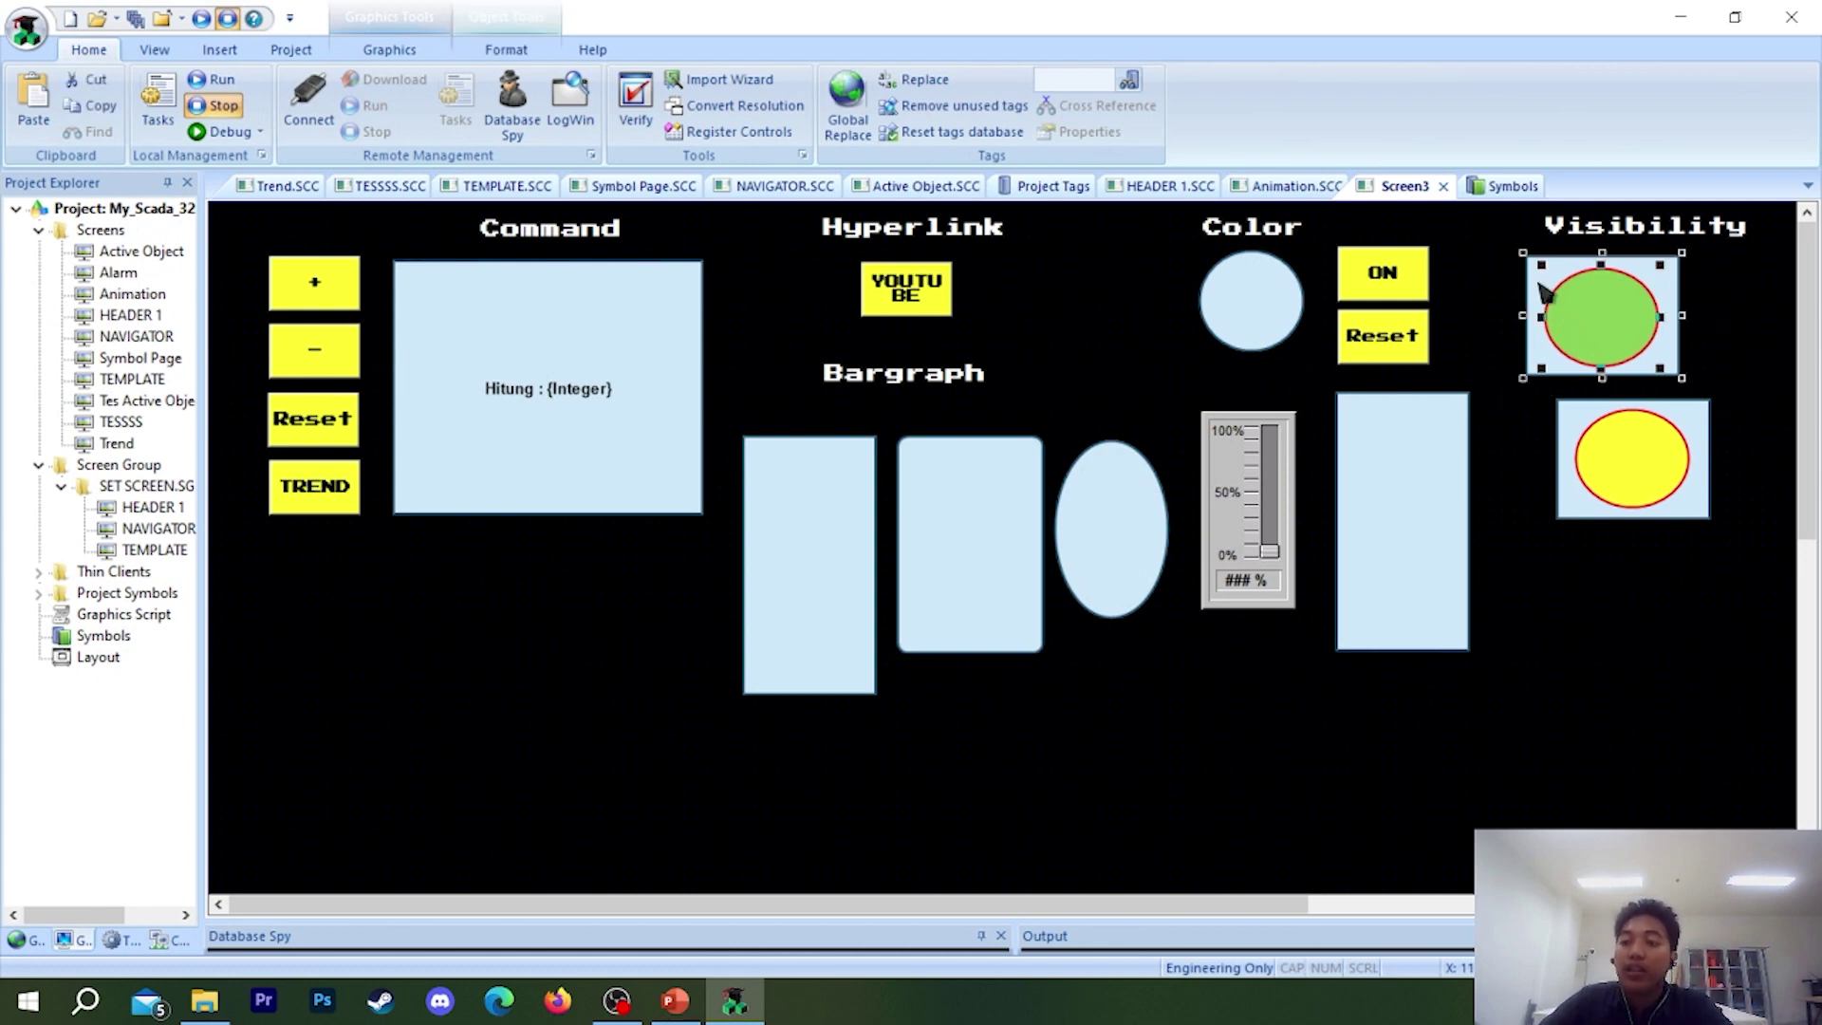
{"action": "left_click_drag", "start_coordinate": [1594, 323], "coordinate": [1625, 327]}
{"action": "left_click", "coordinate": [1613, 230]}
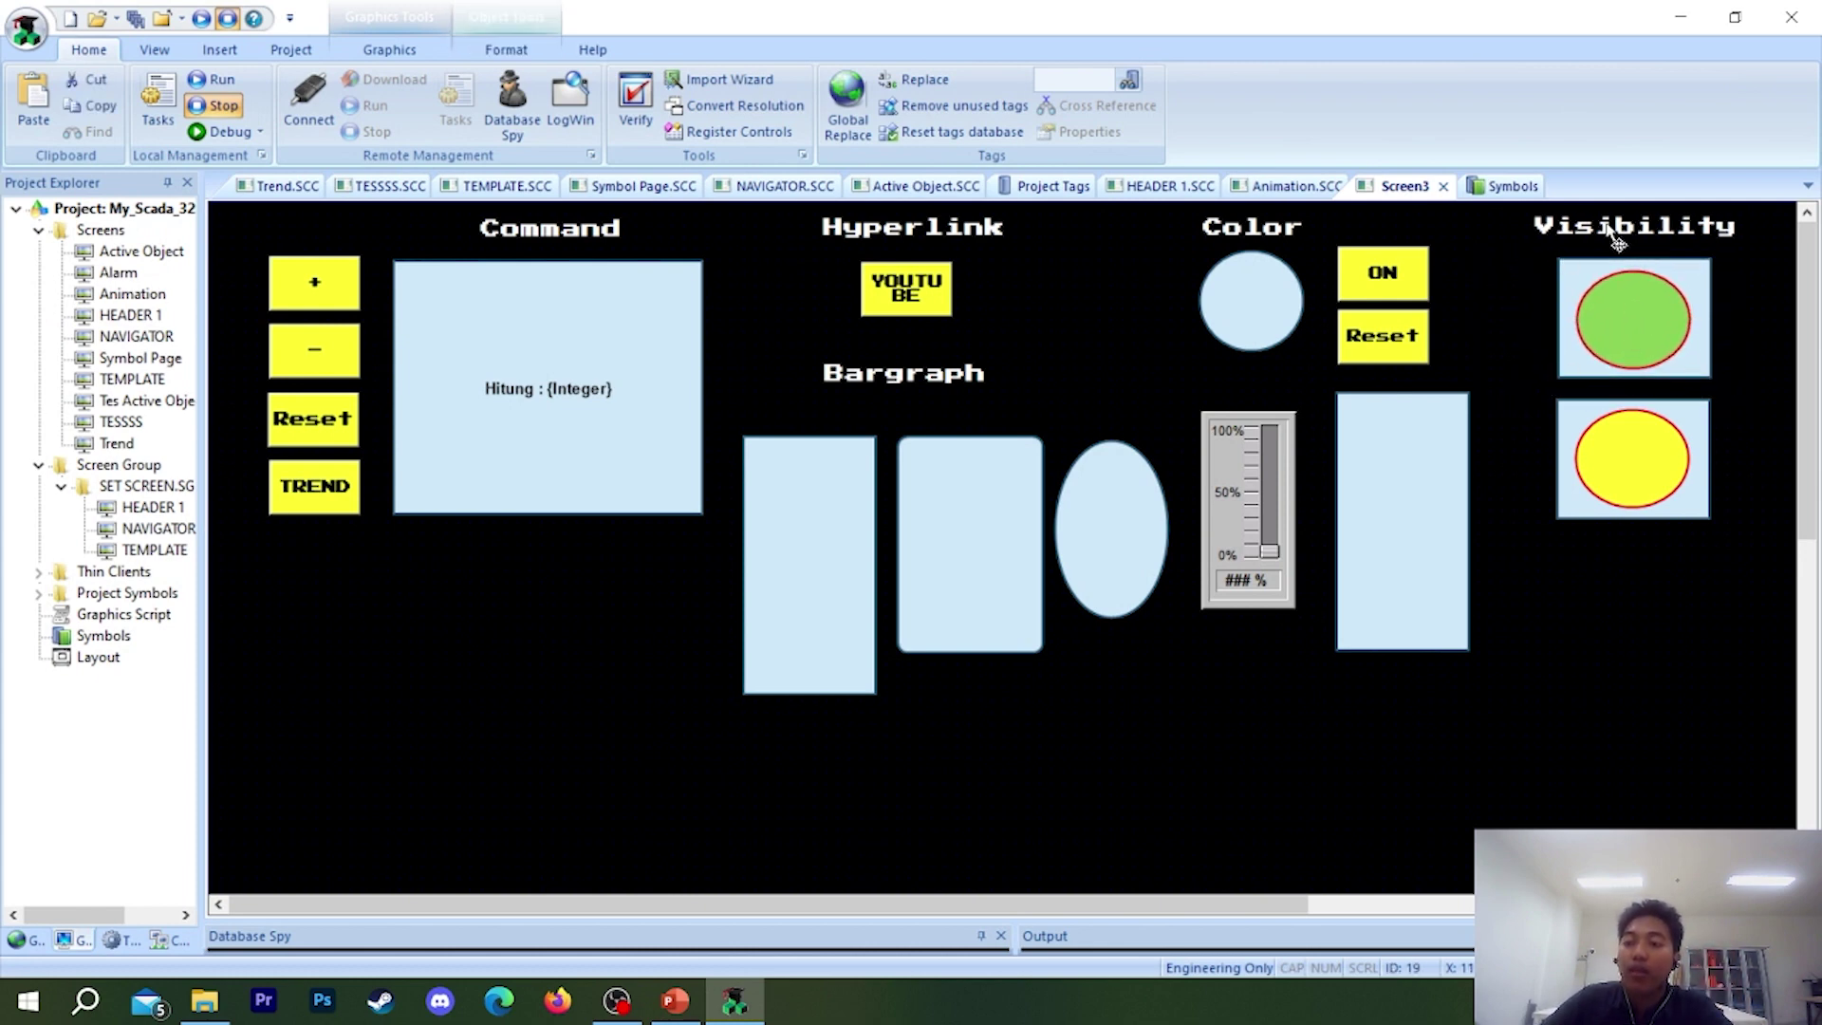
- Add a text label reading 1 beside the upper ellipse in the Visibility section
{"action": "left_click", "coordinate": [389, 50]}
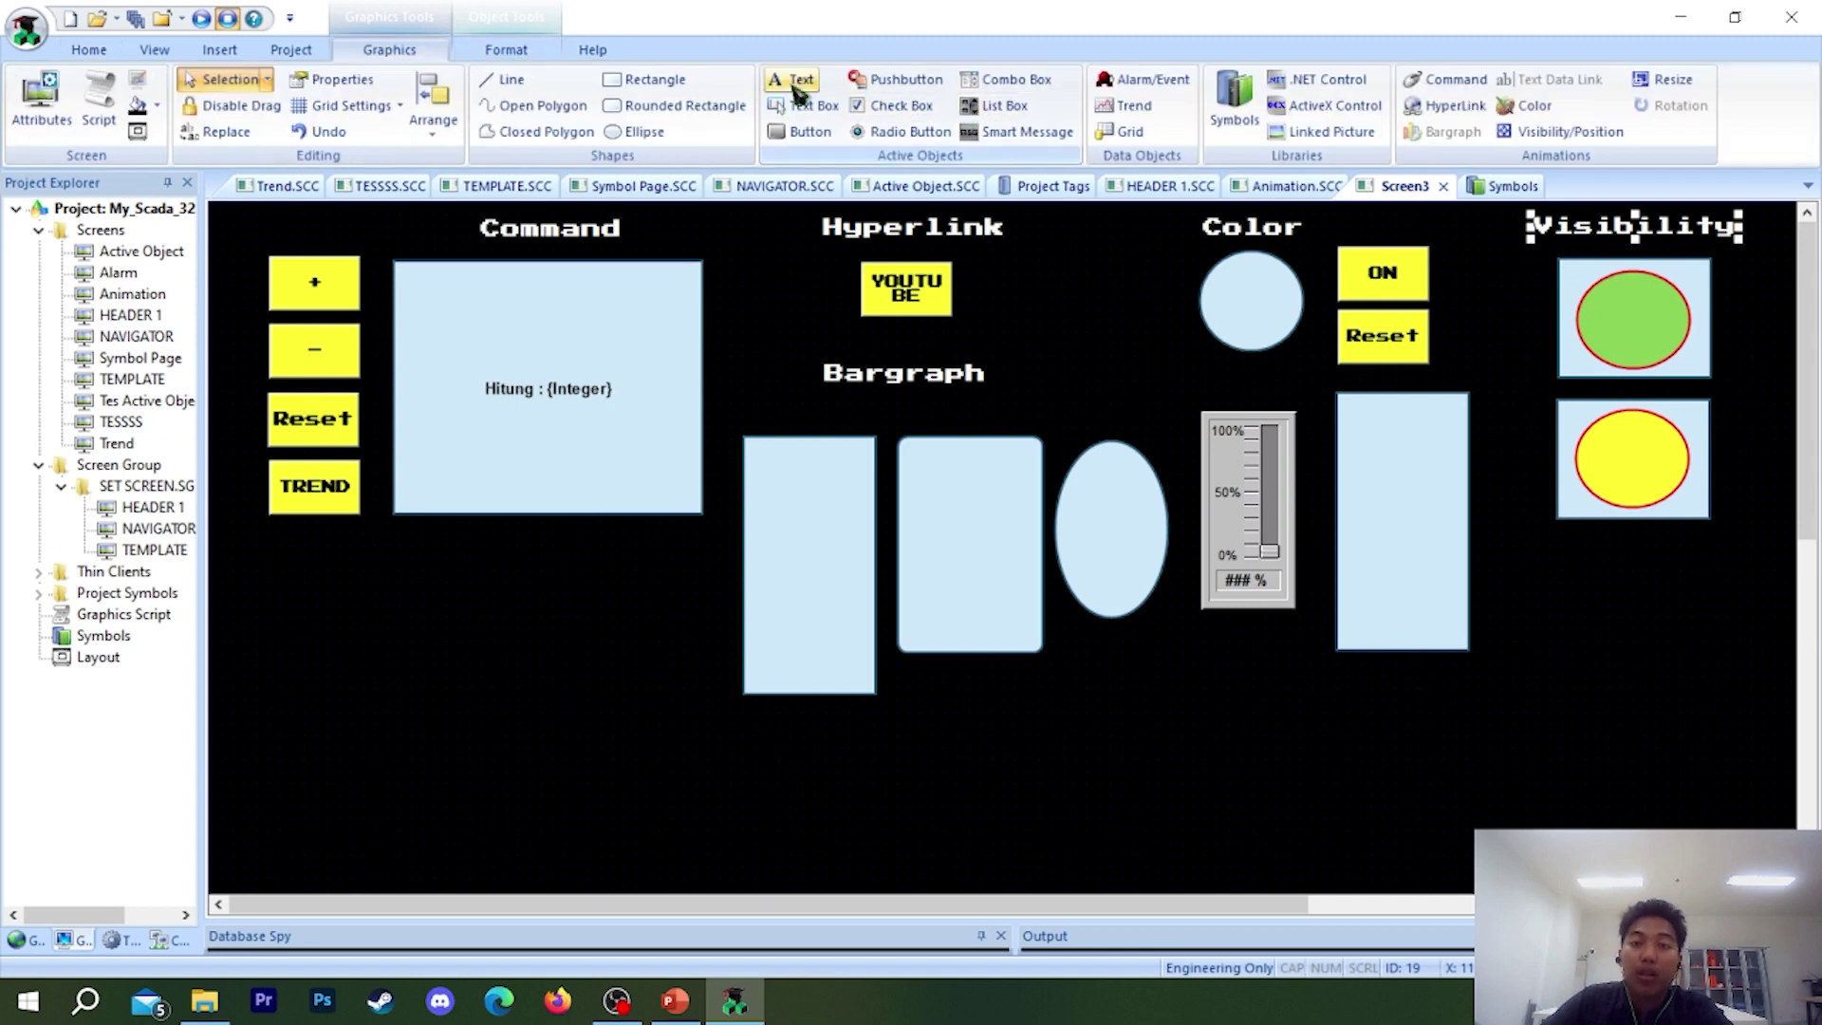
{"action": "left_click", "coordinate": [793, 79]}
{"action": "type", "text": "1"}
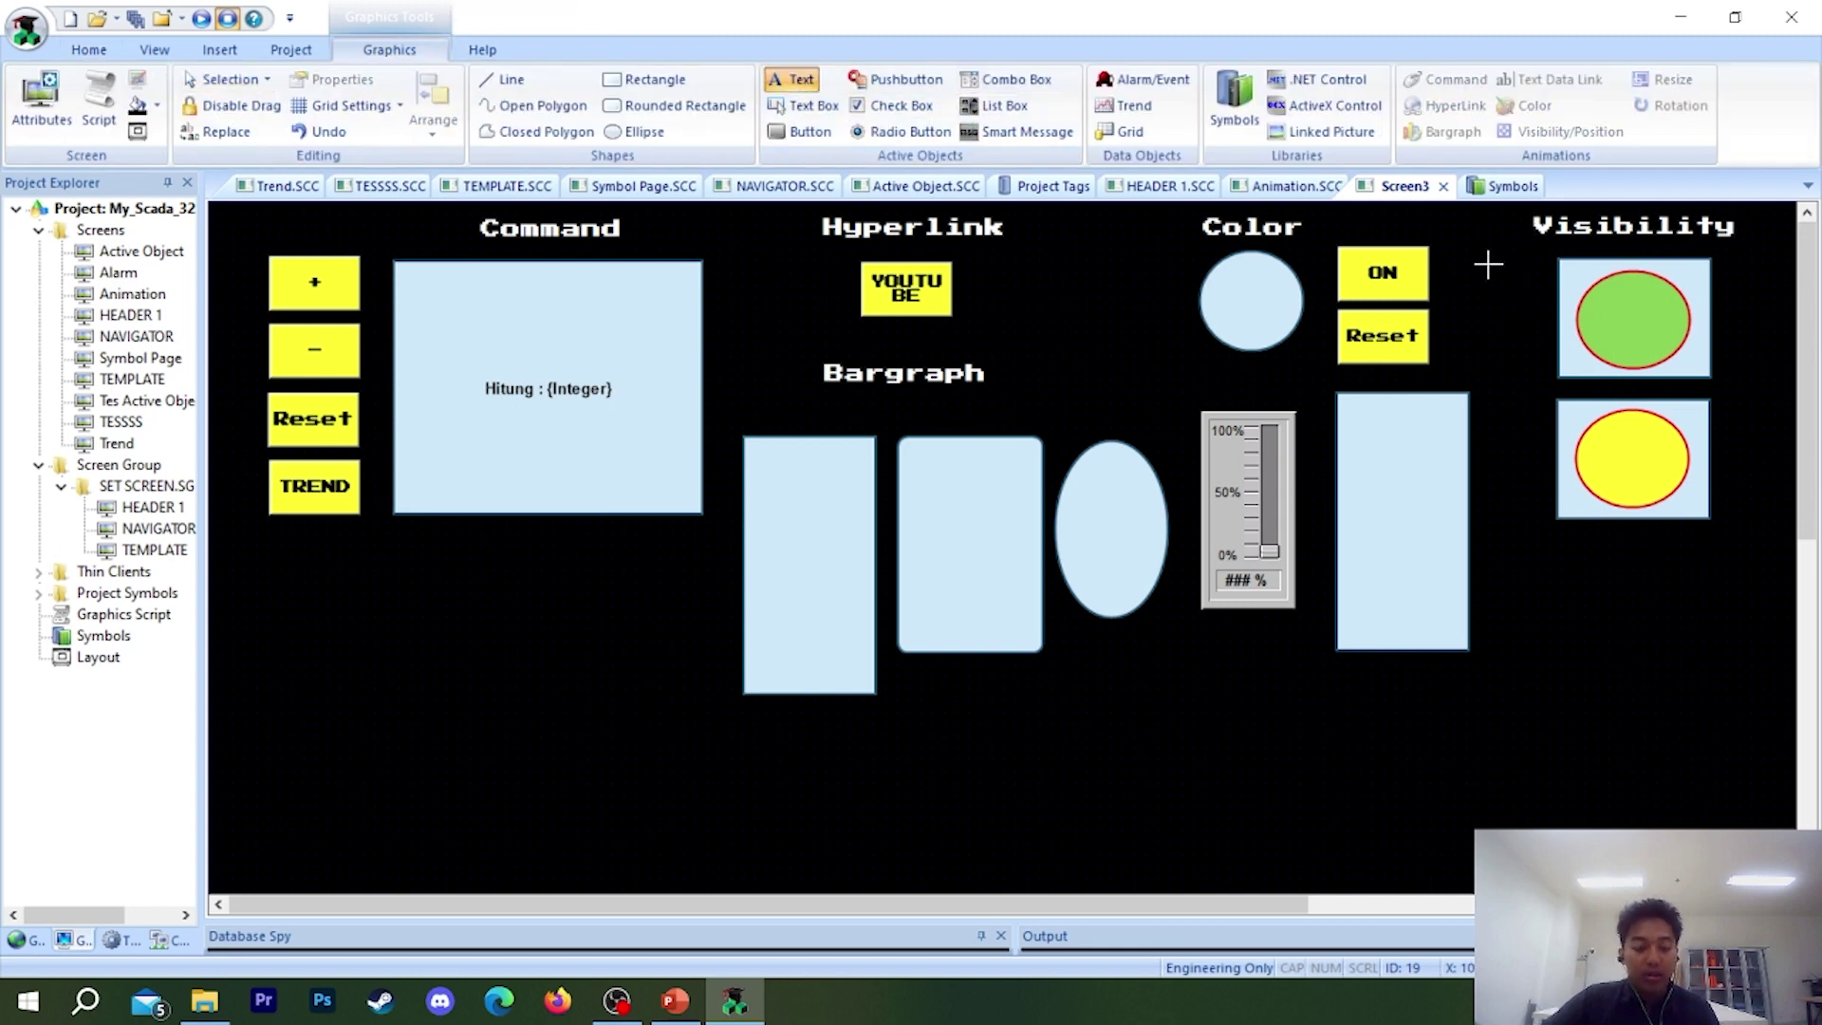
{"action": "key", "text": "Return"}
{"action": "key", "text": "Escape"}
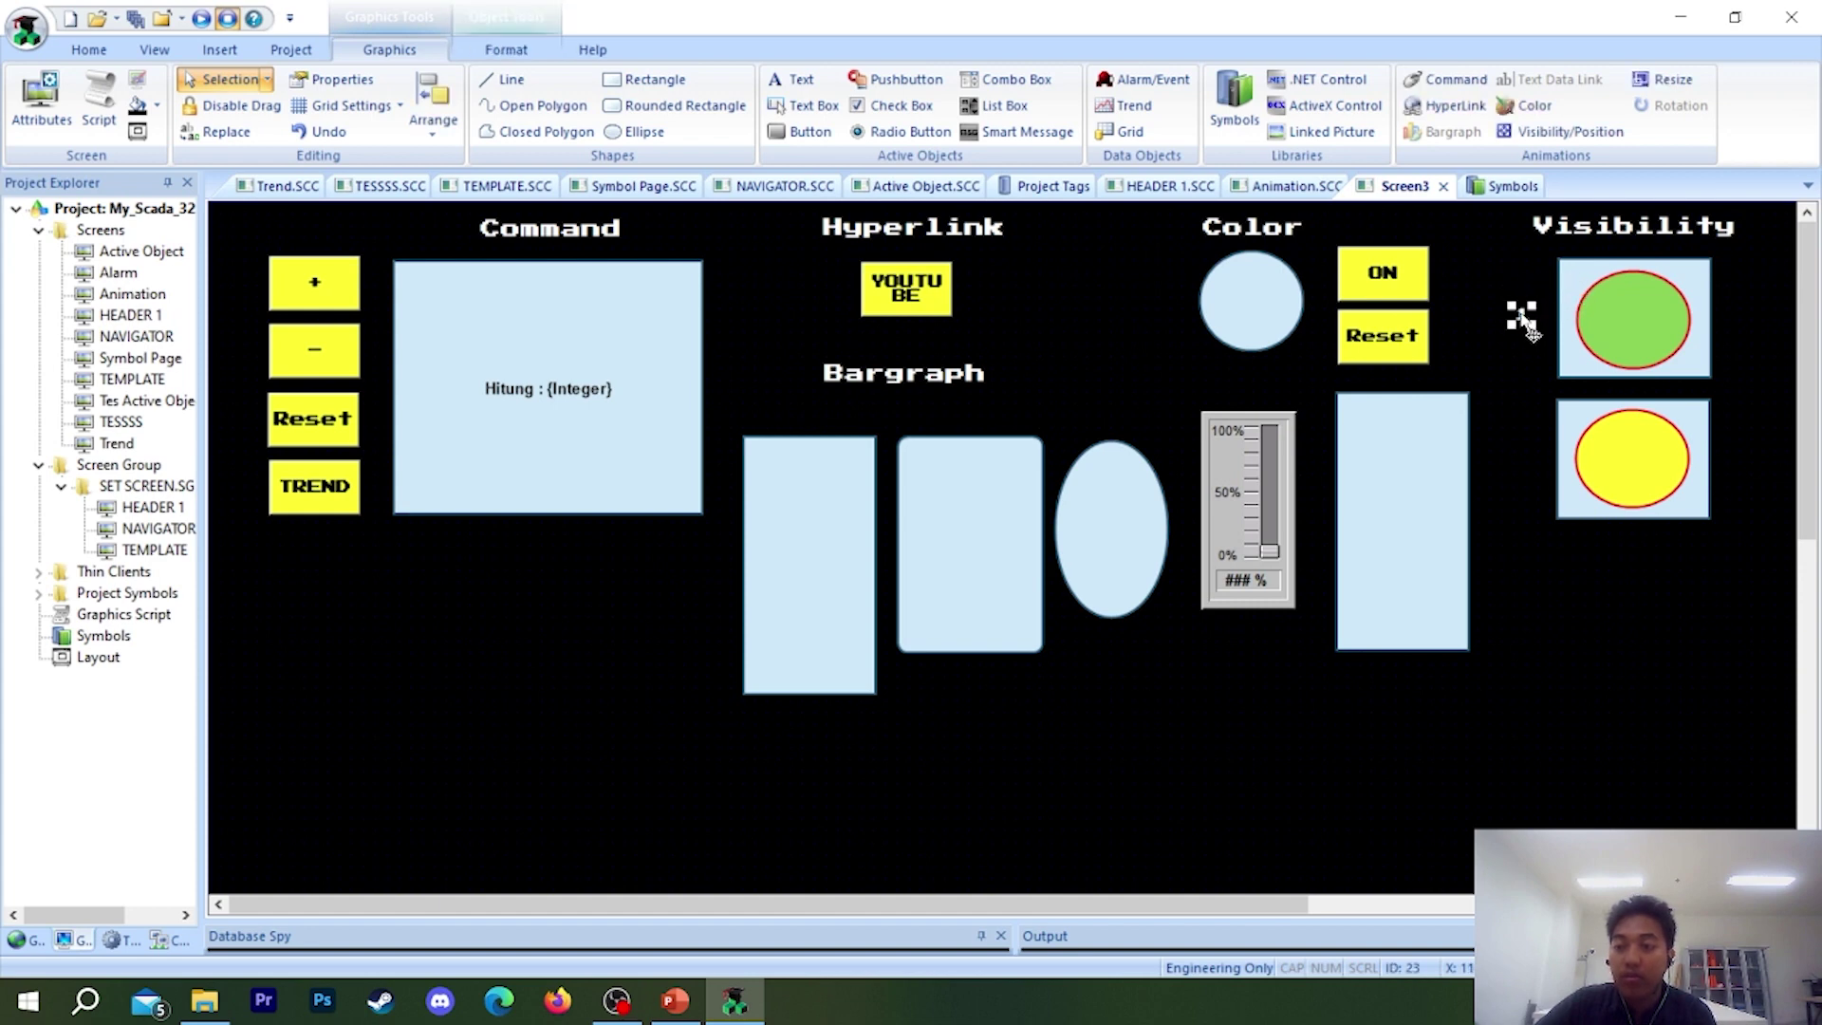
- Duplicate the label 1 beside the lower ellipse and change the copy's caption to 0
{"action": "left_click_drag", "start_coordinate": [1520, 315], "coordinate": [1520, 452]}
{"action": "double_click", "coordinate": [1524, 455]}
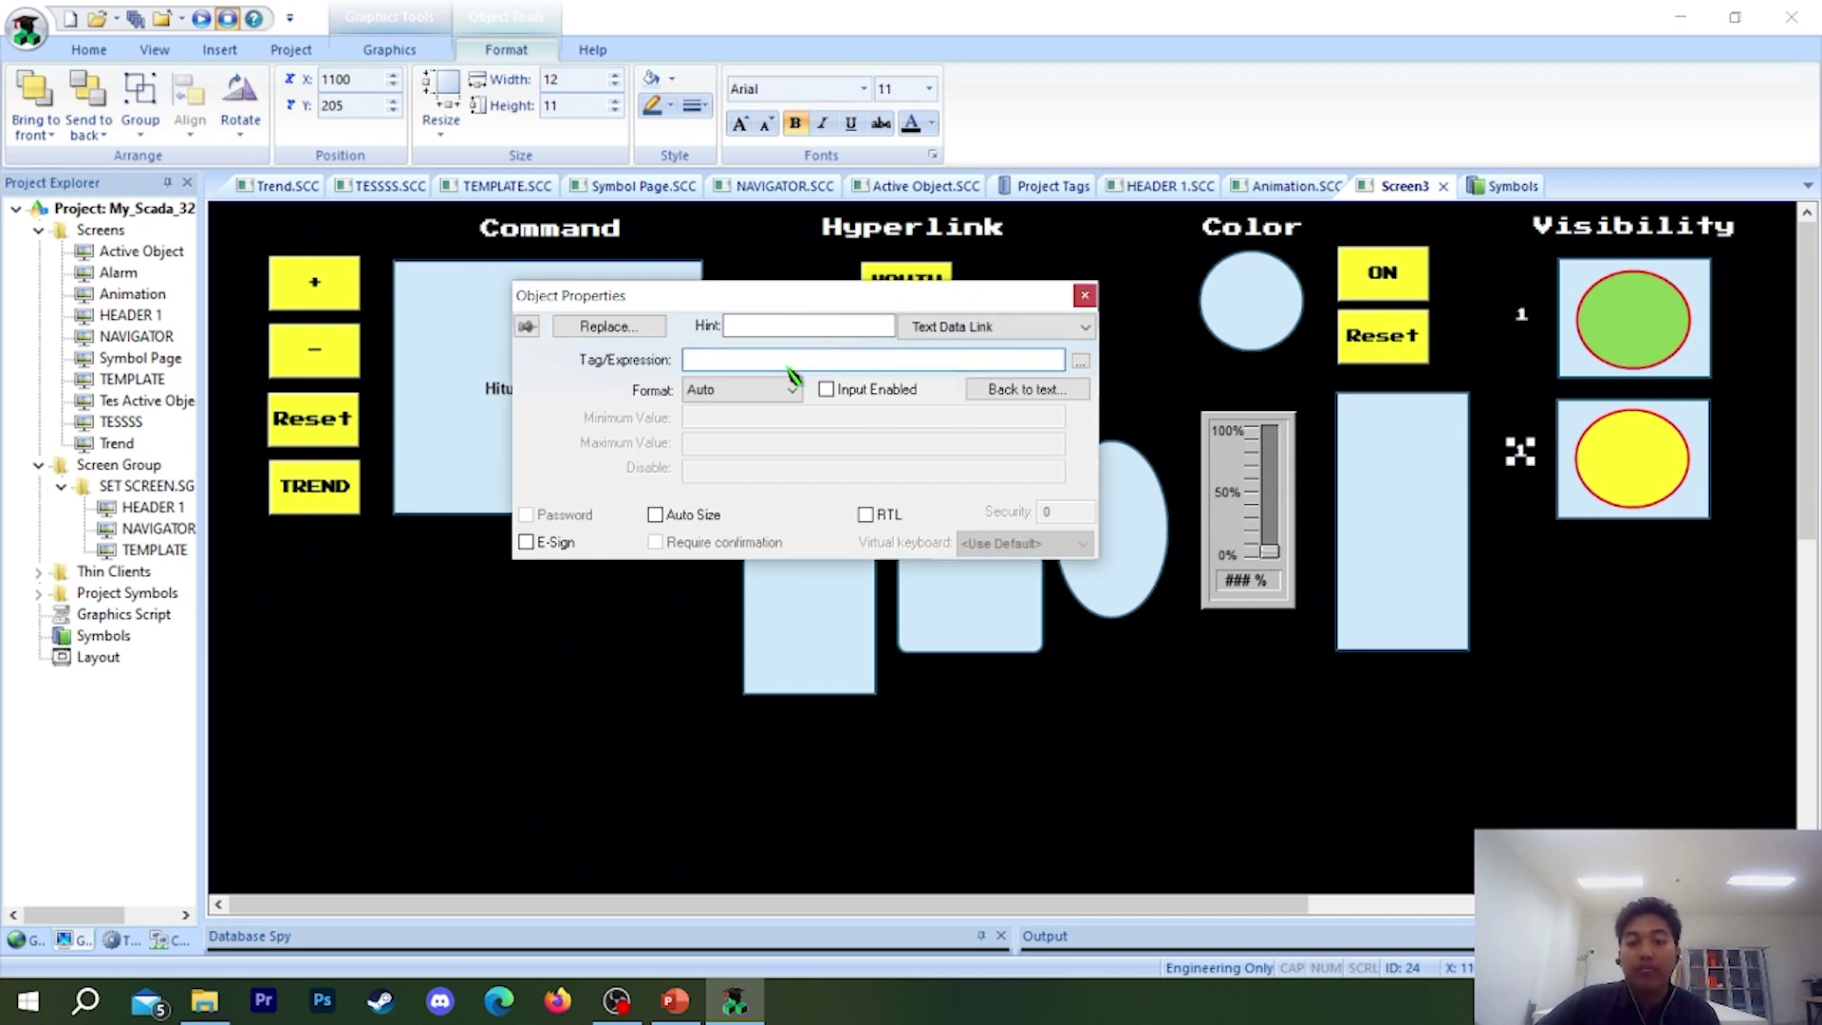
{"action": "left_click", "coordinate": [958, 332]}
{"action": "left_click", "coordinate": [964, 358]}
{"action": "double_click", "coordinate": [713, 387]}
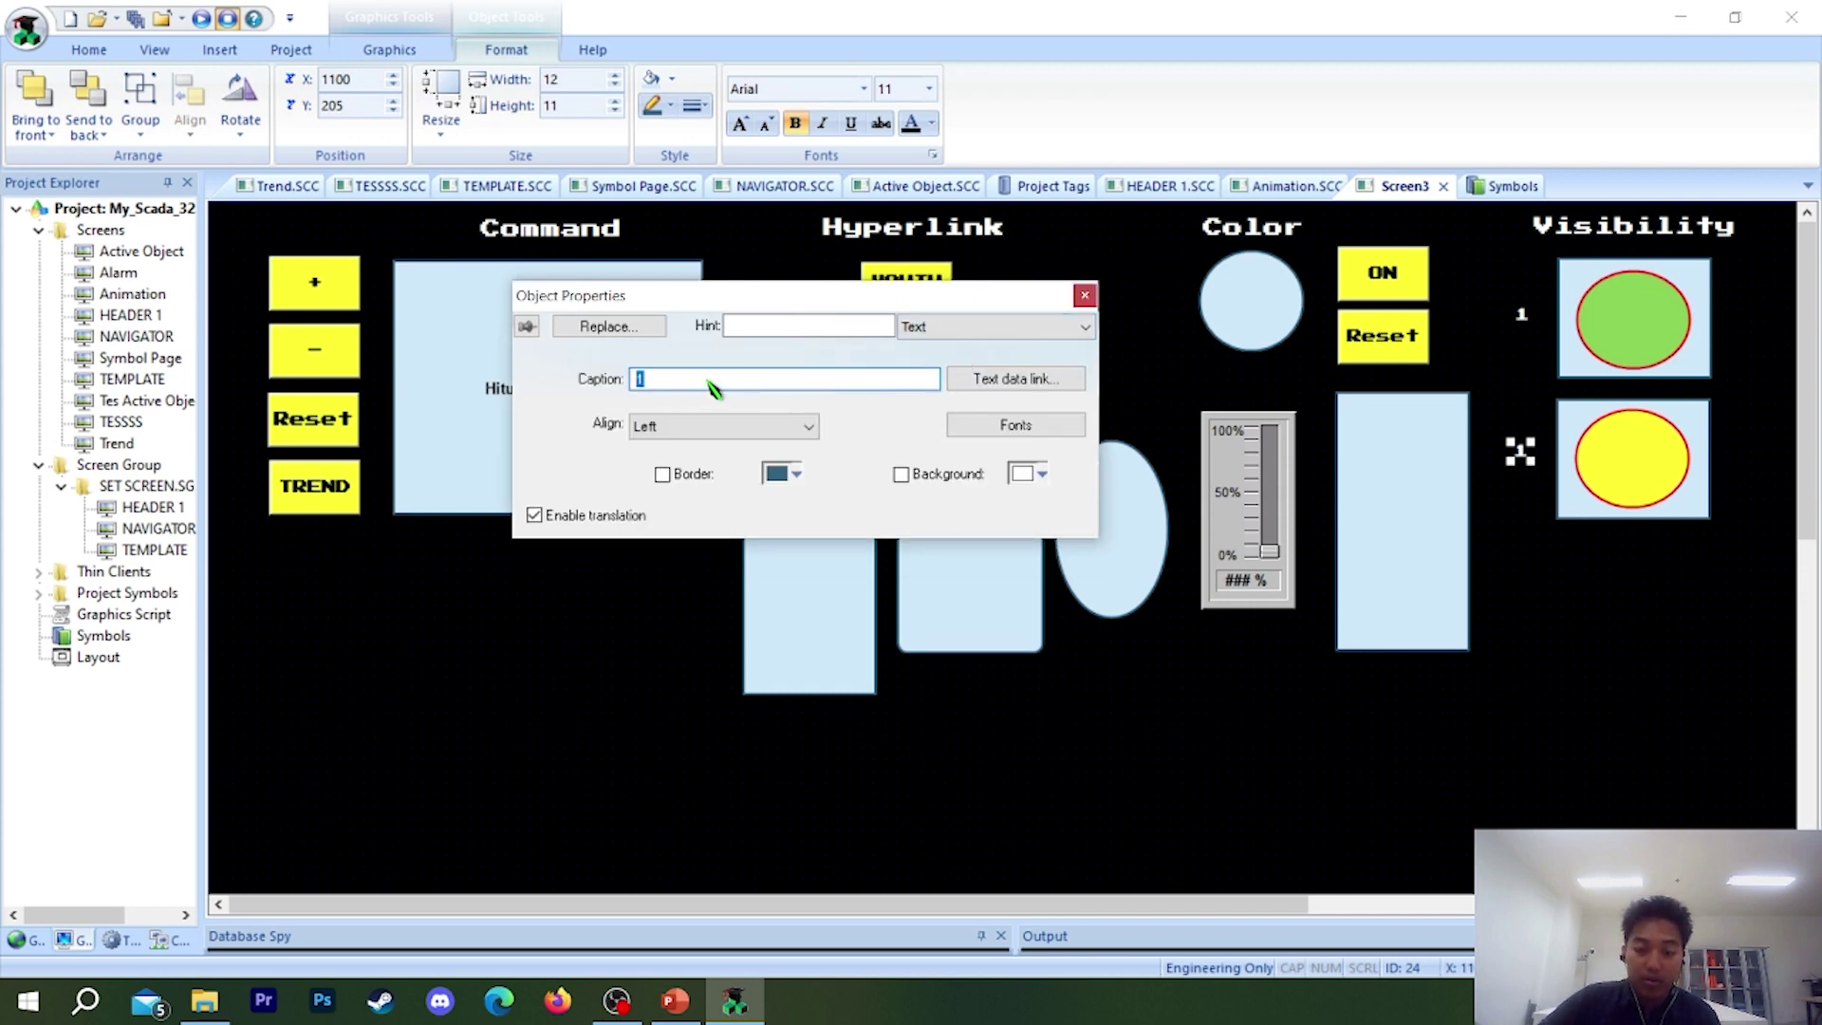
{"action": "left_click", "coordinate": [1084, 295]}
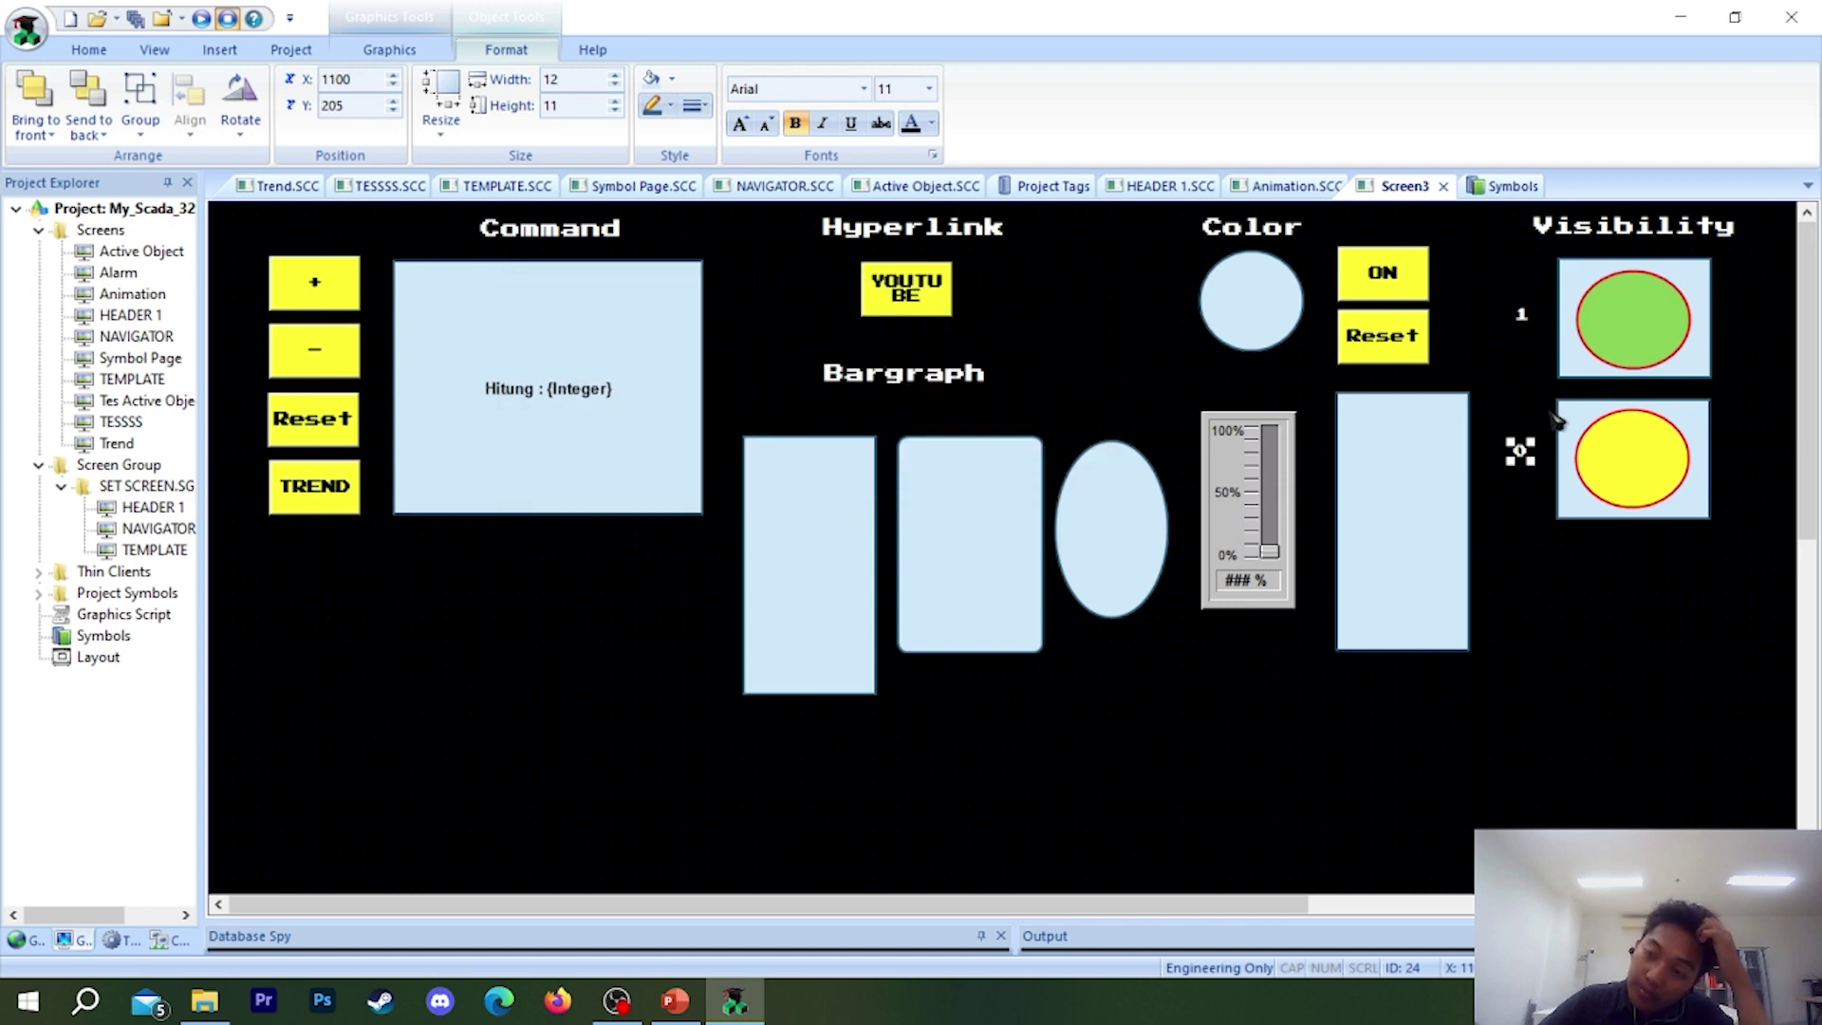
- Nudge the label 0 slightly to the right and check the visibility expression of the lower ellipse
{"action": "left_click", "coordinate": [1524, 459]}
{"action": "double_click", "coordinate": [1624, 464]}
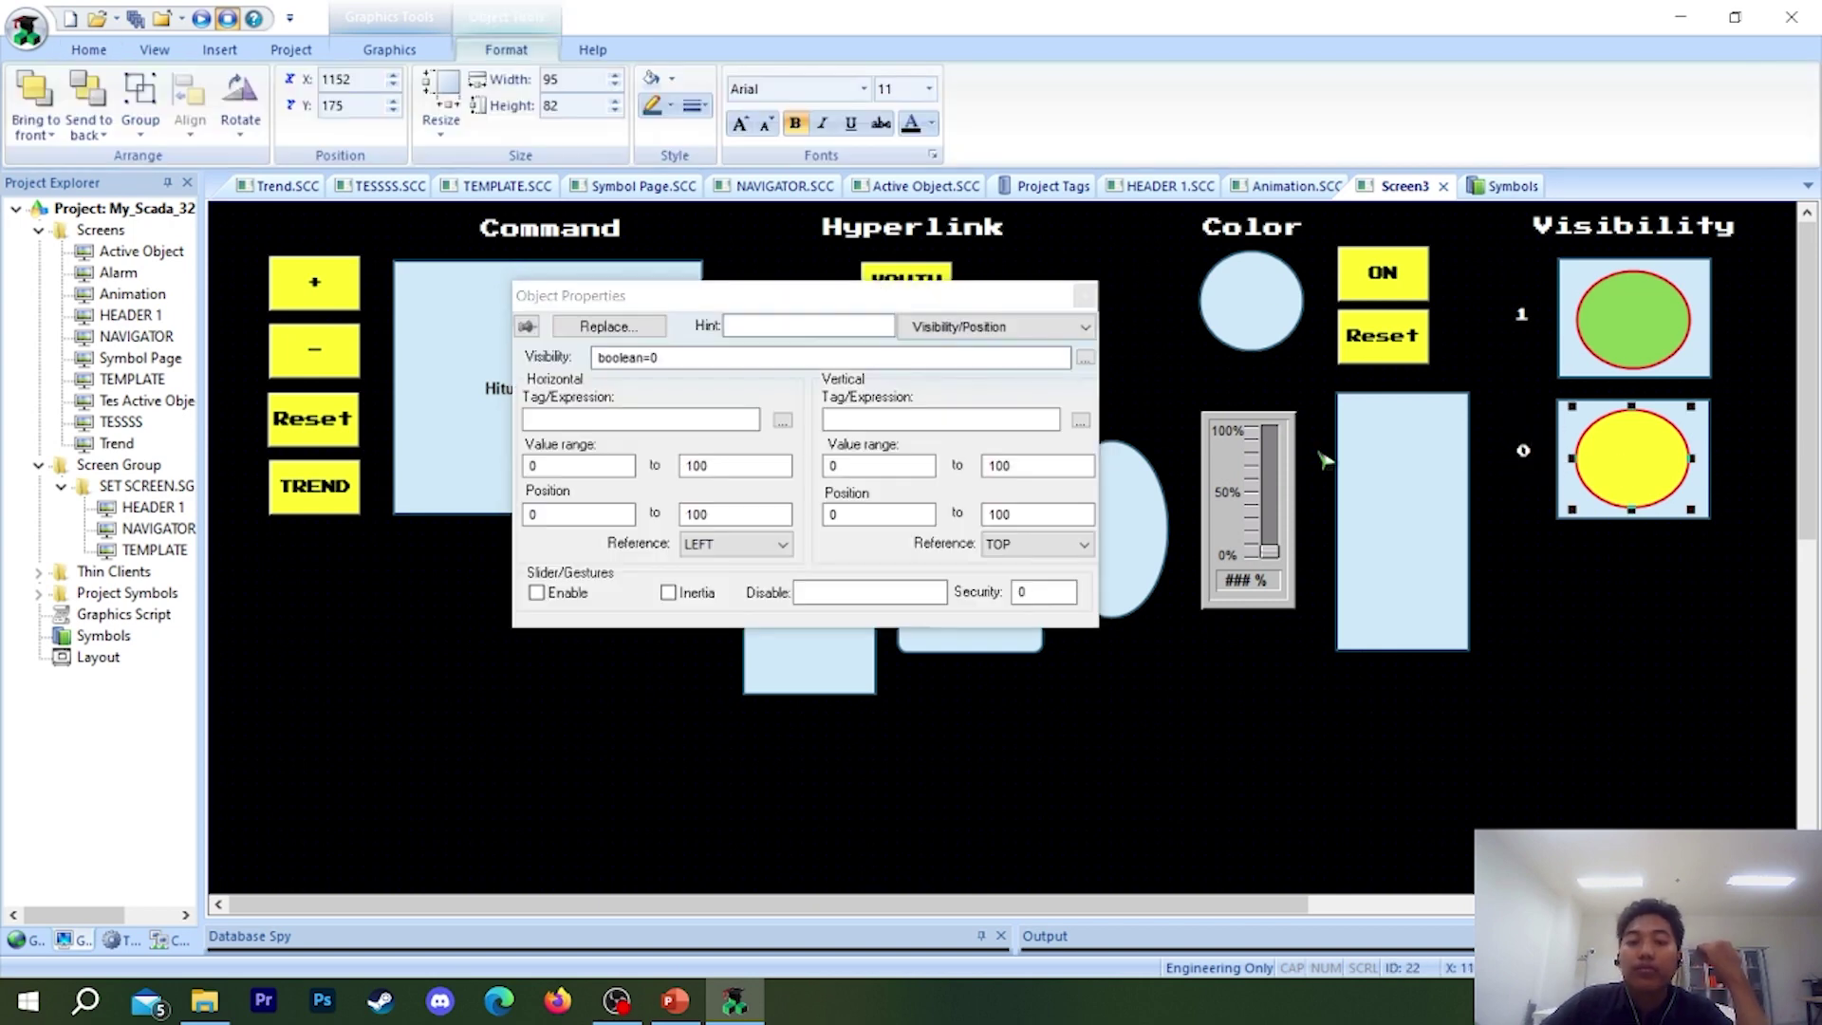
{"action": "left_click", "coordinate": [1084, 295]}
- Add a Visibility/Position animation to the label 0
{"action": "left_click", "coordinate": [1523, 453]}
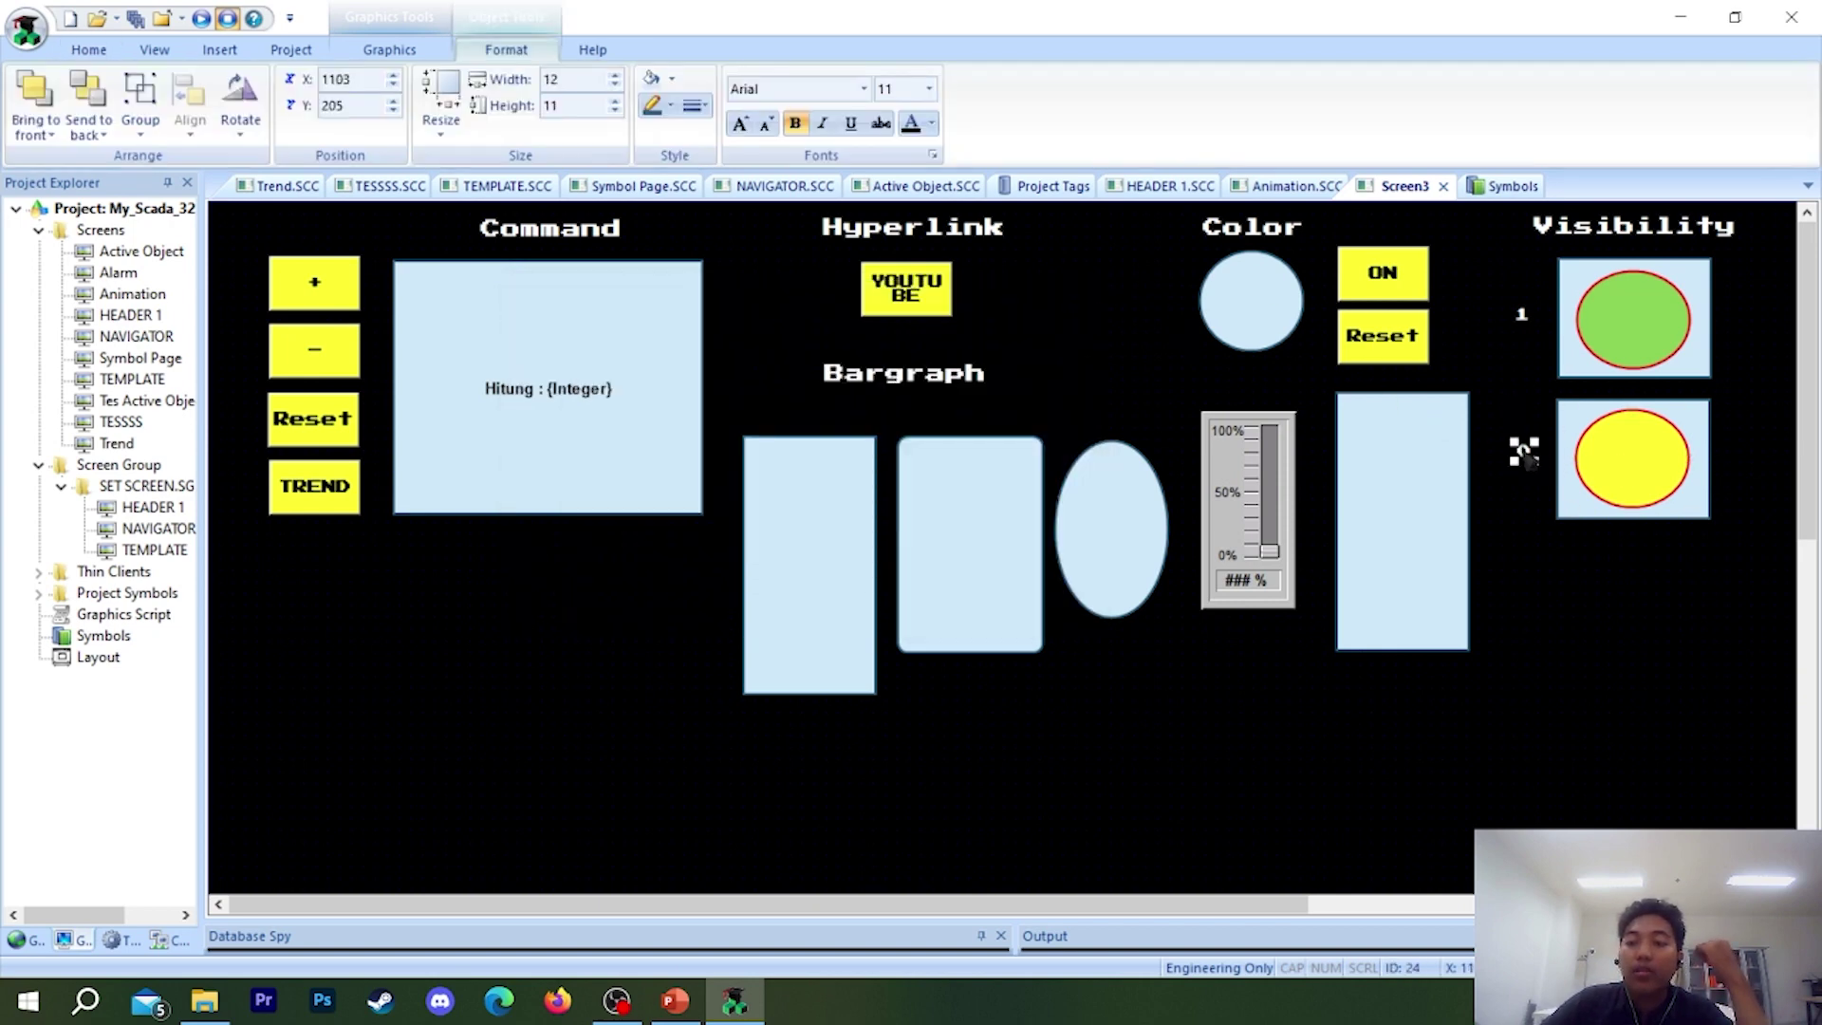
{"action": "left_click", "coordinate": [410, 53]}
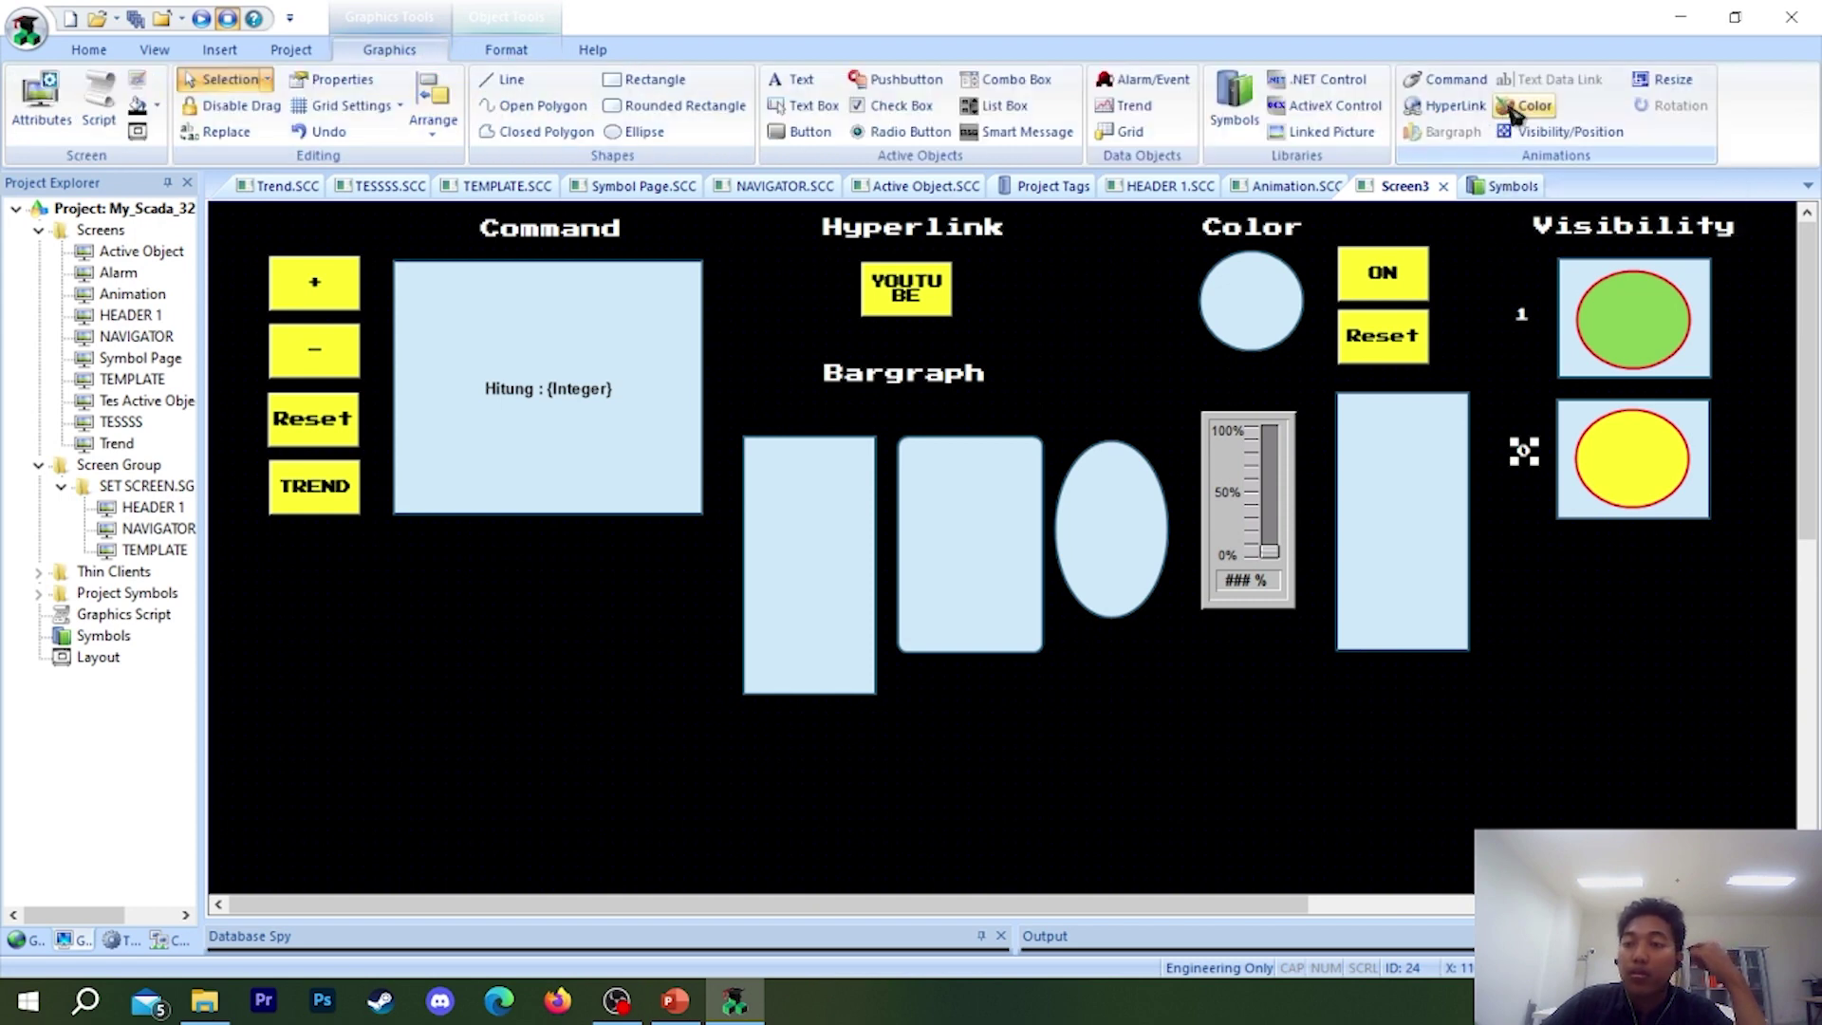
{"action": "left_click", "coordinate": [1568, 132]}
{"action": "left_click", "coordinate": [1537, 294]}
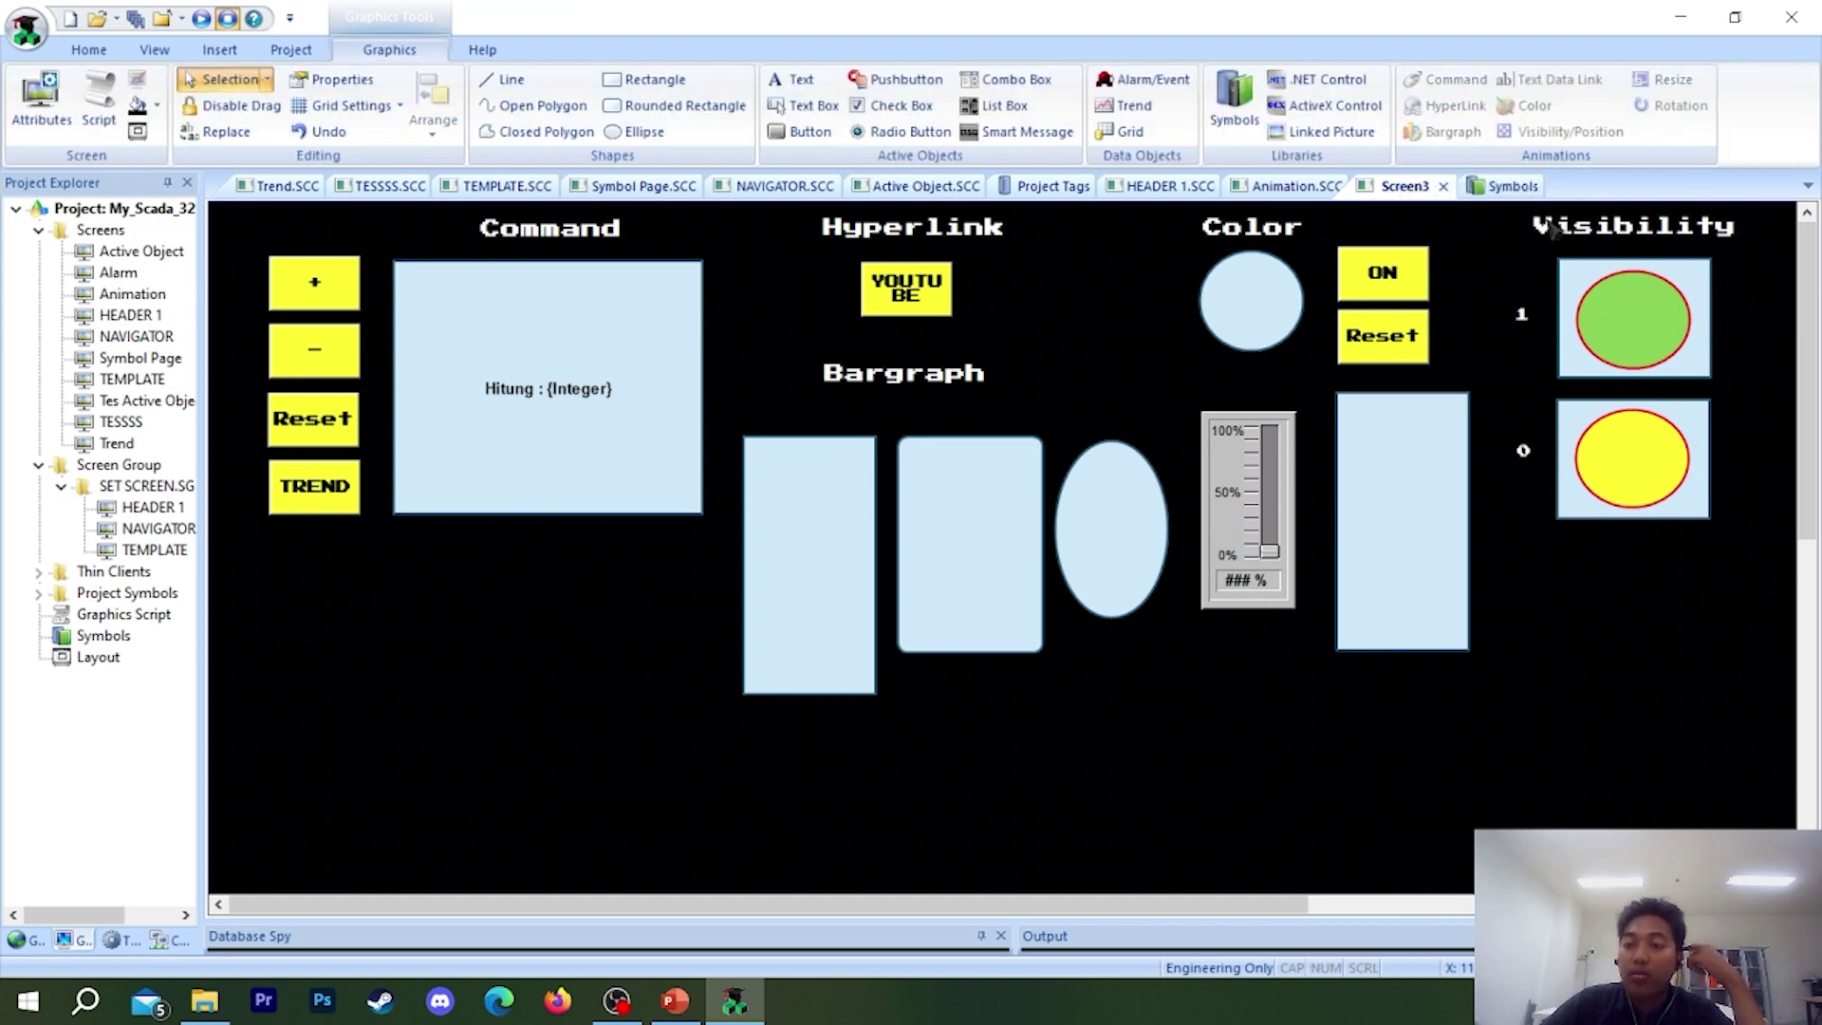
- Add a Visibility/Position animation to the label 1, with a boolean tag expression that shows it together with the upper ellipse
{"action": "left_click", "coordinate": [1522, 316]}
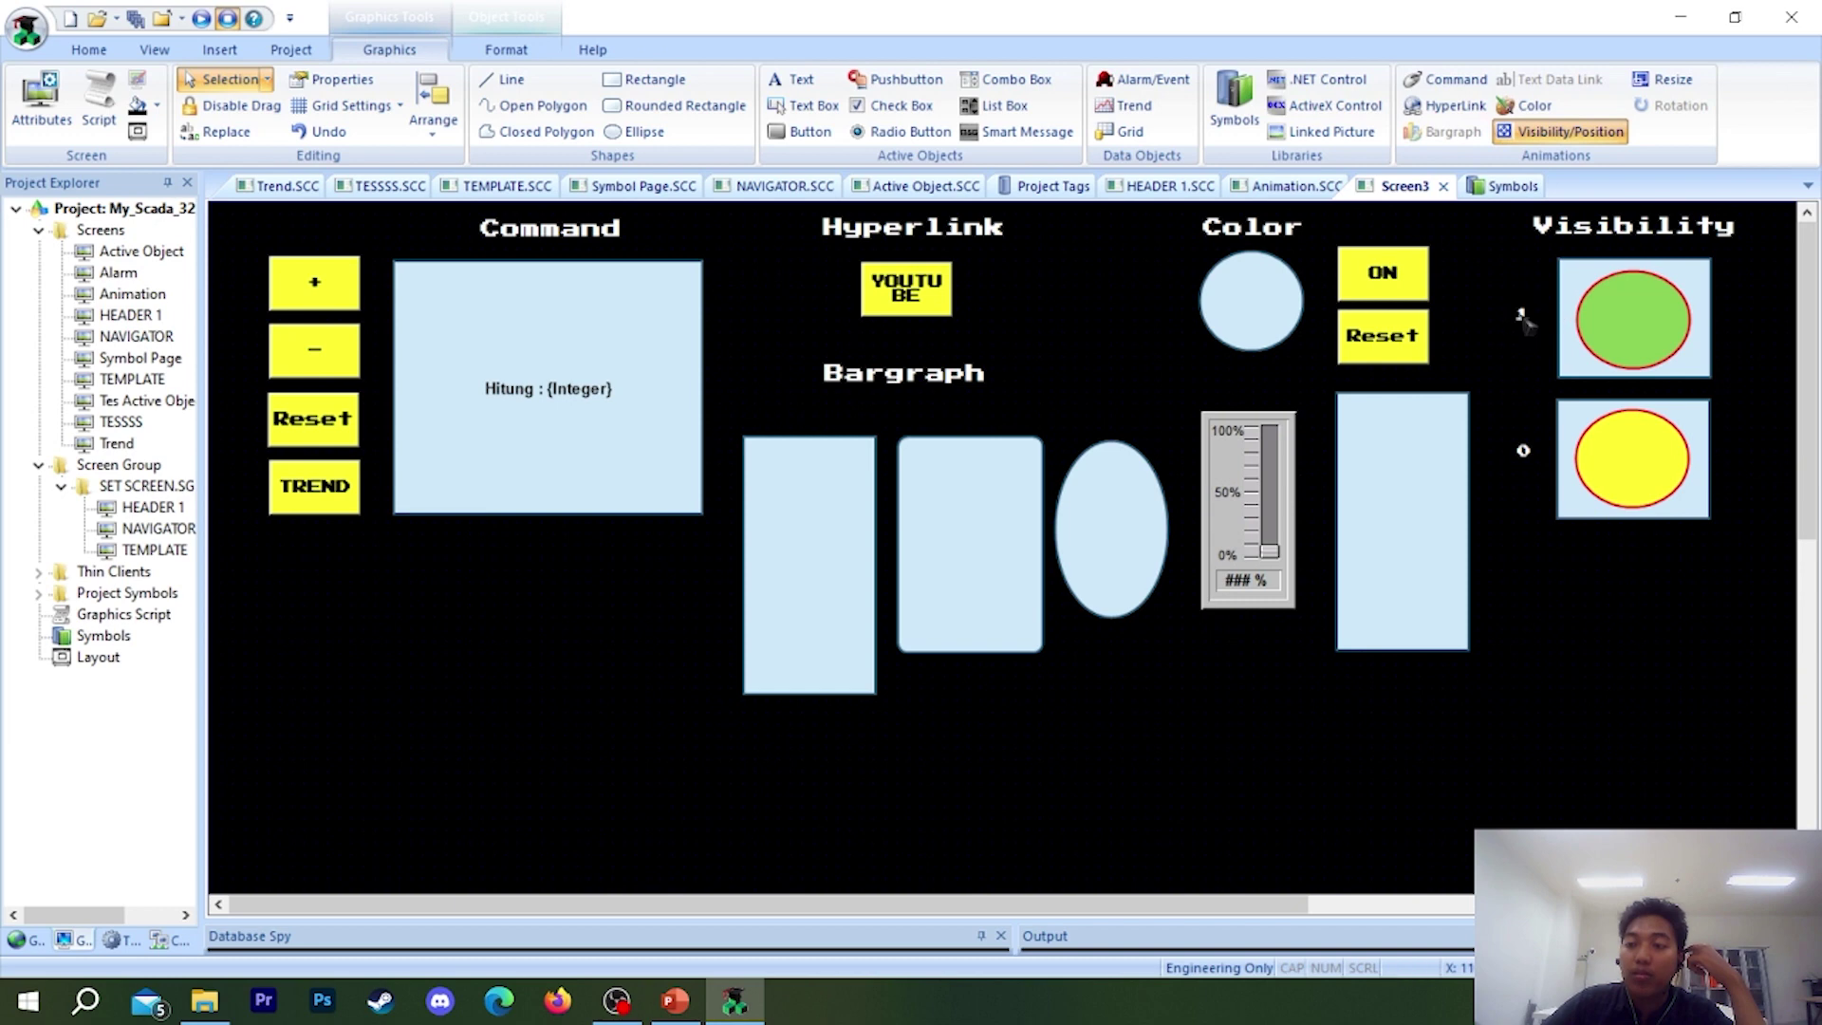
{"action": "double_click", "coordinate": [1522, 316]}
{"action": "left_click", "coordinate": [797, 359]}
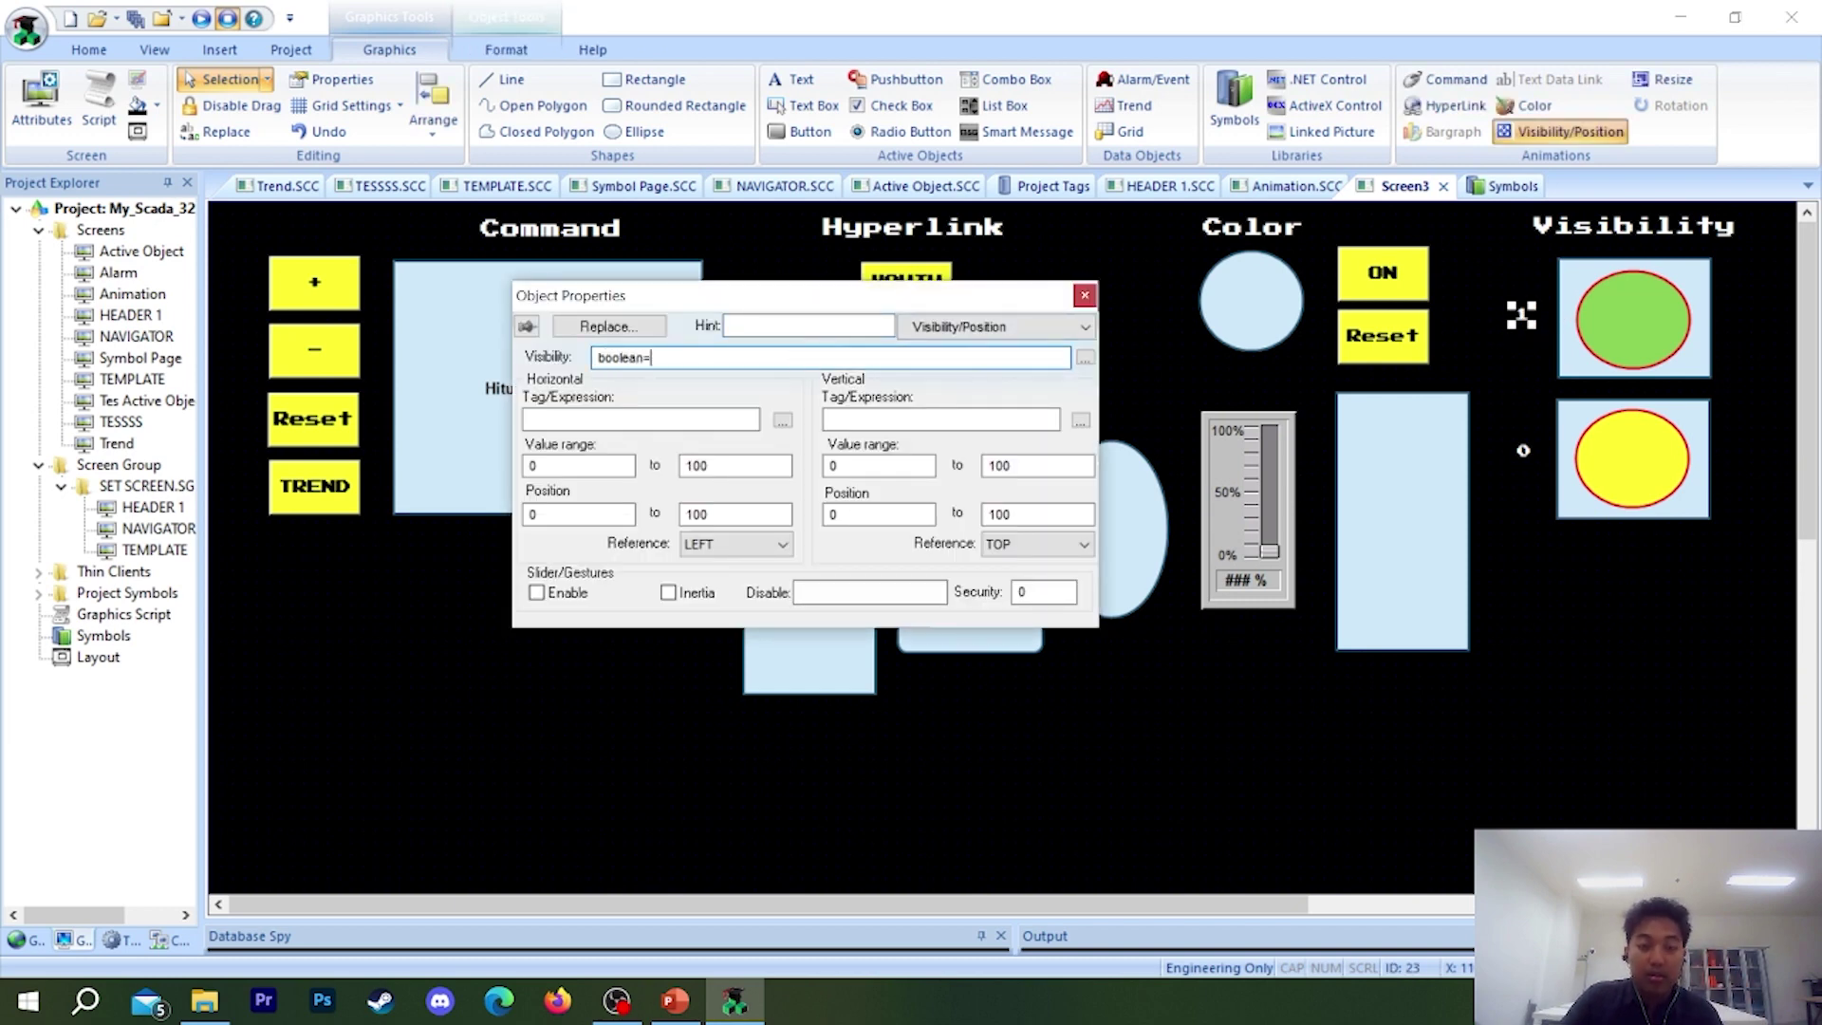
{"action": "left_click", "coordinate": [1085, 295]}
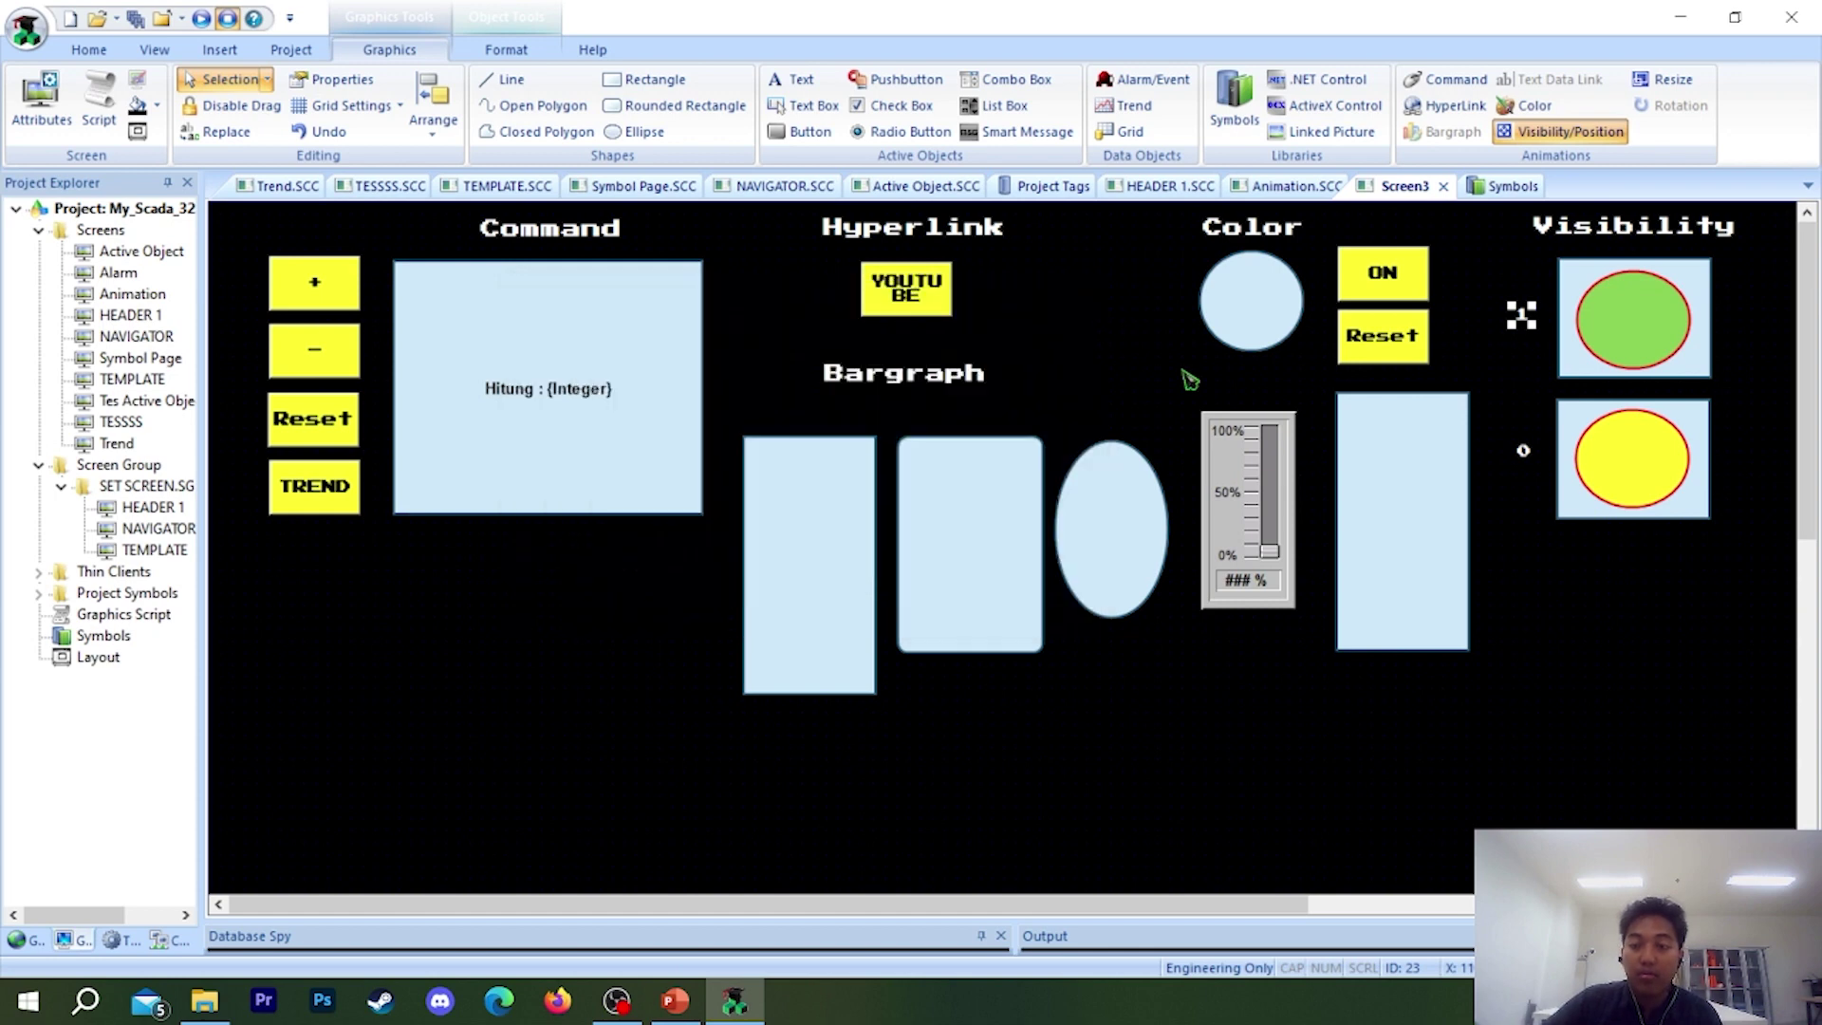
- Set the visibility expression of the label 0 to boolean=0
{"action": "double_click", "coordinate": [1523, 451]}
{"action": "left_click", "coordinate": [724, 366]}
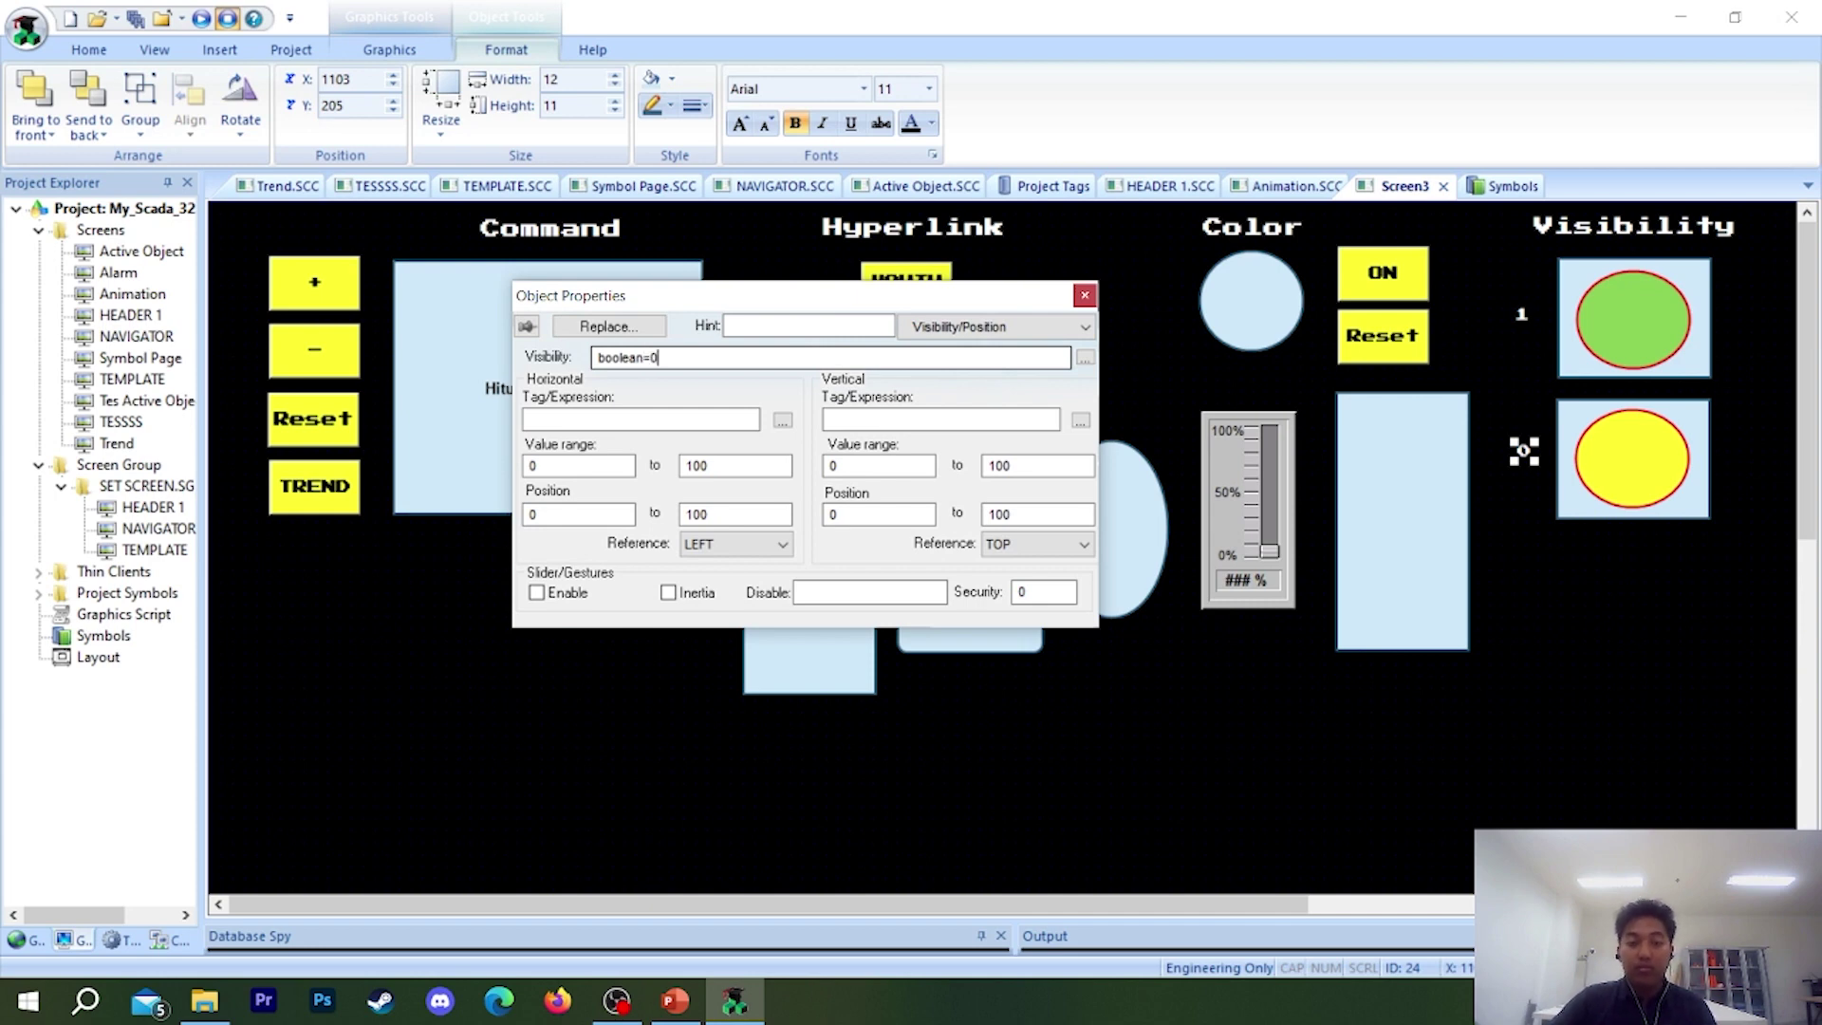
{"action": "left_click", "coordinate": [1085, 295]}
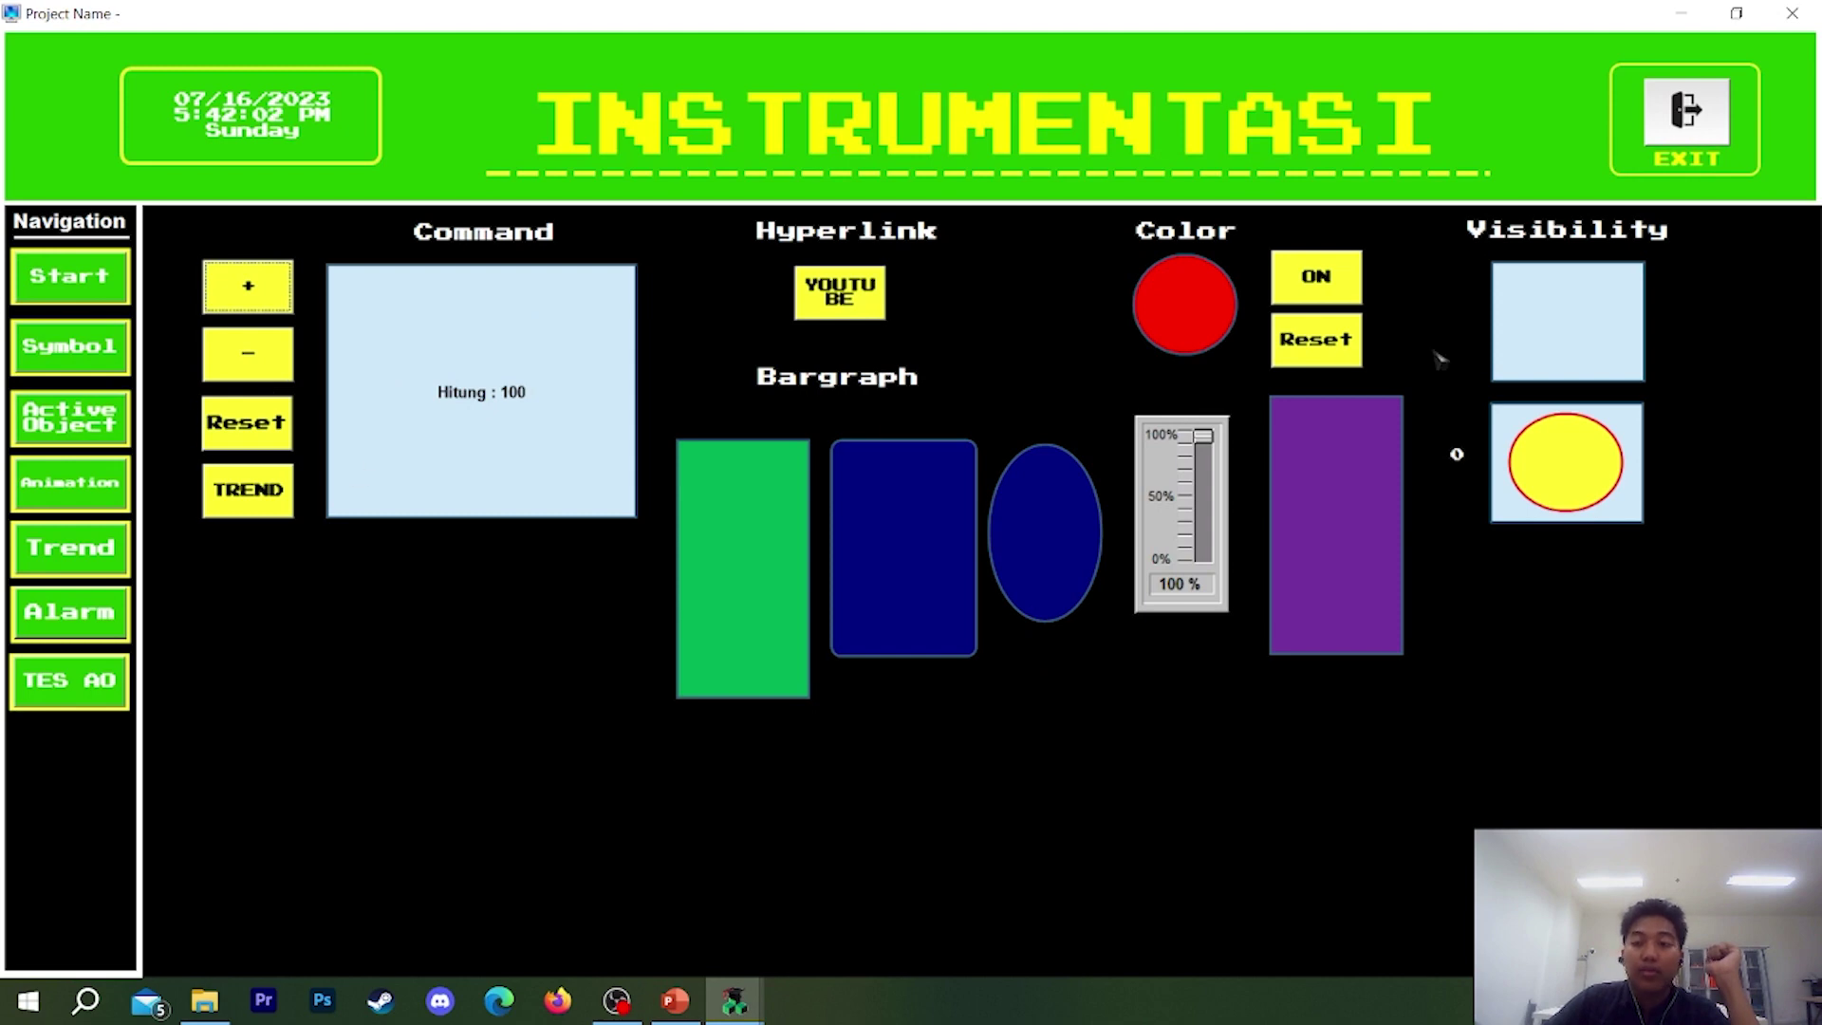
- Run the project, test the visibility of the labels 1 and 0 with ON and Reset, and exit the runtime
{"action": "left_click", "coordinate": [1354, 299]}
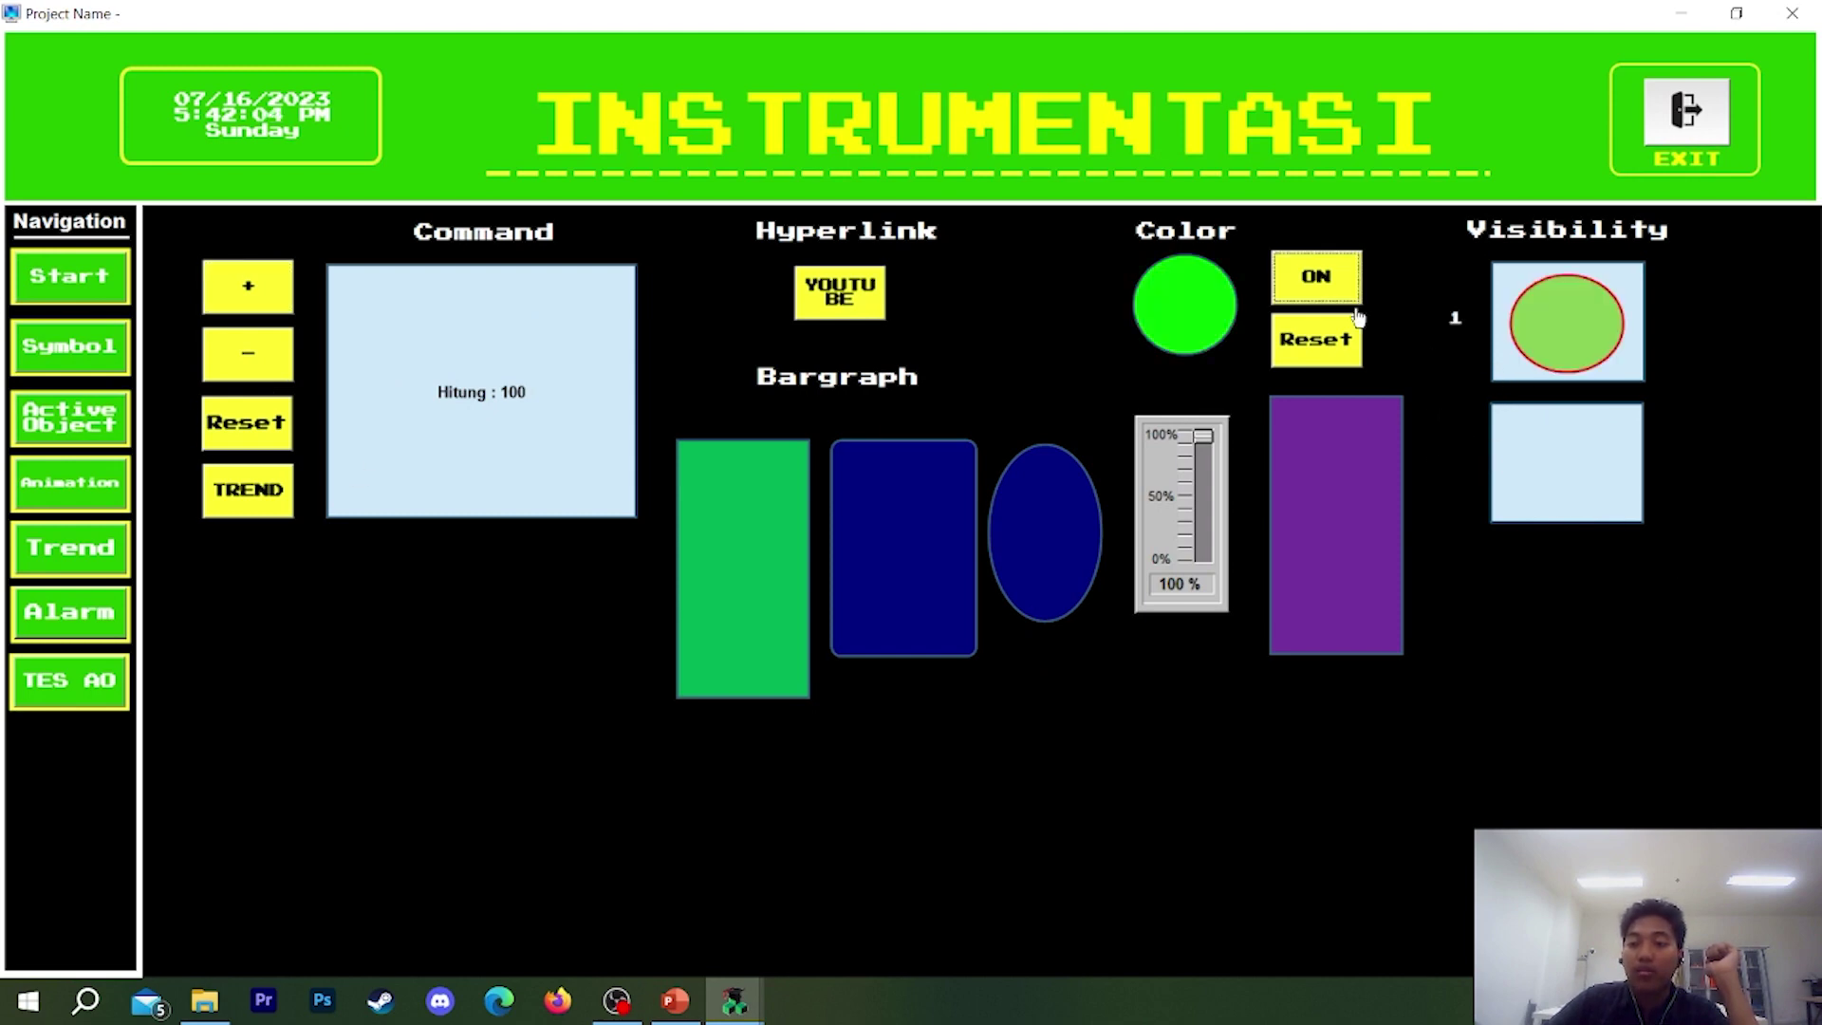
{"action": "left_click", "coordinate": [1321, 321]}
{"action": "left_click", "coordinate": [1308, 296]}
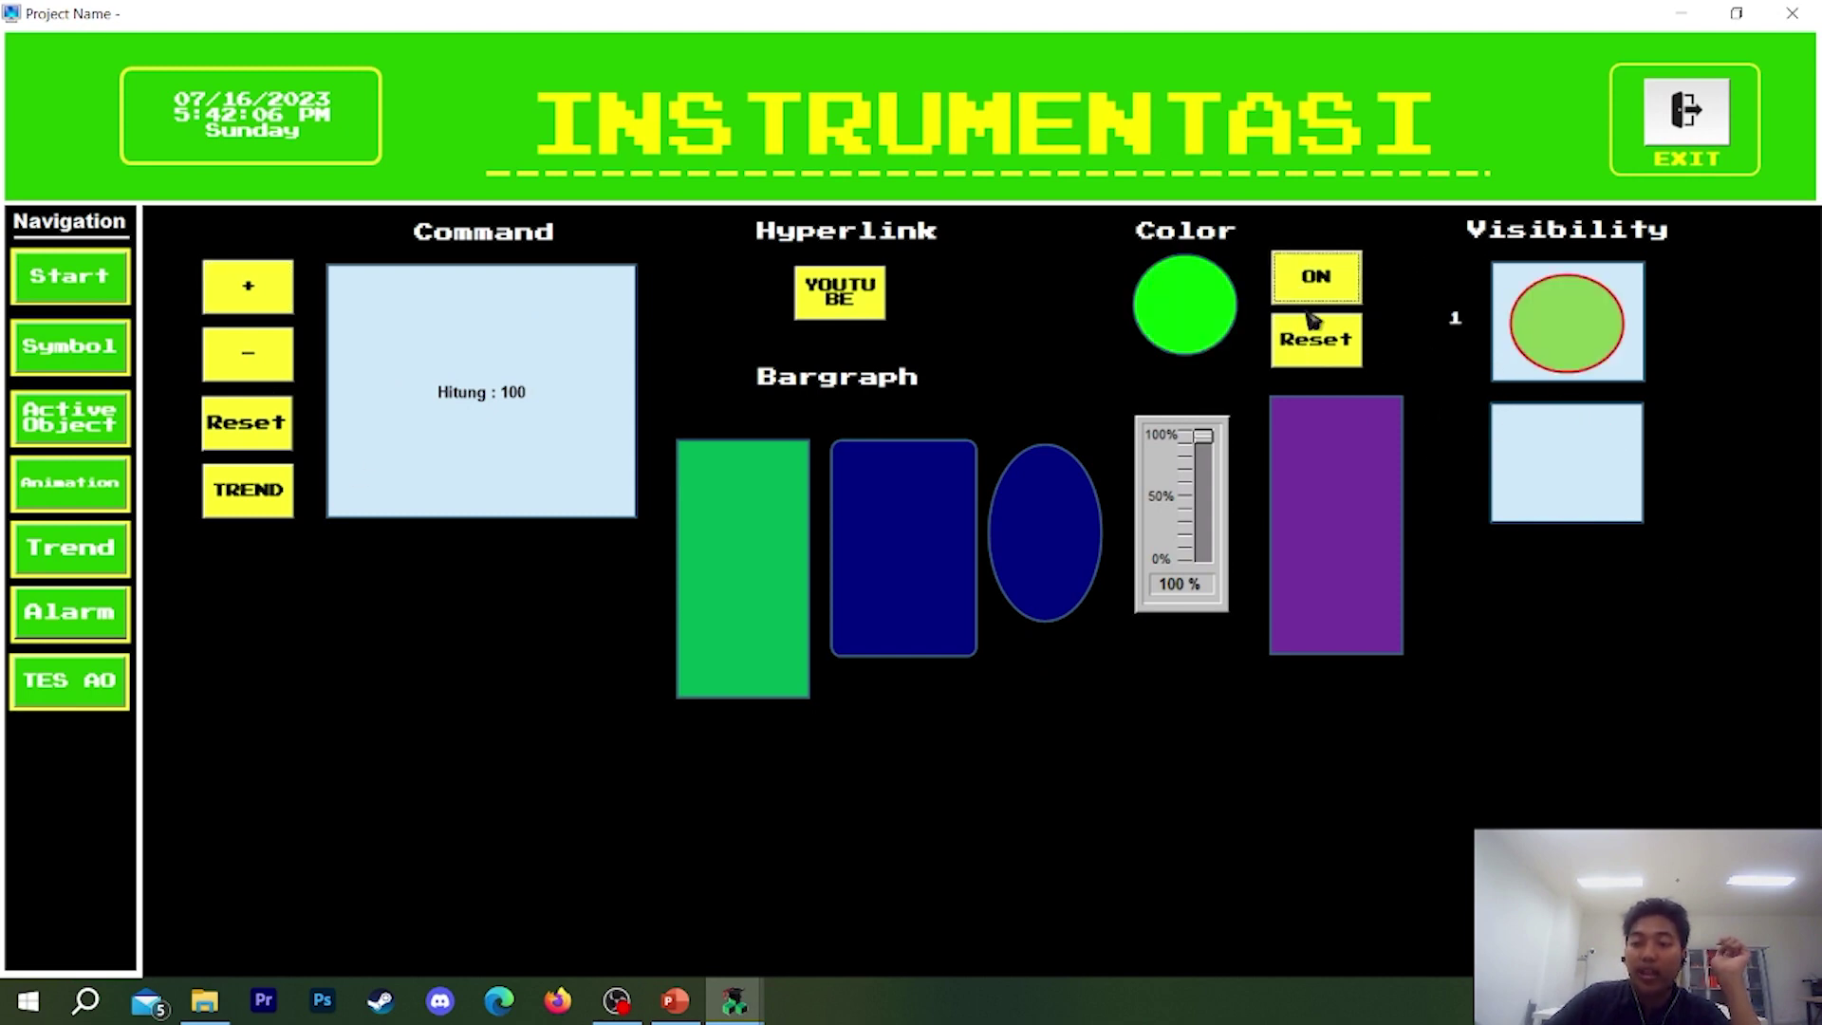
{"action": "left_click", "coordinate": [1313, 332]}
{"action": "left_click", "coordinate": [1703, 121]}
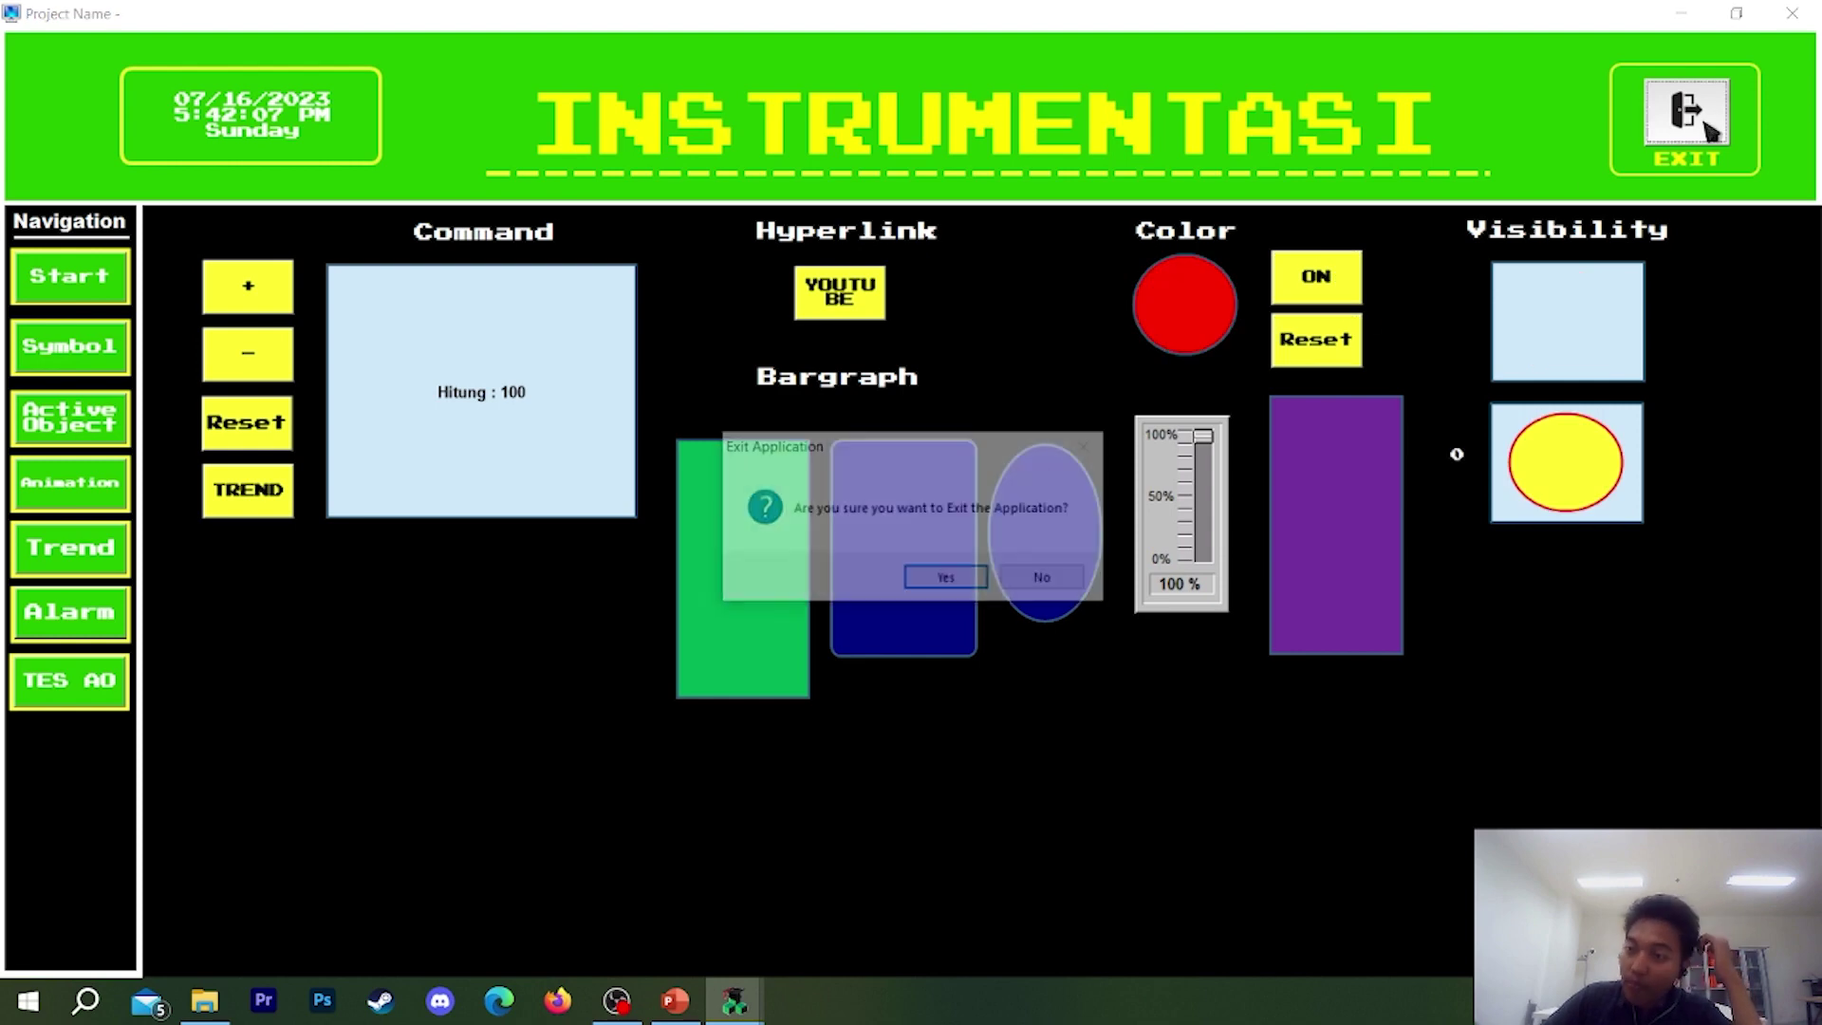
{"action": "left_click", "coordinate": [942, 577]}
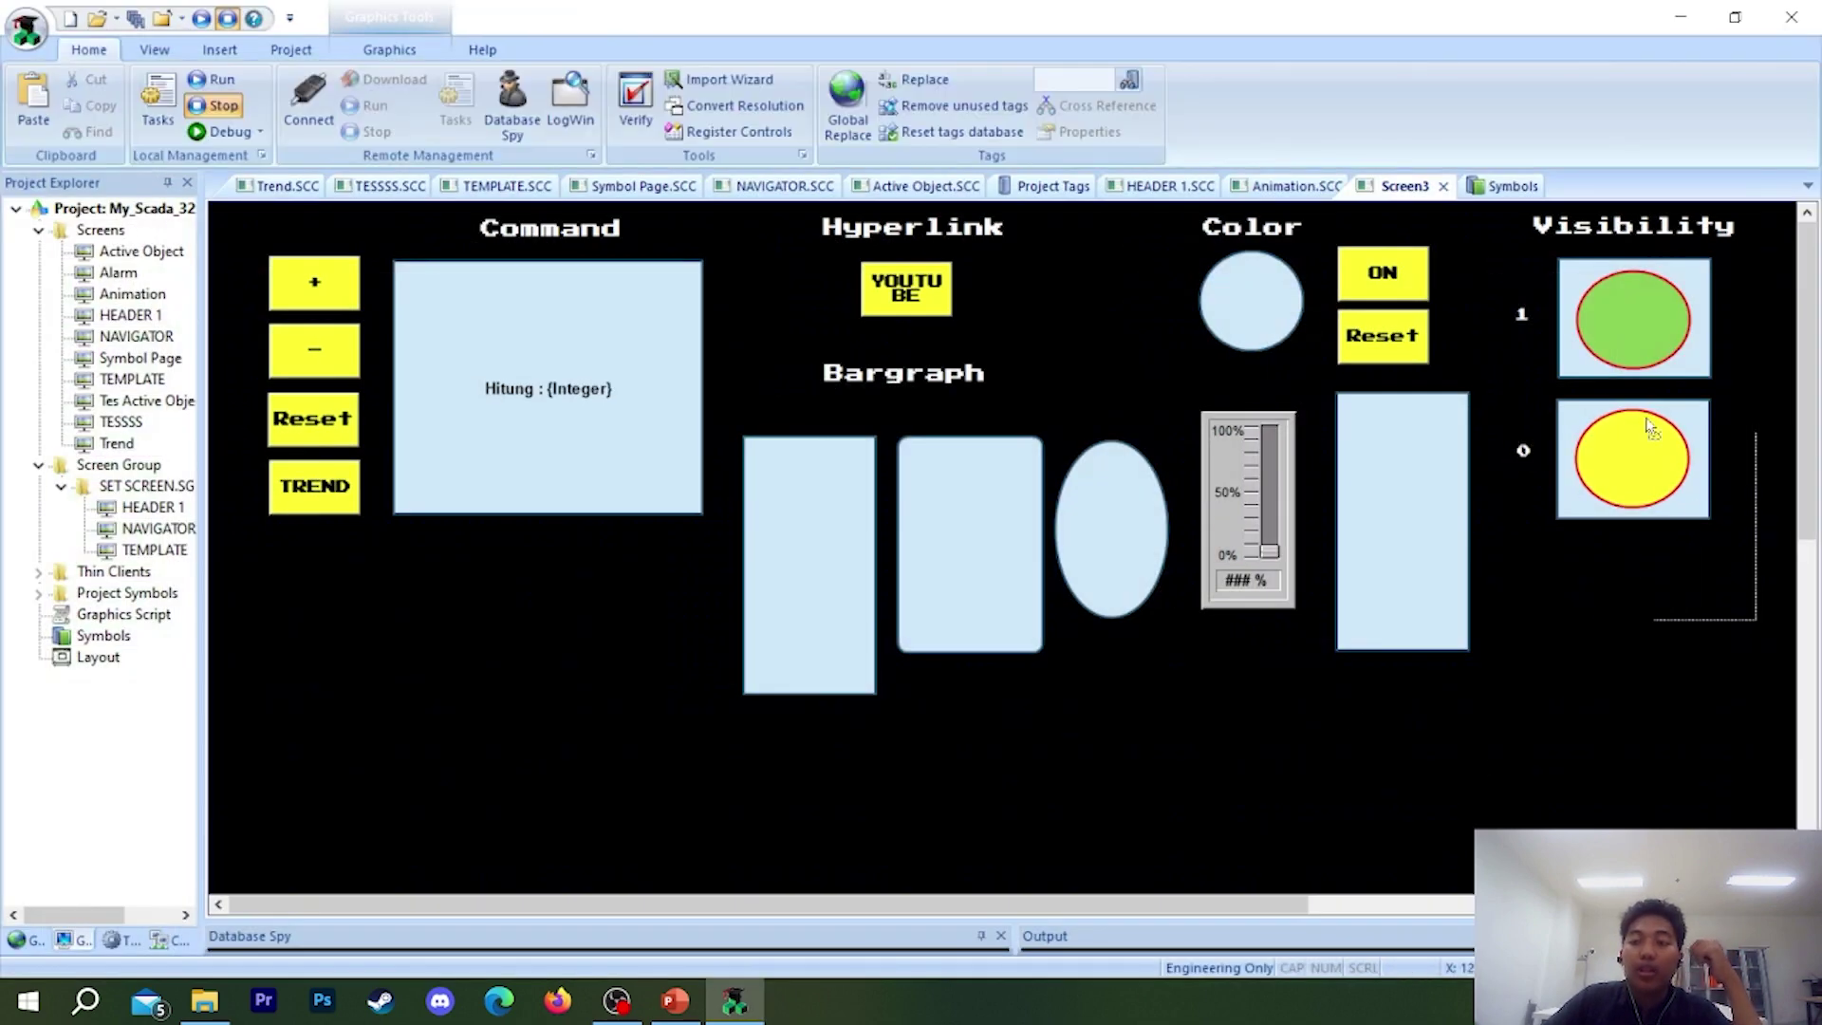
- Copy the Visibility heading to below the lower ellipse, caption the copy Positioning, and shift it slightly left to line up with the section above
{"action": "left_click", "coordinate": [1637, 236]}
{"action": "left_click_drag", "start_coordinate": [1680, 225], "coordinate": [1682, 559]}
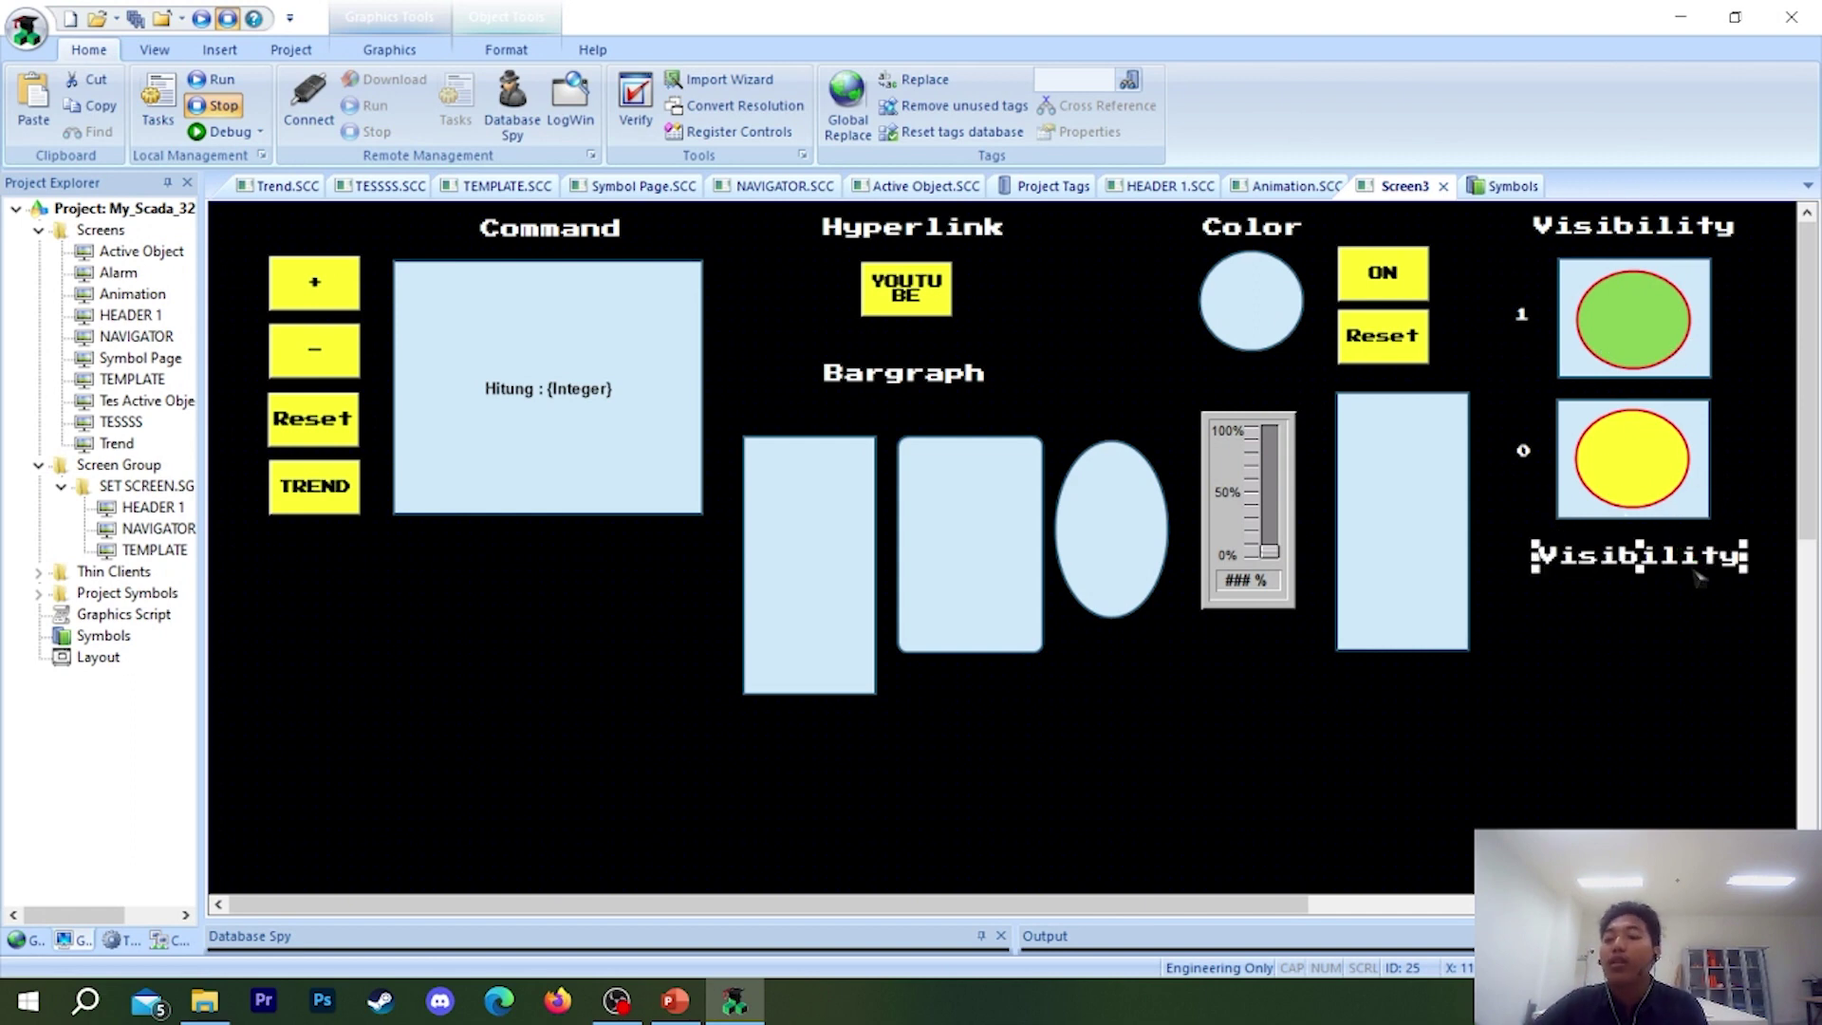
{"action": "double_click", "coordinate": [1698, 579]}
{"action": "double_click", "coordinate": [813, 378]}
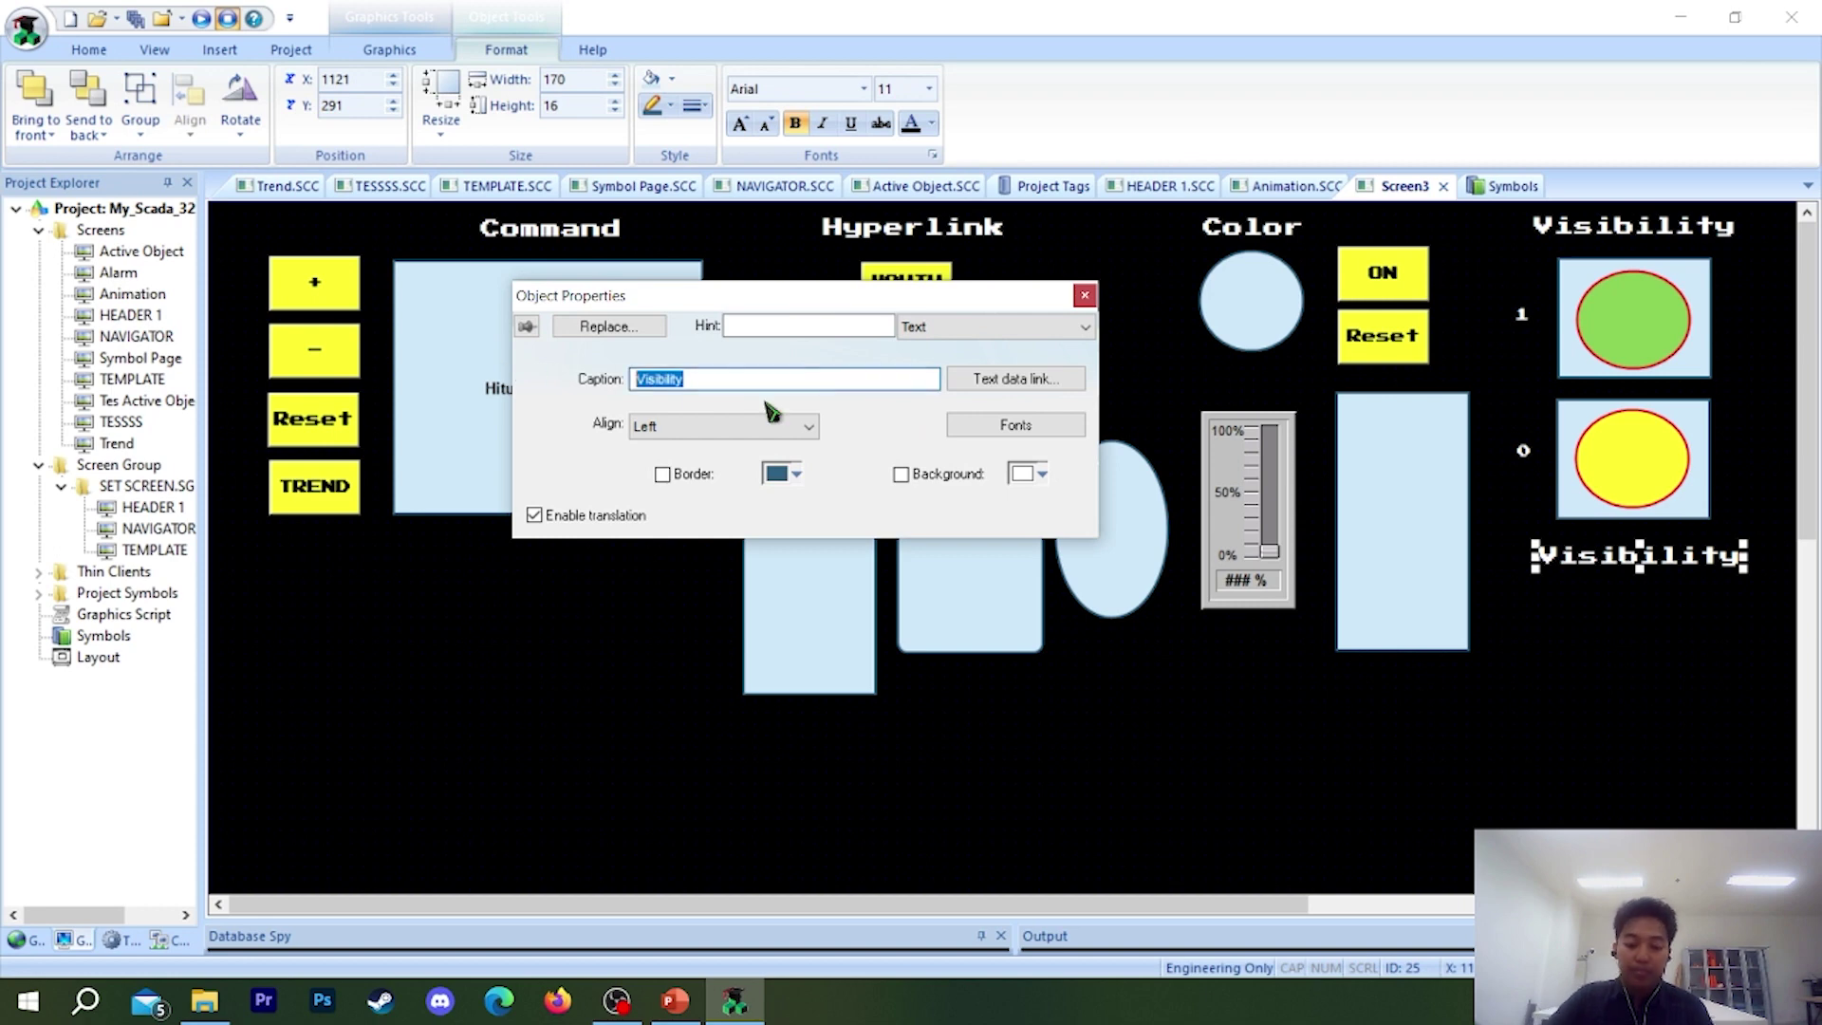
{"action": "type", "text": "Positioin"}
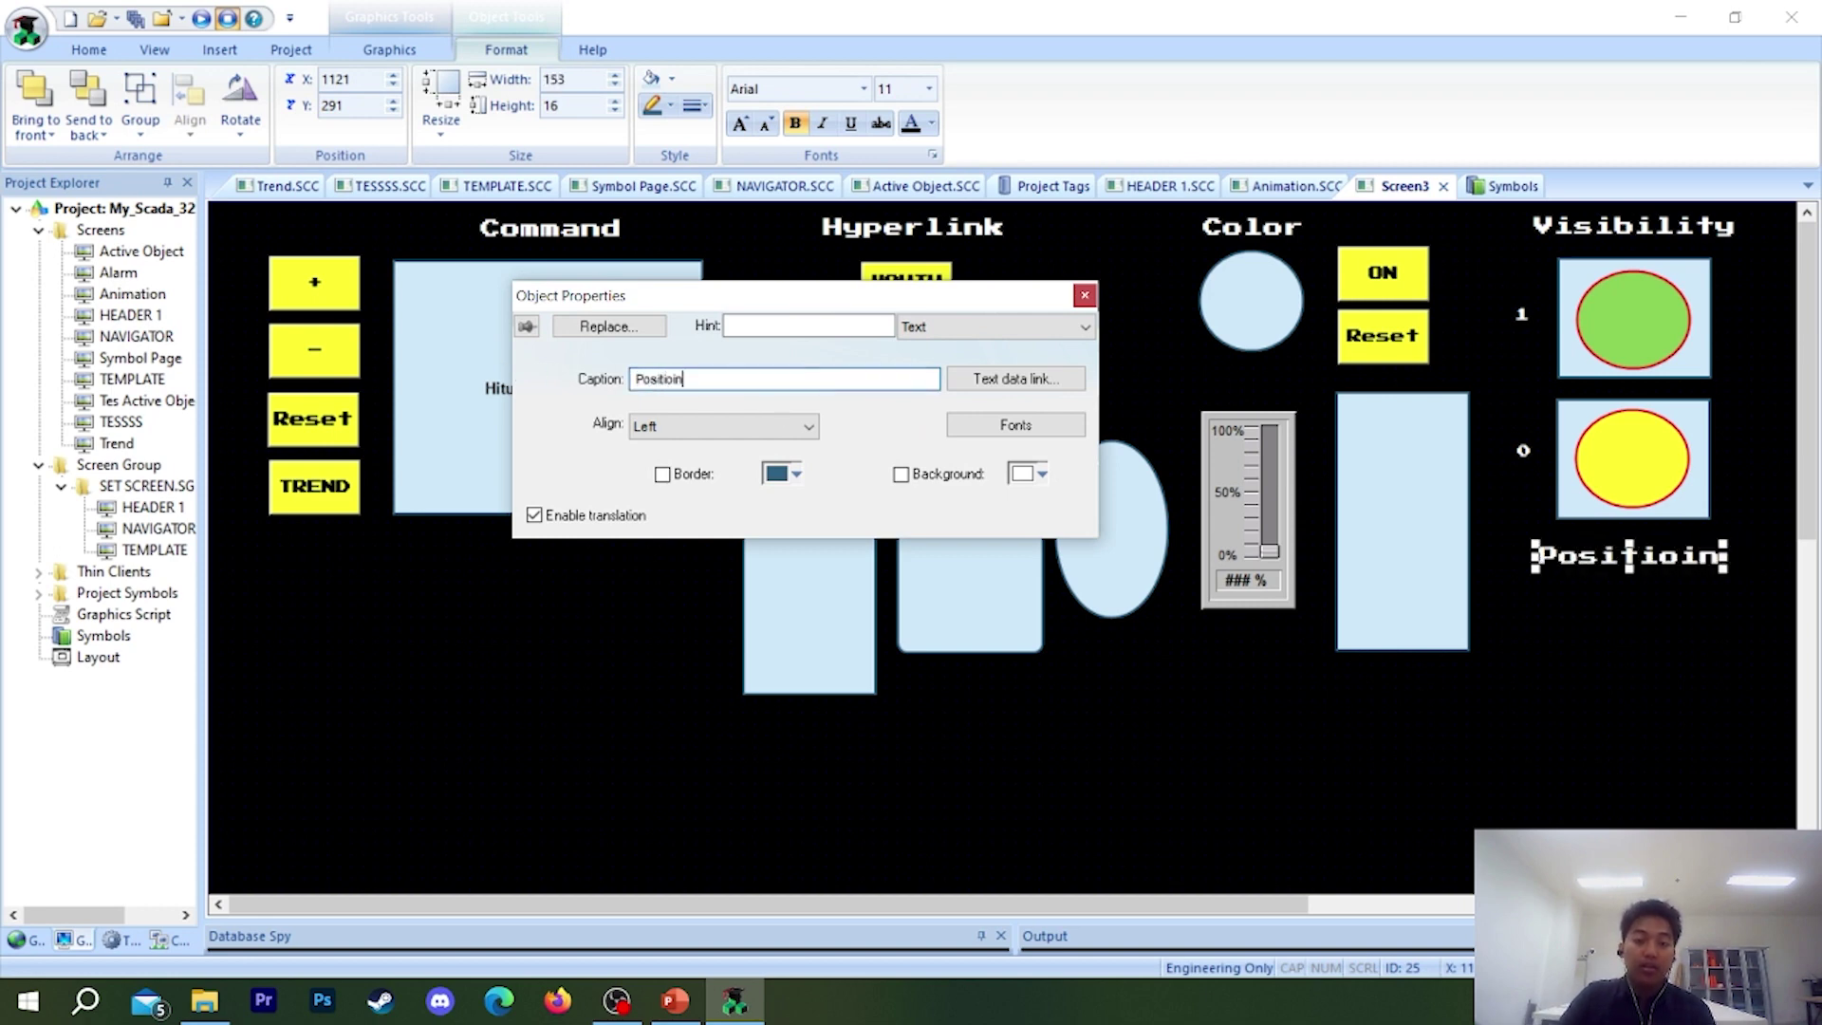
{"action": "key", "text": "BackSpace"}
{"action": "key", "text": "BackSpace"}
{"action": "type", "text": "ning"}
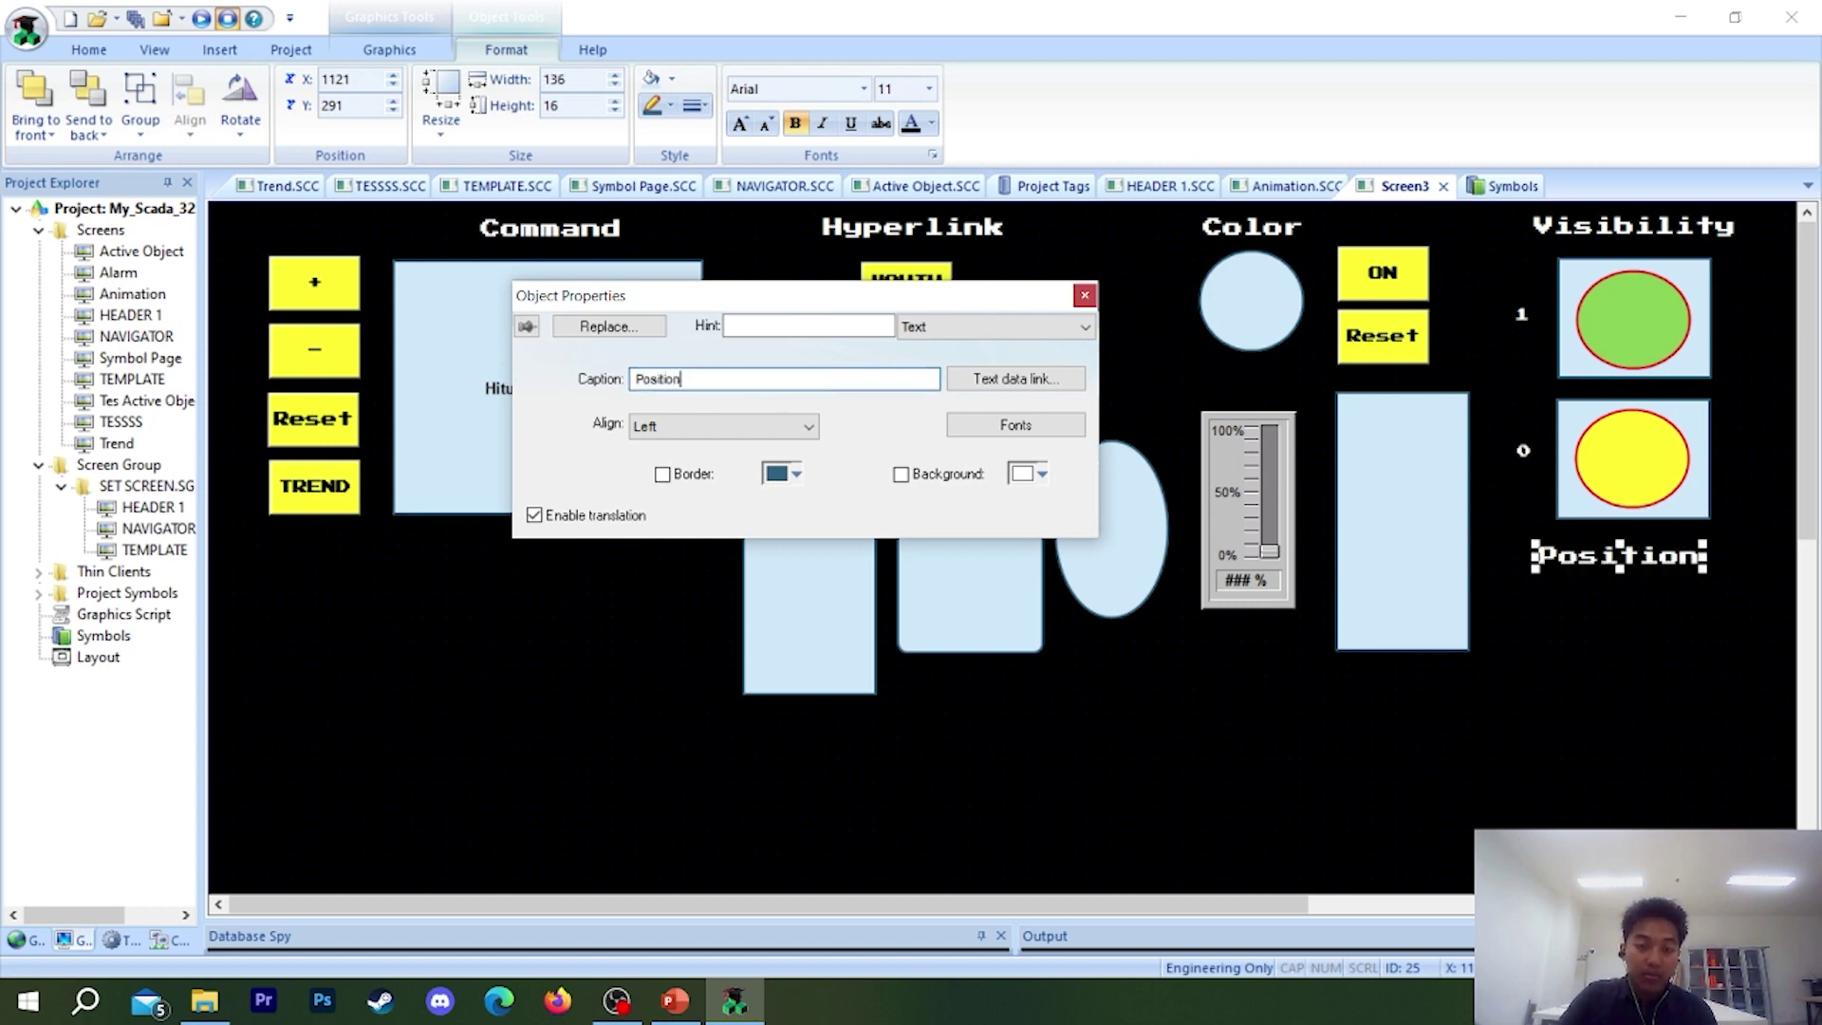
{"action": "left_click", "coordinate": [1081, 301]}
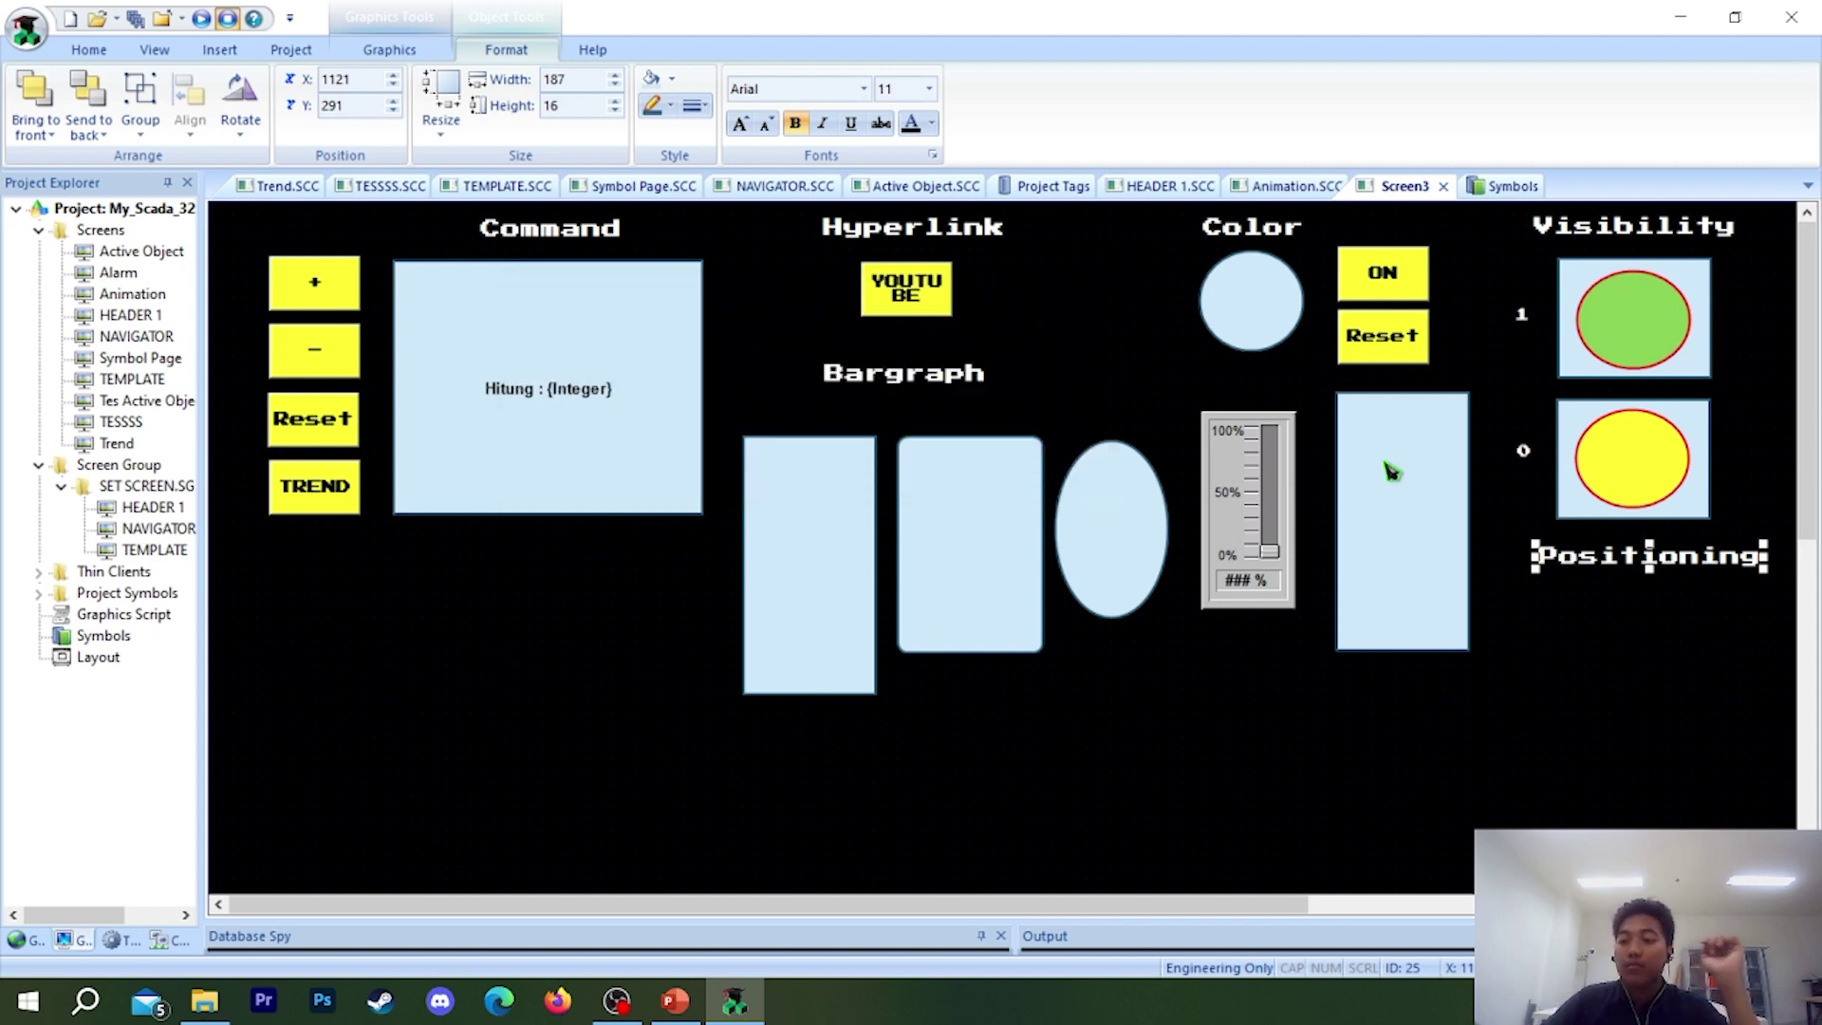
{"action": "left_click", "coordinate": [1518, 546]}
{"action": "left_click_drag", "start_coordinate": [1701, 563], "coordinate": [1675, 567]}
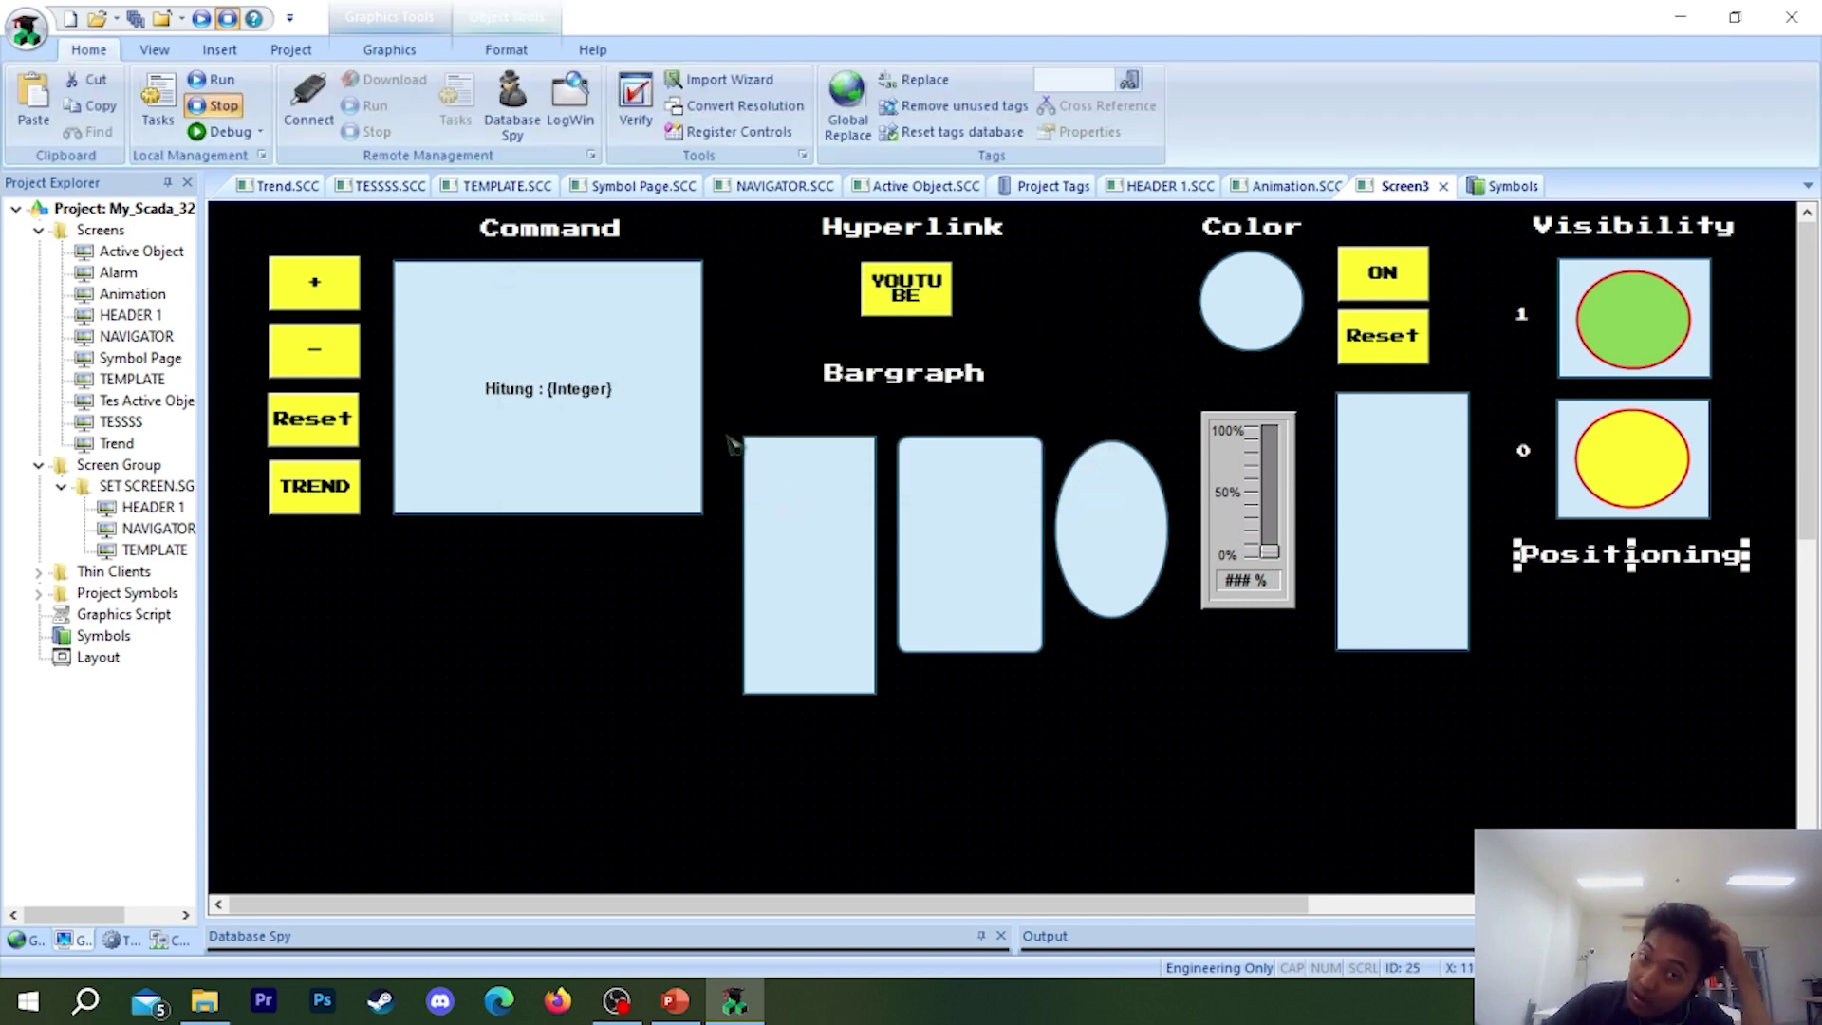
- Duplicate the tall rectangle beside the slider beneath the Positioning heading and remove the copy's Color animation
{"action": "left_click", "coordinate": [508, 50]}
{"action": "left_click", "coordinate": [398, 49]}
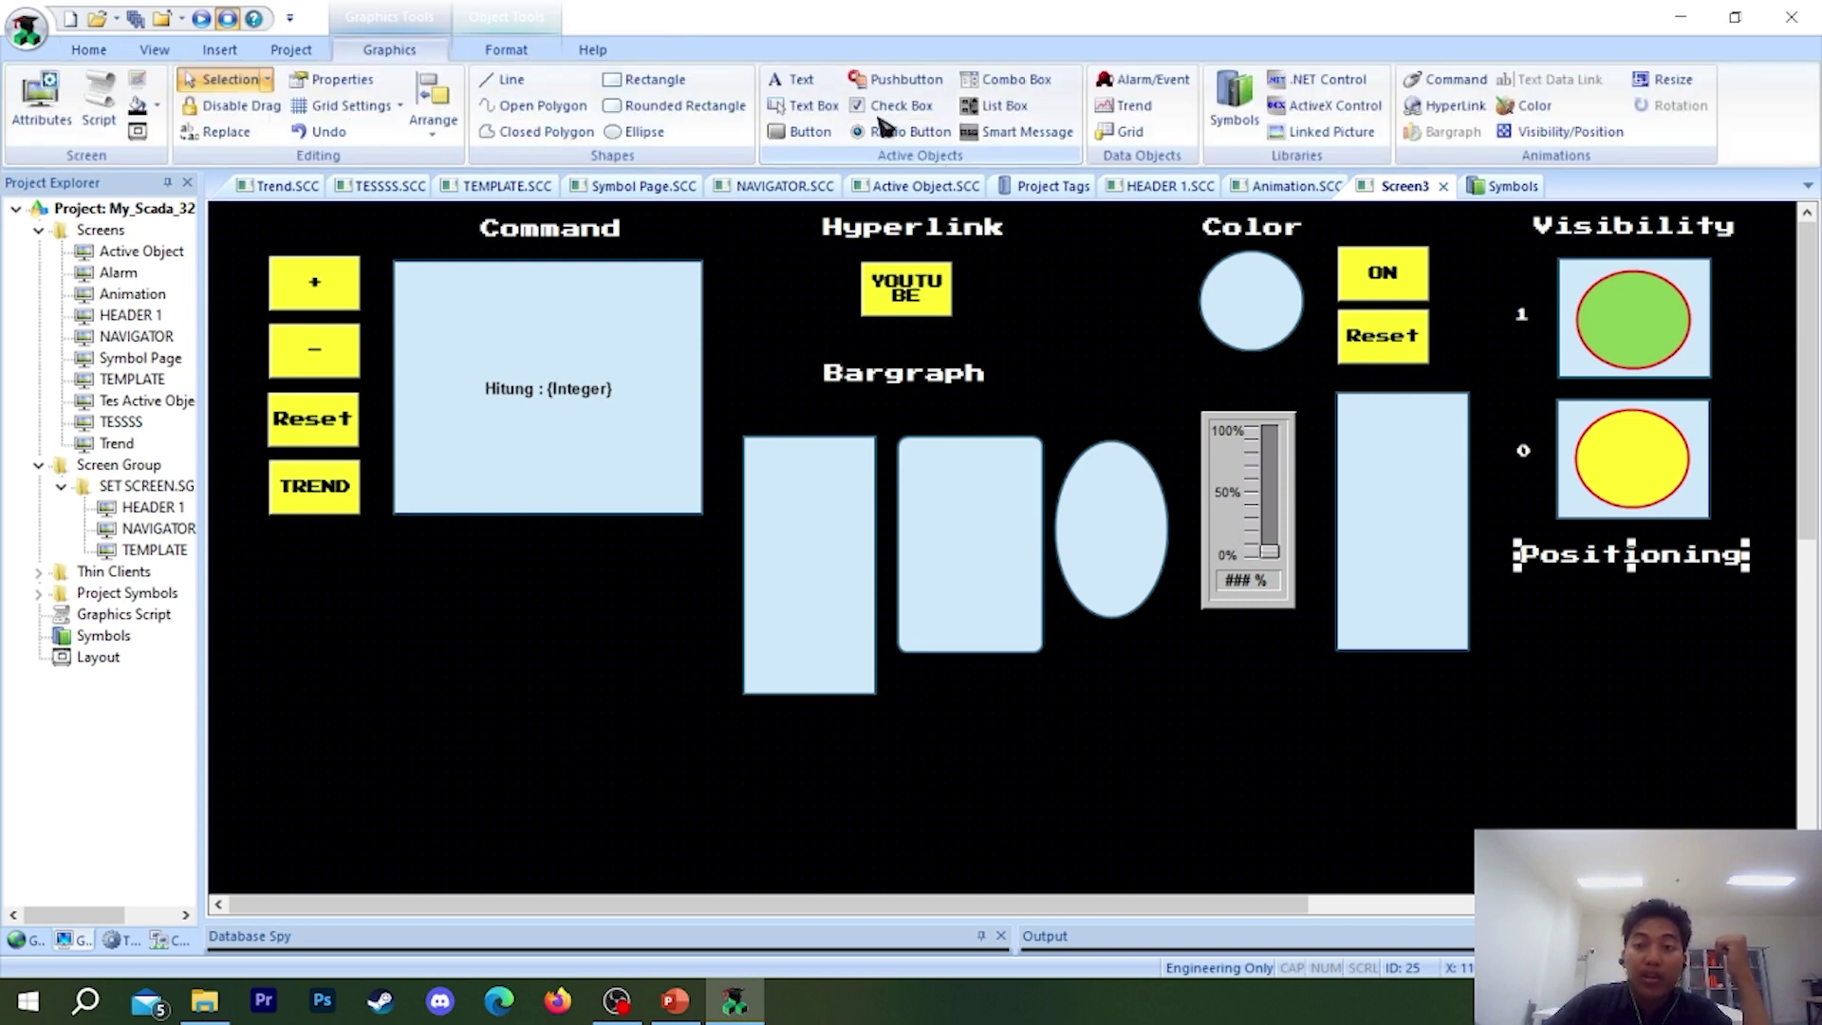
{"action": "left_click", "coordinate": [1452, 517]}
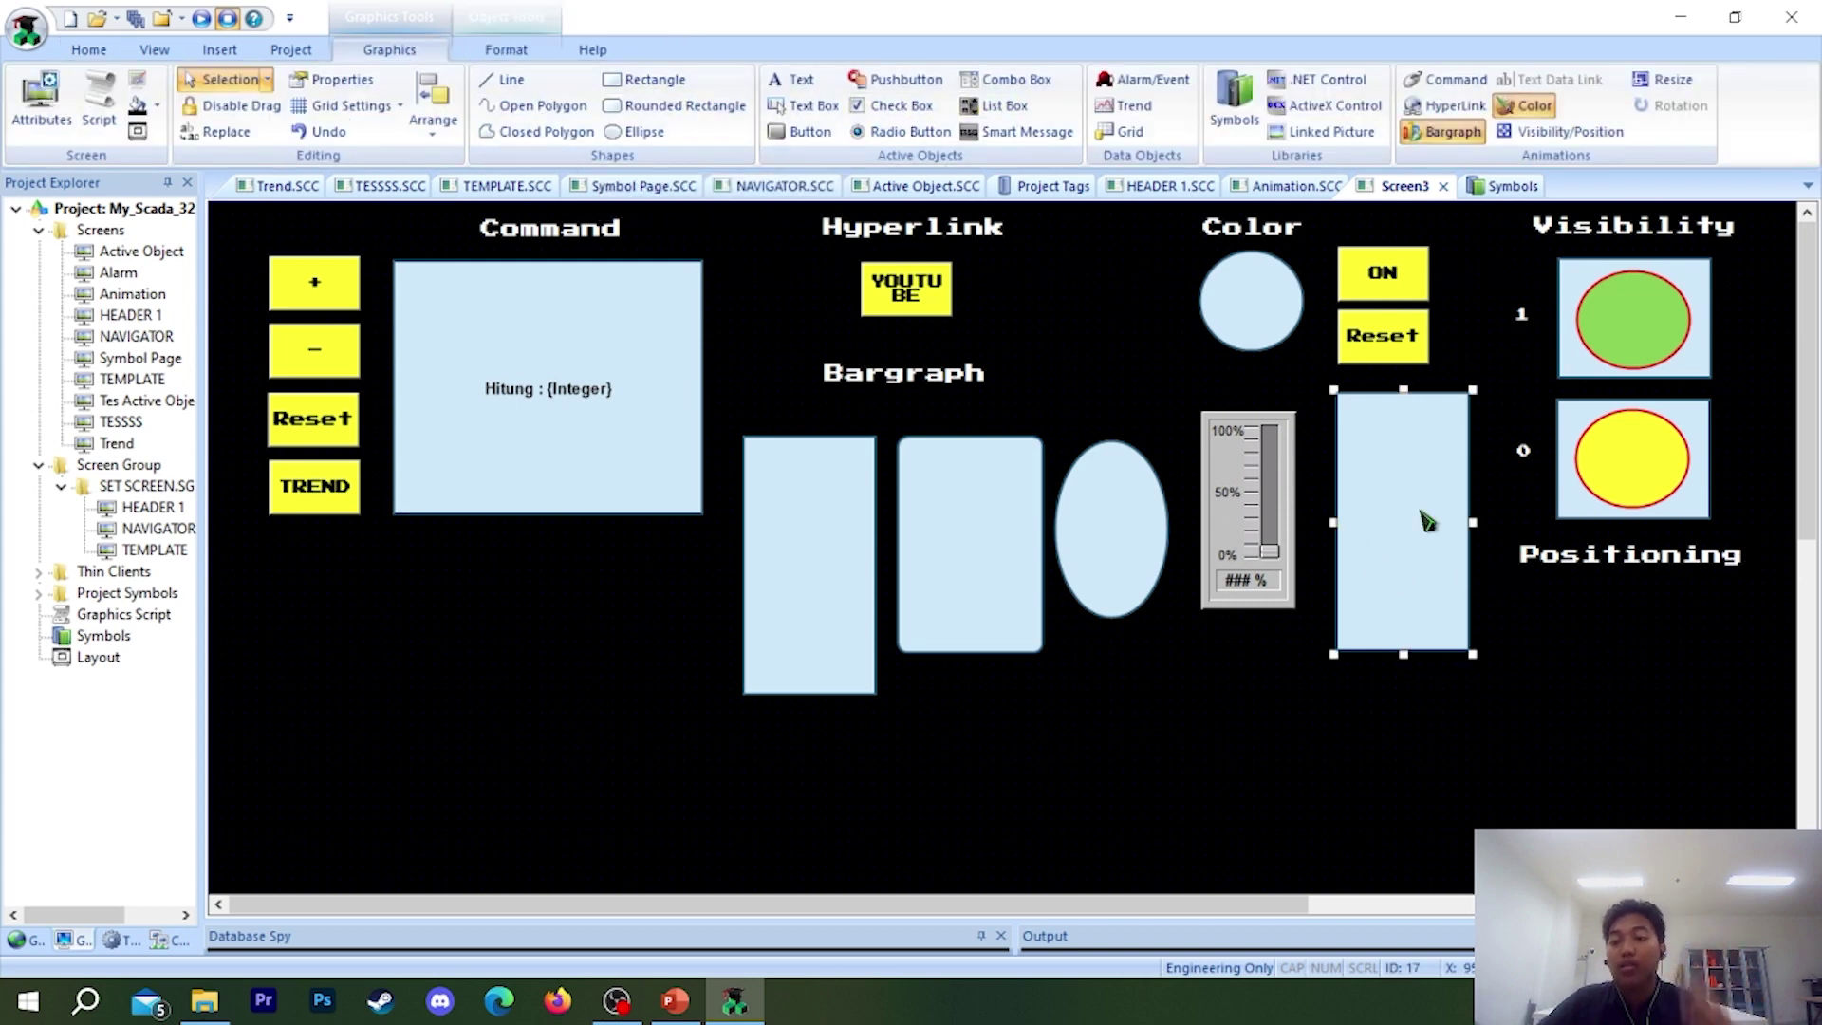
{"action": "left_click_drag", "start_coordinate": [1408, 485], "coordinate": [1603, 664]}
{"action": "left_click_drag", "start_coordinate": [1622, 679], "coordinate": [1635, 683]}
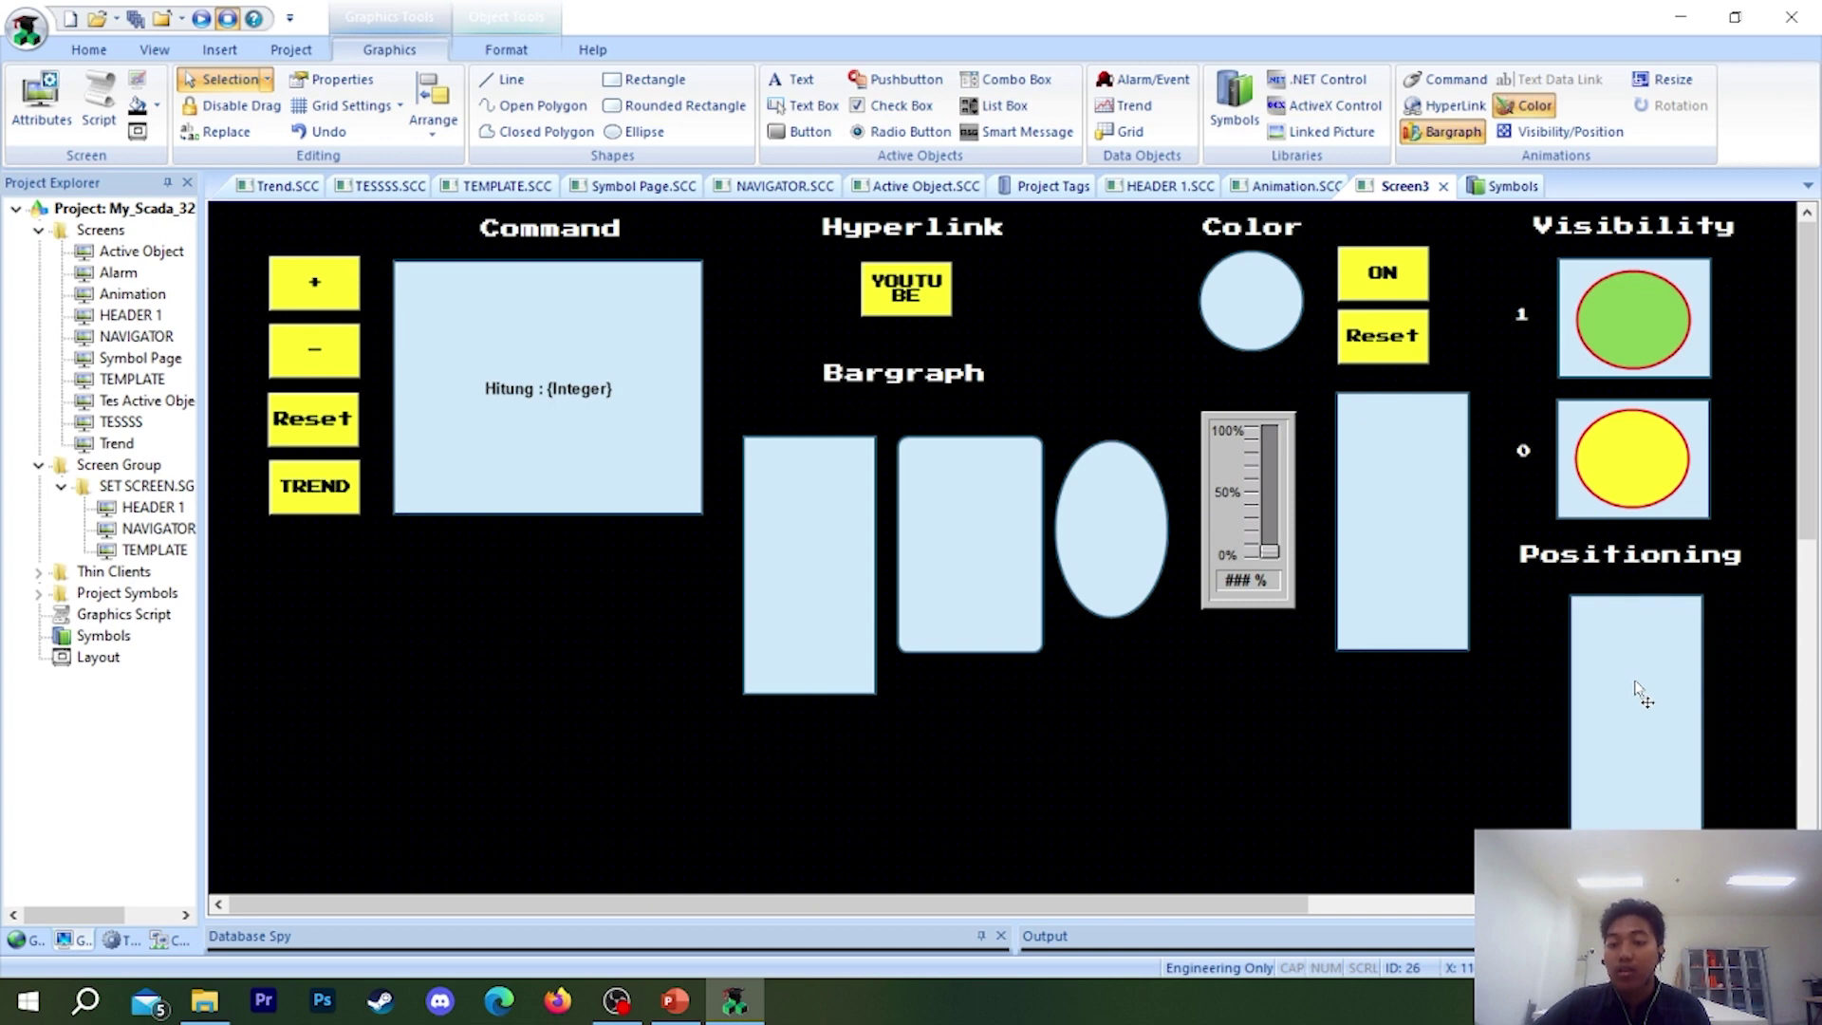
{"action": "scroll", "coordinate": [1647, 684], "scroll_direction": "down", "scroll_amount": 3}
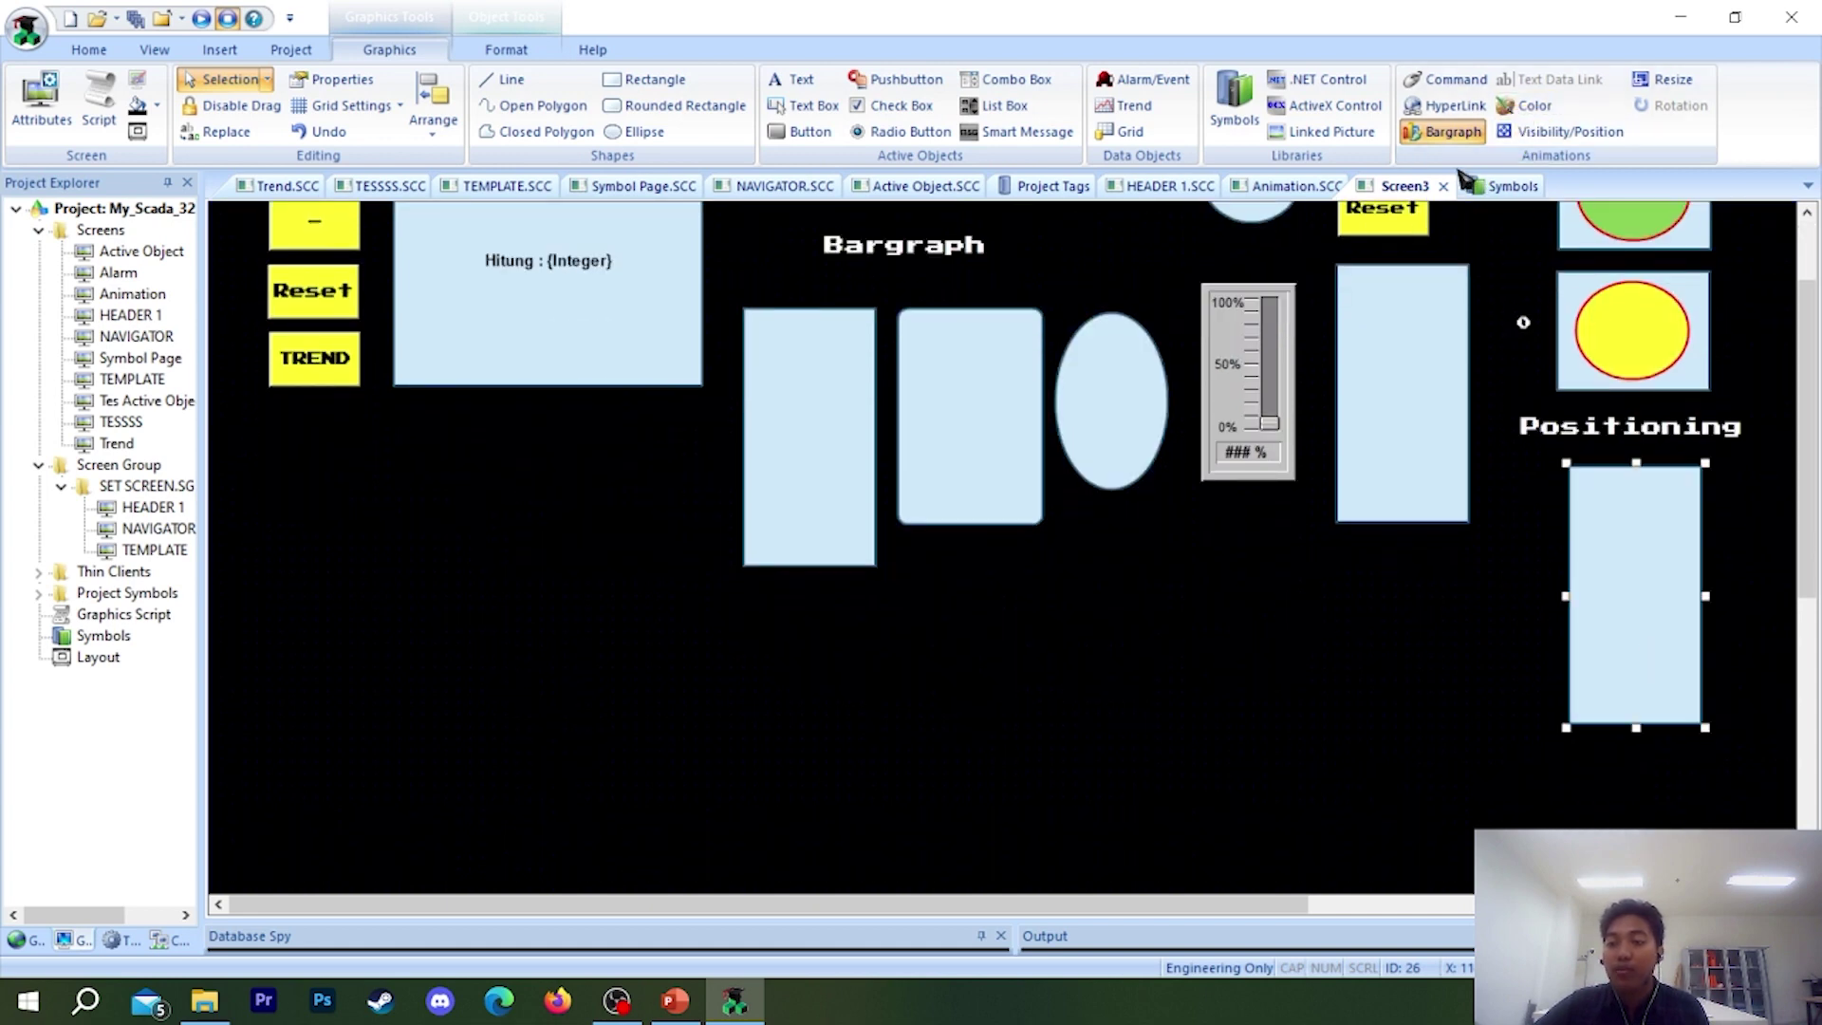
- Reapply the Bargraph animation to the rectangle under Positioning and check its Integer tag settings
{"action": "double_click", "coordinate": [1648, 579]}
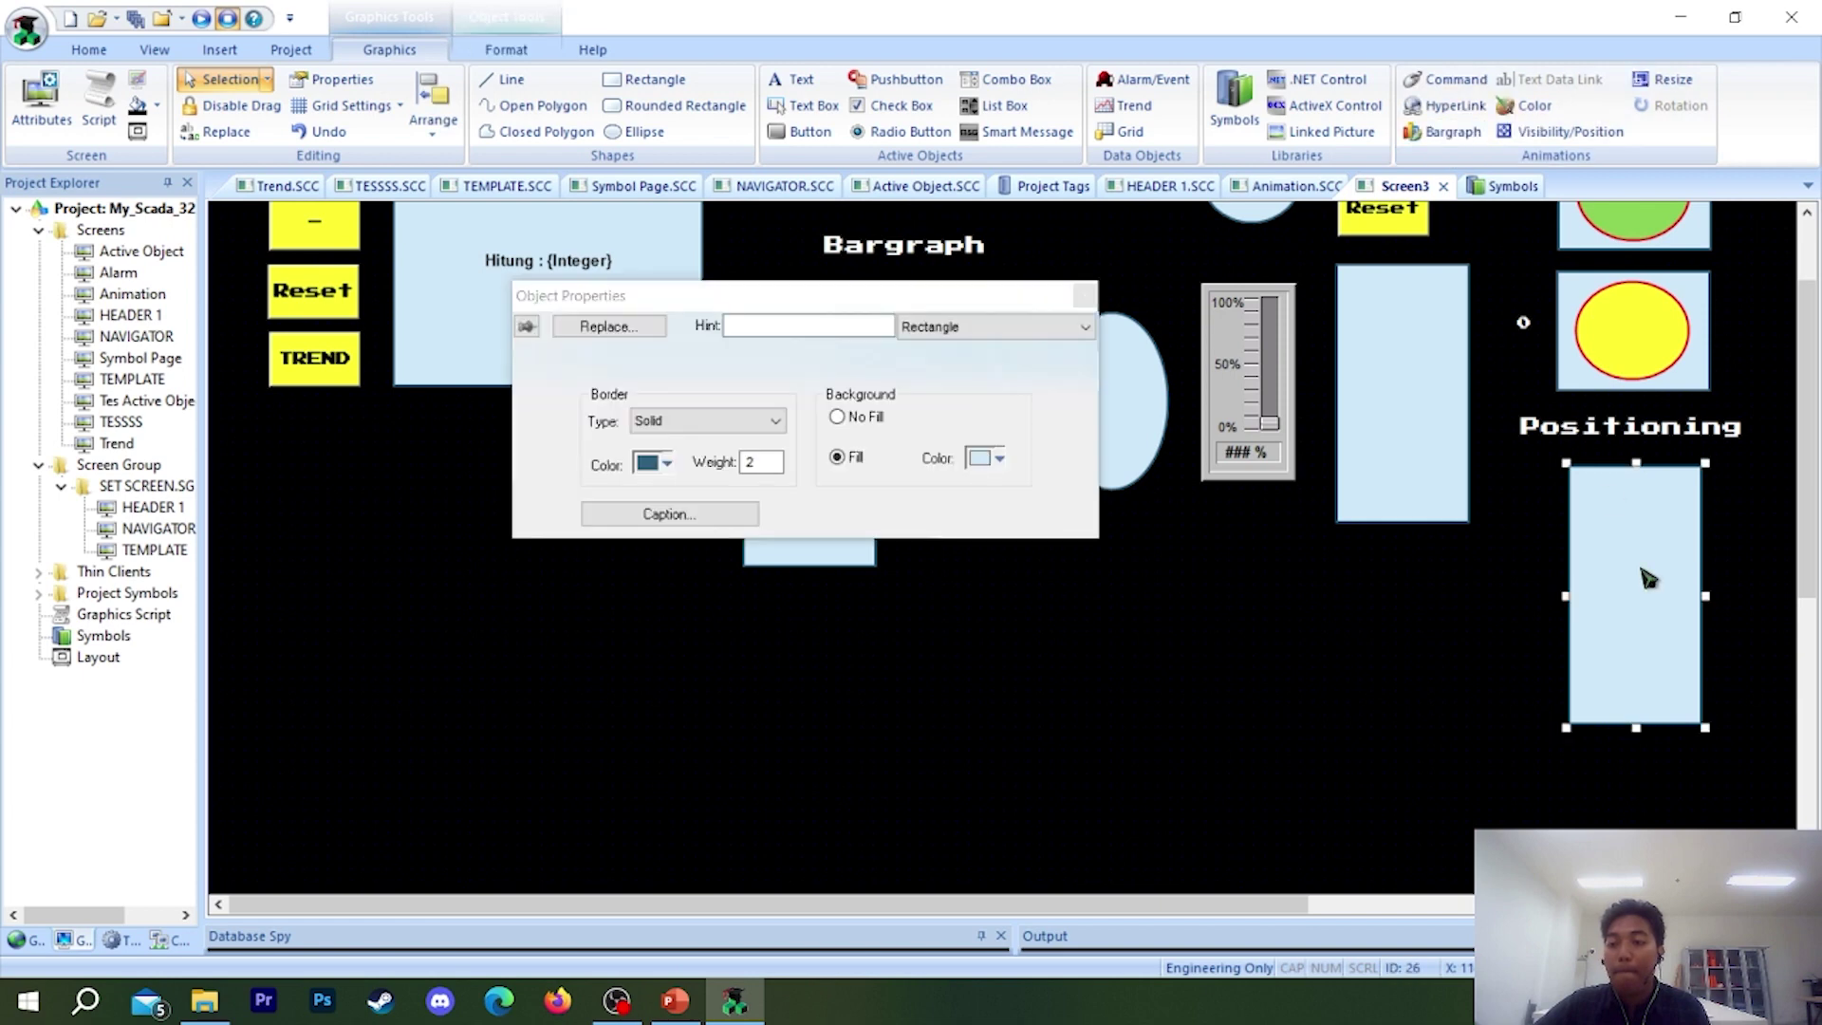
{"action": "left_click", "coordinate": [1084, 296]}
{"action": "left_click", "coordinate": [1442, 132]}
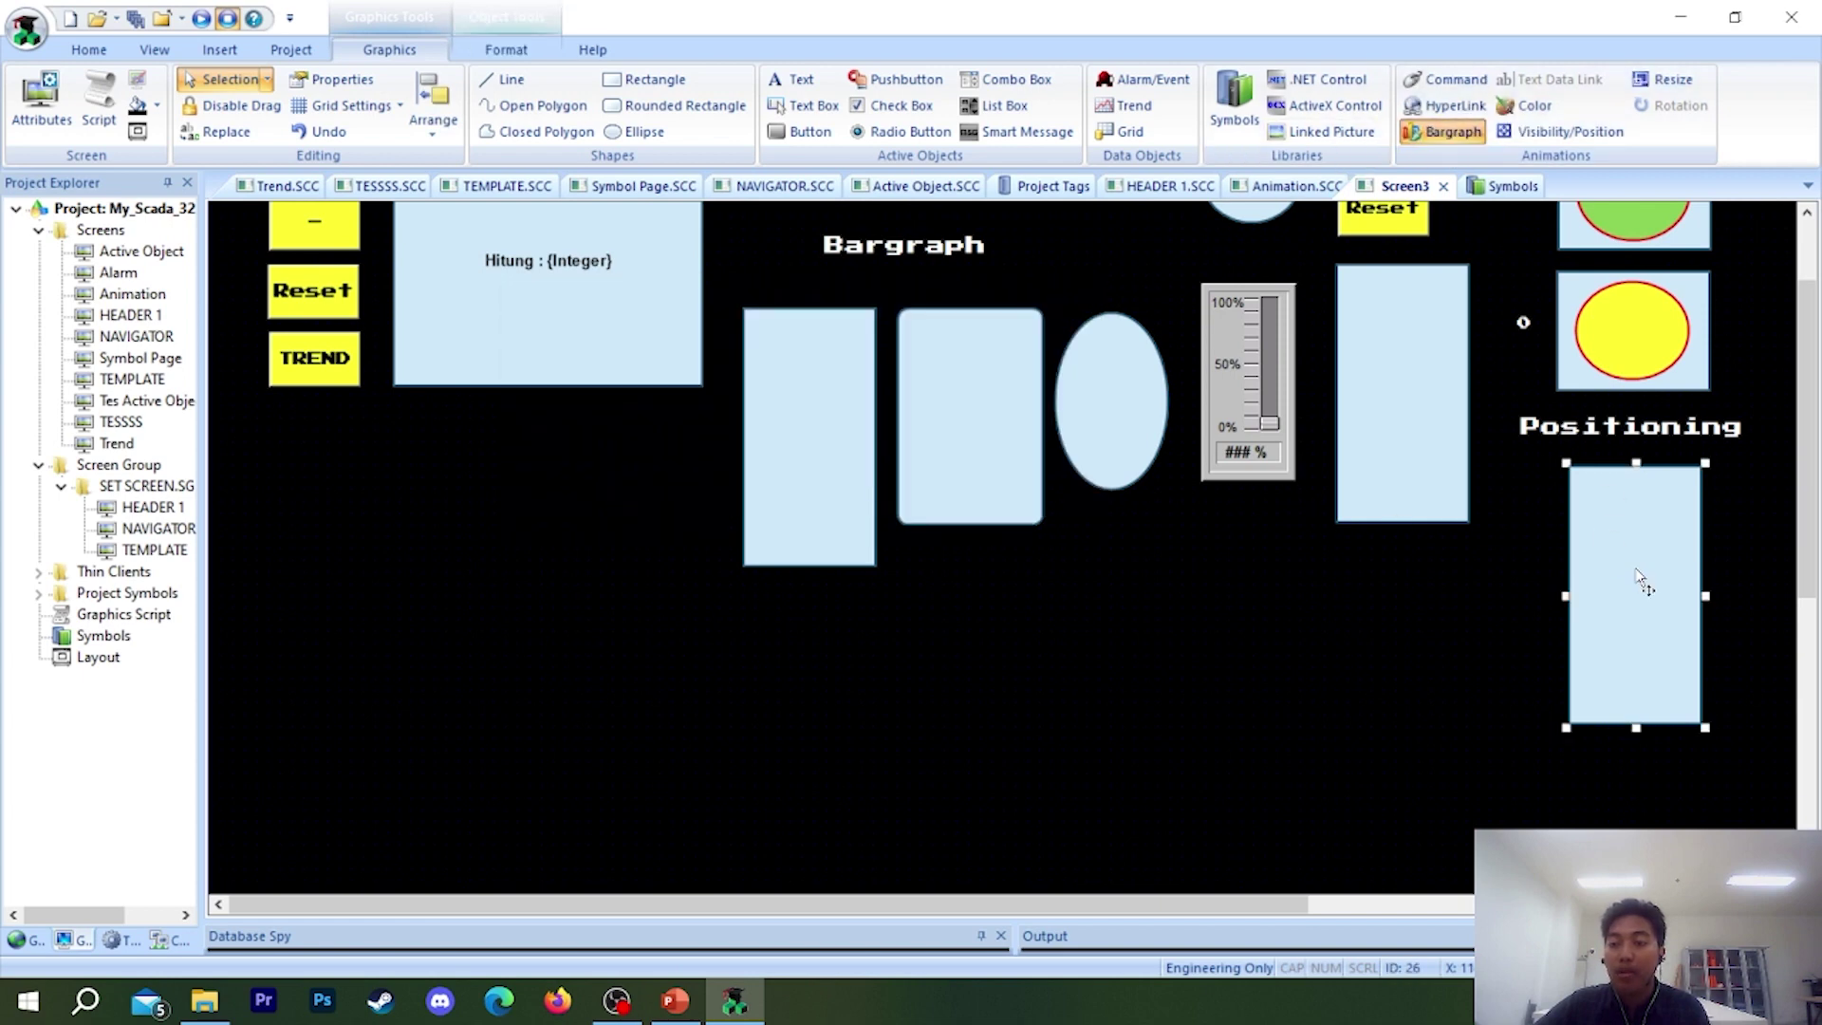
{"action": "double_click", "coordinate": [1639, 582]}
{"action": "left_click", "coordinate": [1085, 326]}
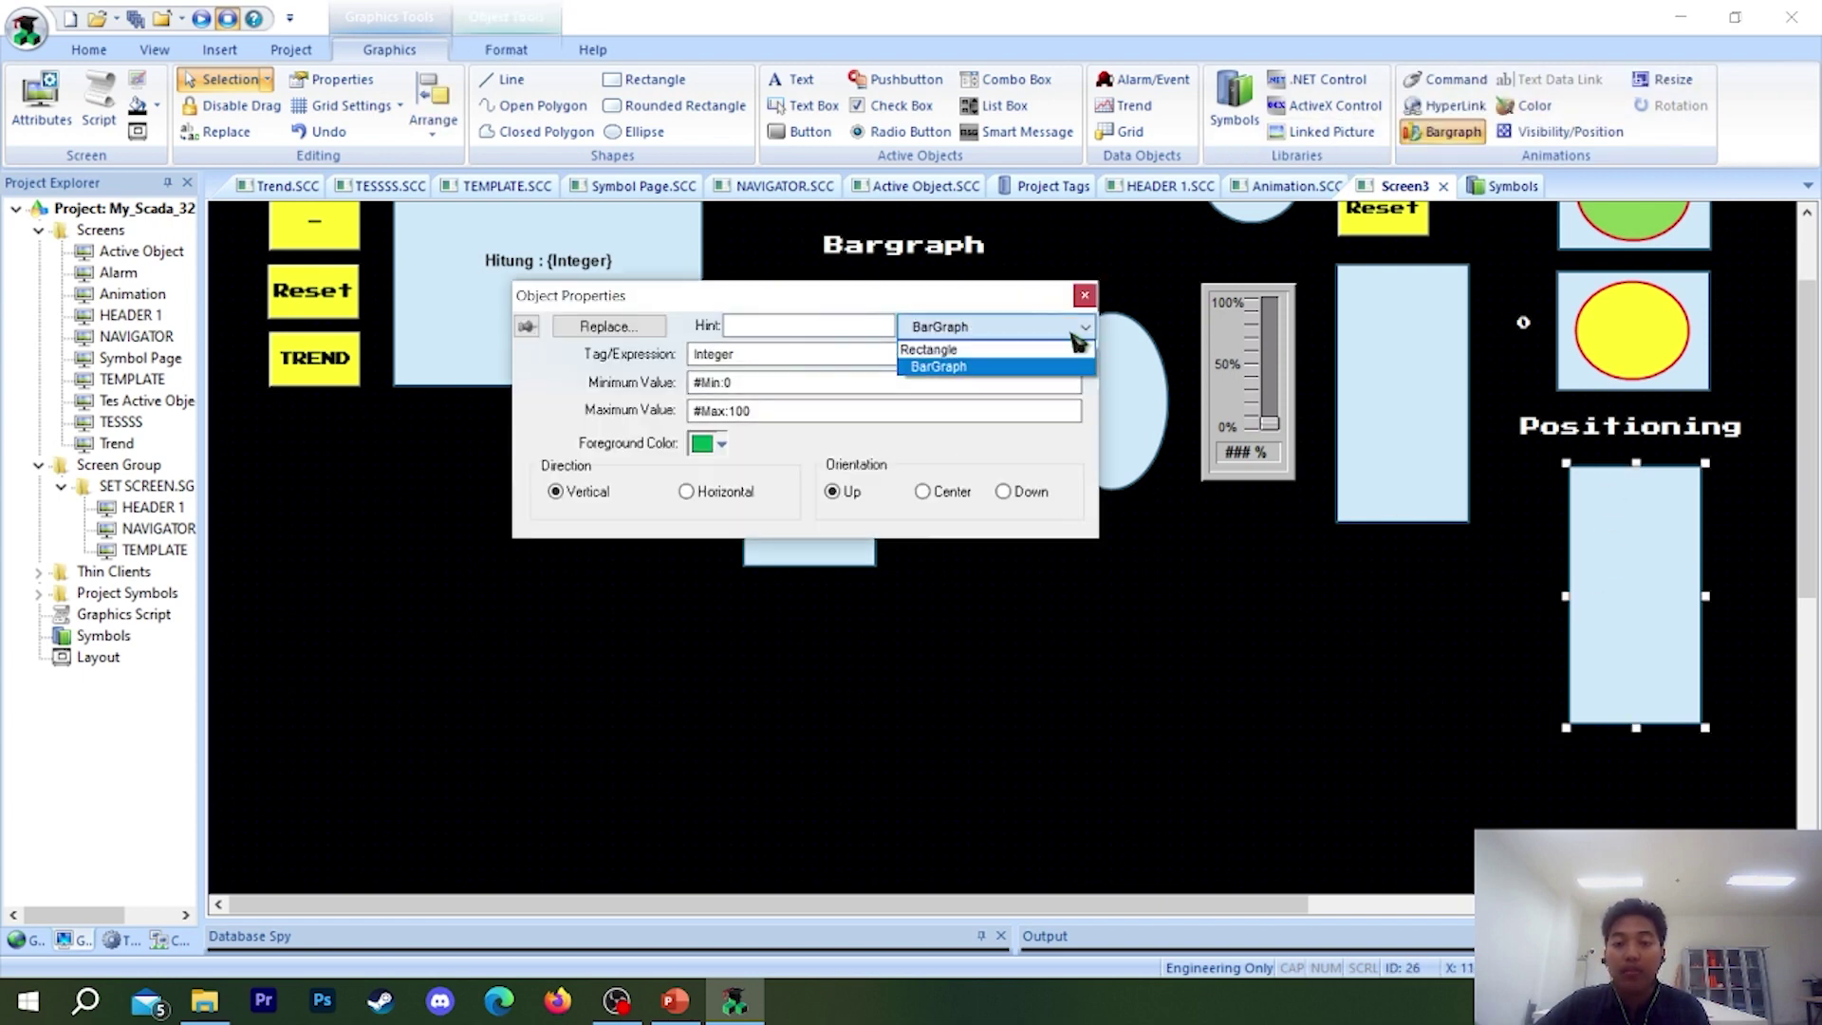
{"action": "left_click", "coordinate": [949, 358]}
{"action": "left_click", "coordinate": [1085, 296]}
- Add a Visibility/Position animation to the rectangle under Positioning, with integer as the horizontal tag expression
{"action": "left_click", "coordinate": [1565, 132]}
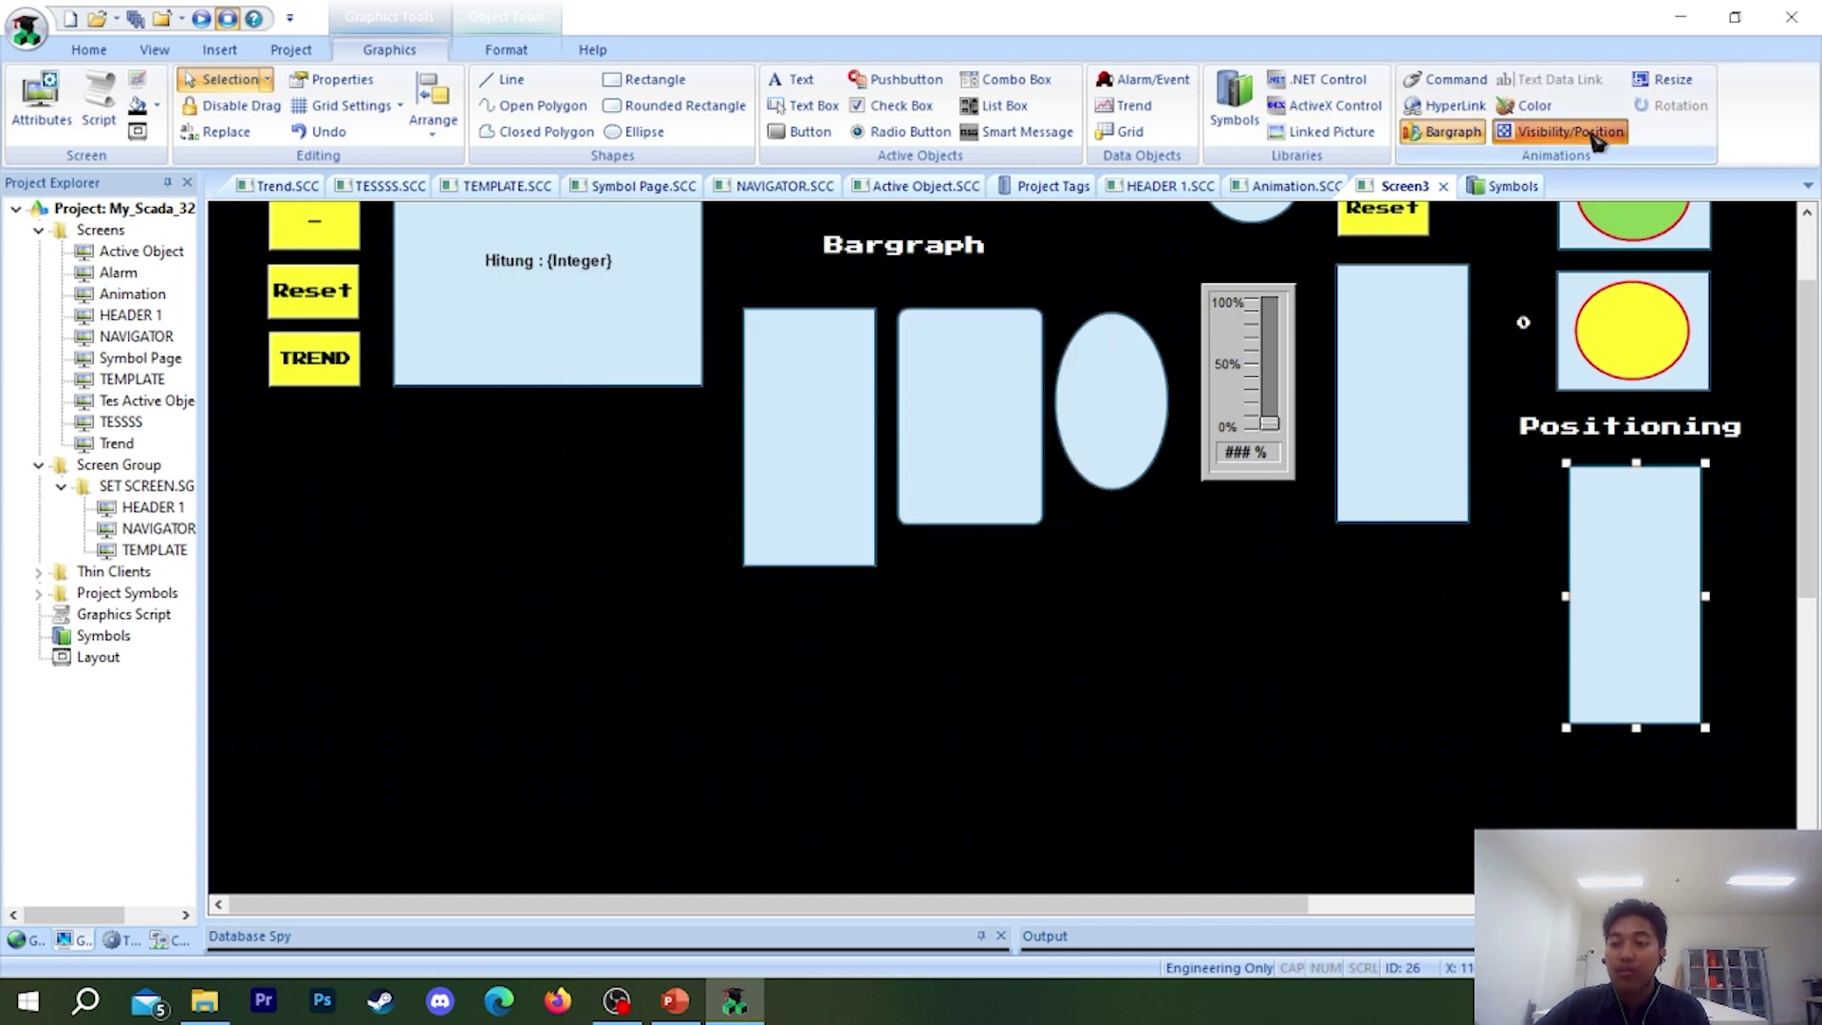
{"action": "double_click", "coordinate": [1622, 561]}
{"action": "left_click", "coordinate": [1001, 332]}
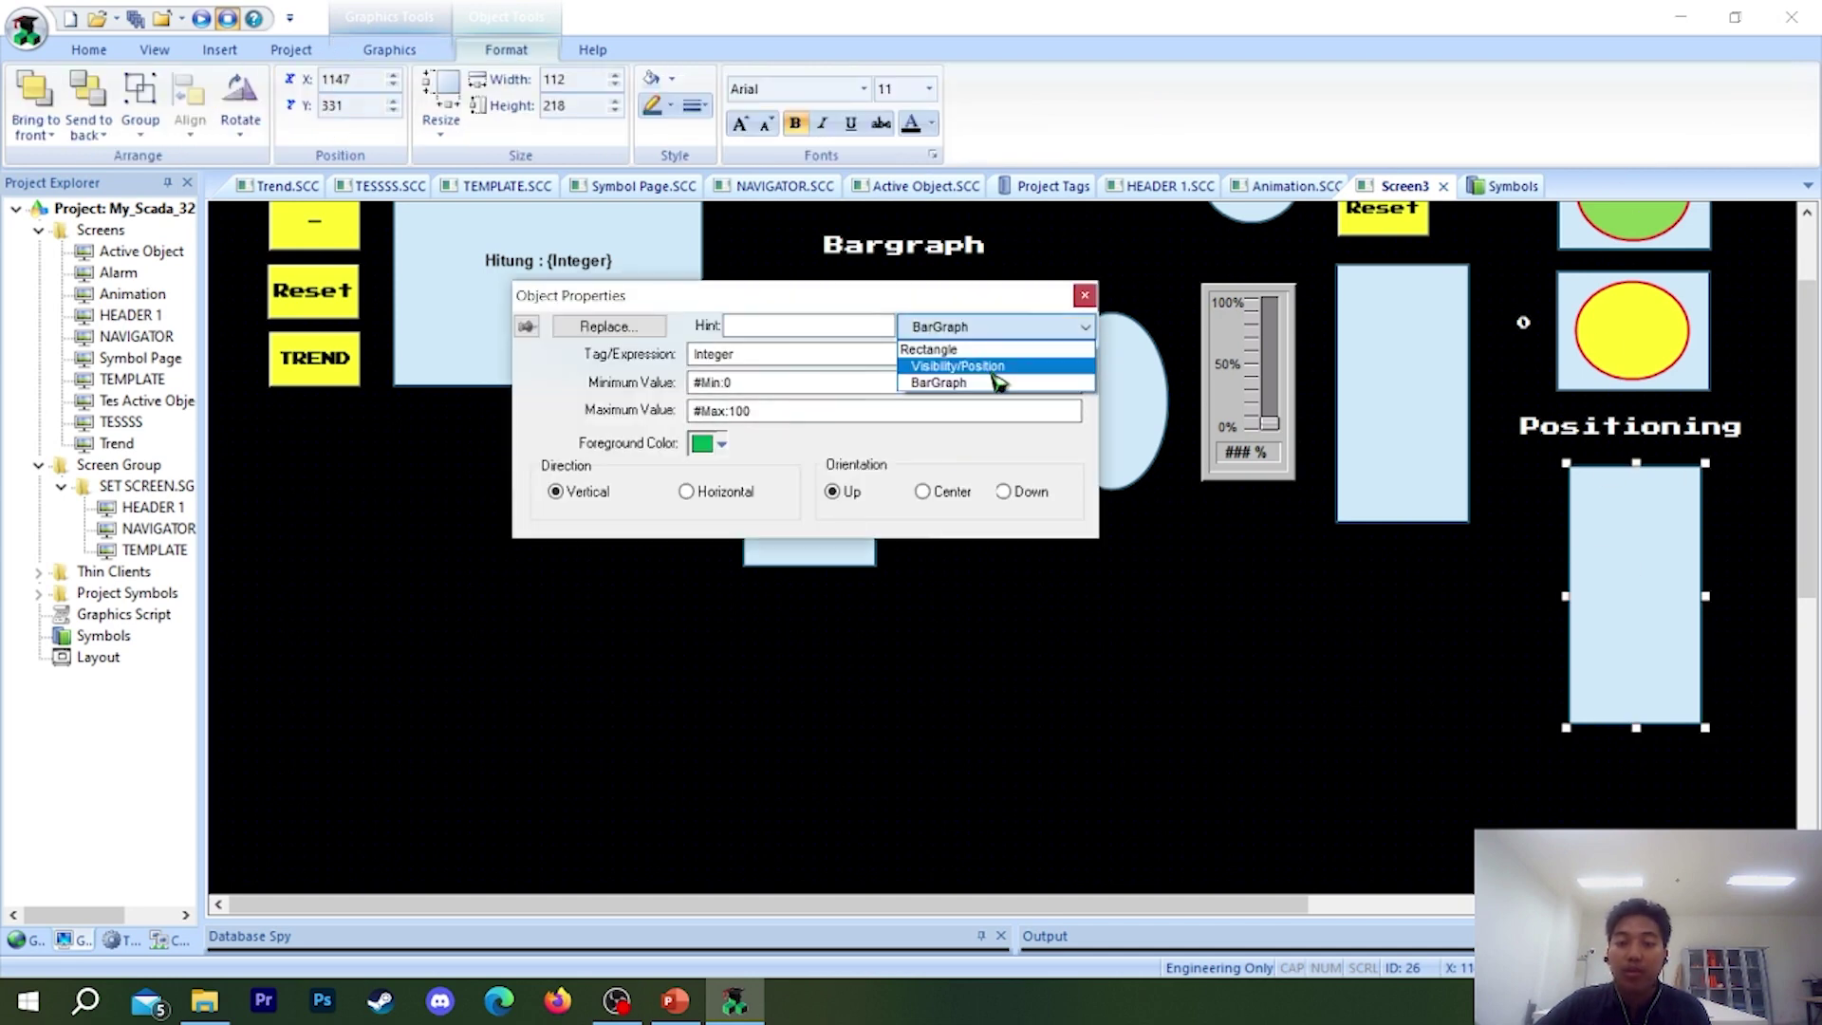
{"action": "left_click", "coordinate": [996, 371]}
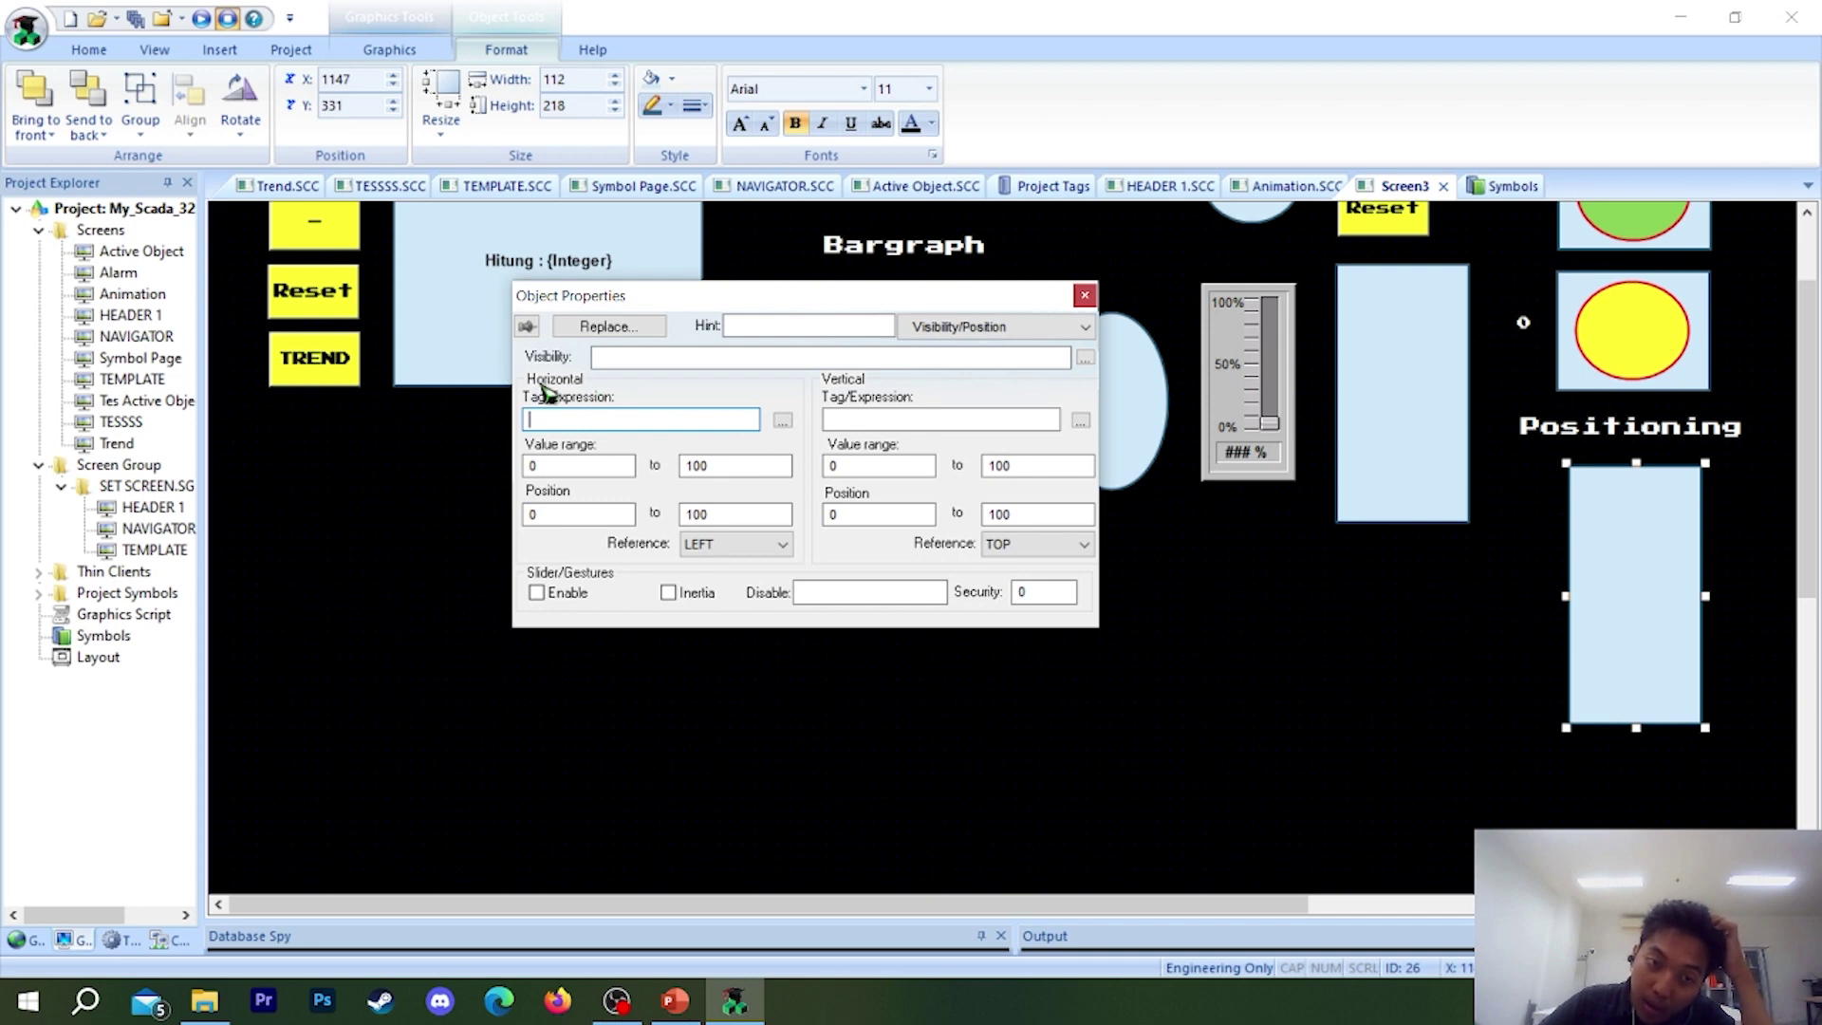
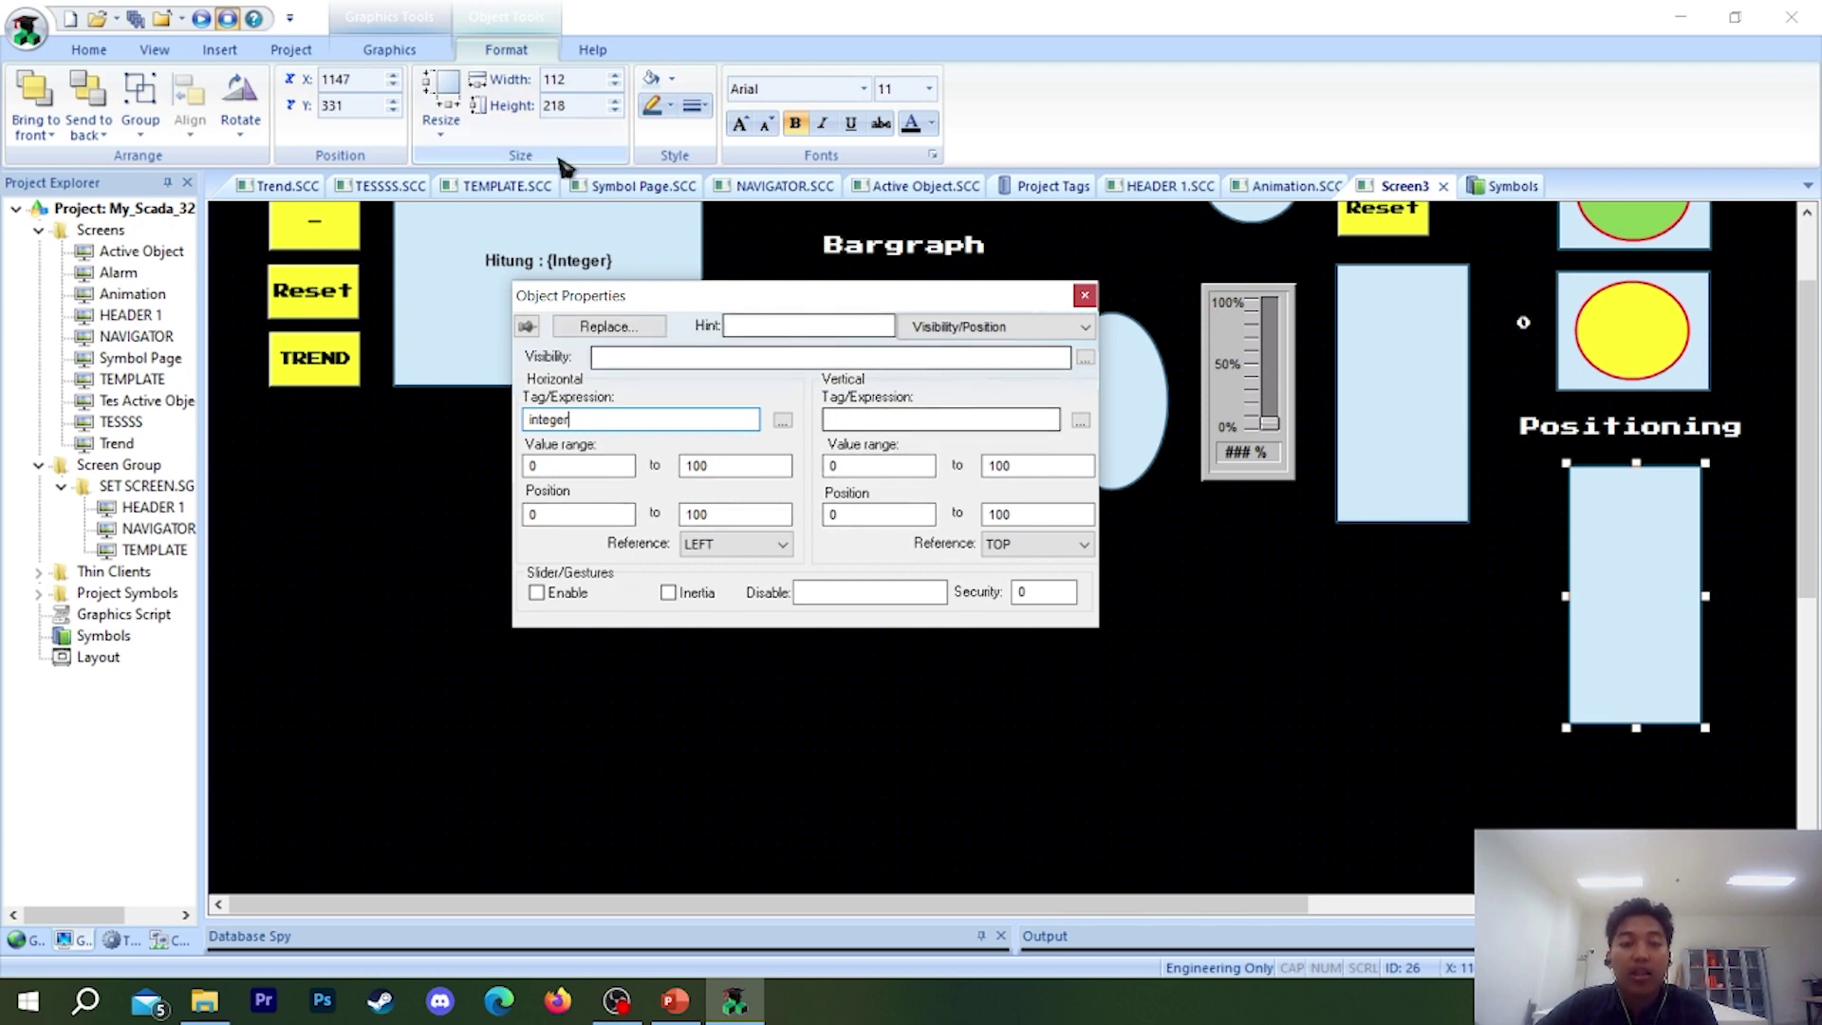
{"action": "left_click", "coordinate": [1085, 295]}
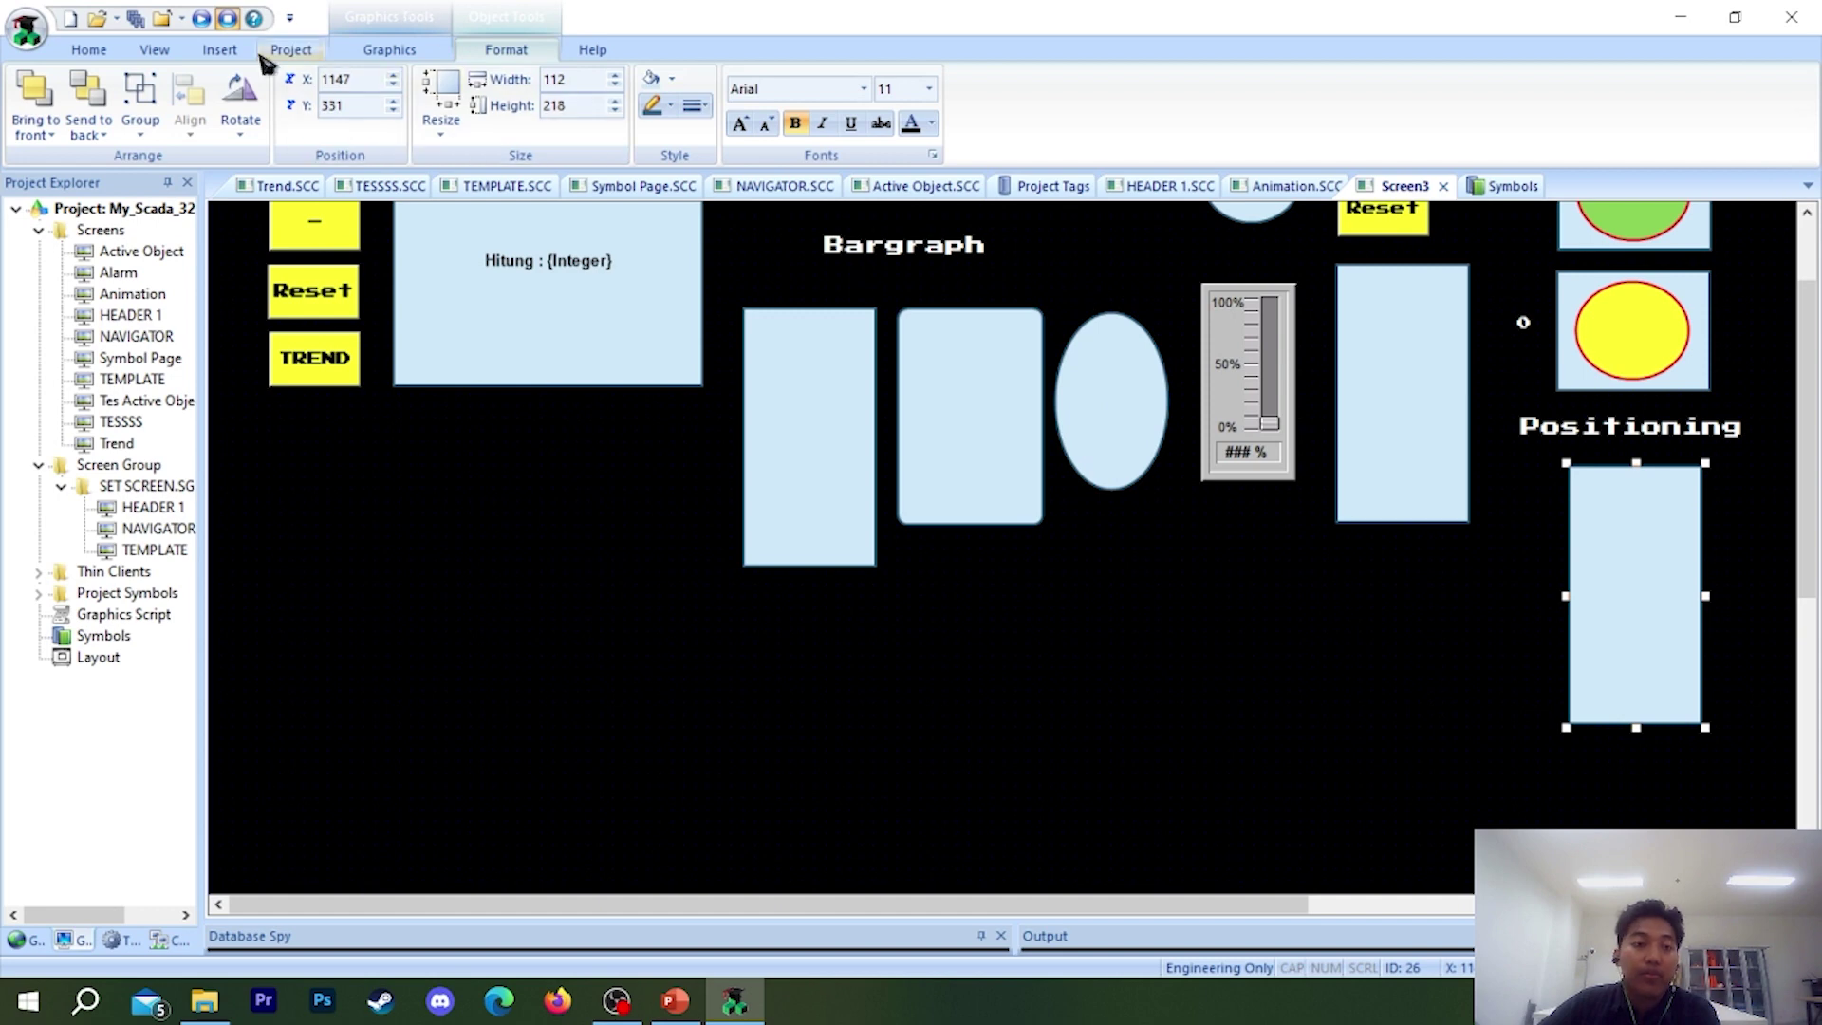
- Run the project, test the rectangle's horizontal movement with the slider, and exit the runtime
{"action": "left_click", "coordinate": [203, 19]}
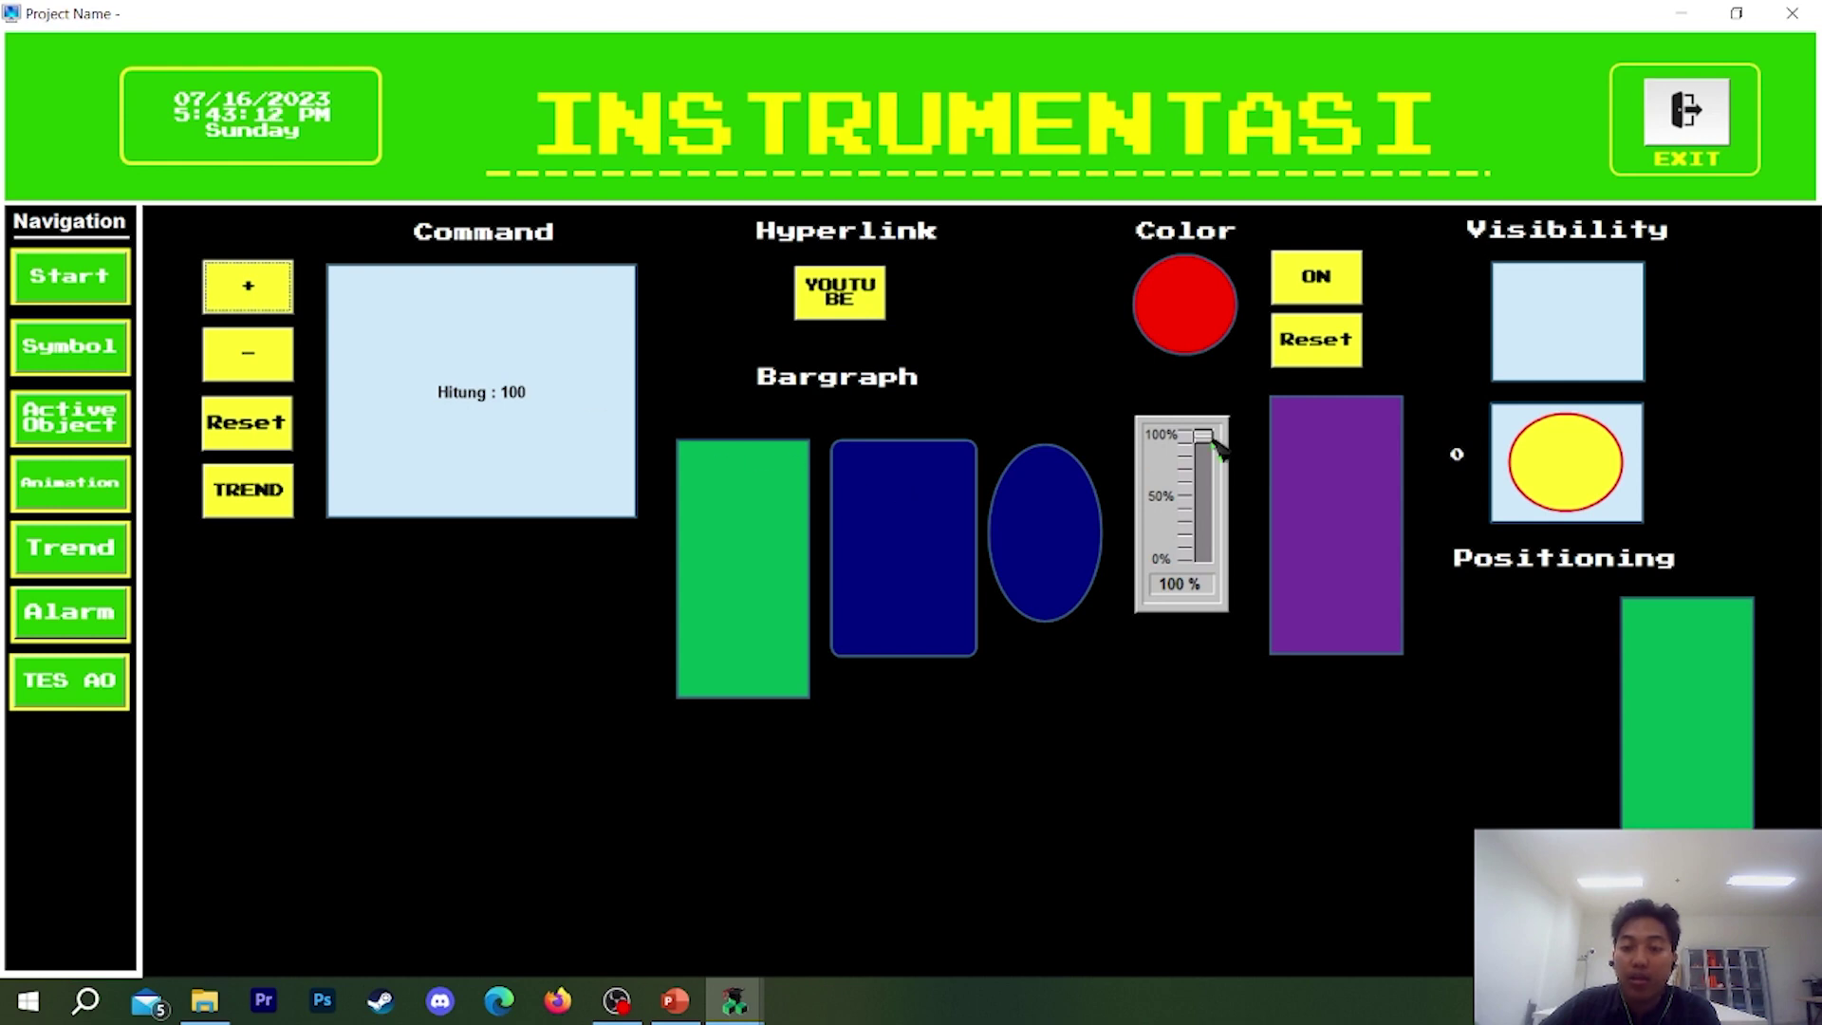
{"action": "left_click_drag", "start_coordinate": [1214, 444], "coordinate": [1229, 637]}
{"action": "left_click", "coordinate": [1679, 71]}
{"action": "left_click", "coordinate": [977, 587]}
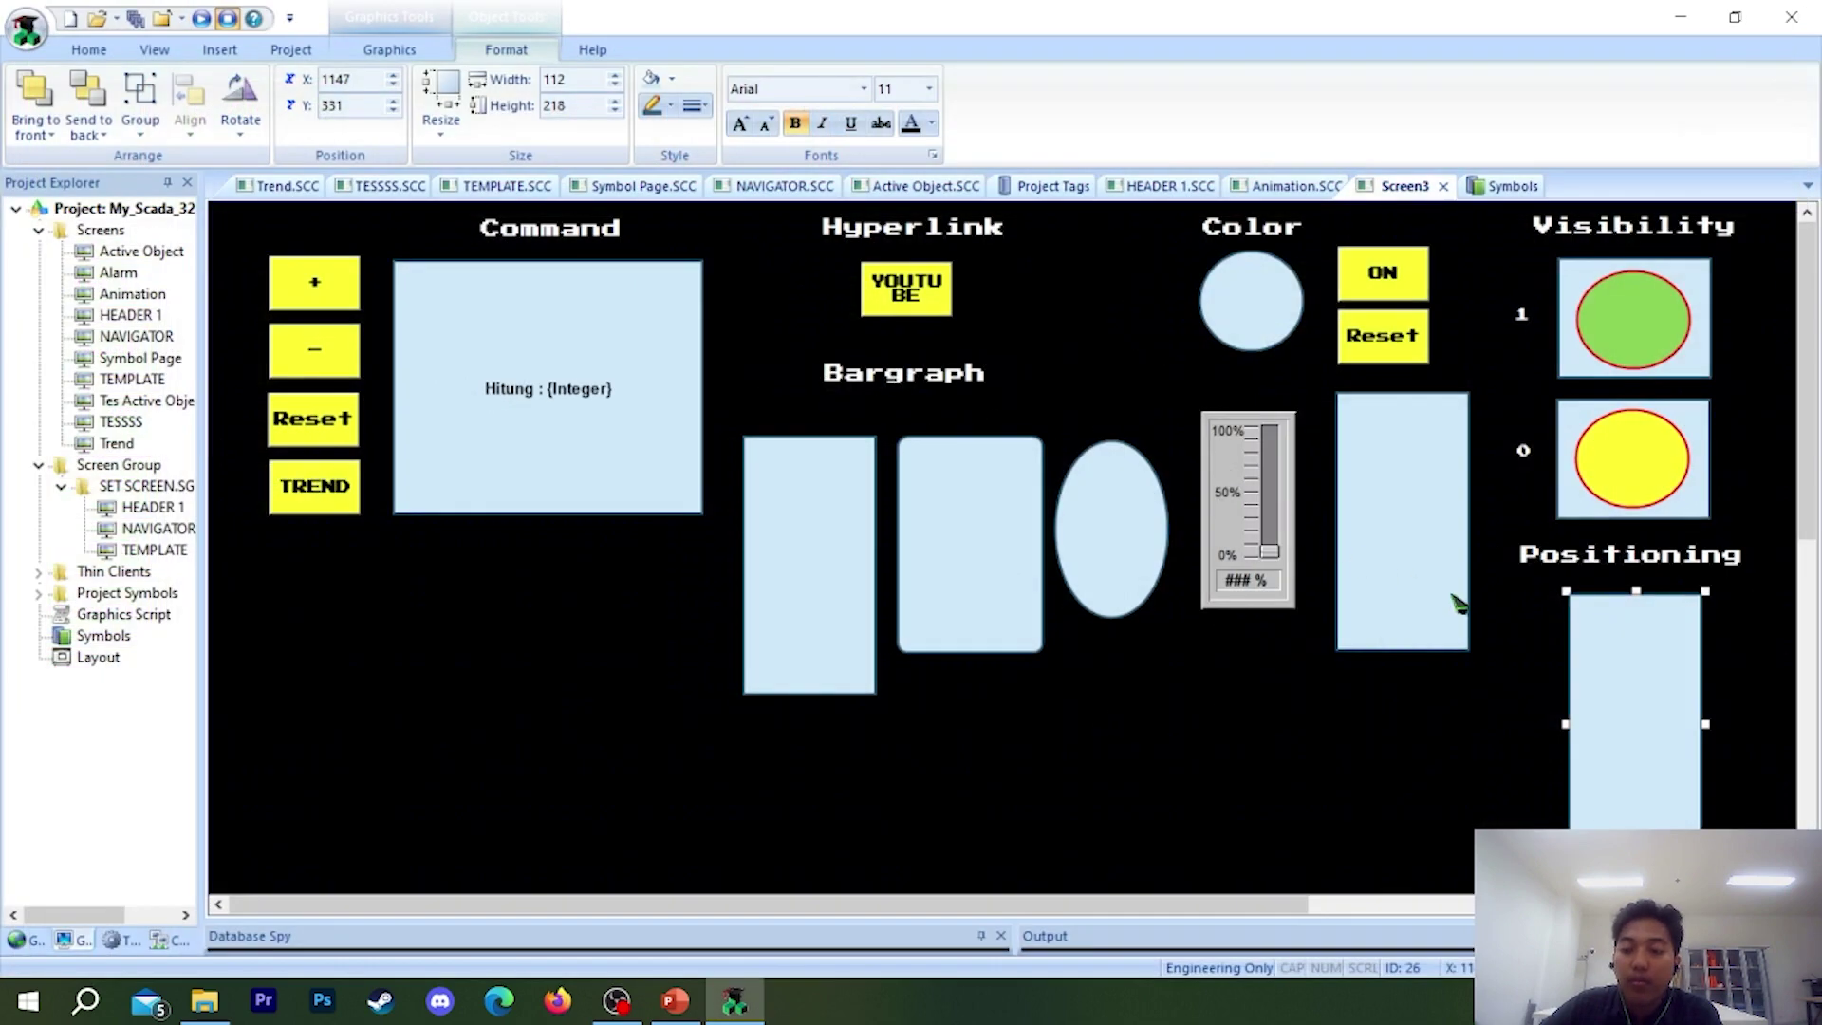
- Move the Positioning rectangle left to about X 1107 and set its horizontal position reference to RIGHT
{"action": "left_click", "coordinate": [1557, 662]}
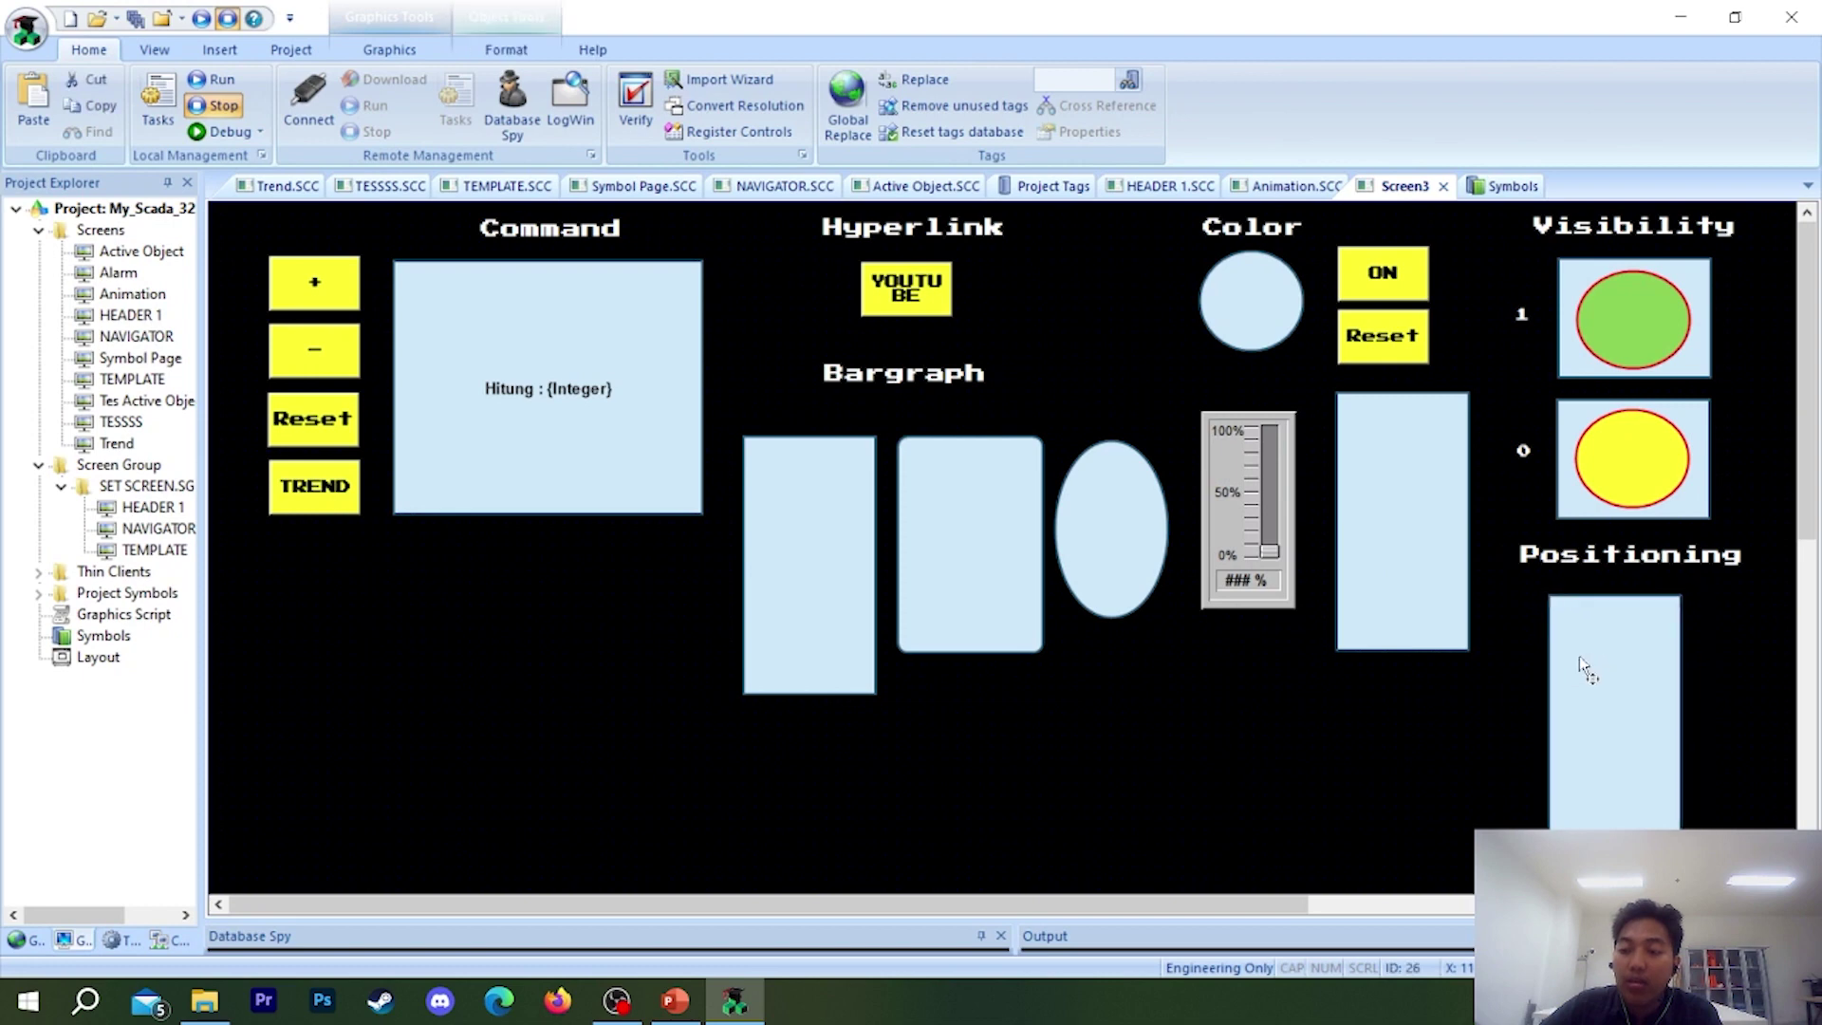
{"action": "left_click_drag", "start_coordinate": [1595, 659], "coordinate": [1557, 662]}
{"action": "double_click", "coordinate": [1557, 664]}
{"action": "left_click", "coordinate": [721, 443]}
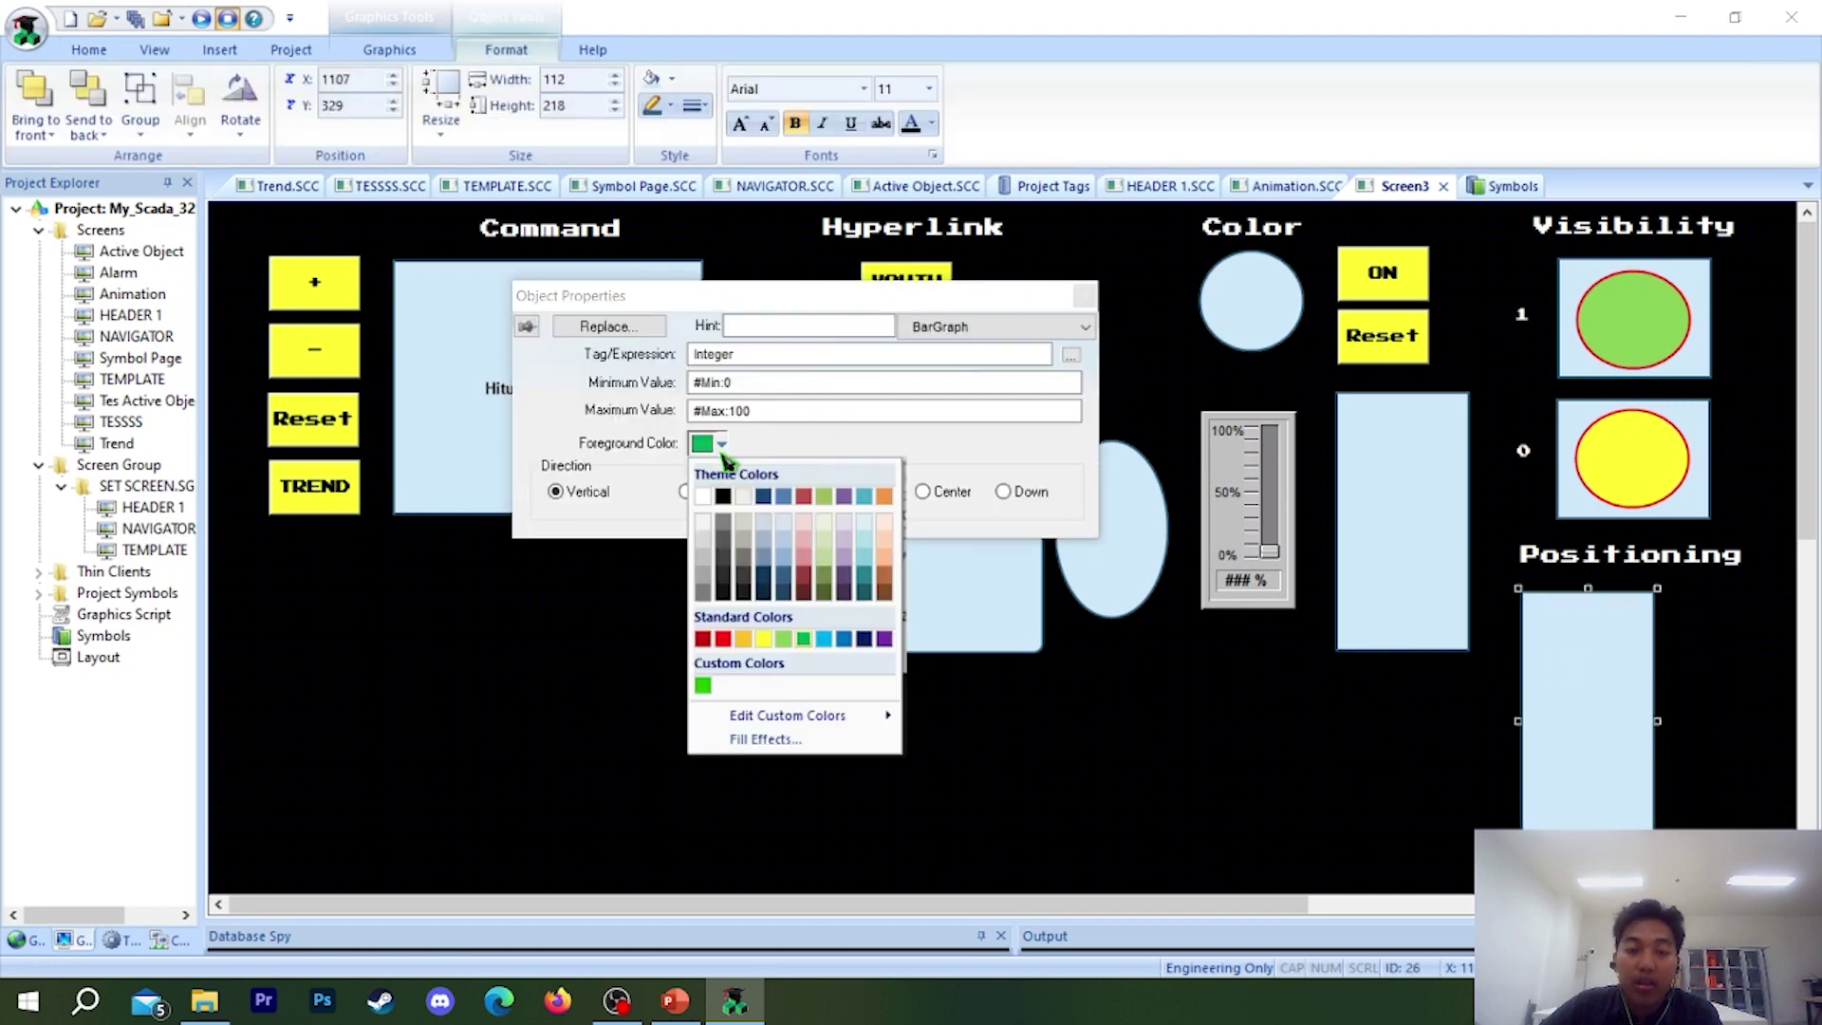
{"action": "left_click", "coordinate": [721, 443]}
{"action": "left_click", "coordinate": [1084, 327]}
{"action": "left_click", "coordinate": [958, 369]}
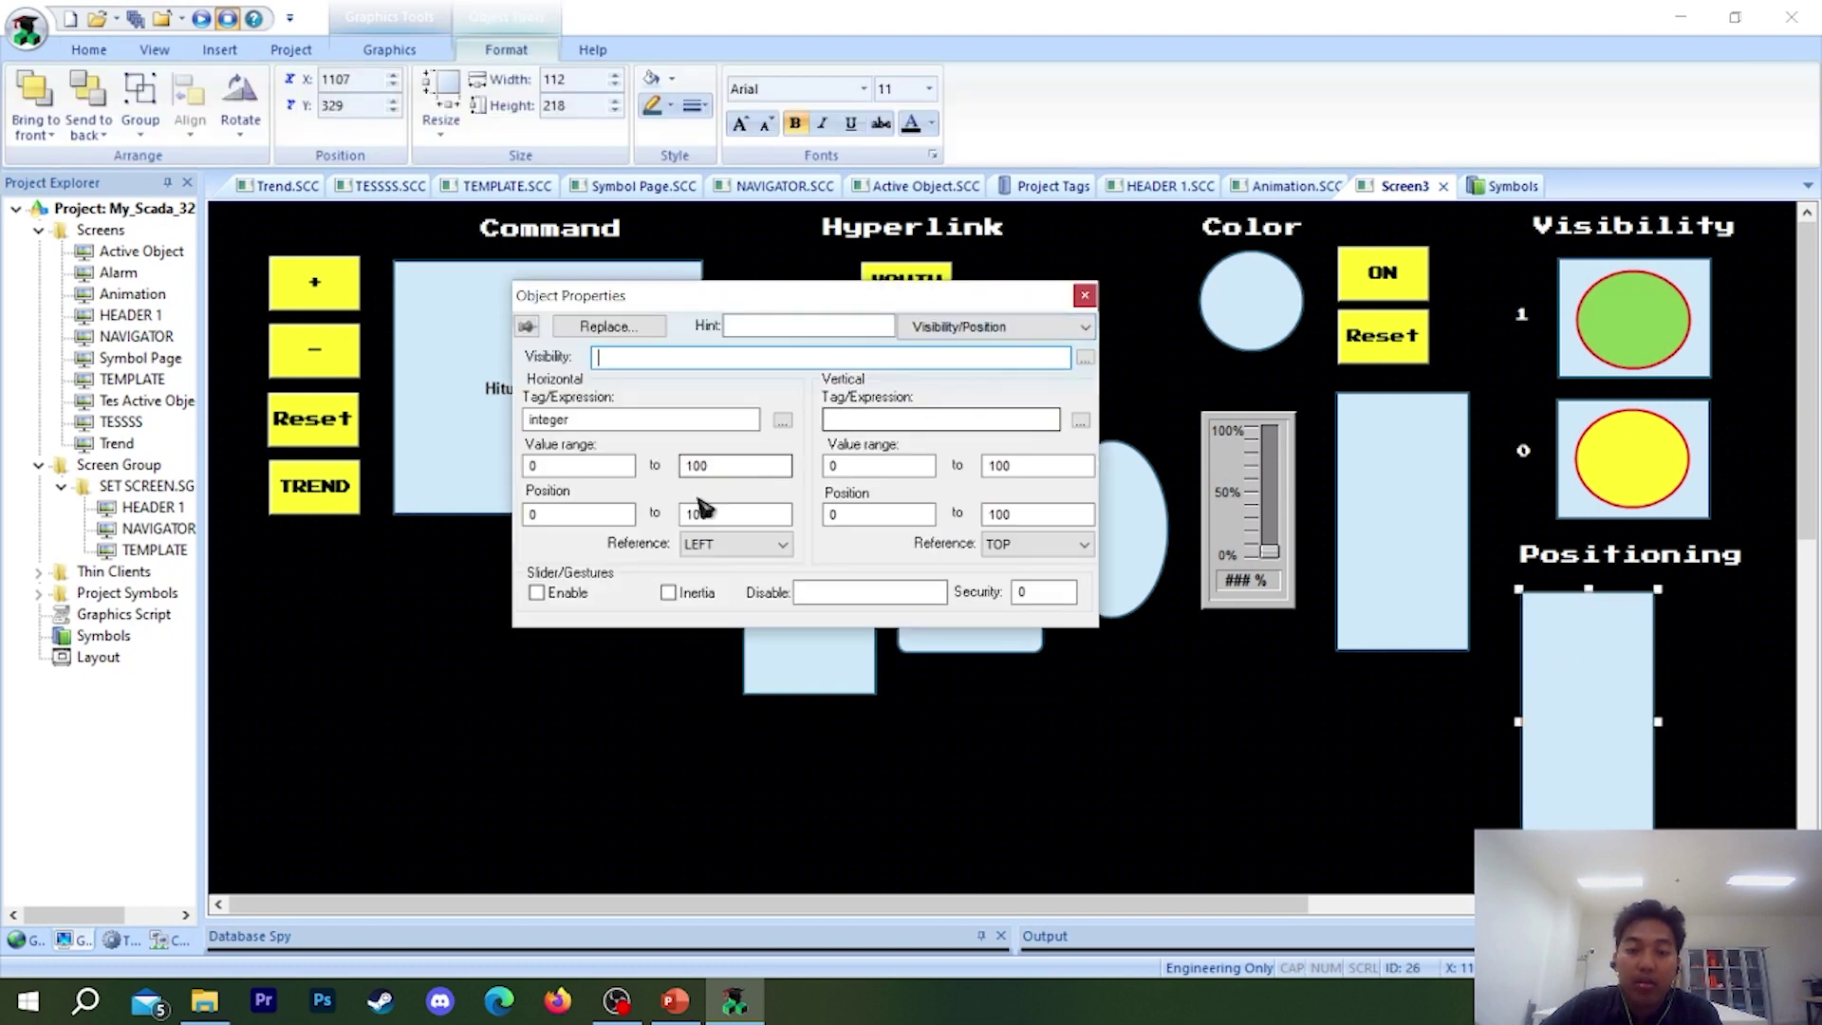
{"action": "left_click", "coordinate": [773, 544]}
{"action": "left_click", "coordinate": [730, 576]}
{"action": "key", "text": "Escape"}
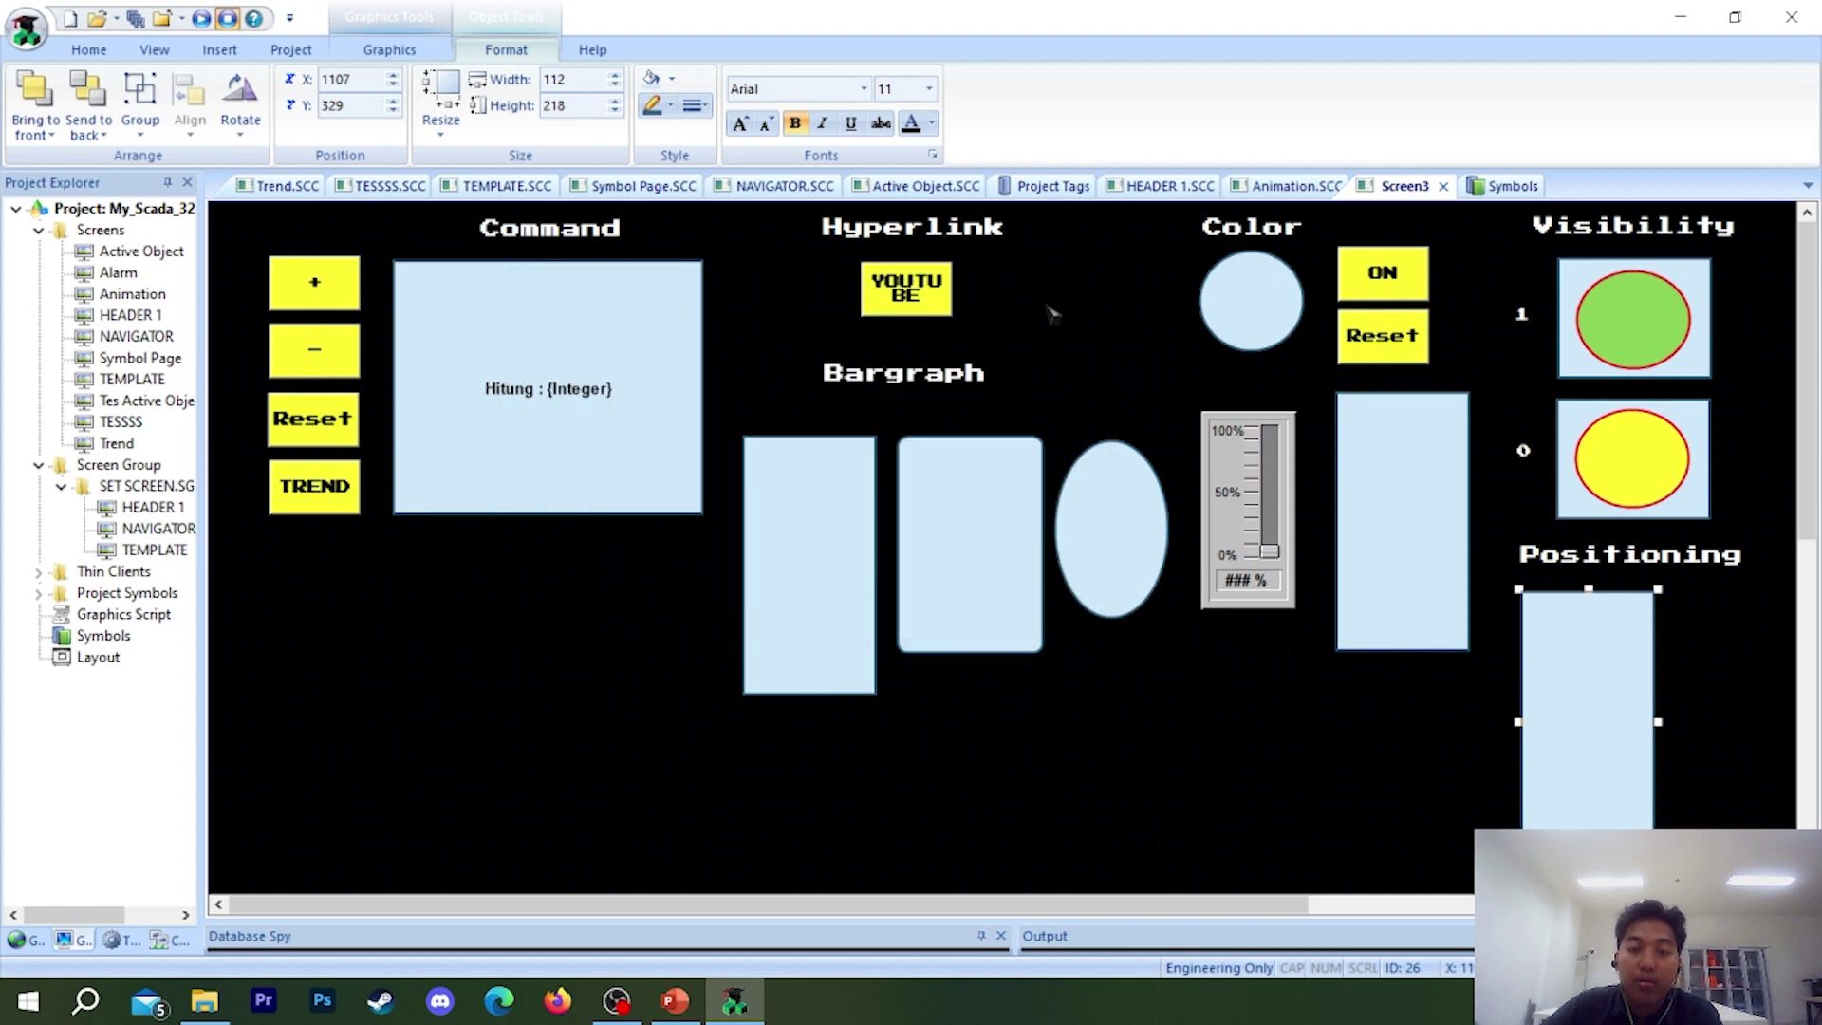
- Run the project again, test the RIGHT-referenced rectangle with the slider, and exit the runtime
{"action": "left_click", "coordinate": [210, 23]}
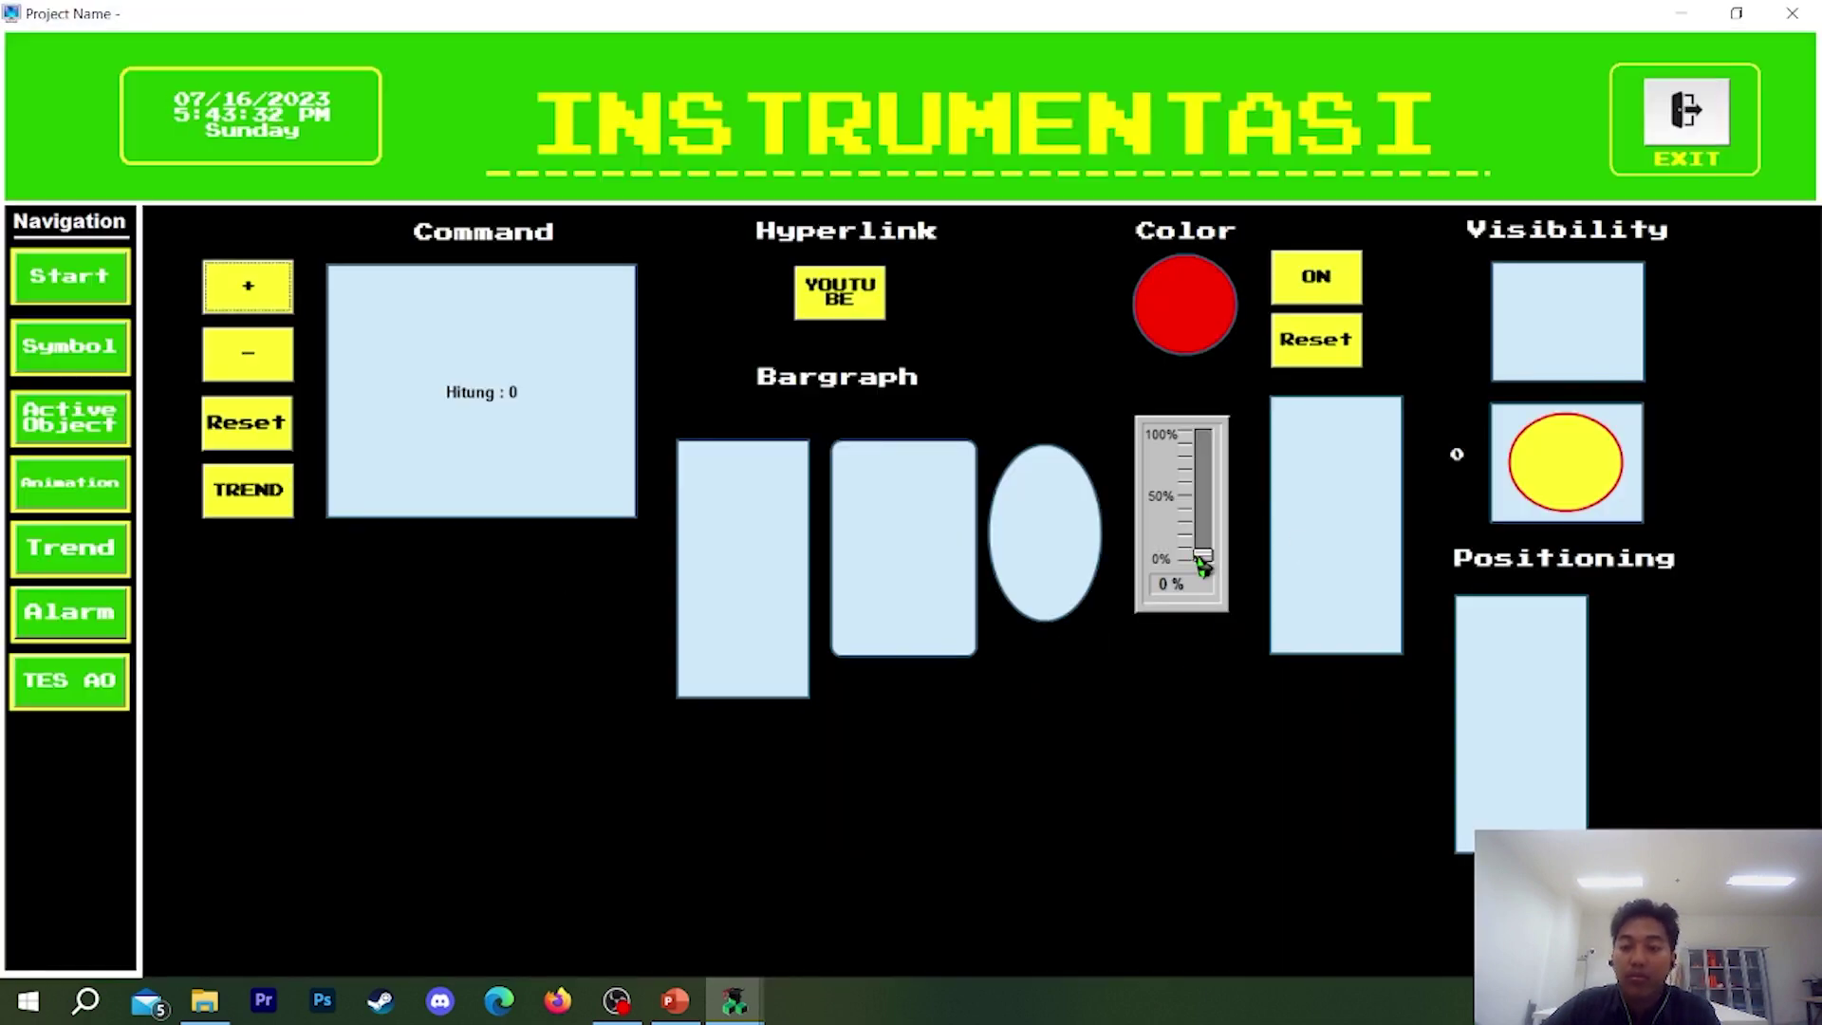
{"action": "mouse_move", "coordinate": [1202, 566]}
{"action": "left_mouse_down"}
{"action": "mouse_move", "coordinate": [1203, 386]}
{"action": "mouse_move", "coordinate": [1203, 588]}
{"action": "left_mouse_up"}
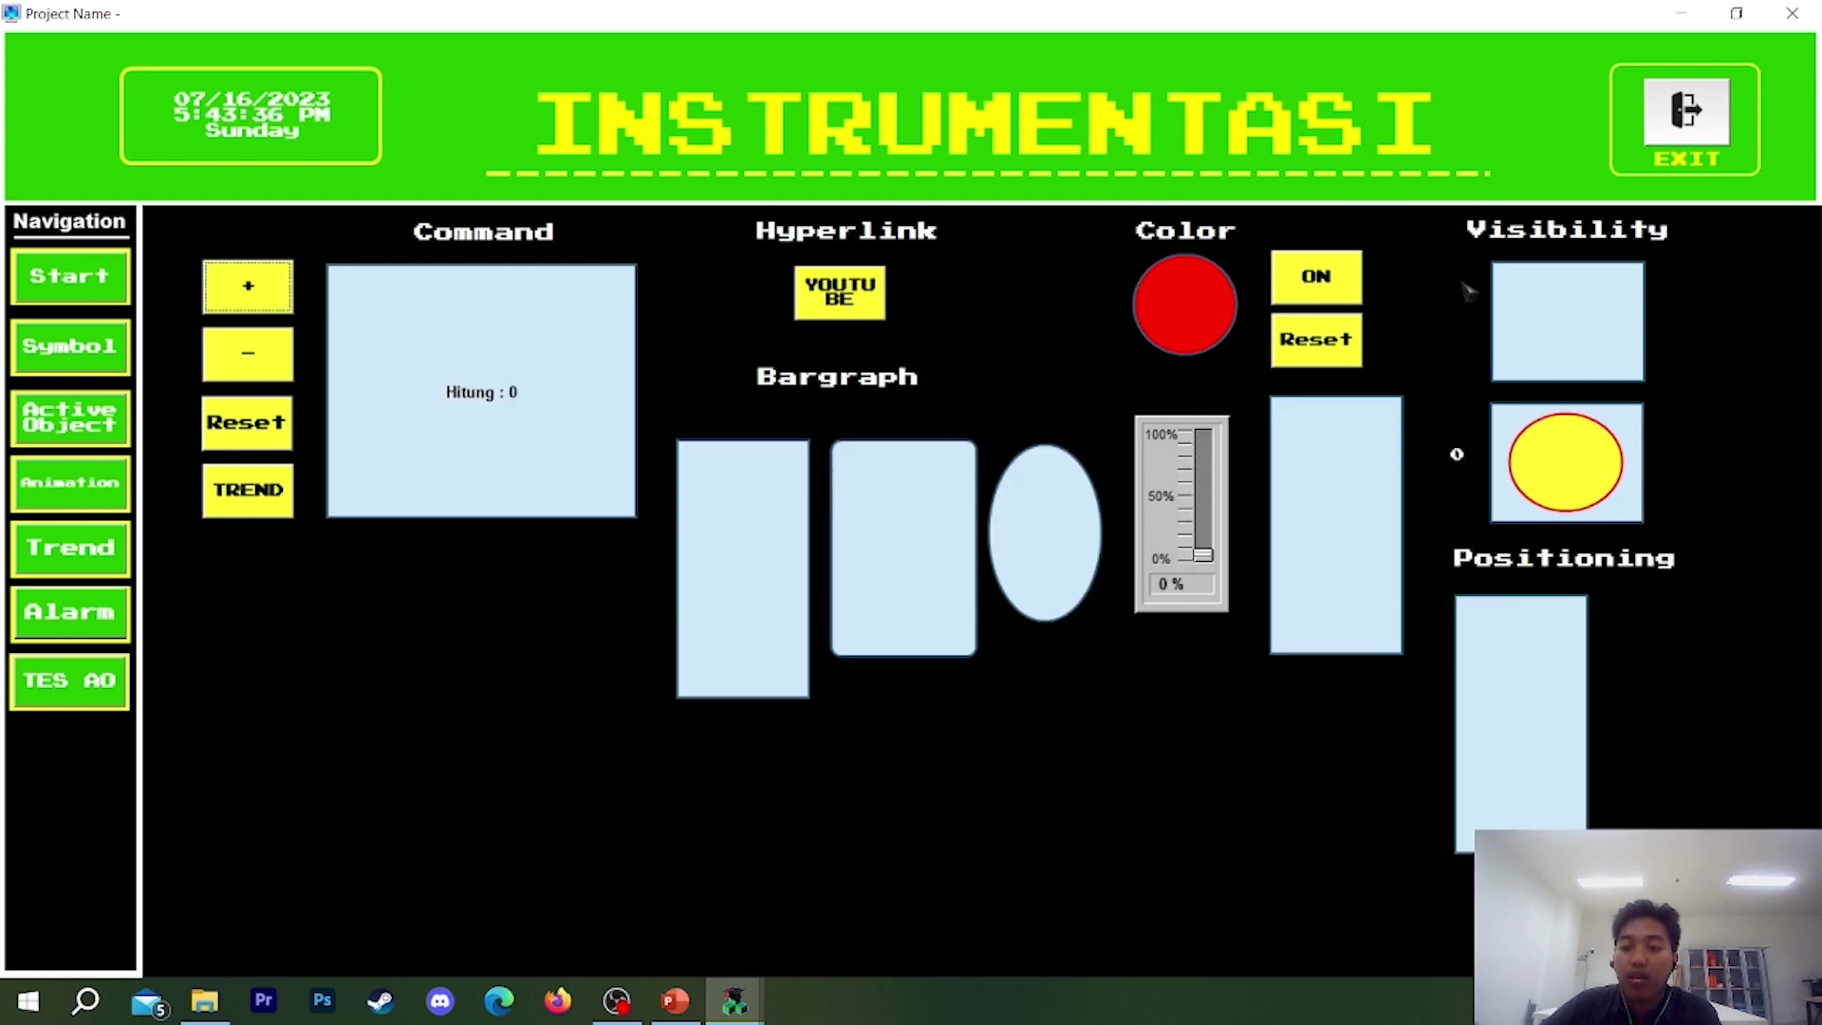
{"action": "left_click", "coordinate": [1693, 147]}
{"action": "left_click", "coordinate": [944, 577]}
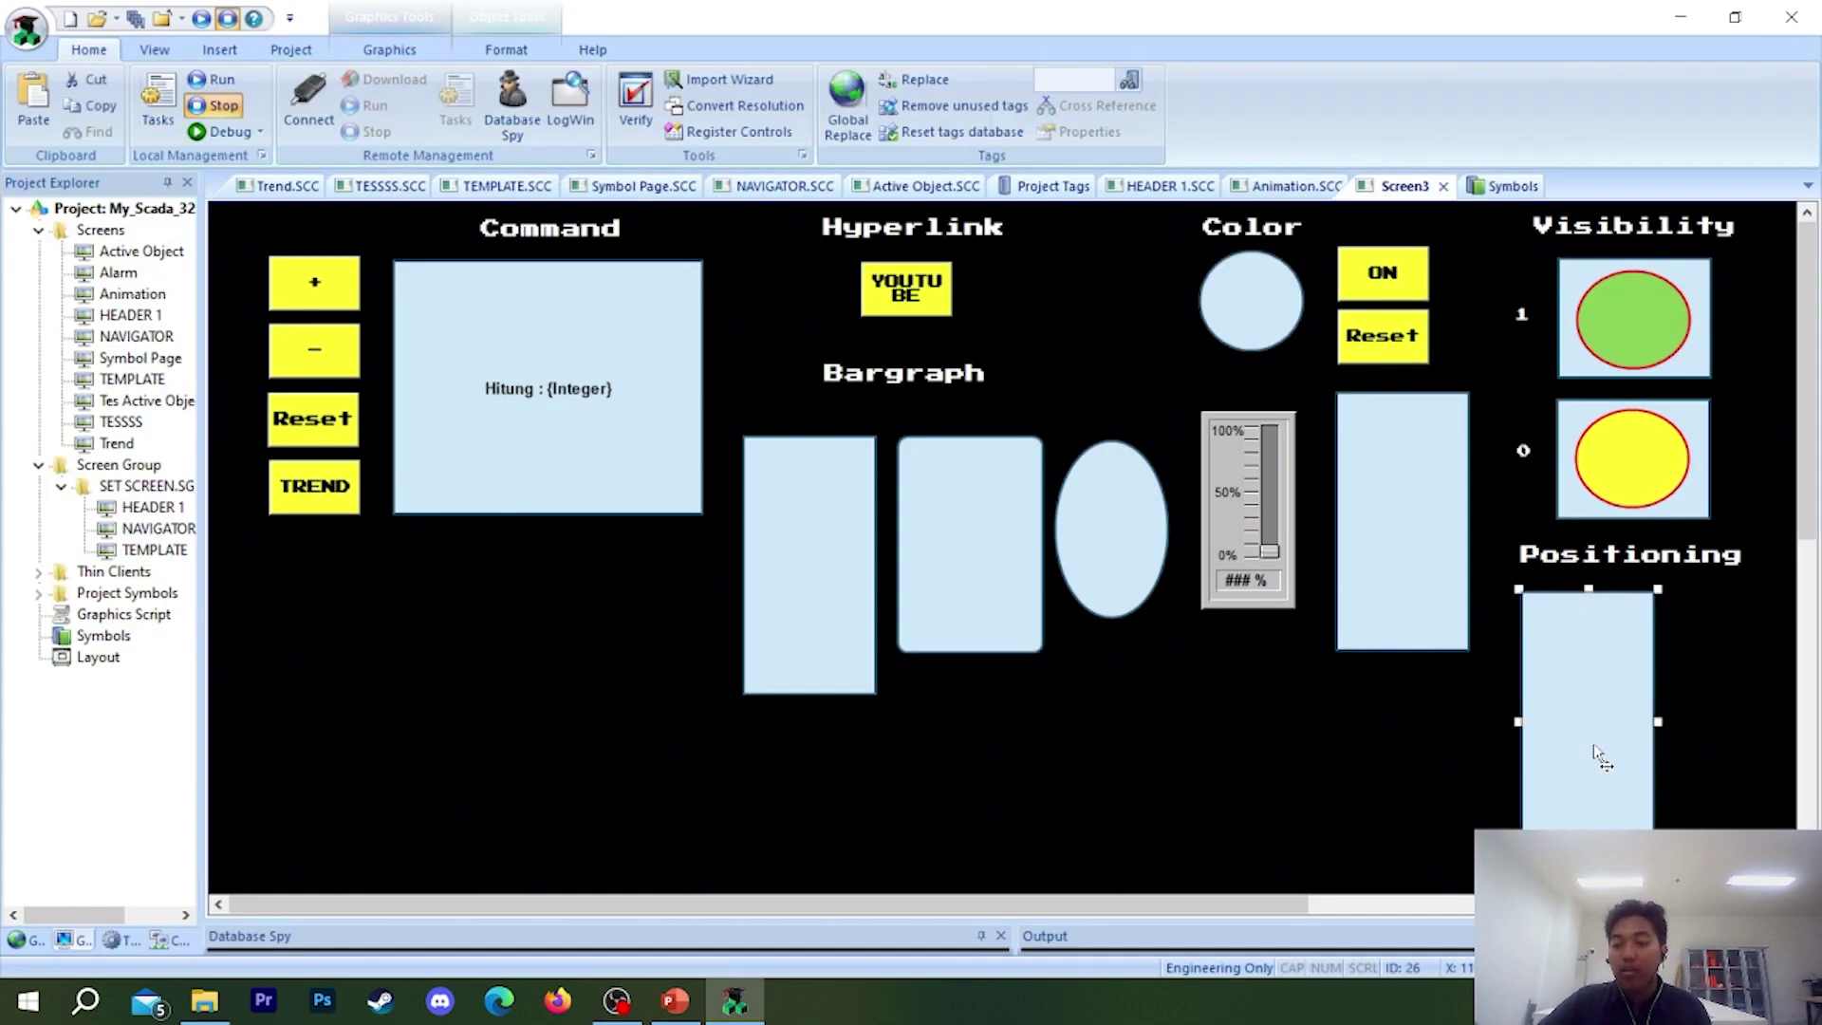
- Duplicate the Positioning rectangle to its right and move the copy's integer tag expression from the horizontal to the vertical position settings
{"action": "left_click_drag", "start_coordinate": [1592, 743], "coordinate": [1733, 748]}
{"action": "double_click", "coordinate": [1744, 756]}
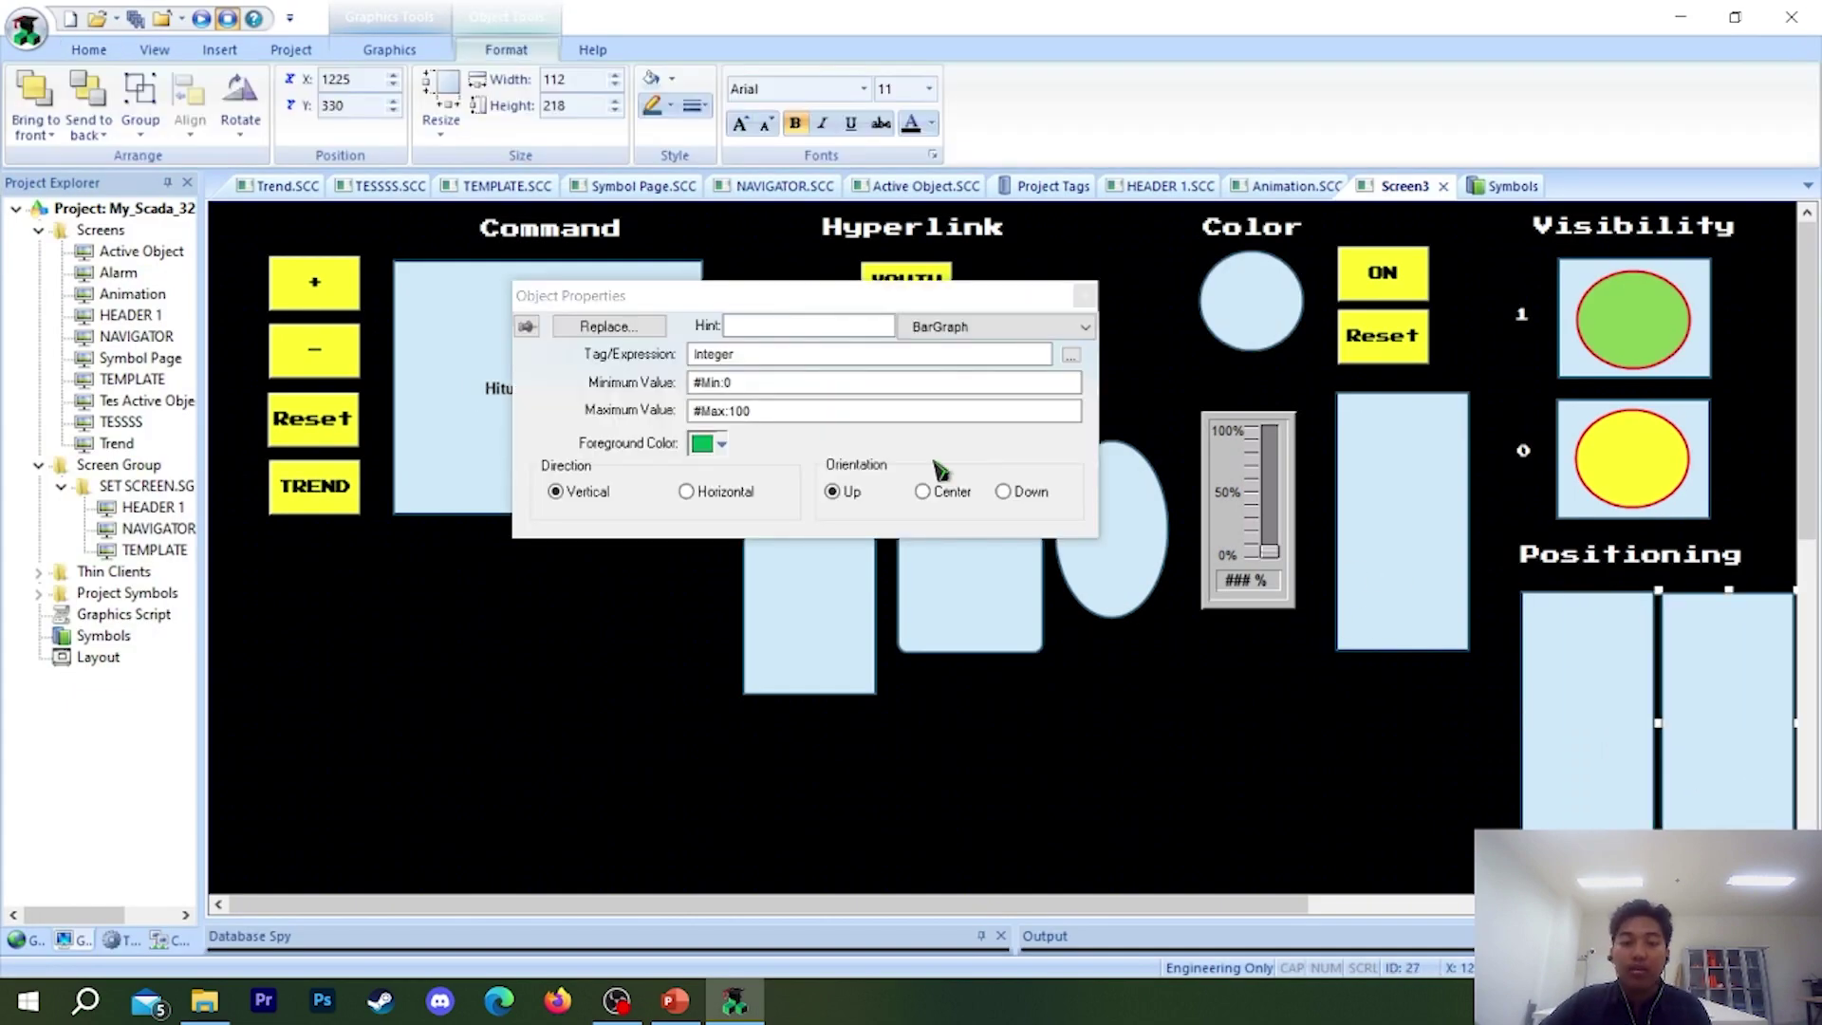
{"action": "left_click", "coordinate": [991, 327]}
{"action": "left_click", "coordinate": [967, 367]}
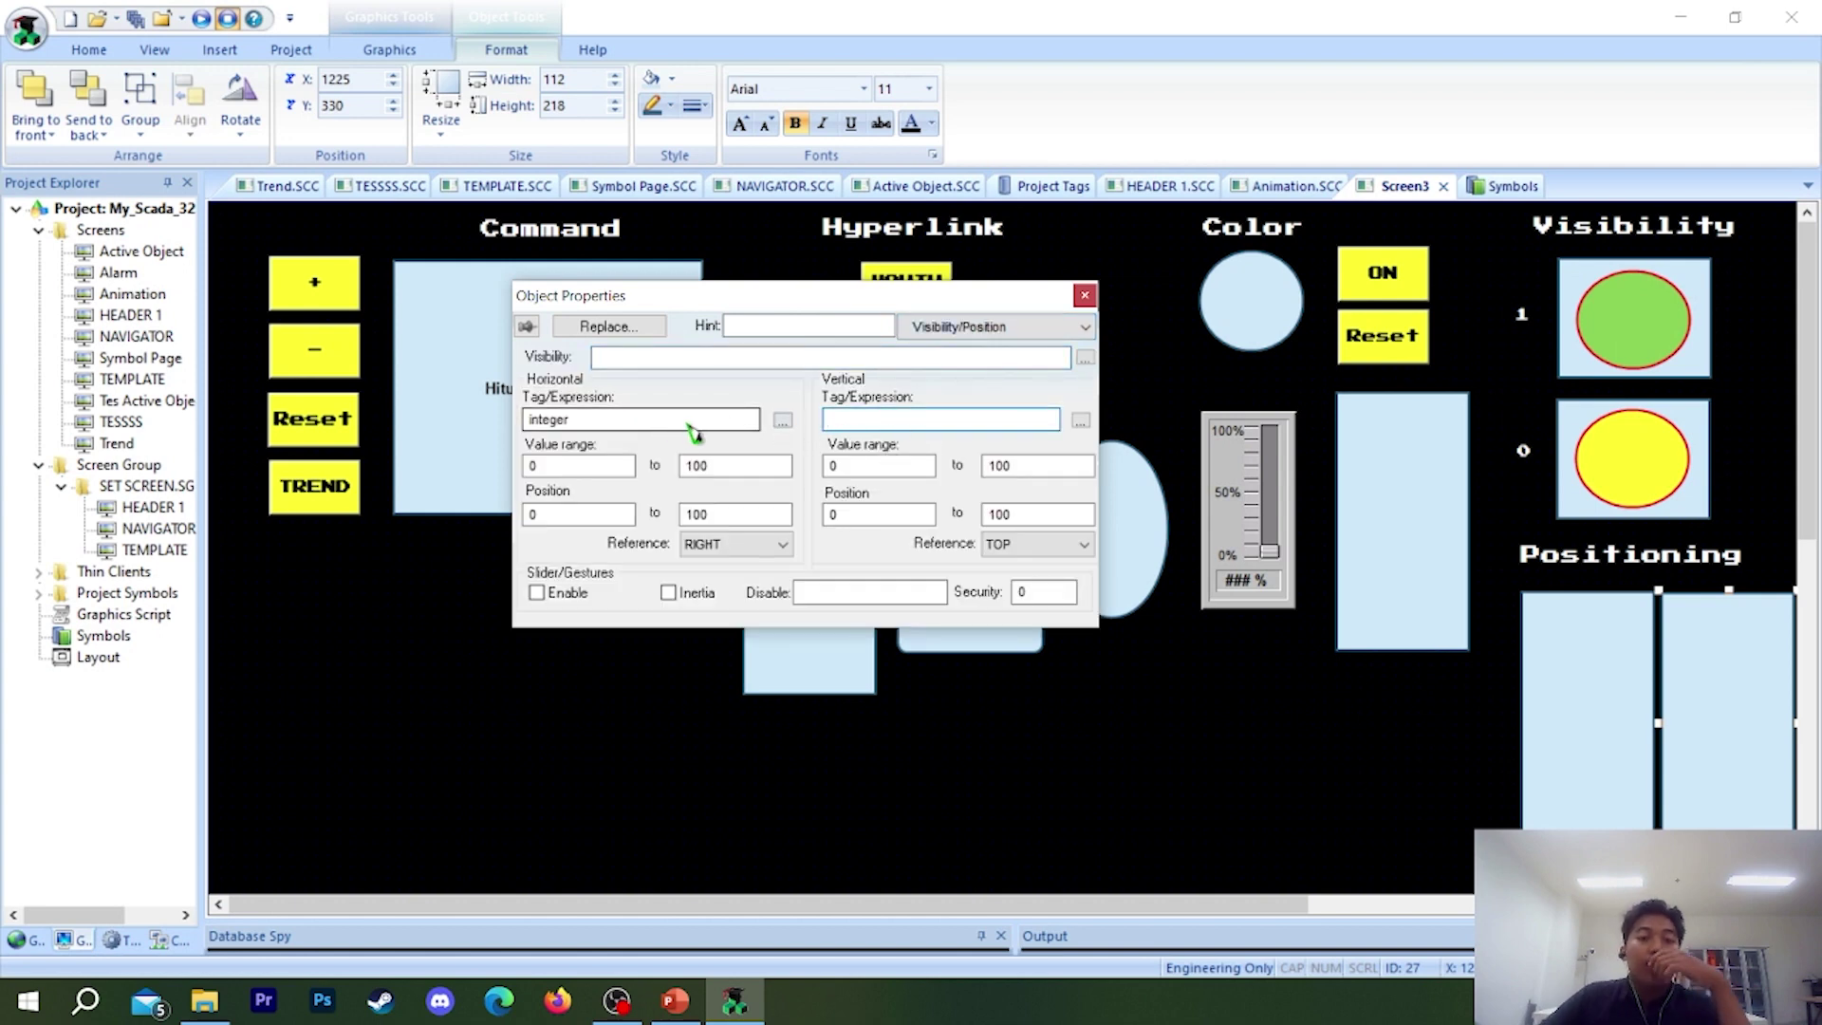
{"action": "left_click_drag", "start_coordinate": [604, 419], "coordinate": [425, 425]}
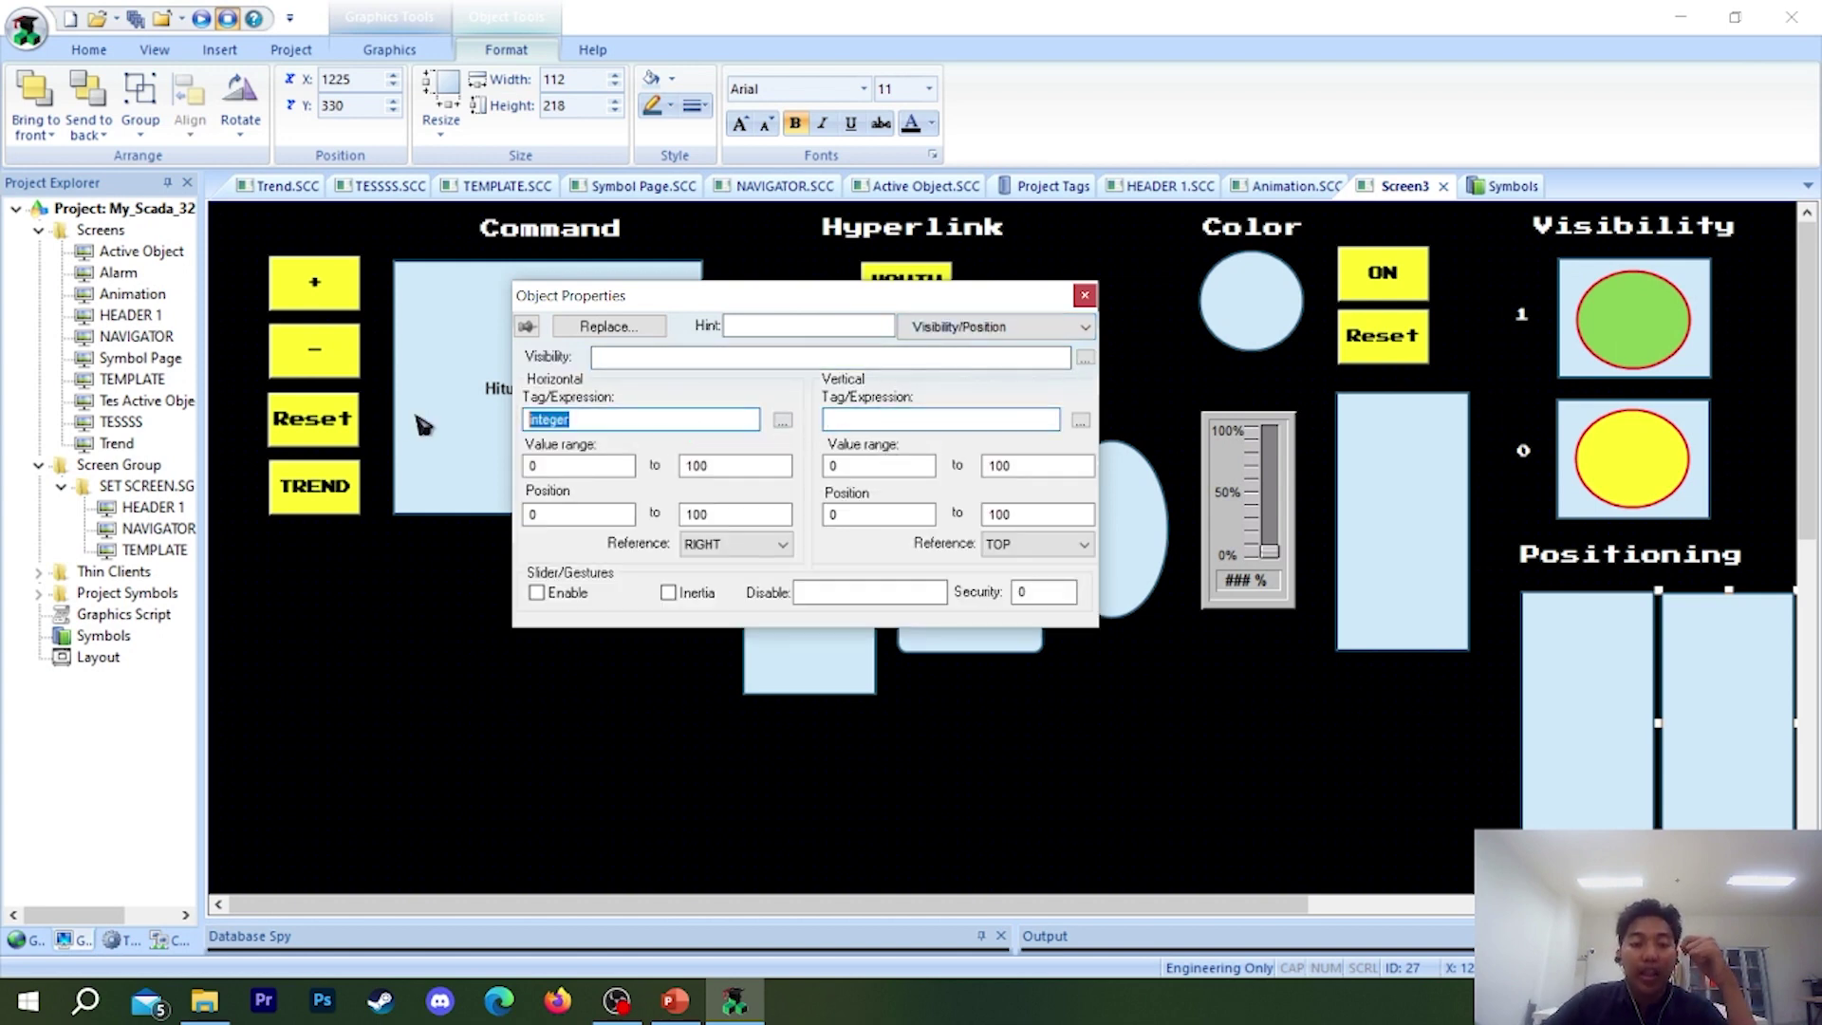
{"action": "key", "text": "ctrl+x"}
{"action": "left_click", "coordinate": [875, 419]}
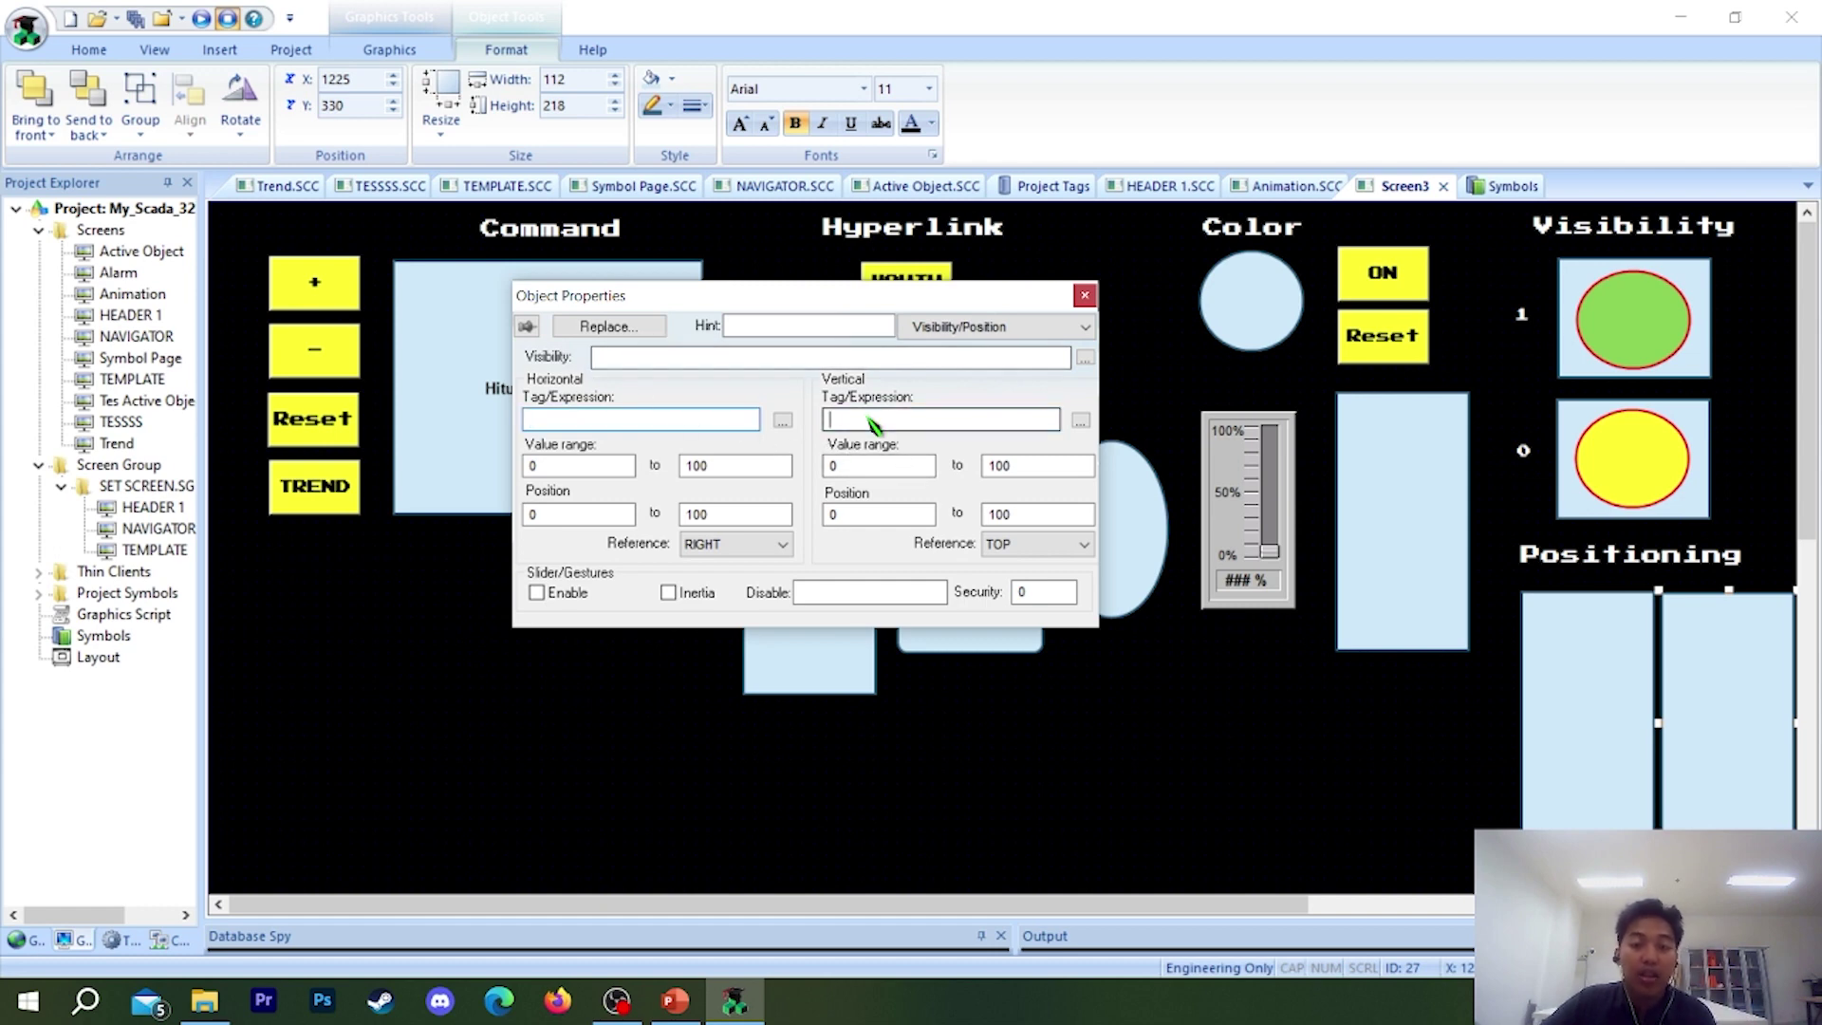
{"action": "key", "text": "ctrl+v"}
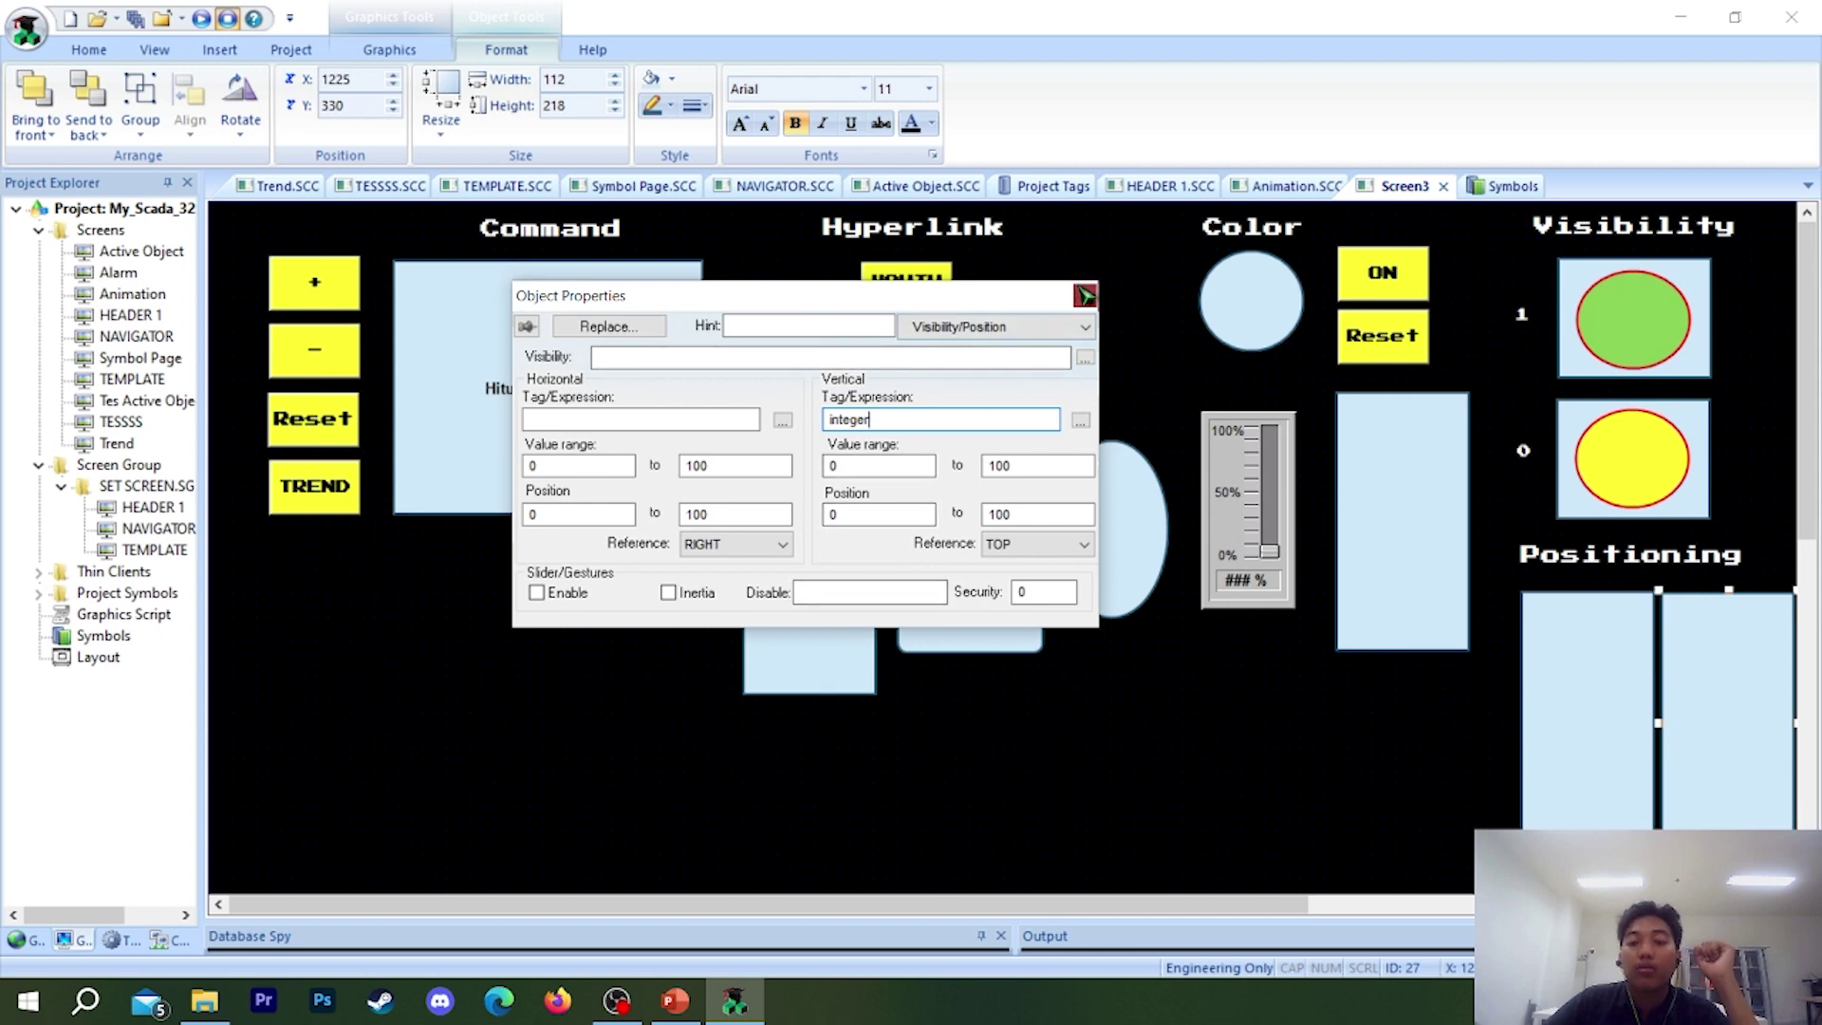
{"action": "left_click", "coordinate": [1084, 295]}
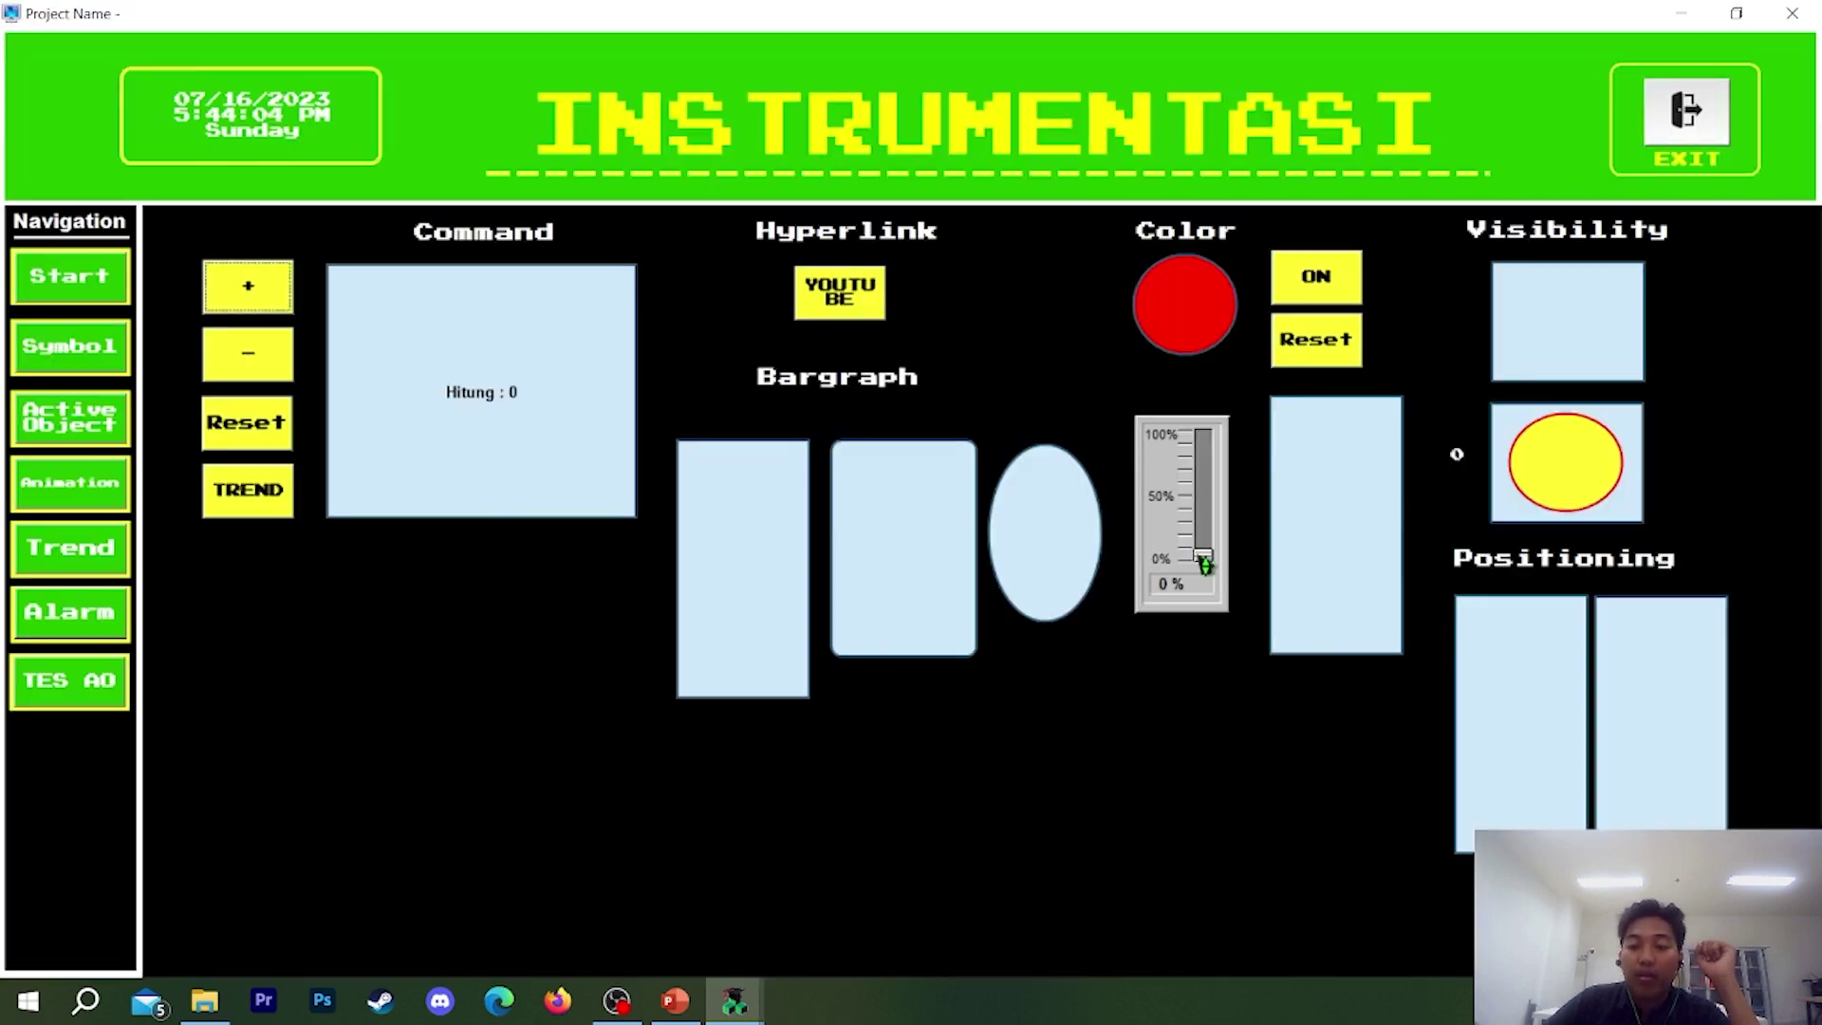
- Test the horizontal and vertical position animations of both rectangles with the slider in the runtime, and exit the application
{"action": "mouse_move", "coordinate": [1206, 560]}
{"action": "left_mouse_down"}
{"action": "mouse_move", "coordinate": [1210, 426]}
{"action": "mouse_move", "coordinate": [1207, 593]}
{"action": "left_mouse_up"}
{"action": "left_click", "coordinate": [1686, 112]}
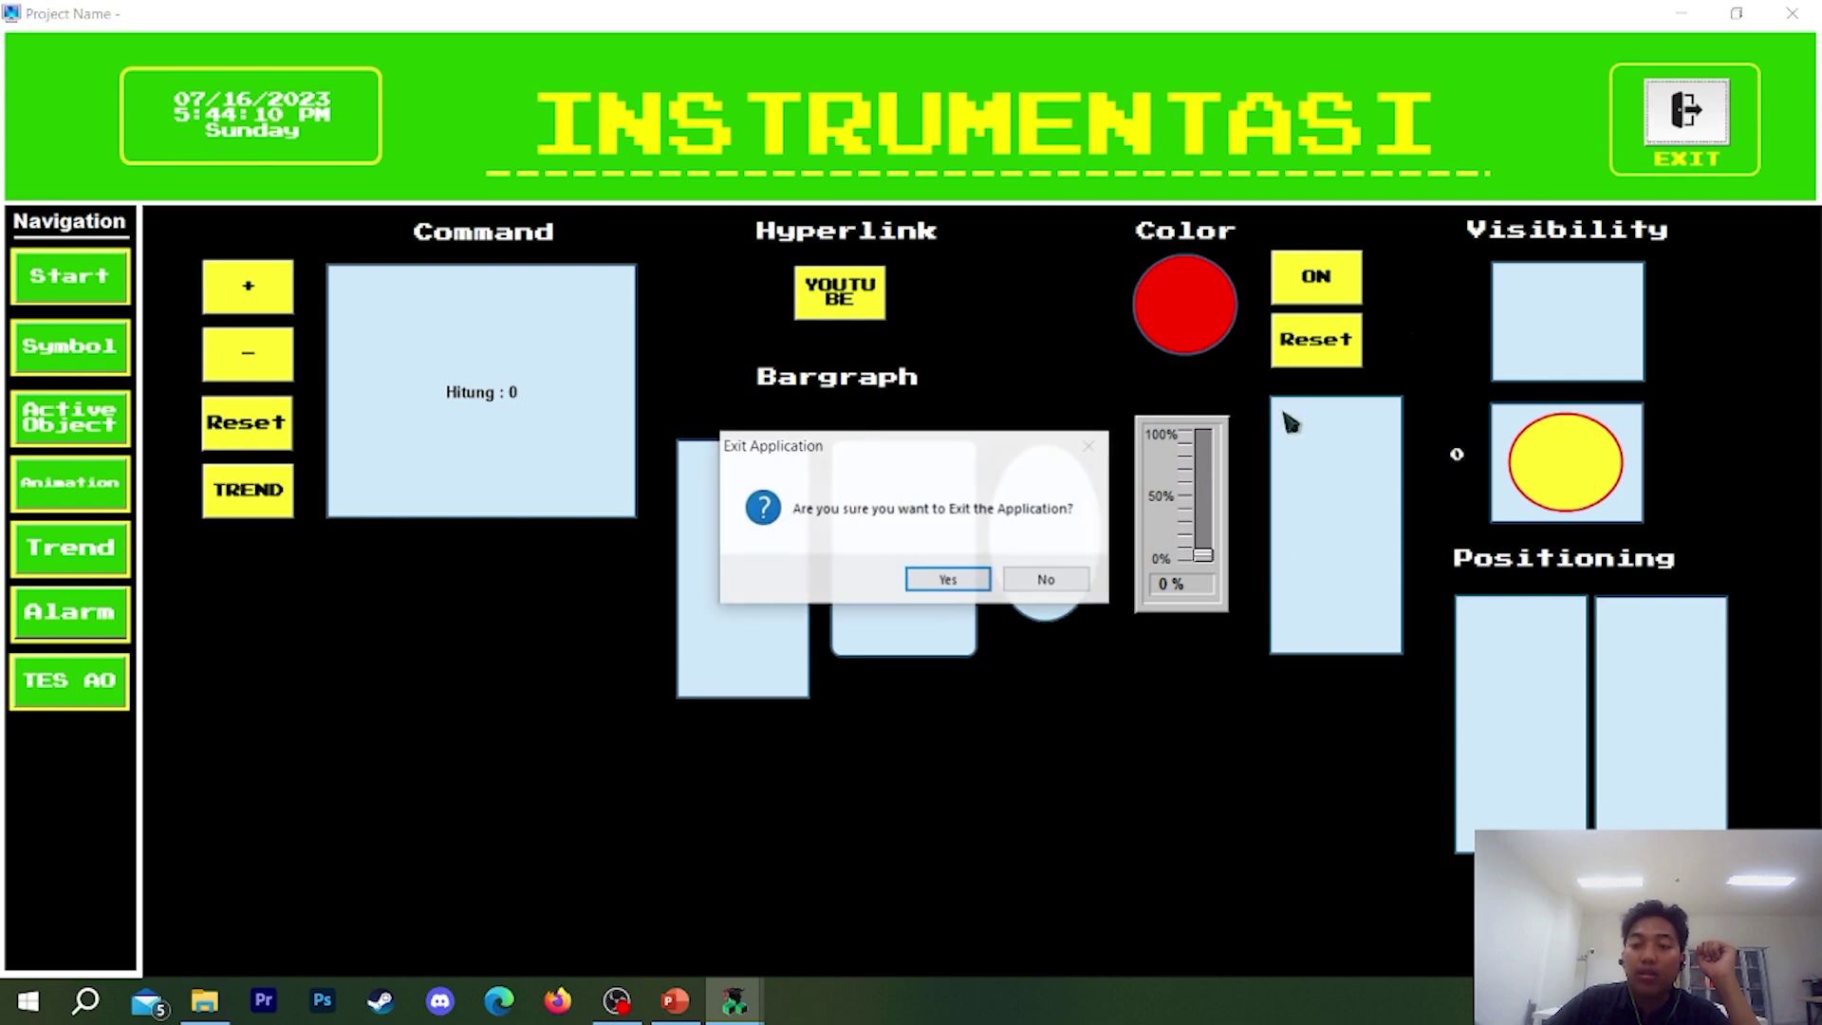
{"action": "left_click", "coordinate": [1015, 581]}
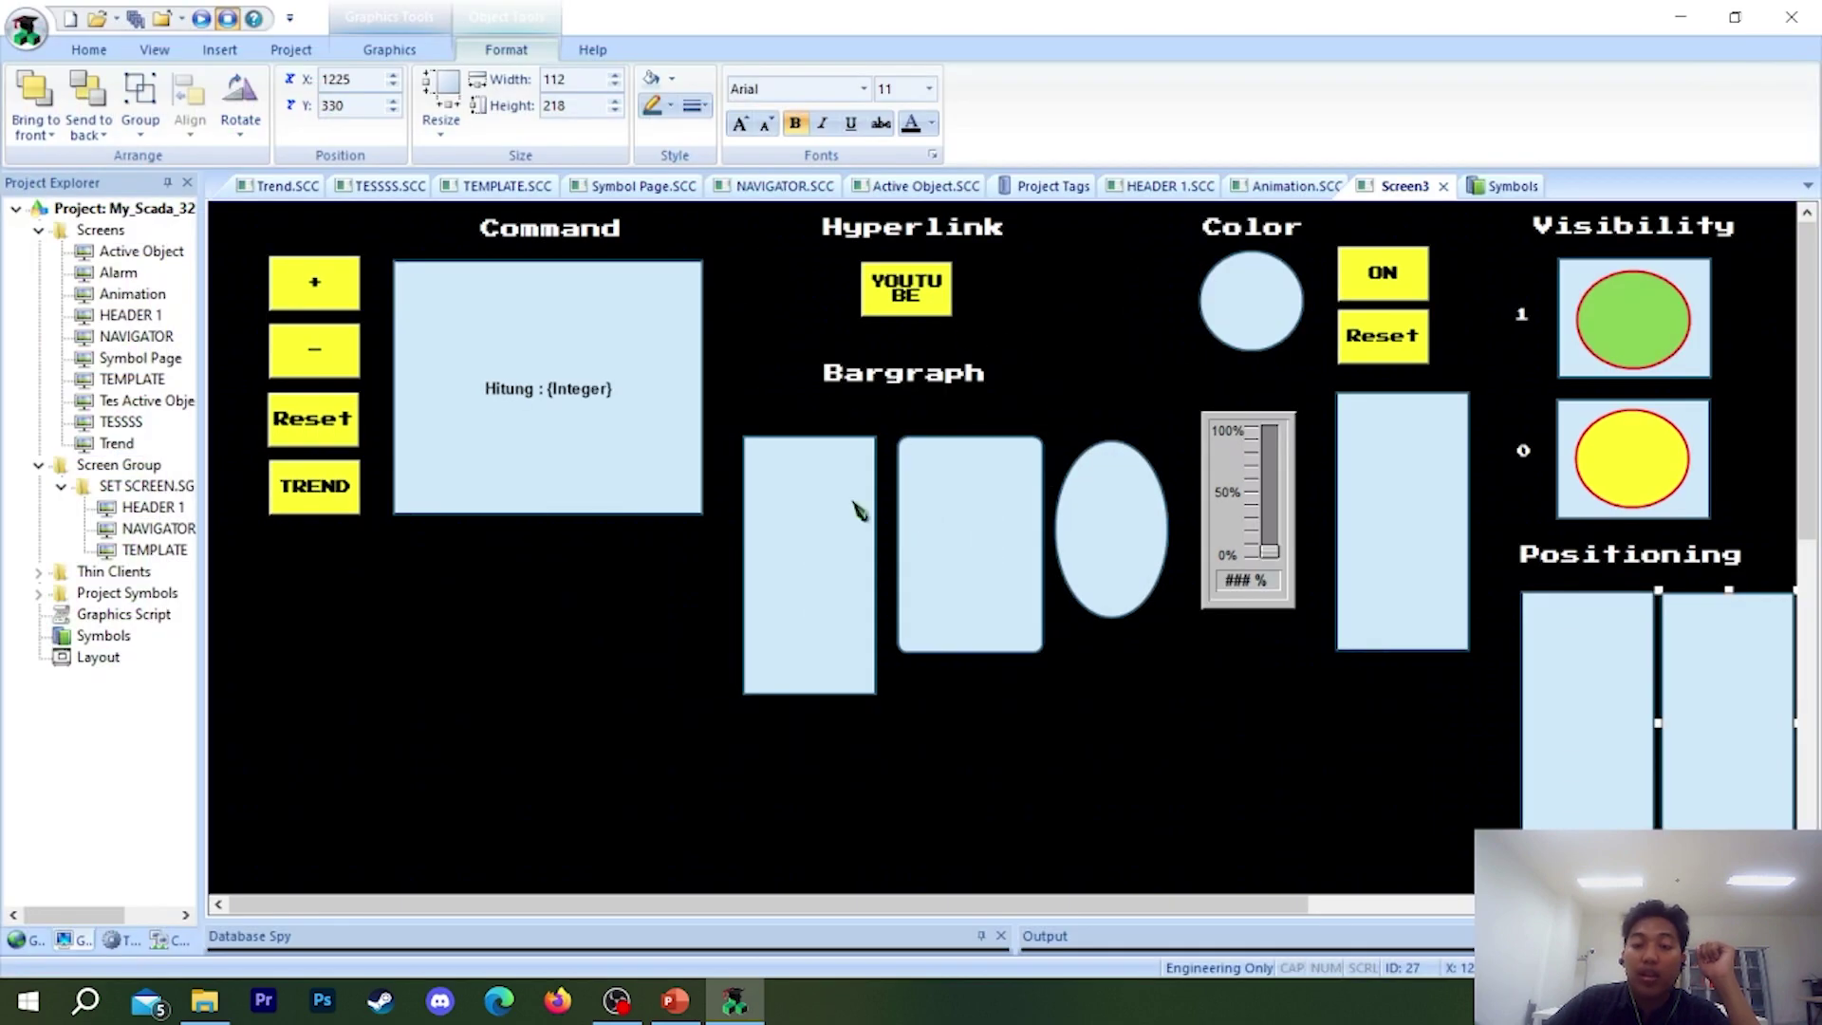
- Review the vertical position reference options of the second Positioning rectangle, keep TOP, and close its properties
{"action": "double_click", "coordinate": [1662, 721]}
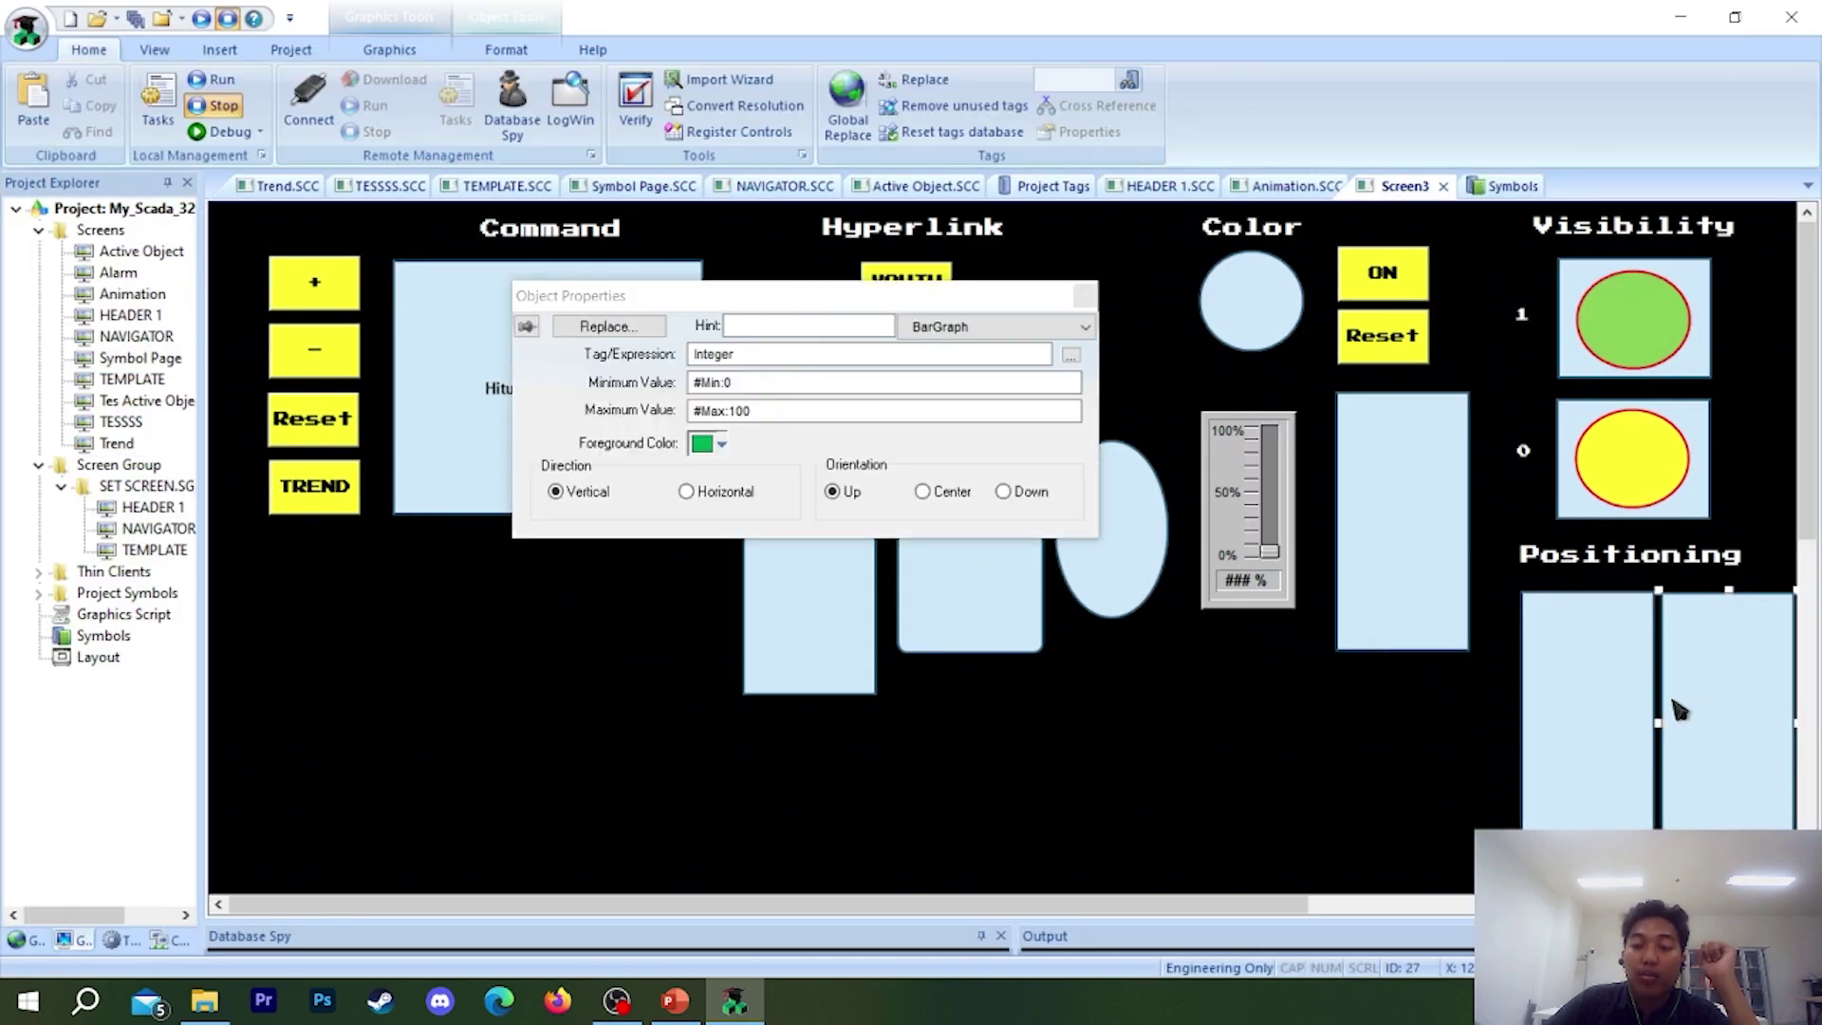
{"action": "left_click", "coordinate": [1053, 325]}
{"action": "left_click", "coordinate": [1028, 367]}
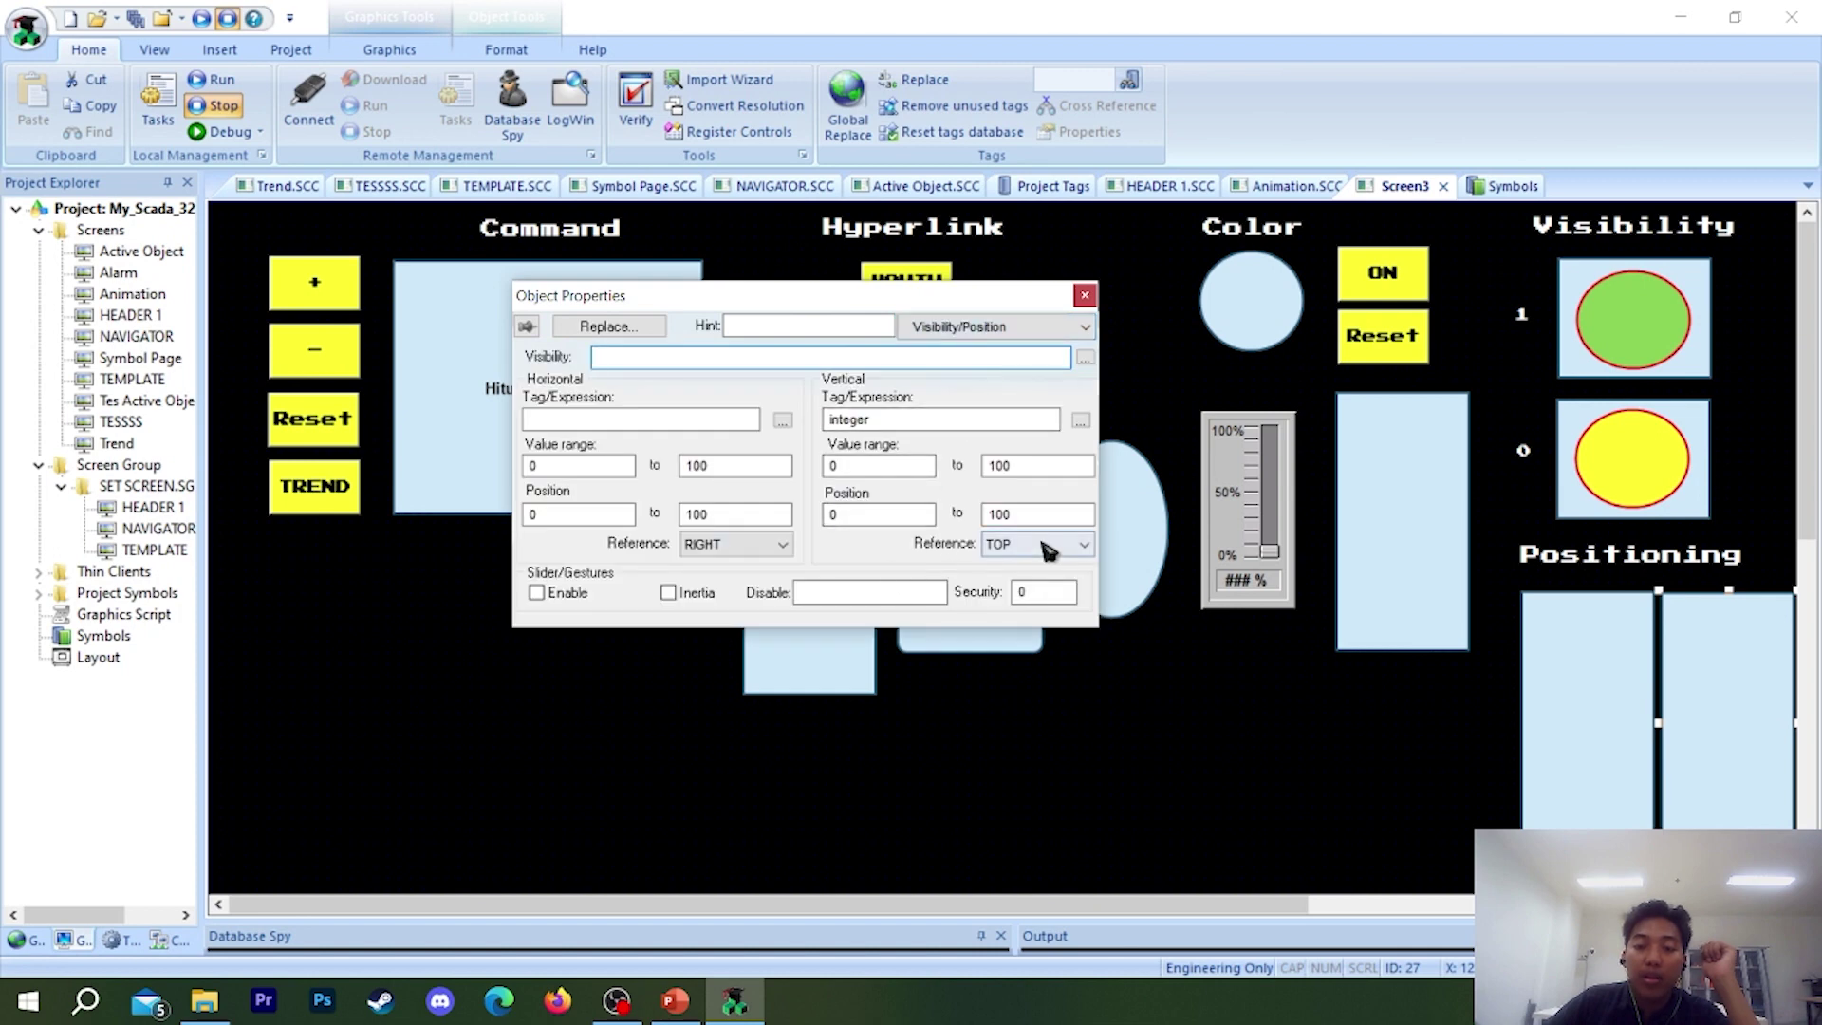
{"action": "left_click", "coordinate": [1043, 543]}
{"action": "left_click", "coordinate": [1048, 551]}
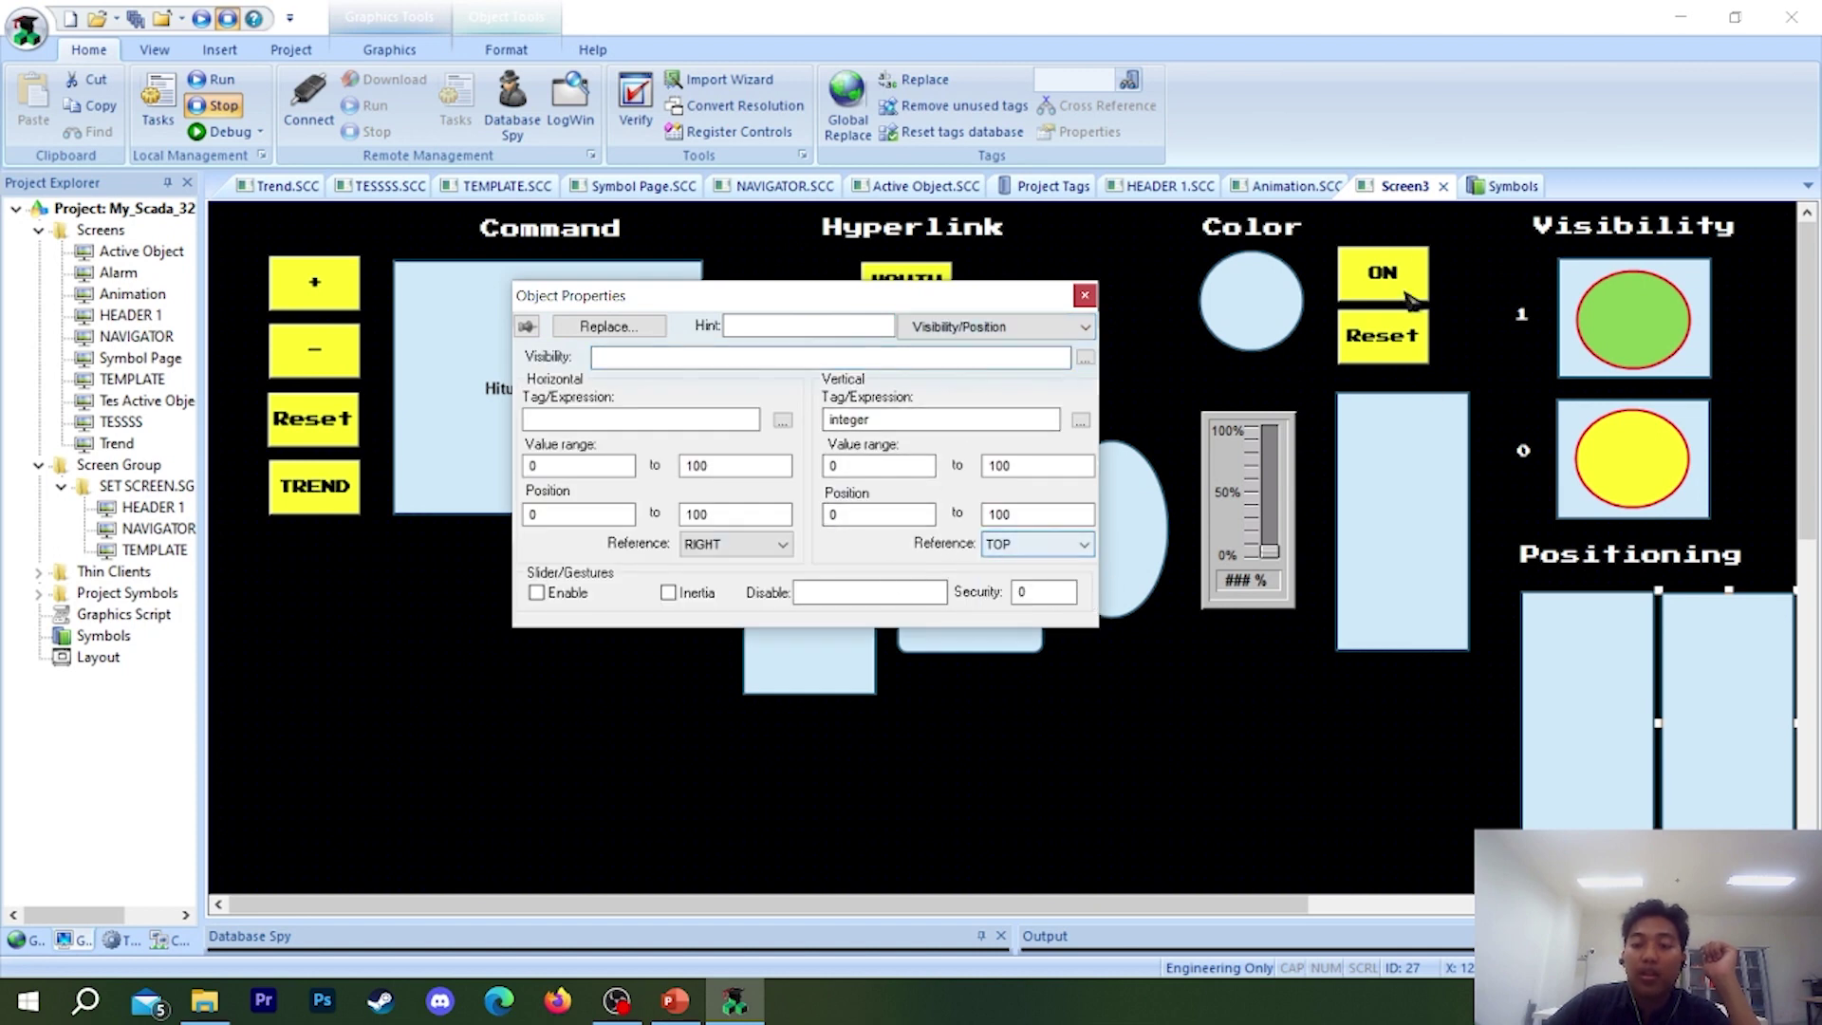
{"action": "left_click", "coordinate": [987, 552]}
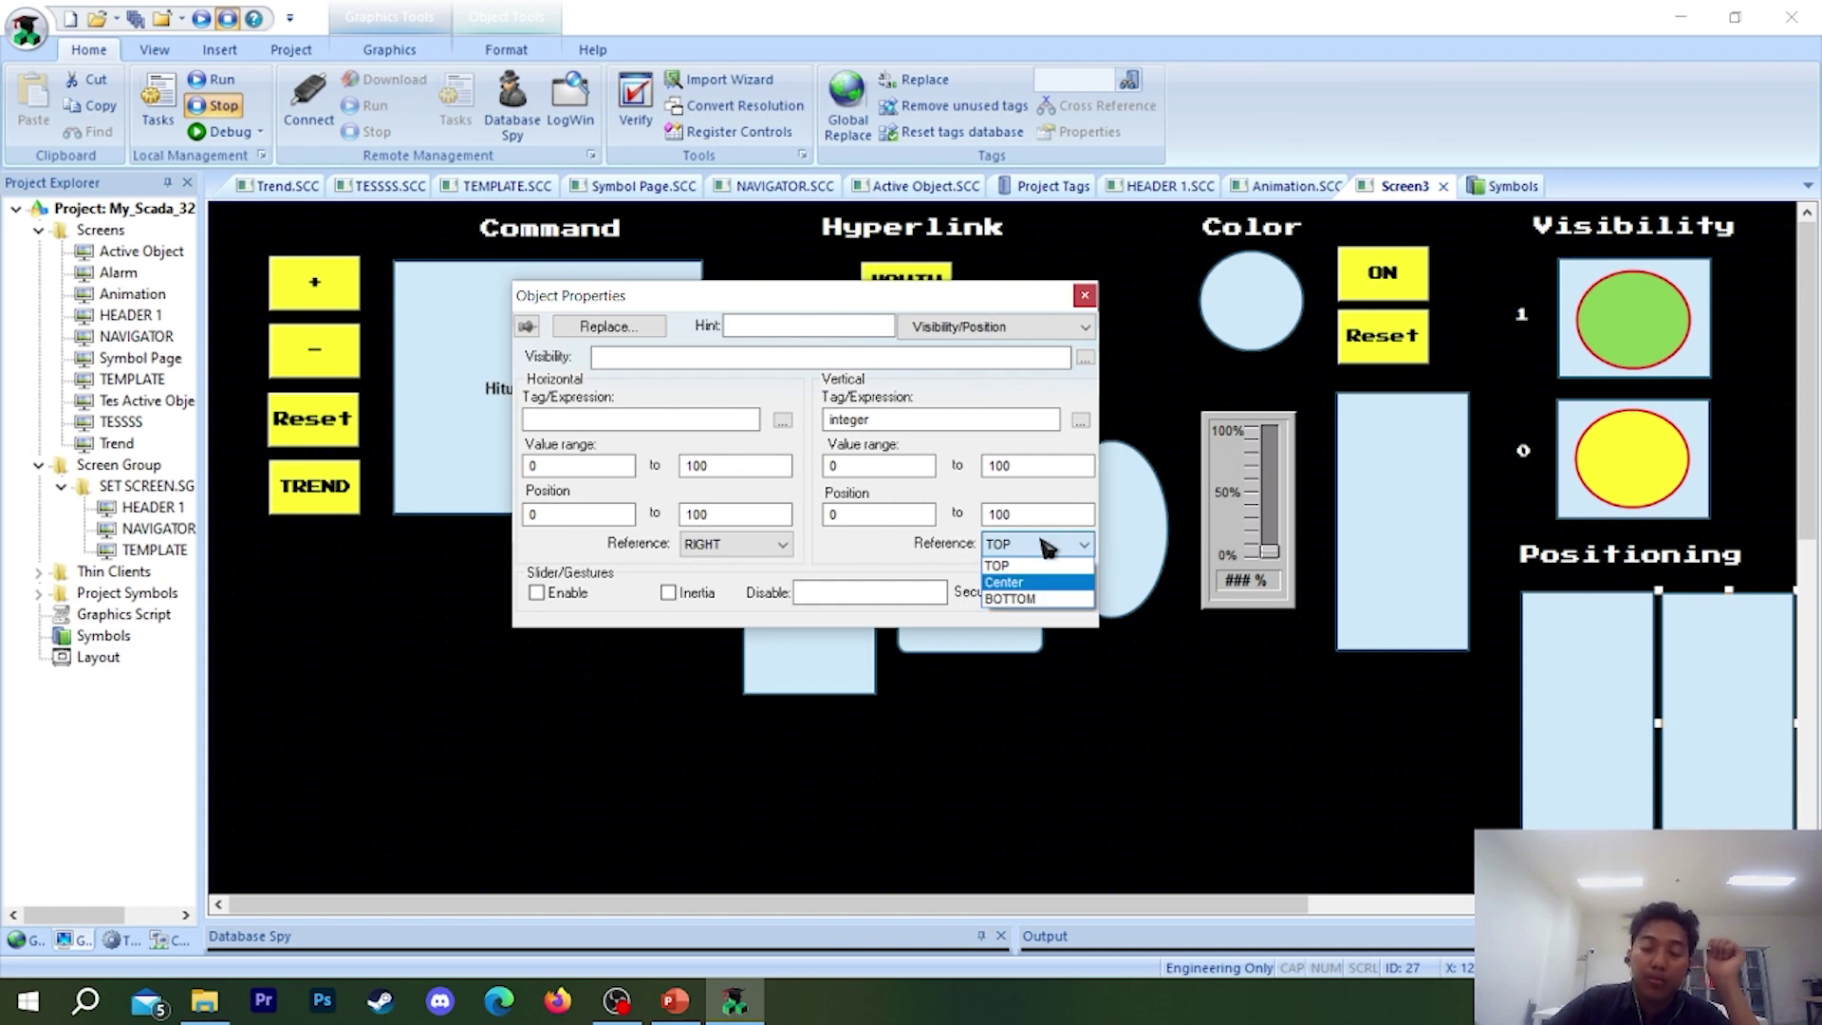
{"action": "left_click", "coordinate": [920, 438]}
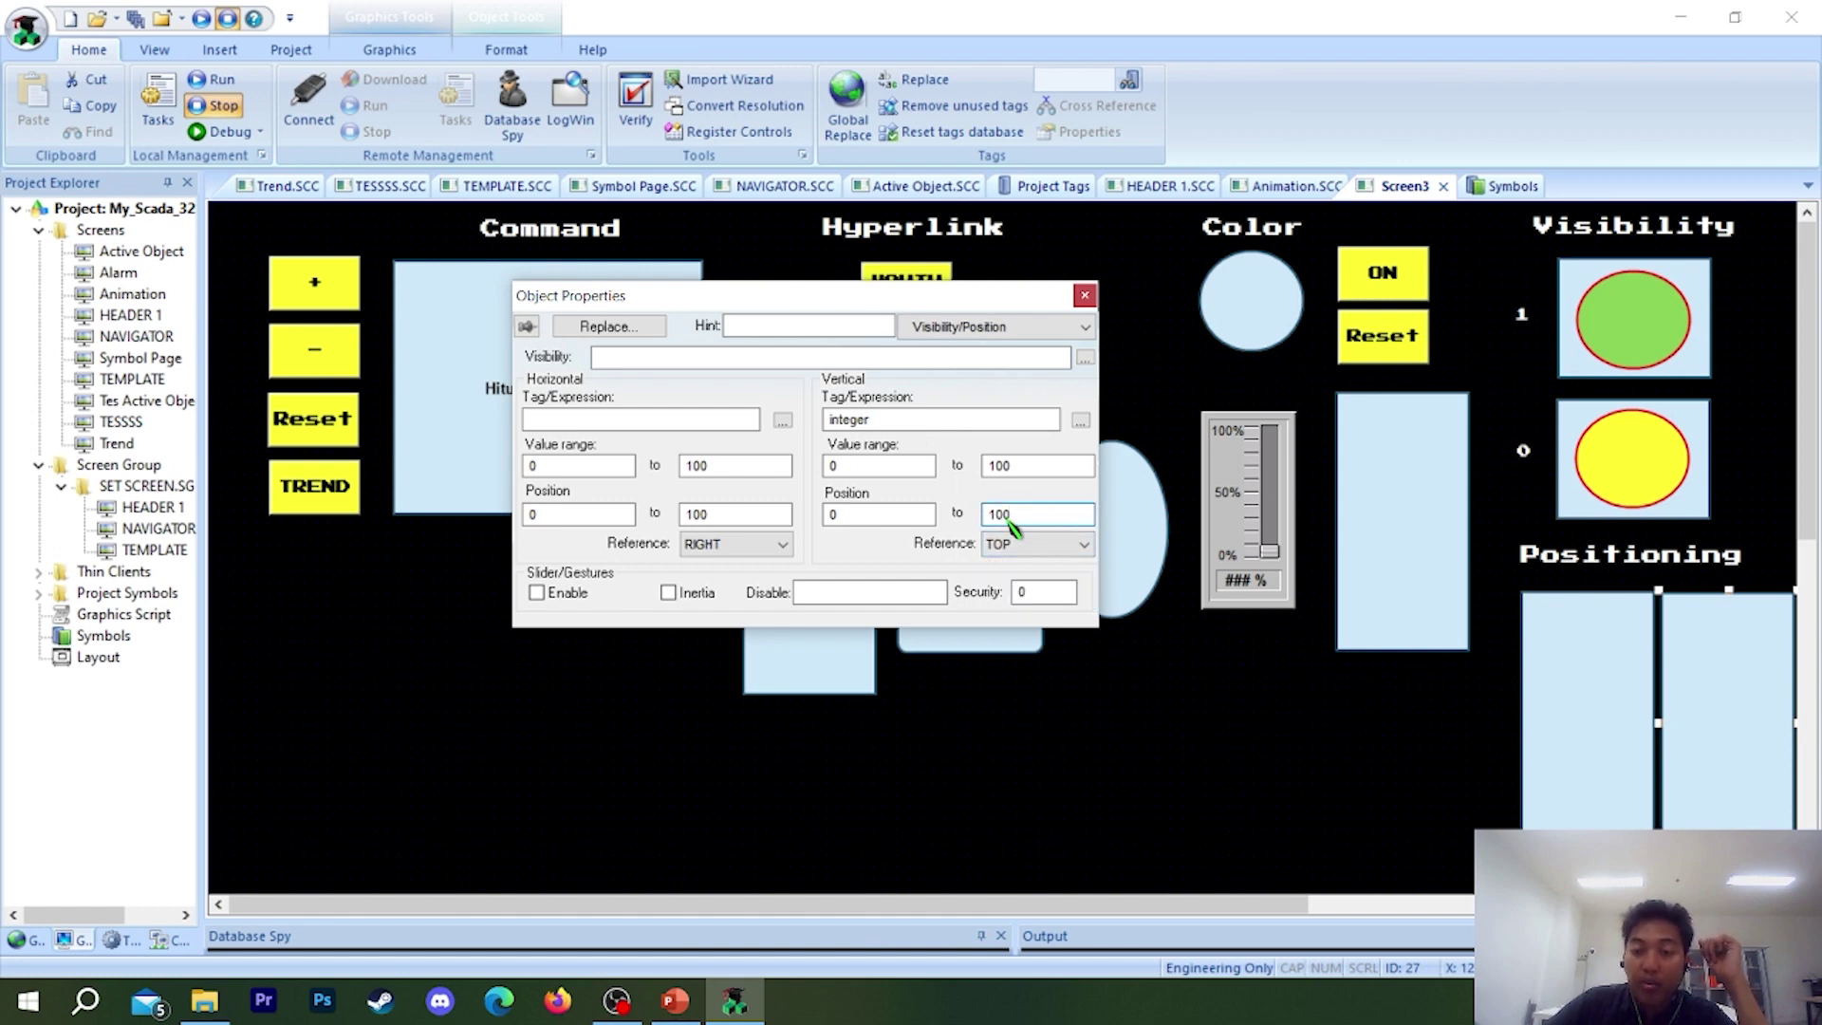
{"action": "left_click", "coordinate": [1051, 545]}
{"action": "left_click", "coordinate": [1082, 553]}
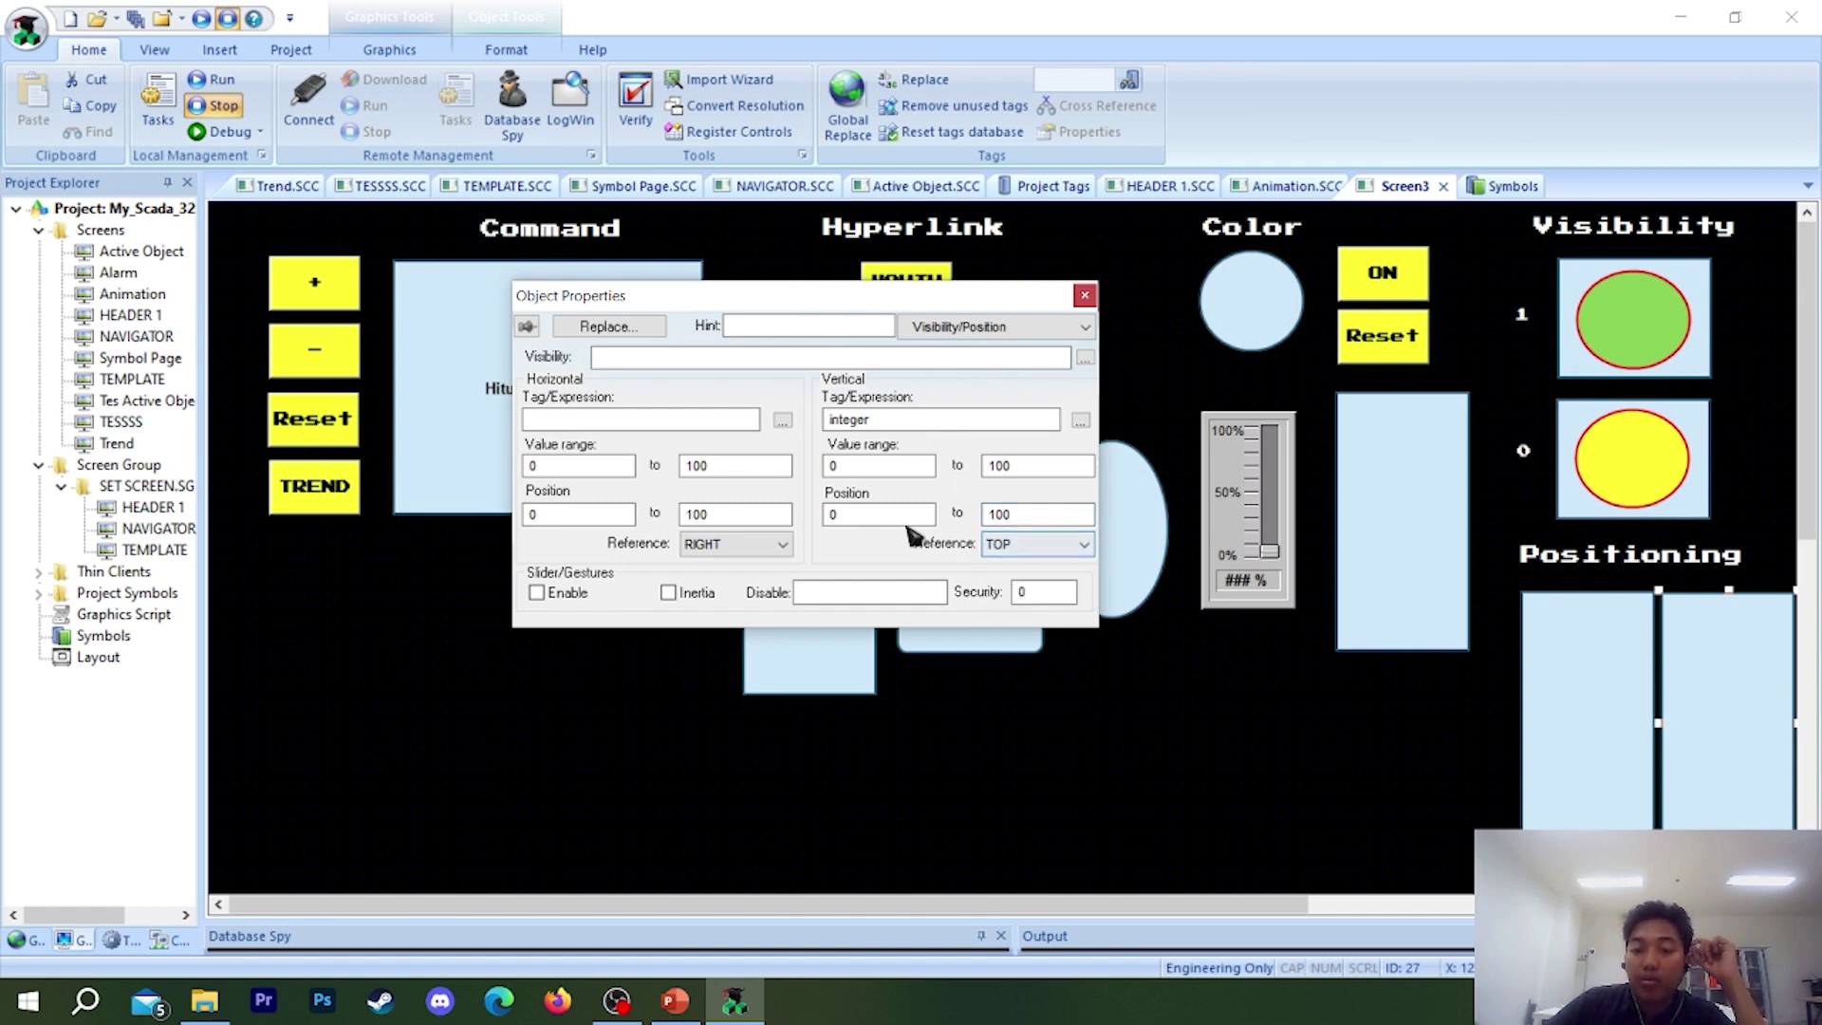
{"action": "left_click", "coordinate": [1032, 549]}
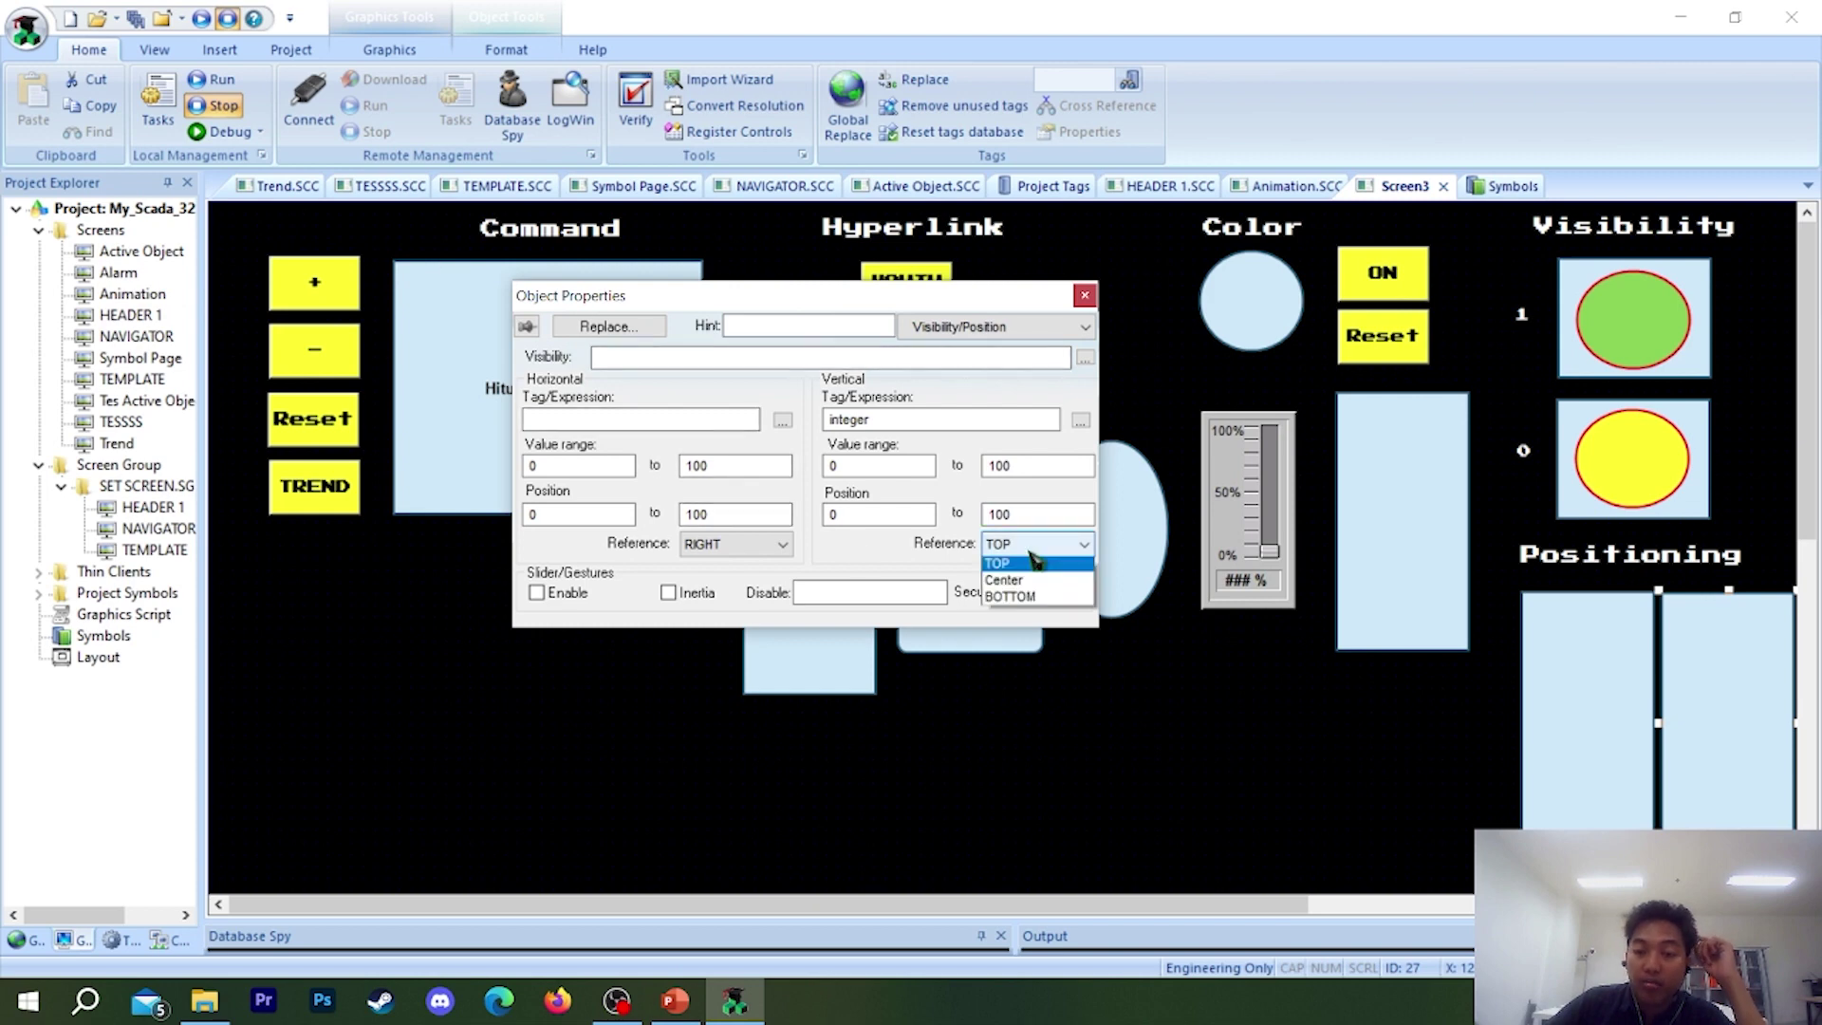
{"action": "left_click", "coordinate": [1074, 553]}
{"action": "left_click", "coordinate": [1082, 546]}
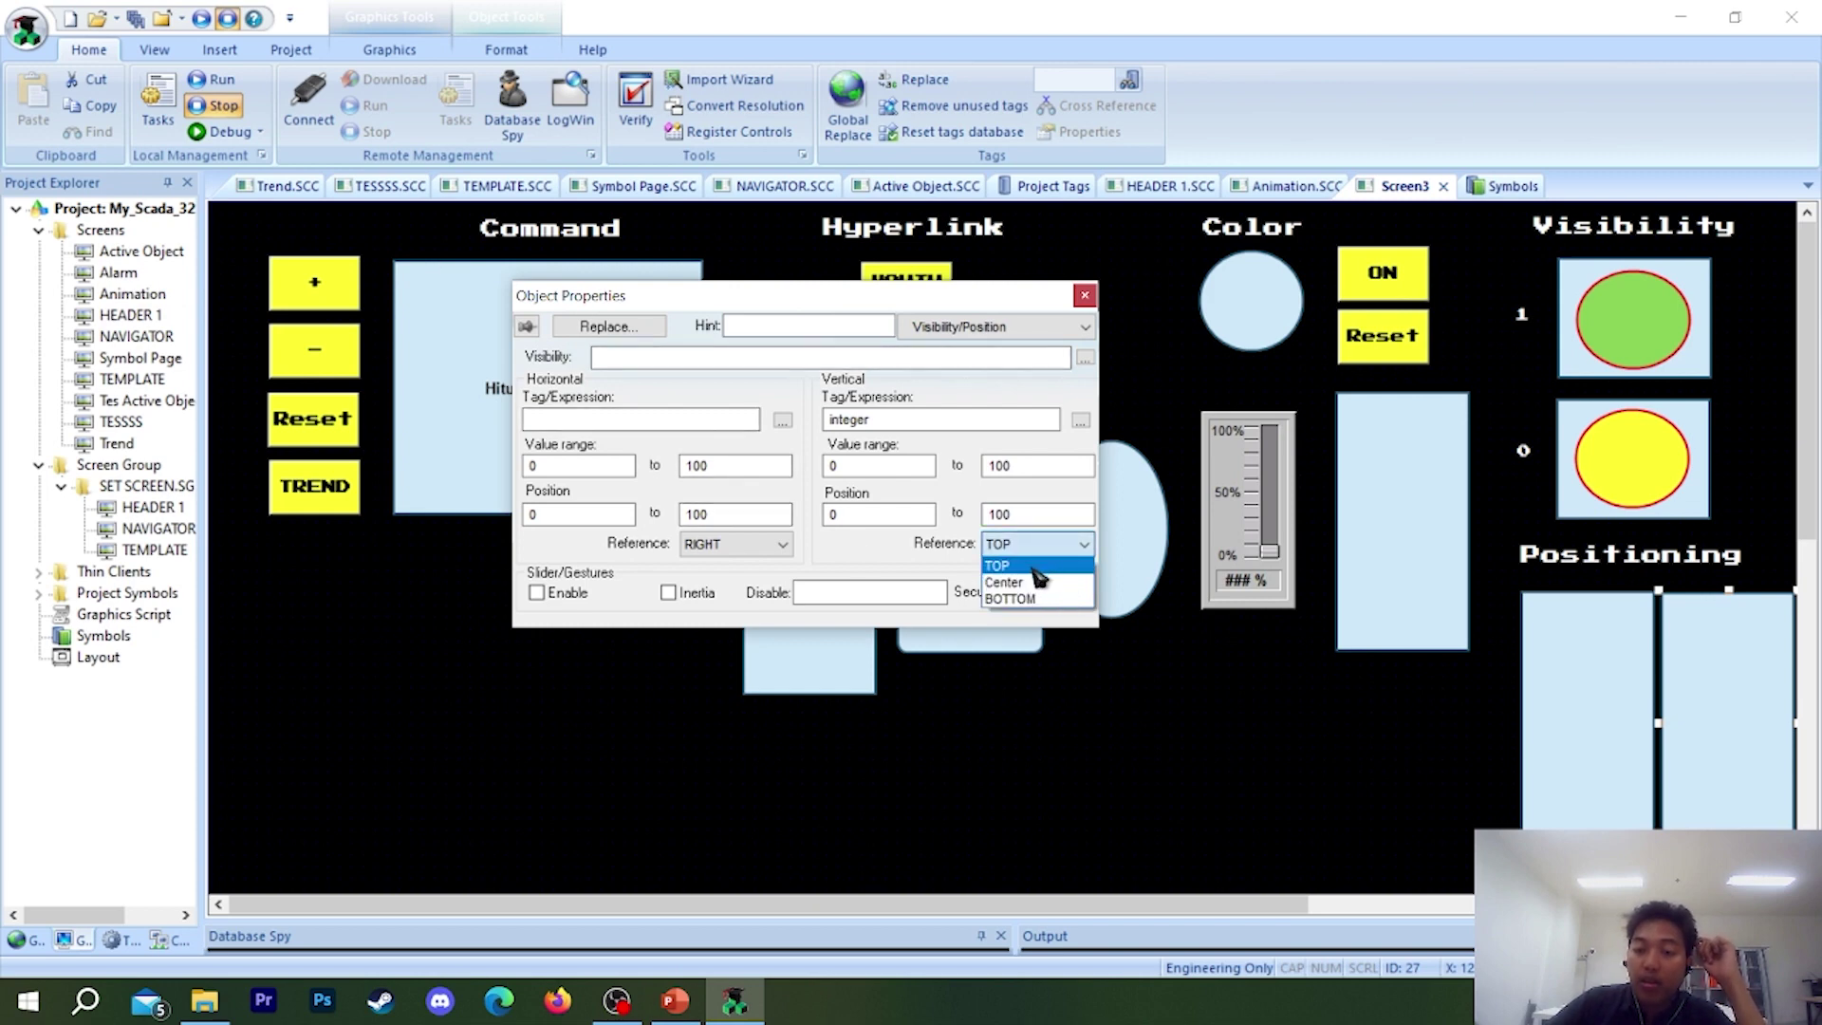
{"action": "left_click", "coordinate": [1032, 566]}
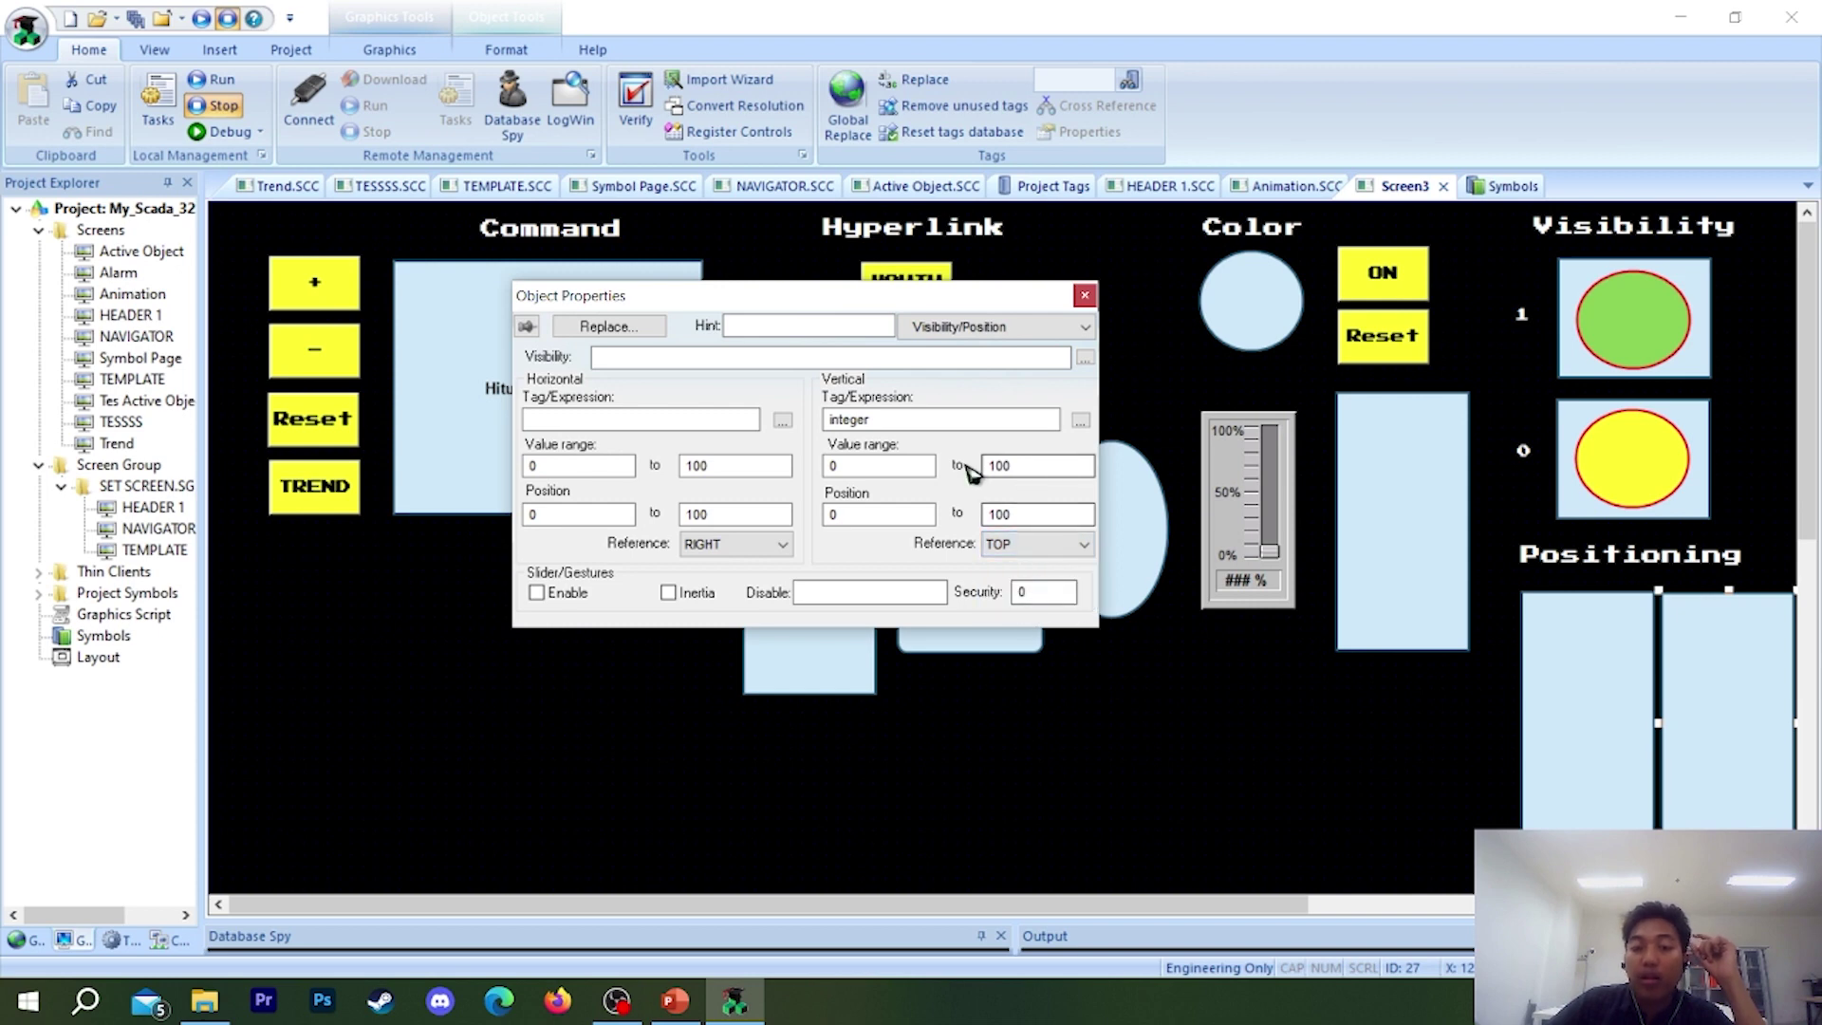
{"action": "left_click", "coordinate": [1085, 297]}
- Space the two Positioning rectangles farther apart, moving one left and the other slightly right
{"action": "left_click_drag", "start_coordinate": [1634, 685], "coordinate": [1593, 687]}
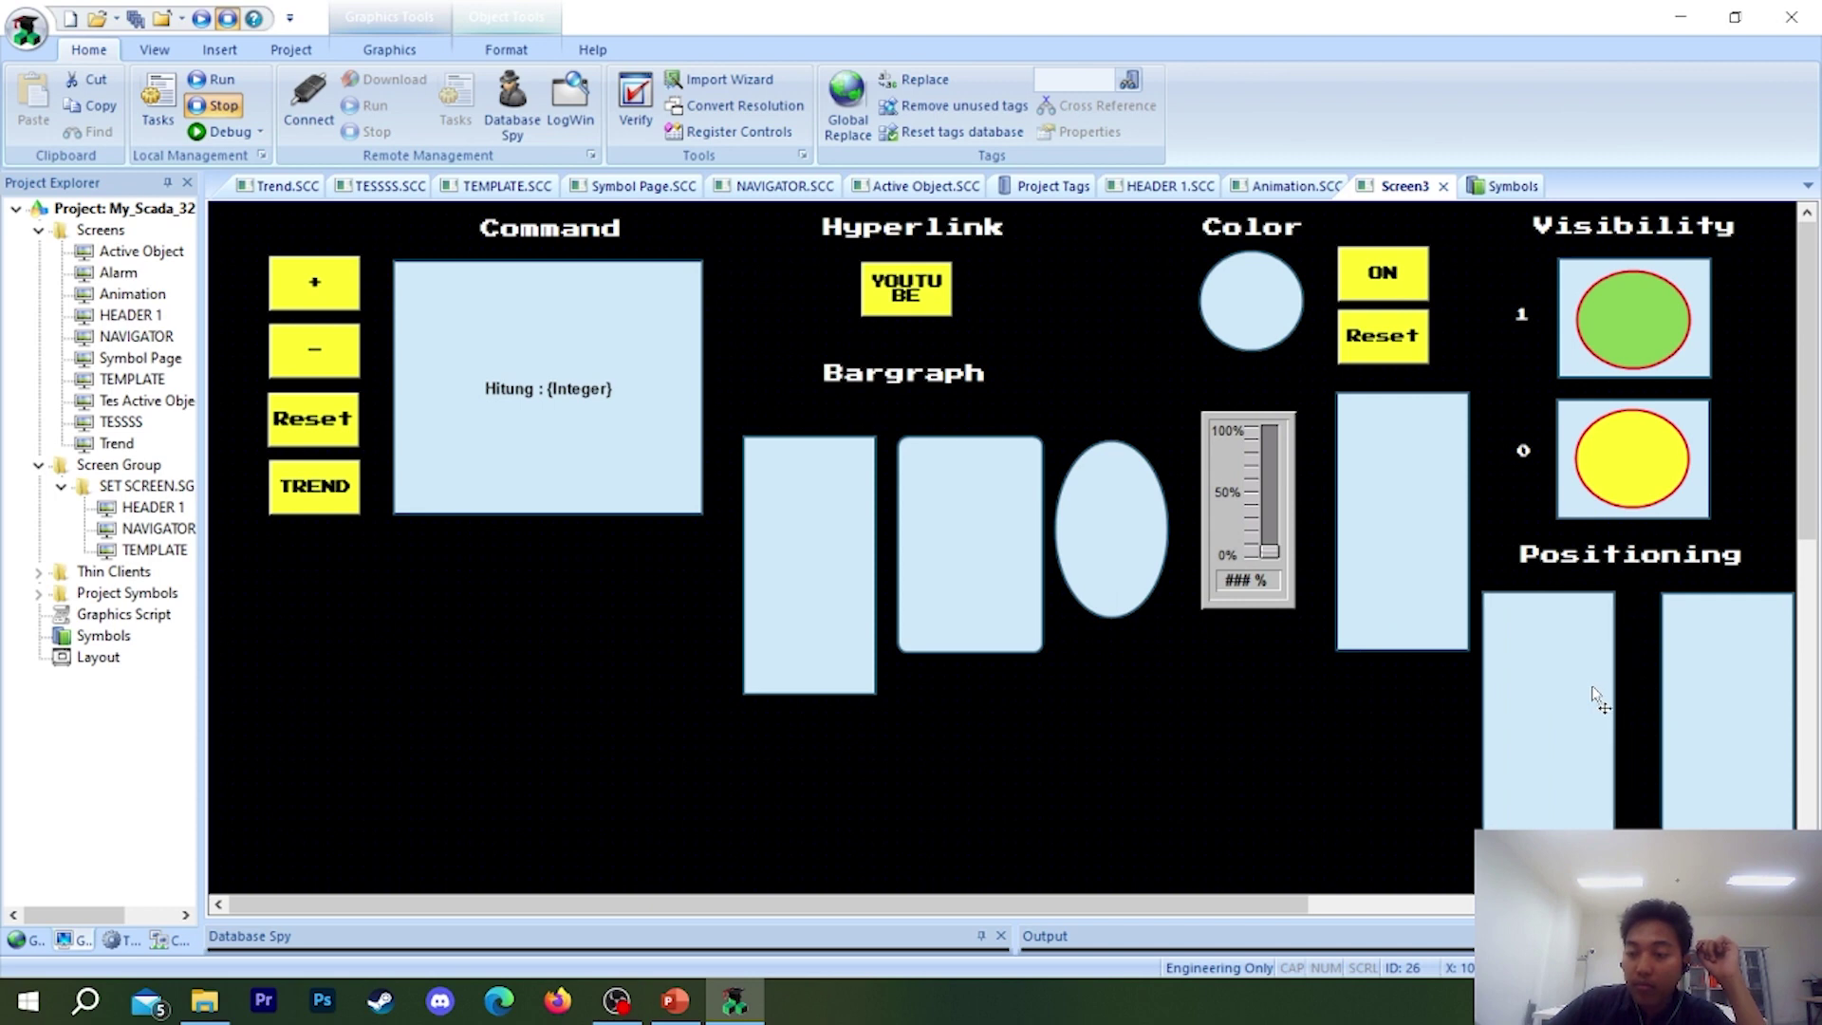
{"action": "left_click_drag", "start_coordinate": [1293, 906], "coordinate": [1492, 906]}
{"action": "left_click_drag", "start_coordinate": [1438, 774], "coordinate": [1449, 759]}
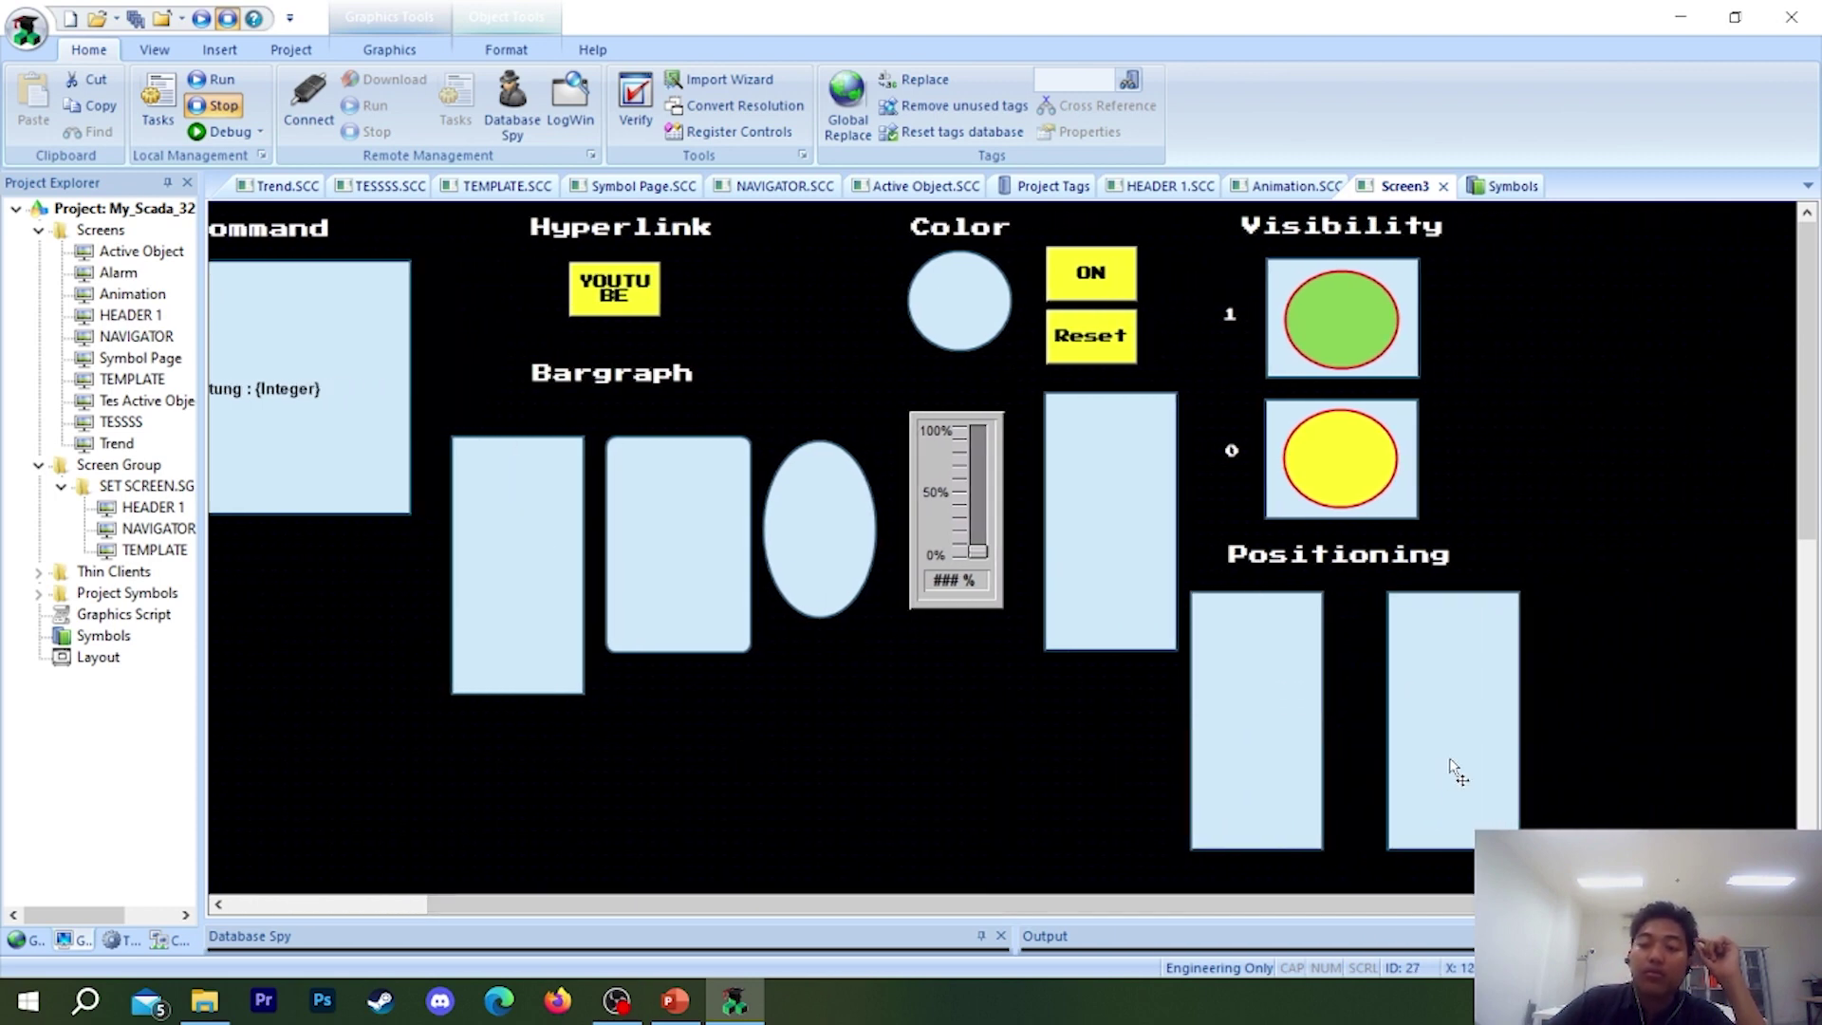
- Run the project, test both Positioning rectangles by raising the slider to 100% and back to 0%, and exit the application
{"action": "left_click", "coordinate": [231, 19]}
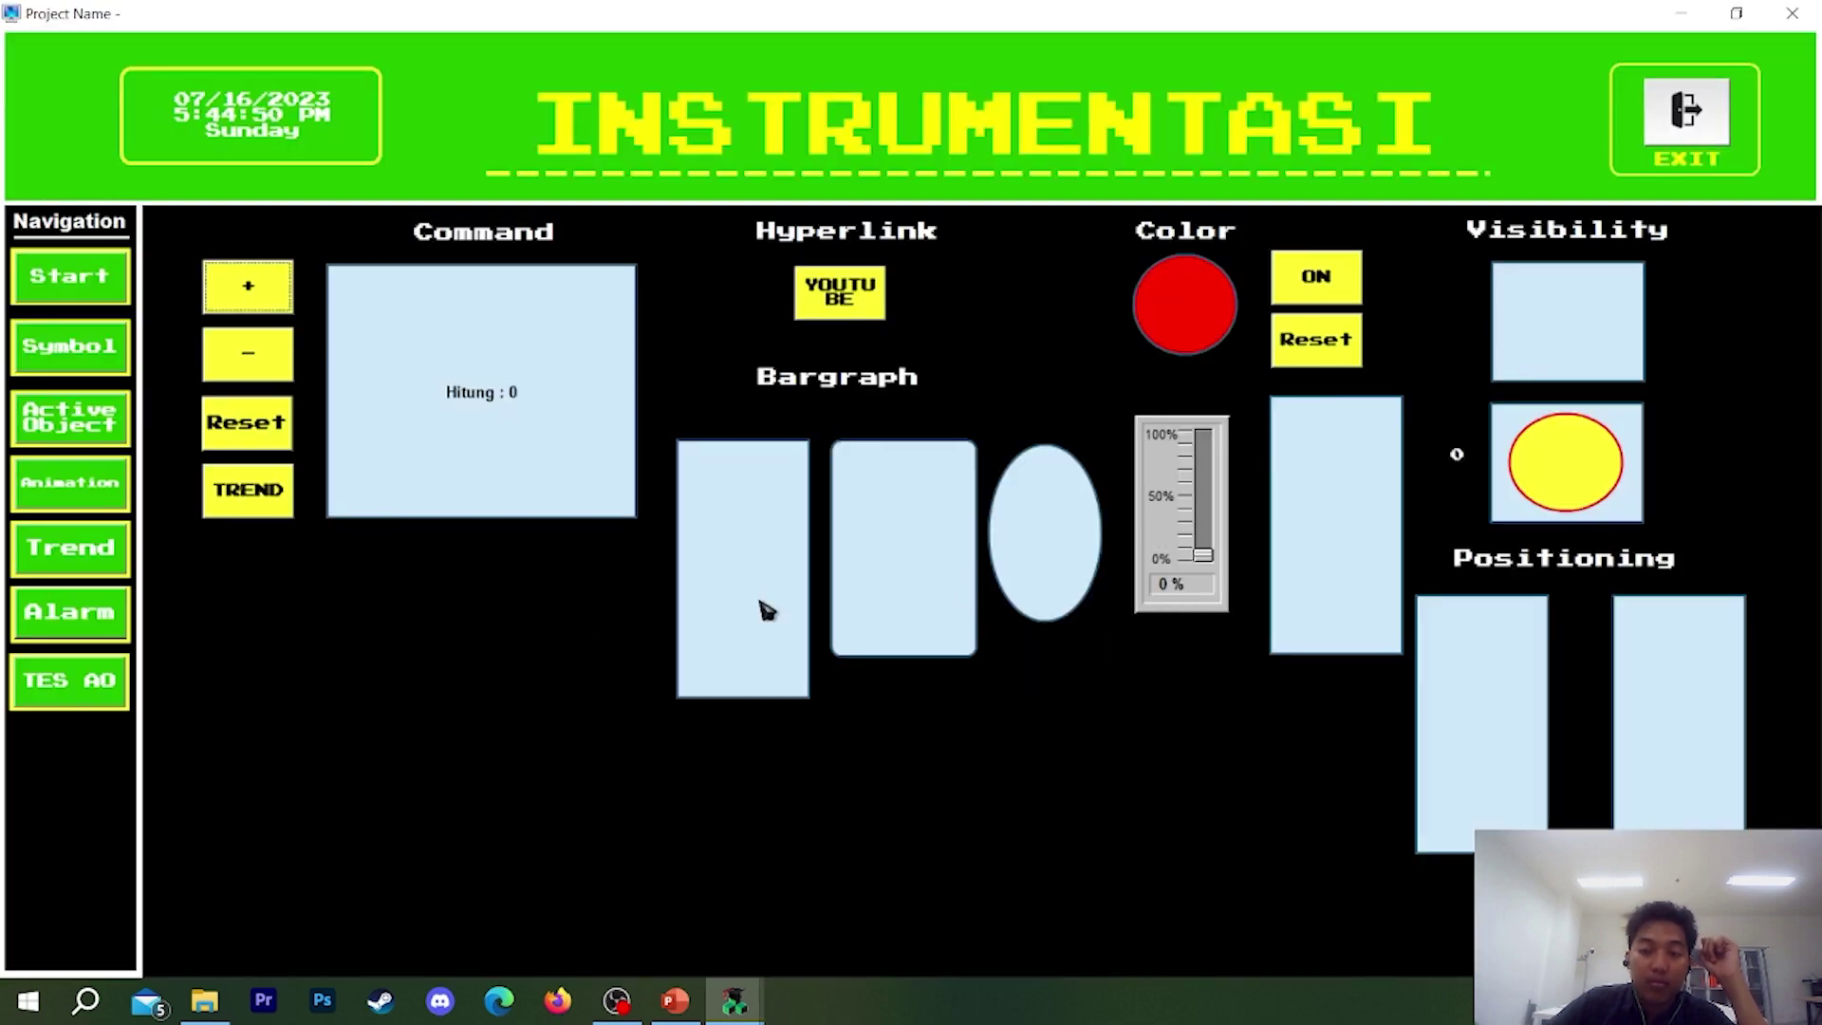
{"action": "left_click_drag", "start_coordinate": [1209, 560], "coordinate": [1241, 387]}
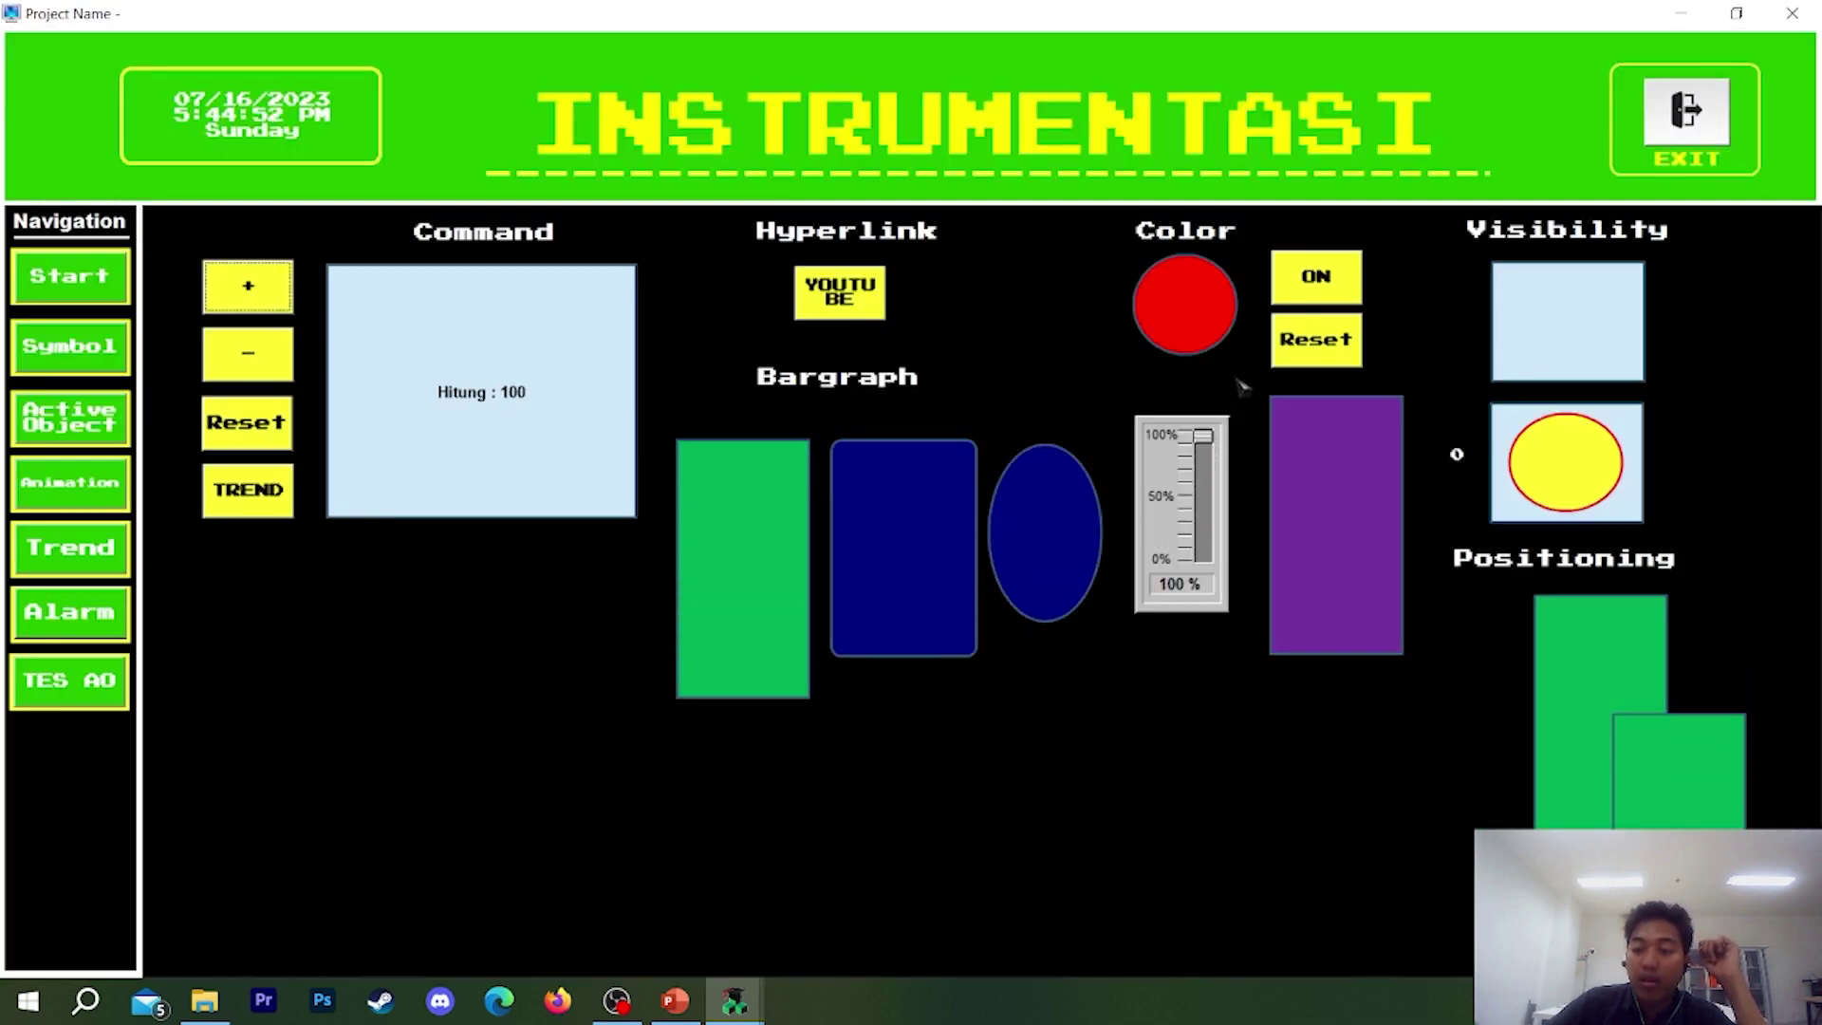
{"action": "left_click_drag", "start_coordinate": [1202, 453], "coordinate": [1220, 679]}
{"action": "left_click", "coordinate": [1694, 116]}
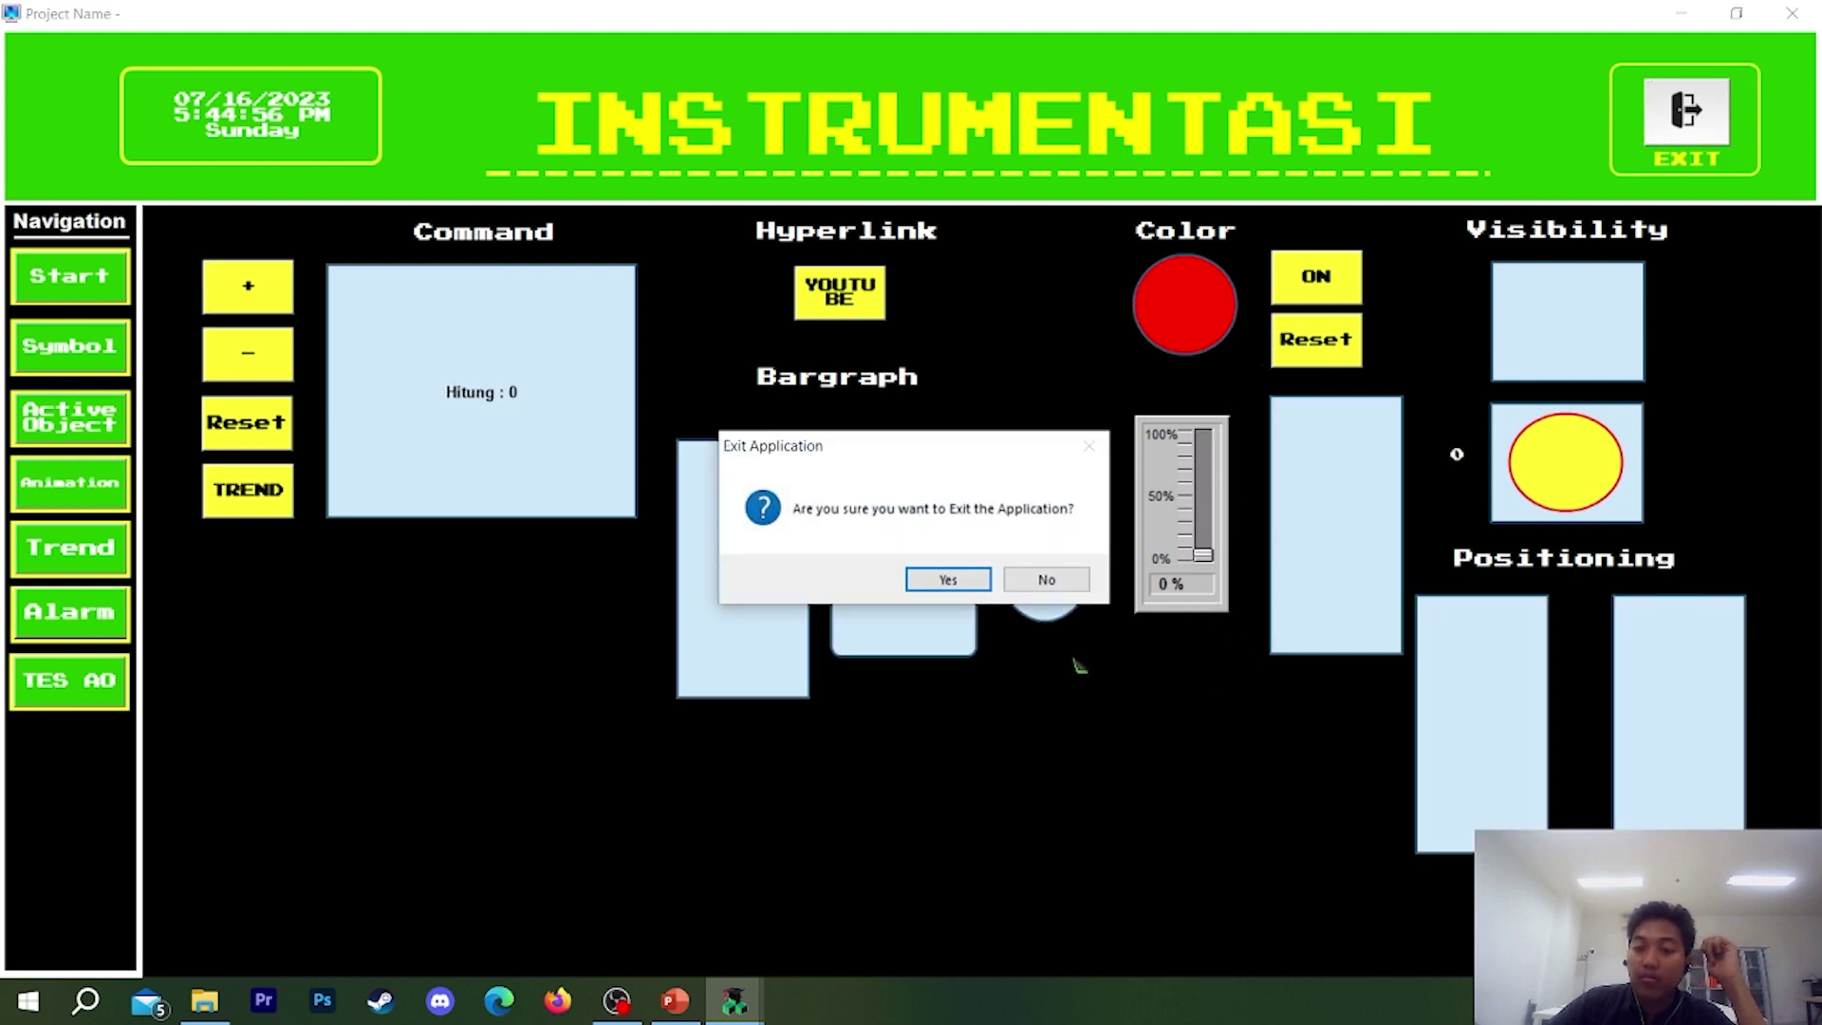
{"action": "left_click", "coordinate": [942, 581]}
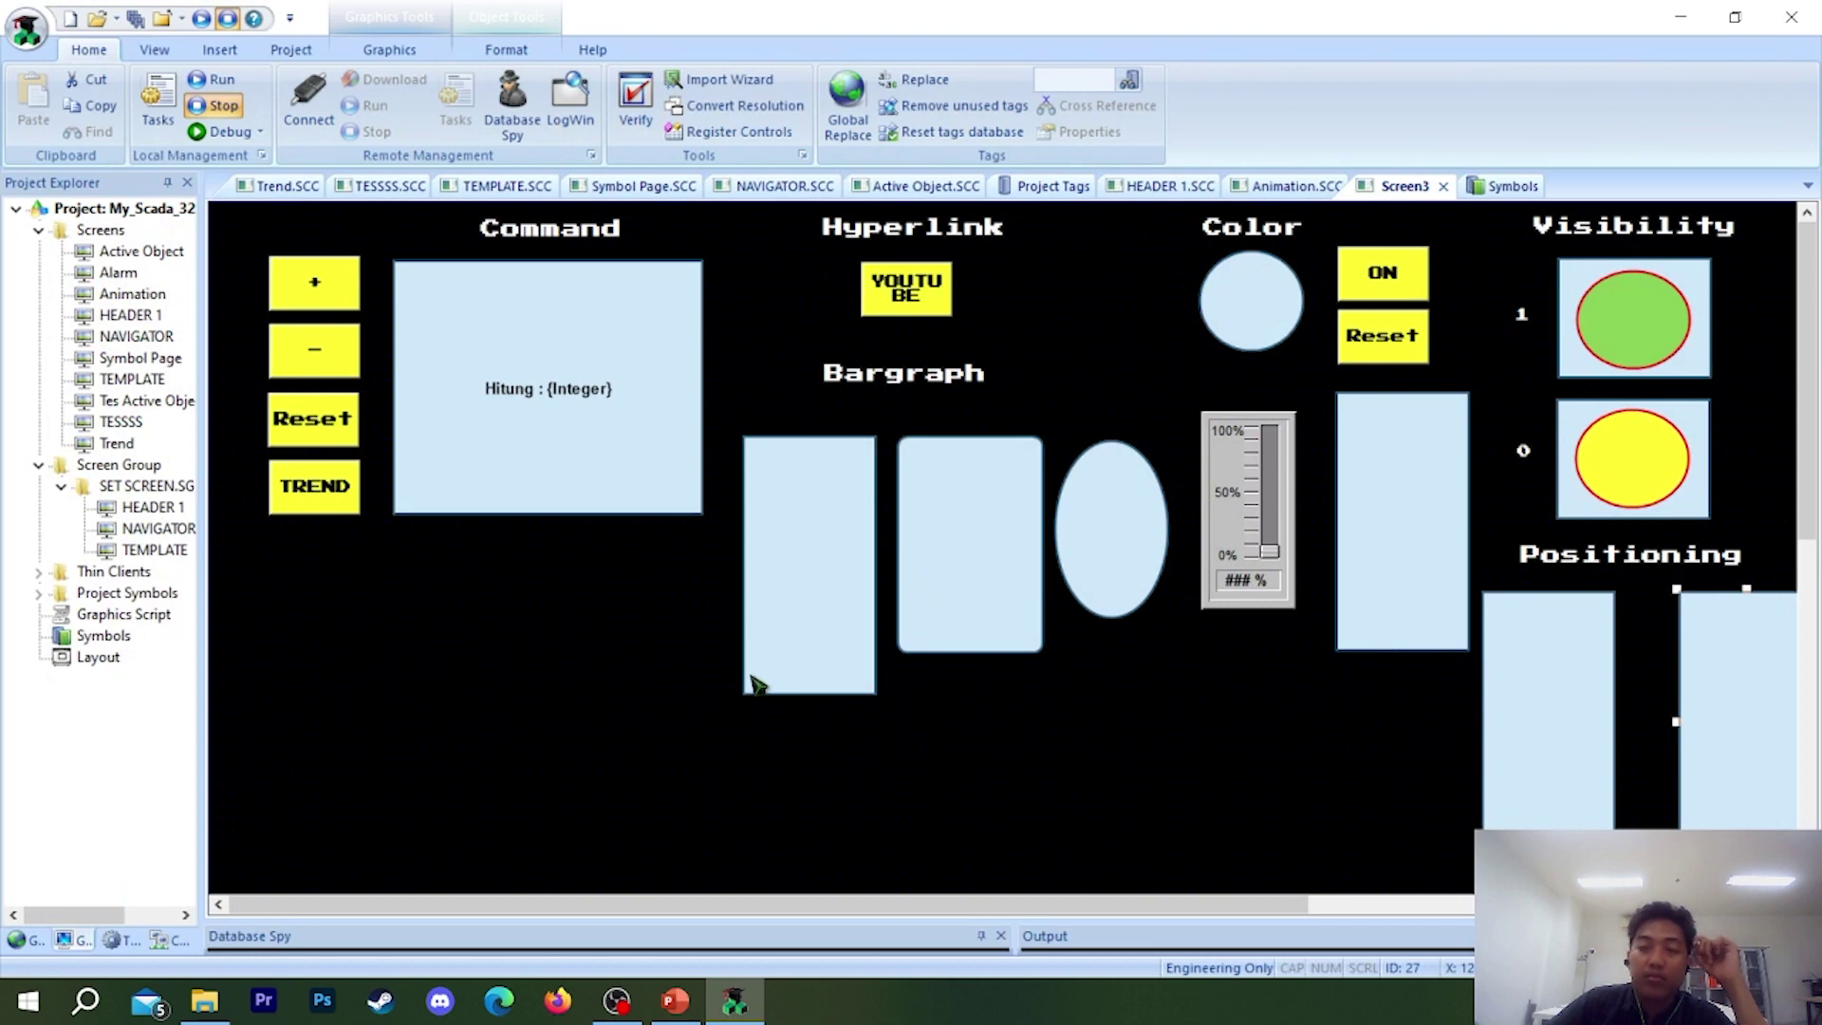
- Reposition the two Positioning rectangles closer together beneath the Positioning heading
{"action": "left_click", "coordinate": [1509, 750]}
{"action": "scroll", "coordinate": [1423, 759], "scroll_direction": "right", "scroll_amount": 5}
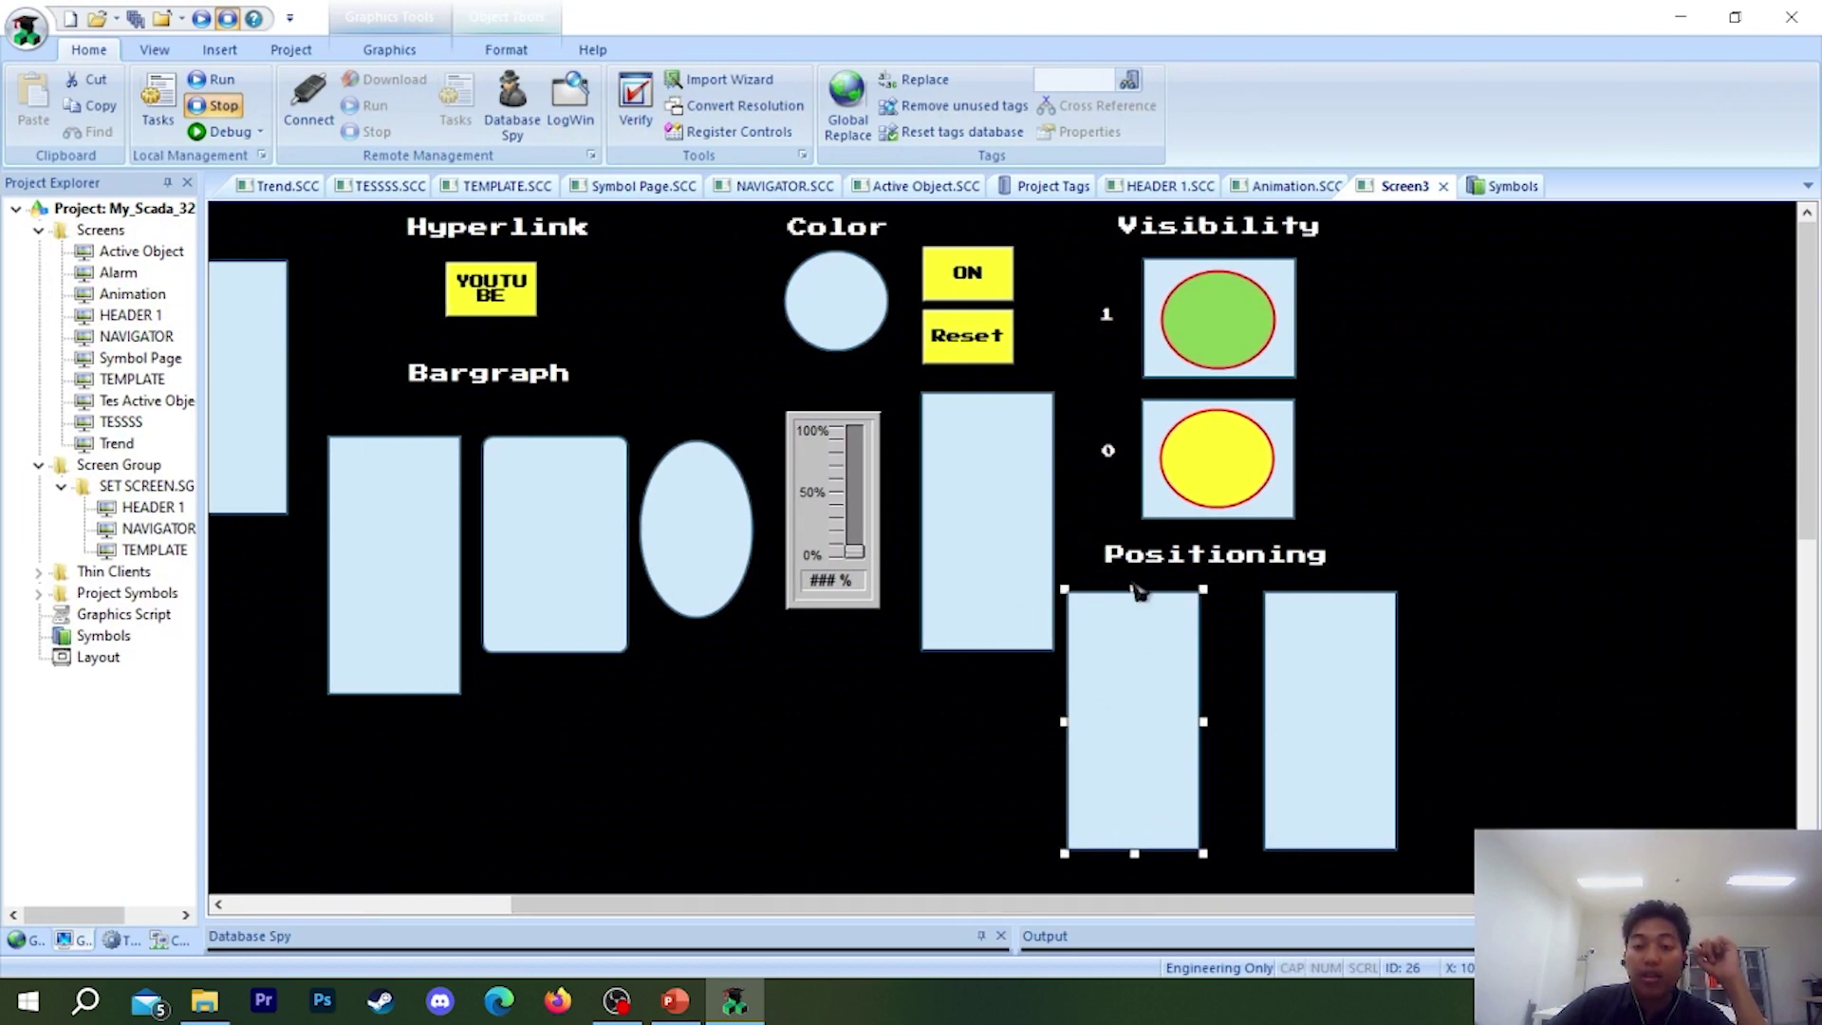
{"action": "left_click_drag", "start_coordinate": [1115, 658], "coordinate": [1125, 658]}
{"action": "left_click_drag", "start_coordinate": [1203, 742], "coordinate": [1444, 746]}
{"action": "mouse_move", "coordinate": [1327, 714]}
{"action": "left_mouse_down"}
{"action": "mouse_move", "coordinate": [1158, 723]}
{"action": "mouse_move", "coordinate": [1322, 720]}
{"action": "mouse_move", "coordinate": [1296, 713]}
{"action": "left_mouse_up"}
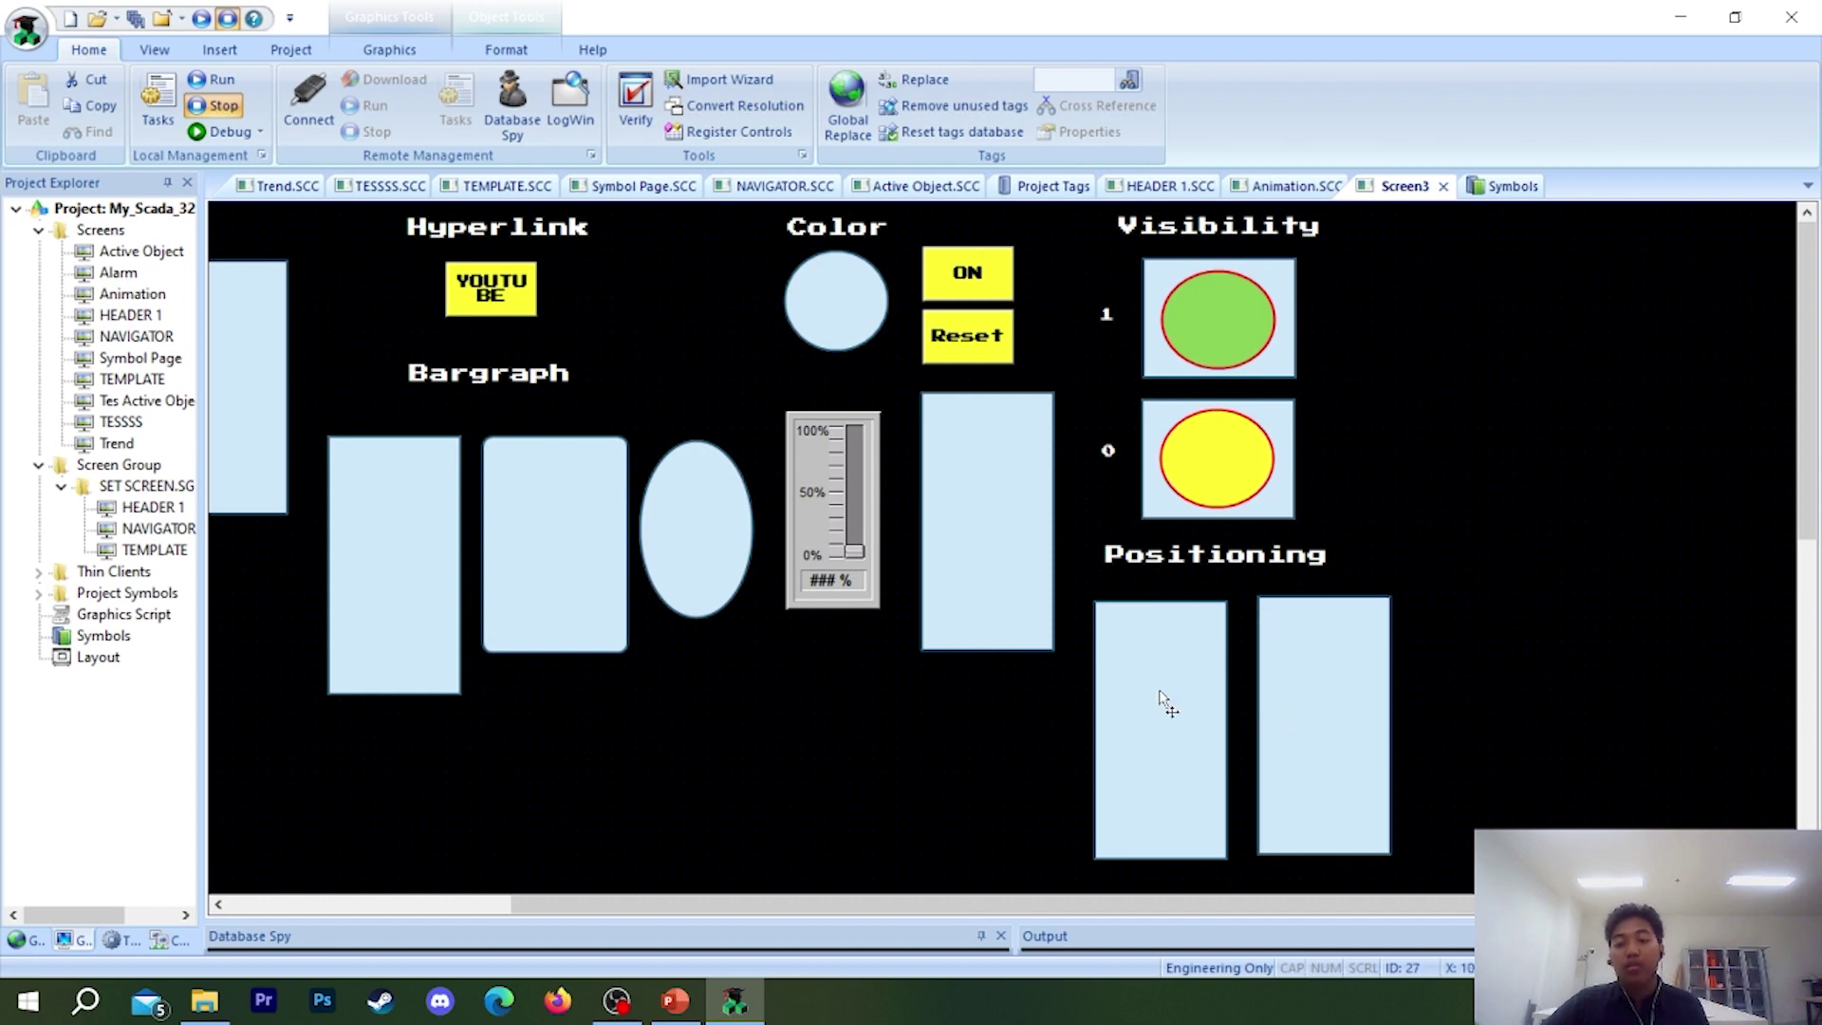
{"action": "left_click_drag", "start_coordinate": [1160, 693], "coordinate": [1161, 690]}
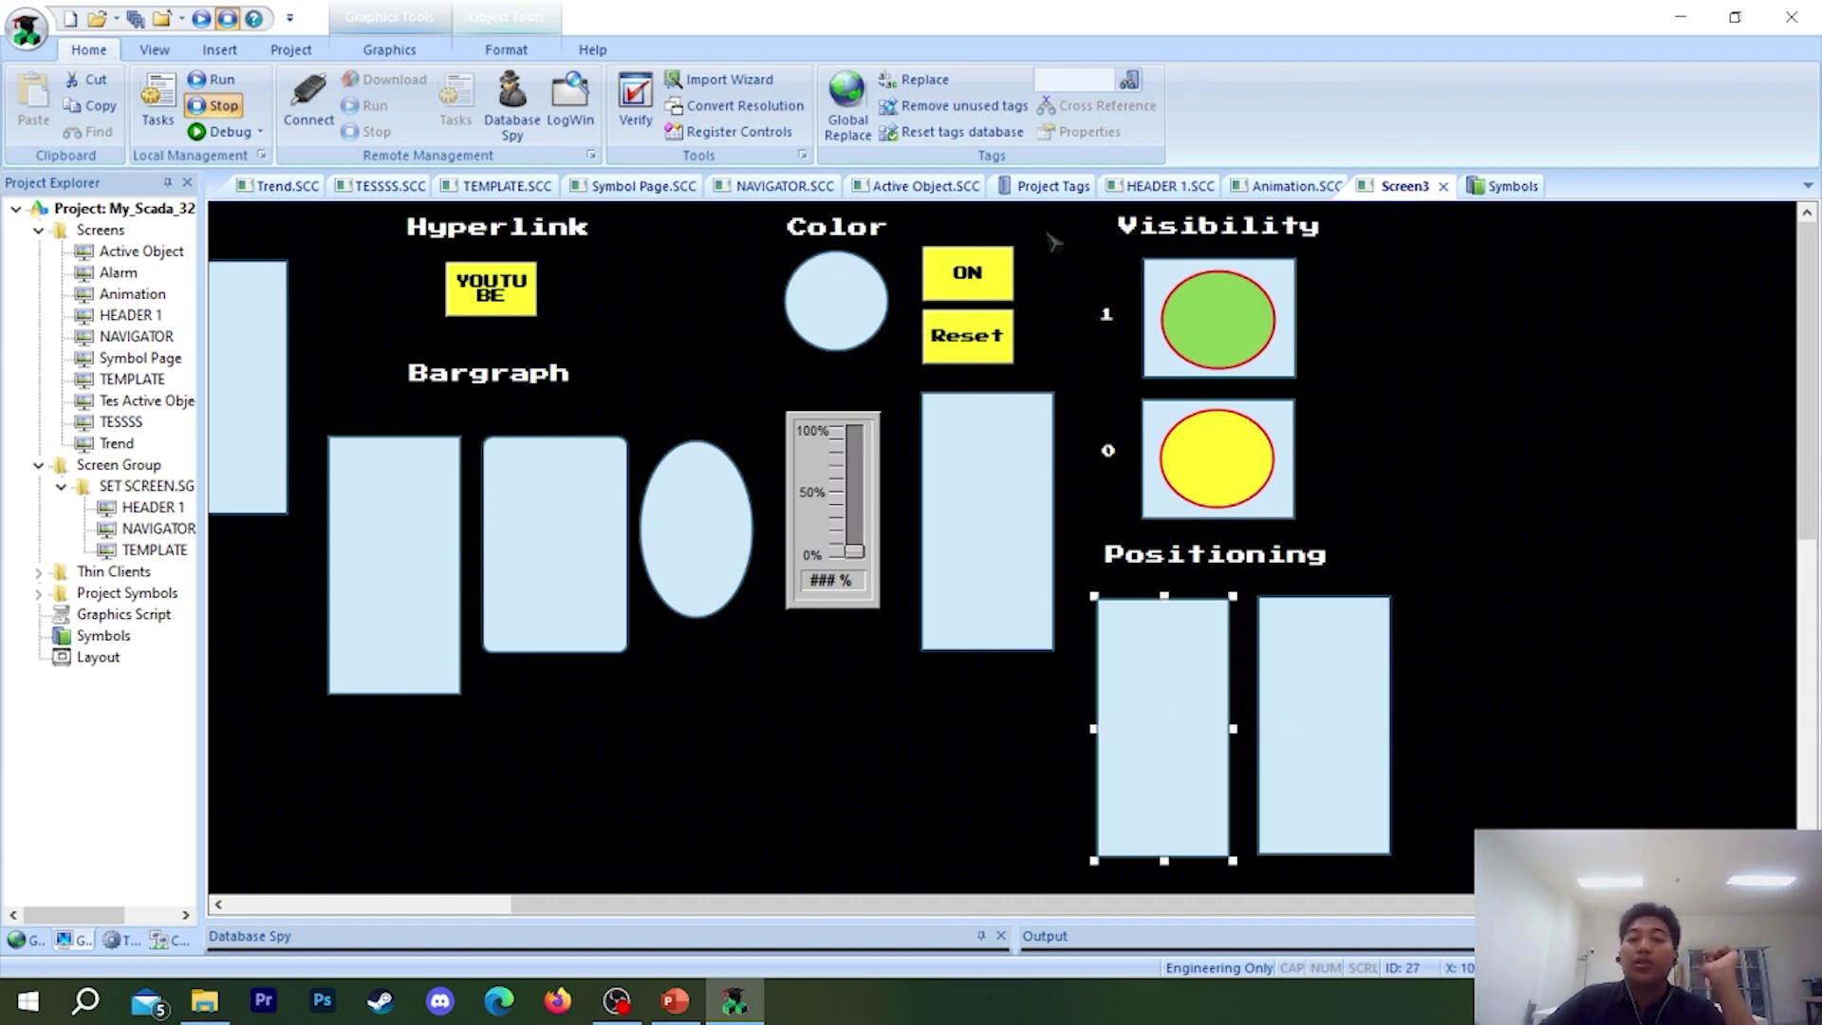
- Duplicate the Bargraph ellipse and place the copy in the empty area below the Command display
{"action": "left_click", "coordinate": [389, 49]}
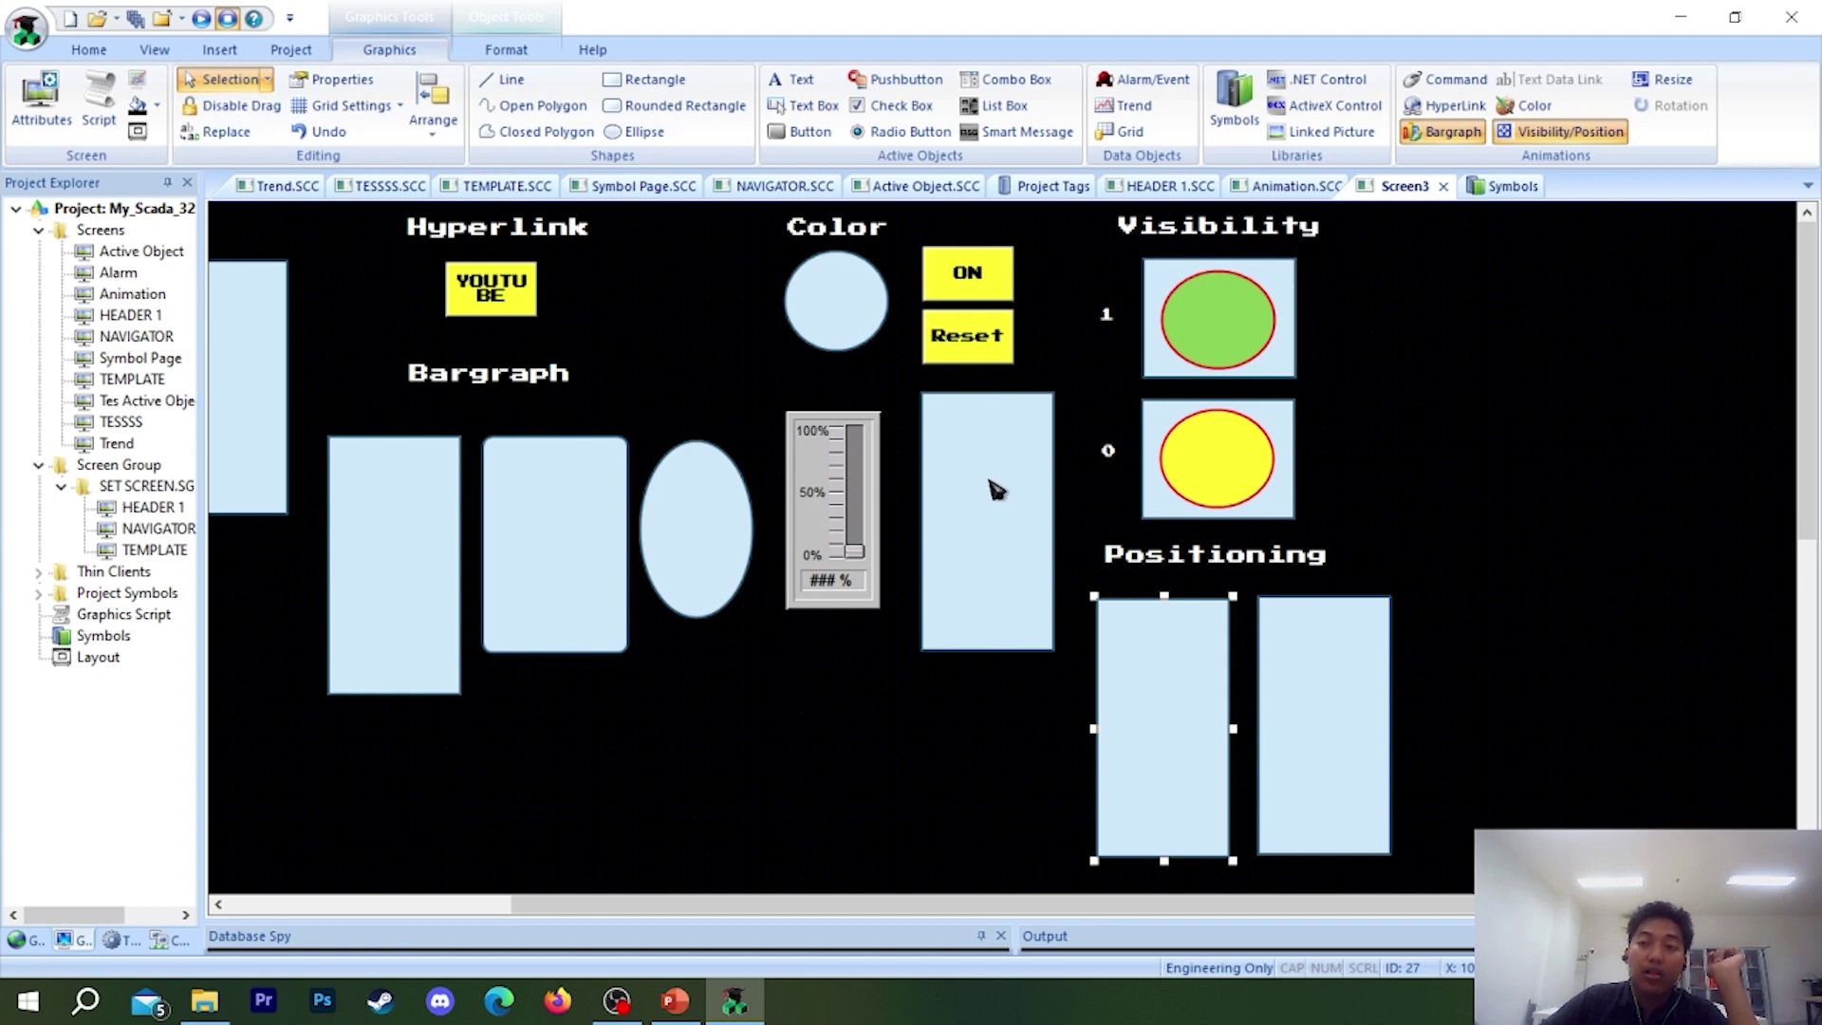
{"action": "left_click", "coordinate": [1226, 892]}
{"action": "left_click_drag", "start_coordinate": [1226, 903], "coordinate": [933, 903]}
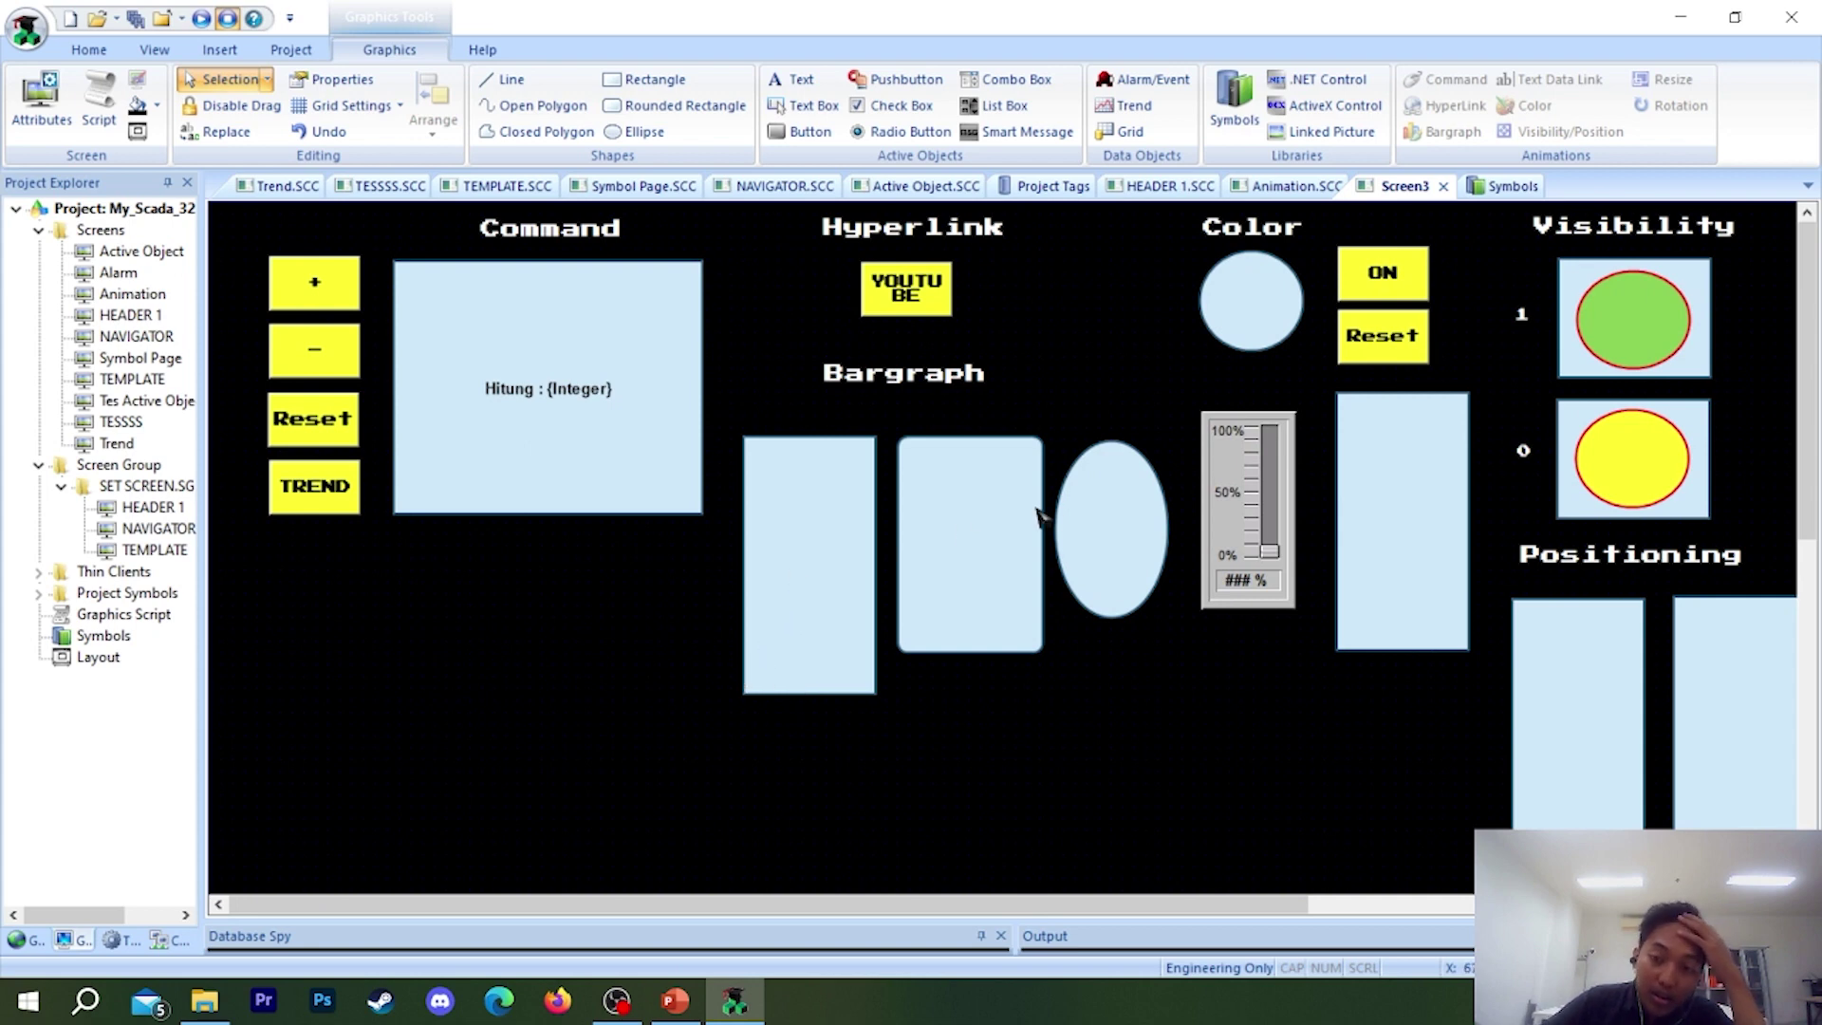
{"action": "left_click", "coordinate": [1091, 512]}
{"action": "left_click_drag", "start_coordinate": [1085, 555], "coordinate": [449, 631]}
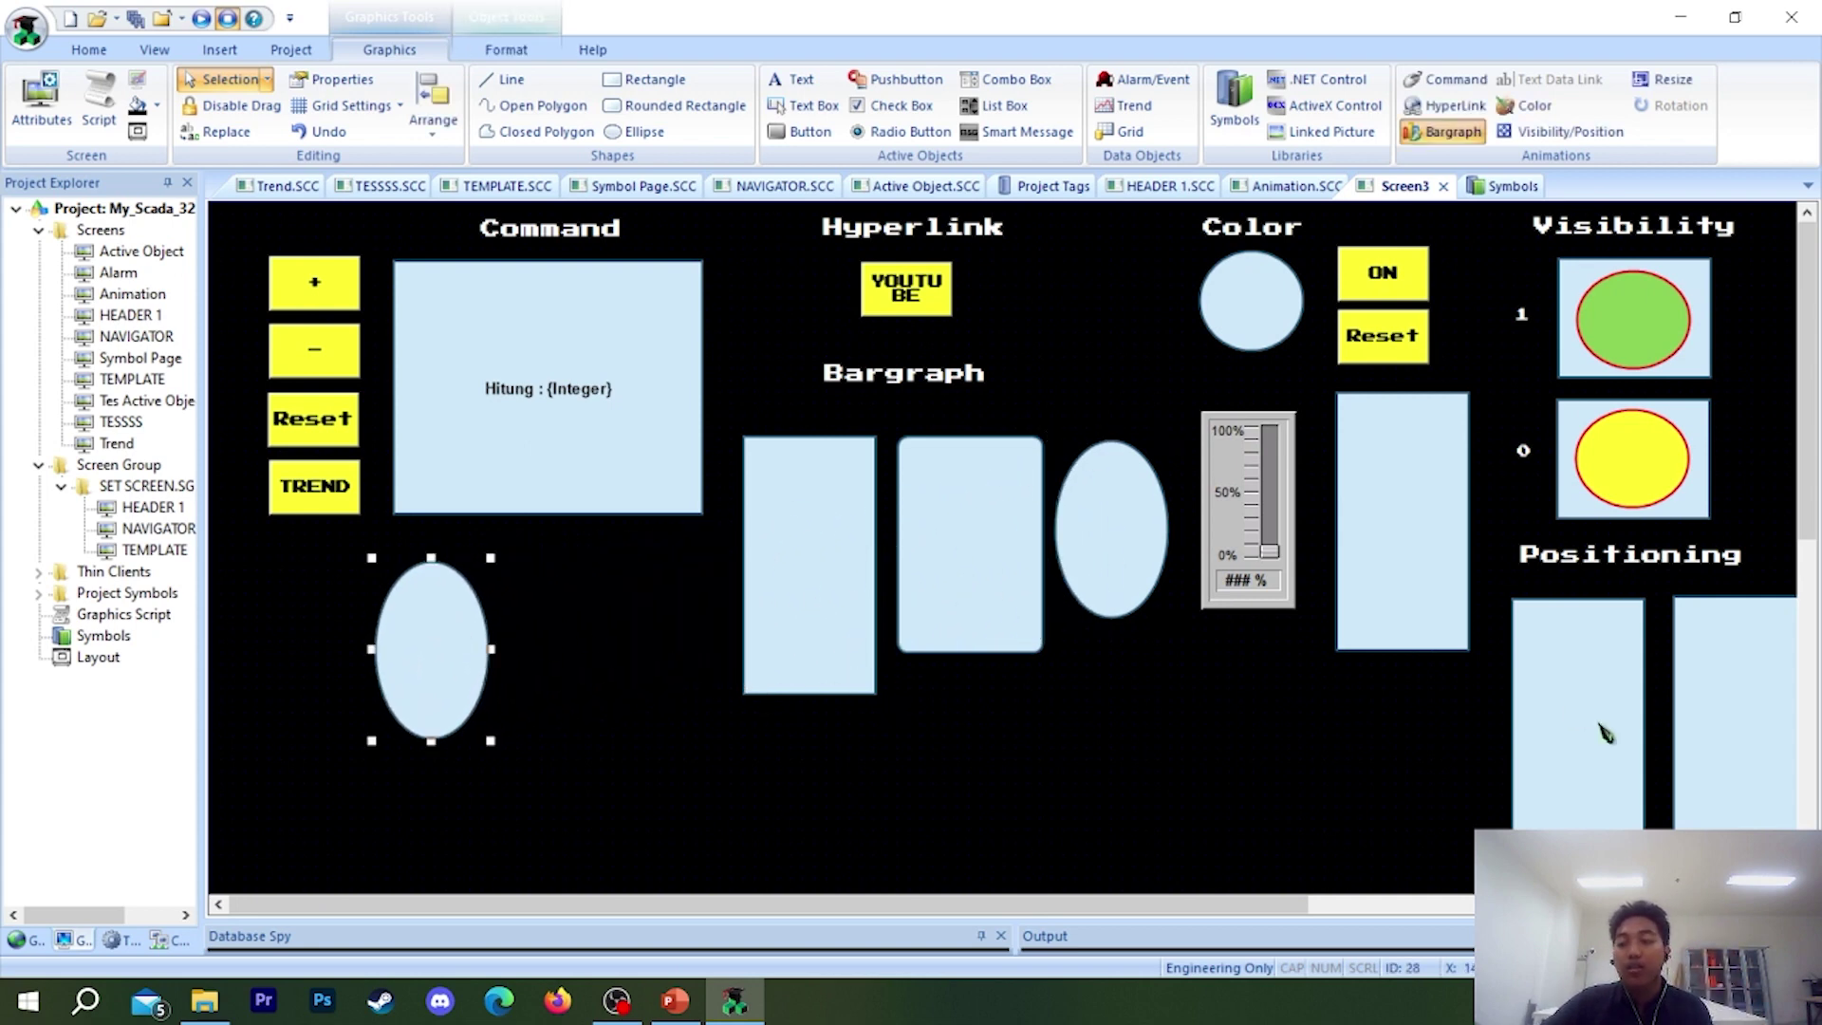
{"action": "scroll", "coordinate": [1079, 896], "scroll_direction": "right", "scroll_amount": 3}
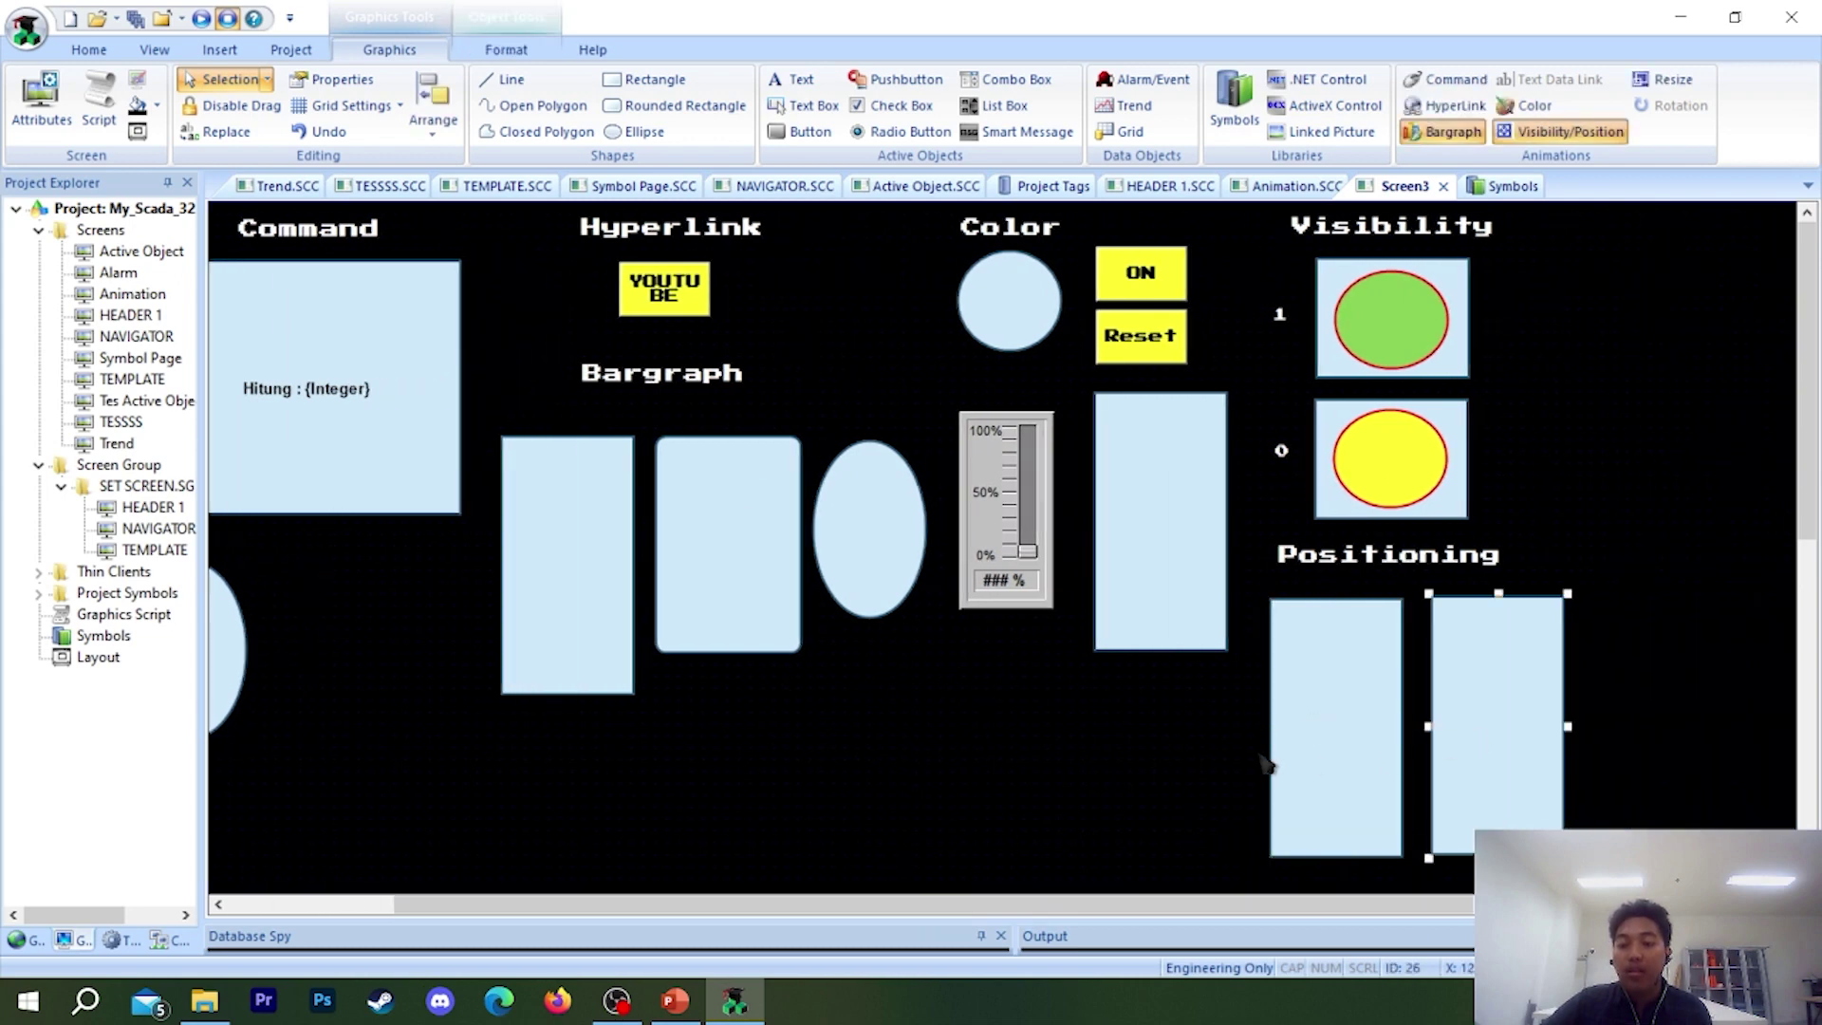
{"action": "left_click", "coordinate": [1445, 731]}
{"action": "left_click", "coordinate": [1335, 709]}
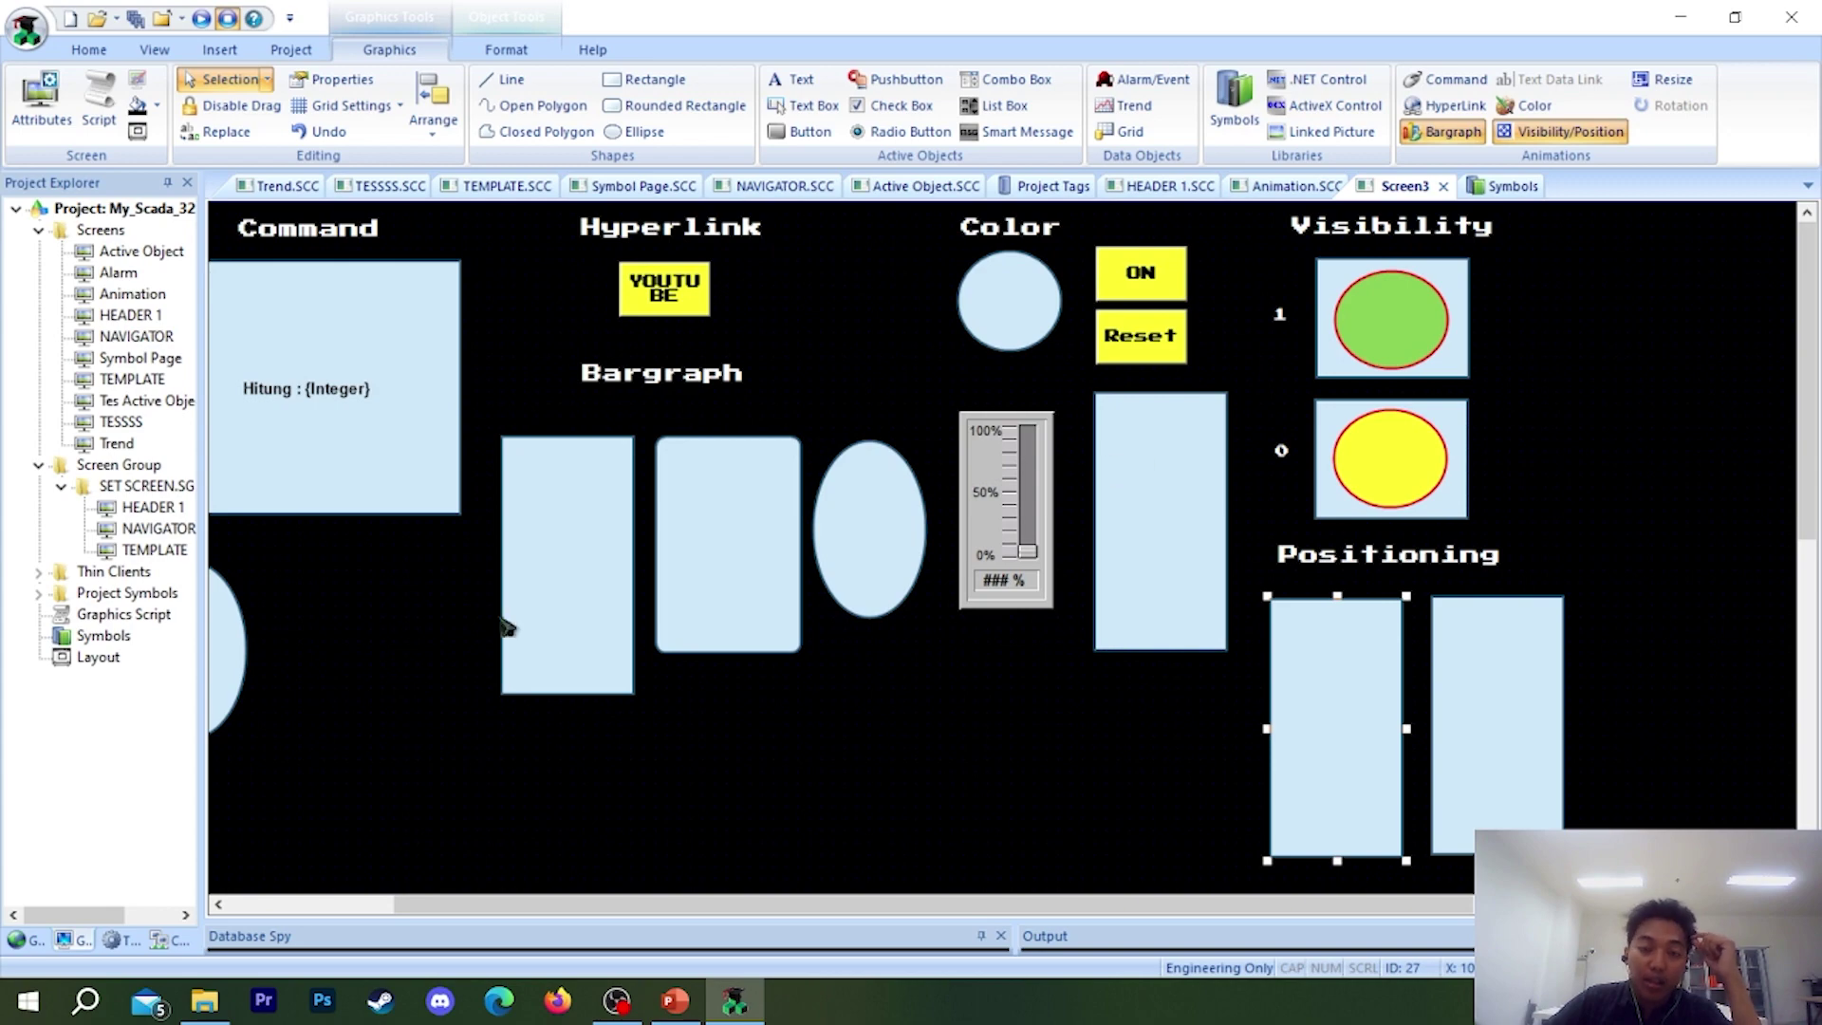
- Switch to File Explorer, find the gear clock image in the Downloads folder, and copy the file
{"action": "left_click", "coordinate": [204, 1000]}
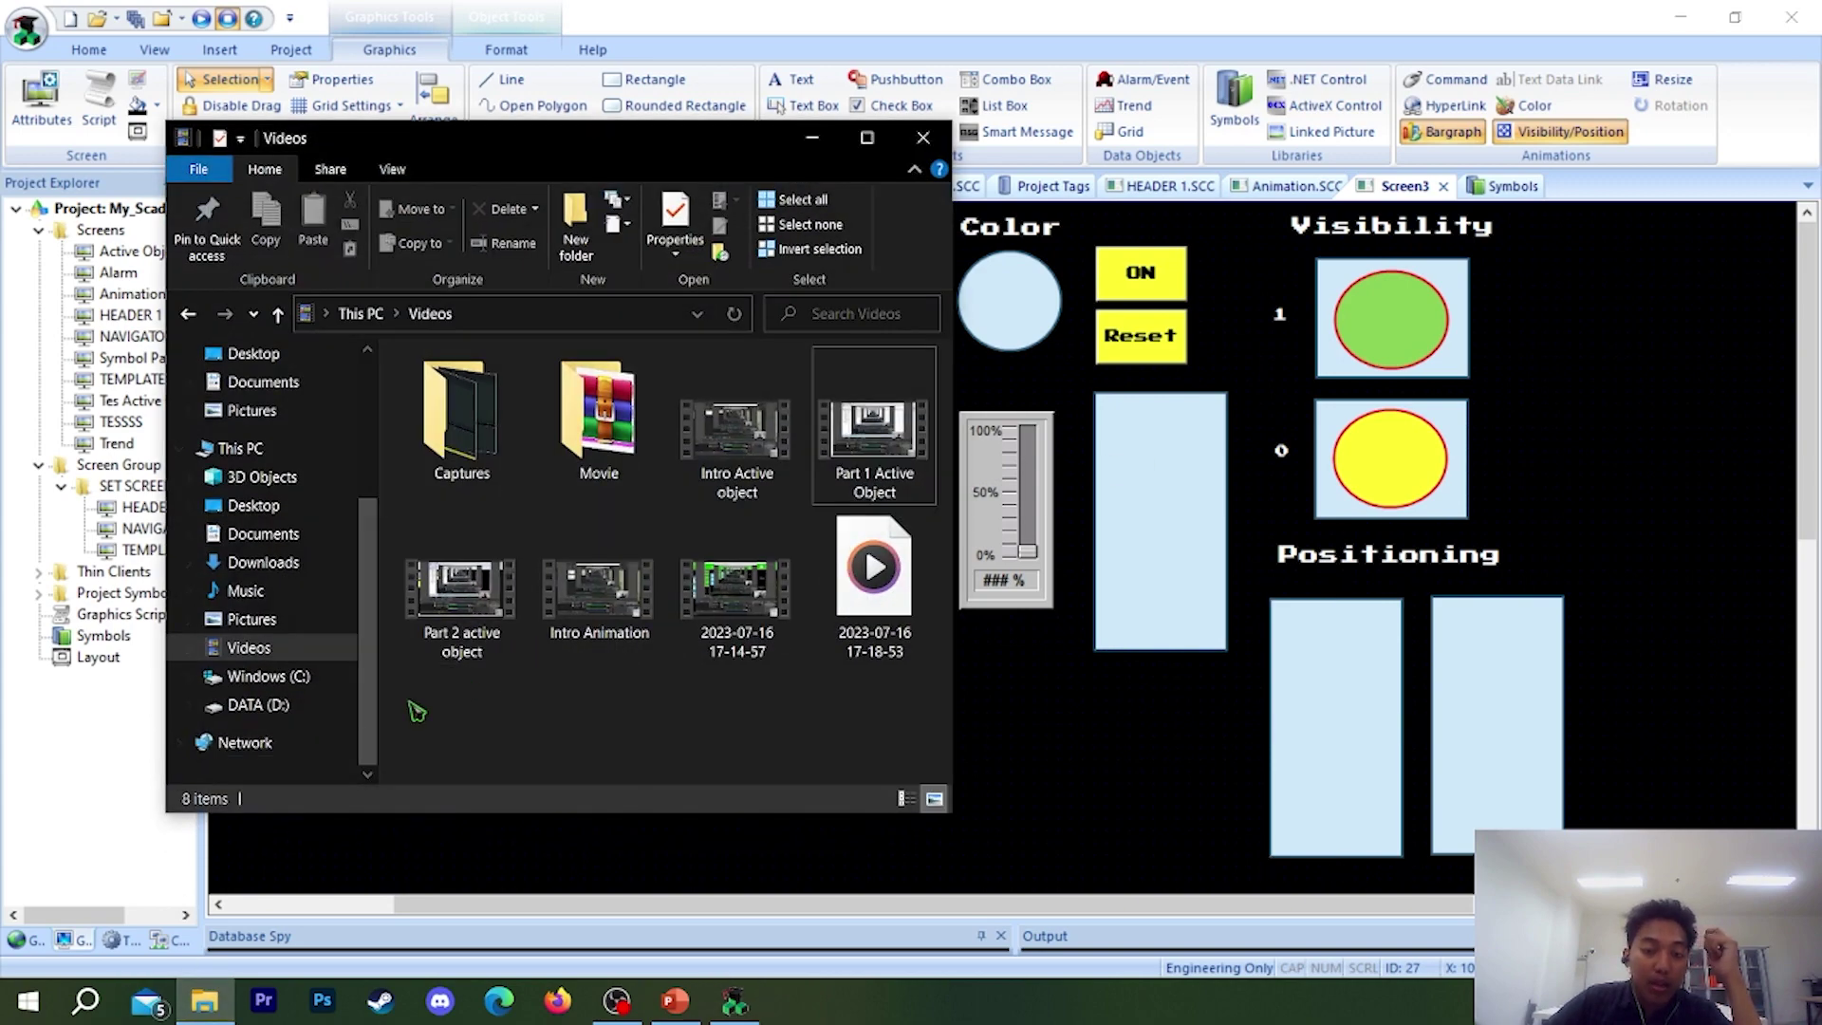
{"action": "left_click", "coordinate": [252, 618]}
{"action": "left_click", "coordinate": [263, 562]}
{"action": "right_click", "coordinate": [441, 664]}
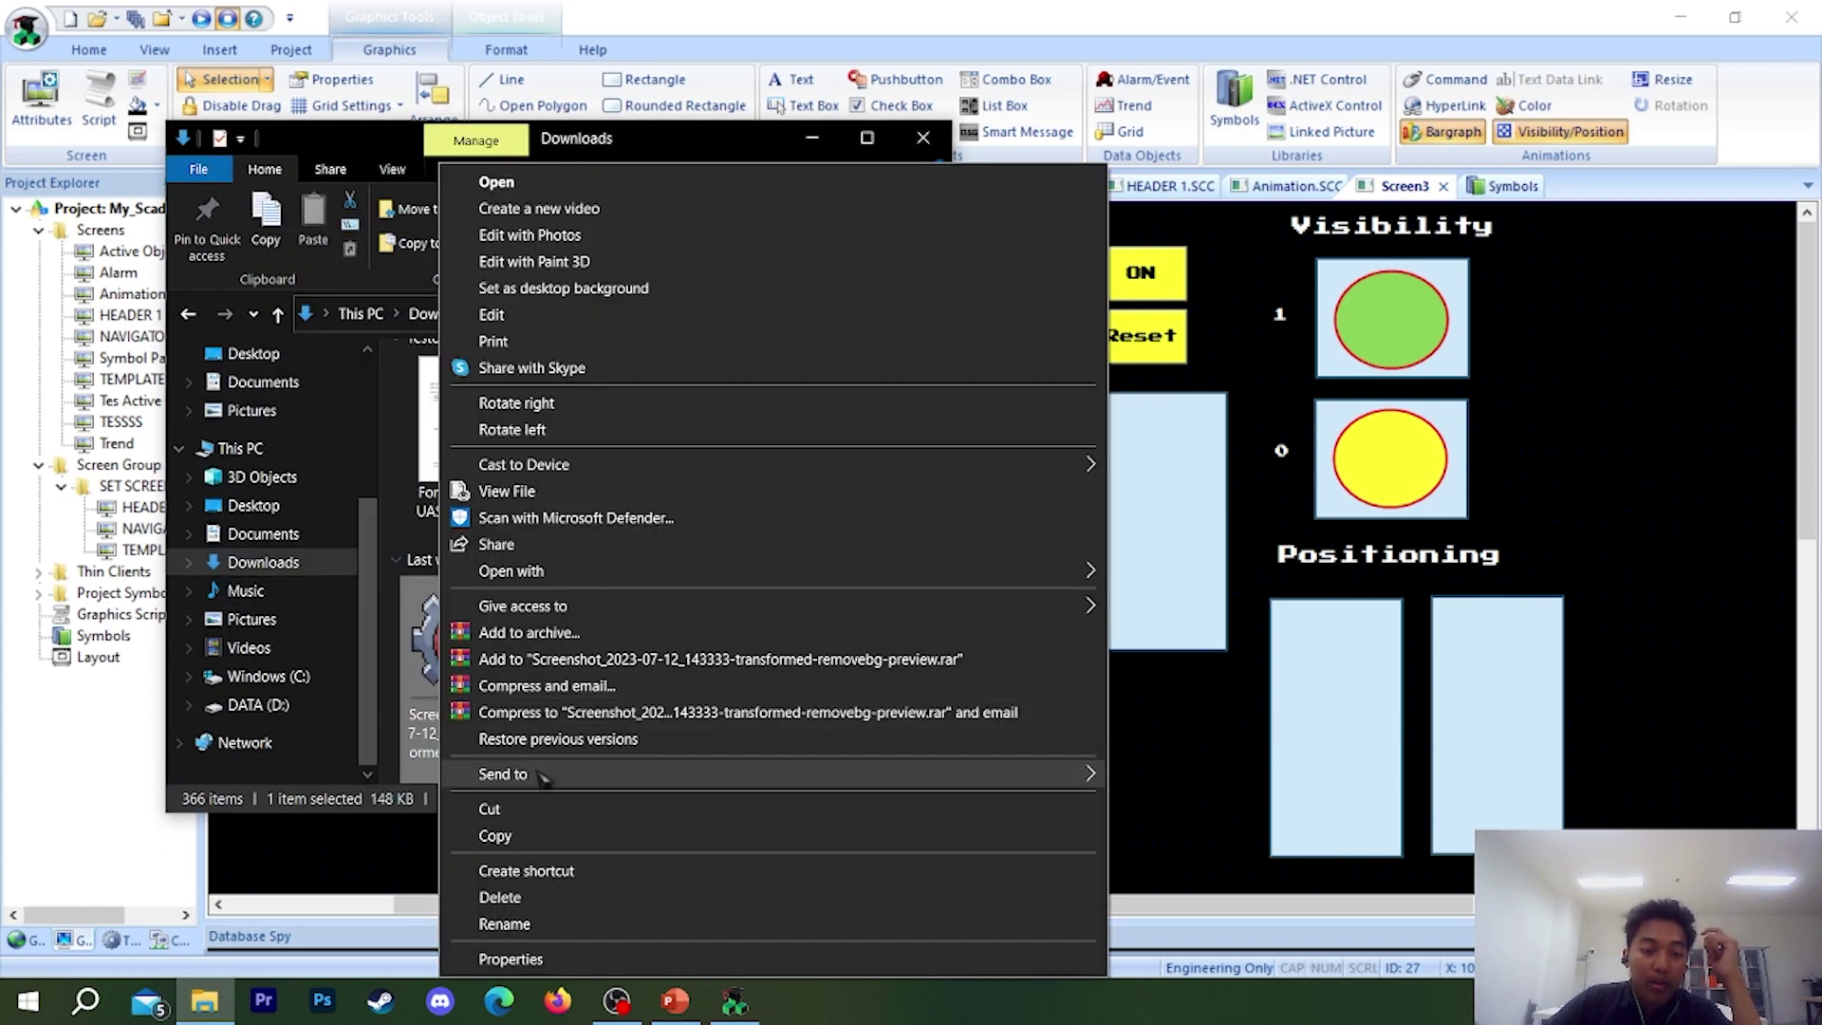
{"action": "left_click", "coordinate": [558, 841]}
{"action": "left_click", "coordinate": [1017, 727]}
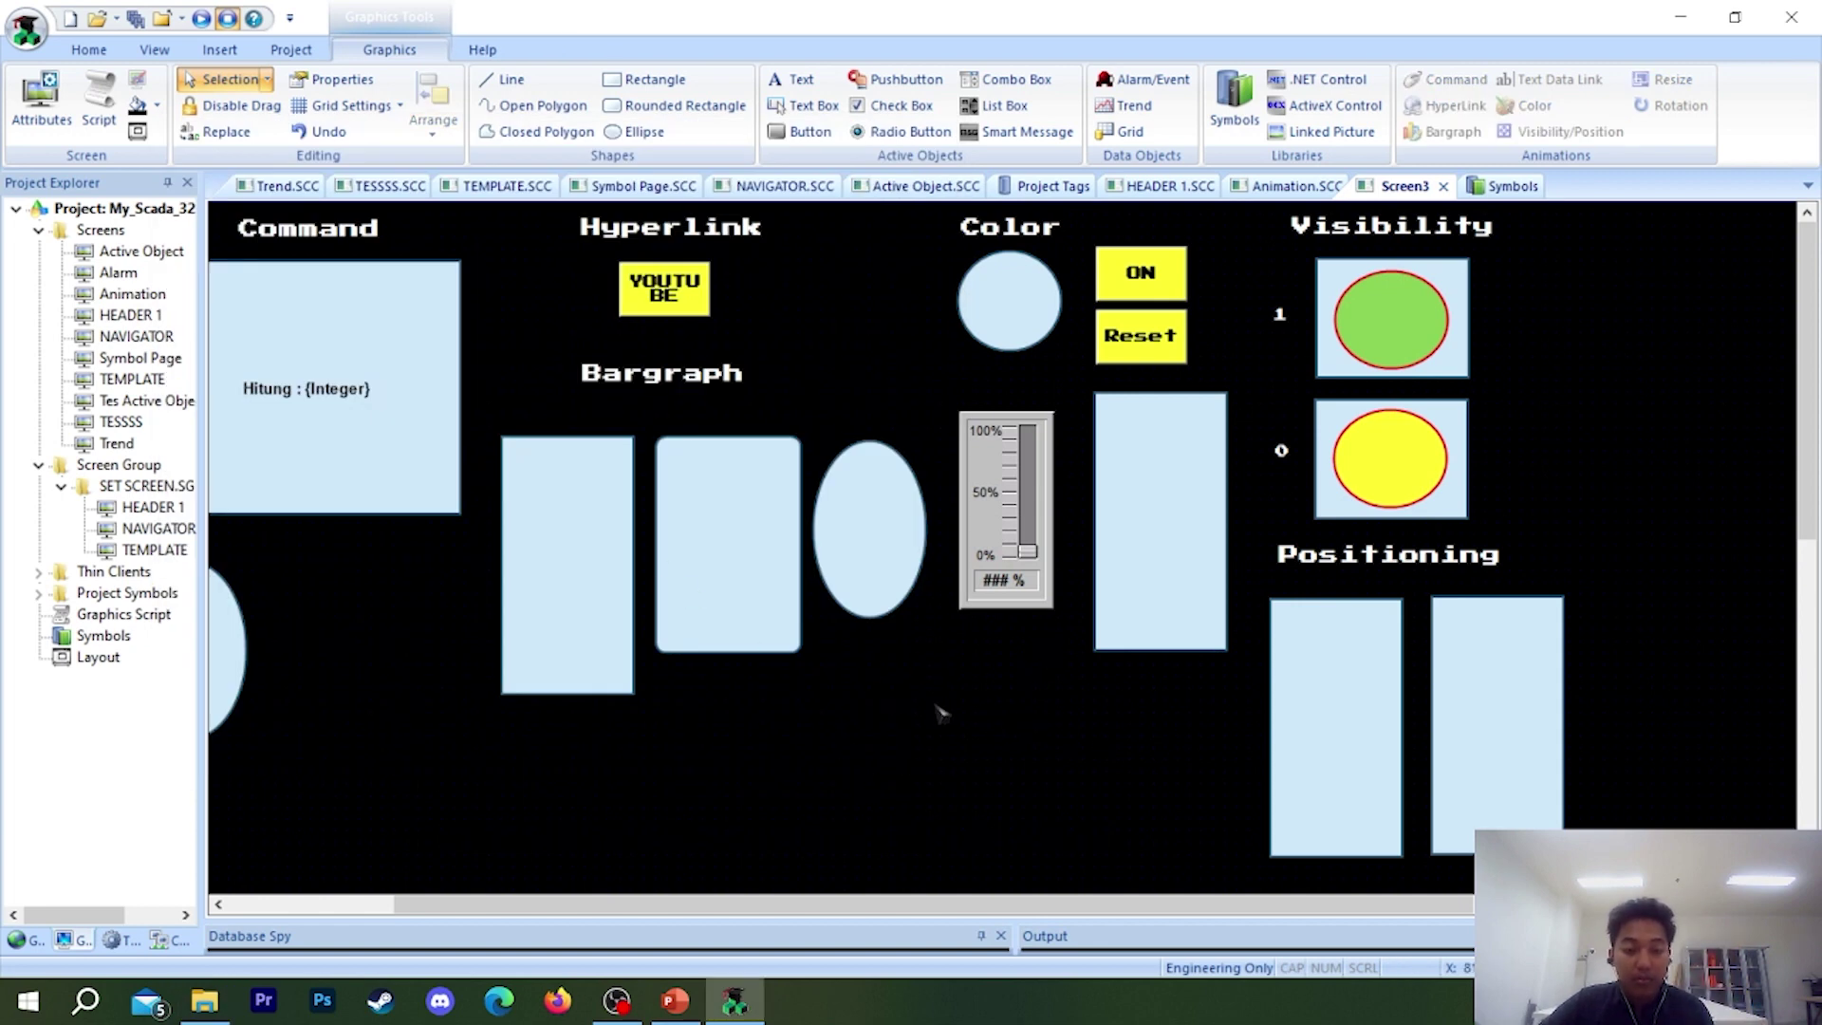
- Open the transparent gear clock image in the photo viewer, copy the picture, and paste it onto Screen3
{"action": "left_click", "coordinate": [204, 1000]}
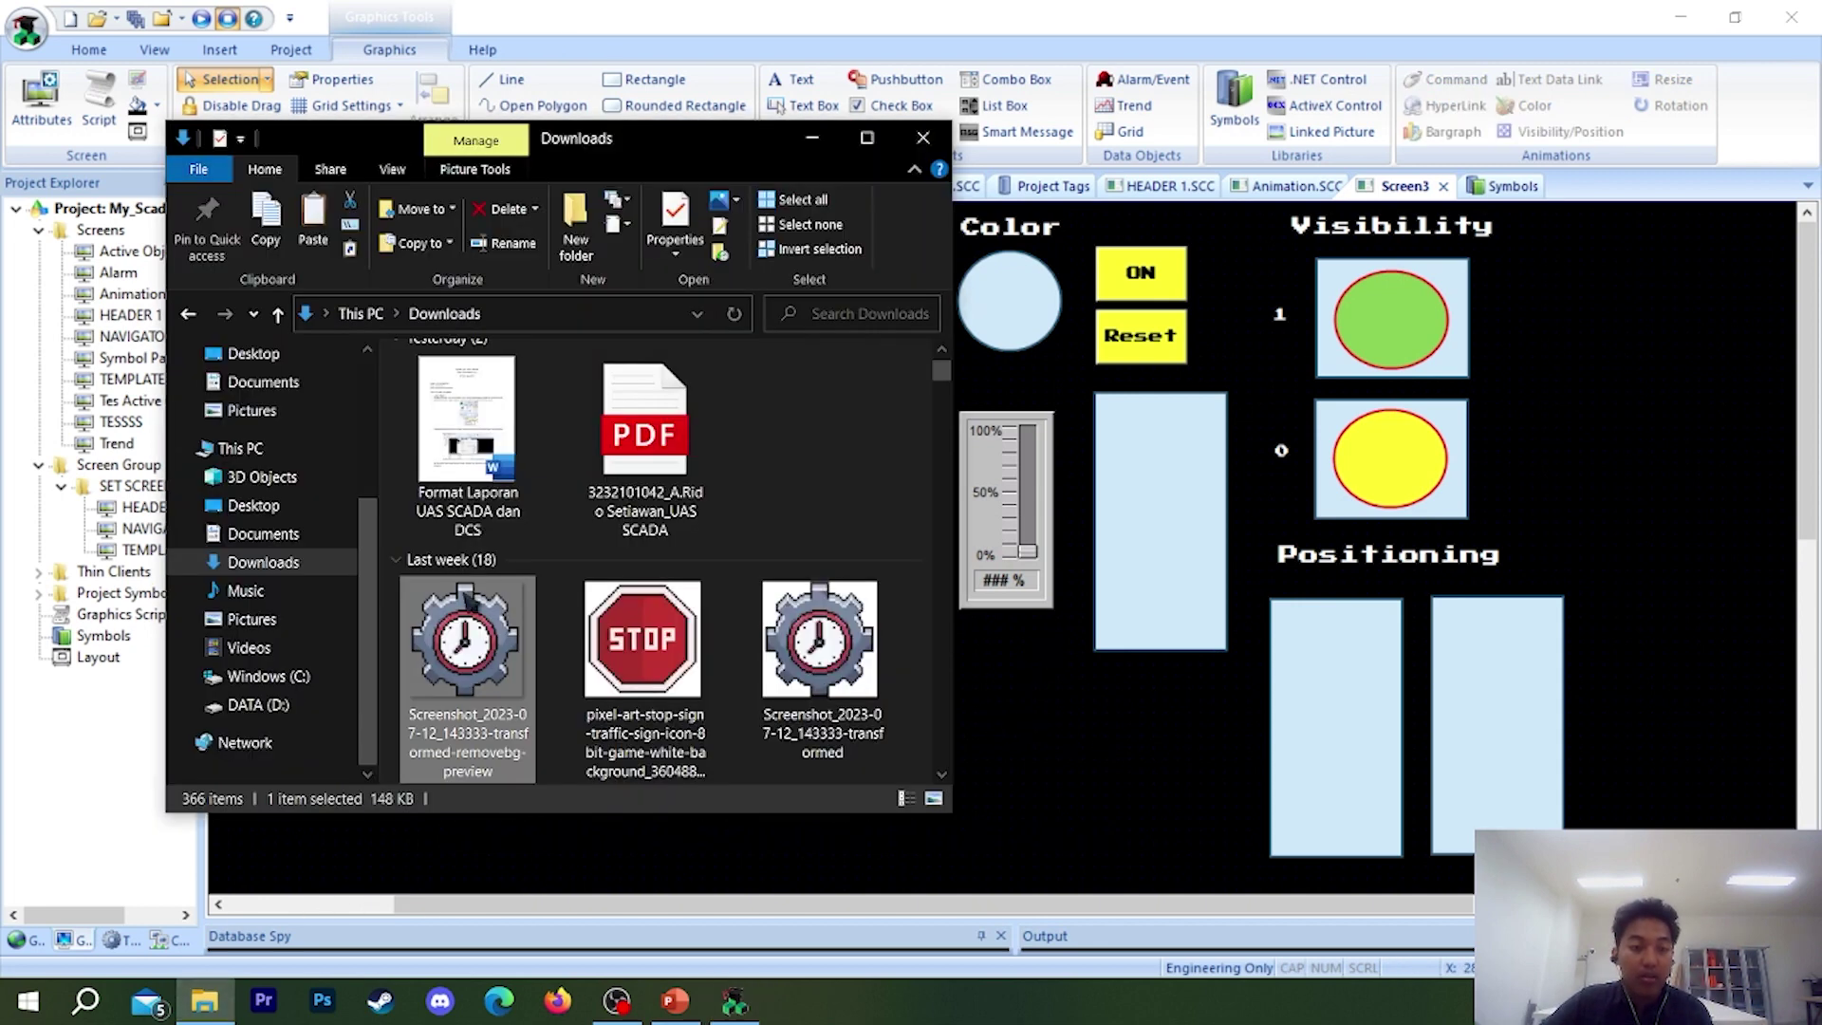
{"action": "double_click", "coordinate": [467, 681]}
{"action": "right_click", "coordinate": [716, 423]}
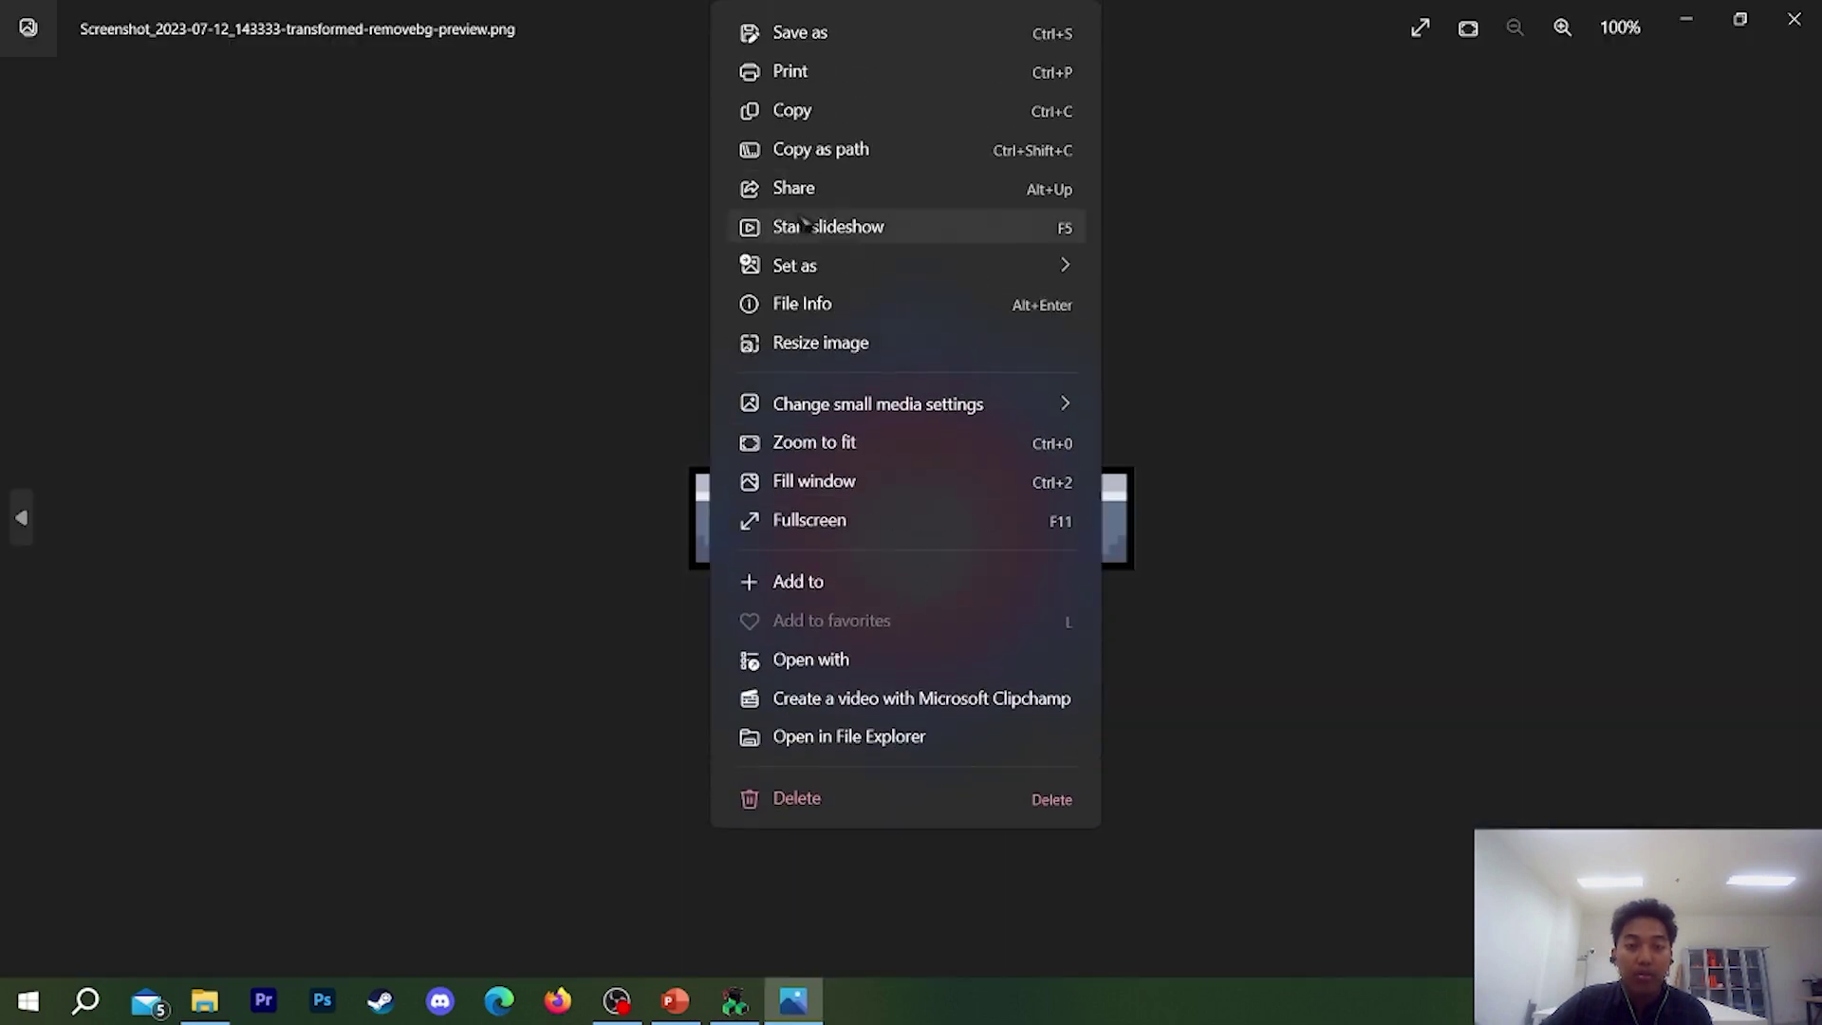
{"action": "left_click", "coordinate": [810, 125]}
{"action": "left_click", "coordinate": [1685, 19]}
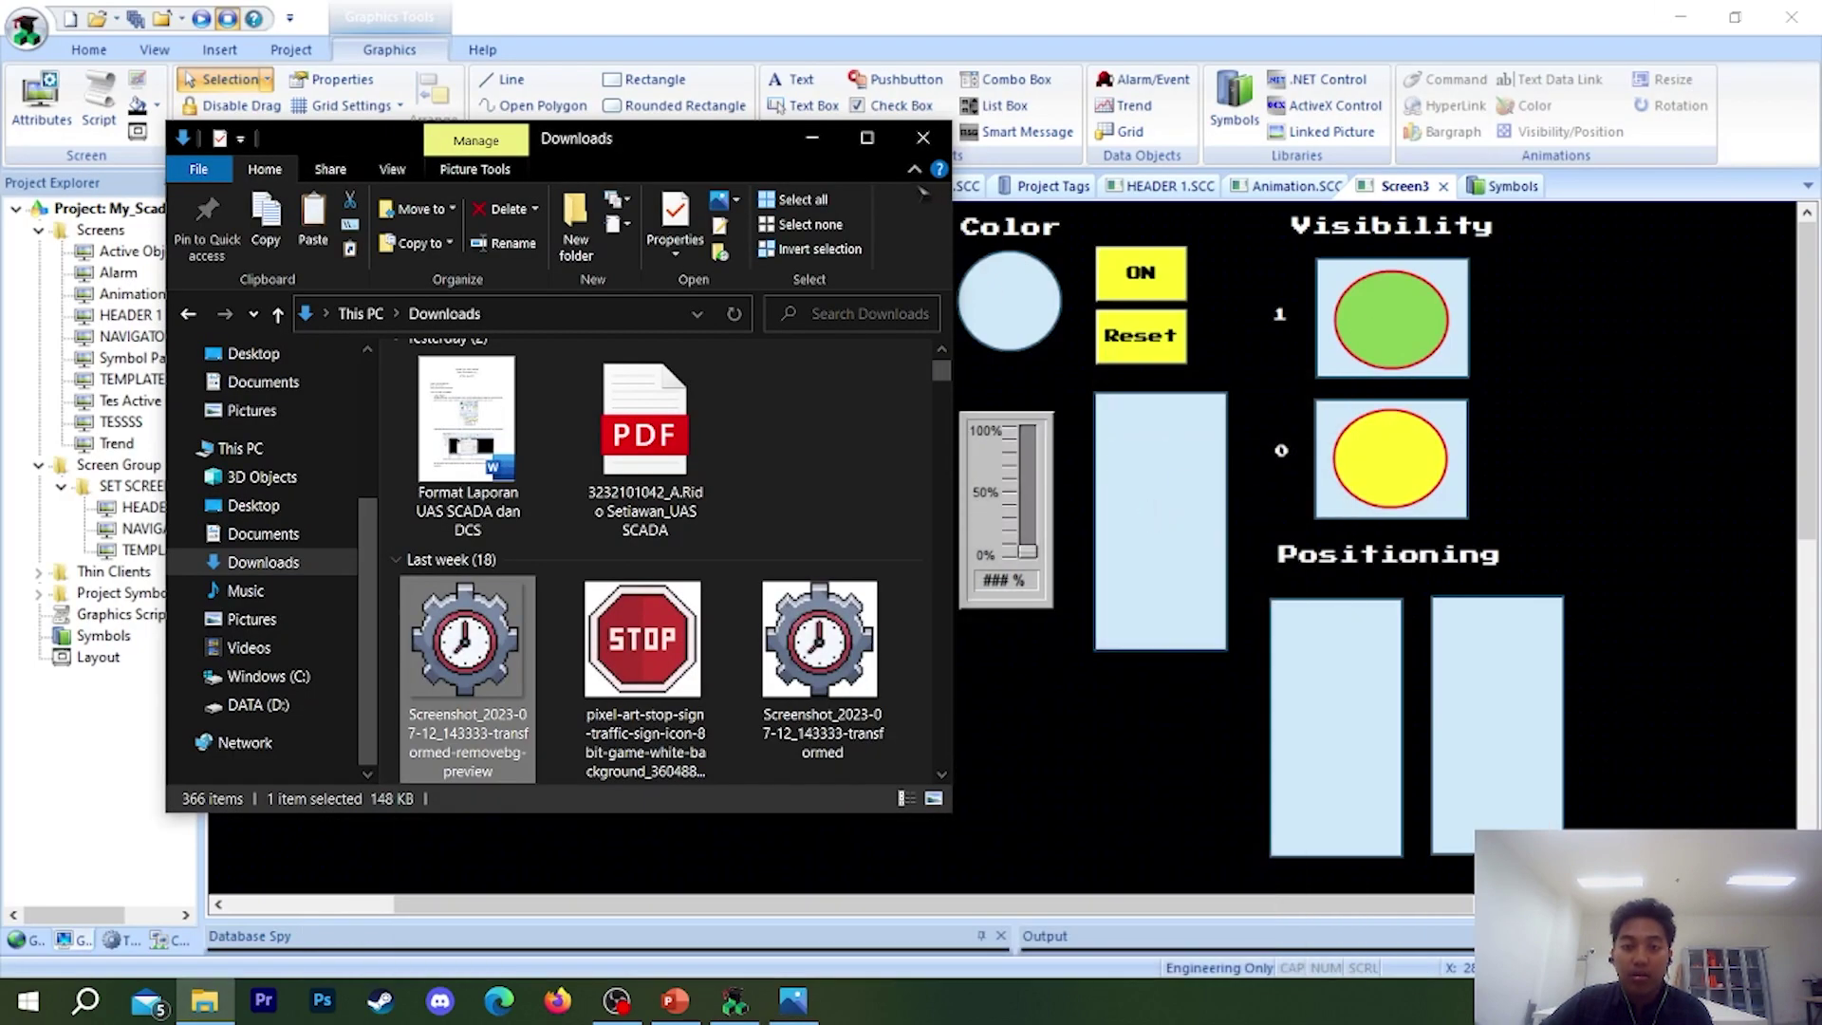
{"action": "left_click", "coordinate": [811, 137]}
{"action": "key", "text": "ctrl+v"}
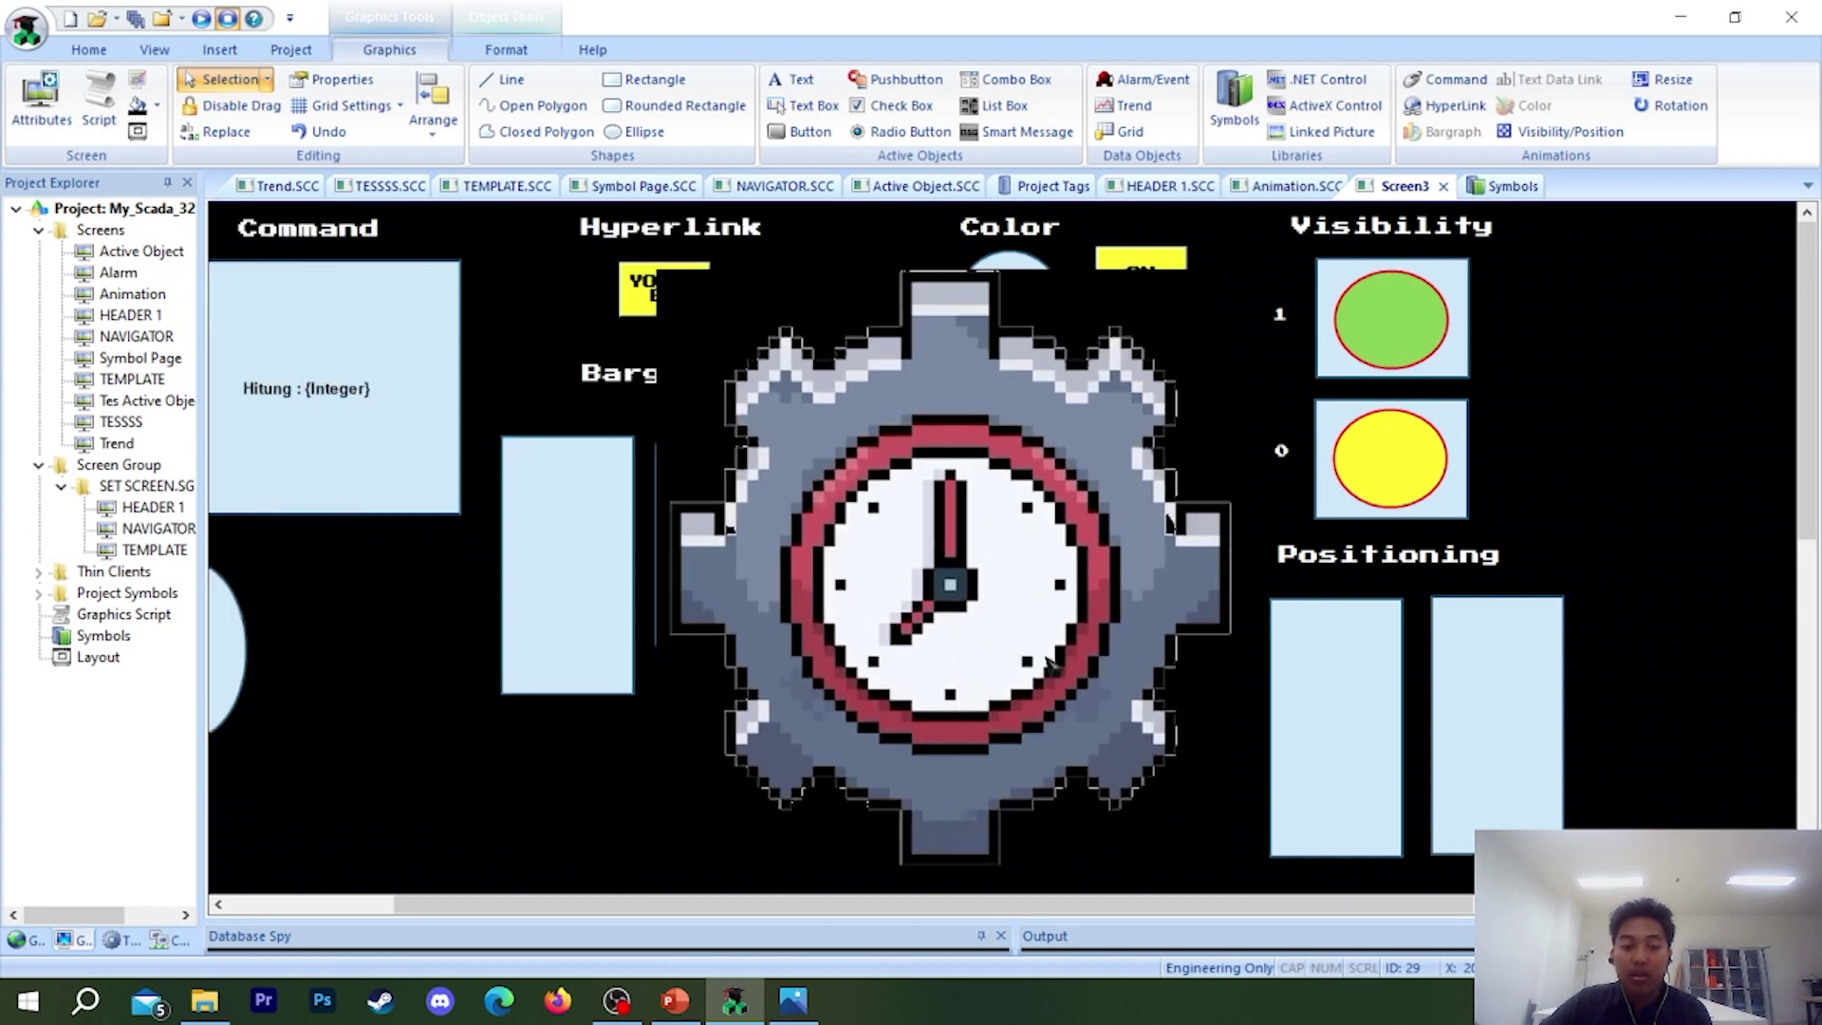
- Shrink the gear clock picture to about 131 by 132 and place it beside the green Visibility circle, at about X 1284, Y 43
{"action": "left_click_drag", "start_coordinate": [1049, 664], "coordinate": [1062, 664]}
{"action": "left_click_drag", "start_coordinate": [1262, 266], "coordinate": [857, 663]}
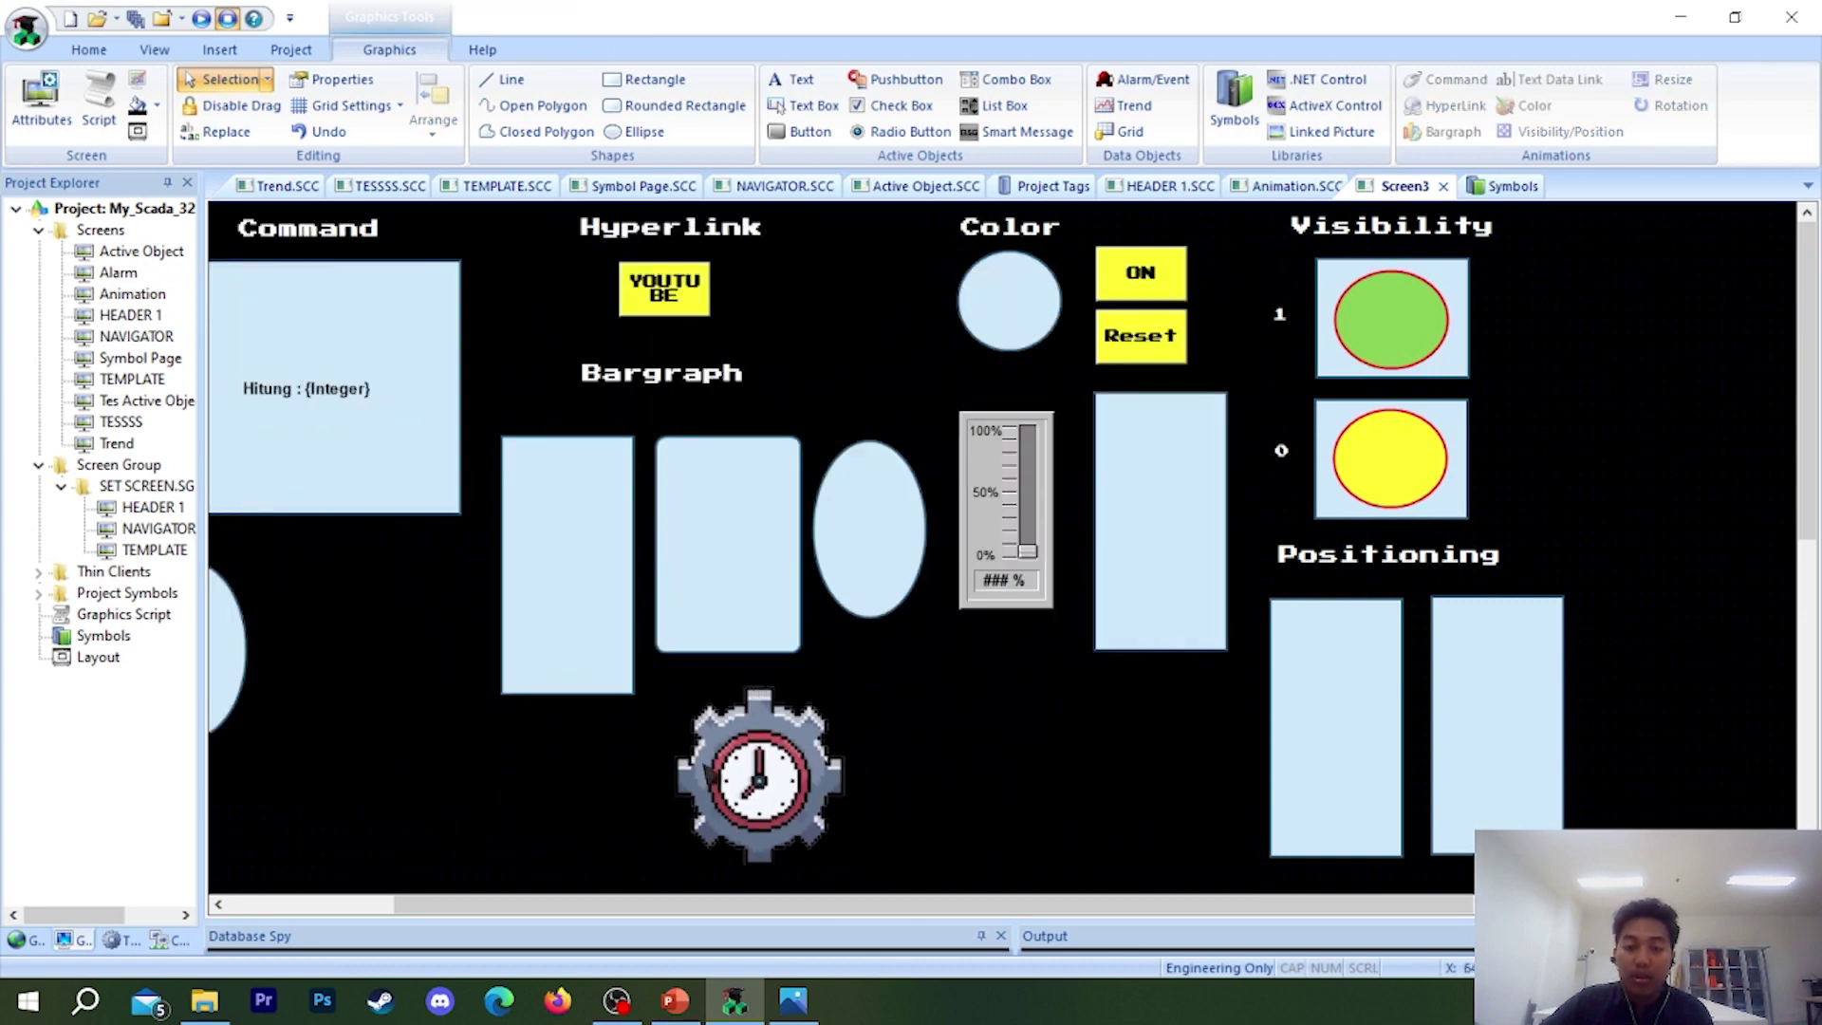
{"action": "left_click_drag", "start_coordinate": [708, 764], "coordinate": [1517, 326]}
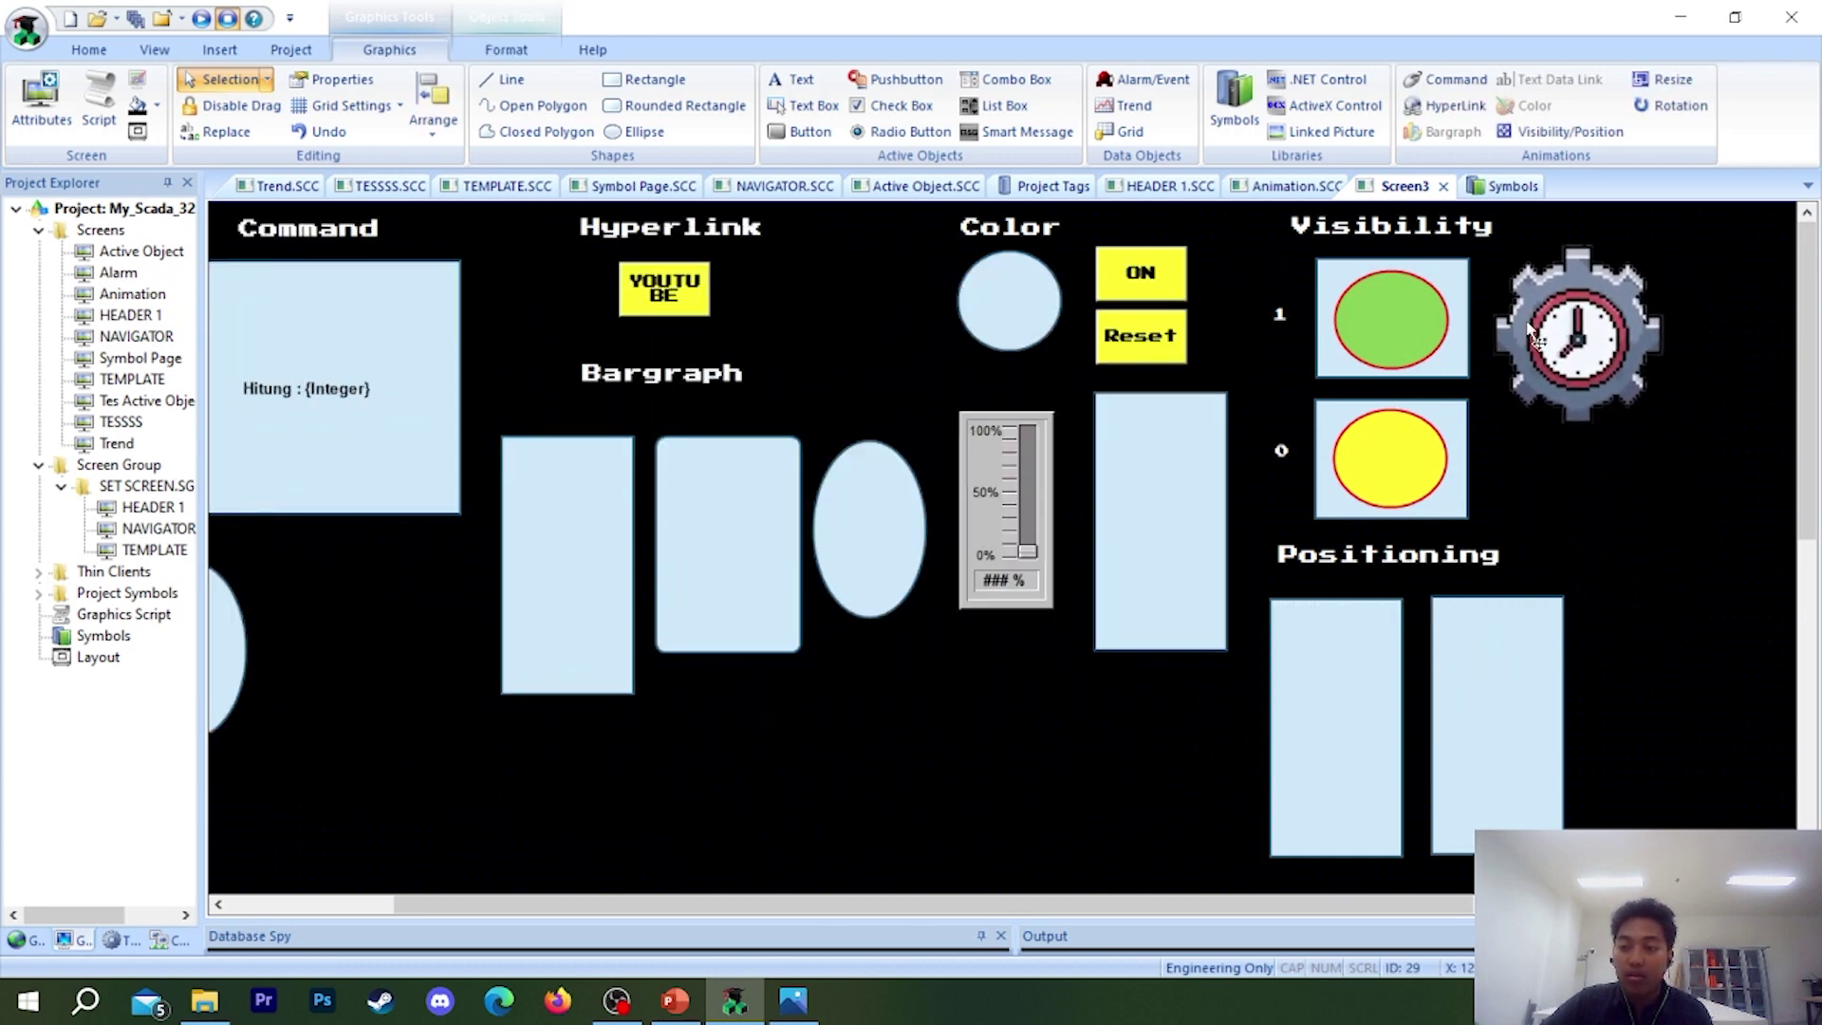
{"action": "left_click", "coordinate": [1608, 370]}
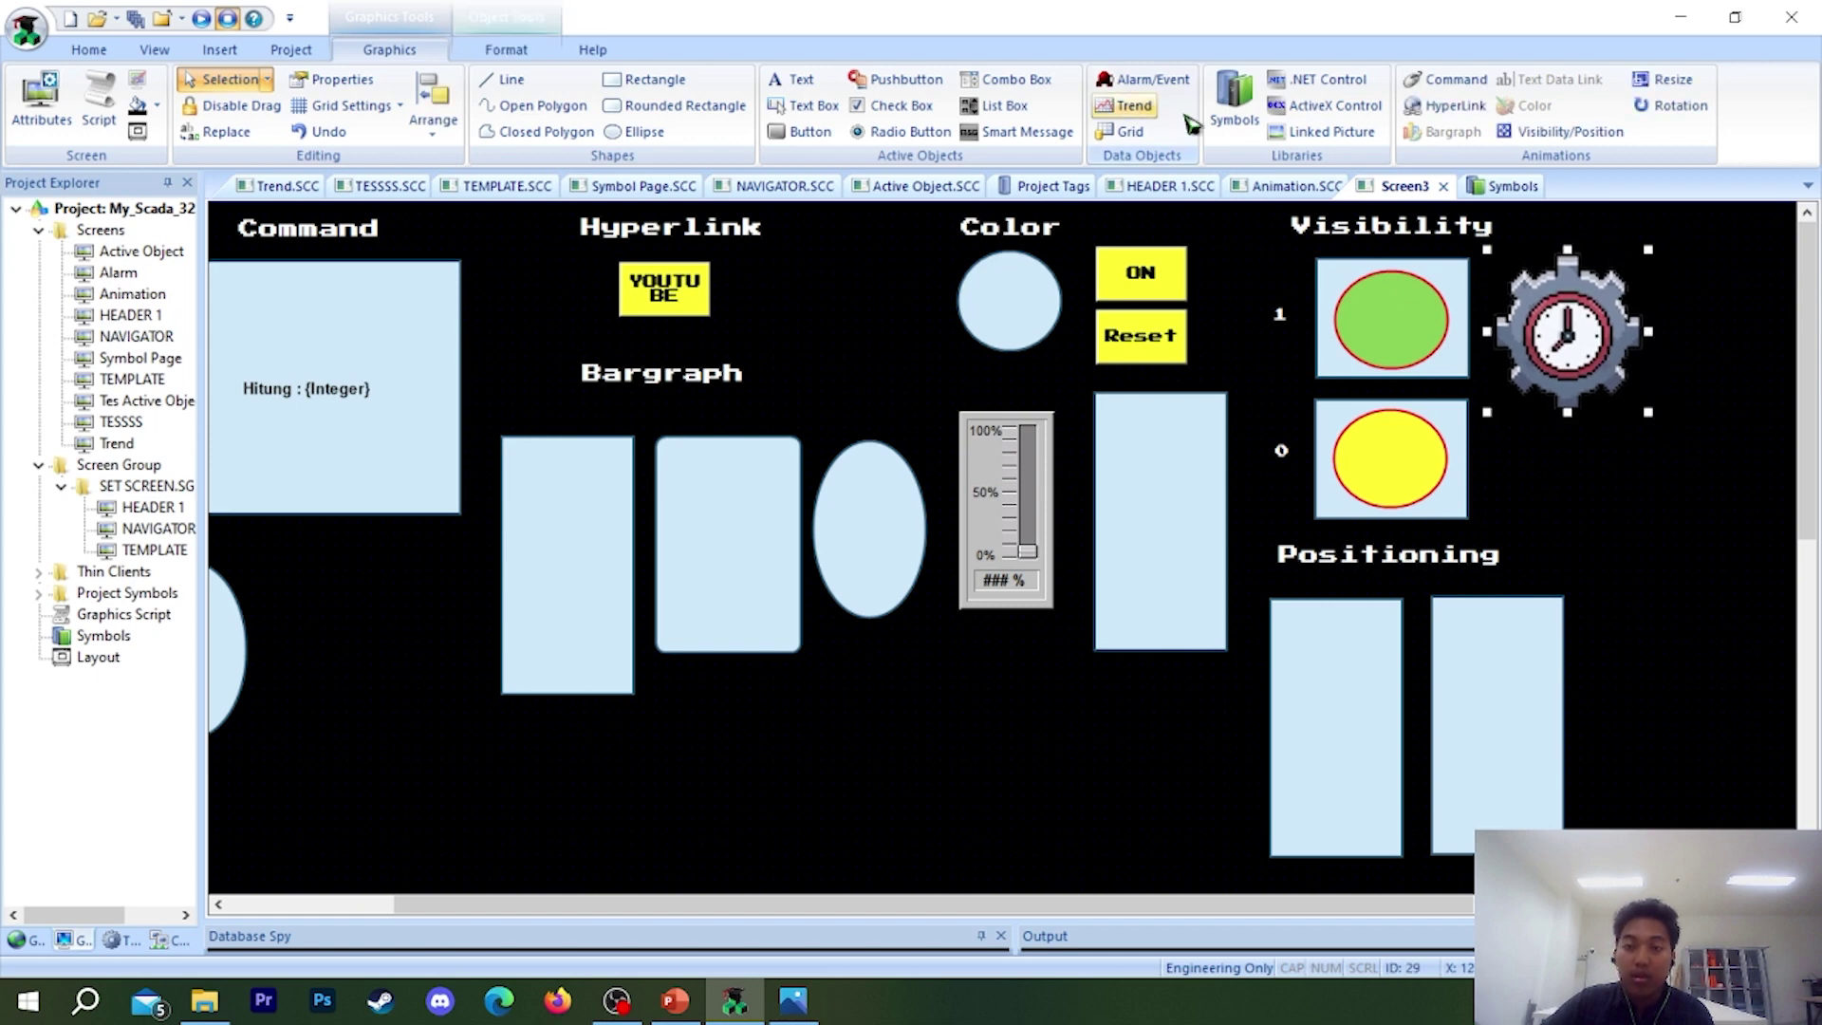
- Add a Visibility/Position animation to the gear clock picture with a visibility expression comparing the Boolean tag
{"action": "left_click", "coordinate": [1565, 132]}
{"action": "left_click", "coordinate": [788, 358]}
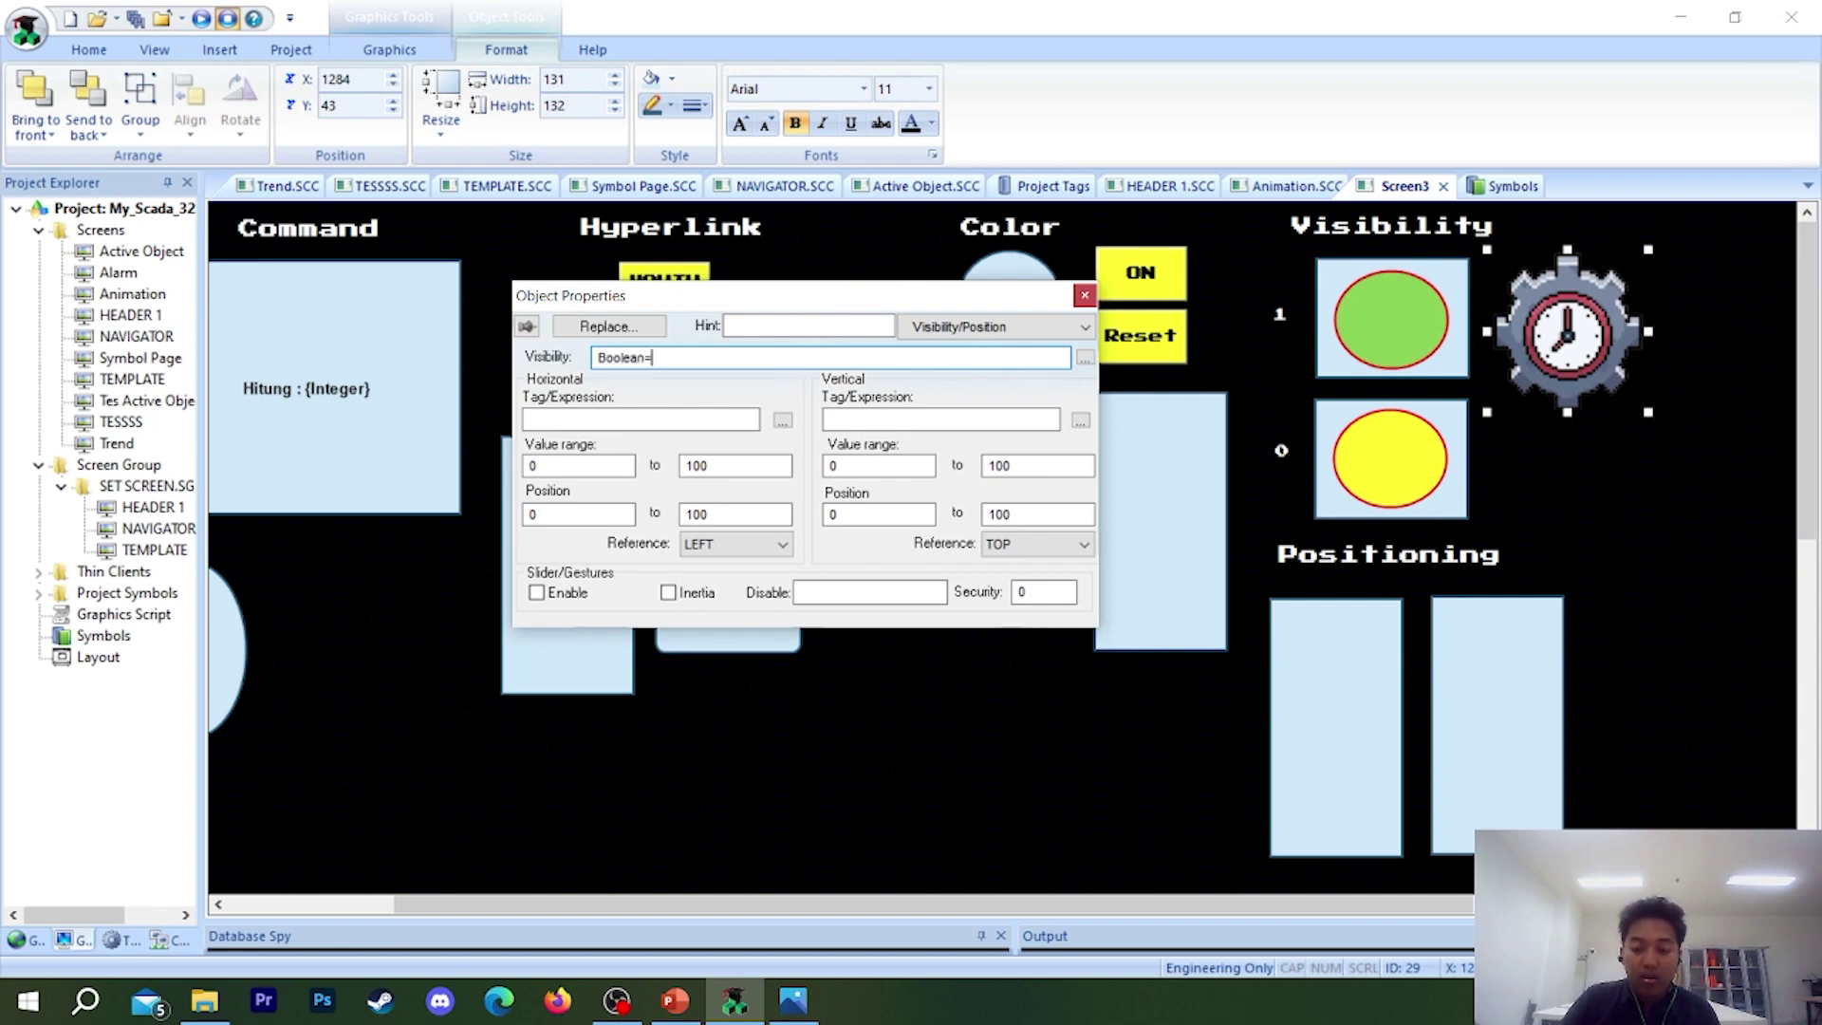
{"action": "left_click", "coordinate": [1085, 297]}
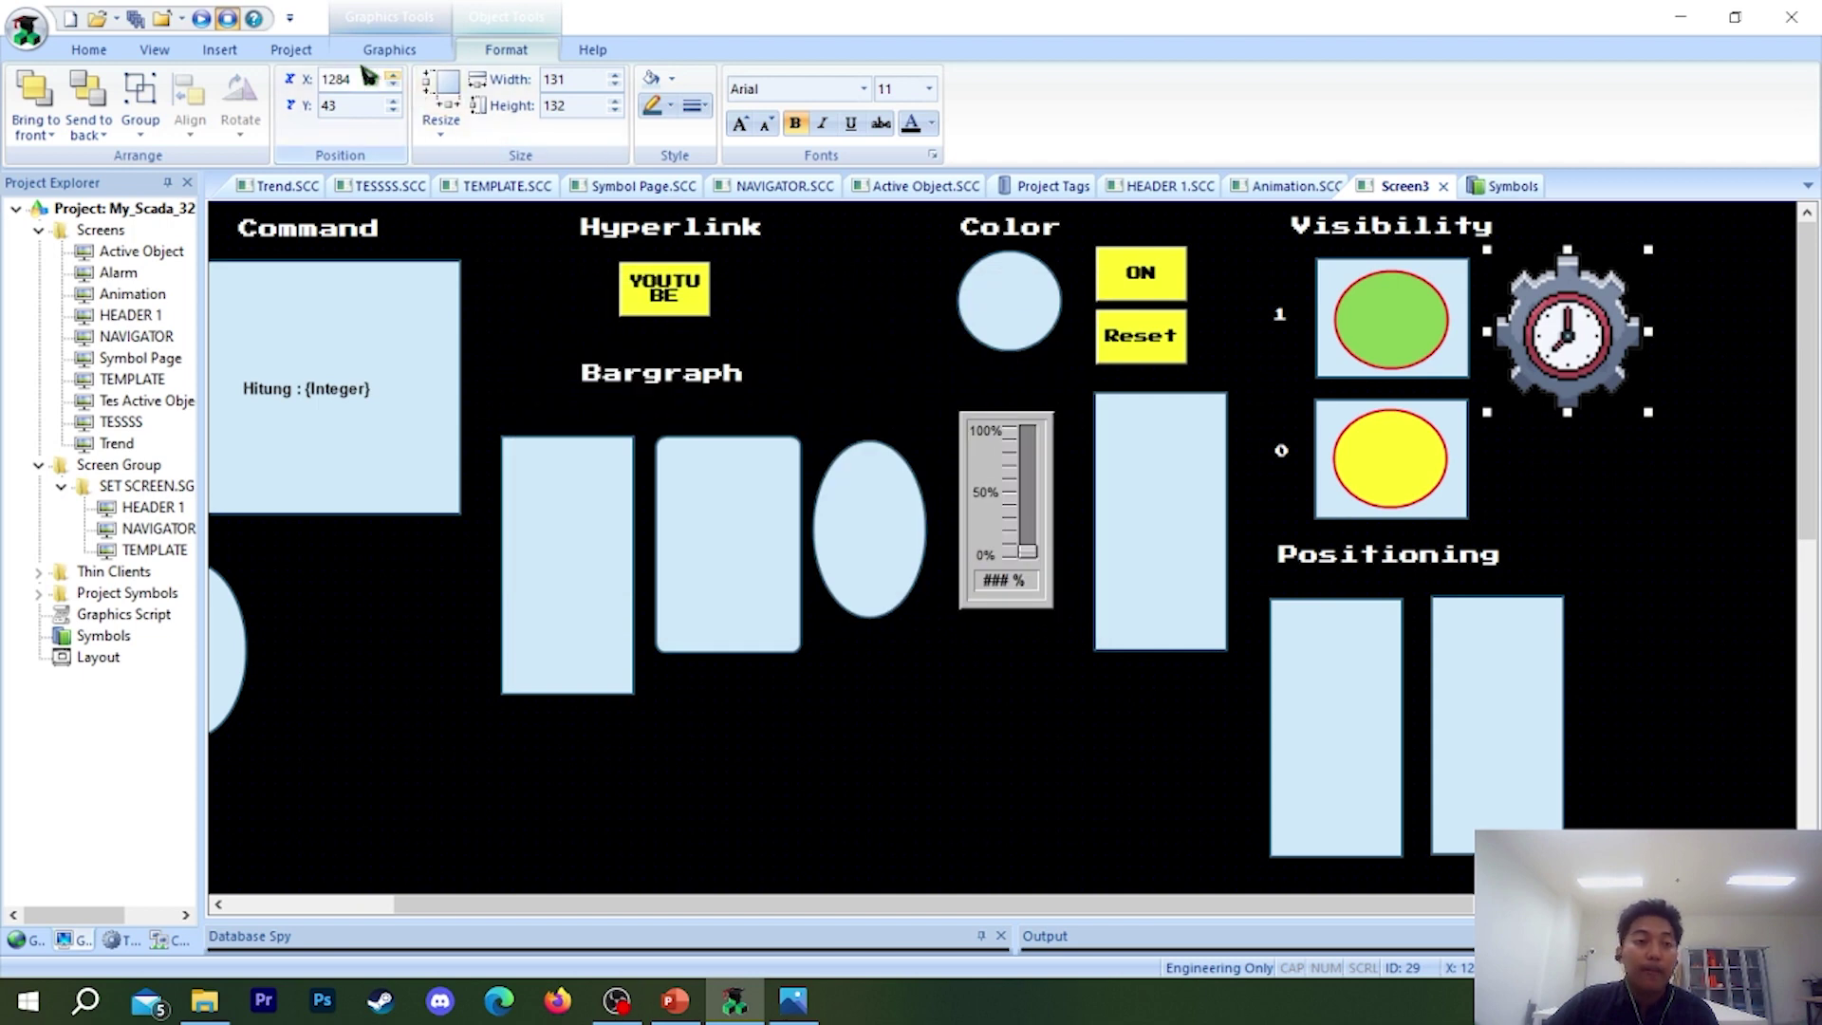
- Run the project, turn the Boolean on to test the gear clock's visibility, and exit the runtime
{"action": "left_click", "coordinate": [226, 19]}
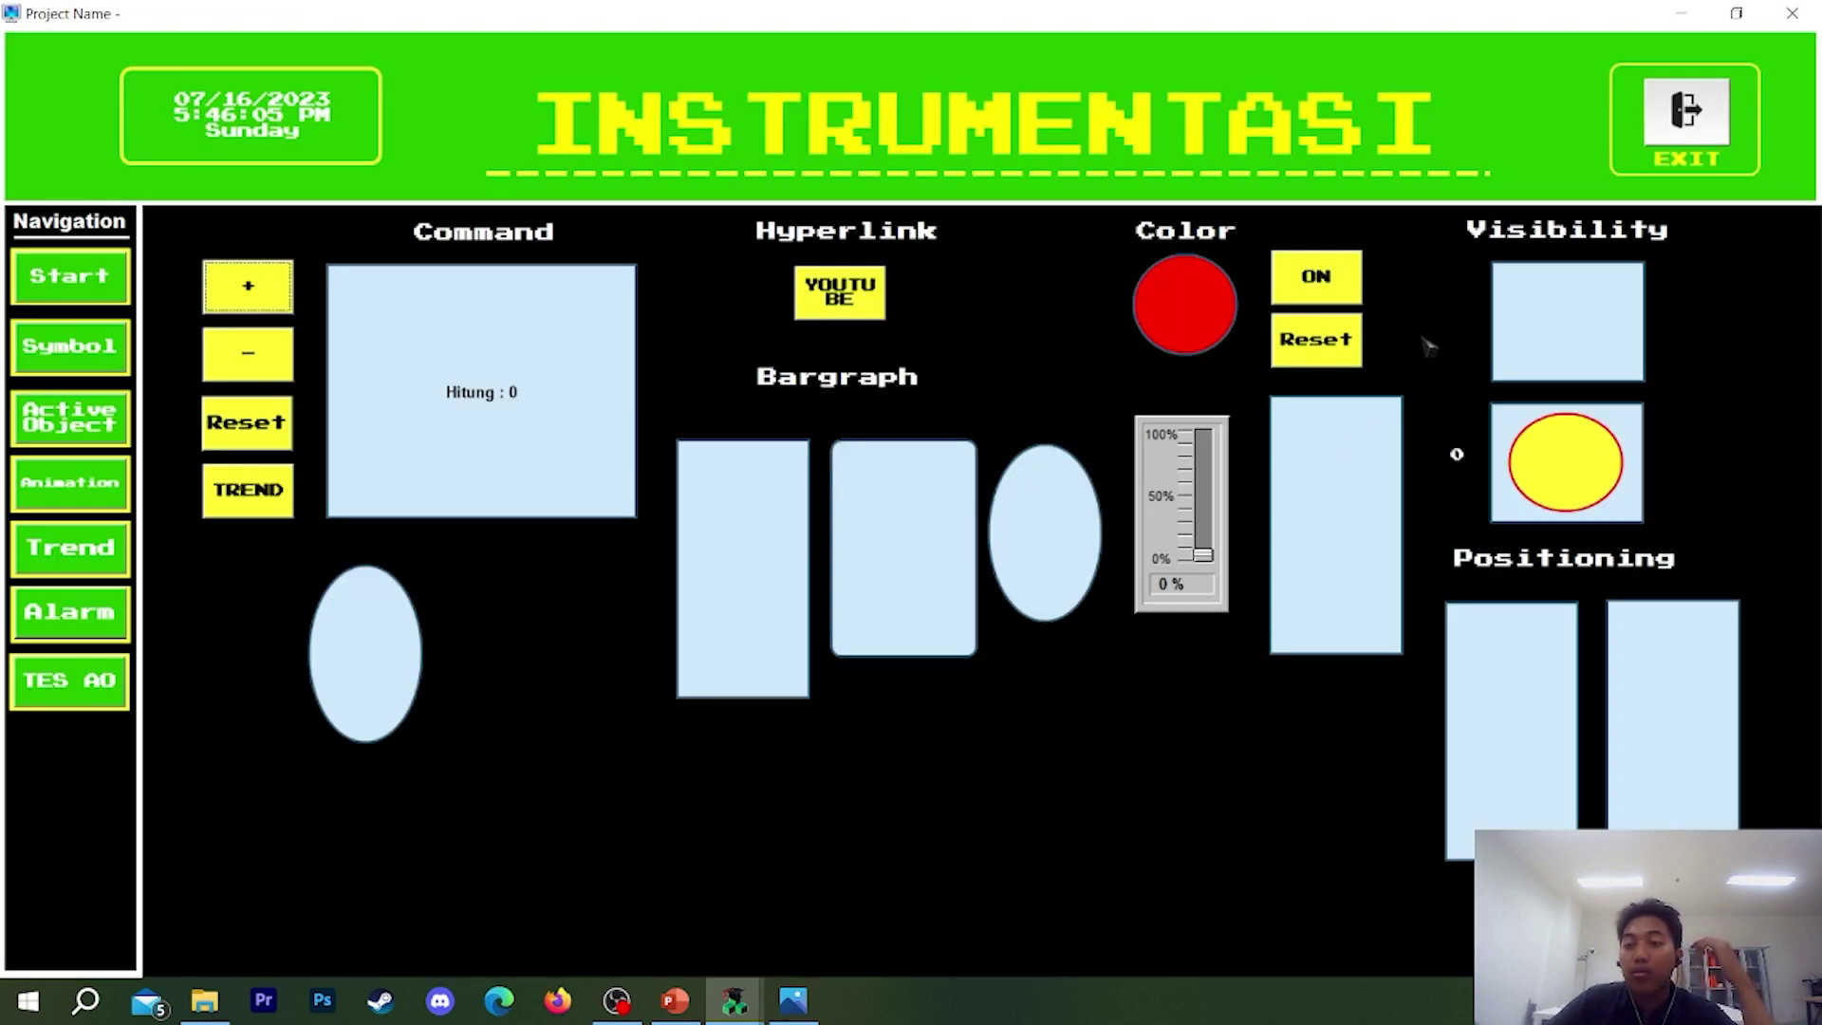
{"action": "left_click", "coordinate": [1292, 269]}
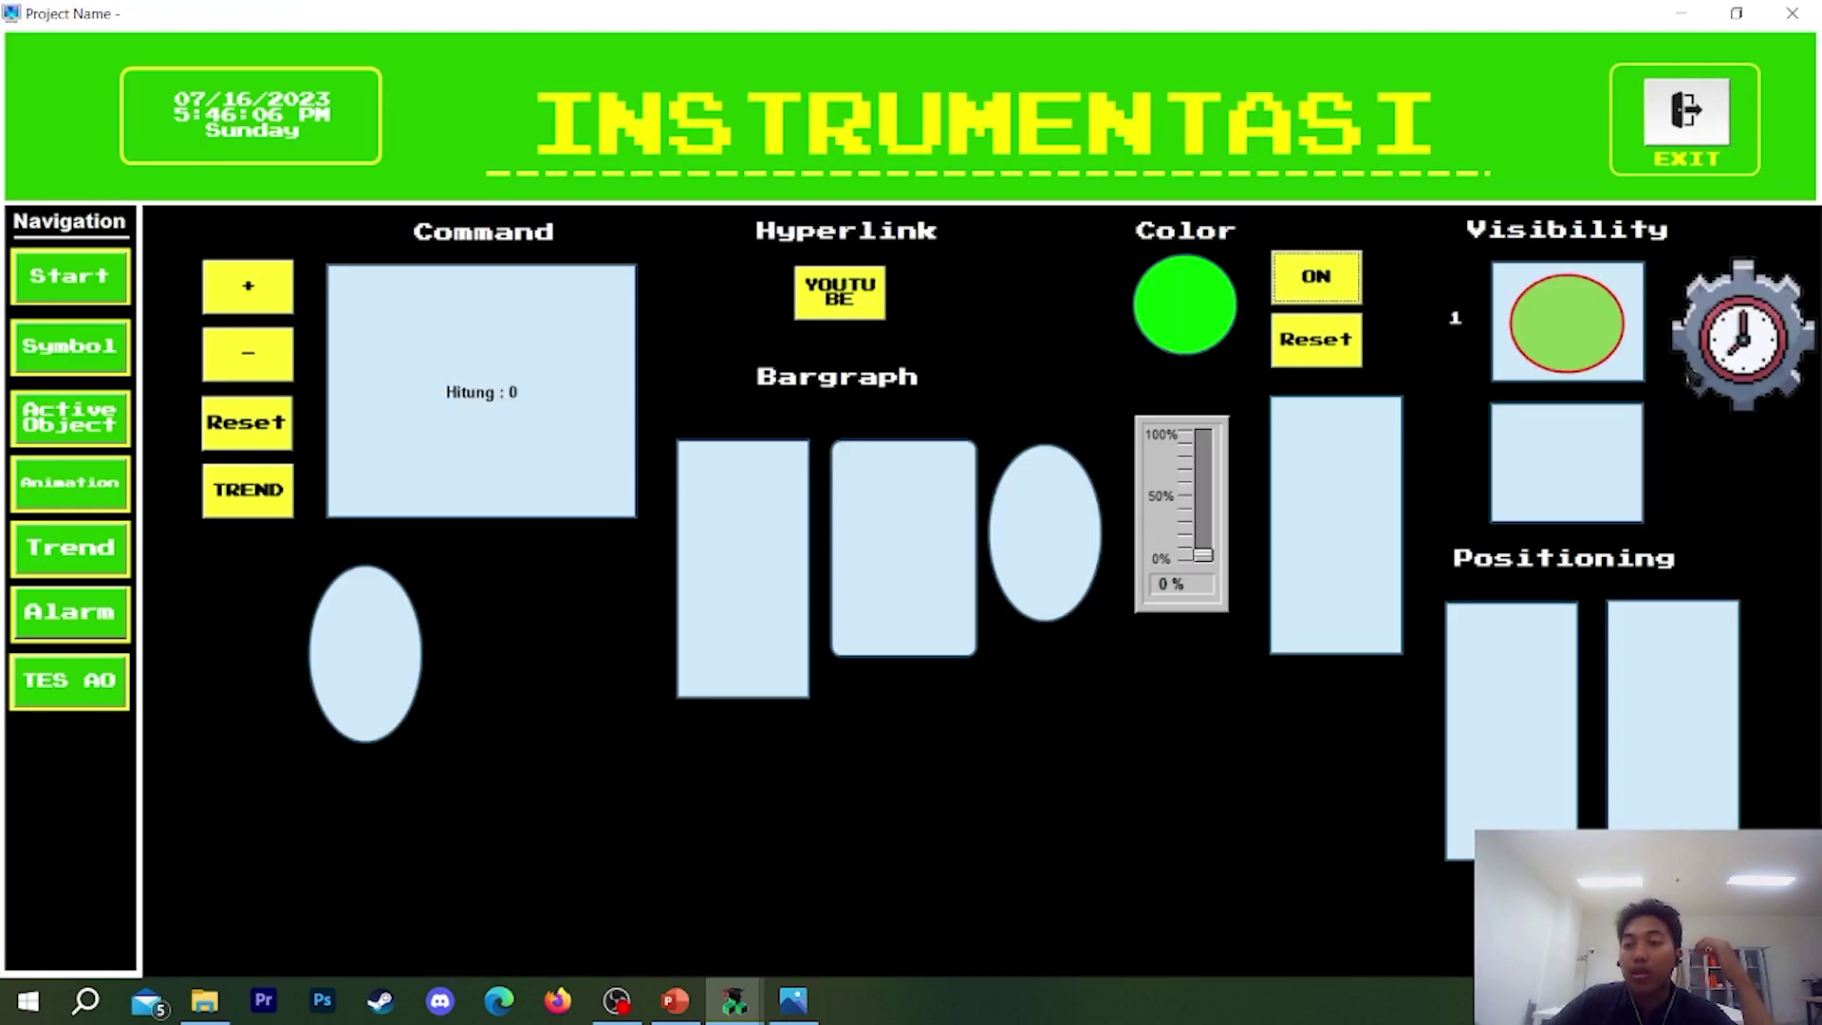
{"action": "left_click", "coordinate": [1715, 163]}
{"action": "left_click", "coordinate": [950, 576]}
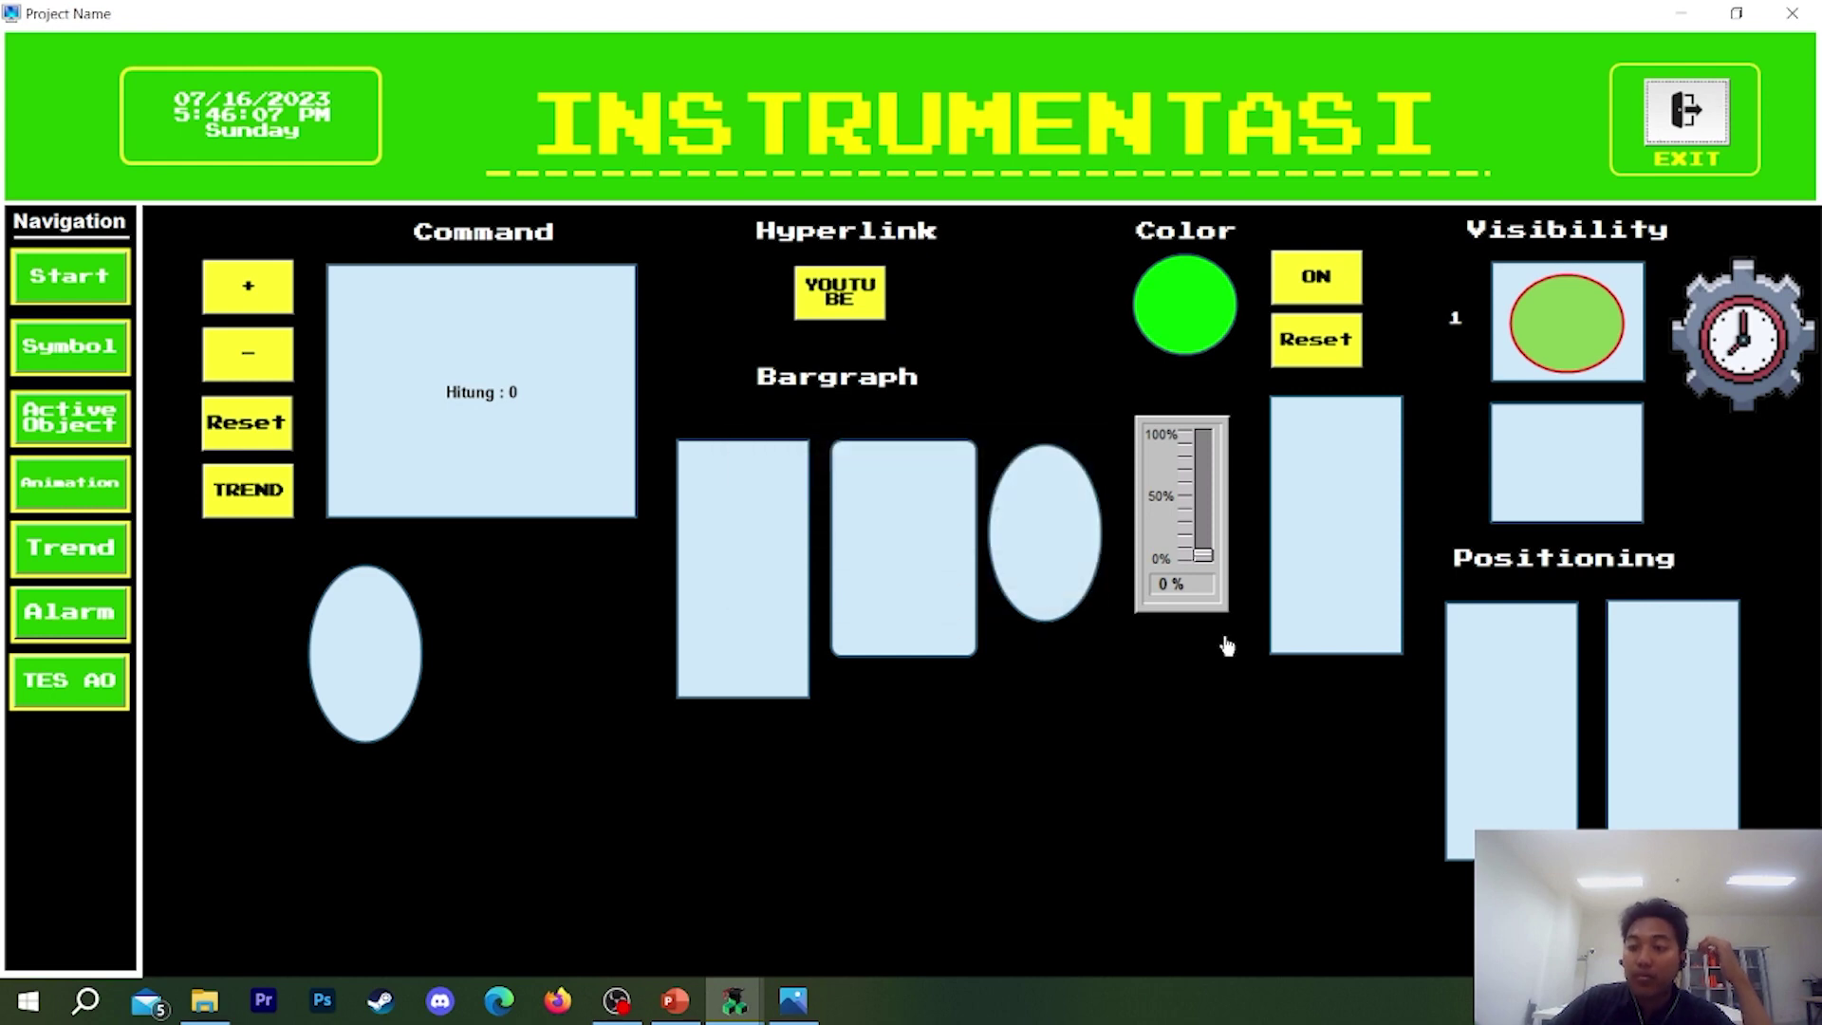
- Delete the gear clock picture beside the green Visibility circle on Screen3
{"action": "left_click_drag", "start_coordinate": [1195, 905], "coordinate": [1597, 905]}
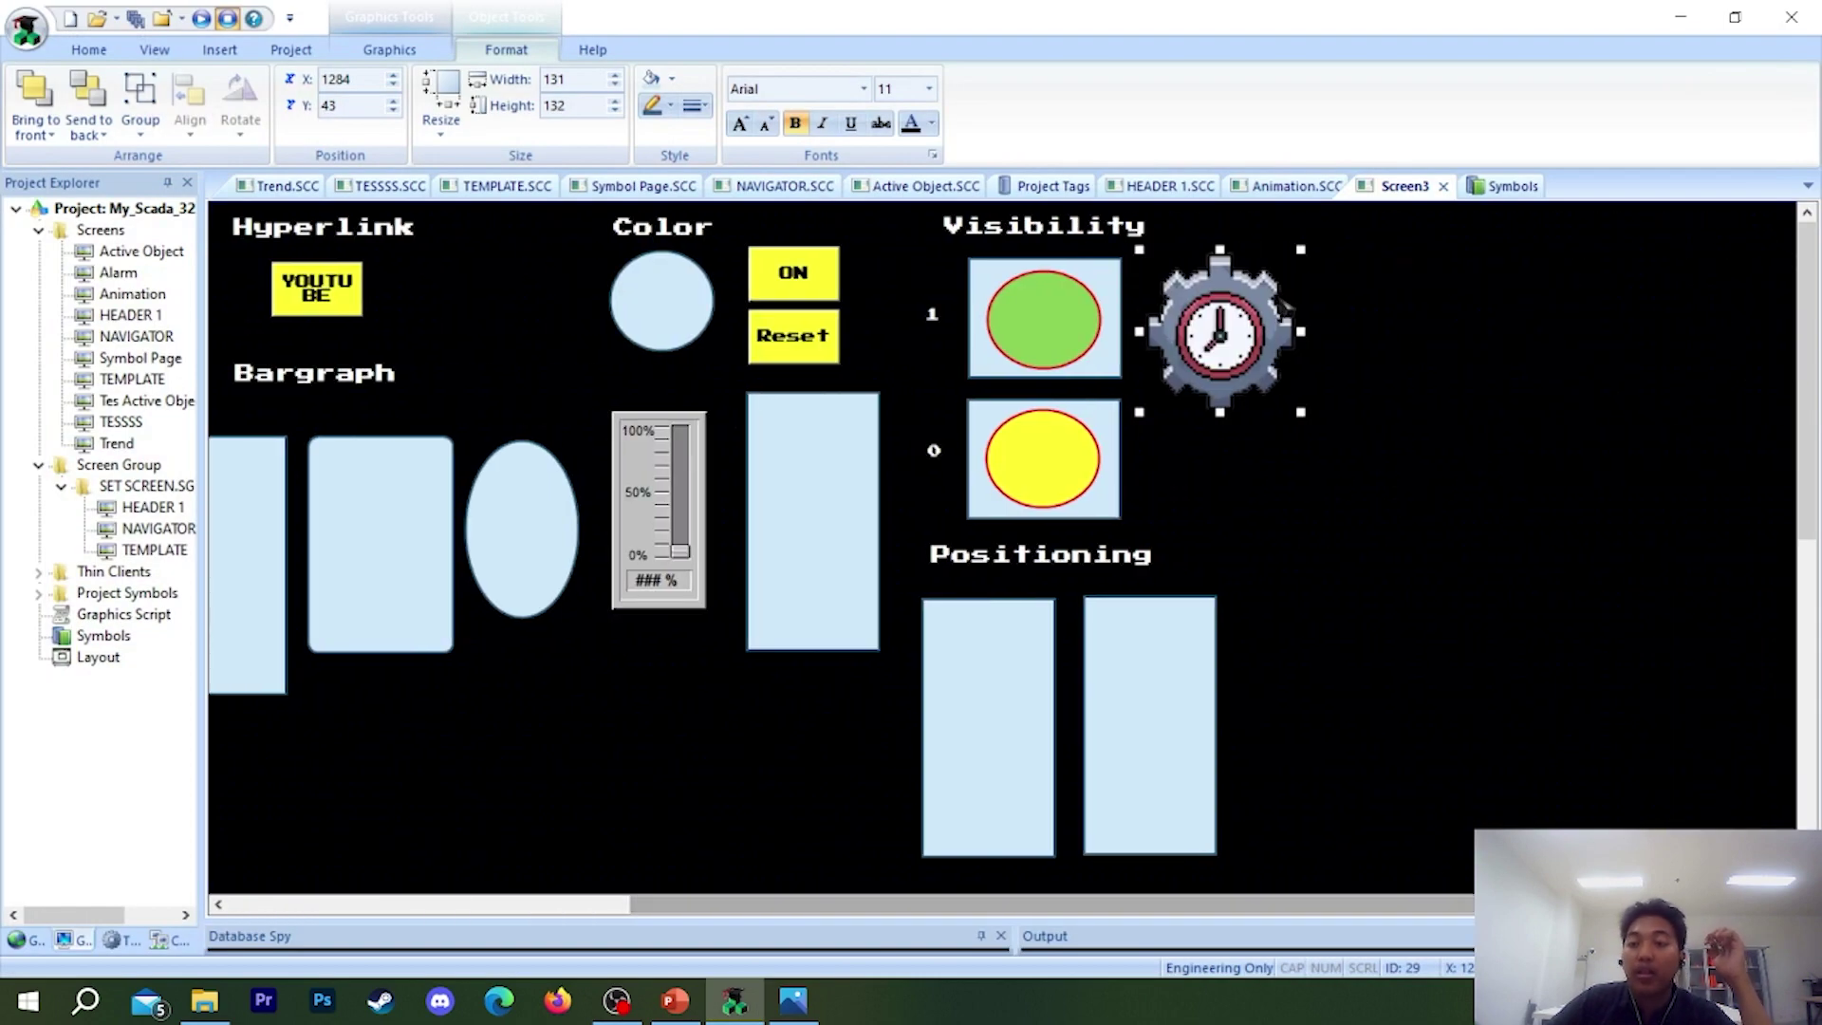
{"action": "key", "text": "Delete"}
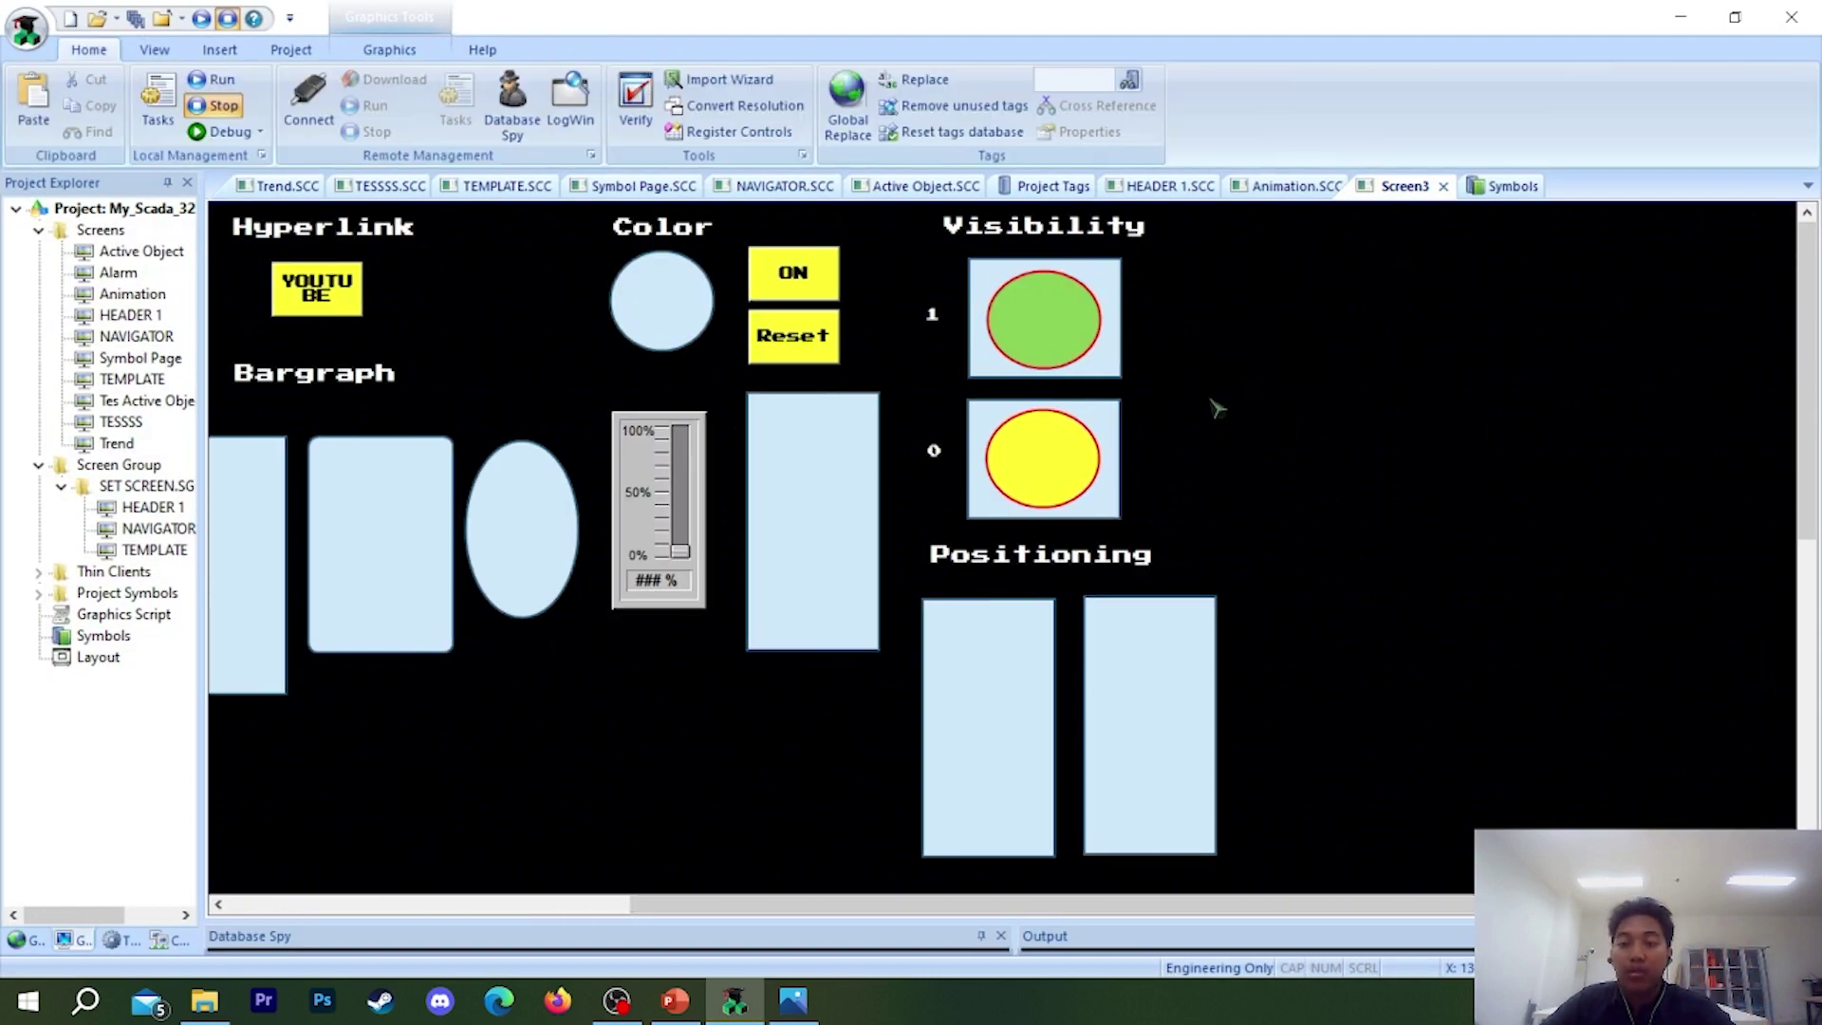
{"action": "left_click_drag", "start_coordinate": [1204, 904], "coordinate": [841, 904]}
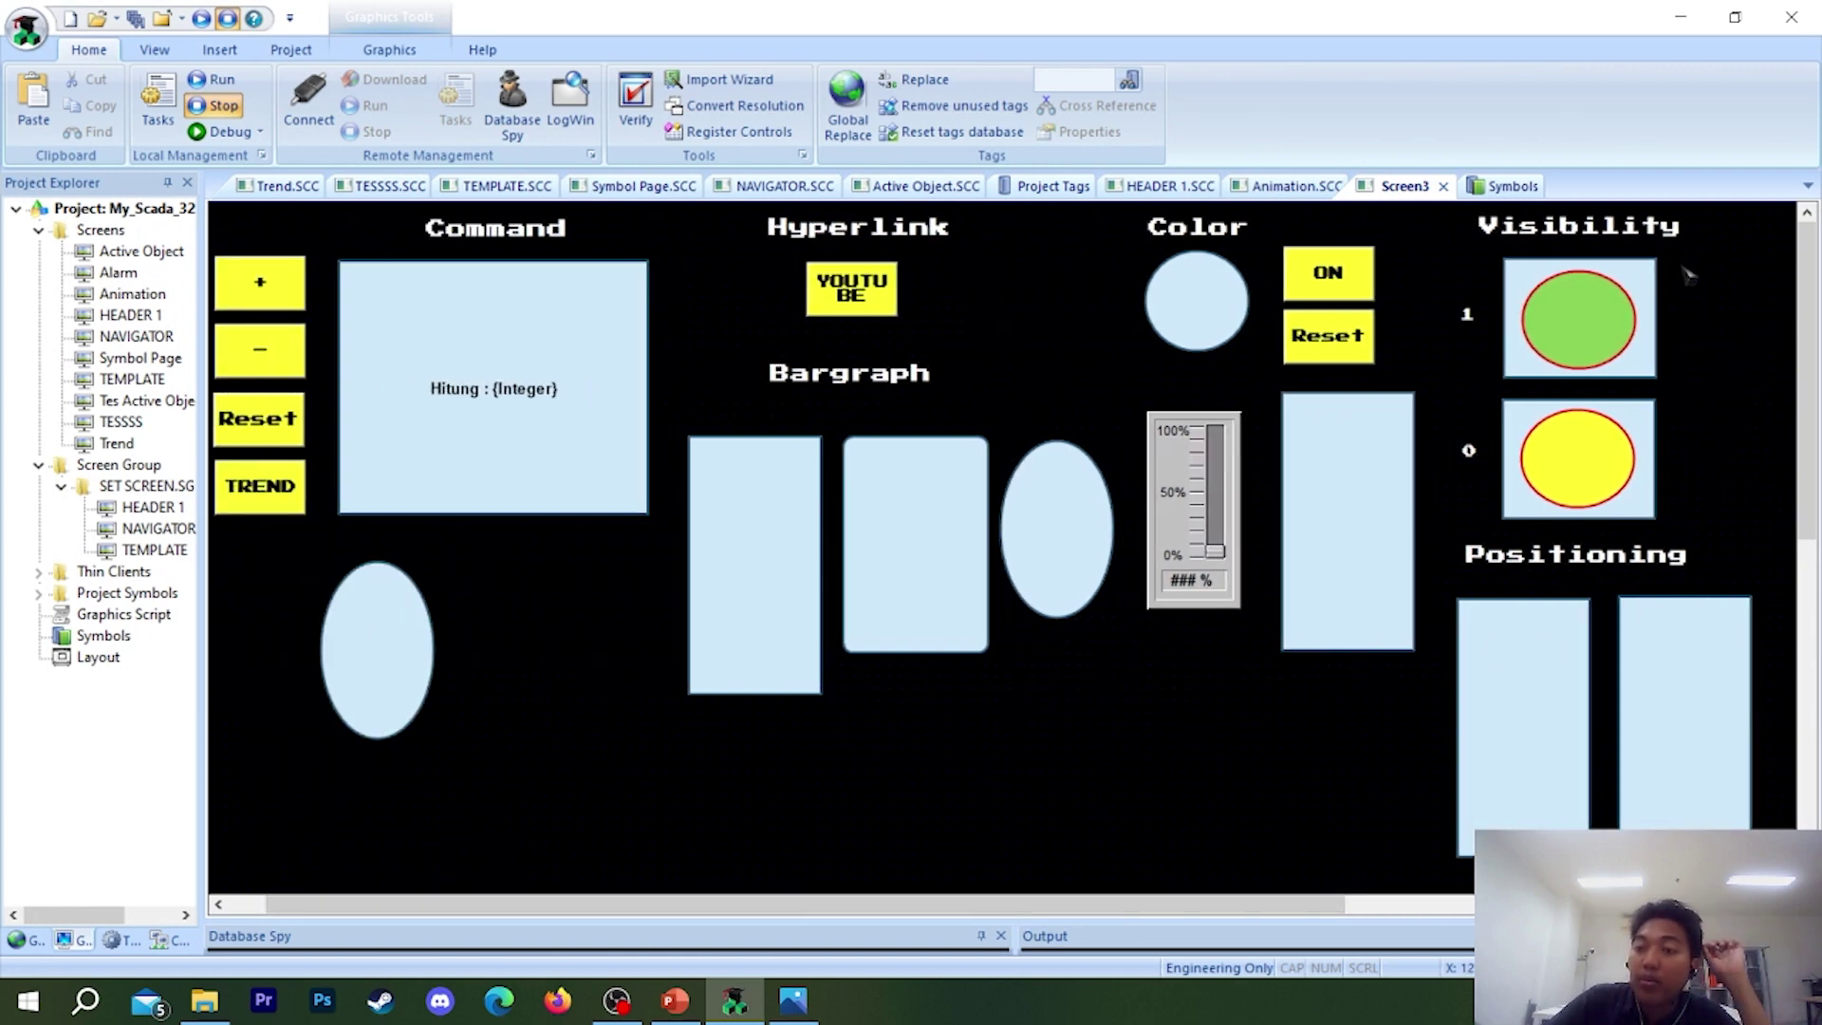
- Move the ellipse below the Hitung box aside and place a copy of the Command heading below the TREND button
{"action": "left_click_drag", "start_coordinate": [400, 633], "coordinate": [541, 653]}
{"action": "scroll", "coordinate": [634, 880], "scroll_direction": "left", "scroll_amount": 1}
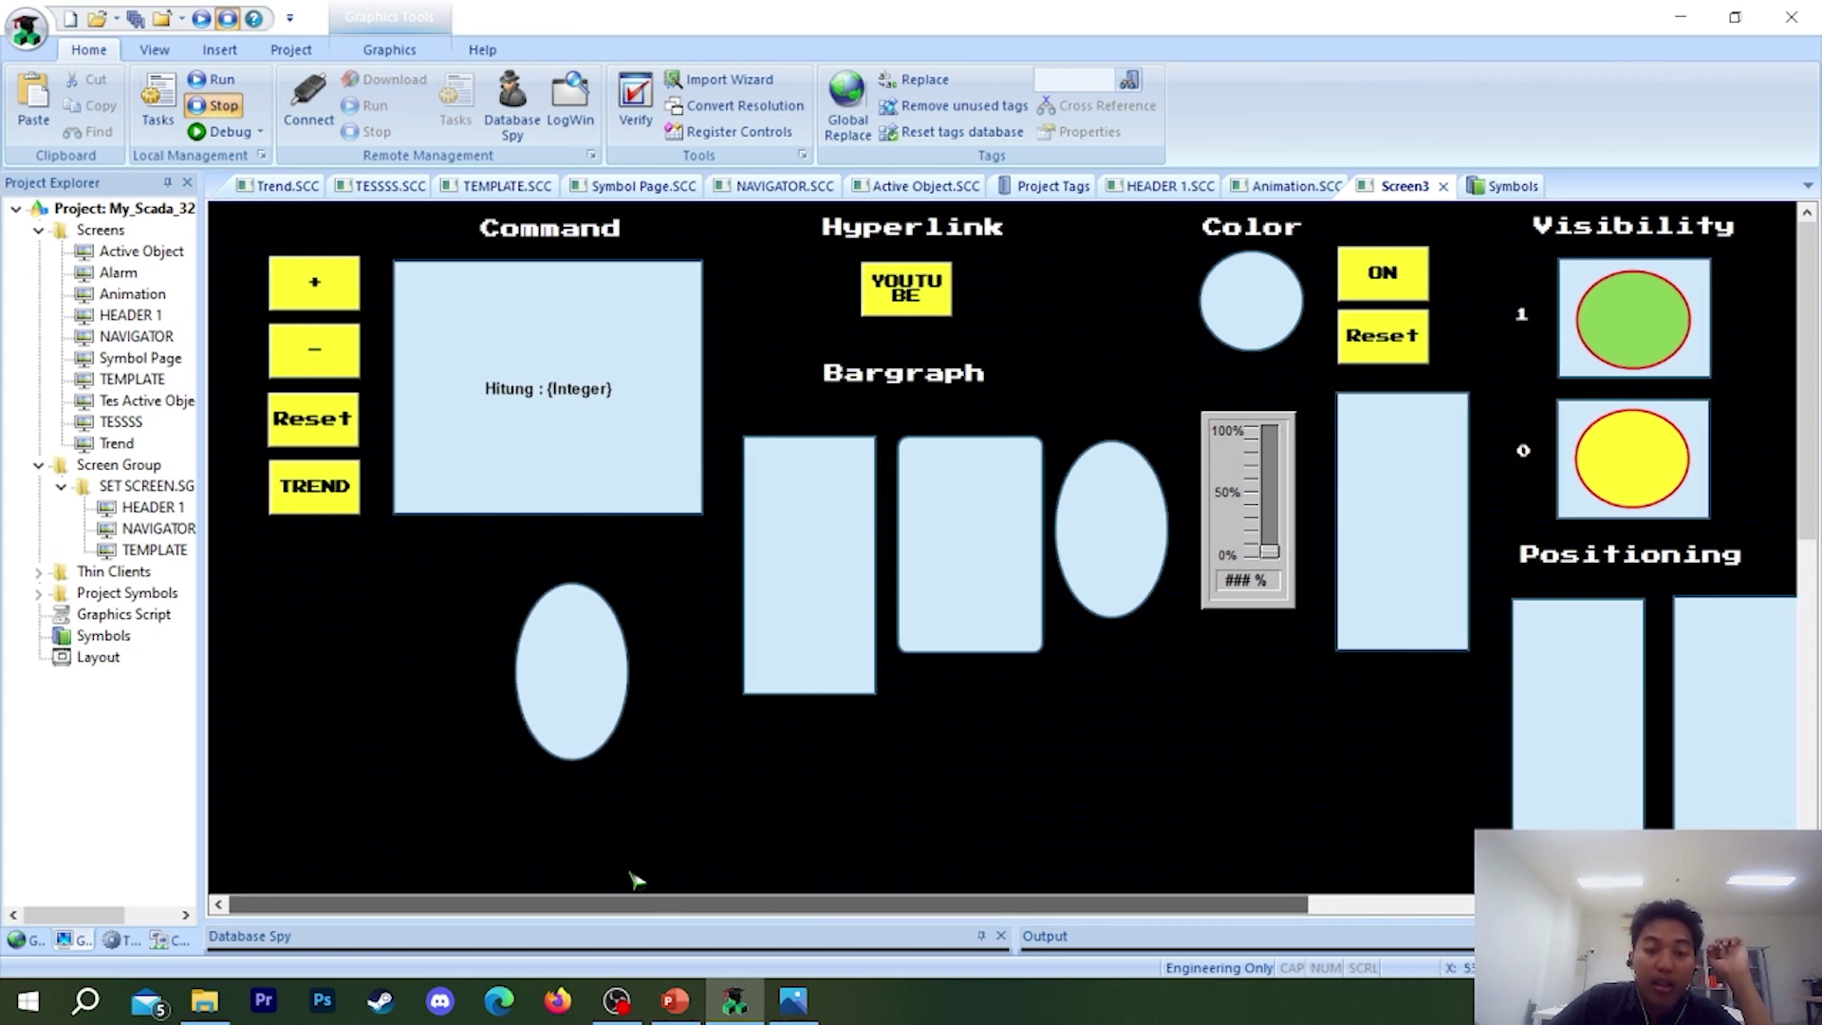
{"action": "left_click", "coordinate": [569, 237]}
{"action": "left_click_drag", "start_coordinate": [569, 238], "coordinate": [343, 578]}
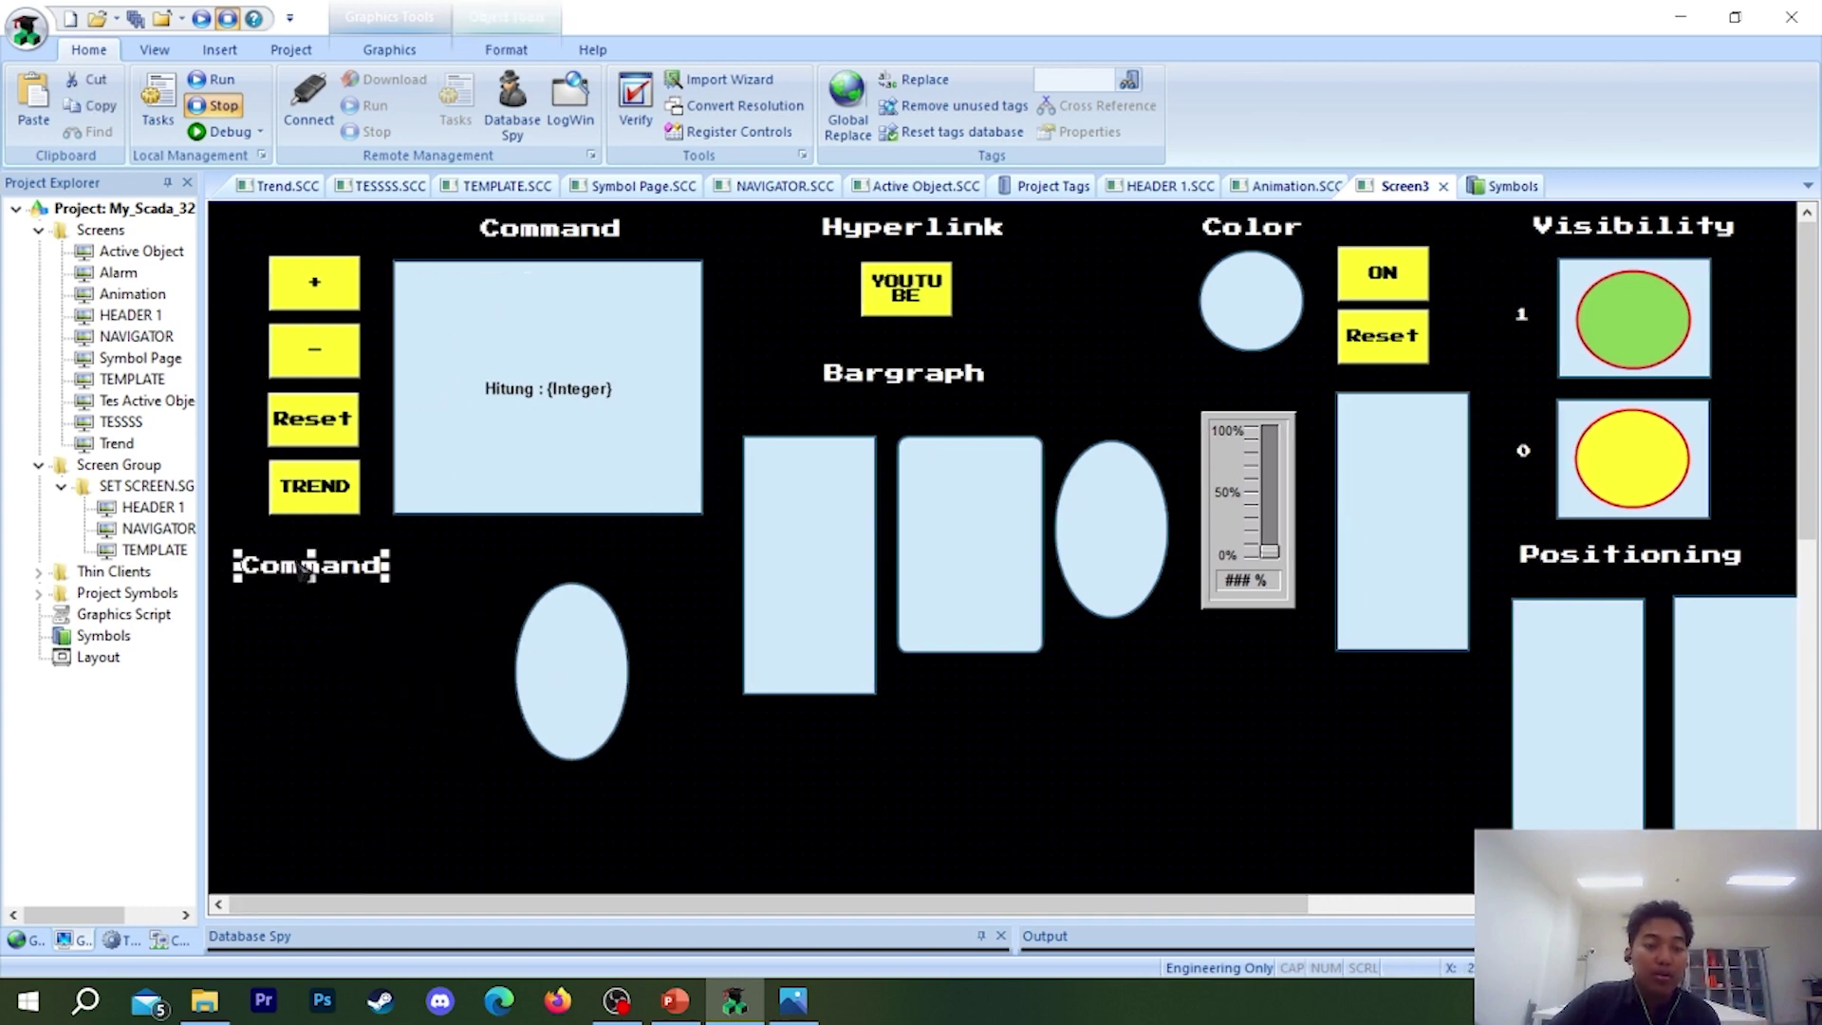
- Change the caption of the copied heading below the TREND button to Rotary
{"action": "double_click", "coordinate": [343, 569]}
{"action": "left_click_drag", "start_coordinate": [668, 379], "coordinate": [716, 384]}
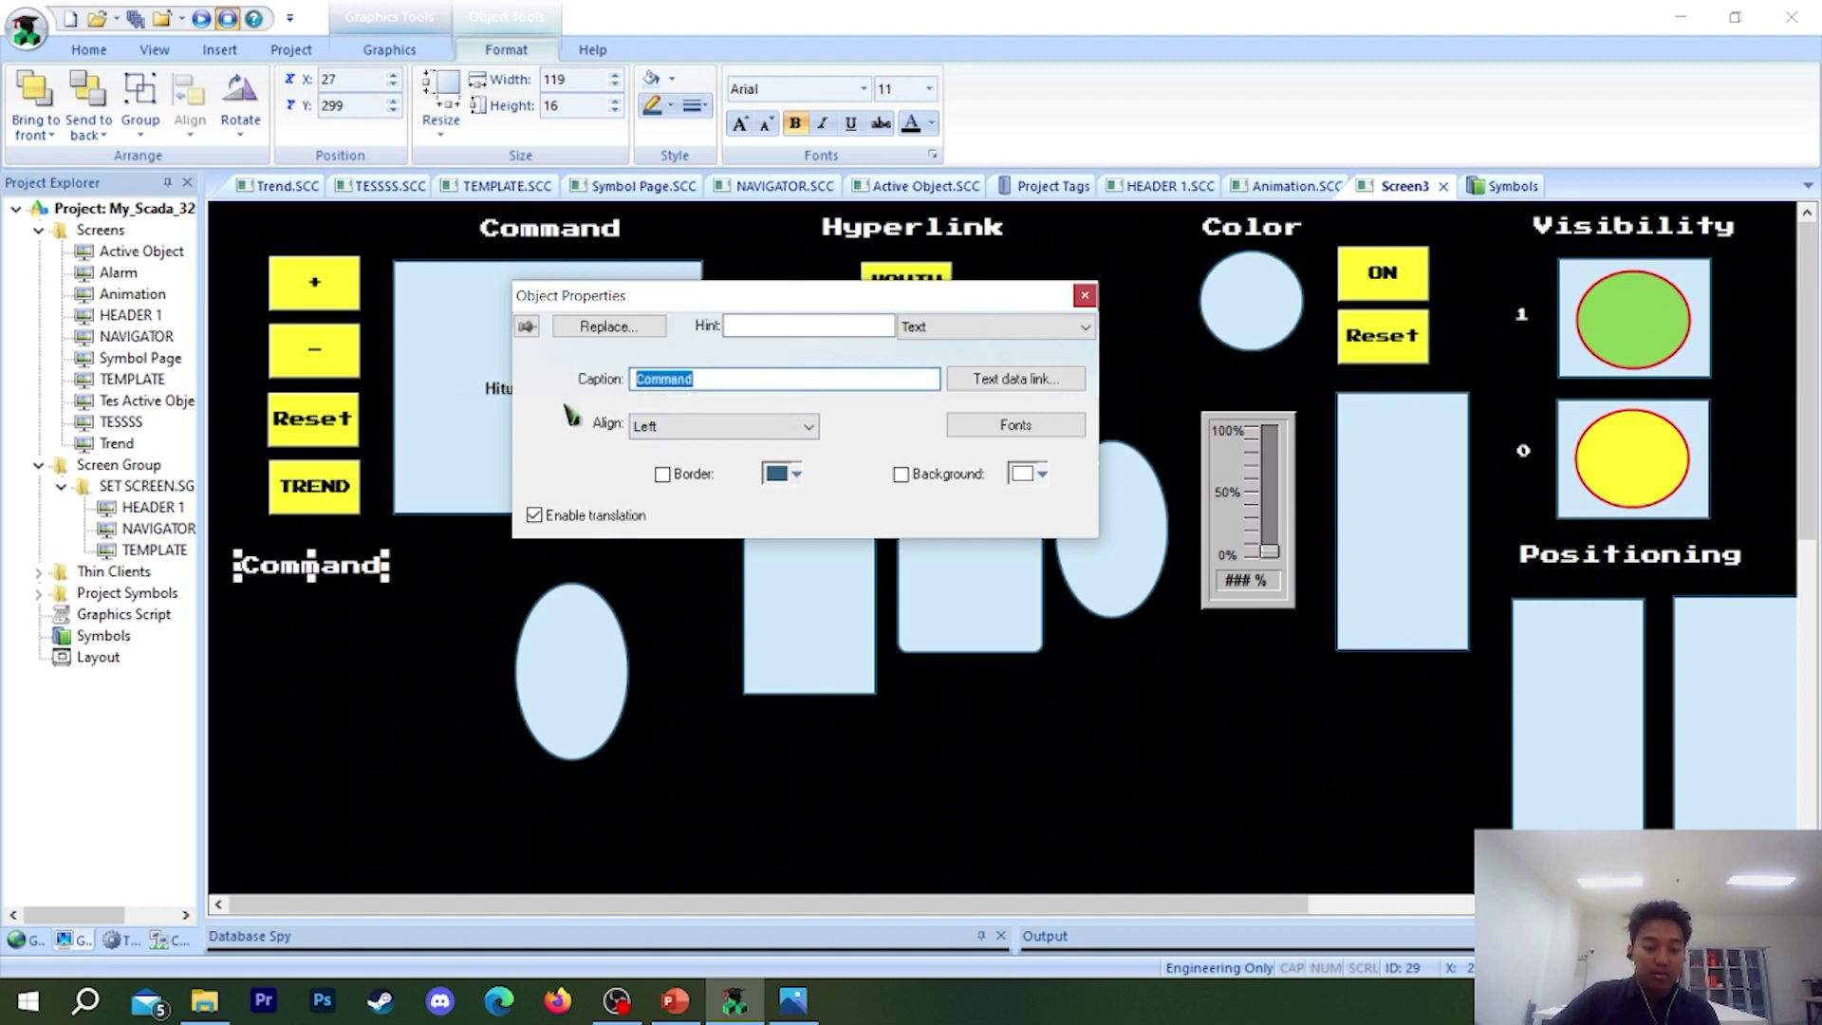
{"action": "type", "text": "Rota"}
{"action": "key", "text": "BackSpace"}
{"action": "type", "text": "ar"}
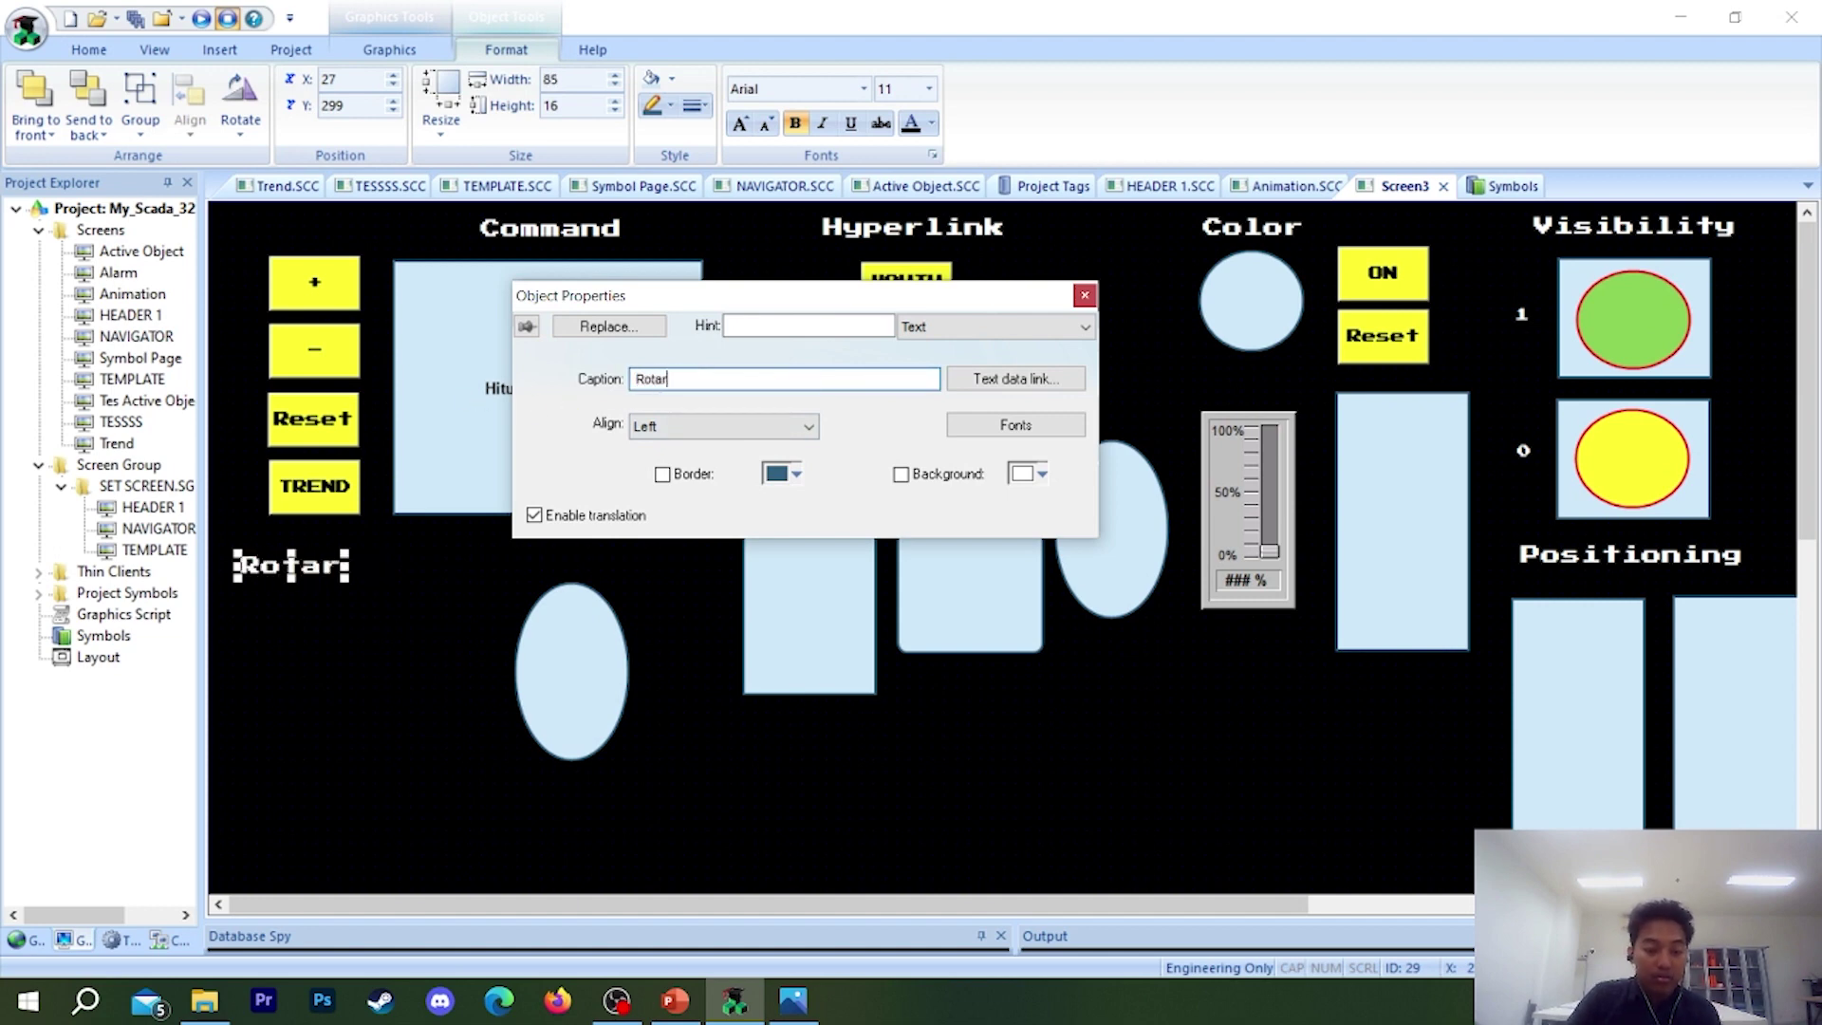
{"action": "type", "text": "y"}
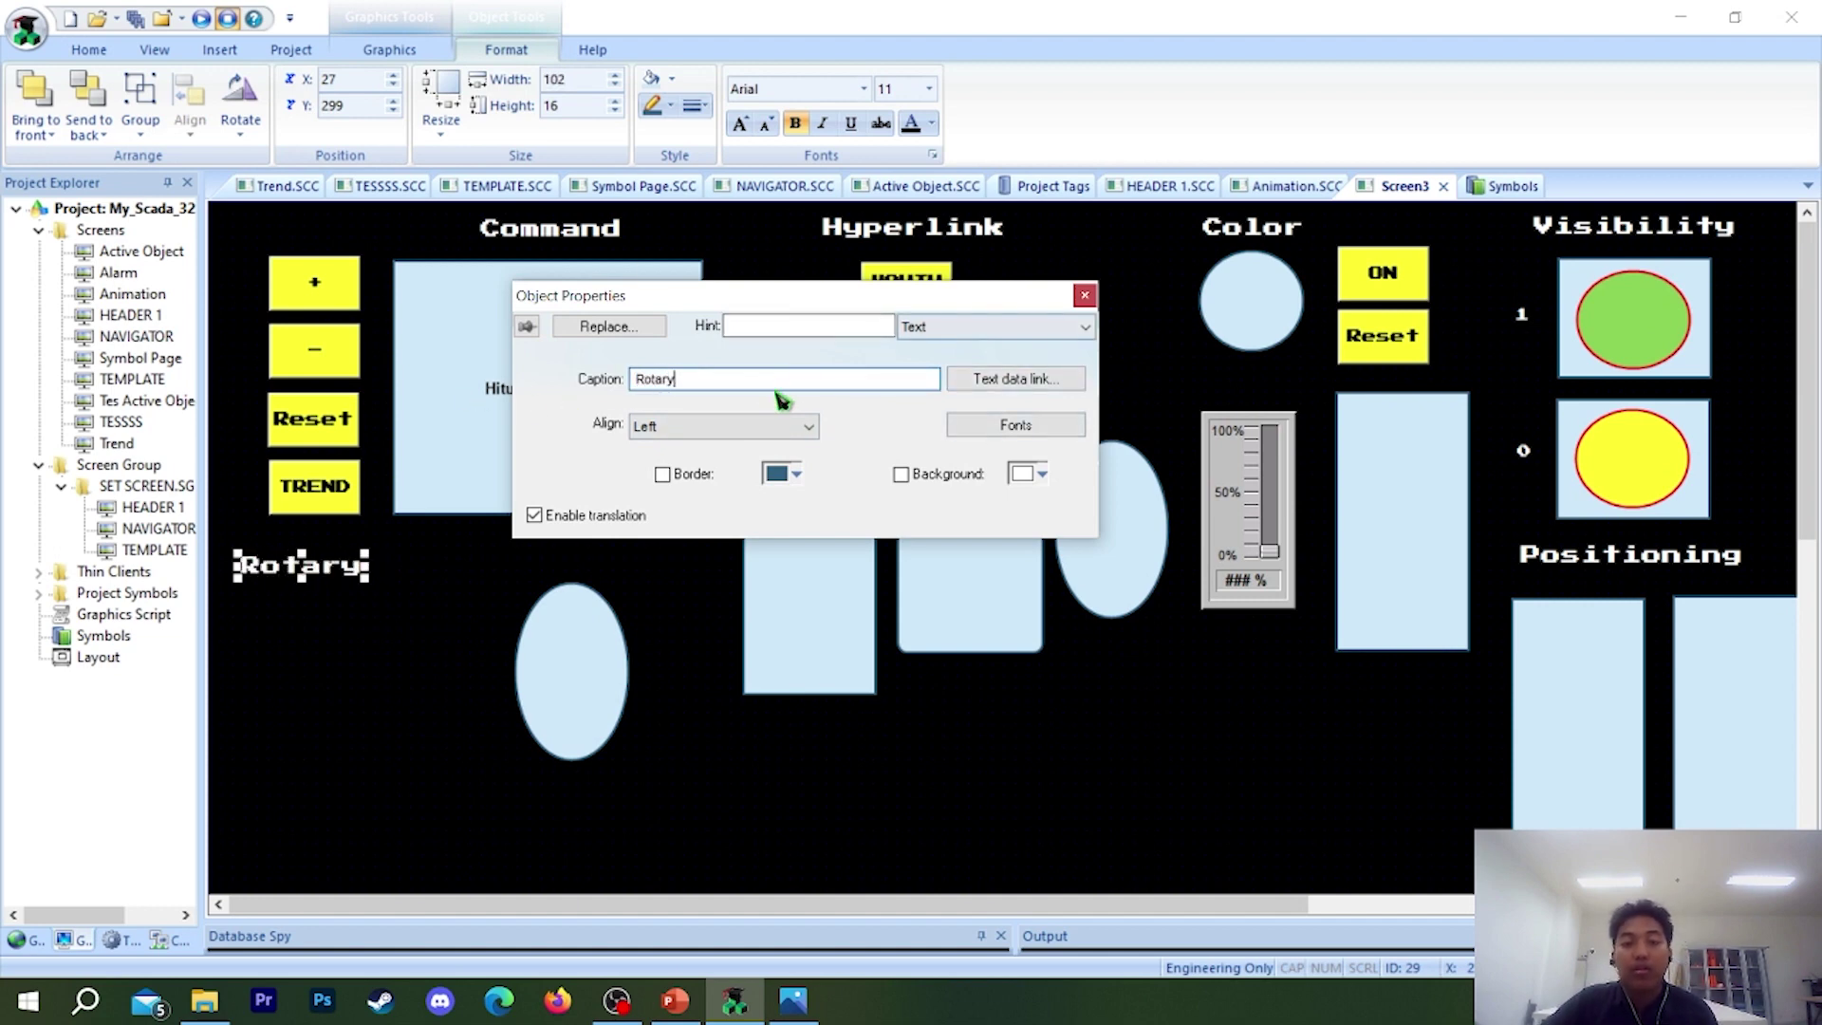
{"action": "left_click", "coordinate": [1085, 295]}
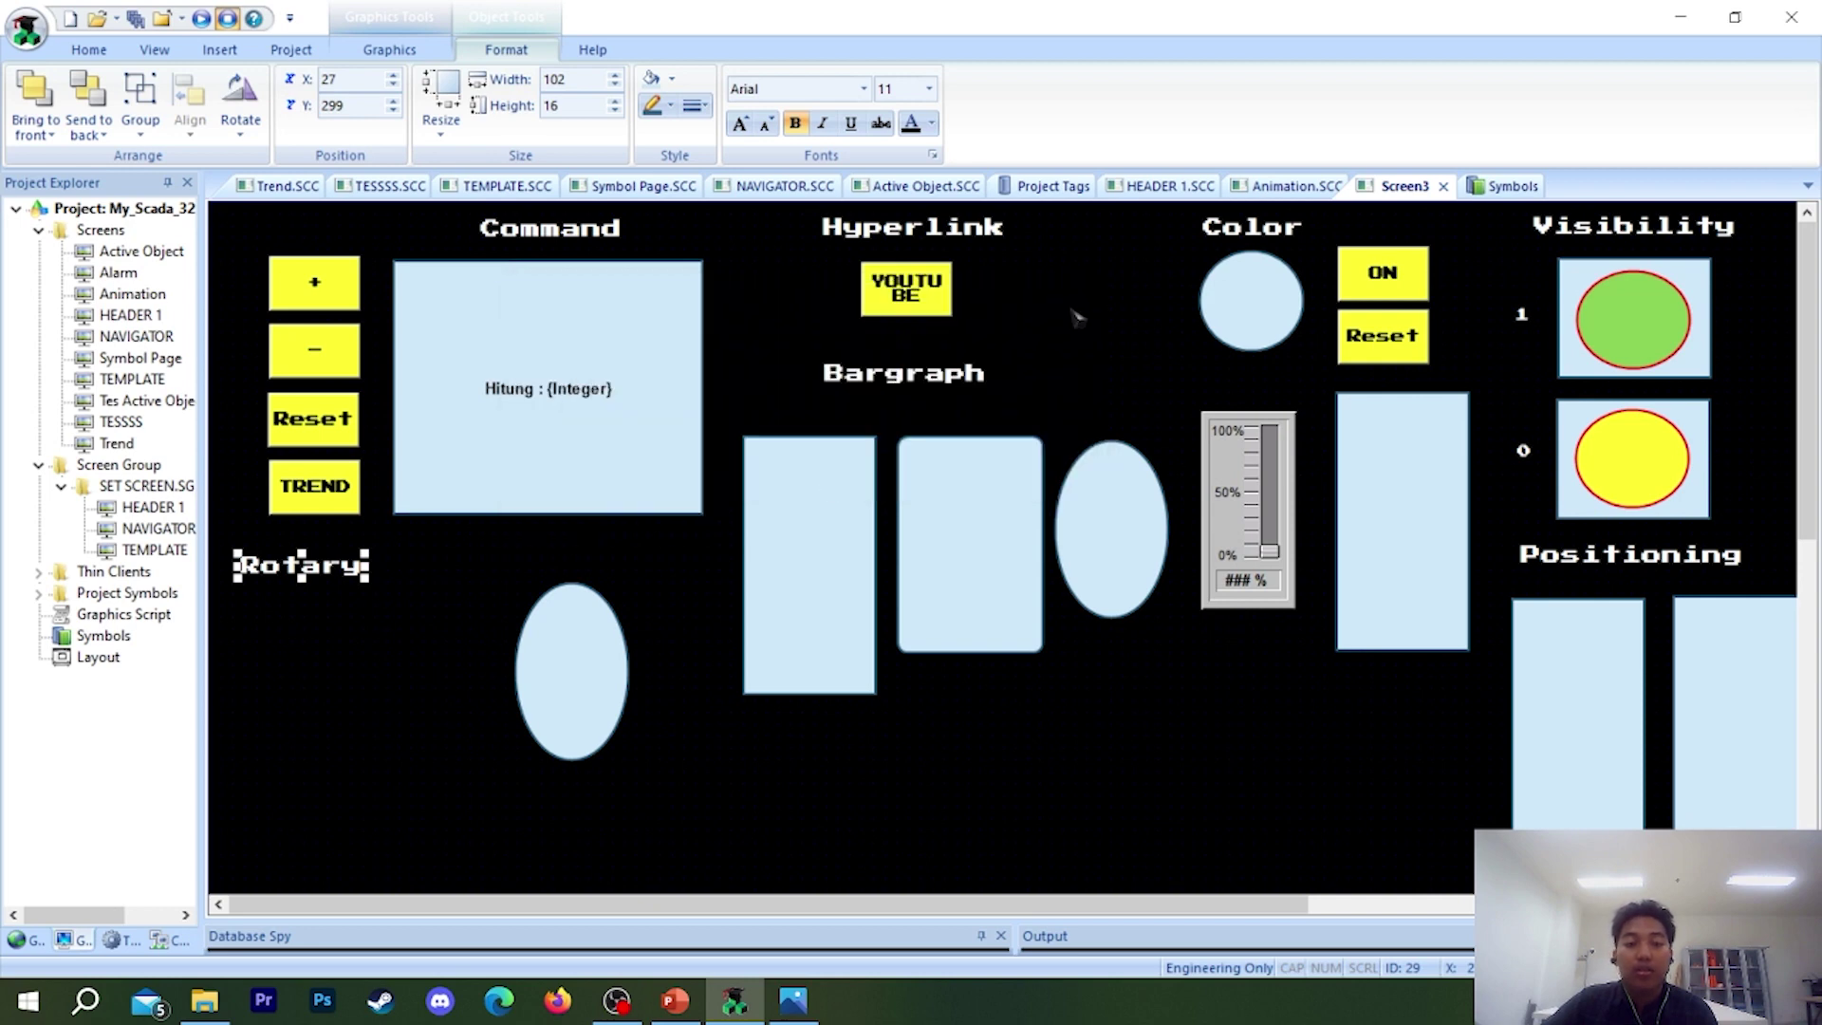
- Place the ellipse under the Rotary heading and check which animations are available for it
{"action": "left_click_drag", "start_coordinate": [581, 692], "coordinate": [314, 720]}
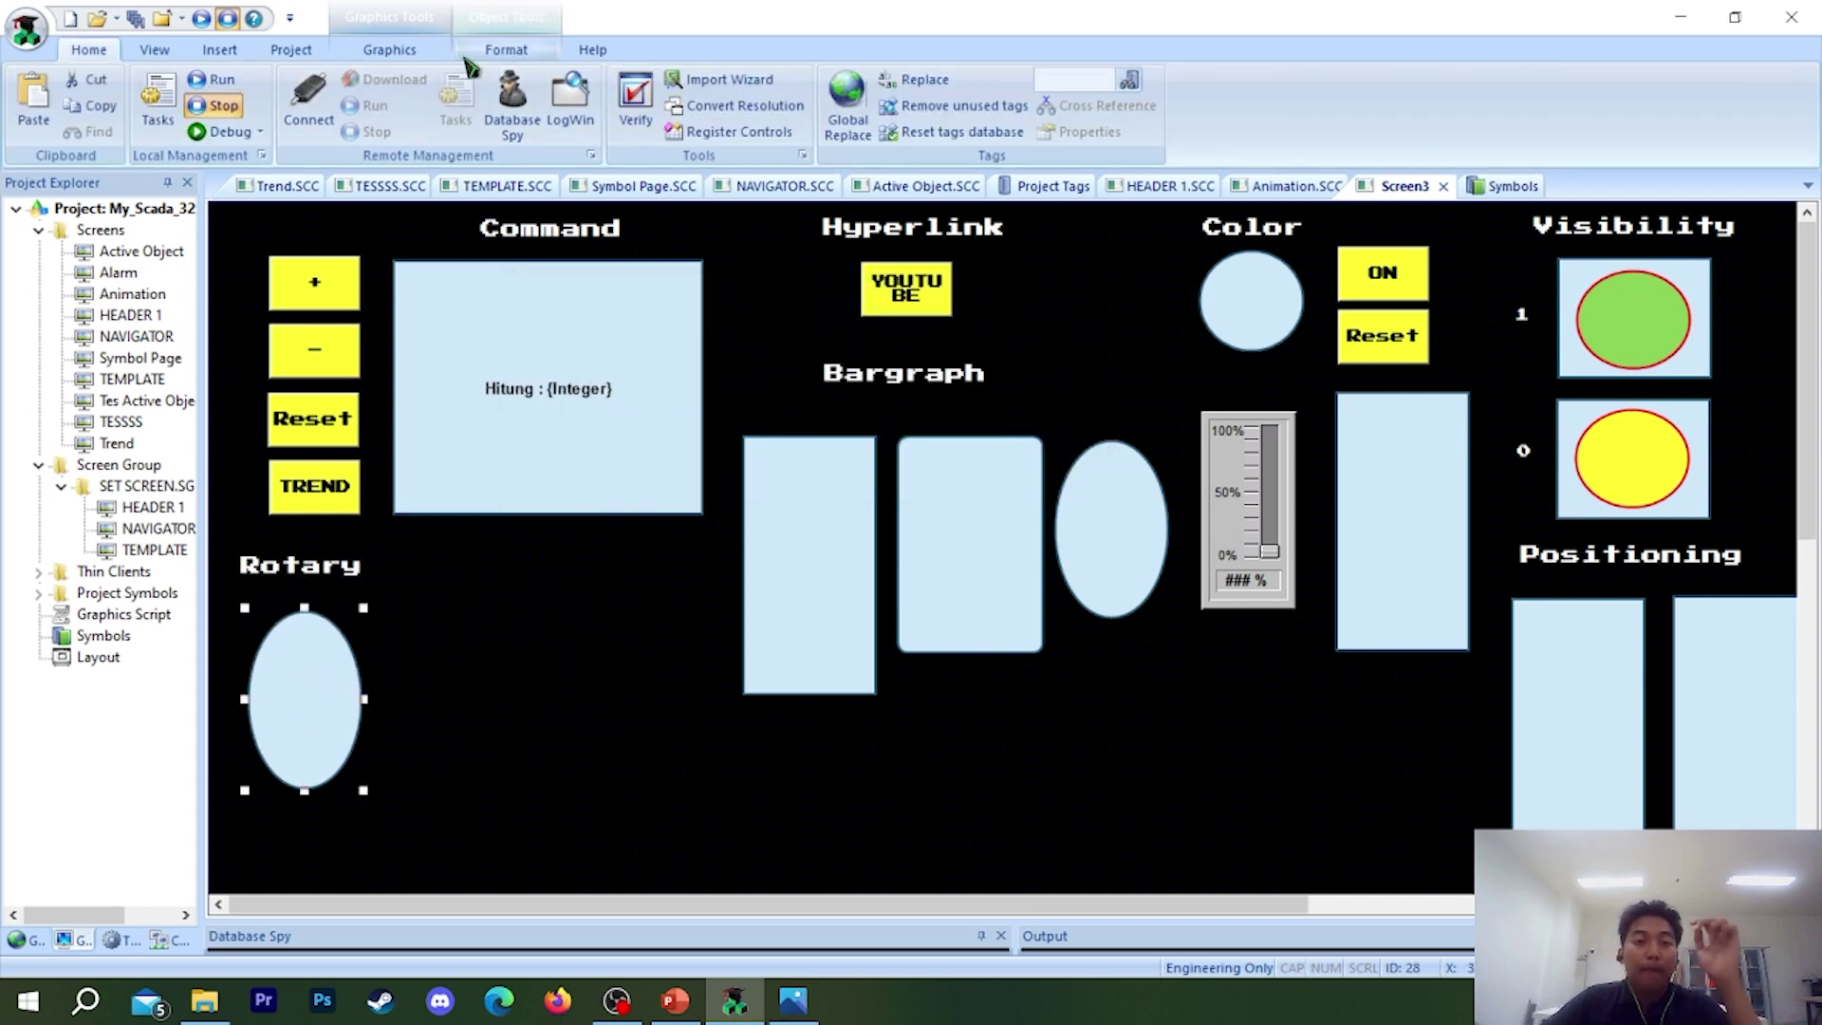
{"action": "left_click", "coordinate": [389, 49]}
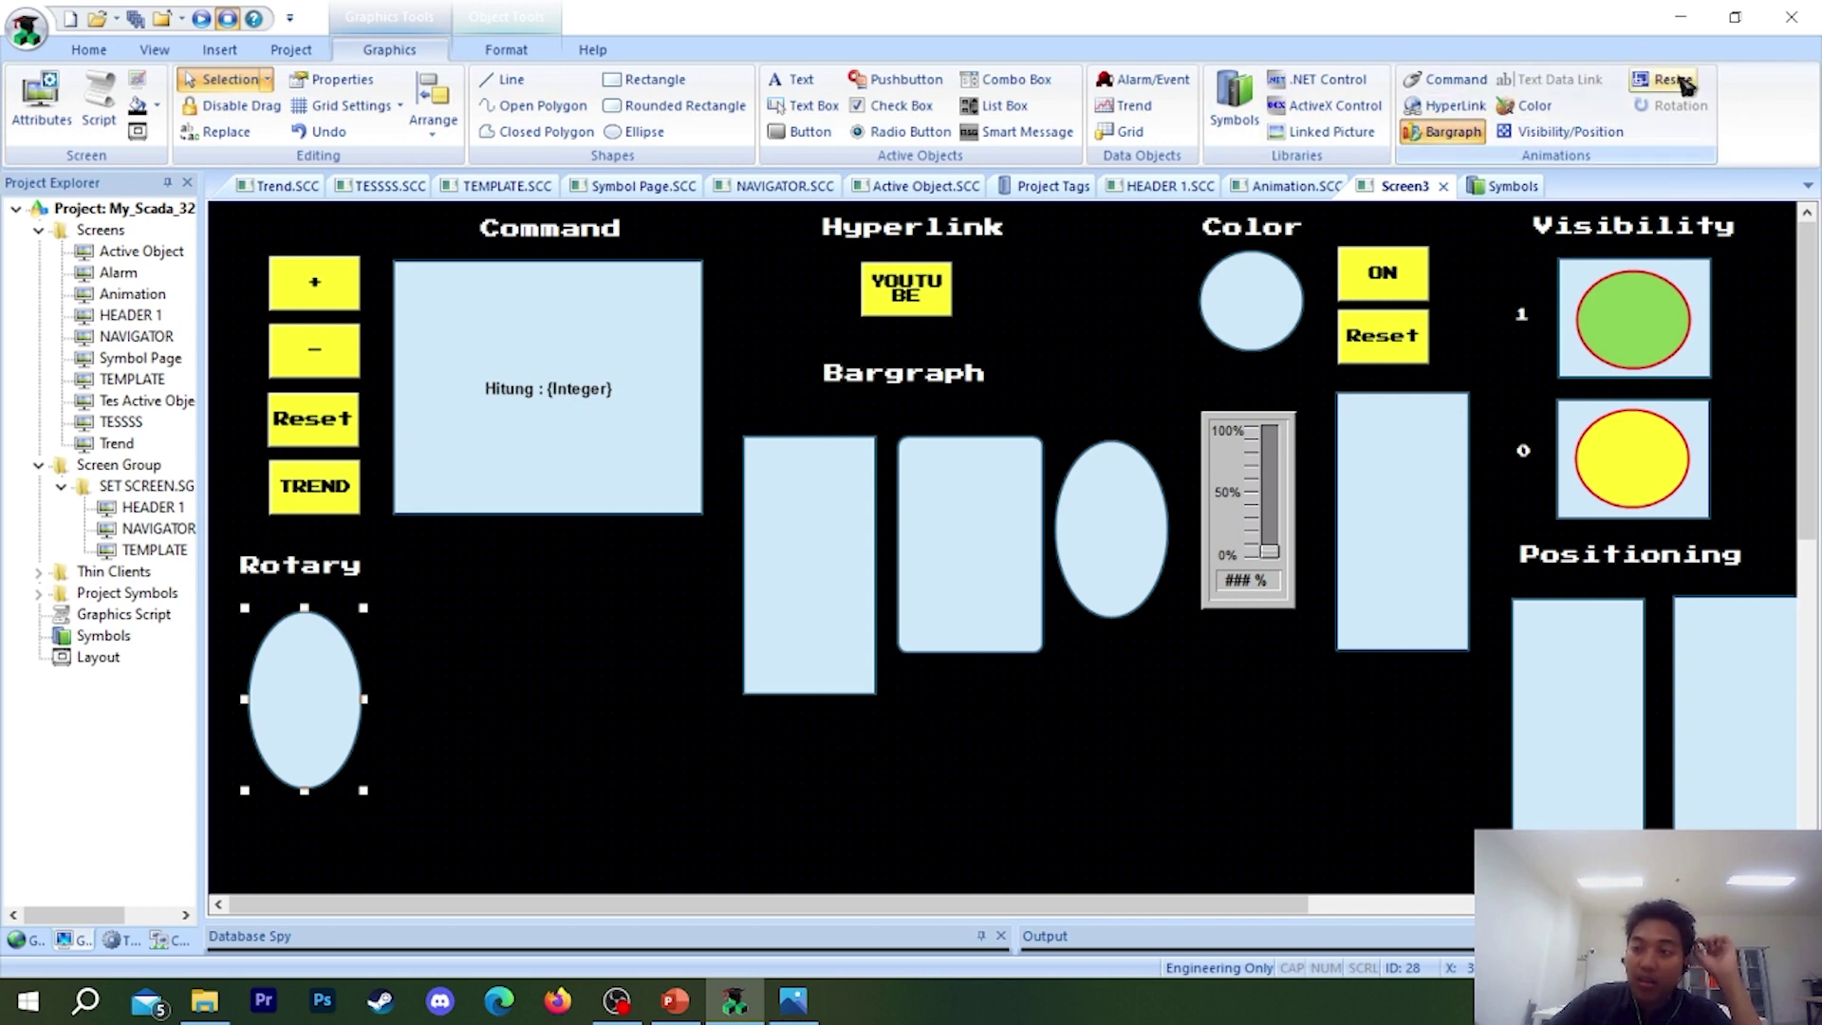
{"action": "left_click", "coordinate": [1440, 132]}
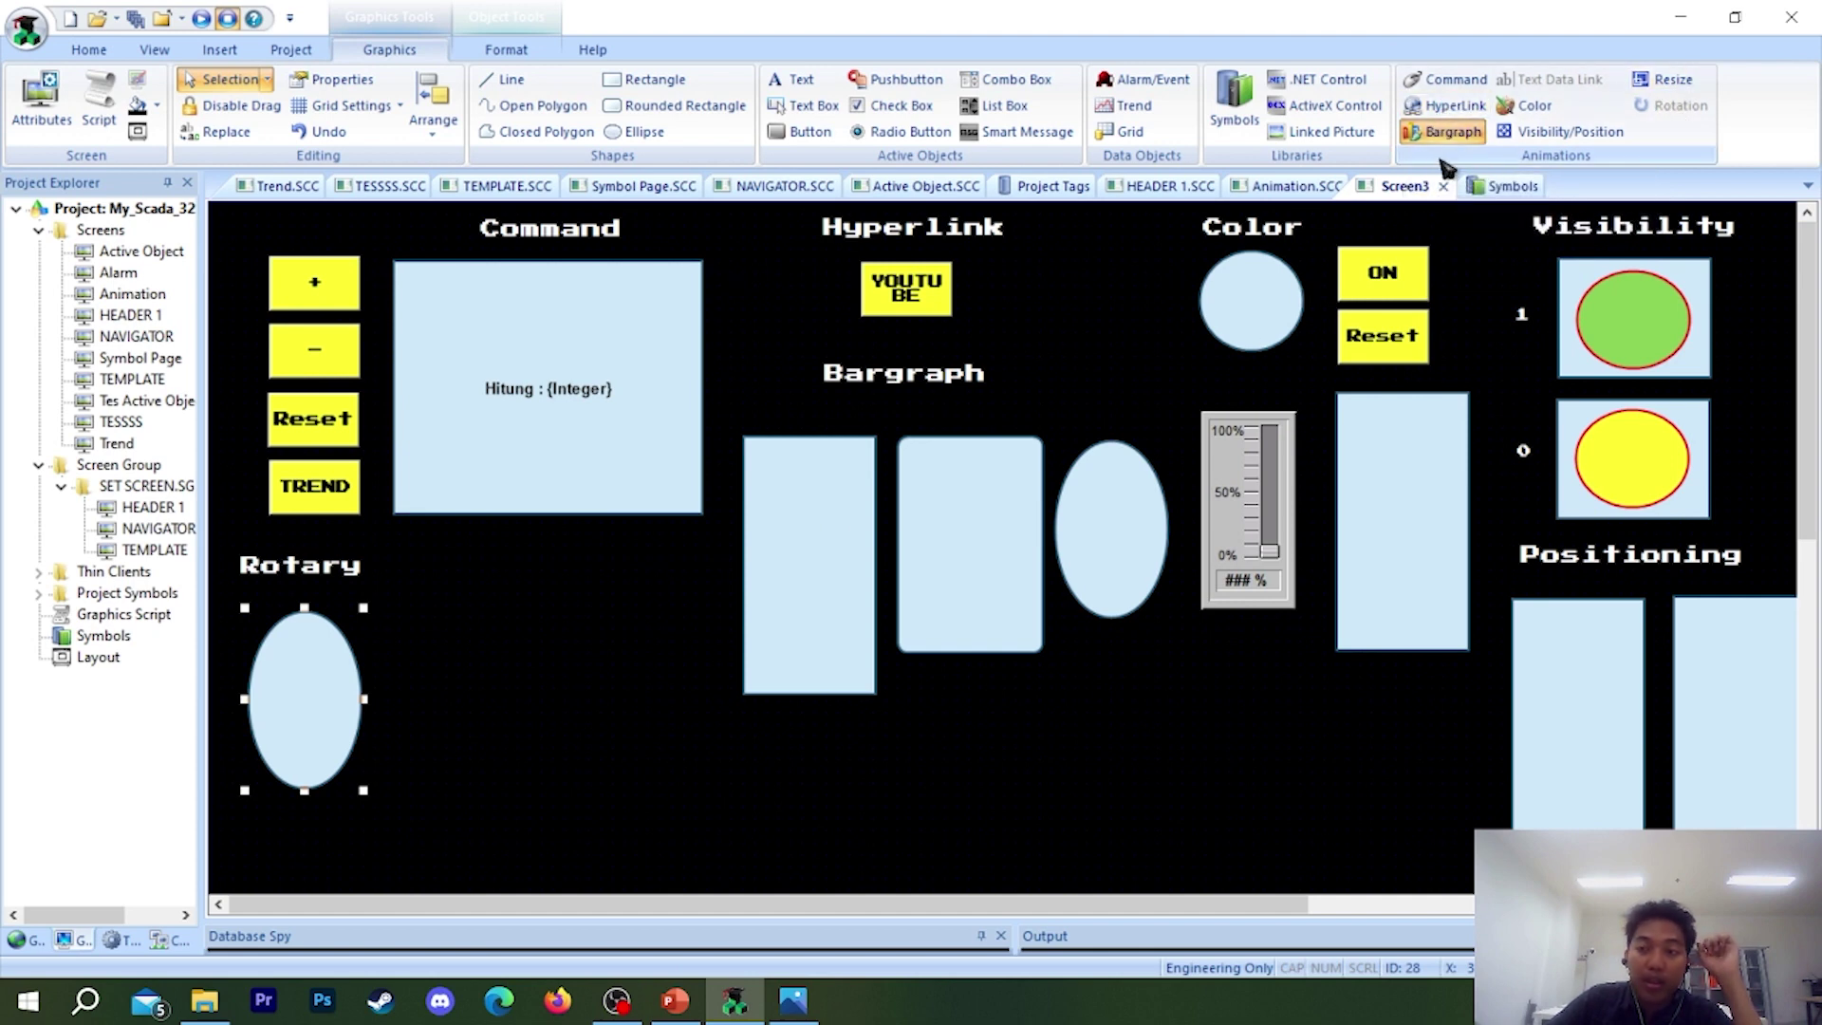
{"action": "left_click", "coordinate": [418, 726]}
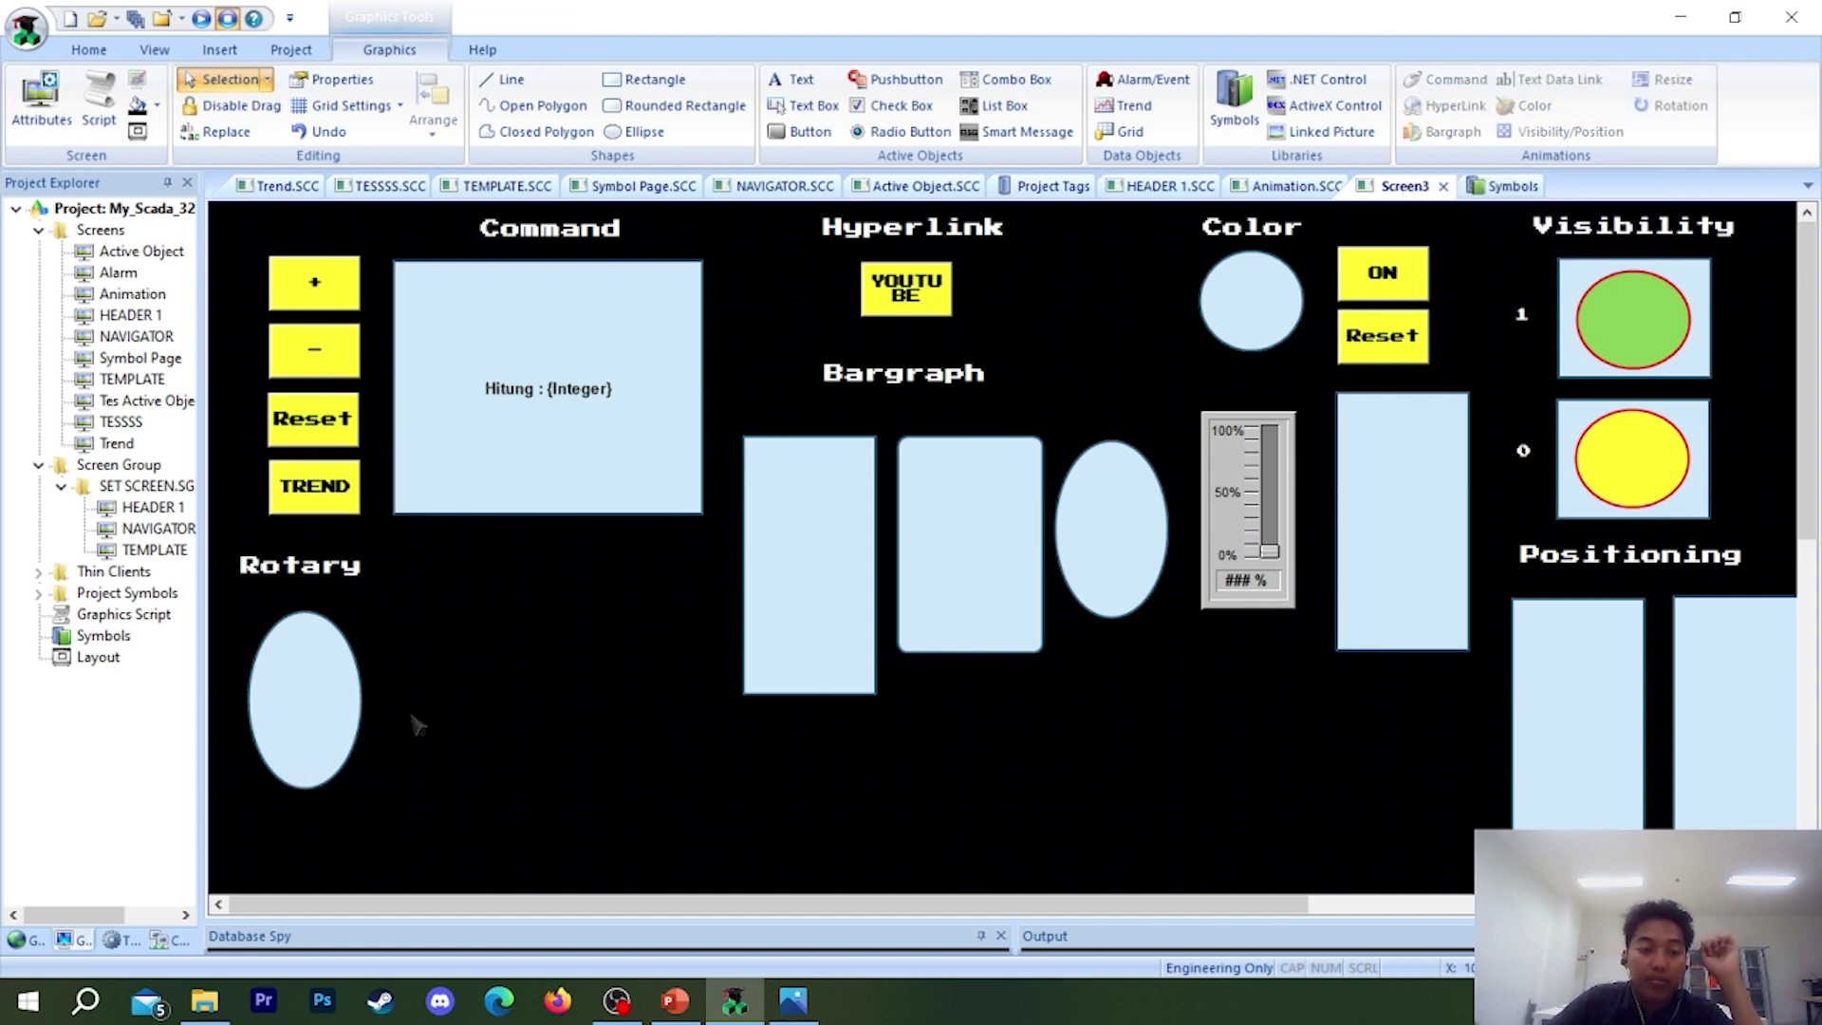
- Delete the ellipse under the Rotary heading and check the available animations of the first Bargraph rectangle
{"action": "left_click", "coordinate": [304, 721]}
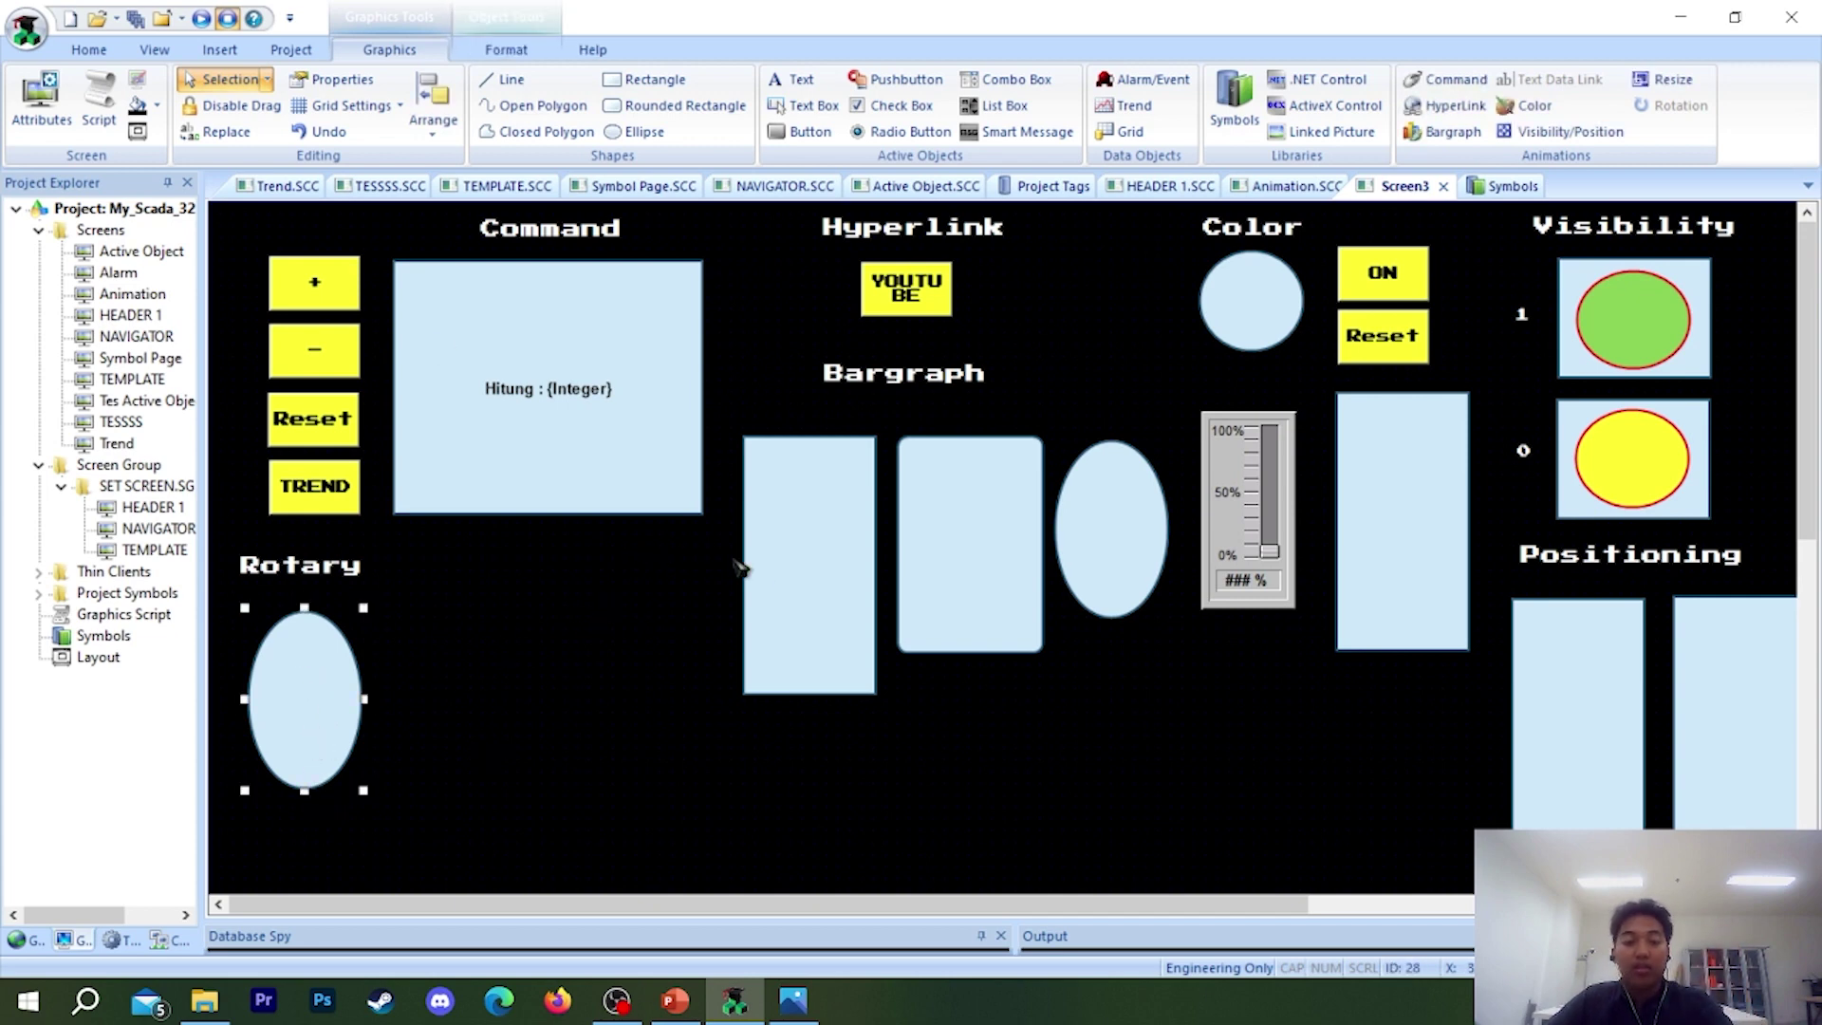
{"action": "key", "text": "Delete"}
{"action": "left_click", "coordinate": [833, 569]}
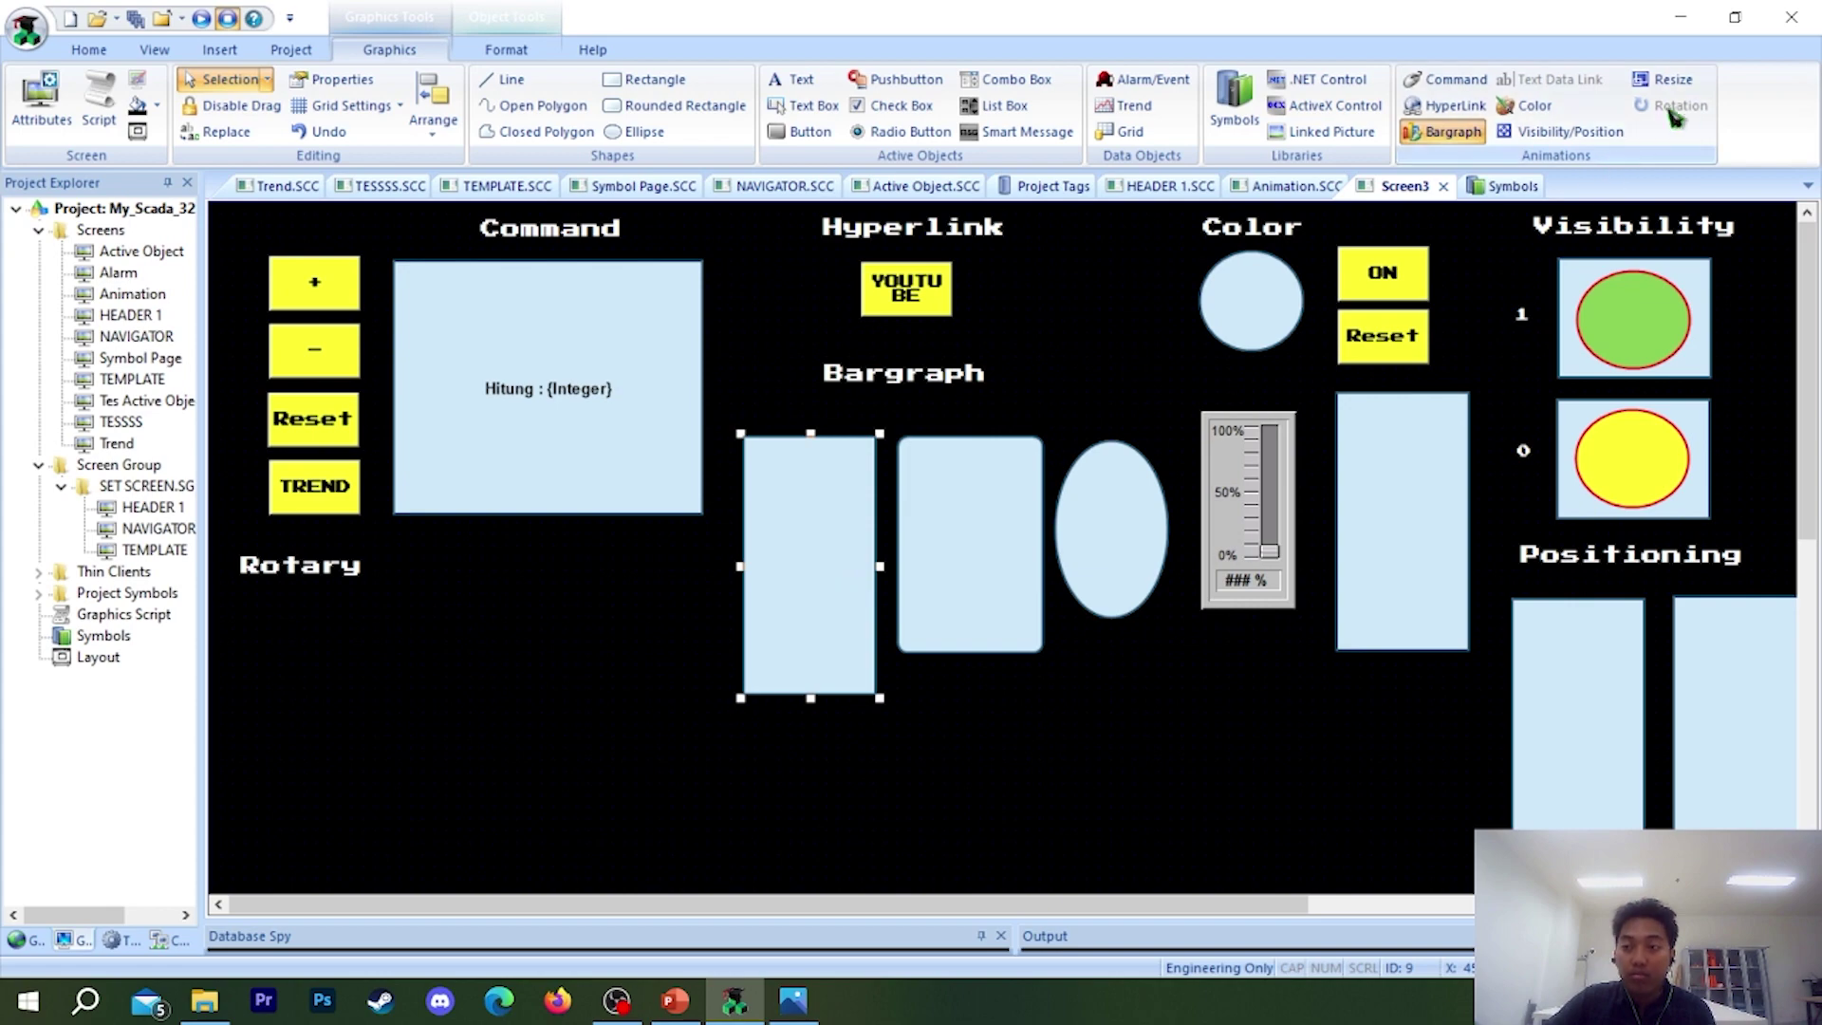
{"action": "left_click", "coordinate": [962, 743]}
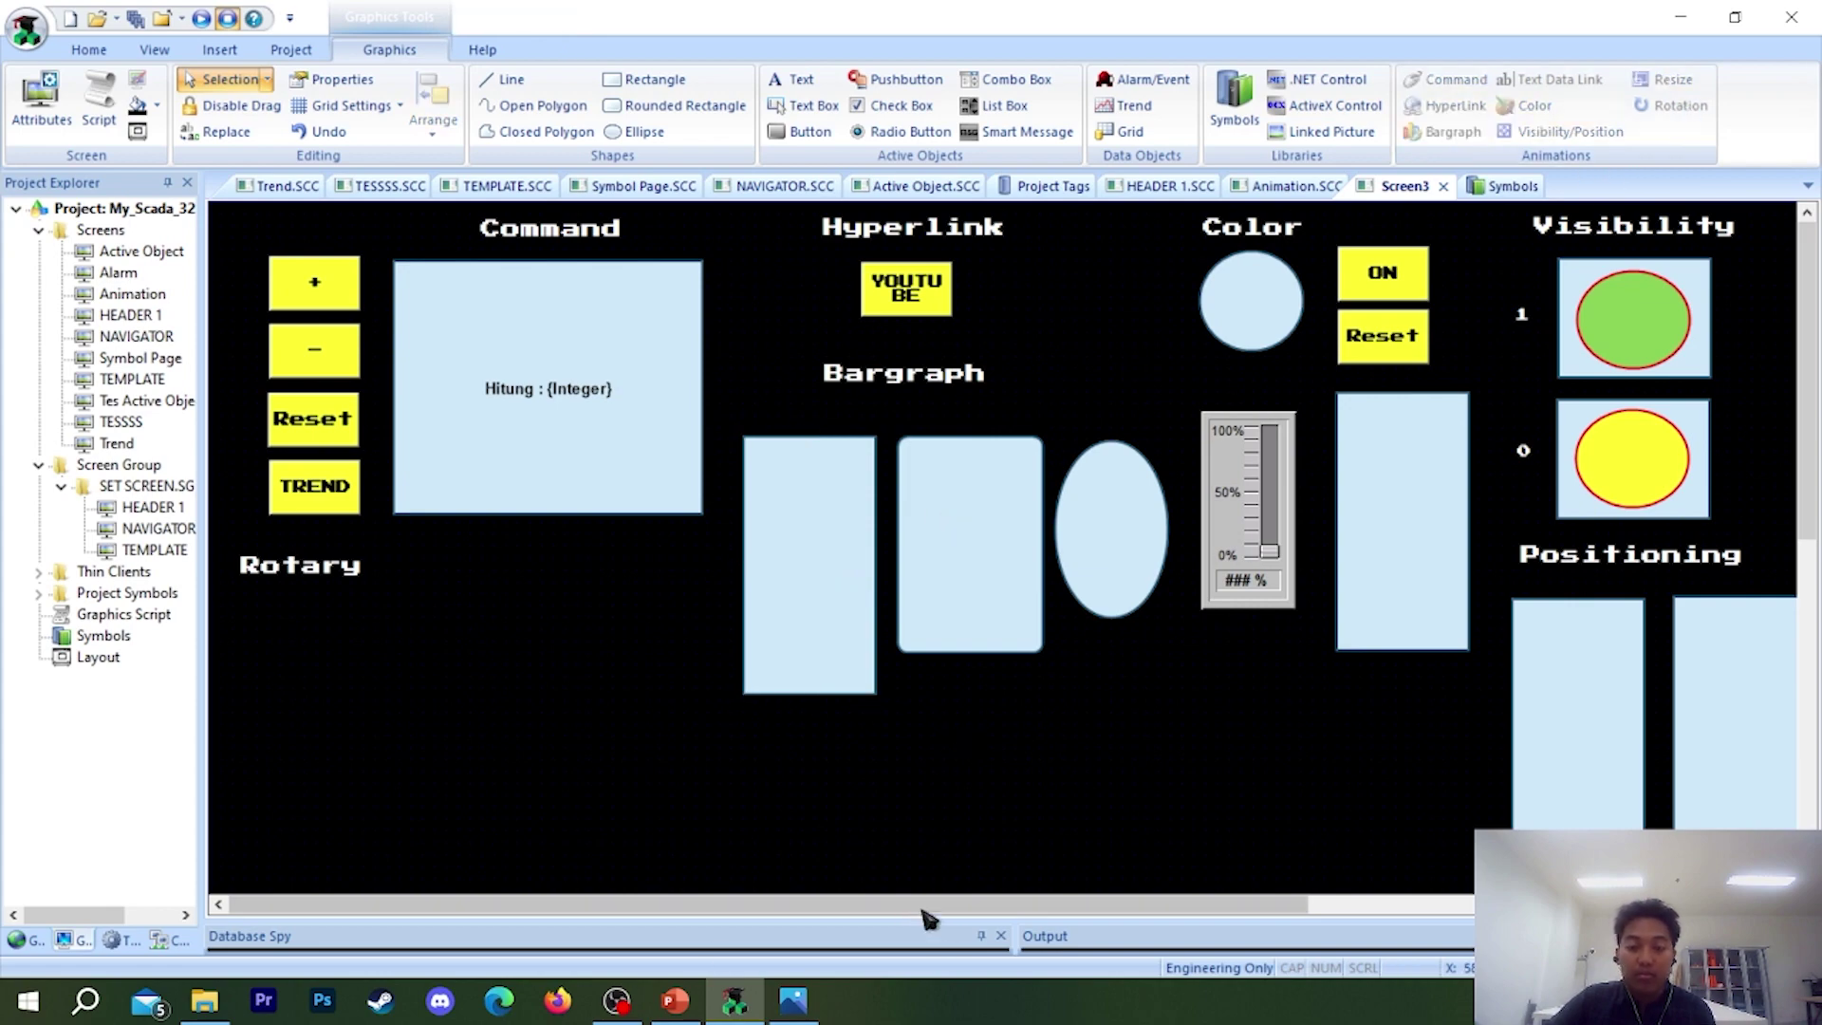
- Switch to File Explorer, open the transparent gear clock image from Downloads, copy the picture, and return to Screen3
{"action": "left_click", "coordinate": [211, 1004]}
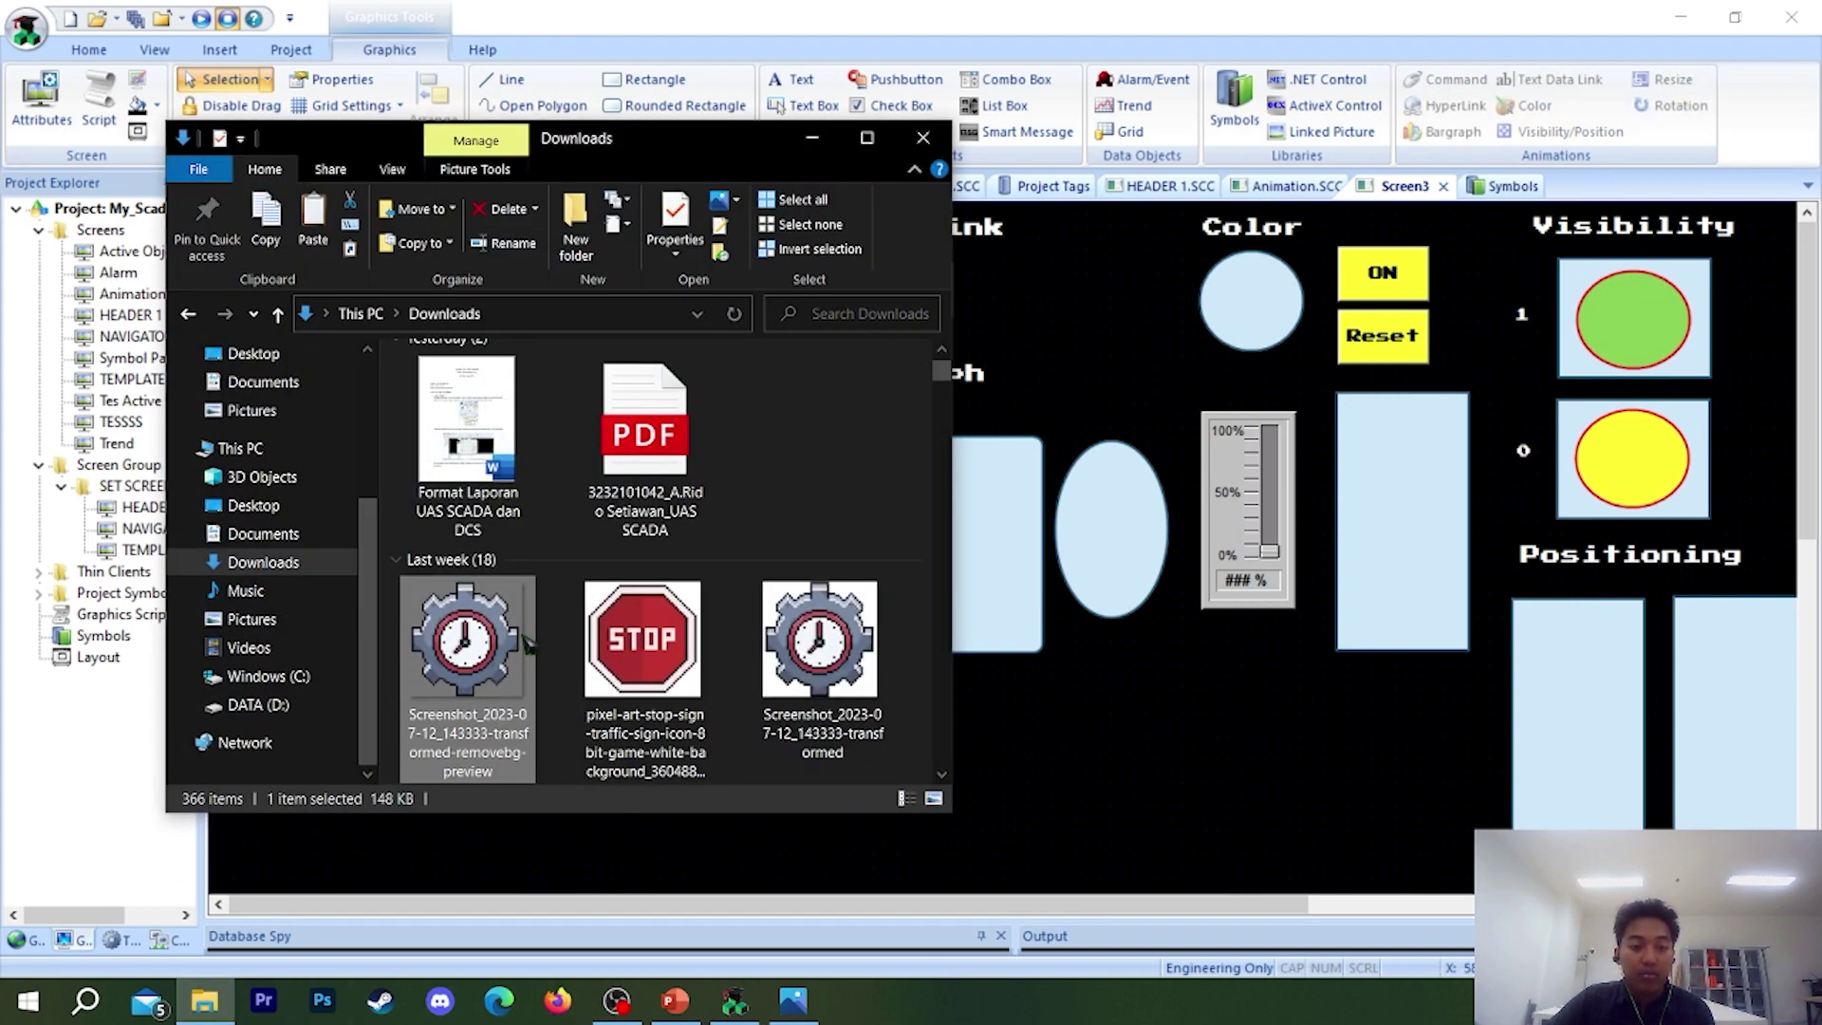
{"action": "double_click", "coordinate": [512, 652]}
{"action": "left_click", "coordinate": [1052, 28]}
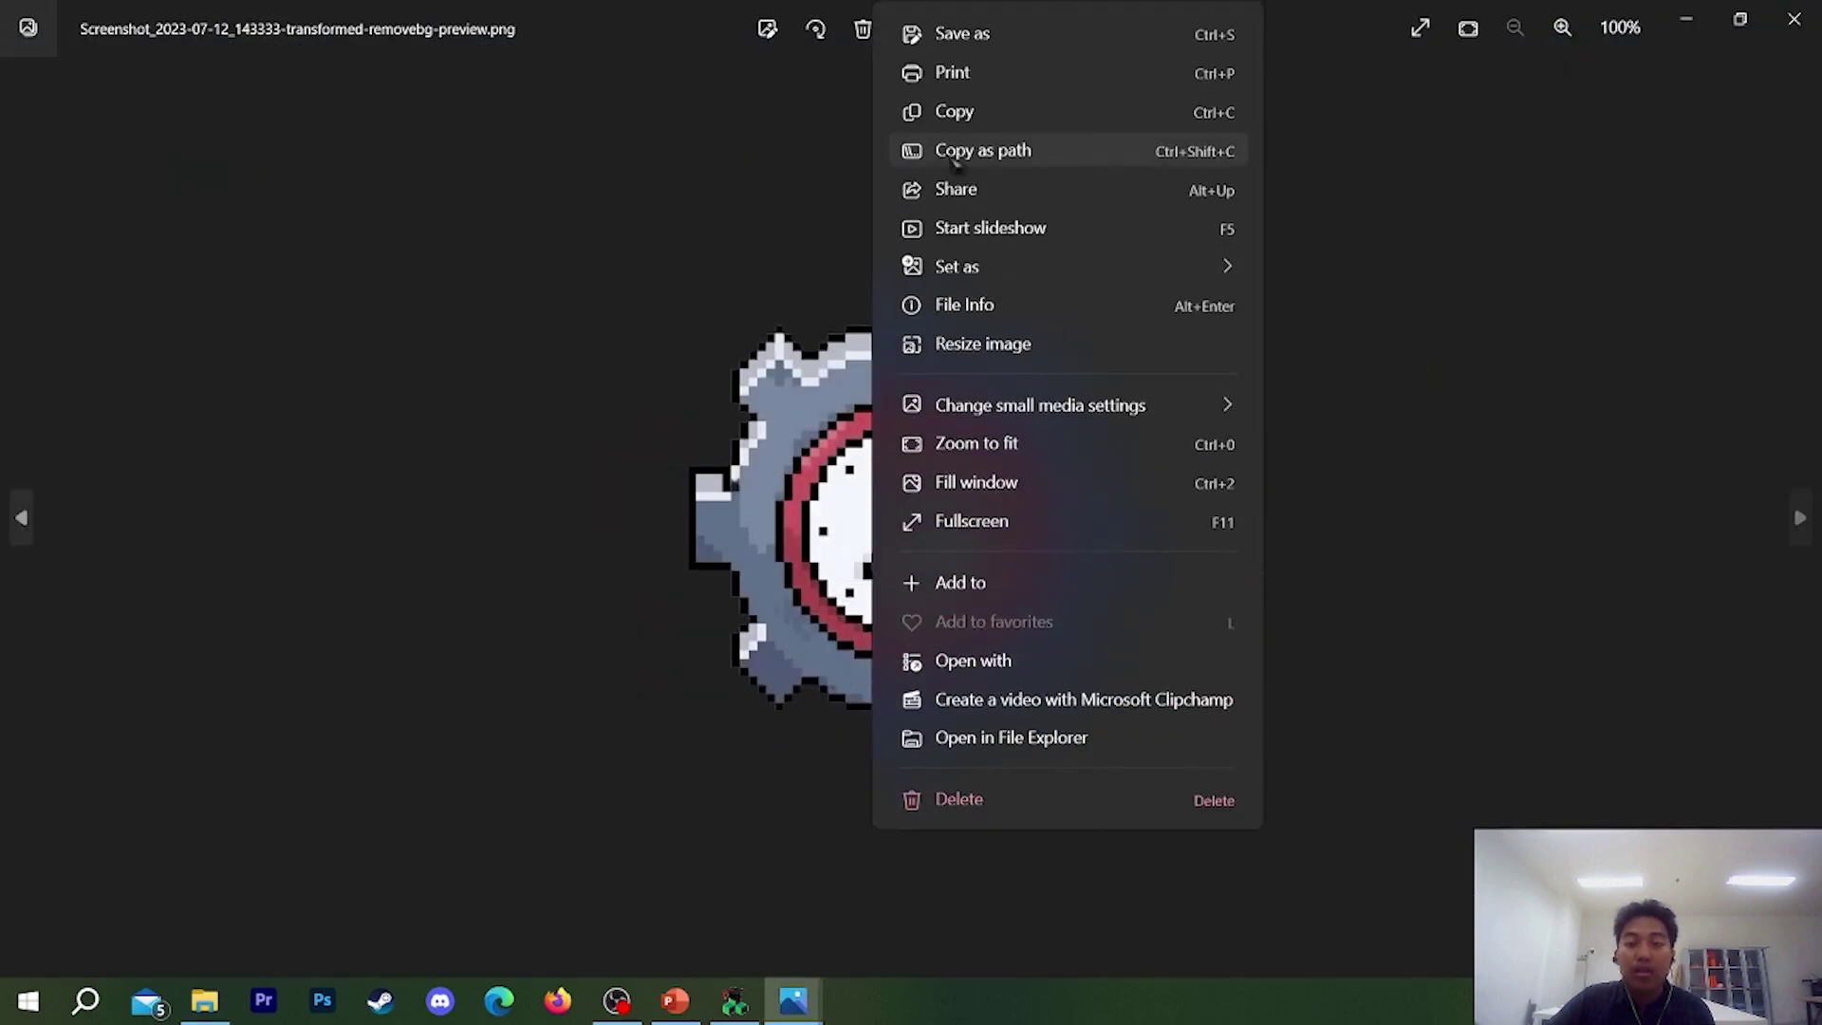
{"action": "left_click", "coordinate": [949, 111]}
{"action": "left_click", "coordinate": [1686, 19]}
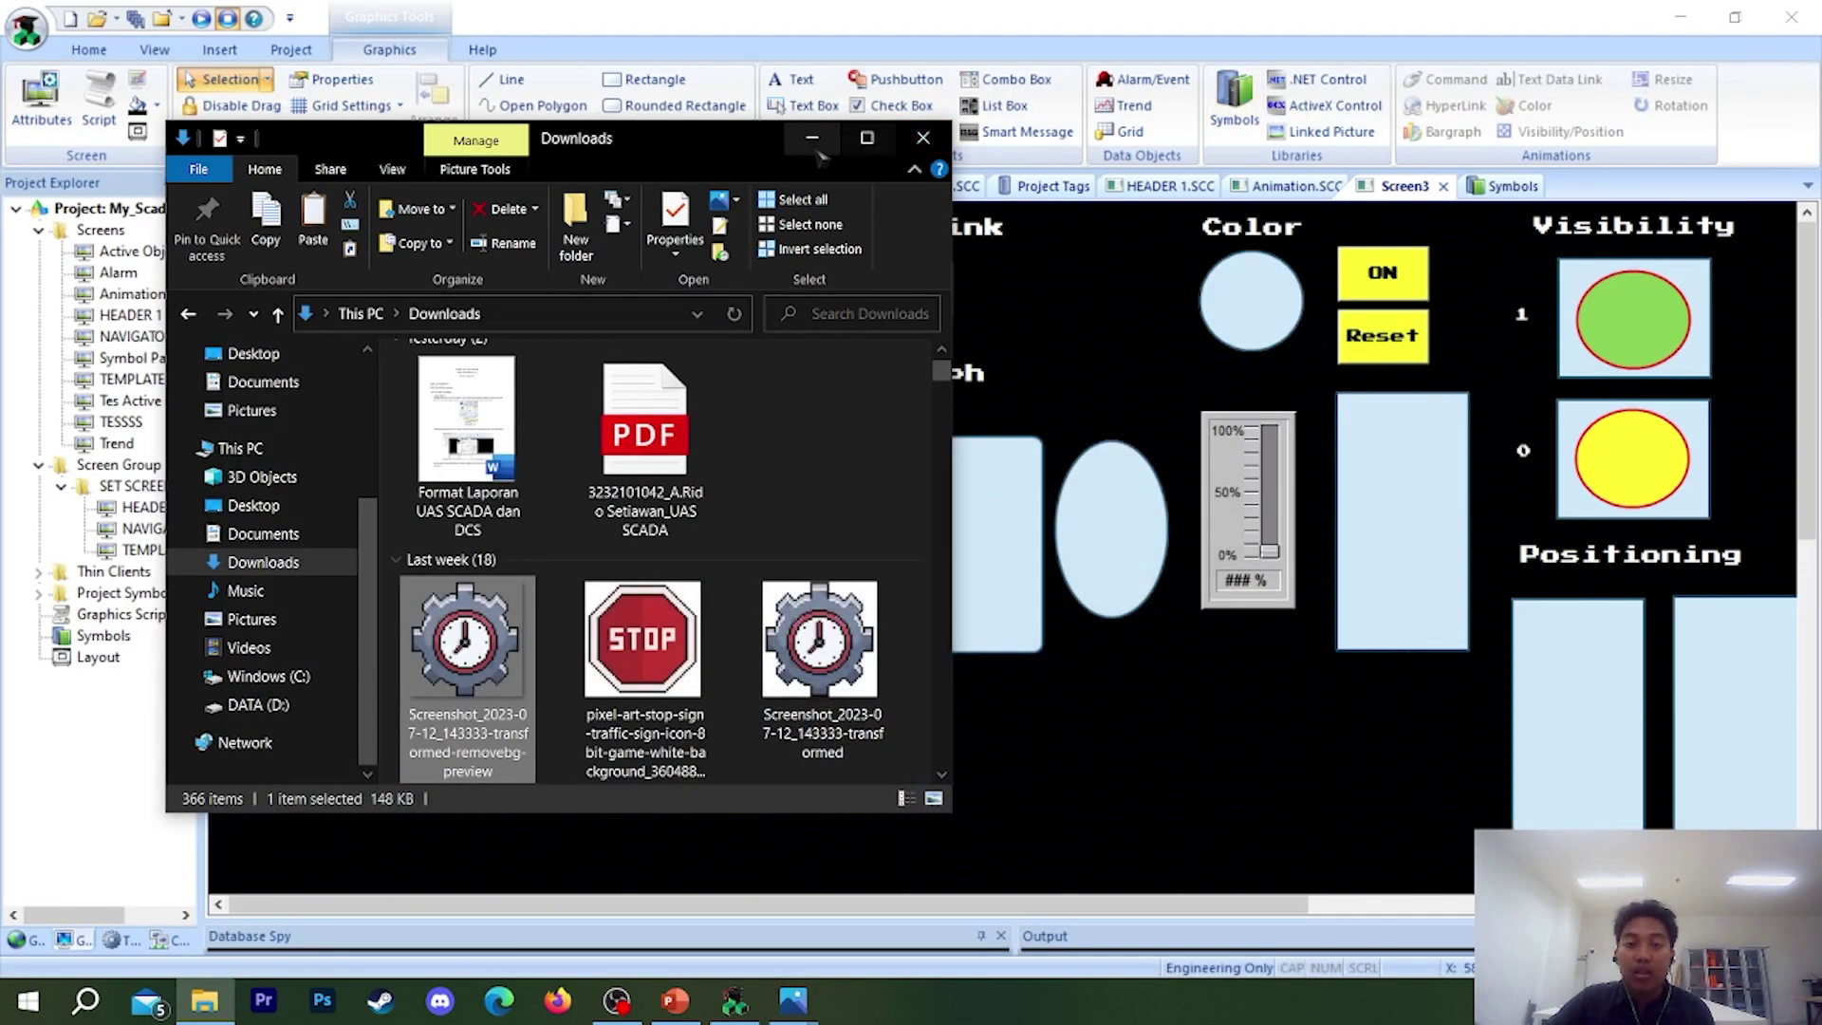
{"action": "left_click", "coordinate": [865, 137]}
{"action": "left_click", "coordinate": [811, 133]}
{"action": "key", "text": "Escape"}
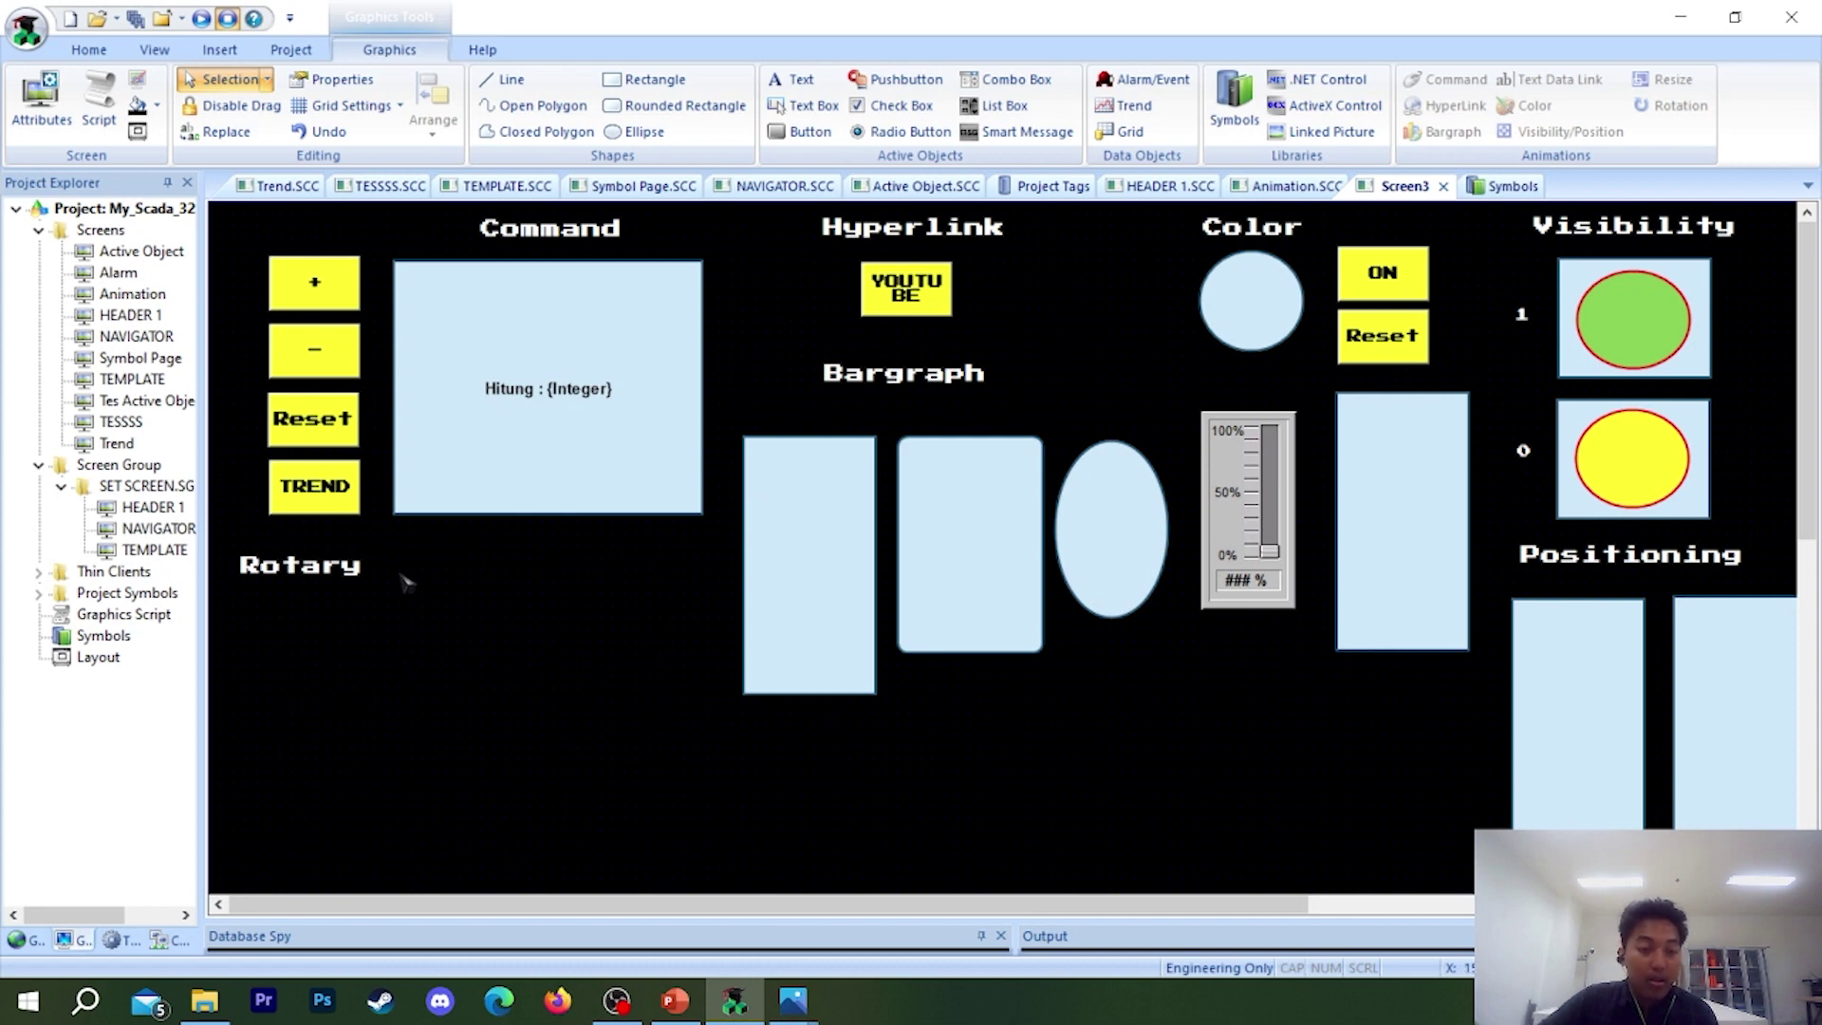
- Paste the gear clock picture onto Screen3, shrink it, and place it just below the Rotary heading
{"action": "right_click", "coordinate": [433, 604]}
{"action": "left_click", "coordinate": [294, 868]}
{"action": "key", "text": "ctrl+v"}
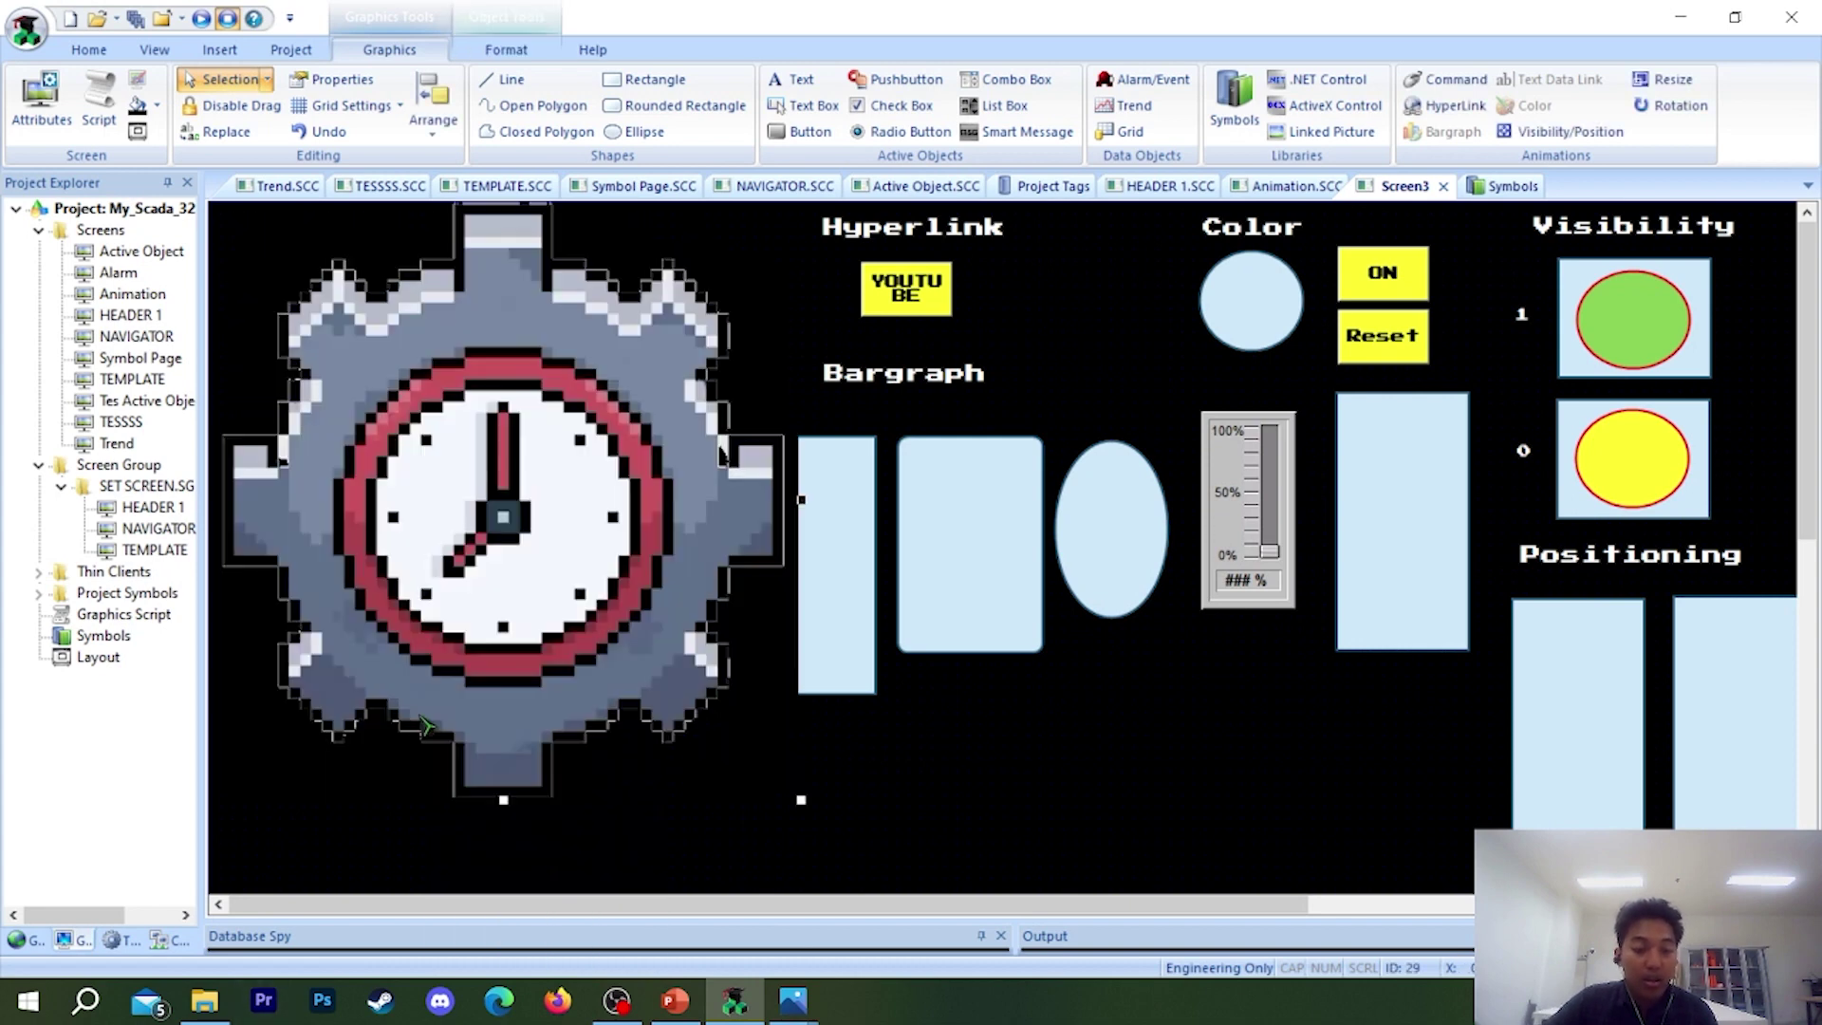
{"action": "left_click_drag", "start_coordinate": [522, 633], "coordinate": [615, 671]}
{"action": "left_click_drag", "start_coordinate": [892, 239], "coordinate": [588, 596]}
{"action": "left_click_drag", "start_coordinate": [545, 645], "coordinate": [445, 679]}
{"action": "left_click_drag", "start_coordinate": [480, 597], "coordinate": [399, 685]}
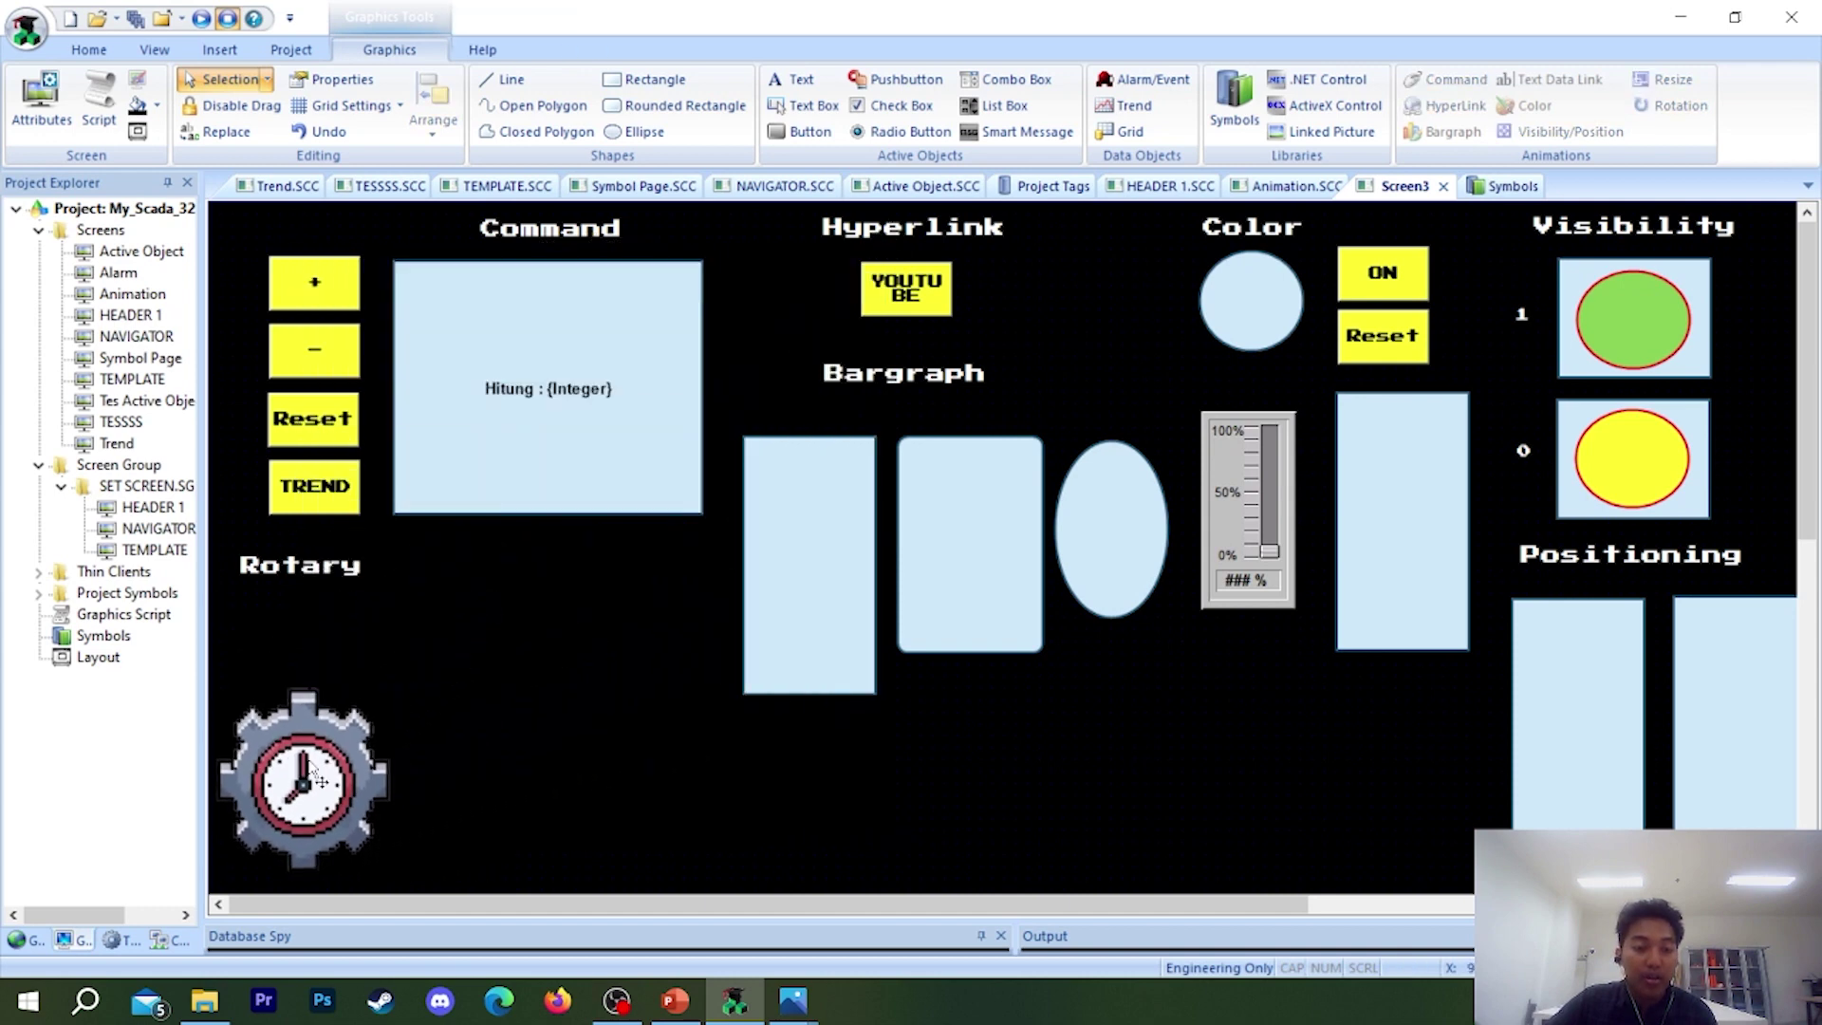
{"action": "left_click_drag", "start_coordinate": [360, 759], "coordinate": [372, 677]}
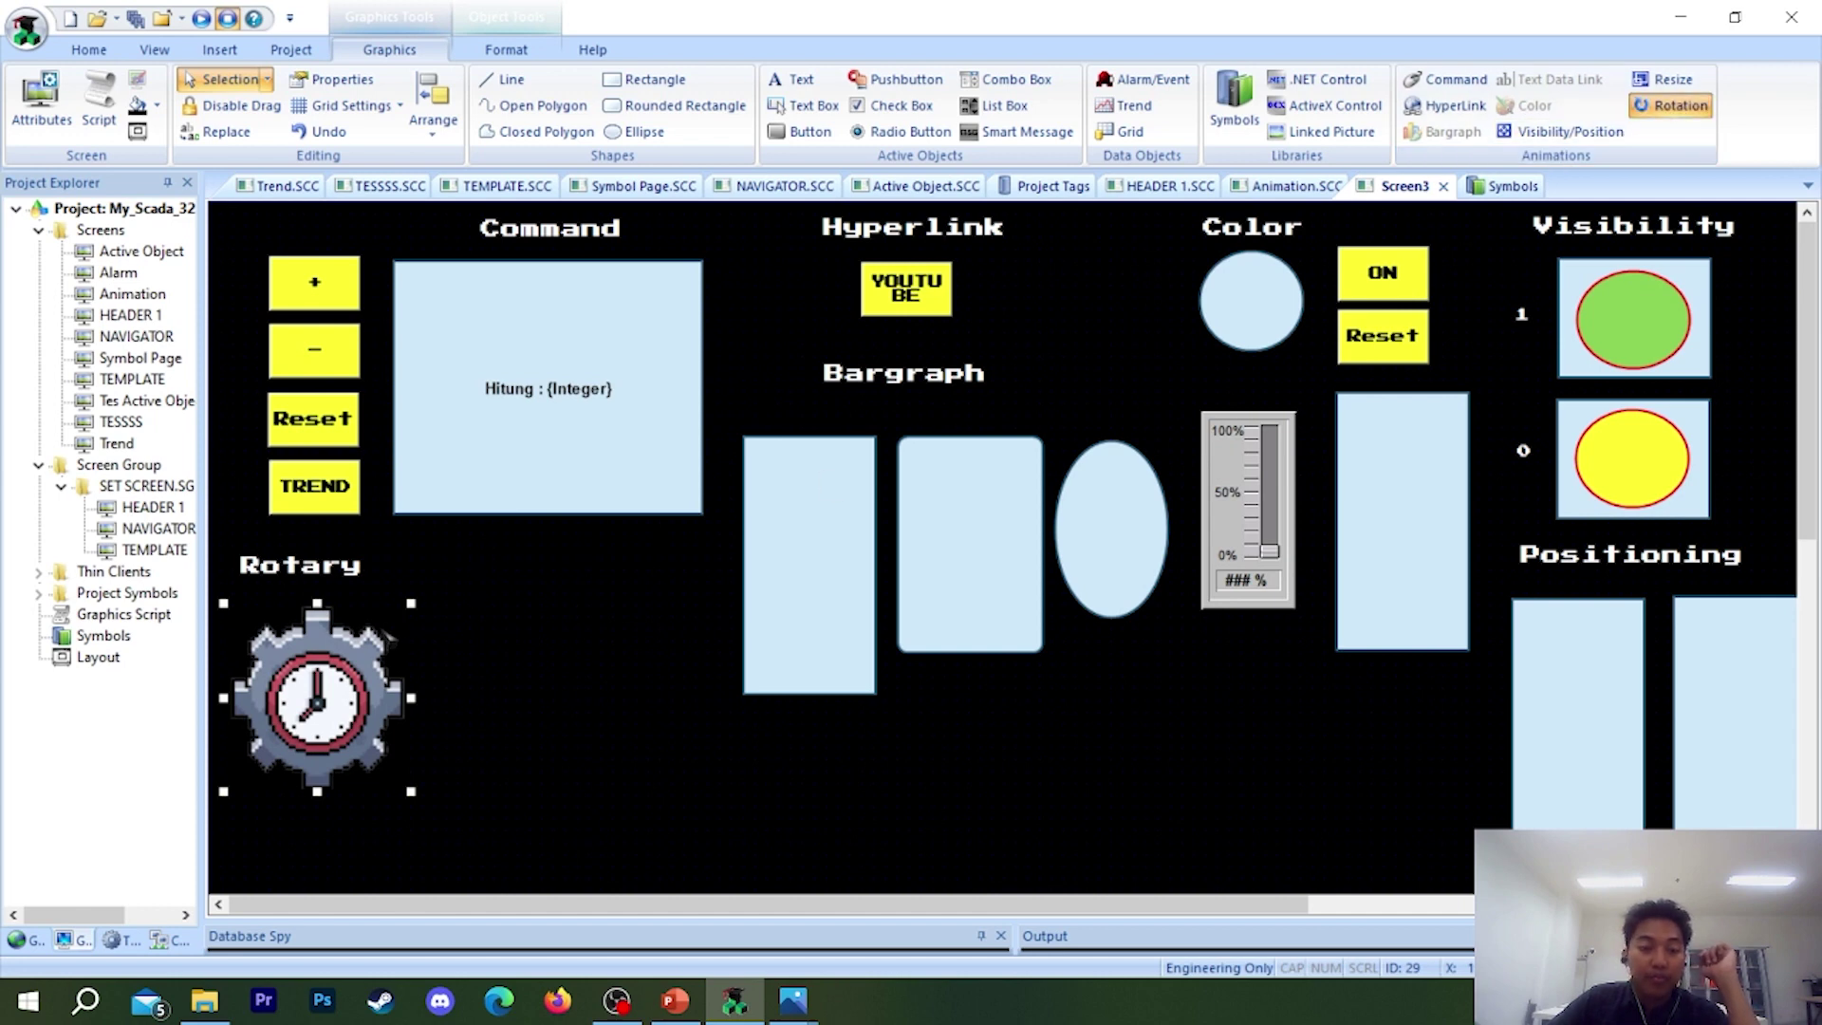
- Add a Rotation animation to the gear clock picture with a range minimum of 0 and maximum of 100
{"action": "double_click", "coordinate": [387, 633]}
{"action": "left_click", "coordinate": [633, 446]}
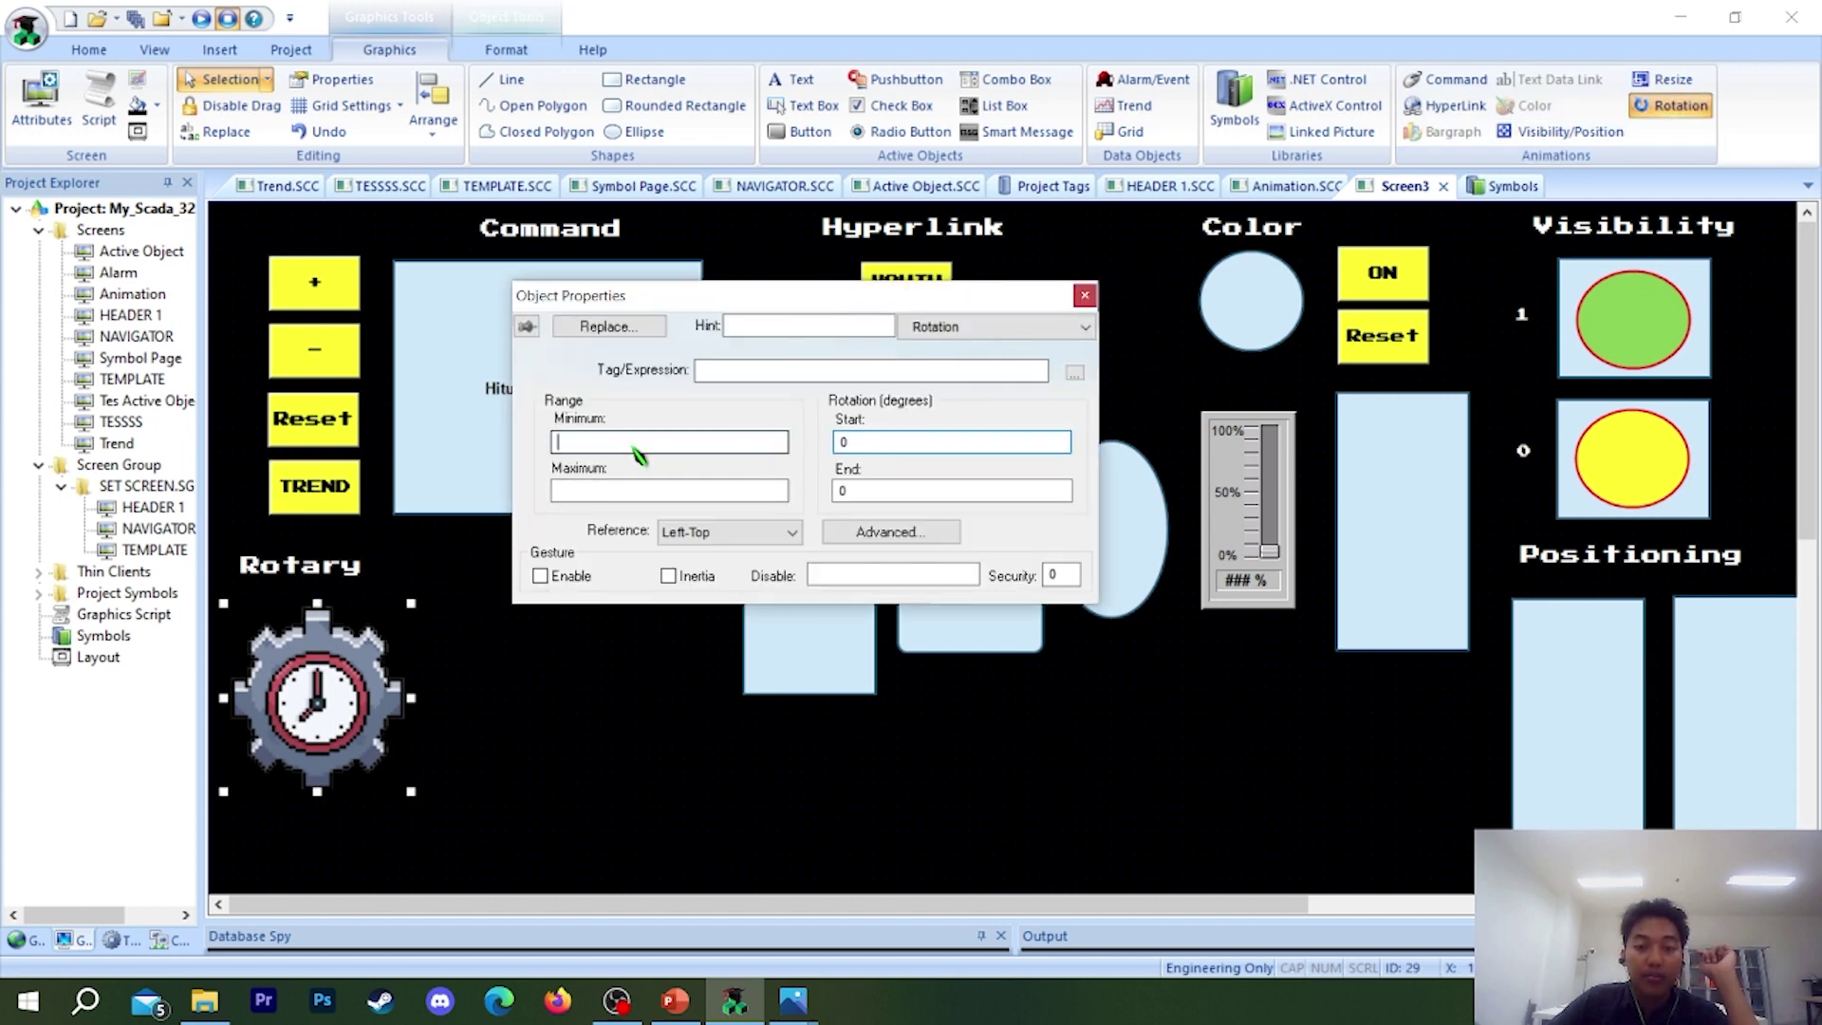
{"action": "left_click", "coordinate": [663, 491]}
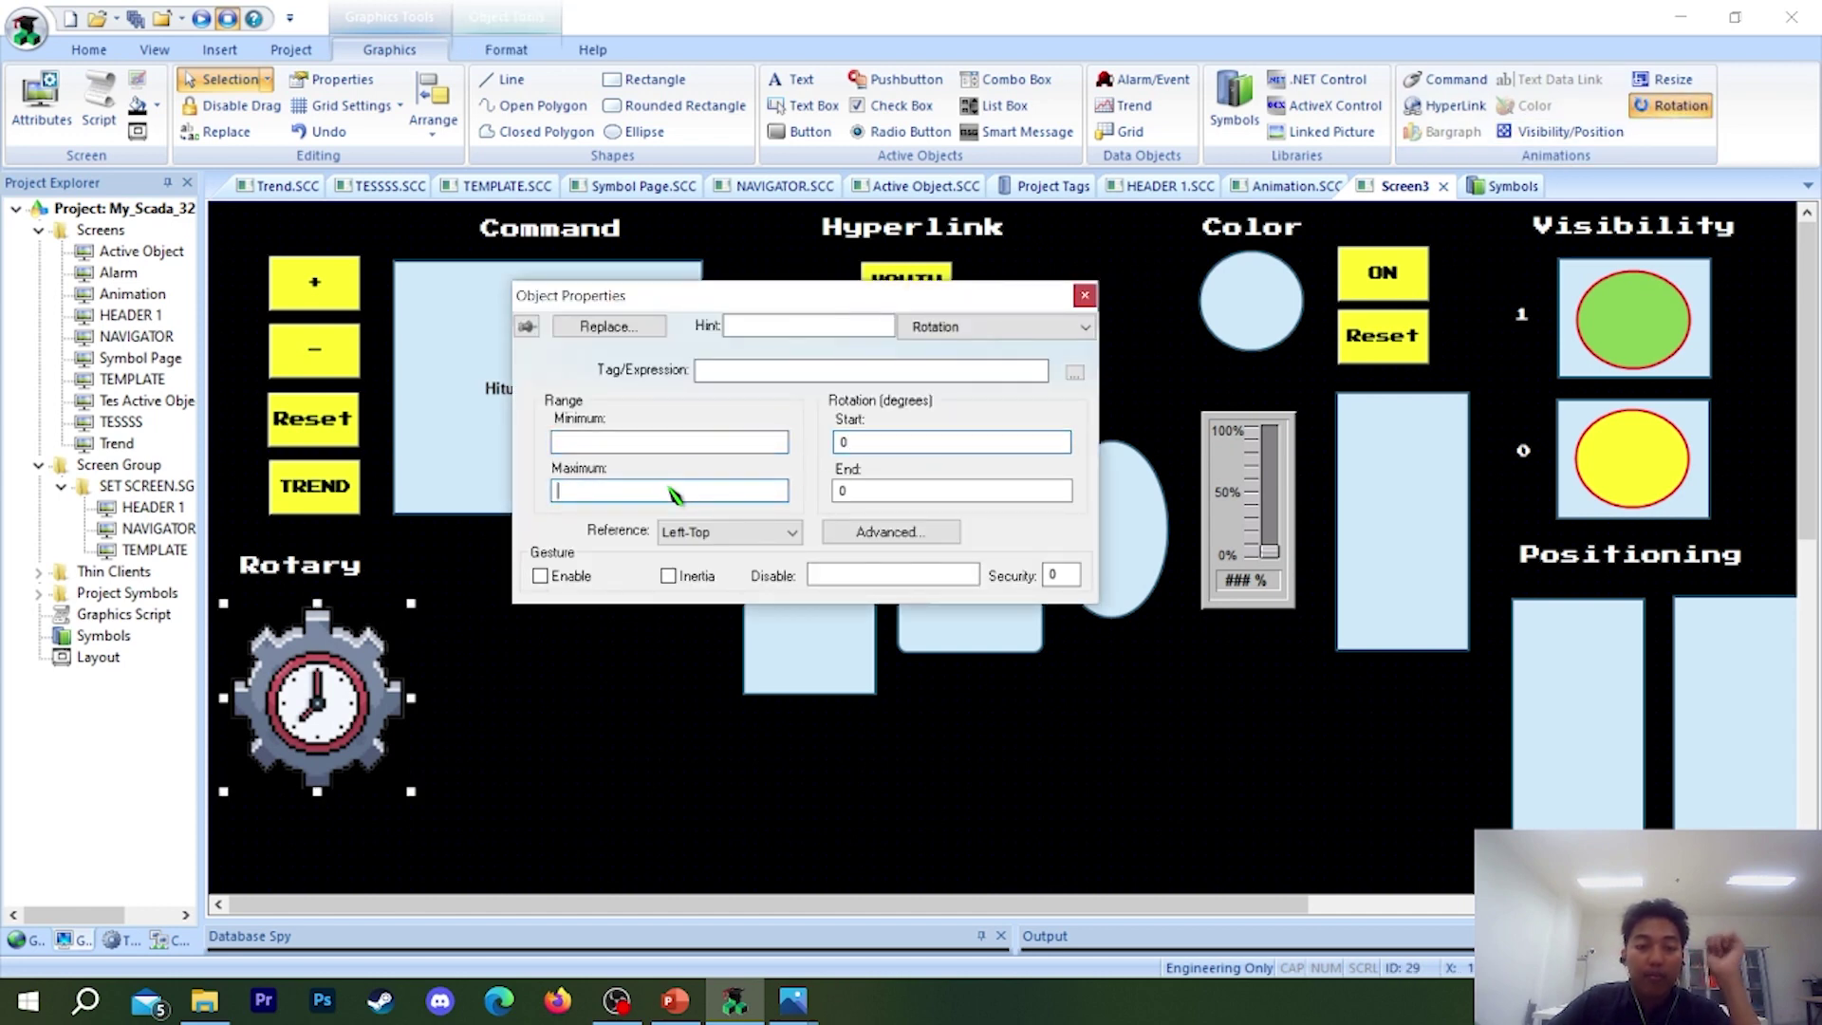
{"action": "left_click", "coordinate": [698, 450]}
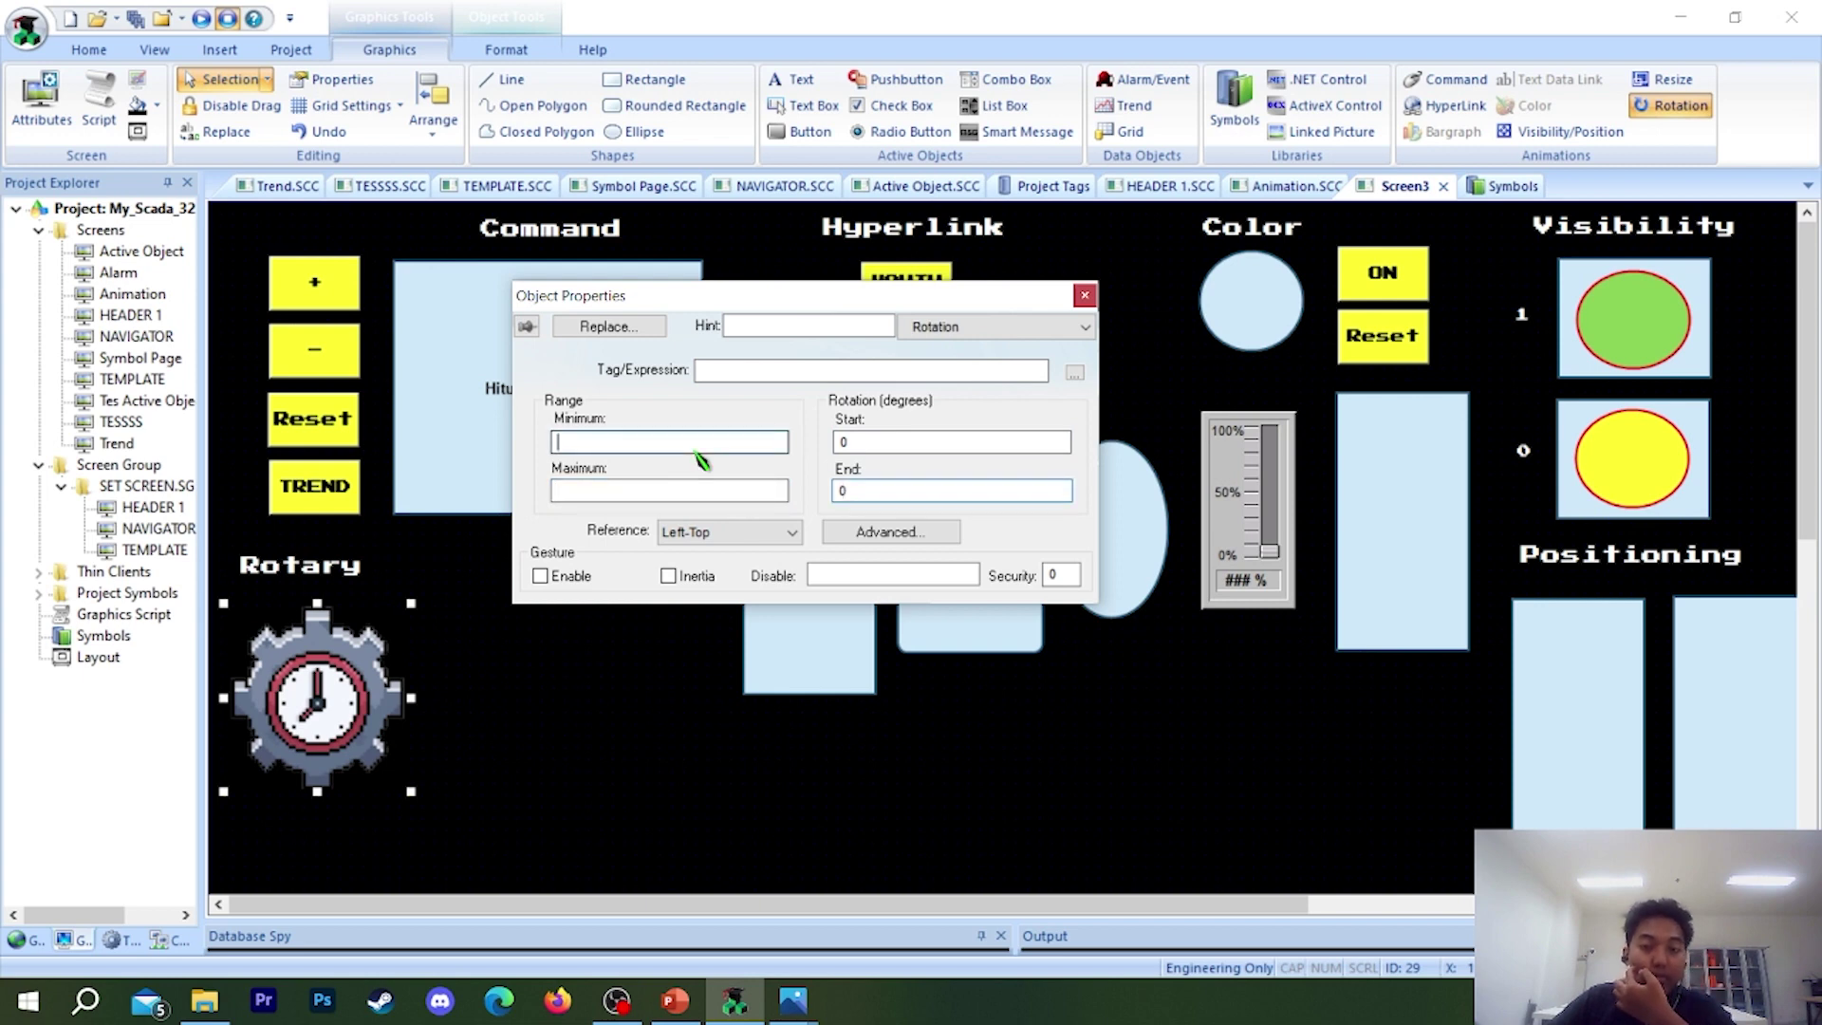
{"action": "double_click", "coordinate": [902, 445]}
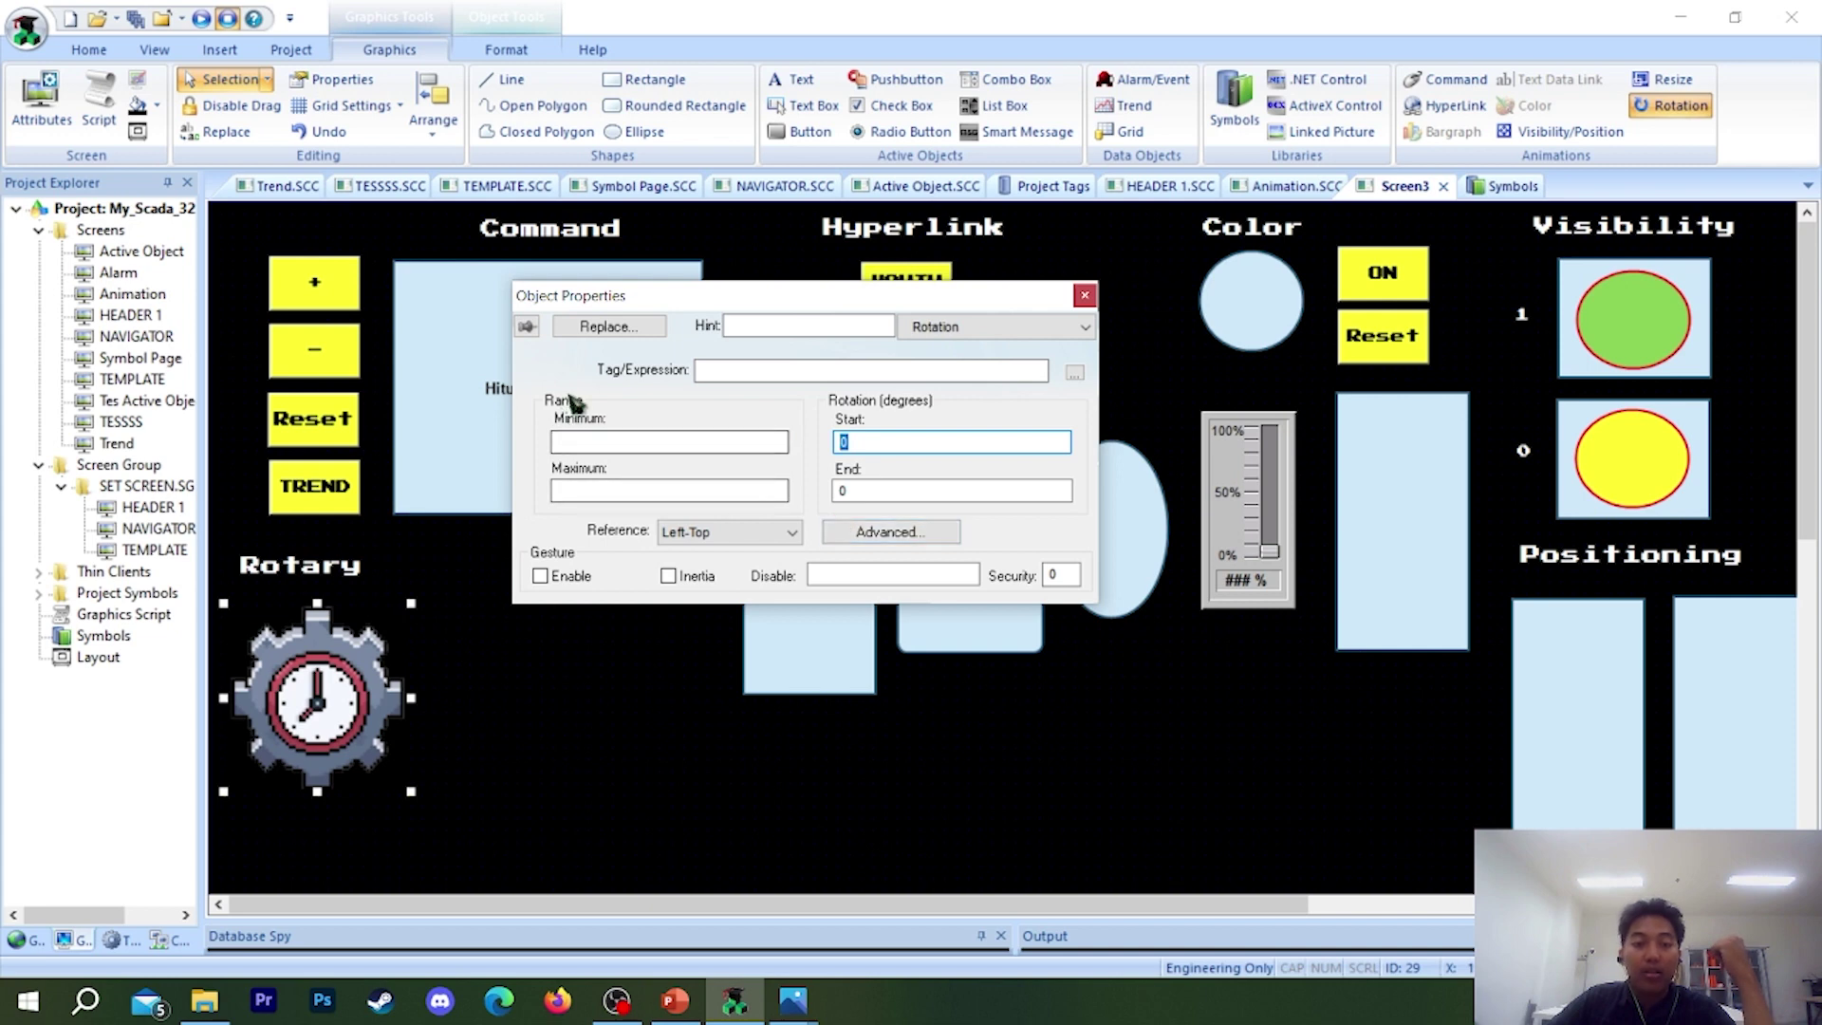
{"action": "left_click", "coordinate": [618, 449]}
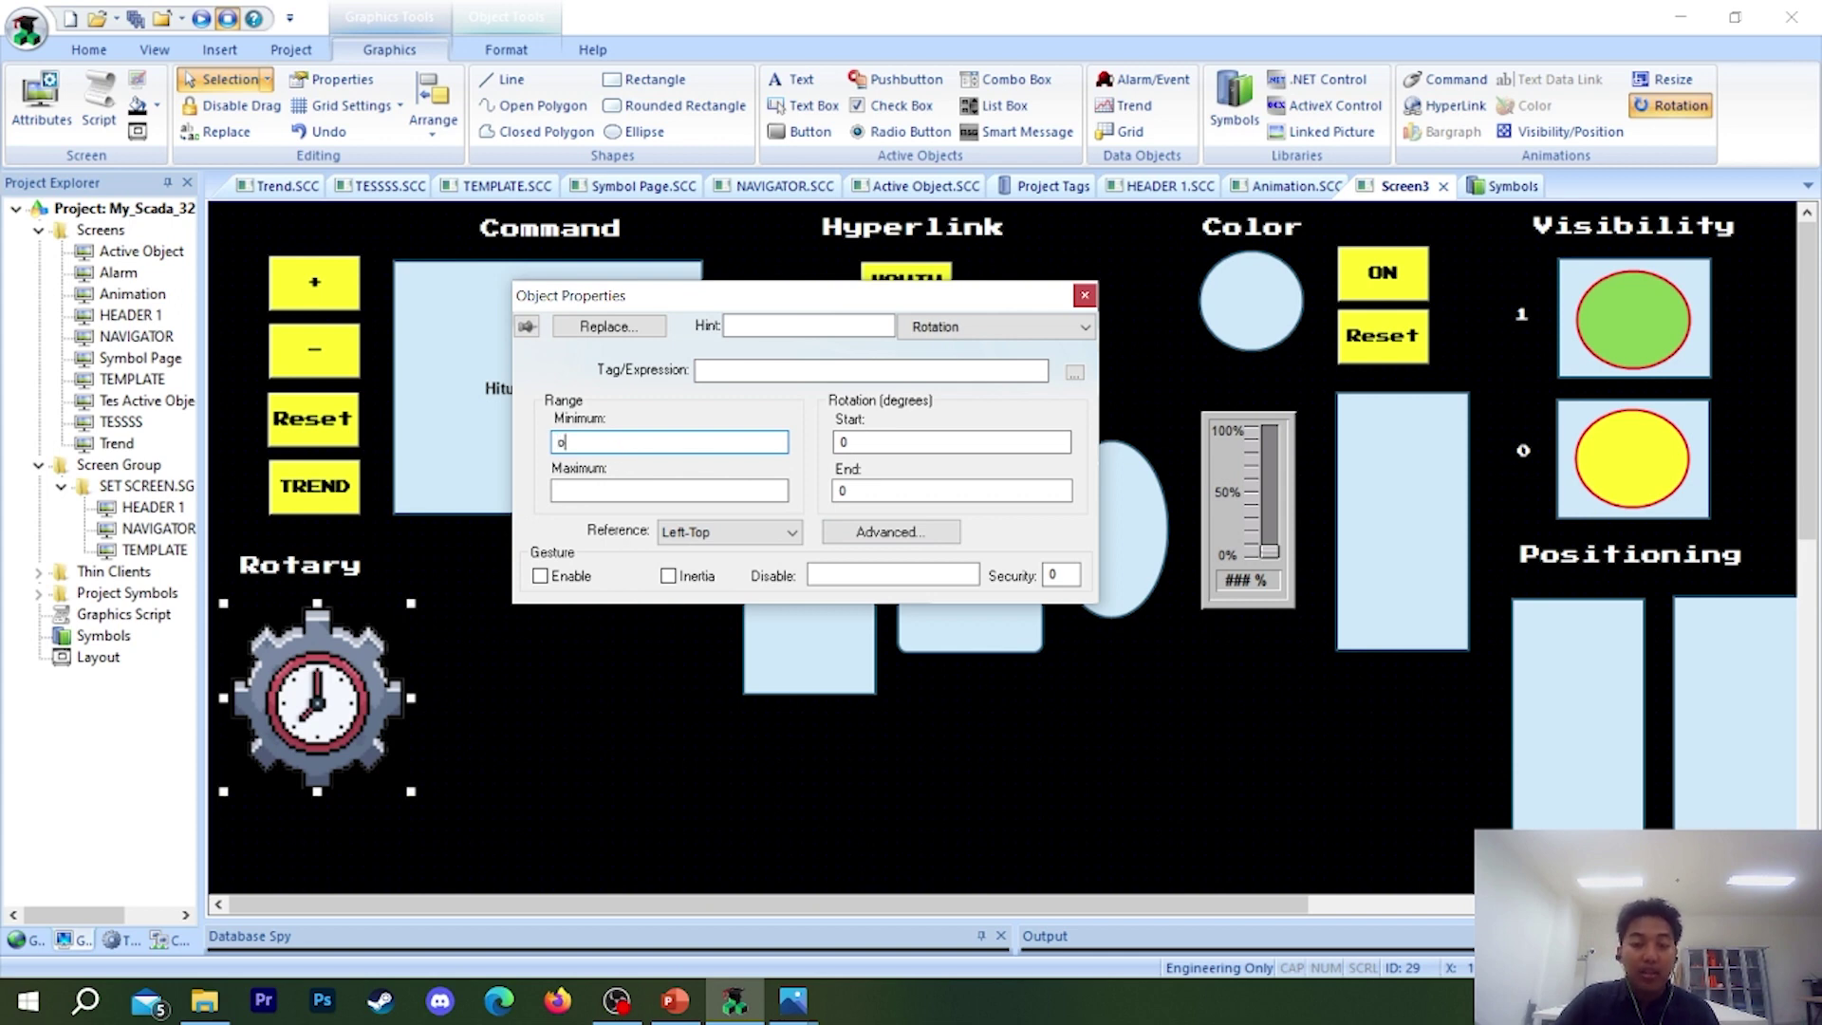
{"action": "left_click", "coordinate": [676, 490]}
{"action": "type", "text": "1"}
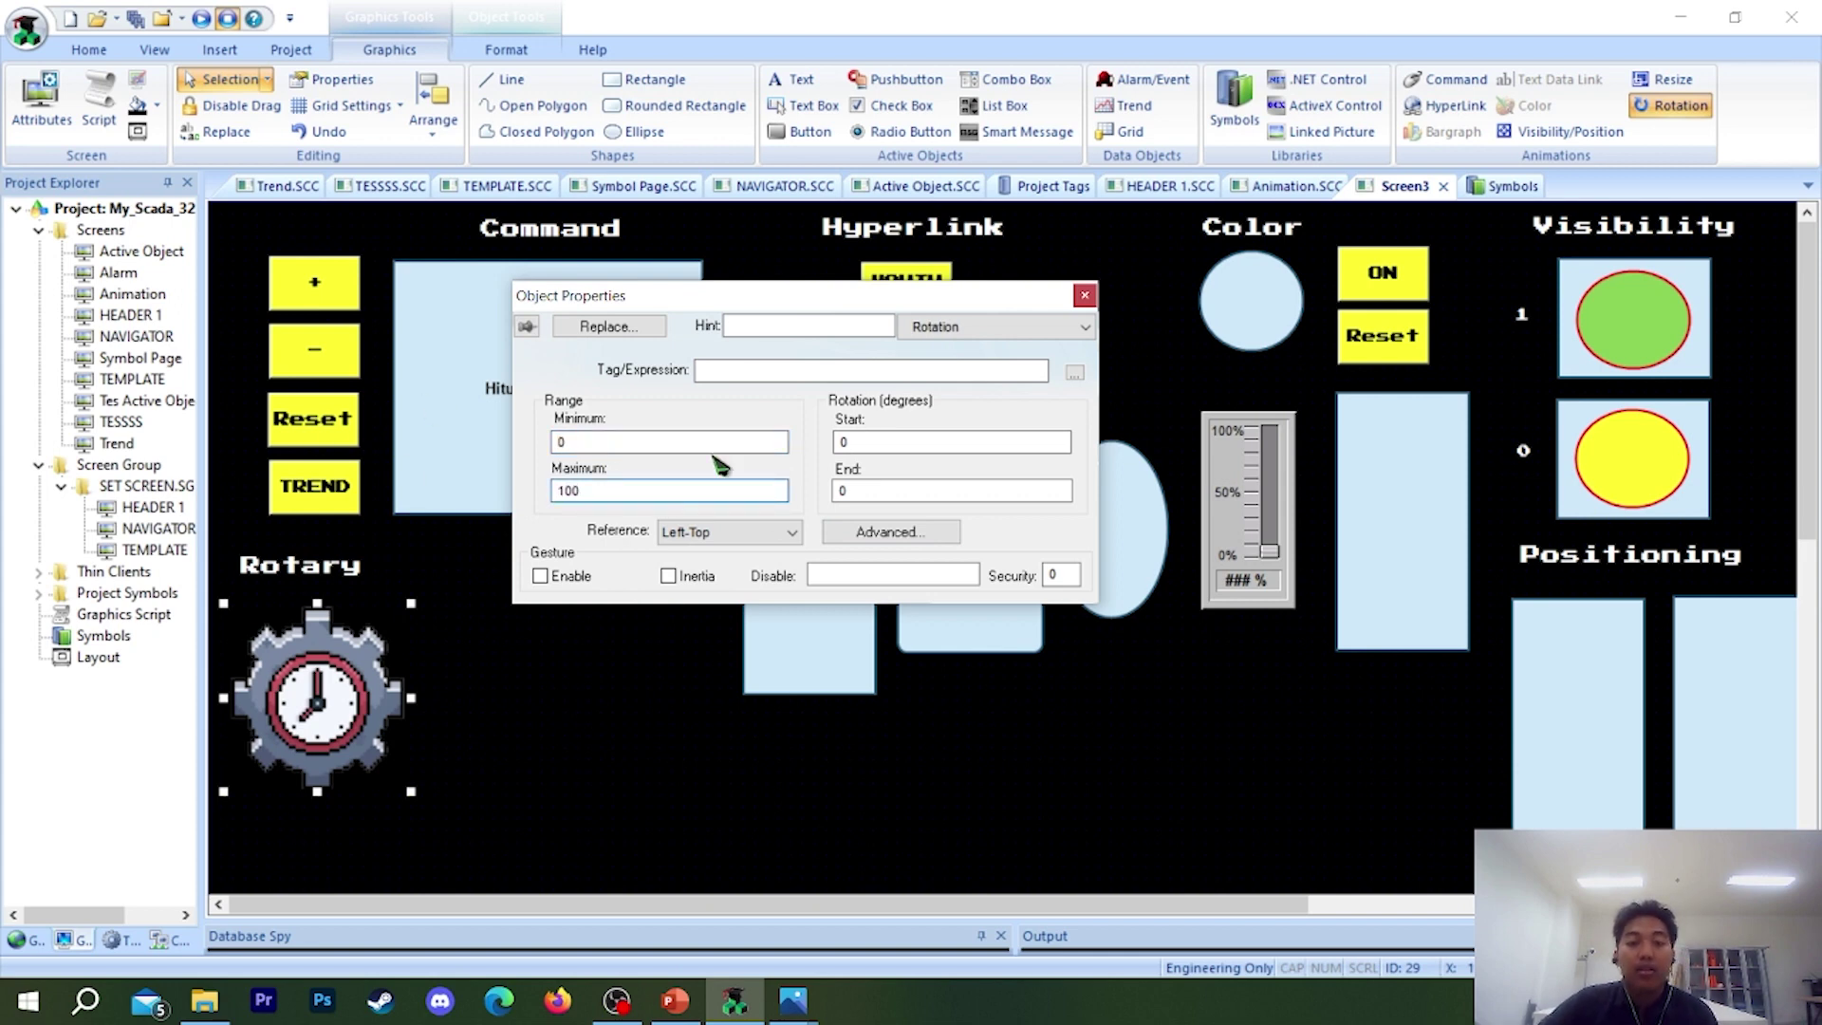
{"action": "type", "text": "00"}
- Set the gear clock's rotation to start at 0 and end at 360 degrees
{"action": "key", "text": "Tab"}
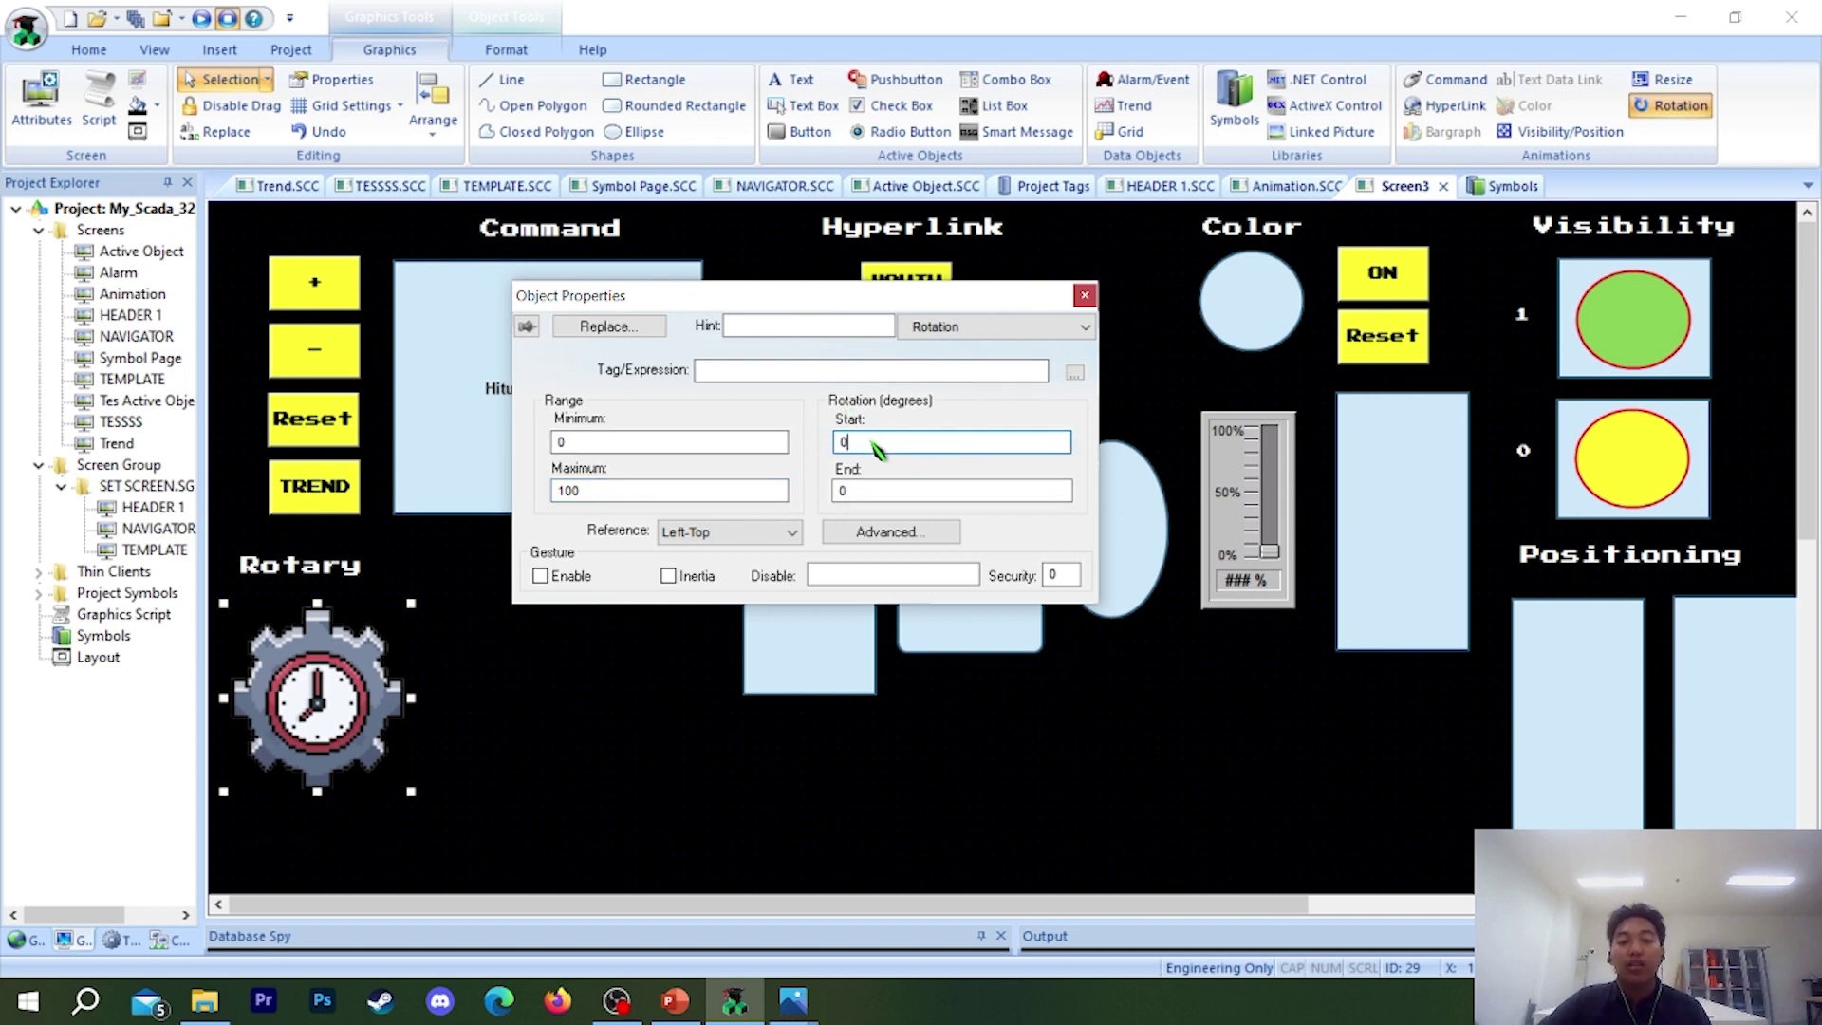
{"action": "left_click", "coordinate": [902, 442]}
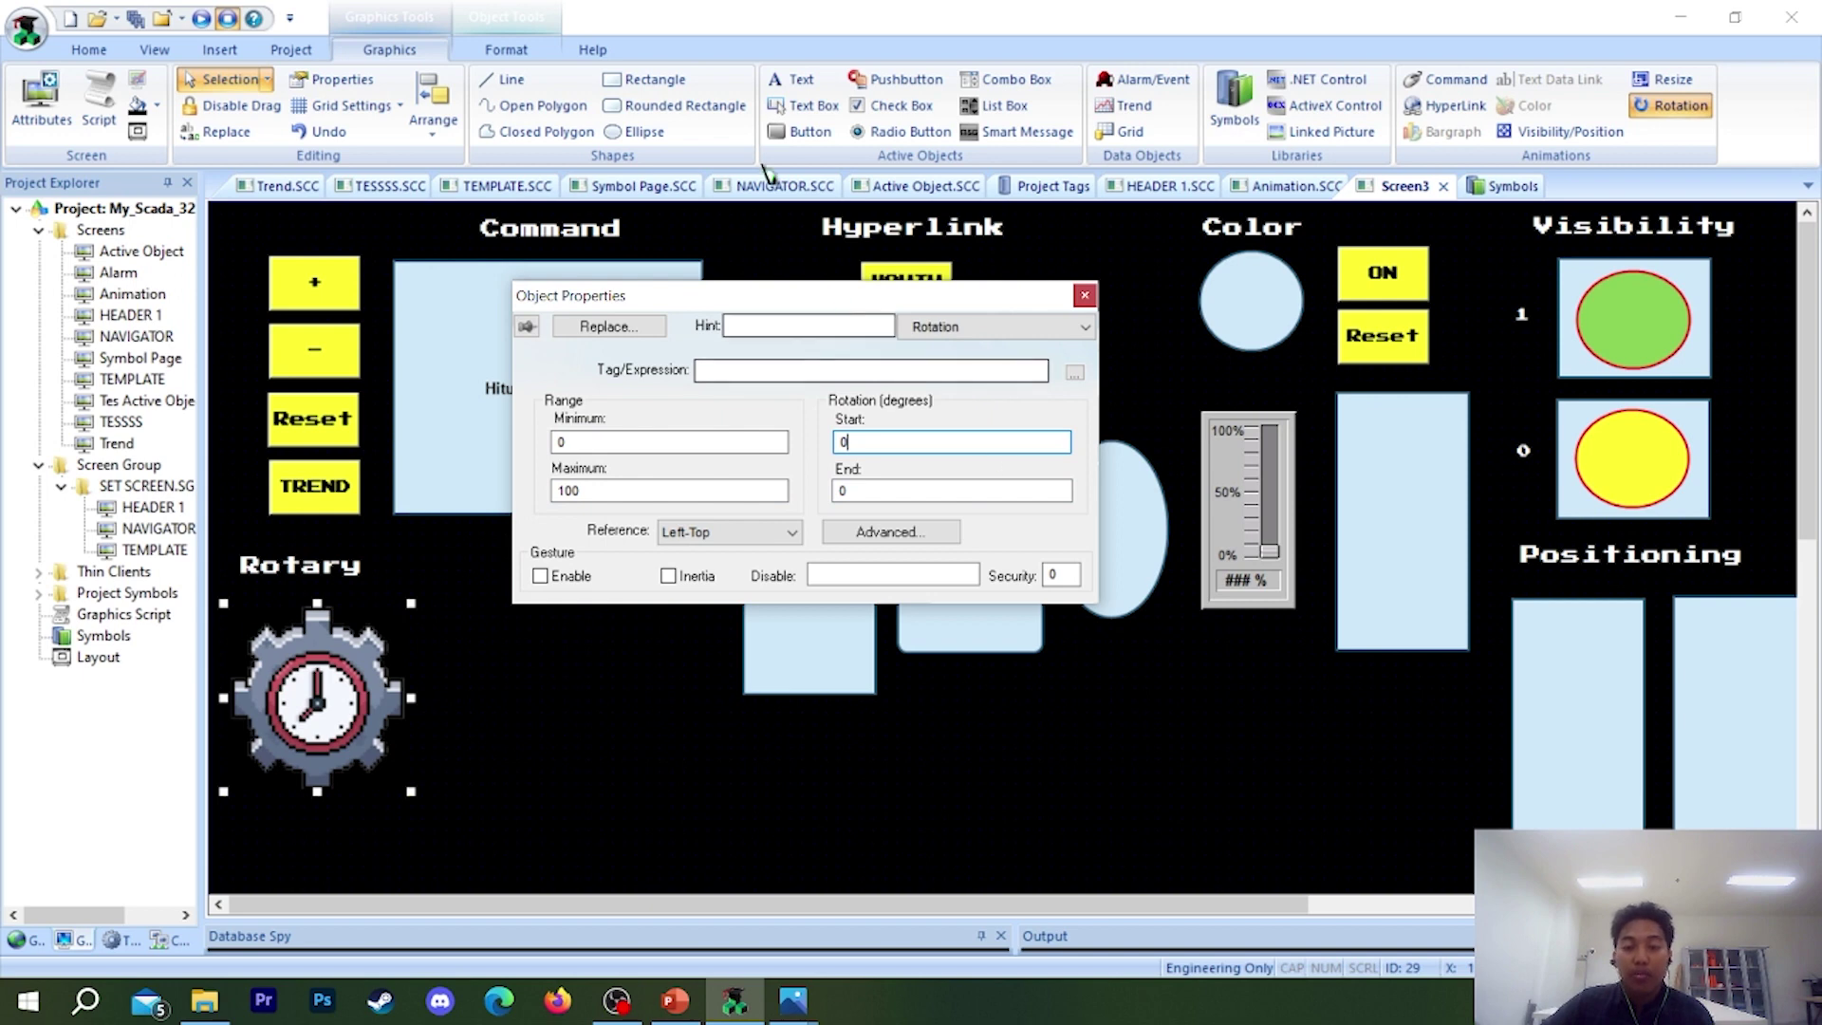
{"action": "key", "text": "Tab"}
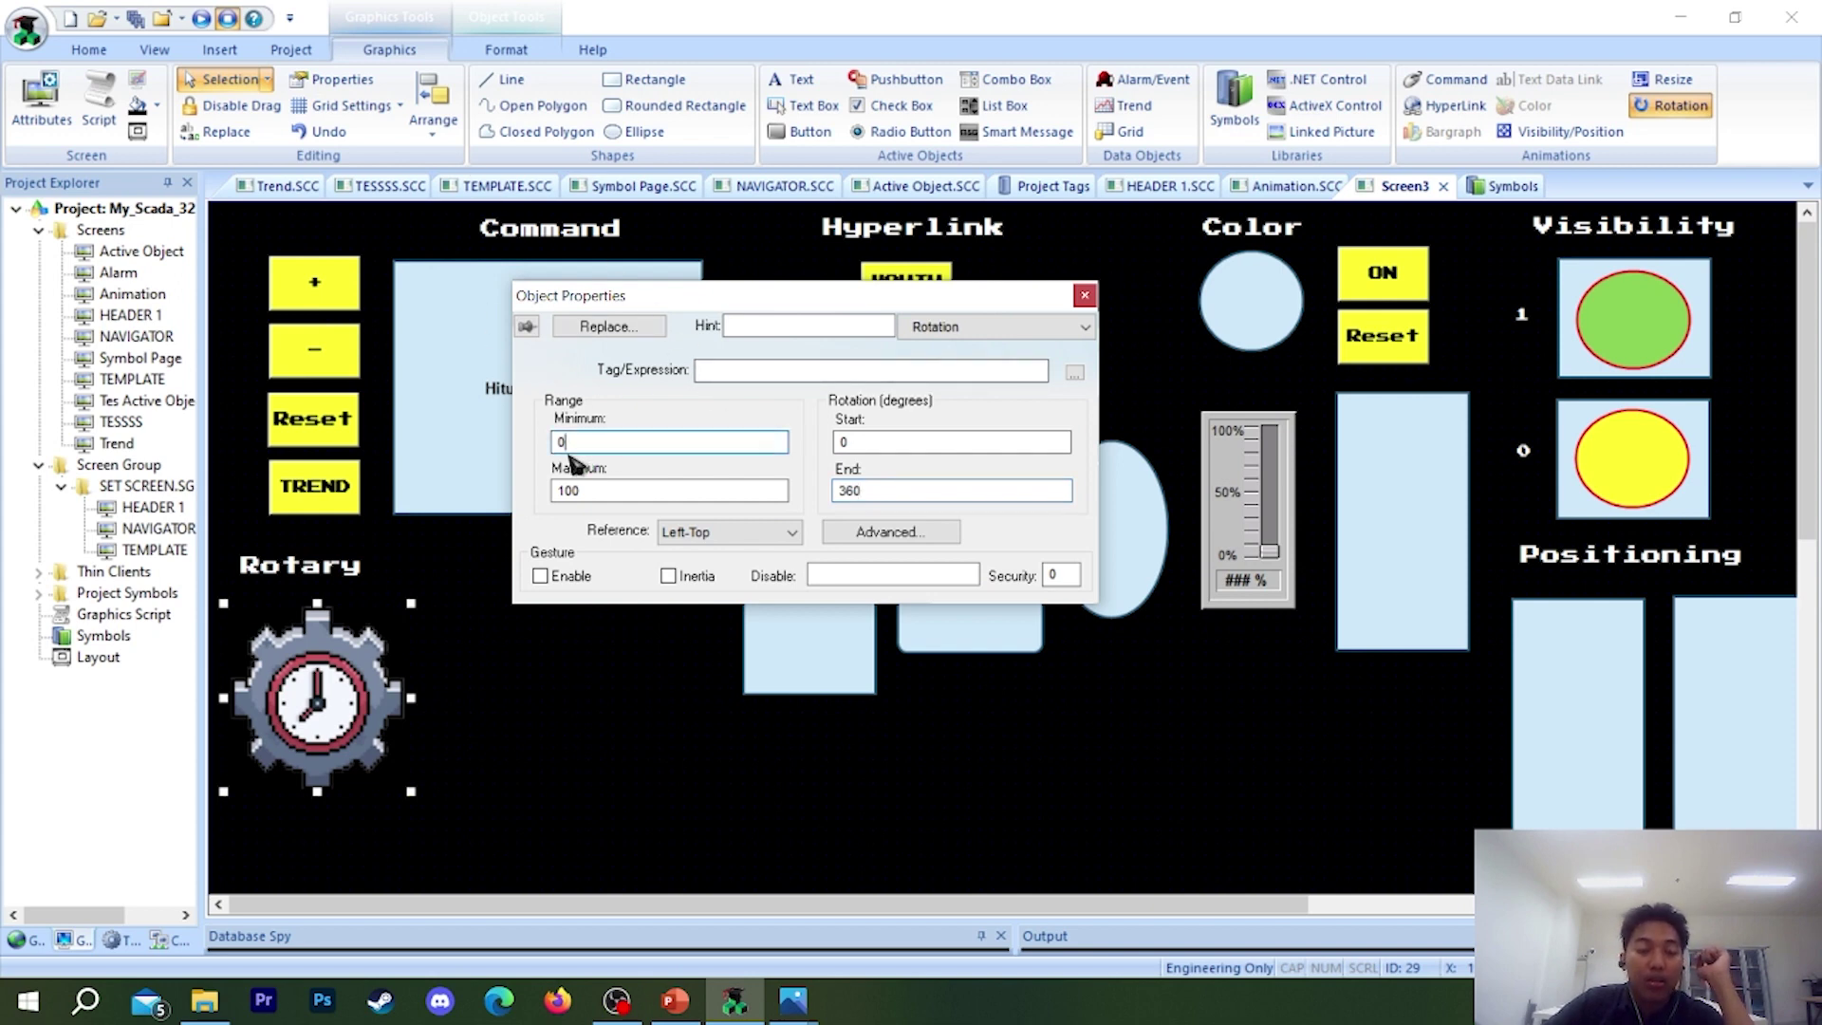
{"action": "left_click", "coordinate": [572, 490]}
{"action": "key", "text": "shift+Tab"}
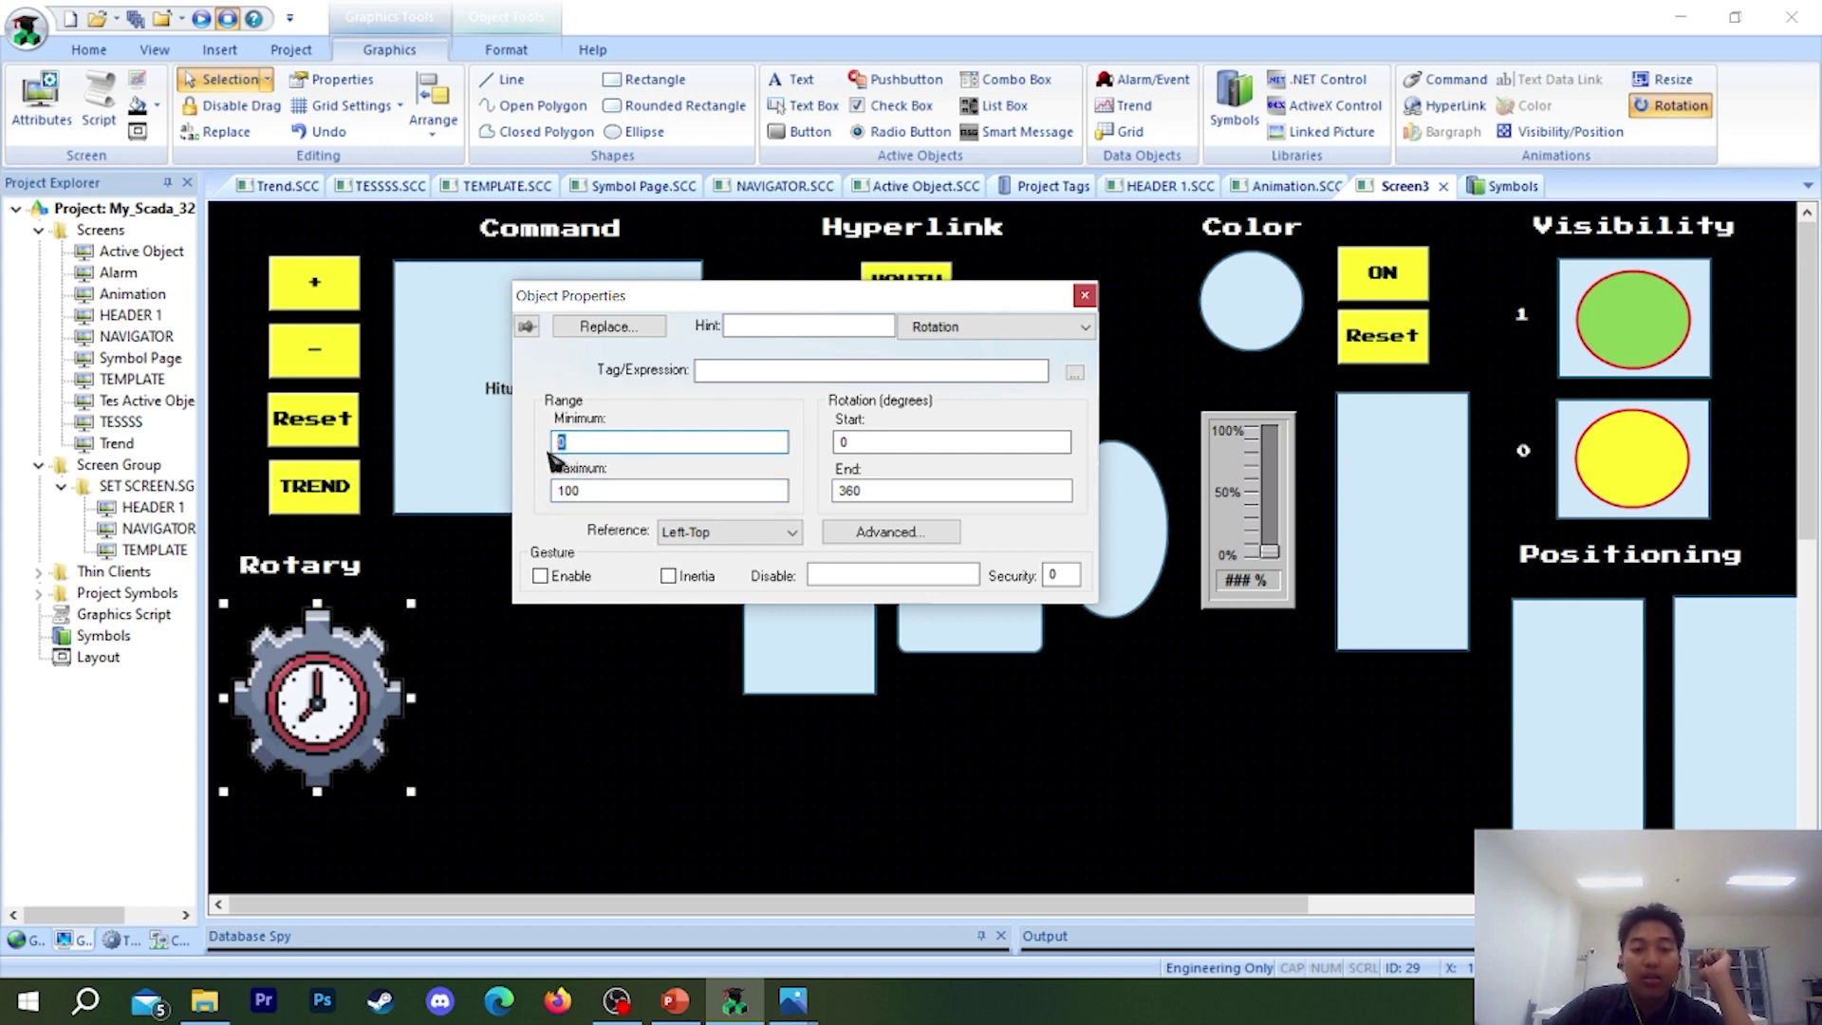
{"action": "key", "text": "Tab"}
{"action": "key", "text": "shift+Tab"}
{"action": "key", "text": "Tab"}
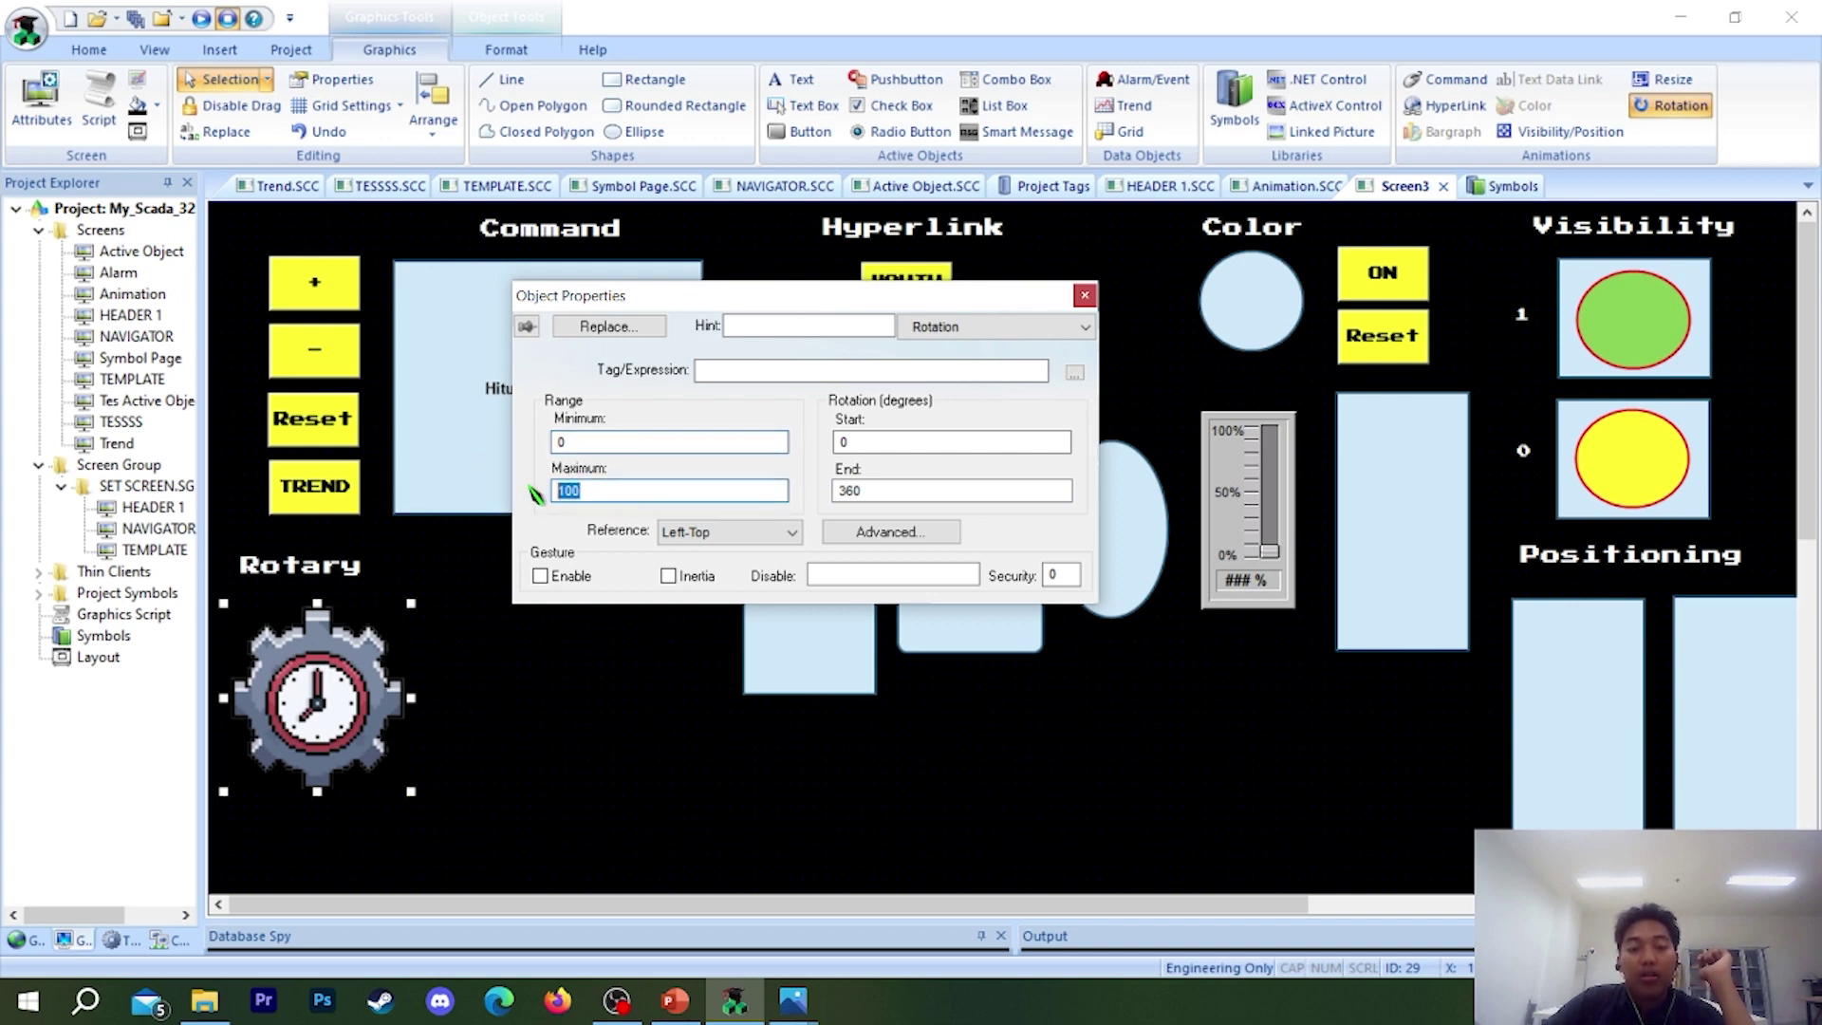
{"action": "key", "text": "shift+Tab"}
{"action": "key", "text": "Tab"}
{"action": "key", "text": "shift+Tab"}
{"action": "key", "text": "Tab"}
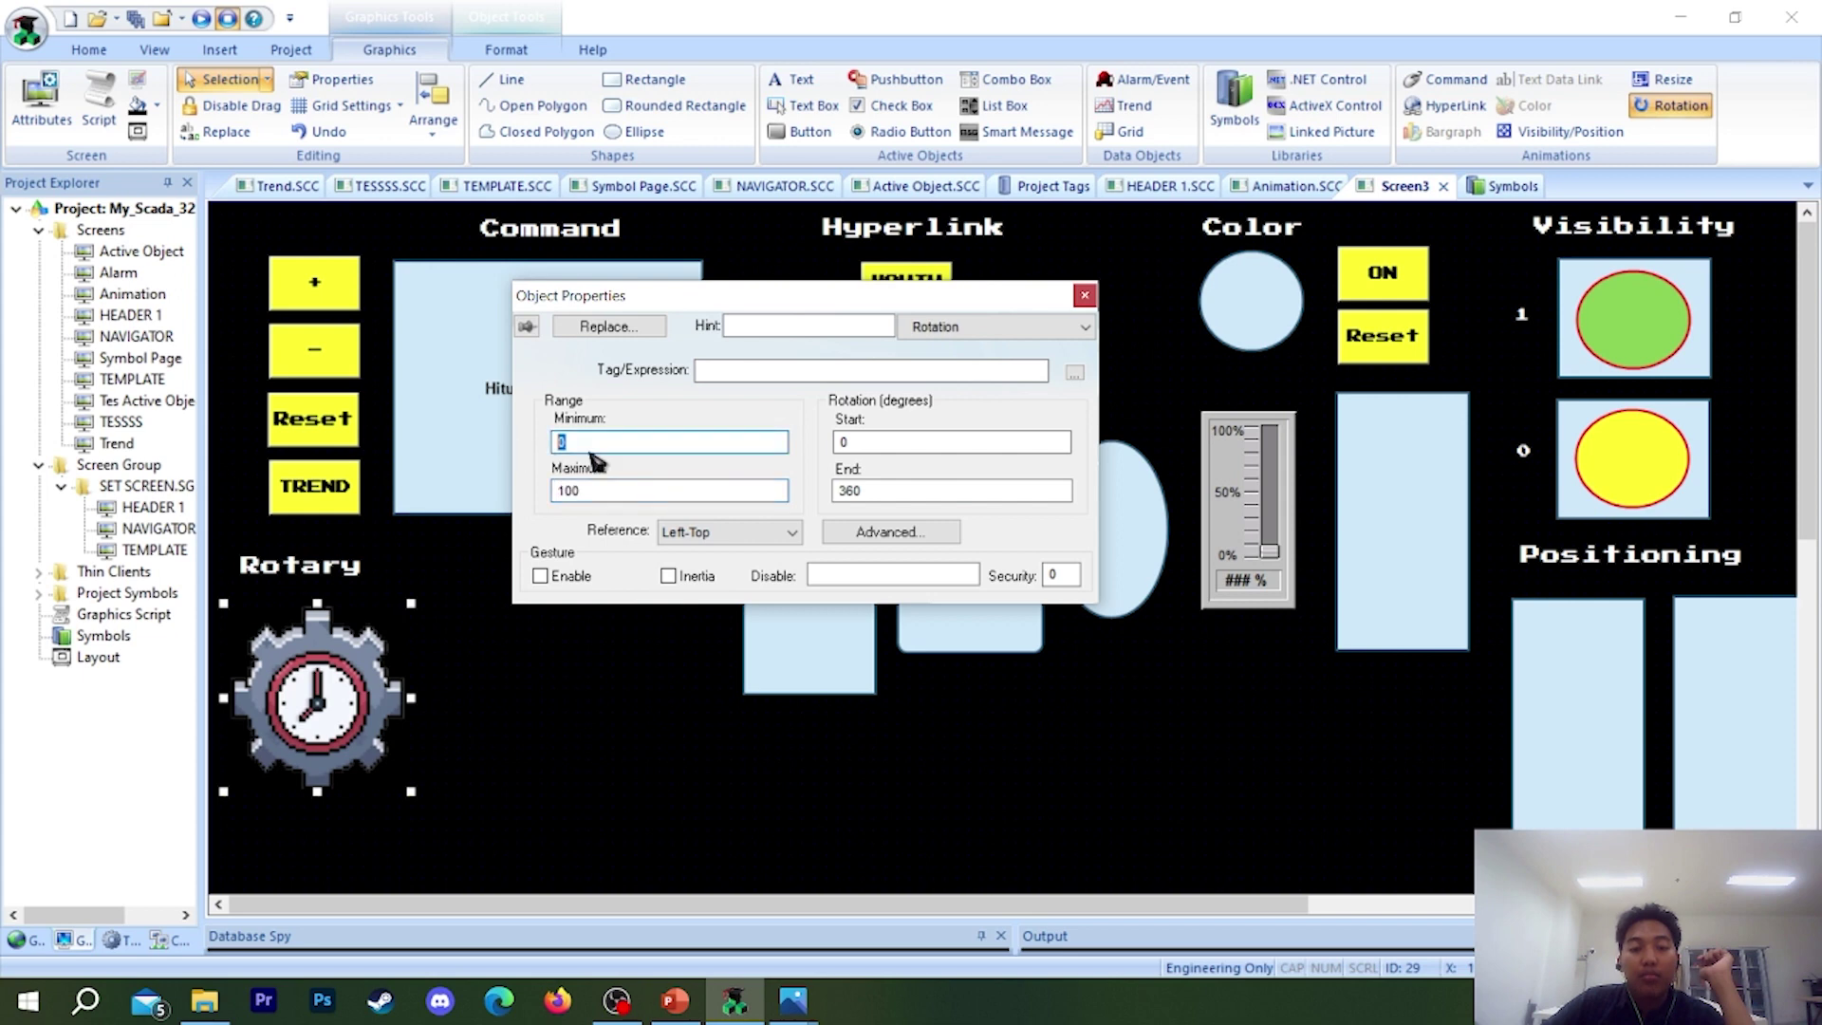
{"action": "key", "text": "shift+Tab"}
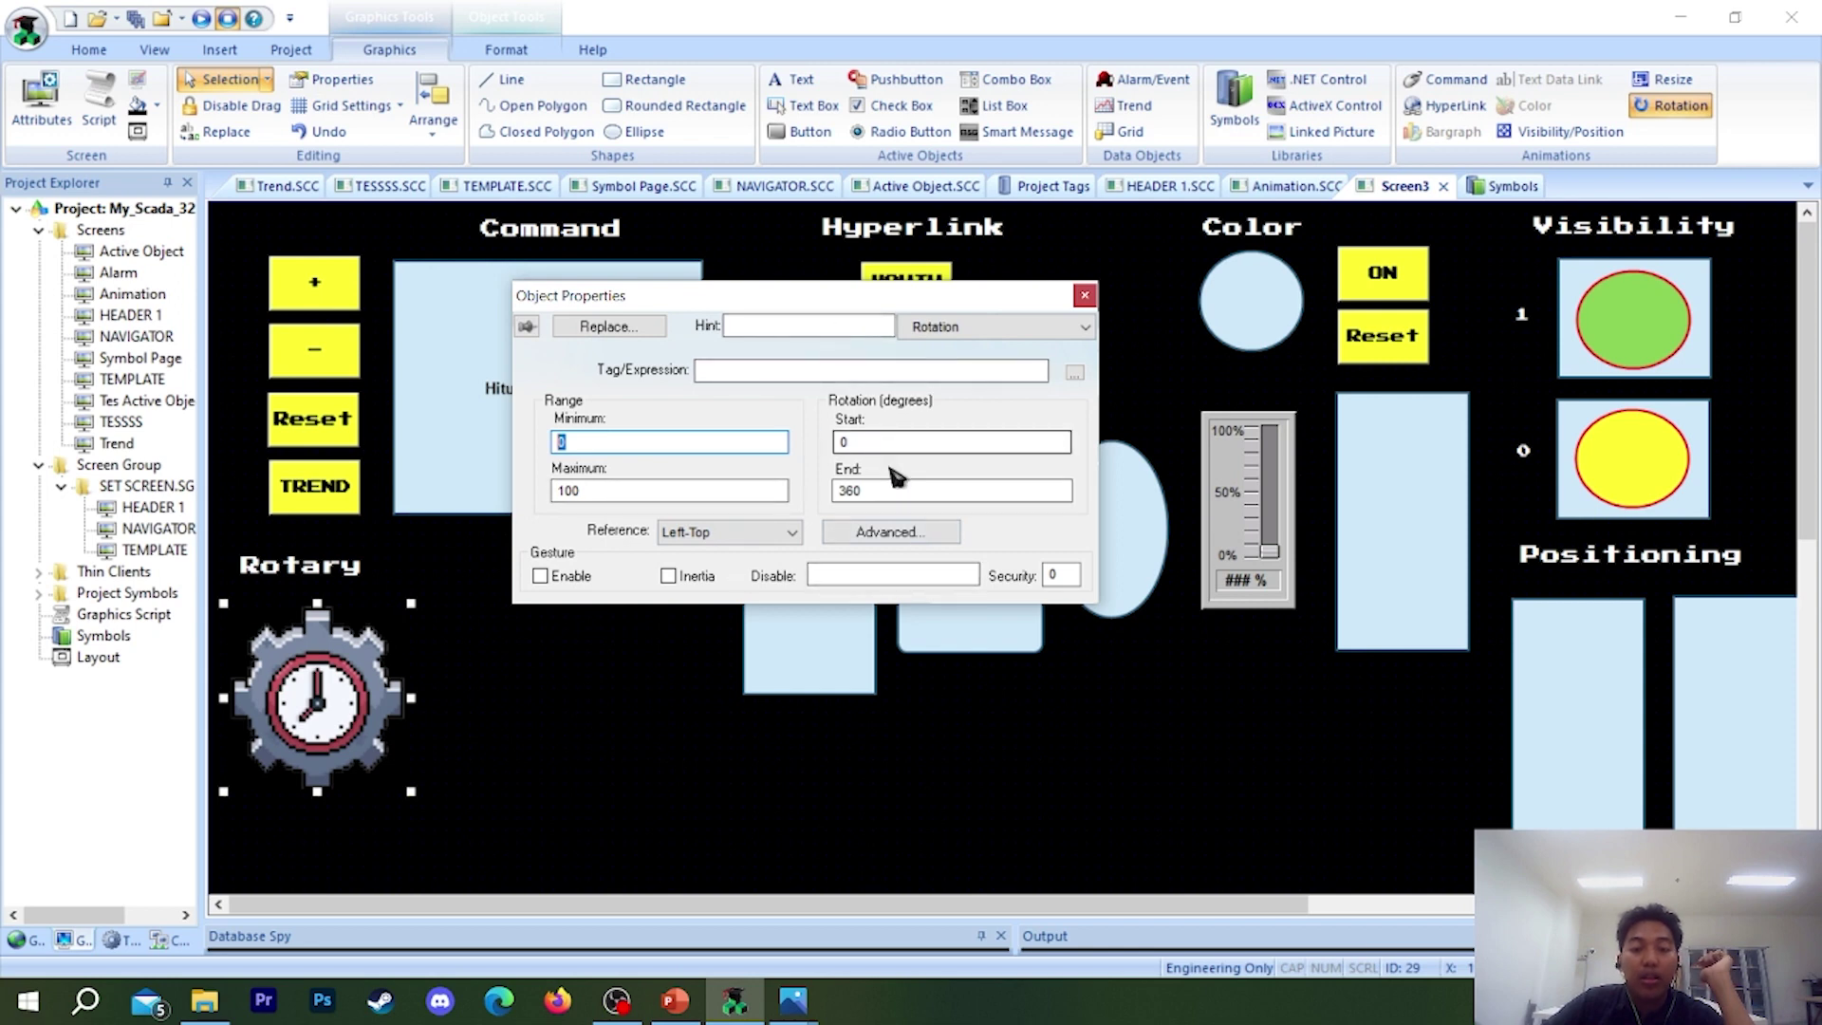
- Assign the integer tag to the gear clock's Rotation animation and close its properties
{"action": "left_click", "coordinate": [987, 330]}
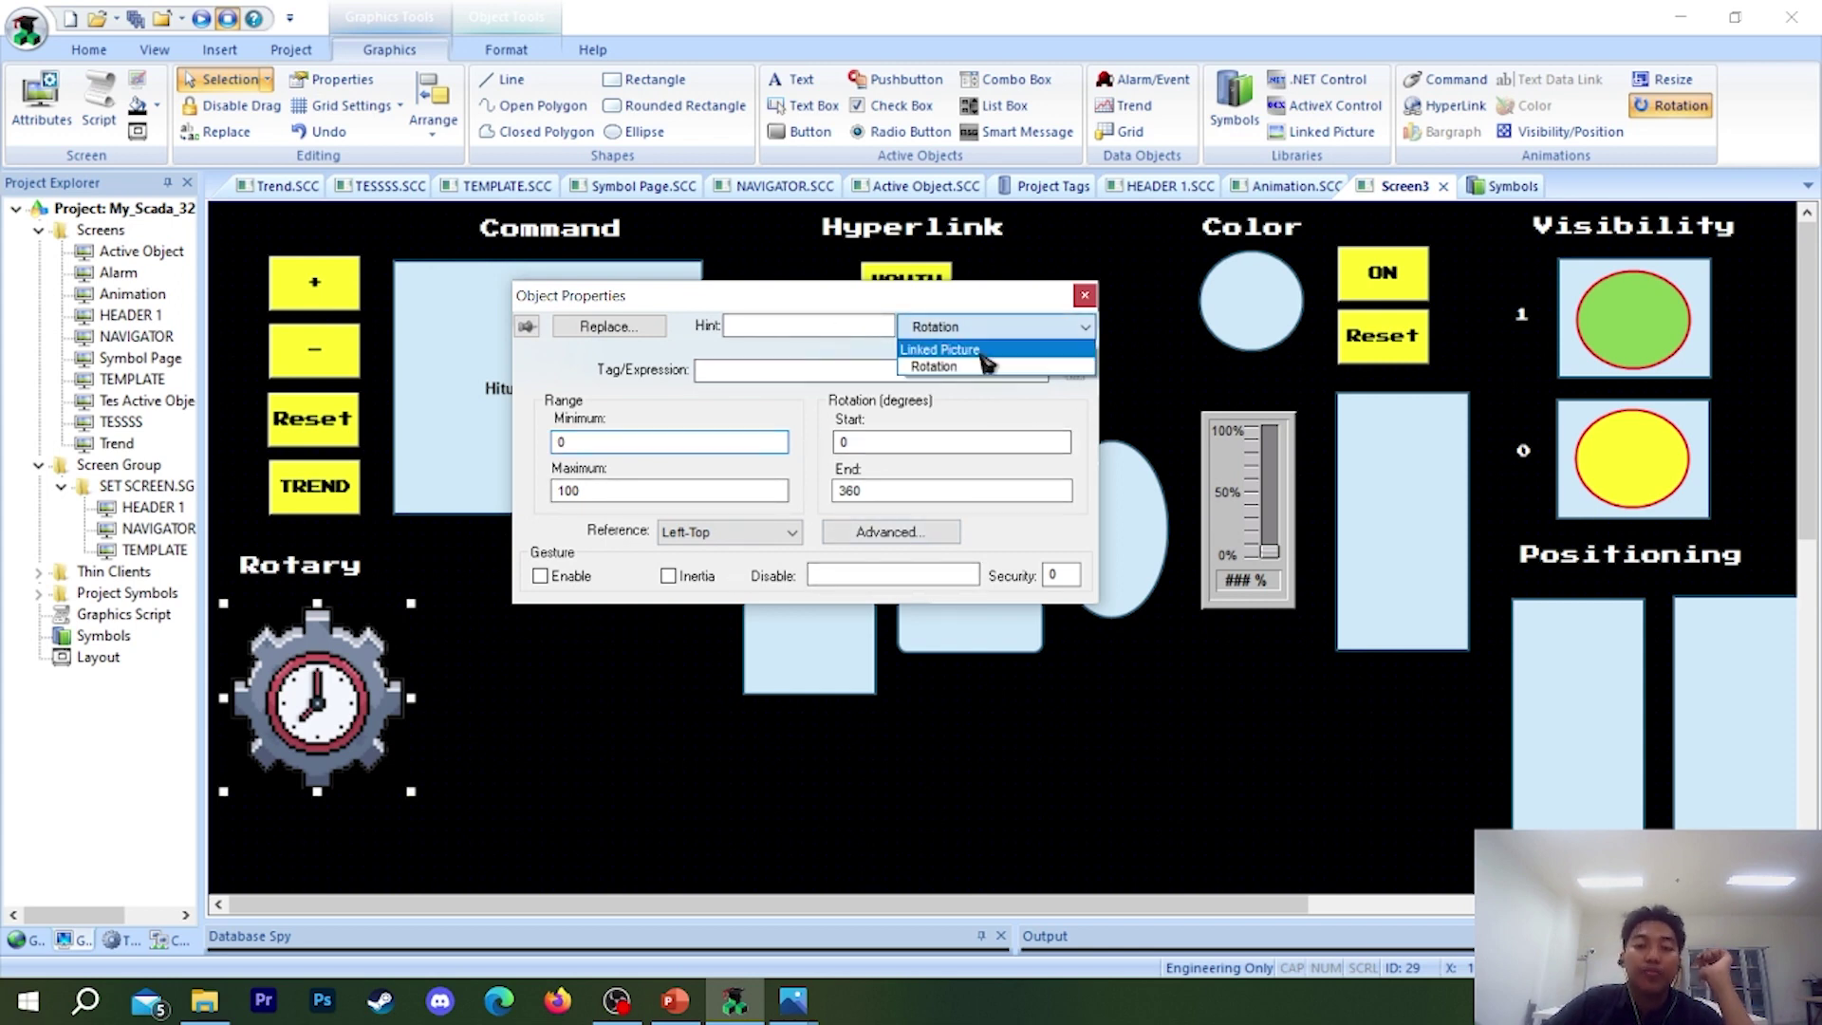
{"action": "left_click", "coordinate": [1004, 350]}
{"action": "left_click", "coordinate": [998, 333]}
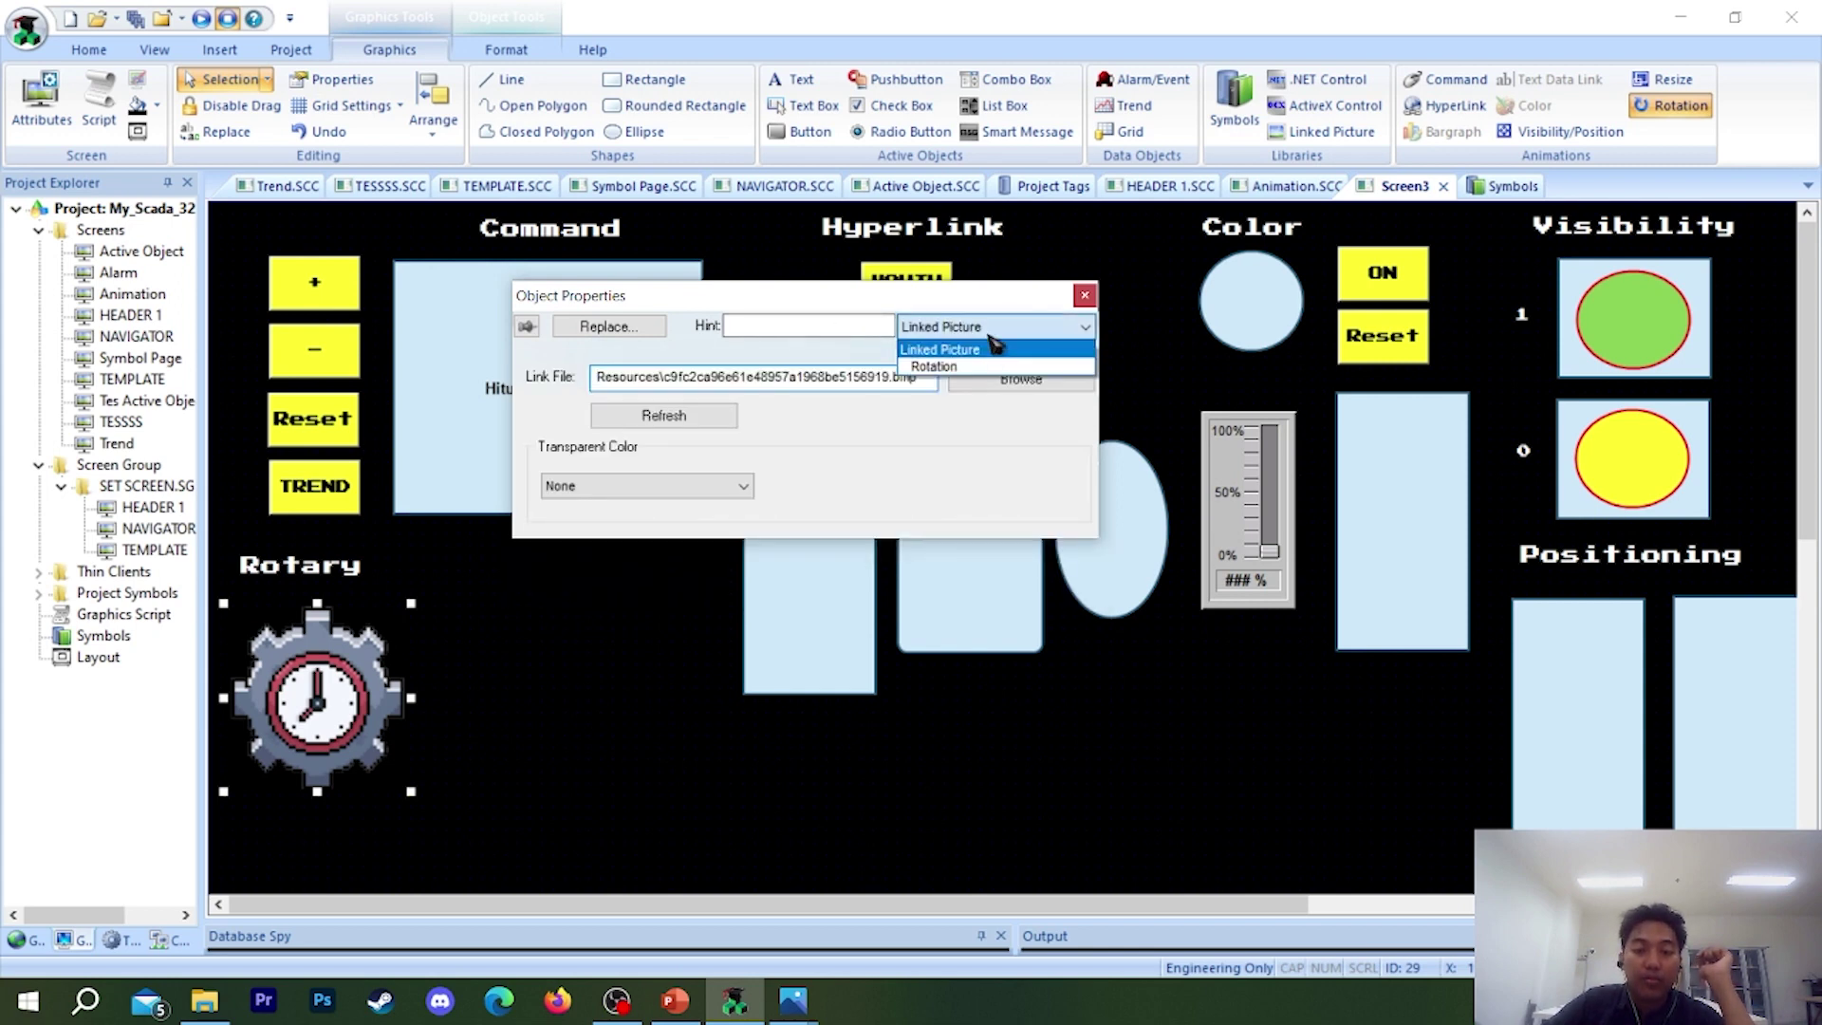
{"action": "left_click", "coordinate": [945, 369]}
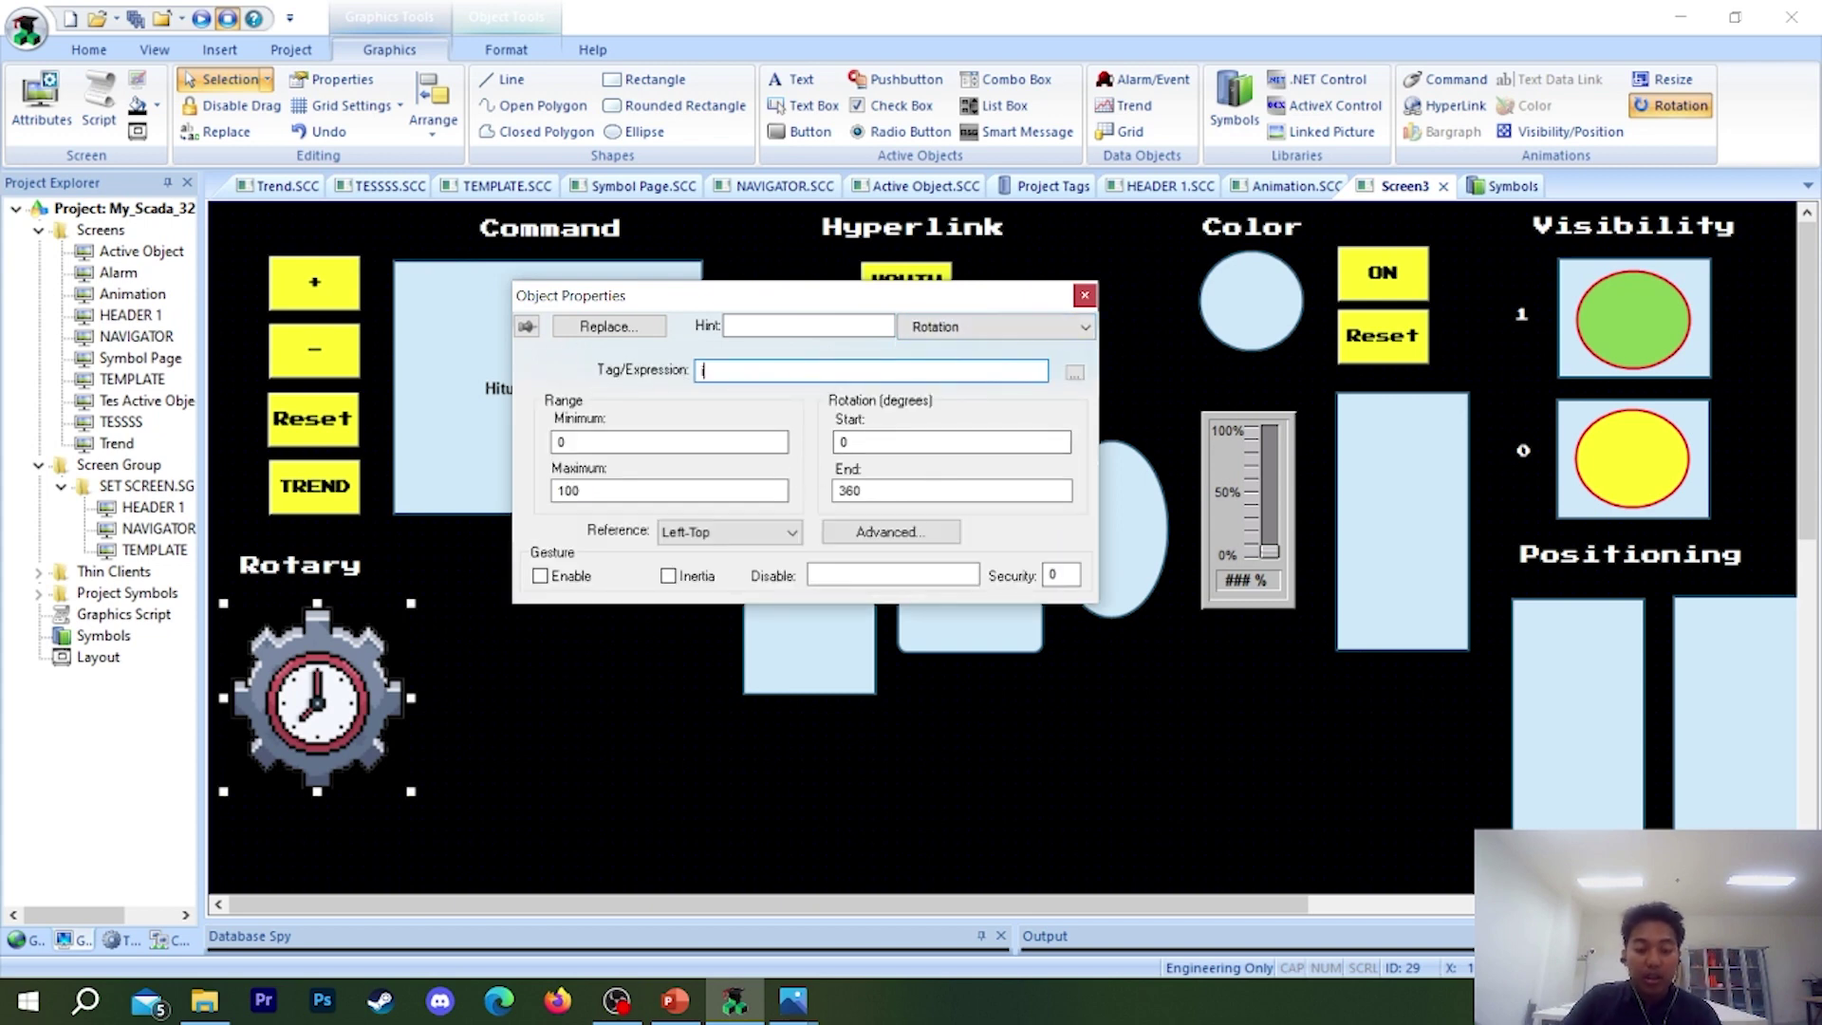
{"action": "left_click", "coordinate": [1085, 295]}
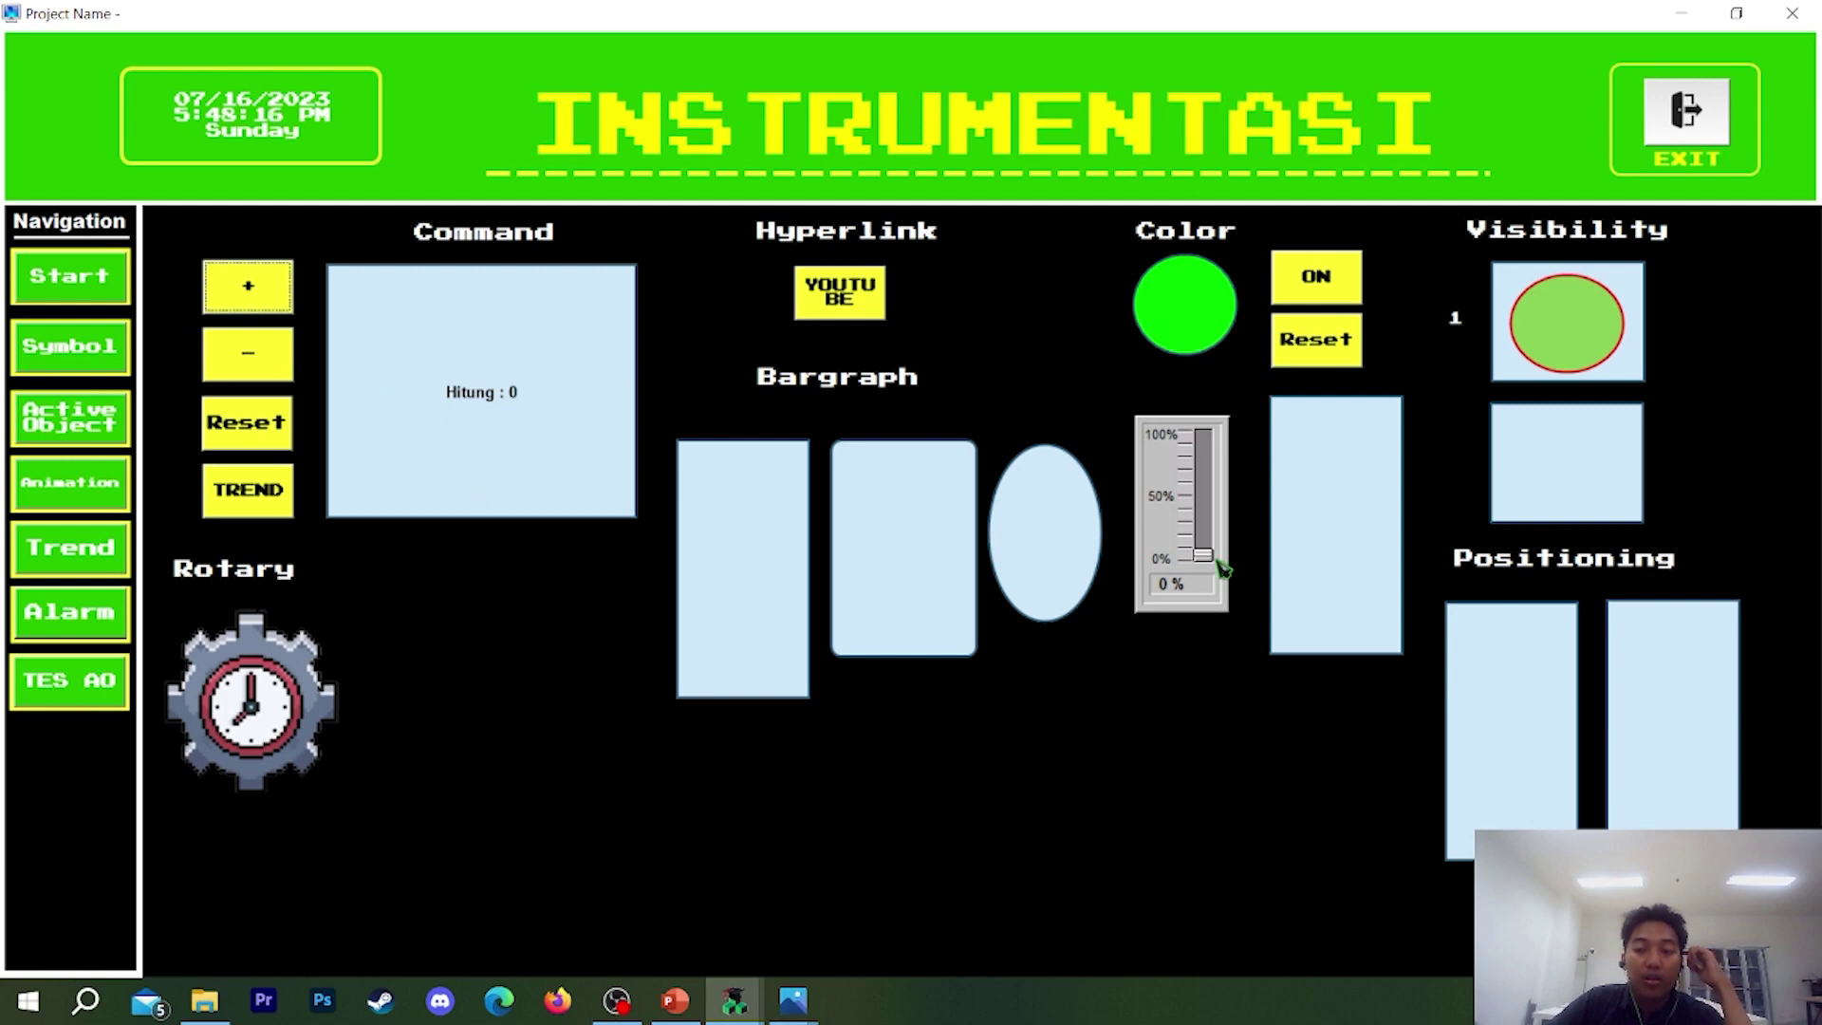
- Test the gear clock's rotation at runtime by moving the slider up and back down to 0, and exit the runtime
{"action": "left_click_drag", "start_coordinate": [1205, 556], "coordinate": [1212, 363]}
{"action": "left_click_drag", "start_coordinate": [1192, 444], "coordinate": [1197, 566]}
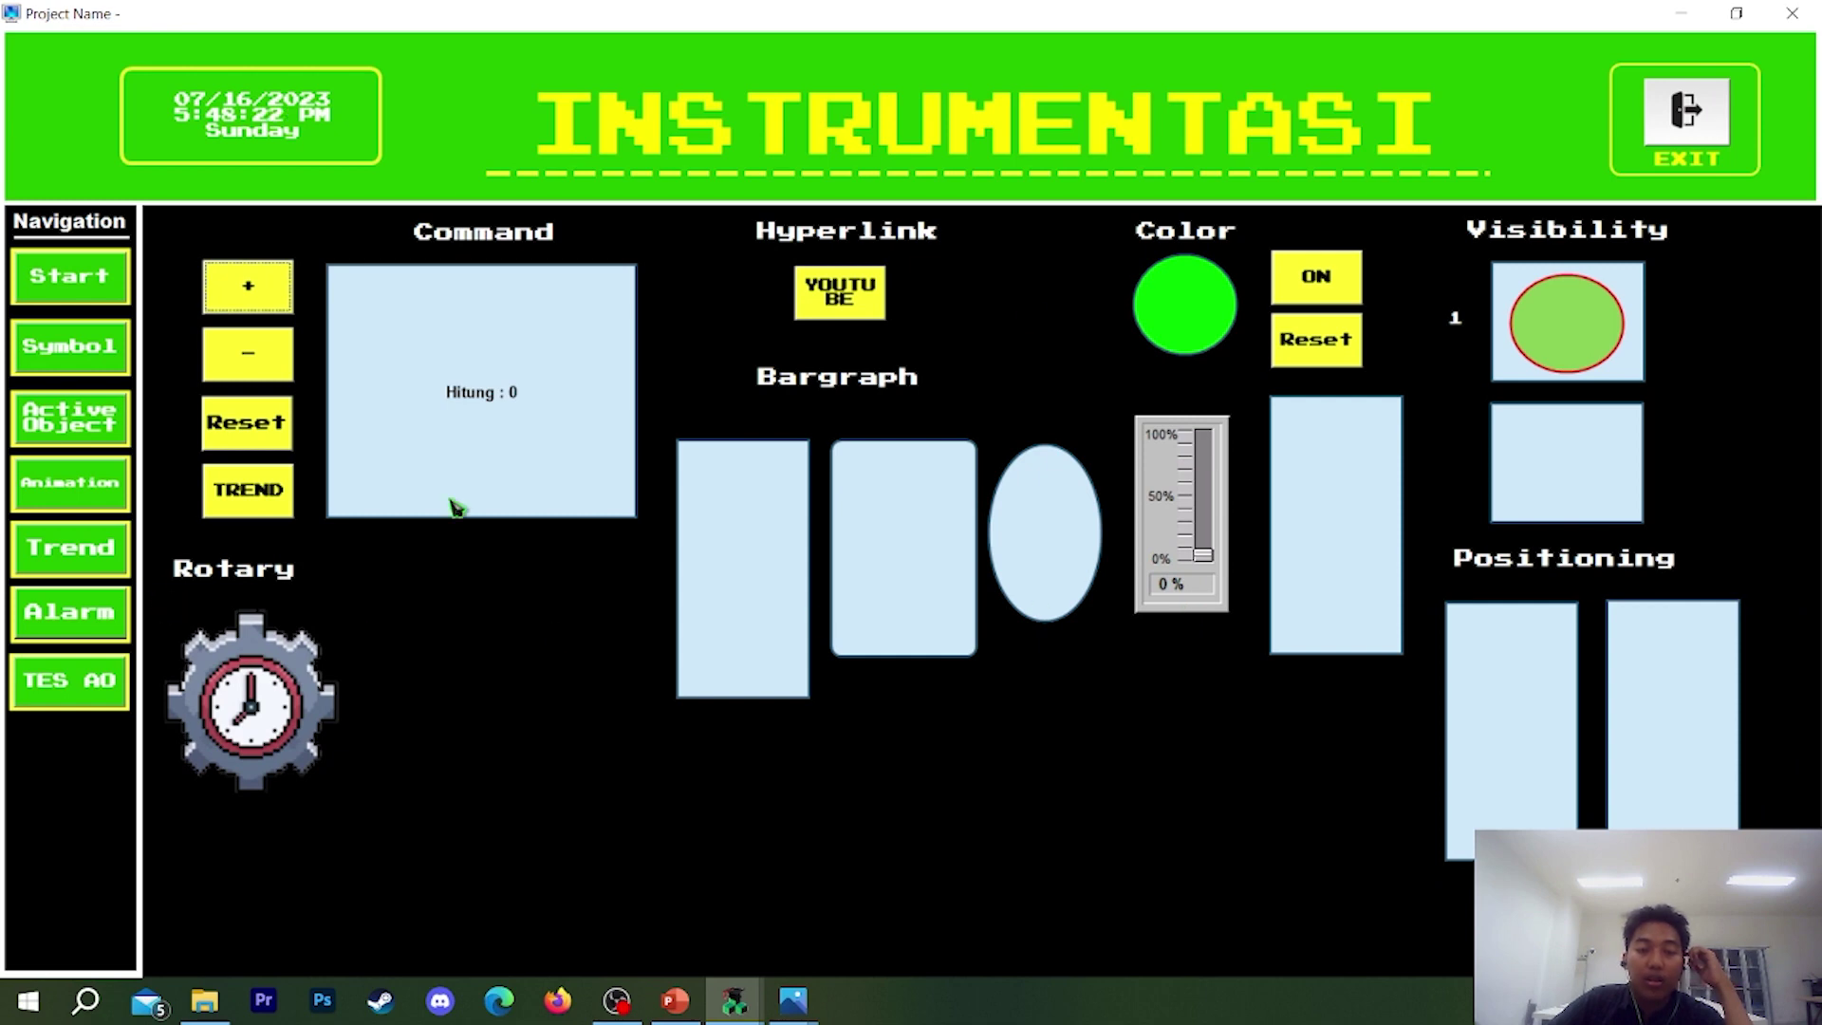
{"action": "left_click", "coordinate": [1687, 118]}
{"action": "left_click", "coordinate": [941, 579]}
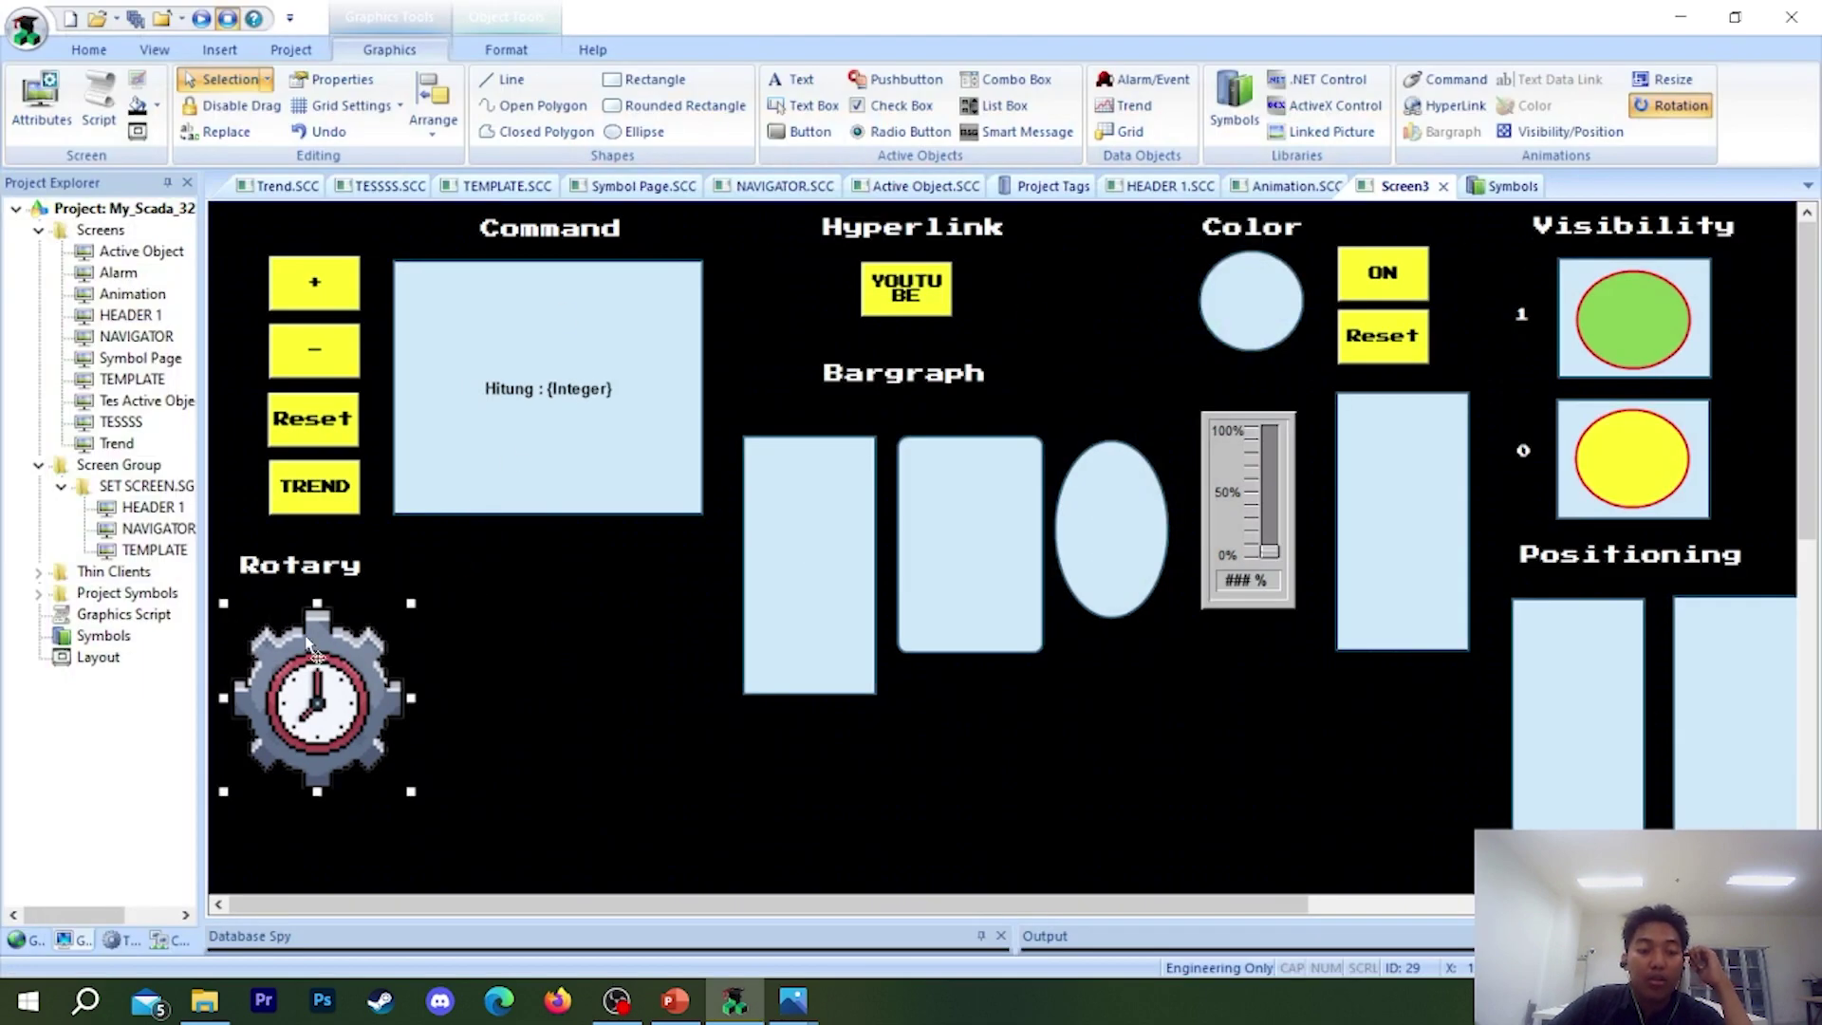
- Change the rotation reference point of the gear clock picture to Center
{"action": "double_click", "coordinate": [310, 648]}
{"action": "left_click", "coordinate": [738, 533]}
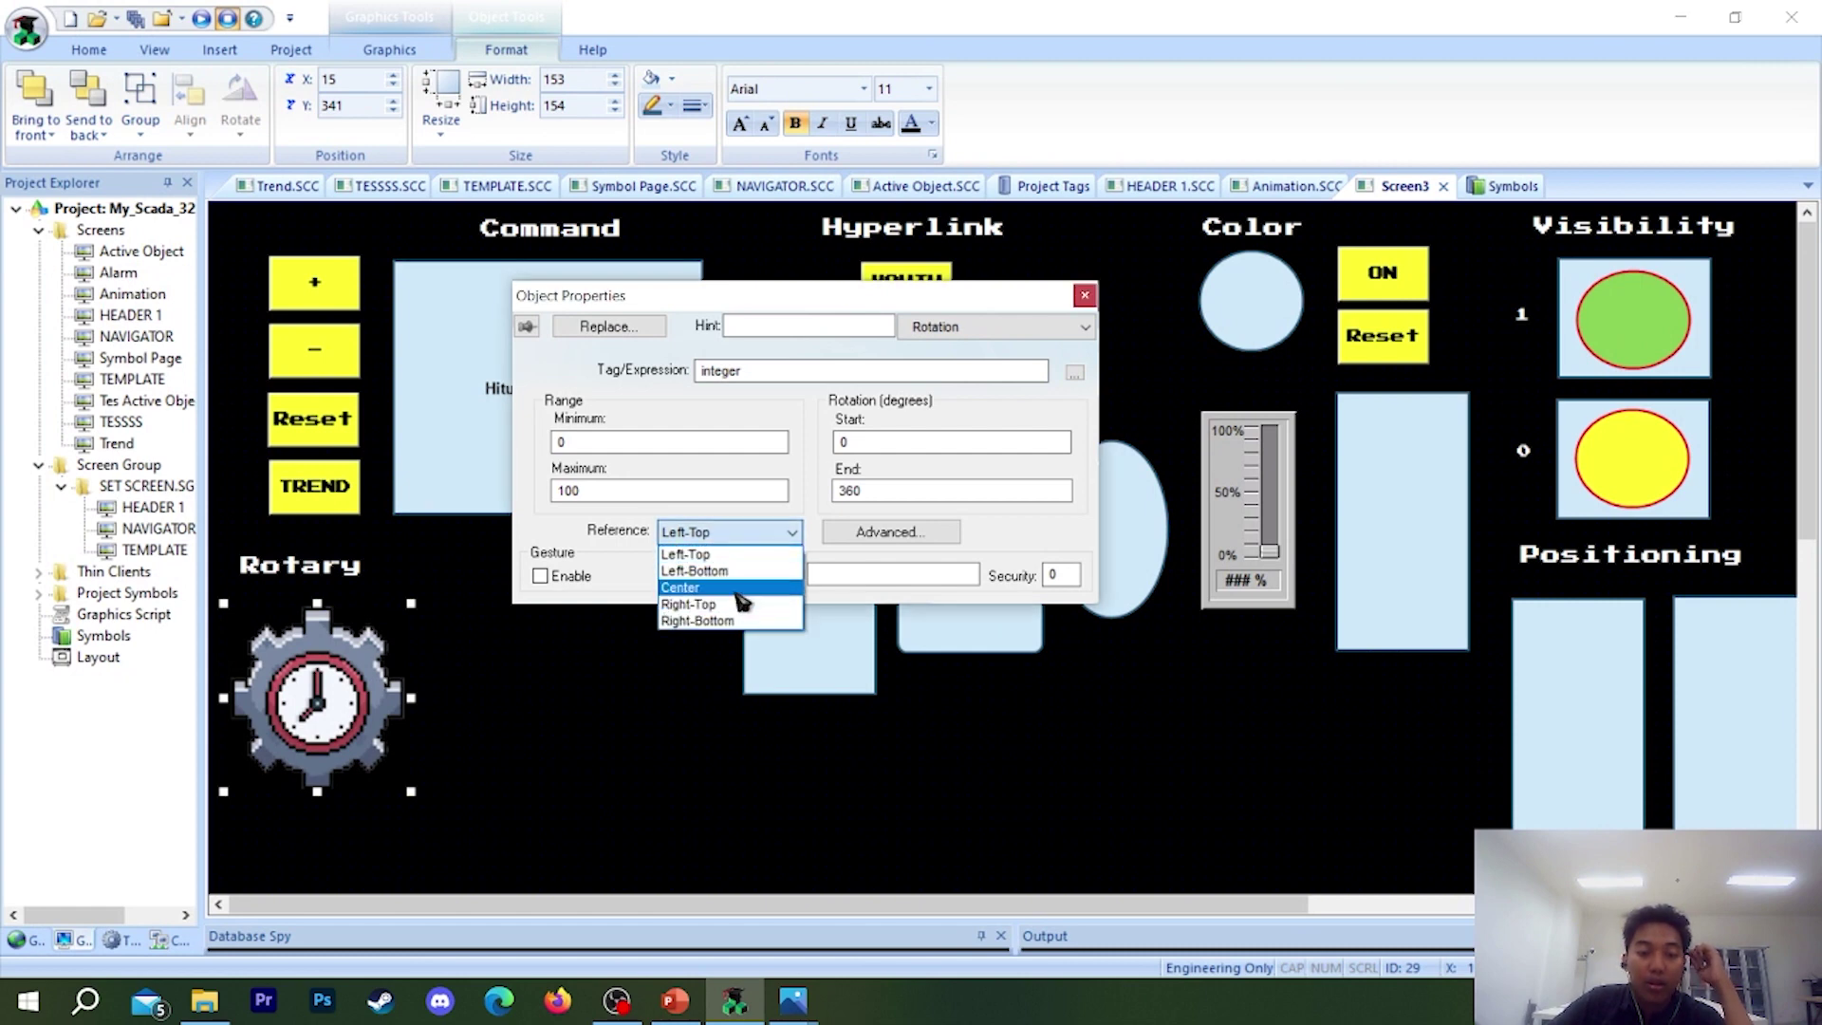
{"action": "left_click", "coordinate": [681, 587]}
{"action": "left_click", "coordinate": [1085, 295]}
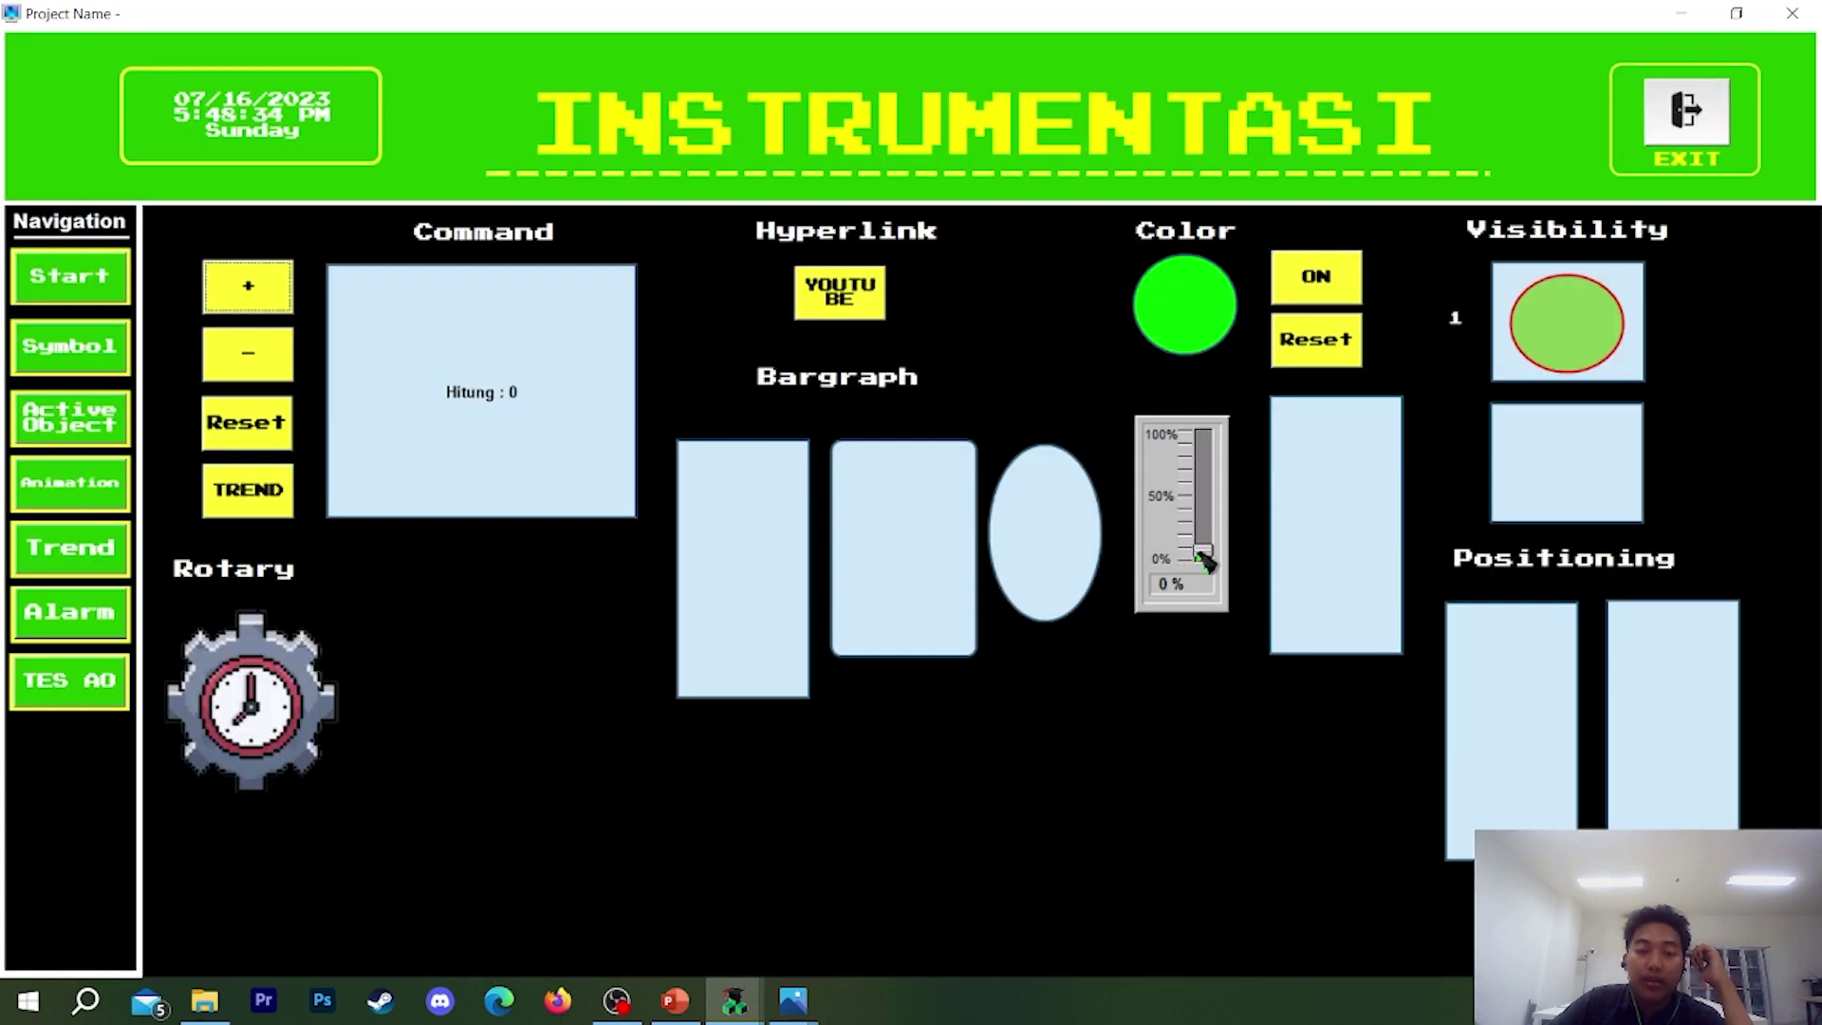
- Test the gear clock's rotation about its center with the runtime slider, and exit the runtime
{"action": "mouse_move", "coordinate": [1203, 560]}
{"action": "left_mouse_down"}
{"action": "mouse_move", "coordinate": [1205, 432]}
{"action": "mouse_move", "coordinate": [1203, 588]}
{"action": "mouse_move", "coordinate": [1203, 417]}
{"action": "mouse_move", "coordinate": [1203, 569]}
{"action": "left_mouse_up"}
{"action": "left_click", "coordinate": [1685, 114]}
{"action": "left_click", "coordinate": [916, 581]}
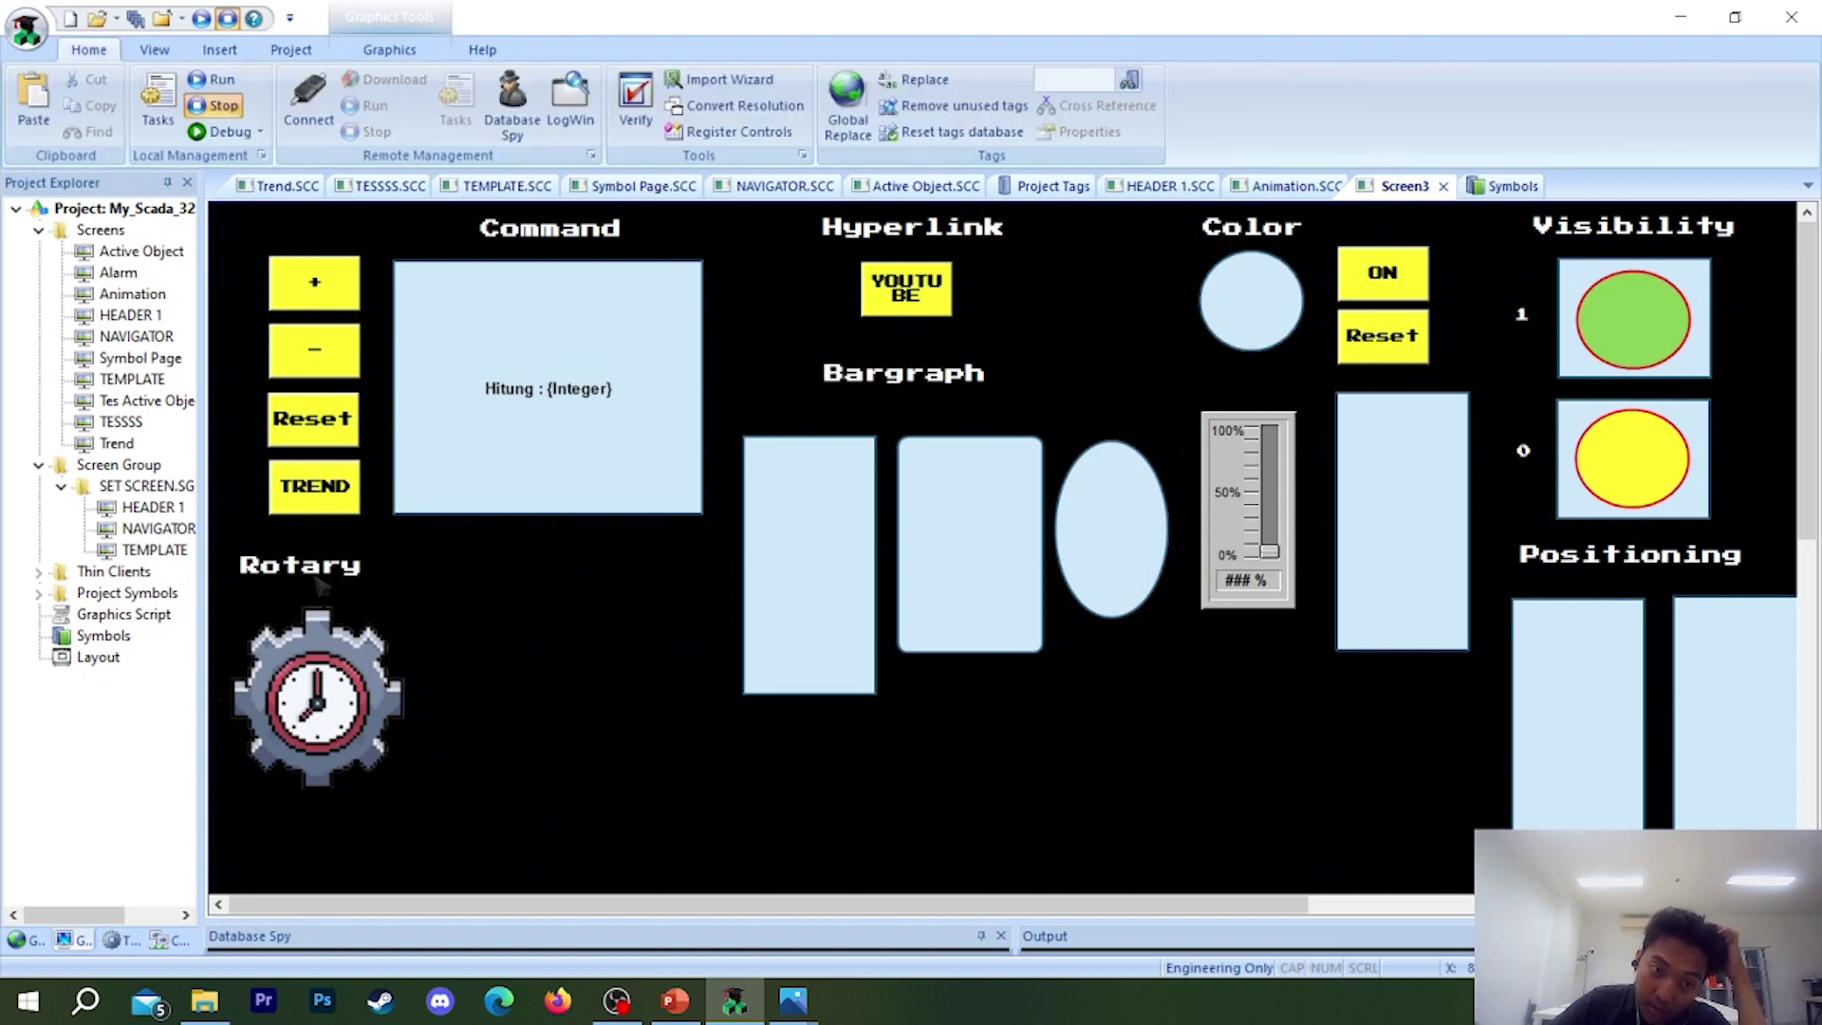
- Nudge the Rotary heading slightly to the right so it sits above the gear clock
{"action": "double_click", "coordinate": [317, 577]}
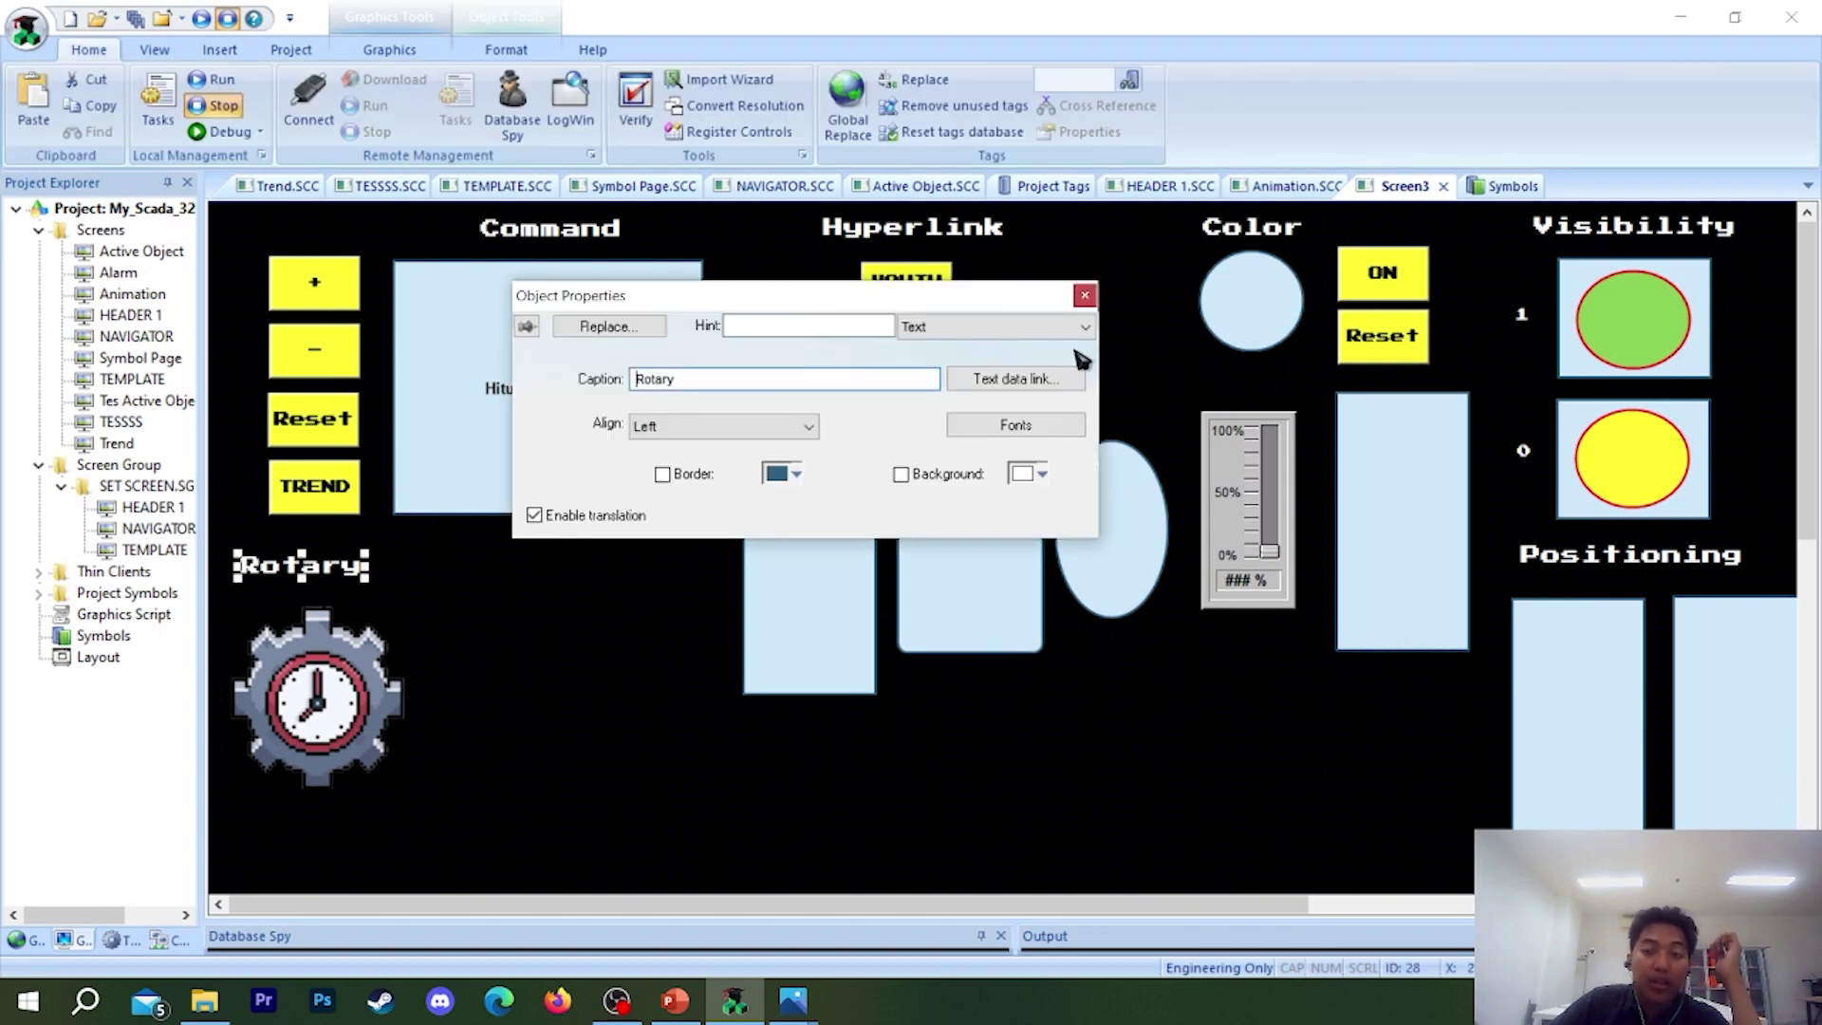
{"action": "left_click", "coordinate": [1082, 298]}
{"action": "left_click_drag", "start_coordinate": [313, 581], "coordinate": [323, 583]}
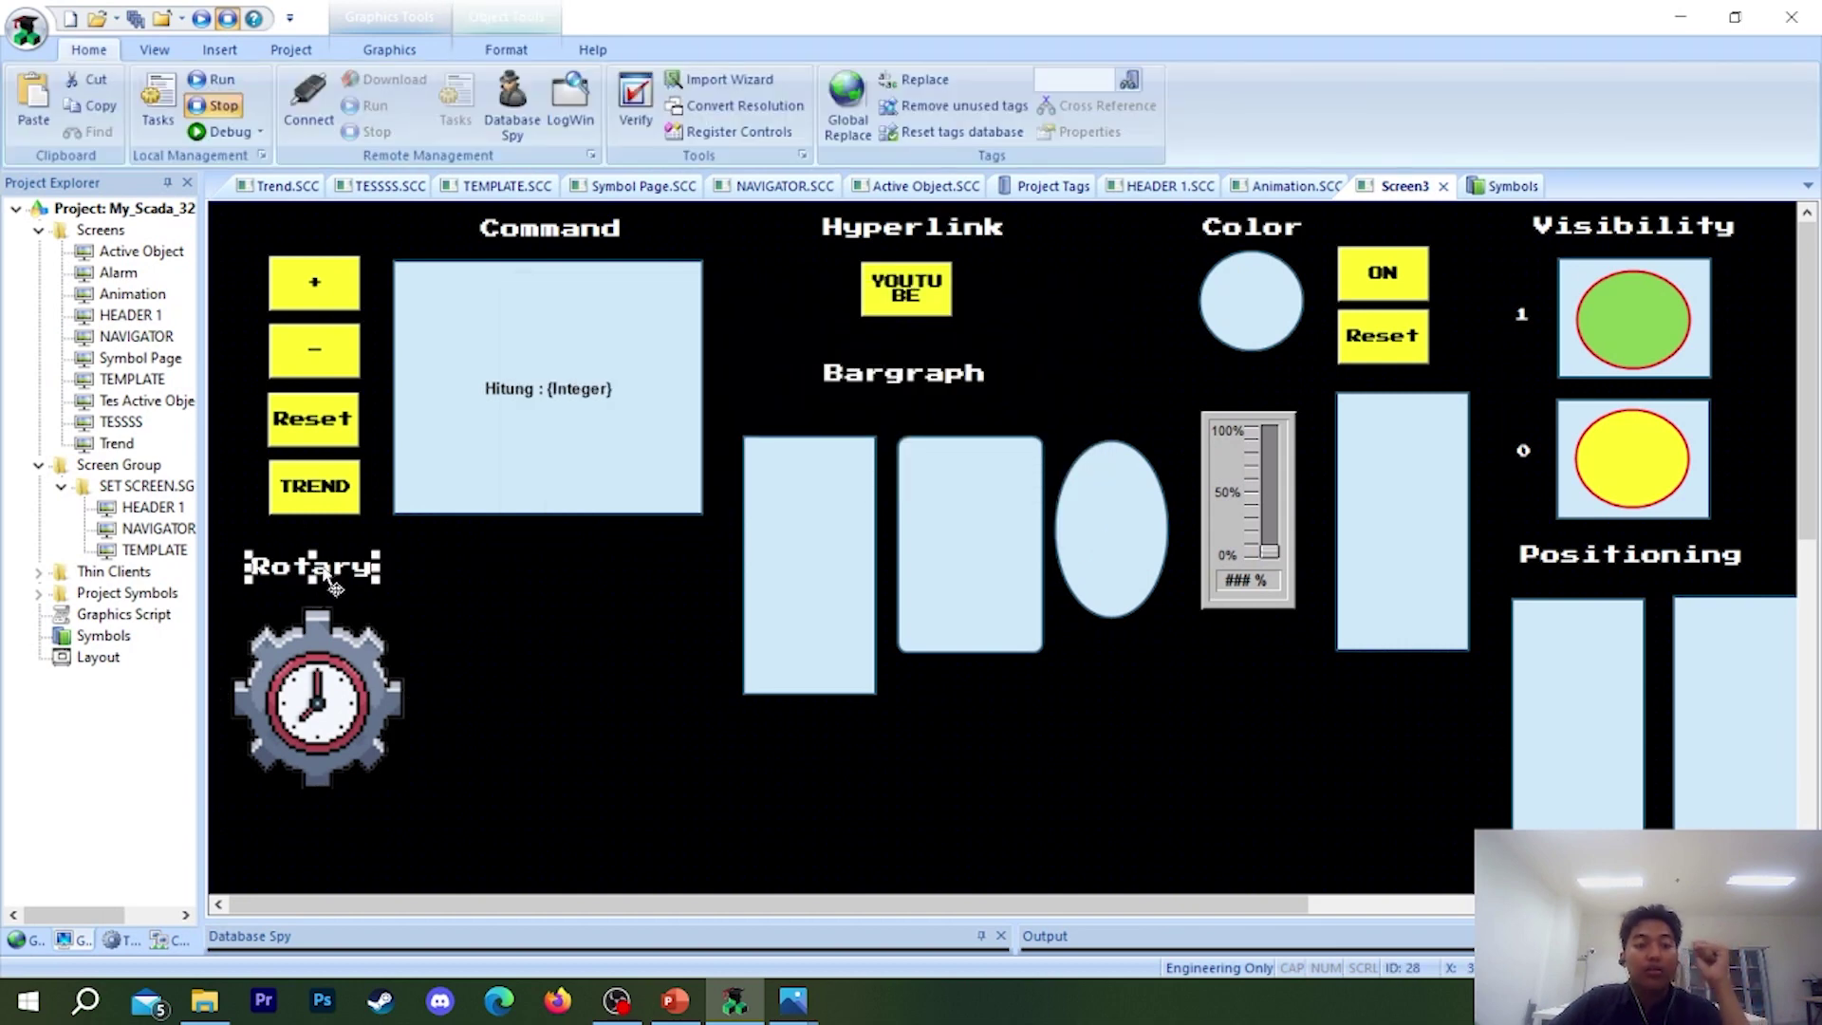
{"action": "double_click", "coordinate": [324, 582]}
{"action": "left_click", "coordinate": [1084, 295]}
- Change the gear clock's rotation reference to Right-Bottom
{"action": "double_click", "coordinate": [342, 677]}
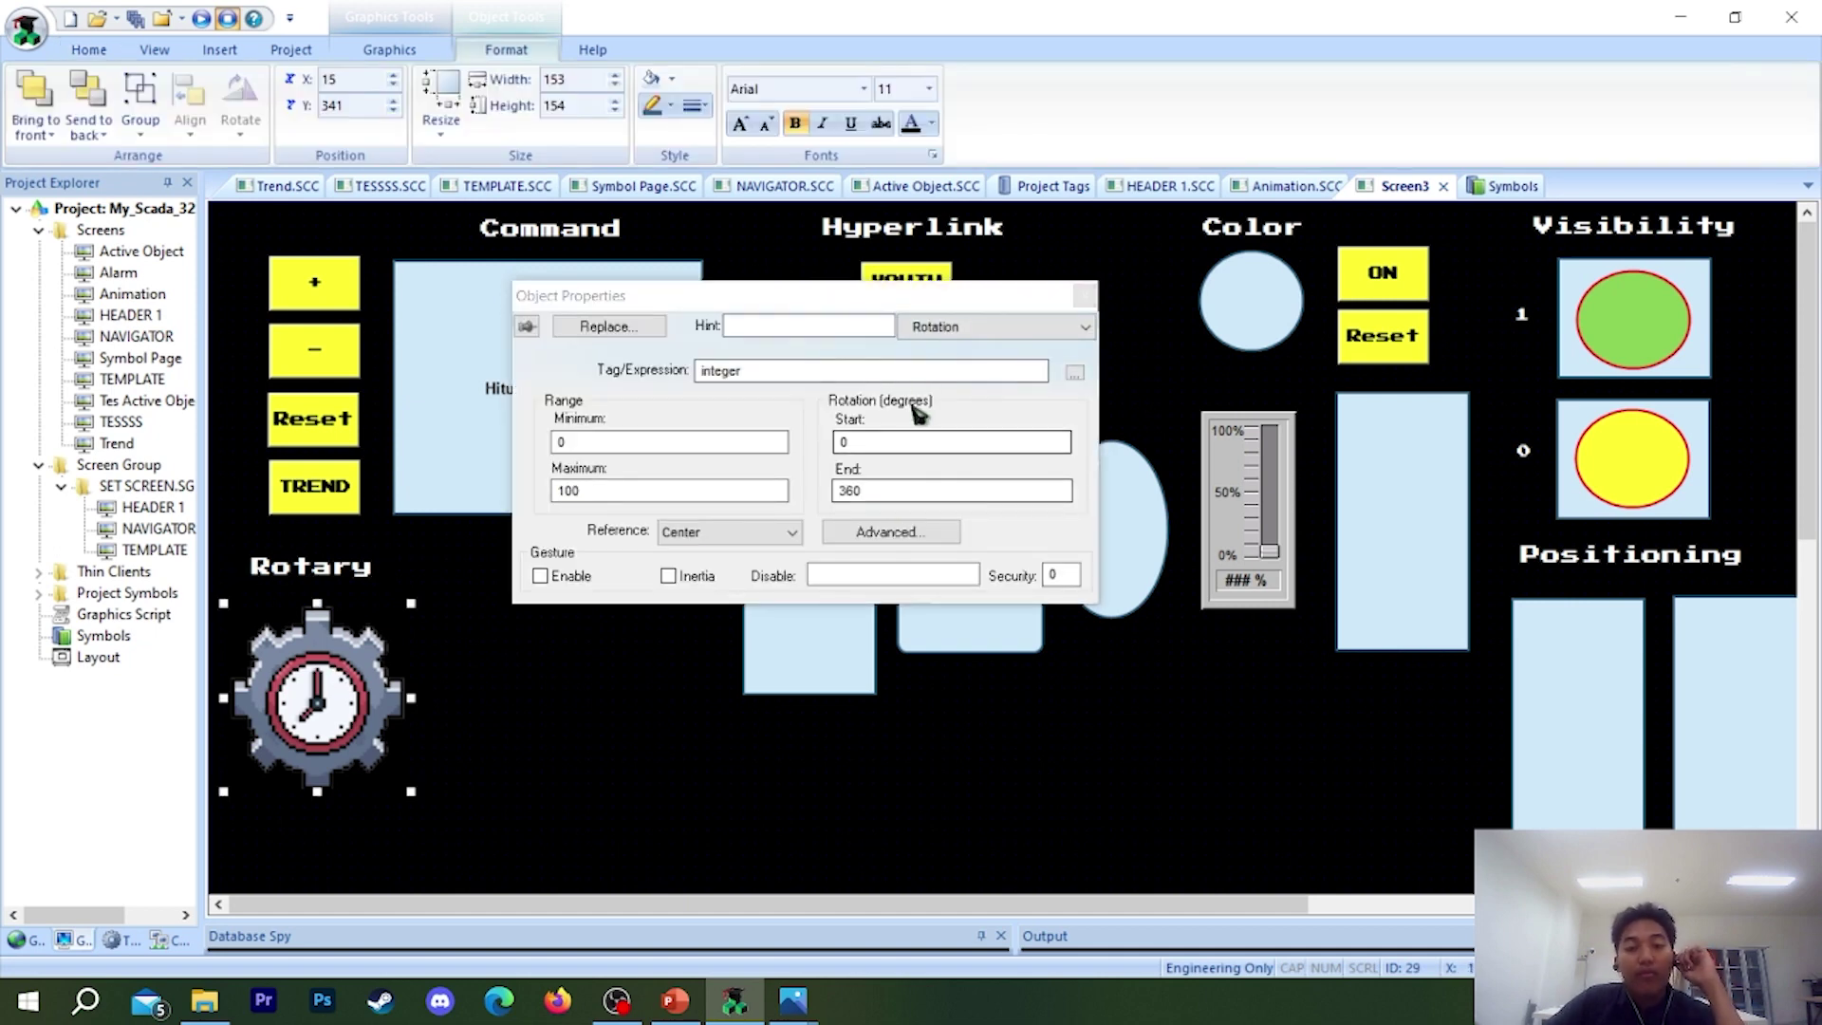
{"action": "left_click", "coordinate": [766, 533]}
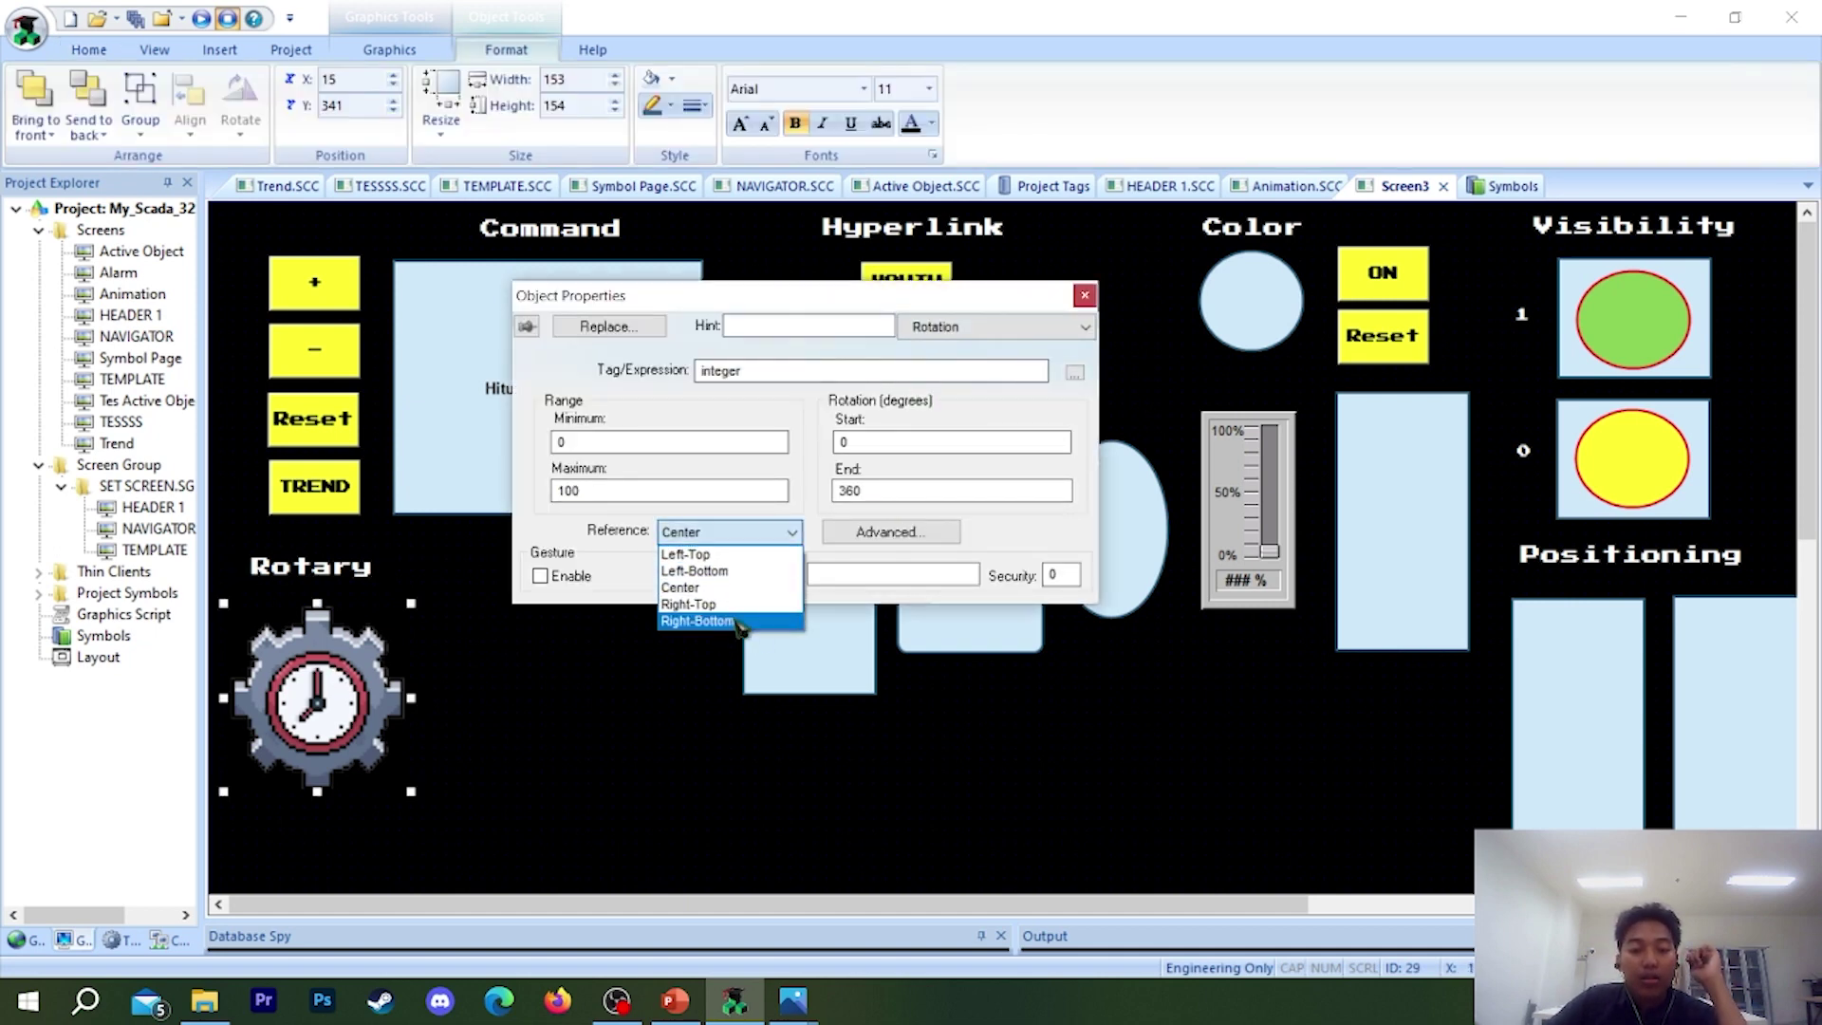
{"action": "left_click", "coordinate": [721, 620]}
{"action": "left_click", "coordinate": [1084, 295]}
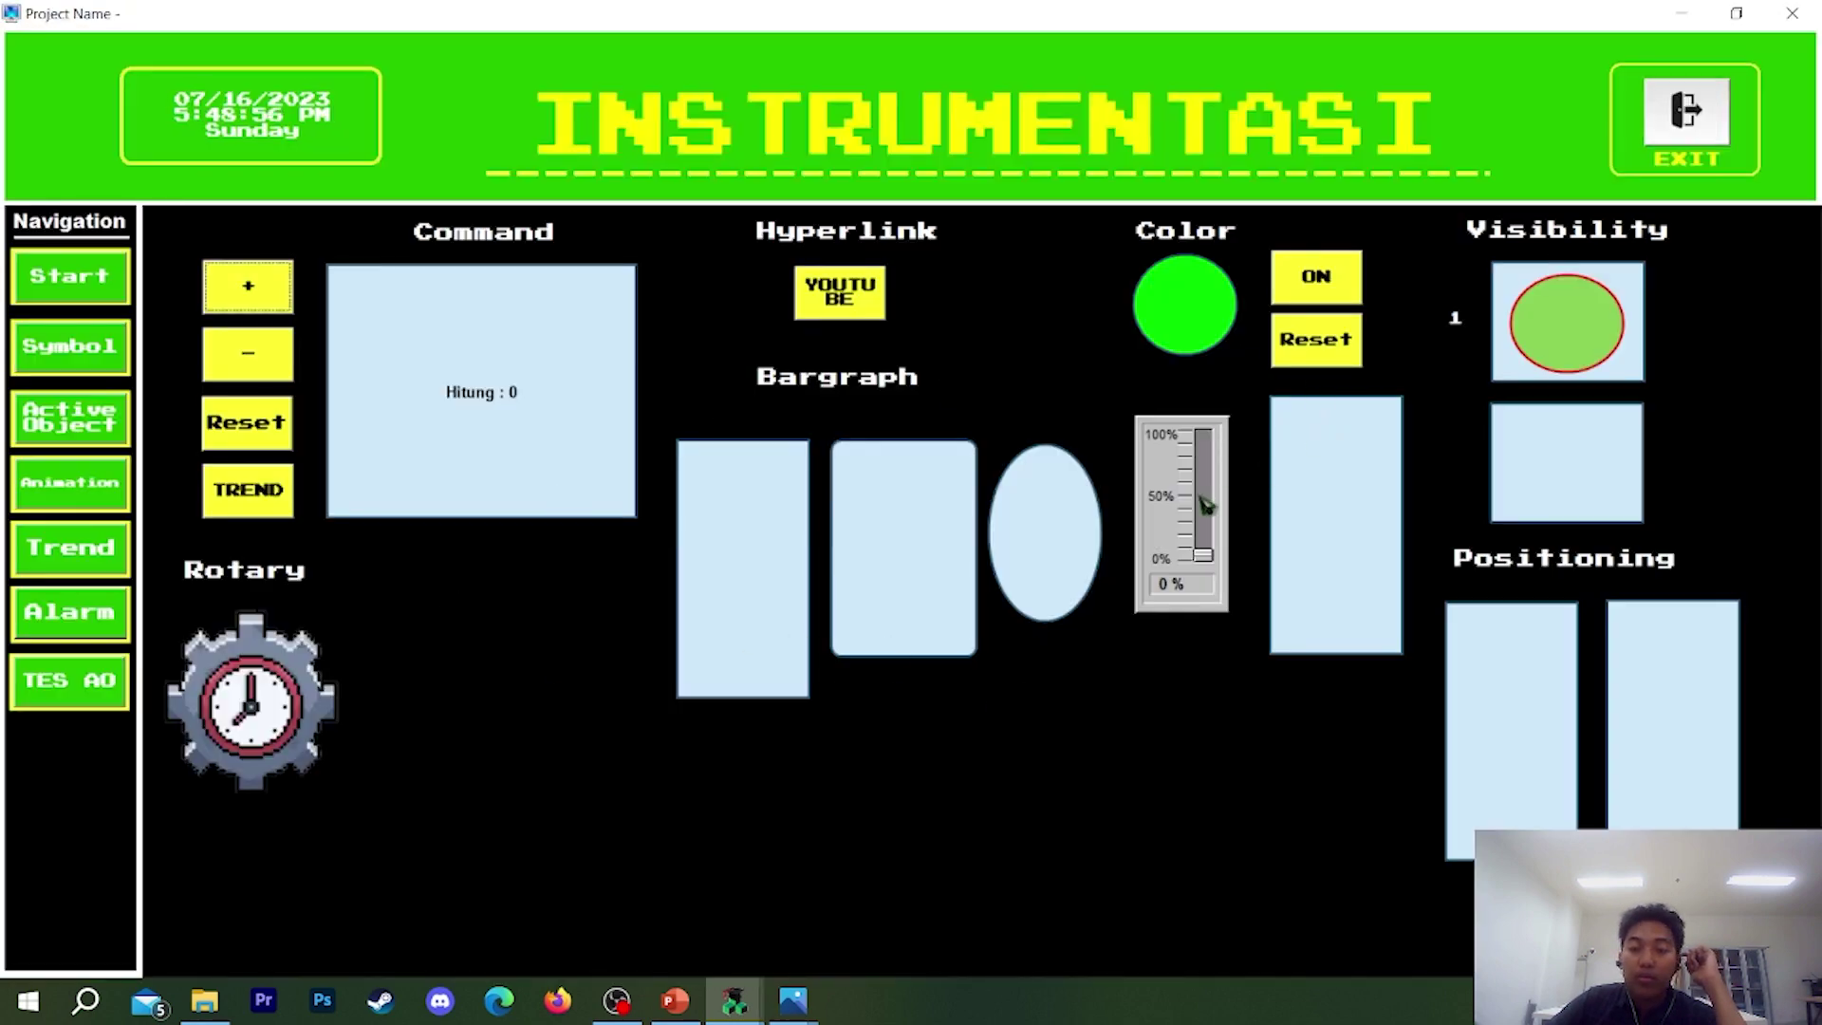
- Test the gear clock's rotation with the Right-Bottom reference using the runtime slider, and exit the runtime
{"action": "mouse_move", "coordinate": [1202, 555]}
{"action": "left_mouse_down"}
{"action": "mouse_move", "coordinate": [1203, 470]}
{"action": "mouse_move", "coordinate": [1186, 578]}
{"action": "left_mouse_up"}
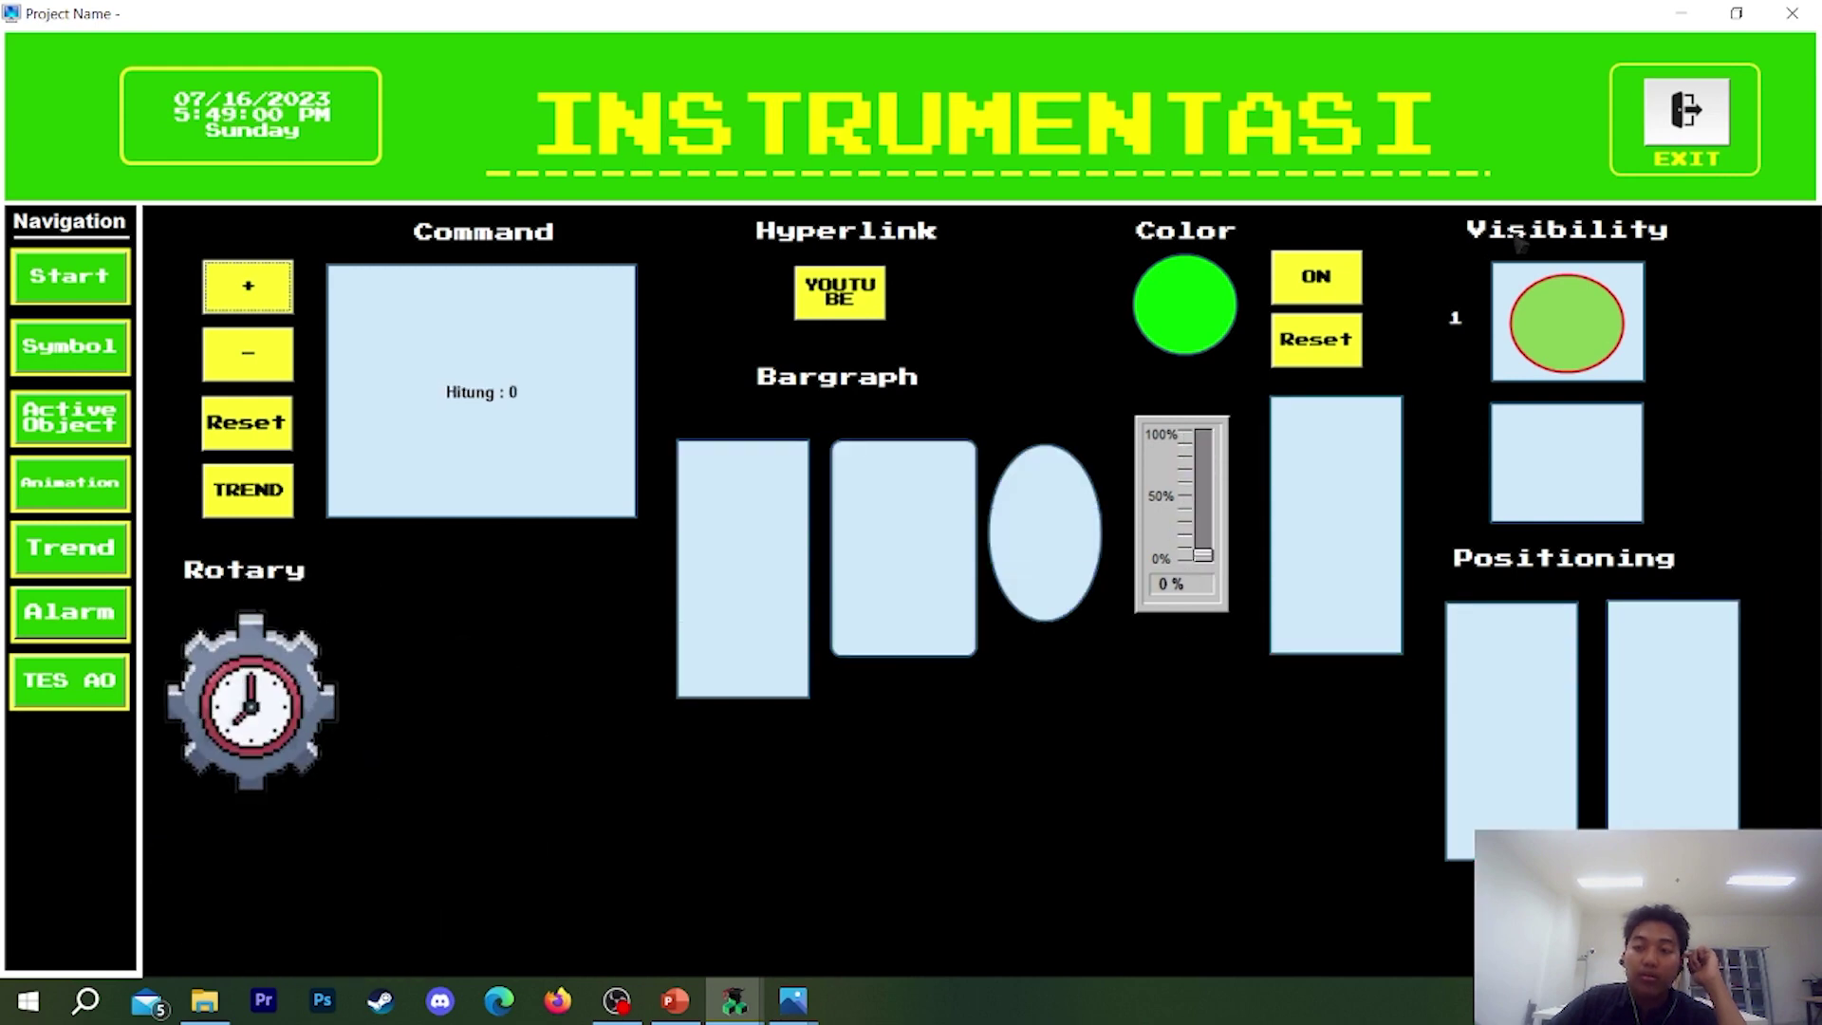
{"action": "left_click", "coordinate": [1685, 142]}
{"action": "left_click", "coordinate": [939, 578]}
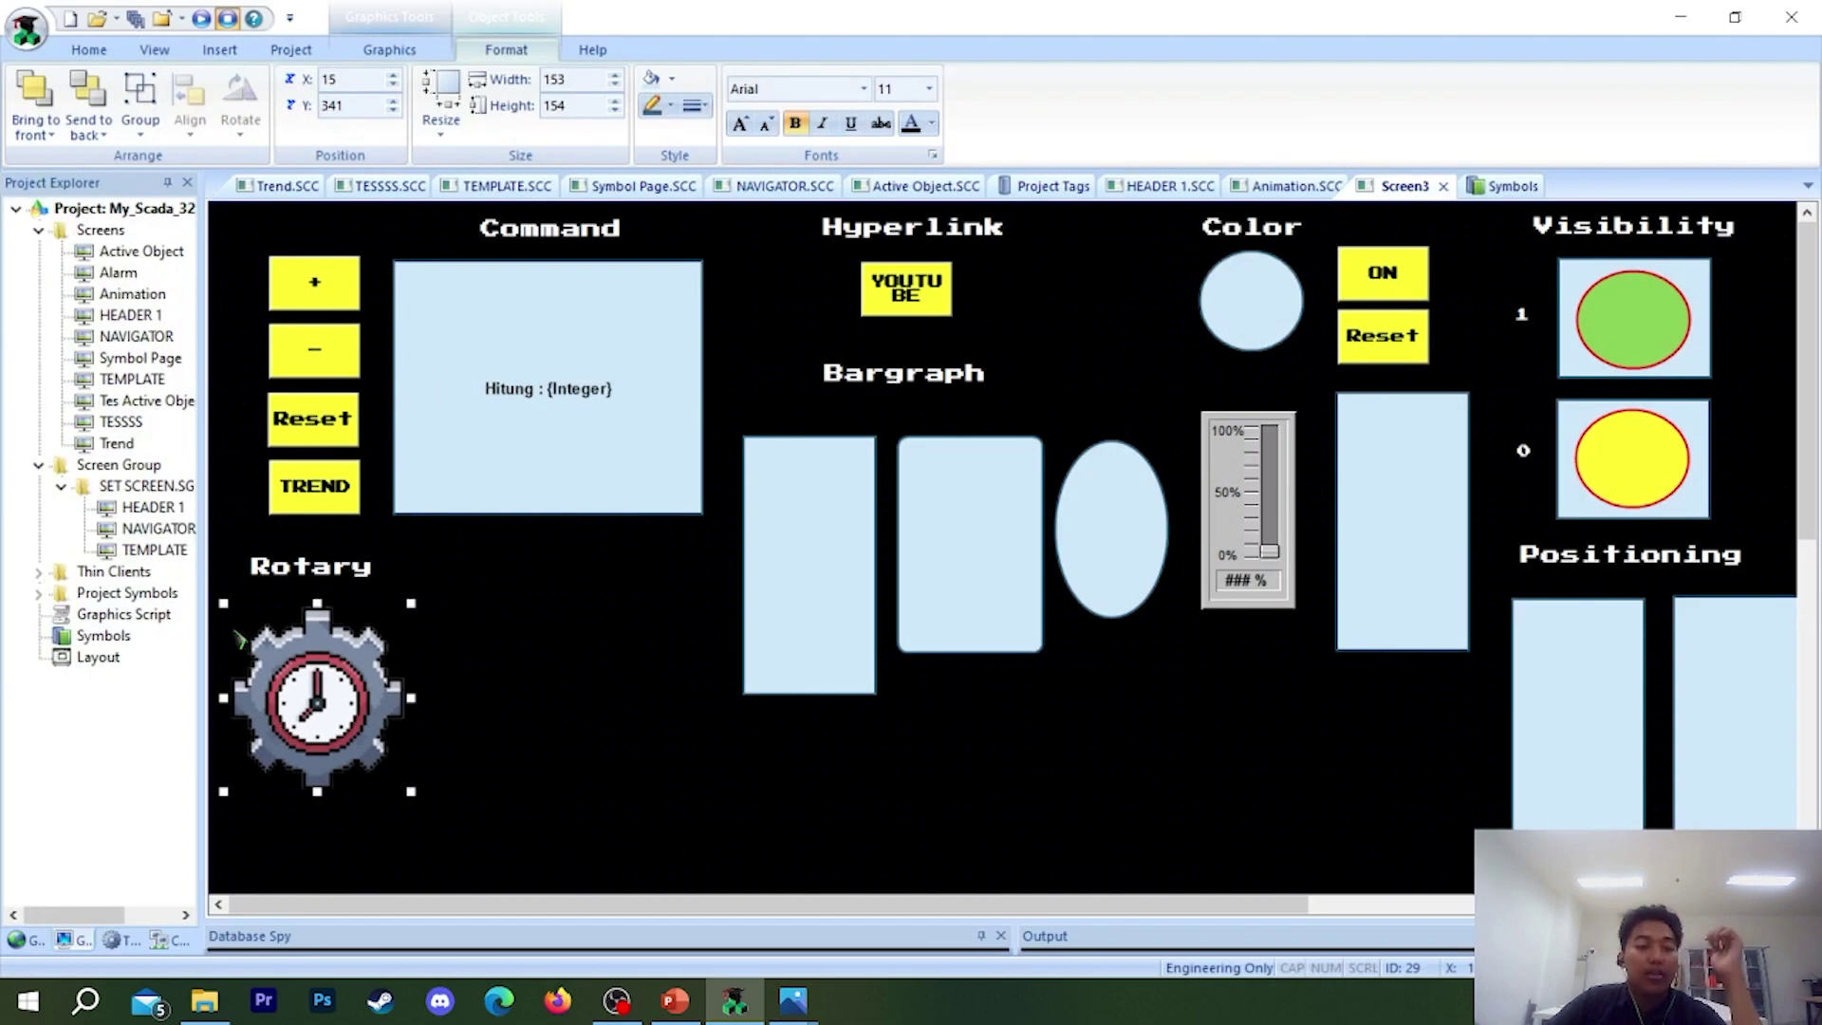
- Set the gear clock's rotation reference back to Center
{"action": "double_click", "coordinate": [313, 697]}
{"action": "left_click", "coordinate": [729, 532]}
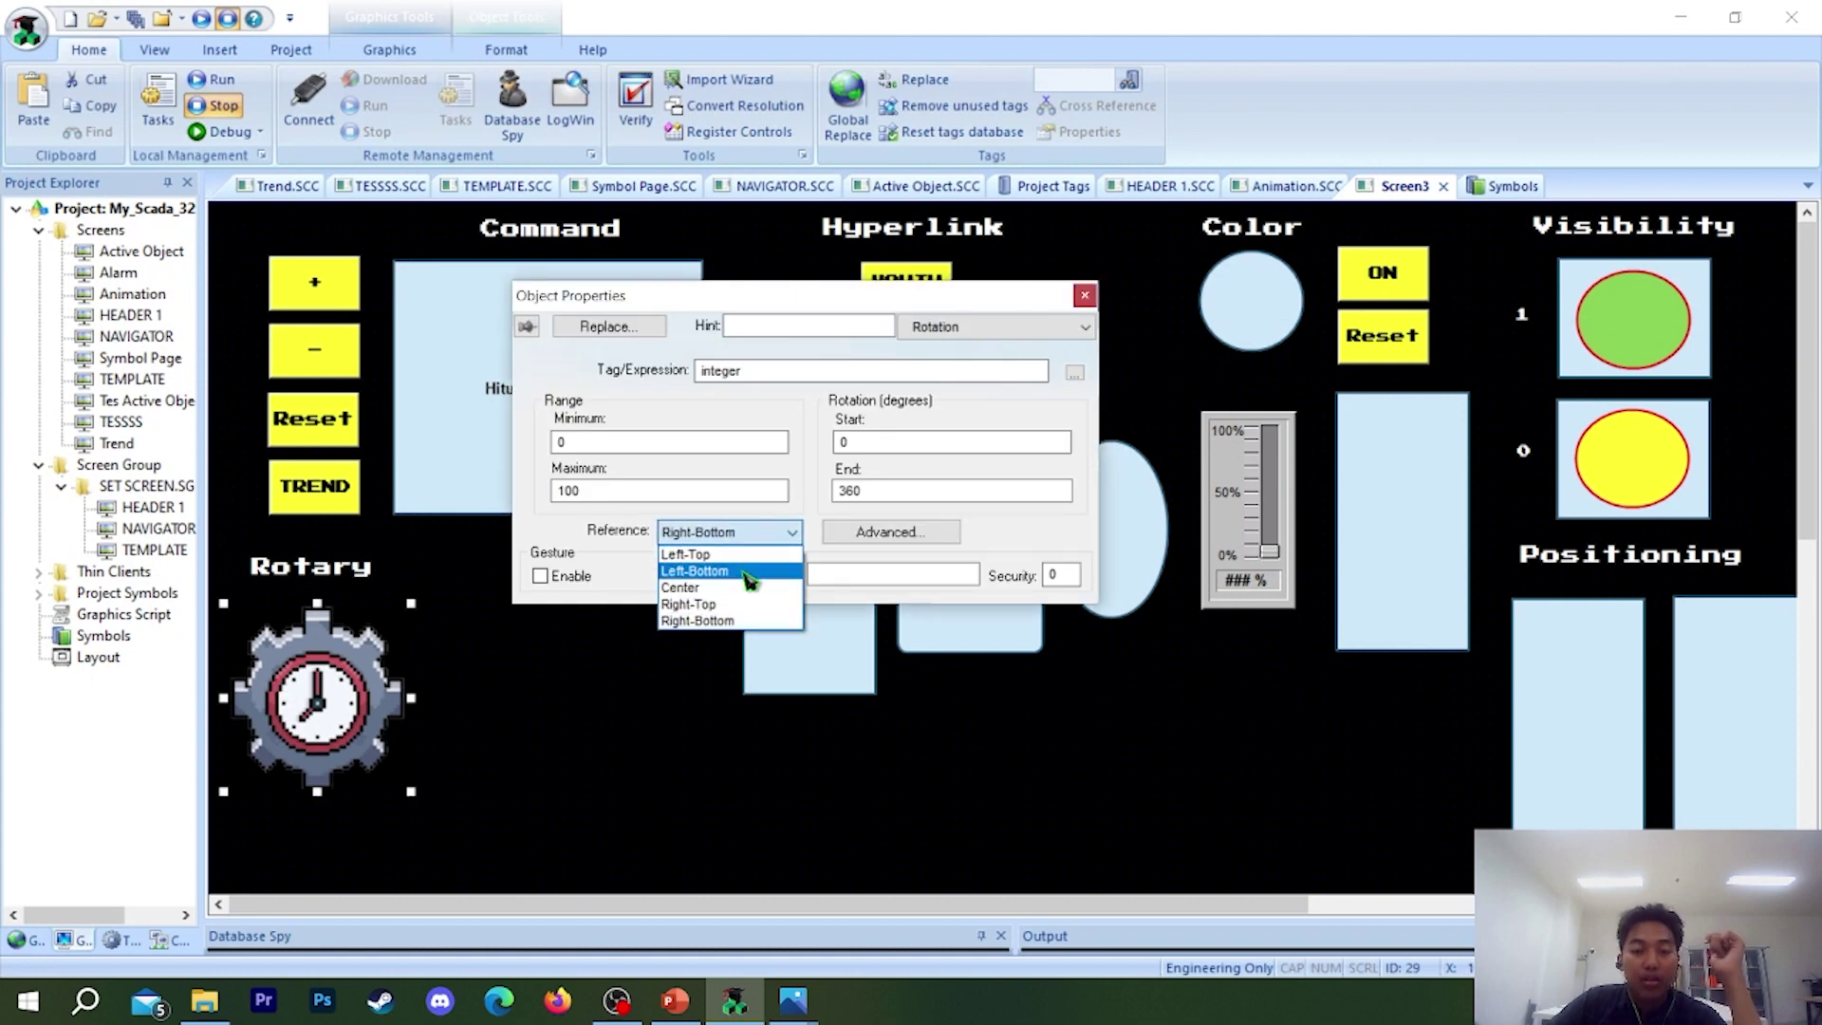
{"action": "left_click", "coordinate": [721, 587]}
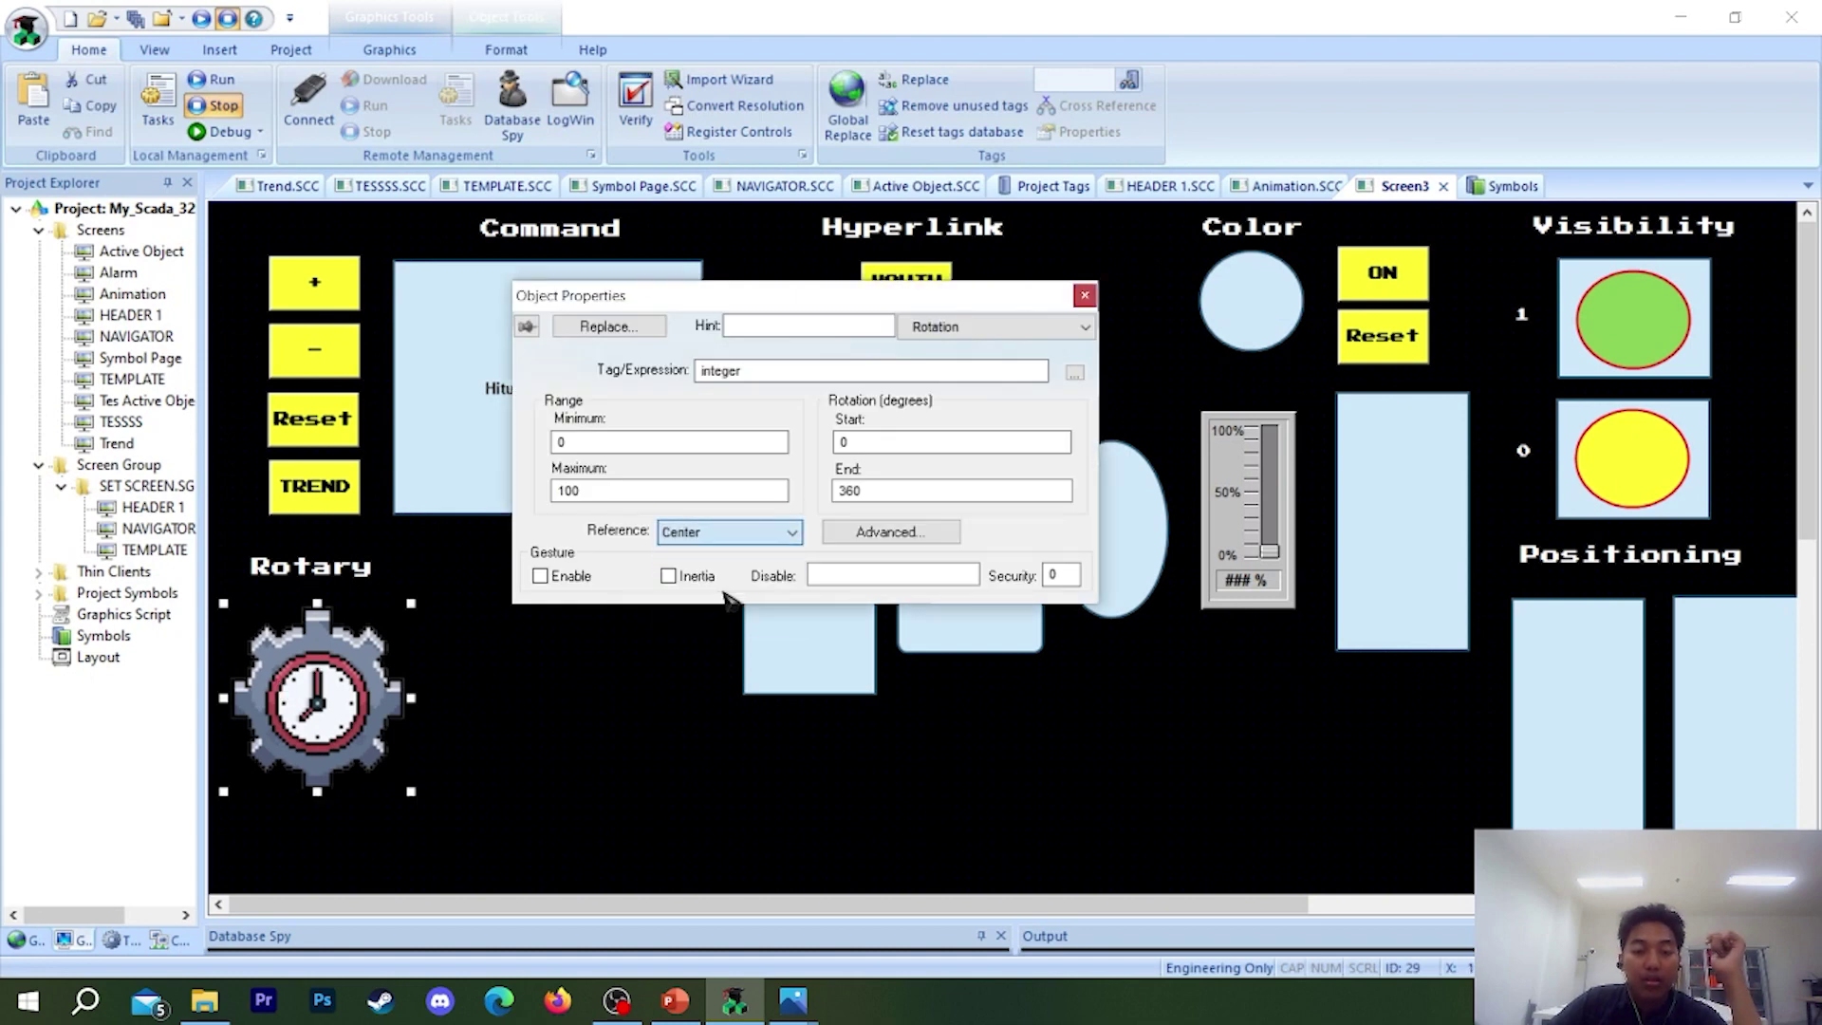
{"action": "left_click", "coordinate": [1085, 296]}
- Widen the YOUTUBE button under the Hyperlink heading so its label fits on one line
{"action": "left_click", "coordinate": [939, 302]}
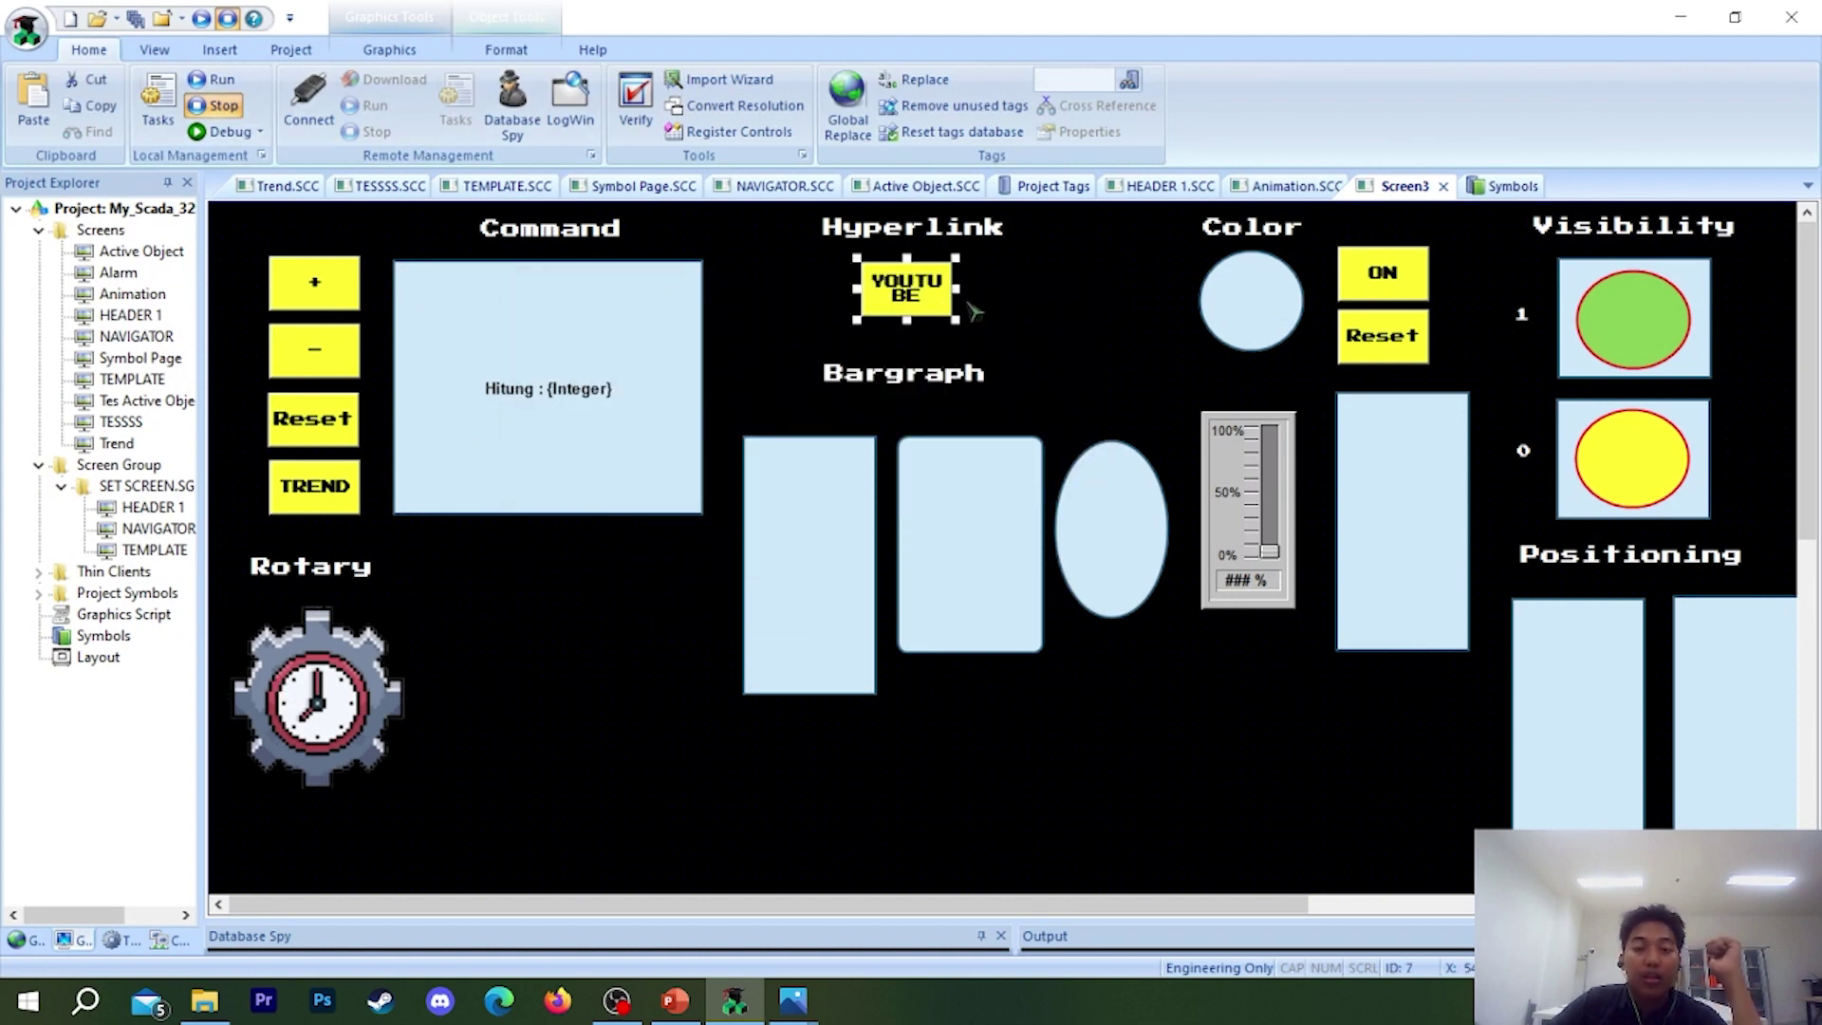
{"action": "double_click", "coordinate": [955, 292]}
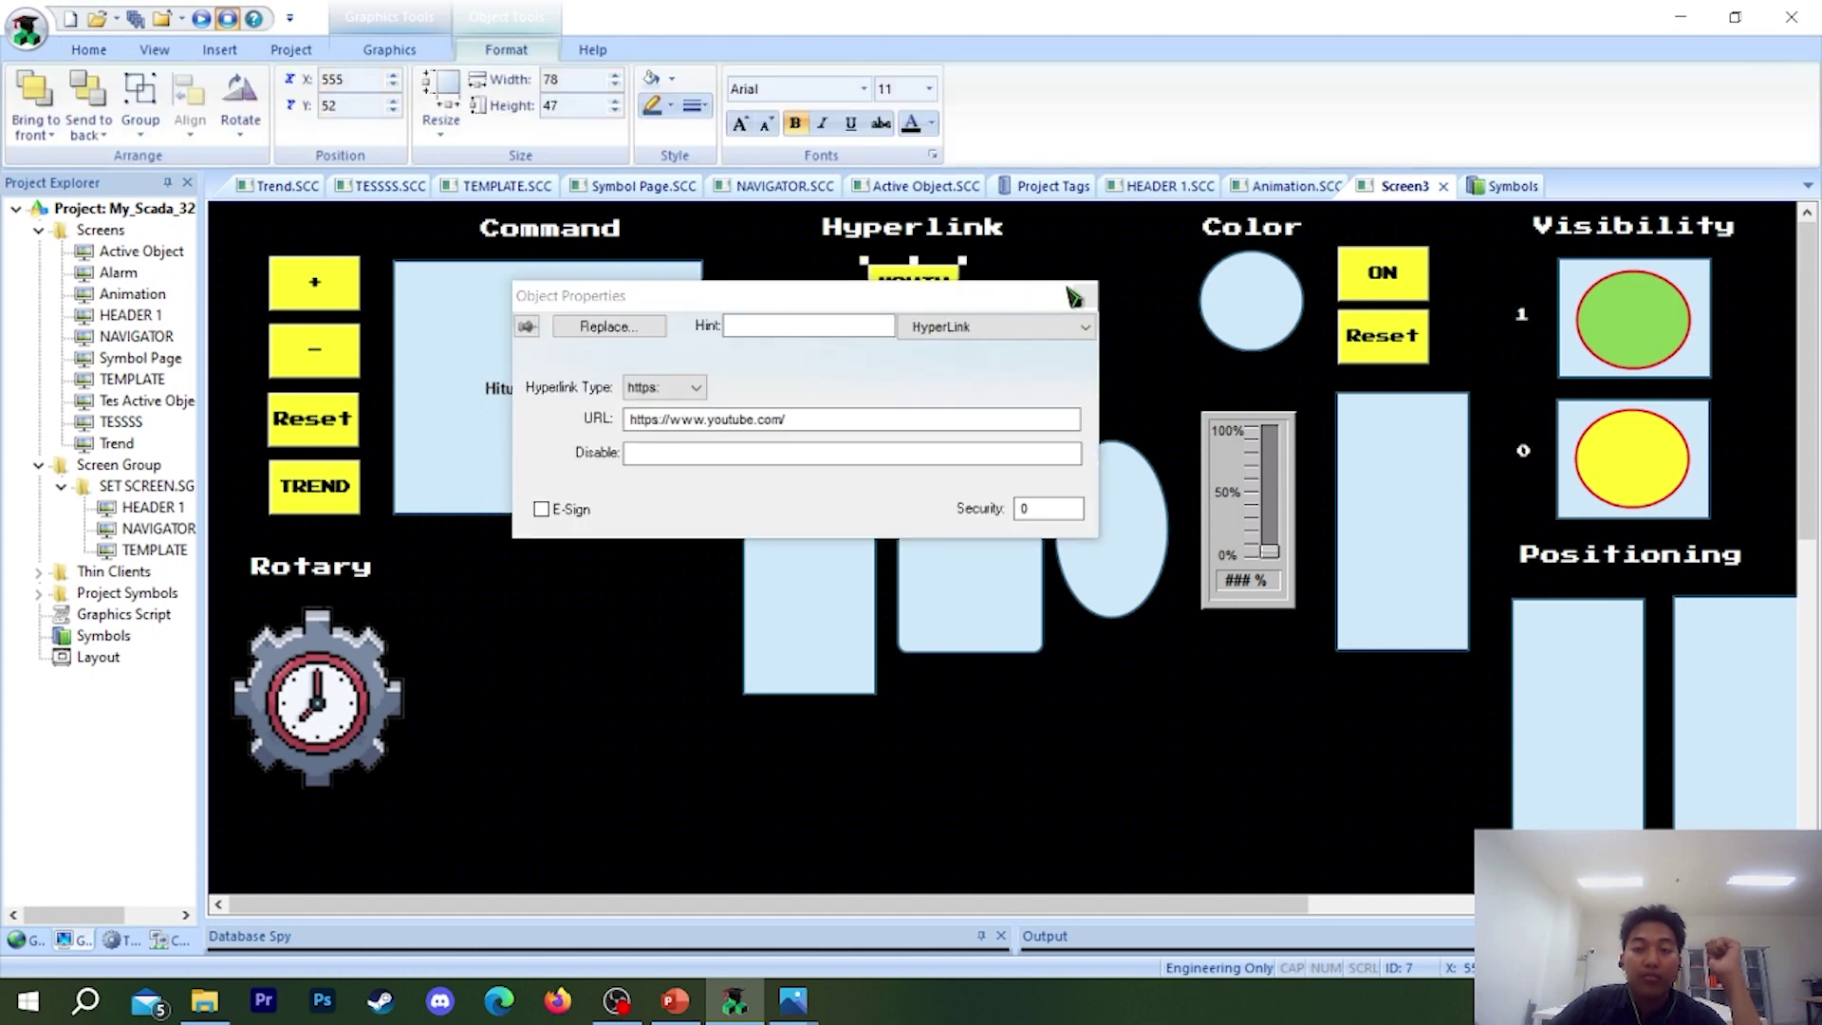
{"action": "left_click", "coordinate": [1071, 292]}
{"action": "mouse_move", "coordinate": [964, 291]}
{"action": "left_mouse_down"}
{"action": "mouse_move", "coordinate": [1002, 293]}
{"action": "mouse_move", "coordinate": [946, 294]}
{"action": "left_mouse_up"}
{"action": "left_click", "coordinate": [1094, 292]}
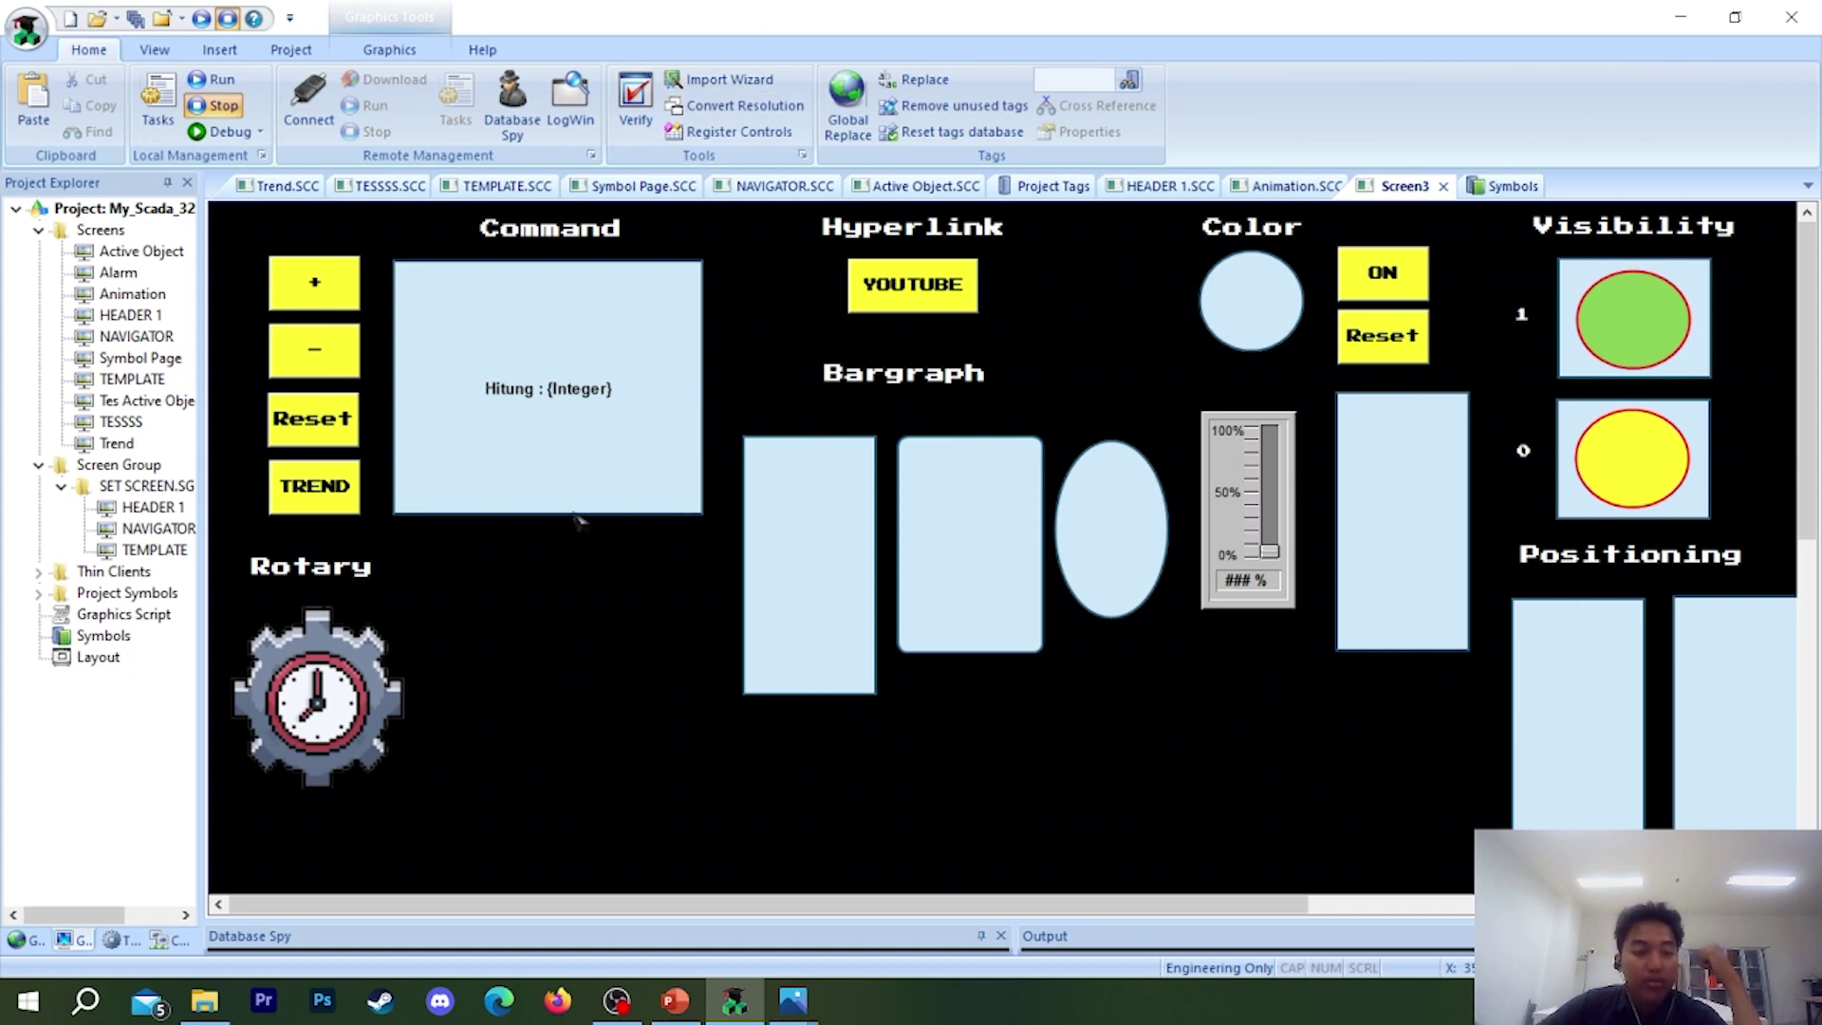
- Duplicate the Rotary heading beneath the Command display box and change the copy's caption to Resize
{"action": "left_click_drag", "start_coordinate": [356, 556], "coordinate": [549, 571]}
{"action": "double_click", "coordinate": [550, 571]}
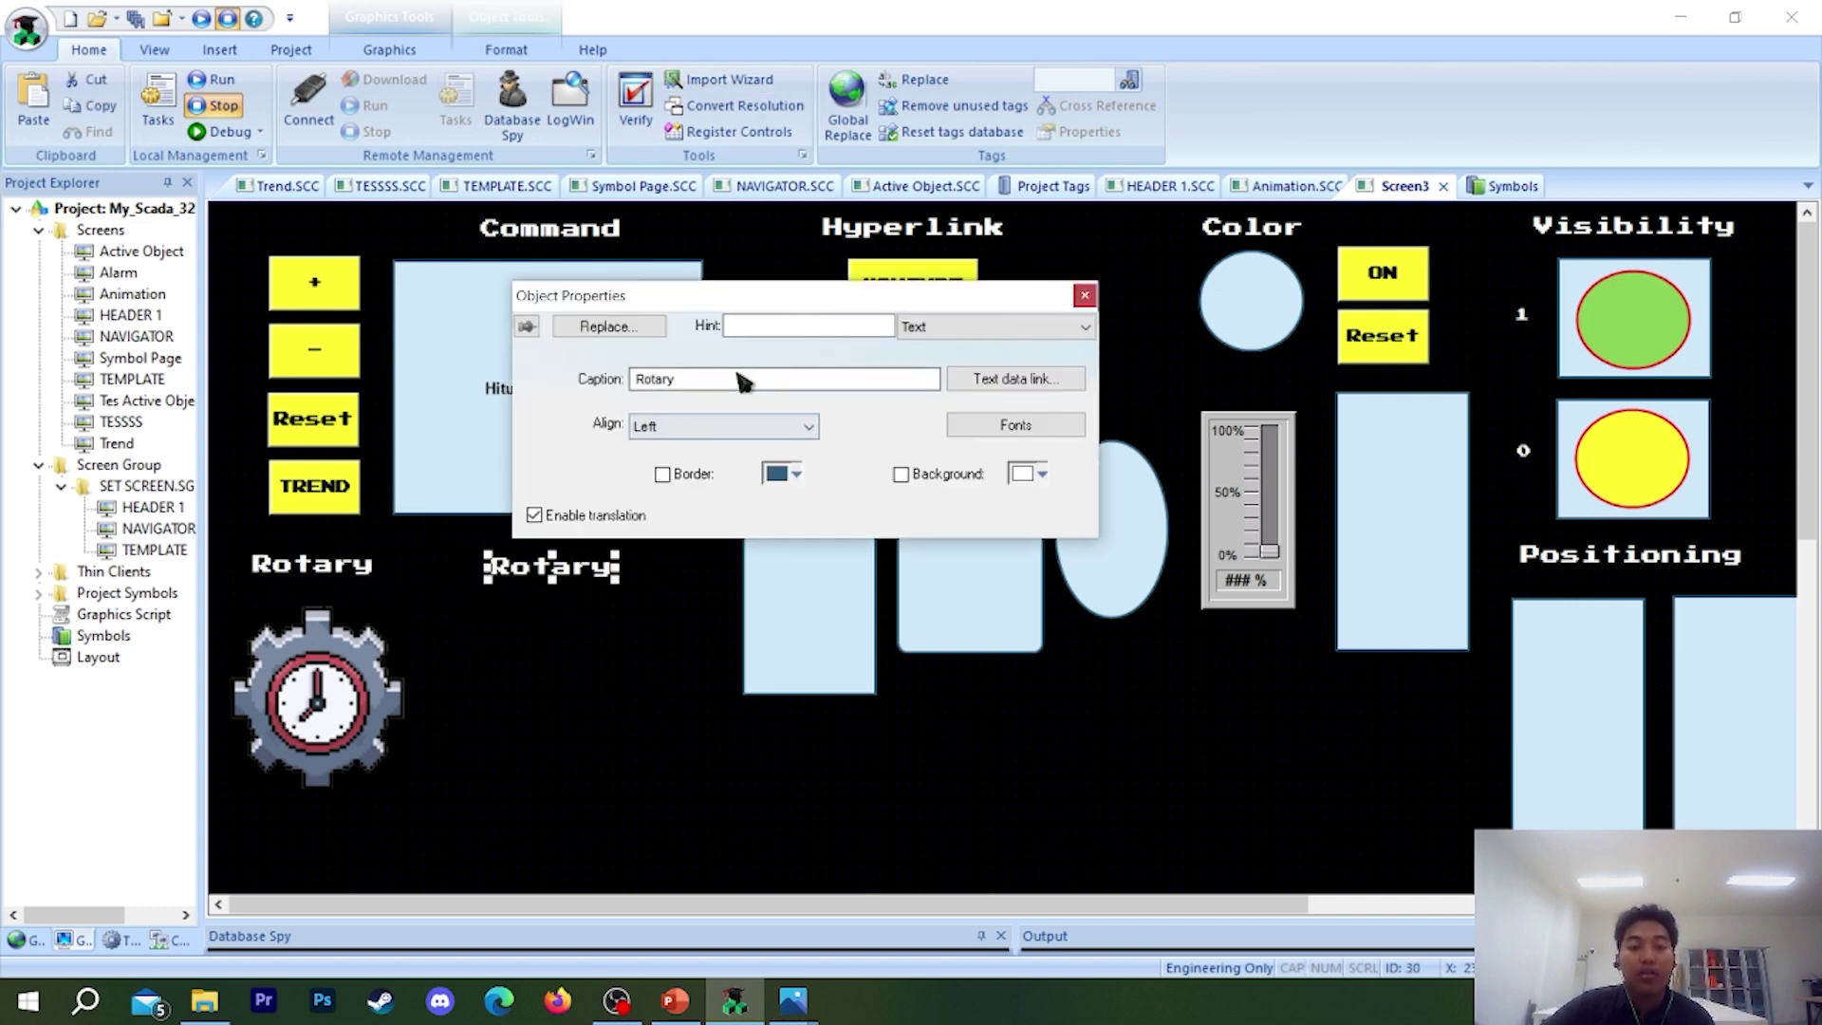
{"action": "type", "text": "Rez"}
{"action": "key", "text": "BackSpace"}
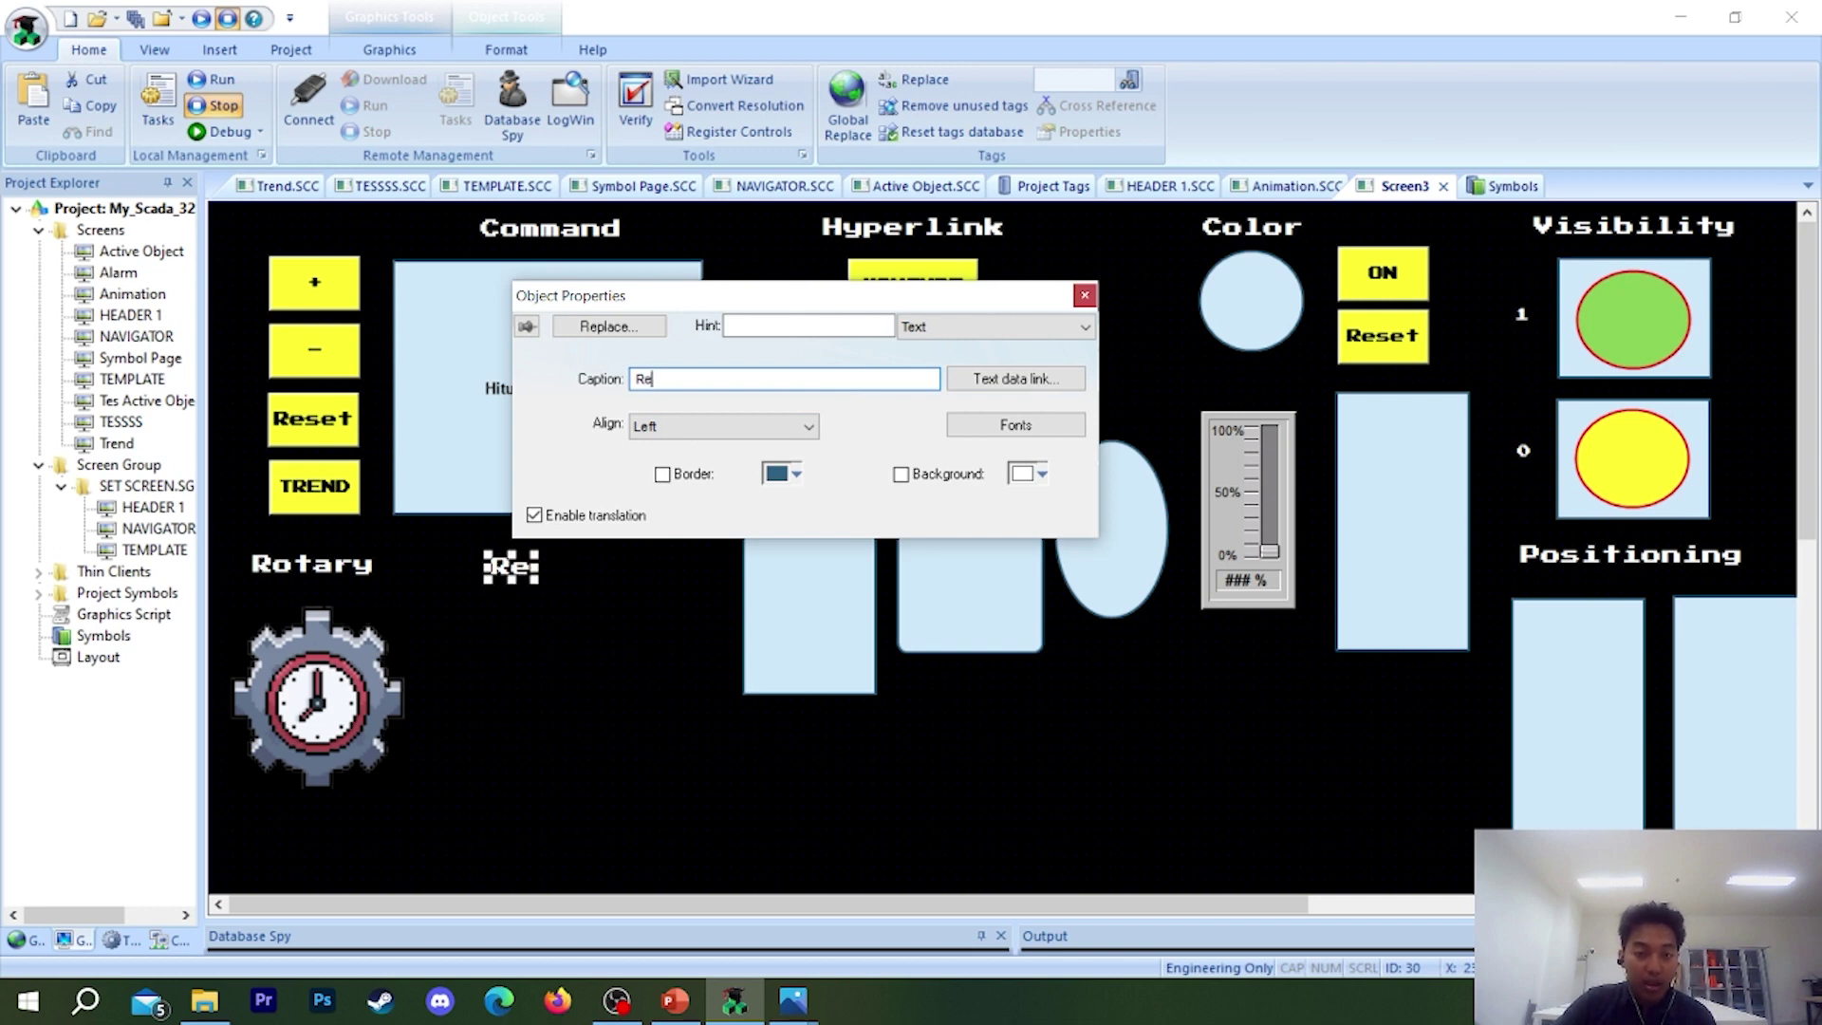
{"action": "type", "text": "z"}
{"action": "key", "text": "BackSpace"}
{"action": "type", "text": "size"}
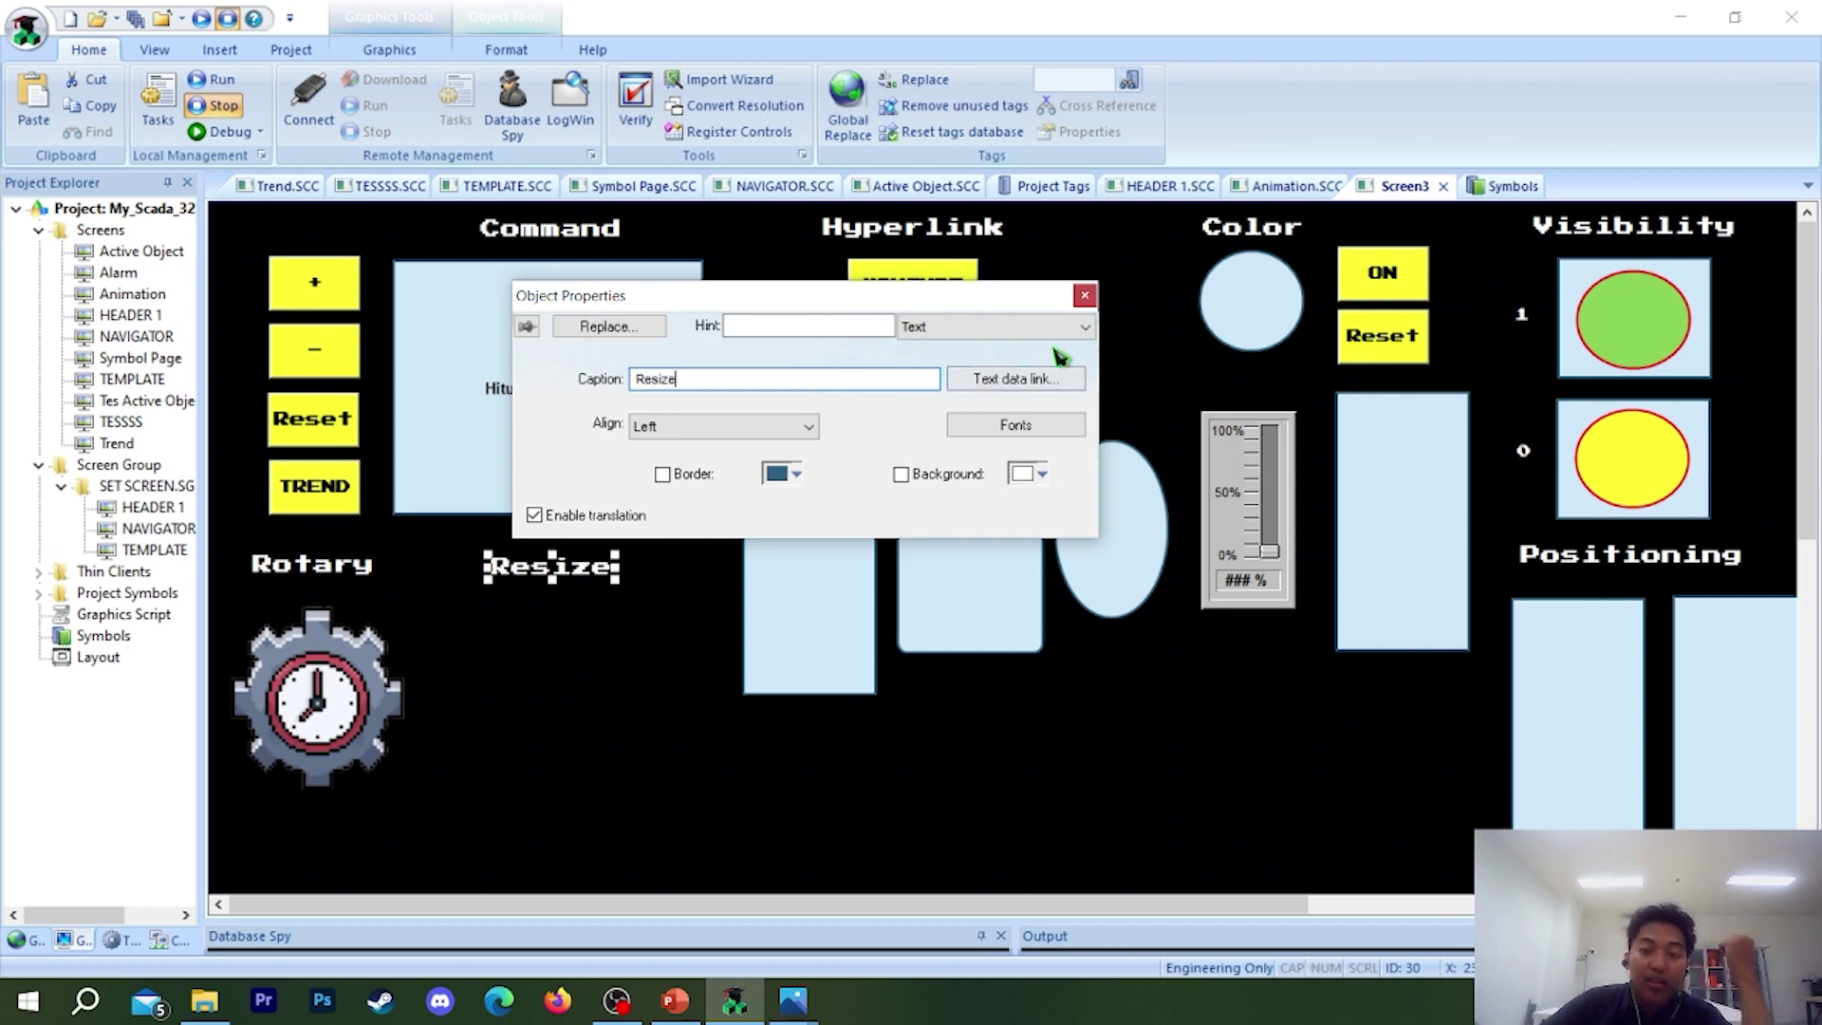
{"action": "key", "text": "Return"}
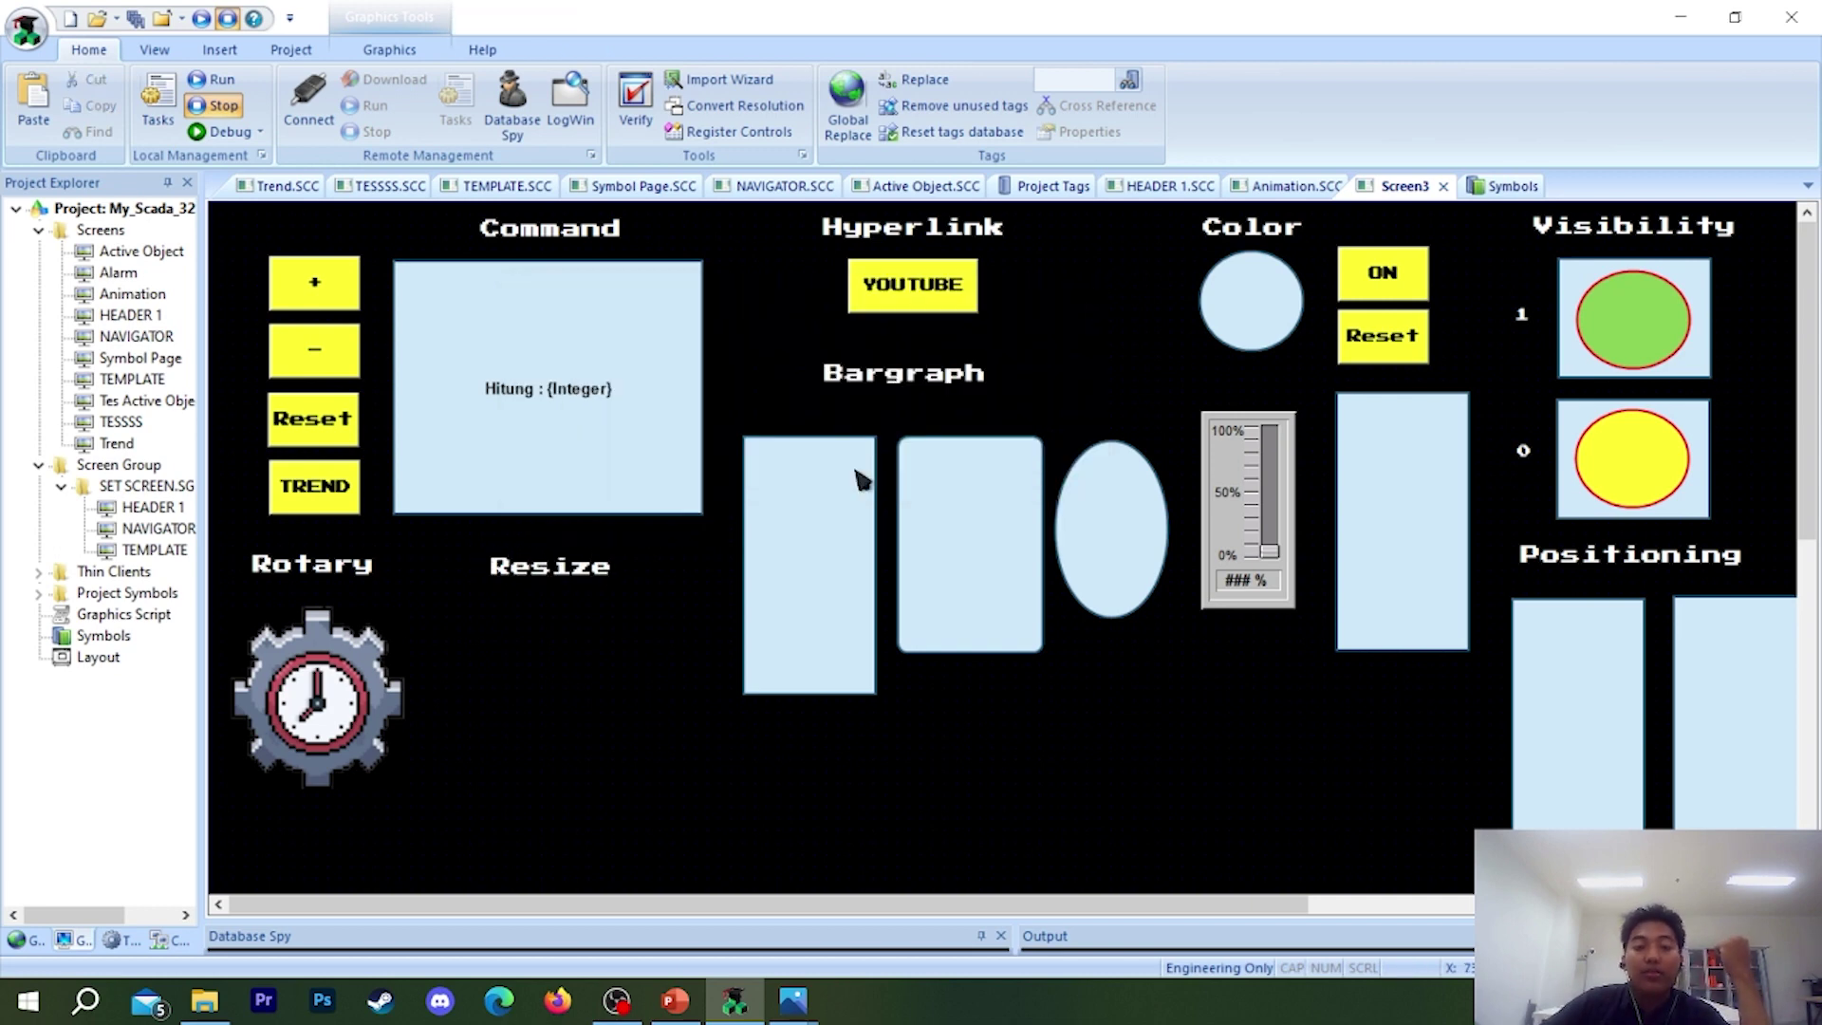
- Place a copy of the first Bargraph rectangle below the Resize heading and shorten it to about 140 high
{"action": "left_click", "coordinate": [403, 736]}
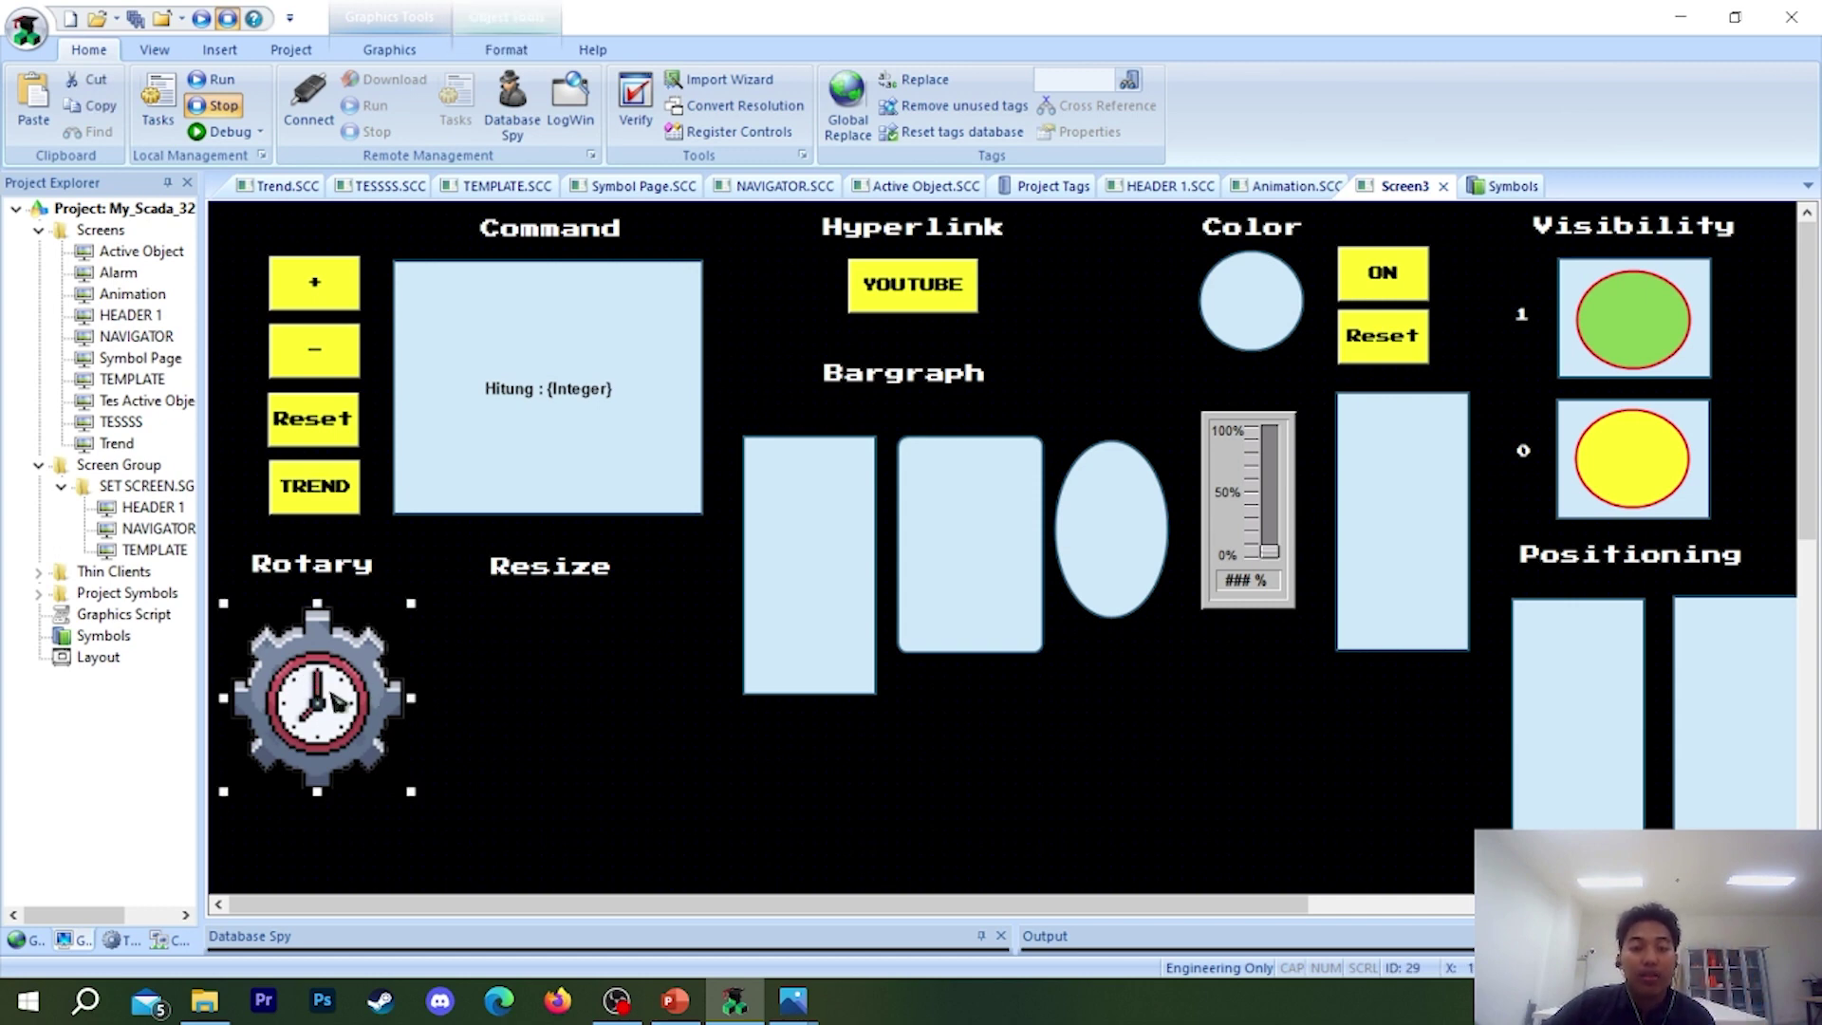
{"action": "left_click", "coordinate": [780, 655]}
{"action": "left_click_drag", "start_coordinate": [825, 565], "coordinate": [553, 738]}
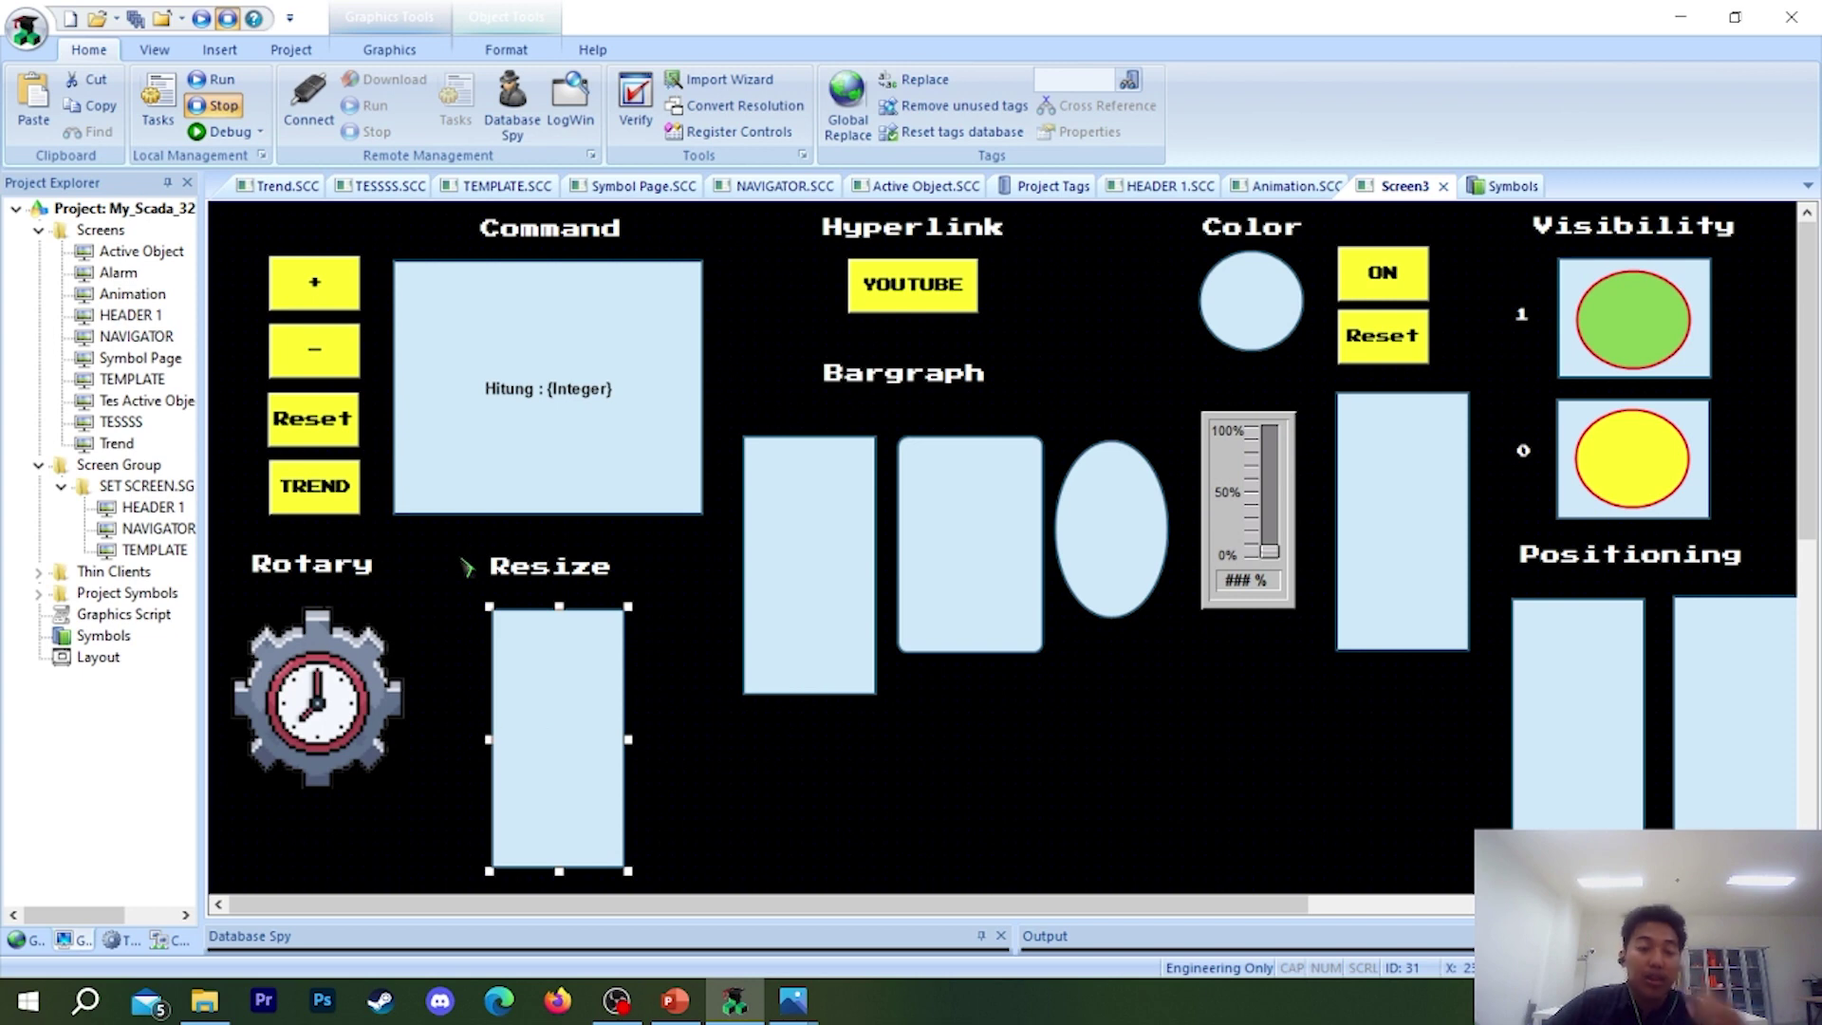
{"action": "left_click", "coordinate": [393, 49]}
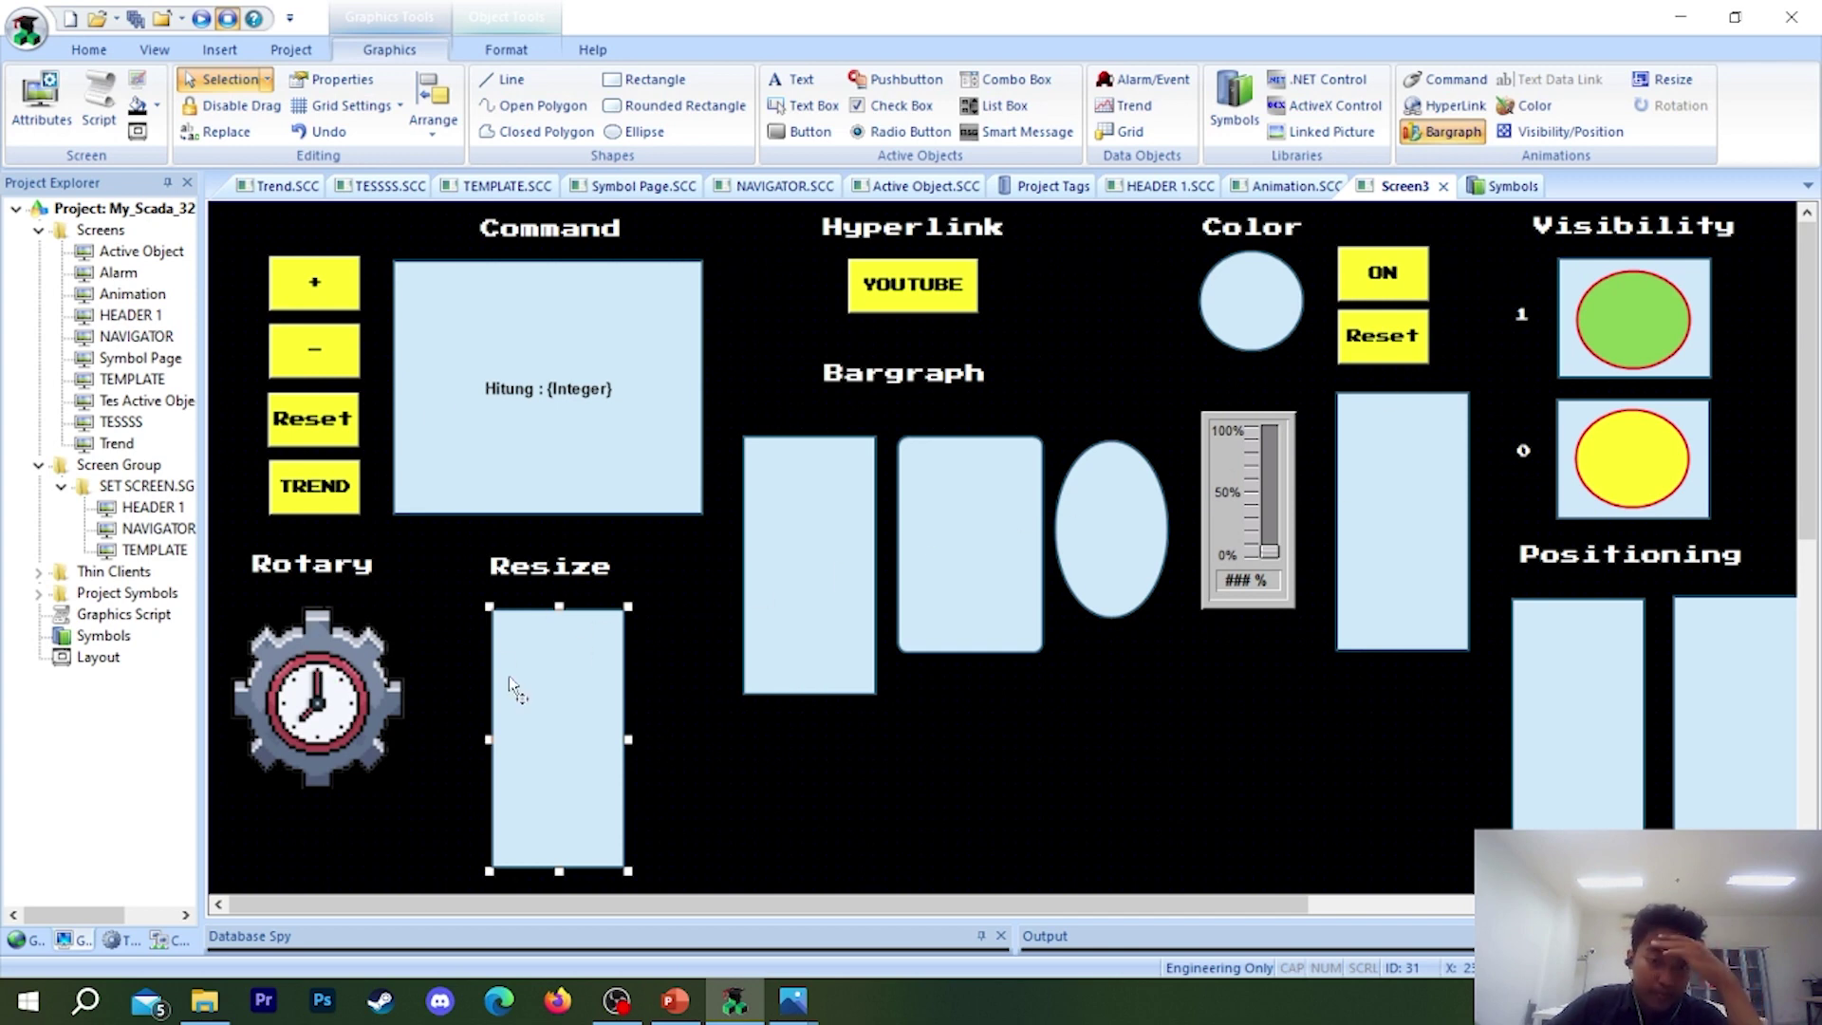
{"action": "left_click_drag", "start_coordinate": [509, 675], "coordinate": [504, 666]}
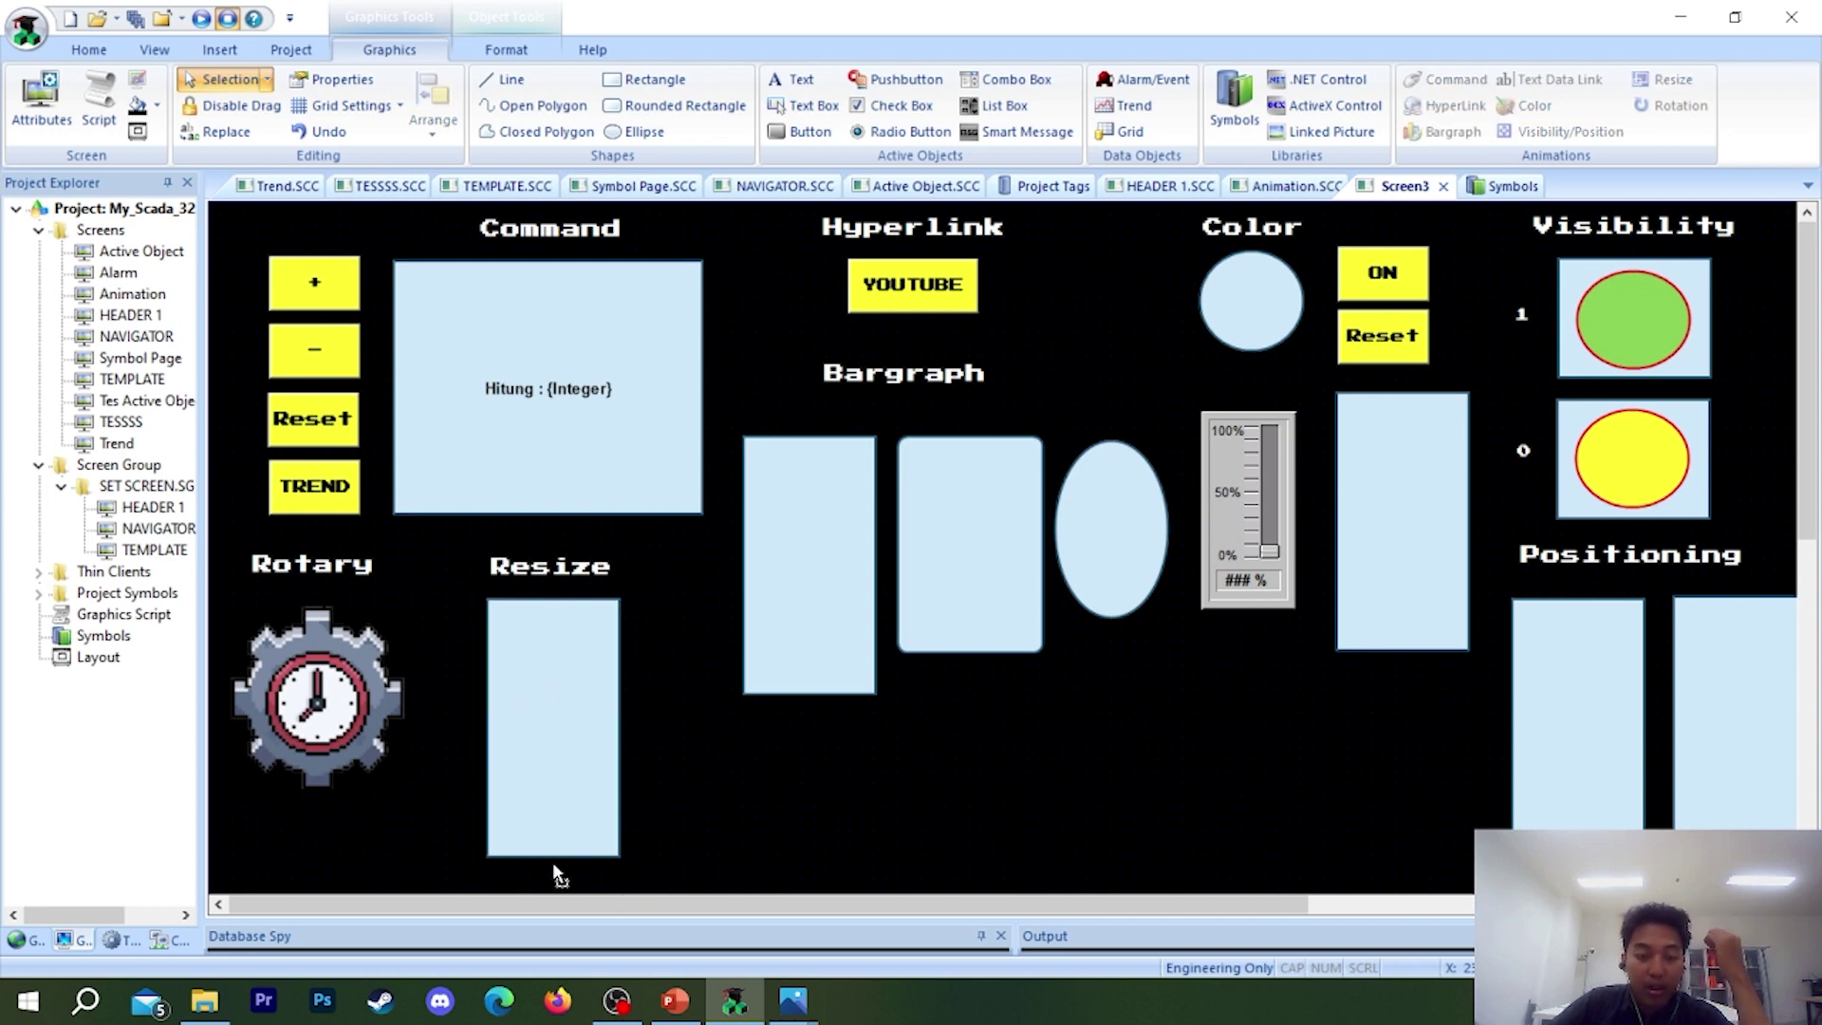
{"action": "left_click_drag", "start_coordinate": [555, 860], "coordinate": [556, 765]}
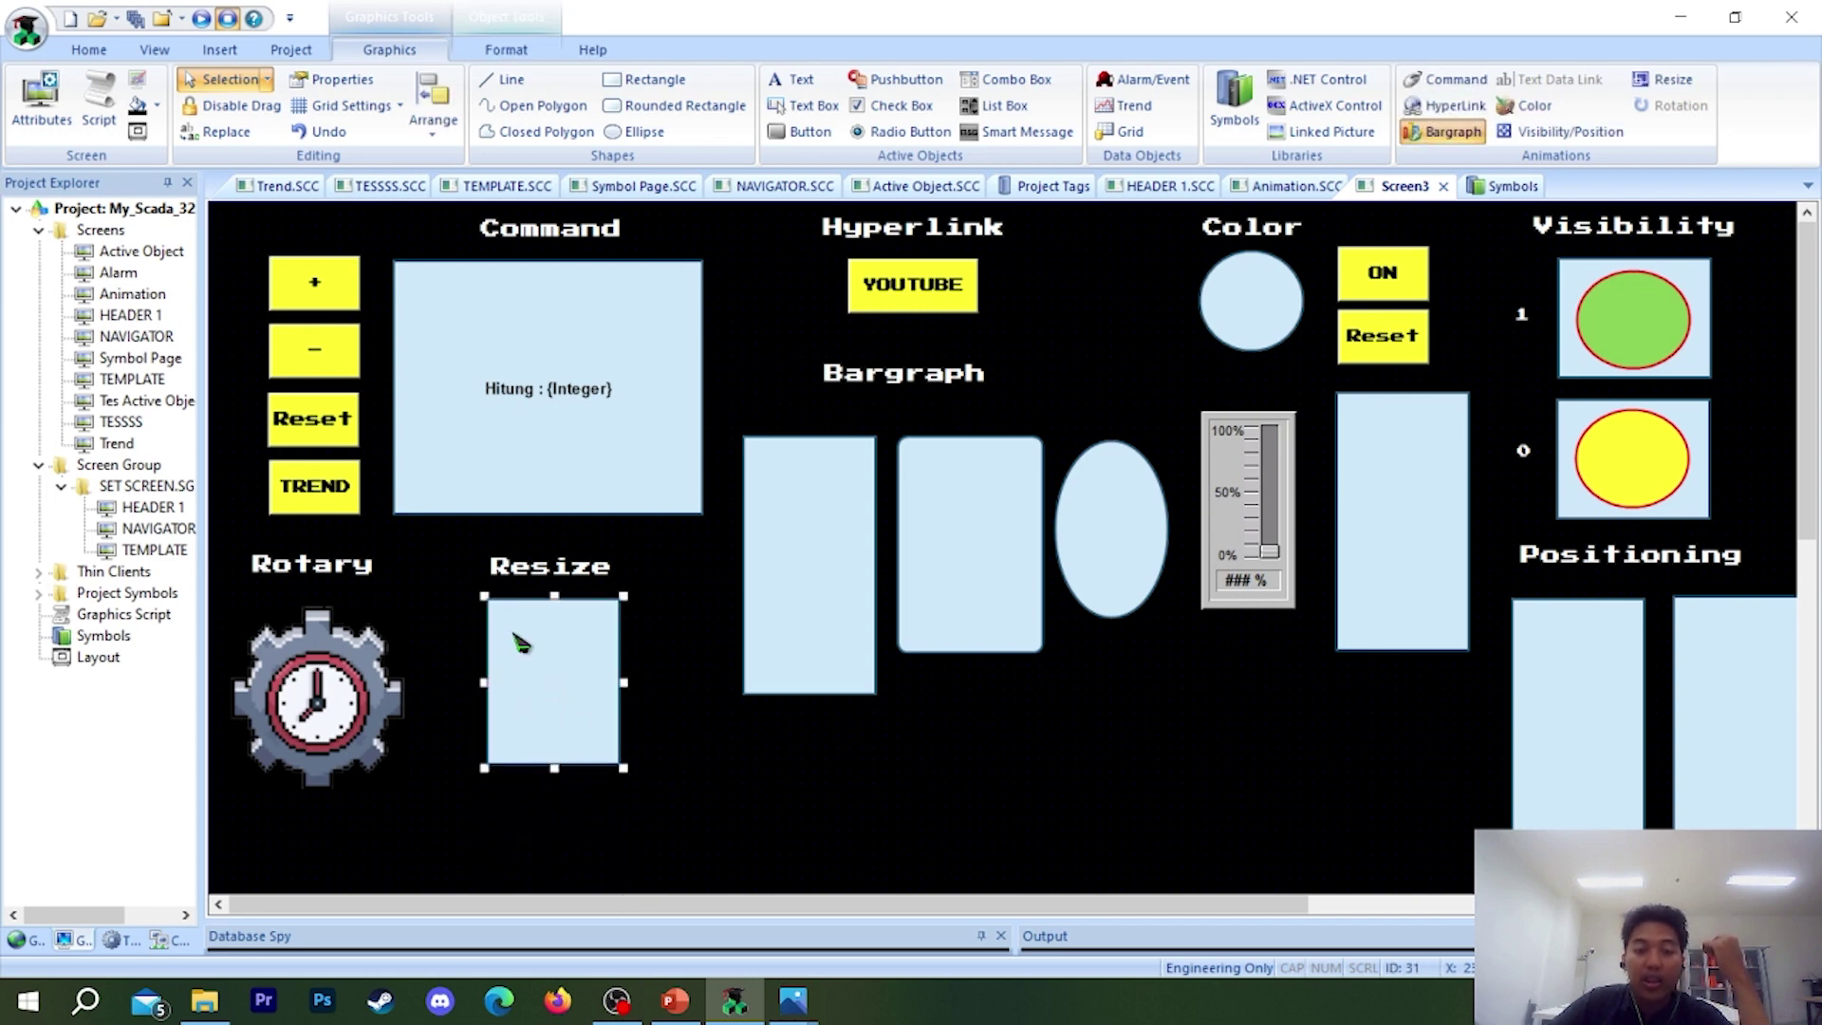
- Replace the Bargraph animation on the rectangle below the Resize heading with a Resize animation
{"action": "double_click", "coordinate": [531, 695]}
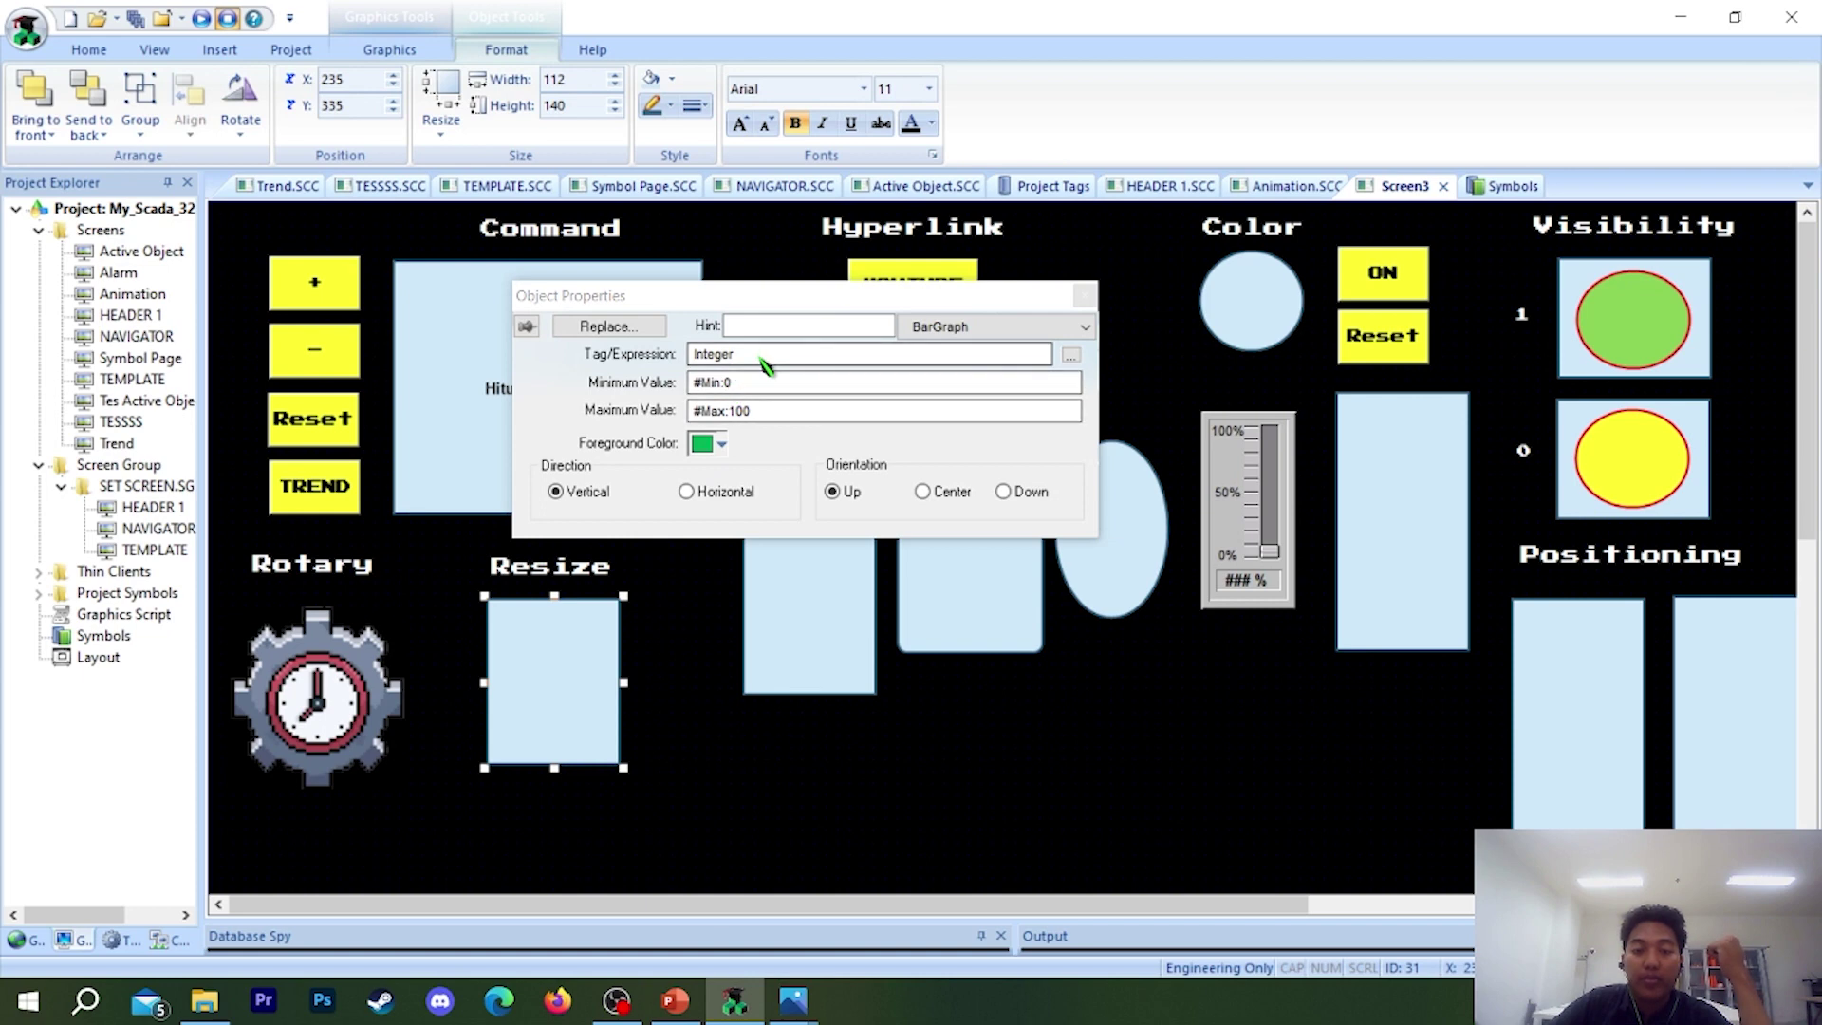
{"action": "left_click", "coordinate": [990, 353]}
{"action": "left_click", "coordinate": [1043, 326]}
{"action": "left_click", "coordinate": [1067, 324]}
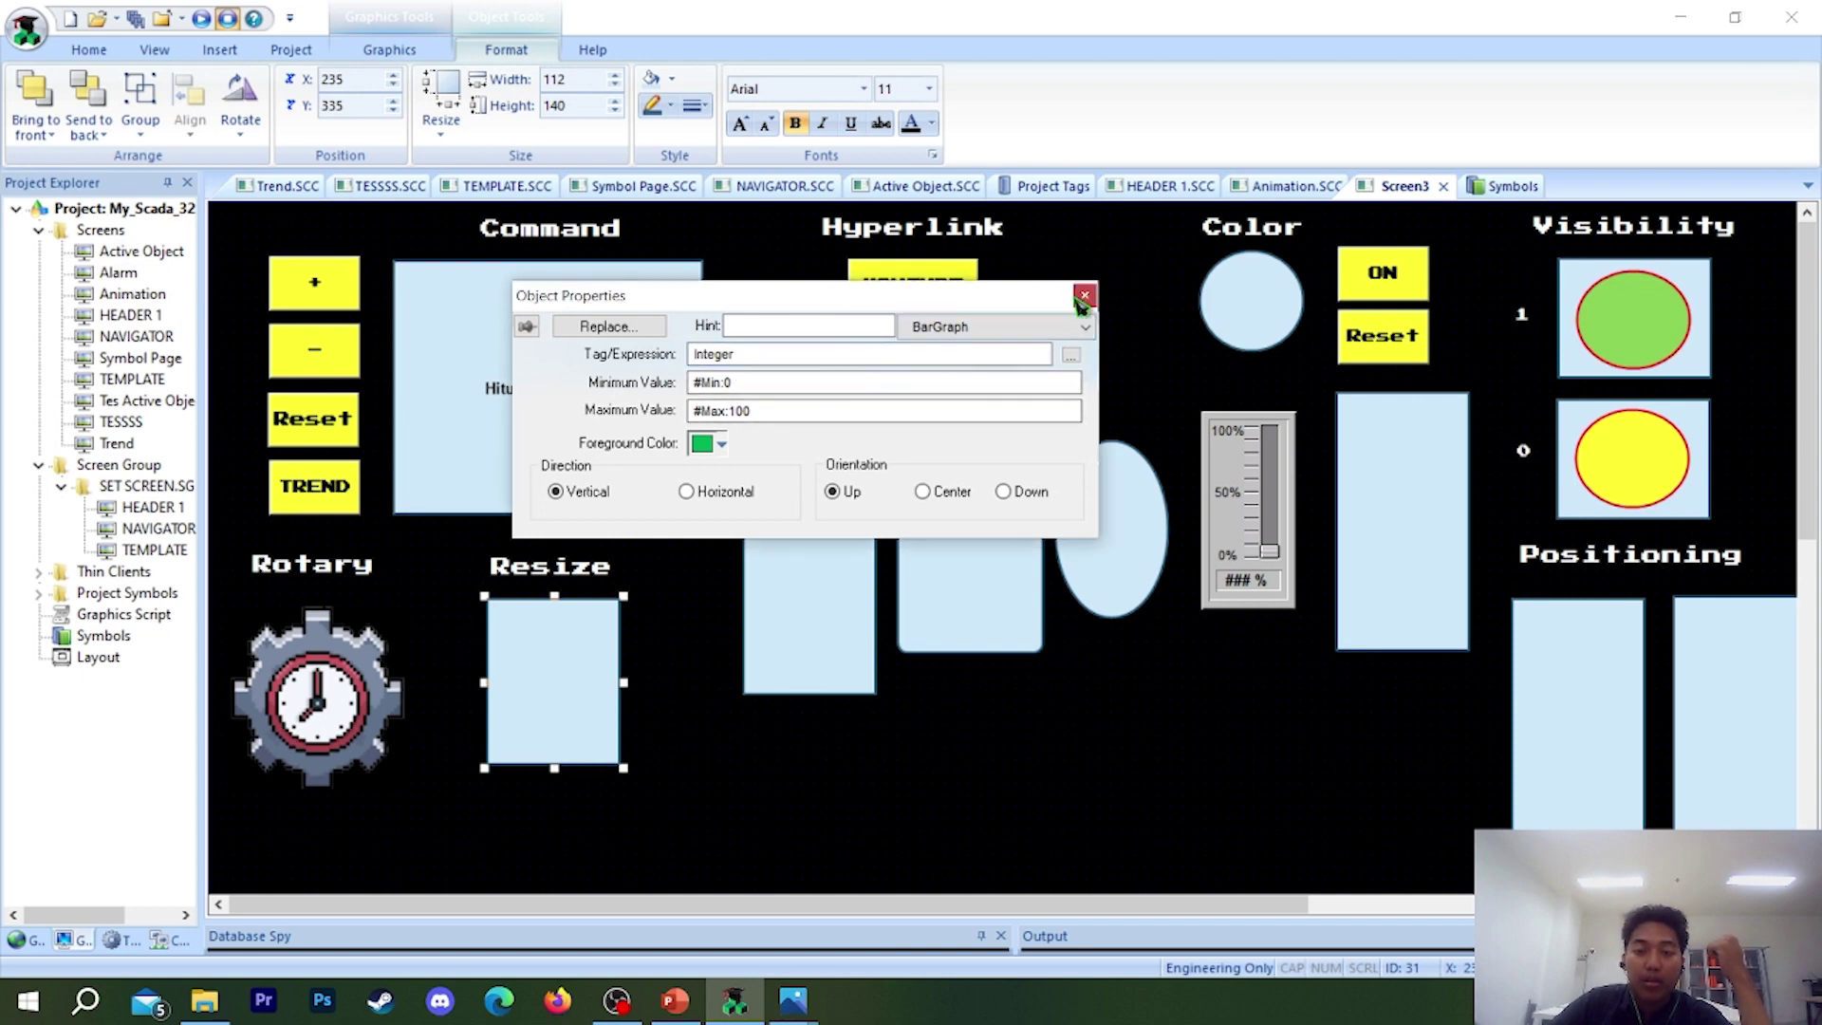
{"action": "left_click", "coordinate": [1086, 297]}
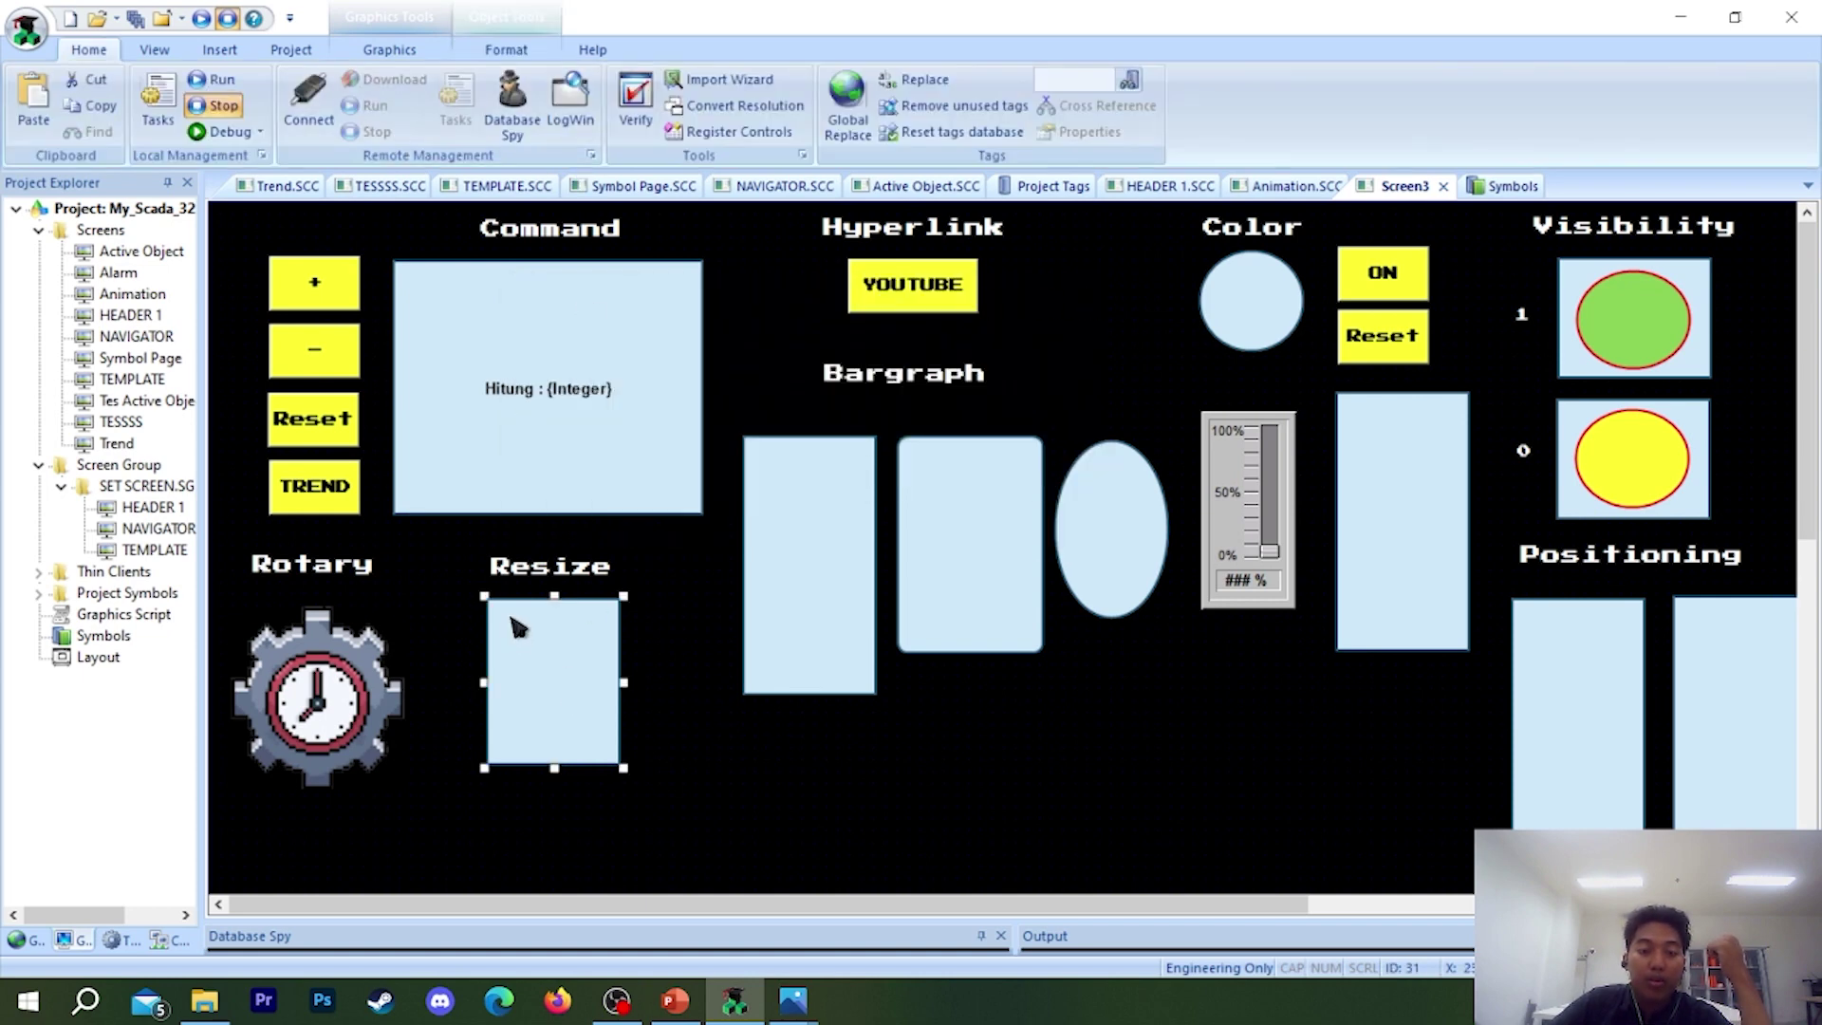
{"action": "left_click", "coordinate": [389, 49]}
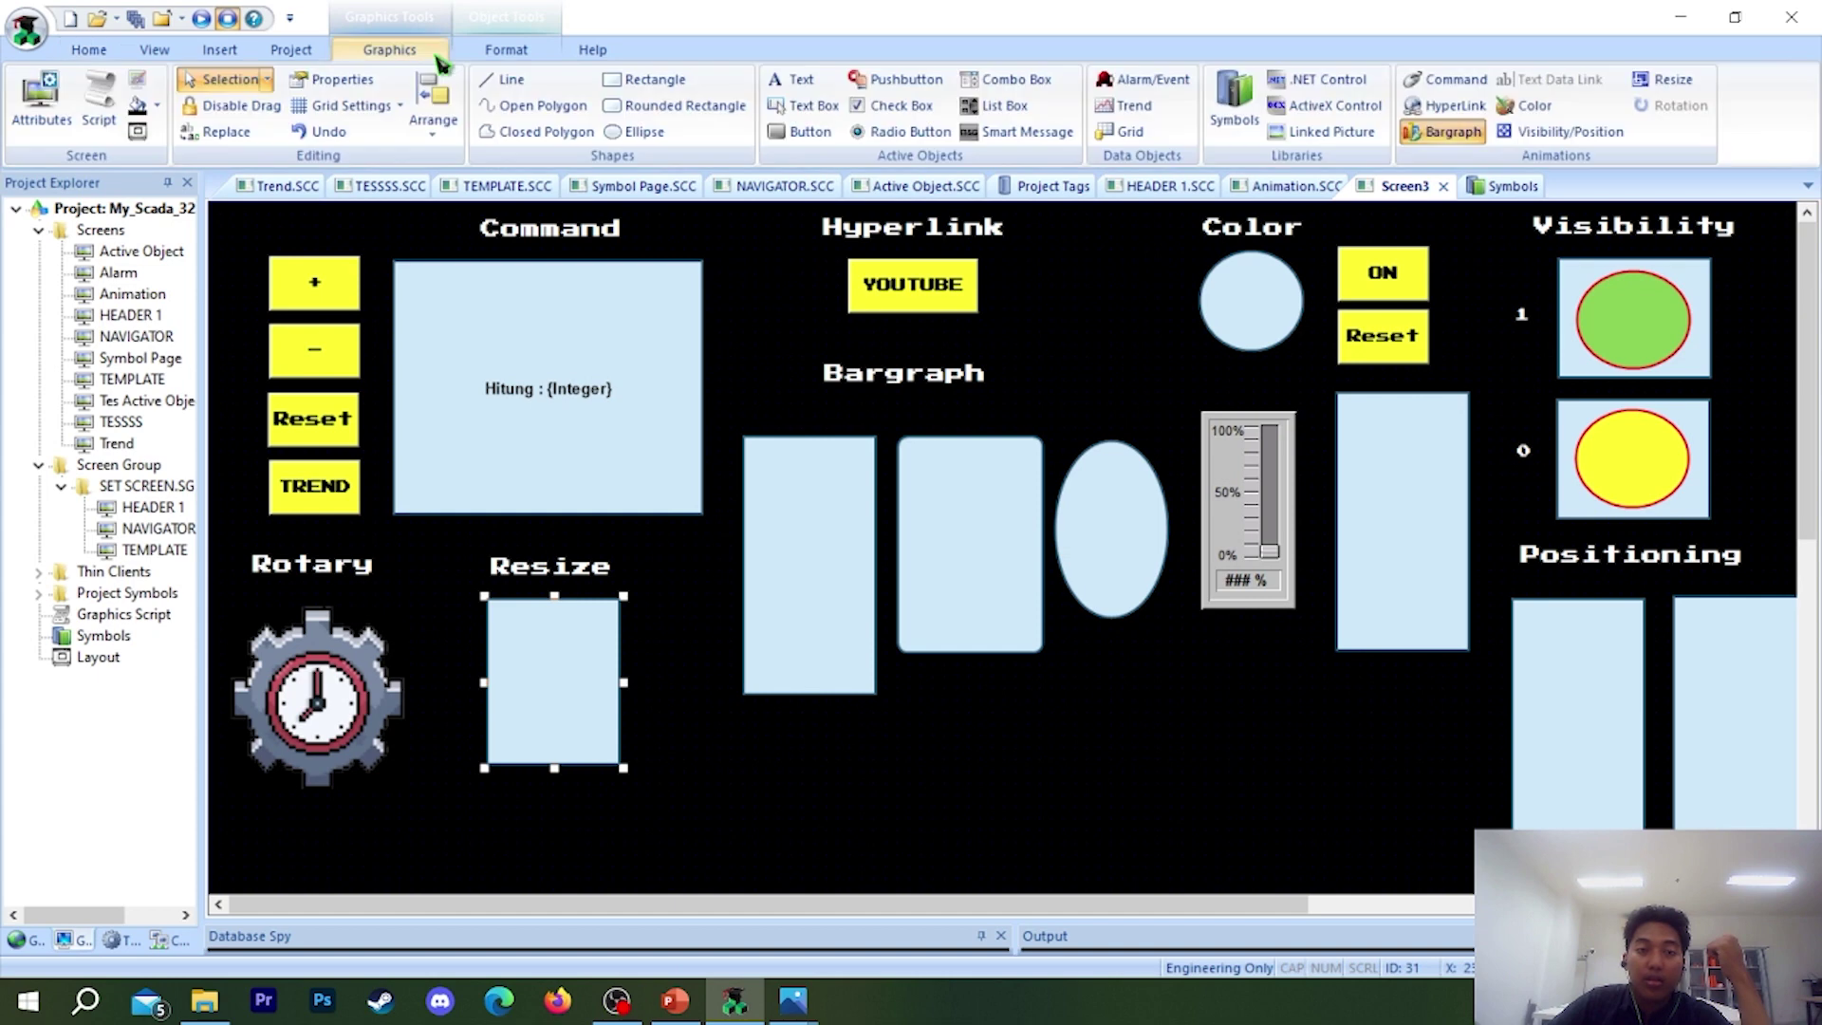
{"action": "left_click", "coordinate": [1660, 79]}
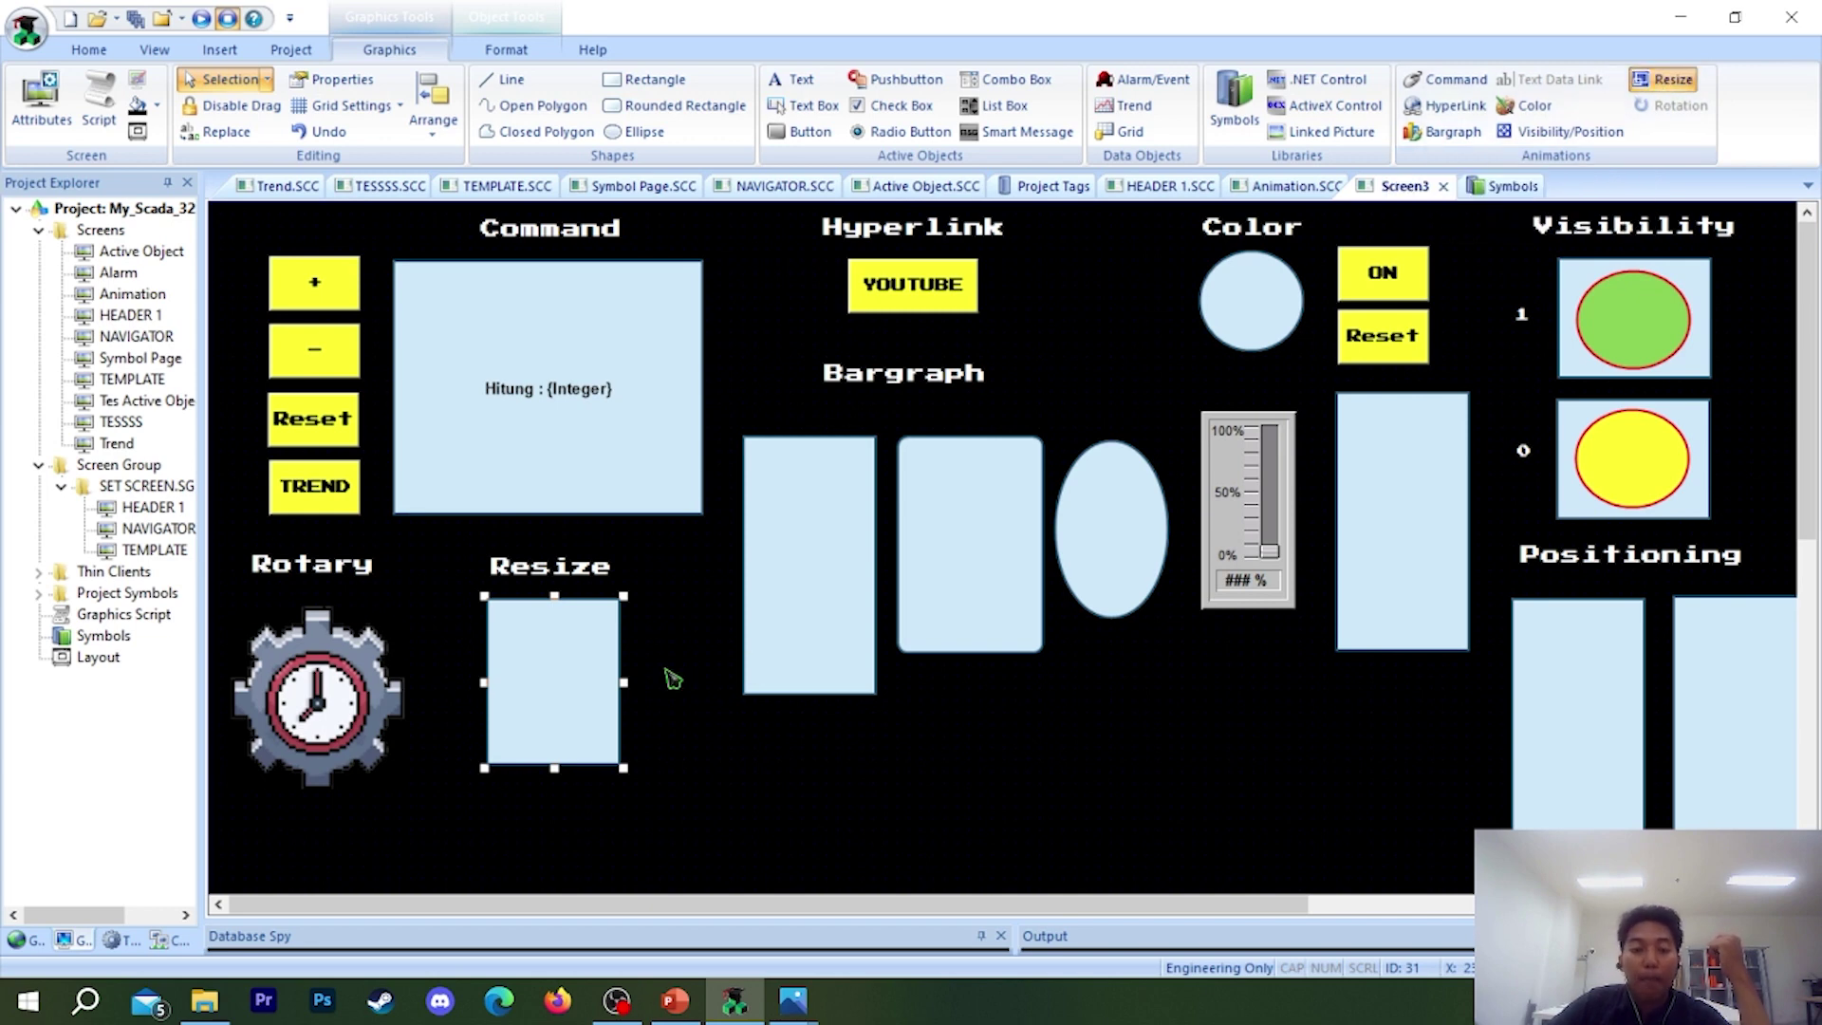
- Set the height tag of the rectangle's Resize animation to integer
{"action": "double_click", "coordinate": [583, 699]}
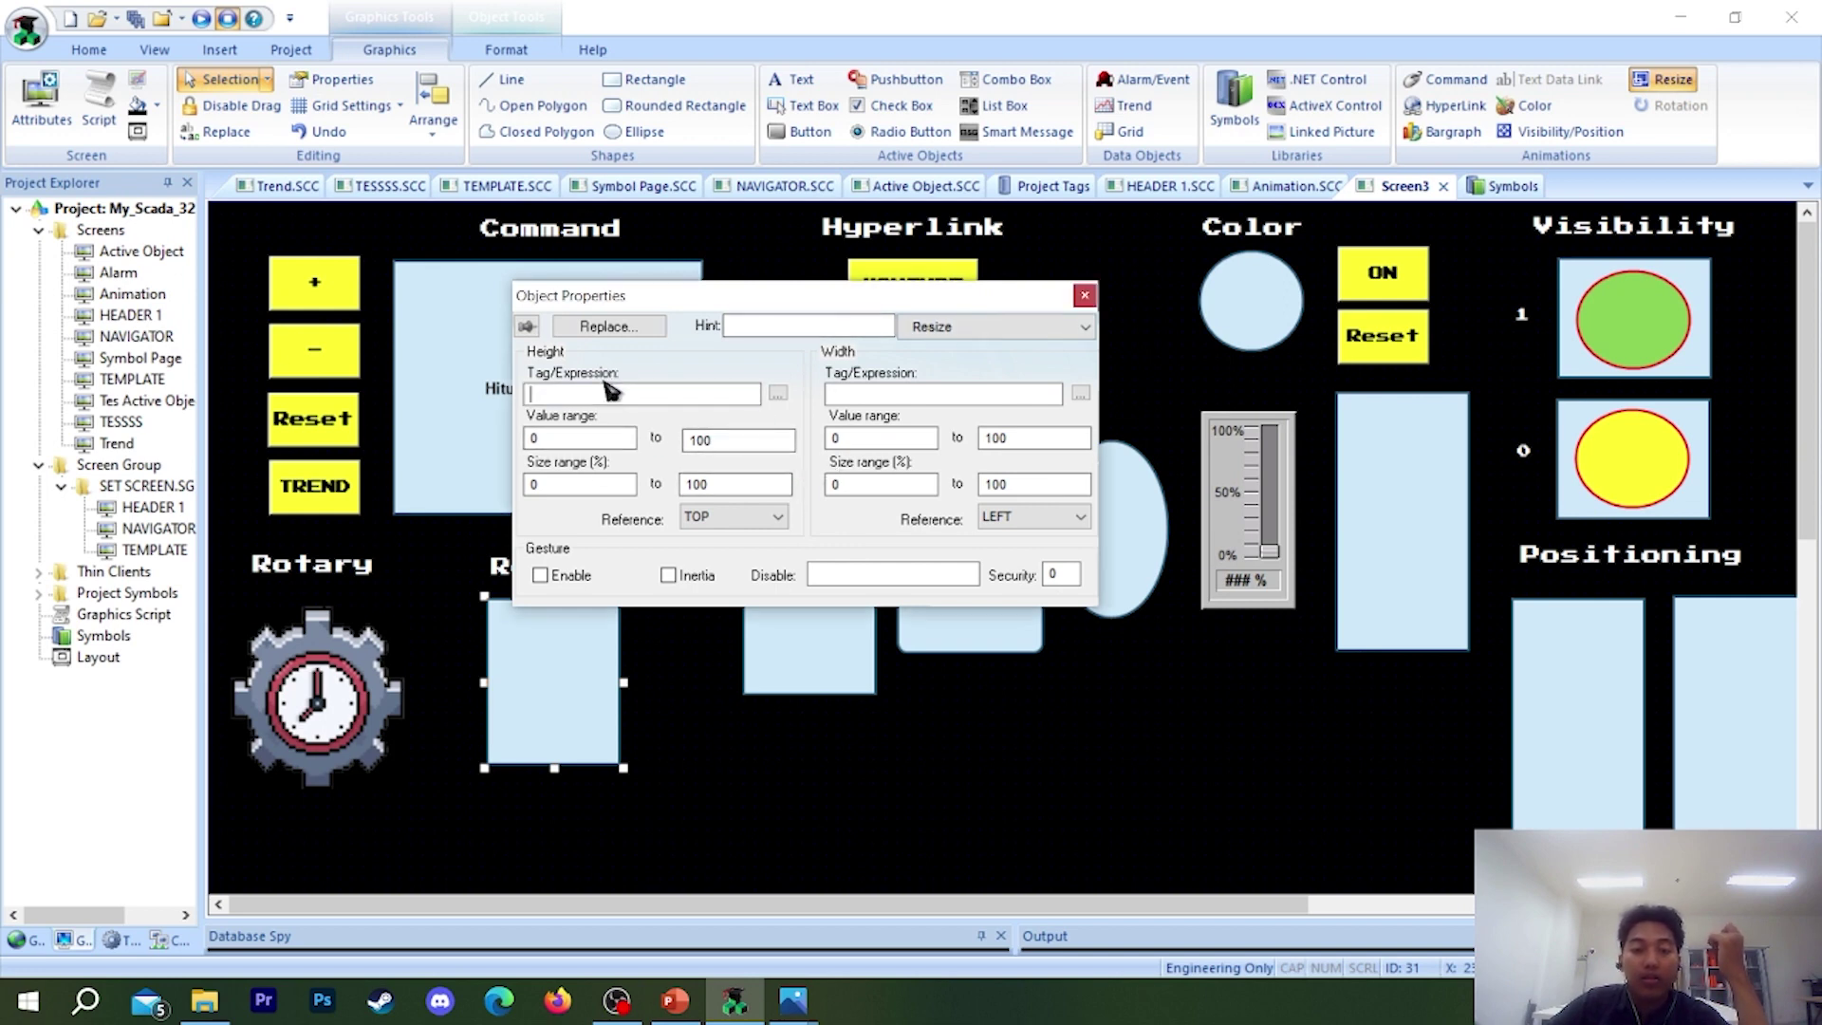
{"action": "left_click", "coordinate": [870, 394]}
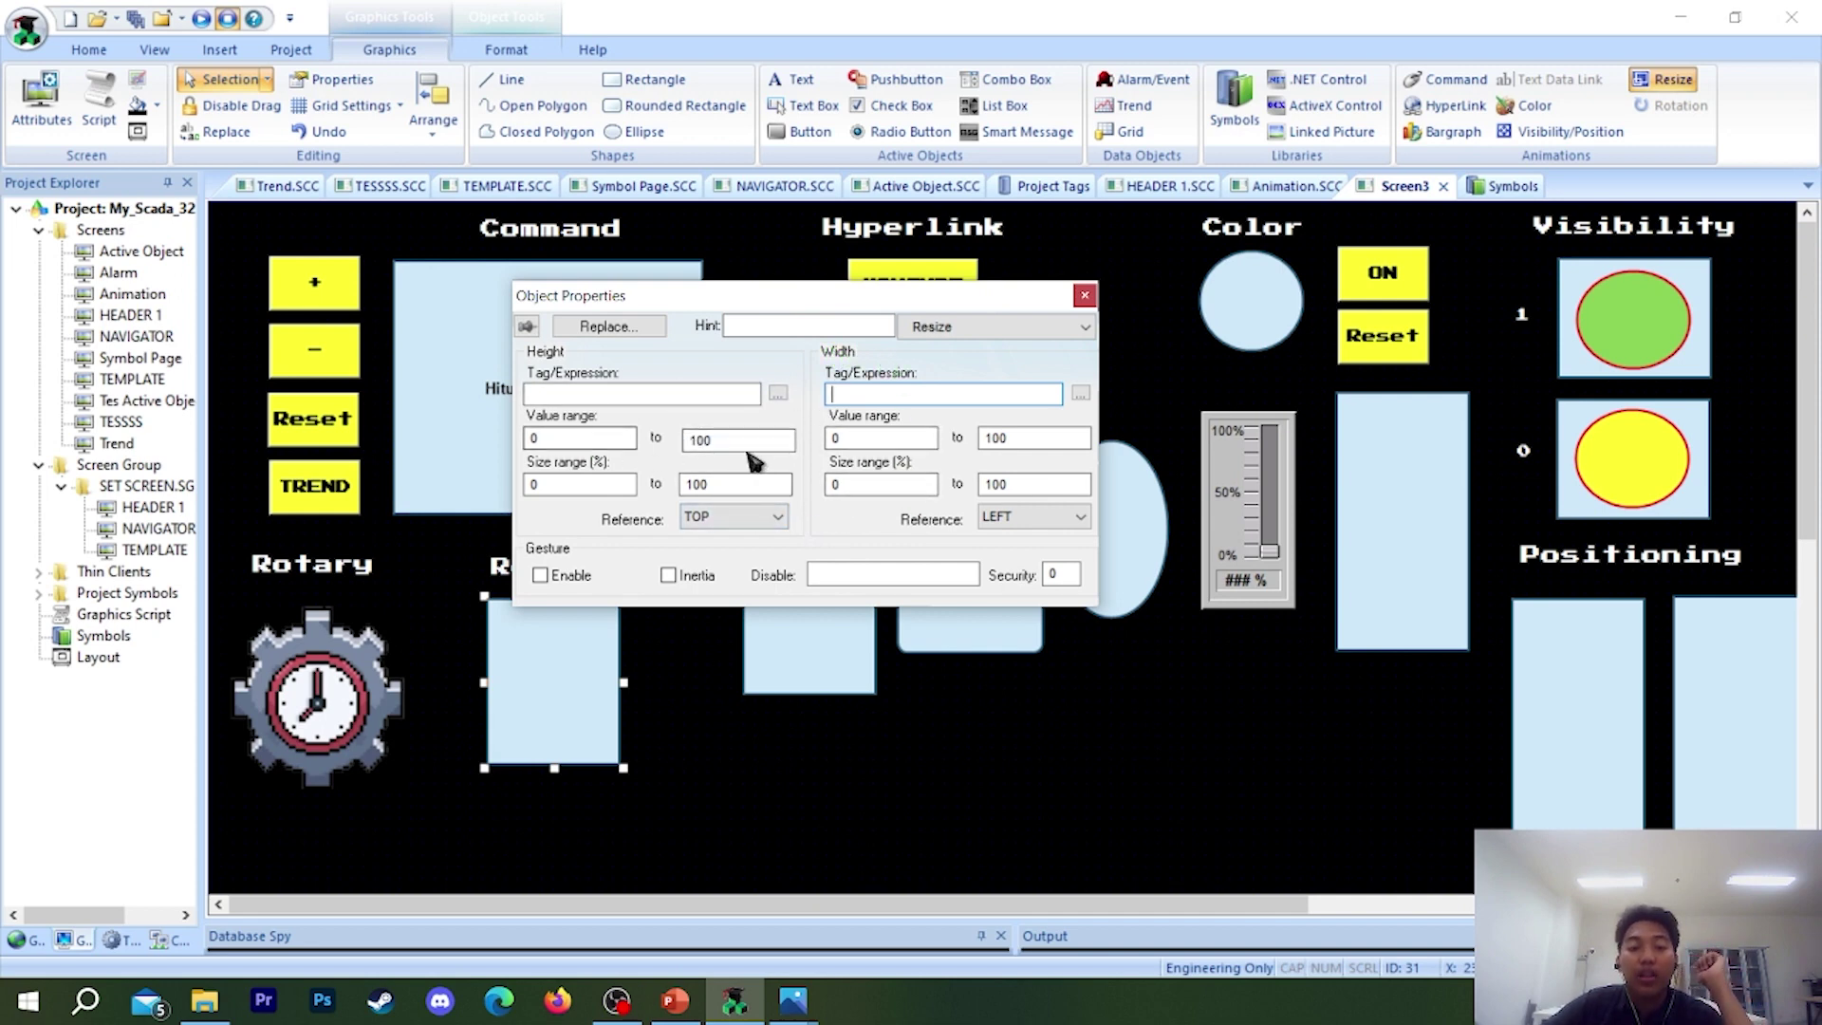
{"action": "left_click", "coordinate": [988, 439]}
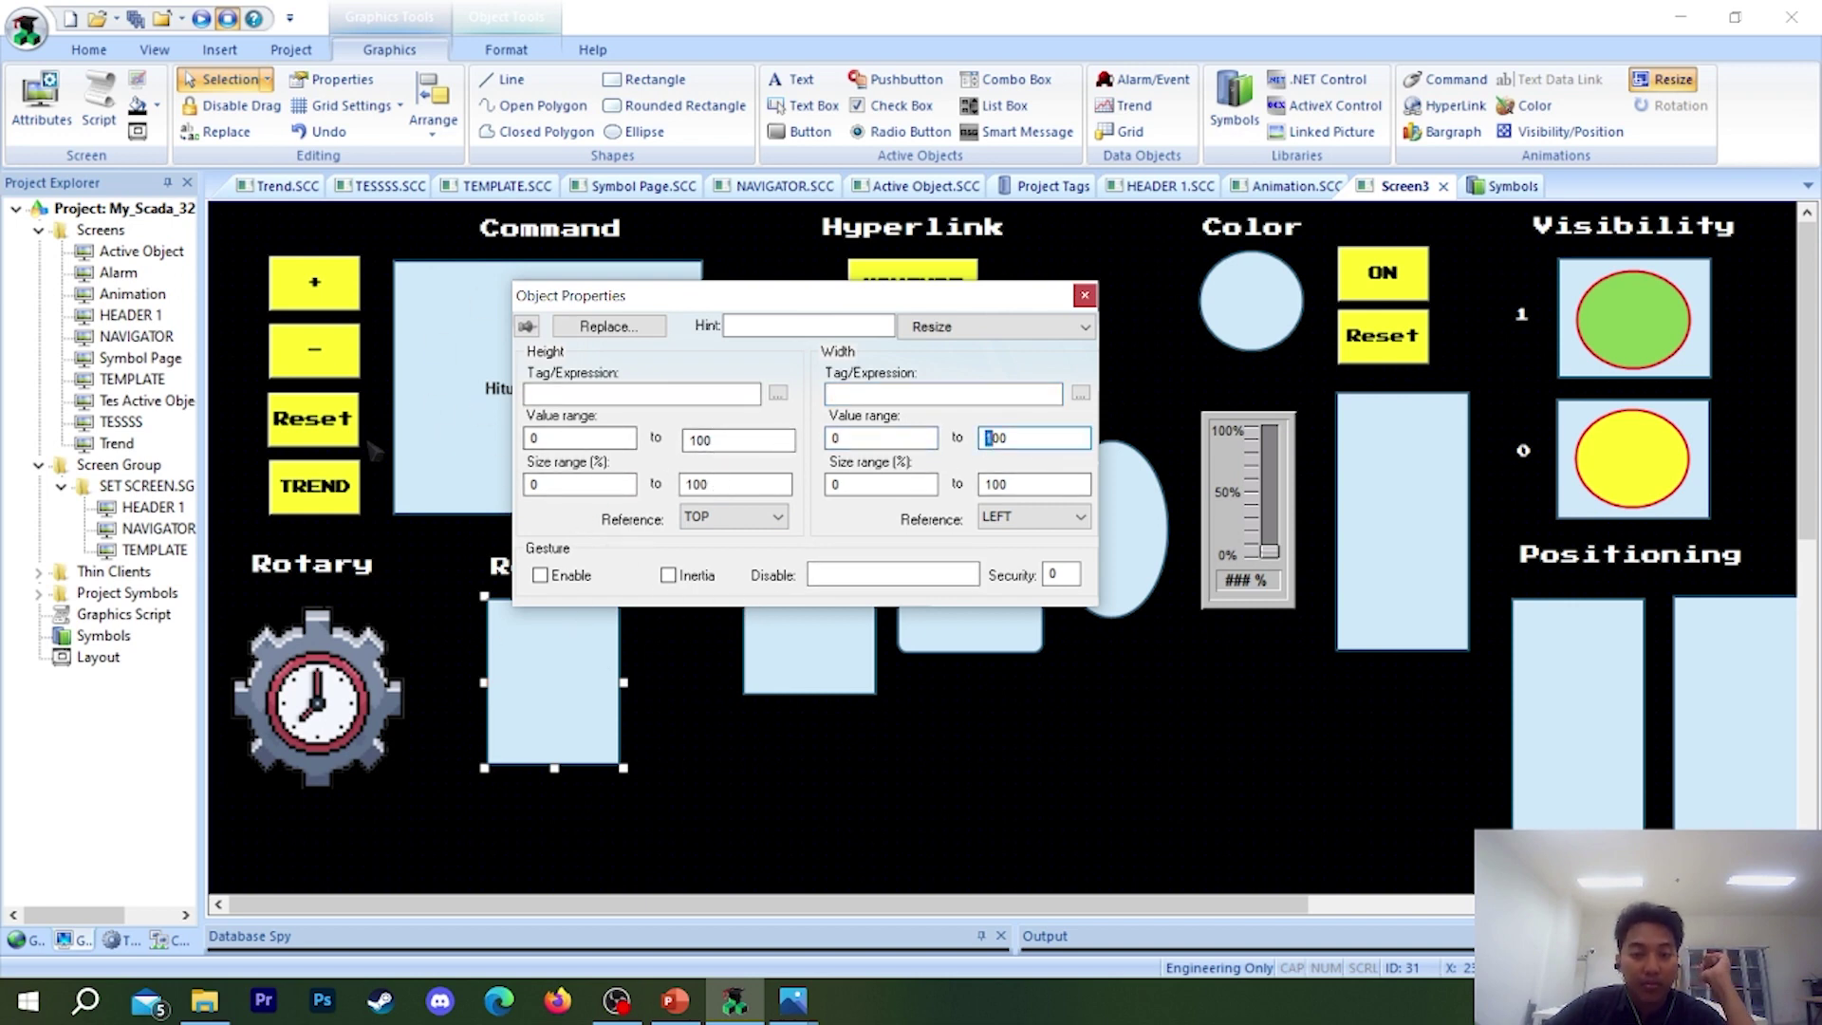
{"action": "left_click", "coordinate": [664, 393]}
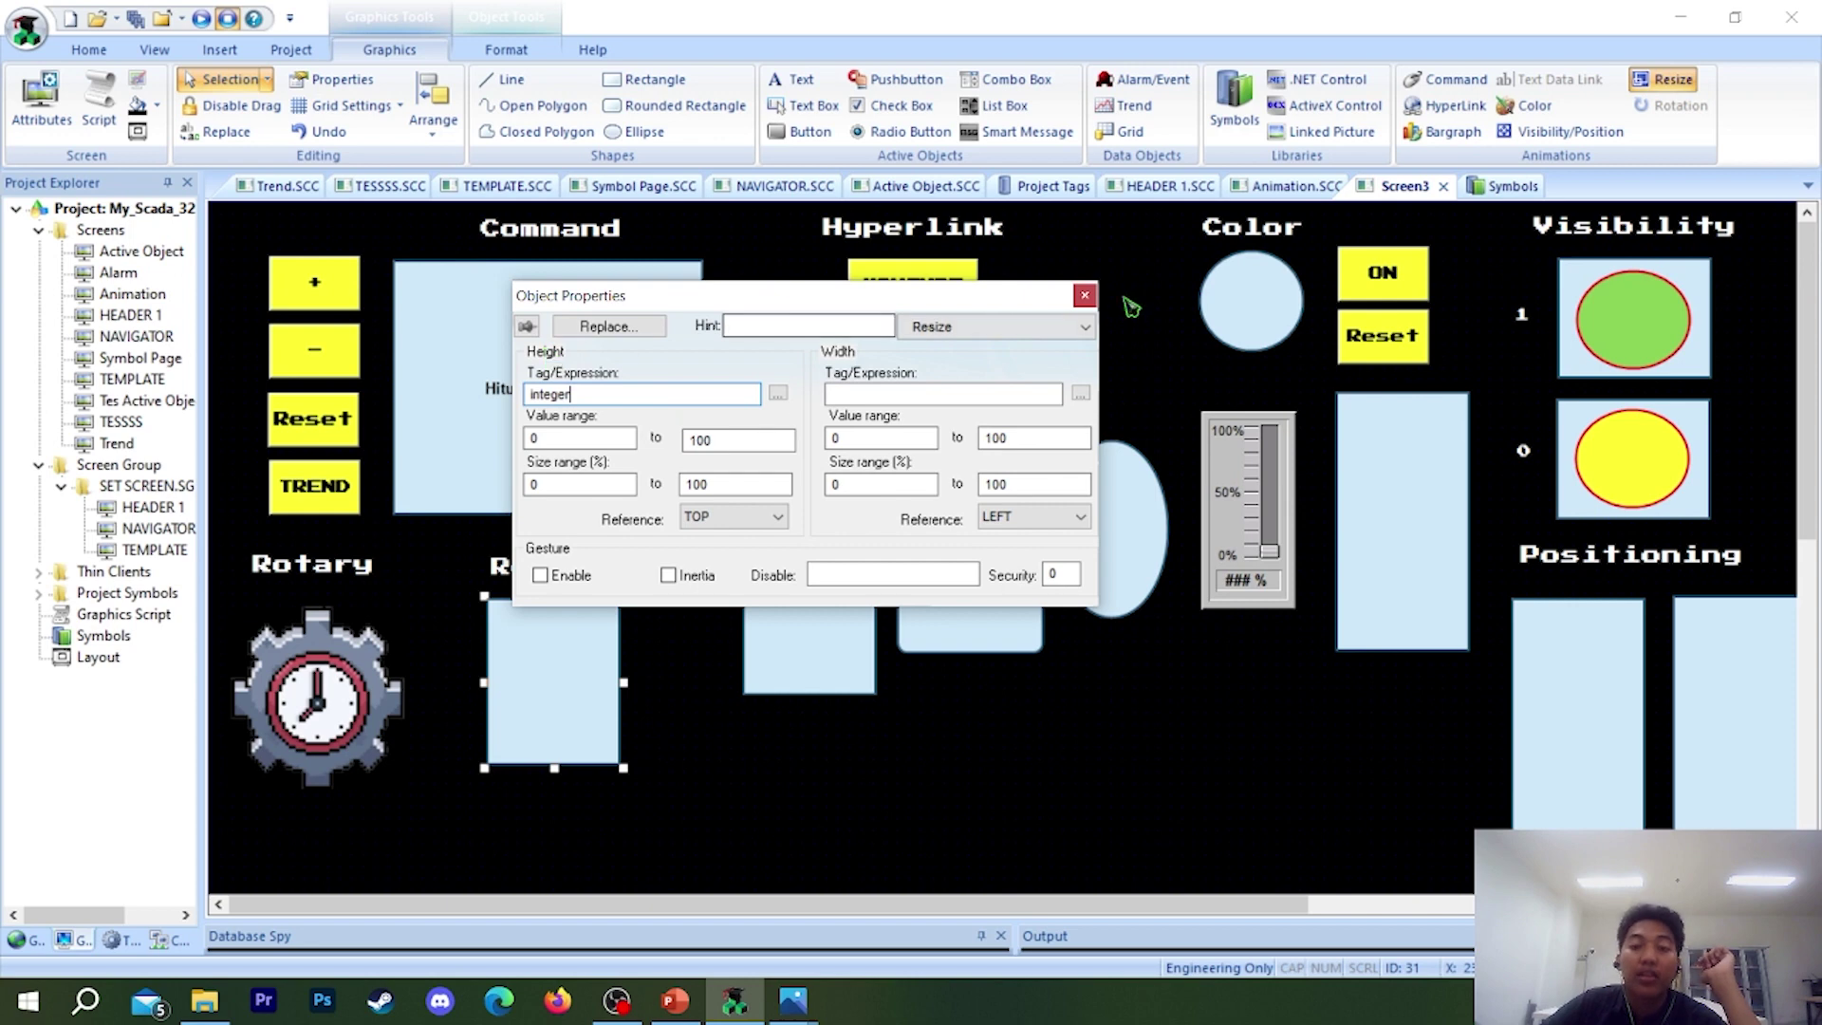
{"action": "left_click", "coordinate": [1085, 295]}
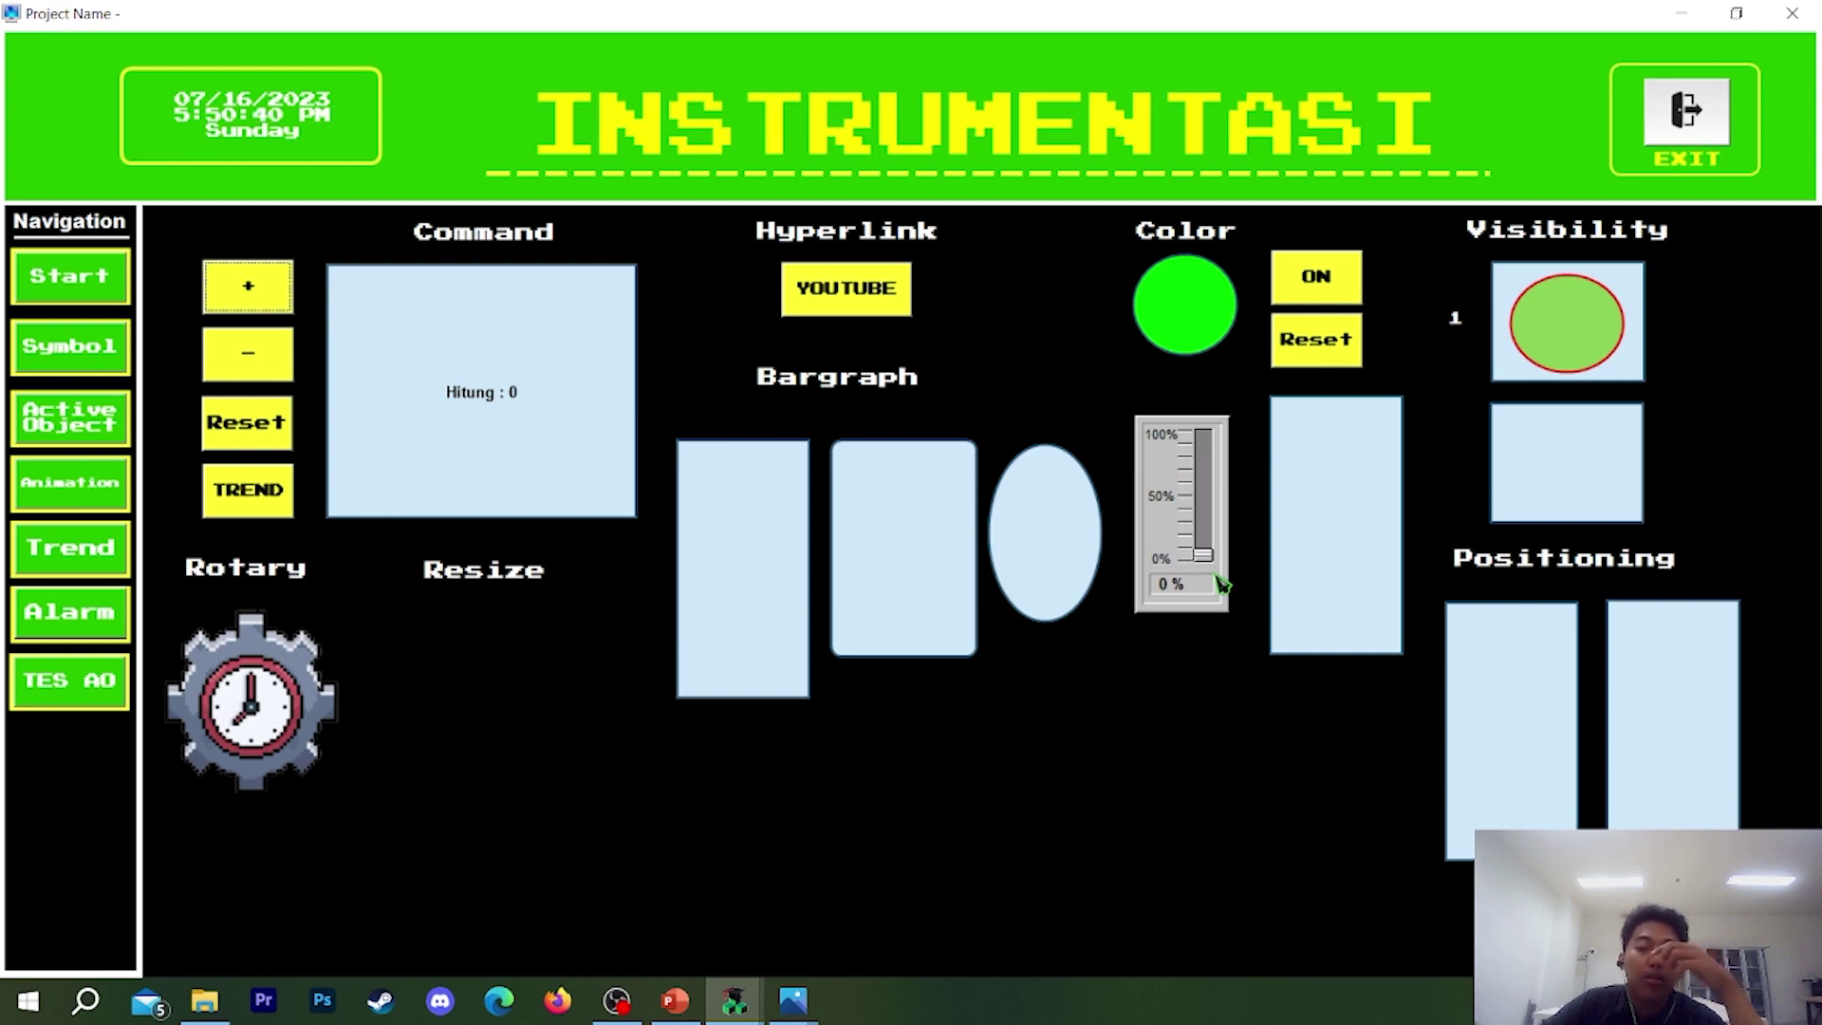
- Test the rectangle's height resizing with the percentage slider in the running application and exit it
{"action": "left_click_drag", "start_coordinate": [1213, 561], "coordinate": [1338, 313]}
{"action": "left_click", "coordinate": [1686, 112]}
{"action": "left_click", "coordinate": [990, 587]}
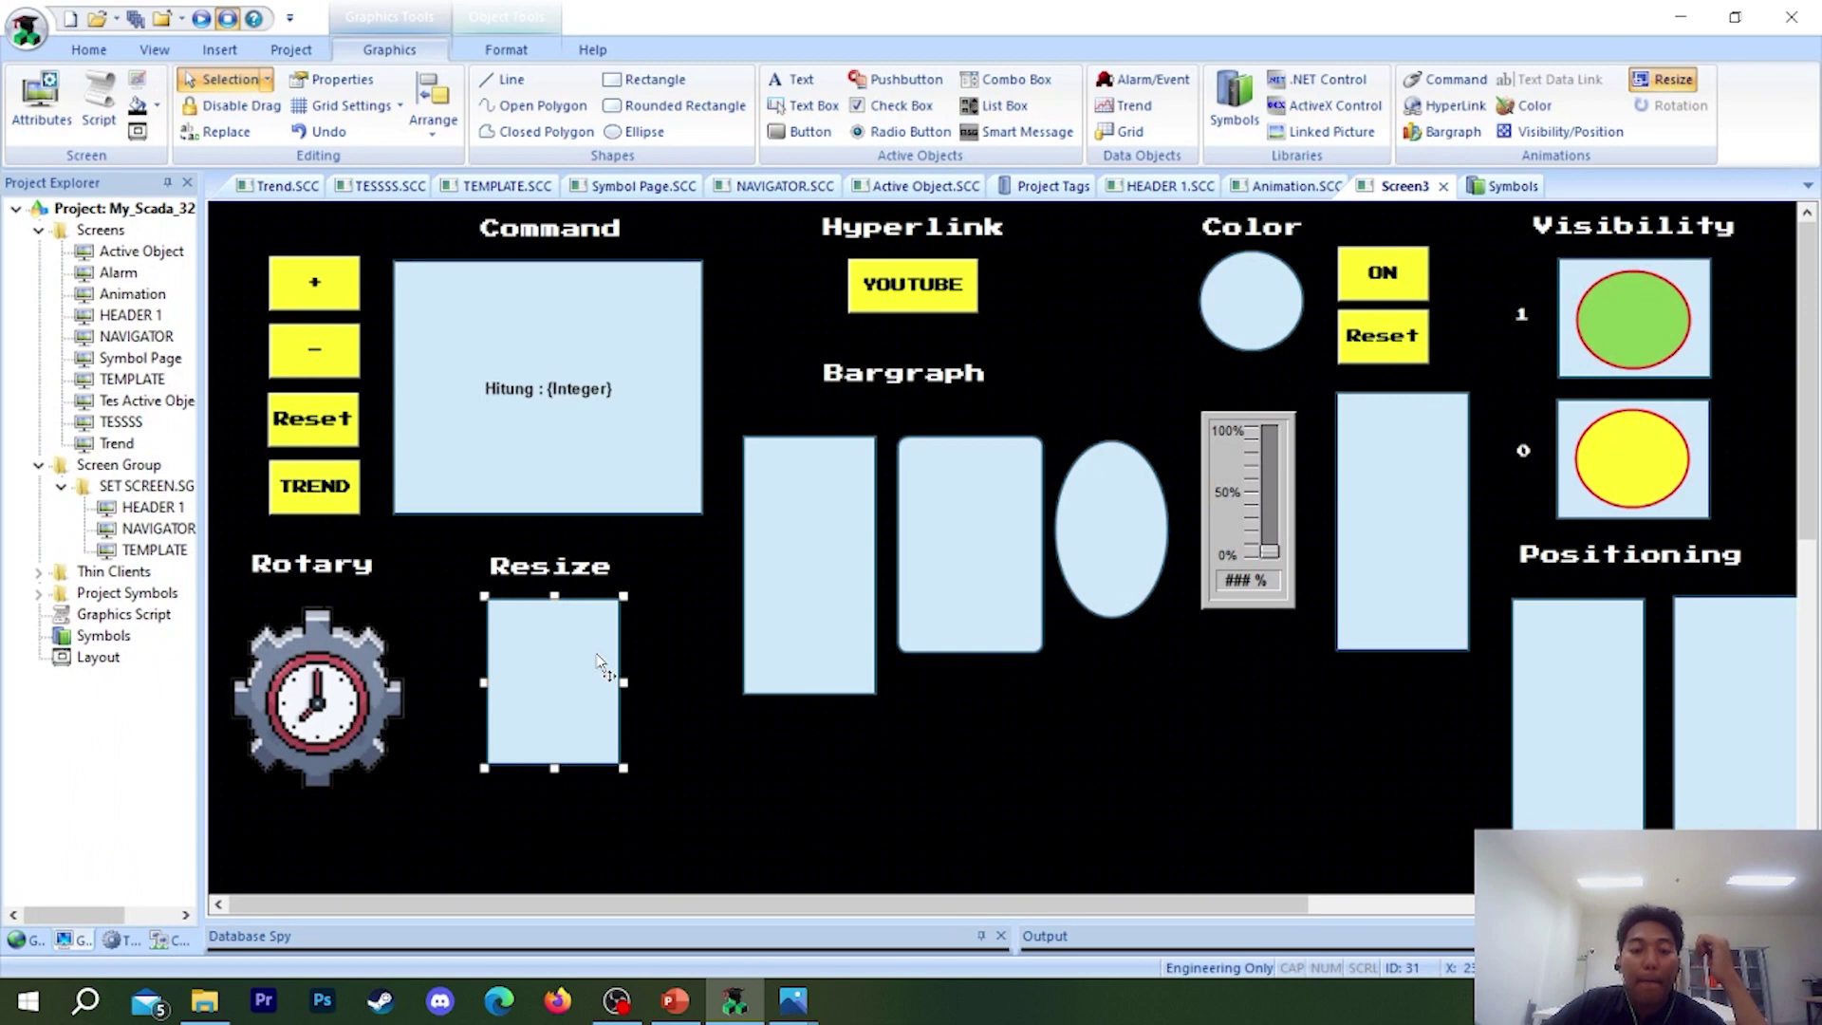
- Set the width tag of the rectangle's Resize animation to integer as well
{"action": "double_click", "coordinate": [600, 664]}
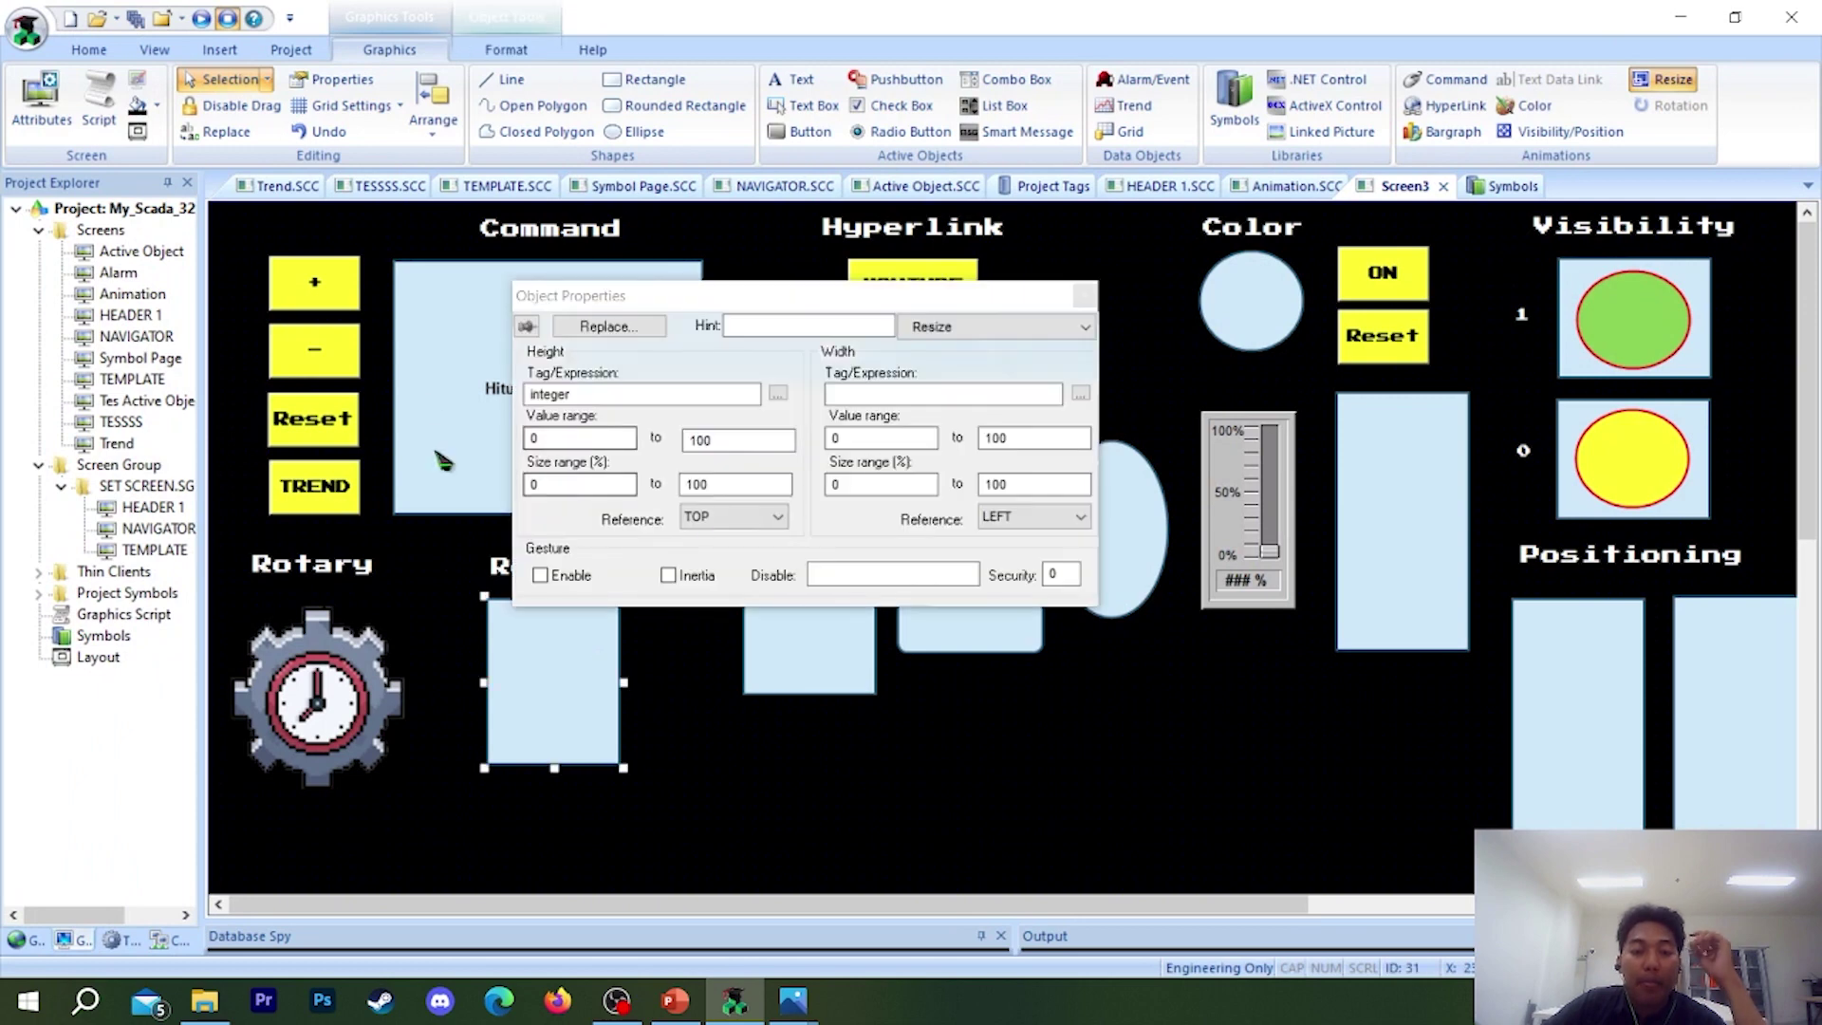
{"action": "double_click", "coordinate": [524, 391]}
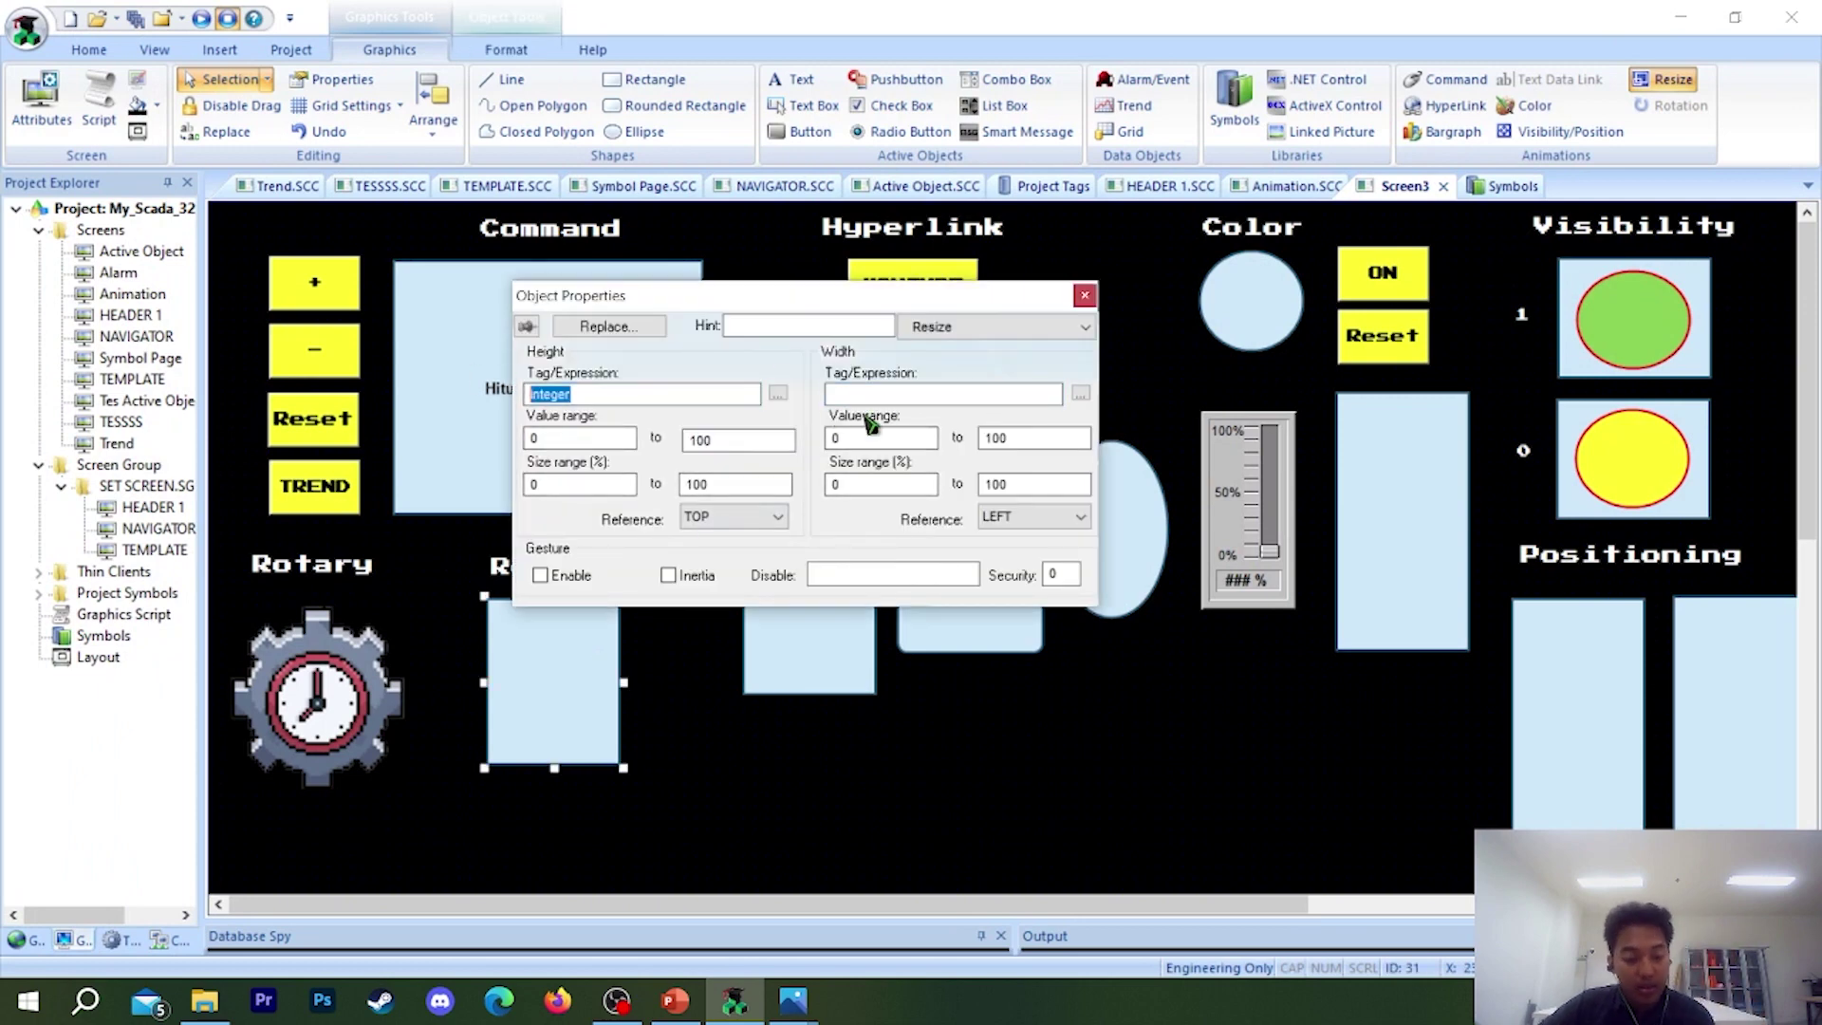
{"action": "left_click", "coordinate": [915, 394]}
{"action": "type", "text": "integer"}
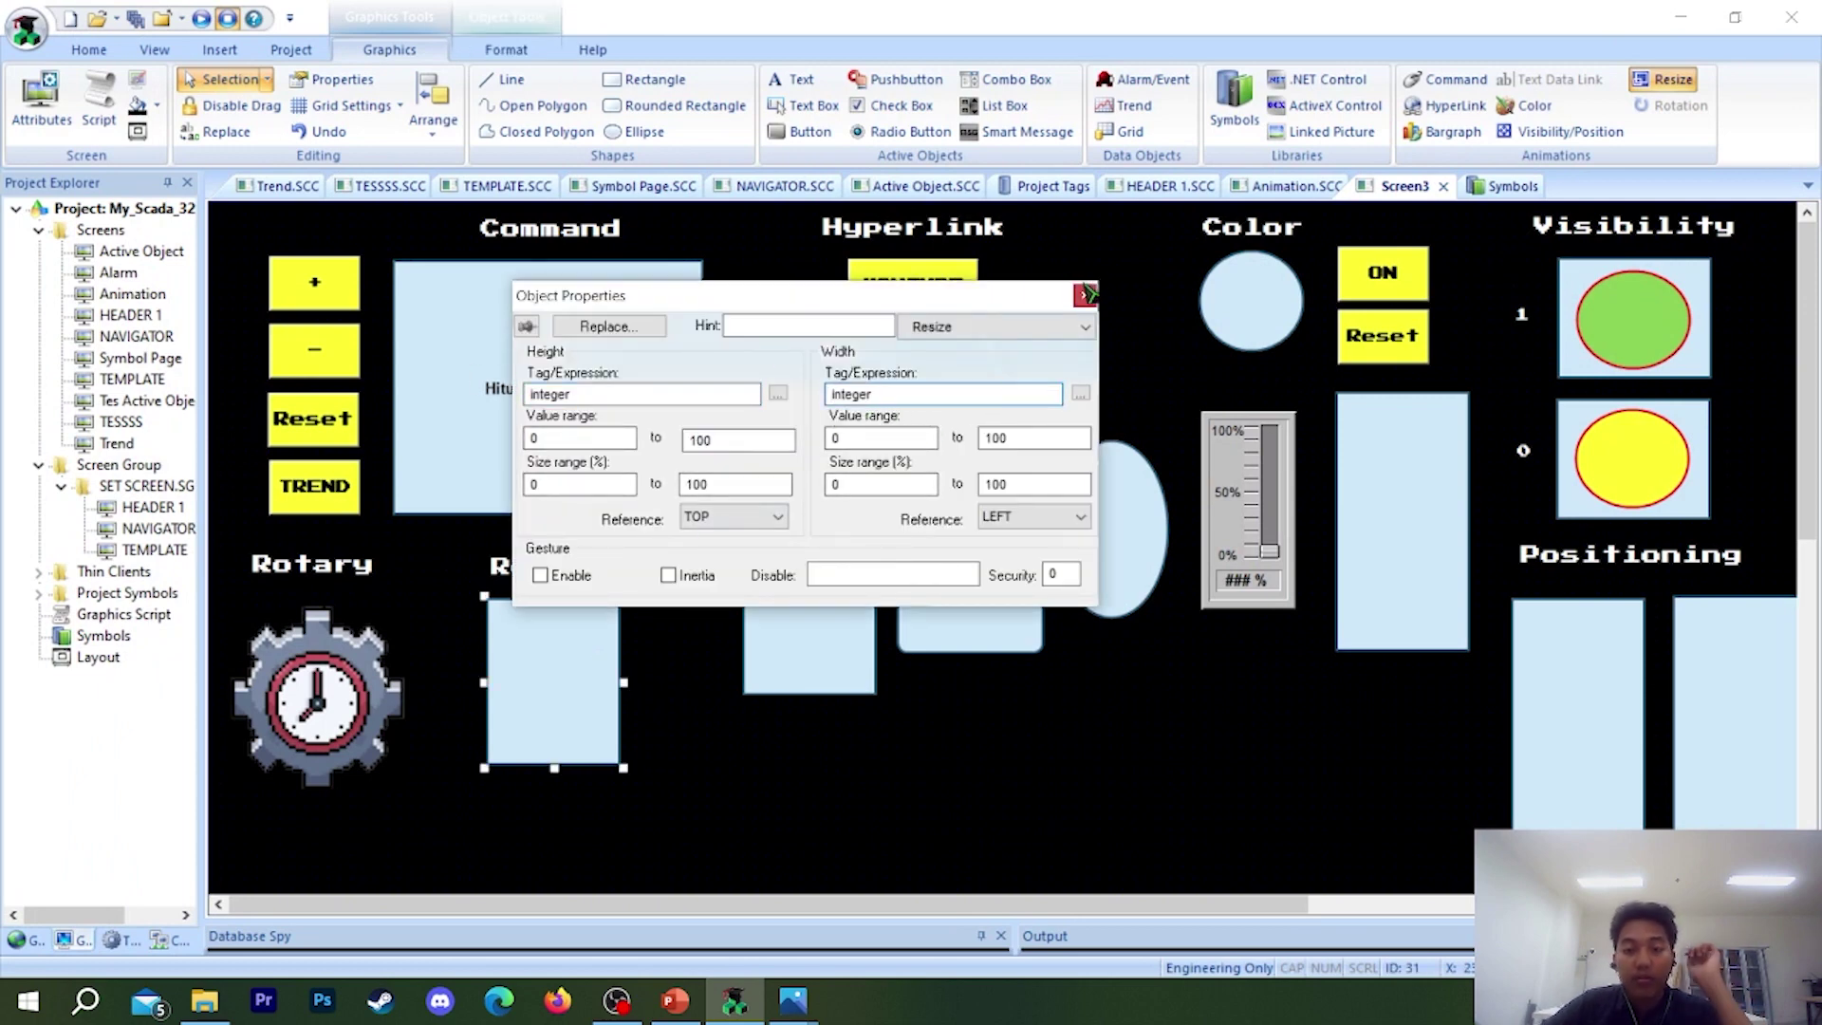
{"action": "left_click", "coordinate": [1084, 295]}
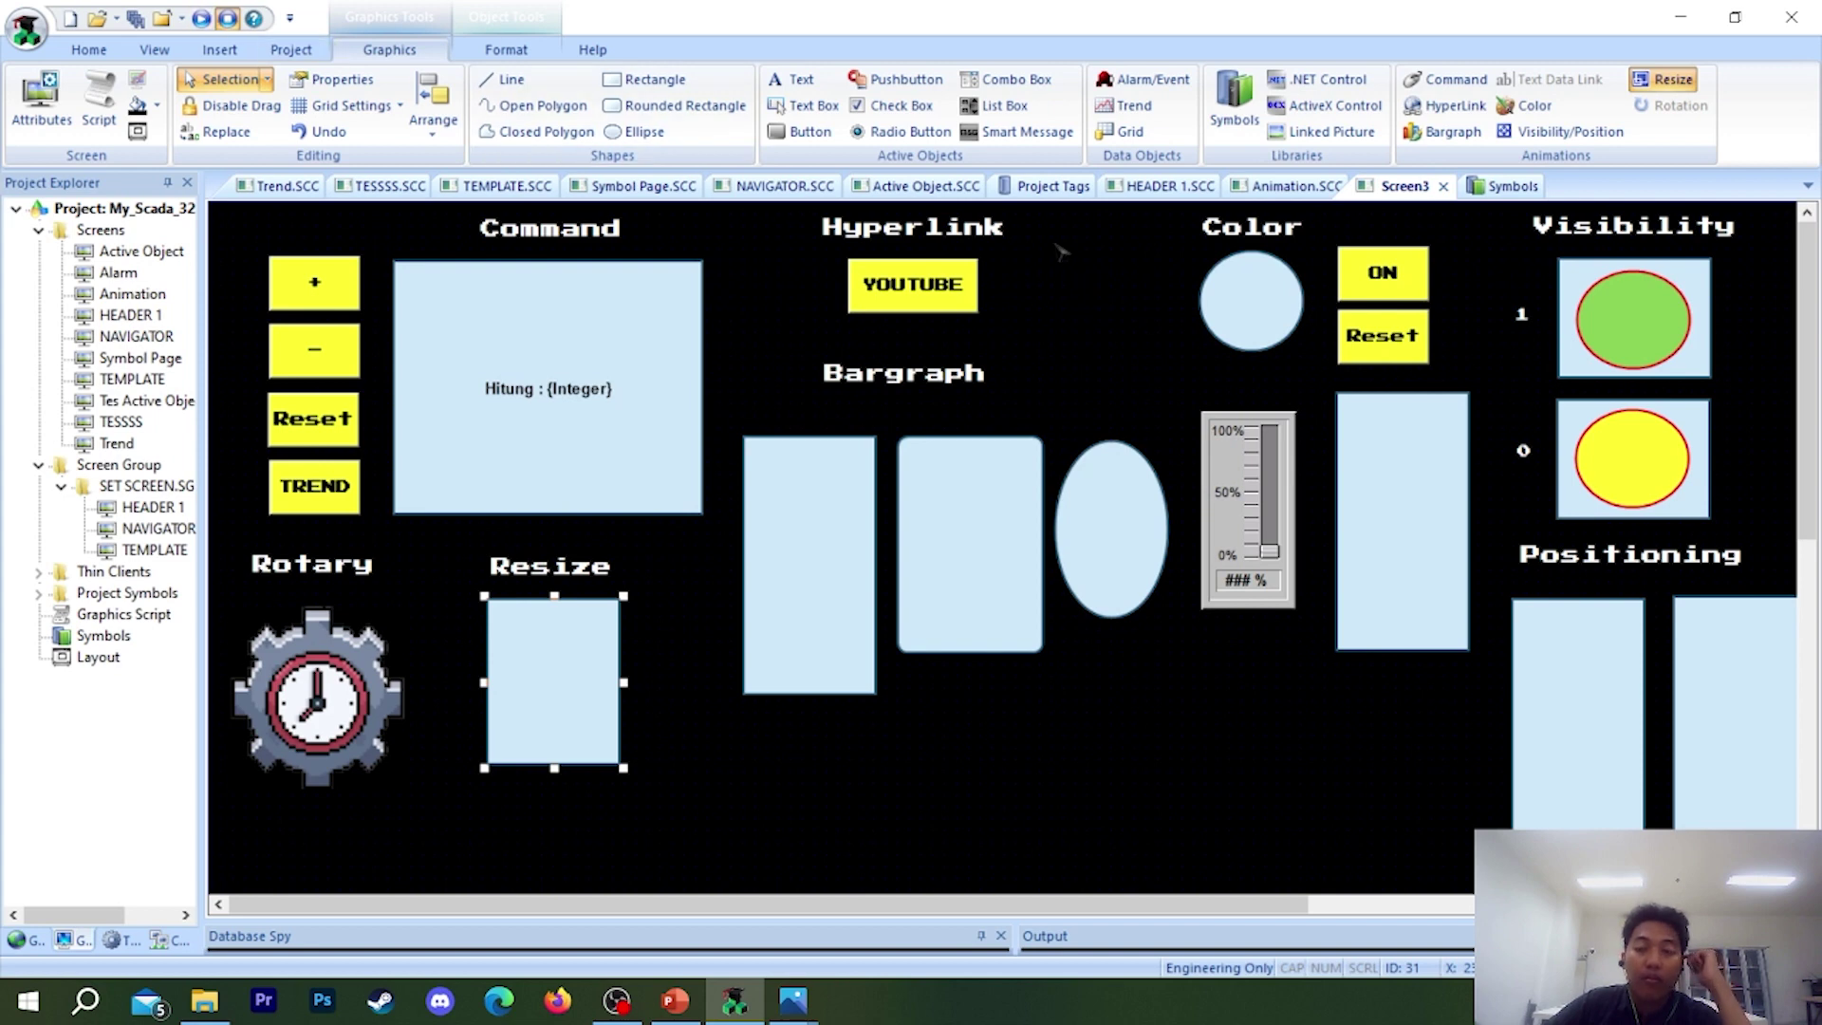
- Run the application, vary the percentage slider to test the rectangle's combined height and width resizing, and exit
{"action": "key", "text": "F5"}
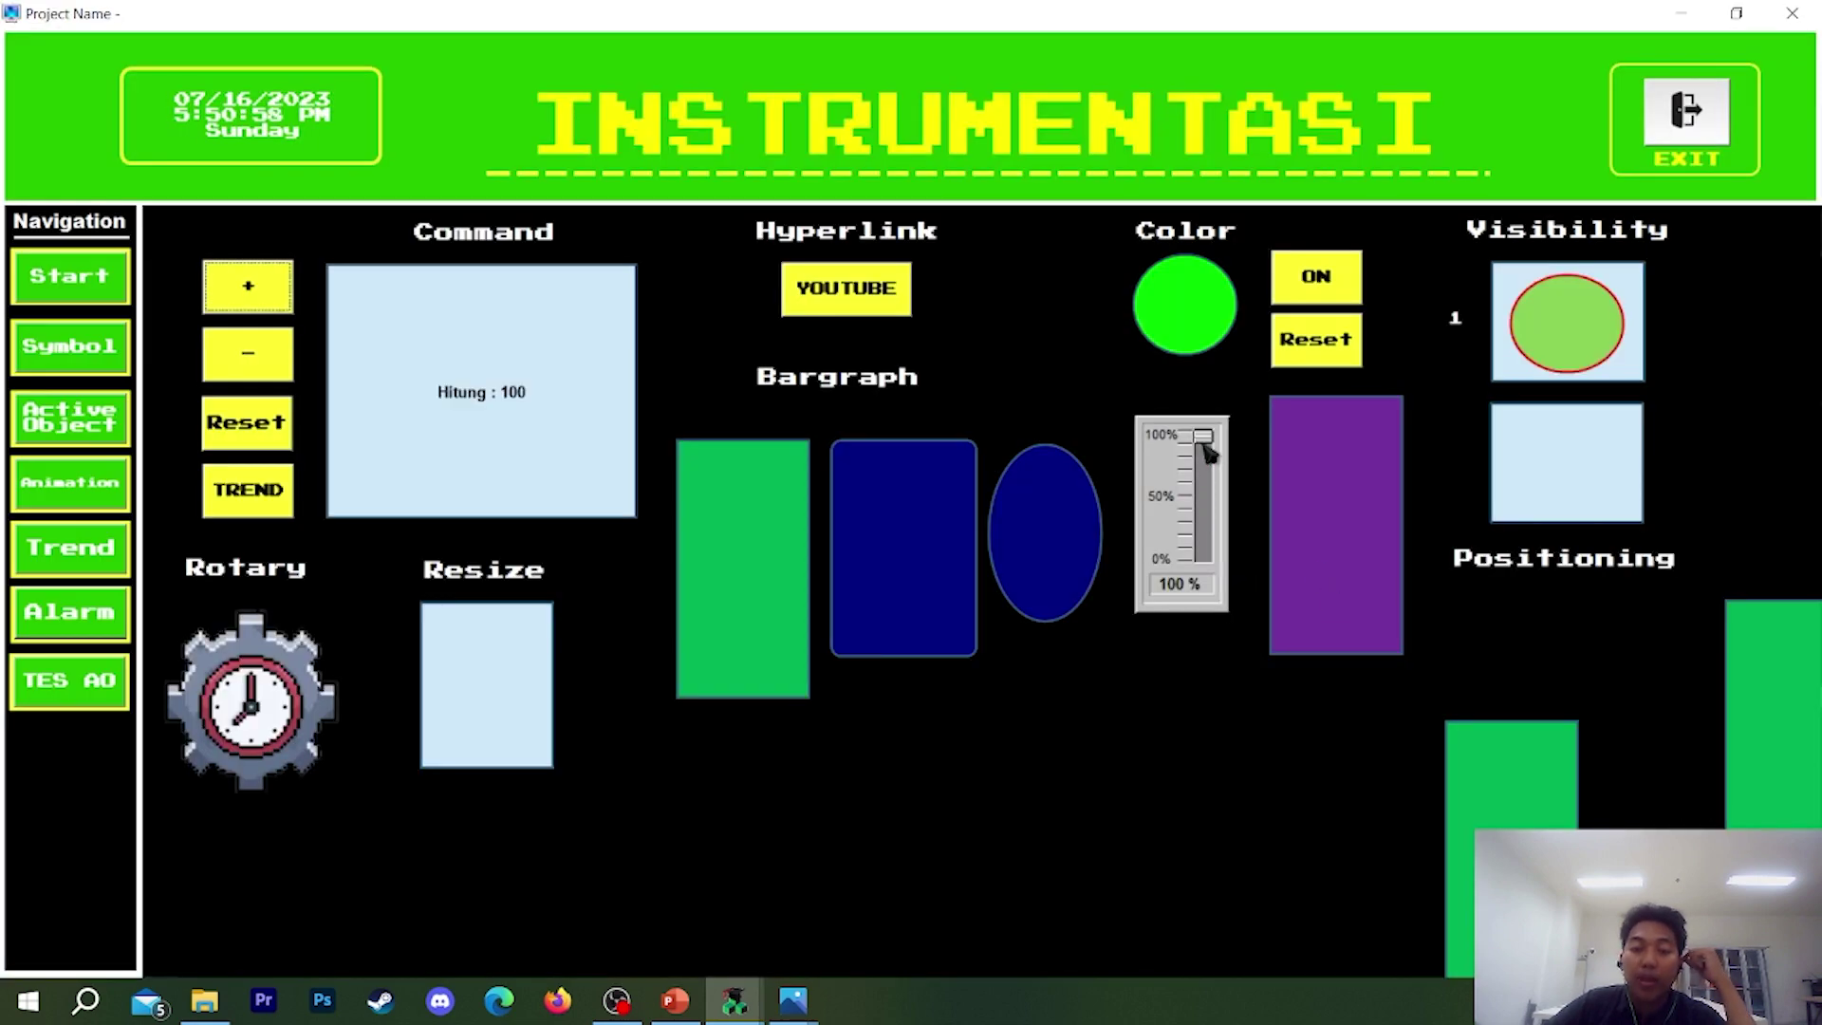
{"action": "left_click_drag", "start_coordinate": [1205, 442], "coordinate": [1201, 547]}
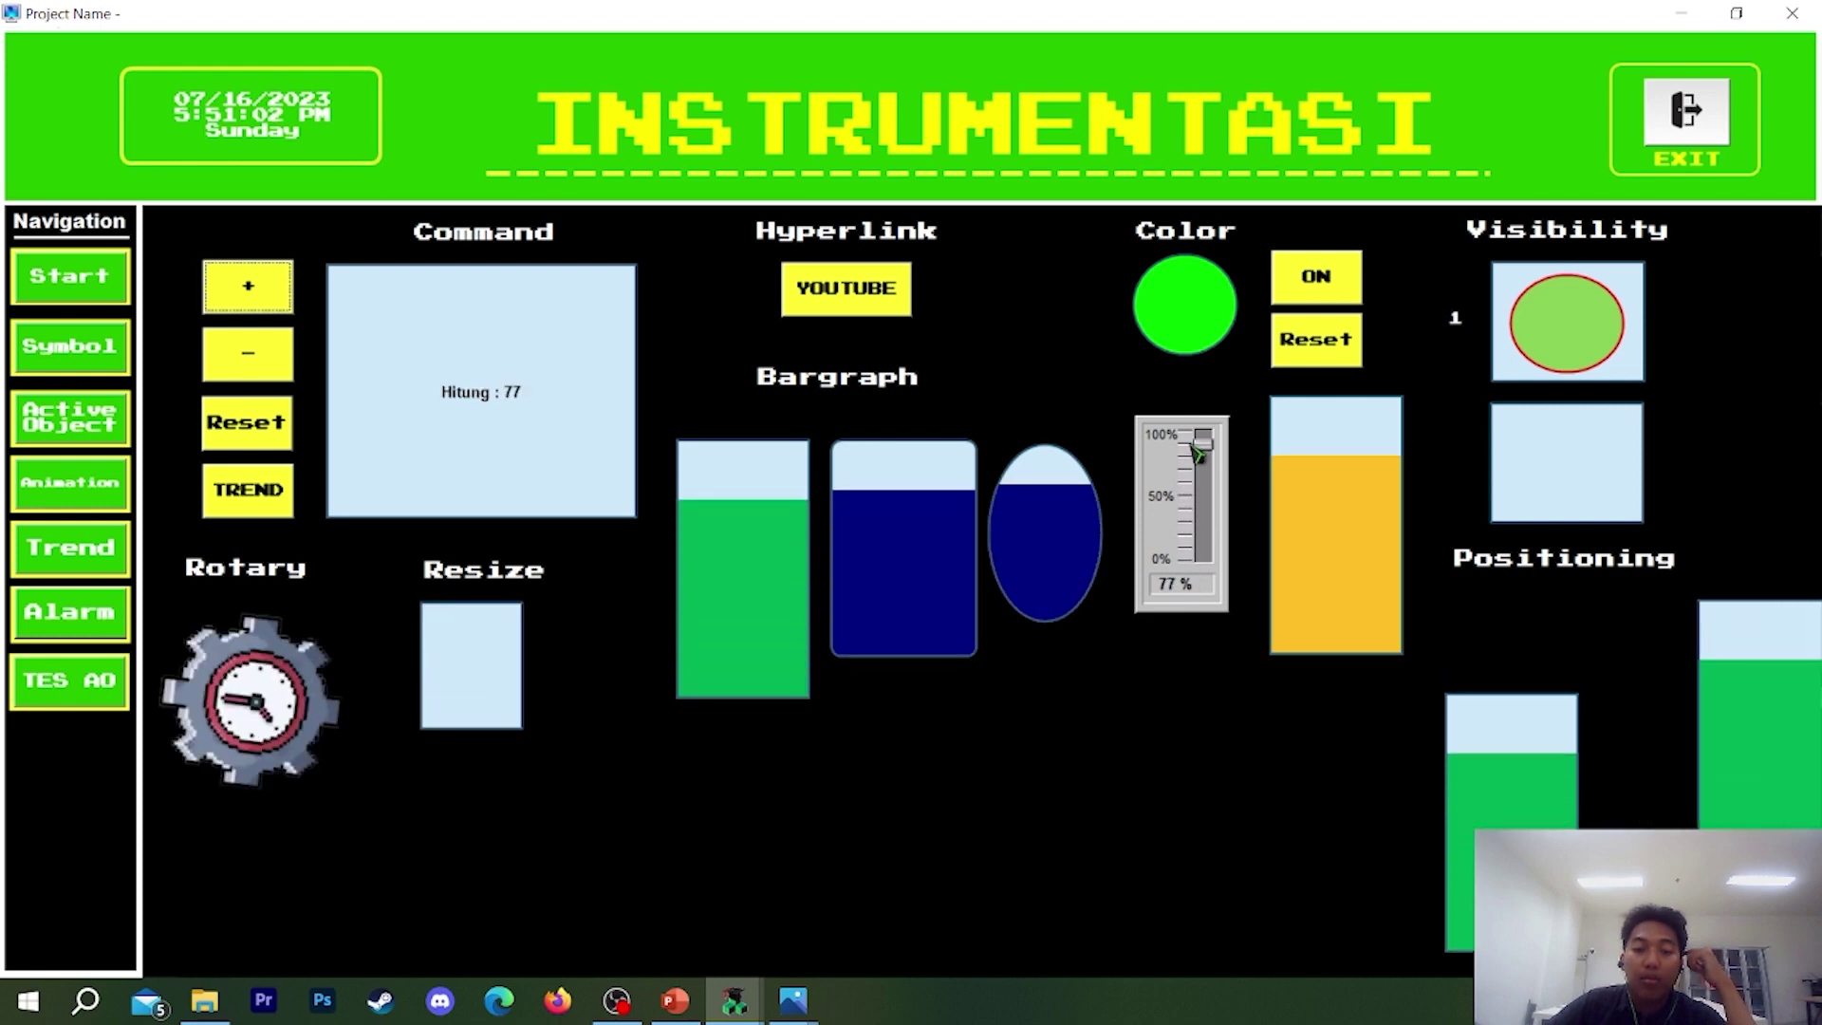
{"action": "left_click", "coordinate": [1687, 112]}
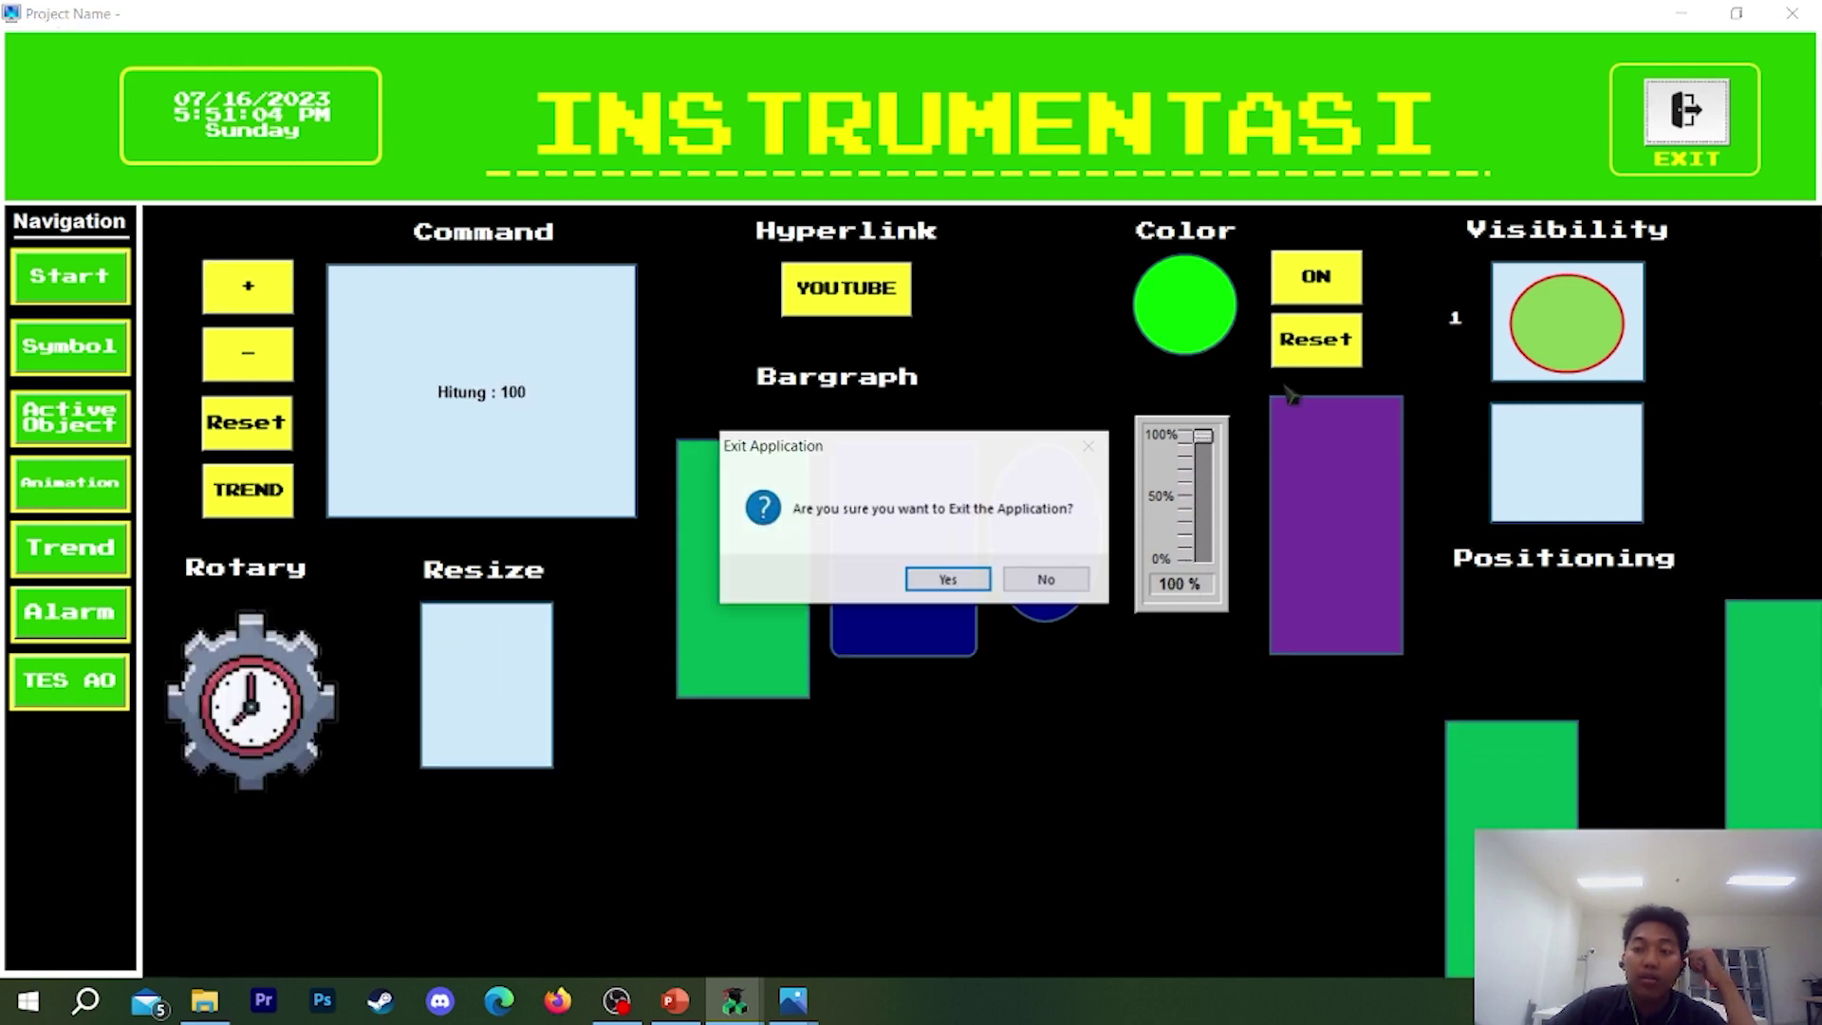
{"action": "left_click", "coordinate": [947, 579]}
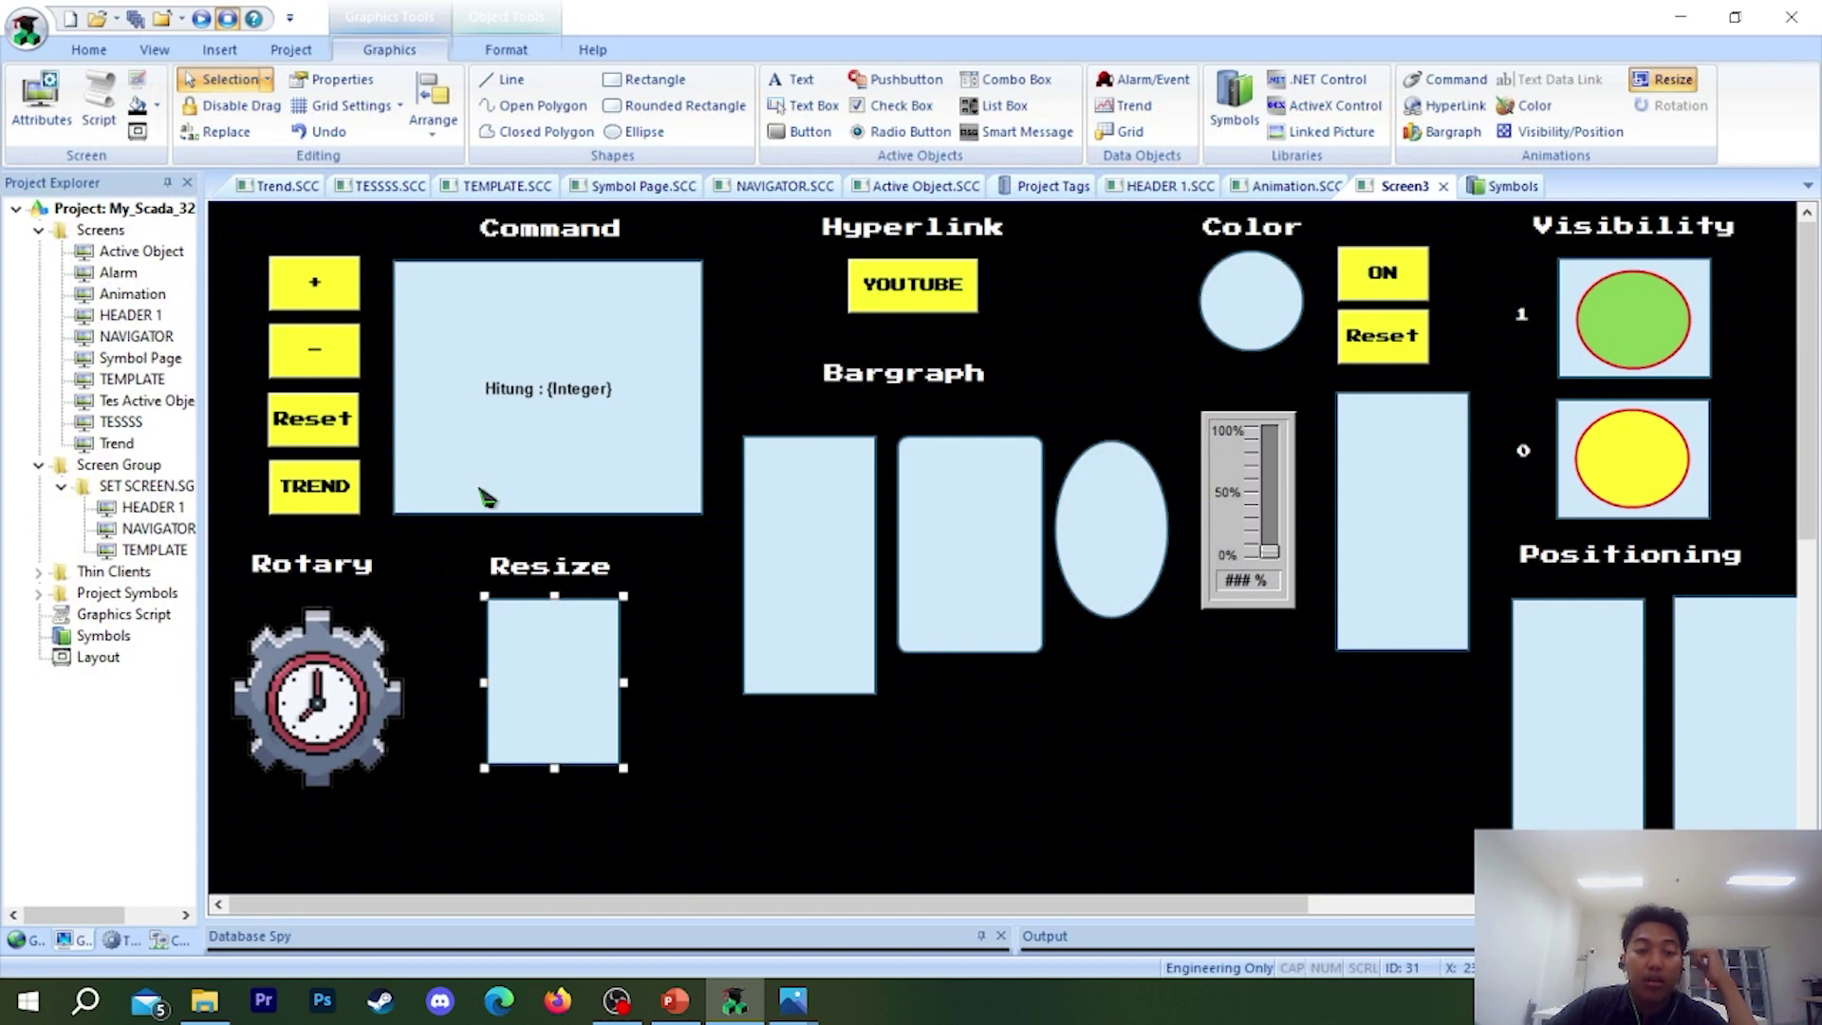
- Set both the height and width references of the rectangle's Resize animation to Center
{"action": "double_click", "coordinate": [569, 642]}
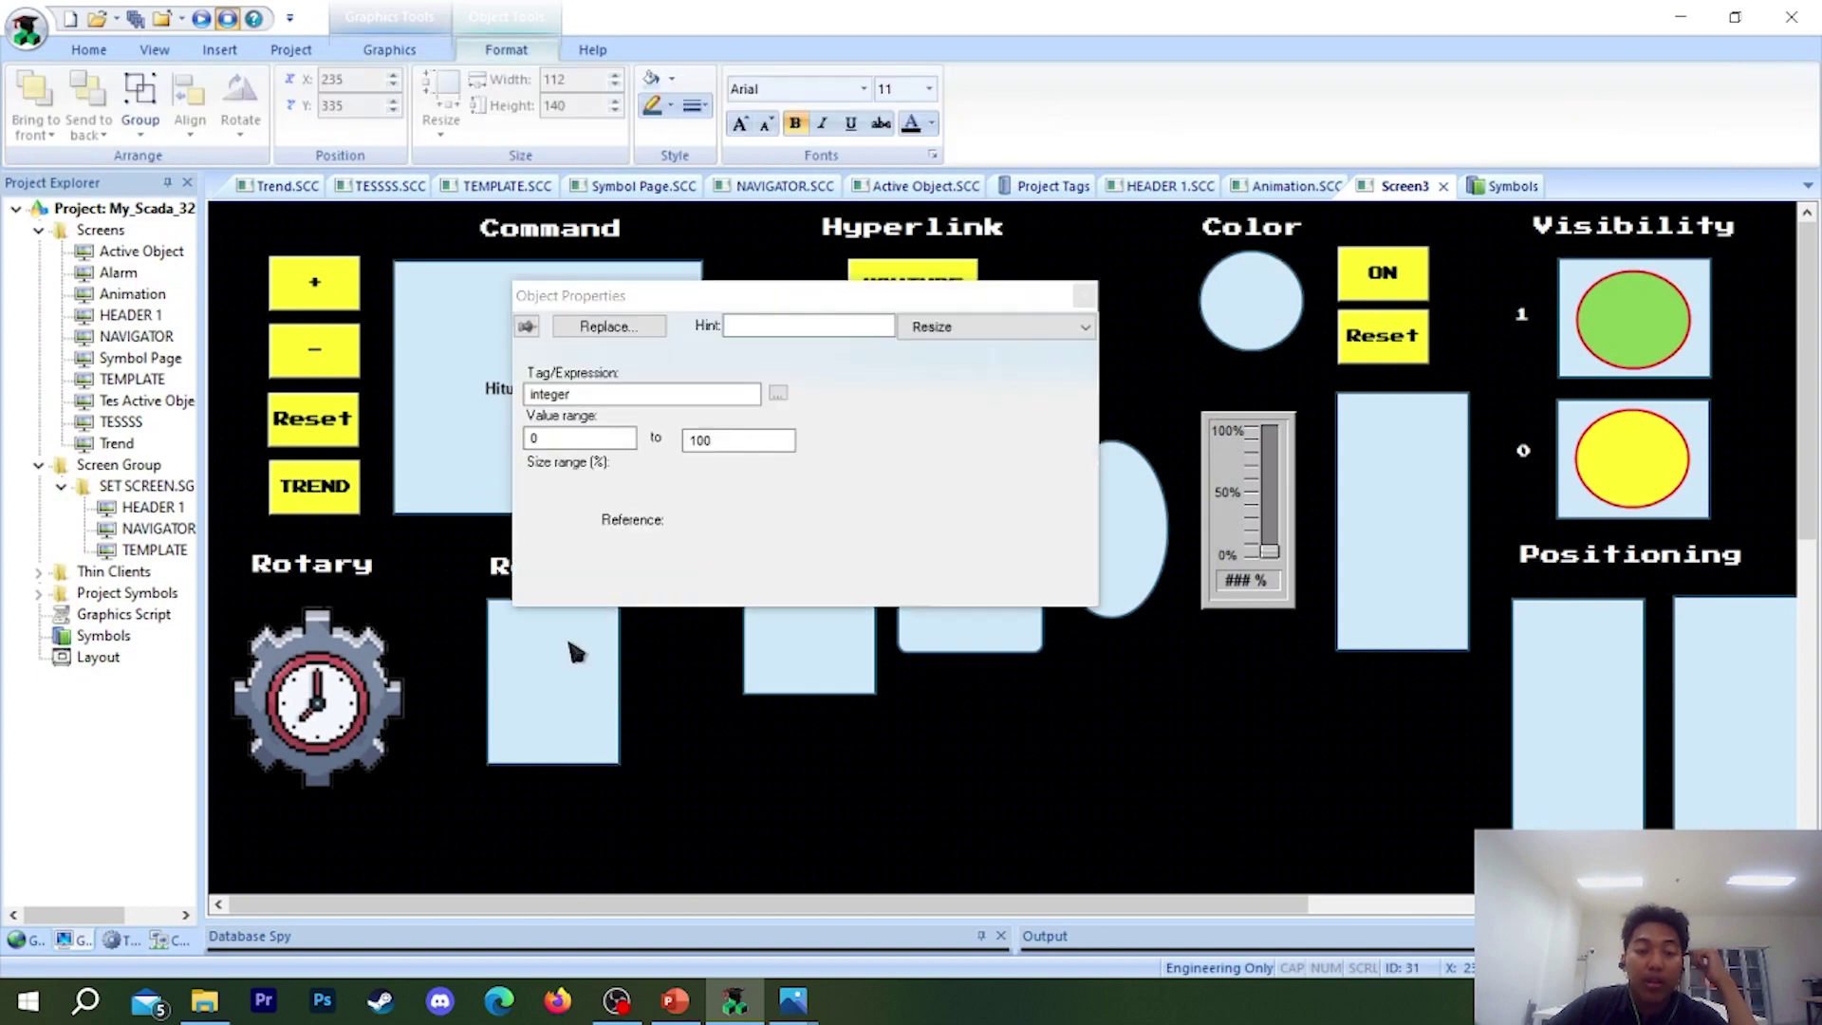
{"action": "double_click", "coordinate": [891, 488]}
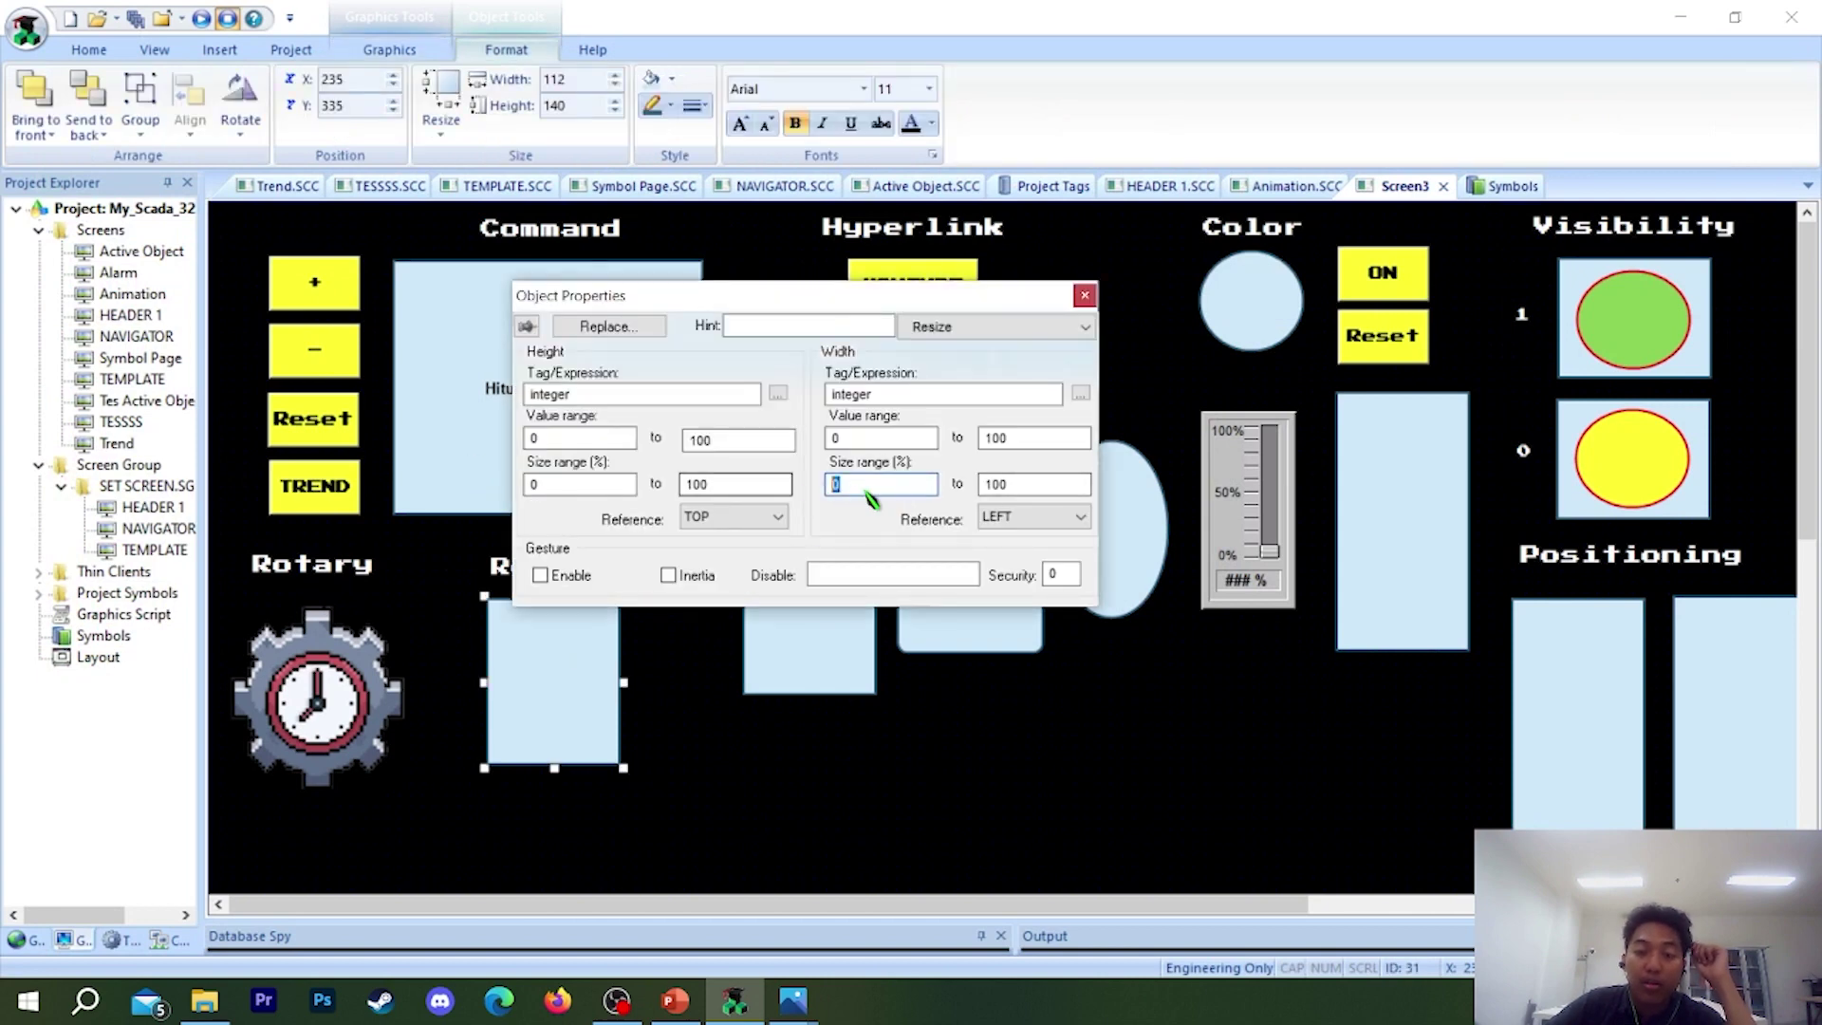
{"action": "left_click", "coordinate": [1024, 486]}
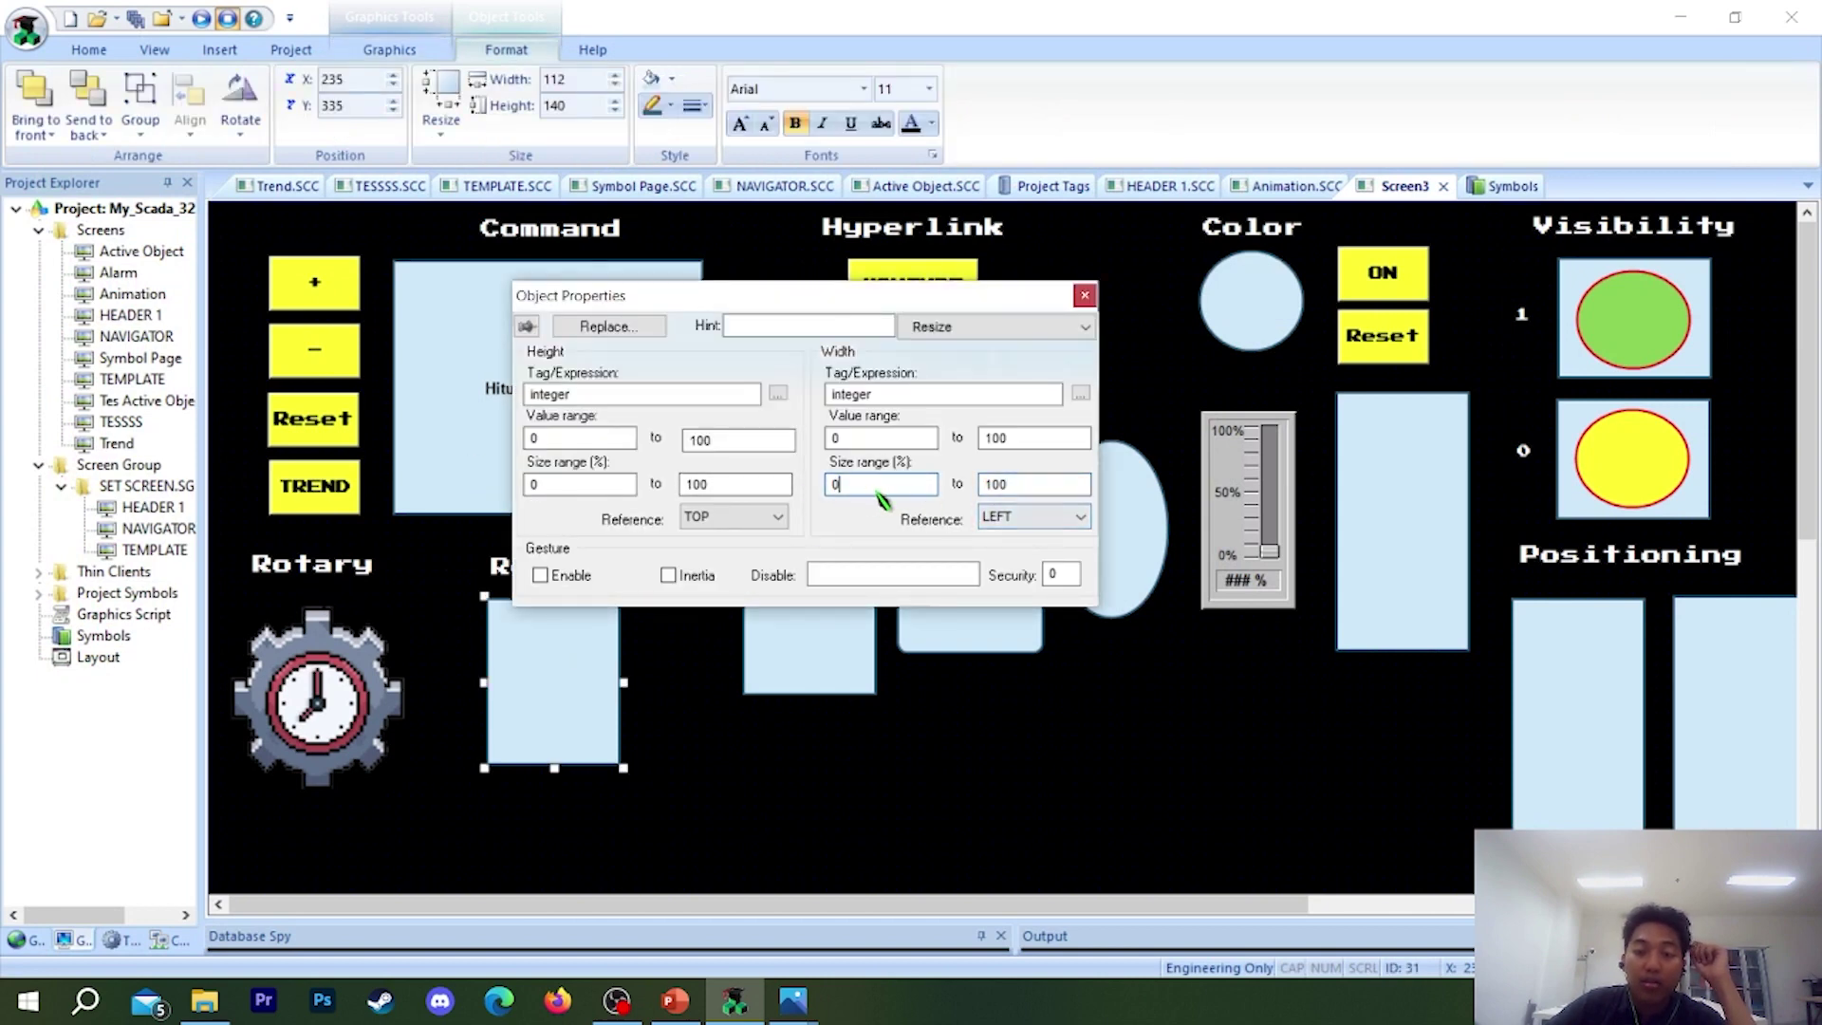
{"action": "left_click", "coordinate": [1012, 517]}
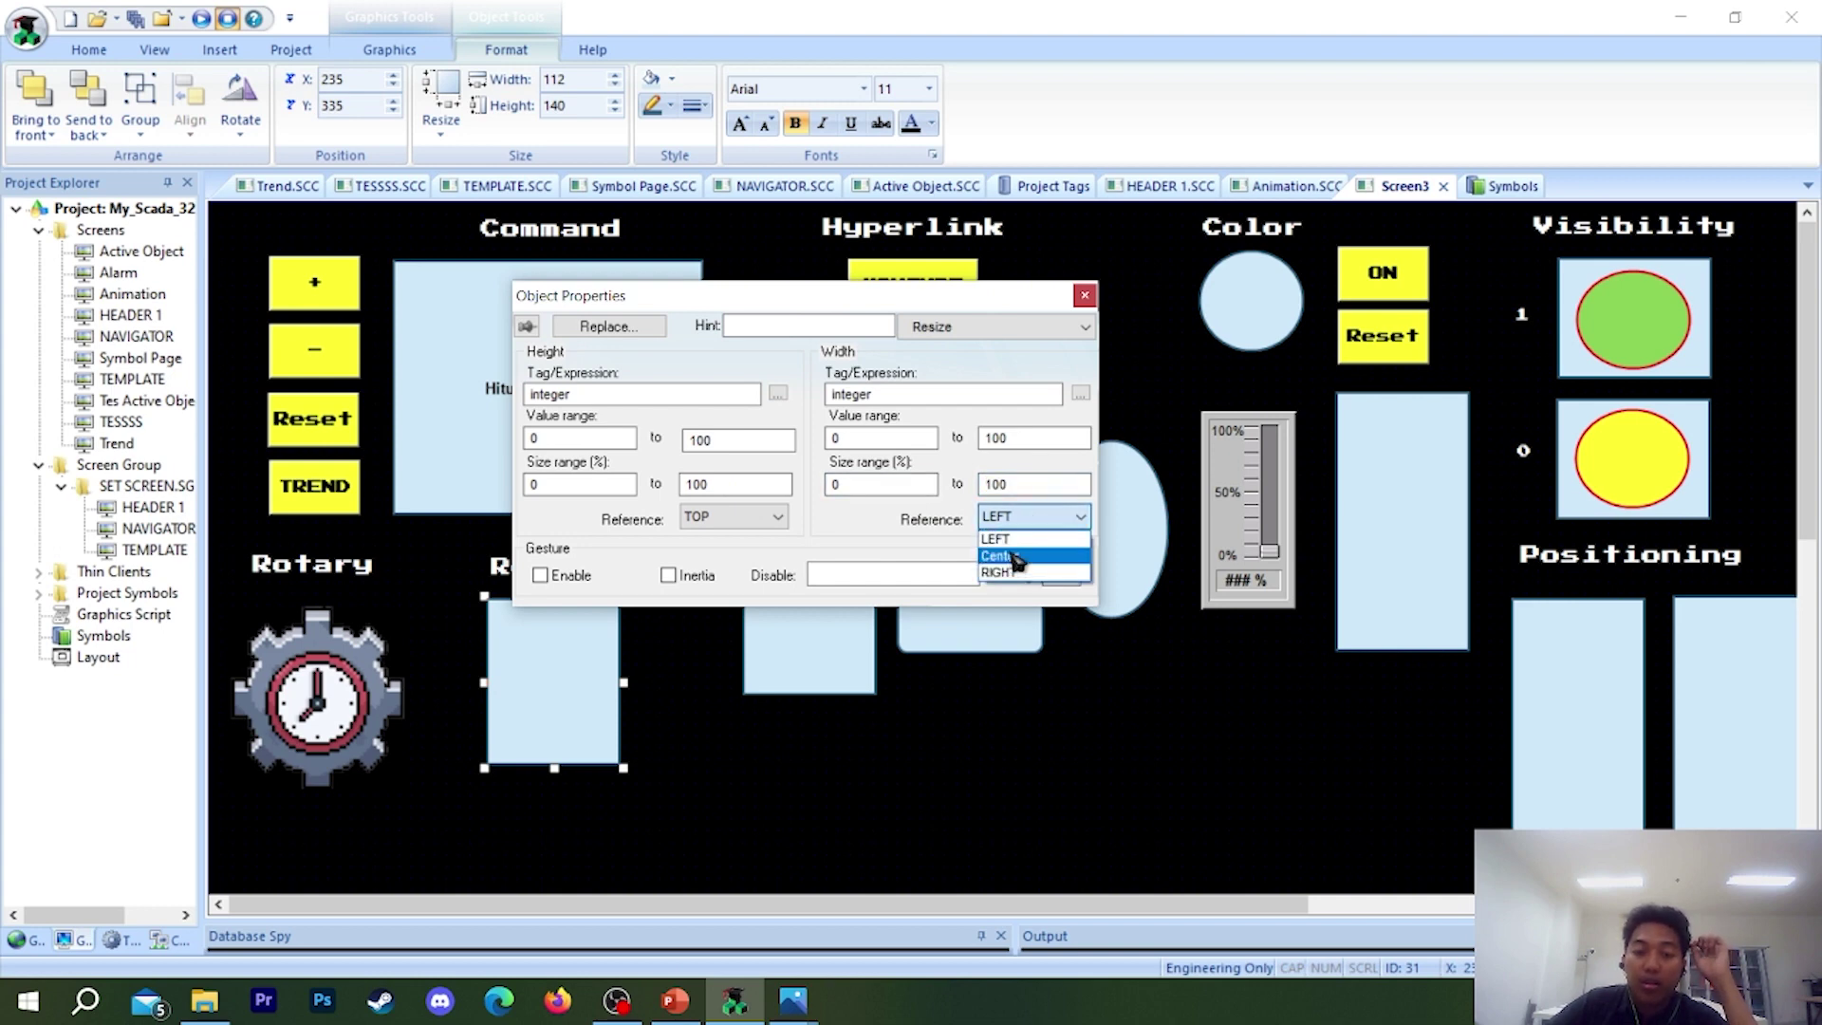
{"action": "left_click", "coordinate": [1012, 556]}
{"action": "left_click", "coordinate": [778, 516]}
{"action": "left_click", "coordinate": [764, 556]}
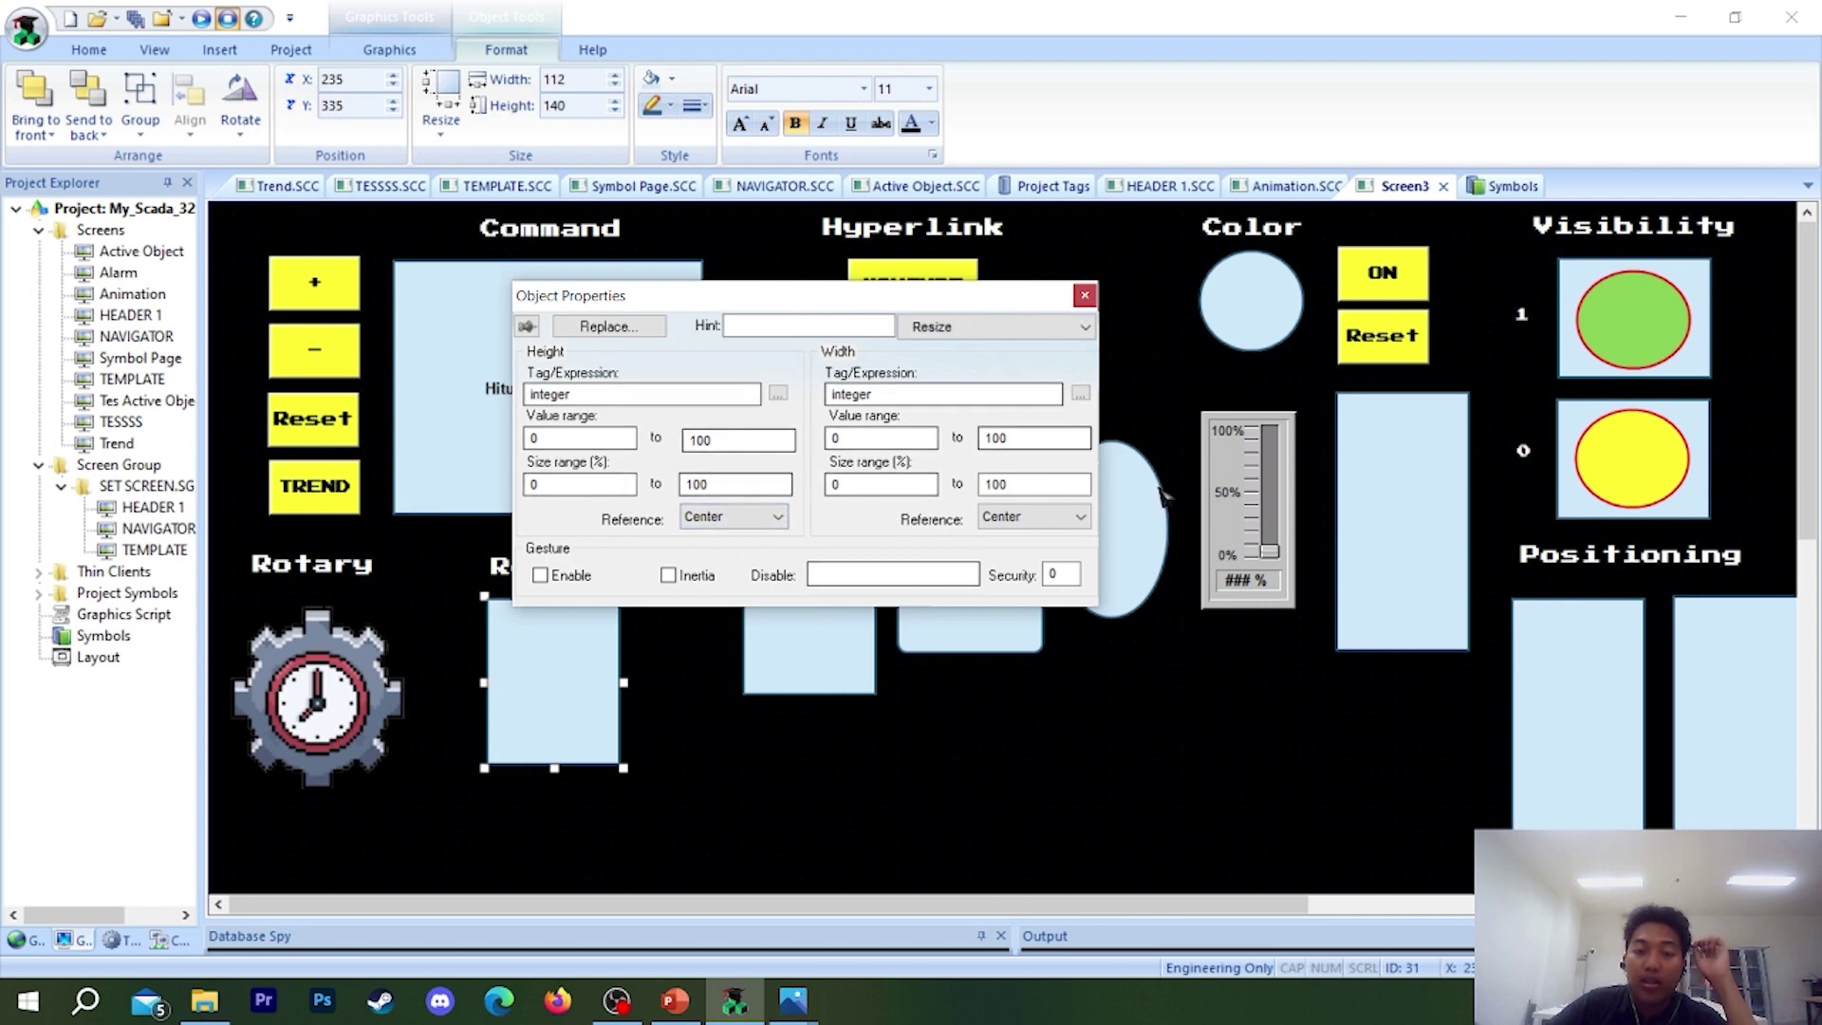
{"action": "left_click", "coordinate": [1084, 295]}
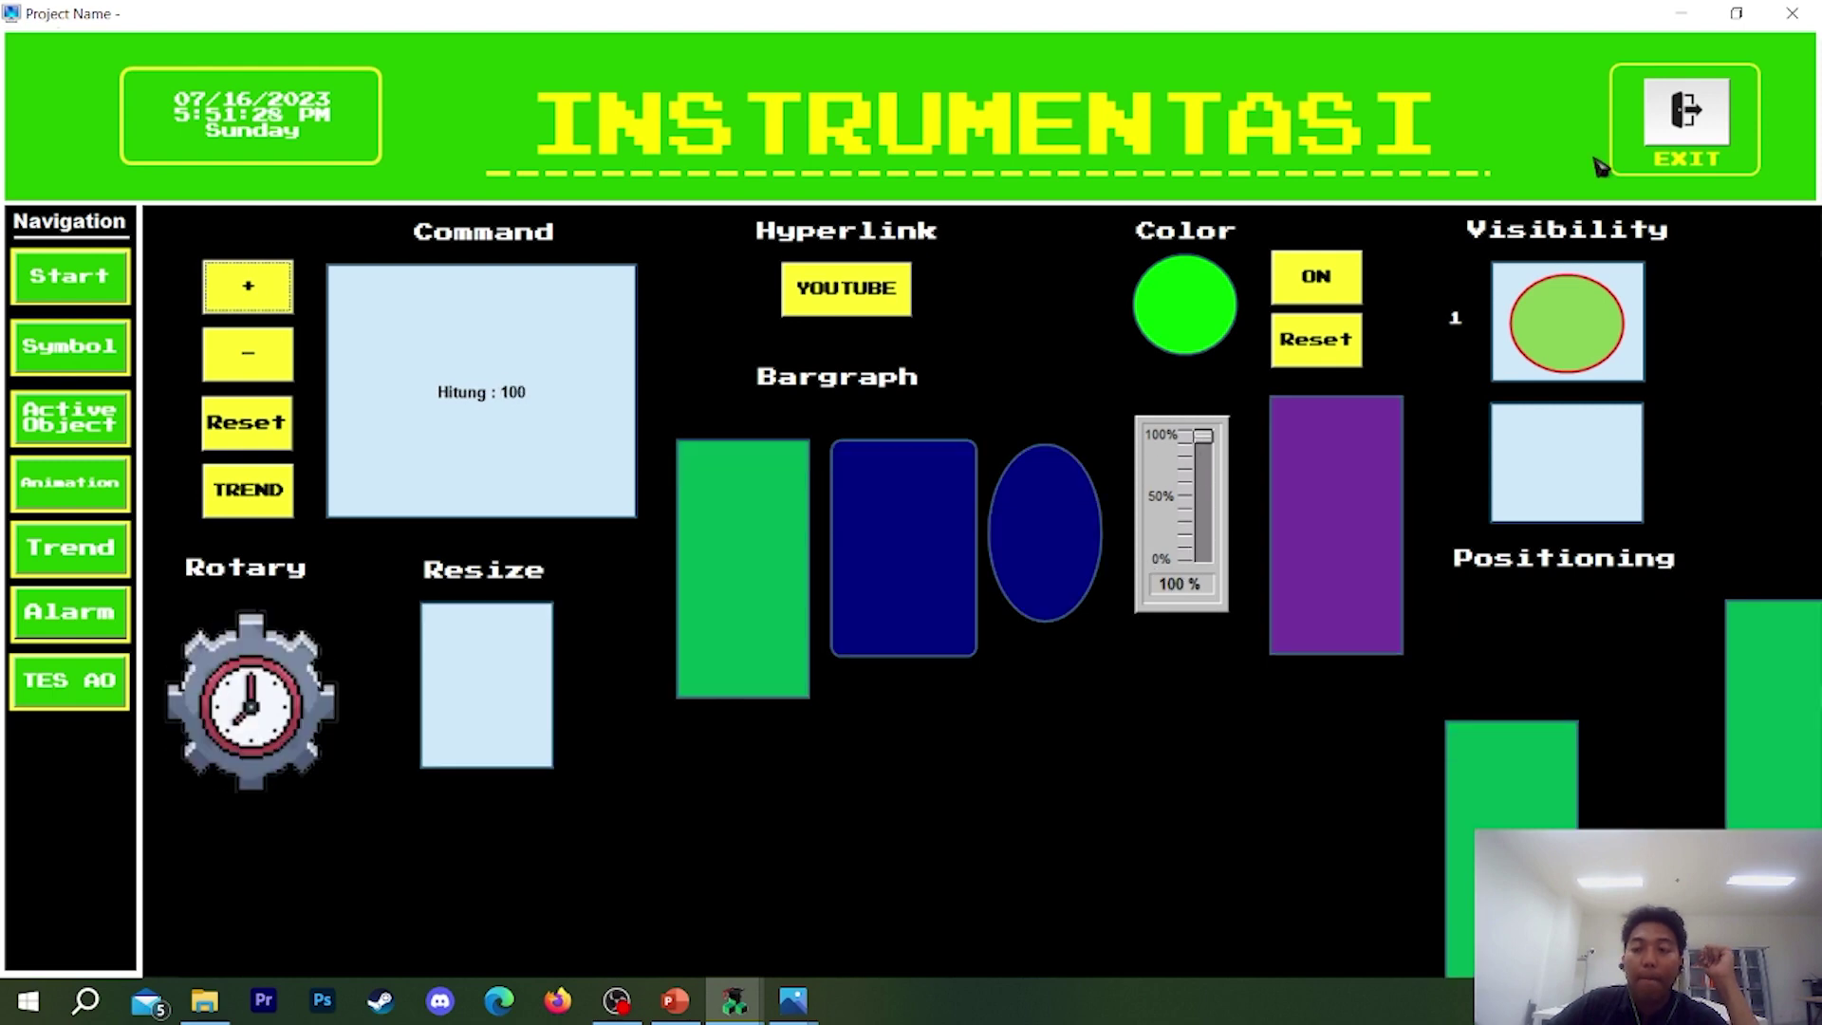
- Finish checking the centred rectangle resizing and exit the running application
{"action": "left_click", "coordinate": [1677, 134]}
{"action": "left_click", "coordinate": [943, 582]}
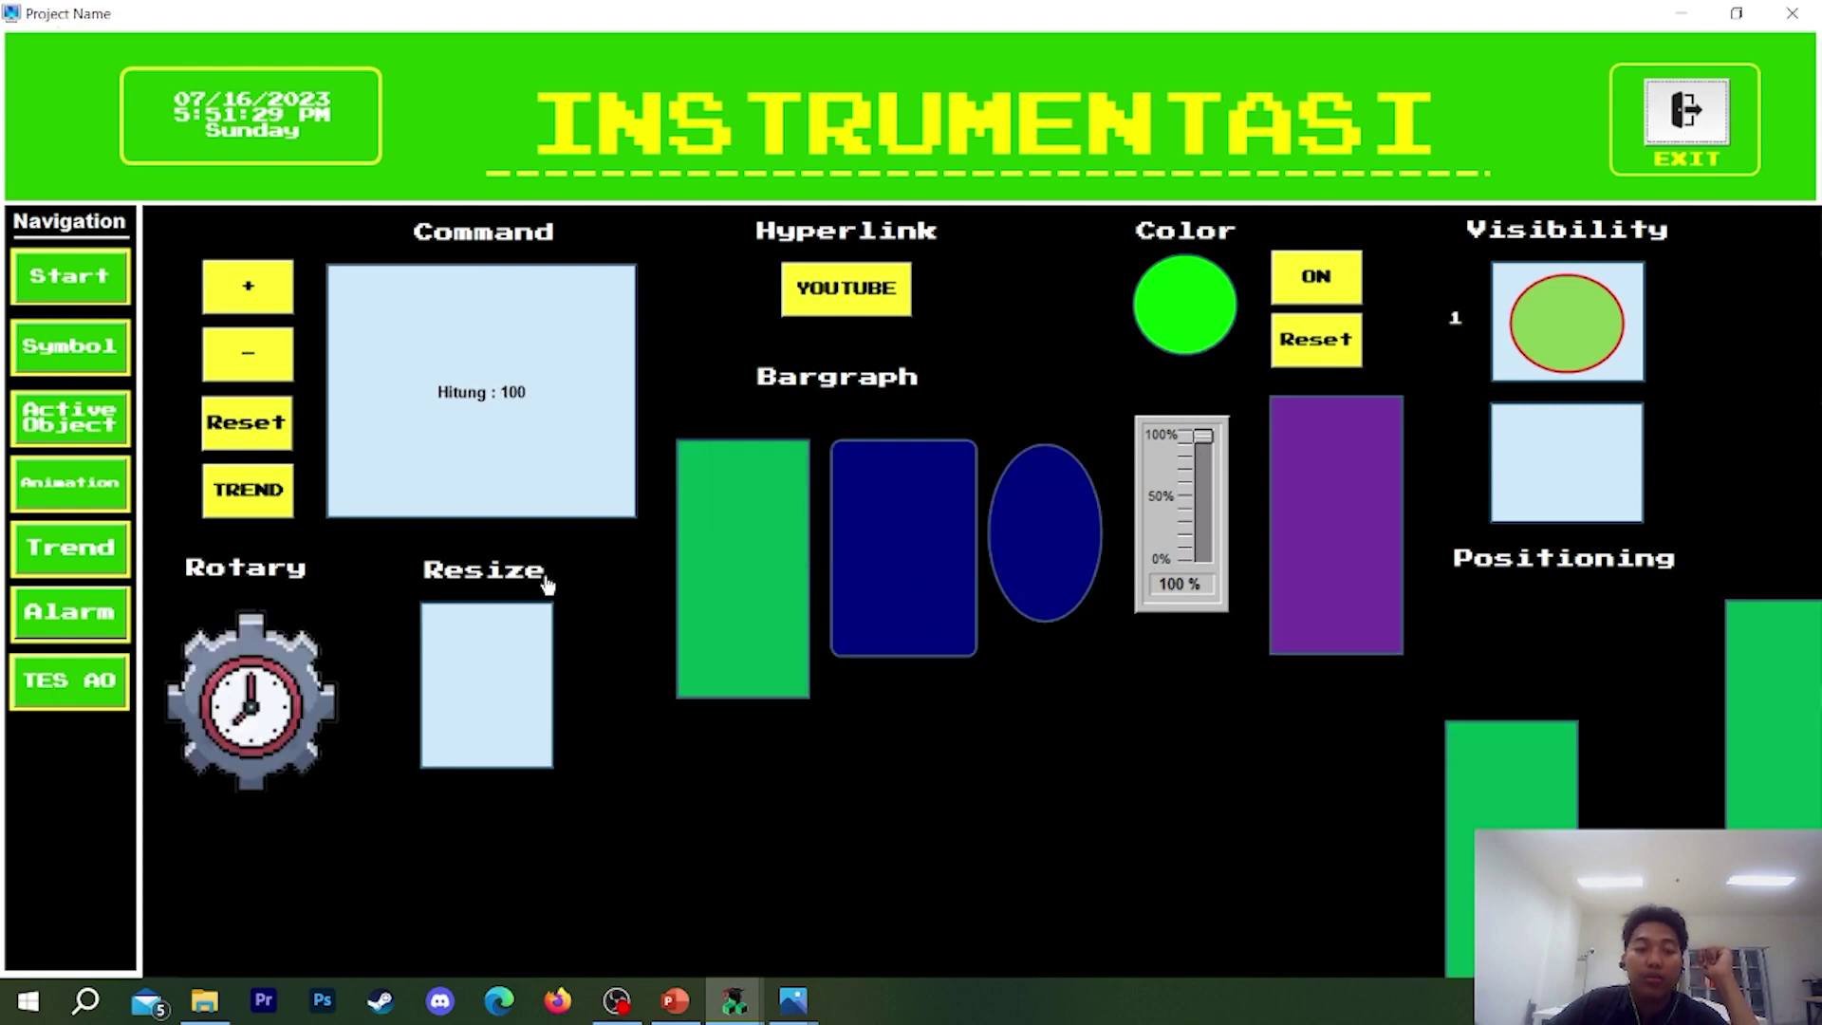
- Place a copy of the gear clock below the Resize rectangle and add a Resize animation to it
{"action": "left_click", "coordinate": [318, 764]}
{"action": "left_click_drag", "start_coordinate": [318, 764], "coordinate": [551, 852]}
{"action": "left_click", "coordinate": [389, 50]}
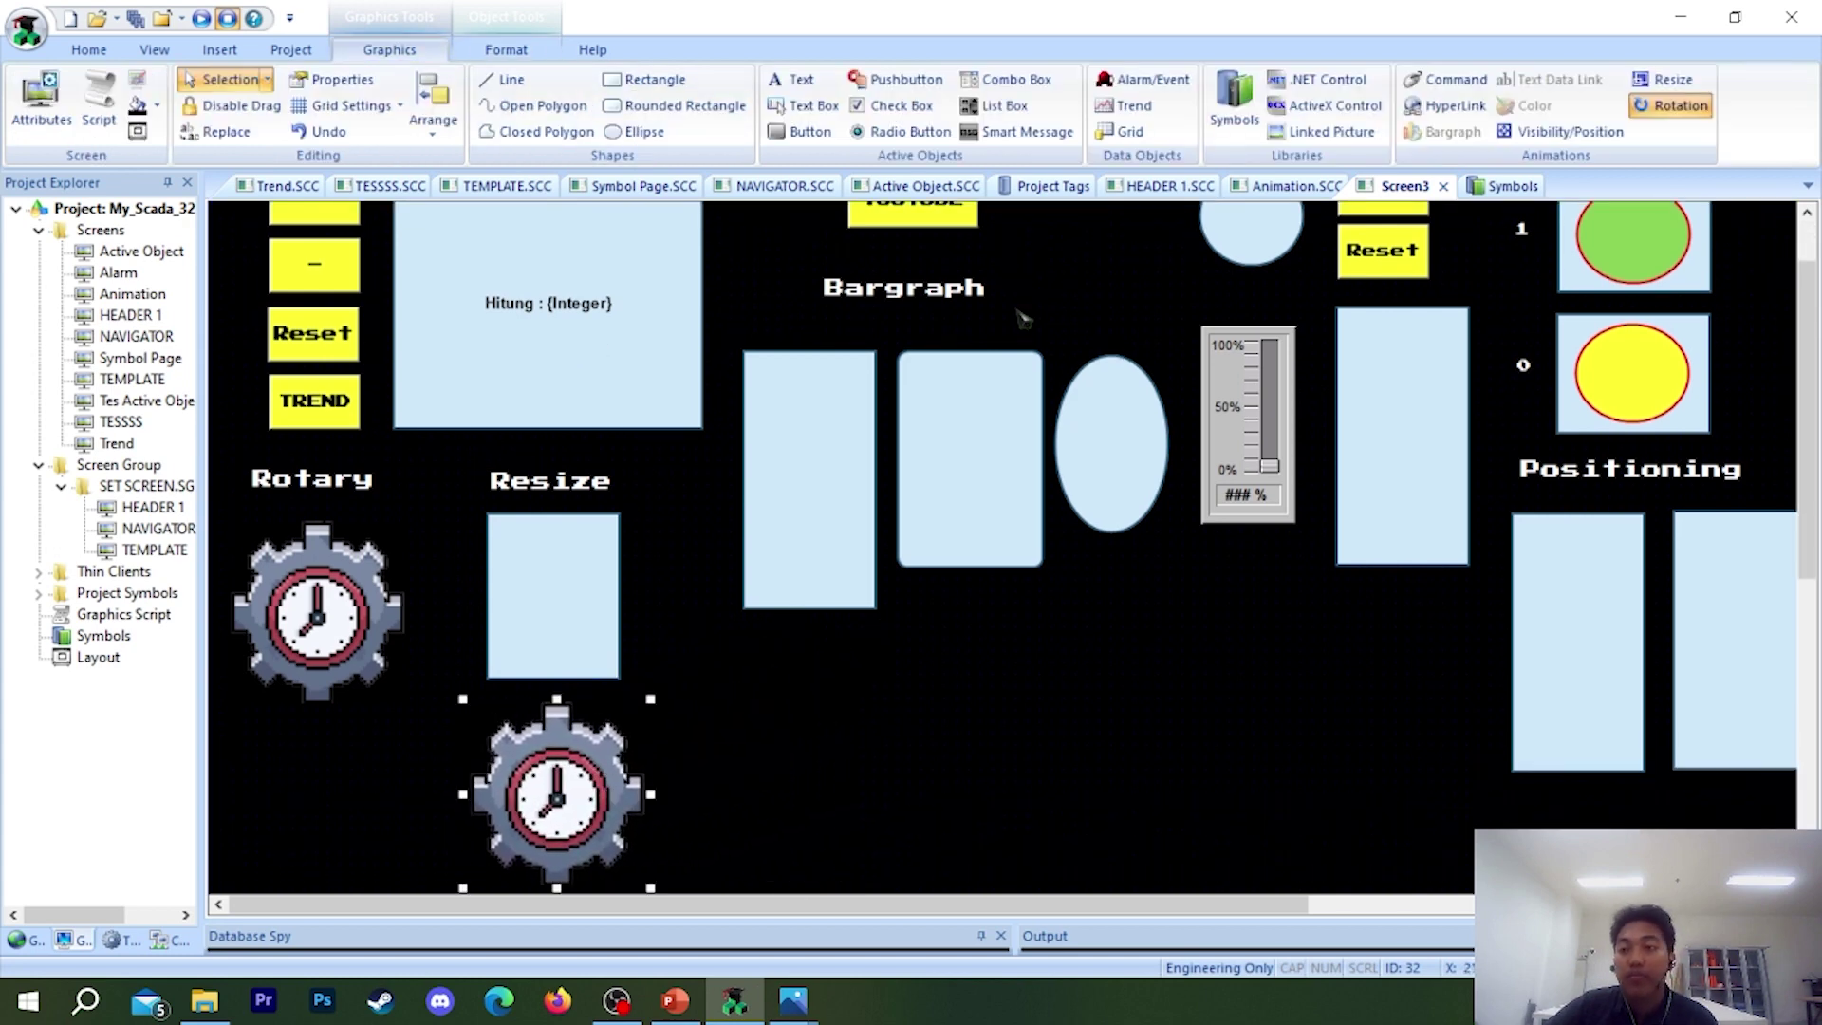
{"action": "left_click", "coordinate": [1670, 79]}
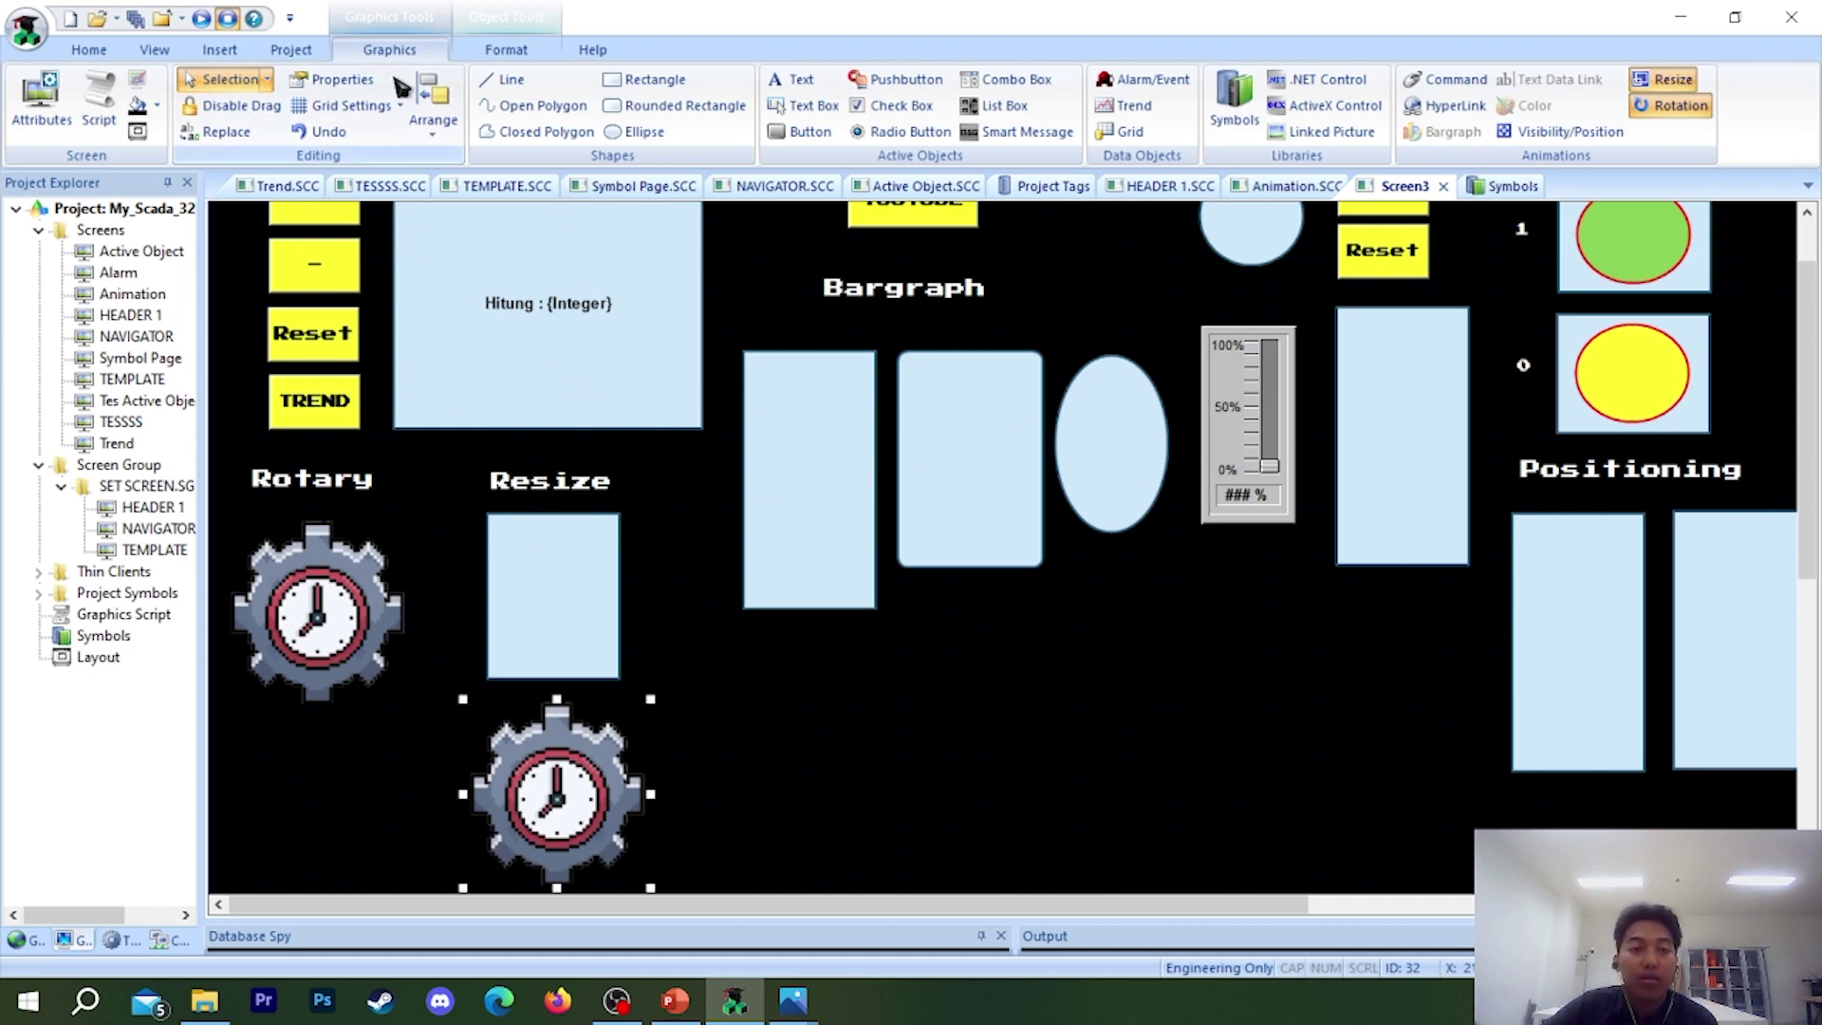
- Set the copied gear clock's height and width resize tags to integer and both references to Center
{"action": "double_click", "coordinate": [595, 737]}
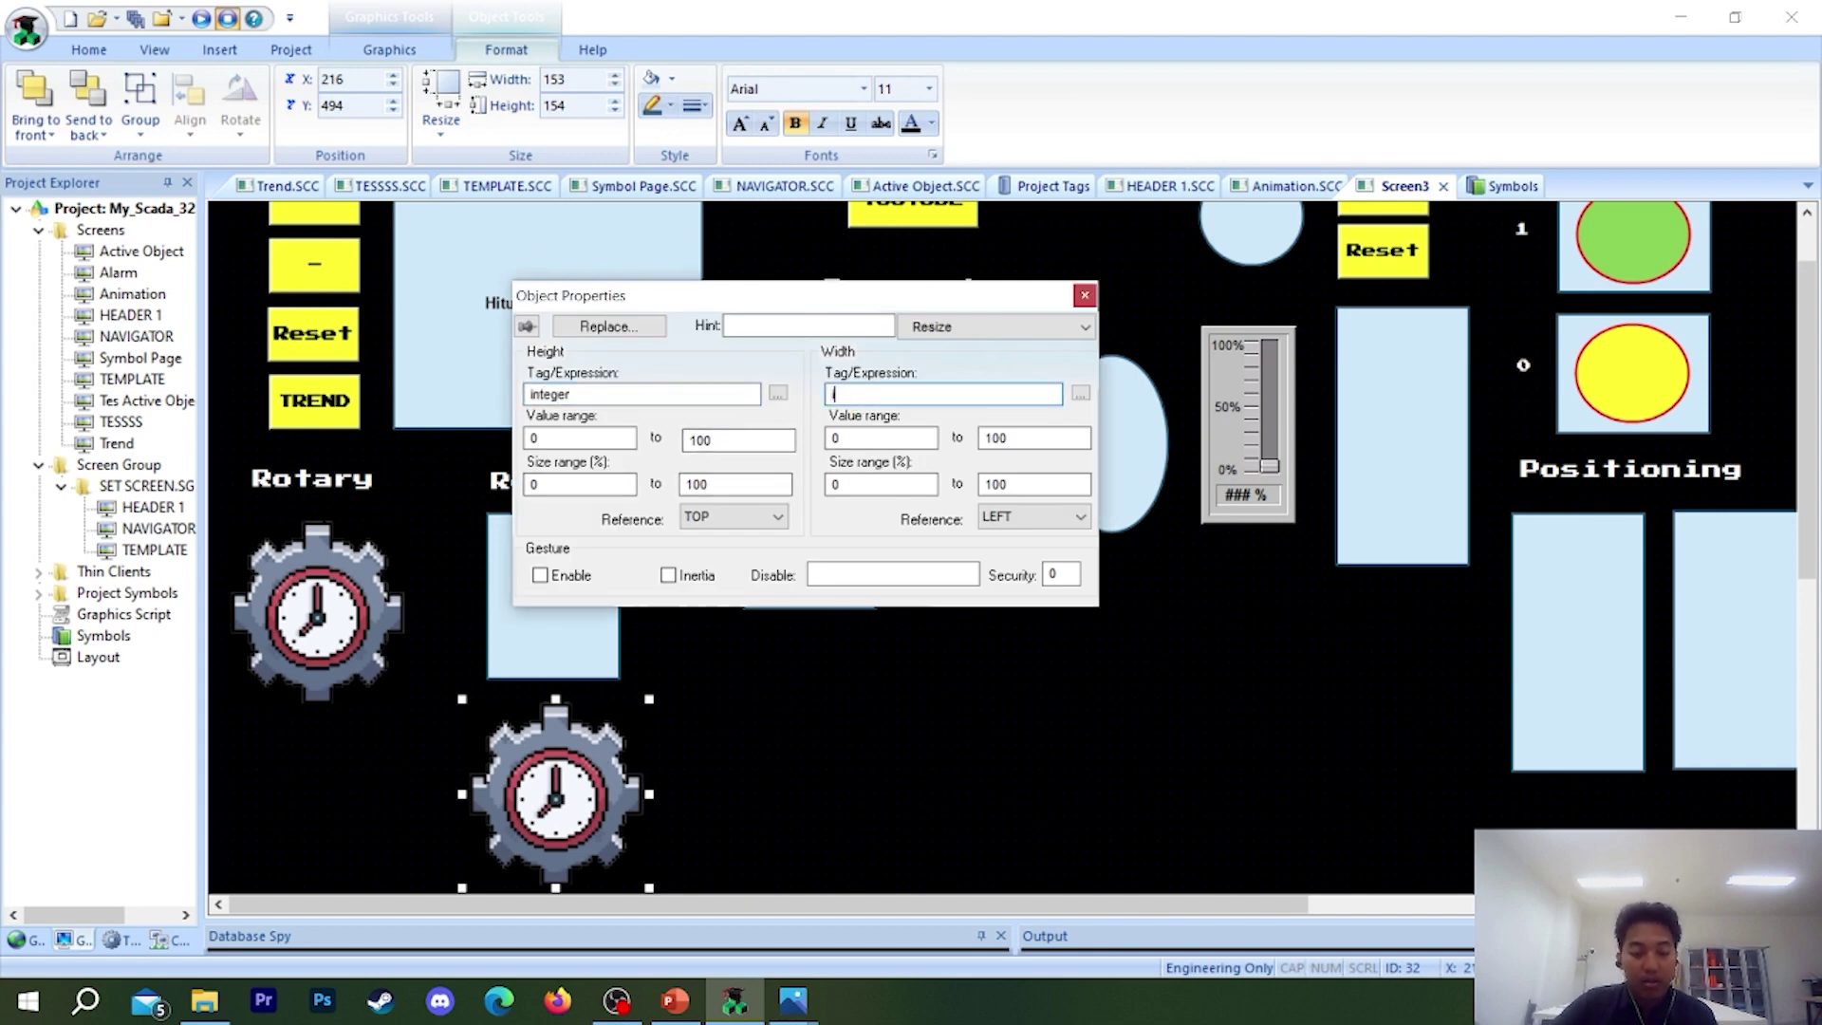
{"action": "type", "text": "integer"}
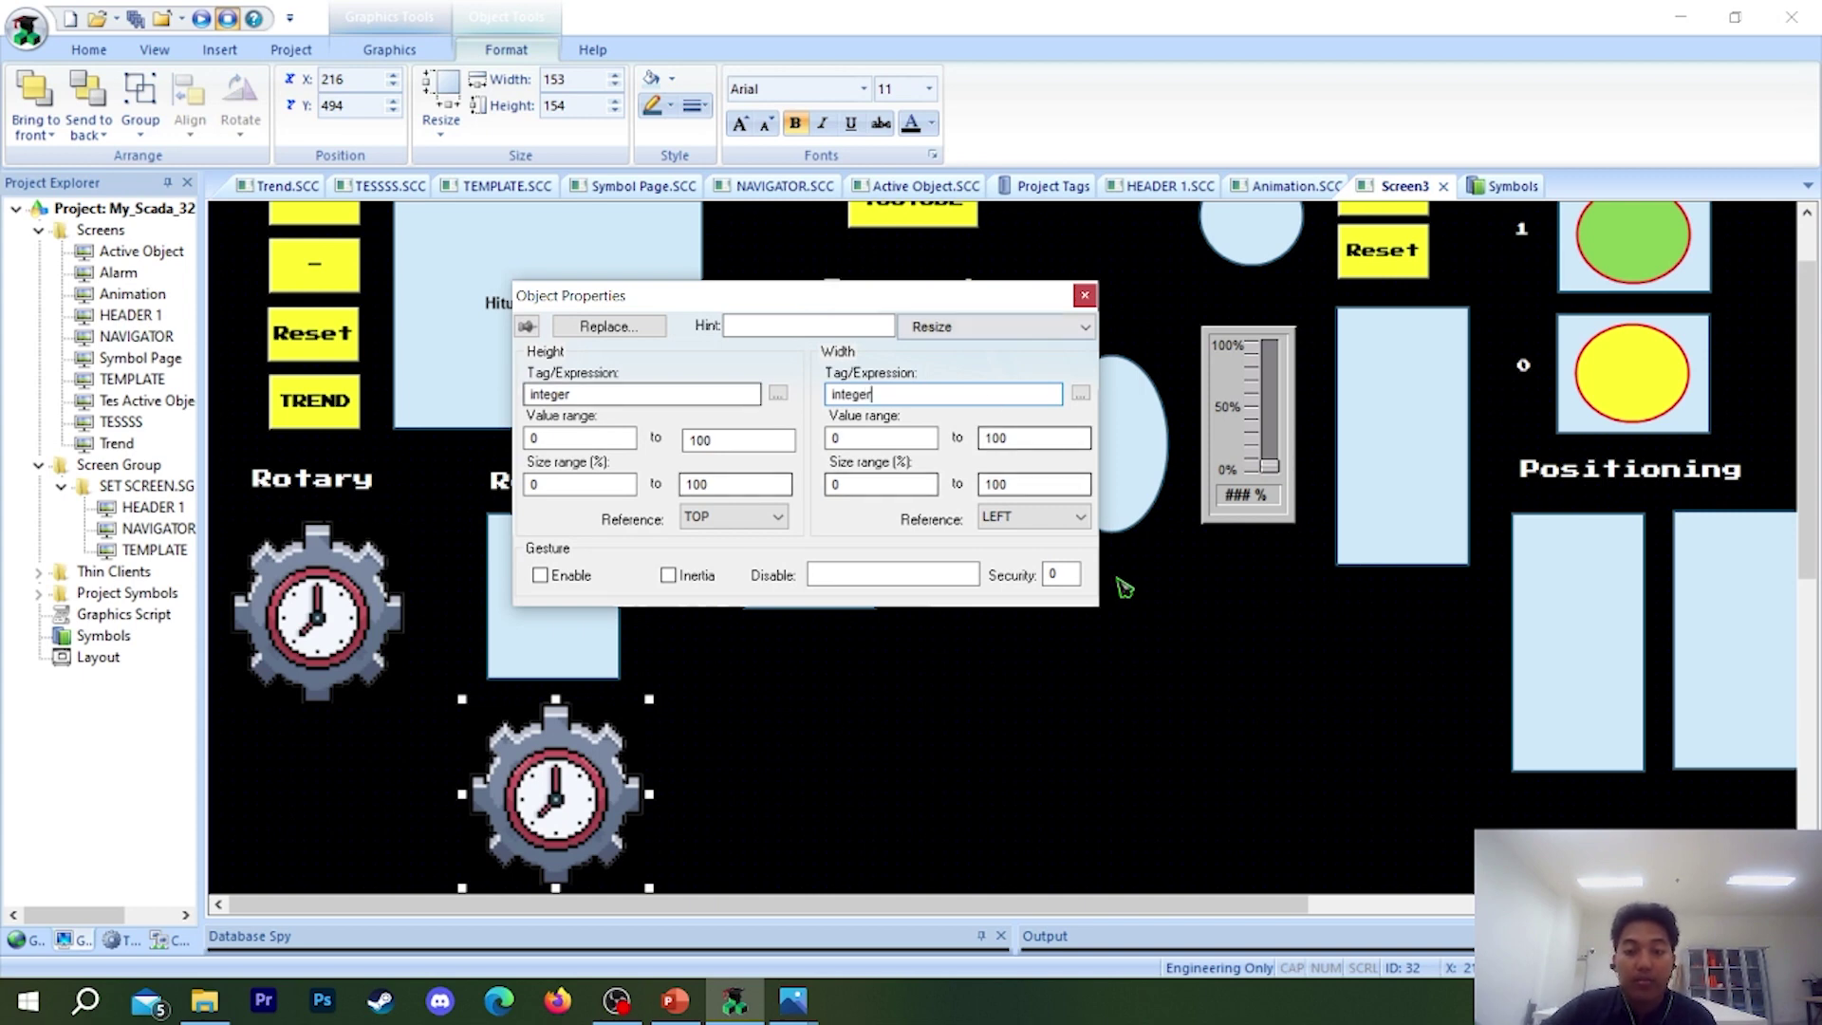
{"action": "left_click", "coordinate": [1079, 516]}
{"action": "left_click", "coordinate": [1025, 556]}
{"action": "left_click", "coordinate": [759, 518]}
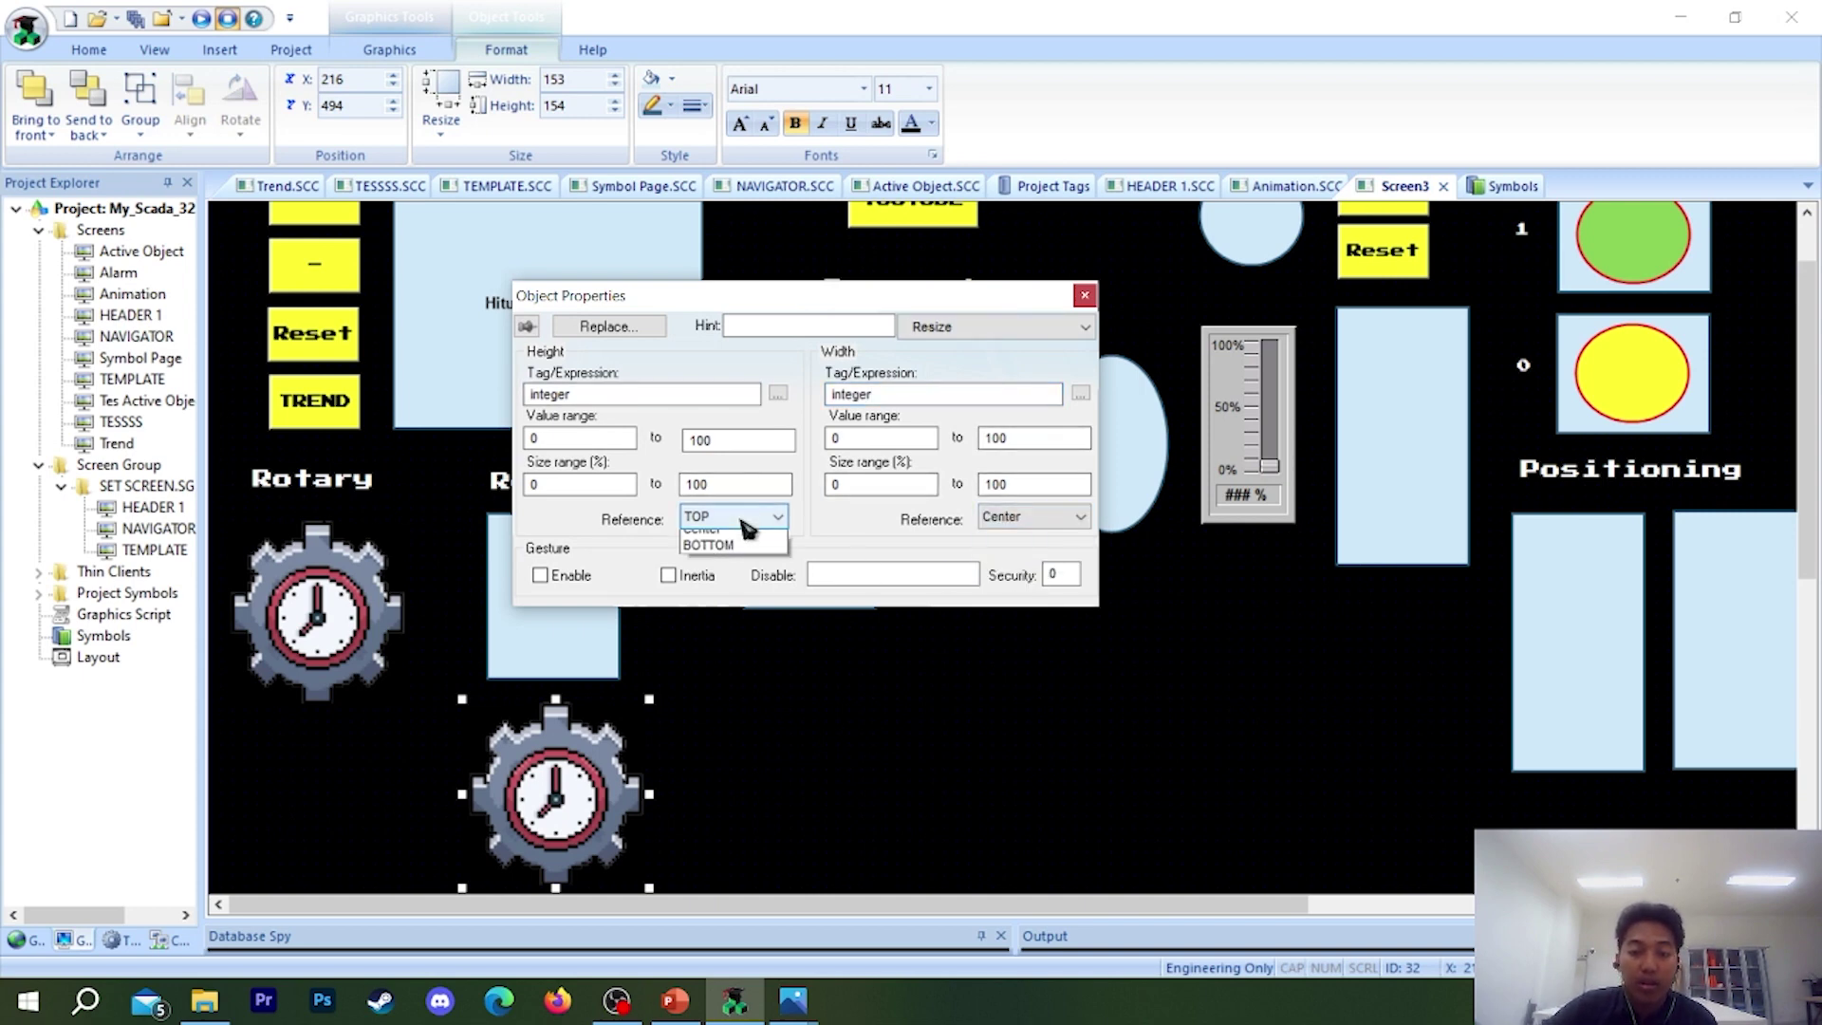
{"action": "left_click", "coordinate": [759, 558]}
{"action": "left_click", "coordinate": [1084, 295]}
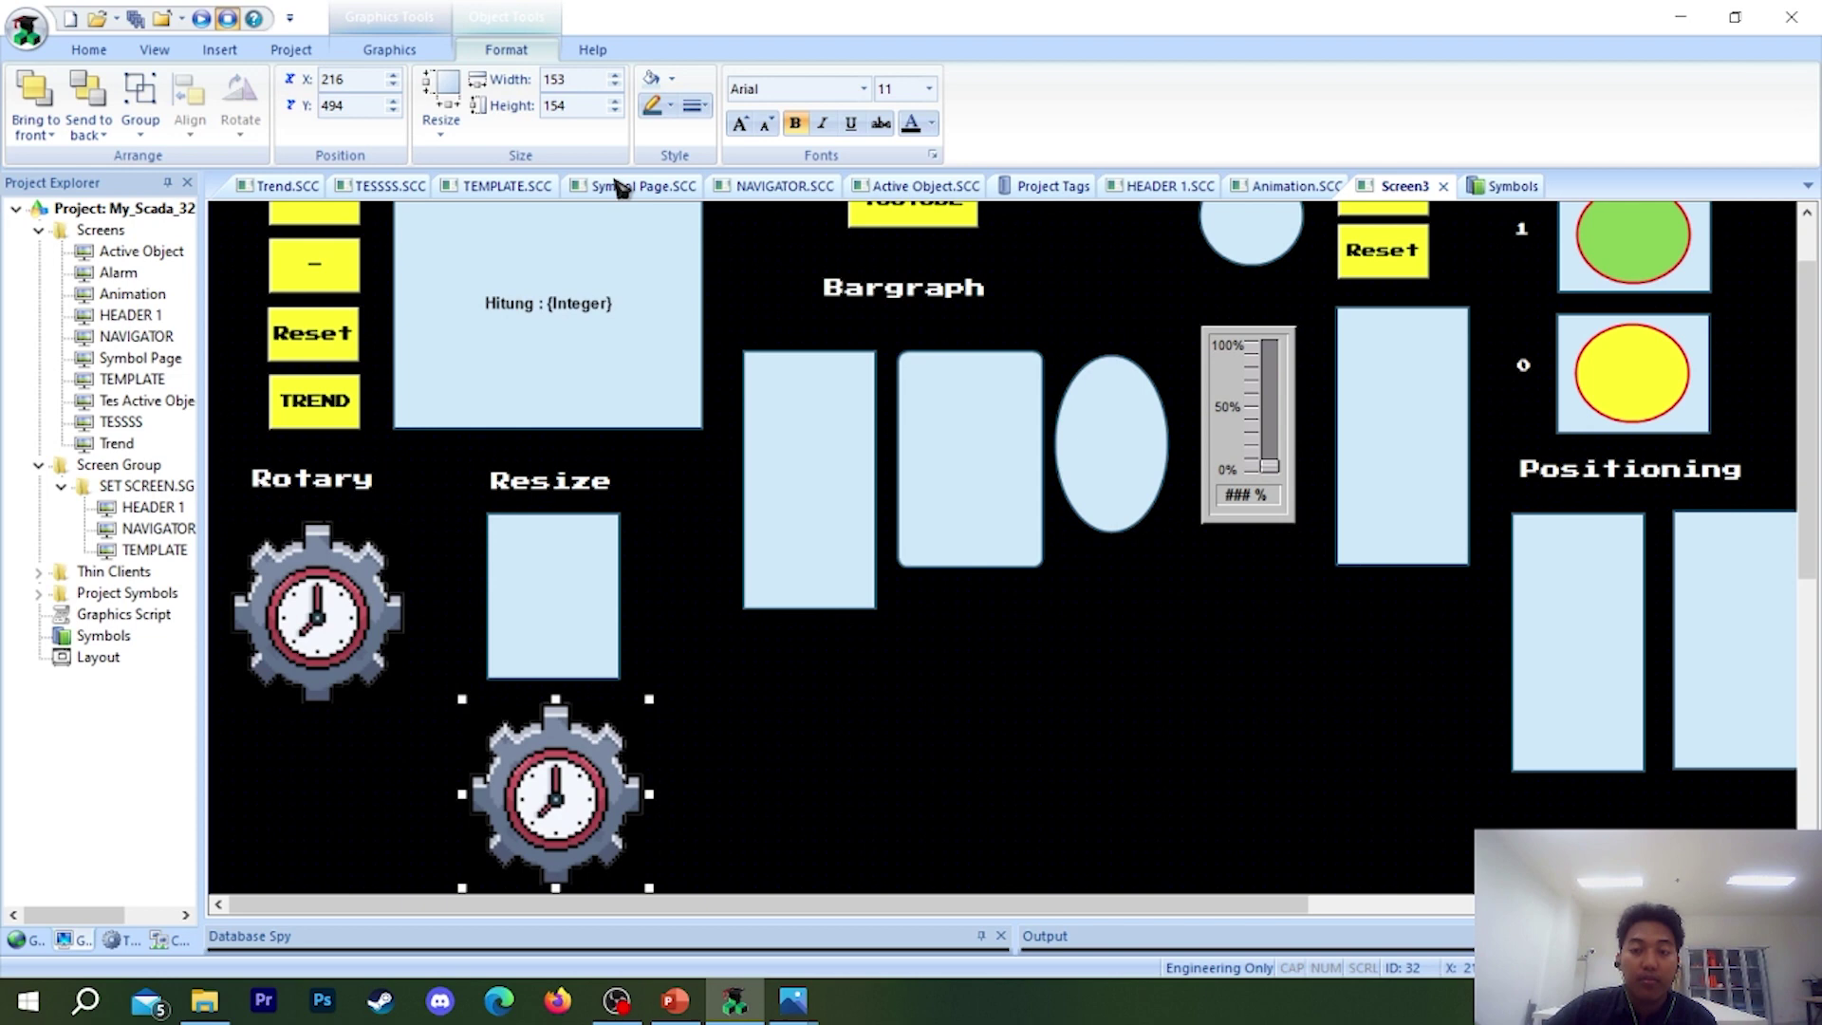
- Run the application to test the copied gear clock's combined rotation and resizing, and exit it
{"action": "left_click", "coordinate": [218, 23]}
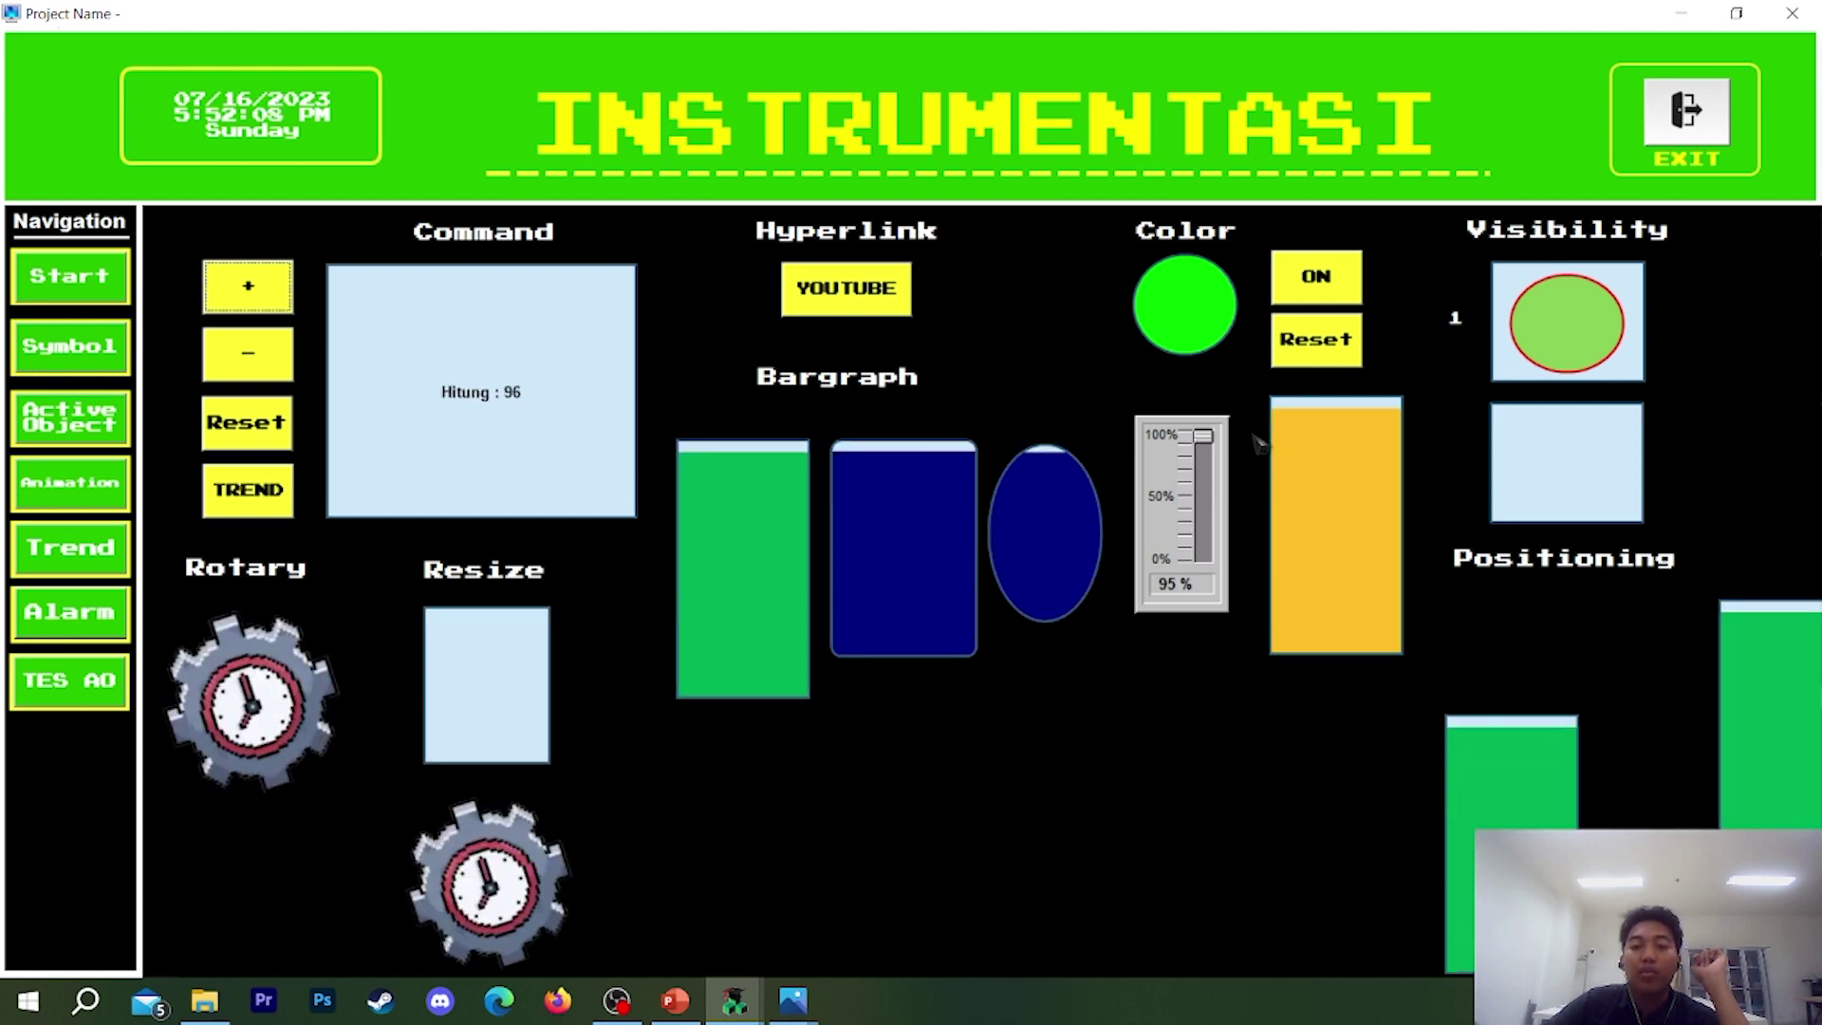
{"action": "left_click", "coordinate": [1686, 123]}
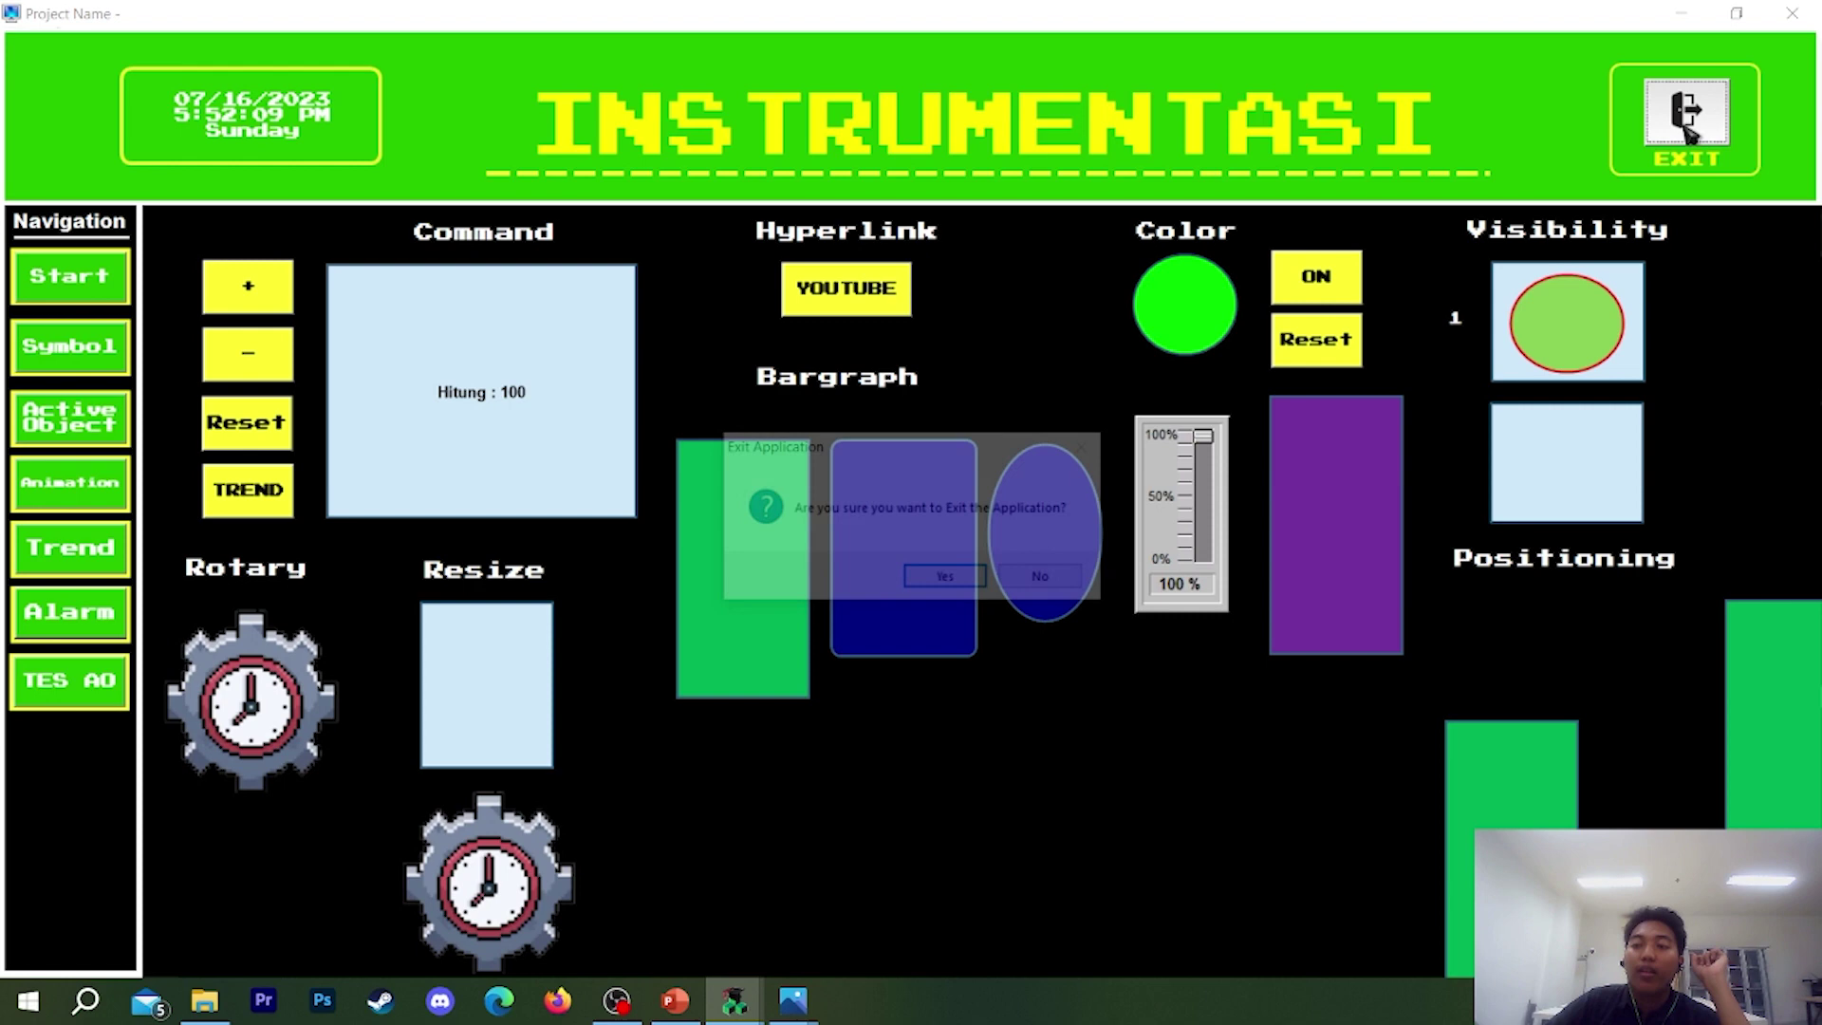
{"action": "left_click", "coordinate": [944, 576]}
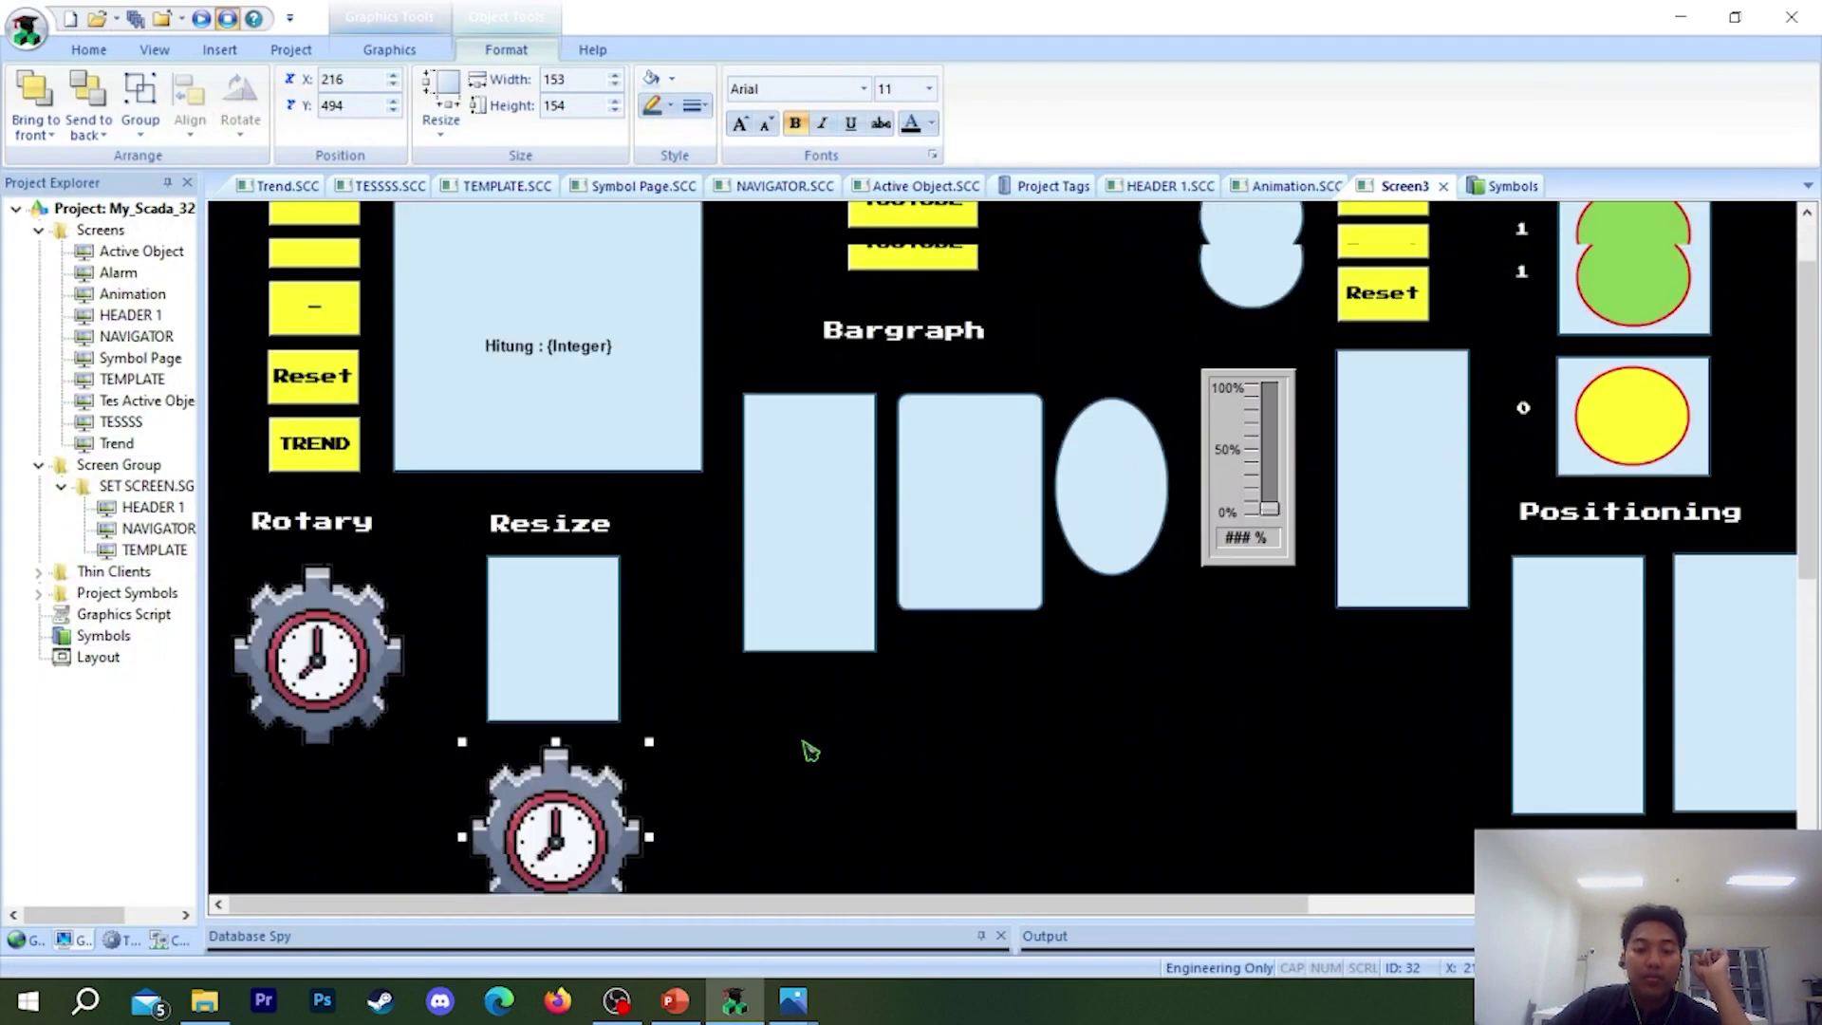
{"action": "scroll", "coordinate": [1319, 714], "scroll_direction": "up", "scroll_amount": 1}
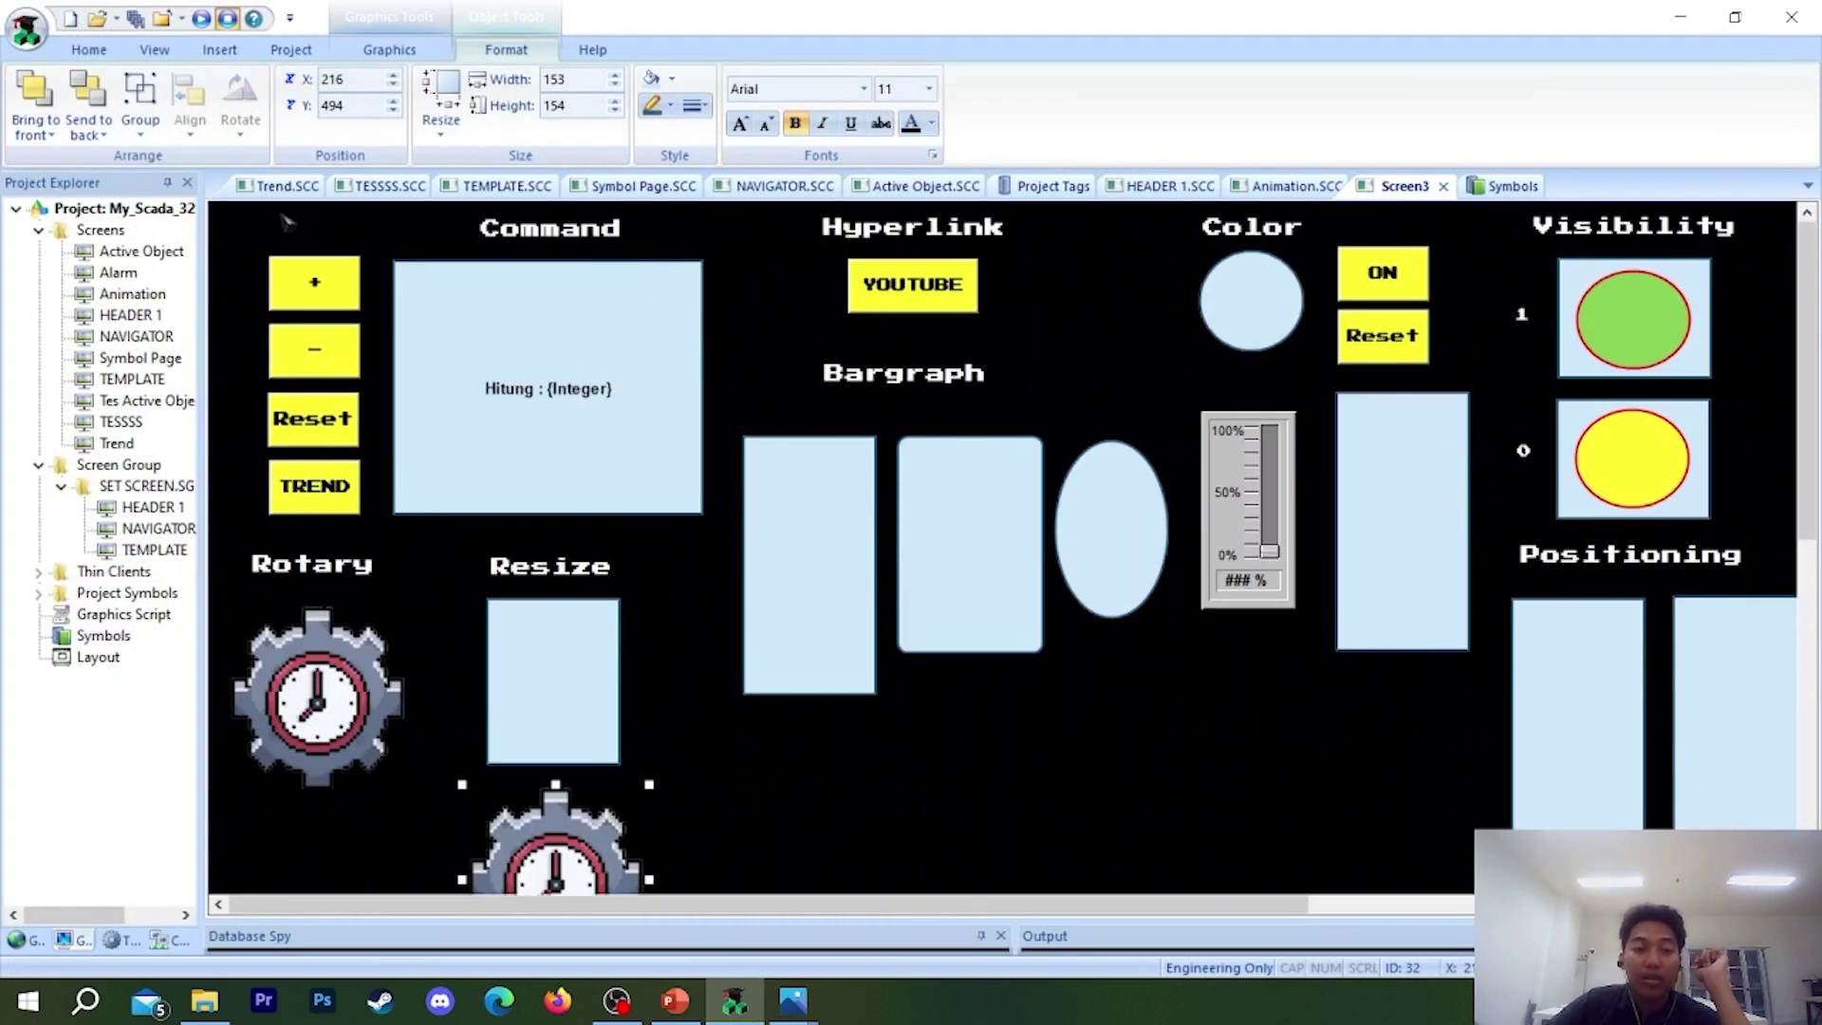
{"action": "left_click_drag", "start_coordinate": [285, 186], "coordinate": [702, 457]}
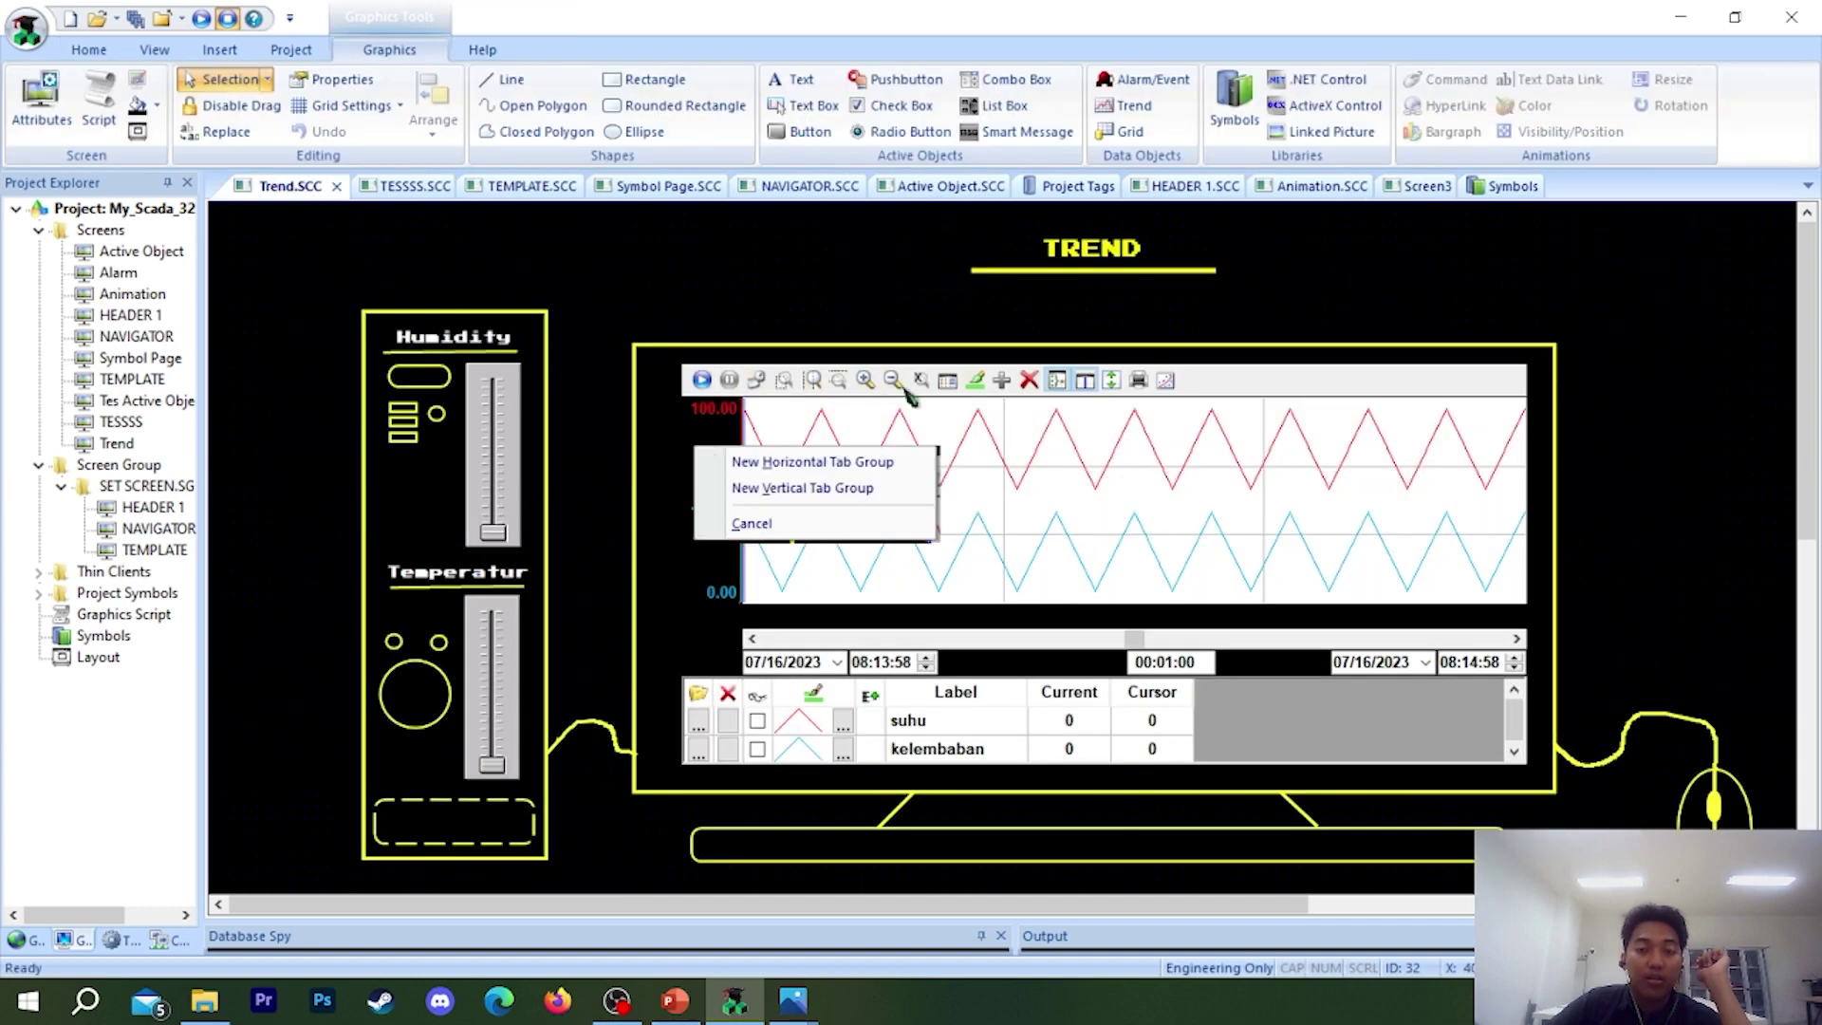
{"action": "key", "text": "Escape"}
{"action": "left_click", "coordinate": [1405, 188]}
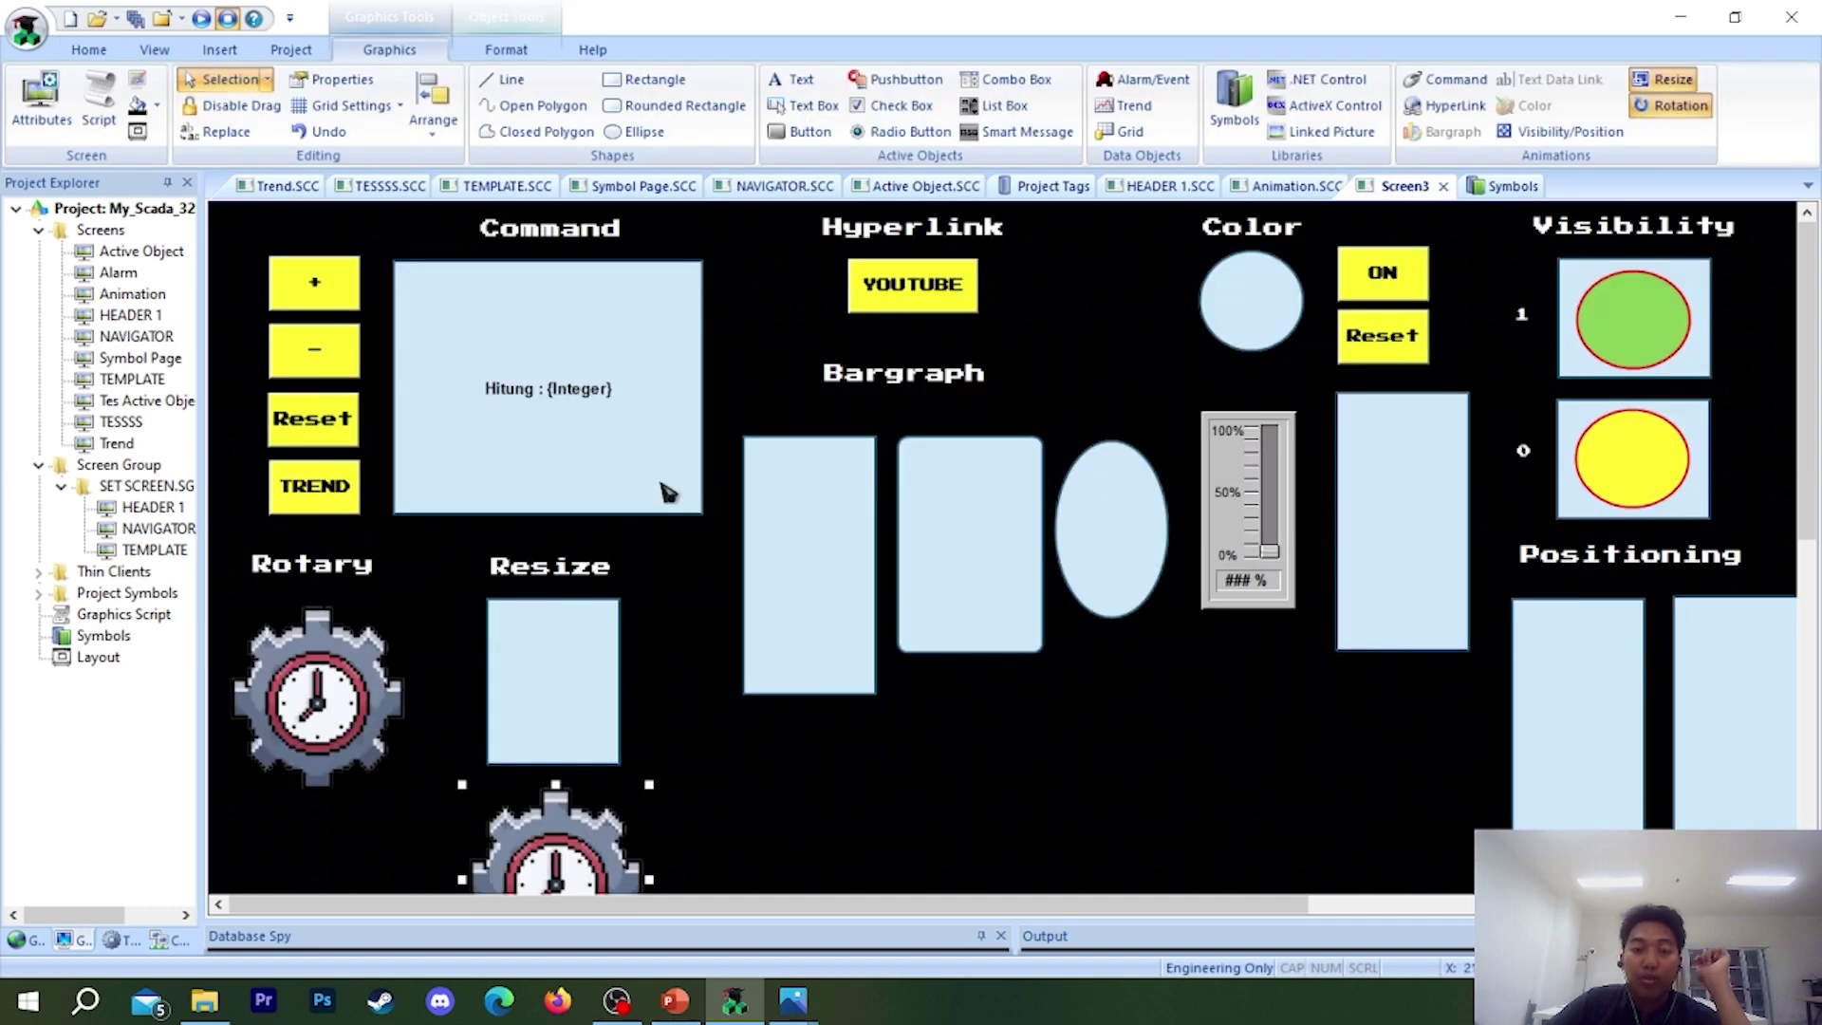
{"action": "left_click_drag", "start_coordinate": [958, 906], "coordinate": [867, 919]}
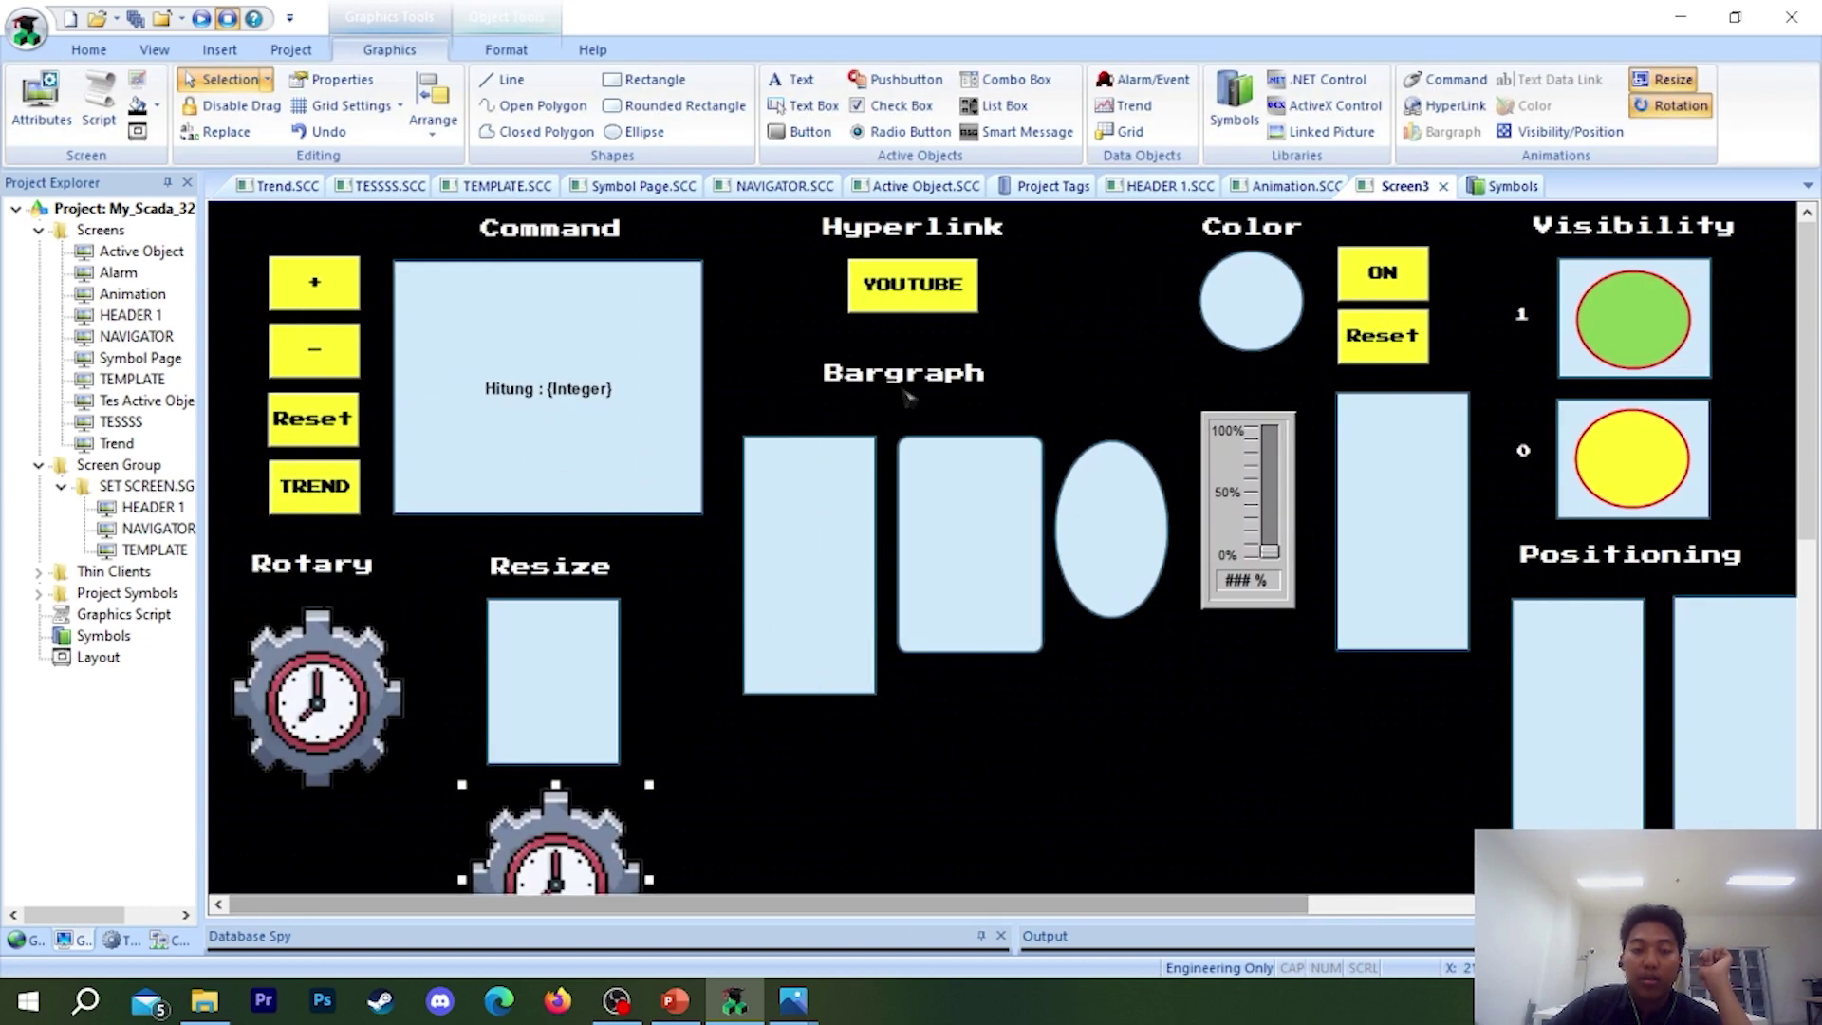
{"action": "left_click_drag", "start_coordinate": [1120, 900], "coordinate": [1173, 903]}
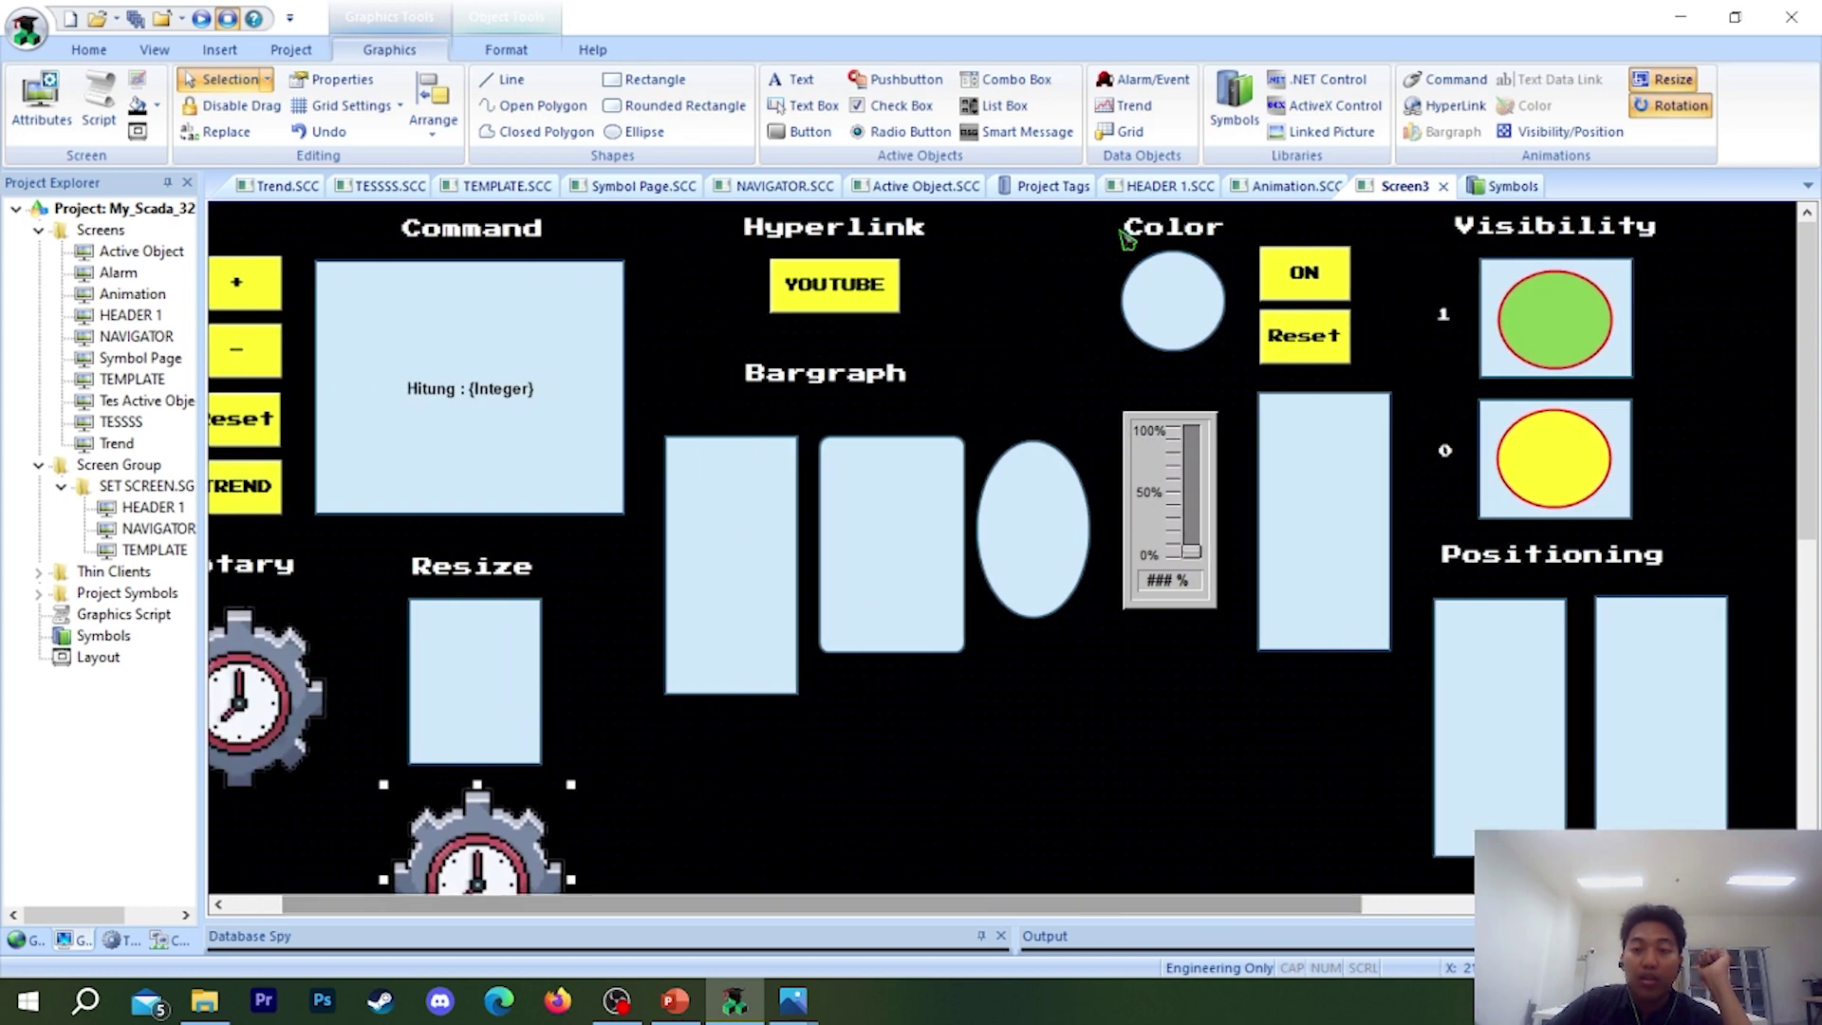
- Run the application and switch through the Trend screen to the Animation screen
{"action": "left_click", "coordinate": [1296, 187]}
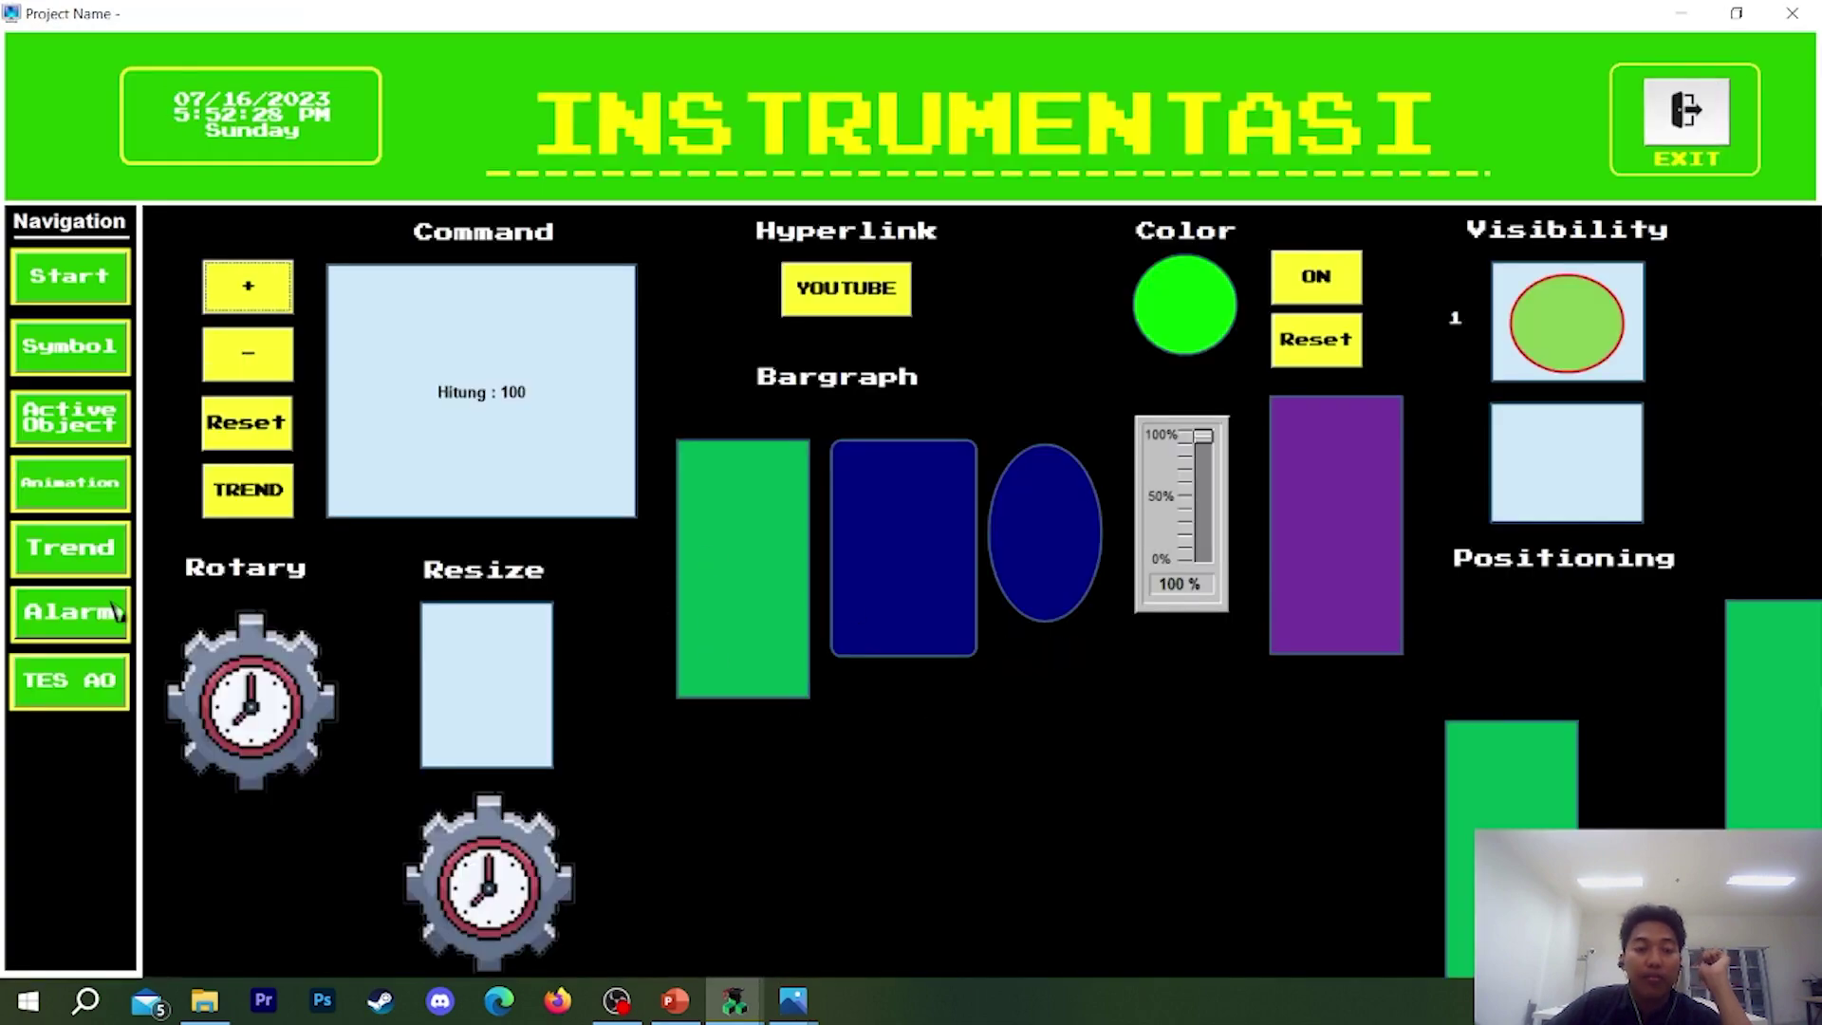
{"action": "left_click", "coordinate": [124, 438]}
{"action": "left_click", "coordinate": [128, 556]}
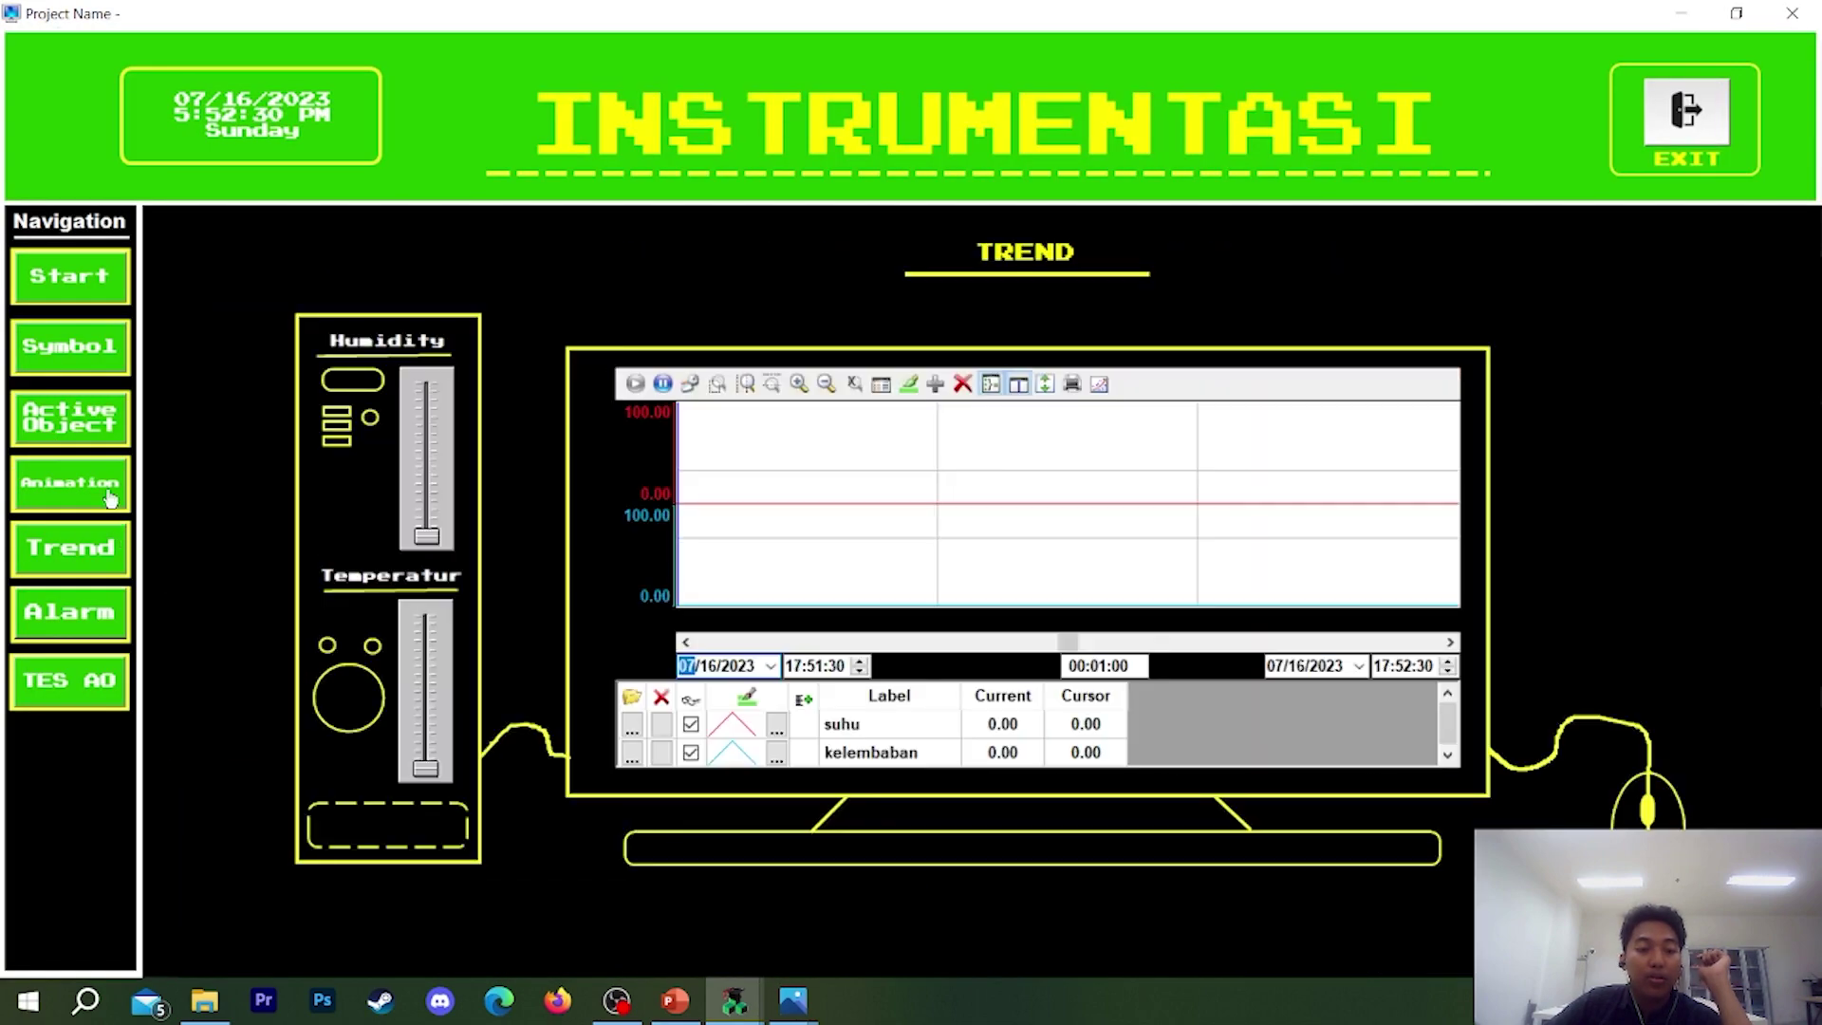
{"action": "left_click", "coordinate": [111, 495]}
- Test the Command section's + and - buttons on the running Animations screen by repeatedly decreasing and increasing the Hitung counter
{"action": "left_click", "coordinate": [276, 402]}
{"action": "left_click", "coordinate": [255, 498]}
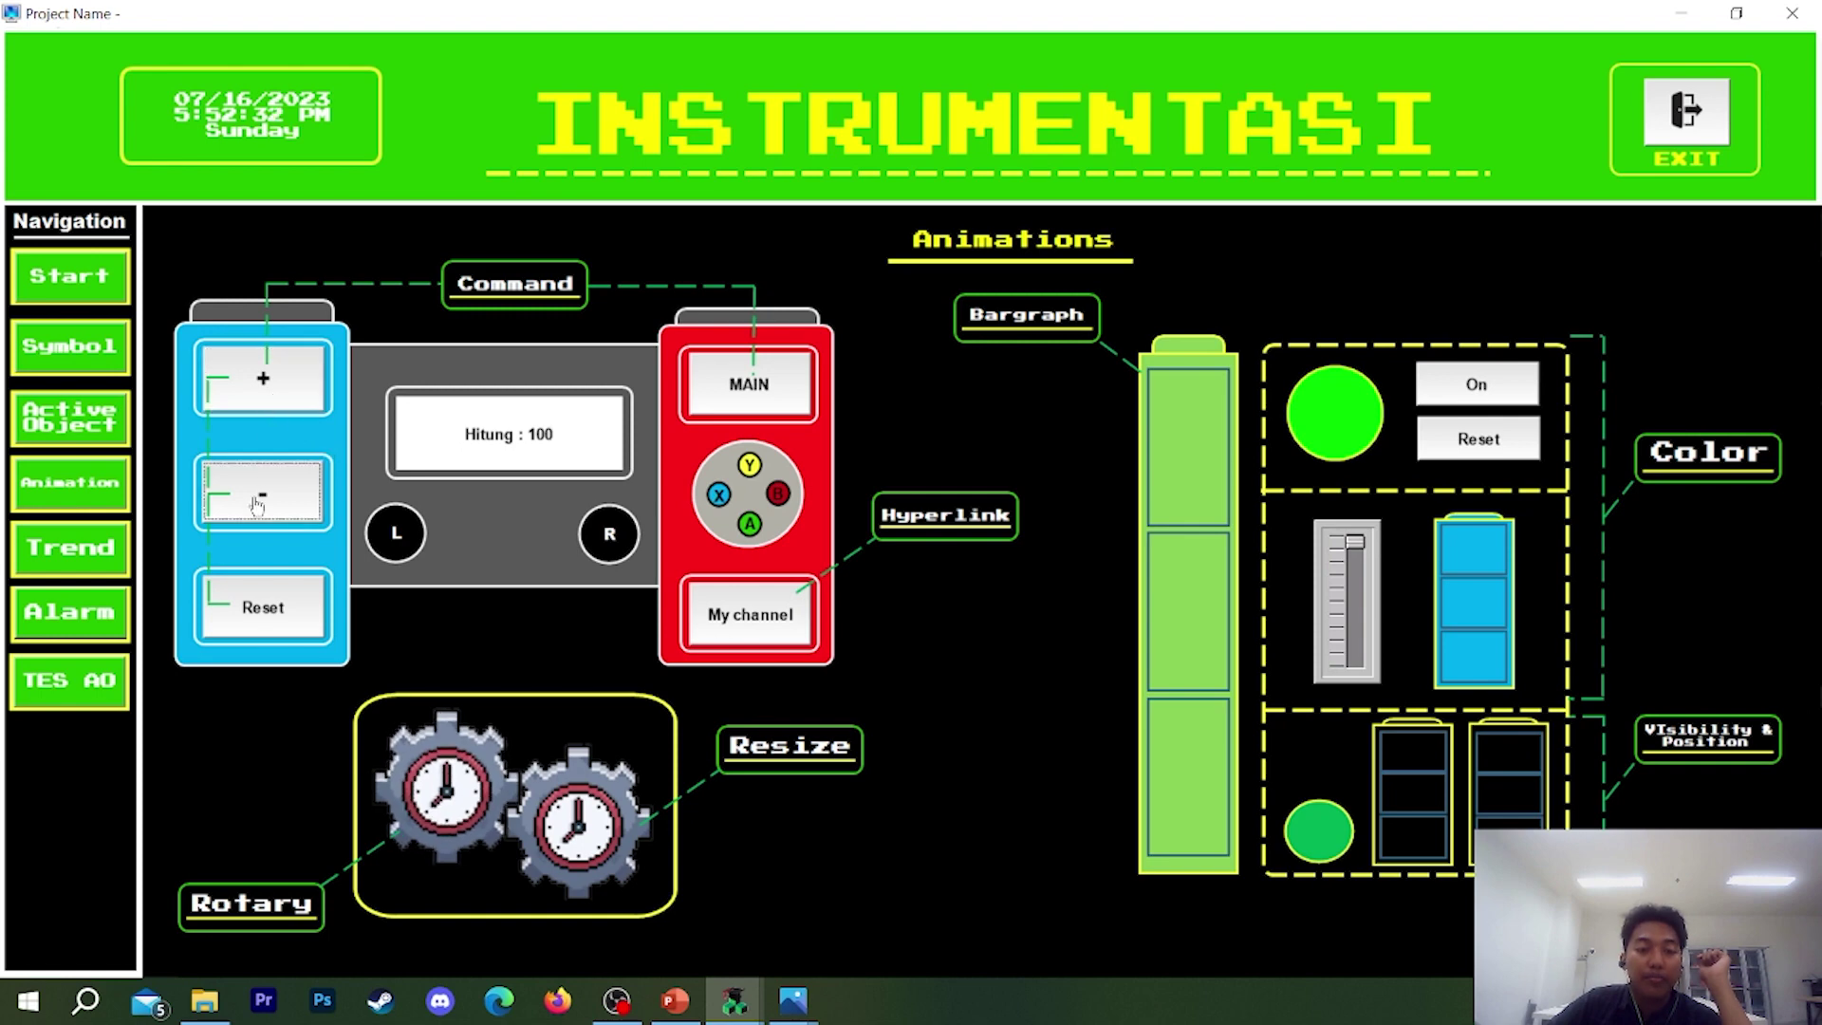
{"action": "left_click", "coordinate": [254, 498]}
{"action": "left_click", "coordinate": [254, 498]}
{"action": "left_click", "coordinate": [254, 498]}
{"action": "left_click", "coordinate": [256, 504]}
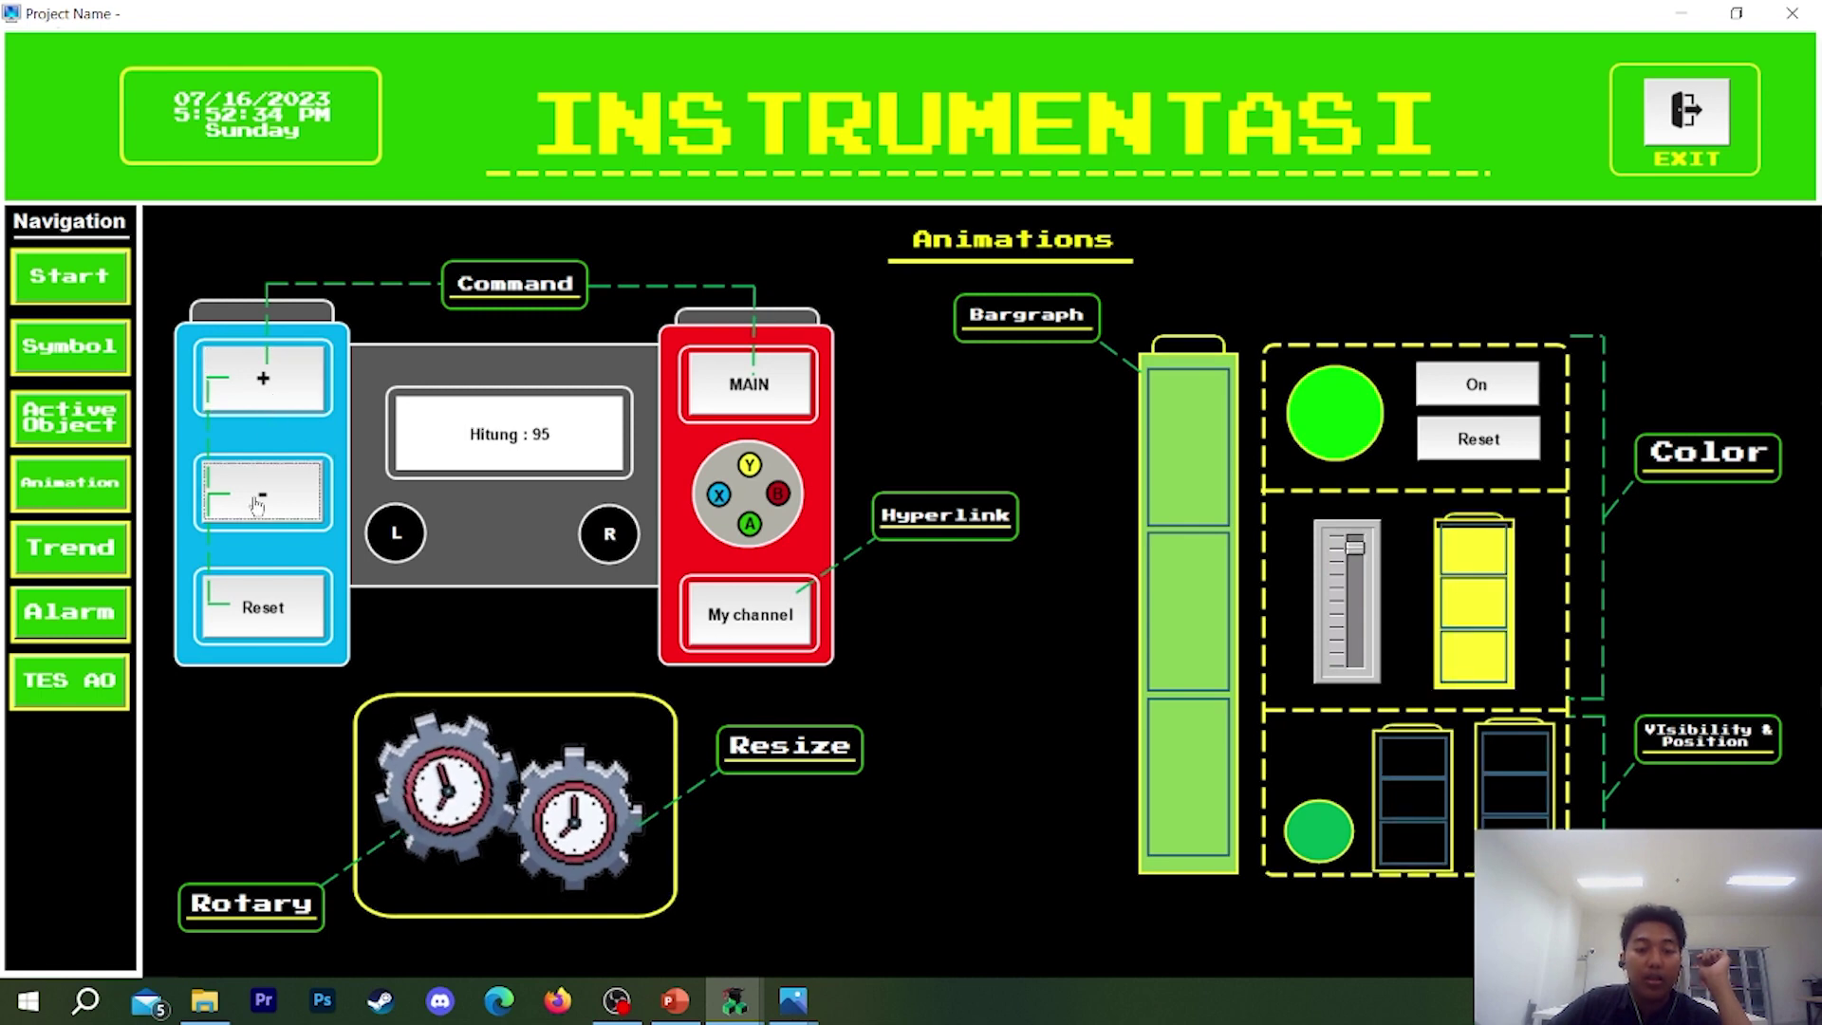
{"action": "left_click", "coordinate": [257, 505]}
{"action": "left_click", "coordinate": [256, 505]}
{"action": "left_click", "coordinate": [256, 505]}
{"action": "left_click", "coordinate": [257, 505]}
{"action": "left_click", "coordinate": [251, 399]}
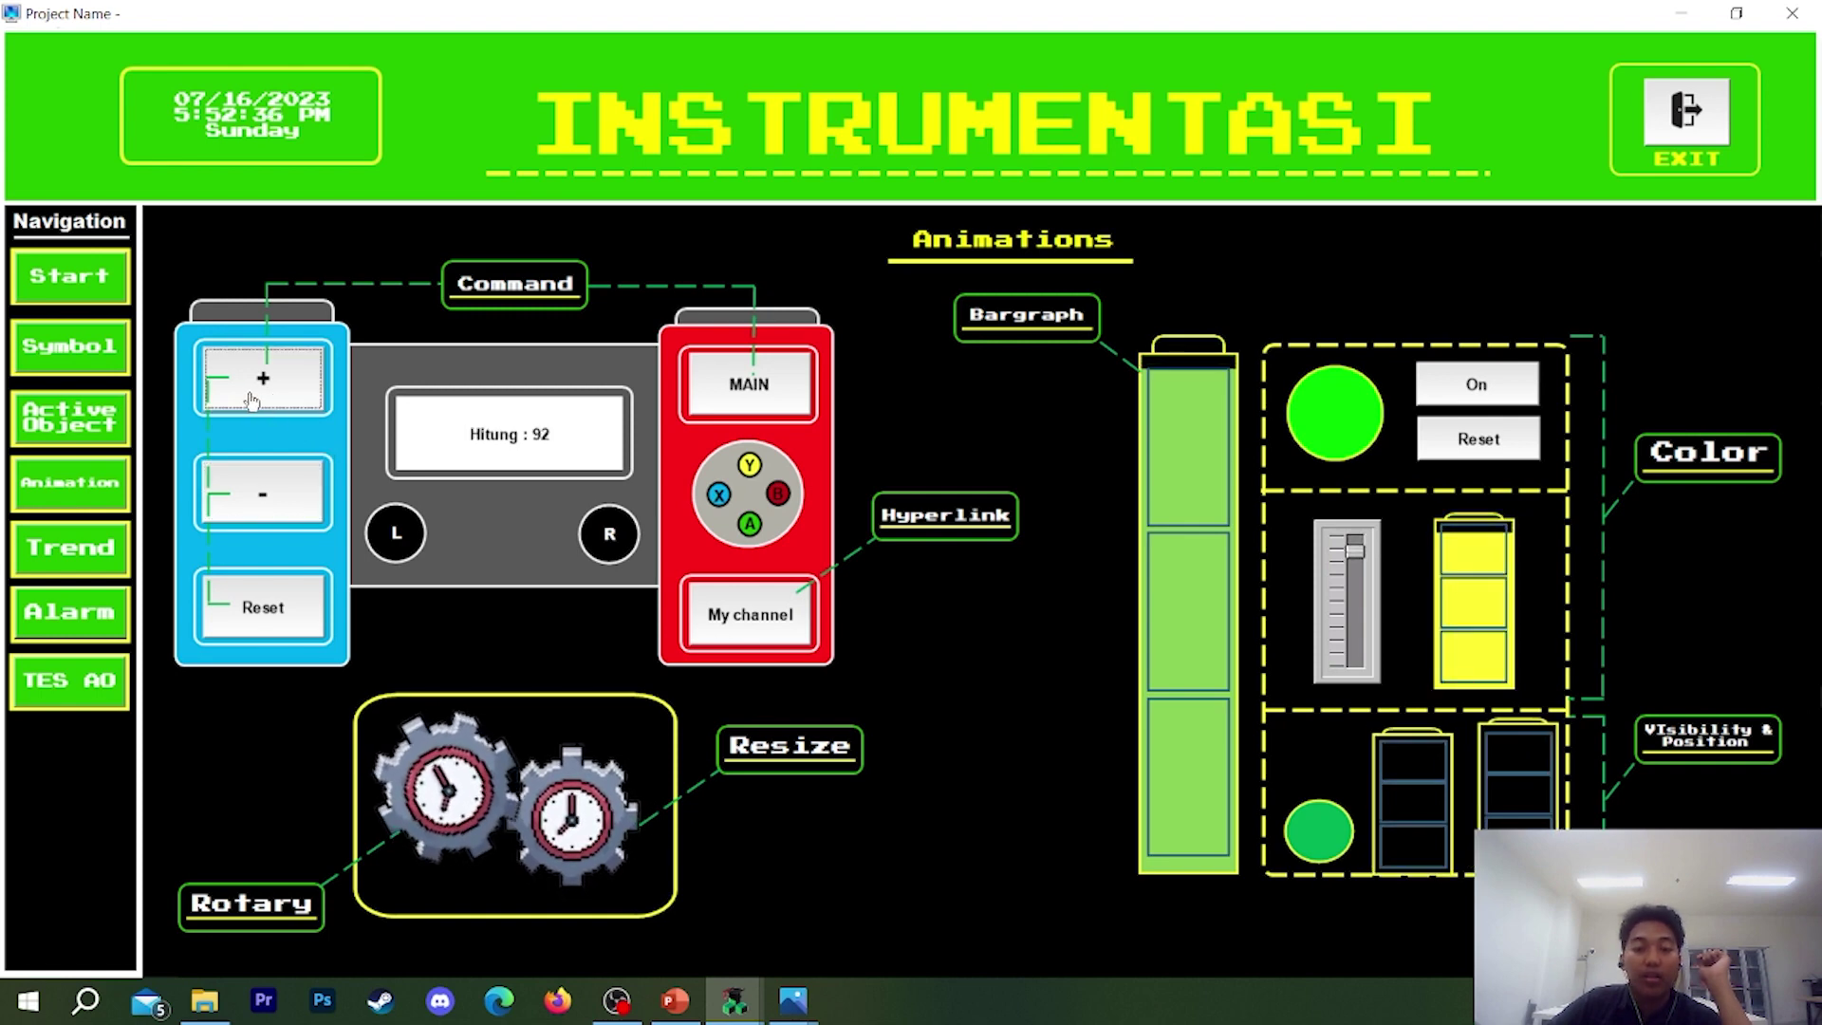
- Test the Color section of the running Animations screen with its slider and the On and Reset commands
{"action": "mouse_move", "coordinate": [1359, 566]}
{"action": "left_mouse_down"}
{"action": "mouse_move", "coordinate": [1366, 654]}
{"action": "mouse_move", "coordinate": [1373, 540]}
{"action": "left_mouse_up"}
{"action": "left_click", "coordinate": [1485, 398]}
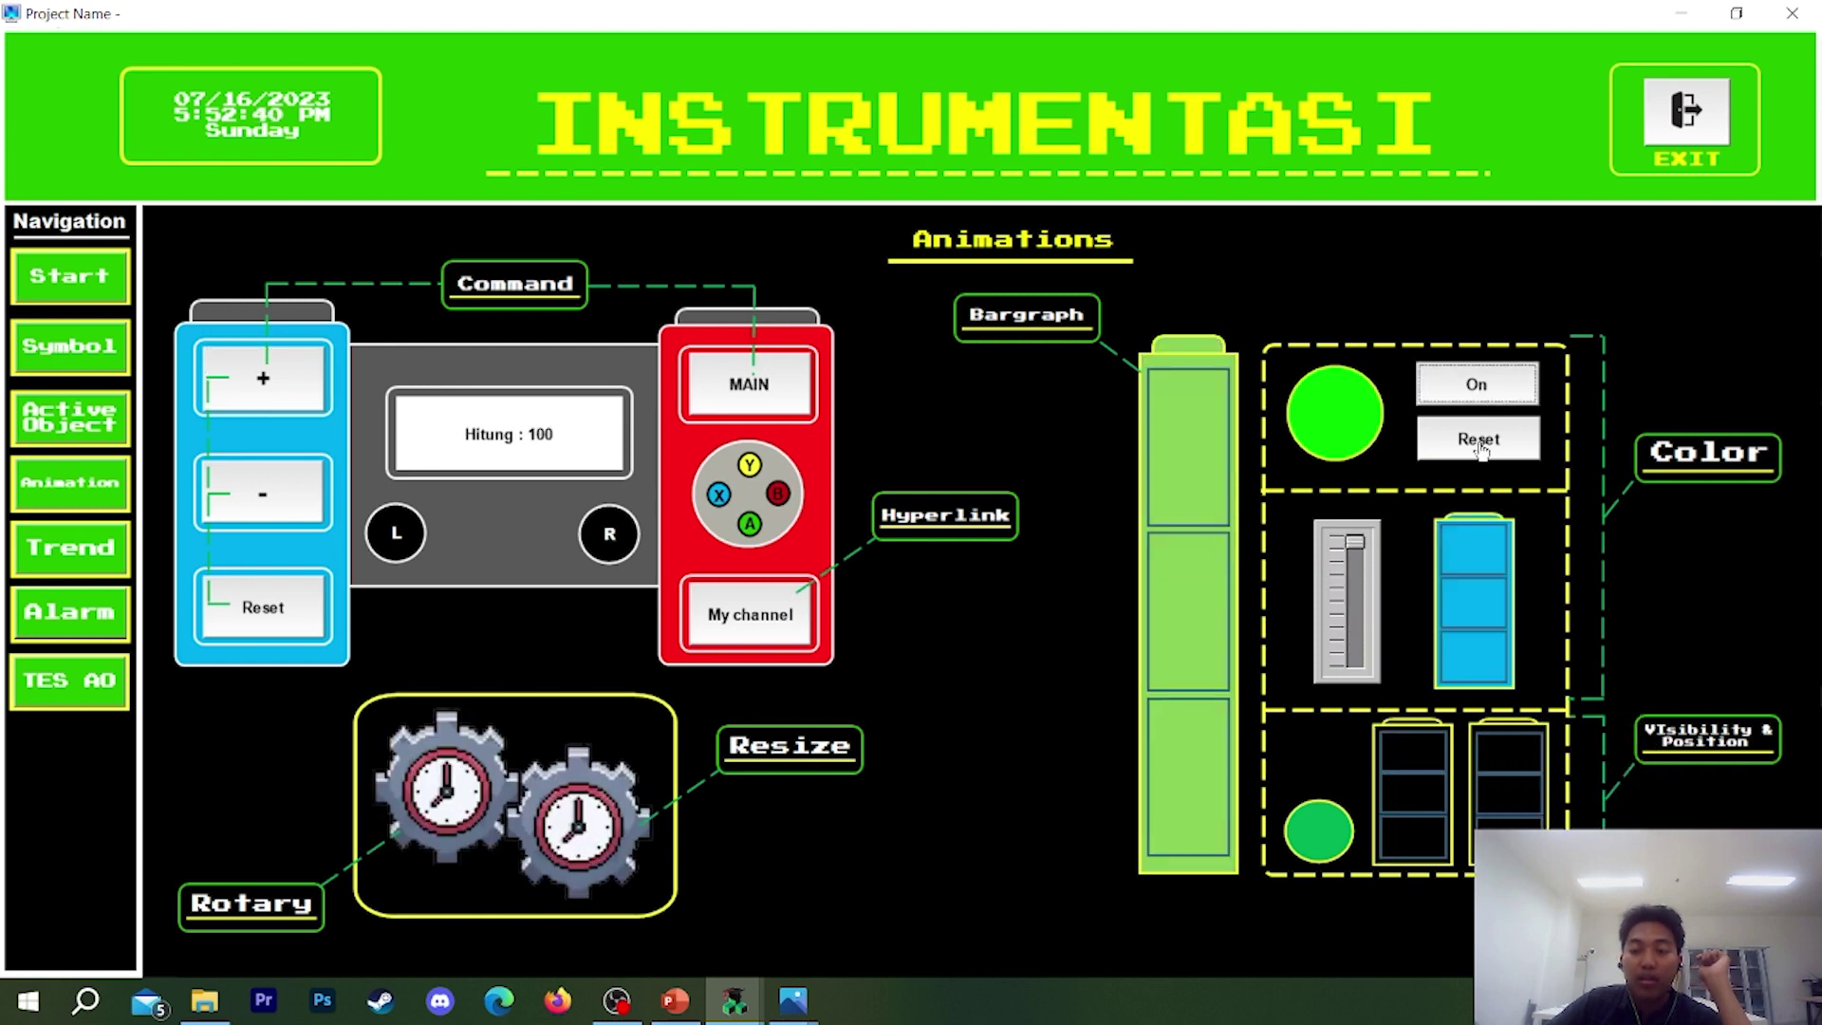
{"action": "left_click", "coordinate": [1482, 446]}
{"action": "left_click", "coordinate": [1483, 406]}
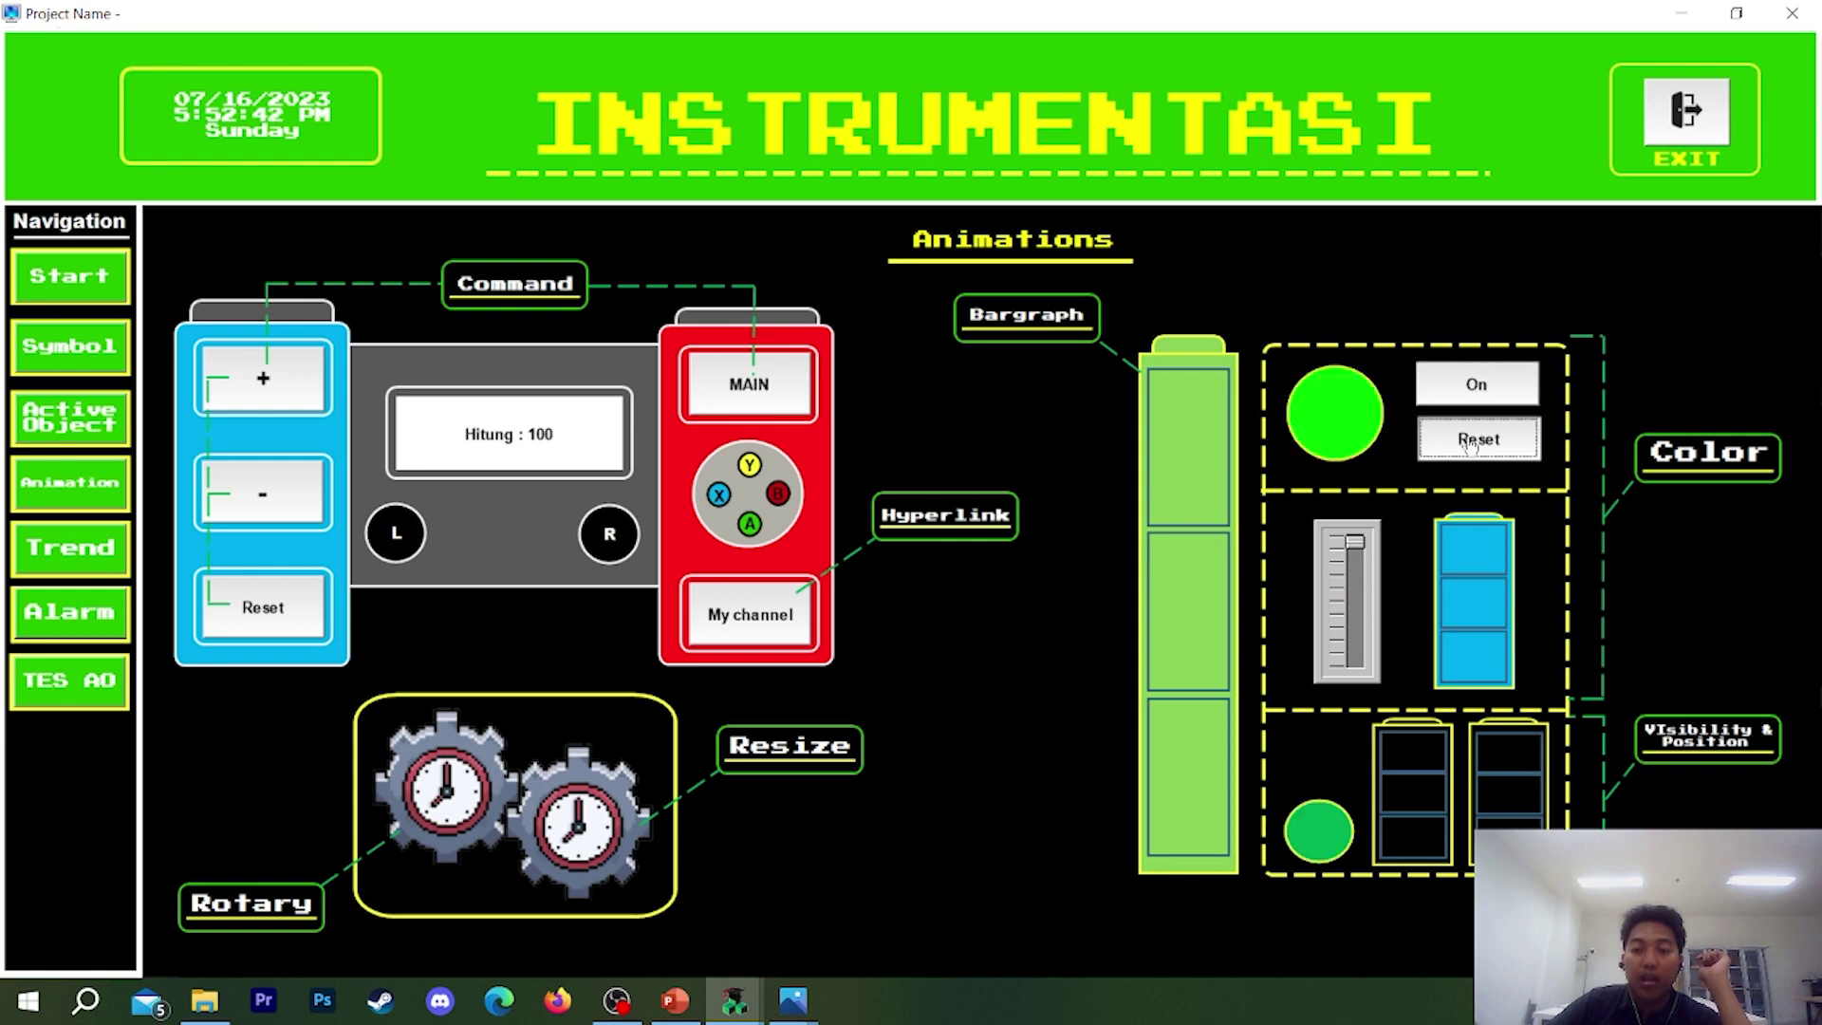
{"action": "mouse_move", "coordinate": [1348, 543]}
{"action": "left_mouse_down"}
{"action": "mouse_move", "coordinate": [1354, 651]}
{"action": "mouse_move", "coordinate": [1354, 538]}
{"action": "left_mouse_up"}
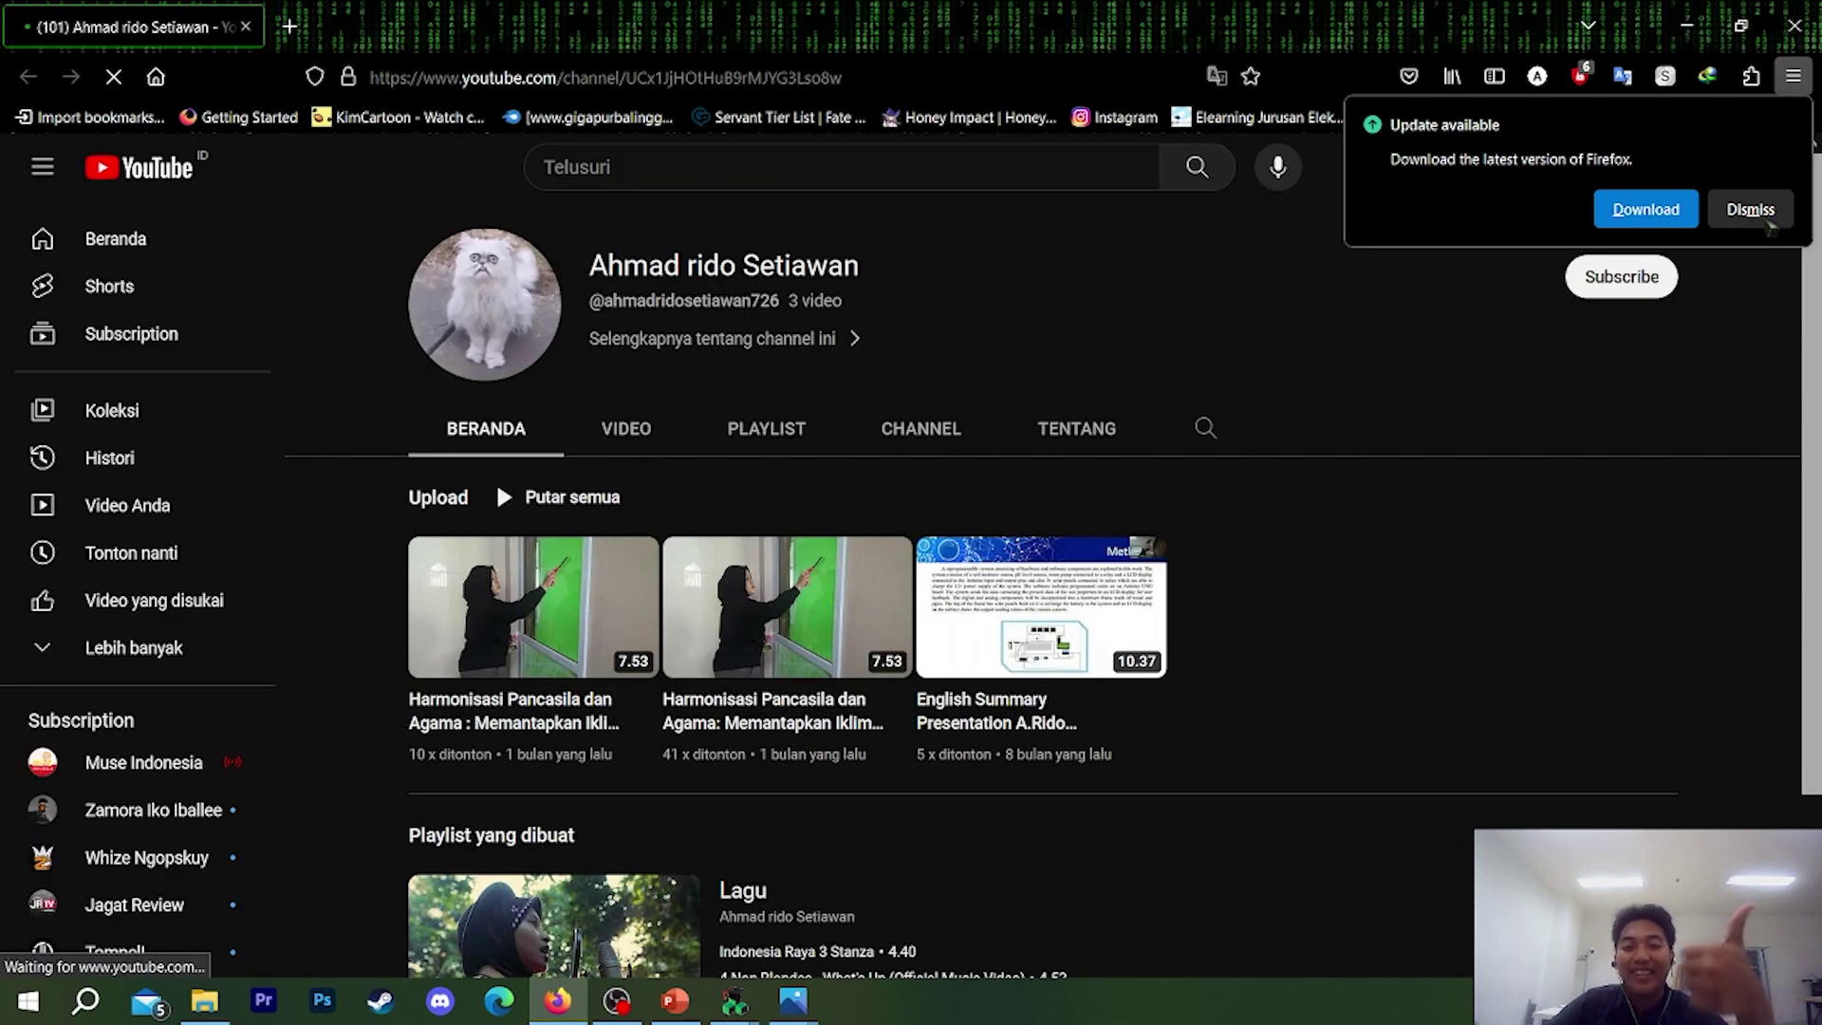
- Close the browser showing the linked YouTube channel, dismissing its update notice, and exit the running application
{"action": "left_click", "coordinate": [1760, 213]}
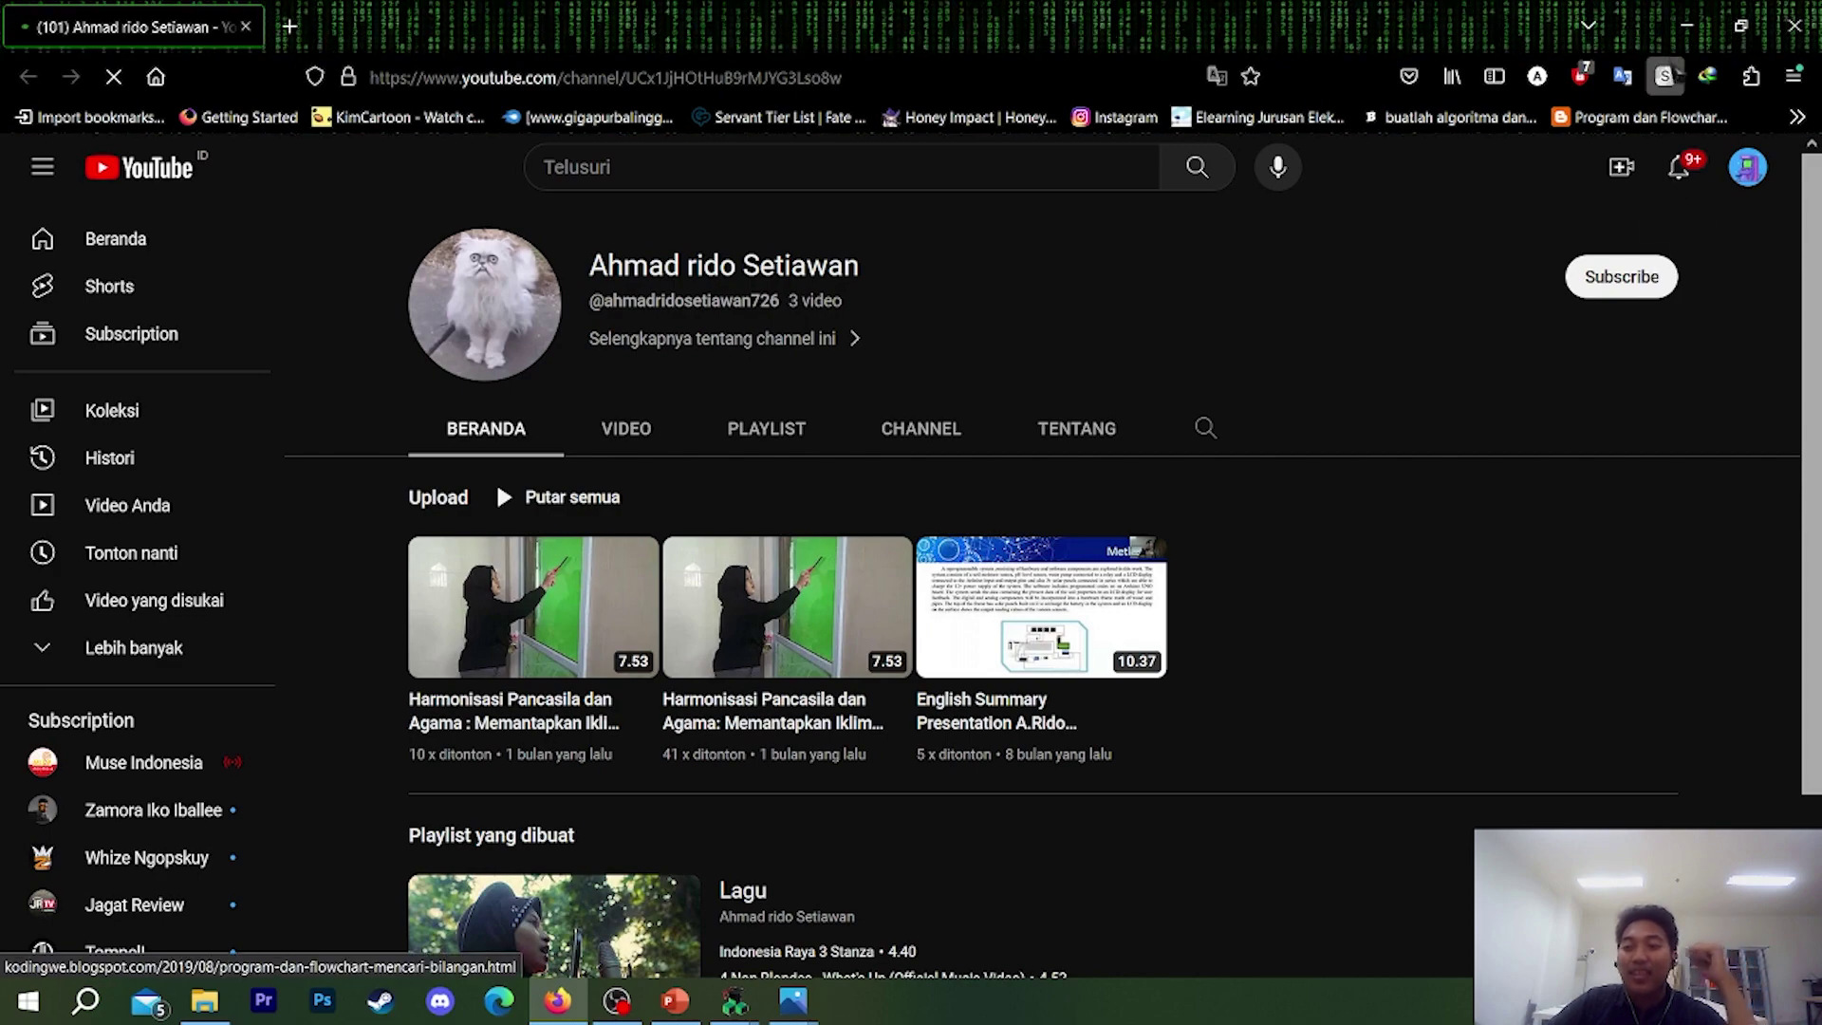
{"action": "left_click", "coordinate": [1793, 26]}
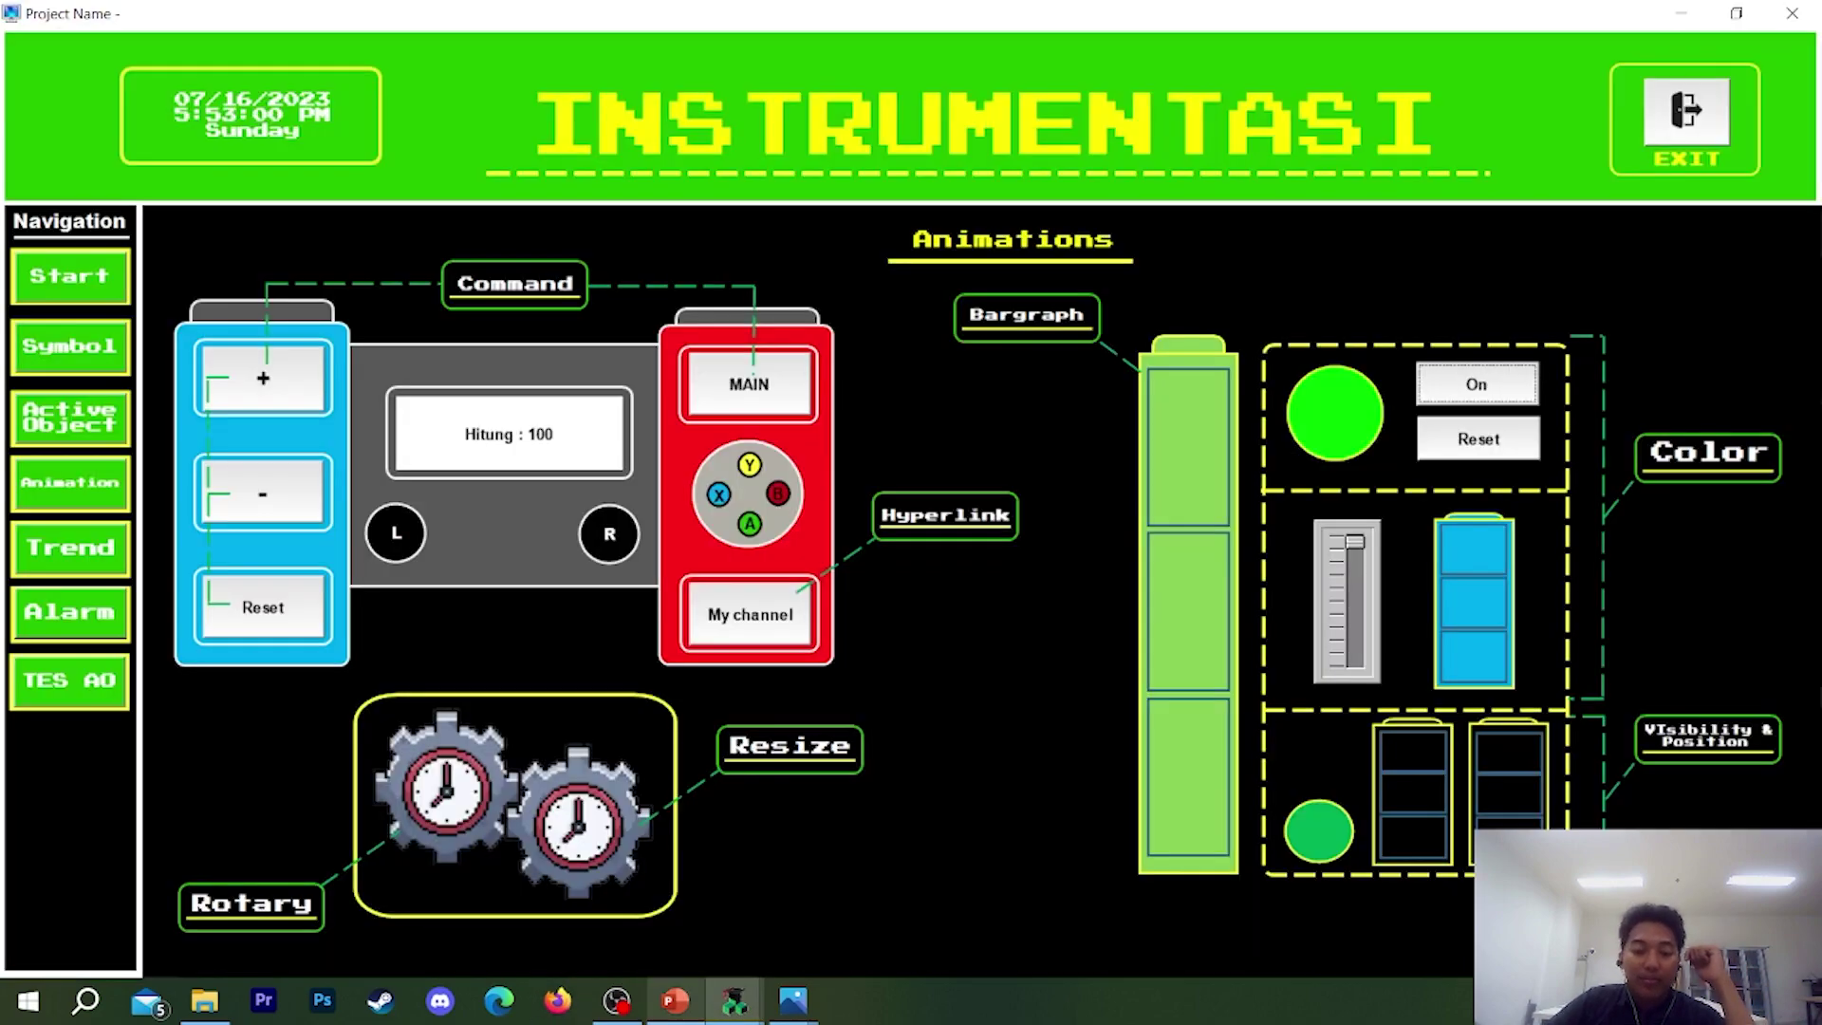
{"action": "left_click", "coordinate": [1685, 109]}
{"action": "left_click", "coordinate": [944, 577]}
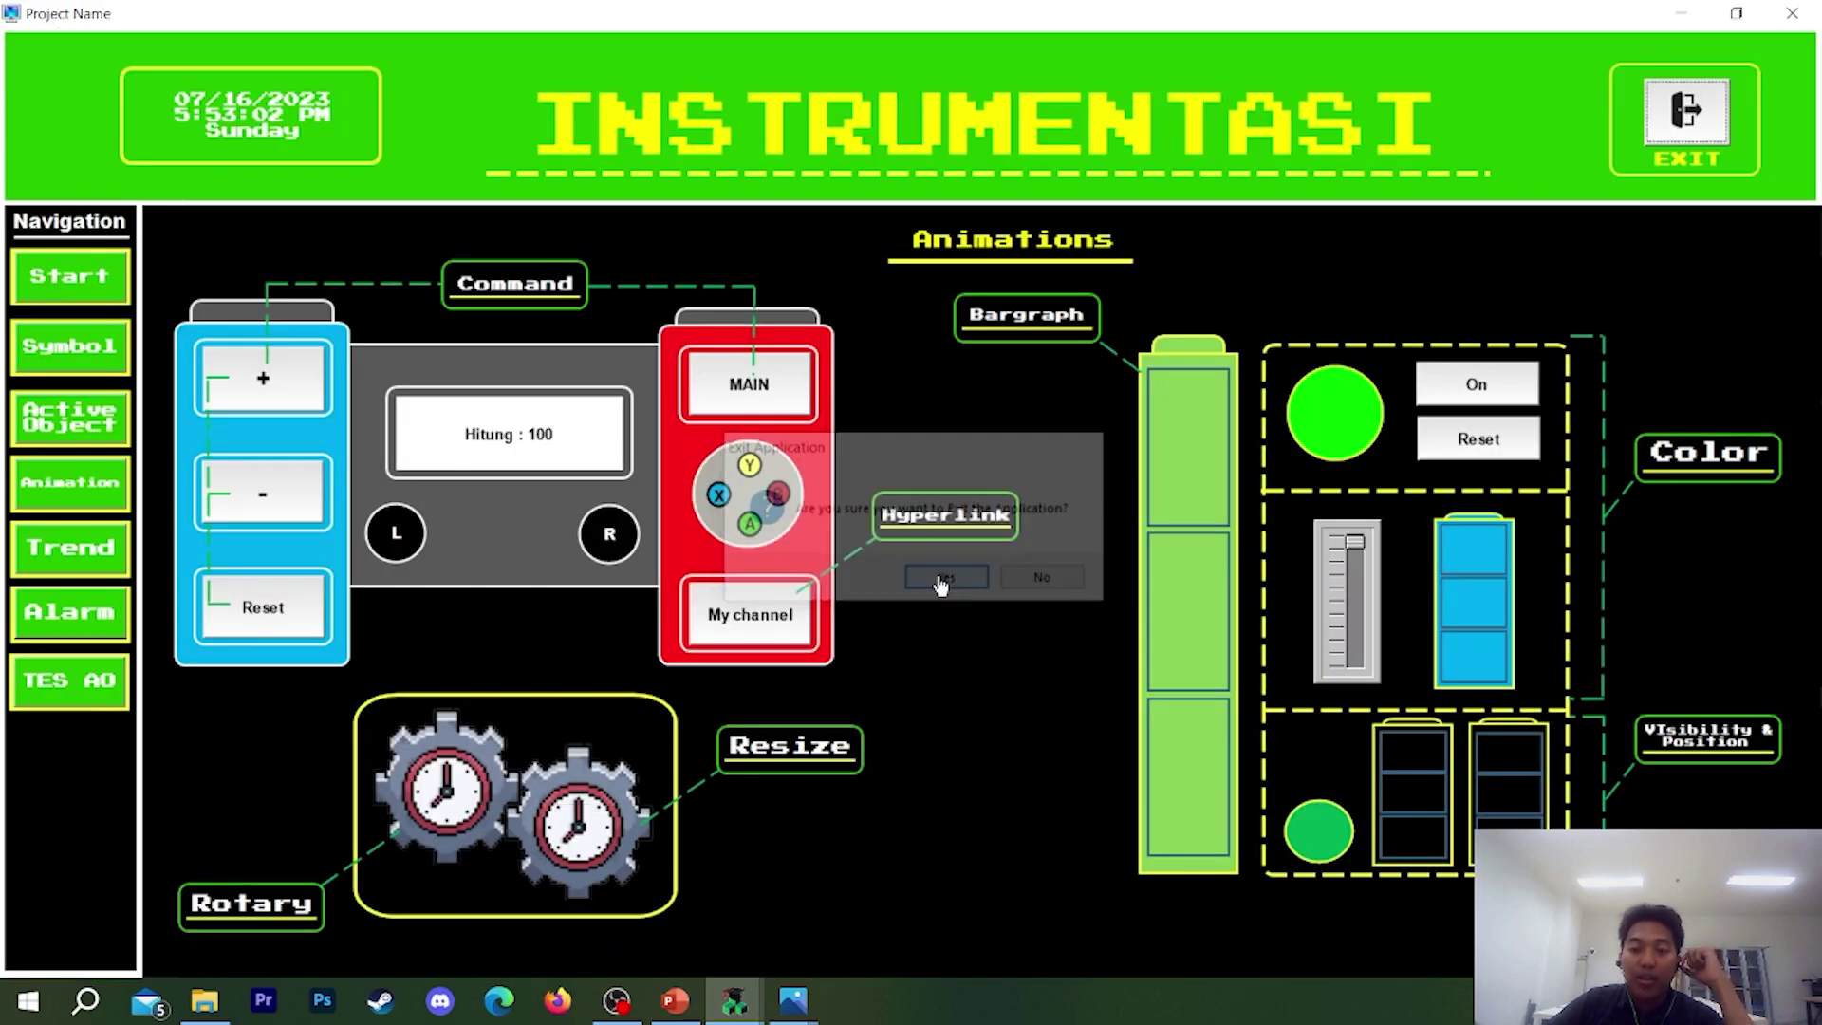